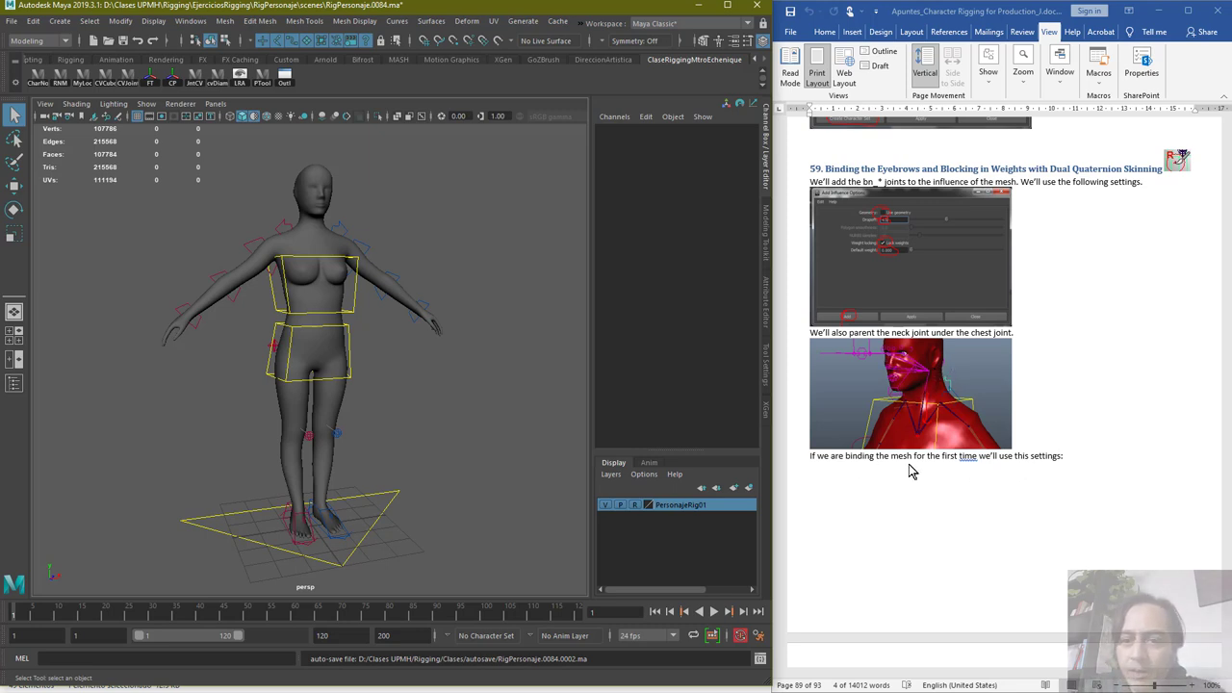
Examine the notes' Smooth Bind settings for binding the mesh for the first time, enlarging the settings image
{"action": "left_click_drag", "start_coordinate": [845, 459], "coordinate": [1062, 459]}
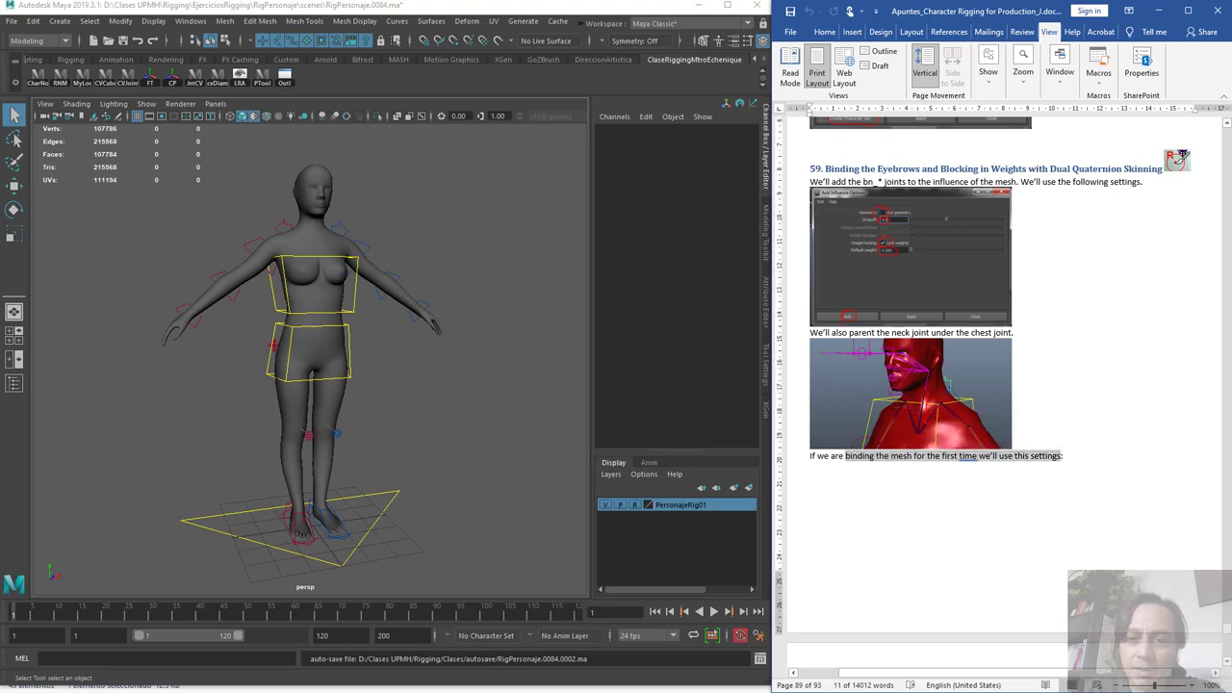
{"action": "scroll", "coordinate": [962, 433], "scroll_direction": "down", "scroll_amount": 4}
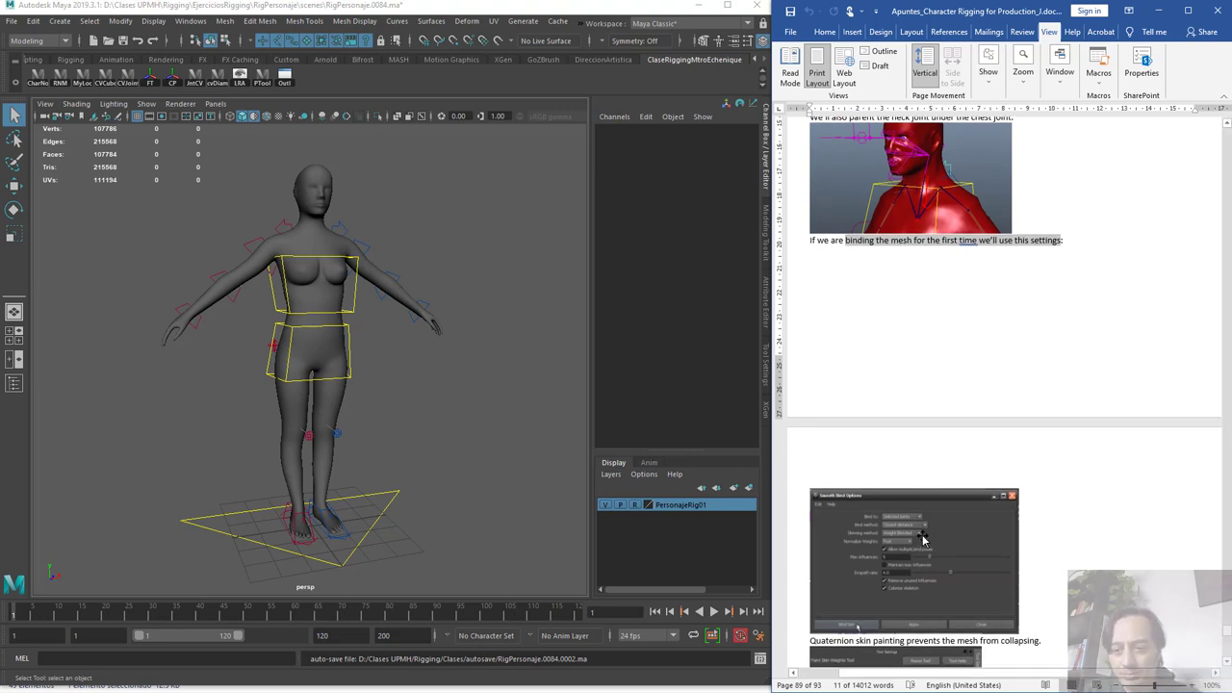
{"action": "scroll", "coordinate": [922, 541], "scroll_direction": "down", "scroll_amount": 1}
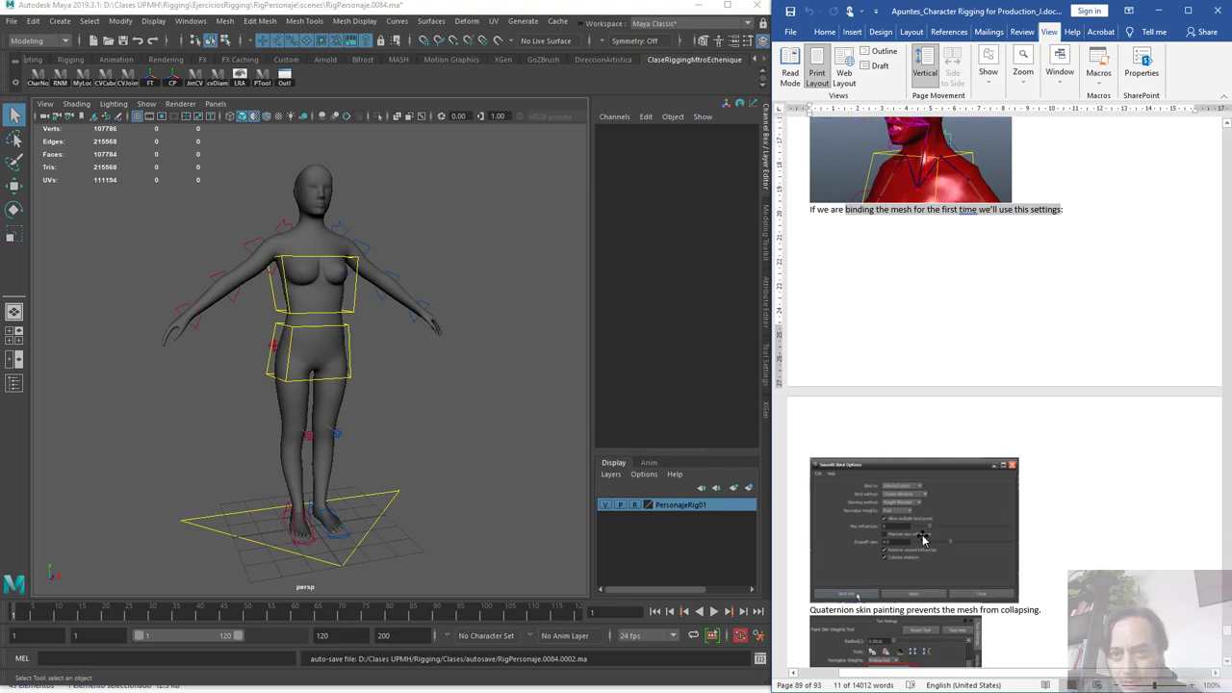
{"action": "scroll", "coordinate": [922, 539], "scroll_direction": "down", "scroll_amount": 4}
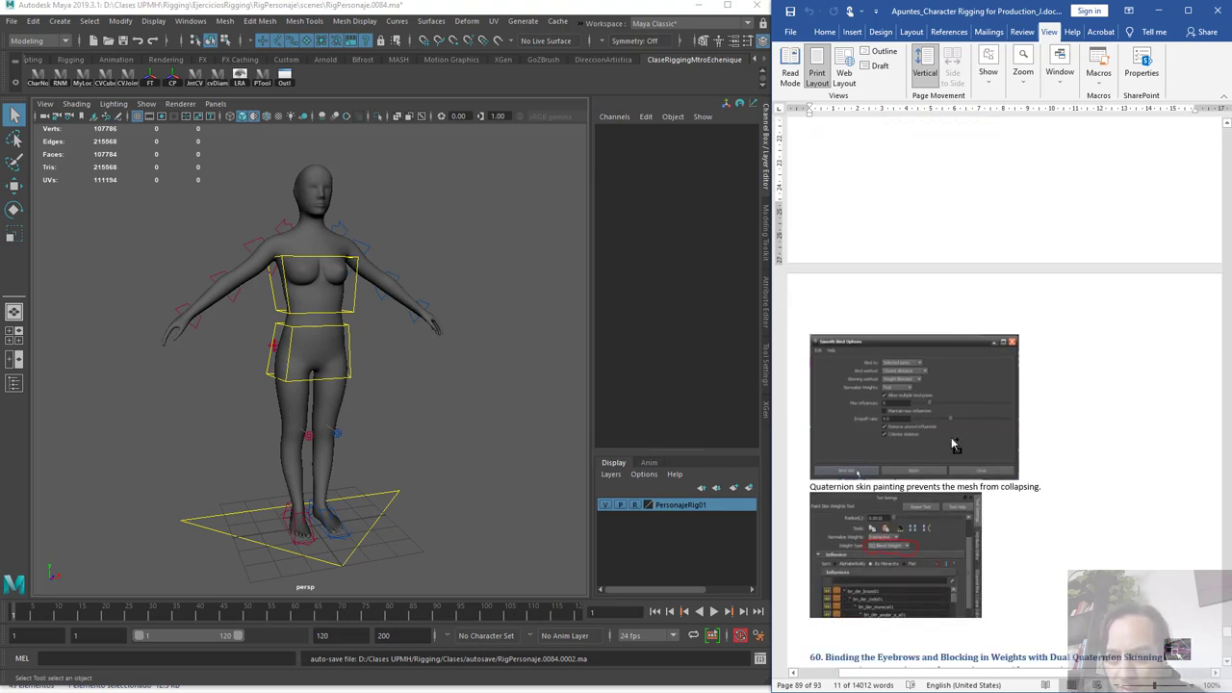
{"action": "scroll", "coordinate": [953, 444], "scroll_direction": "up", "scroll_amount": 4, "text": "ctrl"}
{"action": "scroll", "coordinate": [953, 444], "scroll_direction": "up", "scroll_amount": 4, "text": "ctrl"}
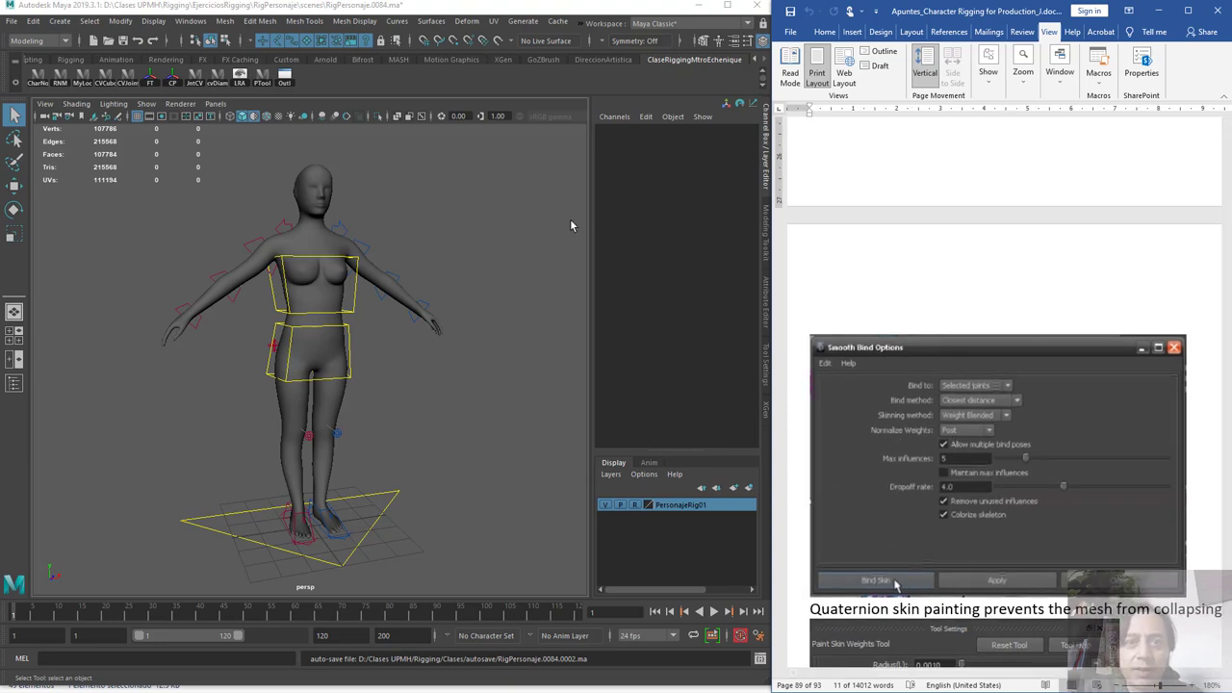
Try the input line's Absolute transform and Rename modes, and return it to Select by name
{"action": "left_click", "coordinate": [727, 5]}
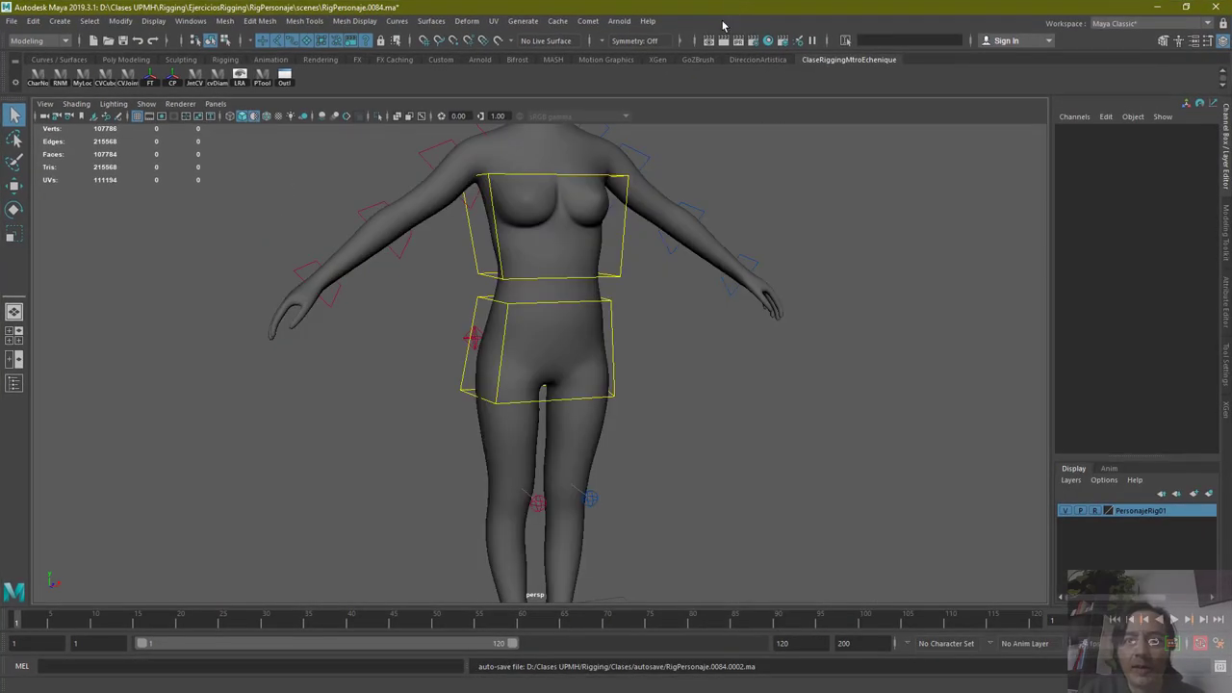
{"action": "scroll", "coordinate": [849, 234], "scroll_direction": "down", "scroll_amount": 4}
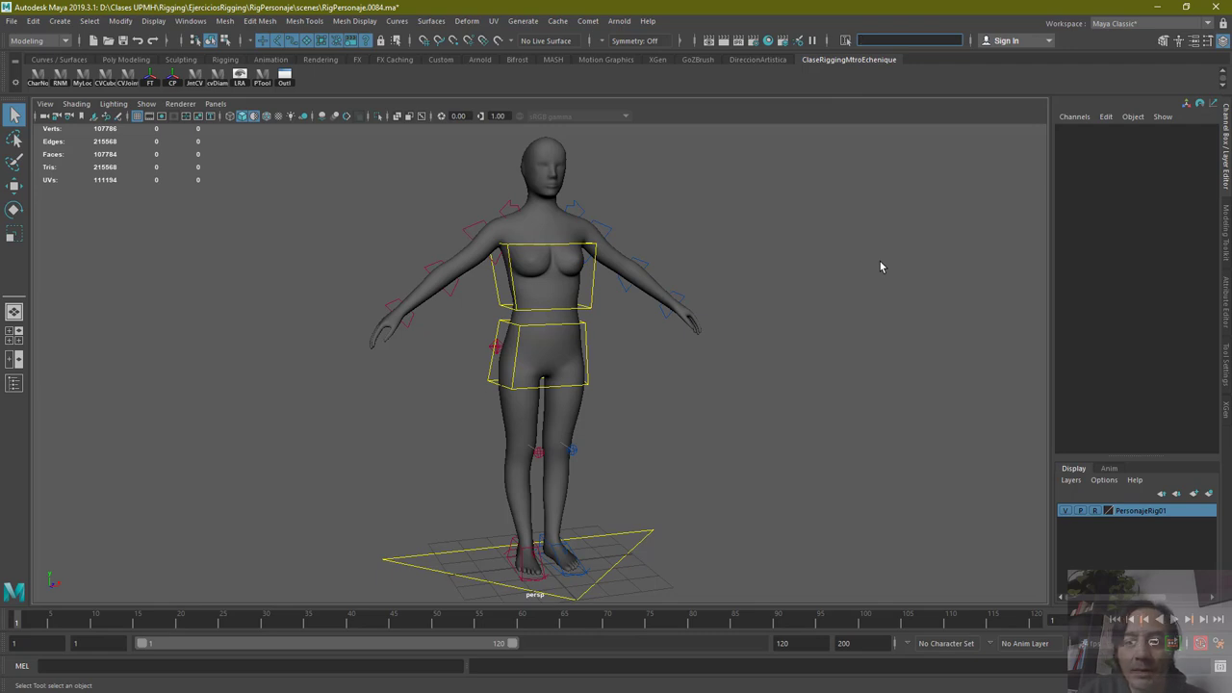
{"action": "left_click", "coordinate": [847, 45]}
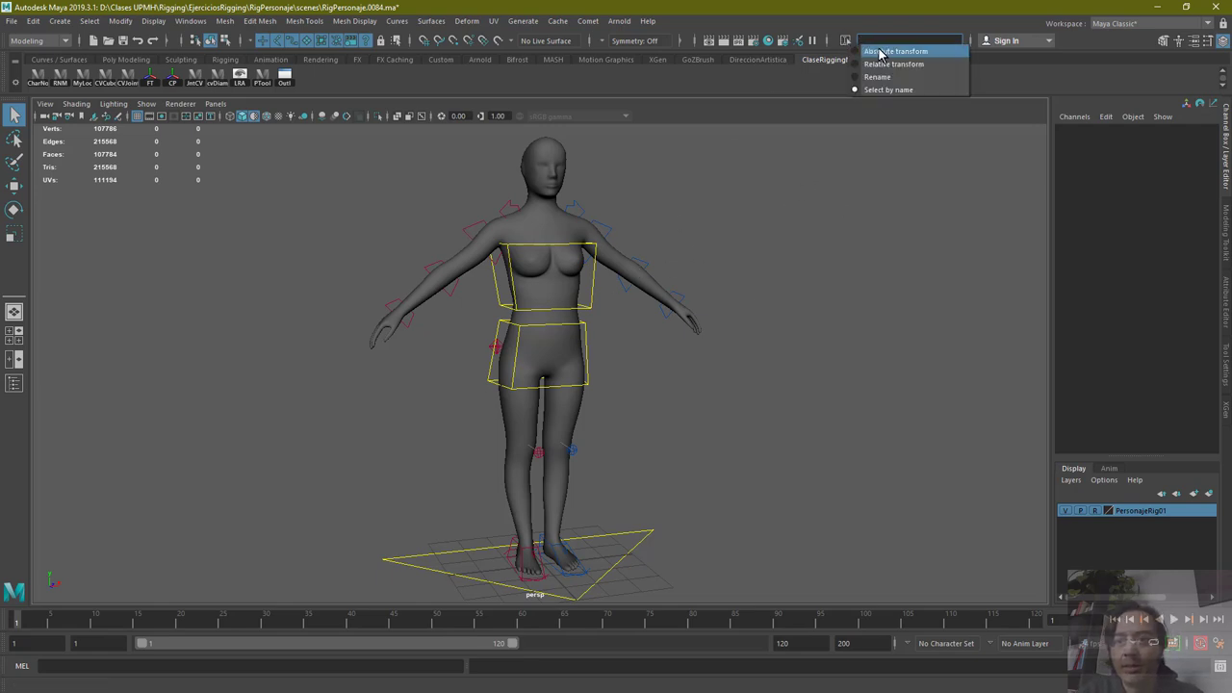
{"action": "left_click", "coordinate": [895, 51]}
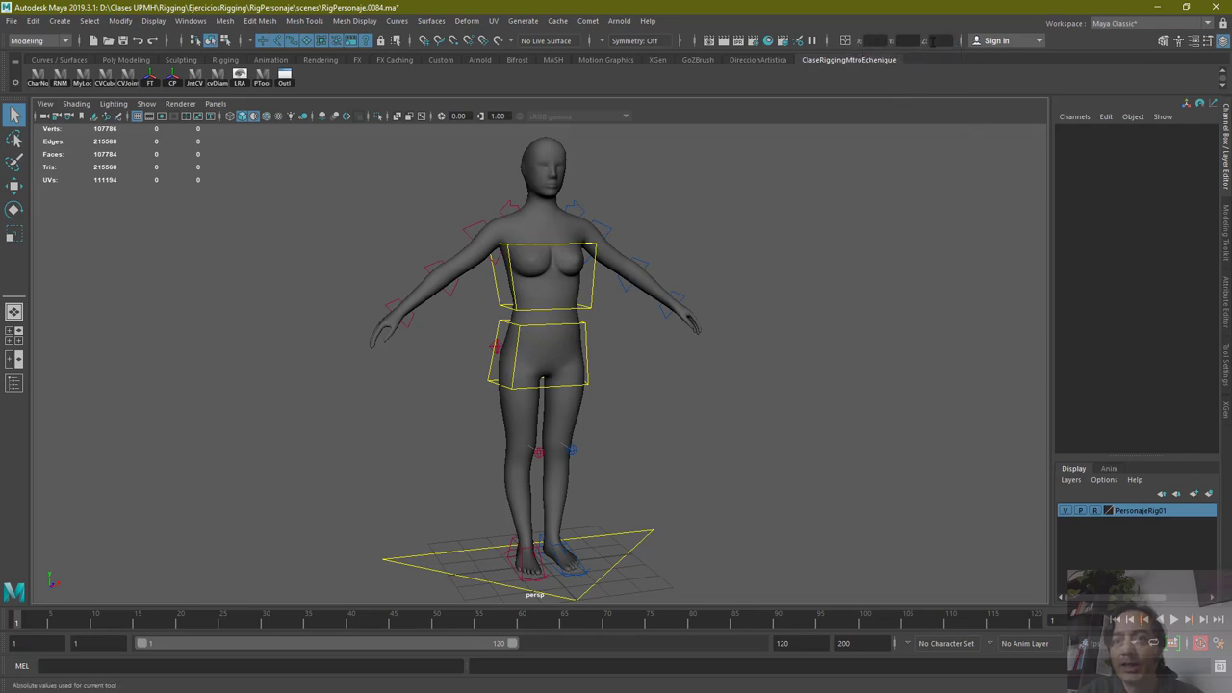
{"action": "left_click", "coordinate": [855, 44]}
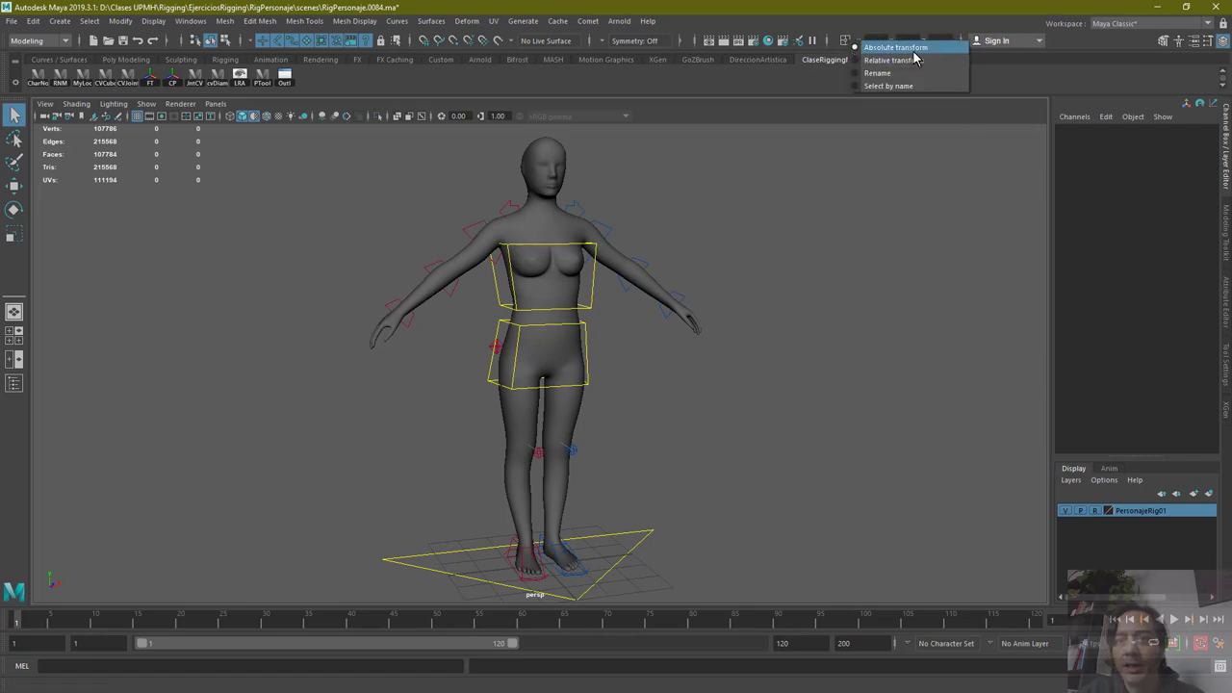
{"action": "left_click", "coordinate": [910, 75]}
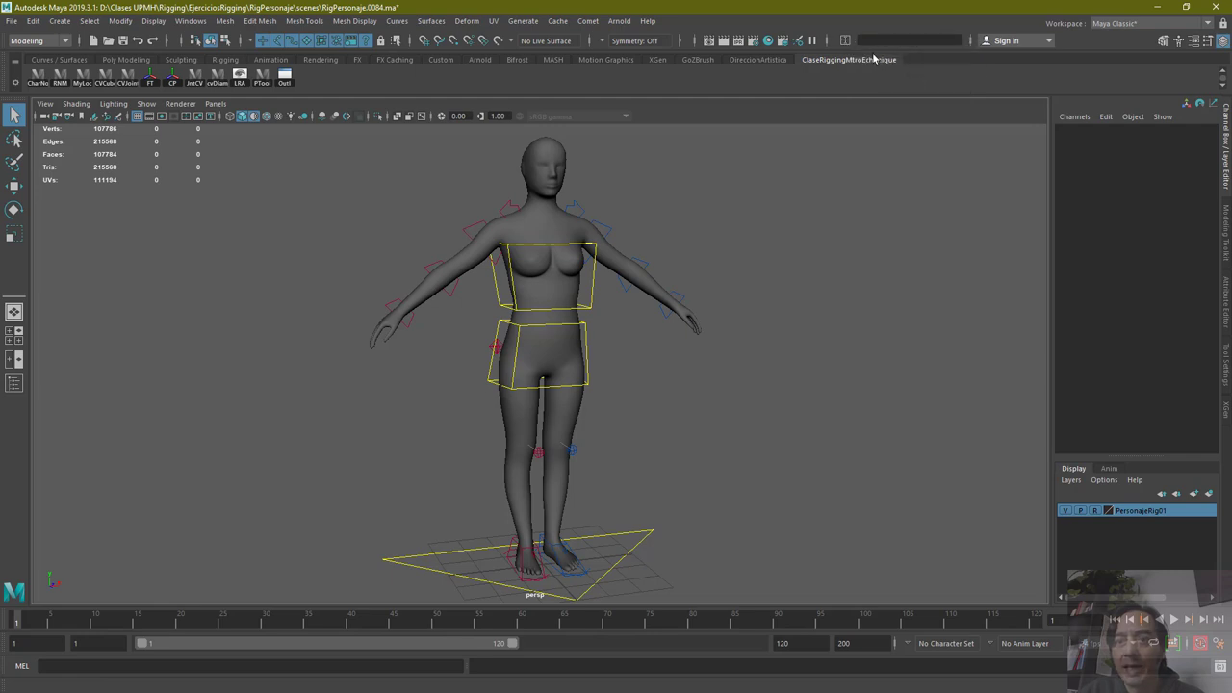
{"action": "left_click", "coordinate": [845, 40]}
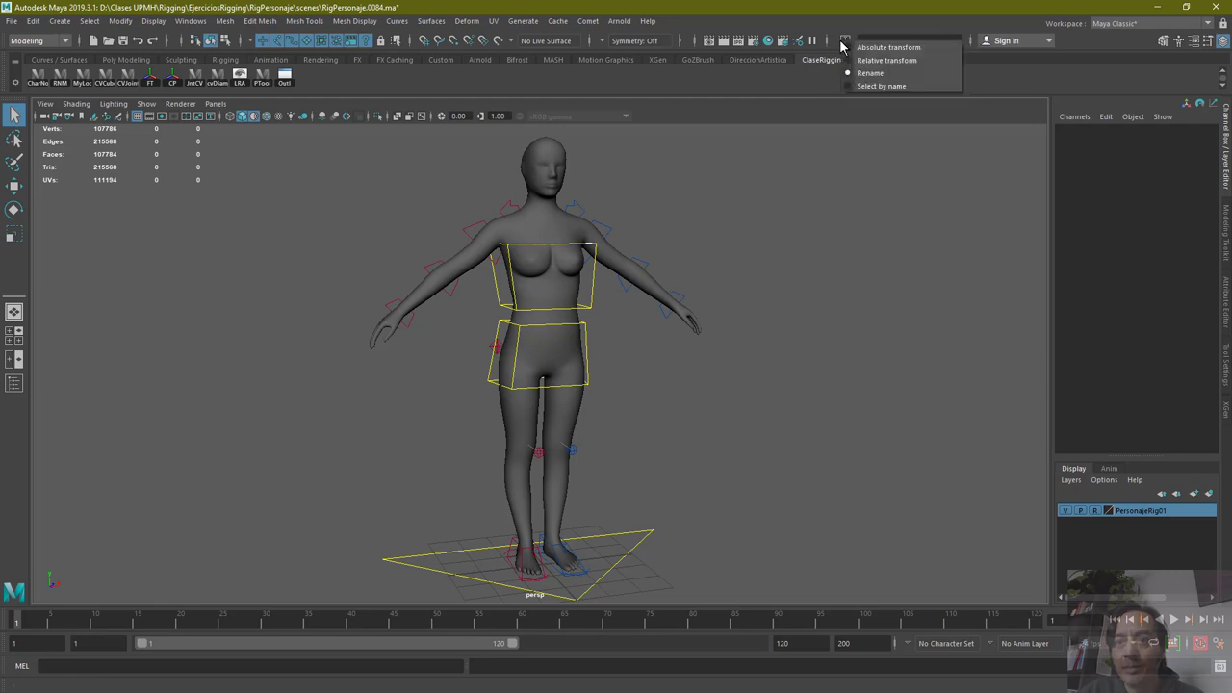
{"action": "left_click", "coordinate": [883, 86]}
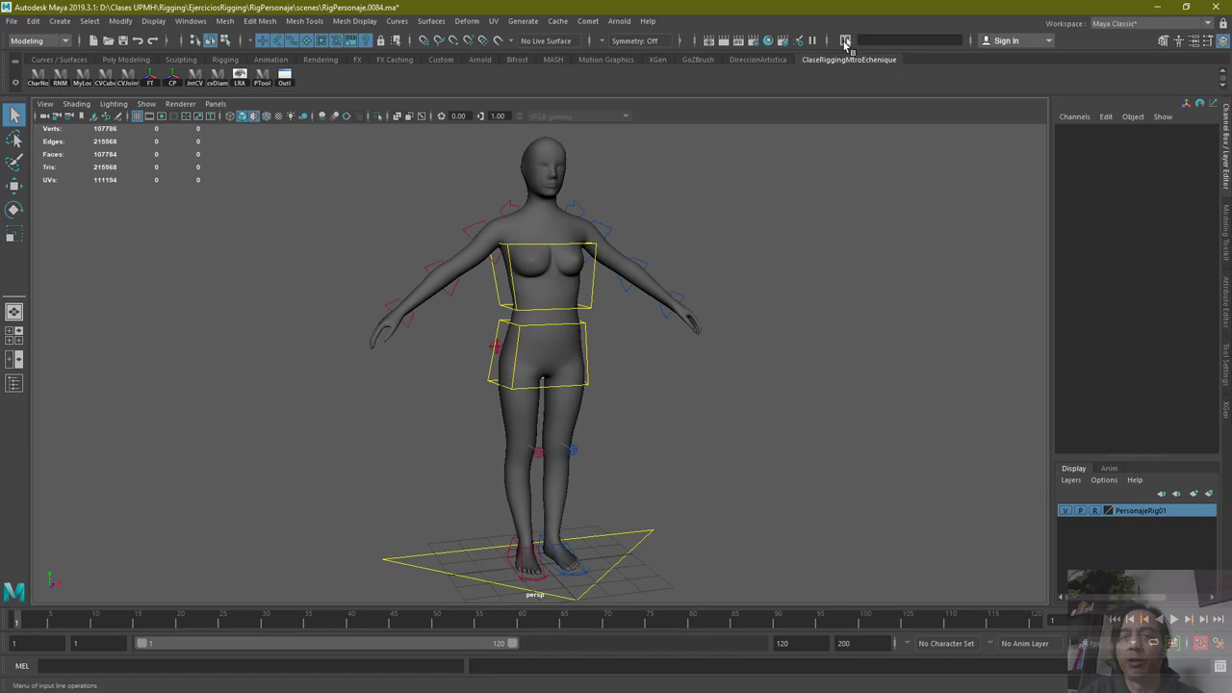
Select every object whose name begins with bn by entering the wildcard bn* in Select by name mode
{"action": "left_click", "coordinate": [845, 41]}
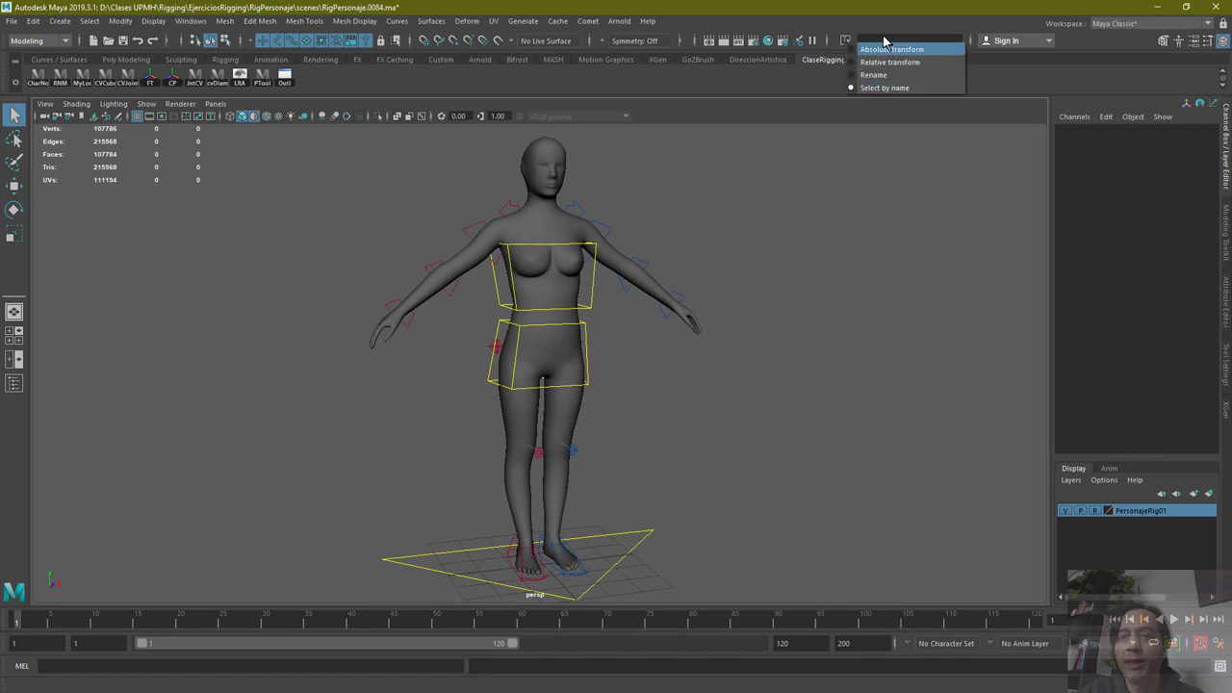
{"action": "left_click", "coordinate": [900, 87]}
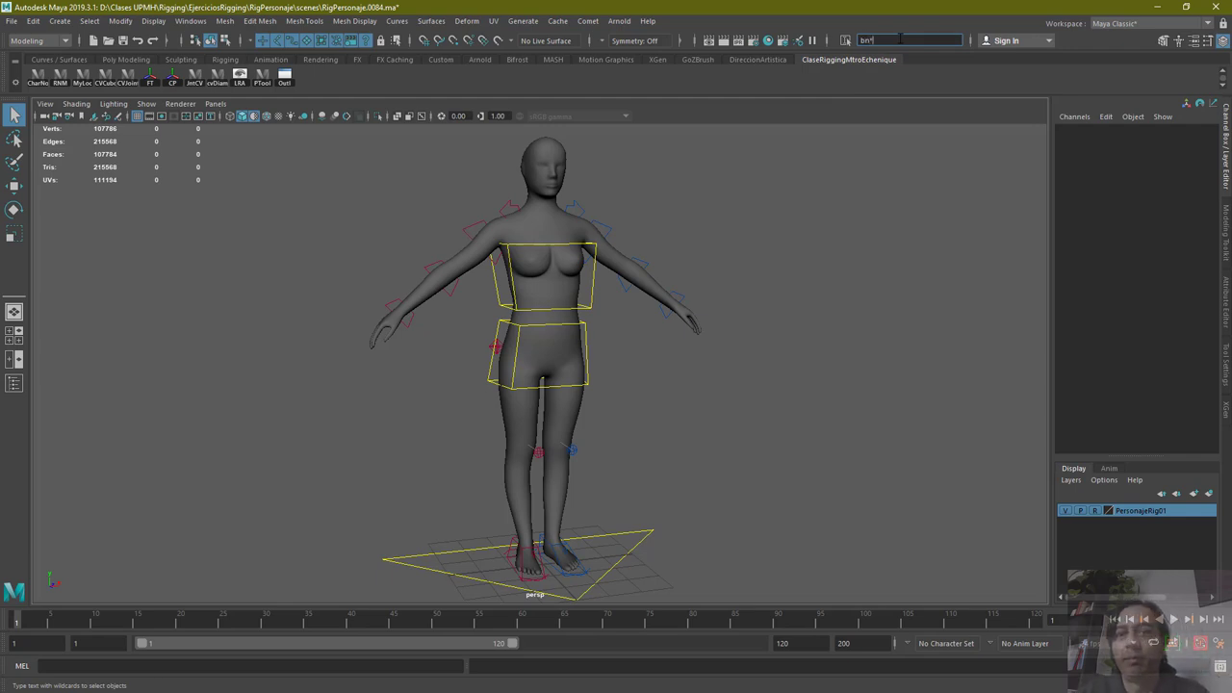
{"action": "type", "text": "bn*"}
{"action": "key", "text": "Return"}
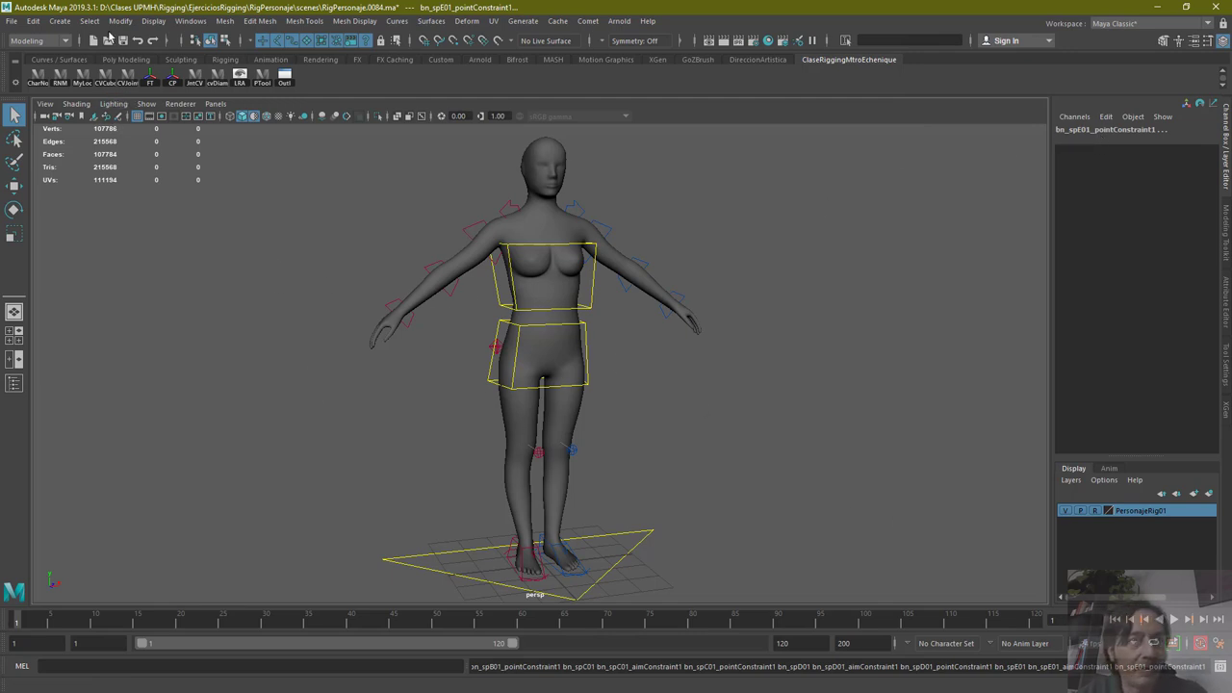
Reveal the selected bn joints in the Outliner, review the selection through the whole hierarchy, and minimize the Outliner
{"action": "left_click", "coordinate": [281, 79]}
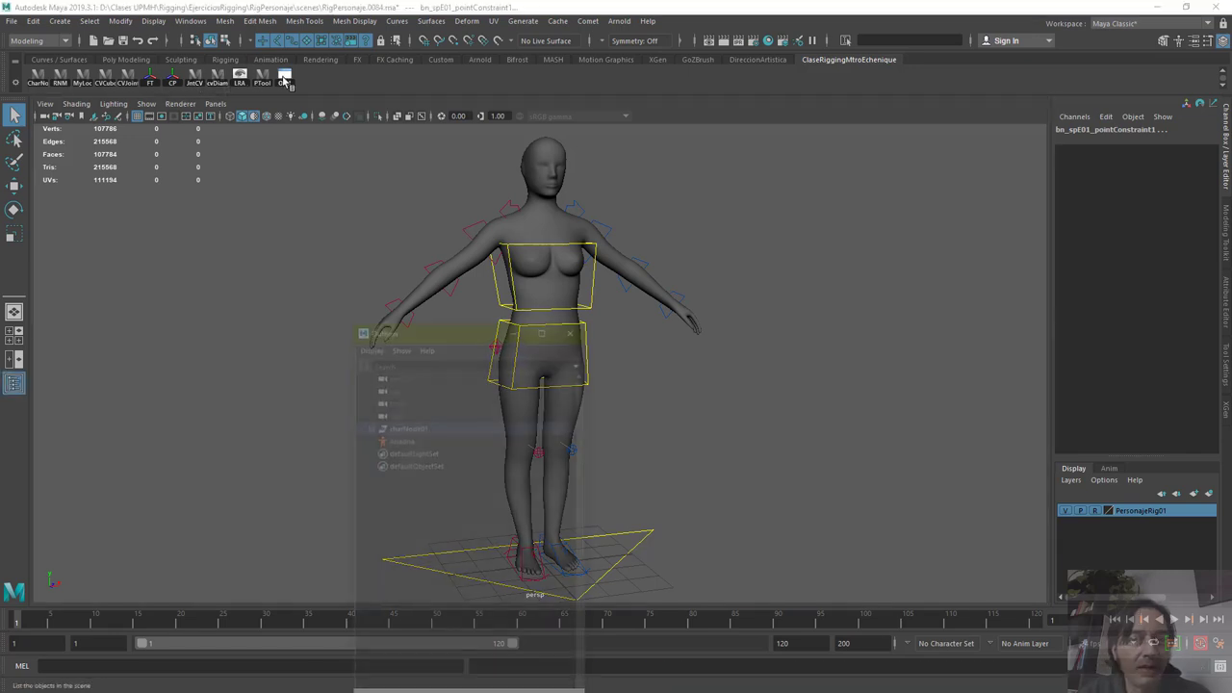
{"action": "key", "text": "f"}
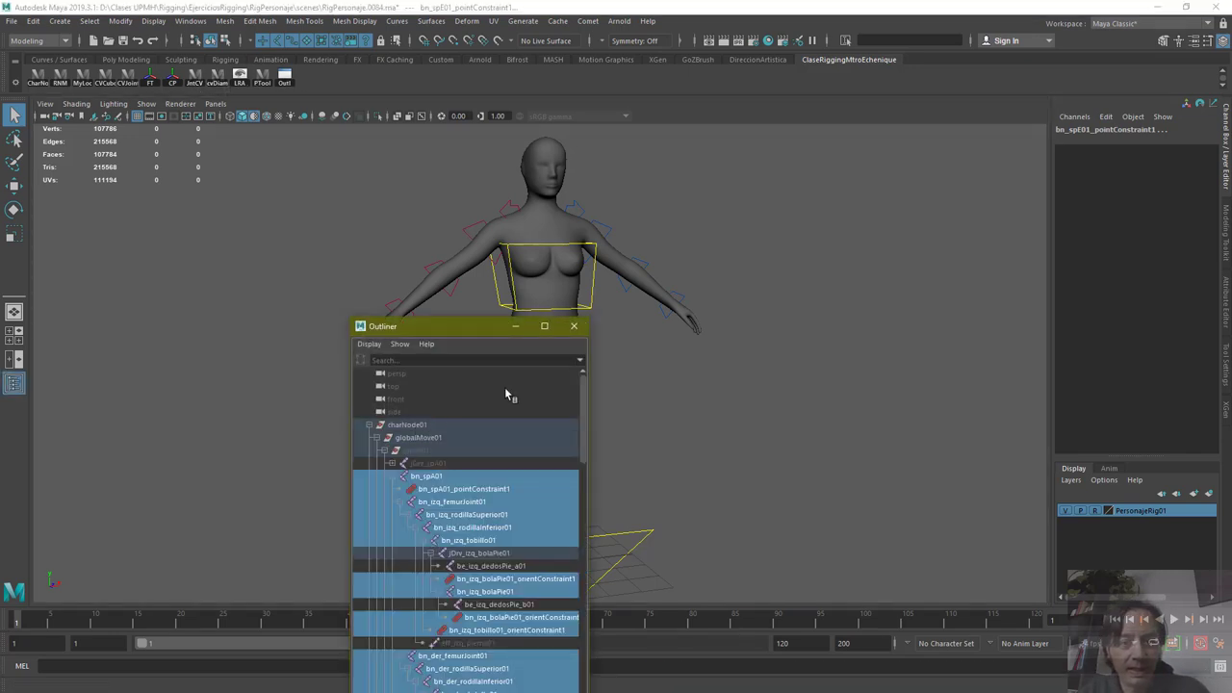
{"action": "left_click_drag", "start_coordinate": [463, 330], "coordinate": [380, 188]}
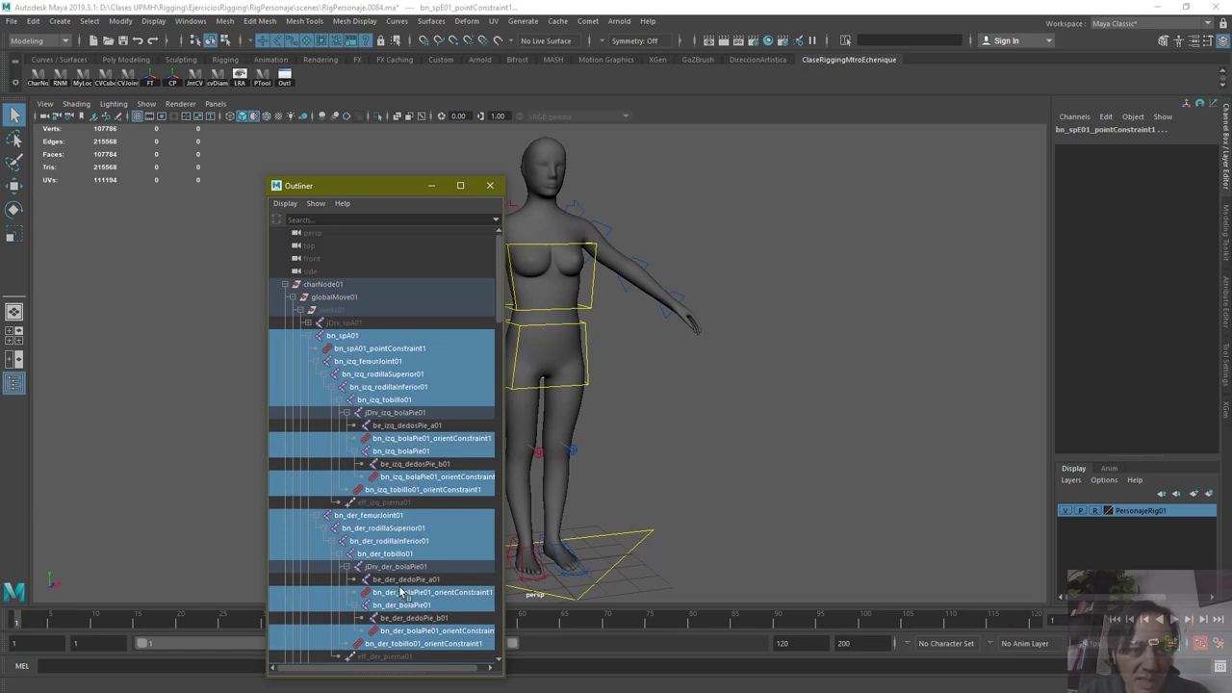
{"action": "scroll", "coordinate": [406, 589], "scroll_direction": "down", "scroll_amount": 10}
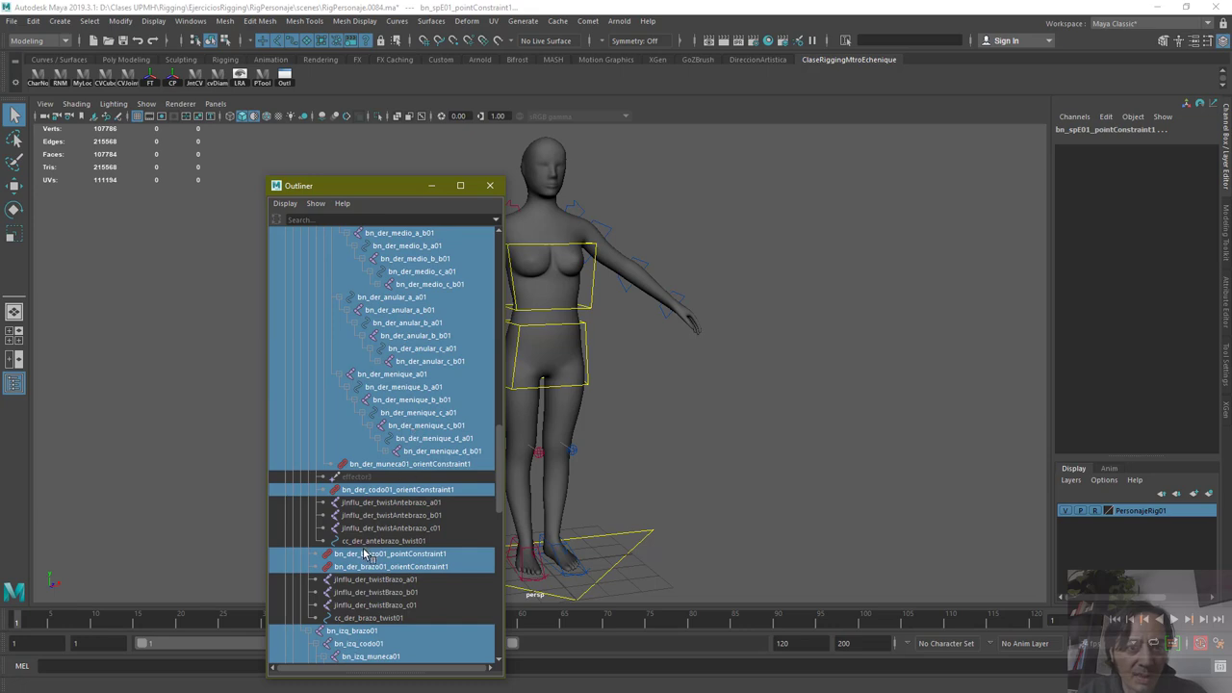
{"action": "scroll", "coordinate": [370, 544], "scroll_direction": "down", "scroll_amount": 10}
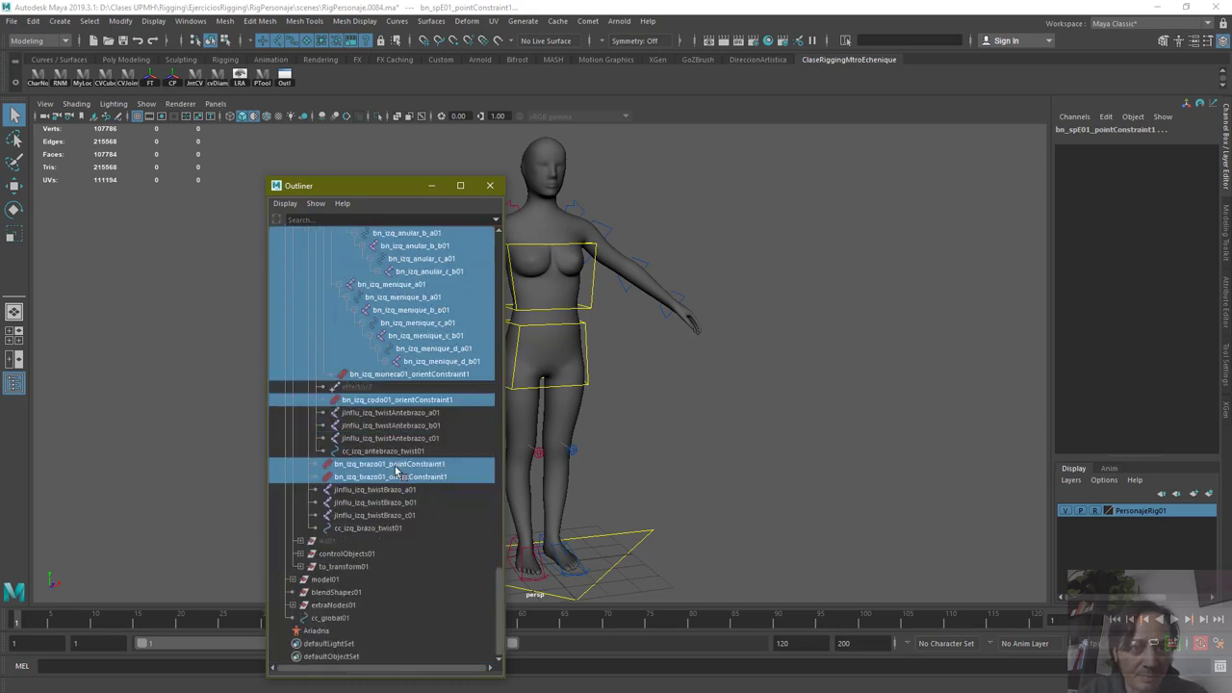
{"action": "scroll", "coordinate": [438, 310], "scroll_direction": "up", "scroll_amount": 10}
{"action": "left_click", "coordinate": [432, 181]}
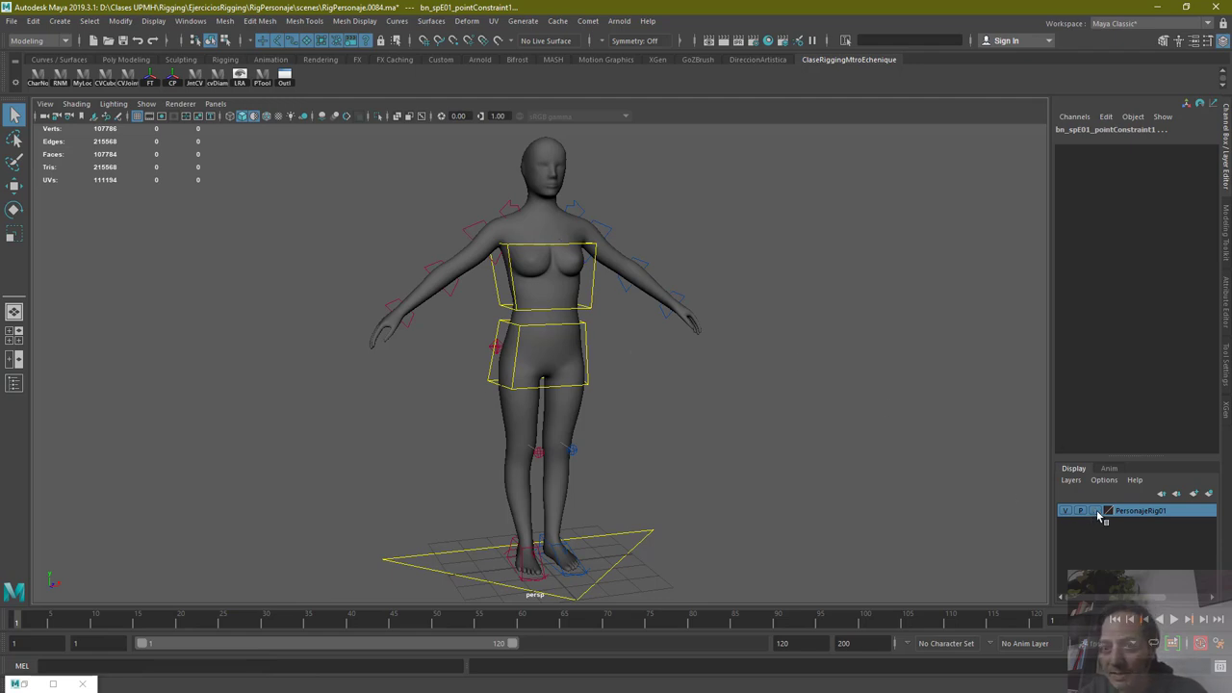
Add the female body mesh to the joint selection and switch to the Rigging menu set
{"action": "left_click", "coordinate": [564, 235]}
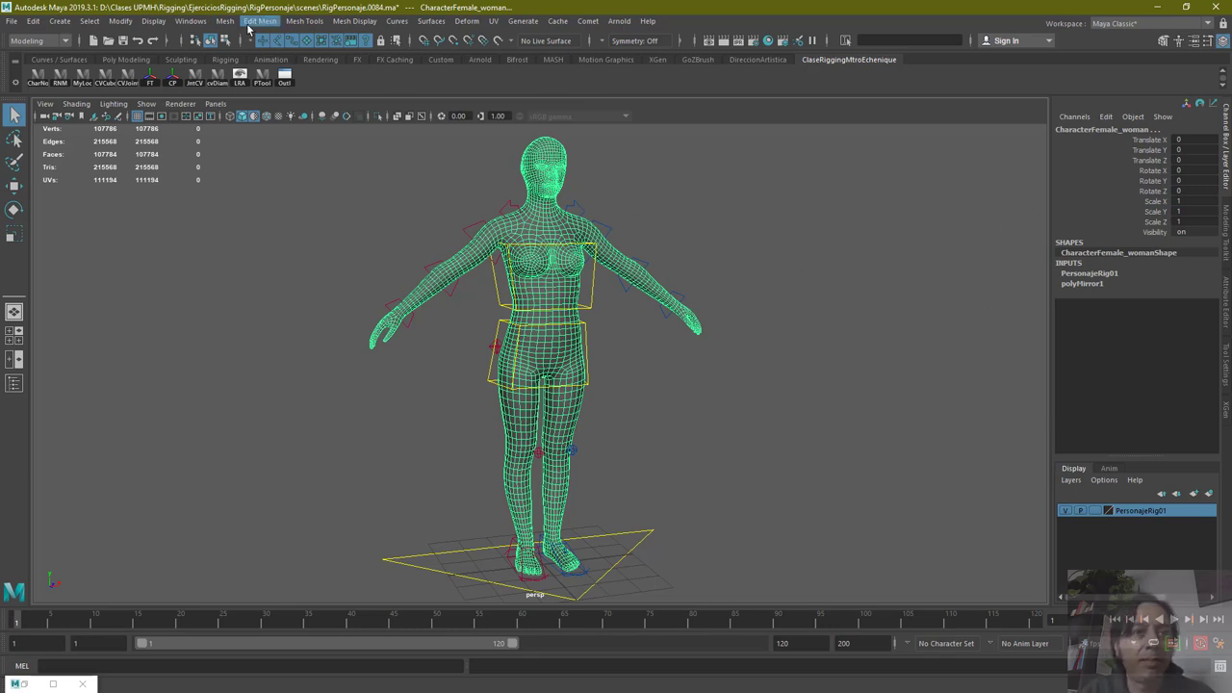
{"action": "left_click", "coordinate": [38, 41]}
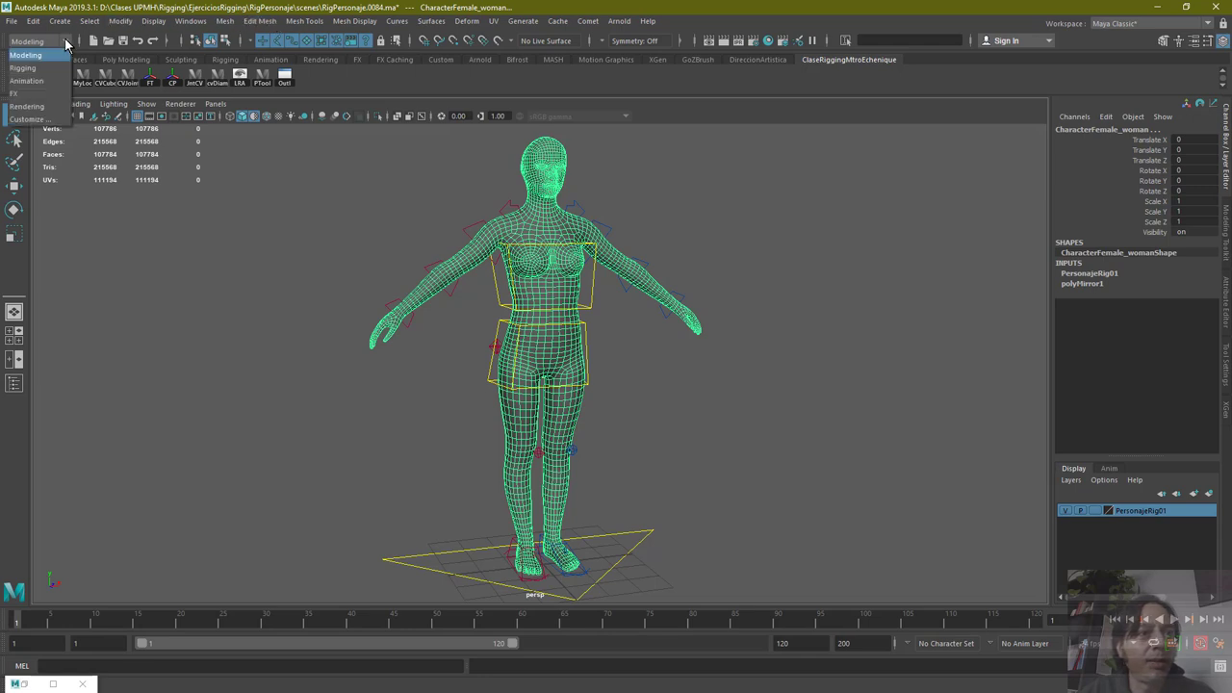
{"action": "left_click", "coordinate": [34, 68]}
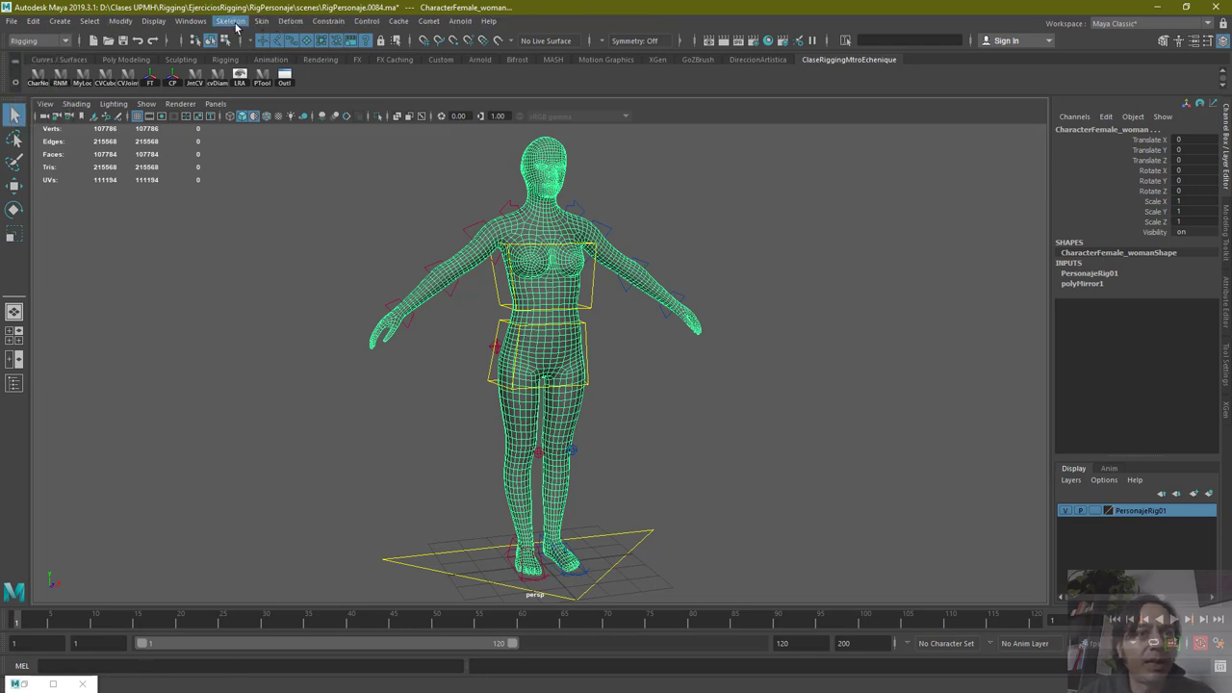
Bind the mesh to the selected joints using Weight blended skinning, with Maintain max influences off and a dropoff rate of 4.0
{"action": "left_click", "coordinate": [230, 20]}
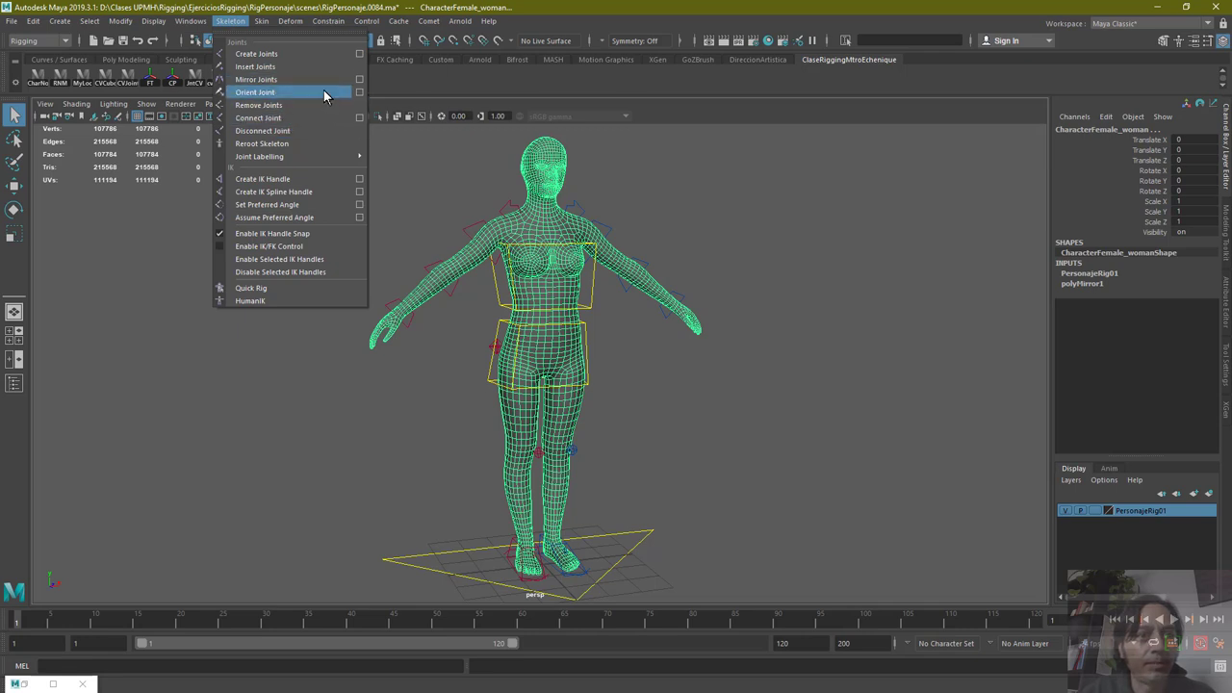
{"action": "mouse_move", "coordinate": [334, 157]}
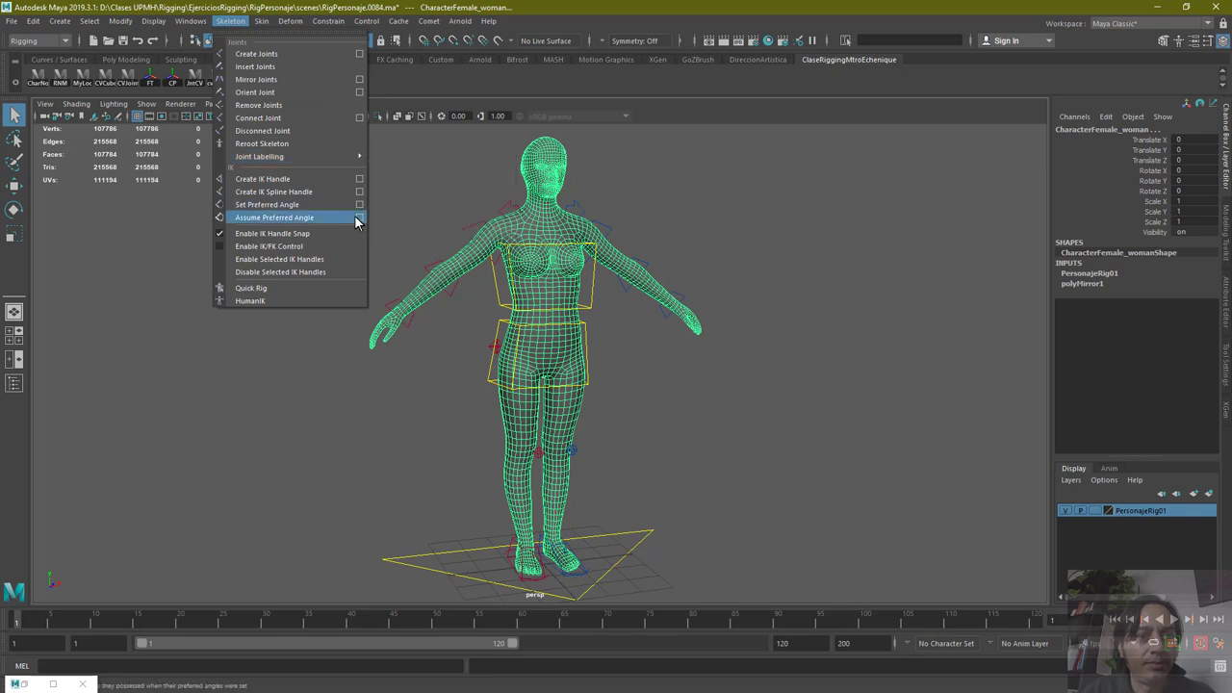
{"action": "left_click", "coordinate": [230, 20]}
{"action": "left_click", "coordinate": [261, 20]}
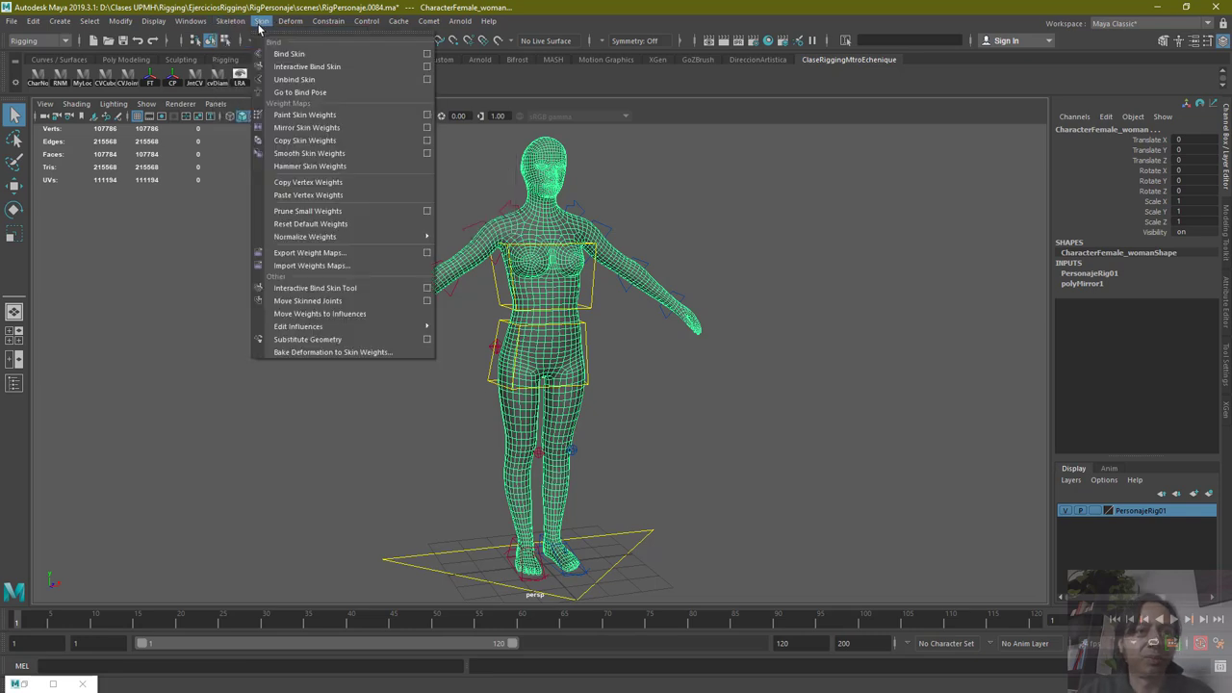
{"action": "left_click", "coordinate": [426, 54]}
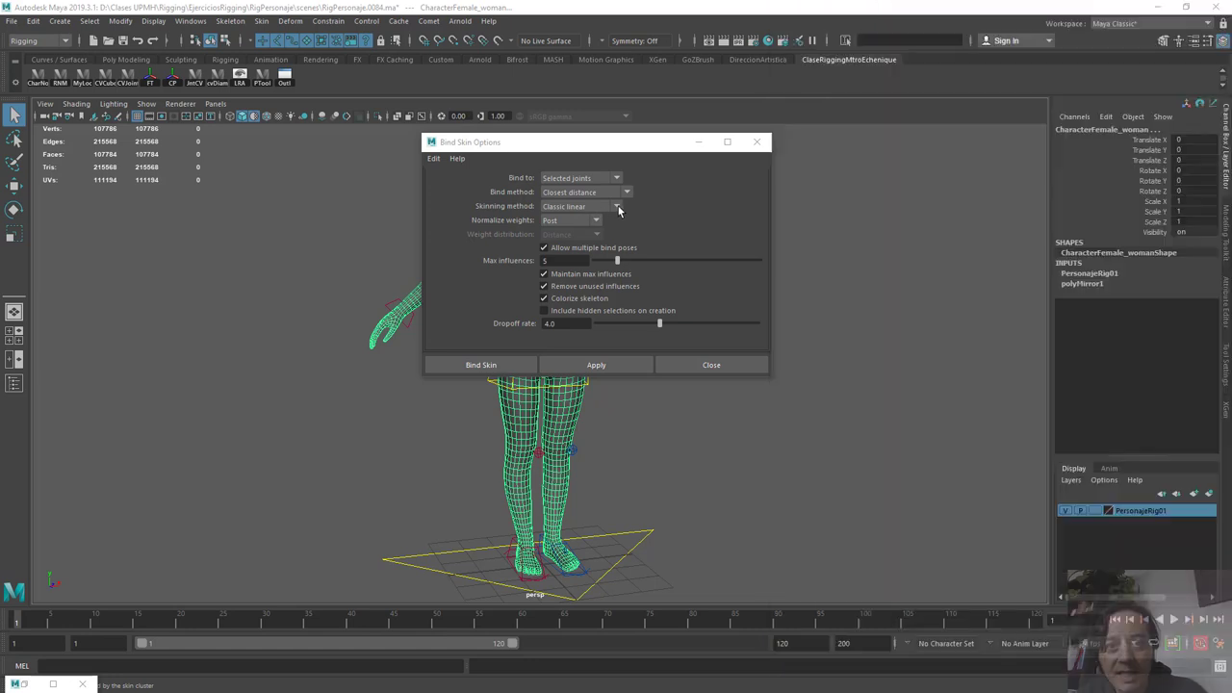
{"action": "left_click", "coordinate": [616, 205]}
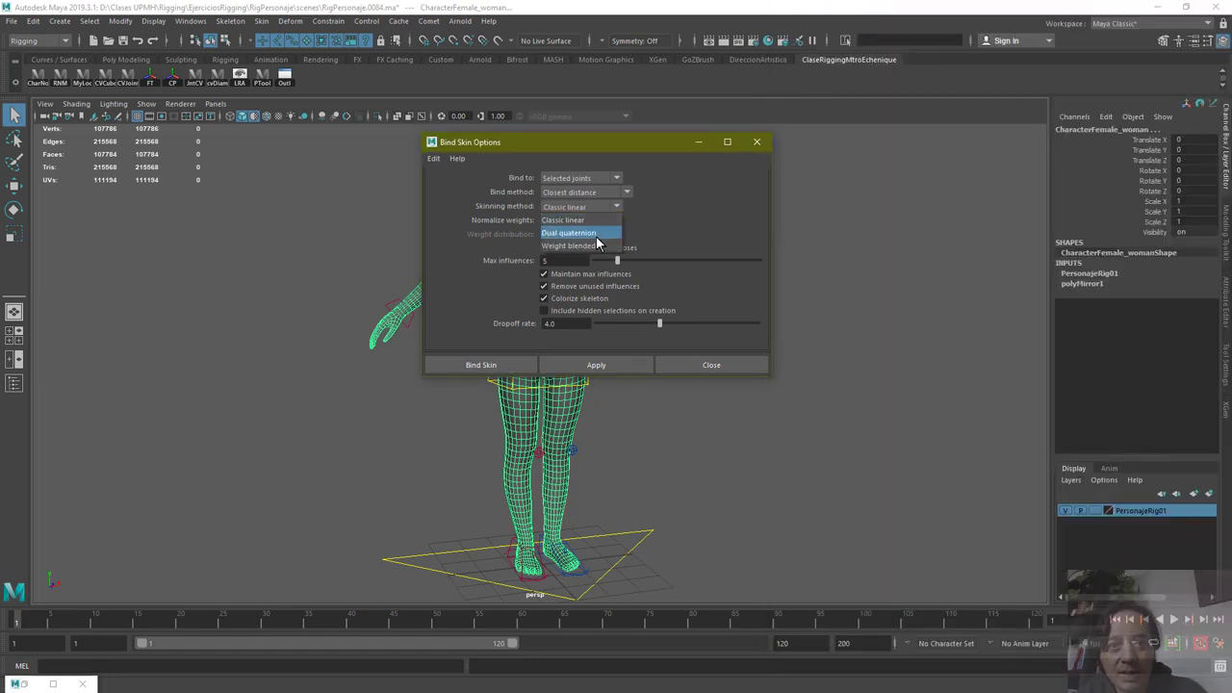
{"action": "left_click", "coordinate": [583, 247]}
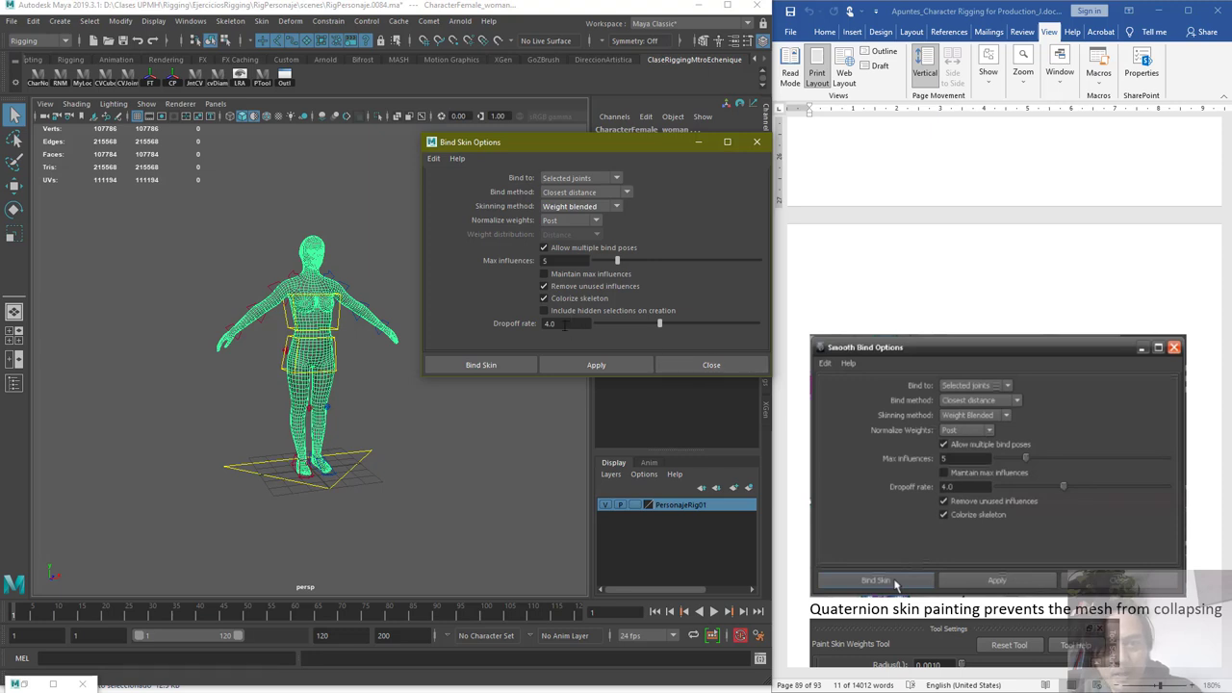
{"action": "left_click", "coordinate": [563, 323]}
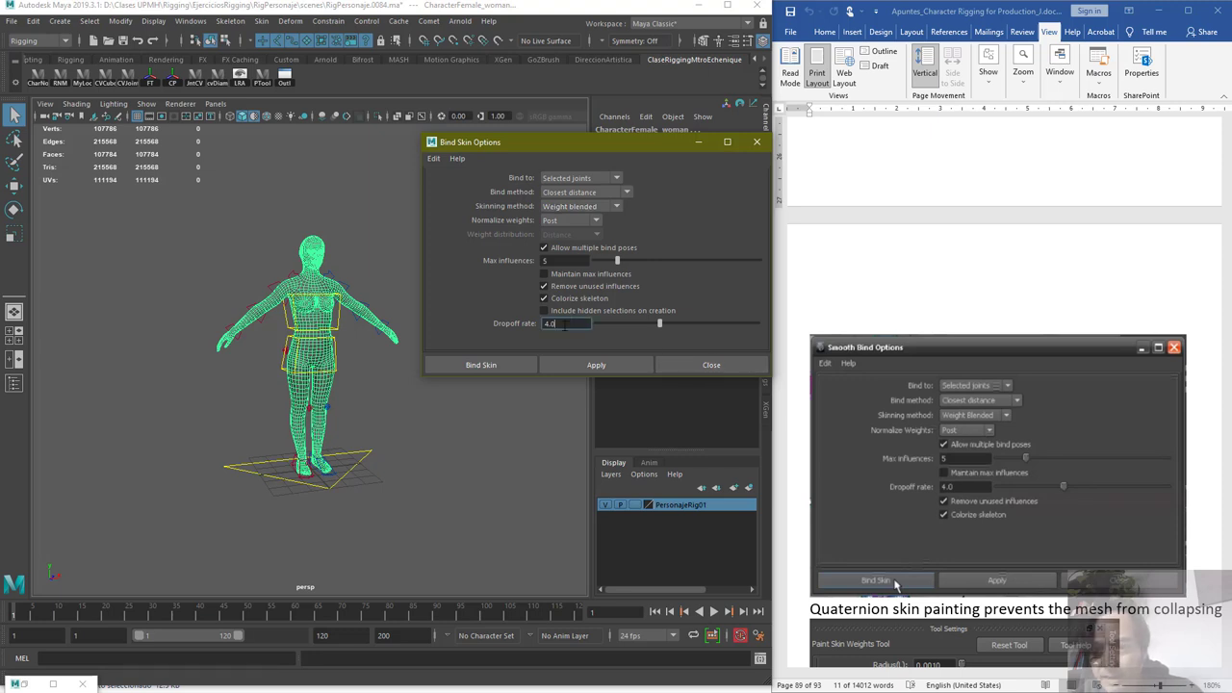
{"action": "left_click", "coordinate": [481, 365]}
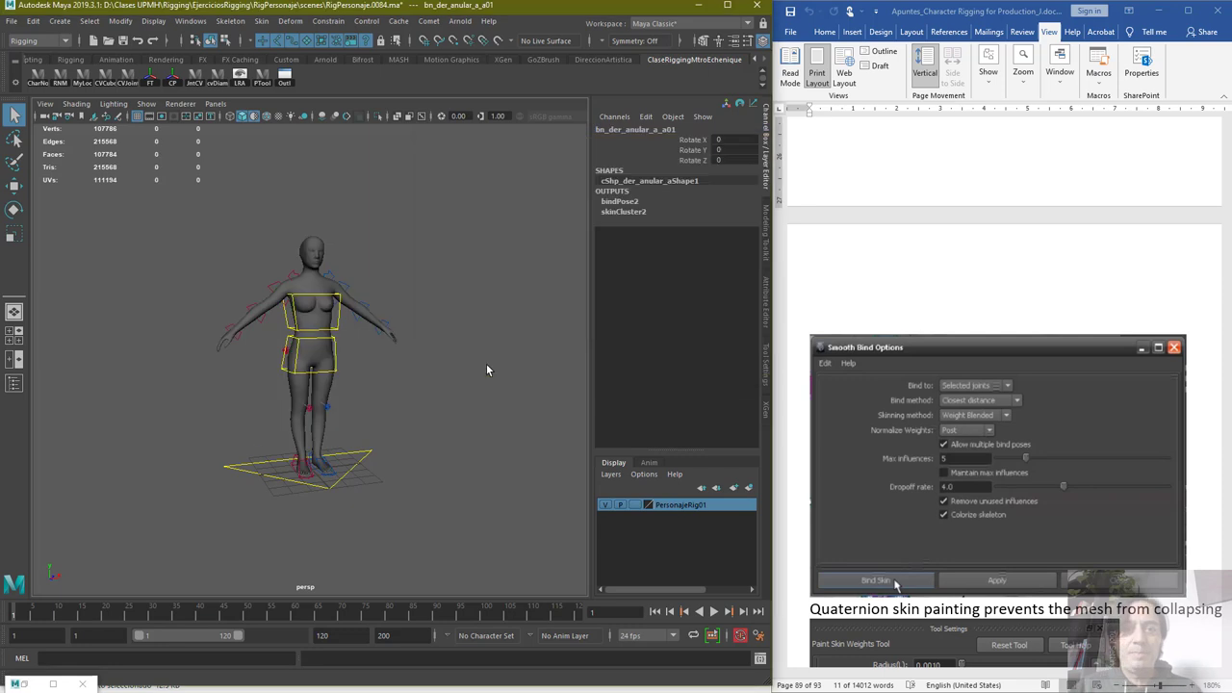
Move the left foot control to about X 11.5, Y 15.3, Z 1.3 and inspect how the bound leg and foot deform
{"action": "left_click", "coordinate": [386, 403]}
{"action": "scroll", "coordinate": [389, 405], "scroll_direction": "up", "scroll_amount": 3}
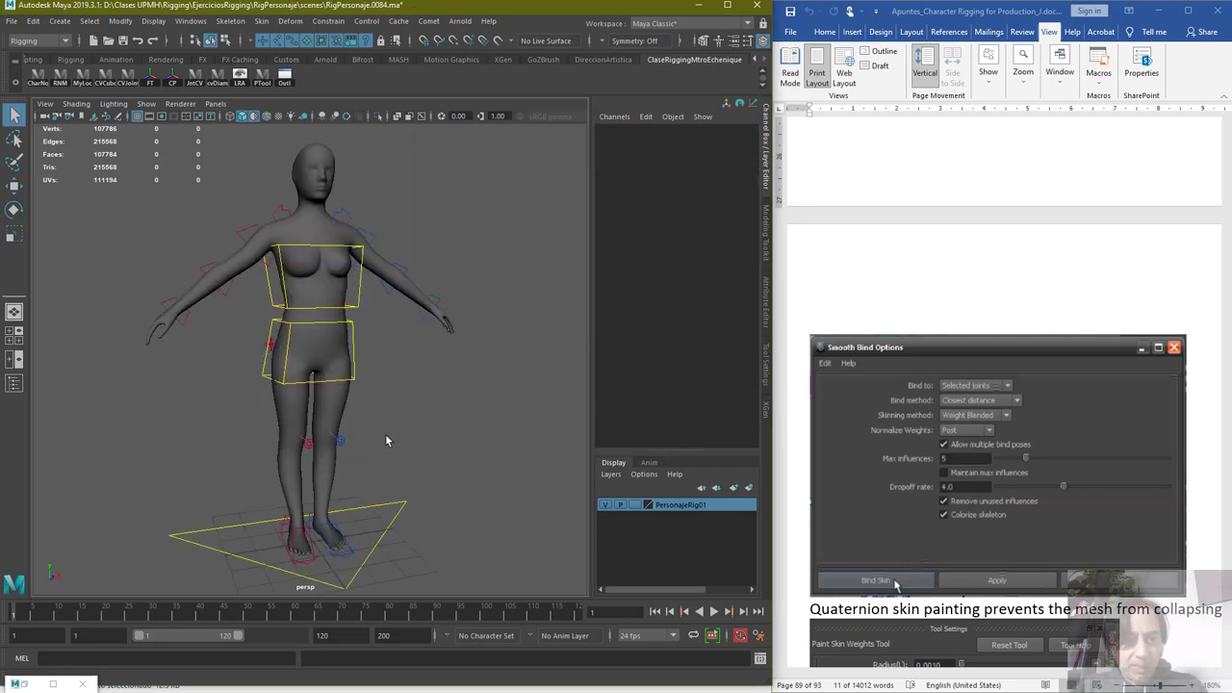
{"action": "left_click", "coordinate": [325, 545]}
{"action": "key", "text": "e"}
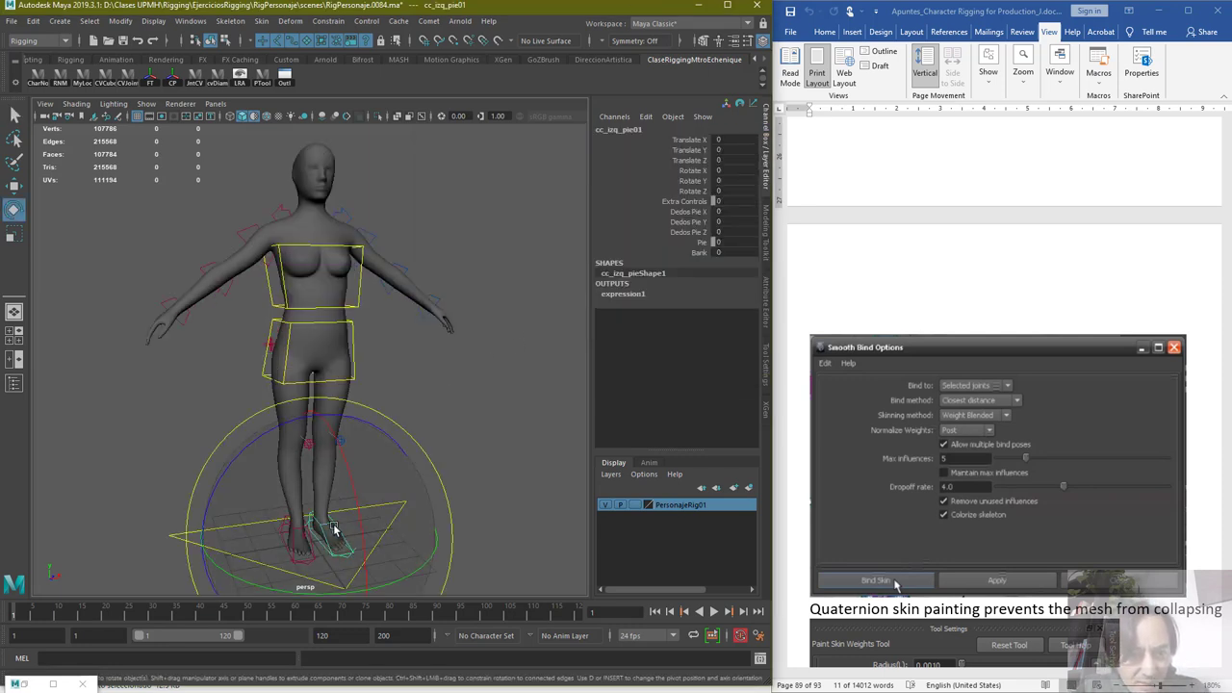
{"action": "key", "text": "w"}
{"action": "left_click_drag", "start_coordinate": [326, 542], "coordinate": [406, 394]}
{"action": "key", "text": "f"}
{"action": "left_click_drag", "start_coordinate": [317, 445], "coordinate": [349, 437], "text": "alt"}
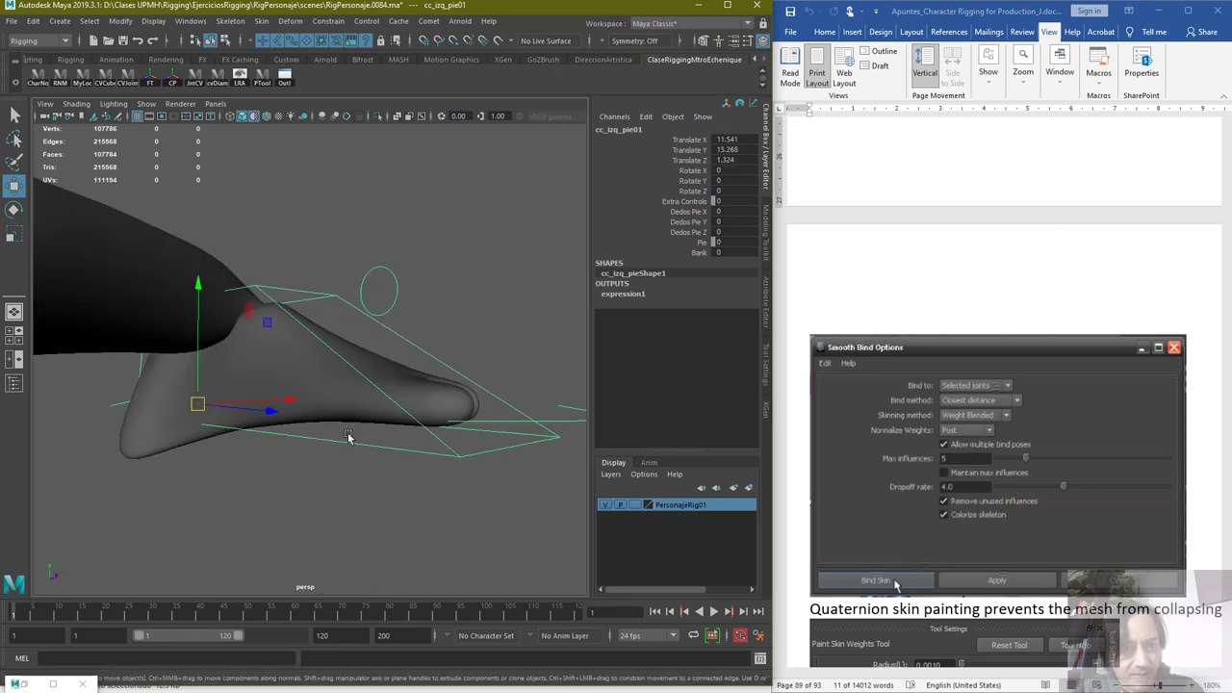
{"action": "right_click_drag", "start_coordinate": [349, 437], "coordinate": [247, 447], "text": "alt"}
{"action": "left_click_drag", "start_coordinate": [247, 447], "coordinate": [233, 477], "text": "alt"}
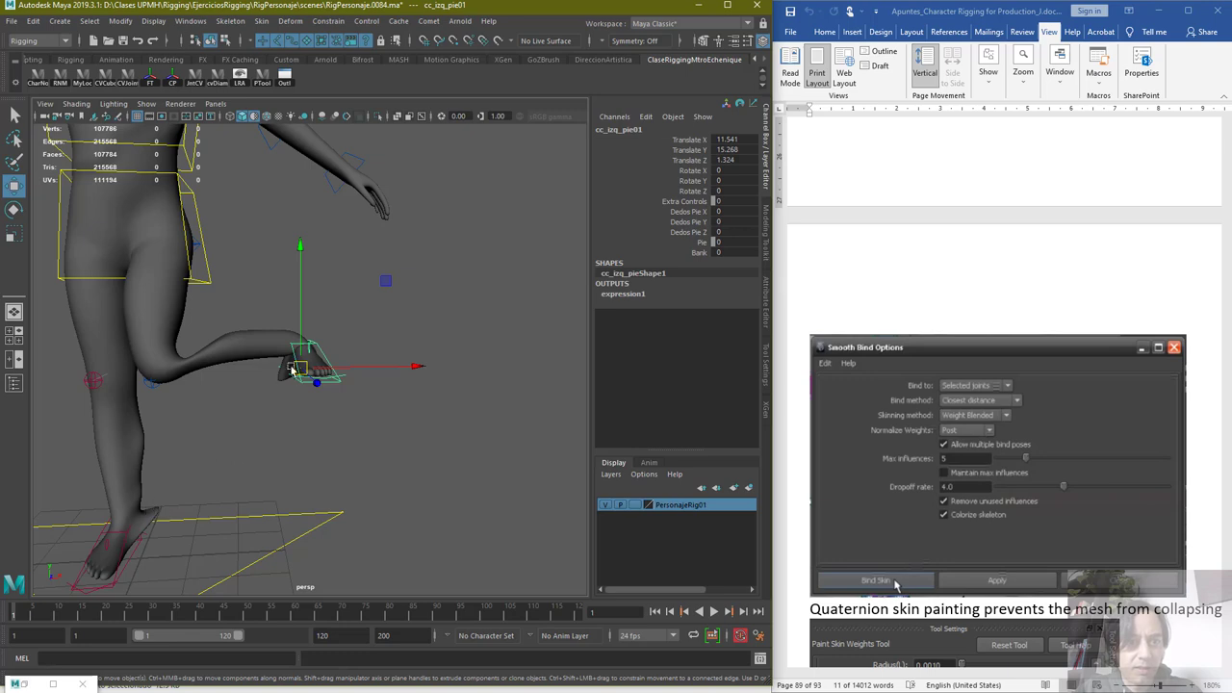
Undo the left foot control's test move and frame the whole character again
{"action": "key", "text": "ctrl+z"}
{"action": "middle_click_drag", "start_coordinate": [234, 332], "coordinate": [289, 493], "text": "alt"}
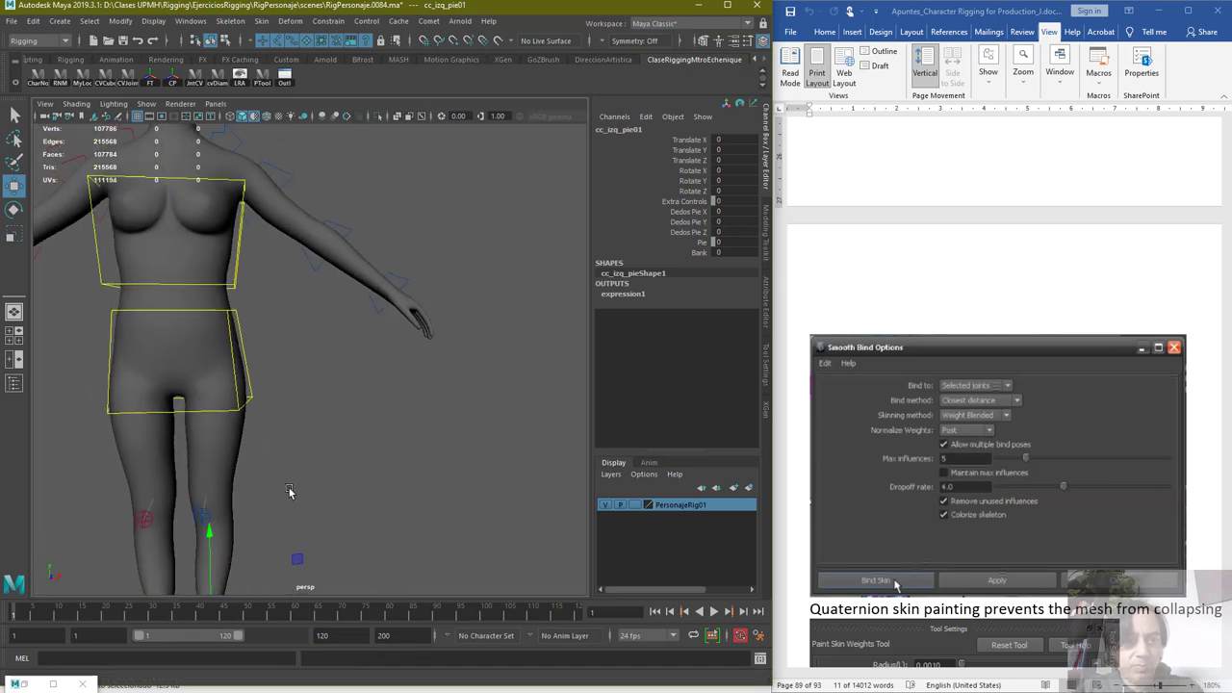
{"action": "scroll", "coordinate": [304, 473], "scroll_direction": "down", "scroll_amount": 5}
{"action": "scroll", "coordinate": [302, 467], "scroll_direction": "up", "scroll_amount": 3}
{"action": "left_click_drag", "start_coordinate": [330, 414], "coordinate": [342, 360], "text": "alt"}
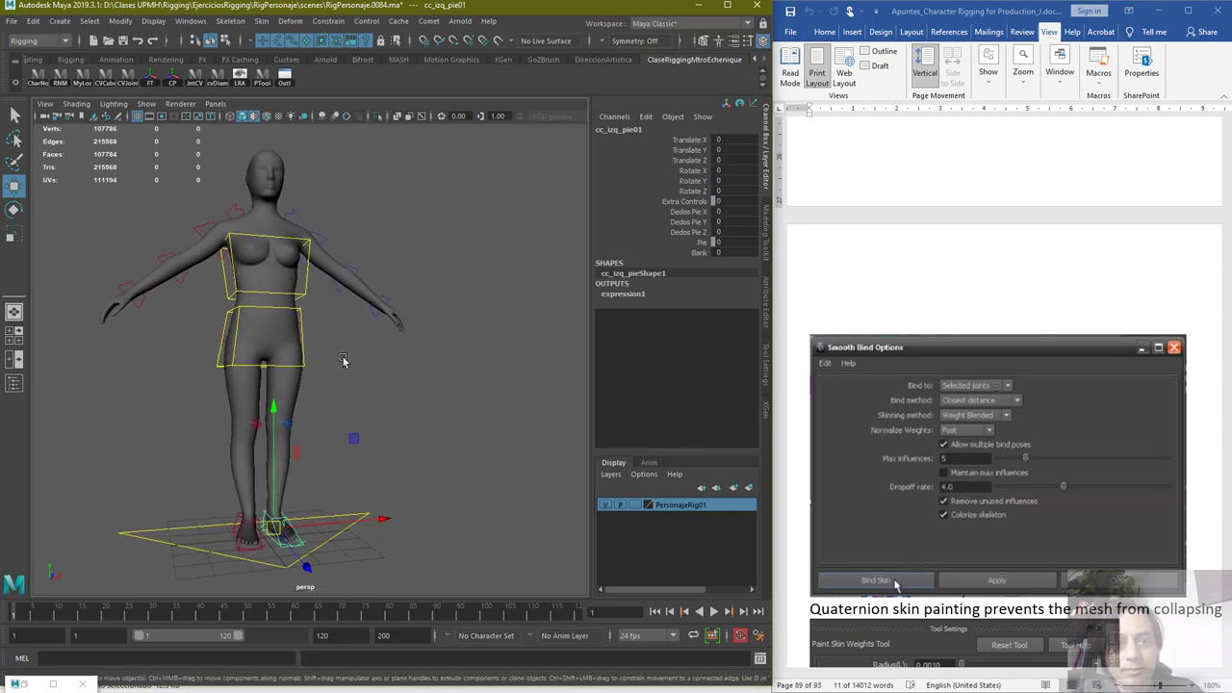
Switch to the Word notes, zoom them out to 100%, and read section 60 on dual quaternion skinning
{"action": "scroll", "coordinate": [931, 450], "scroll_direction": "down", "scroll_amount": 3}
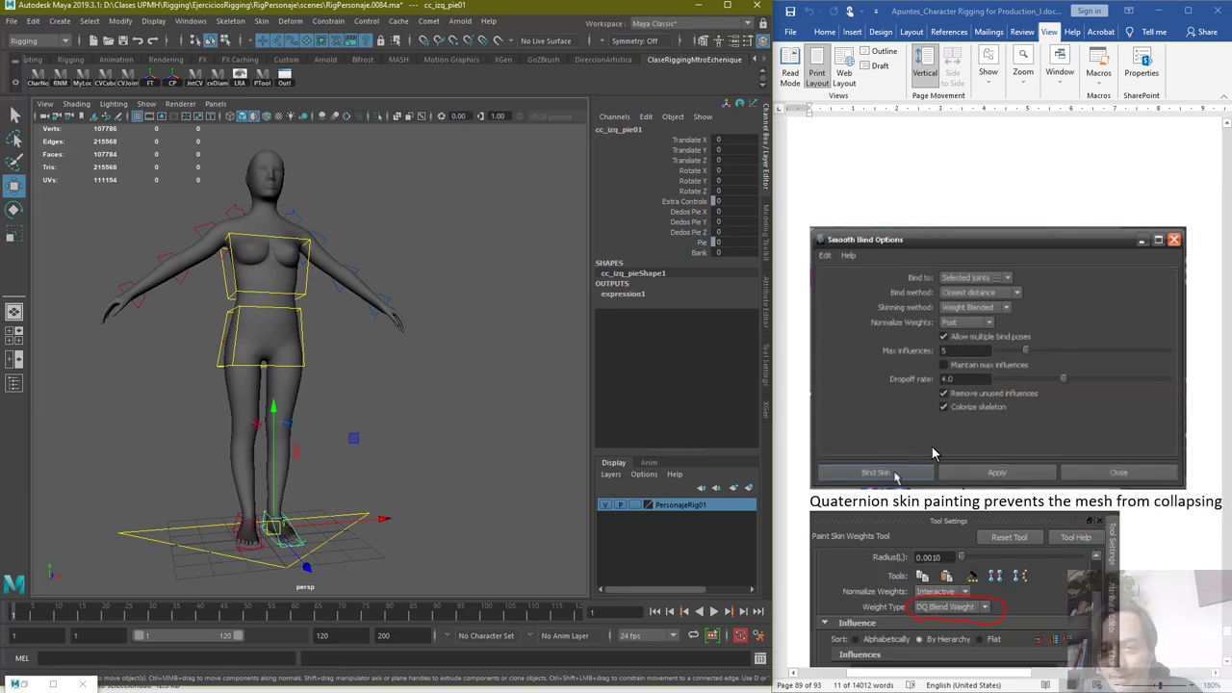
{"action": "scroll", "coordinate": [932, 446], "scroll_direction": "down", "scroll_amount": 2}
{"action": "scroll", "coordinate": [931, 448], "scroll_direction": "down", "scroll_amount": 10}
{"action": "scroll", "coordinate": [932, 450], "scroll_direction": "up", "scroll_amount": 7}
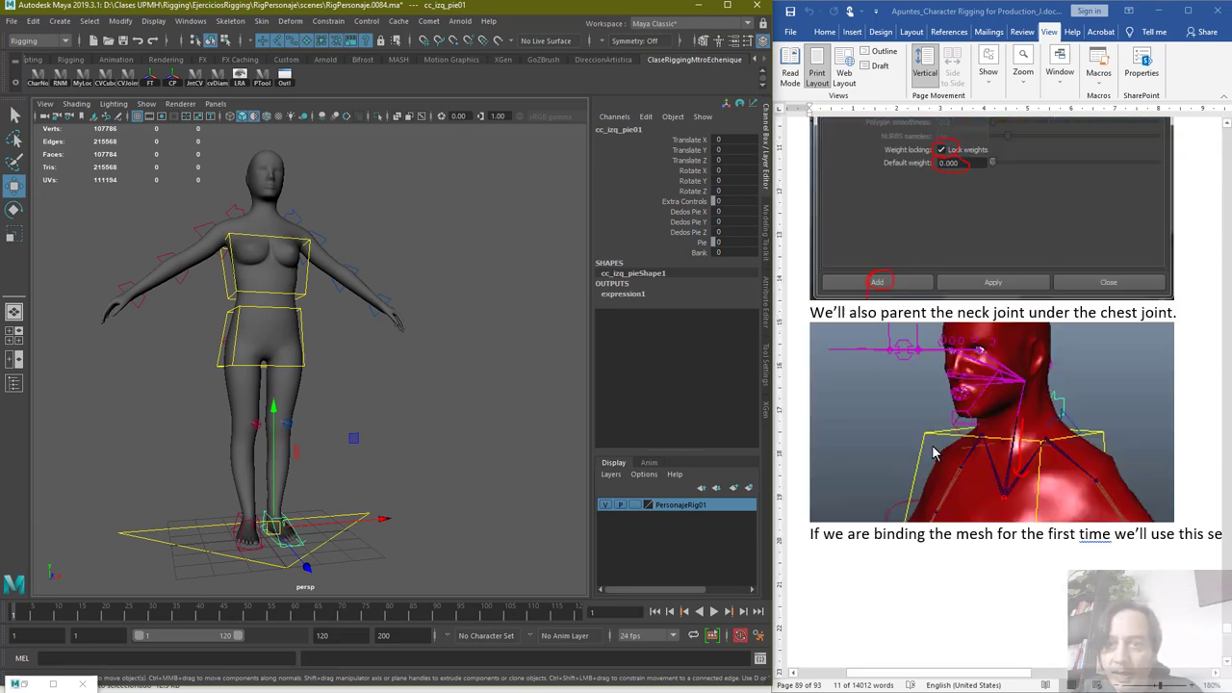
{"action": "scroll", "coordinate": [931, 452], "scroll_direction": "up", "scroll_amount": 4}
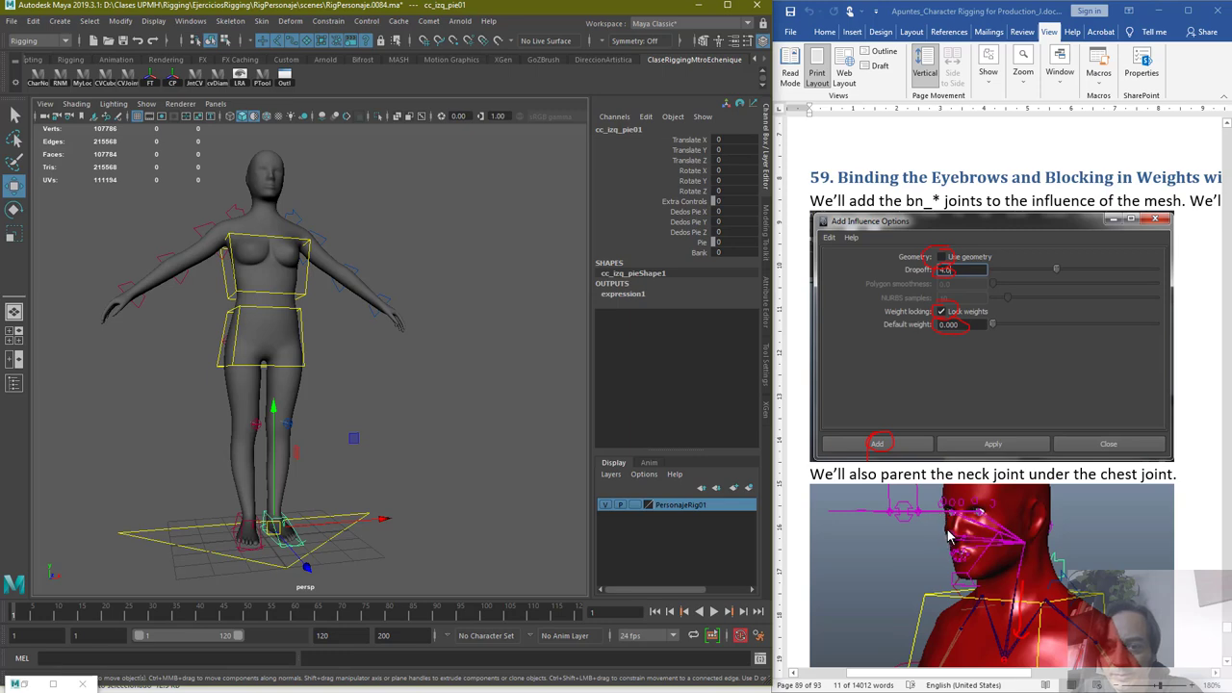
{"action": "scroll", "coordinate": [945, 534], "scroll_direction": "down", "scroll_amount": 10}
{"action": "scroll", "coordinate": [948, 535], "scroll_direction": "down", "scroll_amount": 4}
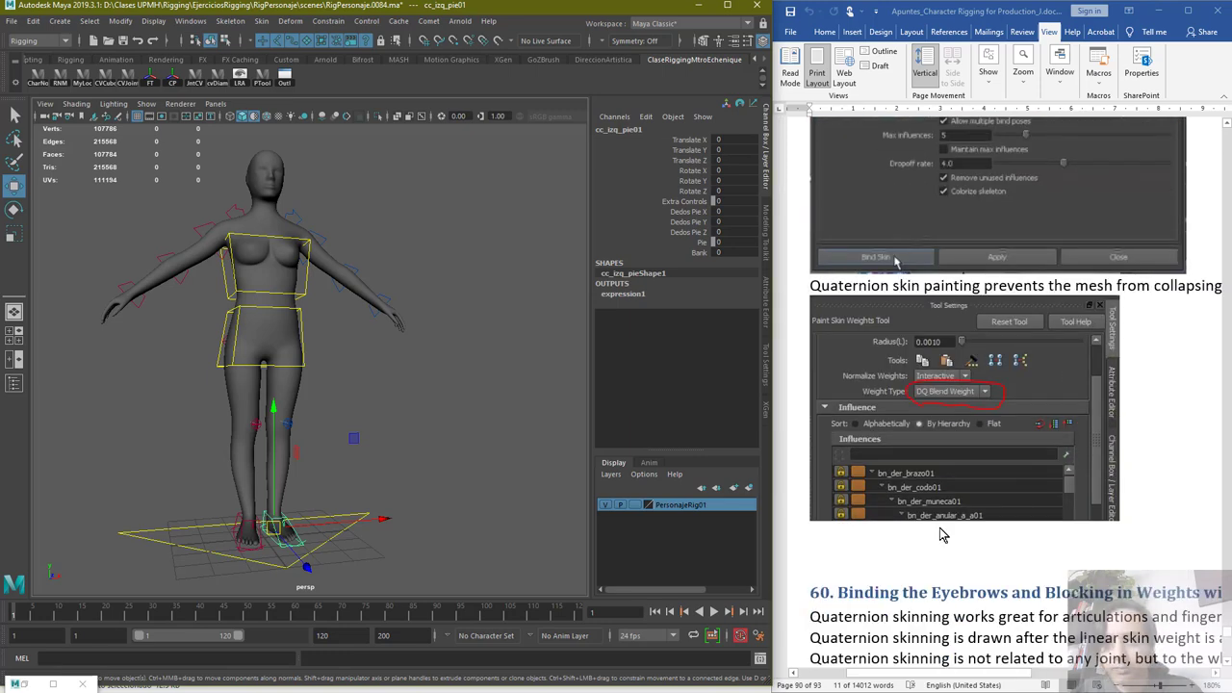
{"action": "scroll", "coordinate": [1025, 441], "scroll_direction": "down", "scroll_amount": 4, "text": "ctrl"}
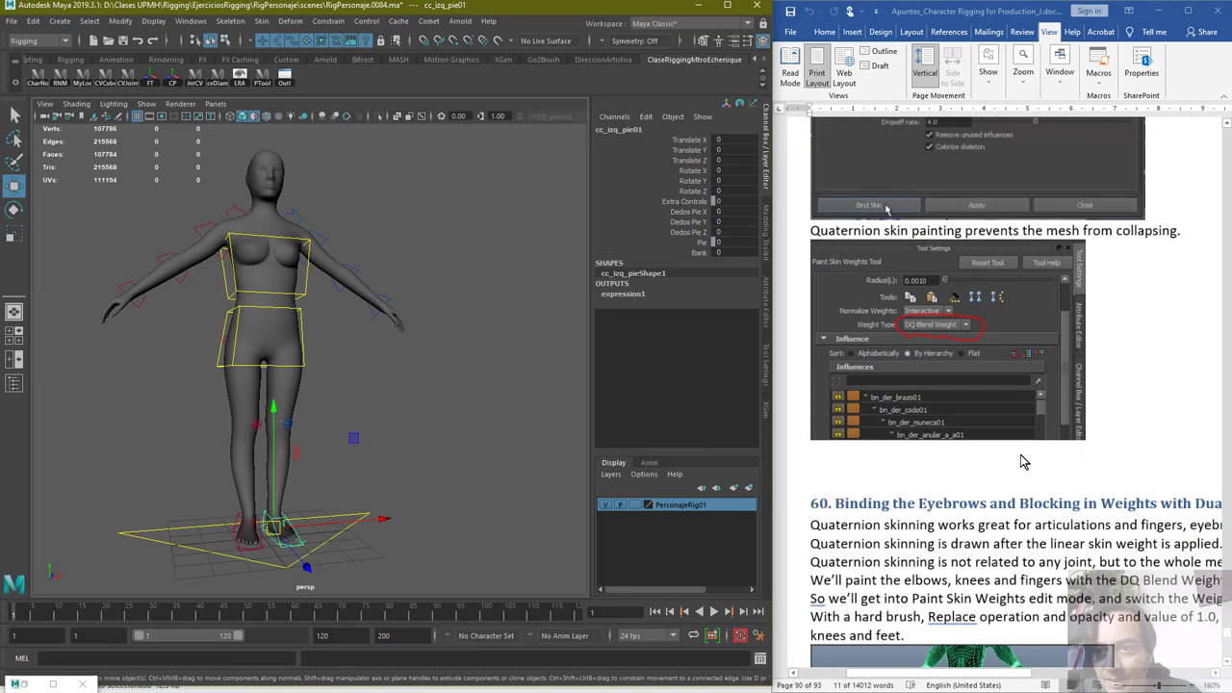
{"action": "scroll", "coordinate": [1022, 462], "scroll_direction": "down", "scroll_amount": 4, "text": "ctrl"}
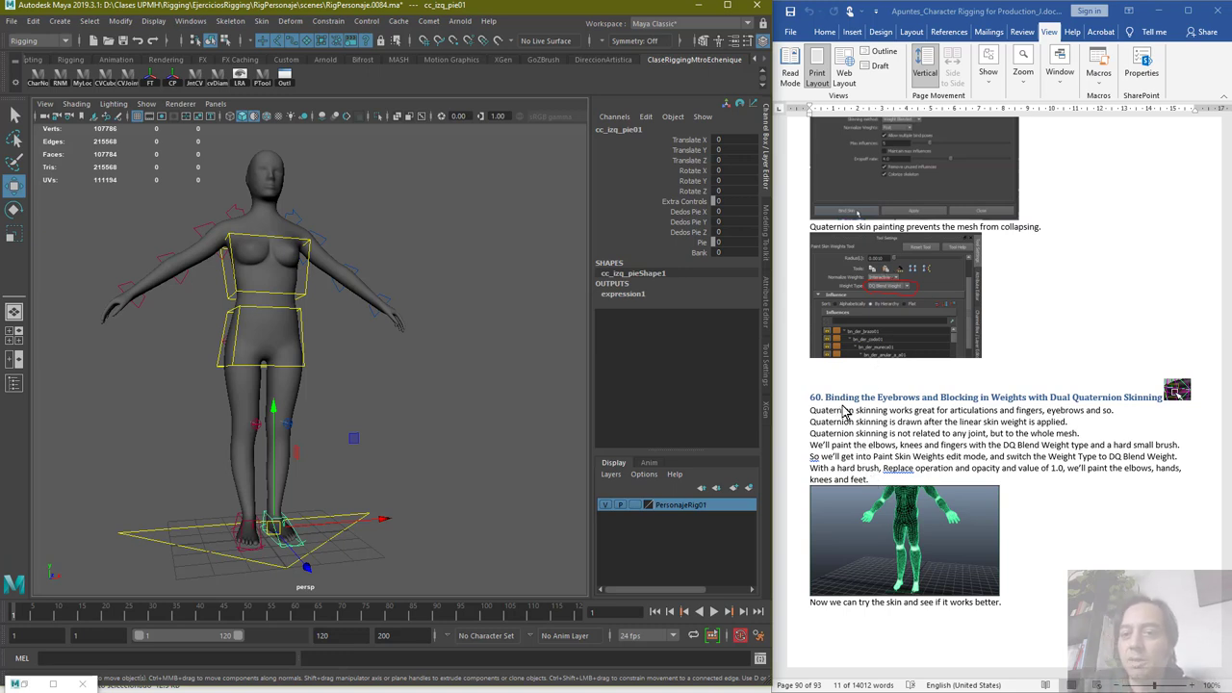
{"action": "scroll", "coordinate": [850, 402], "scroll_direction": "down", "scroll_amount": 3}
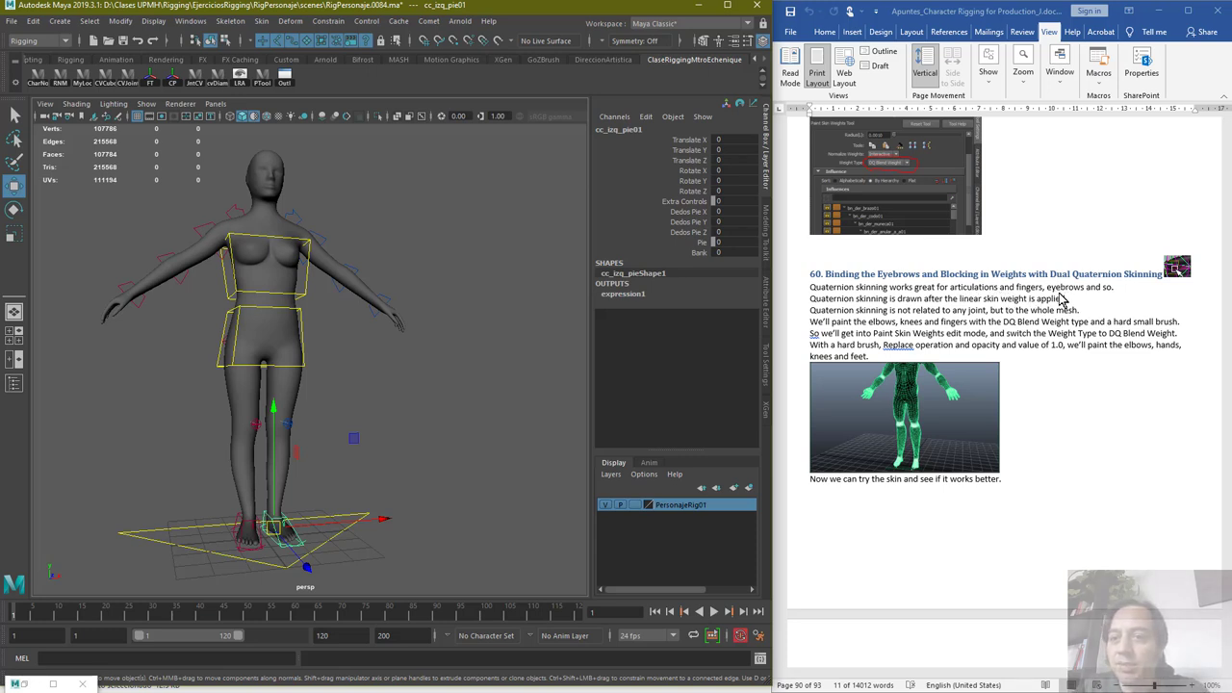
Turn on the visibility of the joints01 group through the Outliner, close the Outliner and clear the selection
{"action": "key", "text": "F6"}
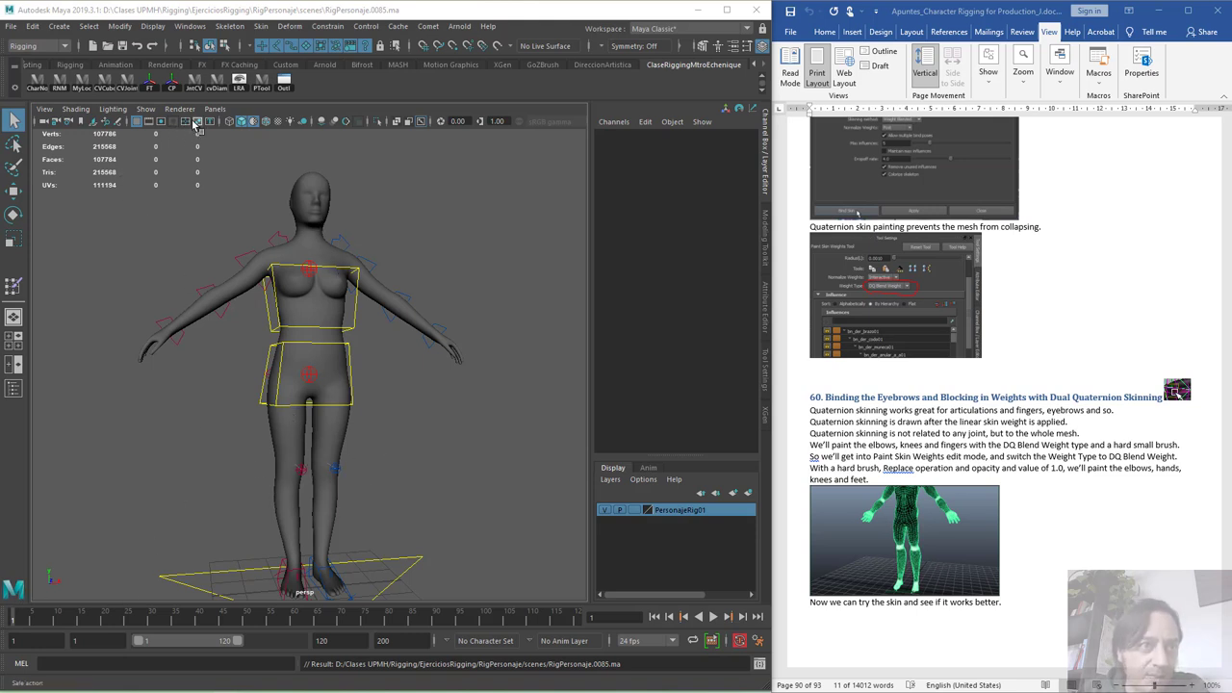
{"action": "left_click", "coordinate": [283, 83]}
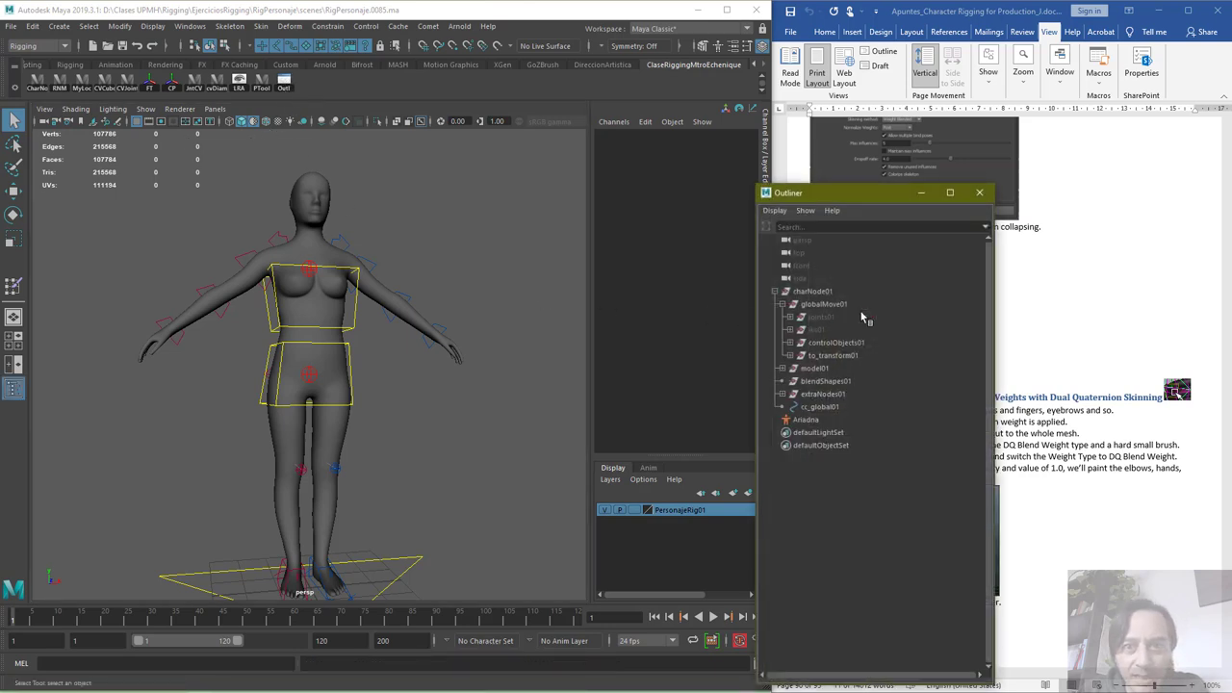
{"action": "left_click", "coordinate": [818, 316]}
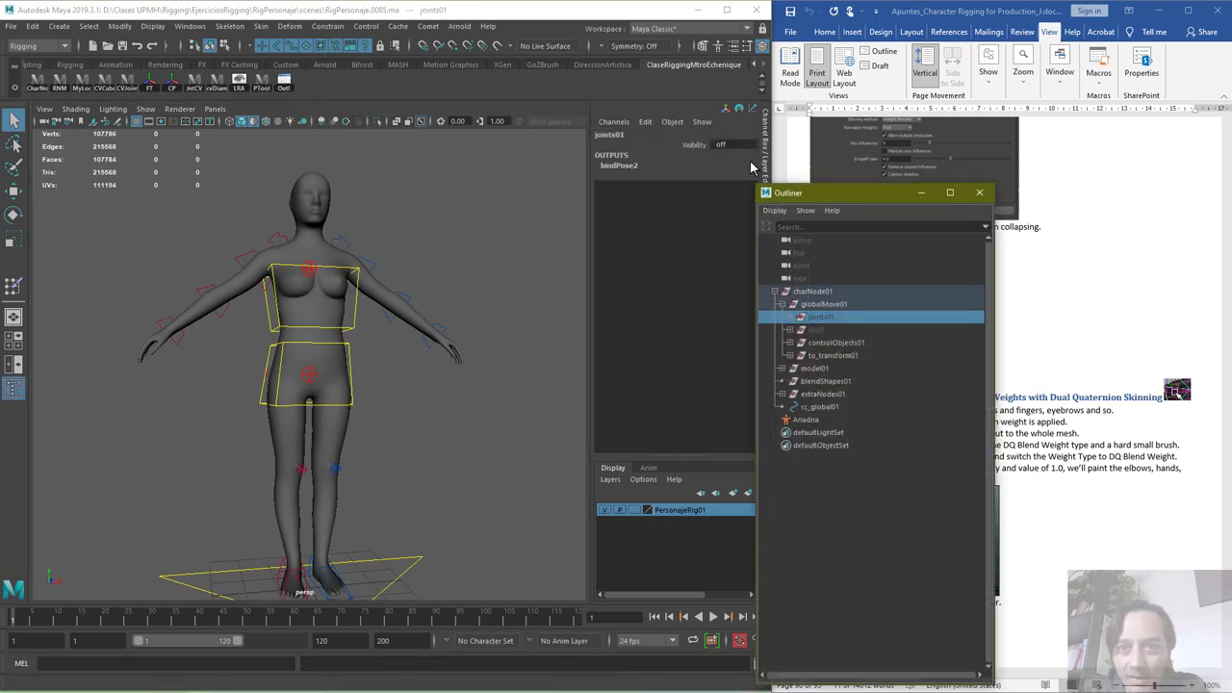
{"action": "left_click", "coordinate": [723, 144]}
{"action": "type", "text": "1"}
{"action": "key", "text": "Return"}
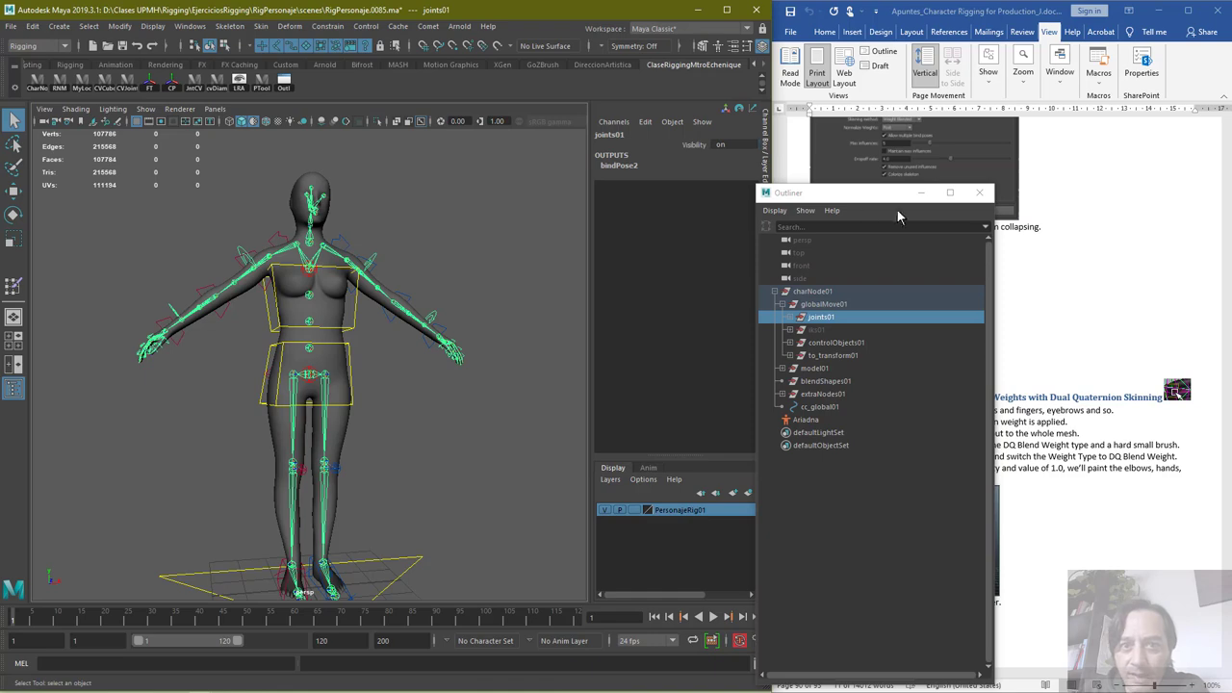
{"action": "left_click", "coordinate": [979, 193]}
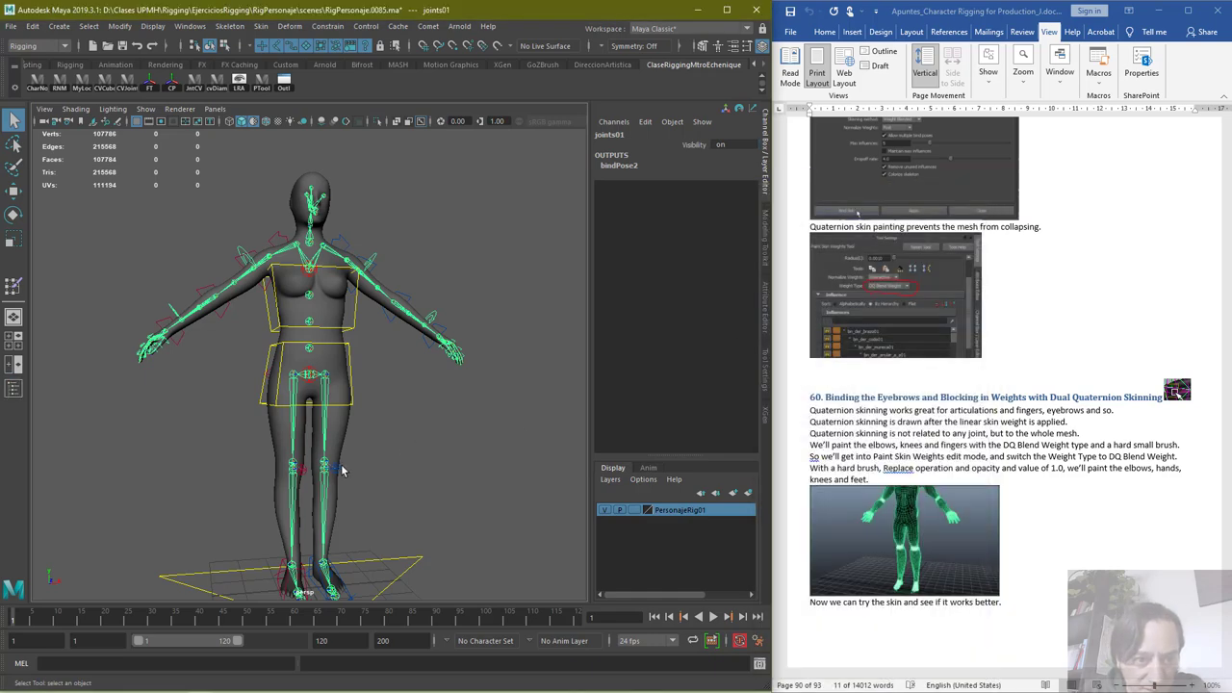
{"action": "left_click", "coordinate": [429, 460]}
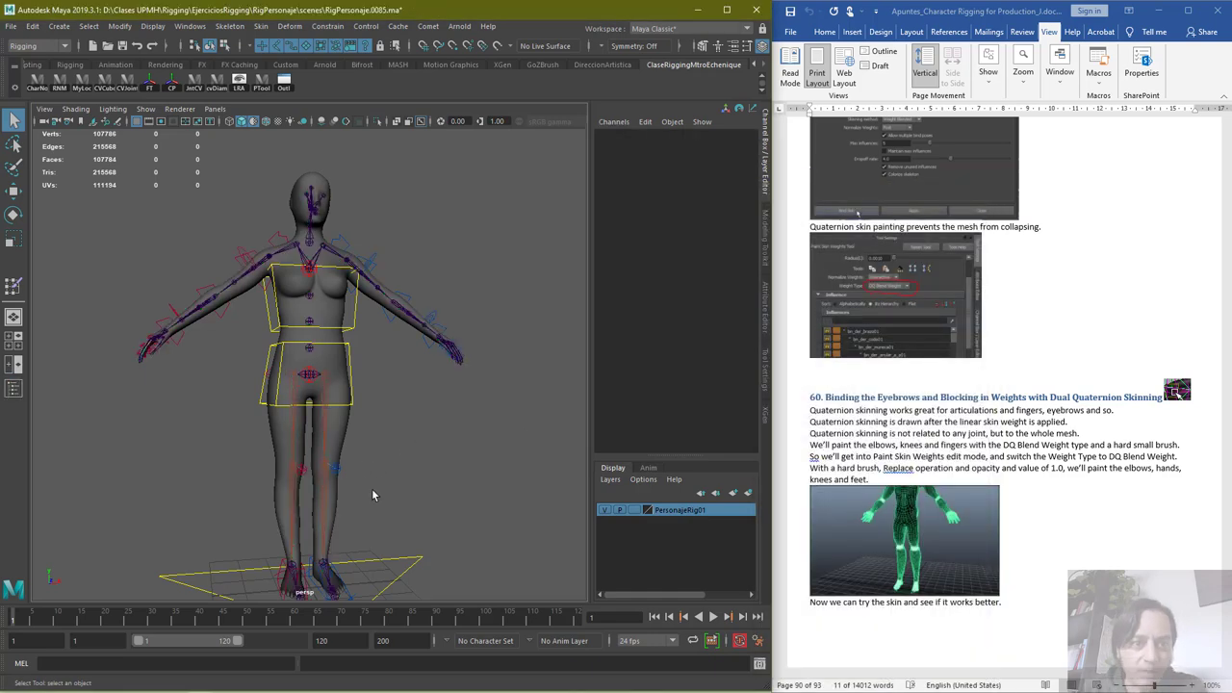
Select the female body mesh and open the Paint Skin Weights tool with its settings
{"action": "right_click_drag", "start_coordinate": [372, 488], "coordinate": [486, 503], "text": "alt"}
{"action": "middle_click_drag", "start_coordinate": [475, 474], "coordinate": [497, 355], "text": "alt"}
{"action": "left_click", "coordinate": [371, 311]}
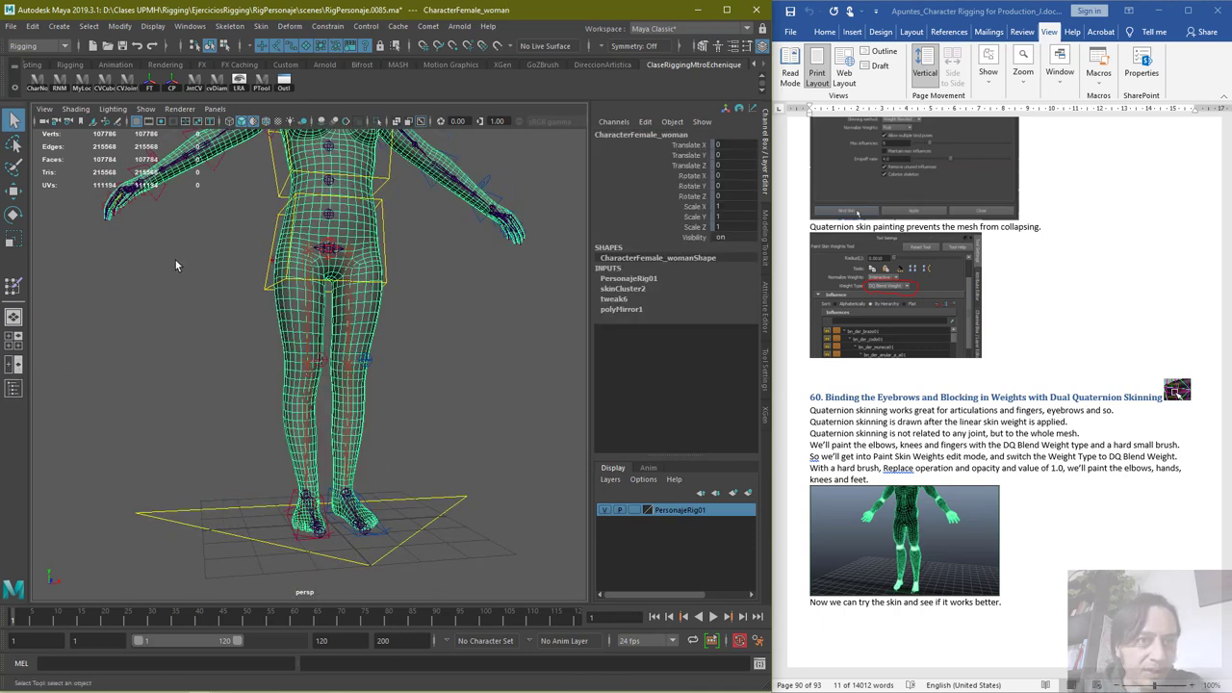
{"action": "left_click", "coordinate": [260, 25]}
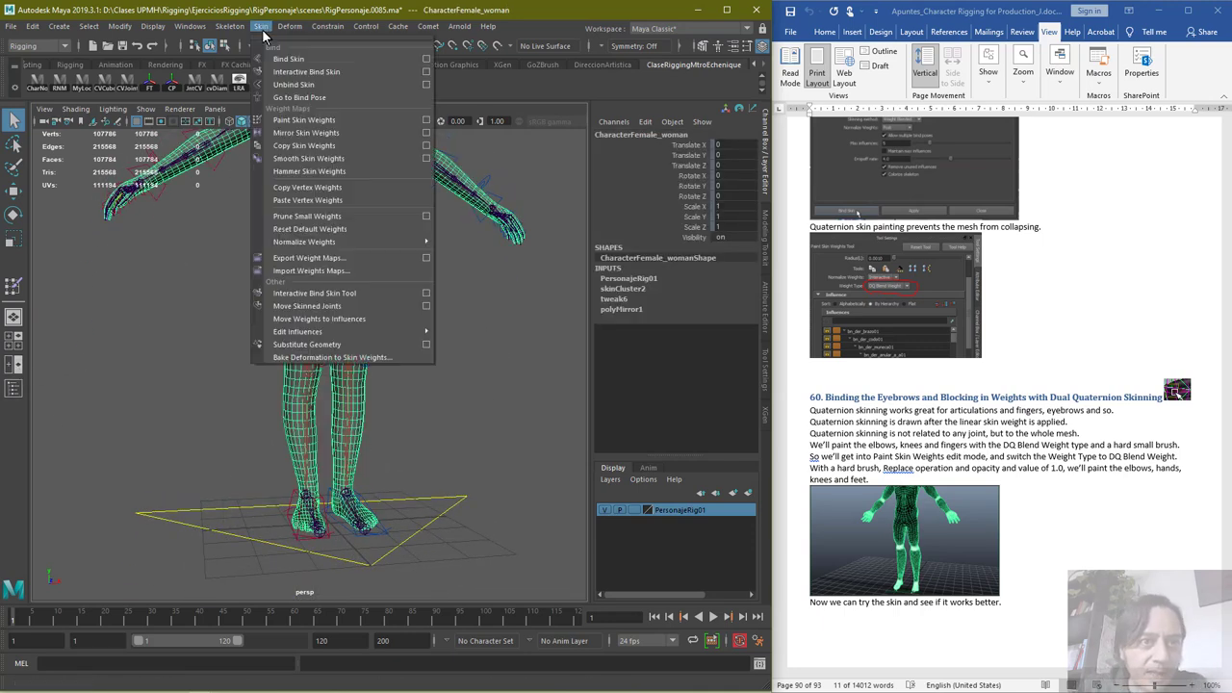
{"action": "left_click", "coordinate": [427, 126]}
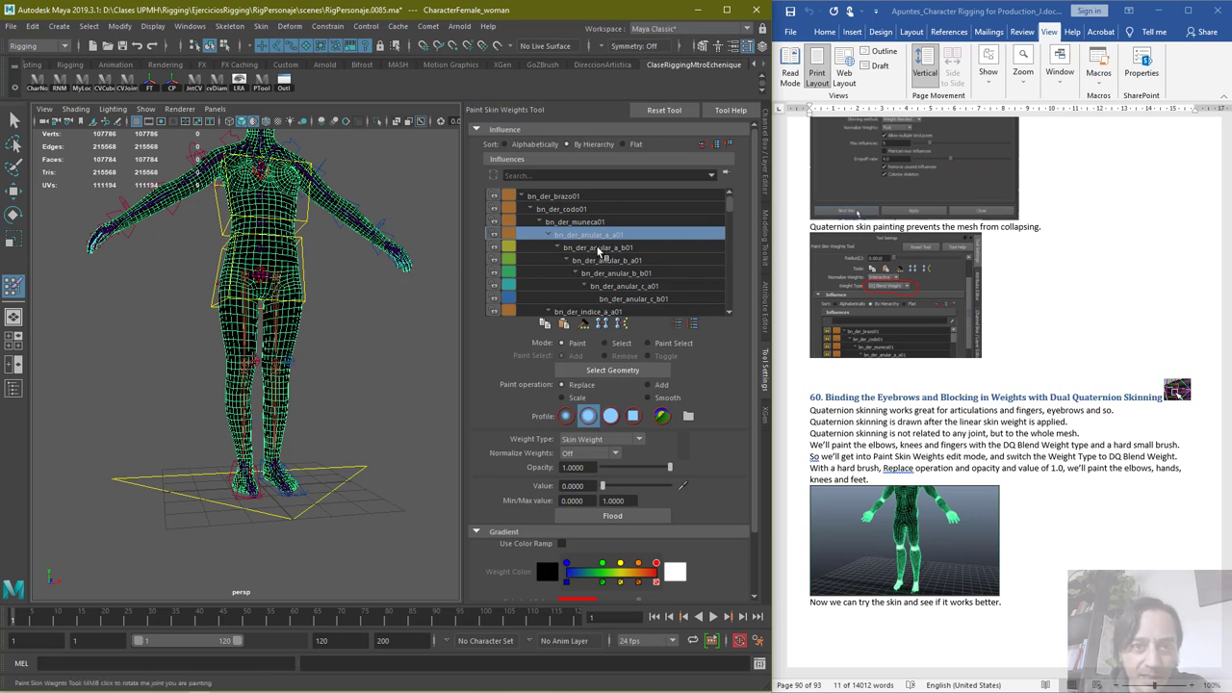
Examine the skin weights of the left leg influences one by one, from bn_izq_bolaPie01 up to bn_izq_femurJoint01
{"action": "scroll", "coordinate": [606, 284], "scroll_direction": "down", "scroll_amount": 10}
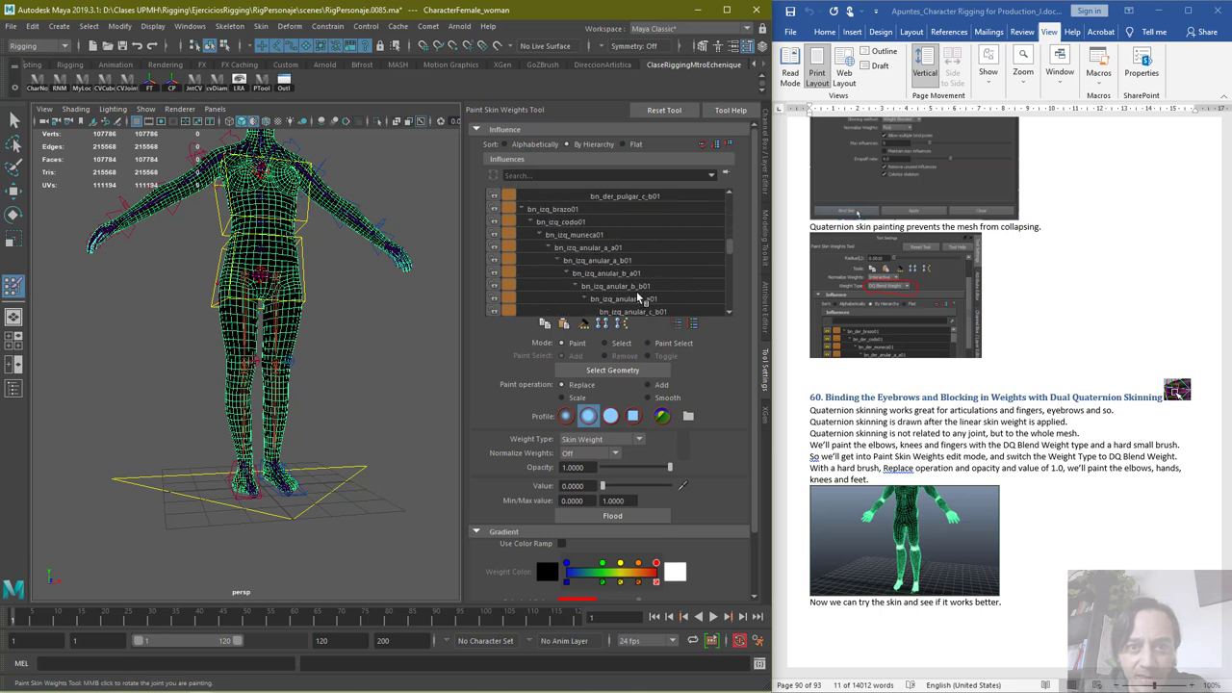
{"action": "left_click_drag", "start_coordinate": [733, 250], "coordinate": [737, 292]}
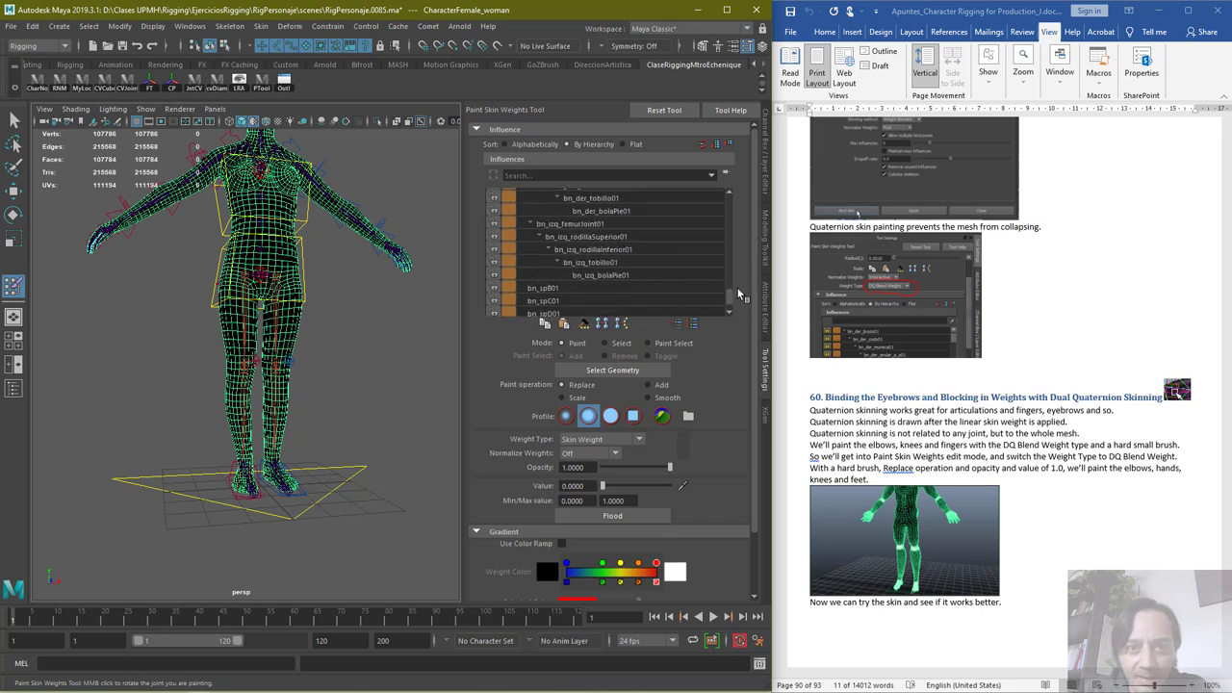
{"action": "left_click", "coordinate": [612, 276]}
{"action": "left_click", "coordinate": [606, 263]}
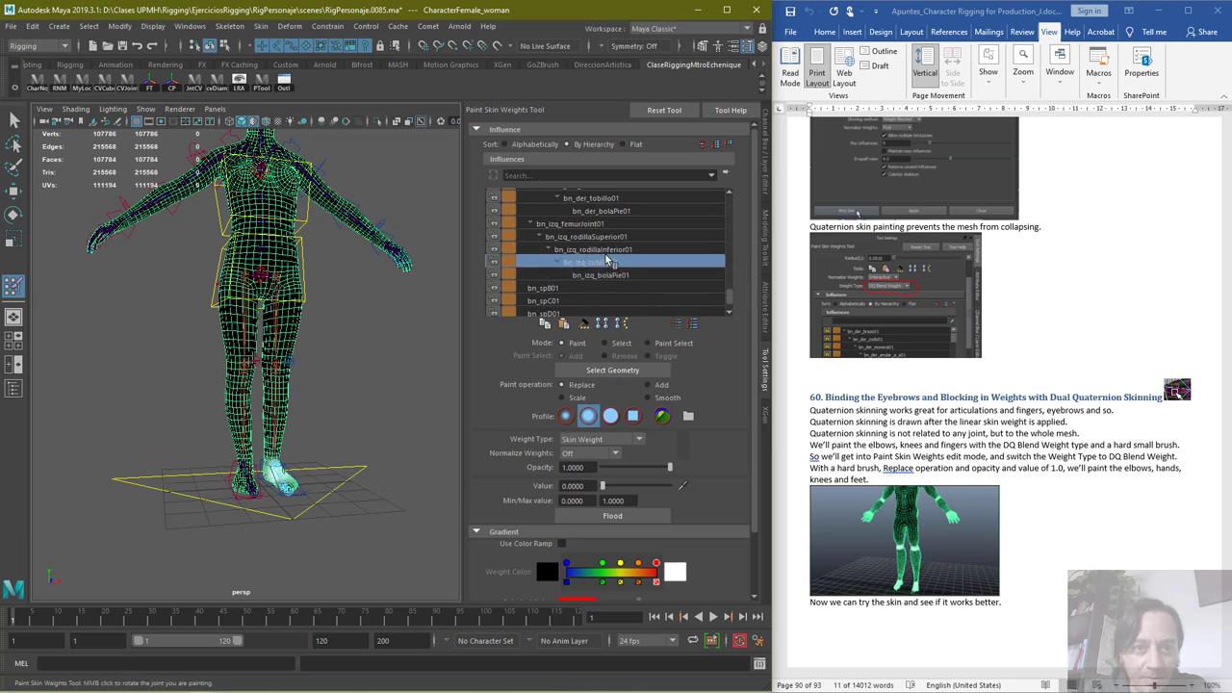
{"action": "left_click", "coordinate": [609, 250]}
{"action": "left_click", "coordinate": [603, 236]}
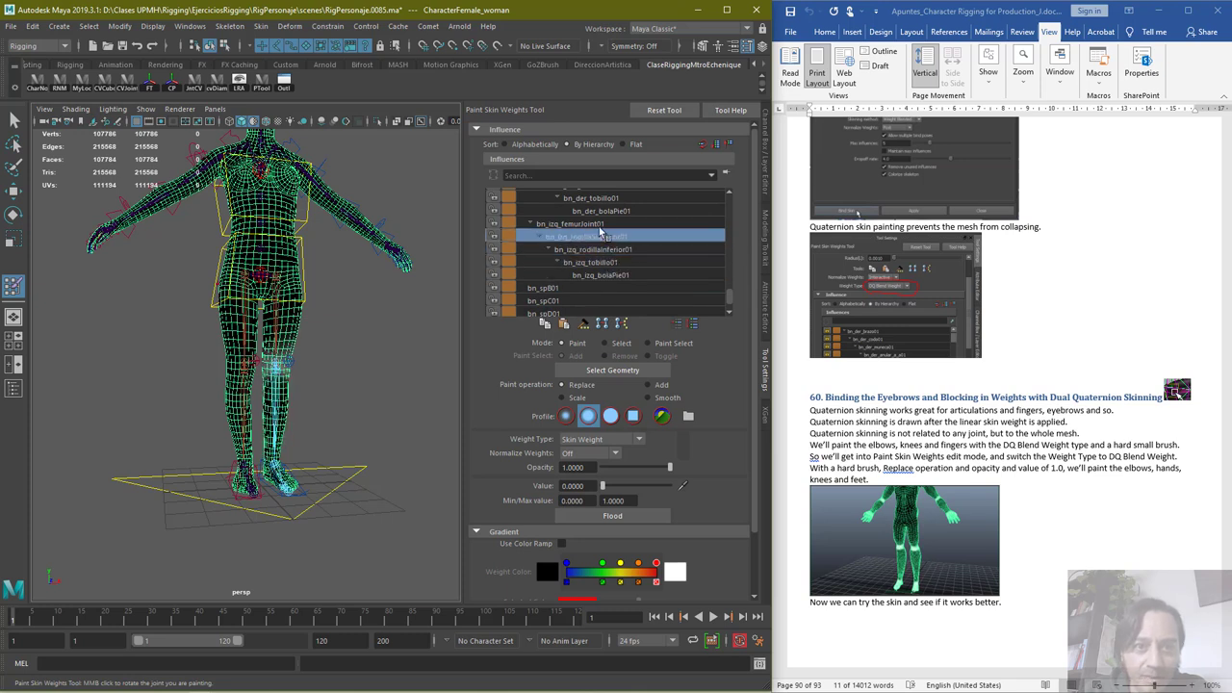
{"action": "left_click", "coordinate": [597, 225]}
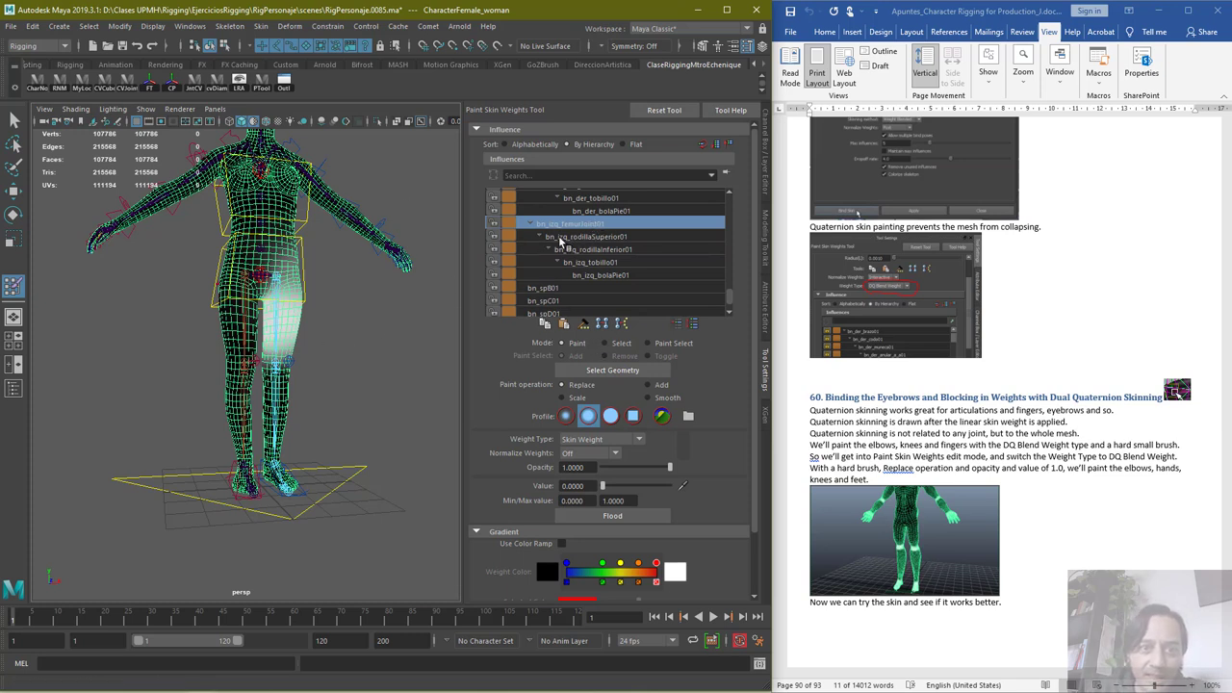
Set the painted weight type to DQ Blend Weight and the brush value to 1.0
{"action": "left_click", "coordinate": [580, 440]}
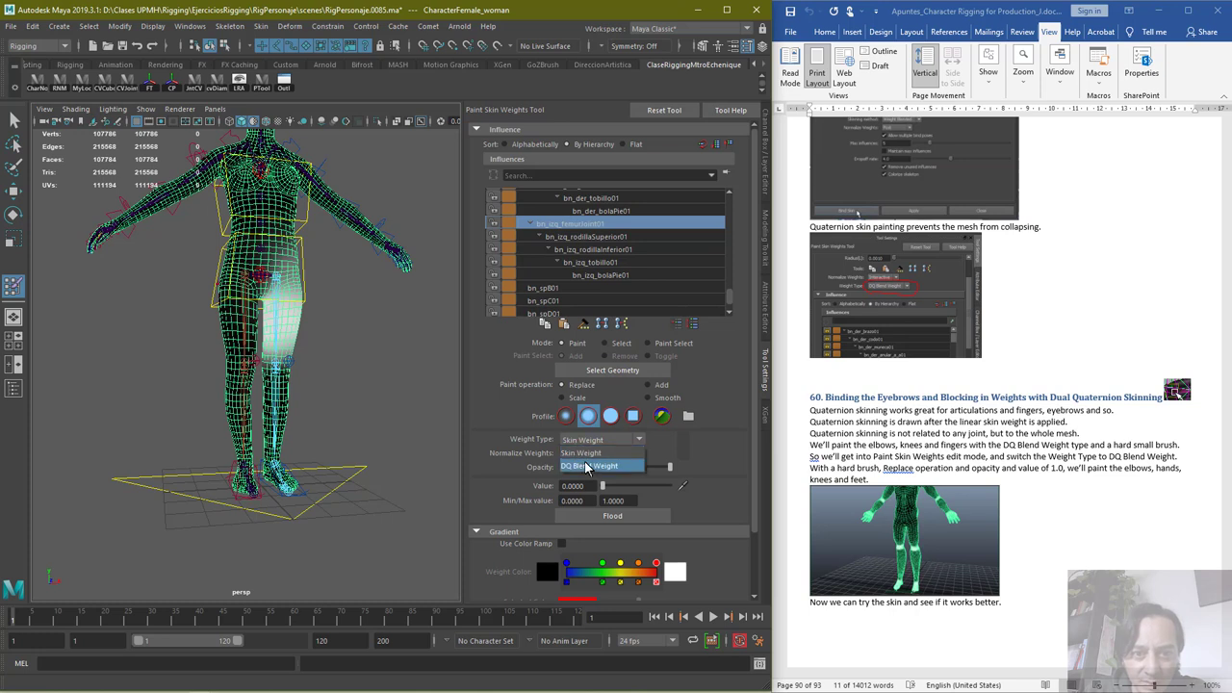
{"action": "left_click", "coordinate": [581, 467]}
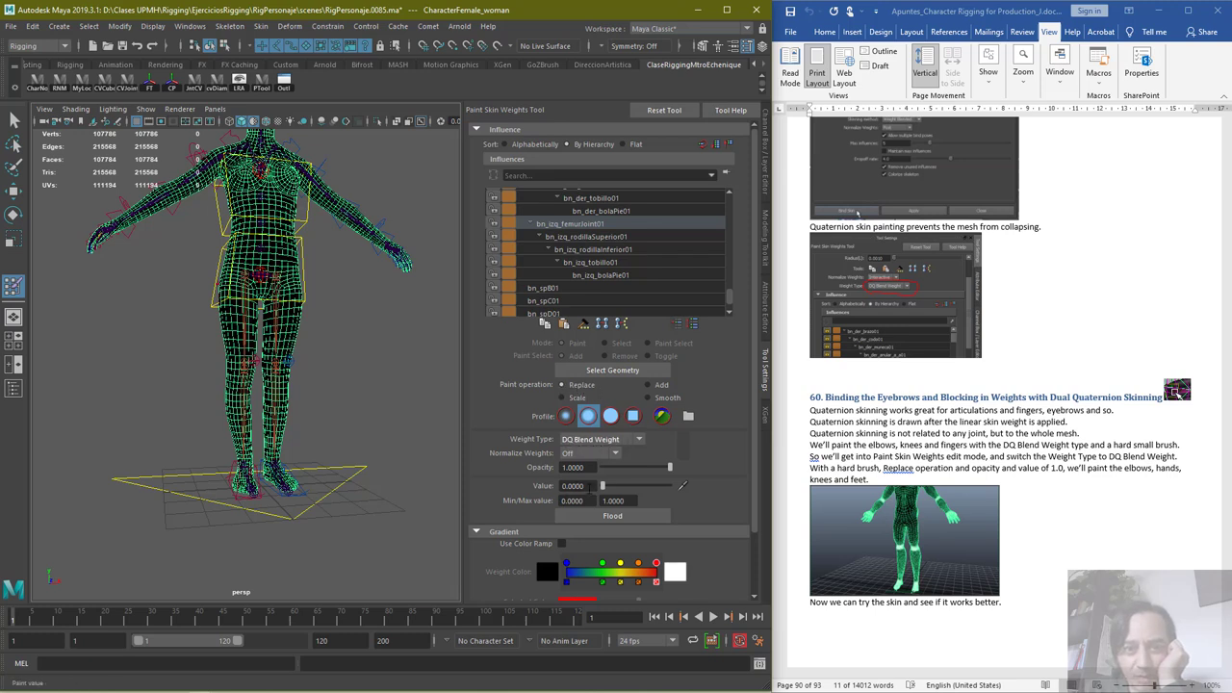
{"action": "left_click_drag", "start_coordinate": [664, 487], "coordinate": [685, 486]}
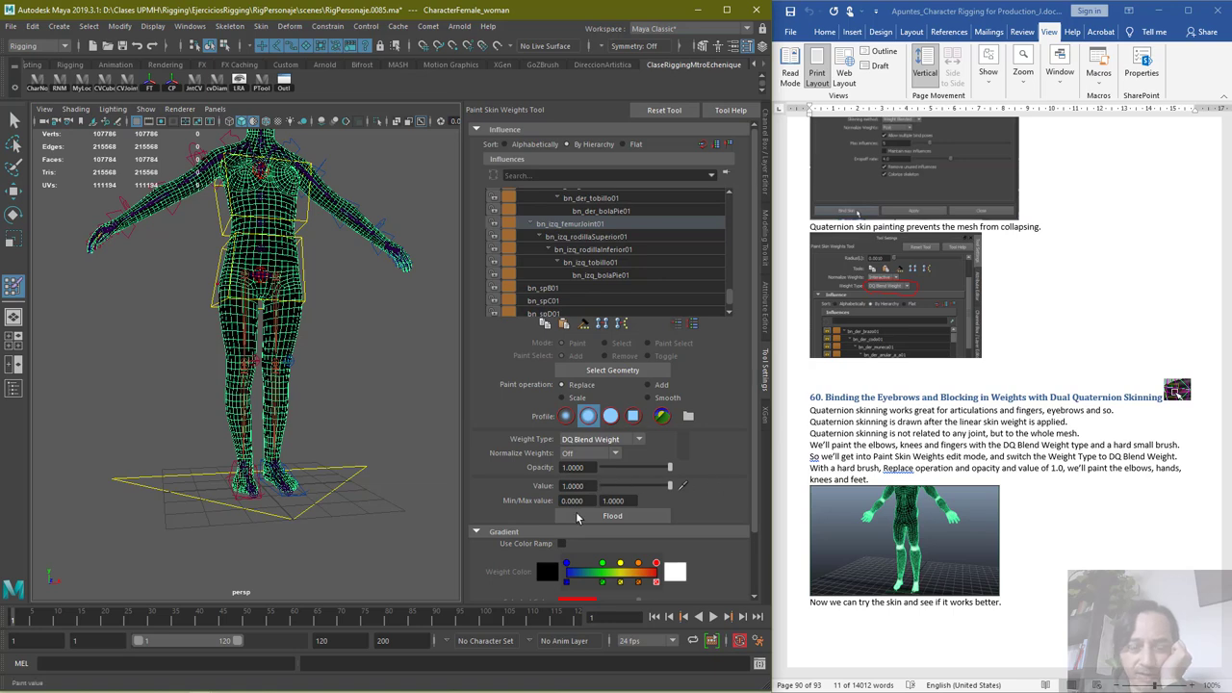
Paint DQ Blend Weight at value 1.0 in a band around the left knee, undoing the first trial stroke
{"action": "scroll", "coordinate": [298, 373], "scroll_direction": "up", "scroll_amount": 3}
{"action": "scroll", "coordinate": [299, 373], "scroll_direction": "up", "scroll_amount": 4}
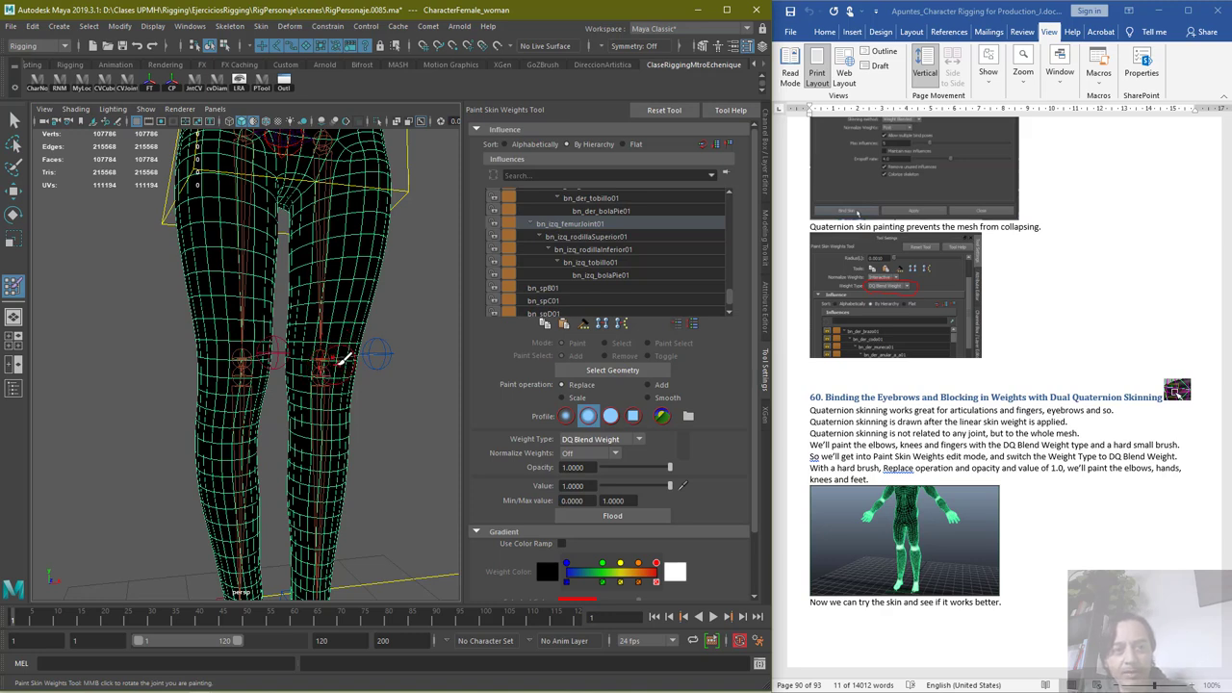
{"action": "left_click_drag", "start_coordinate": [339, 362], "coordinate": [389, 360]}
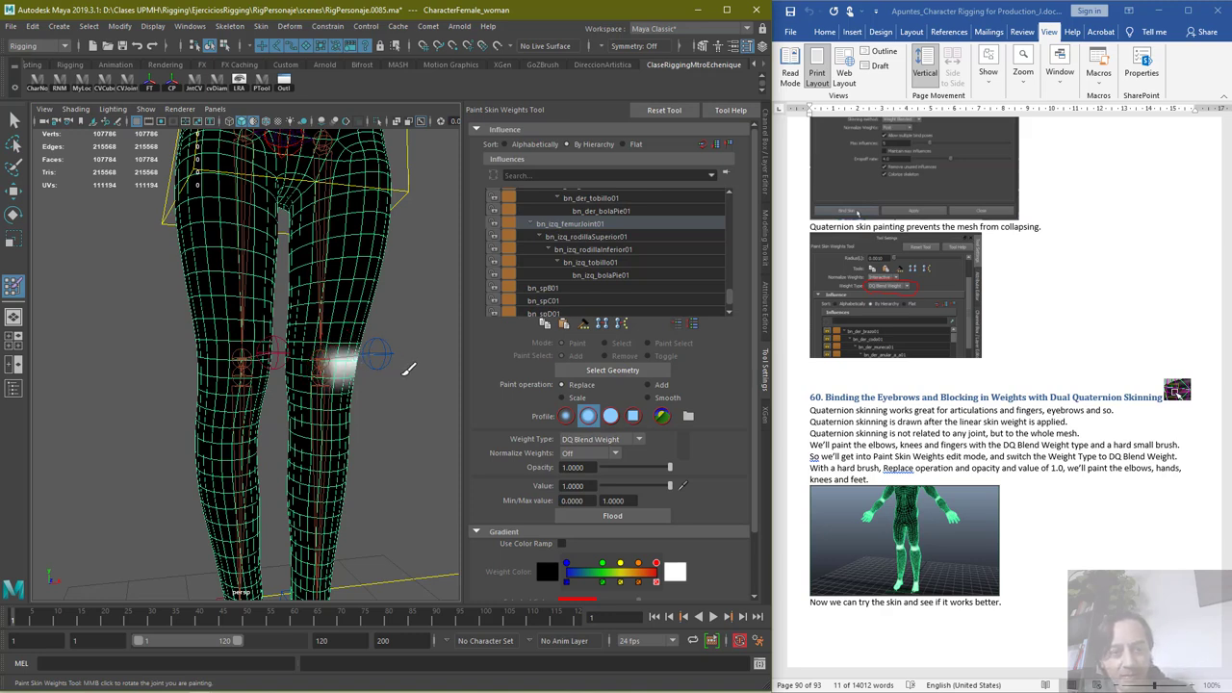
{"action": "key", "text": "ctrl+z"}
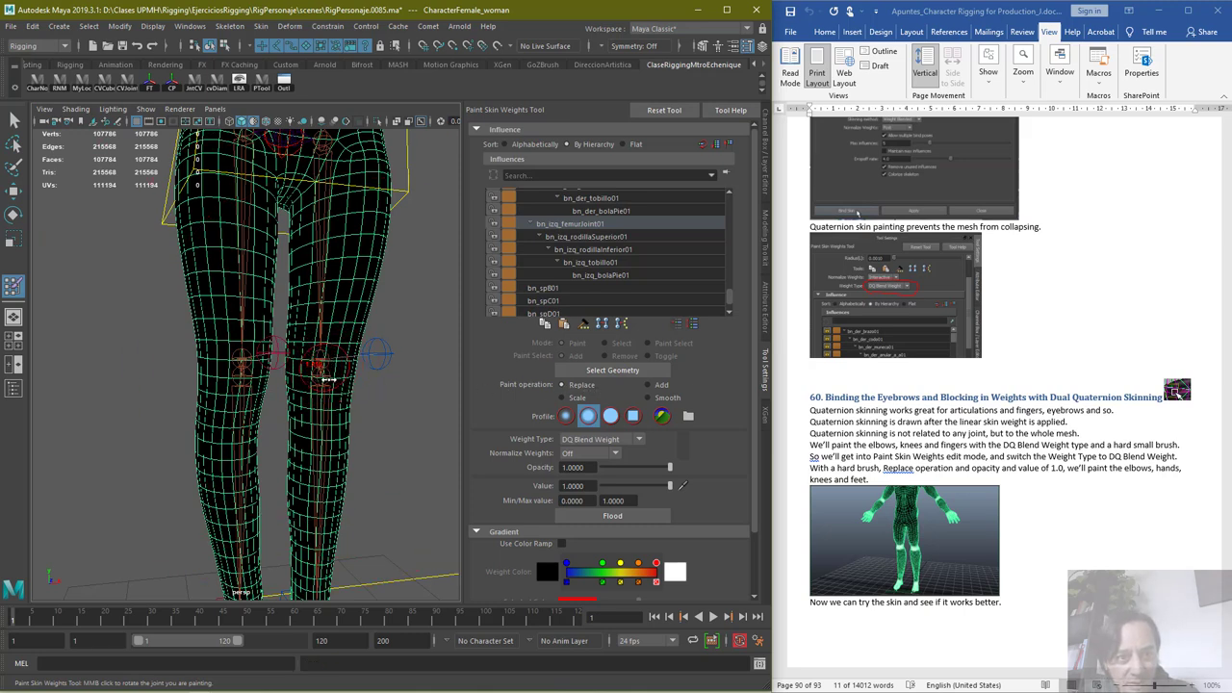
{"action": "mouse_move", "coordinate": [313, 357]}
{"action": "left_mouse_down"}
{"action": "mouse_move", "coordinate": [364, 358]}
{"action": "mouse_move", "coordinate": [293, 353]}
{"action": "left_mouse_up"}
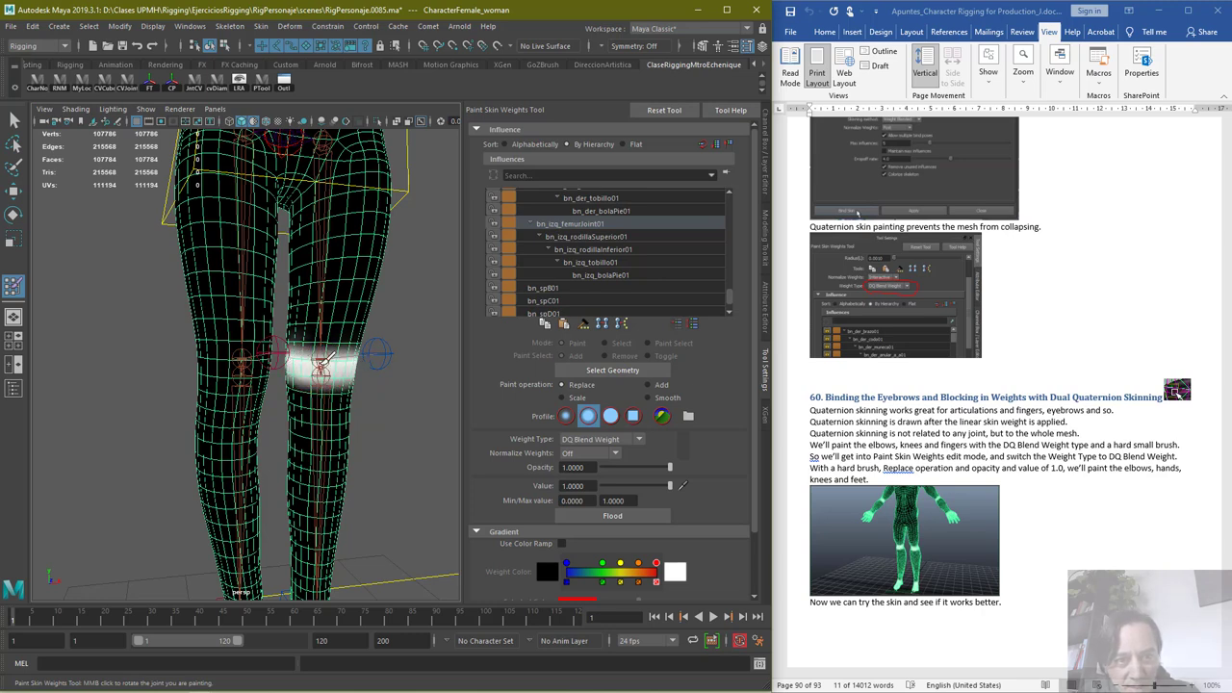
{"action": "mouse_move", "coordinate": [358, 377]}
{"action": "left_mouse_down"}
{"action": "mouse_move", "coordinate": [293, 394]}
{"action": "mouse_move", "coordinate": [363, 385]}
{"action": "mouse_move", "coordinate": [240, 377]}
{"action": "left_mouse_up"}
{"action": "middle_click_drag", "start_coordinate": [220, 385], "coordinate": [170, 260], "text": "alt"}
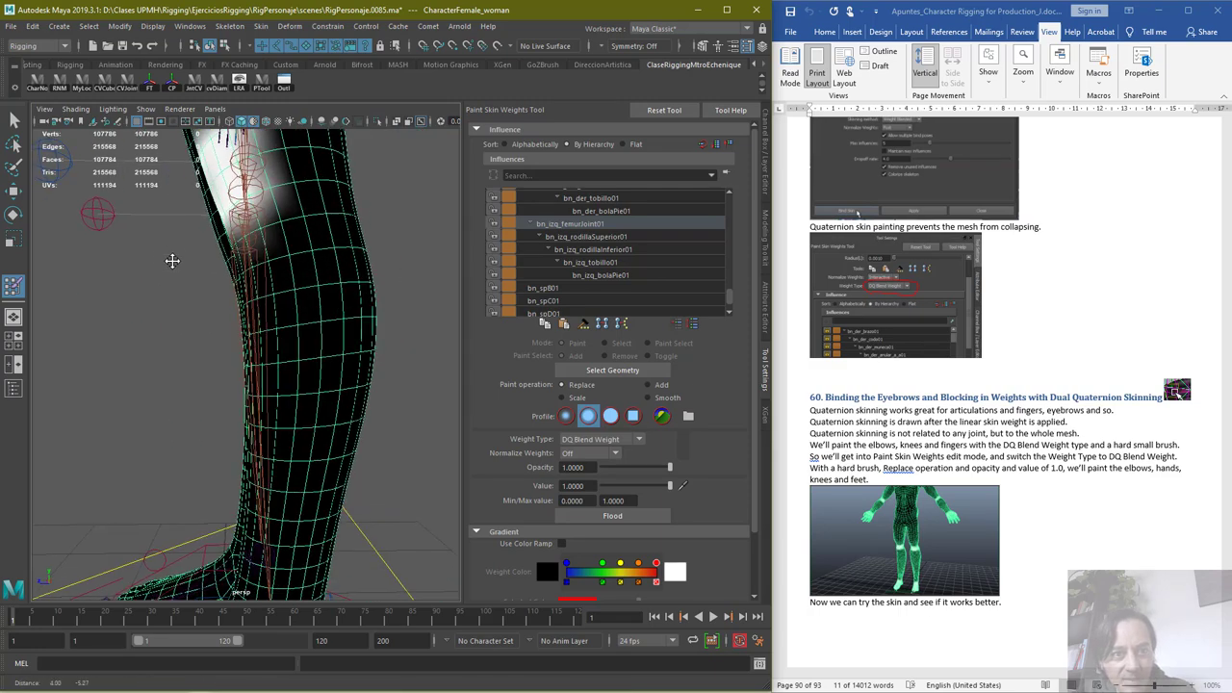
Paint DQ Blend Weight at value 1.0 over the whole left foot, including the sole and heel
{"action": "scroll", "coordinate": [170, 261], "scroll_direction": "down", "scroll_amount": 4}
{"action": "mouse_move", "coordinate": [292, 296]}
{"action": "left_mouse_down", "text": "alt"}
{"action": "mouse_move", "coordinate": [302, 323]}
{"action": "mouse_move", "coordinate": [290, 313]}
{"action": "mouse_move", "coordinate": [323, 306]}
{"action": "mouse_move", "coordinate": [313, 288]}
{"action": "mouse_move", "coordinate": [348, 289]}
{"action": "mouse_move", "coordinate": [342, 337]}
{"action": "mouse_move", "coordinate": [421, 311]}
{"action": "mouse_move", "coordinate": [164, 317]}
{"action": "mouse_move", "coordinate": [185, 333]}
{"action": "mouse_move", "coordinate": [166, 301]}
{"action": "mouse_move", "coordinate": [183, 322]}
{"action": "mouse_move", "coordinate": [215, 294]}
{"action": "mouse_move", "coordinate": [206, 351]}
{"action": "mouse_move", "coordinate": [221, 325]}
{"action": "mouse_move", "coordinate": [152, 288]}
{"action": "left_mouse_up", "text": "alt"}
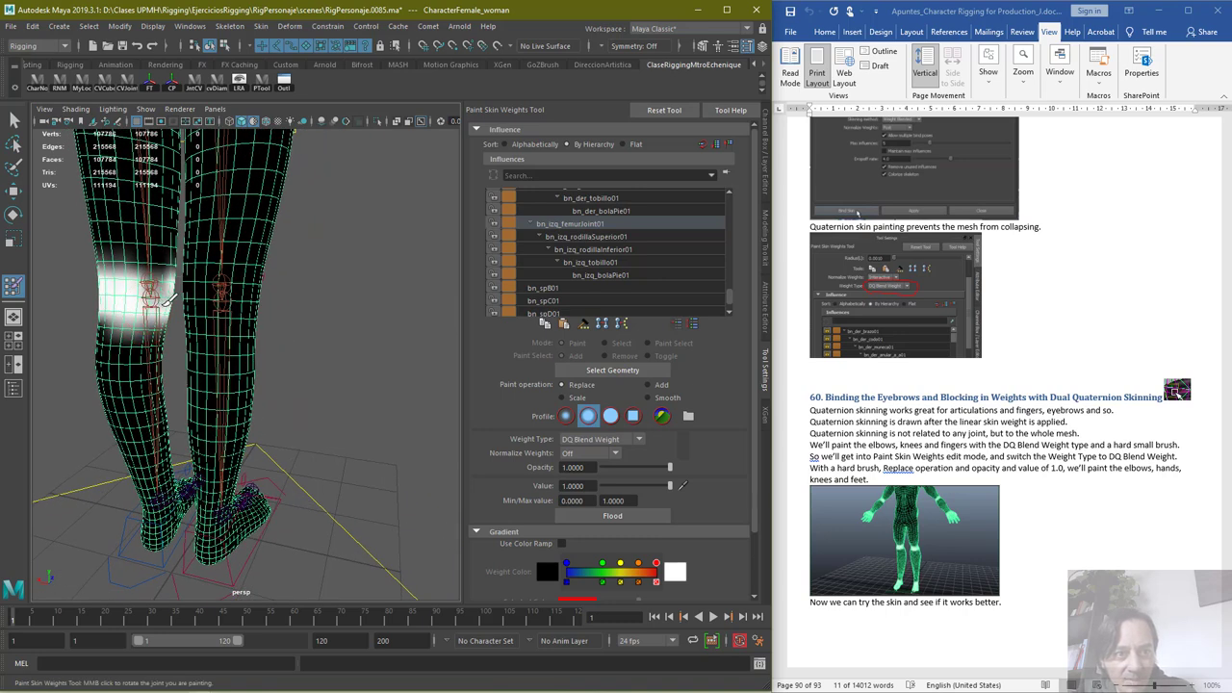
{"action": "left_click_drag", "start_coordinate": [310, 318], "coordinate": [576, 323], "text": "alt"}
{"action": "middle_click_drag", "start_coordinate": [325, 349], "coordinate": [311, 250], "text": "alt"}
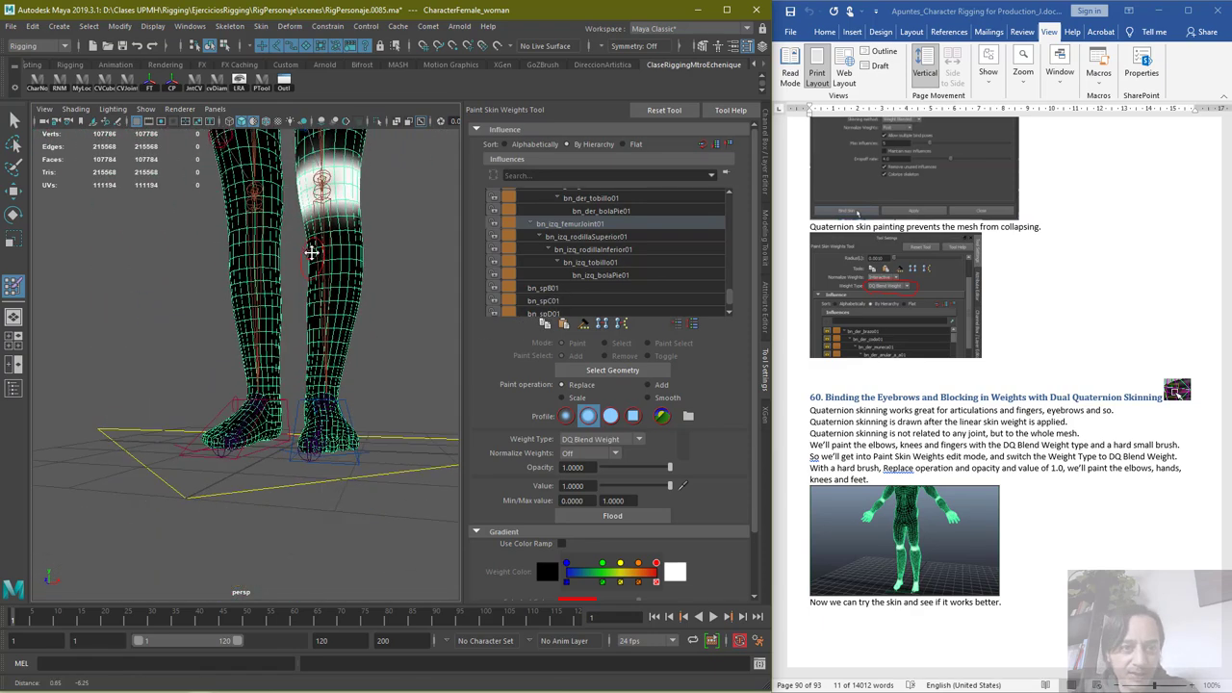
{"action": "mouse_move", "coordinate": [330, 332]}
{"action": "left_mouse_down", "text": "alt"}
{"action": "mouse_move", "coordinate": [344, 362]}
{"action": "mouse_move", "coordinate": [315, 385]}
{"action": "mouse_move", "coordinate": [332, 452]}
{"action": "mouse_move", "coordinate": [322, 448]}
{"action": "mouse_move", "coordinate": [320, 395]}
{"action": "mouse_move", "coordinate": [352, 444]}
{"action": "mouse_move", "coordinate": [354, 428]}
{"action": "left_mouse_up", "text": "alt"}
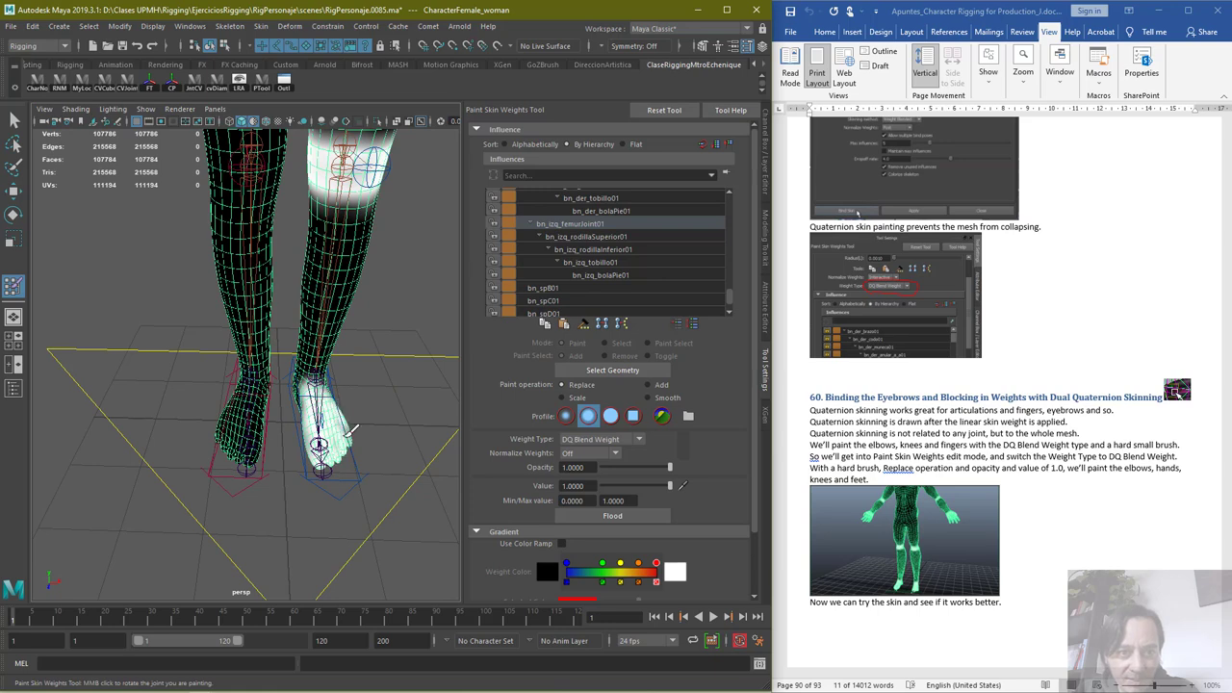
{"action": "mouse_move", "coordinate": [328, 382]}
{"action": "left_mouse_down"}
{"action": "mouse_move", "coordinate": [299, 383]}
{"action": "mouse_move", "coordinate": [318, 465]}
{"action": "left_mouse_up"}
{"action": "mouse_move", "coordinate": [333, 508]}
{"action": "left_mouse_down", "text": "alt"}
{"action": "mouse_move", "coordinate": [323, 489]}
{"action": "mouse_move", "coordinate": [337, 370]}
{"action": "left_mouse_up", "text": "alt"}
{"action": "mouse_move", "coordinate": [346, 400]}
{"action": "left_mouse_down"}
{"action": "mouse_move", "coordinate": [324, 414]}
{"action": "mouse_move", "coordinate": [322, 447]}
{"action": "mouse_move", "coordinate": [361, 380]}
{"action": "mouse_move", "coordinate": [332, 452]}
{"action": "mouse_move", "coordinate": [378, 391]}
{"action": "left_mouse_up"}
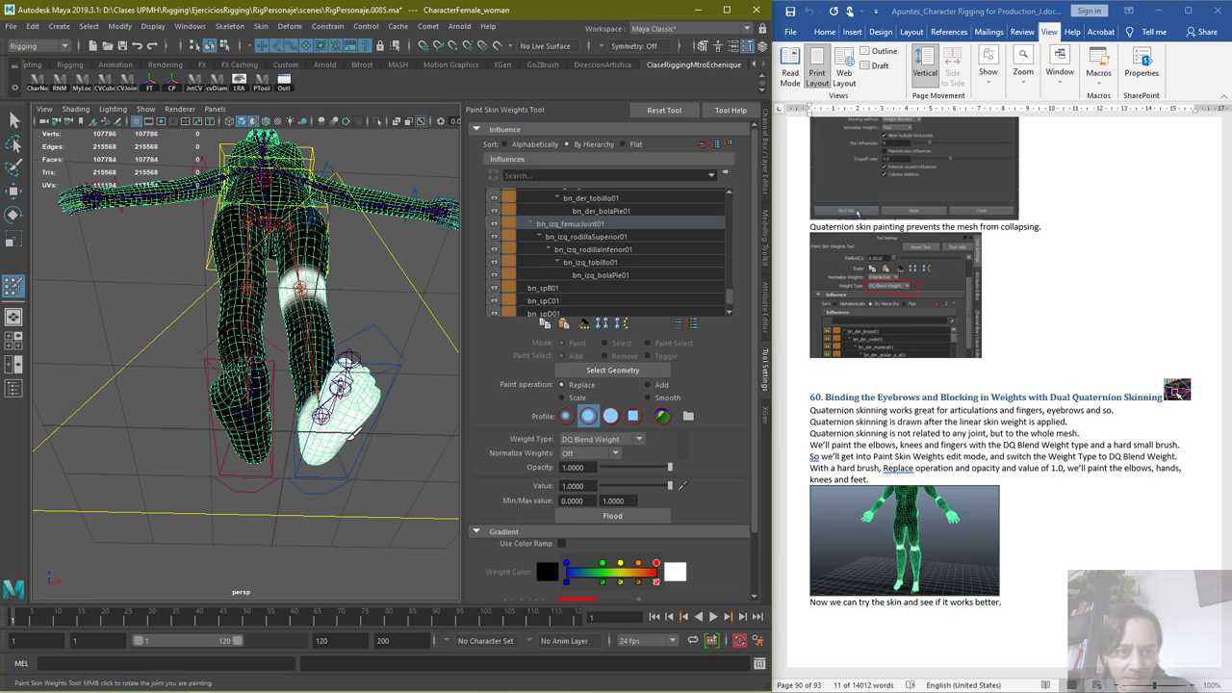
{"action": "mouse_move", "coordinate": [326, 423]}
{"action": "left_mouse_down", "text": "alt"}
{"action": "mouse_move", "coordinate": [368, 153]}
{"action": "mouse_move", "coordinate": [300, 426]}
{"action": "mouse_move", "coordinate": [265, 414]}
{"action": "mouse_move", "coordinate": [152, 433]}
{"action": "mouse_move", "coordinate": [218, 463]}
{"action": "mouse_move", "coordinate": [167, 444]}
{"action": "mouse_move", "coordinate": [166, 433]}
{"action": "mouse_move", "coordinate": [217, 465]}
{"action": "mouse_move", "coordinate": [198, 427]}
{"action": "mouse_move", "coordinate": [181, 432]}
{"action": "mouse_move", "coordinate": [206, 435]}
{"action": "mouse_move", "coordinate": [163, 471]}
{"action": "mouse_move", "coordinate": [269, 471]}
{"action": "left_mouse_up", "text": "alt"}
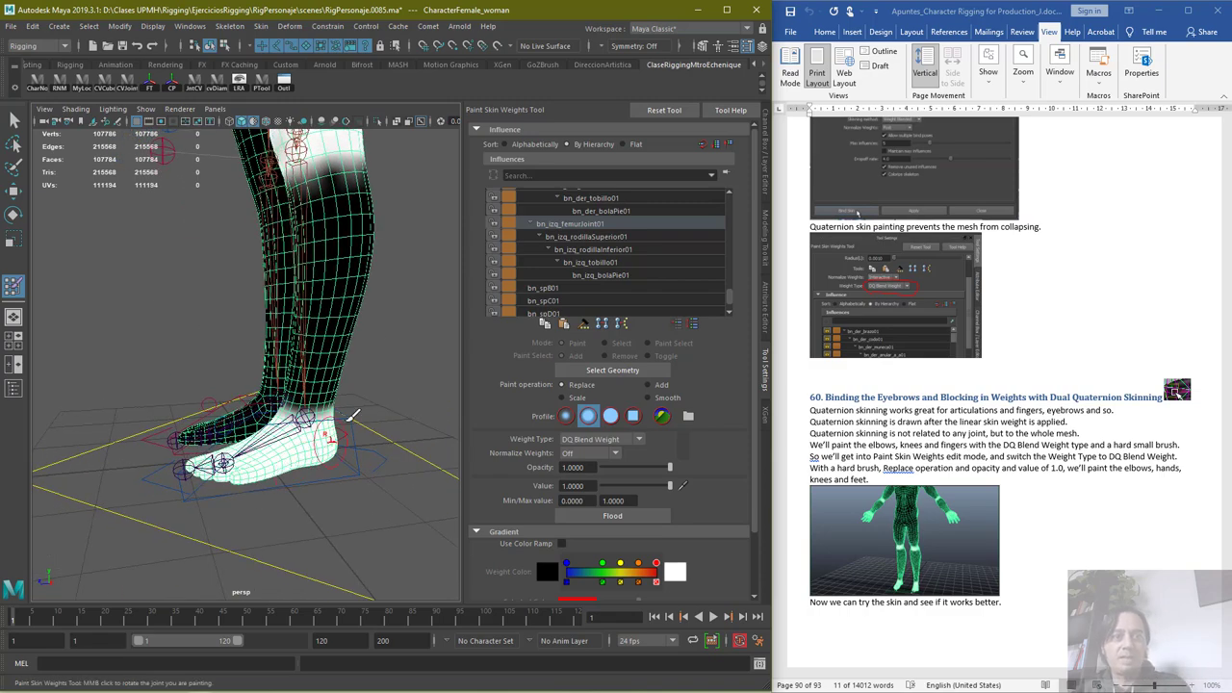
Paint DQ Blend Weight at value 1.0 in a band all around the left elbow
{"action": "middle_click_drag", "start_coordinate": [379, 268], "coordinate": [310, 464], "text": "alt"}
{"action": "middle_click_drag", "start_coordinate": [323, 321], "coordinate": [316, 524], "text": "alt"}
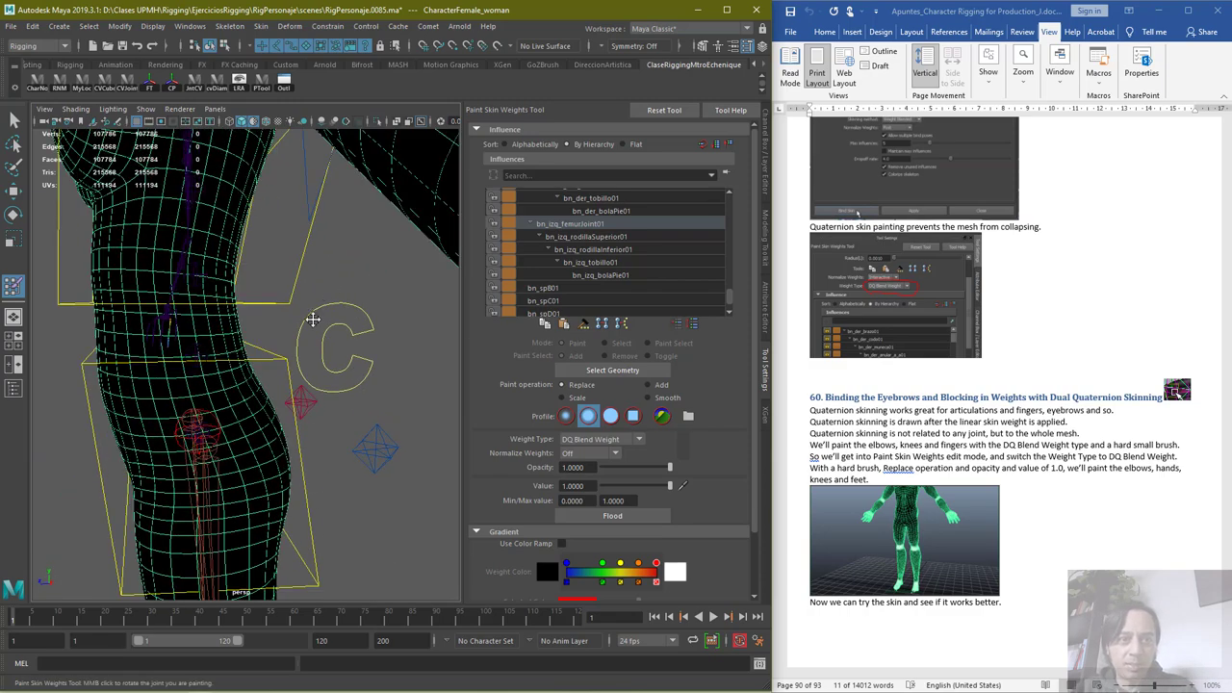
{"action": "middle_click_drag", "start_coordinate": [317, 252], "coordinate": [298, 342], "text": "alt"}
{"action": "left_click_drag", "start_coordinate": [262, 329], "coordinate": [323, 347], "text": "alt"}
{"action": "middle_click_drag", "start_coordinate": [323, 346], "coordinate": [109, 272], "text": "alt"}
{"action": "scroll", "coordinate": [273, 315], "scroll_direction": "down", "scroll_amount": 3}
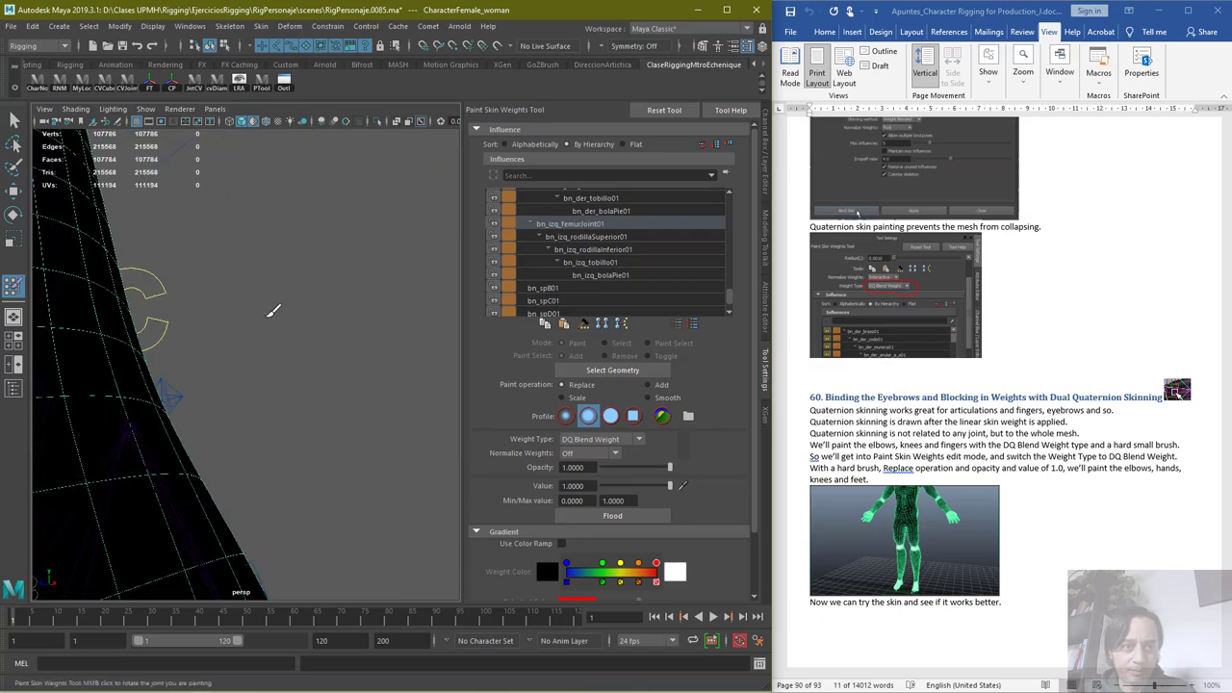
{"action": "left_click_drag", "start_coordinate": [207, 366], "coordinate": [325, 404], "text": "alt"}
{"action": "scroll", "coordinate": [325, 402], "scroll_direction": "up", "scroll_amount": 1}
{"action": "scroll", "coordinate": [330, 395], "scroll_direction": "down", "scroll_amount": 1}
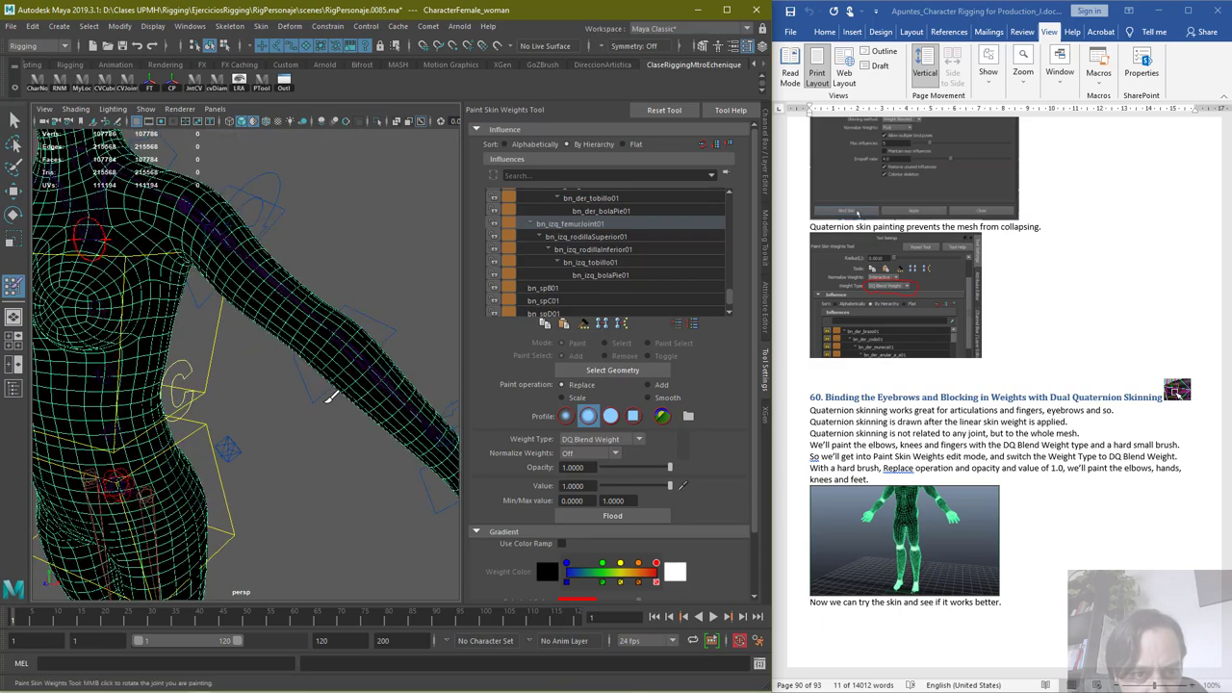
{"action": "scroll", "coordinate": [330, 395], "scroll_direction": "up", "scroll_amount": 1}
{"action": "middle_click_drag", "start_coordinate": [328, 374], "coordinate": [294, 393], "text": "alt"}
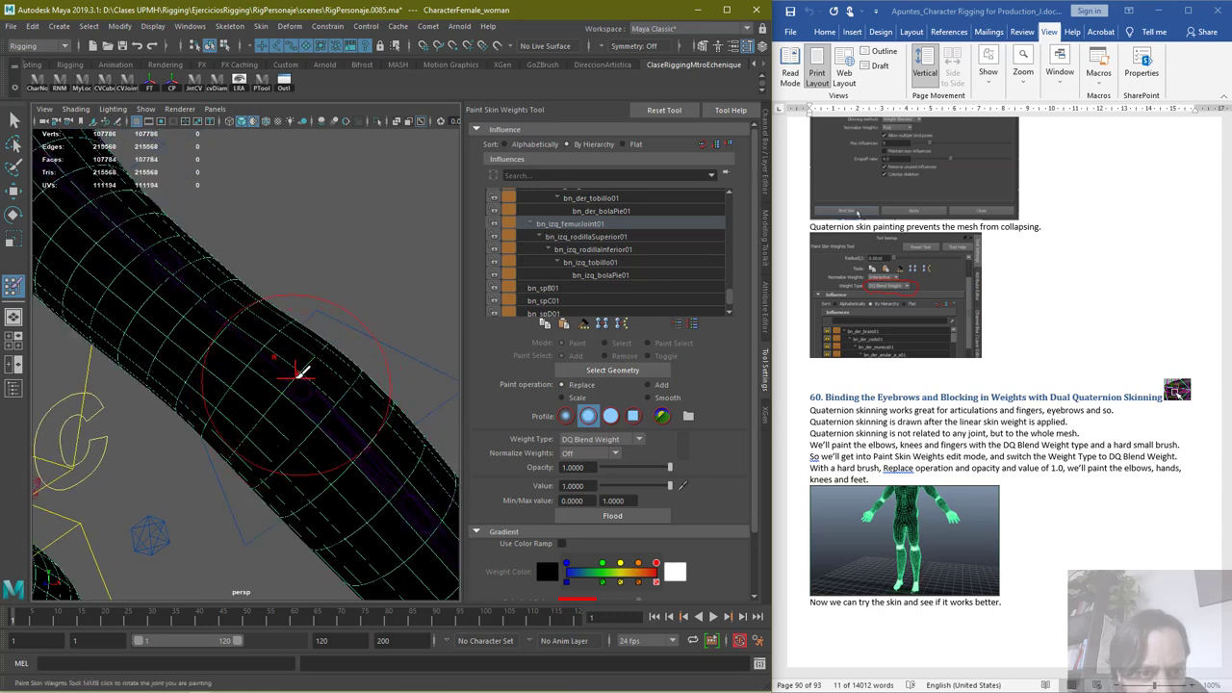
{"action": "mouse_move", "coordinate": [300, 374]}
{"action": "left_mouse_down"}
{"action": "mouse_move", "coordinate": [279, 404]}
{"action": "mouse_move", "coordinate": [365, 344]}
{"action": "mouse_move", "coordinate": [267, 341]}
{"action": "mouse_move", "coordinate": [317, 365]}
{"action": "mouse_move", "coordinate": [337, 358]}
{"action": "mouse_move", "coordinate": [319, 352]}
{"action": "left_mouse_up"}
{"action": "left_click_drag", "start_coordinate": [83, 245], "coordinate": [94, 293]}
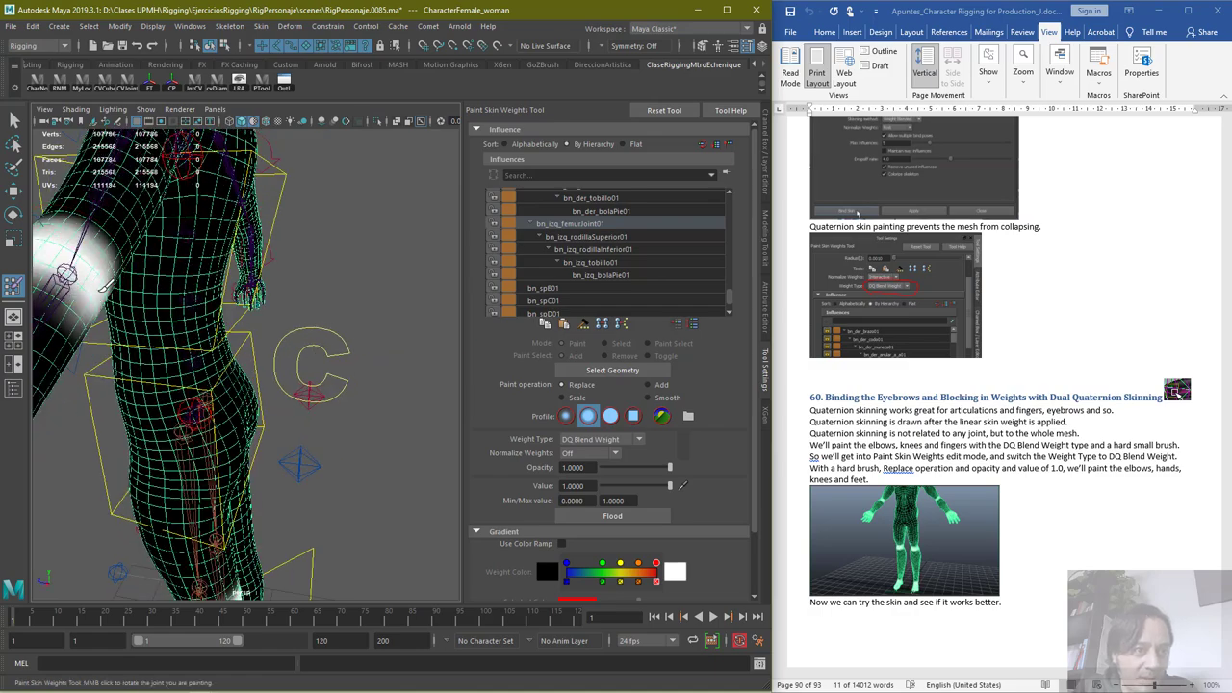
{"action": "mouse_move", "coordinate": [118, 342]}
{"action": "left_mouse_down", "text": "alt"}
{"action": "mouse_move", "coordinate": [81, 339]}
{"action": "mouse_move", "coordinate": [299, 380]}
{"action": "mouse_move", "coordinate": [302, 390]}
{"action": "mouse_move", "coordinate": [262, 378]}
{"action": "left_mouse_up", "text": "alt"}
{"action": "left_click_drag", "start_coordinate": [146, 265], "coordinate": [203, 326]}
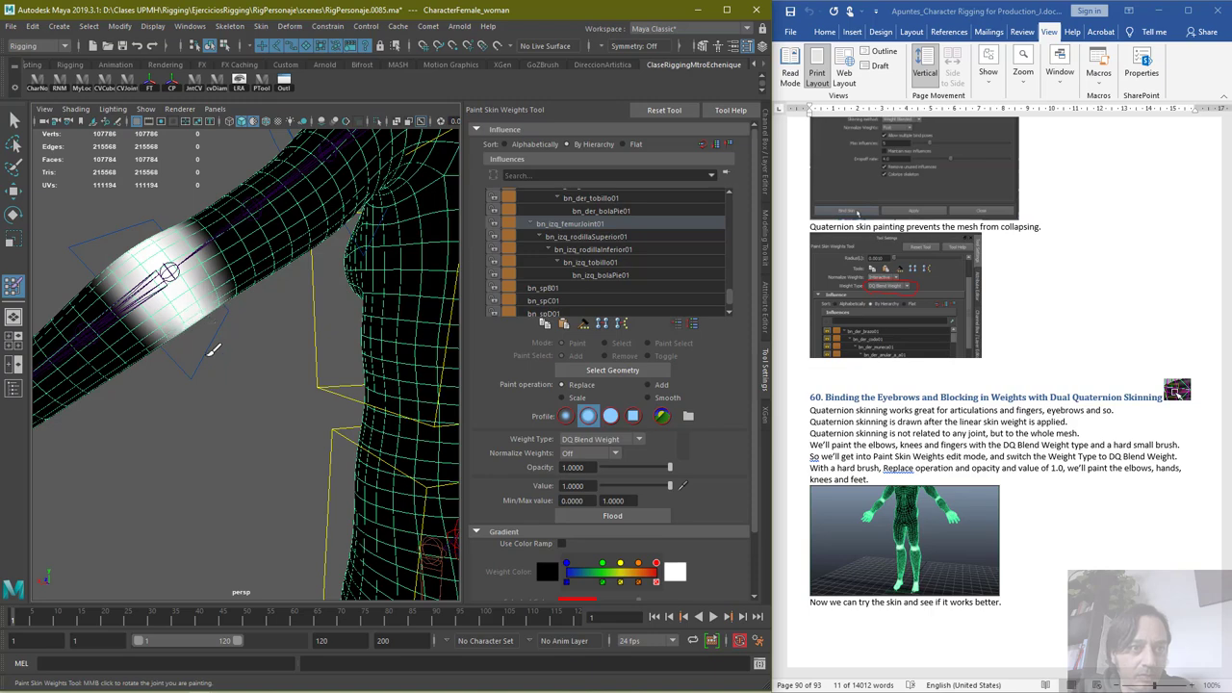
{"action": "mouse_move", "coordinate": [206, 402]}
{"action": "left_mouse_down", "text": "alt"}
{"action": "mouse_move", "coordinate": [149, 275]}
{"action": "mouse_move", "coordinate": [187, 368]}
{"action": "left_mouse_up", "text": "alt"}
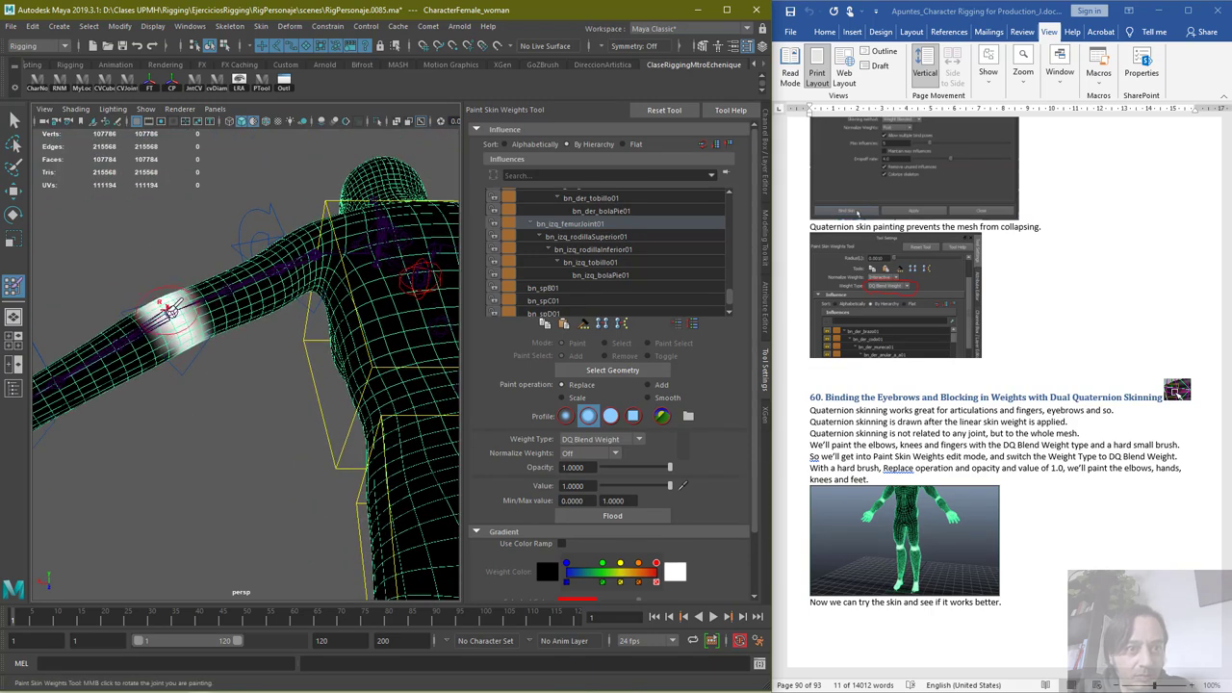
{"action": "left_click_drag", "start_coordinate": [170, 306], "coordinate": [195, 362]}
{"action": "left_click_drag", "start_coordinate": [243, 455], "coordinate": [204, 391], "text": "alt"}
{"action": "left_click_drag", "start_coordinate": [164, 254], "coordinate": [173, 308]}
Paint DQ Blend Weight at value 1.0 over the left hand, from the wrist to the fingertips
{"action": "mouse_move", "coordinate": [176, 370]}
{"action": "left_mouse_down", "text": "alt"}
{"action": "mouse_move", "coordinate": [293, 475]}
{"action": "mouse_move", "coordinate": [362, 465]}
{"action": "mouse_move", "coordinate": [301, 442]}
{"action": "mouse_move", "coordinate": [319, 497]}
{"action": "mouse_move", "coordinate": [314, 357]}
{"action": "mouse_move", "coordinate": [221, 466]}
{"action": "left_mouse_up", "text": "alt"}
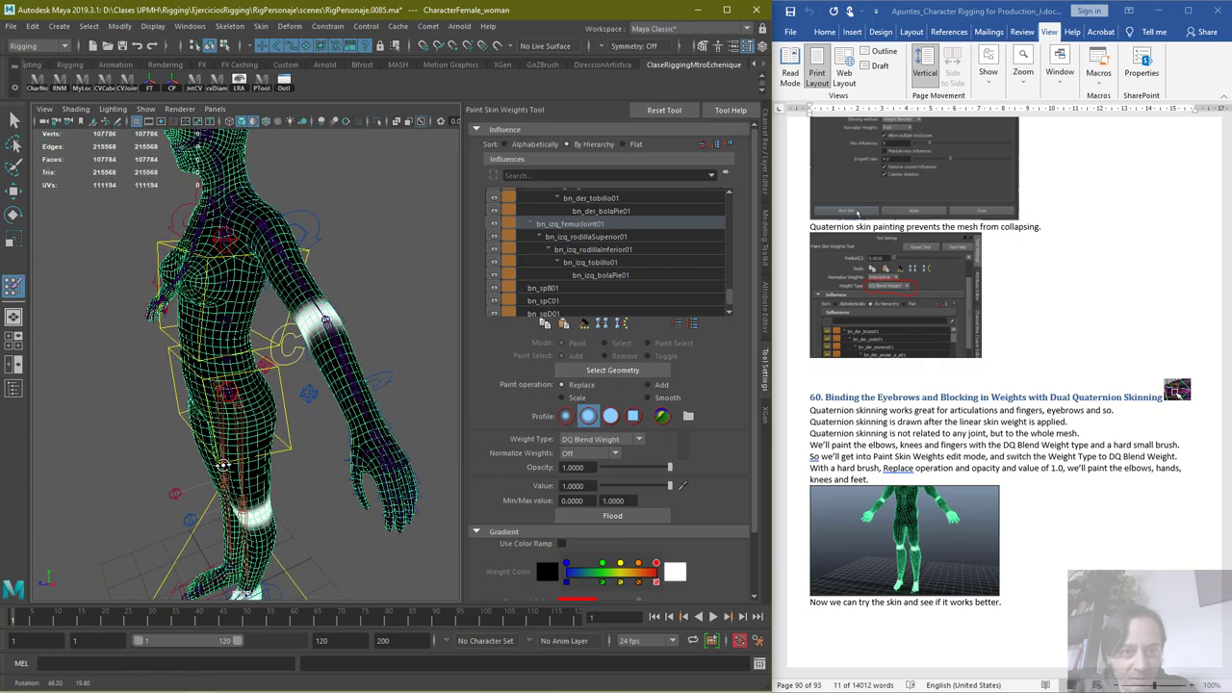
{"action": "mouse_move", "coordinate": [362, 451]}
{"action": "left_mouse_down"}
{"action": "mouse_move", "coordinate": [387, 433]}
{"action": "mouse_move", "coordinate": [371, 443]}
{"action": "mouse_move", "coordinate": [362, 484]}
{"action": "mouse_move", "coordinate": [403, 534]}
{"action": "mouse_move", "coordinate": [416, 454]}
{"action": "left_mouse_up"}
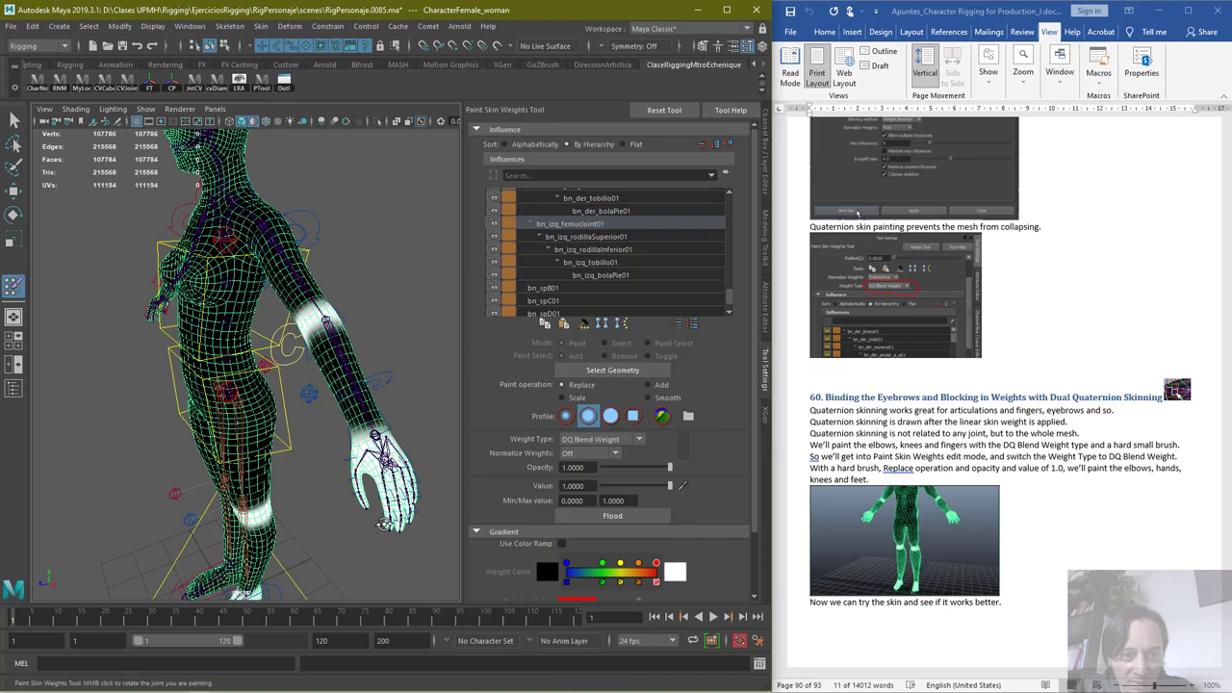
{"action": "mouse_move", "coordinate": [383, 525]}
{"action": "left_mouse_down", "text": "alt"}
{"action": "mouse_move", "coordinate": [481, 439]}
{"action": "mouse_move", "coordinate": [365, 481]}
{"action": "mouse_move", "coordinate": [337, 467]}
{"action": "mouse_move", "coordinate": [409, 521]}
{"action": "mouse_move", "coordinate": [281, 493]}
{"action": "mouse_move", "coordinate": [231, 530]}
{"action": "mouse_move", "coordinate": [114, 427]}
{"action": "left_mouse_up", "text": "alt"}
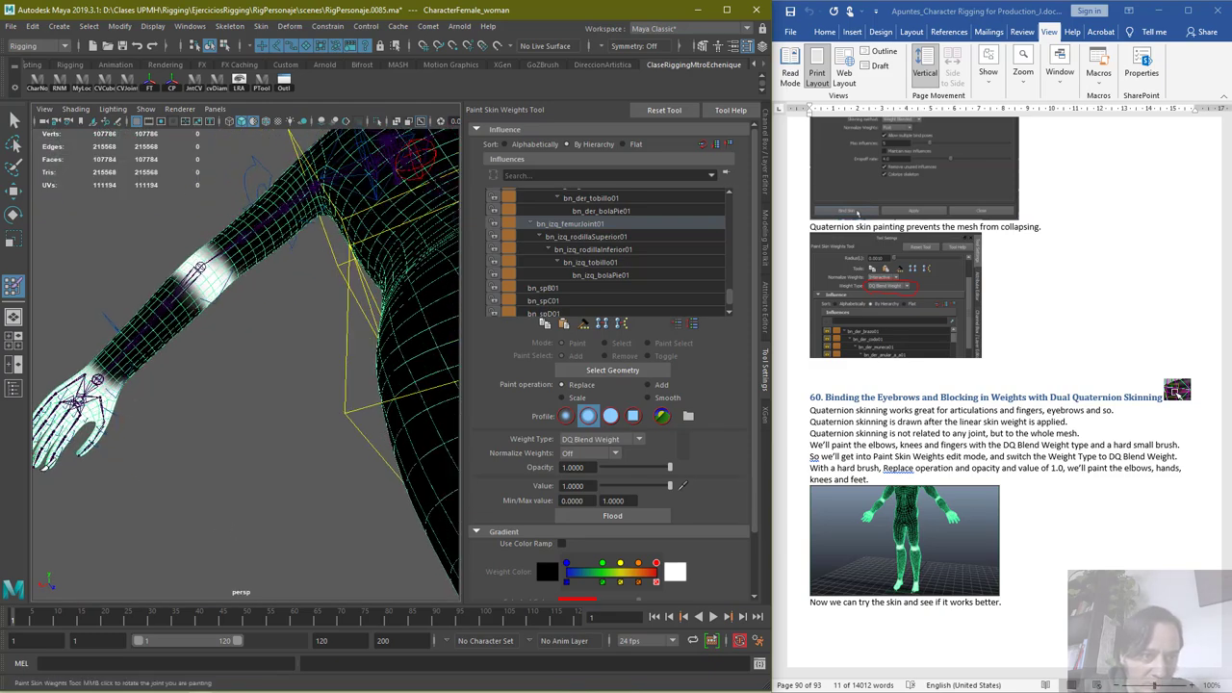
Mirror the skin weights of the body mesh from the left side to the right side
{"action": "left_click_drag", "start_coordinate": [155, 487], "coordinate": [340, 504], "text": "alt"}
{"action": "scroll", "coordinate": [328, 500], "scroll_direction": "down", "scroll_amount": 4}
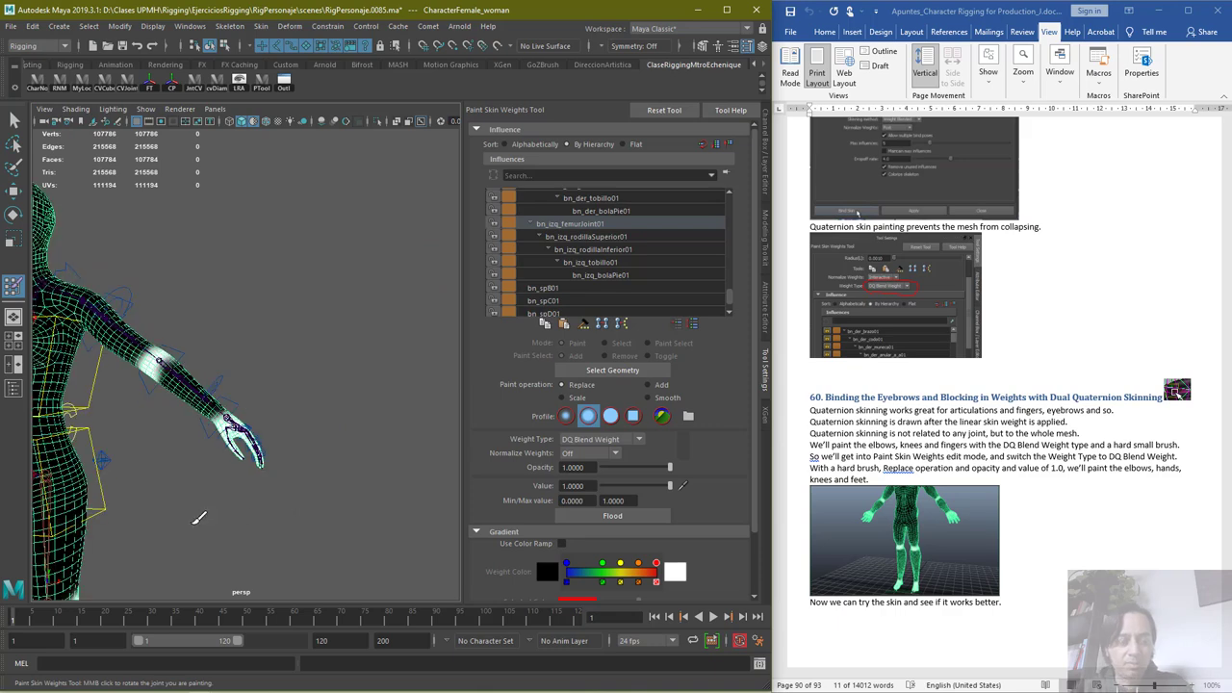
{"action": "middle_click_drag", "start_coordinate": [212, 511], "coordinate": [369, 446], "text": "alt"}
{"action": "mouse_move", "coordinate": [343, 453]}
{"action": "left_mouse_down", "text": "alt"}
{"action": "mouse_move", "coordinate": [335, 485]}
{"action": "mouse_move", "coordinate": [354, 464]}
{"action": "left_mouse_up", "text": "alt"}
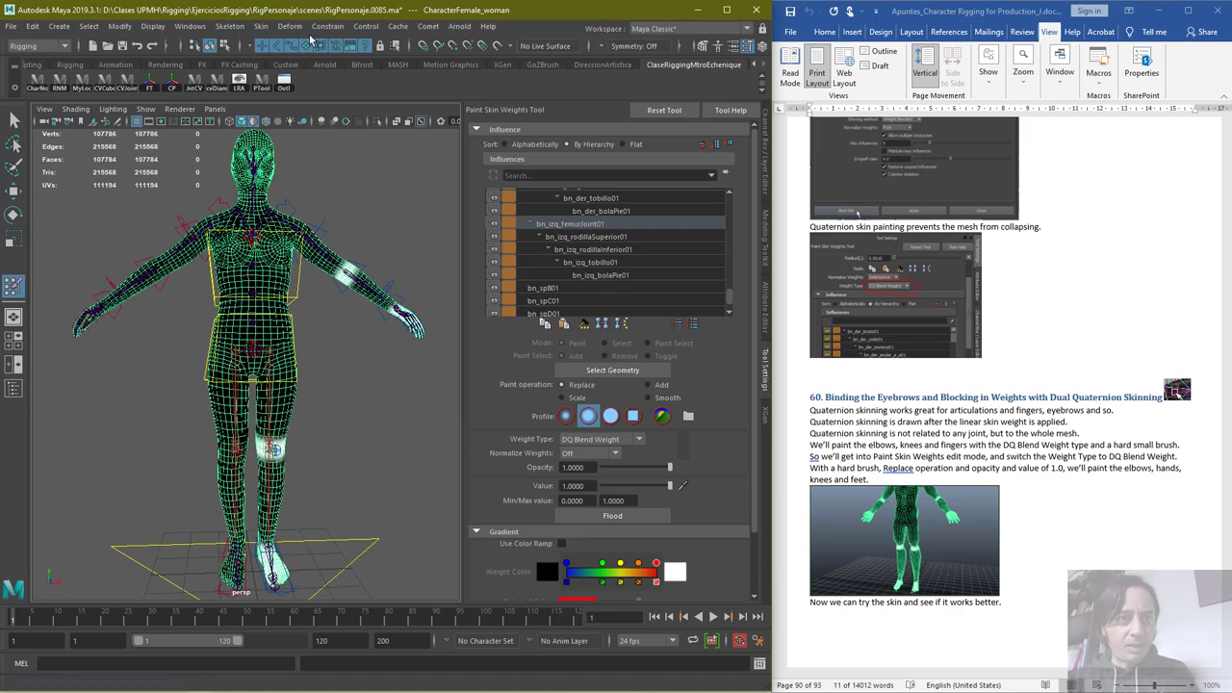
{"action": "left_click", "coordinate": [262, 26]}
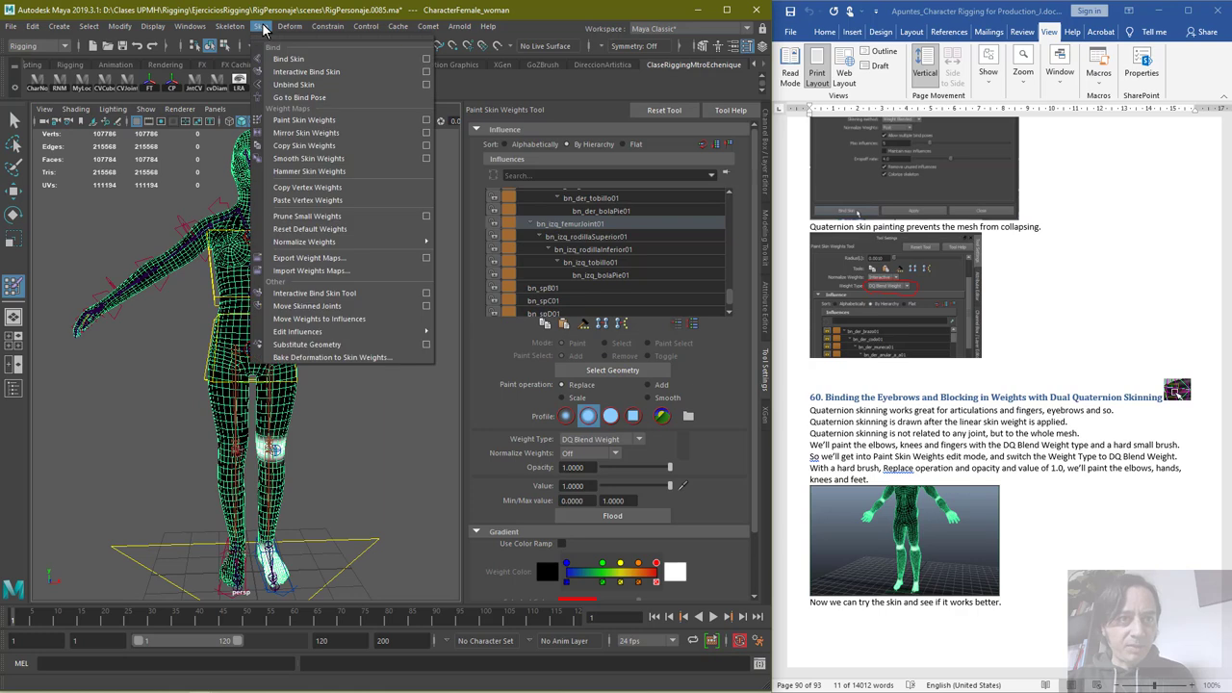
{"action": "left_click", "coordinate": [332, 133]}
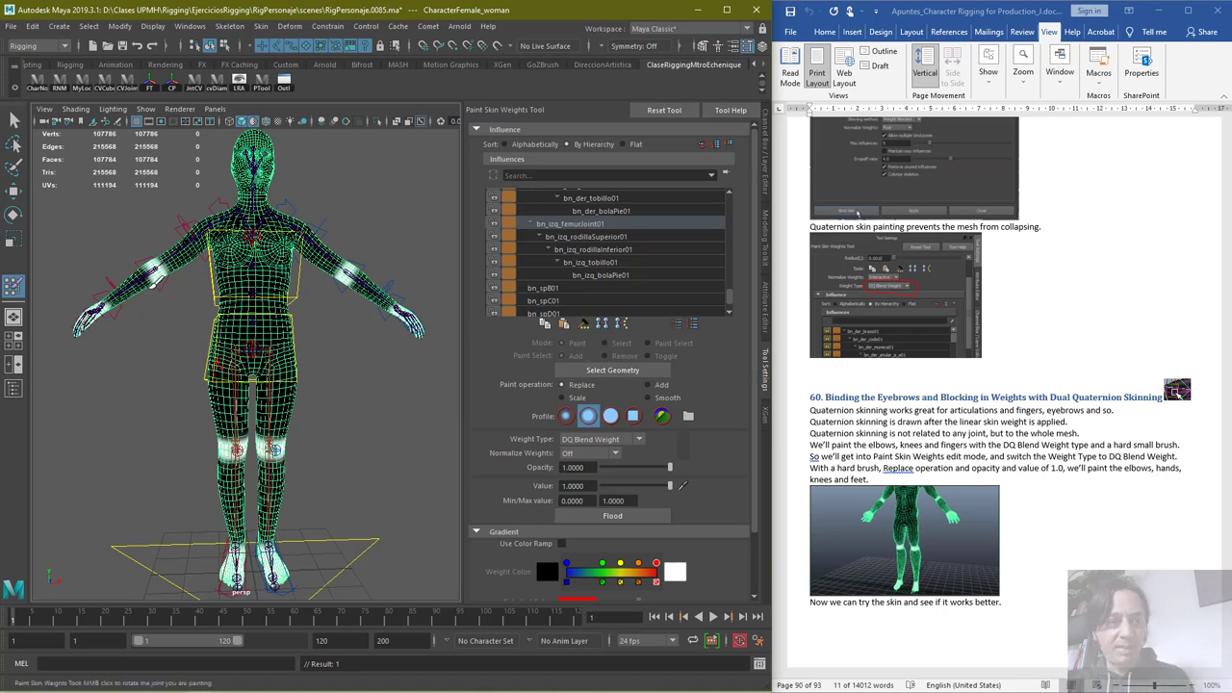
Leave weight painting, deselect the body mesh and review sections 61 to 64 of the Word rigging notes
{"action": "left_click", "coordinate": [14, 120]}
{"action": "left_click", "coordinate": [357, 455]}
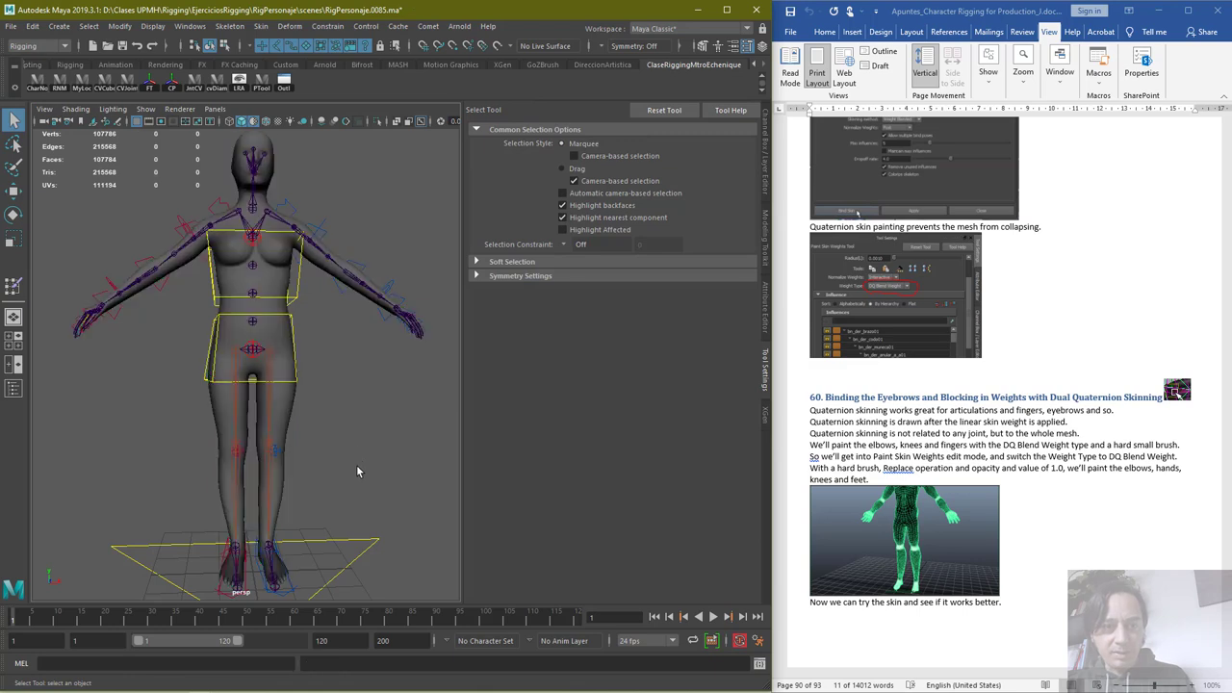
{"action": "left_click_drag", "start_coordinate": [356, 464], "coordinate": [376, 465], "text": "alt"}
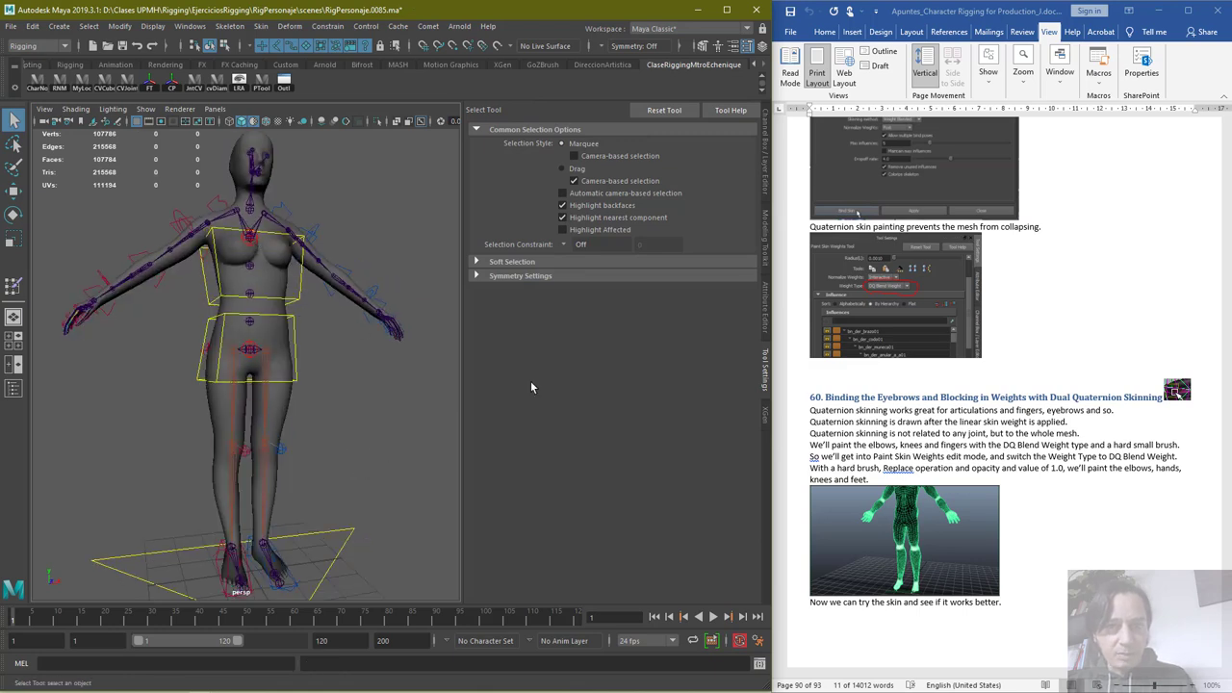
{"action": "scroll", "coordinate": [965, 501], "scroll_direction": "down", "scroll_amount": 5}
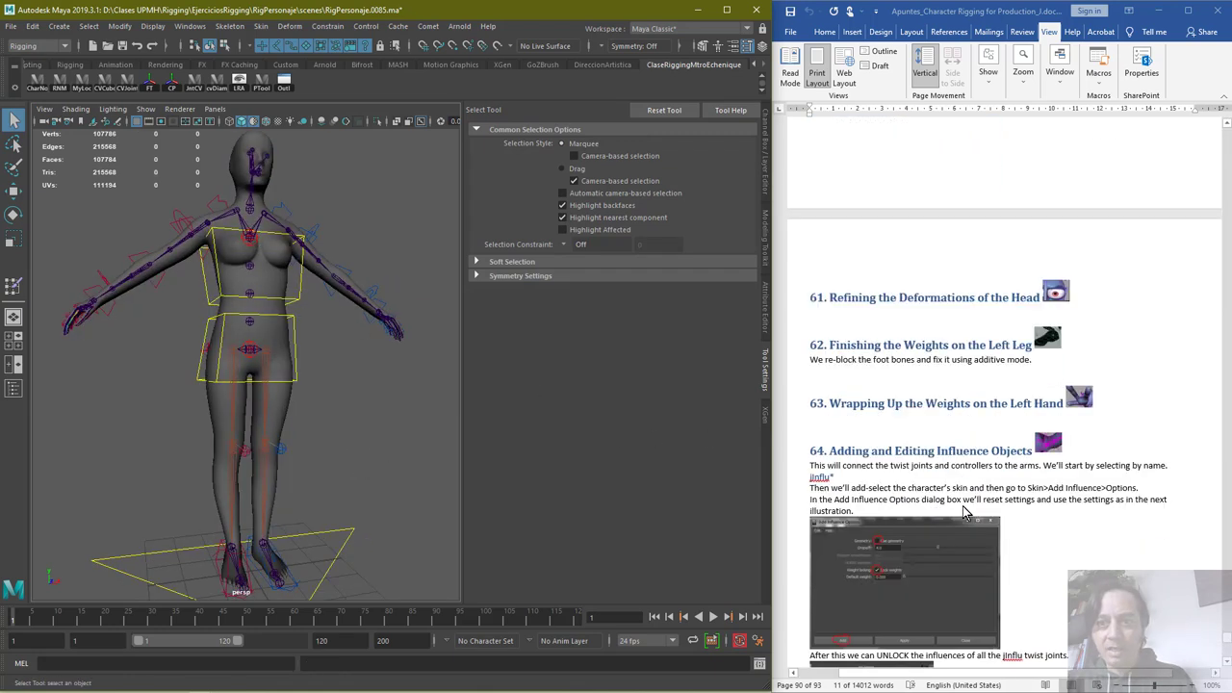
Reopen Paint Skin Weights on the body mesh, set the weight type to Skin Weight and select the bn_izq_bolaPie01 influence
{"action": "mouse_move", "coordinate": [396, 389]}
{"action": "middle_mouse_down", "text": "alt"}
{"action": "mouse_move", "coordinate": [407, 410]}
{"action": "mouse_move", "coordinate": [406, 387]}
{"action": "middle_mouse_up", "text": "alt"}
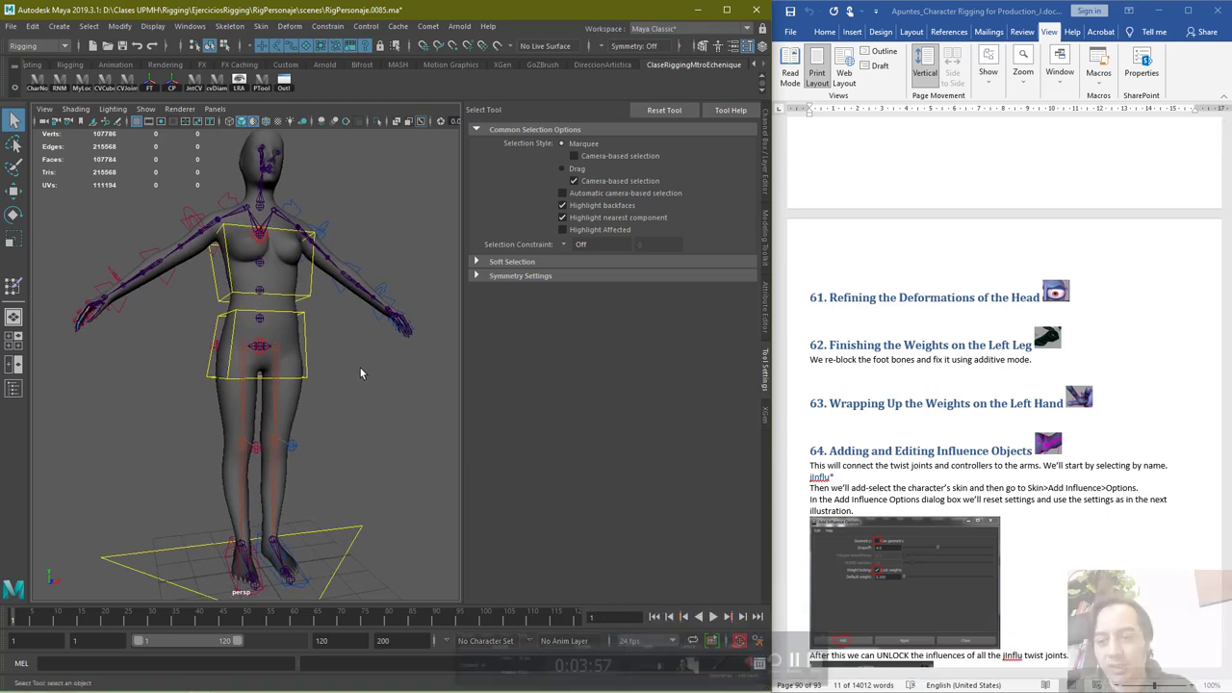
{"action": "middle_click_drag", "start_coordinate": [365, 456], "coordinate": [338, 388], "text": "alt"}
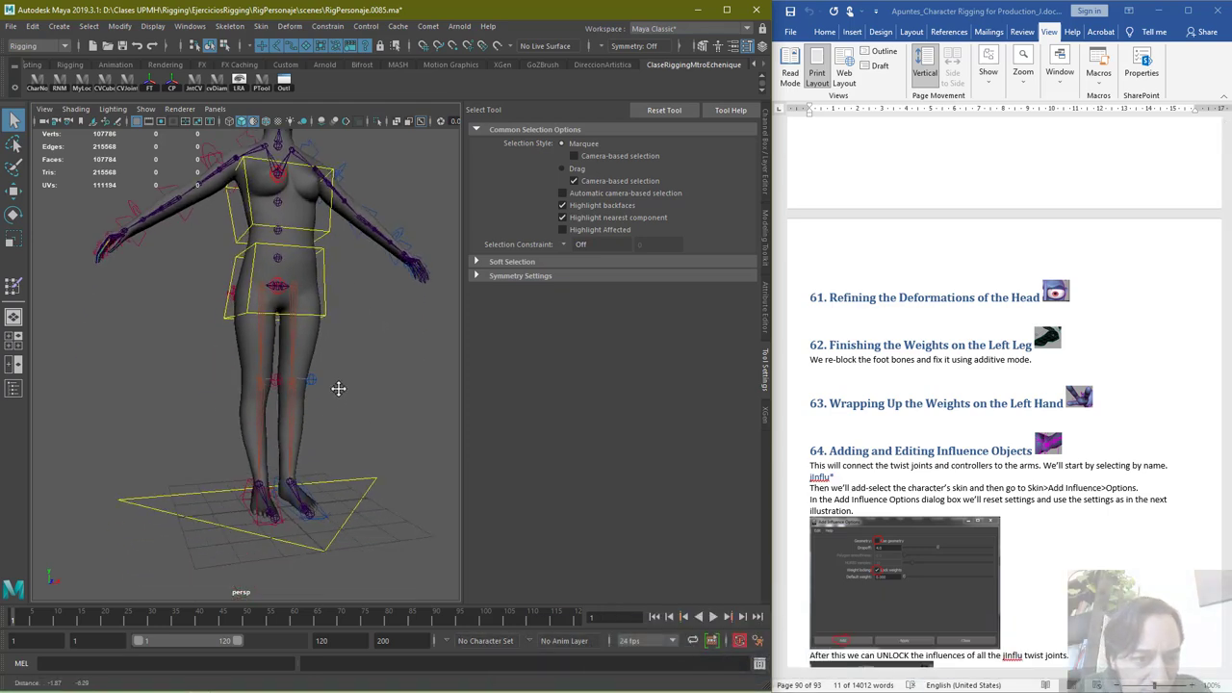
{"action": "scroll", "coordinate": [339, 387], "scroll_direction": "up", "scroll_amount": 6}
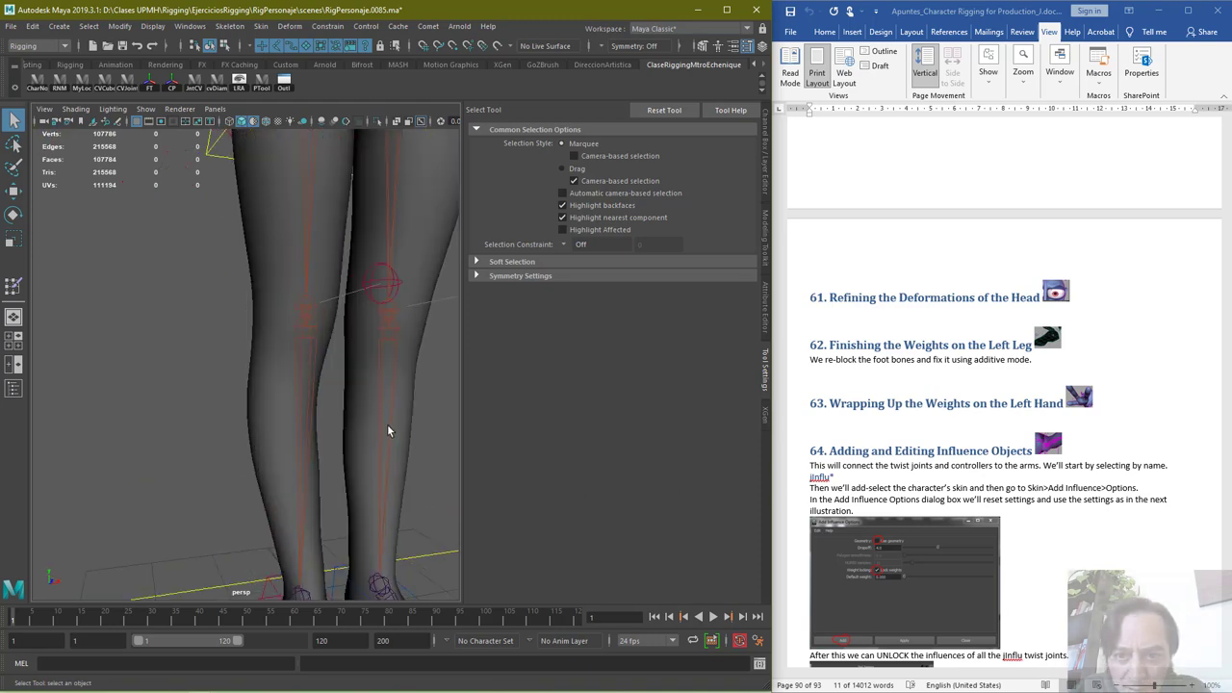
{"action": "middle_click_drag", "start_coordinate": [388, 425], "coordinate": [272, 254], "text": "alt"}
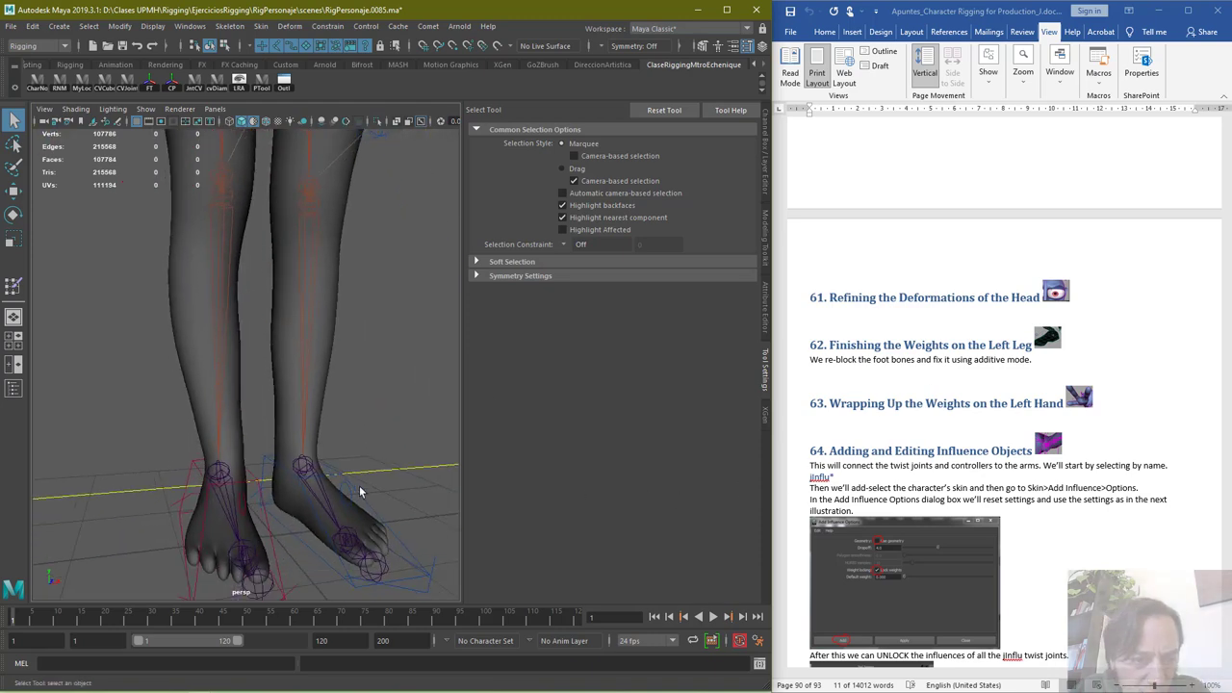
{"action": "left_click", "coordinate": [313, 392]}
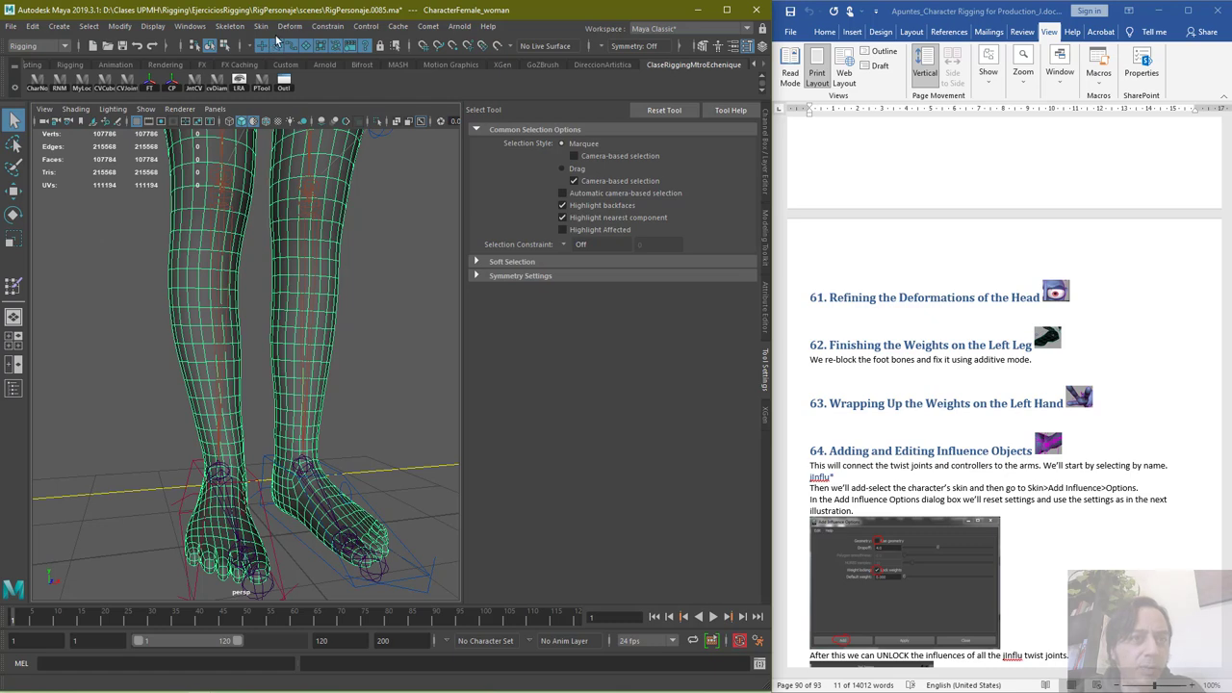
{"action": "left_click", "coordinate": [13, 287]}
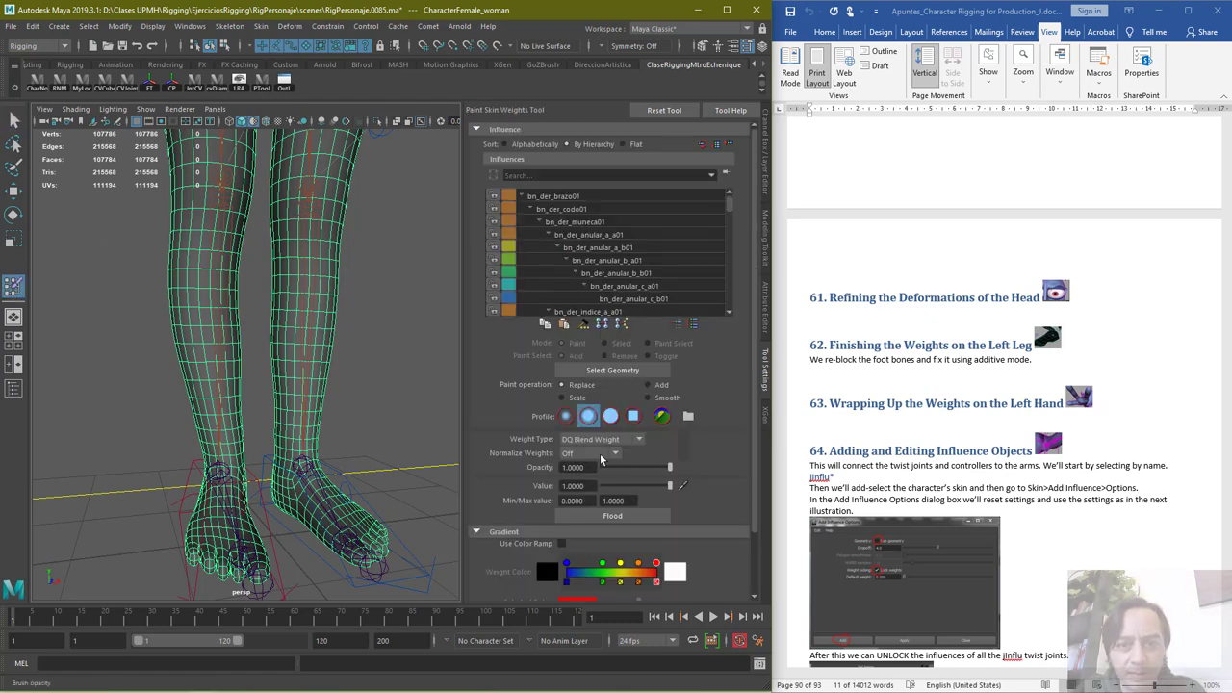
{"action": "left_click", "coordinate": [640, 443]}
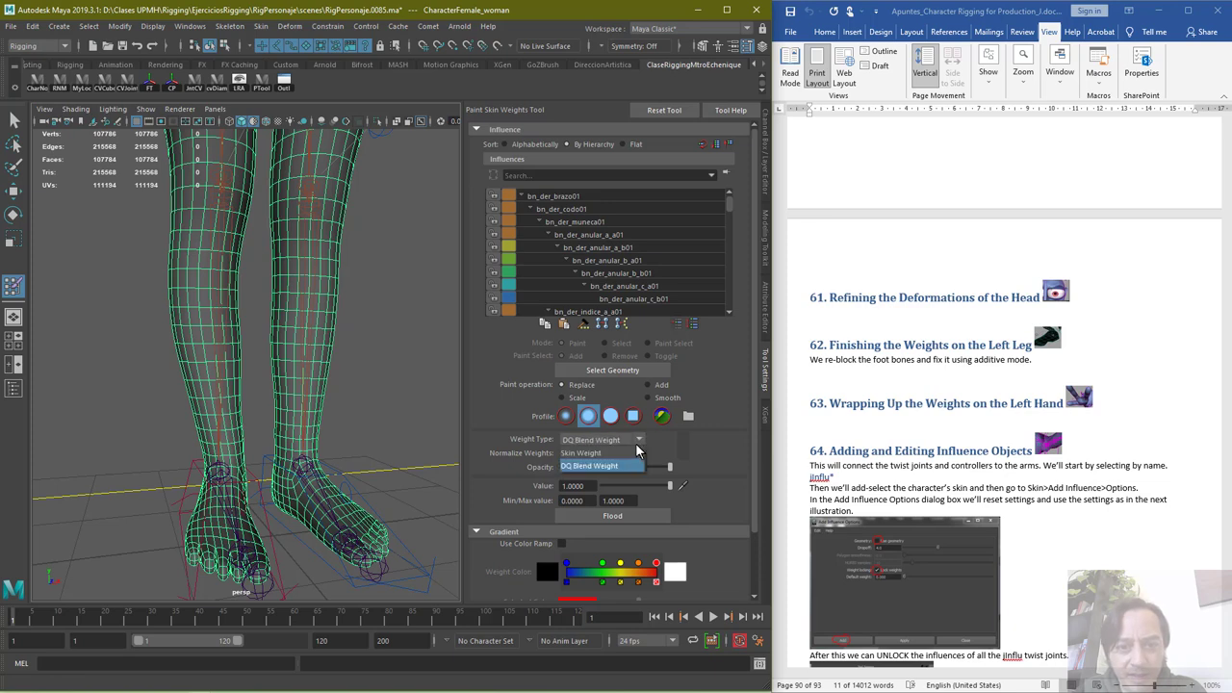
{"action": "left_click", "coordinate": [591, 455]}
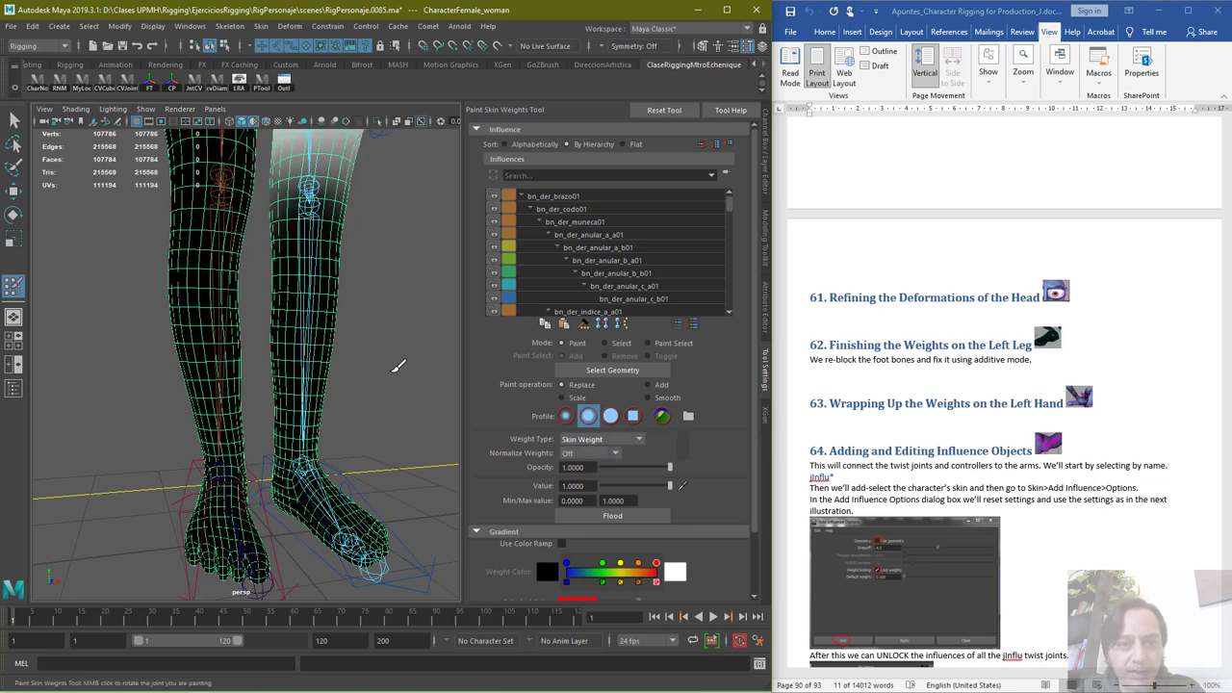
{"action": "left_click_drag", "start_coordinate": [728, 206], "coordinate": [729, 313]}
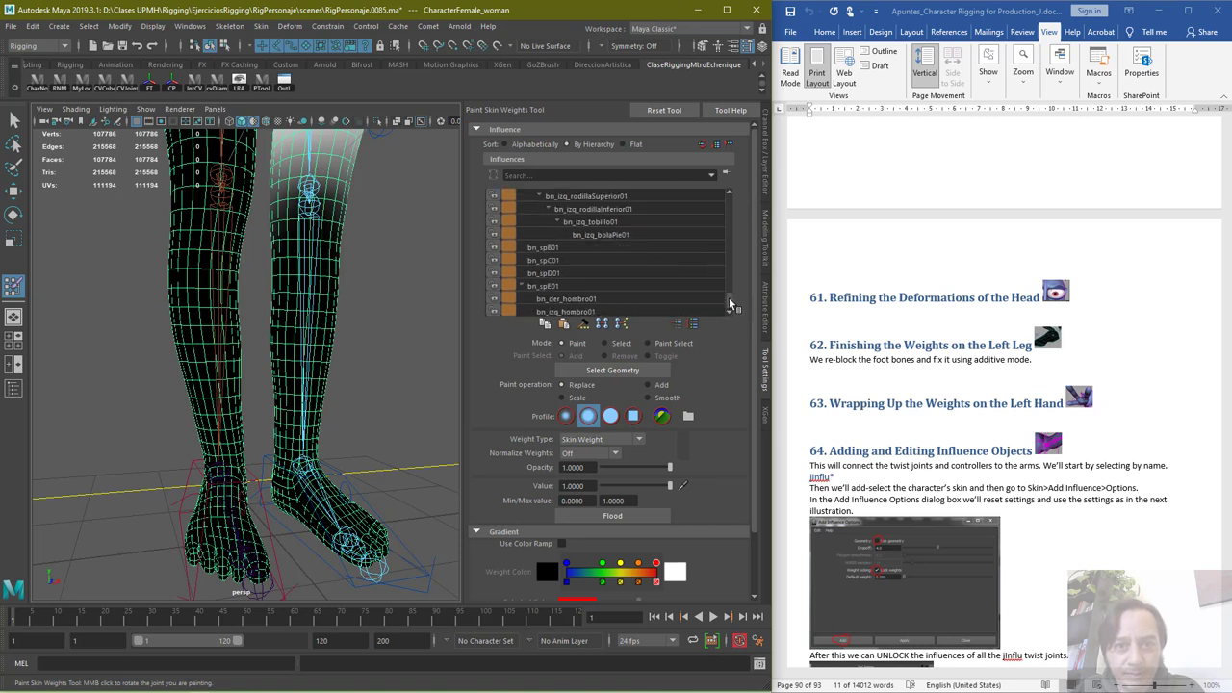
{"action": "left_click", "coordinate": [616, 237]}
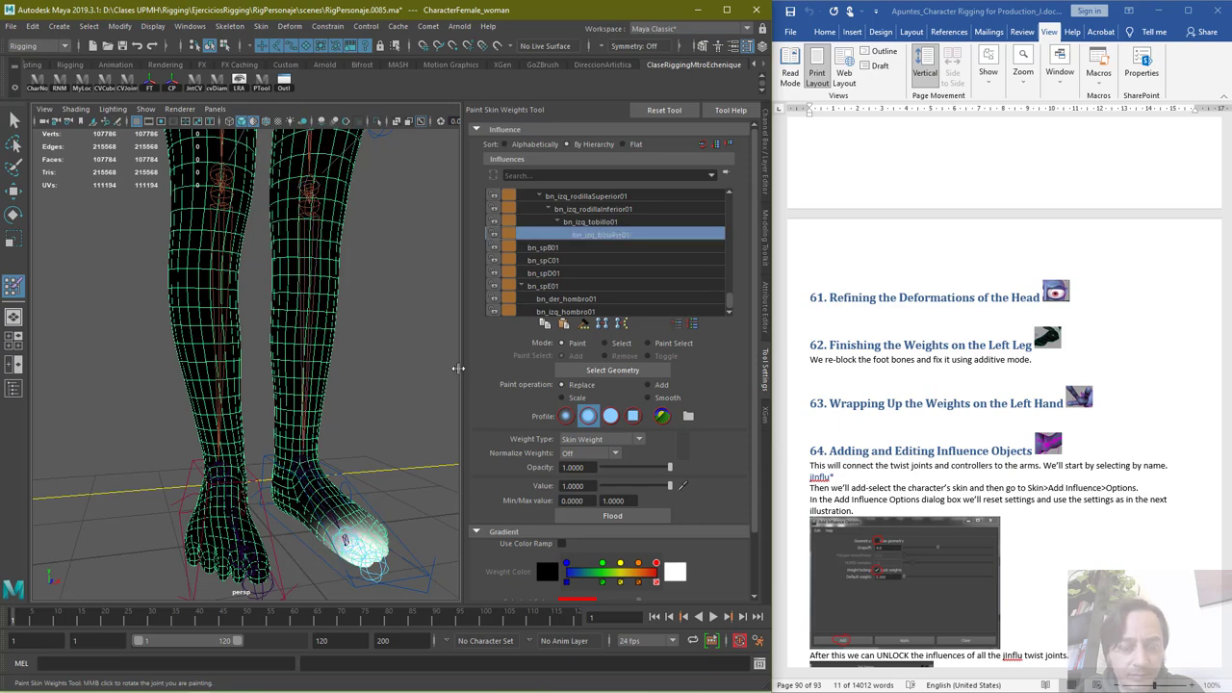
Try a Replace stroke at value 1.0 for bn_izq_bolaPie01 across the left forefoot, and undo it
{"action": "left_click_drag", "start_coordinate": [332, 534], "coordinate": [279, 421], "text": "alt"}
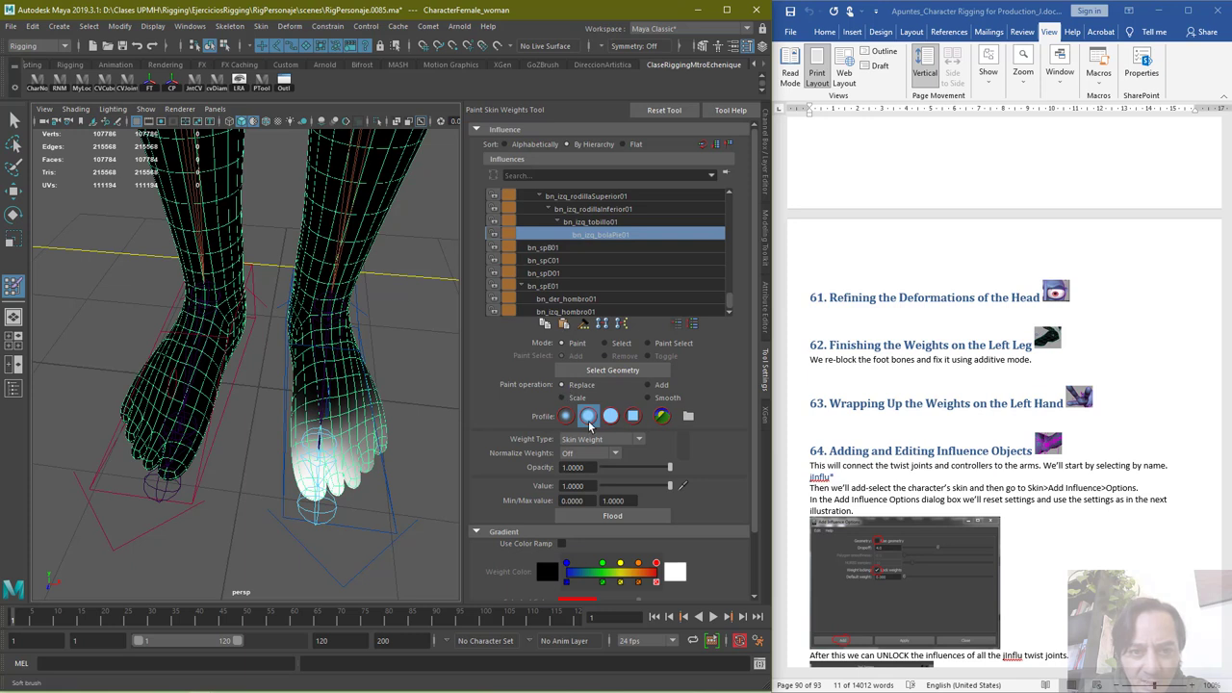
{"action": "left_click_drag", "start_coordinate": [332, 453], "coordinate": [366, 445]}
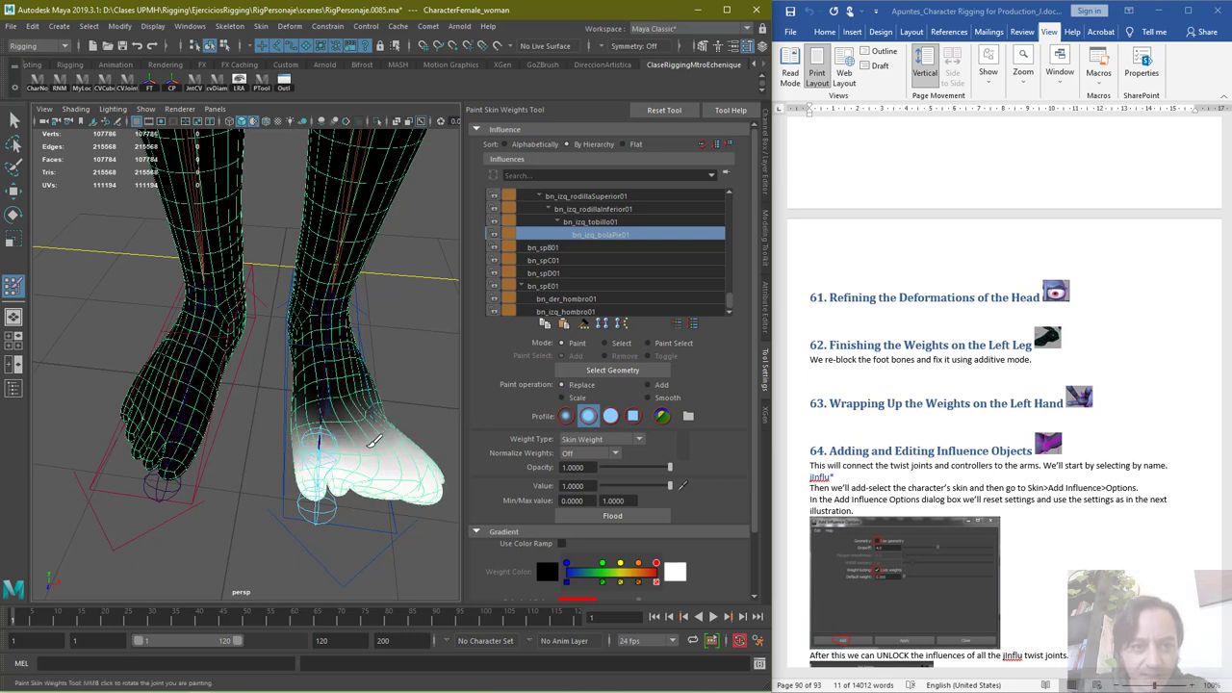
{"action": "key", "text": "ctrl+z"}
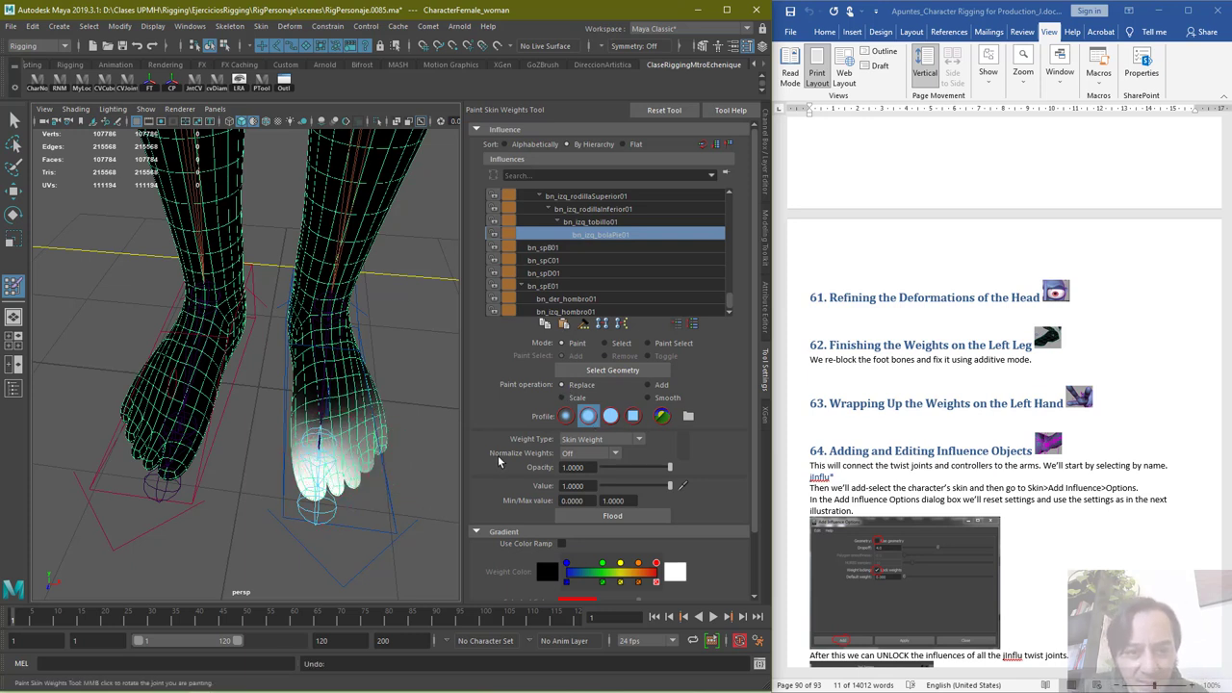
Set the Paint Skin Weights normalization mode to Post and have the existing weights normalized
{"action": "left_click", "coordinate": [593, 454]}
{"action": "left_click", "coordinate": [597, 490]}
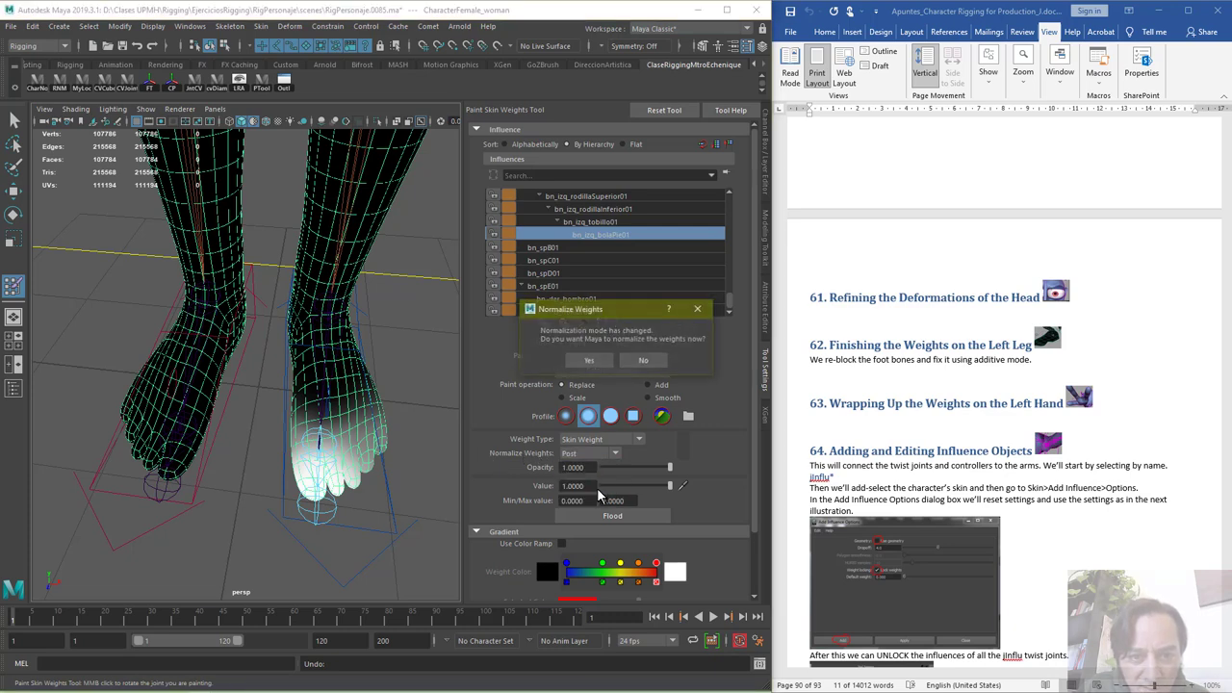
{"action": "left_click", "coordinate": [588, 360]}
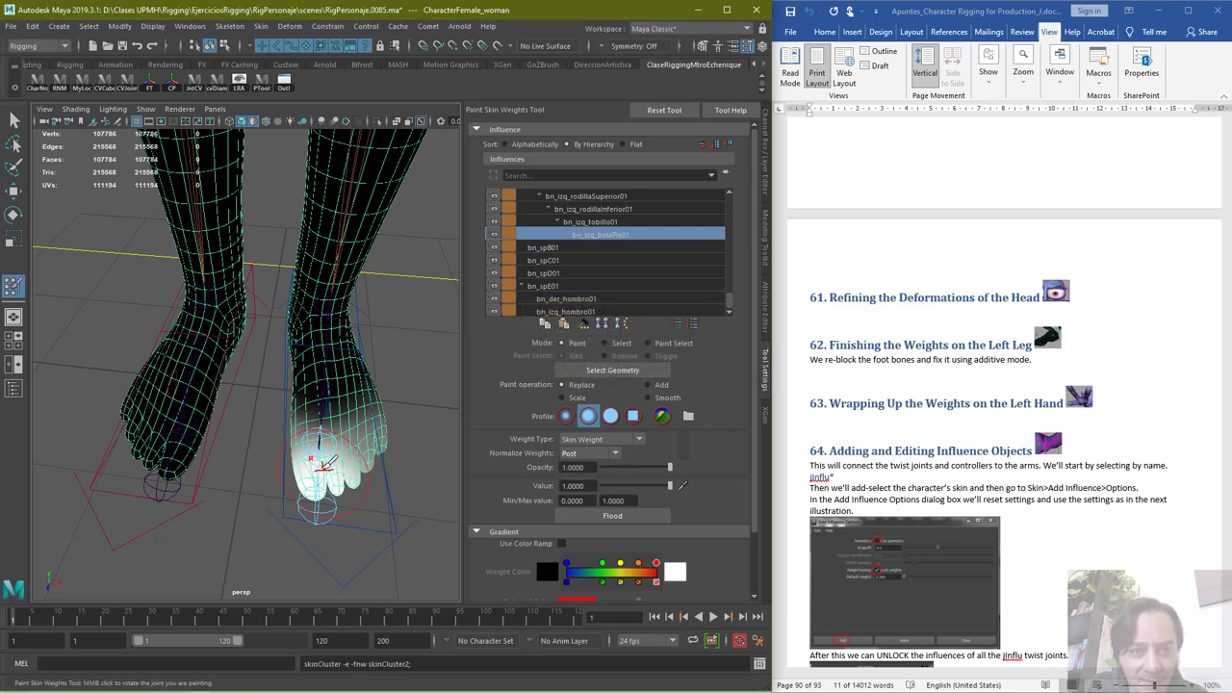
Paint bn_izq_bolaPie01 weight across all the left toes and the forefoot, underside included, using Replace at value 1.0
{"action": "mouse_move", "coordinate": [328, 465]}
{"action": "left_mouse_down"}
{"action": "mouse_move", "coordinate": [391, 433]}
{"action": "mouse_move", "coordinate": [332, 469]}
{"action": "left_mouse_up"}
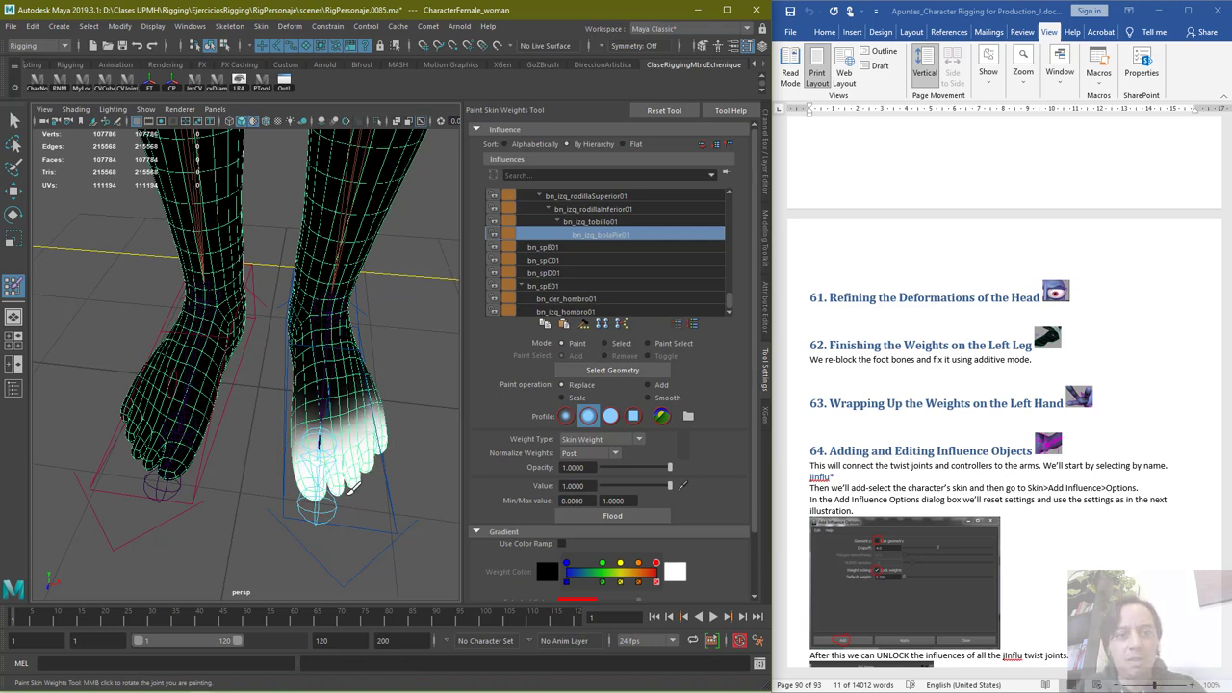
{"action": "mouse_move", "coordinate": [332, 472]}
{"action": "left_mouse_down", "text": "alt"}
{"action": "mouse_move", "coordinate": [359, 454]}
{"action": "mouse_move", "coordinate": [332, 346]}
{"action": "left_mouse_up", "text": "alt"}
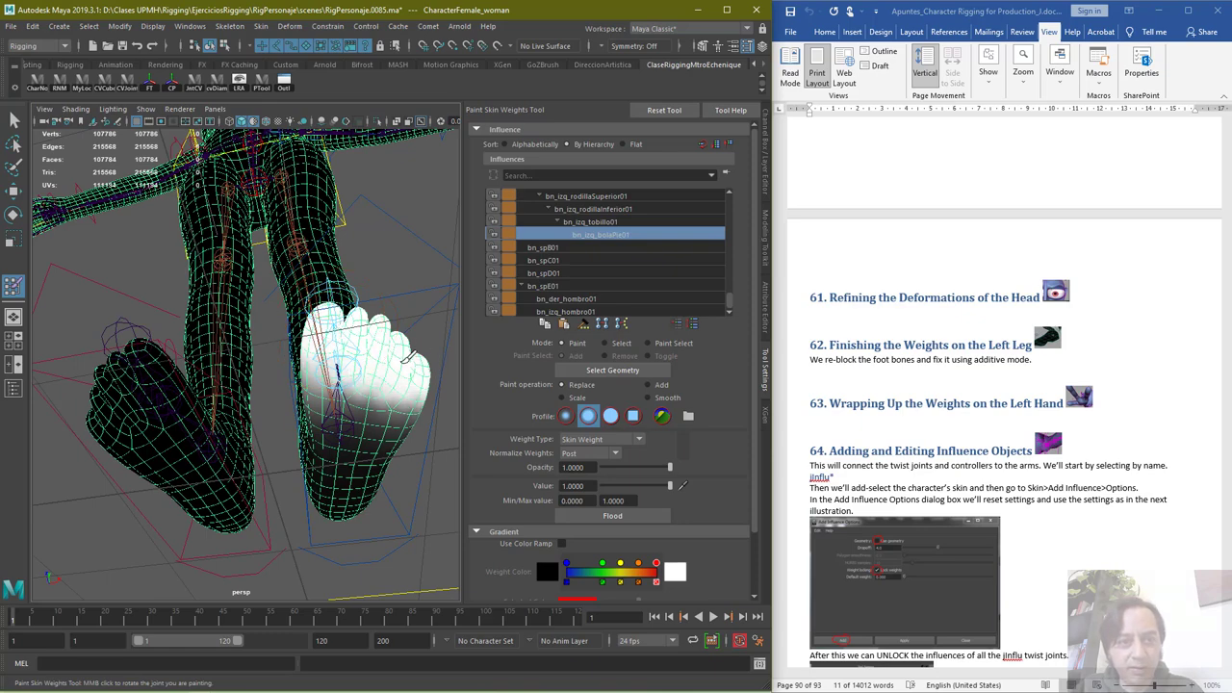
{"action": "mouse_move", "coordinate": [414, 359]}
{"action": "left_mouse_down", "text": "alt"}
{"action": "mouse_move", "coordinate": [371, 423]}
{"action": "mouse_move", "coordinate": [213, 472]}
{"action": "mouse_move", "coordinate": [303, 532]}
{"action": "mouse_move", "coordinate": [293, 510]}
{"action": "mouse_move", "coordinate": [333, 521]}
{"action": "mouse_move", "coordinate": [322, 476]}
{"action": "left_mouse_up", "text": "alt"}
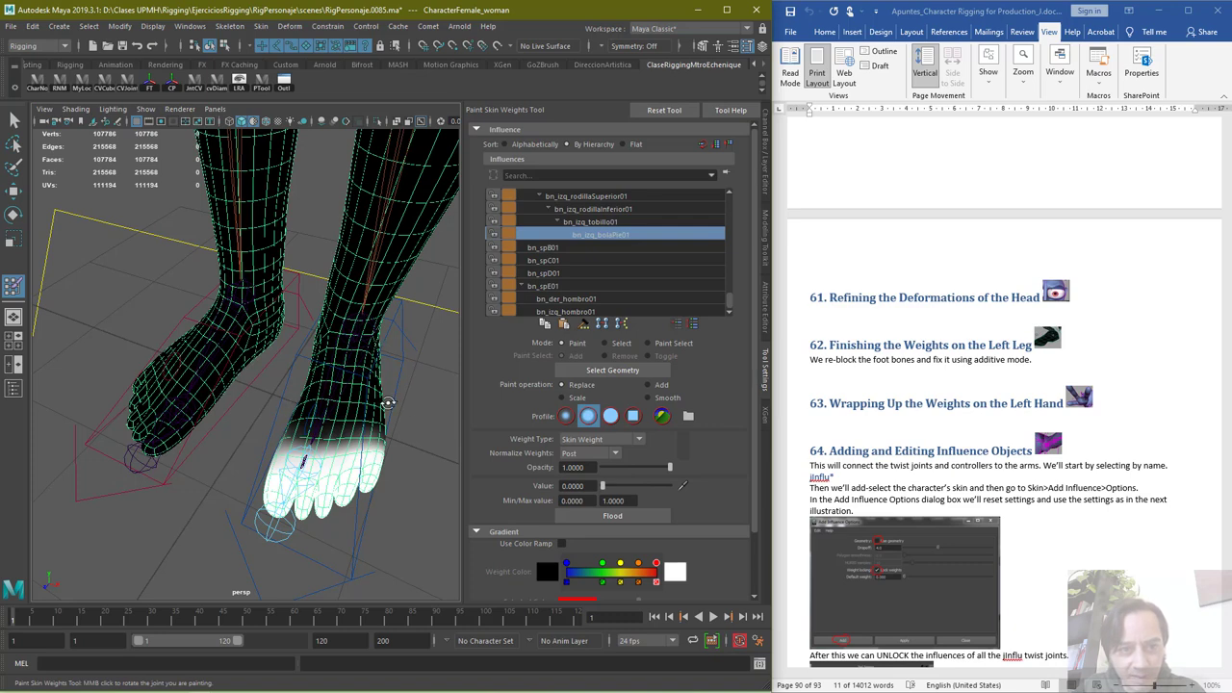
Set the Replace value to 0, clean the bn_izq_bolaPie01 weight behind the left toes, undoing stray strokes, and check both feet
{"action": "mouse_move", "coordinate": [388, 402]}
{"action": "left_mouse_down", "text": "alt"}
{"action": "mouse_move", "coordinate": [239, 359]}
{"action": "mouse_move", "coordinate": [314, 290]}
{"action": "mouse_move", "coordinate": [349, 307]}
{"action": "left_mouse_up", "text": "alt"}
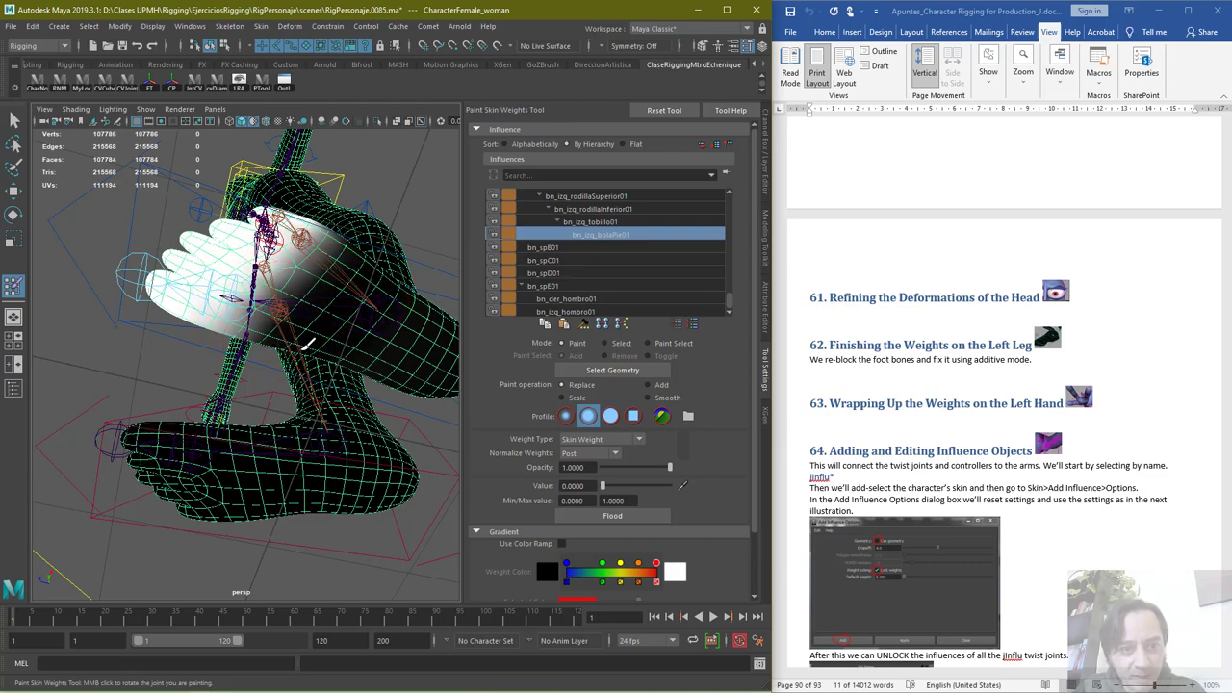
{"action": "left_click_drag", "start_coordinate": [366, 300], "coordinate": [283, 415], "text": "alt"}
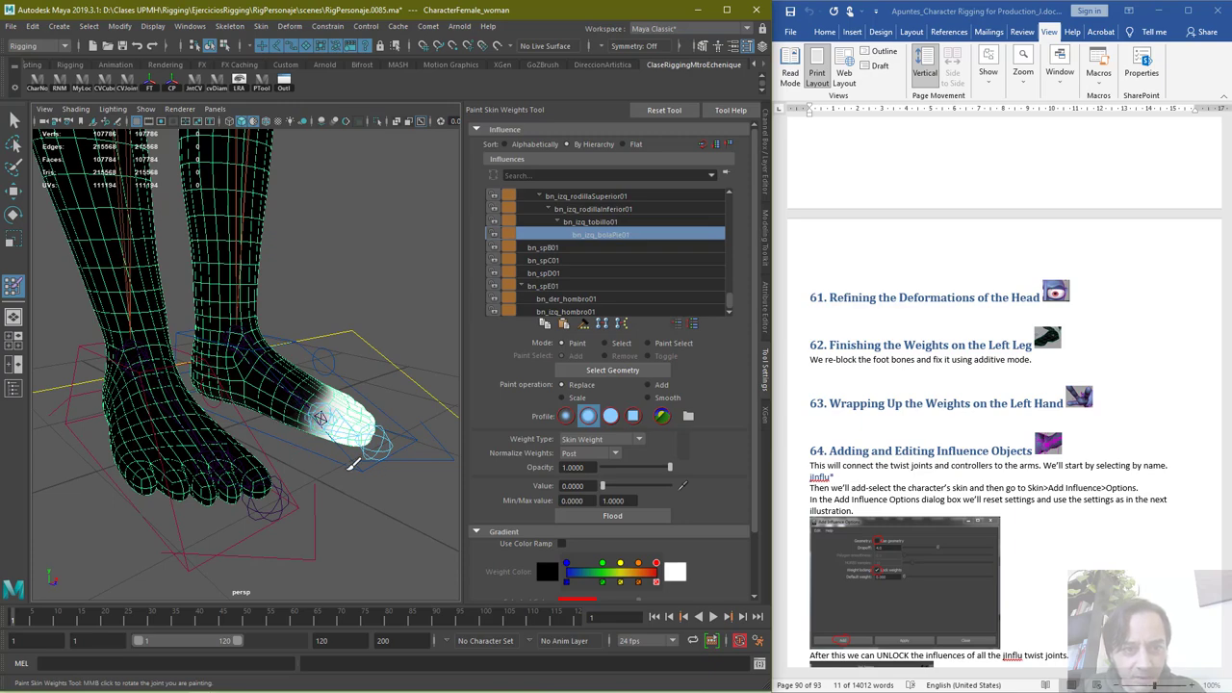
{"action": "key", "text": "ctrl+z"}
{"action": "left_click_drag", "start_coordinate": [289, 393], "coordinate": [193, 337], "text": "alt"}
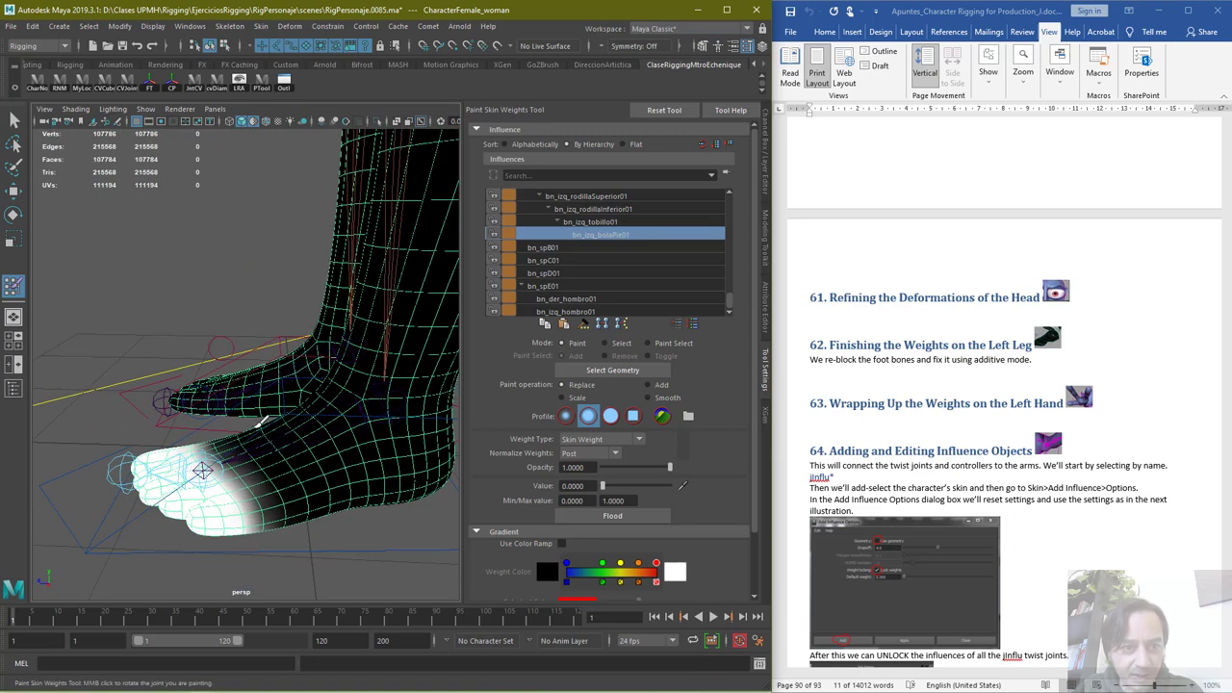
{"action": "left_click", "coordinate": [273, 494]}
{"action": "key", "text": "ctrl+z"}
{"action": "left_click", "coordinate": [299, 497]}
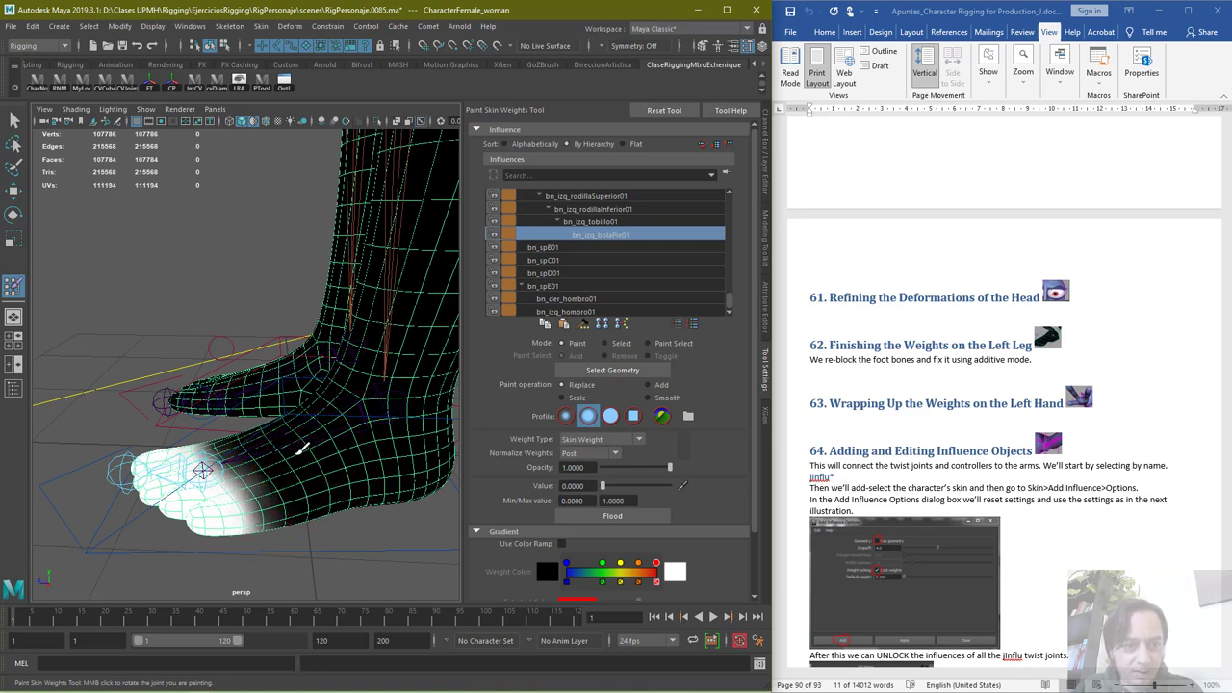
{"action": "left_click_drag", "start_coordinate": [217, 381], "coordinate": [272, 390], "text": "alt"}
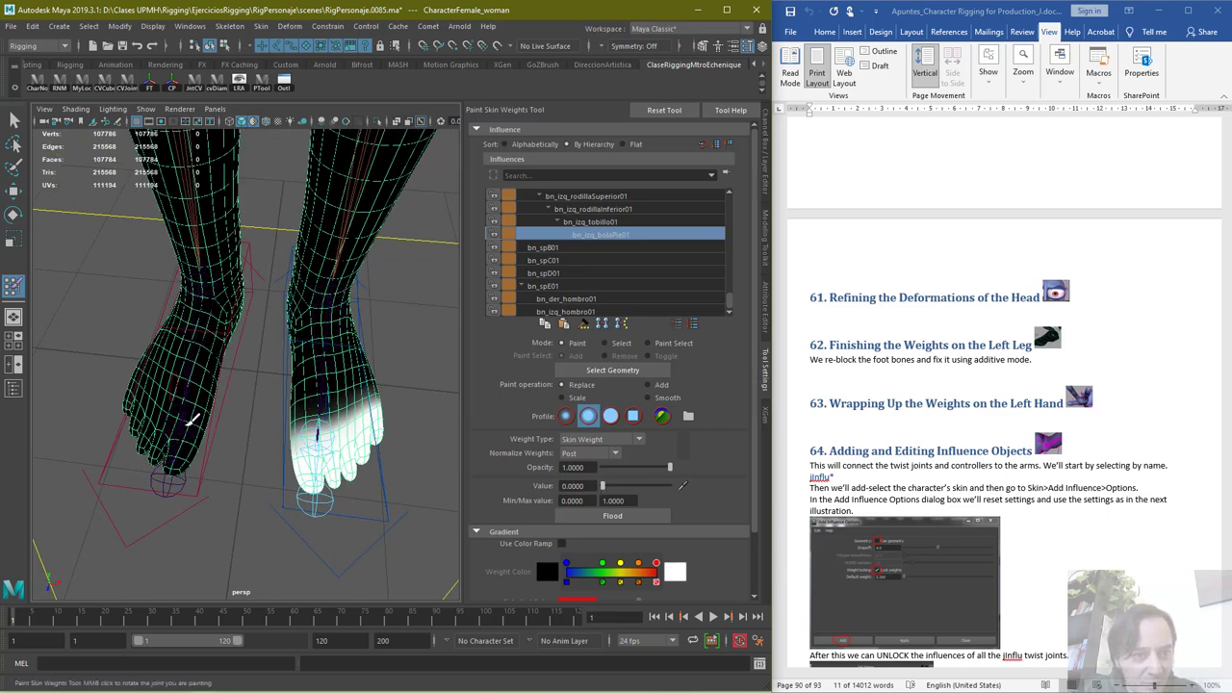
{"action": "left_click_drag", "start_coordinate": [214, 408], "coordinate": [131, 399], "text": "alt"}
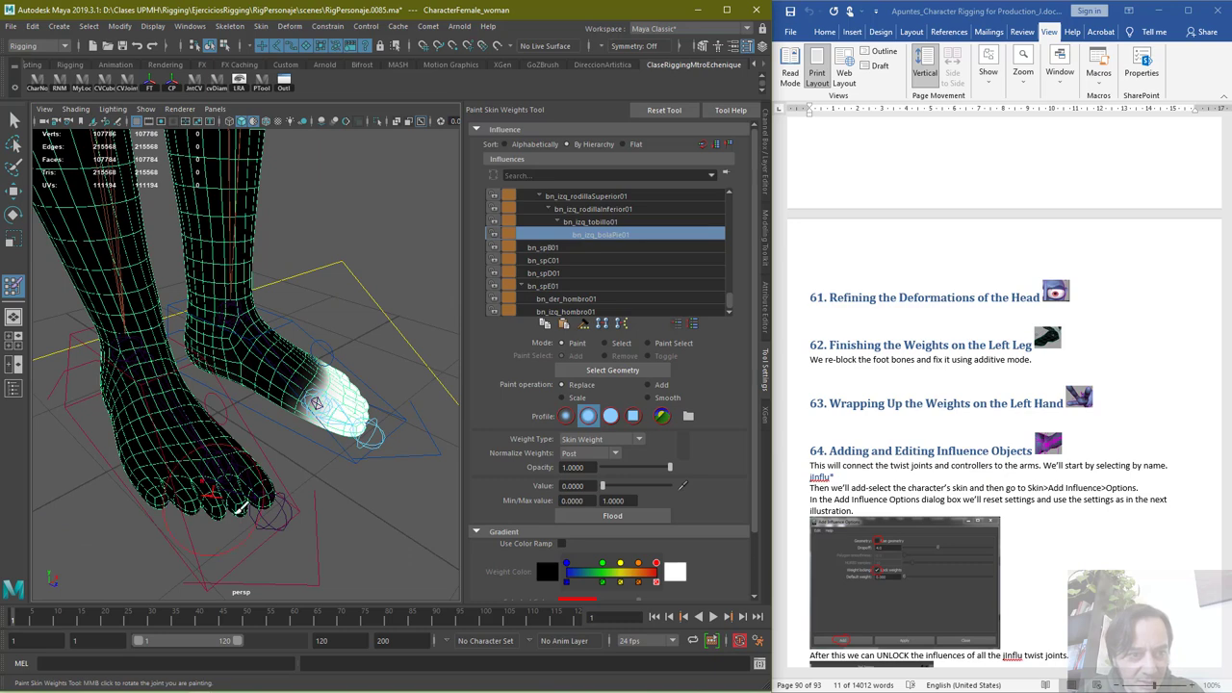
{"action": "left_click_drag", "start_coordinate": [238, 508], "coordinate": [246, 412], "text": "alt"}
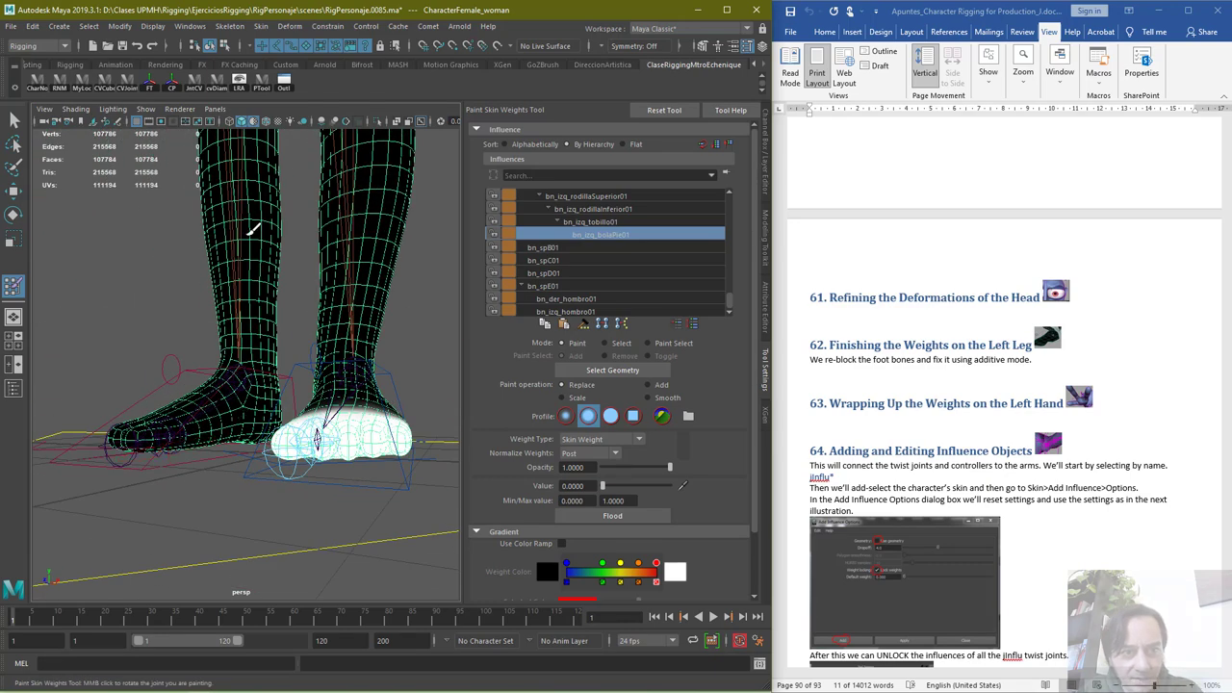
{"action": "left_click_drag", "start_coordinate": [235, 282], "coordinate": [221, 385], "text": "alt"}
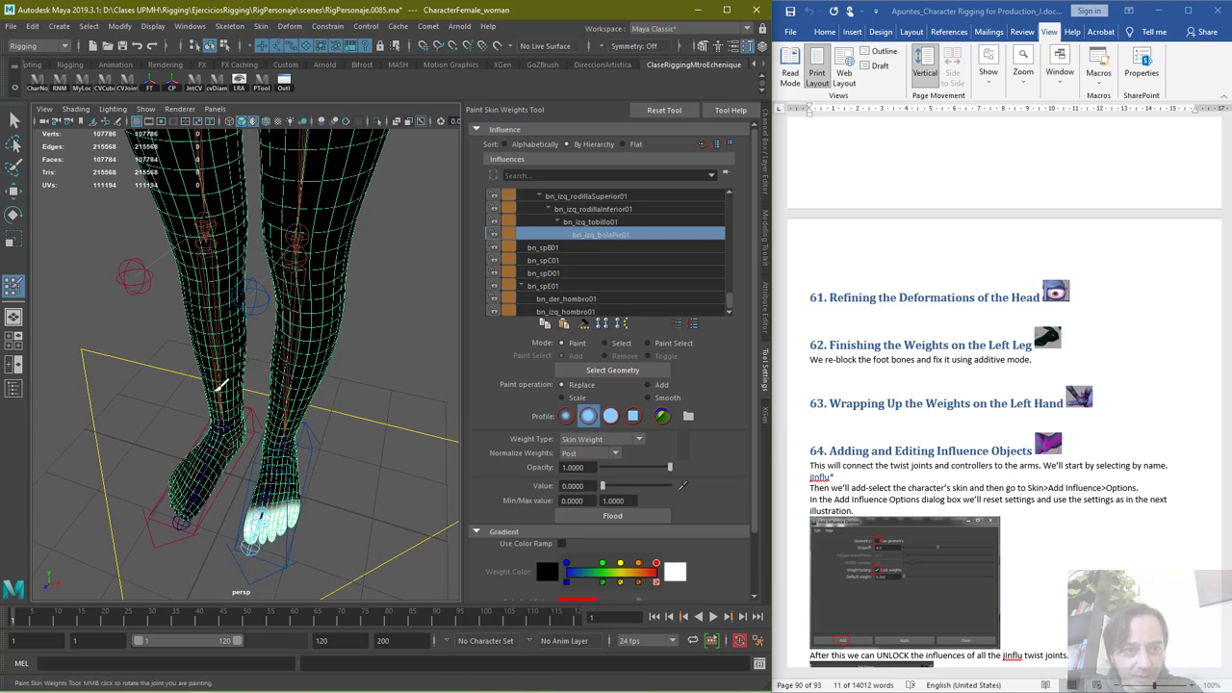
Leave weight painting, try rotating the left ball-of-foot control cc_izq_bolaPie01 to test the toe deformation, and undo the rotation
{"action": "left_click", "coordinate": [14, 118]}
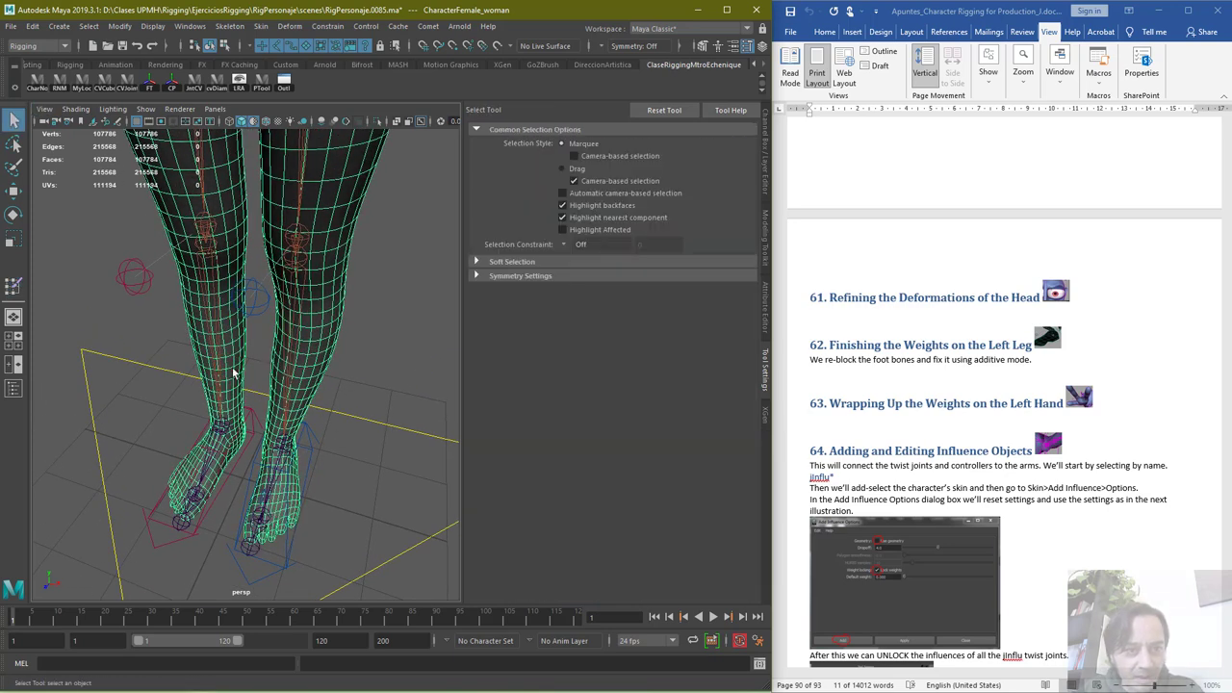
{"action": "left_click", "coordinate": [374, 493]}
{"action": "left_click_drag", "start_coordinate": [375, 493], "coordinate": [305, 397], "text": "alt"}
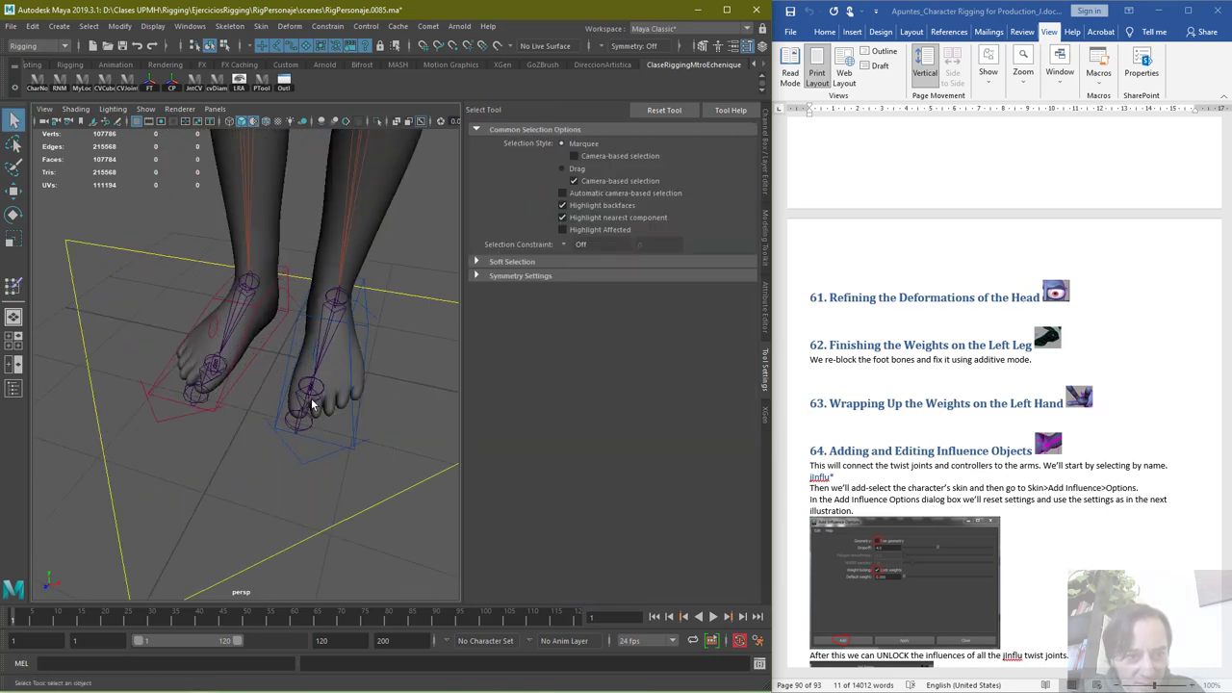
{"action": "left_click_drag", "start_coordinate": [387, 427], "coordinate": [275, 367], "text": "alt"}
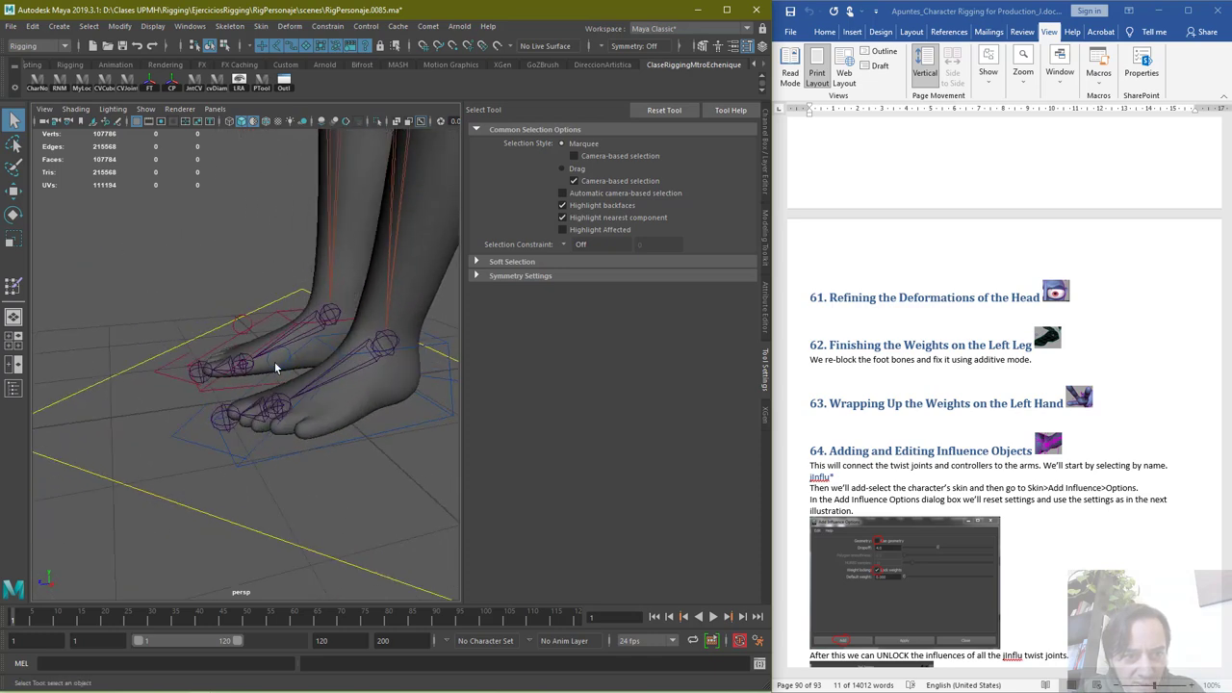
{"action": "left_click", "coordinate": [292, 380]}
{"action": "key", "text": "e"}
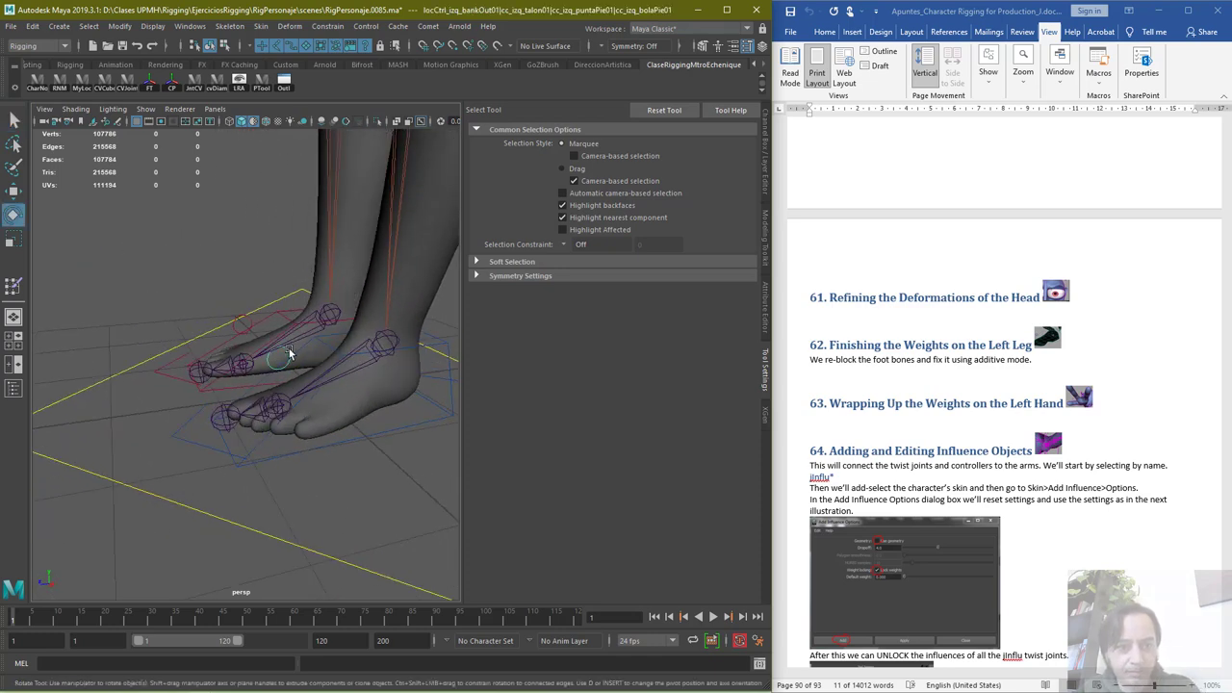
{"action": "left_click_drag", "start_coordinate": [219, 308], "coordinate": [222, 356]}
{"action": "key", "text": "ctrl+z"}
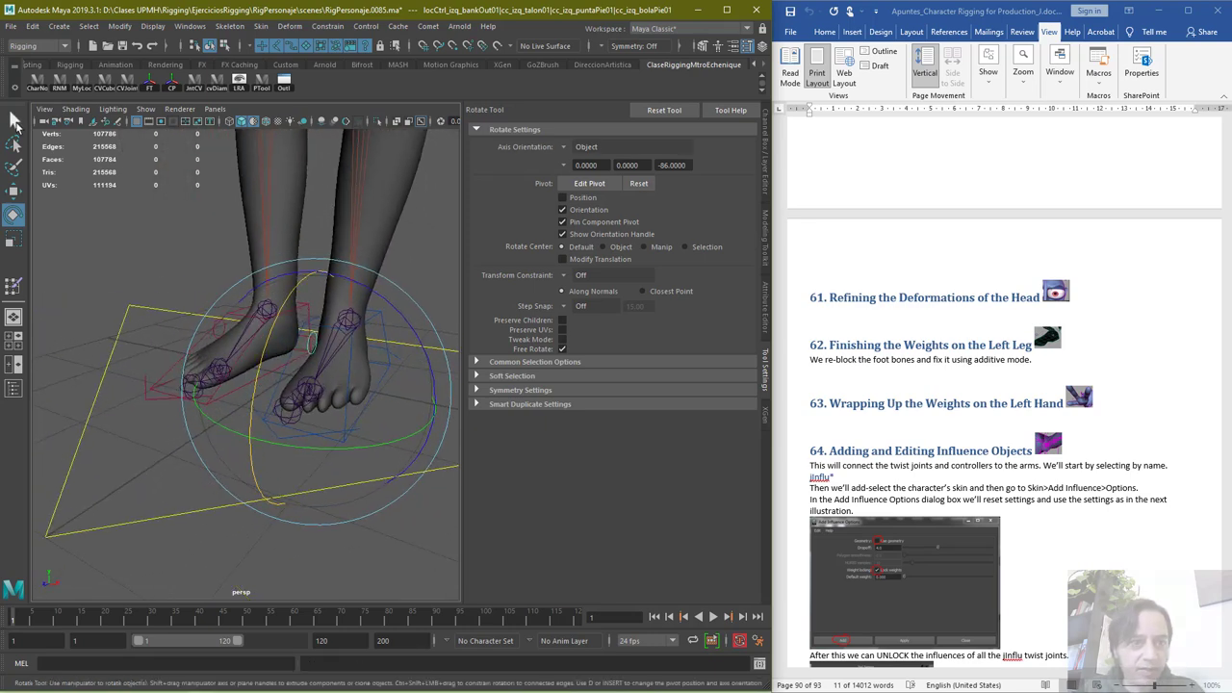
Reselect the body mesh, reopen Paint Skin Weights and choose the bn_izq_tobillo01 influence
{"action": "left_click", "coordinate": [14, 120]}
{"action": "left_click", "coordinate": [380, 209]}
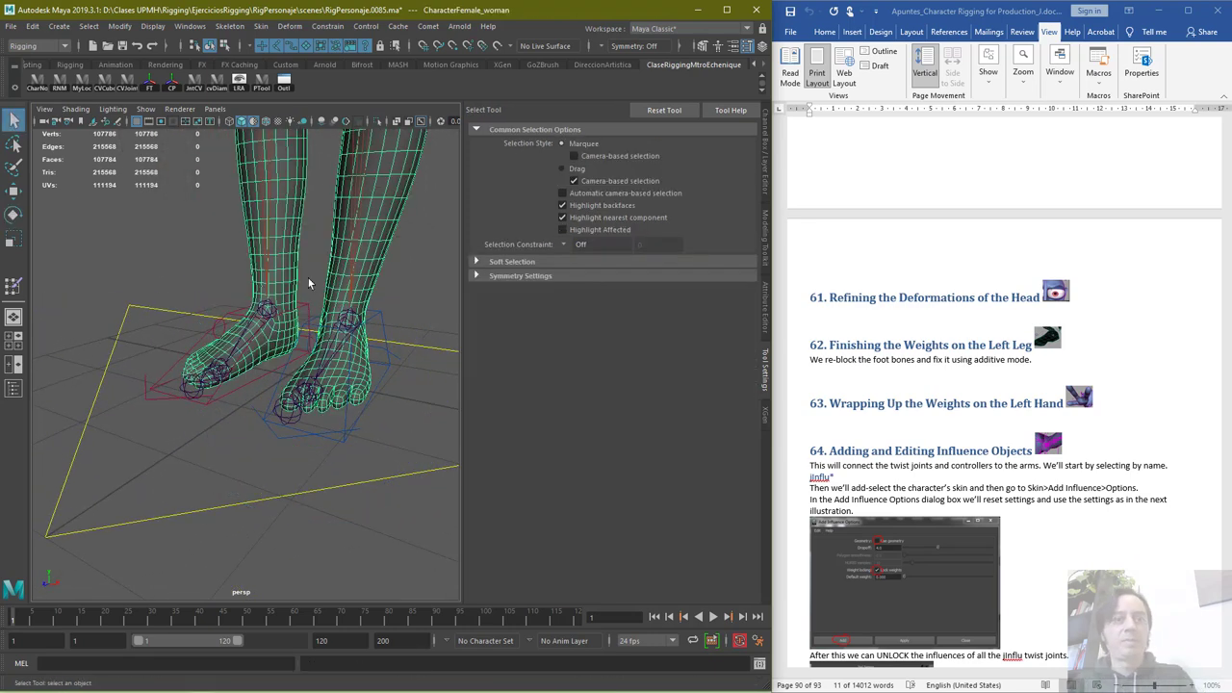
{"action": "left_click", "coordinate": [13, 285]}
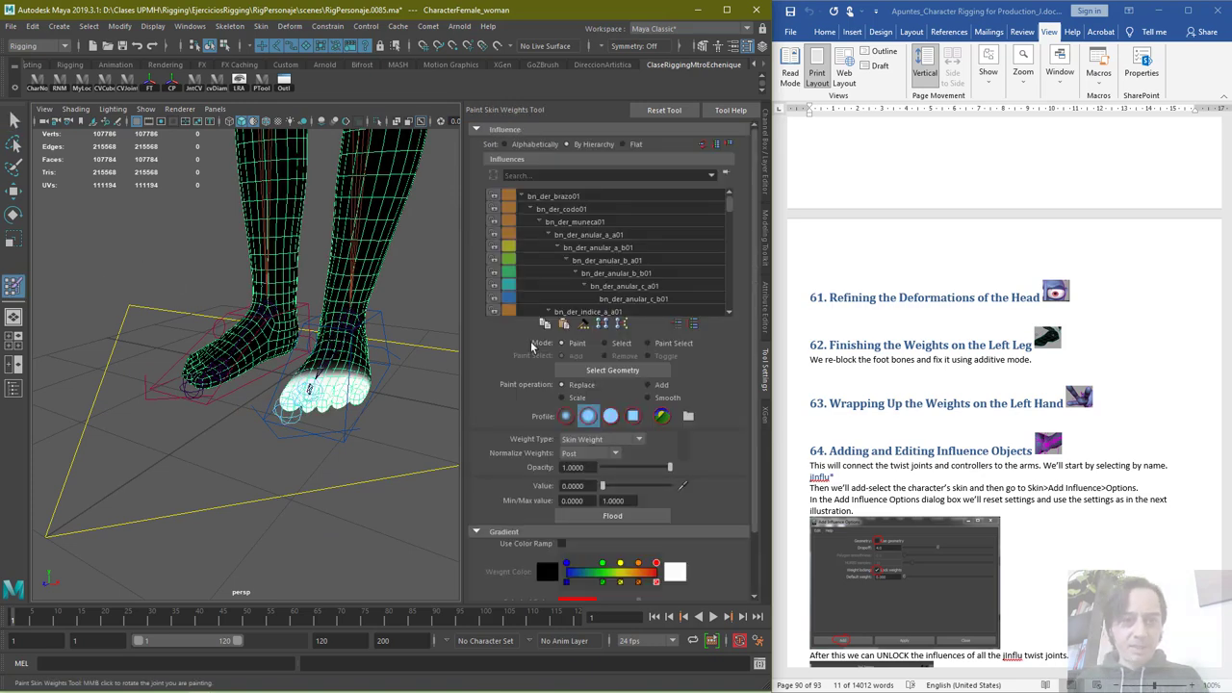
{"action": "left_click_drag", "start_coordinate": [728, 205], "coordinate": [729, 303]}
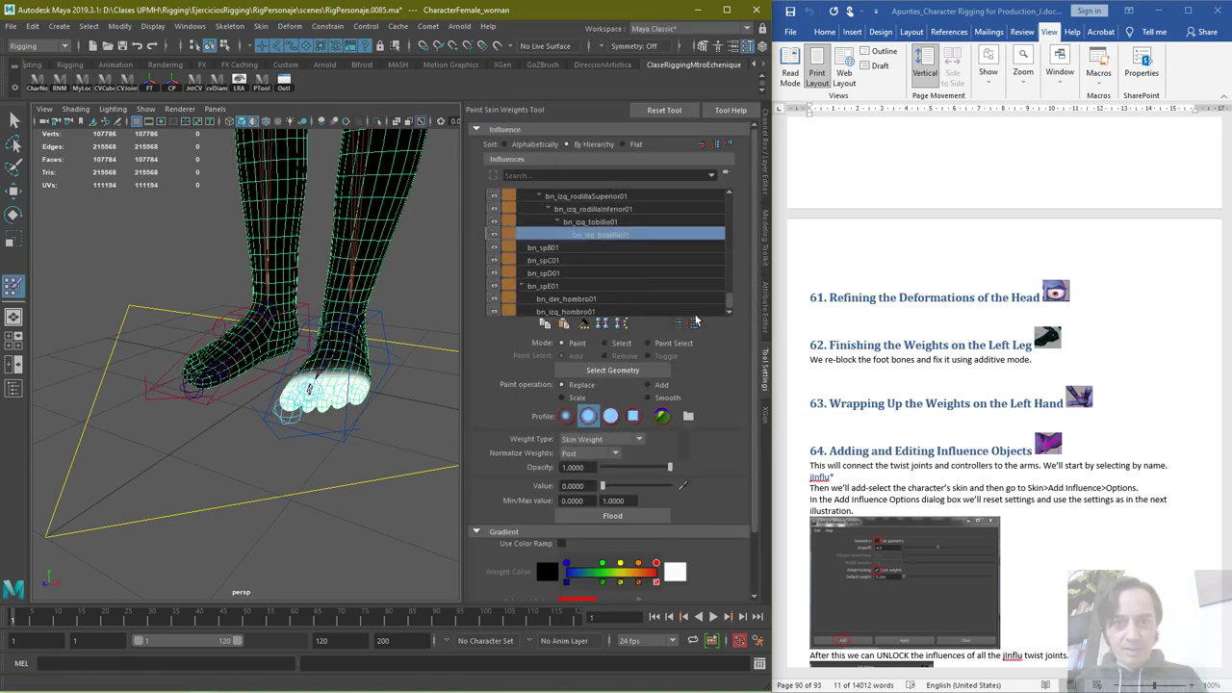
{"action": "left_click", "coordinate": [604, 224]}
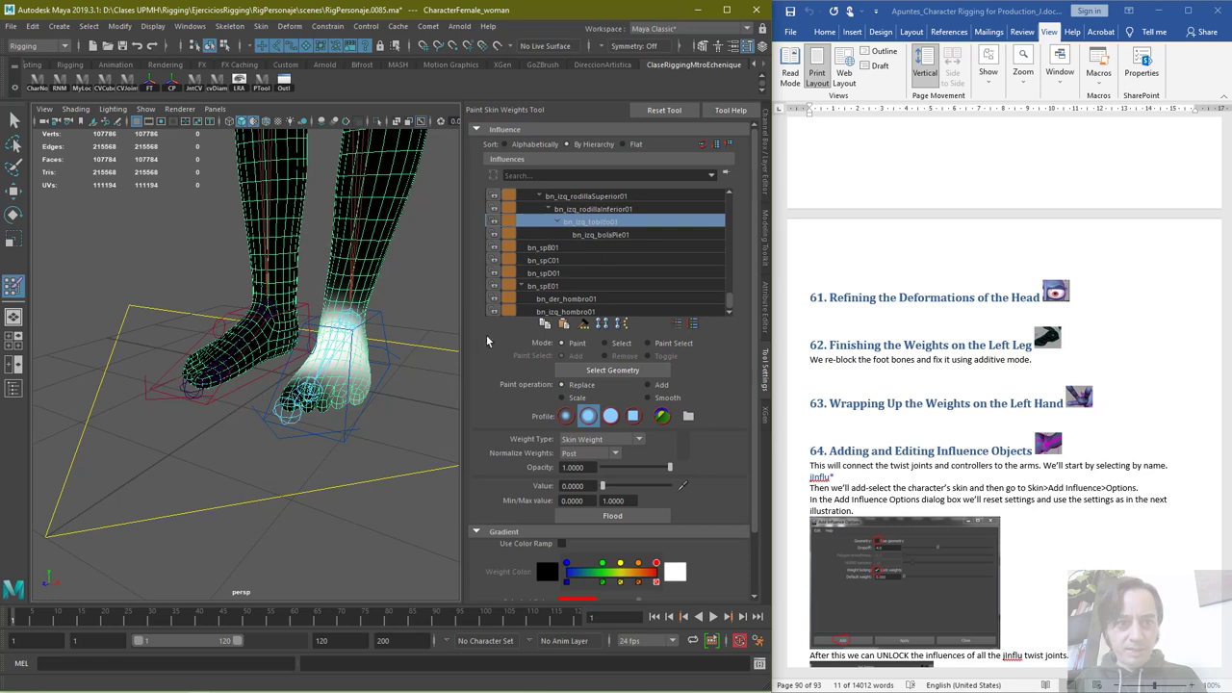
Remove the bn_izq_tobillo01 weight from the left toes and the sole beneath them using Replace at value 0
{"action": "left_click_drag", "start_coordinate": [375, 393], "coordinate": [381, 415], "text": "alt"}
{"action": "right_click_drag", "start_coordinate": [381, 415], "coordinate": [406, 389], "text": "alt"}
{"action": "middle_click_drag", "start_coordinate": [310, 387], "coordinate": [260, 317], "text": "alt"}
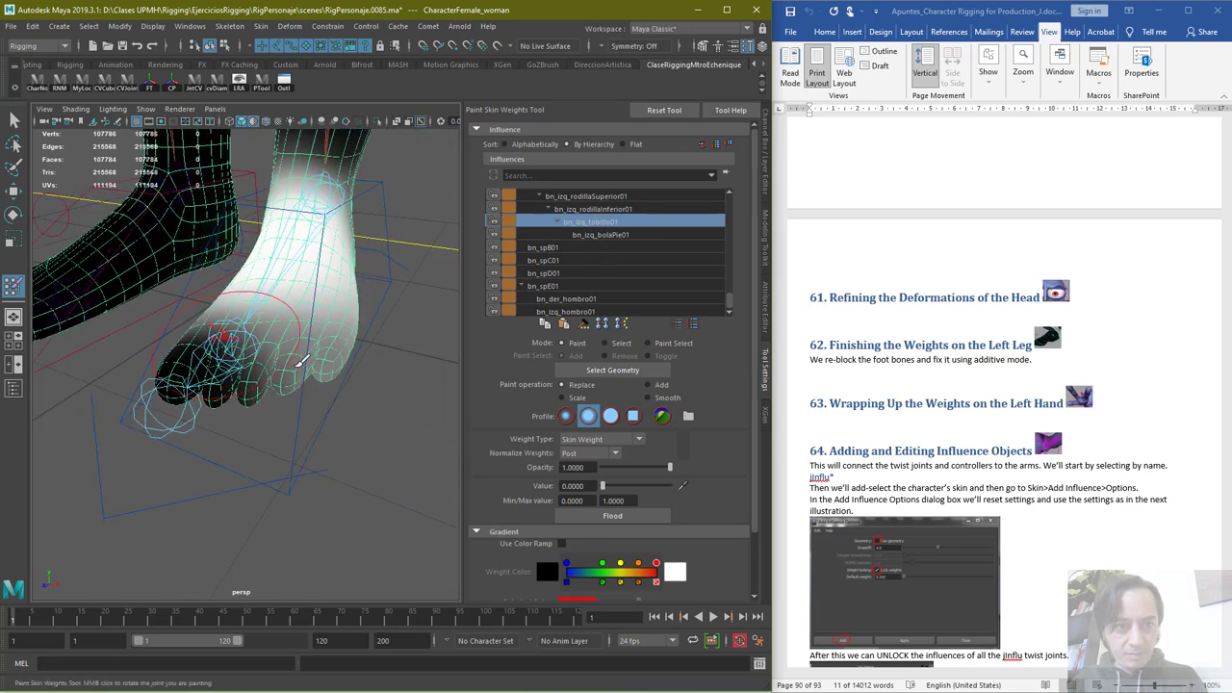
{"action": "mouse_move", "coordinate": [369, 366]}
{"action": "left_mouse_down", "text": "alt"}
{"action": "mouse_move", "coordinate": [363, 391]}
{"action": "mouse_move", "coordinate": [255, 383]}
{"action": "mouse_move", "coordinate": [200, 398]}
{"action": "left_mouse_up", "text": "alt"}
{"action": "mouse_move", "coordinate": [360, 395]}
{"action": "left_mouse_down"}
{"action": "mouse_move", "coordinate": [245, 385]}
{"action": "mouse_move", "coordinate": [356, 381]}
{"action": "mouse_move", "coordinate": [297, 361]}
{"action": "mouse_move", "coordinate": [270, 297]}
{"action": "mouse_move", "coordinate": [322, 319]}
{"action": "mouse_move", "coordinate": [257, 326]}
{"action": "mouse_move", "coordinate": [204, 308]}
{"action": "left_mouse_up"}
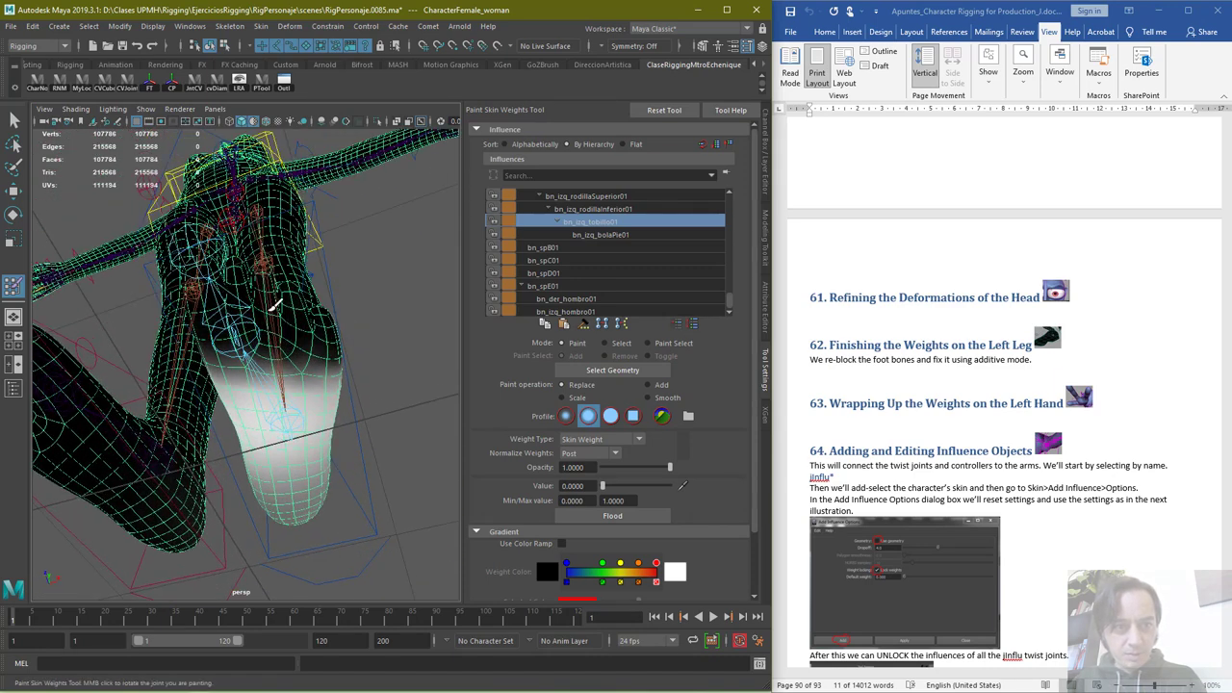
{"action": "left_click_drag", "start_coordinate": [366, 329], "coordinate": [286, 381], "text": "alt"}
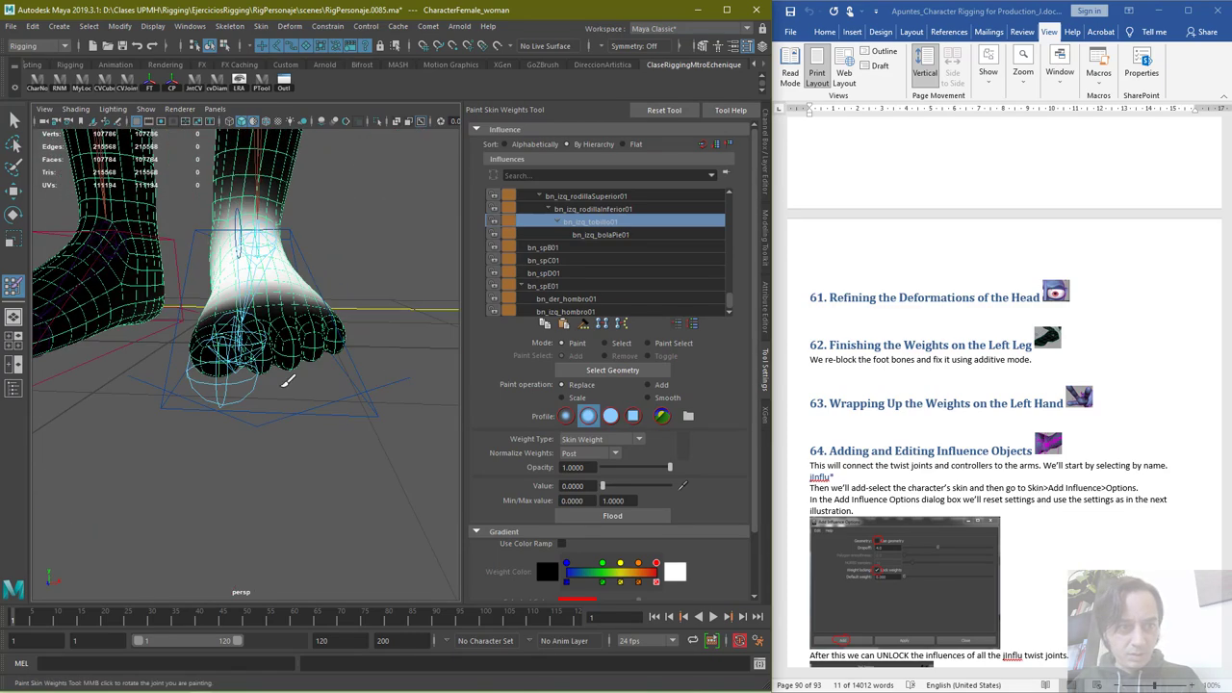
{"action": "left_click_drag", "start_coordinate": [163, 246], "coordinate": [221, 346], "text": "alt"}
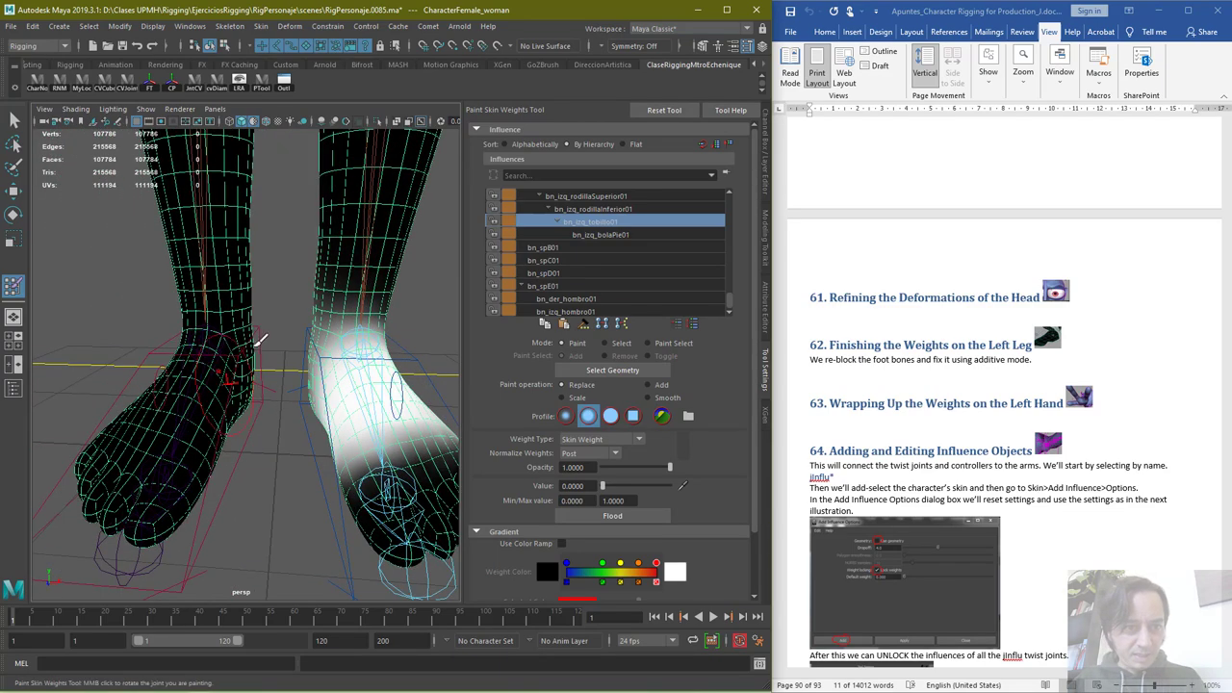
{"action": "left_click_drag", "start_coordinate": [169, 382], "coordinate": [356, 414], "text": "alt"}
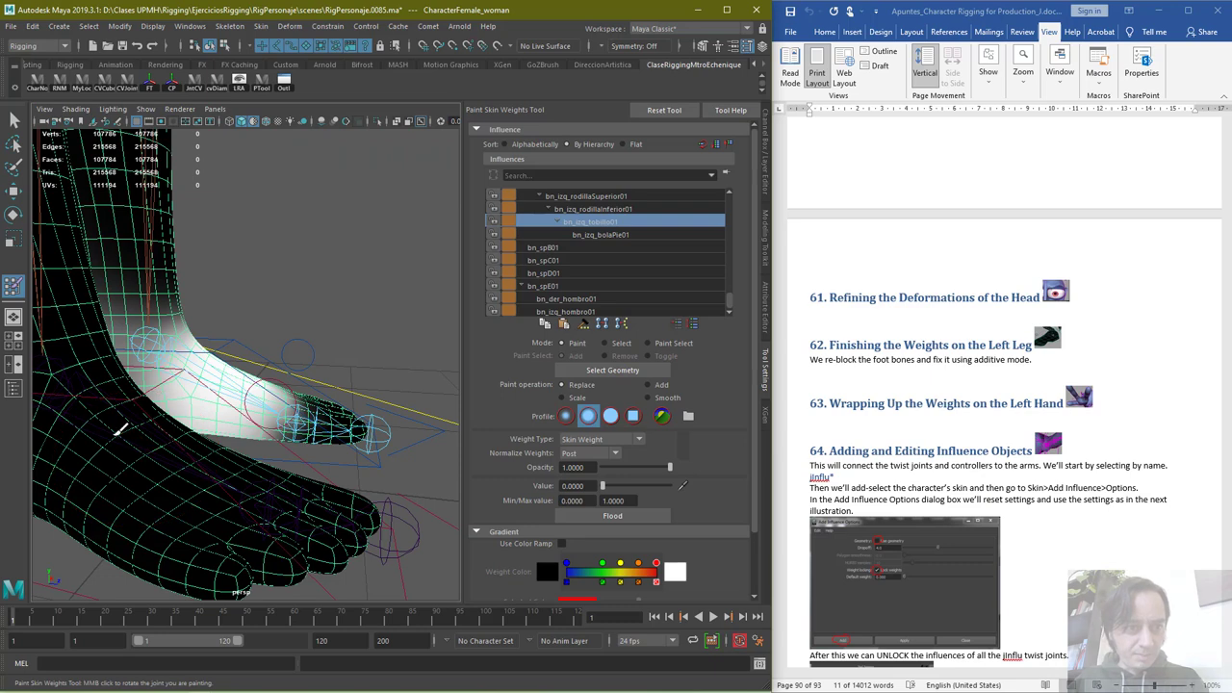
{"action": "mouse_move", "coordinate": [179, 433]}
{"action": "left_mouse_down", "text": "alt"}
{"action": "mouse_move", "coordinate": [47, 448]}
{"action": "mouse_move", "coordinate": [259, 335]}
{"action": "left_mouse_up", "text": "alt"}
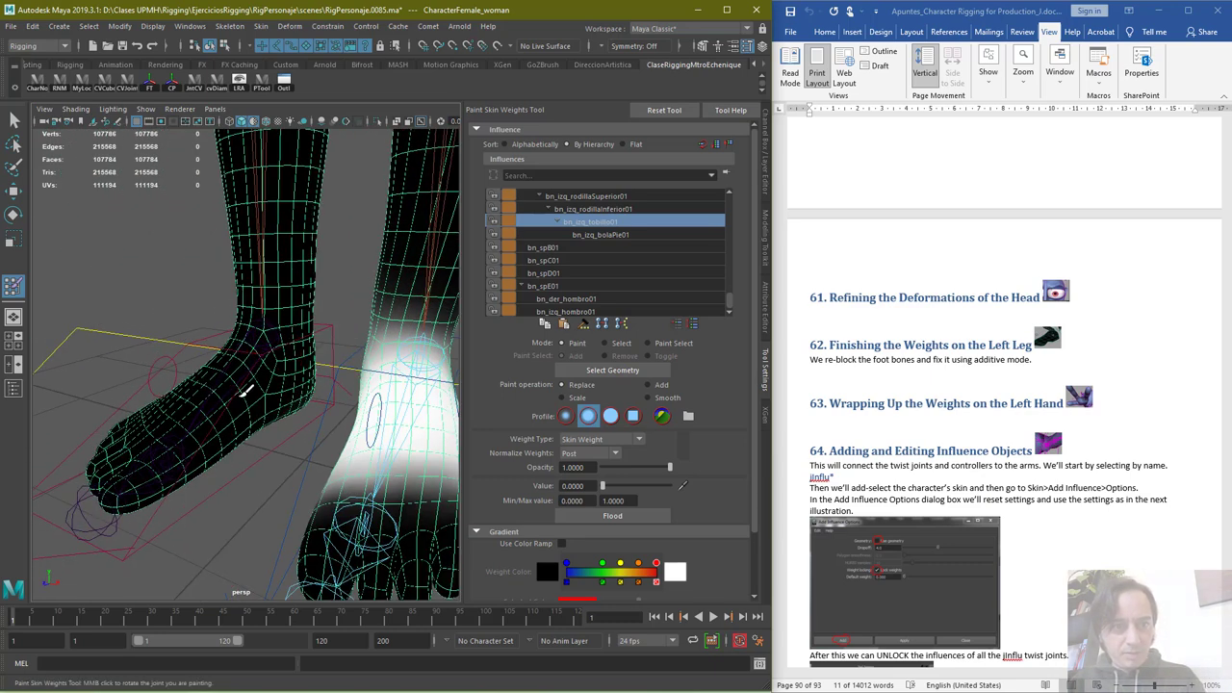
Set the Replace value to 1 and paint bn_izq_tobillo01 weight over the inner side of the left ankle, heel and midfoot
{"action": "left_click_drag", "start_coordinate": [217, 456], "coordinate": [289, 500], "text": "alt"}
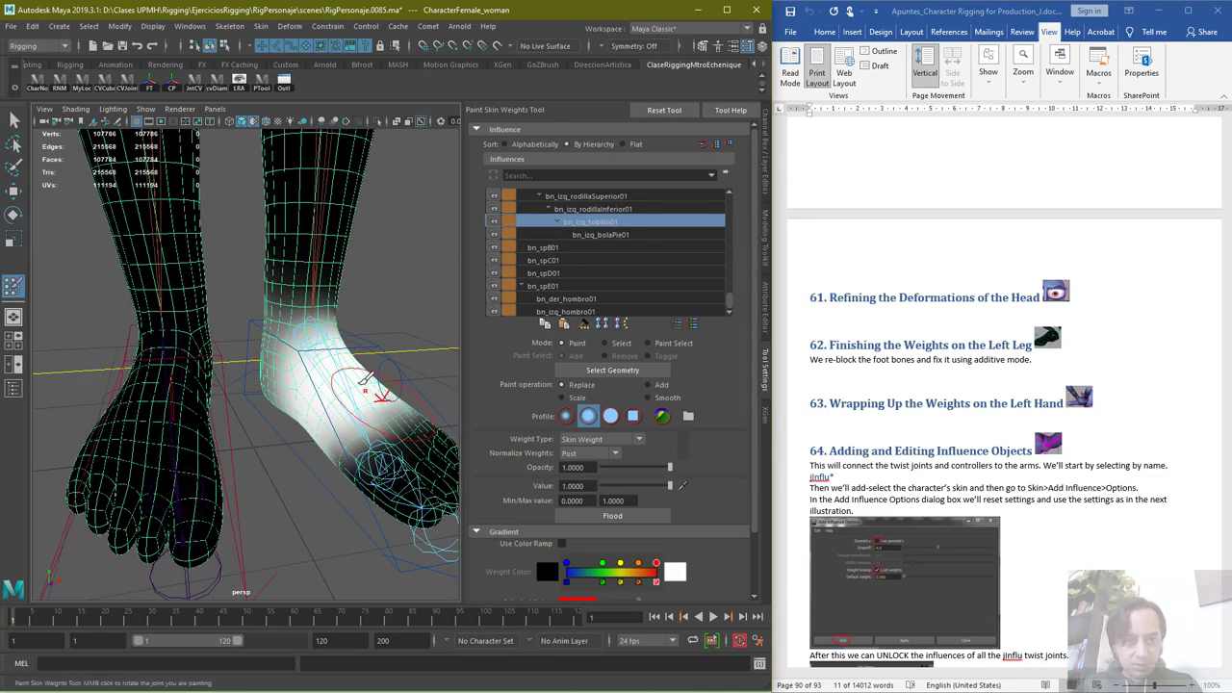
{"action": "scroll", "coordinate": [308, 380], "scroll_direction": "up", "scroll_amount": 4}
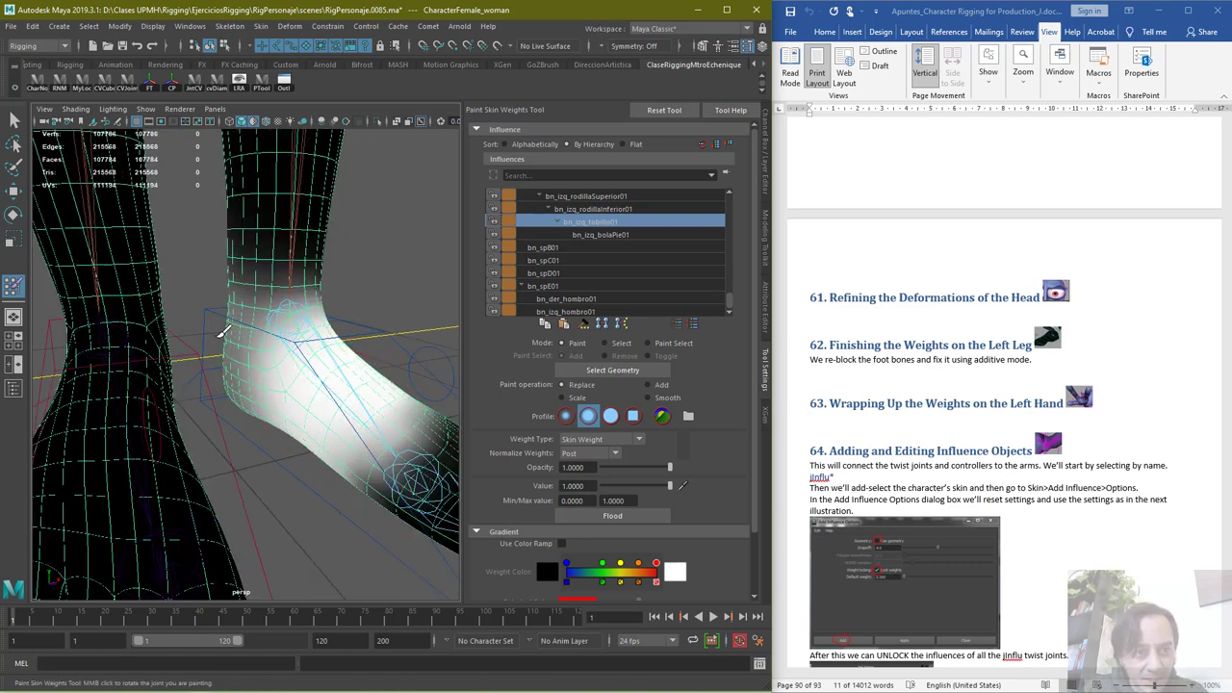
{"action": "left_click_drag", "start_coordinate": [315, 395], "coordinate": [304, 397], "text": "alt"}
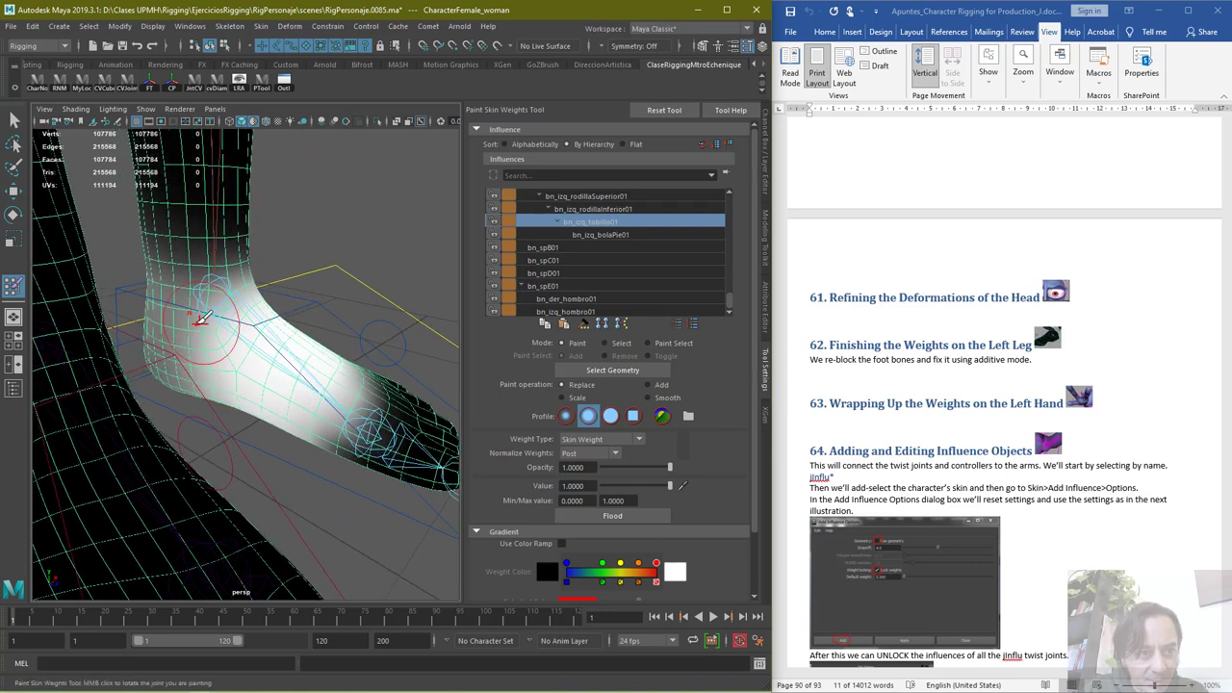
{"action": "mouse_move", "coordinate": [161, 318]}
{"action": "left_mouse_down"}
{"action": "mouse_move", "coordinate": [254, 318]}
{"action": "mouse_move", "coordinate": [158, 362]}
{"action": "mouse_move", "coordinate": [230, 377]}
{"action": "mouse_move", "coordinate": [214, 367]}
{"action": "left_mouse_up"}
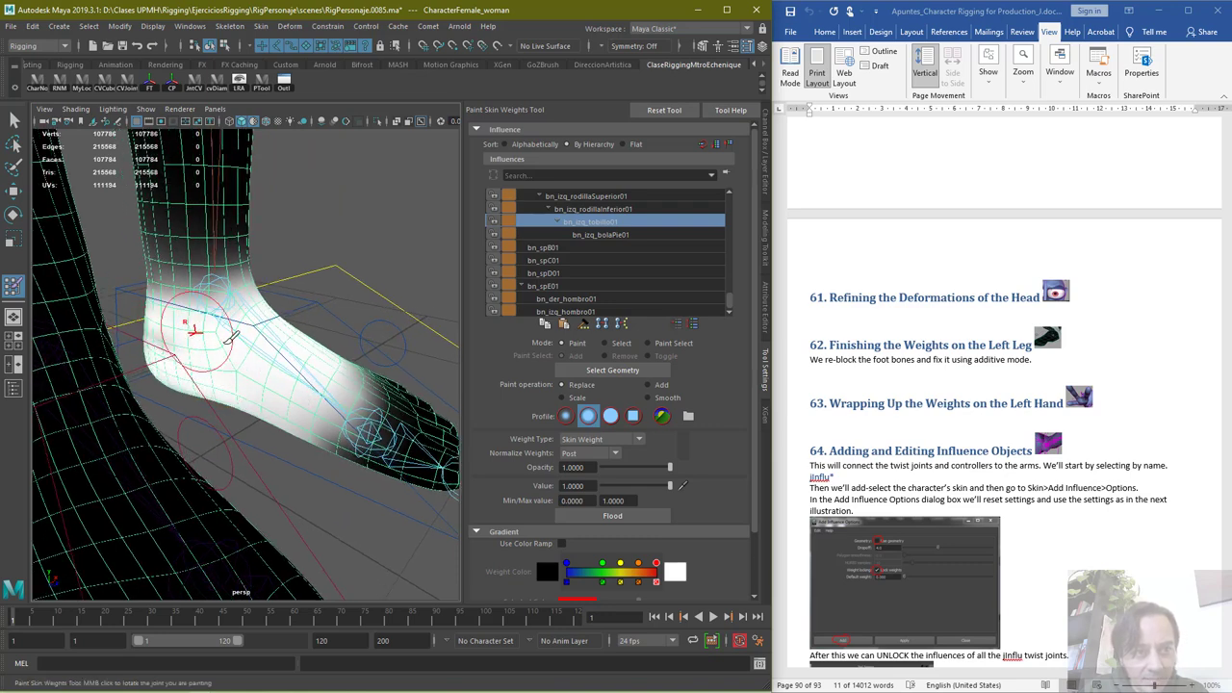
{"action": "mouse_move", "coordinate": [162, 335]}
{"action": "left_mouse_down"}
{"action": "mouse_move", "coordinate": [180, 332]}
{"action": "mouse_move", "coordinate": [375, 438]}
{"action": "mouse_move", "coordinate": [318, 395]}
{"action": "mouse_move", "coordinate": [399, 404]}
{"action": "mouse_move", "coordinate": [424, 342]}
{"action": "mouse_move", "coordinate": [328, 421]}
{"action": "left_mouse_up"}
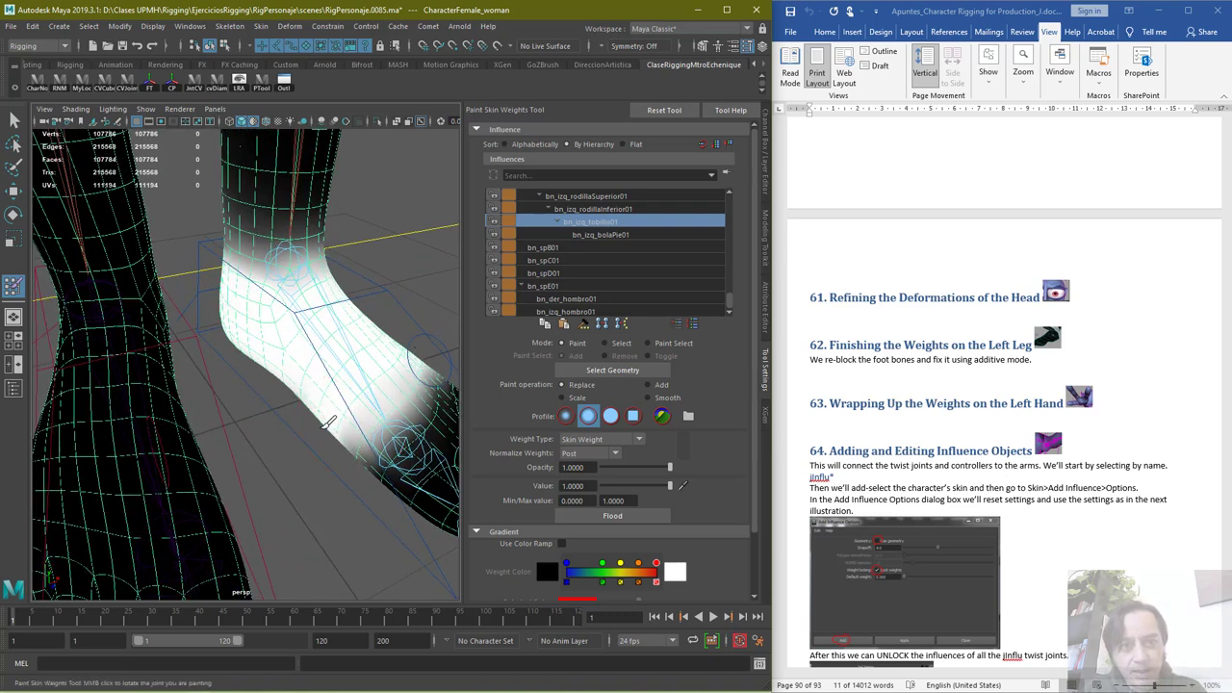
Paint full bn_izq_tobillo01 weight over the outer side of the left foot, from the instep back to the heel
{"action": "mouse_move", "coordinate": [421, 306]}
{"action": "left_mouse_down", "text": "alt"}
{"action": "mouse_move", "coordinate": [324, 321]}
{"action": "mouse_move", "coordinate": [283, 366]}
{"action": "left_mouse_up", "text": "alt"}
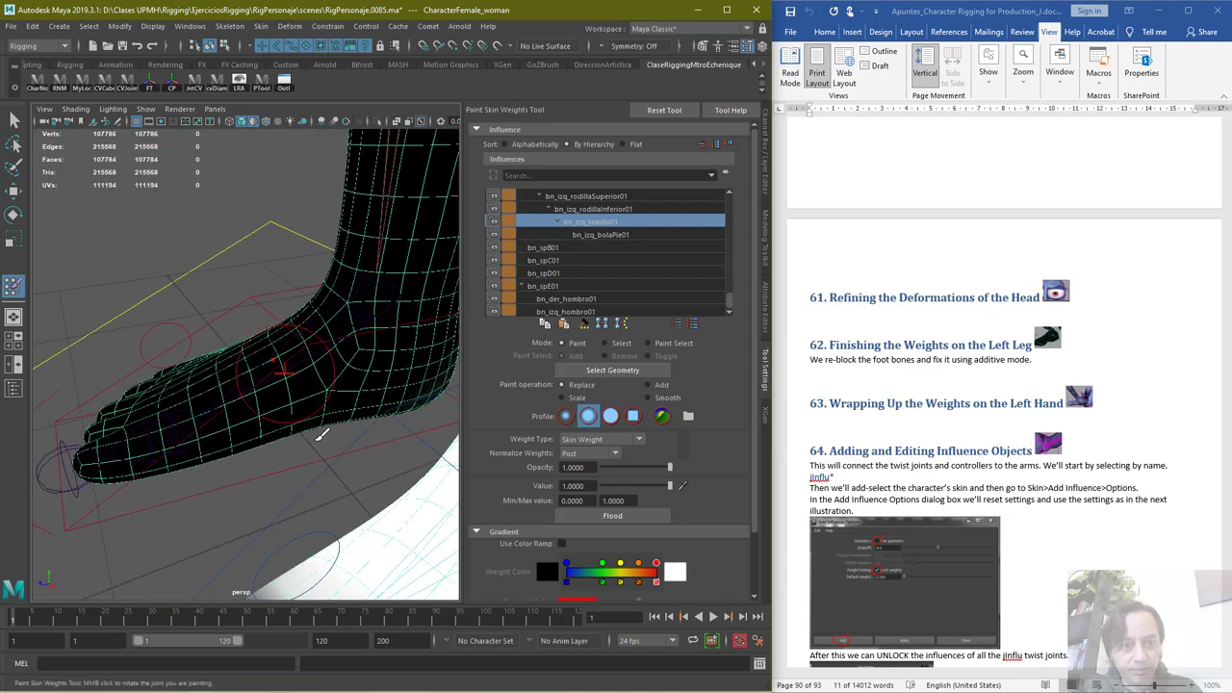
{"action": "middle_click_drag", "start_coordinate": [283, 365], "coordinate": [361, 345], "text": "alt"}
{"action": "scroll", "coordinate": [390, 358], "scroll_direction": "down", "scroll_amount": 4}
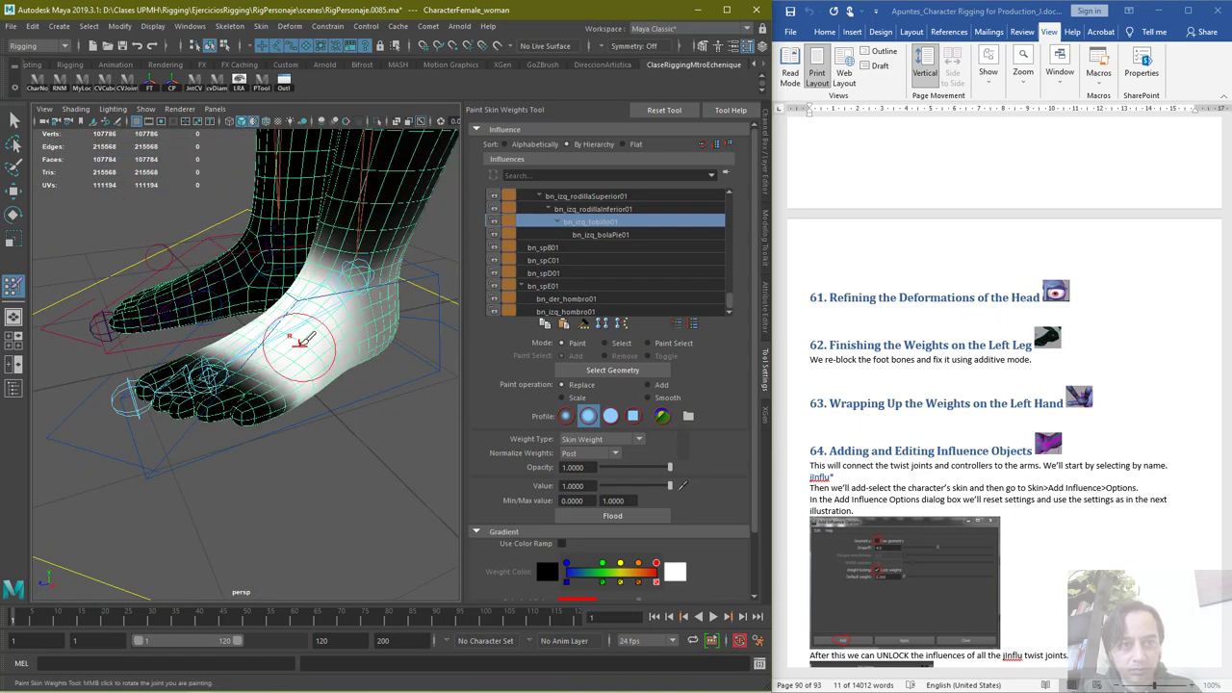
{"action": "left_click_drag", "start_coordinate": [358, 405], "coordinate": [334, 381], "text": "alt"}
{"action": "mouse_move", "coordinate": [329, 318]}
{"action": "left_mouse_down"}
{"action": "mouse_move", "coordinate": [315, 277]}
{"action": "mouse_move", "coordinate": [376, 293]}
{"action": "mouse_move", "coordinate": [332, 356]}
{"action": "mouse_move", "coordinate": [380, 354]}
{"action": "mouse_move", "coordinate": [409, 312]}
{"action": "left_mouse_up"}
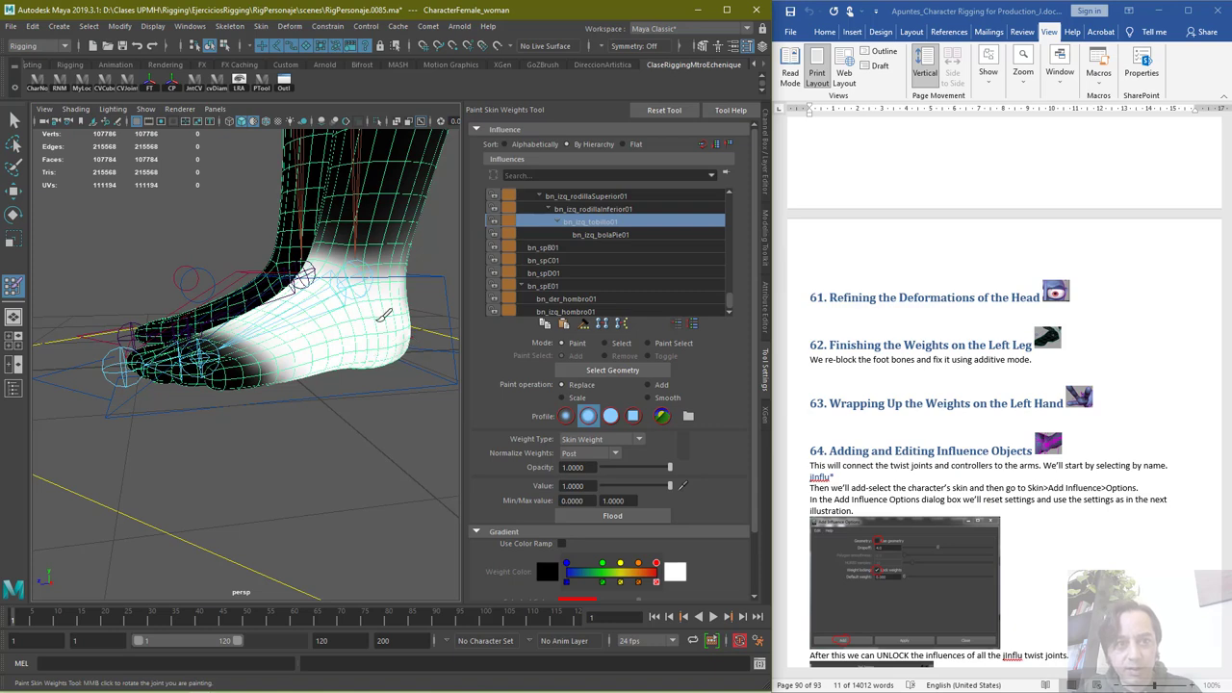
Fill the sole and the back of the left heel with bn_izq_tobillo01 weight using Replace at value 1
{"action": "left_click_drag", "start_coordinate": [294, 358], "coordinate": [395, 358], "text": "alt"}
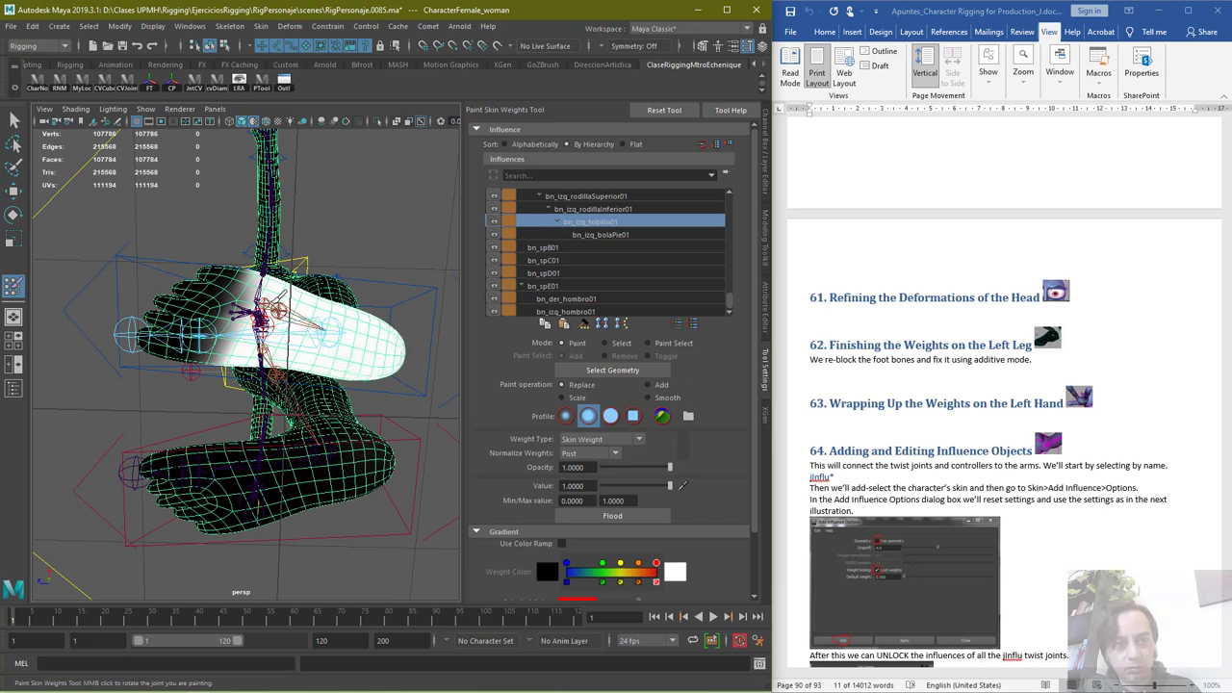
{"action": "mouse_move", "coordinate": [274, 302]}
{"action": "left_mouse_down"}
{"action": "mouse_move", "coordinate": [255, 324]}
{"action": "mouse_move", "coordinate": [262, 333]}
{"action": "left_mouse_up"}
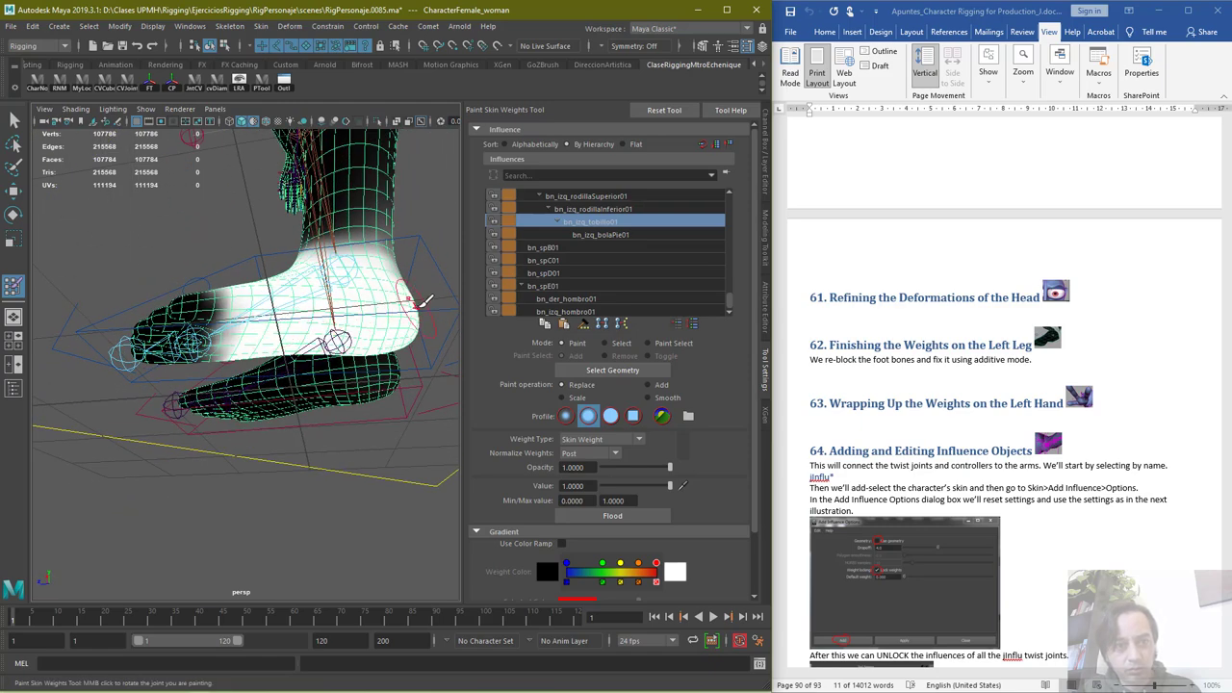
{"action": "mouse_move", "coordinate": [423, 300]}
{"action": "left_mouse_down", "text": "alt"}
{"action": "mouse_move", "coordinate": [241, 327]}
{"action": "mouse_move", "coordinate": [258, 334]}
{"action": "mouse_move", "coordinate": [223, 409]}
{"action": "mouse_move", "coordinate": [200, 424]}
{"action": "left_mouse_up", "text": "alt"}
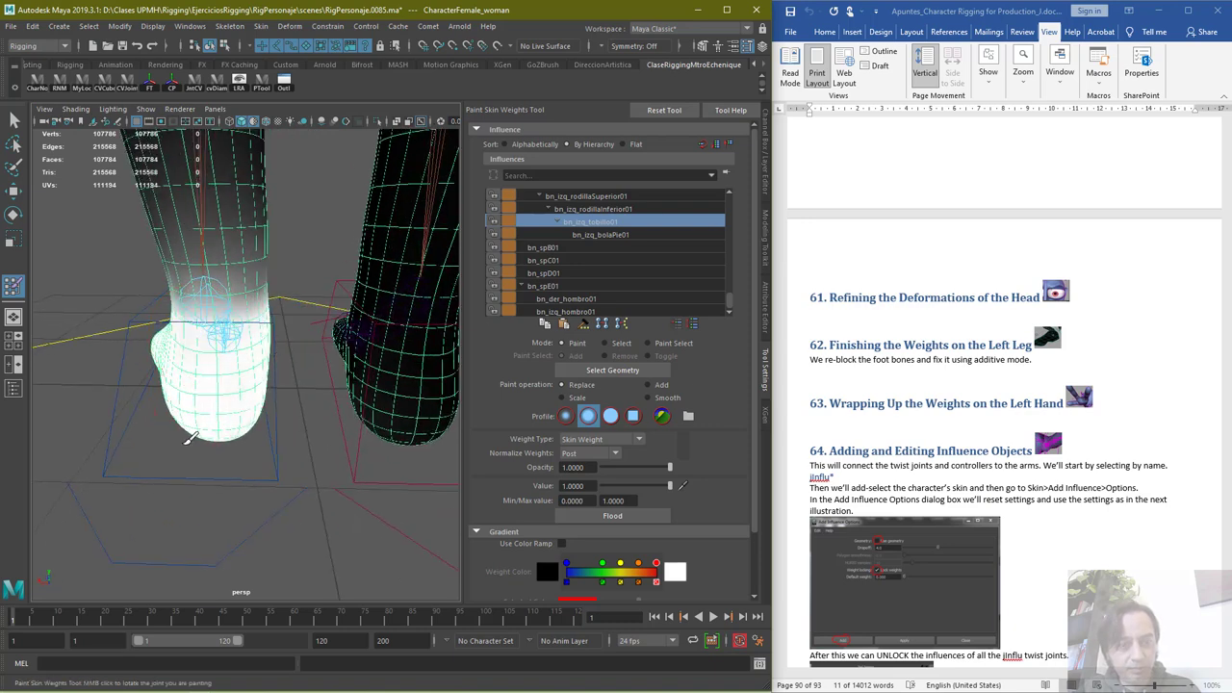
{"action": "left_click_drag", "start_coordinate": [207, 476], "coordinate": [223, 356], "text": "alt"}
{"action": "left_click_drag", "start_coordinate": [228, 240], "coordinate": [240, 248], "text": "alt"}
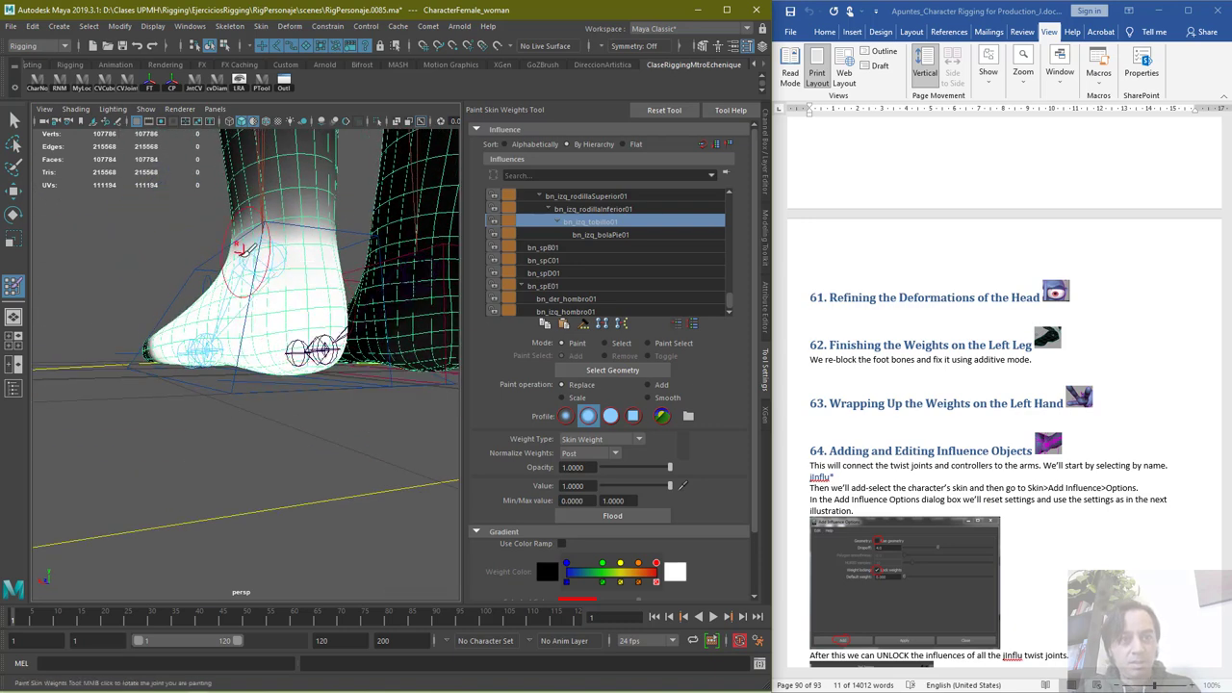
{"action": "left_click_drag", "start_coordinate": [385, 342], "coordinate": [498, 369], "text": "alt"}
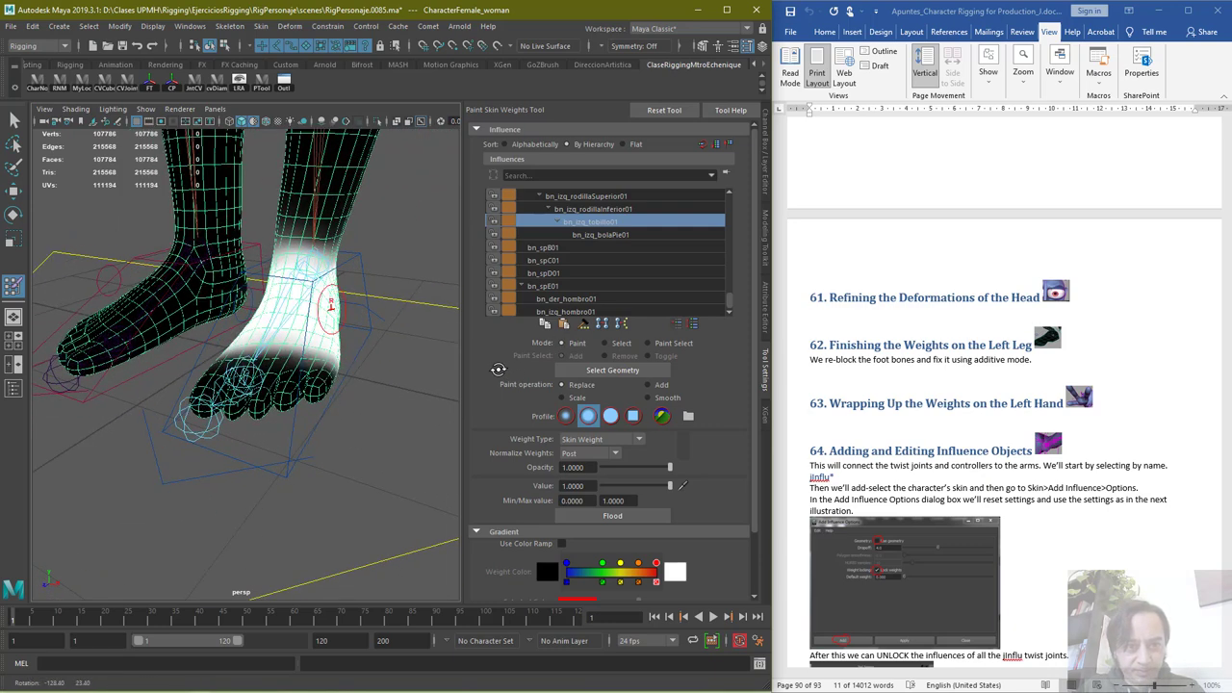
Set the Replace value to 0 and clear the bn_izq_tobillo01 weight from the left lower leg above the ankle
{"action": "left_click_drag", "start_coordinate": [625, 486], "coordinate": [602, 486]}
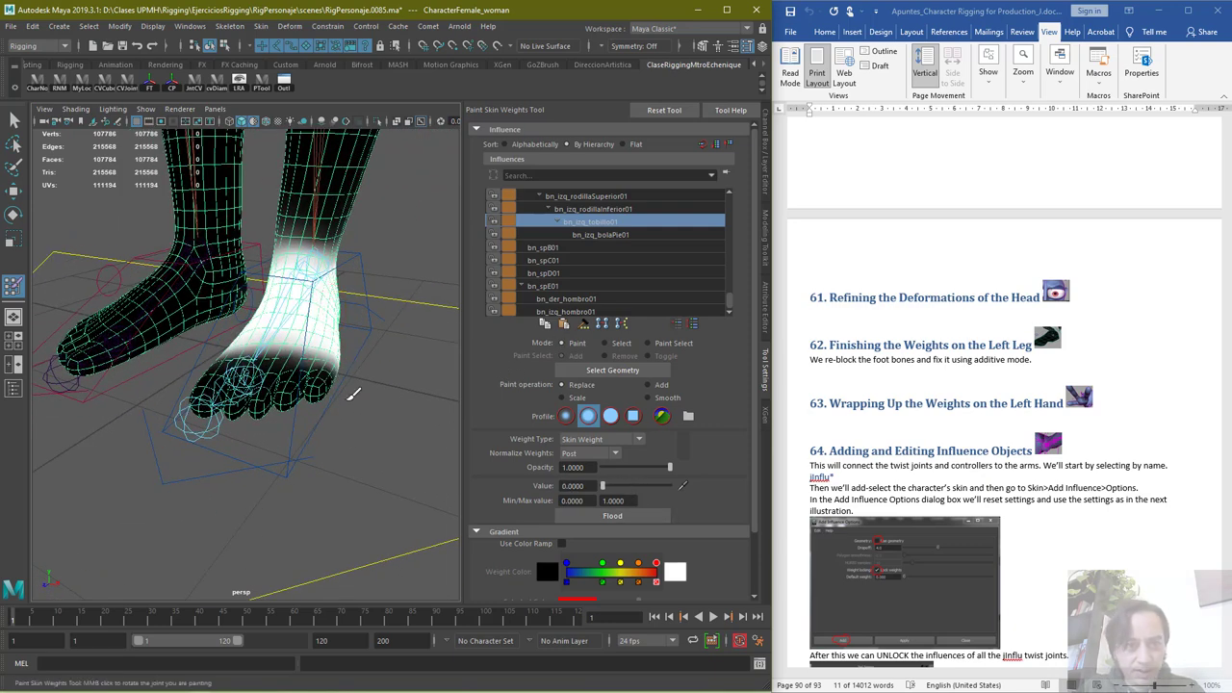
{"action": "left_click_drag", "start_coordinate": [293, 424], "coordinate": [301, 461], "text": "alt"}
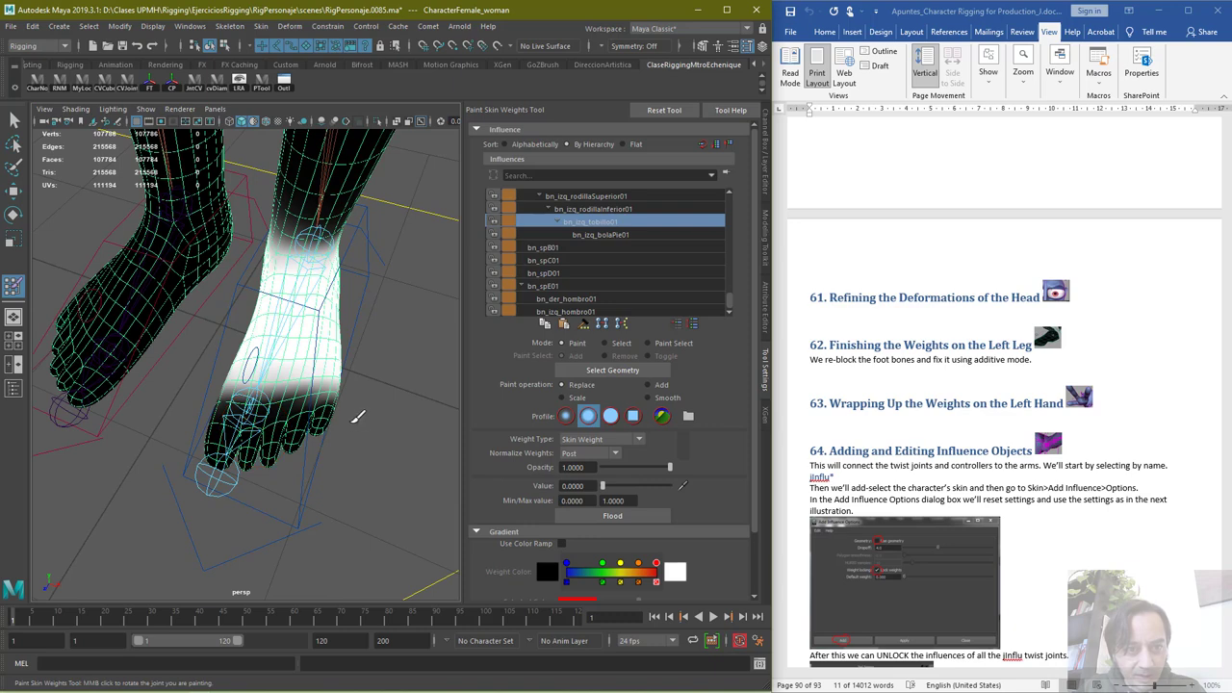
{"action": "left_click_drag", "start_coordinate": [383, 289], "coordinate": [352, 229], "text": "alt"}
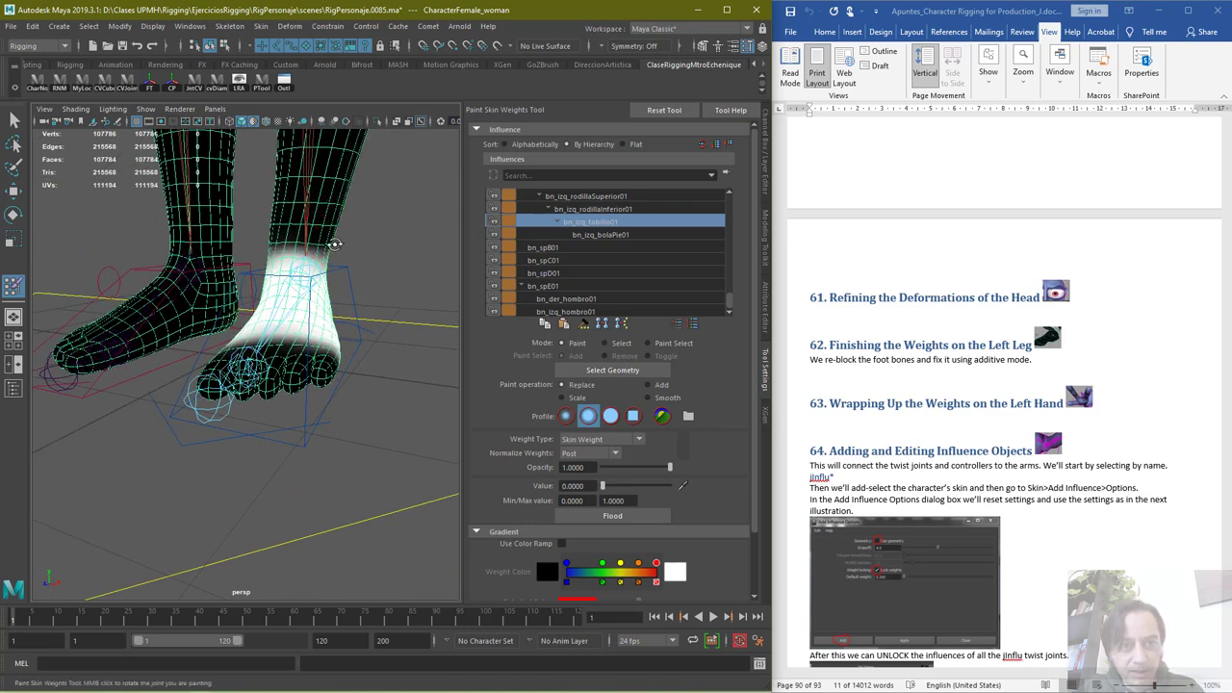
{"action": "left_click_drag", "start_coordinate": [335, 244], "coordinate": [379, 198], "text": "alt"}
{"action": "left_click_drag", "start_coordinate": [448, 252], "coordinate": [319, 245], "text": "alt"}
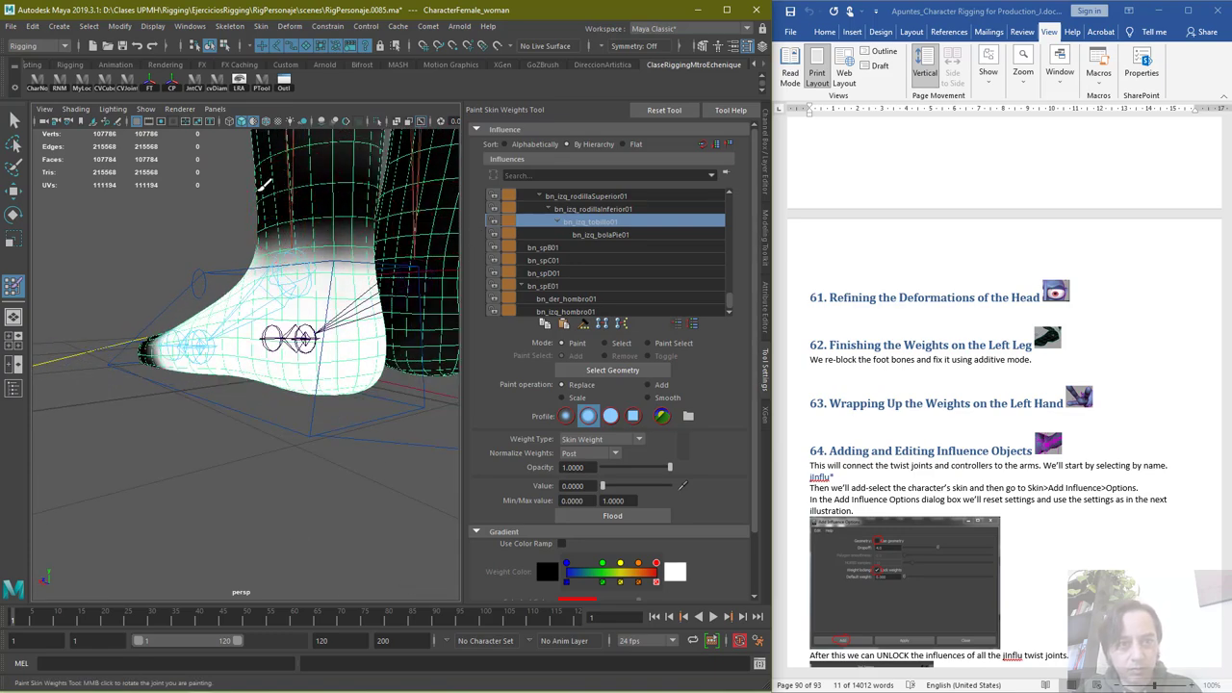
{"action": "mouse_move", "coordinate": [288, 241]}
{"action": "left_mouse_down", "text": "alt"}
{"action": "mouse_move", "coordinate": [341, 321]}
{"action": "mouse_move", "coordinate": [137, 363]}
{"action": "mouse_move", "coordinate": [204, 357]}
{"action": "mouse_move", "coordinate": [106, 396]}
{"action": "mouse_move", "coordinate": [175, 354]}
{"action": "mouse_move", "coordinate": [200, 292]}
{"action": "mouse_move", "coordinate": [159, 352]}
{"action": "left_mouse_up", "text": "alt"}
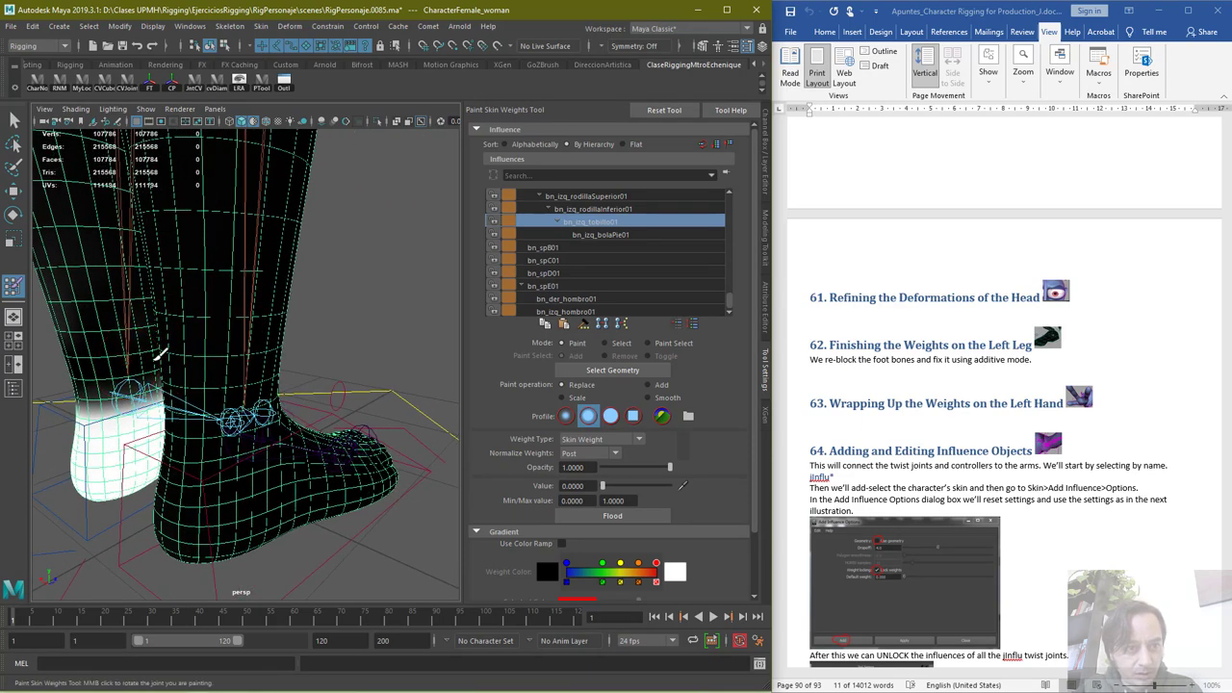
{"action": "left_click_drag", "start_coordinate": [259, 301], "coordinate": [367, 307], "text": "alt"}
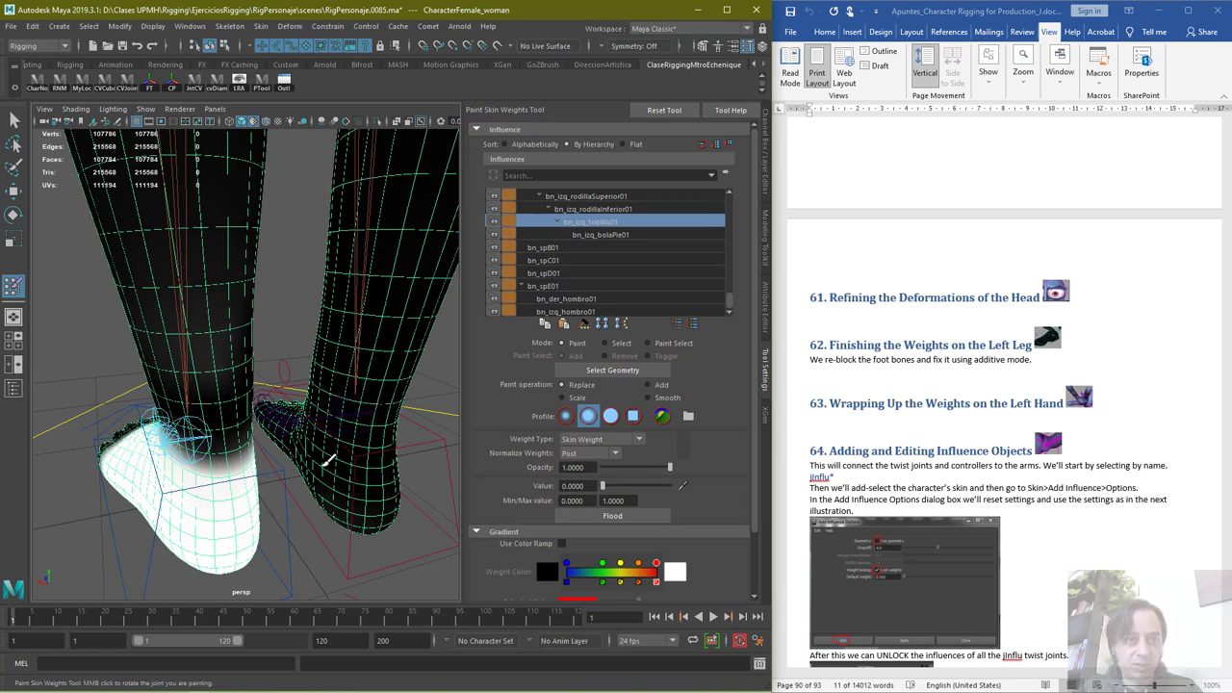
{"action": "left_click_drag", "start_coordinate": [392, 430], "coordinate": [454, 404], "text": "alt"}
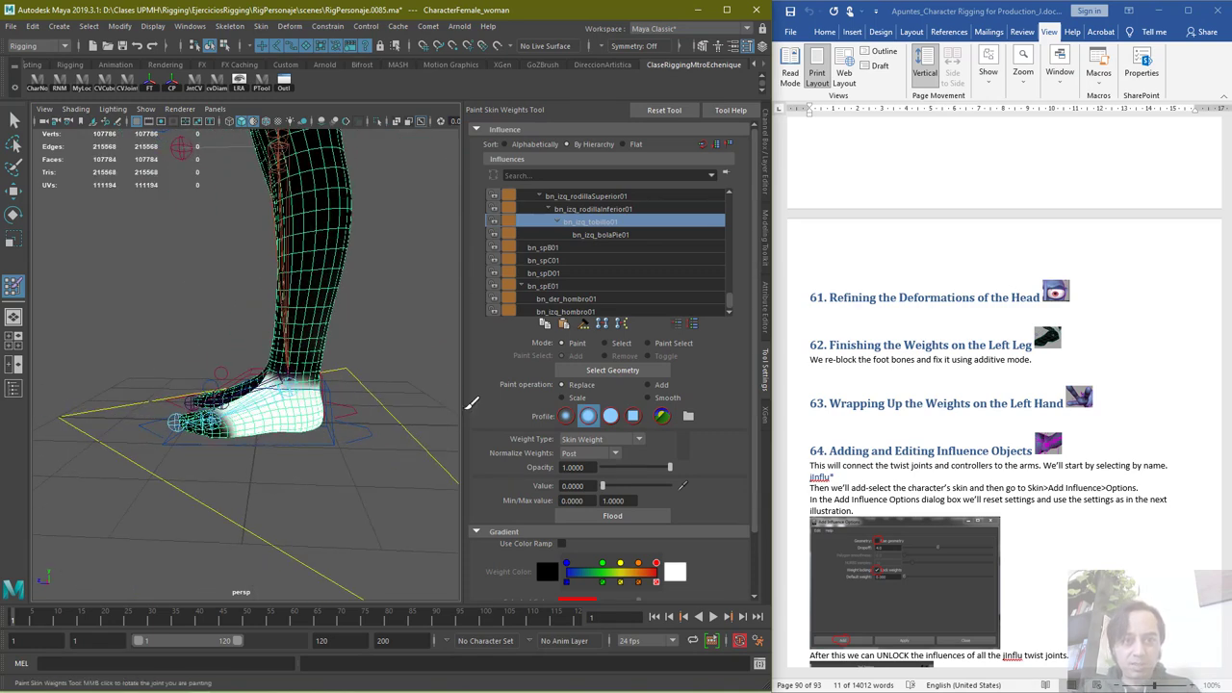
Choose the bn_izq_rodillaInferior01 influence and remove its weight from the left heel, ankle and foot with Replace at value 0
{"action": "left_click", "coordinate": [596, 209]}
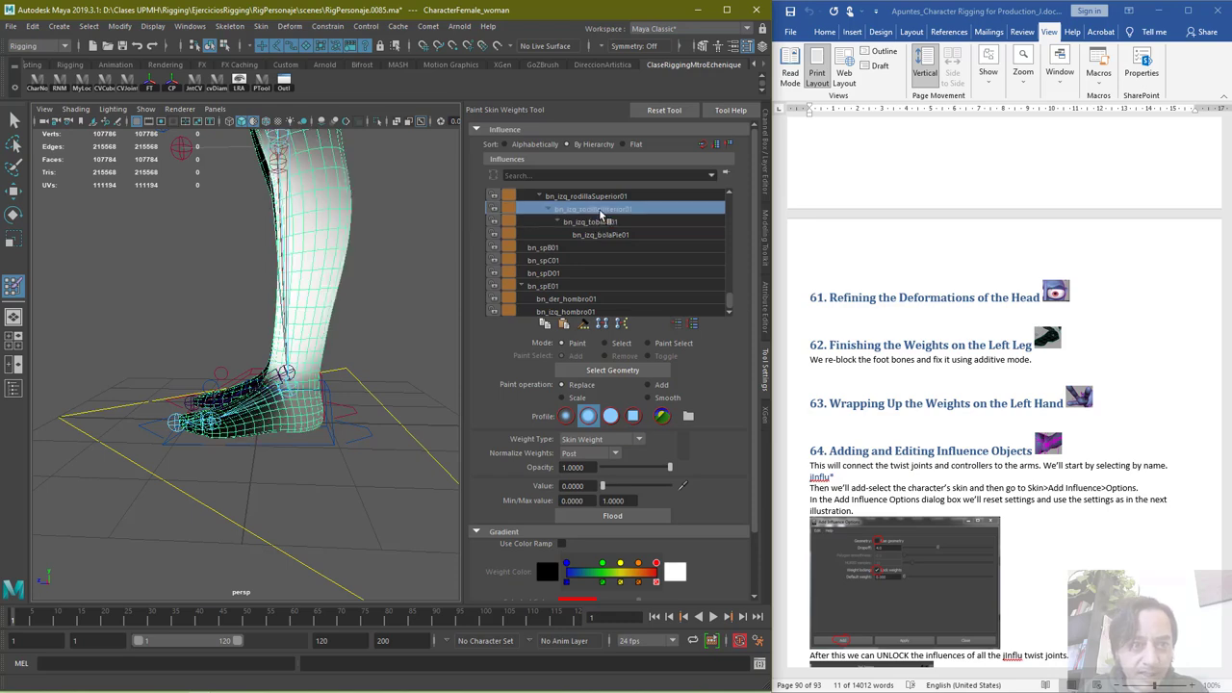
{"action": "scroll", "coordinate": [345, 412], "scroll_direction": "up", "scroll_amount": 5}
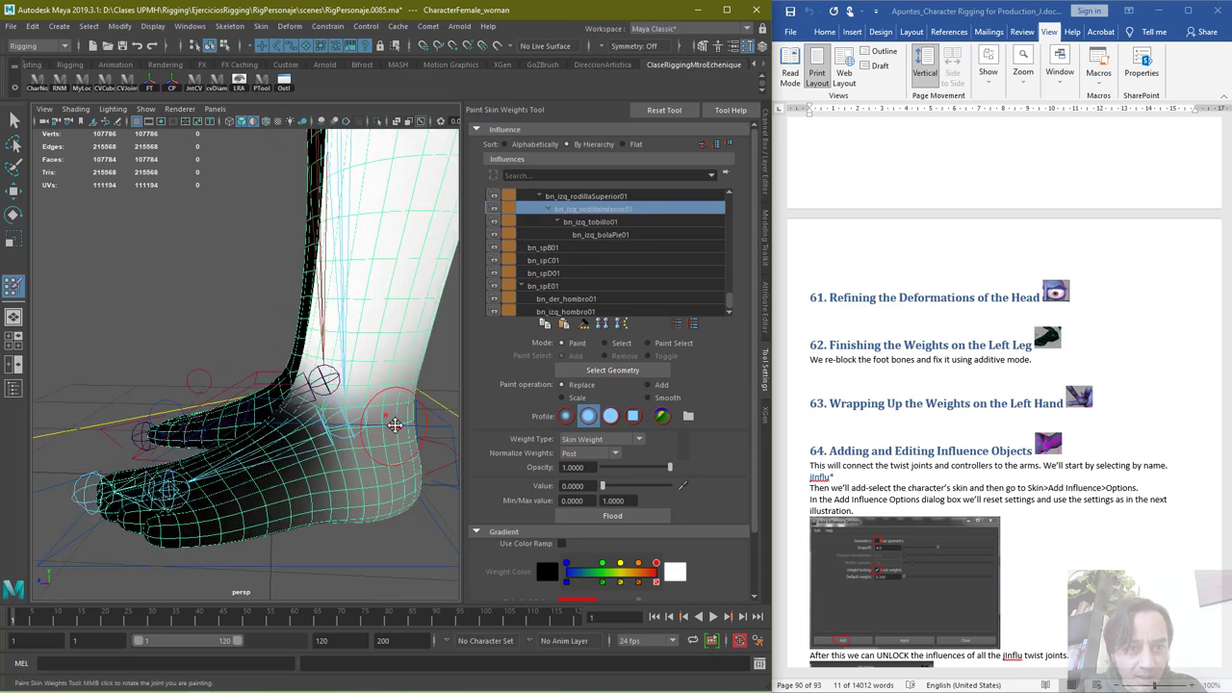
{"action": "mouse_move", "coordinate": [159, 353]}
{"action": "left_mouse_down"}
{"action": "mouse_move", "coordinate": [236, 352]}
{"action": "mouse_move", "coordinate": [252, 375]}
{"action": "mouse_move", "coordinate": [121, 361]}
{"action": "mouse_move", "coordinate": [255, 401]}
{"action": "mouse_move", "coordinate": [122, 381]}
{"action": "mouse_move", "coordinate": [192, 447]}
{"action": "mouse_move", "coordinate": [248, 373]}
{"action": "mouse_move", "coordinate": [266, 383]}
{"action": "left_mouse_up"}
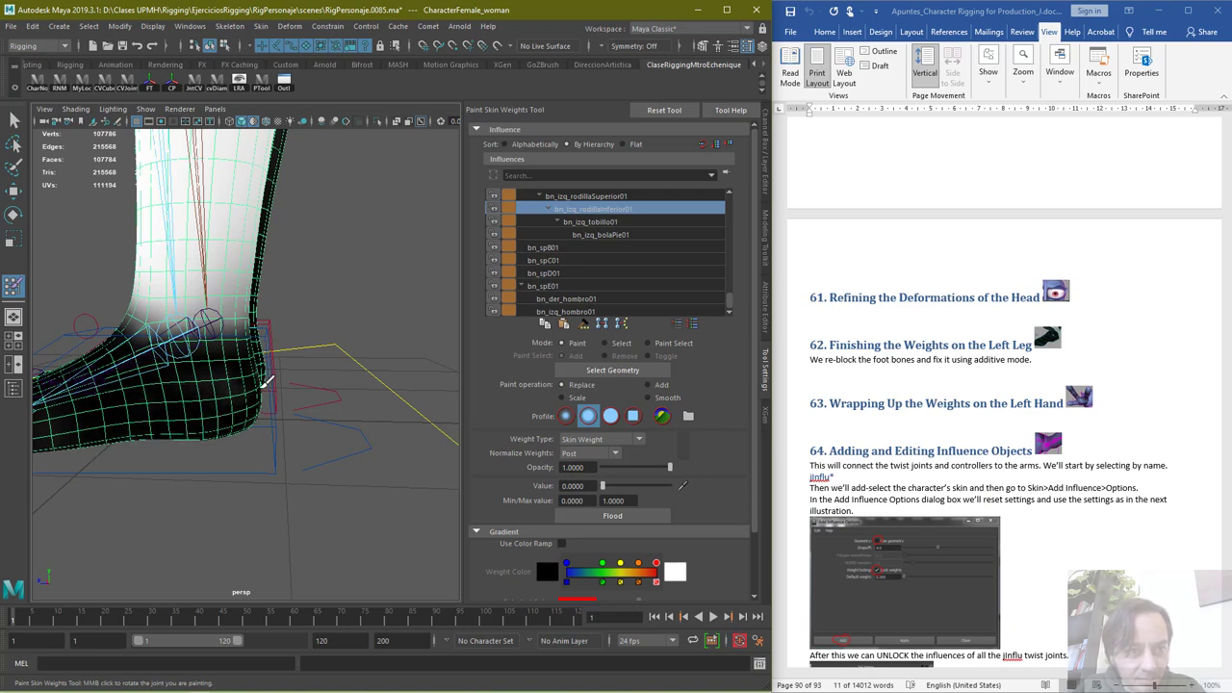
{"action": "left_click_drag", "start_coordinate": [144, 418], "coordinate": [342, 426], "text": "alt"}
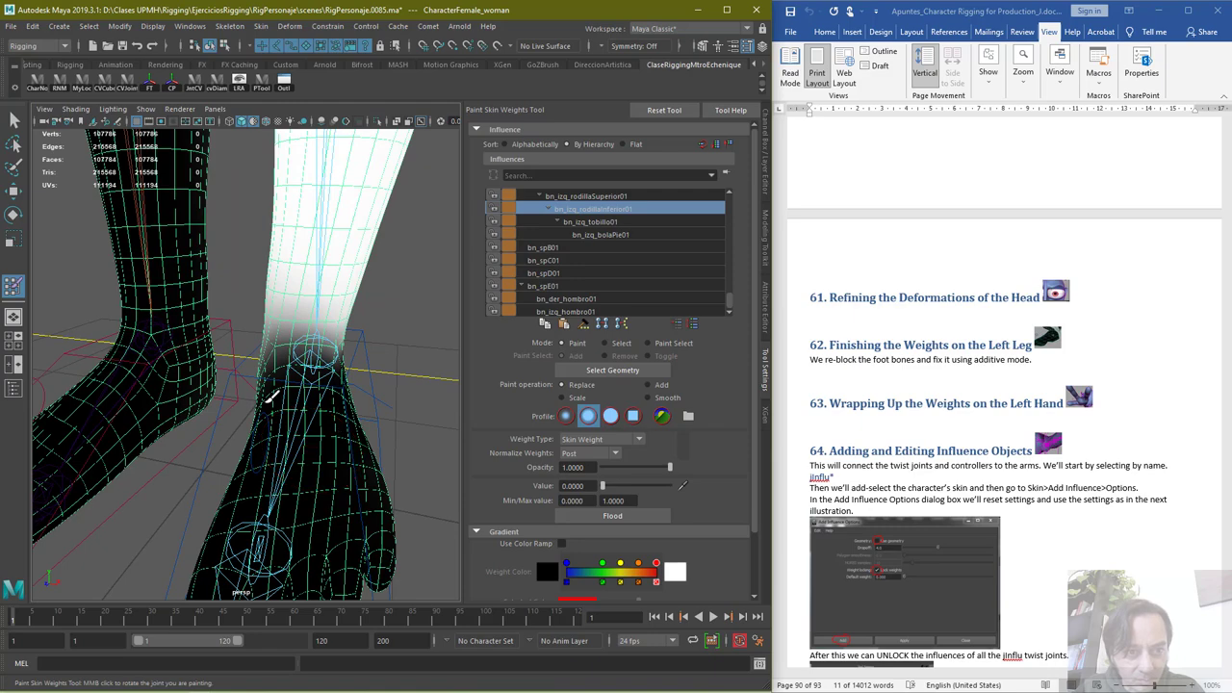
{"action": "left_click_drag", "start_coordinate": [265, 401], "coordinate": [322, 385], "text": "alt"}
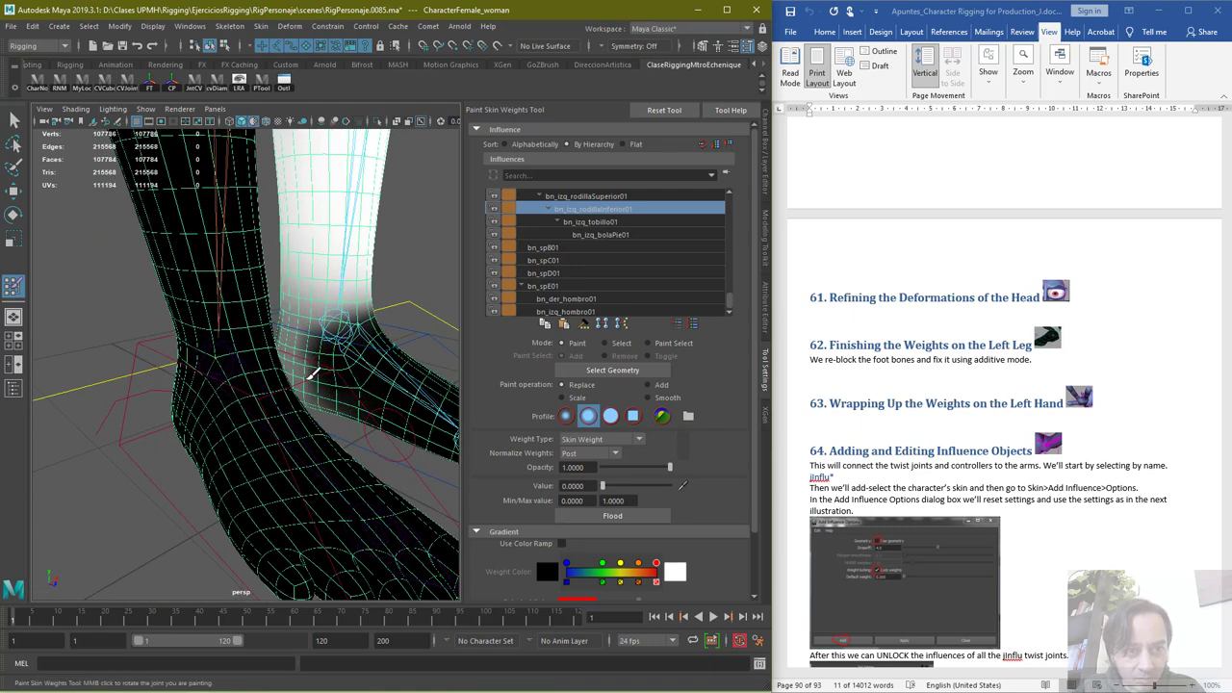
{"action": "left_click_drag", "start_coordinate": [270, 335], "coordinate": [286, 354], "text": "alt"}
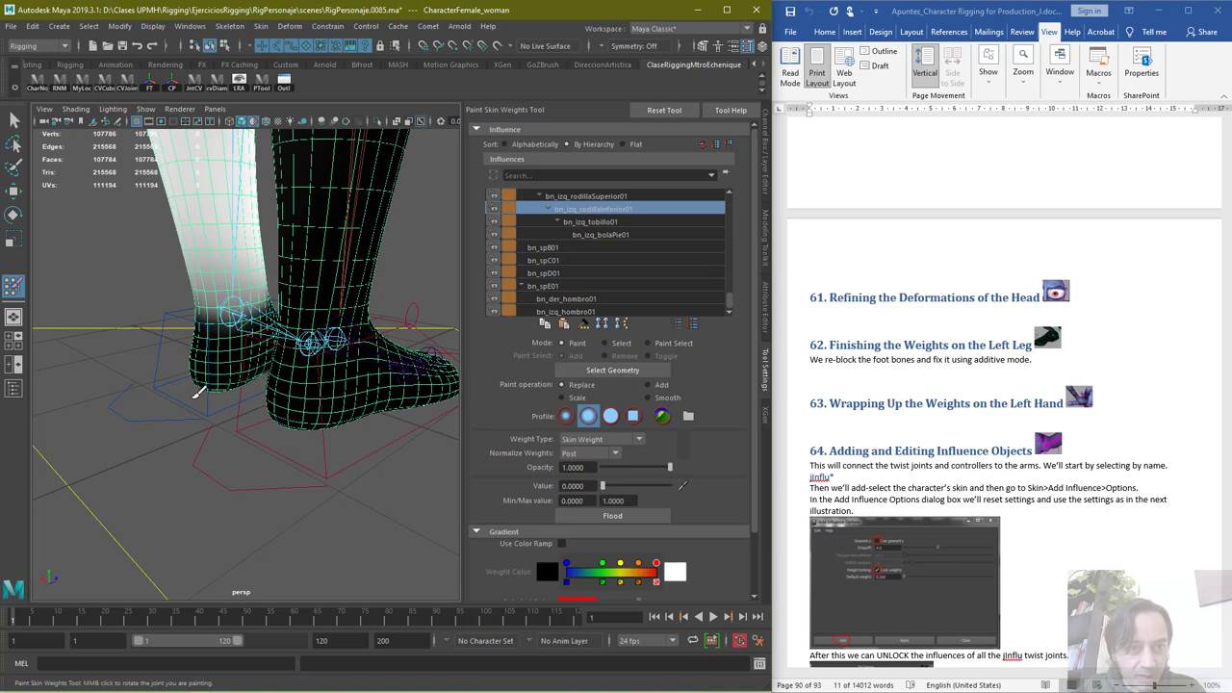
{"action": "left_click_drag", "start_coordinate": [199, 392], "coordinate": [222, 351], "text": "alt"}
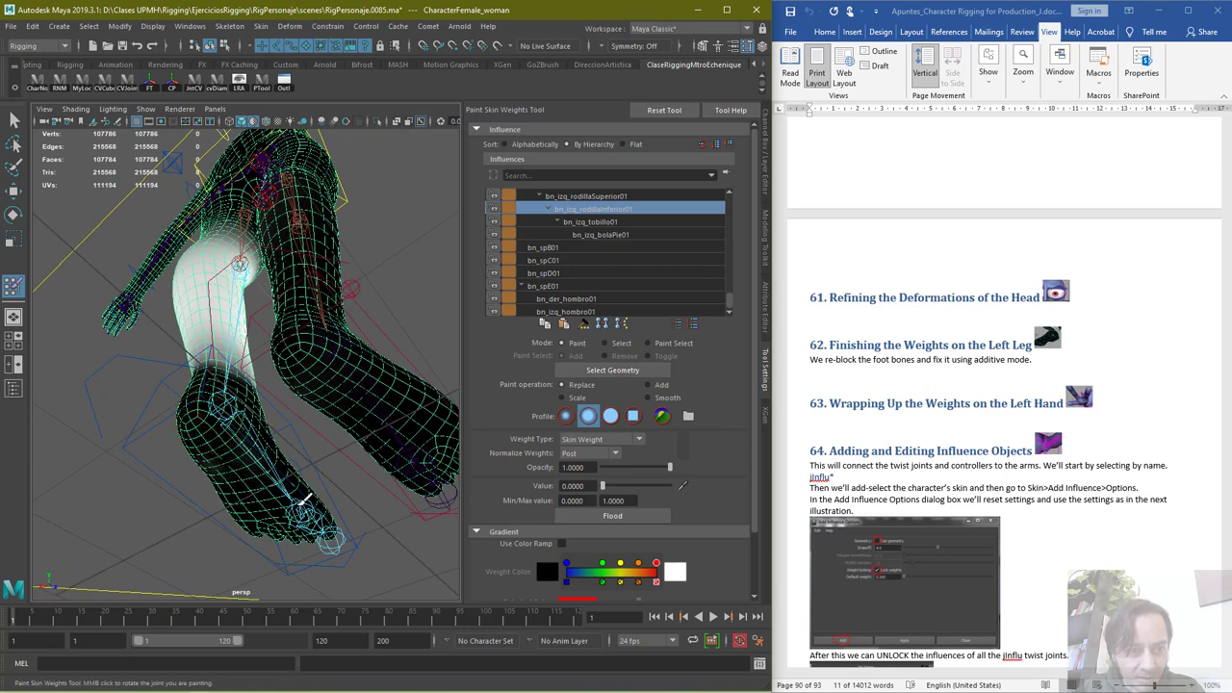
{"action": "left_click_drag", "start_coordinate": [256, 454], "coordinate": [217, 402], "text": "alt"}
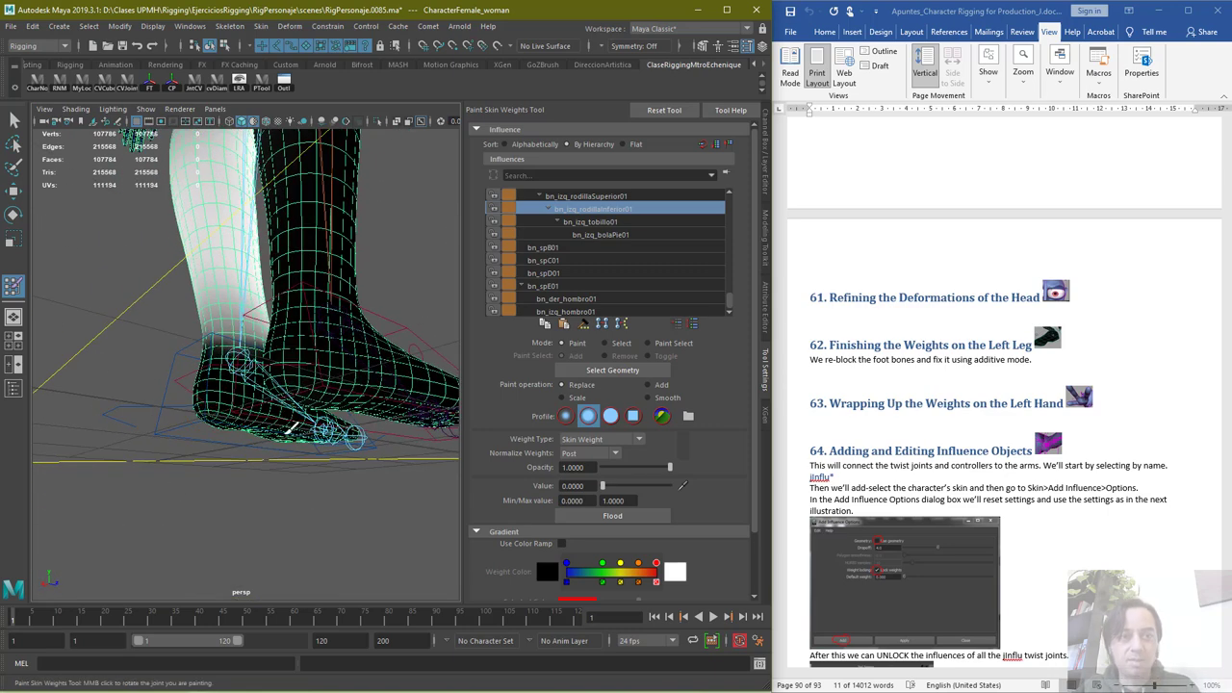
{"action": "left_click_drag", "start_coordinate": [287, 432], "coordinate": [360, 451], "text": "alt"}
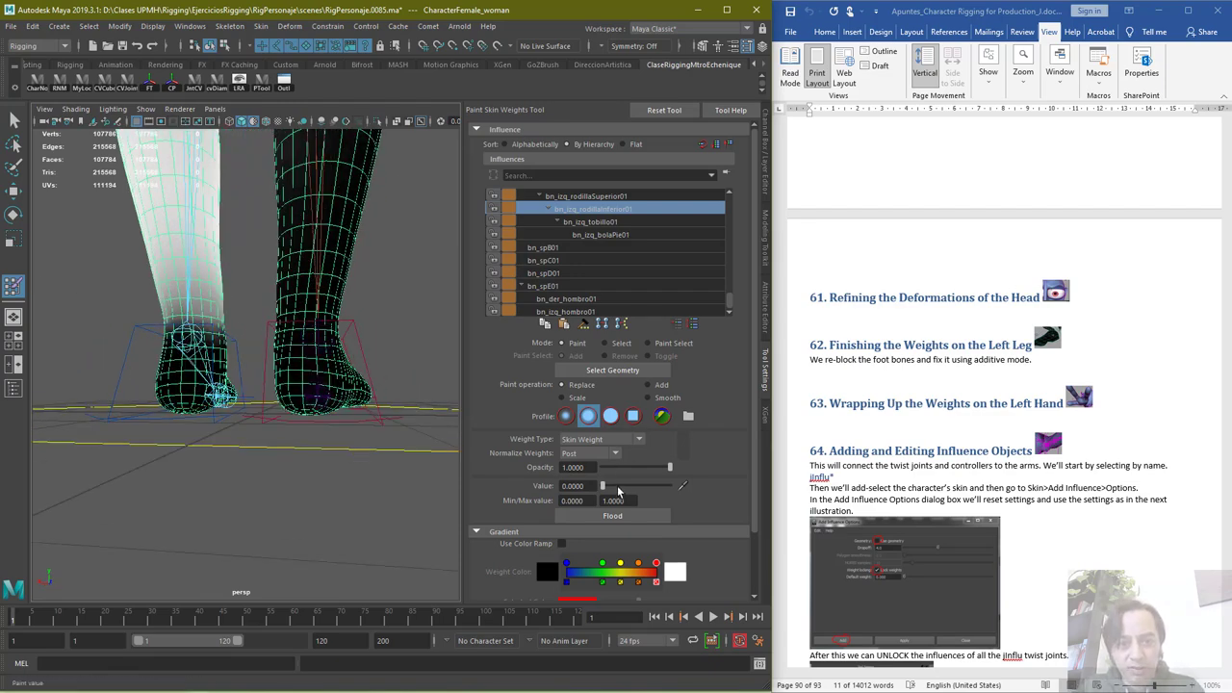
Clear the bn_izq_rodillaInferior01 weight from the left leg above the knee, front and back, with Replace at value 0
{"action": "middle_click_drag", "start_coordinate": [337, 258], "coordinate": [350, 517], "text": "alt"}
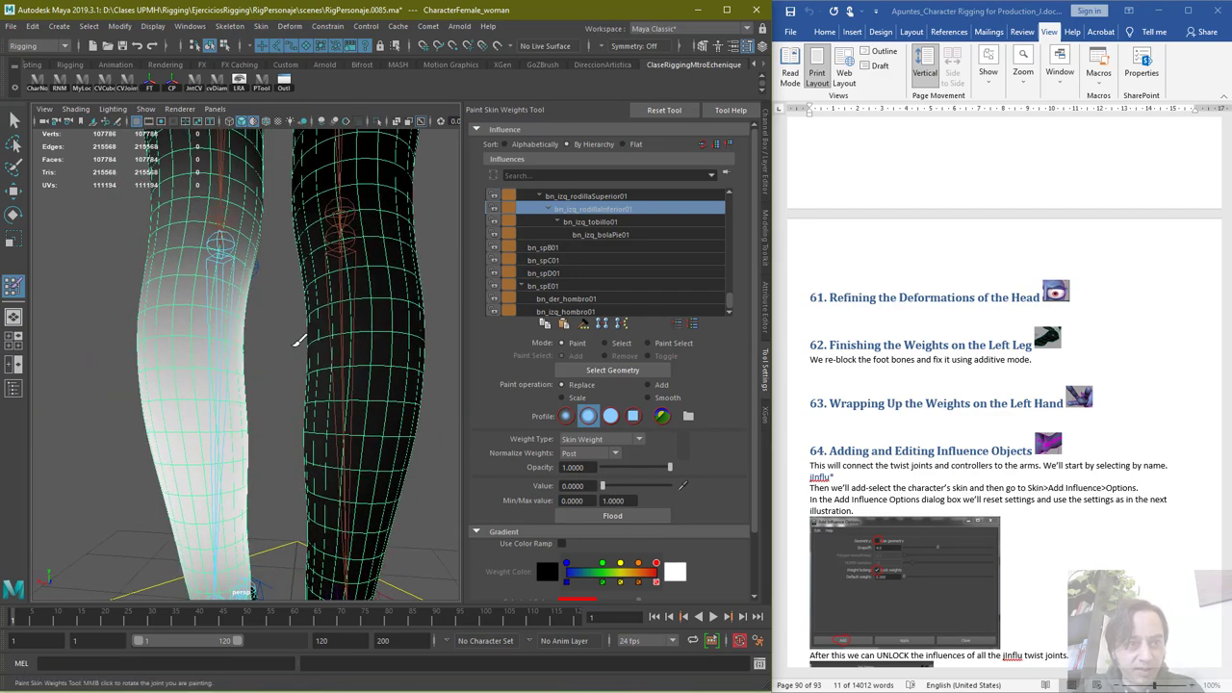
{"action": "left_click_drag", "start_coordinate": [297, 338], "coordinate": [326, 357], "text": "alt"}
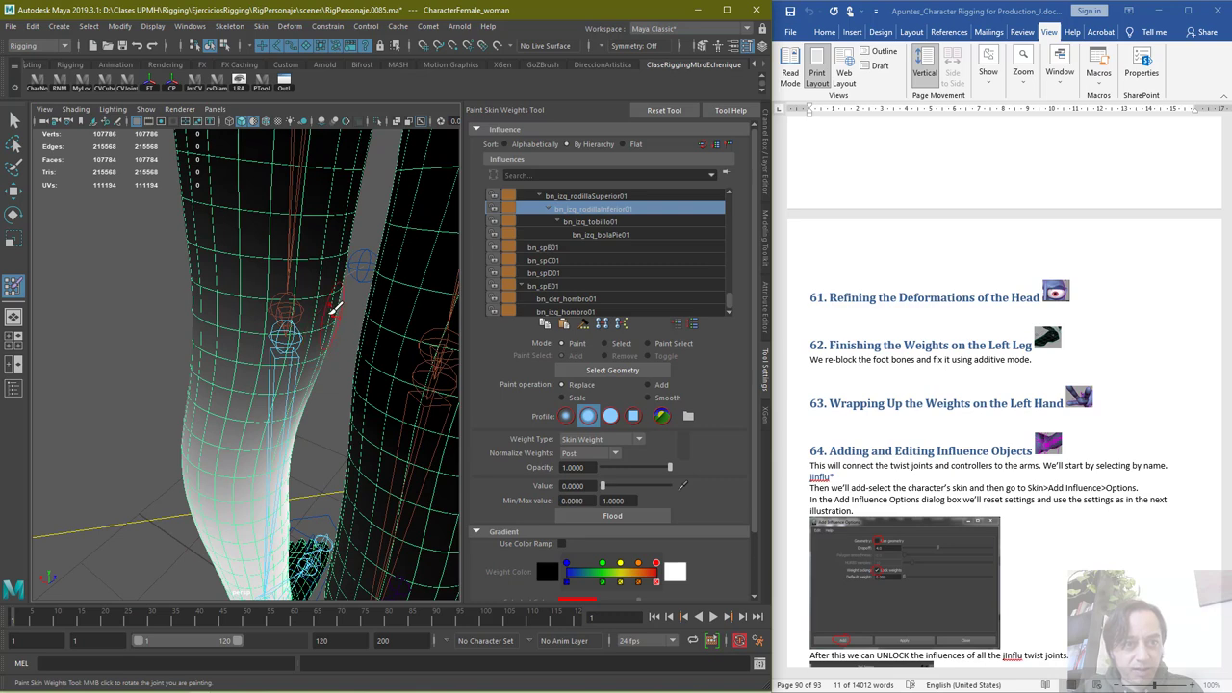
{"action": "mouse_move", "coordinate": [331, 306]}
{"action": "left_mouse_down", "text": "alt"}
{"action": "mouse_move", "coordinate": [321, 344]}
{"action": "mouse_move", "coordinate": [330, 297]}
{"action": "left_mouse_up", "text": "alt"}
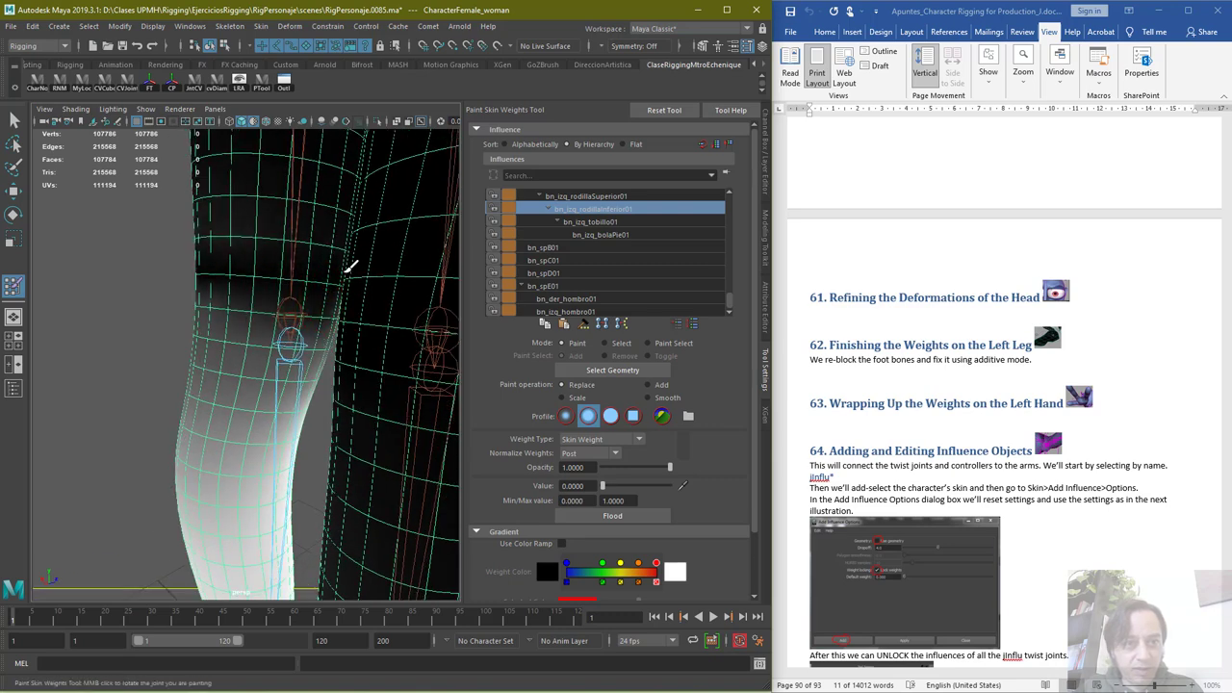
{"action": "left_click_drag", "start_coordinate": [113, 310], "coordinate": [311, 291], "text": "alt"}
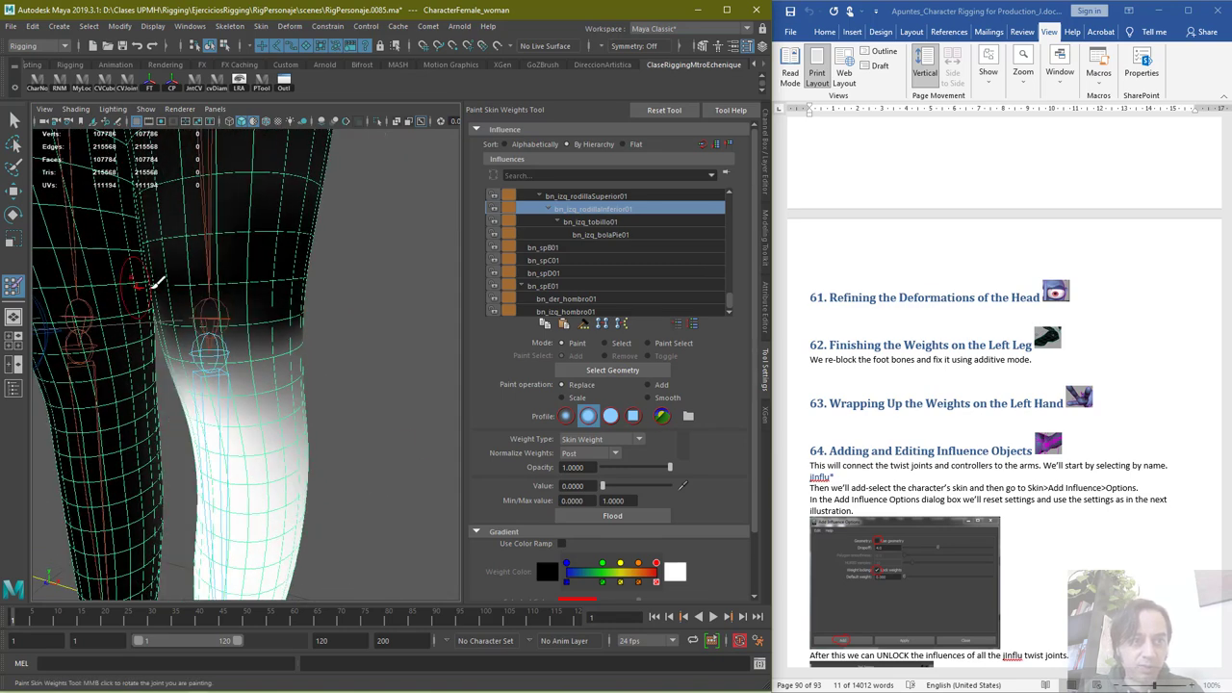
{"action": "mouse_move", "coordinate": [154, 280]}
{"action": "left_mouse_down", "text": "alt"}
{"action": "mouse_move", "coordinate": [283, 278]}
{"action": "mouse_move", "coordinate": [218, 256]}
{"action": "mouse_move", "coordinate": [245, 297]}
{"action": "left_mouse_up", "text": "alt"}
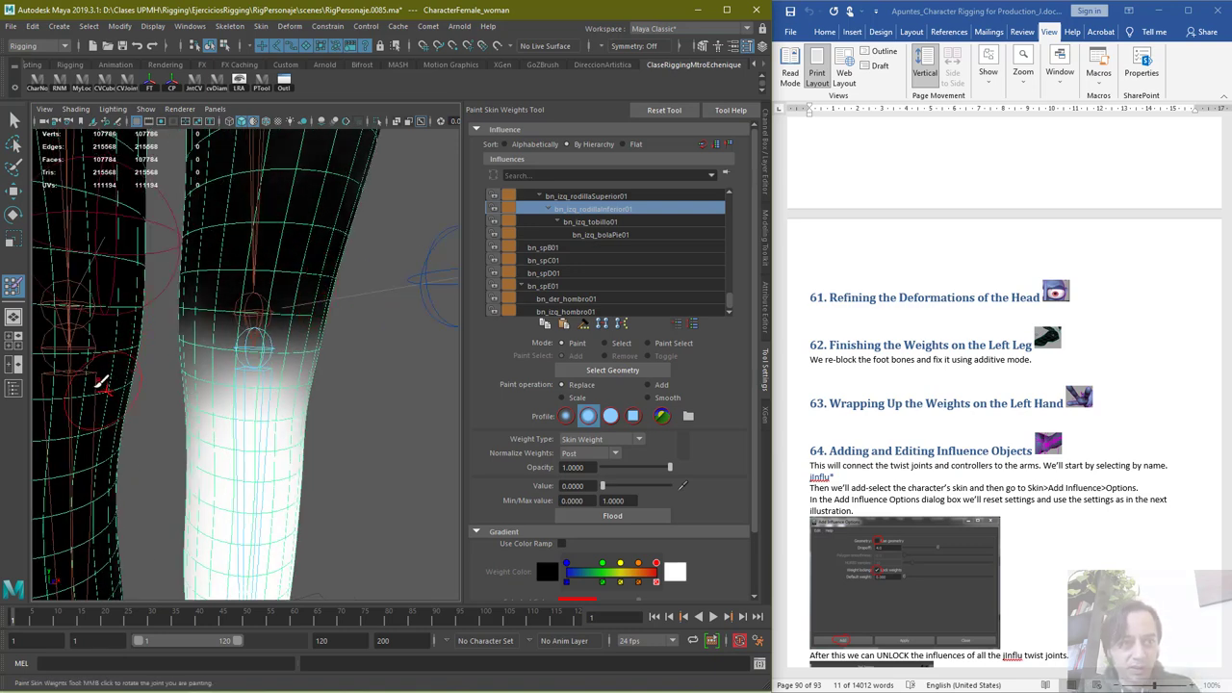
{"action": "left_click_drag", "start_coordinate": [101, 383], "coordinate": [143, 327], "text": "alt"}
{"action": "left_click_drag", "start_coordinate": [162, 444], "coordinate": [128, 448], "text": "alt"}
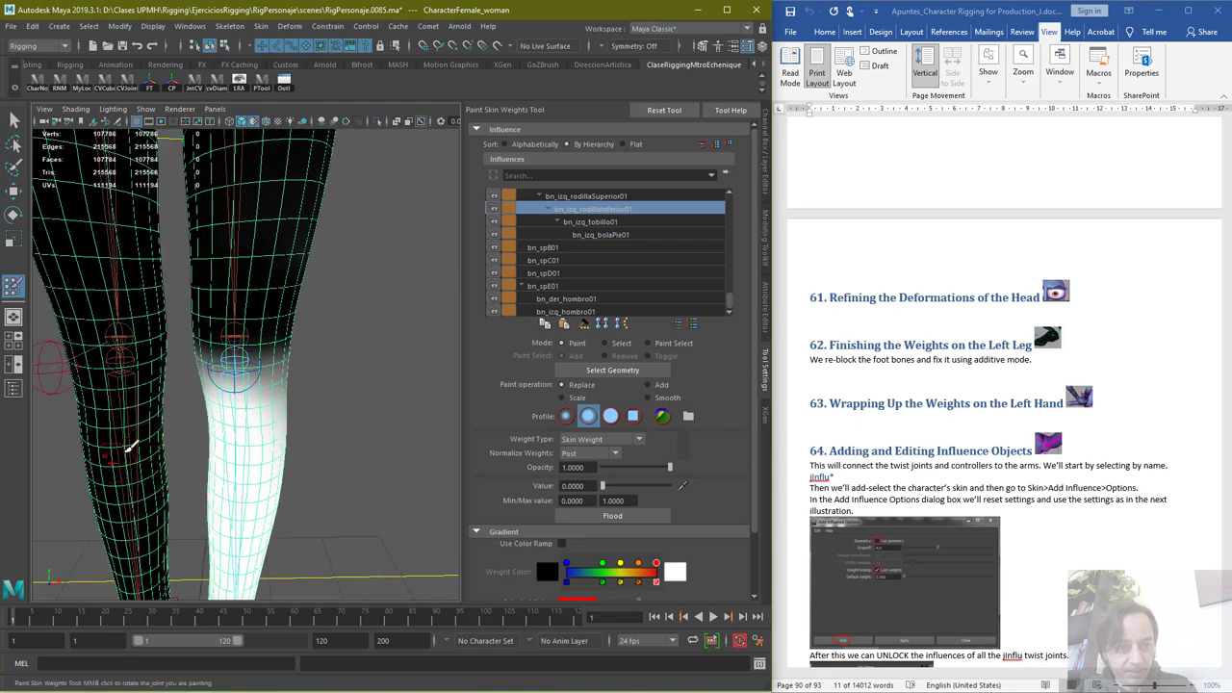
Set the Replace value to 1 and fill the front of the left leg just below the knee with bn_izq_rodillaInferior01 weight
{"action": "left_click_drag", "start_coordinate": [164, 491], "coordinate": [160, 440], "text": "alt"}
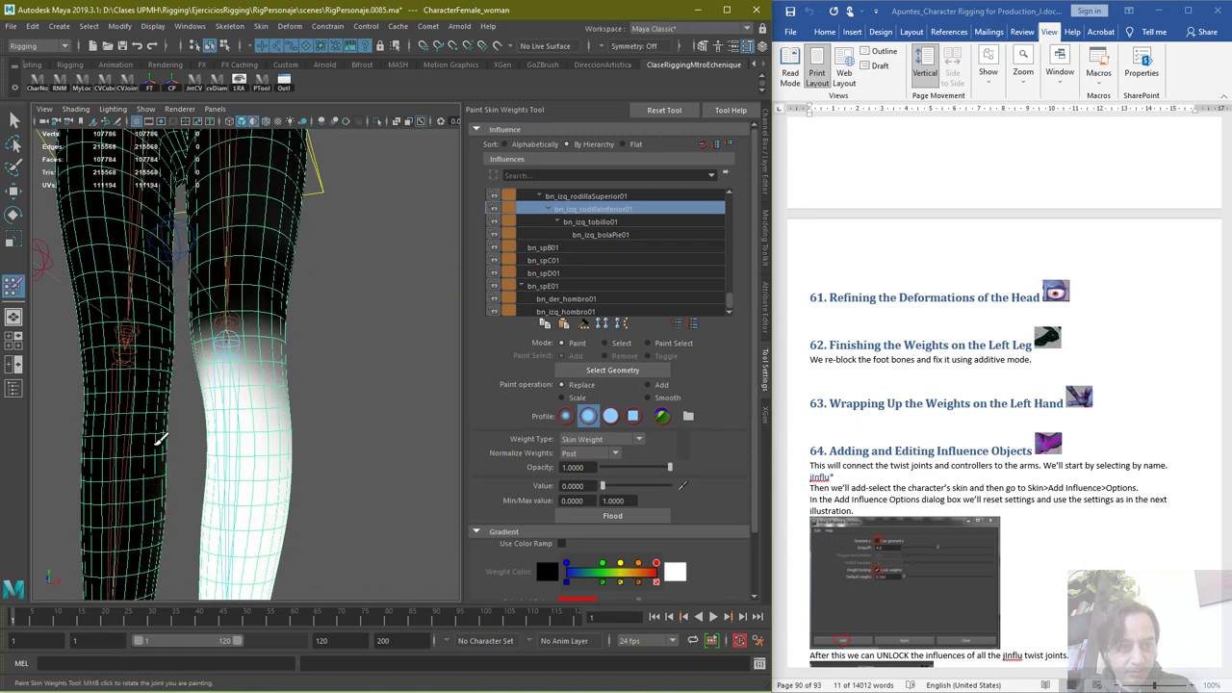
{"action": "left_click_drag", "start_coordinate": [179, 343], "coordinate": [304, 433], "text": "alt"}
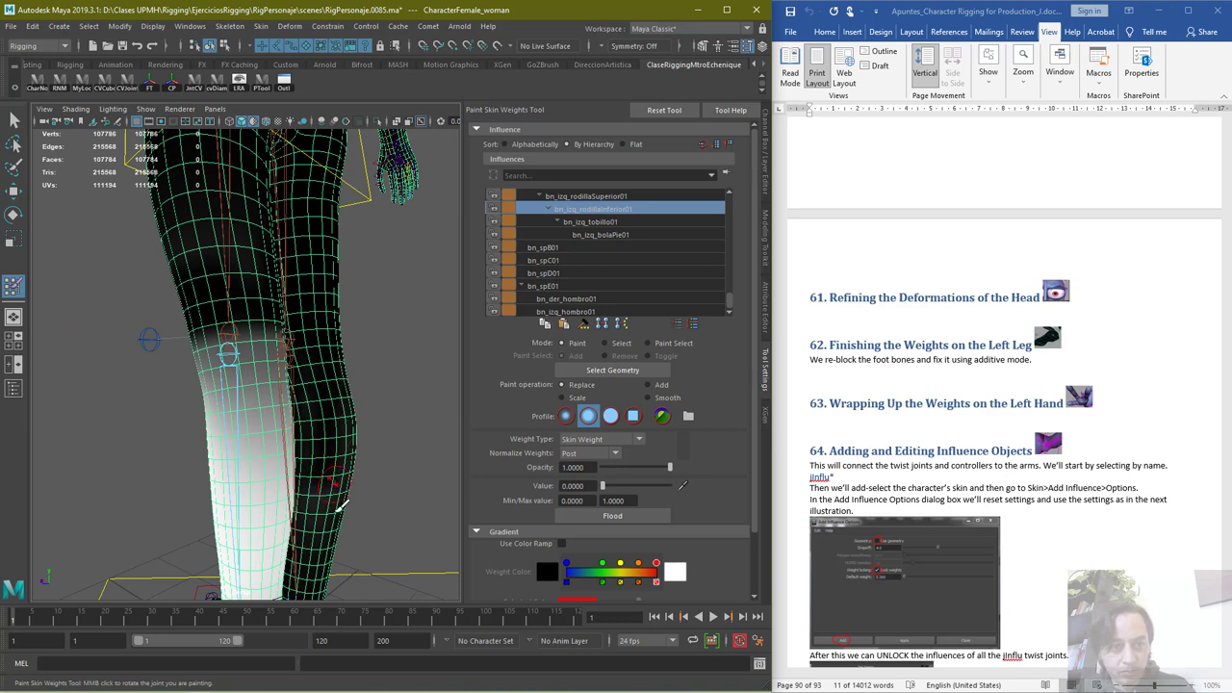
{"action": "mouse_move", "coordinate": [353, 468]}
{"action": "left_mouse_down", "text": "alt"}
{"action": "mouse_move", "coordinate": [594, 460]}
{"action": "mouse_move", "coordinate": [683, 488]}
{"action": "left_mouse_up", "text": "alt"}
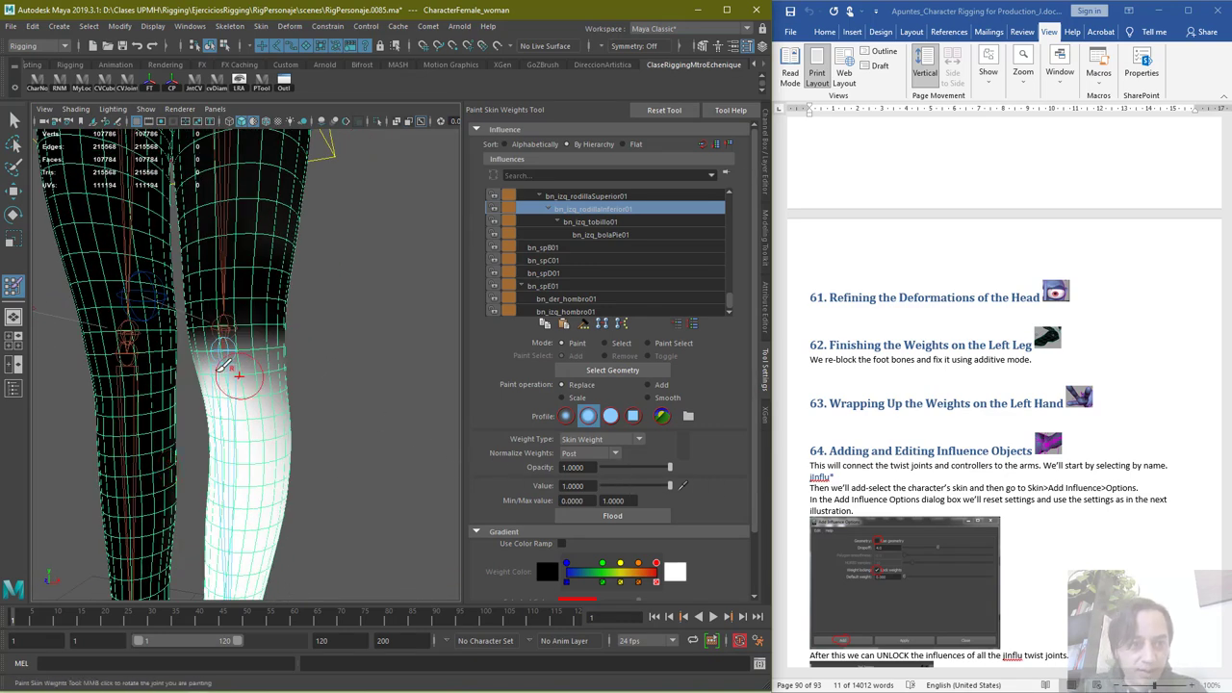
{"action": "mouse_move", "coordinate": [206, 362]}
{"action": "left_mouse_down"}
{"action": "mouse_move", "coordinate": [273, 369]}
{"action": "mouse_move", "coordinate": [268, 352]}
{"action": "mouse_move", "coordinate": [200, 361]}
{"action": "mouse_move", "coordinate": [300, 350]}
{"action": "mouse_move", "coordinate": [272, 435]}
{"action": "mouse_move", "coordinate": [299, 424]}
{"action": "left_mouse_up"}
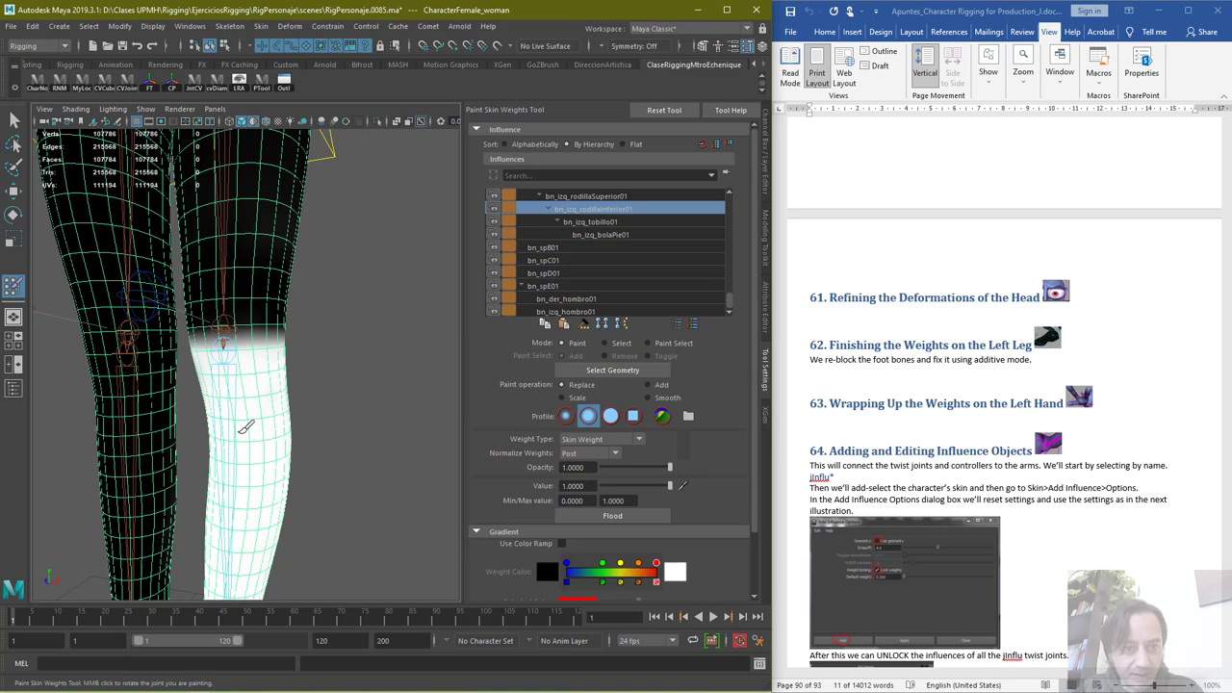
Fill the back and outer side of the left calf with bn_izq_rodillaInferior01 weight using Replace at value 1
{"action": "mouse_move", "coordinate": [310, 456]}
{"action": "left_mouse_down", "text": "alt"}
{"action": "mouse_move", "coordinate": [118, 440]}
{"action": "mouse_move", "coordinate": [146, 444]}
{"action": "left_mouse_up", "text": "alt"}
{"action": "mouse_move", "coordinate": [266, 417]}
{"action": "left_mouse_down", "text": "alt"}
{"action": "mouse_move", "coordinate": [236, 448]}
{"action": "mouse_move", "coordinate": [214, 386]}
{"action": "mouse_move", "coordinate": [256, 356]}
{"action": "mouse_move", "coordinate": [289, 363]}
{"action": "mouse_move", "coordinate": [221, 348]}
{"action": "mouse_move", "coordinate": [275, 348]}
{"action": "mouse_move", "coordinate": [256, 381]}
{"action": "mouse_move", "coordinate": [220, 396]}
{"action": "left_mouse_up", "text": "alt"}
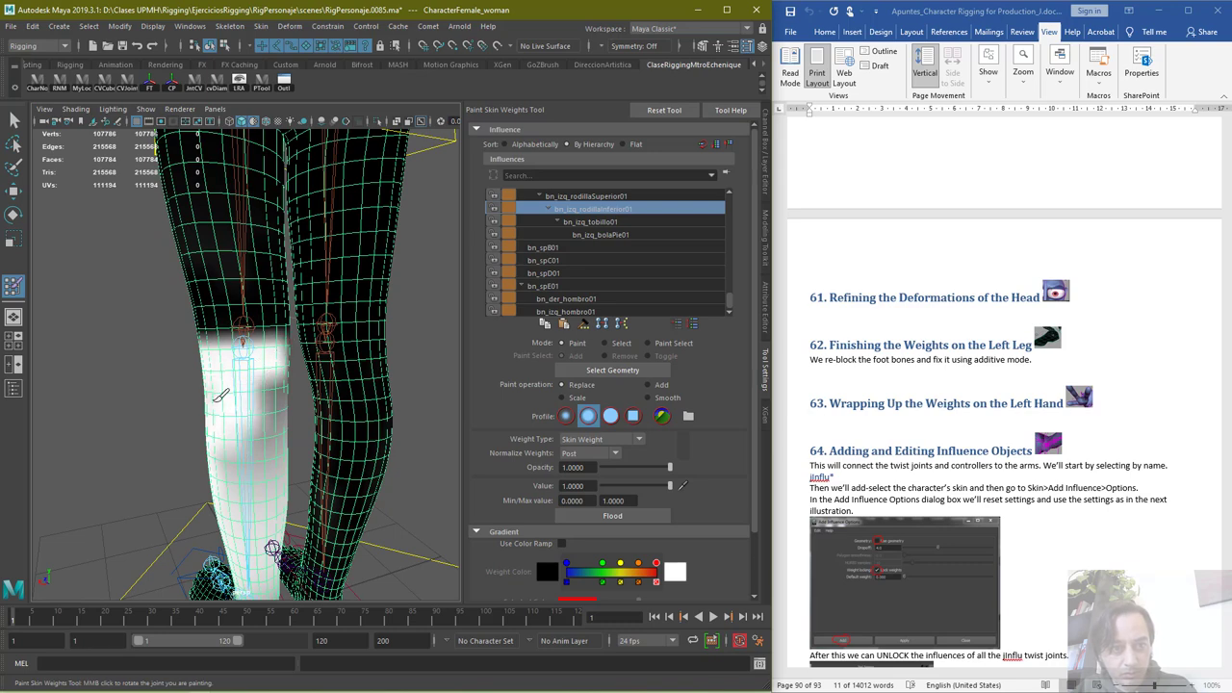
{"action": "mouse_move", "coordinate": [219, 450]}
{"action": "left_mouse_down"}
{"action": "mouse_move", "coordinate": [251, 450]}
{"action": "mouse_move", "coordinate": [246, 519]}
{"action": "mouse_move", "coordinate": [231, 516]}
{"action": "mouse_move", "coordinate": [235, 502]}
{"action": "left_mouse_up"}
{"action": "left_click_drag", "start_coordinate": [234, 501], "coordinate": [248, 500], "text": "alt"}
{"action": "mouse_move", "coordinate": [238, 415]}
{"action": "left_mouse_down", "text": "alt"}
{"action": "mouse_move", "coordinate": [266, 490]}
{"action": "mouse_move", "coordinate": [189, 487]}
{"action": "mouse_move", "coordinate": [178, 547]}
{"action": "mouse_move", "coordinate": [194, 473]}
{"action": "mouse_move", "coordinate": [193, 332]}
{"action": "mouse_move", "coordinate": [201, 447]}
{"action": "left_mouse_up", "text": "alt"}
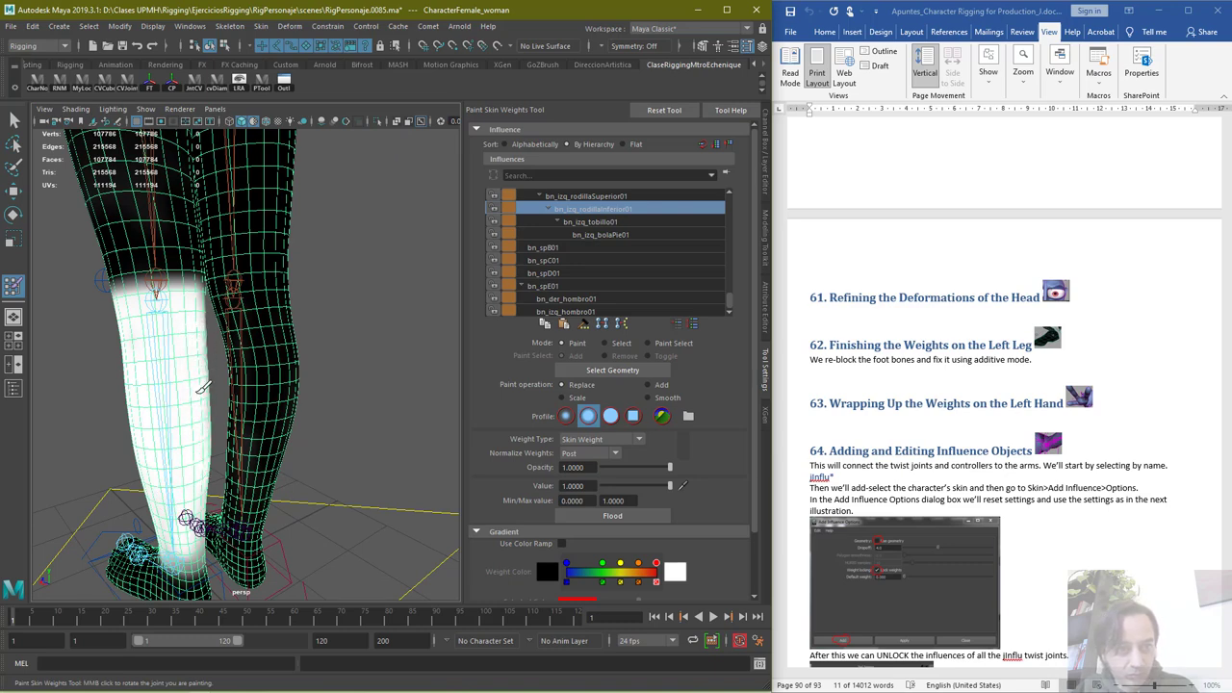
{"action": "mouse_move", "coordinate": [238, 429]}
{"action": "left_mouse_down", "text": "alt"}
{"action": "mouse_move", "coordinate": [122, 427]}
{"action": "mouse_move", "coordinate": [192, 443]}
{"action": "left_mouse_up", "text": "alt"}
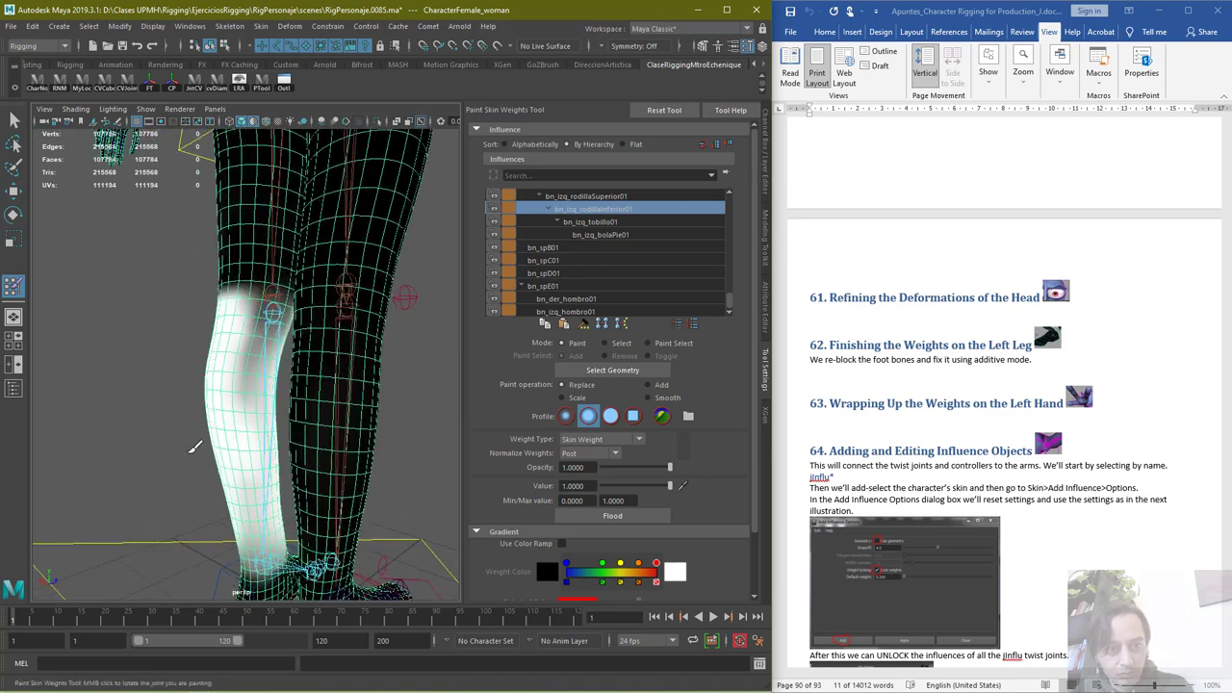
{"action": "mouse_move", "coordinate": [278, 552]}
{"action": "left_mouse_down"}
{"action": "mouse_move", "coordinate": [248, 560]}
{"action": "mouse_move", "coordinate": [256, 521]}
{"action": "left_mouse_up"}
{"action": "mouse_move", "coordinate": [261, 458]}
{"action": "left_mouse_down"}
{"action": "mouse_move", "coordinate": [252, 385]}
{"action": "mouse_move", "coordinate": [268, 332]}
{"action": "mouse_move", "coordinate": [245, 317]}
{"action": "mouse_move", "coordinate": [288, 327]}
{"action": "mouse_move", "coordinate": [271, 293]}
{"action": "mouse_move", "coordinate": [240, 299]}
{"action": "mouse_move", "coordinate": [279, 332]}
{"action": "mouse_move", "coordinate": [264, 360]}
{"action": "left_mouse_up"}
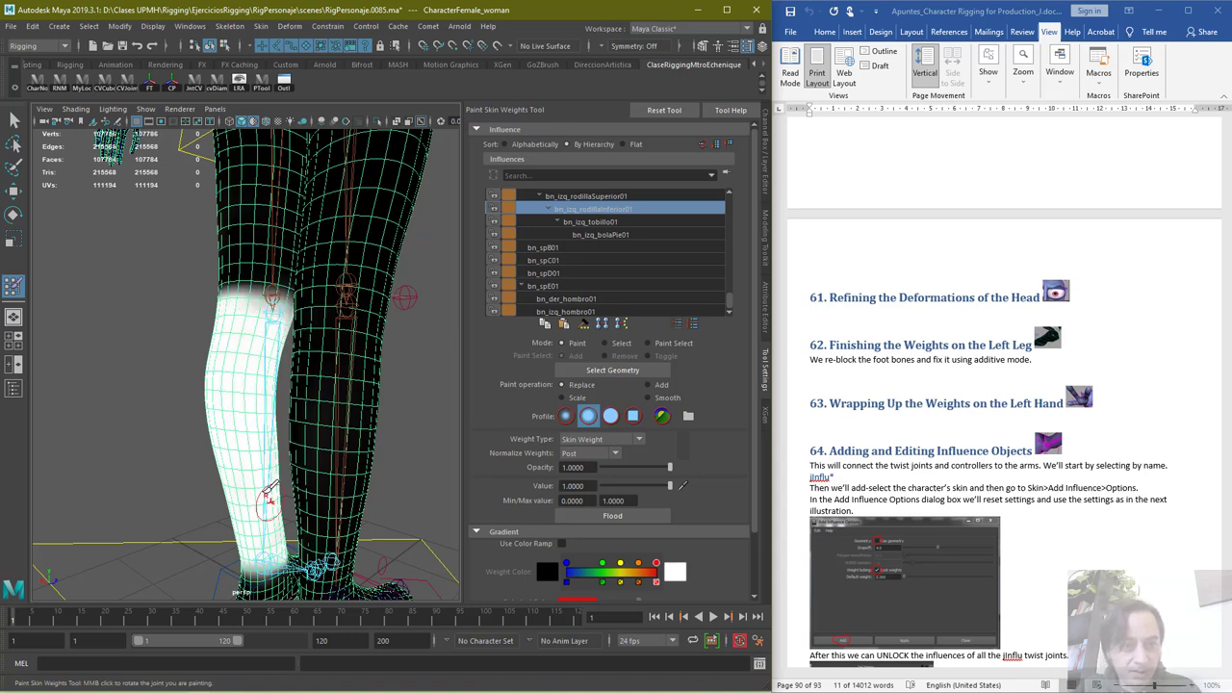
Extend the full bn_izq_rodillaInferior01 weight down to the left ankle, front and back, with Replace at value 1
{"action": "scroll", "coordinate": [264, 484], "scroll_direction": "up", "scroll_amount": 2}
{"action": "middle_click_drag", "start_coordinate": [264, 481], "coordinate": [269, 373], "text": "alt"}
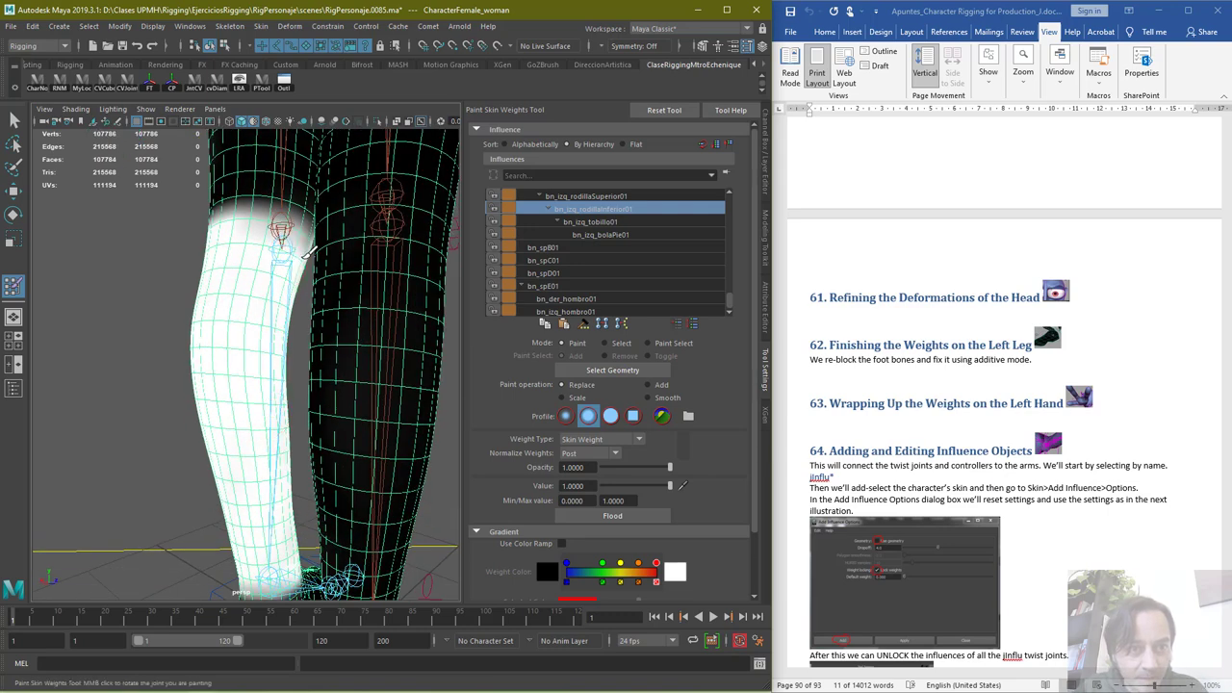
{"action": "left_click_drag", "start_coordinate": [250, 539], "coordinate": [266, 357], "text": "alt"}
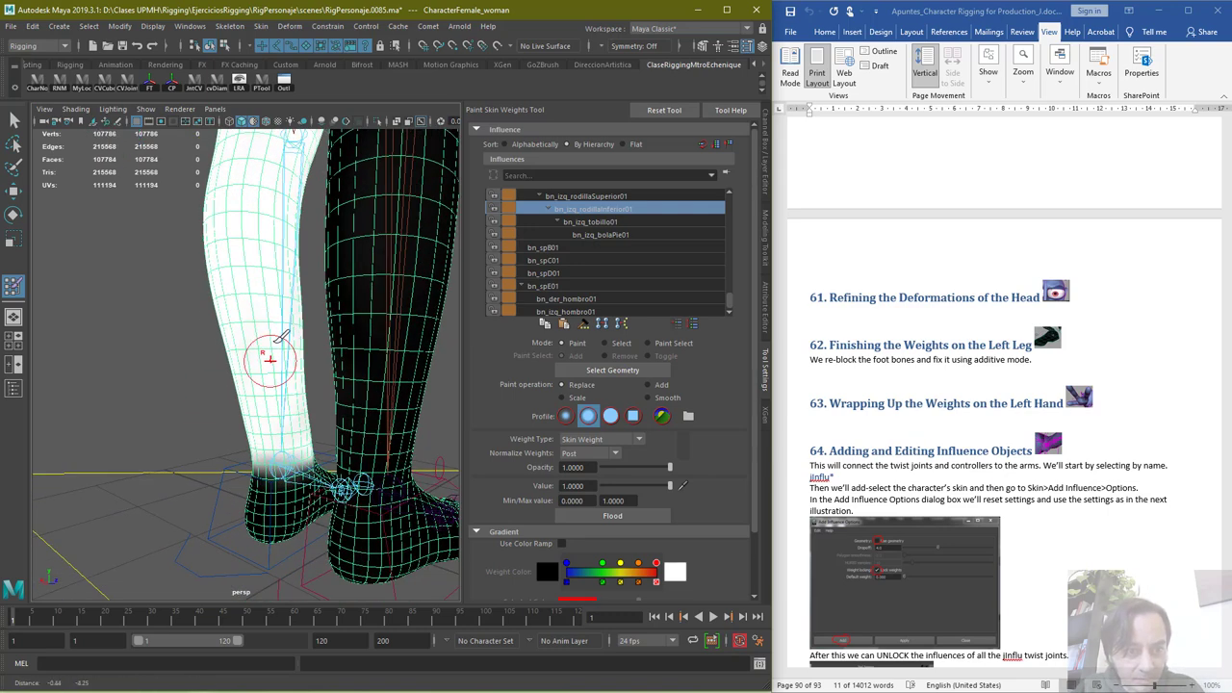
{"action": "left_click_drag", "start_coordinate": [252, 456], "coordinate": [433, 452]}
{"action": "mouse_move", "coordinate": [160, 495]}
{"action": "left_mouse_down"}
{"action": "mouse_move", "coordinate": [100, 506]}
{"action": "mouse_move", "coordinate": [230, 477]}
{"action": "left_mouse_up"}
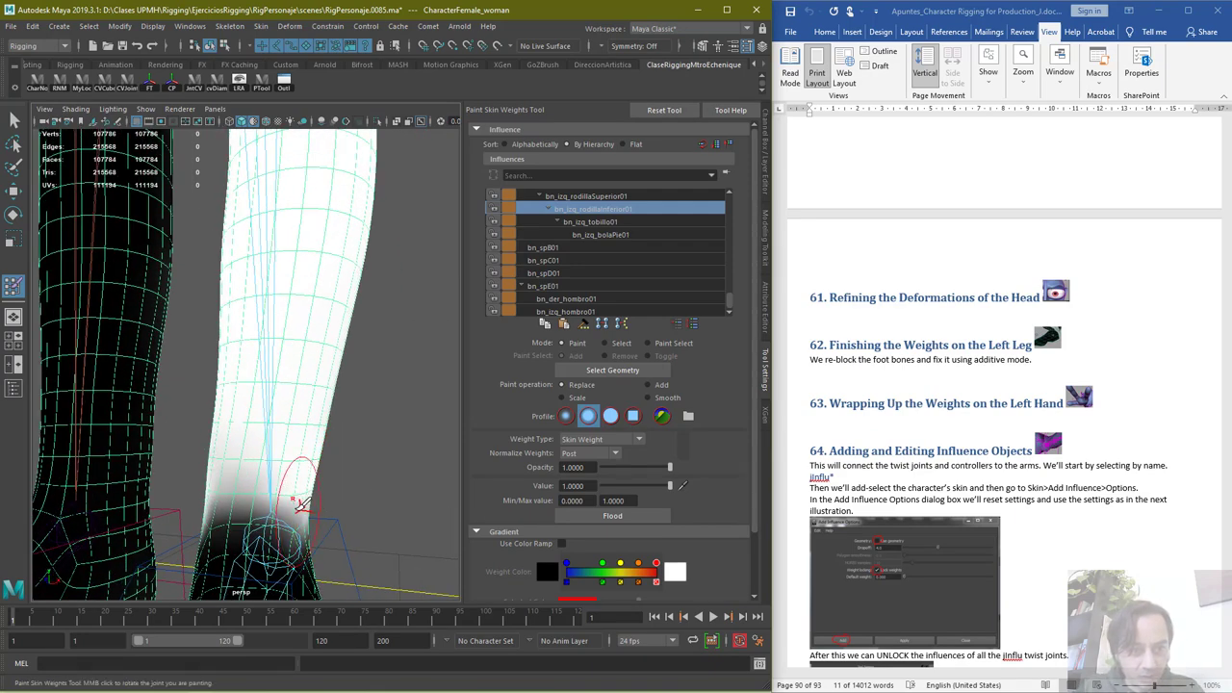
{"action": "mouse_move", "coordinate": [301, 503]}
{"action": "left_mouse_down"}
{"action": "mouse_move", "coordinate": [235, 499]}
{"action": "mouse_move", "coordinate": [213, 529]}
{"action": "left_mouse_up"}
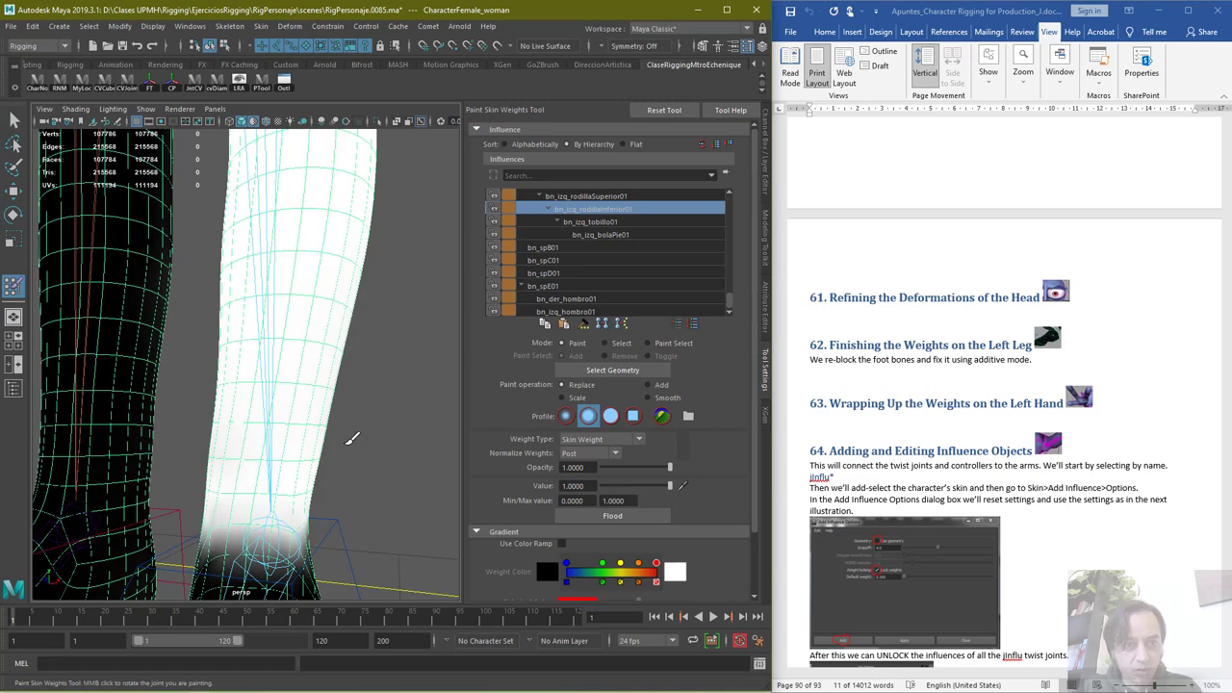
Choose the bn_izq_rodillaSuperior01 influence and clear its weight from the left leg below the knee with Replace at value 0
{"action": "scroll", "coordinate": [351, 438], "scroll_direction": "down", "scroll_amount": 5}
{"action": "left_click_drag", "start_coordinate": [337, 252], "coordinate": [333, 348], "text": "alt"}
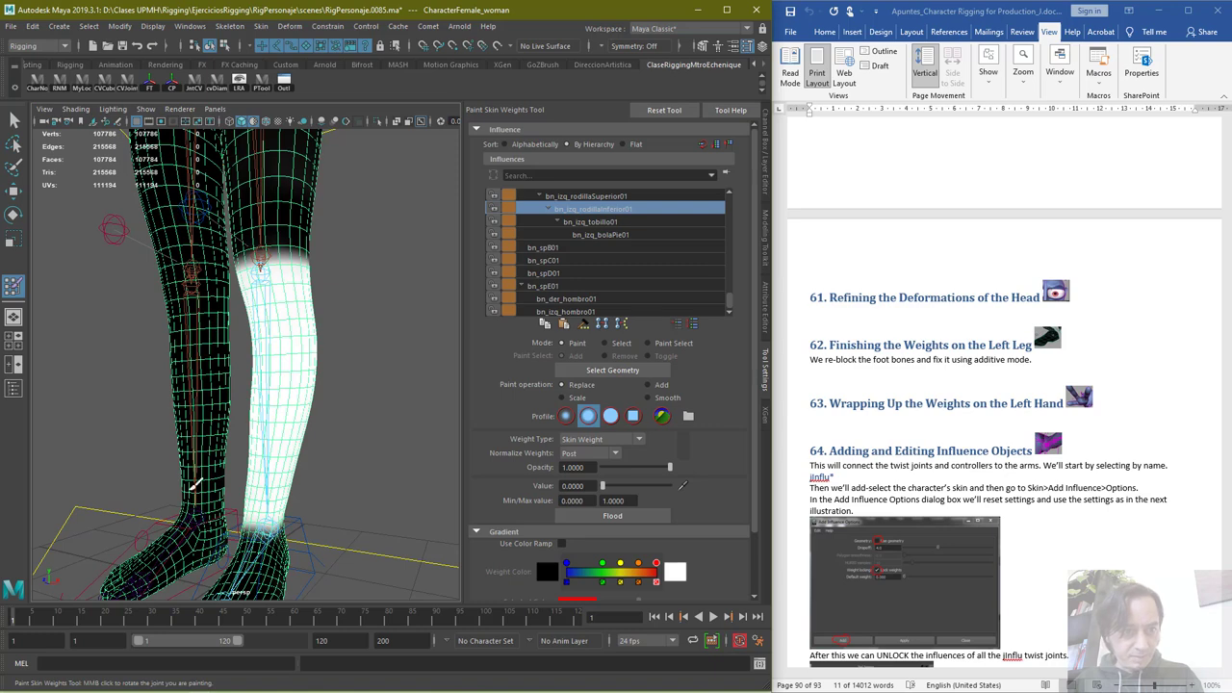
{"action": "left_click_drag", "start_coordinate": [184, 428], "coordinate": [311, 462], "text": "alt"}
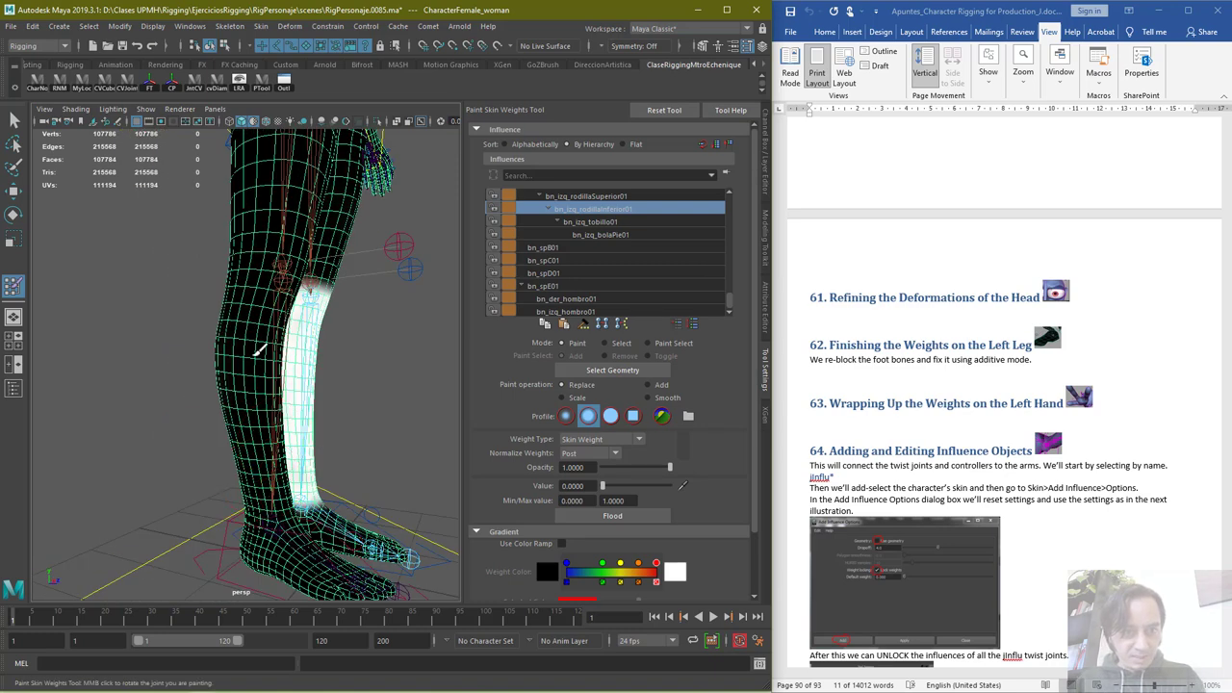
{"action": "left_click_drag", "start_coordinate": [222, 422], "coordinate": [311, 443], "text": "alt"}
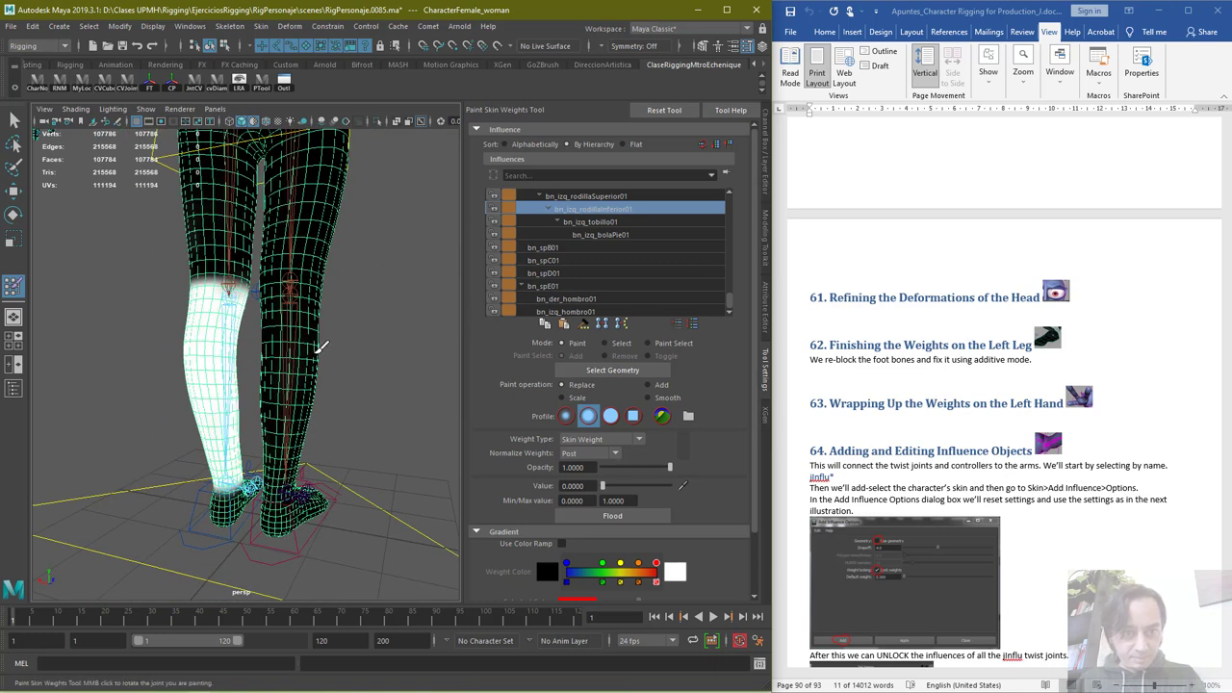
{"action": "left_click_drag", "start_coordinate": [353, 394], "coordinate": [421, 419], "text": "alt"}
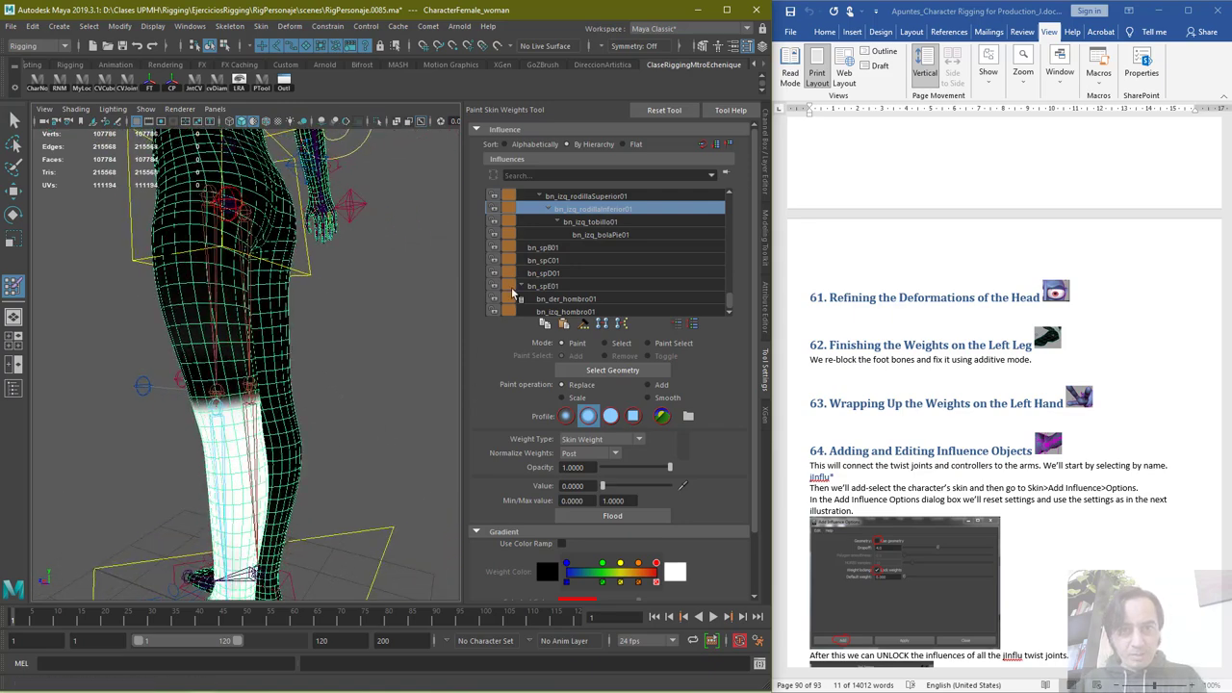
{"action": "left_click", "coordinate": [602, 197]}
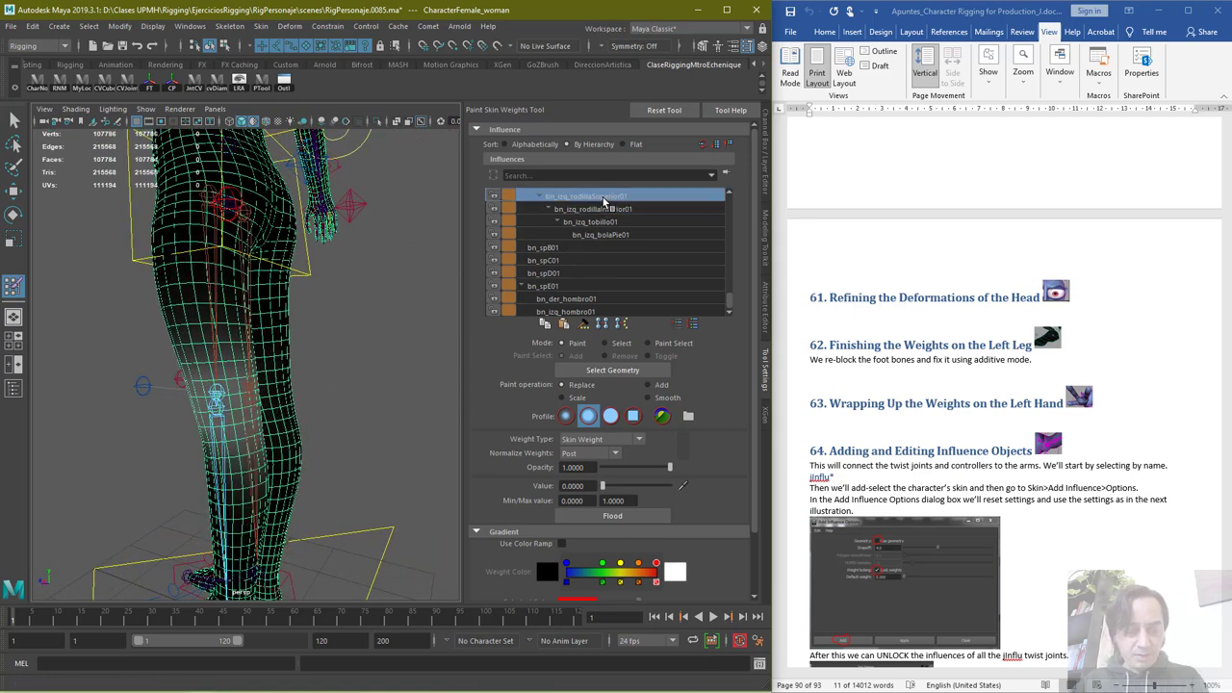
{"action": "mouse_move", "coordinate": [252, 430]}
{"action": "left_mouse_down"}
{"action": "mouse_move", "coordinate": [213, 444]}
{"action": "mouse_move", "coordinate": [322, 442]}
{"action": "left_mouse_up"}
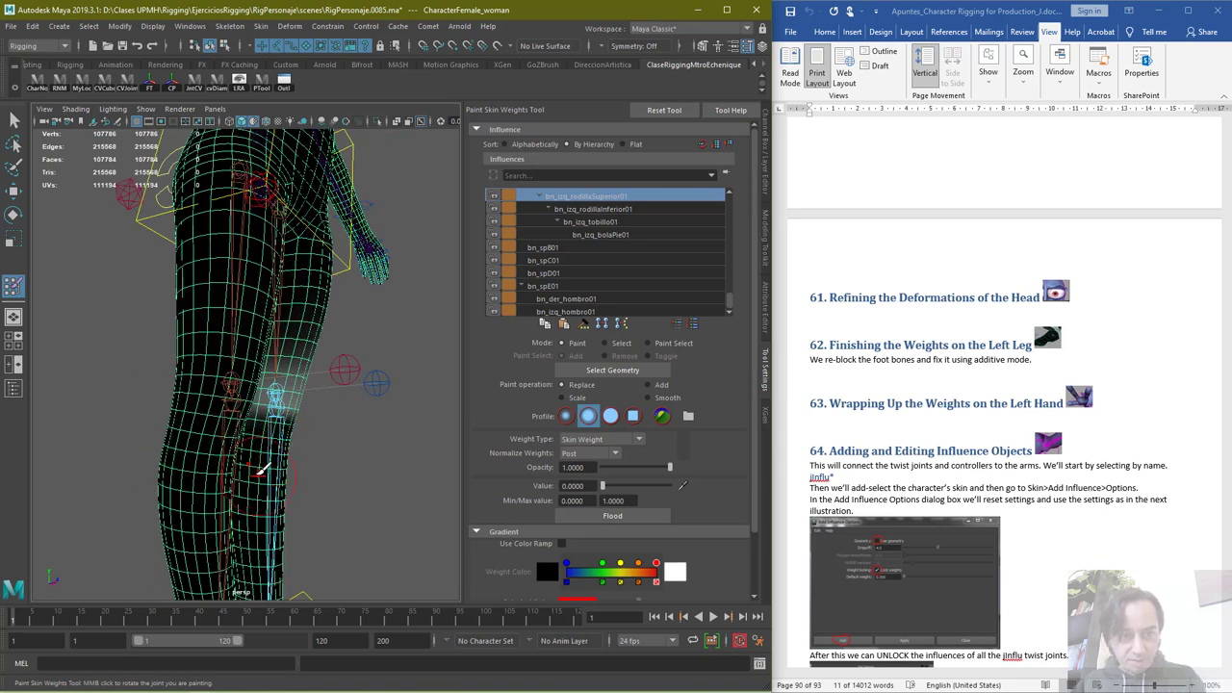
{"action": "left_click_drag", "start_coordinate": [369, 494], "coordinate": [189, 441], "text": "alt"}
{"action": "left_click_drag", "start_coordinate": [364, 462], "coordinate": [310, 462], "text": "alt"}
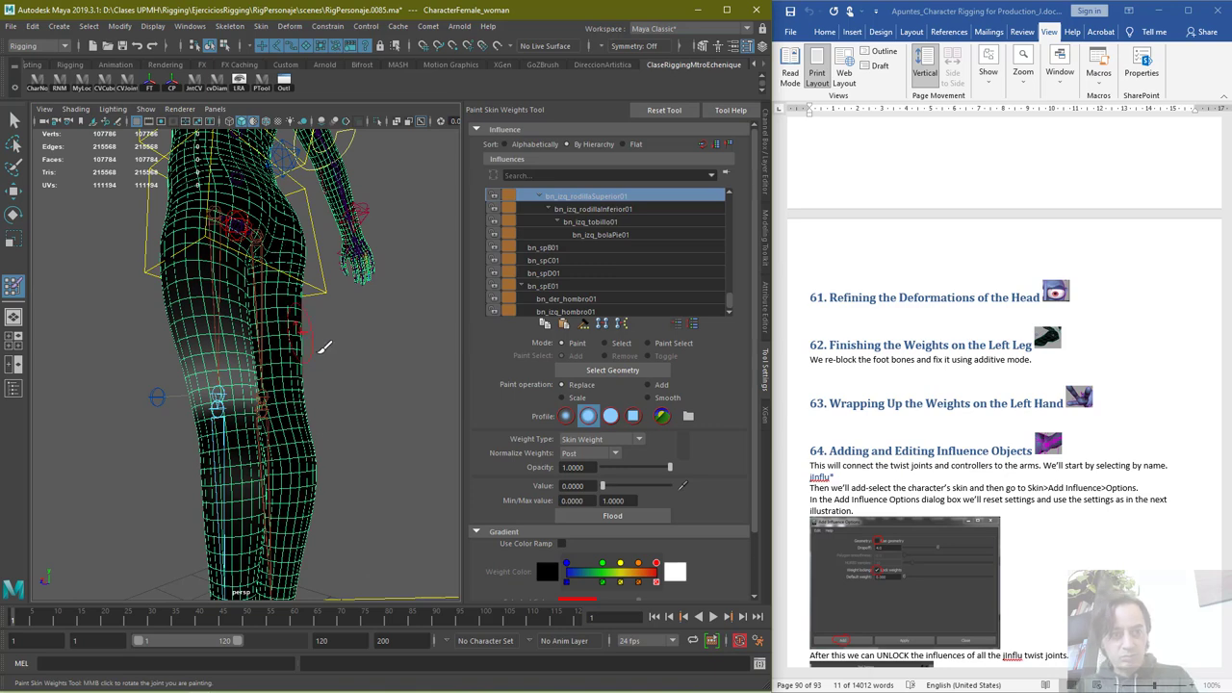
Set the Replace value to 1 and paint a solid band of bn_izq_rodillaSuperior01 weight around the left knee
{"action": "left_click_drag", "start_coordinate": [324, 346], "coordinate": [532, 367], "text": "alt"}
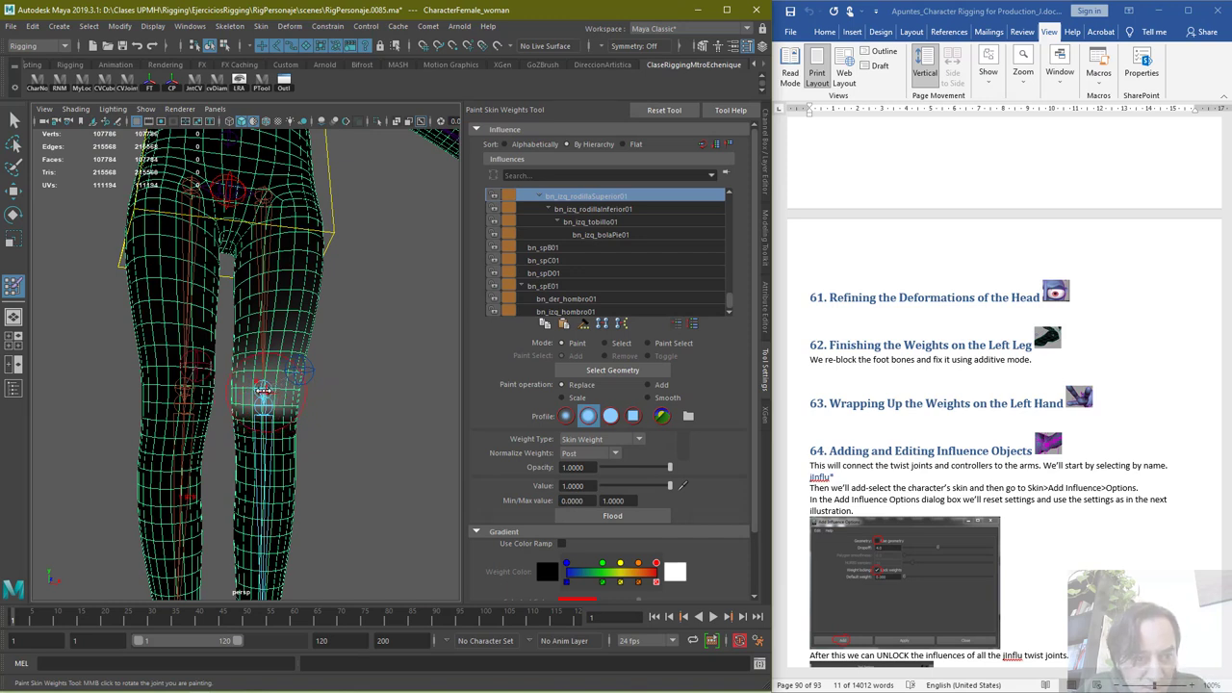
{"action": "left_click_drag", "start_coordinate": [241, 388], "coordinate": [299, 385]}
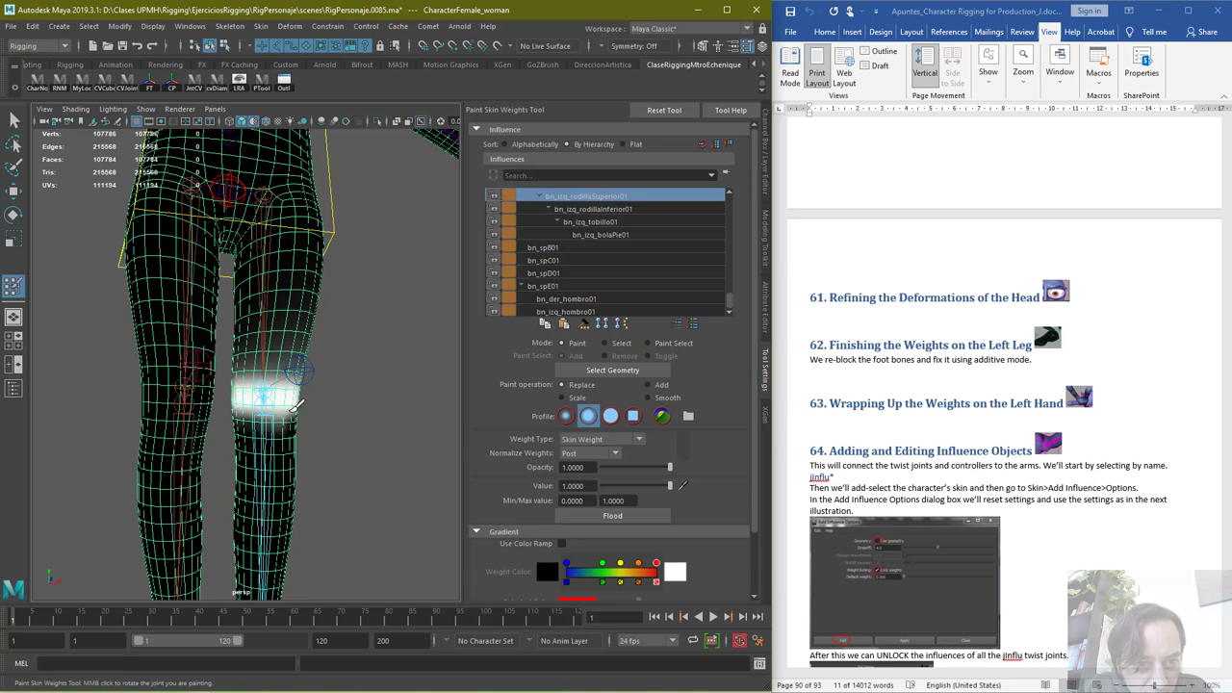
{"action": "left_click_drag", "start_coordinate": [286, 420], "coordinate": [238, 413]}
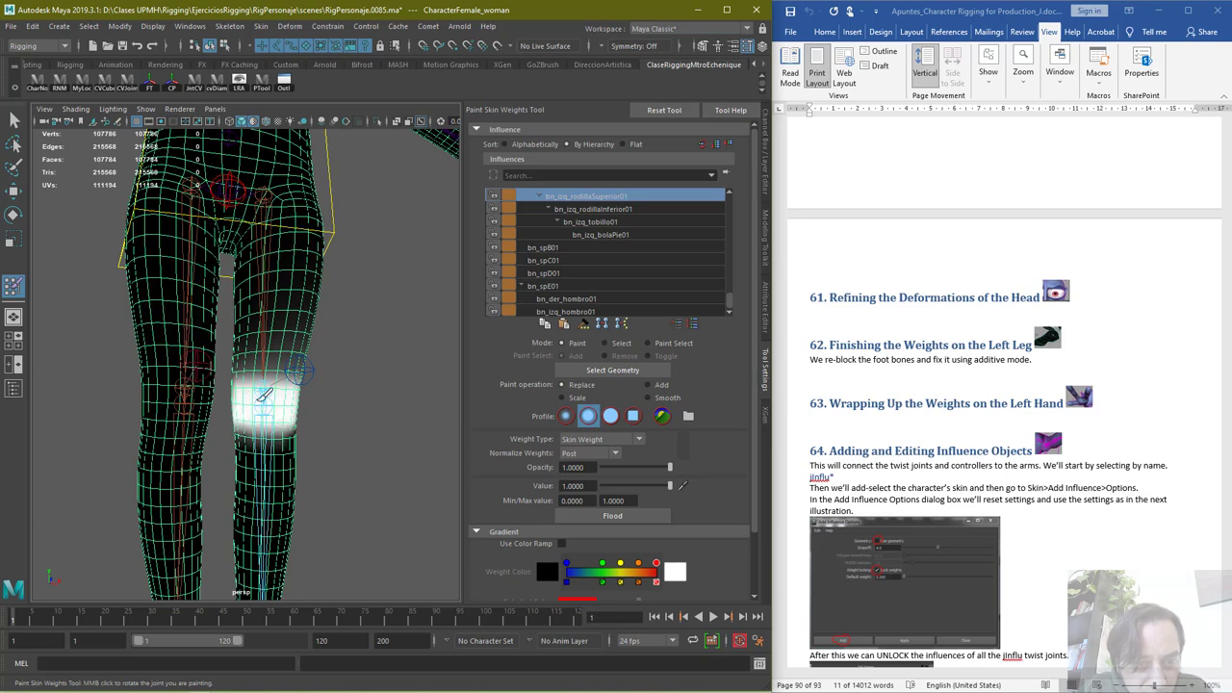
{"action": "scroll", "coordinate": [377, 451], "scroll_direction": "up", "scroll_amount": 5}
{"action": "scroll", "coordinate": [385, 448], "scroll_direction": "down", "scroll_amount": 2}
{"action": "mouse_move", "coordinate": [378, 448]}
{"action": "left_mouse_down", "text": "alt"}
{"action": "mouse_move", "coordinate": [219, 469]}
{"action": "mouse_move", "coordinate": [265, 467]}
{"action": "mouse_move", "coordinate": [207, 447]}
{"action": "mouse_move", "coordinate": [183, 414]}
{"action": "mouse_move", "coordinate": [277, 451]}
{"action": "mouse_move", "coordinate": [271, 386]}
{"action": "mouse_move", "coordinate": [285, 510]}
{"action": "mouse_move", "coordinate": [265, 415]}
{"action": "mouse_move", "coordinate": [170, 416]}
{"action": "mouse_move", "coordinate": [258, 423]}
{"action": "mouse_move", "coordinate": [243, 469]}
{"action": "mouse_move", "coordinate": [178, 519]}
{"action": "mouse_move", "coordinate": [183, 447]}
{"action": "mouse_move", "coordinate": [296, 436]}
{"action": "mouse_move", "coordinate": [253, 421]}
{"action": "mouse_move", "coordinate": [282, 444]}
{"action": "left_mouse_up", "text": "alt"}
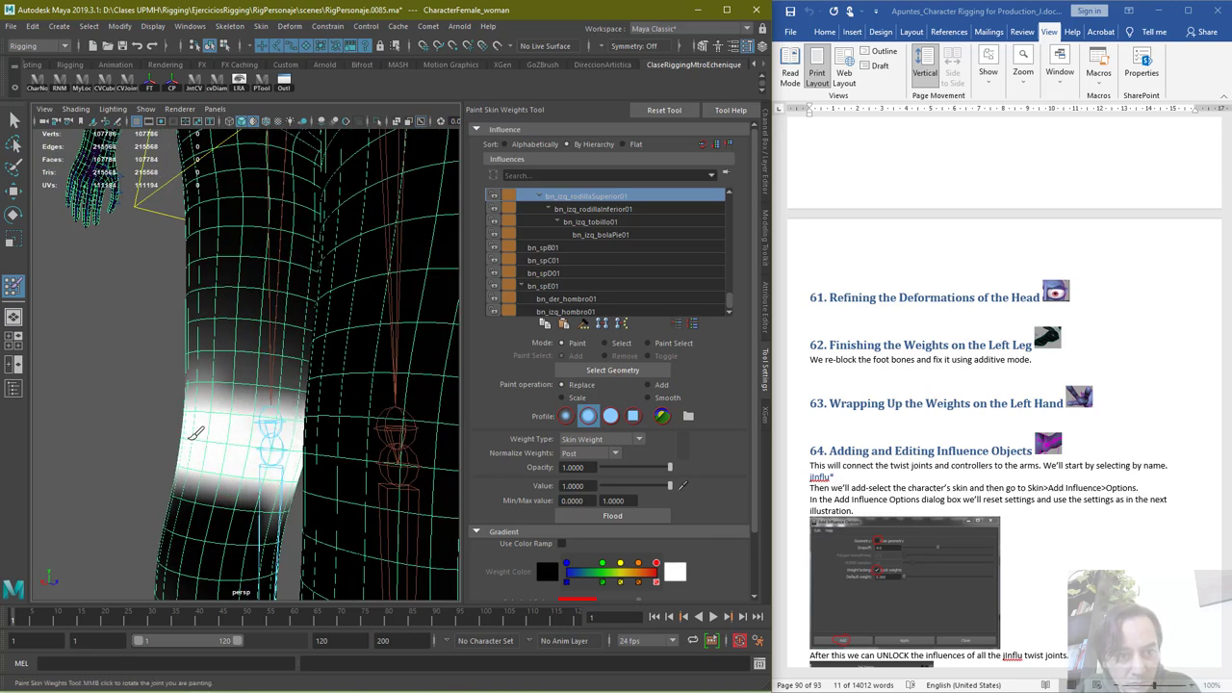
Set the Replace value to 0 and clear the bn_izq_rodillaSuperior01 weight from the back of the left thigh above the knee
{"action": "mouse_move", "coordinate": [322, 401]}
{"action": "left_mouse_down", "text": "alt"}
{"action": "mouse_move", "coordinate": [138, 448]}
{"action": "mouse_move", "coordinate": [179, 432]}
{"action": "mouse_move", "coordinate": [435, 404]}
{"action": "left_mouse_up", "text": "alt"}
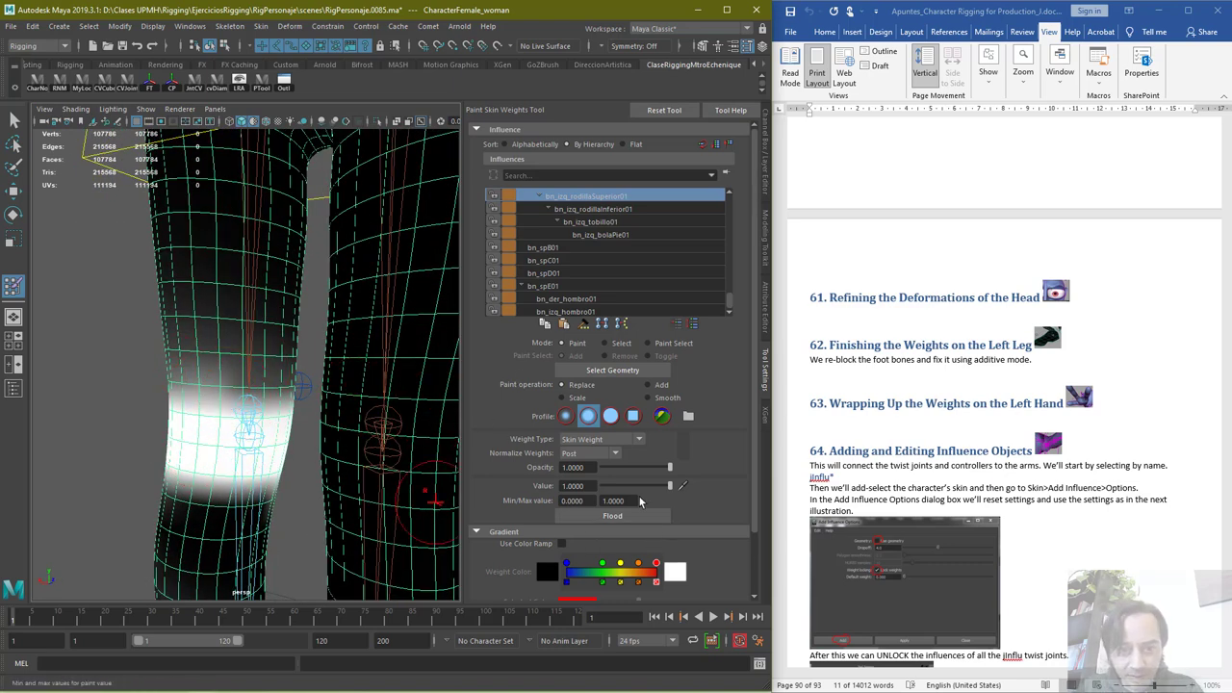
{"action": "left_click_drag", "start_coordinate": [609, 486], "coordinate": [600, 486]}
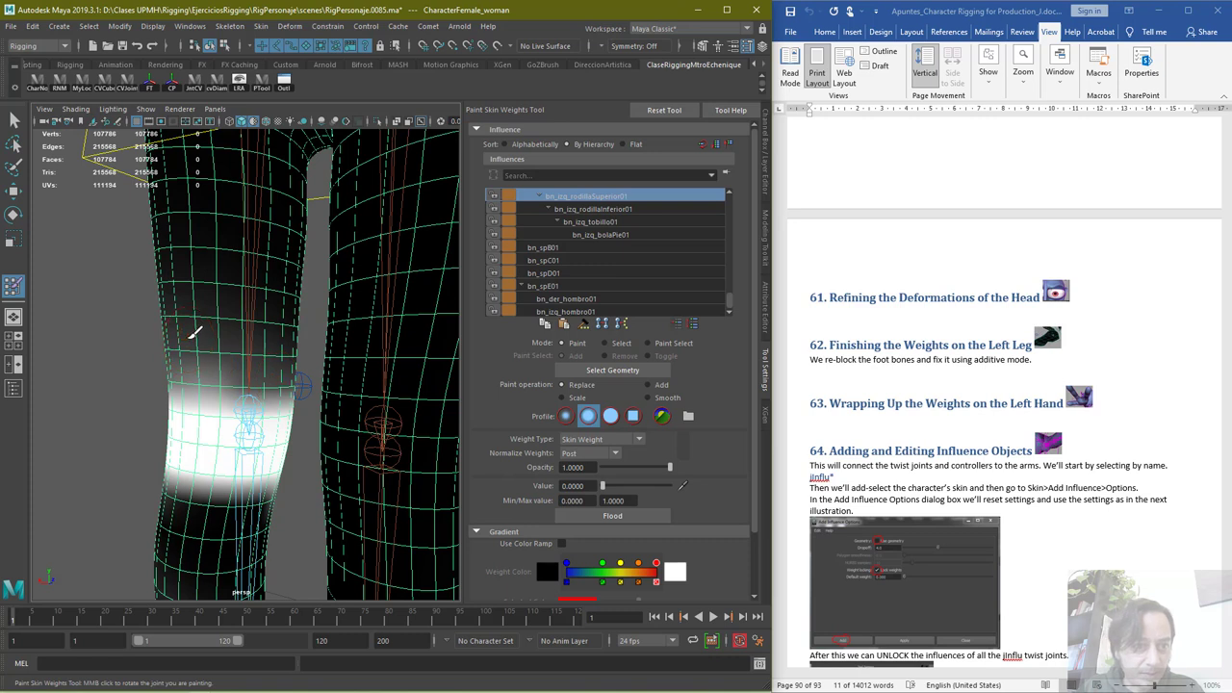
{"action": "left_click_drag", "start_coordinate": [194, 332], "coordinate": [250, 353]}
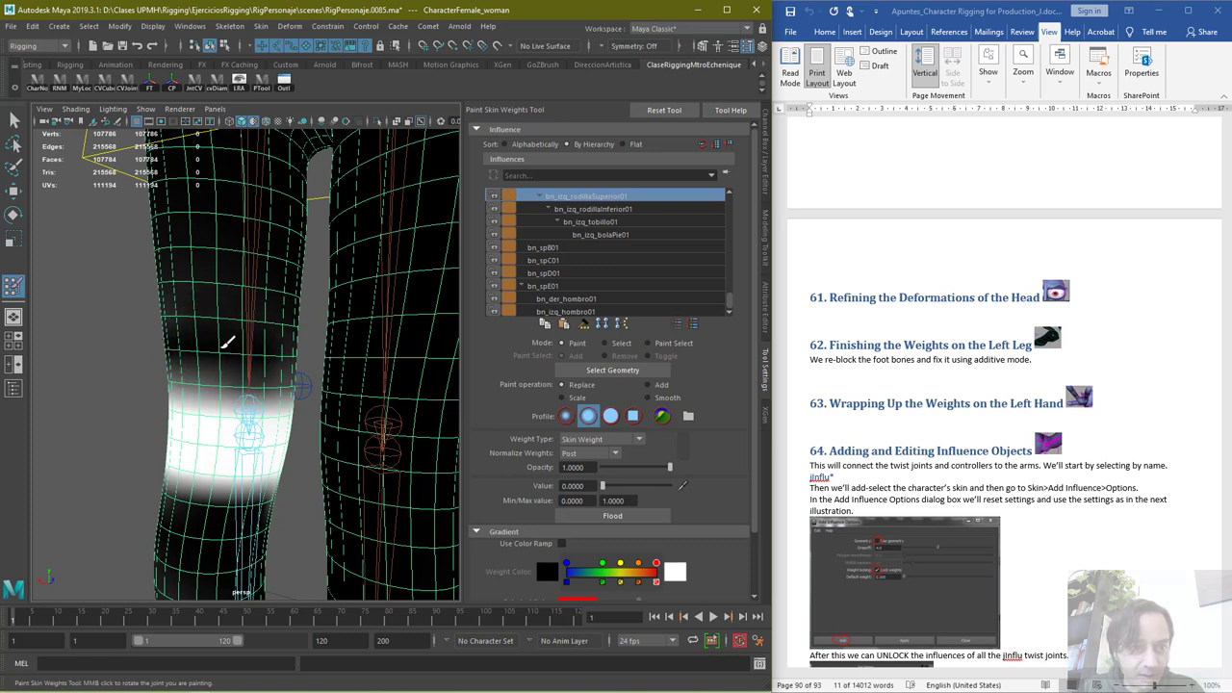
{"action": "mouse_move", "coordinate": [166, 368]}
{"action": "left_mouse_down"}
{"action": "mouse_move", "coordinate": [283, 373]}
{"action": "mouse_move", "coordinate": [296, 359]}
{"action": "left_mouse_up"}
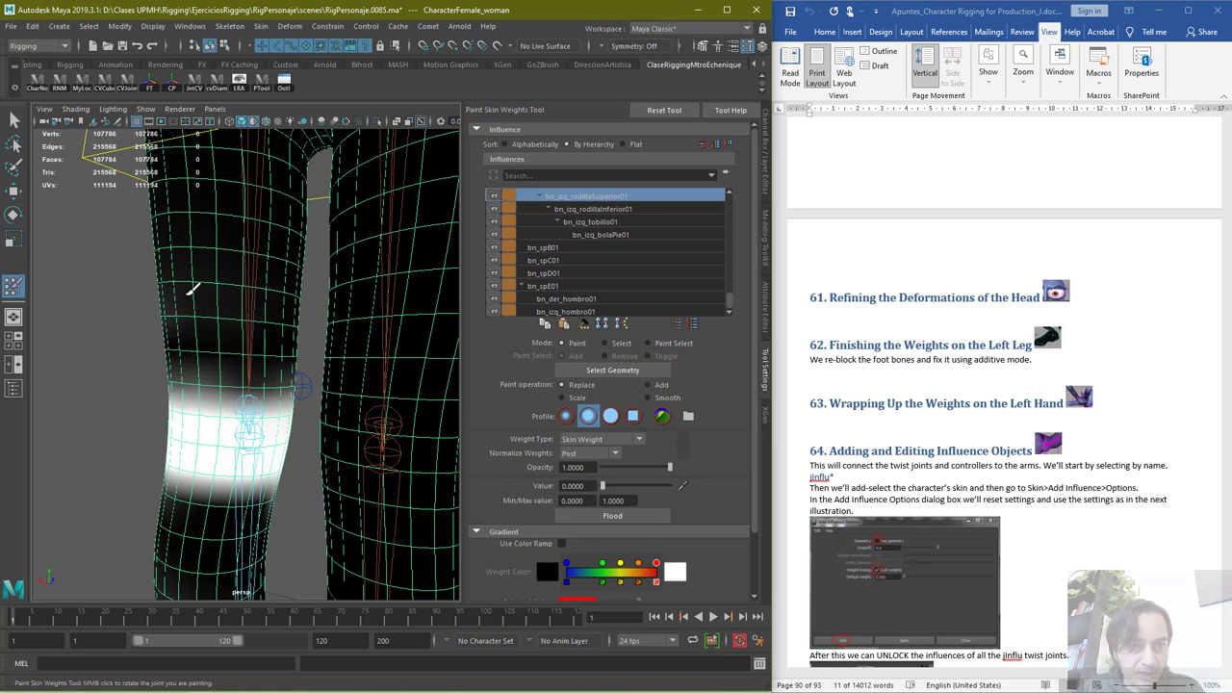
{"action": "mouse_move", "coordinate": [188, 293]}
{"action": "left_mouse_down"}
{"action": "mouse_move", "coordinate": [197, 271]}
{"action": "mouse_move", "coordinate": [306, 295]}
{"action": "left_mouse_up"}
Clear the bn_izq_rodillaSuperior01 weight from the outer side and front of the left thigh with Replace at value 0
{"action": "left_click_drag", "start_coordinate": [343, 346], "coordinate": [308, 365], "text": "alt"}
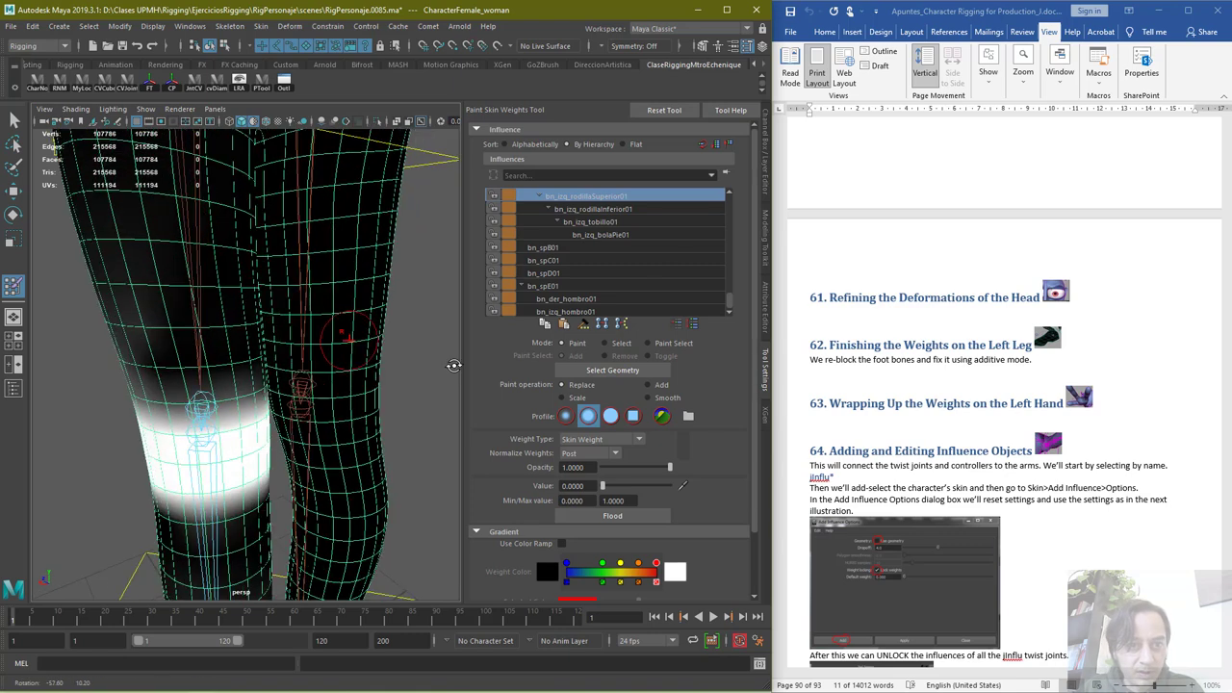
{"action": "left_click_drag", "start_coordinate": [97, 342], "coordinate": [207, 337], "text": "alt"}
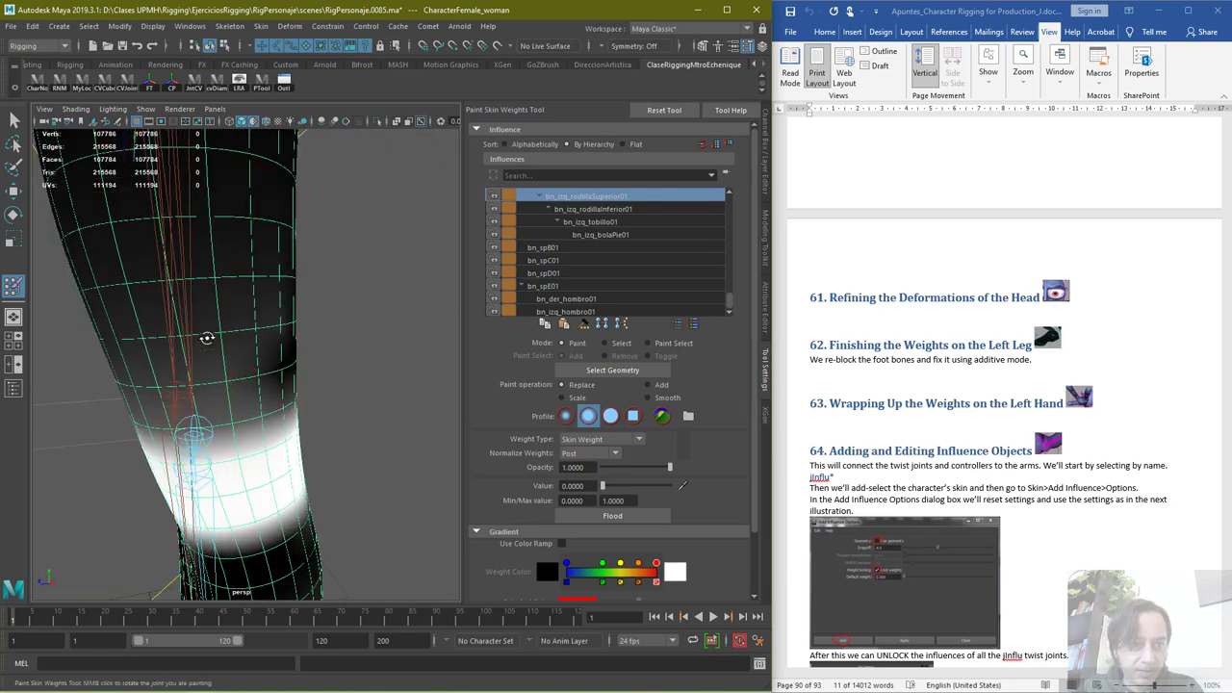
{"action": "mouse_move", "coordinate": [280, 383]}
{"action": "left_mouse_down"}
{"action": "mouse_move", "coordinate": [145, 370]}
{"action": "mouse_move", "coordinate": [190, 285]}
{"action": "mouse_move", "coordinate": [155, 249]}
{"action": "mouse_move", "coordinate": [150, 338]}
{"action": "mouse_move", "coordinate": [275, 357]}
{"action": "left_mouse_up"}
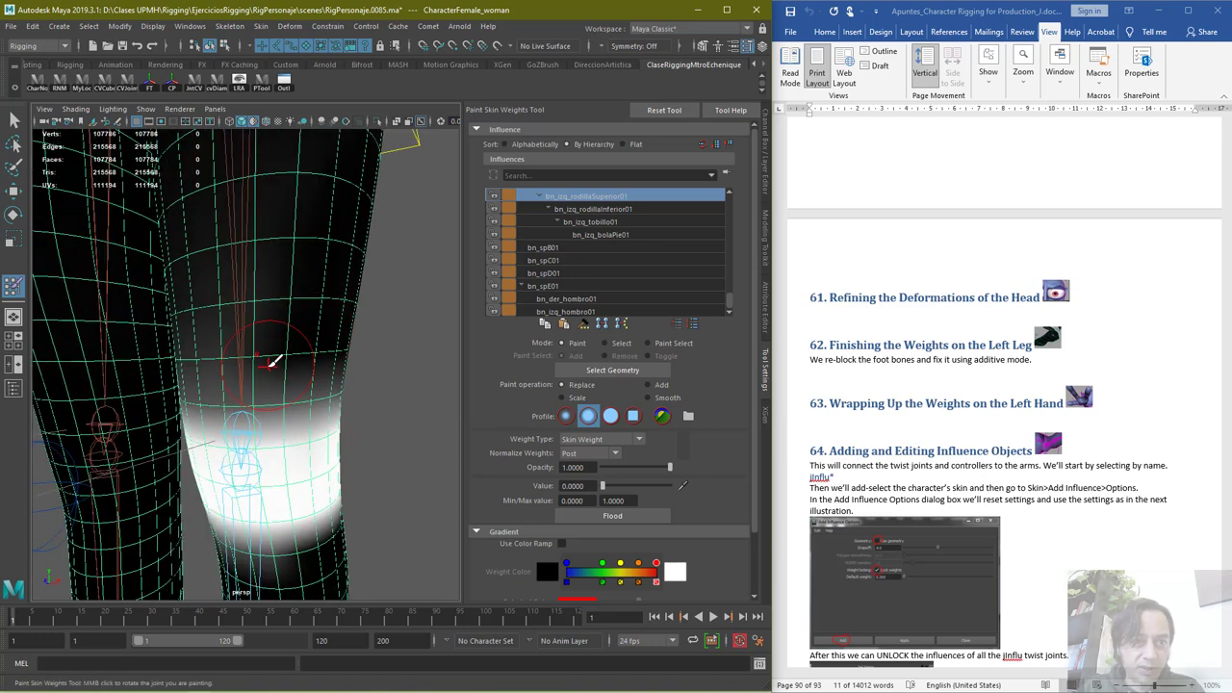
{"action": "mouse_move", "coordinate": [196, 380]}
{"action": "left_mouse_down"}
{"action": "mouse_move", "coordinate": [361, 334]}
{"action": "mouse_move", "coordinate": [277, 193]}
{"action": "mouse_move", "coordinate": [183, 317]}
{"action": "mouse_move", "coordinate": [286, 346]}
{"action": "mouse_move", "coordinate": [246, 355]}
{"action": "left_mouse_up"}
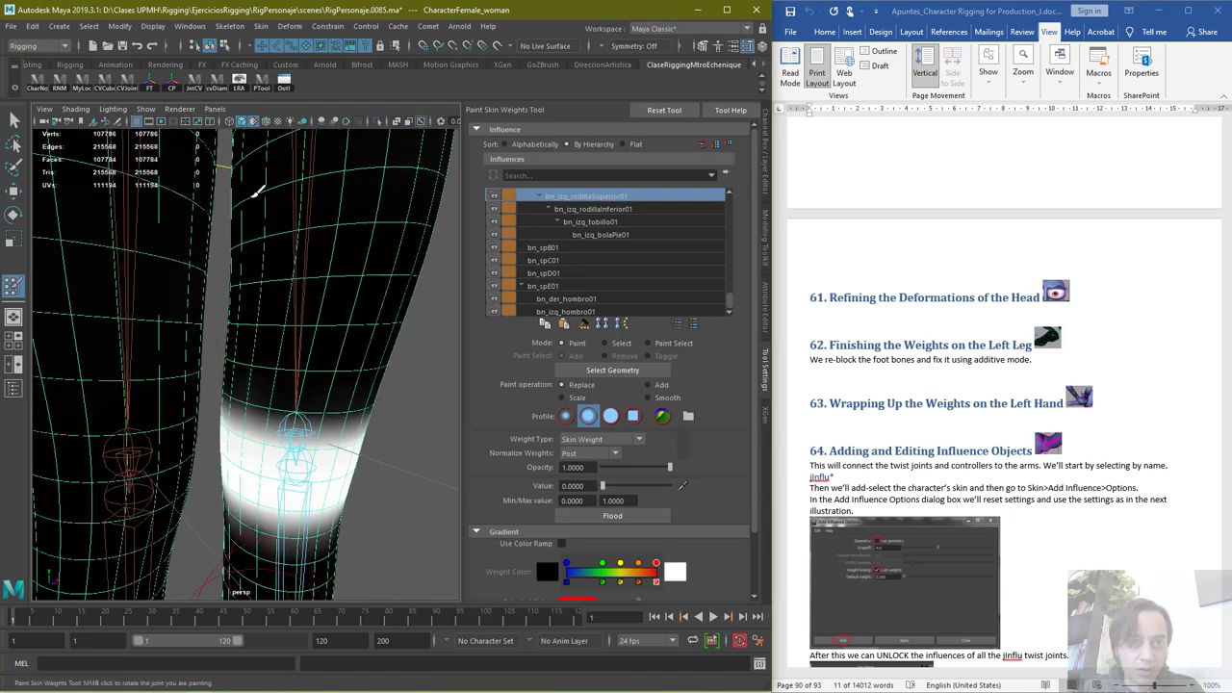
Choose the bn_izq_femurJoint01 influence and clear its weight from the left leg around and below the knee with Replace at value 0
{"action": "right_click_drag", "start_coordinate": [409, 447], "coordinate": [405, 379], "text": "alt"}
{"action": "left_click_drag", "start_coordinate": [356, 393], "coordinate": [313, 389], "text": "alt"}
{"action": "scroll", "coordinate": [597, 238], "scroll_direction": "up", "scroll_amount": 2}
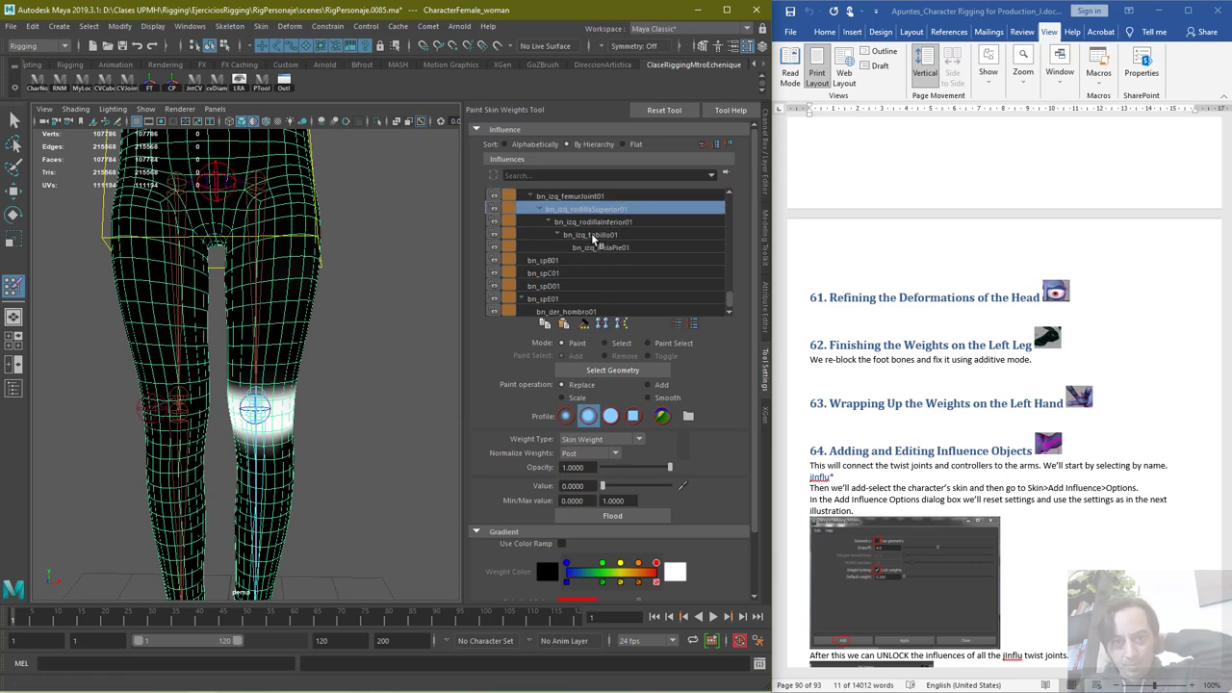
{"action": "left_click", "coordinate": [589, 209]}
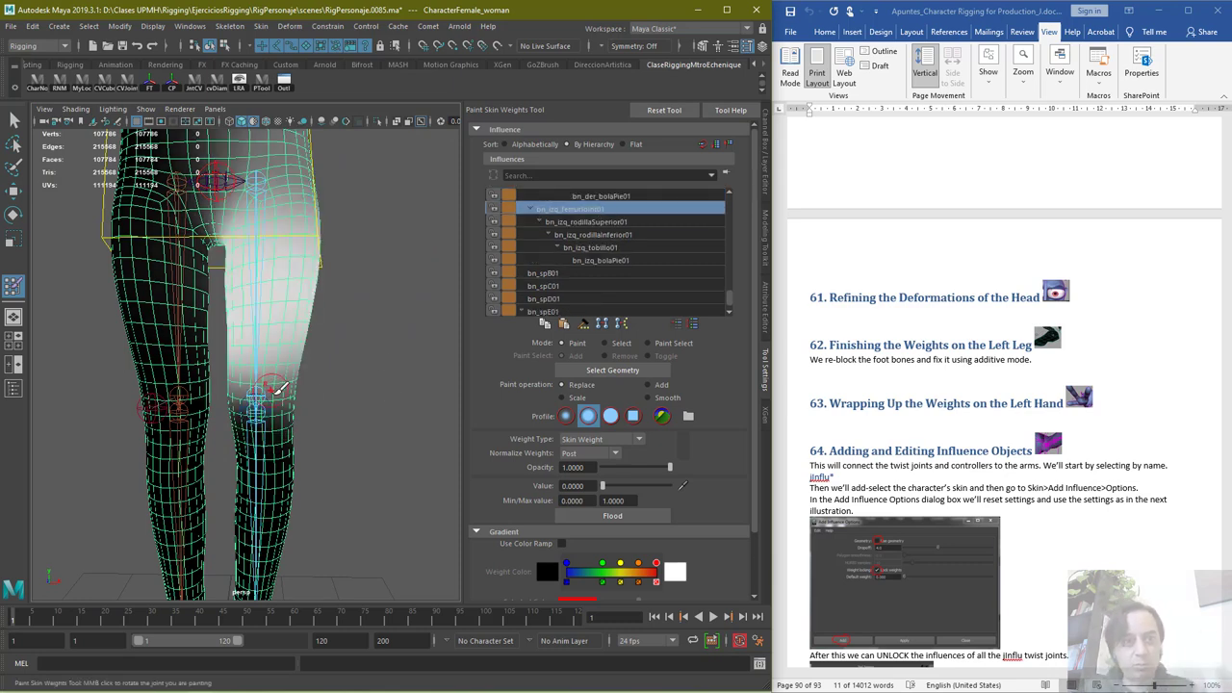
{"action": "scroll", "coordinate": [276, 453], "scroll_direction": "up", "scroll_amount": 4}
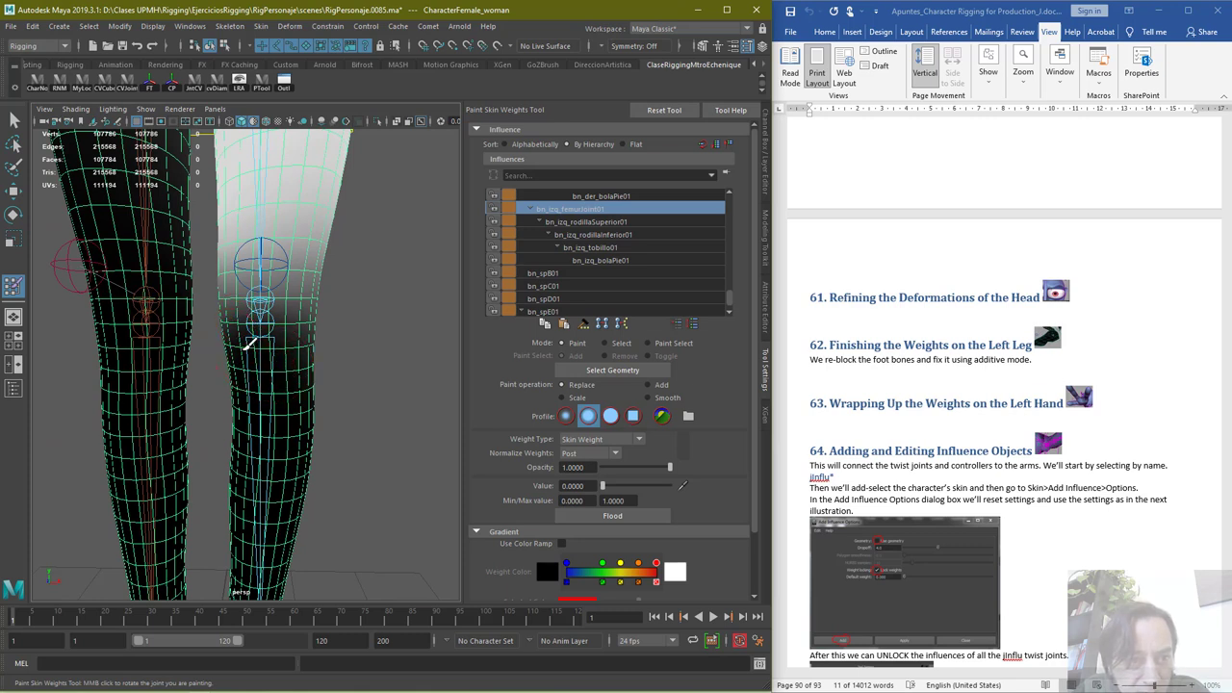
{"action": "left_click_drag", "start_coordinate": [249, 342], "coordinate": [235, 362]}
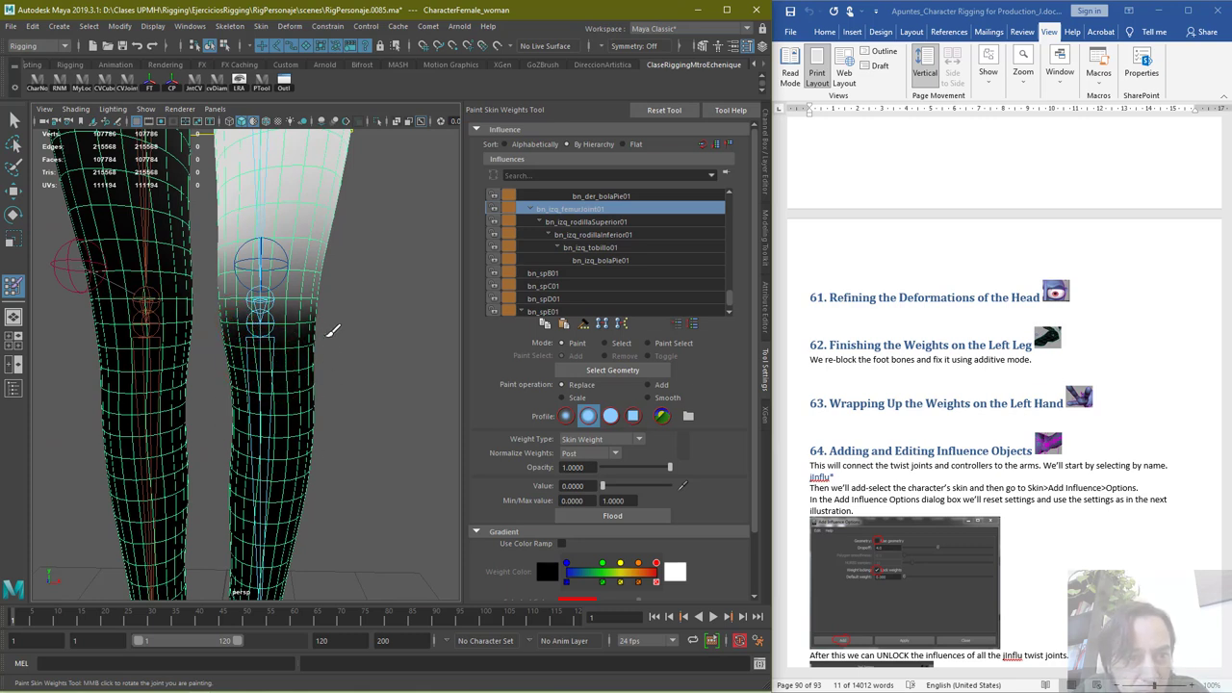
{"action": "mouse_move", "coordinate": [332, 330]}
{"action": "left_mouse_down"}
{"action": "mouse_move", "coordinate": [228, 319]}
{"action": "mouse_move", "coordinate": [341, 310]}
{"action": "left_mouse_up"}
{"action": "mouse_move", "coordinate": [388, 344]}
{"action": "left_mouse_down", "text": "alt"}
{"action": "mouse_move", "coordinate": [210, 328]}
{"action": "mouse_move", "coordinate": [295, 334]}
{"action": "left_mouse_up", "text": "alt"}
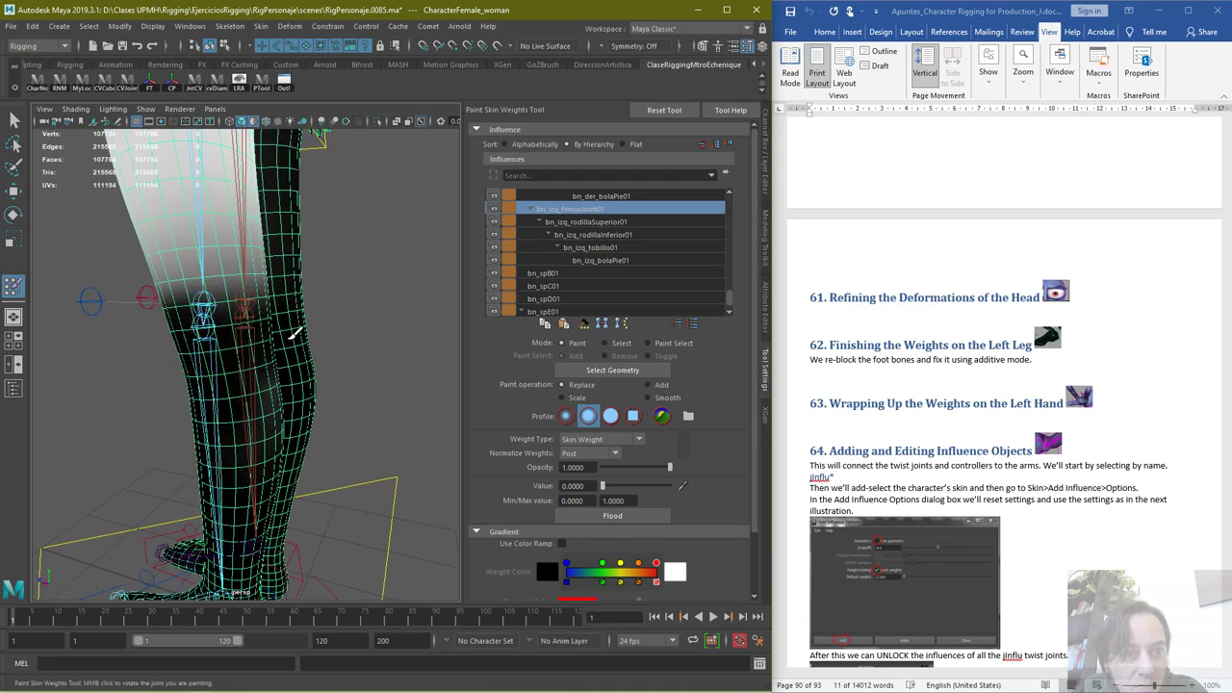
{"action": "mouse_move", "coordinate": [260, 376]}
{"action": "left_mouse_down", "text": "alt"}
{"action": "mouse_move", "coordinate": [173, 328]}
{"action": "mouse_move", "coordinate": [286, 350]}
{"action": "mouse_move", "coordinate": [251, 345]}
{"action": "left_mouse_up", "text": "alt"}
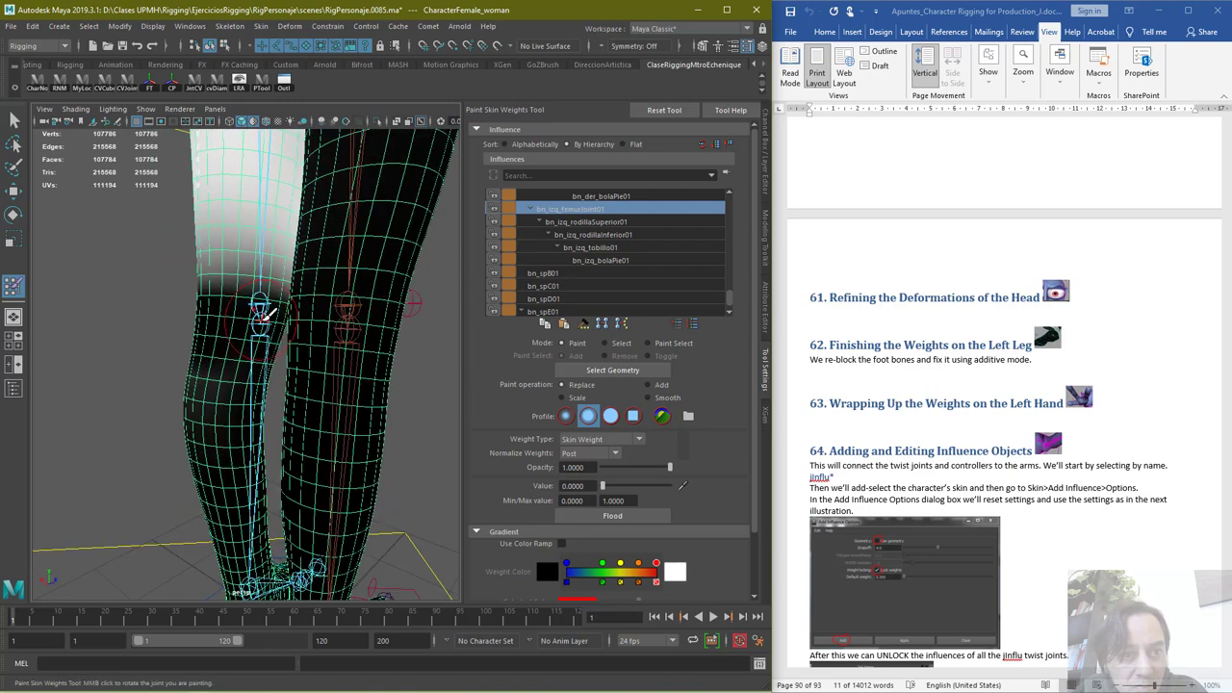
{"action": "mouse_move", "coordinate": [335, 339]}
{"action": "left_mouse_down", "text": "alt"}
{"action": "mouse_move", "coordinate": [289, 335]}
{"action": "mouse_move", "coordinate": [413, 333]}
{"action": "left_mouse_up", "text": "alt"}
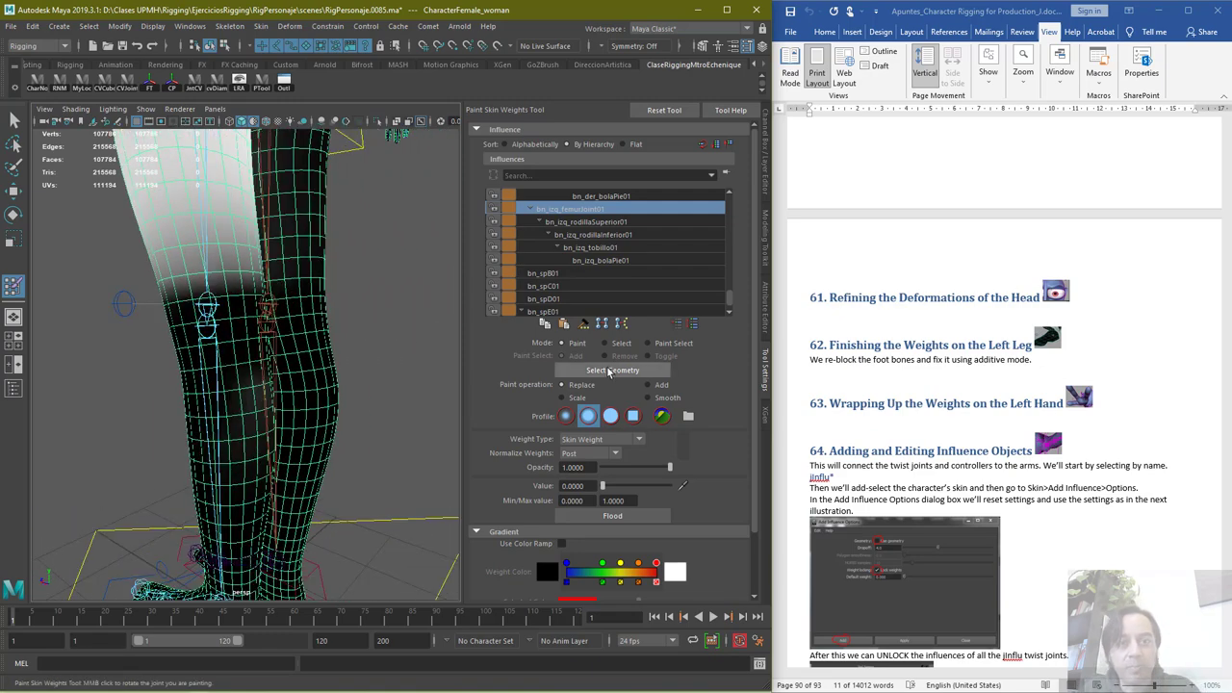
Clear the bn_izq_femurJoint01 weight from the crotch and lower abdomen with Replace at value 0
{"action": "middle_click_drag", "start_coordinate": [418, 352], "coordinate": [404, 587], "text": "alt"}
{"action": "left_click_drag", "start_coordinate": [313, 349], "coordinate": [452, 355], "text": "alt"}
{"action": "mouse_move", "coordinate": [231, 293]}
{"action": "left_mouse_down"}
{"action": "mouse_move", "coordinate": [299, 169]}
{"action": "mouse_move", "coordinate": [202, 334]}
{"action": "mouse_move", "coordinate": [214, 345]}
{"action": "left_mouse_up"}
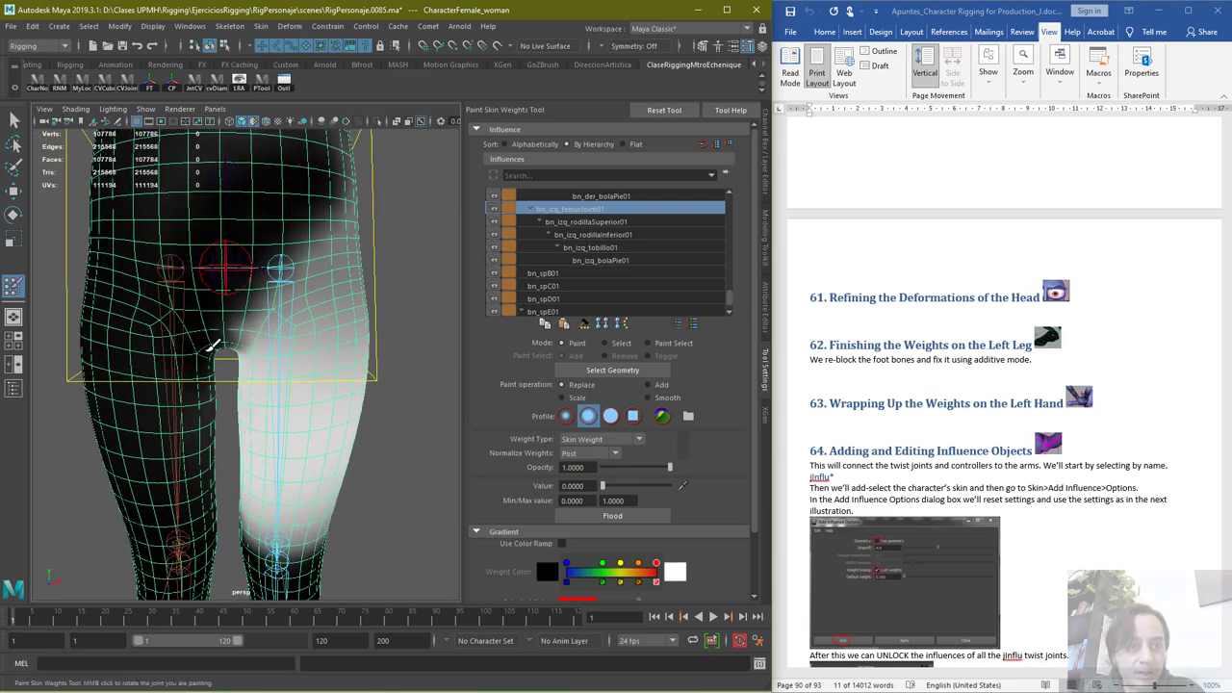
{"action": "mouse_move", "coordinate": [187, 233]}
{"action": "left_mouse_down"}
{"action": "mouse_move", "coordinate": [137, 299]}
{"action": "mouse_move", "coordinate": [301, 186]}
{"action": "left_mouse_up"}
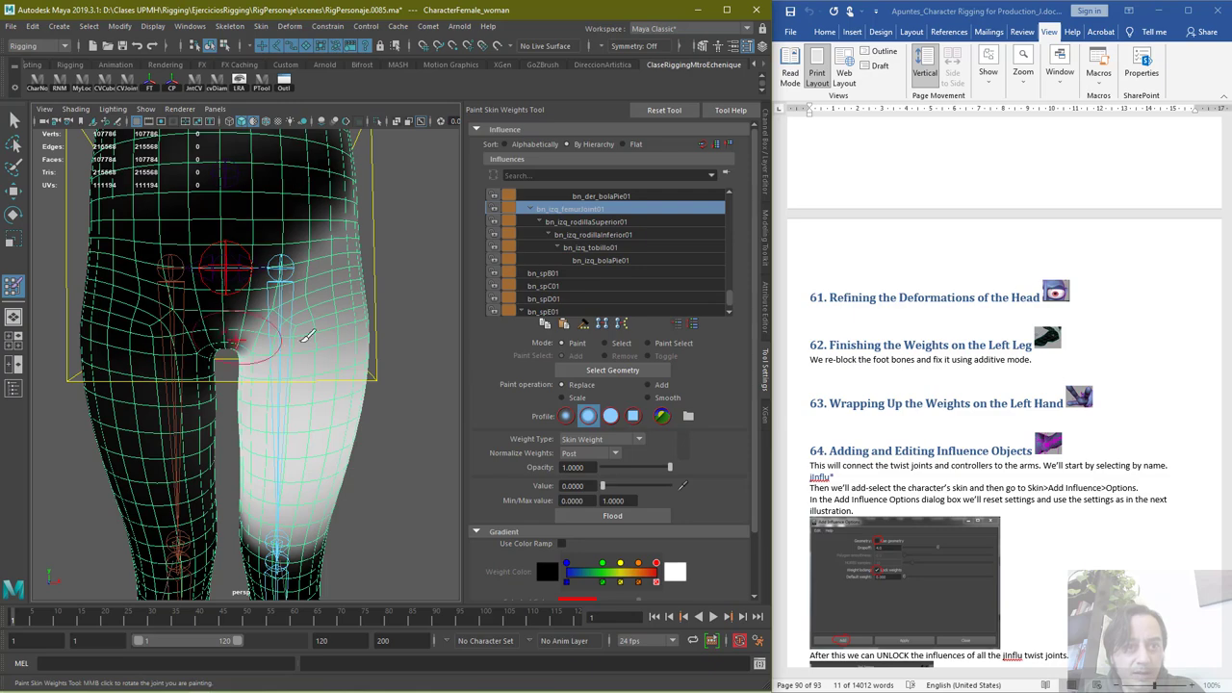
{"action": "mouse_move", "coordinate": [307, 336]}
{"action": "left_mouse_down", "text": "alt"}
{"action": "mouse_move", "coordinate": [183, 243]}
{"action": "mouse_move", "coordinate": [288, 225]}
{"action": "mouse_move", "coordinate": [448, 322]}
{"action": "mouse_move", "coordinate": [311, 371]}
{"action": "mouse_move", "coordinate": [189, 214]}
{"action": "mouse_move", "coordinate": [288, 279]}
{"action": "mouse_move", "coordinate": [322, 366]}
{"action": "mouse_move", "coordinate": [226, 443]}
{"action": "mouse_move", "coordinate": [247, 368]}
{"action": "mouse_move", "coordinate": [274, 364]}
{"action": "left_mouse_up", "text": "alt"}
{"action": "left_click_drag", "start_coordinate": [333, 277], "coordinate": [382, 253], "text": "alt"}
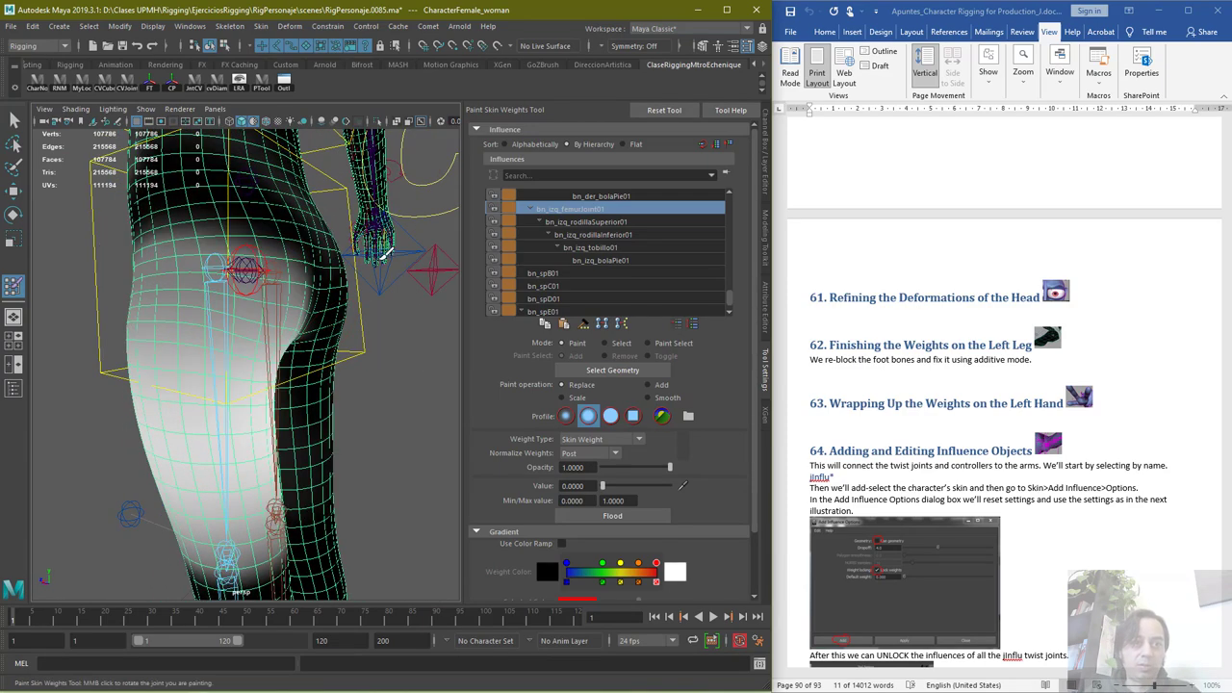
Set the Replace value to 1 and paint solid bn_izq_femurJoint01 weight over the front and inner side of the left thigh
{"action": "left_click_drag", "start_coordinate": [325, 343], "coordinate": [401, 306], "text": "alt"}
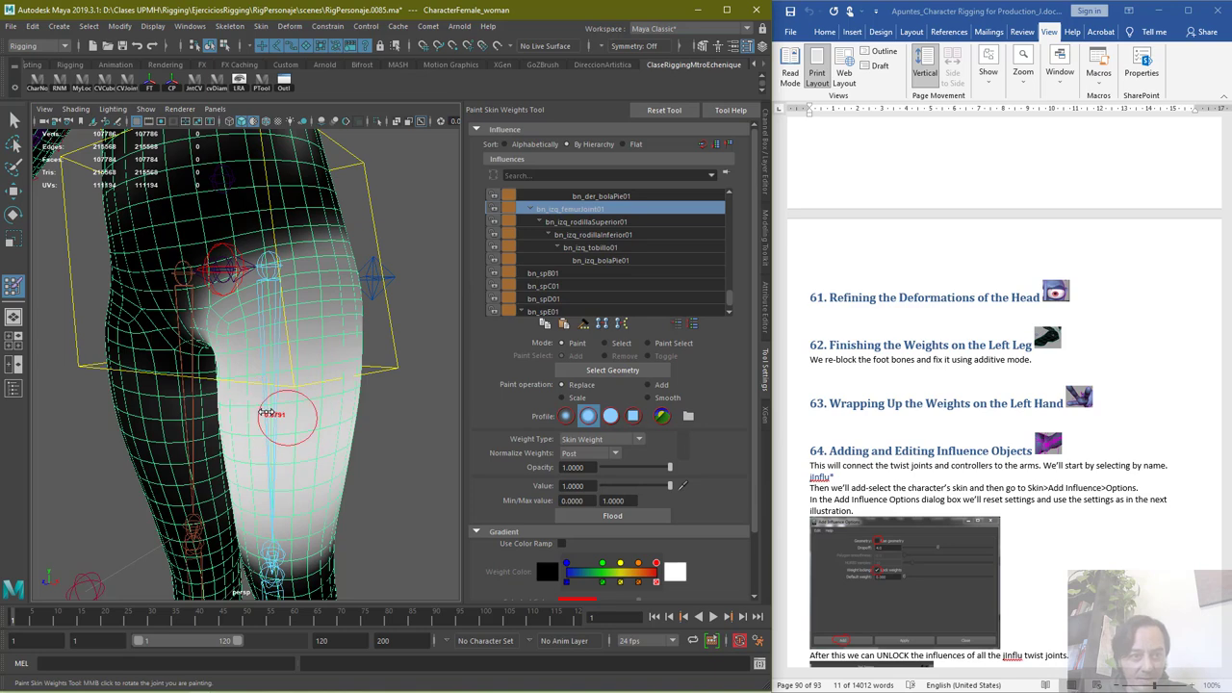
{"action": "mouse_move", "coordinate": [257, 510]}
{"action": "left_mouse_down"}
{"action": "mouse_move", "coordinate": [260, 539]}
{"action": "mouse_move", "coordinate": [327, 548]}
{"action": "mouse_move", "coordinate": [288, 558]}
{"action": "mouse_move", "coordinate": [302, 525]}
{"action": "mouse_move", "coordinate": [335, 524]}
{"action": "mouse_move", "coordinate": [303, 508]}
{"action": "mouse_move", "coordinate": [255, 510]}
{"action": "mouse_move", "coordinate": [330, 521]}
{"action": "mouse_move", "coordinate": [339, 435]}
{"action": "mouse_move", "coordinate": [283, 400]}
{"action": "mouse_move", "coordinate": [241, 255]}
{"action": "mouse_move", "coordinate": [318, 245]}
{"action": "mouse_move", "coordinate": [336, 258]}
{"action": "mouse_move", "coordinate": [295, 353]}
{"action": "mouse_move", "coordinate": [245, 336]}
{"action": "mouse_move", "coordinate": [242, 316]}
{"action": "left_mouse_up"}
{"action": "mouse_move", "coordinate": [272, 397]}
{"action": "left_mouse_down", "text": "alt"}
{"action": "mouse_move", "coordinate": [291, 369]}
{"action": "mouse_move", "coordinate": [250, 362]}
{"action": "mouse_move", "coordinate": [248, 327]}
{"action": "mouse_move", "coordinate": [269, 279]}
{"action": "mouse_move", "coordinate": [247, 338]}
{"action": "mouse_move", "coordinate": [231, 329]}
{"action": "mouse_move", "coordinate": [238, 361]}
{"action": "left_mouse_up", "text": "alt"}
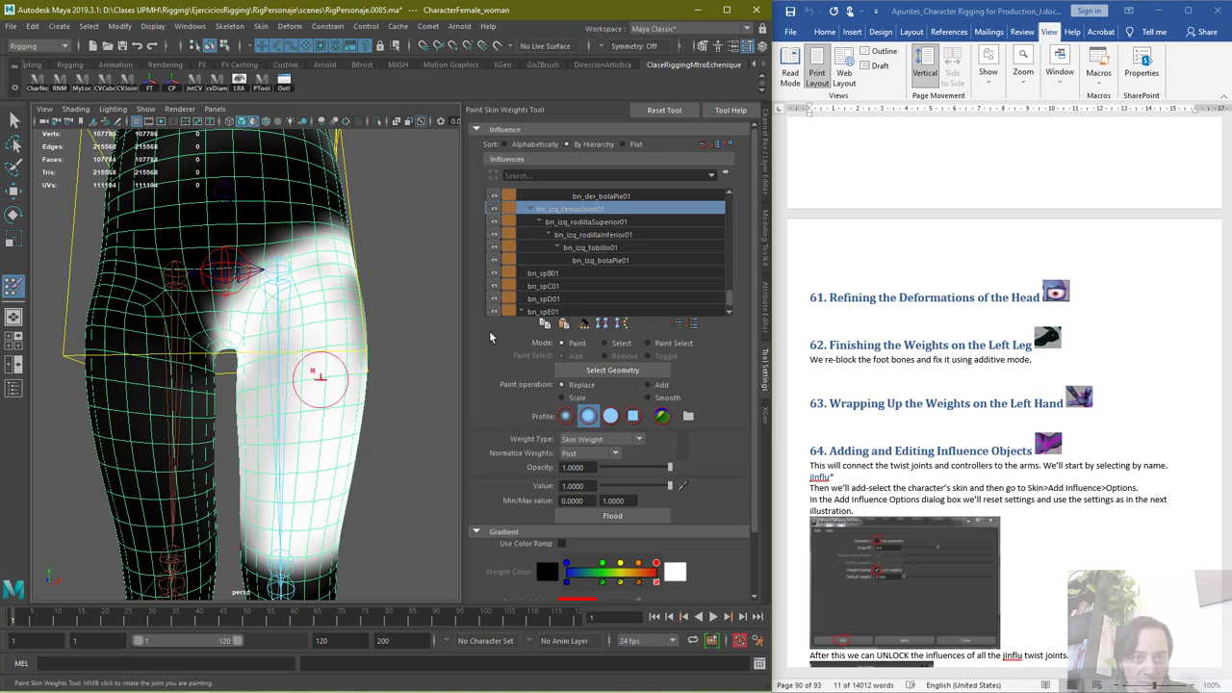
{"action": "left_click_drag", "start_coordinate": [563, 487], "coordinate": [539, 487]}
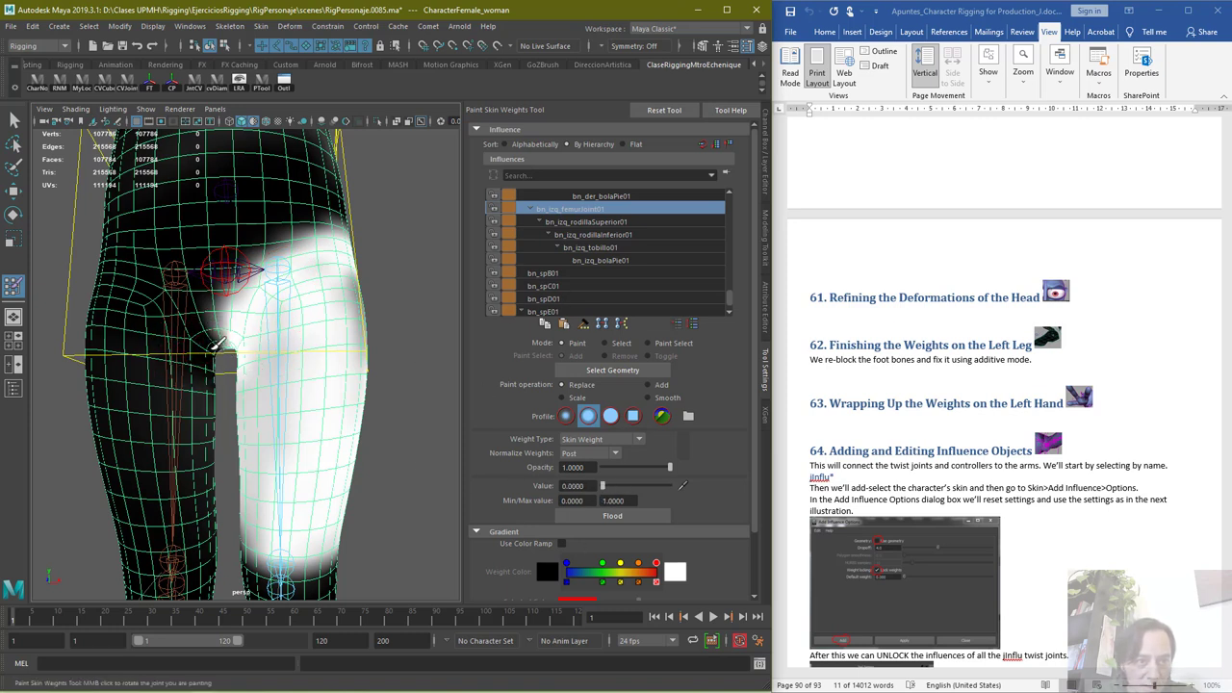
{"action": "left_click_drag", "start_coordinate": [462, 408], "coordinate": [440, 333], "text": "alt"}
{"action": "left_click_drag", "start_coordinate": [214, 363], "coordinate": [219, 387]}
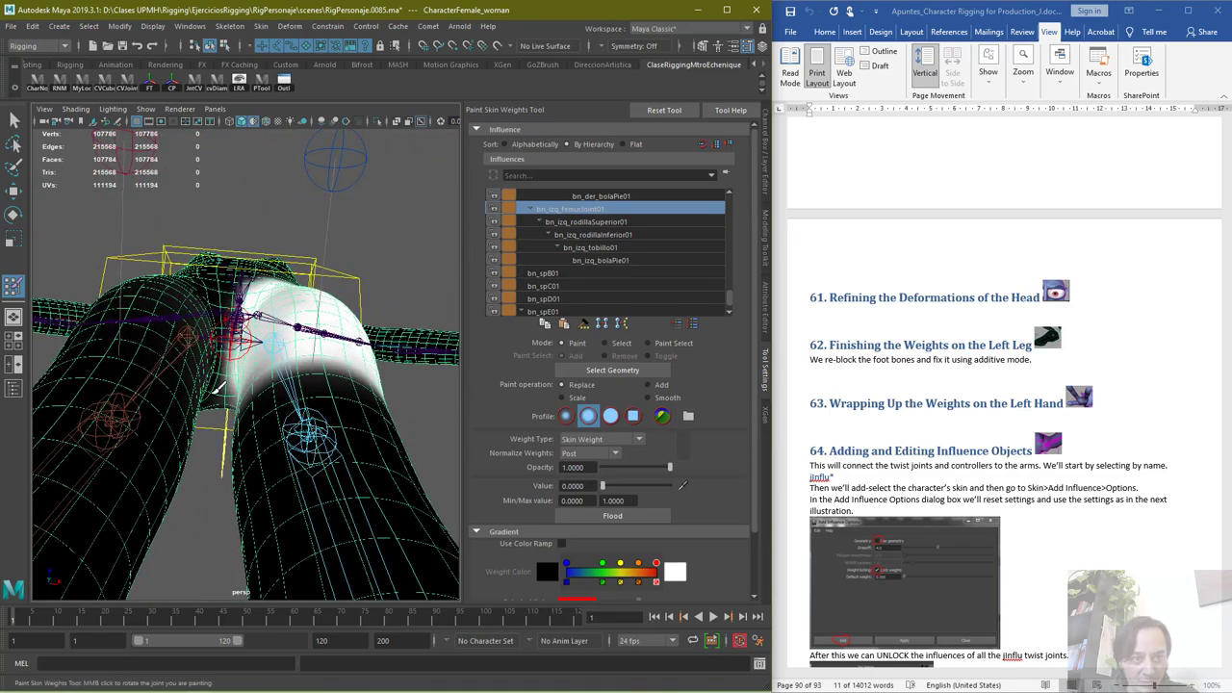
Fill the outer side of the left hip and thigh with solid bn_izq_femurJoint01 weight using Replace at value 1
{"action": "left_click_drag", "start_coordinate": [416, 332], "coordinate": [403, 279], "text": "alt"}
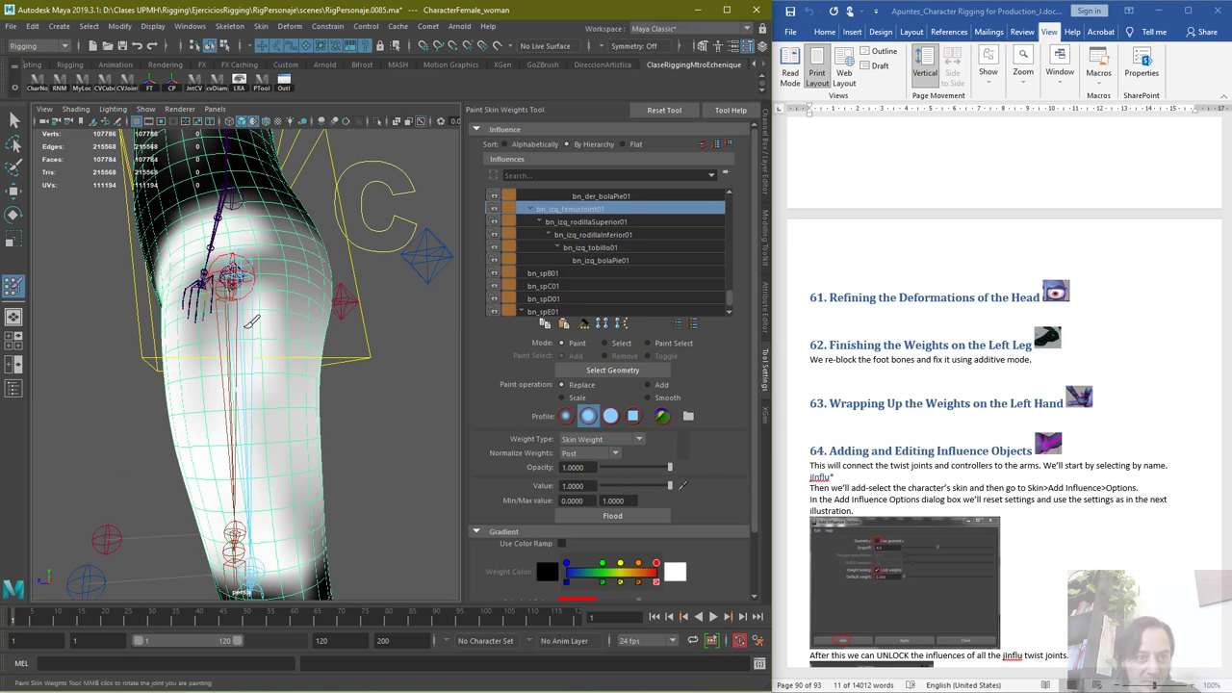
{"action": "mouse_move", "coordinate": [246, 356]}
{"action": "left_mouse_down"}
{"action": "mouse_move", "coordinate": [271, 356]}
{"action": "mouse_move", "coordinate": [248, 354]}
{"action": "mouse_move", "coordinate": [301, 311]}
{"action": "mouse_move", "coordinate": [284, 462]}
{"action": "mouse_move", "coordinate": [303, 549]}
{"action": "mouse_move", "coordinate": [254, 327]}
{"action": "left_mouse_up"}
{"action": "mouse_move", "coordinate": [231, 279]}
{"action": "left_mouse_down"}
{"action": "mouse_move", "coordinate": [284, 252]}
{"action": "mouse_move", "coordinate": [317, 274]}
{"action": "mouse_move", "coordinate": [255, 250]}
{"action": "left_mouse_up"}
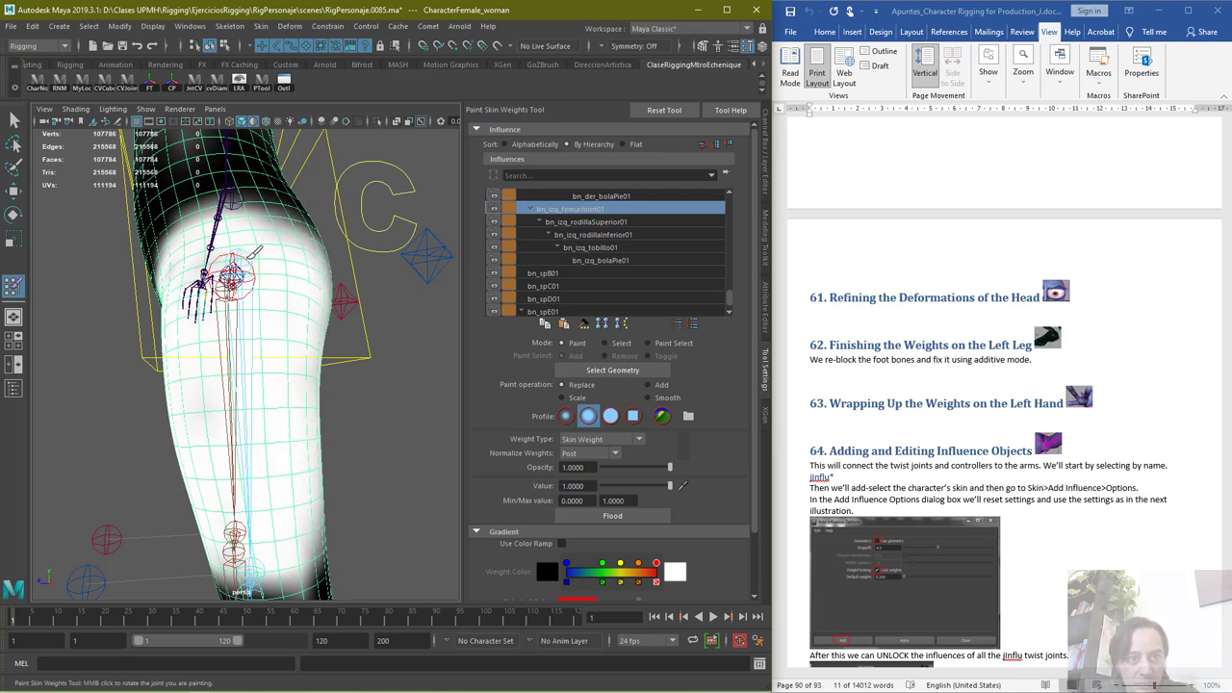
{"action": "left_click_drag", "start_coordinate": [183, 287], "coordinate": [233, 277], "text": "alt"}
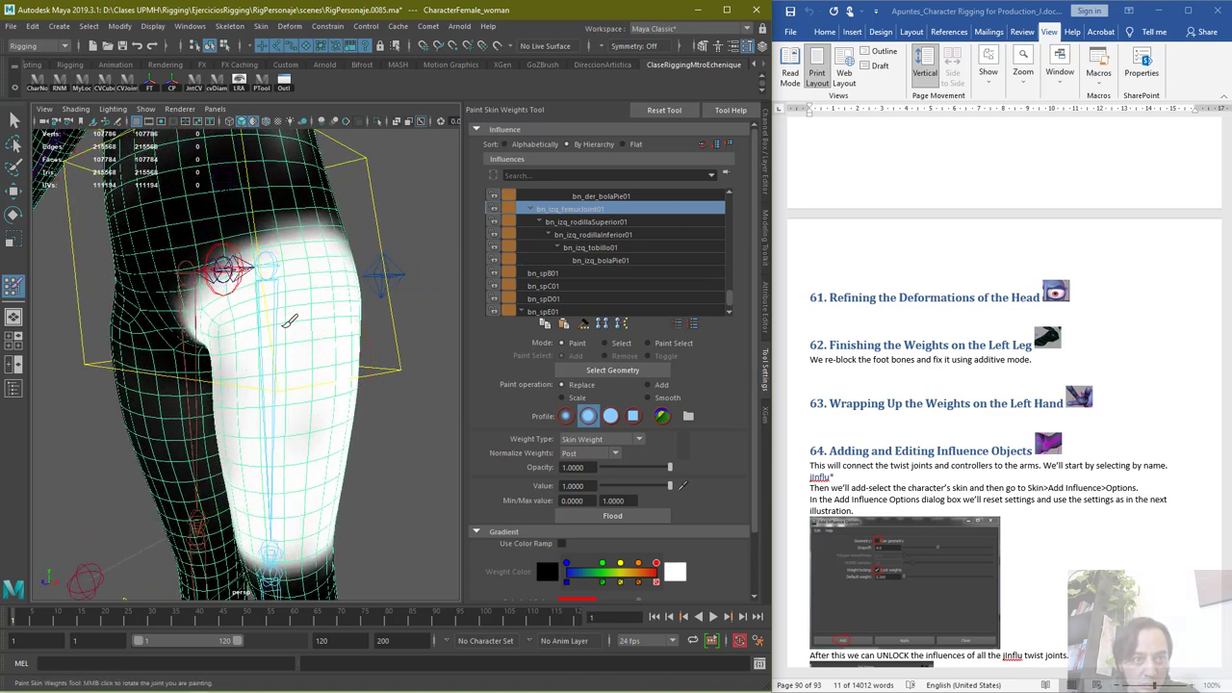
{"action": "left_click_drag", "start_coordinate": [265, 407], "coordinate": [240, 395], "text": "alt"}
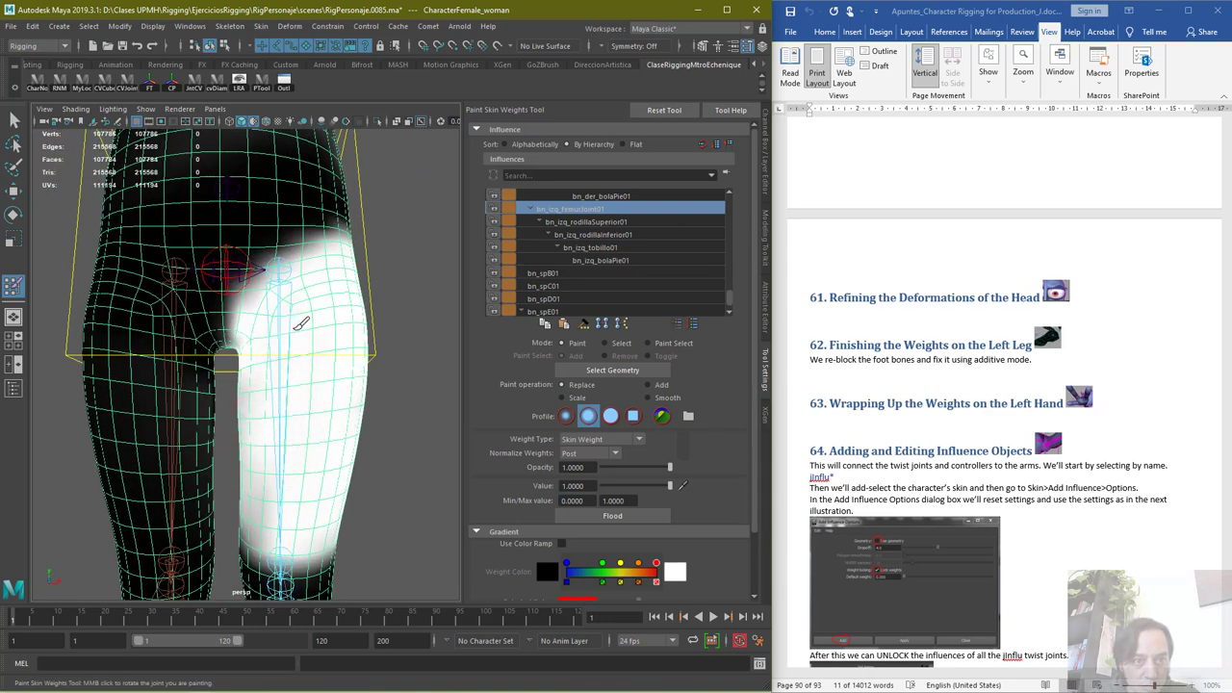
{"action": "mouse_move", "coordinate": [288, 478]}
{"action": "left_mouse_down"}
{"action": "mouse_move", "coordinate": [256, 489]}
{"action": "mouse_move", "coordinate": [270, 507]}
{"action": "left_mouse_up"}
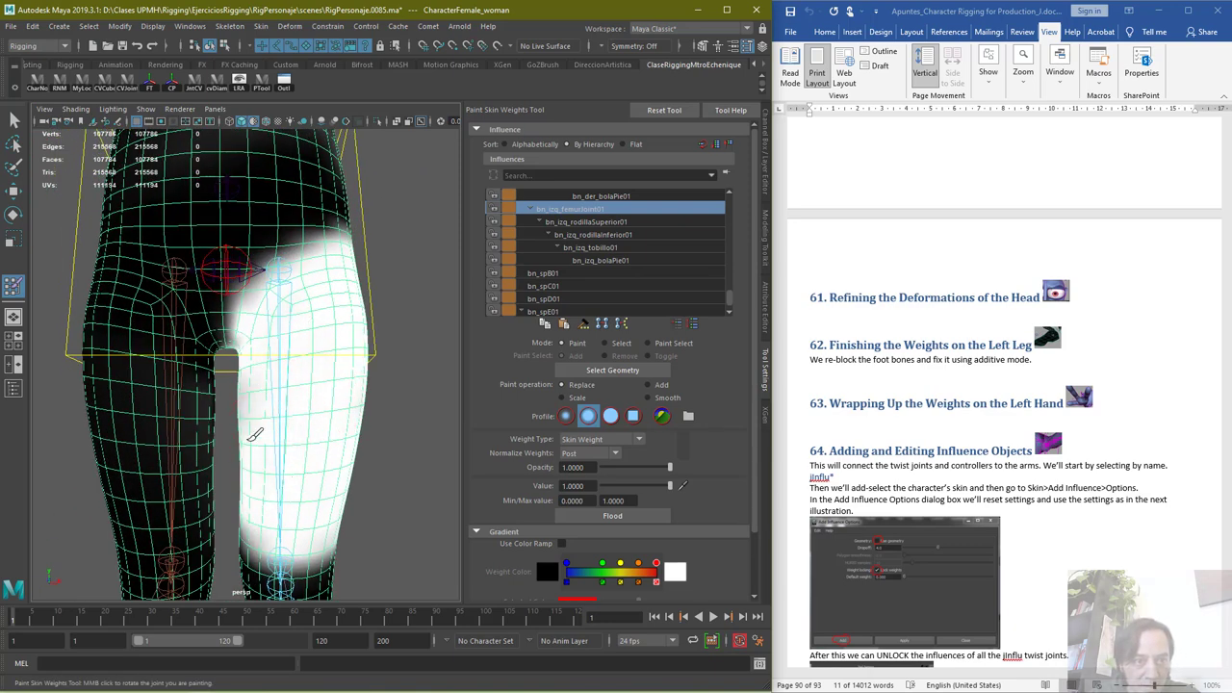
Paint solid bn_izq_femurJoint01 weight over the left buttock and back of the thigh at value 1, undoing the last stray stroke
{"action": "left_click_drag", "start_coordinate": [257, 358], "coordinate": [274, 502], "text": "alt"}
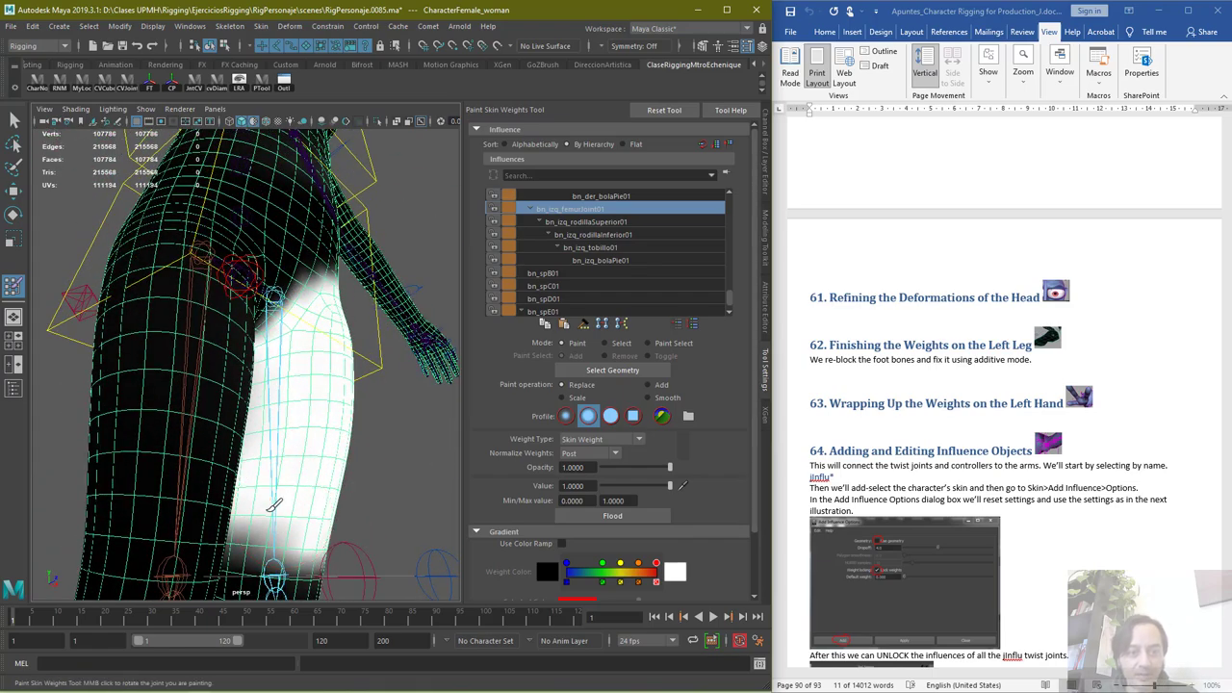
{"action": "mouse_move", "coordinate": [267, 562]}
{"action": "left_mouse_down", "text": "alt"}
{"action": "mouse_move", "coordinate": [275, 542]}
{"action": "mouse_move", "coordinate": [173, 539]}
{"action": "mouse_move", "coordinate": [166, 462]}
{"action": "mouse_move", "coordinate": [258, 375]}
{"action": "mouse_move", "coordinate": [191, 381]}
{"action": "mouse_move", "coordinate": [171, 472]}
{"action": "left_mouse_up", "text": "alt"}
{"action": "middle_click_drag", "start_coordinate": [192, 416], "coordinate": [292, 500], "text": "alt"}
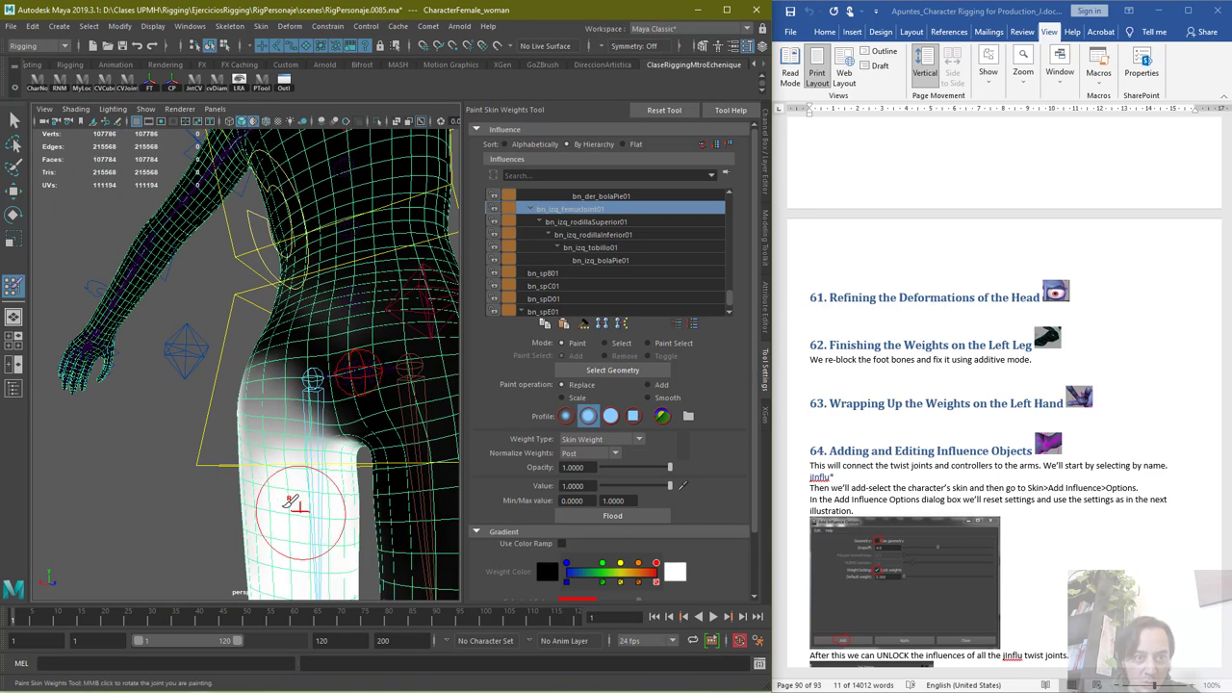
{"action": "mouse_move", "coordinate": [292, 500]}
{"action": "left_mouse_down", "text": "alt"}
{"action": "mouse_move", "coordinate": [322, 489]}
{"action": "mouse_move", "coordinate": [232, 397]}
{"action": "mouse_move", "coordinate": [268, 460]}
{"action": "mouse_move", "coordinate": [227, 442]}
{"action": "left_mouse_up", "text": "alt"}
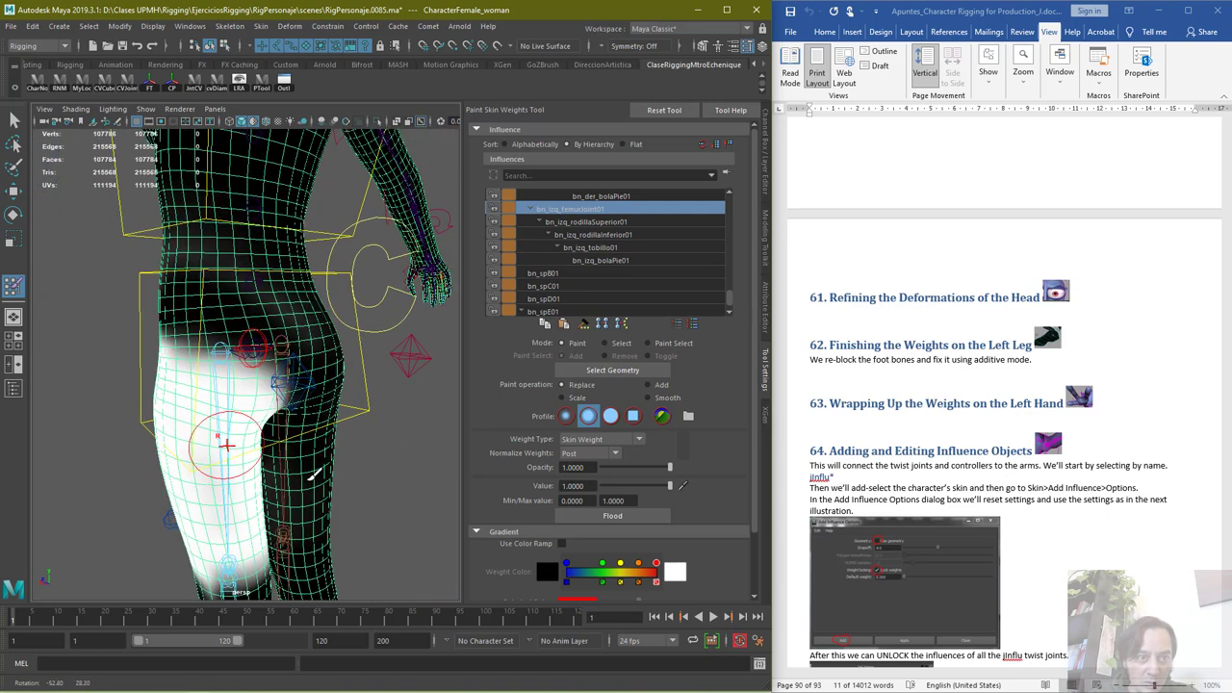
{"action": "mouse_move", "coordinate": [242, 394]}
{"action": "left_mouse_down"}
{"action": "mouse_move", "coordinate": [225, 366]}
{"action": "mouse_move", "coordinate": [169, 363]}
{"action": "left_mouse_up"}
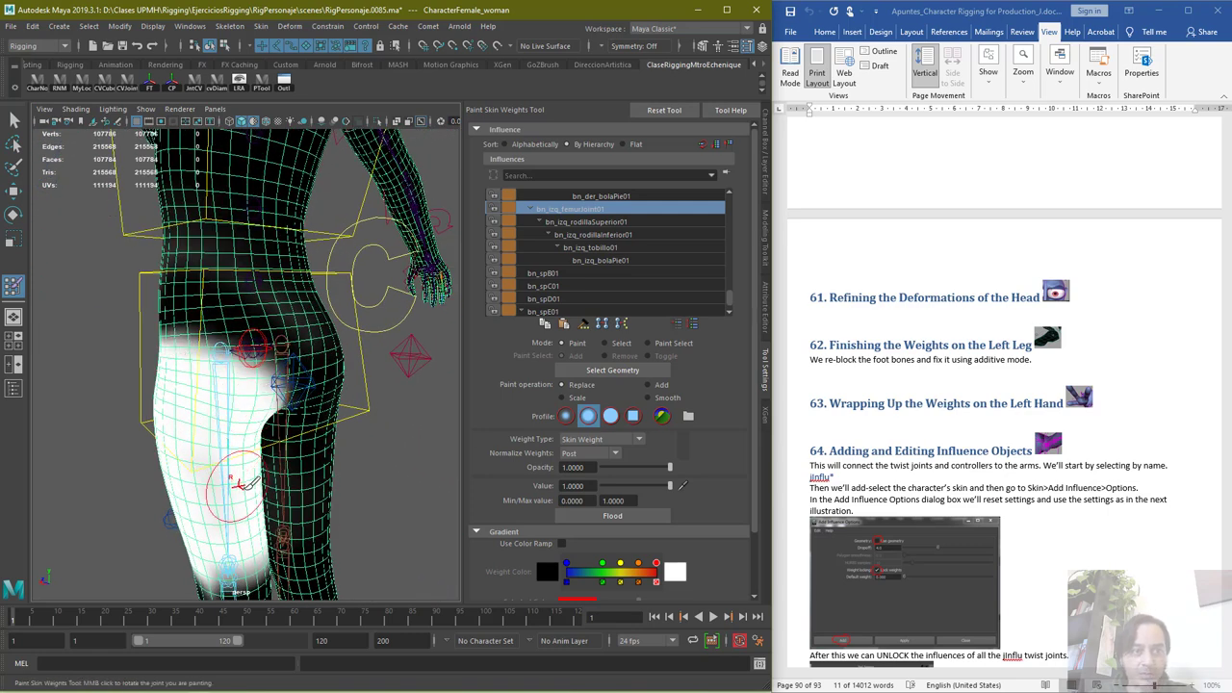
{"action": "mouse_move", "coordinate": [231, 486]}
{"action": "left_mouse_down", "text": "alt"}
{"action": "mouse_move", "coordinate": [190, 476]}
{"action": "mouse_move", "coordinate": [238, 487]}
{"action": "left_mouse_up", "text": "alt"}
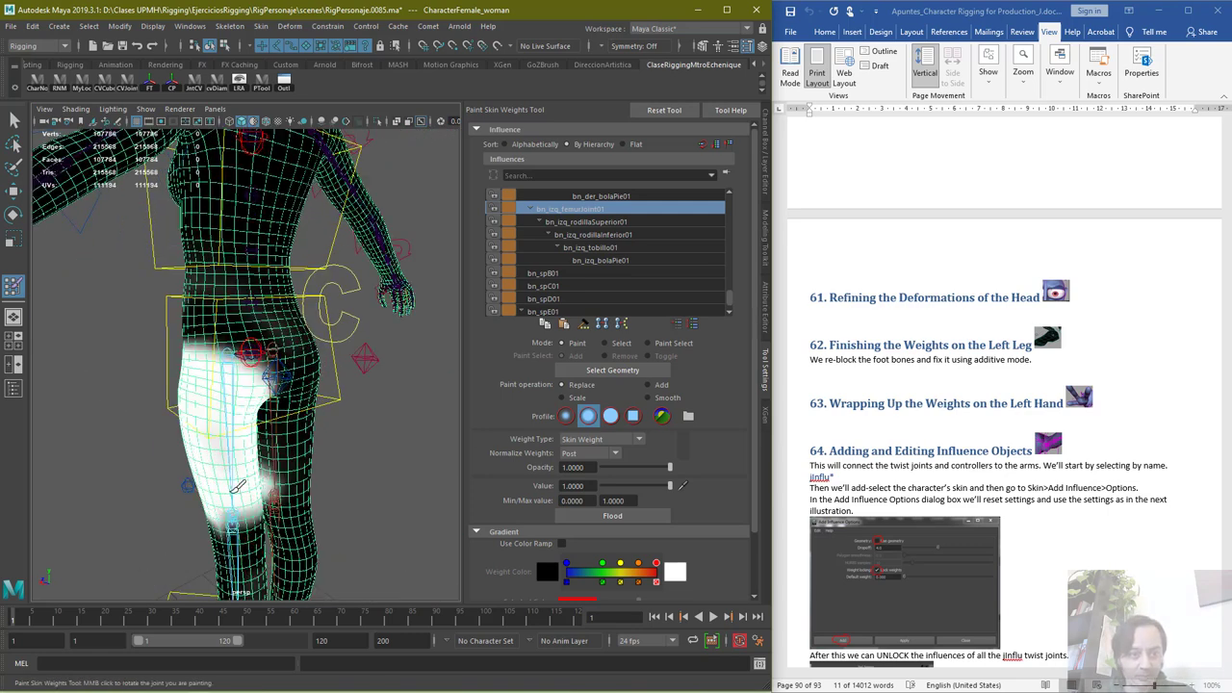
{"action": "key", "text": "ctrl+z"}
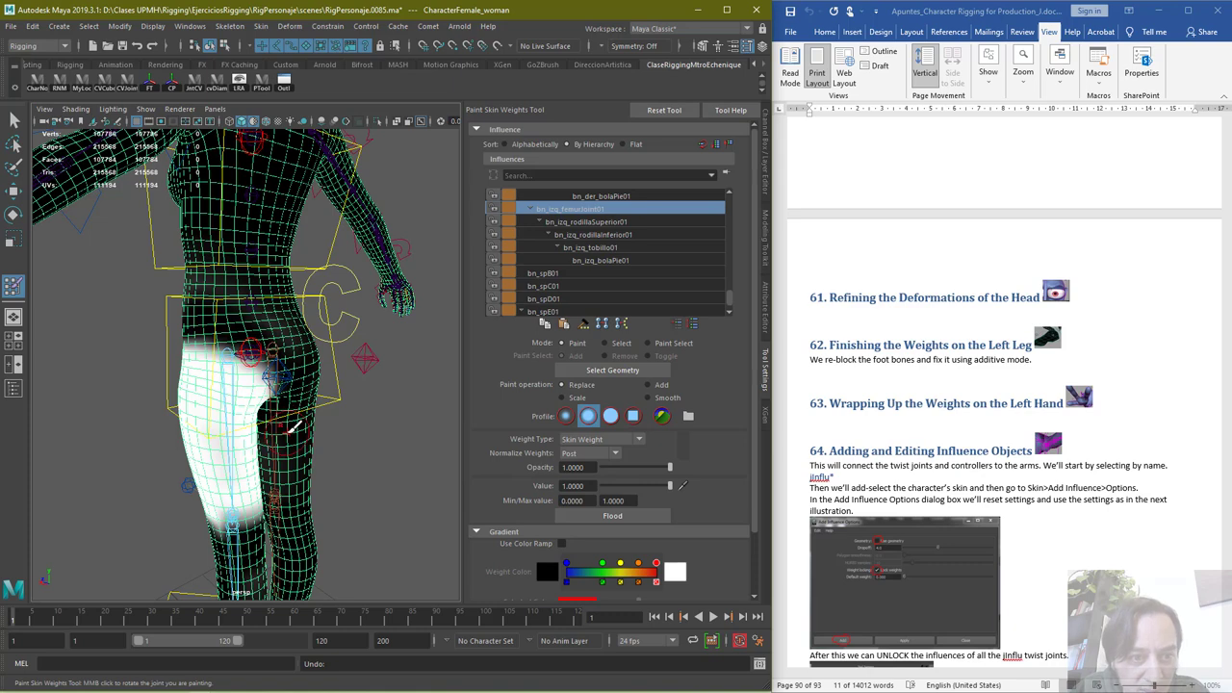
Set the Replace value to 0 and clear the bn_izq_femurJoint01 weight from the back of the left leg at the knee
{"action": "right_click_drag", "start_coordinate": [252, 506], "coordinate": [306, 513], "text": "alt"}
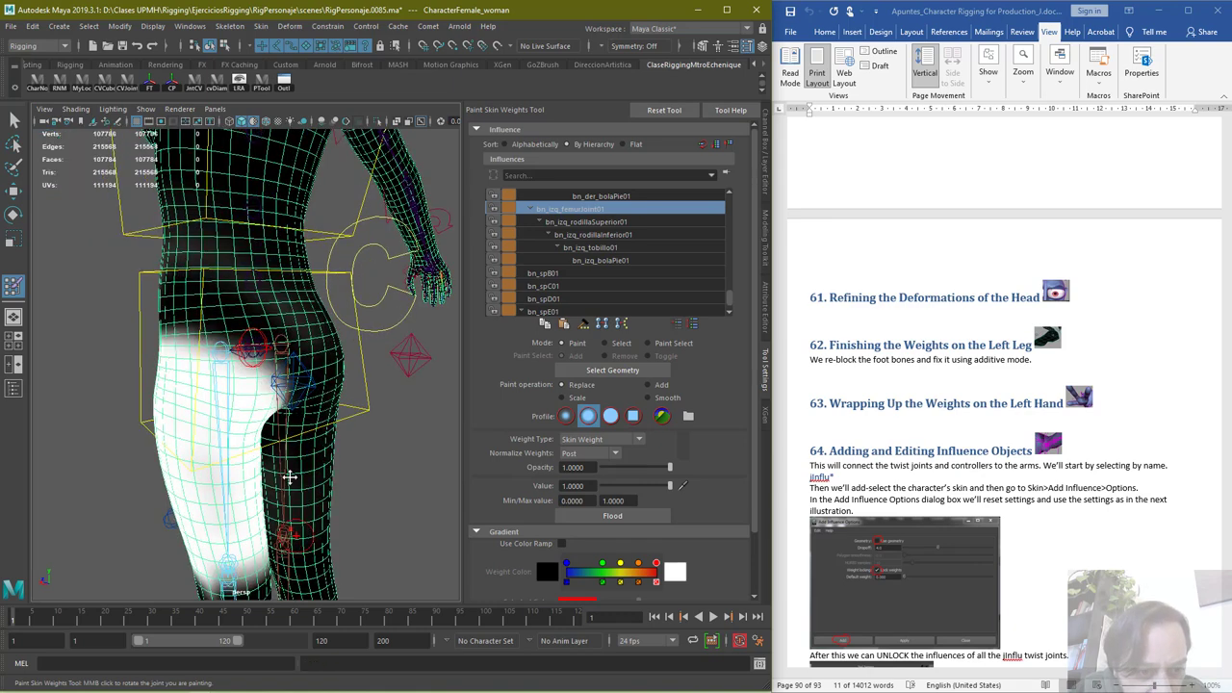
{"action": "middle_click_drag", "start_coordinate": [306, 513], "coordinate": [314, 369], "text": "alt"}
{"action": "mouse_move", "coordinate": [217, 419]}
{"action": "left_mouse_down"}
{"action": "mouse_move", "coordinate": [271, 416]}
{"action": "mouse_move", "coordinate": [231, 423]}
{"action": "mouse_move", "coordinate": [302, 432]}
{"action": "mouse_move", "coordinate": [407, 401]}
{"action": "mouse_move", "coordinate": [353, 429]}
{"action": "left_mouse_up"}
{"action": "mouse_move", "coordinate": [227, 440]}
{"action": "left_mouse_down"}
{"action": "mouse_move", "coordinate": [166, 444]}
{"action": "mouse_move", "coordinate": [238, 439]}
{"action": "left_mouse_up"}
{"action": "mouse_move", "coordinate": [145, 448]}
{"action": "left_mouse_down", "text": "alt"}
{"action": "mouse_move", "coordinate": [317, 437]}
{"action": "mouse_move", "coordinate": [231, 443]}
{"action": "mouse_move", "coordinate": [414, 463]}
{"action": "mouse_move", "coordinate": [325, 469]}
{"action": "mouse_move", "coordinate": [414, 452]}
{"action": "left_mouse_up", "text": "alt"}
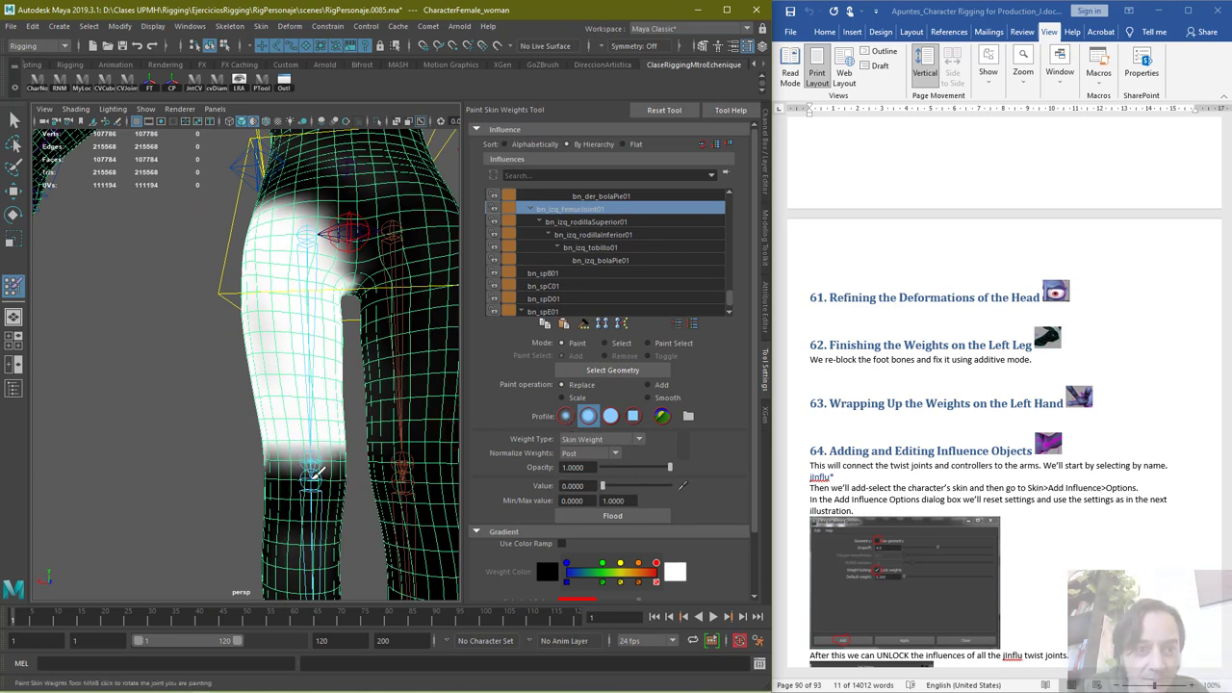
{"action": "mouse_move", "coordinate": [350, 462]}
{"action": "left_mouse_down", "text": "alt"}
{"action": "mouse_move", "coordinate": [337, 500]}
{"action": "mouse_move", "coordinate": [363, 514]}
{"action": "mouse_move", "coordinate": [192, 481]}
{"action": "mouse_move", "coordinate": [202, 484]}
{"action": "left_mouse_up", "text": "alt"}
{"action": "left_click_drag", "start_coordinate": [308, 484], "coordinate": [328, 459], "text": "alt"}
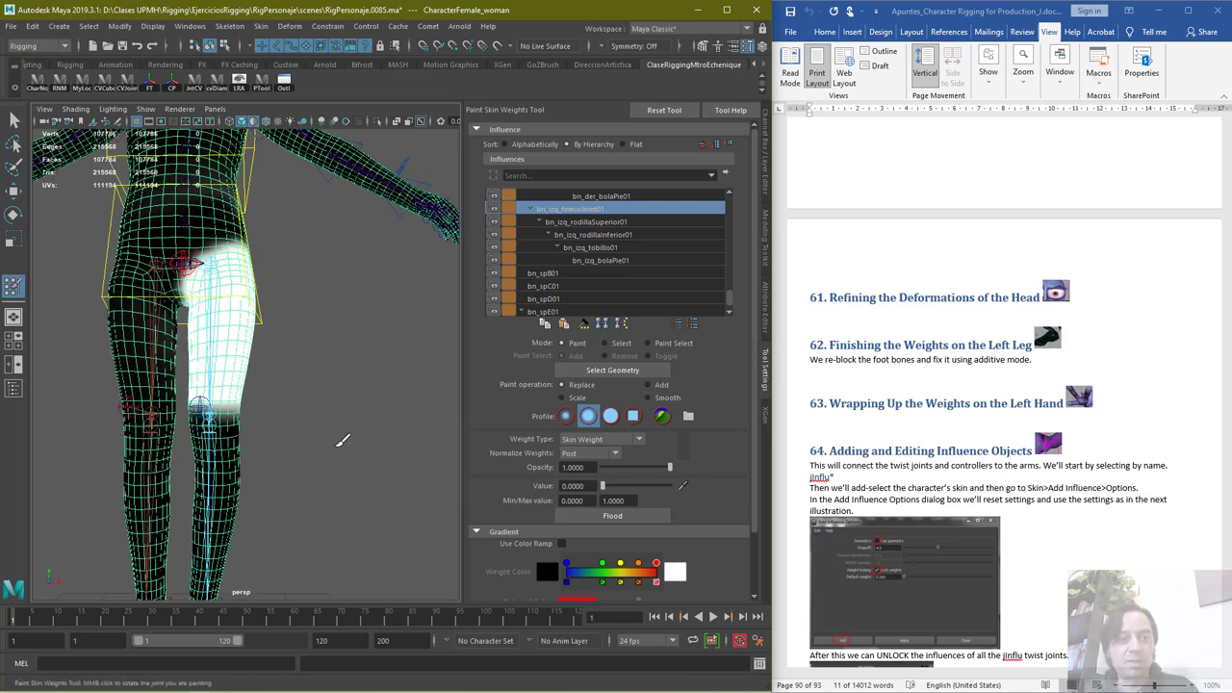
Save the scene incrementally as RigPersonaje.0086.ma and mirror the skin weights of the character mesh
{"action": "left_click", "coordinate": [10, 26]}
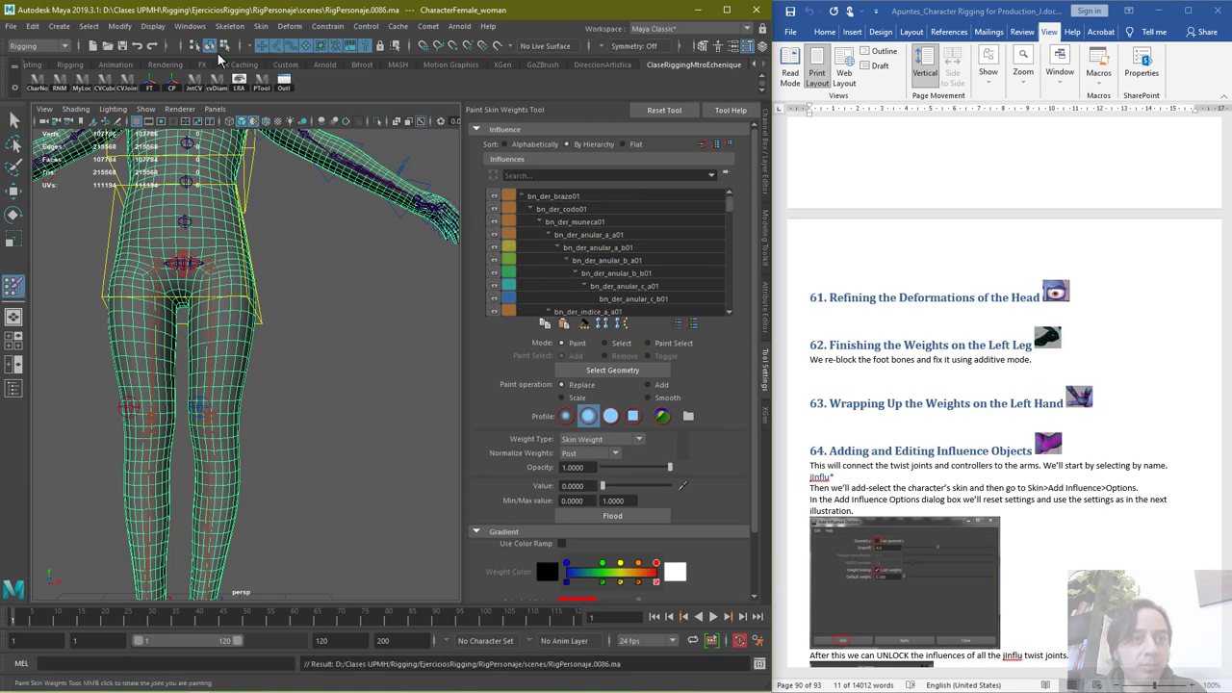
{"action": "left_click", "coordinate": [262, 27]}
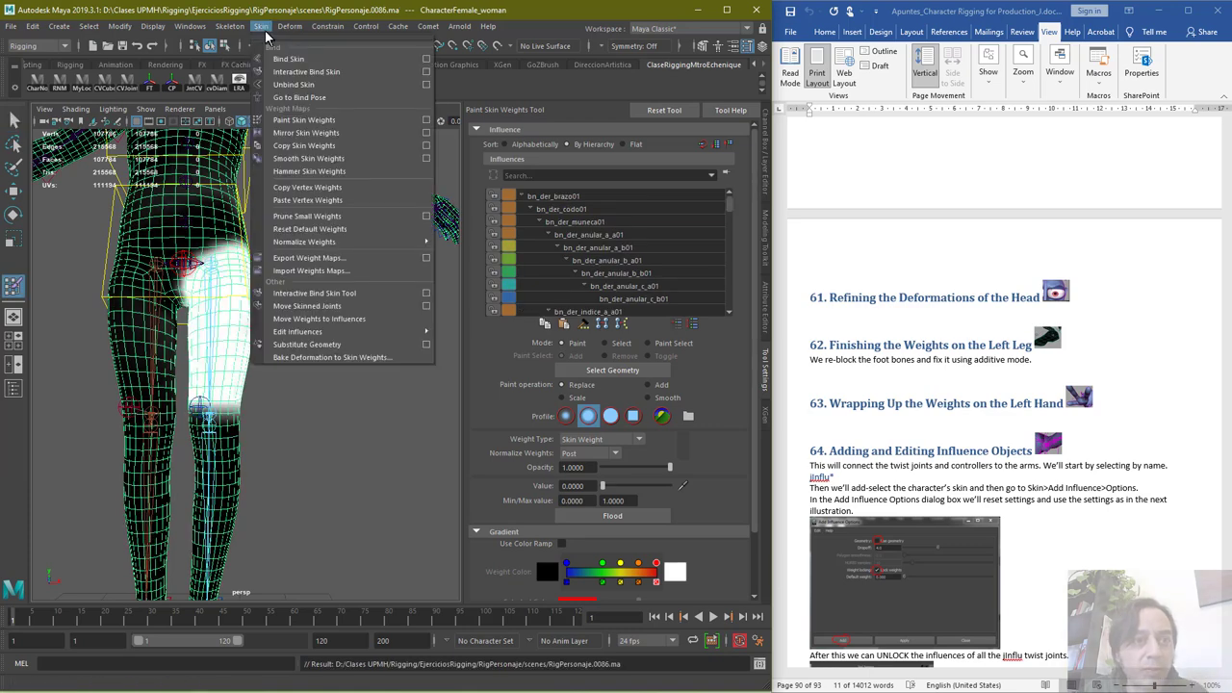
{"action": "left_click", "coordinate": [306, 132]}
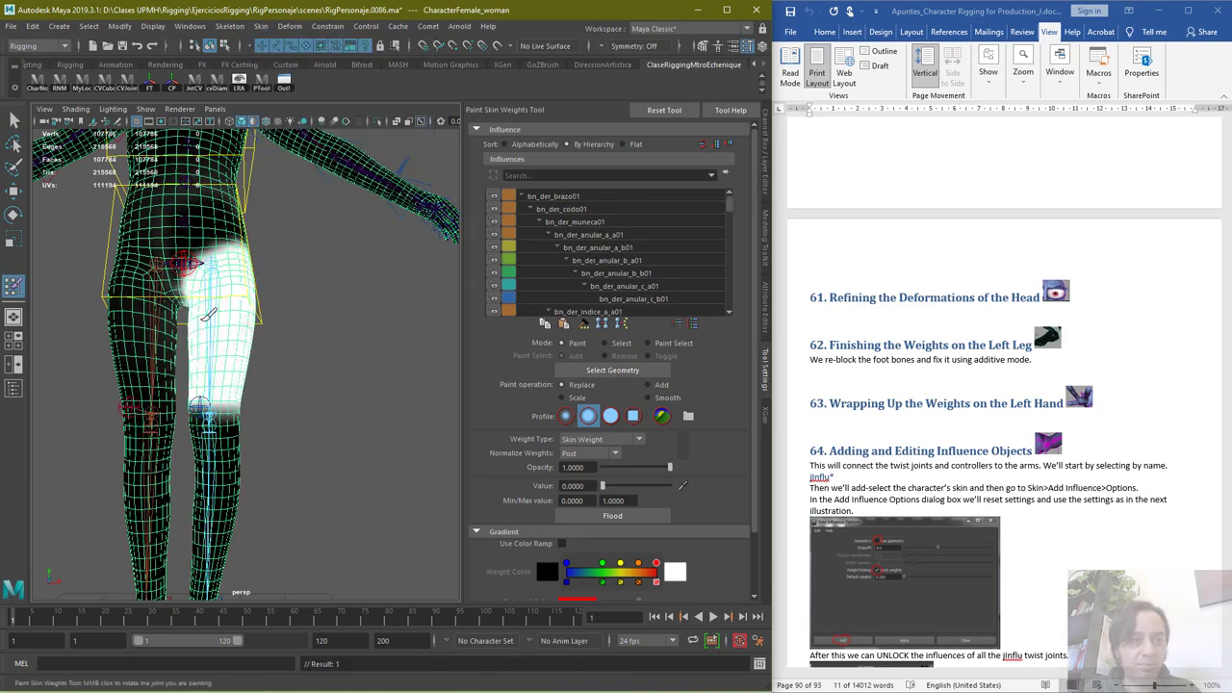
Raise the left foot control cc_izq_pie01 out to the side to inspect the leg deformation, and undo the move
{"action": "key", "text": "q"}
{"action": "key", "text": "f"}
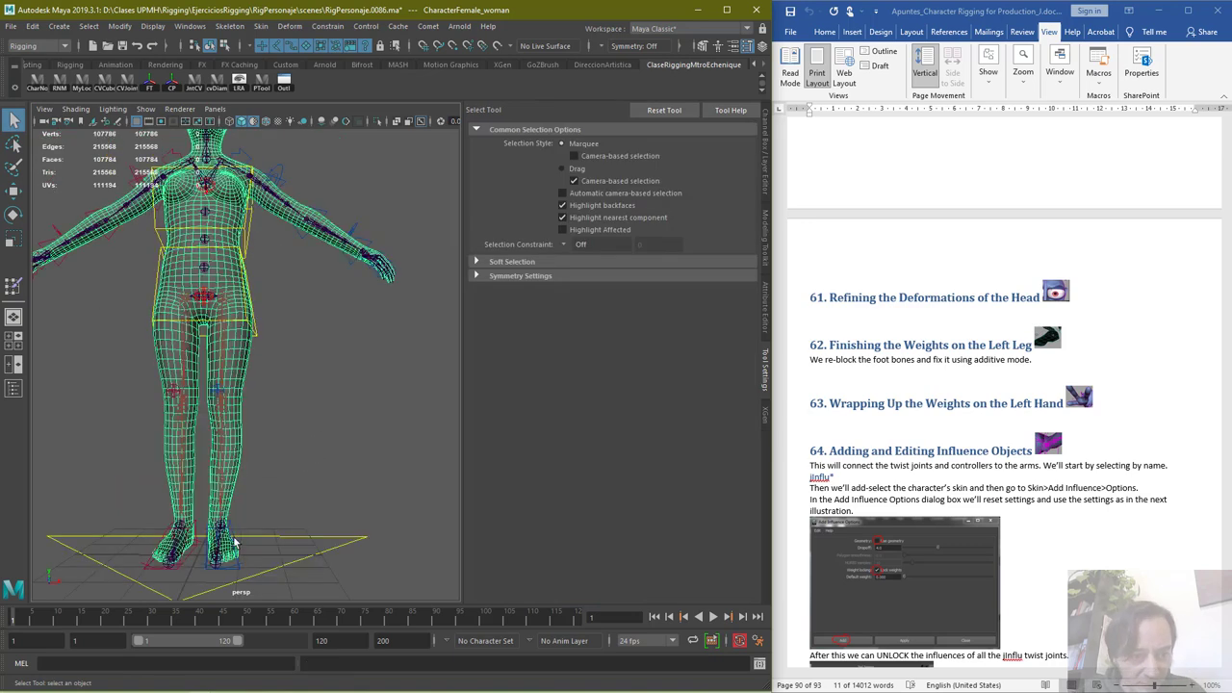
{"action": "left_click", "coordinate": [234, 543]}
{"action": "key", "text": "w"}
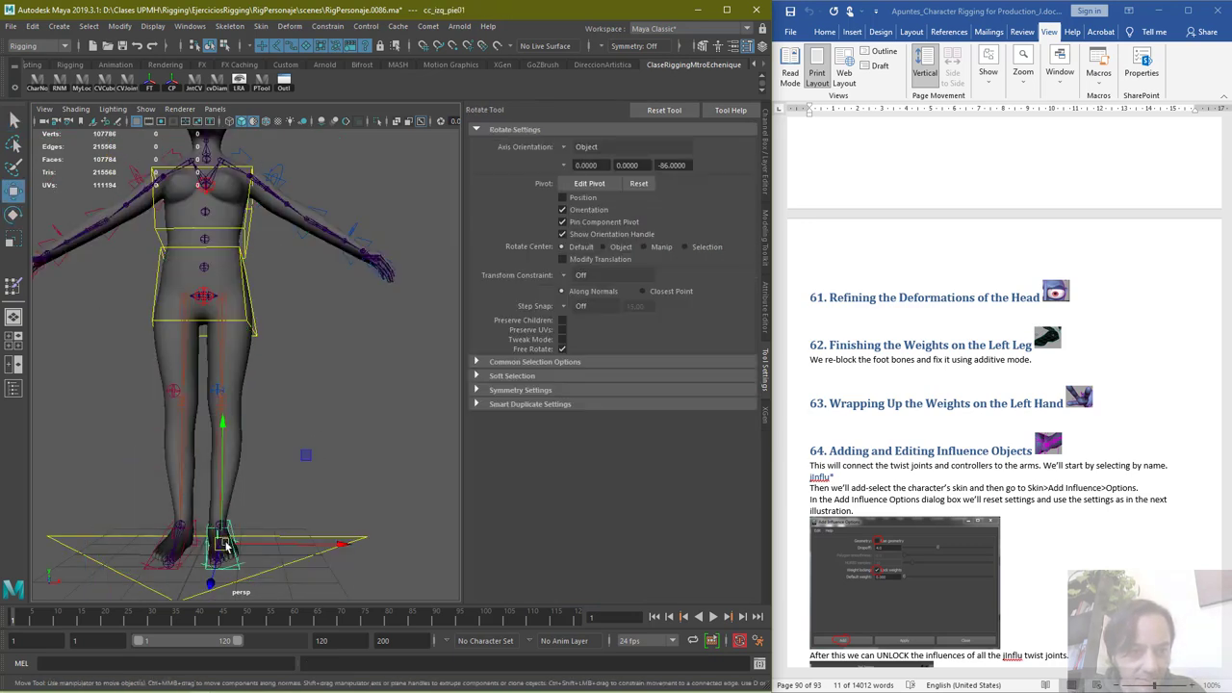
{"action": "left_click_drag", "start_coordinate": [224, 532], "coordinate": [499, 384]}
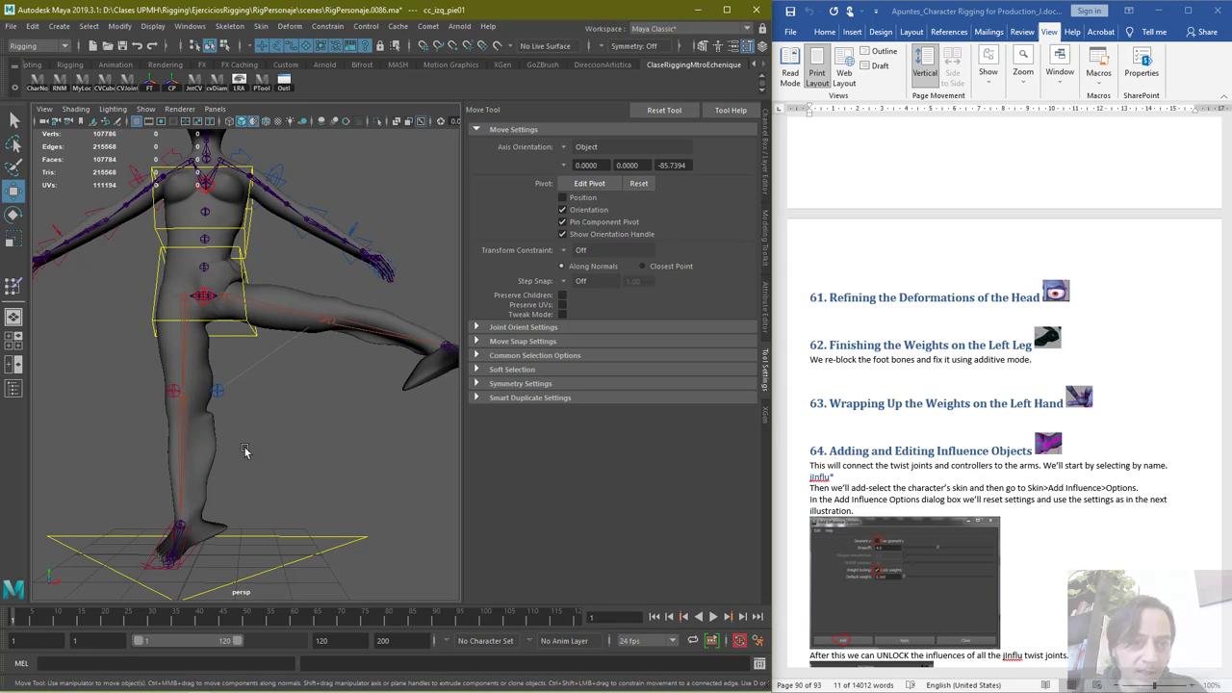
{"action": "left_click_drag", "start_coordinate": [246, 451], "coordinate": [363, 388], "text": "alt"}
{"action": "left_click_drag", "start_coordinate": [234, 527], "coordinate": [204, 502], "text": "alt"}
{"action": "key", "text": "ctrl+z"}
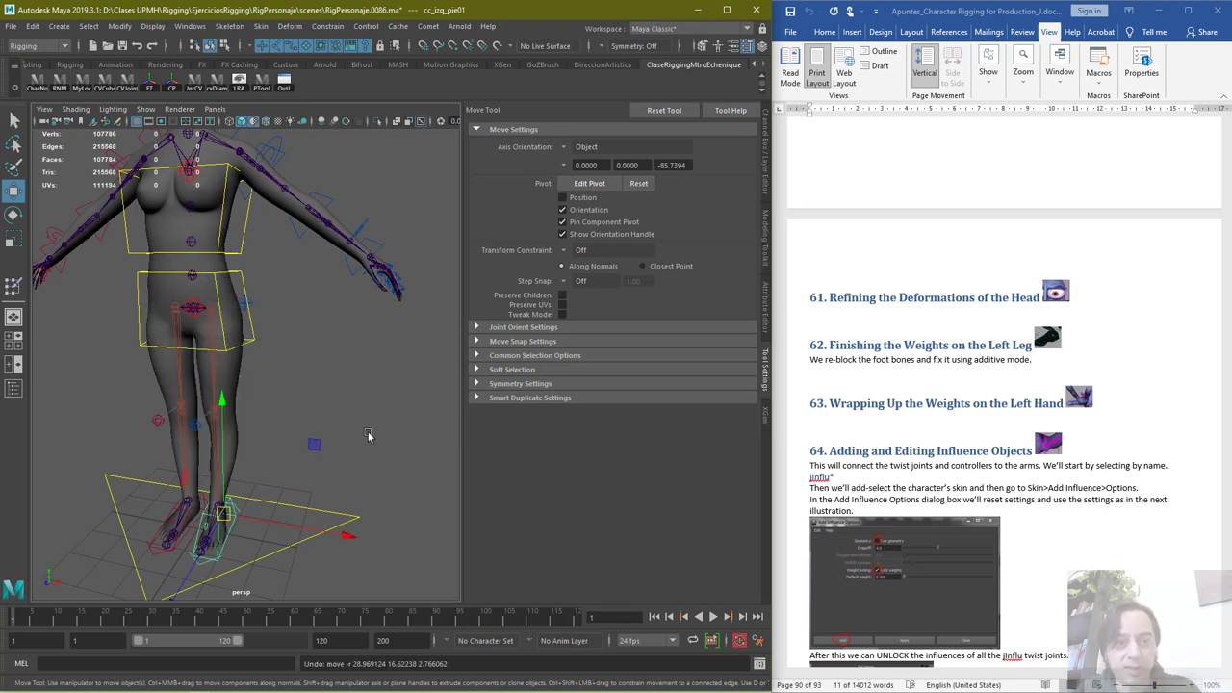
Select the character mesh for skin weight painting and examine the bn_izq_femurJoint01 weights around the left thigh and knee
{"action": "left_click", "coordinate": [13, 119]}
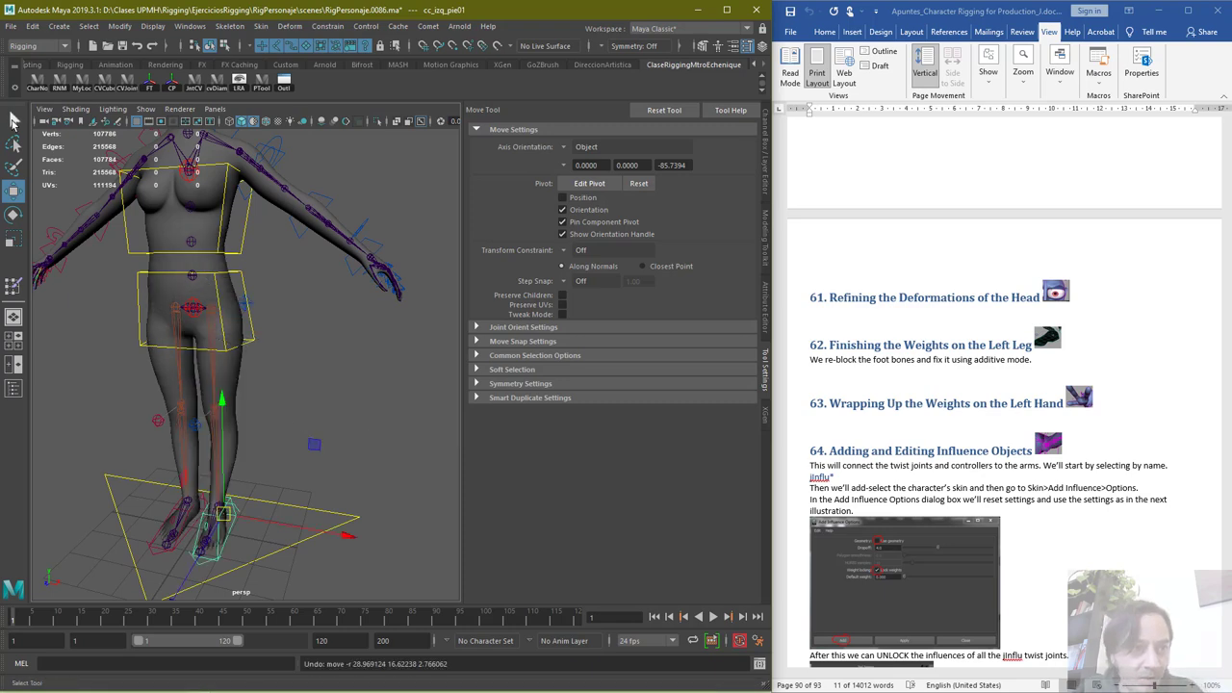
{"action": "left_click", "coordinate": [227, 356]}
{"action": "left_click", "coordinate": [13, 286]}
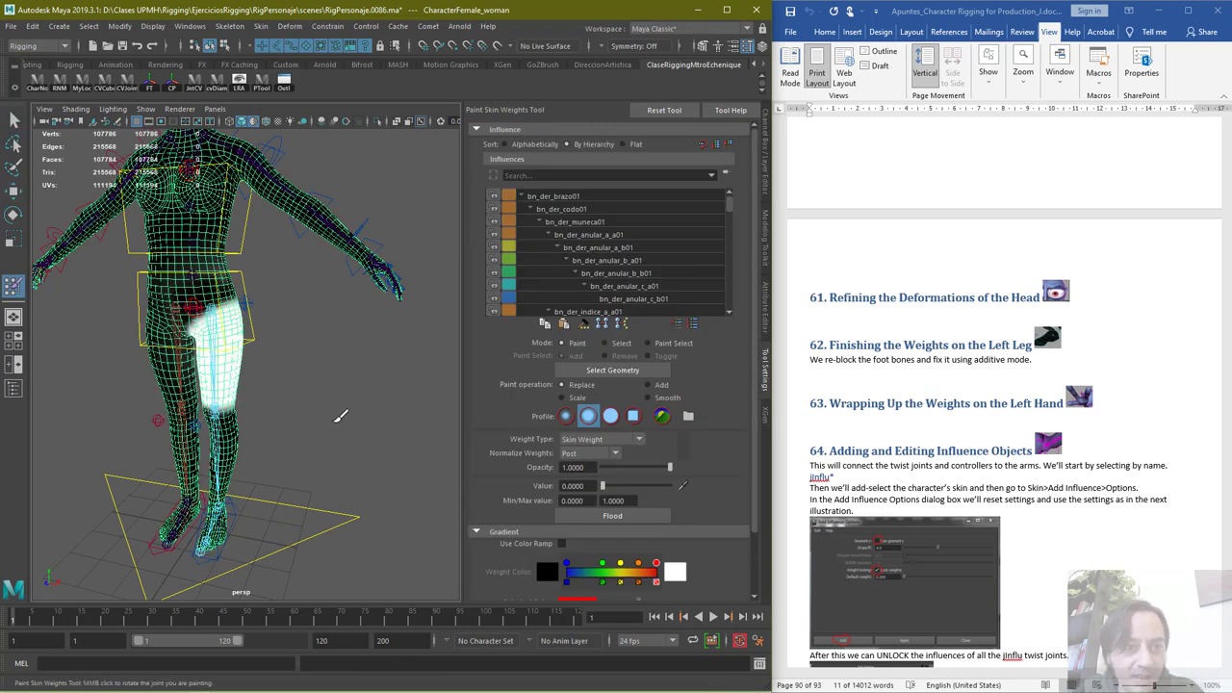
{"action": "scroll", "coordinate": [389, 403], "scroll_direction": "up", "scroll_amount": 5}
{"action": "left_click_drag", "start_coordinate": [390, 403], "coordinate": [250, 379], "text": "alt"}
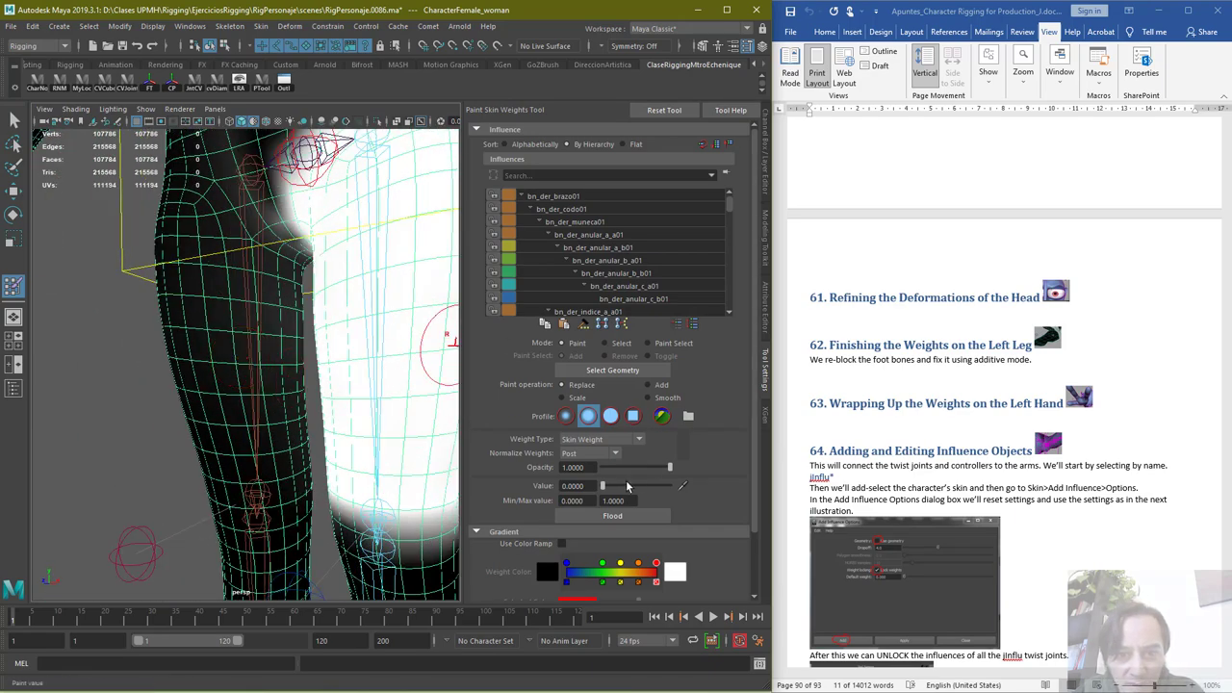
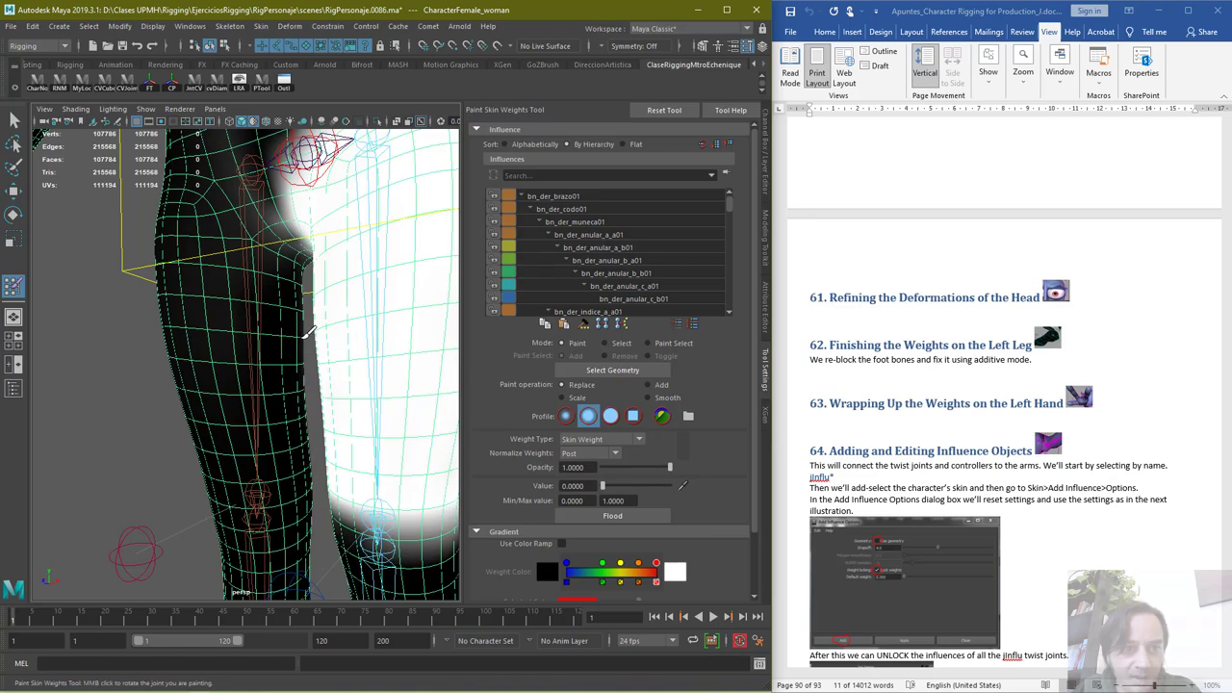
{"action": "middle_click_drag", "start_coordinate": [272, 488], "coordinate": [275, 383], "text": "alt"}
{"action": "left_click_drag", "start_coordinate": [280, 380], "coordinate": [275, 412], "text": "alt"}
{"action": "left_click_drag", "start_coordinate": [276, 467], "coordinate": [301, 299], "text": "alt"}
{"action": "middle_click_drag", "start_coordinate": [326, 293], "coordinate": [256, 522], "text": "alt"}
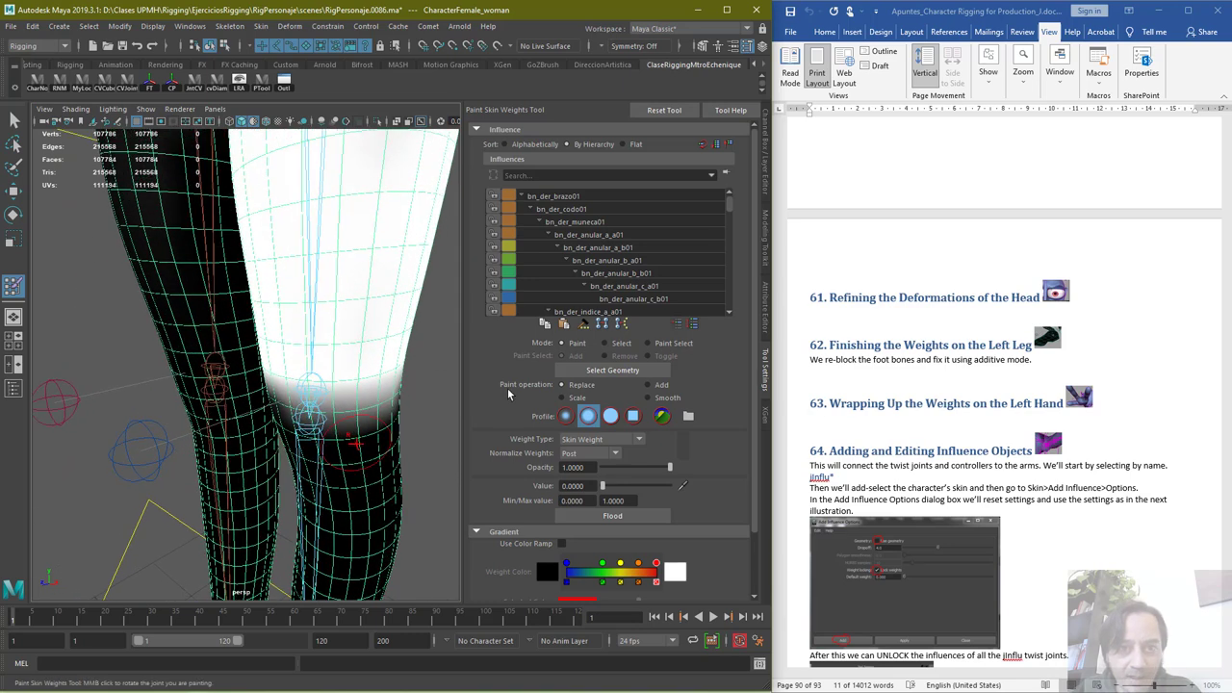
Select the bn_der_femurJoint01 influence and inspect its mirrored weights around the right thigh, hip and knee from front, side and back
{"action": "scroll", "coordinate": [630, 286], "scroll_direction": "down", "scroll_amount": 4}
{"action": "scroll", "coordinate": [630, 286], "scroll_direction": "down", "scroll_amount": 5}
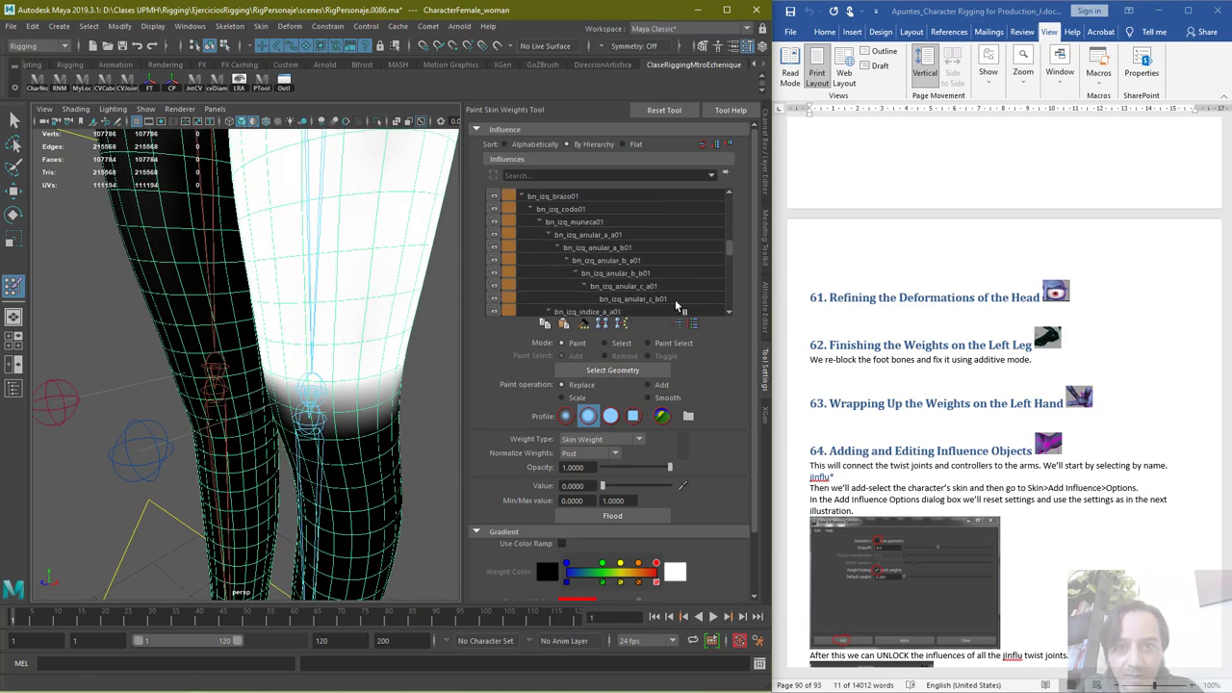
{"action": "left_click_drag", "start_coordinate": [726, 249], "coordinate": [726, 287]}
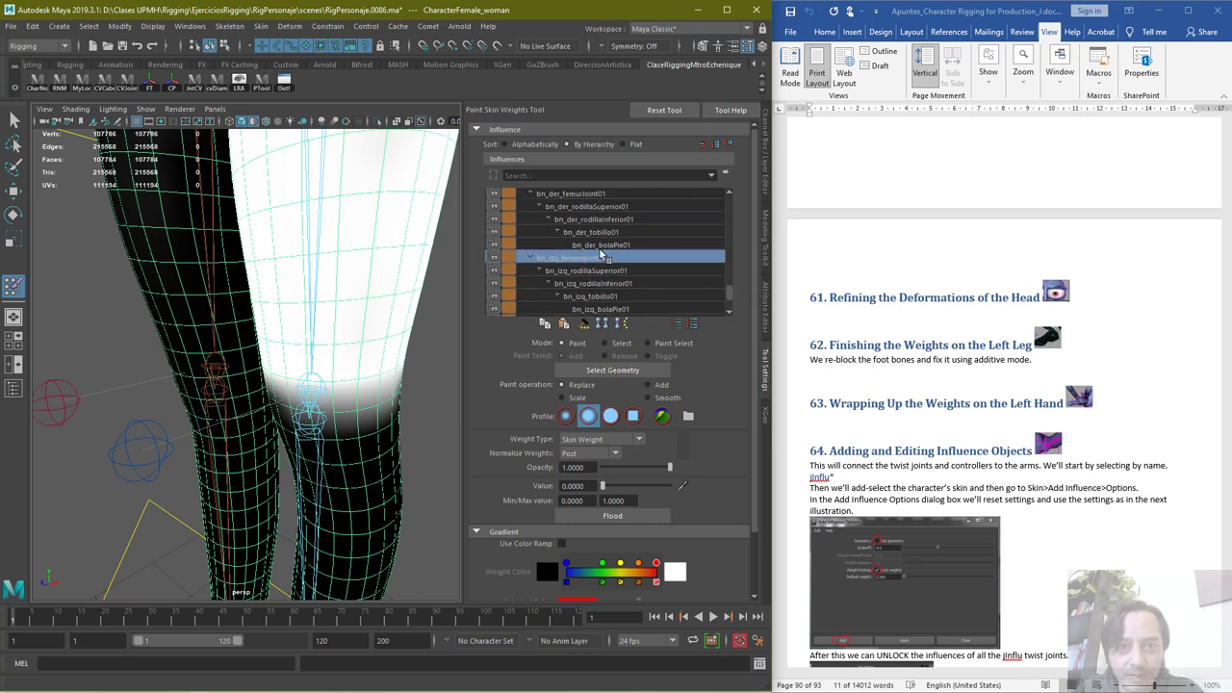
{"action": "scroll", "coordinate": [606, 249], "scroll_direction": "up", "scroll_amount": 1}
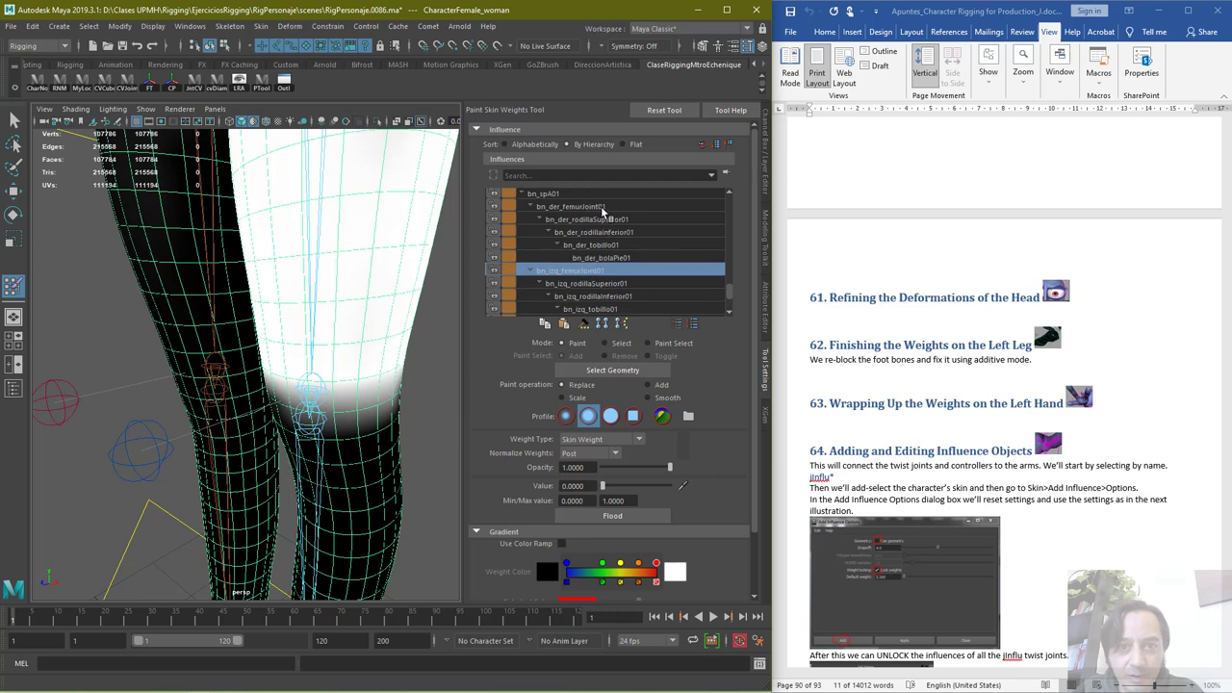
{"action": "left_click", "coordinate": [604, 210]}
{"action": "mouse_move", "coordinate": [160, 330]}
{"action": "left_mouse_down", "text": "alt"}
{"action": "mouse_move", "coordinate": [342, 324]}
{"action": "mouse_move", "coordinate": [412, 160]}
{"action": "left_mouse_up", "text": "alt"}
{"action": "left_click_drag", "start_coordinate": [360, 239], "coordinate": [354, 314]}
{"action": "mouse_move", "coordinate": [344, 357]}
{"action": "left_mouse_down", "text": "alt"}
{"action": "mouse_move", "coordinate": [323, 330]}
{"action": "mouse_move", "coordinate": [344, 287]}
{"action": "left_mouse_up", "text": "alt"}
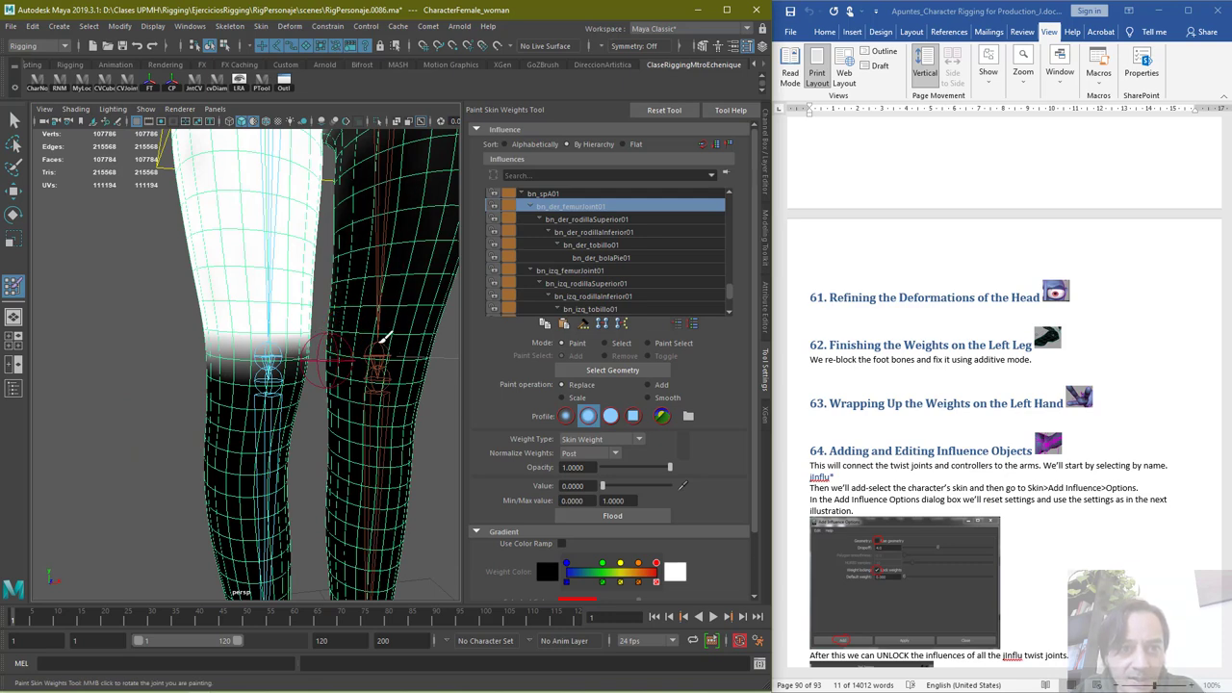
{"action": "scroll", "coordinate": [380, 327], "scroll_direction": "up", "scroll_amount": 2}
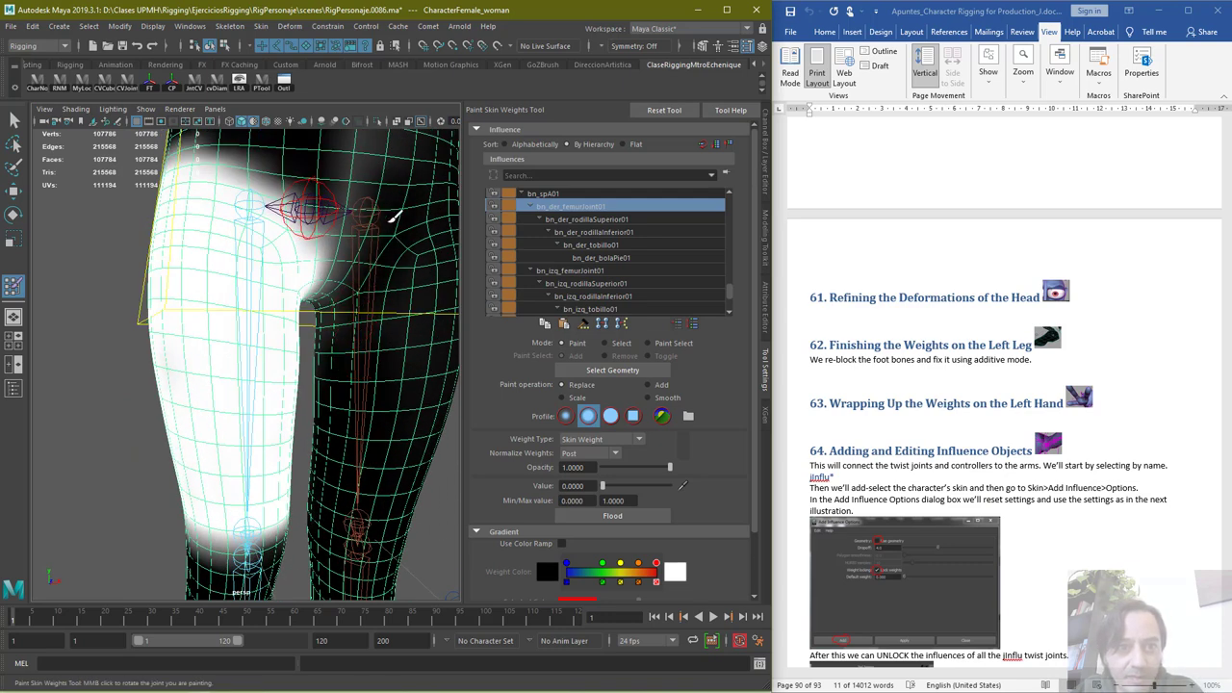
{"action": "scroll", "coordinate": [380, 197], "scroll_direction": "down", "scroll_amount": 2}
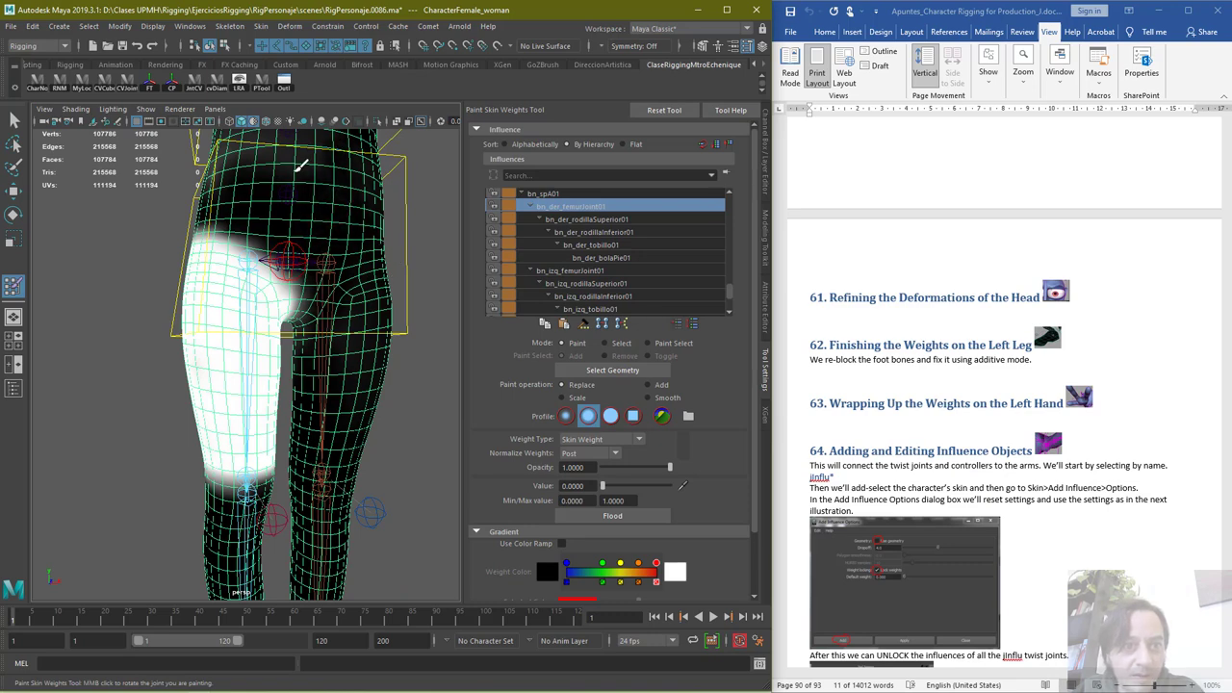
{"action": "left_click_drag", "start_coordinate": [248, 246], "coordinate": [358, 228], "text": "alt"}
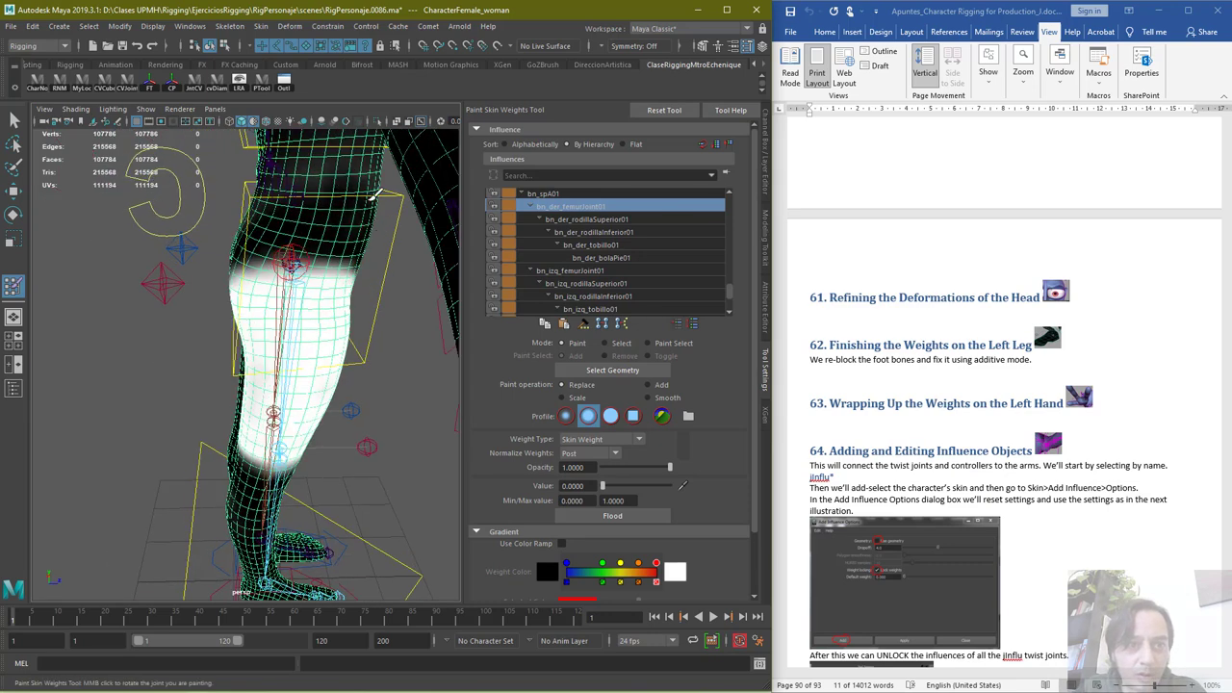
{"action": "left_click_drag", "start_coordinate": [241, 234], "coordinate": [372, 201], "text": "alt"}
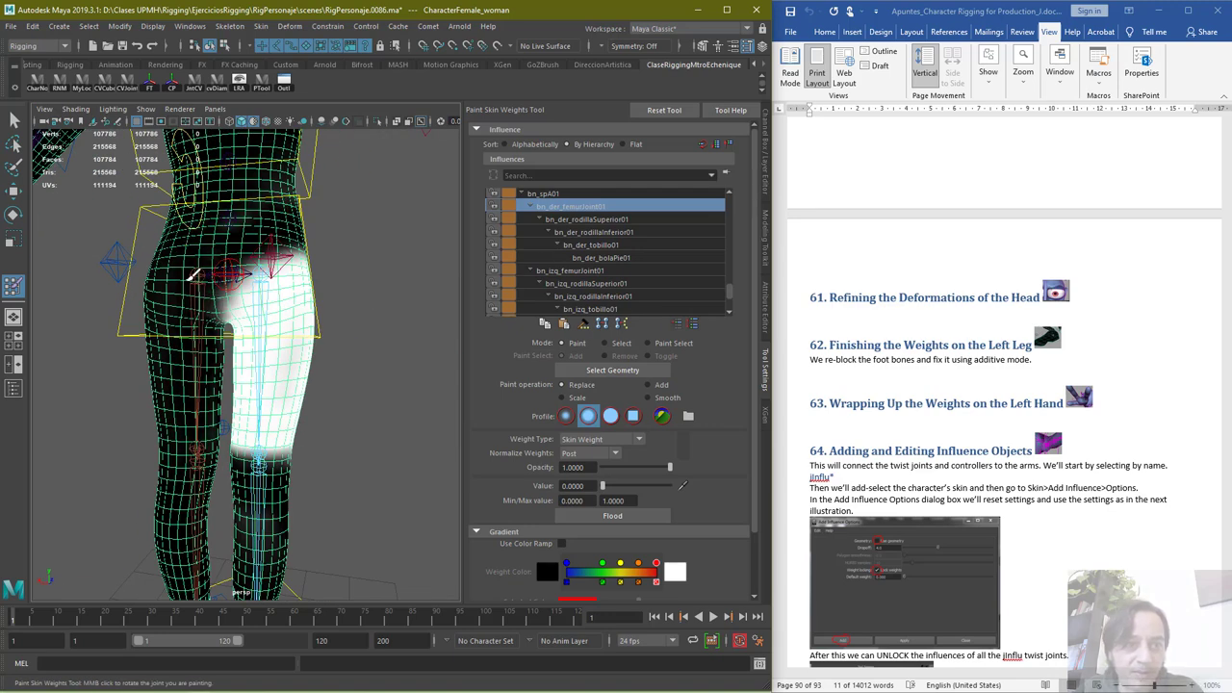
{"action": "left_click_drag", "start_coordinate": [223, 355], "coordinate": [185, 381], "text": "alt"}
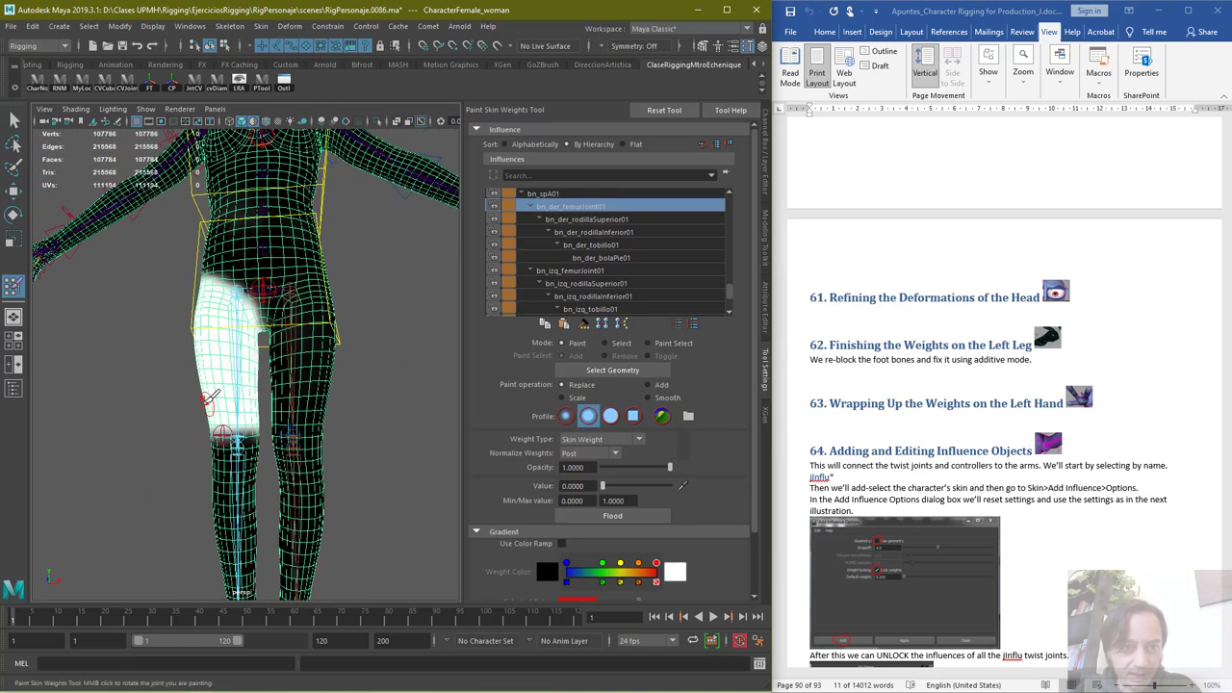
Raise the left foot control cc_izq_pie01 high out to the side to test the leg deformation, and undo the move
{"action": "left_click", "coordinate": [14, 119]}
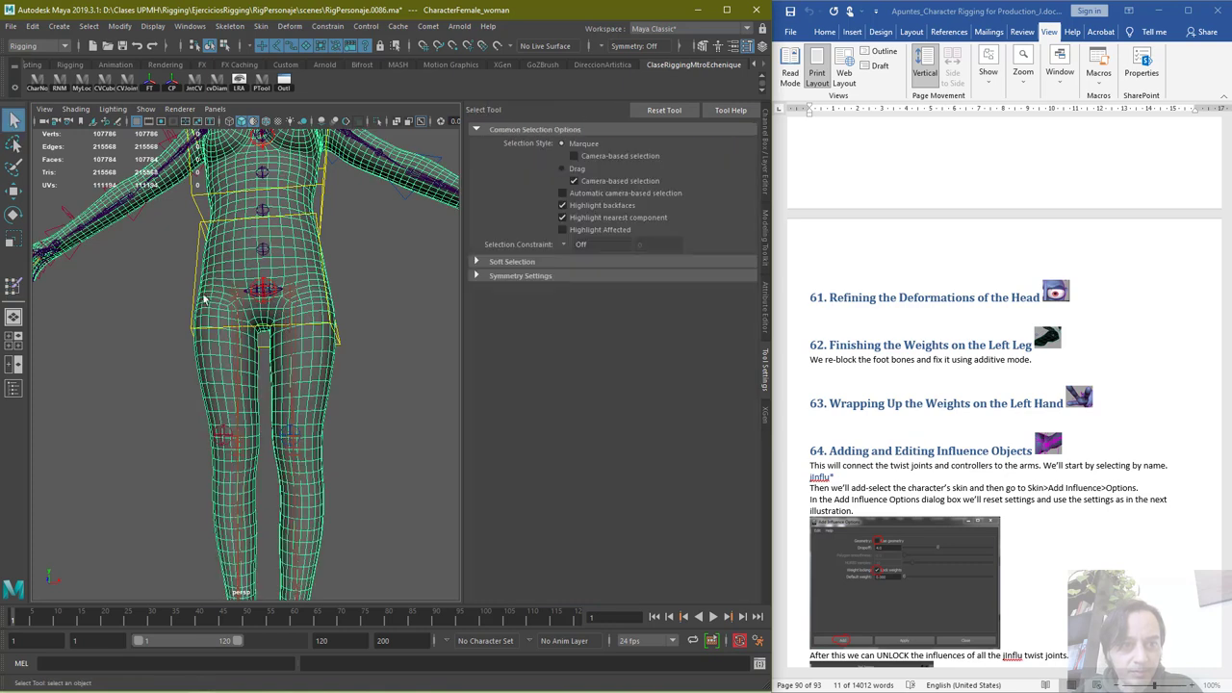
{"action": "scroll", "coordinate": [340, 450], "scroll_direction": "down", "scroll_amount": 5}
{"action": "left_click", "coordinate": [290, 547]}
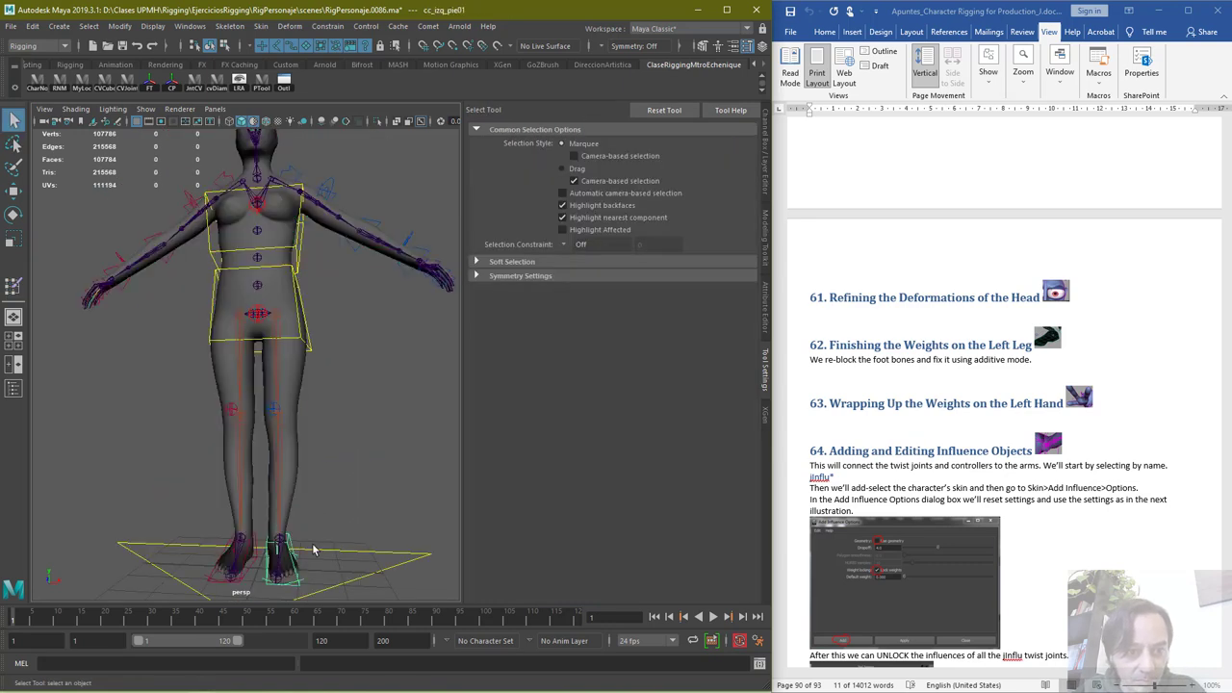
{"action": "key", "text": "w"}
{"action": "left_click_drag", "start_coordinate": [303, 549], "coordinate": [551, 332]}
{"action": "key", "text": "ctrl+z"}
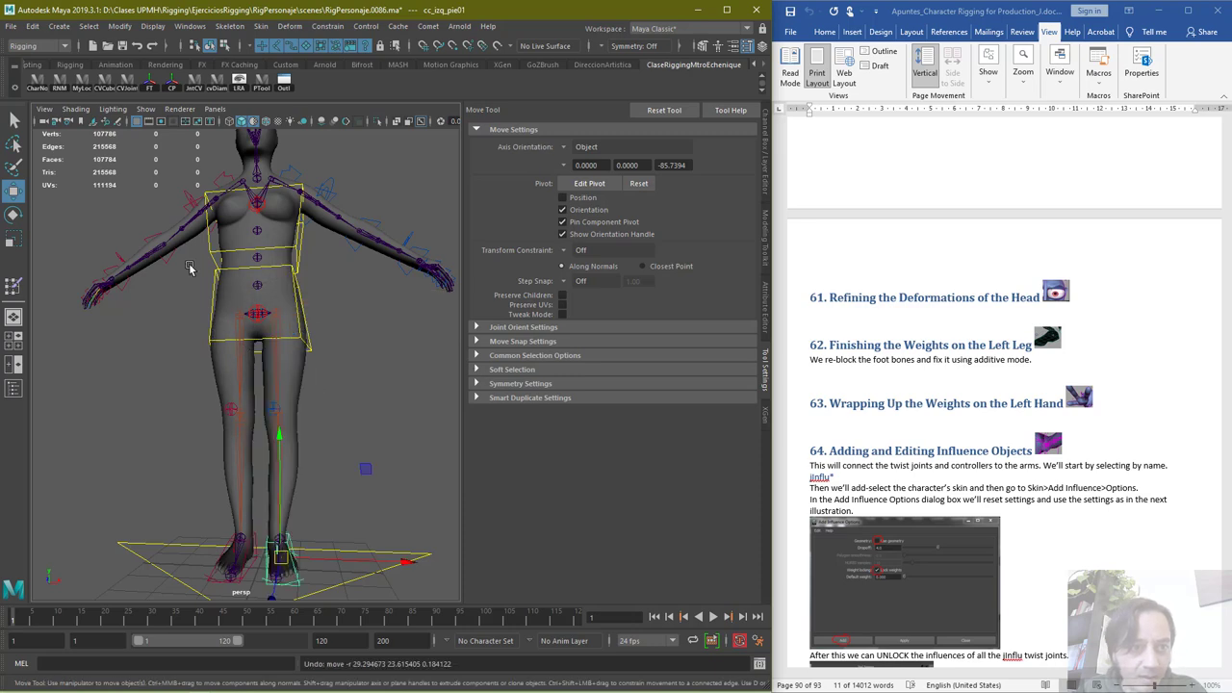
{"action": "key", "text": "q"}
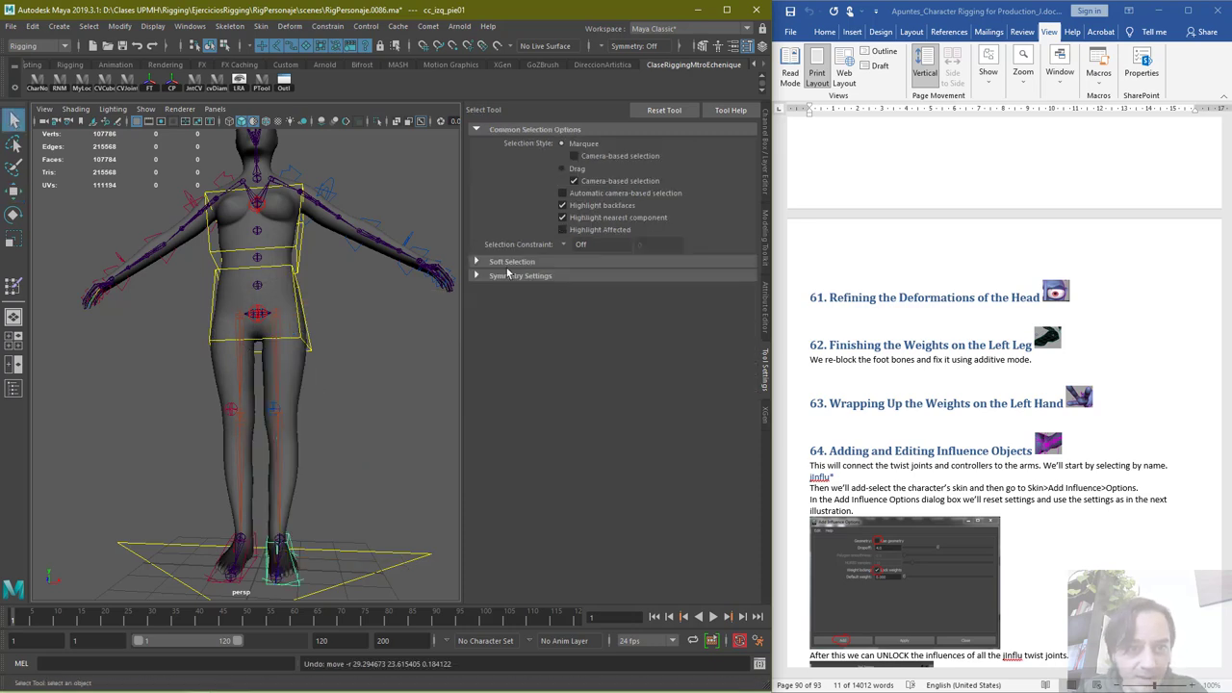
Return to skin weight painting on the character mesh and view the bn_izq_bolaPie01 influence weights down to the feet
{"action": "left_click", "coordinate": [242, 304]}
{"action": "scroll", "coordinate": [310, 402], "scroll_direction": "up", "scroll_amount": 5}
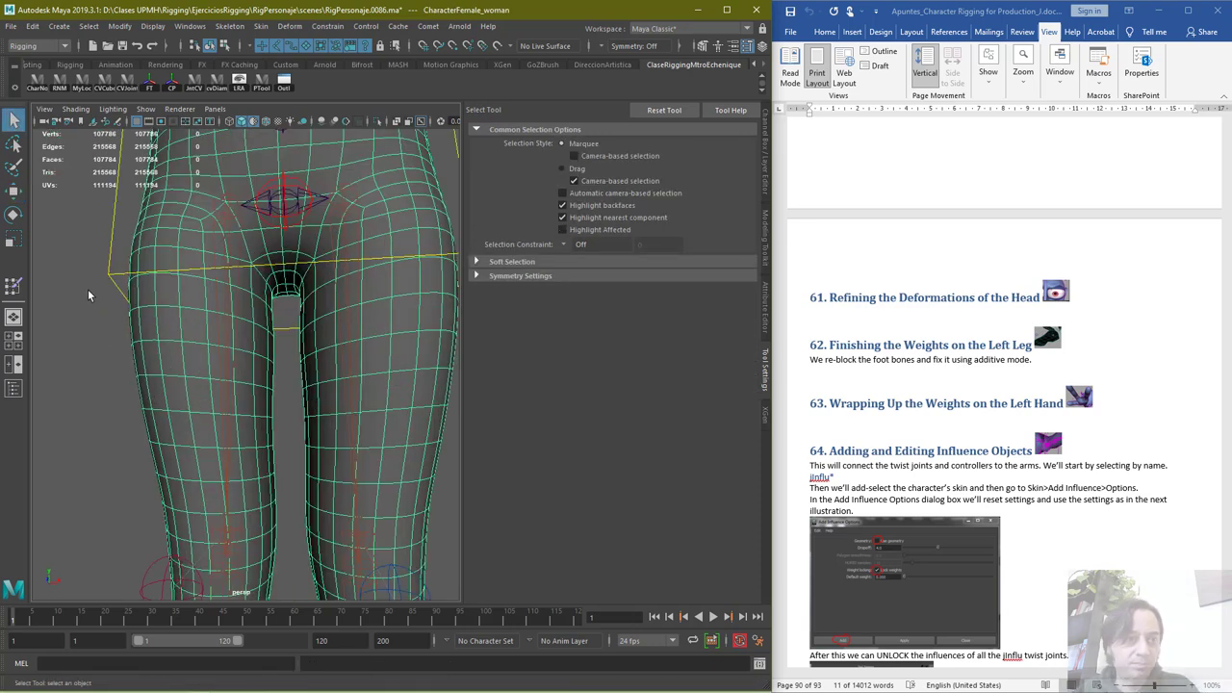
{"action": "left_click", "coordinate": [13, 285]}
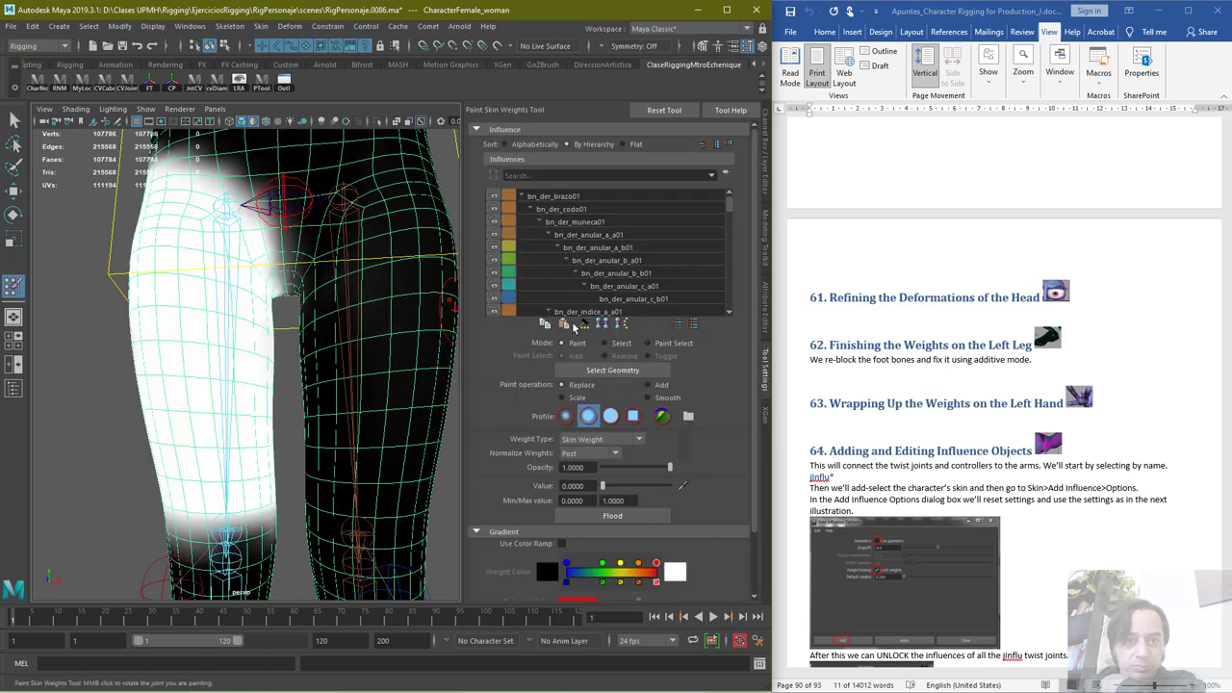
{"action": "scroll", "coordinate": [621, 308], "scroll_direction": "down", "scroll_amount": 10}
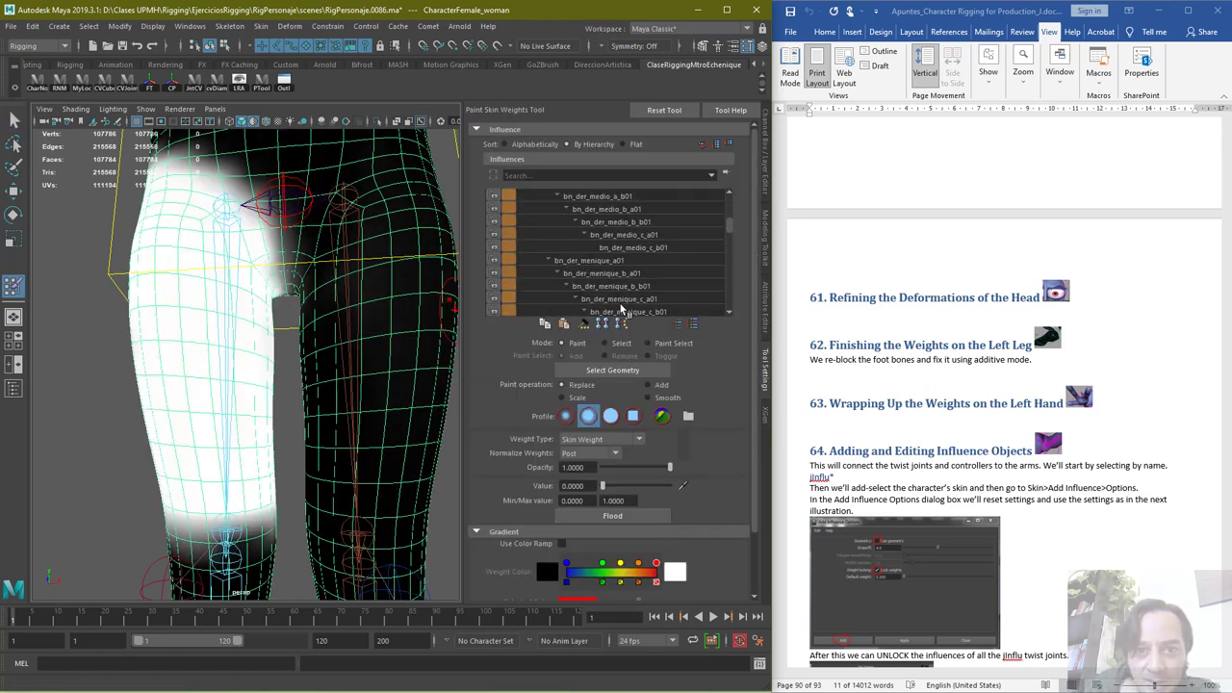
{"action": "left_click_drag", "start_coordinate": [726, 180], "coordinate": [741, 239]}
{"action": "left_click", "coordinate": [621, 165]}
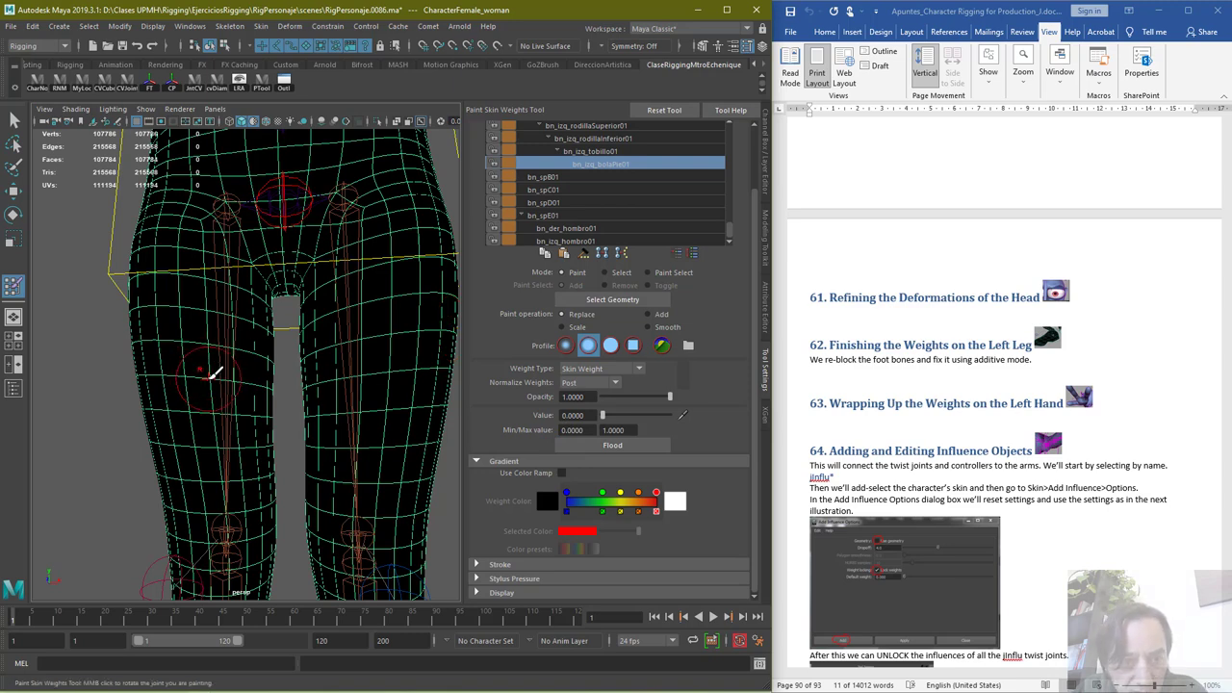
{"action": "scroll", "coordinate": [184, 376], "scroll_direction": "down", "scroll_amount": 5}
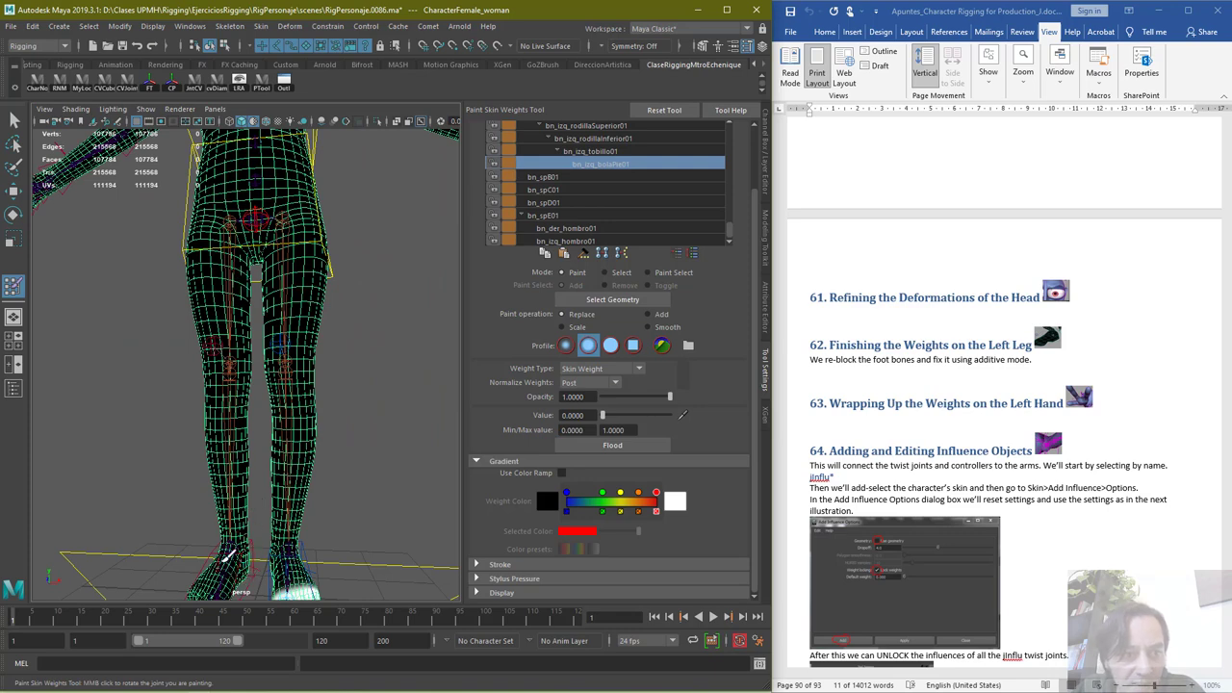
Key the left foot control cc_izq_pie01 at frame 1 and pose it raised out to the side at frame 10
{"action": "left_click", "coordinate": [14, 119]}
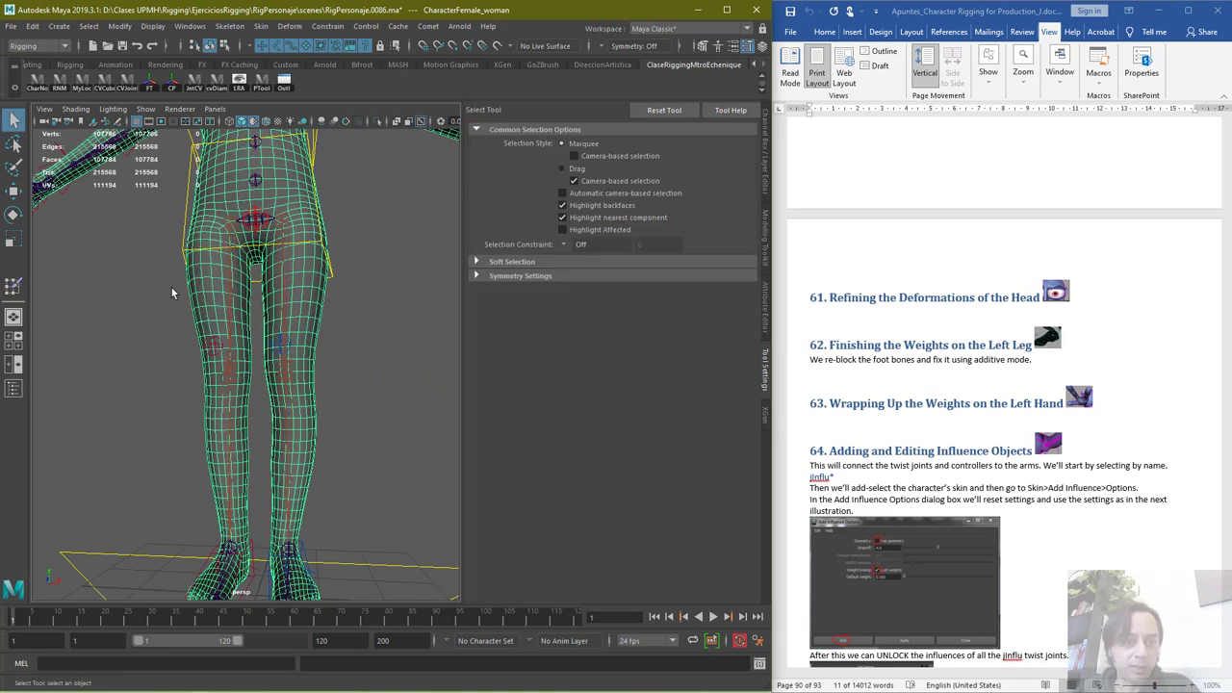
{"action": "scroll", "coordinate": [356, 473], "scroll_direction": "down", "scroll_amount": 3}
{"action": "left_click", "coordinate": [291, 519]}
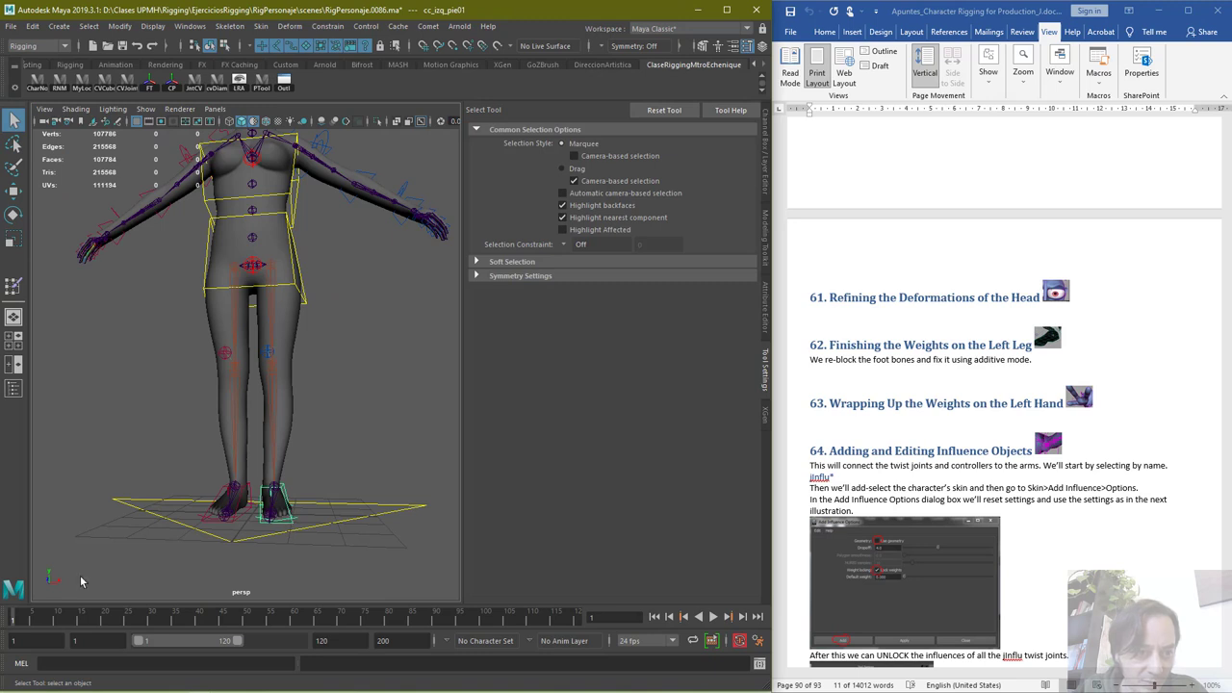
{"action": "key", "text": "s"}
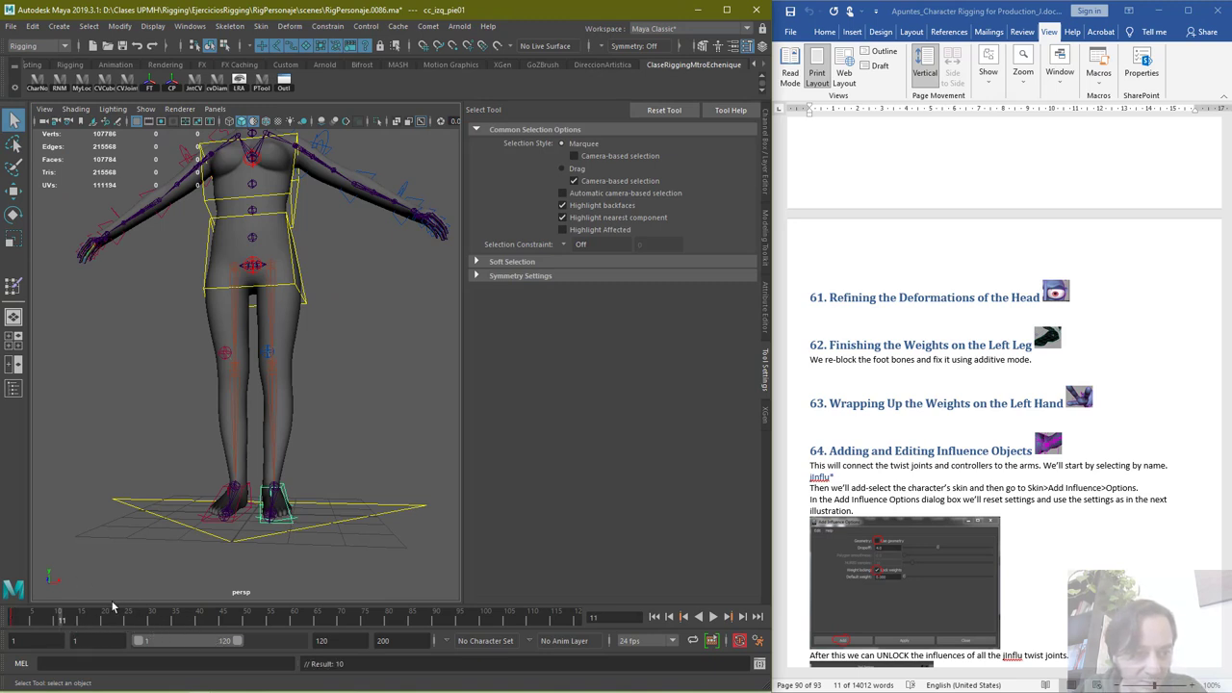
{"action": "key", "text": "w"}
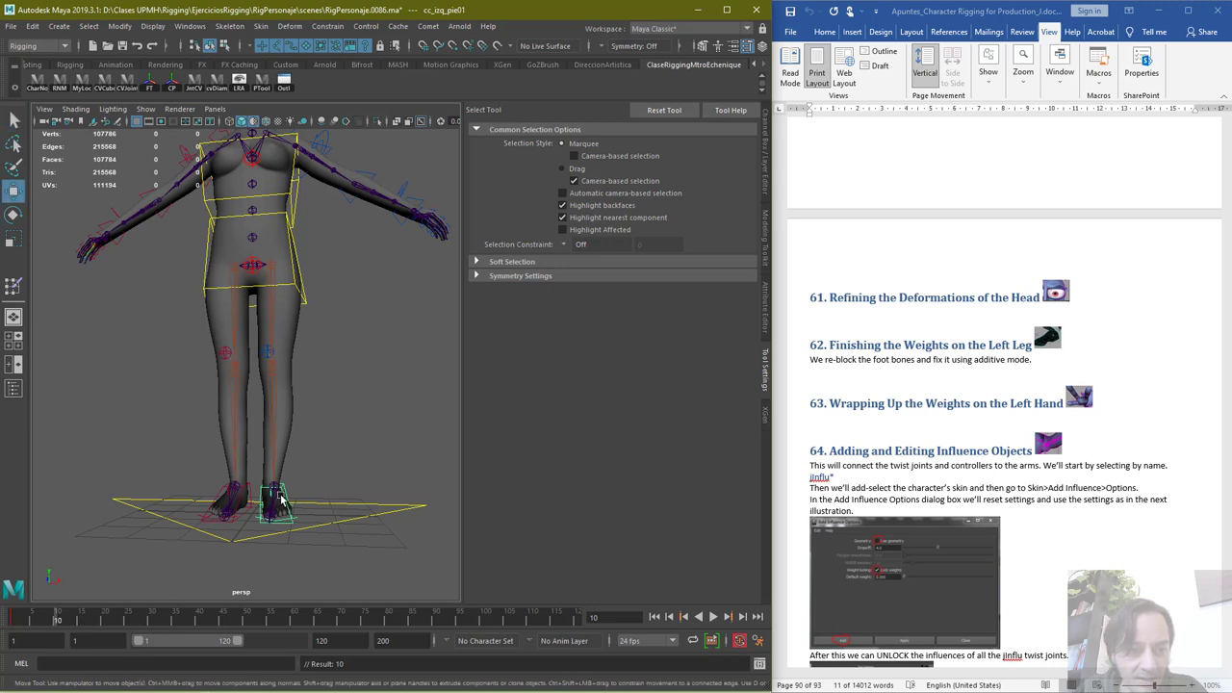
{"action": "left_click_drag", "start_coordinate": [278, 500], "coordinate": [458, 416]}
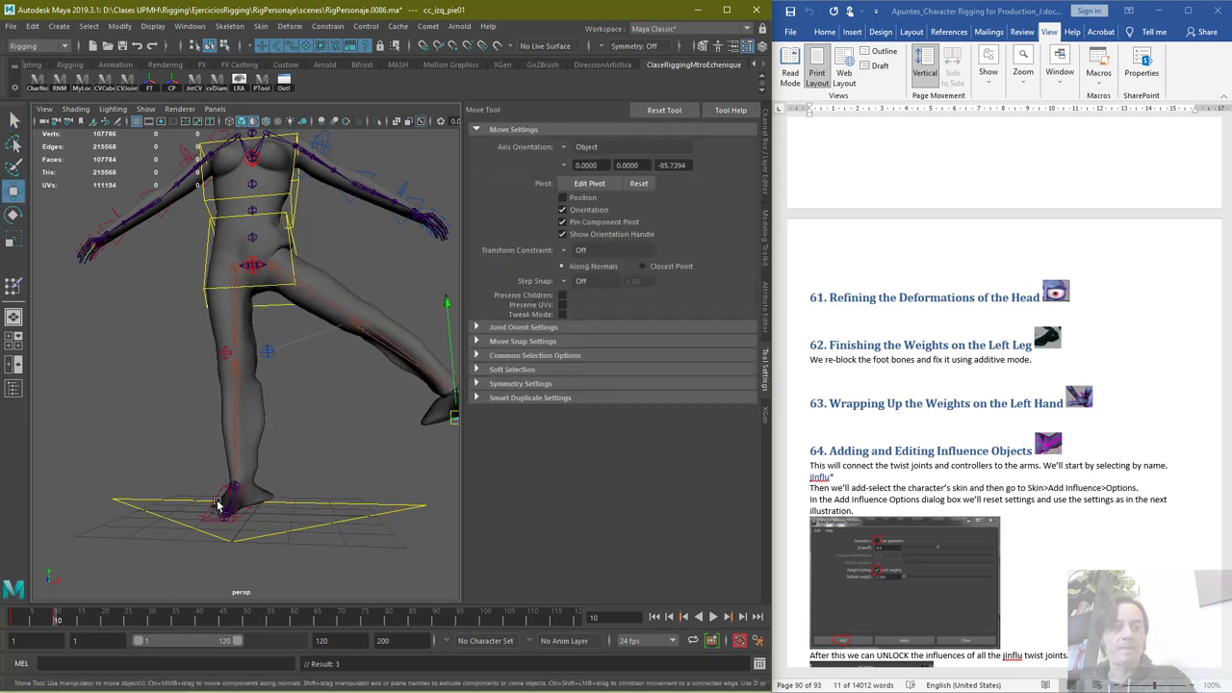
Reopen Paint Skin Weights on the character mesh and play the left leg animation to check the deformation, stopping at frame 12
{"action": "key", "text": "q"}
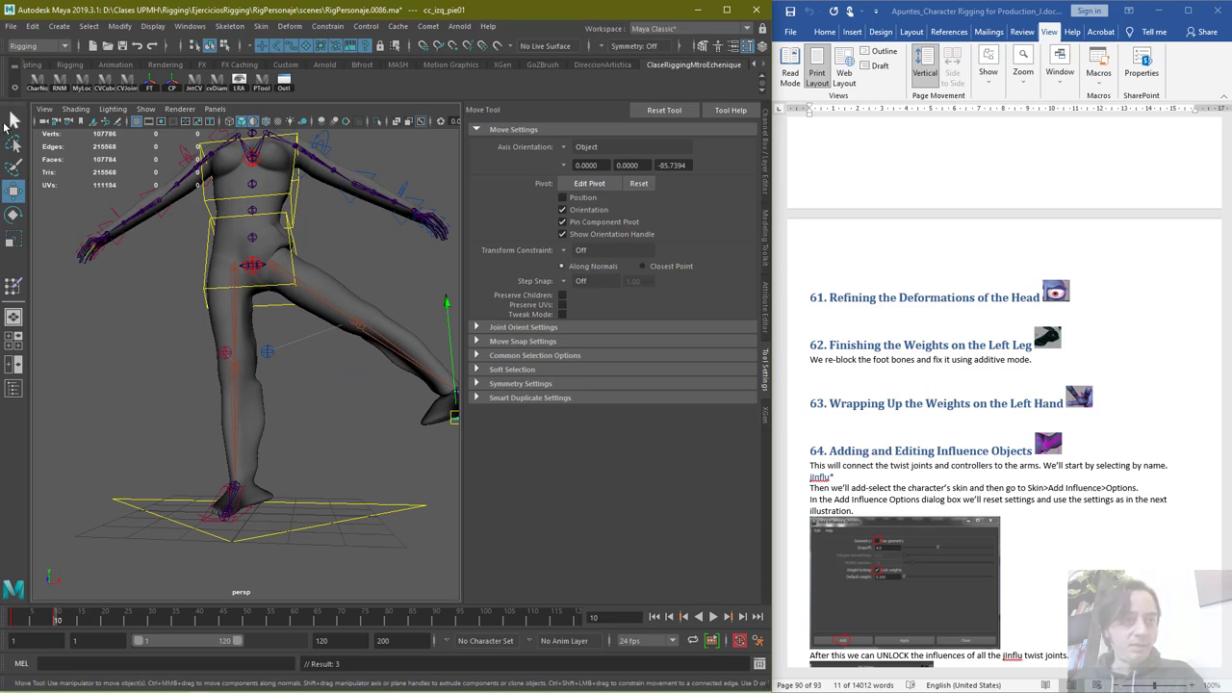
{"action": "left_click", "coordinate": [337, 291]}
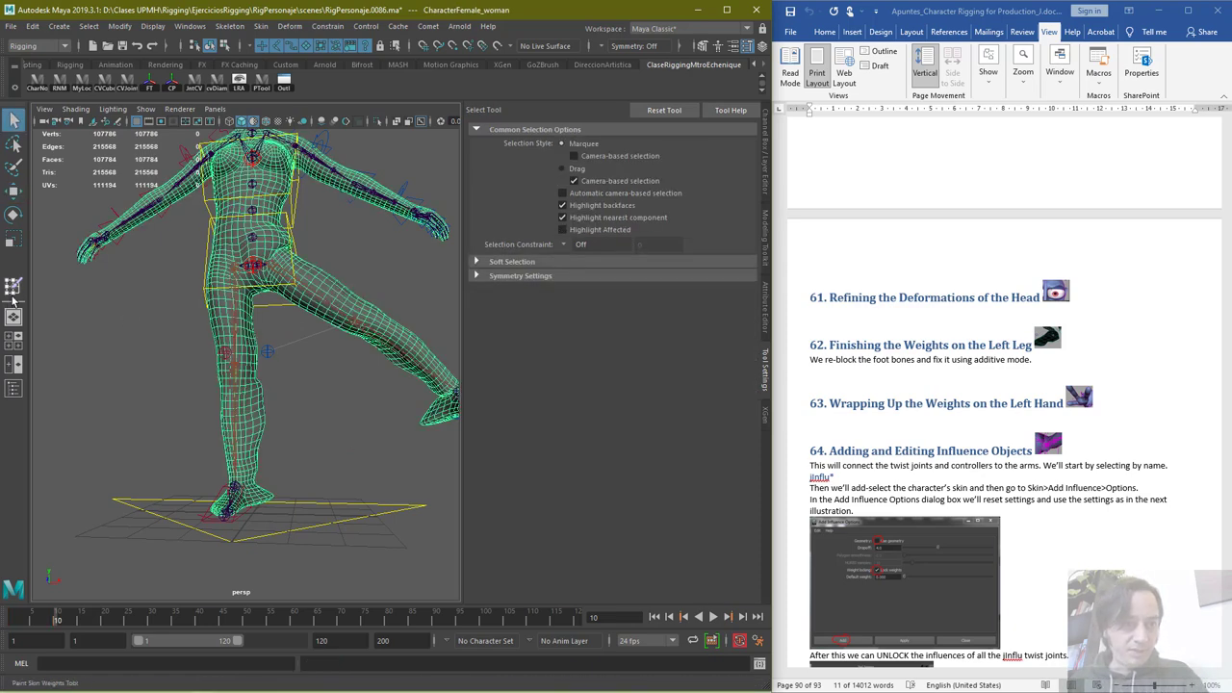
{"action": "left_click", "coordinate": [13, 286]}
{"action": "scroll", "coordinate": [229, 540], "scroll_direction": "up", "scroll_amount": 3}
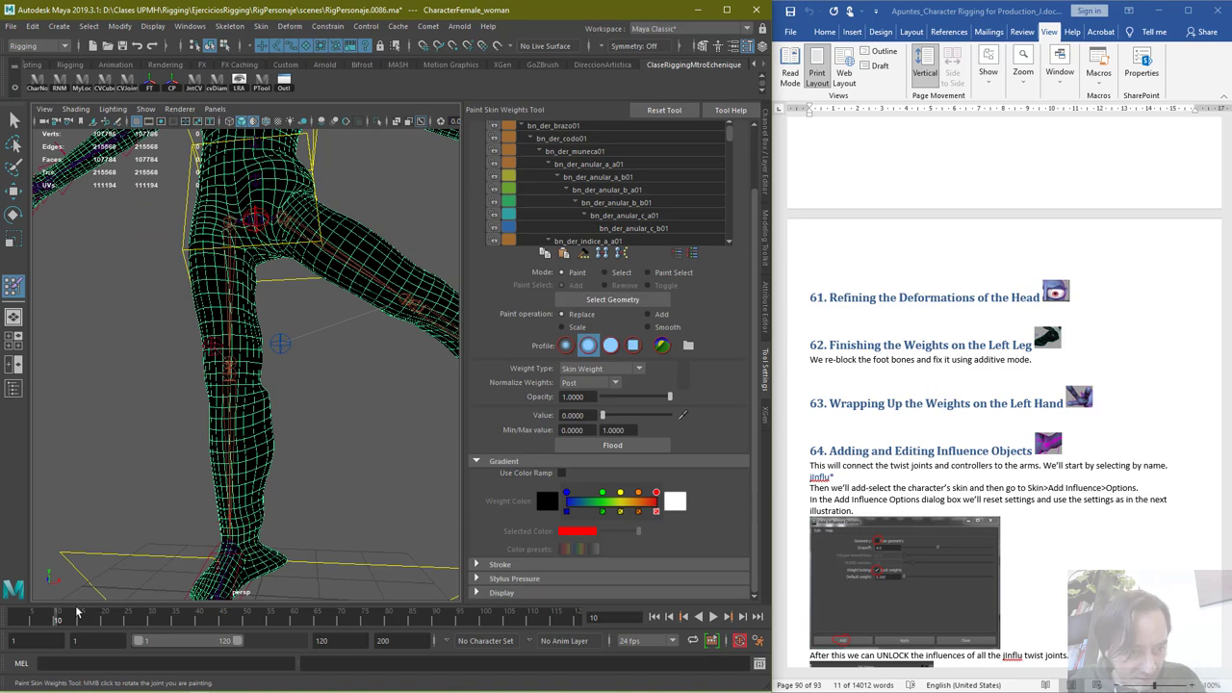
{"action": "key", "text": "alt+v"}
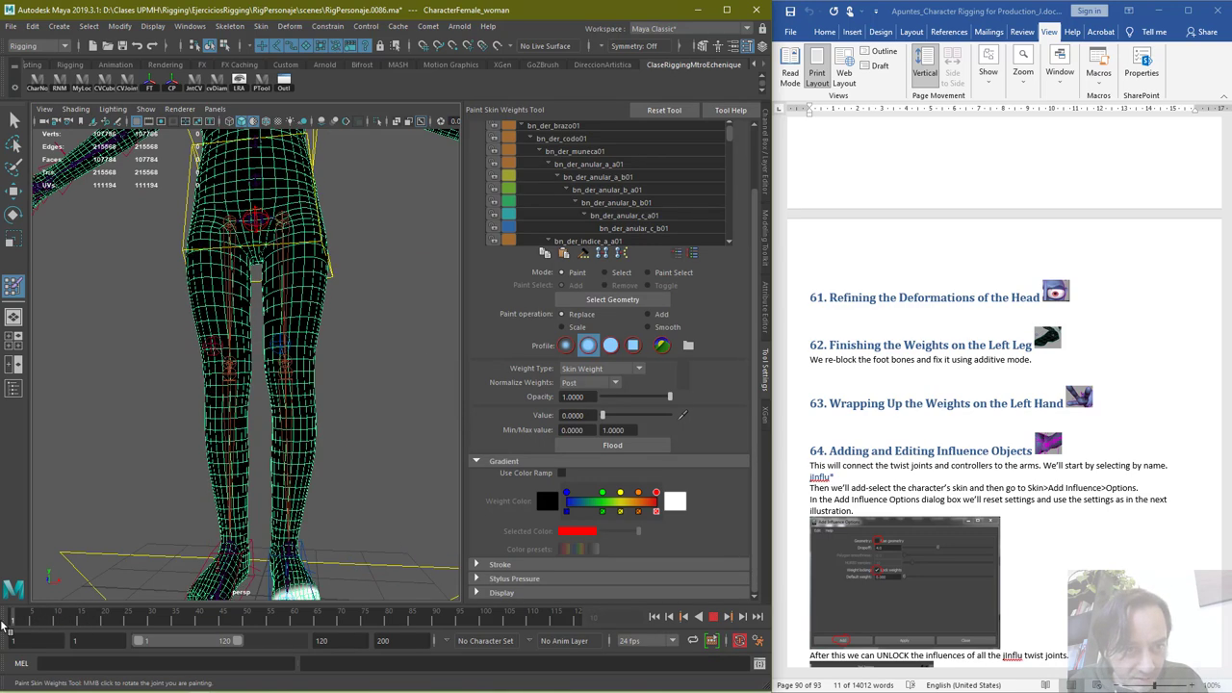
{"action": "key", "text": "alt+v"}
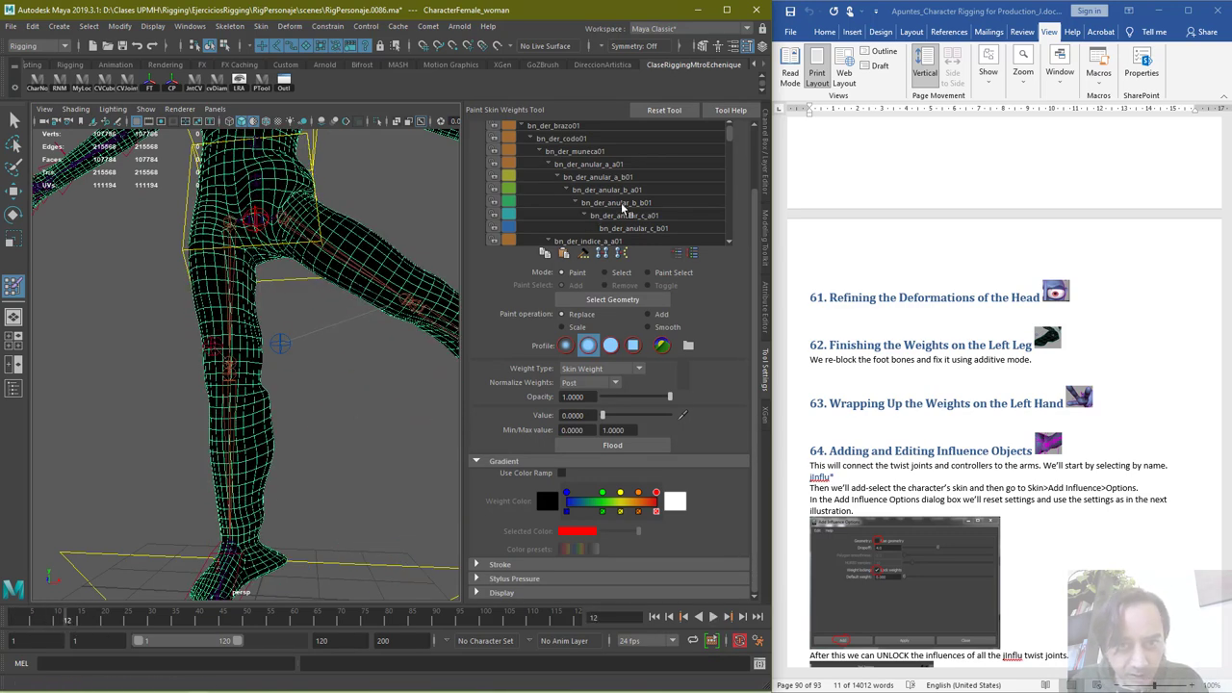
Select the left ankle influence bn_izq_tobillo01 for weight painting
{"action": "scroll", "coordinate": [622, 208], "scroll_direction": "down", "scroll_amount": 2}
{"action": "left_click_drag", "start_coordinate": [730, 148], "coordinate": [730, 236]}
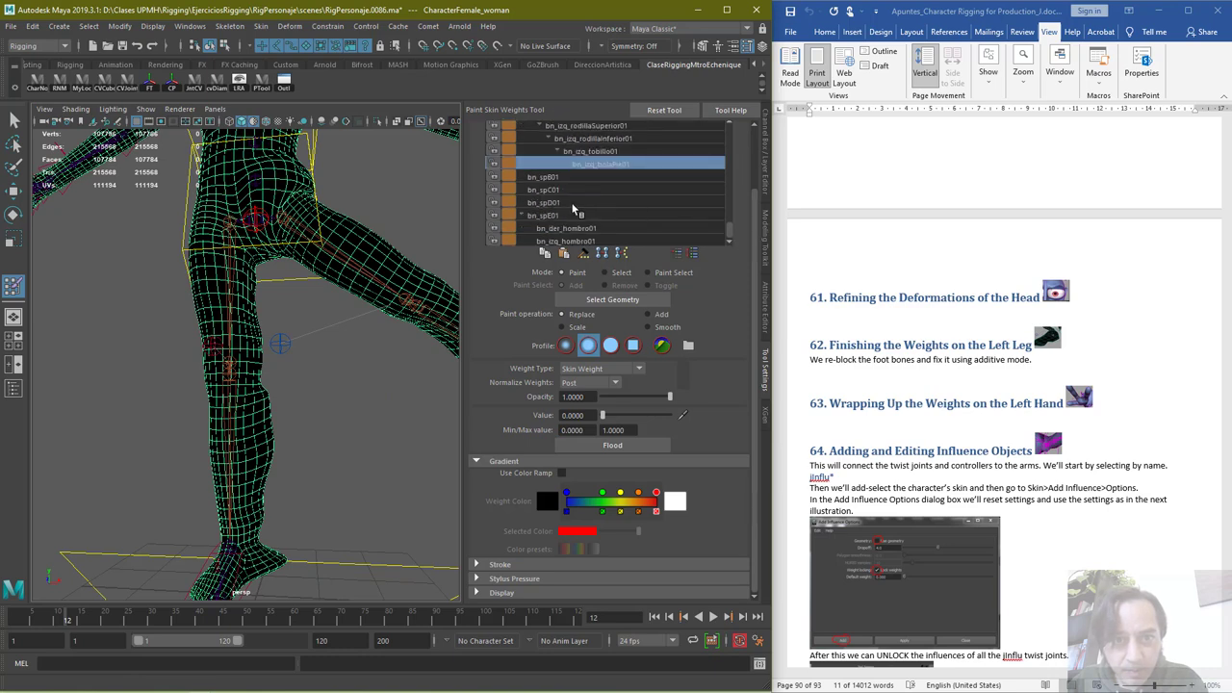
{"action": "left_click", "coordinate": [602, 152]}
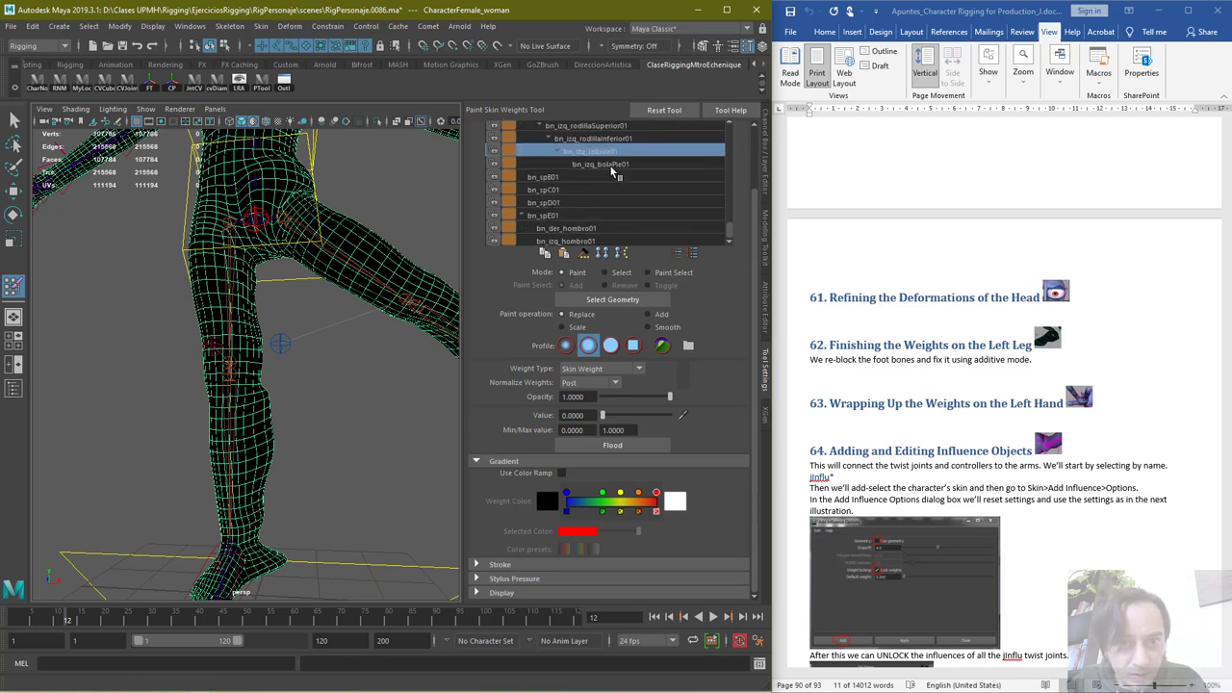
Inspect the skin weights of bn_izq_bolaPie01 and bn_izq_tobillo01 around the raised left foot
{"action": "left_click", "coordinate": [609, 165]}
{"action": "left_click_drag", "start_coordinate": [295, 408], "coordinate": [339, 414], "text": "alt"}
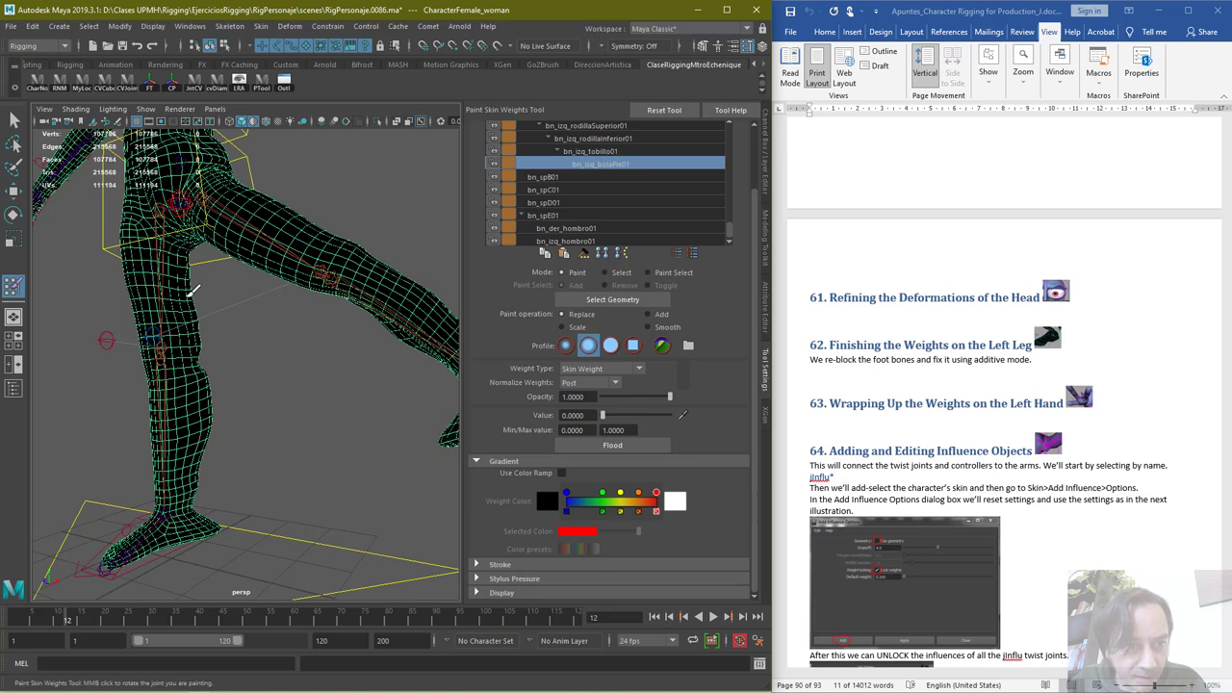
{"action": "left_click", "coordinate": [602, 152]}
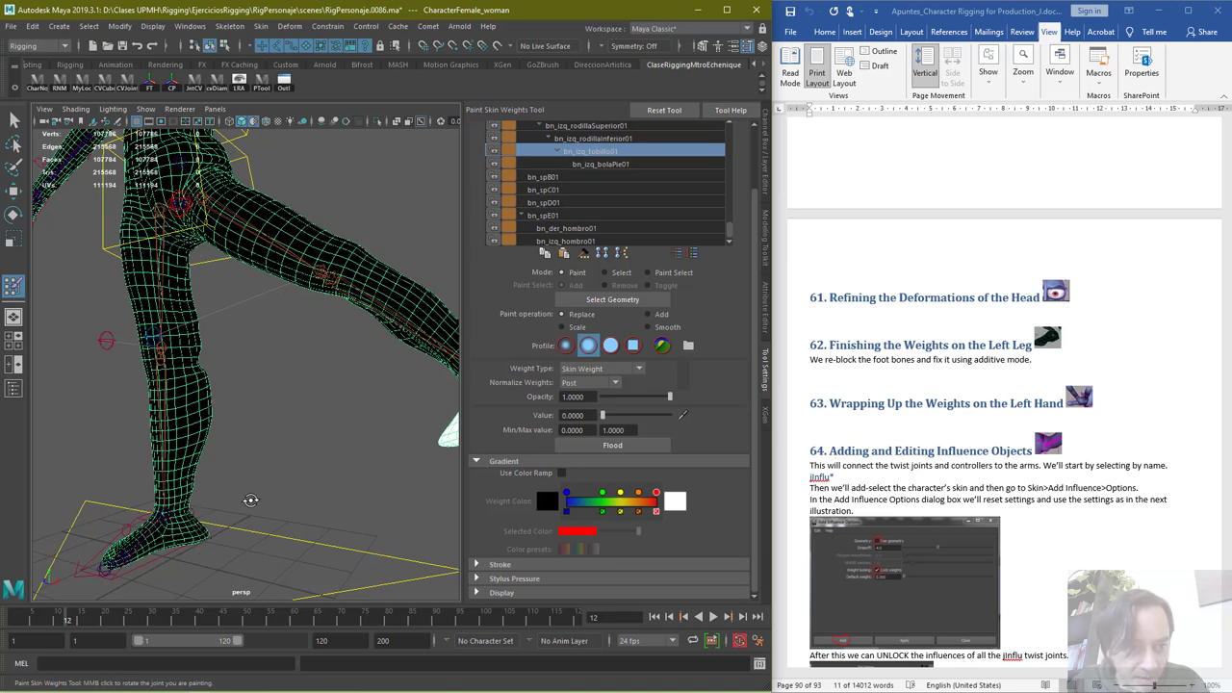
{"action": "left_click_drag", "start_coordinate": [250, 500], "coordinate": [207, 504], "text": "alt"}
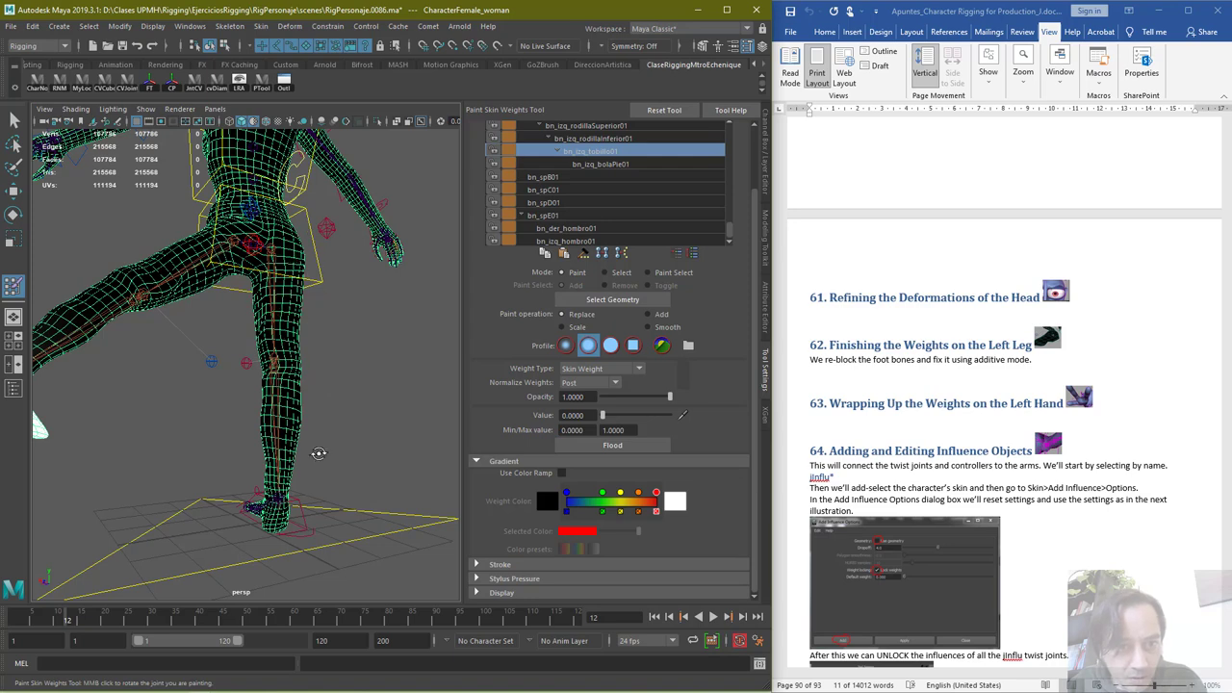
{"action": "left_click_drag", "start_coordinate": [316, 448], "coordinate": [329, 484], "text": "alt"}
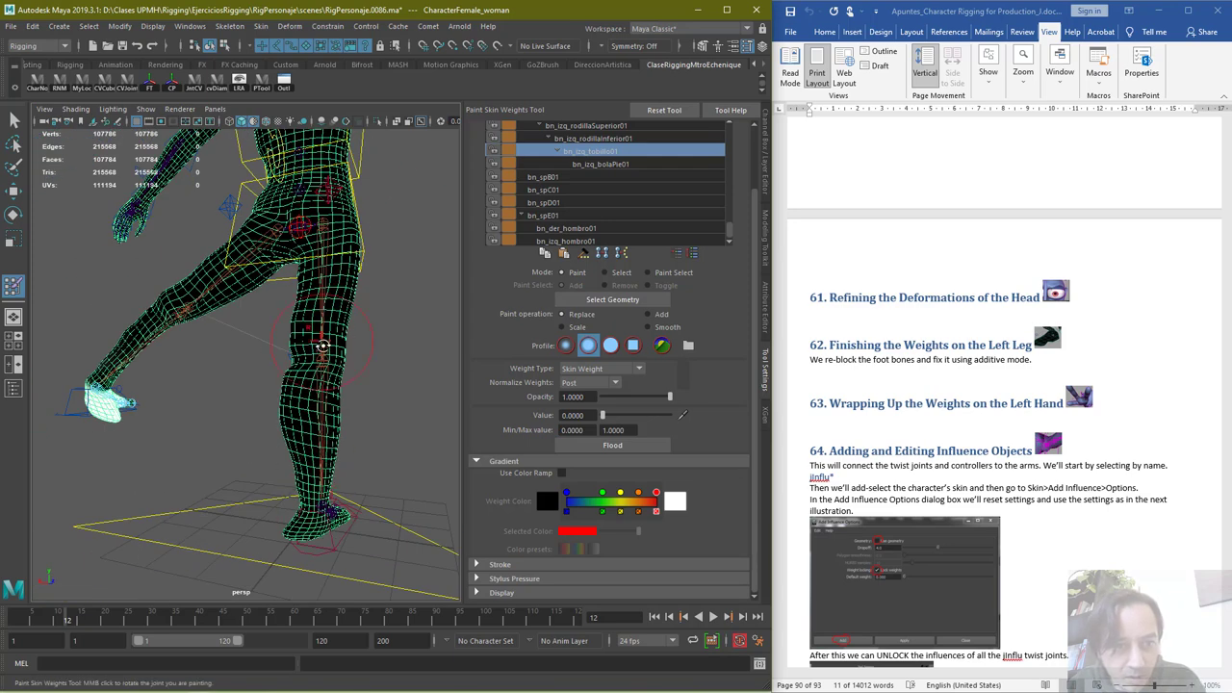
{"action": "left_click_drag", "start_coordinate": [316, 350], "coordinate": [359, 373], "text": "alt"}
Examine the bn_izq_rodillaInferior01 and bn_izq_rodillaSuperior01 influence weights on the left leg from front and back
{"action": "left_click", "coordinate": [609, 142]}
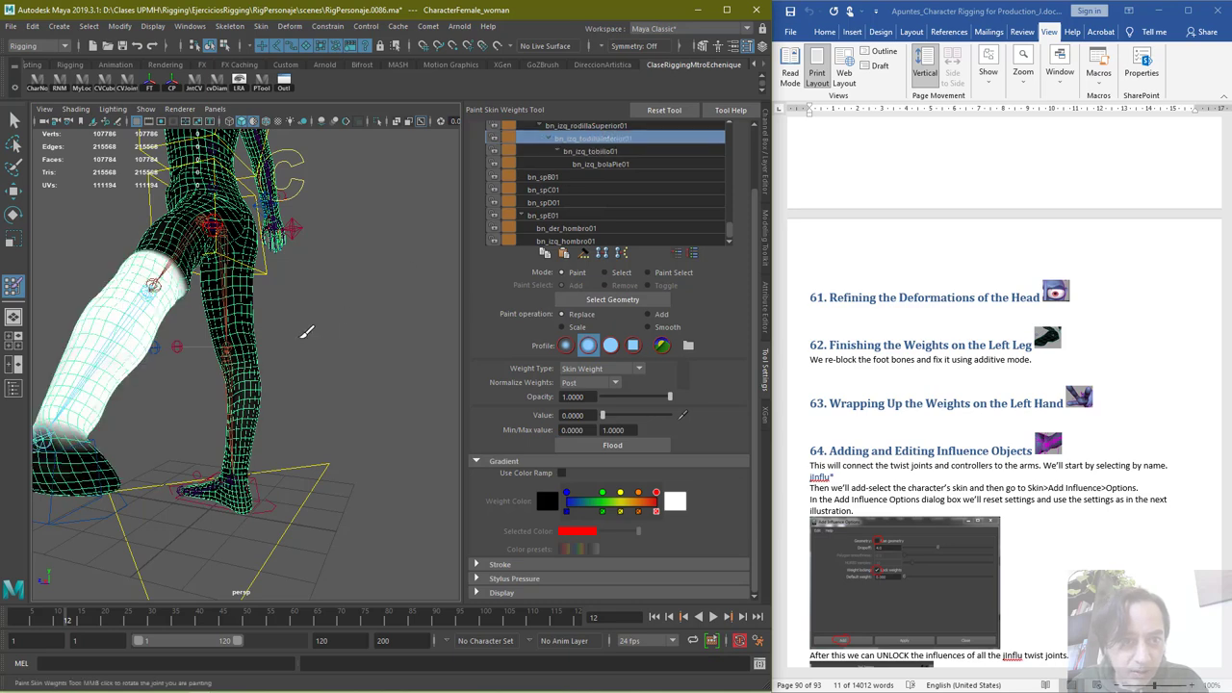
{"action": "left_click_drag", "start_coordinate": [305, 335], "coordinate": [453, 344], "text": "alt"}
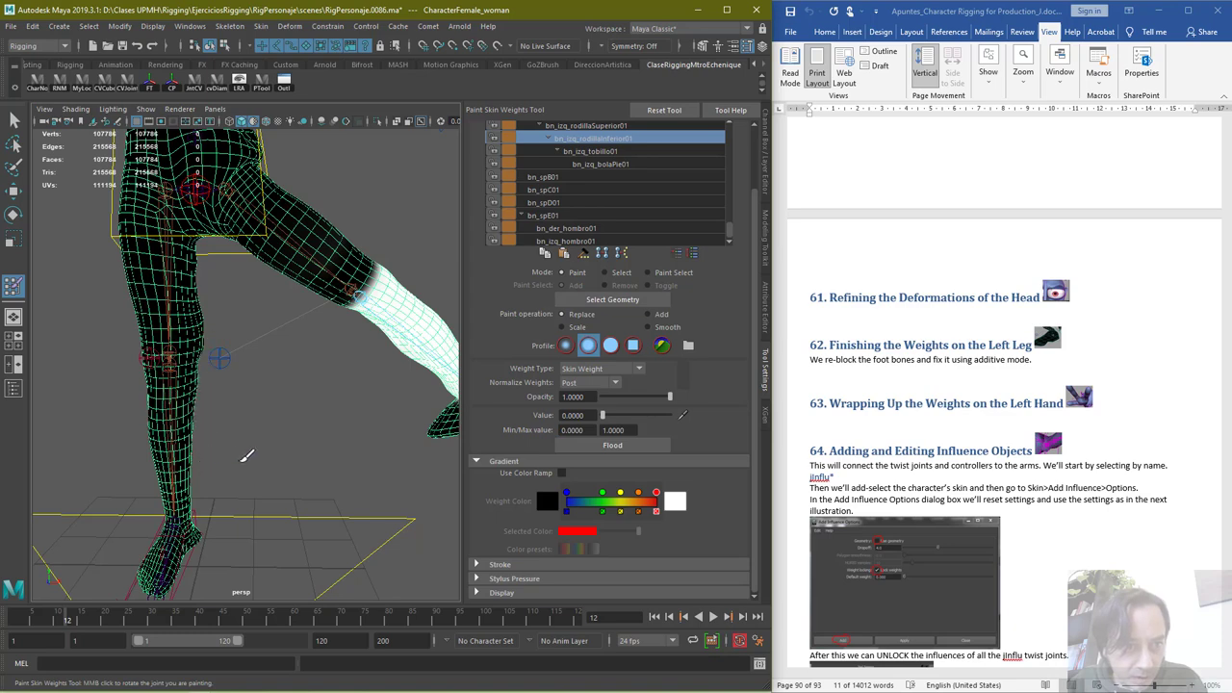
{"action": "left_click_drag", "start_coordinate": [248, 456], "coordinate": [213, 327], "text": "alt"}
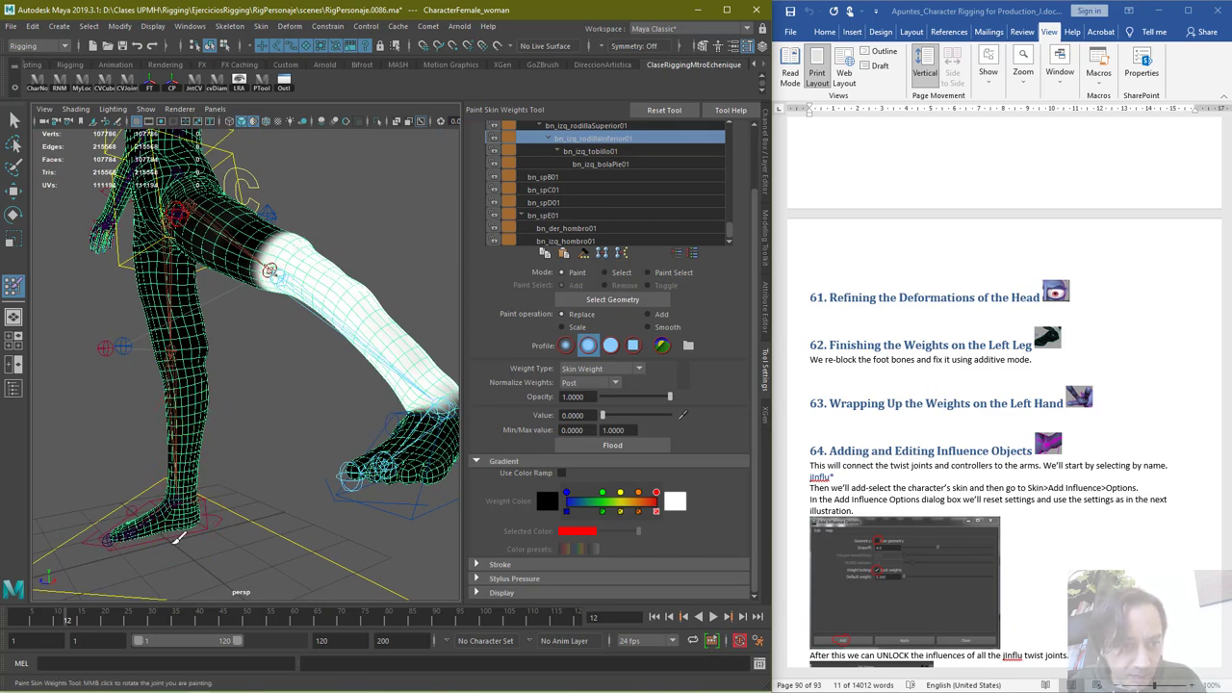
{"action": "left_click_drag", "start_coordinate": [204, 468], "coordinate": [289, 429], "text": "alt"}
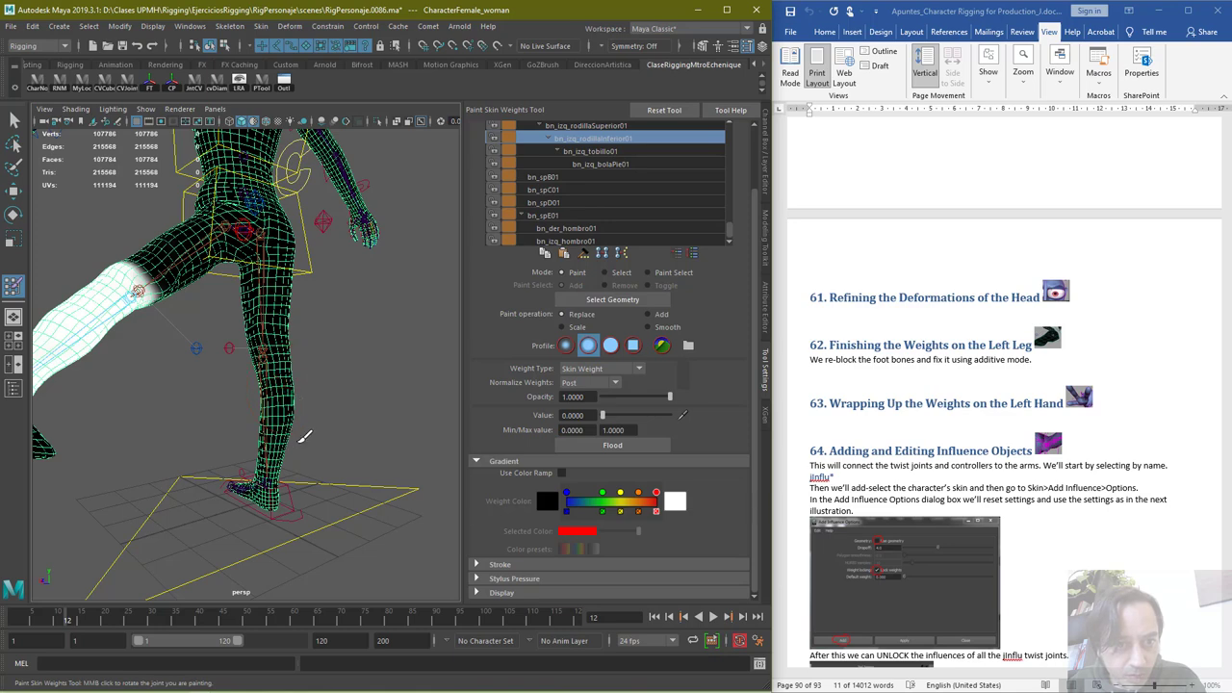
{"action": "left_click_drag", "start_coordinate": [301, 431], "coordinate": [325, 427], "text": "alt"}
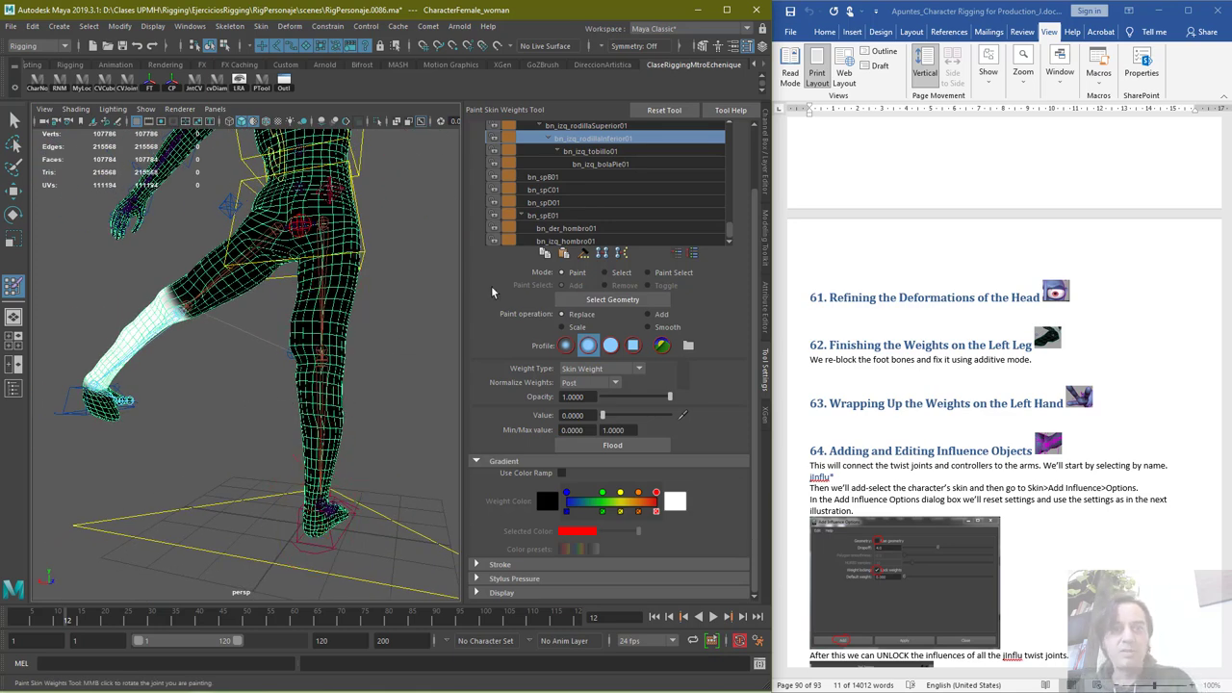
{"action": "left_click", "coordinate": [597, 126]}
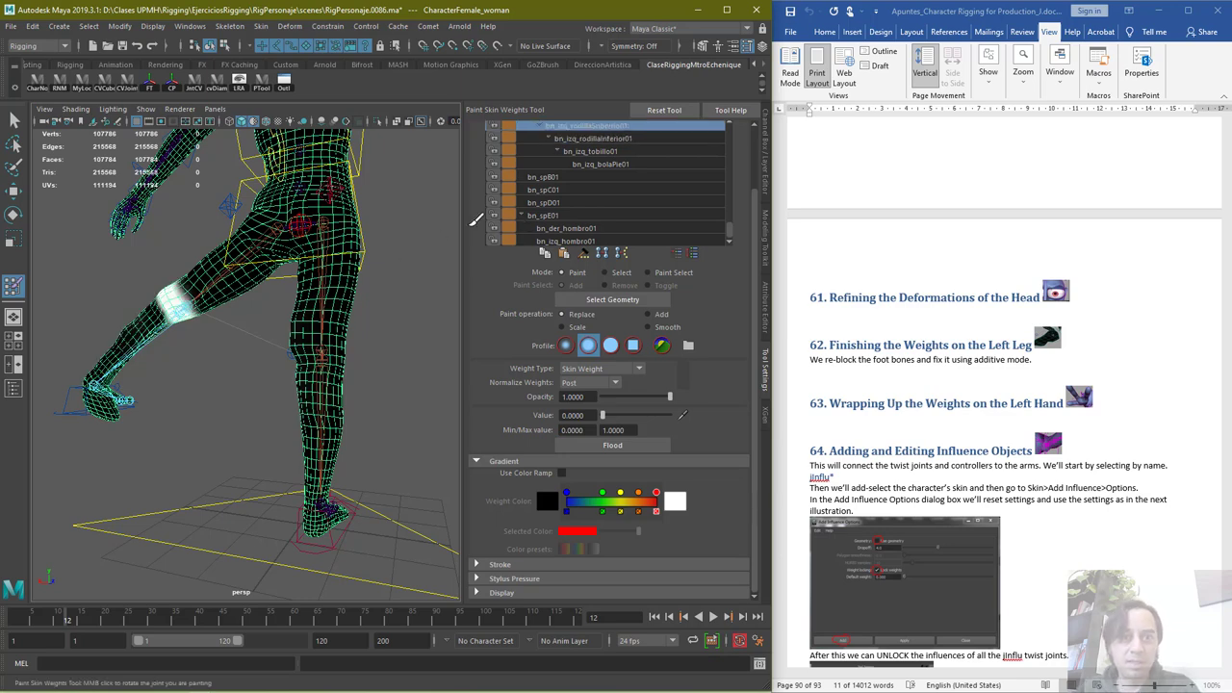
{"action": "left_click_drag", "start_coordinate": [449, 196], "coordinate": [274, 296], "text": "alt"}
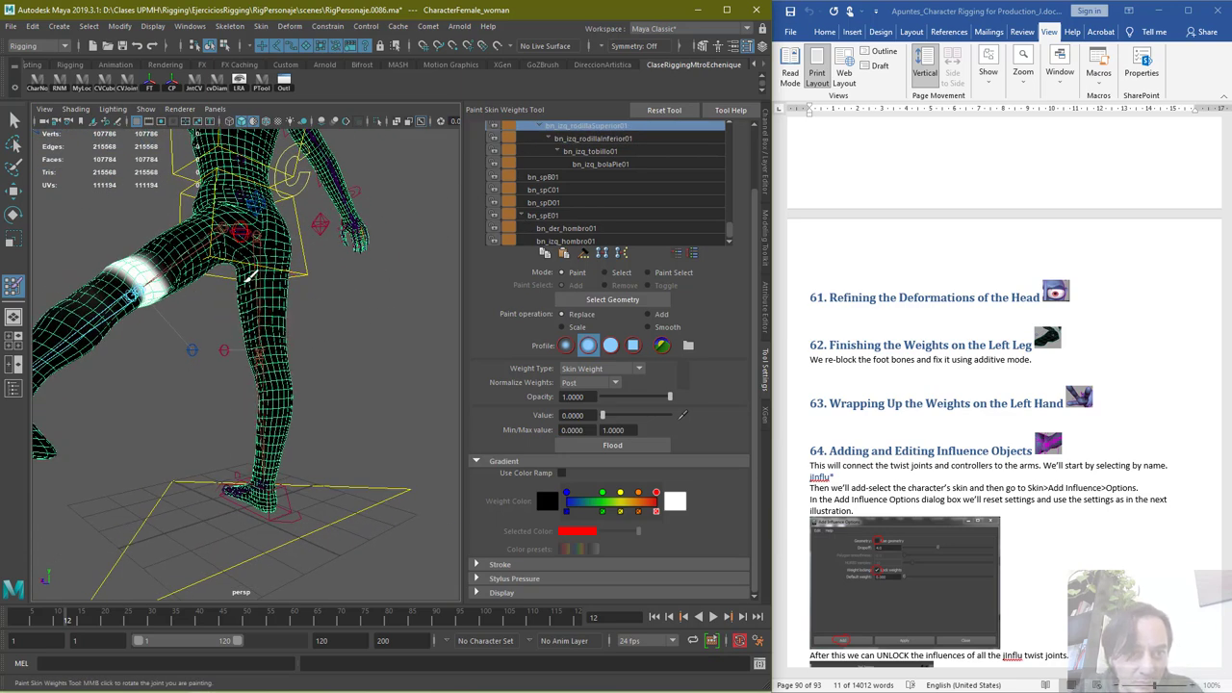
{"action": "left_click_drag", "start_coordinate": [274, 316], "coordinate": [328, 409], "text": "alt"}
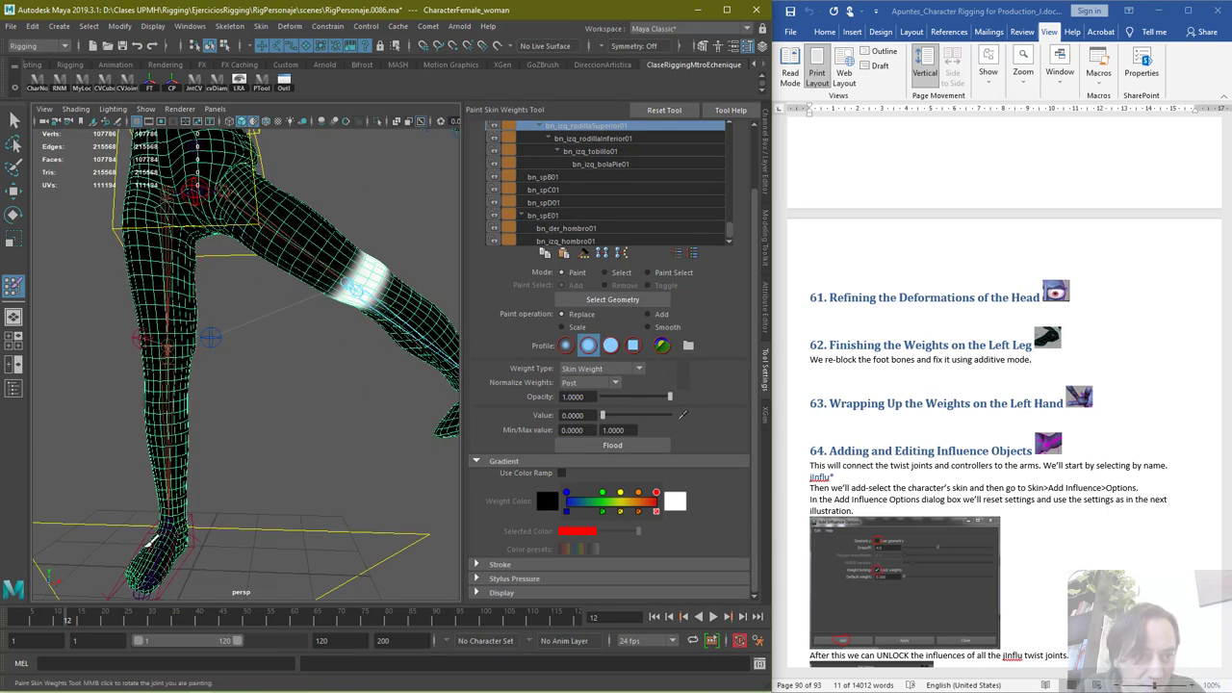
{"action": "mouse_move", "coordinate": [164, 248]}
{"action": "left_mouse_down", "text": "alt"}
{"action": "mouse_move", "coordinate": [198, 241]}
{"action": "mouse_move", "coordinate": [228, 285]}
{"action": "mouse_move", "coordinate": [348, 289]}
{"action": "left_mouse_up", "text": "alt"}
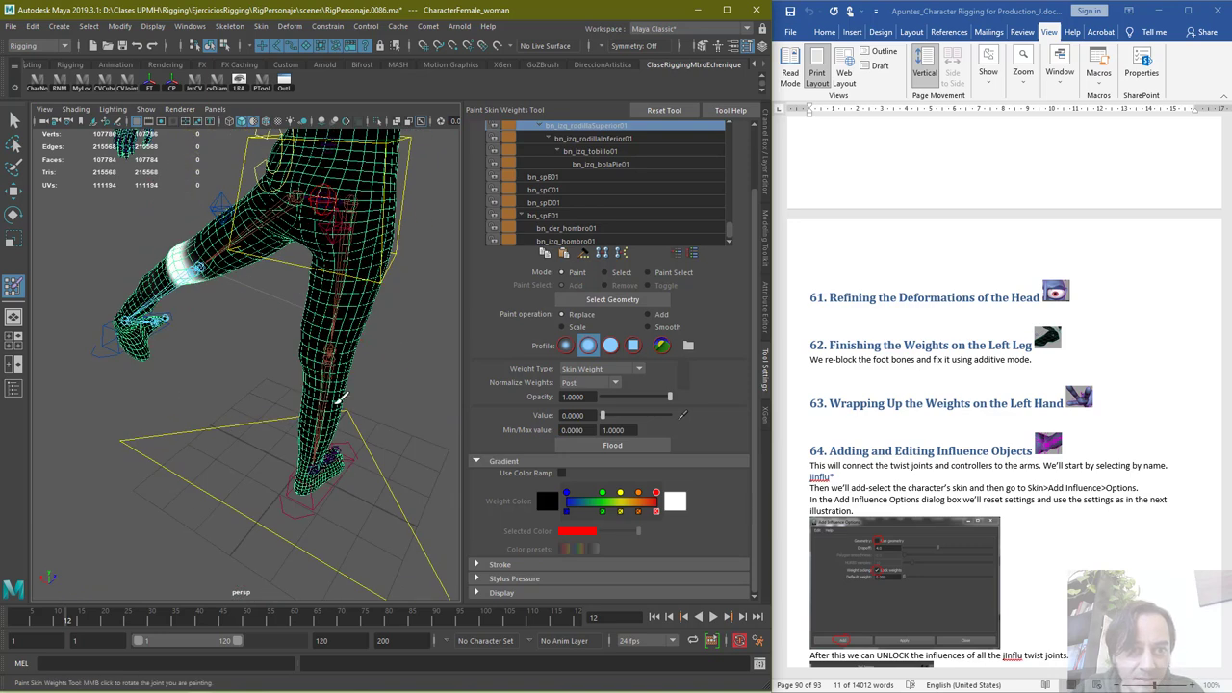
Recheck the lower knee, ankle and foot-ball influences in turn, ending on bn_izq_tobillo01 with both legs in view
{"action": "left_click", "coordinate": [618, 139]}
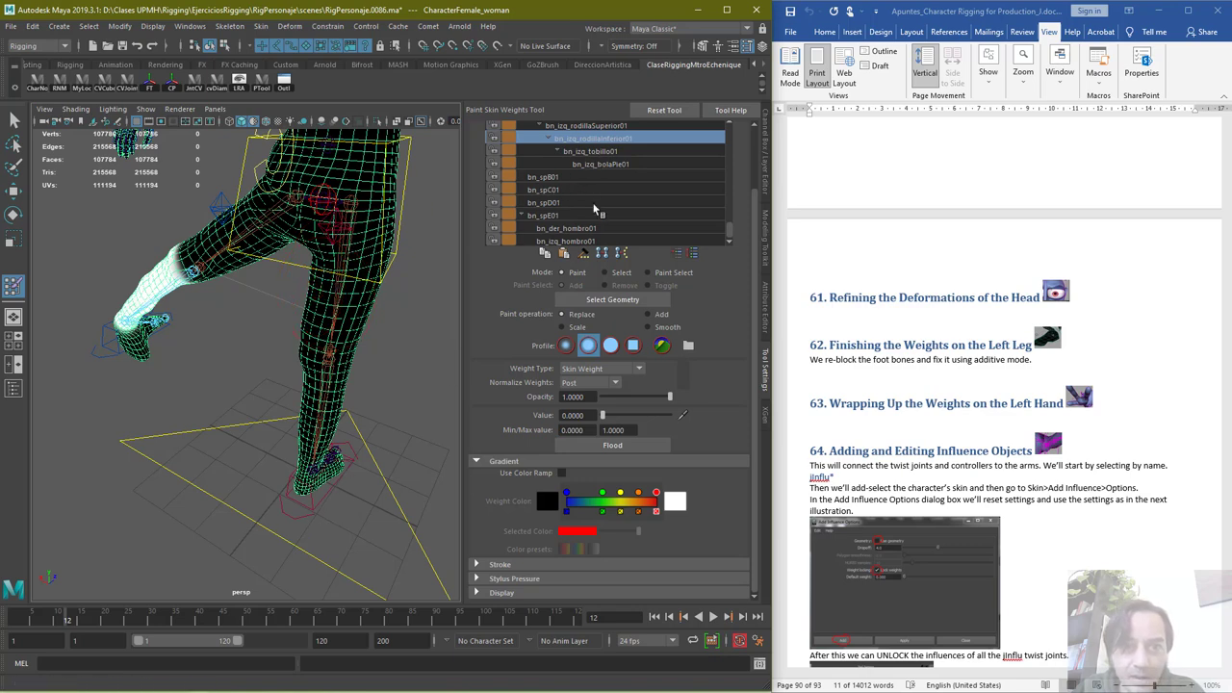
{"action": "left_click", "coordinate": [606, 151]}
{"action": "left_click_drag", "start_coordinate": [308, 412], "coordinate": [329, 397], "text": "alt"}
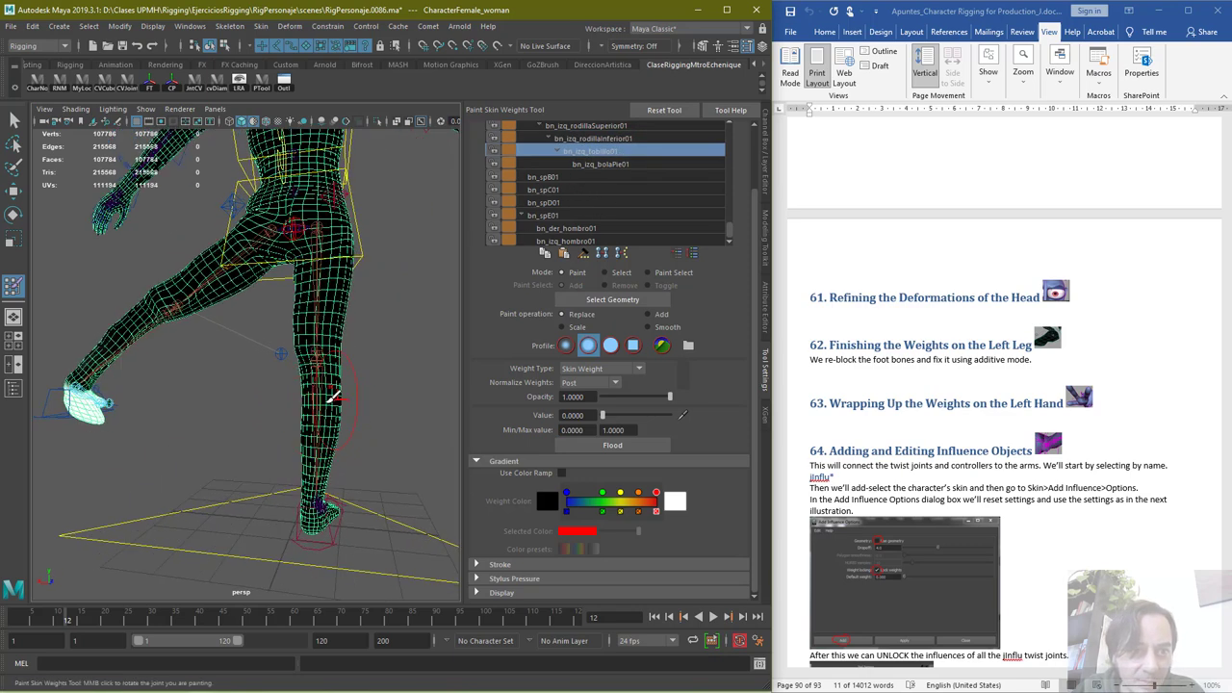
{"action": "left_click", "coordinate": [602, 166]}
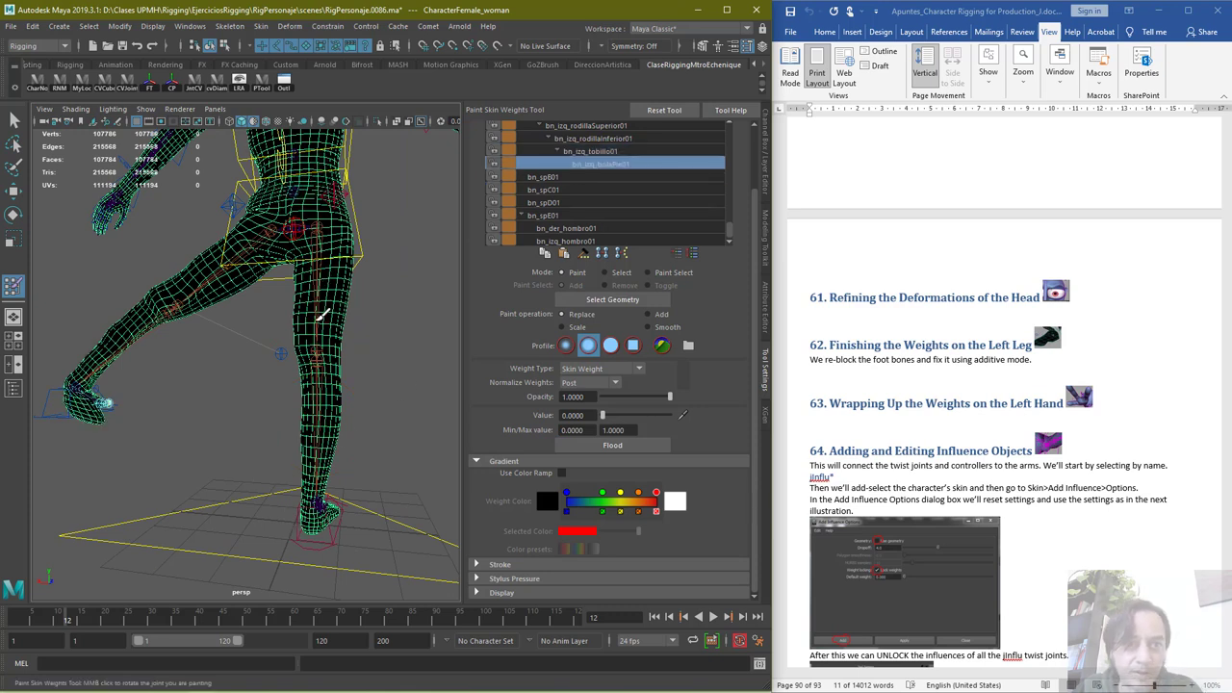
{"action": "left_click", "coordinate": [592, 153]}
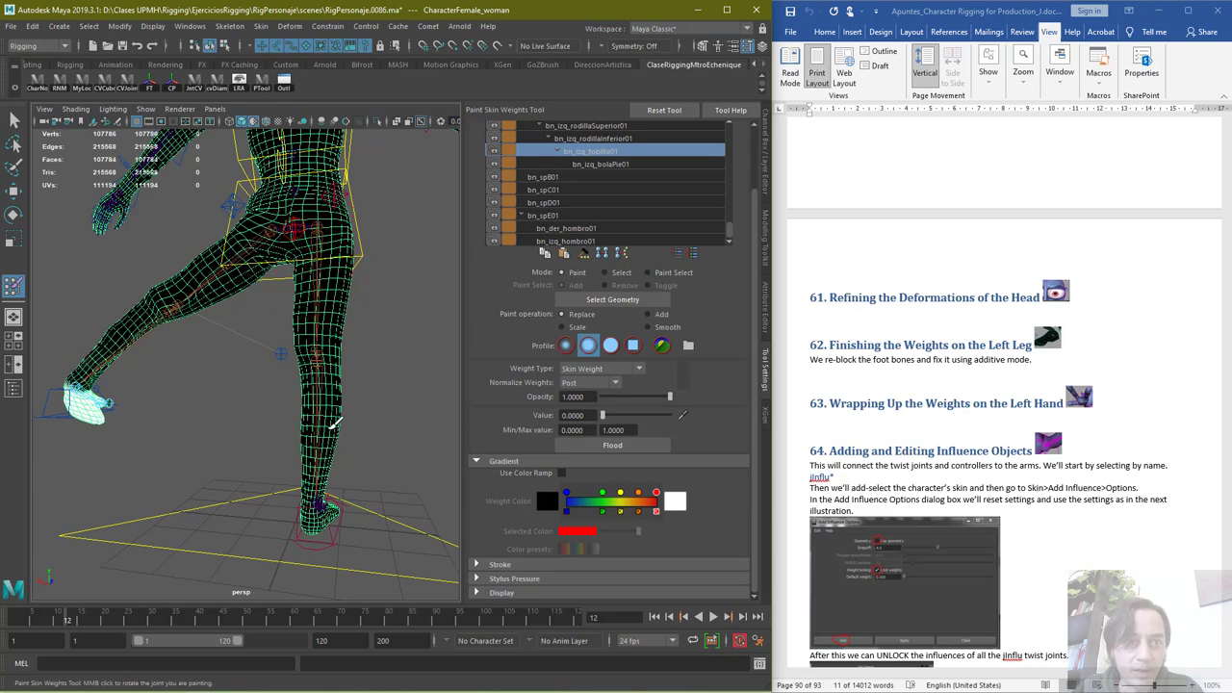
{"action": "left_click_drag", "start_coordinate": [256, 432], "coordinate": [583, 444], "text": "alt"}
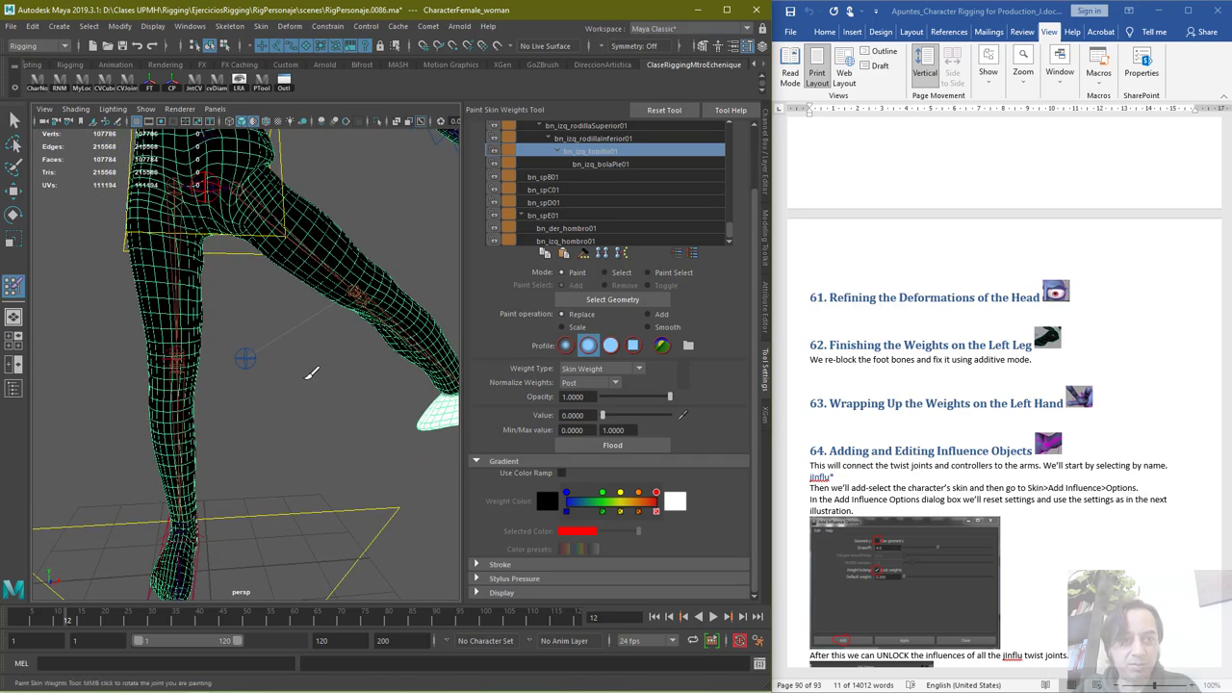
{"action": "scroll", "coordinate": [309, 383], "scroll_direction": "down", "scroll_amount": 3}
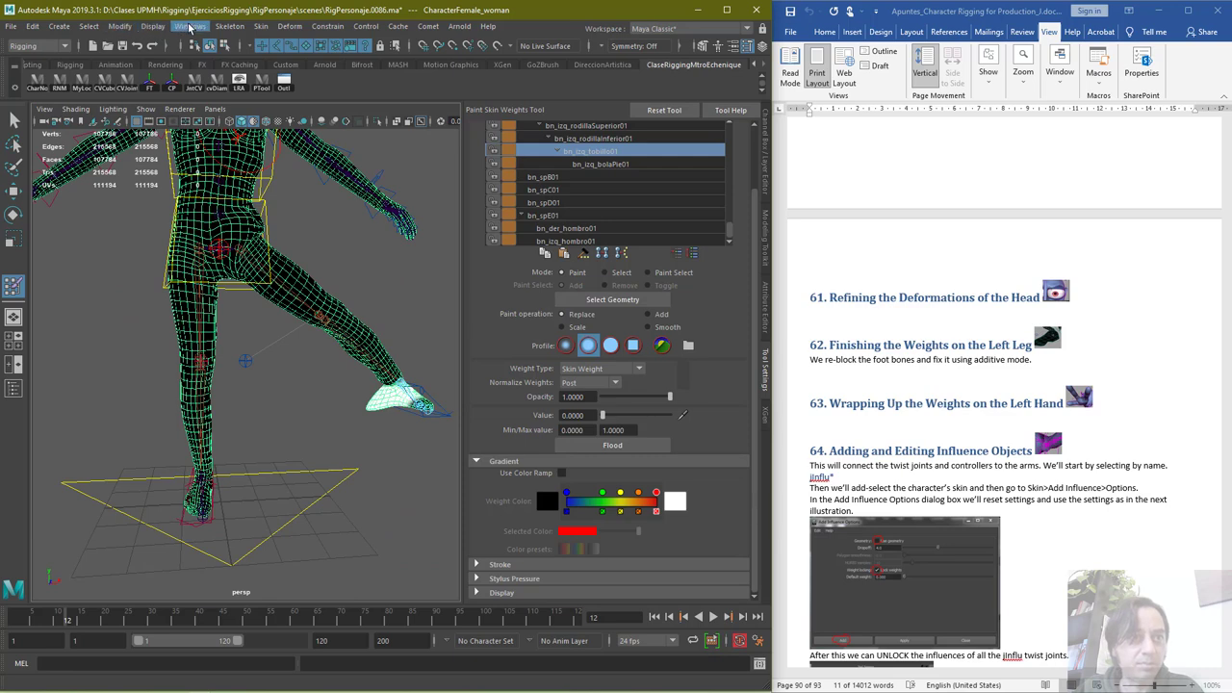
Try mirroring the skin weights in the raised-leg pose with the current options, and undo the mirror
{"action": "left_click", "coordinate": [125, 28]}
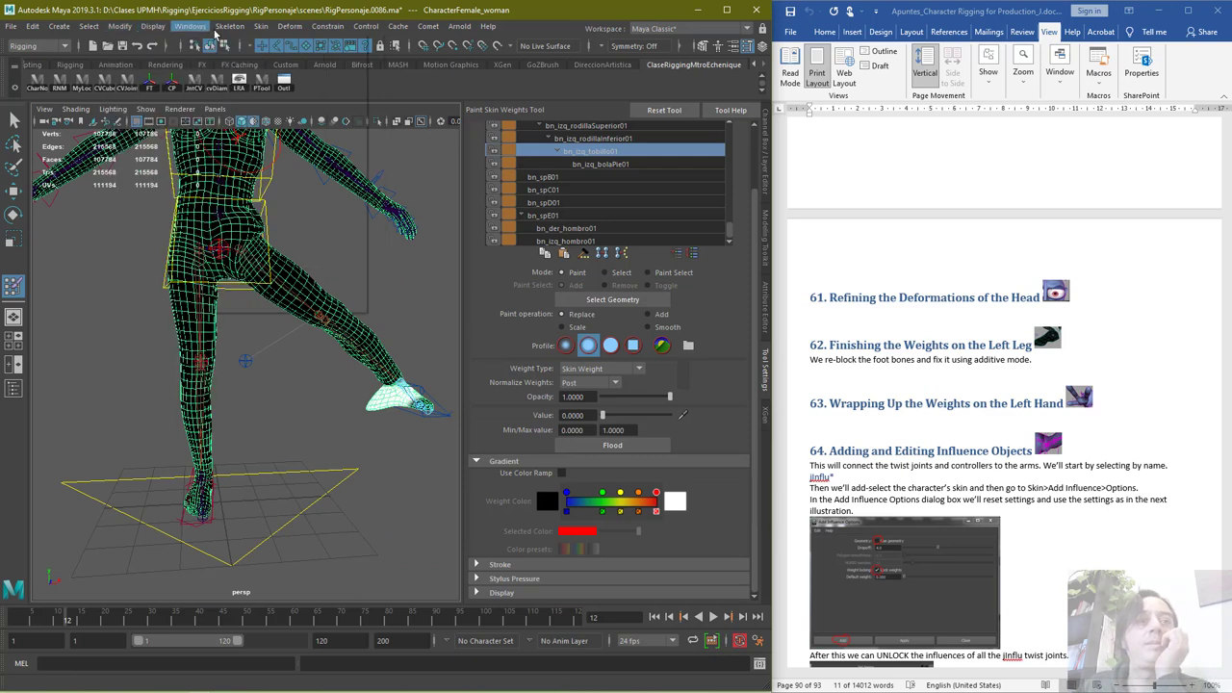
{"action": "mouse_move", "coordinate": [261, 29]}
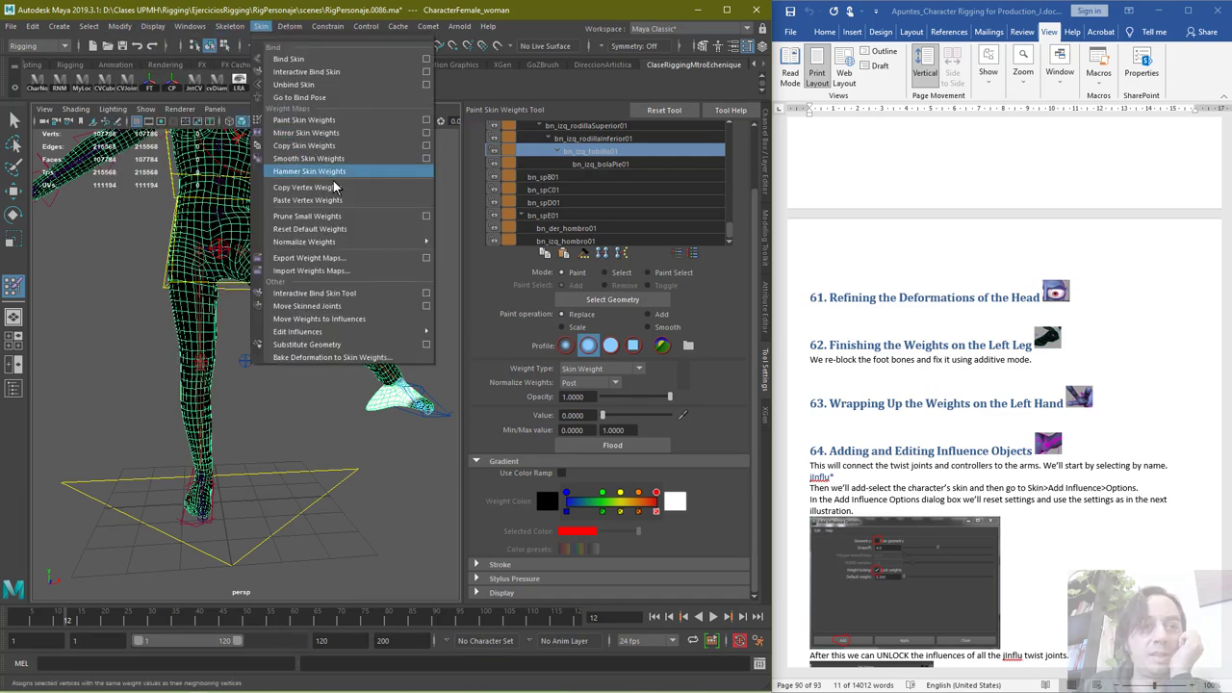
{"action": "left_click", "coordinate": [337, 134]}
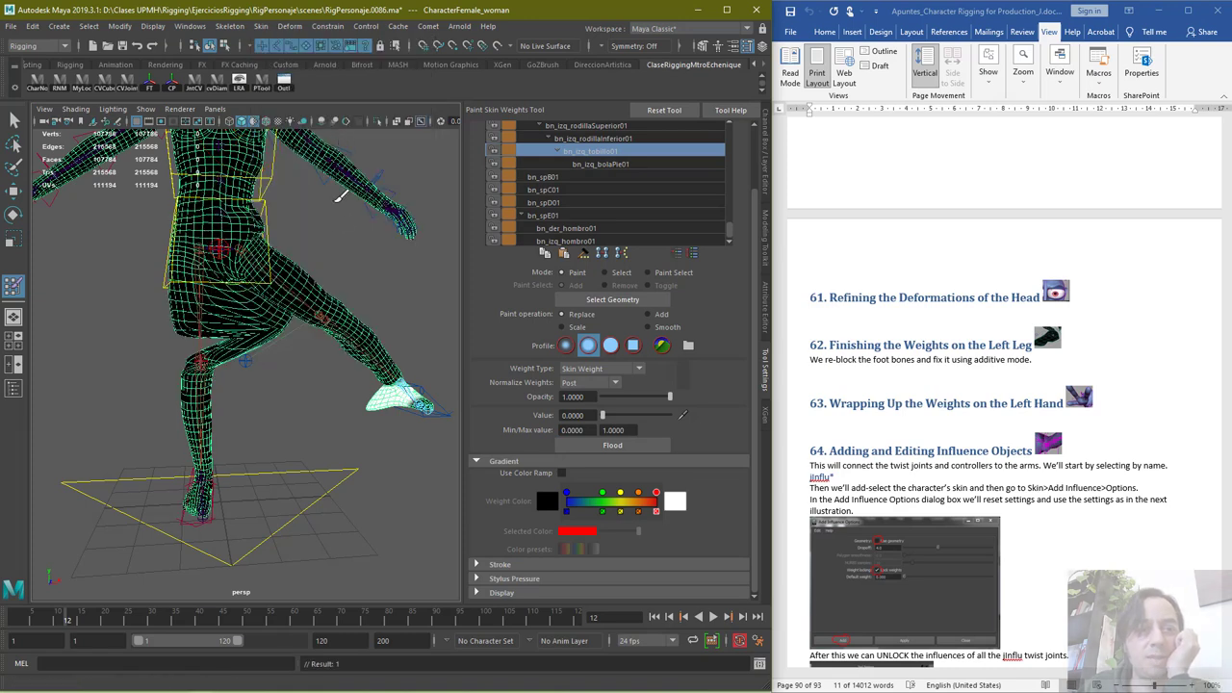
{"action": "key", "text": "ctrl+z"}
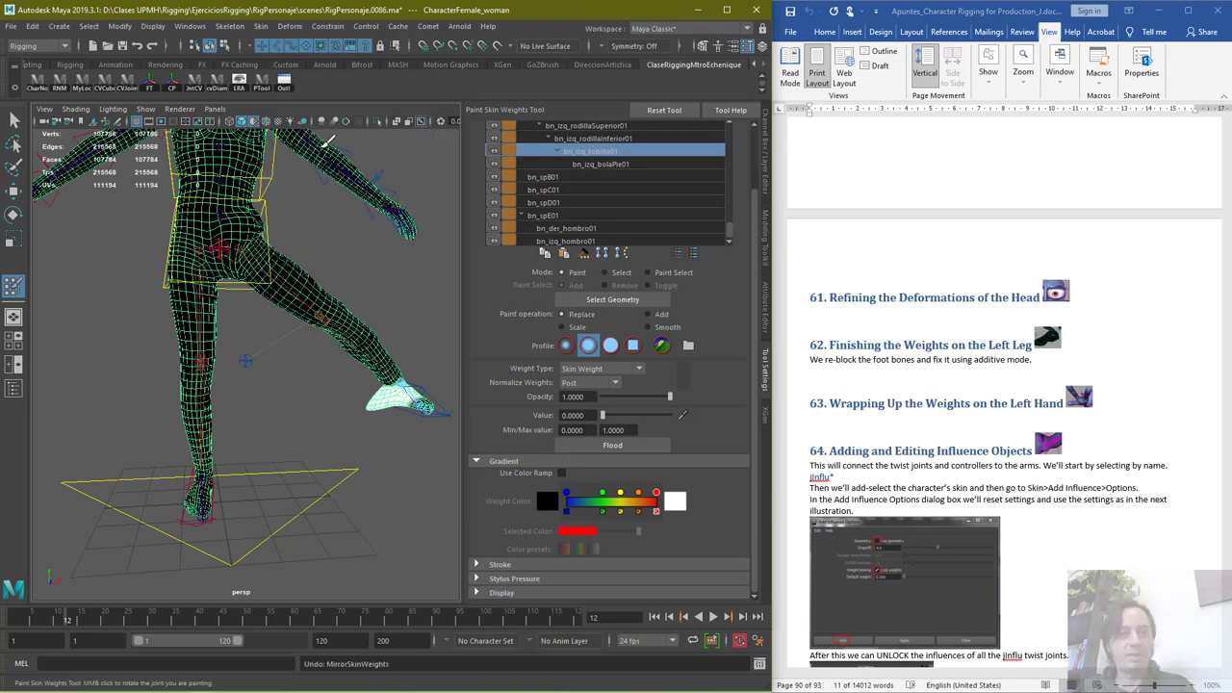
Try mirroring the skin weights across YZ, positive to negative, using Closest component, Closest joint and None as second influence association; undo it
{"action": "left_click", "coordinate": [261, 26]}
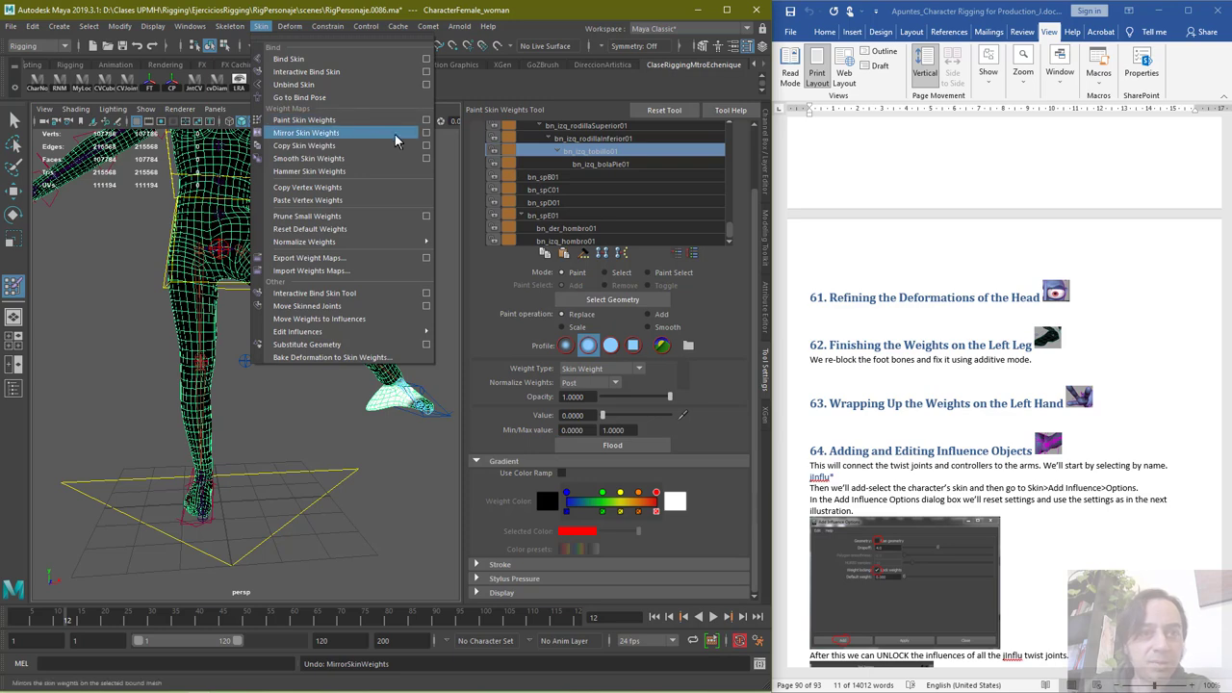
{"action": "left_click", "coordinate": [427, 133]}
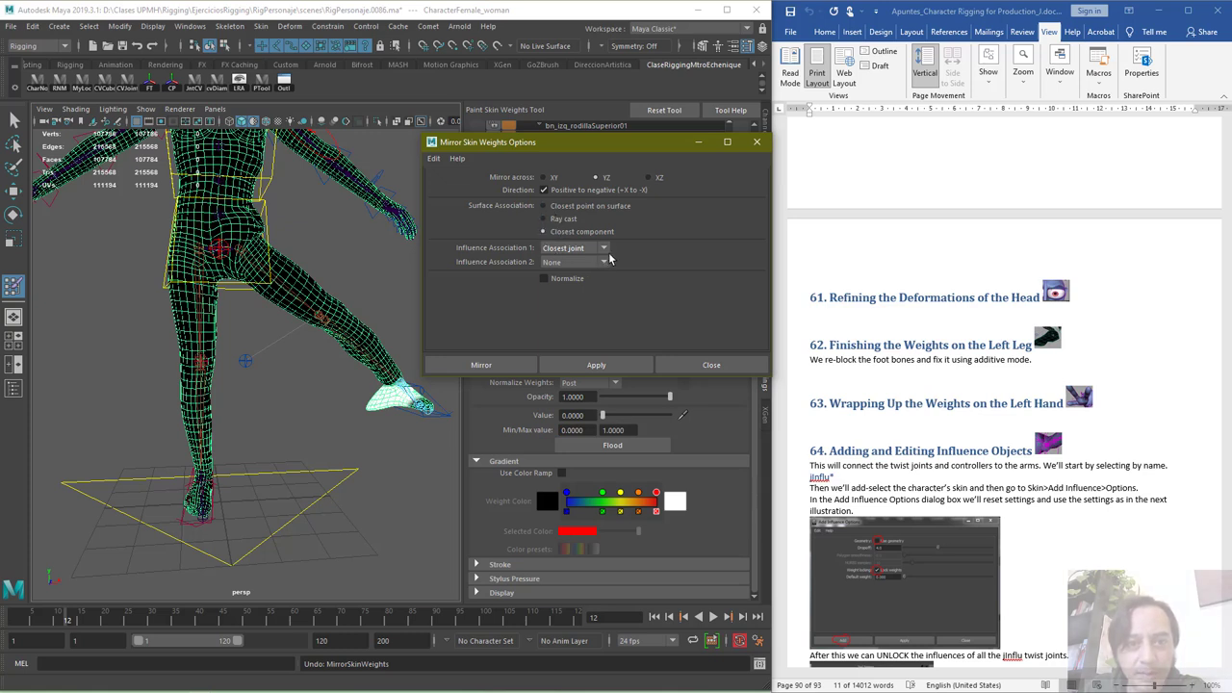
{"action": "left_click", "coordinate": [603, 262]}
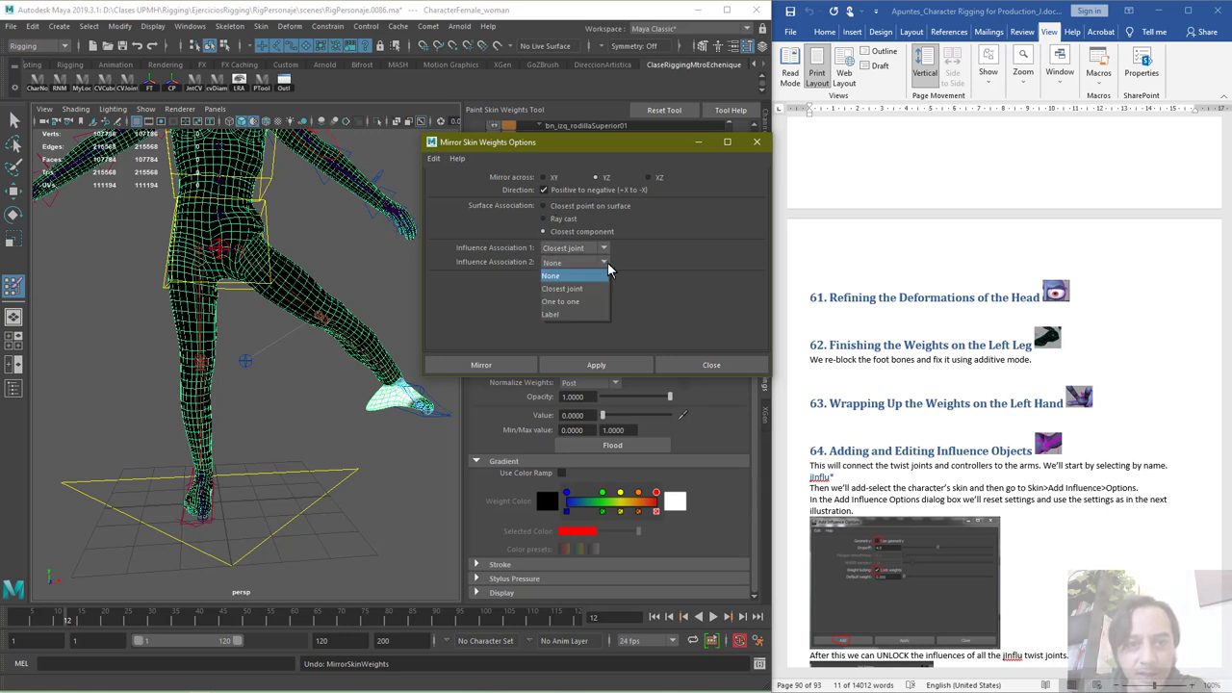
{"action": "left_click", "coordinate": [597, 275]}
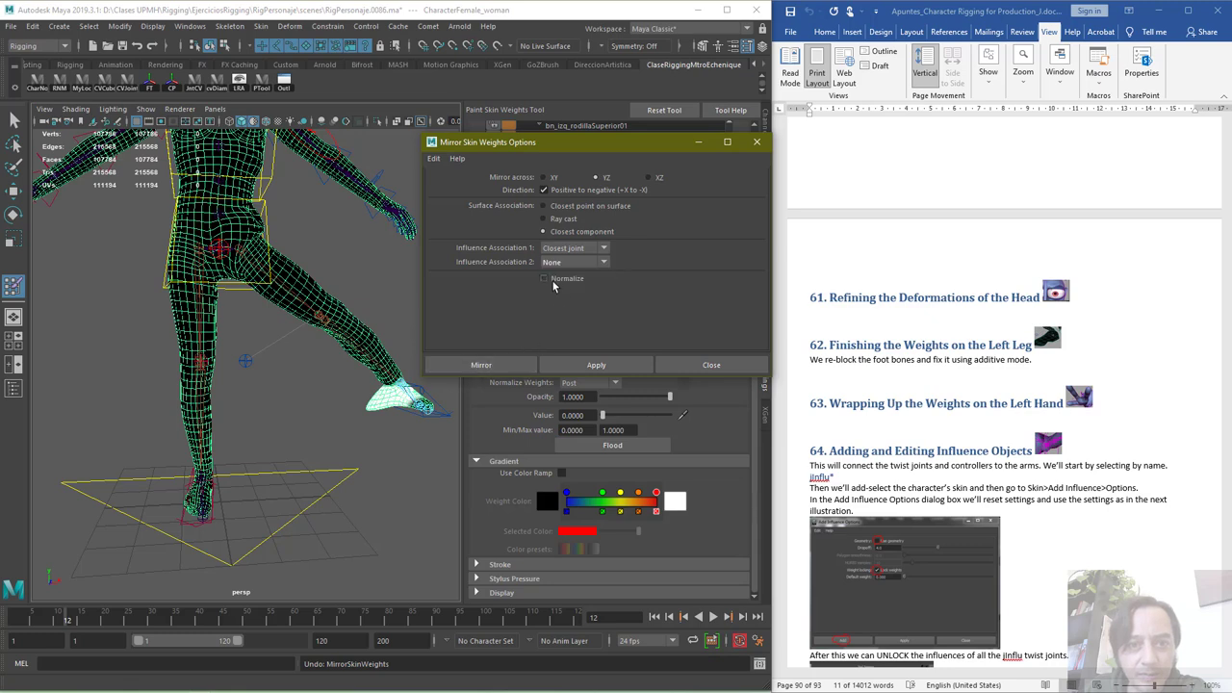
{"action": "left_click", "coordinate": [516, 368]}
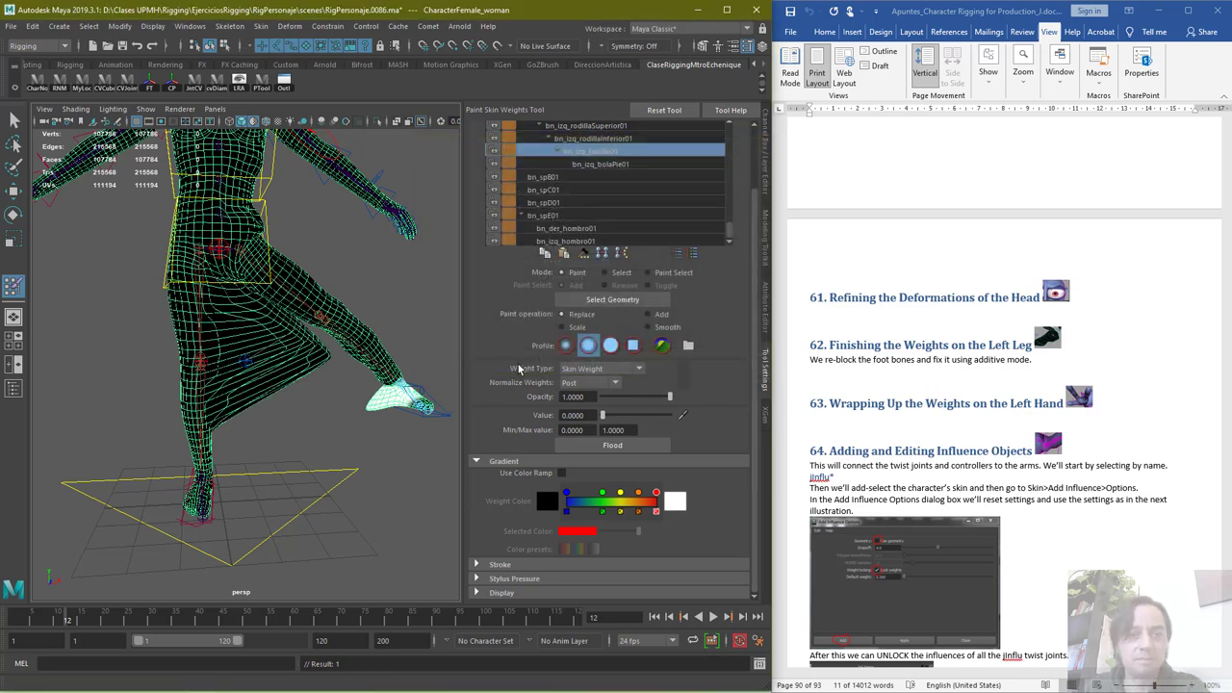
{"action": "key", "text": "ctrl+z"}
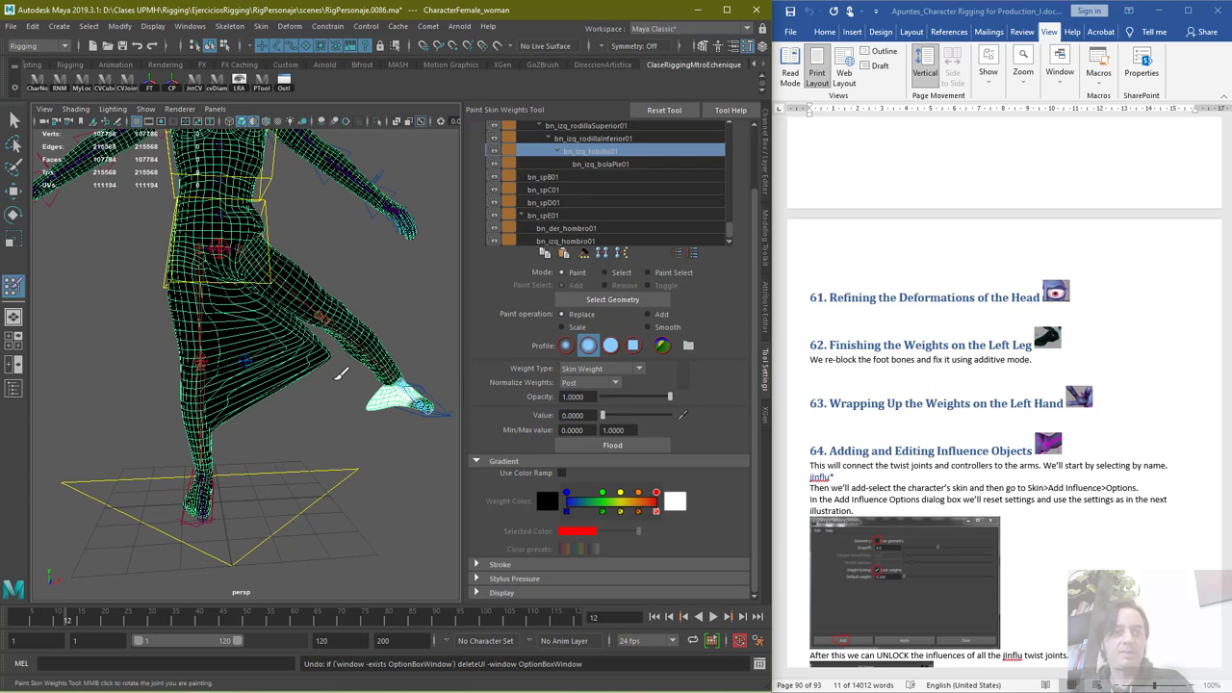
{"action": "key", "text": "ctrl+z"}
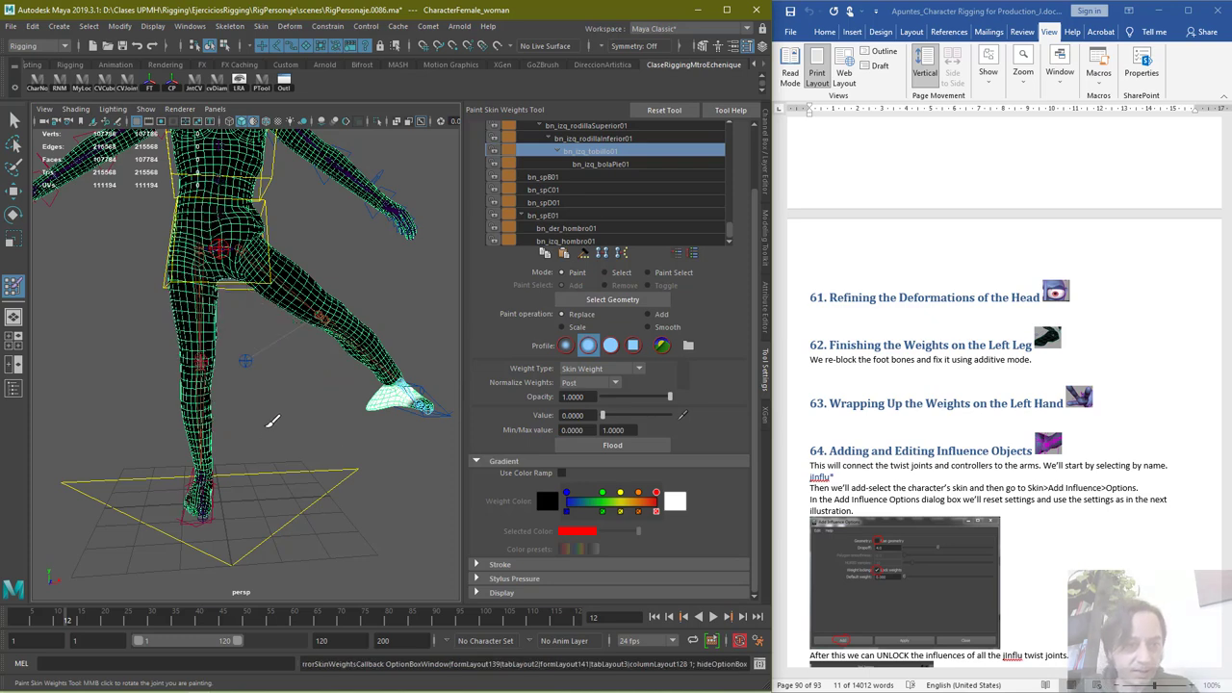
Select the left foot control cc_izq_pie01 and set its Translate X, Y and Z to 0 at frame 12
{"action": "key", "text": "q"}
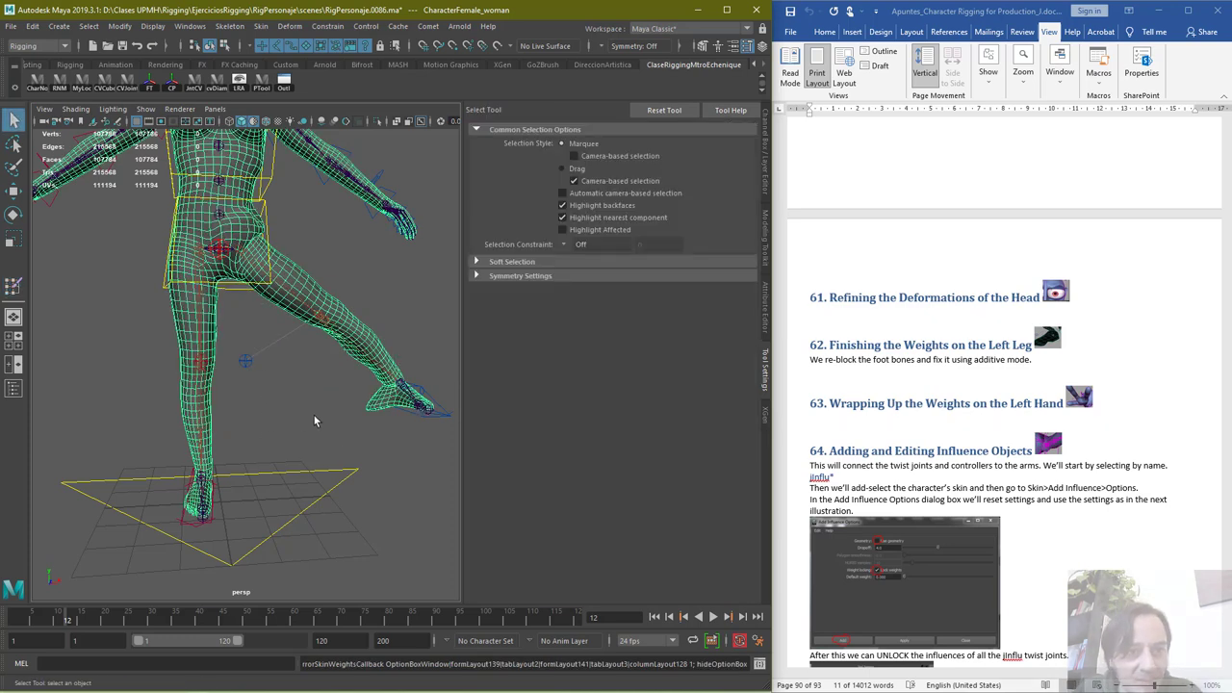
{"action": "left_click", "coordinate": [428, 394]}
{"action": "scroll", "coordinate": [103, 574], "scroll_direction": "up", "scroll_amount": 3}
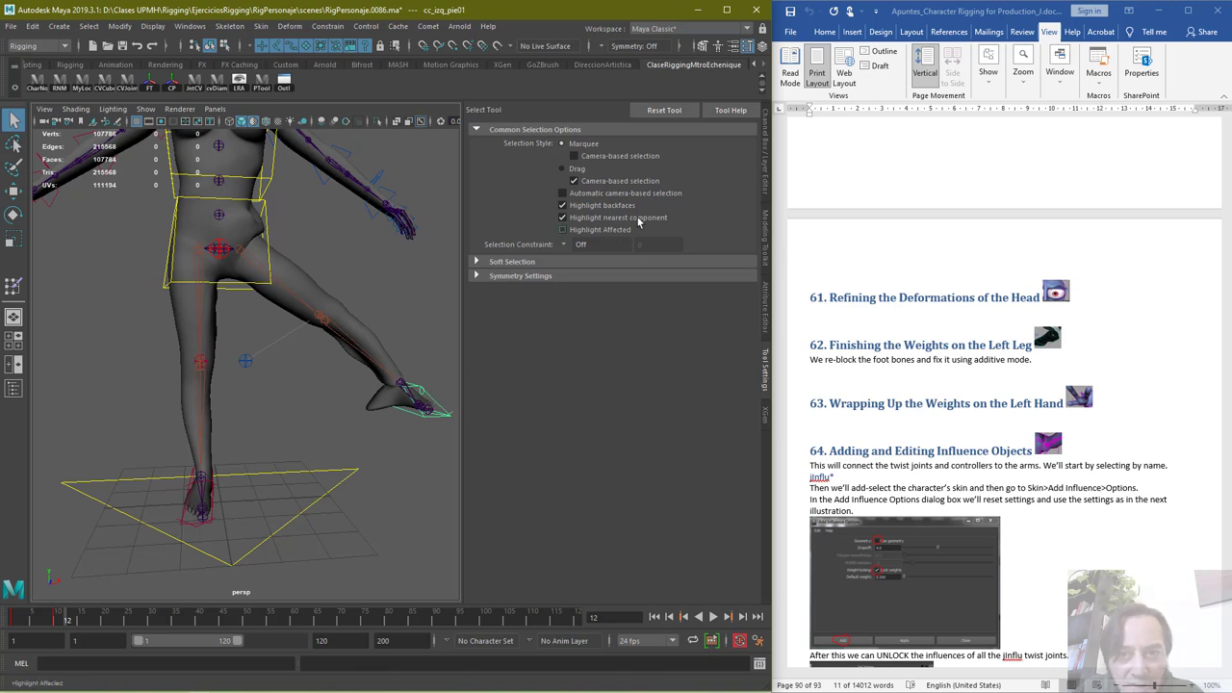
{"action": "left_click", "coordinate": [765, 152]}
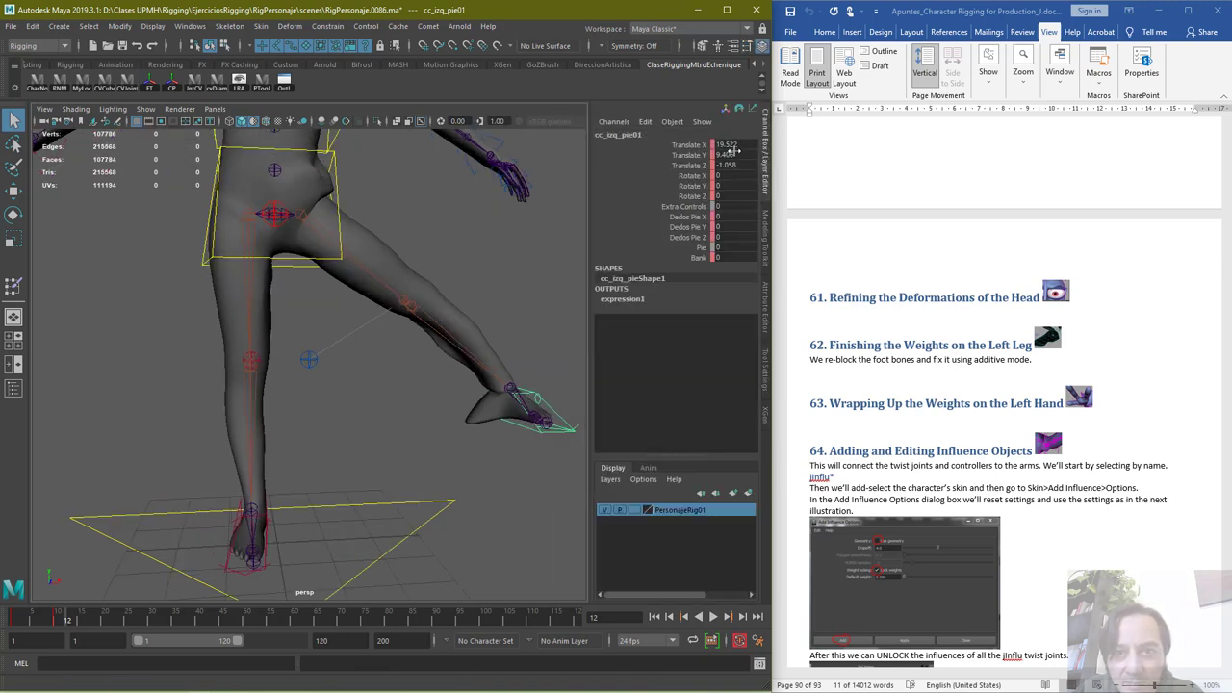
{"action": "type", "text": "20"}
{"action": "key", "text": "Return"}
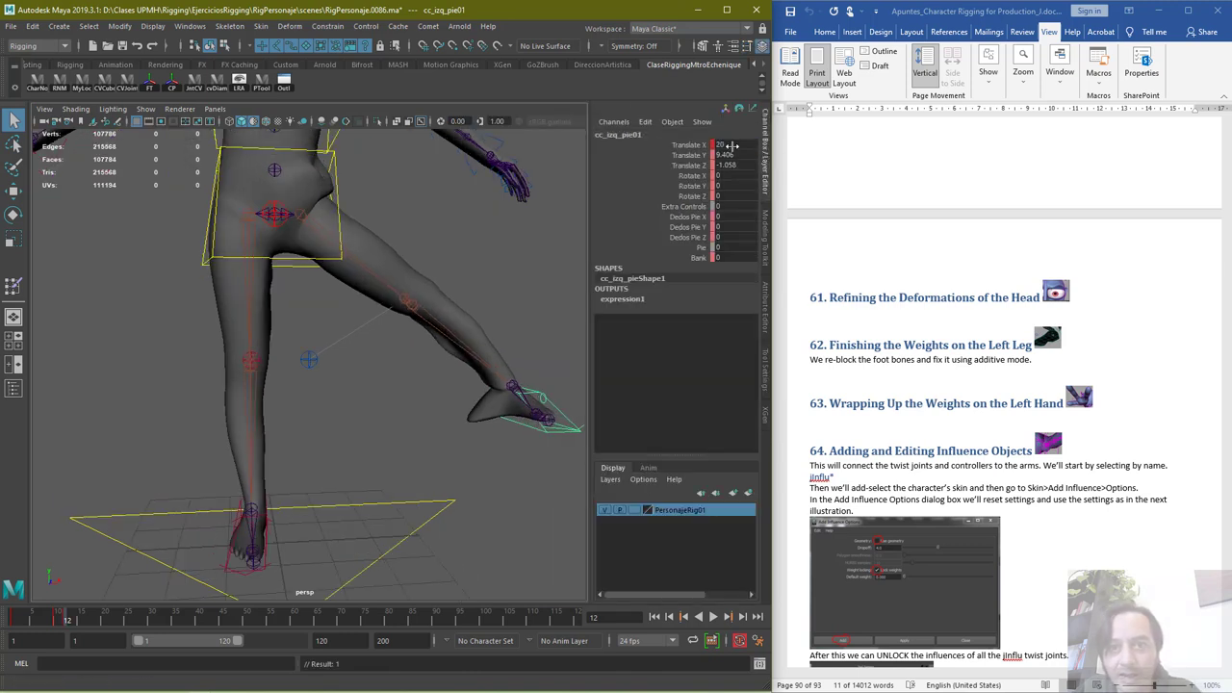
{"action": "left_click_drag", "start_coordinate": [729, 144], "coordinate": [739, 165]}
{"action": "type", "text": "0"}
{"action": "key", "text": "Return"}
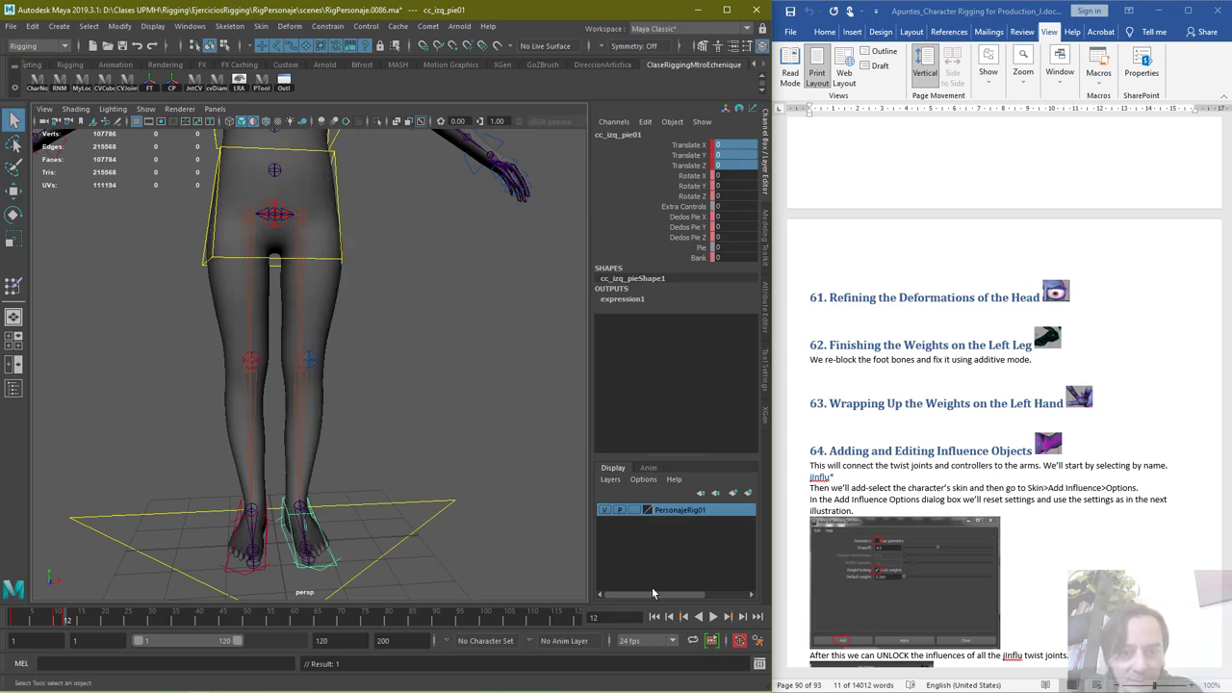
Delete the left foot control's animation keys between frames 1 and 12, keeping cc_izq_pie01 in its neutral pose
{"action": "left_click_drag", "start_coordinate": [696, 144], "coordinate": [697, 195]}
{"action": "right_click", "coordinate": [693, 175]}
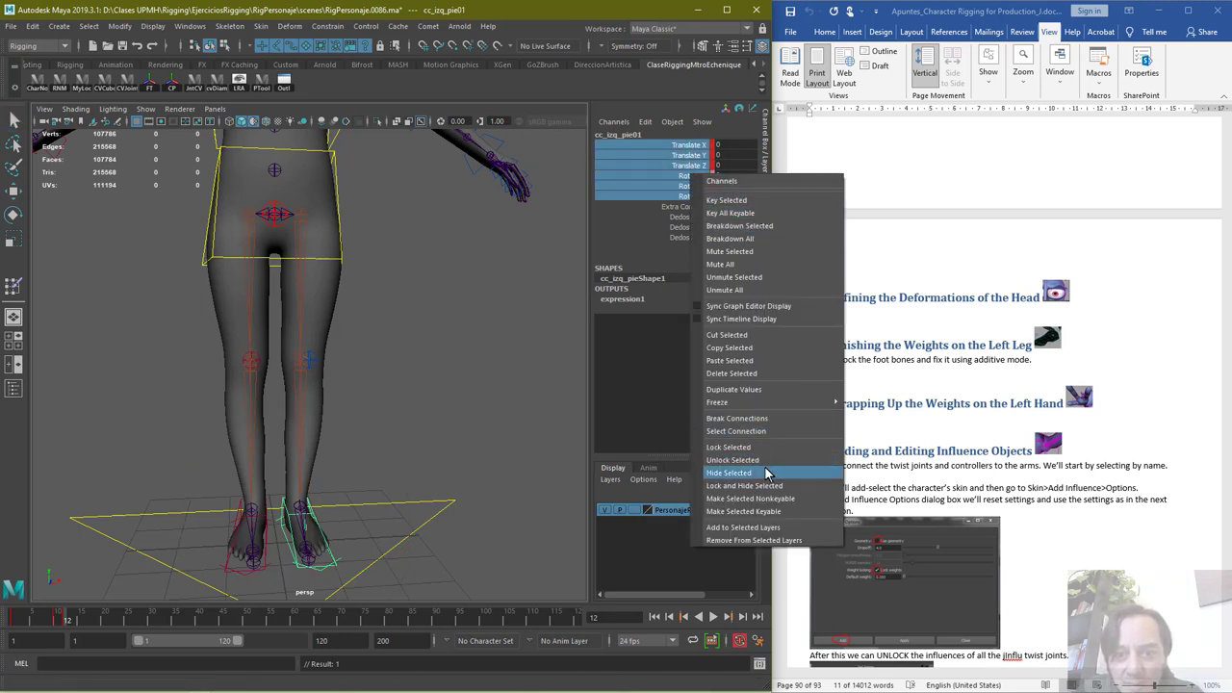
{"action": "left_click_drag", "start_coordinate": [67, 619], "coordinate": [8, 620], "text": "shift"}
{"action": "right_click", "coordinate": [35, 617]}
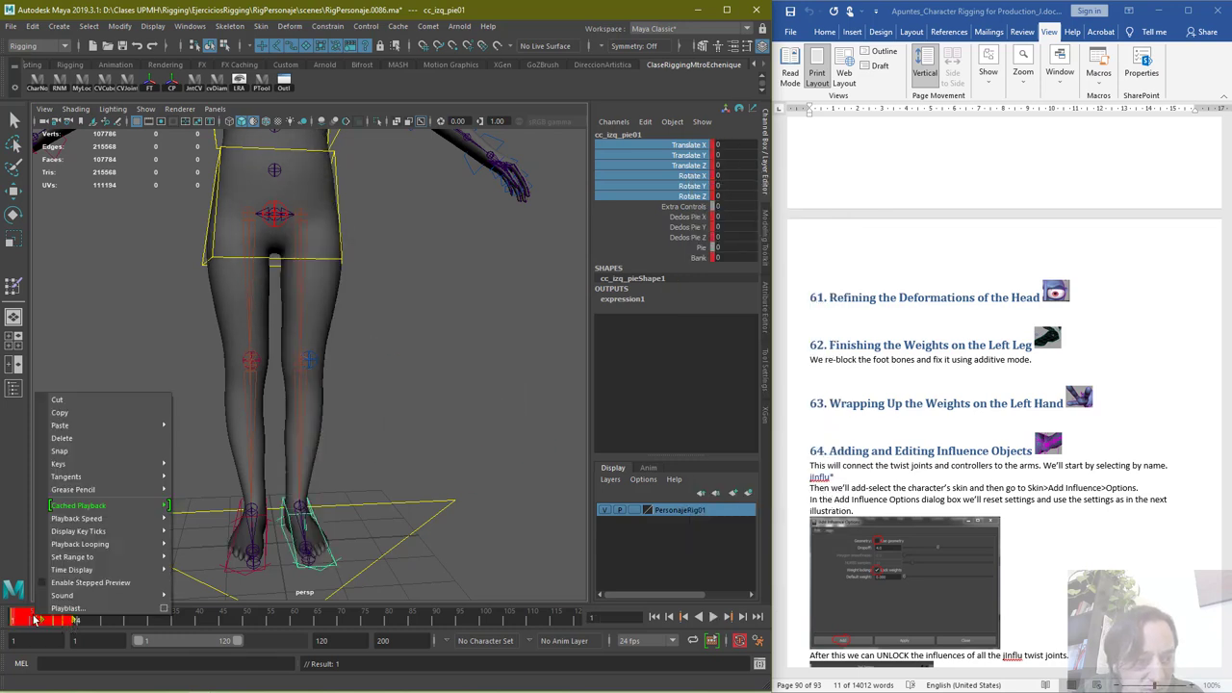
{"action": "left_click", "coordinate": [113, 439]}
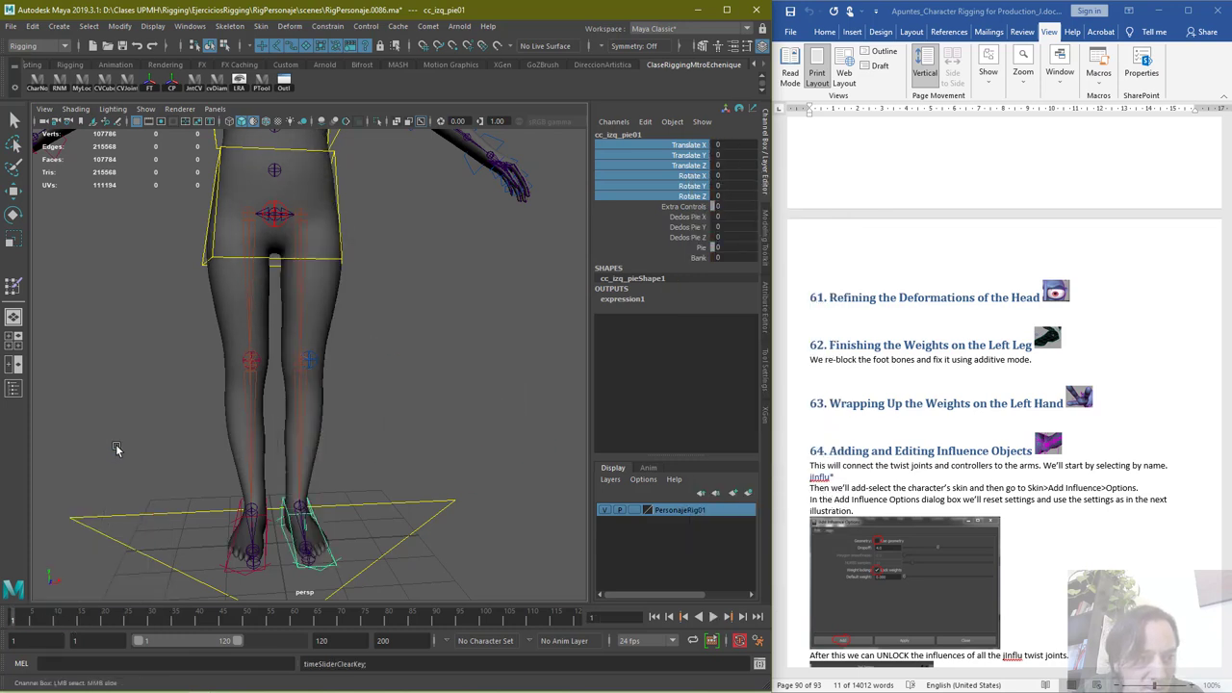
Key the right foot control cc_der_pie01 at frame 1 and raise it sideways at frame 10 to about X -21.8, Y 19.7, Z -4.6
{"action": "left_click", "coordinate": [233, 549]}
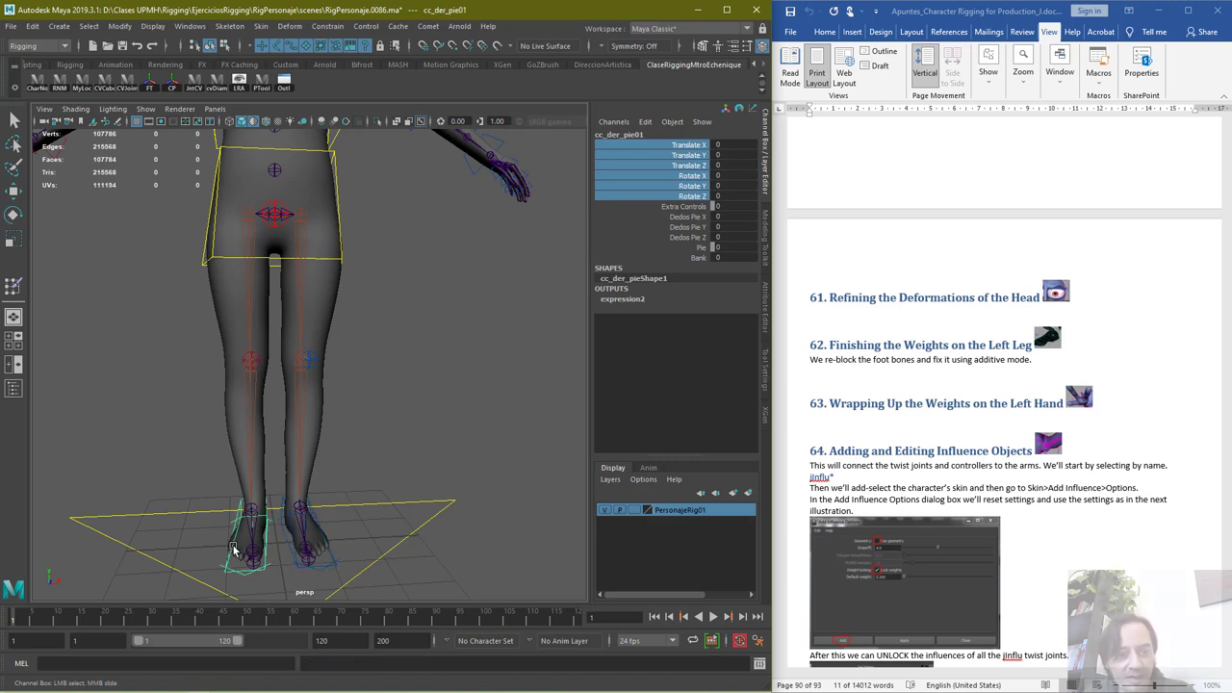
{"action": "key", "text": "w"}
{"action": "key", "text": "s"}
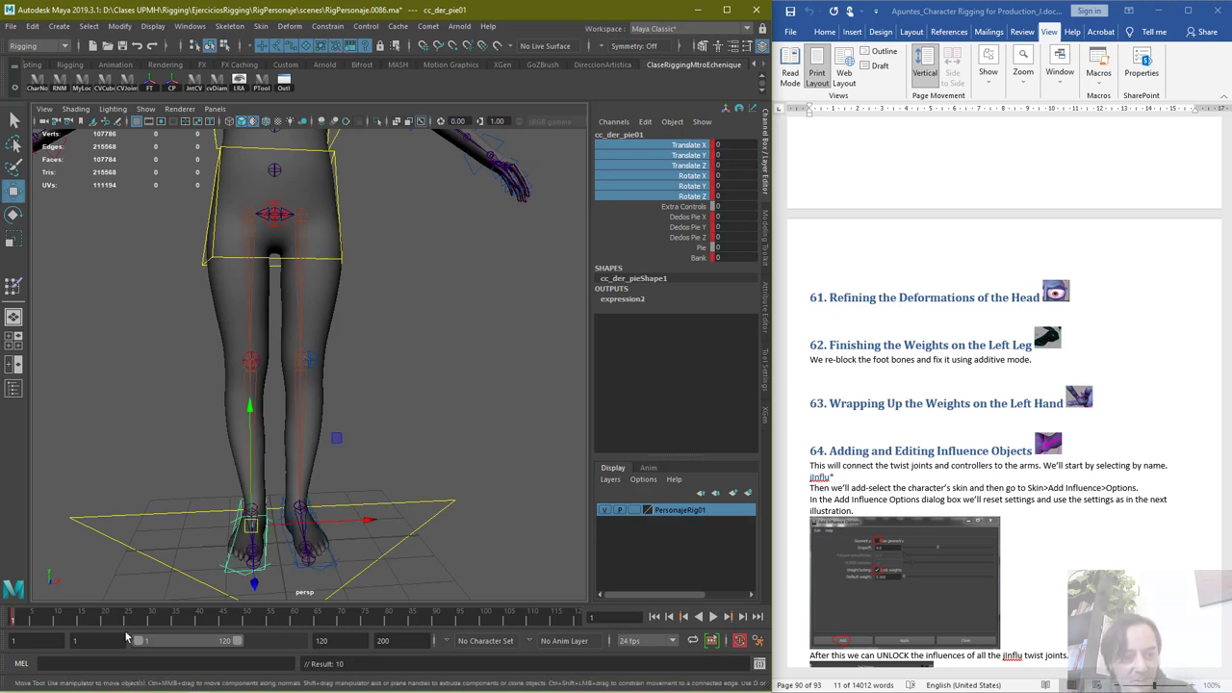
{"action": "left_click", "coordinate": [57, 618]}
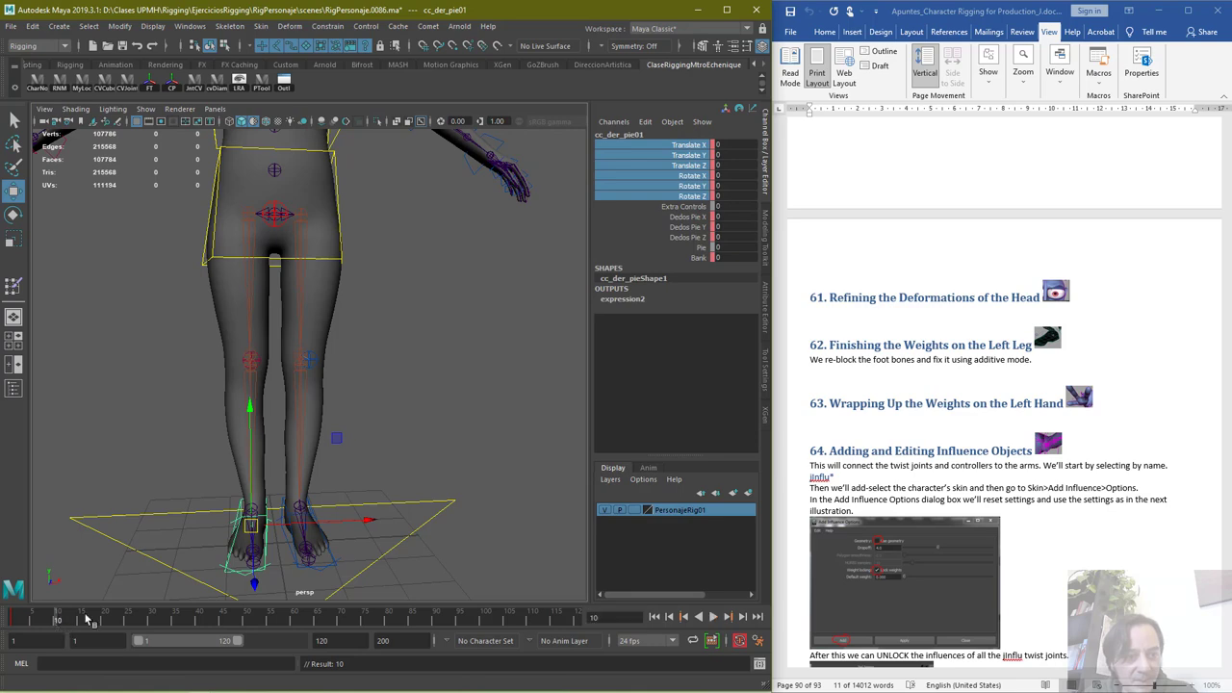
{"action": "left_click_drag", "start_coordinate": [250, 525], "coordinate": [2, 302]}
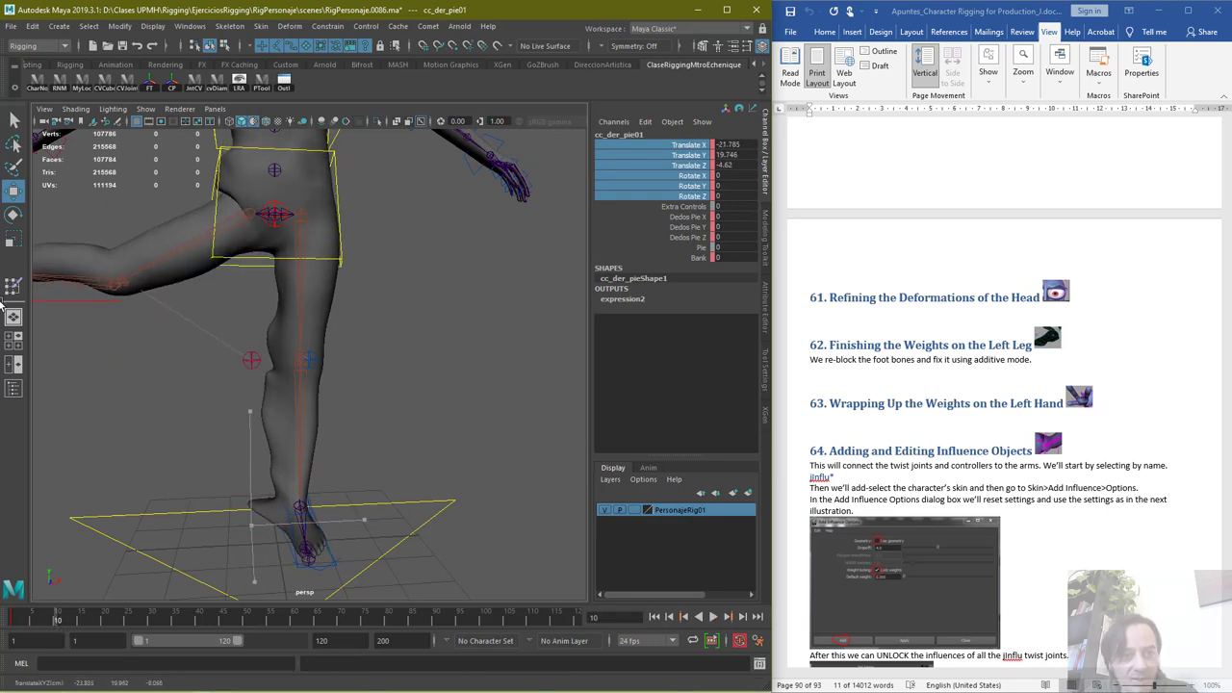
Start Paint Skin Weights on the CharacterFemale_woman mesh and inspect the right foot-ball influence bn_der_bolaPie01
{"action": "scroll", "coordinate": [296, 400], "scroll_direction": "down", "scroll_amount": 4}
{"action": "scroll", "coordinate": [299, 400], "scroll_direction": "up", "scroll_amount": 2}
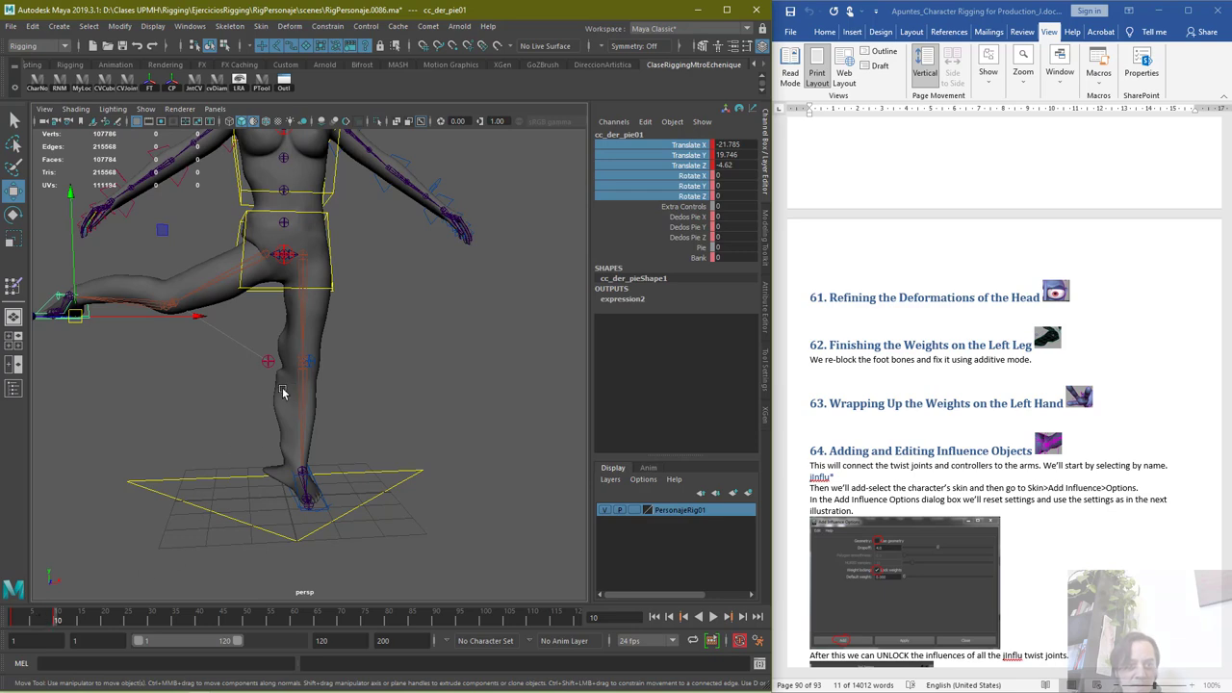
{"action": "left_click", "coordinate": [67, 296]}
{"action": "left_click", "coordinate": [12, 286]}
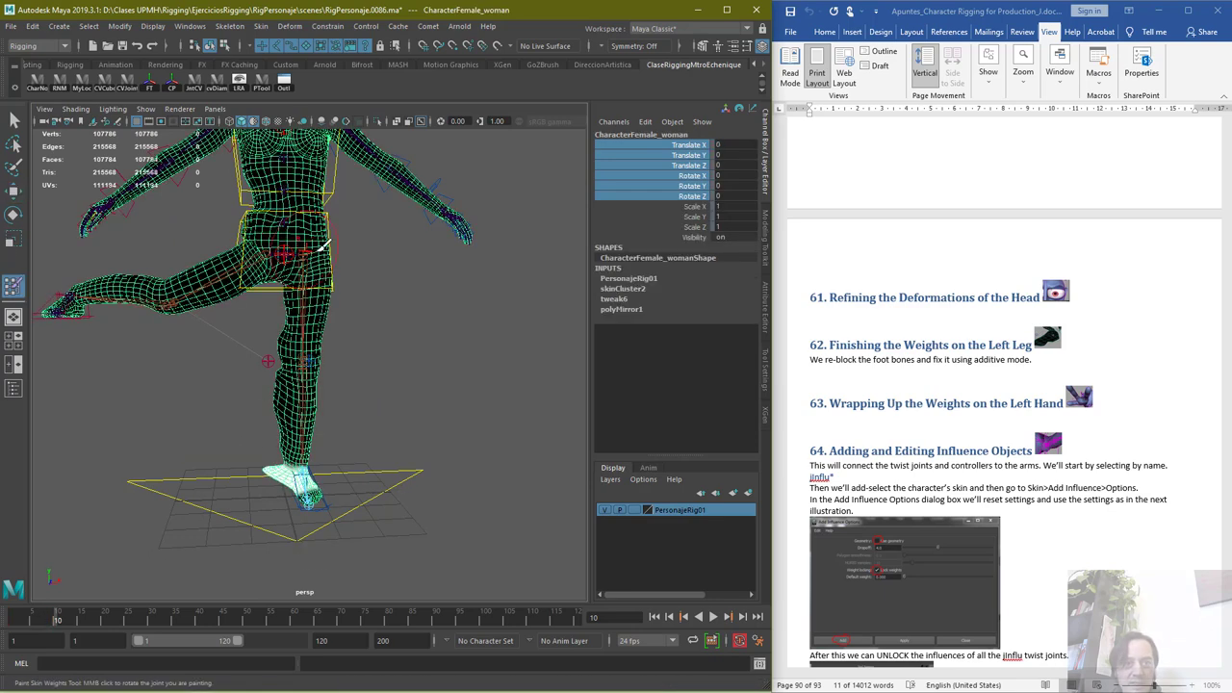
{"action": "left_click", "coordinate": [766, 361]}
{"action": "scroll", "coordinate": [568, 279], "scroll_direction": "down", "scroll_amount": 1}
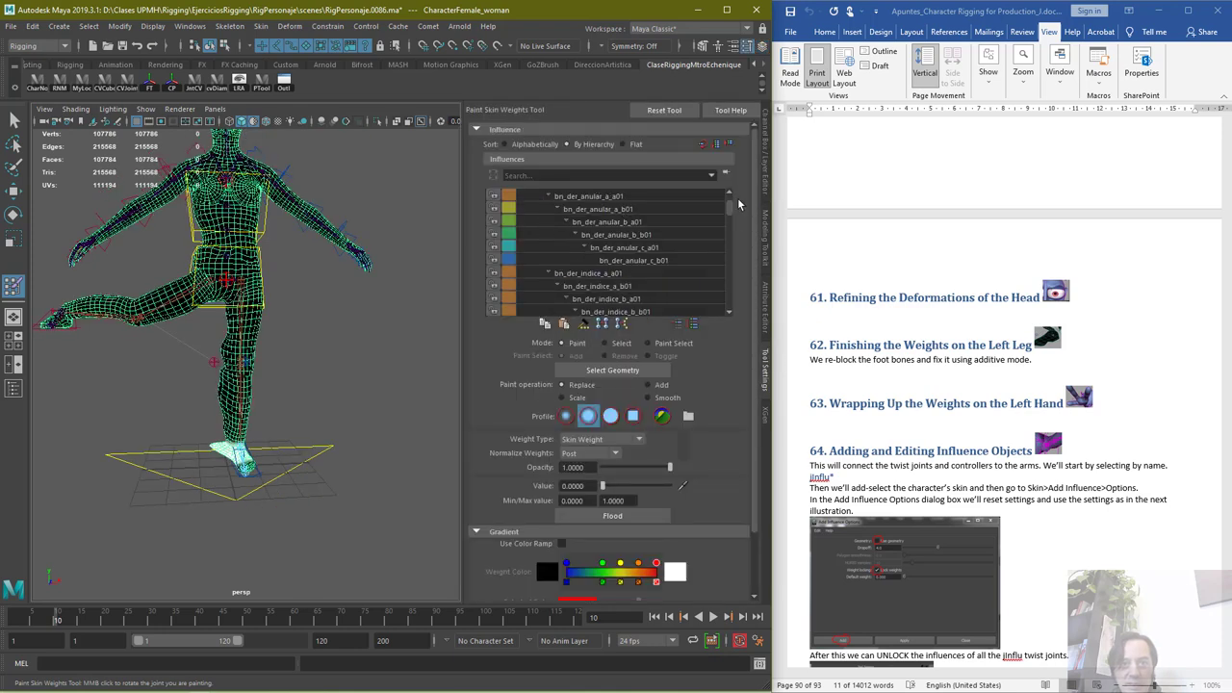
{"action": "left_click_drag", "start_coordinate": [730, 211], "coordinate": [731, 314]}
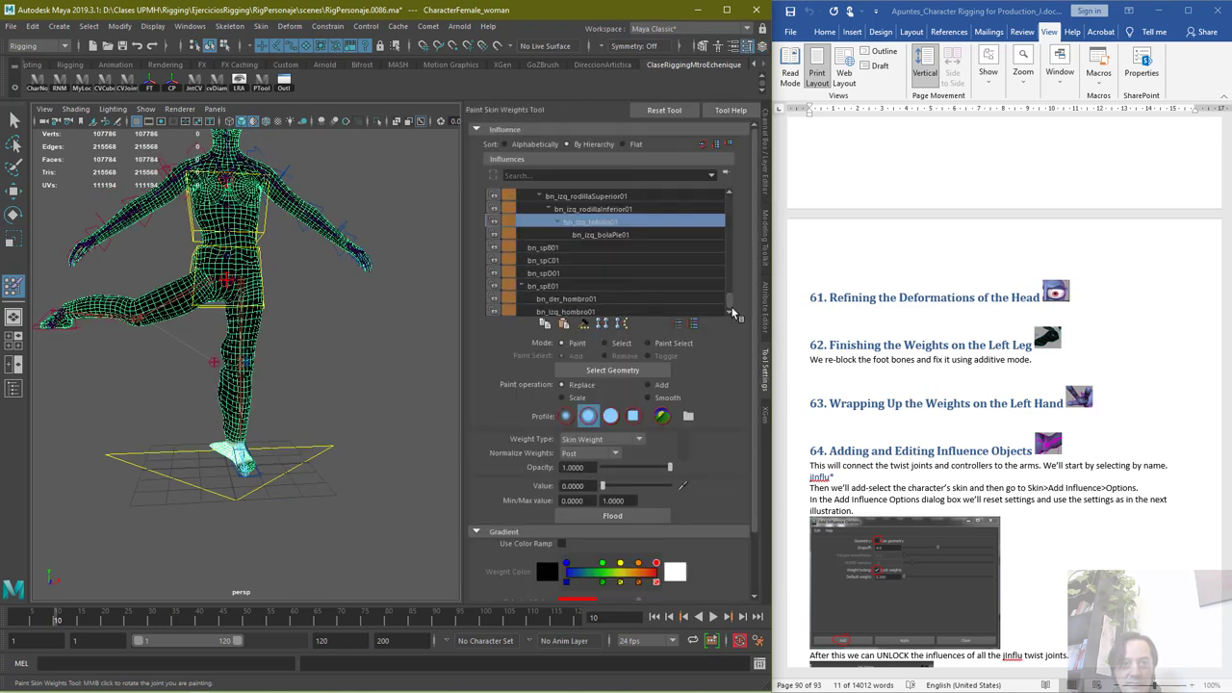
{"action": "scroll", "coordinate": [649, 242], "scroll_direction": "up", "scroll_amount": 2}
{"action": "left_click", "coordinate": [595, 236]}
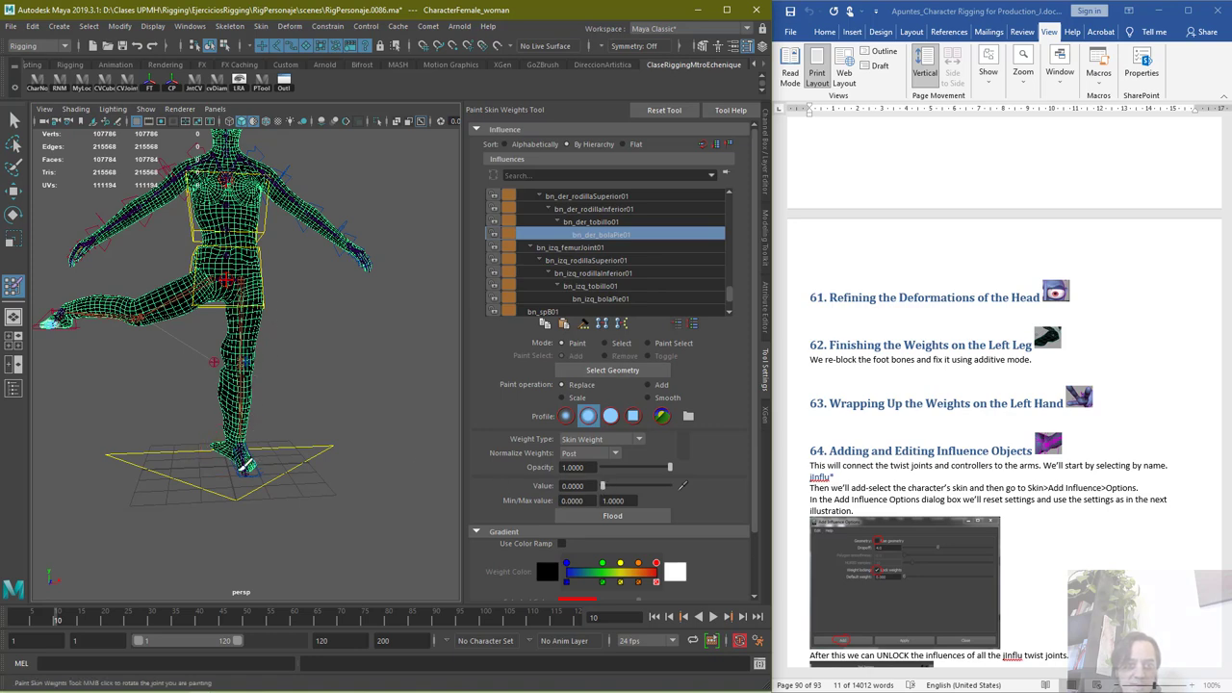
{"action": "mouse_move", "coordinate": [211, 419]}
{"action": "left_mouse_down", "text": "alt"}
{"action": "mouse_move", "coordinate": [310, 404]}
{"action": "mouse_move", "coordinate": [272, 441]}
{"action": "mouse_move", "coordinate": [250, 409]}
{"action": "mouse_move", "coordinate": [221, 409]}
{"action": "left_mouse_up", "text": "alt"}
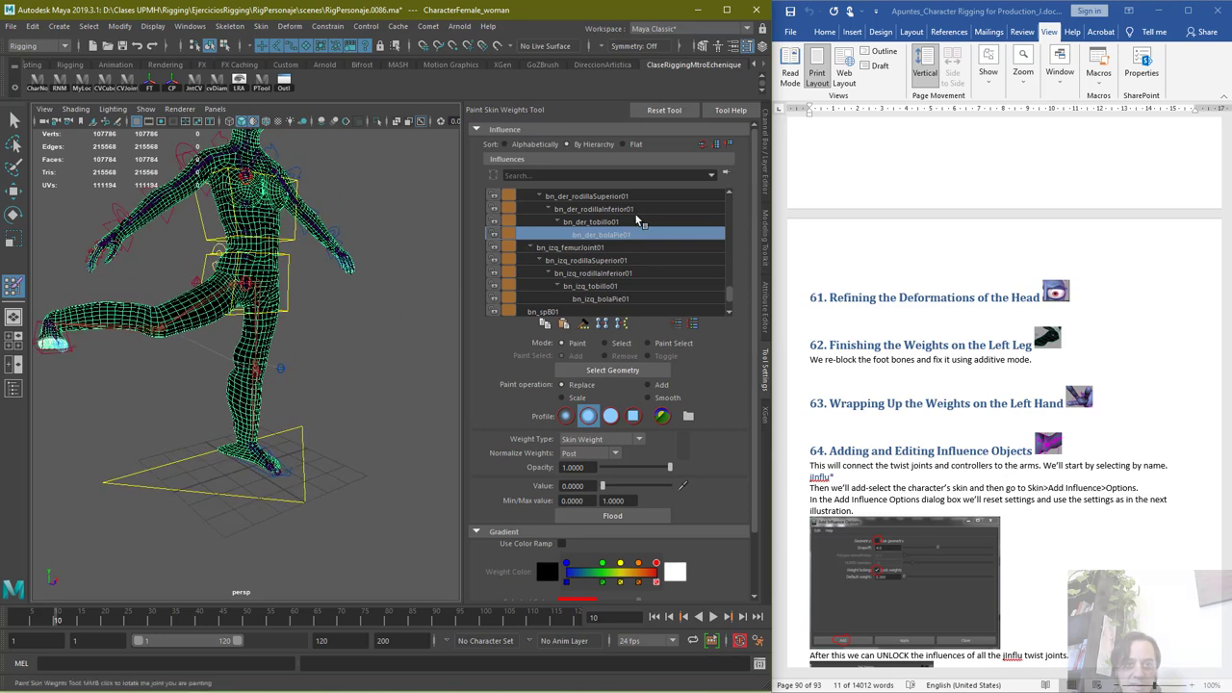
Inspect the right ankle influence bn_der_tobillo01 and lower knee influence bn_der_rodillaInferior01 from the front, side and back
{"action": "left_click", "coordinate": [607, 227]}
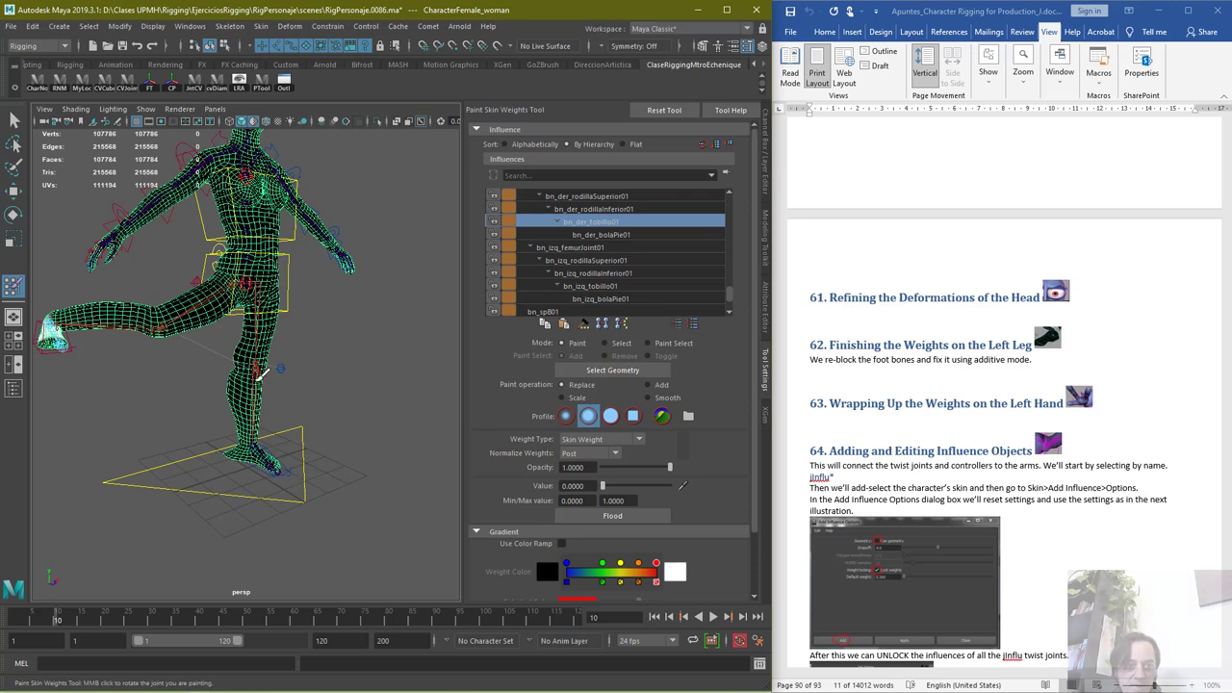
{"action": "left_click_drag", "start_coordinate": [312, 388], "coordinate": [252, 377], "text": "alt"}
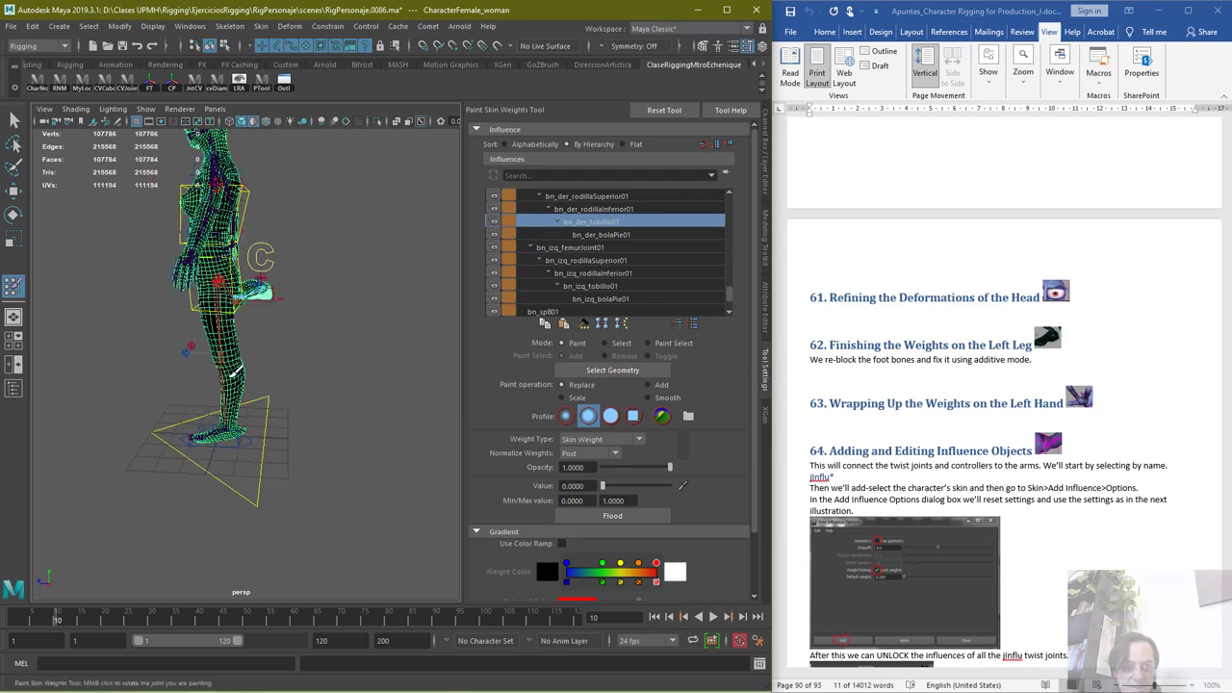
{"action": "left_click_drag", "start_coordinate": [234, 327], "coordinate": [286, 411], "text": "alt"}
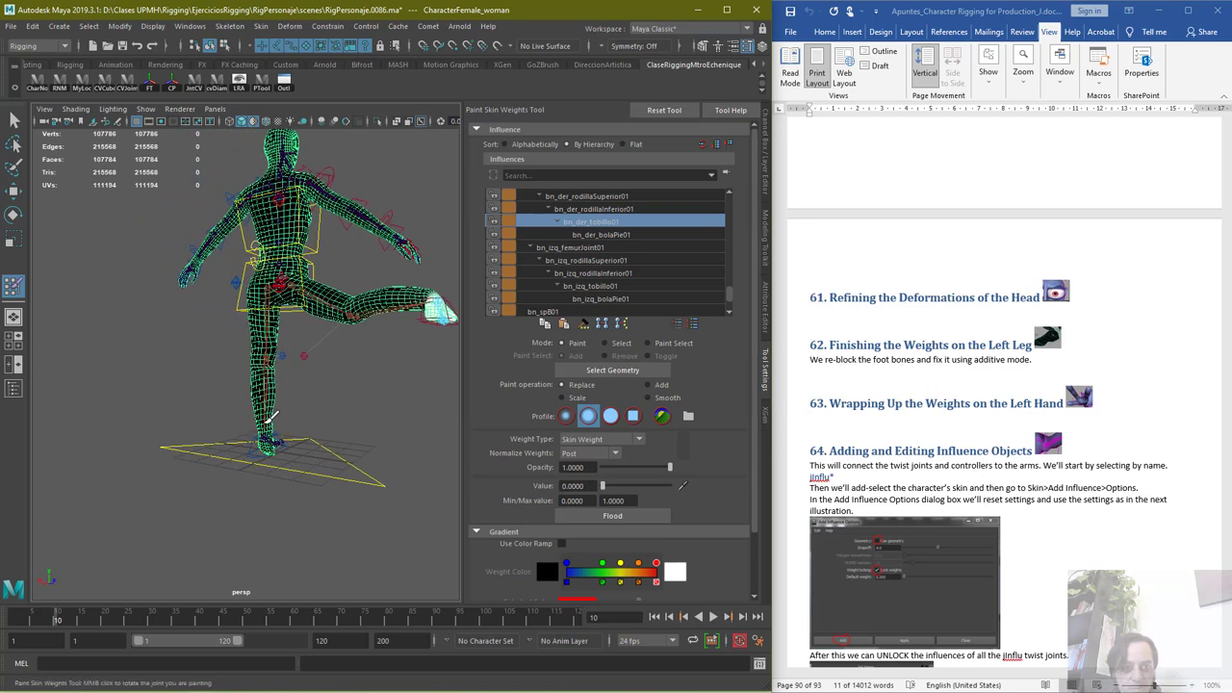
{"action": "left_click", "coordinate": [613, 209]}
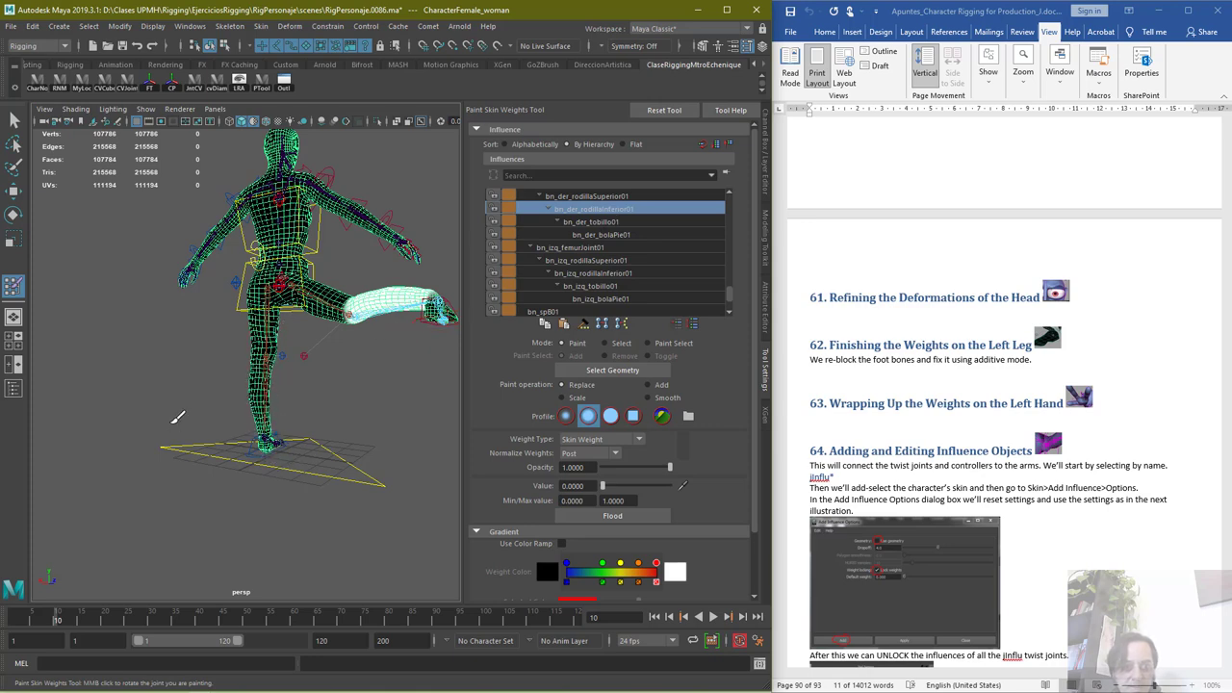
{"action": "left_click_drag", "start_coordinate": [179, 417], "coordinate": [205, 451], "text": "alt"}
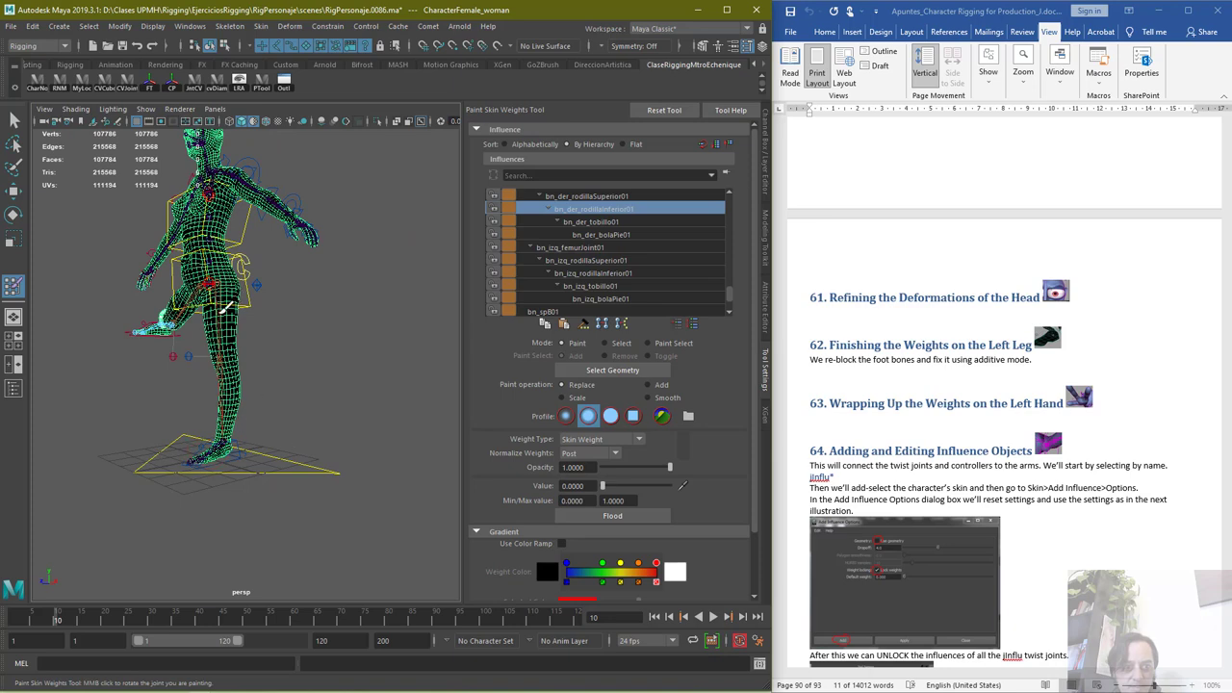
{"action": "left_click_drag", "start_coordinate": [241, 389], "coordinate": [335, 393], "text": "alt"}
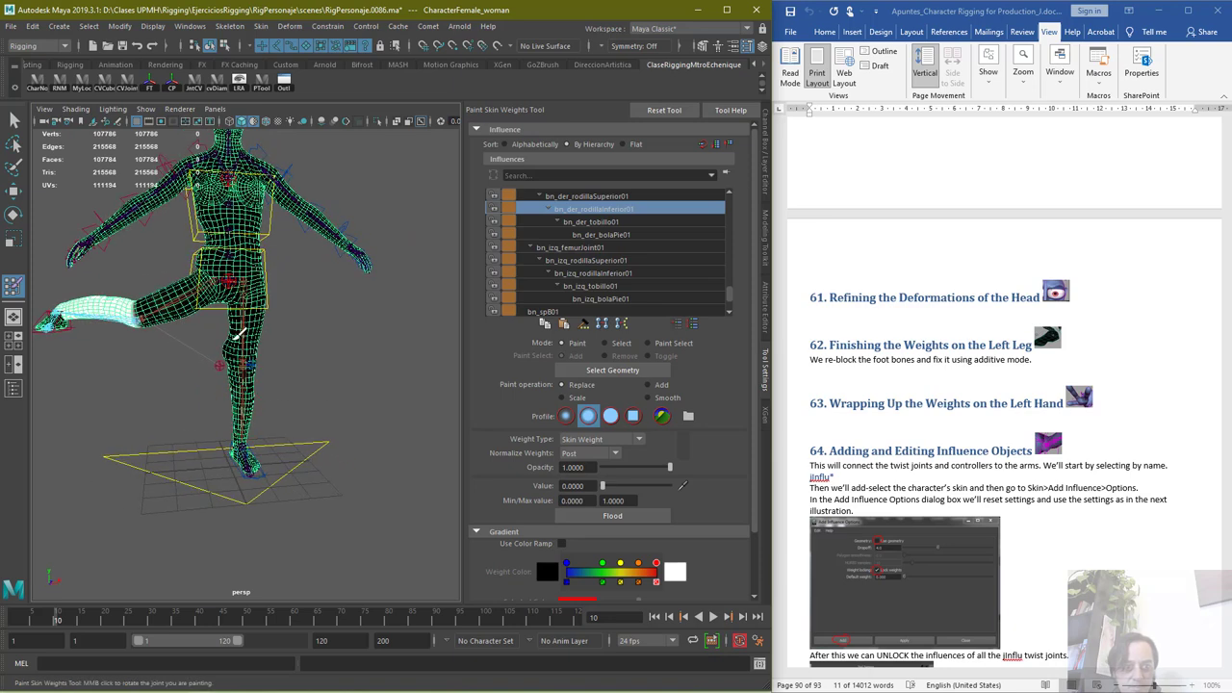
{"action": "left_click_drag", "start_coordinate": [258, 395], "coordinate": [240, 339], "text": "alt"}
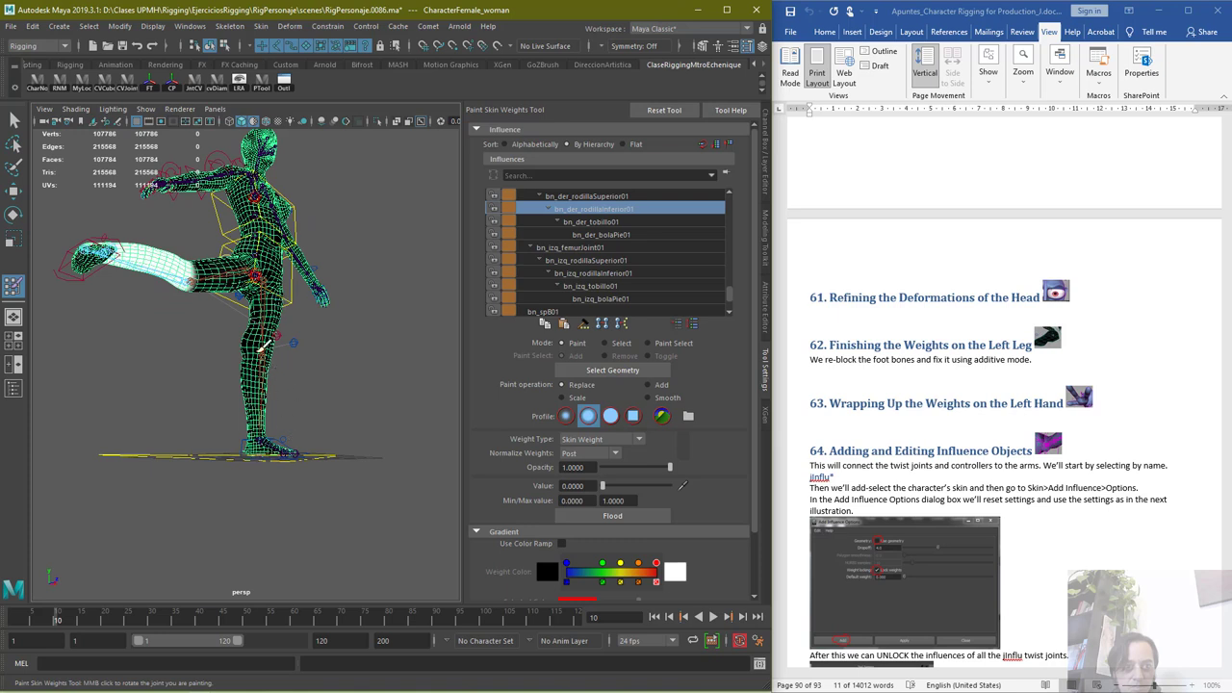
Compare the right upper knee influence bn_der_rodillaSuperior01 with the left femur, lower knee and upper knee influences
{"action": "left_click", "coordinate": [612, 197]}
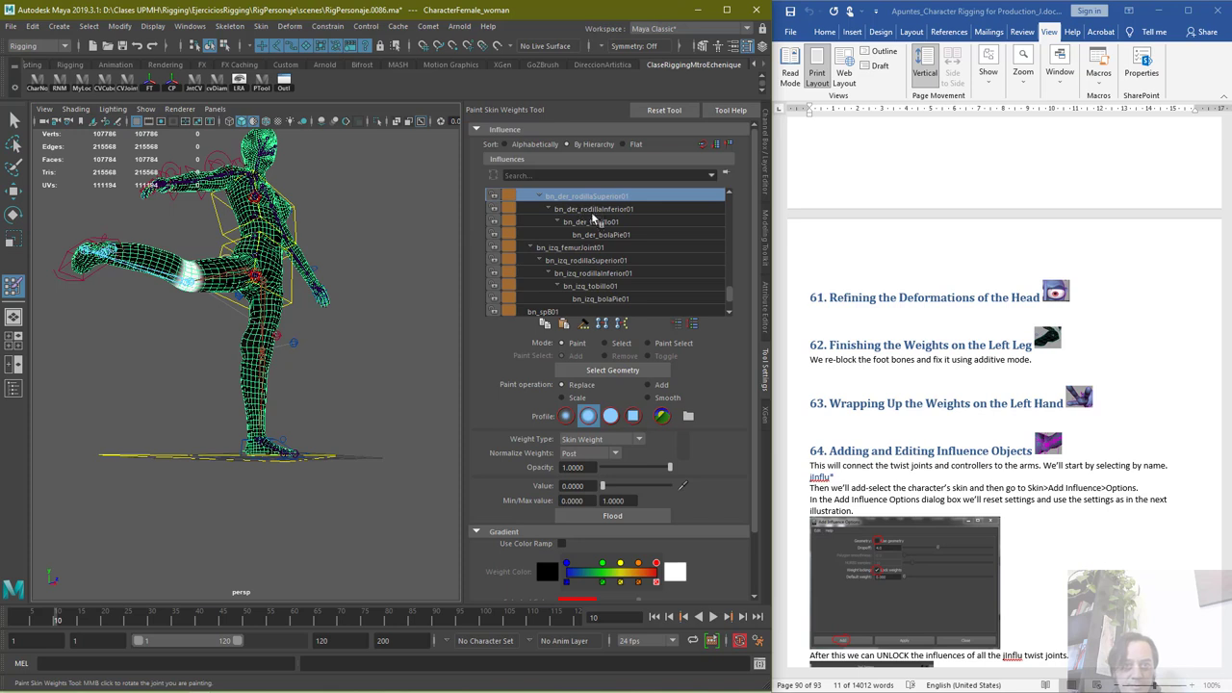
{"action": "left_click", "coordinate": [591, 247]}
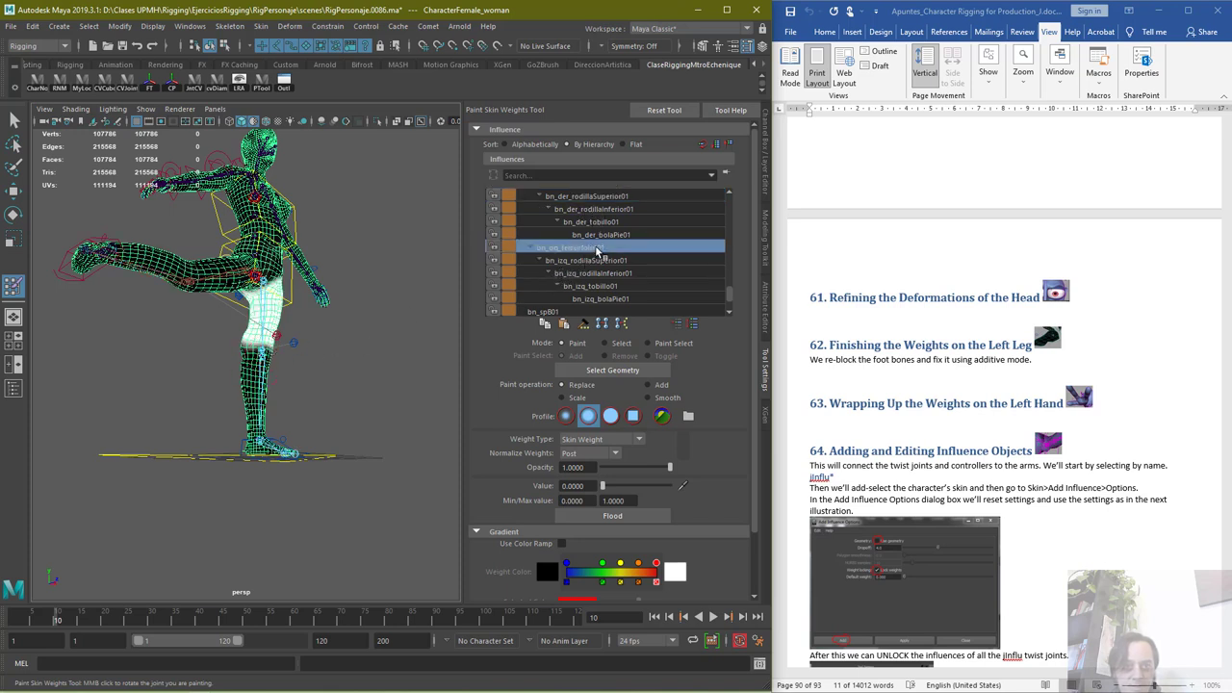
{"action": "left_click", "coordinate": [600, 273]}
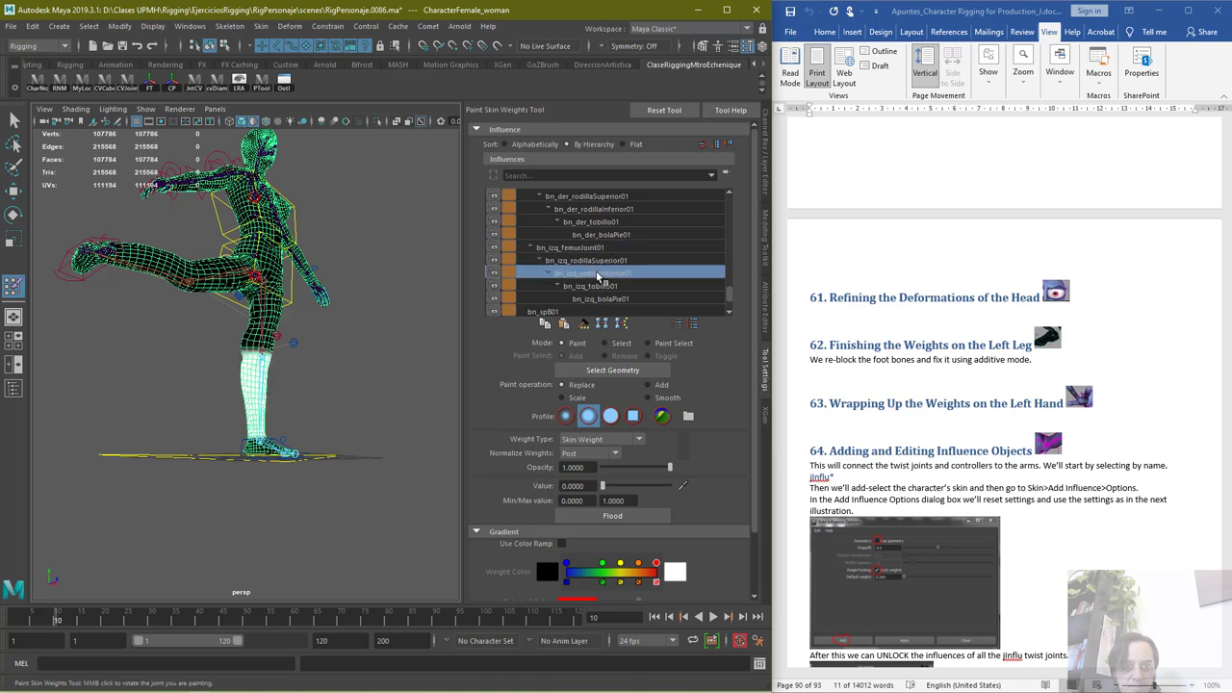
{"action": "left_click", "coordinate": [602, 261]}
{"action": "left_click", "coordinate": [603, 248]}
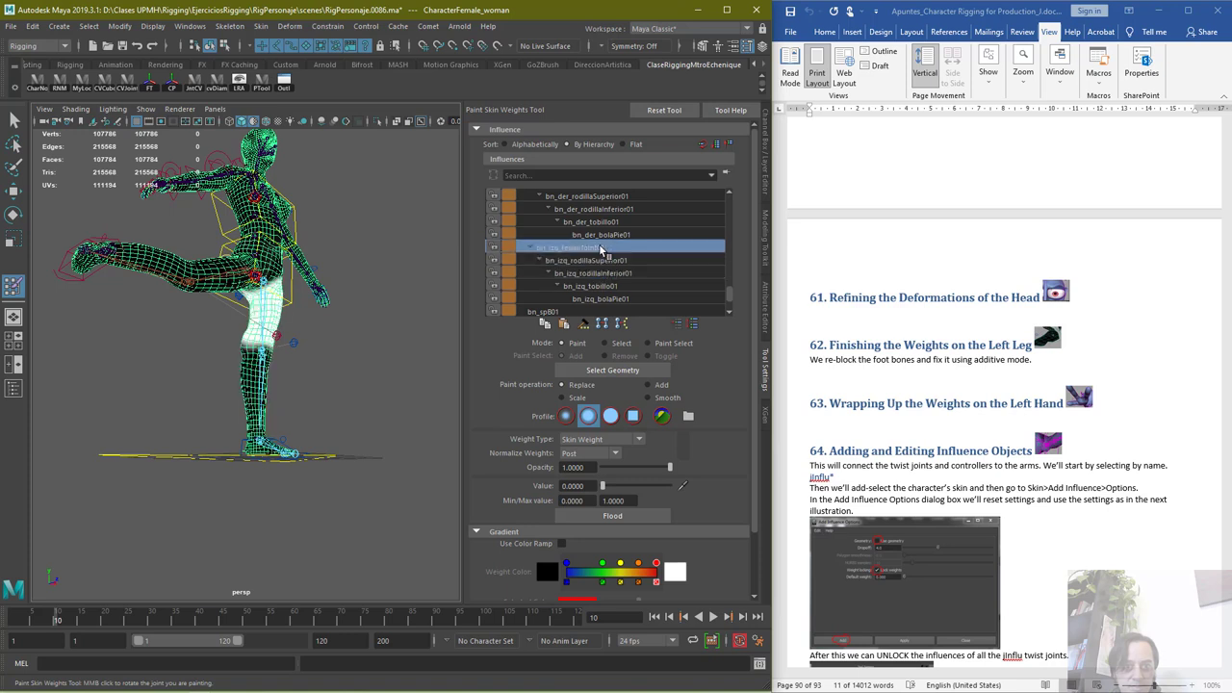
Examine the right upper knee influence bn_der_rodillaSuperior01 from all sides of the raised leg
{"action": "left_click", "coordinate": [611, 196]}
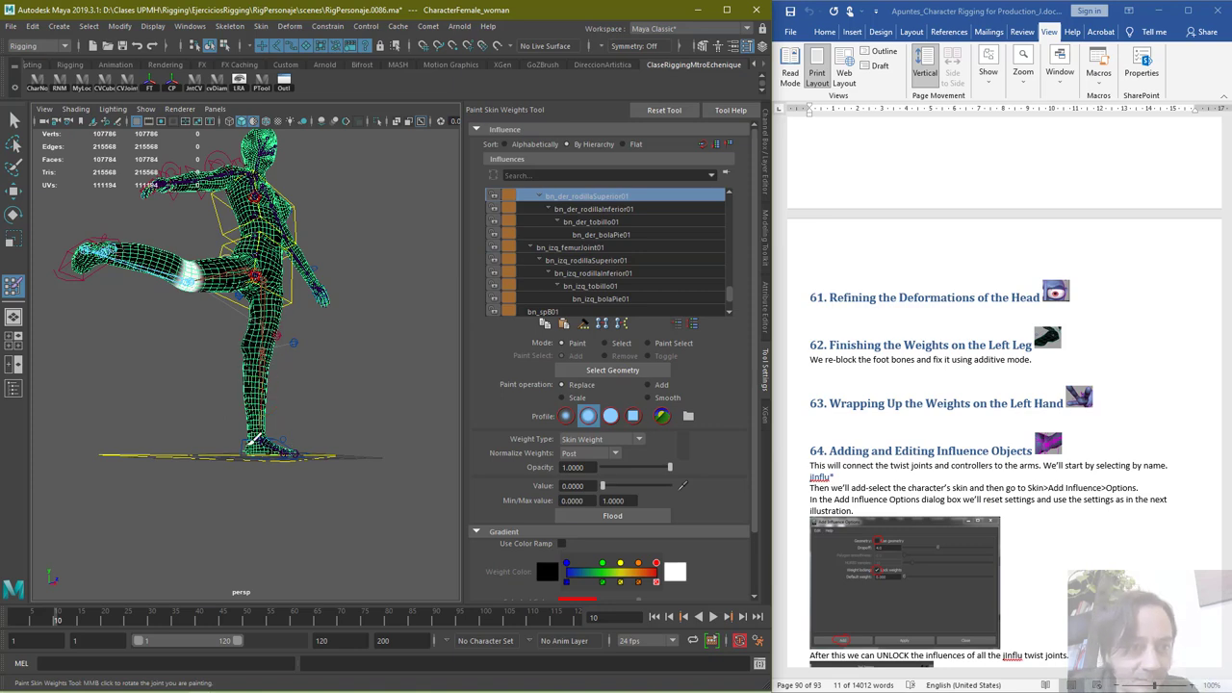
{"action": "left_click_drag", "start_coordinate": [259, 462], "coordinate": [293, 445], "text": "alt"}
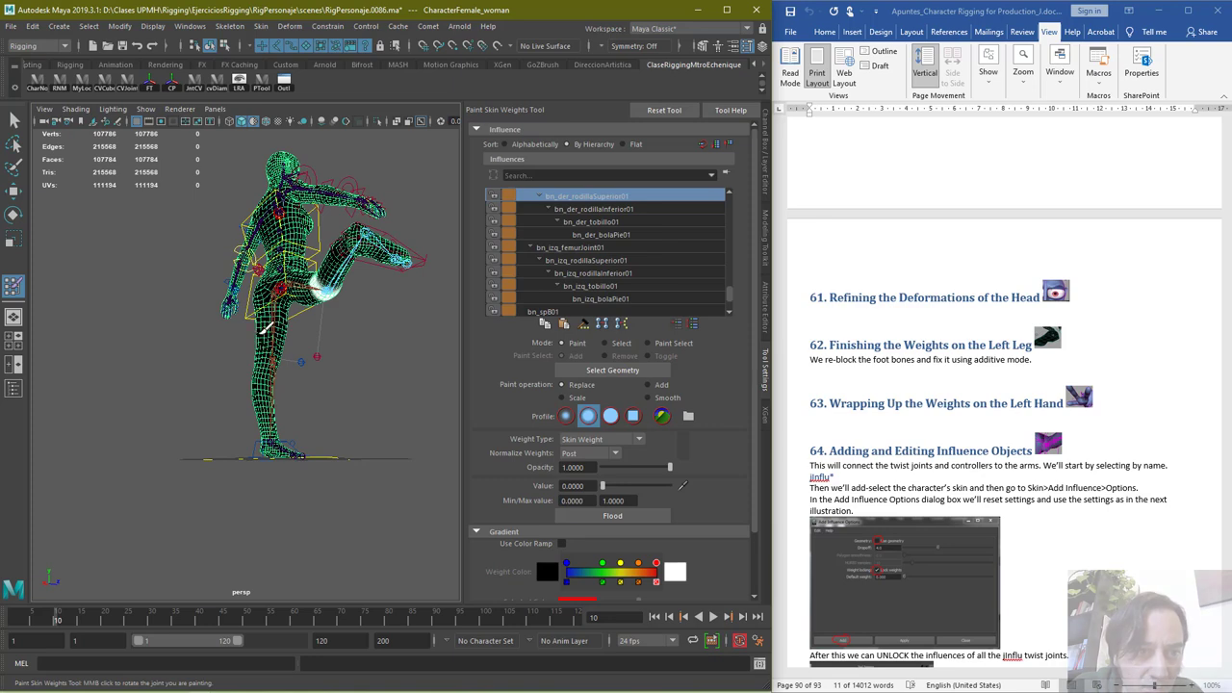
{"action": "mouse_move", "coordinate": [265, 336]}
{"action": "left_mouse_down", "text": "alt"}
{"action": "mouse_move", "coordinate": [276, 447]}
{"action": "mouse_move", "coordinate": [277, 423]}
{"action": "left_mouse_up", "text": "alt"}
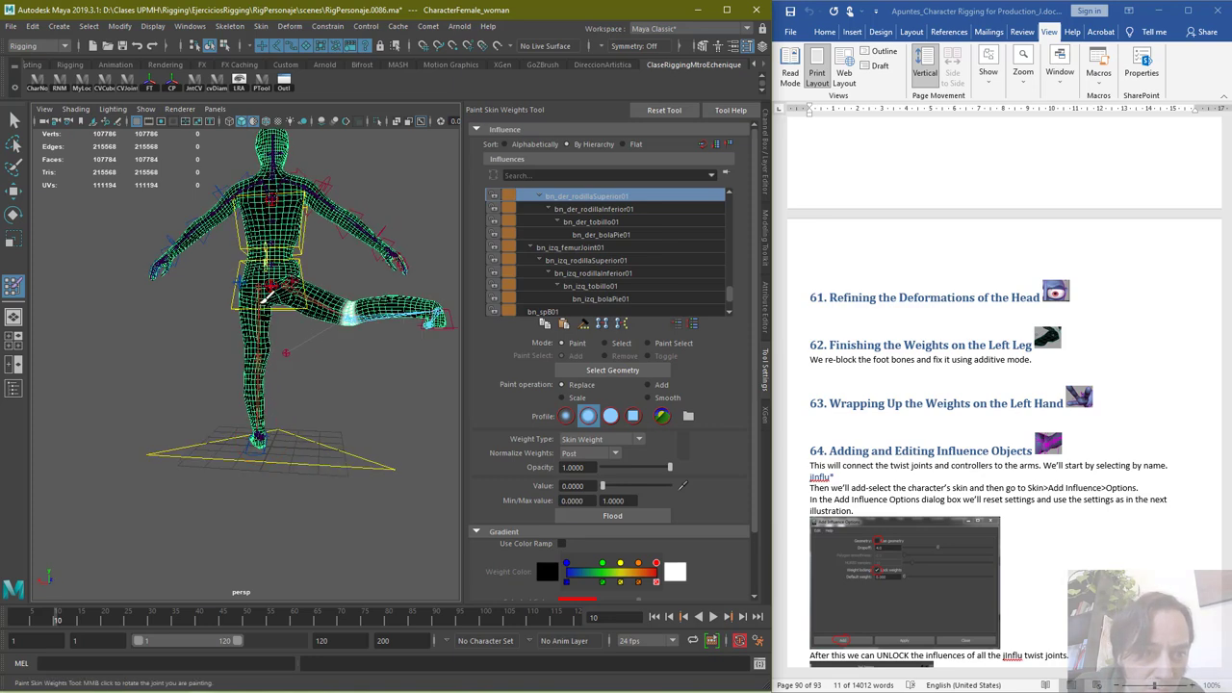
{"action": "left_click_drag", "start_coordinate": [260, 345], "coordinate": [228, 425], "text": "alt"}
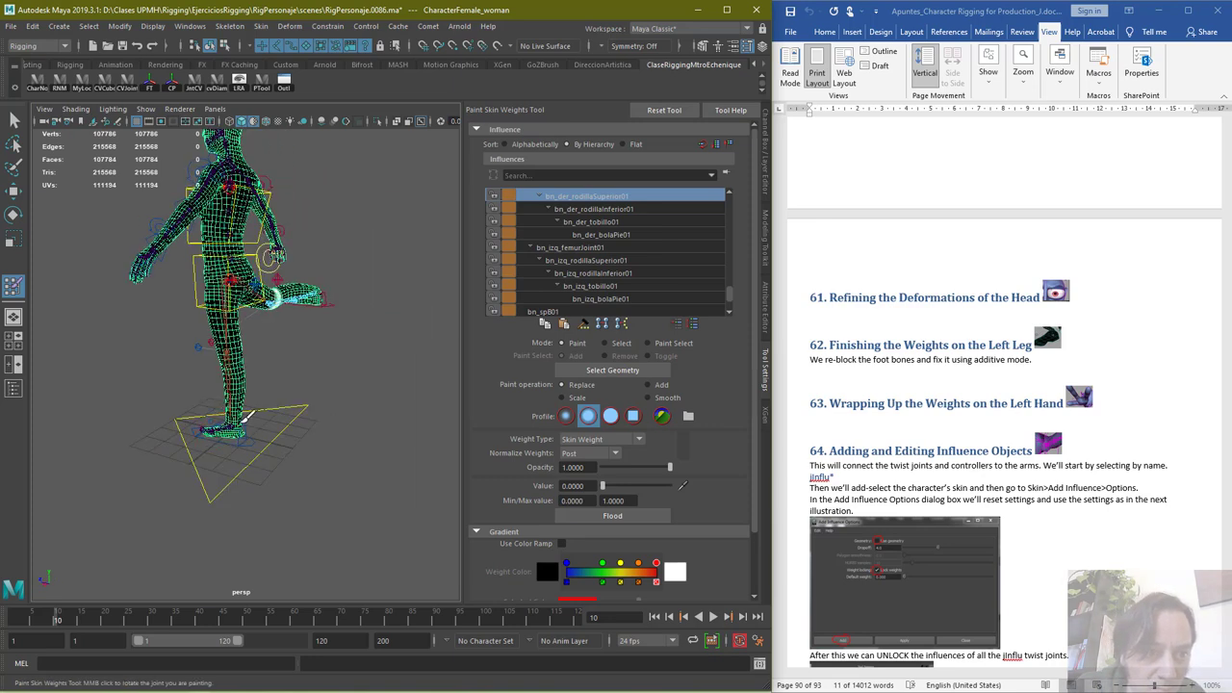
{"action": "left_click_drag", "start_coordinate": [228, 332], "coordinate": [270, 416], "text": "alt"}
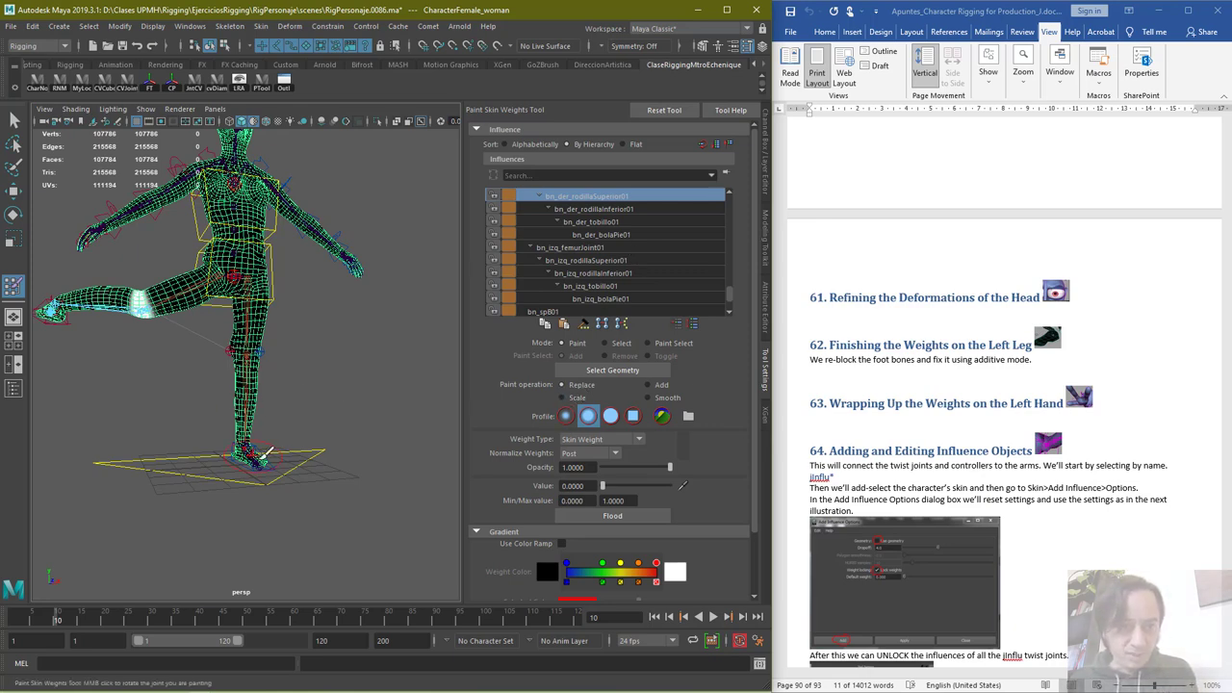
{"action": "left_click_drag", "start_coordinate": [273, 550], "coordinate": [258, 369], "text": "alt"}
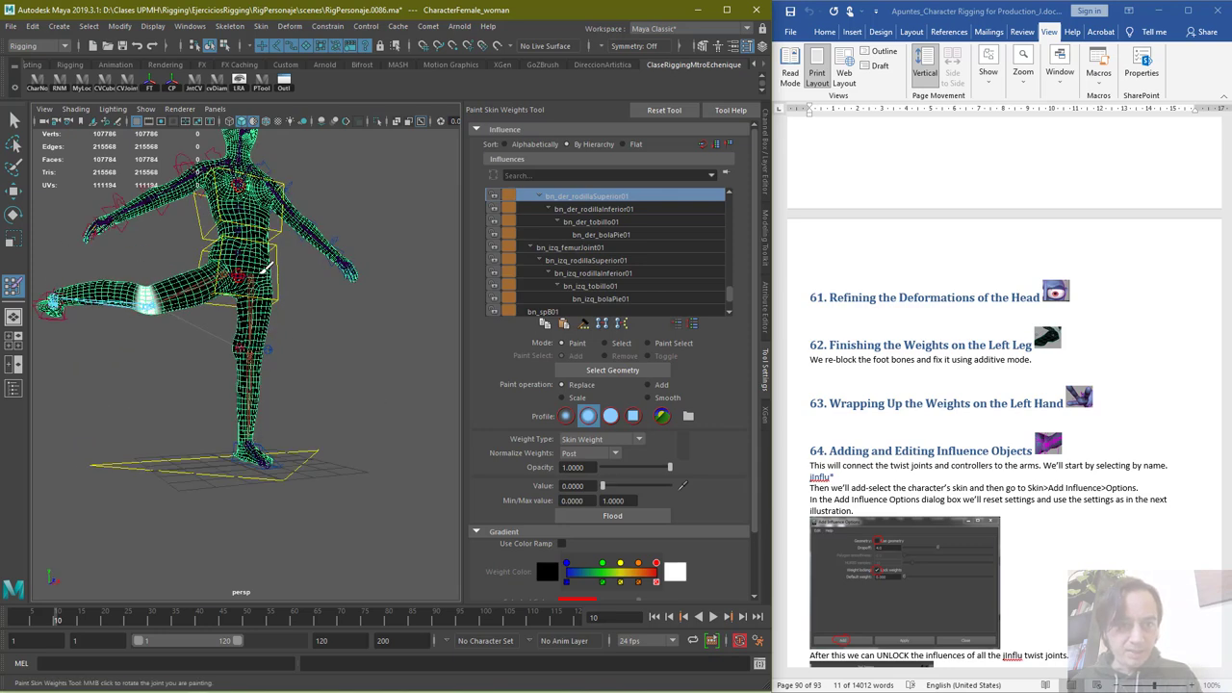
Examine the right thigh influence bn_der_femurJoint01 from the front, back and side of the character
{"action": "scroll", "coordinate": [607, 219], "scroll_direction": "up", "scroll_amount": 1}
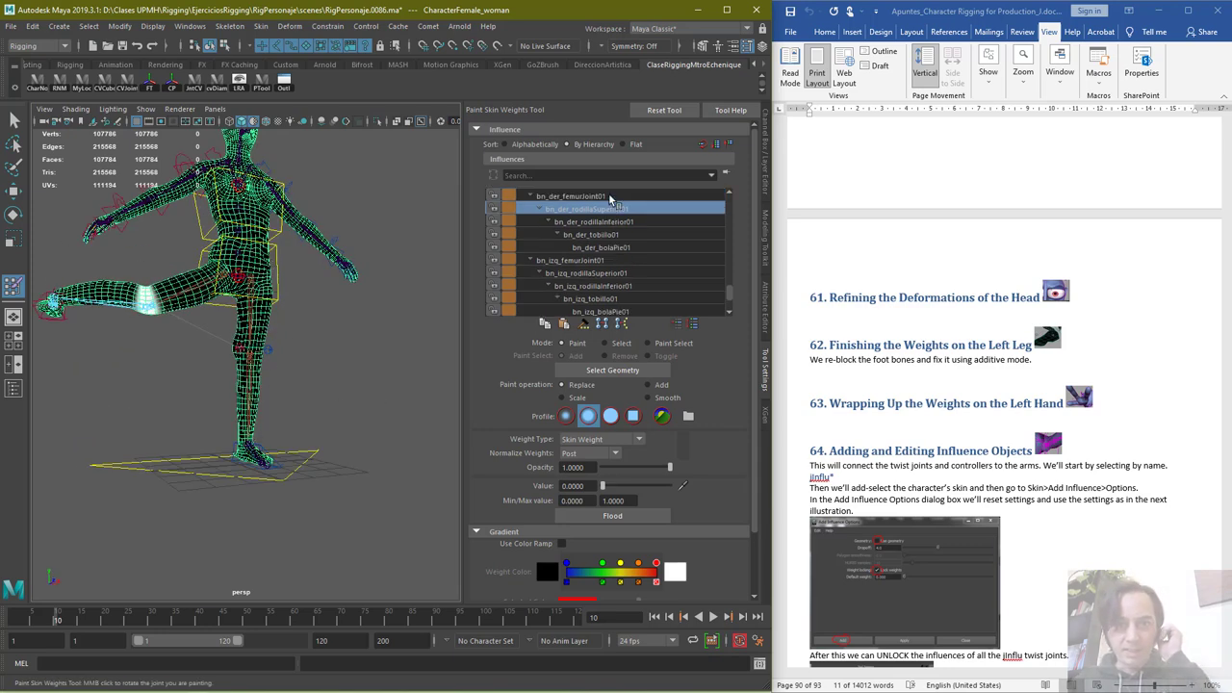
{"action": "left_click", "coordinate": [609, 197]}
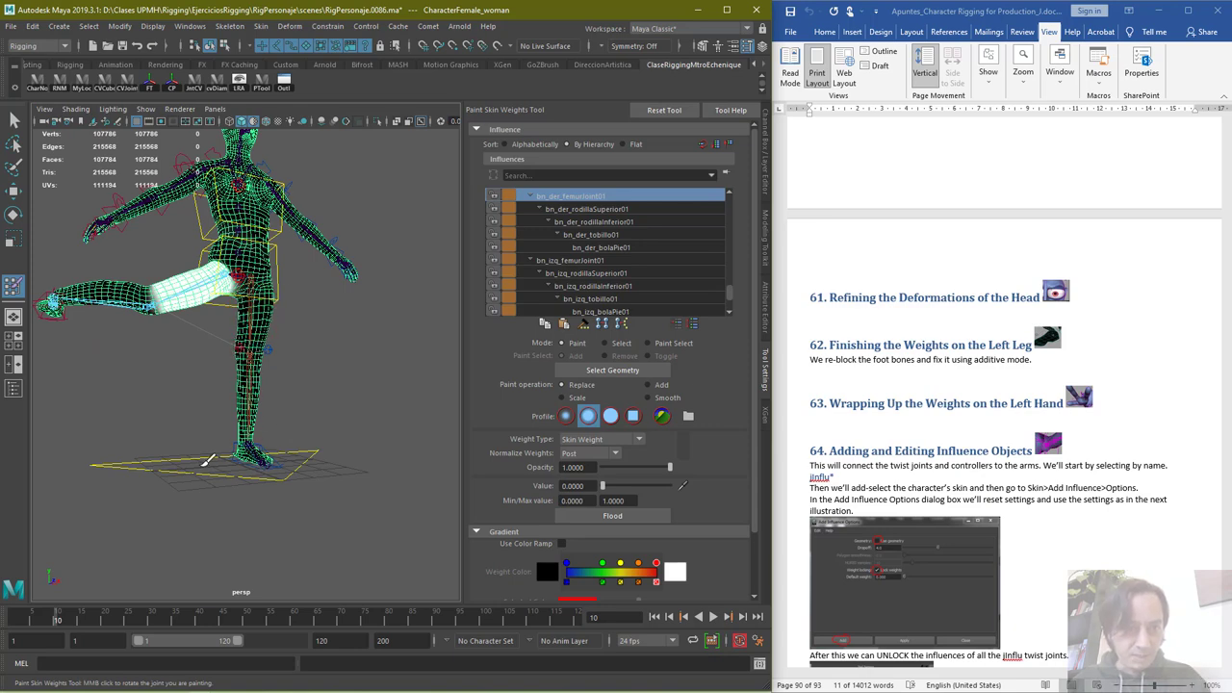
{"action": "mouse_move", "coordinate": [202, 466]}
{"action": "left_mouse_down", "text": "alt"}
{"action": "mouse_move", "coordinate": [276, 431]}
{"action": "mouse_move", "coordinate": [367, 430]}
{"action": "mouse_move", "coordinate": [288, 425]}
{"action": "left_mouse_up", "text": "alt"}
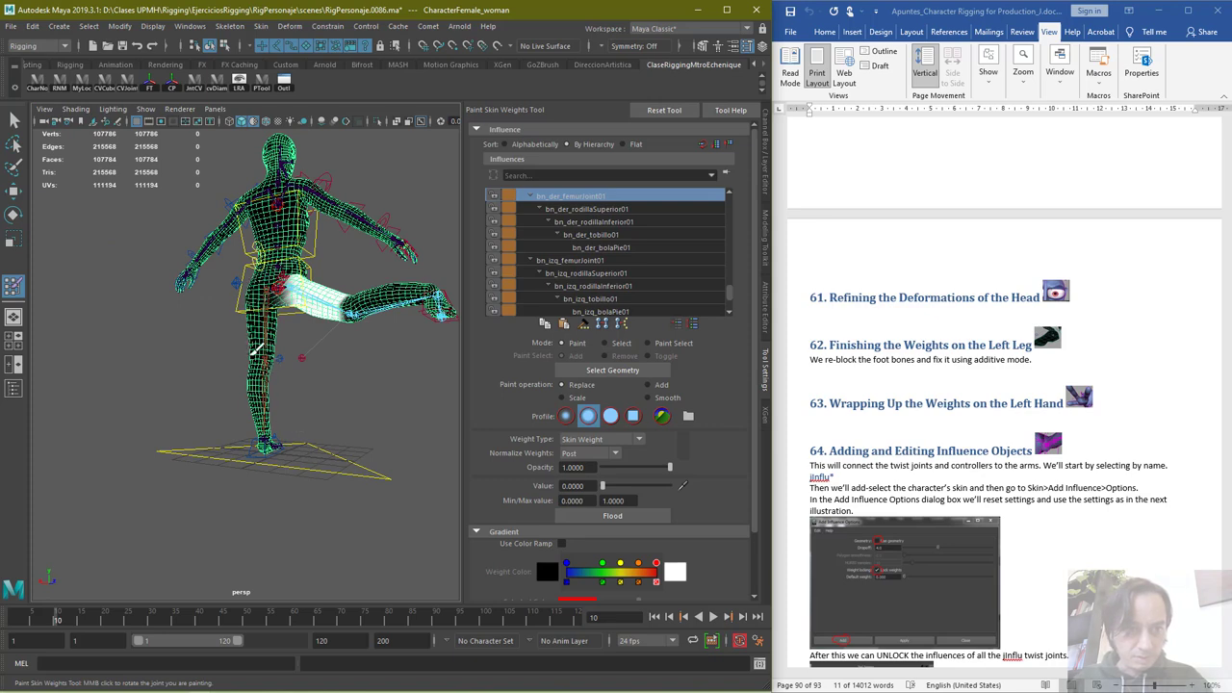
{"action": "left_click_drag", "start_coordinate": [279, 449], "coordinate": [222, 437], "text": "alt"}
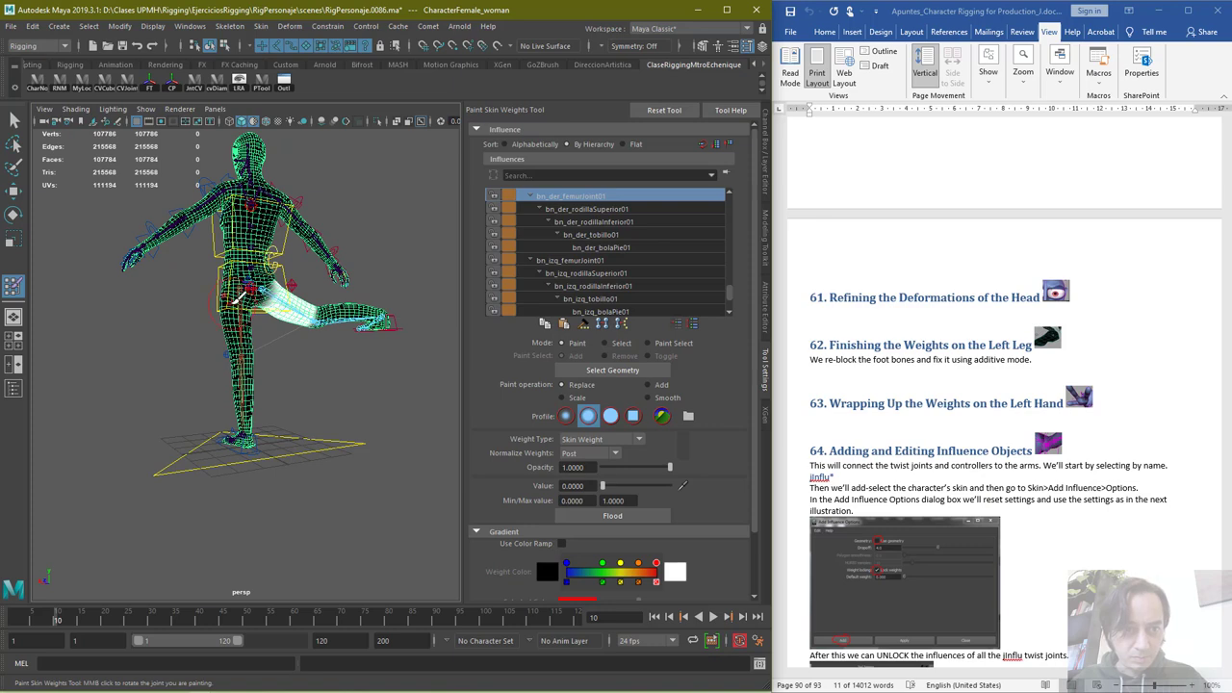
{"action": "mouse_move", "coordinate": [217, 436]}
{"action": "left_mouse_down", "text": "alt"}
{"action": "mouse_move", "coordinate": [250, 433]}
{"action": "mouse_move", "coordinate": [213, 437]}
{"action": "left_mouse_up", "text": "alt"}
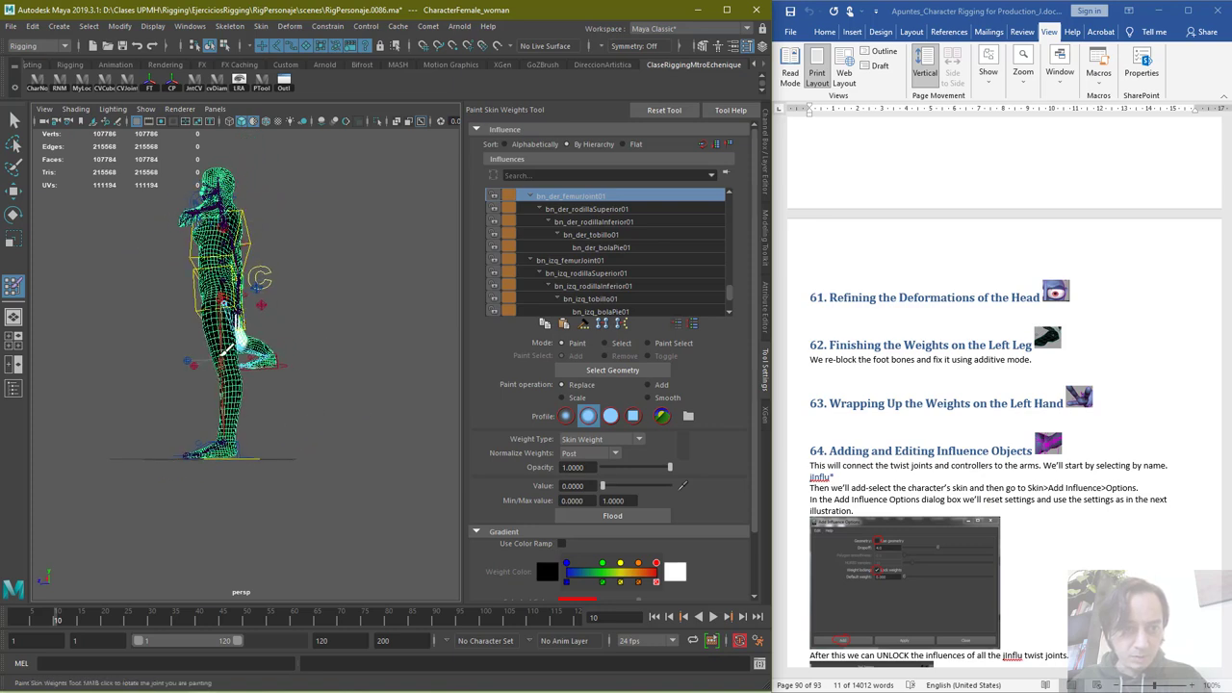
Delete the test animation keys of the right foot control cc_der_pie01 at the start of the timeline
{"action": "left_click_drag", "start_coordinate": [299, 385], "coordinate": [455, 477], "text": "alt"}
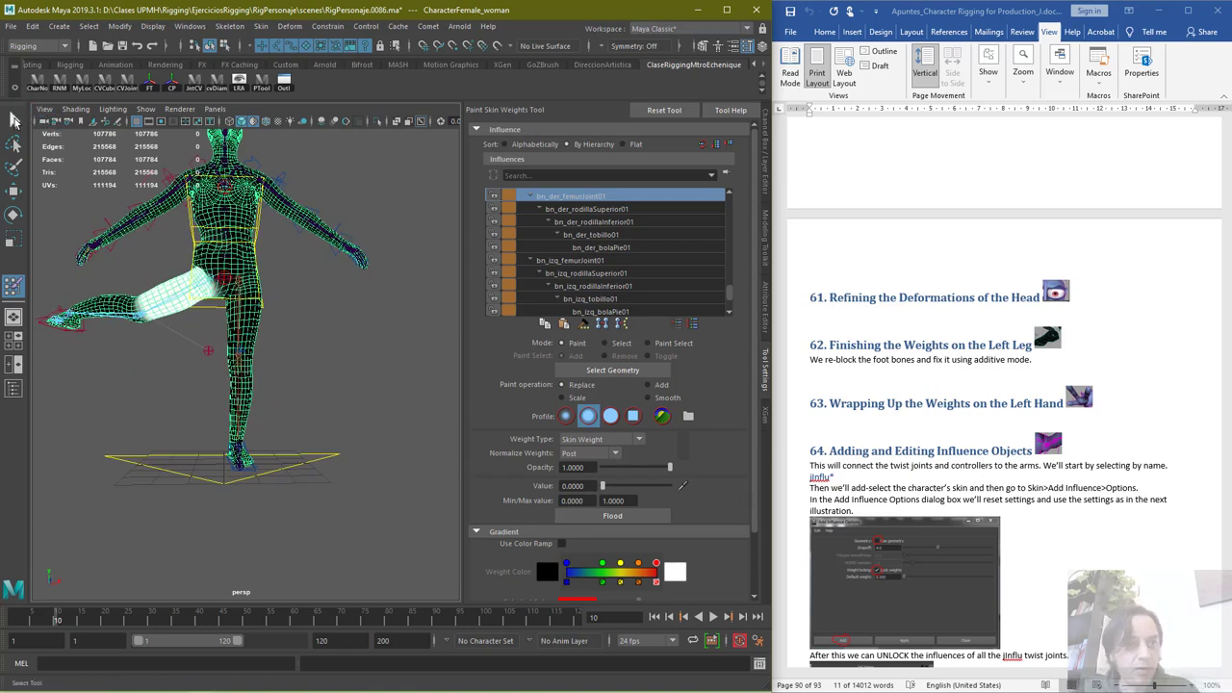
{"action": "left_click", "coordinate": [14, 119]}
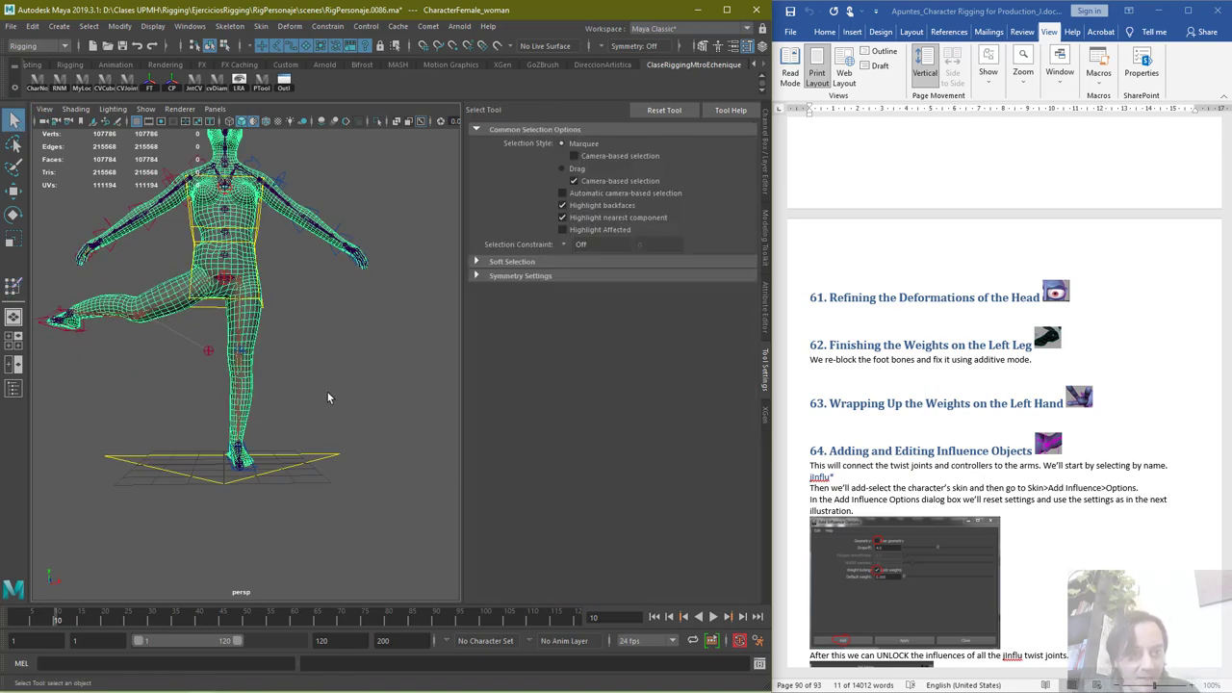
{"action": "left_click", "coordinate": [85, 330]}
{"action": "left_click", "coordinate": [84, 328]}
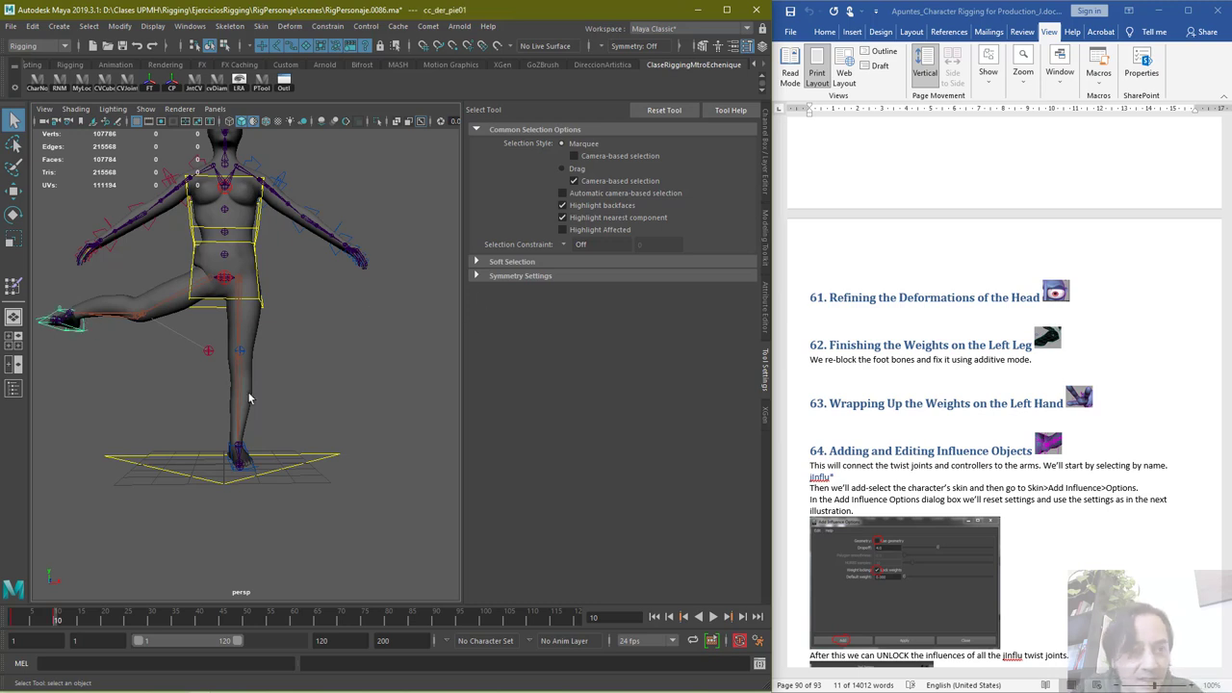
{"action": "key", "text": "w"}
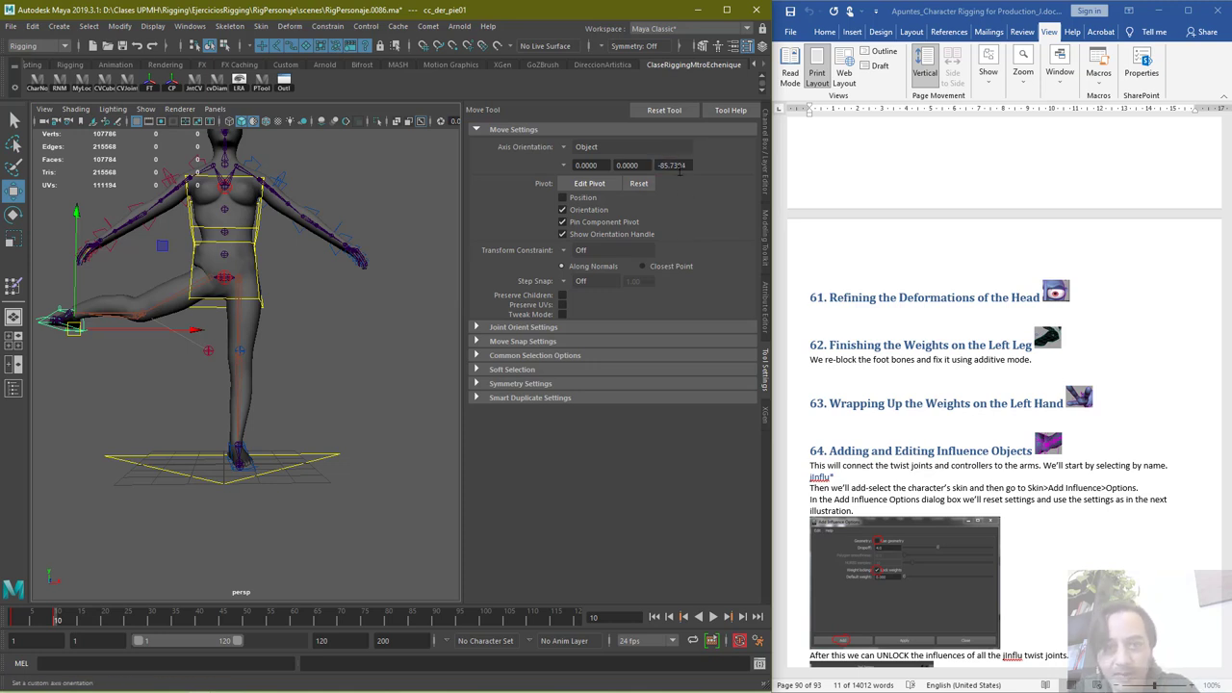
{"action": "left_click", "coordinate": [765, 166]}
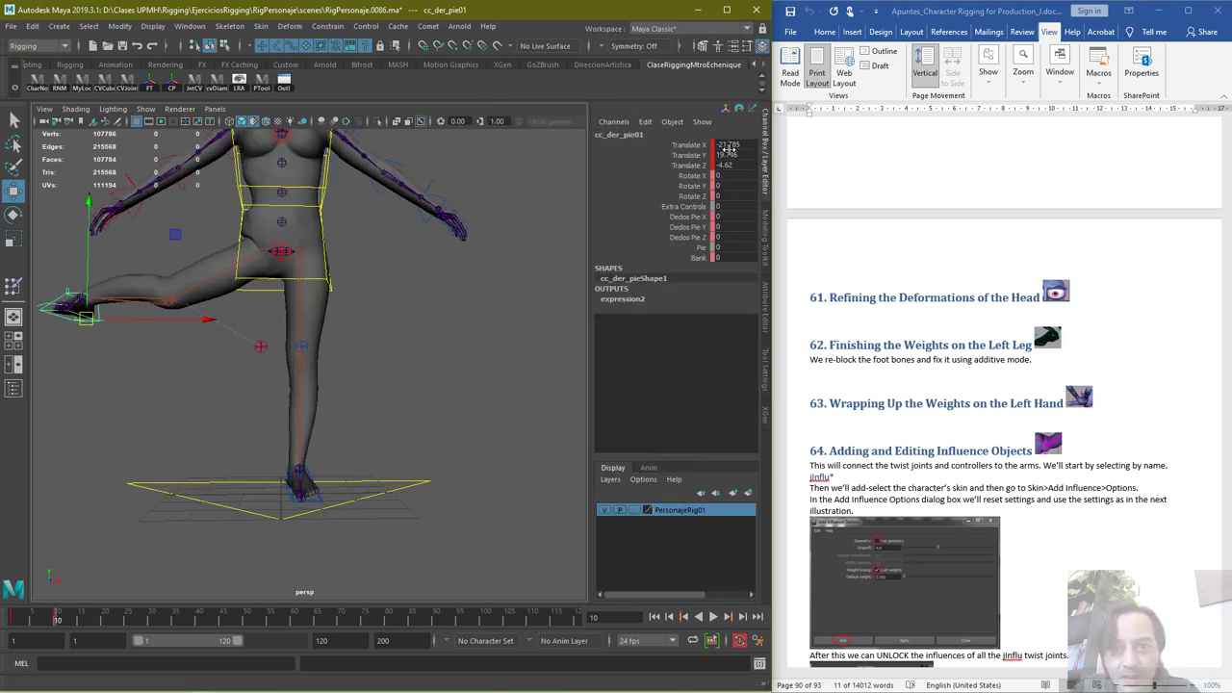
{"action": "left_click_drag", "start_coordinate": [69, 623], "coordinate": [8, 622], "text": "shift"}
{"action": "right_click", "coordinate": [32, 622]}
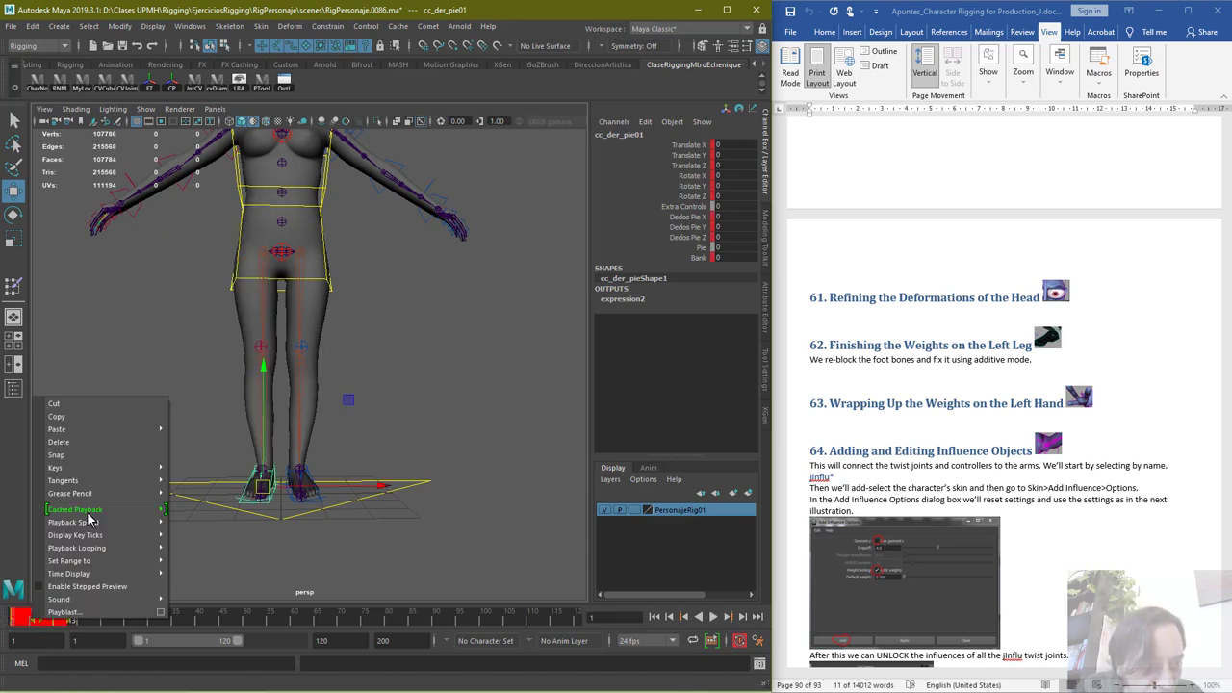
{"action": "left_click", "coordinate": [93, 438]}
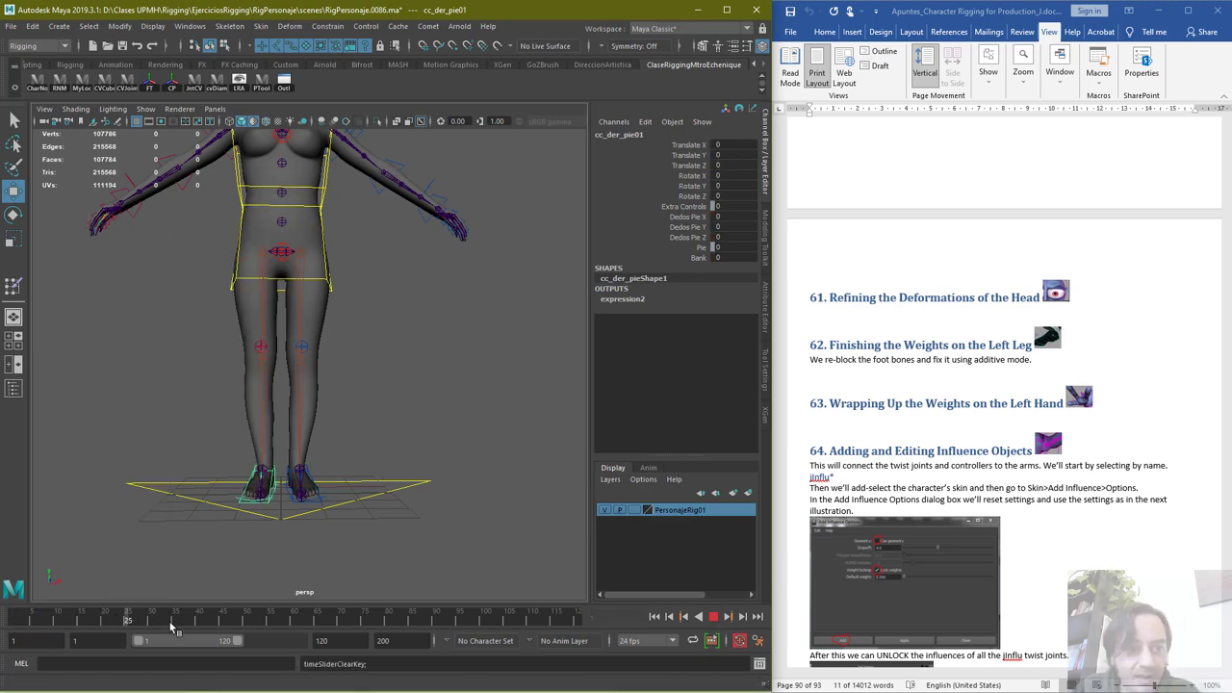
Test the right leg's bend by moving the foot control cc_der_pie01 up and outward, and undo the move
{"action": "left_click_drag", "start_coordinate": [271, 478], "coordinate": [239, 403]}
{"action": "scroll", "coordinate": [241, 308], "scroll_direction": "down", "scroll_amount": 4}
{"action": "scroll", "coordinate": [298, 348], "scroll_direction": "up", "scroll_amount": 2}
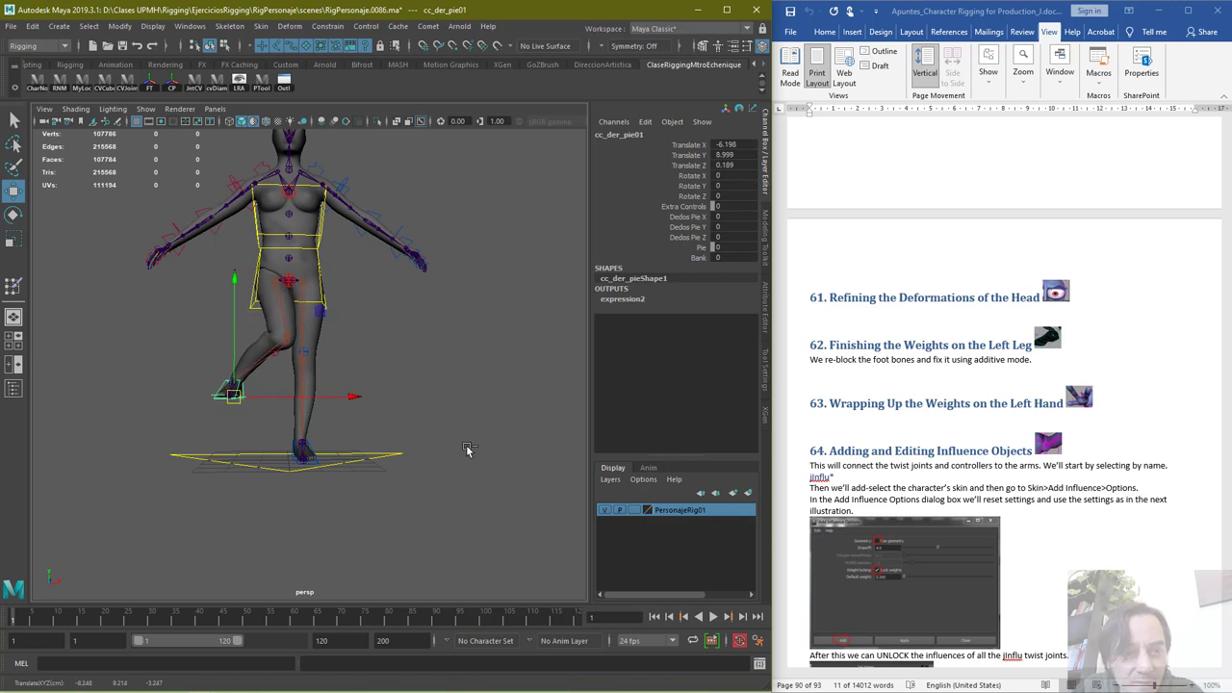
{"action": "key", "text": "ctrl+z"}
Raise the left leg sideways by moving cc_izq_pie01 to about 34.2 in X, 30 in Y and 3.5 in Z
{"action": "left_click", "coordinate": [337, 438]}
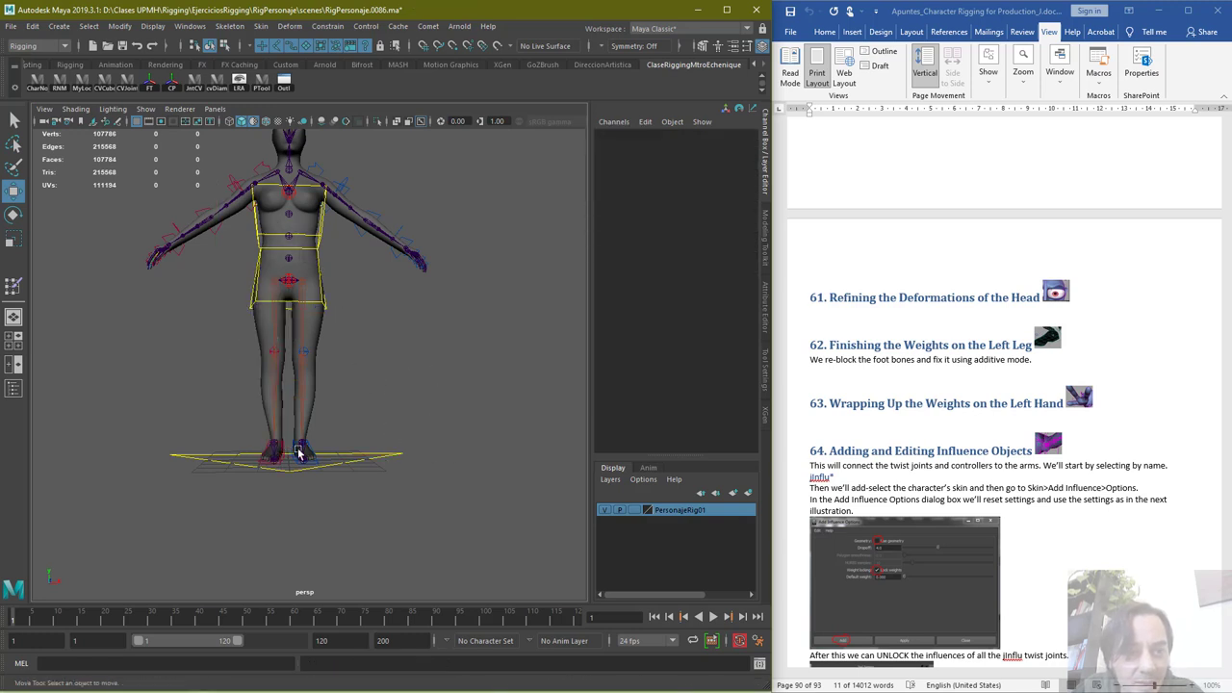
{"action": "left_click", "coordinate": [299, 451]}
{"action": "left_click", "coordinate": [295, 462]}
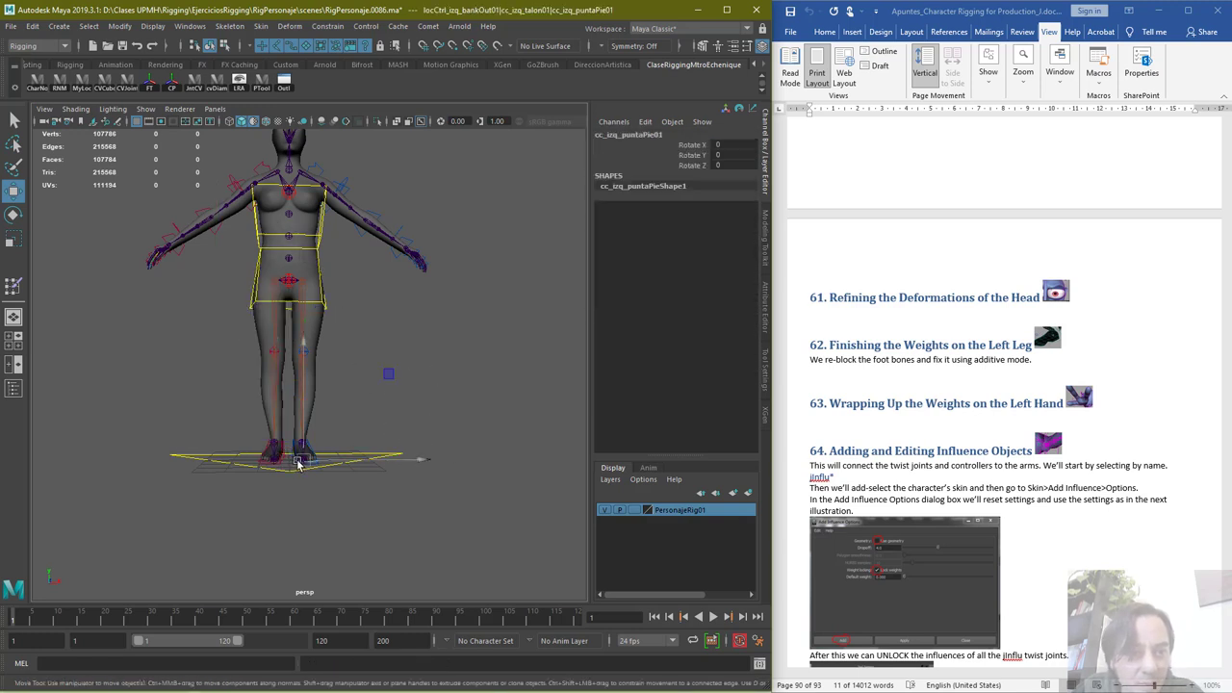
{"action": "left_click", "coordinate": [364, 428]}
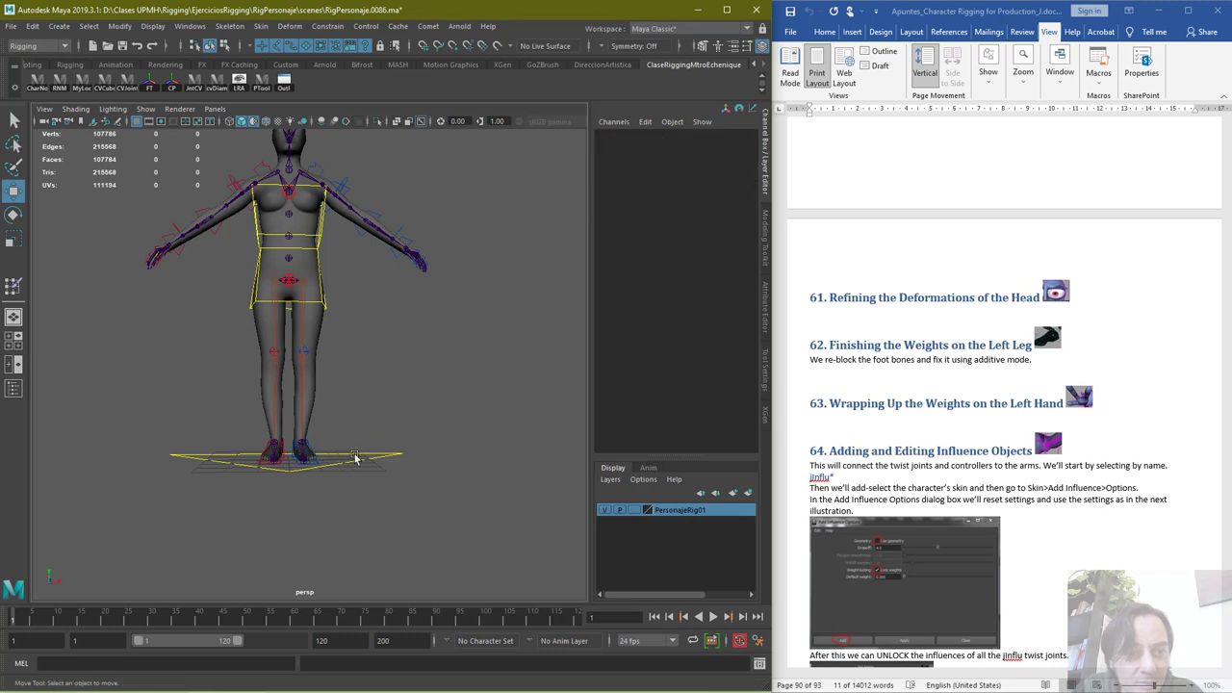
{"action": "left_click", "coordinate": [313, 451]}
{"action": "left_click_drag", "start_coordinate": [303, 459], "coordinate": [548, 234]}
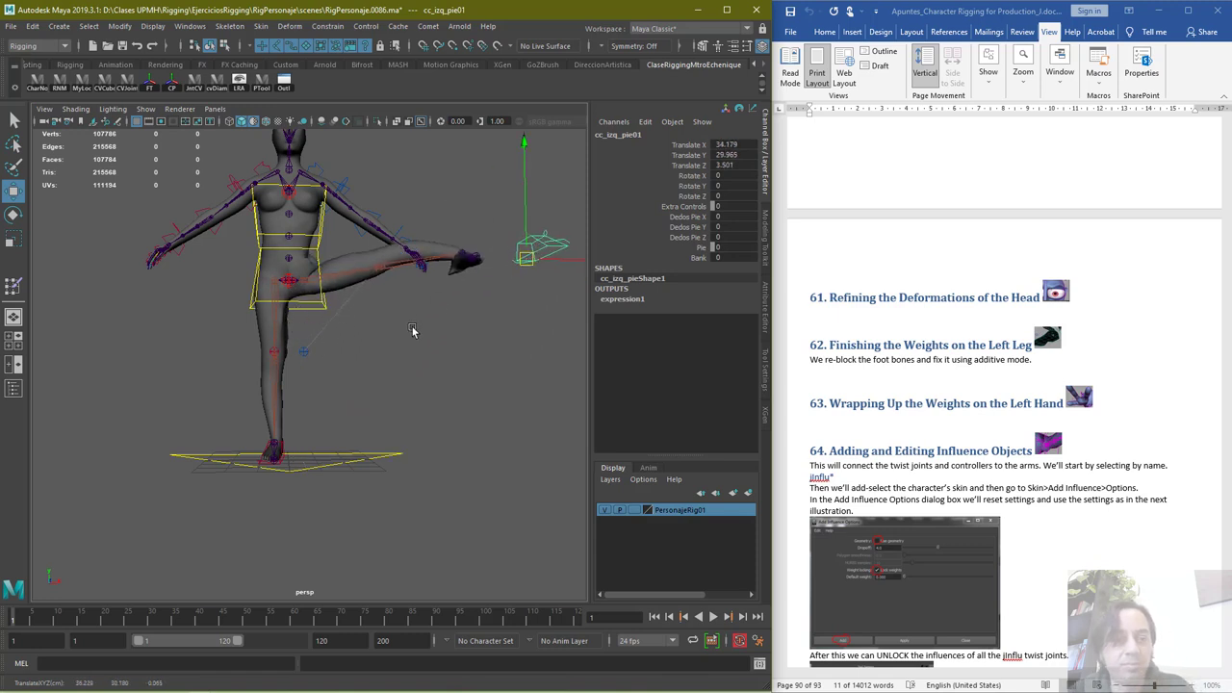
Activate Paint Skin Weights on the character mesh and frame the right thigh and groin closely
{"action": "left_click", "coordinate": [14, 121]}
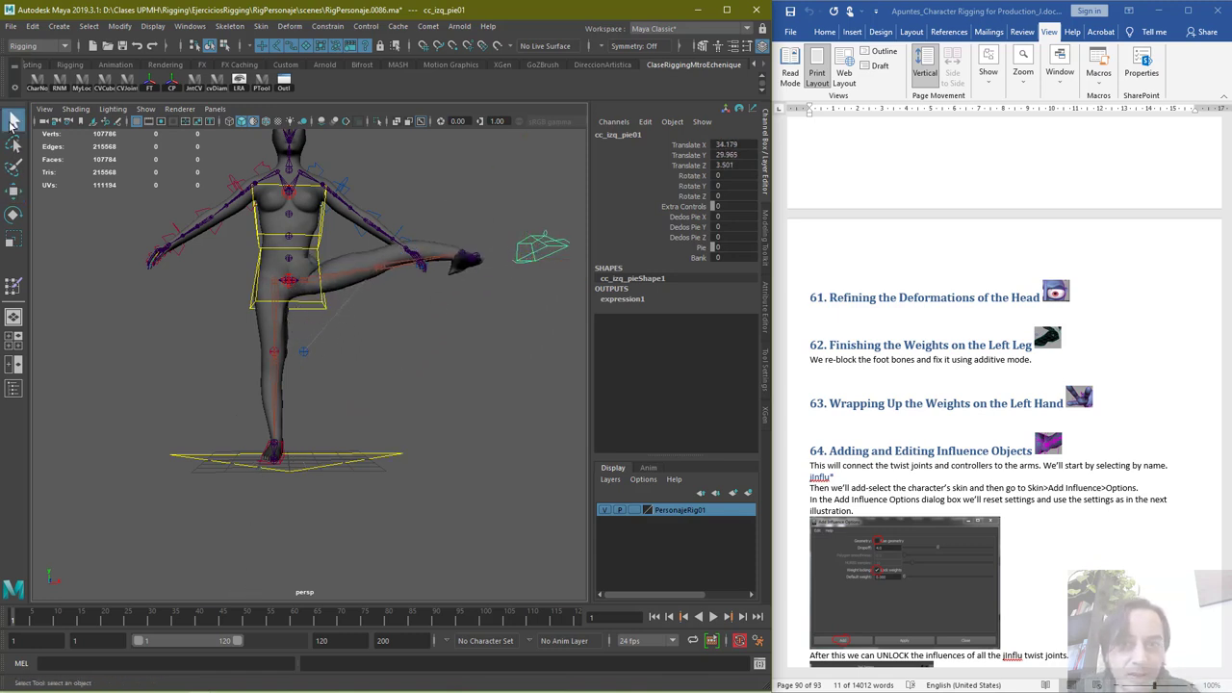
{"action": "left_click", "coordinate": [273, 343]}
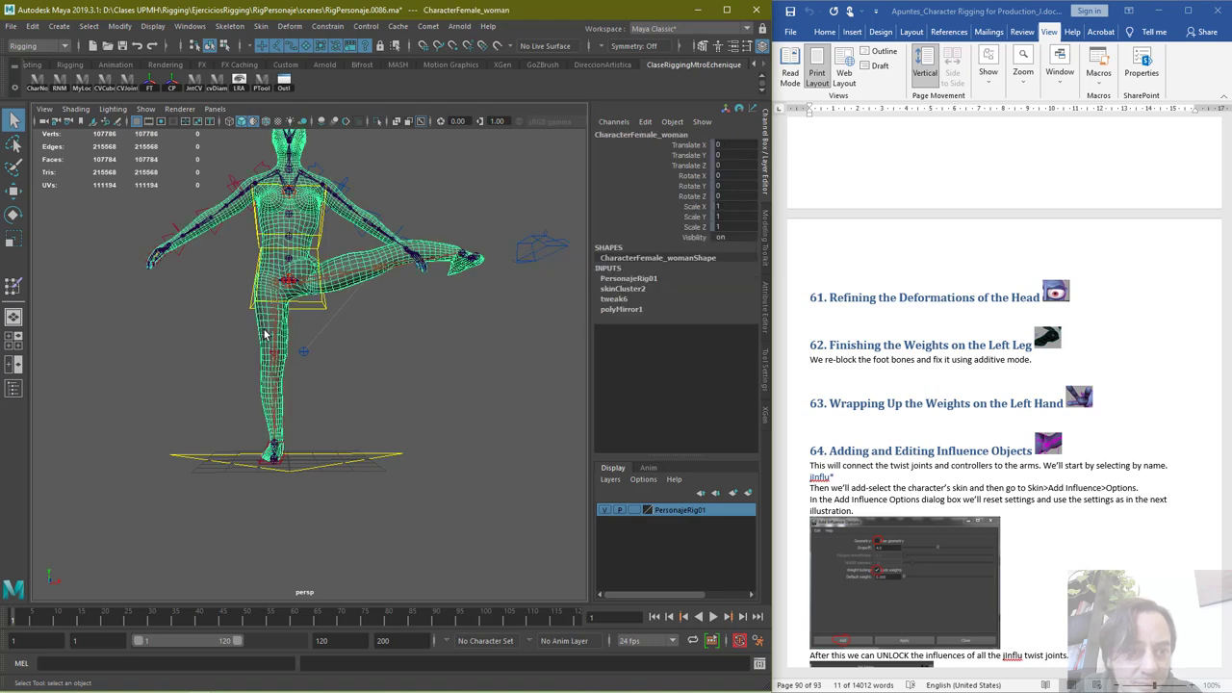
{"action": "left_click", "coordinate": [13, 286]}
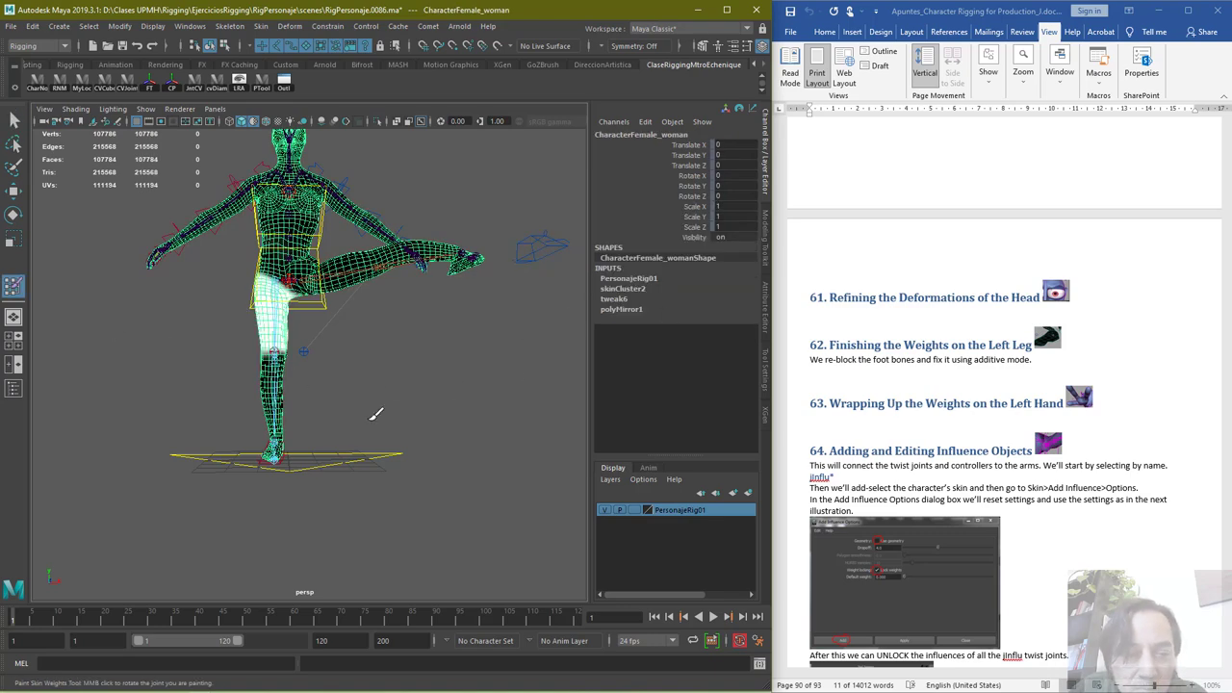
{"action": "scroll", "coordinate": [371, 416], "scroll_direction": "up", "scroll_amount": 4}
{"action": "scroll", "coordinate": [375, 408], "scroll_direction": "up", "scroll_amount": 6}
{"action": "middle_click_drag", "start_coordinate": [404, 324], "coordinate": [434, 484], "text": "alt"}
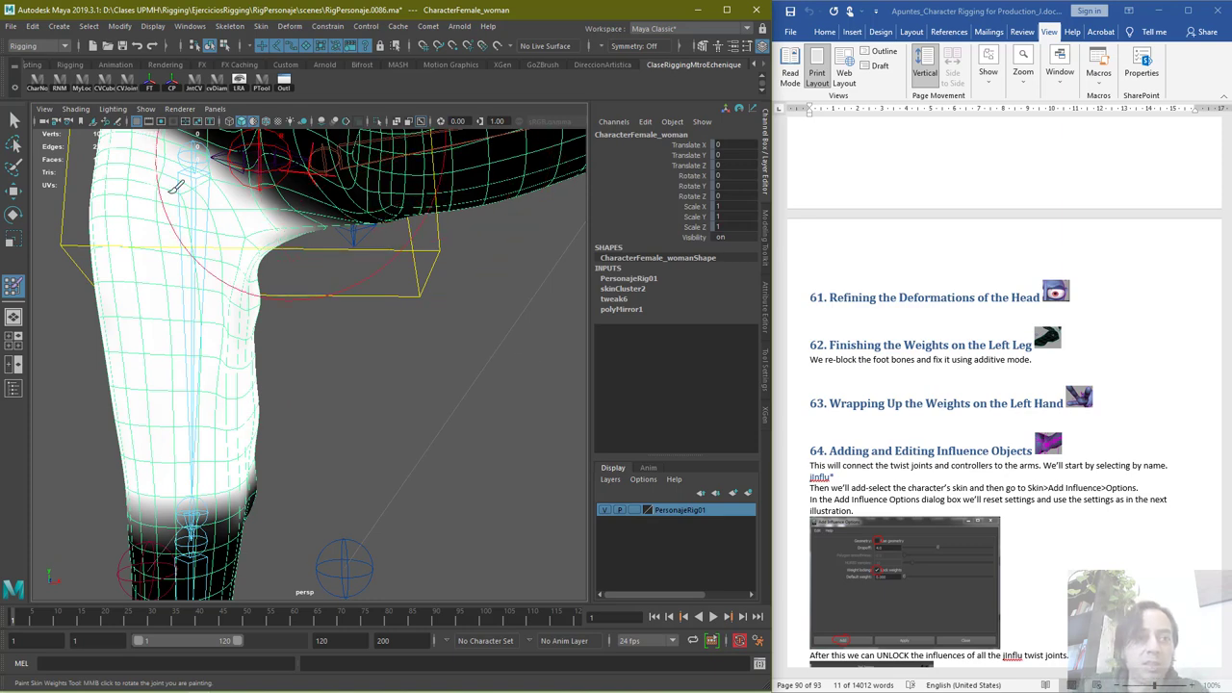
Paint the left thigh influence bn_izq_femurJoint01 off the standing right thigh, using Replace with value 0
{"action": "left_click", "coordinate": [764, 304]}
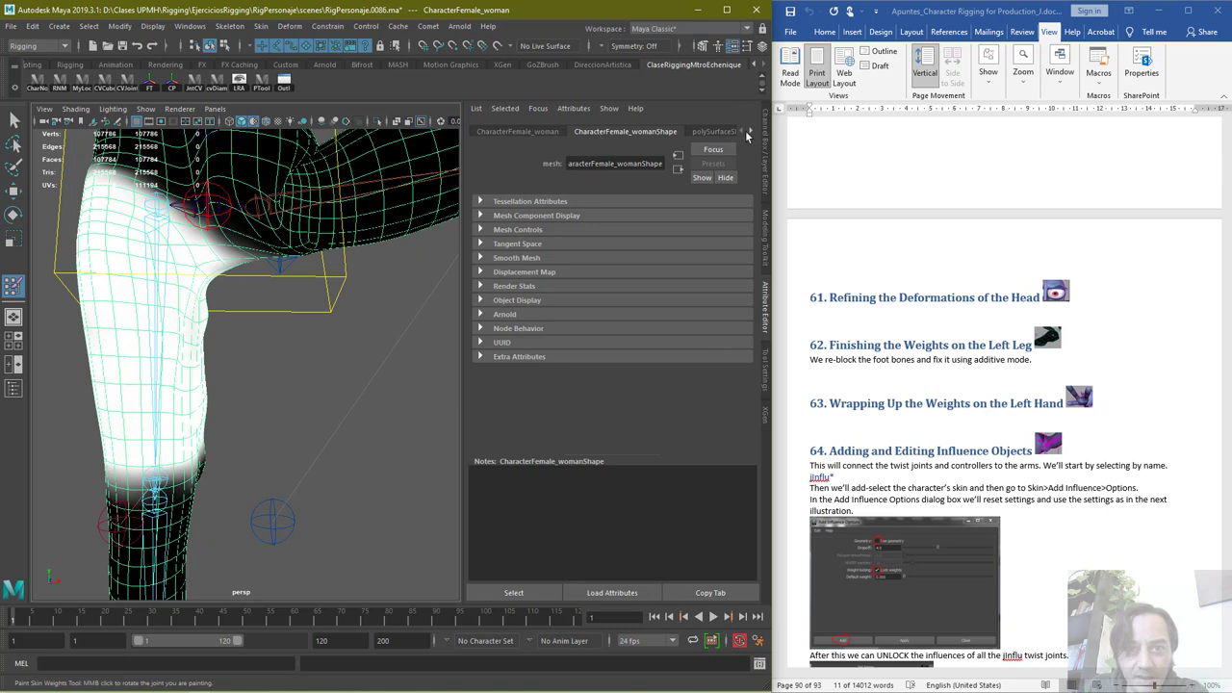
{"action": "left_click", "coordinate": [763, 364]}
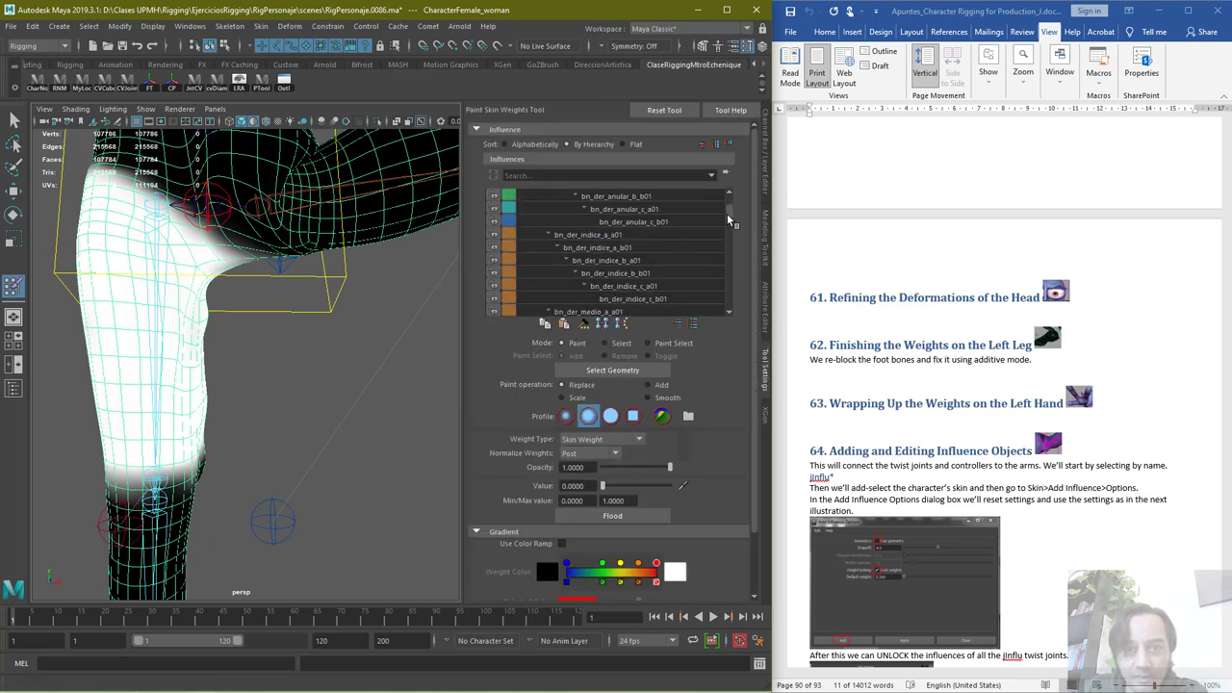
{"action": "left_click_drag", "start_coordinate": [729, 222], "coordinate": [739, 337]}
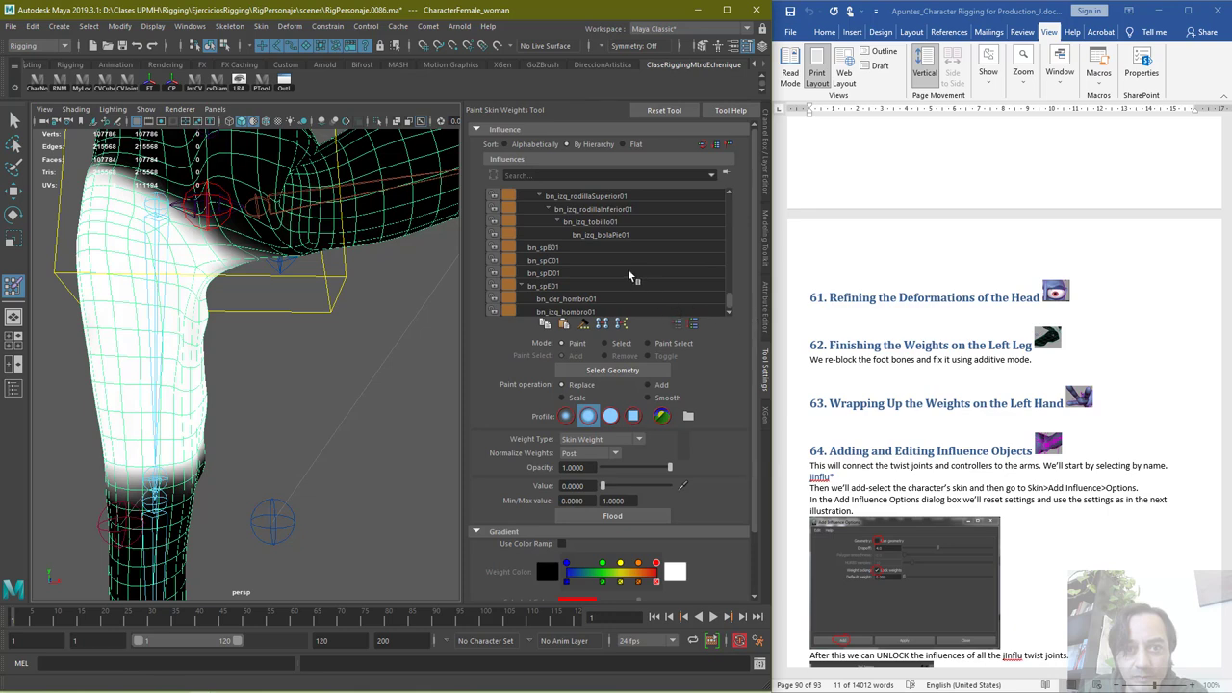
{"action": "scroll", "coordinate": [631, 276], "scroll_direction": "up", "scroll_amount": 2}
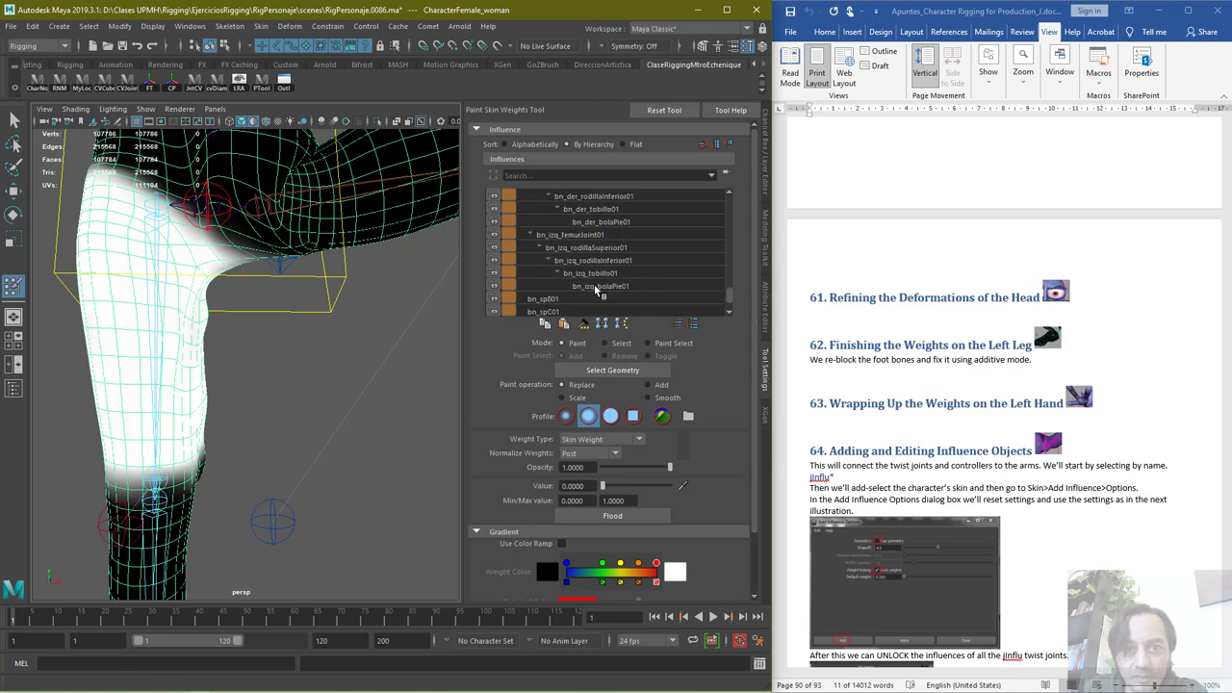
{"action": "left_click", "coordinate": [589, 237]}
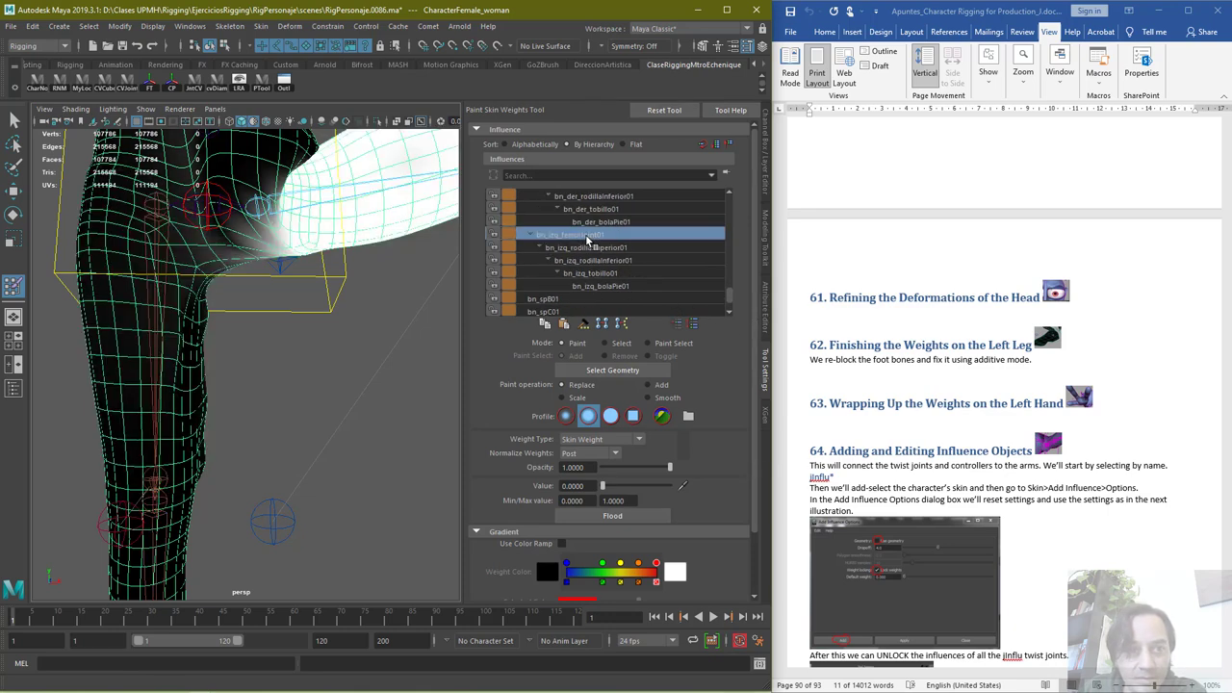
{"action": "mouse_move", "coordinate": [176, 341]}
{"action": "left_mouse_down"}
{"action": "mouse_move", "coordinate": [171, 486]}
{"action": "mouse_move", "coordinate": [181, 355]}
{"action": "mouse_move", "coordinate": [173, 413]}
{"action": "mouse_move", "coordinate": [105, 308]}
{"action": "mouse_move", "coordinate": [104, 389]}
{"action": "mouse_move", "coordinate": [97, 240]}
{"action": "mouse_move", "coordinate": [84, 385]}
{"action": "left_mouse_up"}
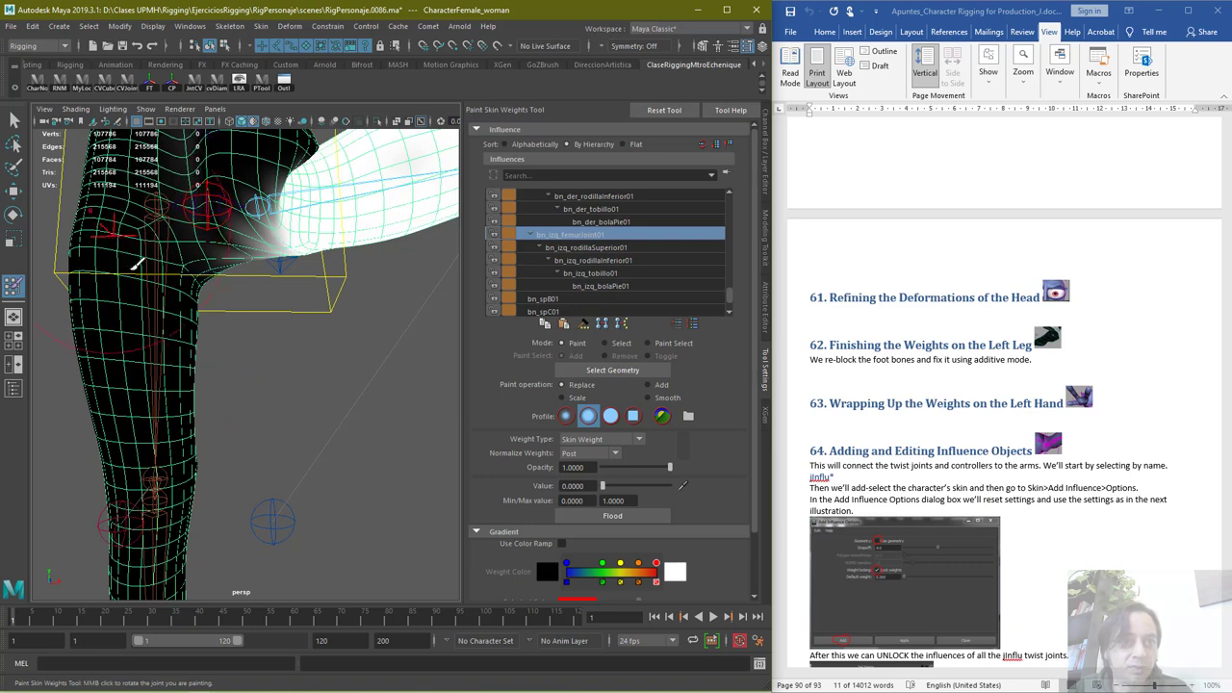
Examine the left thigh influence bn_izq_femurJoint01 around the hips and standing leg from the front, side and back
{"action": "scroll", "coordinate": [142, 276], "scroll_direction": "down", "scroll_amount": 6}
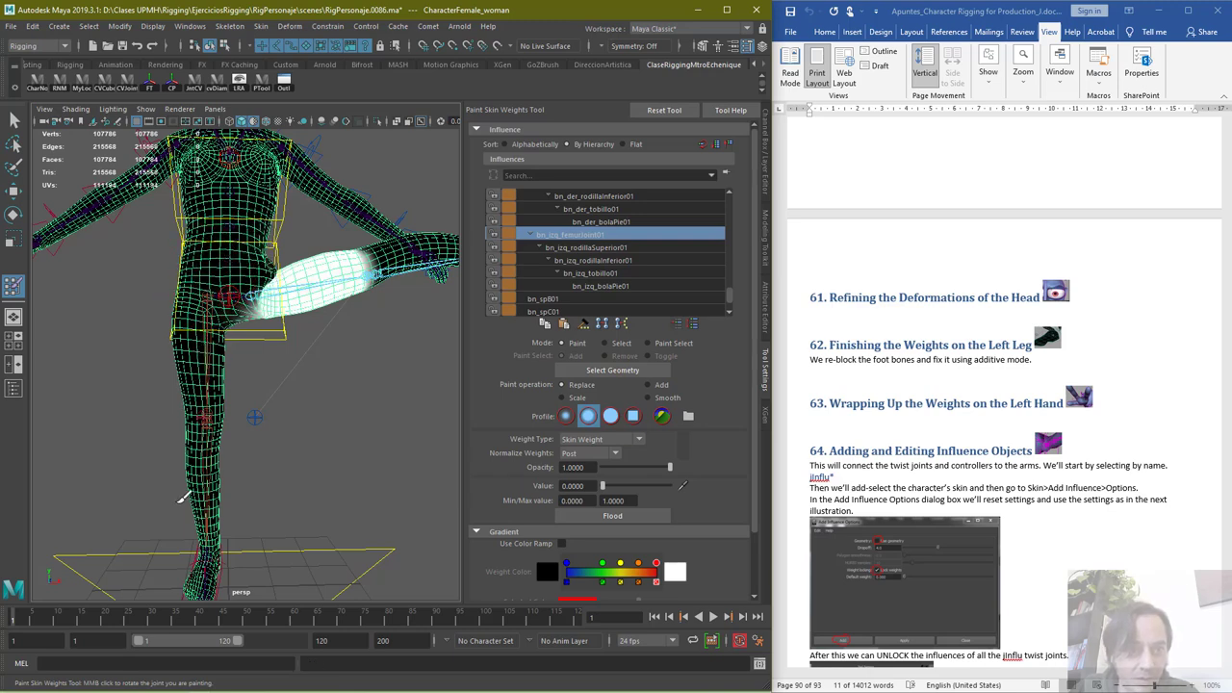
{"action": "left_click_drag", "start_coordinate": [202, 575], "coordinate": [217, 527], "text": "alt"}
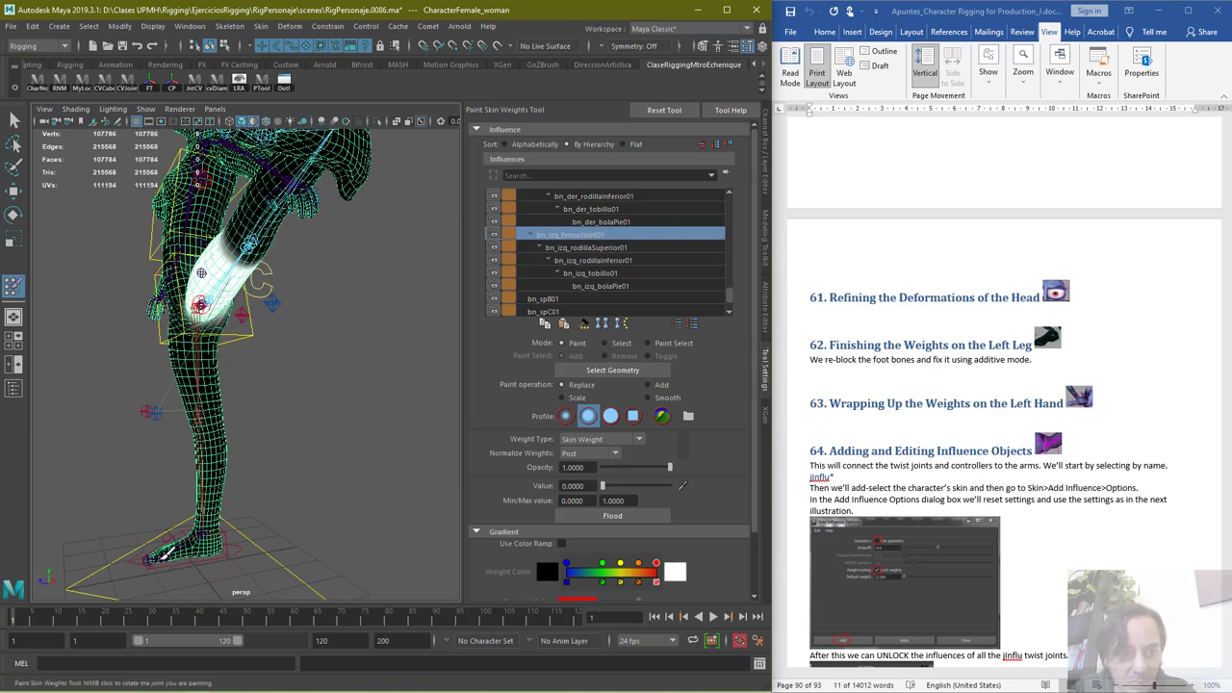
{"action": "left_click_drag", "start_coordinate": [167, 552], "coordinate": [255, 529], "text": "alt"}
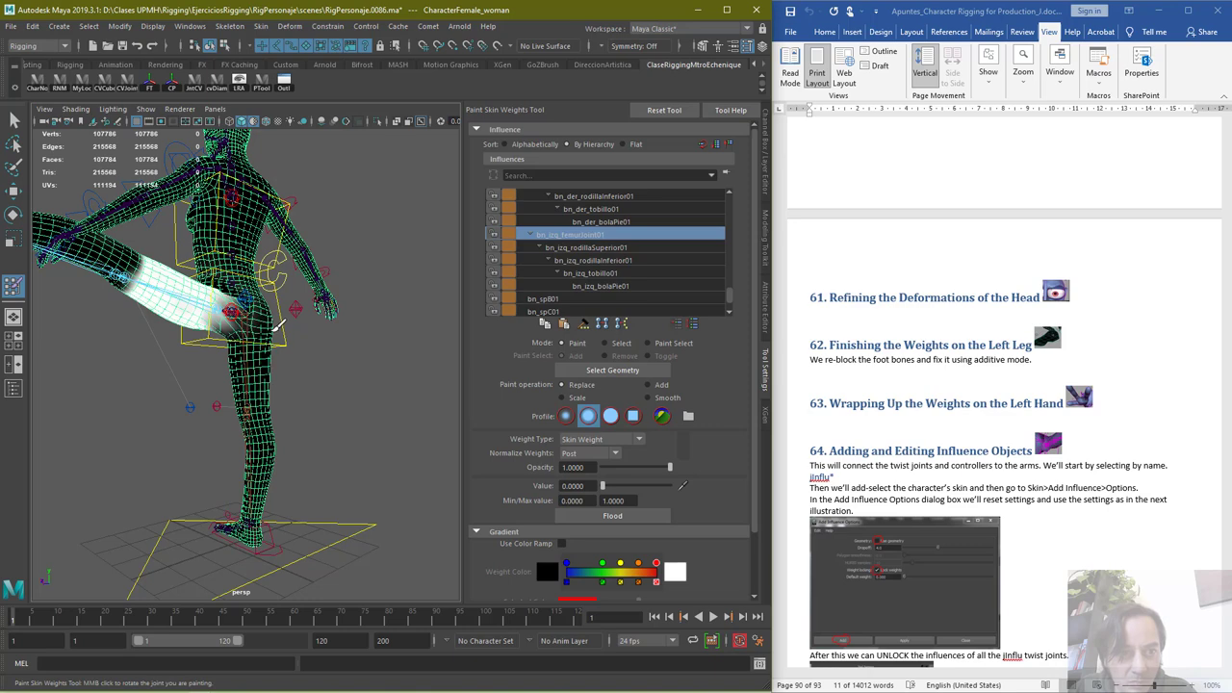
{"action": "left_click_drag", "start_coordinate": [300, 410], "coordinate": [320, 465], "text": "alt"}
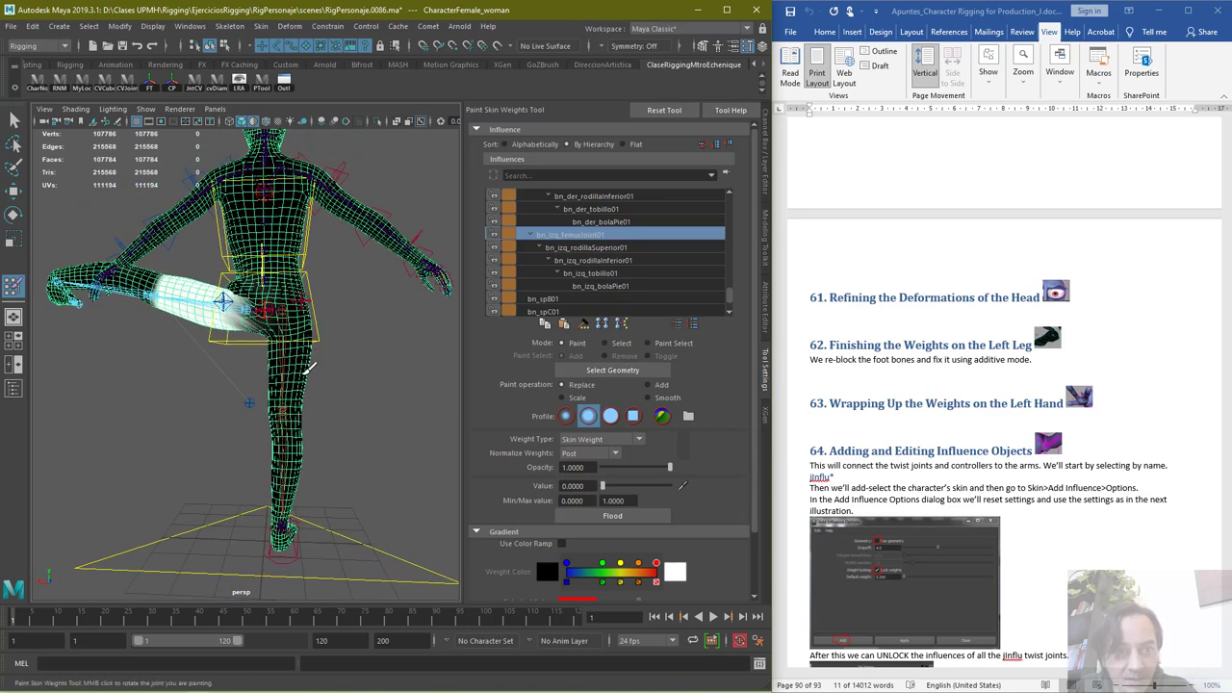
{"action": "left_click_drag", "start_coordinate": [299, 308], "coordinate": [295, 333], "text": "alt"}
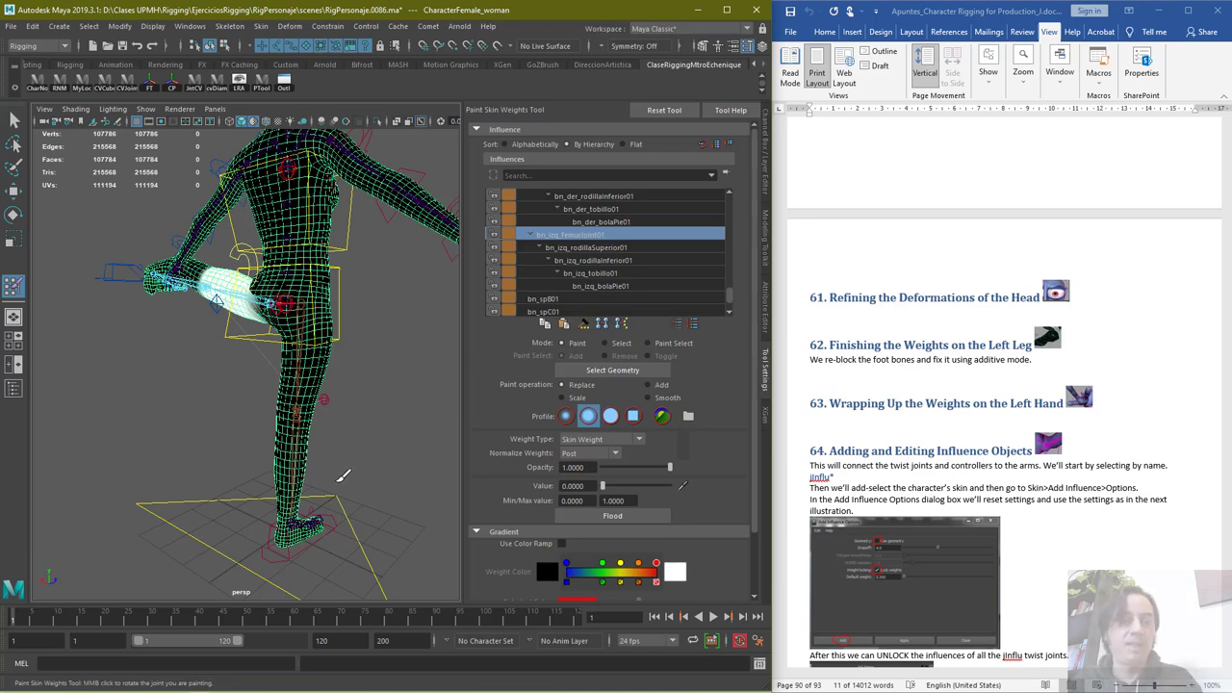
{"action": "mouse_move", "coordinate": [343, 476]}
{"action": "left_mouse_down", "text": "alt"}
{"action": "mouse_move", "coordinate": [173, 462]}
{"action": "mouse_move", "coordinate": [207, 465]}
{"action": "left_mouse_up", "text": "alt"}
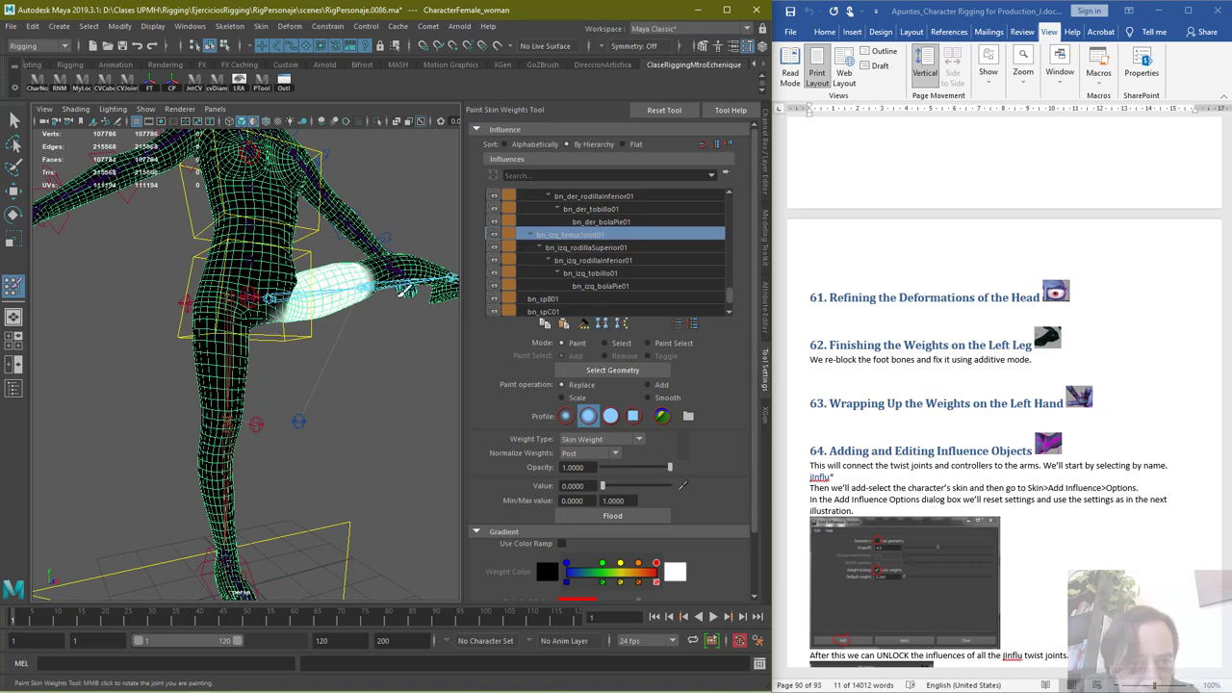
Lower the raised left leg and set Translate X, Y and Z of cc_izq_pie01 to 0
{"action": "key", "text": "q"}
{"action": "mouse_move", "coordinate": [258, 342]}
{"action": "left_mouse_down", "text": "alt"}
{"action": "mouse_move", "coordinate": [390, 336]}
{"action": "mouse_move", "coordinate": [404, 351]}
{"action": "mouse_move", "coordinate": [308, 353]}
{"action": "mouse_move", "coordinate": [280, 478]}
{"action": "mouse_move", "coordinate": [352, 362]}
{"action": "mouse_move", "coordinate": [347, 531]}
{"action": "mouse_move", "coordinate": [300, 568]}
{"action": "left_mouse_up", "text": "alt"}
{"action": "left_click", "coordinate": [445, 304]}
{"action": "key", "text": "w"}
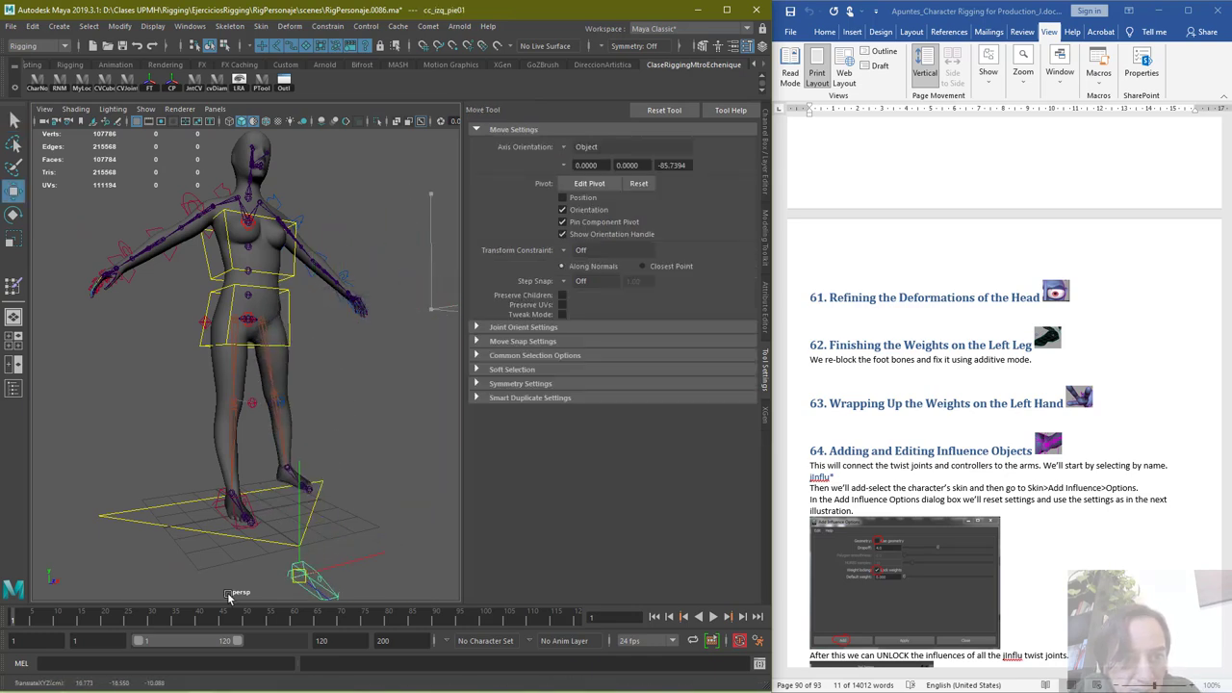
{"action": "left_click_drag", "start_coordinate": [228, 594], "coordinate": [381, 478]}
{"action": "left_click_drag", "start_coordinate": [380, 478], "coordinate": [354, 462], "text": "alt"}
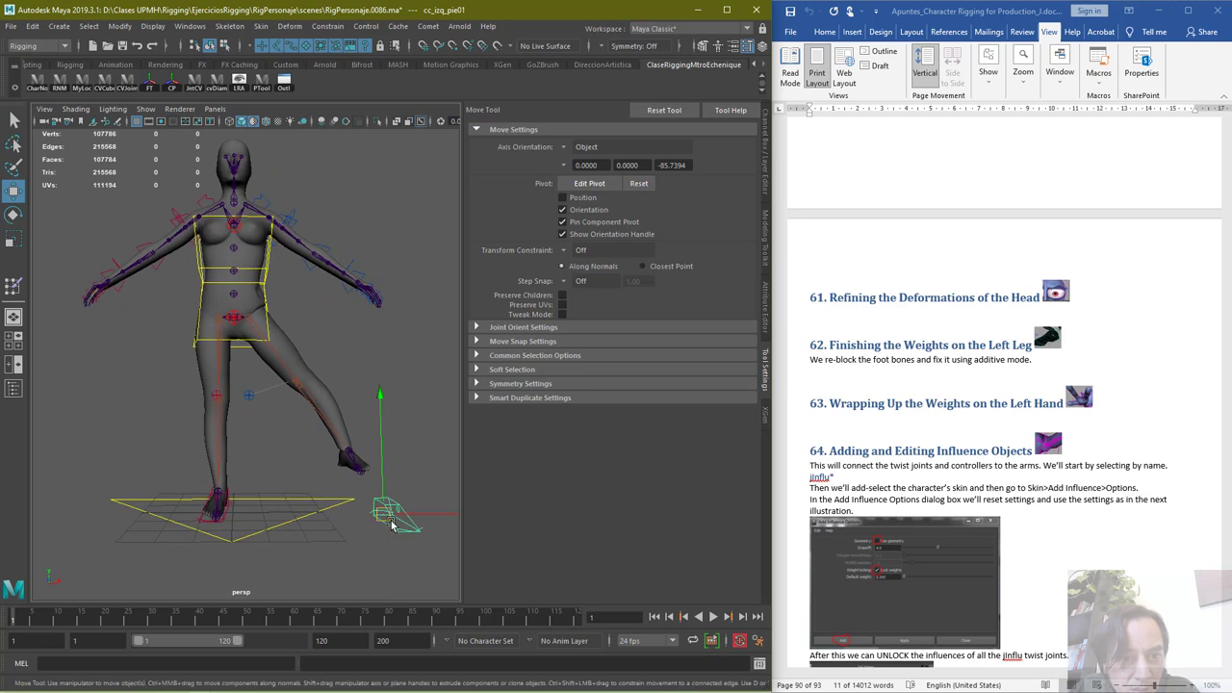
{"action": "left_click_drag", "start_coordinate": [390, 524], "coordinate": [298, 548]}
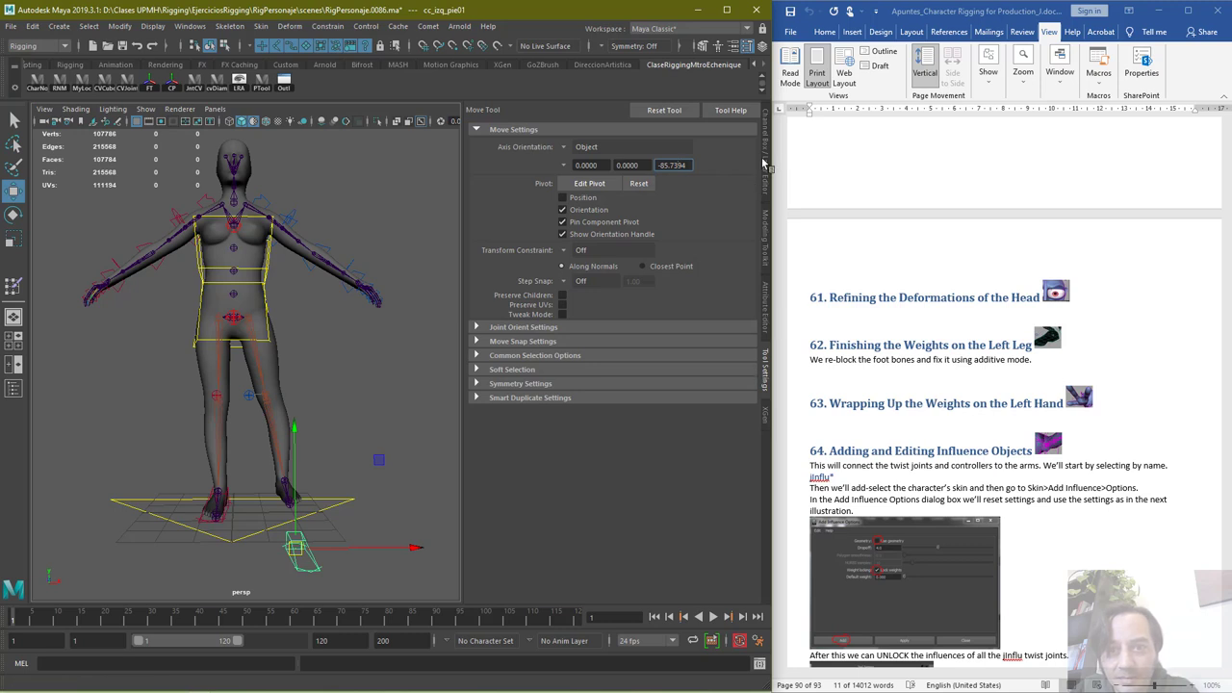
{"action": "left_click", "coordinate": [764, 165]}
{"action": "left_click_drag", "start_coordinate": [729, 144], "coordinate": [739, 172]}
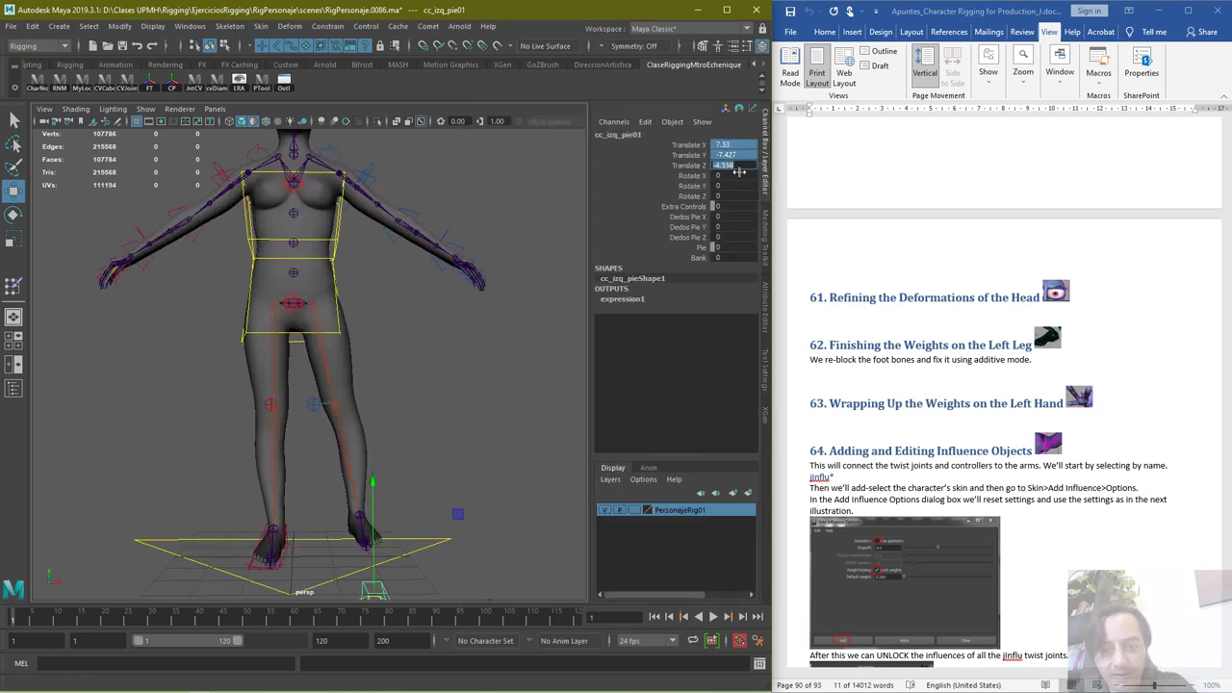
{"action": "type", "text": "0"}
{"action": "key", "text": "Return"}
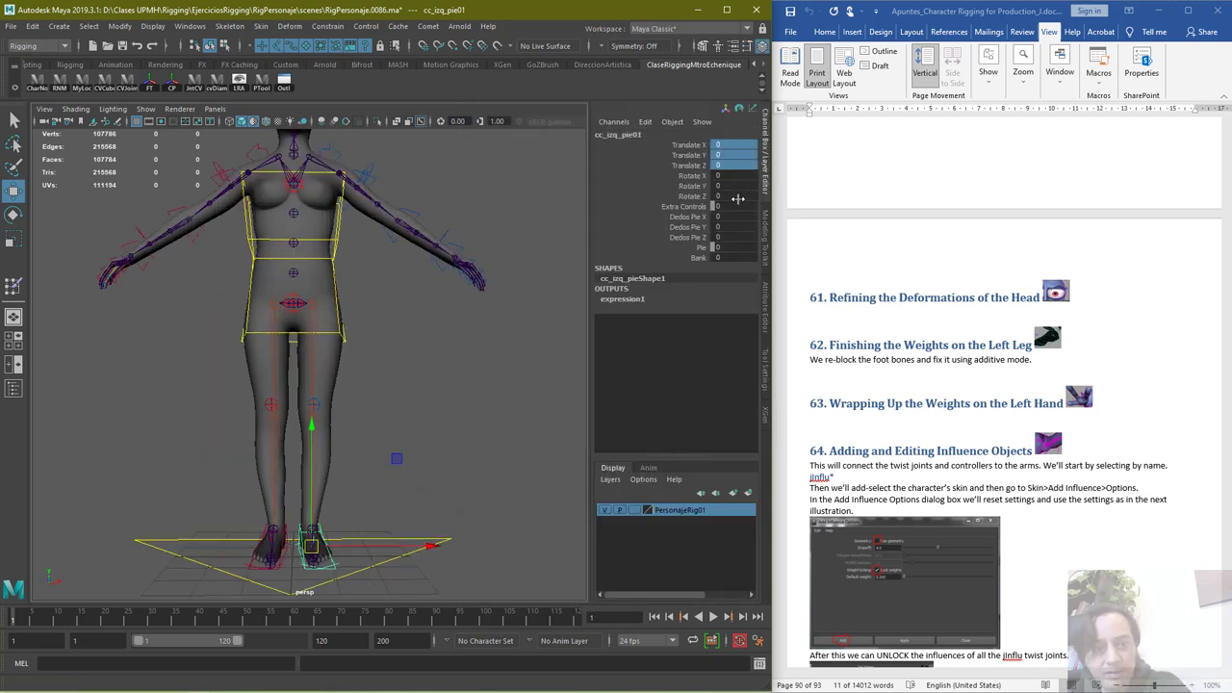
Test the right leg's deformation by moving cc_der_pie01 about 22 units outward and 29 up, and undo the move
{"action": "left_click", "coordinate": [15, 120]}
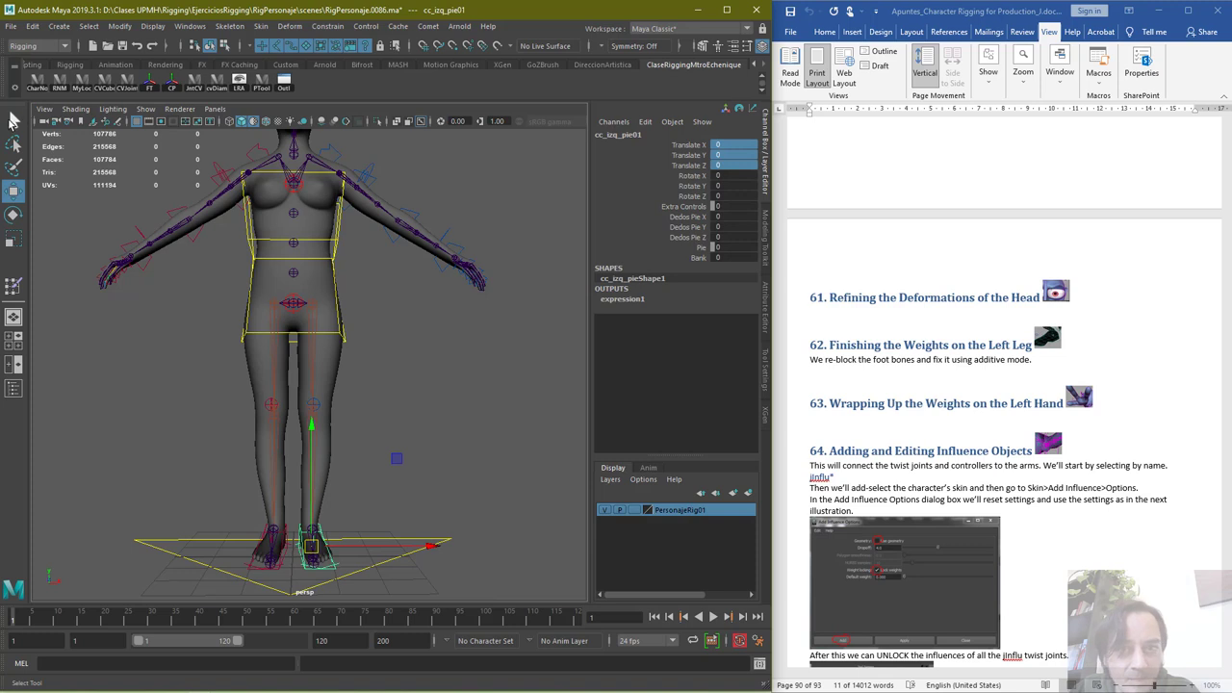
{"action": "left_click", "coordinate": [251, 576]}
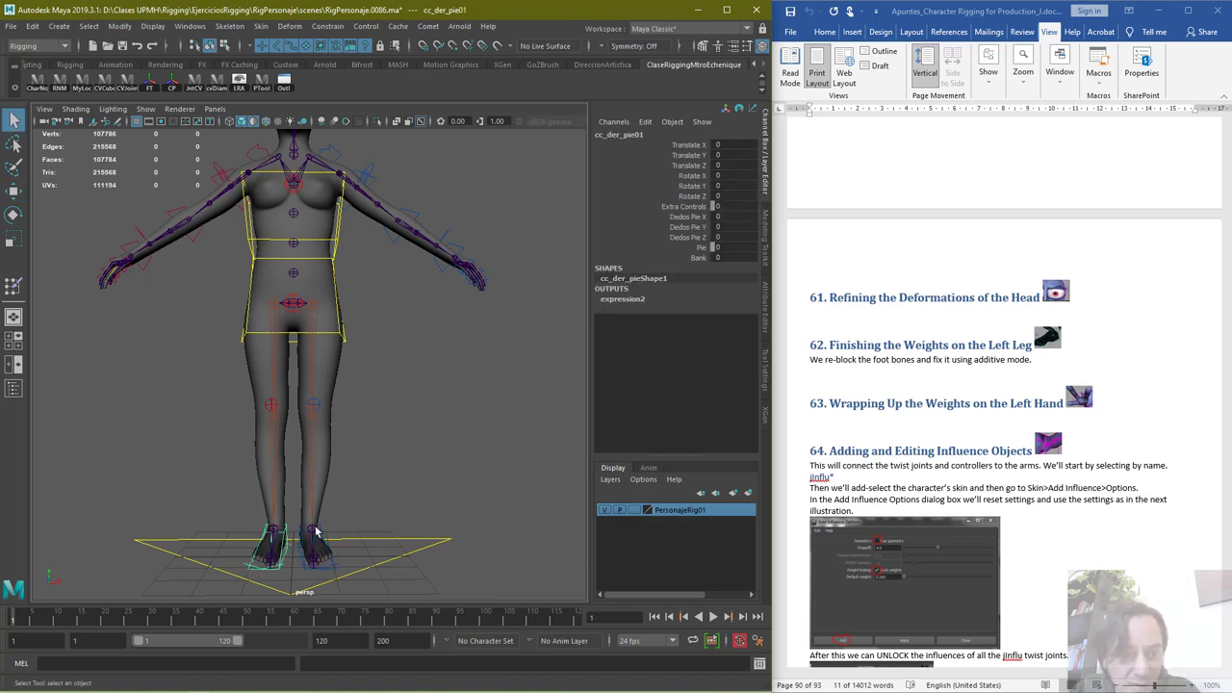
{"action": "key", "text": "w"}
{"action": "left_click_drag", "start_coordinate": [281, 544], "coordinate": [81, 280]}
{"action": "key", "text": "ctrl+z"}
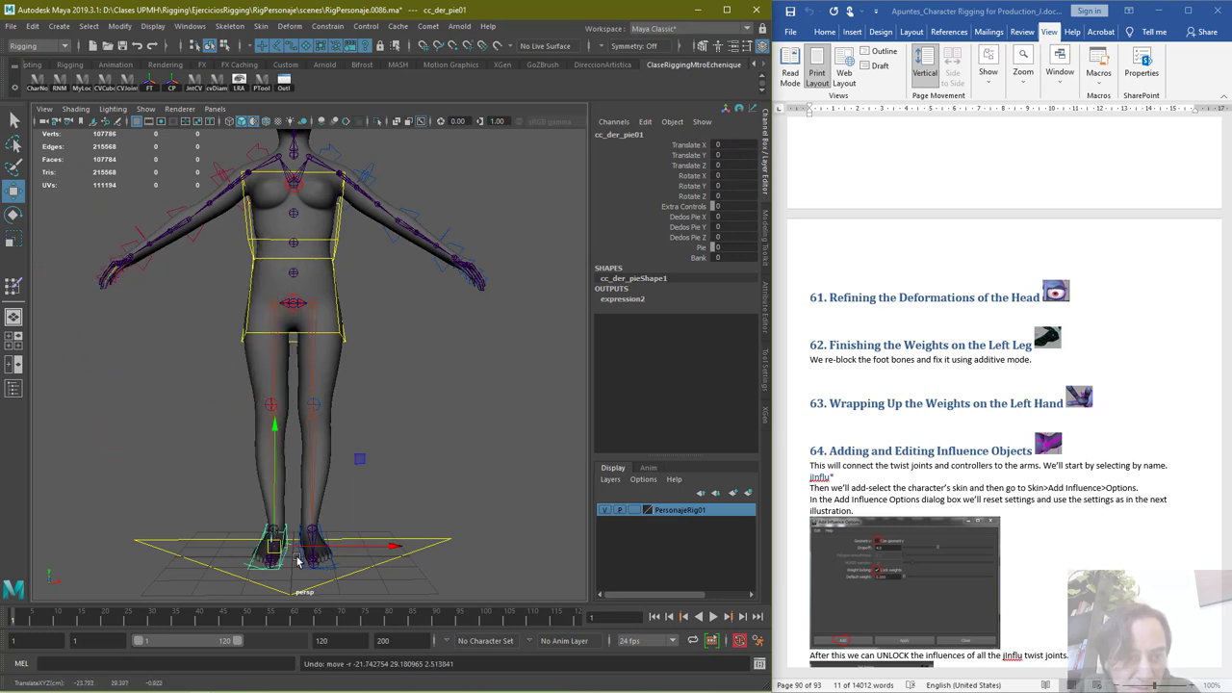
Test the left leg's deformation by moving cc_izq_pie01 about 14 units outward and 14.5 up, and undo the move
{"action": "left_click", "coordinate": [306, 563]}
{"action": "left_click", "coordinate": [420, 497]}
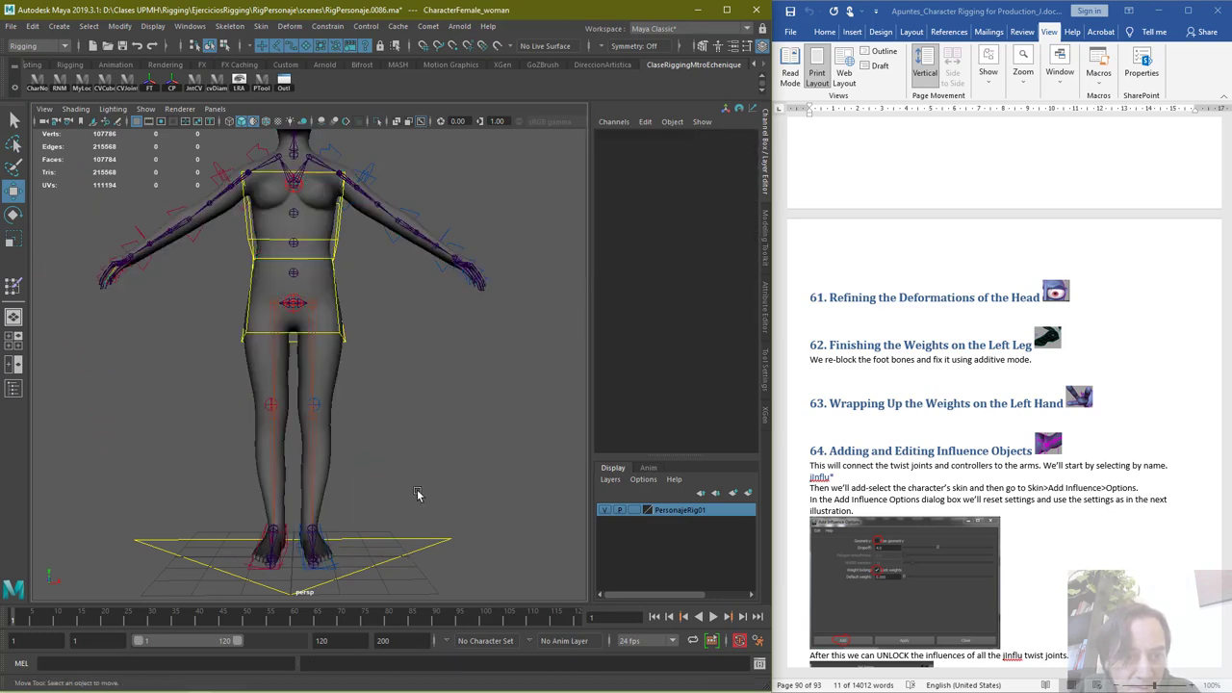
{"action": "left_click", "coordinate": [327, 561]}
{"action": "key", "text": "Up"}
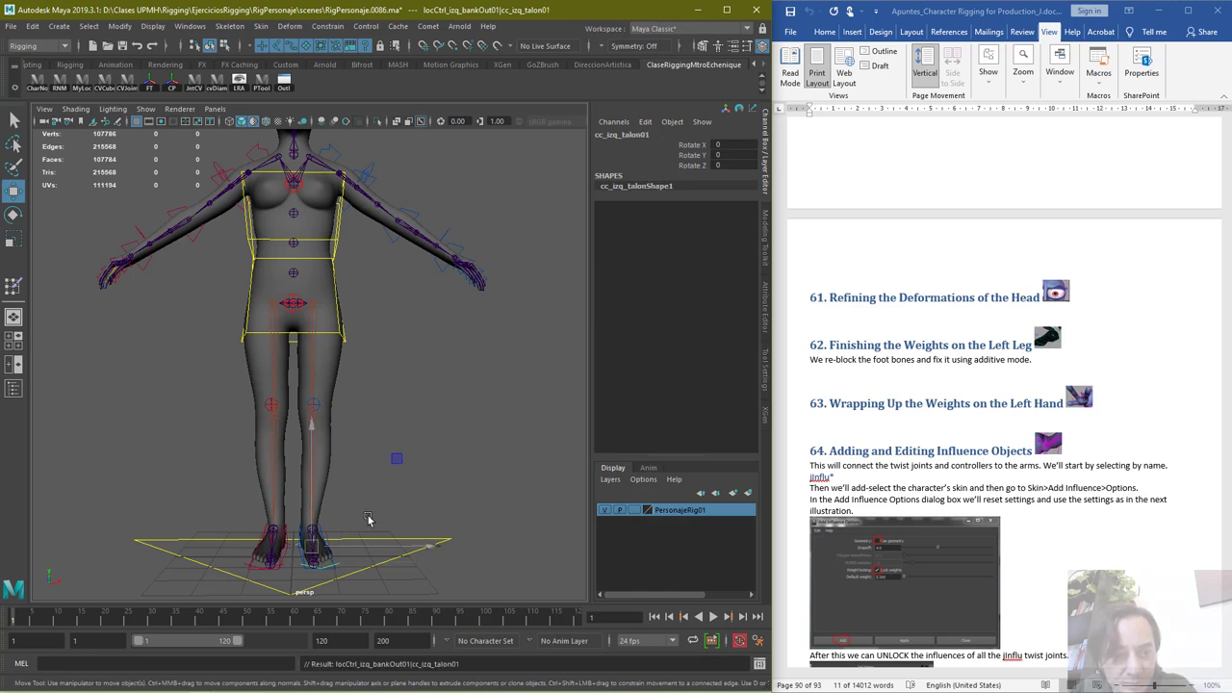
{"action": "key", "text": "Up"}
{"action": "key", "text": "Up"}
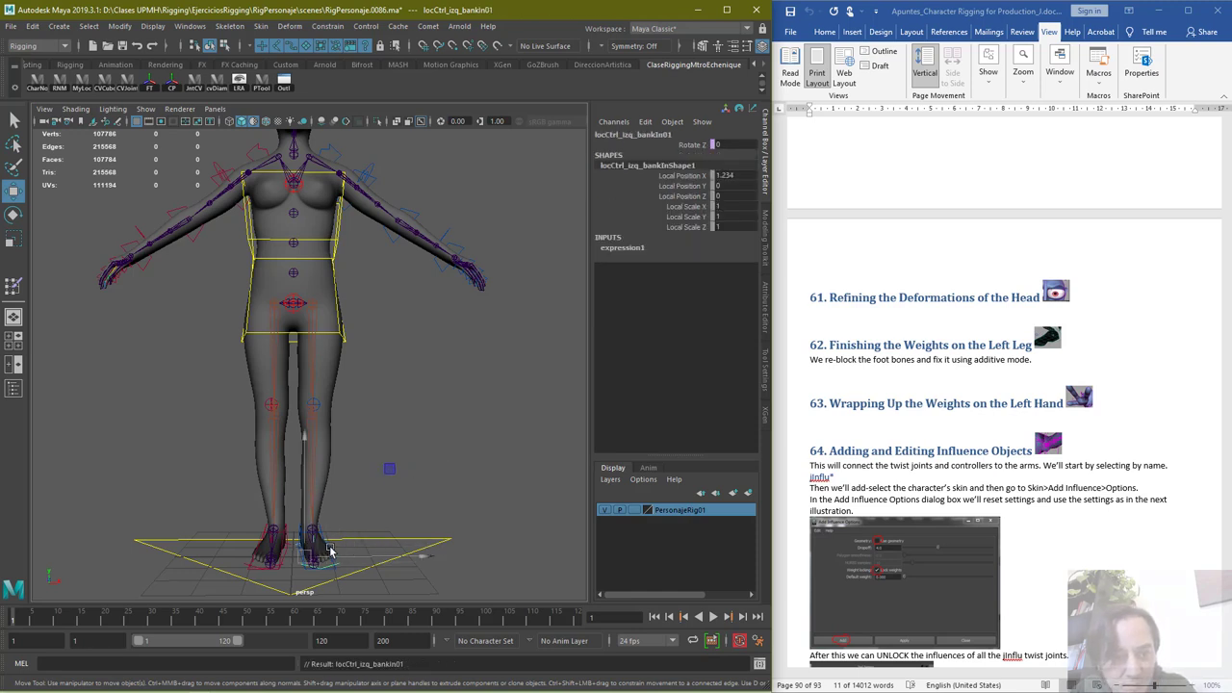
{"action": "left_click_drag", "start_coordinate": [314, 547], "coordinate": [438, 414]}
{"action": "key", "text": "ctrl+z"}
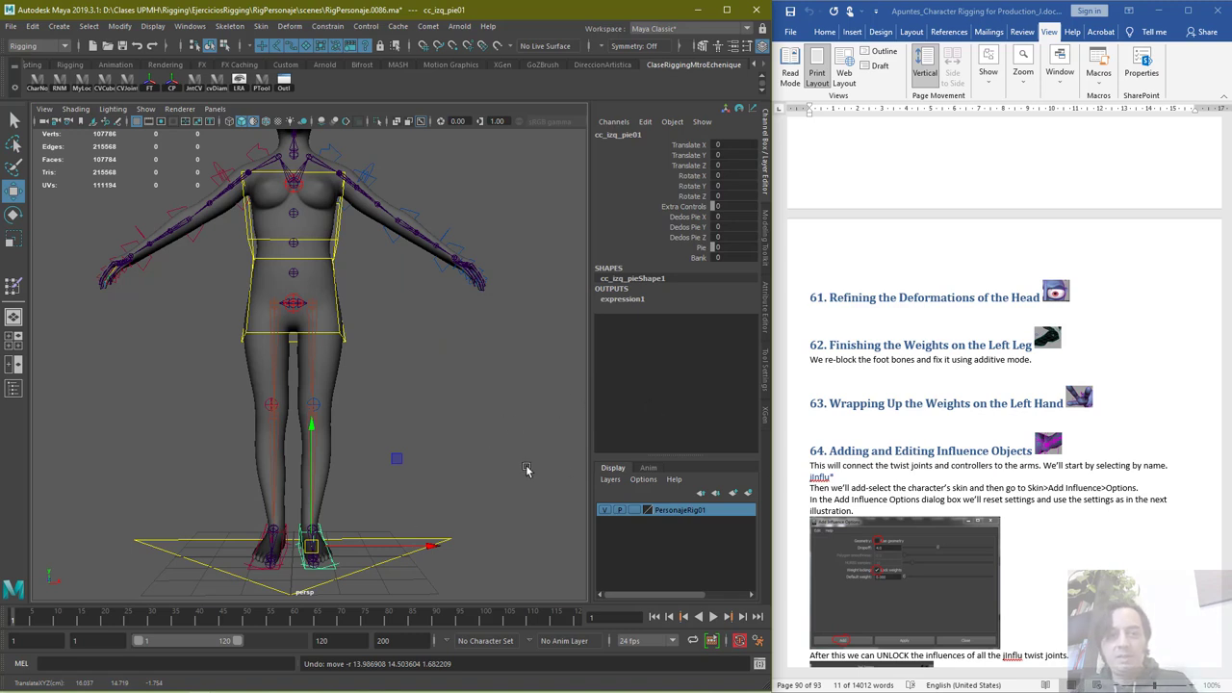
Select the CharacterFemale_woman body mesh and activate the Paint Skin Weights tool with its settings displayed
{"action": "scroll", "coordinate": [329, 368], "scroll_direction": "down", "scroll_amount": 3}
{"action": "scroll", "coordinate": [327, 306], "scroll_direction": "up", "scroll_amount": 3}
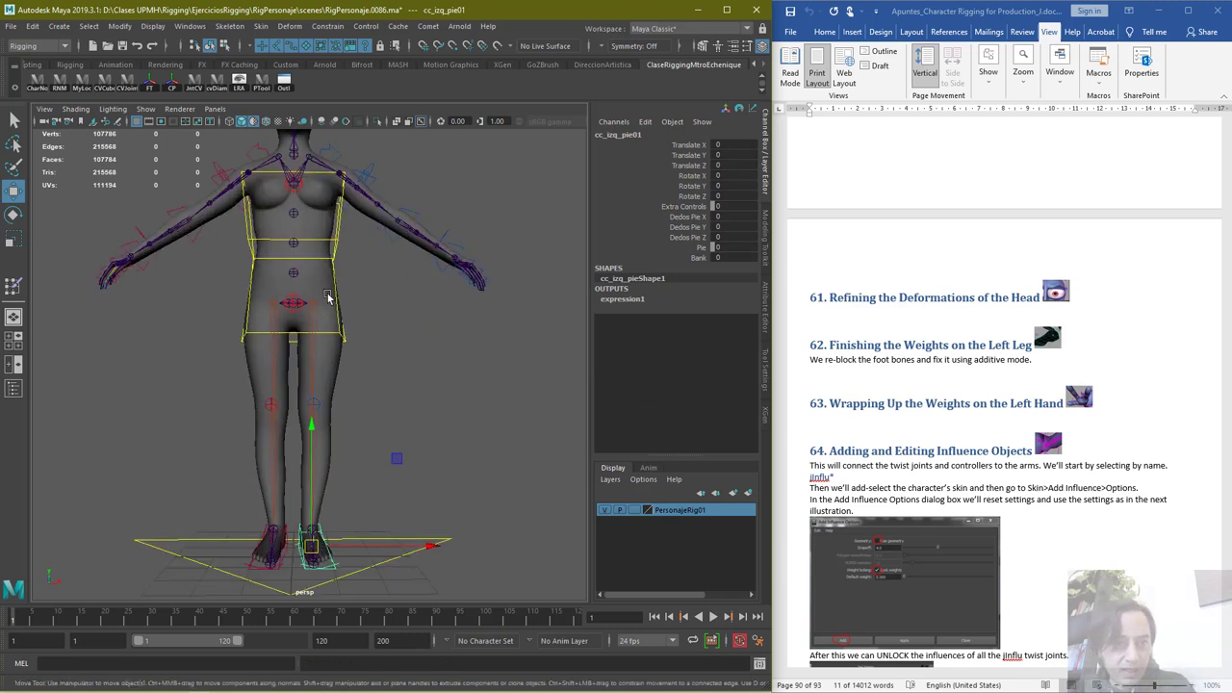
{"action": "scroll", "coordinate": [385, 365], "scroll_direction": "down", "scroll_amount": 3}
{"action": "scroll", "coordinate": [451, 387], "scroll_direction": "up", "scroll_amount": 4}
{"action": "middle_click_drag", "start_coordinate": [437, 414], "coordinate": [525, 406], "text": "alt"}
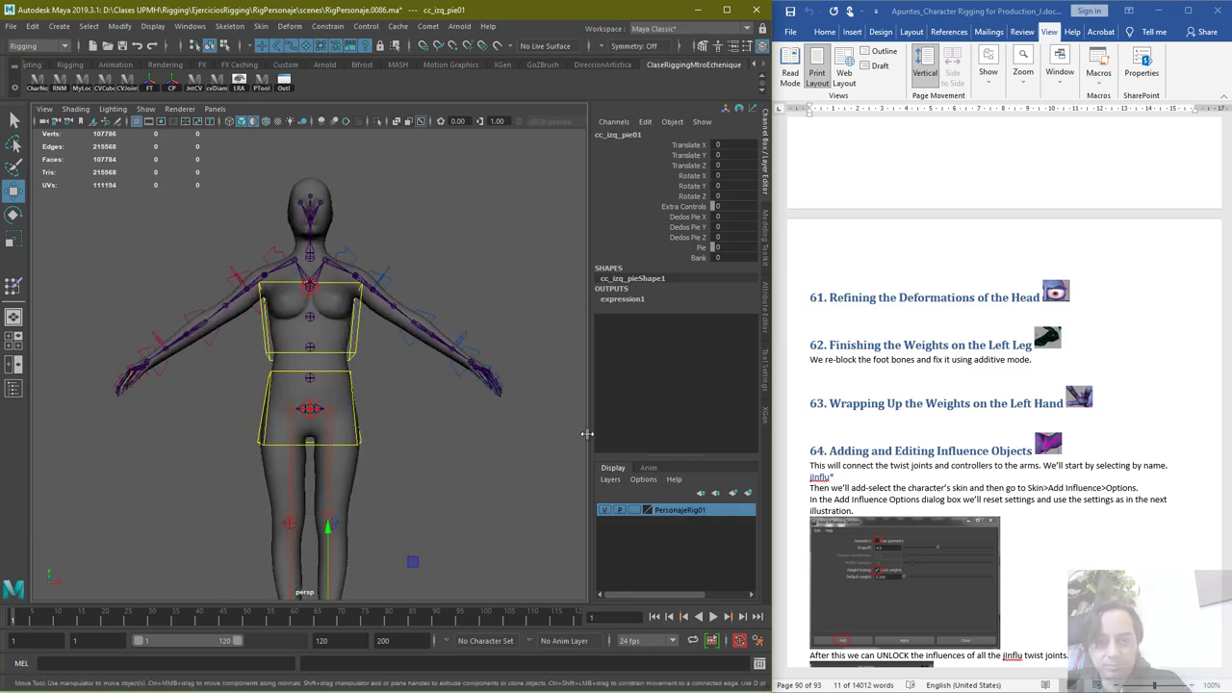
{"action": "left_click", "coordinate": [13, 119]}
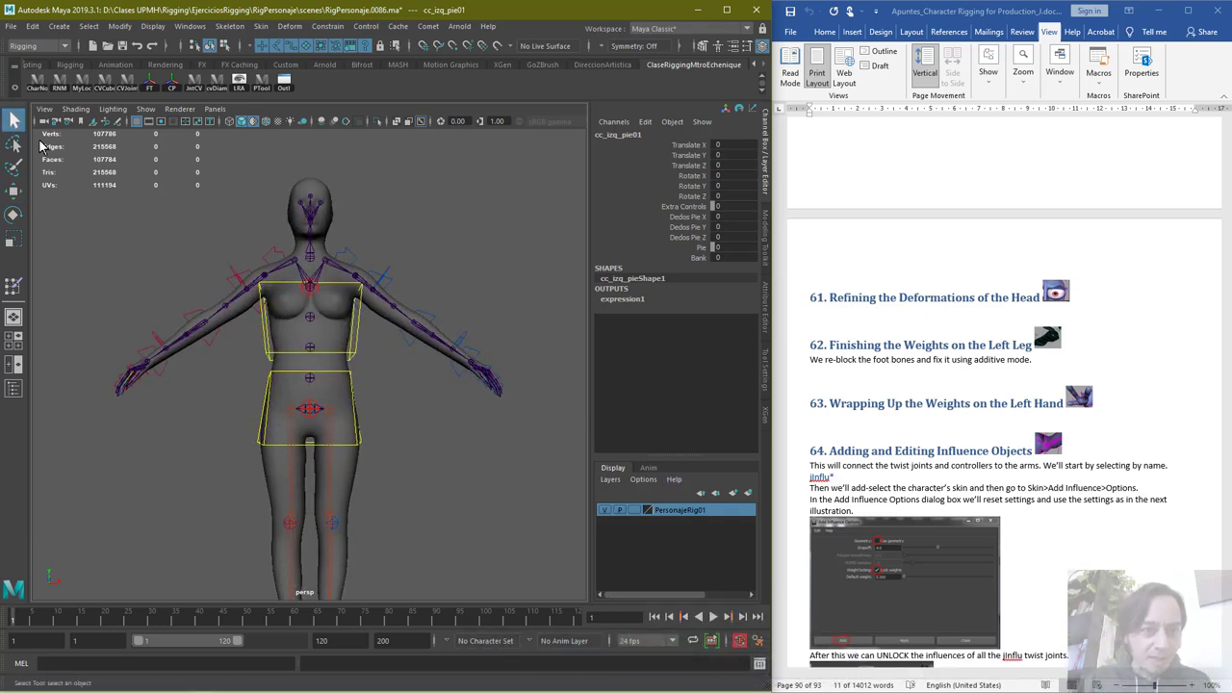
{"action": "left_click", "coordinate": [310, 411]}
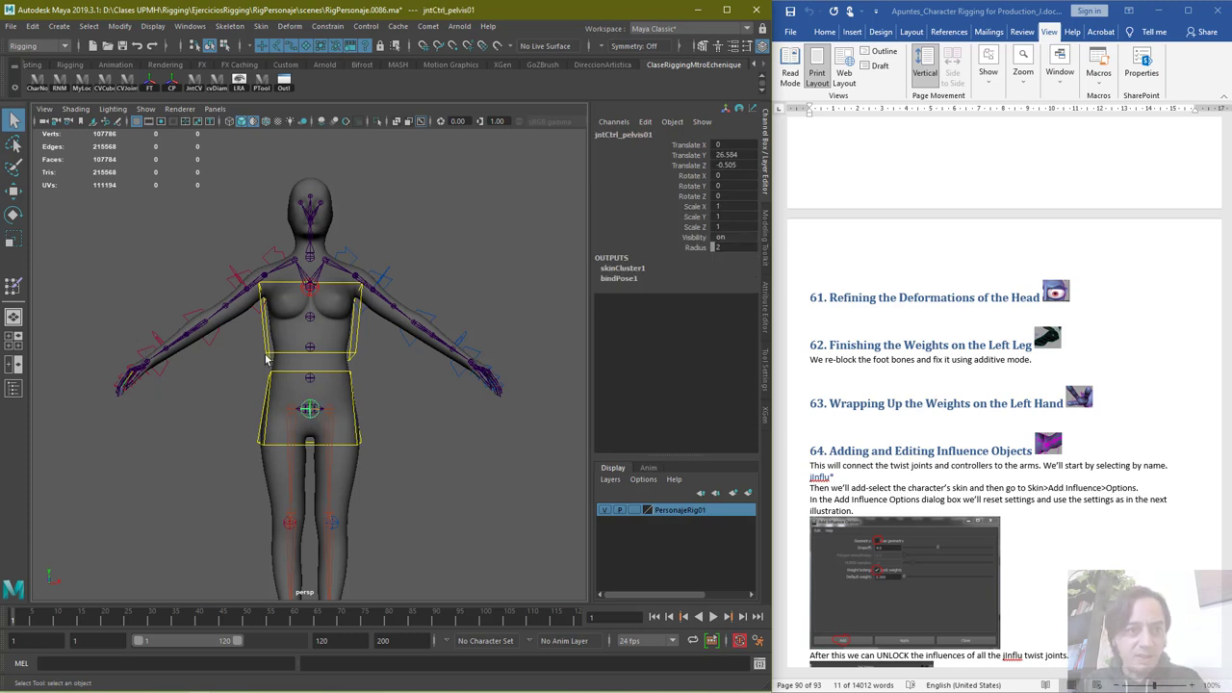
{"action": "left_click", "coordinate": [341, 471]}
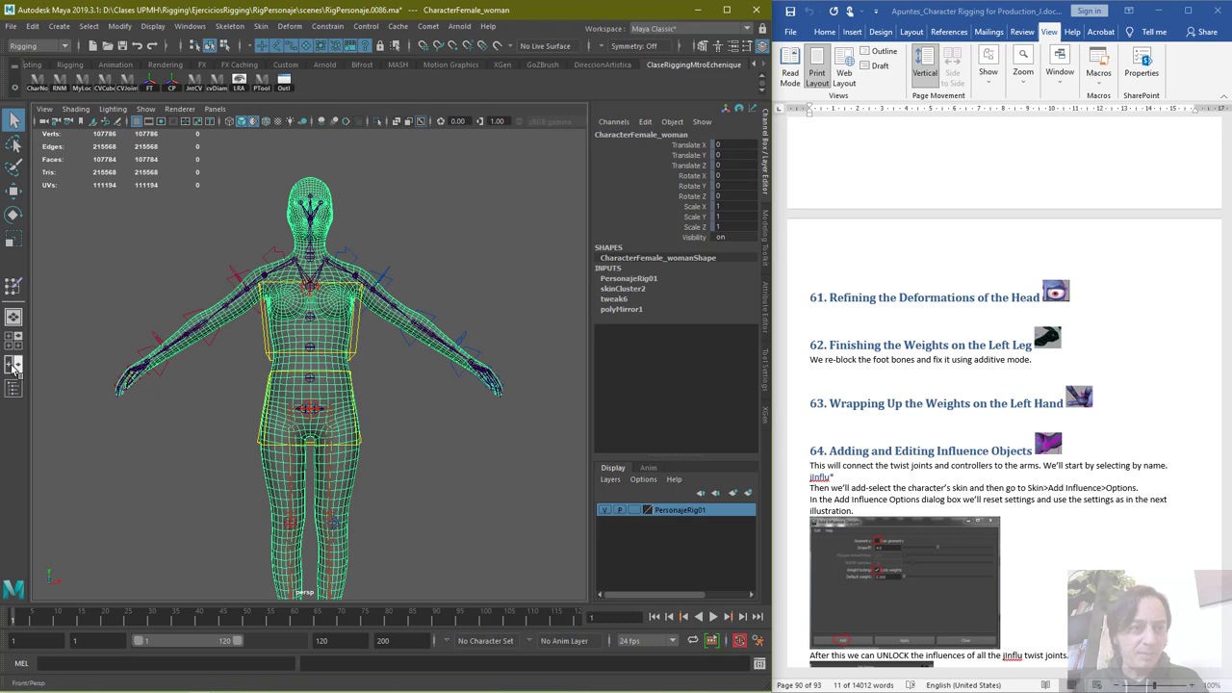
{"action": "left_click", "coordinate": [14, 286]}
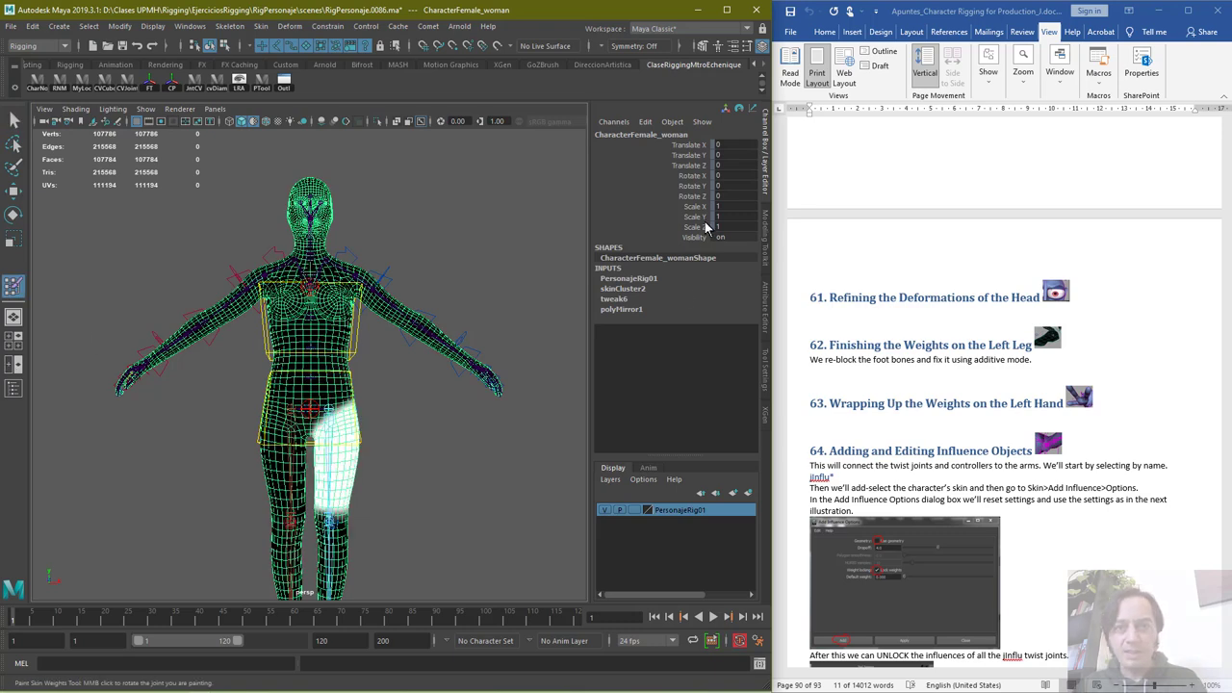
{"action": "left_click", "coordinate": [766, 367]}
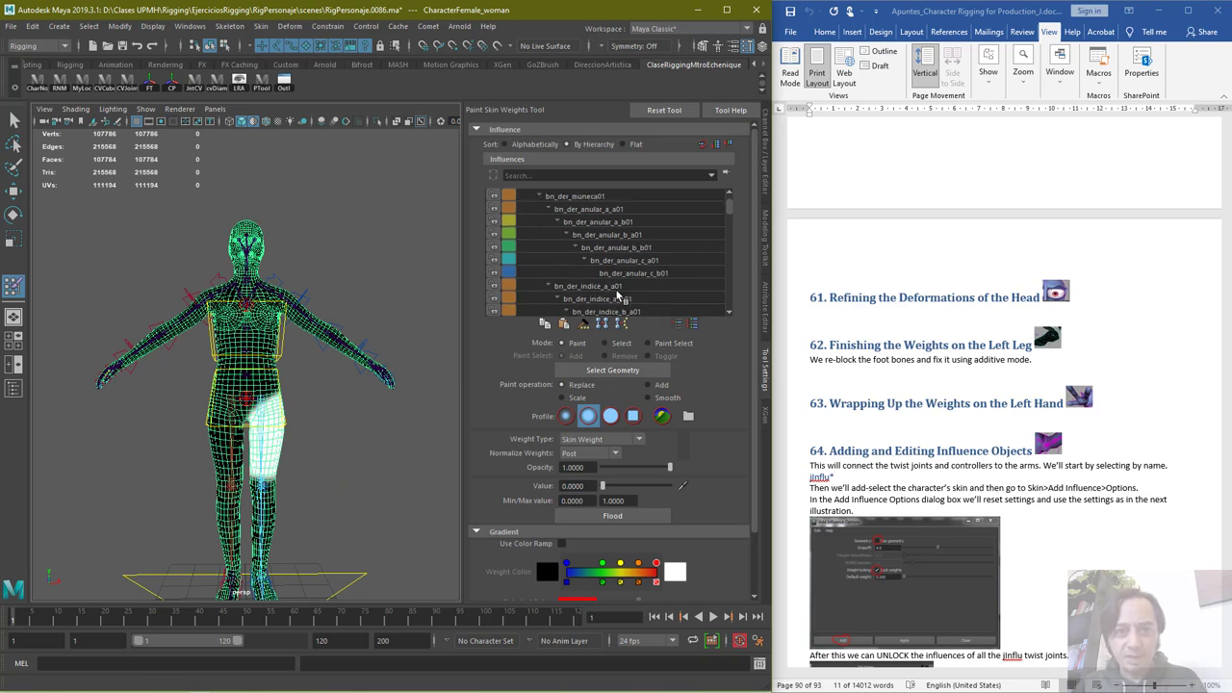
Choose the bn_spA01 joint as the influence to paint
{"action": "scroll", "coordinate": [635, 288], "scroll_direction": "down", "scroll_amount": 12}
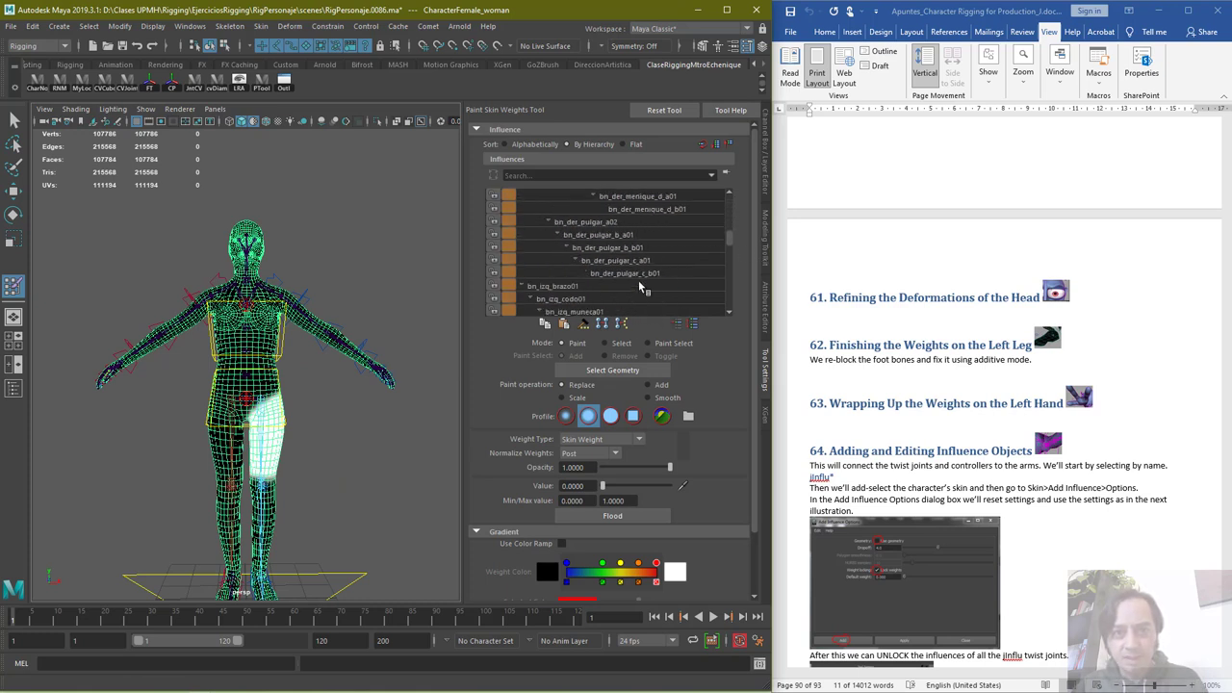
{"action": "scroll", "coordinate": [631, 302], "scroll_direction": "down", "scroll_amount": 12}
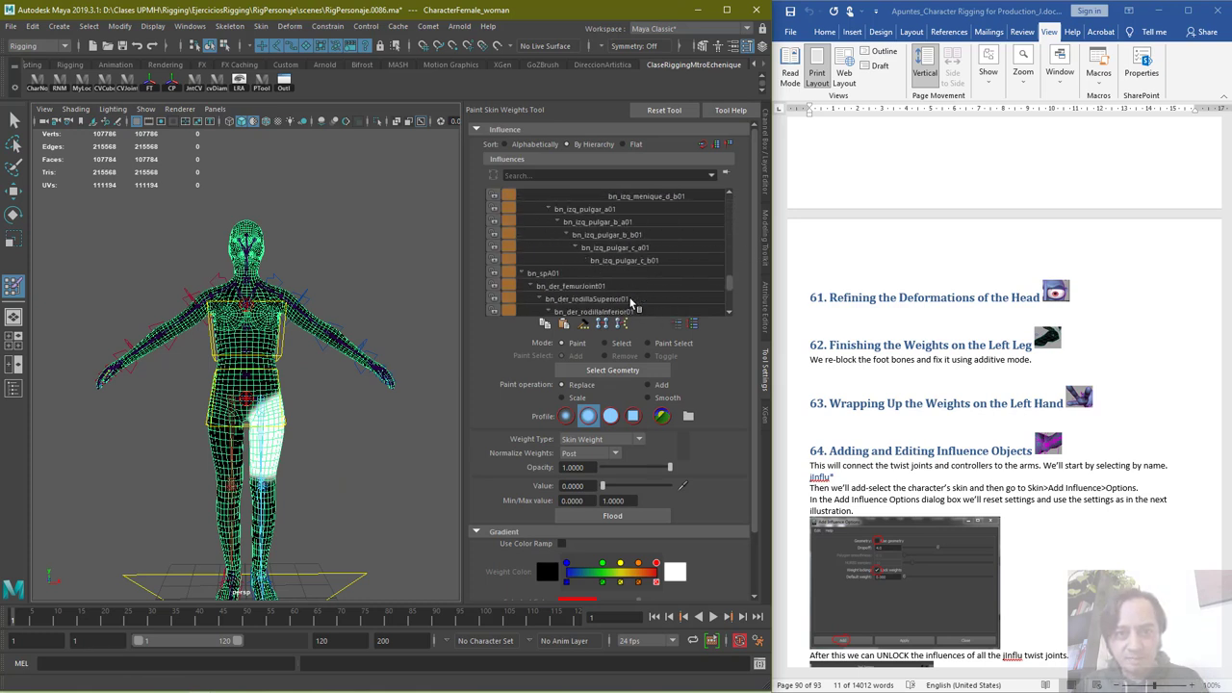
{"action": "scroll", "coordinate": [631, 304], "scroll_direction": "down", "scroll_amount": 3}
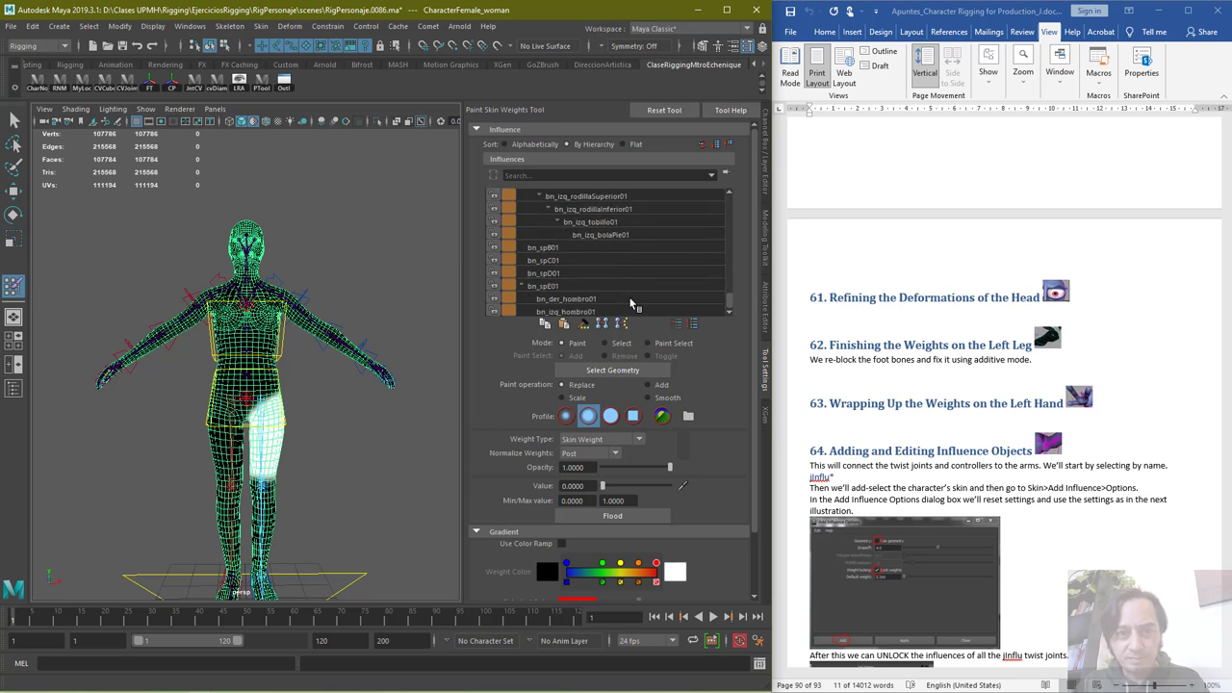
{"action": "scroll", "coordinate": [563, 273], "scroll_direction": "up", "scroll_amount": 2}
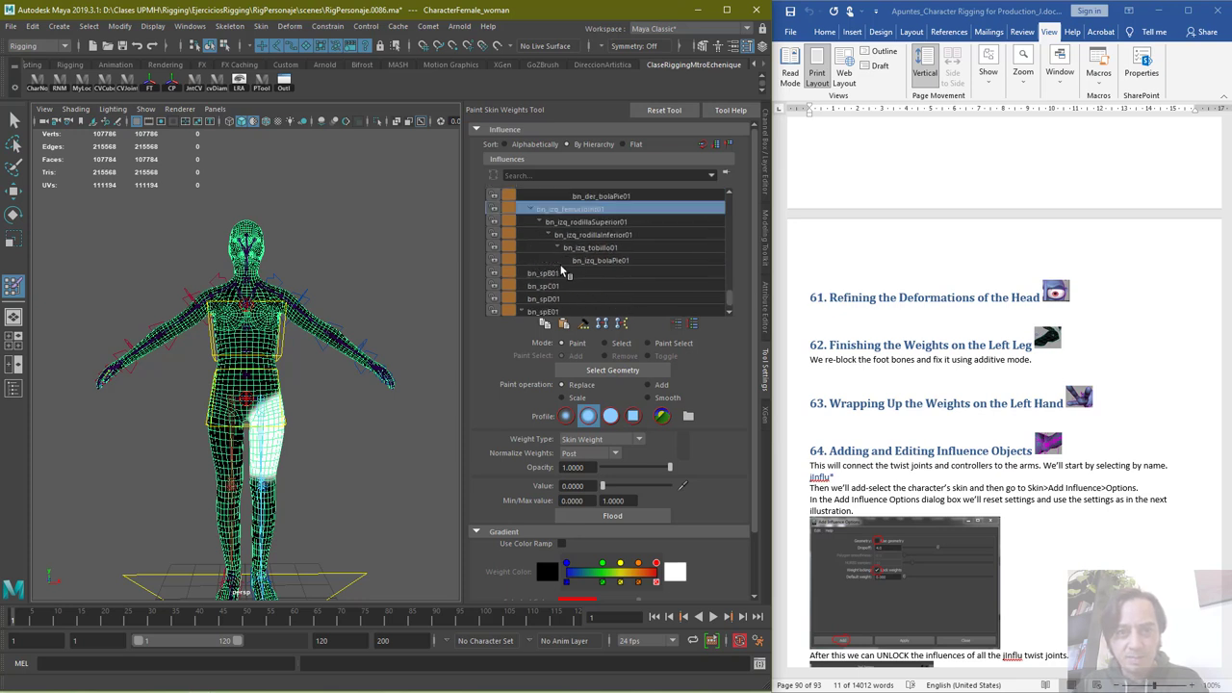
{"action": "scroll", "coordinate": [574, 250], "scroll_direction": "up", "scroll_amount": 10}
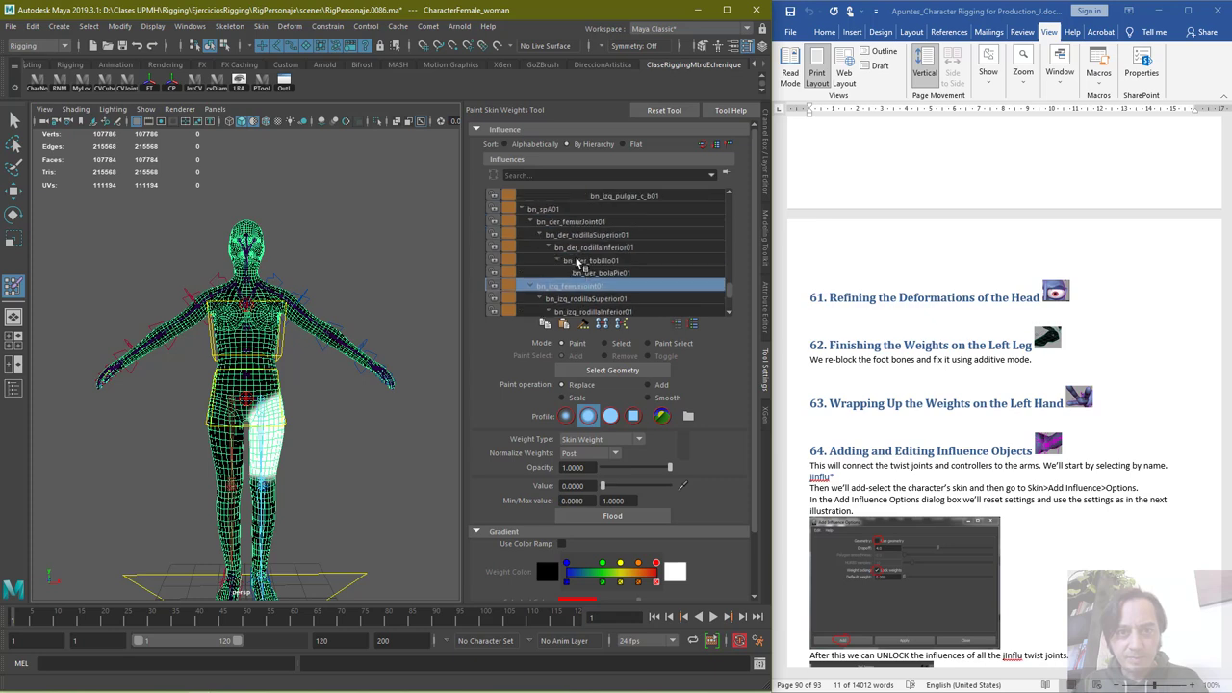
{"action": "left_click", "coordinate": [554, 262]}
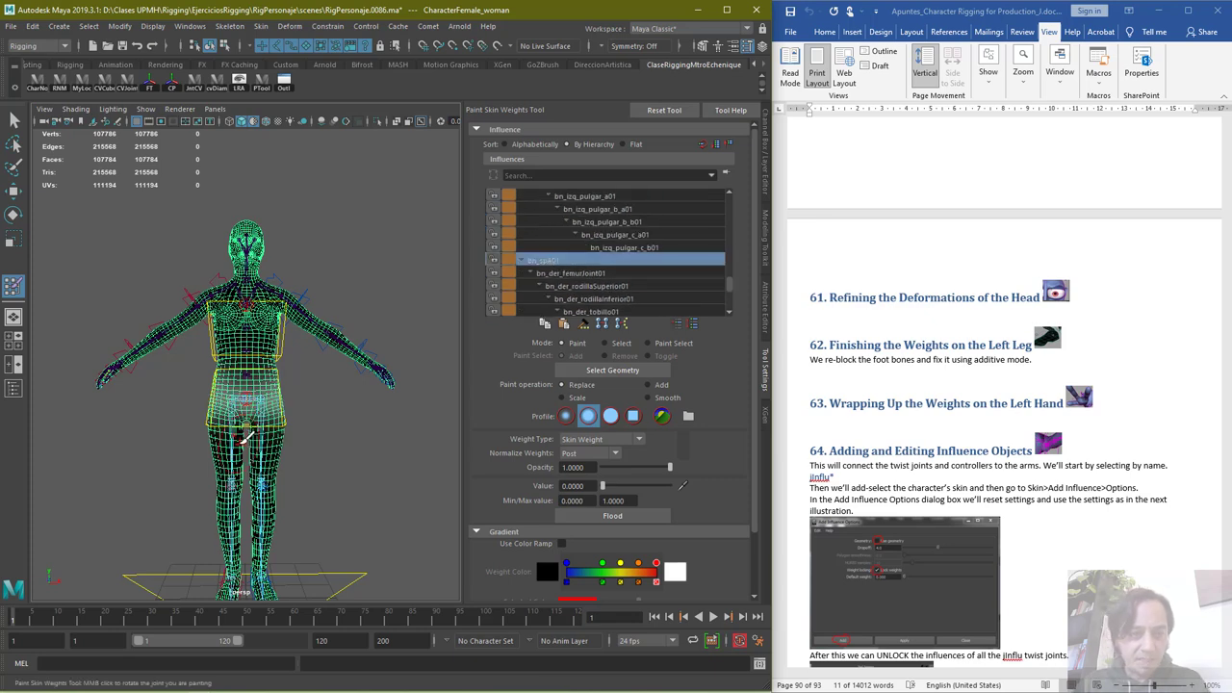
Set the paint value to 1 and paint full bn_spA01 weight across the front of the pelvis
{"action": "scroll", "coordinate": [244, 440], "scroll_direction": "up", "scroll_amount": 5}
{"action": "scroll", "coordinate": [247, 440], "scroll_direction": "down", "scroll_amount": 3}
{"action": "middle_click_drag", "start_coordinate": [257, 448], "coordinate": [268, 381], "text": "alt"}
{"action": "scroll", "coordinate": [267, 380], "scroll_direction": "up", "scroll_amount": 3}
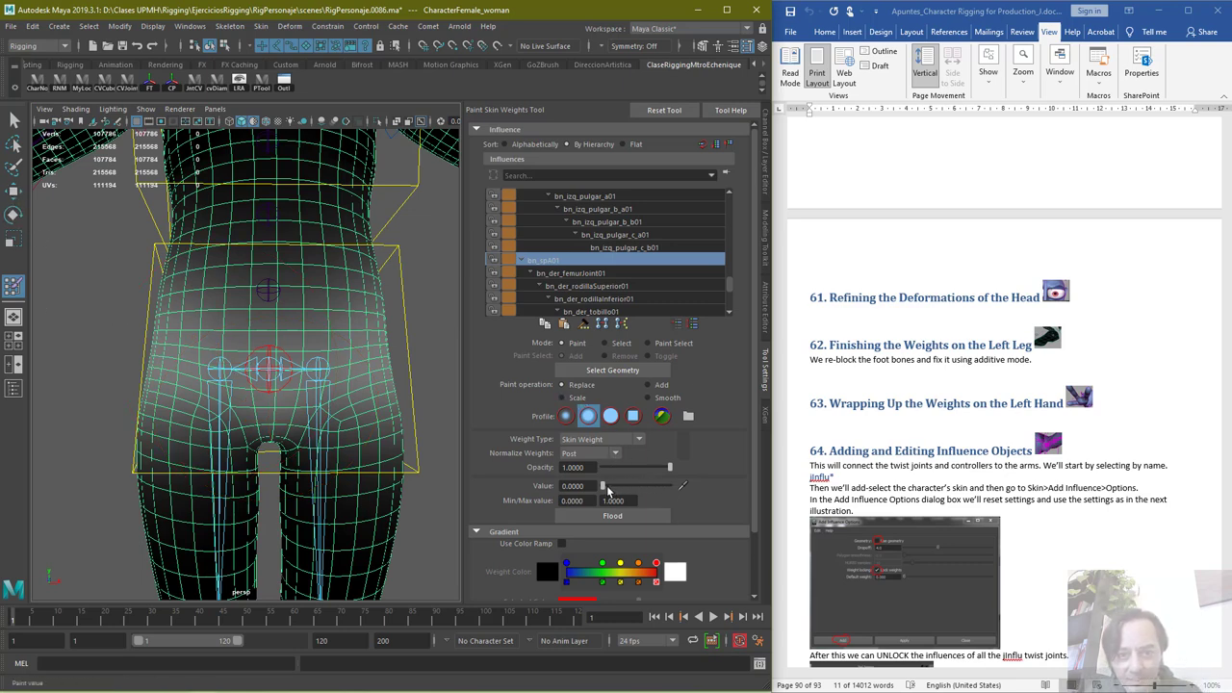
{"action": "left_click_drag", "start_coordinate": [604, 488], "coordinate": [700, 491]}
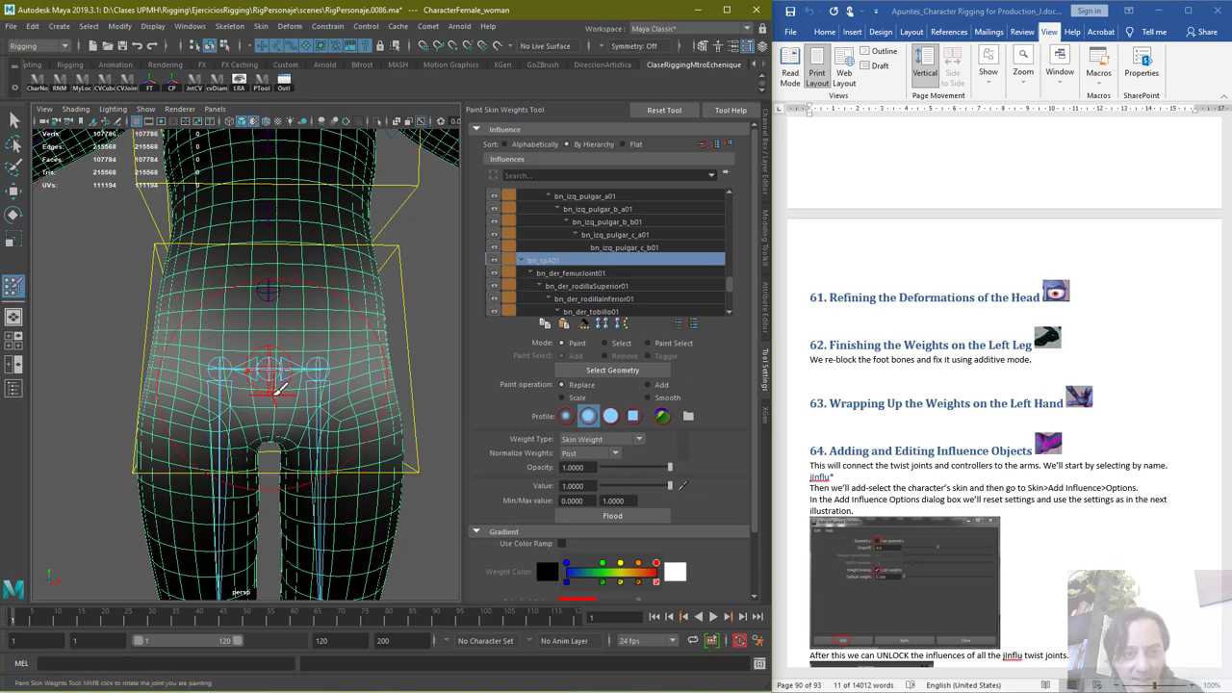
{"action": "mouse_move", "coordinate": [162, 356]}
{"action": "left_mouse_down"}
{"action": "mouse_move", "coordinate": [287, 445]}
{"action": "mouse_move", "coordinate": [300, 415]}
{"action": "mouse_move", "coordinate": [389, 360]}
{"action": "mouse_move", "coordinate": [322, 352]}
{"action": "mouse_move", "coordinate": [277, 373]}
{"action": "mouse_move", "coordinate": [276, 412]}
{"action": "mouse_move", "coordinate": [295, 404]}
{"action": "left_mouse_up"}
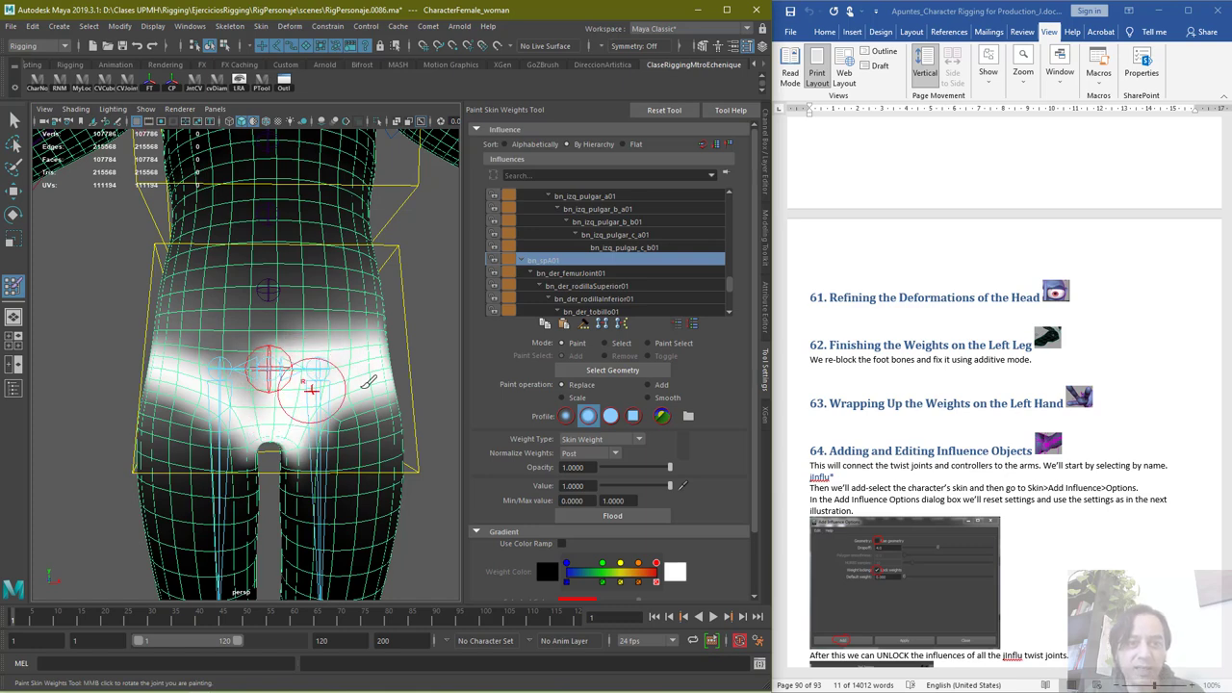
{"action": "key", "text": "space"}
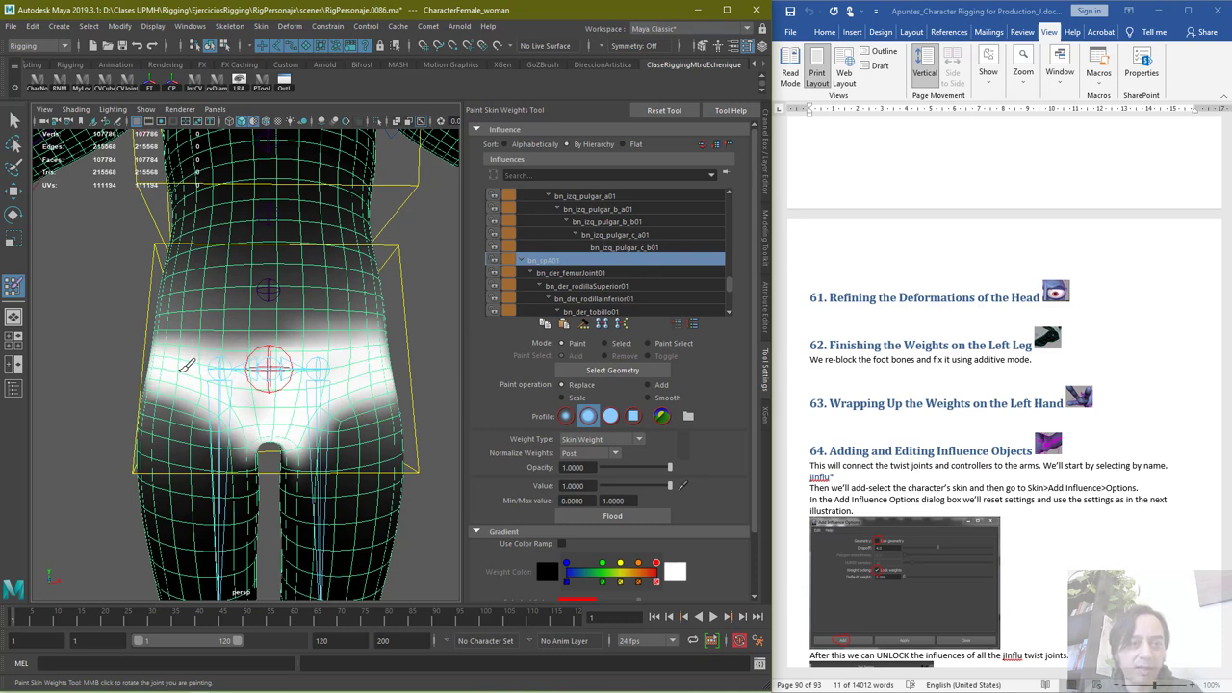
Undo the stroke on the side and repaint full bn_spA01 weight around the left hip and across the back of the pelvis
{"action": "mouse_move", "coordinate": [380, 383]}
{"action": "left_mouse_down", "text": "alt"}
{"action": "mouse_move", "coordinate": [130, 358]}
{"action": "mouse_move", "coordinate": [238, 352]}
{"action": "left_mouse_up", "text": "alt"}
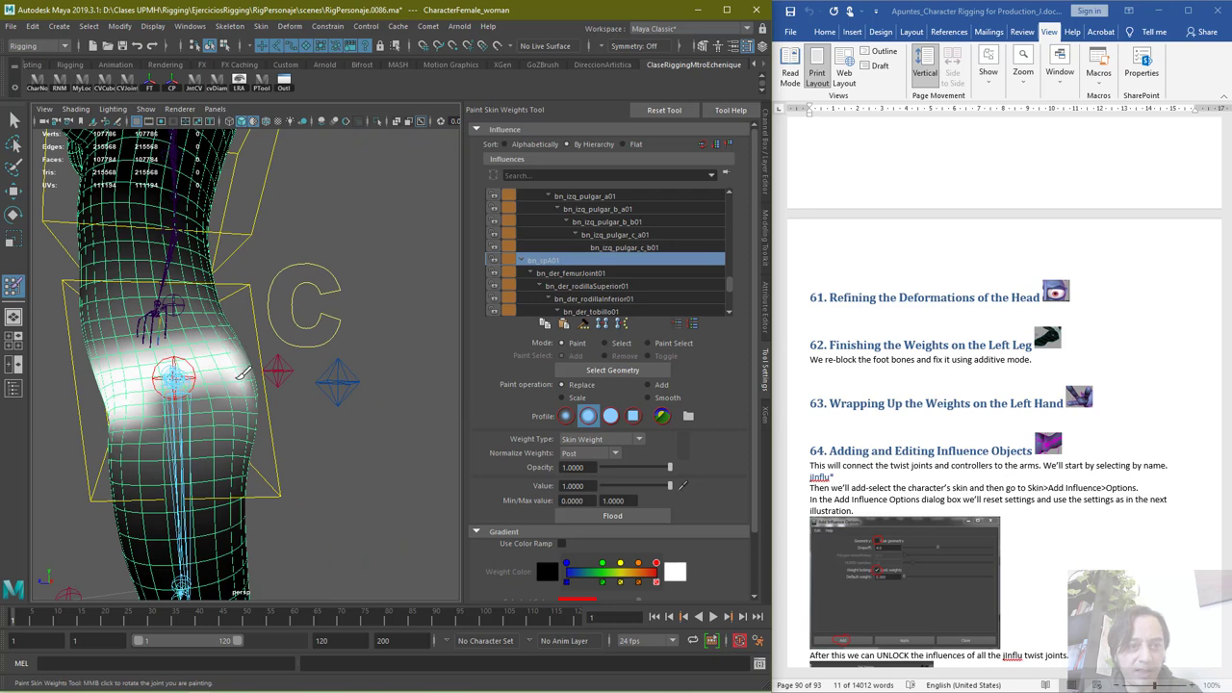
{"action": "key", "text": "ctrl+z"}
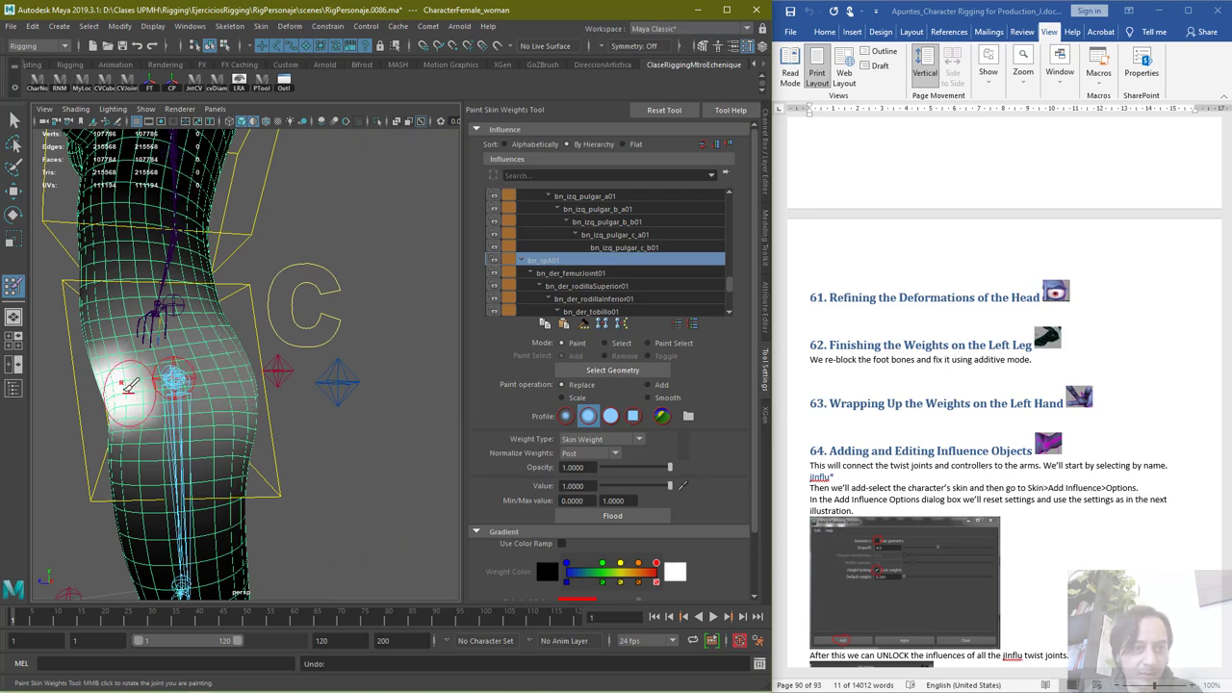
{"action": "mouse_move", "coordinate": [129, 390]}
{"action": "left_mouse_down"}
{"action": "mouse_move", "coordinate": [197, 350]}
{"action": "mouse_move", "coordinate": [237, 359]}
{"action": "left_mouse_up"}
{"action": "mouse_move", "coordinate": [415, 404]}
{"action": "left_mouse_down", "text": "alt"}
{"action": "mouse_move", "coordinate": [343, 432]}
{"action": "mouse_move", "coordinate": [252, 414]}
{"action": "left_mouse_up", "text": "alt"}
{"action": "mouse_move", "coordinate": [129, 371]}
{"action": "left_mouse_down"}
{"action": "mouse_move", "coordinate": [154, 352]}
{"action": "mouse_move", "coordinate": [202, 379]}
{"action": "left_mouse_up"}
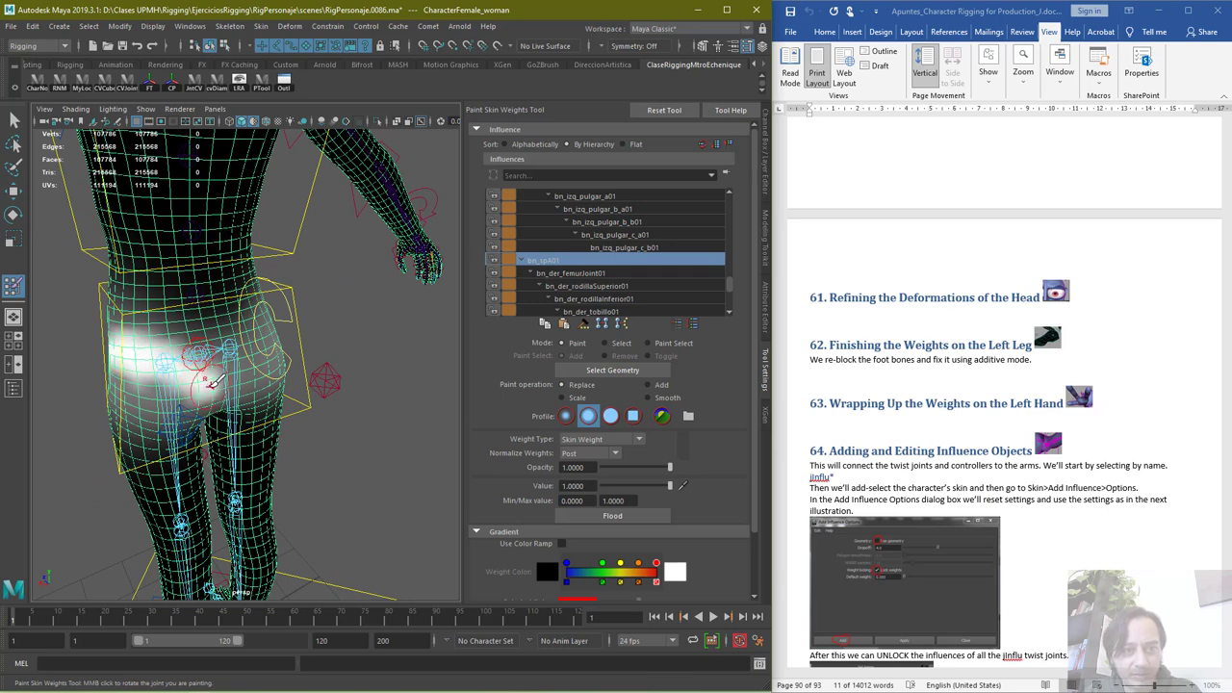
{"action": "left_click_drag", "start_coordinate": [371, 388], "coordinate": [270, 383], "text": "alt"}
{"action": "mouse_move", "coordinate": [146, 338]}
{"action": "left_mouse_down"}
{"action": "mouse_move", "coordinate": [284, 338]}
{"action": "mouse_move", "coordinate": [225, 344]}
{"action": "left_mouse_up"}
{"action": "mouse_move", "coordinate": [238, 443]}
{"action": "left_mouse_down", "text": "alt"}
{"action": "mouse_move", "coordinate": [231, 401]}
{"action": "mouse_move", "coordinate": [229, 431]}
{"action": "mouse_move", "coordinate": [289, 386]}
{"action": "mouse_move", "coordinate": [221, 392]}
{"action": "mouse_move", "coordinate": [229, 385]}
{"action": "left_mouse_up", "text": "alt"}
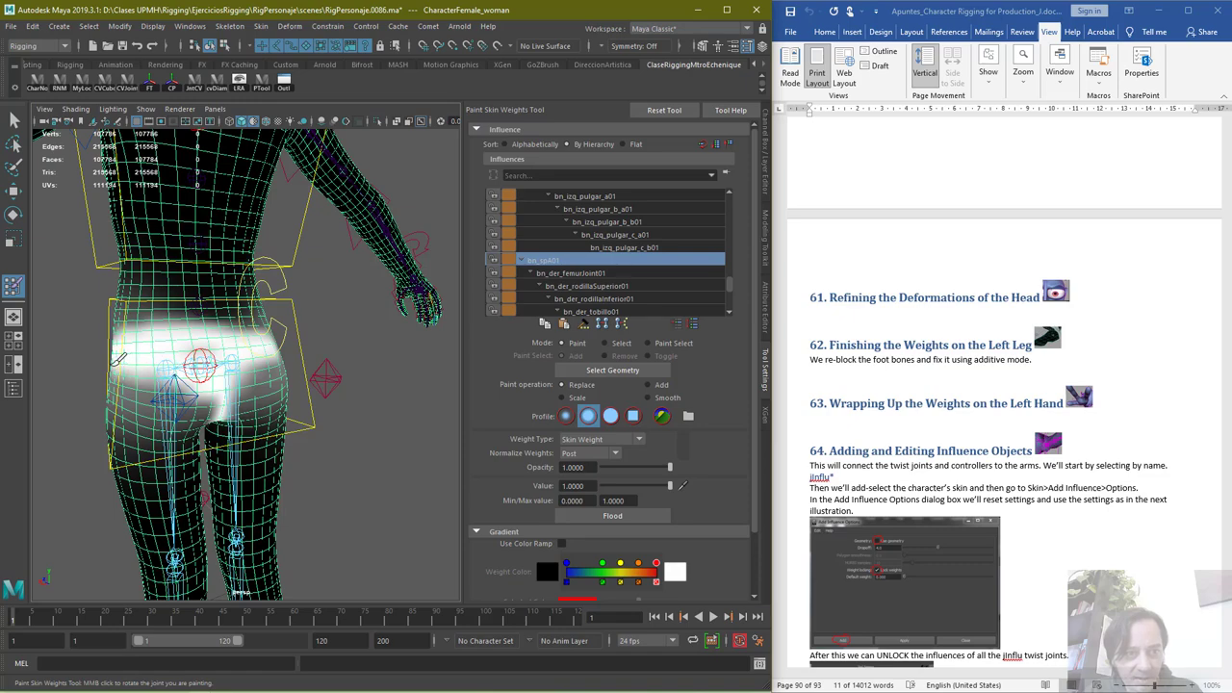
Fill in the faint areas on the side of the left hip with full bn_spA01 weight
{"action": "left_click_drag", "start_coordinate": [122, 367], "coordinate": [275, 370], "text": "alt"}
{"action": "left_click_drag", "start_coordinate": [180, 353], "coordinate": [200, 358], "text": "alt"}
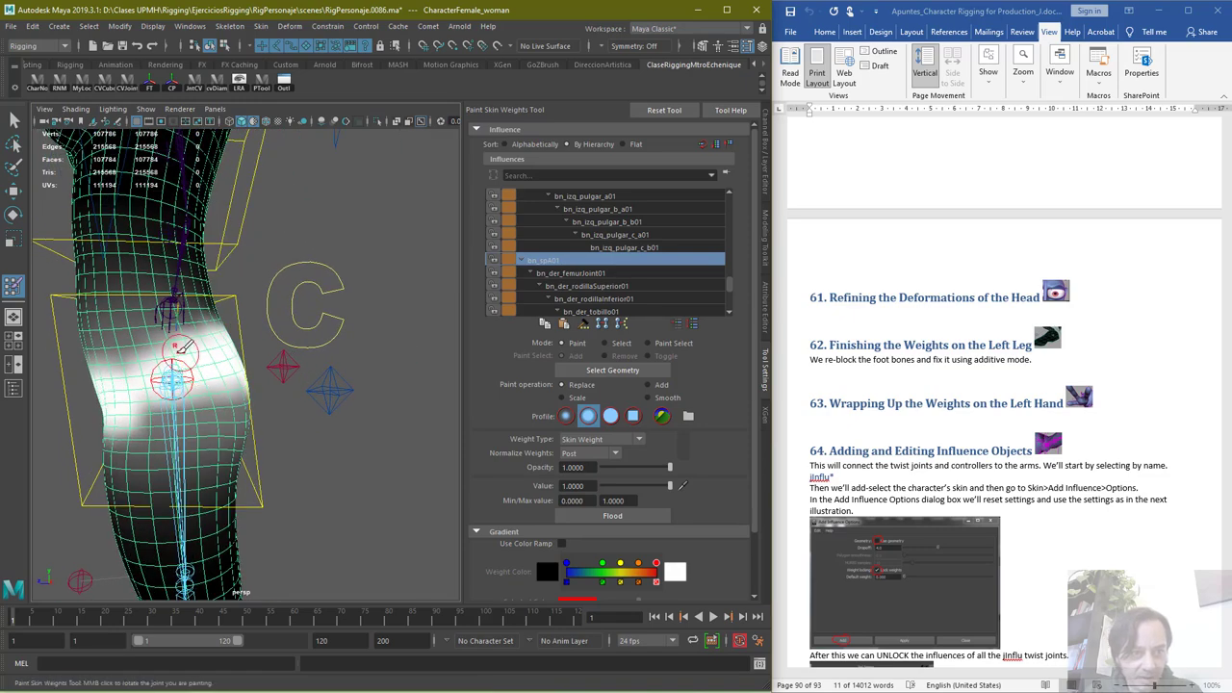
{"action": "left_click_drag", "start_coordinate": [130, 389], "coordinate": [179, 385], "text": "alt"}
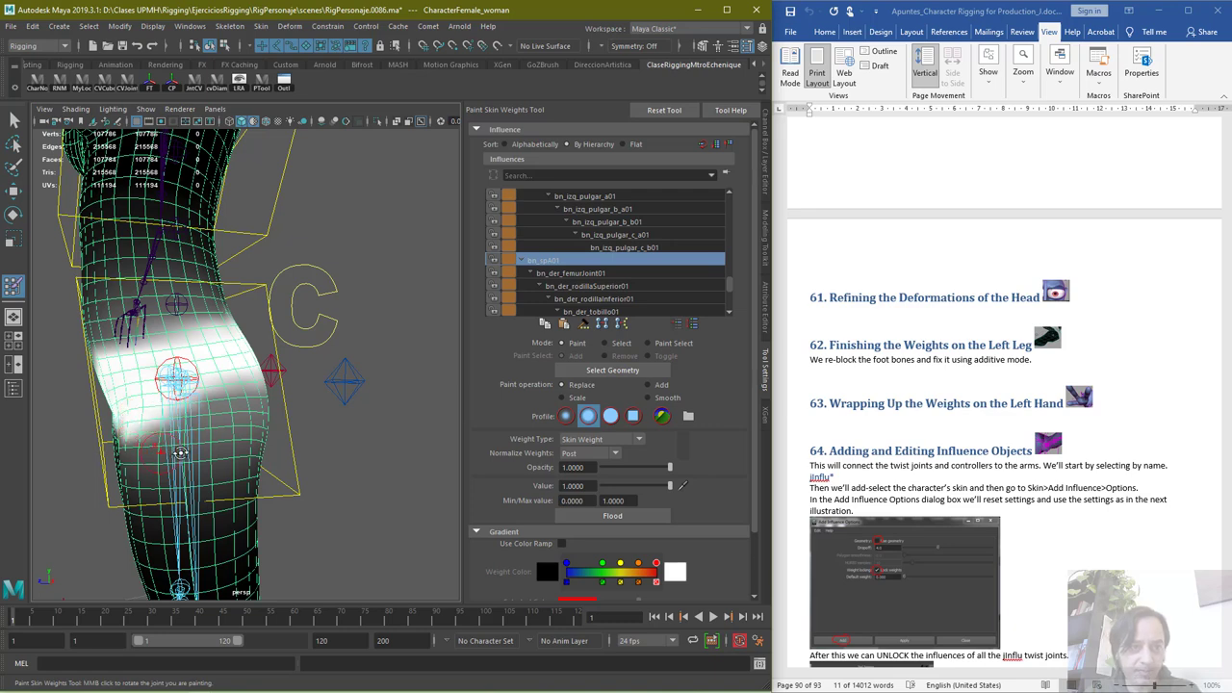
Remove bn_spA01 weight from the left upper thigh and buttock by painting with a value of 0
{"action": "mouse_move", "coordinate": [192, 387]}
{"action": "left_mouse_down", "text": "alt"}
{"action": "mouse_move", "coordinate": [252, 448]}
{"action": "mouse_move", "coordinate": [304, 427]}
{"action": "left_mouse_up", "text": "alt"}
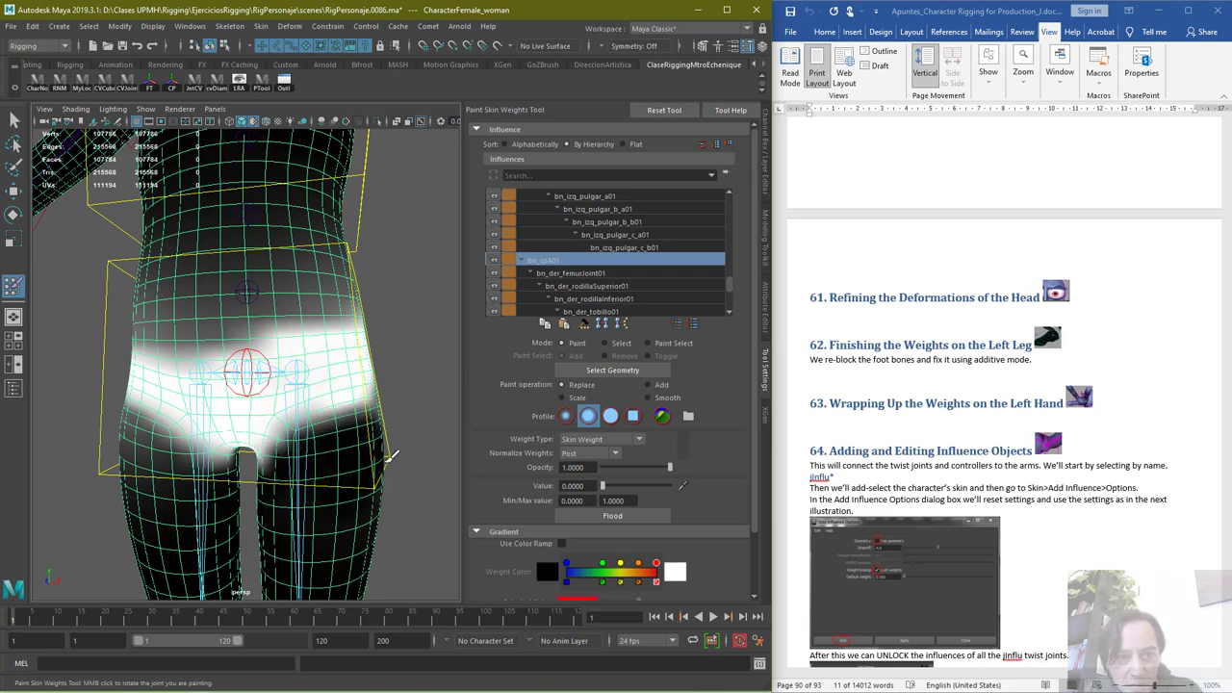
{"action": "left_click_drag", "start_coordinate": [385, 450], "coordinate": [297, 451], "text": "alt"}
{"action": "mouse_move", "coordinate": [144, 433]}
{"action": "left_mouse_down"}
{"action": "mouse_move", "coordinate": [231, 412]}
{"action": "mouse_move", "coordinate": [221, 462]}
{"action": "mouse_move", "coordinate": [198, 438]}
{"action": "mouse_move", "coordinate": [192, 405]}
{"action": "mouse_move", "coordinate": [154, 387]}
{"action": "mouse_move", "coordinate": [203, 424]}
{"action": "mouse_move", "coordinate": [164, 442]}
{"action": "mouse_move", "coordinate": [174, 424]}
{"action": "left_mouse_up"}
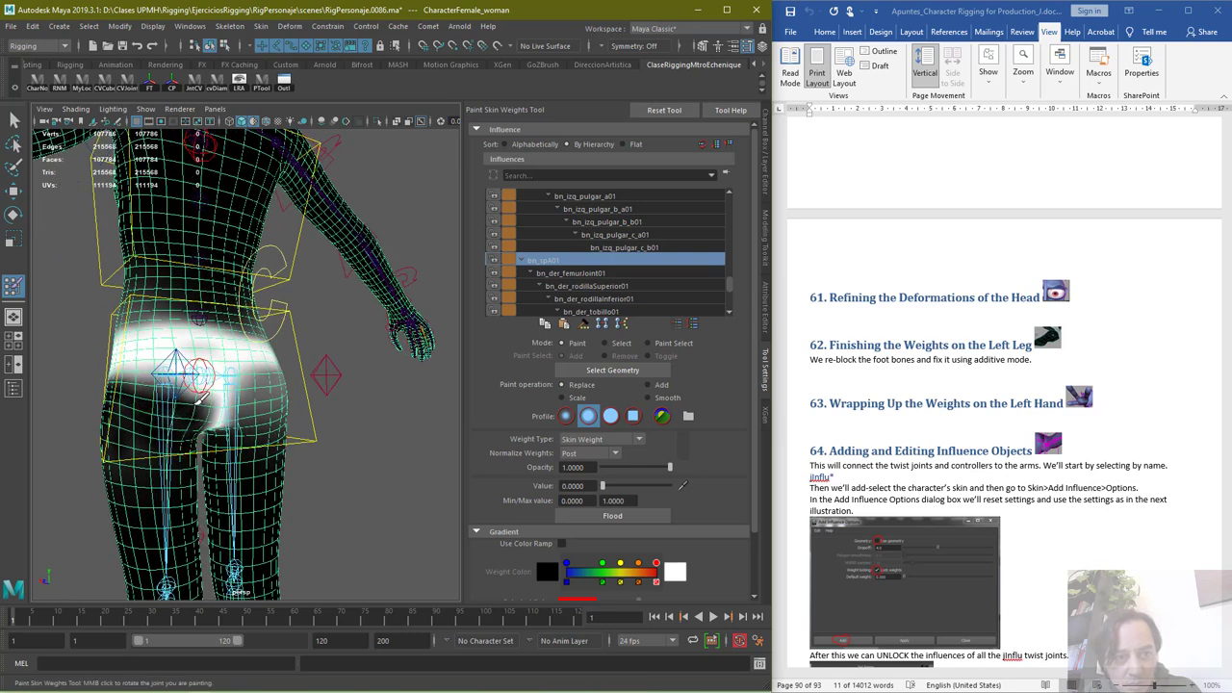
{"action": "left_click_drag", "start_coordinate": [197, 397], "coordinate": [192, 395]}
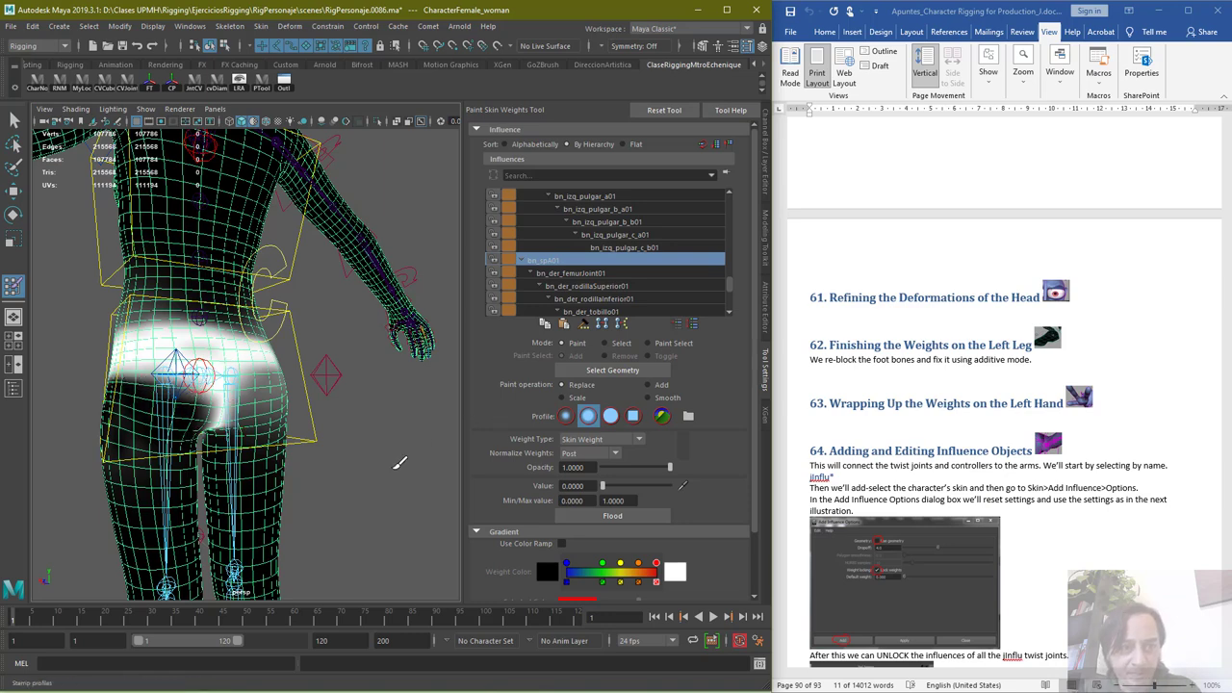
Set the paint value to 1 and touch up the bn_spA01 weight around the left hip from back to front
{"action": "left_click_drag", "start_coordinate": [604, 484], "coordinate": [681, 485]}
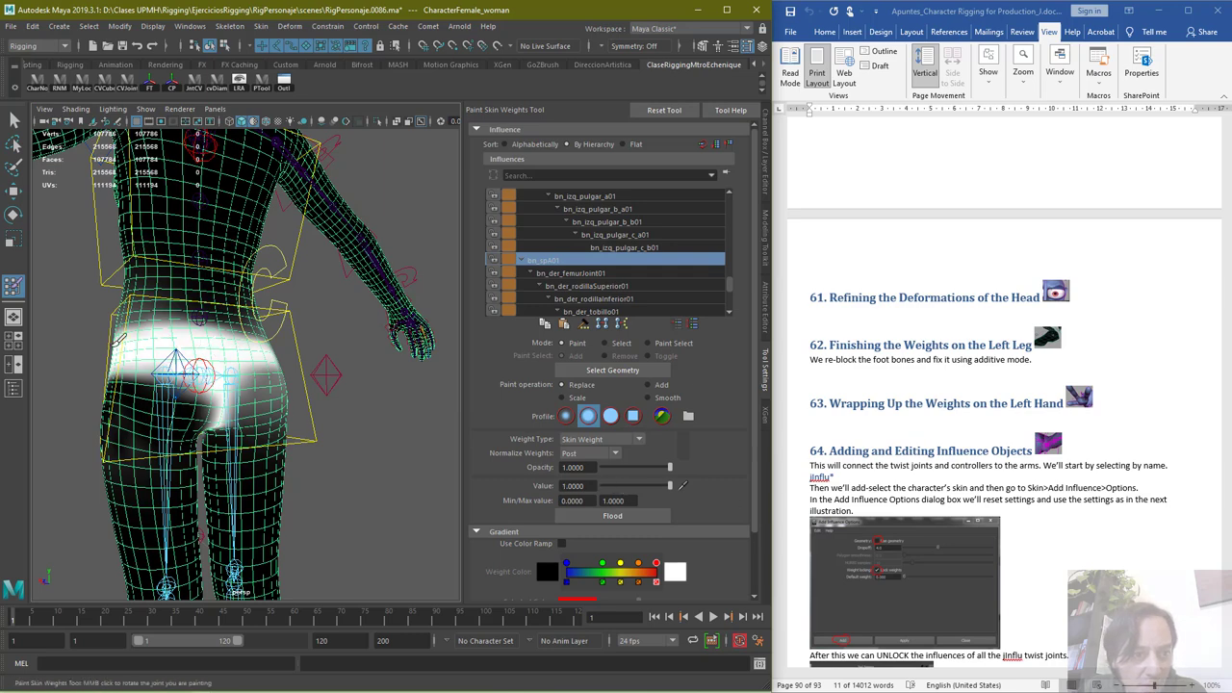
{"action": "mouse_move", "coordinate": [139, 337]}
{"action": "left_mouse_down", "text": "alt"}
{"action": "mouse_move", "coordinate": [267, 391]}
{"action": "mouse_move", "coordinate": [225, 358]}
{"action": "left_mouse_up", "text": "alt"}
{"action": "mouse_move", "coordinate": [114, 345]}
{"action": "left_mouse_down", "text": "alt"}
{"action": "mouse_move", "coordinate": [221, 350]}
{"action": "mouse_move", "coordinate": [284, 380]}
{"action": "left_mouse_up", "text": "alt"}
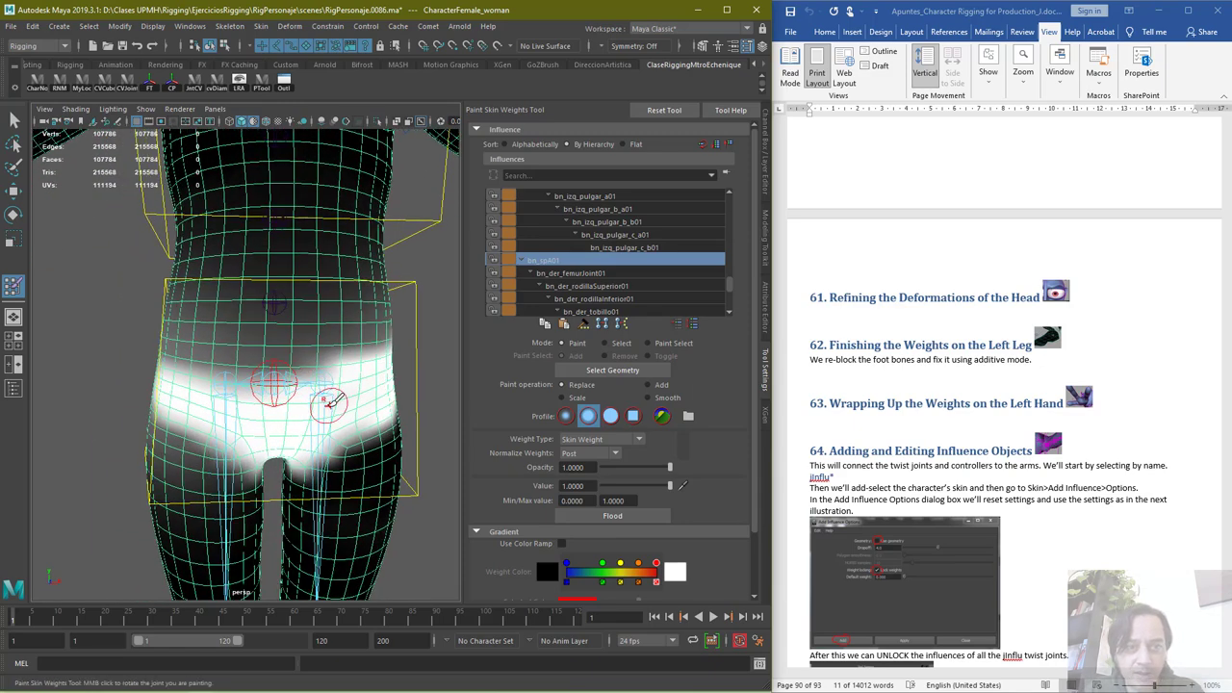
Mirror the body mesh's skin weights using the current mirror settings
{"action": "scroll", "coordinate": [316, 409], "scroll_direction": "down", "scroll_amount": 3}
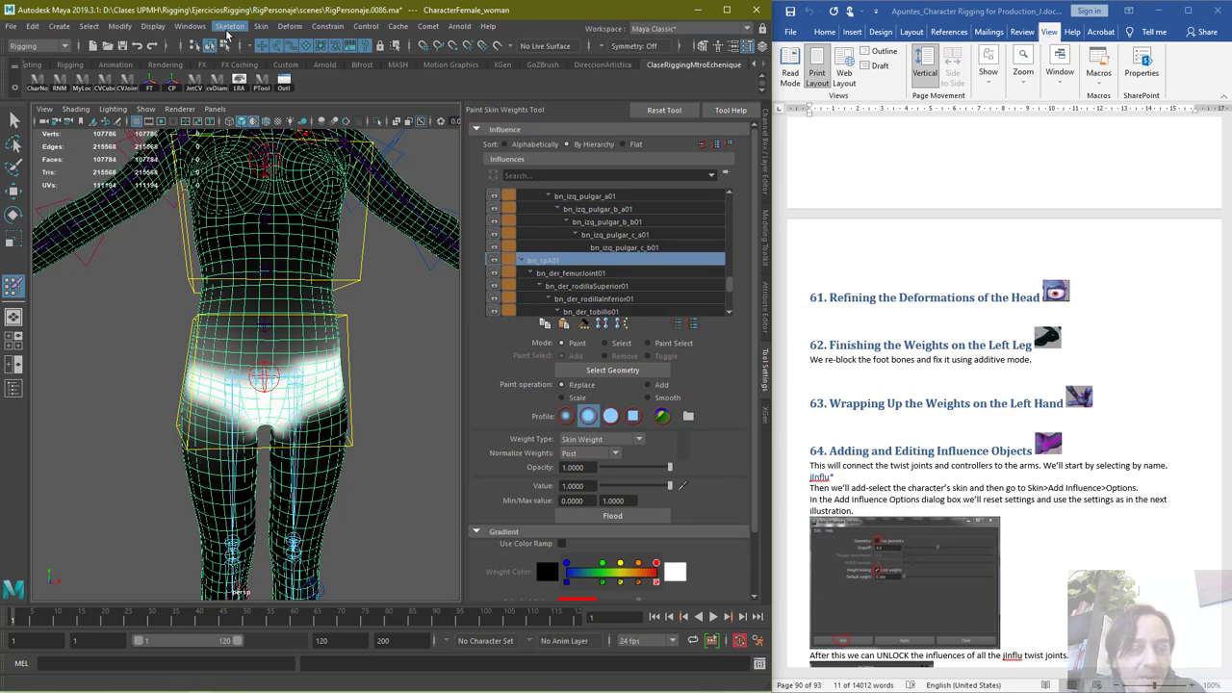
{"action": "left_click", "coordinate": [231, 26]}
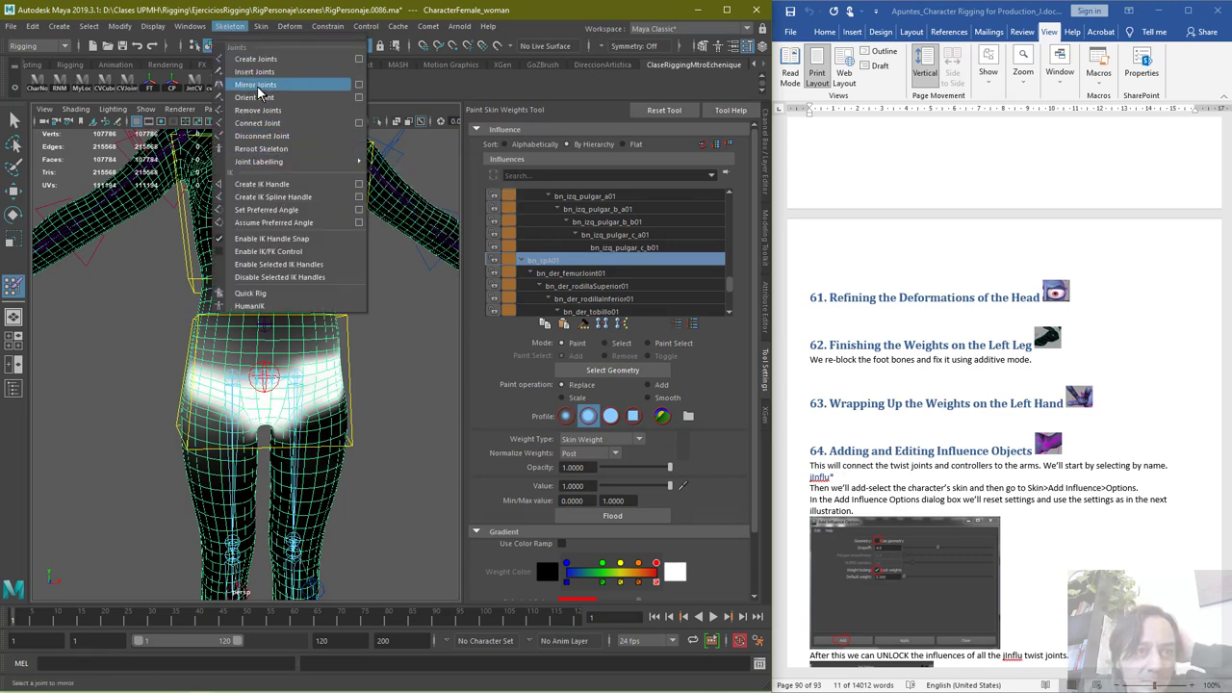
{"action": "left_click", "coordinate": [258, 88]}
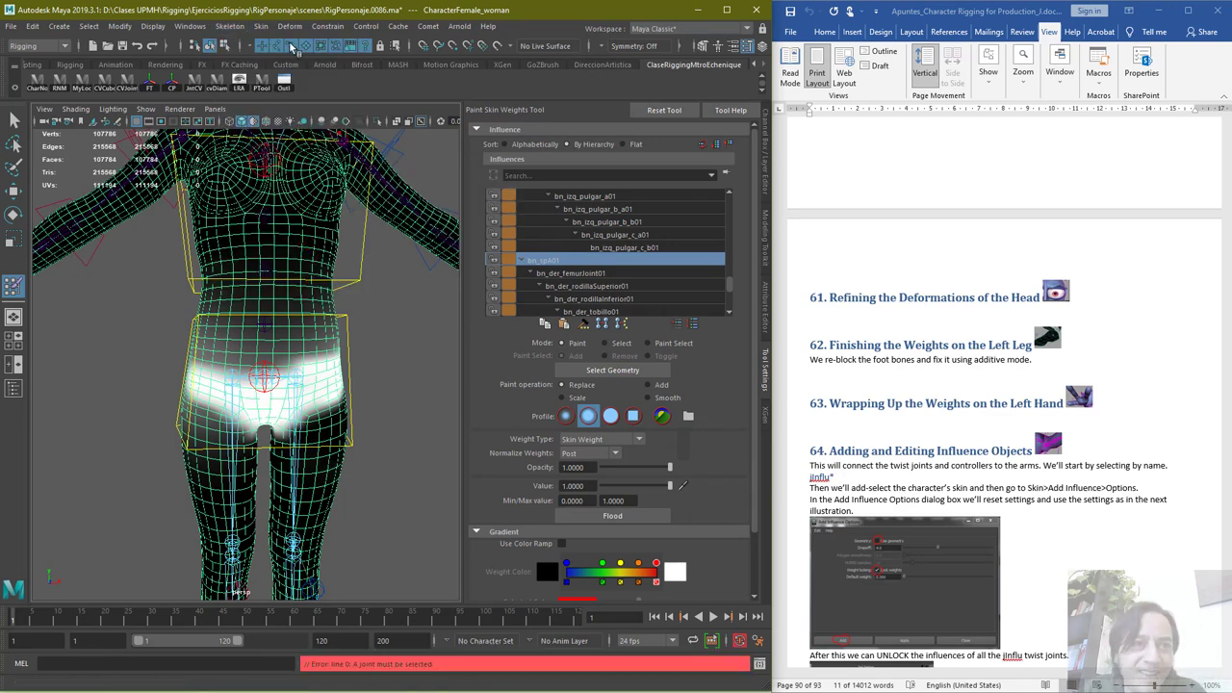
{"action": "left_click", "coordinate": [267, 30]}
{"action": "left_click", "coordinate": [337, 137]}
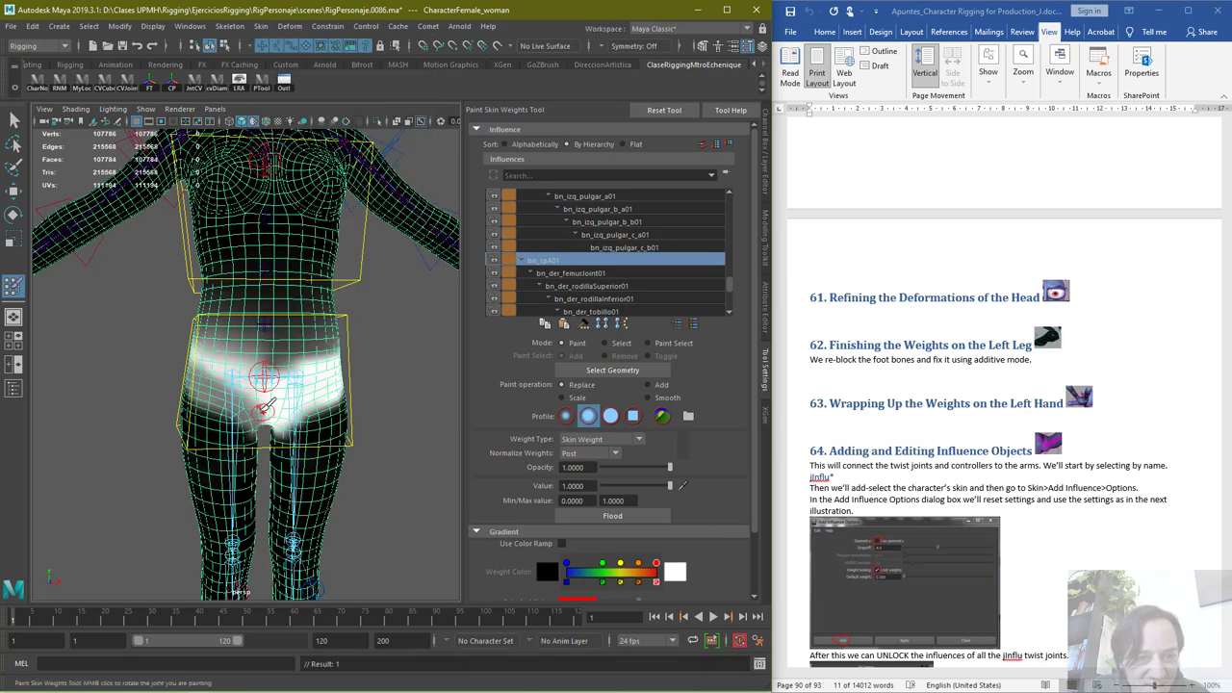
Mirror the skin weights across YZ, positive to negative, with closest point on surface, closest joint association and Normalize enabled
{"action": "left_click", "coordinate": [260, 26]}
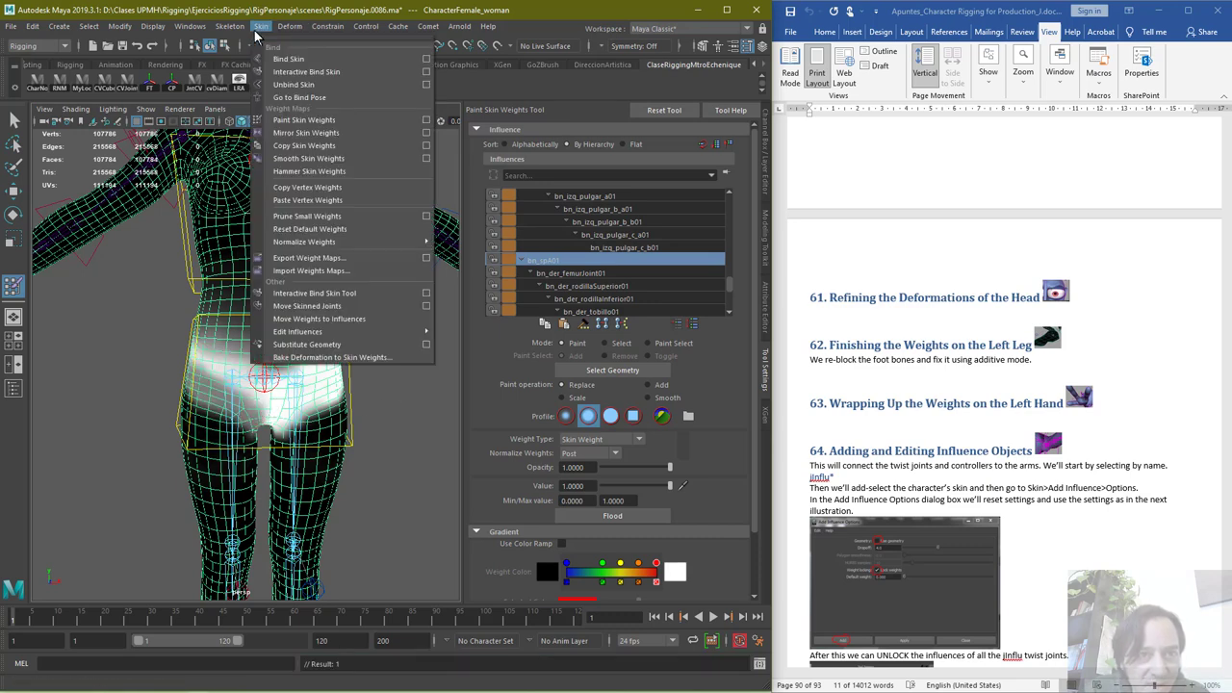
{"action": "left_click", "coordinate": [427, 133]}
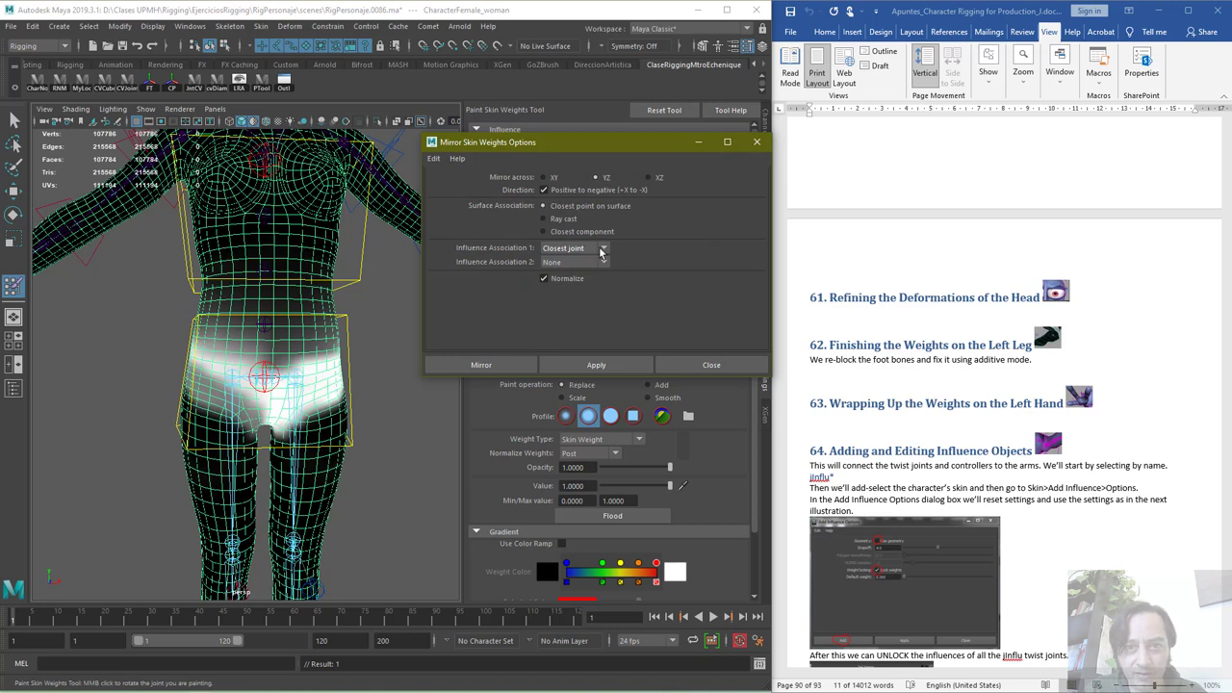
{"action": "left_click", "coordinate": [497, 364]}
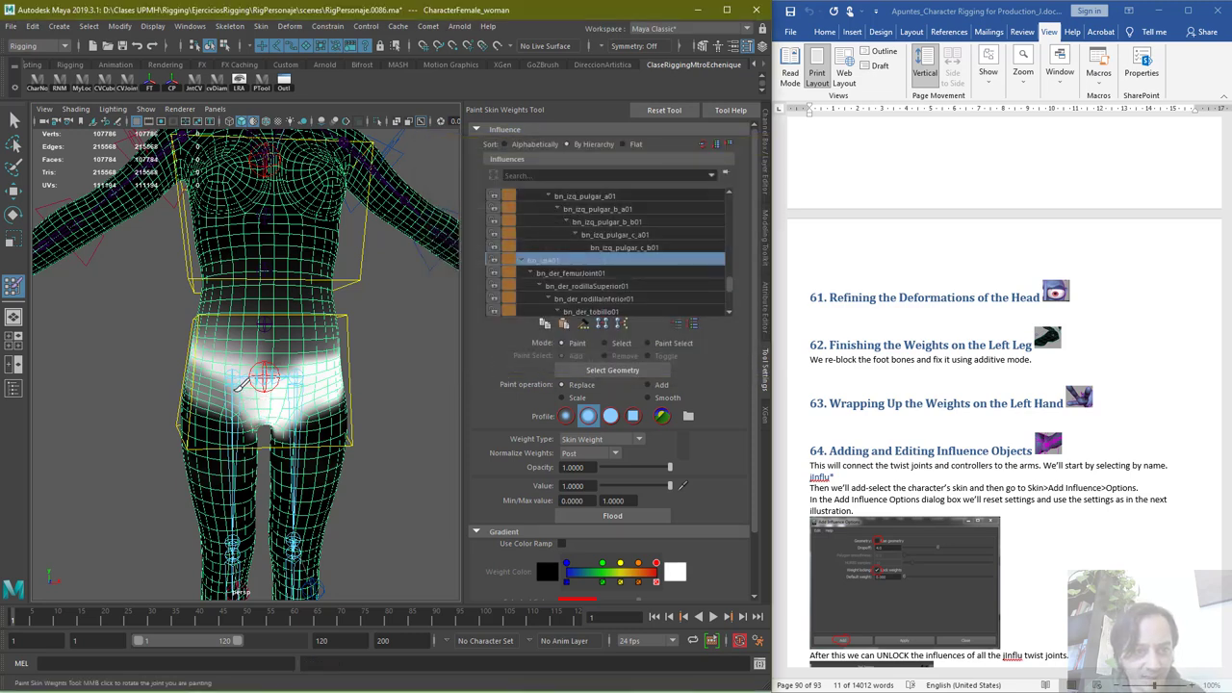
Fill in the bn_spA01 weight across the front of the hips and the crotch by painting with a value of 1
{"action": "mouse_move", "coordinate": [211, 379]}
{"action": "left_mouse_down"}
{"action": "mouse_move", "coordinate": [243, 431]}
{"action": "mouse_move", "coordinate": [183, 385]}
{"action": "left_mouse_up"}
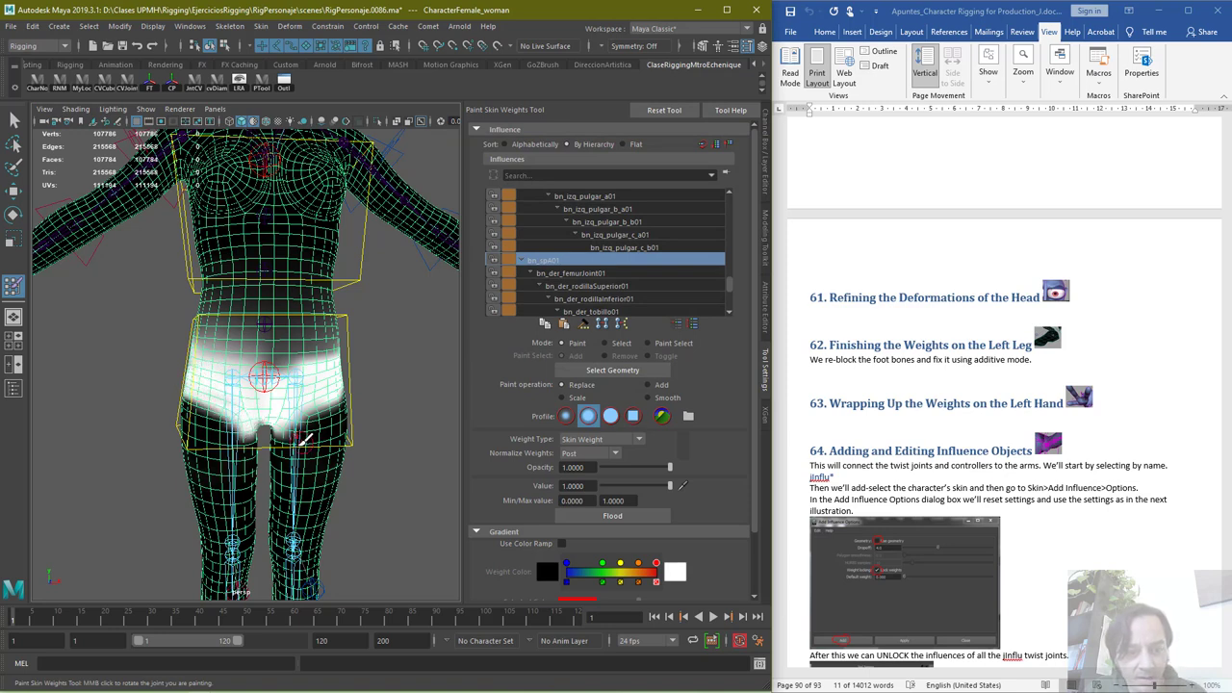
{"action": "key", "text": "ctrl+z"}
{"action": "mouse_move", "coordinate": [256, 422]}
{"action": "left_mouse_down"}
{"action": "mouse_move", "coordinate": [197, 393]}
{"action": "mouse_move", "coordinate": [193, 375]}
{"action": "mouse_move", "coordinate": [243, 414]}
{"action": "left_mouse_up"}
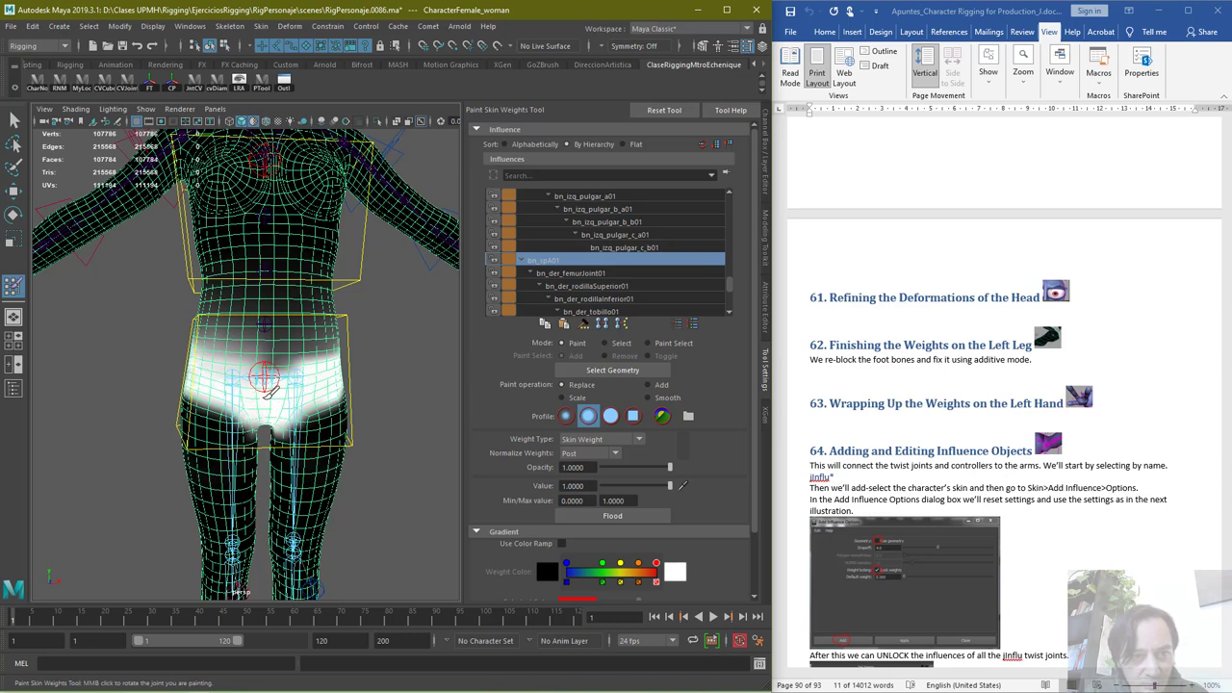
{"action": "mouse_move", "coordinate": [234, 389]}
{"action": "left_mouse_down", "text": "alt"}
{"action": "mouse_move", "coordinate": [461, 368]}
{"action": "mouse_move", "coordinate": [443, 380]}
{"action": "left_mouse_up", "text": "alt"}
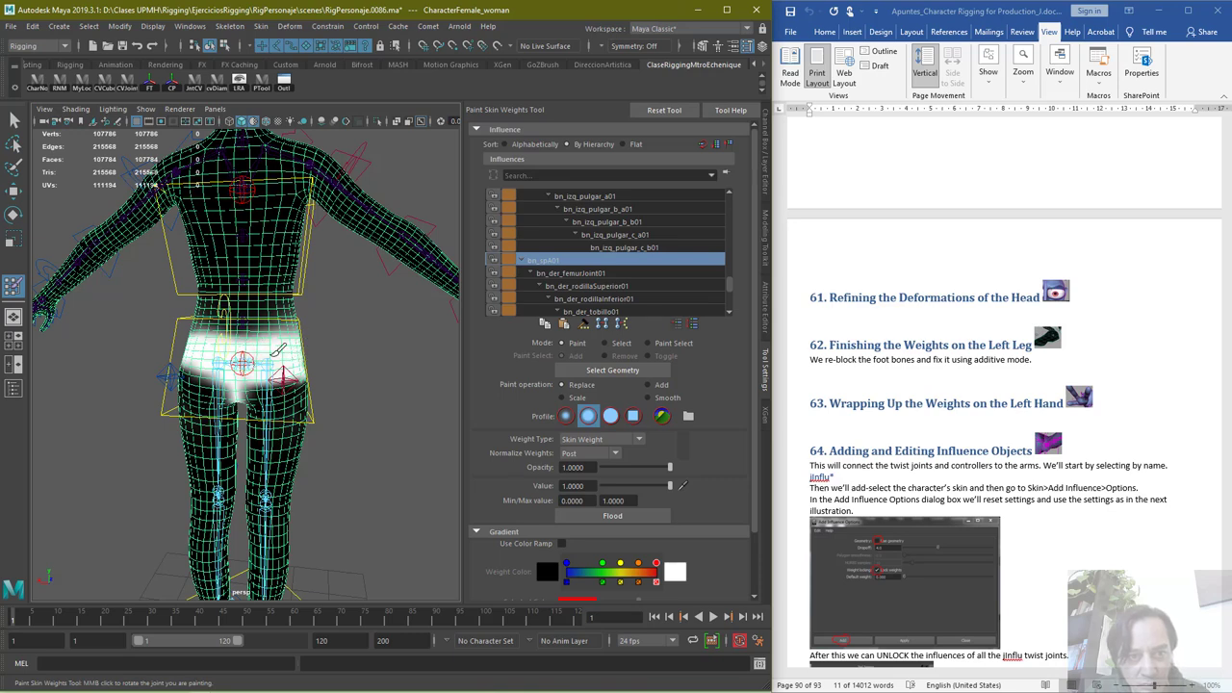
Set the paint value to 0 and trim the upper edge of the bn_spA01 weight all around the hips, front, sides and back
{"action": "key", "text": "space"}
{"action": "mouse_move", "coordinate": [365, 360]}
{"action": "left_mouse_down"}
{"action": "mouse_move", "coordinate": [321, 360]}
{"action": "mouse_move", "coordinate": [374, 356]}
{"action": "mouse_move", "coordinate": [309, 377]}
{"action": "left_mouse_up"}
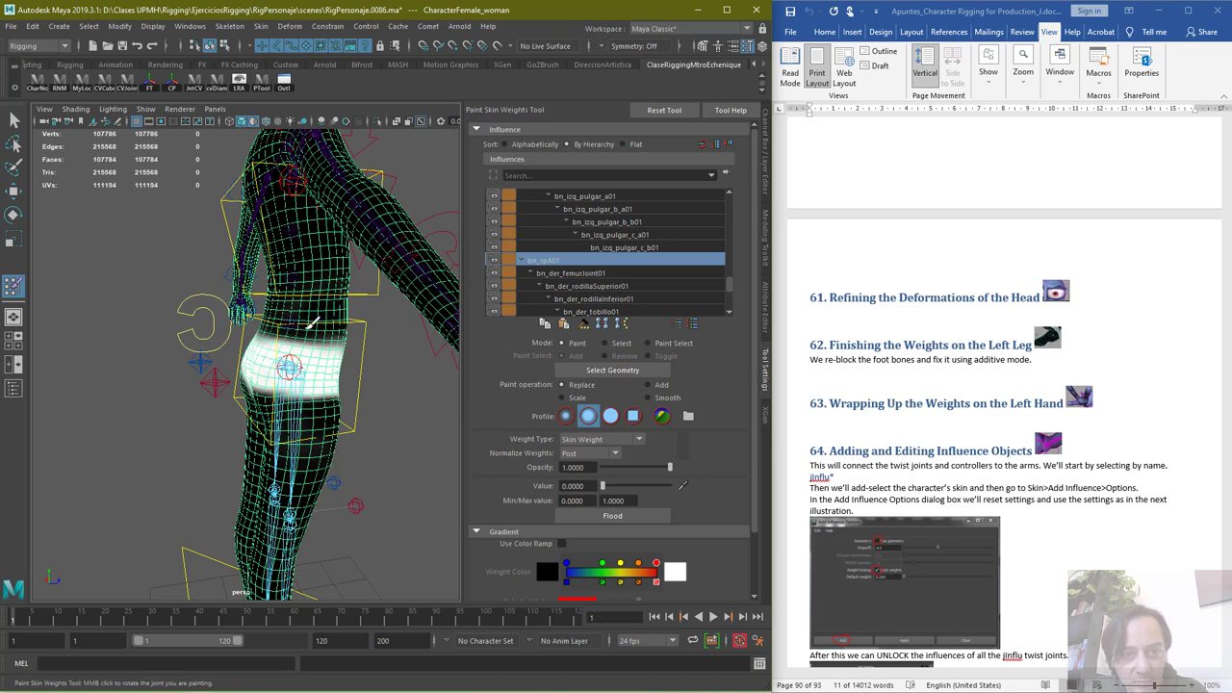
{"action": "left_click_drag", "start_coordinate": [356, 279], "coordinate": [313, 322], "text": "alt"}
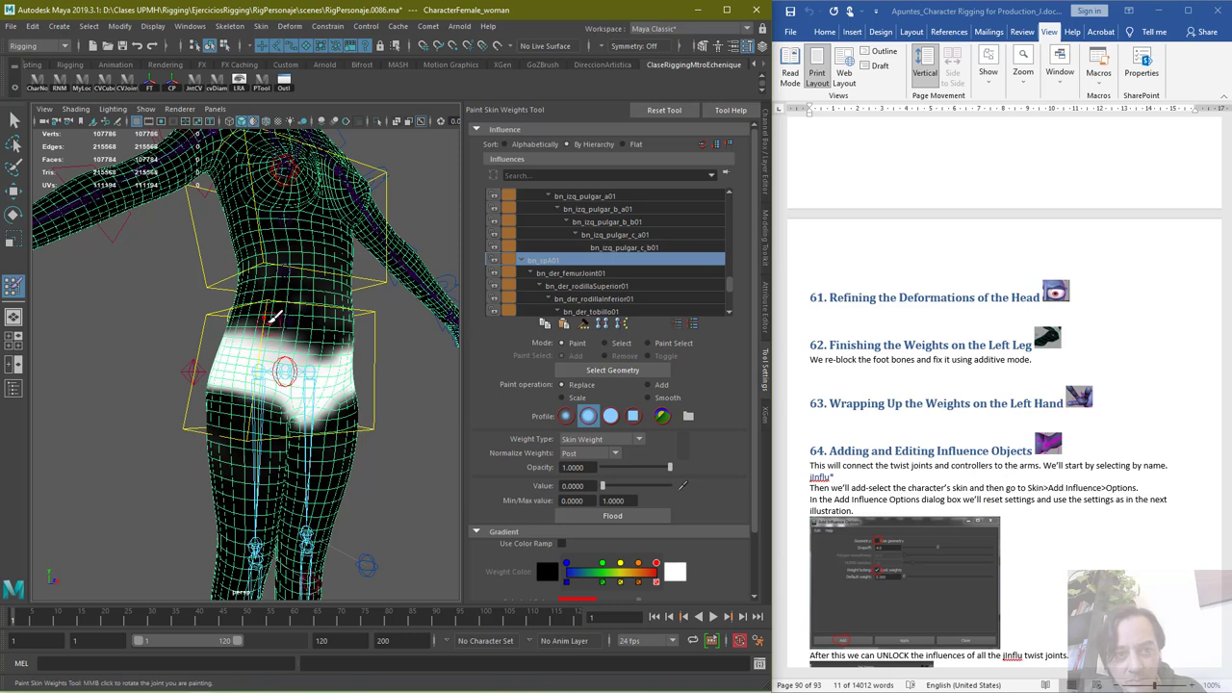
{"action": "left_click_drag", "start_coordinate": [351, 329], "coordinate": [300, 325], "text": "alt"}
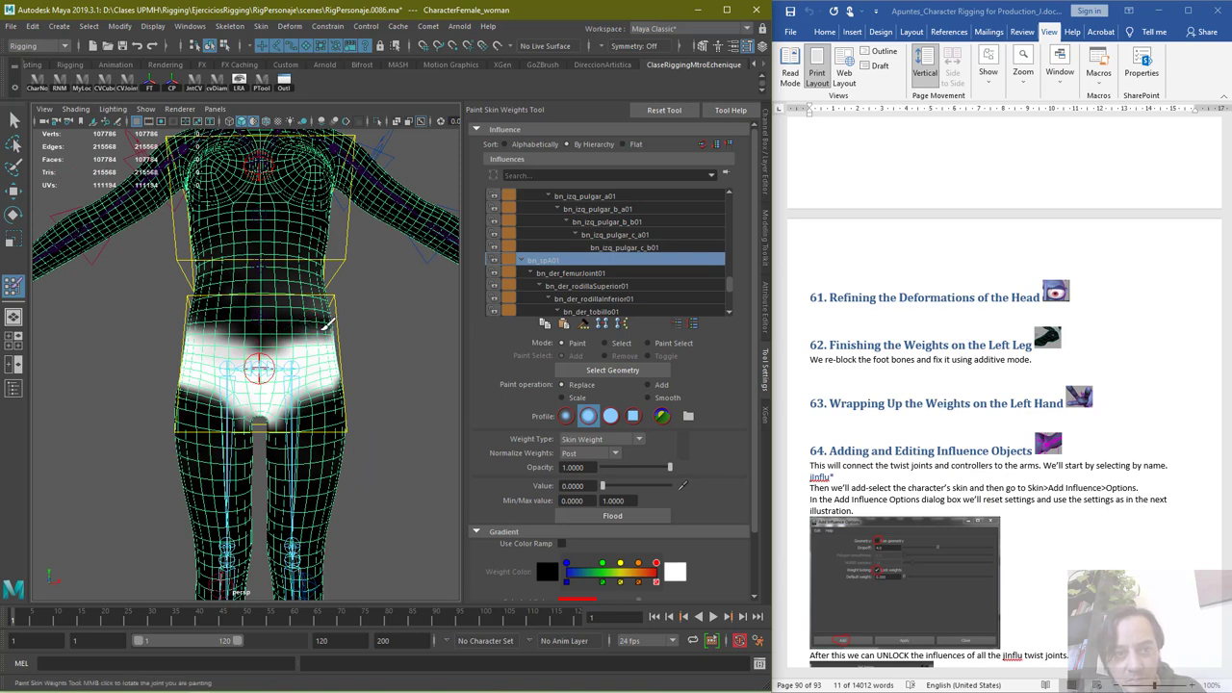
{"action": "mouse_move", "coordinate": [249, 327]}
{"action": "left_mouse_down"}
{"action": "mouse_move", "coordinate": [202, 327]}
{"action": "mouse_move", "coordinate": [303, 344]}
{"action": "mouse_move", "coordinate": [334, 329]}
{"action": "left_mouse_up"}
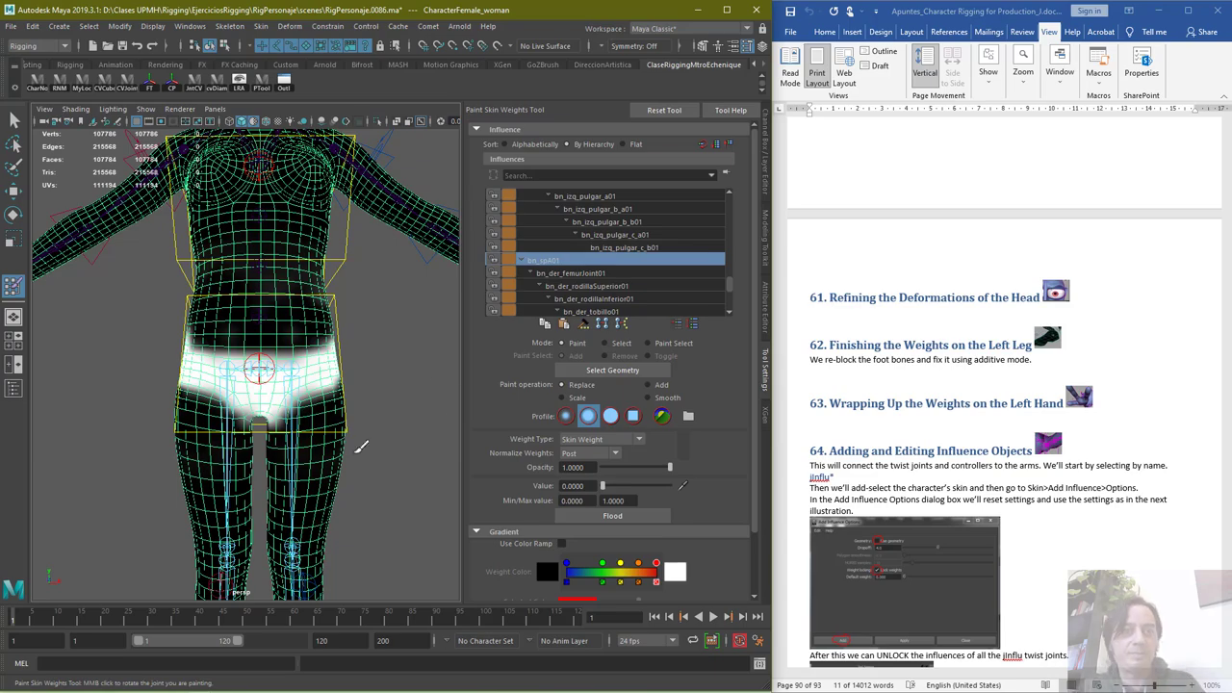
{"action": "left_click_drag", "start_coordinate": [361, 445], "coordinate": [335, 349], "text": "alt"}
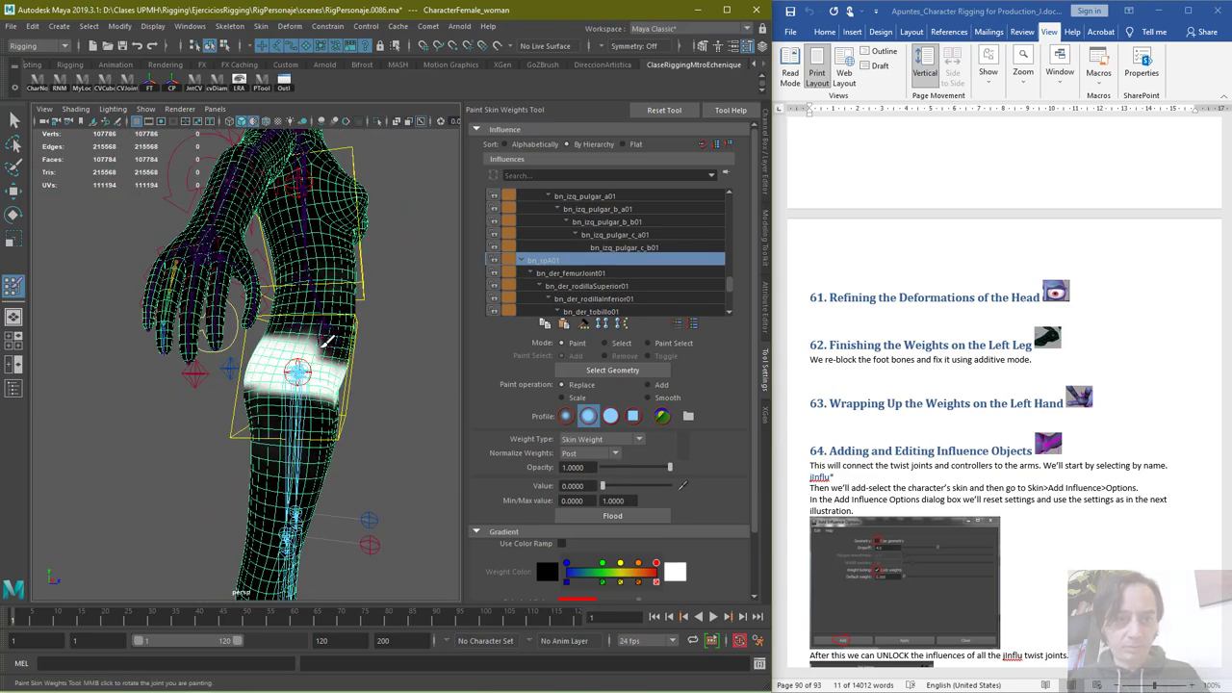
{"action": "left_click_drag", "start_coordinate": [417, 374], "coordinate": [279, 306], "text": "alt"}
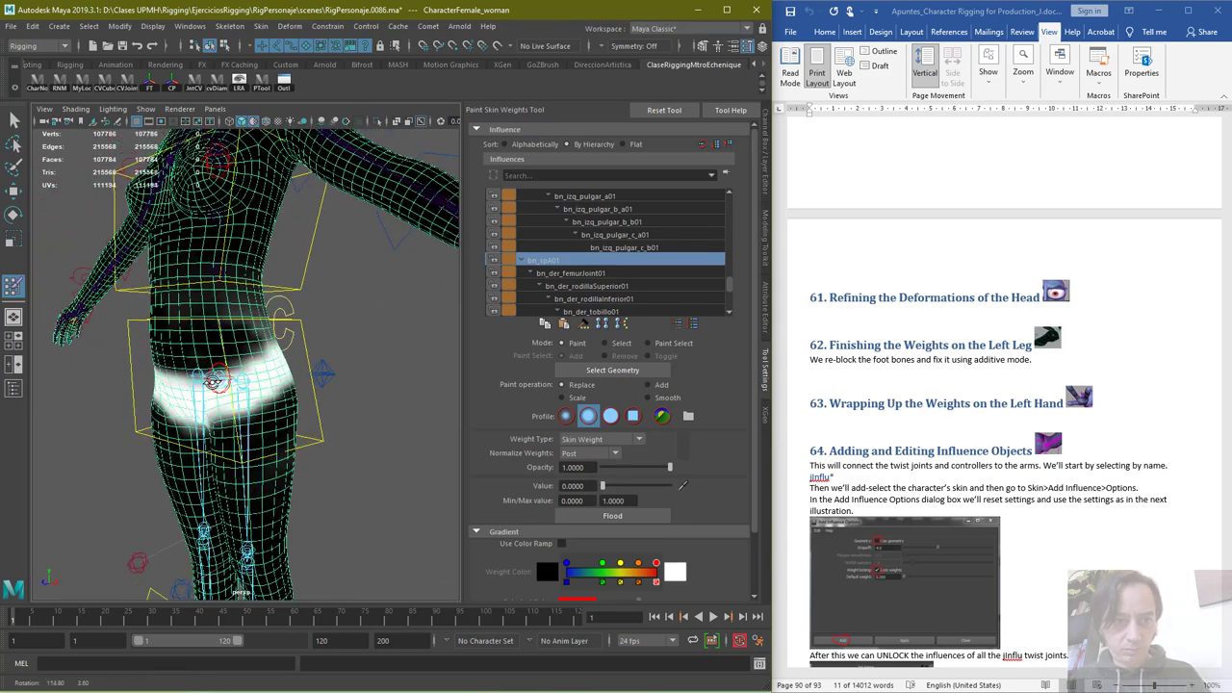
{"action": "left_click_drag", "start_coordinate": [214, 381], "coordinate": [169, 382], "text": "alt"}
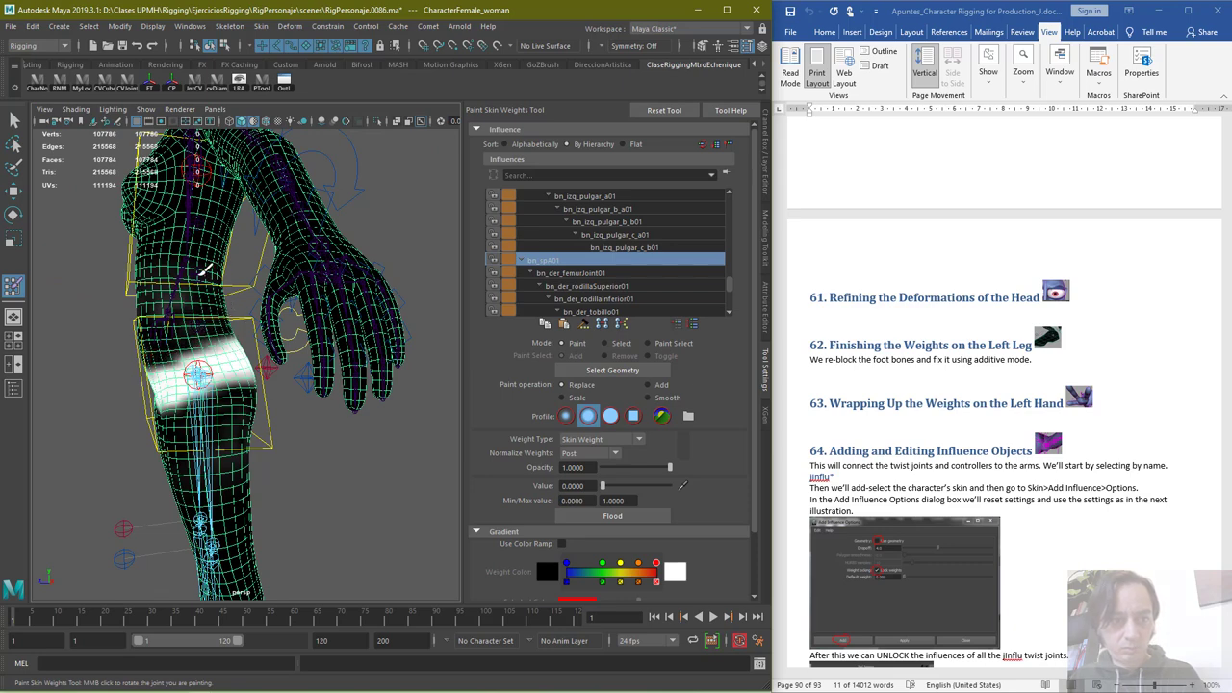
{"action": "left_click_drag", "start_coordinate": [210, 309], "coordinate": [177, 314], "text": "alt"}
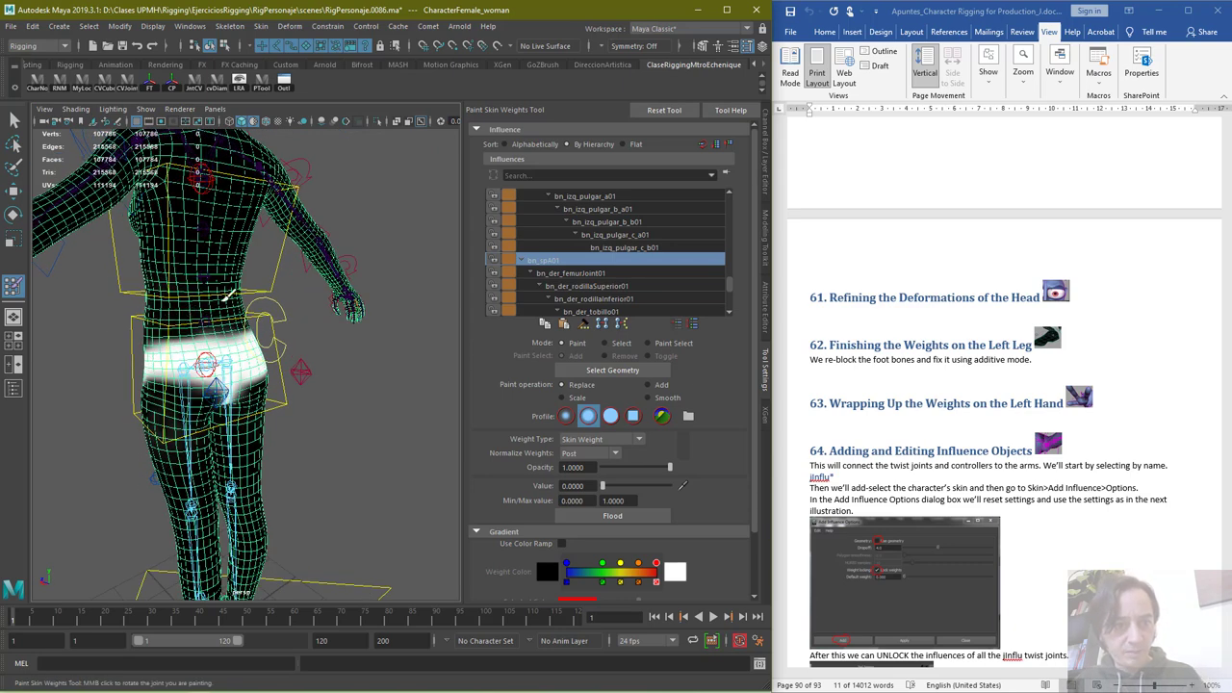
{"action": "left_click_drag", "start_coordinate": [372, 404], "coordinate": [604, 402], "text": "alt"}
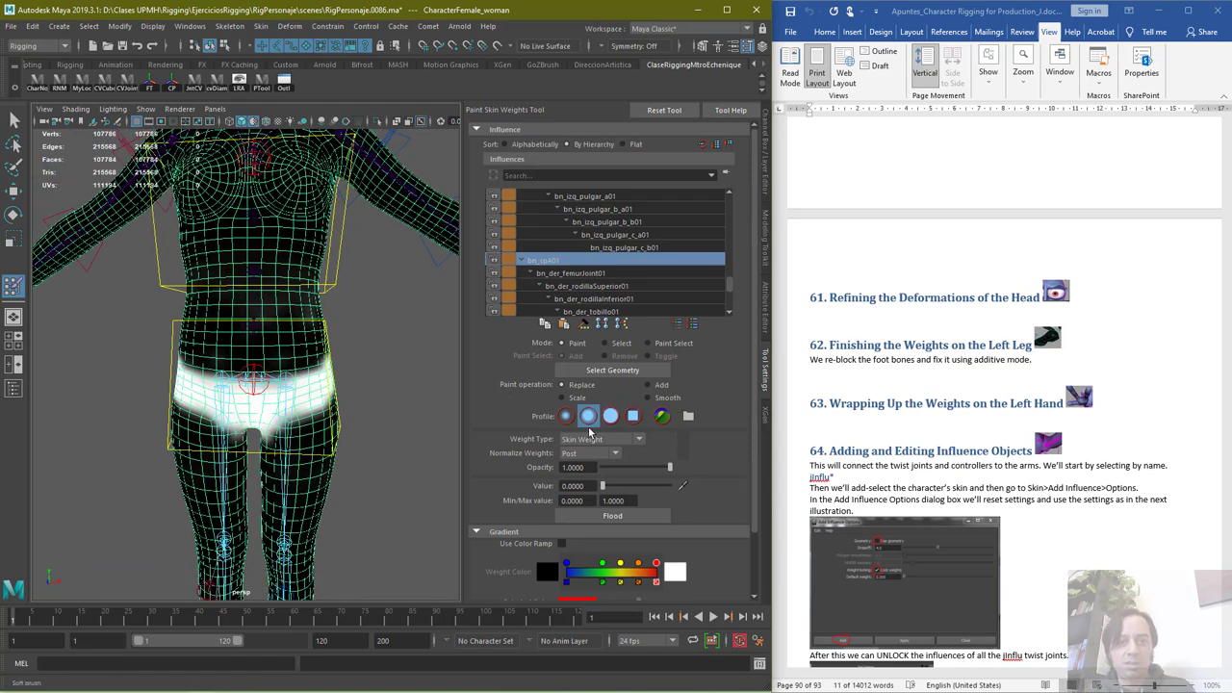
Select the bn_spB01 influence and paint its weight with a value of 1 in a full band around the lower abdomen and lower back
{"action": "left_click", "coordinate": [603, 272]}
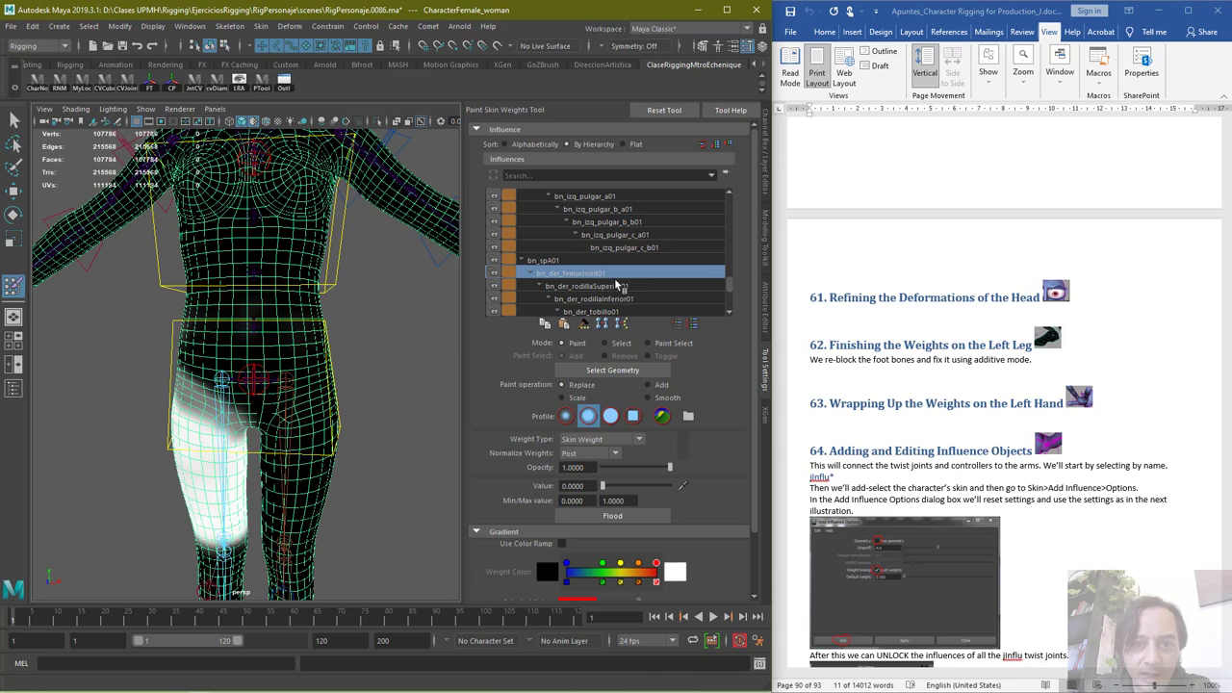
{"action": "scroll", "coordinate": [617, 285], "scroll_direction": "down", "scroll_amount": 4}
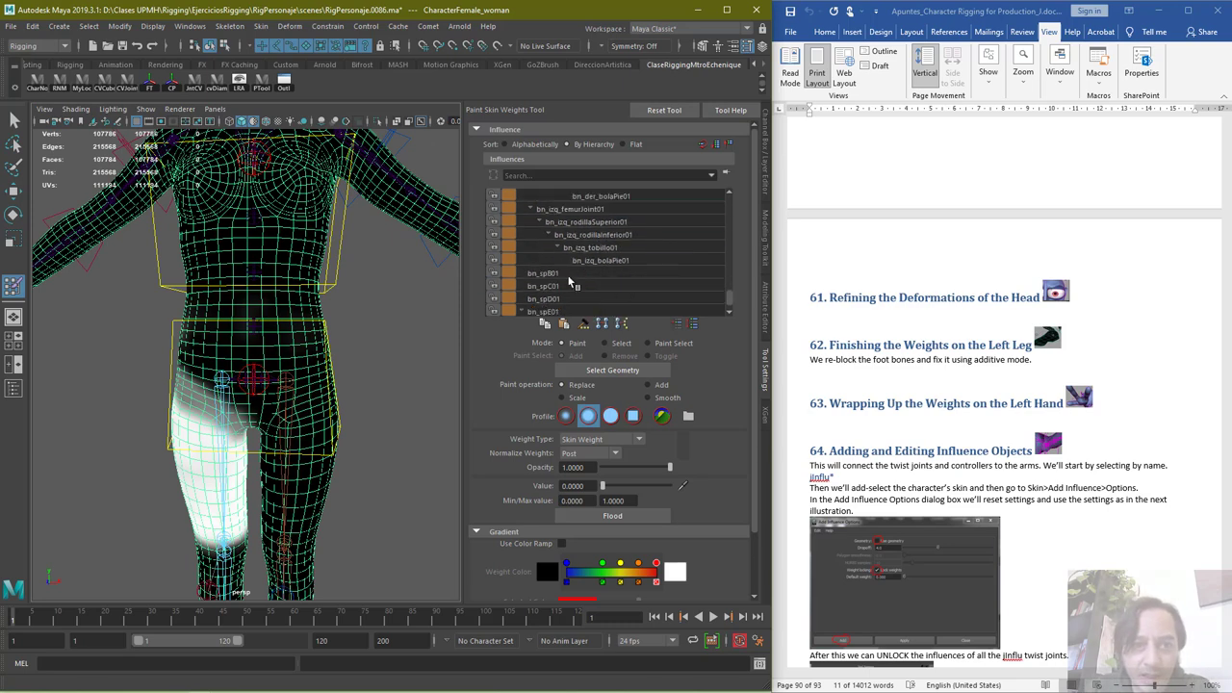
{"action": "left_click", "coordinate": [571, 275]}
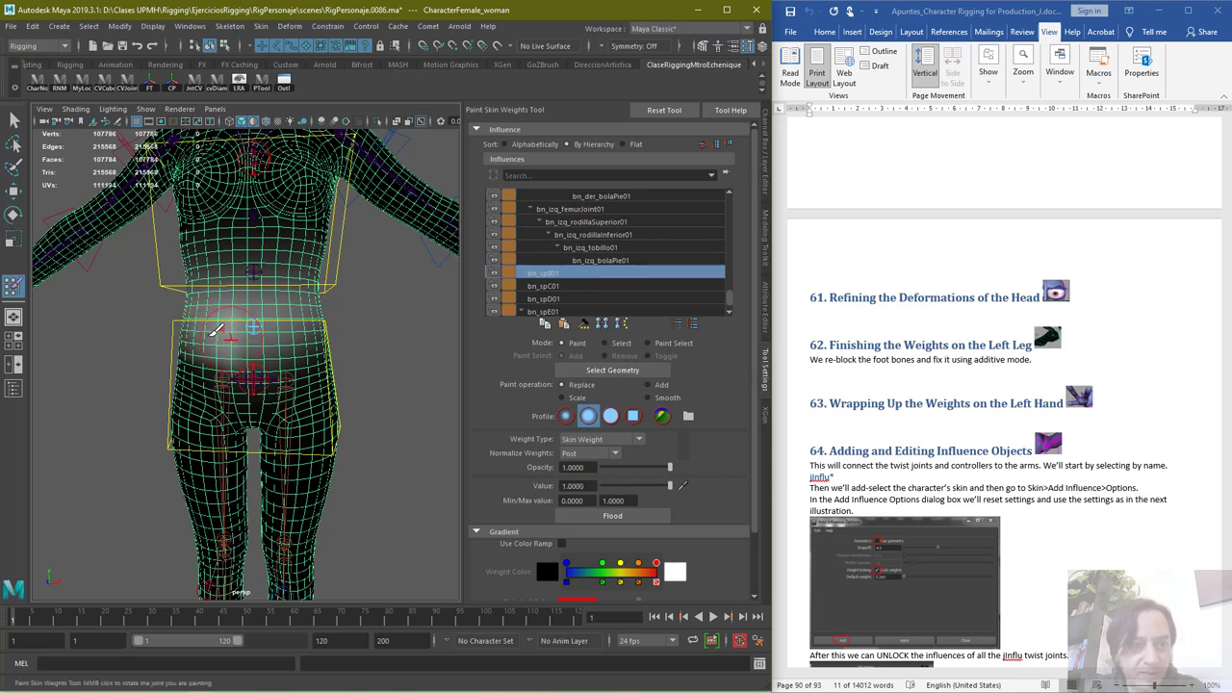
{"action": "left_click_drag", "start_coordinate": [183, 335], "coordinate": [342, 339]}
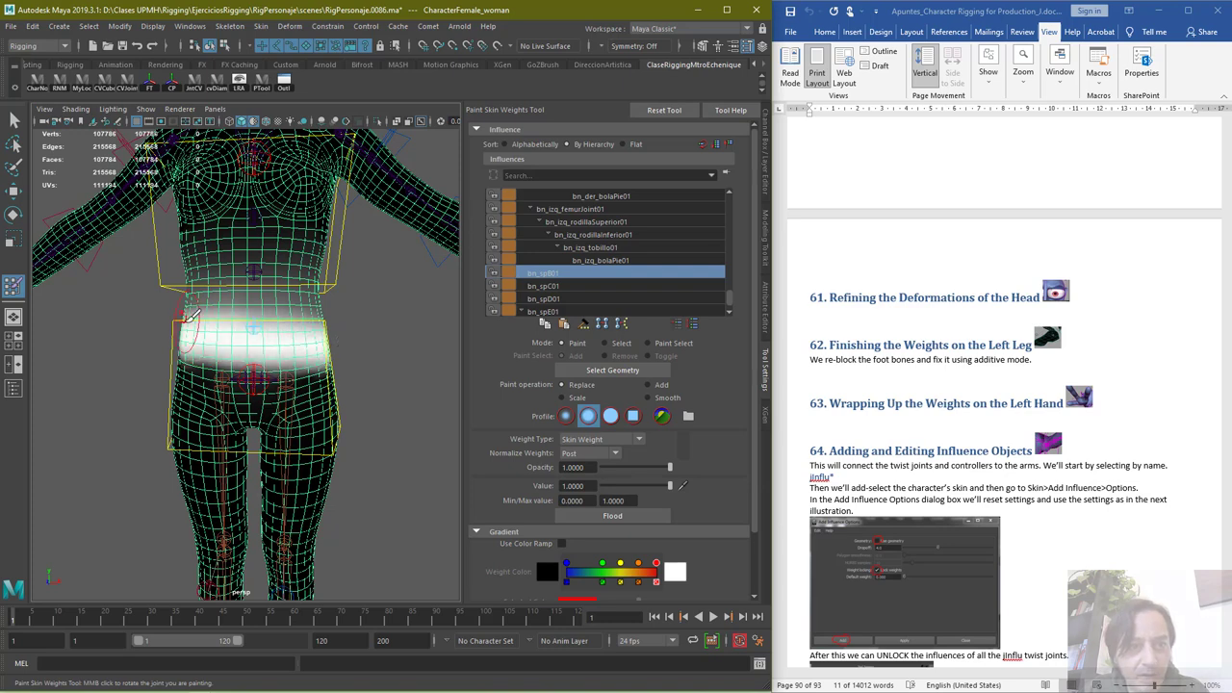
{"action": "left_click_drag", "start_coordinate": [185, 310], "coordinate": [348, 319]}
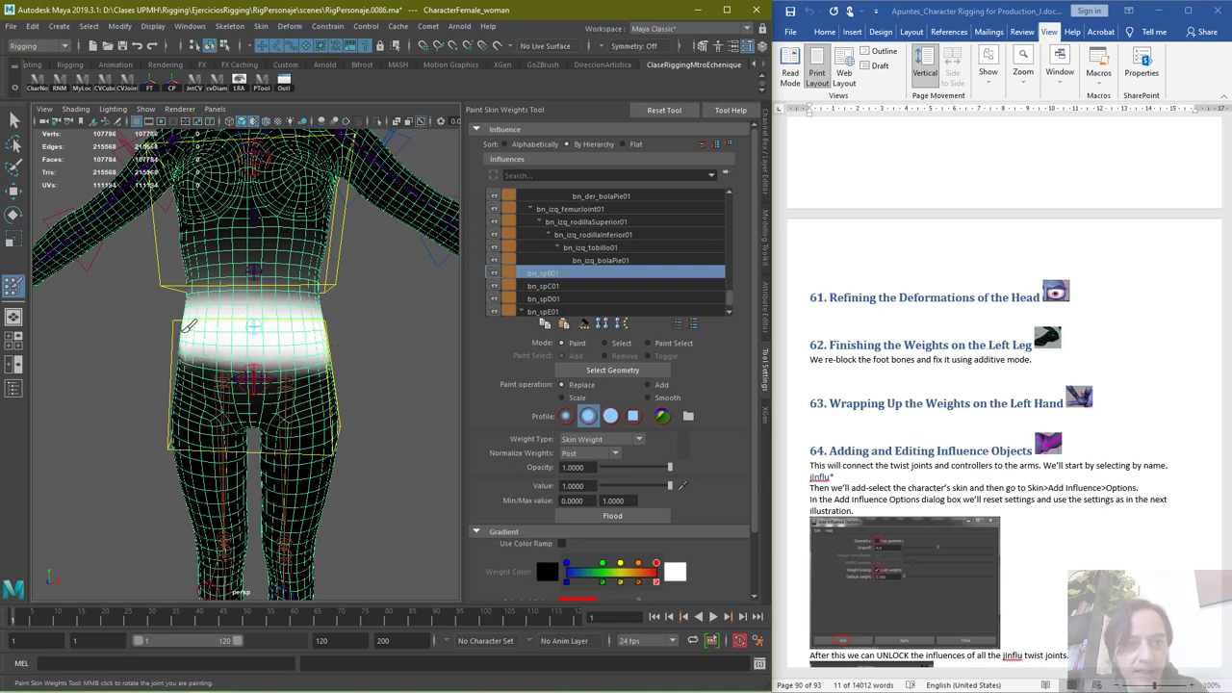
{"action": "mouse_move", "coordinate": [182, 347]}
{"action": "left_mouse_down"}
{"action": "mouse_move", "coordinate": [327, 328]}
{"action": "mouse_move", "coordinate": [180, 341]}
{"action": "mouse_move", "coordinate": [152, 337]}
{"action": "mouse_move", "coordinate": [197, 312]}
{"action": "mouse_move", "coordinate": [237, 313]}
{"action": "mouse_move", "coordinate": [145, 325]}
{"action": "left_mouse_up"}
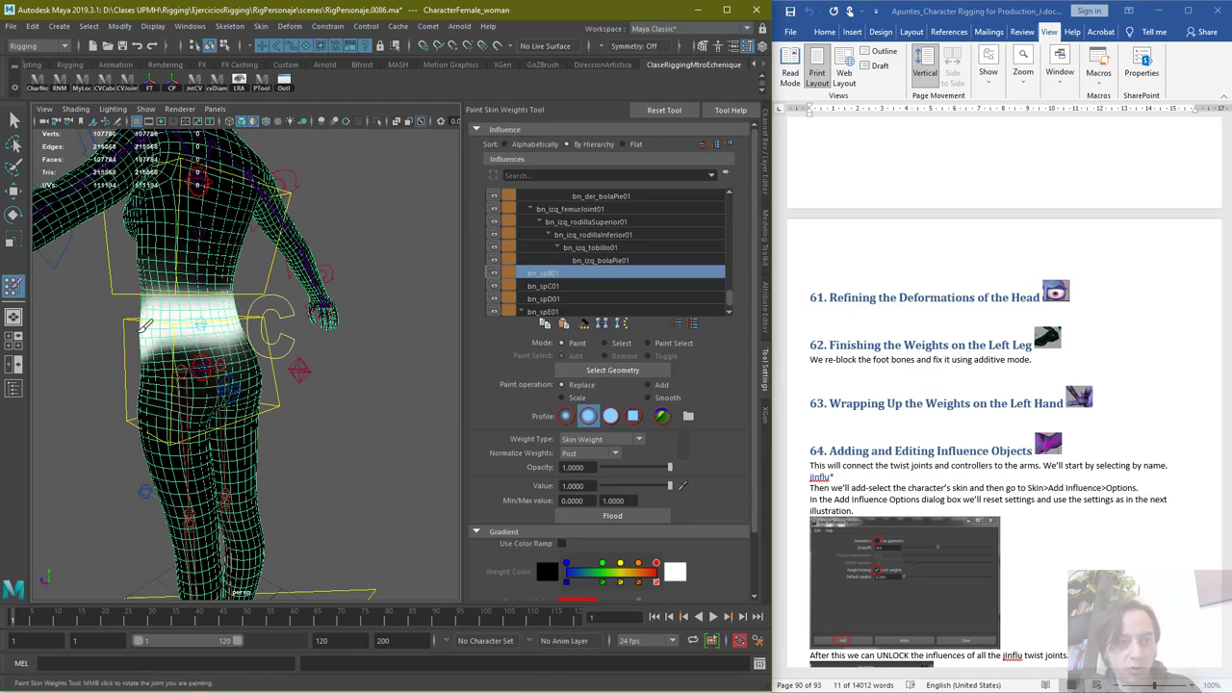
{"action": "left_click_drag", "start_coordinate": [291, 318], "coordinate": [332, 314], "text": "alt"}
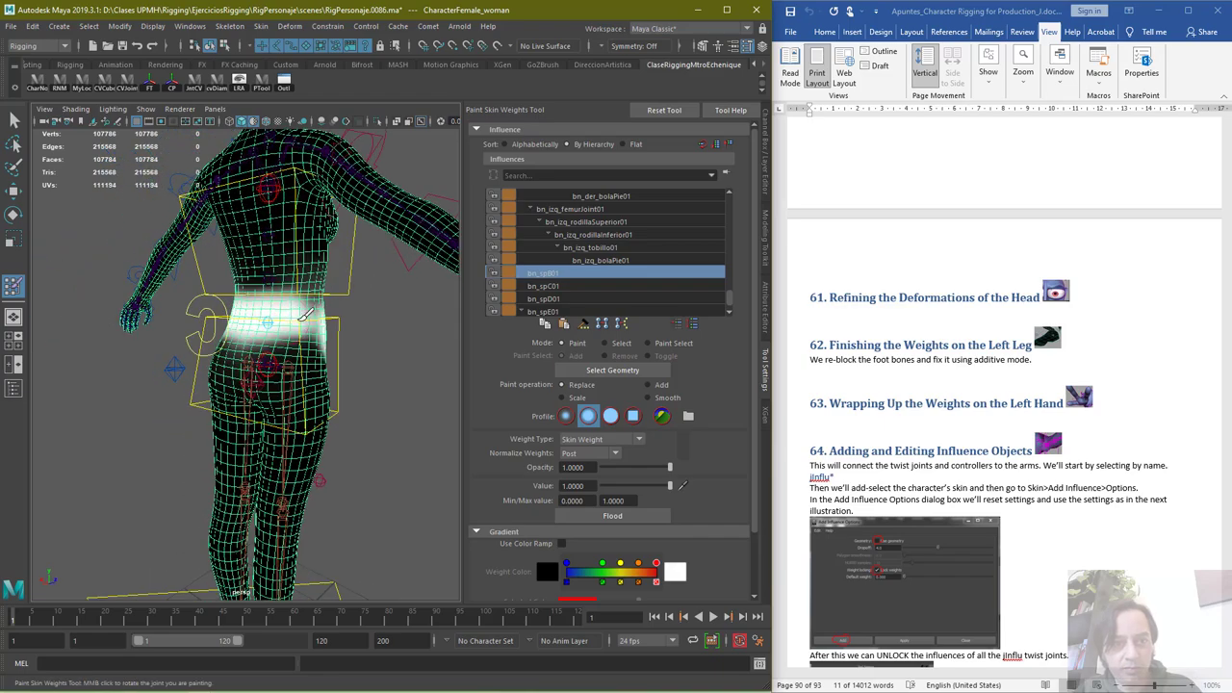
{"action": "left_click_drag", "start_coordinate": [255, 315], "coordinate": [160, 336], "text": "alt"}
{"action": "middle_click_drag", "start_coordinate": [357, 283], "coordinate": [341, 341], "text": "alt"}
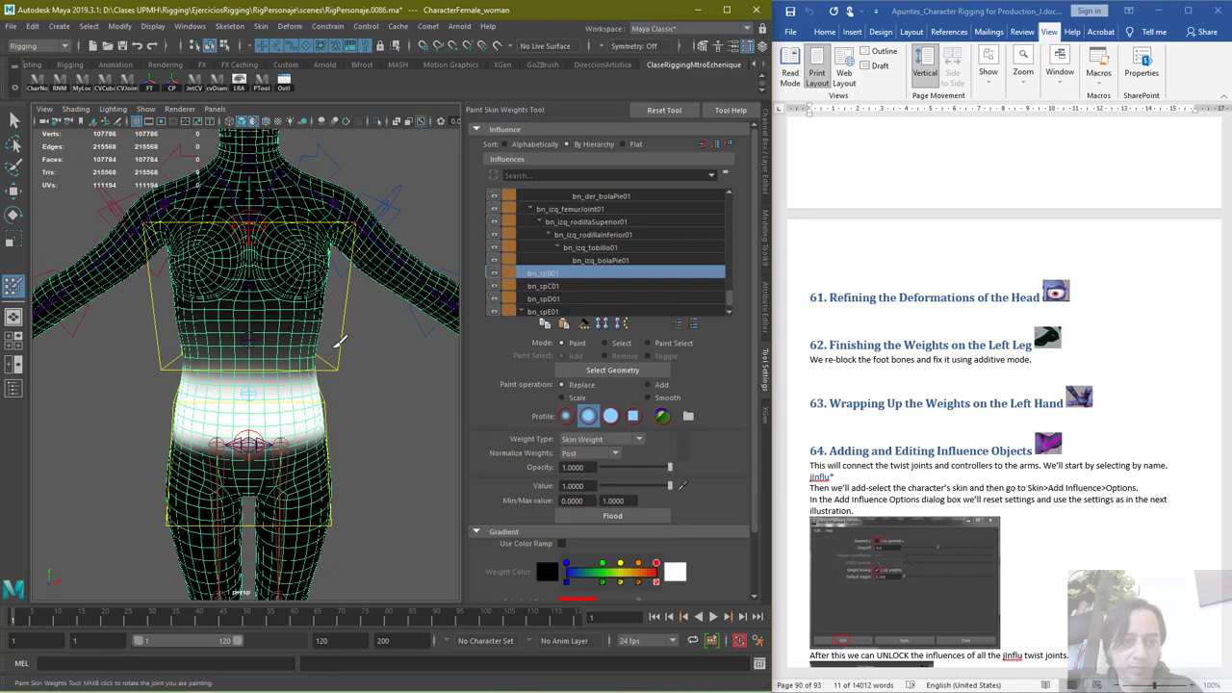
Select the bn_spC01 influence and paint its weight with a value of 1 in a full band around the waist below the ribs
{"action": "left_click", "coordinate": [571, 286]}
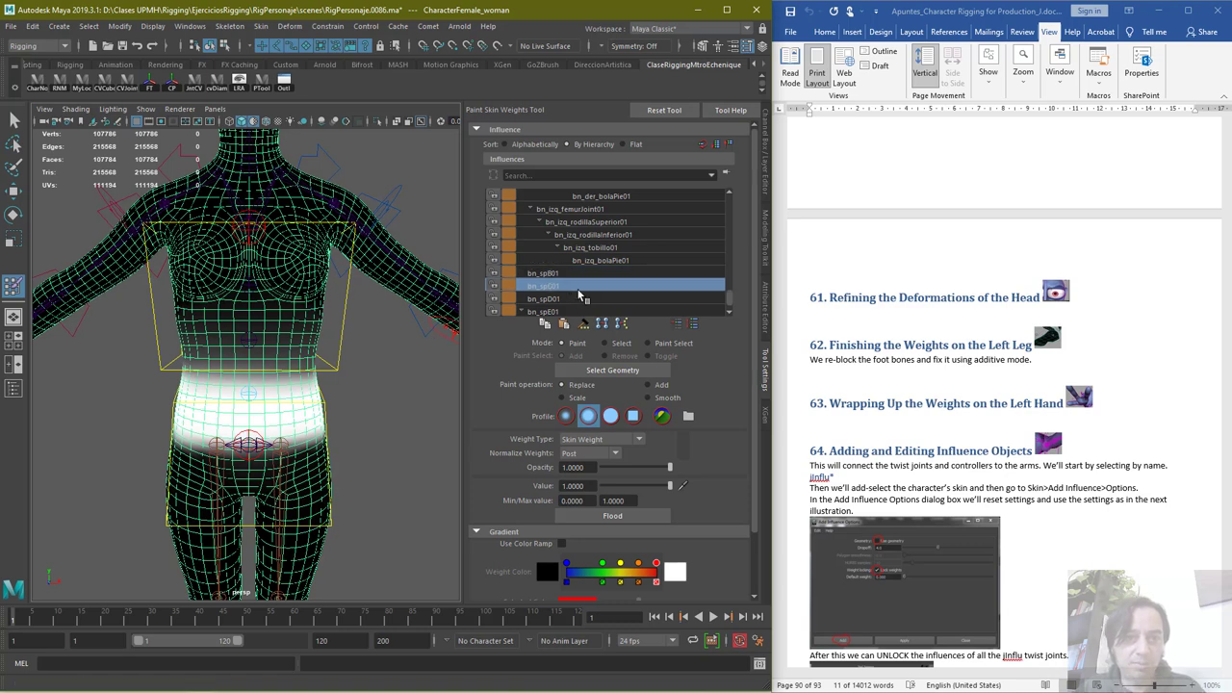
{"action": "mouse_move", "coordinate": [196, 342]}
{"action": "left_mouse_down"}
{"action": "mouse_move", "coordinate": [323, 343]}
{"action": "mouse_move", "coordinate": [190, 337]}
{"action": "left_mouse_up"}
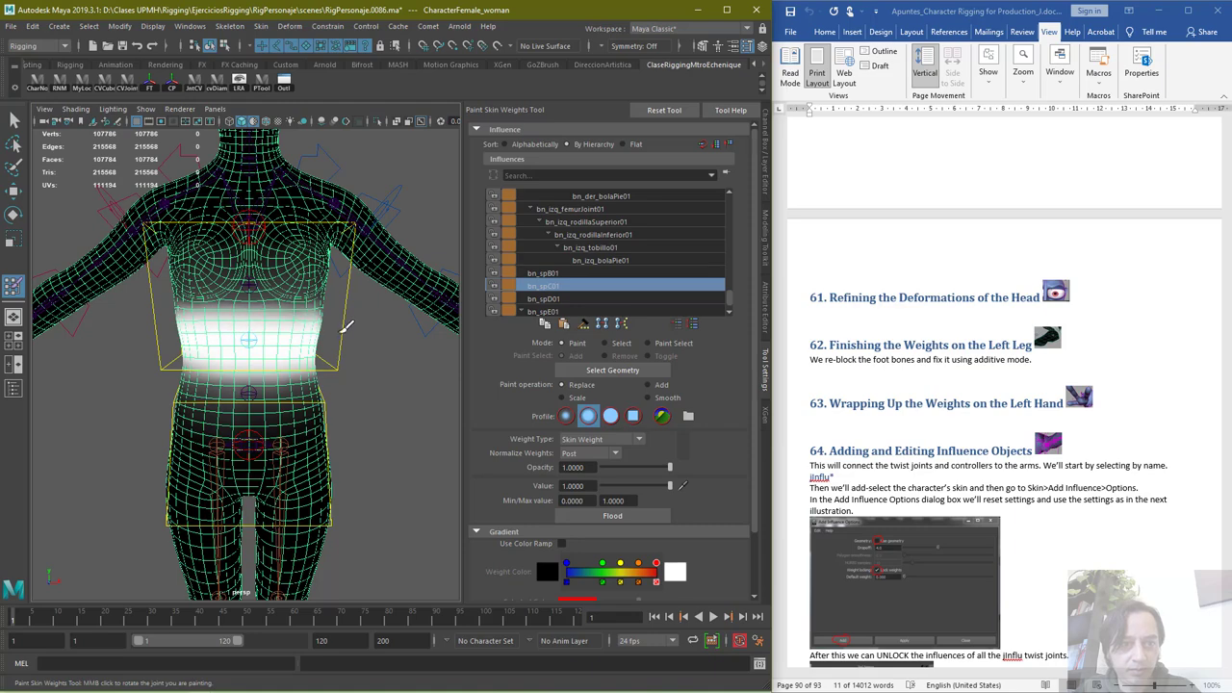
{"action": "mouse_move", "coordinate": [411, 360]}
{"action": "left_mouse_down", "text": "alt"}
{"action": "mouse_move", "coordinate": [137, 317]}
{"action": "mouse_move", "coordinate": [217, 332]}
{"action": "mouse_move", "coordinate": [159, 337]}
{"action": "mouse_move", "coordinate": [284, 335]}
{"action": "mouse_move", "coordinate": [263, 337]}
{"action": "left_mouse_up", "text": "alt"}
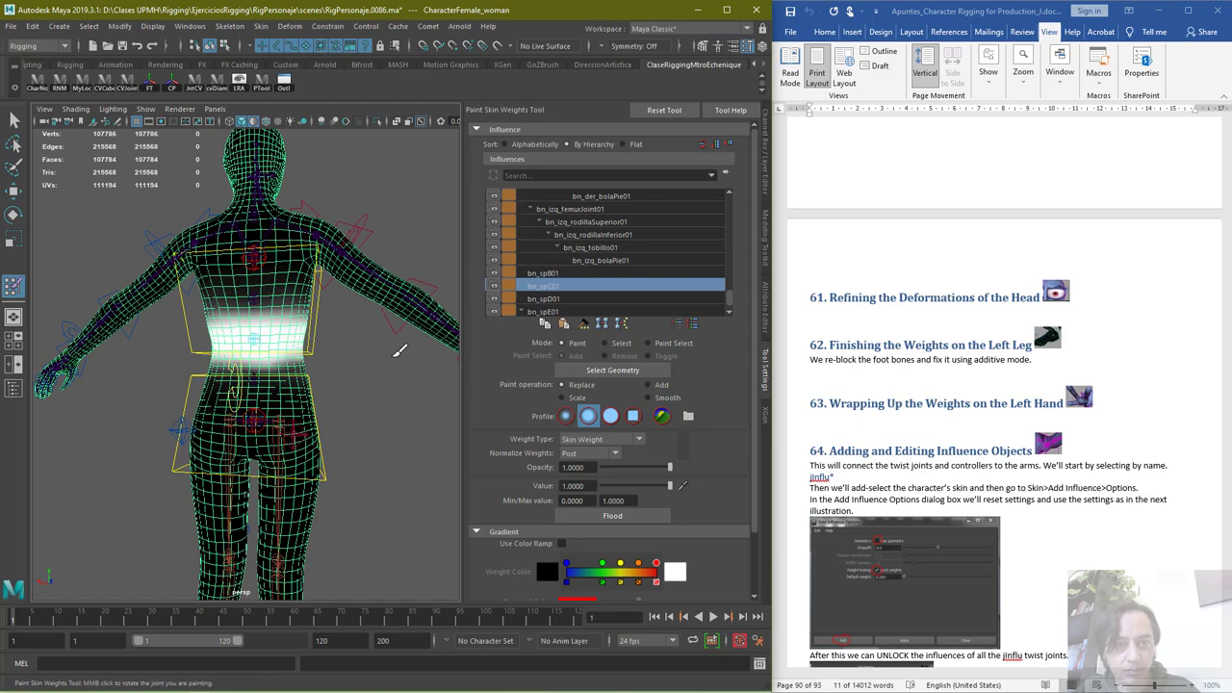
{"action": "left_click_drag", "start_coordinate": [397, 350], "coordinate": [318, 318], "text": "alt"}
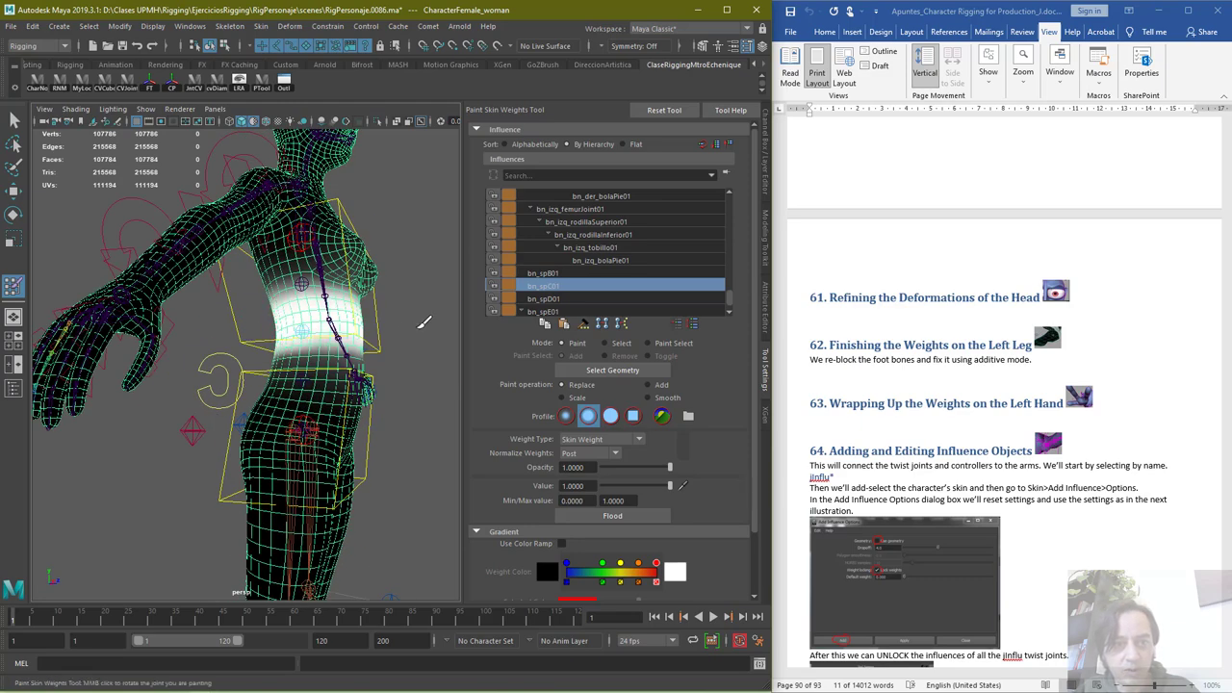
{"action": "left_click_drag", "start_coordinate": [383, 279], "coordinate": [317, 303], "text": "alt"}
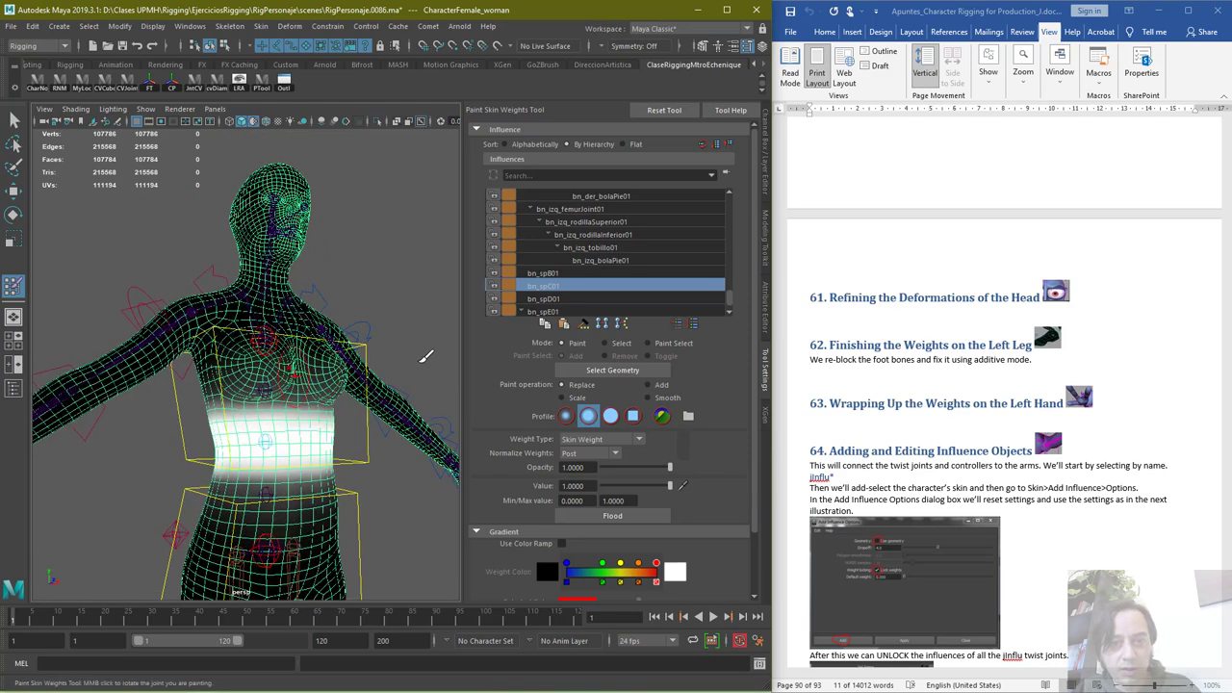
Paint the bn_spD01 weight around the chest and upper back with a value of 1 and trim its edge with a value of 0
{"action": "left_click", "coordinate": [557, 274]}
{"action": "left_click", "coordinate": [562, 299]}
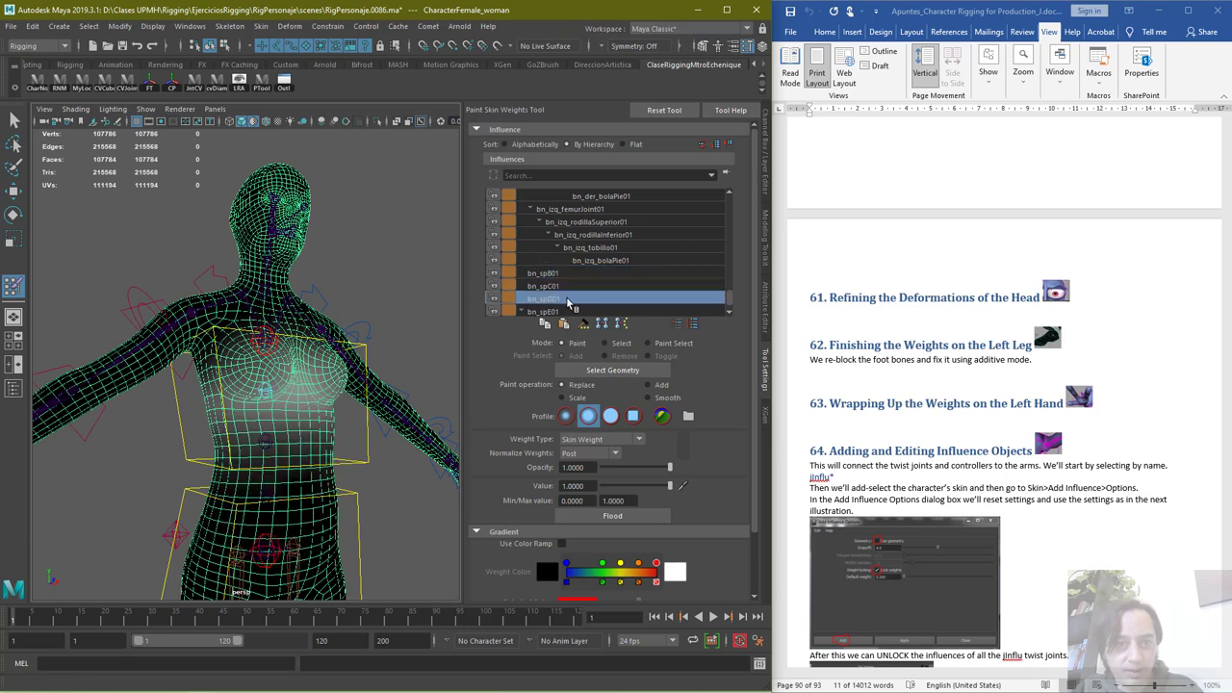
{"action": "left_click_drag", "start_coordinate": [354, 394], "coordinate": [310, 390], "text": "alt"}
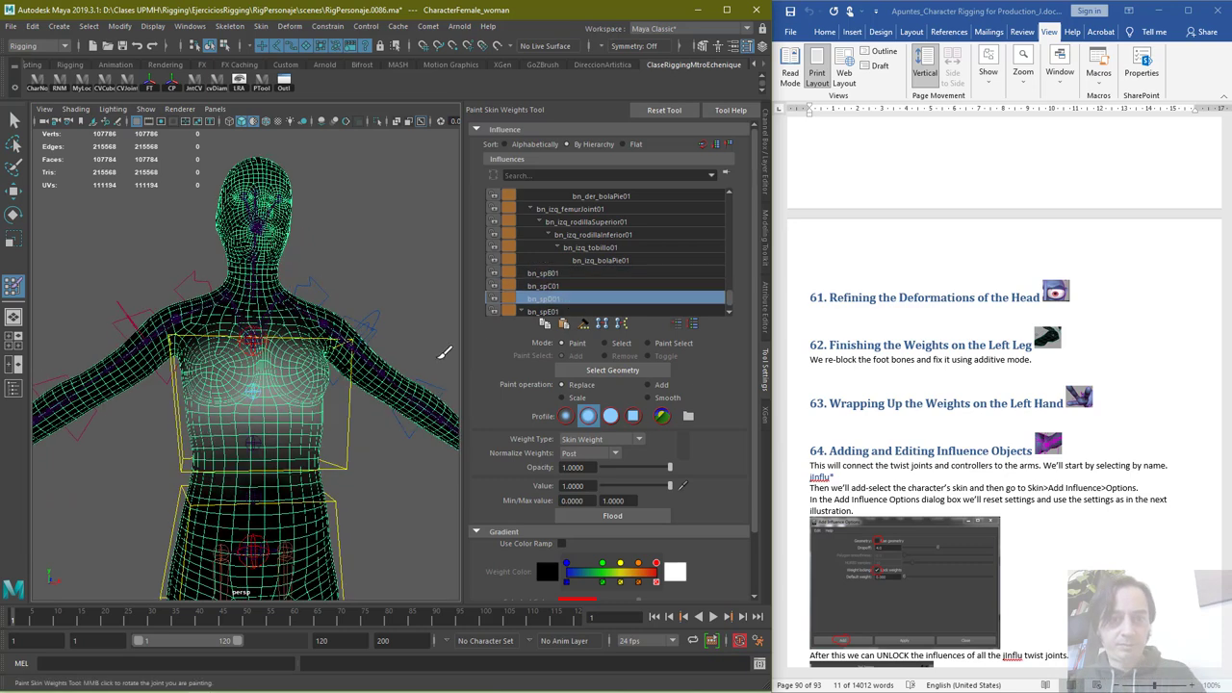
{"action": "left_click", "coordinate": [556, 287]}
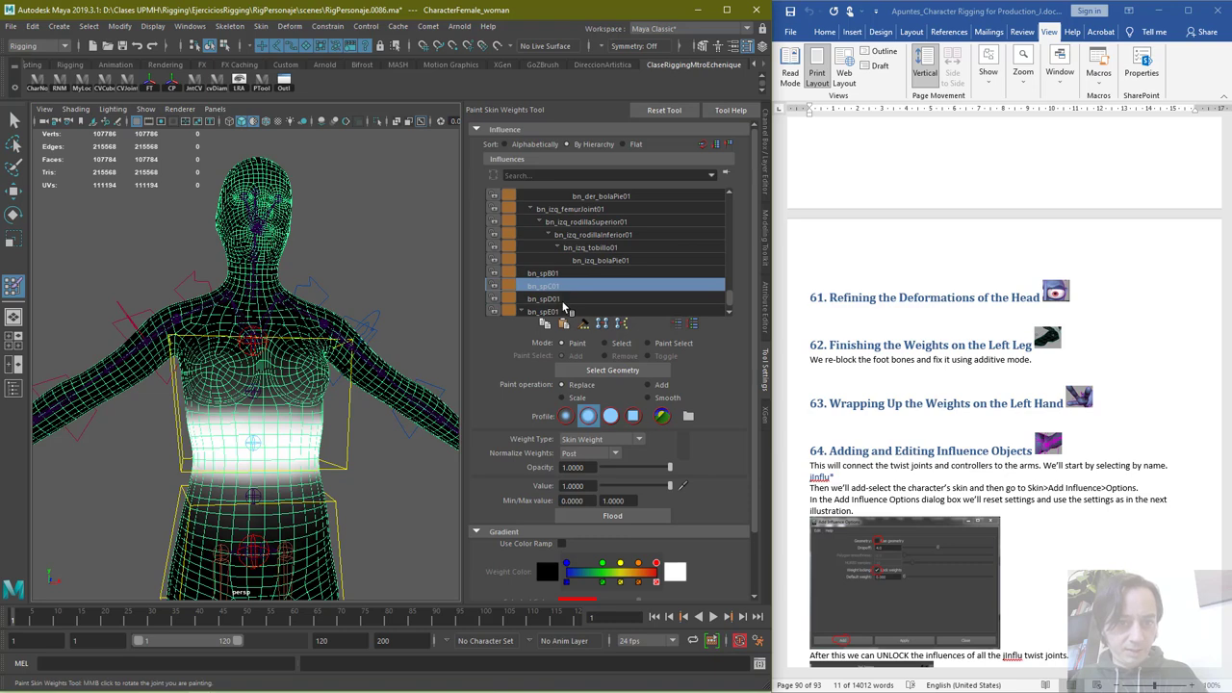
{"action": "left_click", "coordinate": [564, 299]}
{"action": "mouse_move", "coordinate": [210, 375]}
{"action": "left_mouse_down"}
{"action": "mouse_move", "coordinate": [293, 383]}
{"action": "mouse_move", "coordinate": [310, 399]}
{"action": "mouse_move", "coordinate": [217, 404]}
{"action": "mouse_move", "coordinate": [193, 378]}
{"action": "mouse_move", "coordinate": [245, 360]}
{"action": "mouse_move", "coordinate": [322, 371]}
{"action": "mouse_move", "coordinate": [318, 423]}
{"action": "mouse_move", "coordinate": [279, 397]}
{"action": "mouse_move", "coordinate": [372, 403]}
{"action": "mouse_move", "coordinate": [251, 407]}
{"action": "mouse_move", "coordinate": [306, 379]}
{"action": "mouse_move", "coordinate": [361, 409]}
{"action": "left_mouse_up"}
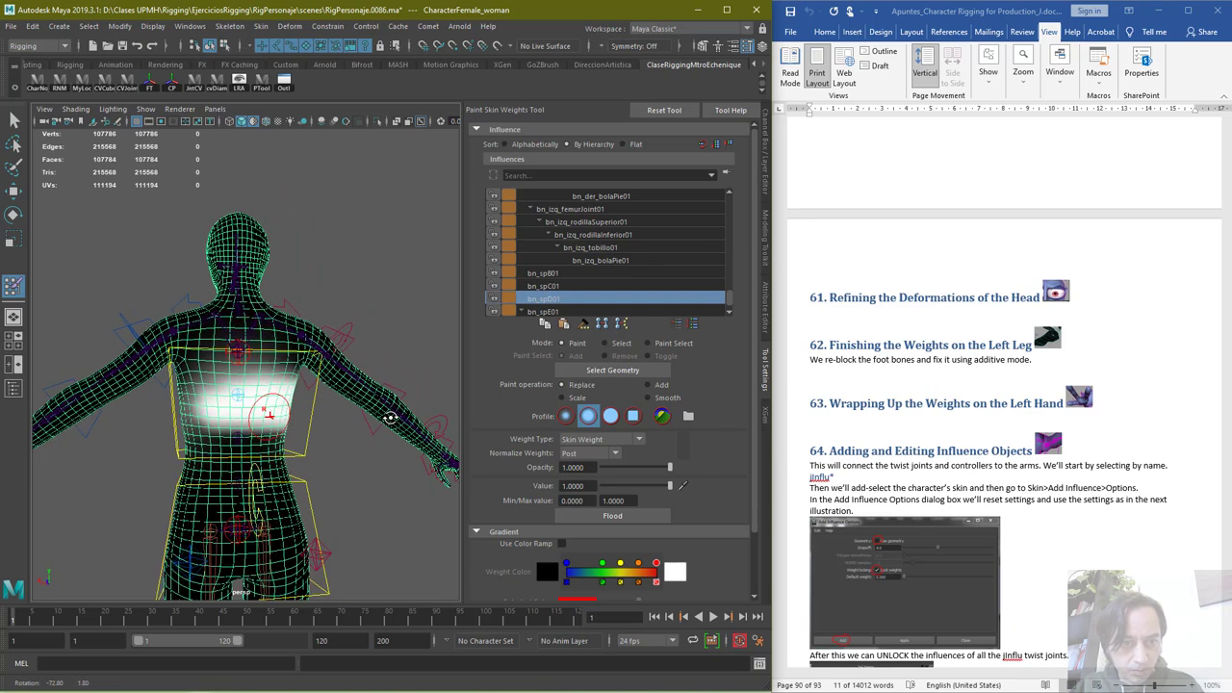
{"action": "mouse_move", "coordinate": [274, 414]}
{"action": "left_mouse_down"}
{"action": "mouse_move", "coordinate": [219, 421]}
{"action": "mouse_move", "coordinate": [197, 404]}
{"action": "mouse_move", "coordinate": [205, 383]}
{"action": "mouse_move", "coordinate": [248, 377]}
{"action": "mouse_move", "coordinate": [192, 375]}
{"action": "mouse_move", "coordinate": [188, 419]}
{"action": "mouse_move", "coordinate": [433, 428]}
{"action": "left_mouse_up"}
{"action": "mouse_move", "coordinate": [235, 438]}
{"action": "left_mouse_down"}
{"action": "mouse_move", "coordinate": [197, 427]}
{"action": "mouse_move", "coordinate": [275, 406]}
{"action": "mouse_move", "coordinate": [203, 394]}
{"action": "mouse_move", "coordinate": [282, 389]}
{"action": "mouse_move", "coordinate": [189, 387]}
{"action": "mouse_move", "coordinate": [308, 388]}
{"action": "mouse_move", "coordinate": [281, 359]}
{"action": "mouse_move", "coordinate": [185, 360]}
{"action": "left_mouse_up"}
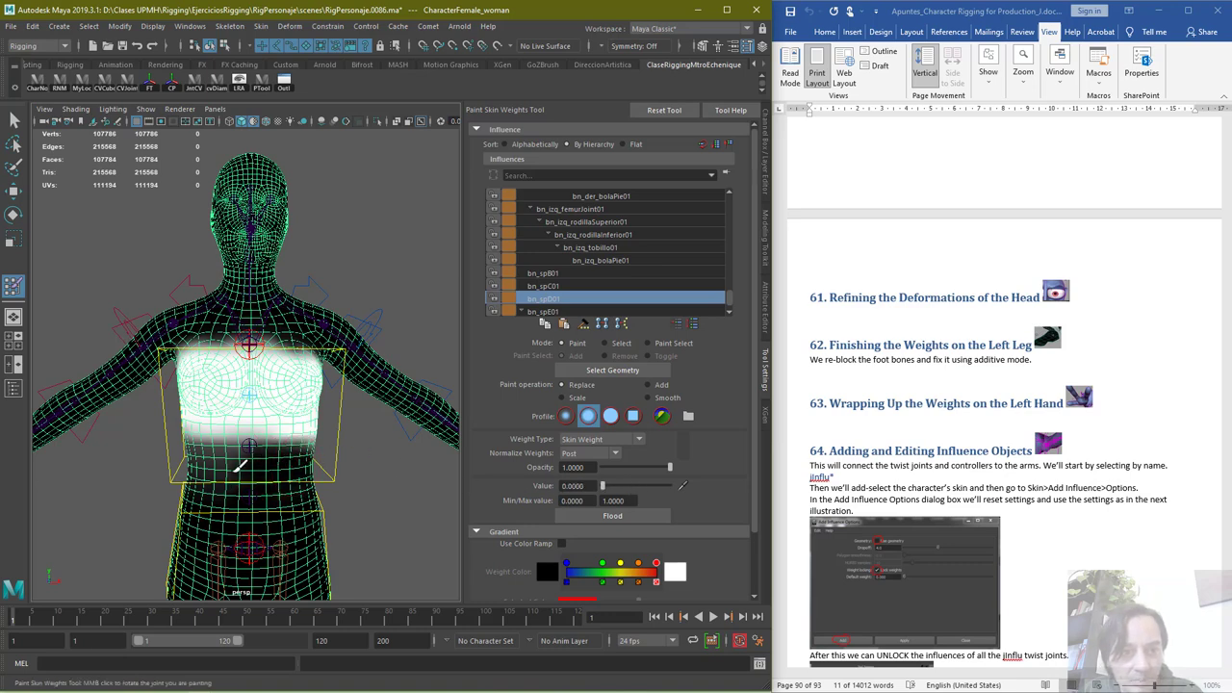
{"action": "left_click_drag", "start_coordinate": [255, 517], "coordinate": [193, 453], "text": "alt"}
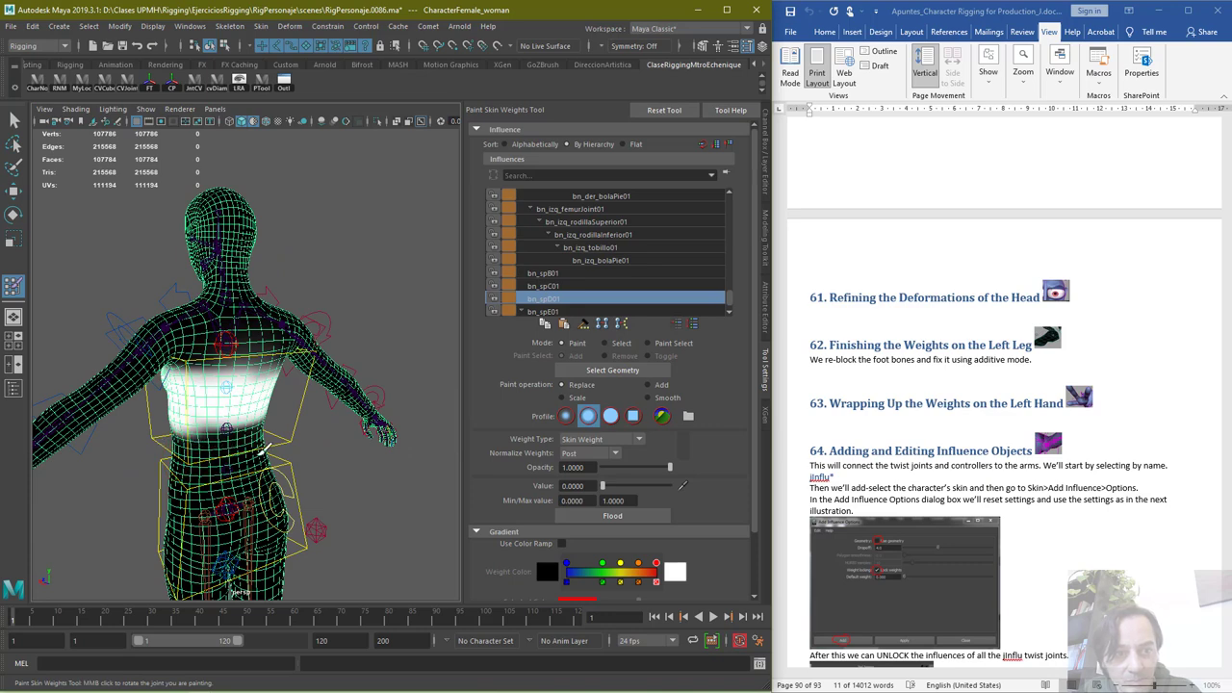
{"action": "left_click_drag", "start_coordinate": [373, 452], "coordinate": [304, 439], "text": "alt"}
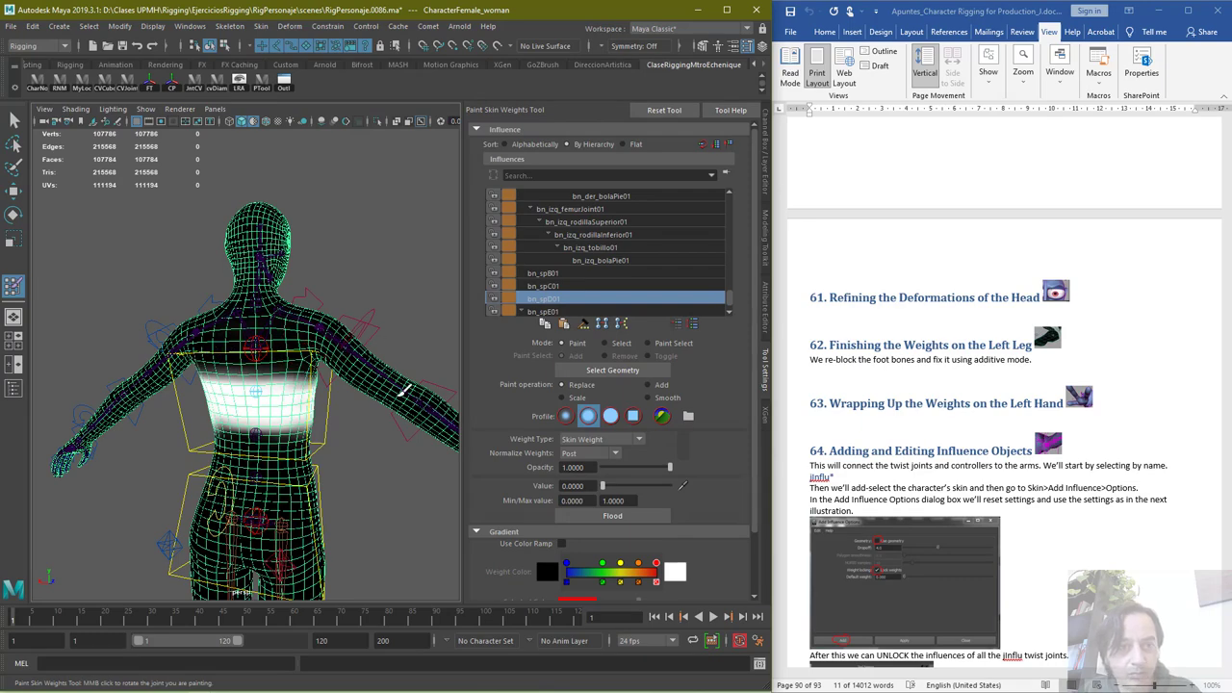
{"action": "mouse_move", "coordinate": [289, 452]}
{"action": "left_mouse_down", "text": "alt"}
{"action": "mouse_move", "coordinate": [610, 456]}
{"action": "mouse_move", "coordinate": [590, 465]}
{"action": "left_mouse_up", "text": "alt"}
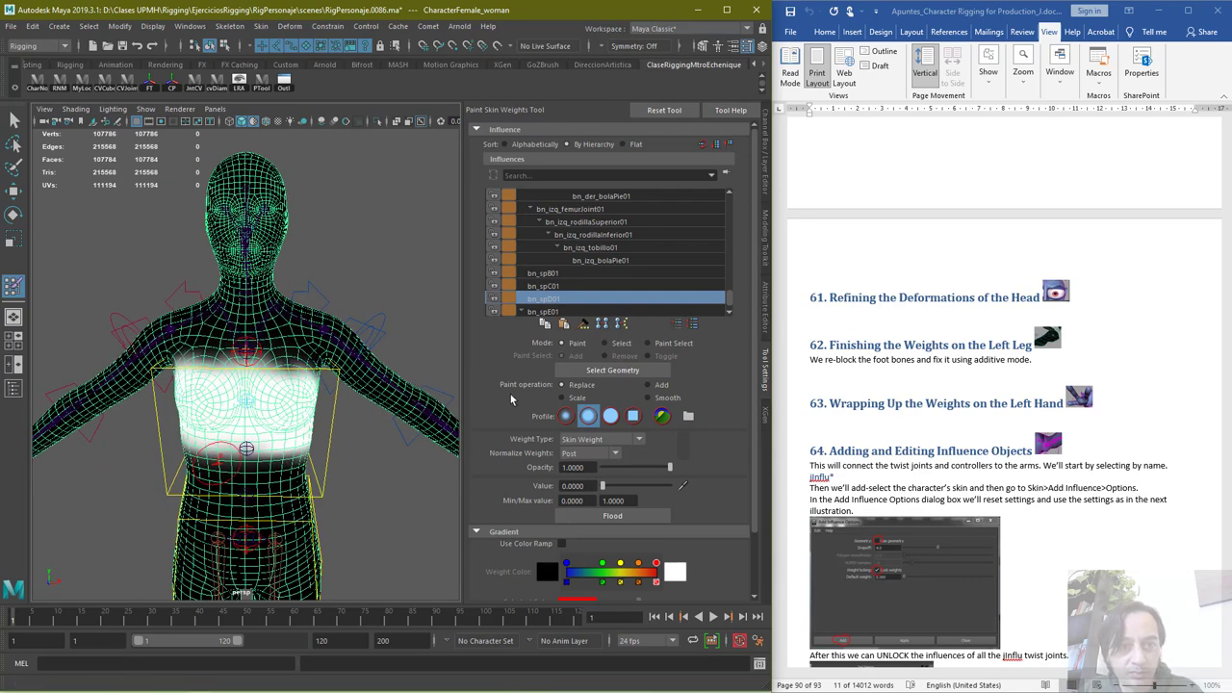
Select the bn_spE01 influence and paint its weight with a value of 1 over the upper chest, neck base and upper back
{"action": "left_click", "coordinate": [584, 311]}
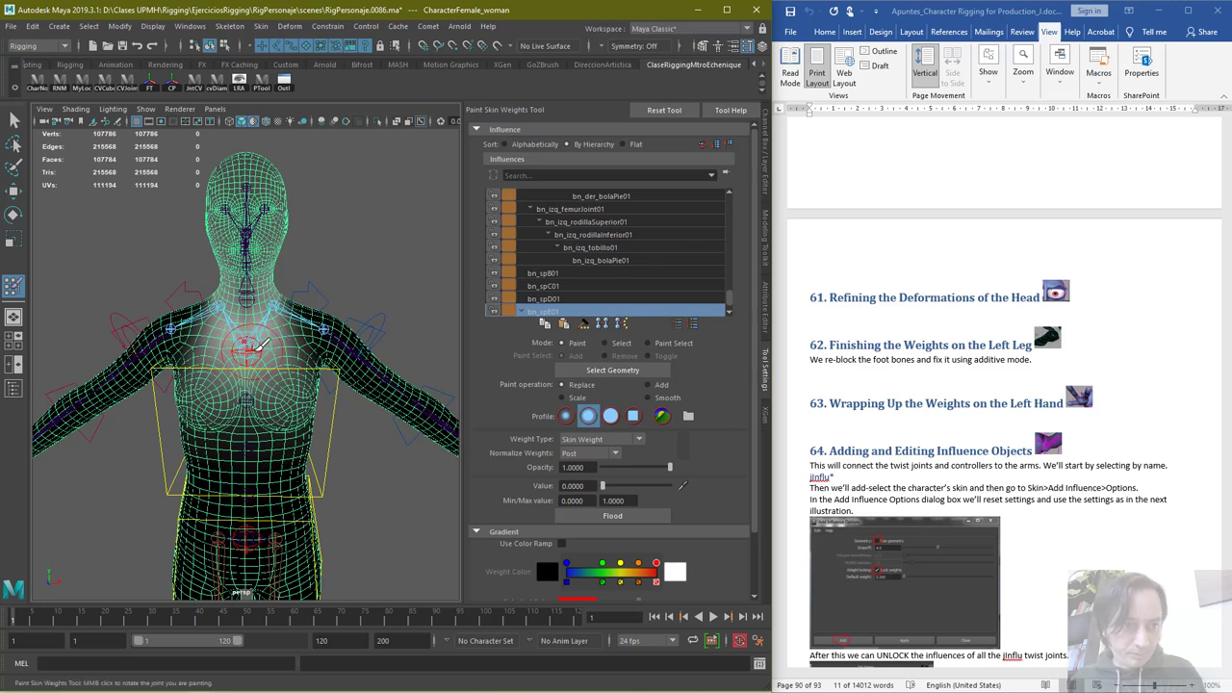
{"action": "left_click_drag", "start_coordinate": [231, 349], "coordinate": [248, 352]}
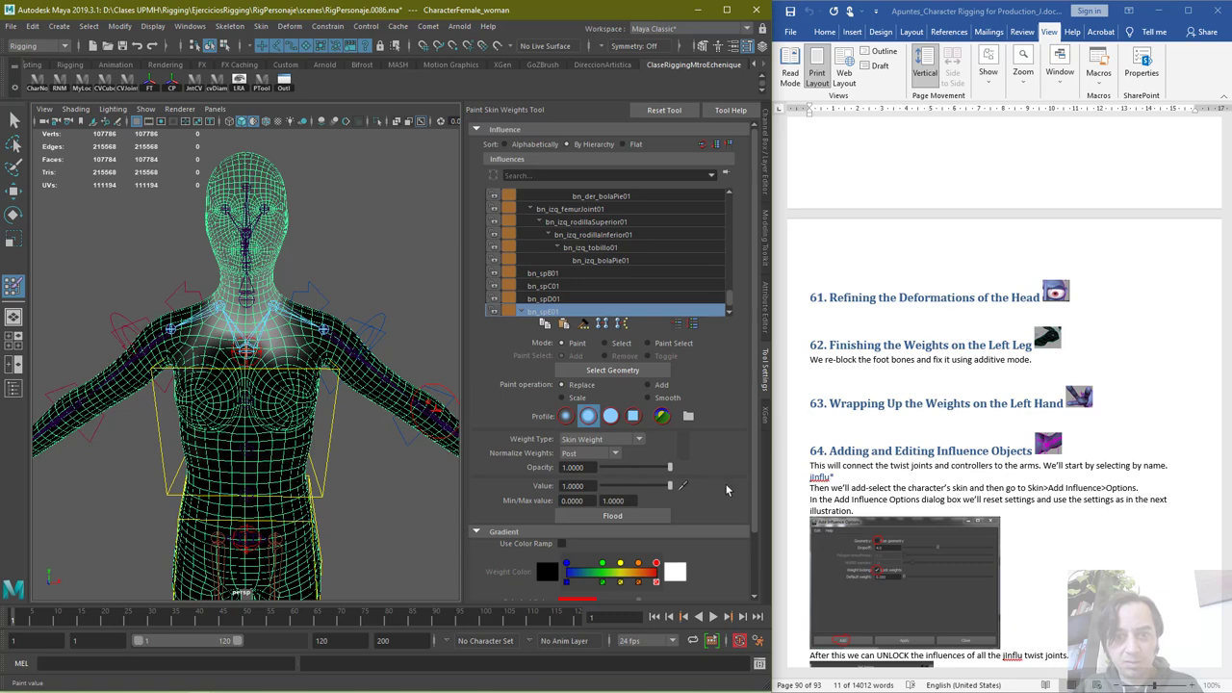
{"action": "mouse_move", "coordinate": [243, 327]}
{"action": "left_mouse_down"}
{"action": "mouse_move", "coordinate": [252, 352]}
{"action": "mouse_move", "coordinate": [265, 336]}
{"action": "mouse_move", "coordinate": [220, 345]}
{"action": "mouse_move", "coordinate": [236, 329]}
{"action": "mouse_move", "coordinate": [202, 349]}
{"action": "mouse_move", "coordinate": [229, 320]}
{"action": "mouse_move", "coordinate": [248, 327]}
{"action": "mouse_move", "coordinate": [267, 370]}
{"action": "mouse_move", "coordinate": [273, 314]}
{"action": "mouse_move", "coordinate": [221, 310]}
{"action": "left_mouse_up"}
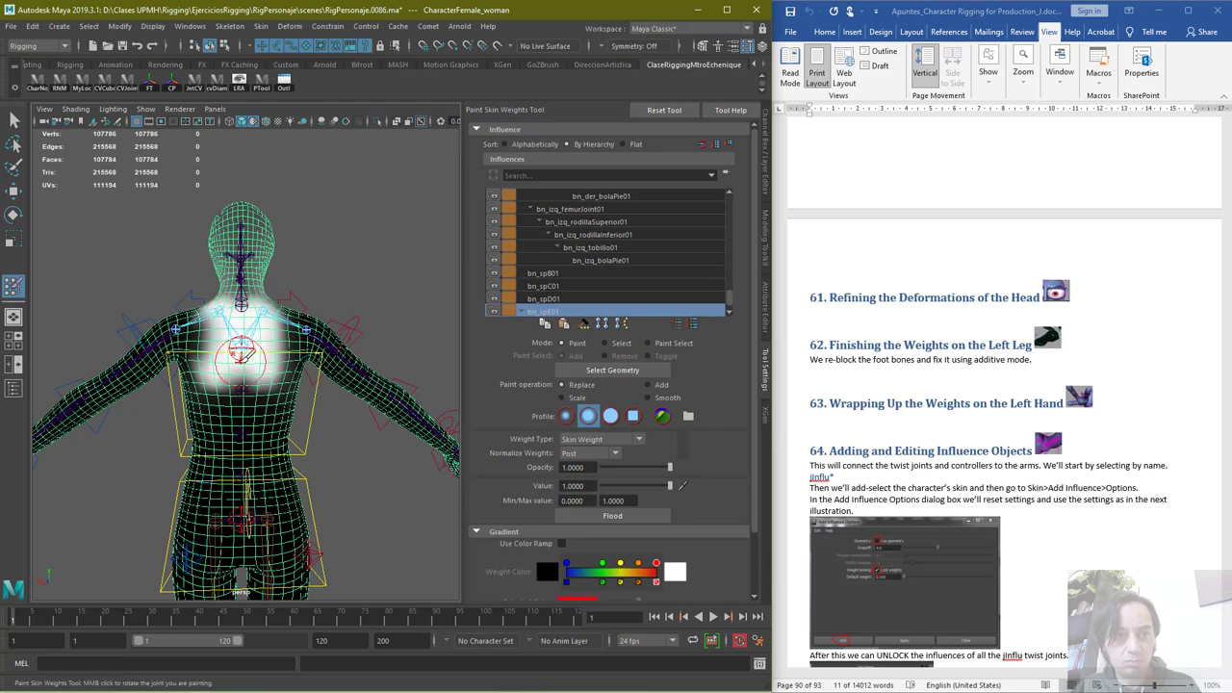
{"action": "left_click_drag", "start_coordinate": [414, 346], "coordinate": [539, 349], "text": "alt"}
Select the bn_der_hombro01 influence and paint its weight around the right shoulder, front and back, with a value of 1
{"action": "scroll", "coordinate": [565, 286], "scroll_direction": "down", "scroll_amount": 1}
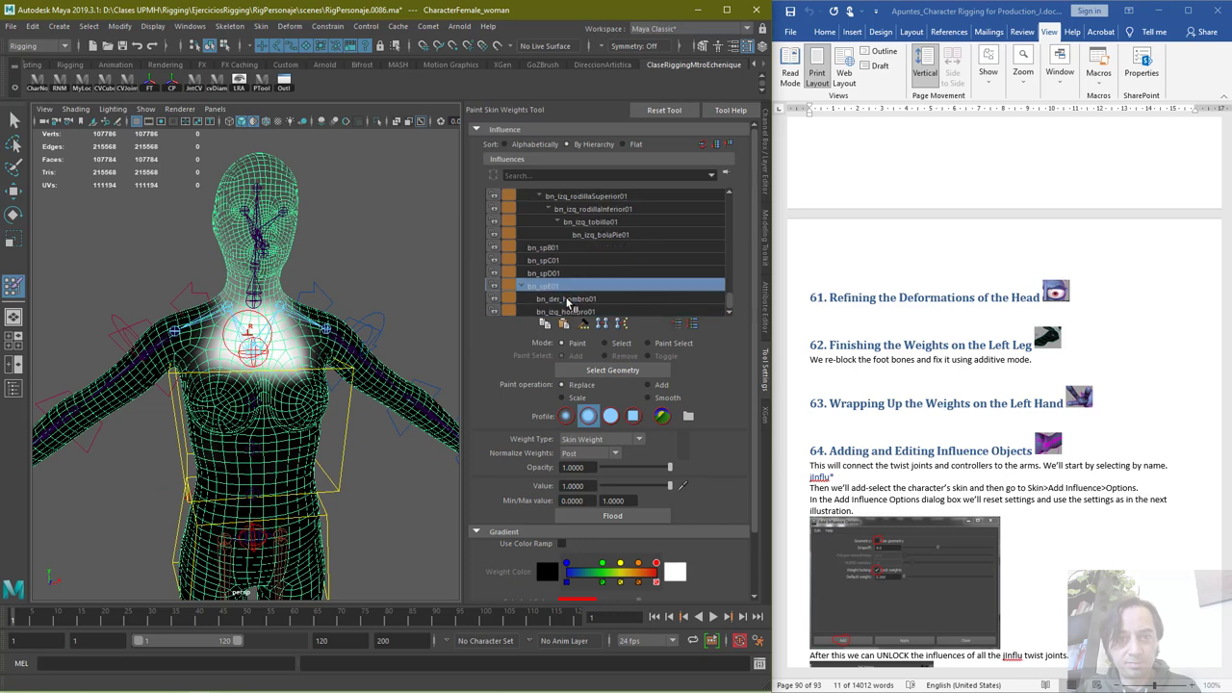
{"action": "left_click", "coordinate": [568, 300]}
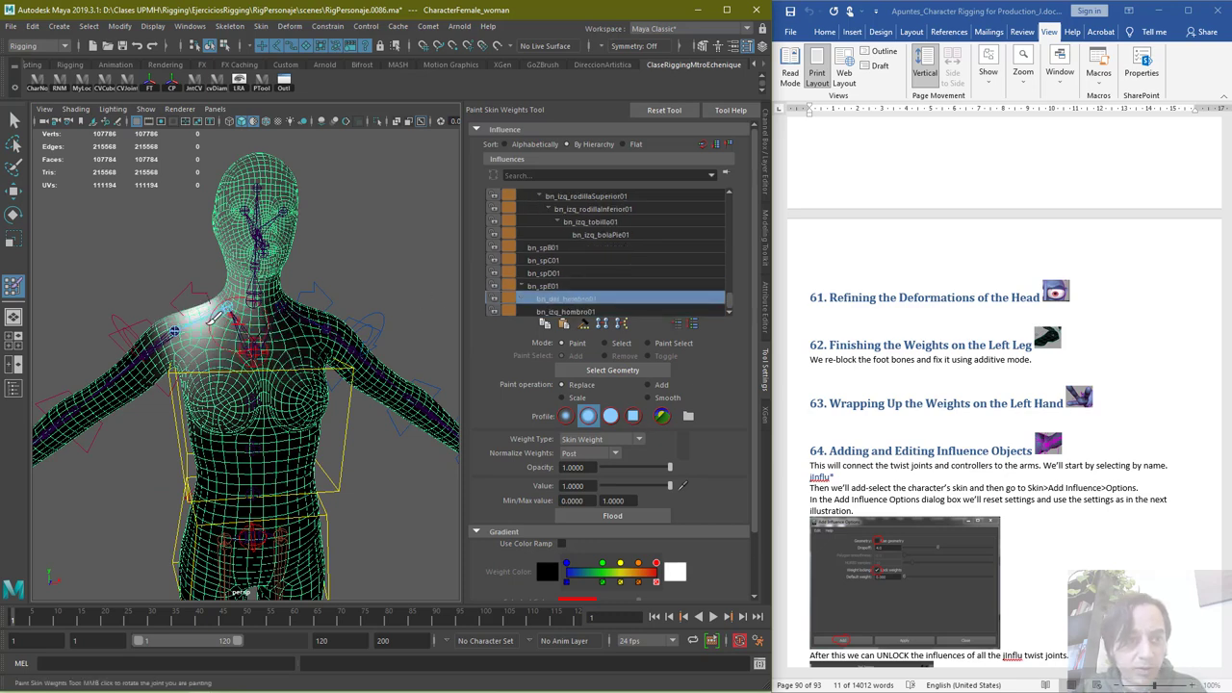
{"action": "mouse_move", "coordinate": [220, 306]}
{"action": "left_mouse_down"}
{"action": "mouse_move", "coordinate": [176, 328]}
{"action": "mouse_move", "coordinate": [322, 335]}
{"action": "mouse_move", "coordinate": [306, 362]}
{"action": "mouse_move", "coordinate": [290, 330]}
{"action": "mouse_move", "coordinate": [304, 350]}
{"action": "left_mouse_up"}
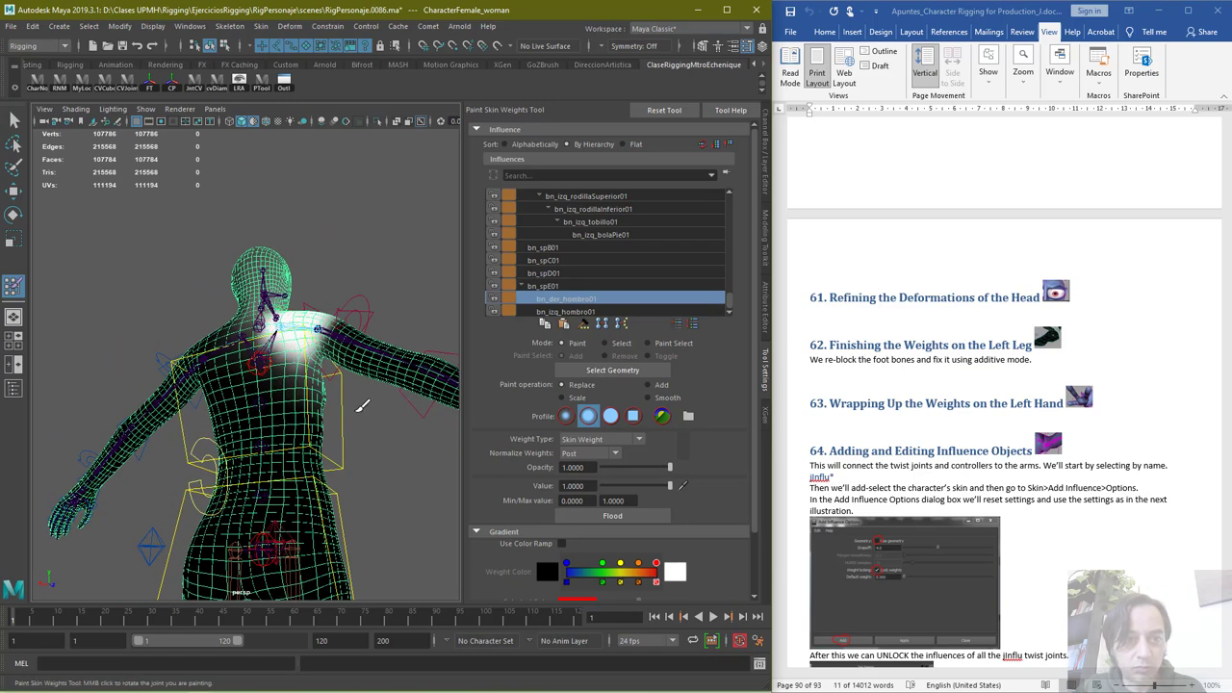
{"action": "mouse_move", "coordinate": [376, 433]}
{"action": "left_mouse_down", "text": "alt"}
{"action": "mouse_move", "coordinate": [277, 388]}
{"action": "mouse_move", "coordinate": [234, 294]}
{"action": "mouse_move", "coordinate": [239, 325]}
{"action": "left_mouse_up", "text": "alt"}
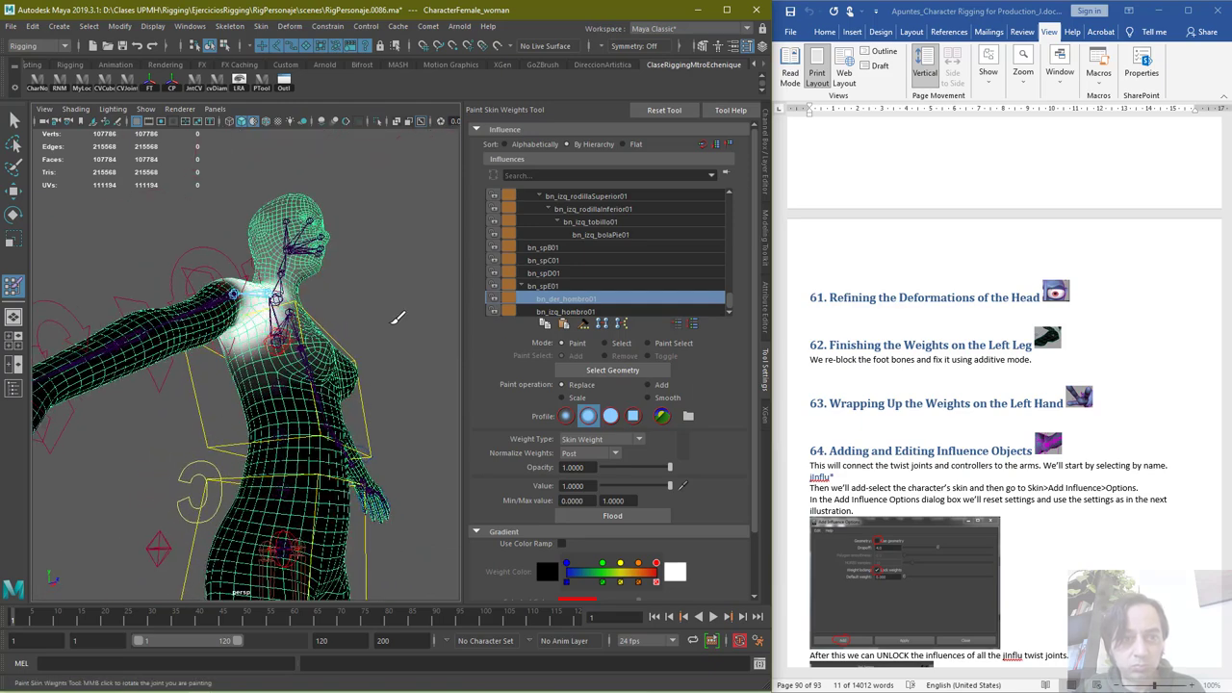
{"action": "left_click_drag", "start_coordinate": [394, 318], "coordinate": [298, 322], "text": "alt"}
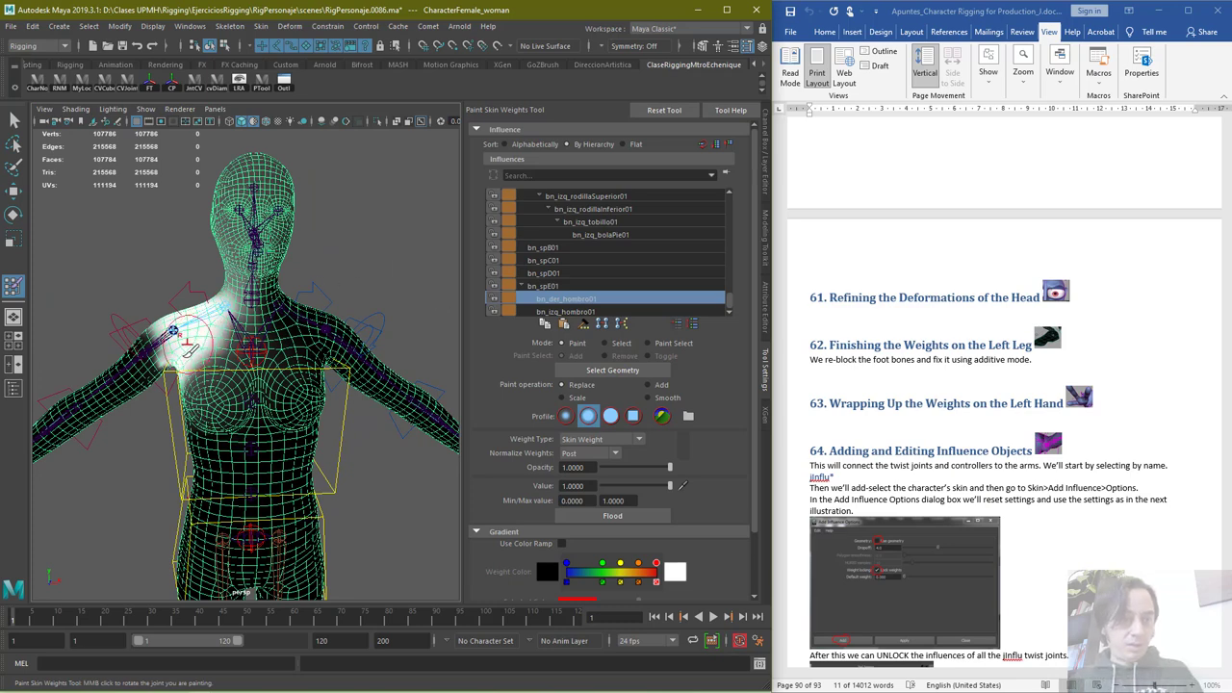
{"action": "left_click_drag", "start_coordinate": [176, 346], "coordinate": [171, 328]}
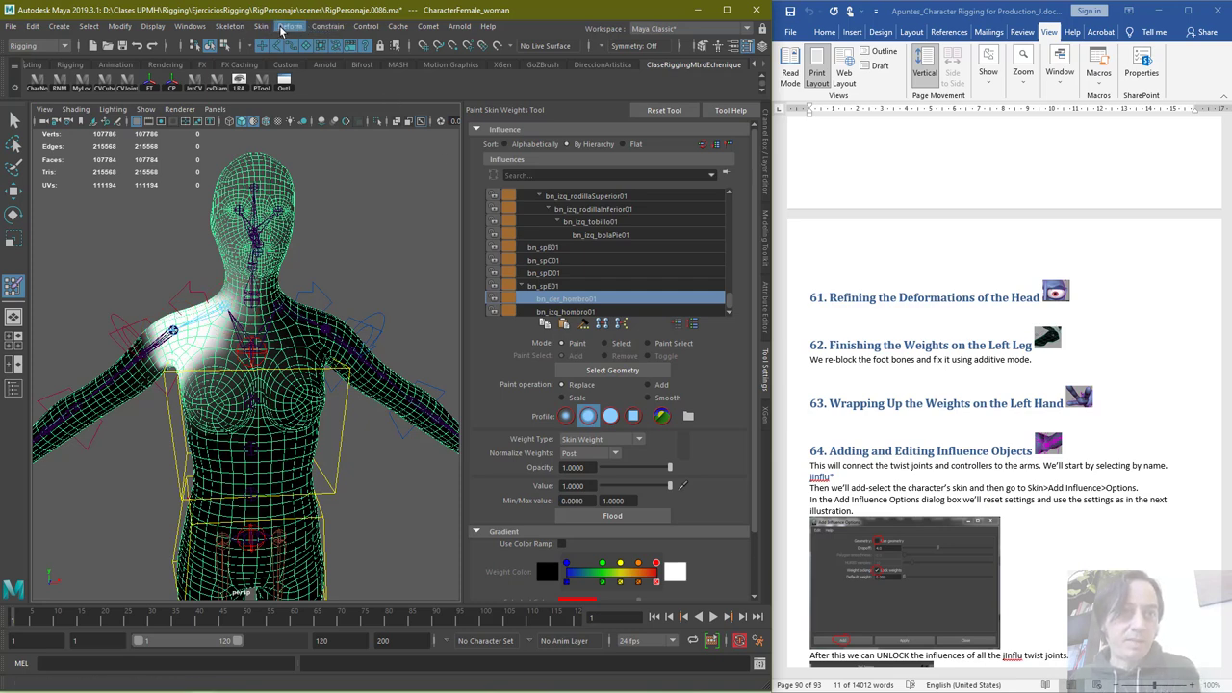
Try to mirror the skin weights across YZ with Closest point on surface, Closest joint and Normalize enabled
{"action": "left_click", "coordinate": [260, 26]}
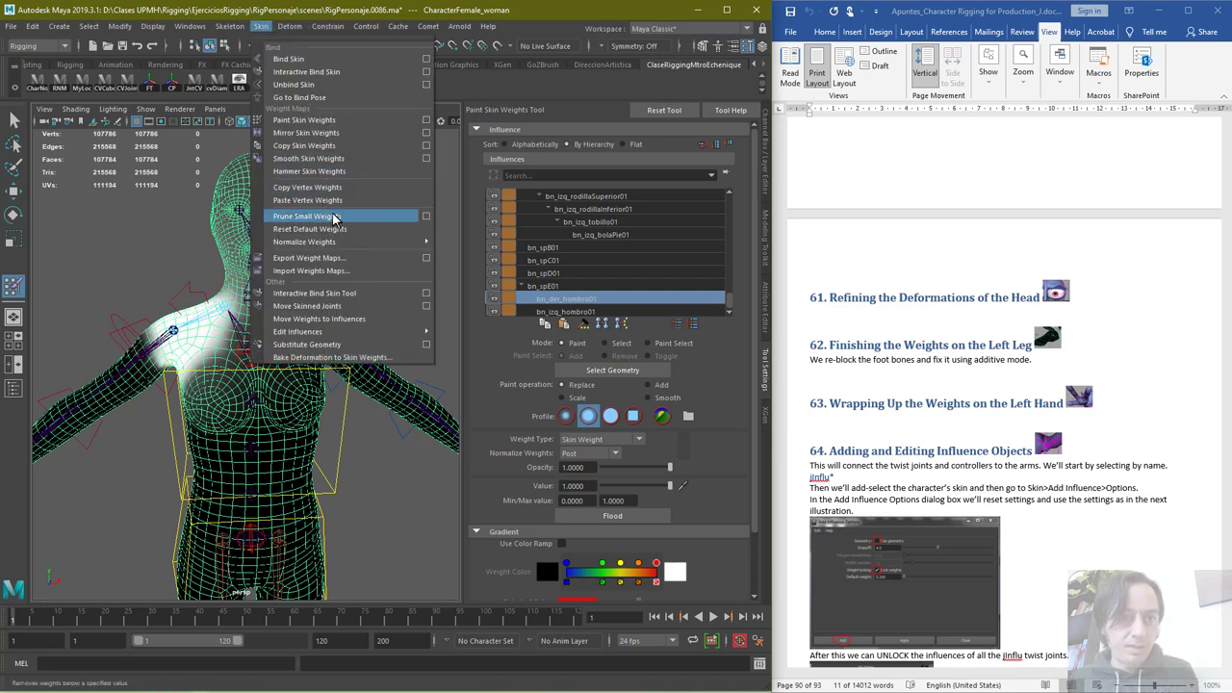
{"action": "left_click", "coordinate": [426, 133]}
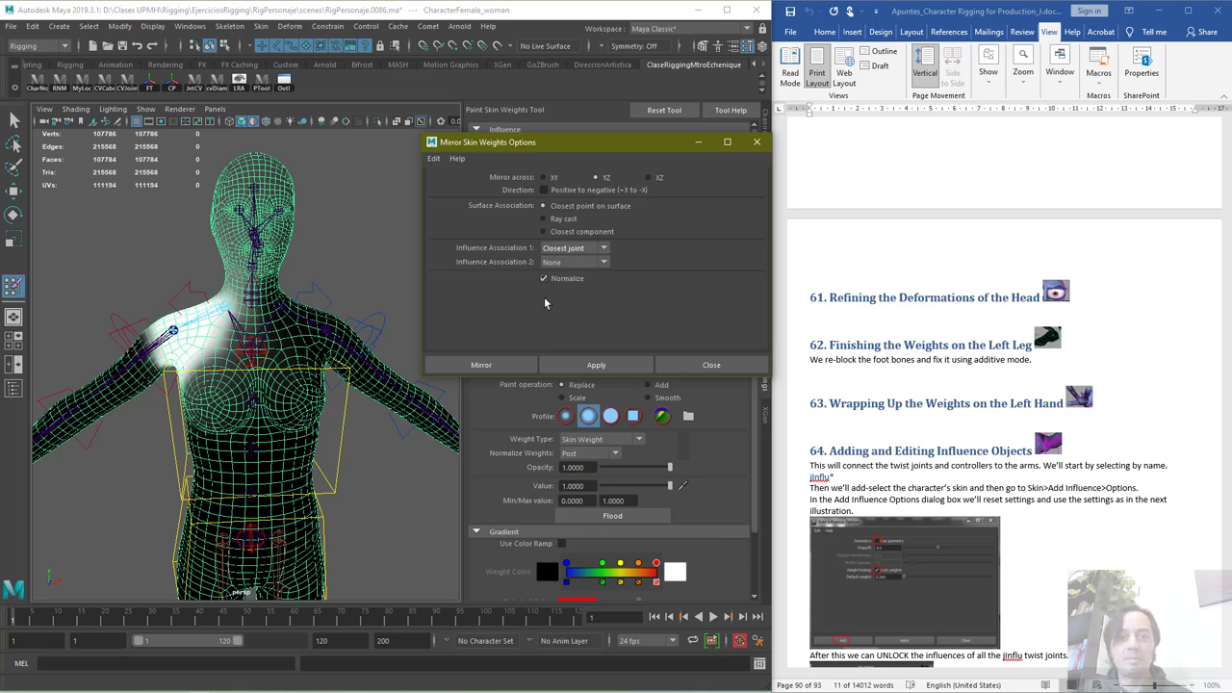
{"action": "left_click", "coordinate": [499, 363]}
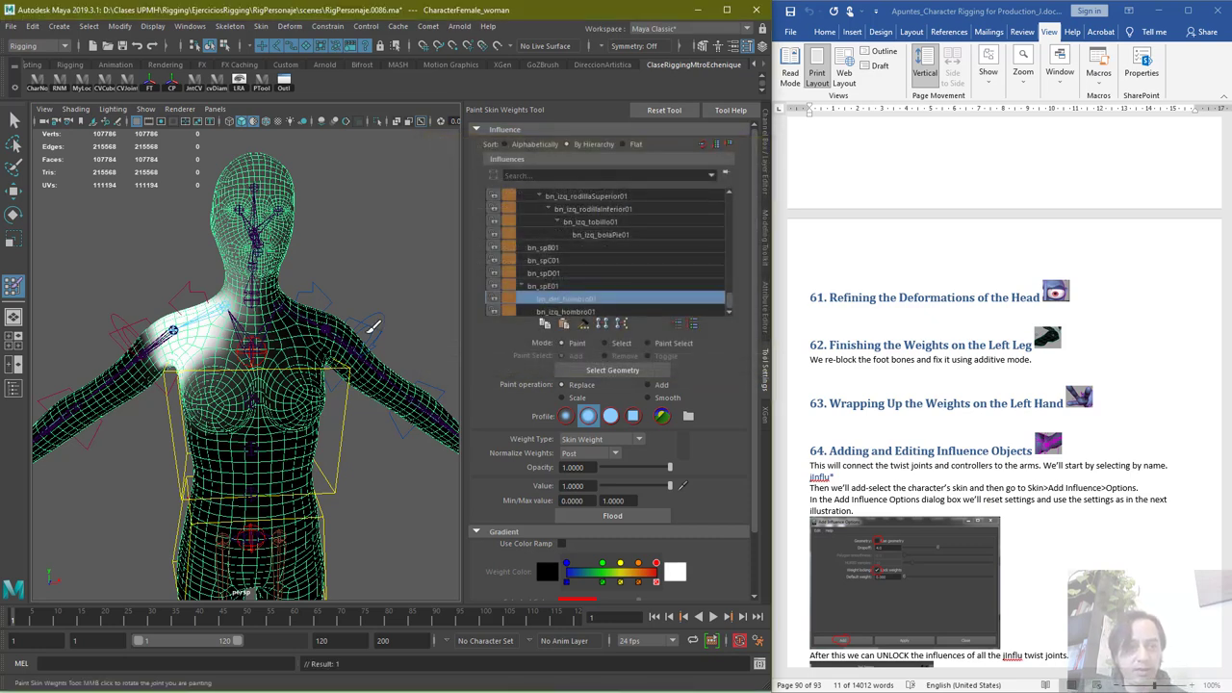
Restart the Paint Skin Weights Tool and compare the bn_der_hombro01 and bn_izq_hombro01 weights to check the mirroring
{"action": "key", "text": "q"}
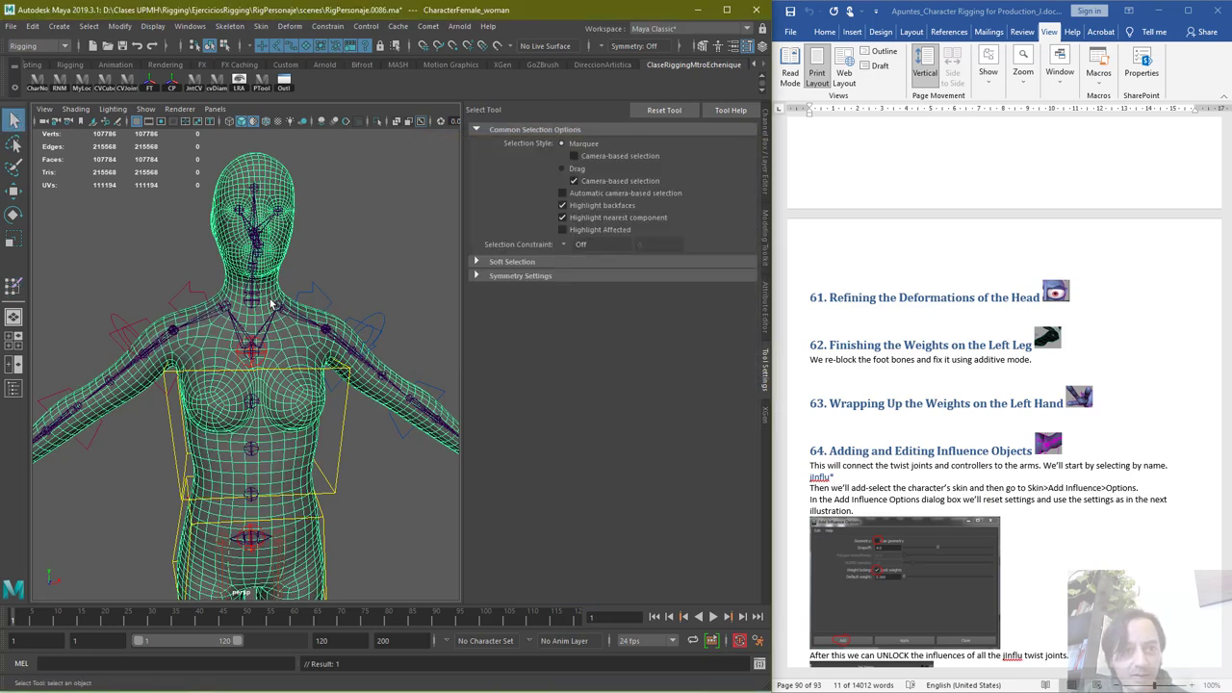
{"action": "key", "text": "y"}
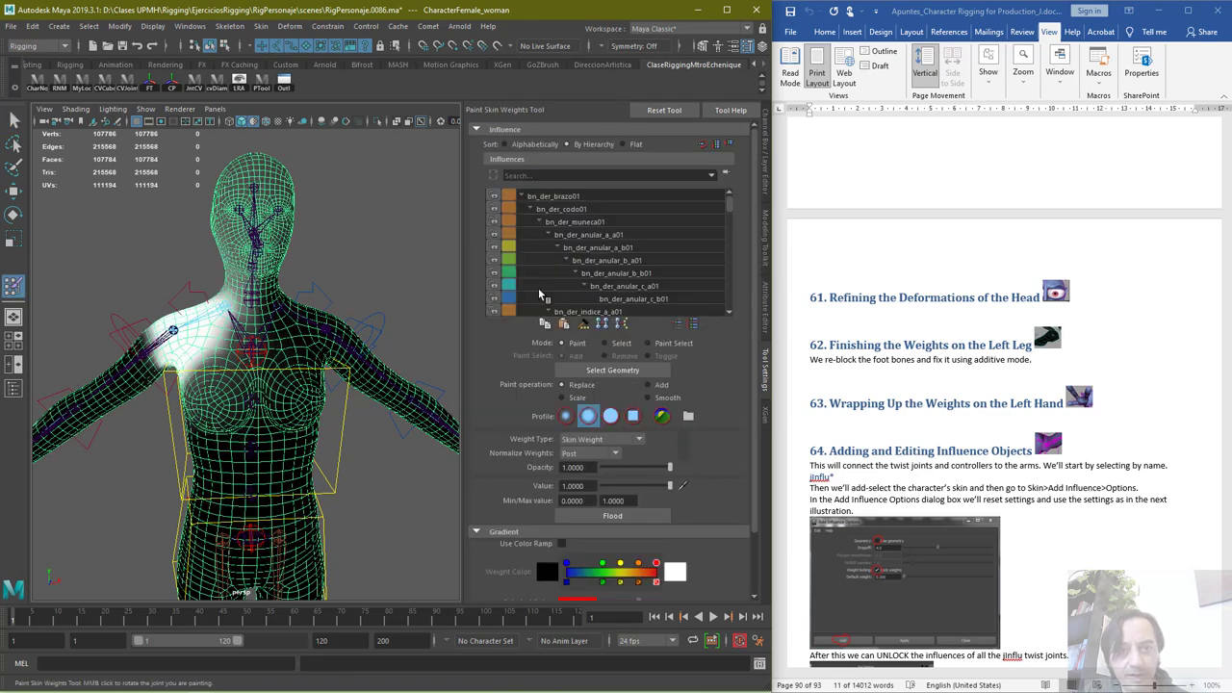
{"action": "scroll", "coordinate": [670, 272], "scroll_direction": "down", "scroll_amount": 6}
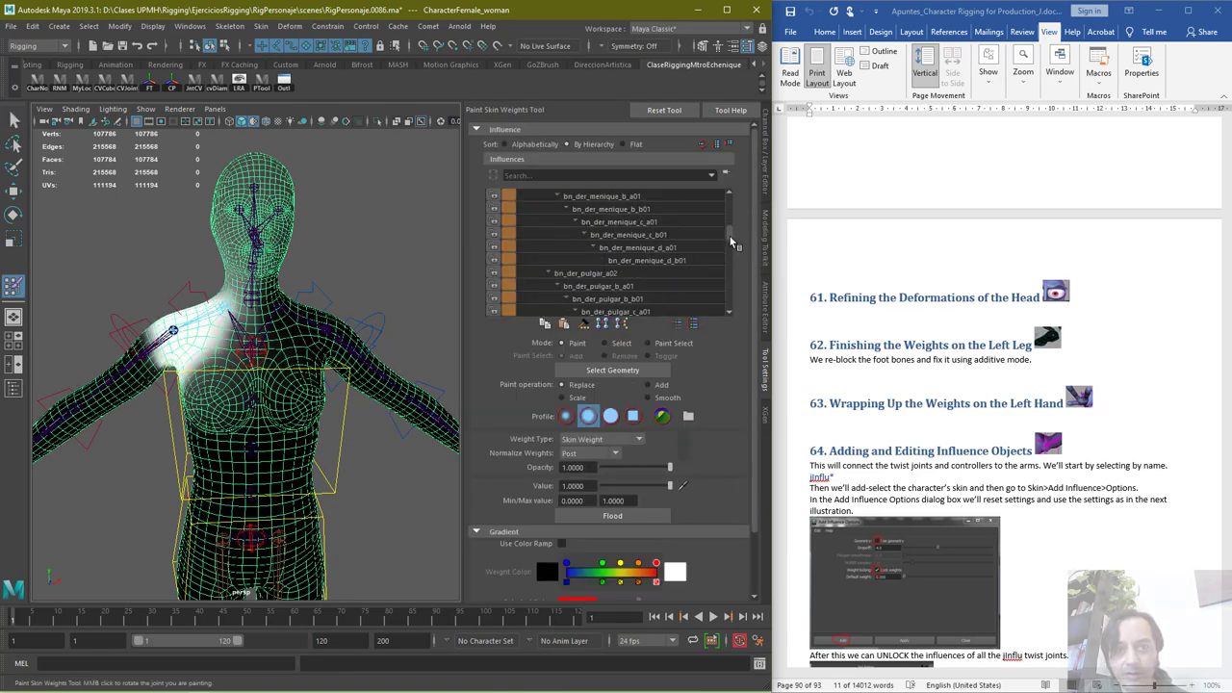
{"action": "left_click_drag", "start_coordinate": [731, 239], "coordinate": [729, 308]}
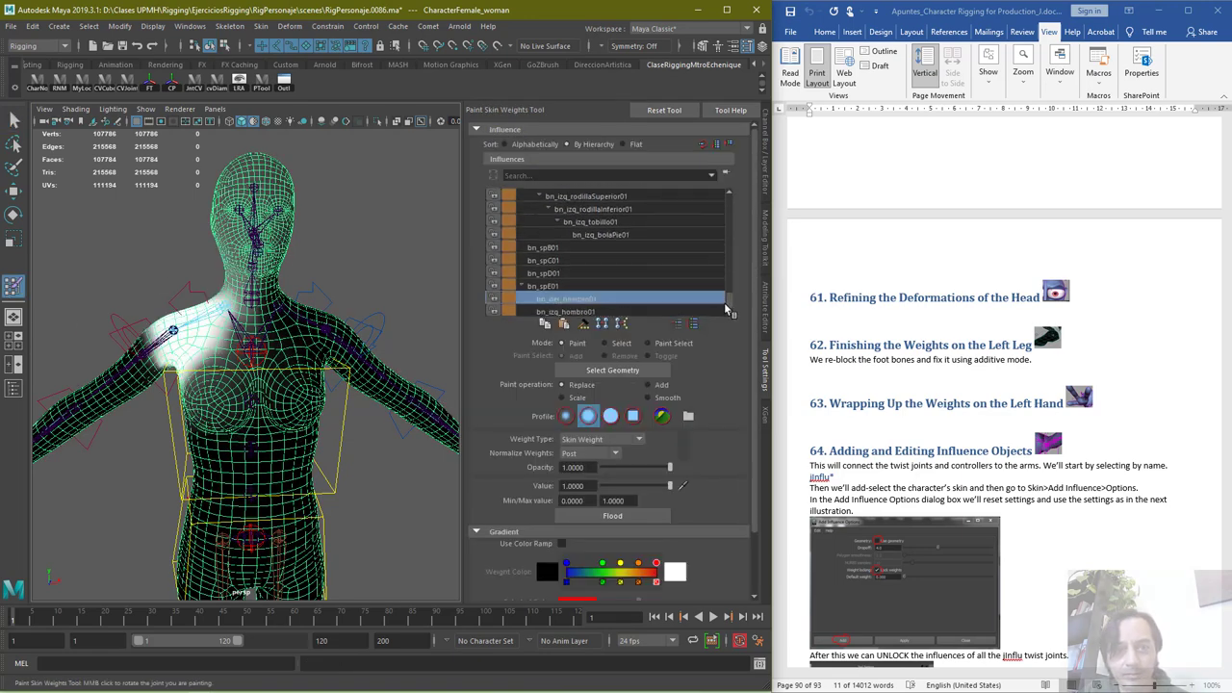
{"action": "left_click", "coordinate": [654, 313]}
{"action": "left_click", "coordinate": [636, 299]}
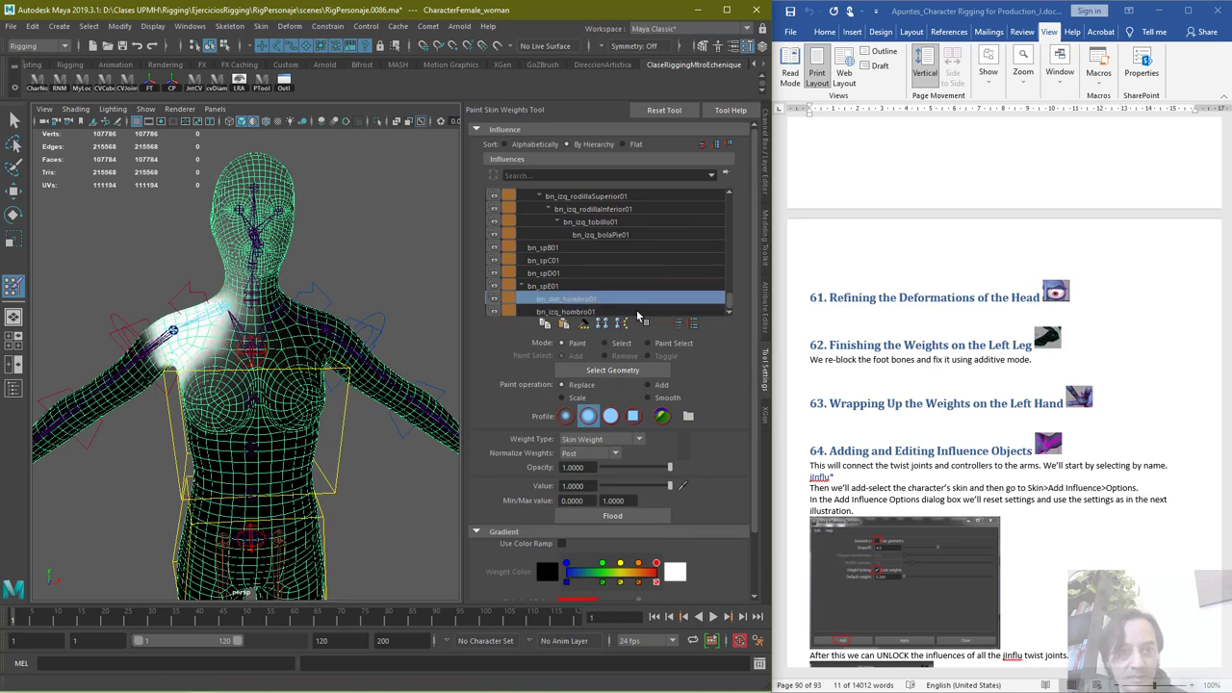
{"action": "left_click", "coordinate": [636, 310]}
{"action": "left_click", "coordinate": [637, 299]}
{"action": "left_click", "coordinate": [637, 310]}
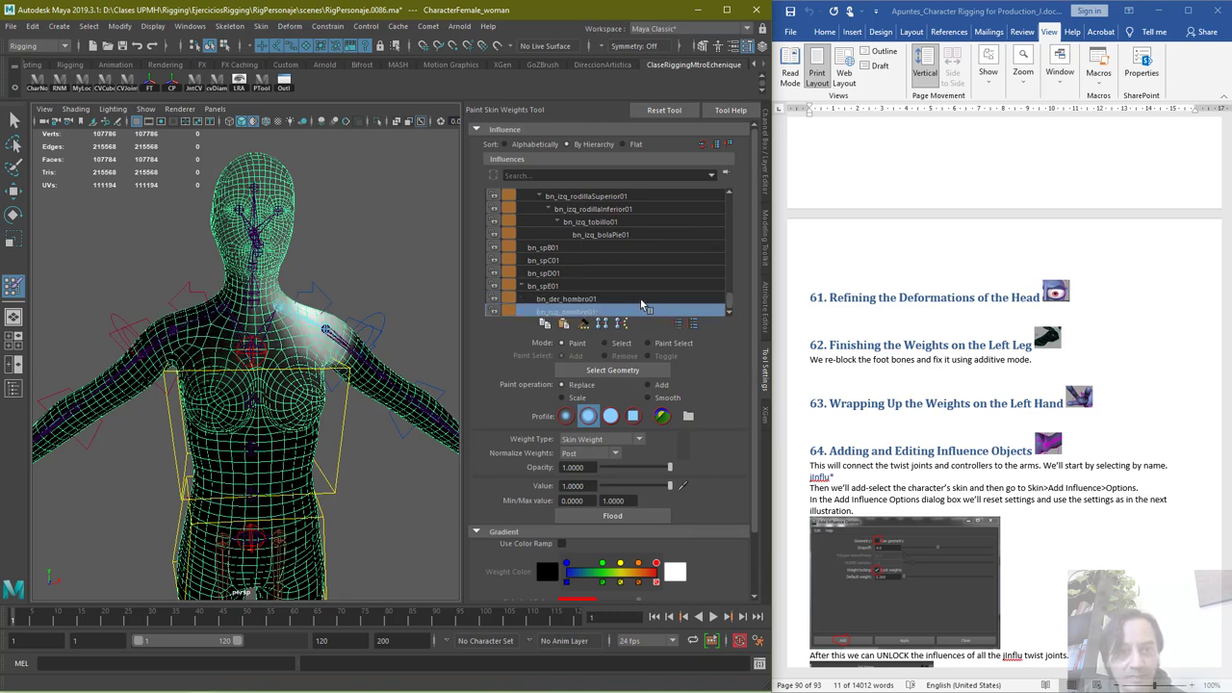
{"action": "left_click", "coordinate": [639, 298]}
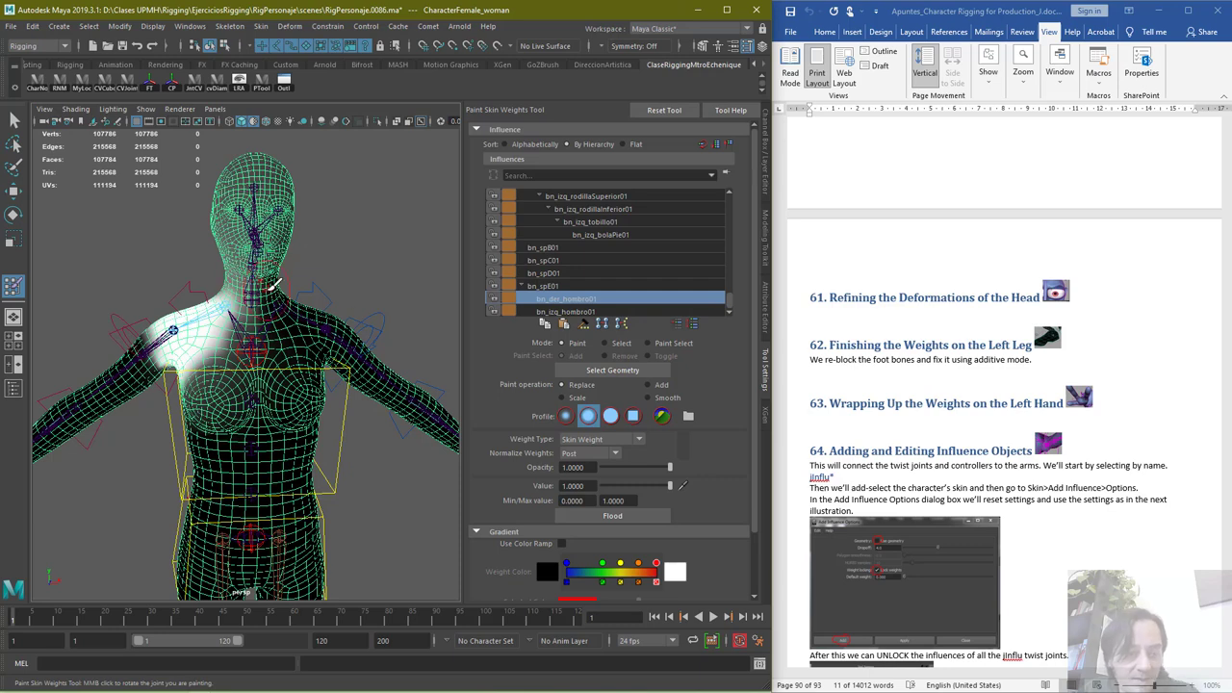
Undo the stray stroke beside the neck, and erase the bn_der_hombro01 weight from the head and neck with a paint value of 0
{"action": "left_click_drag", "start_coordinate": [271, 284], "coordinate": [314, 279]}
{"action": "key", "text": "ctrl+z"}
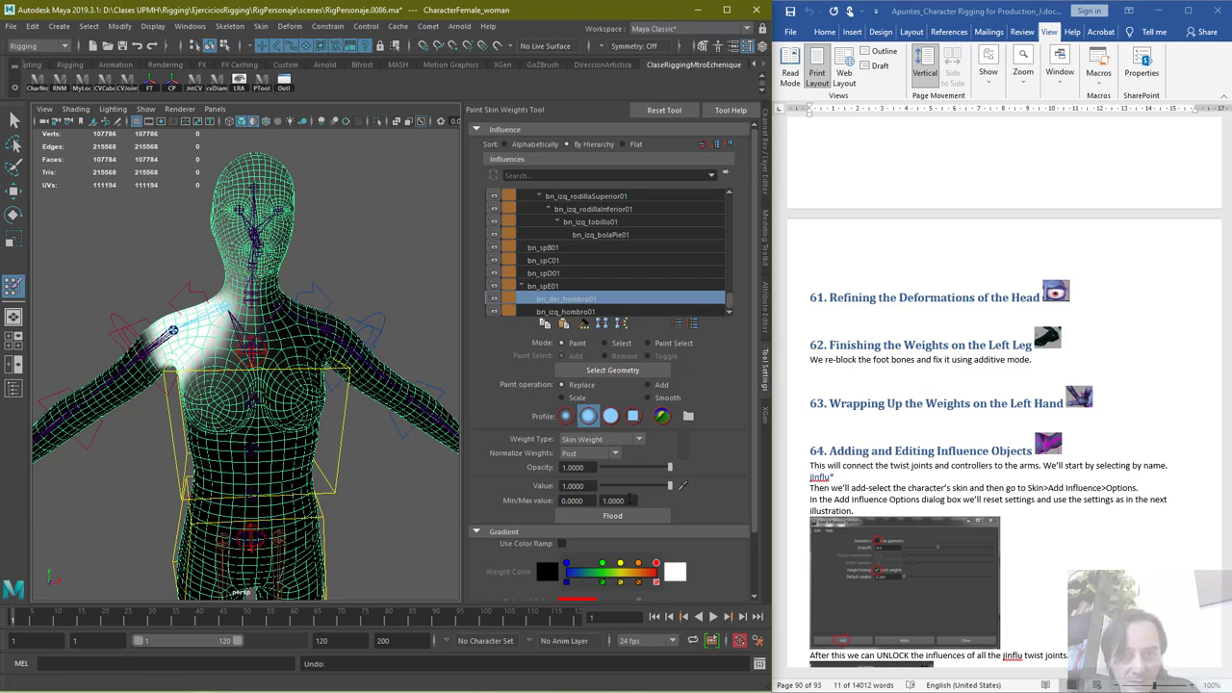
{"action": "left_click_drag", "start_coordinate": [670, 485], "coordinate": [548, 479]}
{"action": "mouse_move", "coordinate": [233, 323]}
{"action": "left_mouse_down", "text": "alt"}
{"action": "mouse_move", "coordinate": [327, 285]}
{"action": "mouse_move", "coordinate": [243, 253]}
{"action": "mouse_move", "coordinate": [271, 197]}
{"action": "left_mouse_up", "text": "alt"}
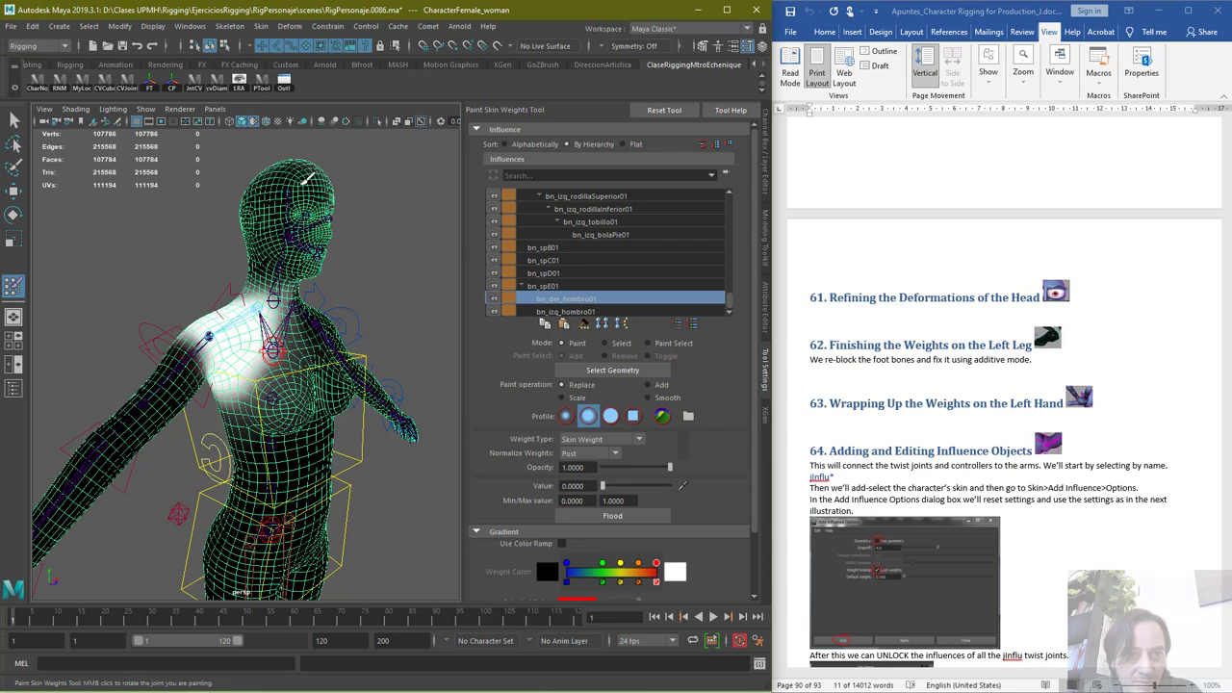
{"action": "left_click_drag", "start_coordinate": [352, 228], "coordinate": [261, 247], "text": "alt"}
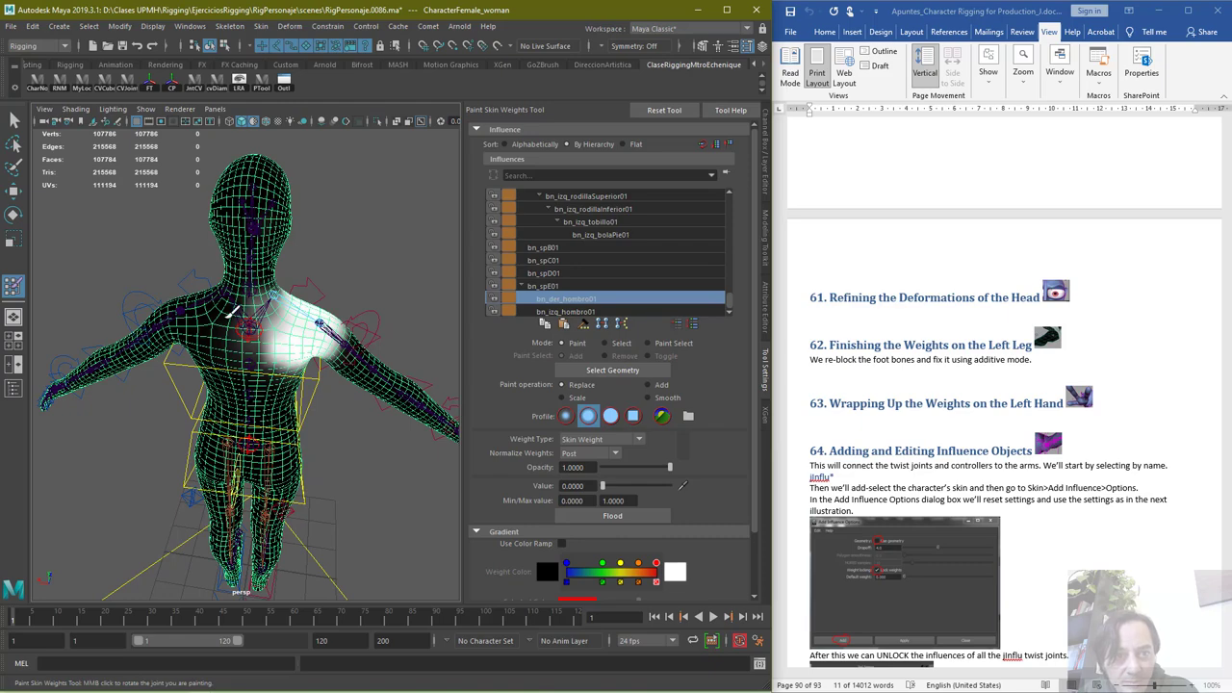
{"action": "mouse_move", "coordinate": [237, 292]}
{"action": "left_mouse_down"}
{"action": "mouse_move", "coordinate": [252, 299]}
{"action": "mouse_move", "coordinate": [248, 336]}
{"action": "mouse_move", "coordinate": [286, 224]}
{"action": "left_mouse_up"}
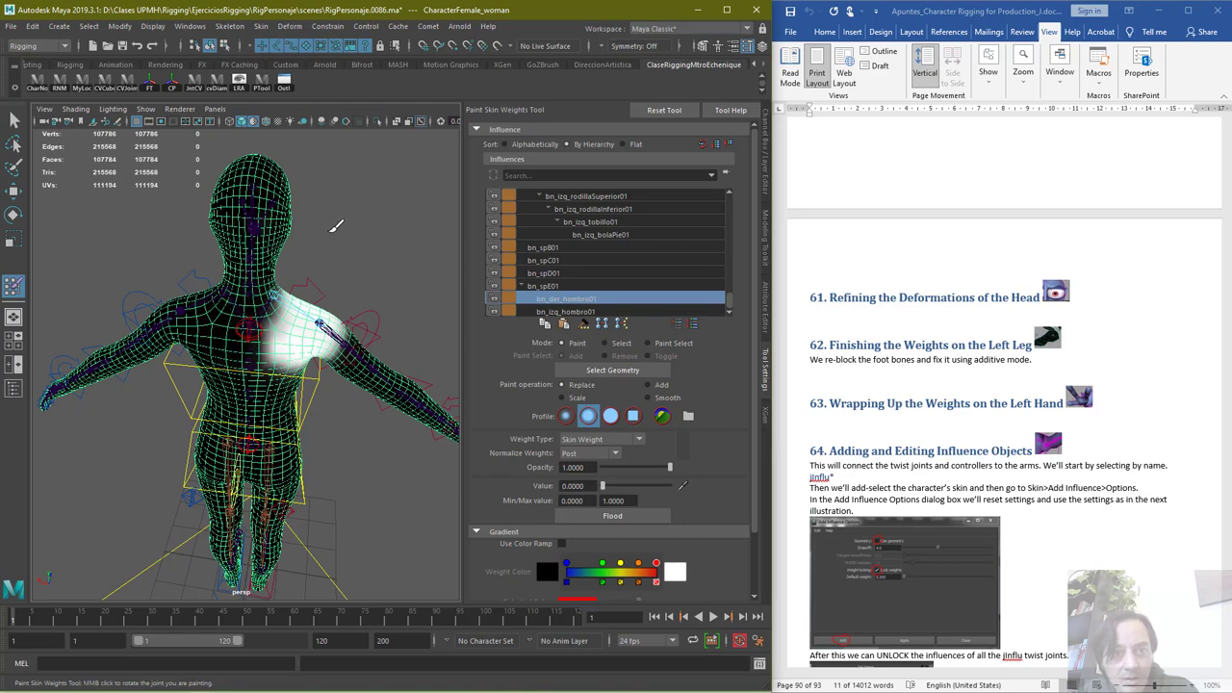
{"action": "mouse_move", "coordinate": [236, 328]}
{"action": "left_mouse_down", "text": "alt"}
{"action": "mouse_move", "coordinate": [527, 302]}
{"action": "mouse_move", "coordinate": [504, 313]}
{"action": "left_mouse_up", "text": "alt"}
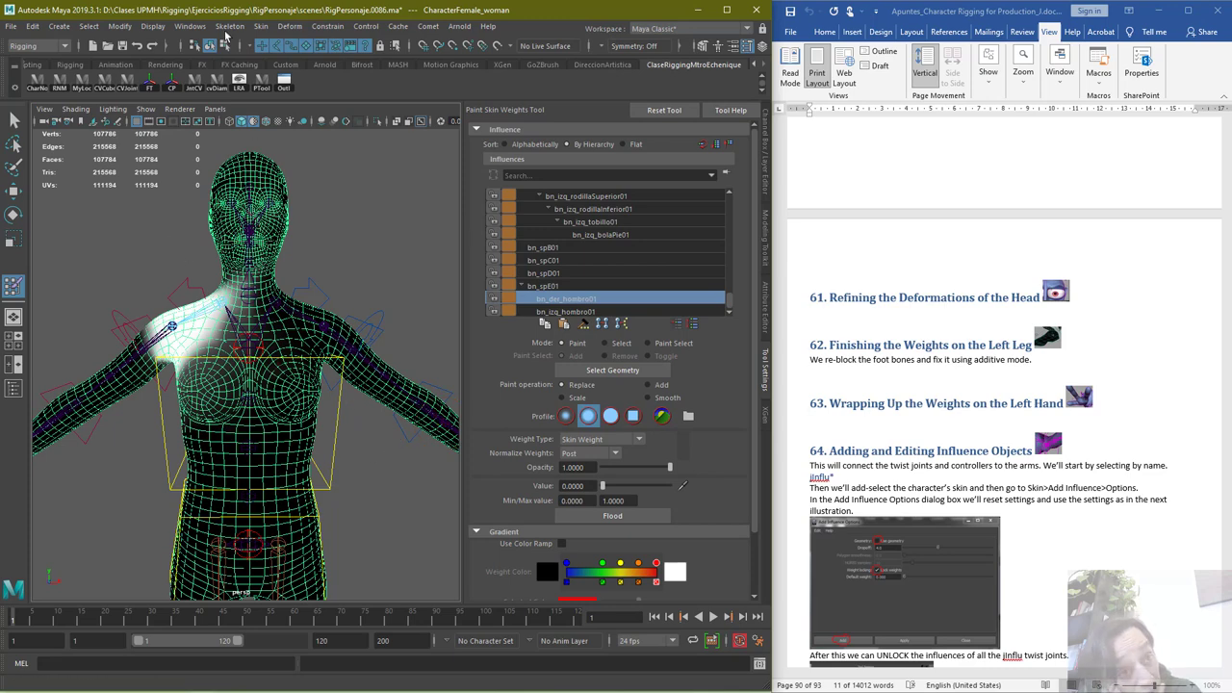
Apply Mirror Skin Weights again across YZ, keeping Closest joint as the first influence association, and close its options
{"action": "left_click", "coordinate": [189, 25]}
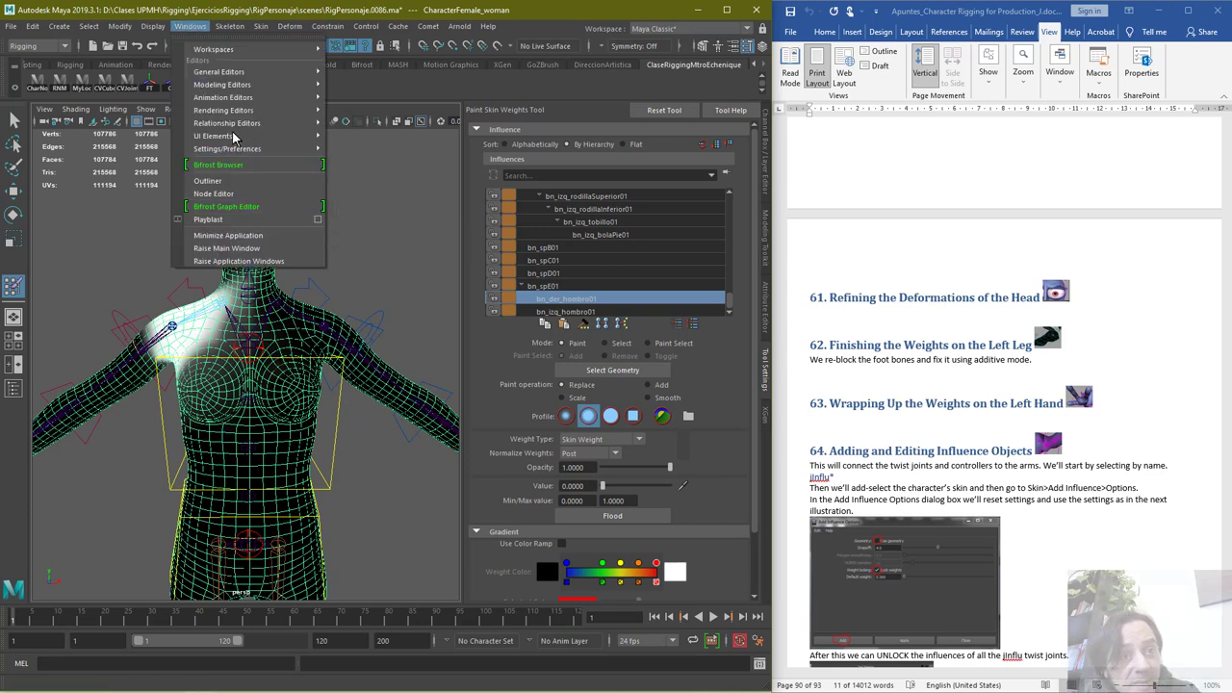
{"action": "left_click", "coordinate": [246, 31]}
{"action": "left_click", "coordinate": [260, 26]}
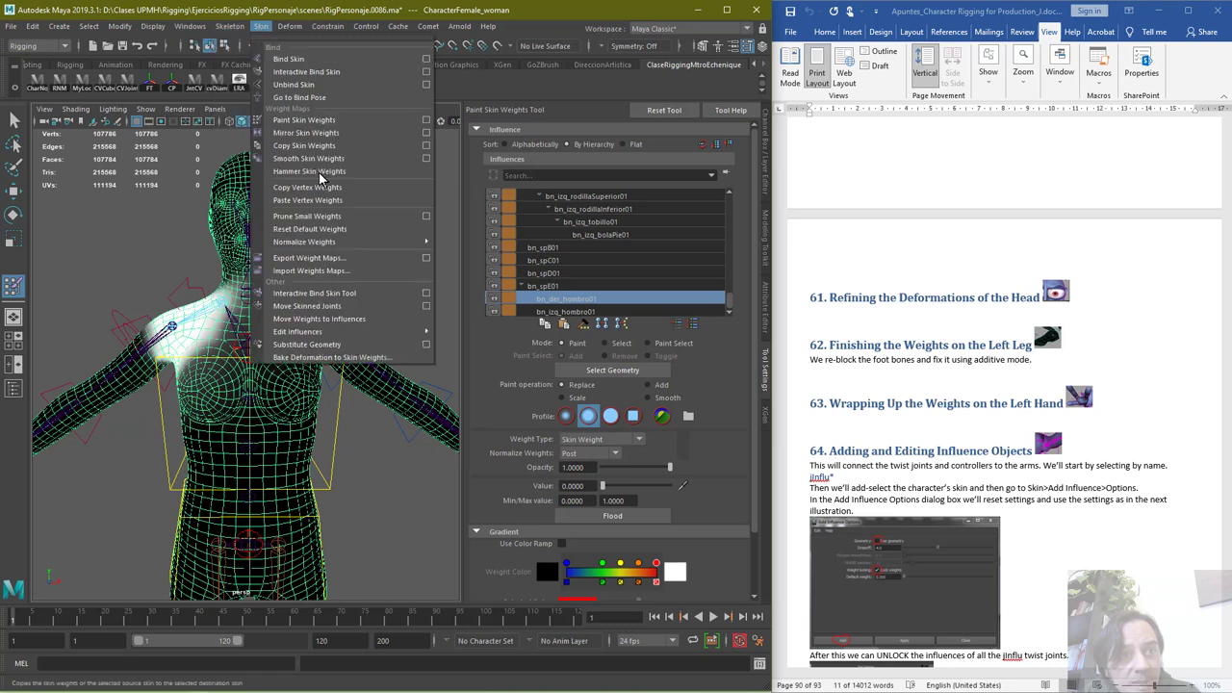
{"action": "left_click", "coordinate": [426, 133]}
{"action": "left_click", "coordinate": [604, 249]}
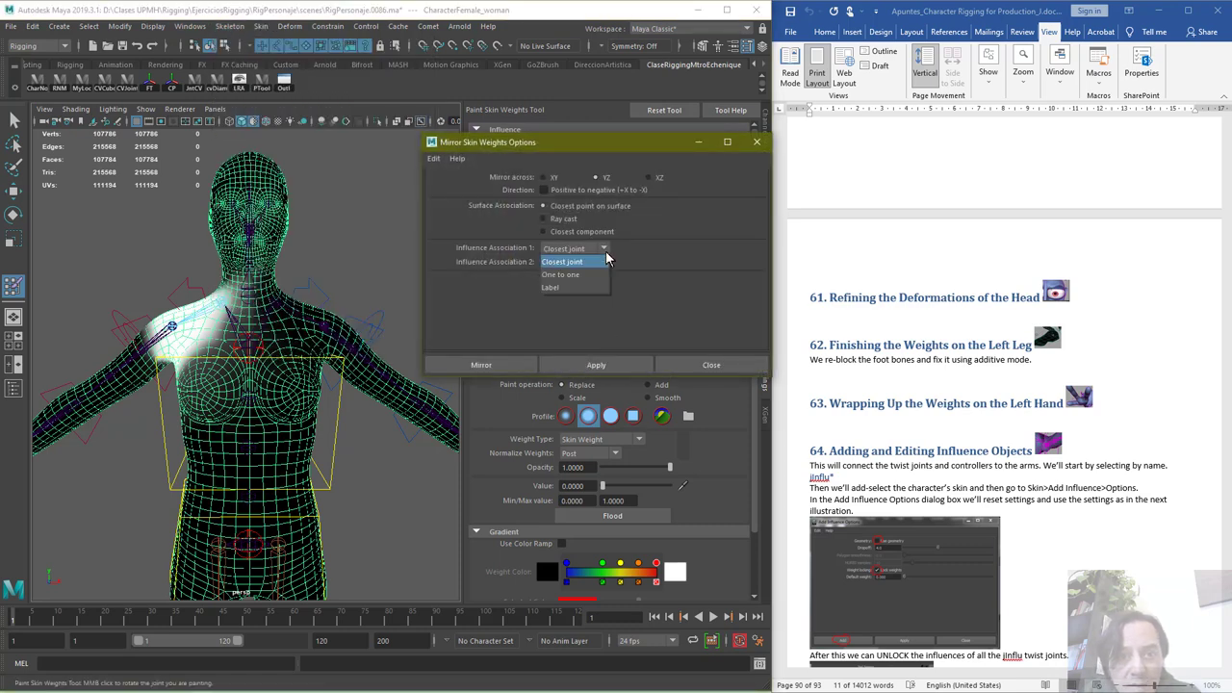
{"action": "left_click", "coordinate": [610, 249]}
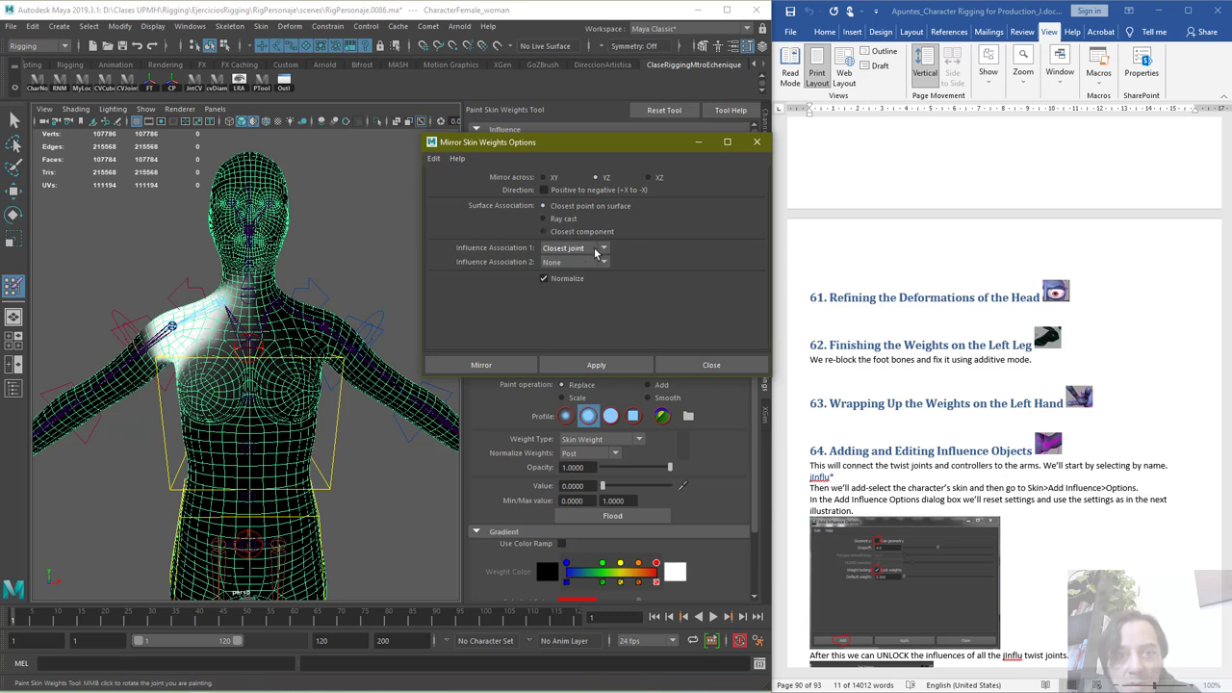
{"action": "left_click", "coordinate": [604, 248]}
{"action": "left_click", "coordinate": [607, 251]}
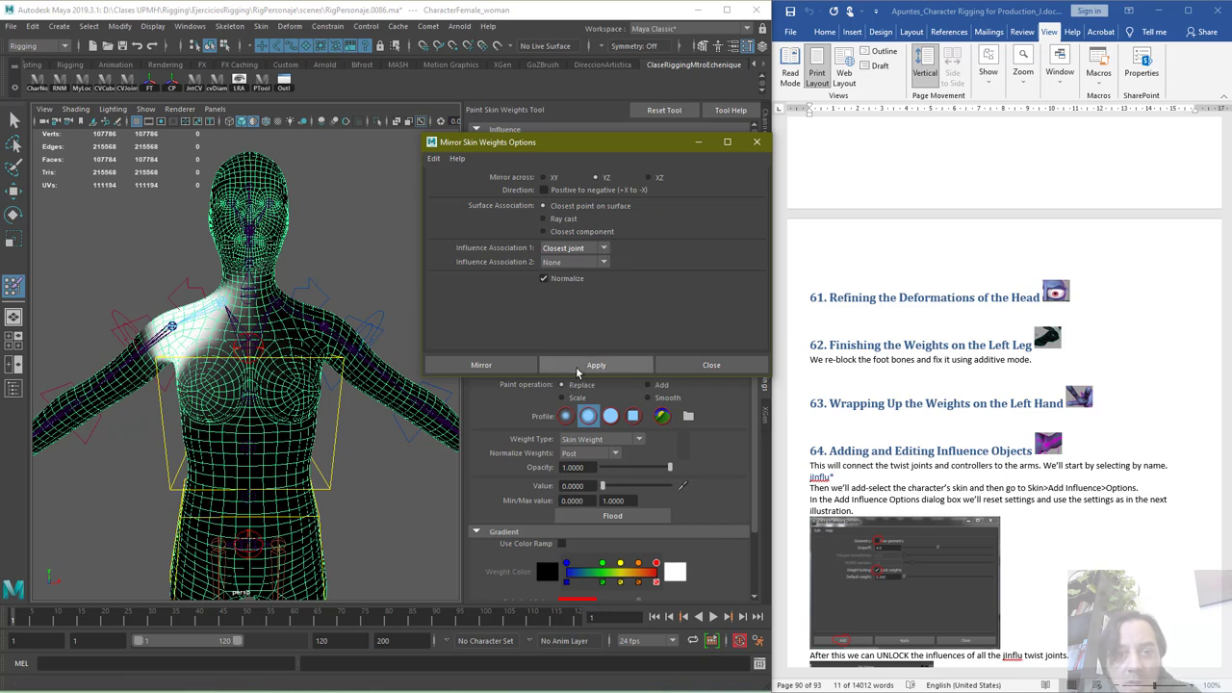
{"action": "left_click", "coordinate": [594, 366]}
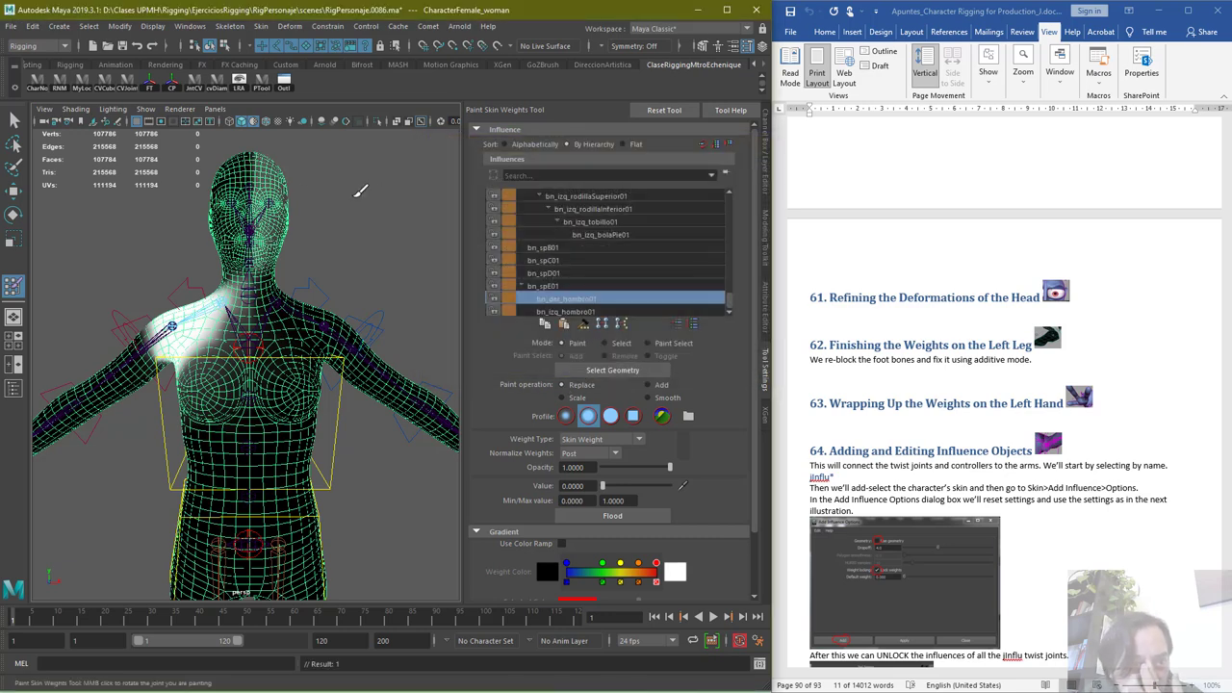
{"action": "left_click", "coordinate": [710, 364]}
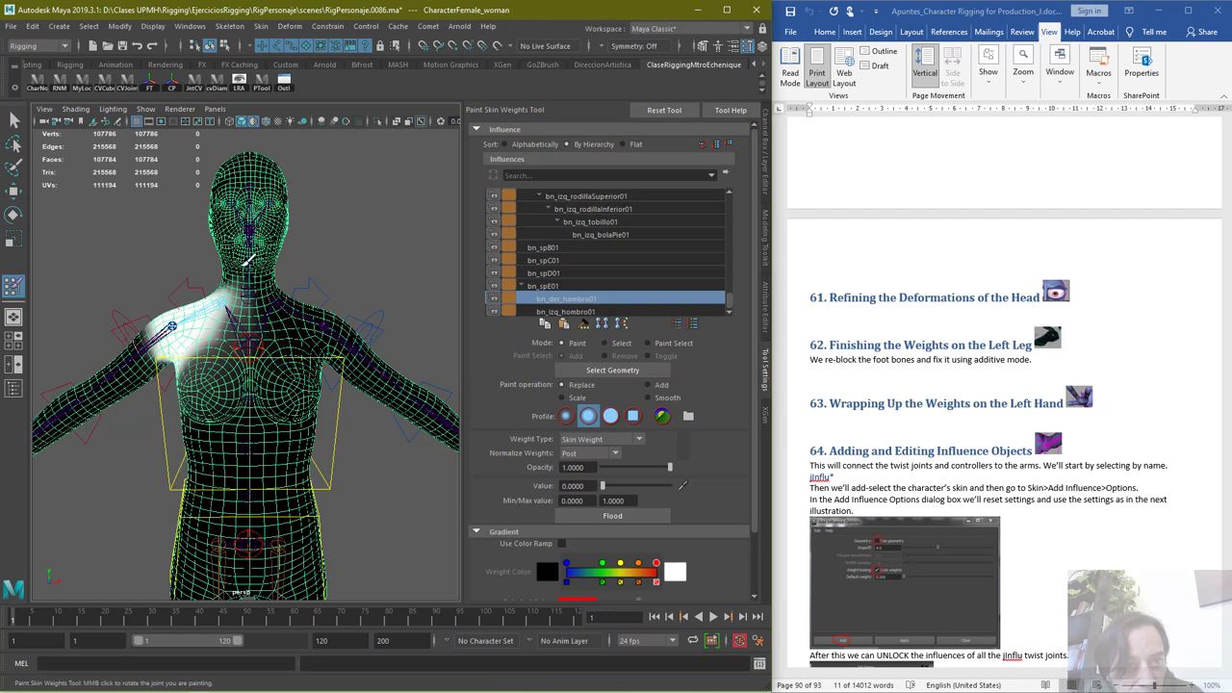
Inspect the bn_der_hombro01 and bn_izq_hombro01 weights from the front, side and back to compare the mirrored shoulders
{"action": "mouse_move", "coordinate": [291, 229]}
{"action": "left_mouse_down", "text": "alt"}
{"action": "mouse_move", "coordinate": [200, 215]}
{"action": "mouse_move", "coordinate": [223, 289]}
{"action": "mouse_move", "coordinate": [169, 252]}
{"action": "left_mouse_up", "text": "alt"}
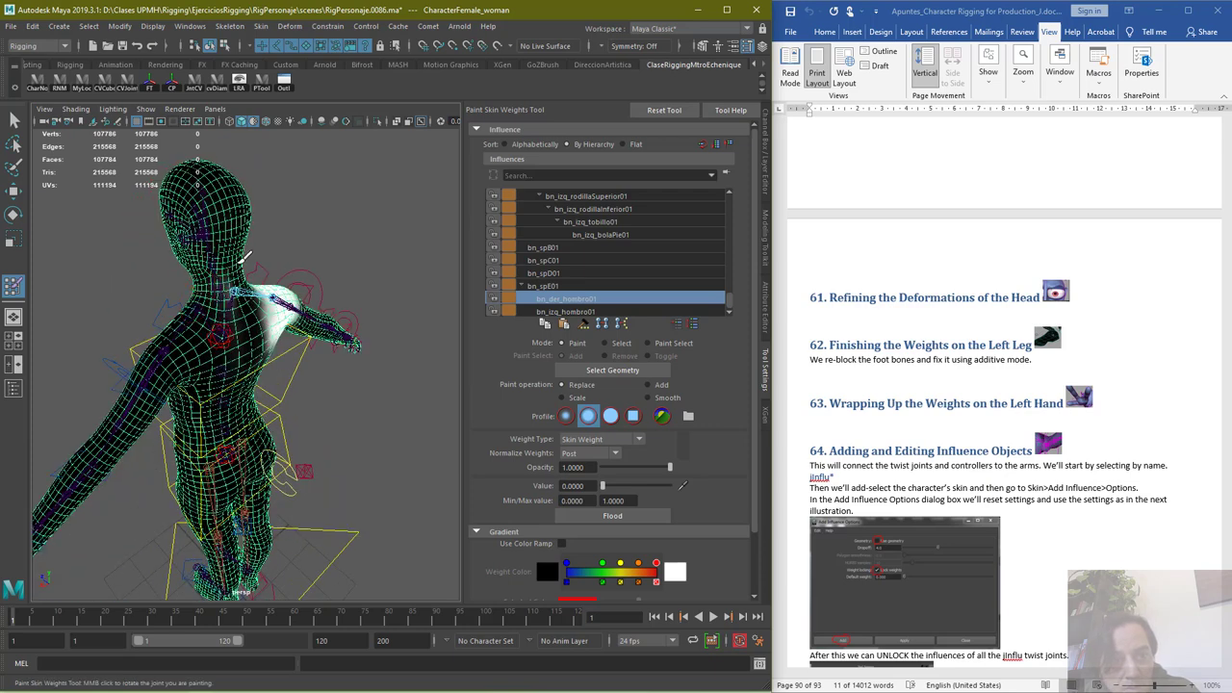
{"action": "left_click_drag", "start_coordinate": [260, 264], "coordinate": [296, 251], "text": "alt"}
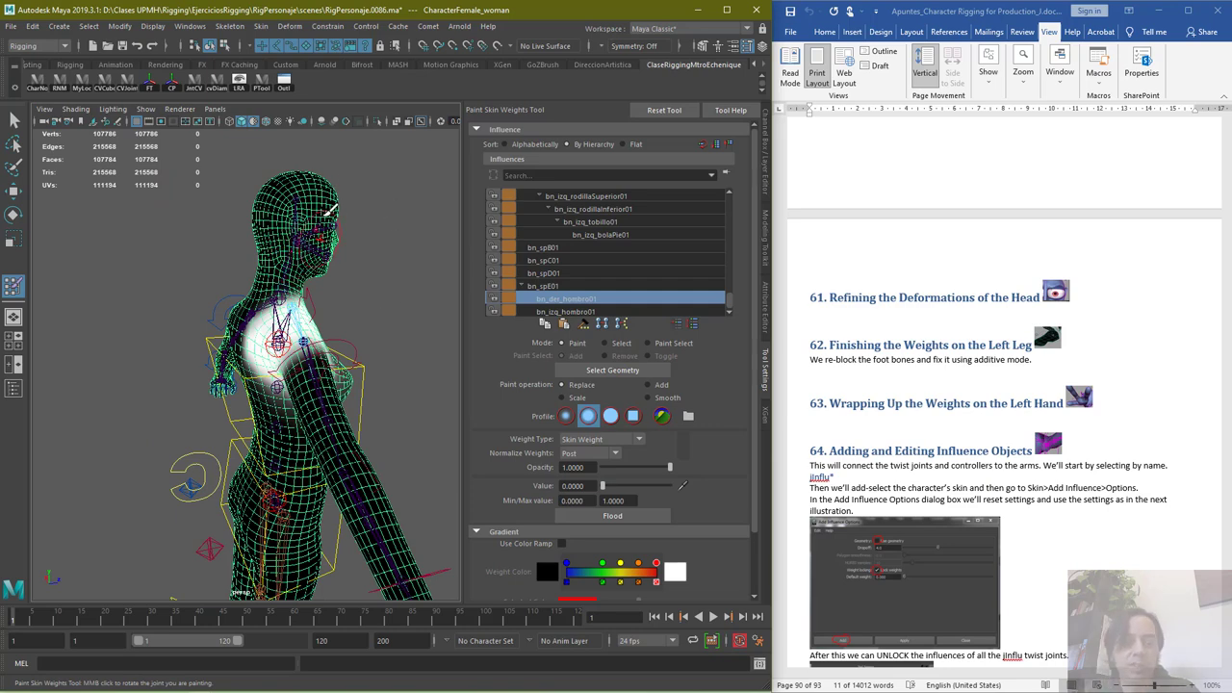
{"action": "left_click", "coordinate": [579, 312]}
{"action": "left_click_drag", "start_coordinate": [385, 337], "coordinate": [102, 316], "text": "alt"}
{"action": "left_click", "coordinate": [565, 299]}
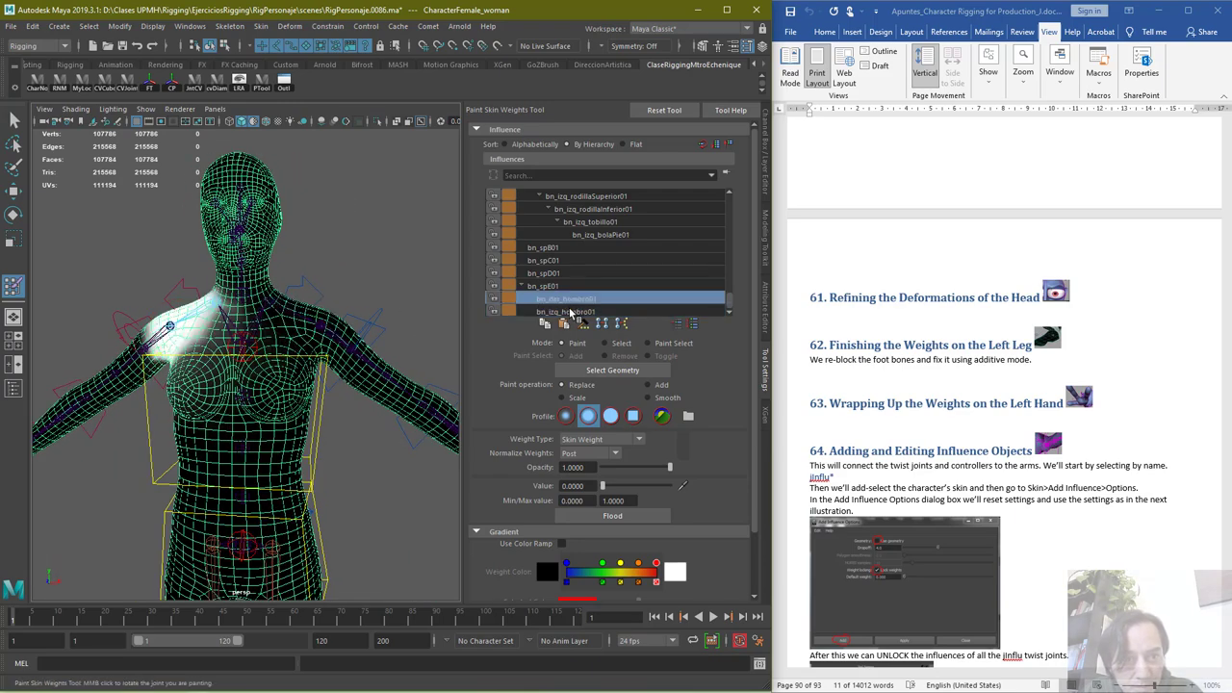
{"action": "left_click", "coordinate": [571, 312]}
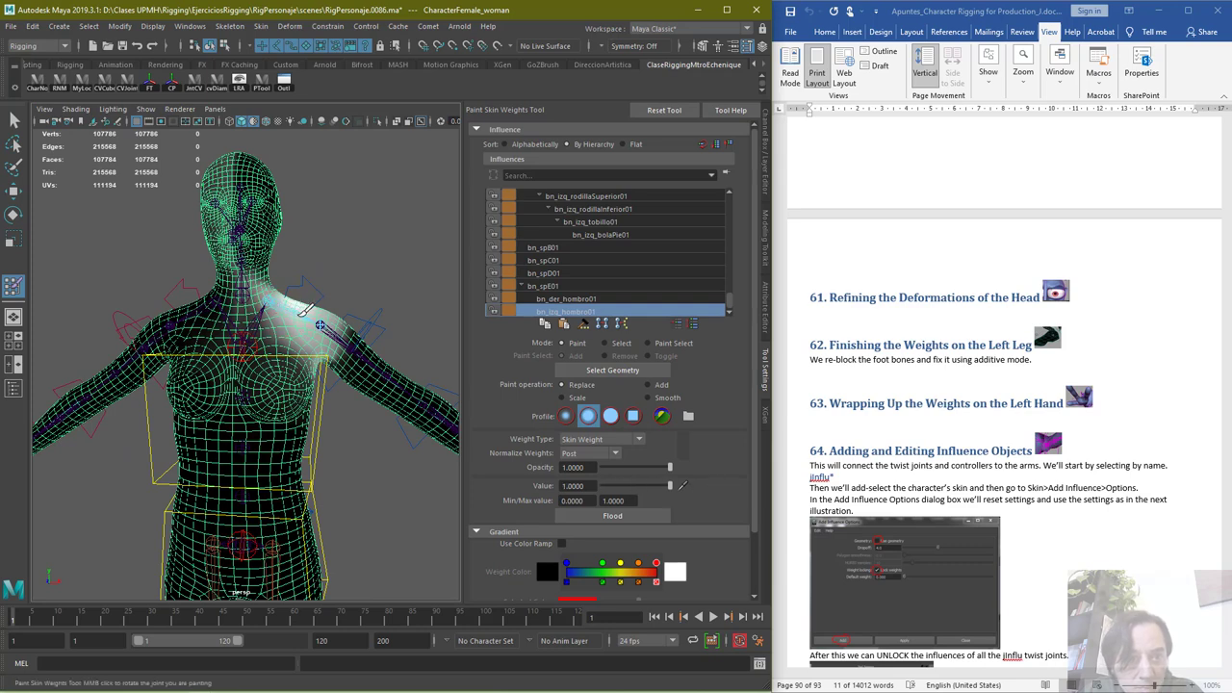
Undo the first stroke on bn_izq_hombro01, and fill in its weight around the character's left shoulder with a paint value of 1
{"action": "mouse_move", "coordinate": [289, 321]}
{"action": "left_mouse_down"}
{"action": "mouse_move", "coordinate": [319, 345]}
{"action": "mouse_move", "coordinate": [327, 318]}
{"action": "mouse_move", "coordinate": [294, 327]}
{"action": "mouse_move", "coordinate": [307, 347]}
{"action": "mouse_move", "coordinate": [322, 306]}
{"action": "left_mouse_up"}
{"action": "key", "text": "ctrl+z"}
{"action": "left_click_drag", "start_coordinate": [409, 249], "coordinate": [204, 290], "text": "alt"}
{"action": "mouse_move", "coordinate": [196, 344]}
{"action": "left_mouse_down"}
{"action": "mouse_move", "coordinate": [194, 372]}
{"action": "mouse_move", "coordinate": [192, 313]}
{"action": "mouse_move", "coordinate": [164, 339]}
{"action": "mouse_move", "coordinate": [179, 329]}
{"action": "left_mouse_up"}
{"action": "mouse_move", "coordinate": [386, 306]}
{"action": "left_mouse_down", "text": "alt"}
{"action": "mouse_move", "coordinate": [478, 328]}
{"action": "mouse_move", "coordinate": [601, 288]}
{"action": "left_mouse_up", "text": "alt"}
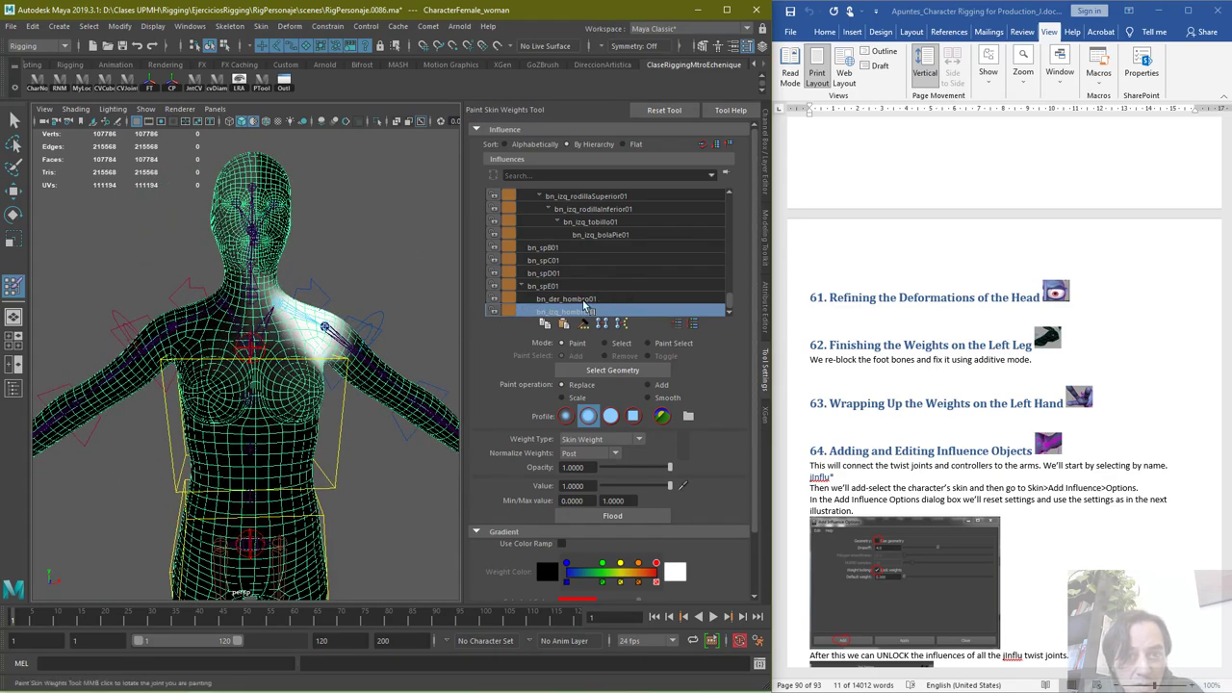
Alternate between both shoulder influences and examine the repainted bn_izq_hombro01 weight from the front and back
{"action": "left_click", "coordinate": [582, 300]}
{"action": "left_click", "coordinate": [586, 312]}
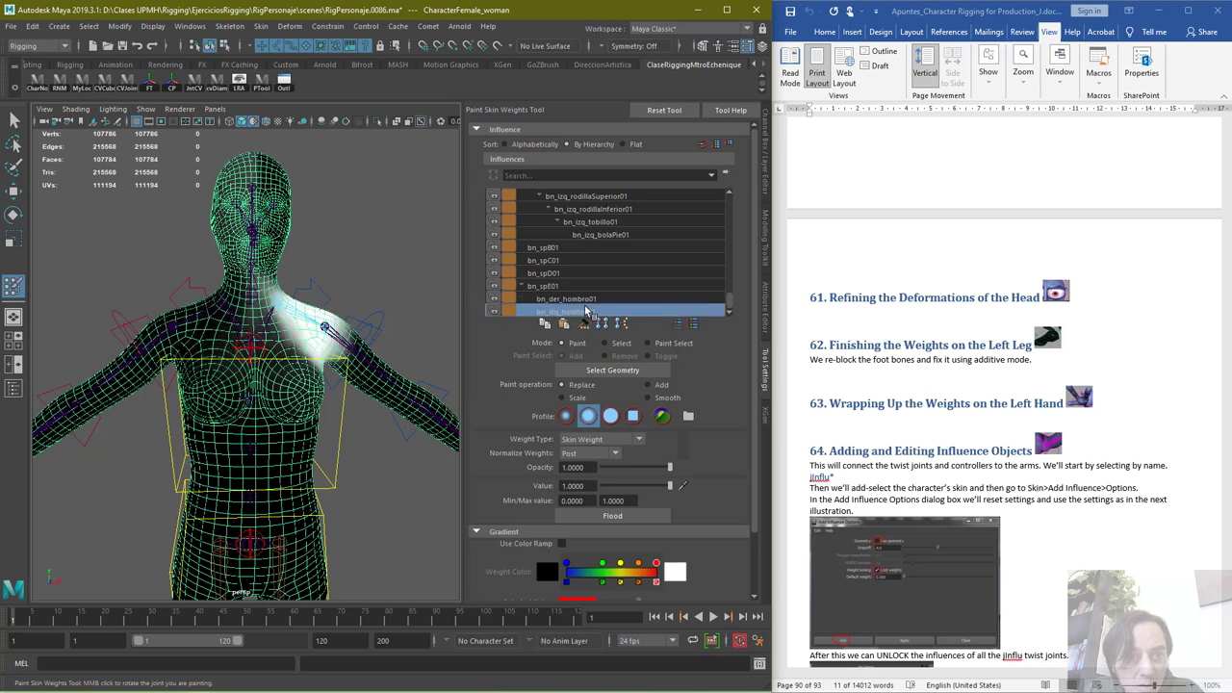
{"action": "left_click", "coordinate": [586, 299]}
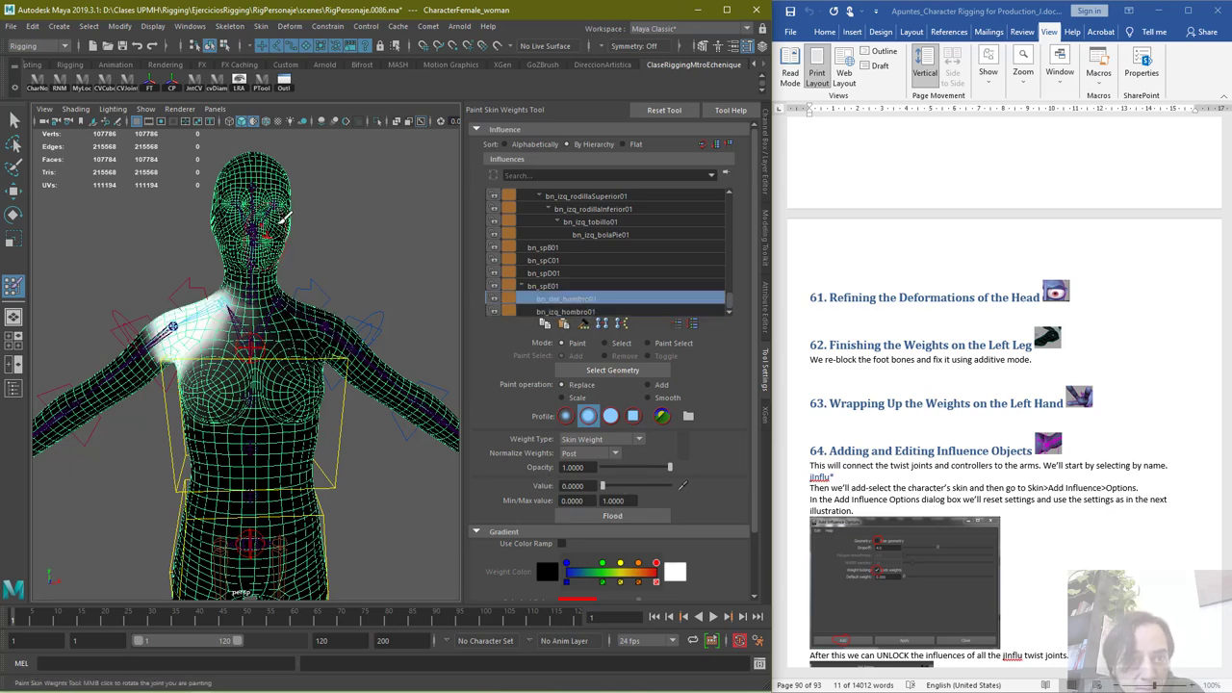
{"action": "left_click_drag", "start_coordinate": [349, 225], "coordinate": [302, 170], "text": "alt"}
{"action": "left_click", "coordinate": [566, 311]}
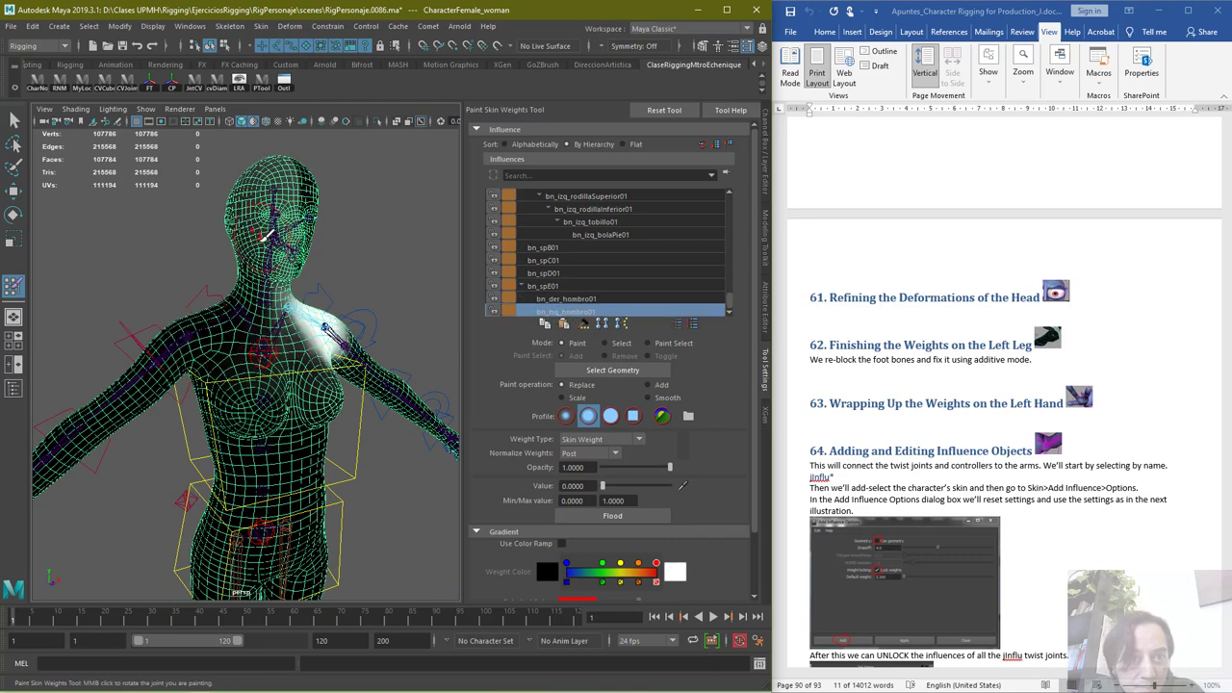
{"action": "left_click_drag", "start_coordinate": [344, 206], "coordinate": [249, 258], "text": "alt"}
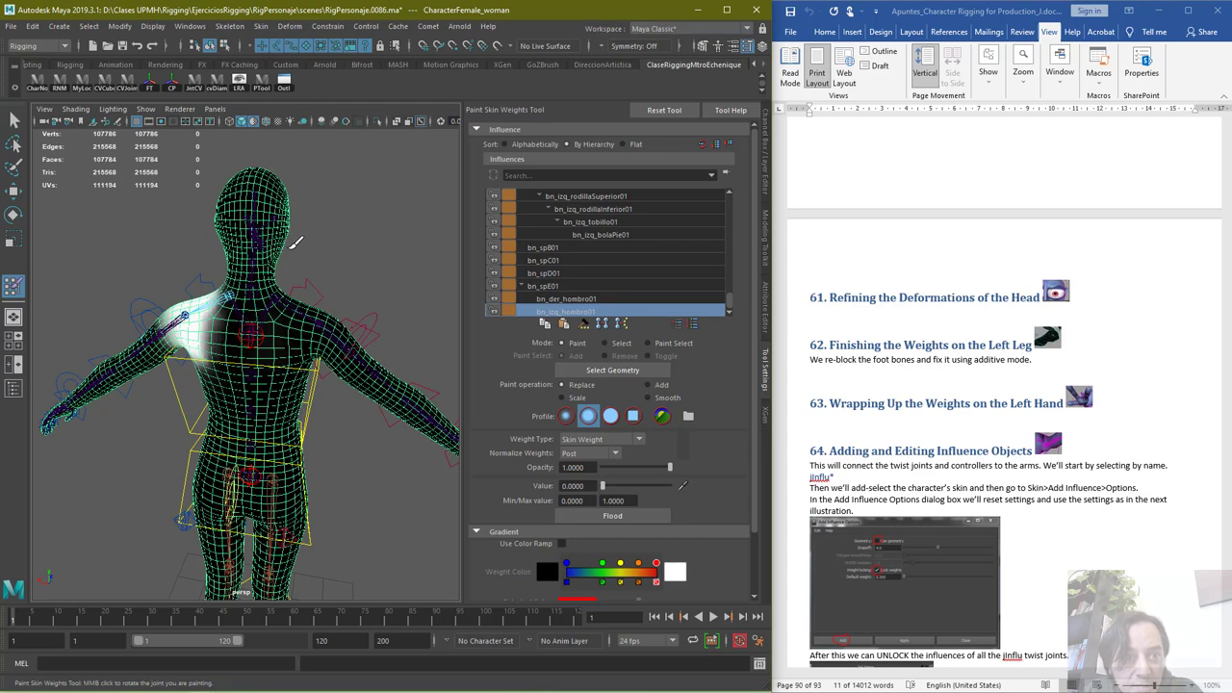
{"action": "left_click_drag", "start_coordinate": [286, 178], "coordinate": [327, 202], "text": "alt"}
{"action": "left_click_drag", "start_coordinate": [377, 346], "coordinate": [318, 342], "text": "alt"}
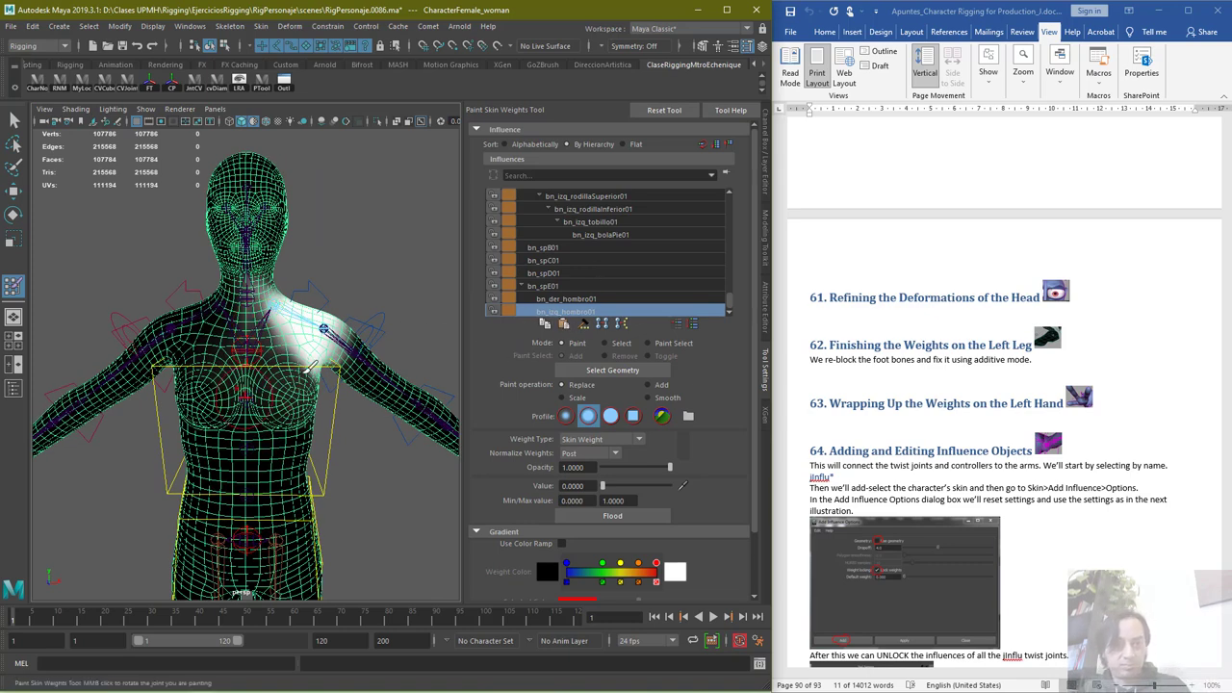
Review the weights of bn_spB01, bn_spC01, bn_spD01 and both shoulder influences along the torso
{"action": "left_click", "coordinate": [566, 251]}
{"action": "left_click", "coordinate": [568, 268]}
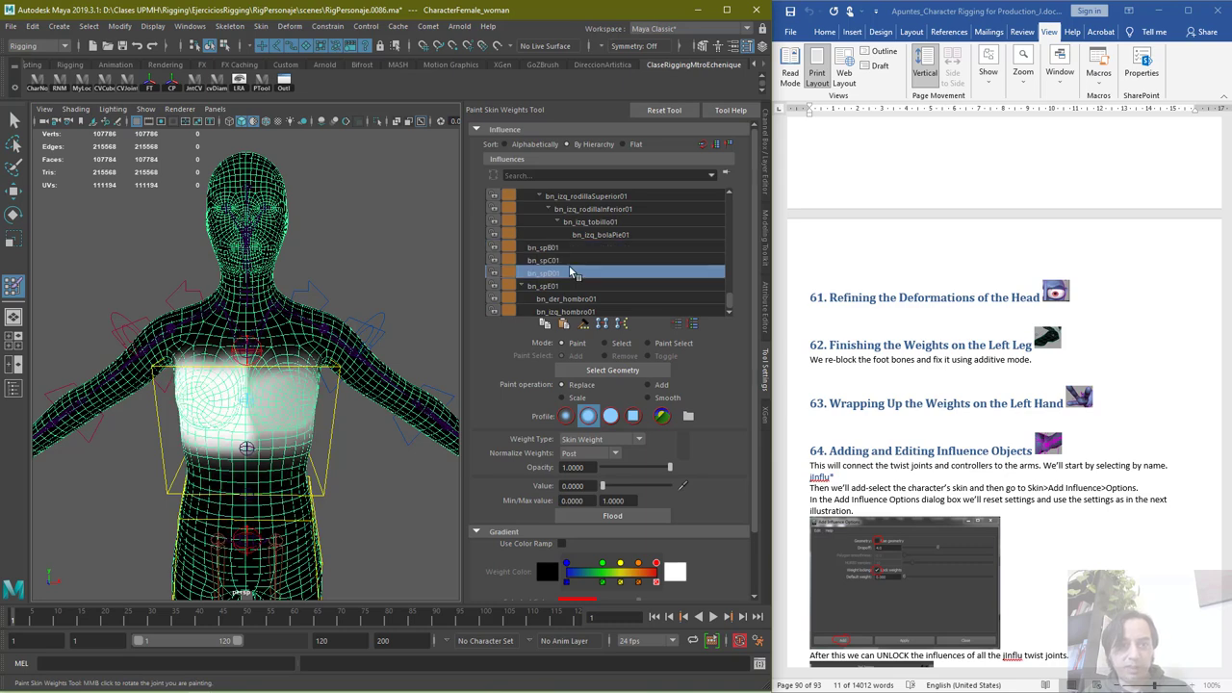
{"action": "left_click", "coordinate": [575, 261]}
{"action": "left_click", "coordinate": [582, 250]}
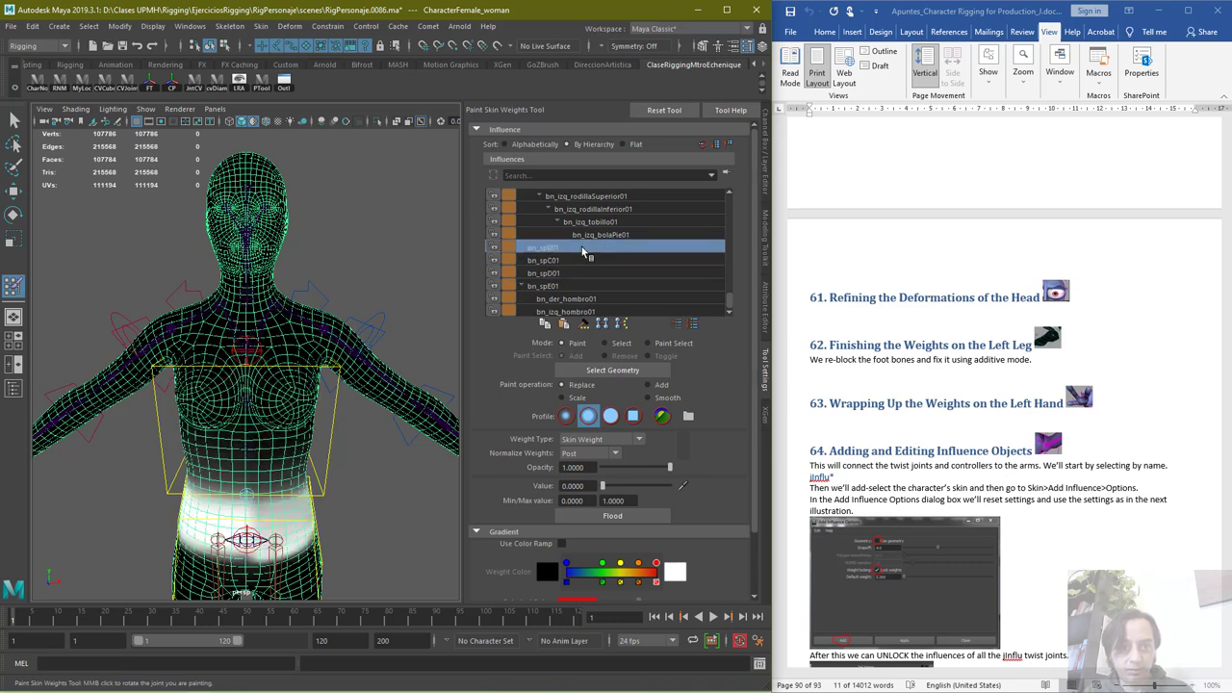
{"action": "left_click", "coordinate": [584, 261]}
{"action": "left_click", "coordinate": [584, 275]}
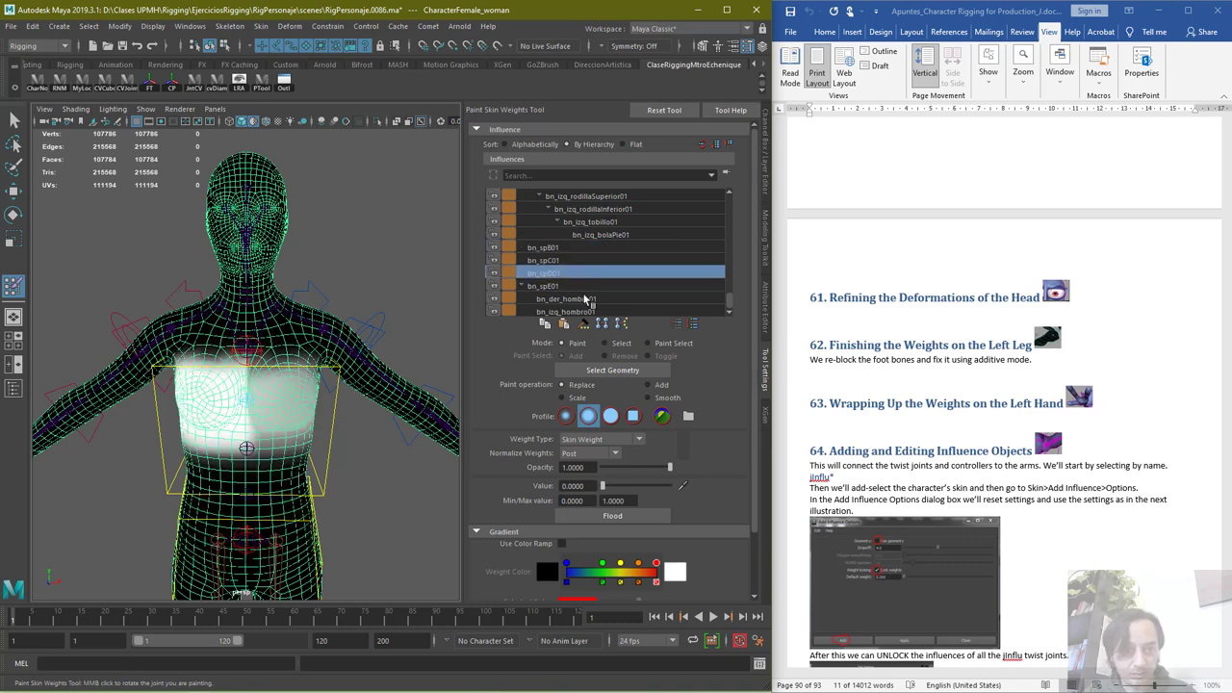
{"action": "left_click", "coordinate": [584, 299]}
{"action": "left_click", "coordinate": [582, 313]}
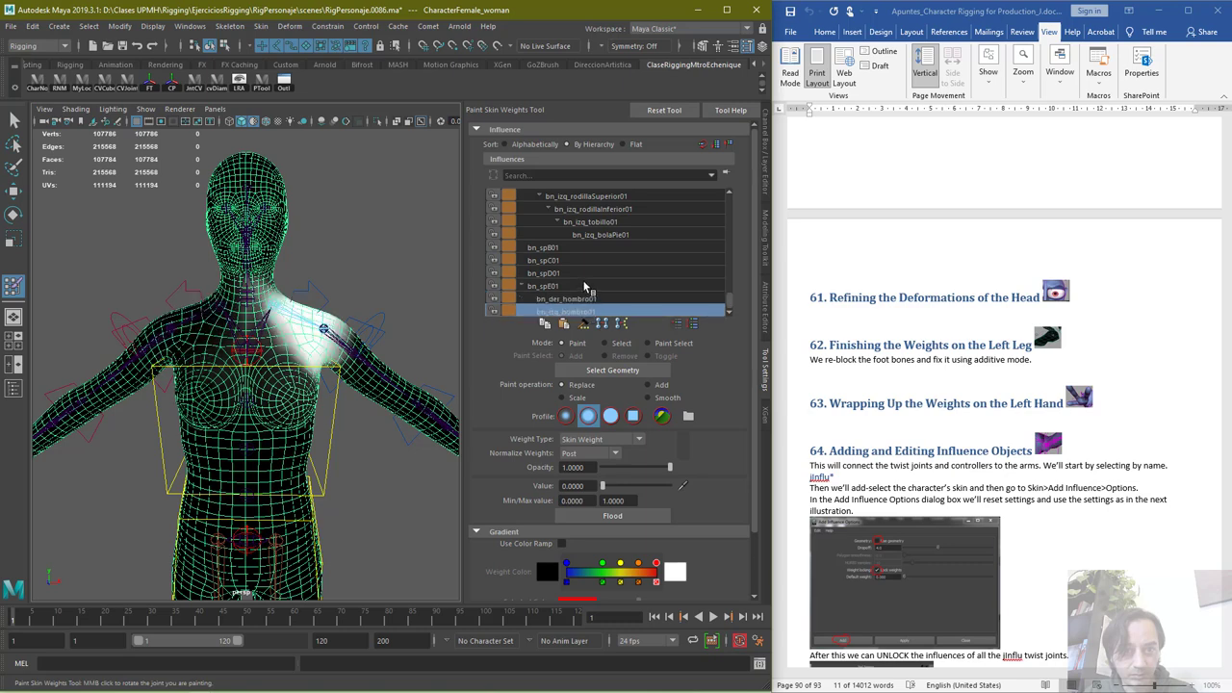
On bn_spE01, undo the stray chest stroke, and erase the weight from the head with a paint value of 0
{"action": "left_click", "coordinate": [587, 286]}
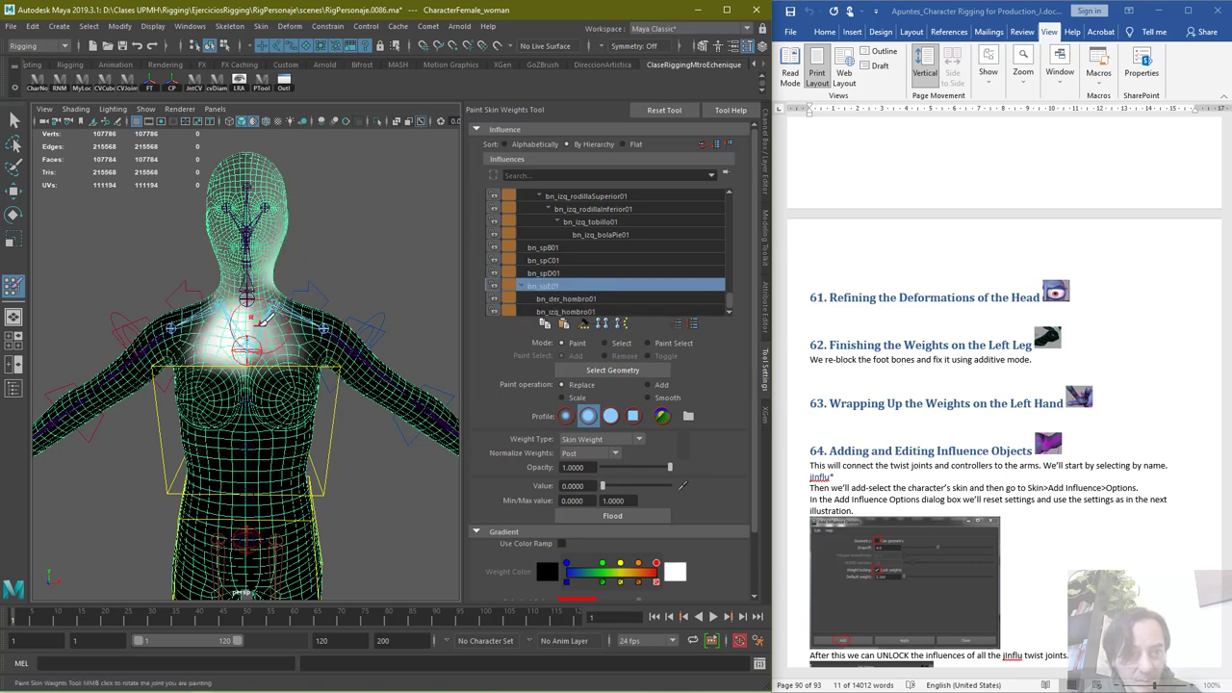
{"action": "left_click_drag", "start_coordinate": [260, 327], "coordinate": [272, 345]}
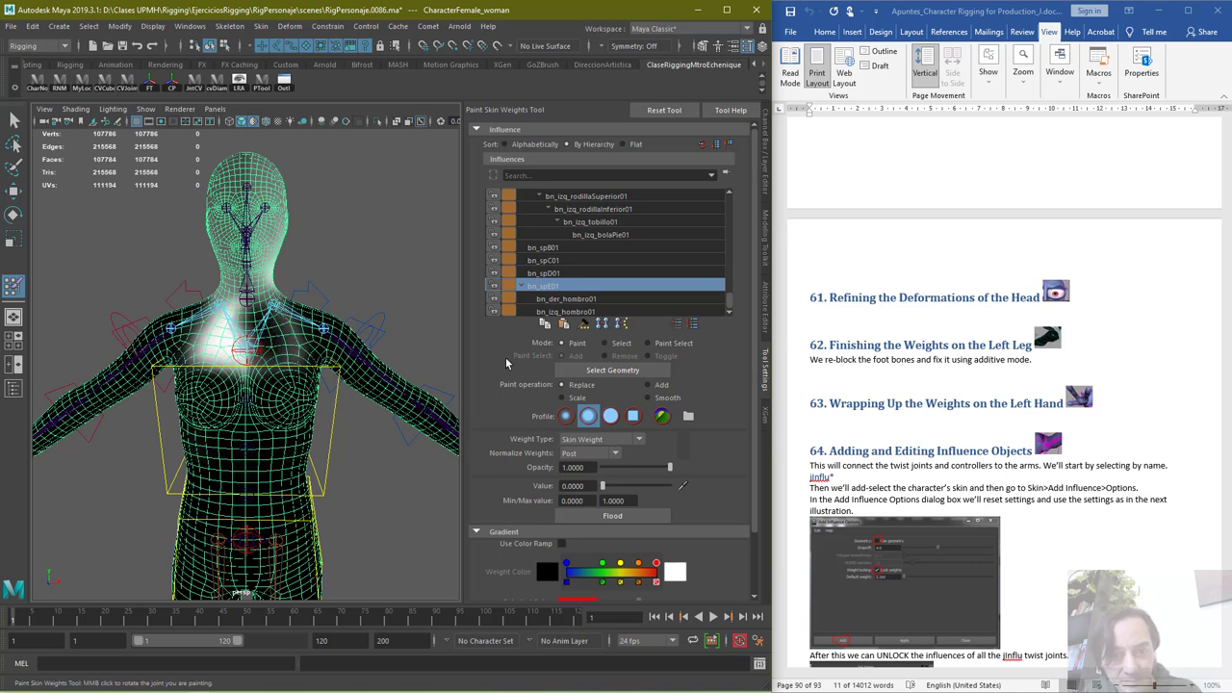
{"action": "key", "text": "ctrl+z"}
{"action": "left_click_drag", "start_coordinate": [627, 487], "coordinate": [670, 486]}
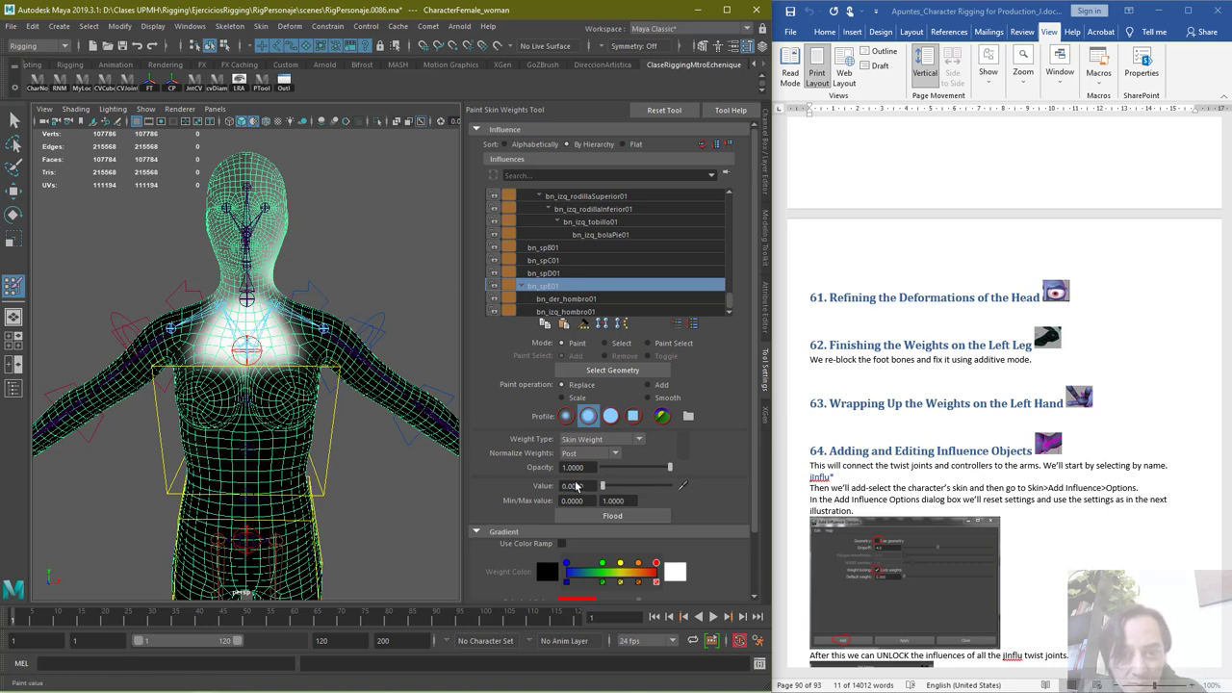
{"action": "mouse_move", "coordinate": [255, 258]}
{"action": "left_mouse_down"}
{"action": "mouse_move", "coordinate": [258, 279]}
{"action": "mouse_move", "coordinate": [274, 211]}
{"action": "mouse_move", "coordinate": [216, 173]}
{"action": "mouse_move", "coordinate": [242, 201]}
{"action": "mouse_move", "coordinate": [231, 246]}
{"action": "left_mouse_up"}
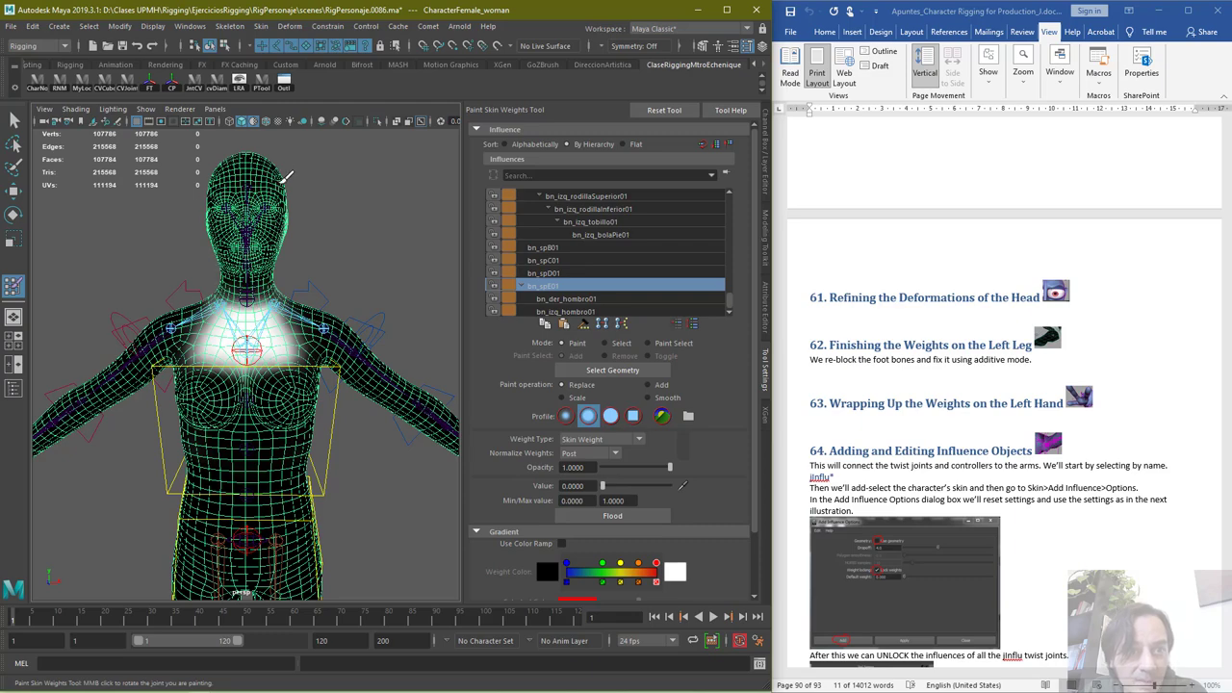
{"action": "mouse_move", "coordinate": [367, 250]}
{"action": "left_mouse_down", "text": "alt"}
{"action": "mouse_move", "coordinate": [216, 256]}
{"action": "mouse_move", "coordinate": [239, 215]}
{"action": "mouse_move", "coordinate": [173, 258]}
{"action": "left_mouse_up", "text": "alt"}
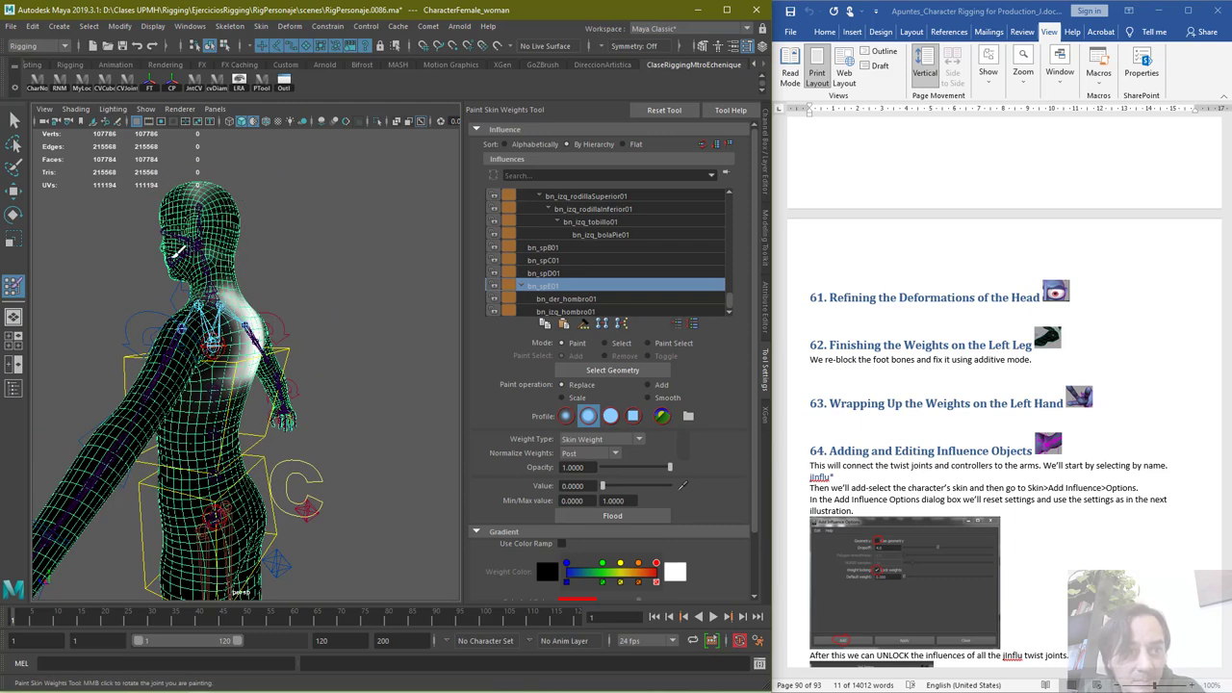
{"action": "mouse_move", "coordinate": [207, 187]}
{"action": "left_mouse_down", "text": "alt"}
{"action": "mouse_move", "coordinate": [272, 242]}
{"action": "mouse_move", "coordinate": [308, 245]}
{"action": "left_mouse_up", "text": "alt"}
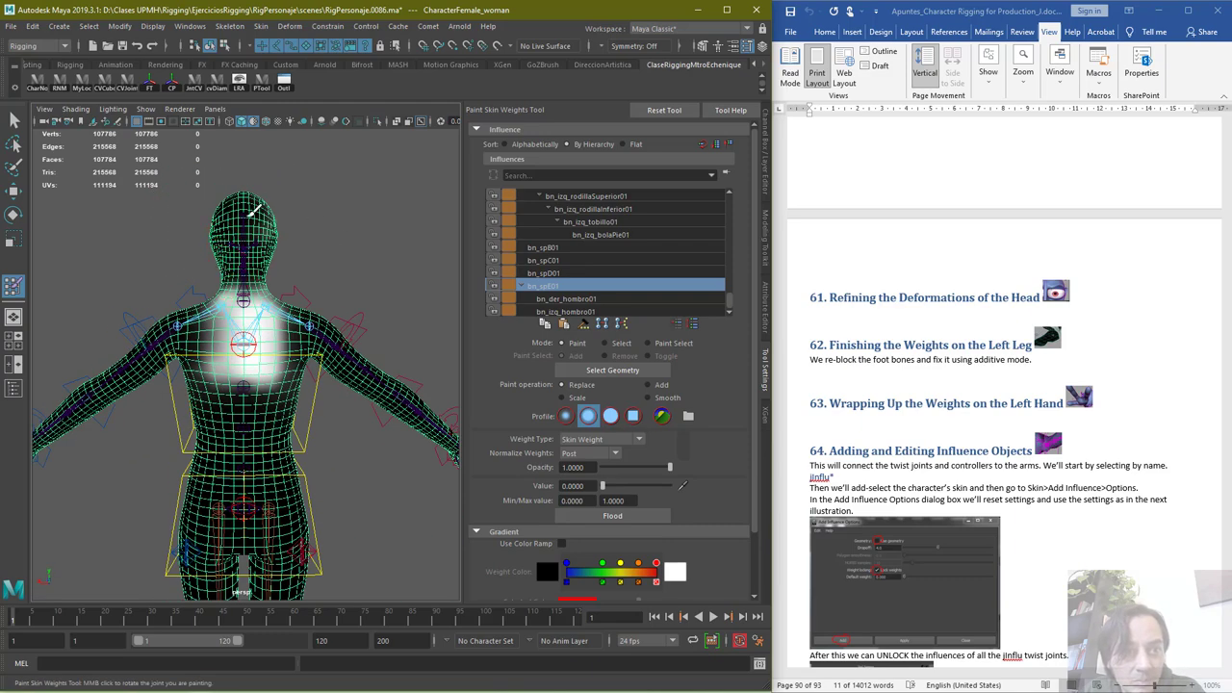
{"action": "left_click_drag", "start_coordinate": [258, 204], "coordinate": [135, 255], "text": "alt"}
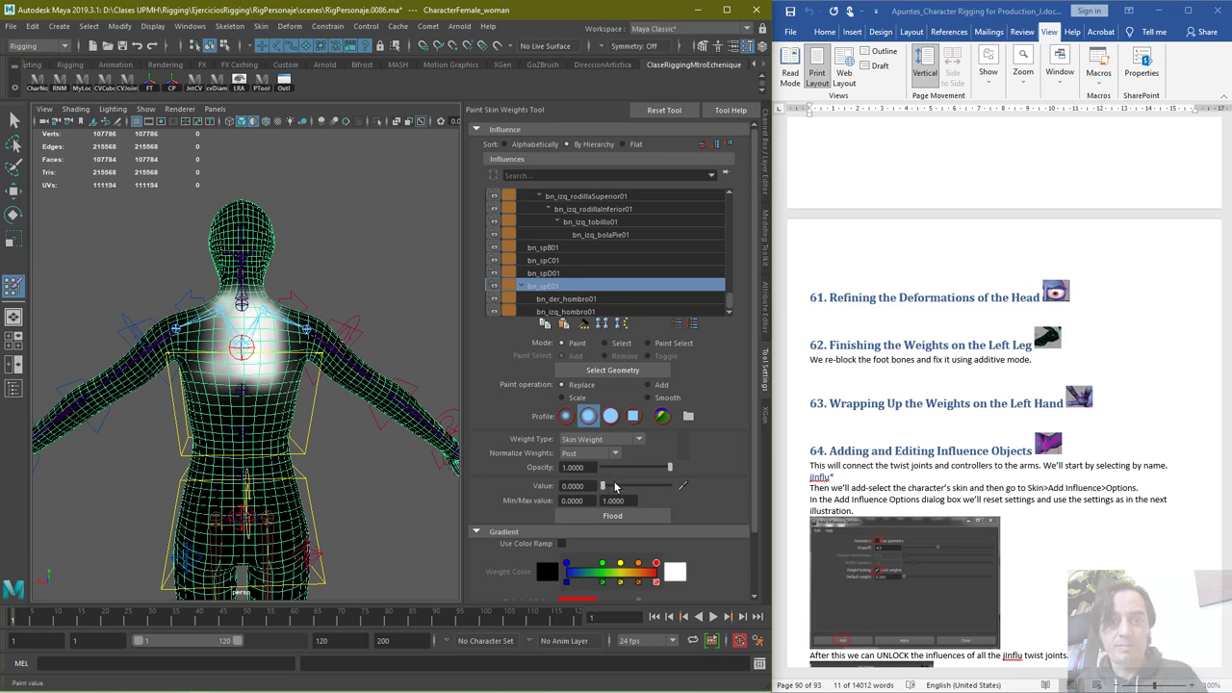
Paint the bn_spE01 weight over the centre of the upper back with a value of 1
{"action": "mouse_move", "coordinate": [252, 351]}
{"action": "left_mouse_down"}
{"action": "mouse_move", "coordinate": [227, 371]}
{"action": "mouse_move", "coordinate": [208, 346]}
{"action": "mouse_move", "coordinate": [223, 318]}
{"action": "left_mouse_up"}
{"action": "left_click_drag", "start_coordinate": [220, 372], "coordinate": [223, 357]}
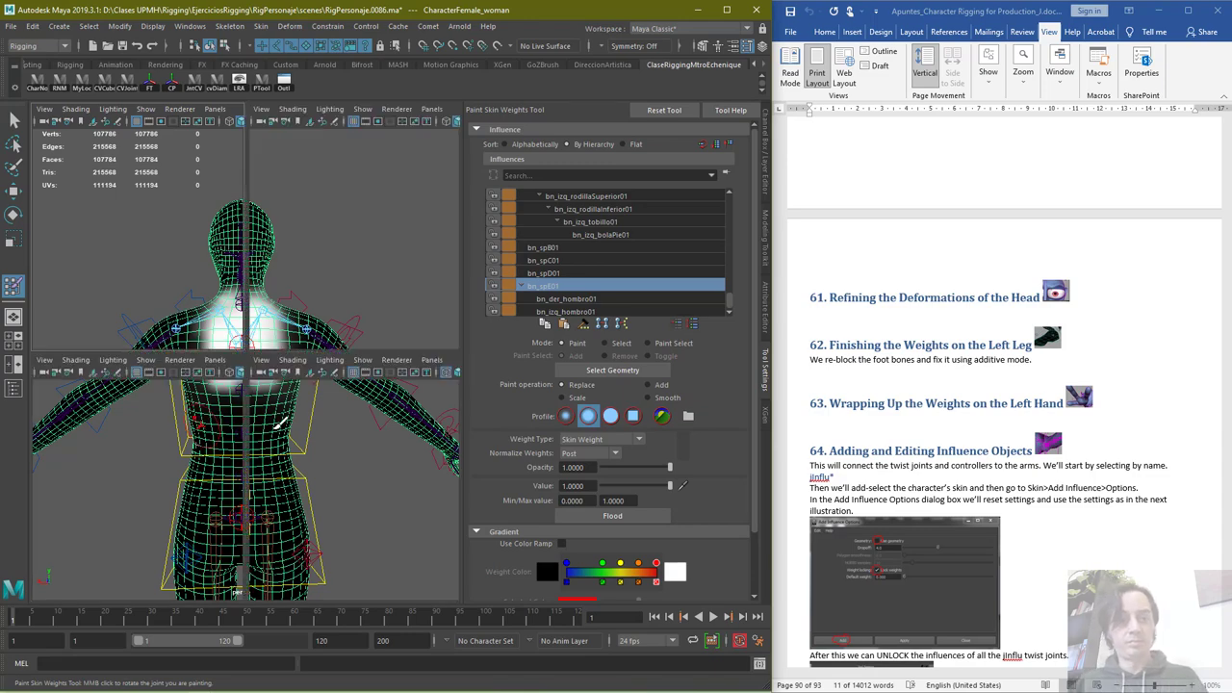
{"action": "key", "text": "space"}
{"action": "key", "text": "space"}
{"action": "key", "text": "space"}
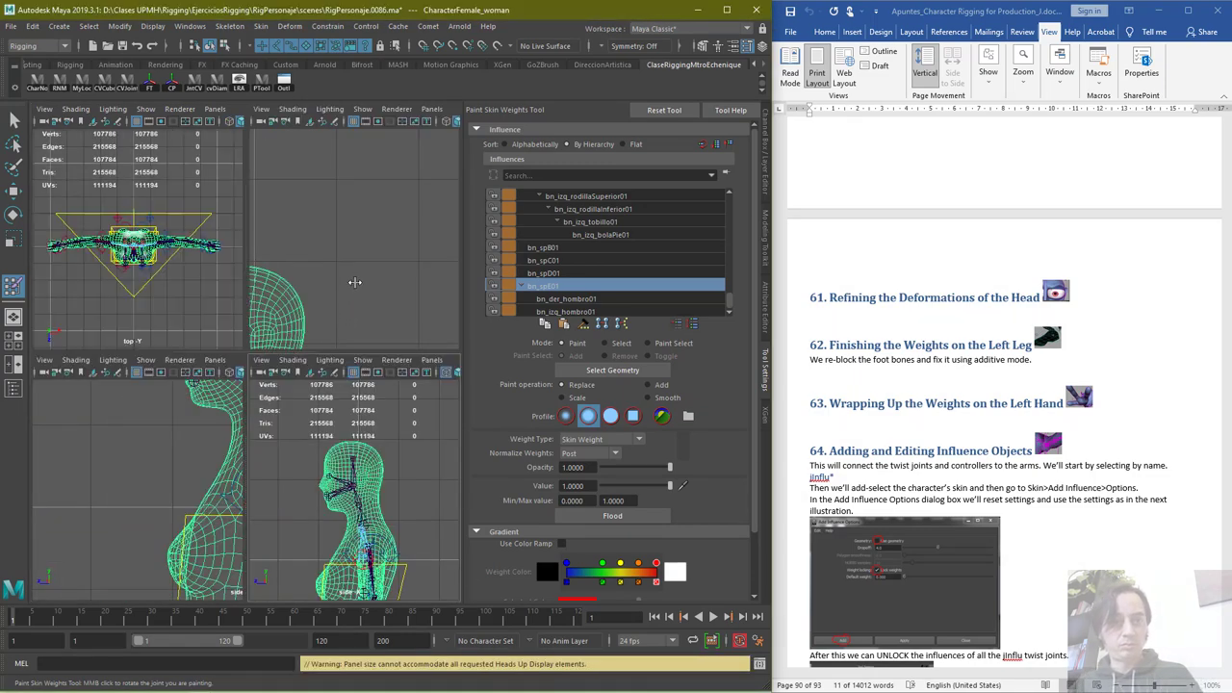
{"action": "key", "text": "space"}
{"action": "left_click_drag", "start_coordinate": [288, 375], "coordinate": [547, 383], "text": "alt"}
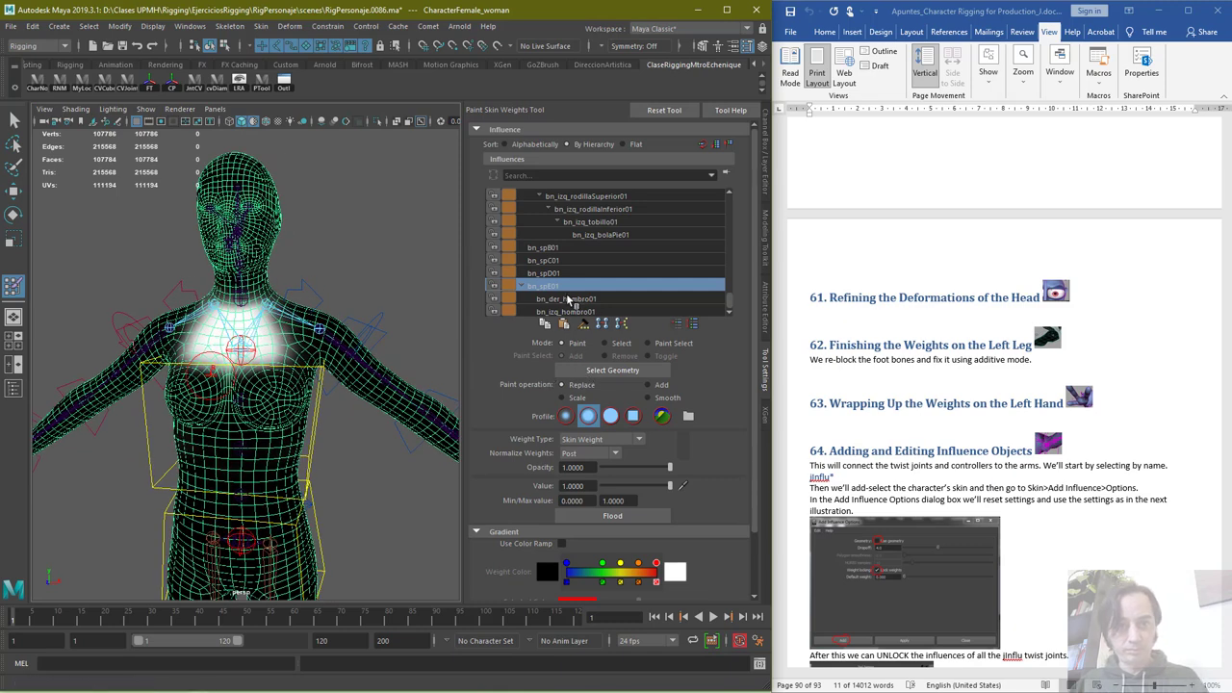
Recheck both shoulder influences, and look through the influence list for the arm joints bn_der_brazo01 and bn_izq_brazo01
{"action": "left_click", "coordinate": [568, 300]}
{"action": "left_click", "coordinate": [568, 311]}
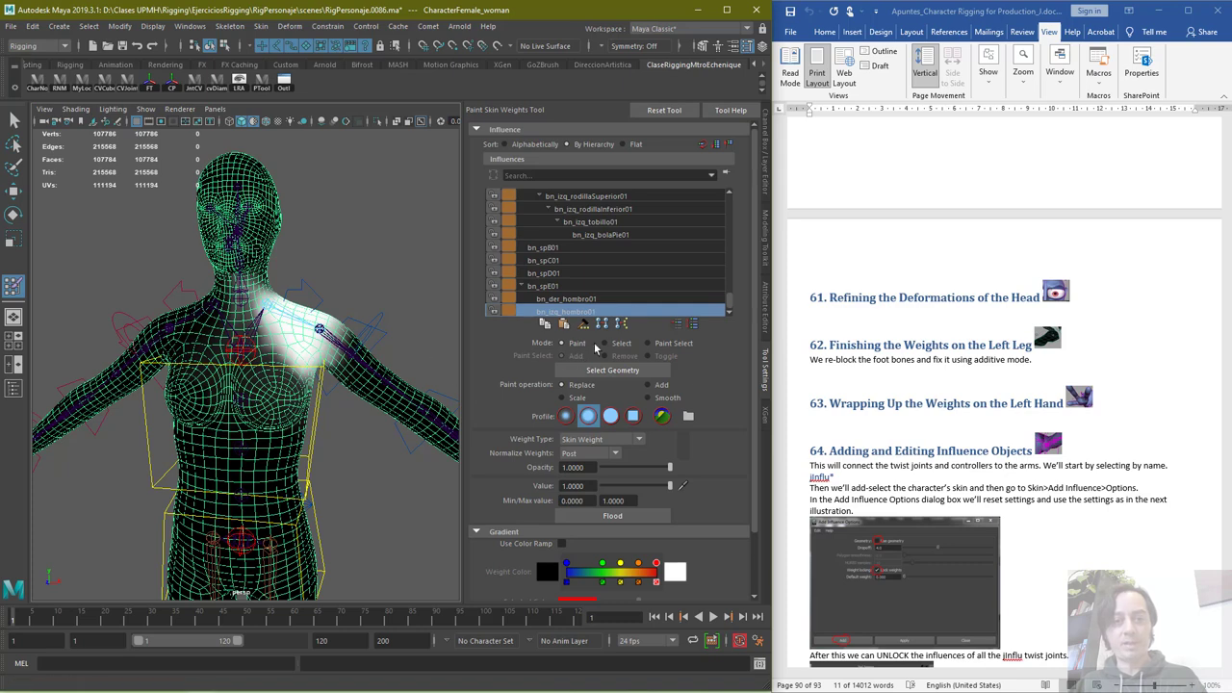
{"action": "scroll", "coordinate": [621, 308], "scroll_direction": "up", "scroll_amount": 2}
{"action": "scroll", "coordinate": [543, 286], "scroll_direction": "up", "scroll_amount": 2}
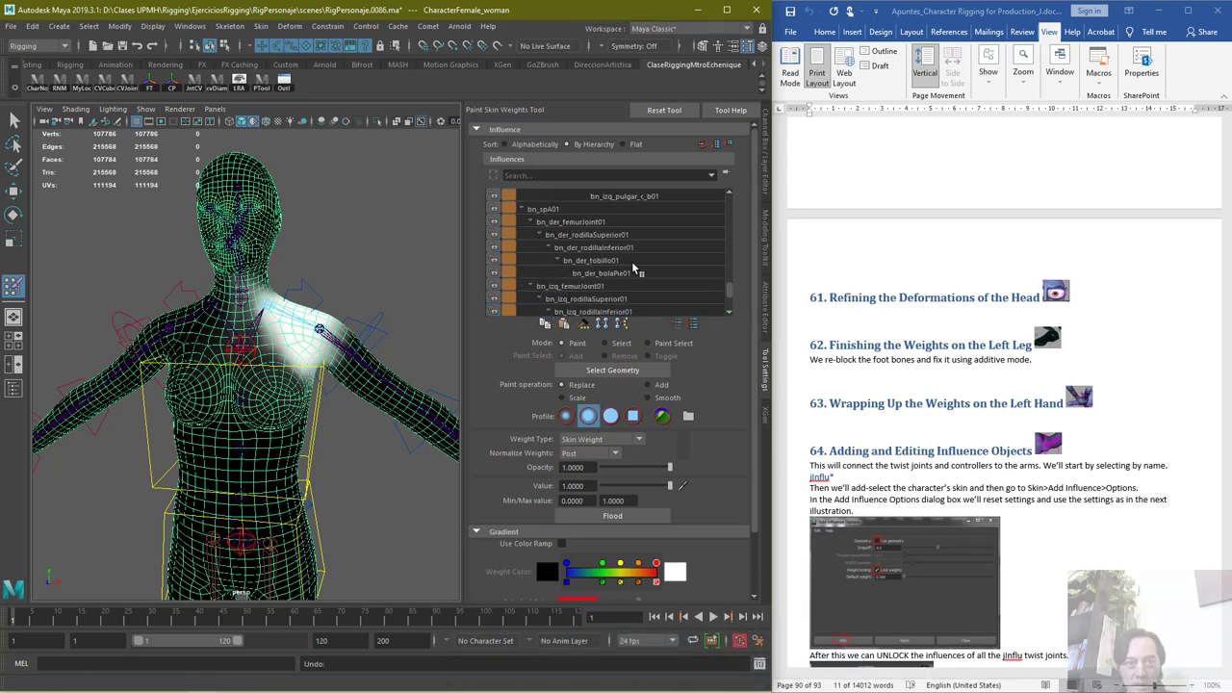
{"action": "scroll", "coordinate": [614, 273], "scroll_direction": "up", "scroll_amount": 8}
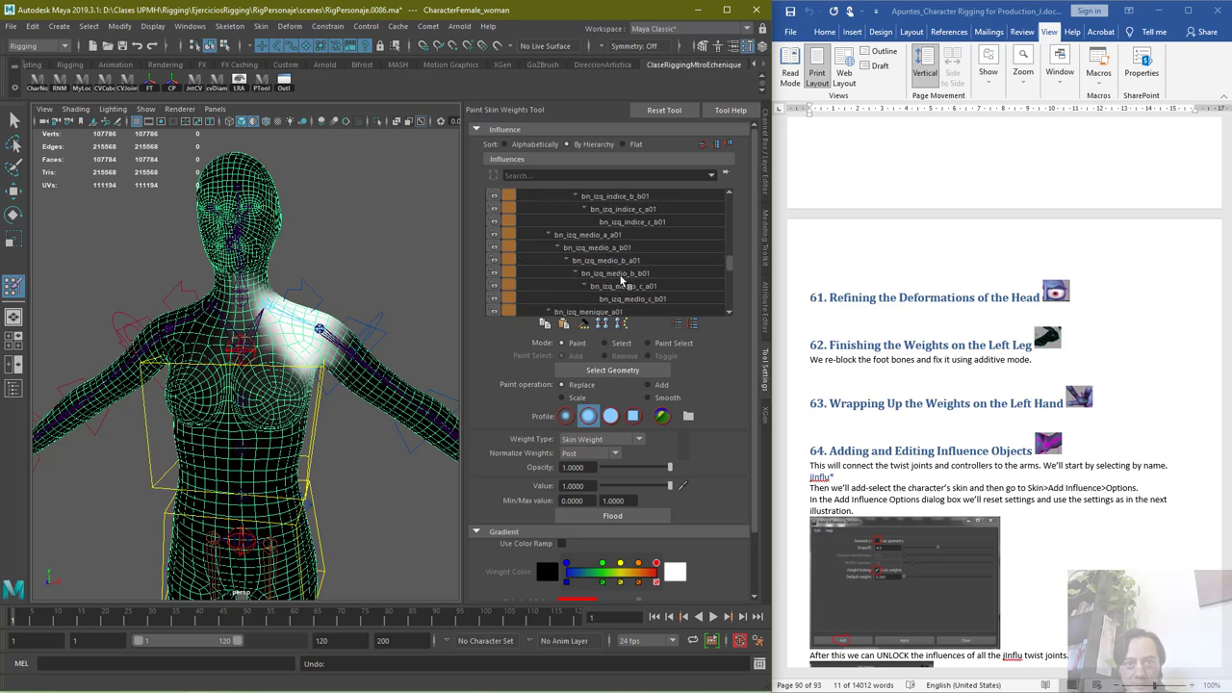
{"action": "scroll", "coordinate": [620, 284], "scroll_direction": "up", "scroll_amount": 4}
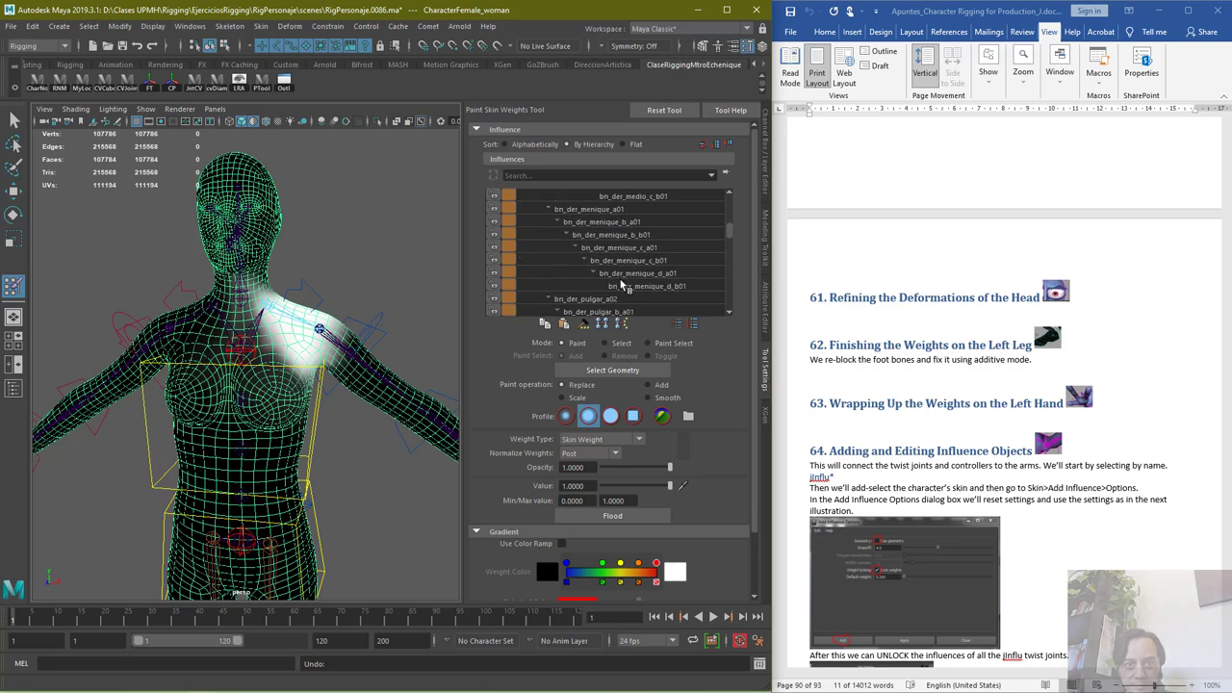
{"action": "scroll", "coordinate": [621, 283], "scroll_direction": "up", "scroll_amount": 5}
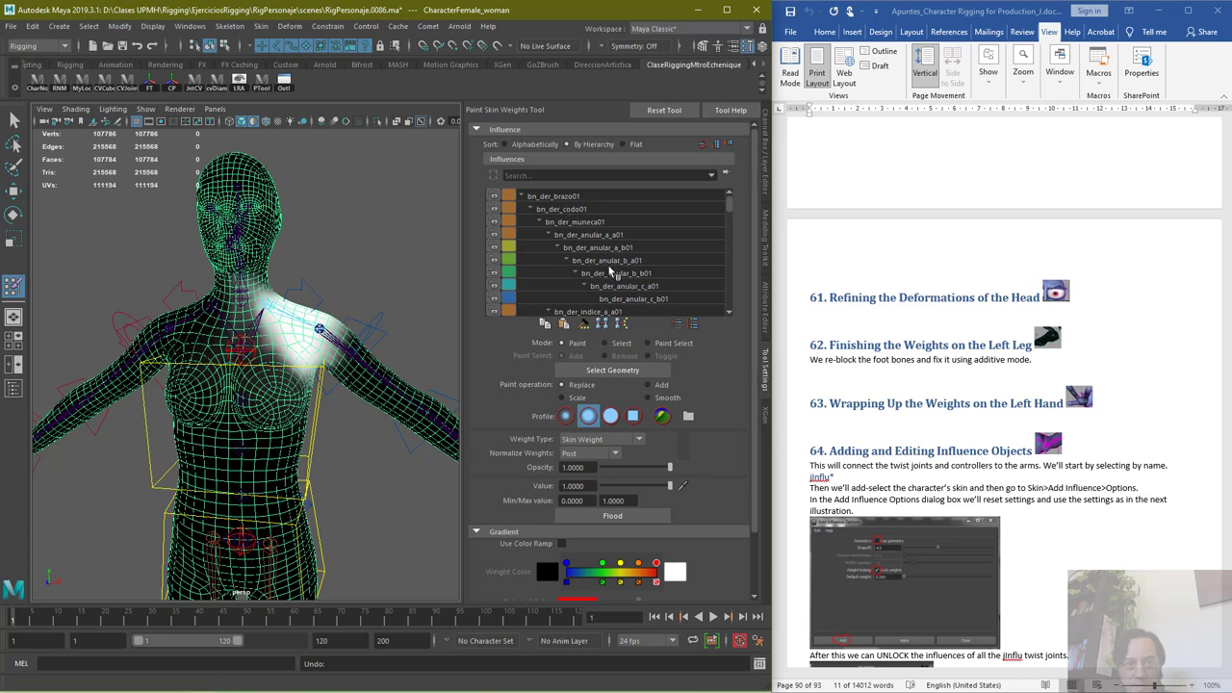
{"action": "scroll", "coordinate": [621, 297], "scroll_direction": "down", "scroll_amount": 3}
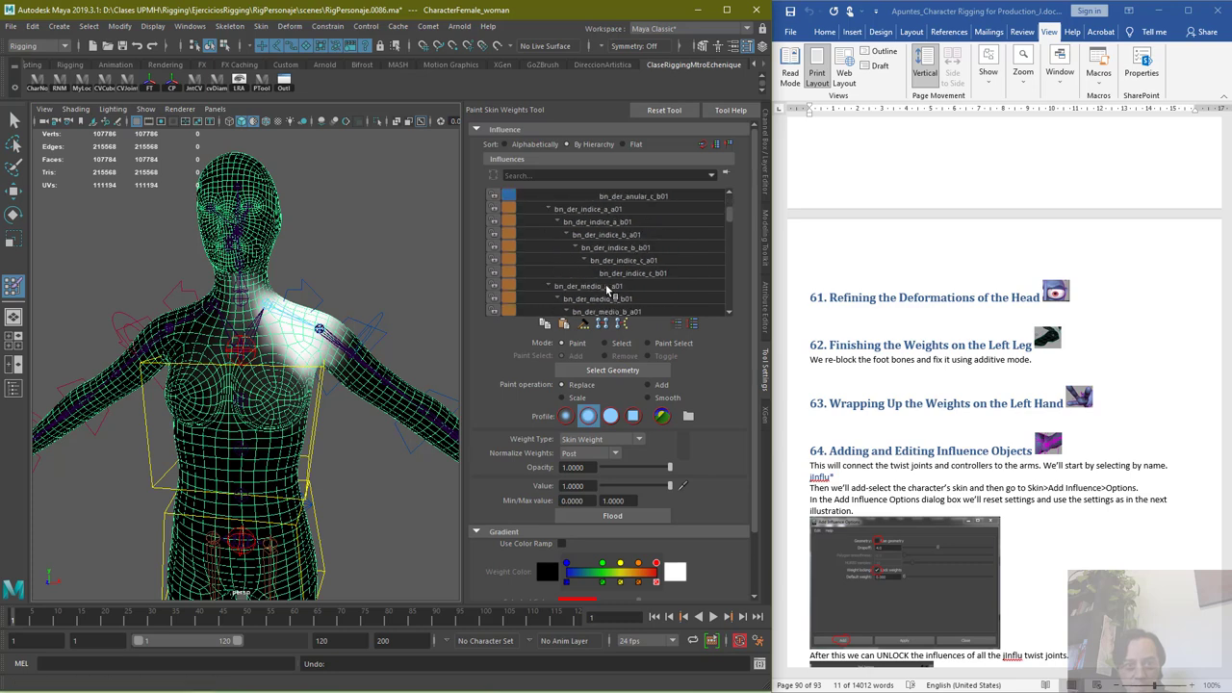
{"action": "scroll", "coordinate": [621, 289], "scroll_direction": "down", "scroll_amount": 3}
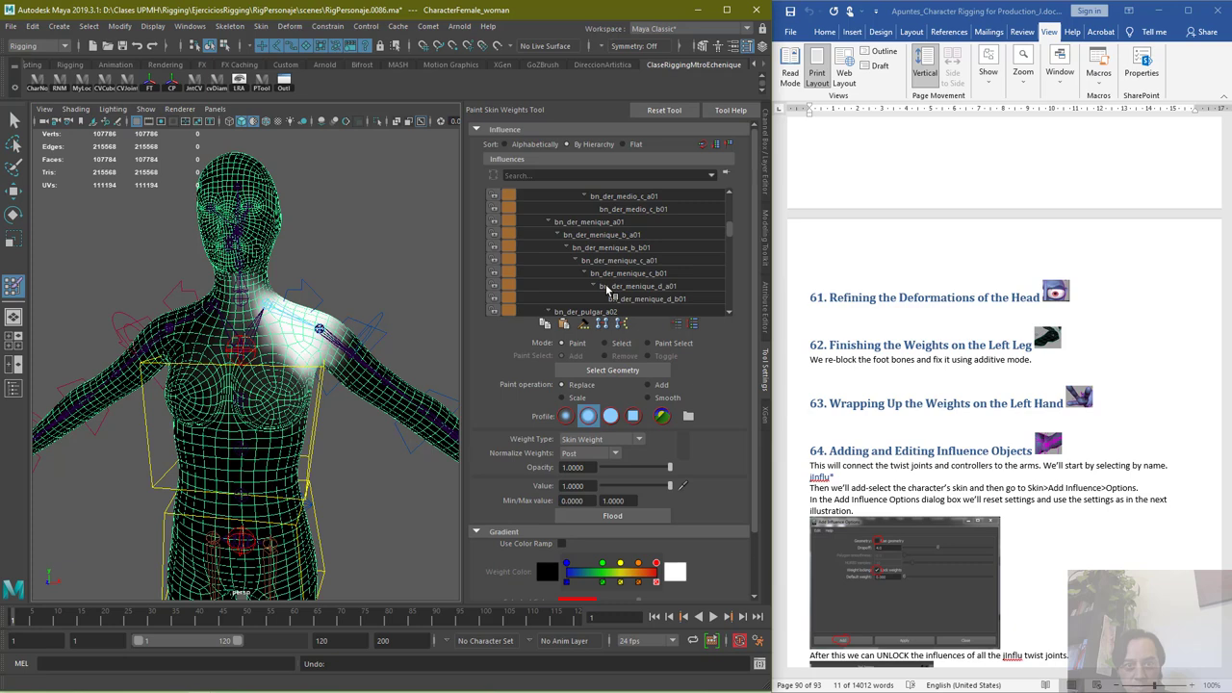
{"action": "left_click_drag", "start_coordinate": [727, 231], "coordinate": [723, 195]}
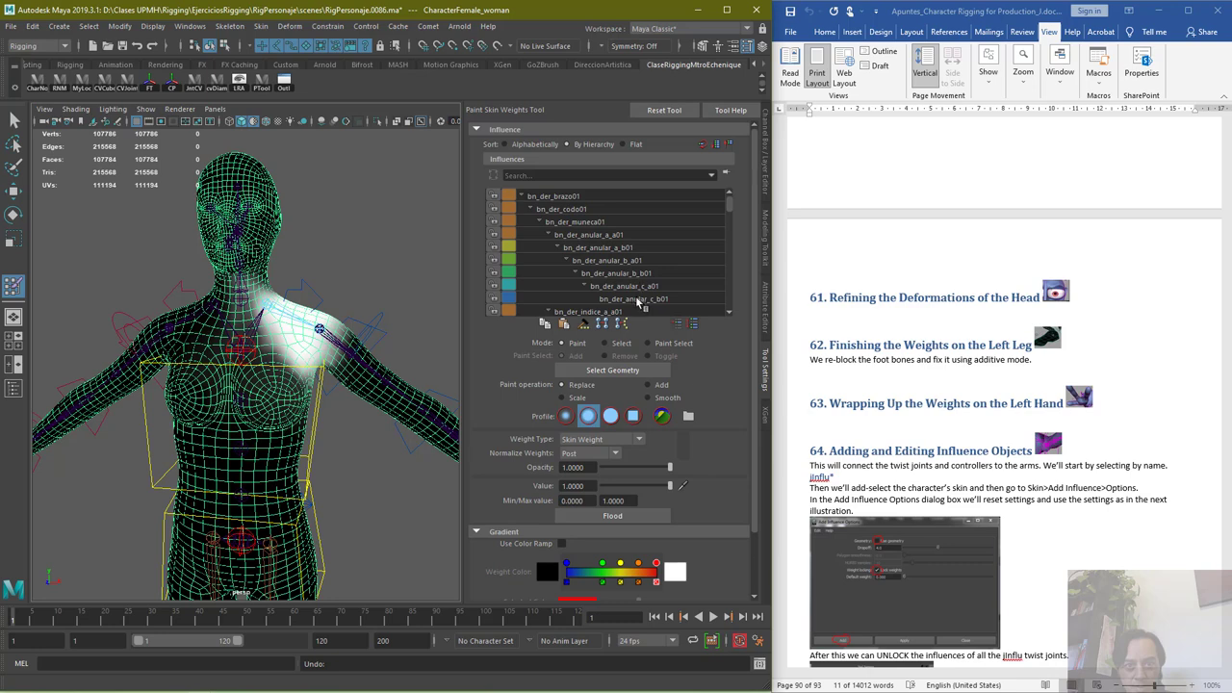
{"action": "scroll", "coordinate": [592, 250], "scroll_direction": "down", "scroll_amount": 2}
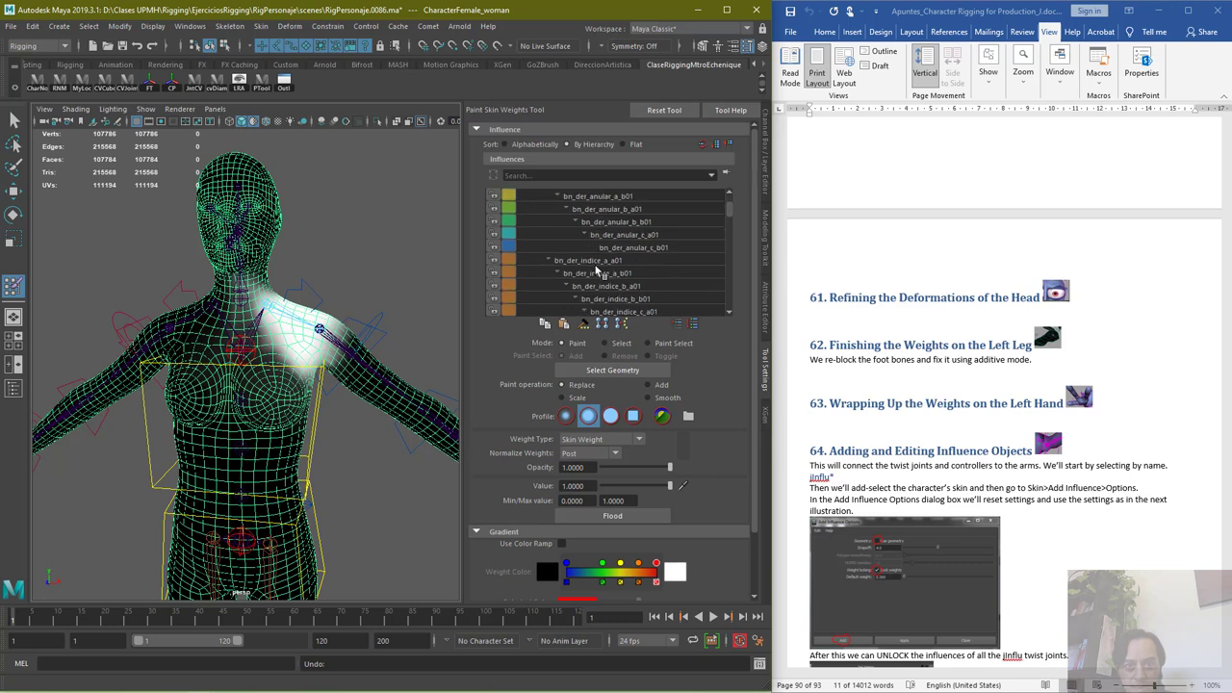
{"action": "scroll", "coordinate": [595, 269], "scroll_direction": "down", "scroll_amount": 8}
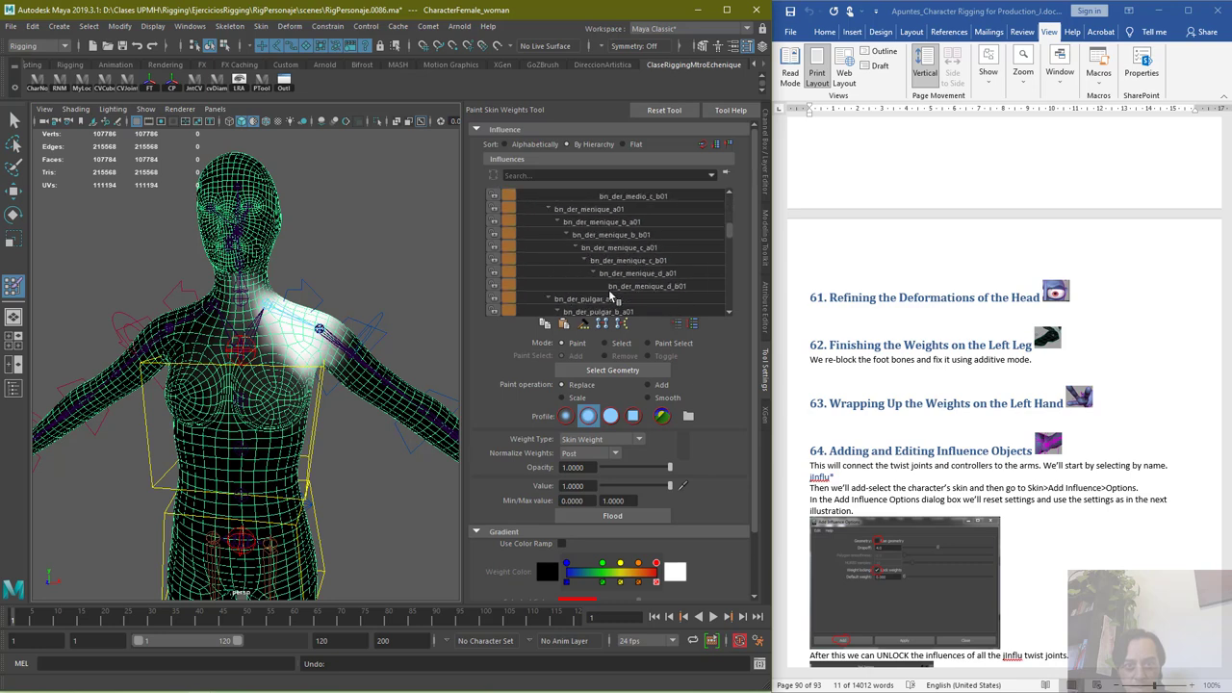
{"action": "scroll", "coordinate": [594, 301], "scroll_direction": "down", "scroll_amount": 3}
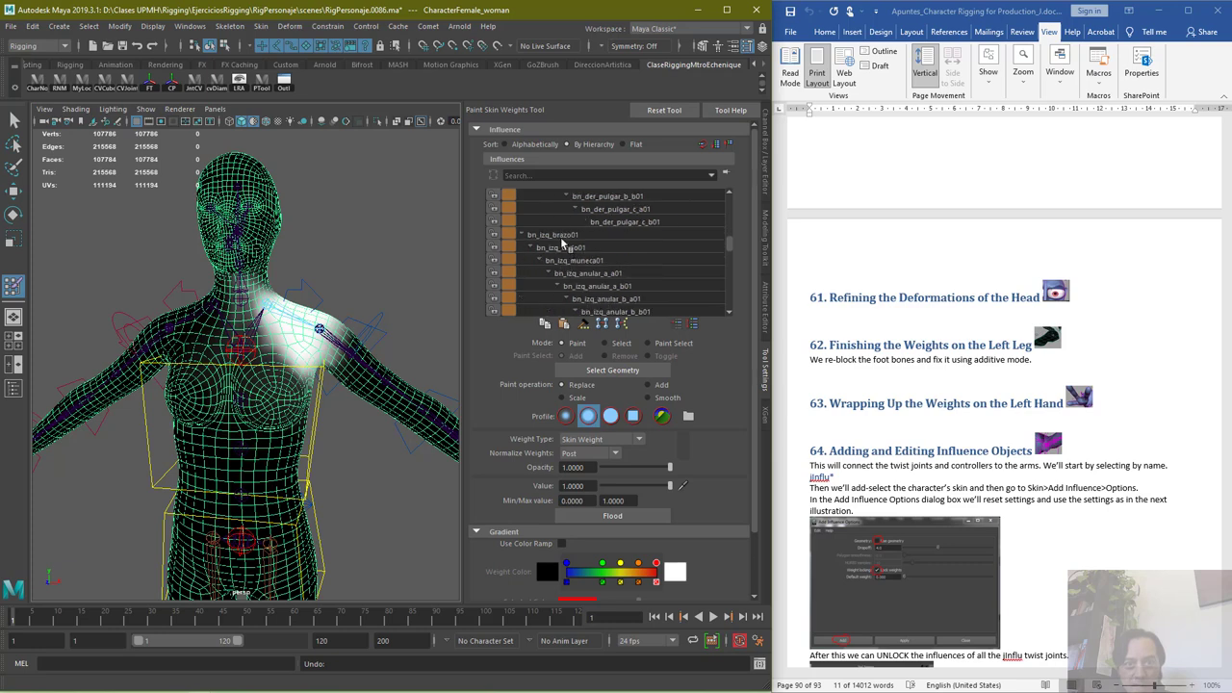
Paint the bn_izq_brazo01 weight over the front and back of the left upper arm with a value of 1
{"action": "left_click", "coordinate": [558, 235]}
{"action": "scroll", "coordinate": [371, 256], "scroll_direction": "up", "scroll_amount": 5}
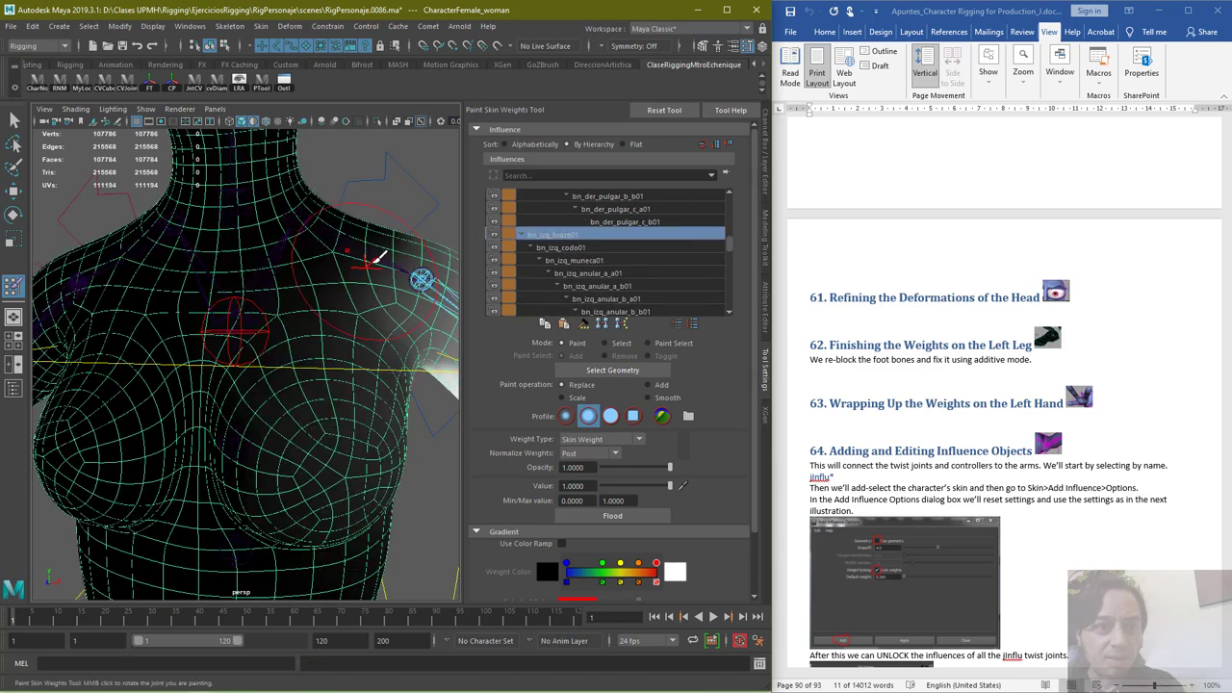
{"action": "scroll", "coordinate": [369, 265], "scroll_direction": "down", "scroll_amount": 5}
{"action": "middle_click_drag", "start_coordinate": [377, 358], "coordinate": [296, 323], "text": "alt"}
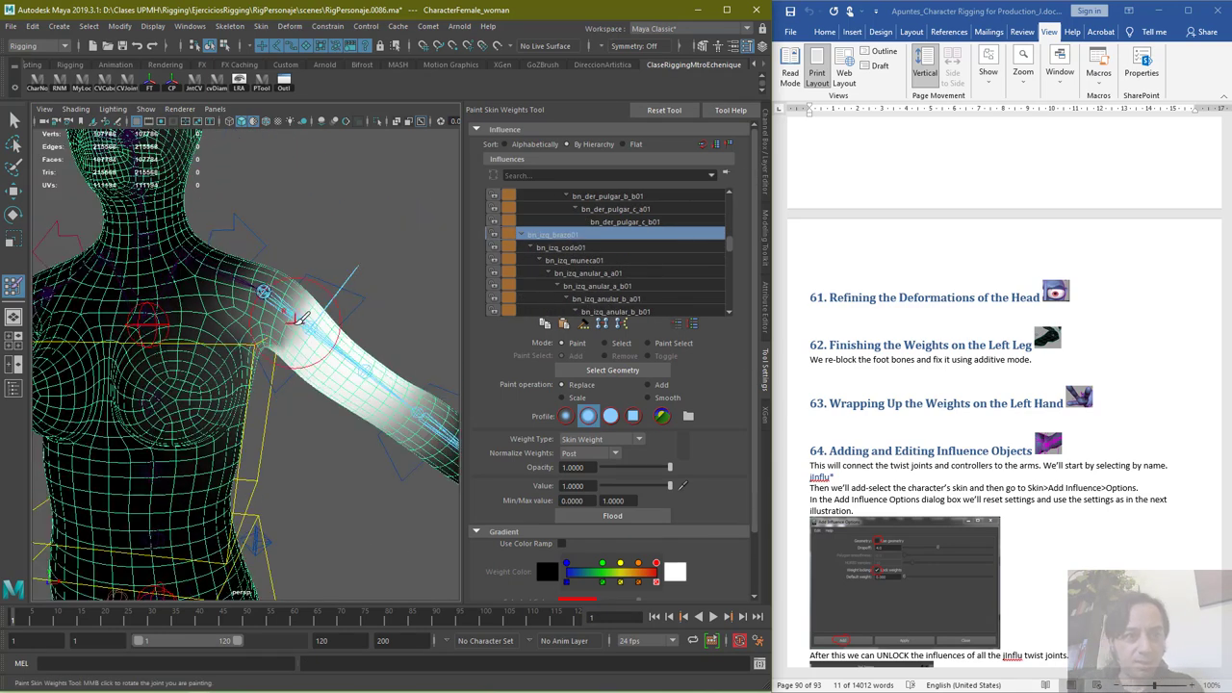
{"action": "mouse_move", "coordinate": [298, 320]}
{"action": "left_mouse_down"}
{"action": "mouse_move", "coordinate": [274, 298]}
{"action": "mouse_move", "coordinate": [305, 313]}
{"action": "mouse_move", "coordinate": [314, 300]}
{"action": "left_mouse_up"}
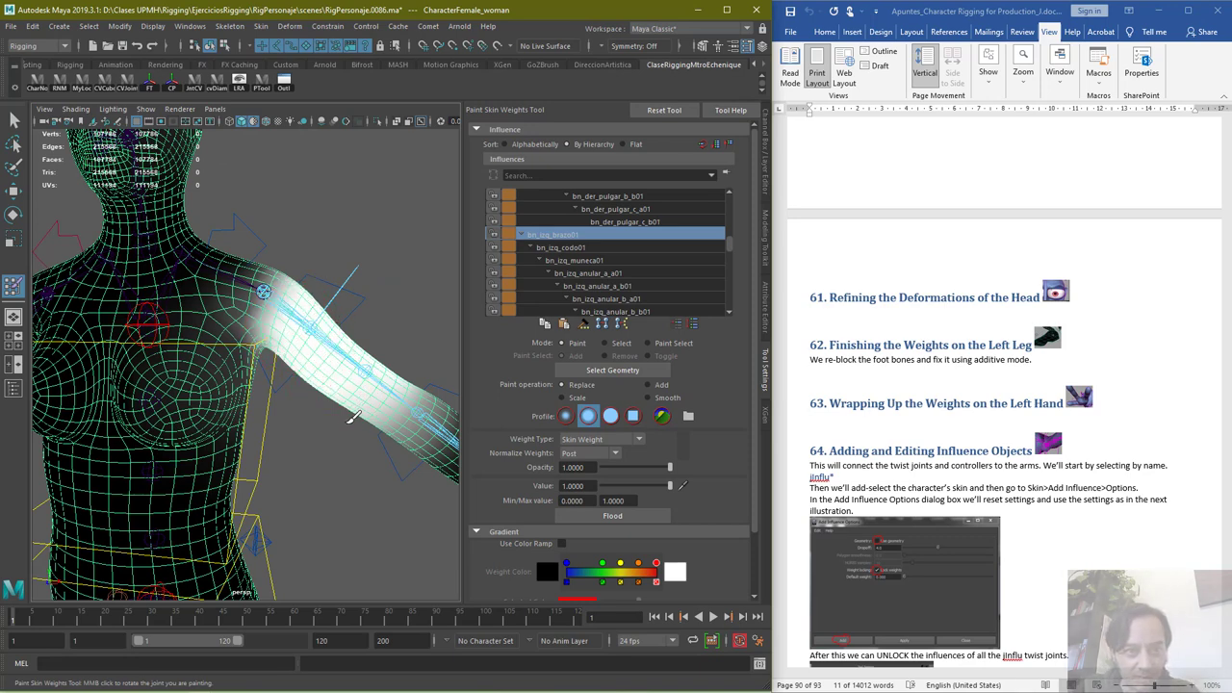
{"action": "mouse_move", "coordinate": [389, 417]}
{"action": "left_mouse_down"}
{"action": "mouse_move", "coordinate": [421, 374]}
{"action": "mouse_move", "coordinate": [270, 394]}
{"action": "mouse_move", "coordinate": [77, 385]}
{"action": "left_mouse_up"}
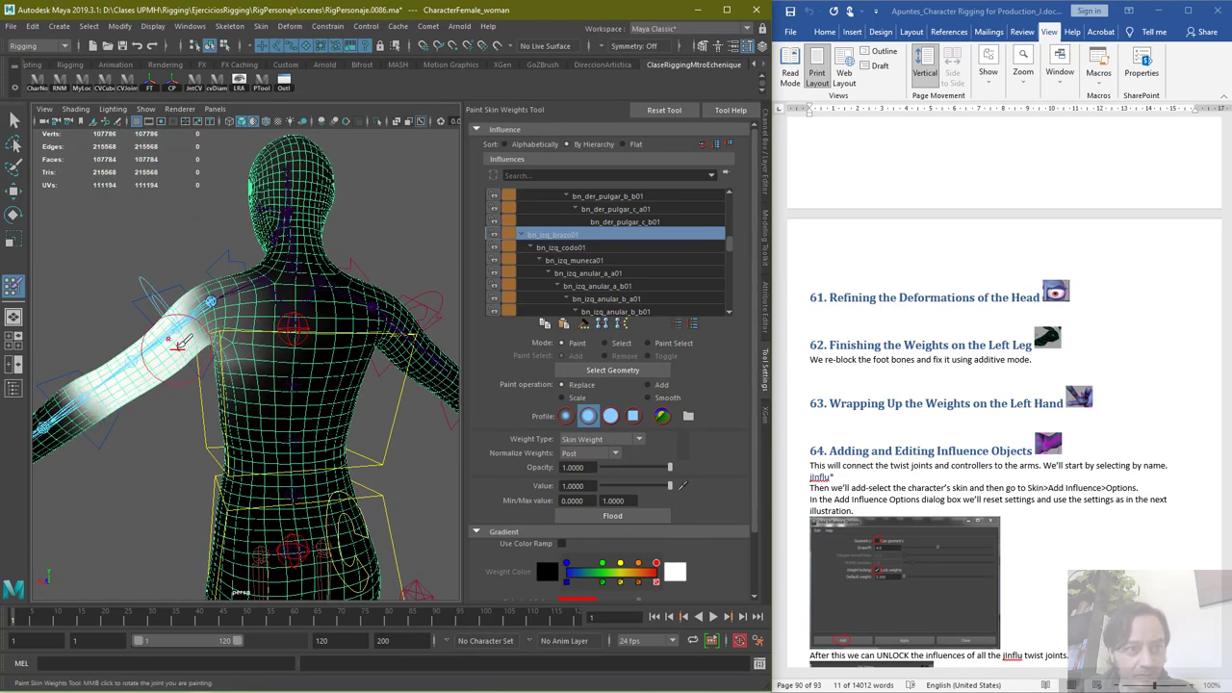
{"action": "mouse_move", "coordinate": [178, 342]}
{"action": "left_mouse_down"}
{"action": "mouse_move", "coordinate": [194, 321]}
{"action": "mouse_move", "coordinate": [188, 307]}
{"action": "left_mouse_up"}
{"action": "mouse_move", "coordinate": [178, 356]}
{"action": "left_mouse_down", "text": "alt"}
{"action": "mouse_move", "coordinate": [105, 347]}
{"action": "mouse_move", "coordinate": [124, 412]}
{"action": "left_mouse_up", "text": "alt"}
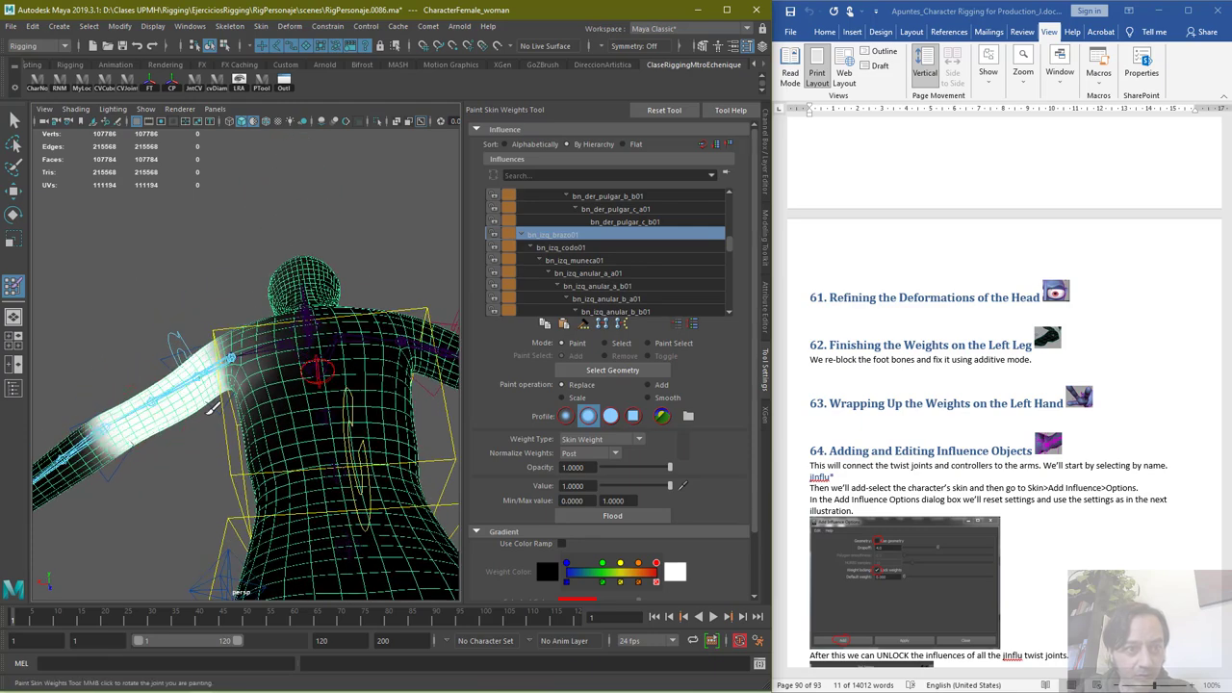
Erase the bn_izq_brazo01 weight from the chest beside the left shoulder with a paint value of 0, and inspect the armpit and back
{"action": "left_click_drag", "start_coordinate": [194, 439], "coordinate": [399, 524], "text": "alt"}
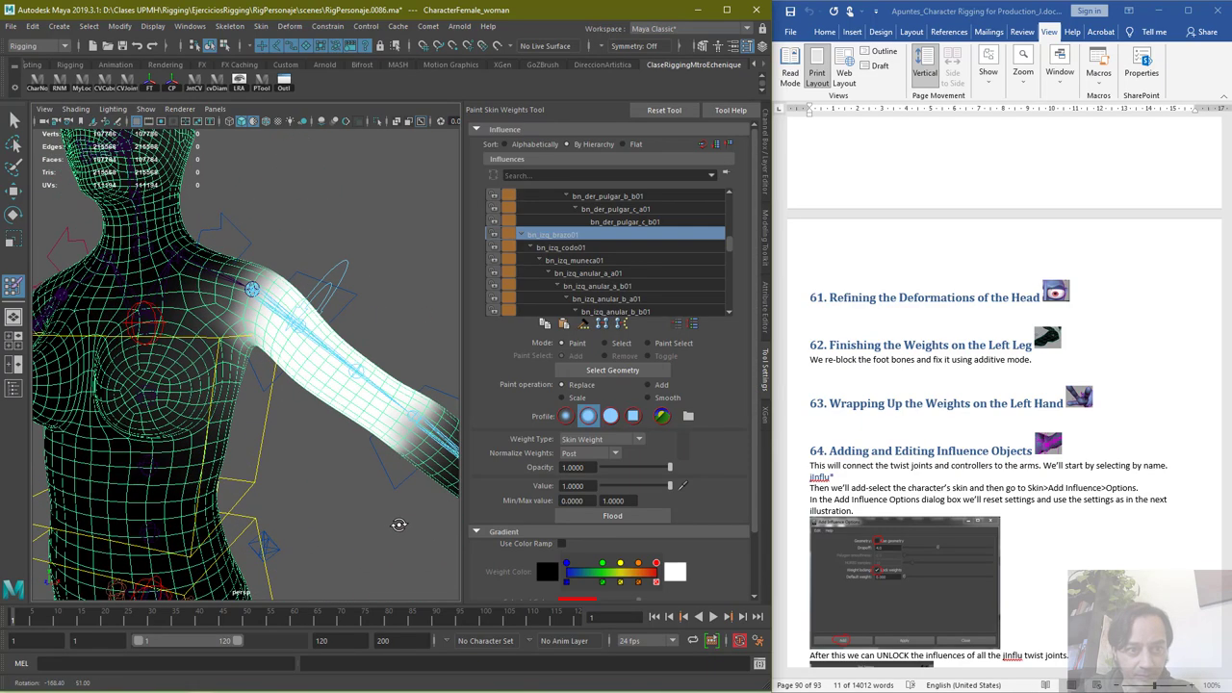
{"action": "left_click_drag", "start_coordinate": [621, 486], "coordinate": [601, 486]}
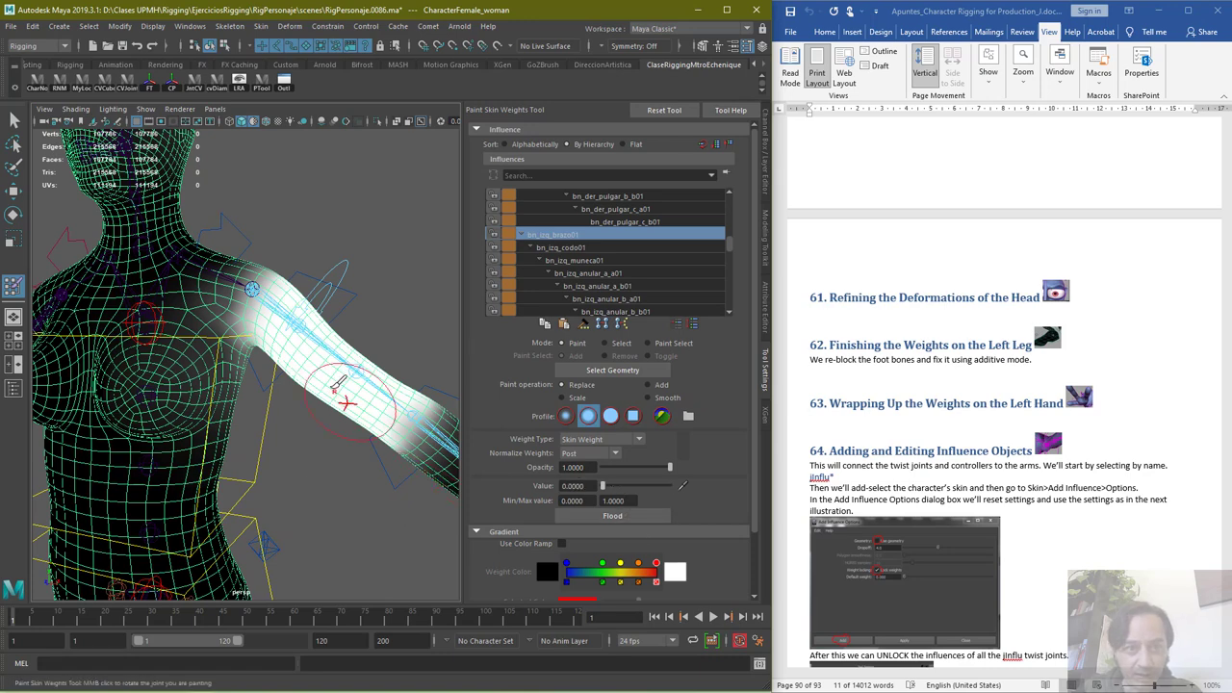
{"action": "mouse_move", "coordinate": [200, 316]}
{"action": "left_mouse_down"}
{"action": "mouse_move", "coordinate": [209, 338]}
{"action": "mouse_move", "coordinate": [182, 416]}
{"action": "mouse_move", "coordinate": [131, 261]}
{"action": "left_mouse_up"}
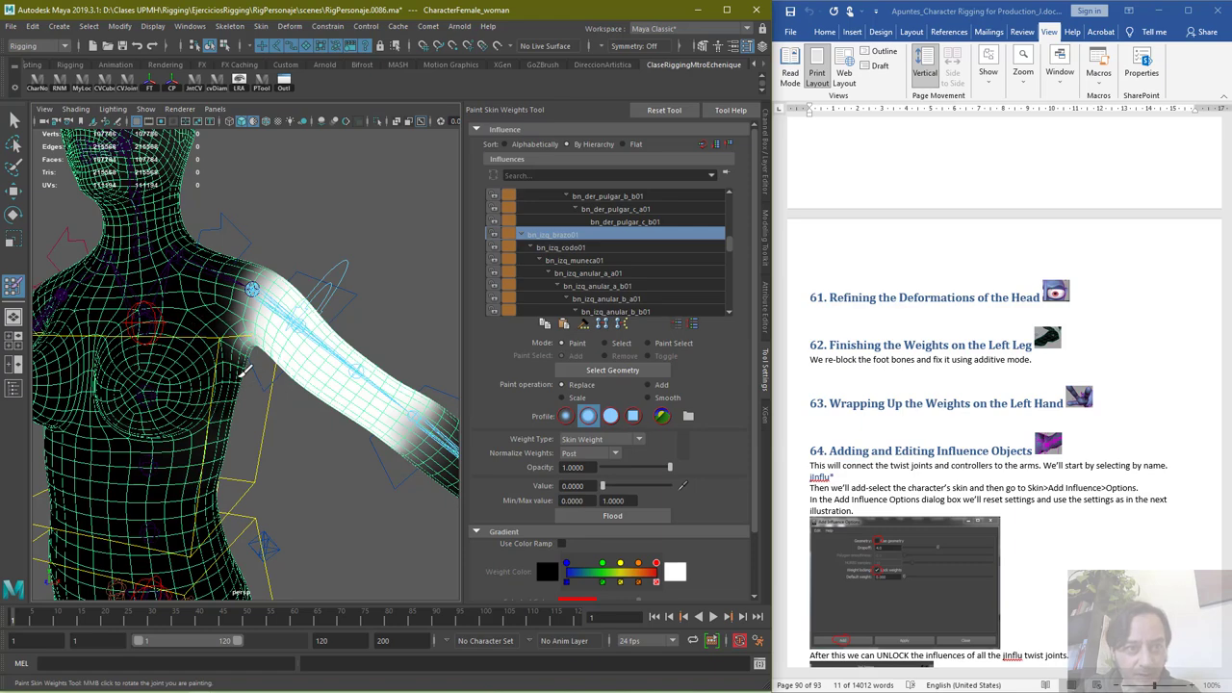
{"action": "left_click_drag", "start_coordinate": [266, 430], "coordinate": [159, 346], "text": "alt"}
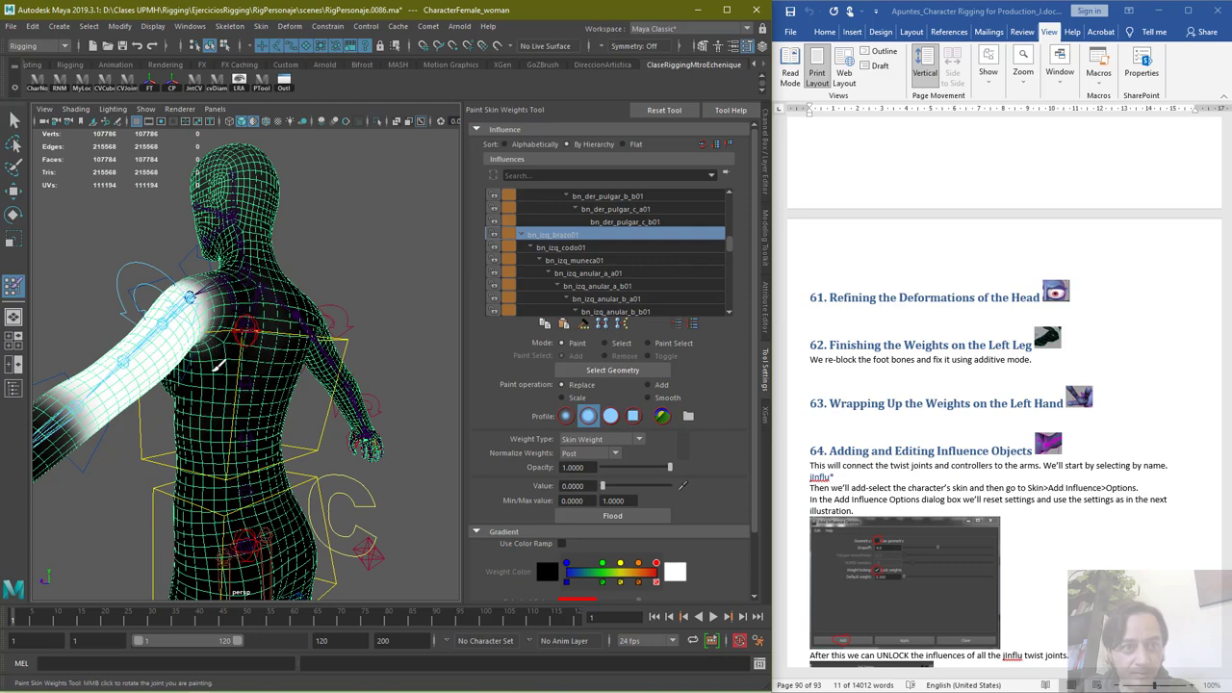
{"action": "left_click_drag", "start_coordinate": [298, 280], "coordinate": [460, 252], "text": "alt"}
{"action": "mouse_move", "coordinate": [321, 321]}
{"action": "left_mouse_down", "text": "alt"}
{"action": "mouse_move", "coordinate": [330, 218]}
{"action": "mouse_move", "coordinate": [398, 343]}
{"action": "left_mouse_up", "text": "alt"}
{"action": "mouse_move", "coordinate": [423, 393]}
{"action": "left_mouse_down", "text": "alt"}
{"action": "mouse_move", "coordinate": [283, 385]}
{"action": "mouse_move", "coordinate": [297, 365]}
{"action": "mouse_move", "coordinate": [125, 345]}
{"action": "mouse_move", "coordinate": [149, 405]}
{"action": "left_mouse_up", "text": "alt"}
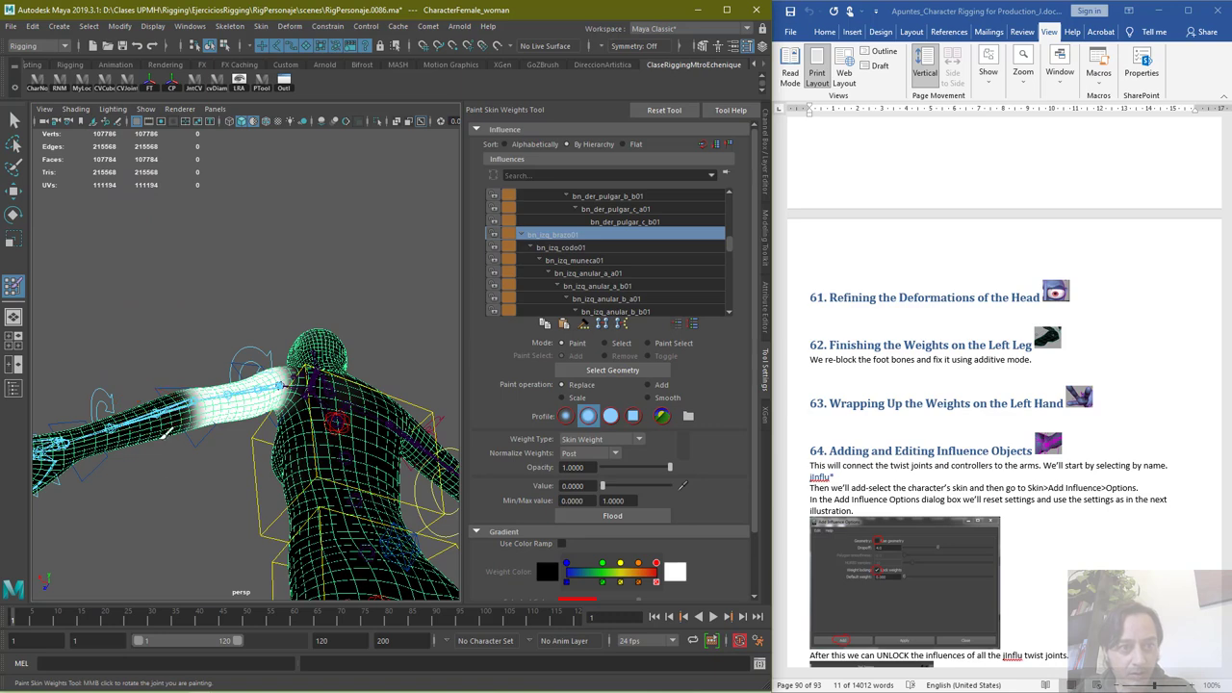
On bn_izq_codo01, undo the stray elbow stroke, and erase the weight from the left upper arm with a value of 0
{"action": "mouse_move", "coordinate": [144, 462]}
{"action": "left_mouse_down", "text": "alt"}
{"action": "mouse_move", "coordinate": [321, 506]}
{"action": "mouse_move", "coordinate": [418, 409]}
{"action": "left_mouse_up", "text": "alt"}
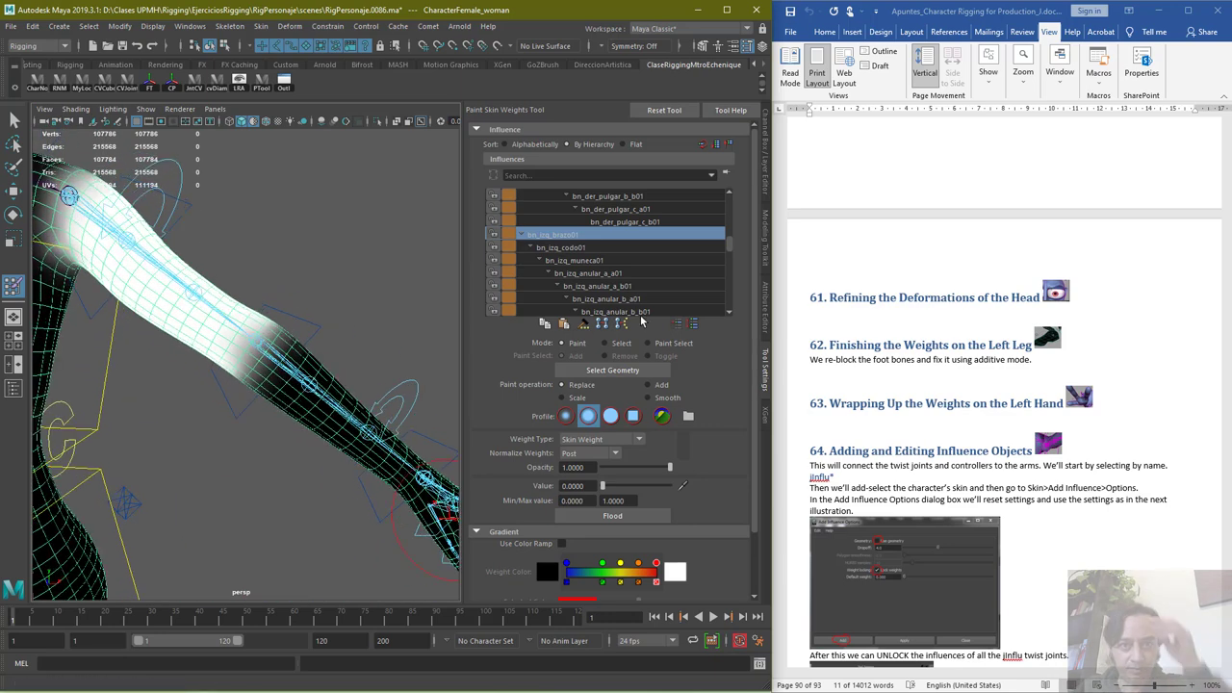
{"action": "left_click", "coordinate": [583, 248]}
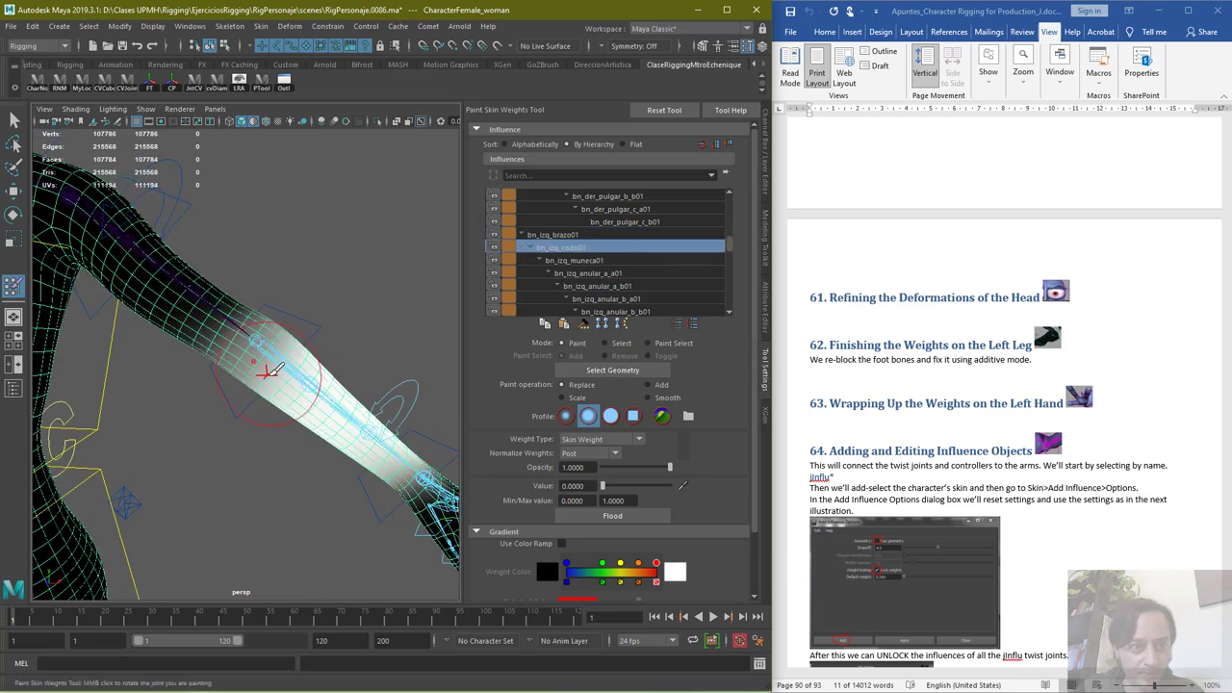
{"action": "left_click_drag", "start_coordinate": [292, 343], "coordinate": [283, 371]}
{"action": "key", "text": "ctrl+z"}
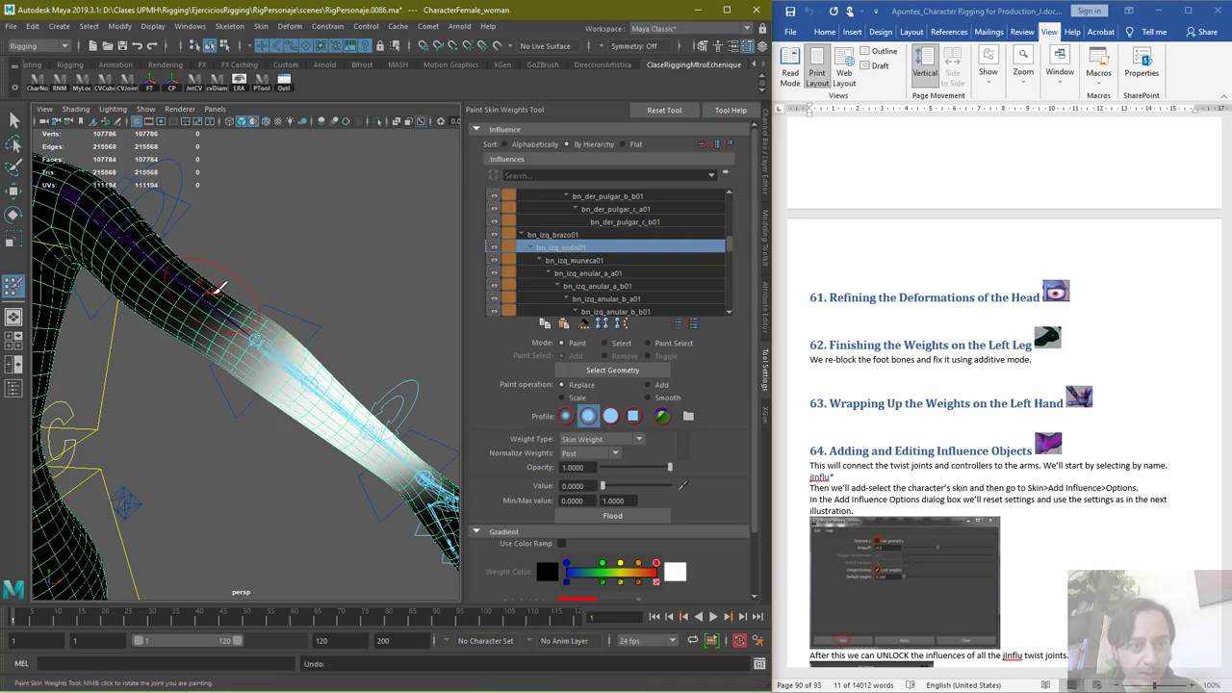
{"action": "left_click_drag", "start_coordinate": [220, 290], "coordinate": [218, 317]}
{"action": "mouse_move", "coordinate": [309, 265]}
{"action": "left_mouse_down", "text": "alt"}
{"action": "mouse_move", "coordinate": [115, 276]}
{"action": "mouse_move", "coordinate": [186, 296]}
{"action": "left_mouse_up", "text": "alt"}
{"action": "left_click_drag", "start_coordinate": [258, 369], "coordinate": [256, 357], "text": "alt"}
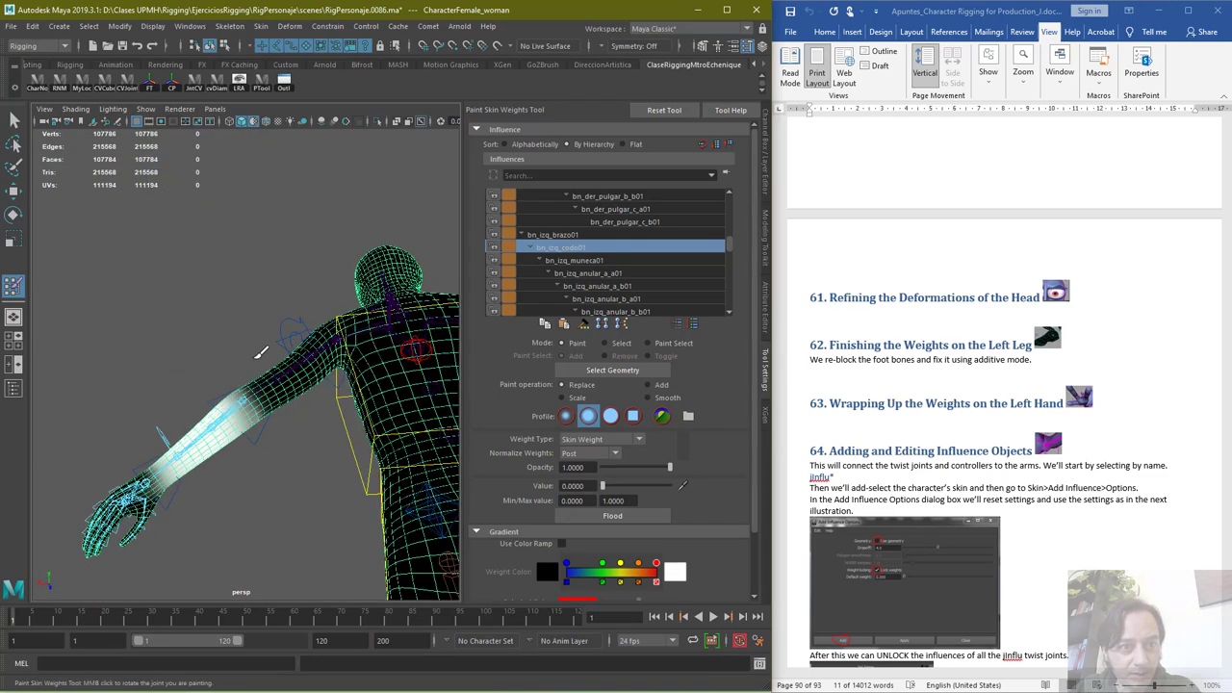
{"action": "left_click_drag", "start_coordinate": [138, 537], "coordinate": [101, 447], "text": "alt"}
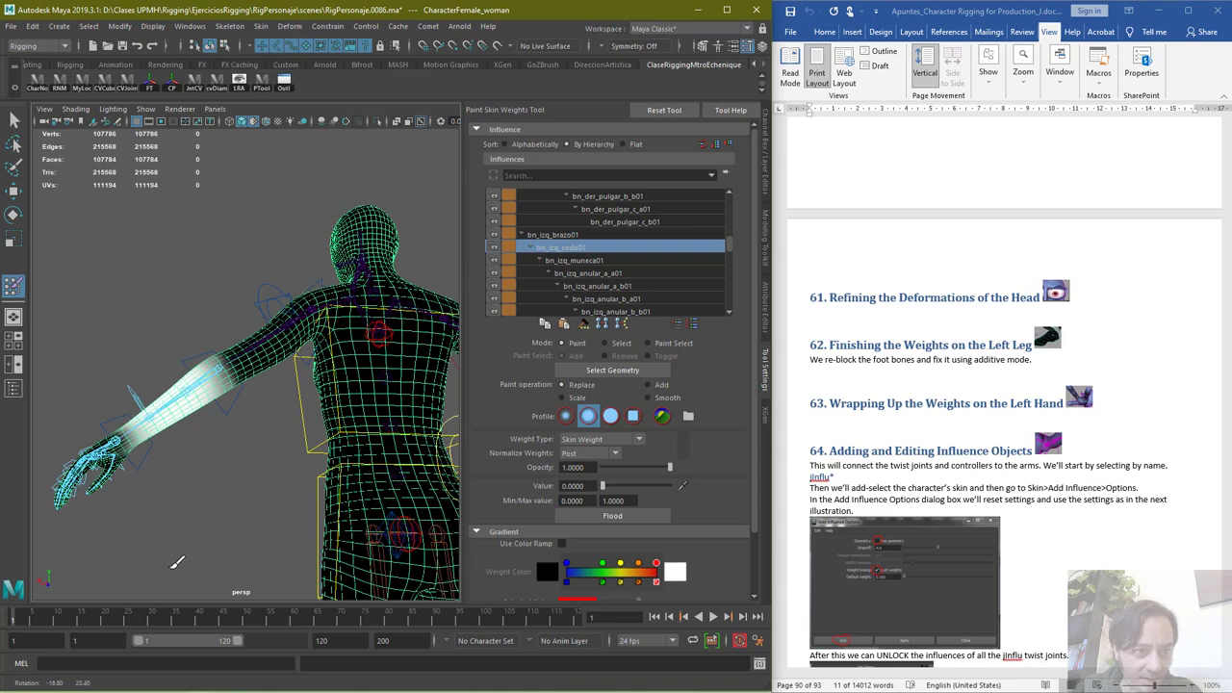
Paint the bn_izq_codo01 weight around the left forearm from elbow to wrist with a value of 1
{"action": "left_click_drag", "start_coordinate": [141, 500], "coordinate": [327, 560], "text": "alt"}
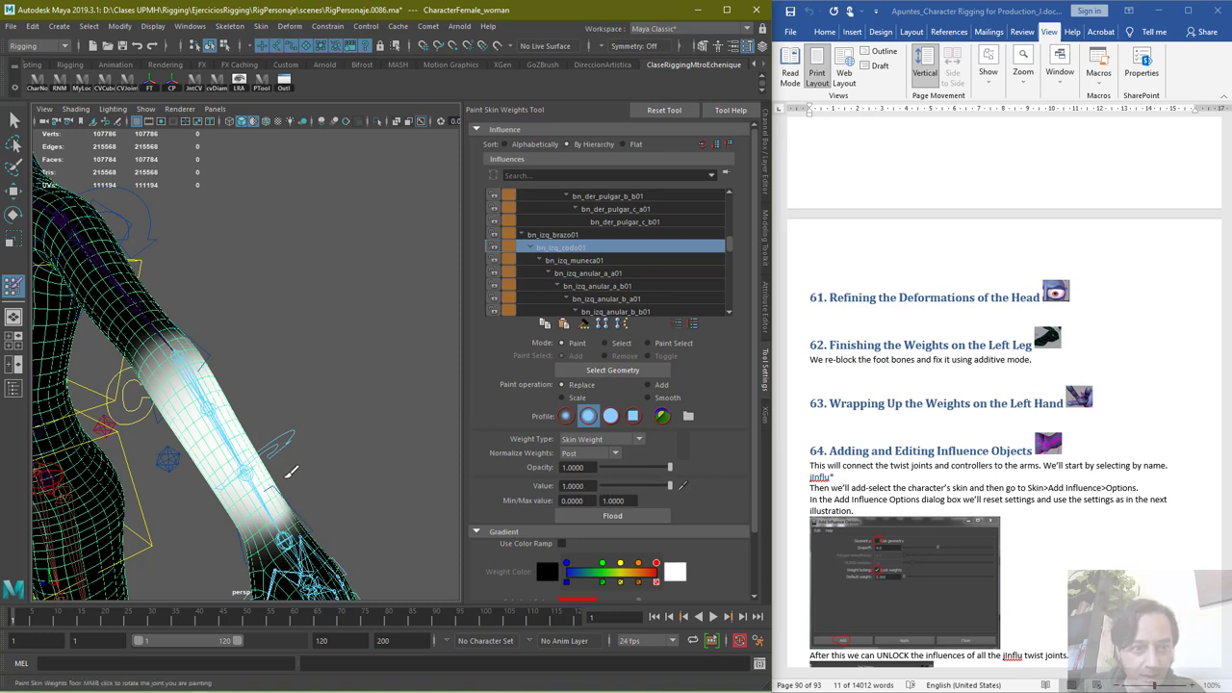
{"action": "left_click_drag", "start_coordinate": [255, 486], "coordinate": [245, 491]}
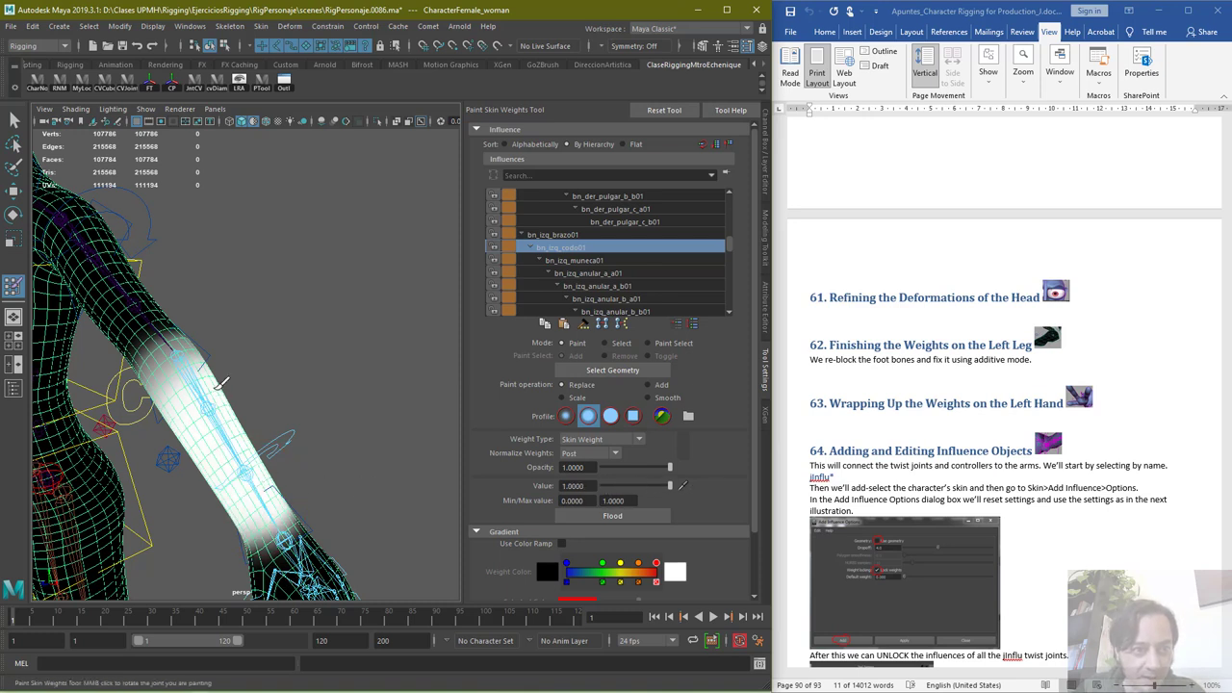
{"action": "mouse_move", "coordinate": [221, 383]}
{"action": "left_mouse_down"}
{"action": "mouse_move", "coordinate": [178, 378]}
{"action": "mouse_move", "coordinate": [216, 366]}
{"action": "left_mouse_up"}
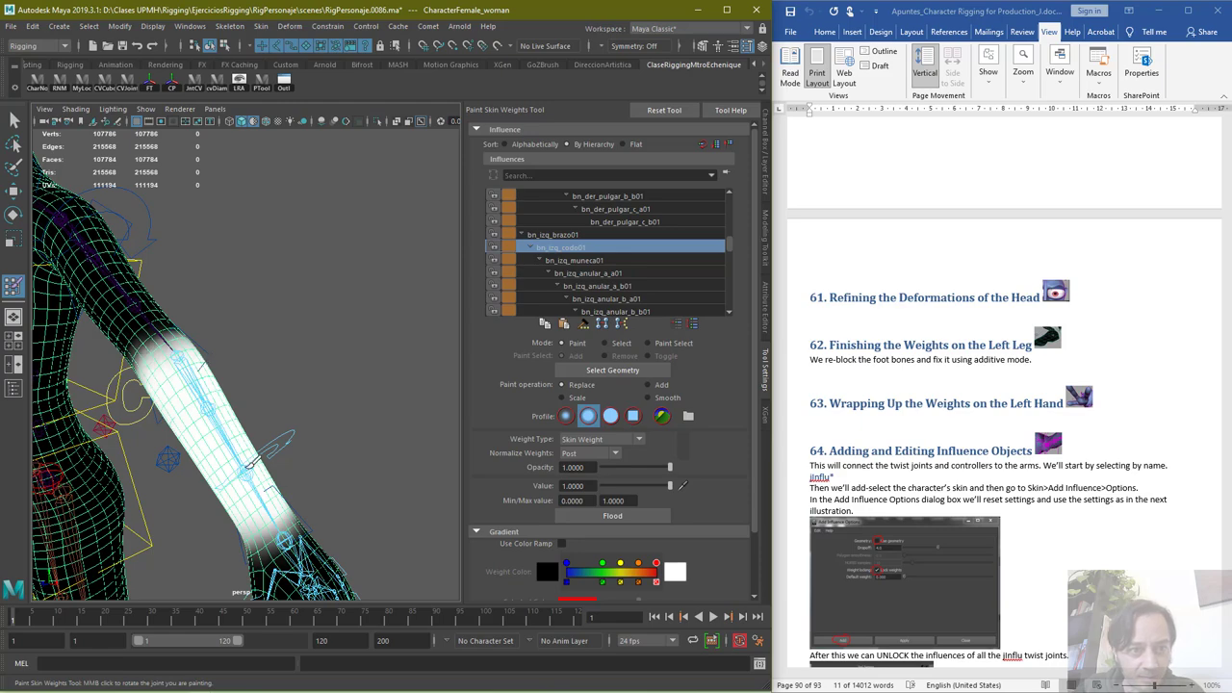
{"action": "left_click_drag", "start_coordinate": [254, 461], "coordinate": [395, 310], "text": "alt"}
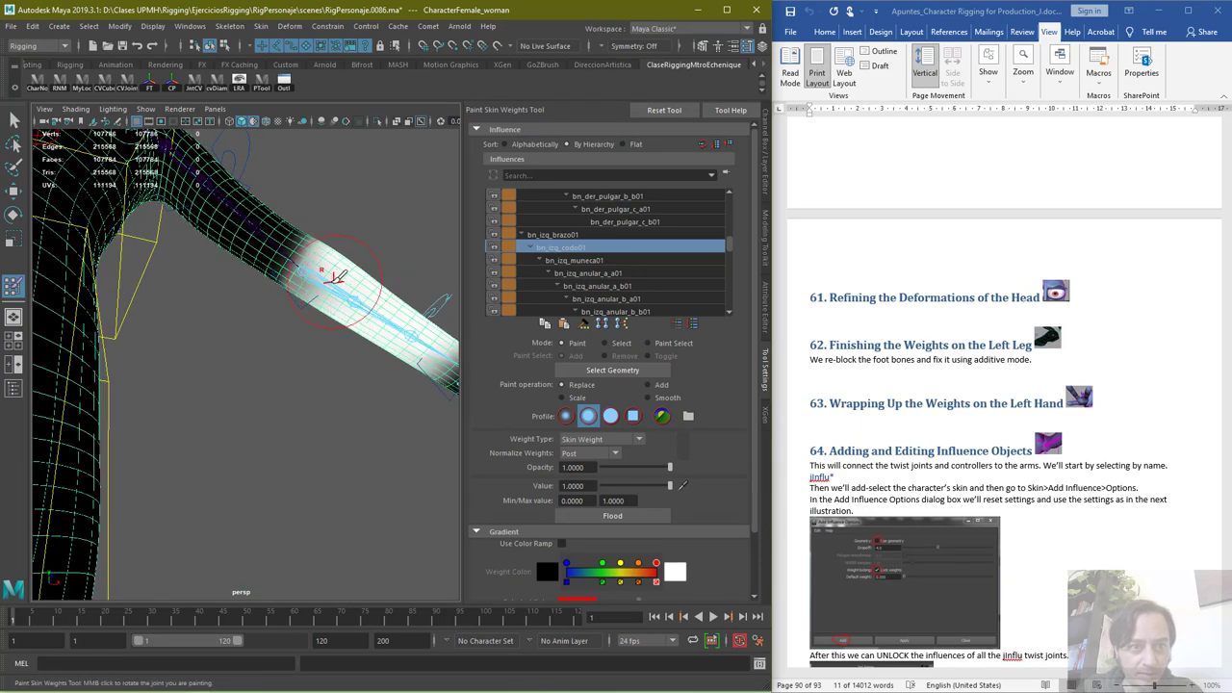
{"action": "left_click_drag", "start_coordinate": [336, 277], "coordinate": [338, 302]}
{"action": "mouse_move", "coordinate": [416, 330]}
{"action": "left_mouse_down"}
{"action": "mouse_move", "coordinate": [399, 379]}
{"action": "mouse_move", "coordinate": [351, 396]}
{"action": "left_mouse_up"}
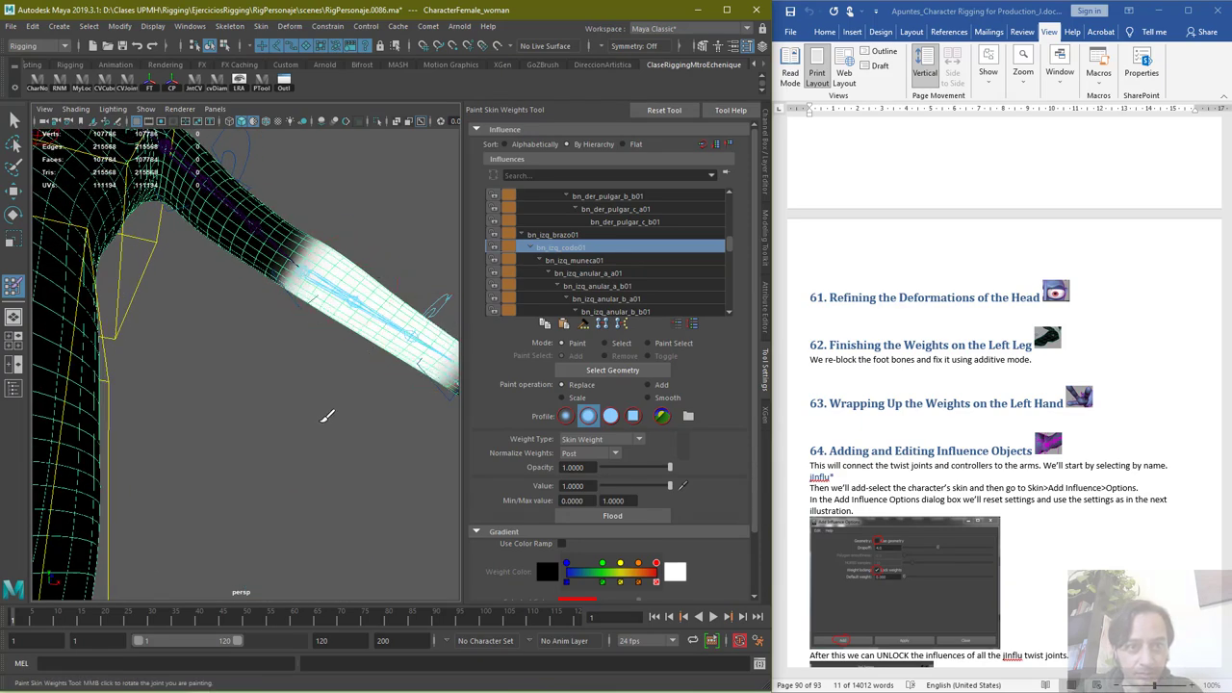
{"action": "middle_click_drag", "start_coordinate": [330, 427], "coordinate": [257, 460], "text": "alt"}
{"action": "left_click_drag", "start_coordinate": [381, 375], "coordinate": [231, 427], "text": "alt"}
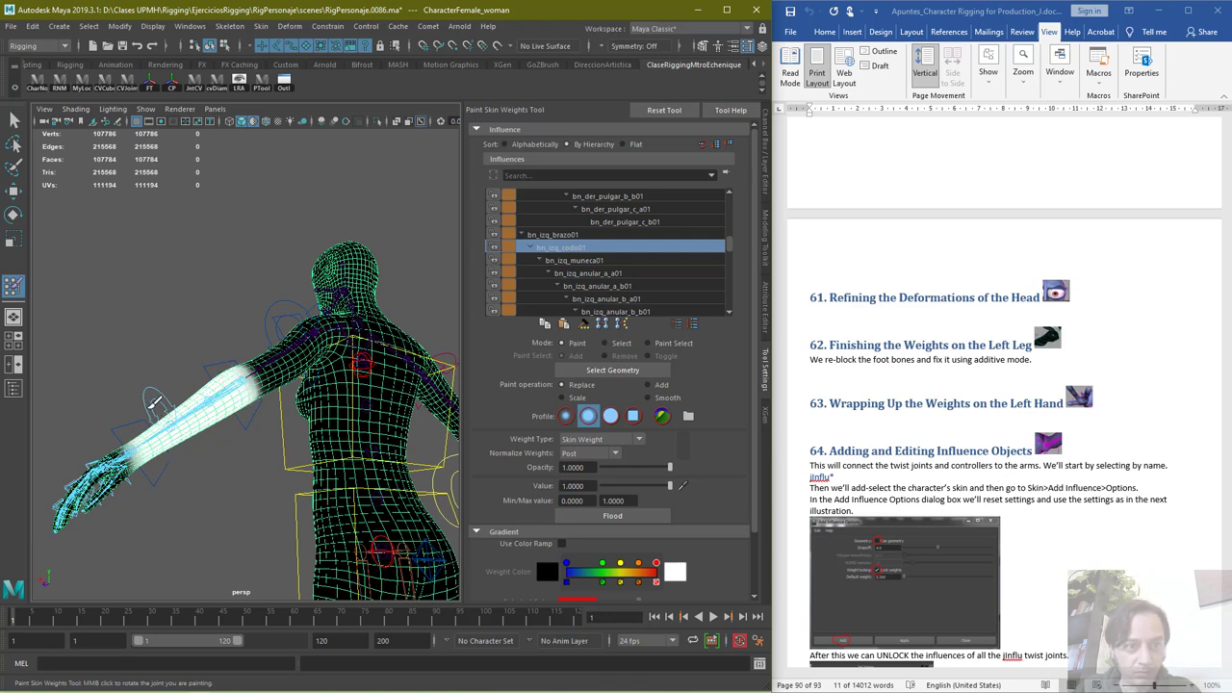
Paint the bn_izq_muneca01 weight over one side of the left wrist and the adjoining part of the hand with a value of 1
{"action": "left_click_drag", "start_coordinate": [237, 414], "coordinate": [452, 452], "text": "alt"}
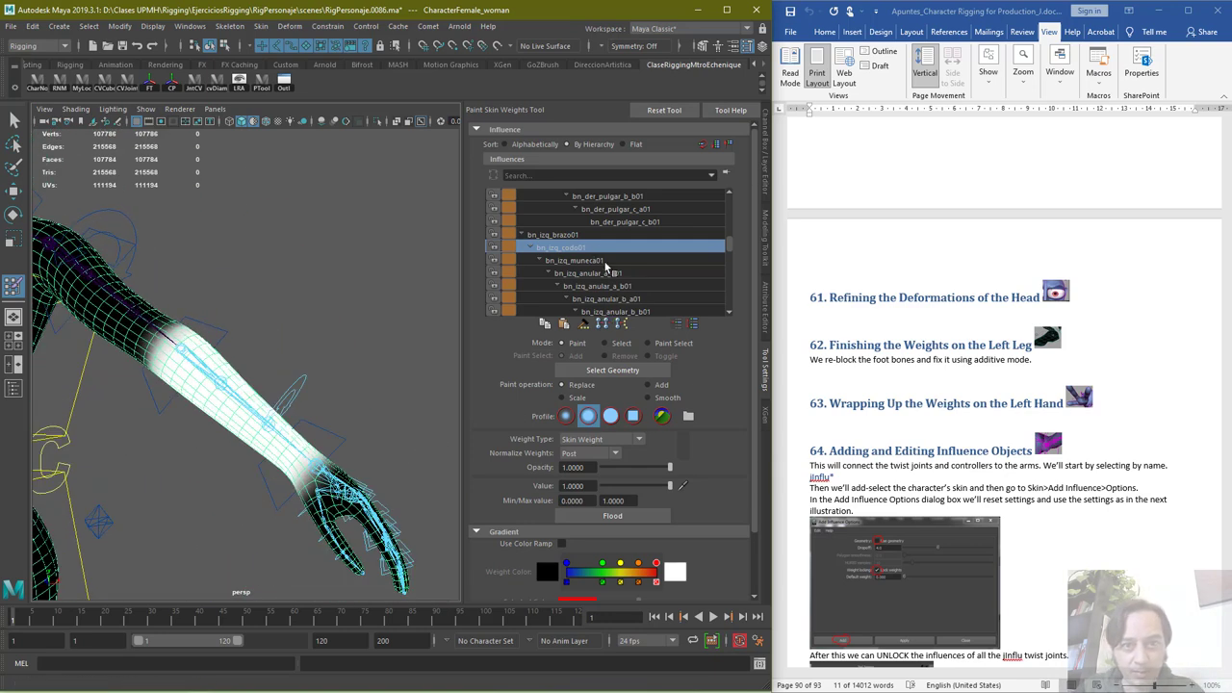
{"action": "left_click", "coordinate": [596, 260]}
{"action": "left_click_drag", "start_coordinate": [424, 413], "coordinate": [285, 346], "text": "alt"}
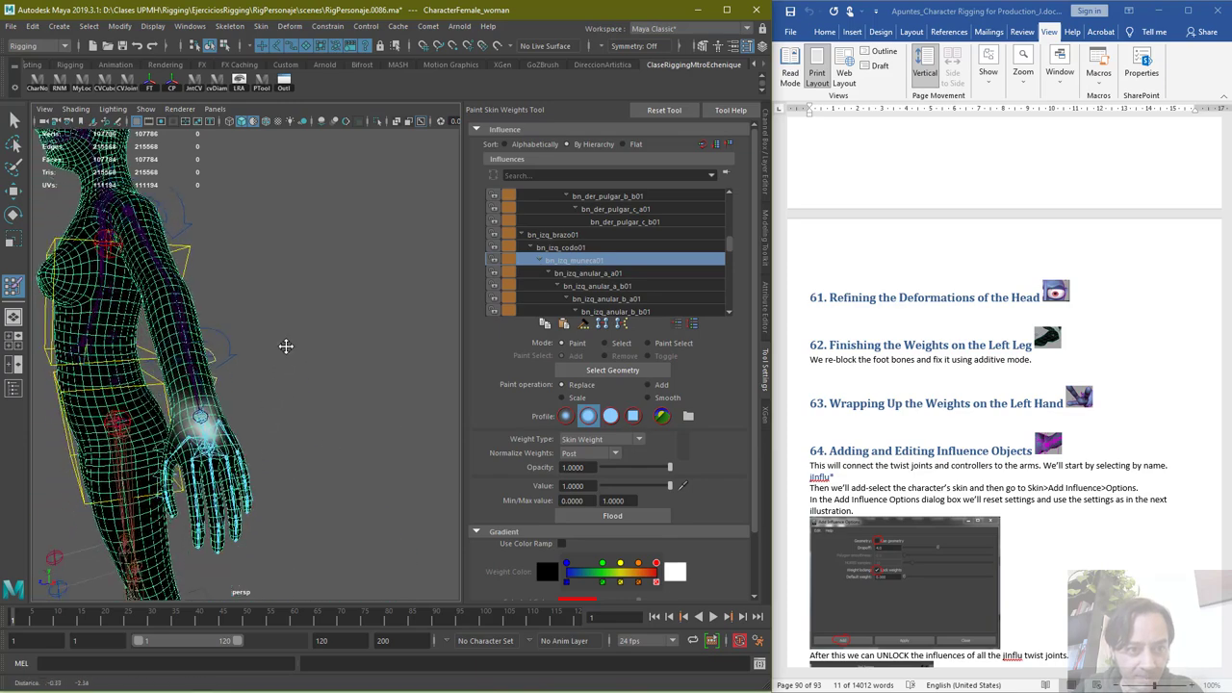
{"action": "middle_click_drag", "start_coordinate": [286, 347], "coordinate": [311, 321], "text": "alt"}
{"action": "scroll", "coordinate": [310, 321], "scroll_direction": "down", "scroll_amount": 3}
{"action": "scroll", "coordinate": [311, 321], "scroll_direction": "up", "scroll_amount": 8}
{"action": "middle_click_drag", "start_coordinate": [376, 240], "coordinate": [358, 279], "text": "alt"}
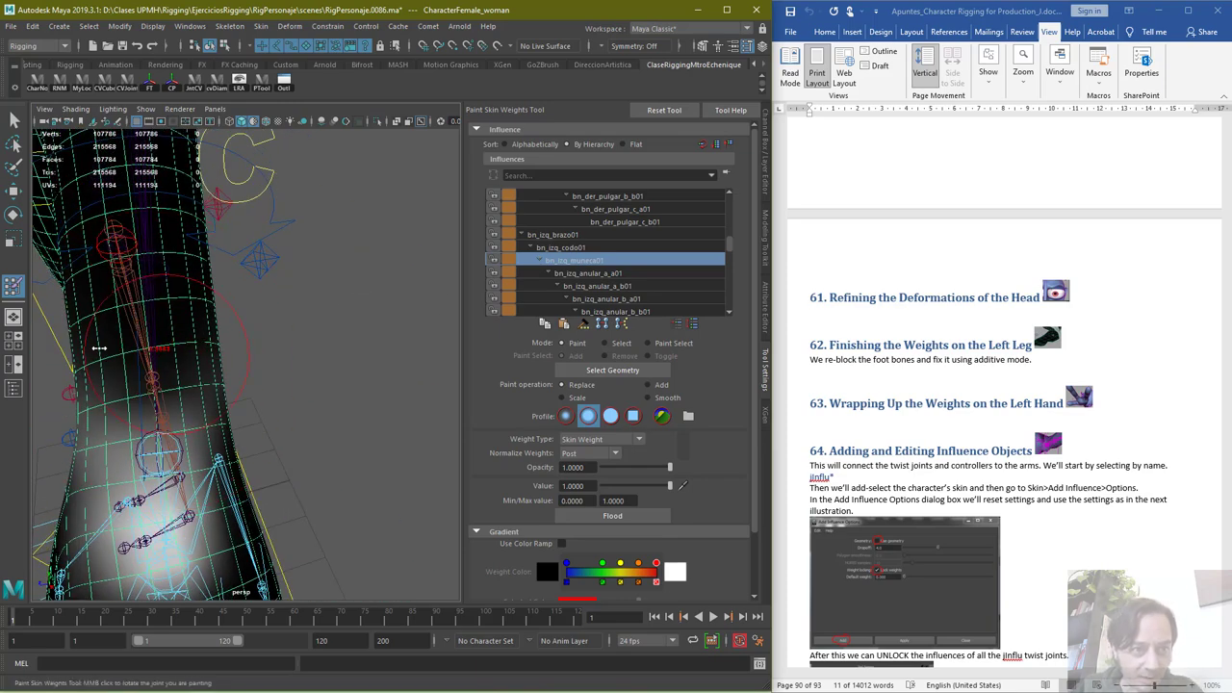
{"action": "mouse_move", "coordinate": [306, 412]}
{"action": "left_mouse_down", "text": "alt"}
{"action": "mouse_move", "coordinate": [349, 357]}
{"action": "mouse_move", "coordinate": [366, 364]}
{"action": "mouse_move", "coordinate": [308, 390]}
{"action": "mouse_move", "coordinate": [322, 404]}
{"action": "mouse_move", "coordinate": [259, 371]}
{"action": "mouse_move", "coordinate": [308, 336]}
{"action": "mouse_move", "coordinate": [375, 323]}
{"action": "mouse_move", "coordinate": [360, 333]}
{"action": "mouse_move", "coordinate": [407, 411]}
{"action": "mouse_move", "coordinate": [462, 323]}
{"action": "mouse_move", "coordinate": [446, 340]}
{"action": "left_mouse_up", "text": "alt"}
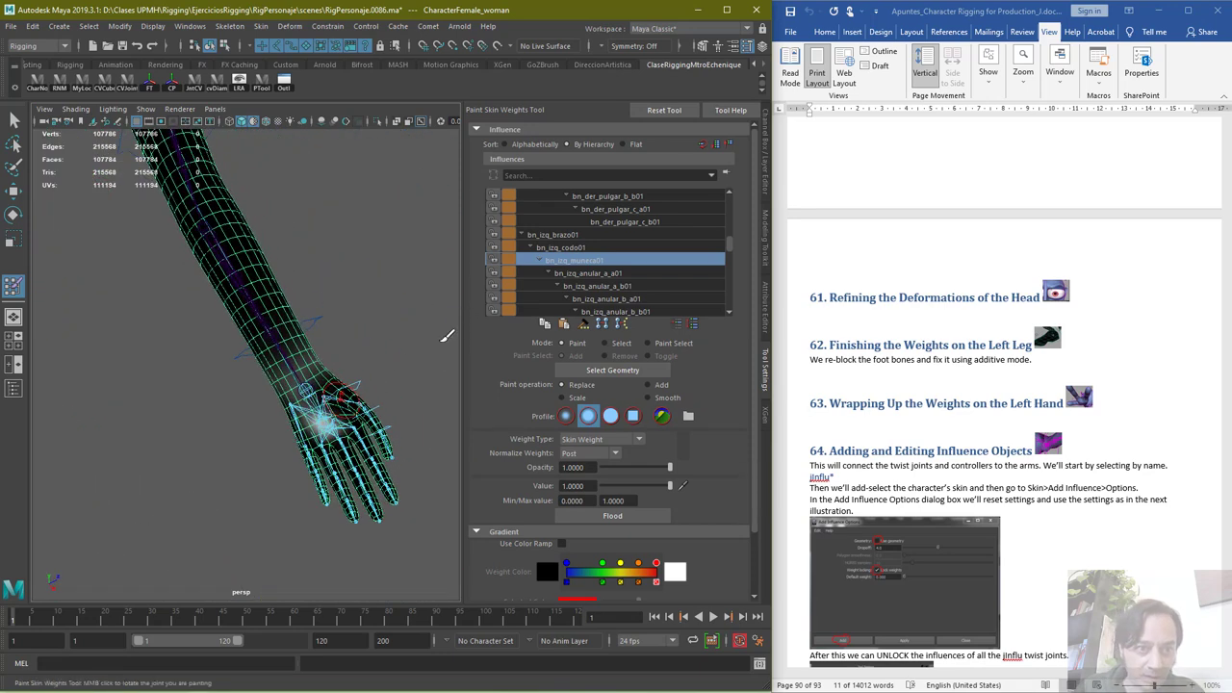
{"action": "scroll", "coordinate": [424, 352], "scroll_direction": "up", "scroll_amount": 3}
{"action": "middle_click_drag", "start_coordinate": [342, 407], "coordinate": [304, 332], "text": "alt"}
{"action": "mouse_move", "coordinate": [314, 362]}
{"action": "left_mouse_down"}
{"action": "mouse_move", "coordinate": [298, 385]}
{"action": "mouse_move", "coordinate": [322, 351]}
{"action": "mouse_move", "coordinate": [355, 400]}
{"action": "mouse_move", "coordinate": [327, 413]}
{"action": "mouse_move", "coordinate": [351, 385]}
{"action": "mouse_move", "coordinate": [319, 377]}
{"action": "left_mouse_up"}
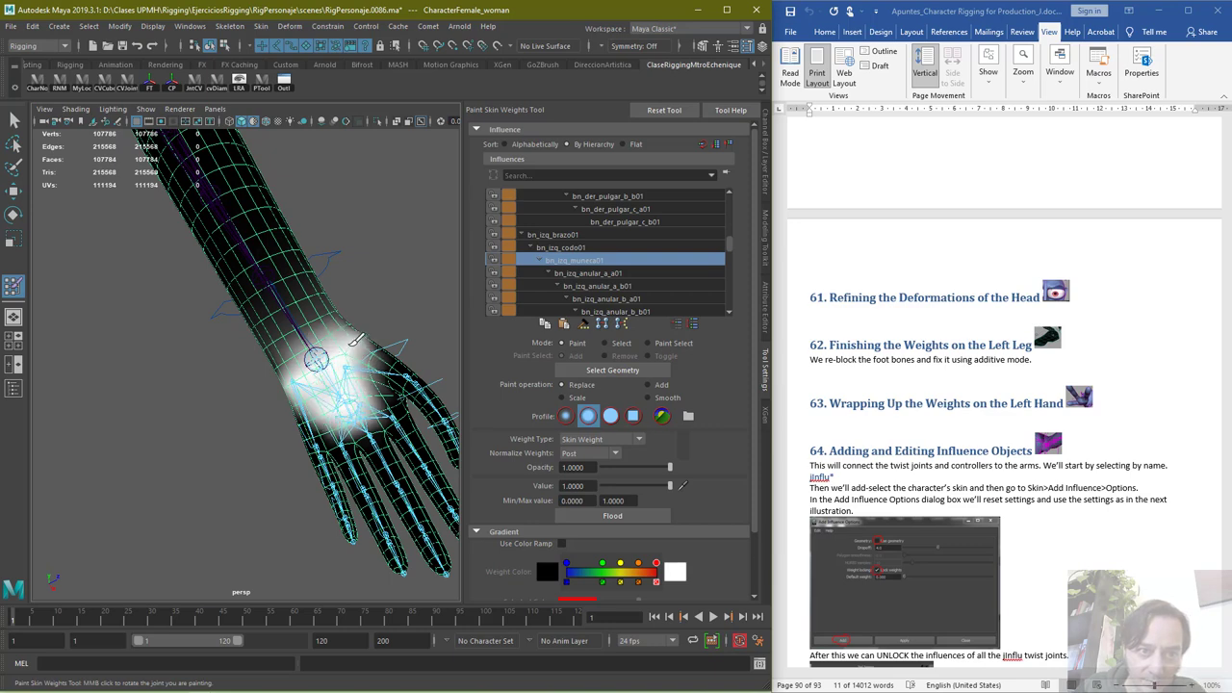
{"action": "left_click_drag", "start_coordinate": [356, 341], "coordinate": [342, 368]}
Extend the bn_izq_muneca01 weight around the remaining sides of the left wrist and over the start of the hand
{"action": "mouse_move", "coordinate": [276, 412]}
{"action": "left_mouse_down", "text": "alt"}
{"action": "mouse_move", "coordinate": [328, 414]}
{"action": "mouse_move", "coordinate": [408, 484]}
{"action": "left_mouse_up", "text": "alt"}
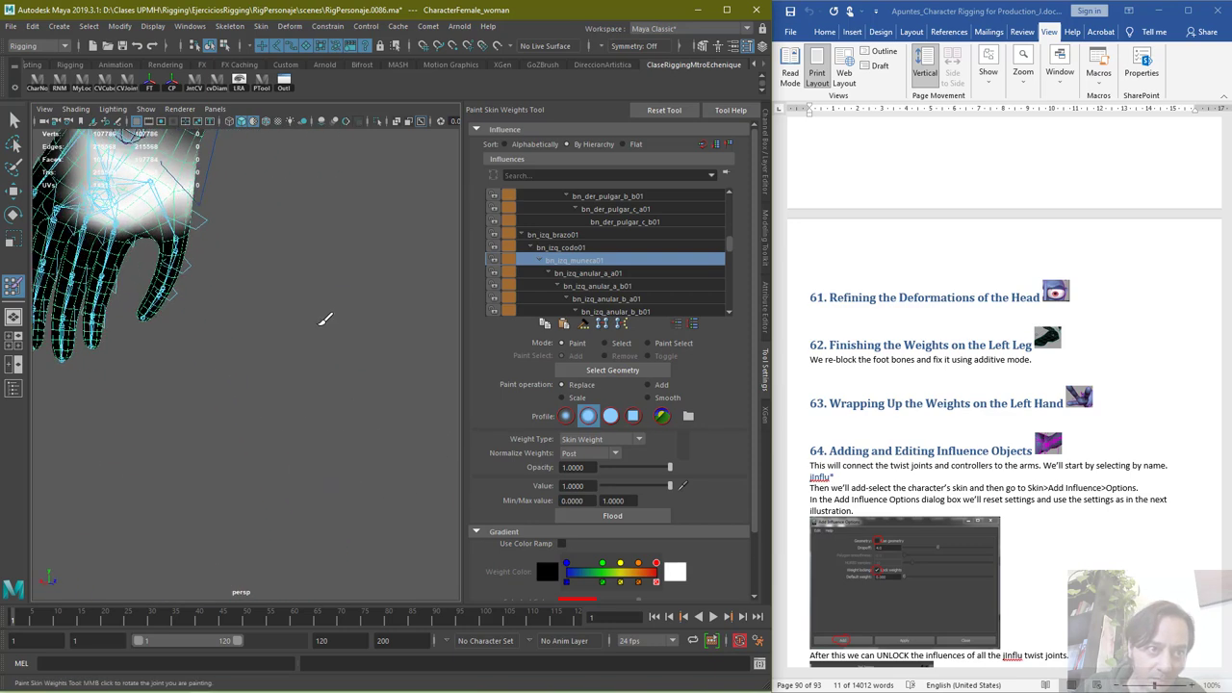
{"action": "middle_click_drag", "start_coordinate": [319, 324], "coordinate": [514, 596], "text": "alt"}
{"action": "mouse_move", "coordinate": [279, 362]}
{"action": "left_mouse_down"}
{"action": "mouse_move", "coordinate": [233, 308]}
{"action": "mouse_move", "coordinate": [212, 309]}
{"action": "left_mouse_up"}
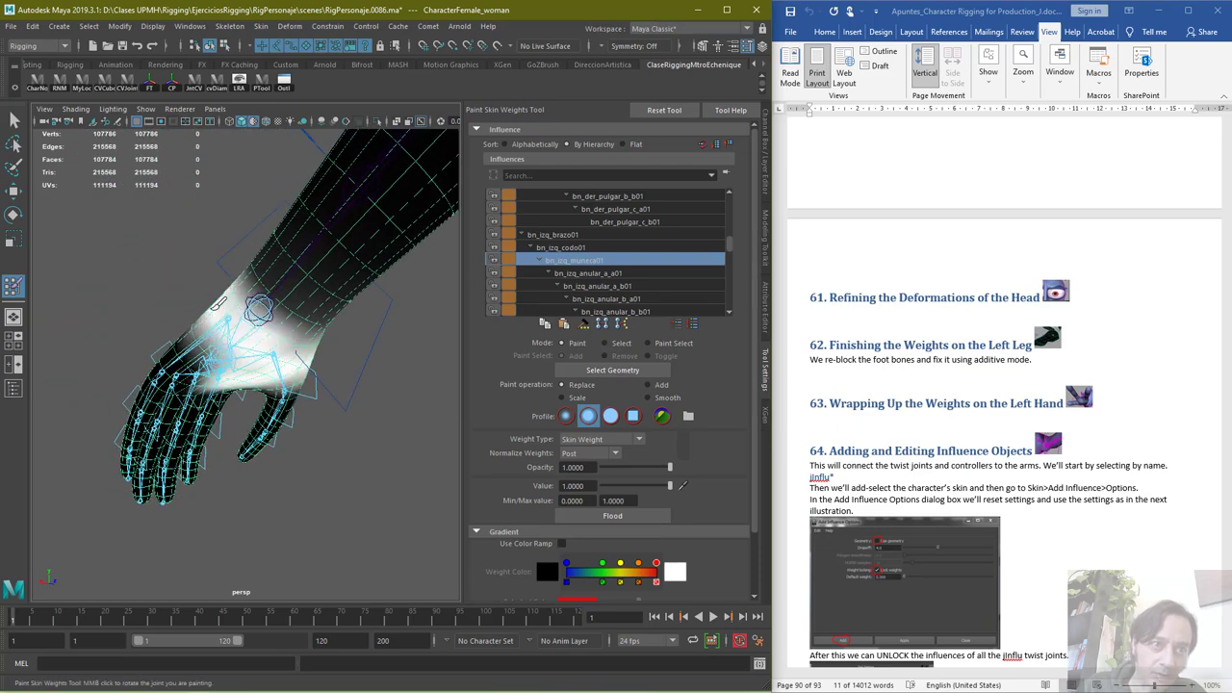
{"action": "left_click_drag", "start_coordinate": [299, 366], "coordinate": [399, 418], "text": "alt"}
{"action": "right_click_drag", "start_coordinate": [398, 417], "coordinate": [316, 393], "text": "alt"}
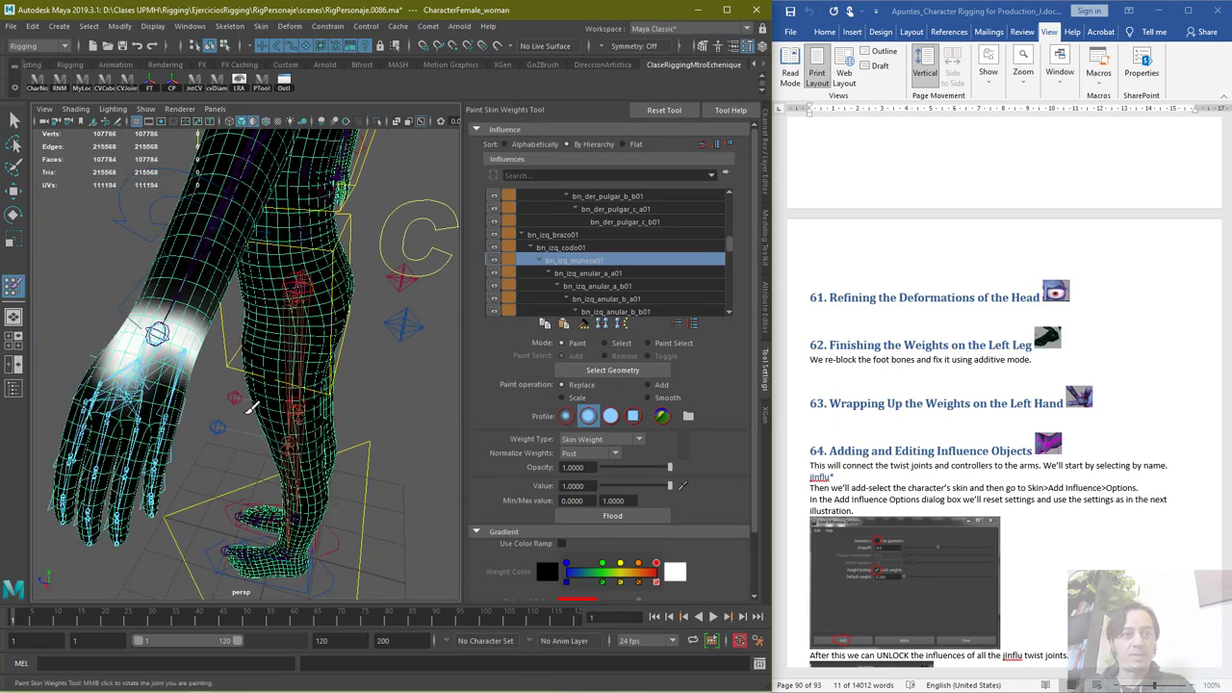
{"action": "mouse_move", "coordinate": [261, 424]}
{"action": "left_mouse_down", "text": "alt"}
{"action": "mouse_move", "coordinate": [248, 441]}
{"action": "mouse_move", "coordinate": [231, 414]}
{"action": "left_mouse_up", "text": "alt"}
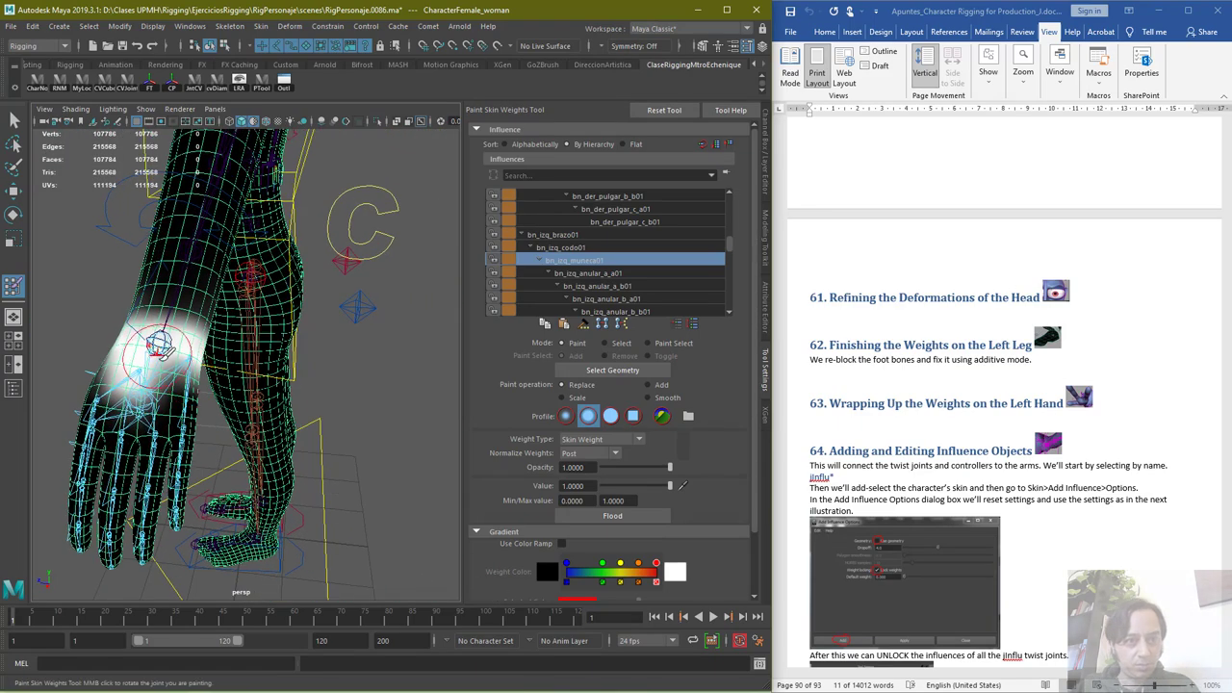
{"action": "left_click", "coordinate": [163, 385]}
{"action": "mouse_move", "coordinate": [358, 395]}
{"action": "left_mouse_down", "text": "alt"}
{"action": "mouse_move", "coordinate": [407, 404]}
{"action": "mouse_move", "coordinate": [506, 385]}
{"action": "left_mouse_up", "text": "alt"}
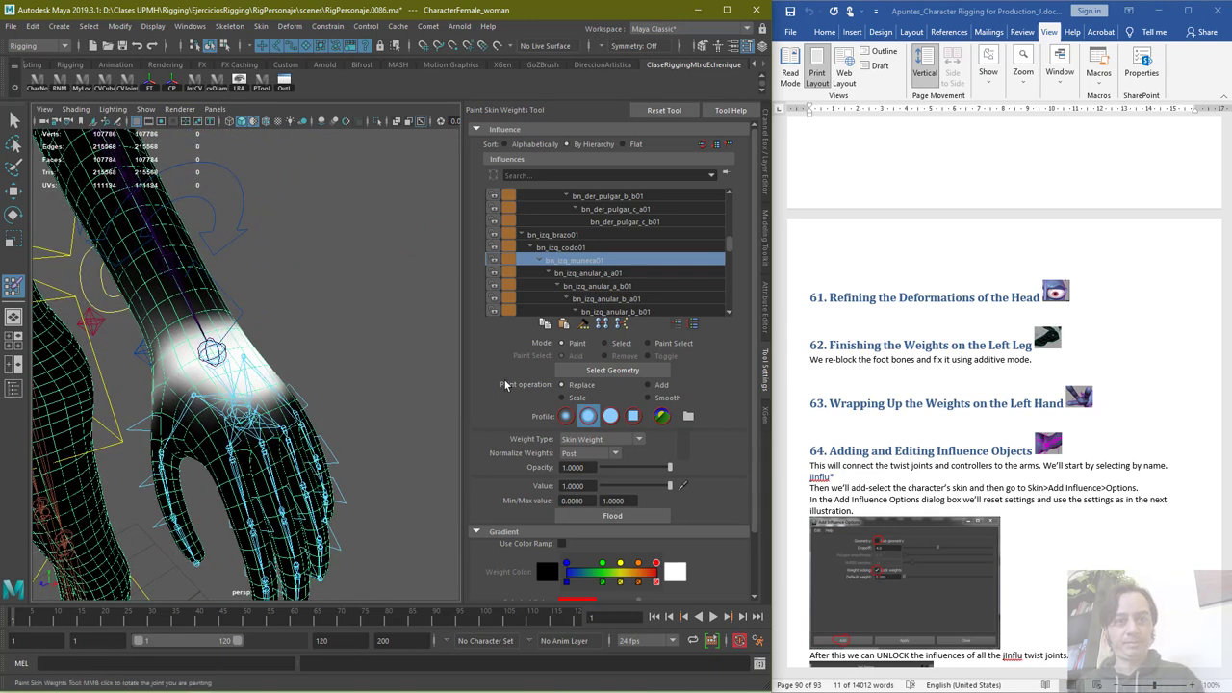
Paint the bn_izq_anular_a_a01 weight over the base of the left ring finger with a value of 1, undoing the overlong first stroke
{"action": "left_click", "coordinate": [611, 278]}
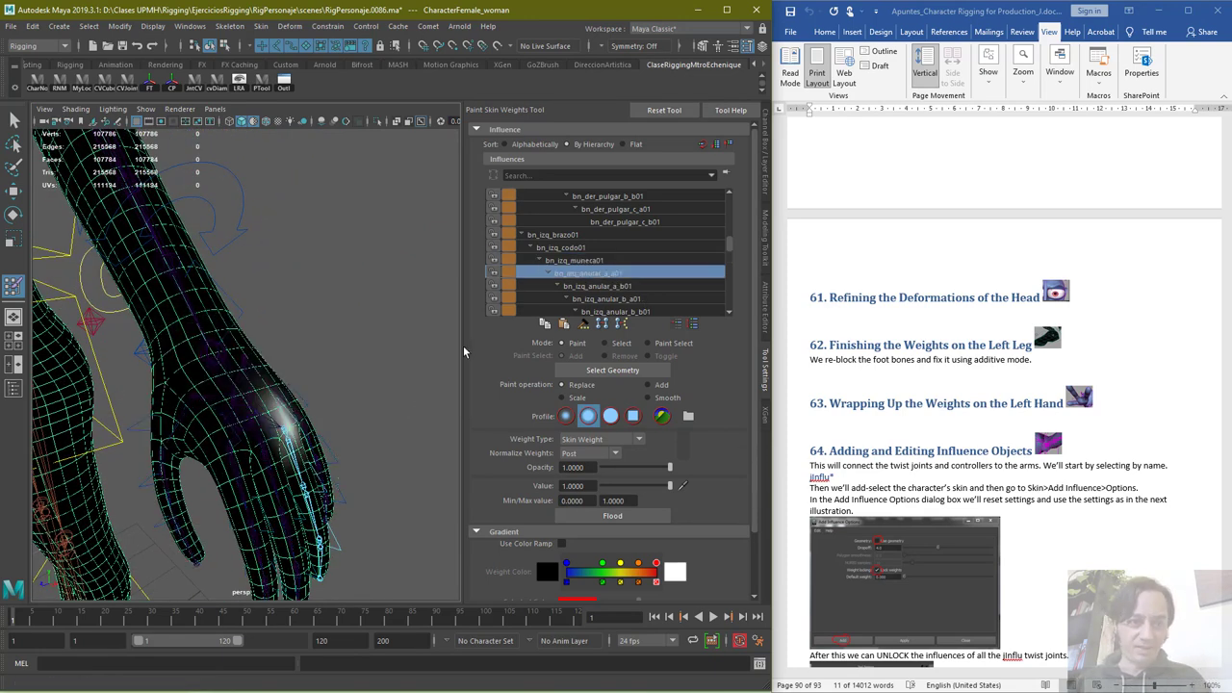
{"action": "right_click_drag", "start_coordinate": [325, 379], "coordinate": [376, 381], "text": "alt"}
{"action": "left_click_drag", "start_coordinate": [376, 380], "coordinate": [345, 360], "text": "alt"}
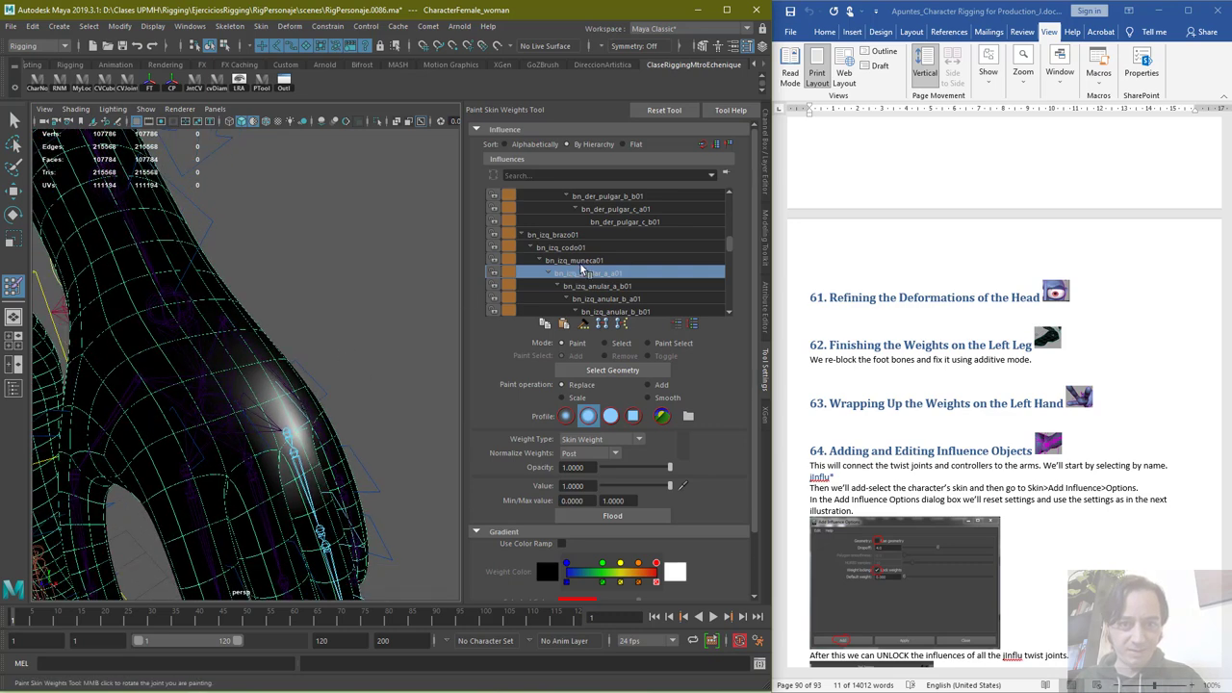
{"action": "left_click", "coordinate": [580, 261]}
{"action": "left_click", "coordinate": [585, 275]}
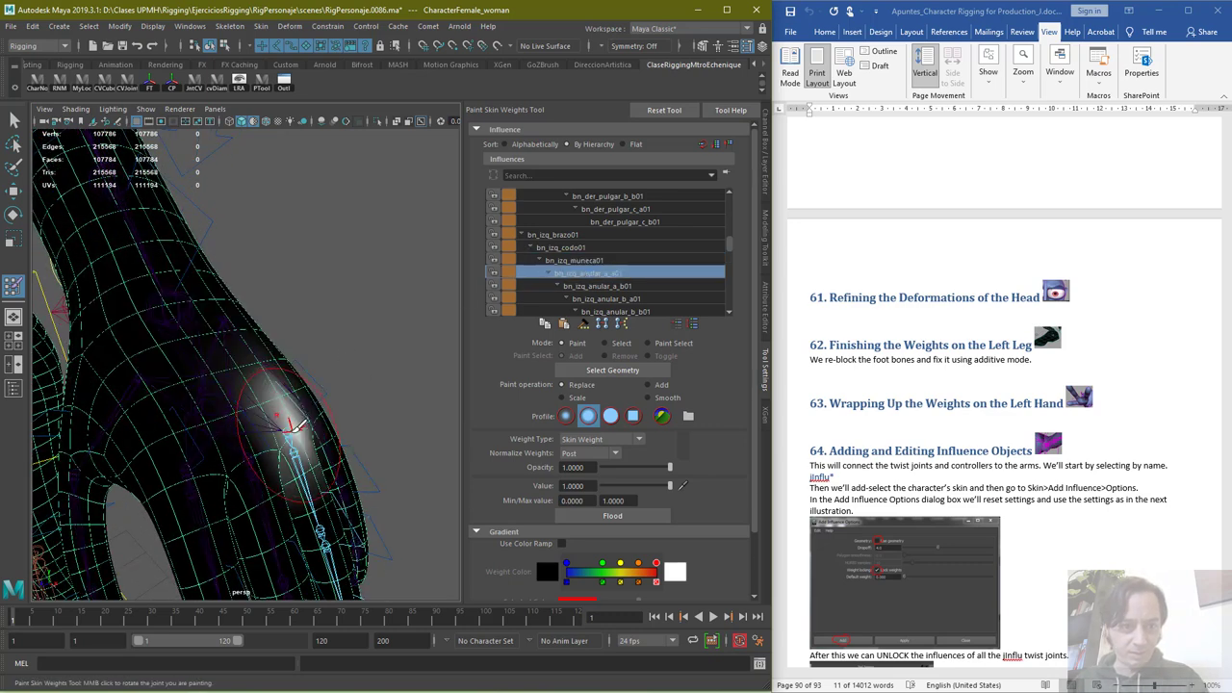
{"action": "scroll", "coordinate": [345, 361], "scroll_direction": "up", "scroll_amount": 3}
{"action": "left_click_drag", "start_coordinate": [360, 357], "coordinate": [294, 363], "text": "alt"}
{"action": "scroll", "coordinate": [292, 368], "scroll_direction": "down", "scroll_amount": 8}
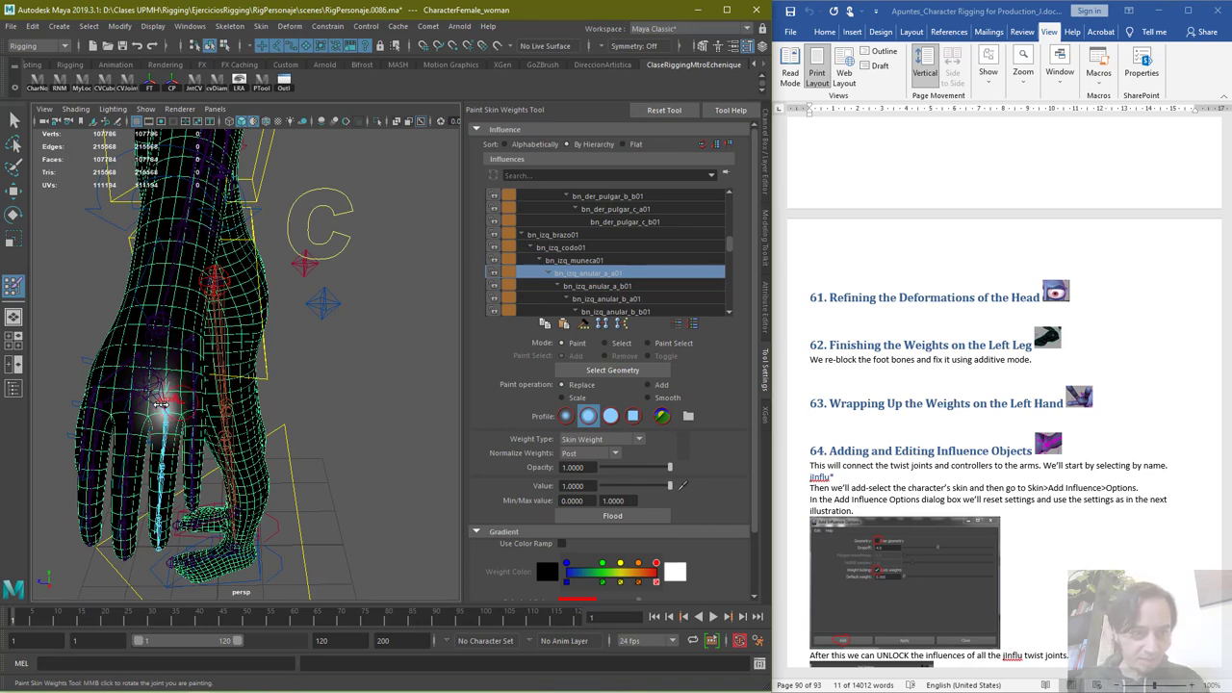
{"action": "left_click_drag", "start_coordinate": [175, 386], "coordinate": [174, 494]}
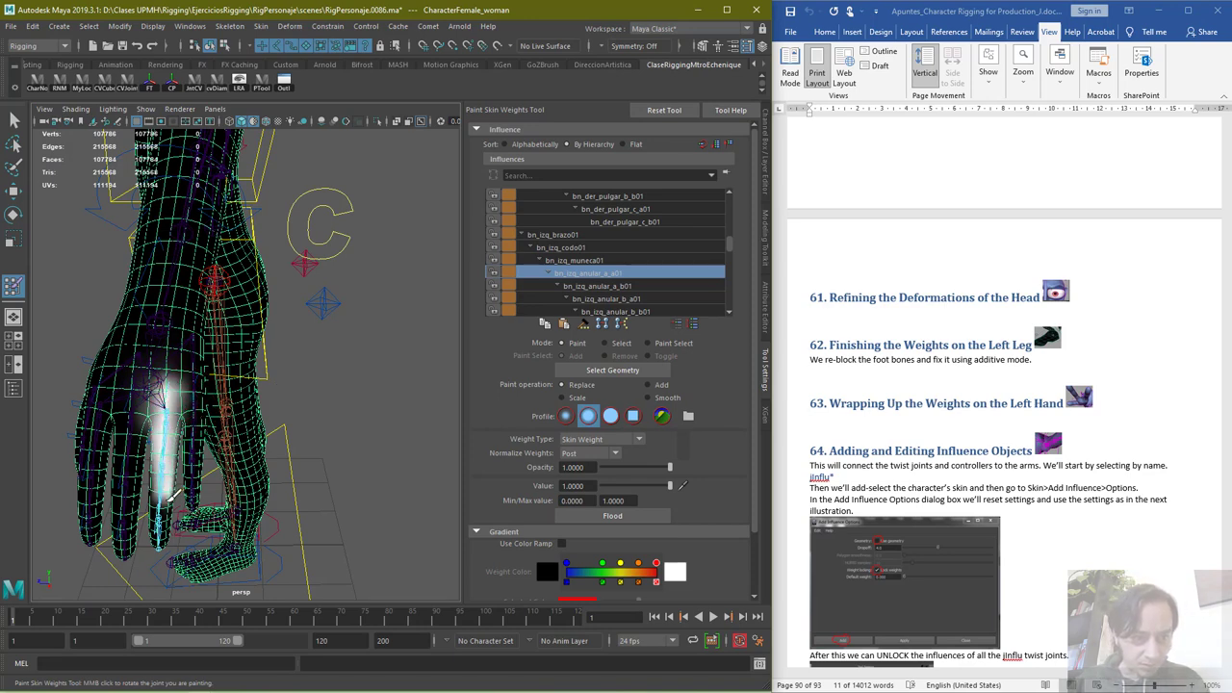
{"action": "key", "text": "ctrl+z"}
{"action": "mouse_move", "coordinate": [171, 407]}
{"action": "left_mouse_down"}
{"action": "mouse_move", "coordinate": [173, 445]}
{"action": "mouse_move", "coordinate": [165, 431]}
{"action": "left_mouse_up"}
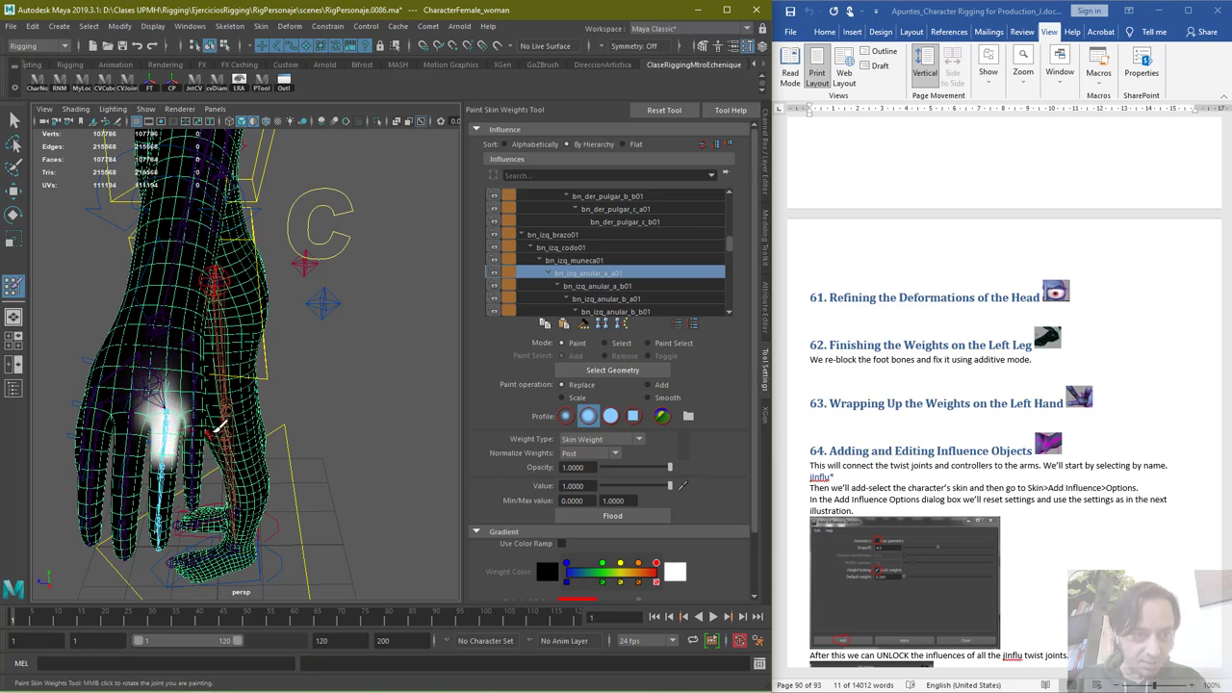
Examine the bn_izq_anular_a_a01 weight around the left ring finger's base from the back and the thumb side of the hand
{"action": "scroll", "coordinate": [219, 427], "scroll_direction": "up", "scroll_amount": 3}
{"action": "mouse_move", "coordinate": [172, 436]}
{"action": "middle_mouse_down", "text": "alt"}
{"action": "mouse_move", "coordinate": [298, 368]}
{"action": "mouse_move", "coordinate": [321, 373]}
{"action": "middle_mouse_up", "text": "alt"}
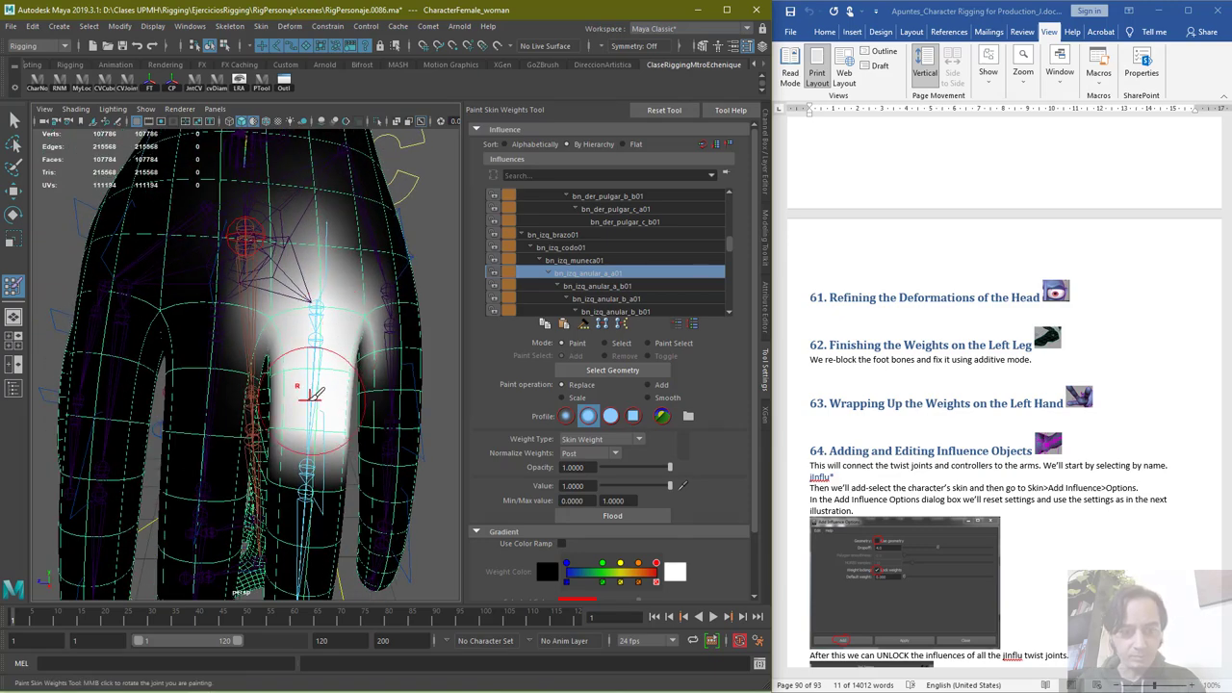
{"action": "key", "text": "a"}
{"action": "key", "text": "bracketleft"}
{"action": "key", "text": "bracketleft"}
{"action": "key", "text": "bracketright"}
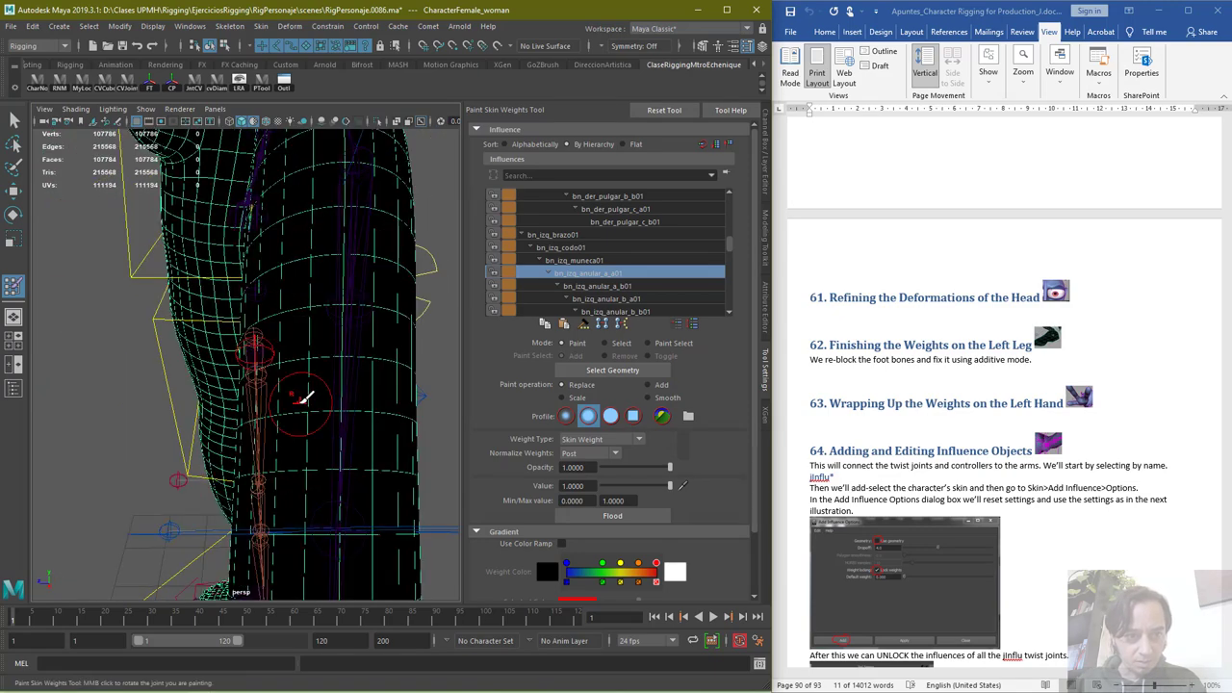
{"action": "key", "text": "bracketright"}
{"action": "key", "text": "bracketright"}
{"action": "middle_click_drag", "start_coordinate": [266, 385], "coordinate": [260, 297], "text": "alt"}
{"action": "left_click_drag", "start_coordinate": [259, 298], "coordinate": [142, 262], "text": "alt"}
{"action": "scroll", "coordinate": [145, 200], "scroll_direction": "up", "scroll_amount": 3}
{"action": "middle_click_drag", "start_coordinate": [106, 195], "coordinate": [315, 369], "text": "alt"}
{"action": "scroll", "coordinate": [323, 333], "scroll_direction": "up", "scroll_amount": 5}
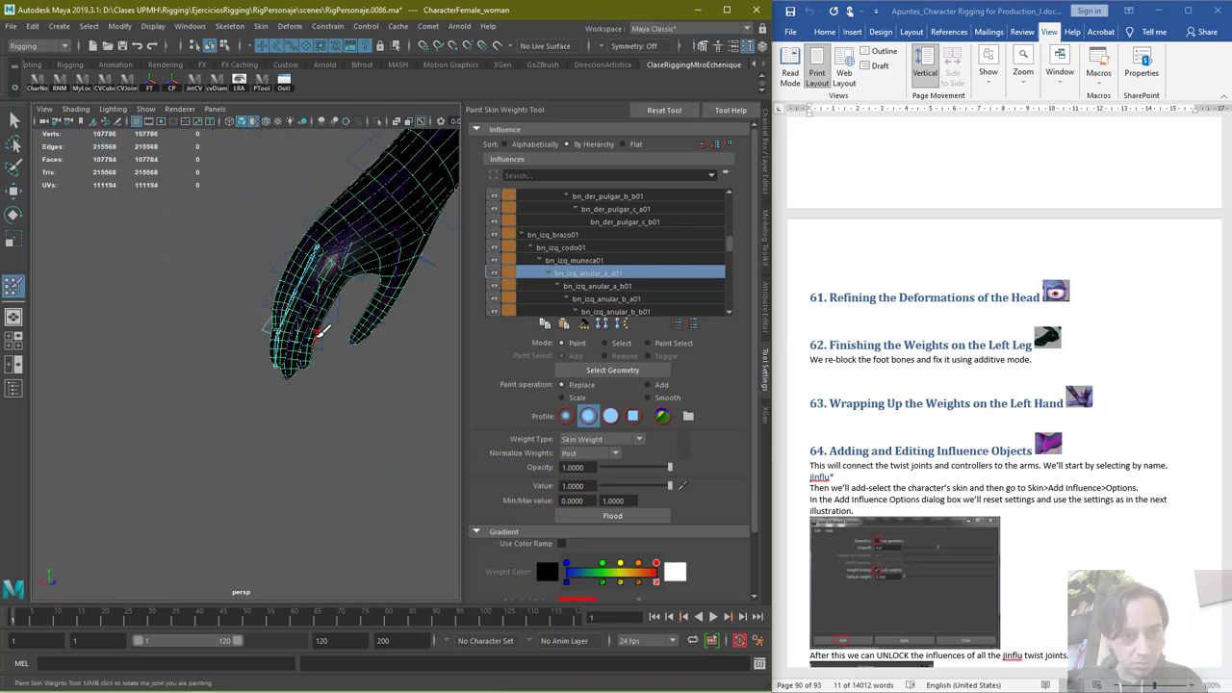
{"action": "middle_click_drag", "start_coordinate": [348, 310], "coordinate": [267, 404], "text": "alt"}
{"action": "mouse_move", "coordinate": [293, 398]}
{"action": "left_mouse_down", "text": "alt"}
{"action": "mouse_move", "coordinate": [333, 410]}
{"action": "mouse_move", "coordinate": [282, 403]}
{"action": "mouse_move", "coordinate": [318, 365]}
{"action": "mouse_move", "coordinate": [294, 394]}
{"action": "mouse_move", "coordinate": [301, 386]}
{"action": "left_mouse_up", "text": "alt"}
Paint the bn_izq_anular_a_b01 weight over the back of the left ring finger's first segment with a value of 1
{"action": "right_click", "coordinate": [310, 372]}
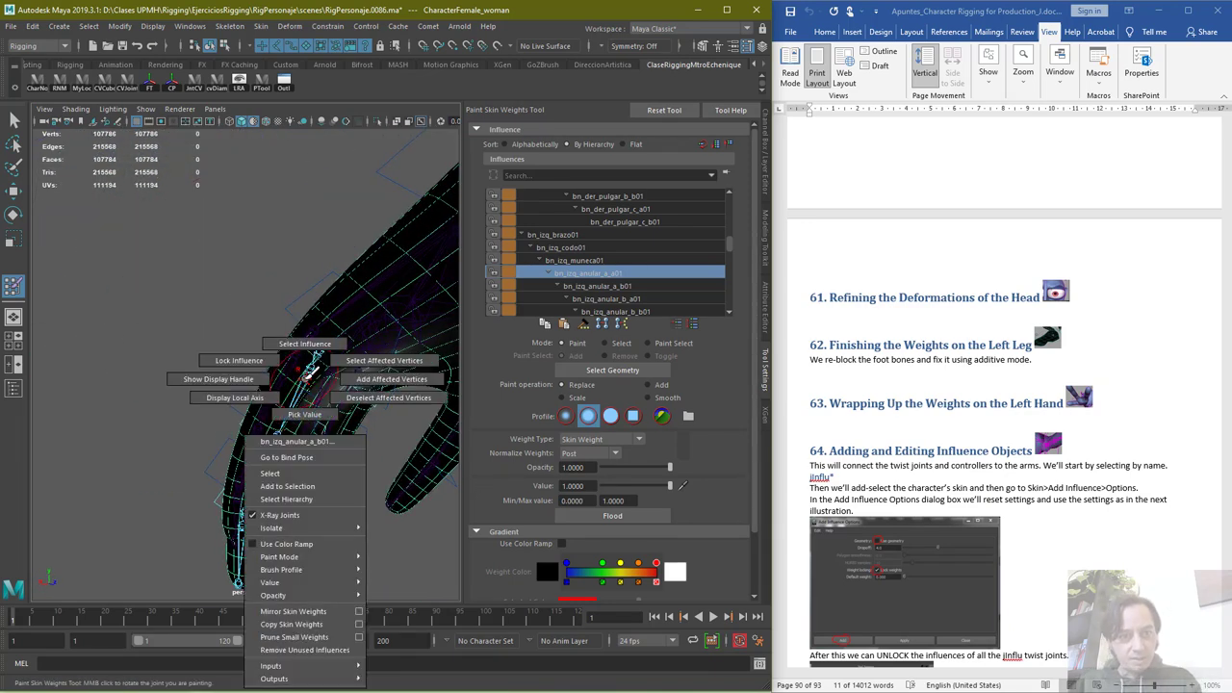
{"action": "left_click", "coordinate": [313, 345]}
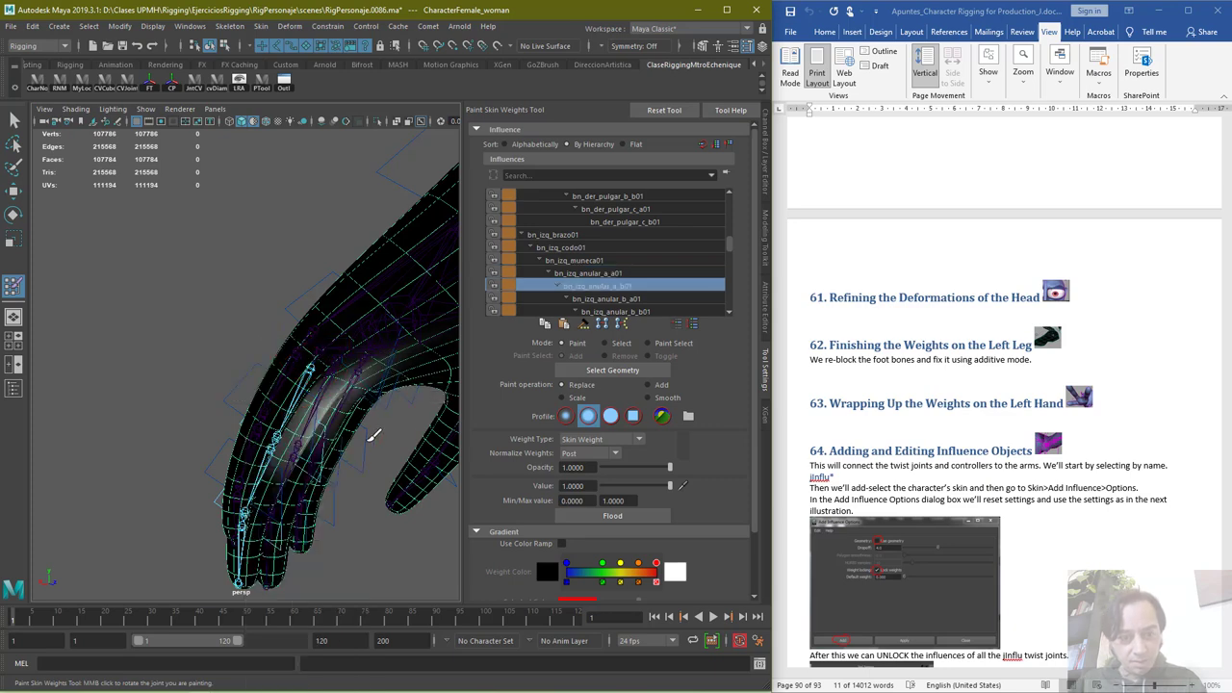
{"action": "key", "text": "a"}
{"action": "left_click_drag", "start_coordinate": [225, 347], "coordinate": [405, 375], "text": "alt"}
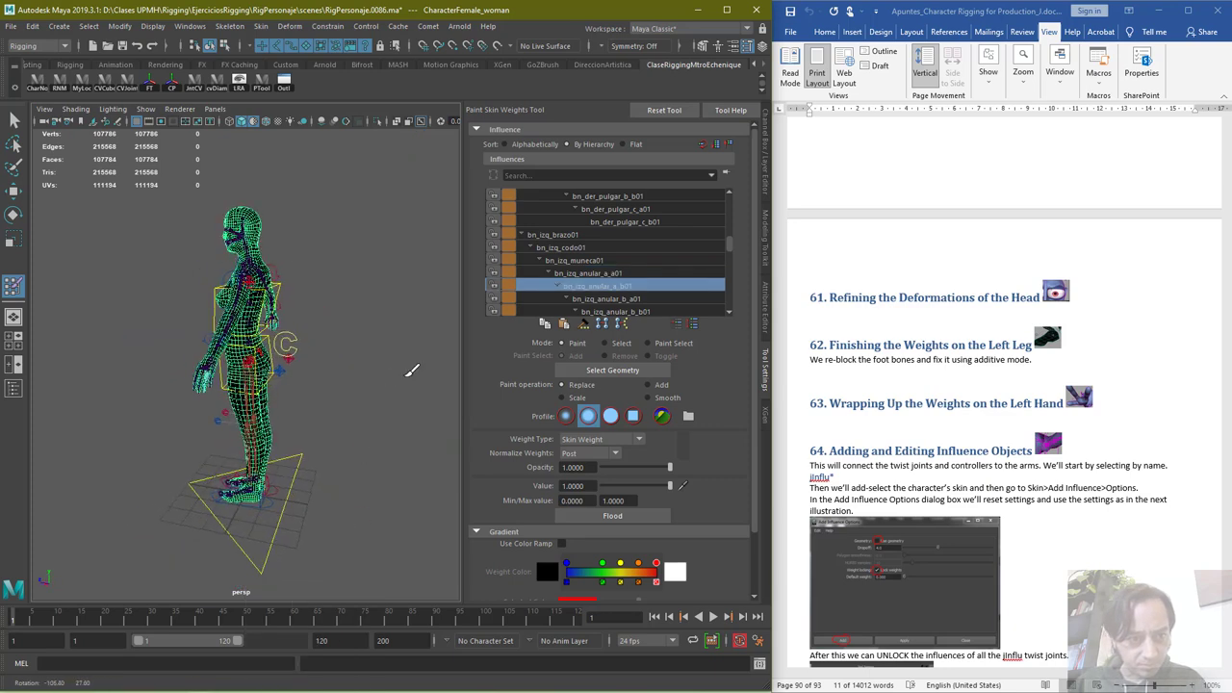
{"action": "scroll", "coordinate": [308, 417], "scroll_direction": "up", "scroll_amount": 8}
{"action": "scroll", "coordinate": [235, 396], "scroll_direction": "down", "scroll_amount": 4}
{"action": "middle_click_drag", "start_coordinate": [189, 383], "coordinate": [260, 375], "text": "alt"}
{"action": "scroll", "coordinate": [258, 373], "scroll_direction": "up", "scroll_amount": 6}
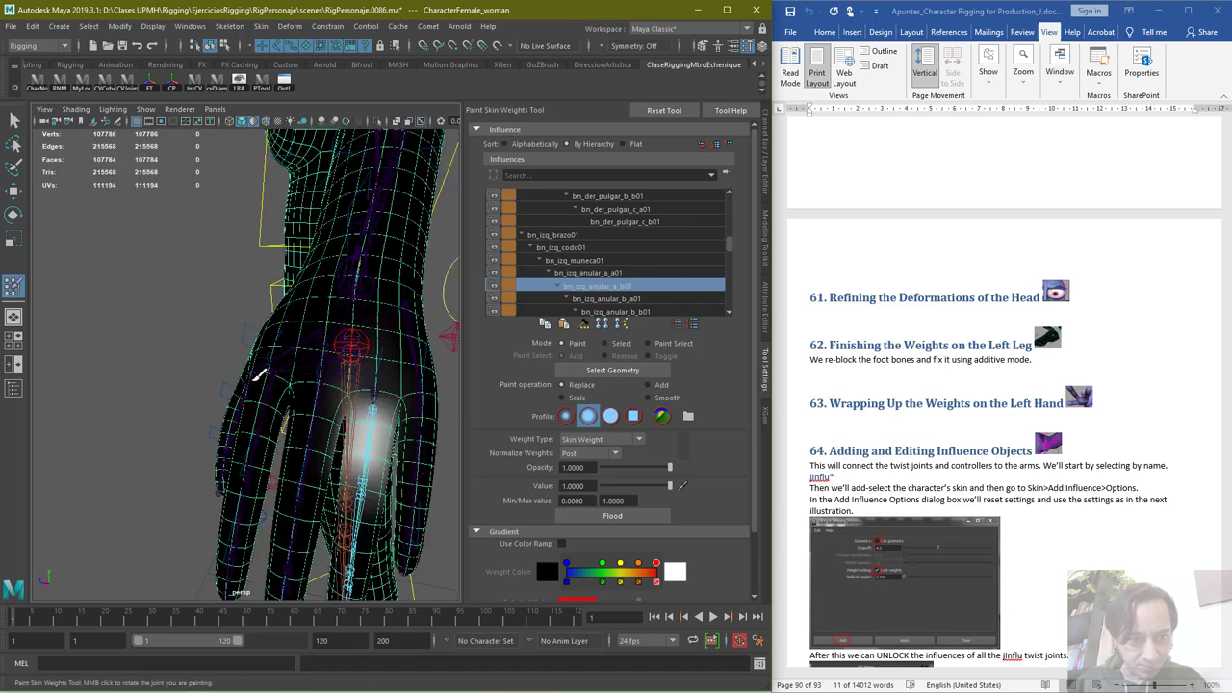
{"action": "mouse_move", "coordinate": [376, 420]}
{"action": "left_mouse_down"}
{"action": "mouse_move", "coordinate": [381, 486]}
{"action": "mouse_move", "coordinate": [387, 434]}
{"action": "left_mouse_up"}
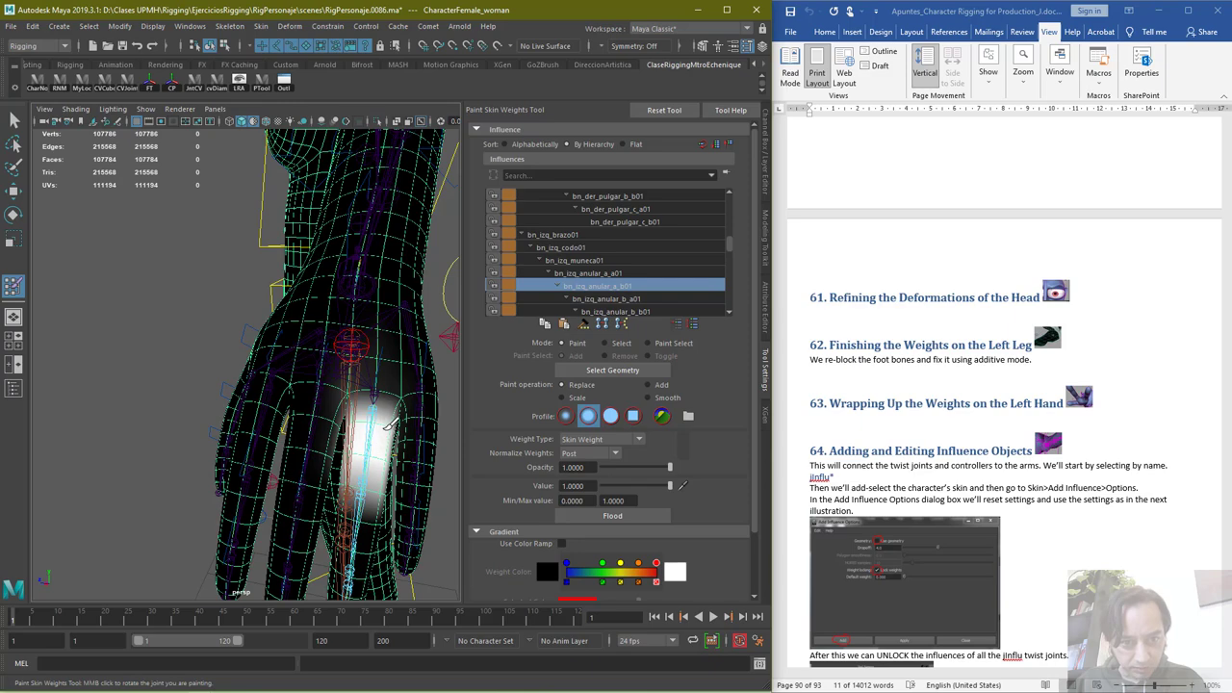
Extend the bn_izq_anular_a_b01 weight over the palm side of the left ring finger's first segment
{"action": "scroll", "coordinate": [387, 454], "scroll_direction": "up", "scroll_amount": 3}
{"action": "scroll", "coordinate": [380, 452], "scroll_direction": "down", "scroll_amount": 4}
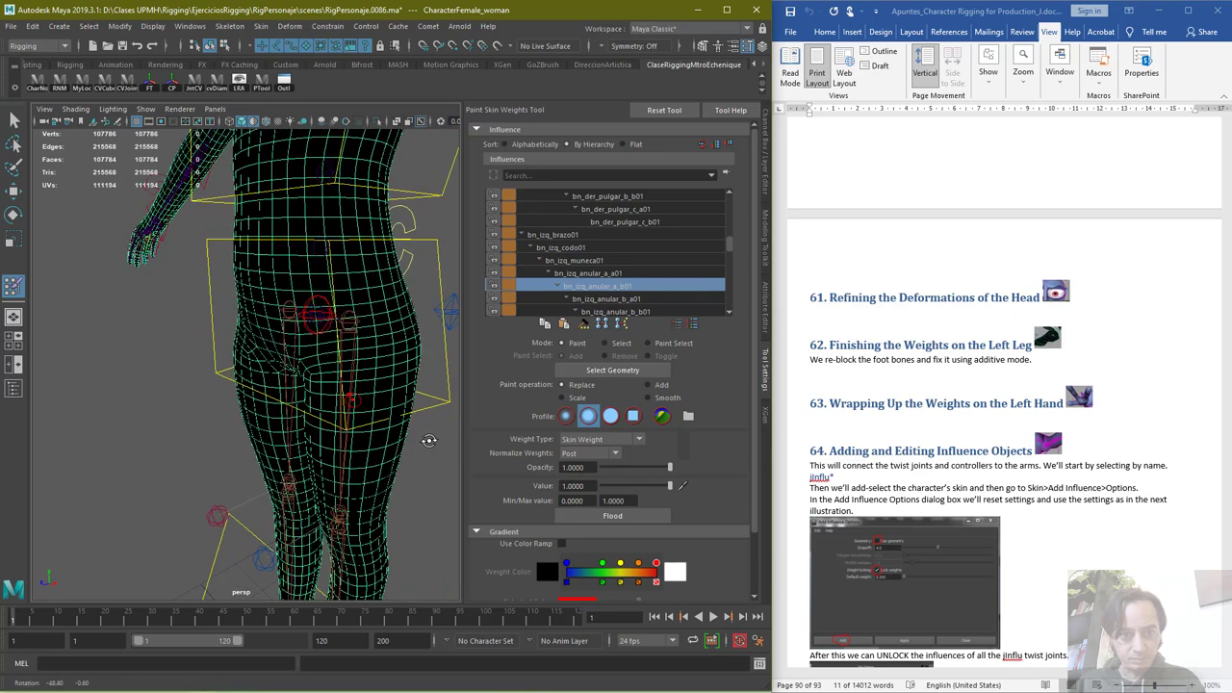
{"action": "left_click_drag", "start_coordinate": [426, 440], "coordinate": [577, 431], "text": "alt"}
{"action": "scroll", "coordinate": [426, 376], "scroll_direction": "up", "scroll_amount": 4}
{"action": "scroll", "coordinate": [415, 313], "scroll_direction": "up", "scroll_amount": 3}
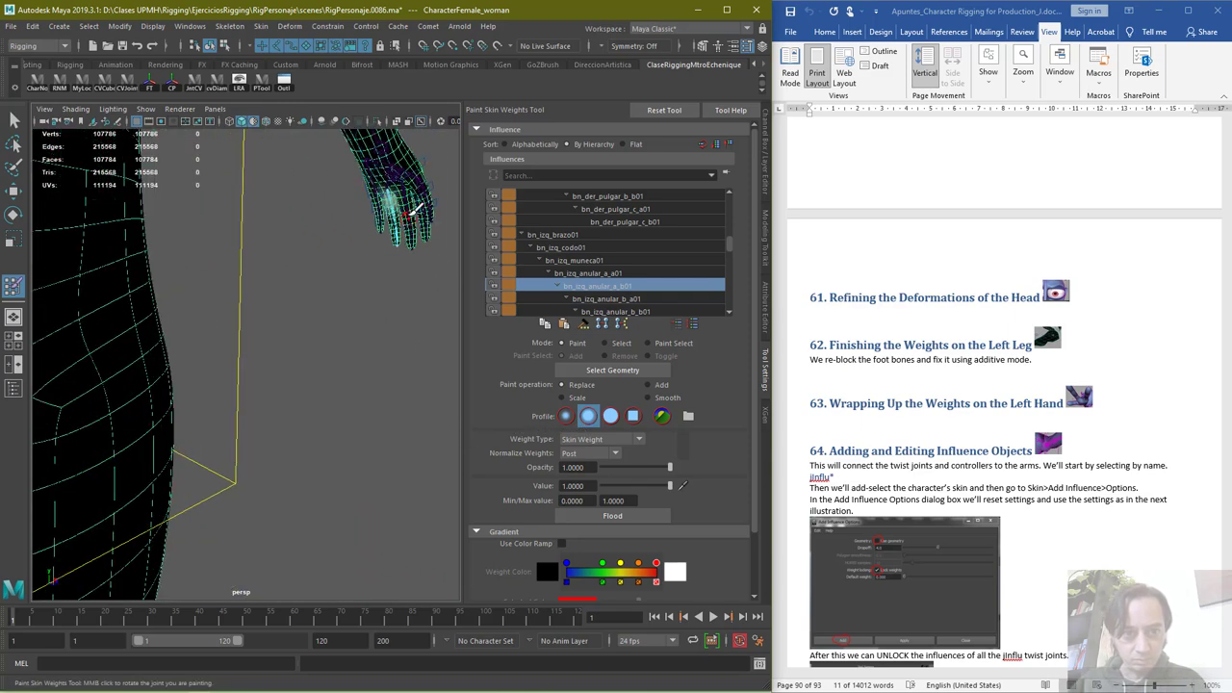
{"action": "middle_click_drag", "start_coordinate": [407, 217], "coordinate": [390, 282], "text": "alt"}
{"action": "scroll", "coordinate": [403, 233], "scroll_direction": "up", "scroll_amount": 4}
{"action": "left_click_drag", "start_coordinate": [414, 181], "coordinate": [348, 358], "text": "alt"}
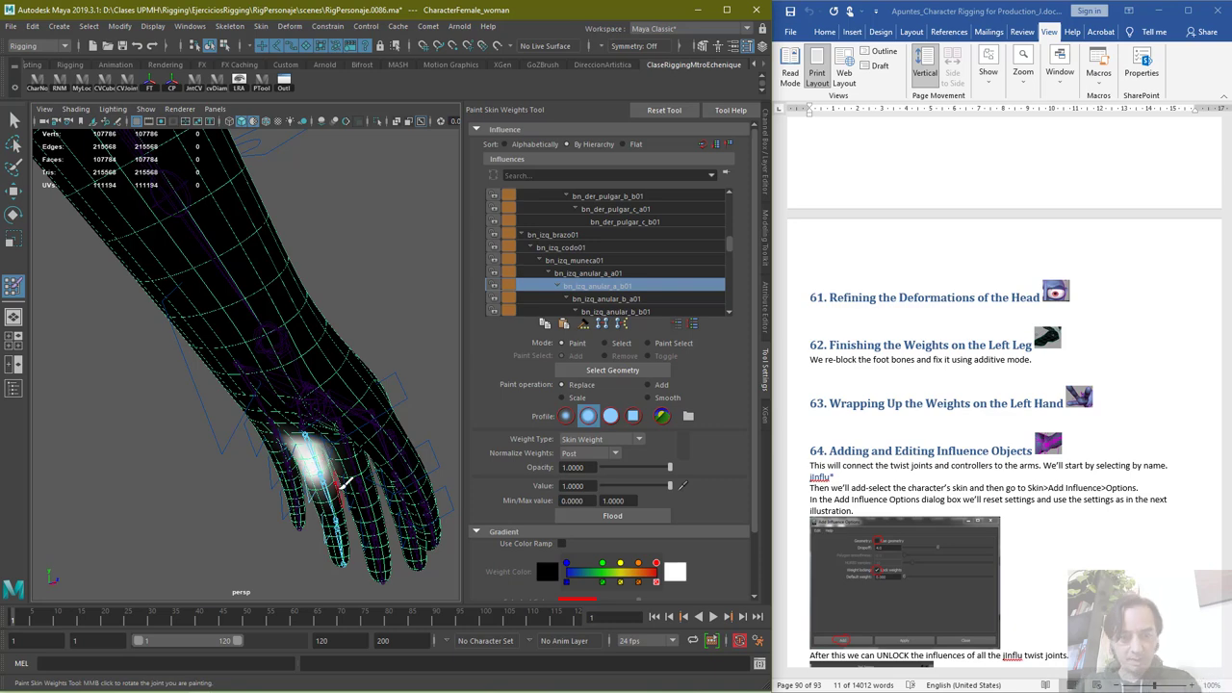
{"action": "scroll", "coordinate": [318, 504], "scroll_direction": "up", "scroll_amount": 2}
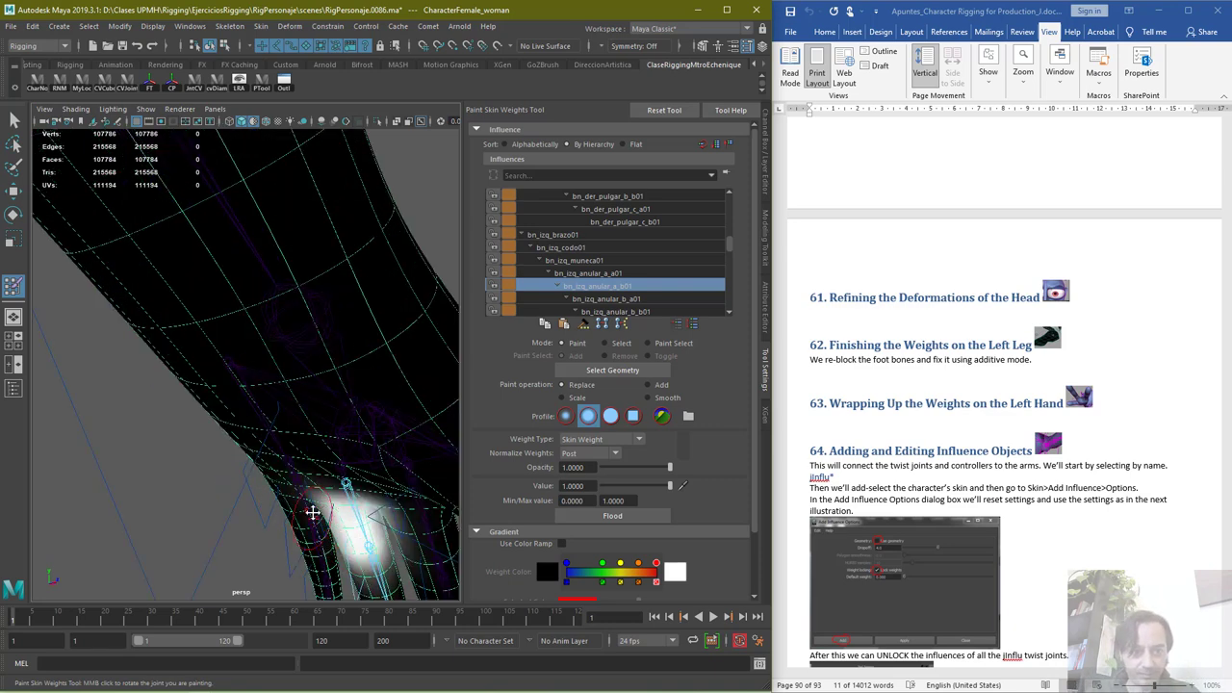
{"action": "middle_click_drag", "start_coordinate": [313, 513], "coordinate": [412, 267], "text": "alt"}
{"action": "mouse_move", "coordinate": [412, 267]}
{"action": "left_mouse_down", "text": "alt"}
{"action": "mouse_move", "coordinate": [335, 308]}
{"action": "mouse_move", "coordinate": [347, 291]}
{"action": "mouse_move", "coordinate": [327, 354]}
{"action": "left_mouse_up", "text": "alt"}
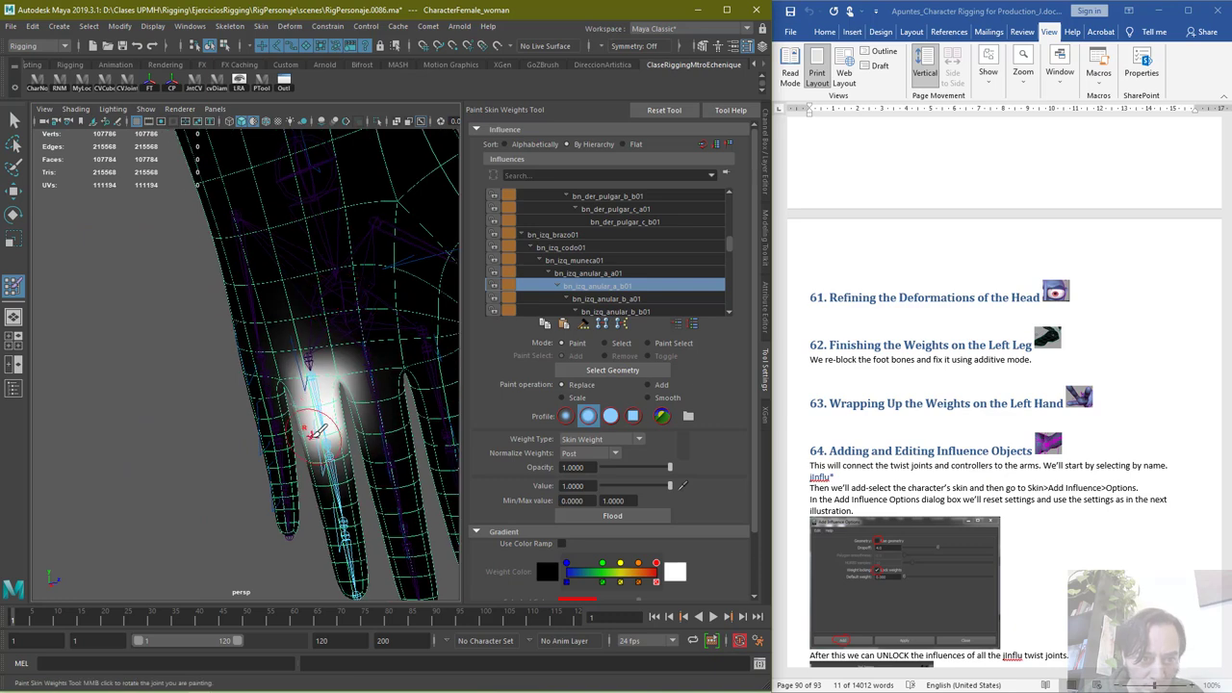
{"action": "left_click_drag", "start_coordinate": [348, 433], "coordinate": [315, 391]}
Erase the bn_izq_anular_a_b01 weight that spills onto the fingers beside the left ring finger with a value of 0
{"action": "left_click_drag", "start_coordinate": [304, 466], "coordinate": [460, 451], "text": "alt"}
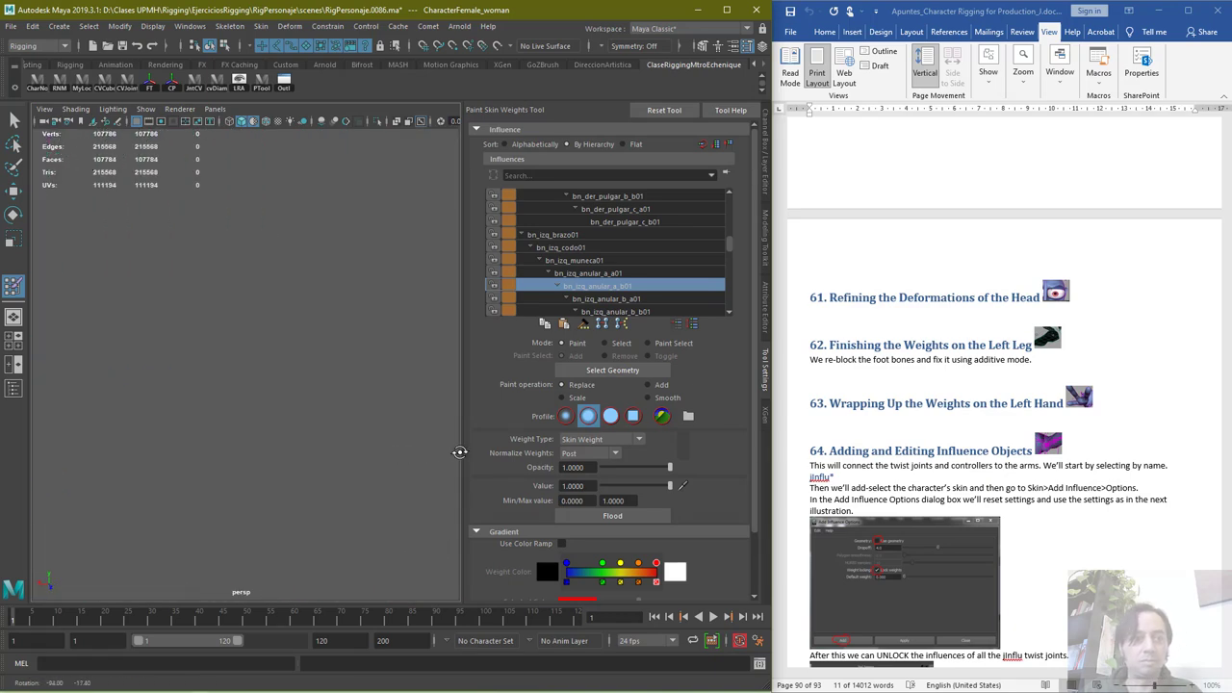
{"action": "mouse_move", "coordinate": [335, 447]}
{"action": "left_mouse_down", "text": "alt"}
{"action": "mouse_move", "coordinate": [245, 423]}
{"action": "mouse_move", "coordinate": [302, 413]}
{"action": "left_mouse_up", "text": "alt"}
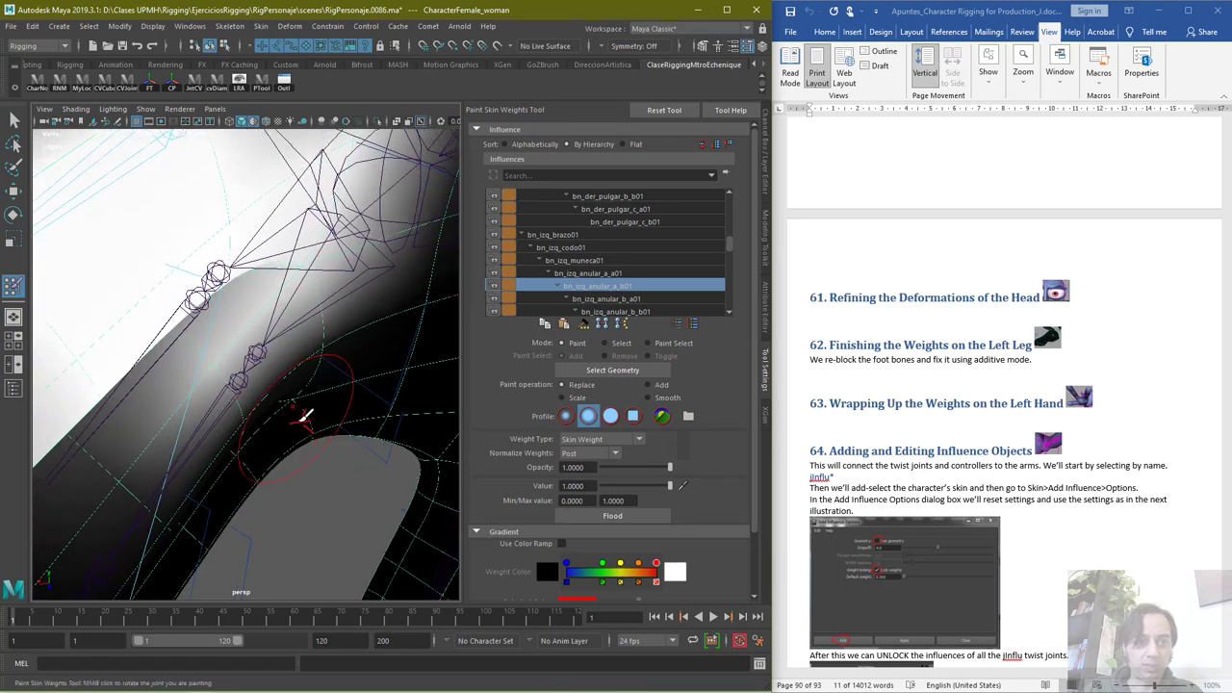
{"action": "scroll", "coordinate": [273, 404], "scroll_direction": "down", "scroll_amount": 4}
{"action": "scroll", "coordinate": [260, 366], "scroll_direction": "down", "scroll_amount": 2}
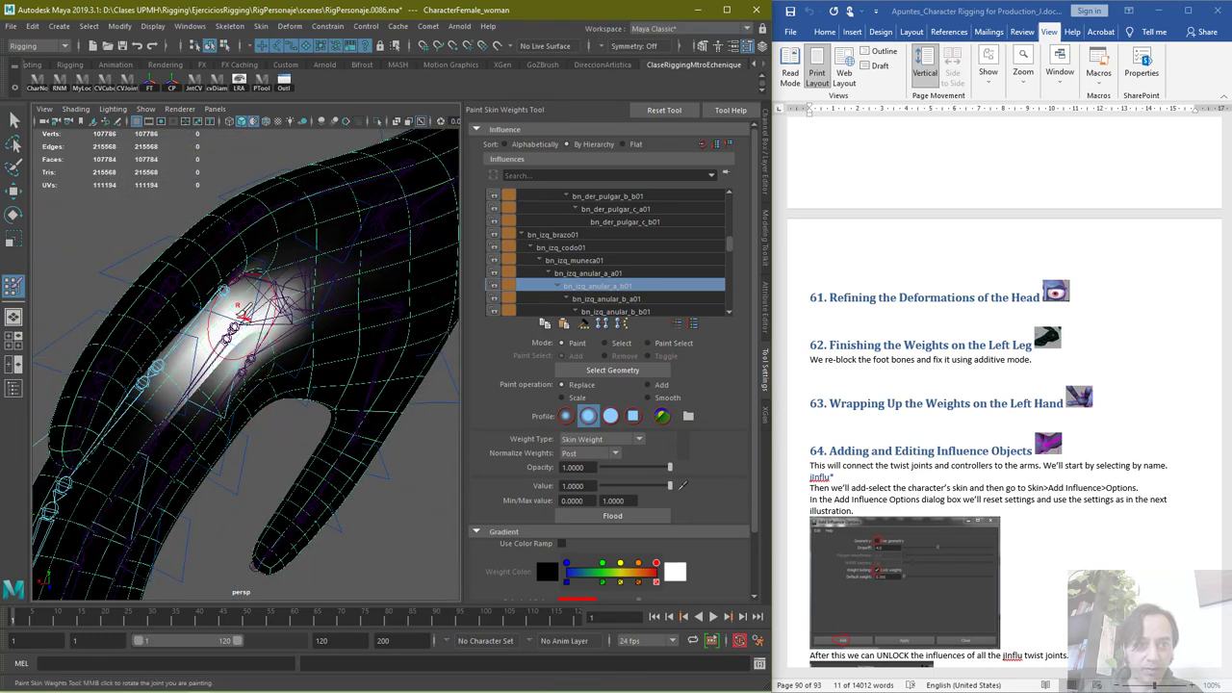
{"action": "left_click_drag", "start_coordinate": [210, 368], "coordinate": [448, 460], "text": "alt"}
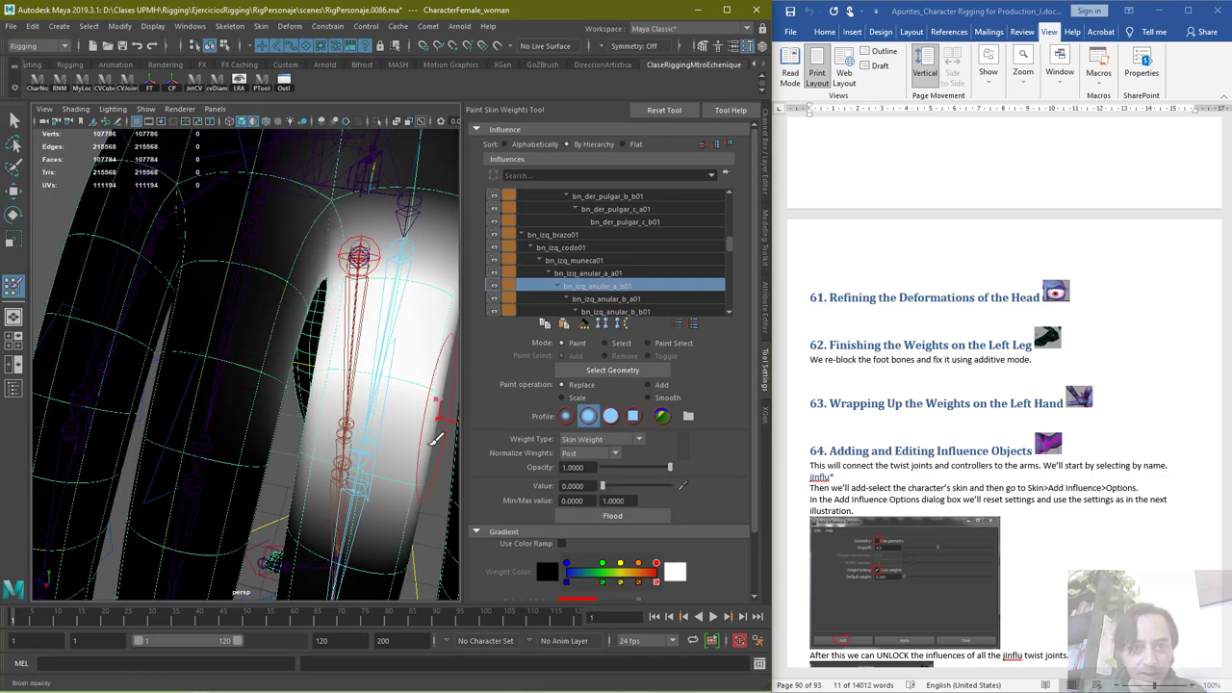
{"action": "left_click_drag", "start_coordinate": [282, 369], "coordinate": [306, 227]}
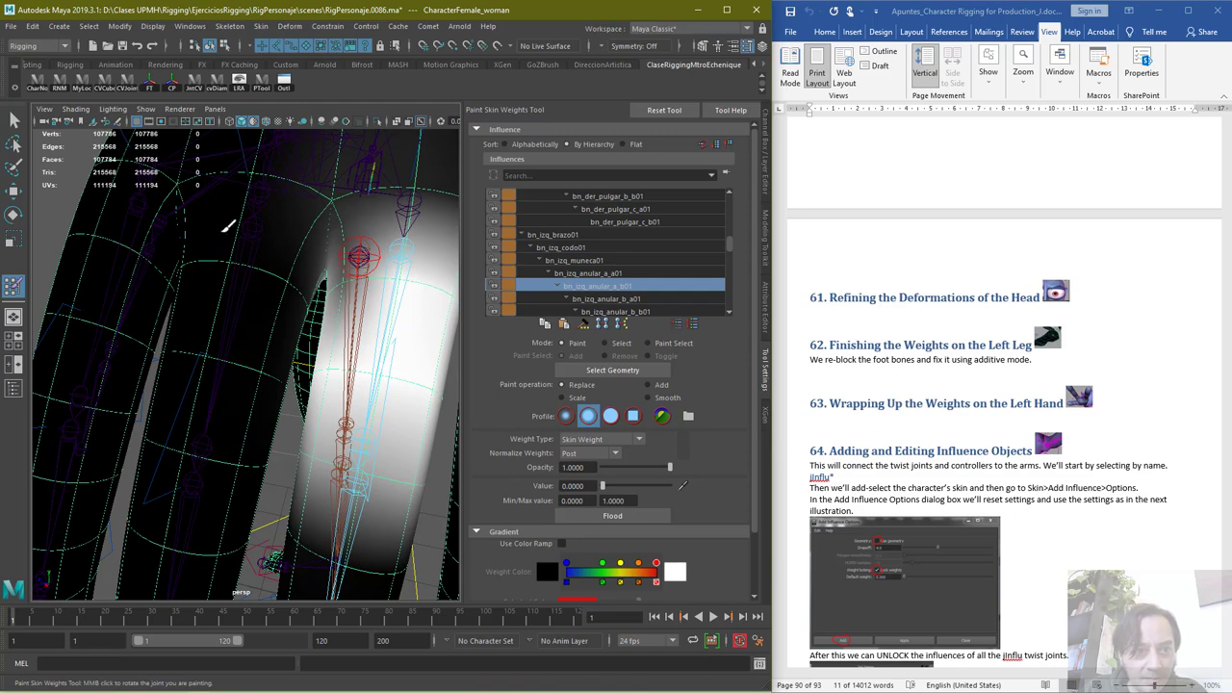
{"action": "left_click_drag", "start_coordinate": [231, 458], "coordinate": [135, 377], "text": "alt"}
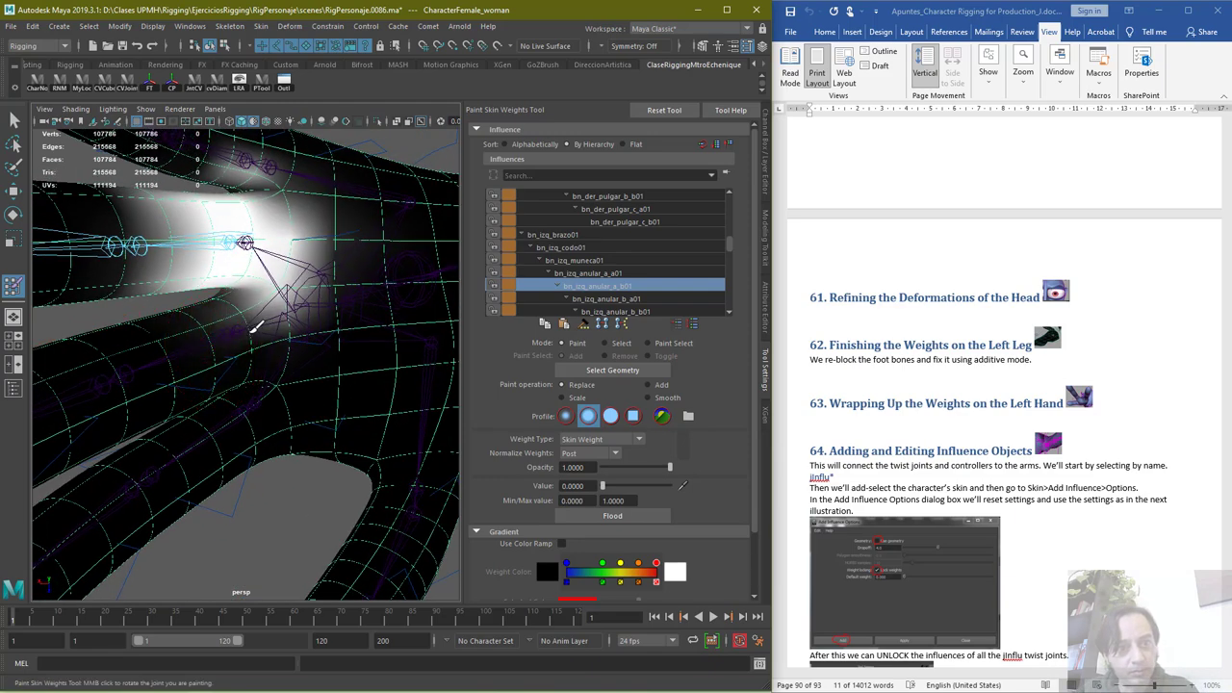
{"action": "mouse_move", "coordinate": [264, 362]}
{"action": "left_mouse_down"}
{"action": "mouse_move", "coordinate": [176, 358]}
{"action": "mouse_move", "coordinate": [277, 486]}
{"action": "left_mouse_up"}
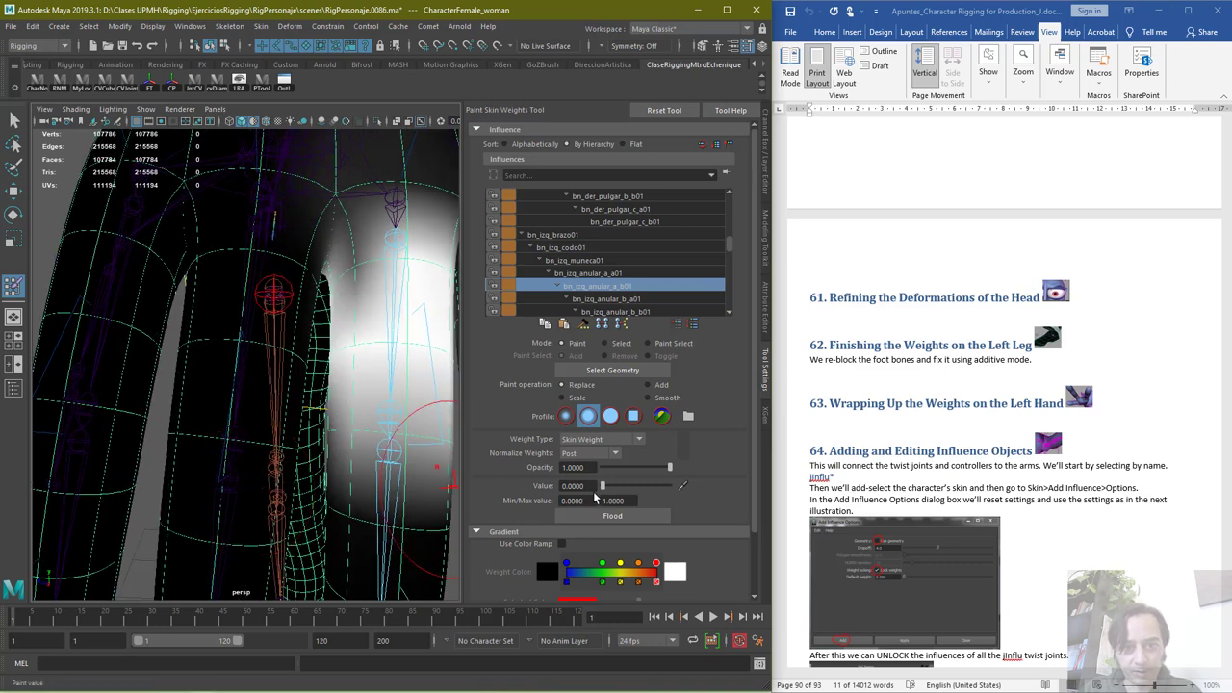
{"action": "scroll", "coordinate": [392, 445], "scroll_direction": "down", "scroll_amount": 3}
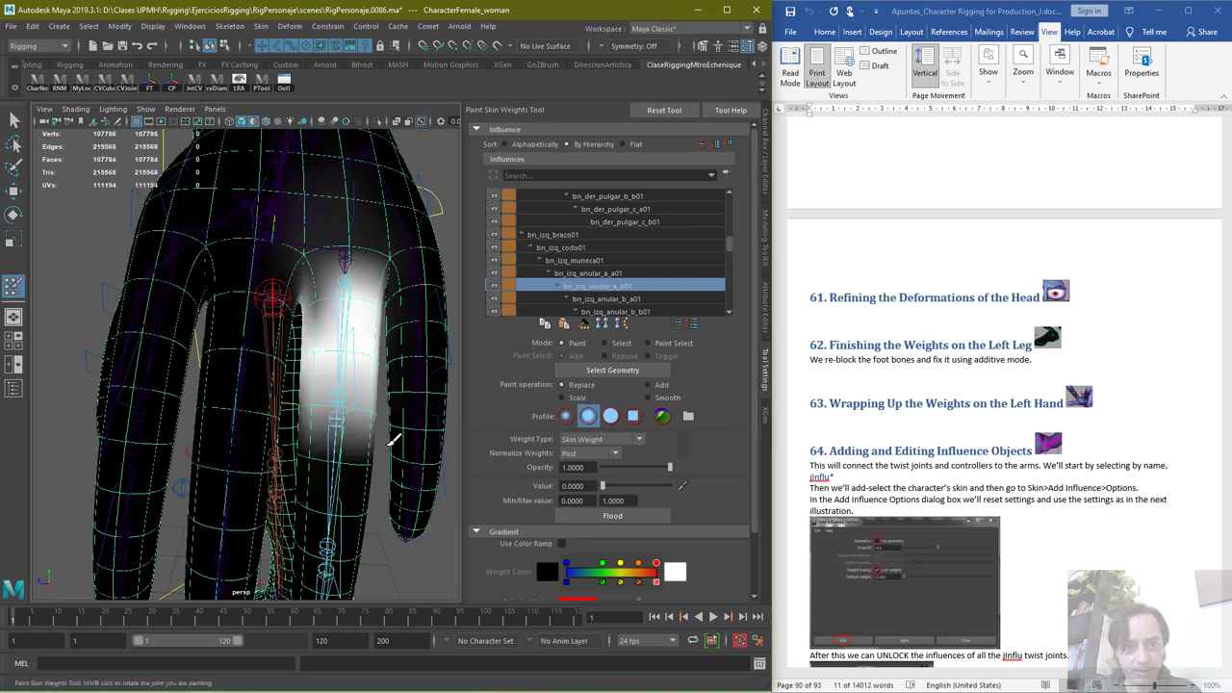
Paint the bn_izq_anular_b_a01 weight around the left ring finger's middle knuckle, on the back and palm sides, with a value of 1
{"action": "left_click", "coordinate": [606, 300]}
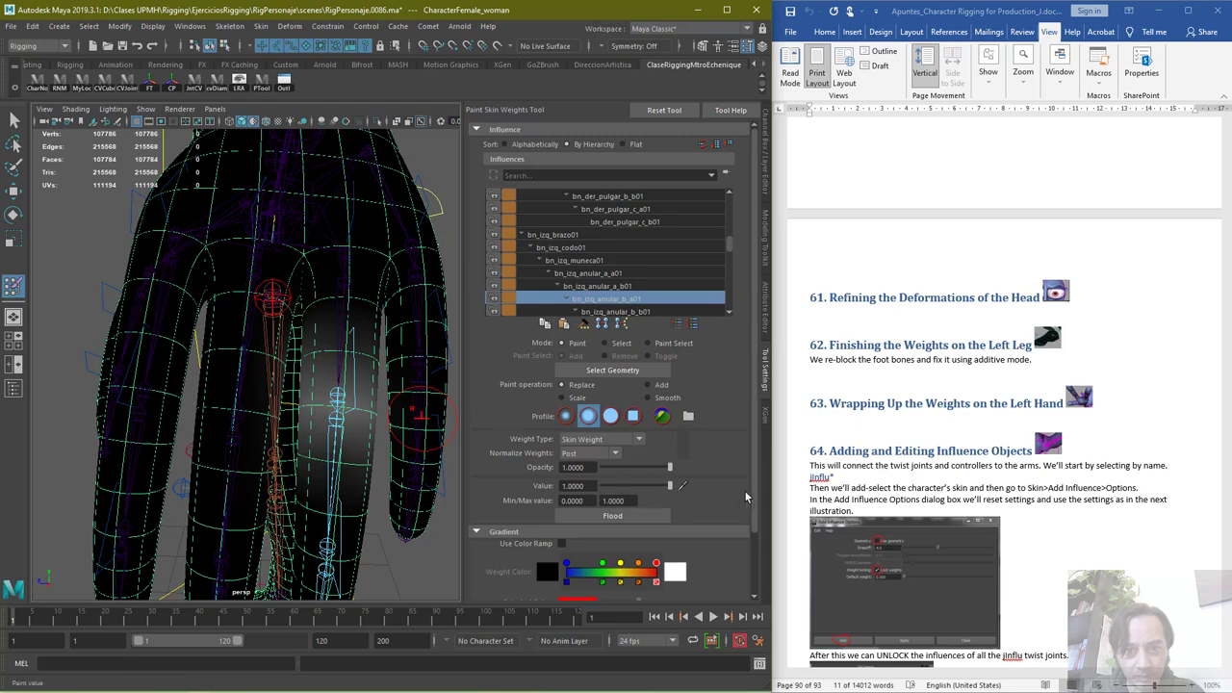
{"action": "mouse_move", "coordinate": [337, 396]}
{"action": "left_mouse_down"}
{"action": "mouse_move", "coordinate": [373, 399]}
{"action": "mouse_move", "coordinate": [369, 415]}
{"action": "mouse_move", "coordinate": [390, 435]}
{"action": "mouse_move", "coordinate": [620, 360]}
{"action": "mouse_move", "coordinate": [369, 373]}
{"action": "left_mouse_up"}
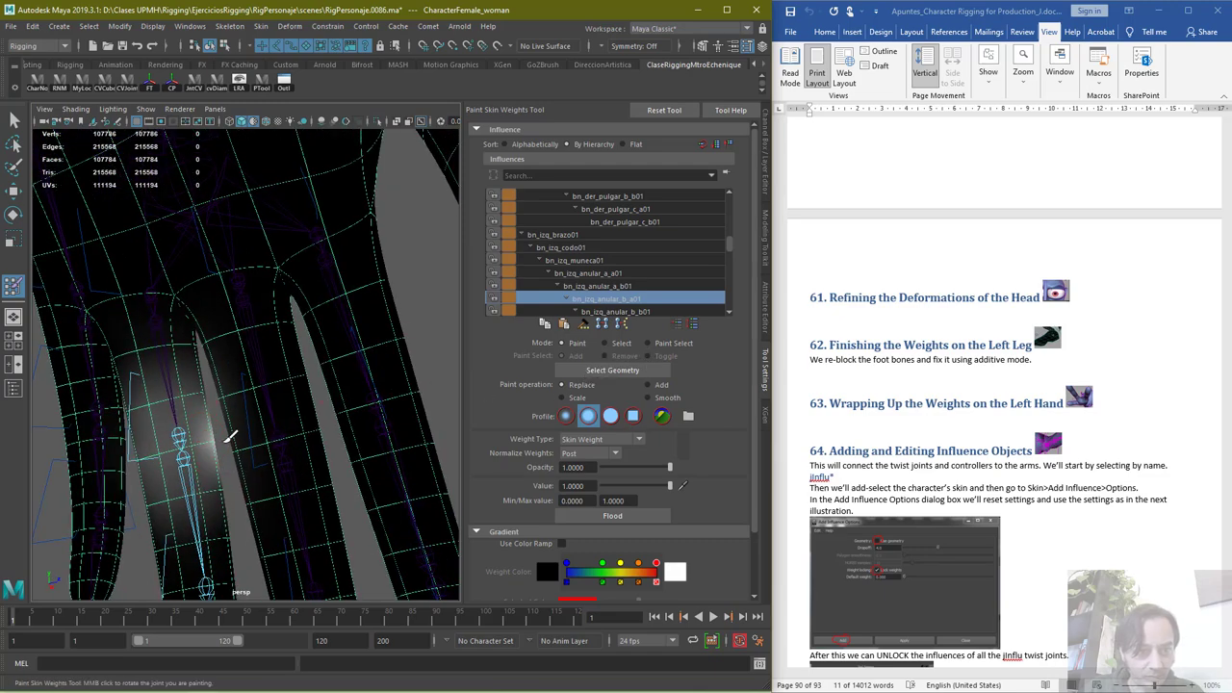
{"action": "mouse_move", "coordinate": [230, 436]}
{"action": "left_mouse_down"}
{"action": "mouse_move", "coordinate": [154, 453]}
{"action": "mouse_move", "coordinate": [226, 461]}
{"action": "mouse_move", "coordinate": [293, 490]}
{"action": "left_mouse_up"}
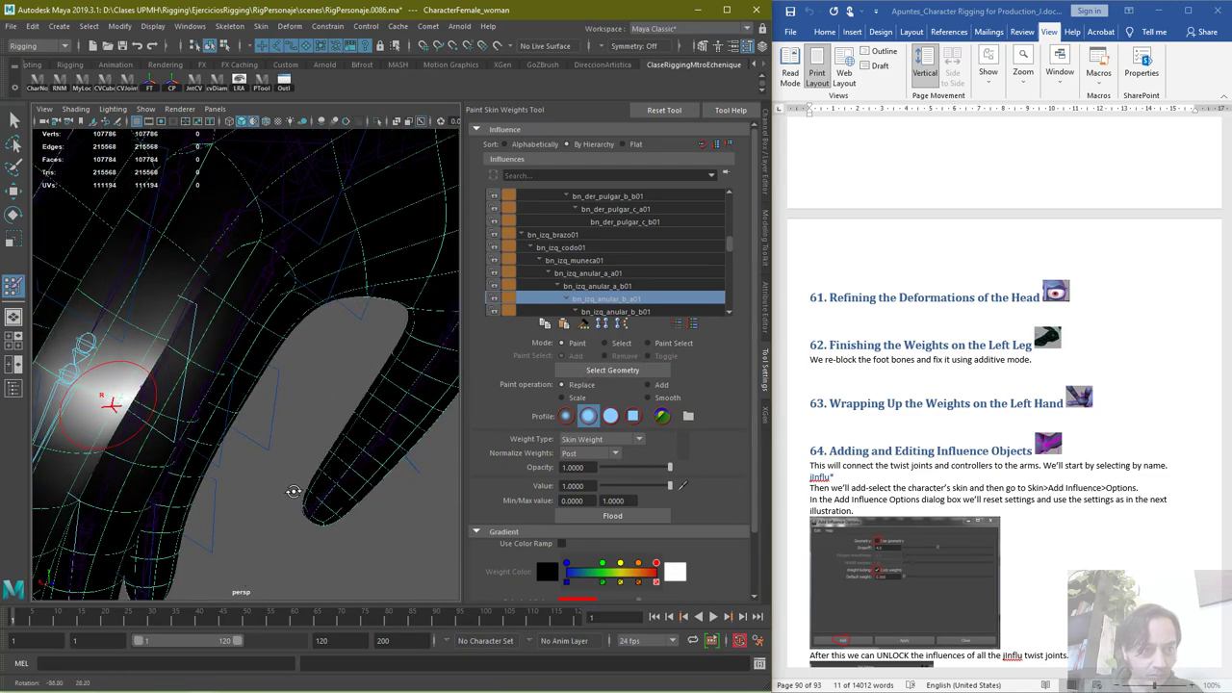
{"action": "mouse_move", "coordinate": [94, 393]}
{"action": "left_mouse_down"}
{"action": "mouse_move", "coordinate": [47, 369]}
{"action": "mouse_move", "coordinate": [206, 430]}
{"action": "mouse_move", "coordinate": [188, 418]}
{"action": "mouse_move", "coordinate": [317, 444]}
{"action": "left_mouse_up"}
{"action": "right_click_drag", "start_coordinate": [414, 472], "coordinate": [383, 457], "text": "alt"}
Paint the bn_izq_anular_b_b01 weight around the left ring finger's middle segment with a value of 1
{"action": "left_click", "coordinate": [600, 314]}
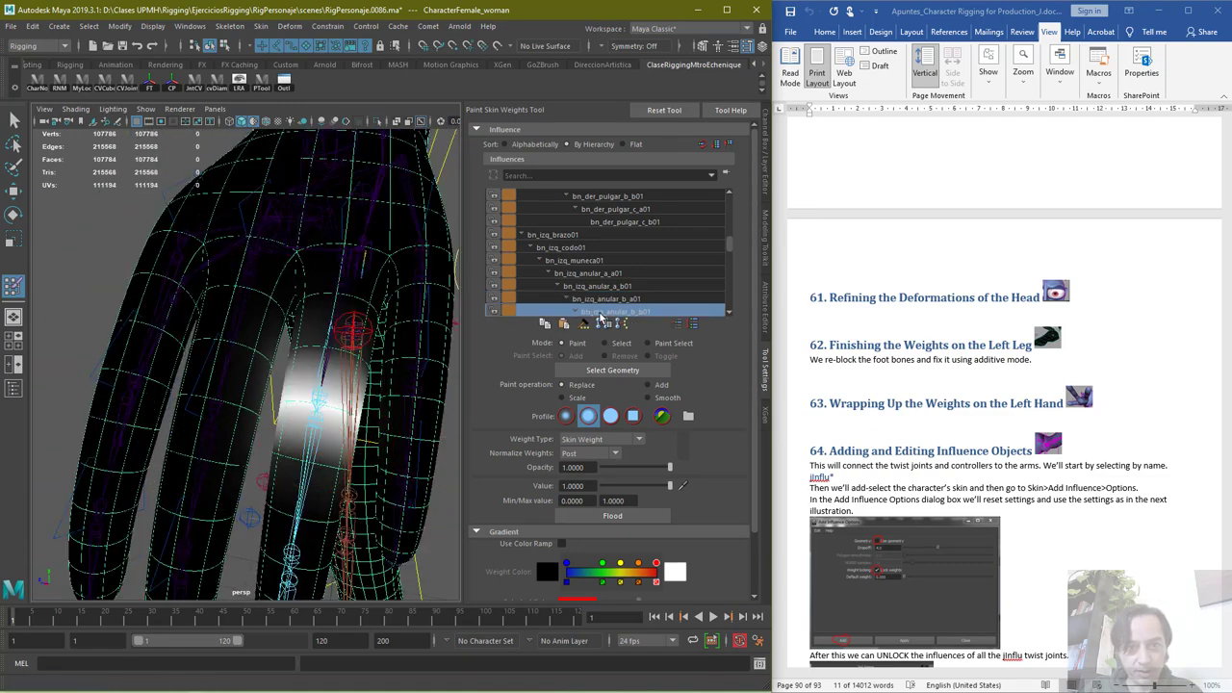
{"action": "mouse_move", "coordinate": [311, 452]}
{"action": "left_mouse_down", "text": "alt"}
{"action": "mouse_move", "coordinate": [279, 377]}
{"action": "mouse_move", "coordinate": [299, 385]}
{"action": "mouse_move", "coordinate": [271, 409]}
{"action": "mouse_move", "coordinate": [290, 482]}
{"action": "mouse_move", "coordinate": [108, 453]}
{"action": "mouse_move", "coordinate": [150, 420]}
{"action": "mouse_move", "coordinate": [146, 374]}
{"action": "mouse_move", "coordinate": [183, 369]}
{"action": "mouse_move", "coordinate": [164, 327]}
{"action": "mouse_move", "coordinate": [182, 364]}
{"action": "left_mouse_up", "text": "alt"}
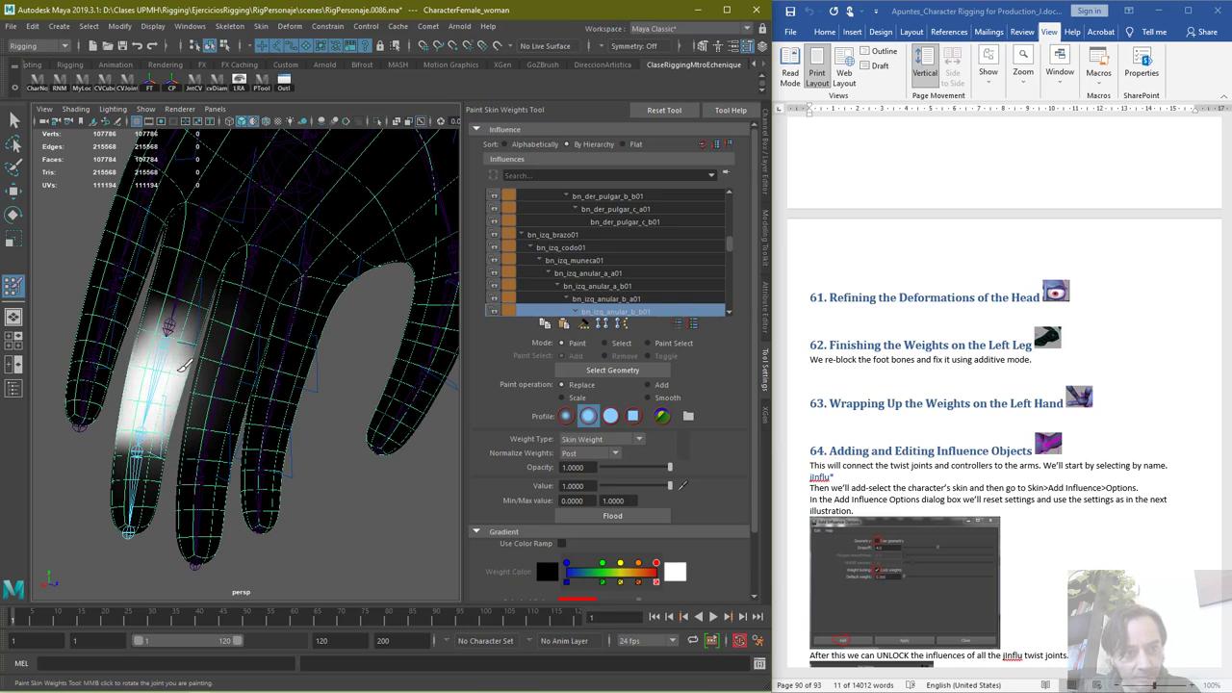
{"action": "mouse_move", "coordinate": [198, 407]}
{"action": "left_mouse_down", "text": "alt"}
{"action": "mouse_move", "coordinate": [207, 390]}
{"action": "mouse_move", "coordinate": [192, 382]}
{"action": "mouse_move", "coordinate": [236, 400]}
{"action": "mouse_move", "coordinate": [255, 368]}
{"action": "mouse_move", "coordinate": [304, 442]}
{"action": "left_mouse_up", "text": "alt"}
{"action": "mouse_move", "coordinate": [270, 481]}
{"action": "left_mouse_down", "text": "alt"}
{"action": "mouse_move", "coordinate": [575, 536]}
{"action": "mouse_move", "coordinate": [616, 531]}
{"action": "mouse_move", "coordinate": [599, 502]}
{"action": "left_mouse_up", "text": "alt"}
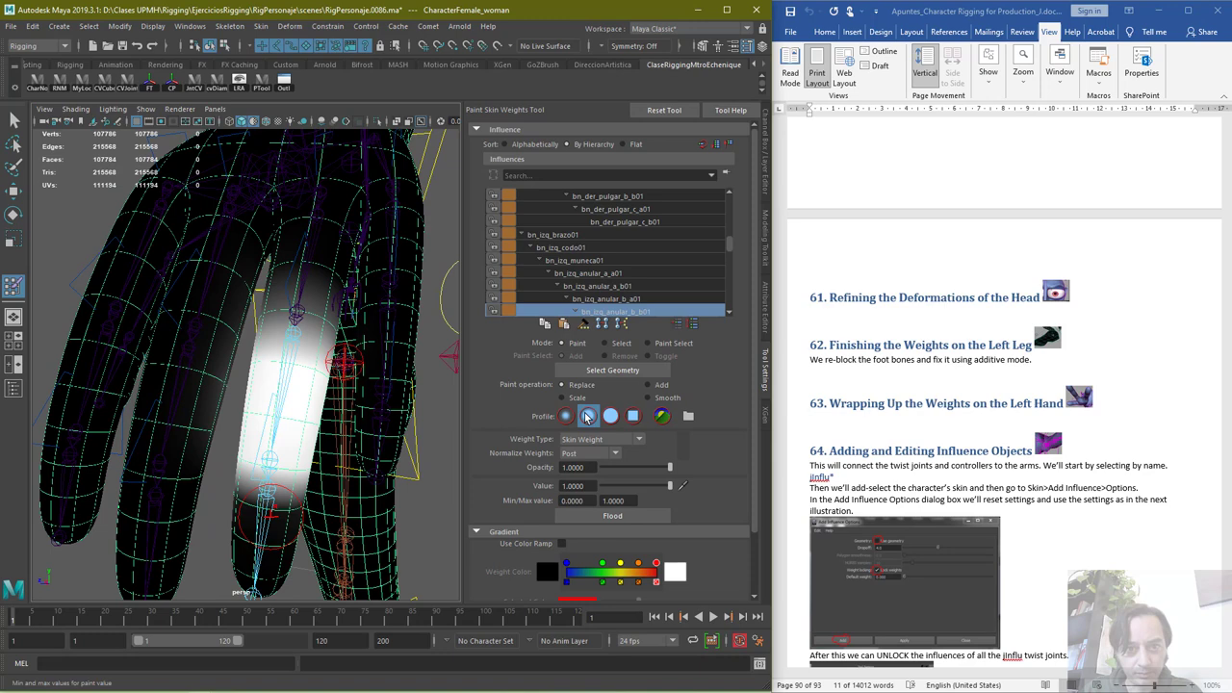
Paint the bn_izq_anular_c_a01 weight over the back of the left ring finger from the last knuckle to the tip with a value of 1
{"action": "scroll", "coordinate": [632, 306], "scroll_direction": "down", "scroll_amount": 1}
{"action": "left_click", "coordinate": [627, 286]}
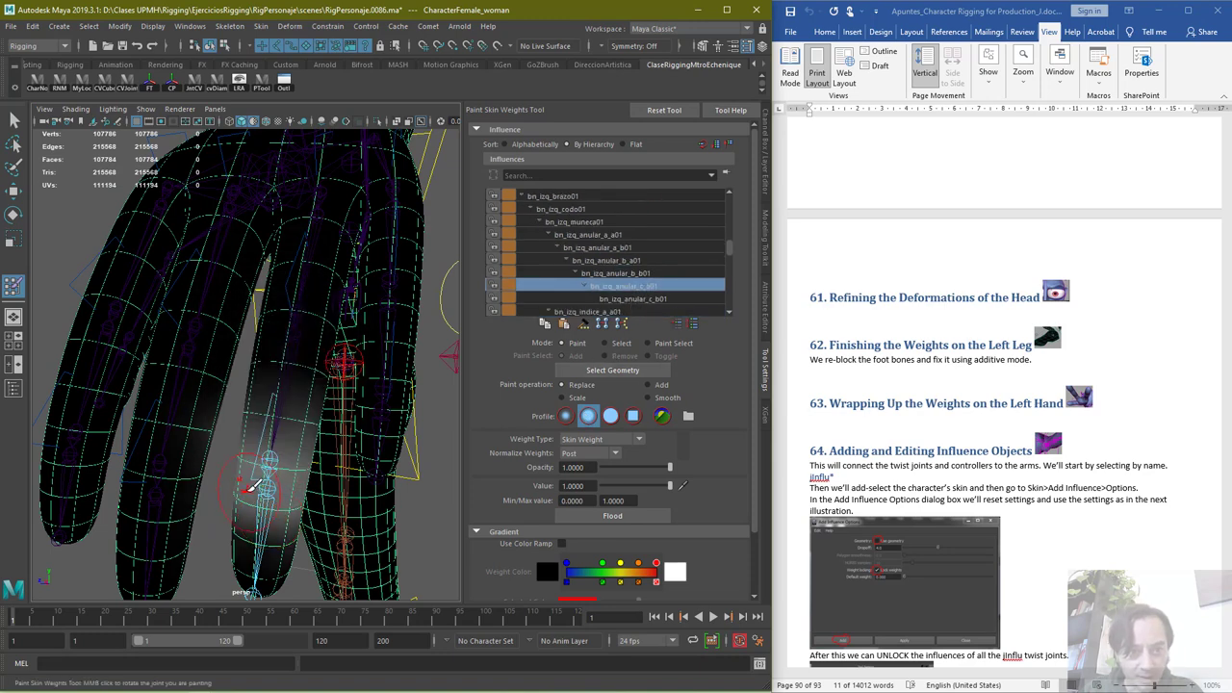
{"action": "mouse_move", "coordinate": [250, 487]}
{"action": "left_mouse_down"}
{"action": "mouse_move", "coordinate": [280, 510]}
{"action": "mouse_move", "coordinate": [252, 572]}
{"action": "mouse_move", "coordinate": [256, 544]}
{"action": "mouse_move", "coordinate": [270, 587]}
{"action": "left_mouse_up"}
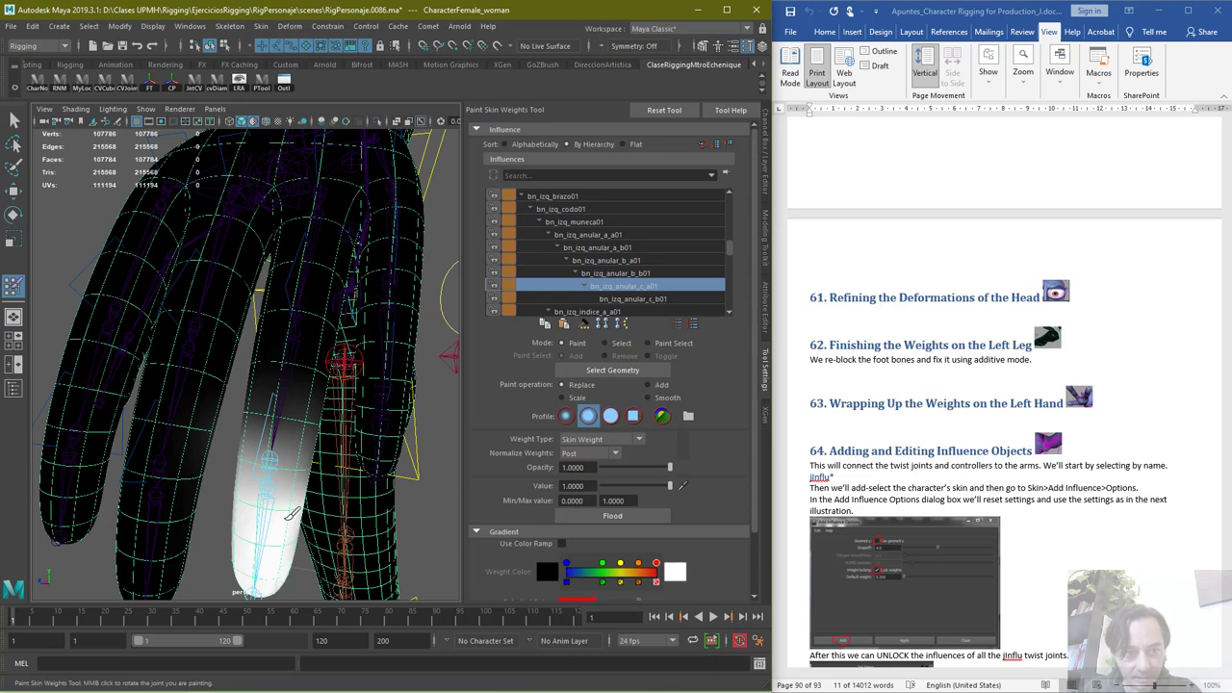
Erase the excess bn_izq_anular_c_a01 weight above the left ring finger's last knuckle, on the palm and back sides, with a value of 0
{"action": "mouse_move", "coordinate": [288, 531]}
{"action": "left_mouse_down", "text": "alt"}
{"action": "mouse_move", "coordinate": [215, 522]}
{"action": "mouse_move", "coordinate": [121, 448]}
{"action": "mouse_move", "coordinate": [104, 505]}
{"action": "mouse_move", "coordinate": [95, 454]}
{"action": "mouse_move", "coordinate": [120, 495]}
{"action": "mouse_move", "coordinate": [113, 516]}
{"action": "left_mouse_up", "text": "alt"}
{"action": "mouse_move", "coordinate": [91, 472]}
{"action": "left_mouse_down", "text": "alt"}
{"action": "mouse_move", "coordinate": [311, 462]}
{"action": "mouse_move", "coordinate": [311, 508]}
{"action": "left_mouse_up", "text": "alt"}
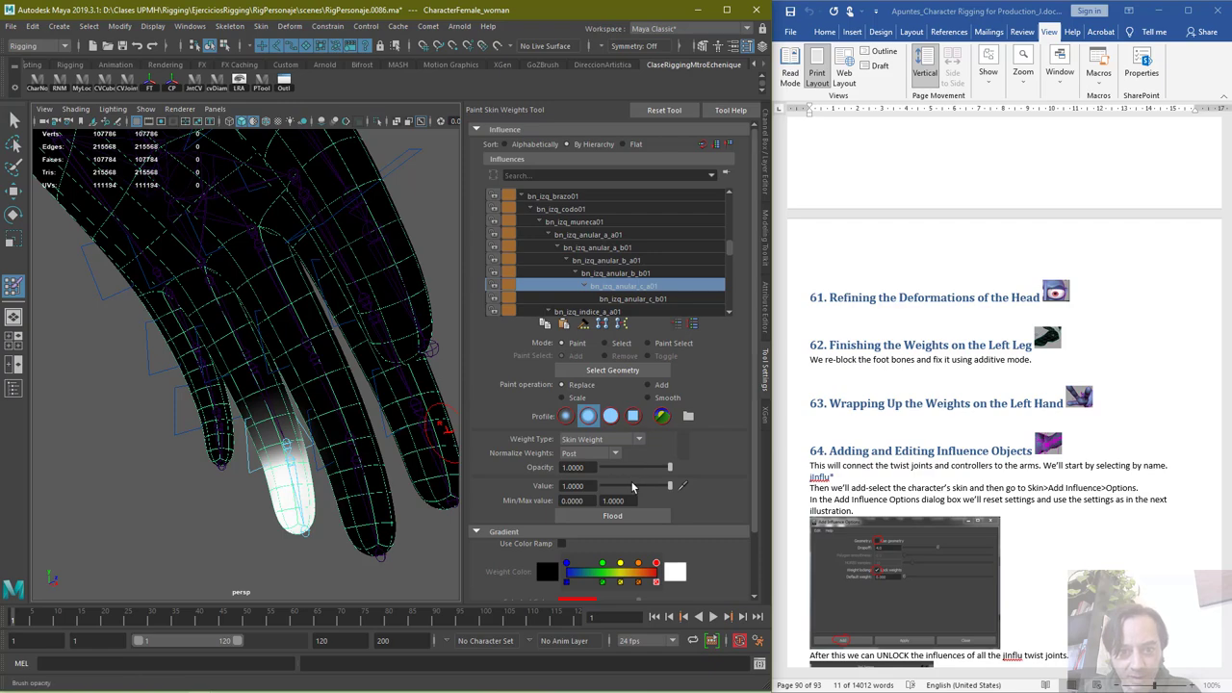
{"action": "mouse_move", "coordinate": [262, 446]}
{"action": "left_mouse_down"}
{"action": "mouse_move", "coordinate": [283, 430]}
{"action": "mouse_move", "coordinate": [247, 446]}
{"action": "mouse_move", "coordinate": [294, 448]}
{"action": "mouse_move", "coordinate": [170, 438]}
{"action": "mouse_move", "coordinate": [354, 435]}
{"action": "mouse_move", "coordinate": [327, 440]}
{"action": "left_mouse_up"}
{"action": "left_click_drag", "start_coordinate": [375, 424], "coordinate": [500, 313], "text": "alt"}
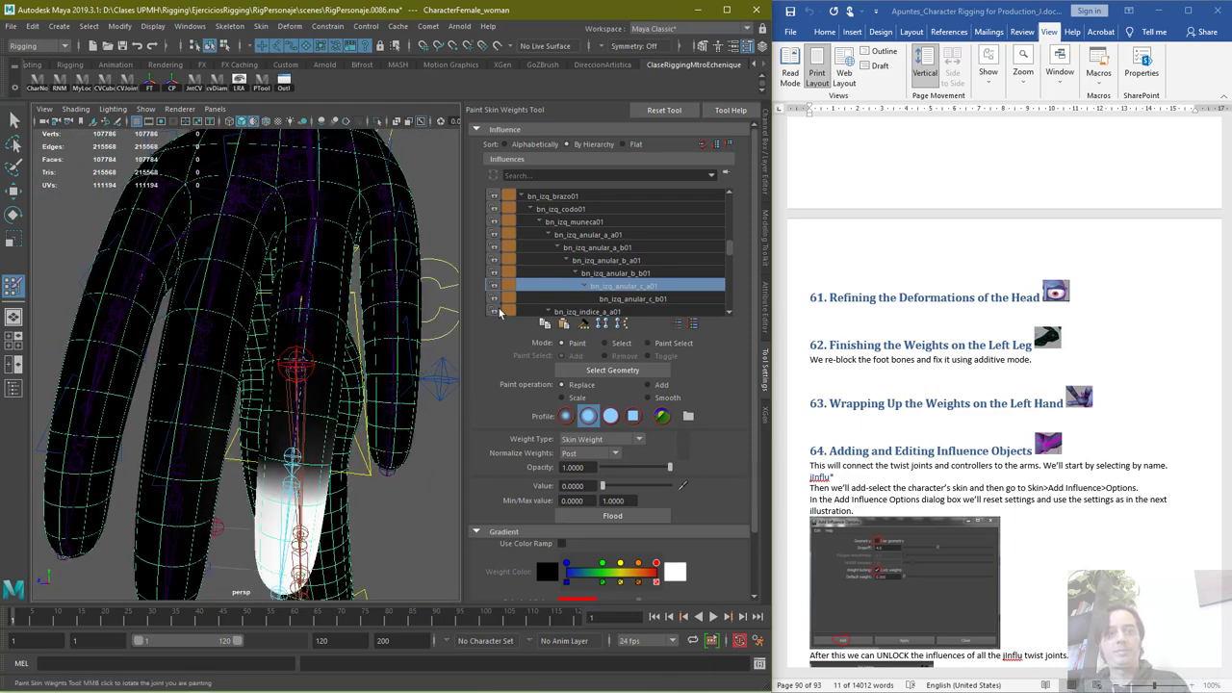
Review the weight maps of the left wrist influence and each left ring finger influence from bn_izq_anular_a_a01 to bn_izq_anular_c_b01
{"action": "left_click", "coordinate": [600, 273]}
{"action": "left_click", "coordinate": [604, 261]}
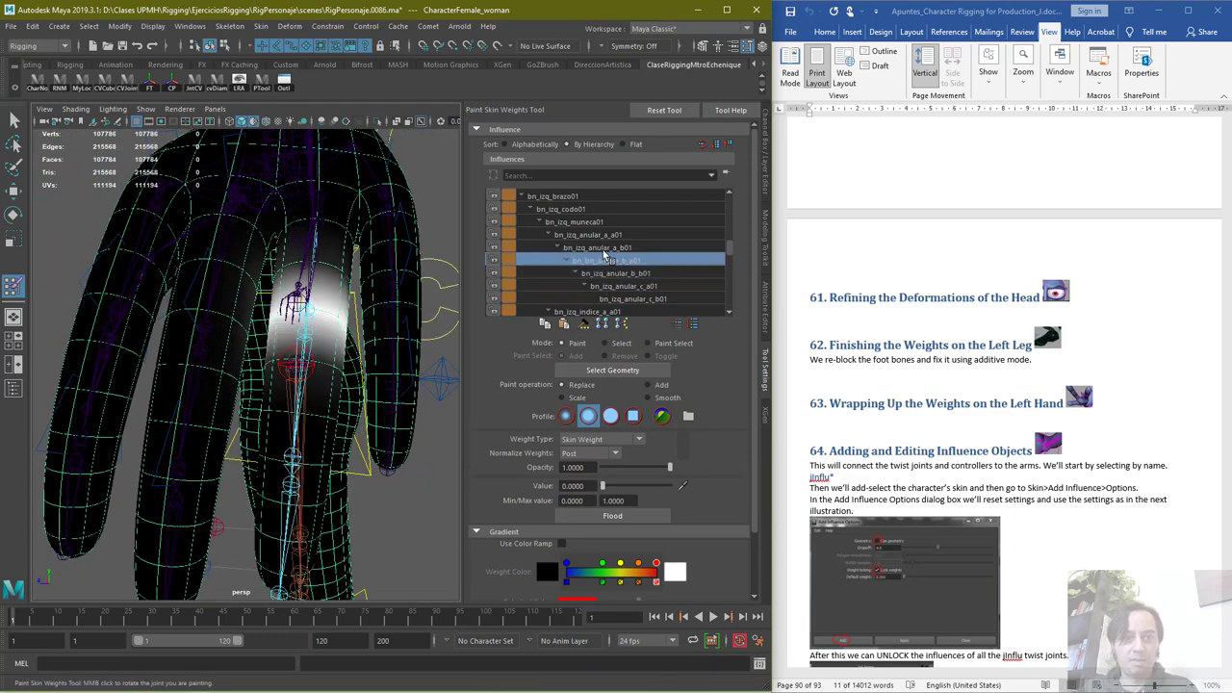
{"action": "left_click", "coordinate": [604, 249]}
{"action": "left_click", "coordinate": [590, 233]}
{"action": "left_click", "coordinate": [587, 222]}
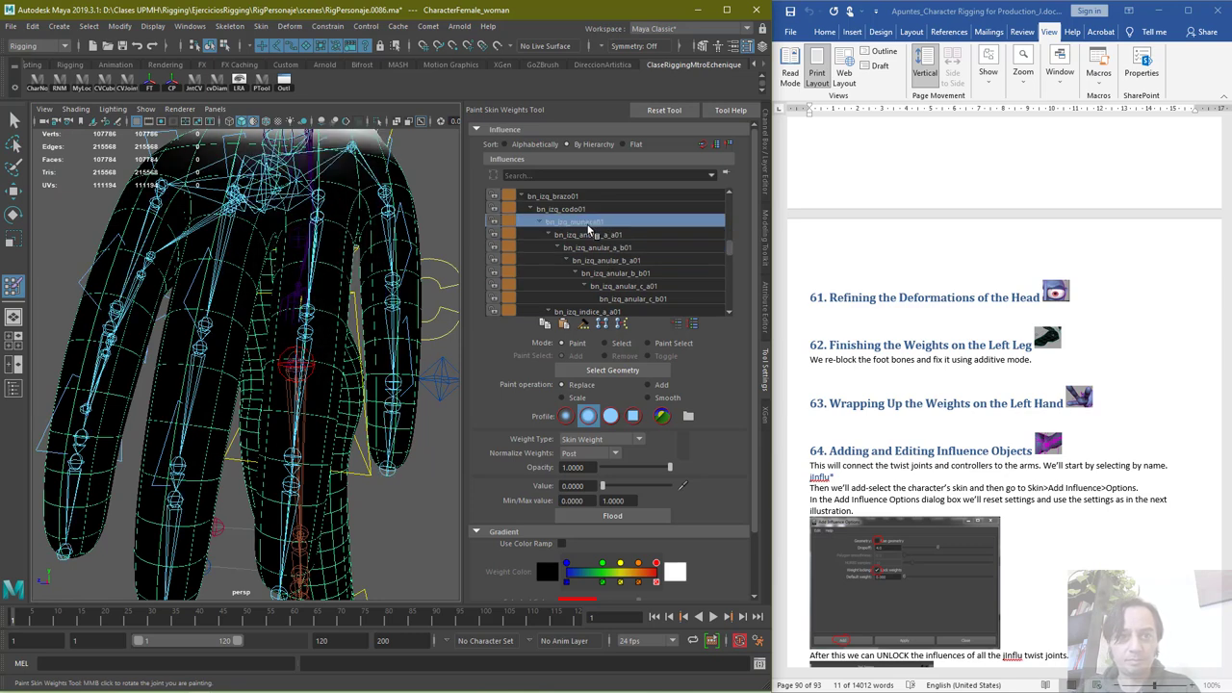
{"action": "left_click", "coordinate": [593, 248]}
{"action": "left_click", "coordinate": [597, 263]}
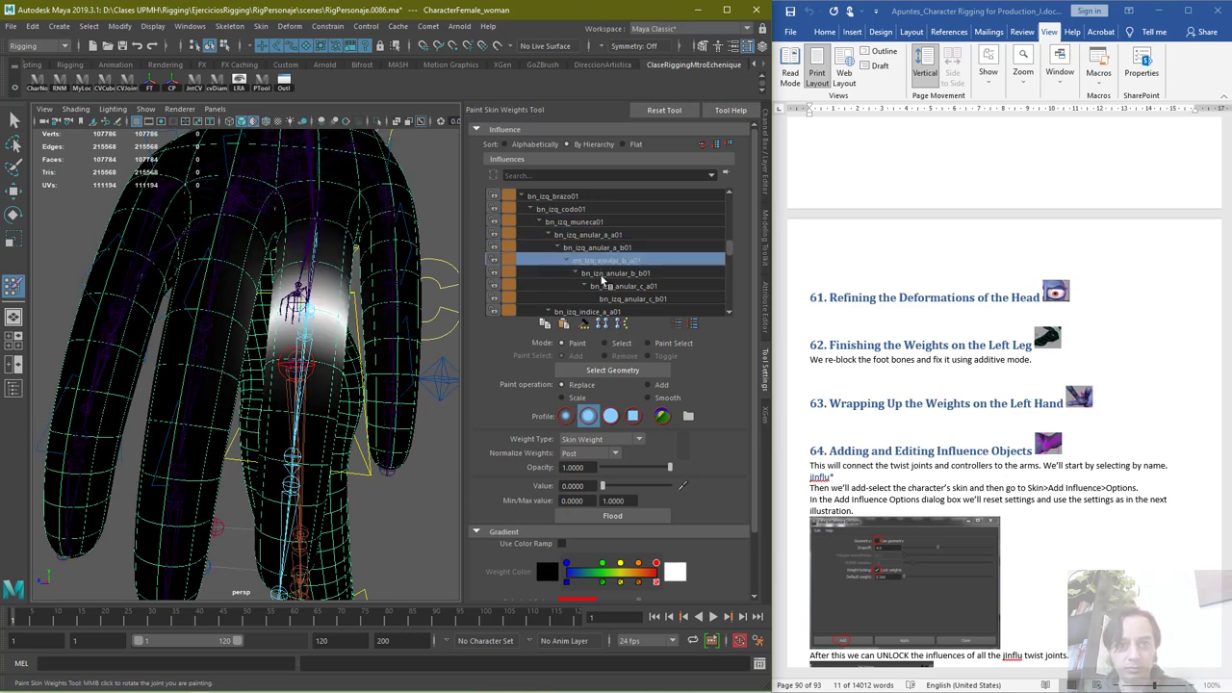
{"action": "left_click", "coordinate": [601, 274]}
{"action": "left_click", "coordinate": [606, 299]}
Paint the bn_izq_indice_a_a01 weight around the left index finger's base knuckle and between the fingers with a value of 1
{"action": "left_click", "coordinate": [601, 312]}
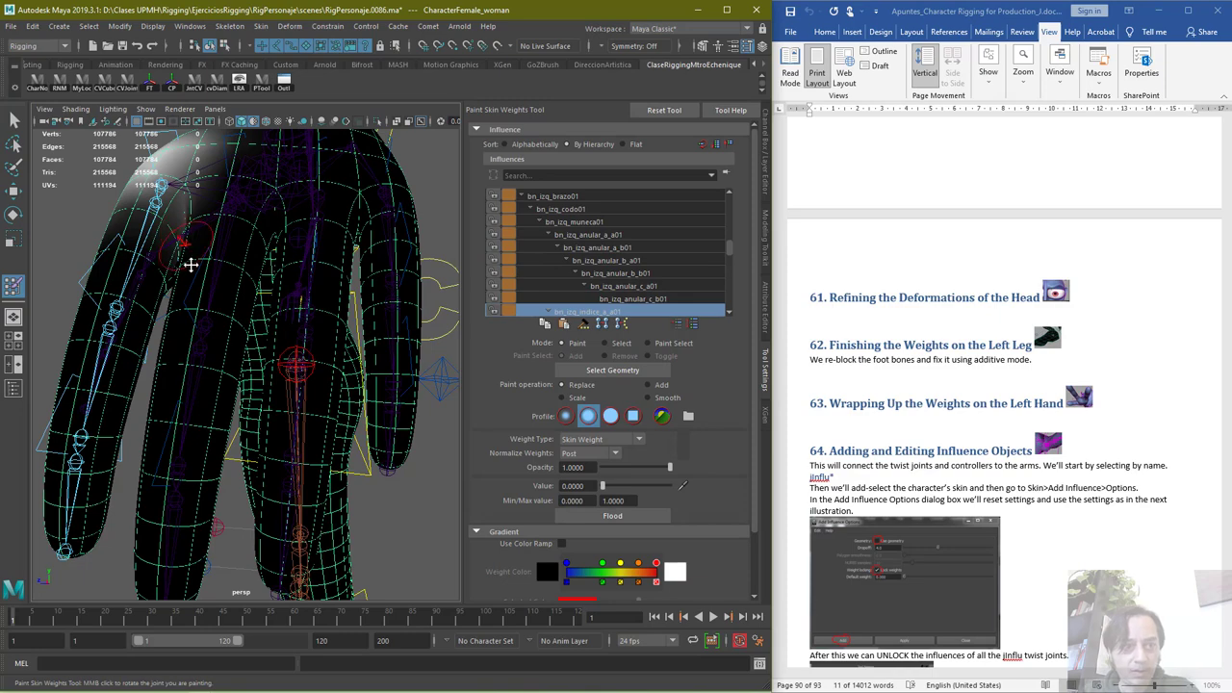
{"action": "middle_click_drag", "start_coordinate": [191, 265], "coordinate": [275, 366], "text": "alt"}
{"action": "left_click_drag", "start_coordinate": [275, 366], "coordinate": [246, 348], "text": "alt"}
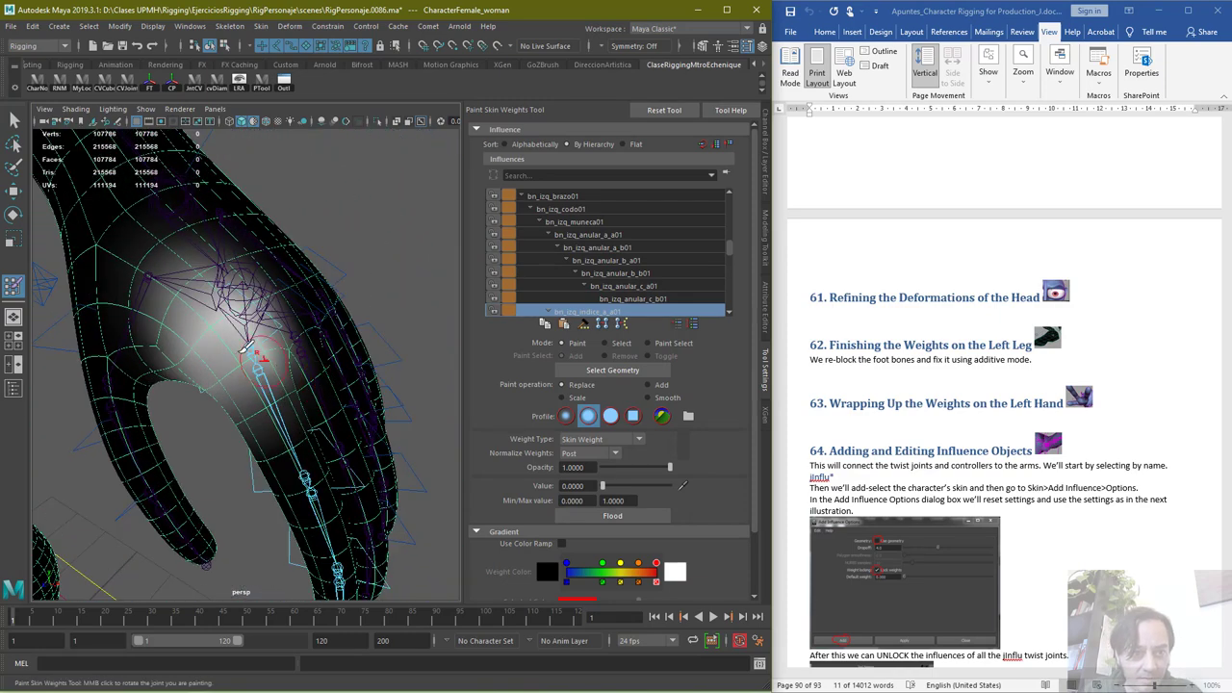
{"action": "left_click", "coordinate": [246, 359]}
{"action": "key", "text": "ctrl+z"}
{"action": "left_click", "coordinate": [180, 308]}
{"action": "left_click", "coordinate": [204, 271]}
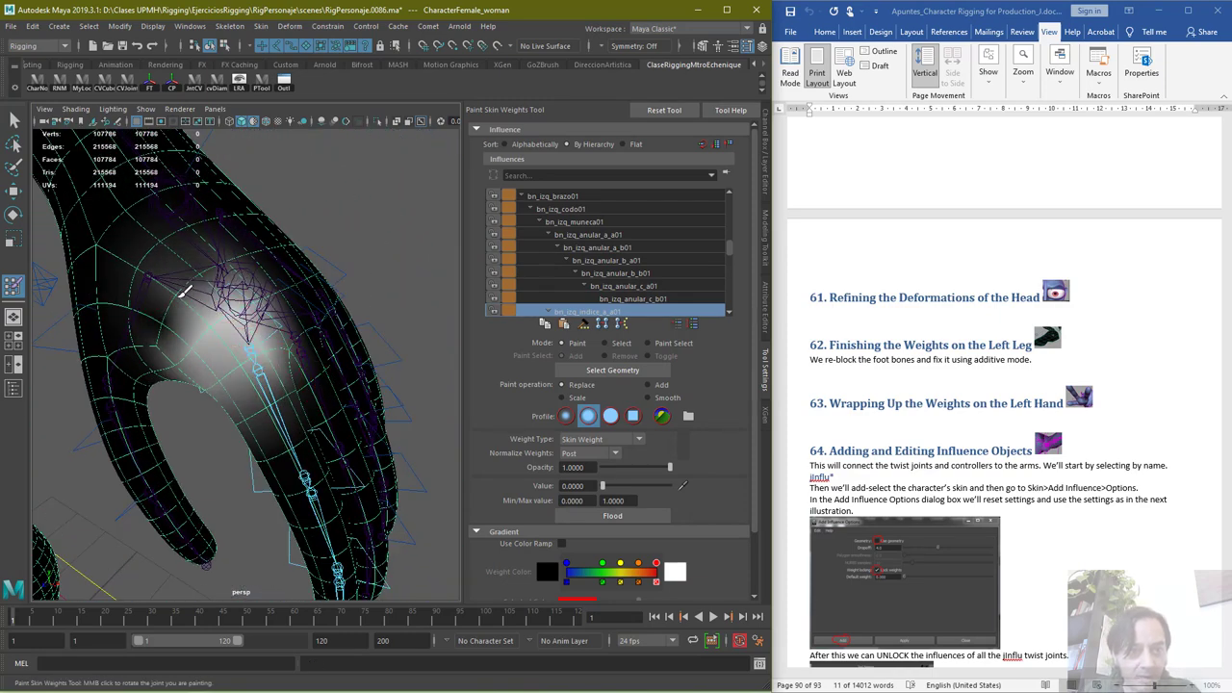
{"action": "mouse_move", "coordinate": [183, 290]}
{"action": "left_mouse_down"}
{"action": "mouse_move", "coordinate": [215, 273]}
{"action": "mouse_move", "coordinate": [158, 348]}
{"action": "left_mouse_up"}
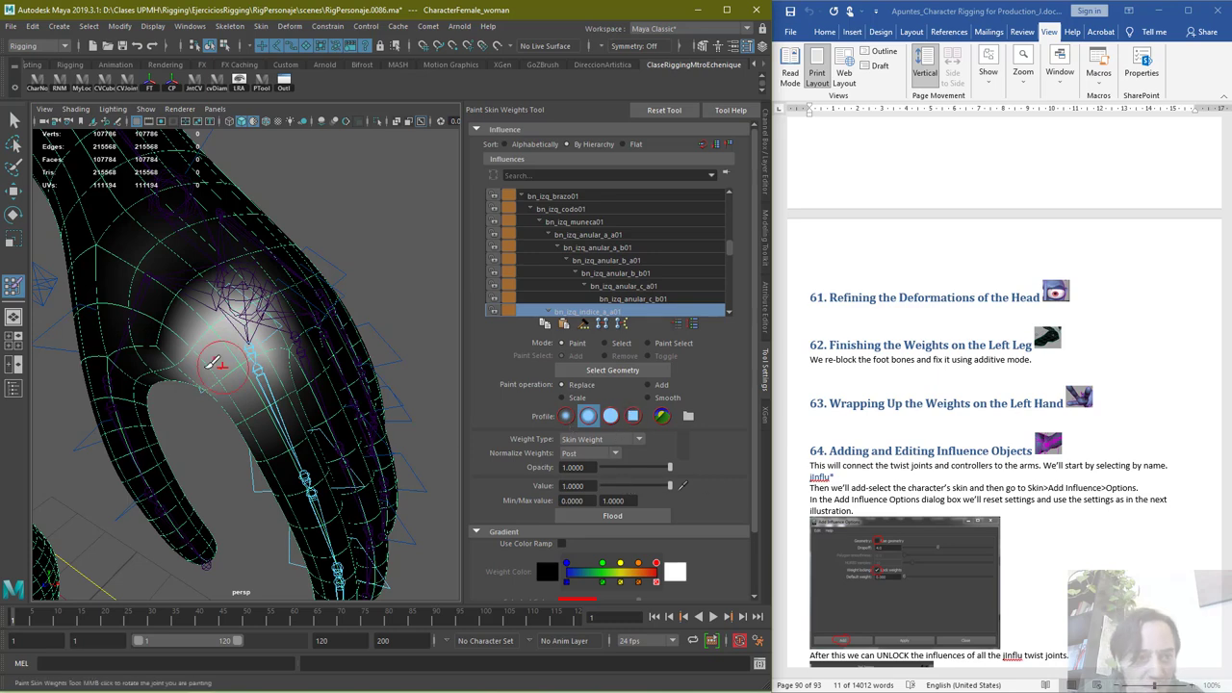
{"action": "mouse_move", "coordinate": [248, 365]}
{"action": "left_mouse_down"}
{"action": "mouse_move", "coordinate": [286, 345]}
{"action": "mouse_move", "coordinate": [246, 358]}
{"action": "left_mouse_up"}
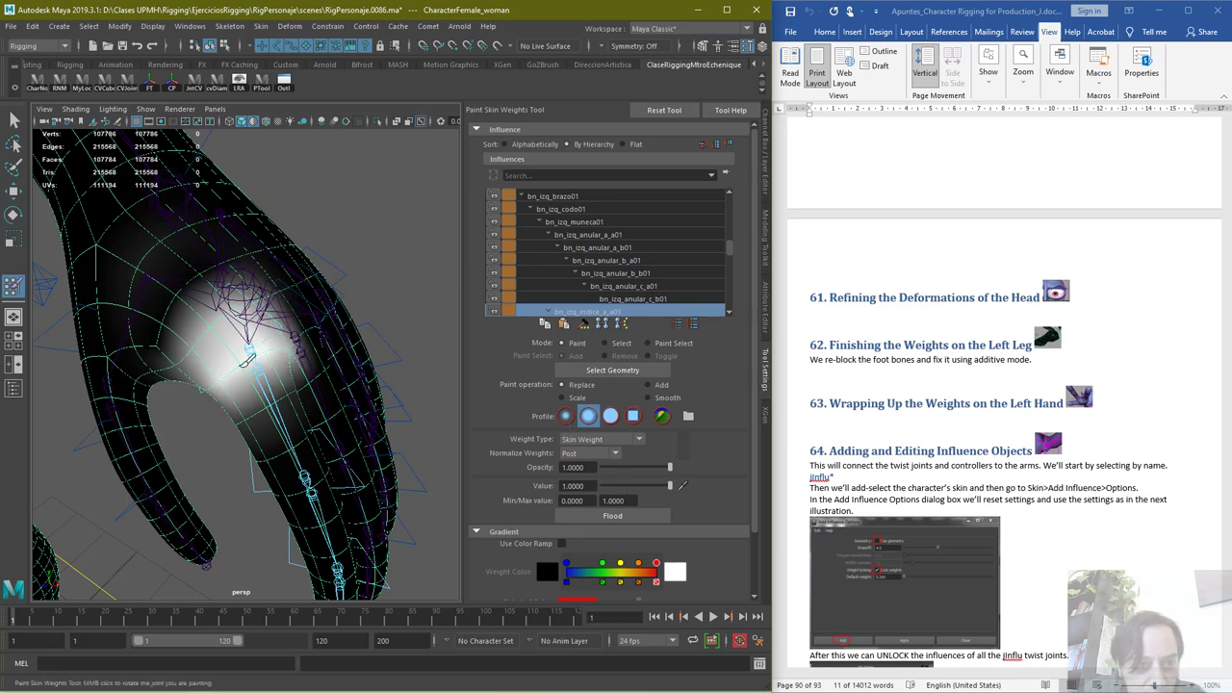
{"action": "mouse_move", "coordinate": [191, 452]}
{"action": "left_mouse_down", "text": "alt"}
{"action": "mouse_move", "coordinate": [363, 352]}
{"action": "mouse_move", "coordinate": [377, 328]}
{"action": "left_mouse_up", "text": "alt"}
{"action": "mouse_move", "coordinate": [254, 328]}
{"action": "left_mouse_down"}
{"action": "mouse_move", "coordinate": [193, 357]}
{"action": "mouse_move", "coordinate": [223, 392]}
{"action": "mouse_move", "coordinate": [227, 358]}
{"action": "left_mouse_up"}
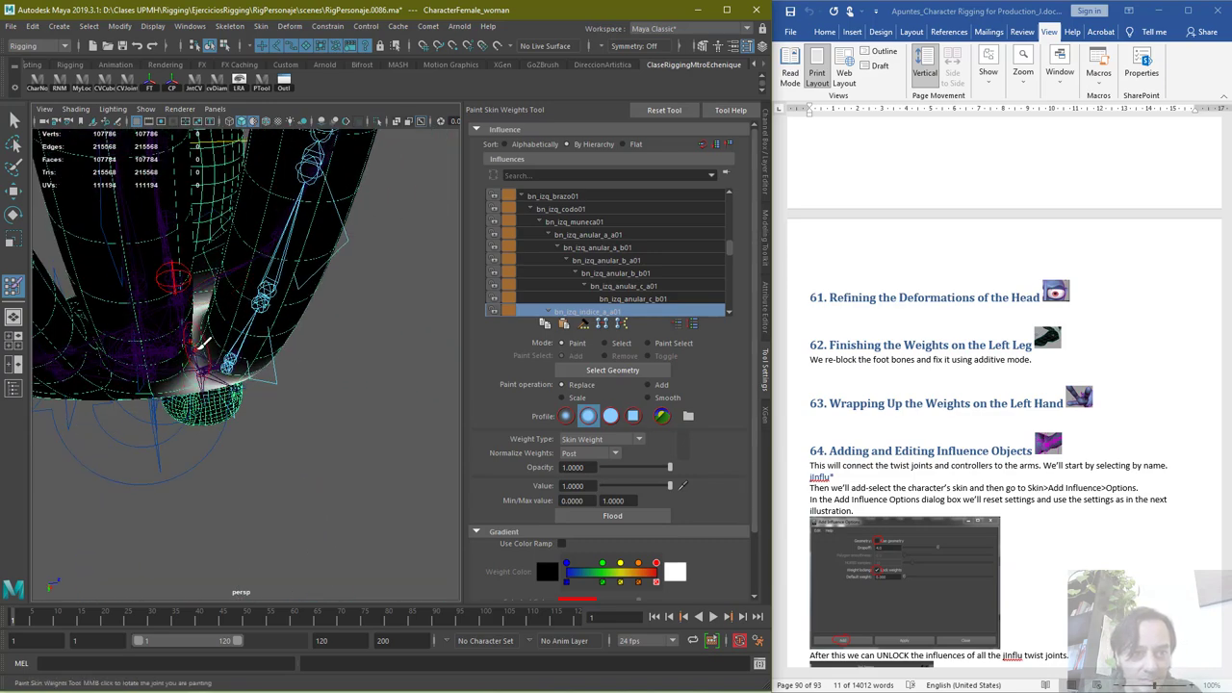
Paint the bn_izq_indice_a_b01 weight over the left index finger's first segment, on the back and palm sides, with a value of 1
{"action": "left_click_drag", "start_coordinate": [242, 453], "coordinate": [199, 389], "text": "alt"}
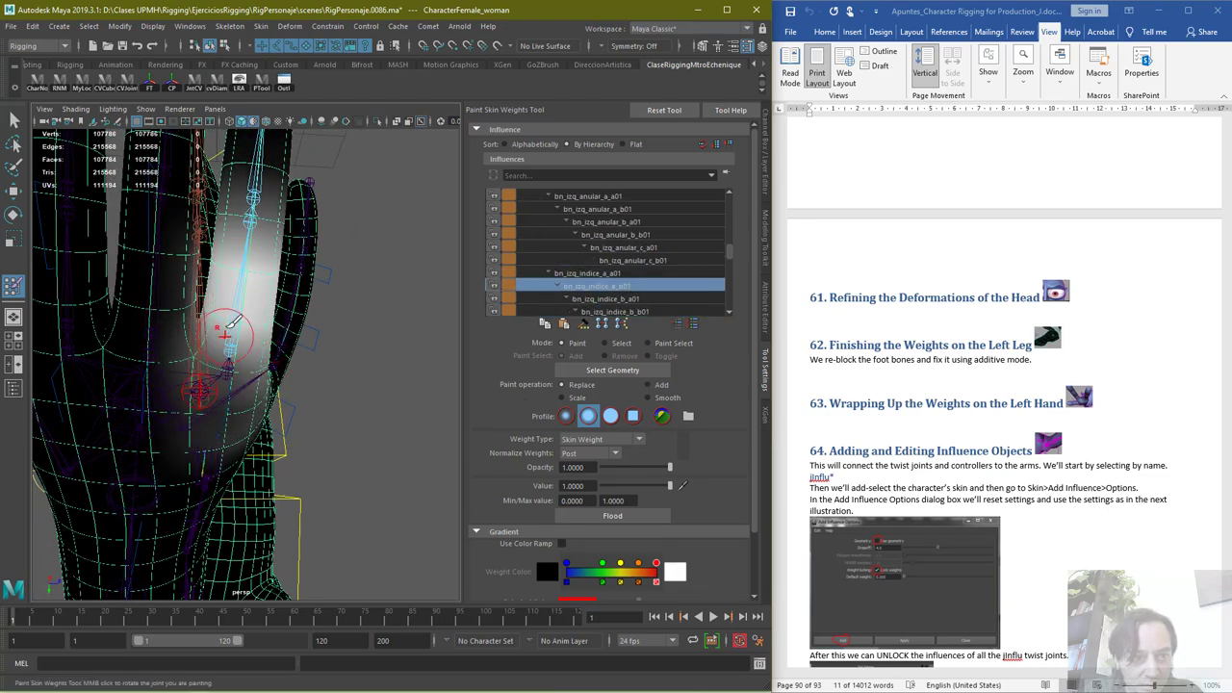
{"action": "left_click_drag", "start_coordinate": [255, 321], "coordinate": [279, 322]}
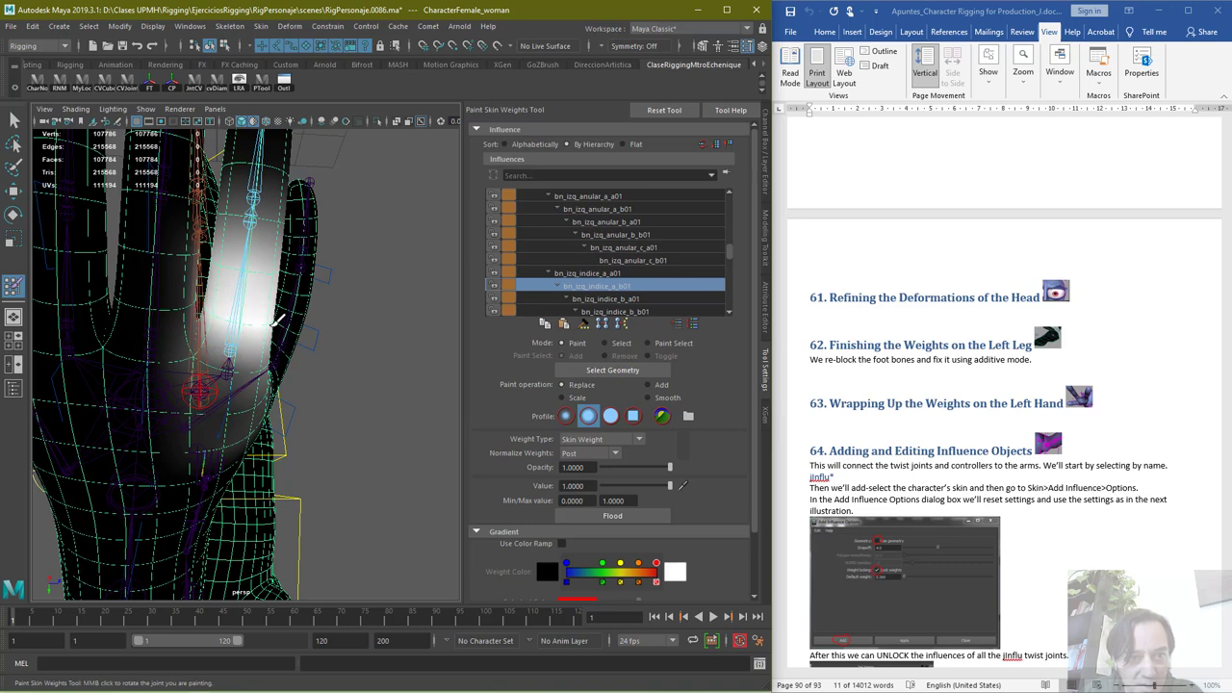
{"action": "left_click_drag", "start_coordinate": [229, 219], "coordinate": [286, 223]}
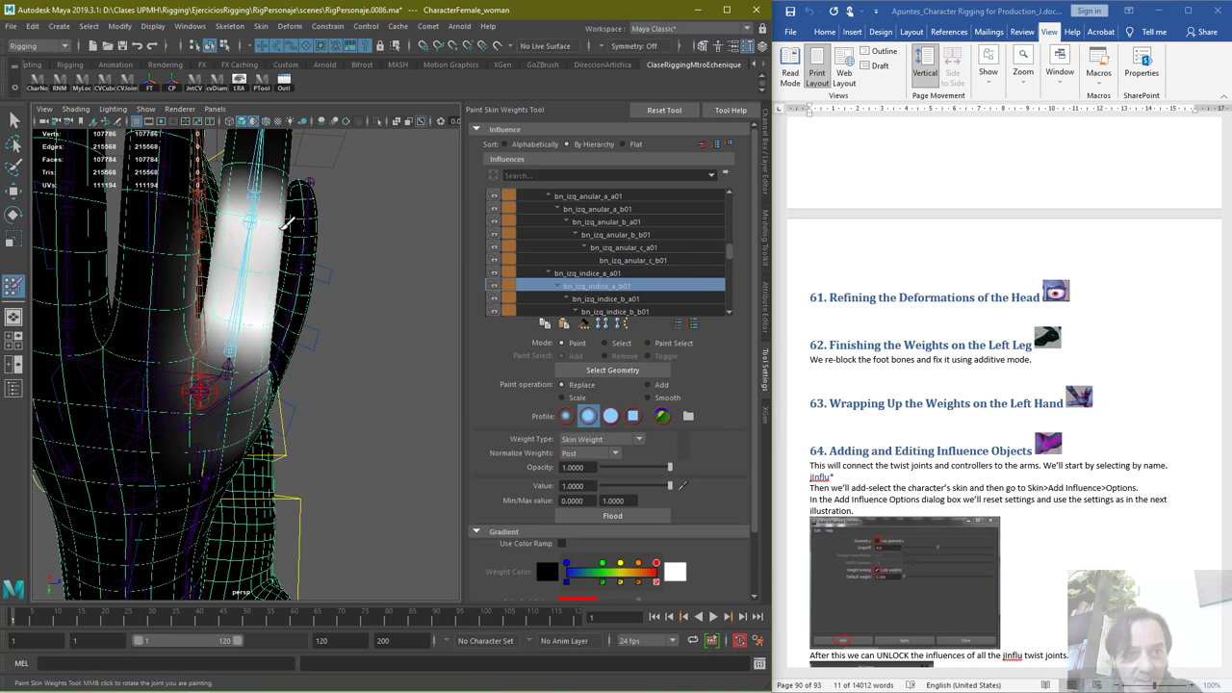
{"action": "left_click_drag", "start_coordinate": [356, 316], "coordinate": [198, 269], "text": "alt"}
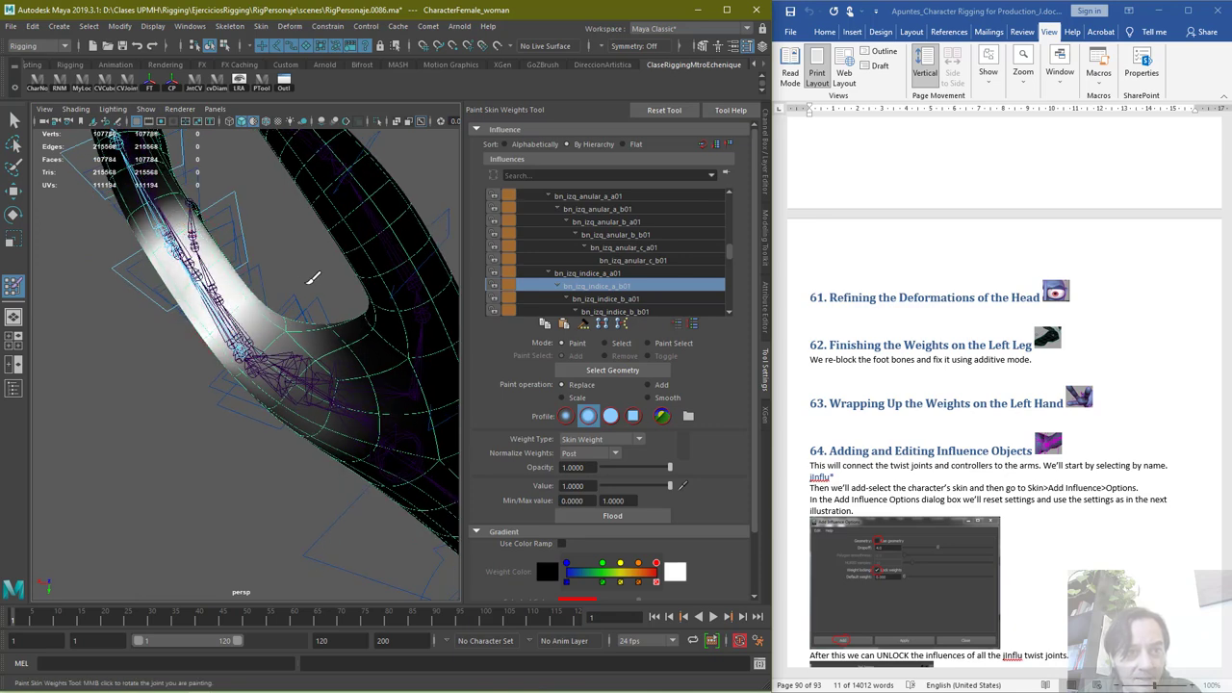
{"action": "left_click_drag", "start_coordinate": [321, 276], "coordinate": [120, 344], "text": "alt"}
{"action": "mouse_move", "coordinate": [229, 300]}
{"action": "left_mouse_down"}
{"action": "mouse_move", "coordinate": [270, 328]}
{"action": "mouse_move", "coordinate": [289, 284]}
{"action": "mouse_move", "coordinate": [241, 241]}
{"action": "mouse_move", "coordinate": [267, 224]}
{"action": "mouse_move", "coordinate": [291, 248]}
{"action": "left_mouse_up"}
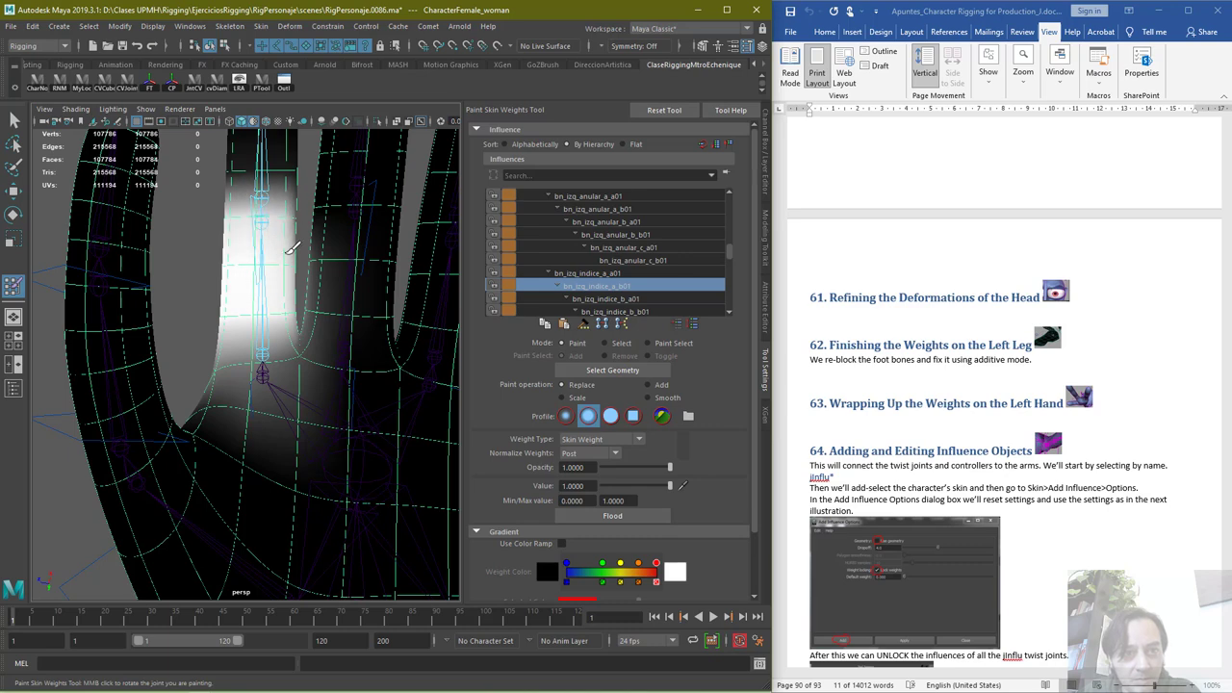
{"action": "mouse_move", "coordinate": [292, 308]}
{"action": "left_mouse_down", "text": "alt"}
{"action": "mouse_move", "coordinate": [269, 311]}
{"action": "mouse_move", "coordinate": [269, 285]}
{"action": "mouse_move", "coordinate": [279, 299]}
{"action": "mouse_move", "coordinate": [323, 234]}
{"action": "left_mouse_up", "text": "alt"}
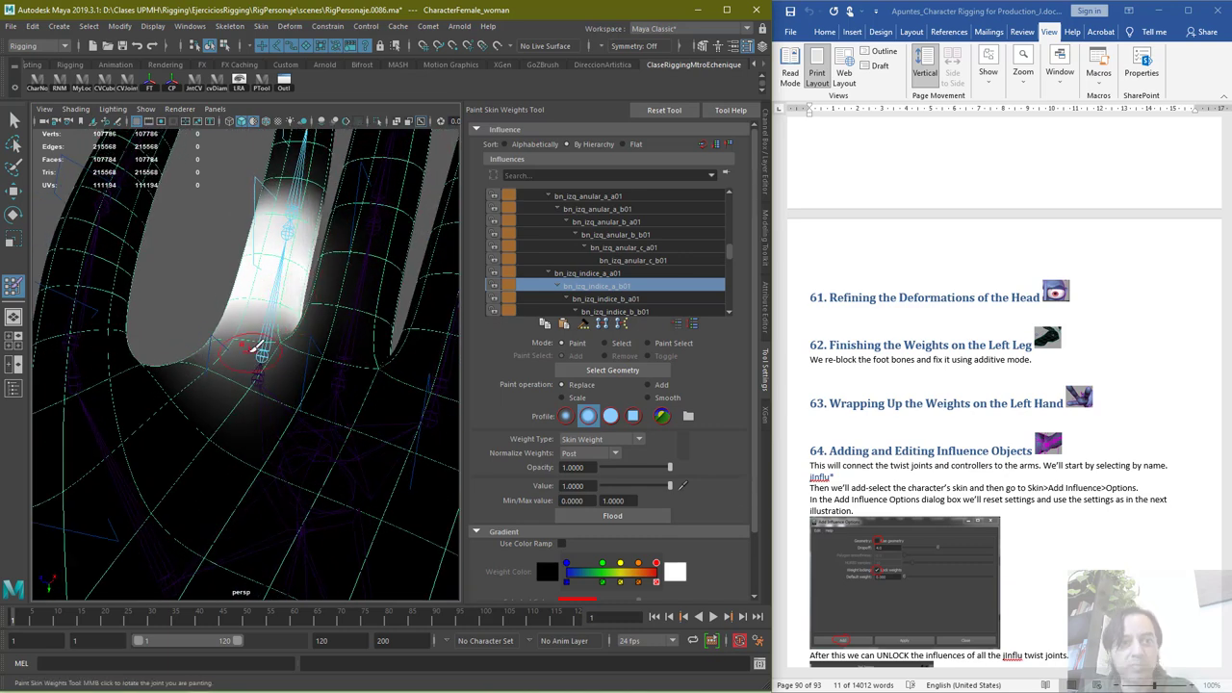
Paint the bn_izq_indice_b_a01 weight around the left index finger's middle knuckle with a value of 1
{"action": "left_click_drag", "start_coordinate": [324, 311], "coordinate": [279, 299], "text": "alt"}
{"action": "left_click", "coordinate": [619, 299]}
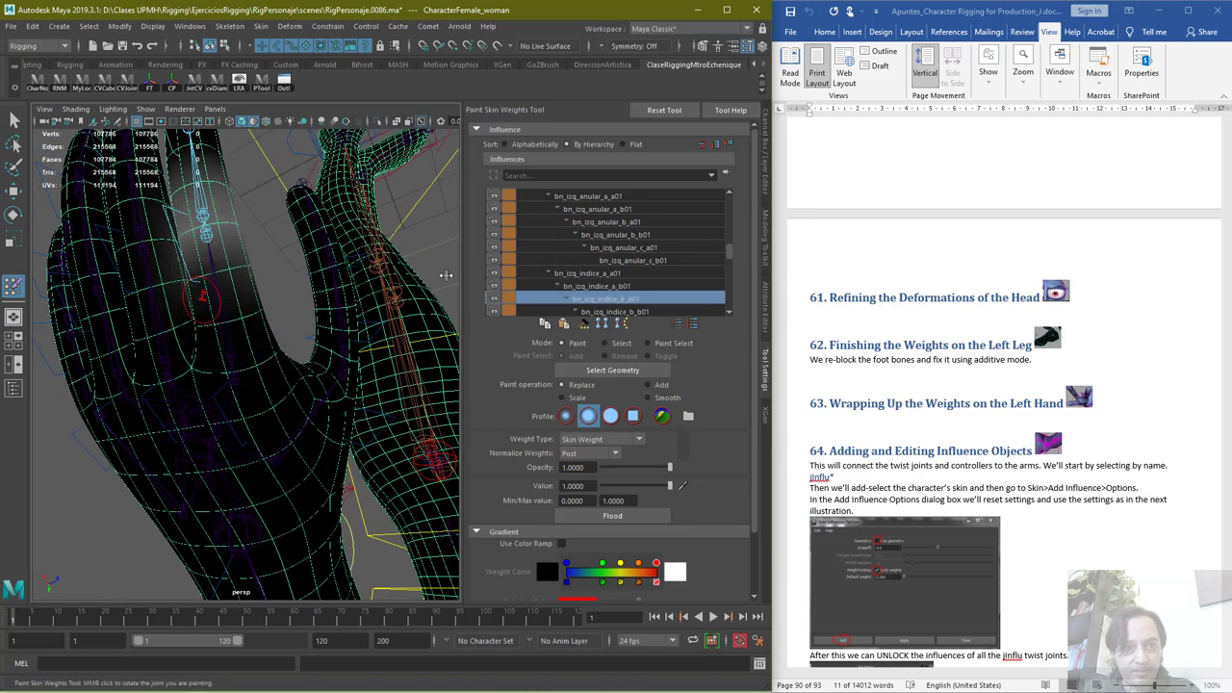
{"action": "mouse_move", "coordinate": [445, 275]}
{"action": "left_mouse_down", "text": "alt"}
{"action": "mouse_move", "coordinate": [327, 332]}
{"action": "mouse_move", "coordinate": [199, 337]}
{"action": "mouse_move", "coordinate": [113, 404]}
{"action": "mouse_move", "coordinate": [239, 379]}
{"action": "left_mouse_up", "text": "alt"}
{"action": "mouse_move", "coordinate": [239, 380]}
{"action": "left_mouse_down", "text": "alt"}
{"action": "mouse_move", "coordinate": [196, 369]}
{"action": "mouse_move", "coordinate": [230, 367]}
{"action": "mouse_move", "coordinate": [117, 351]}
{"action": "mouse_move", "coordinate": [55, 313]}
{"action": "mouse_move", "coordinate": [81, 319]}
{"action": "left_mouse_up", "text": "alt"}
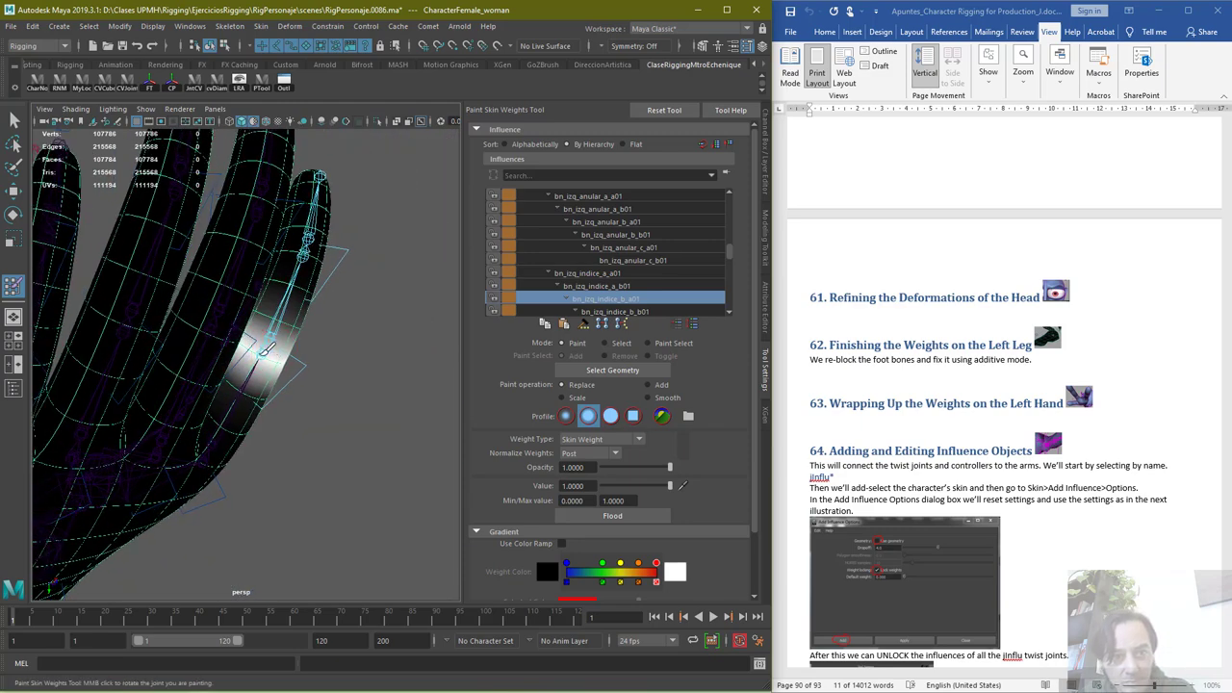
{"action": "left_click_drag", "start_coordinate": [377, 359], "coordinate": [481, 324], "text": "alt"}
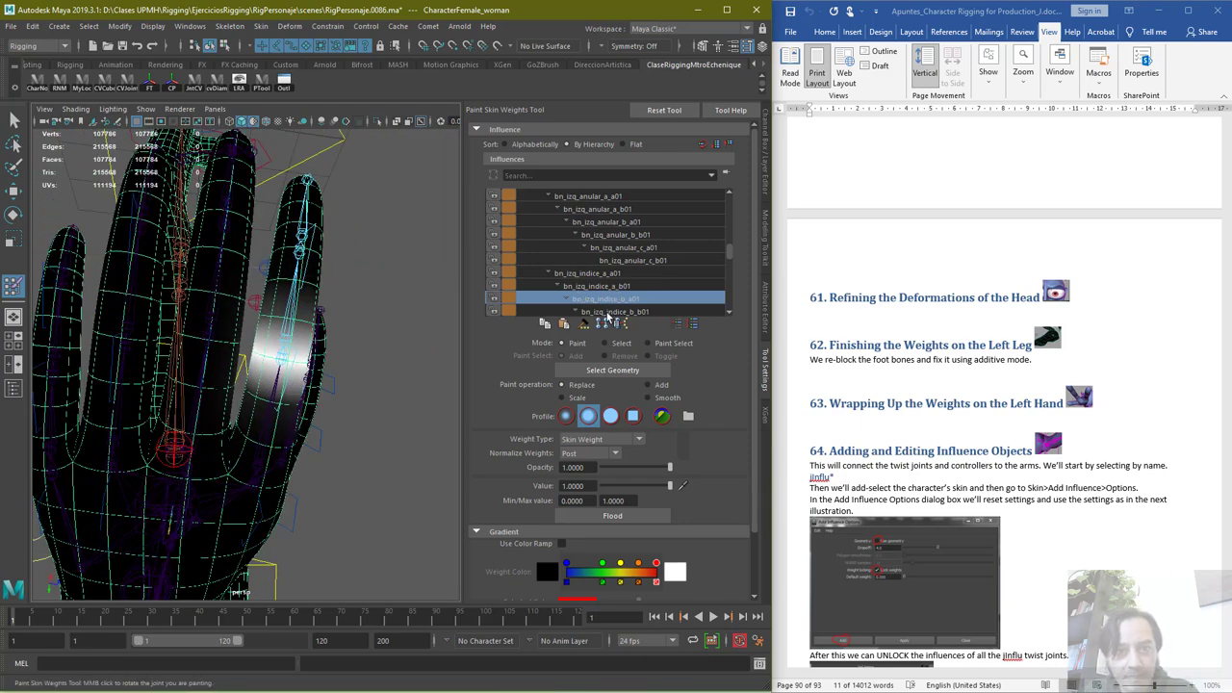
Paint the bn_izq_indice_b_b01 weight around the left index finger's middle segment with a value of 1
{"action": "left_click", "coordinate": [607, 312]}
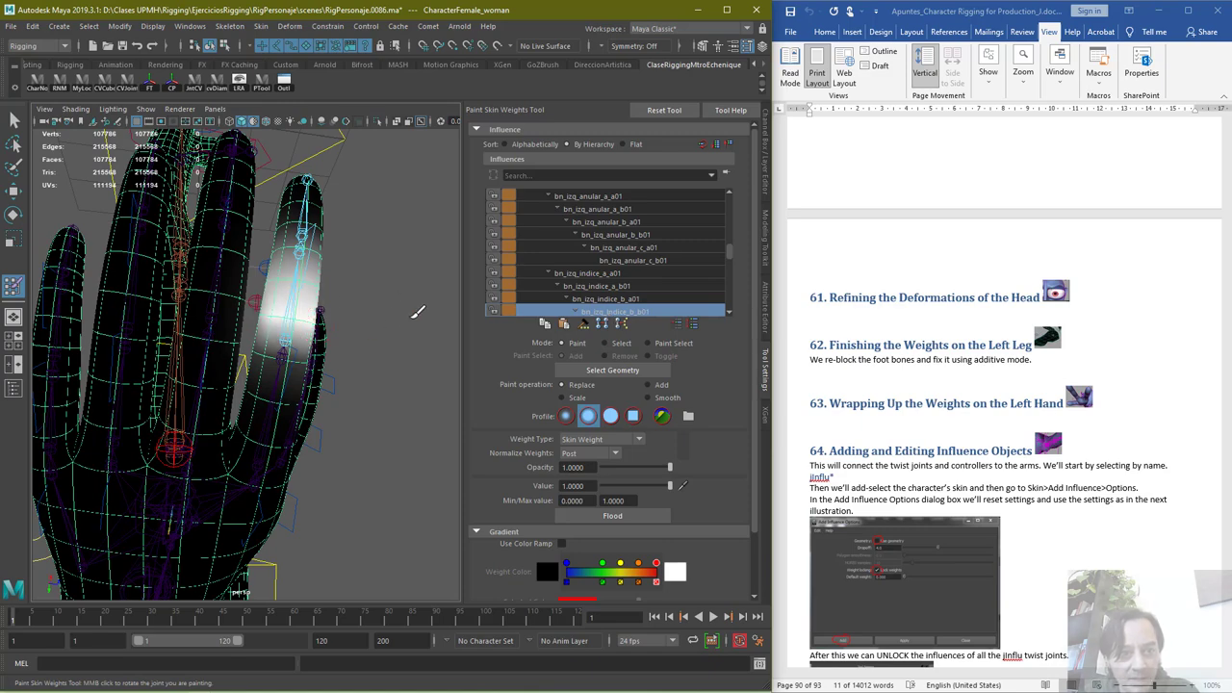
{"action": "mouse_move", "coordinate": [322, 321]}
{"action": "left_mouse_down", "text": "alt"}
{"action": "mouse_move", "coordinate": [309, 319]}
{"action": "mouse_move", "coordinate": [313, 238]}
{"action": "mouse_move", "coordinate": [230, 310]}
{"action": "mouse_move", "coordinate": [196, 313]}
{"action": "left_mouse_up", "text": "alt"}
{"action": "mouse_move", "coordinate": [231, 300]}
{"action": "left_mouse_down"}
{"action": "mouse_move", "coordinate": [265, 329]}
{"action": "mouse_move", "coordinate": [226, 272]}
{"action": "mouse_move", "coordinate": [218, 240]}
{"action": "mouse_move", "coordinate": [235, 239]}
{"action": "left_mouse_up"}
{"action": "mouse_move", "coordinate": [297, 286]}
{"action": "left_mouse_down", "text": "alt"}
{"action": "mouse_move", "coordinate": [253, 325]}
{"action": "mouse_move", "coordinate": [151, 296]}
{"action": "mouse_move", "coordinate": [207, 289]}
{"action": "mouse_move", "coordinate": [200, 327]}
{"action": "mouse_move", "coordinate": [226, 347]}
{"action": "mouse_move", "coordinate": [228, 301]}
{"action": "mouse_move", "coordinate": [114, 289]}
{"action": "left_mouse_up", "text": "alt"}
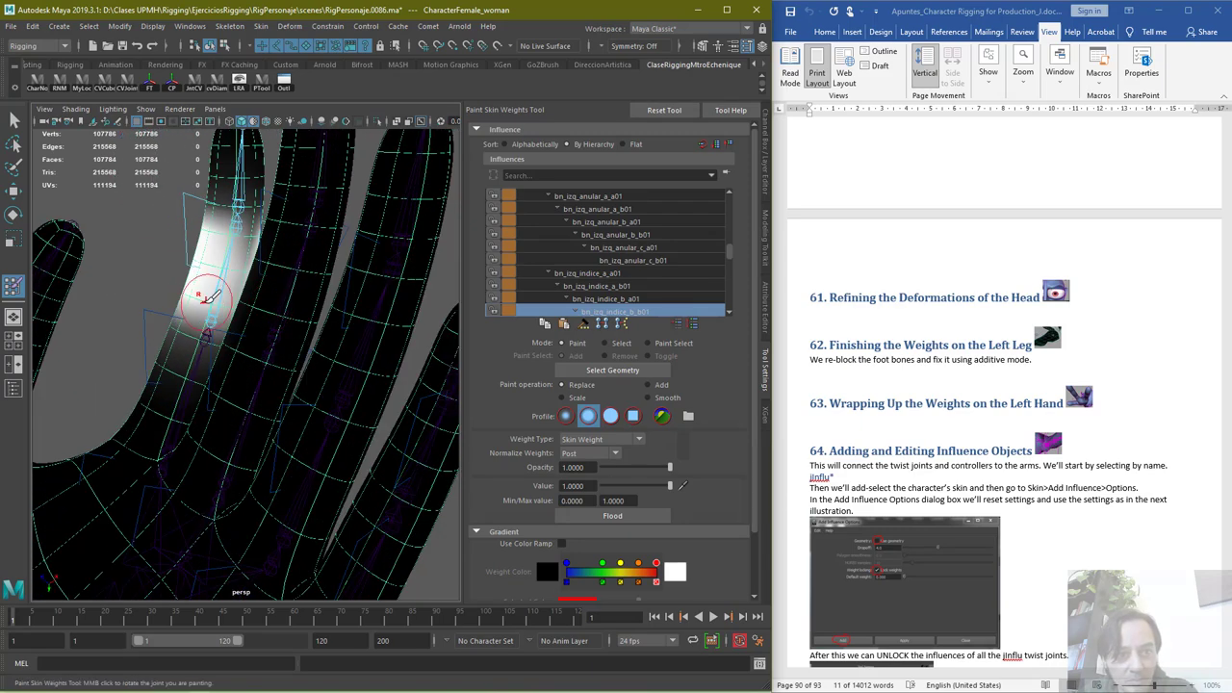
{"action": "mouse_move", "coordinate": [204, 293]}
{"action": "left_mouse_down"}
{"action": "mouse_move", "coordinate": [247, 303]}
{"action": "mouse_move", "coordinate": [253, 249]}
{"action": "mouse_move", "coordinate": [440, 302]}
{"action": "left_mouse_up"}
Paint the bn_izq_indice_c_a01 weight across the left index finger's last knuckle
{"action": "scroll", "coordinate": [606, 301], "scroll_direction": "down", "scroll_amount": 1}
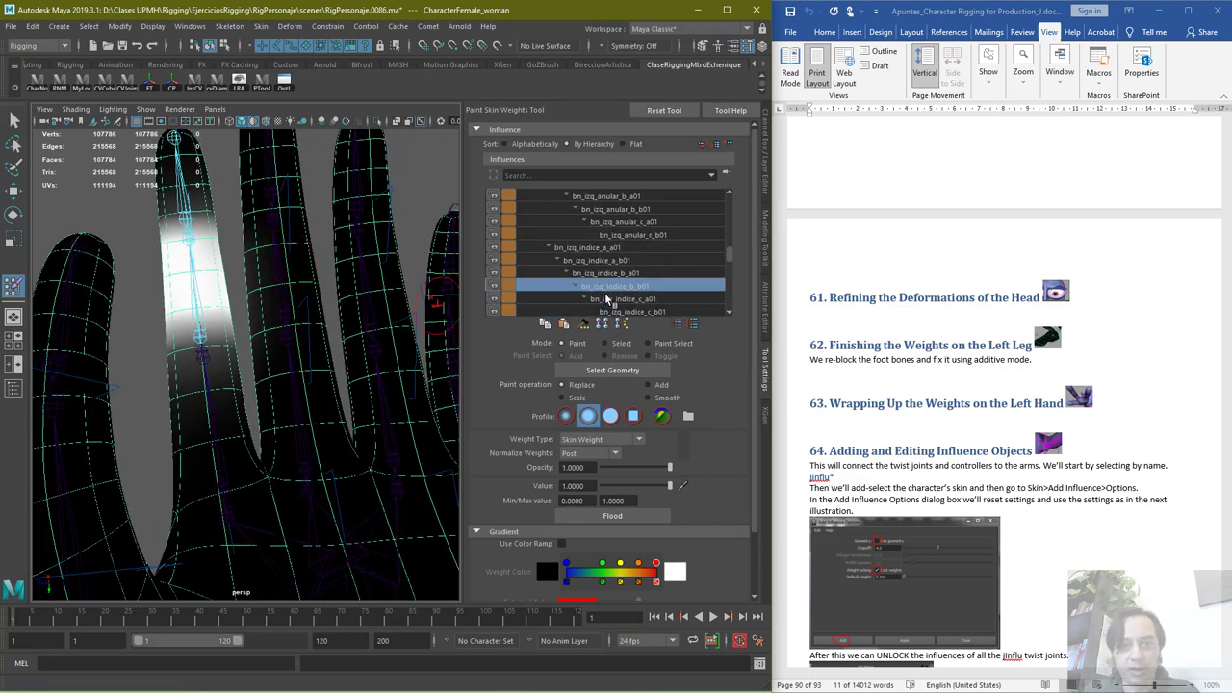
{"action": "left_click", "coordinate": [608, 300]}
{"action": "mouse_move", "coordinate": [166, 234]}
{"action": "left_mouse_down"}
{"action": "mouse_move", "coordinate": [352, 241]}
{"action": "mouse_move", "coordinate": [318, 229]}
{"action": "mouse_move", "coordinate": [214, 240]}
{"action": "left_mouse_up"}
{"action": "mouse_move", "coordinate": [214, 241]}
{"action": "left_mouse_down", "text": "alt"}
{"action": "mouse_move", "coordinate": [306, 243]}
{"action": "mouse_move", "coordinate": [329, 252]}
{"action": "mouse_move", "coordinate": [277, 240]}
{"action": "mouse_move", "coordinate": [341, 269]}
{"action": "mouse_move", "coordinate": [434, 283]}
{"action": "mouse_move", "coordinate": [306, 256]}
{"action": "mouse_move", "coordinate": [265, 224]}
{"action": "mouse_move", "coordinate": [357, 182]}
{"action": "mouse_move", "coordinate": [439, 316]}
{"action": "mouse_move", "coordinate": [352, 327]}
{"action": "mouse_move", "coordinate": [318, 354]}
{"action": "mouse_move", "coordinate": [313, 317]}
{"action": "mouse_move", "coordinate": [351, 332]}
{"action": "mouse_move", "coordinate": [330, 313]}
{"action": "mouse_move", "coordinate": [185, 281]}
{"action": "mouse_move", "coordinate": [173, 313]}
{"action": "mouse_move", "coordinate": [184, 280]}
{"action": "left_mouse_up", "text": "alt"}
Refine the bn_izq_indice_c_b01 weight on the left index fingertip, clearing the excess toward the last knuckle with a value of 0
{"action": "left_click", "coordinate": [630, 312]}
{"action": "left_click_drag", "start_coordinate": [274, 317], "coordinate": [178, 321], "text": "alt"}
{"action": "mouse_move", "coordinate": [178, 322]}
{"action": "left_mouse_down"}
{"action": "mouse_move", "coordinate": [151, 322]}
{"action": "mouse_move", "coordinate": [175, 313]}
{"action": "left_mouse_up"}
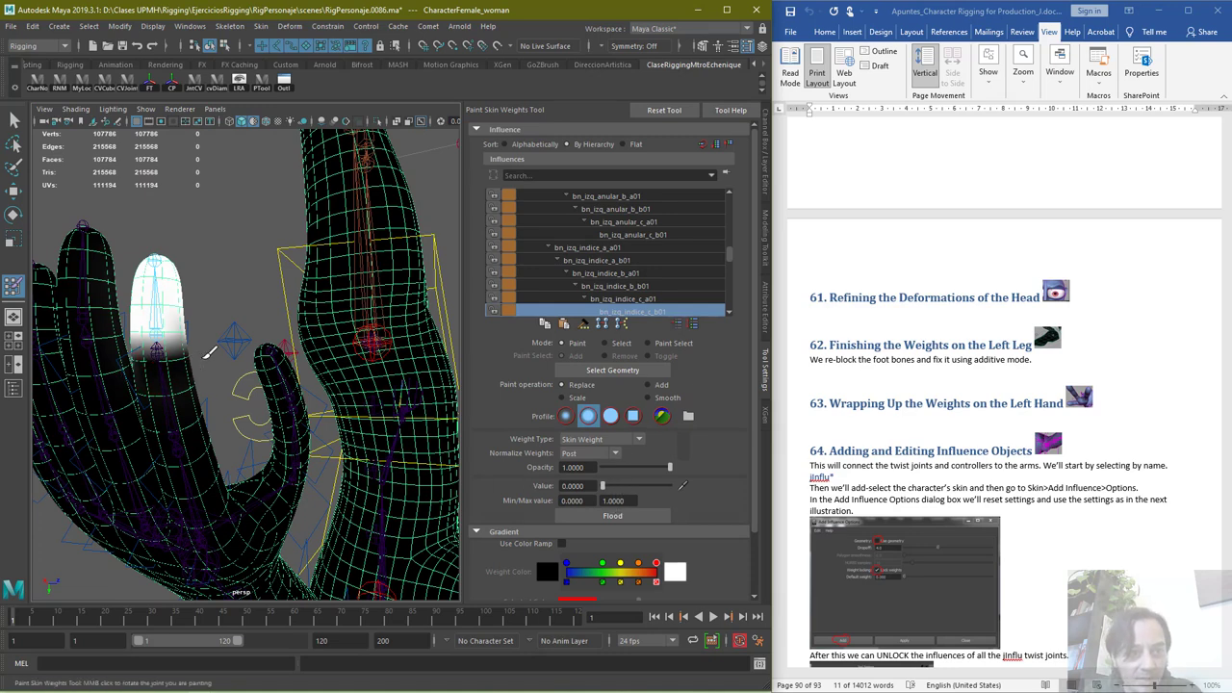
{"action": "left_click_drag", "start_coordinate": [209, 352], "coordinate": [41, 346], "text": "alt"}
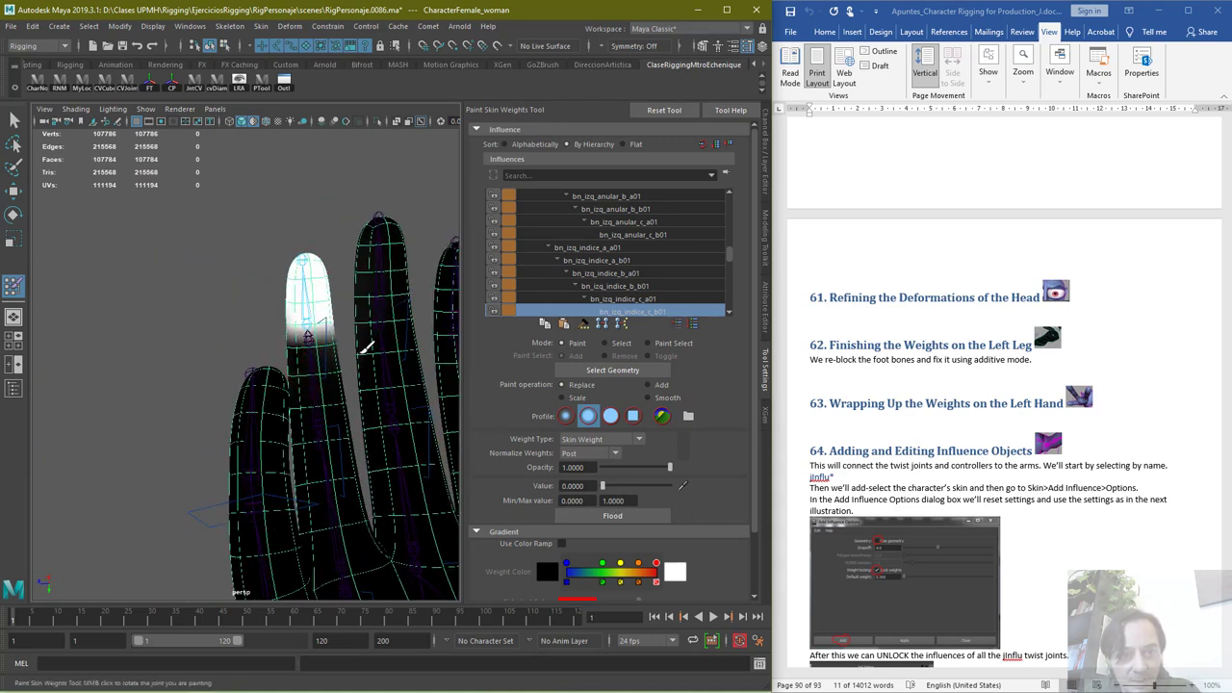
{"action": "left_click_drag", "start_coordinate": [233, 379], "coordinate": [75, 355], "text": "alt"}
{"action": "mouse_move", "coordinate": [184, 360]}
{"action": "left_mouse_down", "text": "alt"}
{"action": "mouse_move", "coordinate": [167, 358]}
{"action": "mouse_move", "coordinate": [258, 359]}
{"action": "left_mouse_up", "text": "alt"}
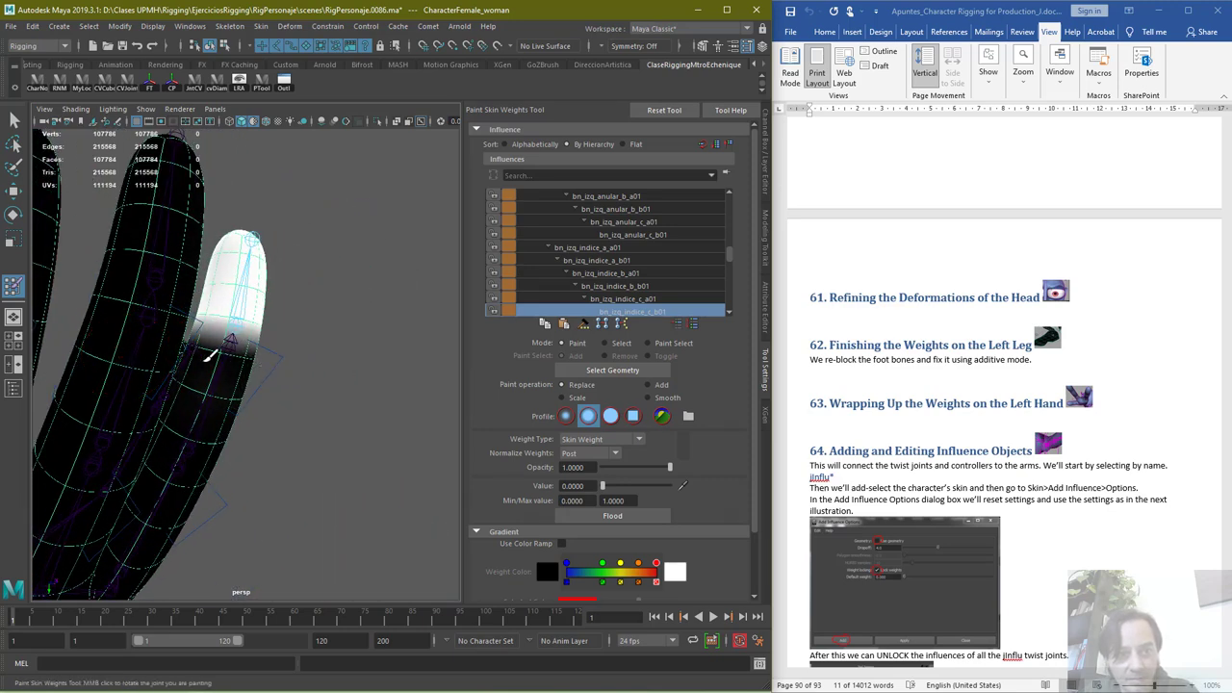
Paint the bn_izq_medio_a_a01 weight across the left middle finger's base knuckle, on the back and palm sides, with a value of 1
{"action": "scroll", "coordinate": [632, 280], "scroll_direction": "down", "scroll_amount": 1}
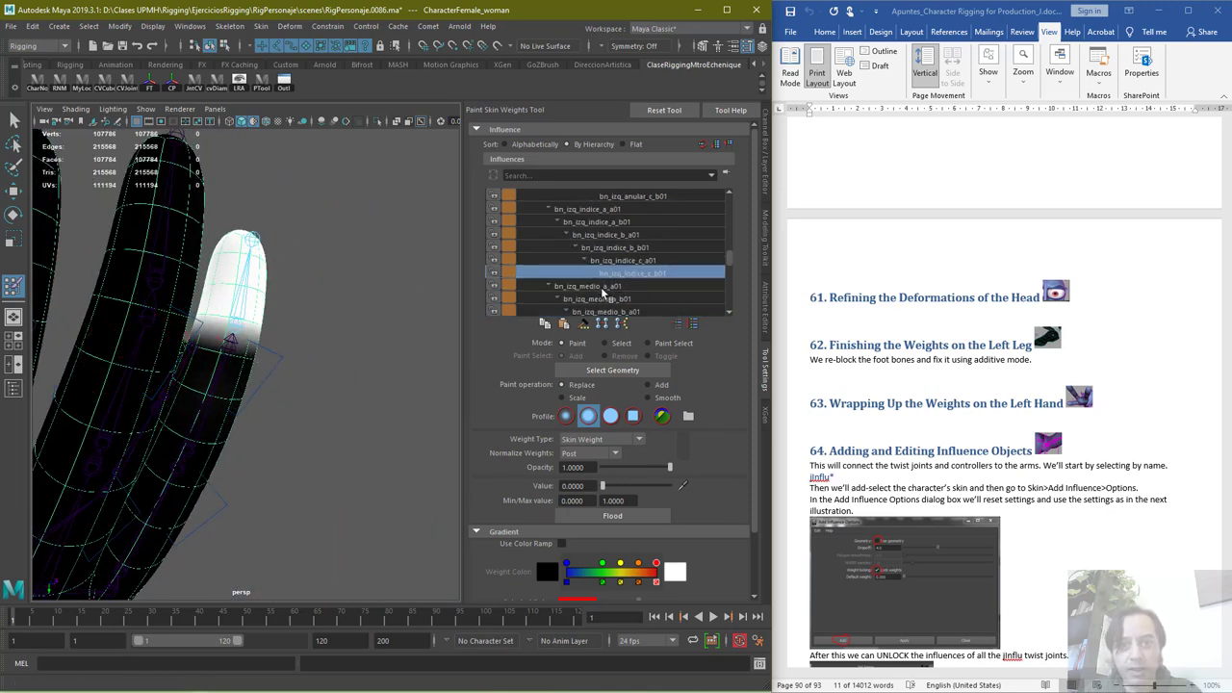
{"action": "left_click", "coordinate": [603, 287]}
{"action": "scroll", "coordinate": [303, 347], "scroll_direction": "down", "scroll_amount": 5}
{"action": "left_click_drag", "start_coordinate": [195, 453], "coordinate": [484, 465], "text": "alt"}
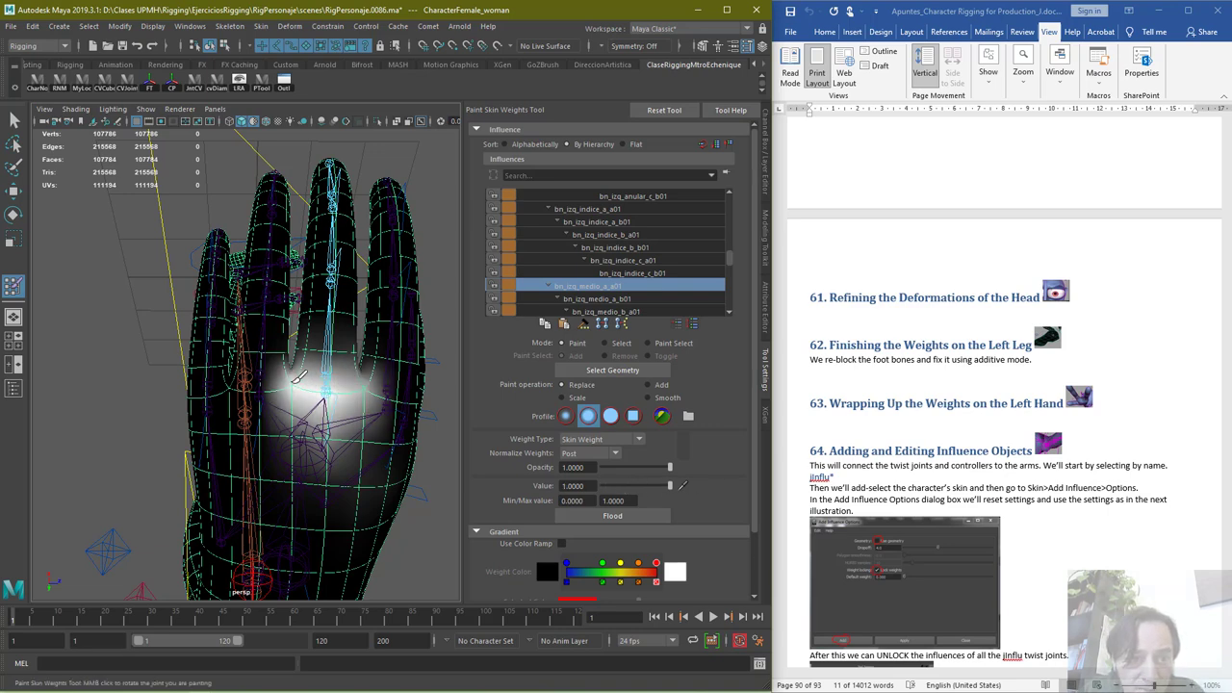
{"action": "left_click_drag", "start_coordinate": [294, 389], "coordinate": [637, 491], "text": "alt"}
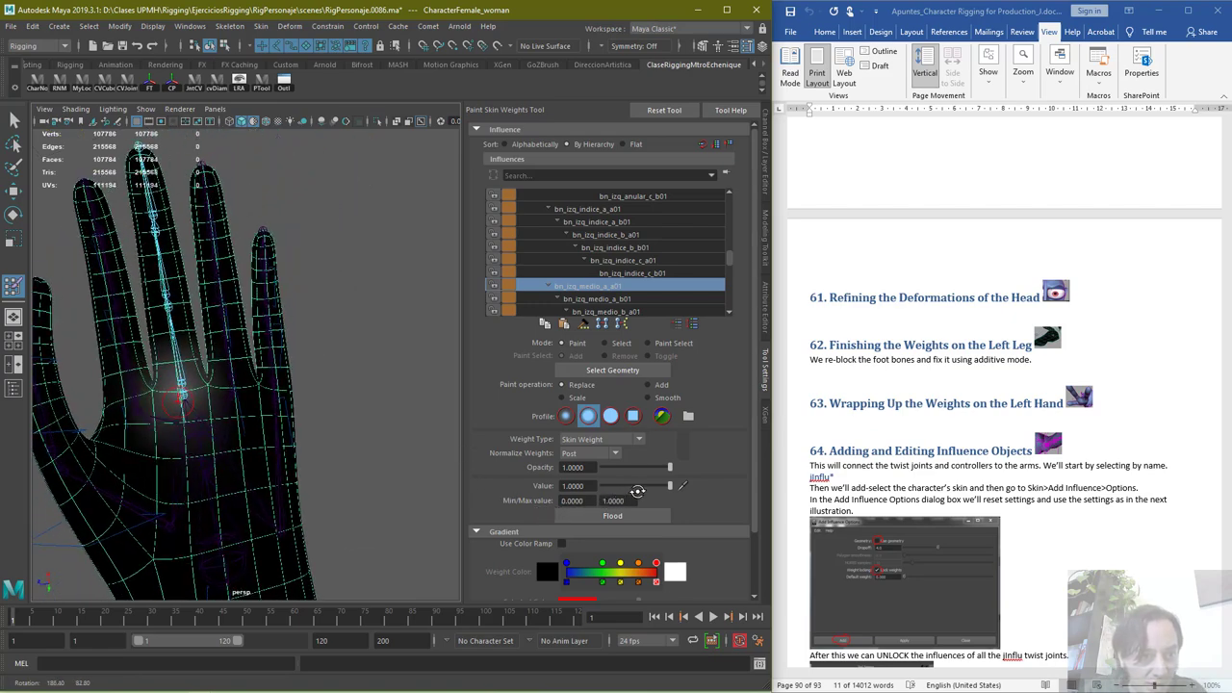
{"action": "left_click_drag", "start_coordinate": [159, 380], "coordinate": [207, 380]}
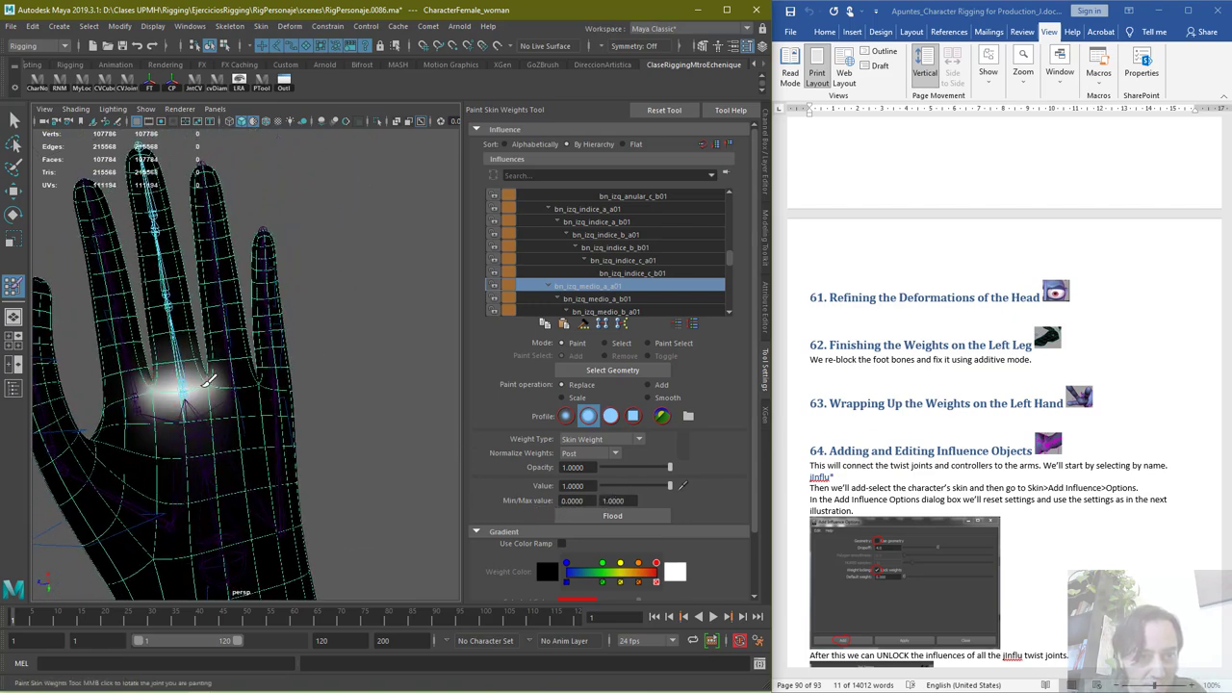
Paint the bn_izq_medio_a_b01 weight around the left middle finger's first segment with a value of 1, then trim its base with 0
{"action": "left_click", "coordinate": [597, 299]}
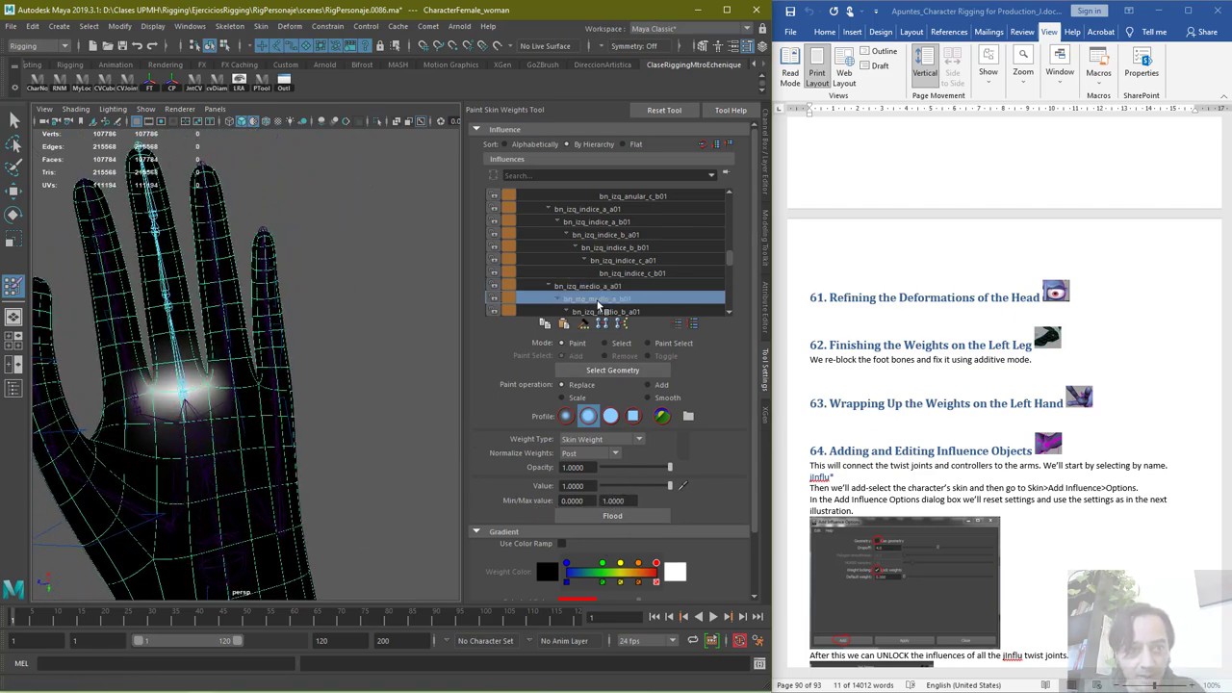
{"action": "mouse_move", "coordinate": [162, 357]}
{"action": "left_mouse_down"}
{"action": "mouse_move", "coordinate": [183, 362]}
{"action": "mouse_move", "coordinate": [192, 346]}
{"action": "mouse_move", "coordinate": [183, 317]}
{"action": "mouse_move", "coordinate": [152, 304]}
{"action": "mouse_move", "coordinate": [183, 331]}
{"action": "mouse_move", "coordinate": [225, 338]}
{"action": "left_mouse_up"}
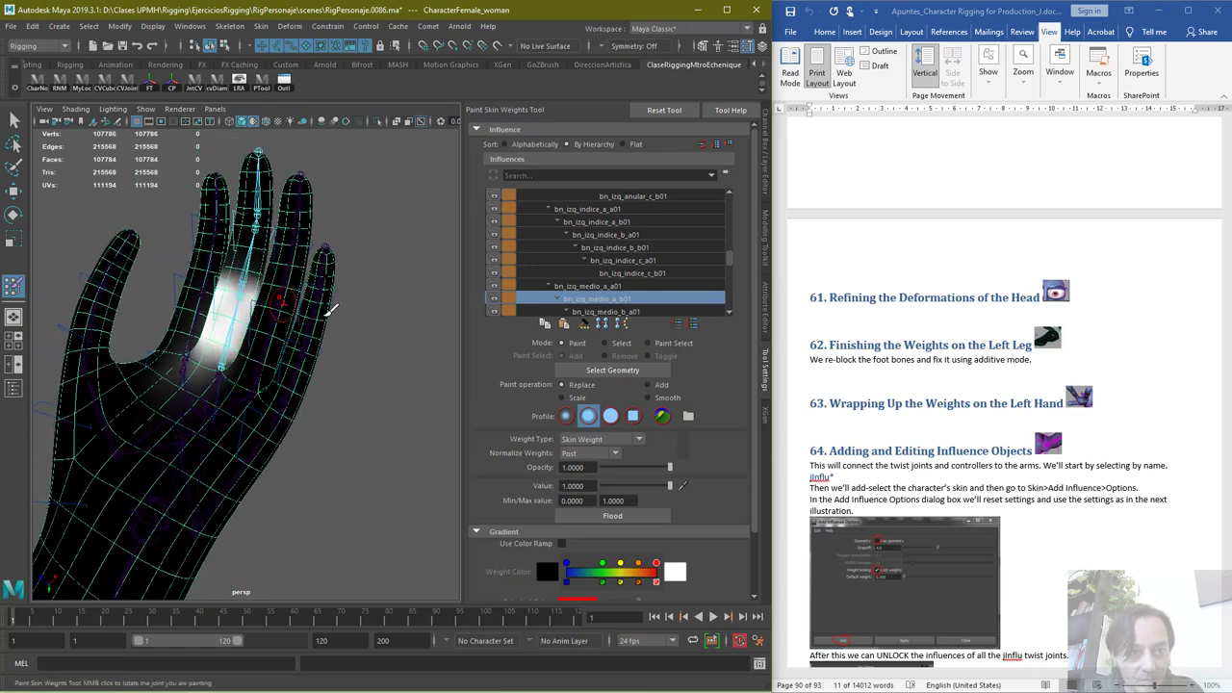
{"action": "left_click_drag", "start_coordinate": [385, 308], "coordinate": [332, 314], "text": "alt"}
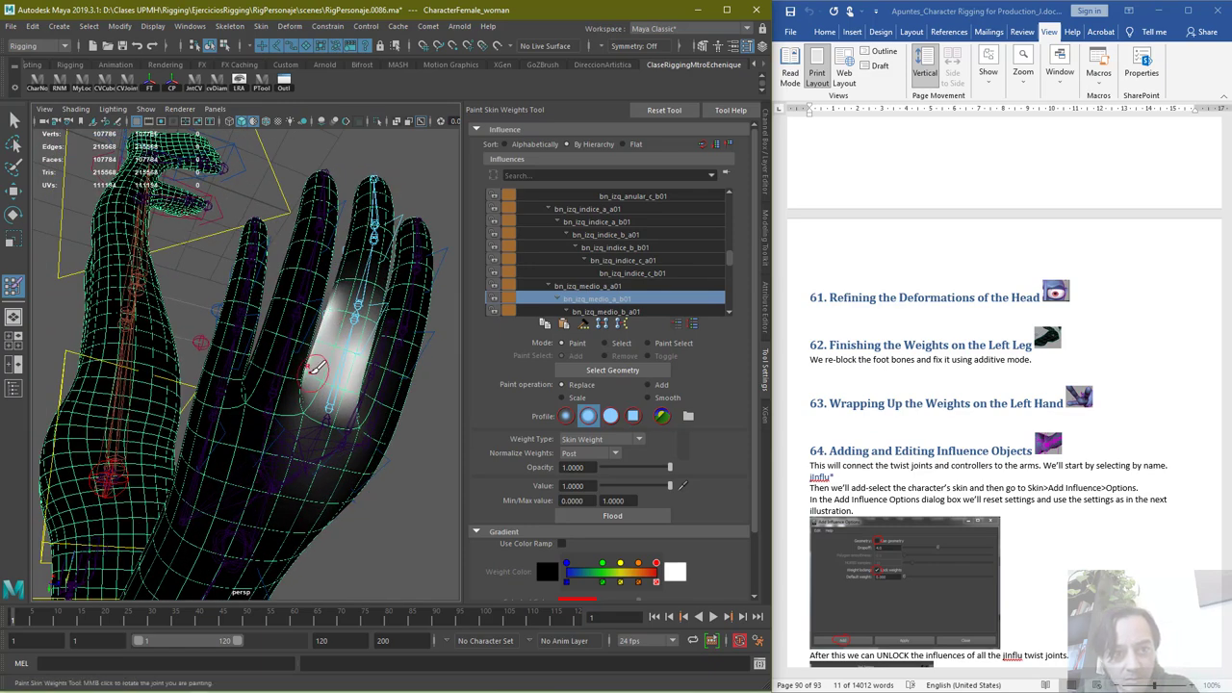
{"action": "mouse_move", "coordinate": [316, 367]}
{"action": "left_mouse_down"}
{"action": "mouse_move", "coordinate": [338, 378]}
{"action": "mouse_move", "coordinate": [349, 313]}
{"action": "mouse_move", "coordinate": [368, 341]}
{"action": "left_mouse_up"}
{"action": "mouse_move", "coordinate": [439, 376]}
{"action": "left_mouse_down", "text": "alt"}
{"action": "mouse_move", "coordinate": [298, 360]}
{"action": "mouse_move", "coordinate": [297, 372]}
{"action": "mouse_move", "coordinate": [287, 325]}
{"action": "mouse_move", "coordinate": [255, 297]}
{"action": "mouse_move", "coordinate": [250, 268]}
{"action": "mouse_move", "coordinate": [270, 262]}
{"action": "mouse_move", "coordinate": [164, 339]}
{"action": "mouse_move", "coordinate": [157, 376]}
{"action": "mouse_move", "coordinate": [137, 379]}
{"action": "mouse_move", "coordinate": [294, 394]}
{"action": "left_mouse_up", "text": "alt"}
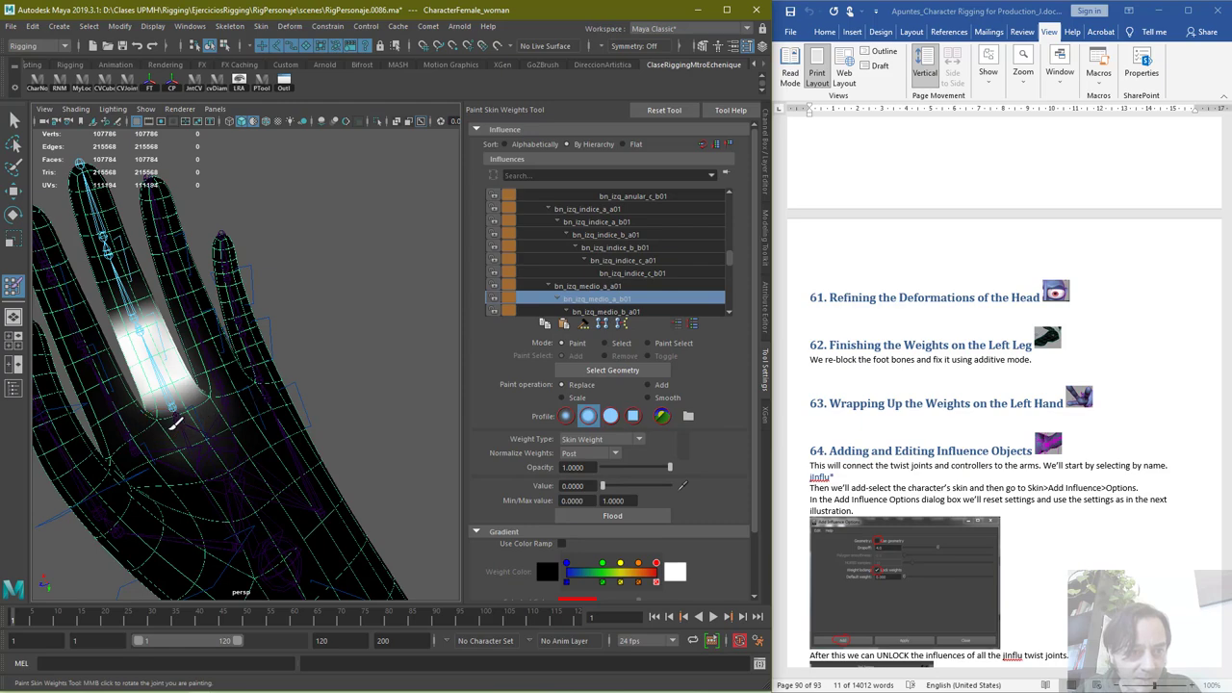
{"action": "left_click_drag", "start_coordinate": [221, 447], "coordinate": [298, 429], "text": "alt"}
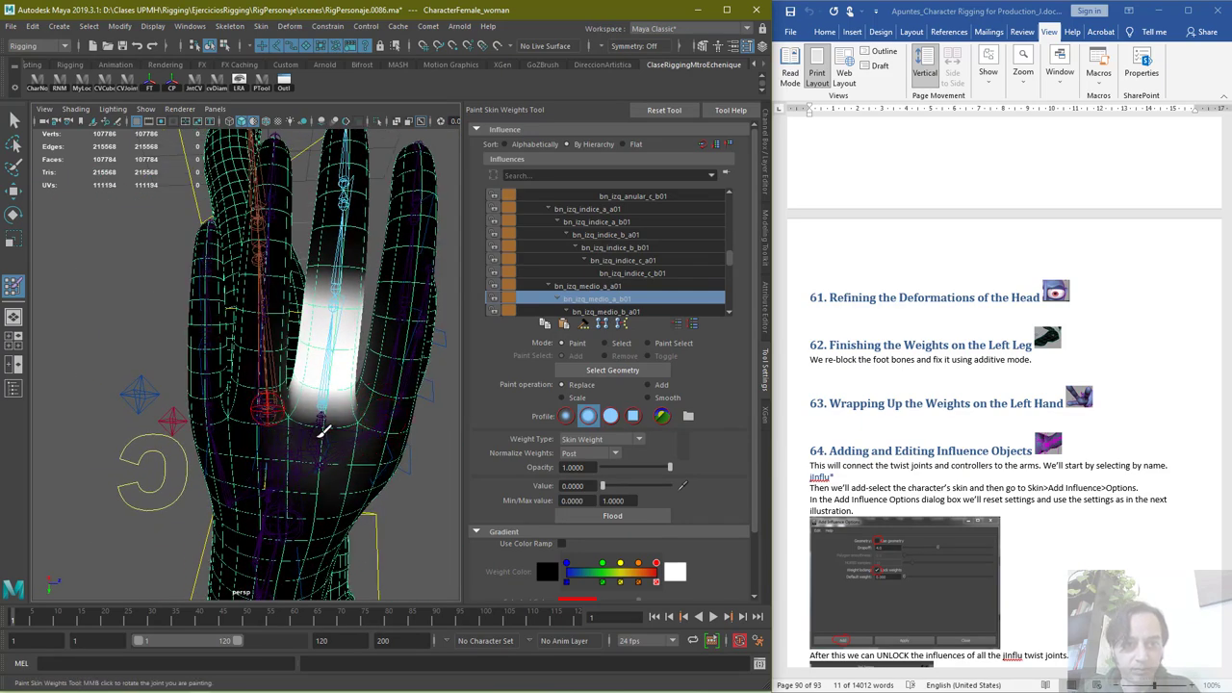
Paint the bn_izq_medio_b_a01 weight across the left middle finger's middle knuckle with a value of 1
{"action": "left_click_drag", "start_coordinate": [452, 329], "coordinate": [171, 300], "text": "alt"}
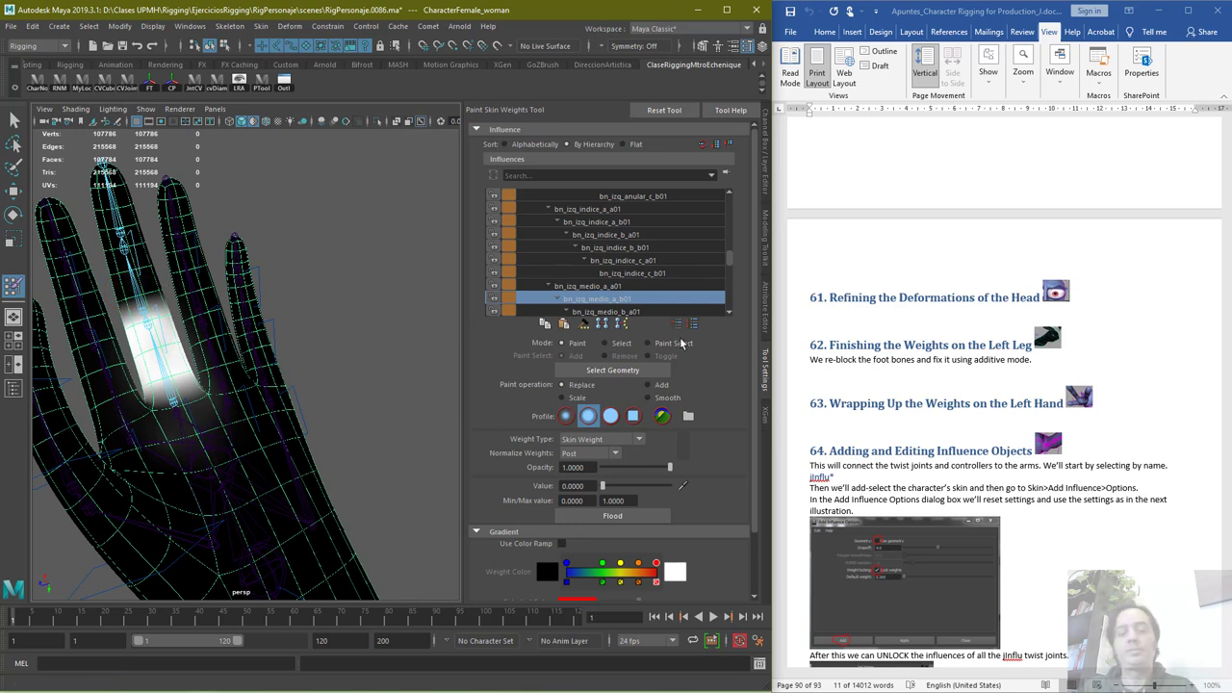
{"action": "left_click", "coordinate": [628, 311]}
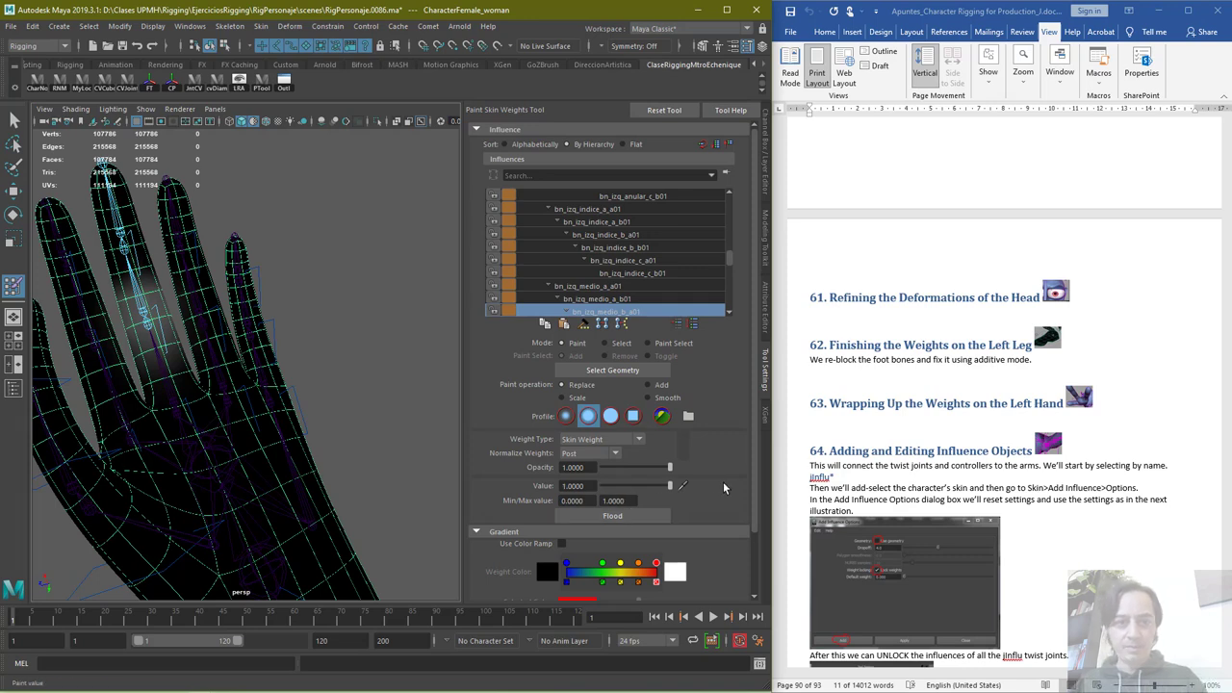
{"action": "scroll", "coordinate": [167, 312], "scroll_direction": "up", "scroll_amount": 5}
{"action": "mouse_move", "coordinate": [192, 317]}
{"action": "middle_mouse_down", "text": "alt"}
{"action": "mouse_move", "coordinate": [376, 340]}
{"action": "mouse_move", "coordinate": [348, 327]}
{"action": "middle_mouse_up", "text": "alt"}
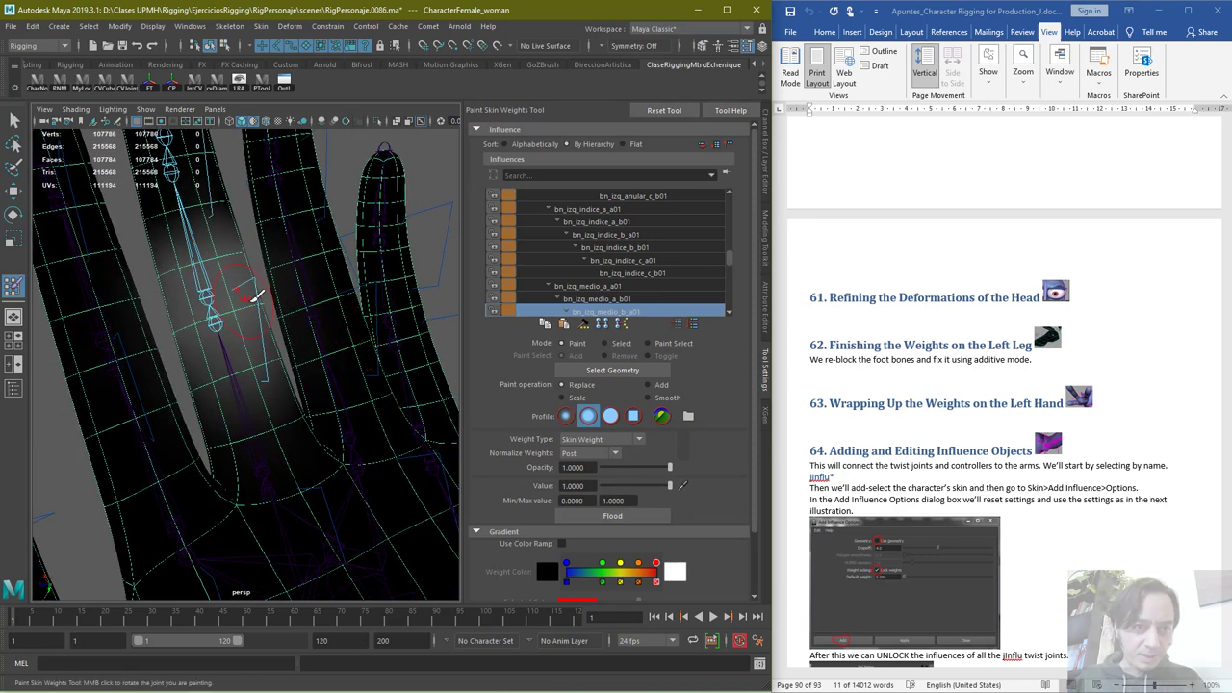
{"action": "mouse_move", "coordinate": [239, 307]}
{"action": "left_mouse_down"}
{"action": "mouse_move", "coordinate": [189, 321]}
{"action": "mouse_move", "coordinate": [287, 327]}
{"action": "mouse_move", "coordinate": [379, 275]}
{"action": "mouse_move", "coordinate": [373, 292]}
{"action": "left_mouse_up"}
{"action": "mouse_move", "coordinate": [281, 311]}
{"action": "left_mouse_down"}
{"action": "mouse_move", "coordinate": [171, 323]}
{"action": "mouse_move", "coordinate": [308, 332]}
{"action": "mouse_move", "coordinate": [356, 356]}
{"action": "mouse_move", "coordinate": [255, 358]}
{"action": "mouse_move", "coordinate": [289, 330]}
{"action": "mouse_move", "coordinate": [473, 412]}
{"action": "mouse_move", "coordinate": [354, 310]}
{"action": "left_mouse_up"}
{"action": "key", "text": "ctrl+z"}
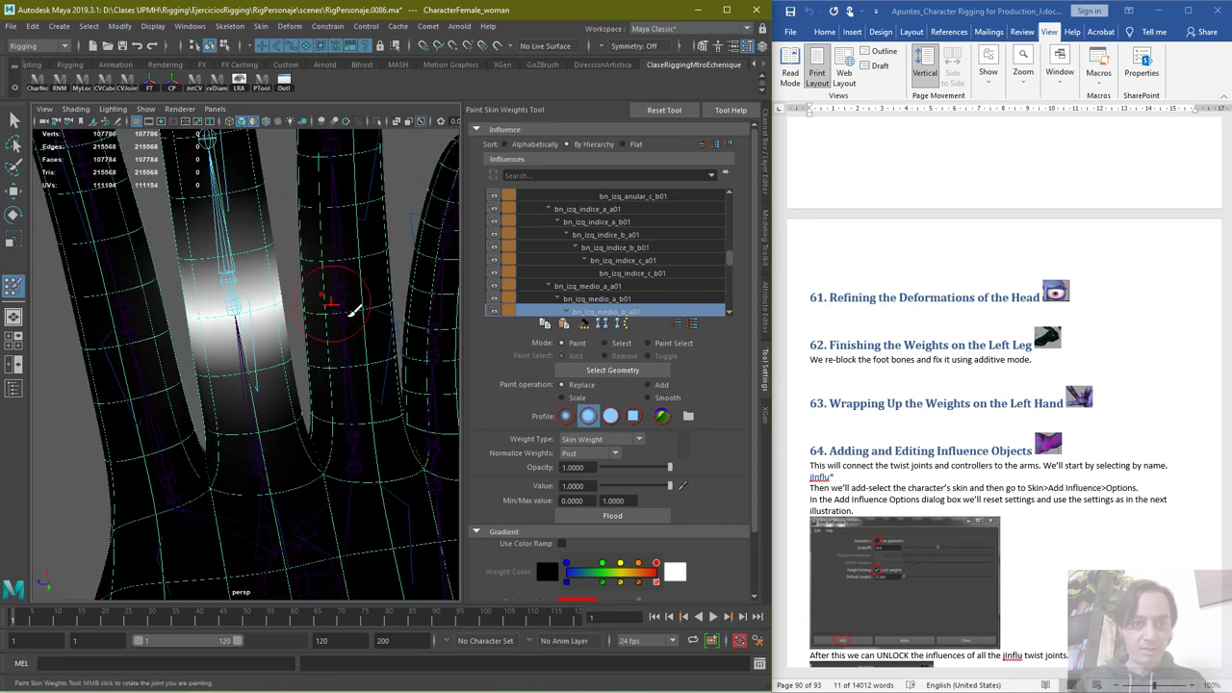
{"action": "left_click_drag", "start_coordinate": [259, 307], "coordinate": [253, 321], "text": "alt"}
Paint the bn_izq_medio_b_b01 weight around the left middle finger's second segment with a value of 1
{"action": "scroll", "coordinate": [610, 309], "scroll_direction": "down", "scroll_amount": 2}
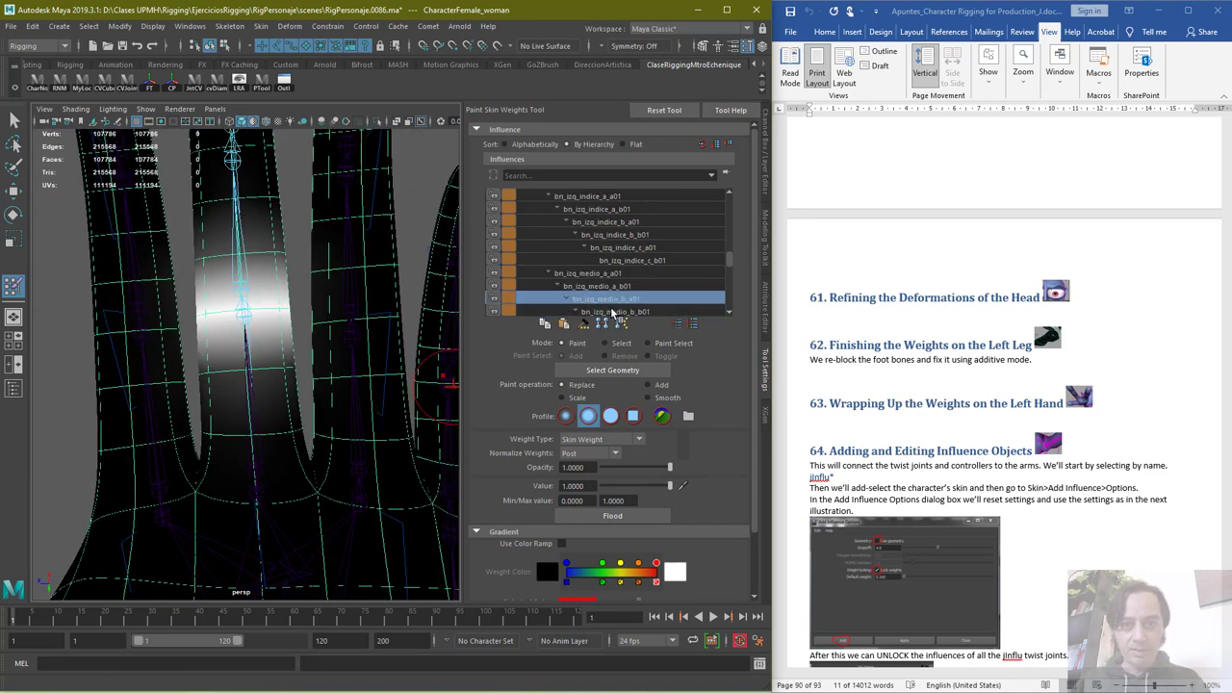
{"action": "left_click", "coordinate": [613, 299]}
{"action": "mouse_move", "coordinate": [199, 256]}
{"action": "left_mouse_down"}
{"action": "mouse_move", "coordinate": [221, 175]}
{"action": "mouse_move", "coordinate": [241, 159]}
{"action": "mouse_move", "coordinate": [274, 177]}
{"action": "mouse_move", "coordinate": [260, 221]}
{"action": "mouse_move", "coordinate": [205, 199]}
{"action": "mouse_move", "coordinate": [332, 280]}
{"action": "mouse_move", "coordinate": [393, 171]}
{"action": "left_mouse_up"}
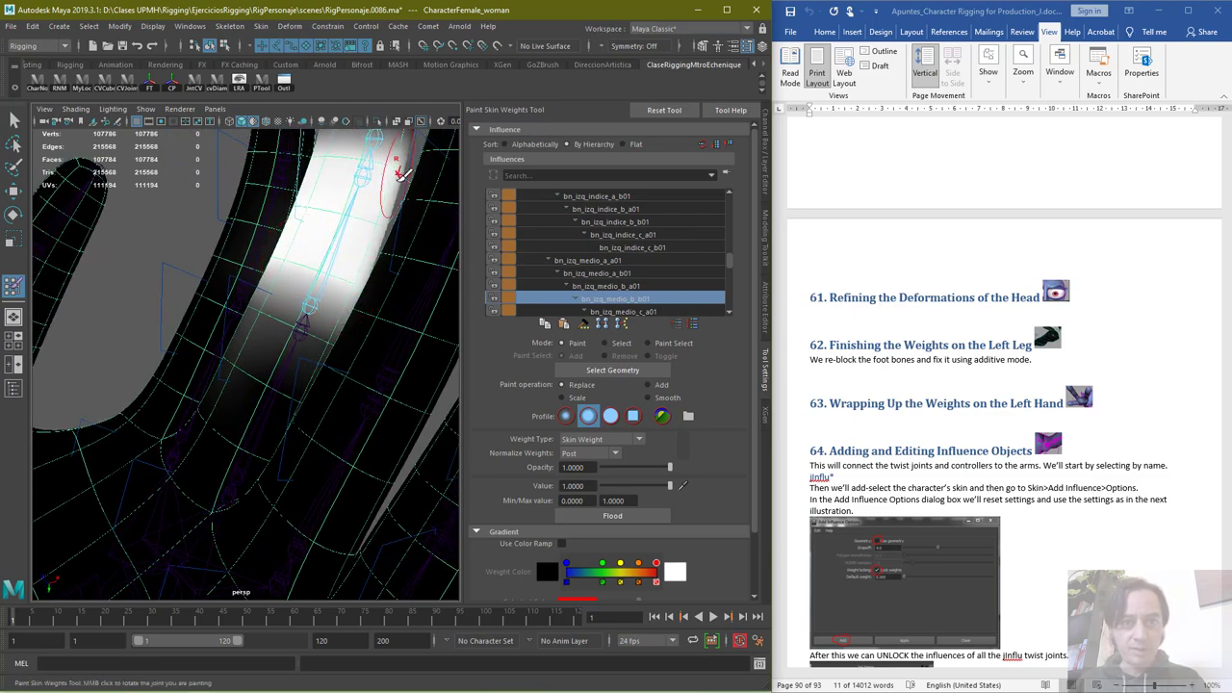
{"action": "mouse_move", "coordinate": [343, 221]}
{"action": "left_mouse_down", "text": "alt"}
{"action": "mouse_move", "coordinate": [239, 228]}
{"action": "mouse_move", "coordinate": [177, 198]}
{"action": "left_mouse_up", "text": "alt"}
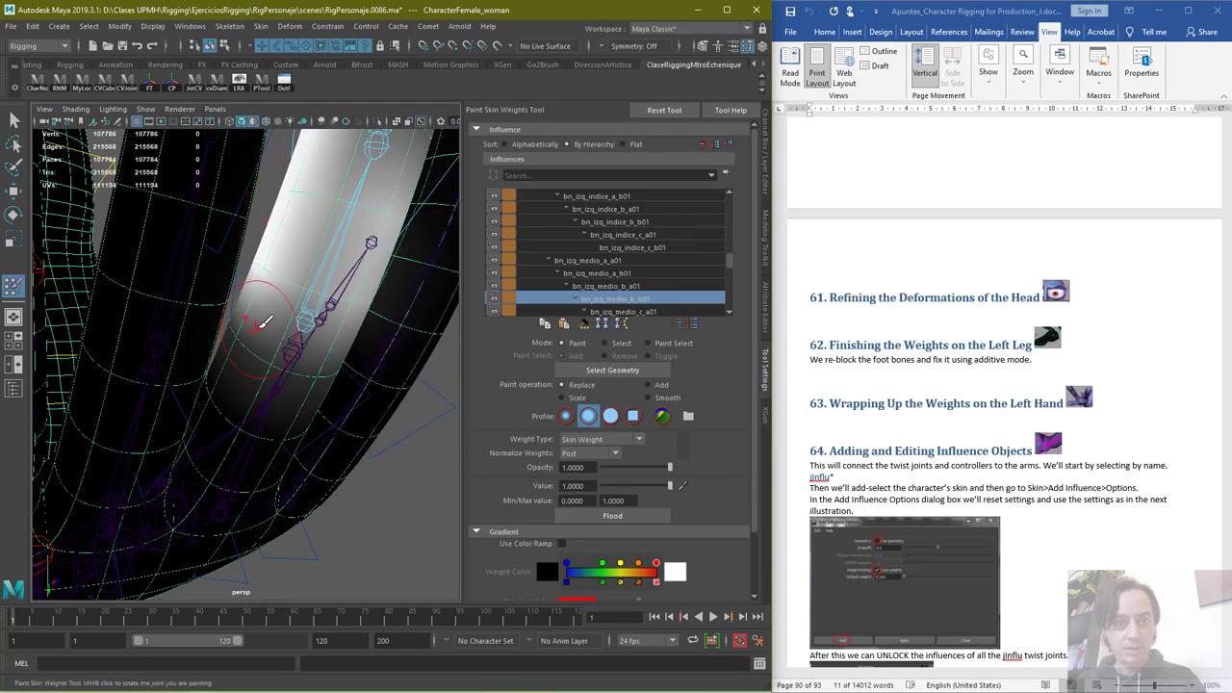
{"action": "mouse_move", "coordinate": [262, 279]}
{"action": "left_mouse_down"}
{"action": "mouse_move", "coordinate": [308, 293]}
{"action": "mouse_move", "coordinate": [336, 280]}
{"action": "mouse_move", "coordinate": [370, 217]}
{"action": "mouse_move", "coordinate": [332, 189]}
{"action": "mouse_move", "coordinate": [338, 241]}
{"action": "mouse_move", "coordinate": [328, 223]}
{"action": "mouse_move", "coordinate": [371, 252]}
{"action": "mouse_move", "coordinate": [389, 327]}
{"action": "mouse_move", "coordinate": [265, 289]}
{"action": "mouse_move", "coordinate": [241, 262]}
{"action": "mouse_move", "coordinate": [267, 324]}
{"action": "mouse_move", "coordinate": [261, 413]}
{"action": "mouse_move", "coordinate": [159, 337]}
{"action": "mouse_move", "coordinate": [169, 318]}
{"action": "left_mouse_up"}
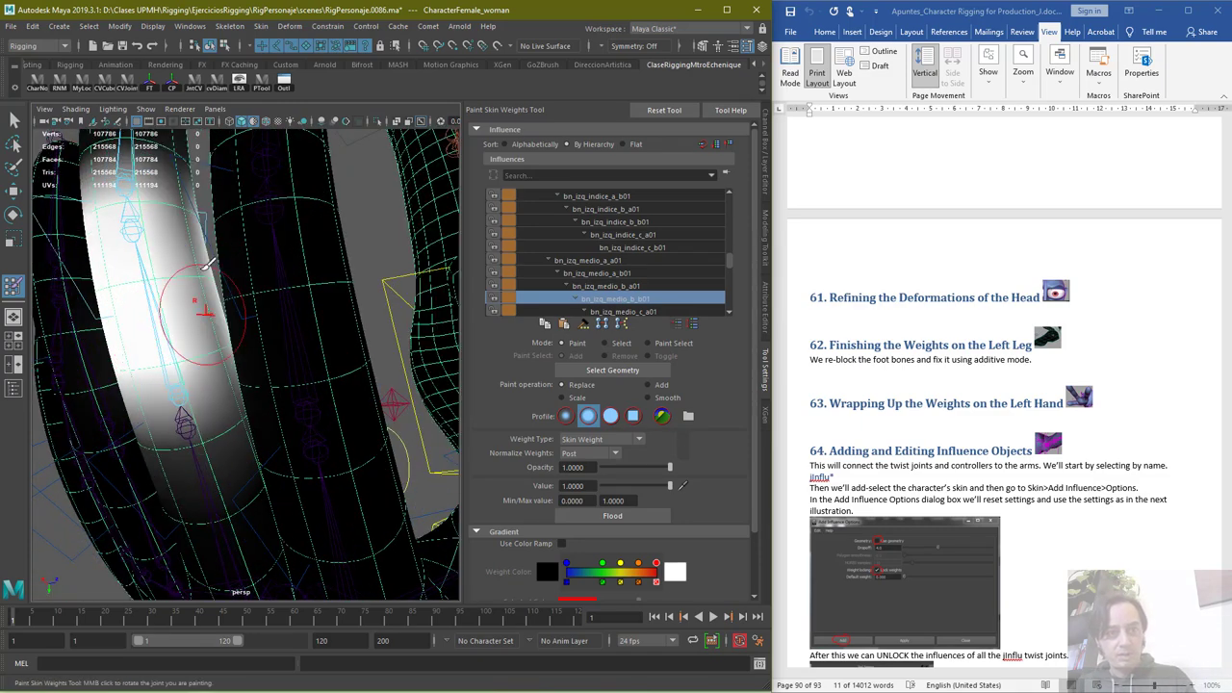
{"action": "left_click_drag", "start_coordinate": [206, 318], "coordinate": [223, 358]}
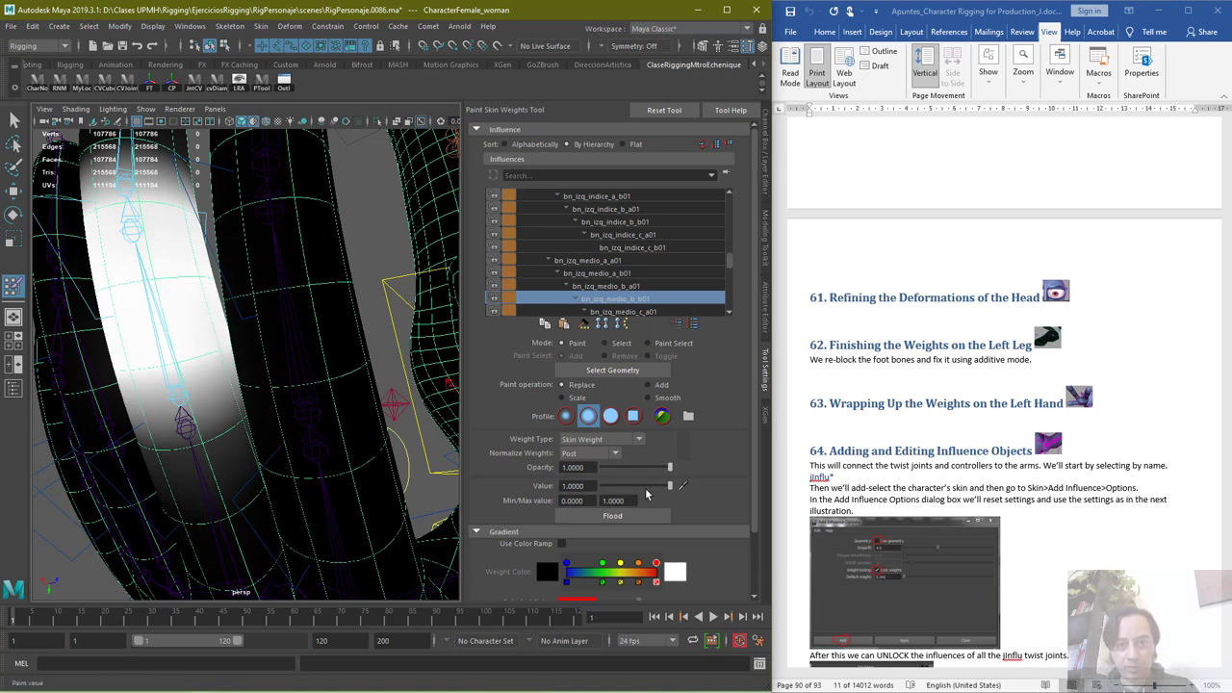
Trim the bn_izq_medio_b_b01 weight below the left middle finger's middle knuckle with a value of 0
{"action": "left_click_drag", "start_coordinate": [646, 487], "coordinate": [597, 486]}
{"action": "mouse_move", "coordinate": [147, 465]}
{"action": "left_mouse_down"}
{"action": "mouse_move", "coordinate": [282, 425]}
{"action": "mouse_move", "coordinate": [198, 468]}
{"action": "mouse_move", "coordinate": [404, 511]}
{"action": "left_mouse_up"}
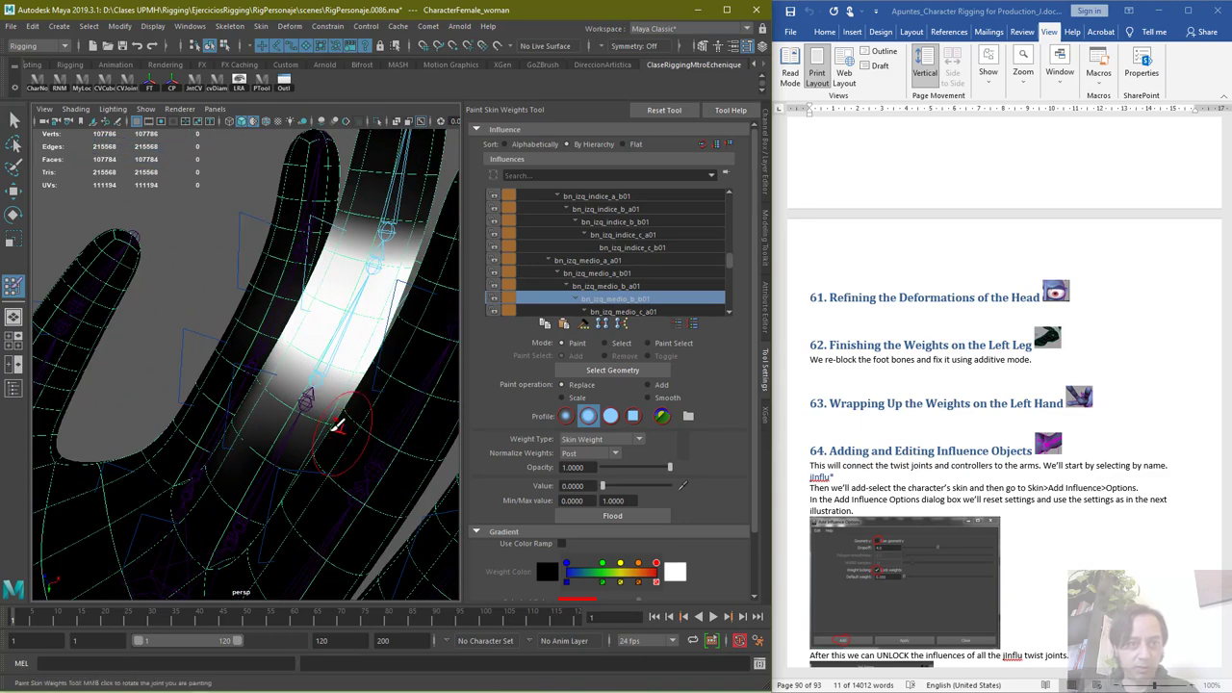
{"action": "left_click_drag", "start_coordinate": [336, 424], "coordinate": [234, 353]}
{"action": "left_click_drag", "start_coordinate": [365, 453], "coordinate": [343, 434], "text": "alt"}
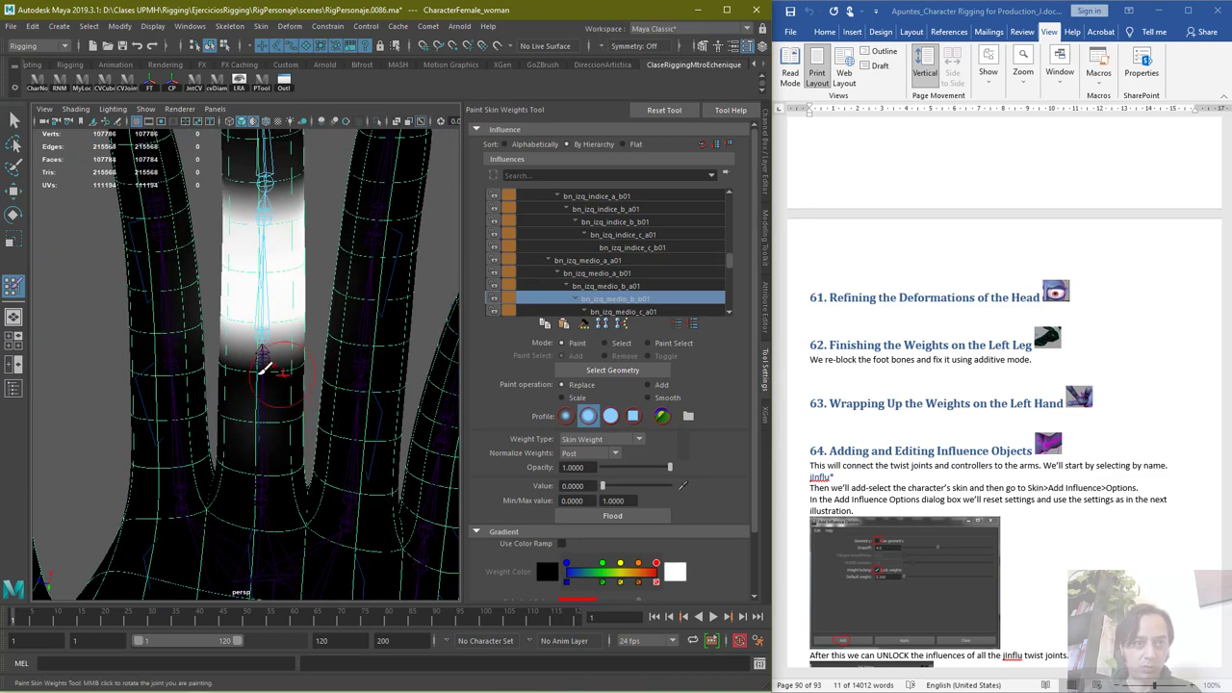
{"action": "left_click_drag", "start_coordinate": [421, 184], "coordinate": [168, 166], "text": "alt"}
Clear the excess bn_izq_medio_c_a01 weight from the left middle fingertip with a value of 0
{"action": "left_click", "coordinate": [539, 286]}
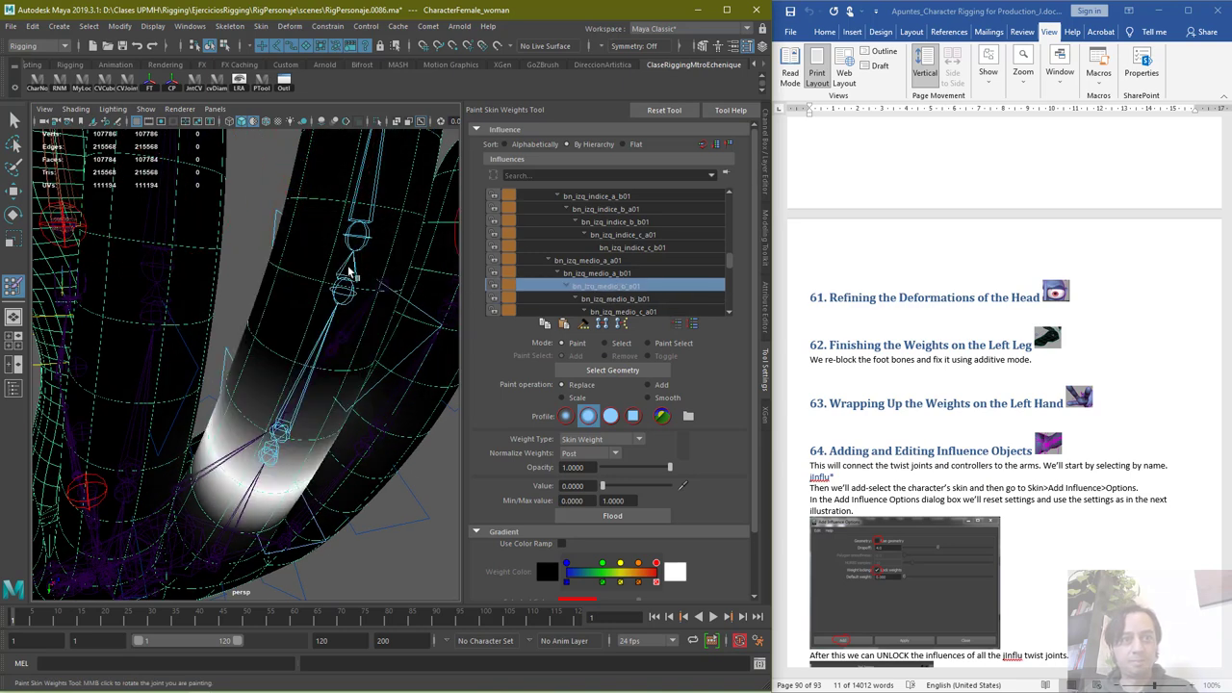
{"action": "left_click", "coordinate": [619, 299]}
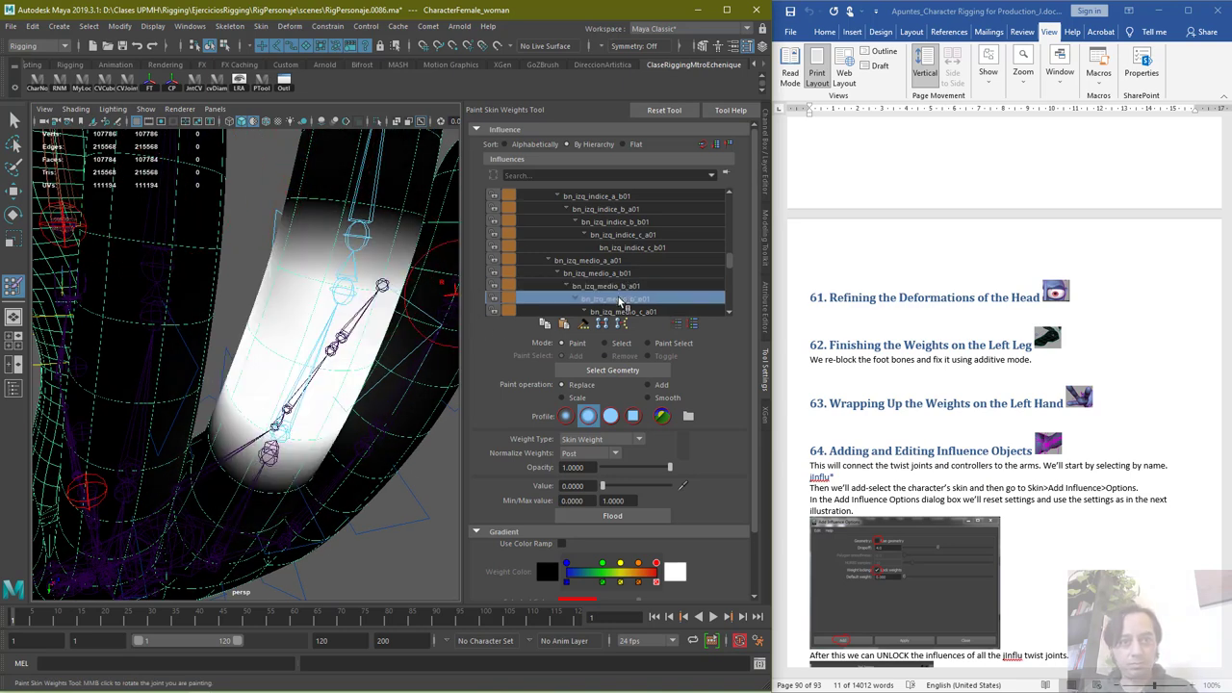
{"action": "left_click", "coordinate": [627, 312]}
{"action": "left_click", "coordinate": [635, 303]}
{"action": "left_click", "coordinate": [635, 313]}
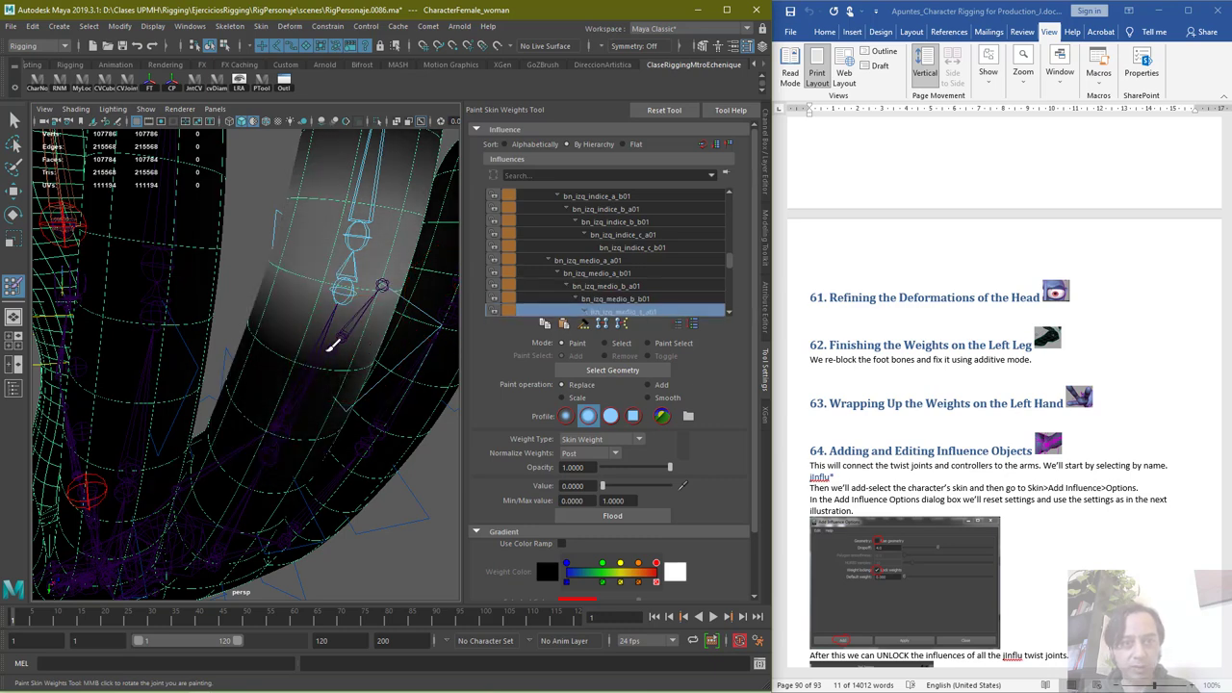
{"action": "left_click_drag", "start_coordinate": [270, 395], "coordinate": [499, 418], "text": "alt"}
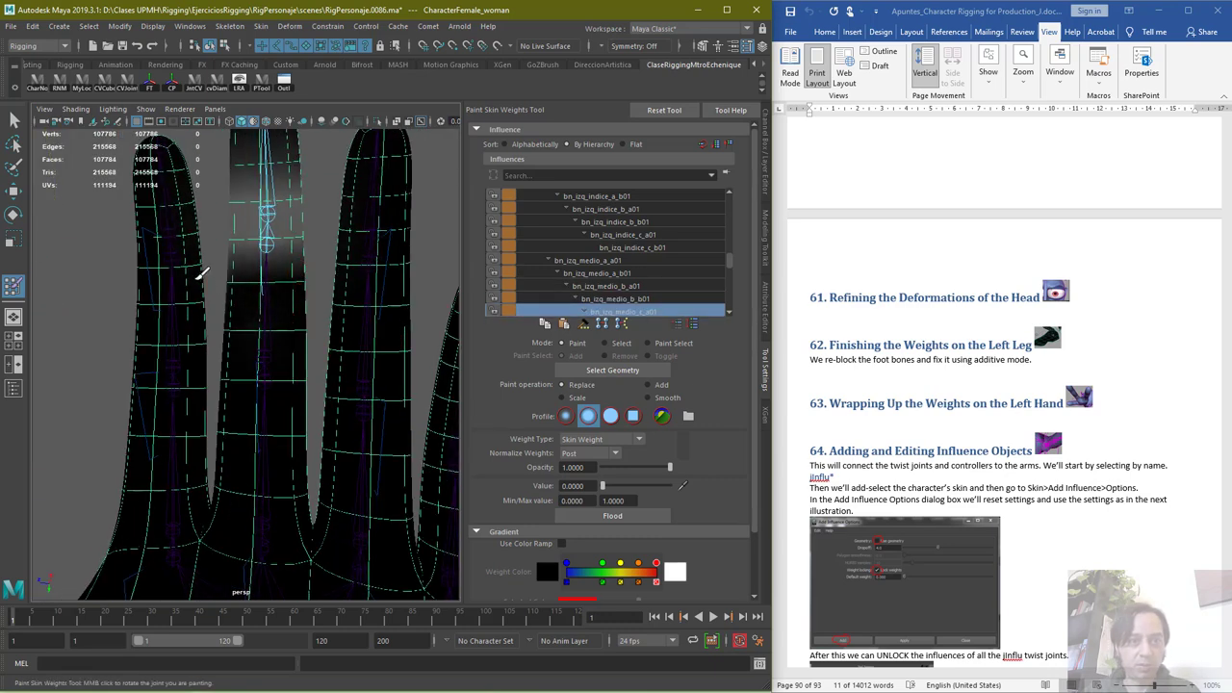
{"action": "left_click_drag", "start_coordinate": [230, 195], "coordinate": [313, 248]}
{"action": "mouse_move", "coordinate": [236, 310]}
{"action": "left_mouse_down", "text": "alt"}
{"action": "mouse_move", "coordinate": [382, 321]}
{"action": "mouse_move", "coordinate": [504, 268]}
{"action": "left_mouse_up", "text": "alt"}
{"action": "mouse_move", "coordinate": [290, 264]}
{"action": "left_mouse_down", "text": "alt"}
{"action": "mouse_move", "coordinate": [310, 294]}
{"action": "mouse_move", "coordinate": [147, 242]}
{"action": "left_mouse_up", "text": "alt"}
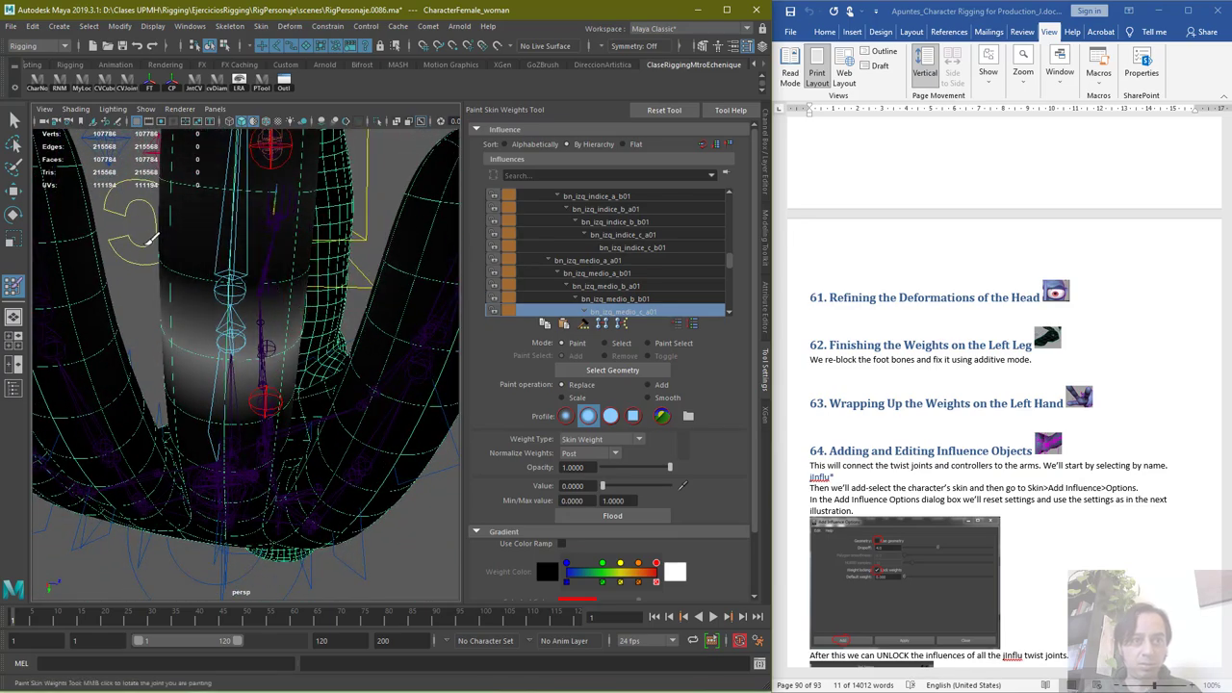
{"action": "left_click_drag", "start_coordinate": [179, 308], "coordinate": [294, 305], "text": "alt"}
Paint the bn_izq_medio_c_a01 weight all around the left middle finger's last knuckle with a value of 1
{"action": "mouse_move", "coordinate": [407, 275]}
{"action": "left_mouse_down", "text": "alt"}
{"action": "mouse_move", "coordinate": [401, 236]}
{"action": "mouse_move", "coordinate": [357, 256]}
{"action": "left_mouse_up", "text": "alt"}
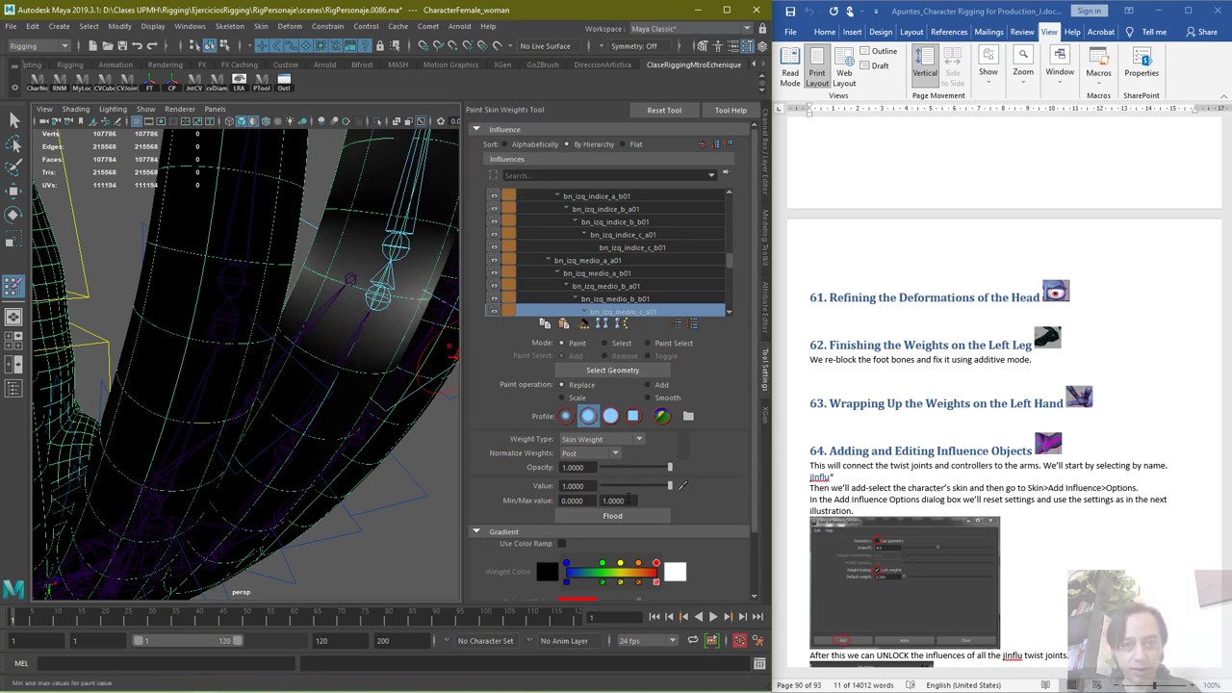
{"action": "mouse_move", "coordinate": [414, 291]}
{"action": "left_mouse_down"}
{"action": "mouse_move", "coordinate": [337, 281]}
{"action": "mouse_move", "coordinate": [256, 306]}
{"action": "mouse_move", "coordinate": [363, 353]}
{"action": "left_mouse_up"}
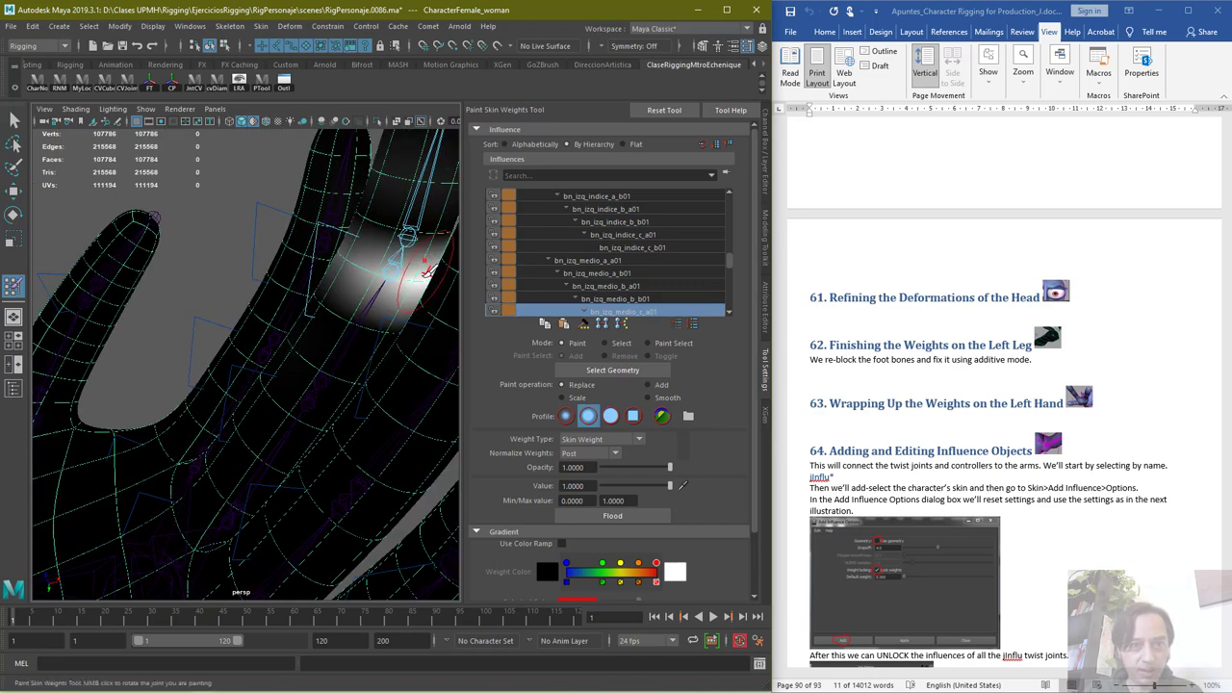
{"action": "mouse_move", "coordinate": [425, 271]}
{"action": "left_mouse_down"}
{"action": "mouse_move", "coordinate": [337, 260]}
{"action": "mouse_move", "coordinate": [376, 319]}
{"action": "mouse_move", "coordinate": [236, 234]}
{"action": "mouse_move", "coordinate": [178, 225]}
{"action": "mouse_move", "coordinate": [283, 229]}
{"action": "mouse_move", "coordinate": [267, 242]}
{"action": "left_mouse_up"}
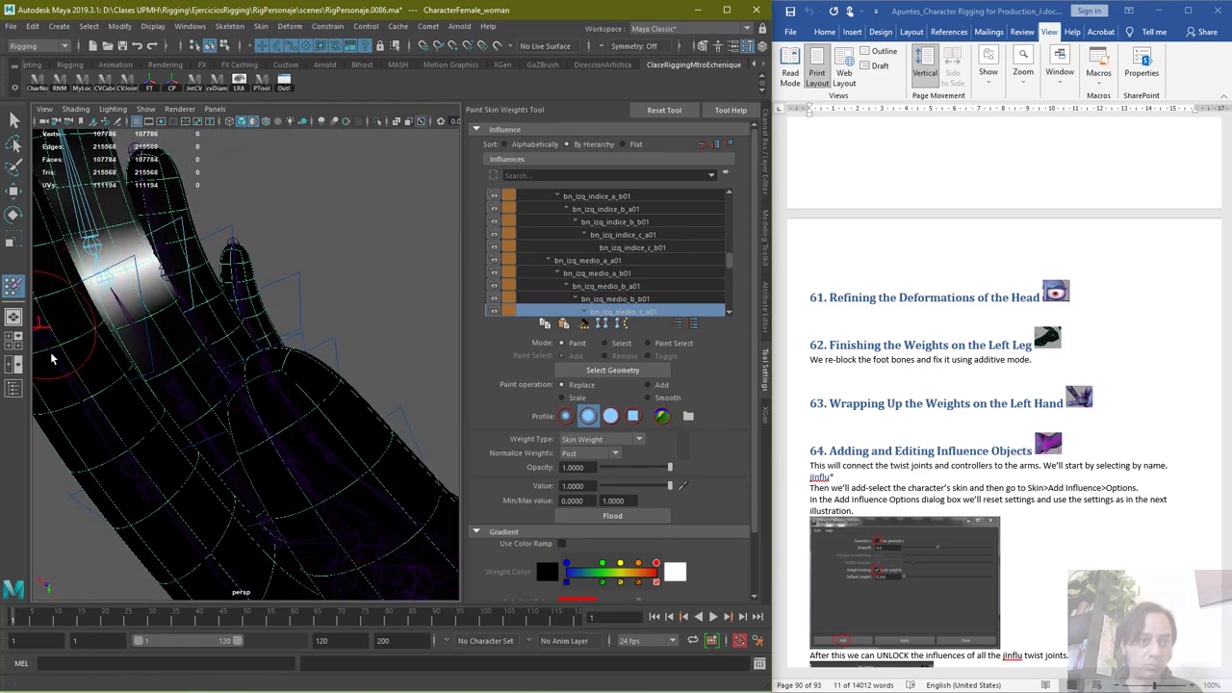
{"action": "left_click_drag", "start_coordinate": [151, 330], "coordinate": [255, 322], "text": "alt"}
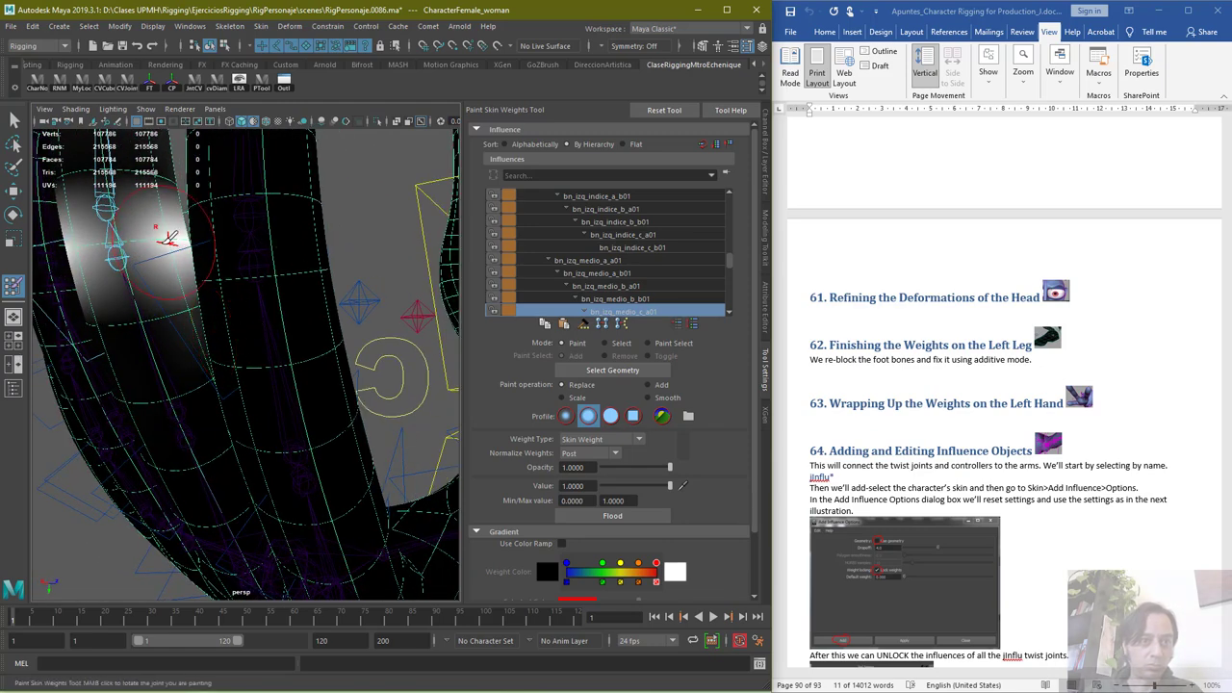
{"action": "left_click_drag", "start_coordinate": [189, 234], "coordinate": [81, 248]}
{"action": "left_click_drag", "start_coordinate": [247, 352], "coordinate": [404, 428], "text": "alt"}
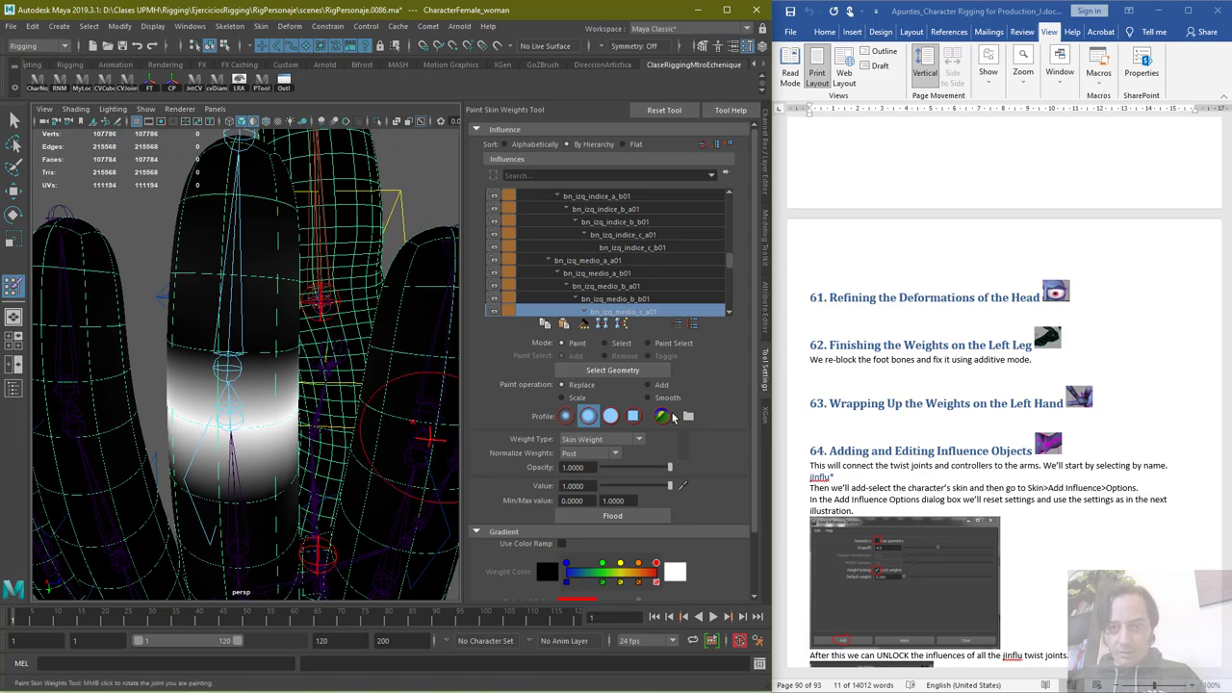
Paint the bn_izq_medio_c_b01 weight over the left middle fingertip with a value of 1, undoing the stroke across the last knuckle
{"action": "scroll", "coordinate": [624, 315], "scroll_direction": "down", "scroll_amount": 1}
{"action": "left_click", "coordinate": [632, 299]}
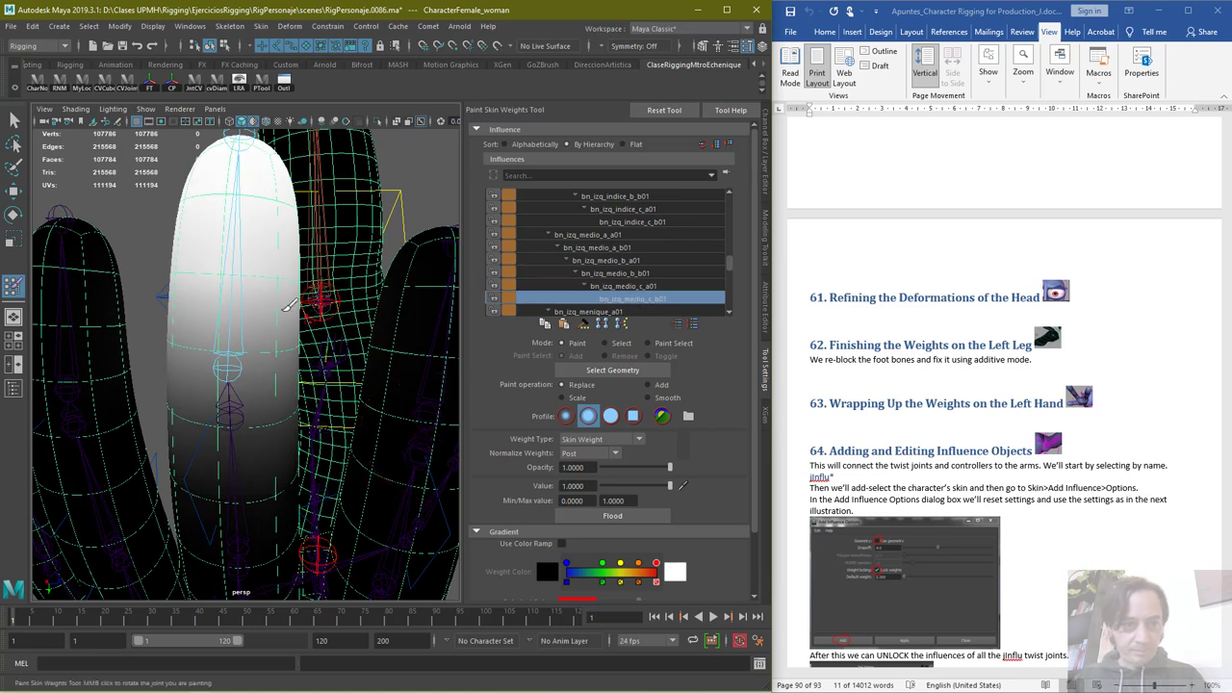
{"action": "left_click_drag", "start_coordinate": [214, 419], "coordinate": [289, 426]}
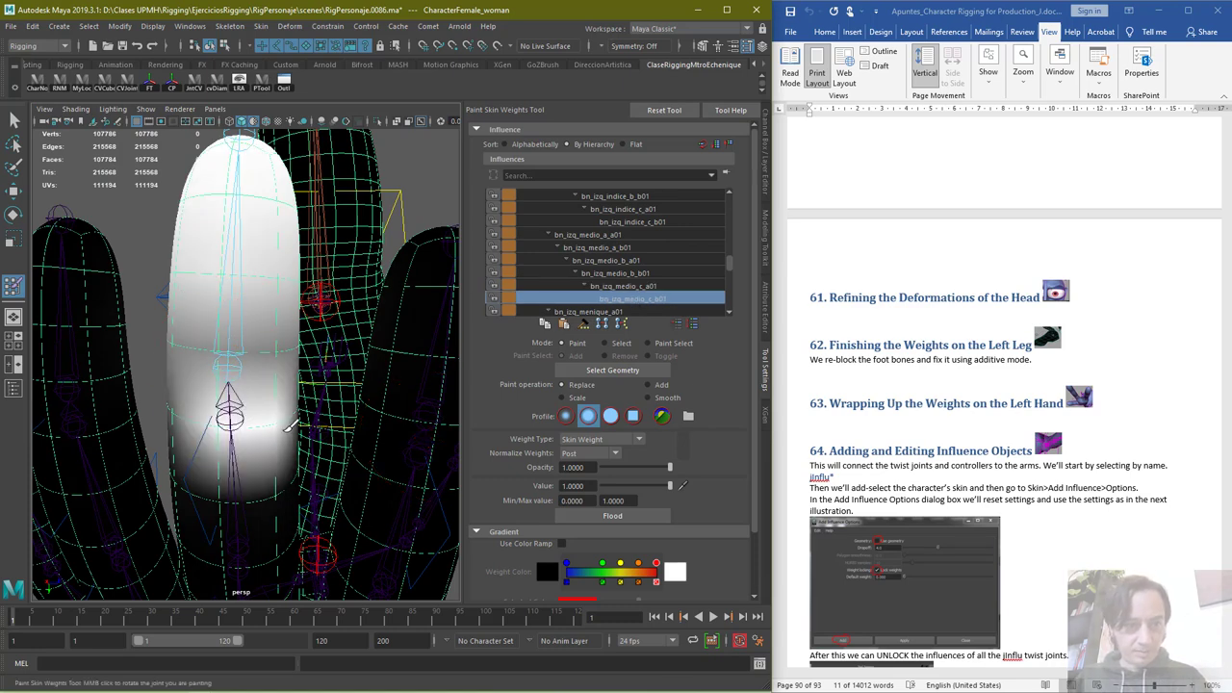
{"action": "key", "text": "ctrl+z"}
{"action": "mouse_move", "coordinate": [273, 347]}
{"action": "left_mouse_down"}
{"action": "mouse_move", "coordinate": [168, 308]}
{"action": "mouse_move", "coordinate": [234, 156]}
{"action": "mouse_move", "coordinate": [281, 266]}
{"action": "left_mouse_up"}
{"action": "mouse_move", "coordinate": [354, 274]}
{"action": "left_mouse_down", "text": "alt"}
{"action": "mouse_move", "coordinate": [156, 343]}
{"action": "mouse_move", "coordinate": [75, 220]}
{"action": "left_mouse_up", "text": "alt"}
{"action": "left_click_drag", "start_coordinate": [200, 261], "coordinate": [17, 293], "text": "alt"}
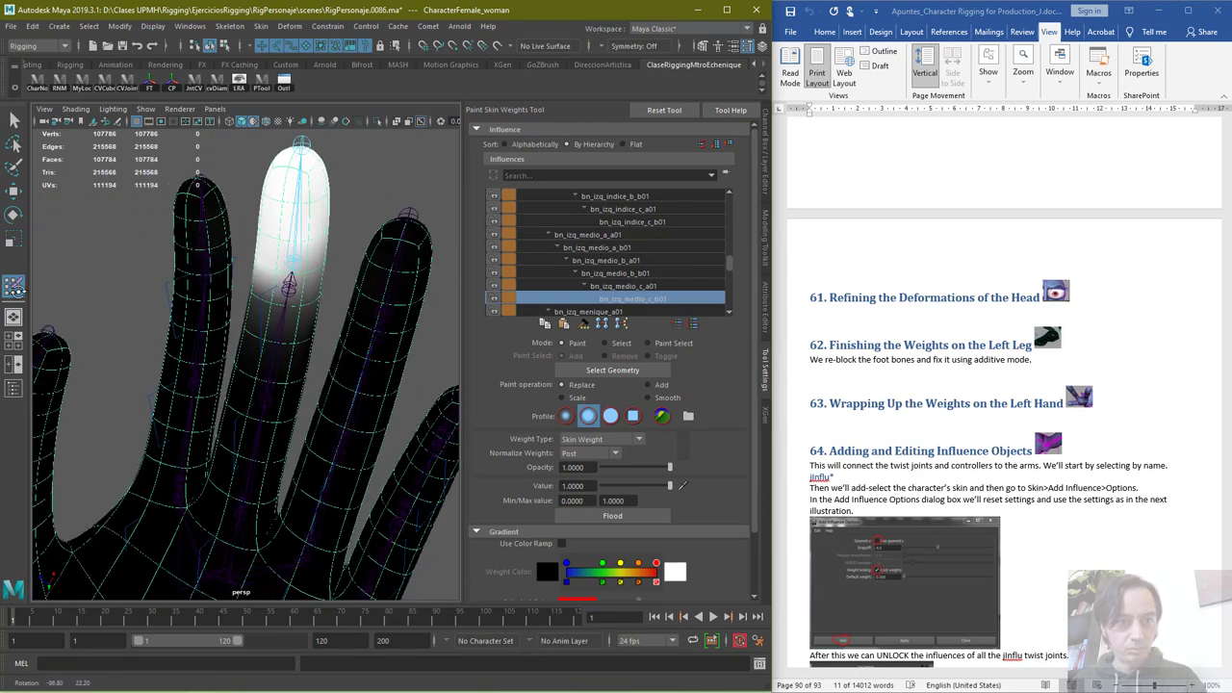
{"action": "middle_click_drag", "start_coordinate": [115, 207], "coordinate": [177, 316], "text": "alt"}
{"action": "left_click_drag", "start_coordinate": [364, 332], "coordinate": [351, 231]}
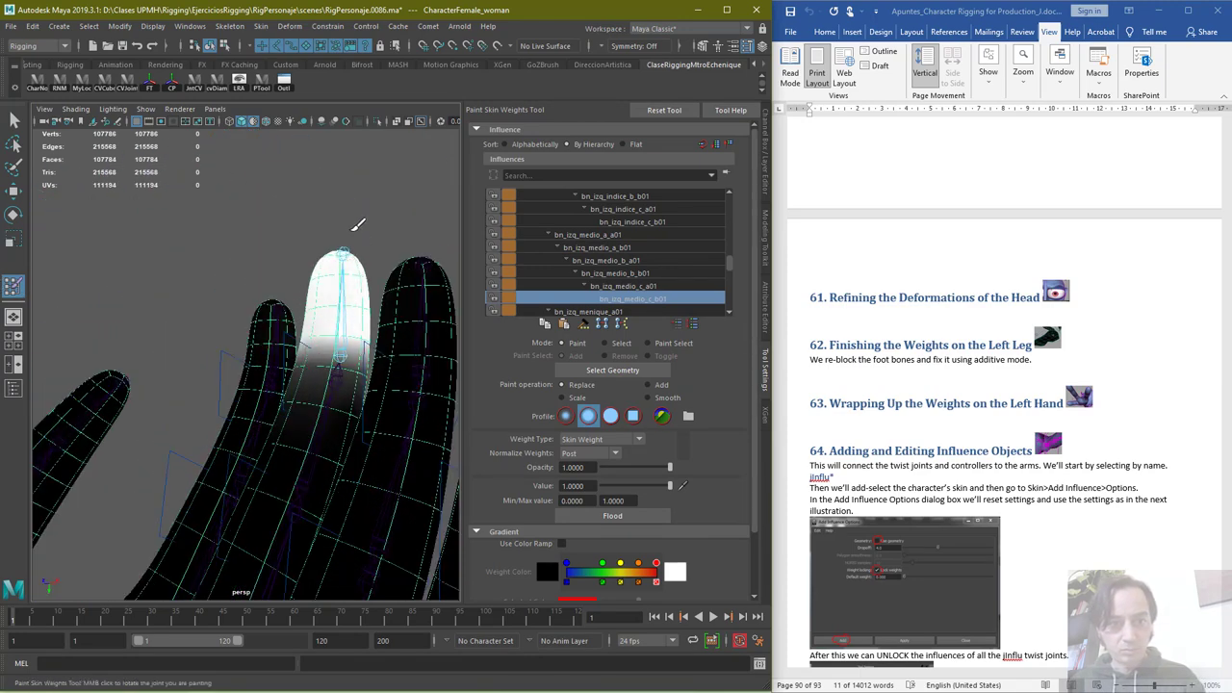
{"action": "mouse_move", "coordinate": [417, 262]}
{"action": "left_mouse_down", "text": "alt"}
{"action": "mouse_move", "coordinate": [375, 310]}
{"action": "mouse_move", "coordinate": [271, 306]}
{"action": "mouse_move", "coordinate": [289, 330]}
{"action": "left_mouse_up", "text": "alt"}
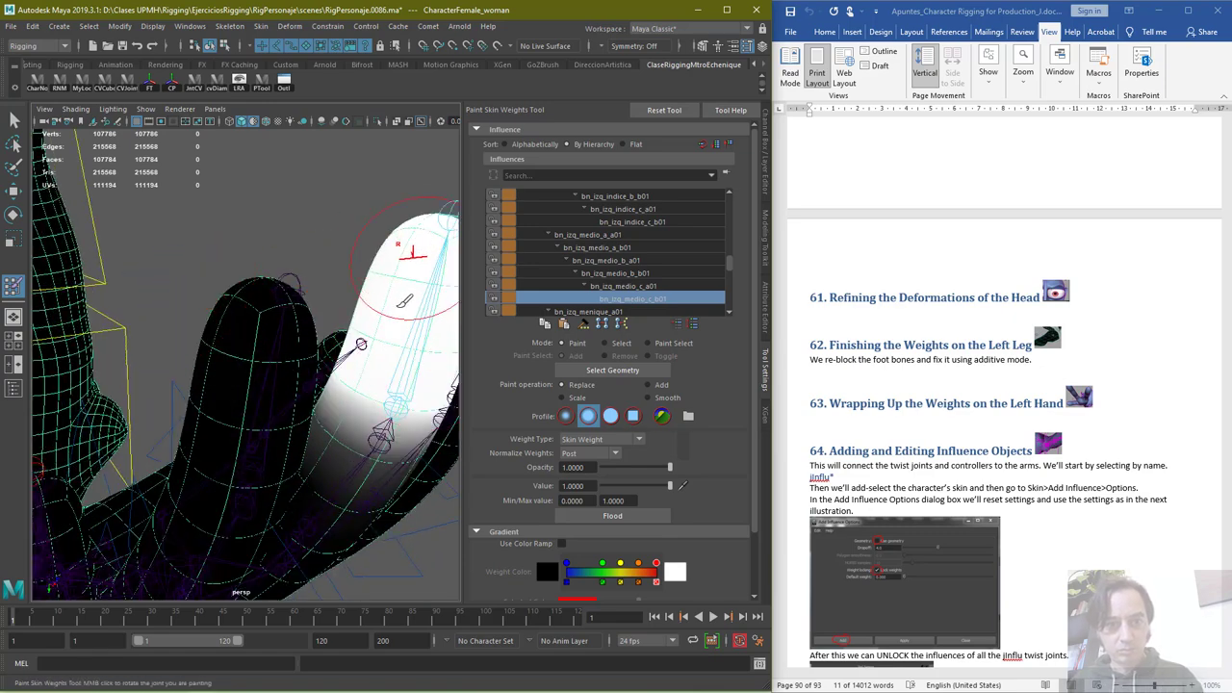
Trim the bn_izq_medio_c_b01 weight below the left middle finger's last knuckle with a value of 0
{"action": "mouse_move", "coordinate": [410, 258]}
{"action": "left_mouse_down", "text": "alt"}
{"action": "mouse_move", "coordinate": [584, 358]}
{"action": "mouse_move", "coordinate": [674, 470]}
{"action": "mouse_move", "coordinate": [587, 486]}
{"action": "left_mouse_up", "text": "alt"}
{"action": "left_click_drag", "start_coordinate": [228, 360], "coordinate": [313, 342]}
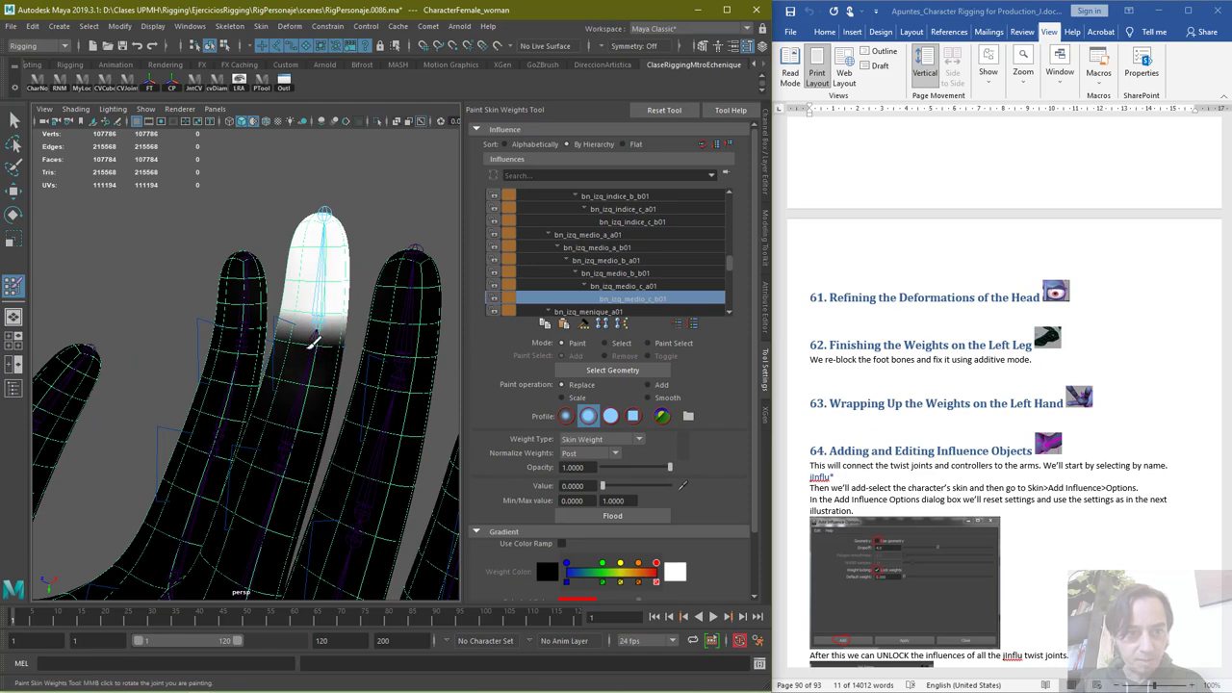
{"action": "left_click_drag", "start_coordinate": [204, 348], "coordinate": [29, 398], "text": "alt"}
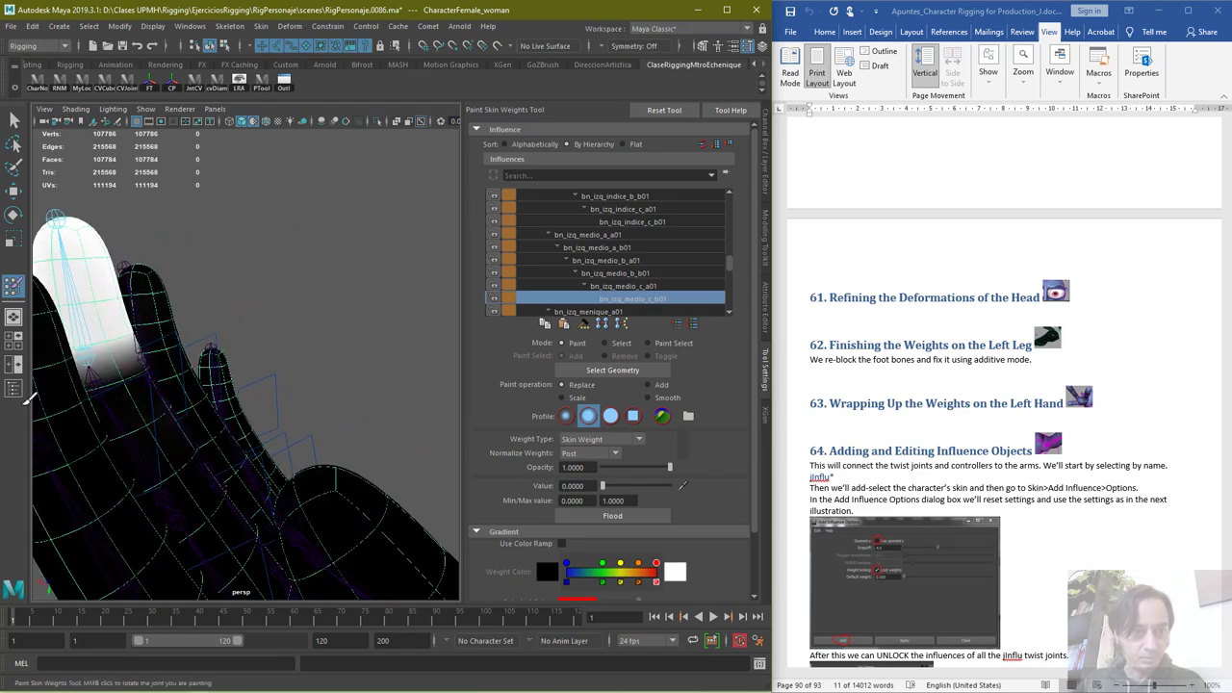
{"action": "left_click_drag", "start_coordinate": [140, 409], "coordinate": [241, 385], "text": "alt"}
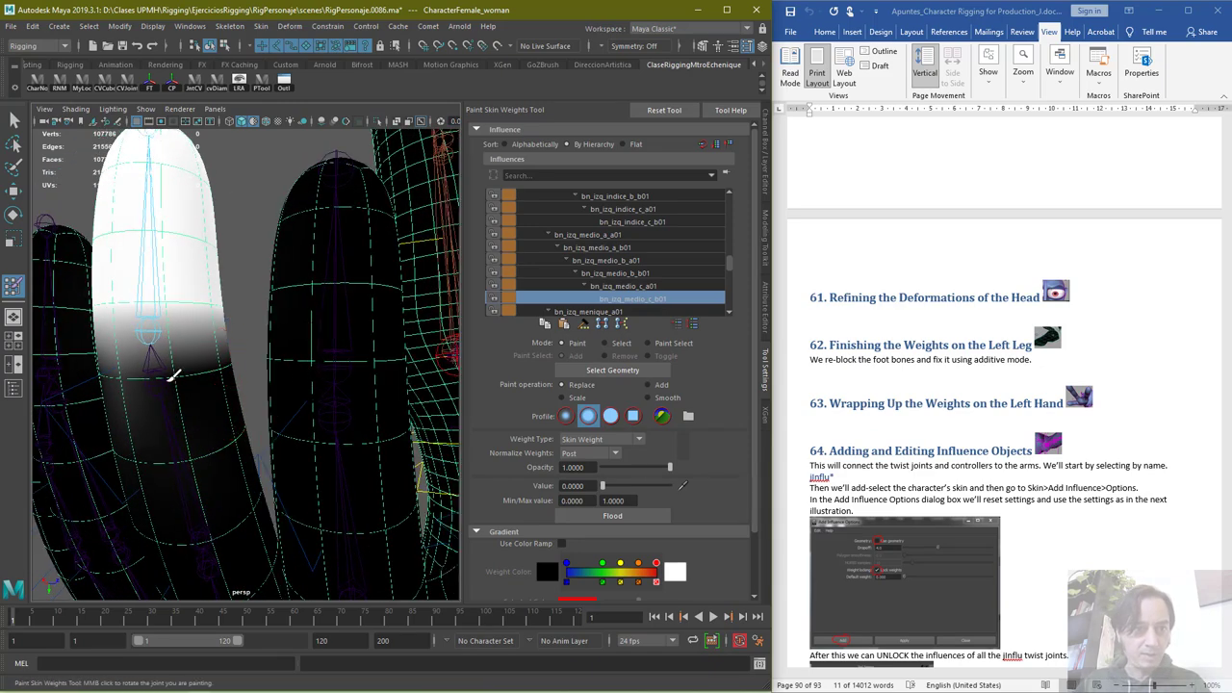
{"action": "left_click_drag", "start_coordinate": [55, 366], "coordinate": [302, 401], "text": "alt"}
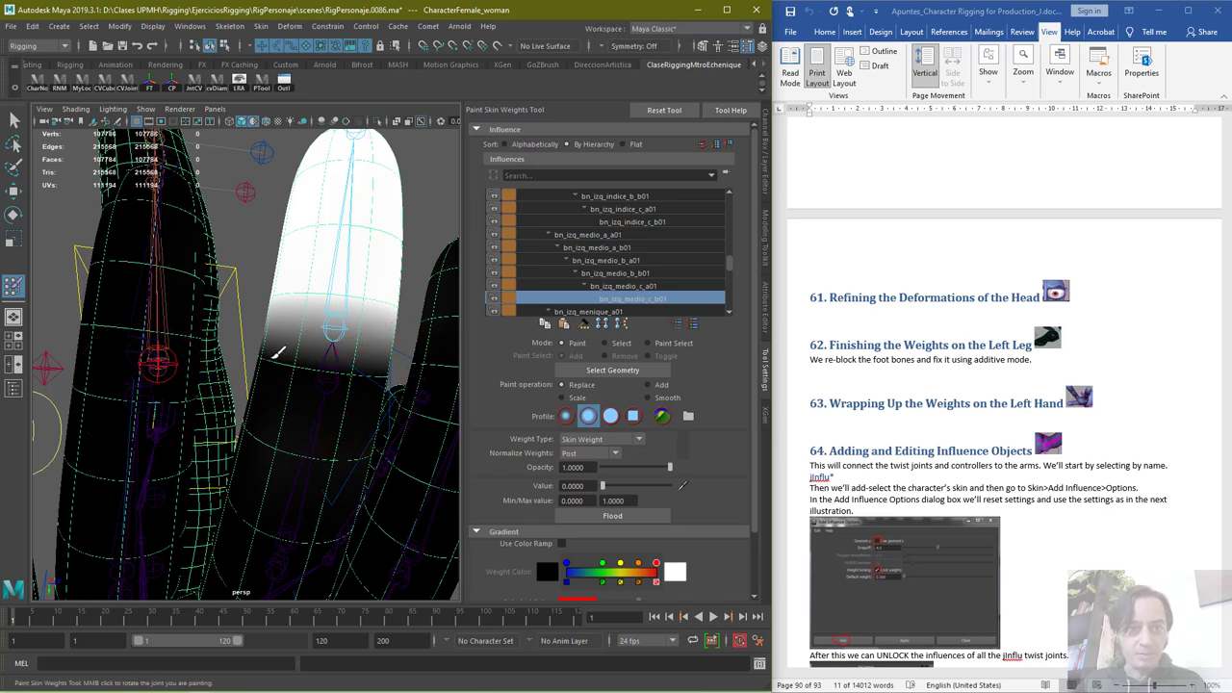
{"action": "mouse_move", "coordinate": [173, 371]}
{"action": "left_mouse_down", "text": "alt"}
{"action": "mouse_move", "coordinate": [261, 394]}
{"action": "mouse_move", "coordinate": [380, 361]}
{"action": "left_mouse_up", "text": "alt"}
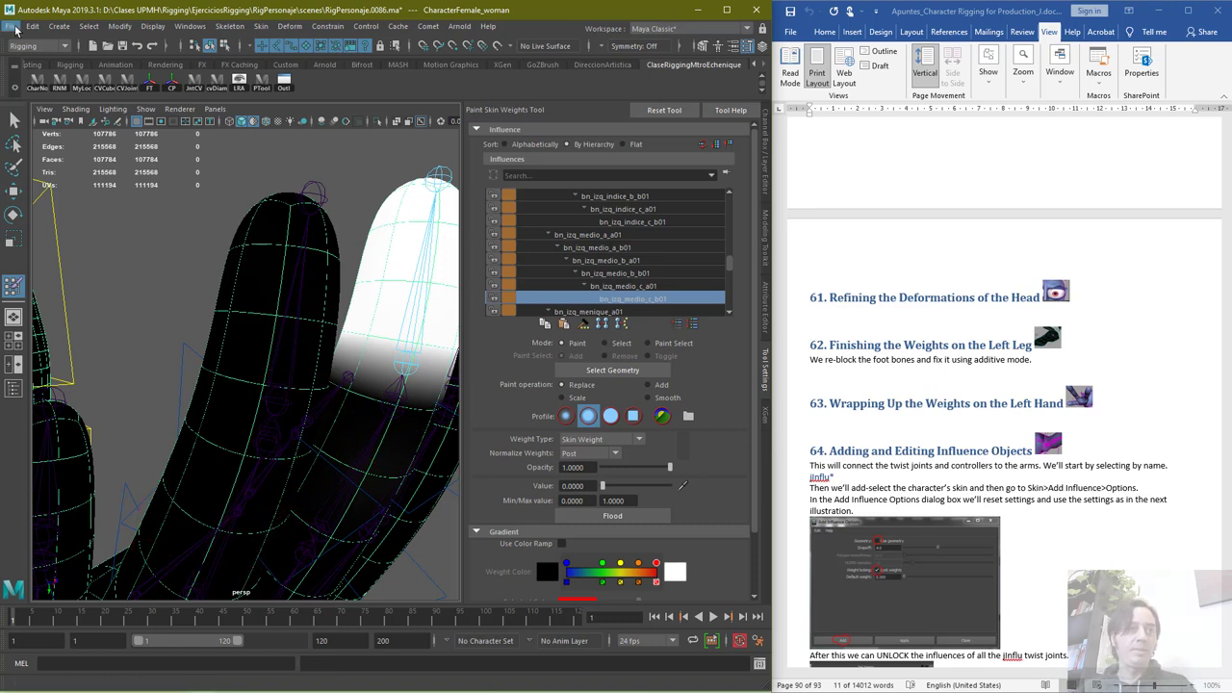
Save the scene incrementally as RigPersonaje.0087.ma
{"action": "left_click", "coordinate": [15, 28]}
{"action": "left_click", "coordinate": [44, 102]}
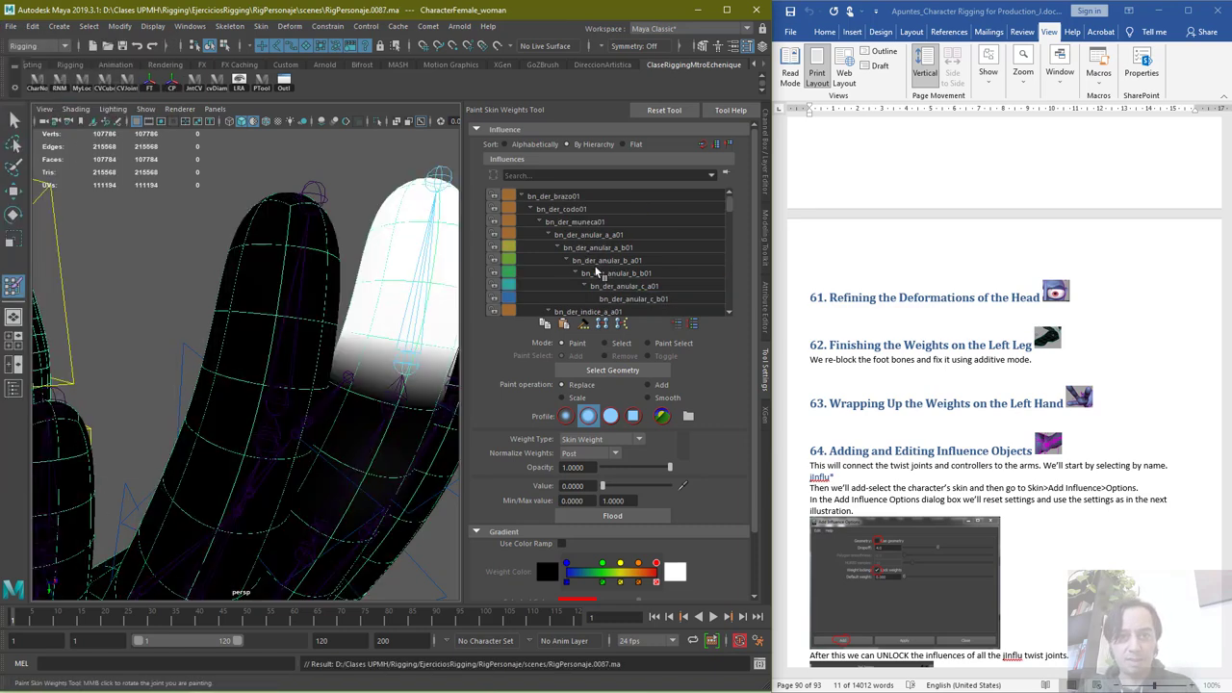
Locate the left arm's influences past the right hand's and display the bn_izq_brazo01 weights on the arm
{"action": "scroll", "coordinate": [597, 275], "scroll_direction": "down", "scroll_amount": 2}
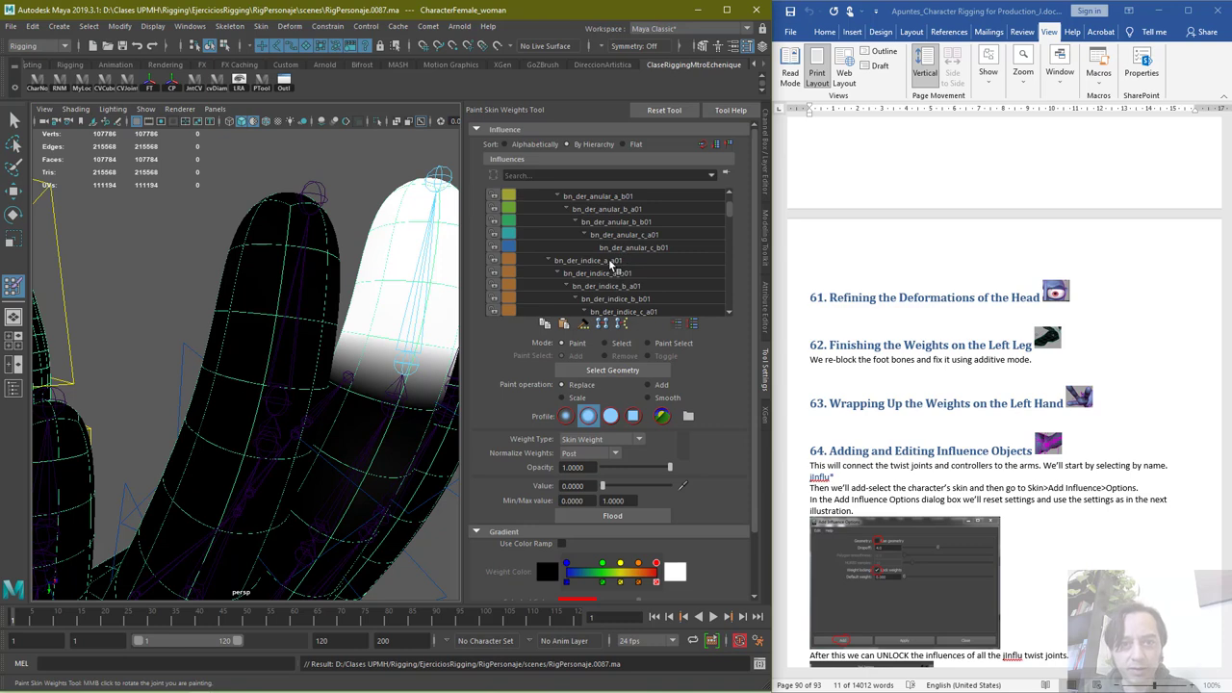
{"action": "left_click", "coordinate": [609, 262]}
{"action": "left_click_drag", "start_coordinate": [317, 289], "coordinate": [362, 385], "text": "alt"}
{"action": "scroll", "coordinate": [596, 265], "scroll_direction": "up", "scroll_amount": 1}
{"action": "left_click", "coordinate": [618, 263]}
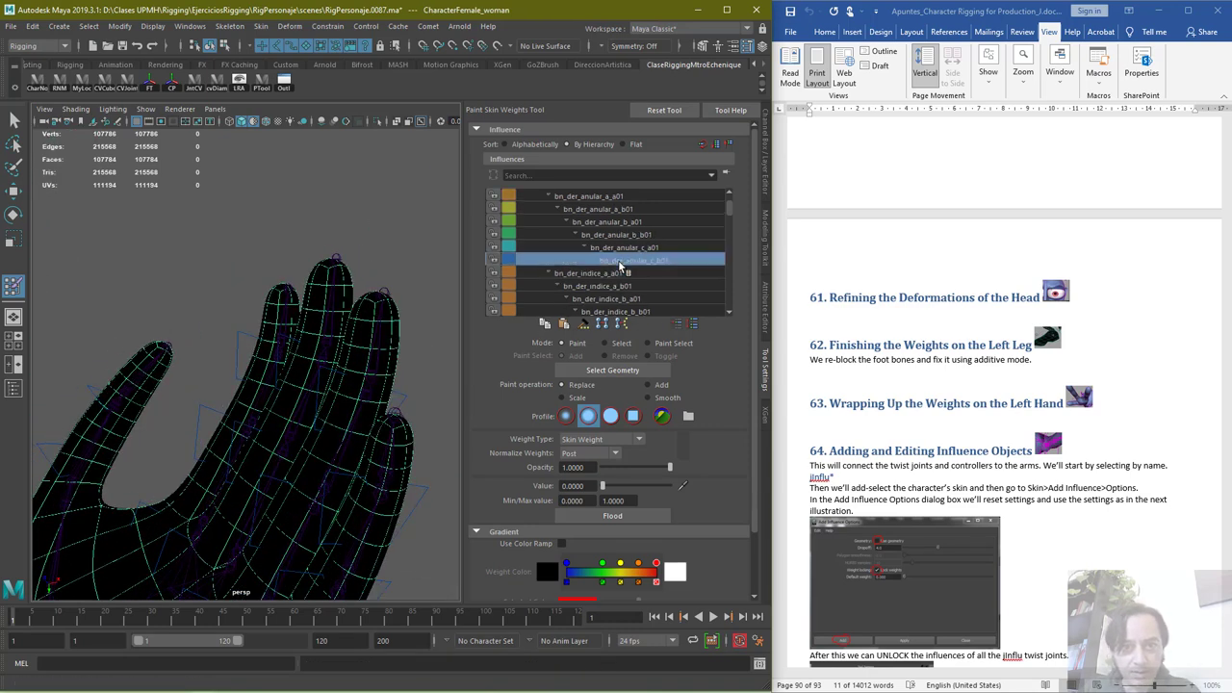
{"action": "scroll", "coordinate": [620, 263], "scroll_direction": "up", "scroll_amount": 1}
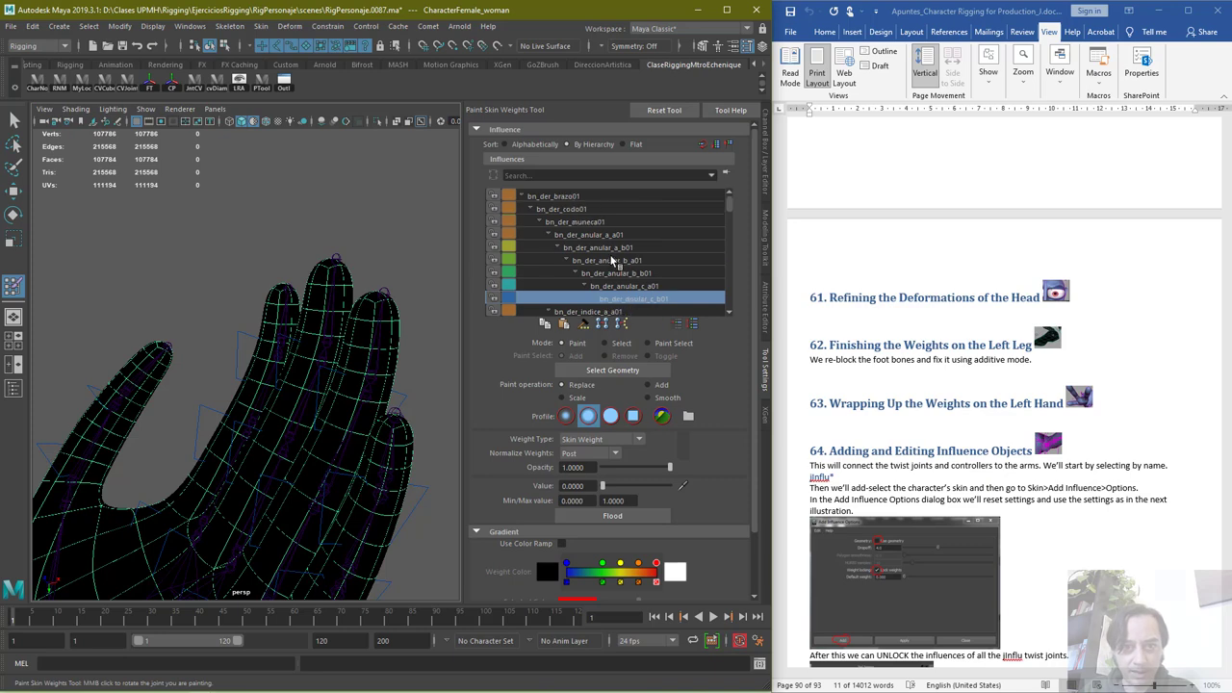
{"action": "scroll", "coordinate": [630, 274], "scroll_direction": "down", "scroll_amount": 8}
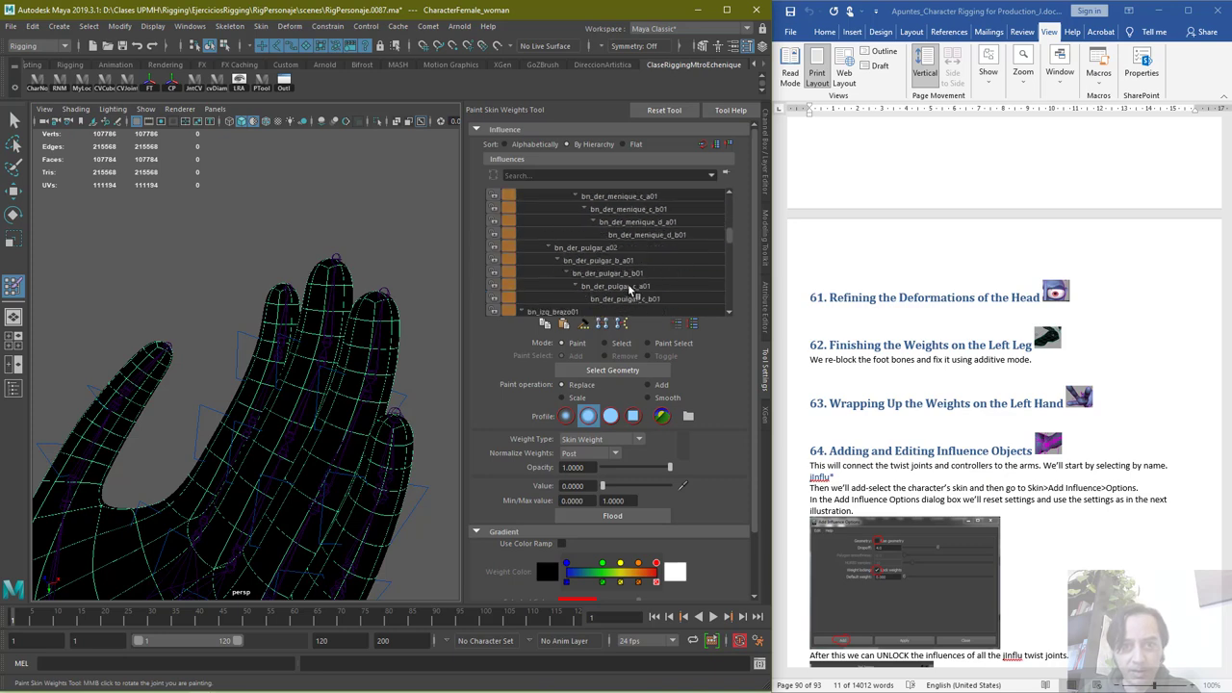
{"action": "left_click", "coordinate": [571, 235]}
{"action": "scroll", "coordinate": [385, 340], "scroll_direction": "down", "scroll_amount": 5}
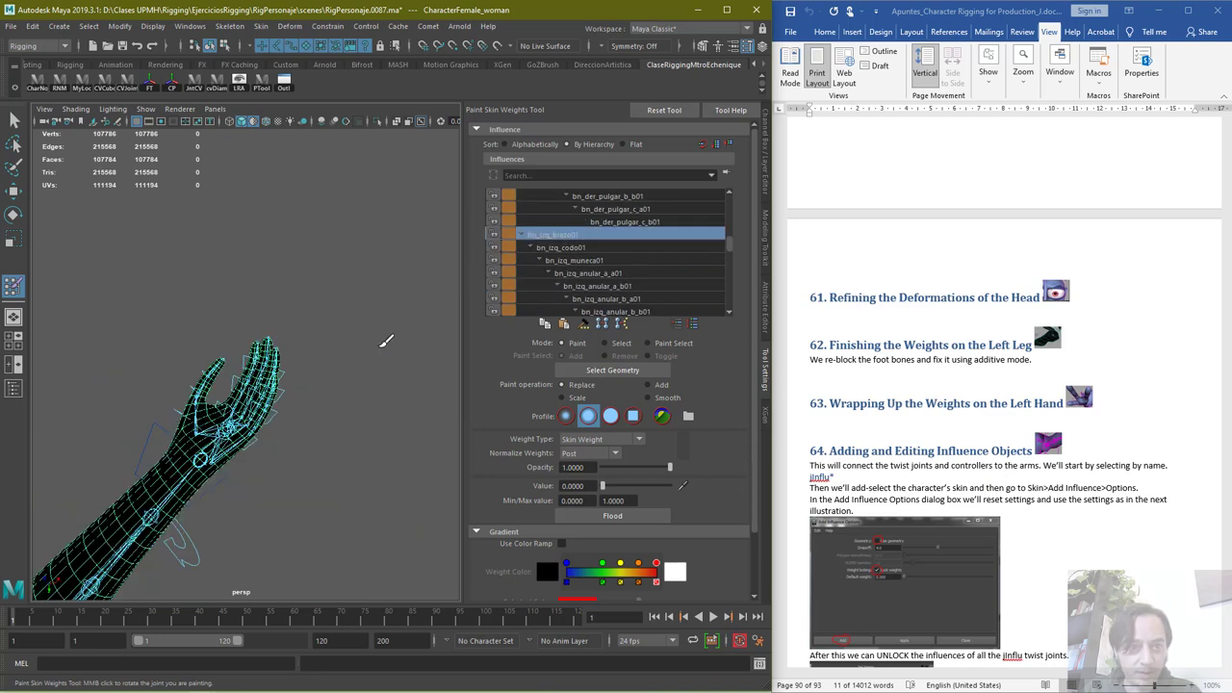
{"action": "scroll", "coordinate": [385, 341], "scroll_direction": "up", "scroll_amount": 2}
{"action": "scroll", "coordinate": [358, 332], "scroll_direction": "down", "scroll_amount": 4}
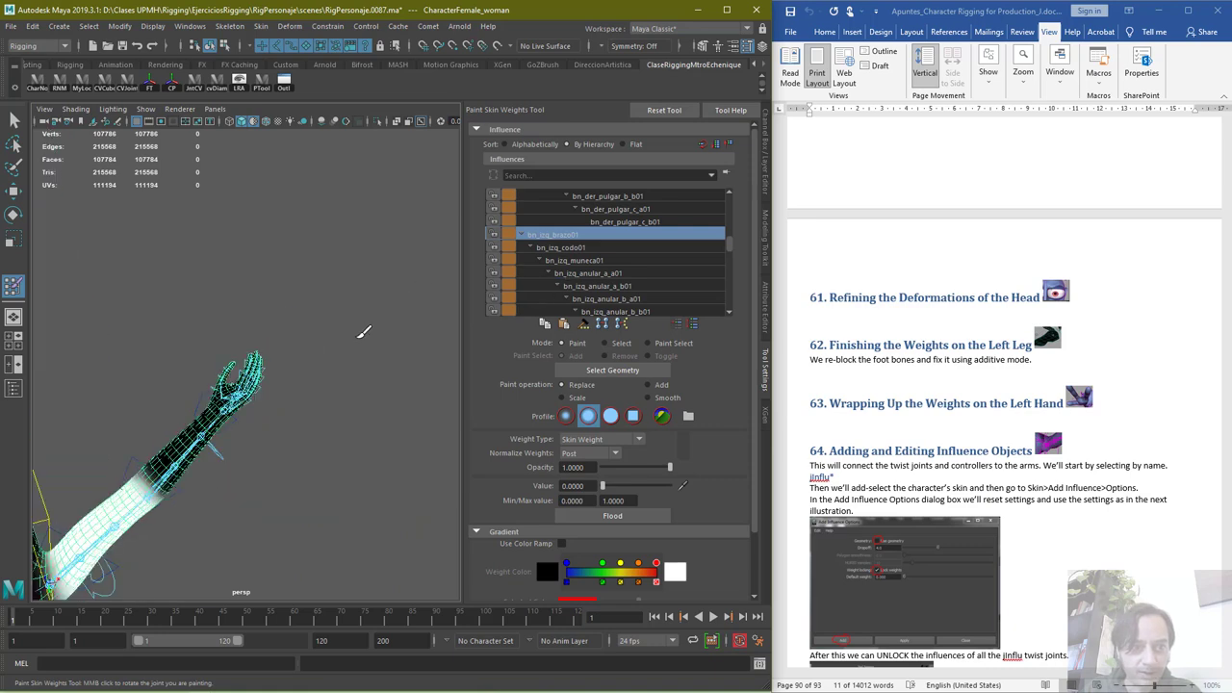
Inspect the weights of bn_izq_codo01, bn_izq_muneca01, bn_izq_anular_a_a01 and bn_izq_anular_a_b01 down to the left ring finger's base
{"action": "scroll", "coordinate": [392, 300], "scroll_direction": "down", "scroll_amount": 5}
{"action": "left_click", "coordinate": [602, 272]}
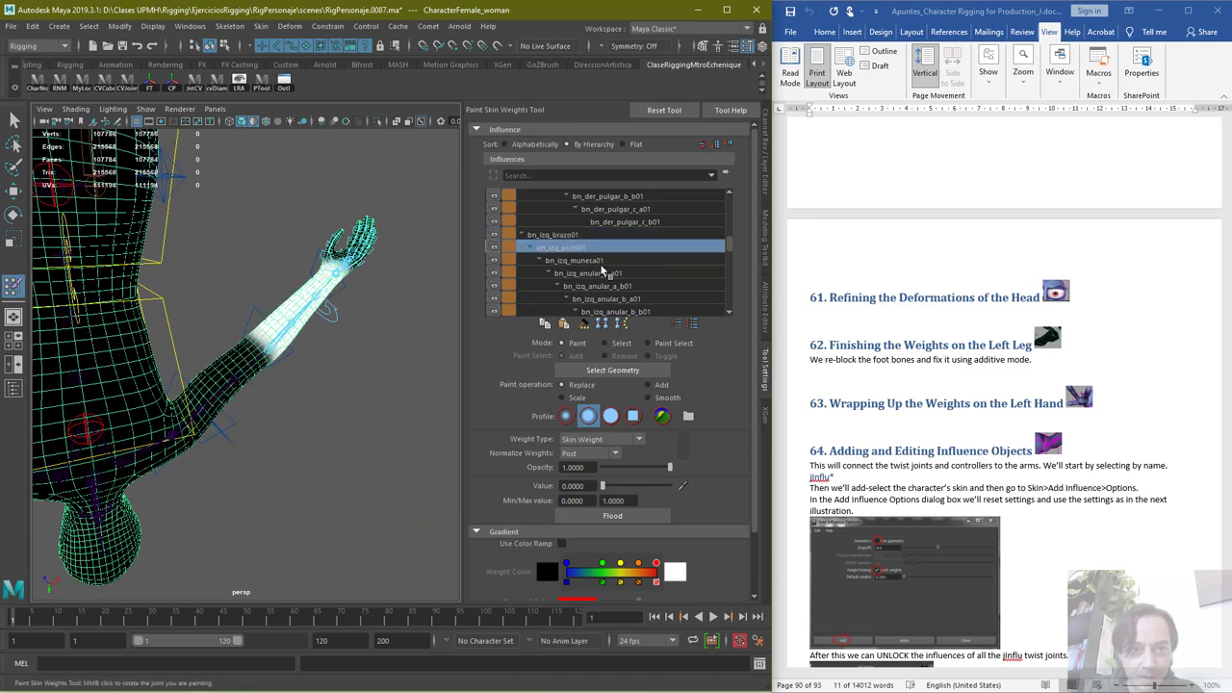
{"action": "left_click", "coordinate": [595, 261]}
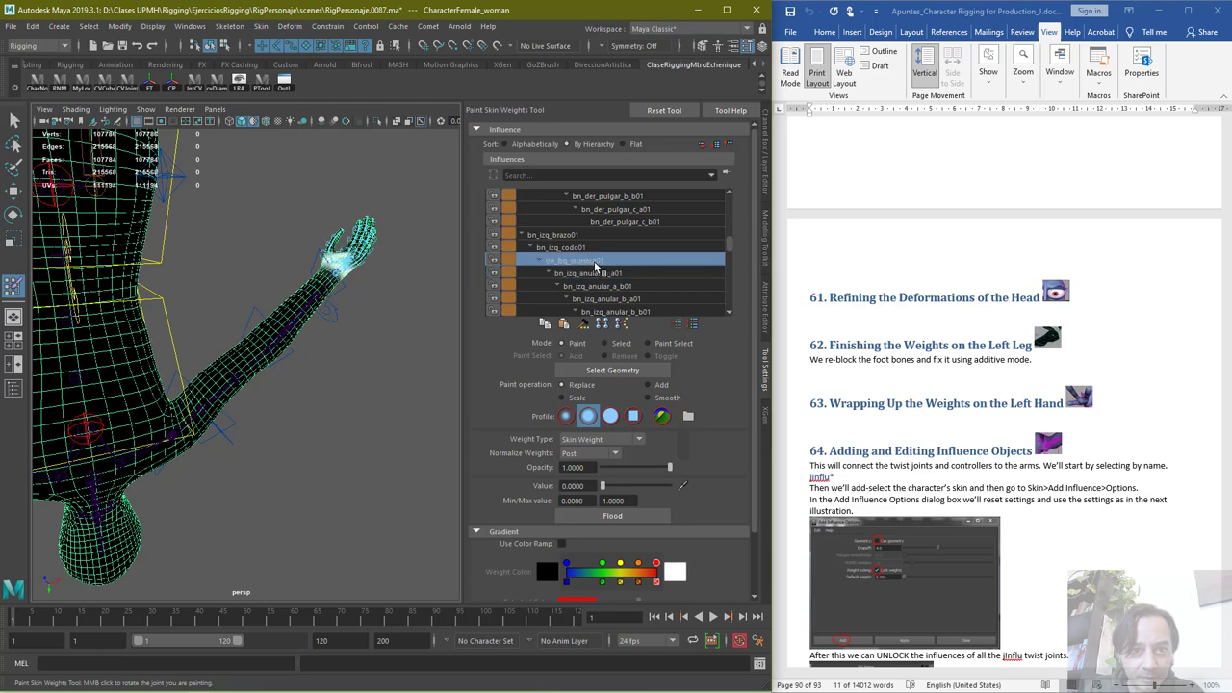
{"action": "left_click", "coordinate": [604, 274]}
{"action": "scroll", "coordinate": [357, 308], "scroll_direction": "up", "scroll_amount": 8}
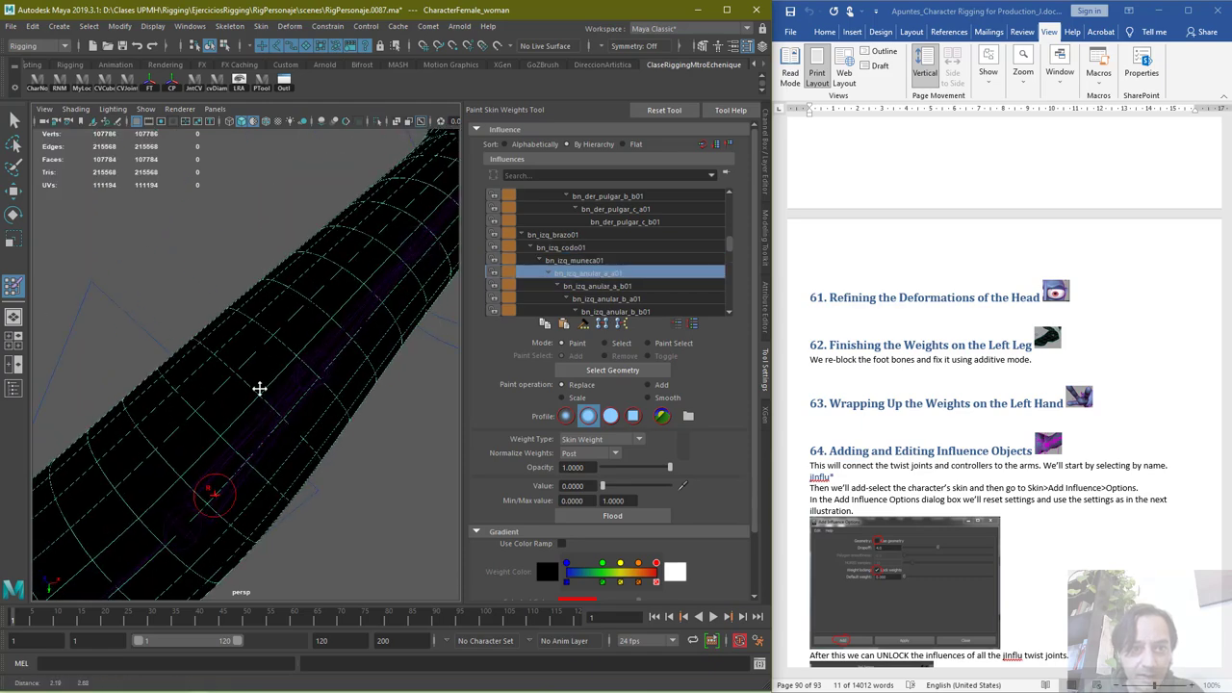
{"action": "left_click_drag", "start_coordinate": [211, 306], "coordinate": [298, 517], "text": "alt"}
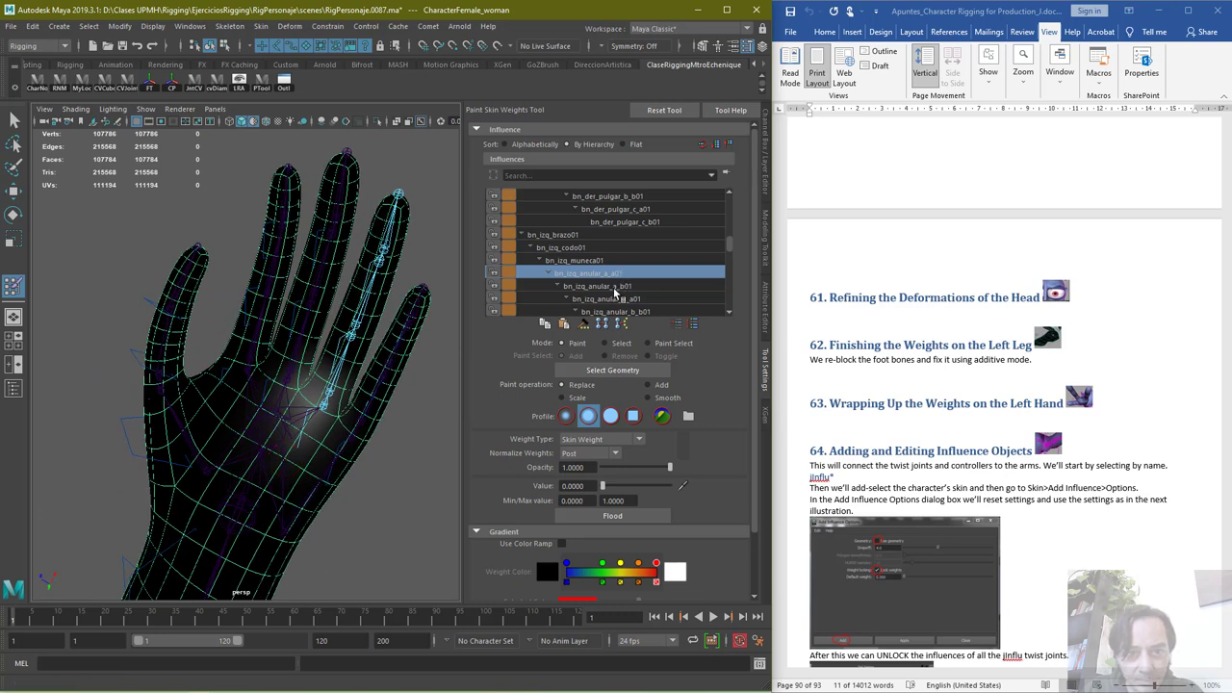
{"action": "left_click", "coordinate": [603, 287]}
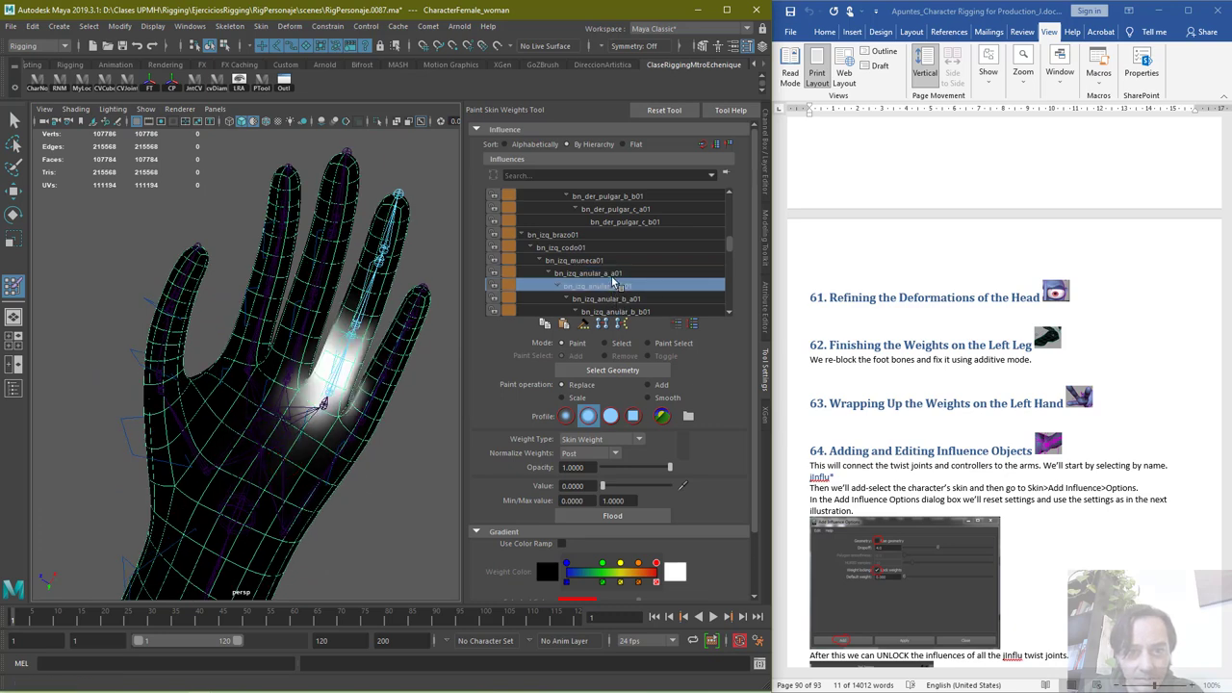
Repaint the bn_izq_anular_a_a01 weight around the left ring finger's base with a value of 1
{"action": "left_click", "coordinate": [613, 275]}
{"action": "mouse_move", "coordinate": [312, 396]}
{"action": "left_mouse_down"}
{"action": "mouse_move", "coordinate": [339, 403]}
{"action": "mouse_move", "coordinate": [312, 437]}
{"action": "left_mouse_up"}
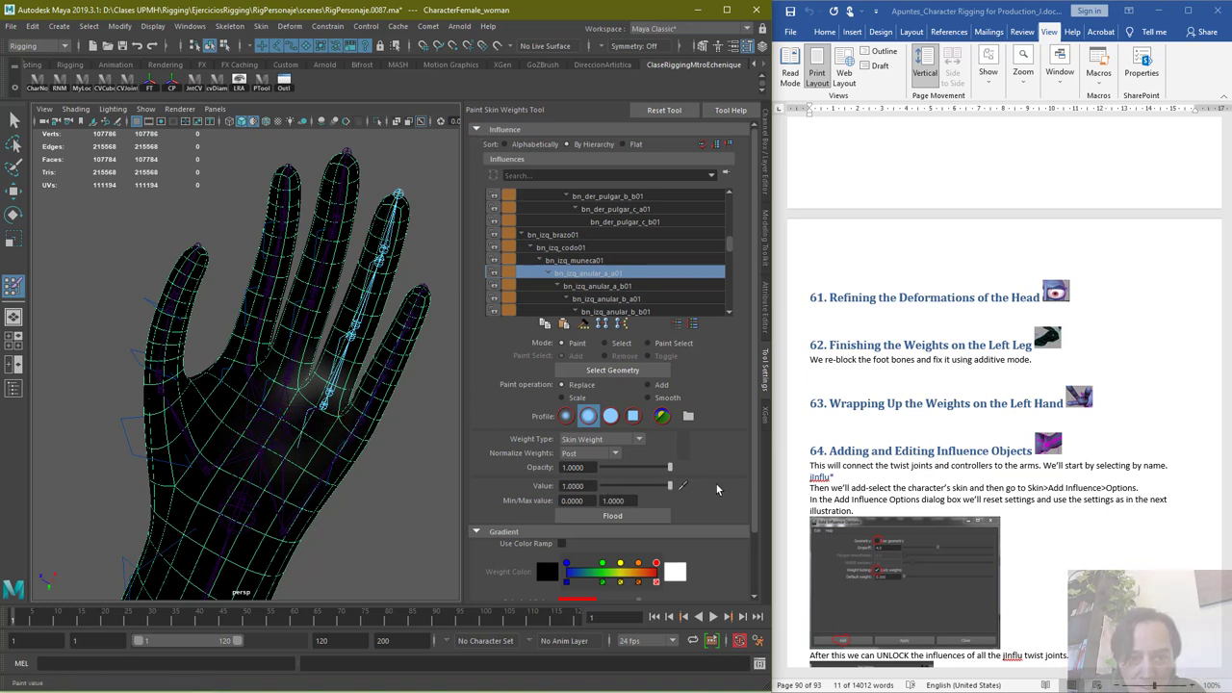
{"action": "mouse_move", "coordinate": [309, 389]}
{"action": "left_mouse_down"}
{"action": "mouse_move", "coordinate": [342, 410]}
{"action": "mouse_move", "coordinate": [274, 346]}
{"action": "mouse_move", "coordinate": [252, 292]}
{"action": "mouse_move", "coordinate": [202, 402]}
{"action": "left_mouse_up"}
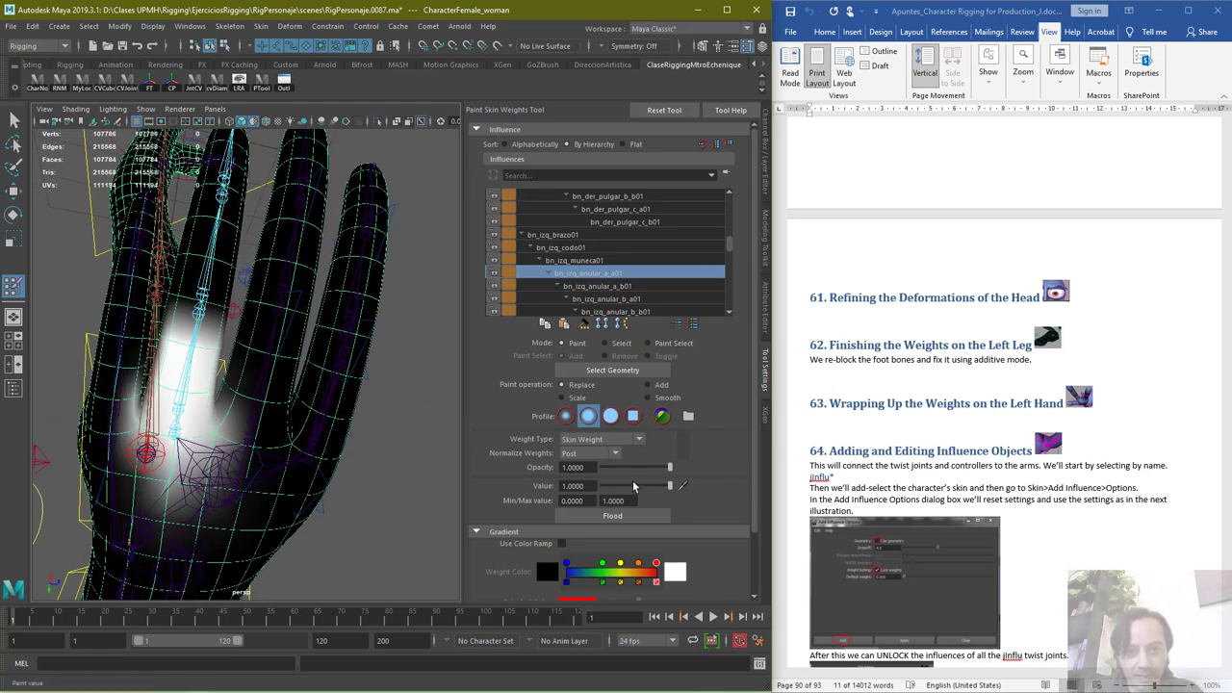
Trim the bn_izq_anular_a_a01 weight off the left ring finger's first segment with value 0 and reinforce its base knuckle with value 1
{"action": "left_click_drag", "start_coordinate": [632, 481], "coordinate": [585, 493]}
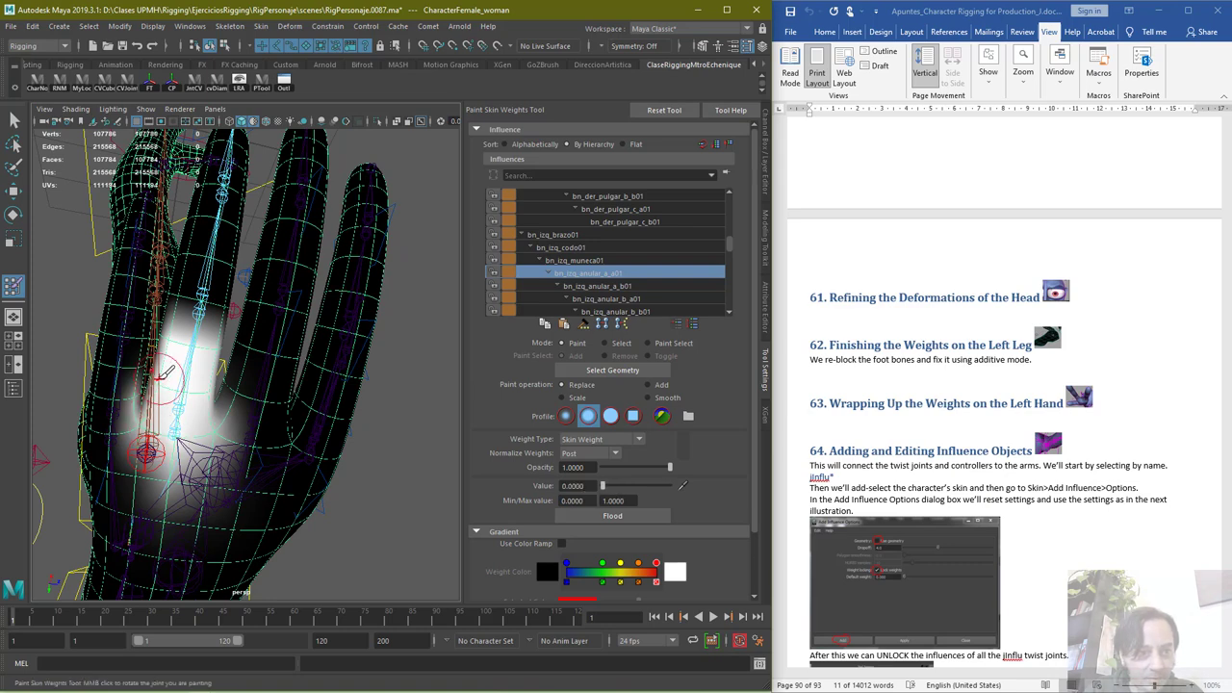
{"action": "mouse_move", "coordinate": [166, 371]}
{"action": "left_mouse_down"}
{"action": "mouse_move", "coordinate": [188, 404]}
{"action": "mouse_move", "coordinate": [183, 332]}
{"action": "mouse_move", "coordinate": [214, 347]}
{"action": "mouse_move", "coordinate": [193, 356]}
{"action": "left_mouse_up"}
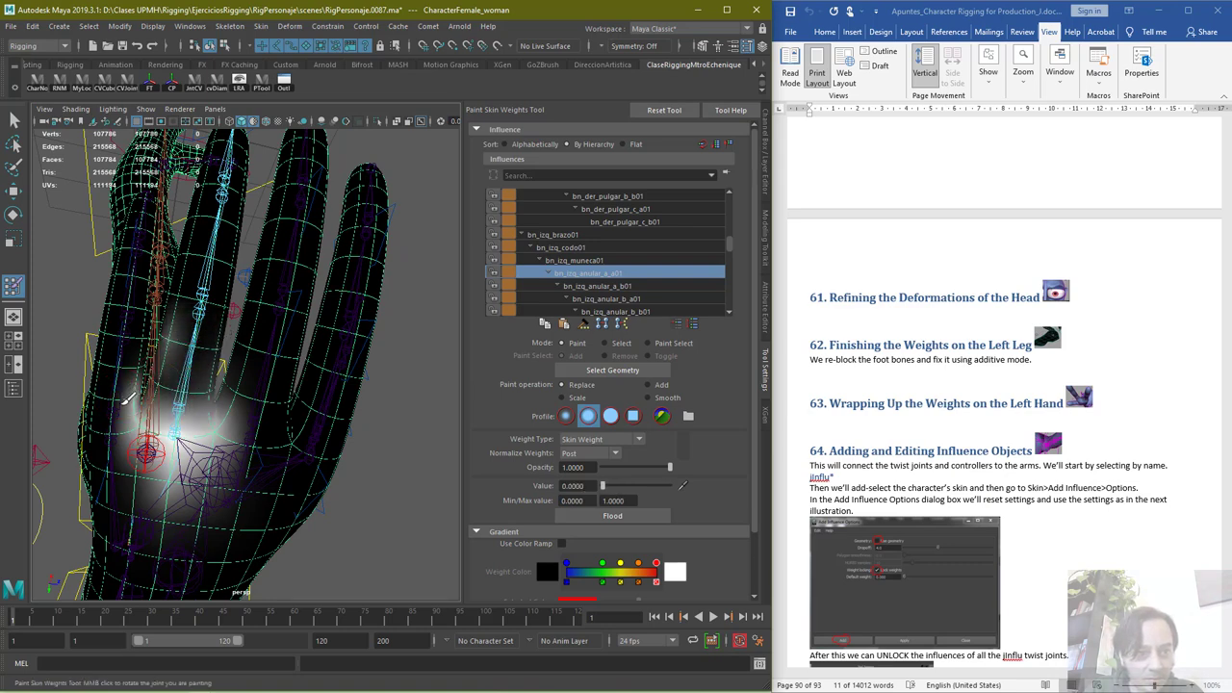
{"action": "mouse_move", "coordinate": [126, 399]}
{"action": "left_mouse_down"}
{"action": "mouse_move", "coordinate": [131, 438]}
{"action": "mouse_move", "coordinate": [225, 479]}
{"action": "mouse_move", "coordinate": [256, 438]}
{"action": "mouse_move", "coordinate": [243, 410]}
{"action": "left_mouse_up"}
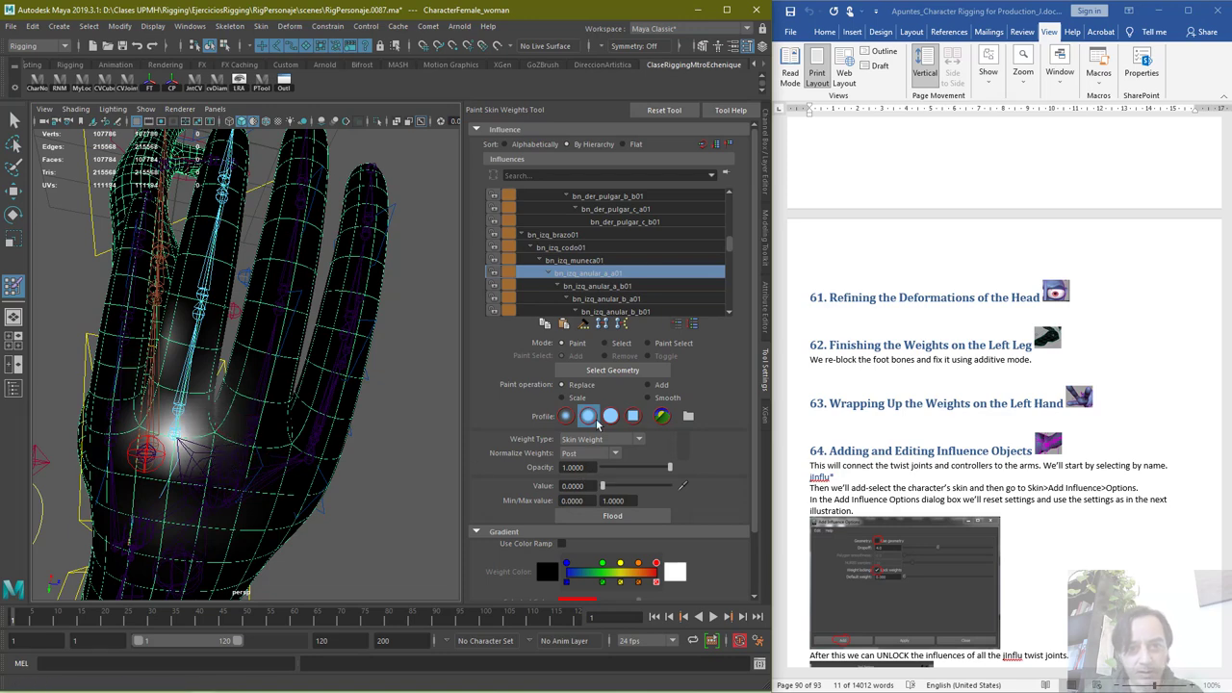
{"action": "left_click_drag", "start_coordinate": [666, 485], "coordinate": [676, 485]}
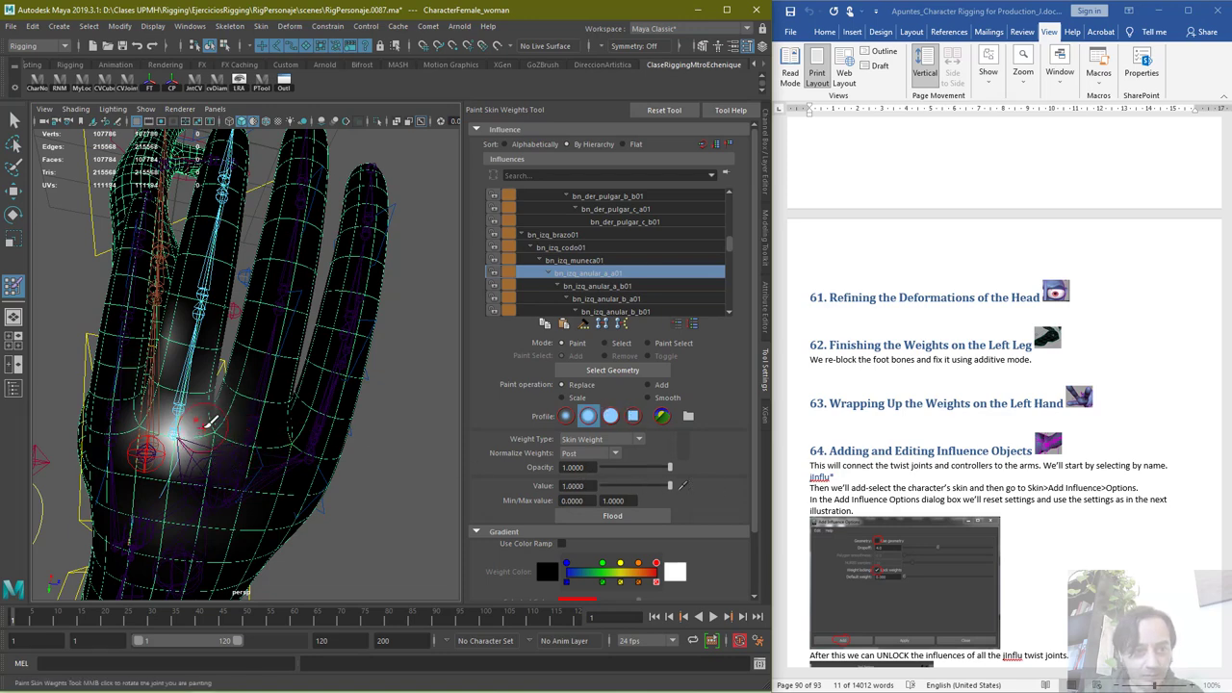
{"action": "mouse_move", "coordinate": [210, 422]}
{"action": "left_mouse_down"}
{"action": "mouse_move", "coordinate": [192, 425]}
{"action": "mouse_move", "coordinate": [376, 479]}
{"action": "mouse_move", "coordinate": [386, 470]}
{"action": "left_mouse_up"}
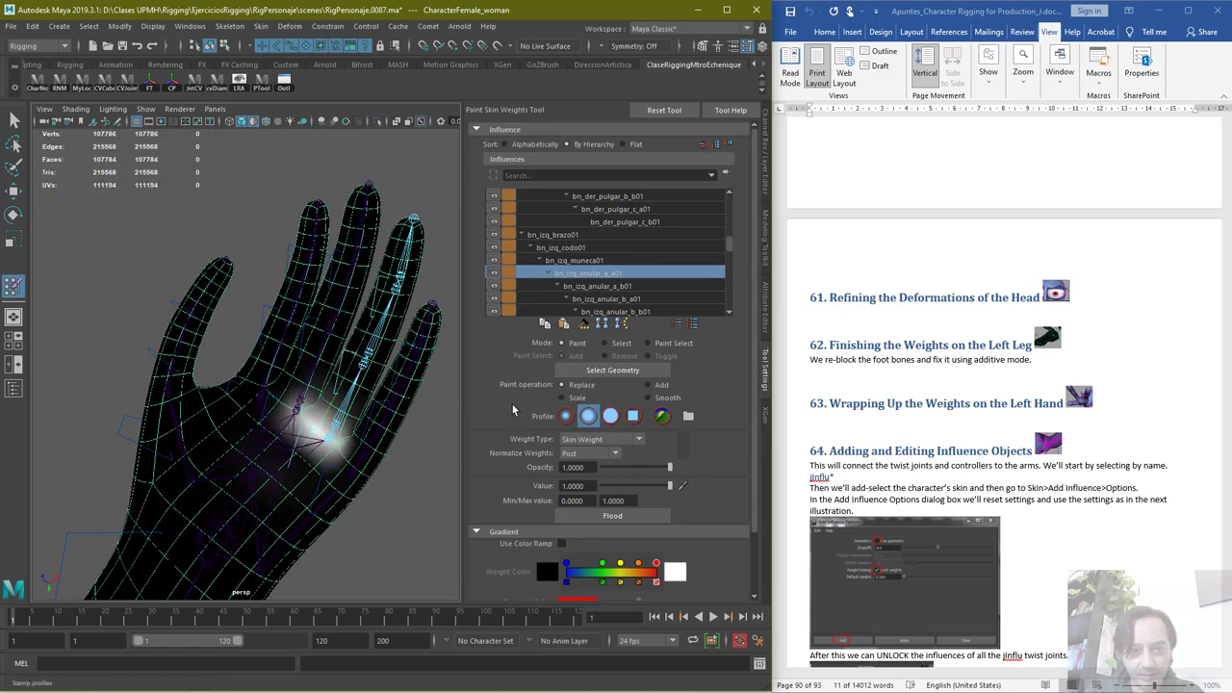
Paint the bn_izq_anular_a_b01 weight all around the left ring finger's first segment with a value of 1
{"action": "left_click", "coordinate": [602, 287]}
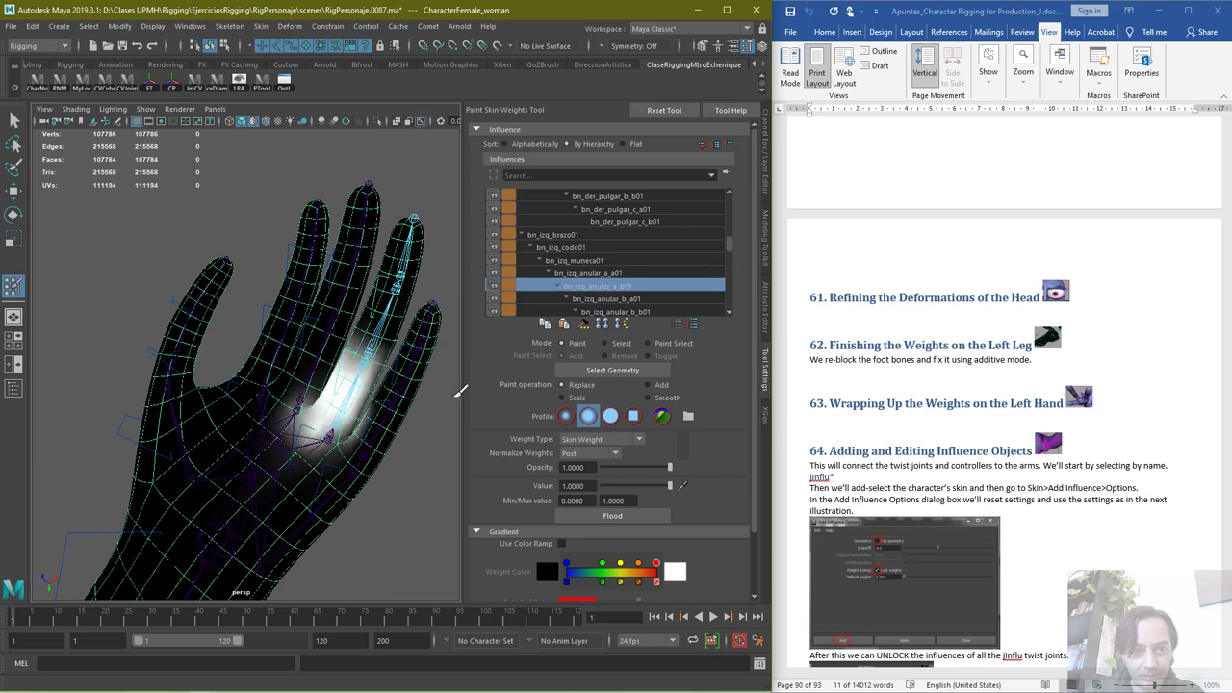
{"action": "mouse_move", "coordinate": [341, 385]}
{"action": "left_mouse_down", "text": "alt"}
{"action": "mouse_move", "coordinate": [467, 421]}
{"action": "mouse_move", "coordinate": [320, 382]}
{"action": "left_mouse_up", "text": "alt"}
{"action": "mouse_move", "coordinate": [352, 333]}
{"action": "left_mouse_down"}
{"action": "mouse_move", "coordinate": [358, 320]}
{"action": "mouse_move", "coordinate": [373, 326]}
{"action": "left_mouse_up"}
{"action": "left_click_drag", "start_coordinate": [385, 370], "coordinate": [217, 342], "text": "alt"}
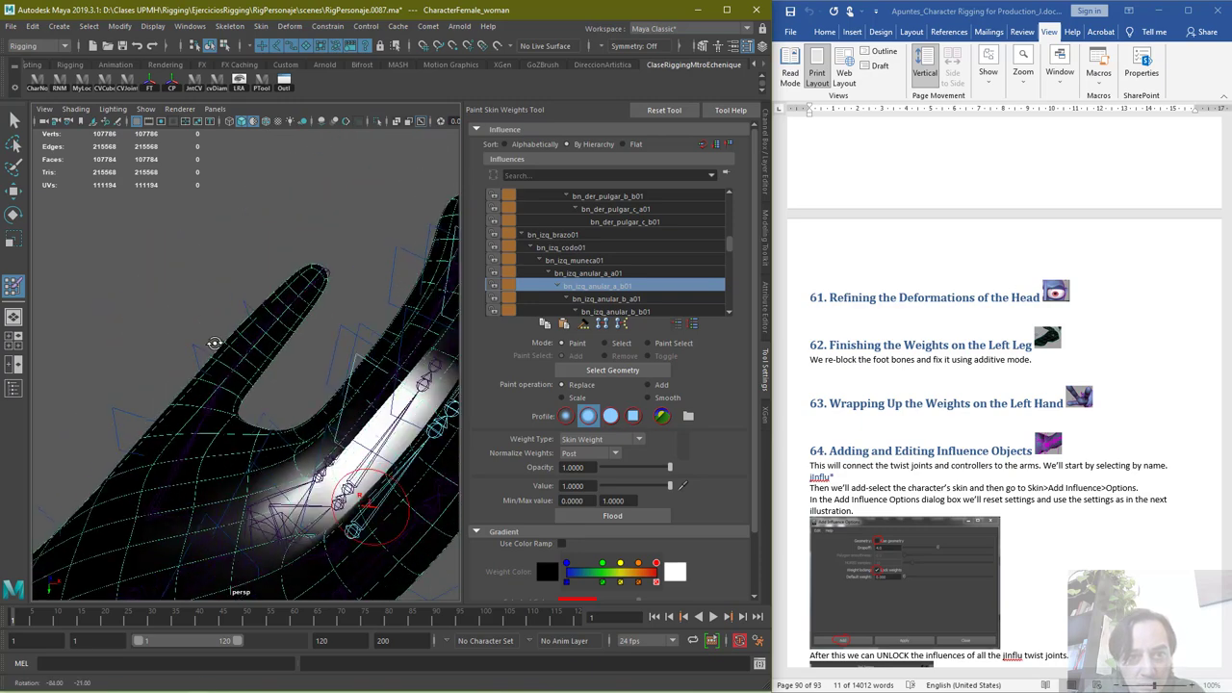
{"action": "scroll", "coordinate": [218, 342], "scroll_direction": "up", "scroll_amount": 3}
{"action": "mouse_move", "coordinate": [218, 342]}
{"action": "middle_mouse_down", "text": "alt"}
{"action": "mouse_move", "coordinate": [157, 321]}
{"action": "mouse_move", "coordinate": [168, 327]}
{"action": "middle_mouse_up", "text": "alt"}
{"action": "left_click_drag", "start_coordinate": [174, 382], "coordinate": [206, 276]}
{"action": "mouse_move", "coordinate": [304, 371]}
{"action": "left_mouse_down", "text": "alt"}
{"action": "mouse_move", "coordinate": [225, 368]}
{"action": "mouse_move", "coordinate": [82, 428]}
{"action": "mouse_move", "coordinate": [82, 279]}
{"action": "mouse_move", "coordinate": [106, 360]}
{"action": "left_mouse_up", "text": "alt"}
{"action": "left_click_drag", "start_coordinate": [94, 436], "coordinate": [129, 438], "text": "alt"}
Trim the bn_izq_anular_a_b01 weight around the ends of the left ring finger's first segment with a value of 0
{"action": "mouse_move", "coordinate": [81, 292]}
{"action": "left_mouse_down"}
{"action": "mouse_move", "coordinate": [123, 291]}
{"action": "mouse_move", "coordinate": [50, 294]}
{"action": "mouse_move", "coordinate": [160, 336]}
{"action": "mouse_move", "coordinate": [241, 348]}
{"action": "left_mouse_up"}
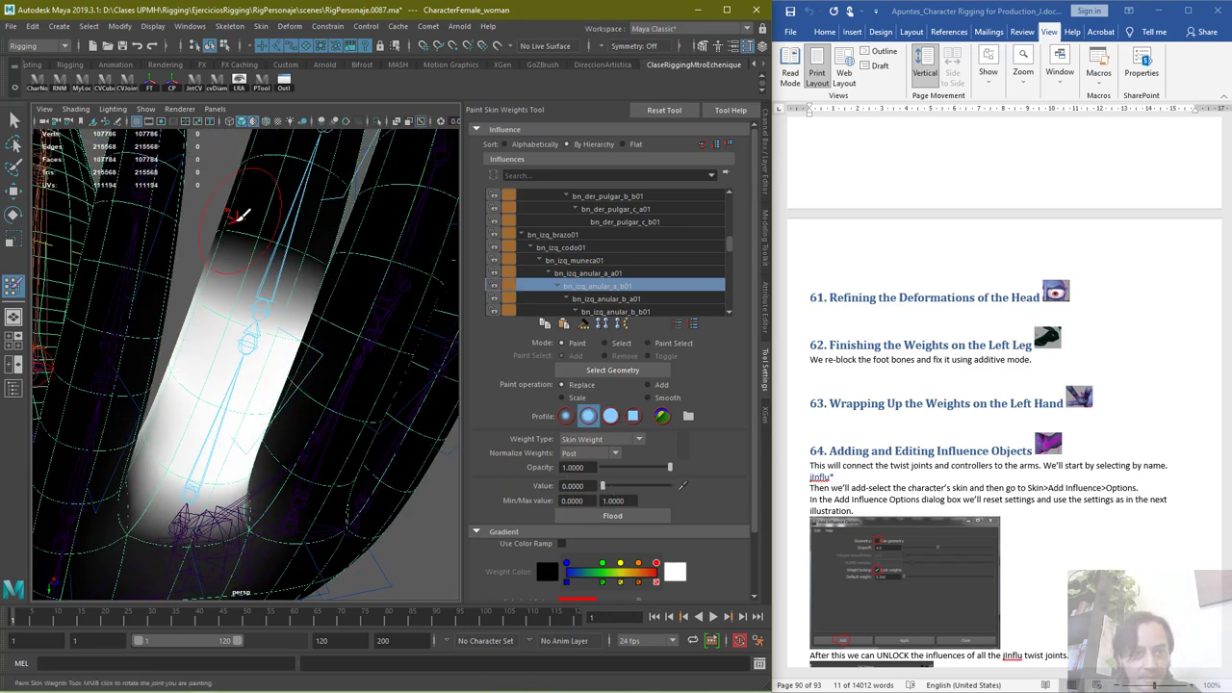
{"action": "scroll", "coordinate": [252, 200], "scroll_direction": "down", "scroll_amount": 4}
{"action": "middle_click_drag", "start_coordinate": [231, 299], "coordinate": [368, 356], "text": "alt"}
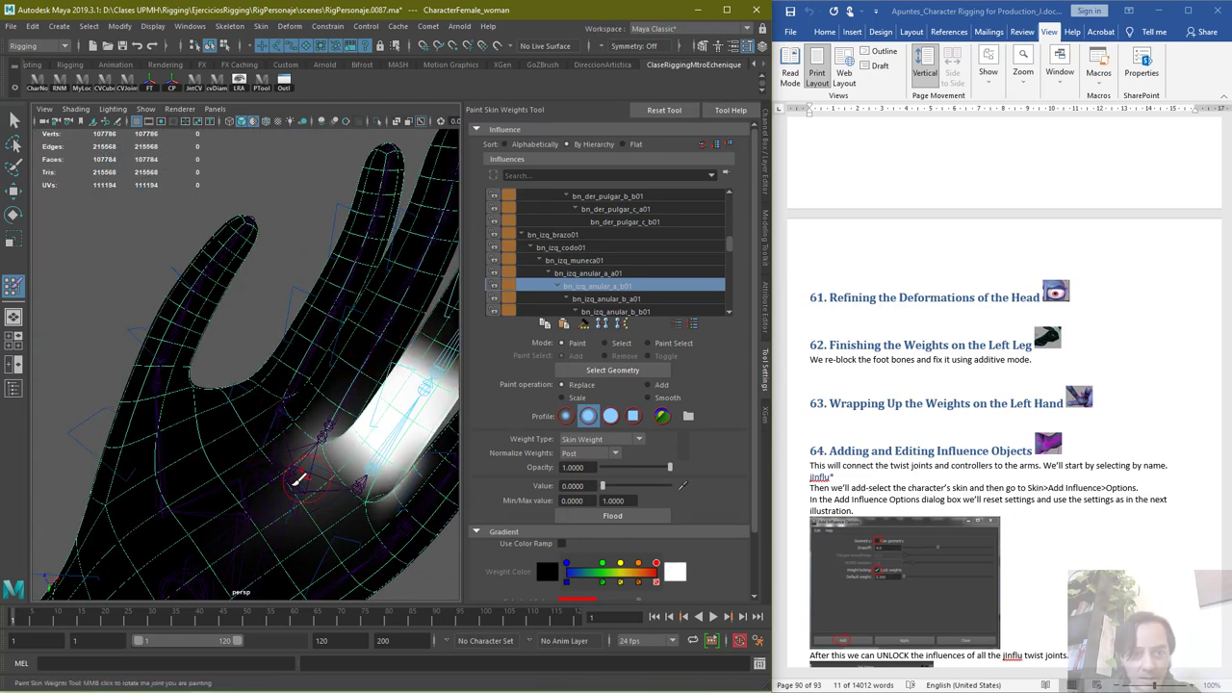
{"action": "middle_click_drag", "start_coordinate": [309, 462], "coordinate": [292, 481], "text": "alt"}
{"action": "left_click_drag", "start_coordinate": [291, 481], "coordinate": [289, 437], "text": "alt"}
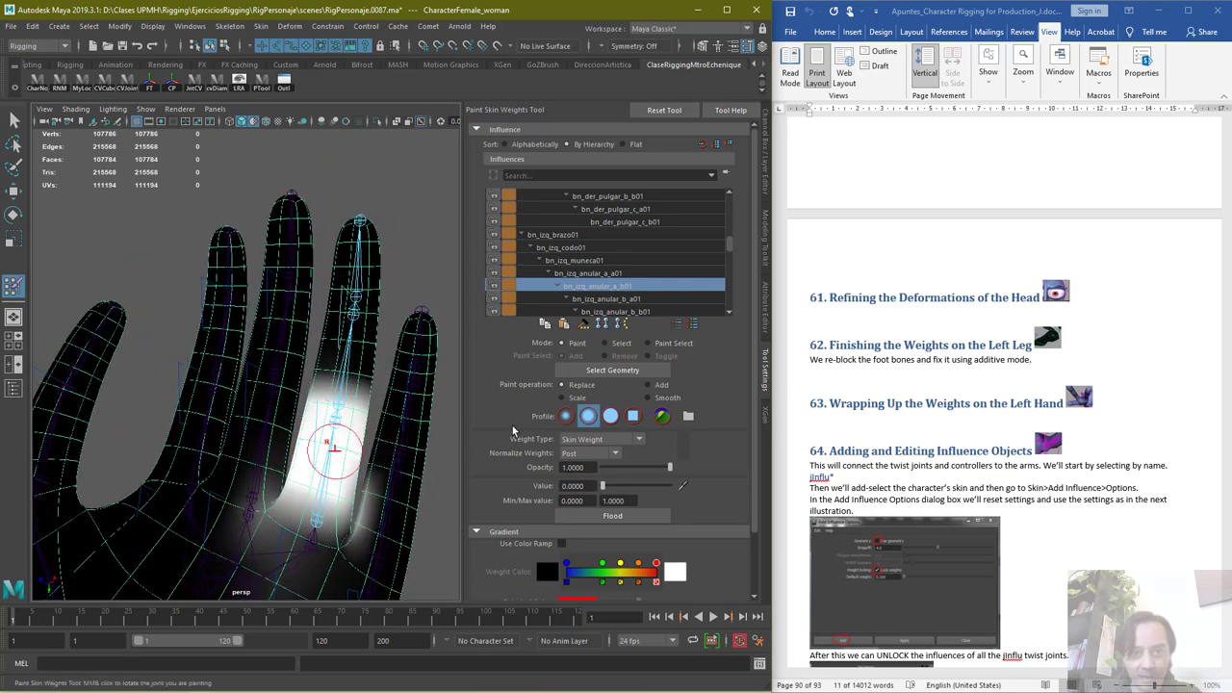
Check the palm-side weights of the left ring finger's influences from bn_izq_anular_b_a01 to bn_izq_anular_c_b01
{"action": "left_click", "coordinate": [610, 300]}
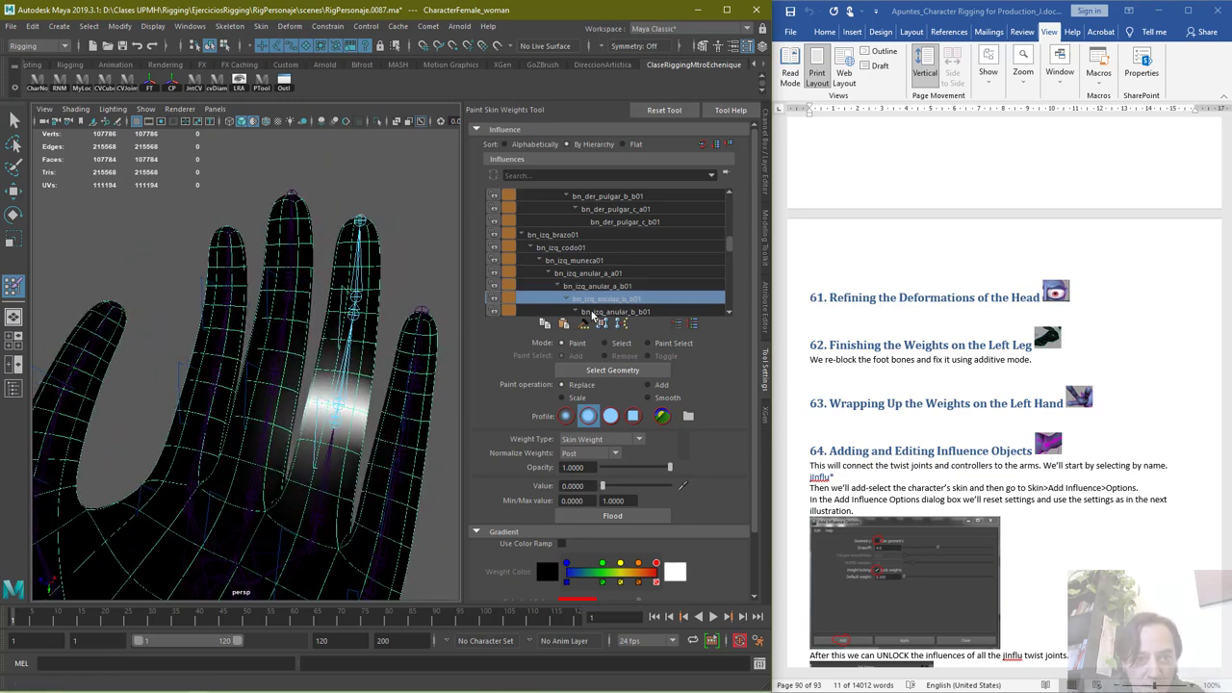
{"action": "left_click", "coordinate": [593, 313]}
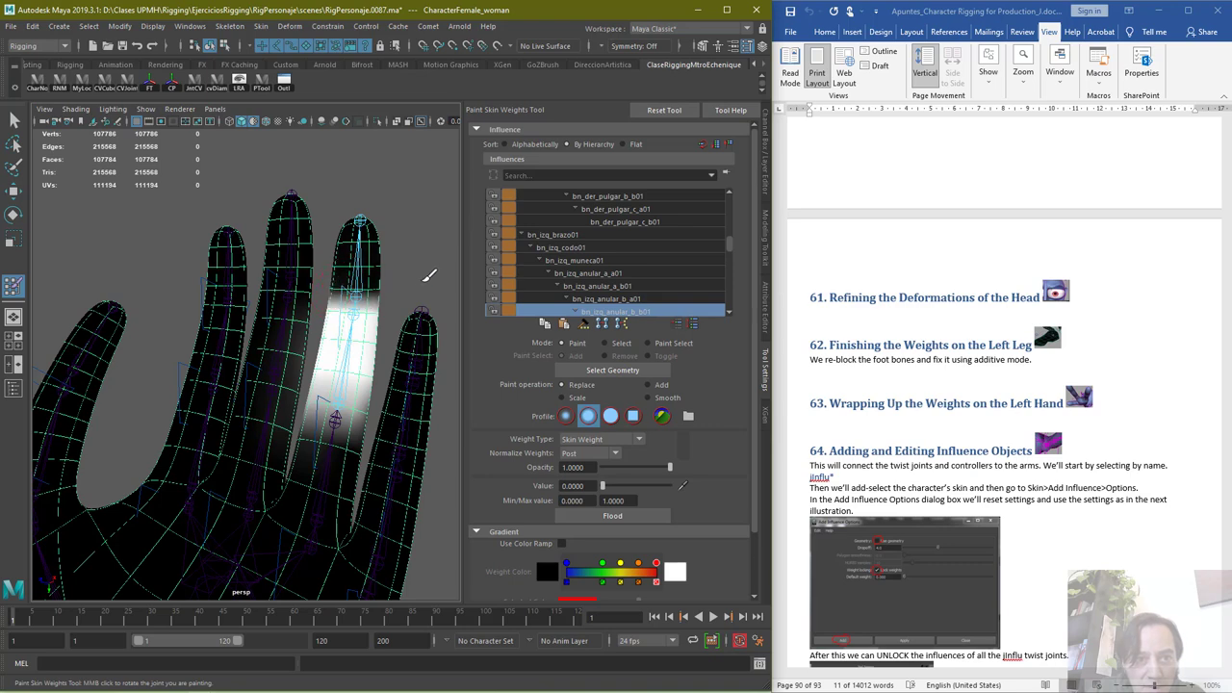
{"action": "scroll", "coordinate": [616, 313], "scroll_direction": "down", "scroll_amount": 2}
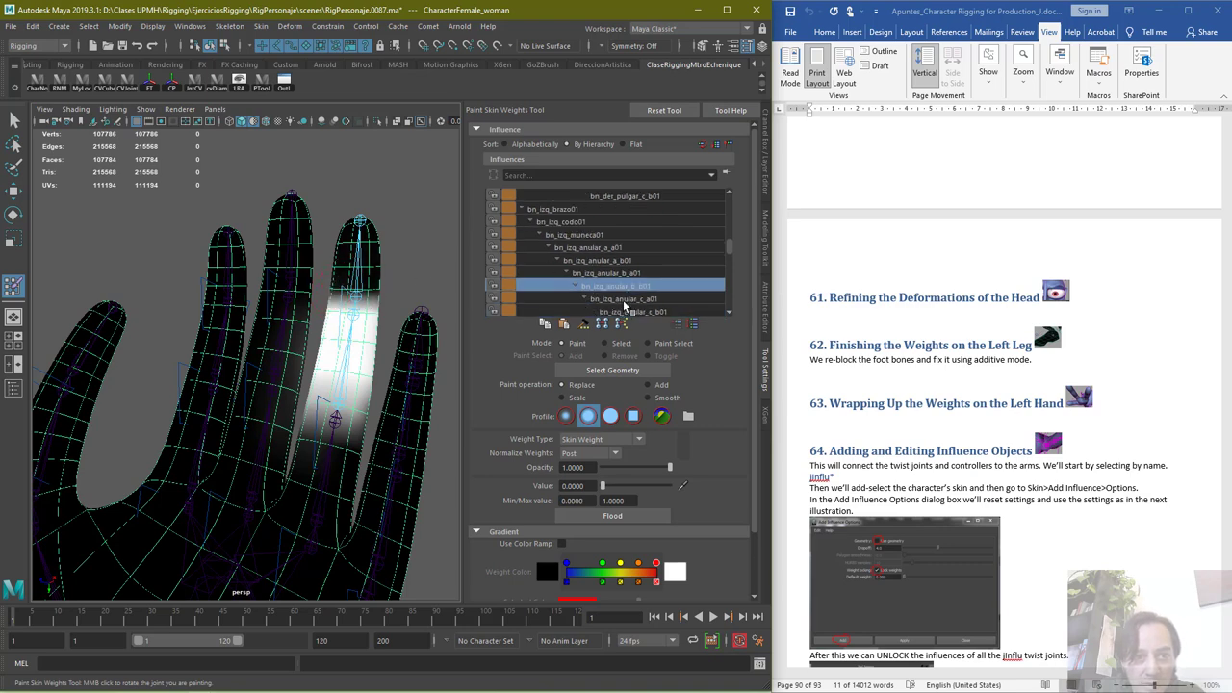
{"action": "left_click", "coordinate": [627, 300]}
{"action": "left_click", "coordinate": [632, 288]}
{"action": "left_click", "coordinate": [634, 299]}
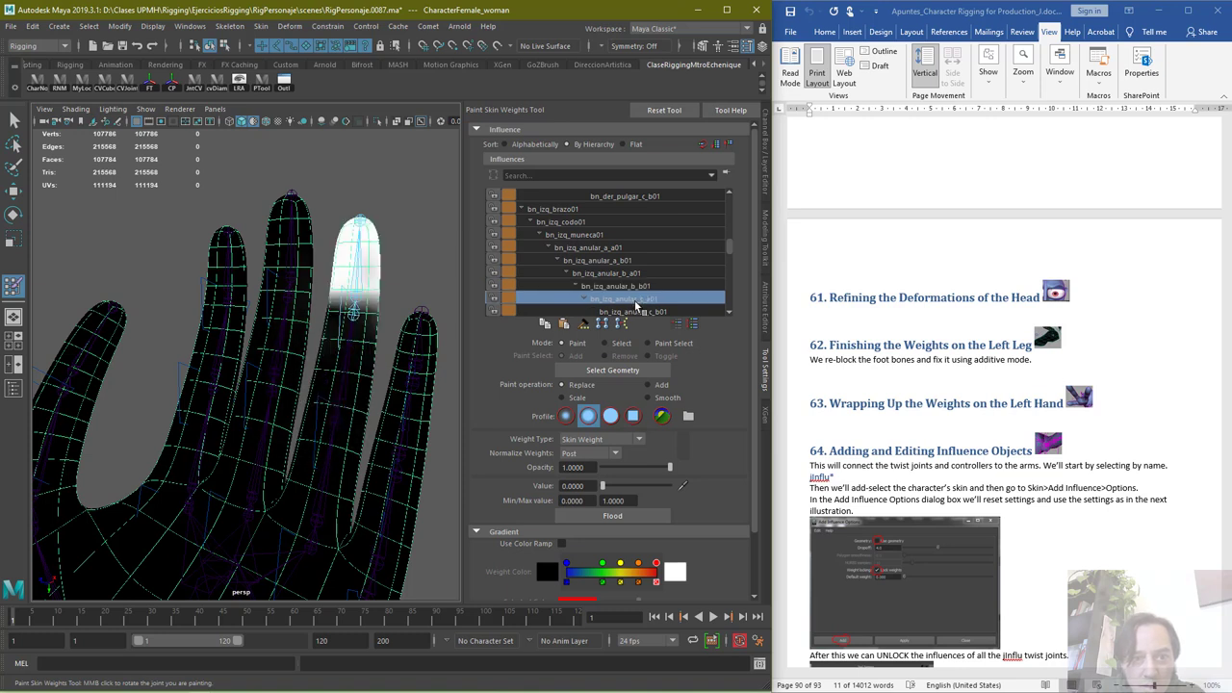
{"action": "scroll", "coordinate": [645, 317], "scroll_direction": "down", "scroll_amount": 1}
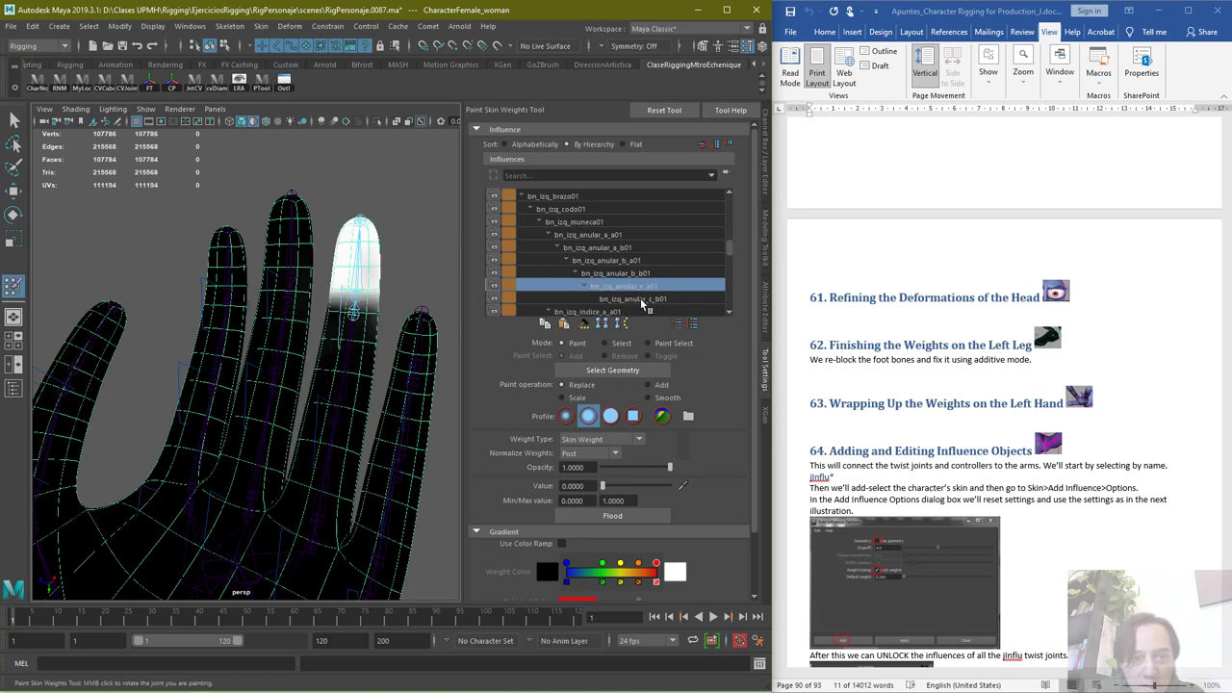
{"action": "left_click", "coordinate": [640, 299]}
{"action": "left_click", "coordinate": [640, 285]}
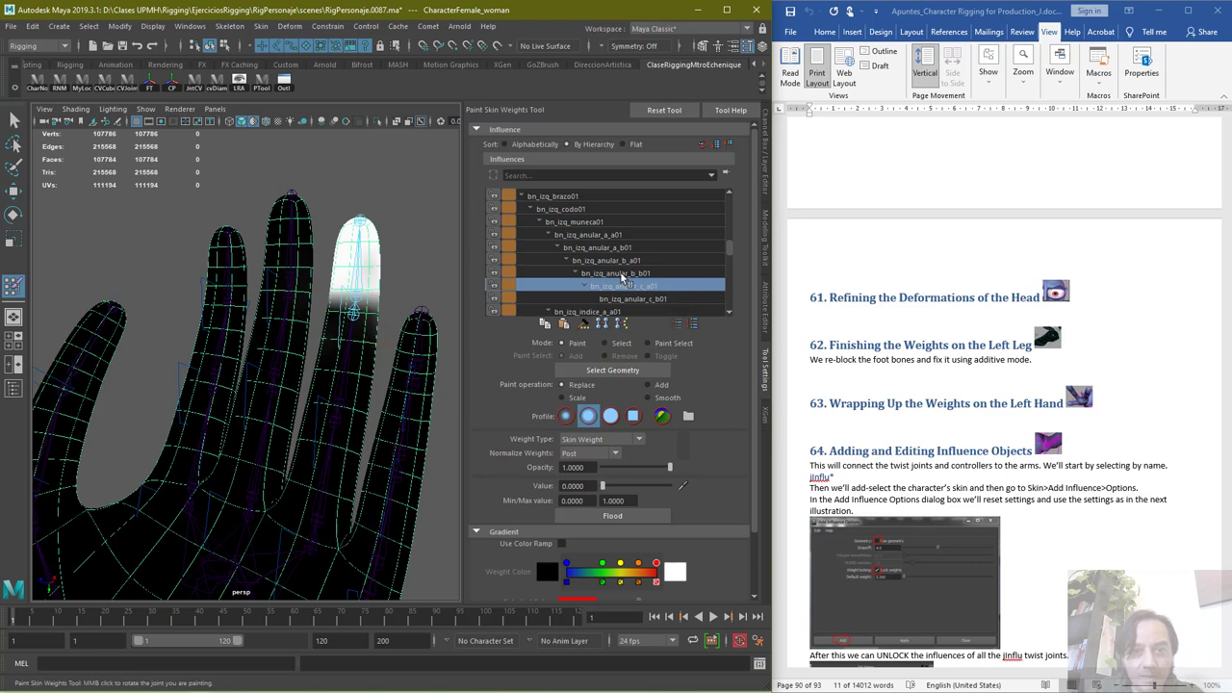
Compare the bn_izq_anular_b_b01, bn_izq_anular_b_a01 and bn_izq_anular_c_a01 weights around the other sides of the left ring finger
{"action": "left_click", "coordinate": [623, 273]}
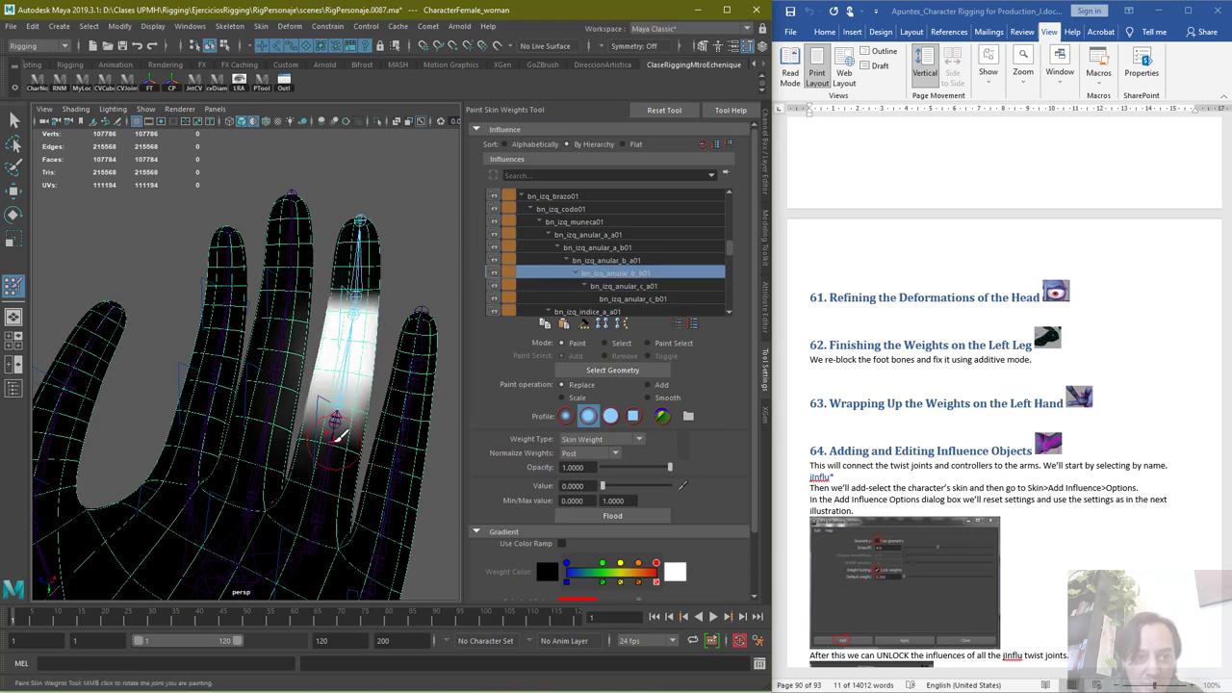
{"action": "left_click_drag", "start_coordinate": [363, 460], "coordinate": [169, 429], "text": "alt"}
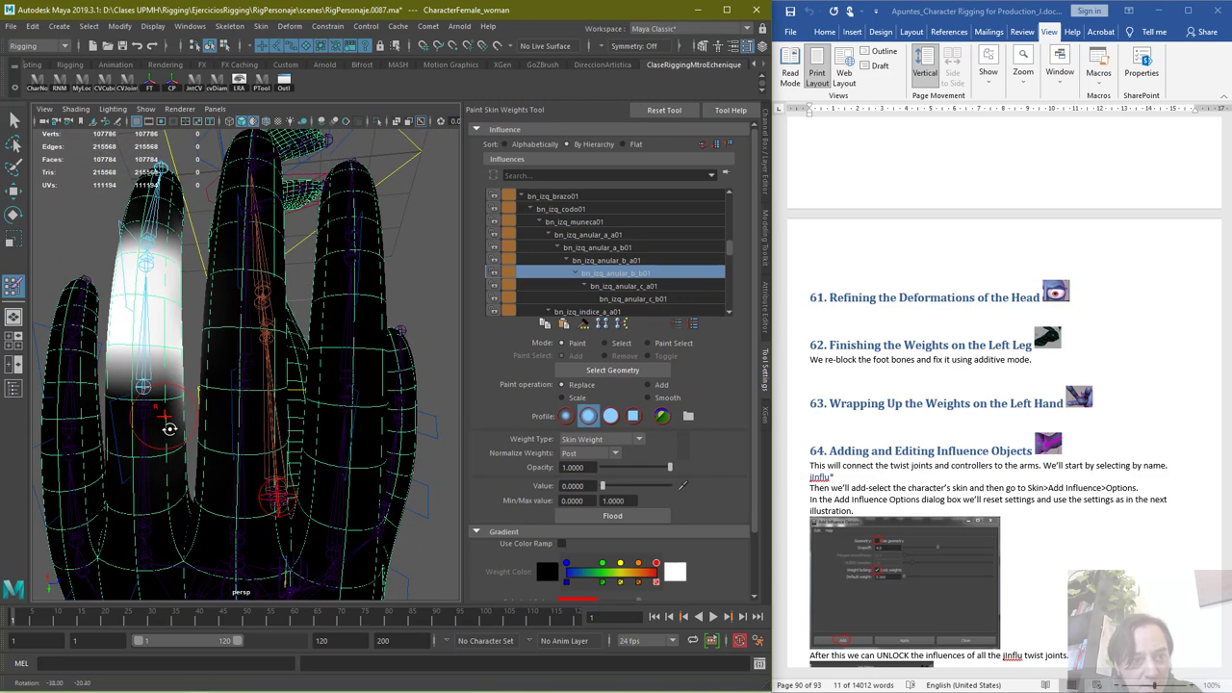
{"action": "left_click", "coordinate": [633, 262]}
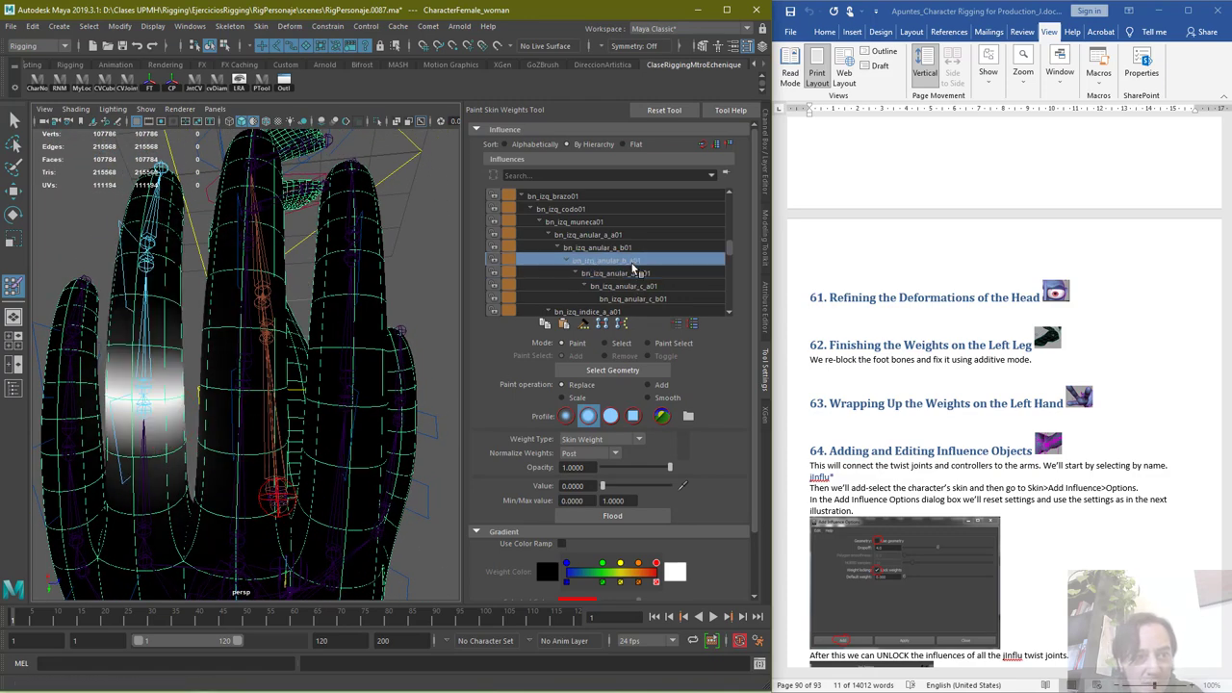
{"action": "left_click", "coordinate": [632, 275]}
{"action": "mouse_move", "coordinate": [250, 366]}
{"action": "left_mouse_down", "text": "alt"}
{"action": "mouse_move", "coordinate": [212, 359]}
{"action": "mouse_move", "coordinate": [173, 404]}
{"action": "mouse_move", "coordinate": [188, 426]}
{"action": "mouse_move", "coordinate": [193, 412]}
{"action": "left_mouse_up", "text": "alt"}
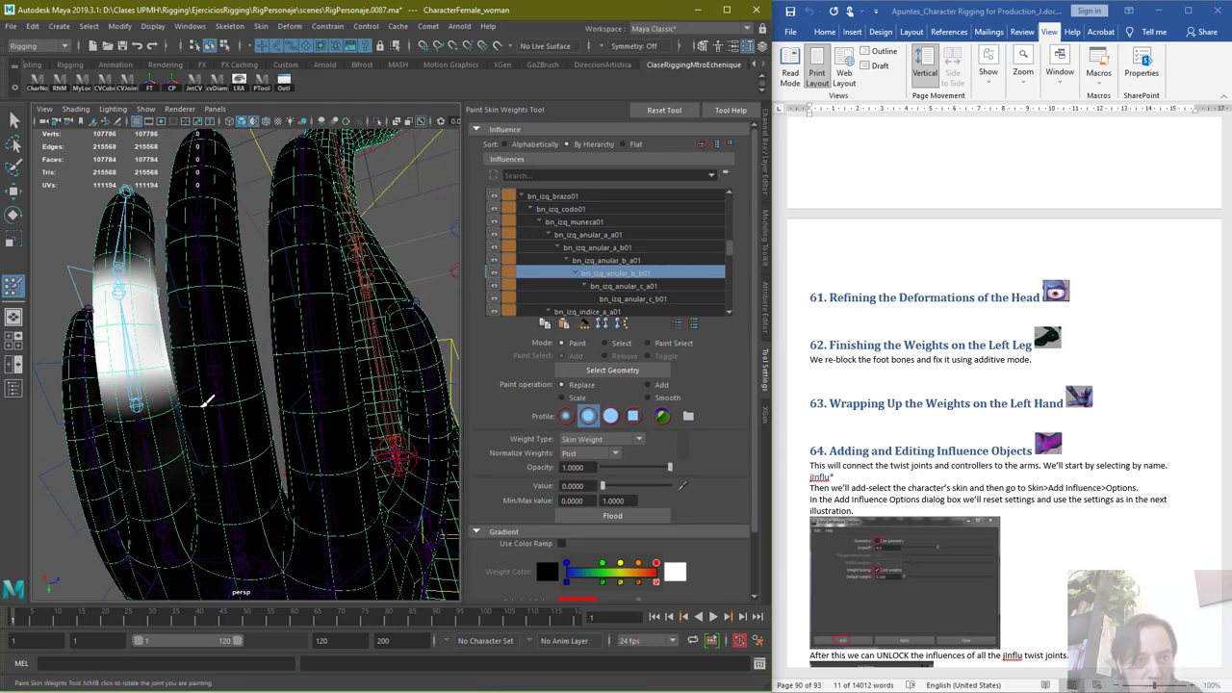
{"action": "left_click", "coordinate": [635, 288]}
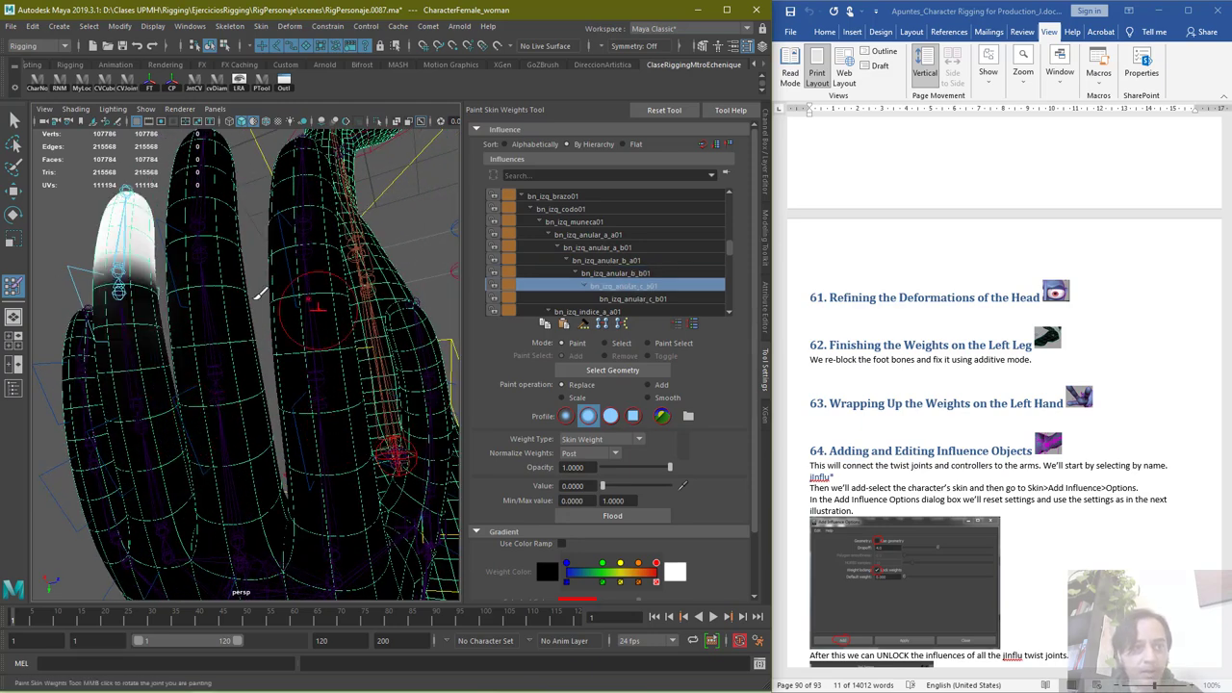
{"action": "left_click_drag", "start_coordinate": [221, 308], "coordinate": [144, 272], "text": "alt"}
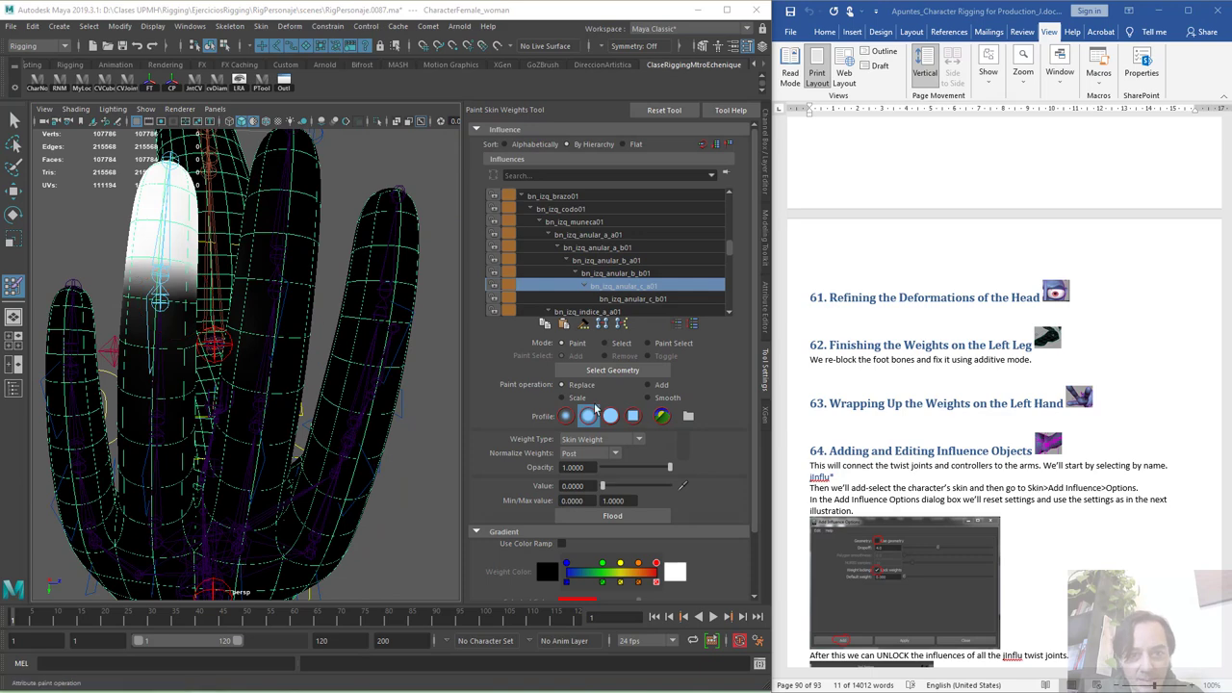
Extend the bn_izq_anular_c_a01 weight past the left ring finger's last knuckle on all sides with a value of 1
{"action": "key", "text": "super"}
{"action": "key", "text": "super"}
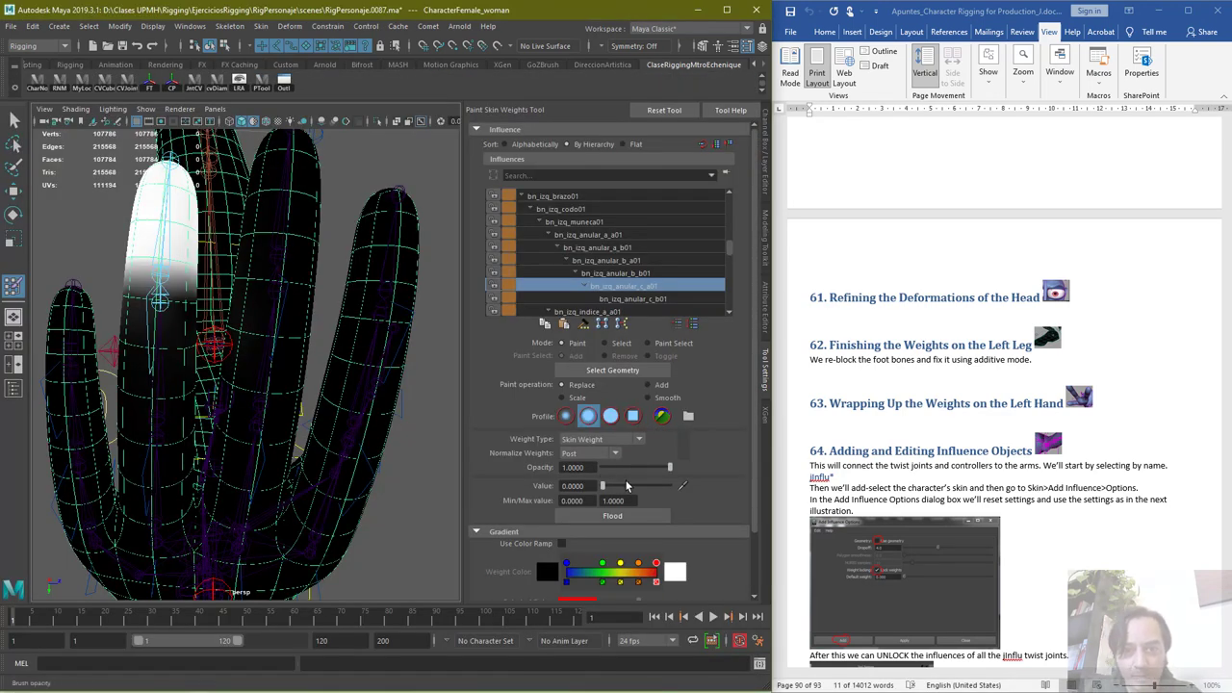
{"action": "left_click", "coordinate": [679, 487]}
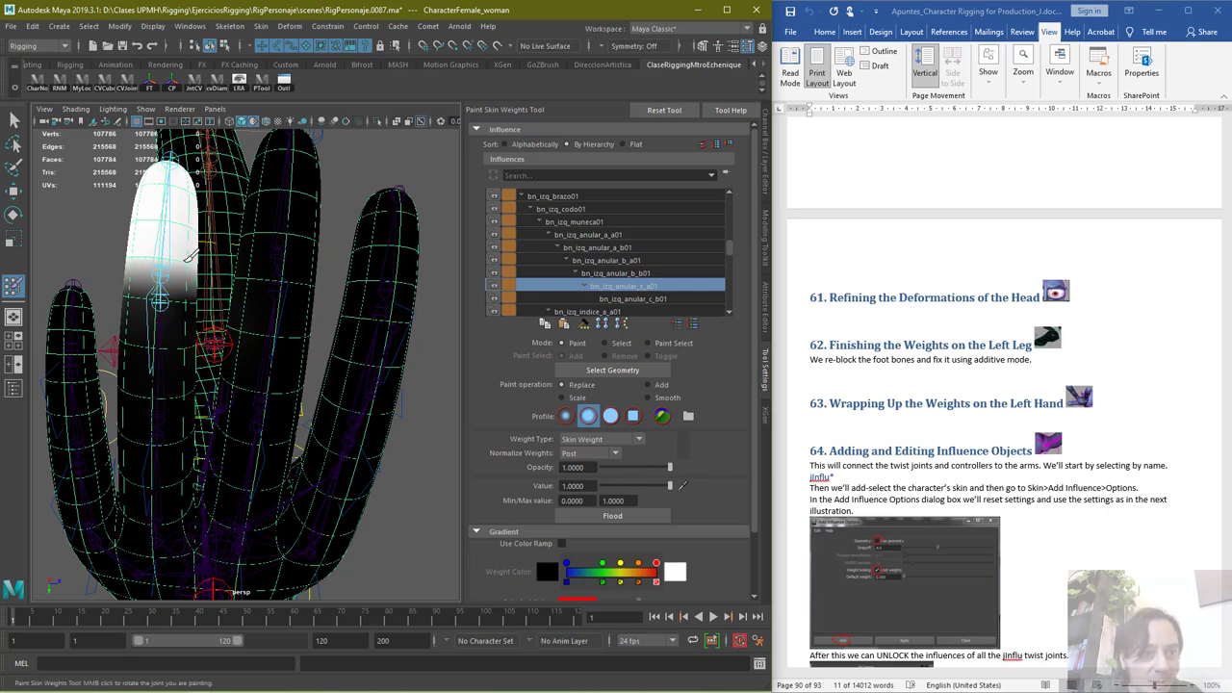
{"action": "left_click_drag", "start_coordinate": [132, 289], "coordinate": [416, 325], "text": "alt"}
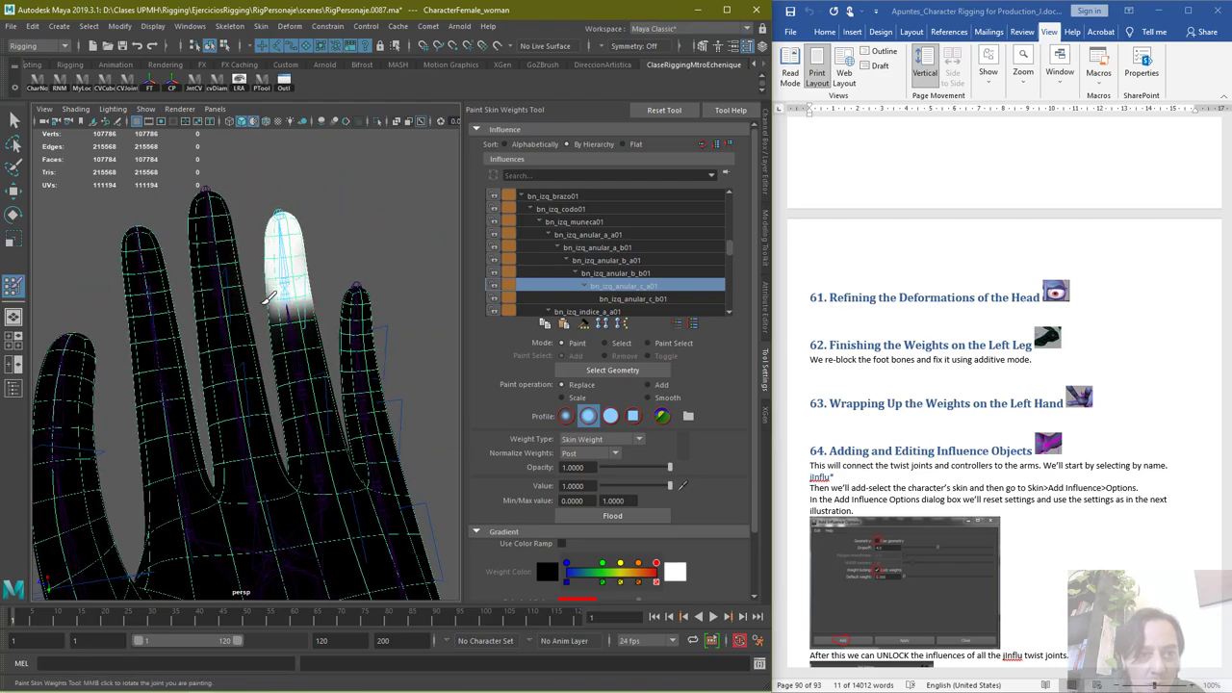
{"action": "left_click_drag", "start_coordinate": [297, 290], "coordinate": [486, 279], "text": "alt"}
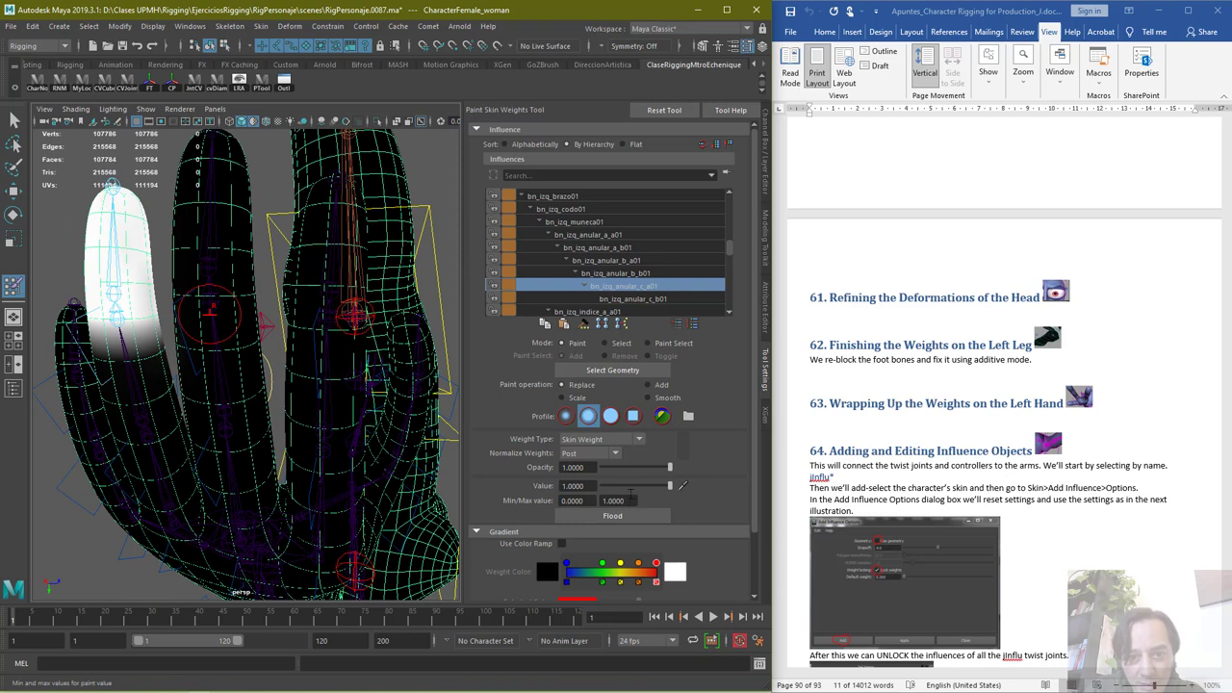
Remove the bn_izq_anular_c_a01 weight from the left ring fingertip on all sides with a value of 0
{"action": "mouse_move", "coordinate": [140, 271]}
{"action": "left_mouse_down"}
{"action": "mouse_move", "coordinate": [96, 255]}
{"action": "mouse_move", "coordinate": [139, 273]}
{"action": "mouse_move", "coordinate": [120, 262]}
{"action": "mouse_move", "coordinate": [108, 213]}
{"action": "mouse_move", "coordinate": [92, 223]}
{"action": "mouse_move", "coordinate": [135, 243]}
{"action": "mouse_move", "coordinate": [142, 226]}
{"action": "left_mouse_up"}
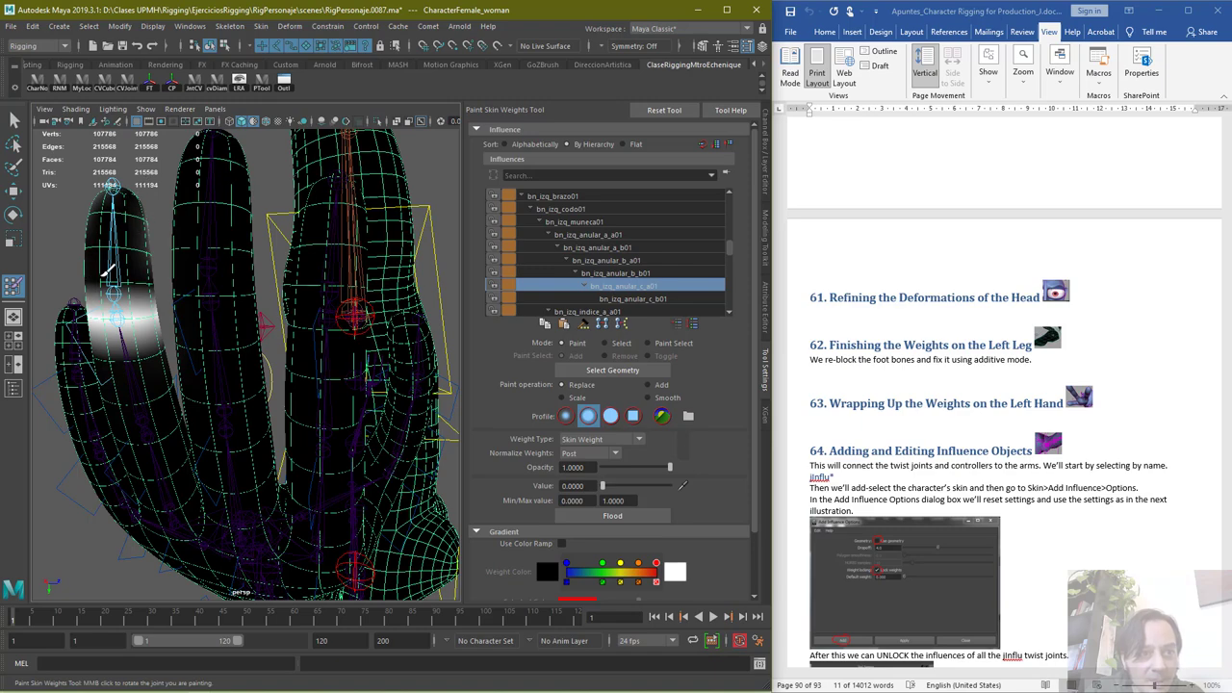
{"action": "left_click_drag", "start_coordinate": [85, 294], "coordinate": [469, 342], "text": "alt"}
{"action": "mouse_move", "coordinate": [367, 300]}
{"action": "left_mouse_down"}
{"action": "mouse_move", "coordinate": [358, 226]}
{"action": "mouse_move", "coordinate": [388, 255]}
{"action": "left_mouse_up"}
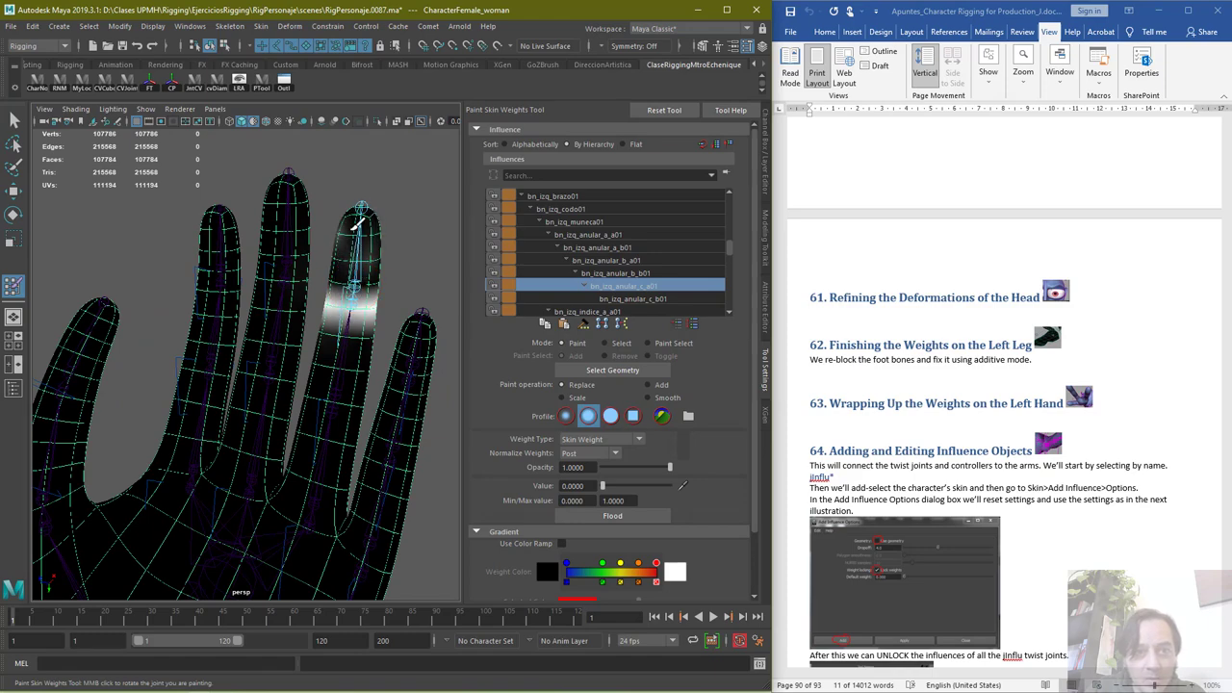
{"action": "left_click_drag", "start_coordinate": [368, 199], "coordinate": [434, 241], "text": "alt"}
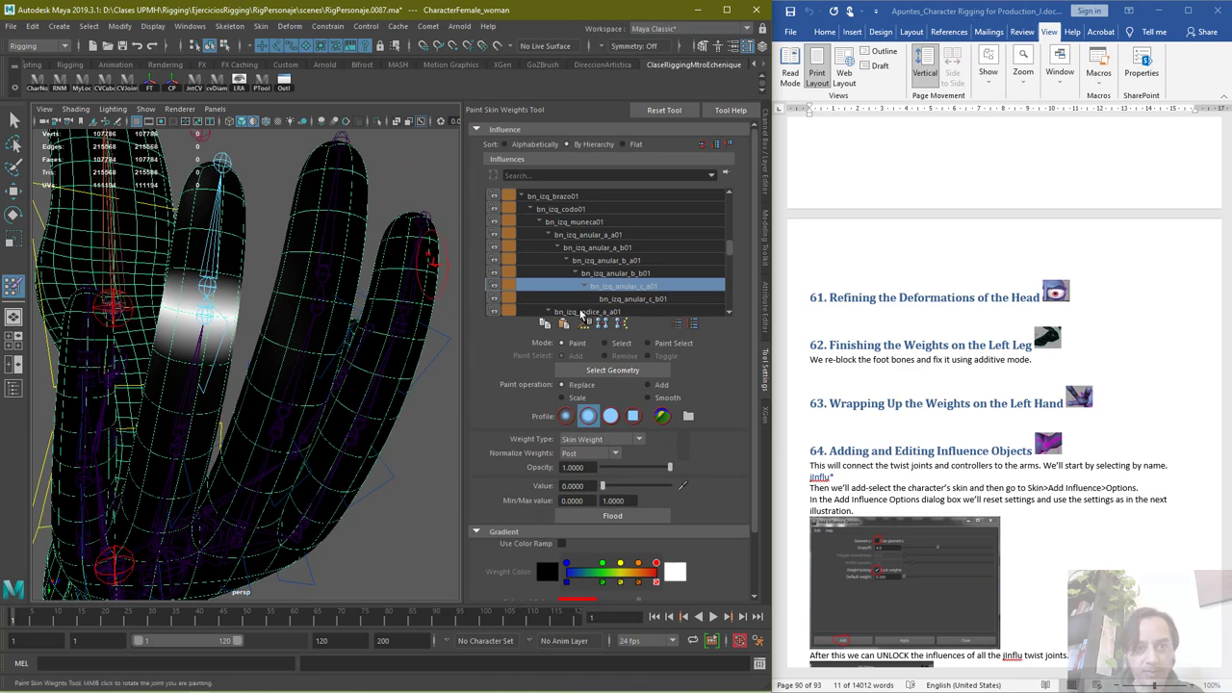
Refine the bn_izq_anular_c_b01 weight on the left ring fingertip, trimming it around the last joint with a value of 0
{"action": "left_click", "coordinate": [632, 299]}
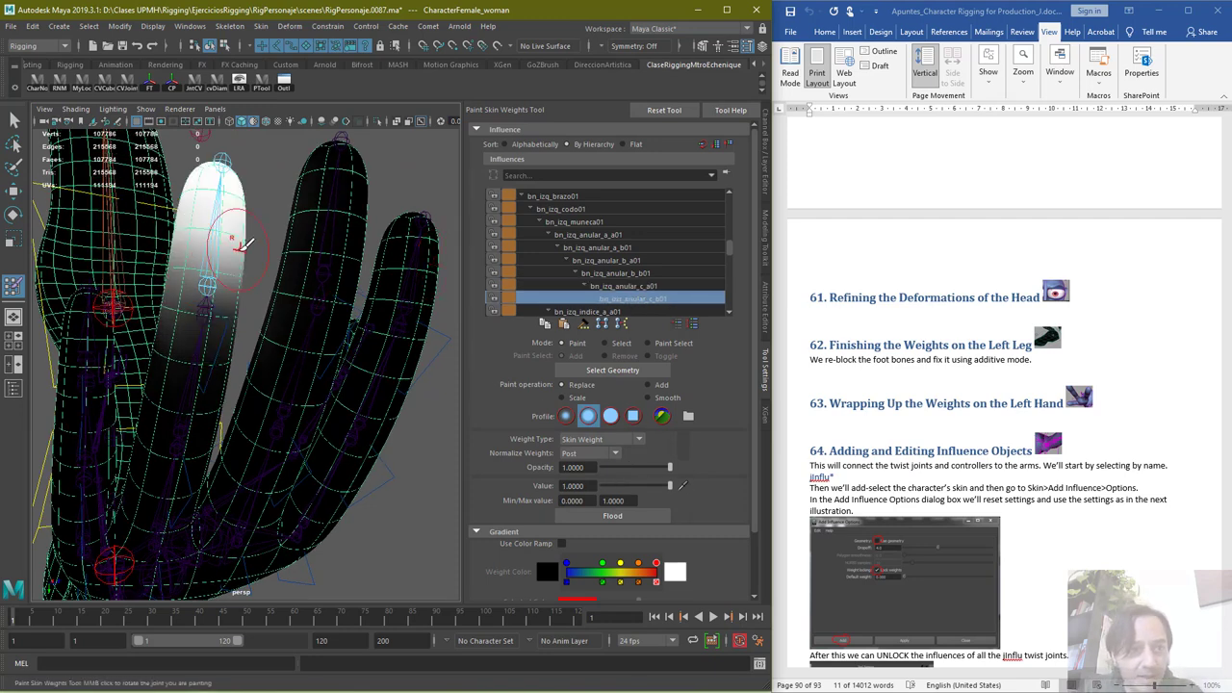
{"action": "left_click_drag", "start_coordinate": [245, 252], "coordinate": [171, 214]}
{"action": "mouse_move", "coordinate": [213, 273]}
{"action": "left_mouse_down", "text": "alt"}
{"action": "mouse_move", "coordinate": [344, 313]}
{"action": "mouse_move", "coordinate": [429, 321]}
{"action": "mouse_move", "coordinate": [377, 288]}
{"action": "mouse_move", "coordinate": [405, 282]}
{"action": "mouse_move", "coordinate": [385, 288]}
{"action": "mouse_move", "coordinate": [383, 274]}
{"action": "mouse_move", "coordinate": [494, 285]}
{"action": "left_mouse_up", "text": "alt"}
{"action": "key", "text": "ctrl+z"}
{"action": "left_click_drag", "start_coordinate": [326, 260], "coordinate": [192, 260]}
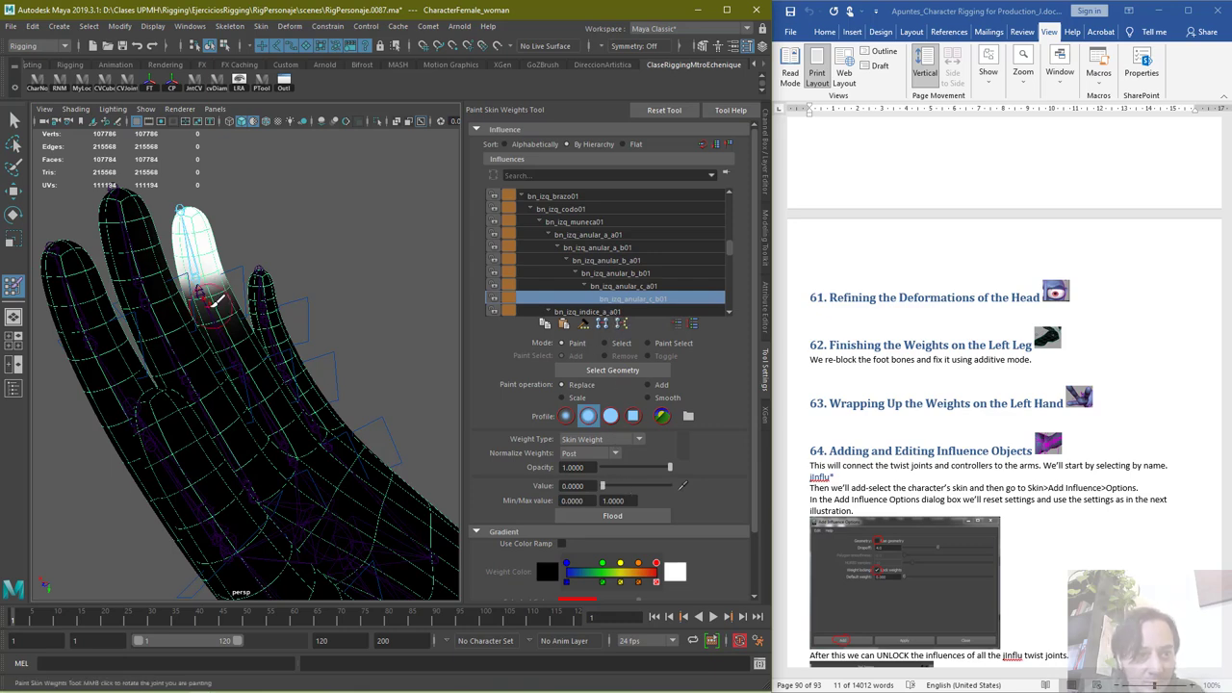
{"action": "left_click_drag", "start_coordinate": [334, 305], "coordinate": [322, 324], "text": "alt"}
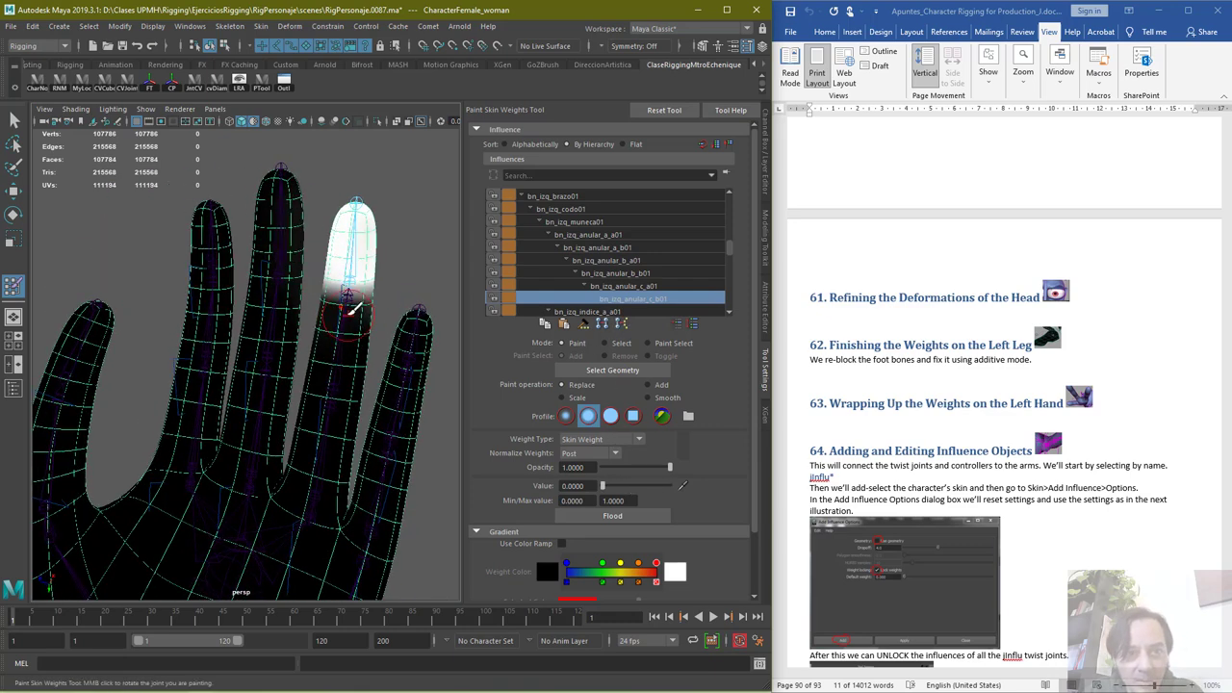
{"action": "left_click_drag", "start_coordinate": [435, 304], "coordinate": [234, 292], "text": "alt"}
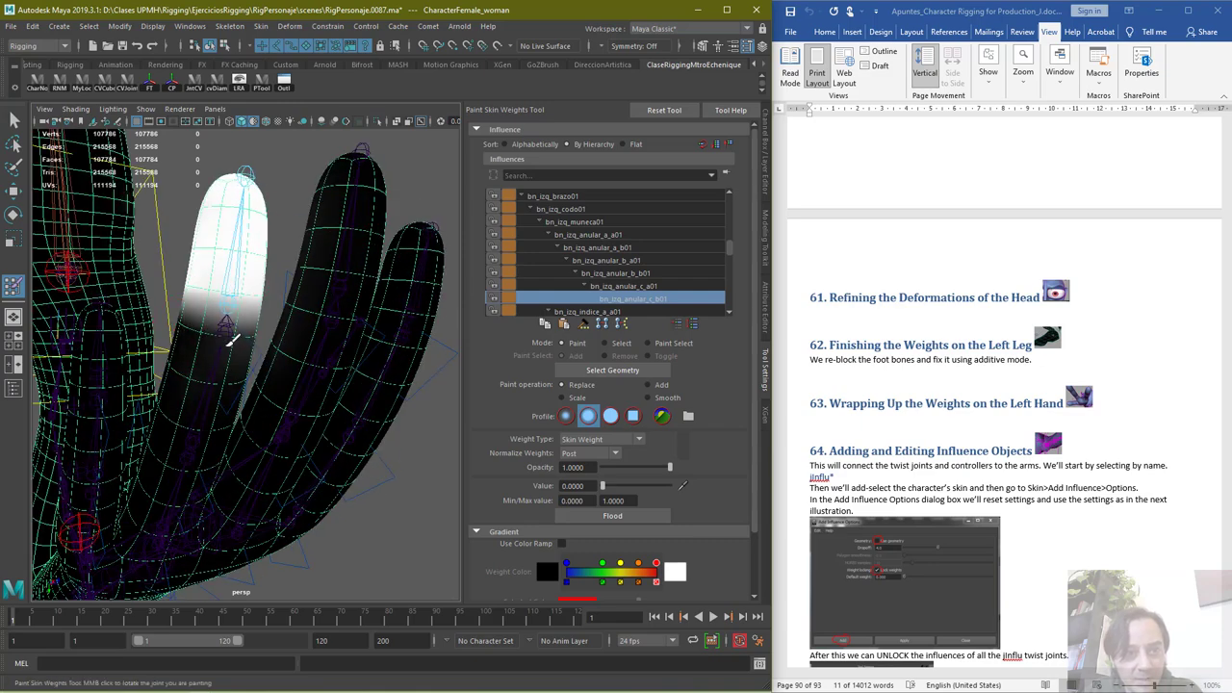
{"action": "left_click_drag", "start_coordinate": [332, 356], "coordinate": [151, 339], "text": "alt"}
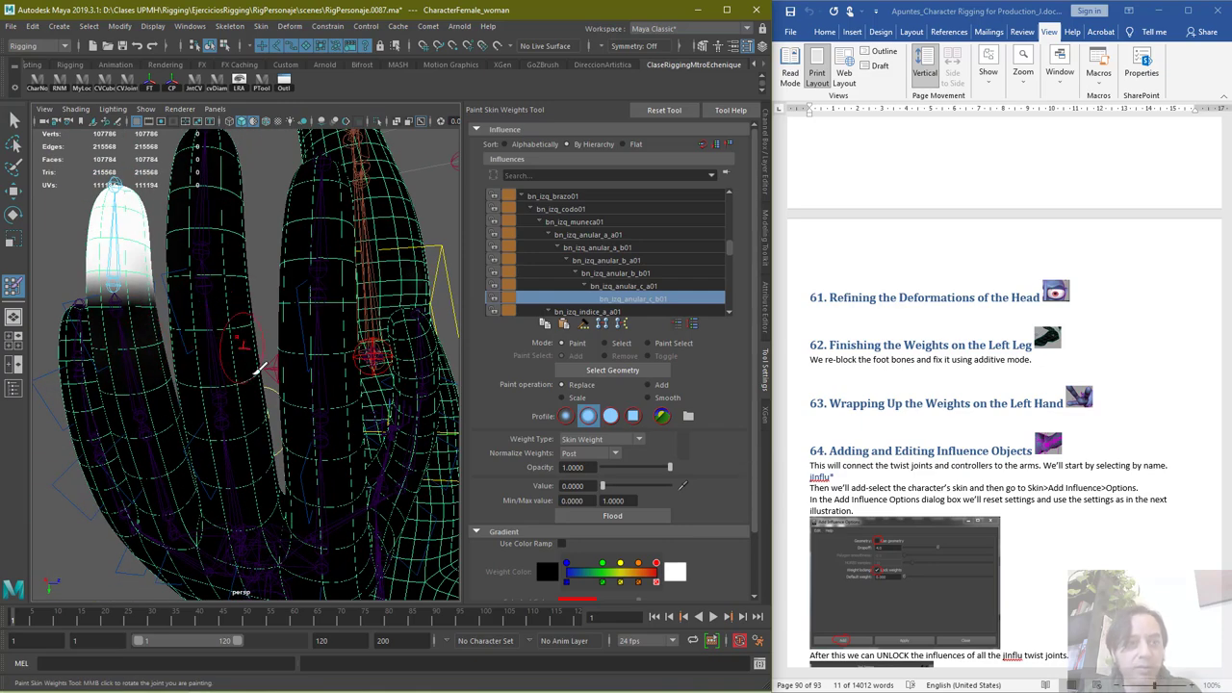
{"action": "left_click_drag", "start_coordinate": [202, 443], "coordinate": [366, 414], "text": "alt"}
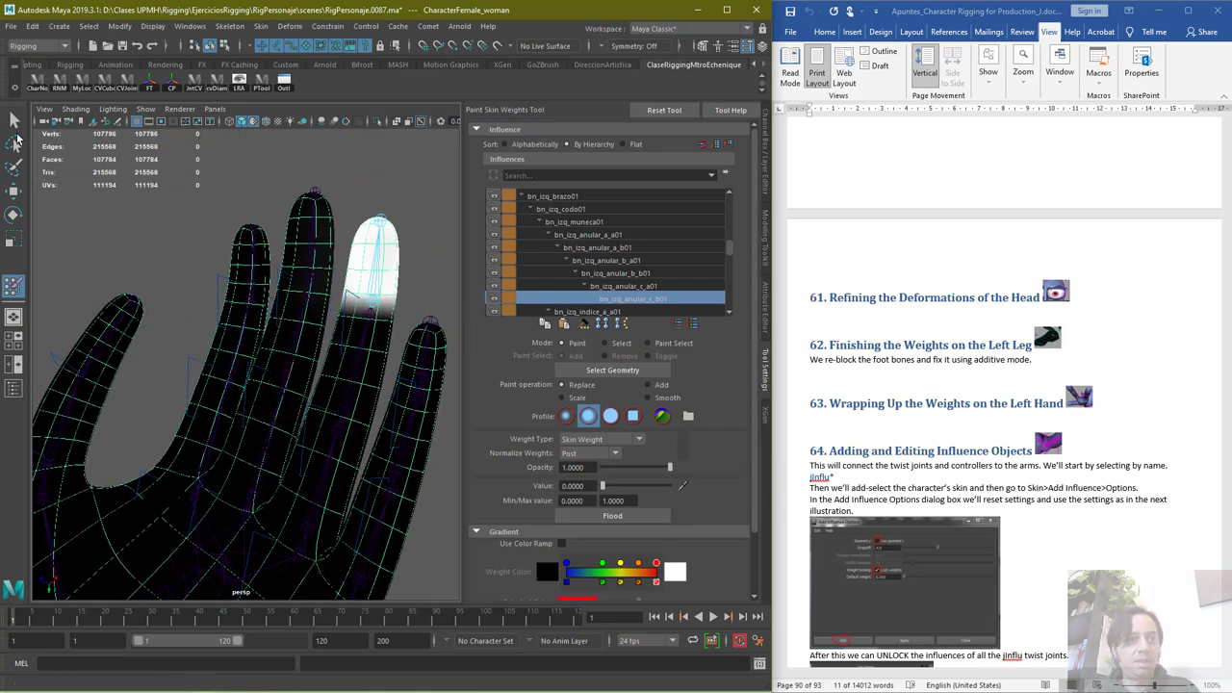
Save the scene as a new incremental version
{"action": "left_click", "coordinate": [11, 26]}
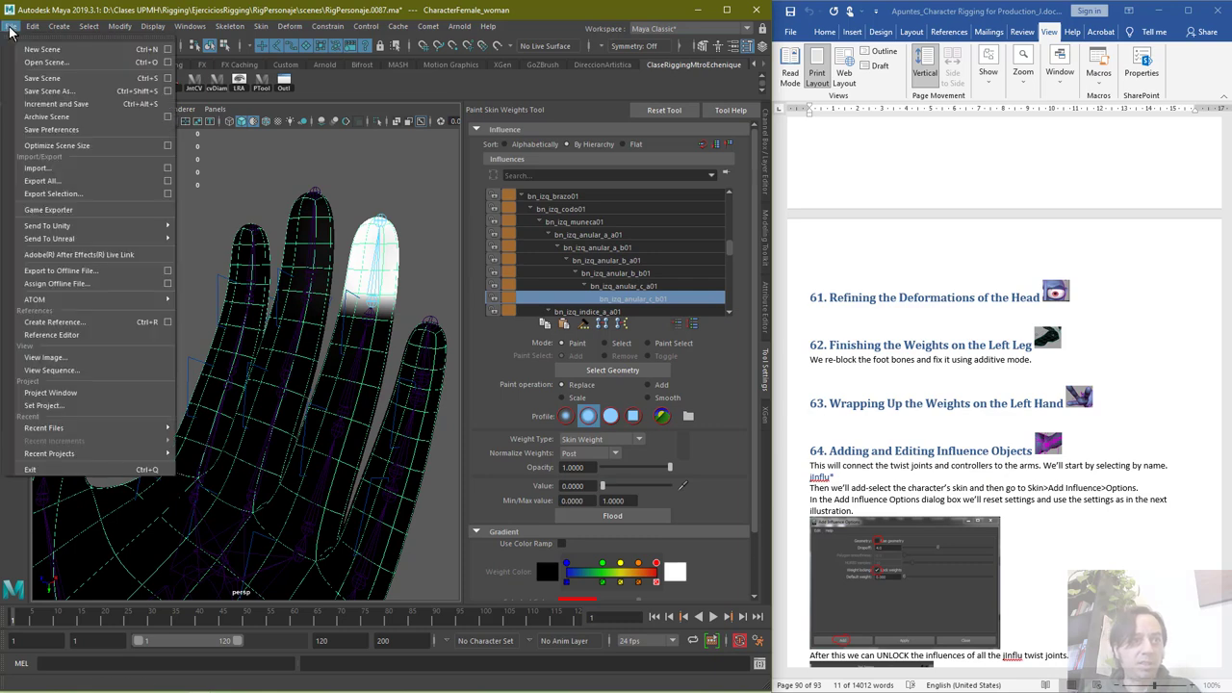
{"action": "left_click", "coordinate": [62, 104]}
{"action": "left_click", "coordinate": [620, 300]}
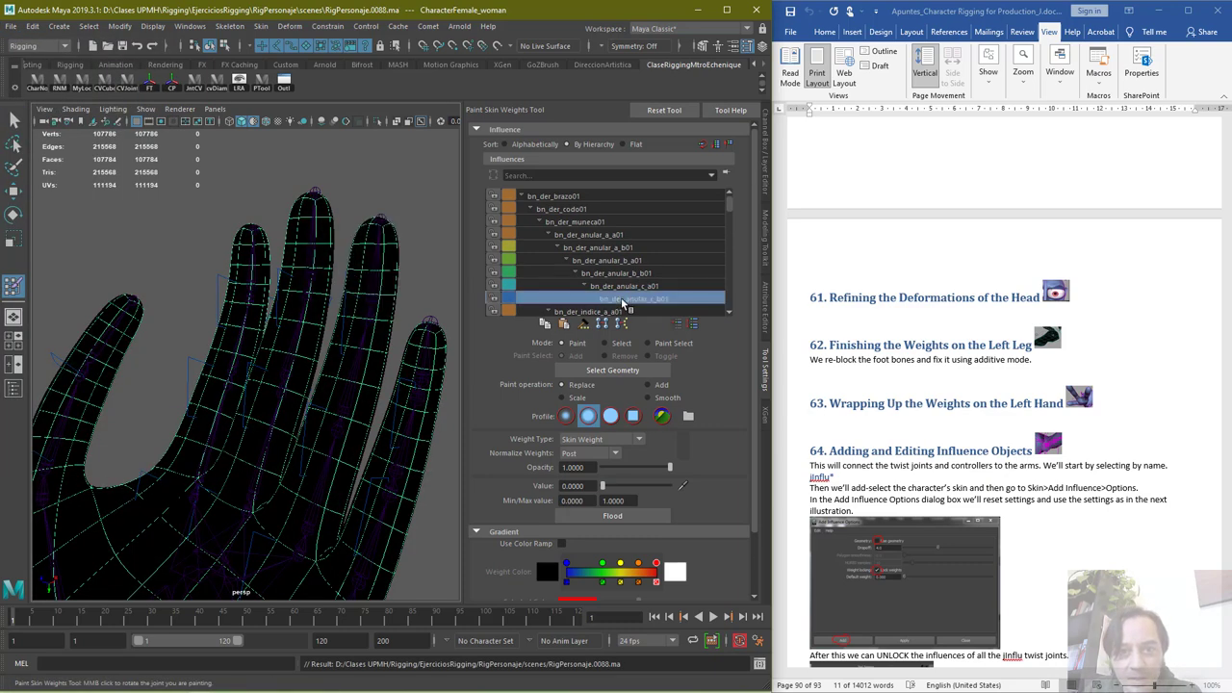
Review the left arm and ring finger weights, going through the influences from bn_izq_brazo01 to bn_izq_anular_c_b01
{"action": "left_click_drag", "start_coordinate": [727, 207], "coordinate": [729, 255]}
{"action": "scroll", "coordinate": [635, 260], "scroll_direction": "down", "scroll_amount": 2}
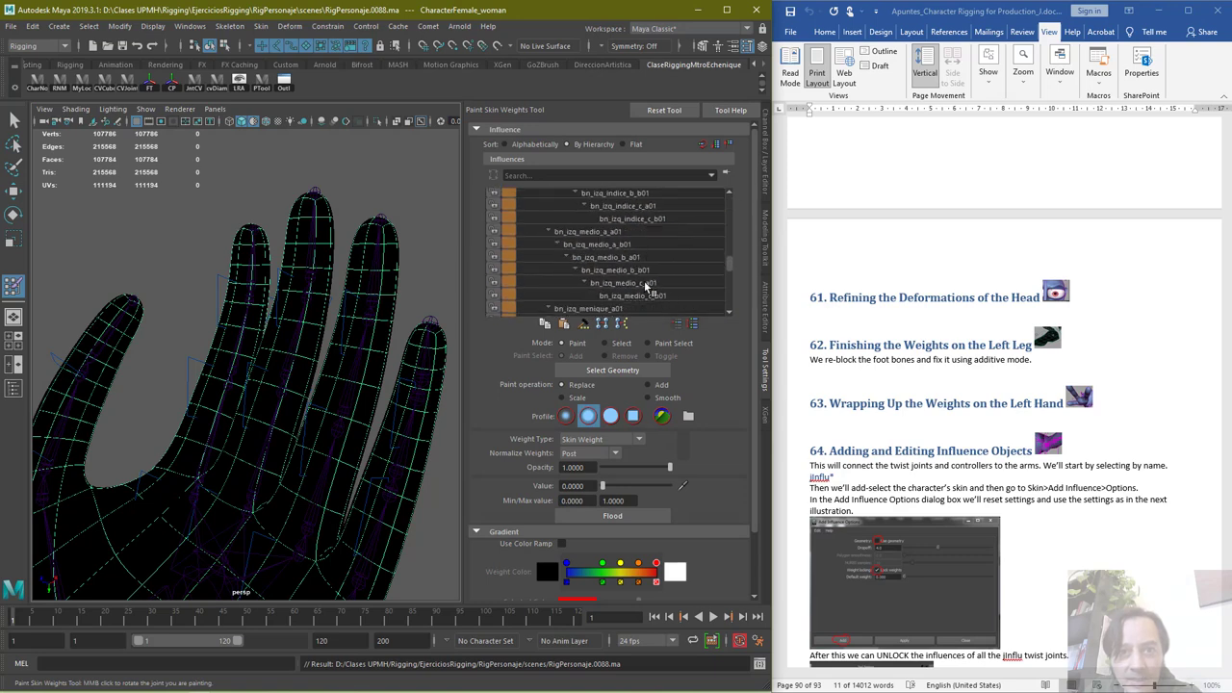
{"action": "left_click", "coordinate": [595, 232]}
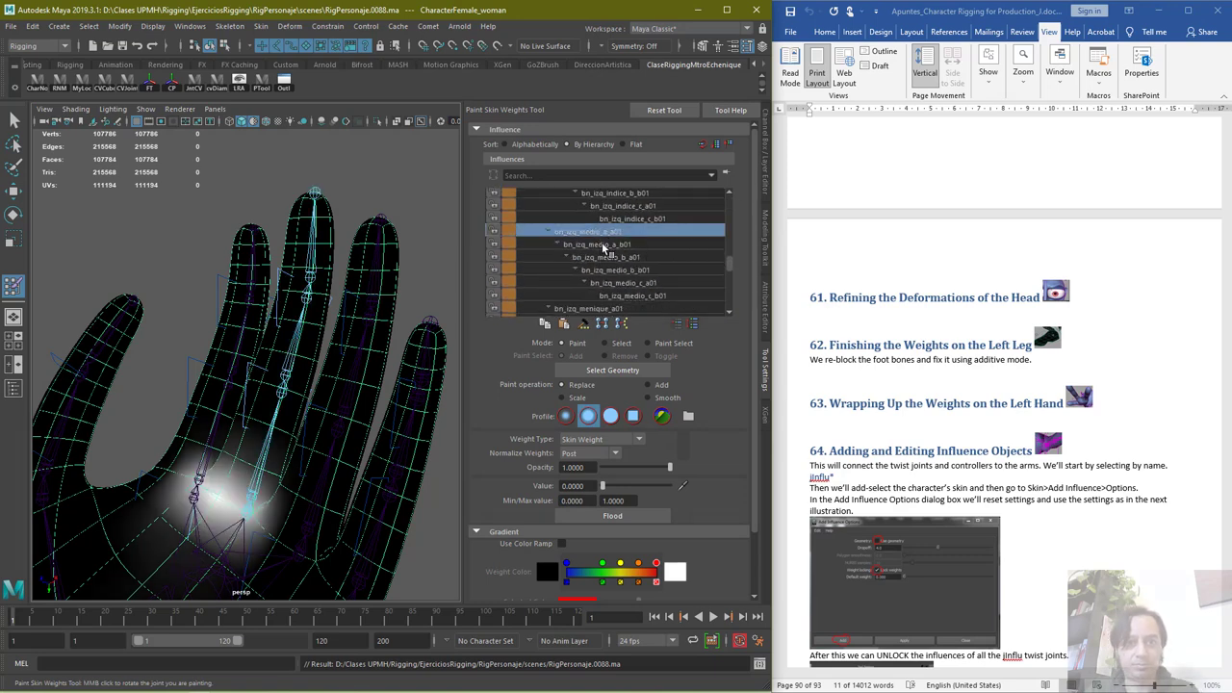
{"action": "scroll", "coordinate": [601, 242], "scroll_direction": "up", "scroll_amount": 3}
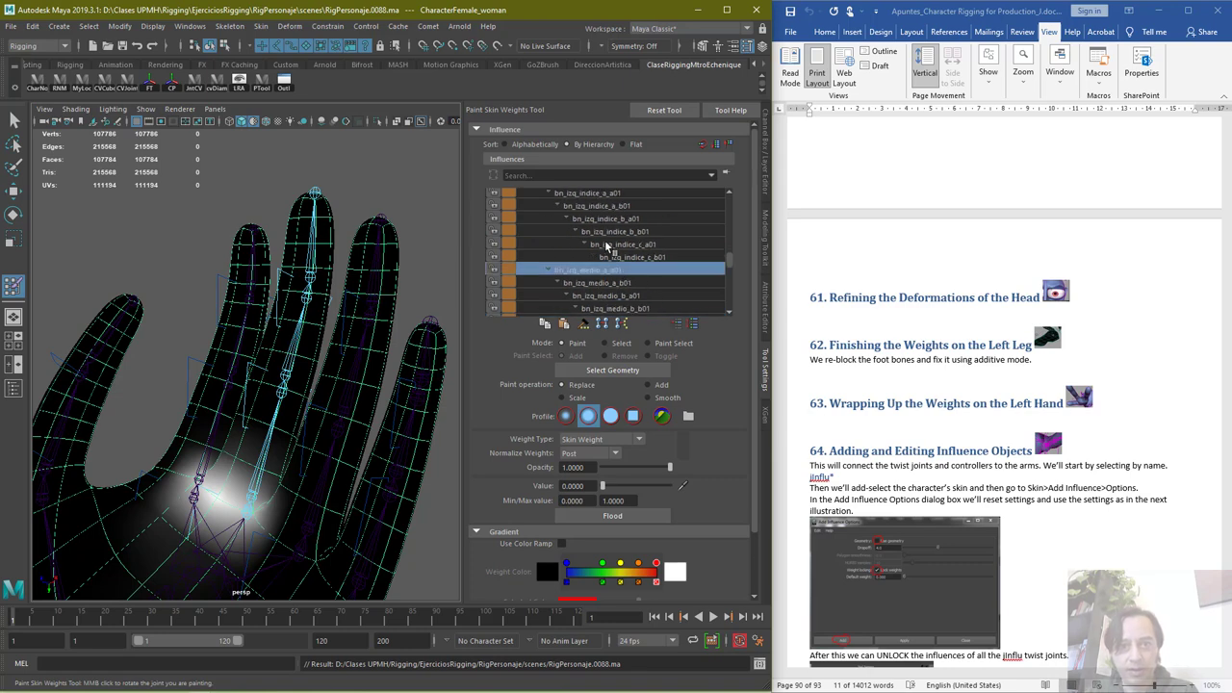
{"action": "scroll", "coordinate": [605, 250], "scroll_direction": "up", "scroll_amount": 4}
{"action": "left_click", "coordinate": [561, 233]}
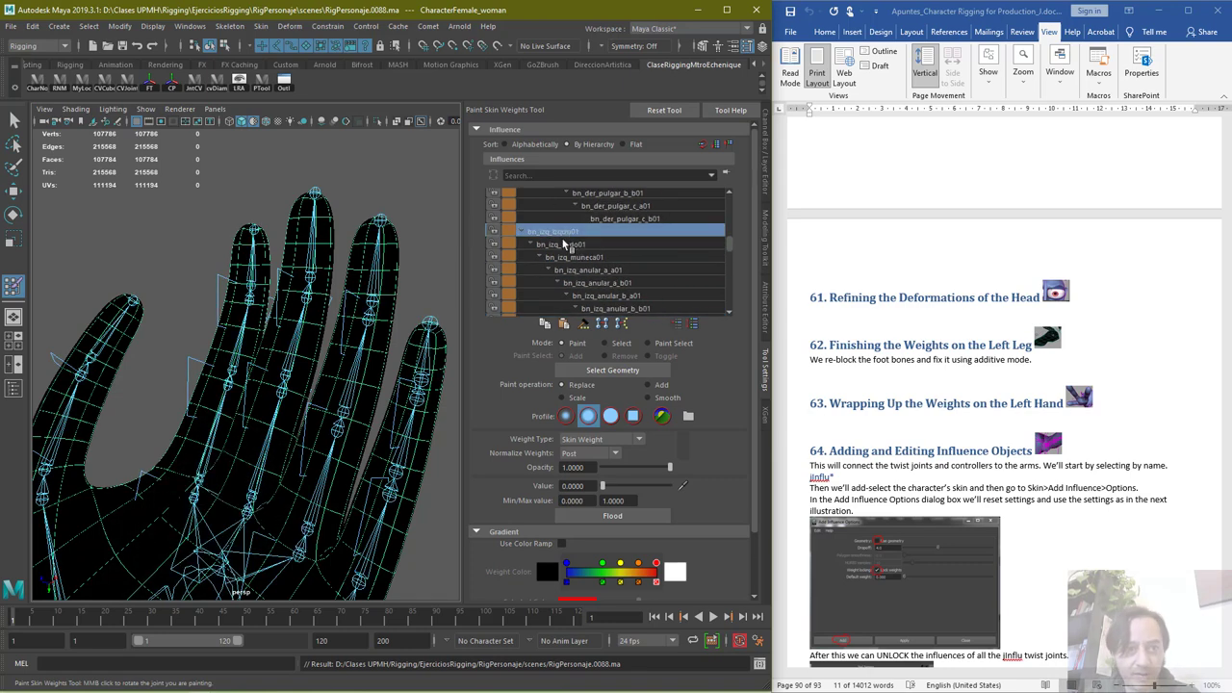
{"action": "key", "text": "f"}
{"action": "left_click", "coordinate": [570, 247]}
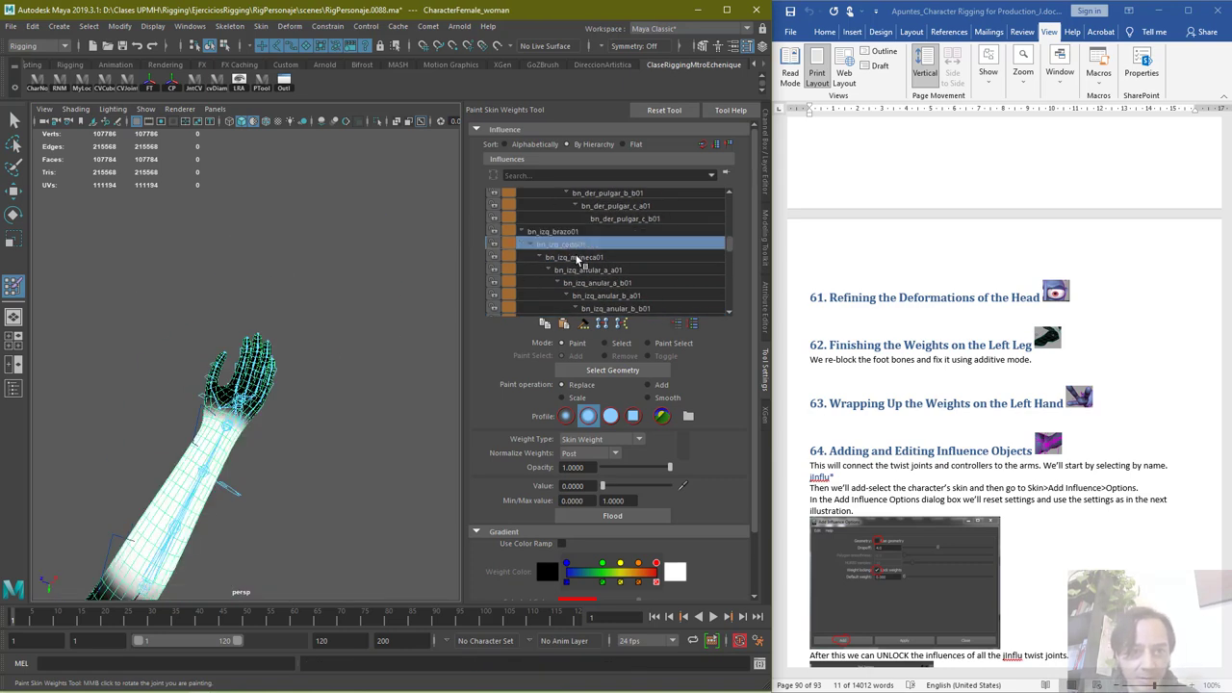
{"action": "left_click", "coordinate": [577, 258]}
{"action": "left_click", "coordinate": [580, 270]}
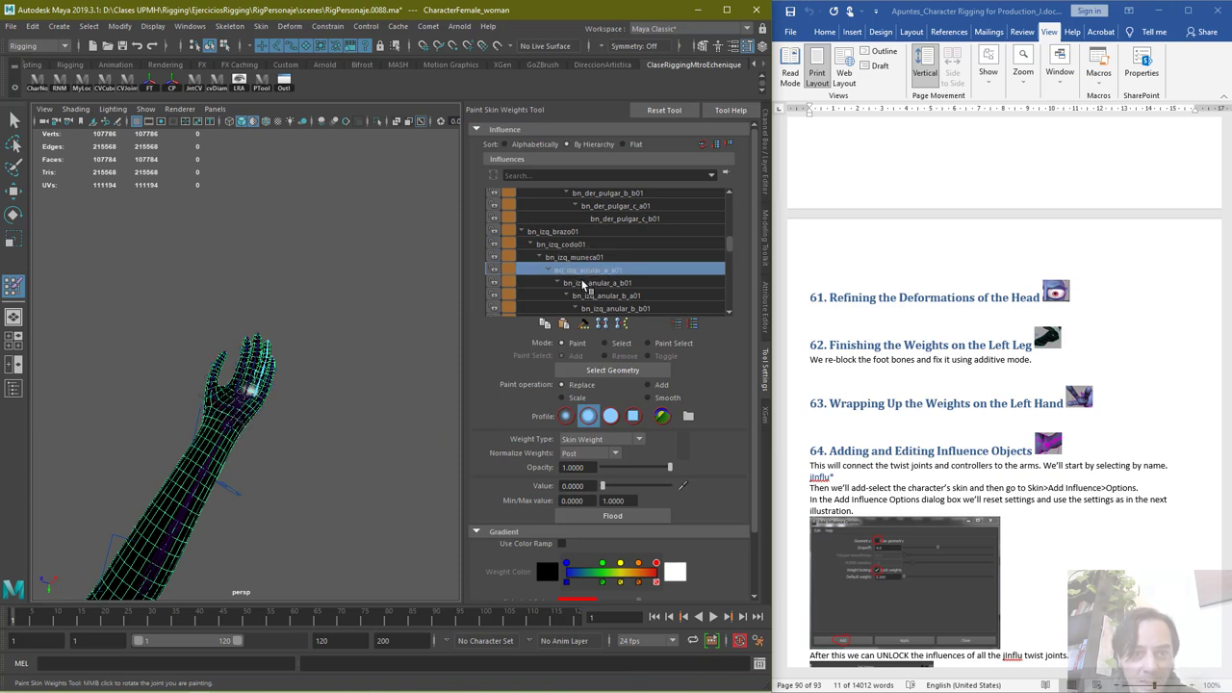
{"action": "left_click", "coordinate": [582, 283]}
{"action": "left_click", "coordinate": [585, 297]}
{"action": "left_click", "coordinate": [582, 308]}
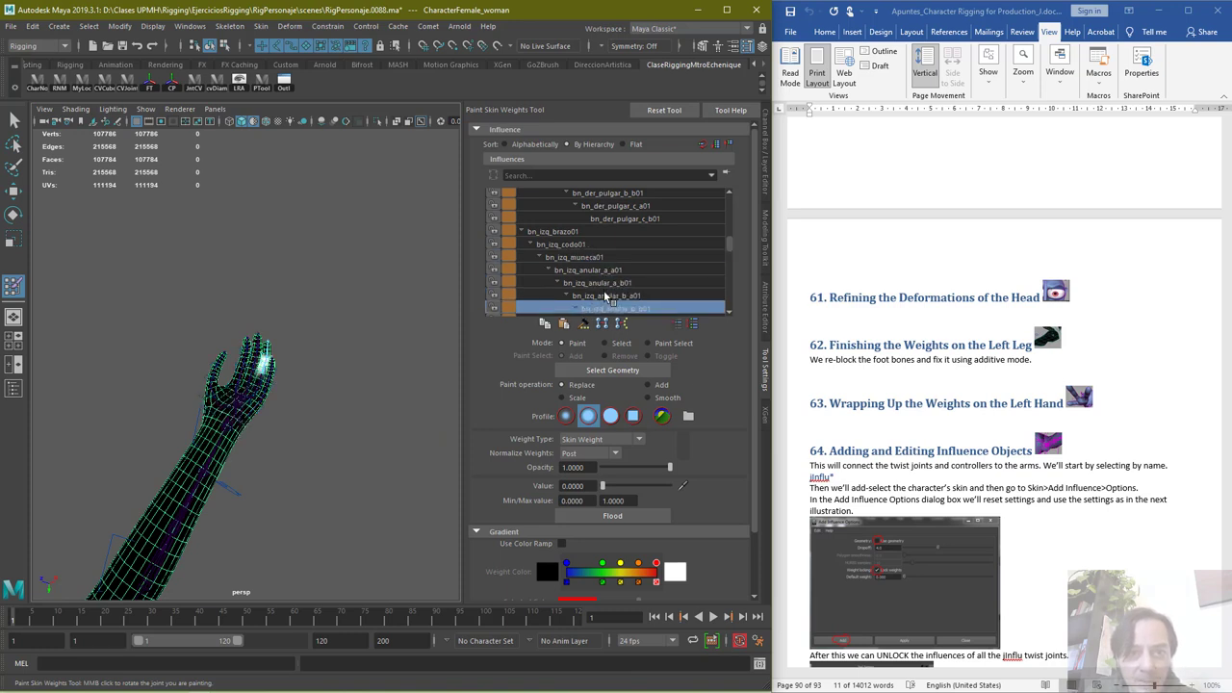
{"action": "scroll", "coordinate": [608, 300], "scroll_direction": "down", "scroll_amount": 1}
{"action": "left_click", "coordinate": [616, 285]}
Review the left index finger weights, going through the influences from bn_izq_indice_a_a01 to bn_izq_indice_c_b01
{"action": "left_click", "coordinate": [609, 298]}
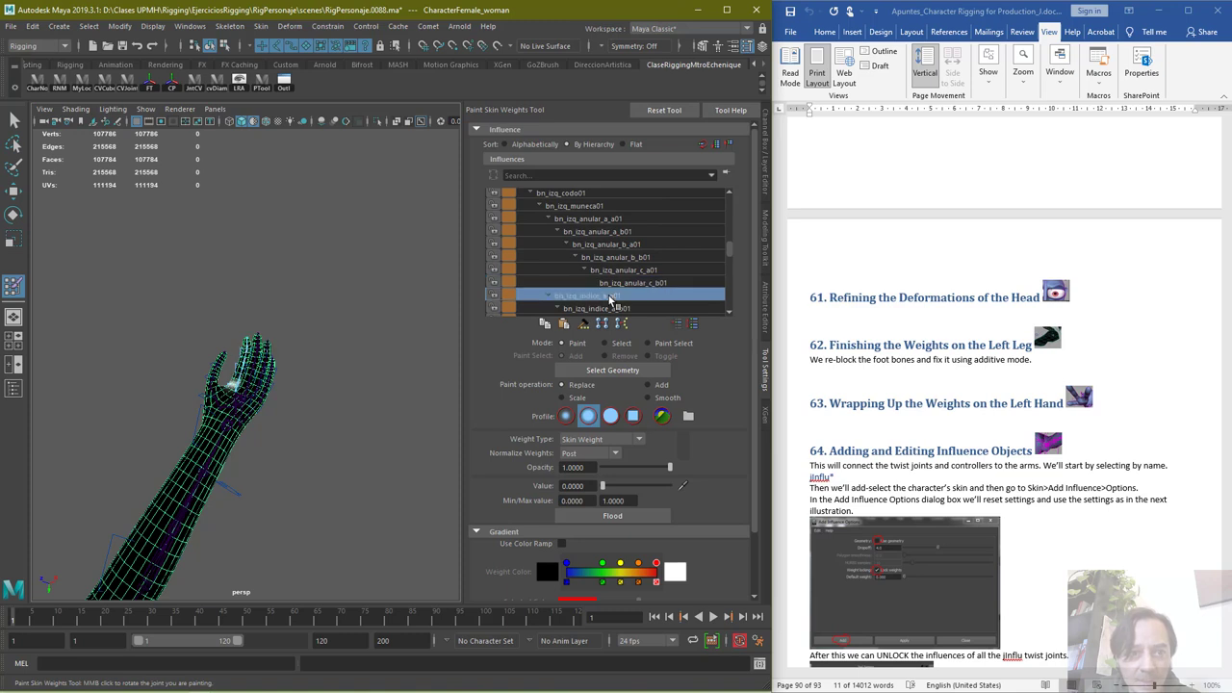
{"action": "left_click", "coordinate": [608, 308]}
{"action": "scroll", "coordinate": [614, 310], "scroll_direction": "down", "scroll_amount": 1}
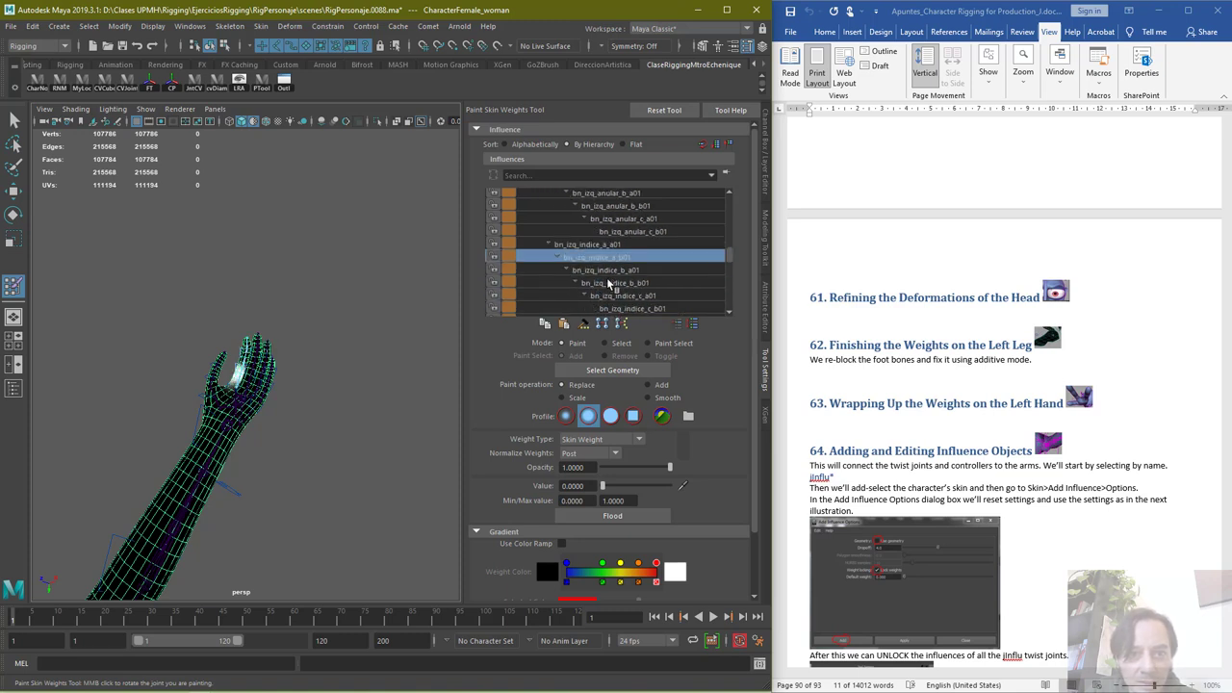
{"action": "left_click", "coordinate": [617, 271]}
{"action": "left_click", "coordinate": [613, 283]}
{"action": "scroll", "coordinate": [613, 303], "scroll_direction": "down", "scroll_amount": 1}
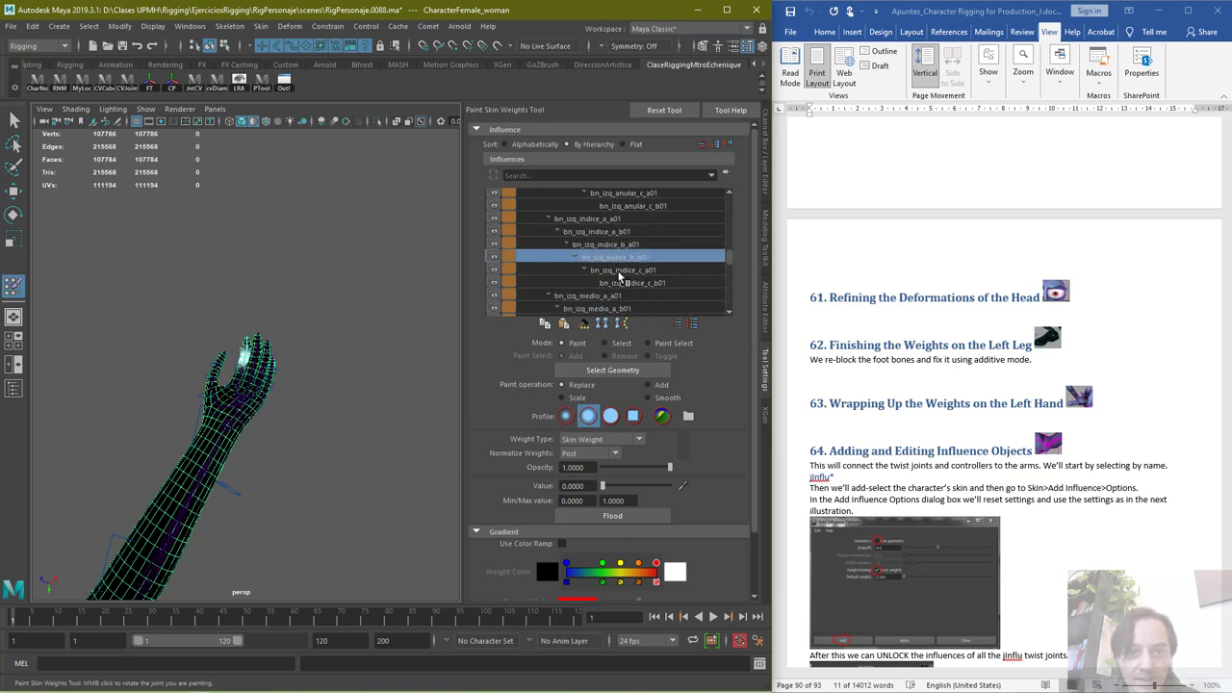
{"action": "left_click", "coordinate": [619, 272]}
{"action": "left_click", "coordinate": [615, 283]}
Review the left middle finger weights, going through the influences from bn_izq_medio_a_a01 to bn_izq_medio_c_b01
{"action": "left_click", "coordinate": [608, 295]}
{"action": "left_click", "coordinate": [598, 308]}
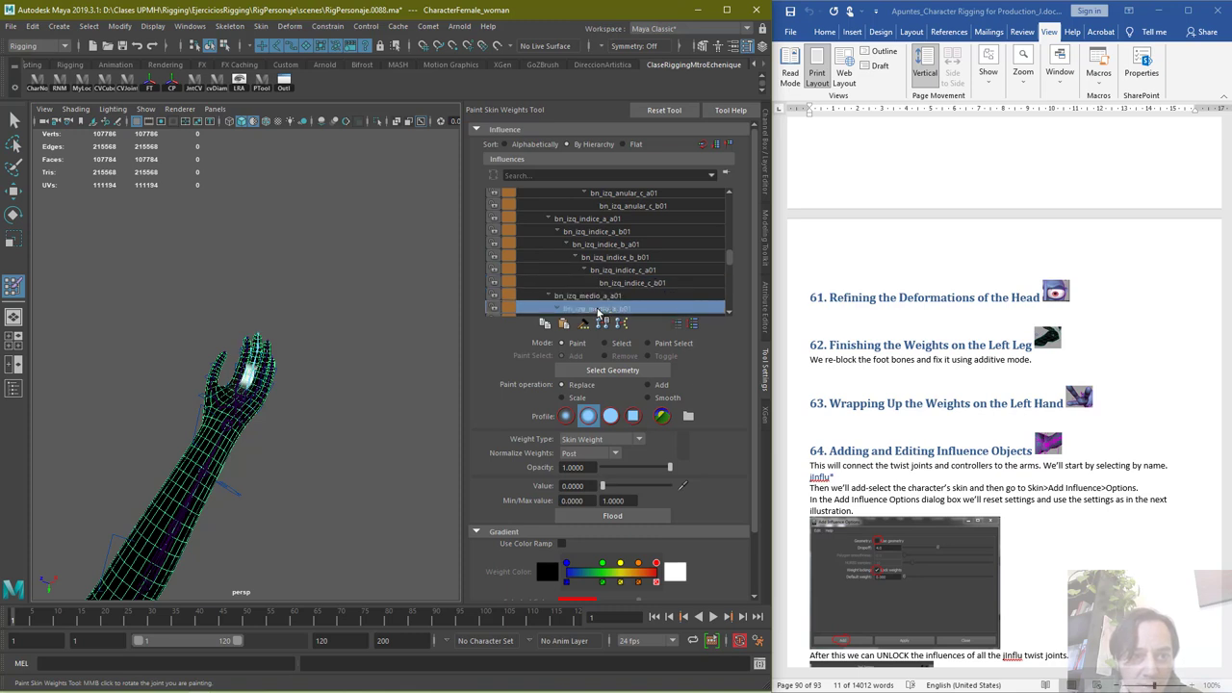
{"action": "scroll", "coordinate": [599, 313], "scroll_direction": "down", "scroll_amount": 1}
{"action": "left_click", "coordinate": [607, 283]}
{"action": "left_click", "coordinate": [605, 295]}
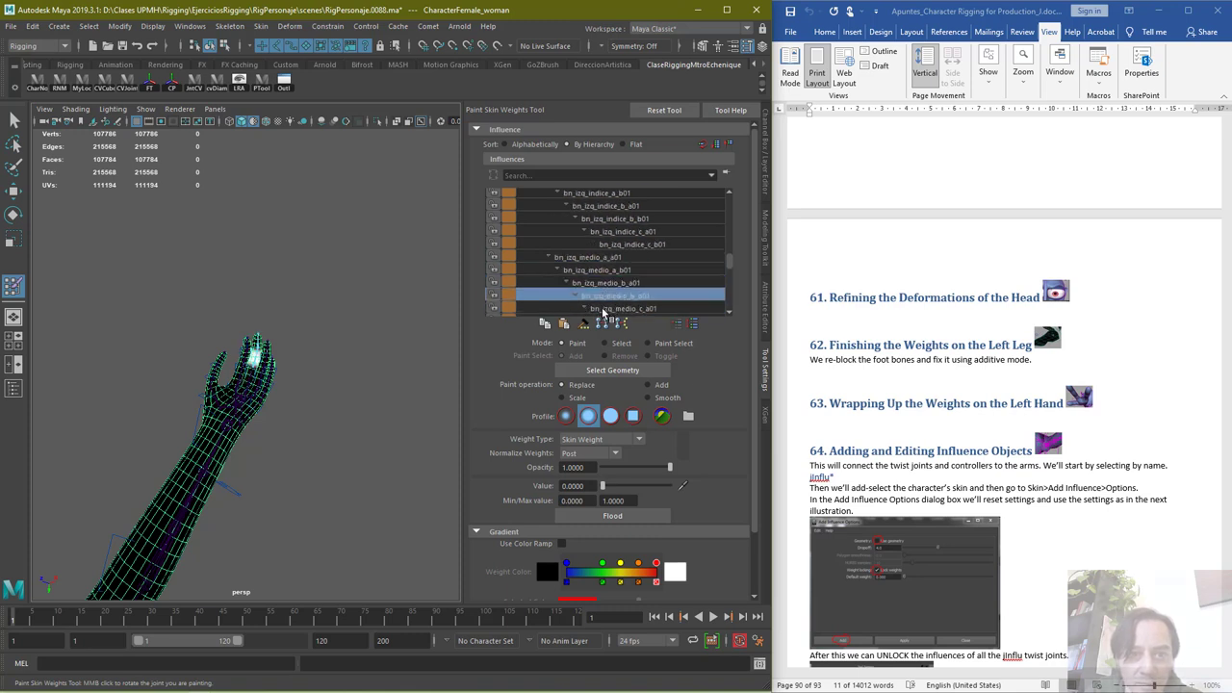
{"action": "left_click", "coordinate": [603, 308]}
{"action": "scroll", "coordinate": [606, 308], "scroll_direction": "down", "scroll_amount": 1}
{"action": "left_click", "coordinate": [610, 283]}
Remove the bn_izq_menique_a01 weight spilling over the palm side of the left wrist with a value of 0
{"action": "scroll", "coordinate": [608, 295], "scroll_direction": "down", "scroll_amount": 1}
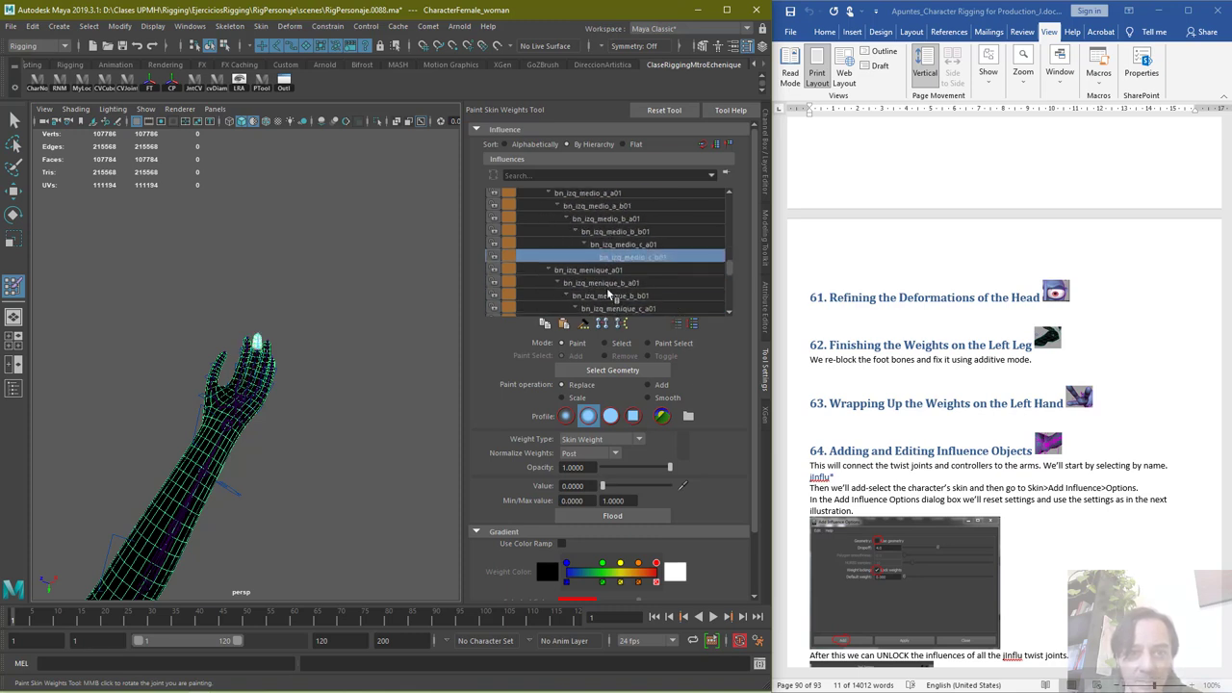
{"action": "left_click", "coordinate": [608, 271]}
{"action": "scroll", "coordinate": [414, 389], "scroll_direction": "up", "scroll_amount": 5}
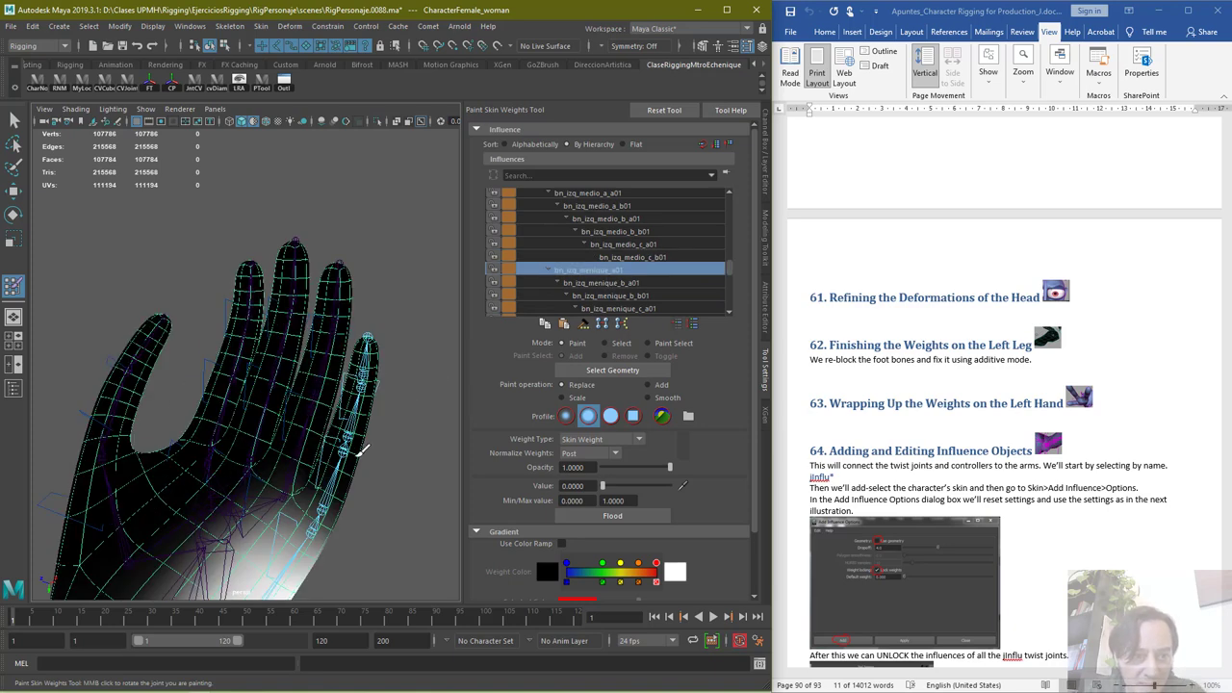
{"action": "middle_click_drag", "start_coordinate": [362, 486], "coordinate": [355, 340], "text": "alt"}
{"action": "scroll", "coordinate": [297, 363], "scroll_direction": "up", "scroll_amount": 3}
{"action": "left_click_drag", "start_coordinate": [297, 363], "coordinate": [300, 394], "text": "alt"}
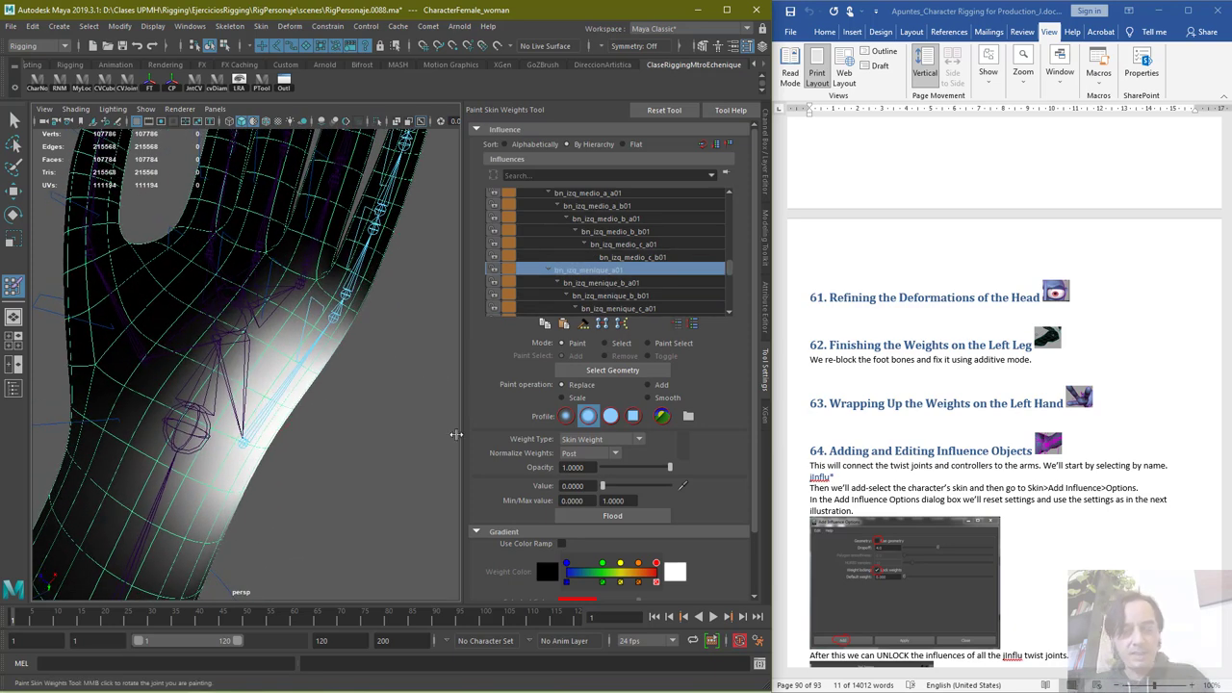
{"action": "left_click_drag", "start_coordinate": [375, 459], "coordinate": [323, 453], "text": "alt"}
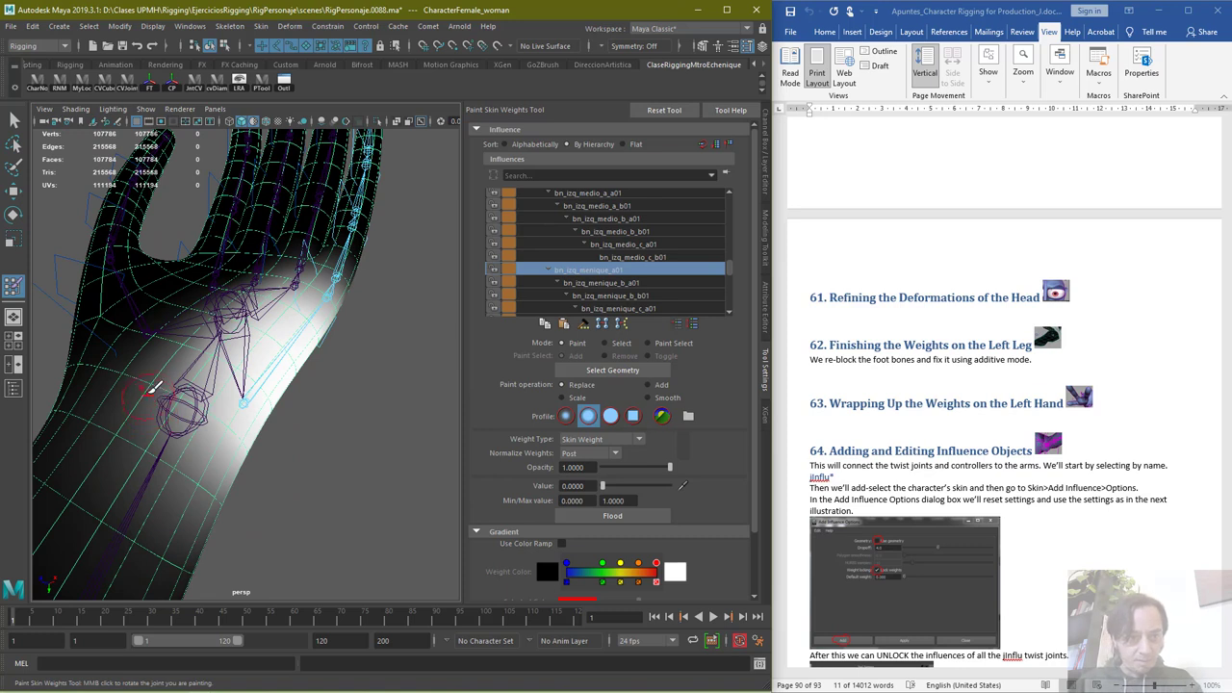
{"action": "mouse_move", "coordinate": [151, 387]}
{"action": "left_mouse_down"}
{"action": "mouse_move", "coordinate": [226, 503]}
{"action": "mouse_move", "coordinate": [173, 435]}
{"action": "mouse_move", "coordinate": [179, 399]}
{"action": "left_mouse_up"}
{"action": "left_click_drag", "start_coordinate": [240, 457], "coordinate": [147, 360]}
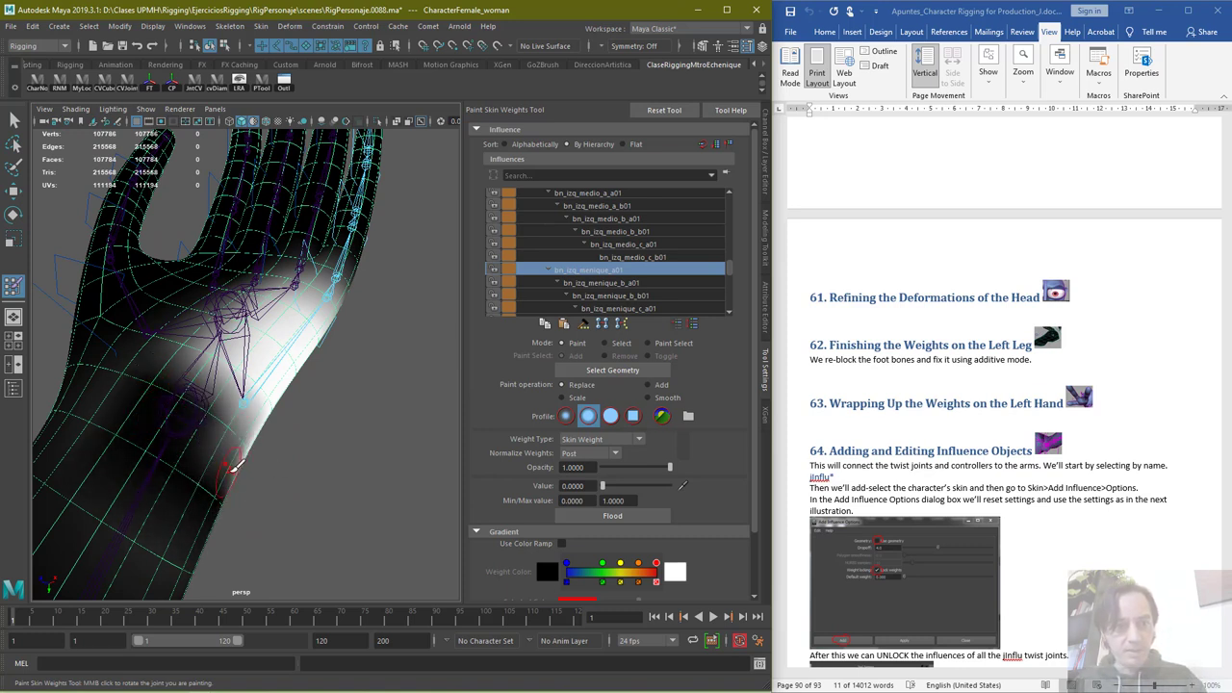
{"action": "left_click_drag", "start_coordinate": [237, 465], "coordinate": [248, 429]}
Clear the remaining bn_izq_menique_a01 weight from the middle of the left hand and the forearm below the wrist with a value of 0
{"action": "left_click_drag", "start_coordinate": [358, 471], "coordinate": [318, 498], "text": "alt"}
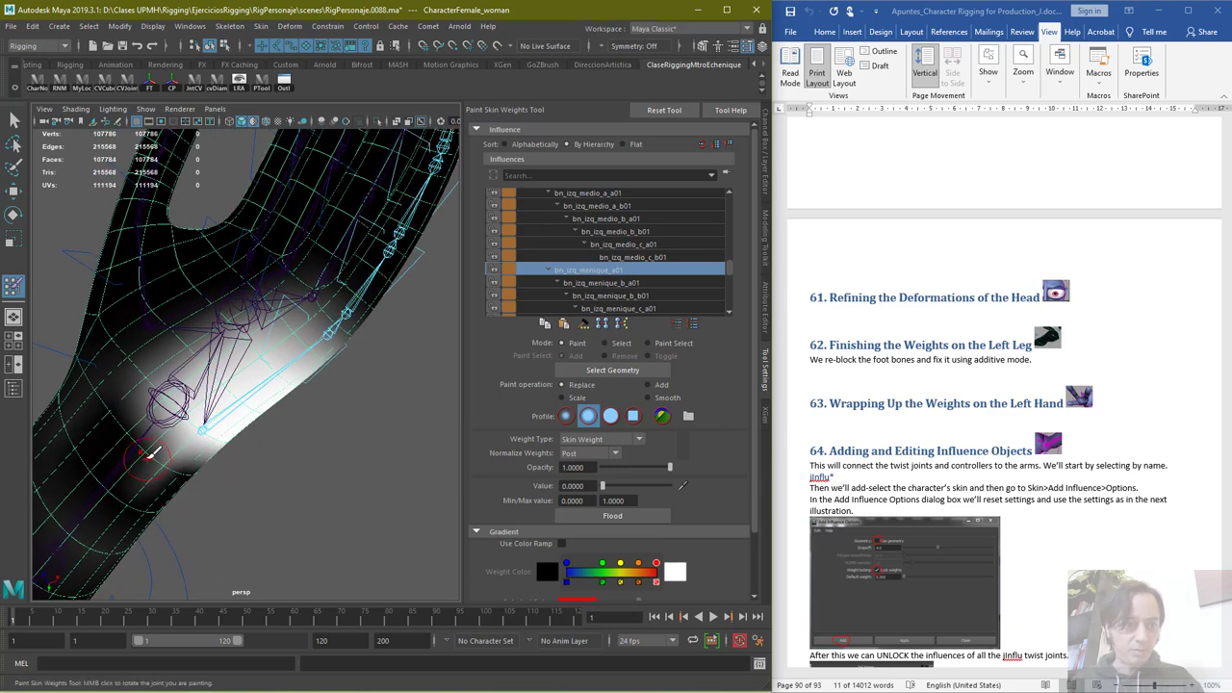
{"action": "left_click_drag", "start_coordinate": [142, 451], "coordinate": [191, 475]}
{"action": "mouse_move", "coordinate": [109, 386]}
{"action": "left_mouse_down"}
{"action": "mouse_move", "coordinate": [159, 469]}
{"action": "mouse_move", "coordinate": [151, 345]}
{"action": "mouse_move", "coordinate": [240, 299]}
{"action": "left_mouse_up"}
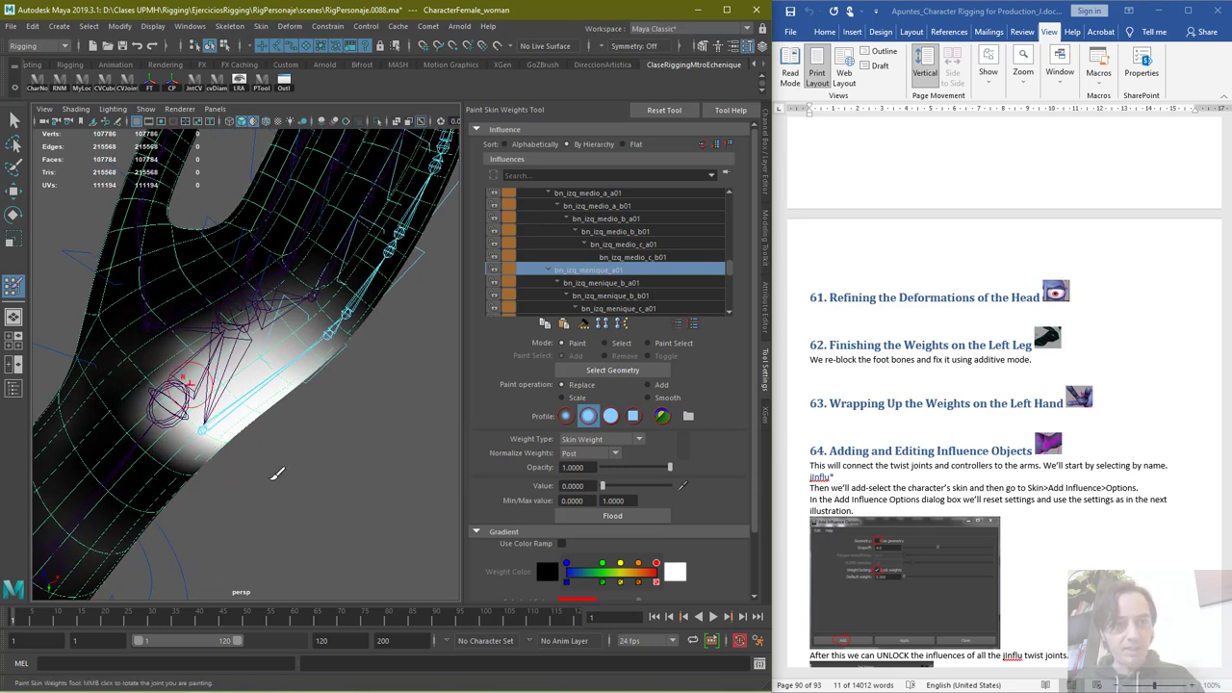
{"action": "left_click_drag", "start_coordinate": [277, 473], "coordinate": [119, 385], "text": "alt"}
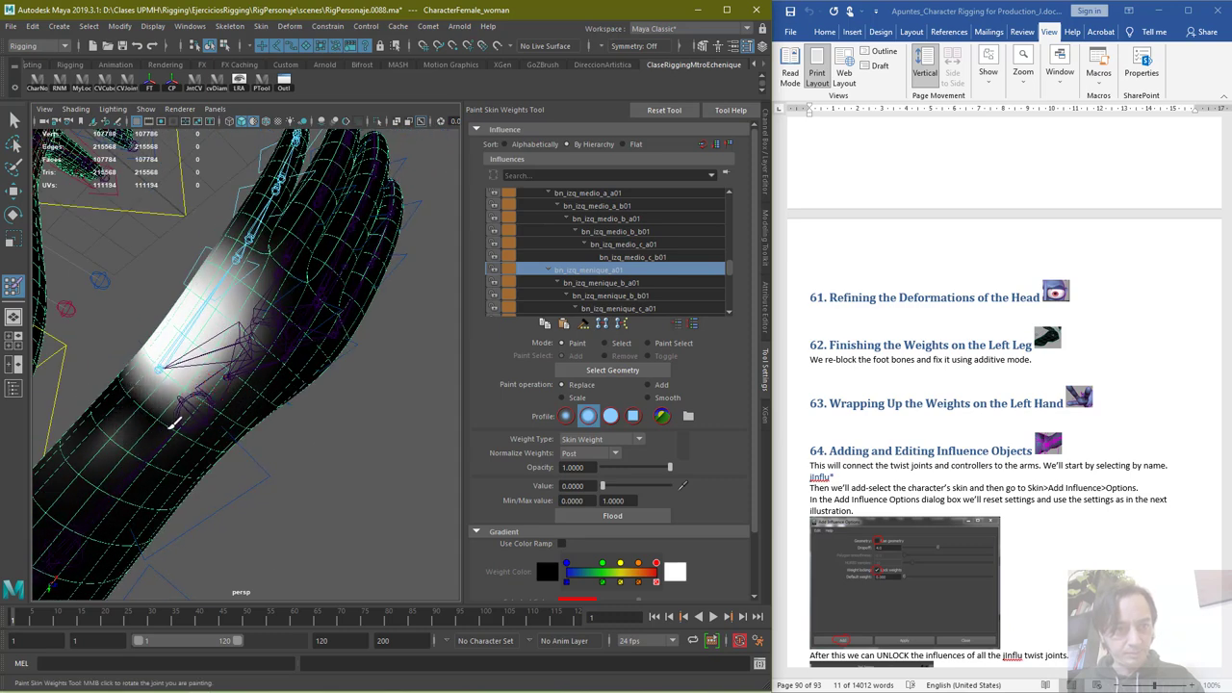
{"action": "left_click_drag", "start_coordinate": [119, 432], "coordinate": [99, 445]}
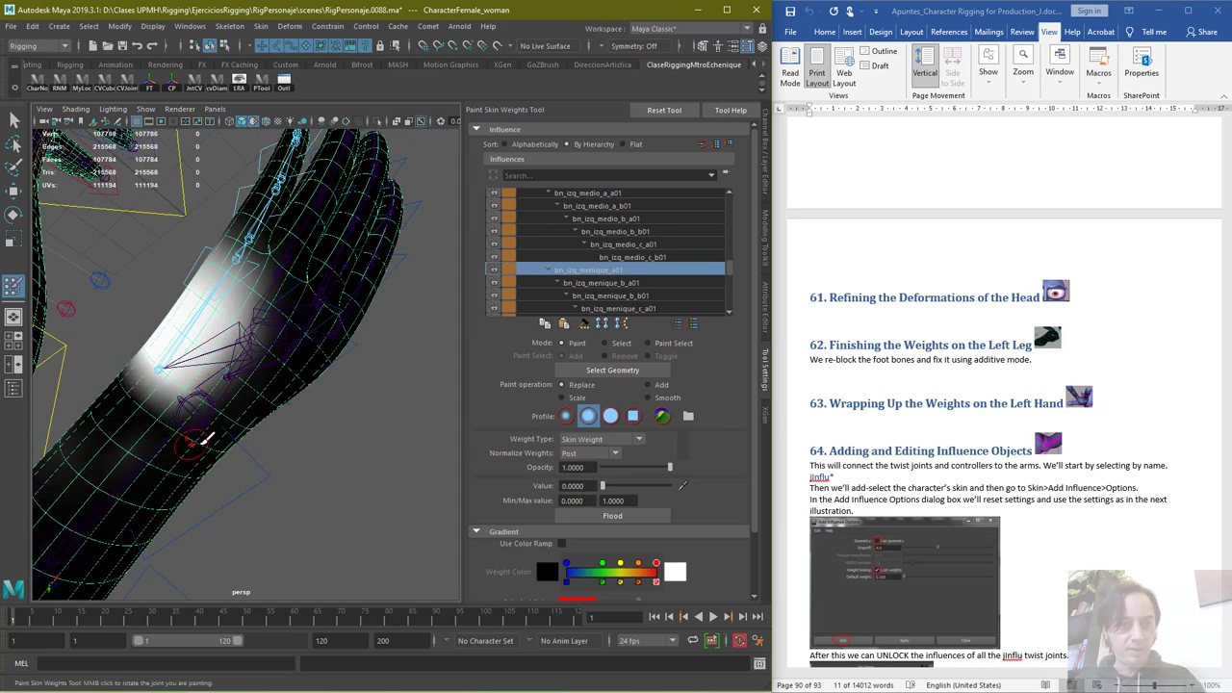
{"action": "mouse_move", "coordinate": [206, 437]}
{"action": "left_mouse_down", "text": "alt"}
{"action": "mouse_move", "coordinate": [196, 404]}
{"action": "mouse_move", "coordinate": [287, 281]}
{"action": "mouse_move", "coordinate": [219, 344]}
{"action": "mouse_move", "coordinate": [182, 416]}
{"action": "mouse_move", "coordinate": [225, 462]}
{"action": "mouse_move", "coordinate": [241, 542]}
{"action": "mouse_move", "coordinate": [375, 440]}
{"action": "mouse_move", "coordinate": [390, 408]}
{"action": "mouse_move", "coordinate": [370, 443]}
{"action": "left_mouse_up", "text": "alt"}
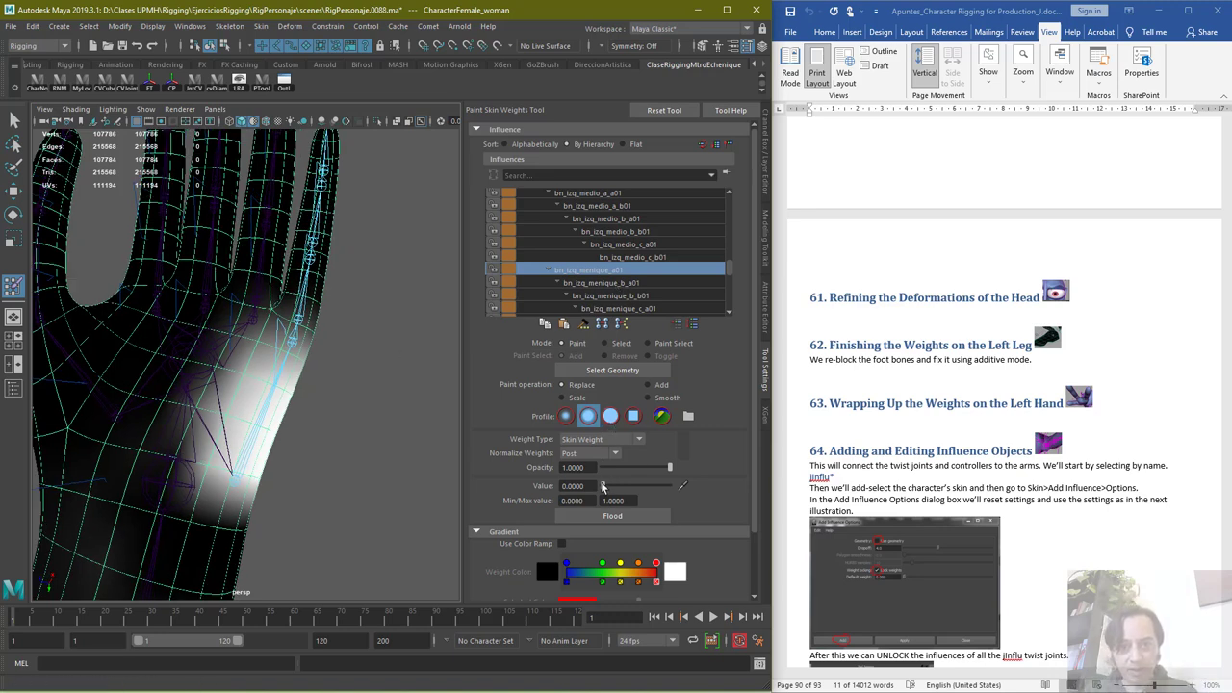
Strengthen the bn_izq_menique_a01 weight along the outer edge of the left palm with a value of 1
{"action": "mouse_move", "coordinate": [289, 385]}
{"action": "left_mouse_down"}
{"action": "mouse_move", "coordinate": [279, 343]}
{"action": "mouse_move", "coordinate": [246, 387]}
{"action": "mouse_move", "coordinate": [248, 441]}
{"action": "left_mouse_up"}
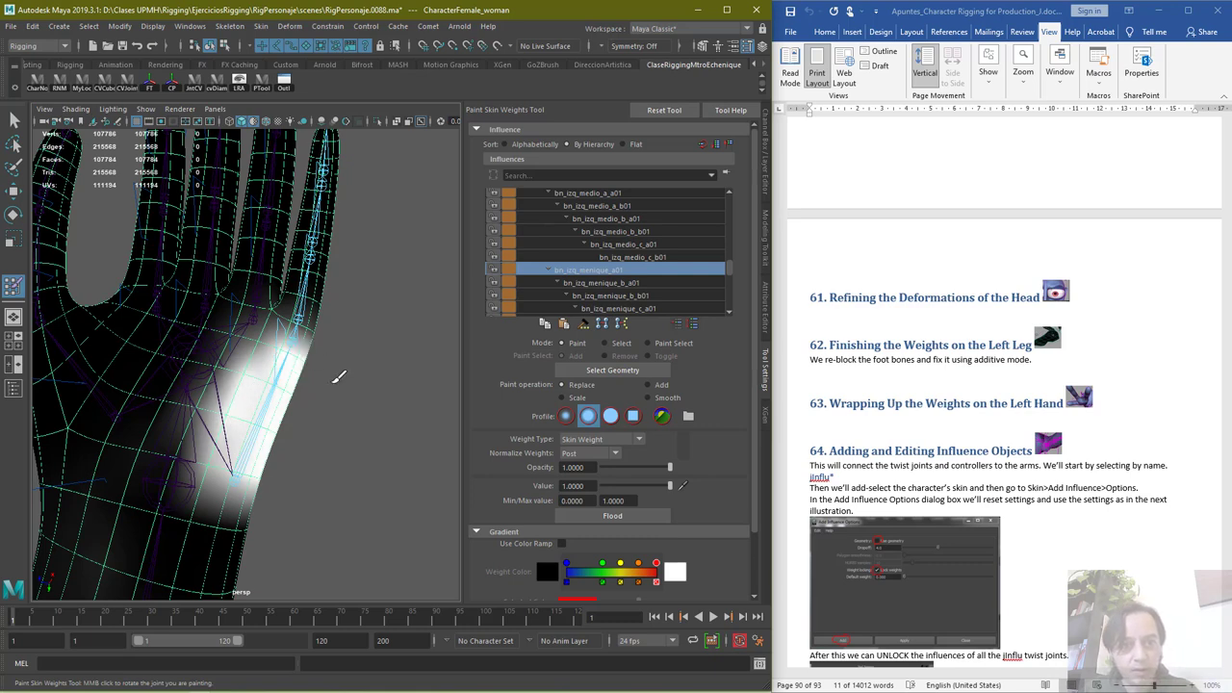
{"action": "mouse_move", "coordinate": [337, 378]}
{"action": "left_mouse_down", "text": "alt"}
{"action": "mouse_move", "coordinate": [236, 332]}
{"action": "mouse_move", "coordinate": [154, 407]}
{"action": "left_mouse_up", "text": "alt"}
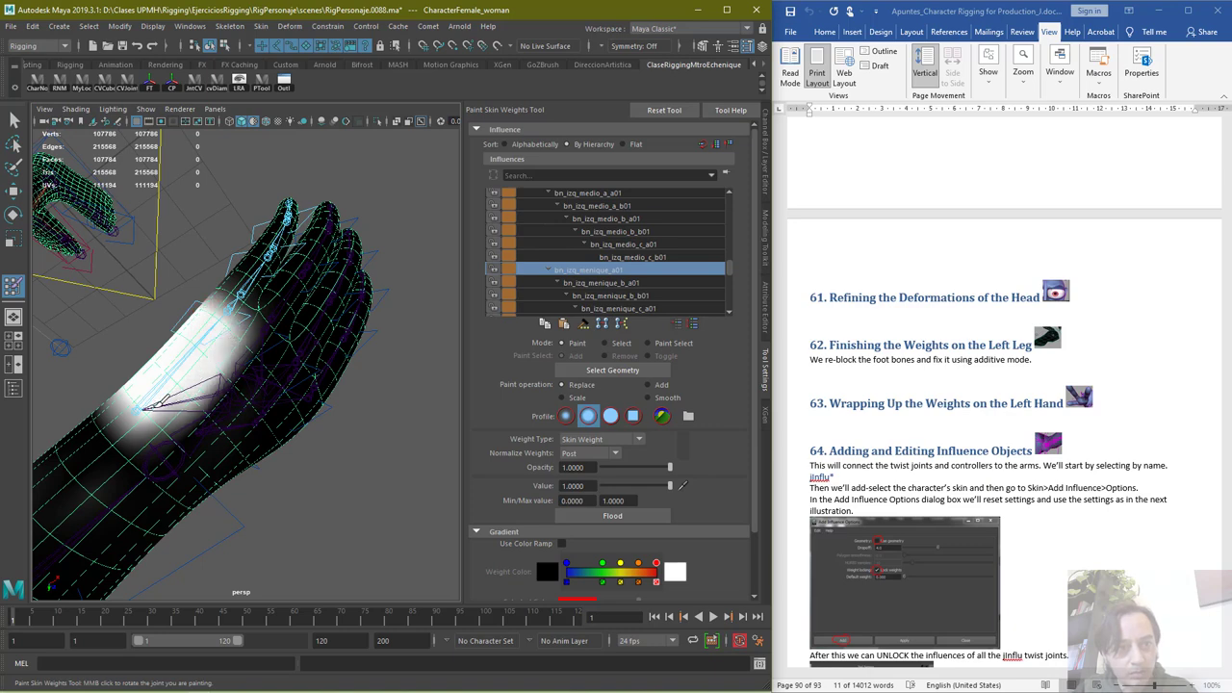
{"action": "left_click_drag", "start_coordinate": [258, 350], "coordinate": [484, 439], "text": "alt"}
Paint the bn_izq_menique_b_a01 and bn_izq_menique_b_b01 weights around the base of the left little finger with a value of 1
{"action": "left_click", "coordinate": [612, 283]}
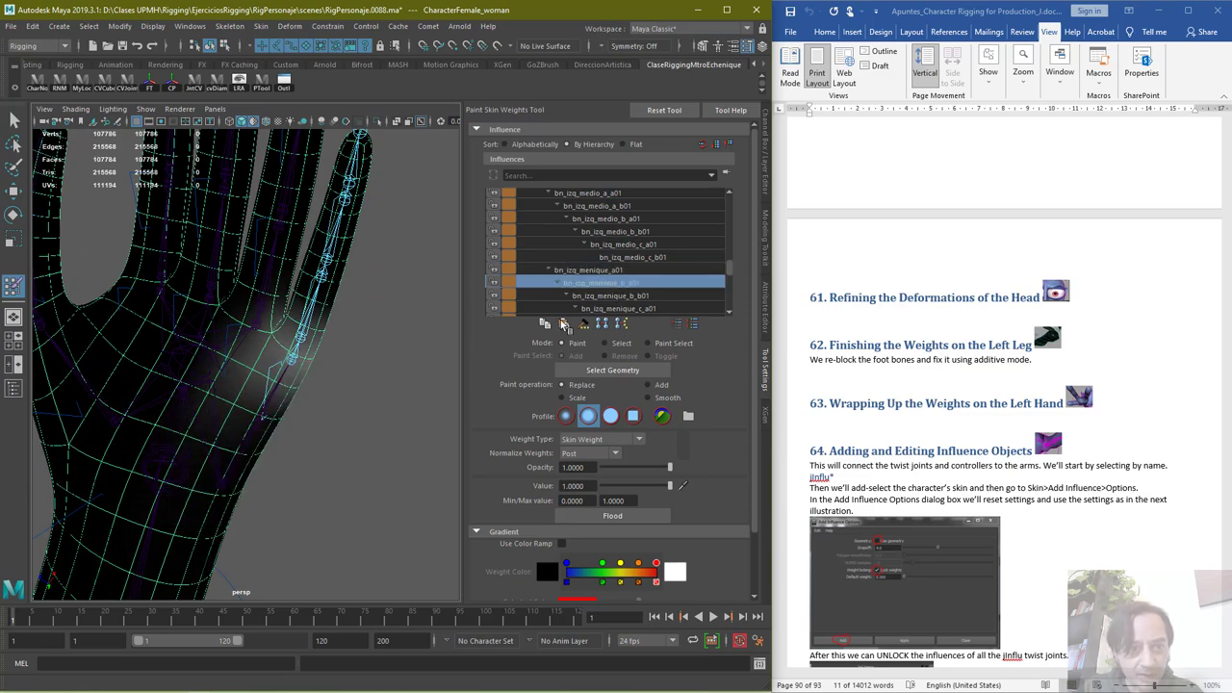
{"action": "mouse_move", "coordinate": [321, 352]}
{"action": "left_mouse_down", "text": "alt"}
{"action": "mouse_move", "coordinate": [322, 366]}
{"action": "mouse_move", "coordinate": [190, 306]}
{"action": "mouse_move", "coordinate": [242, 307]}
{"action": "left_mouse_up", "text": "alt"}
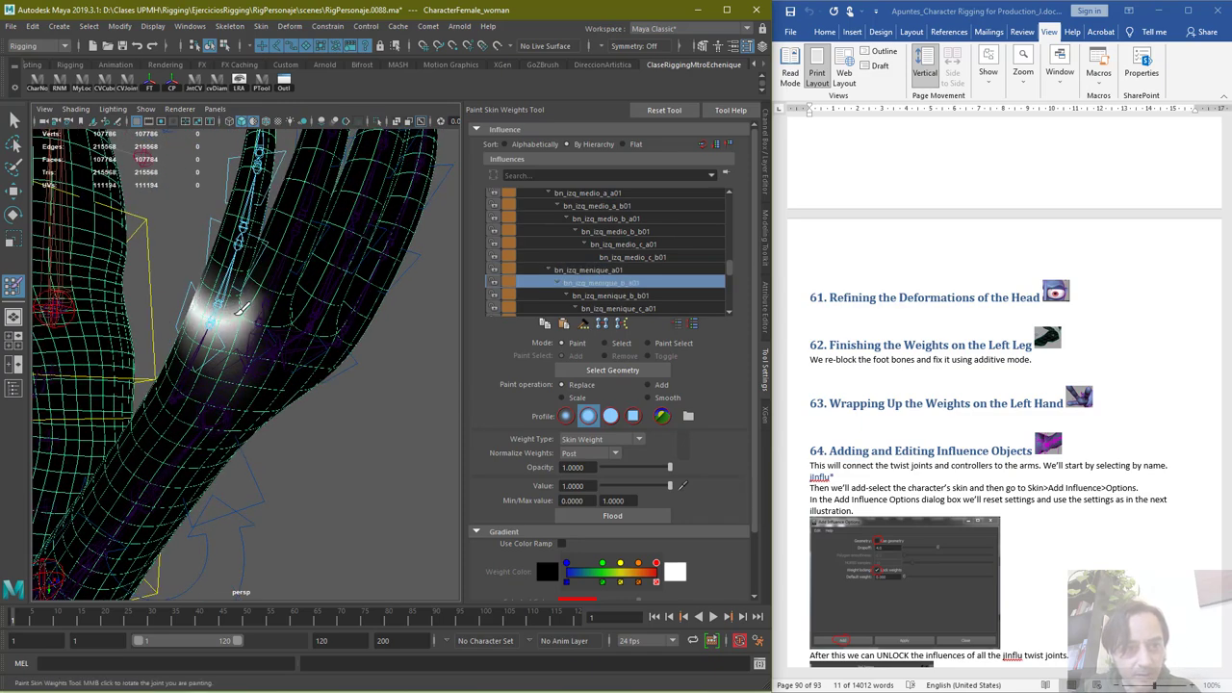
{"action": "left_click", "coordinate": [615, 297]}
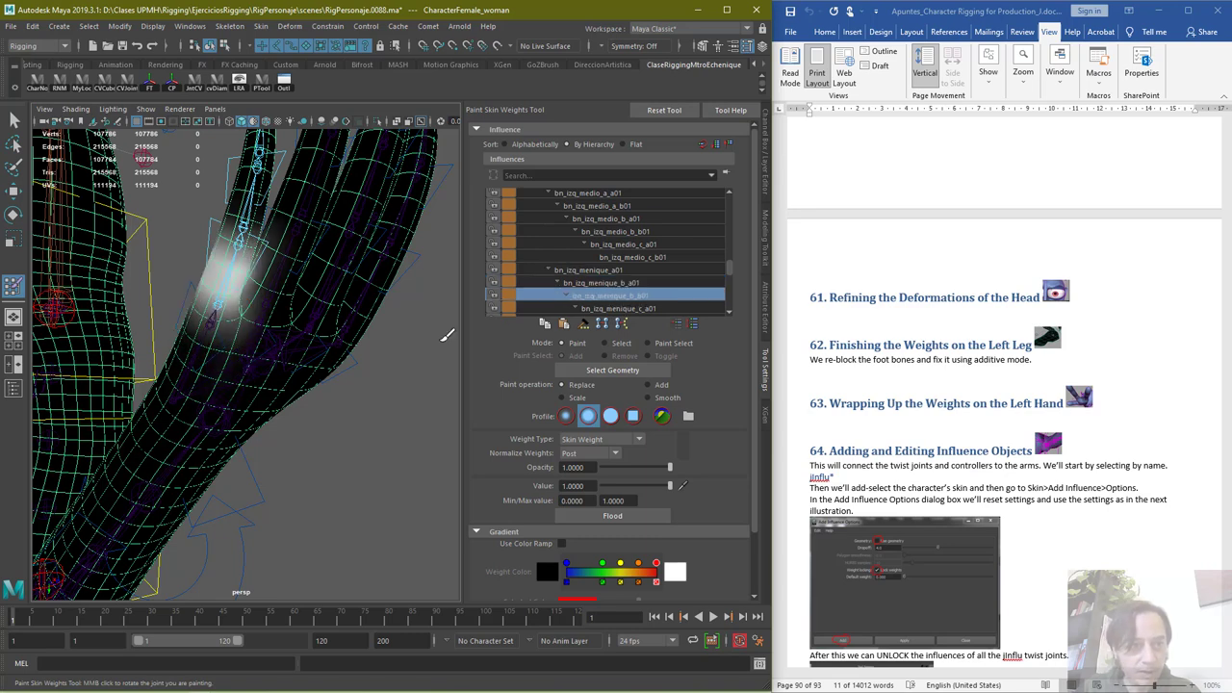
{"action": "mouse_move", "coordinate": [243, 286]}
{"action": "left_mouse_down"}
{"action": "mouse_move", "coordinate": [214, 275]}
{"action": "mouse_move", "coordinate": [245, 242]}
{"action": "mouse_move", "coordinate": [242, 270]}
{"action": "mouse_move", "coordinate": [222, 260]}
{"action": "left_mouse_up"}
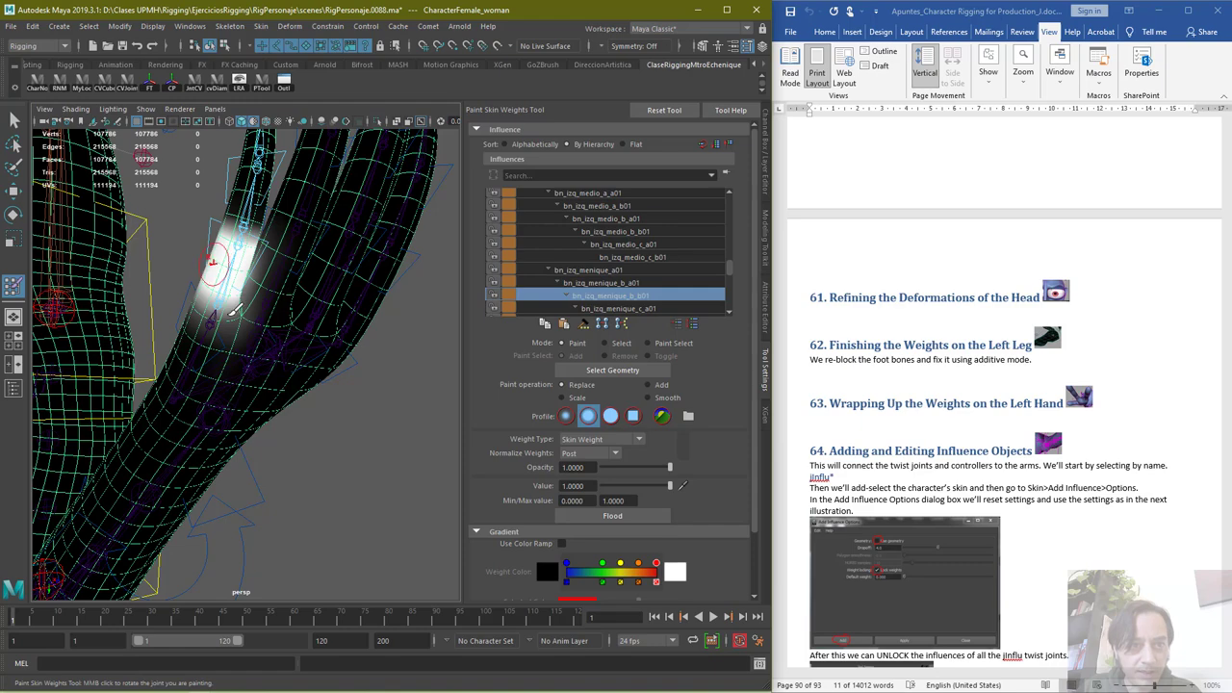
{"action": "mouse_move", "coordinate": [232, 308]}
{"action": "left_mouse_down", "text": "alt"}
{"action": "mouse_move", "coordinate": [358, 378]}
{"action": "mouse_move", "coordinate": [357, 353]}
{"action": "mouse_move", "coordinate": [301, 317]}
{"action": "mouse_move", "coordinate": [308, 284]}
{"action": "mouse_move", "coordinate": [320, 274]}
{"action": "mouse_move", "coordinate": [323, 295]}
{"action": "mouse_move", "coordinate": [354, 316]}
{"action": "mouse_move", "coordinate": [414, 323]}
{"action": "mouse_move", "coordinate": [296, 294]}
{"action": "left_mouse_up", "text": "alt"}
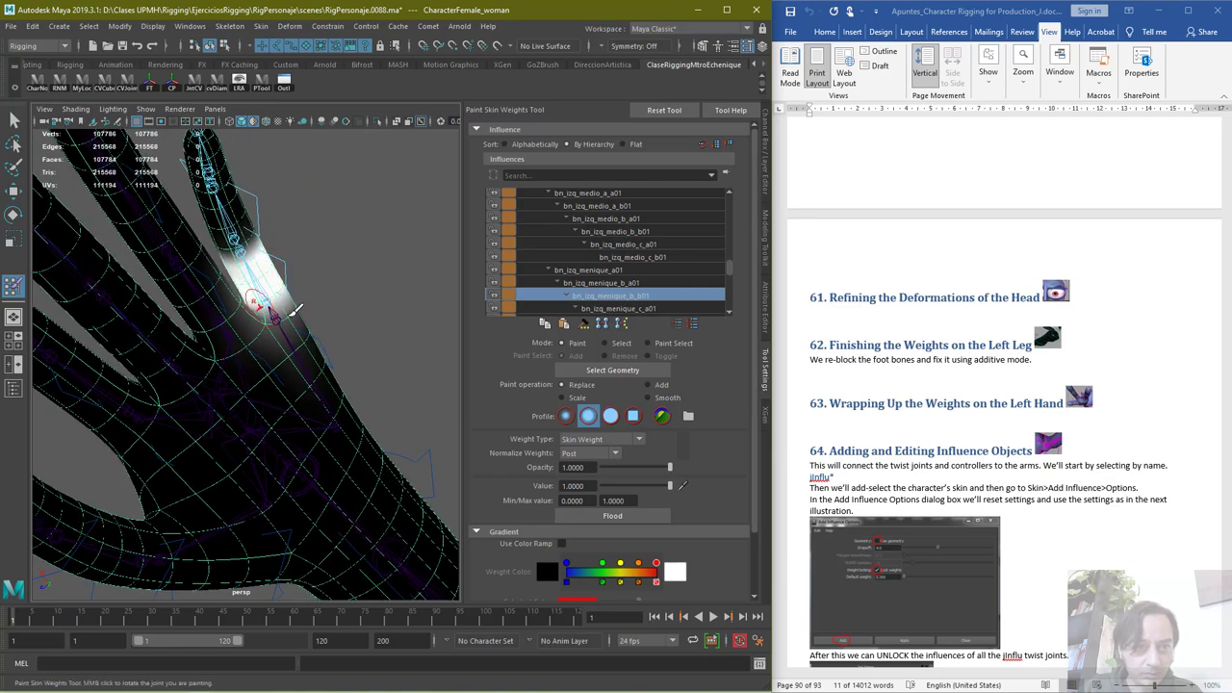
Remove the bn_izq_menique_b_b01 weight spilling from the little finger's base onto the hand with a value of 0
{"action": "left_click_drag", "start_coordinate": [295, 308], "coordinate": [771, 283], "text": "alt"}
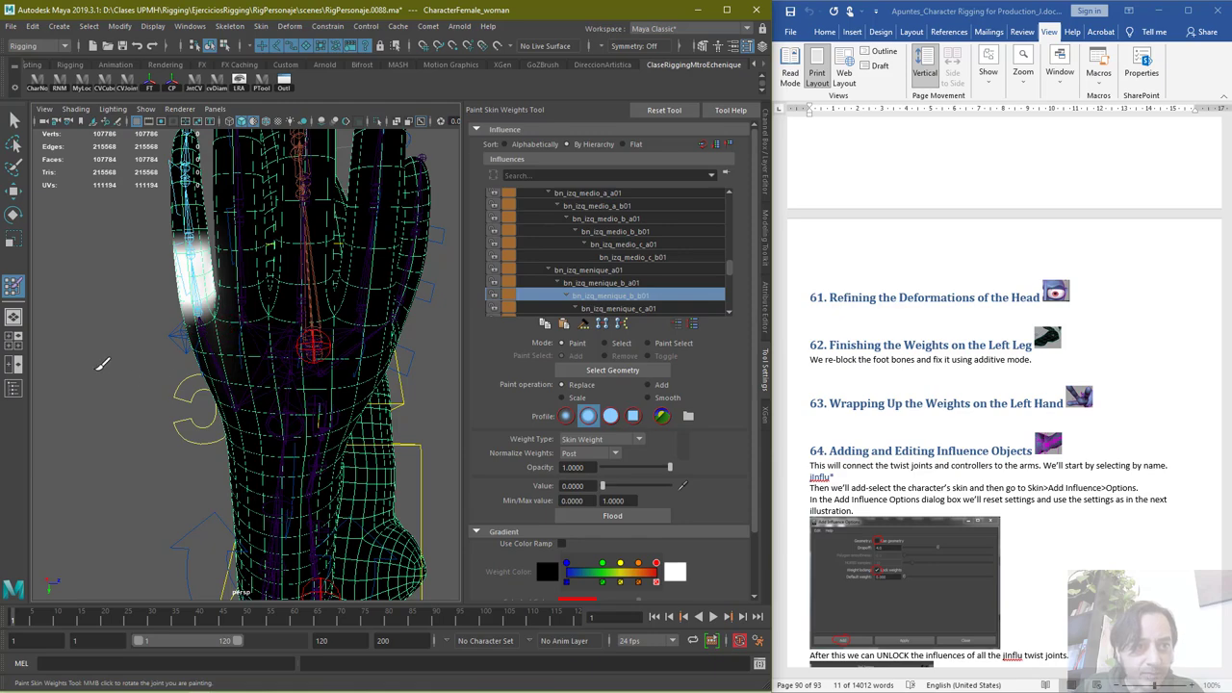
{"action": "mouse_move", "coordinate": [102, 364]}
{"action": "left_mouse_down", "text": "alt"}
{"action": "mouse_move", "coordinate": [315, 425]}
{"action": "mouse_move", "coordinate": [291, 354]}
{"action": "mouse_move", "coordinate": [256, 327]}
{"action": "left_mouse_up", "text": "alt"}
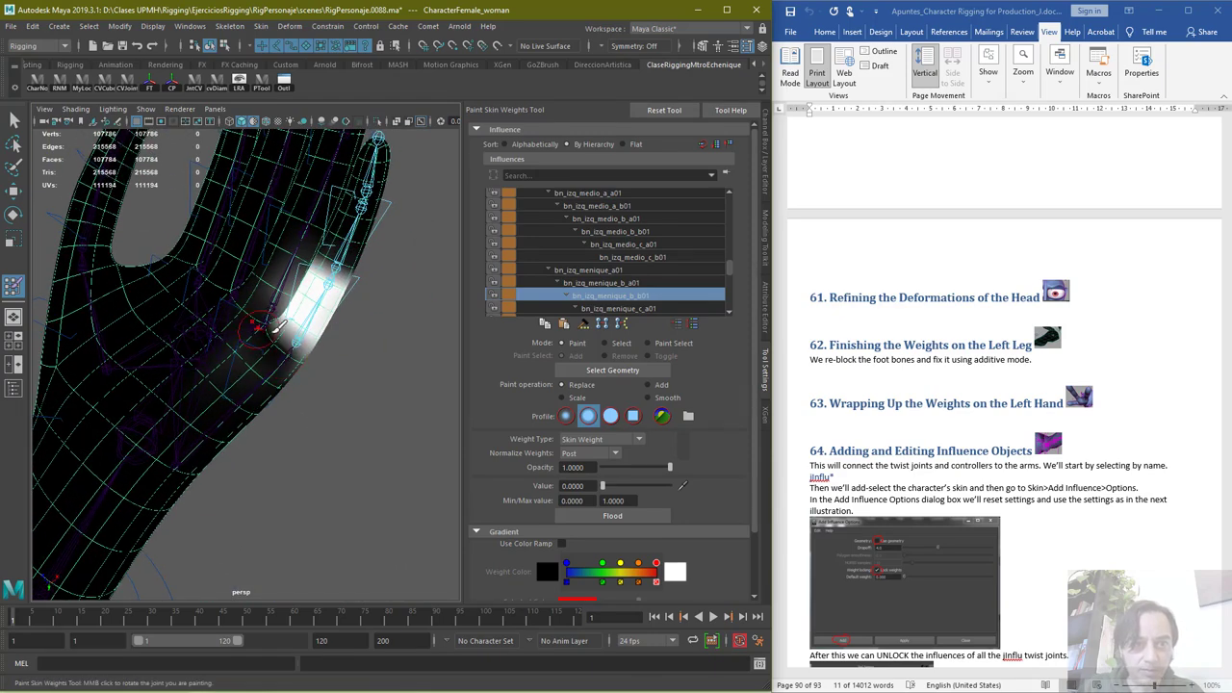
{"action": "left_click_drag", "start_coordinate": [396, 355], "coordinate": [463, 351], "text": "alt"}
Paint a ring of bn_izq_menique_c_a01 weight around the left little finger's middle joint with a value of 1
{"action": "left_click", "coordinate": [605, 310]}
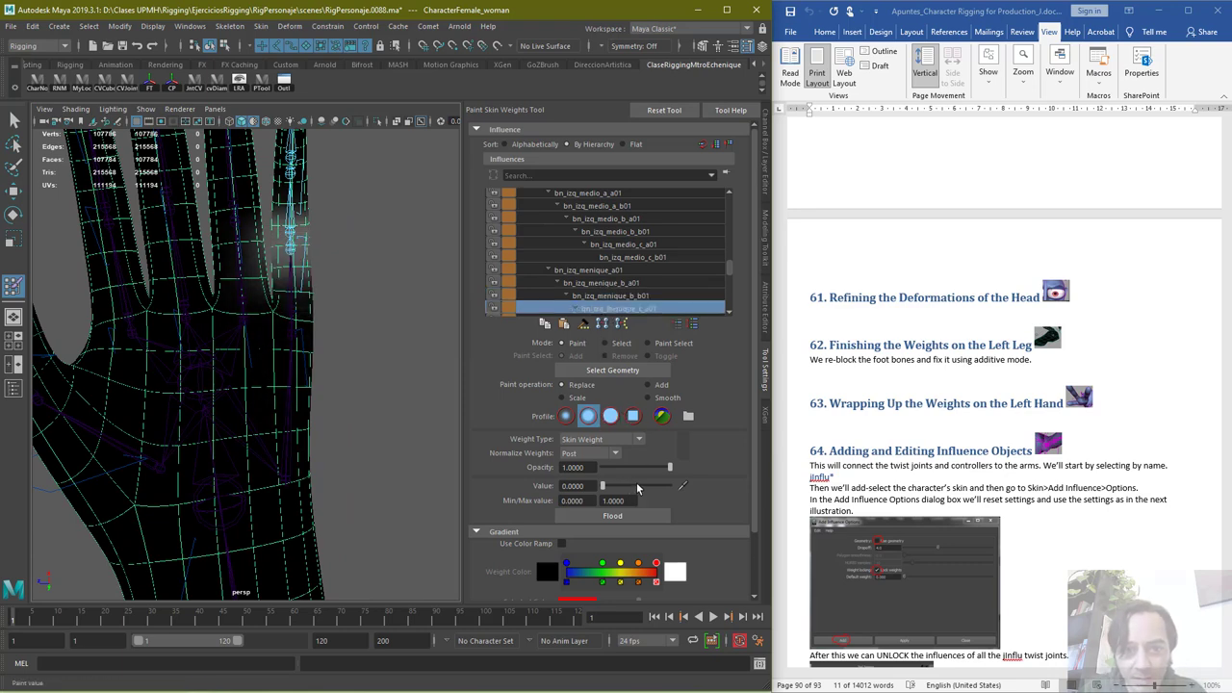
{"action": "left_click_drag", "start_coordinate": [603, 485], "coordinate": [672, 485]}
{"action": "right_click_drag", "start_coordinate": [305, 304], "coordinate": [385, 252], "text": "alt"}
{"action": "middle_click_drag", "start_coordinate": [379, 252], "coordinate": [380, 307], "text": "alt"}
{"action": "right_click_drag", "start_coordinate": [379, 308], "coordinate": [311, 330], "text": "alt"}
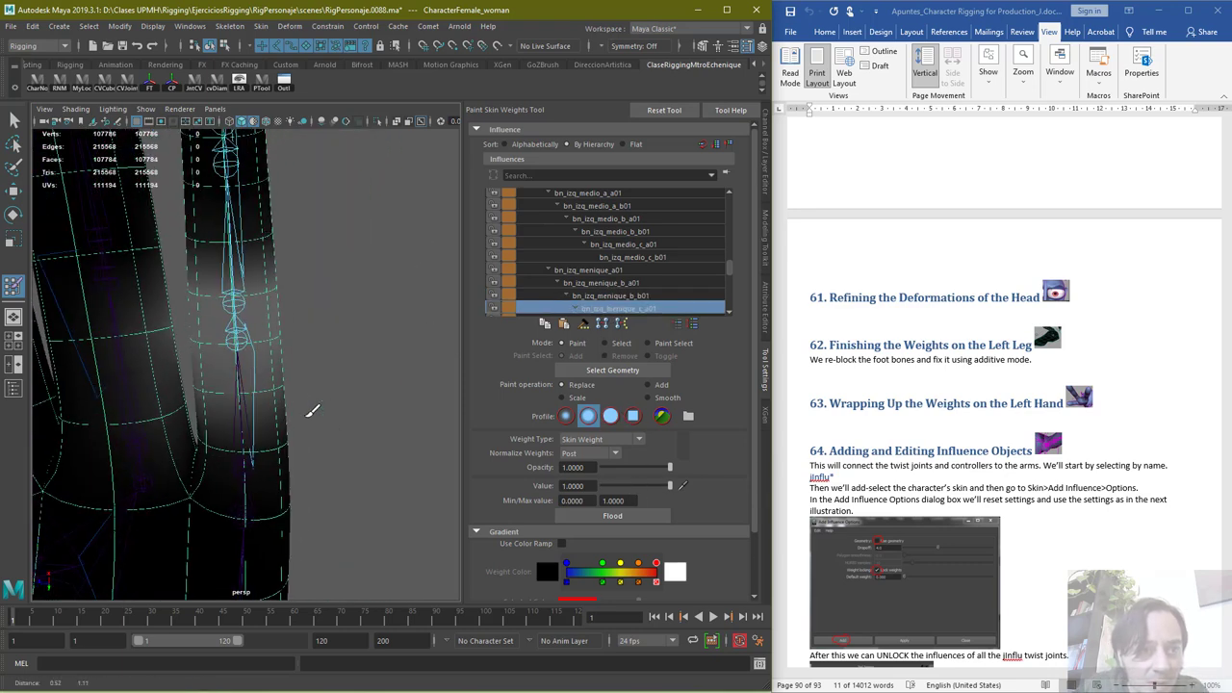
{"action": "left_click_drag", "start_coordinate": [231, 340], "coordinate": [286, 330]}
{"action": "mouse_move", "coordinate": [389, 336]}
{"action": "left_mouse_down", "text": "alt"}
{"action": "mouse_move", "coordinate": [302, 341]}
{"action": "mouse_move", "coordinate": [223, 313]}
{"action": "left_mouse_up", "text": "alt"}
{"action": "mouse_move", "coordinate": [333, 357]}
{"action": "left_mouse_down", "text": "alt"}
{"action": "mouse_move", "coordinate": [344, 420]}
{"action": "mouse_move", "coordinate": [279, 385]}
{"action": "left_mouse_up", "text": "alt"}
Trim the bn_izq_menique_c_a01 weight beyond the little finger's middle joint with a value of 0
{"action": "mouse_move", "coordinate": [221, 313]}
{"action": "left_mouse_down"}
{"action": "mouse_move", "coordinate": [251, 315]}
{"action": "mouse_move", "coordinate": [119, 401]}
{"action": "mouse_move", "coordinate": [55, 407]}
{"action": "mouse_move", "coordinate": [106, 409]}
{"action": "left_mouse_up"}
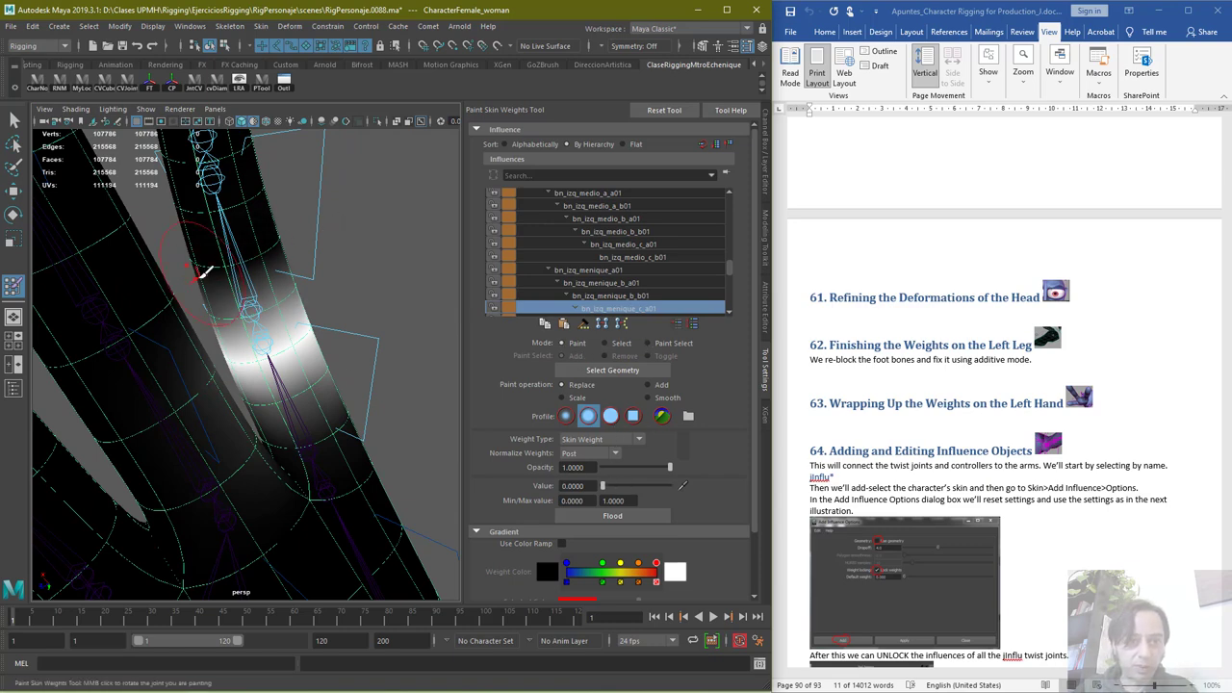
{"action": "mouse_move", "coordinate": [201, 274]}
{"action": "left_mouse_down", "text": "alt"}
{"action": "mouse_move", "coordinate": [410, 256]}
{"action": "mouse_move", "coordinate": [341, 234]}
{"action": "left_mouse_up", "text": "alt"}
{"action": "mouse_move", "coordinate": [265, 230]}
{"action": "left_mouse_down"}
{"action": "mouse_move", "coordinate": [189, 222]}
{"action": "mouse_move", "coordinate": [231, 383]}
{"action": "left_mouse_up"}
{"action": "left_click_drag", "start_coordinate": [219, 425], "coordinate": [527, 522], "text": "alt"}
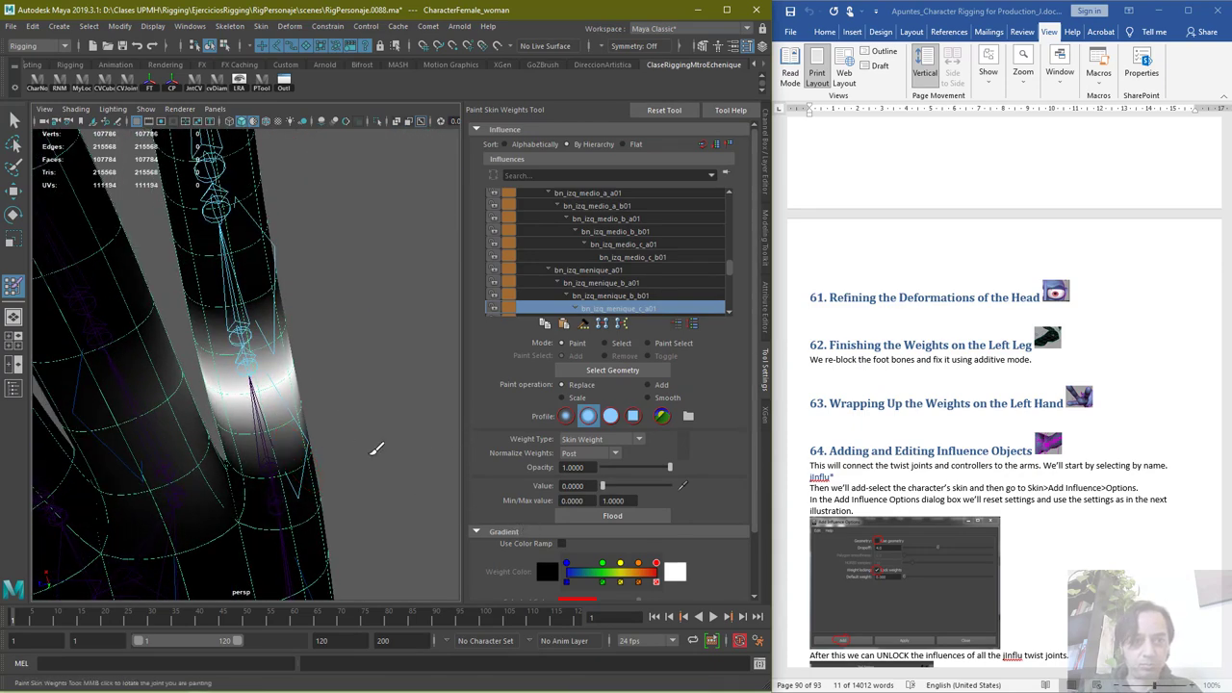
Paint the bn_izq_menique_c_b01 weight all around the left little finger's middle segment with a value of 1
{"action": "scroll", "coordinate": [632, 301], "scroll_direction": "down", "scroll_amount": 2}
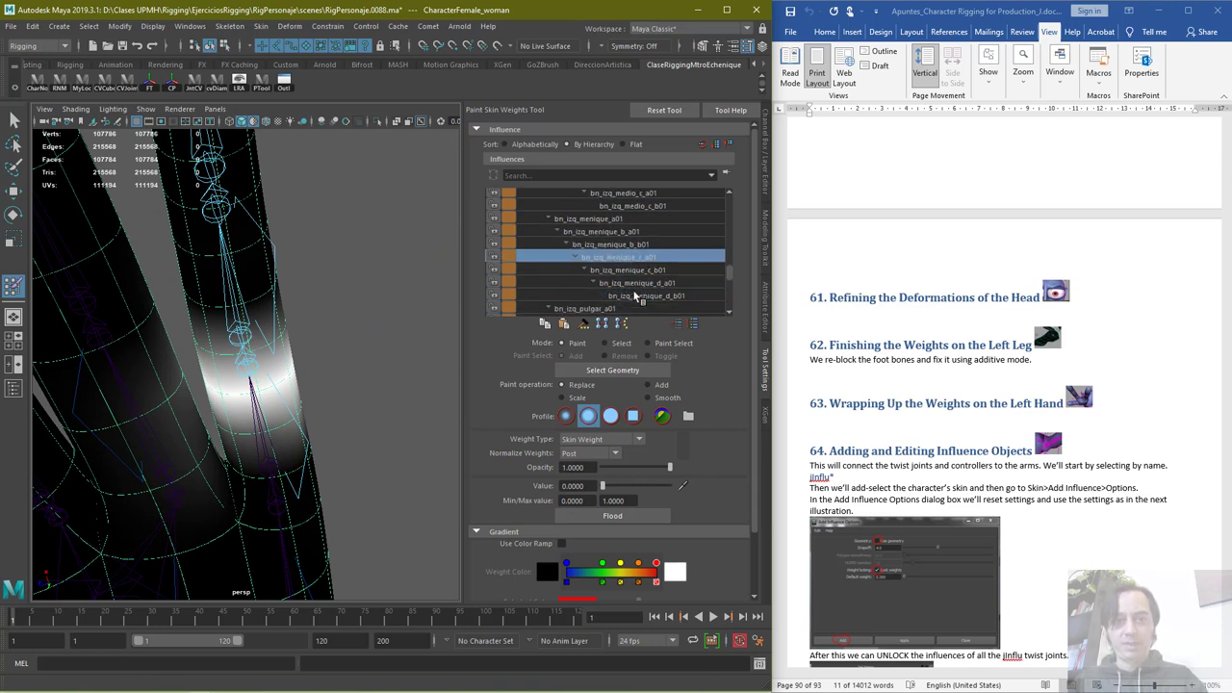
{"action": "left_click", "coordinate": [635, 273]}
{"action": "mouse_move", "coordinate": [308, 341]}
{"action": "left_mouse_down", "text": "alt"}
{"action": "mouse_move", "coordinate": [357, 391]}
{"action": "mouse_move", "coordinate": [337, 360]}
{"action": "left_mouse_up", "text": "alt"}
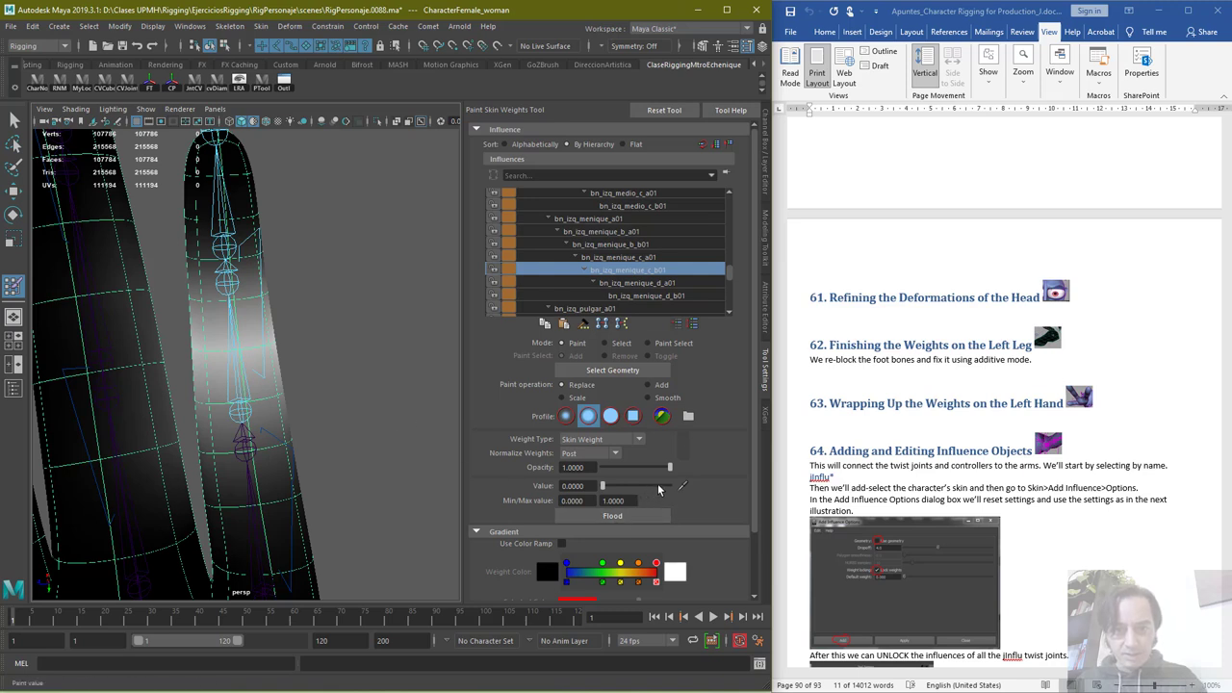
{"action": "mouse_move", "coordinate": [197, 387]}
{"action": "left_mouse_down"}
{"action": "mouse_move", "coordinate": [238, 383]}
{"action": "mouse_move", "coordinate": [283, 289]}
{"action": "left_mouse_up"}
{"action": "mouse_move", "coordinate": [378, 383]}
{"action": "left_mouse_down", "text": "alt"}
{"action": "mouse_move", "coordinate": [228, 377]}
{"action": "mouse_move", "coordinate": [154, 318]}
{"action": "mouse_move", "coordinate": [166, 328]}
{"action": "mouse_move", "coordinate": [175, 281]}
{"action": "mouse_move", "coordinate": [205, 264]}
{"action": "left_mouse_up", "text": "alt"}
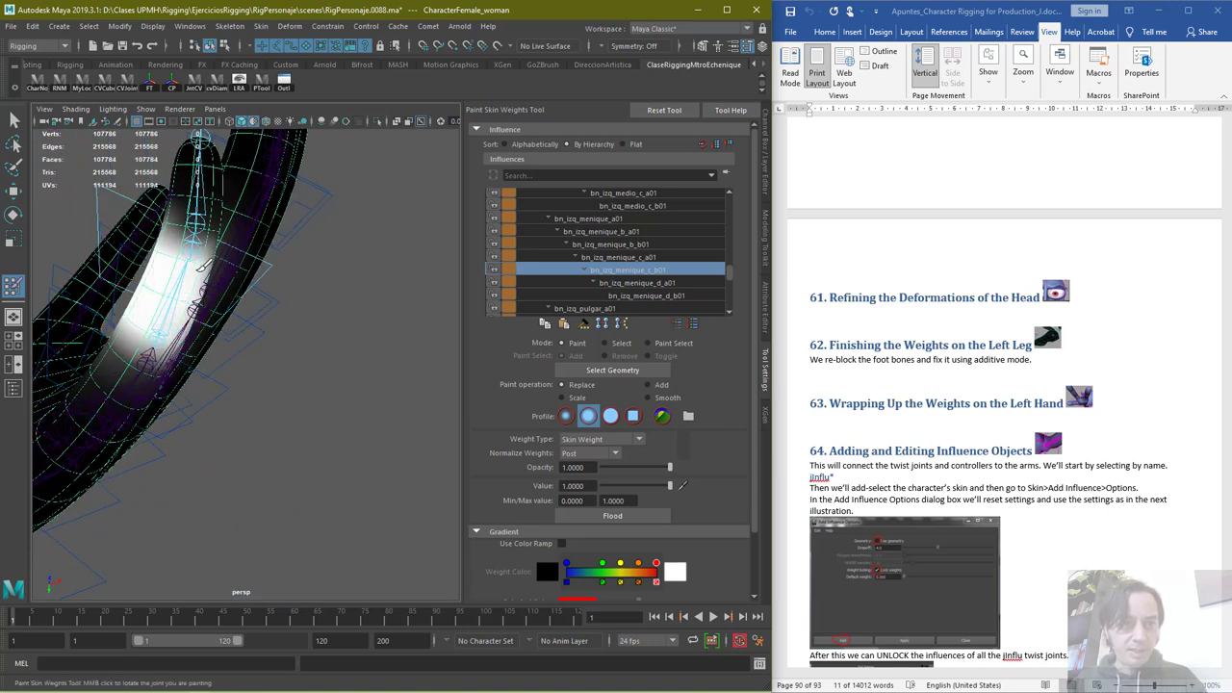
{"action": "mouse_move", "coordinate": [231, 318]}
{"action": "left_mouse_down", "text": "alt"}
{"action": "mouse_move", "coordinate": [269, 338]}
{"action": "mouse_move", "coordinate": [259, 279]}
{"action": "mouse_move", "coordinate": [279, 240]}
{"action": "mouse_move", "coordinate": [299, 330]}
{"action": "mouse_move", "coordinate": [192, 341]}
{"action": "left_mouse_up", "text": "alt"}
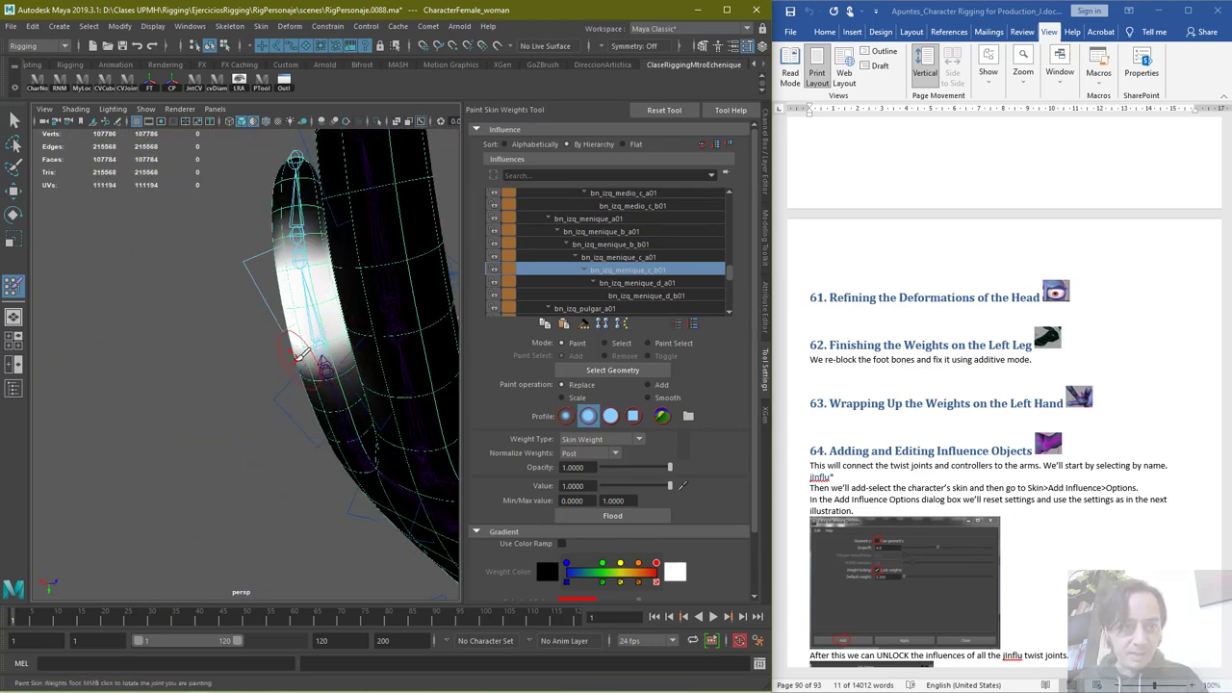
{"action": "left_click_drag", "start_coordinate": [299, 357], "coordinate": [145, 387], "text": "alt"}
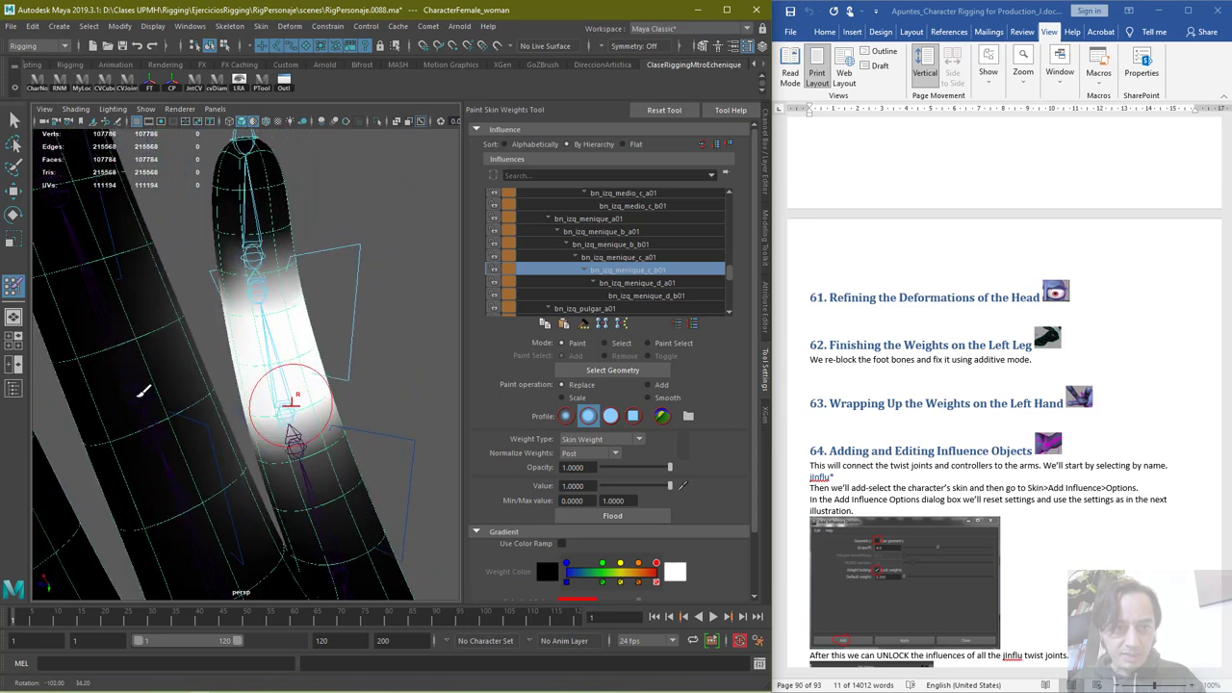
{"action": "left_click_drag", "start_coordinate": [280, 404], "coordinate": [270, 376]}
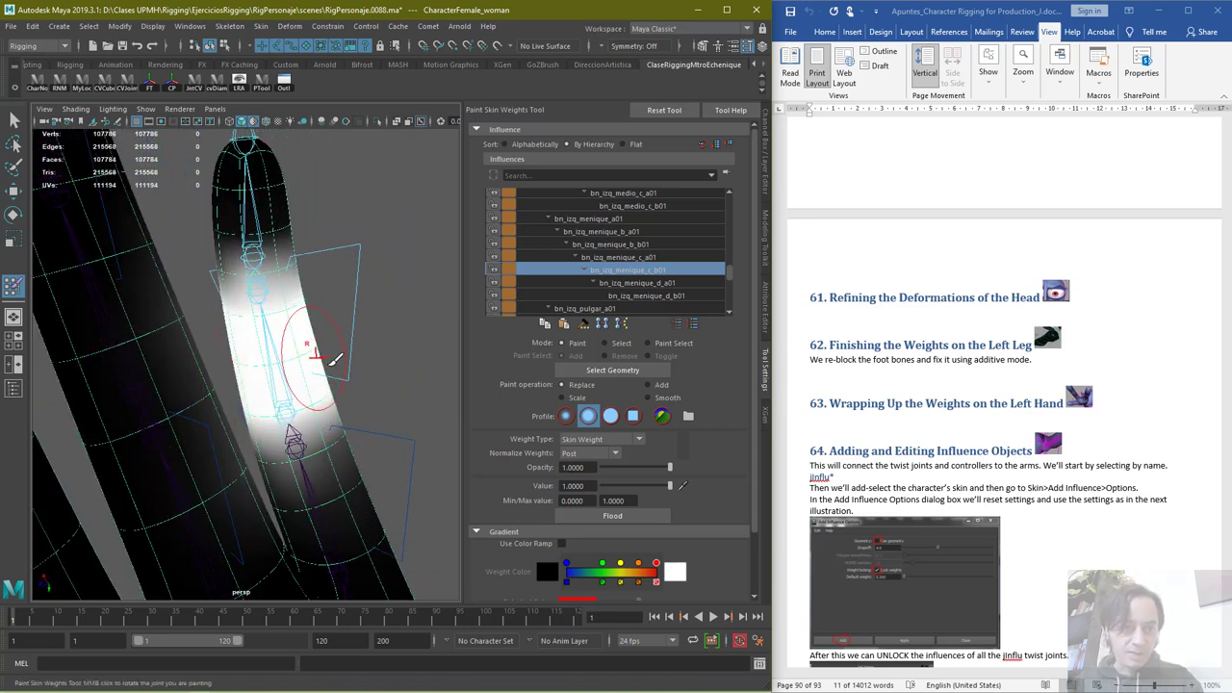
{"action": "left_click_drag", "start_coordinate": [289, 318], "coordinate": [264, 359], "text": "alt"}
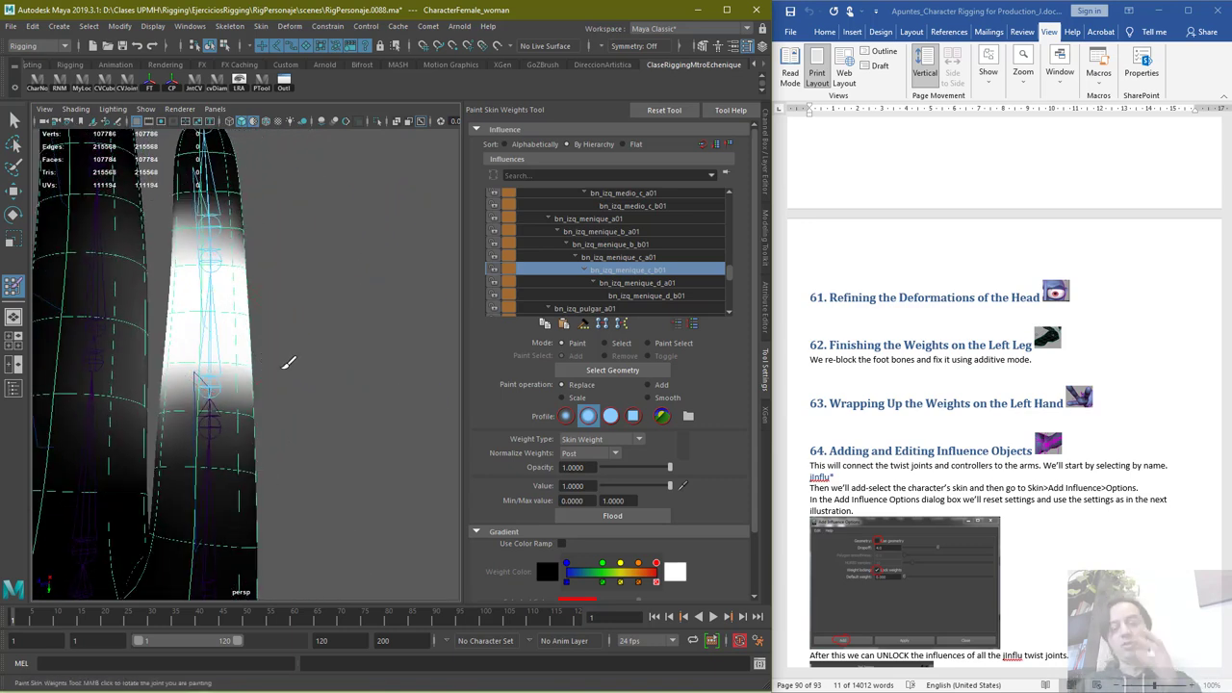
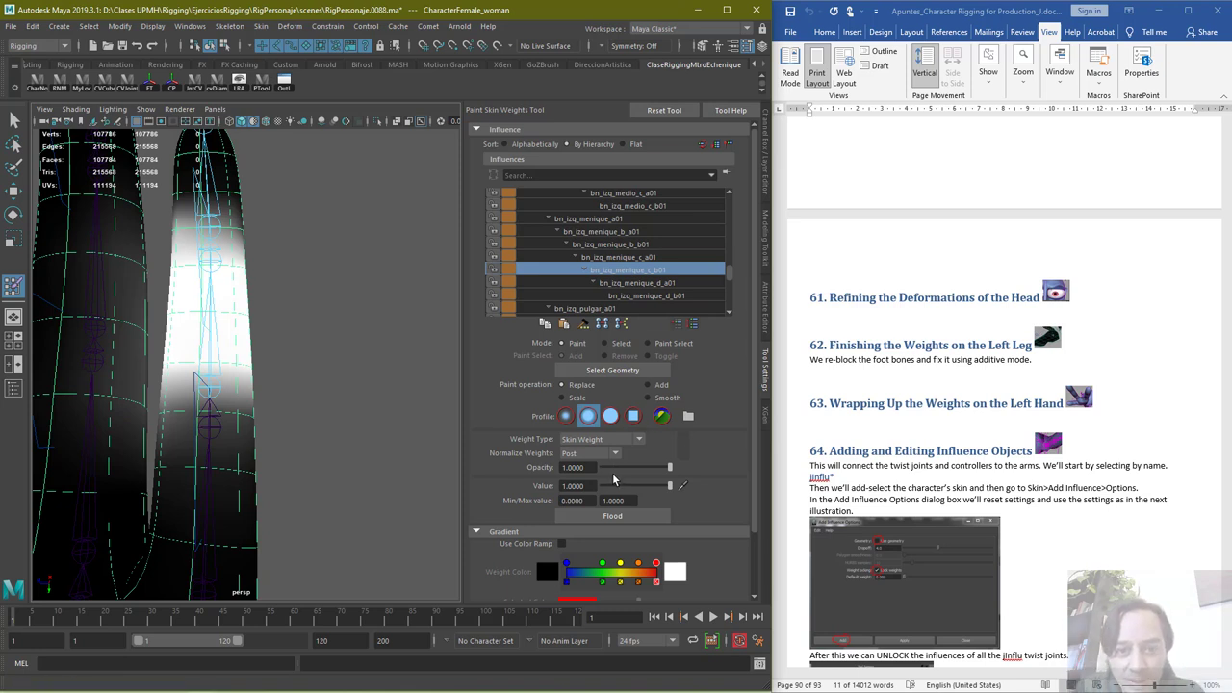
Remove the bn_izq_menique_c_b01 weight below the middle joint and above the end joint of the little finger with a value of 0
{"action": "left_click_drag", "start_coordinate": [183, 431], "coordinate": [276, 433]}
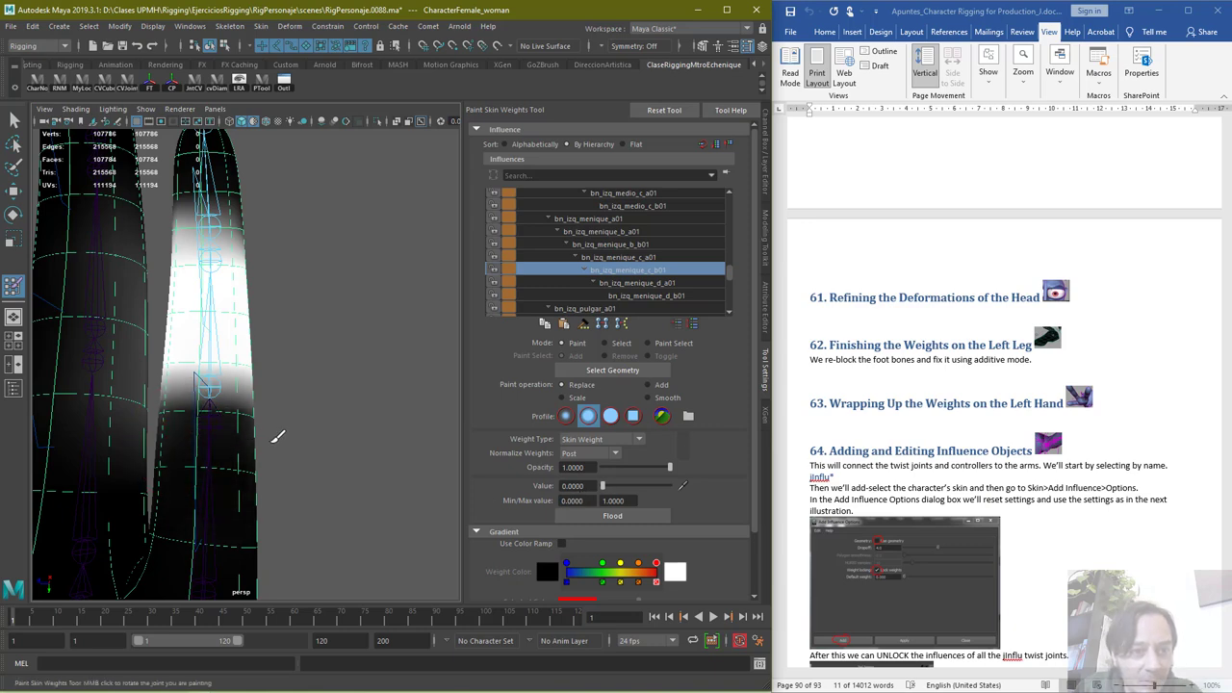
{"action": "mouse_move", "coordinate": [178, 433]}
{"action": "left_mouse_down", "text": "alt"}
{"action": "mouse_move", "coordinate": [248, 456]}
{"action": "mouse_move", "coordinate": [448, 454]}
{"action": "mouse_move", "coordinate": [472, 409]}
{"action": "left_mouse_up", "text": "alt"}
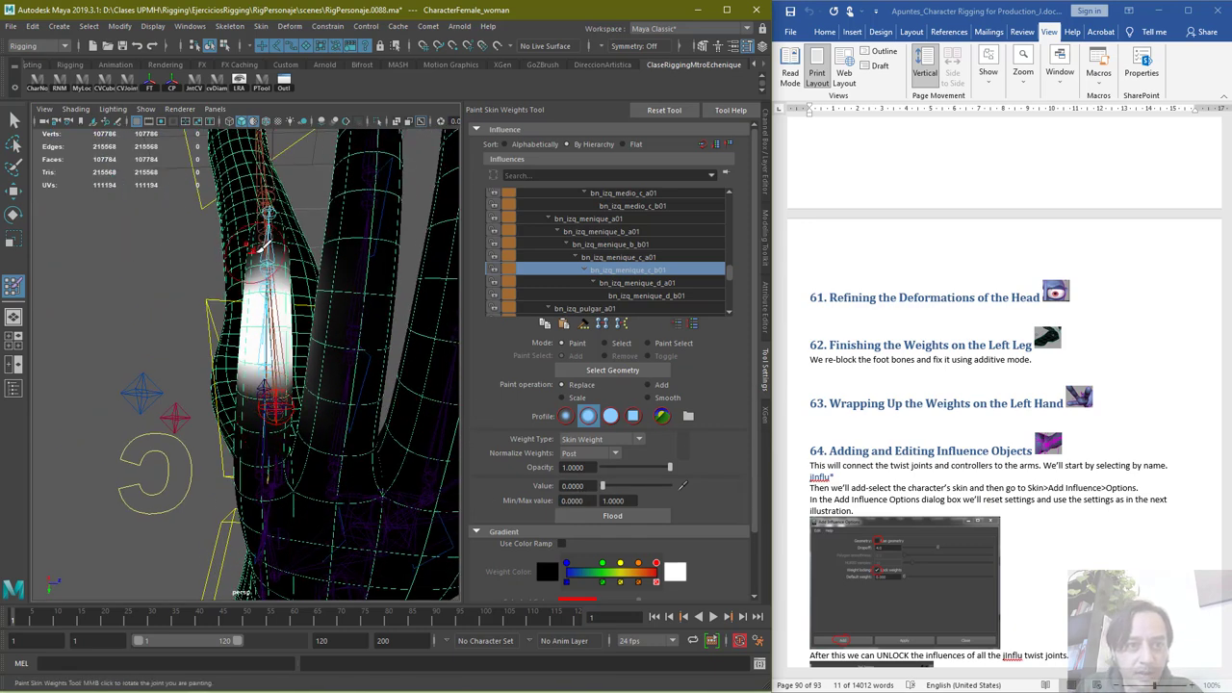
{"action": "left_click_drag", "start_coordinate": [333, 250], "coordinate": [308, 280], "text": "alt"}
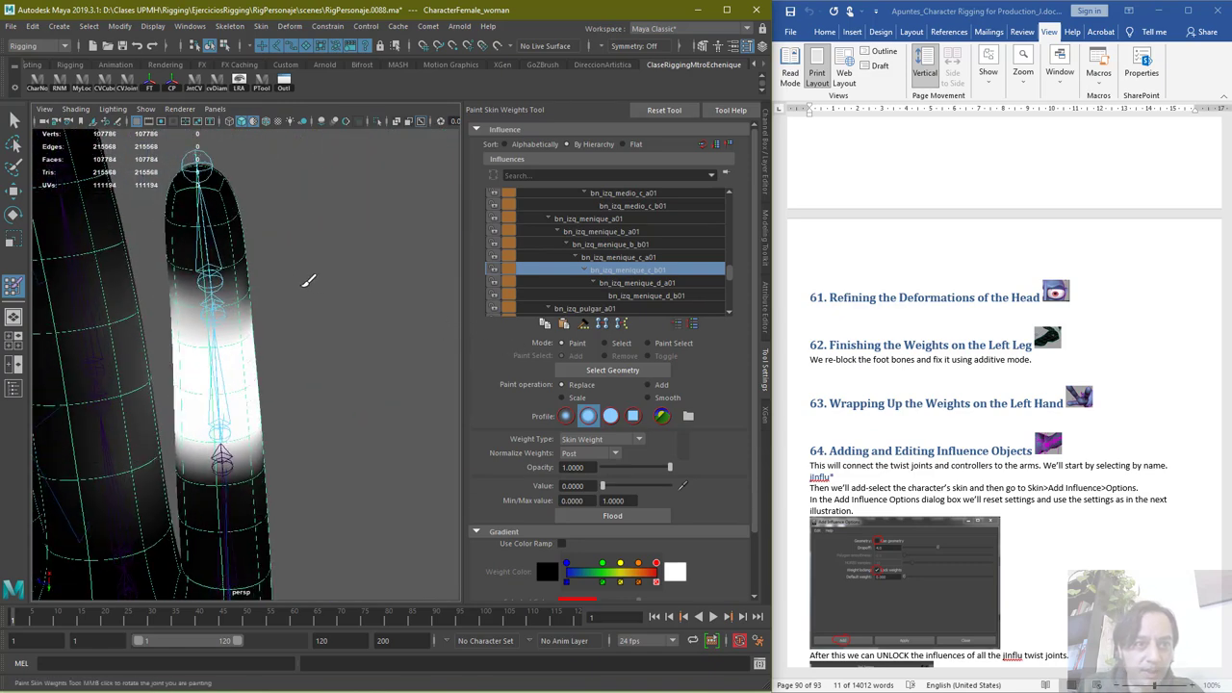
{"action": "left_click_drag", "start_coordinate": [219, 272], "coordinate": [199, 270]}
{"action": "left_click_drag", "start_coordinate": [332, 291], "coordinate": [347, 275], "text": "alt"}
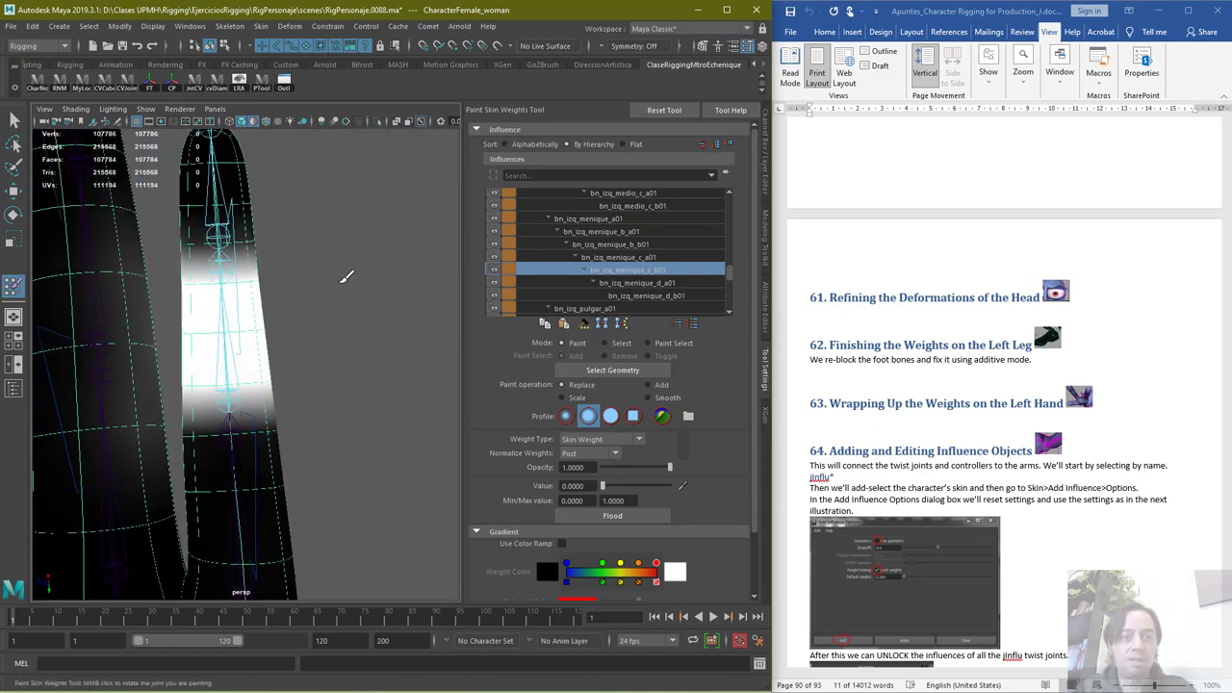
Paint a ring of bn_izq_menique_d_a01 weight around the left little finger's end joint with a value of 1
{"action": "left_click", "coordinate": [627, 283]}
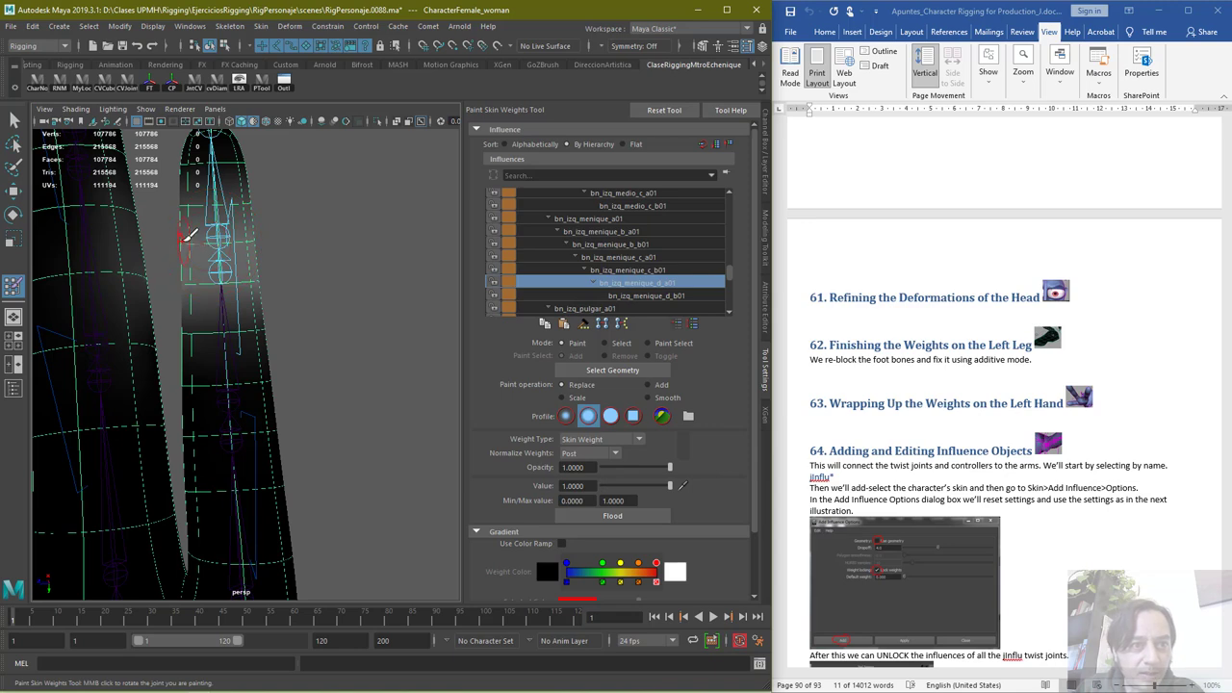
{"action": "mouse_move", "coordinate": [190, 234]}
{"action": "left_mouse_down"}
{"action": "mouse_move", "coordinate": [256, 231]}
{"action": "mouse_move", "coordinate": [267, 254]}
{"action": "mouse_move", "coordinate": [195, 231]}
{"action": "mouse_move", "coordinate": [279, 236]}
{"action": "mouse_move", "coordinate": [182, 270]}
{"action": "mouse_move", "coordinate": [86, 261]}
{"action": "left_mouse_up"}
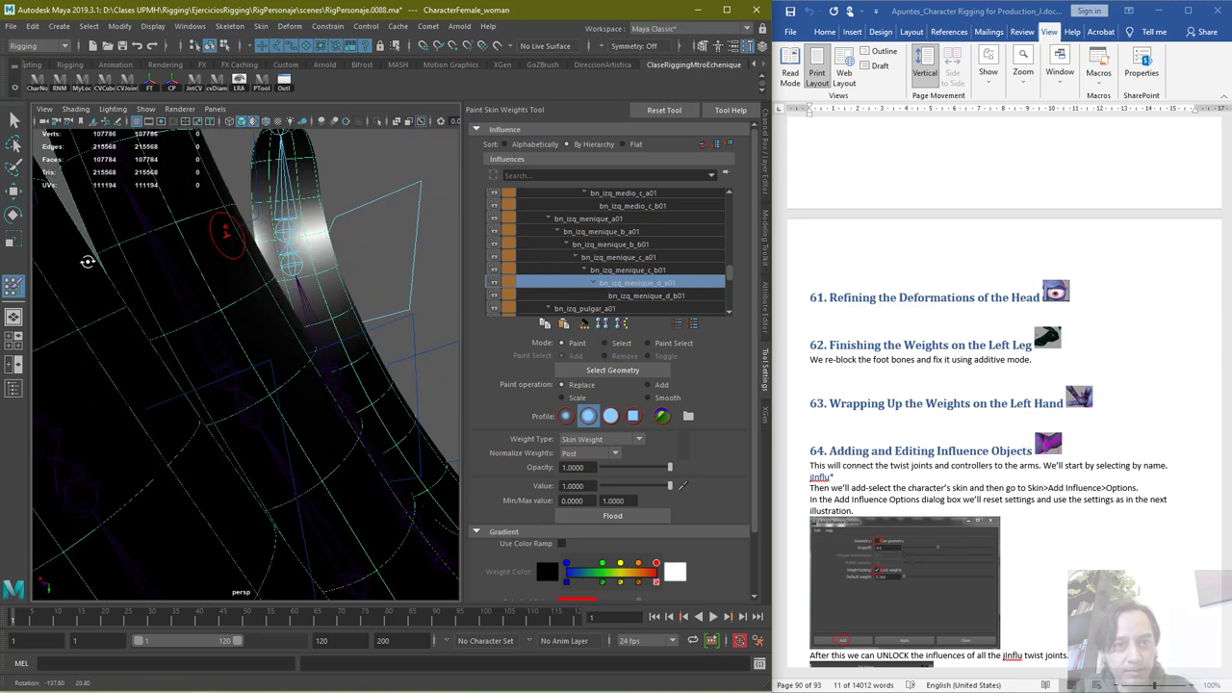
{"action": "left_click_drag", "start_coordinate": [262, 239], "coordinate": [304, 231]}
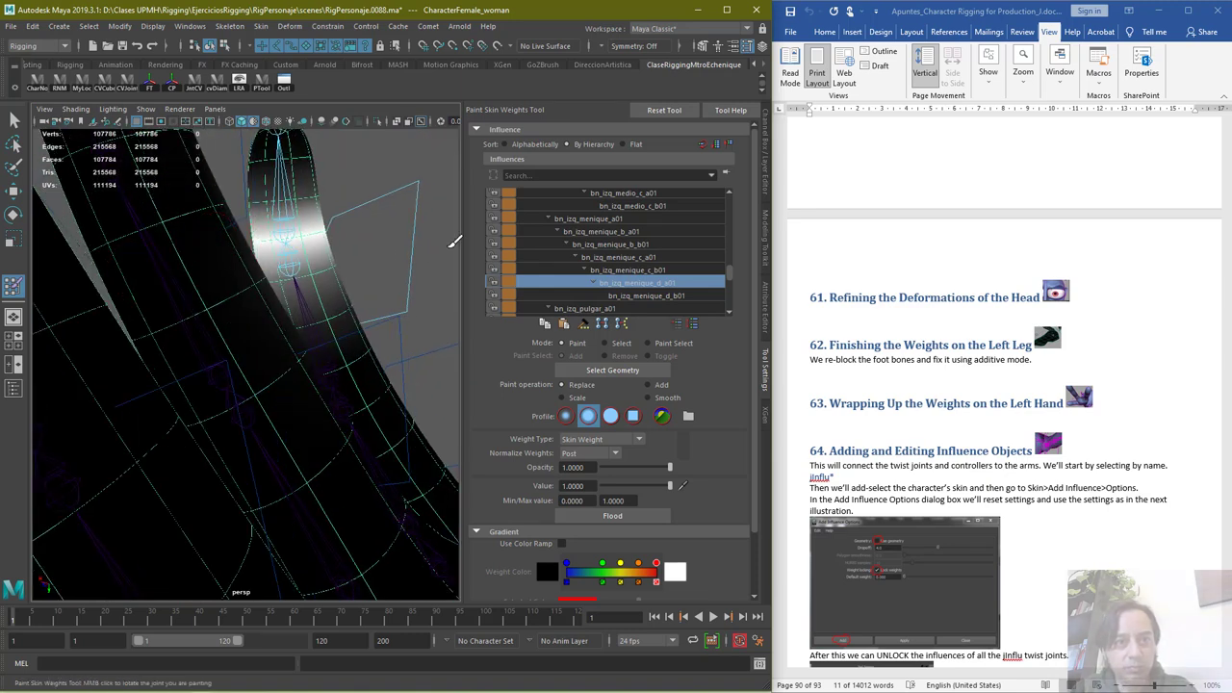
Paint the bn_izq_menique_d_b01 weight over the left little fingertip with a value of 1
{"action": "left_click", "coordinate": [646, 295]}
{"action": "mouse_move", "coordinate": [325, 226]}
{"action": "left_mouse_down"}
{"action": "mouse_move", "coordinate": [252, 252]}
{"action": "mouse_move", "coordinate": [306, 170]}
{"action": "left_mouse_up"}
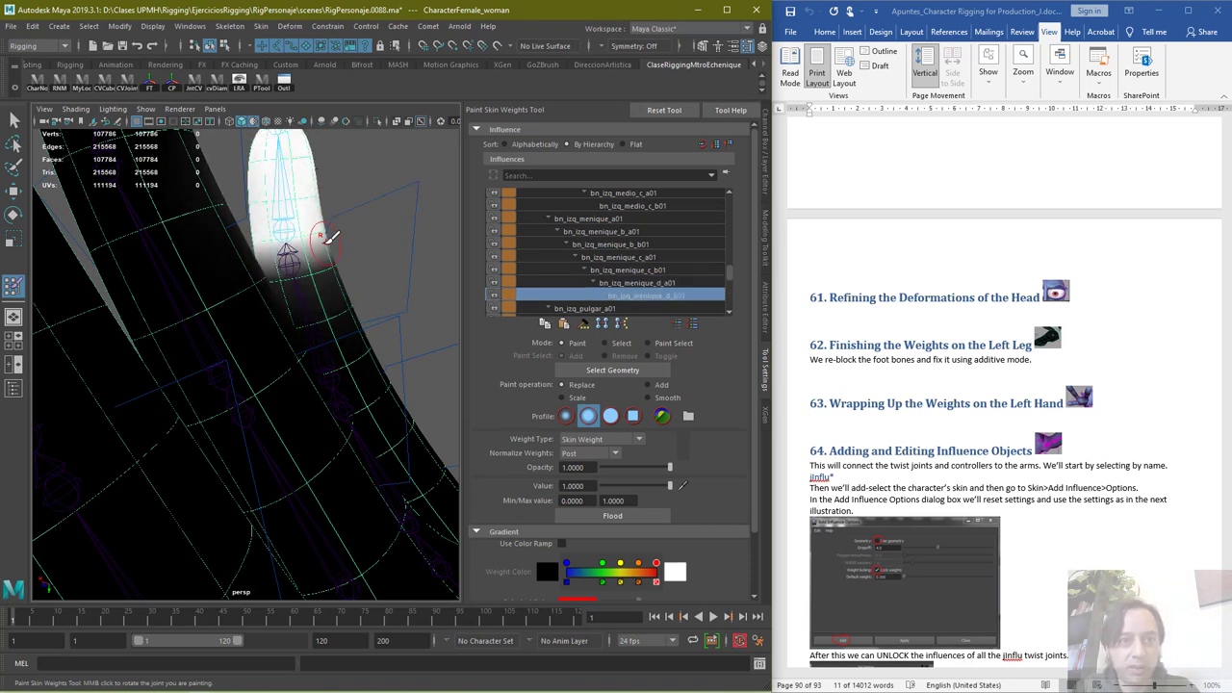
{"action": "scroll", "coordinate": [346, 219], "scroll_direction": "down", "scroll_amount": 6}
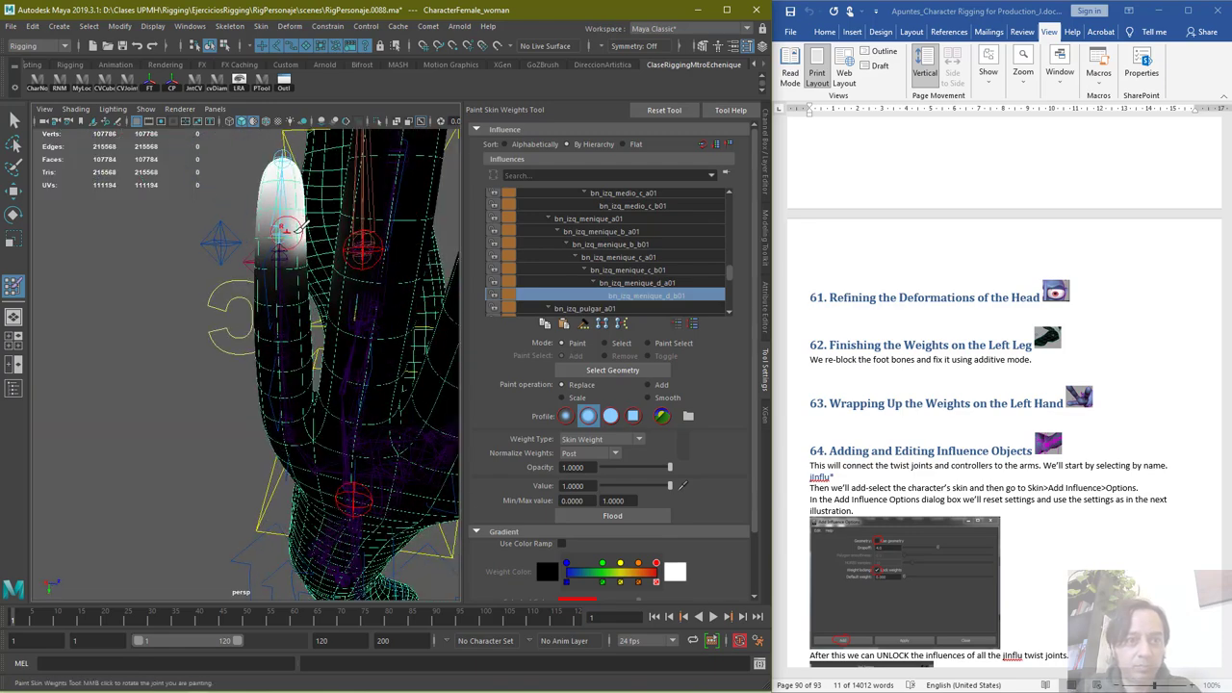
Remove the bn_izq_menique_d_b01 weight below the left little finger's end joint with a value of 0
{"action": "mouse_move", "coordinate": [260, 231]}
{"action": "left_mouse_down"}
{"action": "mouse_move", "coordinate": [289, 197]}
{"action": "mouse_move", "coordinate": [203, 210]}
{"action": "left_mouse_up"}
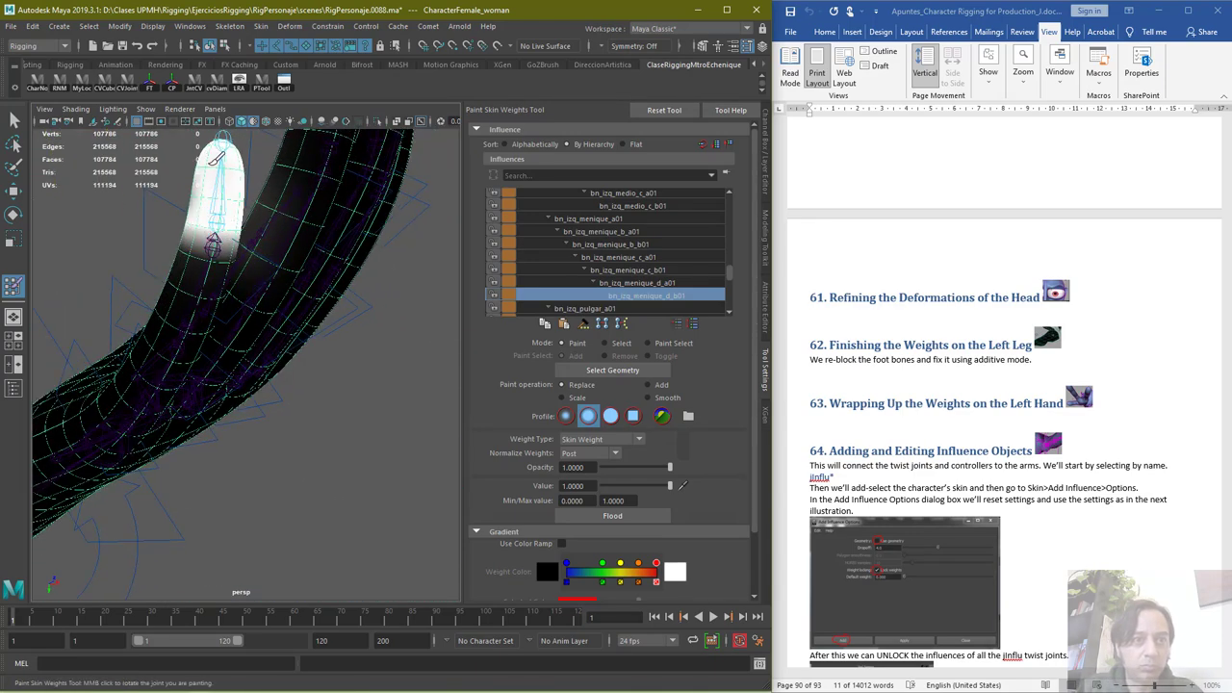
{"action": "left_click_drag", "start_coordinate": [219, 156], "coordinate": [216, 220], "text": "alt"}
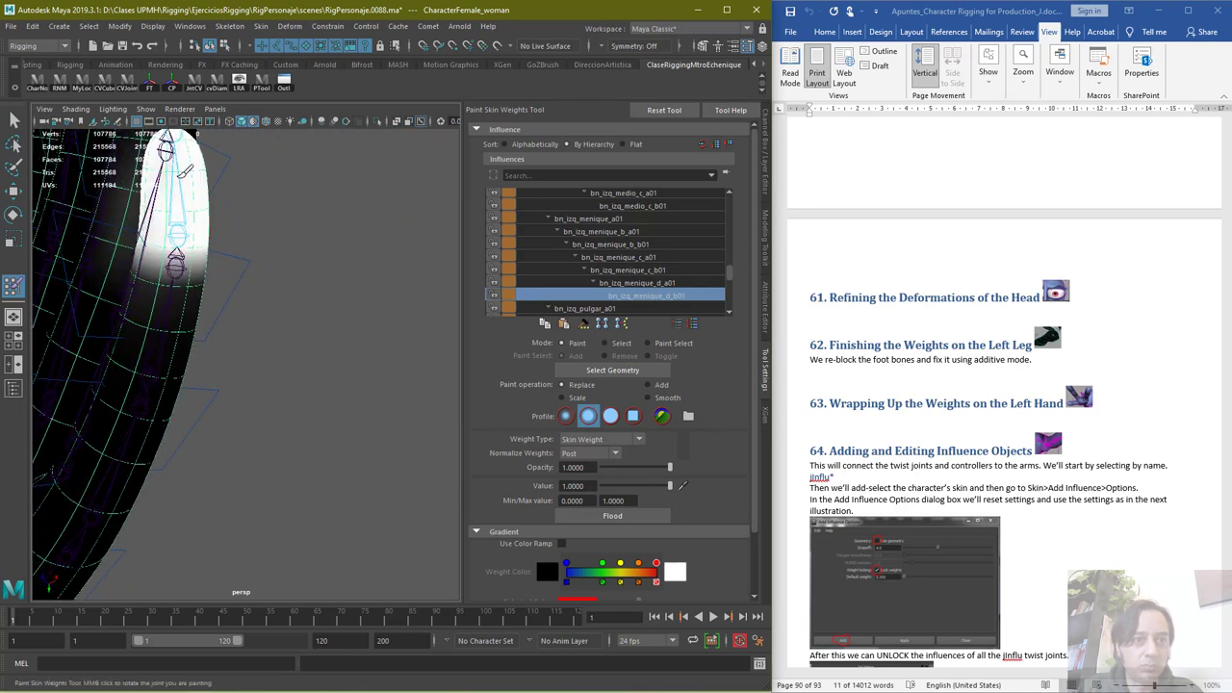
{"action": "left_click", "coordinate": [594, 485]}
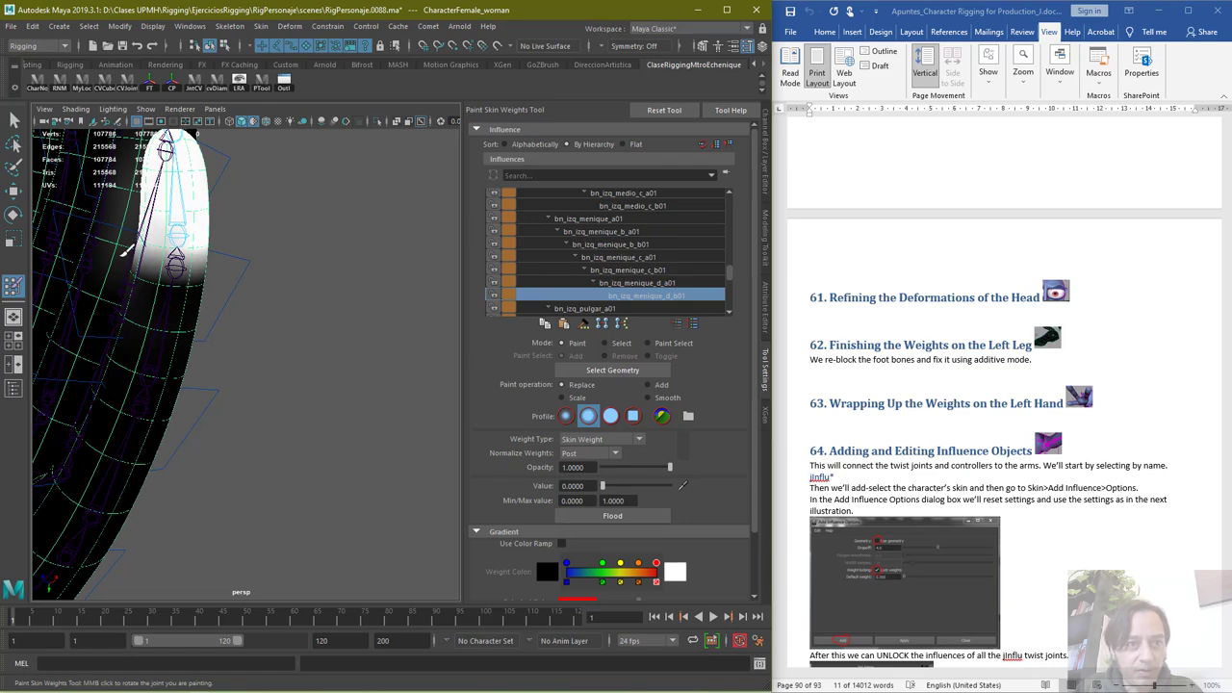
{"action": "mouse_move", "coordinate": [159, 278]}
{"action": "left_mouse_down"}
{"action": "mouse_move", "coordinate": [110, 256]}
{"action": "mouse_move", "coordinate": [260, 284]}
{"action": "left_mouse_up"}
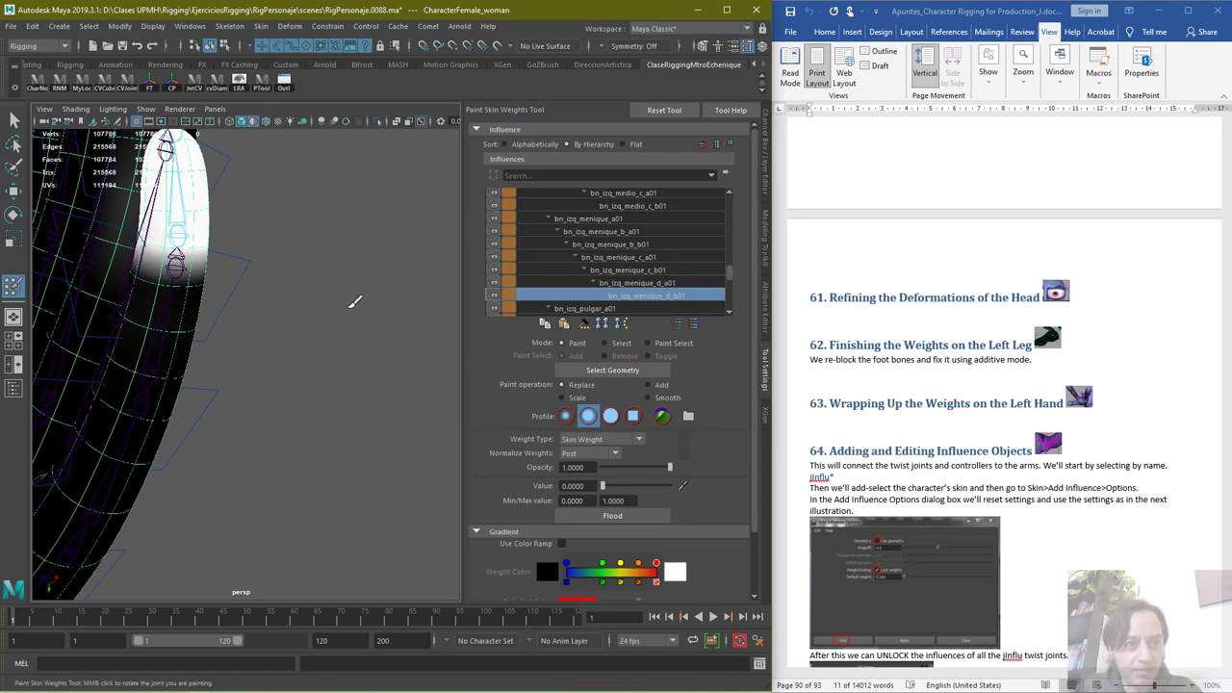
{"action": "mouse_move", "coordinate": [350, 304]}
{"action": "left_mouse_down", "text": "alt"}
{"action": "mouse_move", "coordinate": [198, 286]}
{"action": "mouse_move", "coordinate": [401, 265]}
{"action": "mouse_move", "coordinate": [234, 276]}
{"action": "mouse_move", "coordinate": [101, 311]}
{"action": "left_mouse_up", "text": "alt"}
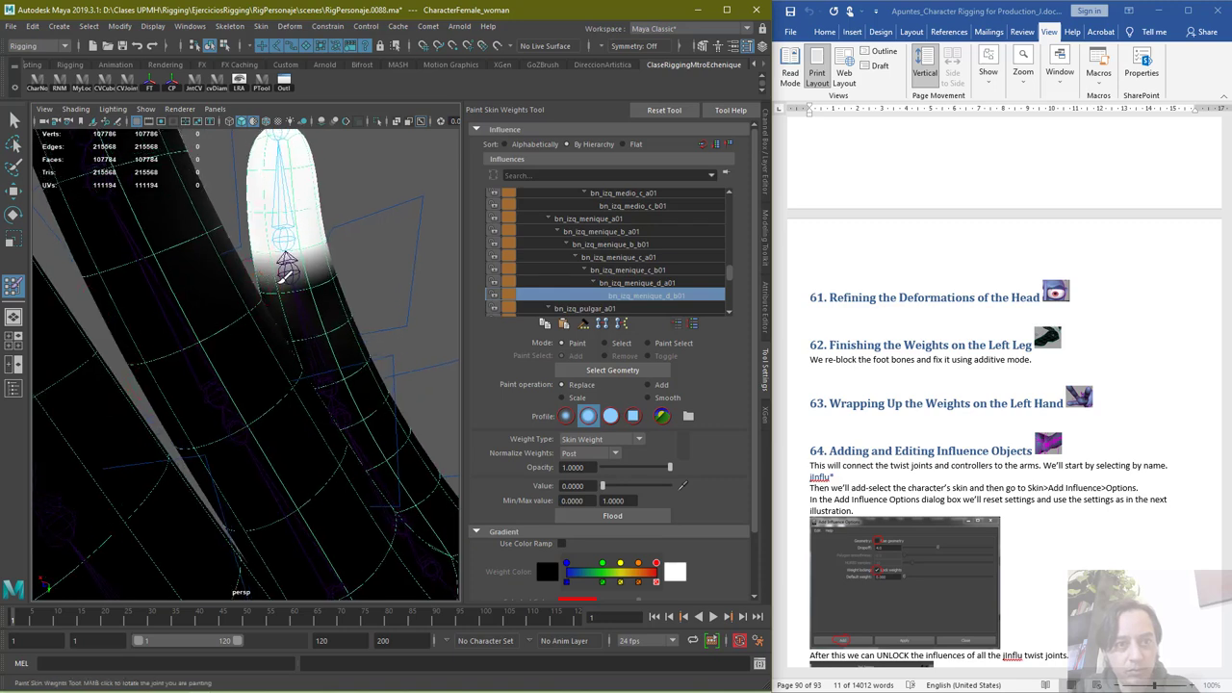
{"action": "left_click_drag", "start_coordinate": [411, 250], "coordinate": [314, 270], "text": "alt"}
Save an incremented version of the scene and select the right index finger's first joint in the influence list
{"action": "left_click", "coordinate": [11, 26]}
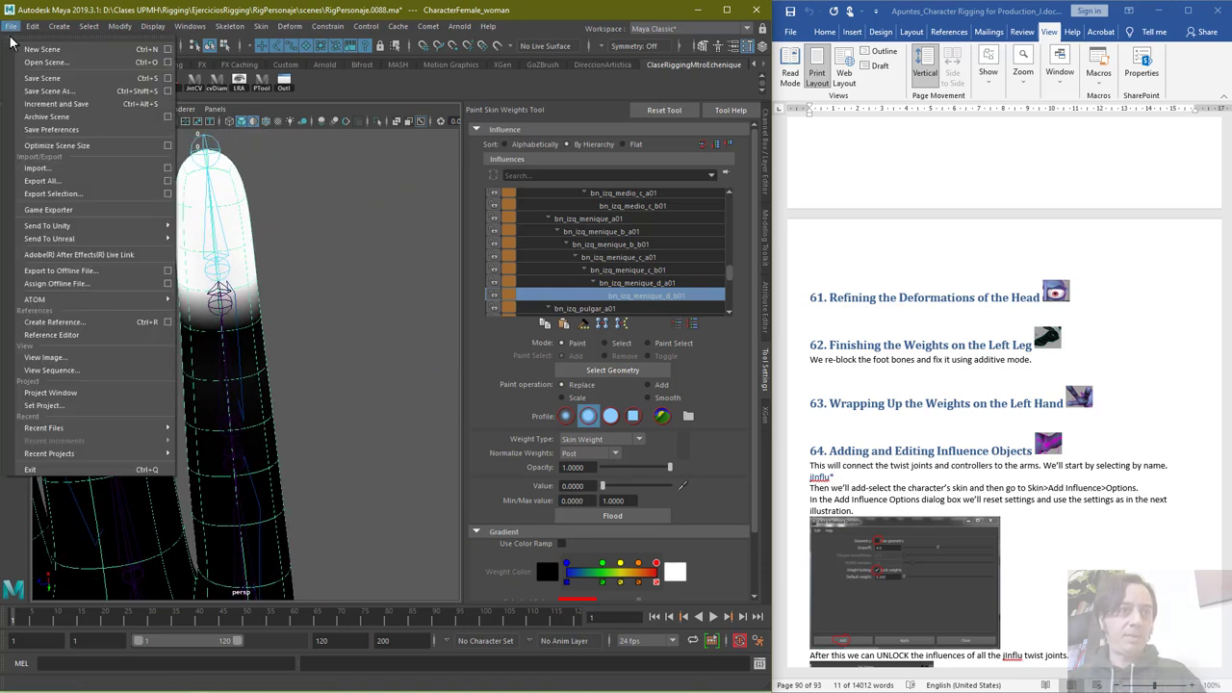
{"action": "left_click", "coordinate": [56, 103]}
{"action": "left_click", "coordinate": [600, 312]}
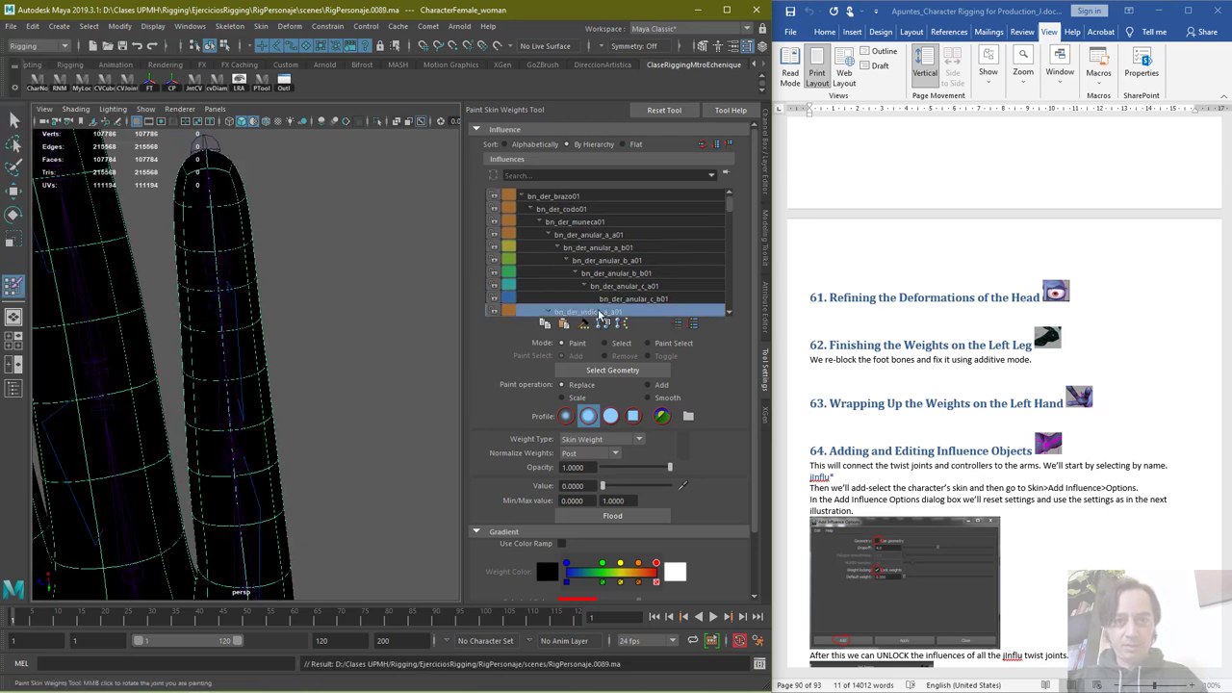
Select the bn_izq_pulgar_a01 influence and paint its weight to 0 around the wrist below the thumb base
{"action": "scroll", "coordinate": [616, 289], "scroll_direction": "down", "scroll_amount": 2}
{"action": "left_click_drag", "start_coordinate": [727, 207], "coordinate": [732, 270]}
{"action": "left_click", "coordinate": [608, 274]}
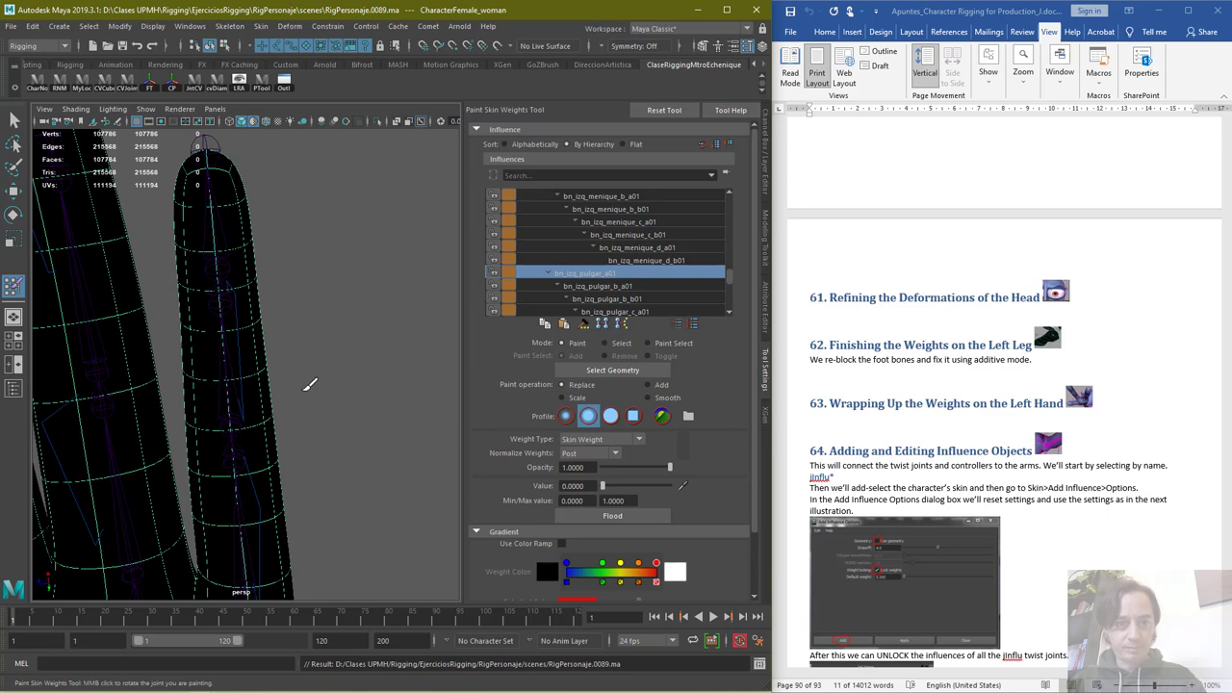
{"action": "key", "text": "f"}
{"action": "right_click_drag", "start_coordinate": [189, 440], "coordinate": [299, 314], "text": "alt"}
{"action": "middle_click_drag", "start_coordinate": [300, 314], "coordinate": [332, 319], "text": "alt"}
{"action": "mouse_move", "coordinate": [253, 433]}
{"action": "left_mouse_down", "text": "alt"}
{"action": "mouse_move", "coordinate": [164, 416]}
{"action": "mouse_move", "coordinate": [207, 472]}
{"action": "mouse_move", "coordinate": [237, 443]}
{"action": "left_mouse_up", "text": "alt"}
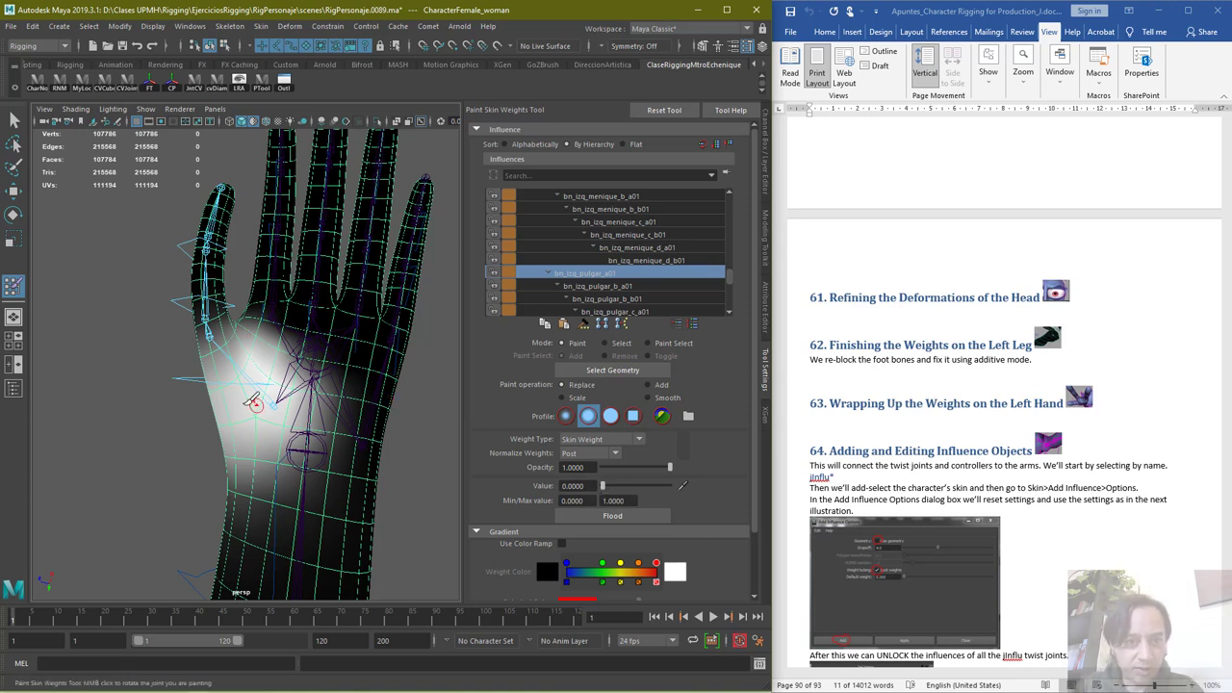
{"action": "mouse_move", "coordinate": [253, 471]}
{"action": "left_mouse_down"}
{"action": "mouse_move", "coordinate": [289, 461]}
{"action": "mouse_move", "coordinate": [330, 370]}
{"action": "mouse_move", "coordinate": [313, 450]}
{"action": "mouse_move", "coordinate": [220, 510]}
{"action": "mouse_move", "coordinate": [227, 464]}
{"action": "mouse_move", "coordinate": [199, 445]}
{"action": "left_mouse_up"}
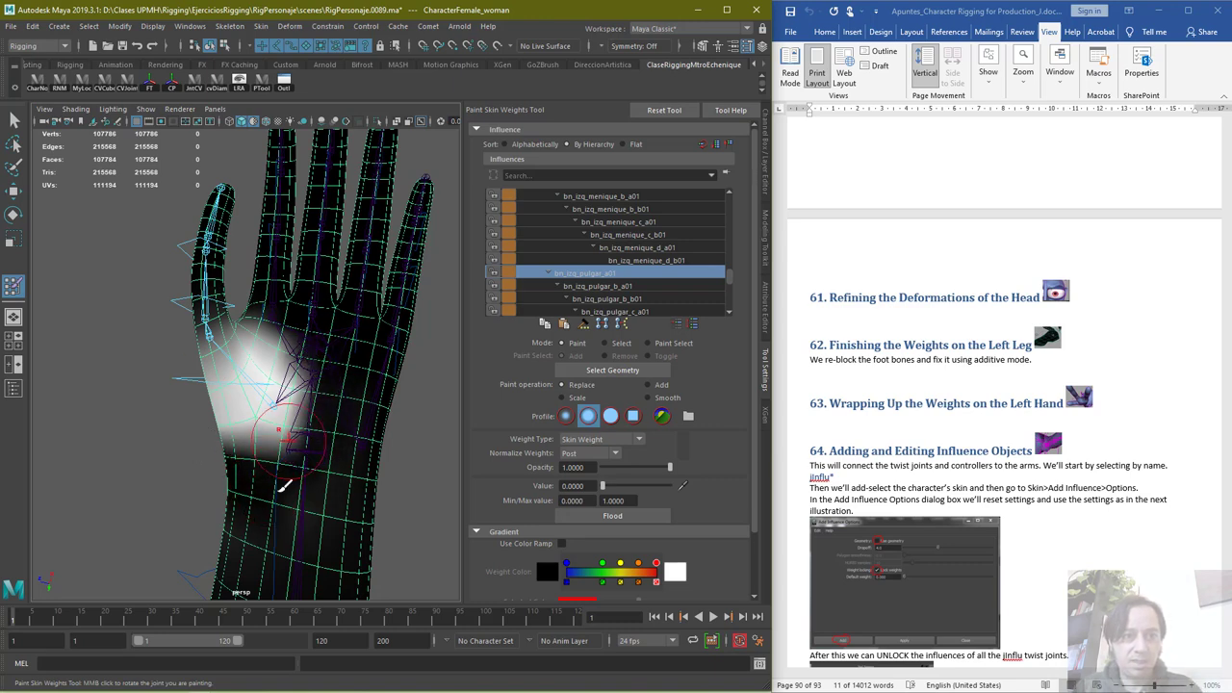
Paint weight 1 for bn_izq_pulgar_a01 around the base of the thumb on all sides
{"action": "mouse_move", "coordinate": [357, 324]}
{"action": "left_mouse_down", "text": "alt"}
{"action": "mouse_move", "coordinate": [350, 517]}
{"action": "mouse_move", "coordinate": [398, 407]}
{"action": "mouse_move", "coordinate": [341, 416]}
{"action": "mouse_move", "coordinate": [260, 402]}
{"action": "left_mouse_up", "text": "alt"}
{"action": "left_click_drag", "start_coordinate": [275, 484], "coordinate": [270, 485], "text": "alt"}
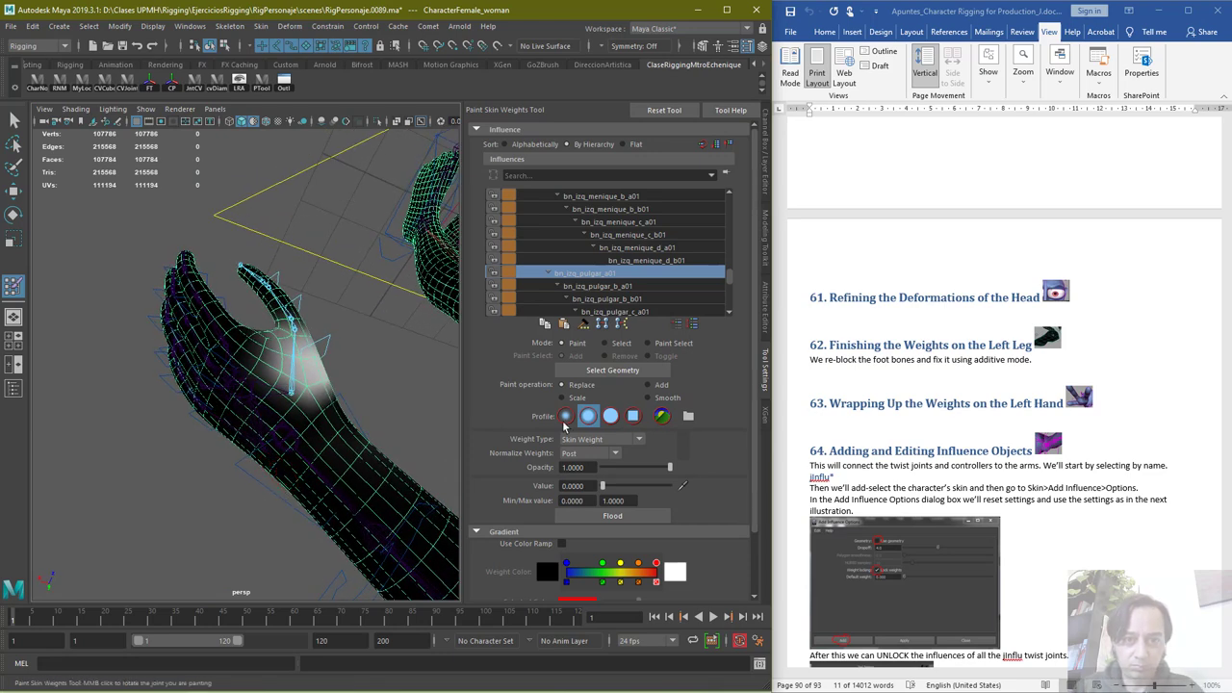
{"action": "left_click_drag", "start_coordinate": [404, 453], "coordinate": [260, 373], "text": "alt"}
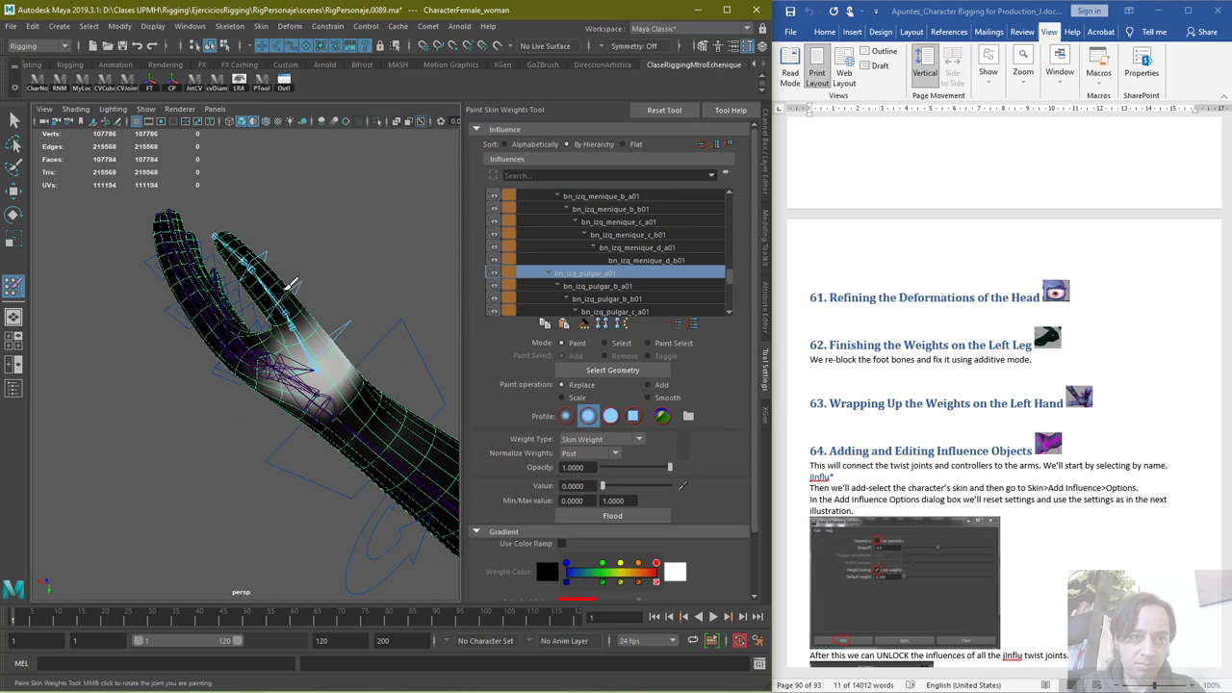
{"action": "left_click_drag", "start_coordinate": [313, 270], "coordinate": [212, 385], "text": "alt"}
{"action": "left_click_drag", "start_coordinate": [252, 327], "coordinate": [212, 347], "text": "alt"}
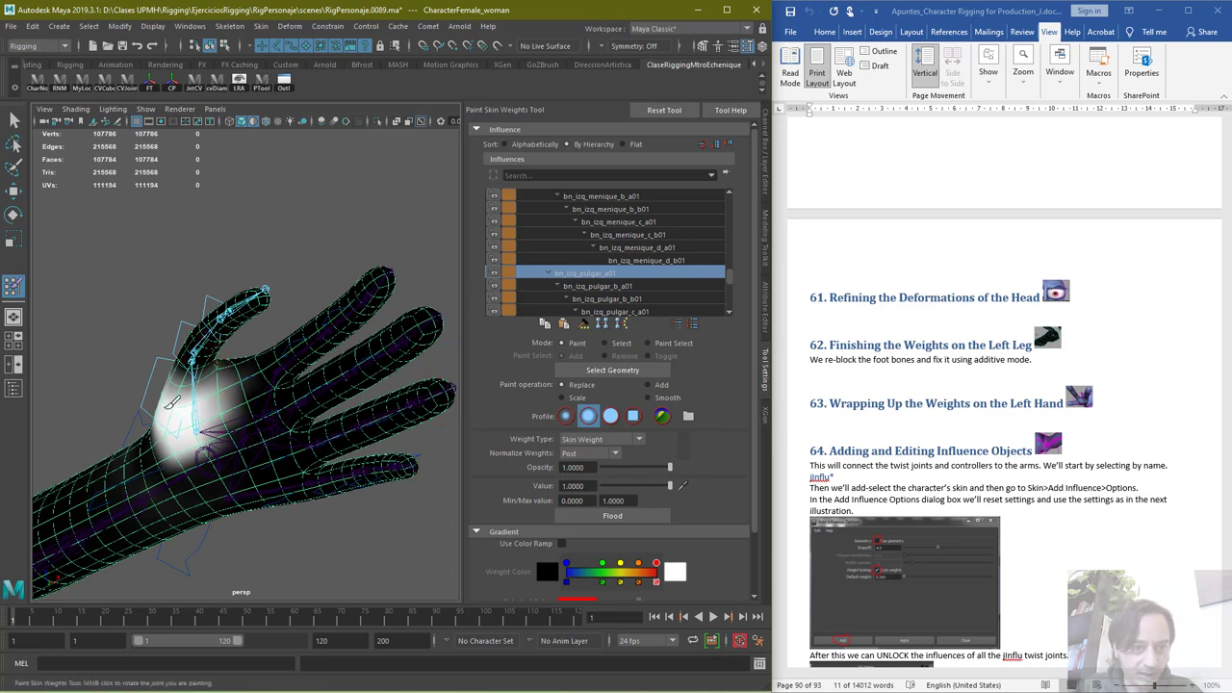
{"action": "mouse_move", "coordinate": [168, 380]}
{"action": "left_mouse_down"}
{"action": "mouse_move", "coordinate": [217, 381]}
{"action": "mouse_move", "coordinate": [217, 409]}
{"action": "mouse_move", "coordinate": [191, 424]}
{"action": "mouse_move", "coordinate": [337, 361]}
{"action": "mouse_move", "coordinate": [309, 367]}
{"action": "mouse_move", "coordinate": [293, 344]}
{"action": "mouse_move", "coordinate": [320, 332]}
{"action": "left_mouse_up"}
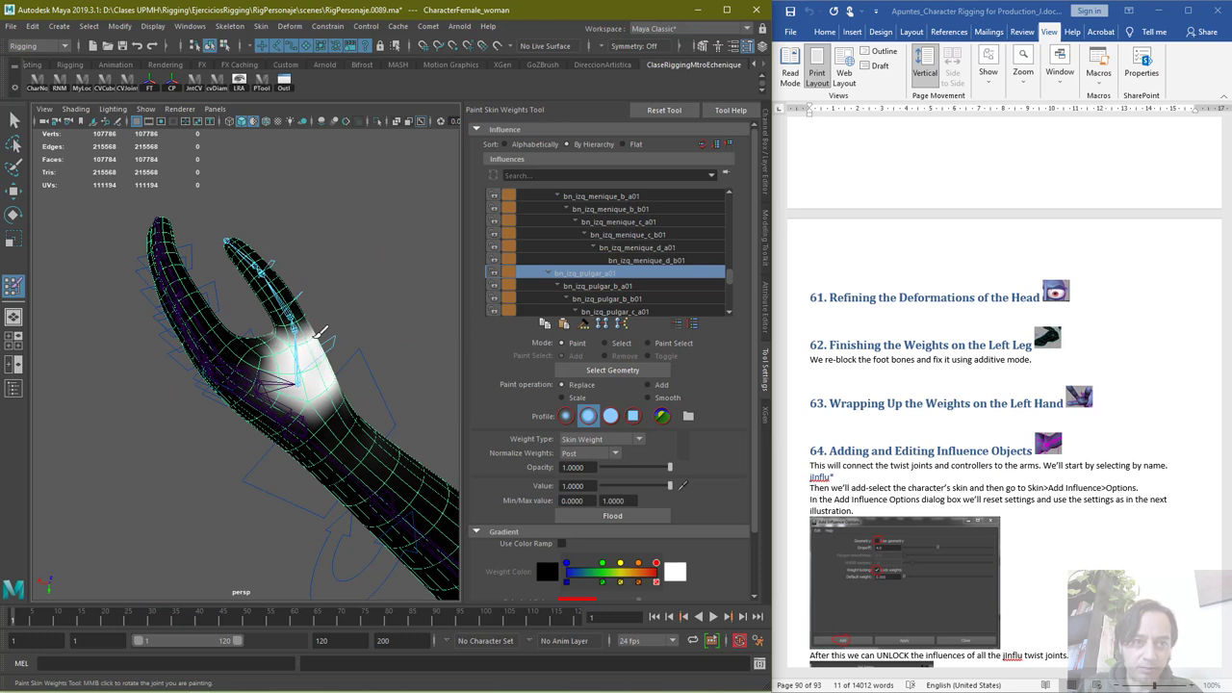
Select bn_izq_pulgar_b_a01 and paint its weight to 0 over the palm and the thumb base
{"action": "left_click", "coordinate": [597, 287]}
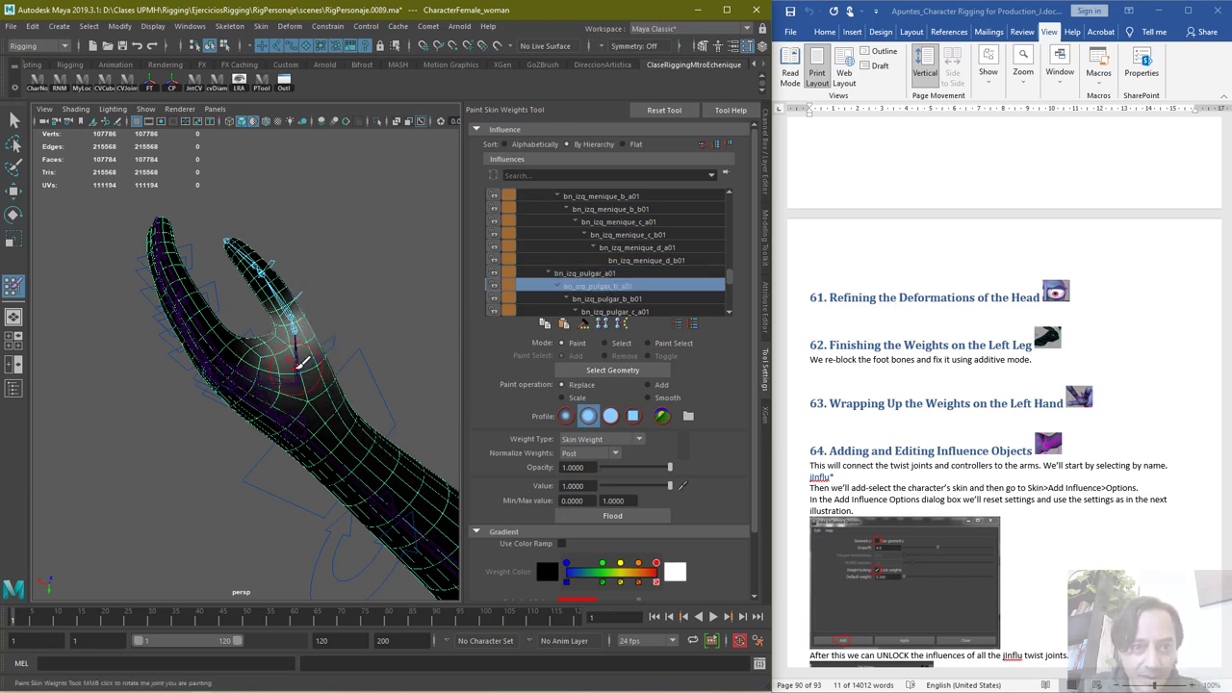
{"action": "scroll", "coordinate": [360, 356], "scroll_direction": "up", "scroll_amount": 5}
{"action": "middle_click_drag", "start_coordinate": [391, 313], "coordinate": [337, 382], "text": "alt"}
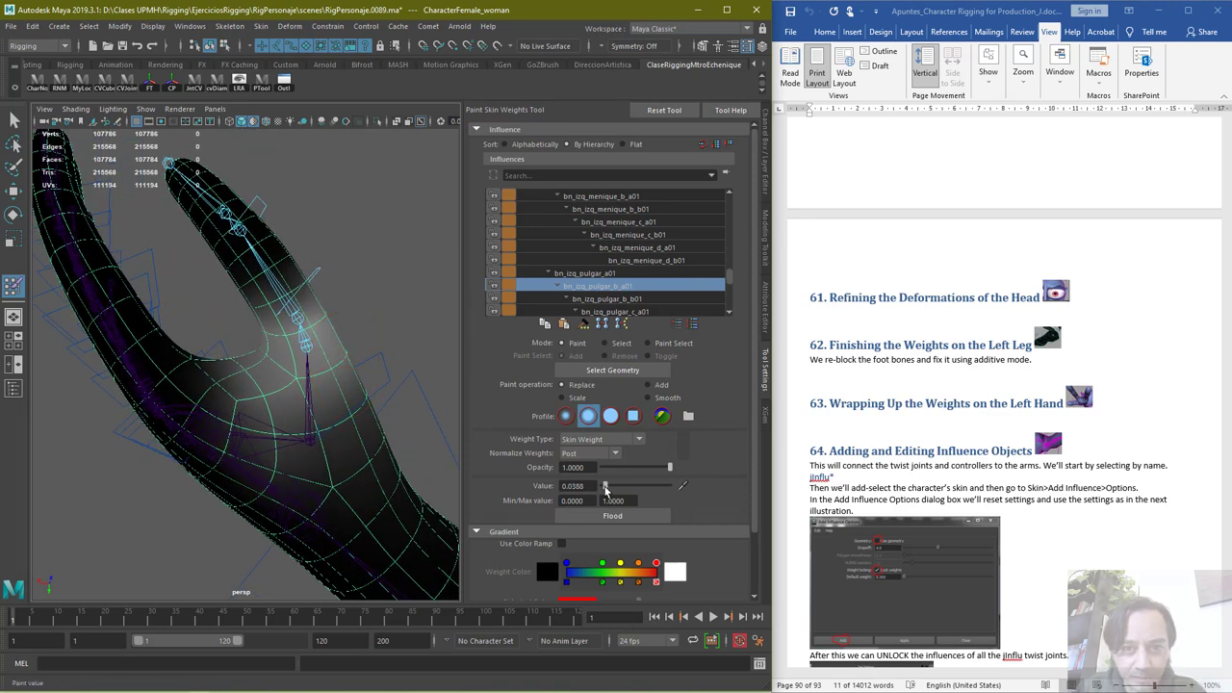
{"action": "left_click_drag", "start_coordinate": [604, 487], "coordinate": [598, 487]}
{"action": "mouse_move", "coordinate": [269, 390]}
{"action": "left_mouse_down"}
{"action": "mouse_move", "coordinate": [372, 393]}
{"action": "mouse_move", "coordinate": [291, 390]}
{"action": "left_mouse_up"}
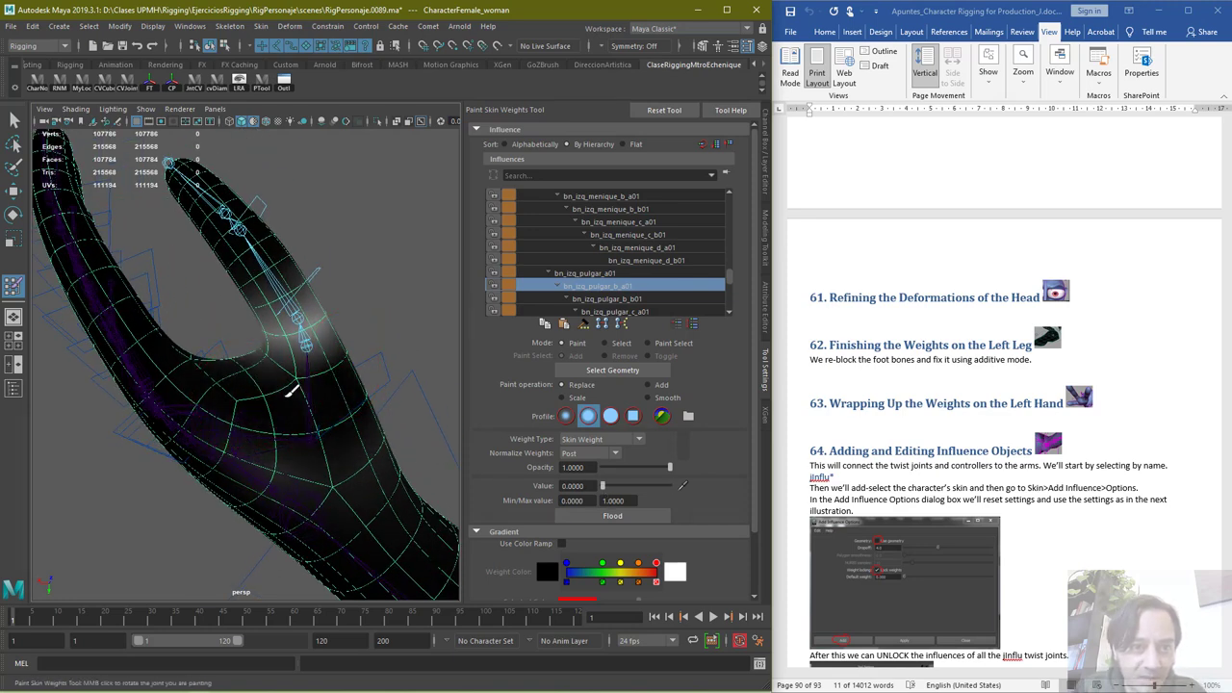
{"action": "mouse_move", "coordinate": [197, 418]}
{"action": "left_mouse_down", "text": "alt"}
{"action": "mouse_move", "coordinate": [385, 398]}
{"action": "mouse_move", "coordinate": [500, 481]}
{"action": "mouse_move", "coordinate": [490, 474]}
{"action": "left_mouse_up", "text": "alt"}
{"action": "mouse_move", "coordinate": [289, 423]}
{"action": "left_mouse_down"}
{"action": "mouse_move", "coordinate": [228, 431]}
{"action": "mouse_move", "coordinate": [135, 390]}
{"action": "left_mouse_up"}
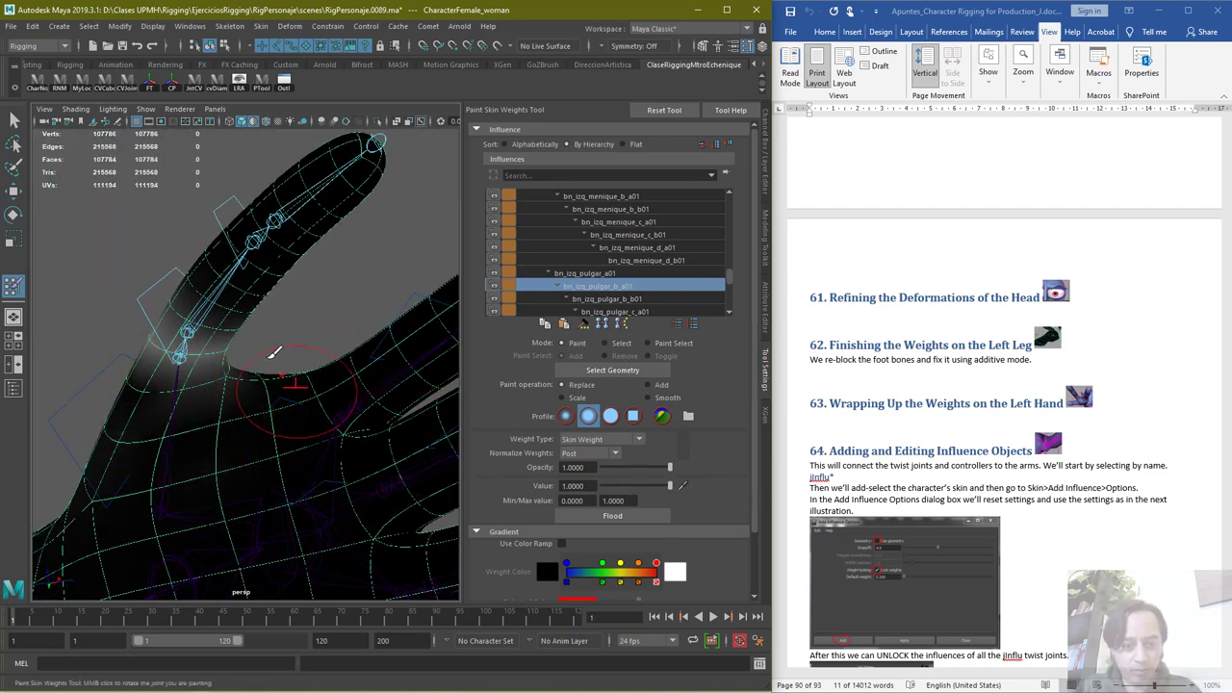
Undo the oversized stroke, then paint weight 1 for bn_izq_pulgar_b_a01 in a band around the thumb's lower joint using a smaller brush
{"action": "left_click_drag", "start_coordinate": [227, 319], "coordinate": [193, 338]}
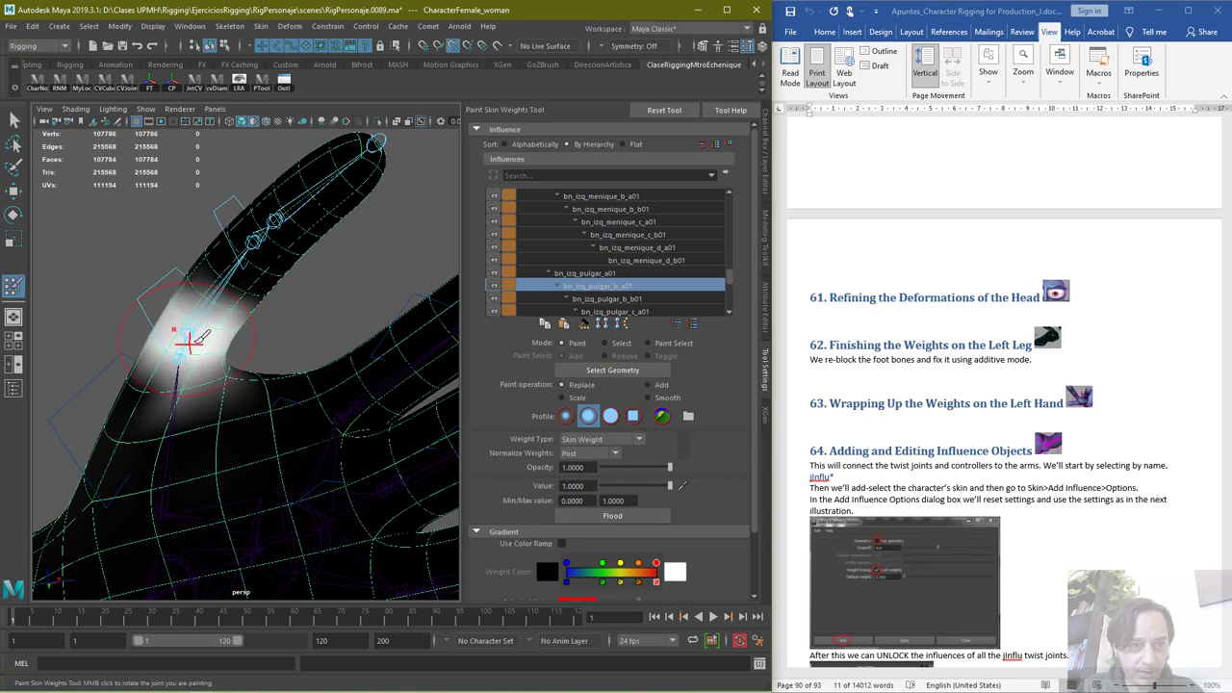
{"action": "key", "text": "ctrl+z"}
{"action": "key", "text": "b"}
{"action": "left_click_drag", "start_coordinate": [271, 390], "coordinate": [243, 391]}
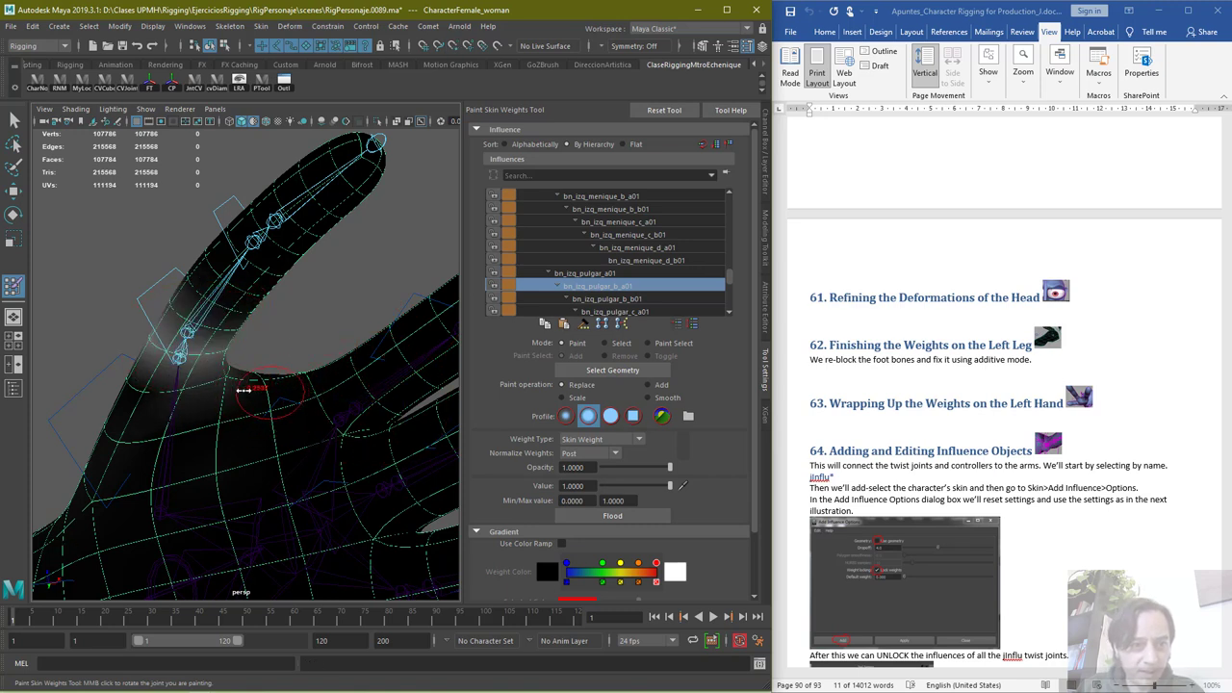
{"action": "mouse_move", "coordinate": [154, 337]}
{"action": "left_mouse_down"}
{"action": "mouse_move", "coordinate": [174, 355]}
{"action": "mouse_move", "coordinate": [192, 327]}
{"action": "mouse_move", "coordinate": [349, 316]}
{"action": "mouse_move", "coordinate": [308, 317]}
{"action": "mouse_move", "coordinate": [284, 366]}
{"action": "mouse_move", "coordinate": [374, 341]}
{"action": "left_mouse_up"}
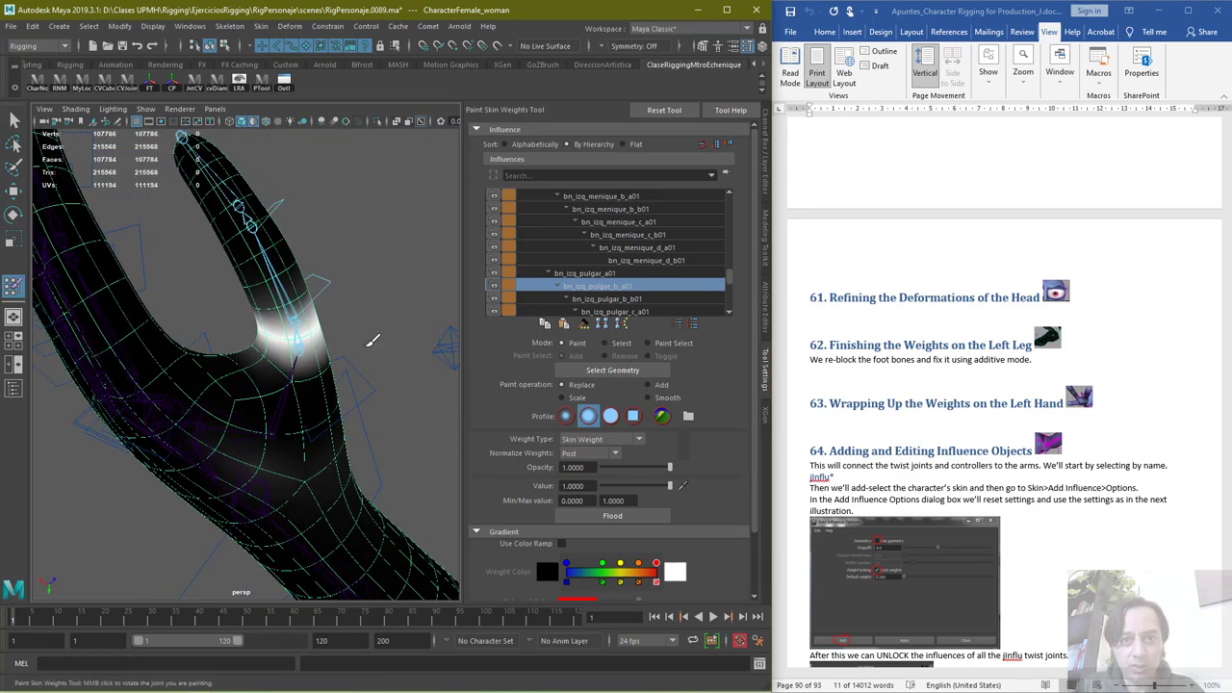
Select bn_izq_pulgar_b_b01 and paint weight 1 over the thumb segment between its lower and upper joints
{"action": "left_click", "coordinate": [603, 300]}
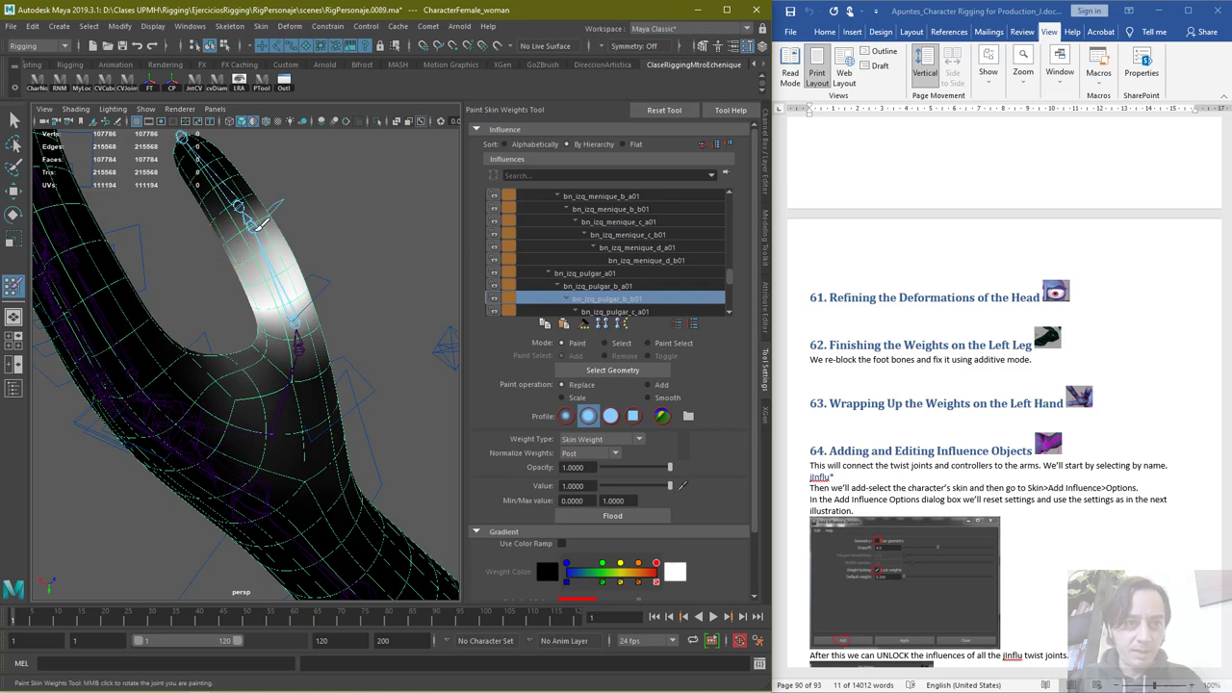
{"action": "left_click_drag", "start_coordinate": [258, 223], "coordinate": [286, 276]}
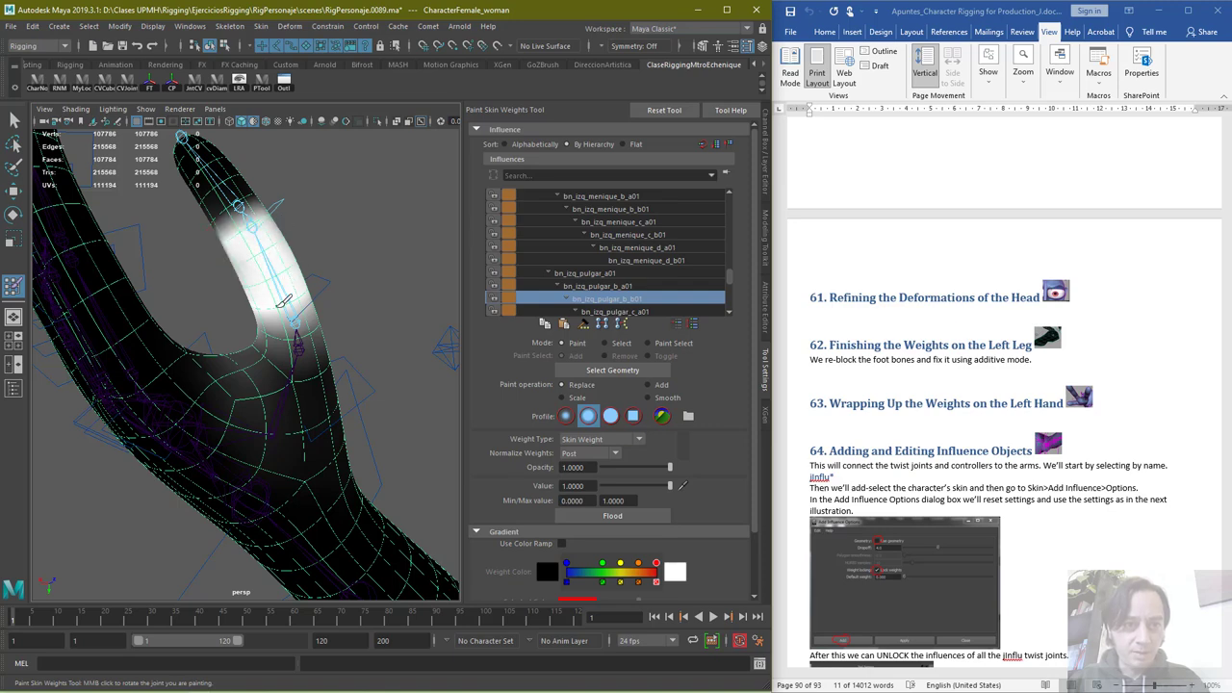
{"action": "mouse_move", "coordinate": [414, 266]}
{"action": "left_mouse_down", "text": "alt"}
{"action": "mouse_move", "coordinate": [344, 278]}
{"action": "mouse_move", "coordinate": [193, 345]}
{"action": "mouse_move", "coordinate": [231, 320]}
{"action": "mouse_move", "coordinate": [217, 231]}
{"action": "mouse_move", "coordinate": [197, 236]}
{"action": "mouse_move", "coordinate": [234, 279]}
{"action": "left_mouse_up", "text": "alt"}
{"action": "mouse_move", "coordinate": [272, 324]}
{"action": "left_mouse_down", "text": "alt"}
{"action": "mouse_move", "coordinate": [176, 314]}
{"action": "mouse_move", "coordinate": [198, 290]}
{"action": "mouse_move", "coordinate": [247, 282]}
{"action": "mouse_move", "coordinate": [236, 235]}
{"action": "mouse_move", "coordinate": [265, 226]}
{"action": "mouse_move", "coordinate": [279, 267]}
{"action": "mouse_move", "coordinate": [200, 279]}
{"action": "mouse_move", "coordinate": [183, 299]}
{"action": "mouse_move", "coordinate": [231, 313]}
{"action": "mouse_move", "coordinate": [168, 308]}
{"action": "mouse_move", "coordinate": [205, 257]}
{"action": "mouse_move", "coordinate": [188, 221]}
{"action": "mouse_move", "coordinate": [375, 295]}
{"action": "mouse_move", "coordinate": [310, 325]}
{"action": "left_mouse_up", "text": "alt"}
{"action": "key", "text": "ctrl+z"}
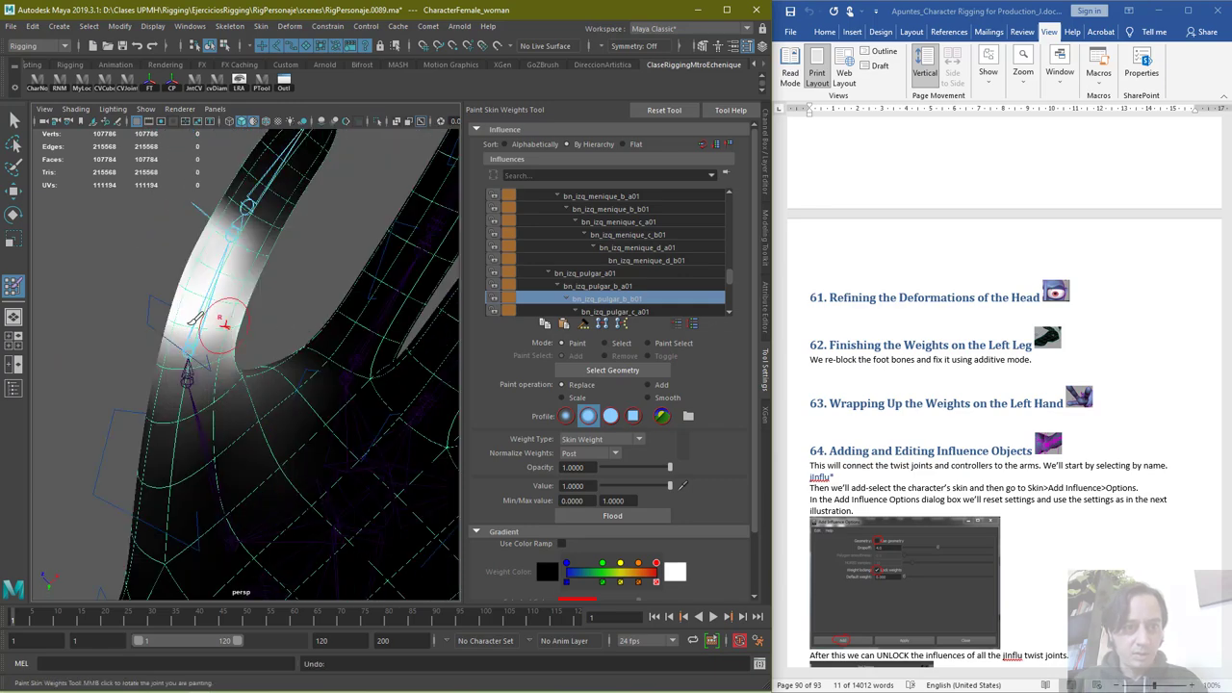
{"action": "mouse_move", "coordinate": [222, 319]}
{"action": "left_mouse_down"}
{"action": "mouse_move", "coordinate": [242, 317]}
{"action": "mouse_move", "coordinate": [262, 242]}
{"action": "mouse_move", "coordinate": [271, 262]}
{"action": "mouse_move", "coordinate": [199, 256]}
{"action": "mouse_move", "coordinate": [452, 283]}
{"action": "left_mouse_up"}
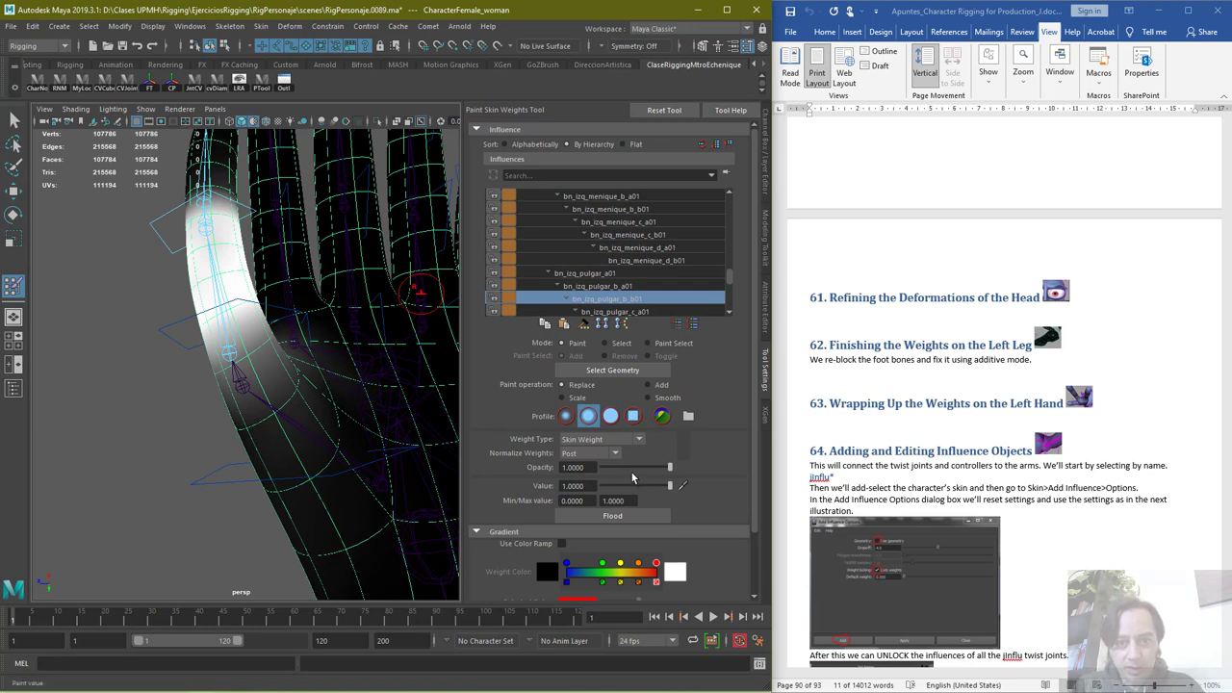
Paint the bn_izq_pulgar_b_b01 weight to 0 below the thumb's lower joint and over the palm
{"action": "left_click", "coordinate": [603, 487]}
{"action": "mouse_move", "coordinate": [218, 374]}
{"action": "left_mouse_down"}
{"action": "mouse_move", "coordinate": [290, 342]}
{"action": "mouse_move", "coordinate": [323, 412]}
{"action": "left_mouse_up"}
{"action": "mouse_move", "coordinate": [273, 455]}
{"action": "left_mouse_down", "text": "alt"}
{"action": "mouse_move", "coordinate": [345, 384]}
{"action": "mouse_move", "coordinate": [275, 372]}
{"action": "left_mouse_up", "text": "alt"}
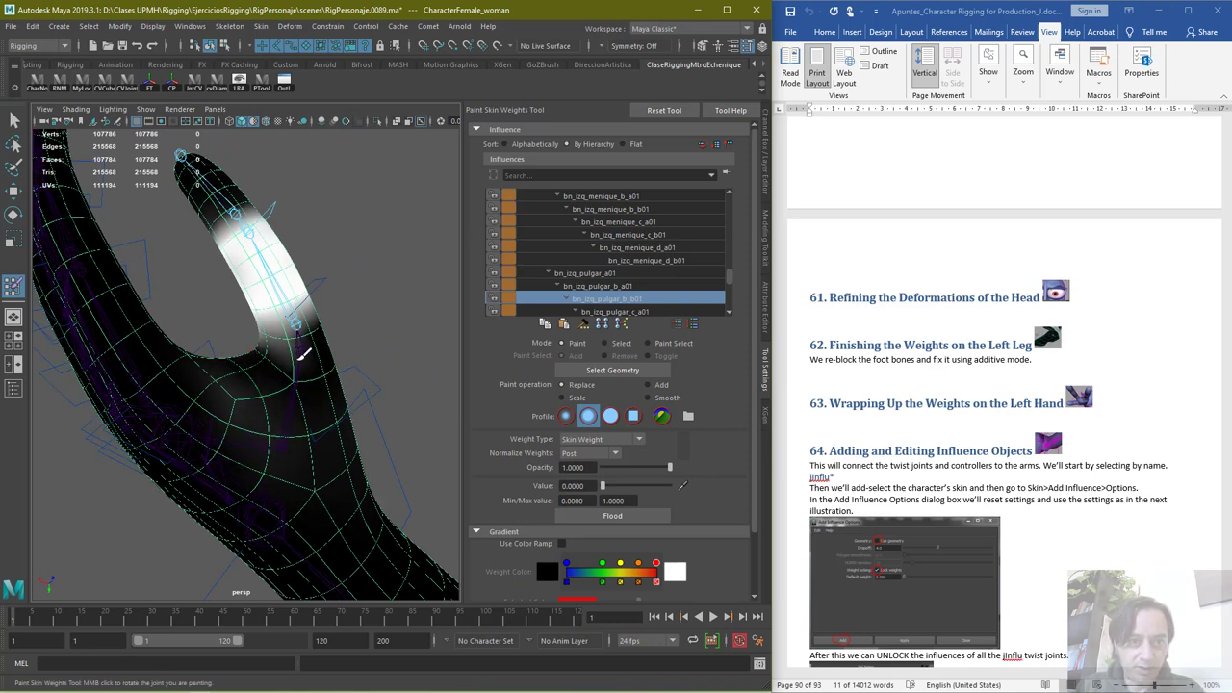
{"action": "mouse_move", "coordinate": [270, 365]}
{"action": "left_mouse_down", "text": "alt"}
{"action": "mouse_move", "coordinate": [226, 365]}
{"action": "mouse_move", "coordinate": [28, 465]}
{"action": "mouse_move", "coordinate": [178, 424]}
{"action": "left_mouse_up", "text": "alt"}
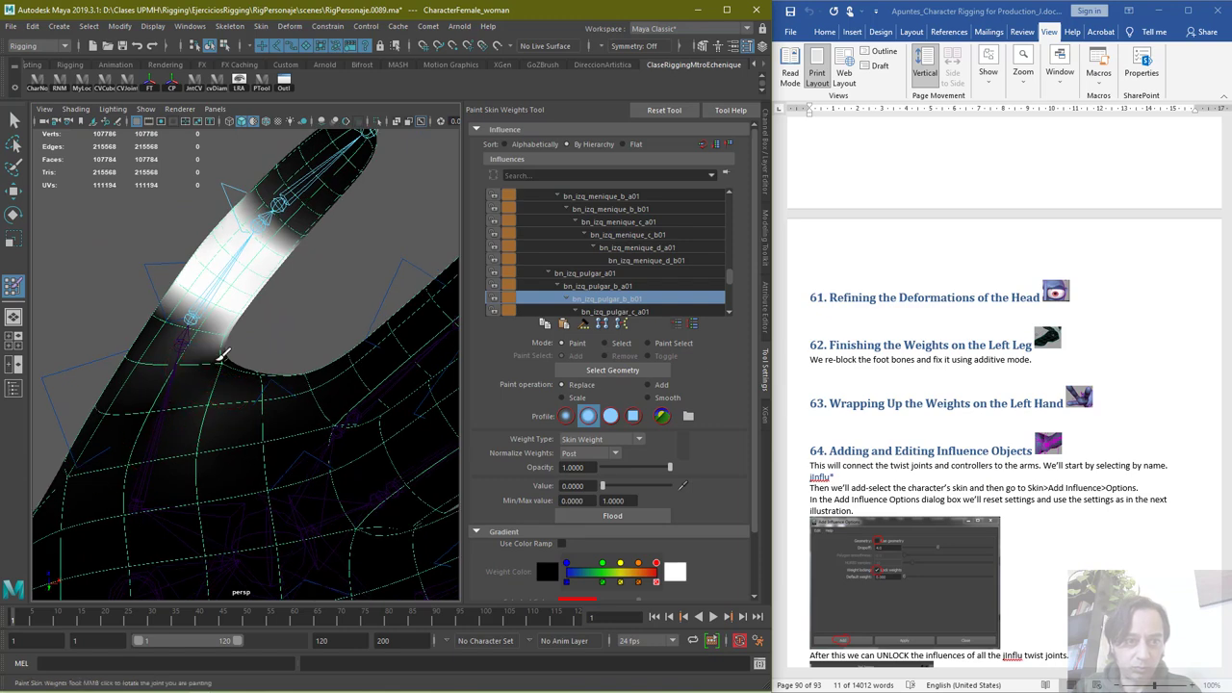
{"action": "left_click_drag", "start_coordinate": [304, 401], "coordinate": [239, 371], "text": "alt"}
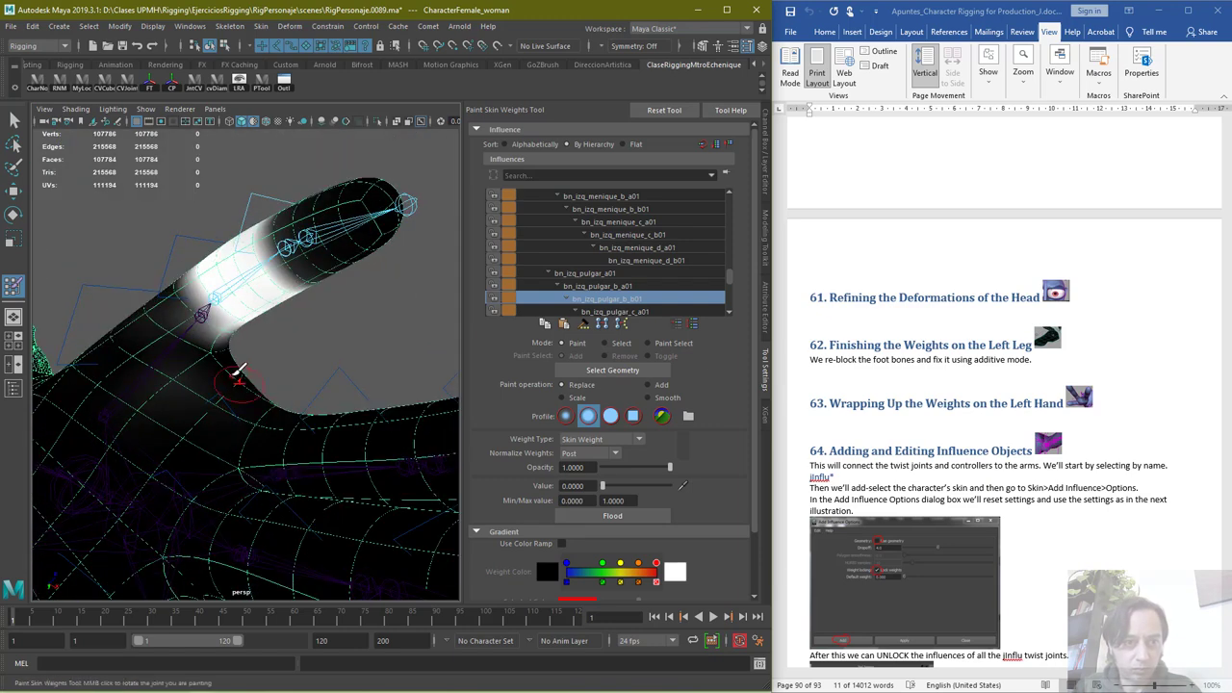
{"action": "left_click_drag", "start_coordinate": [374, 402], "coordinate": [414, 337], "text": "alt"}
Select bn_izq_pulgar_c_a01 and paint weight 1 in a band around the thumb's upper joint
{"action": "left_click", "coordinate": [627, 311]}
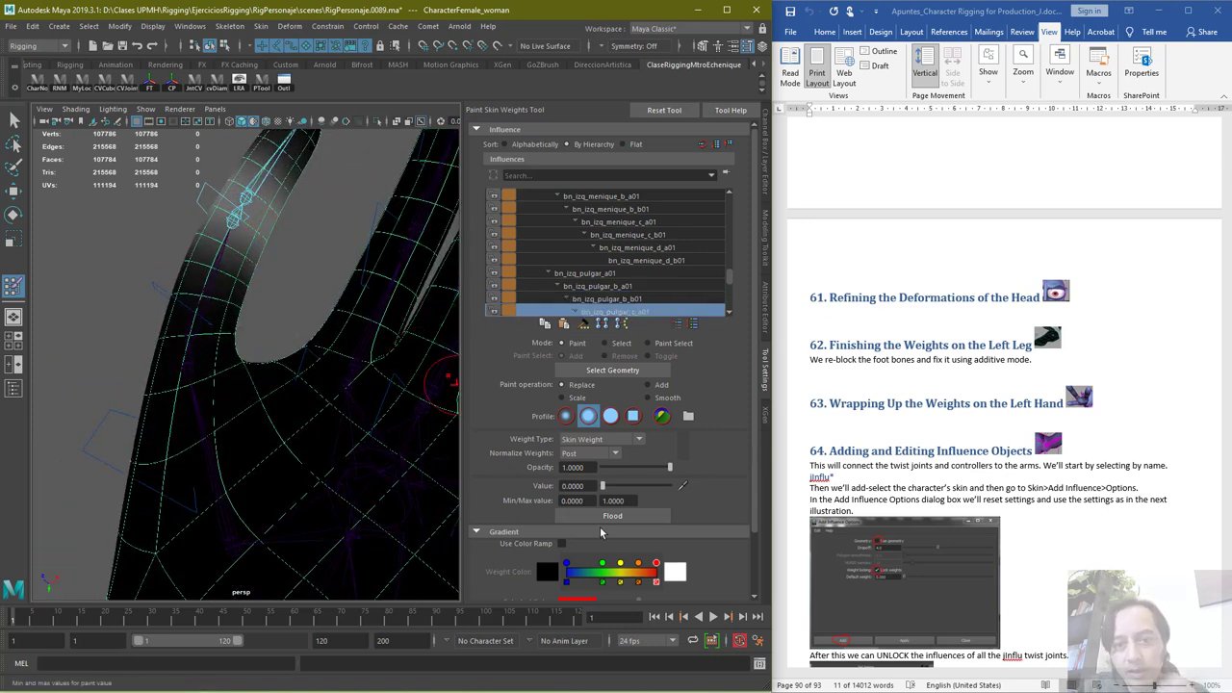
{"action": "left_click_drag", "start_coordinate": [638, 486], "coordinate": [674, 486]}
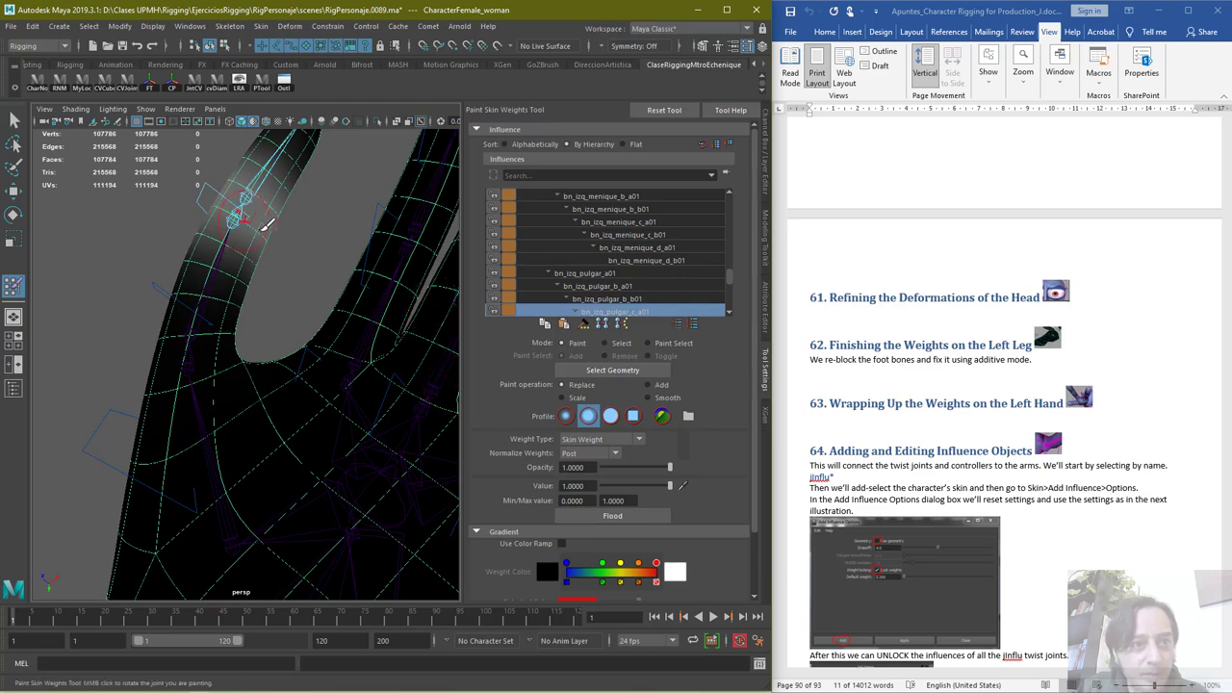
{"action": "mouse_move", "coordinate": [260, 235]}
{"action": "left_mouse_down"}
{"action": "mouse_move", "coordinate": [218, 202]}
{"action": "mouse_move", "coordinate": [420, 268]}
{"action": "mouse_move", "coordinate": [193, 294]}
{"action": "mouse_move", "coordinate": [162, 323]}
{"action": "left_mouse_up"}
{"action": "mouse_move", "coordinate": [161, 323]}
{"action": "left_mouse_down", "text": "alt"}
{"action": "mouse_move", "coordinate": [288, 260]}
{"action": "mouse_move", "coordinate": [310, 223]}
{"action": "mouse_move", "coordinate": [248, 240]}
{"action": "mouse_move", "coordinate": [330, 230]}
{"action": "mouse_move", "coordinate": [401, 279]}
{"action": "mouse_move", "coordinate": [300, 245]}
{"action": "left_mouse_up", "text": "alt"}
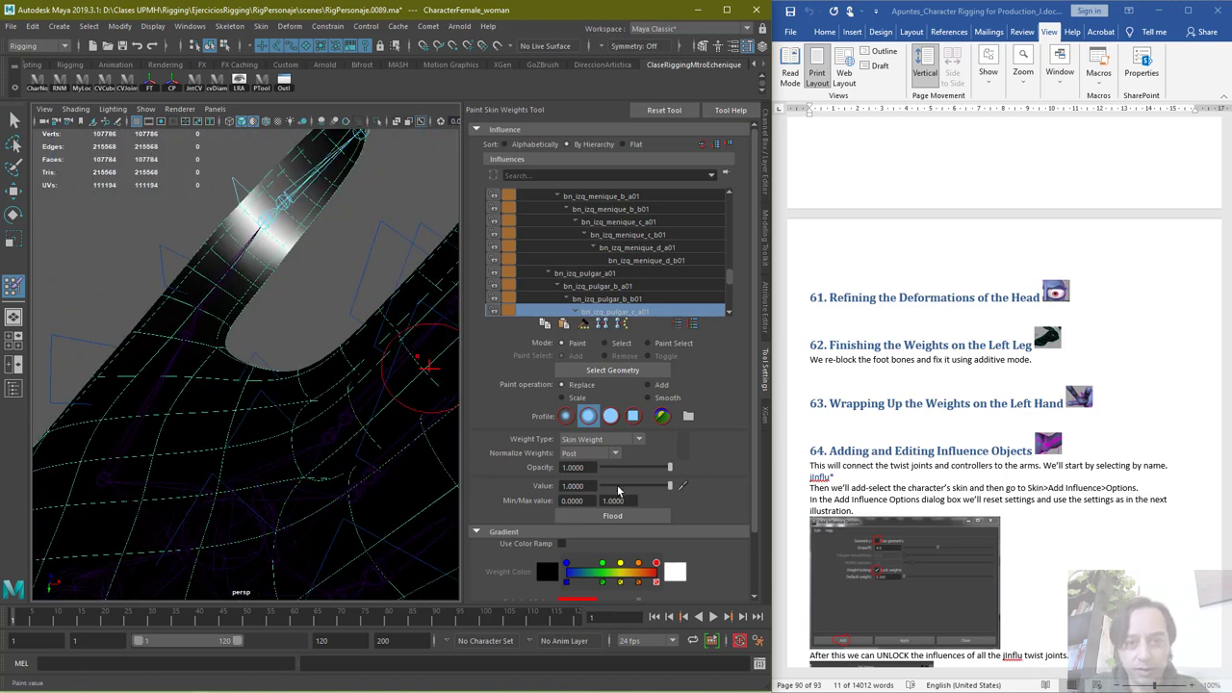
Paint the bn_izq_pulgar_c_a01 weight to 0 below the upper-joint band and check the thumb from all sides
{"action": "left_click_drag", "start_coordinate": [629, 486], "coordinate": [544, 484]}
{"action": "left_click_drag", "start_coordinate": [223, 237], "coordinate": [244, 270]}
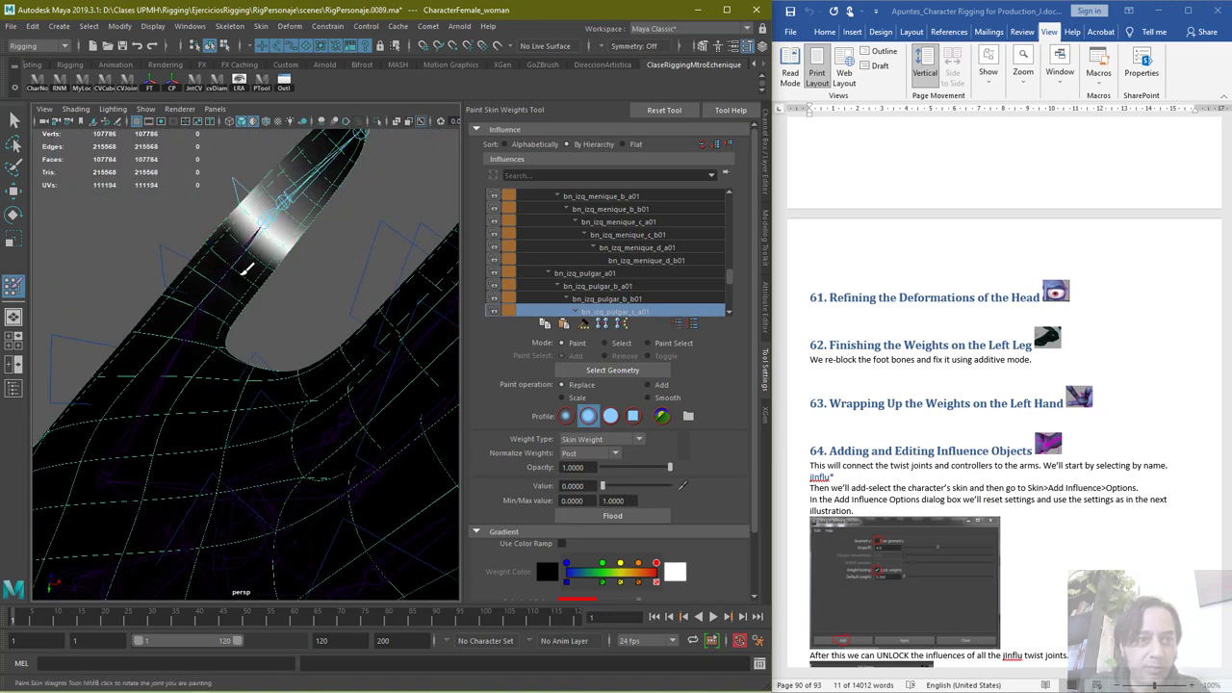
{"action": "mouse_move", "coordinate": [278, 316]}
{"action": "left_mouse_down", "text": "alt"}
{"action": "mouse_move", "coordinate": [449, 318]}
{"action": "mouse_move", "coordinate": [385, 308]}
{"action": "left_mouse_up", "text": "alt"}
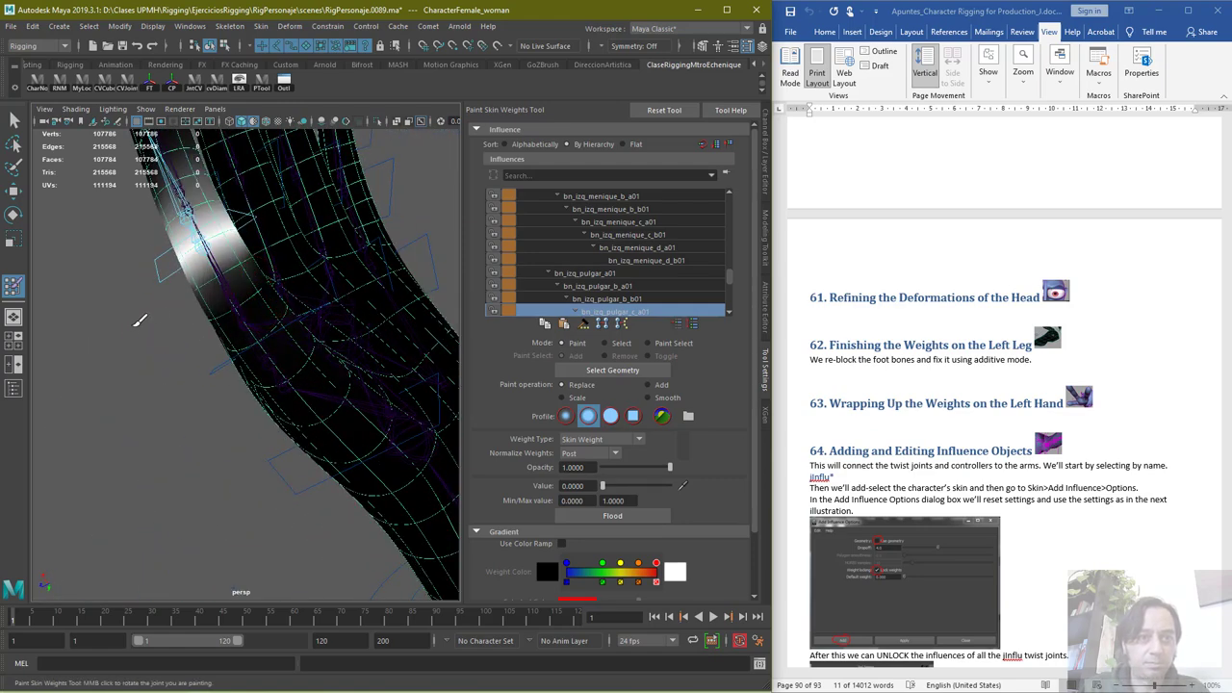
{"action": "mouse_move", "coordinate": [139, 337]}
{"action": "left_mouse_down", "text": "alt"}
{"action": "mouse_move", "coordinate": [295, 297]}
{"action": "mouse_move", "coordinate": [306, 265]}
{"action": "left_mouse_up", "text": "alt"}
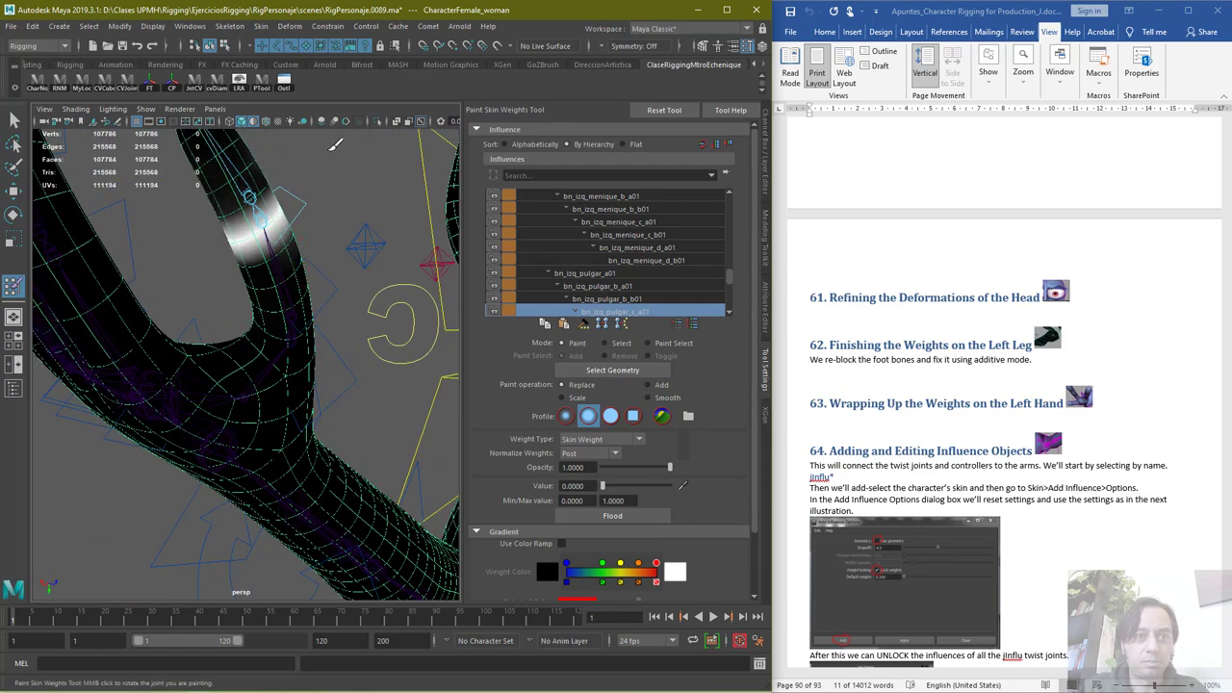
{"action": "mouse_move", "coordinate": [220, 197]}
{"action": "left_mouse_down", "text": "alt"}
{"action": "mouse_move", "coordinate": [297, 199]}
{"action": "mouse_move", "coordinate": [239, 279]}
{"action": "left_mouse_up", "text": "alt"}
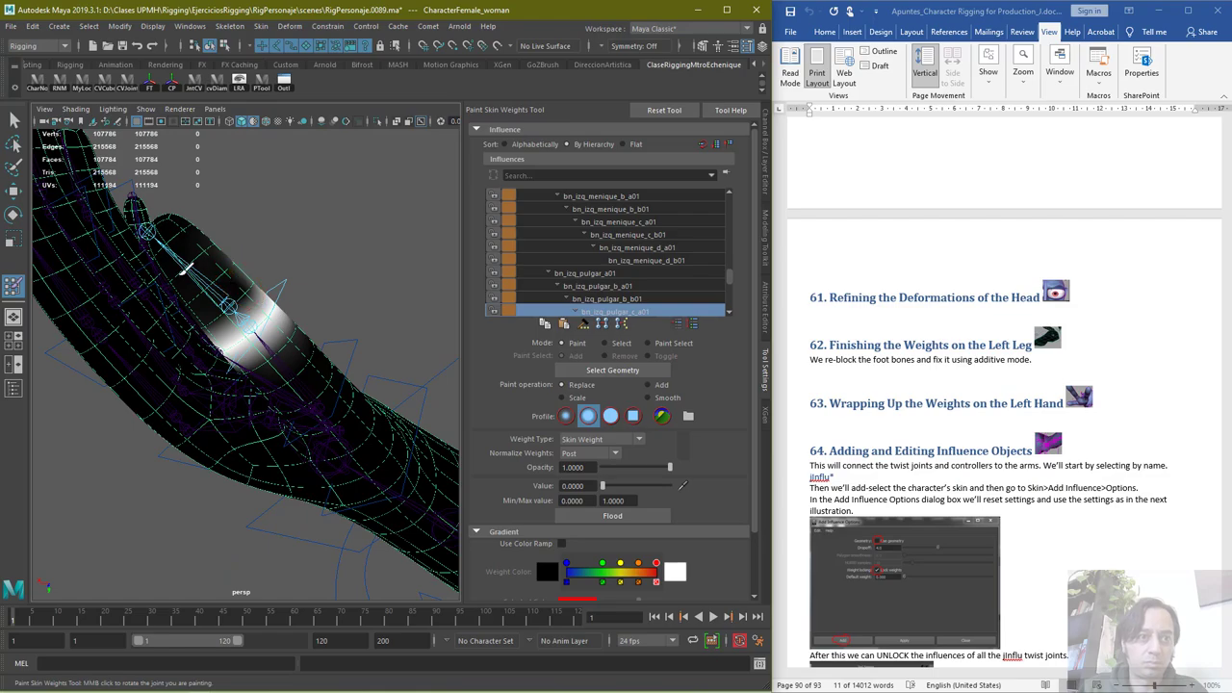
{"action": "mouse_move", "coordinate": [314, 238]}
{"action": "left_mouse_down", "text": "alt"}
{"action": "mouse_move", "coordinate": [159, 311]}
{"action": "mouse_move", "coordinate": [197, 289]}
{"action": "left_mouse_up", "text": "alt"}
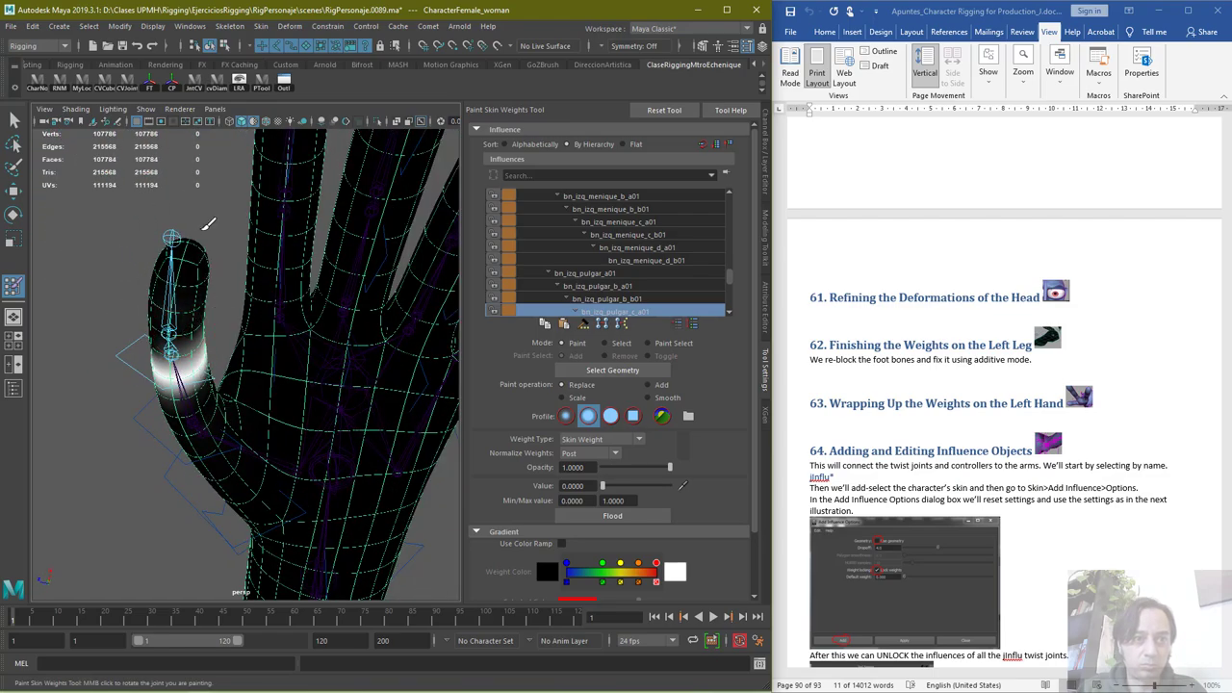
{"action": "left_click_drag", "start_coordinate": [207, 224], "coordinate": [461, 212], "text": "alt"}
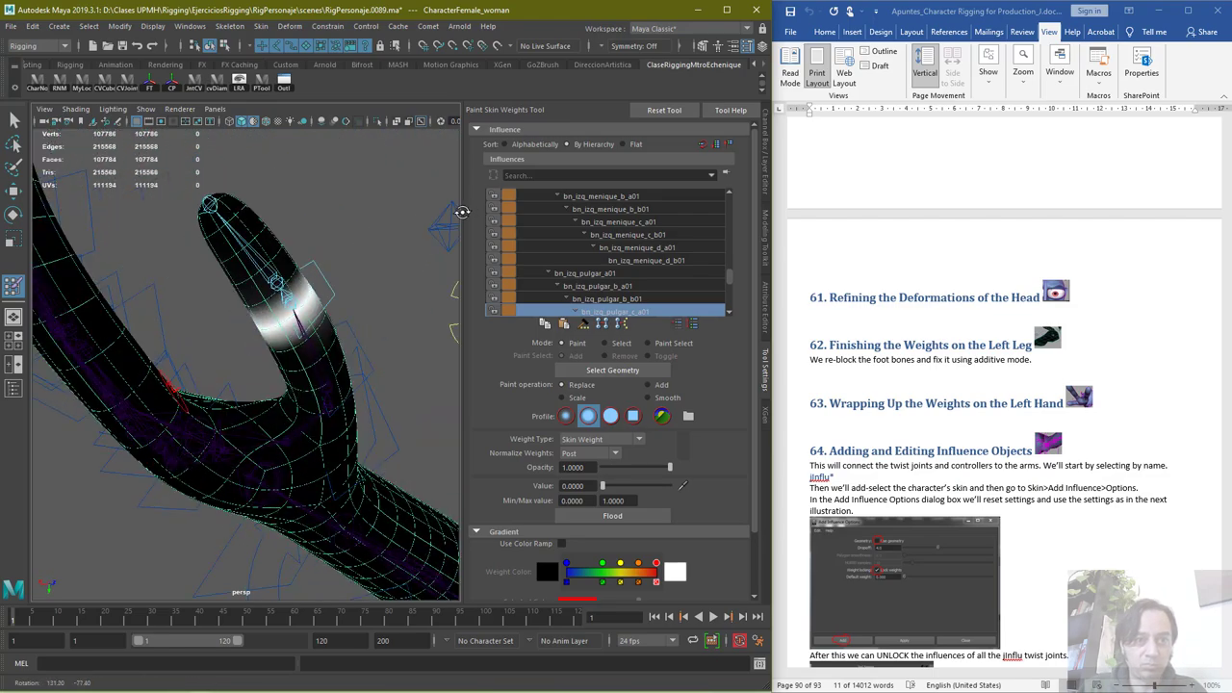
Select bn_izq_pulgar_c_b01 and paint weight 1 over the thumb tip, undoing the last stroke near the upper joint
{"action": "scroll", "coordinate": [637, 312], "scroll_direction": "down", "scroll_amount": 2}
{"action": "left_click", "coordinate": [626, 302]}
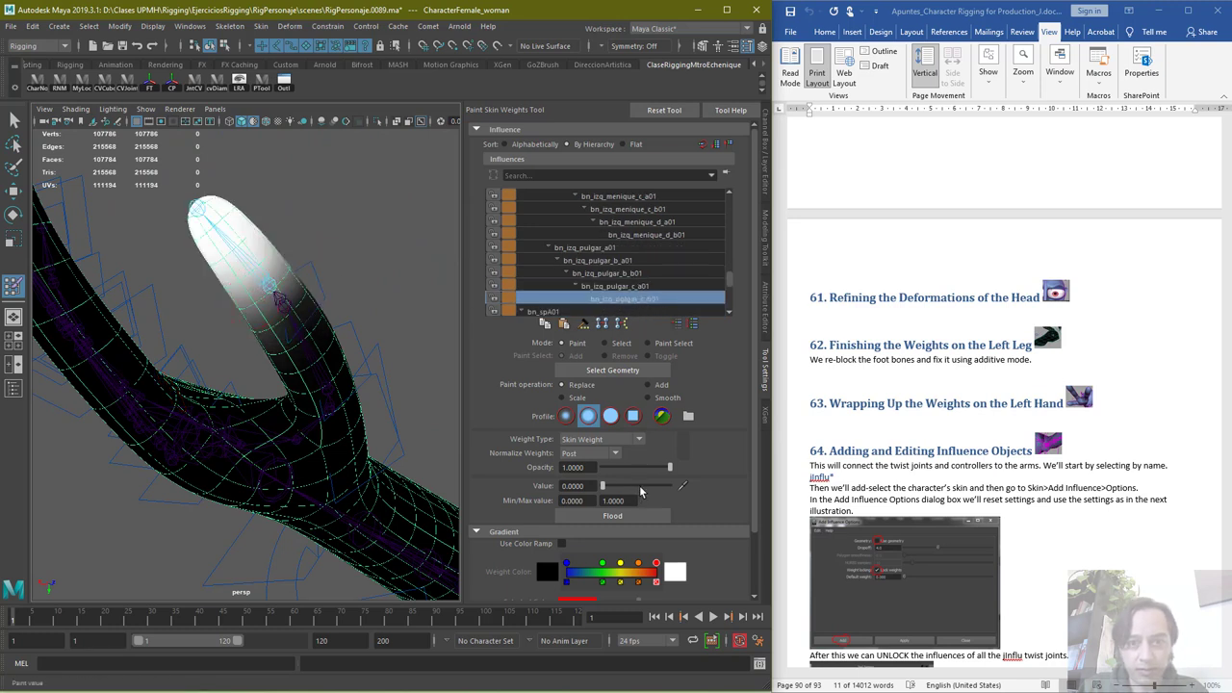
{"action": "left_click_drag", "start_coordinate": [640, 489], "coordinate": [744, 490]}
{"action": "mouse_move", "coordinate": [255, 293]}
{"action": "left_mouse_down"}
{"action": "mouse_move", "coordinate": [300, 256]}
{"action": "mouse_move", "coordinate": [226, 206]}
{"action": "mouse_move", "coordinate": [324, 252]}
{"action": "mouse_move", "coordinate": [465, 271]}
{"action": "mouse_move", "coordinate": [255, 270]}
{"action": "mouse_move", "coordinate": [231, 235]}
{"action": "mouse_move", "coordinate": [317, 207]}
{"action": "mouse_move", "coordinate": [258, 229]}
{"action": "mouse_move", "coordinate": [371, 248]}
{"action": "left_mouse_up"}
{"action": "mouse_move", "coordinate": [199, 261]}
{"action": "left_mouse_down"}
{"action": "mouse_move", "coordinate": [174, 273]}
{"action": "mouse_move", "coordinate": [244, 266]}
{"action": "mouse_move", "coordinate": [183, 282]}
{"action": "mouse_move", "coordinate": [189, 314]}
{"action": "left_mouse_up"}
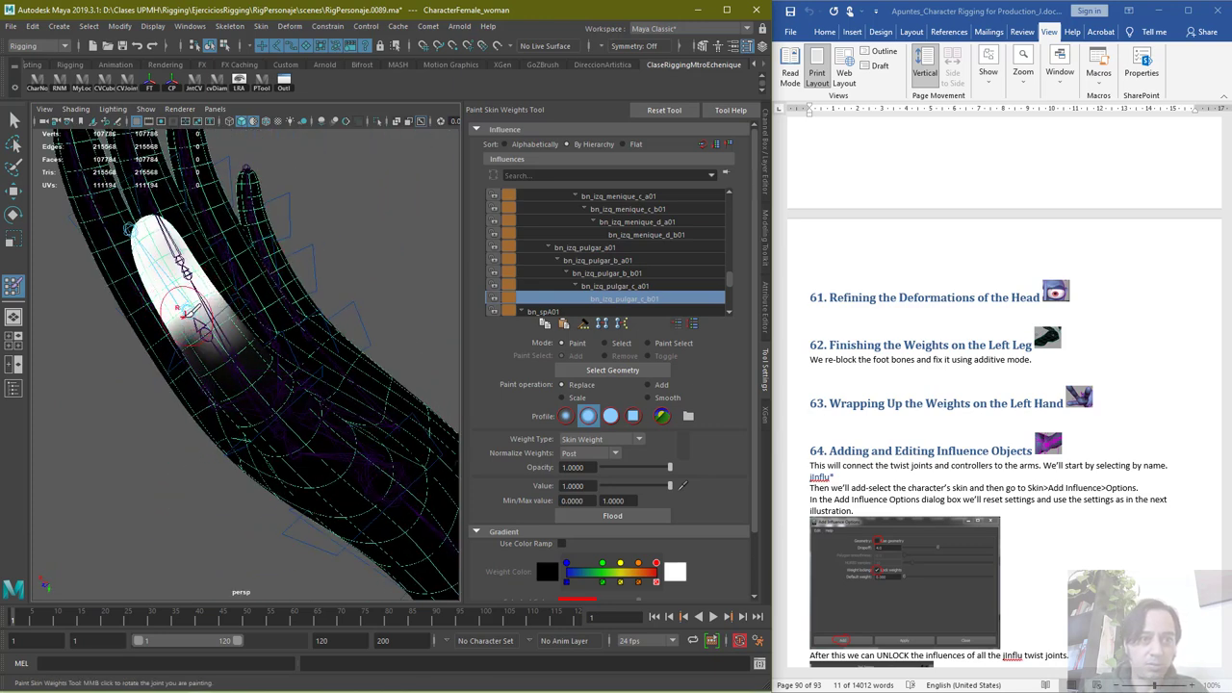
{"action": "key", "text": "ctrl+z"}
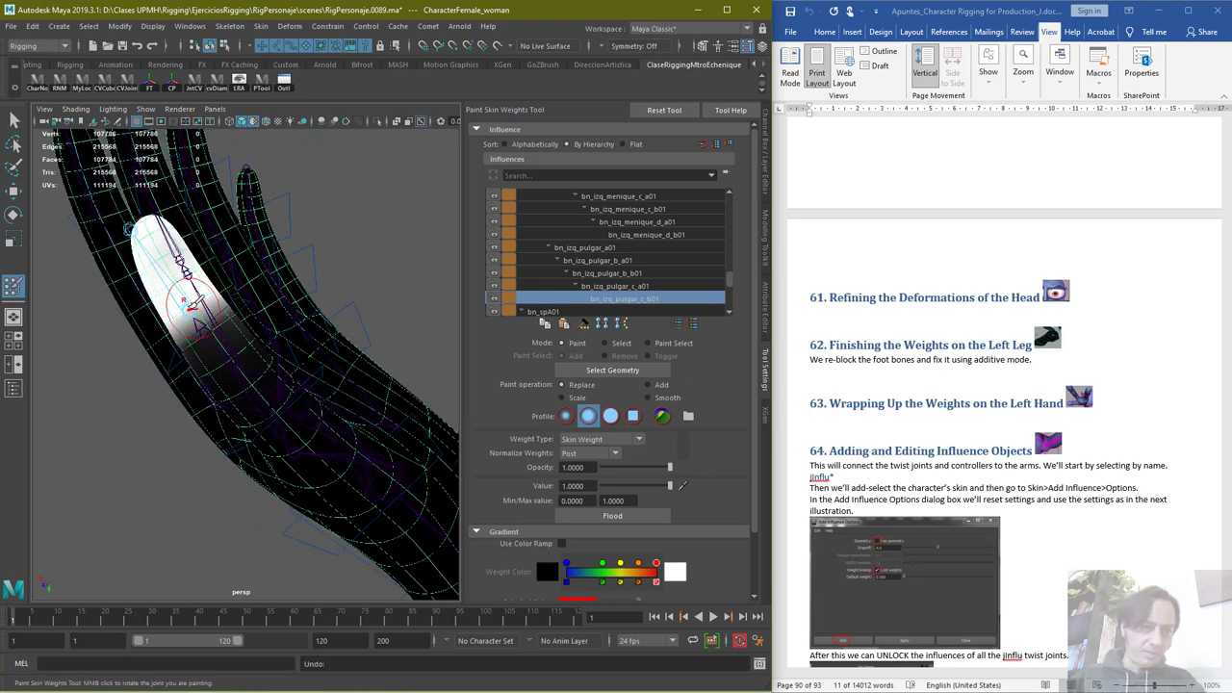
{"action": "left_click_drag", "start_coordinate": [299, 325], "coordinate": [424, 300], "text": "alt"}
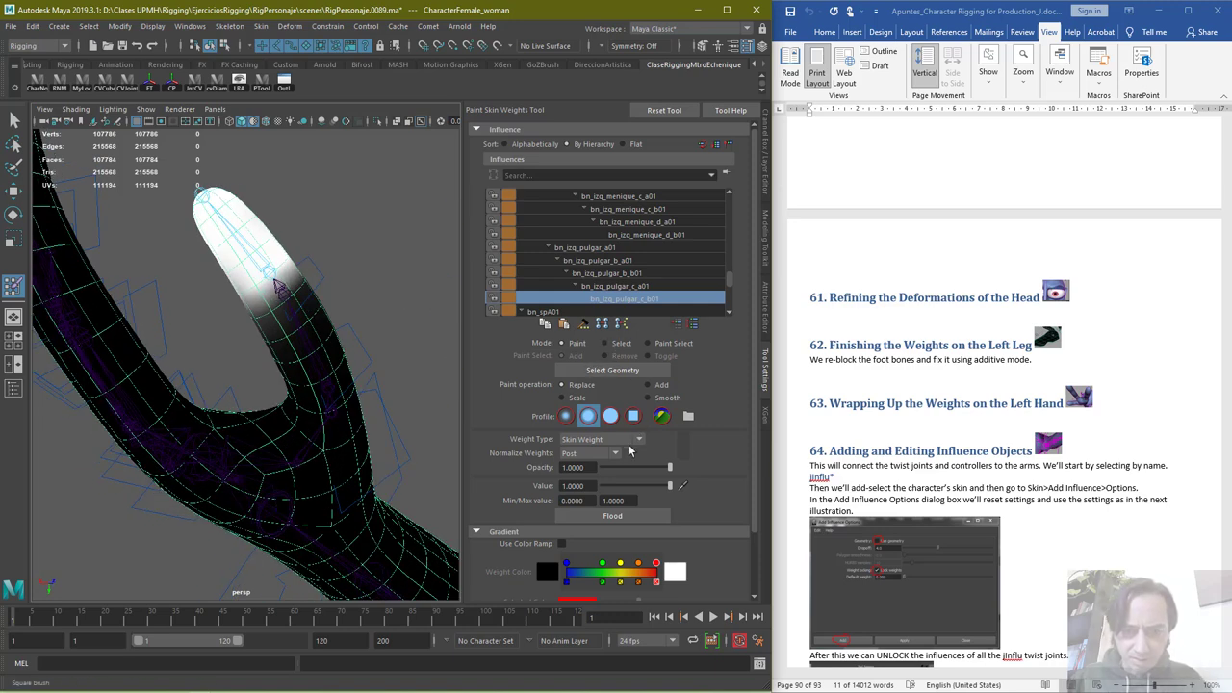
Set the paint value to 0 for bn_izq_pulgar_c_b01 and check the thumb tip's weights from the other side
{"action": "left_click_drag", "start_coordinate": [647, 486], "coordinate": [585, 491]}
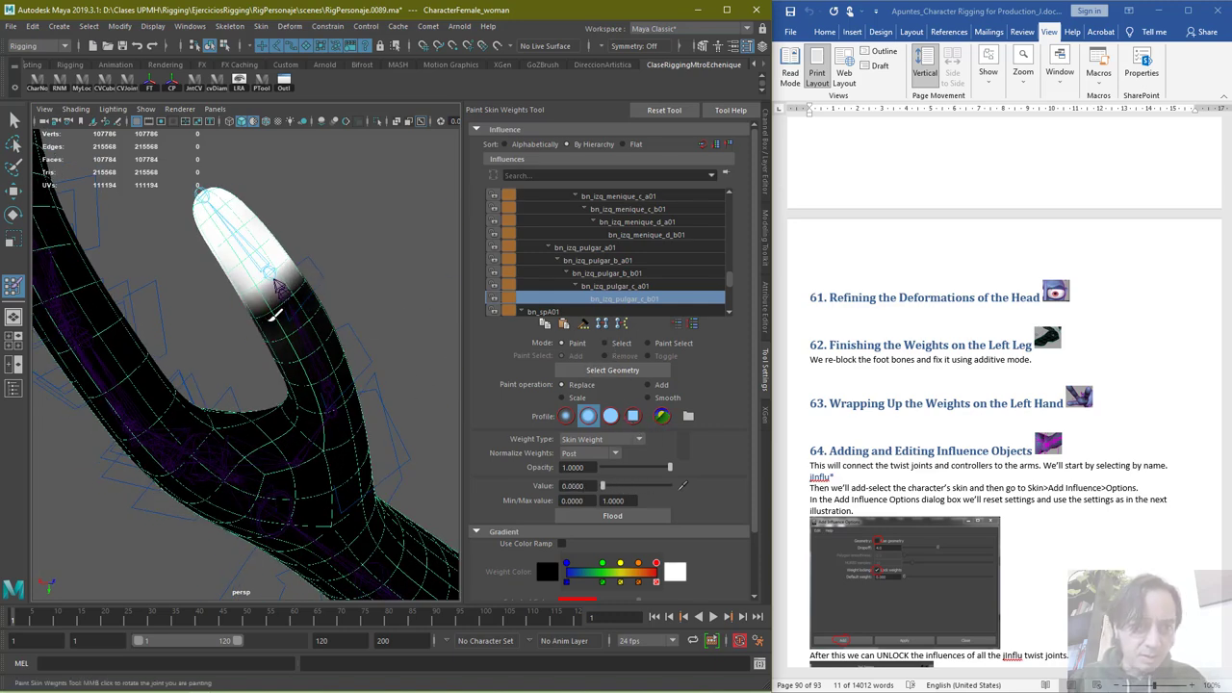
{"action": "left_click_drag", "start_coordinate": [274, 314], "coordinate": [248, 510], "text": "alt"}
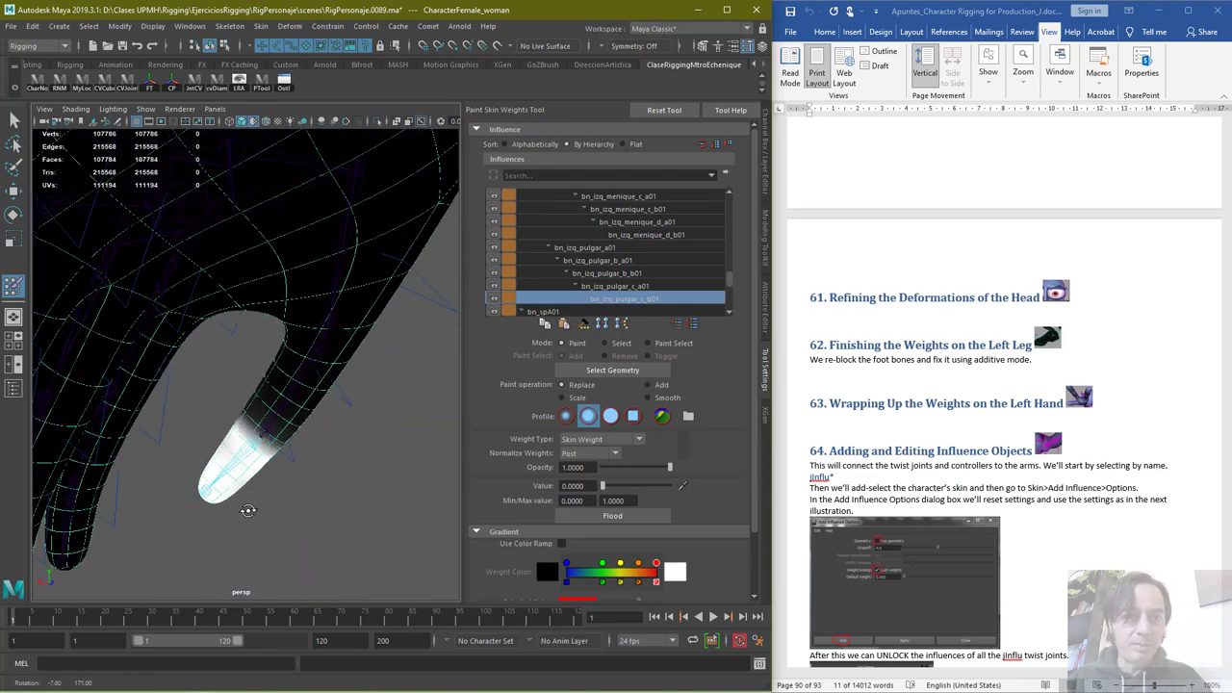
{"action": "scroll", "coordinate": [374, 389], "scroll_direction": "down", "scroll_amount": 10}
{"action": "left_click_drag", "start_coordinate": [374, 390], "coordinate": [532, 334], "text": "alt"}
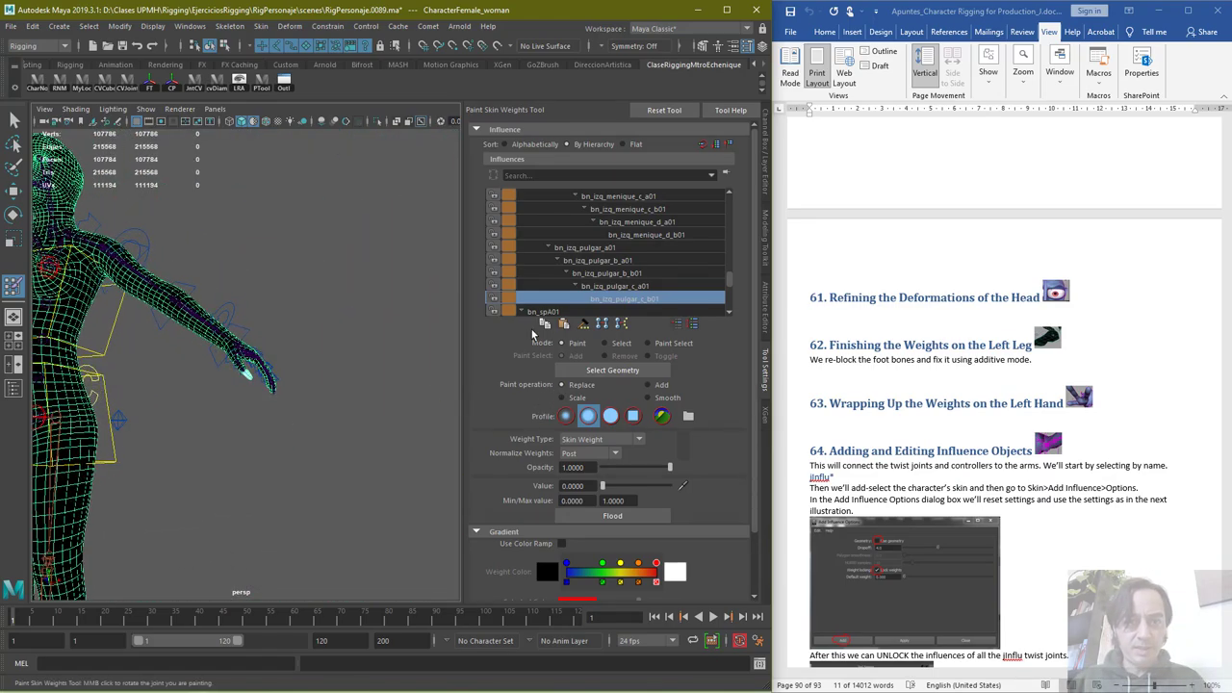
{"action": "scroll", "coordinate": [608, 306], "scroll_direction": "down", "scroll_amount": 1}
{"action": "scroll", "coordinate": [602, 275], "scroll_direction": "down", "scroll_amount": 1}
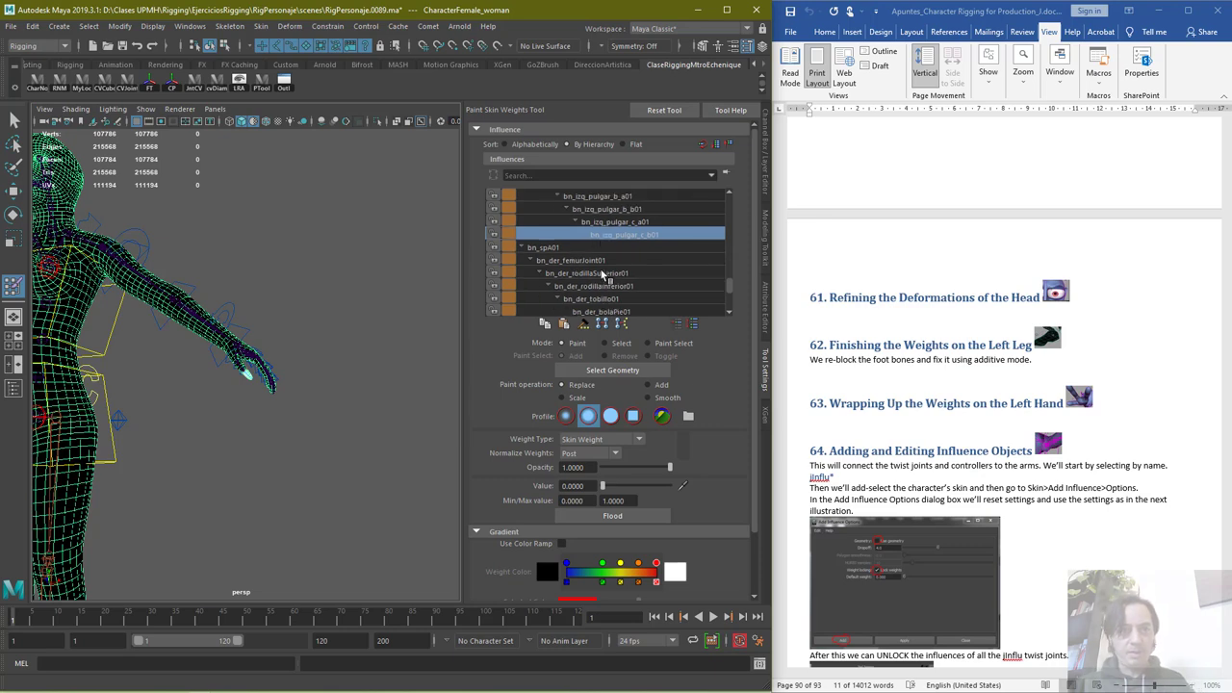
{"action": "scroll", "coordinate": [244, 330], "scroll_direction": "up", "scroll_amount": 3}
{"action": "scroll", "coordinate": [289, 390], "scroll_direction": "down", "scroll_amount": 8}
Leave skin weight painting and save the scene as a new incremental version
{"action": "middle_click_drag", "start_coordinate": [202, 390], "coordinate": [428, 423], "text": "alt"}
{"action": "scroll", "coordinate": [428, 387], "scroll_direction": "up", "scroll_amount": 4}
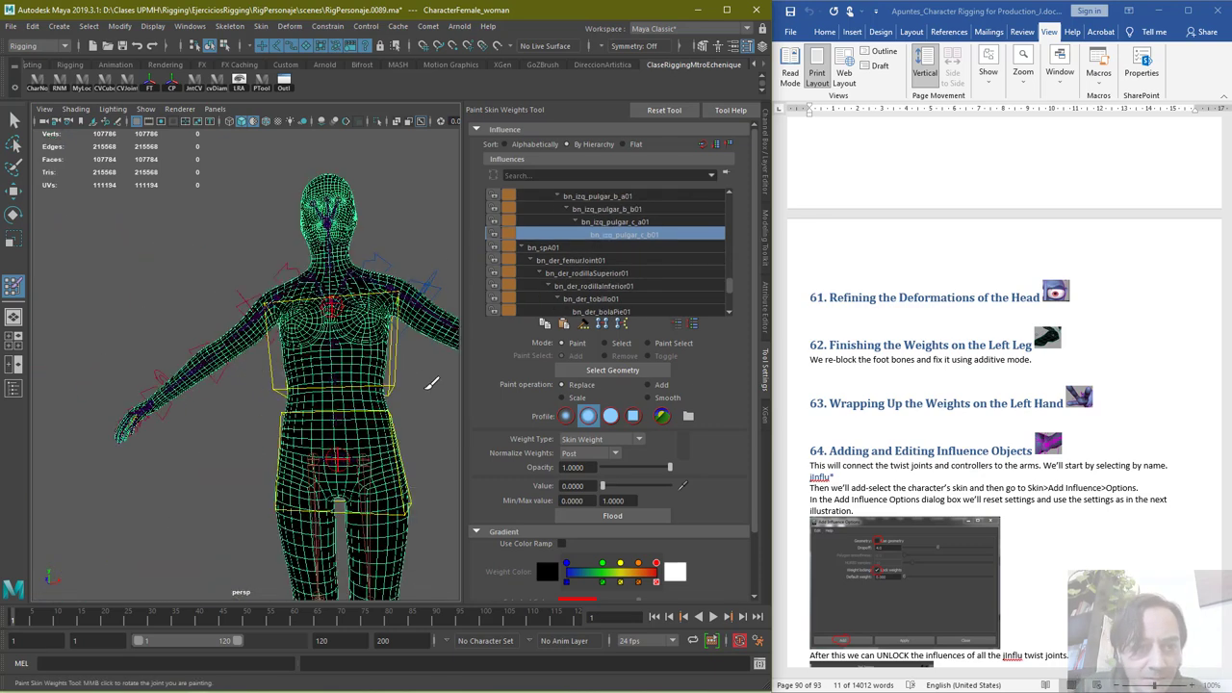
{"action": "middle_click_drag", "start_coordinate": [402, 373], "coordinate": [374, 316], "text": "alt"}
{"action": "key", "text": "q"}
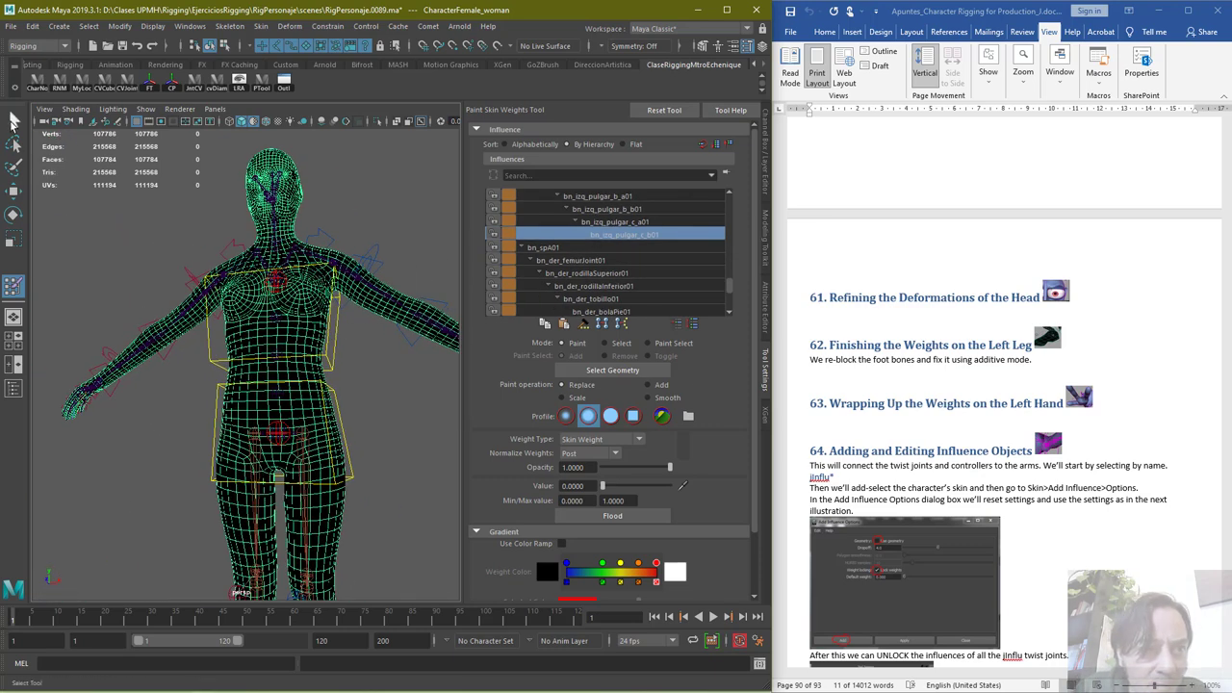
{"action": "left_click", "coordinate": [374, 256]}
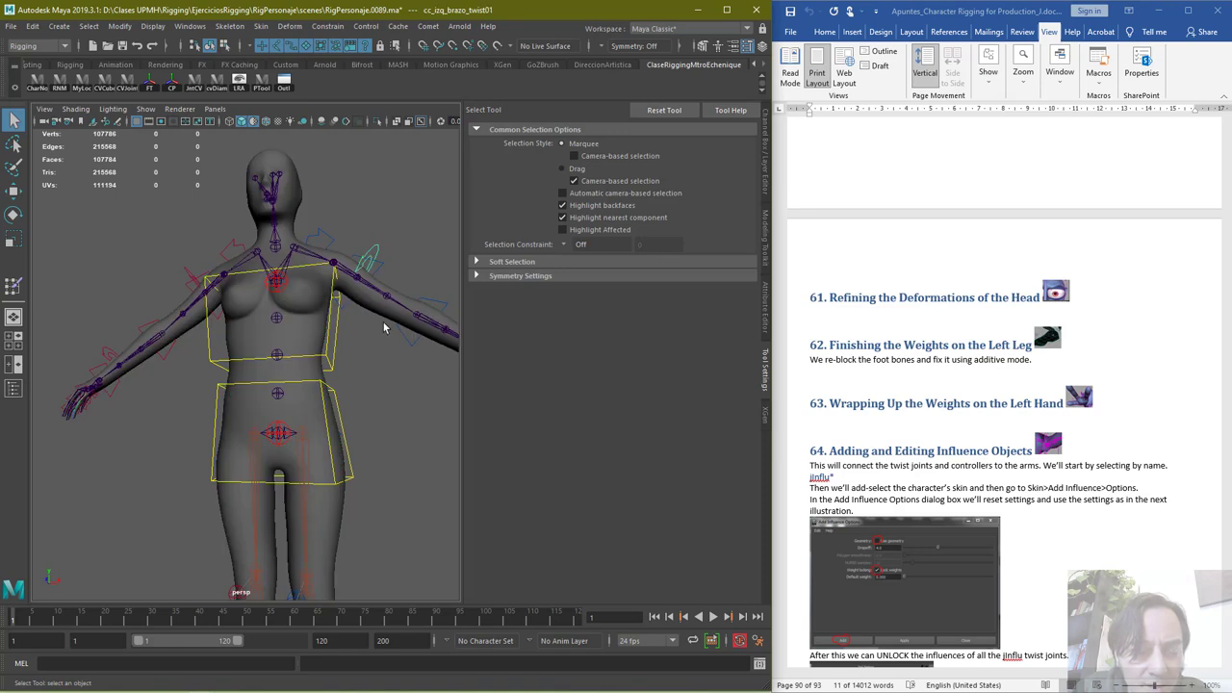
{"action": "right_click_drag", "start_coordinate": [382, 321], "coordinate": [300, 339], "text": "alt"}
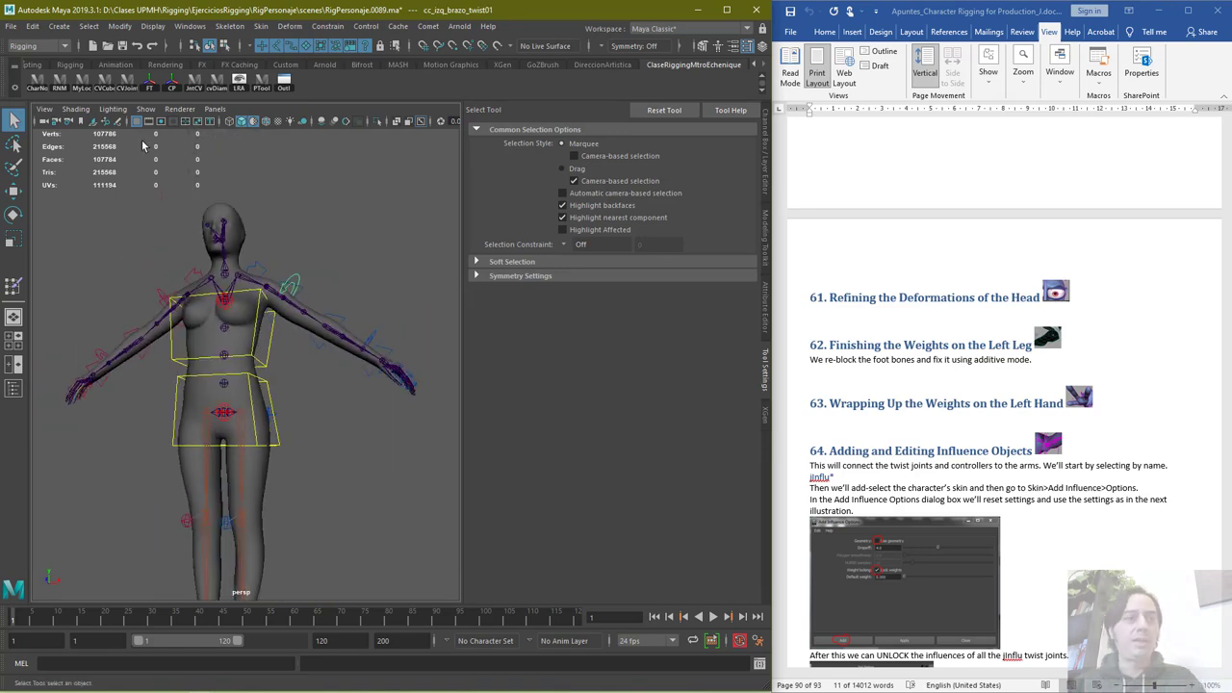
{"action": "left_click", "coordinate": [12, 26]}
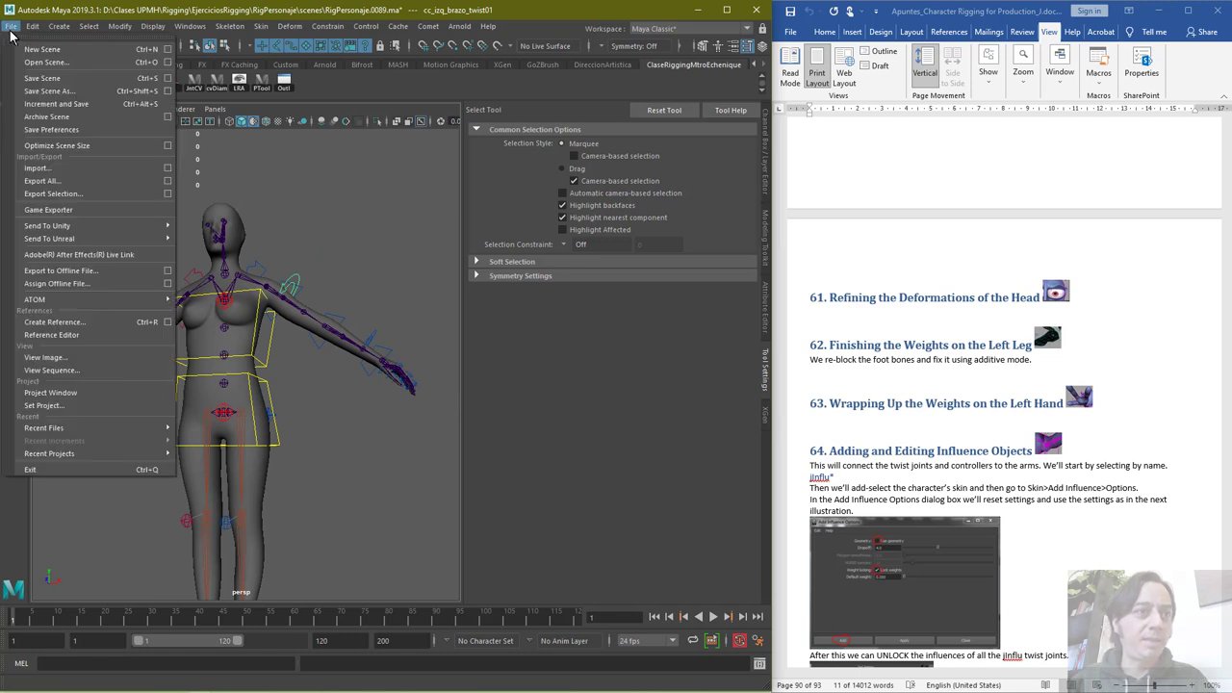
{"action": "left_click", "coordinate": [84, 103]}
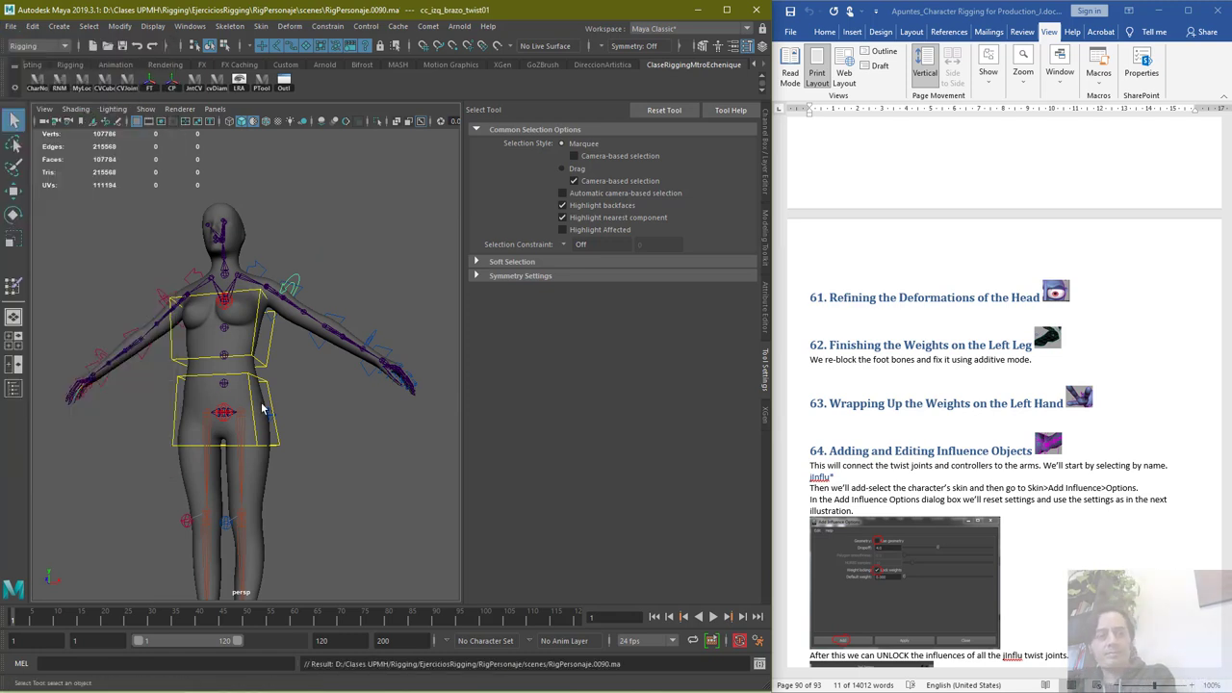
Mirror the body mesh's skin weights with reset options, across YZ from positive to negative X
{"action": "left_click", "coordinate": [204, 418]}
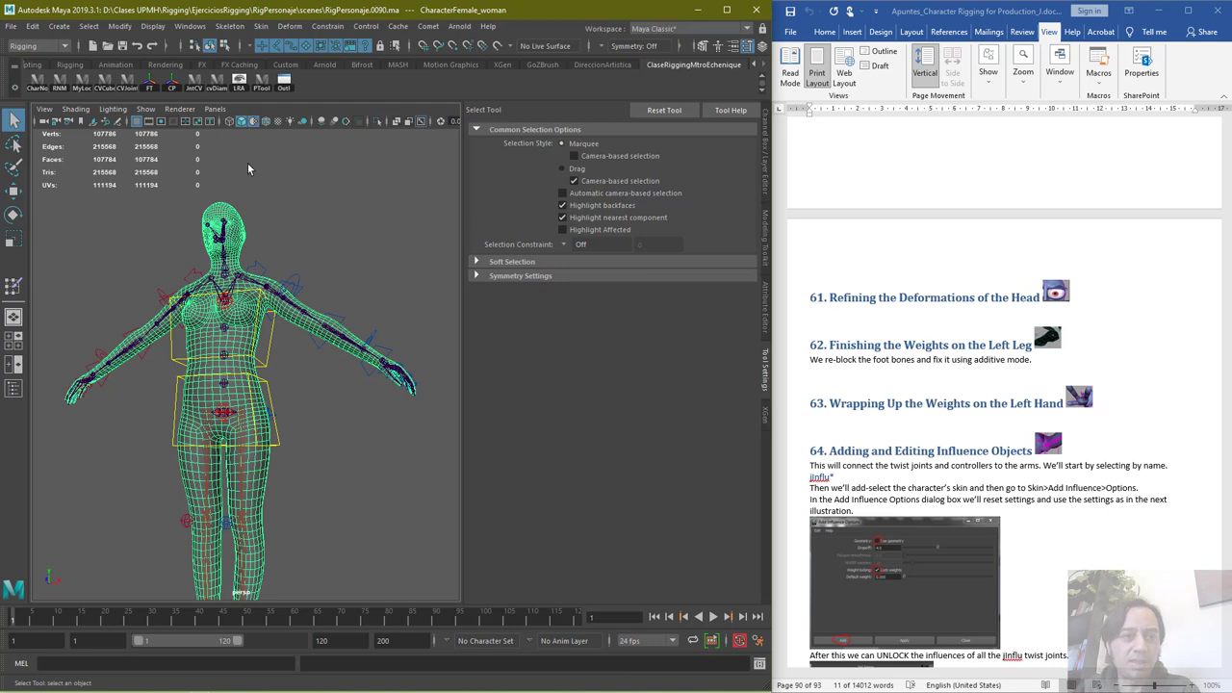
{"action": "left_click", "coordinate": [230, 26]}
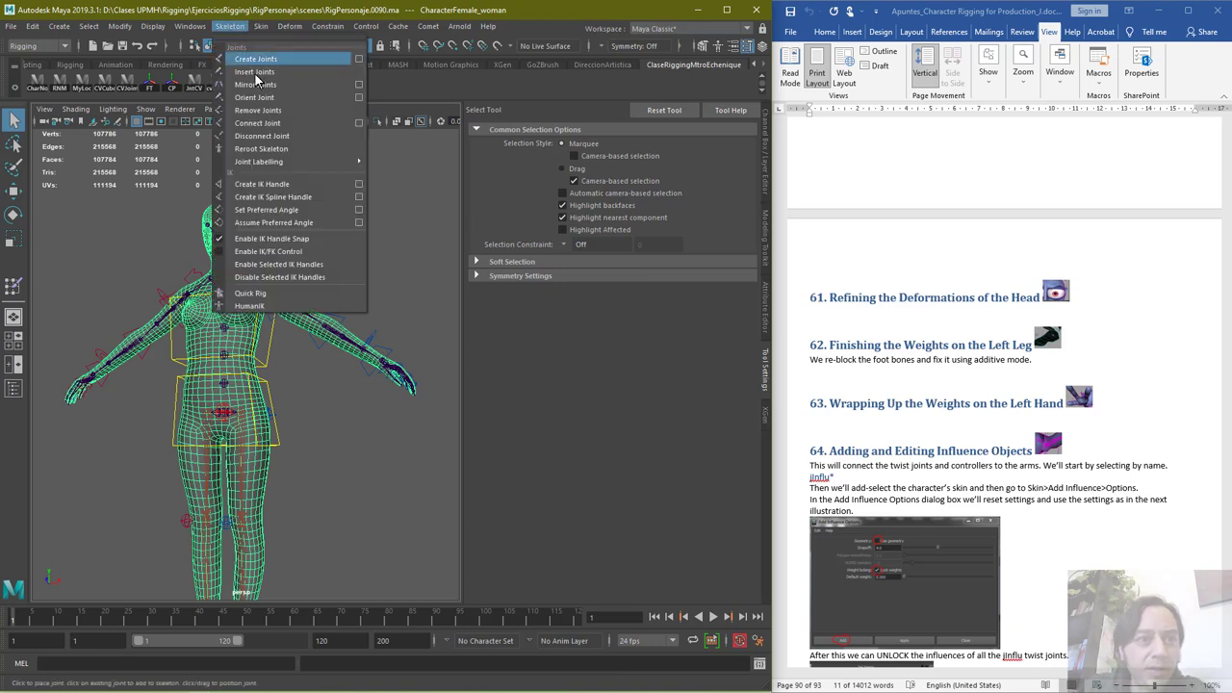
{"action": "mouse_move", "coordinate": [260, 26]}
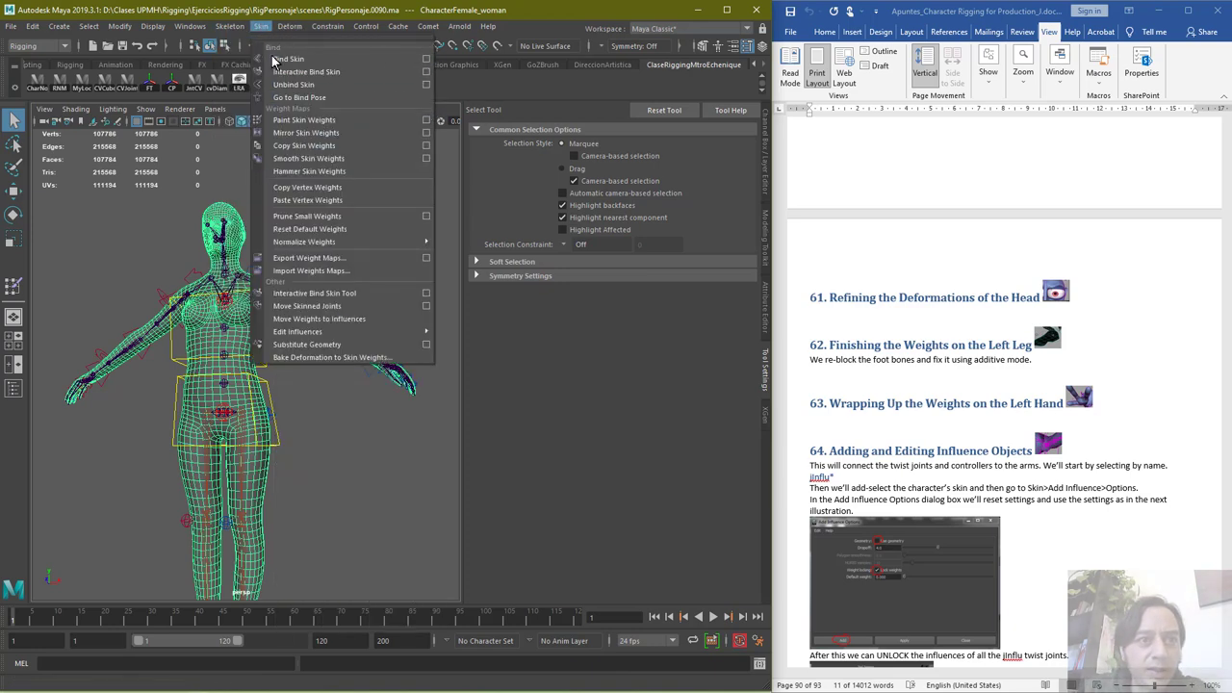
{"action": "left_click", "coordinate": [426, 132]}
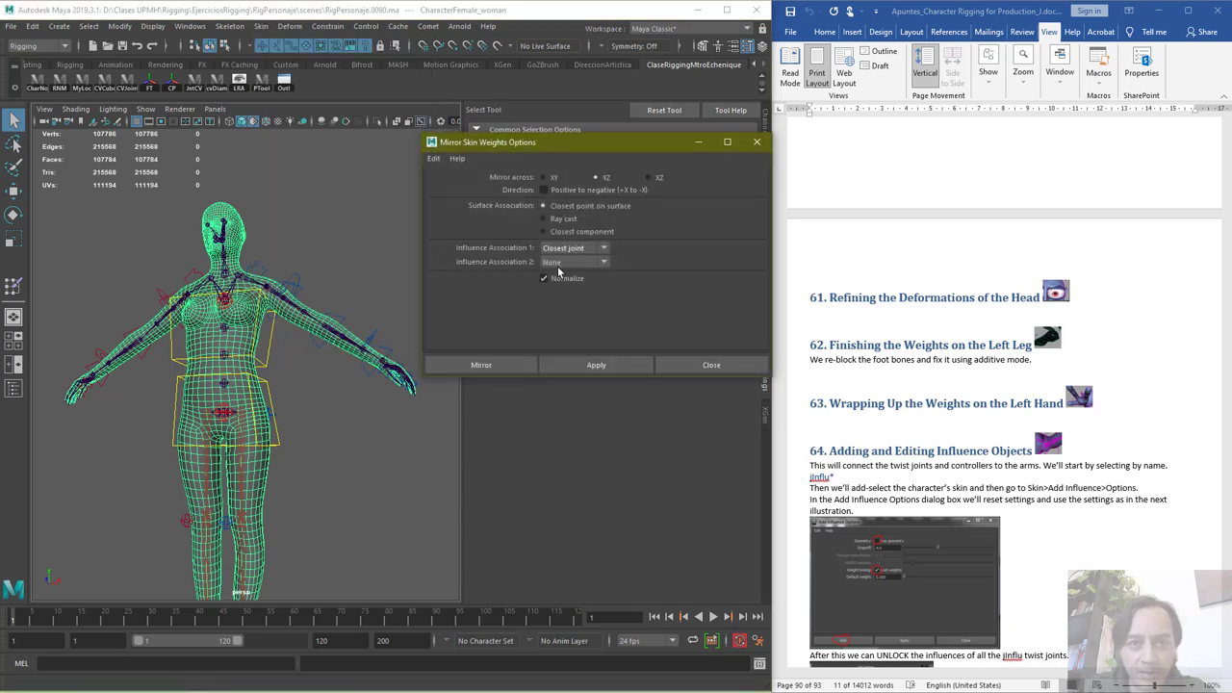
{"action": "left_click", "coordinate": [433, 158]}
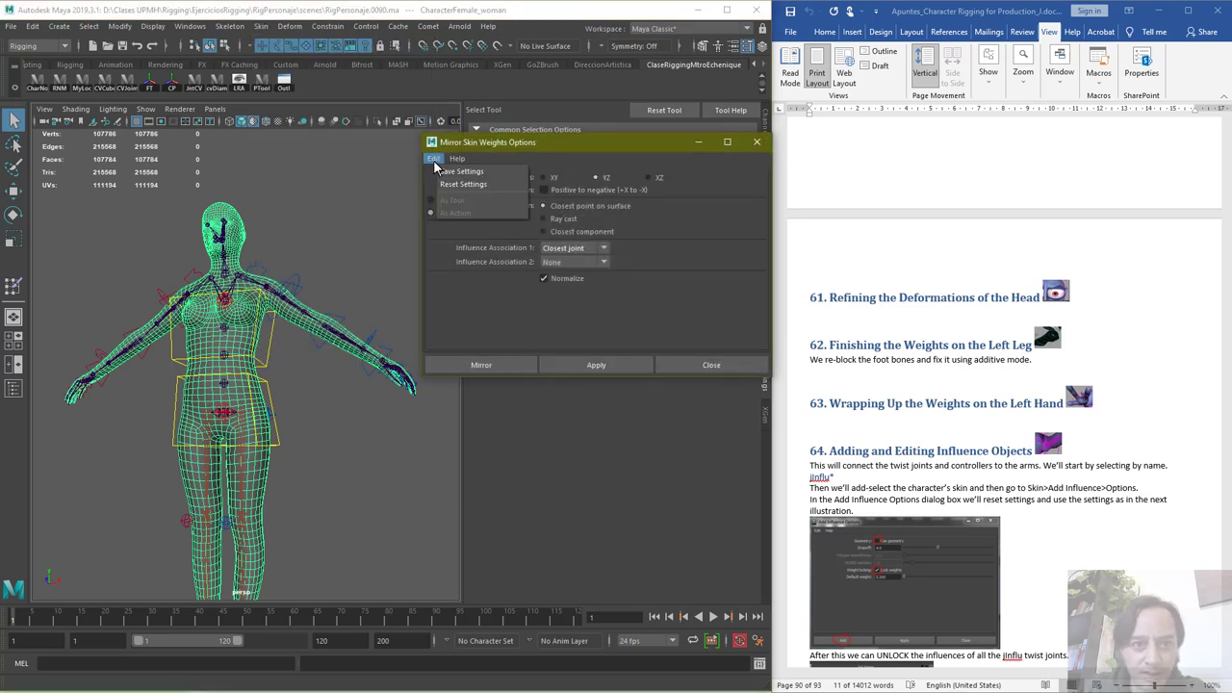
{"action": "left_click", "coordinate": [464, 183]}
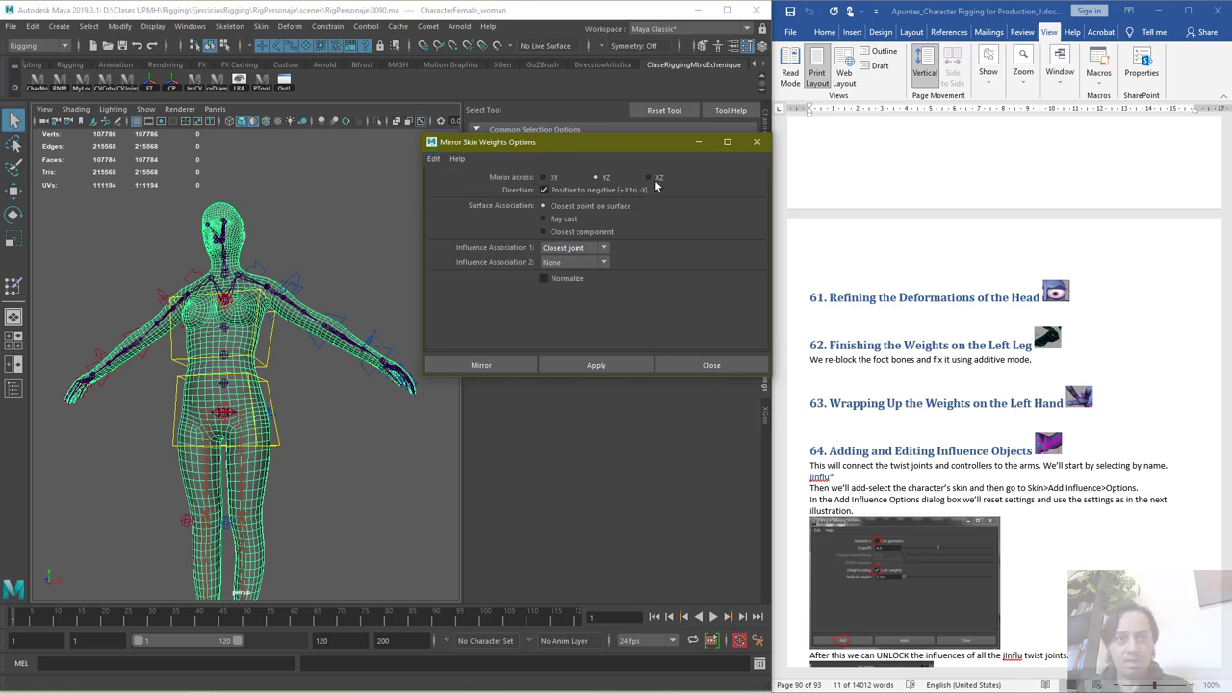
{"action": "left_click", "coordinate": [482, 366]}
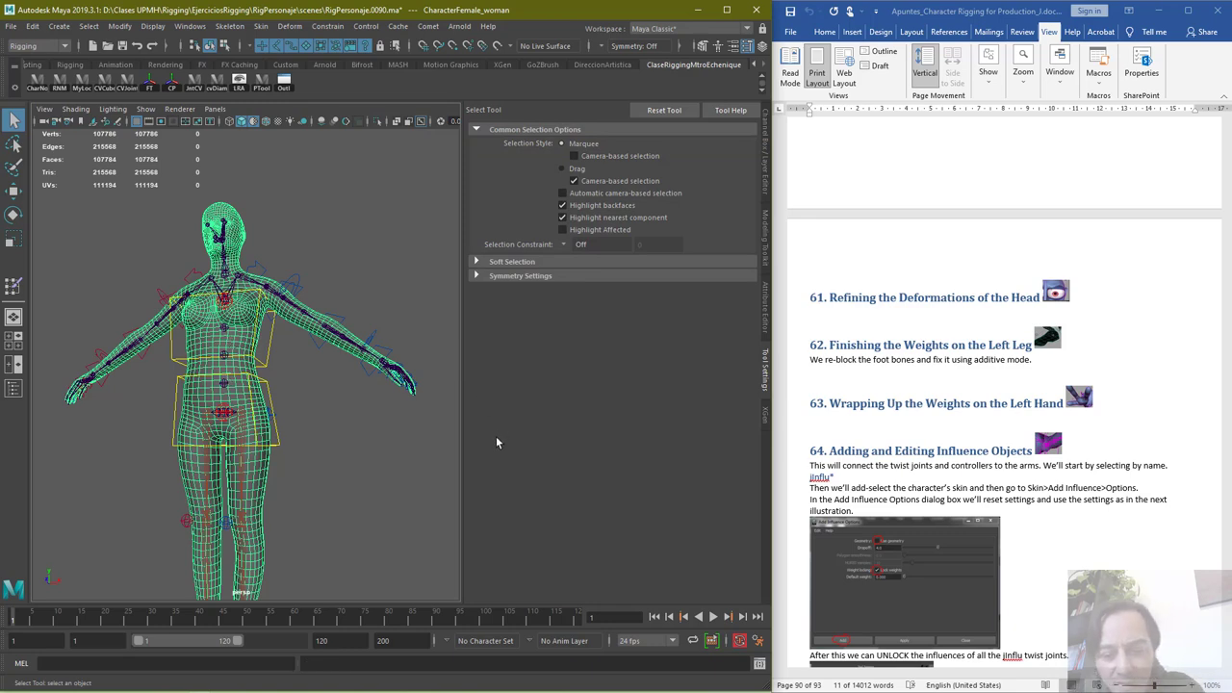
Try rotating the left upper-arm FK control to test the shoulder deformation, undo the rotation and clear the selection
{"action": "scroll", "coordinate": [358, 429], "scroll_direction": "up", "scroll_amount": 4}
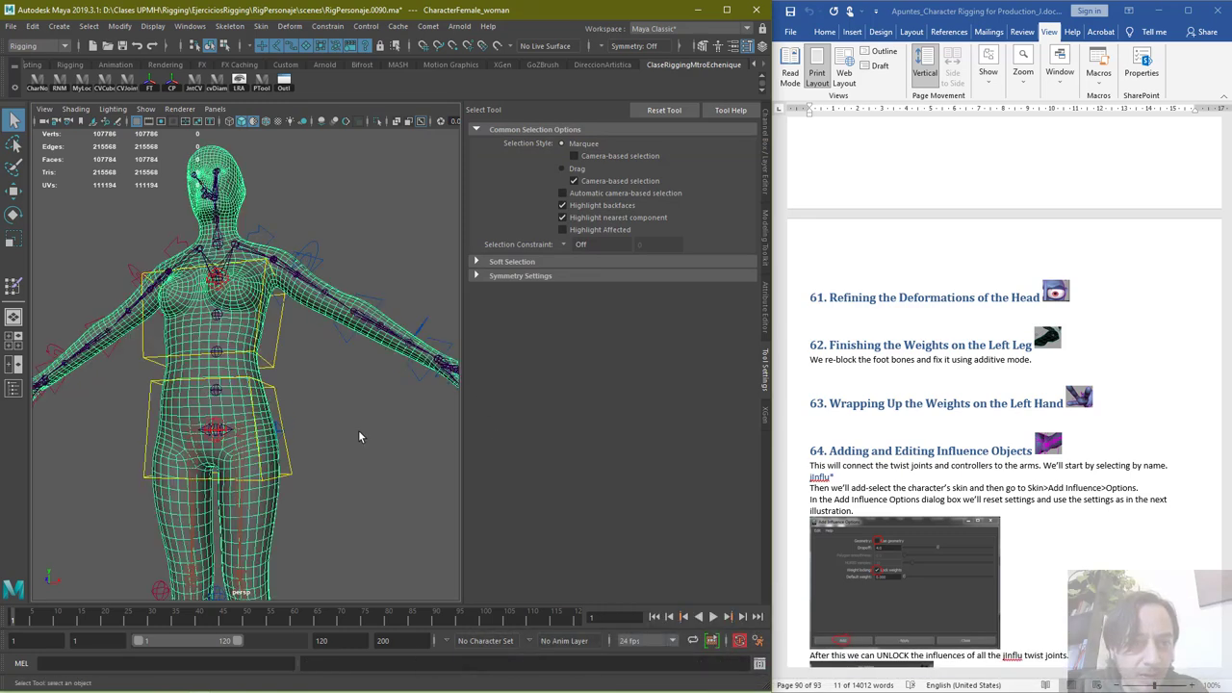
{"action": "scroll", "coordinate": [365, 389], "scroll_direction": "down", "scroll_amount": 4}
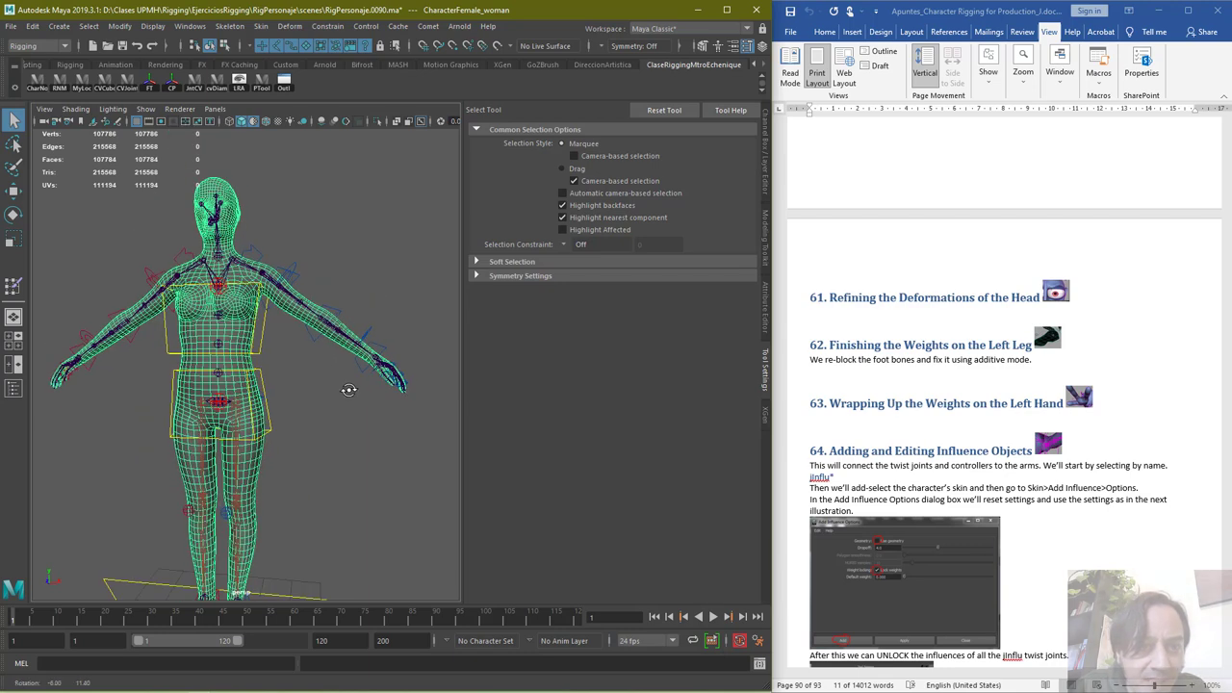
{"action": "left_click", "coordinate": [296, 279]}
{"action": "key", "text": "e"}
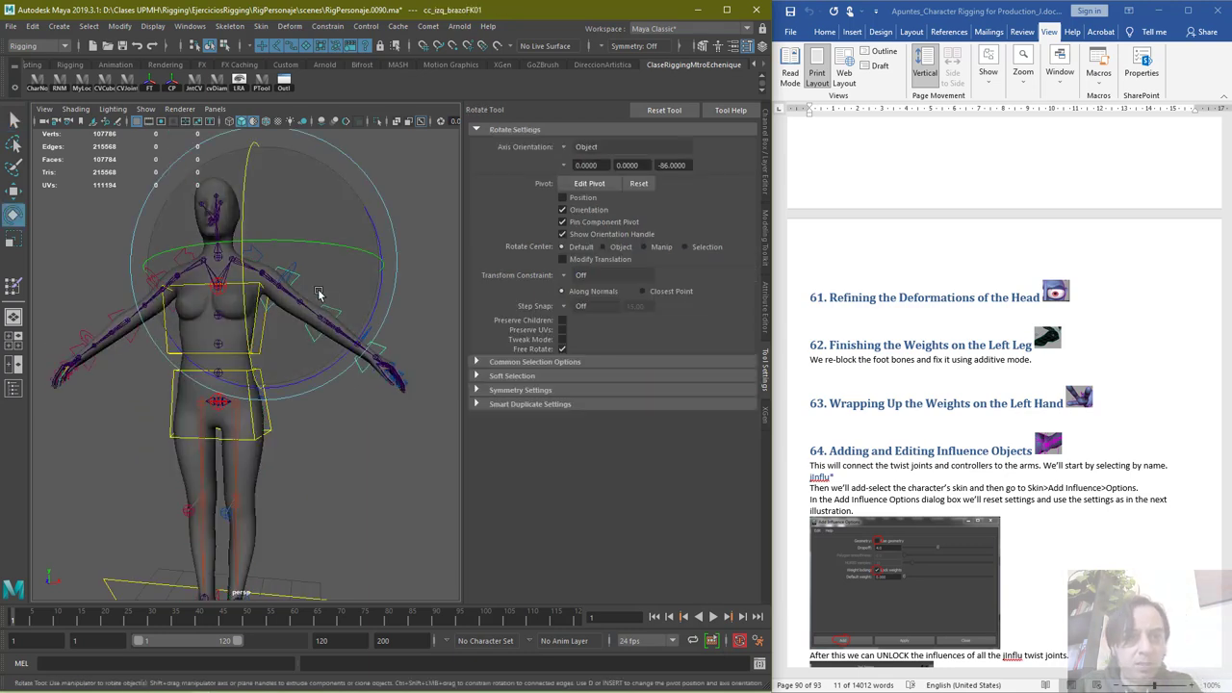
{"action": "left_click_drag", "start_coordinate": [316, 294], "coordinate": [347, 296]}
{"action": "key", "text": "ctrl+z"}
{"action": "left_click", "coordinate": [347, 421]}
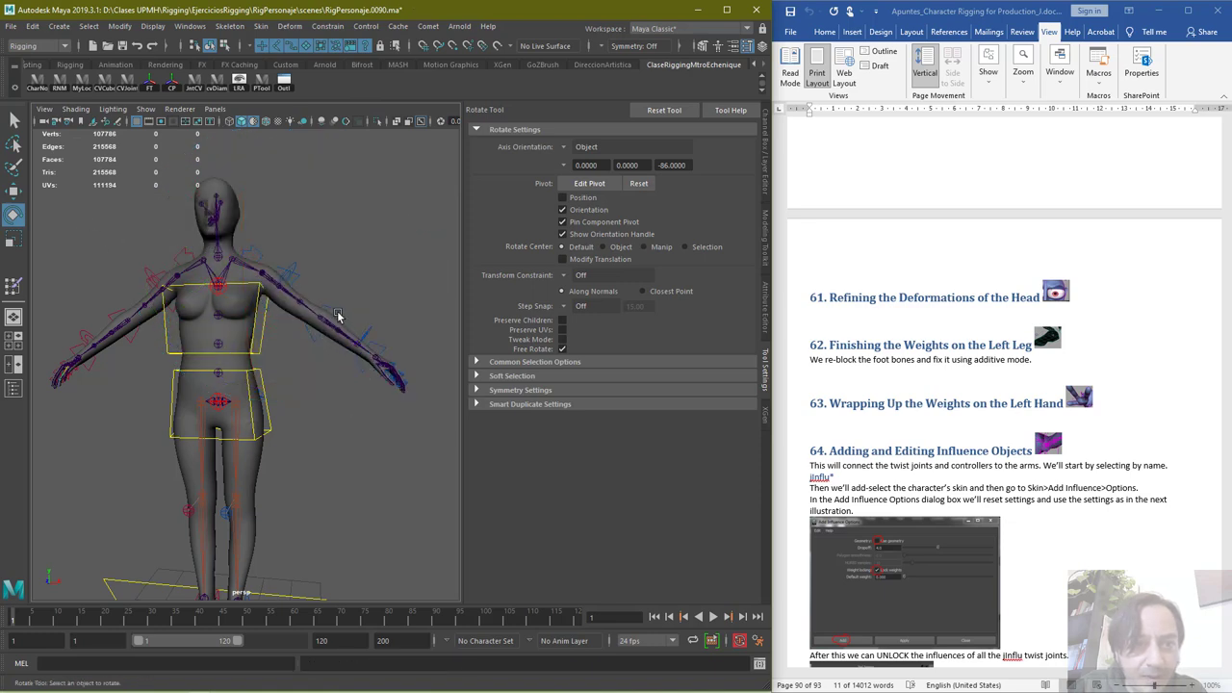
Select the left elbow FK control and examine the forearm from the front and side
{"action": "left_click", "coordinate": [337, 313]}
{"action": "scroll", "coordinate": [382, 336], "scroll_direction": "up", "scroll_amount": 5}
{"action": "middle_click_drag", "start_coordinate": [349, 349], "coordinate": [121, 418], "text": "alt"}
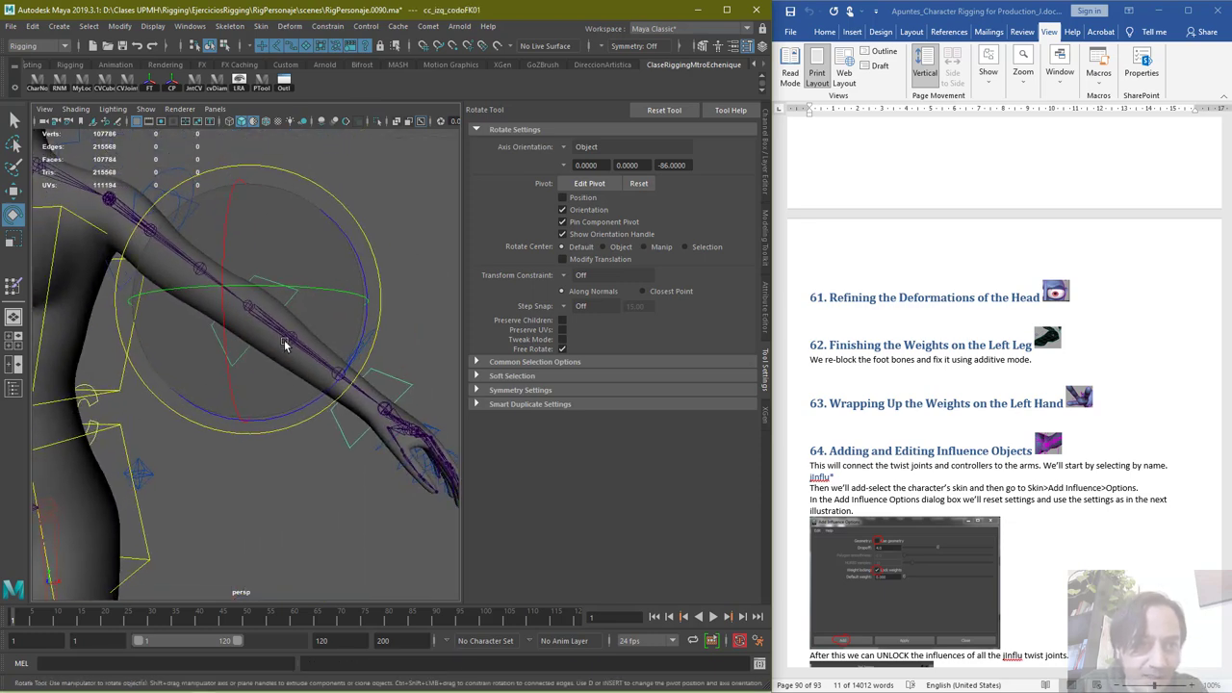
{"action": "left_click_drag", "start_coordinate": [285, 345], "coordinate": [429, 322], "text": "alt"}
{"action": "left_click_drag", "start_coordinate": [339, 376], "coordinate": [311, 469], "text": "alt"}
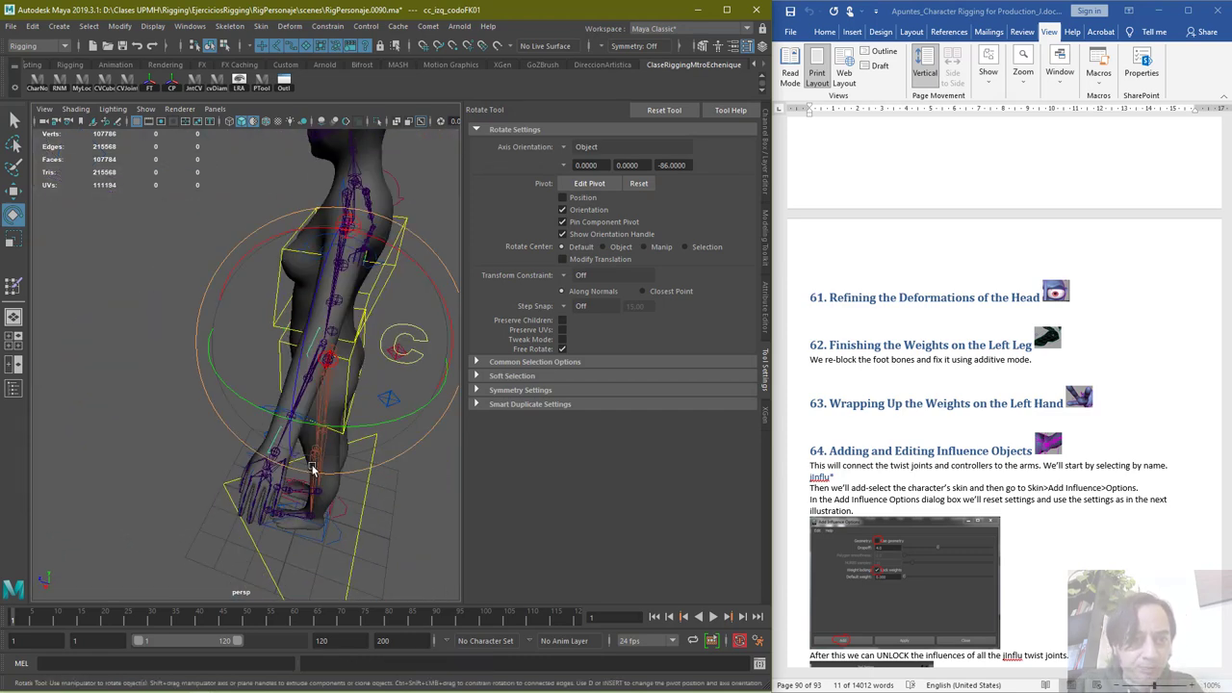
{"action": "left_click_drag", "start_coordinate": [165, 471], "coordinate": [347, 369], "text": "alt"}
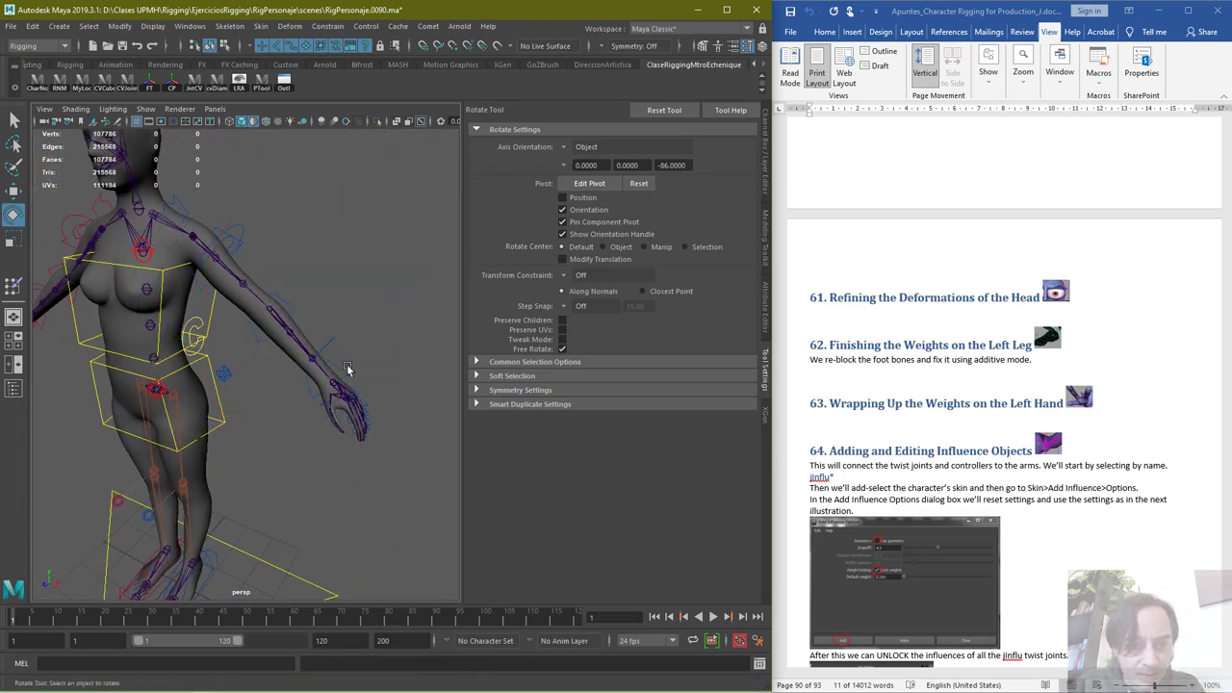
Try several rotations of the left wrist FK control to test the hand deformation, undoing each one
{"action": "left_click", "coordinate": [346, 373]}
{"action": "left_click_drag", "start_coordinate": [422, 309], "coordinate": [231, 231]}
{"action": "right_click_drag", "start_coordinate": [231, 231], "coordinate": [341, 360], "text": "alt"}
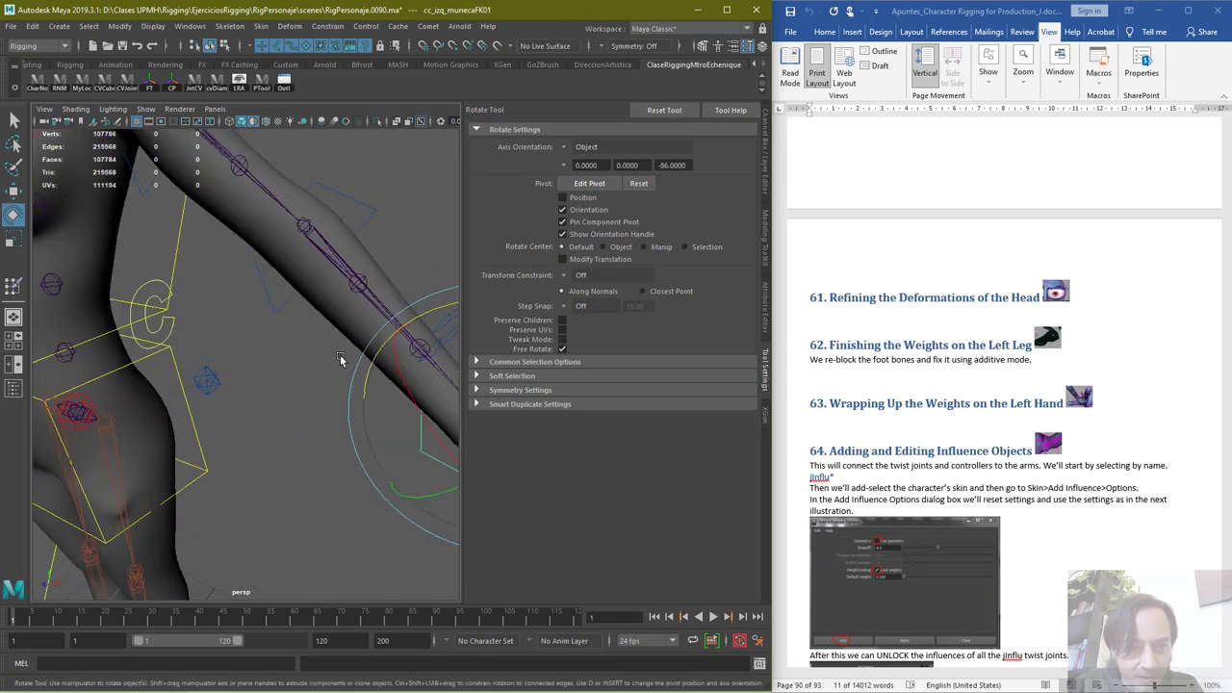
{"action": "key", "text": "ctrl+z"}
{"action": "scroll", "coordinate": [383, 408], "scroll_direction": "down", "scroll_amount": 5}
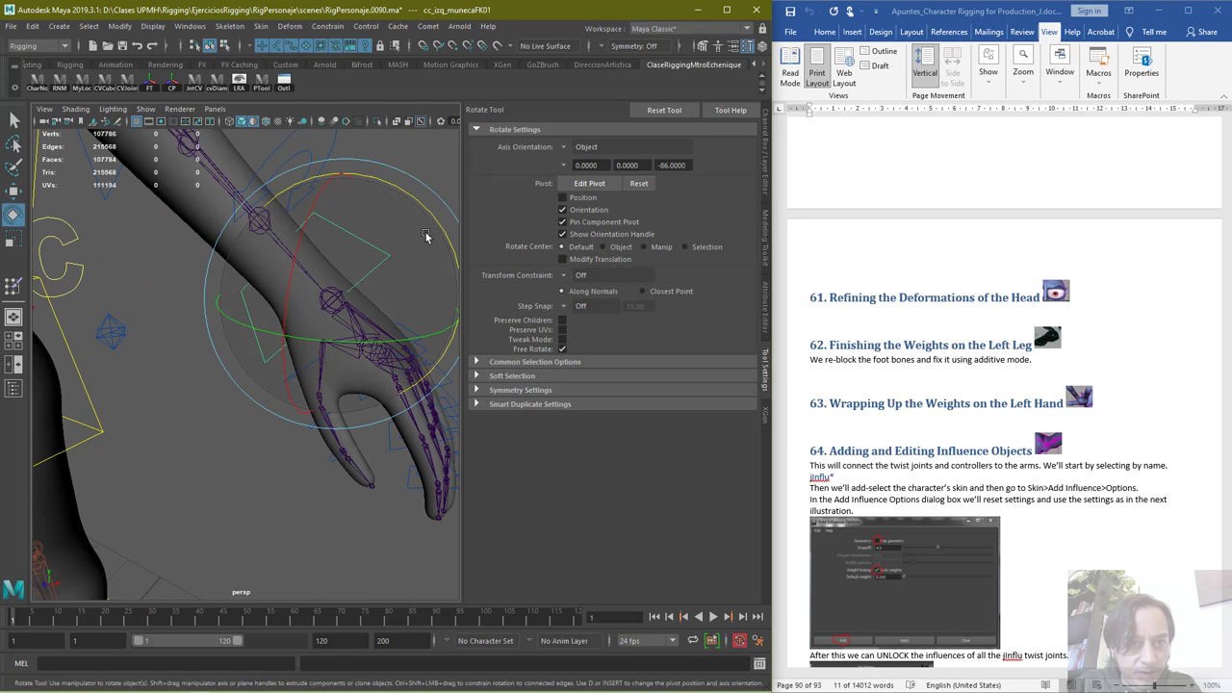
{"action": "left_click_drag", "start_coordinate": [435, 226], "coordinate": [288, 380]}
{"action": "key", "text": "ctrl+z"}
{"action": "middle_click_drag", "start_coordinate": [244, 288], "coordinate": [226, 439], "text": "alt"}
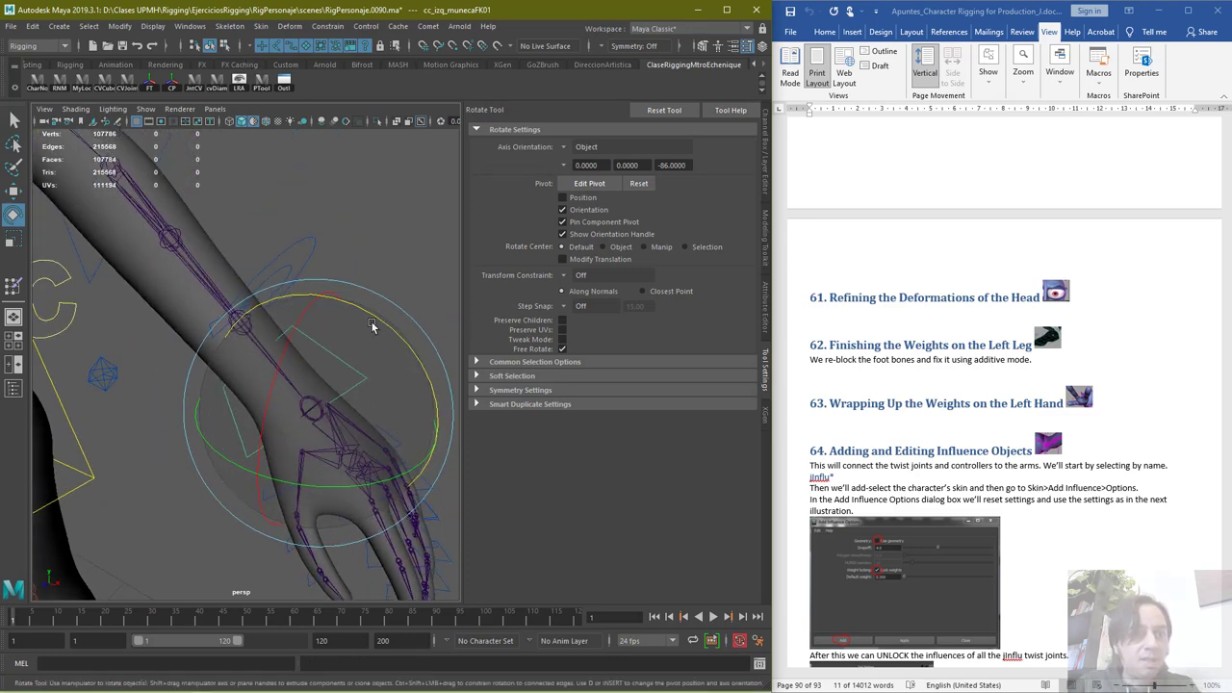
{"action": "left_click_drag", "start_coordinate": [384, 322], "coordinate": [147, 214]}
{"action": "key", "text": "ctrl+z"}
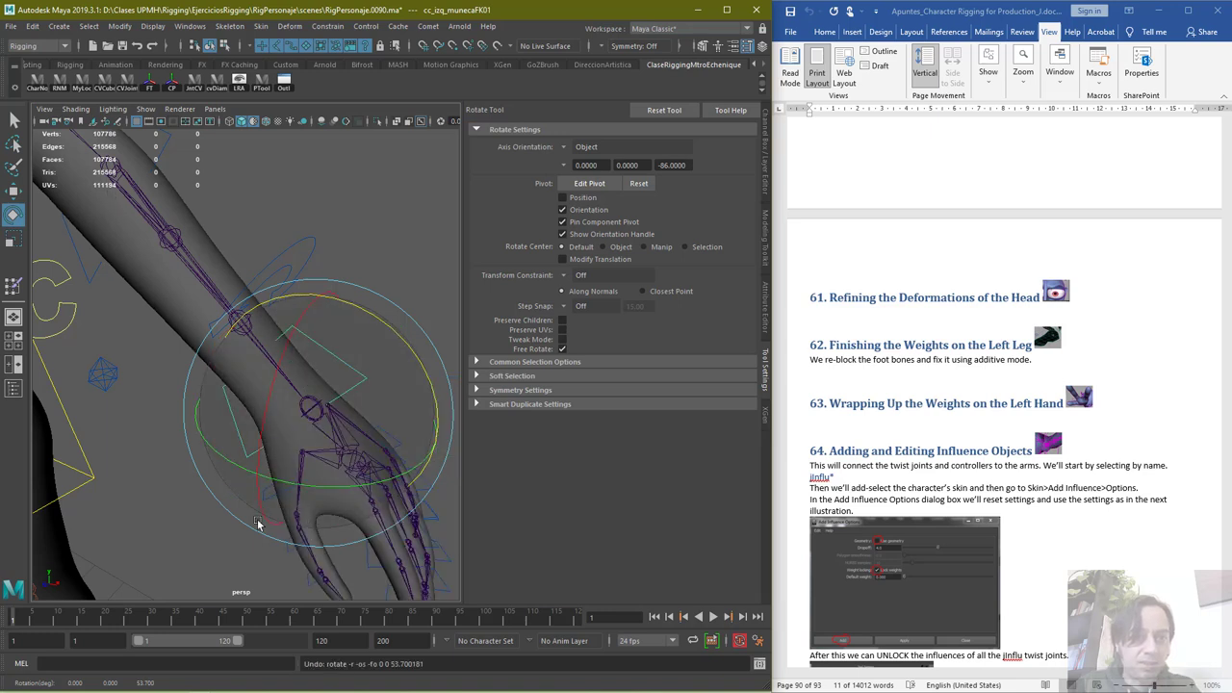
Select the joints of the left little, ring and middle fingers, from base to tip
{"action": "key", "text": "q"}
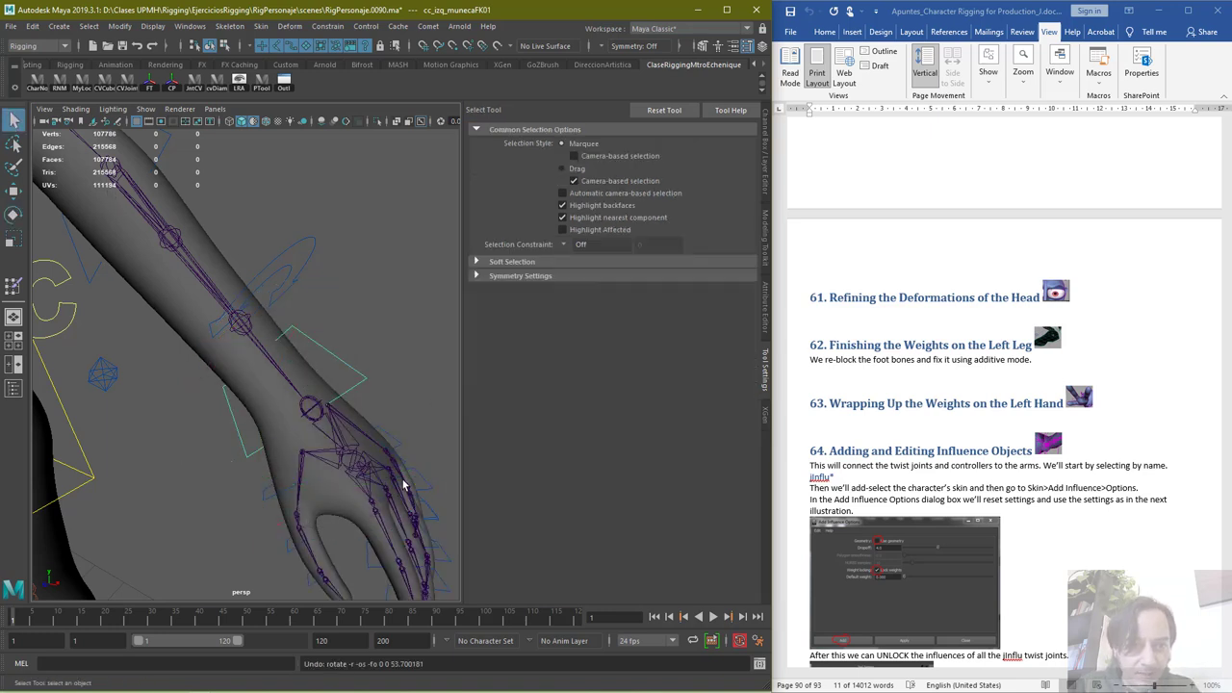
{"action": "left_click", "coordinate": [402, 486]}
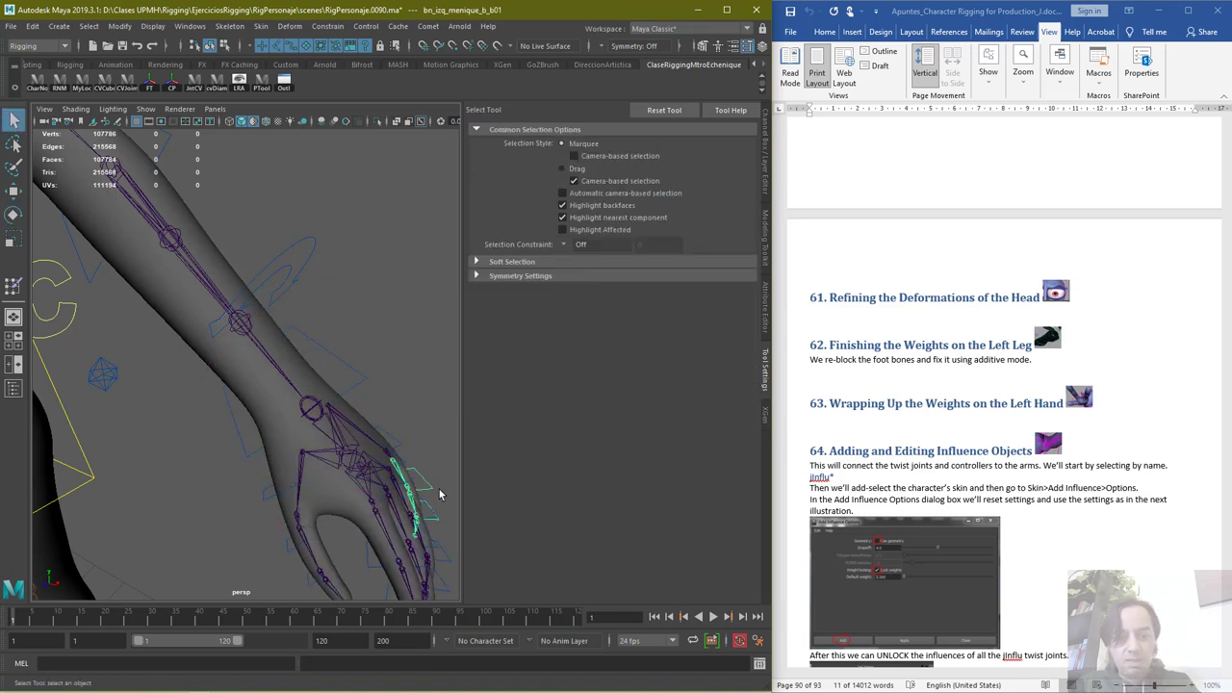
{"action": "key", "text": "f"}
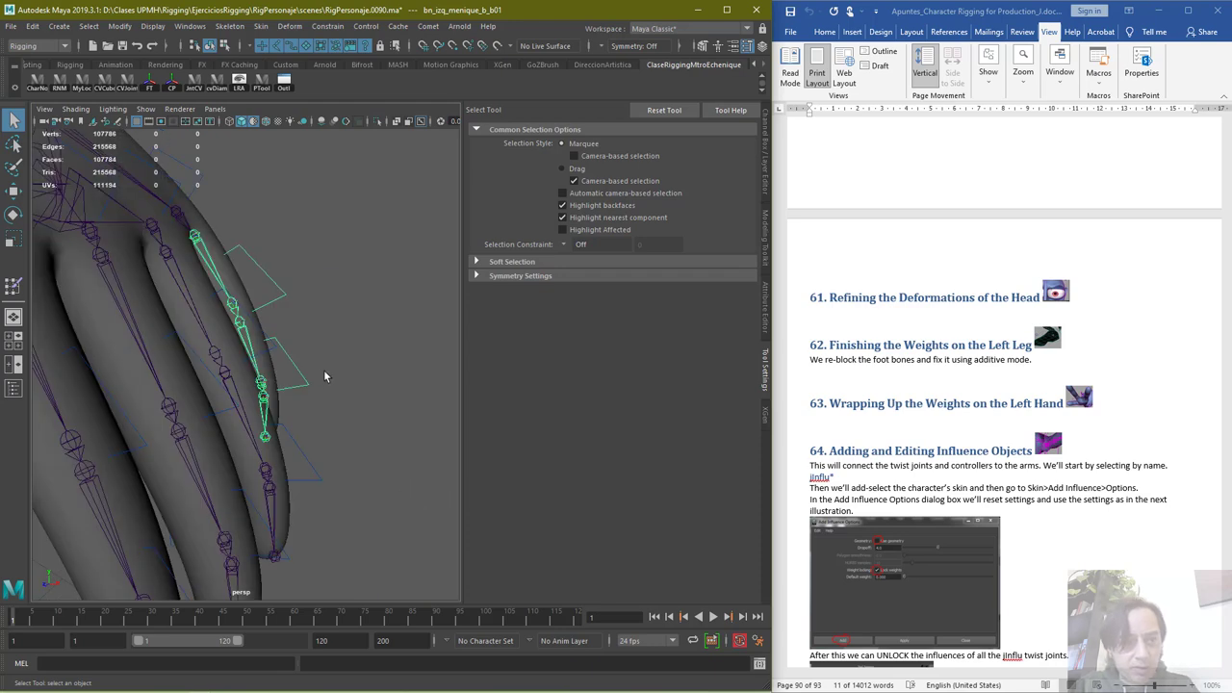
{"action": "scroll", "coordinate": [324, 374], "scroll_direction": "down", "scroll_amount": 3}
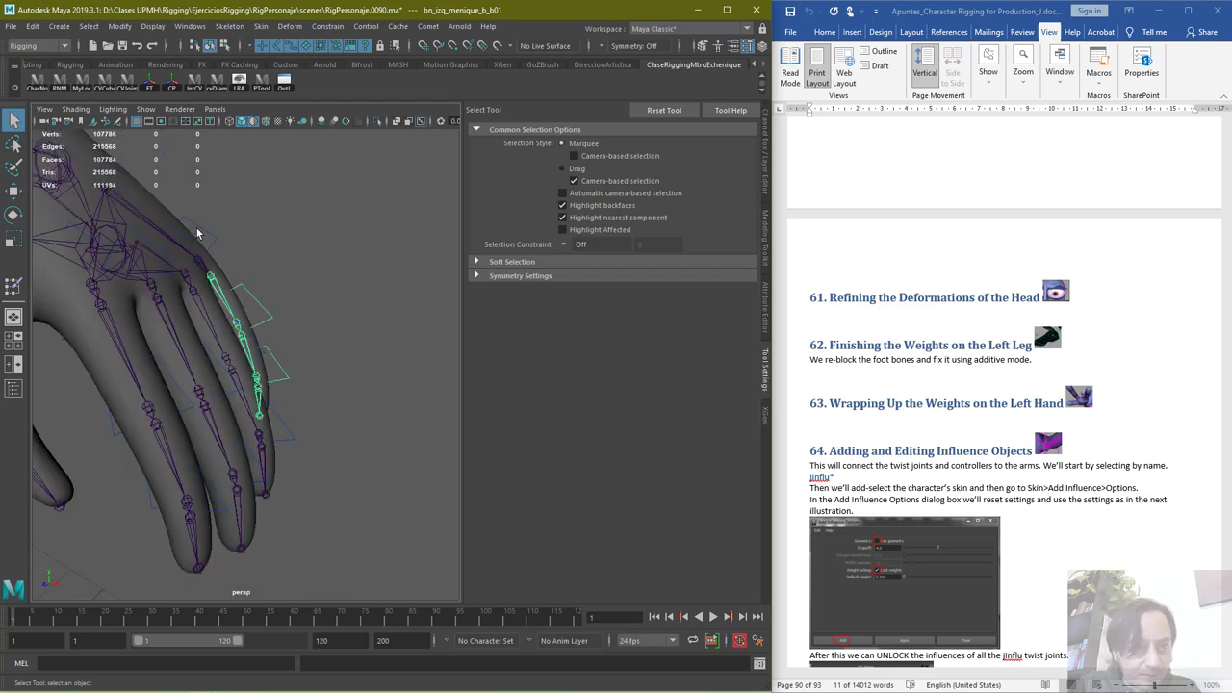
{"action": "left_click_drag", "start_coordinate": [235, 270], "coordinate": [194, 283], "text": "alt"}
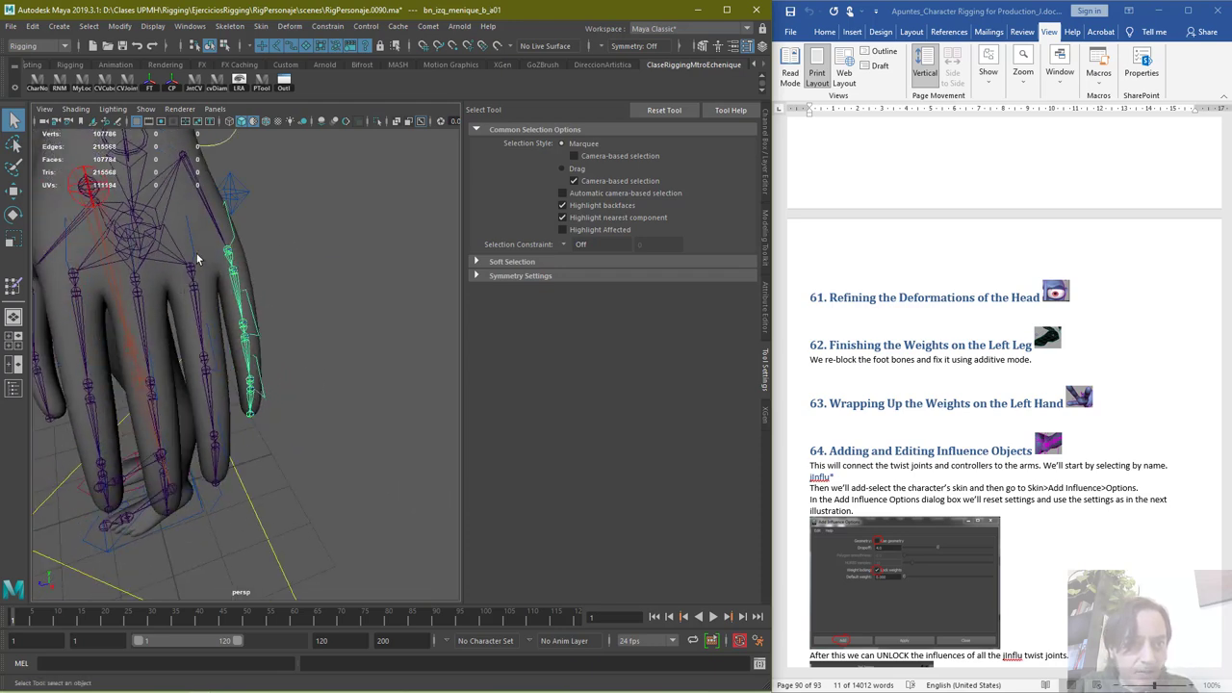
{"action": "left_click", "coordinate": [192, 263], "text": "shift"}
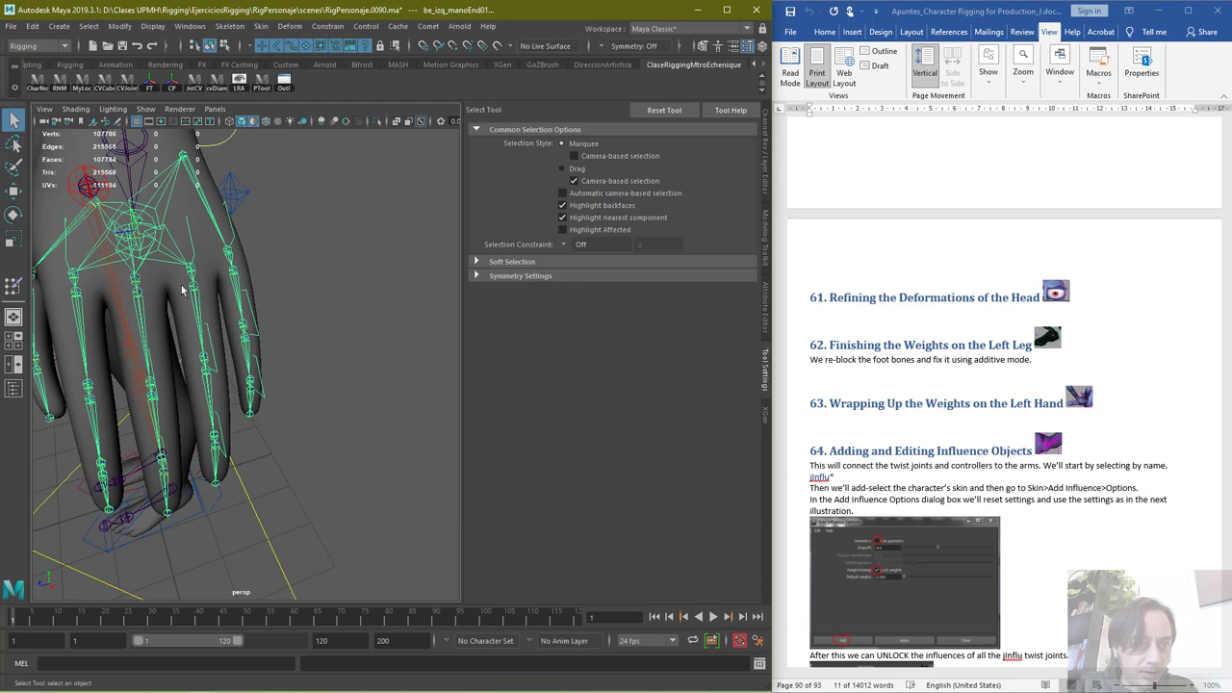
{"action": "left_click_drag", "start_coordinate": [183, 292], "coordinate": [158, 278], "text": "alt"}
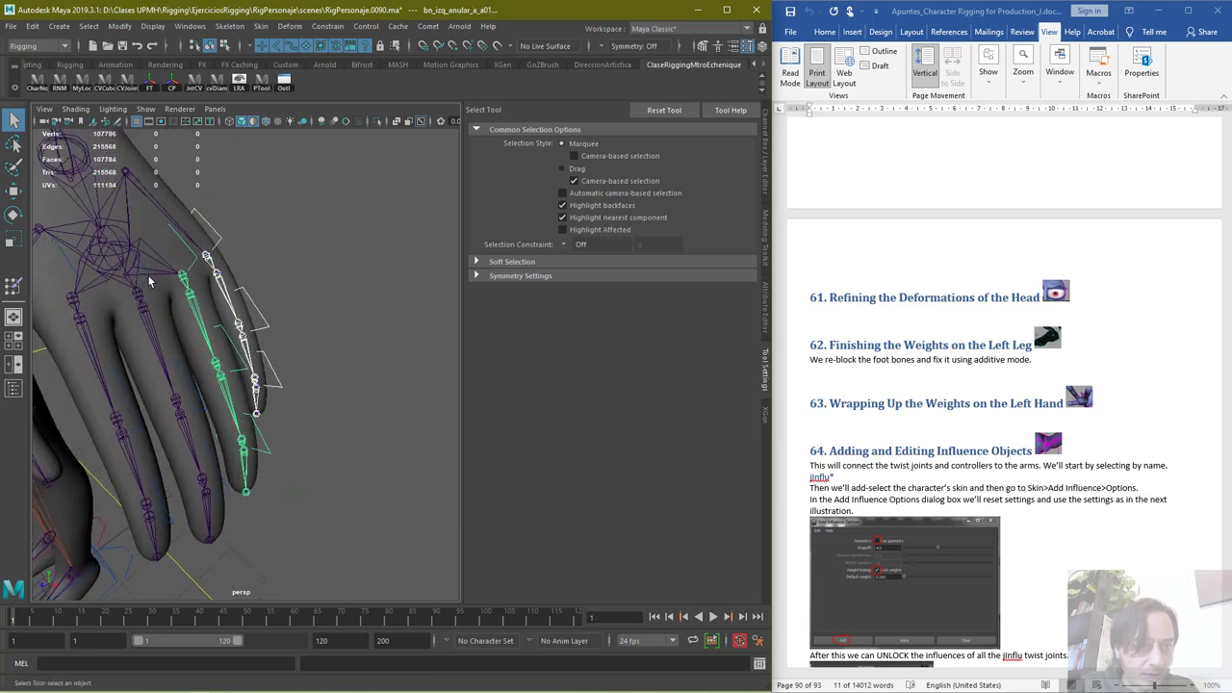
{"action": "left_click", "coordinate": [147, 274]}
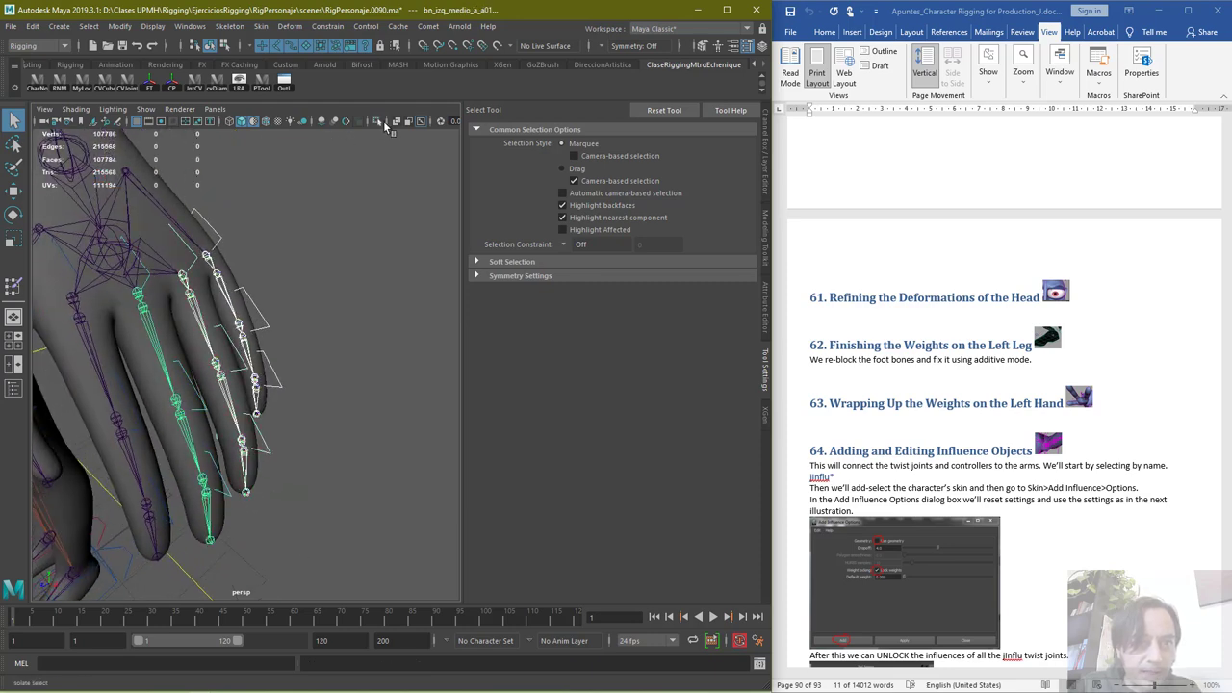
Turn off the X-ray joints display and add the left index finger and thumb joints to the selection
{"action": "left_click", "coordinate": [422, 121]}
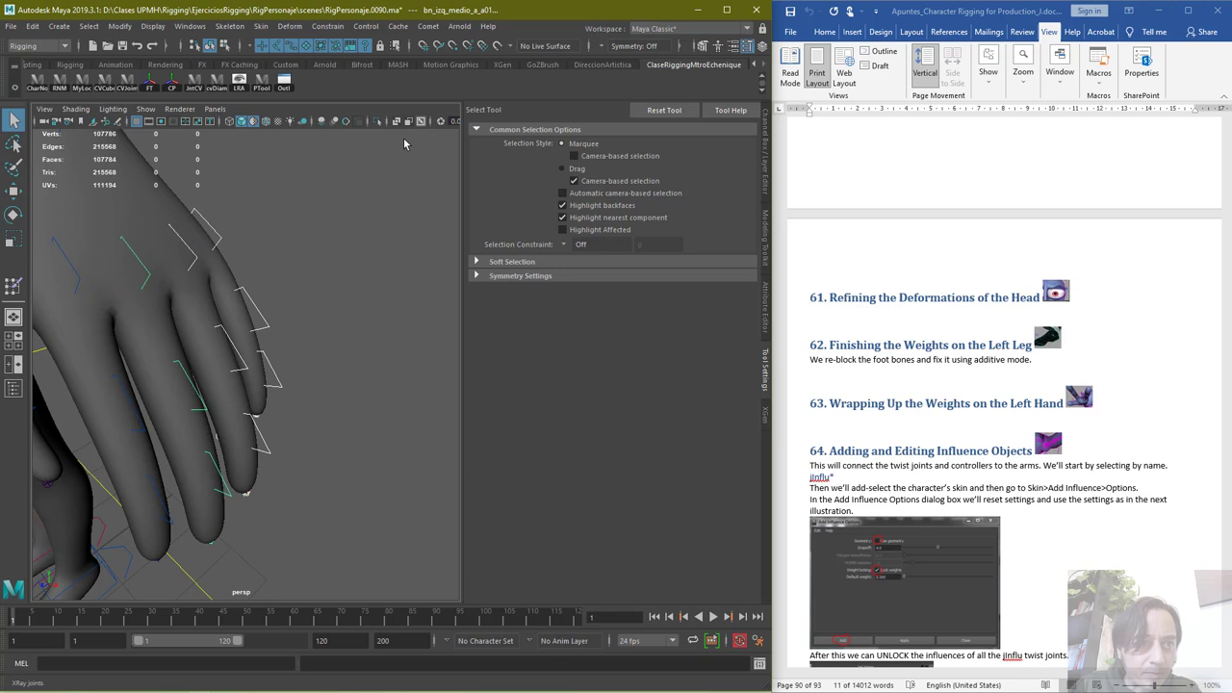
{"action": "left_click", "coordinate": [80, 285]}
{"action": "left_click", "coordinate": [193, 392]}
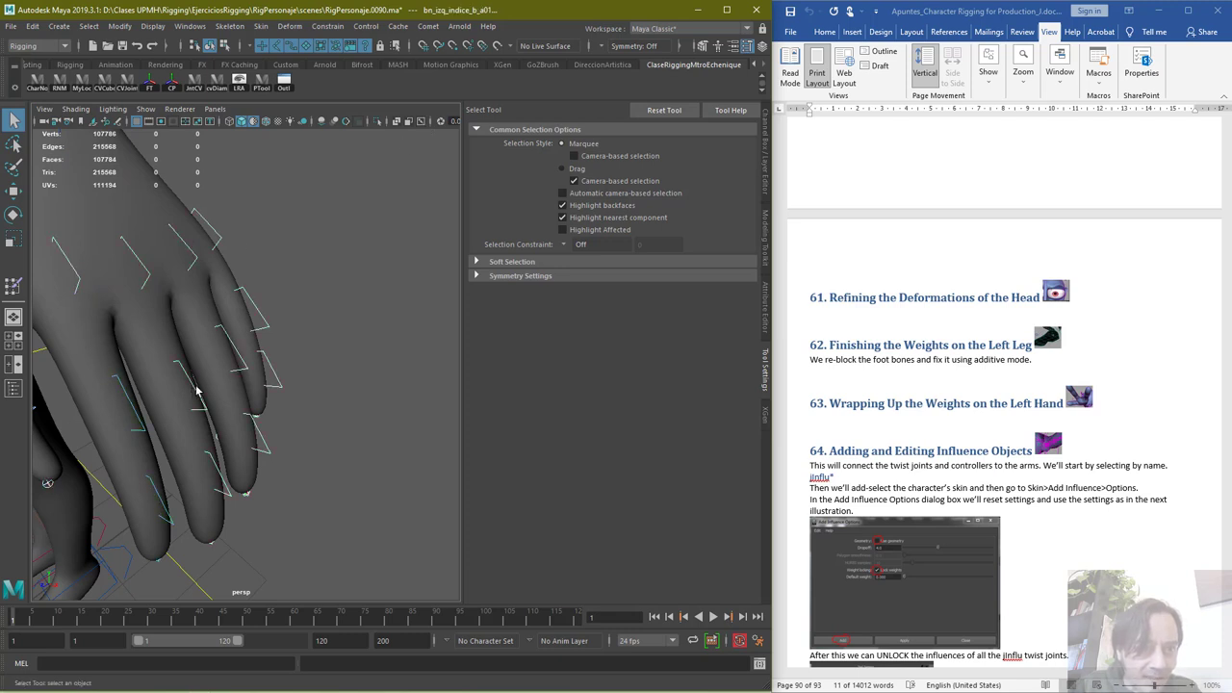
{"action": "left_click", "coordinate": [239, 358]}
{"action": "left_click", "coordinate": [259, 323]}
{"action": "left_click", "coordinate": [260, 321]}
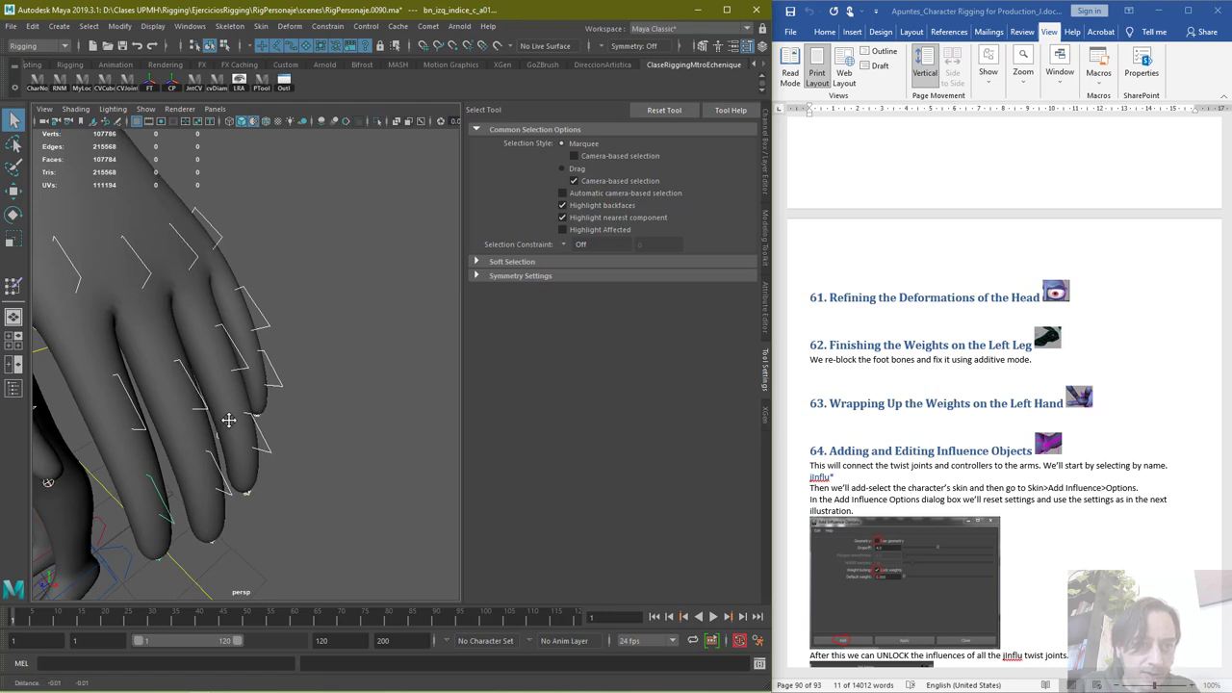
{"action": "left_click_drag", "start_coordinate": [168, 520], "coordinate": [356, 428], "text": "alt"}
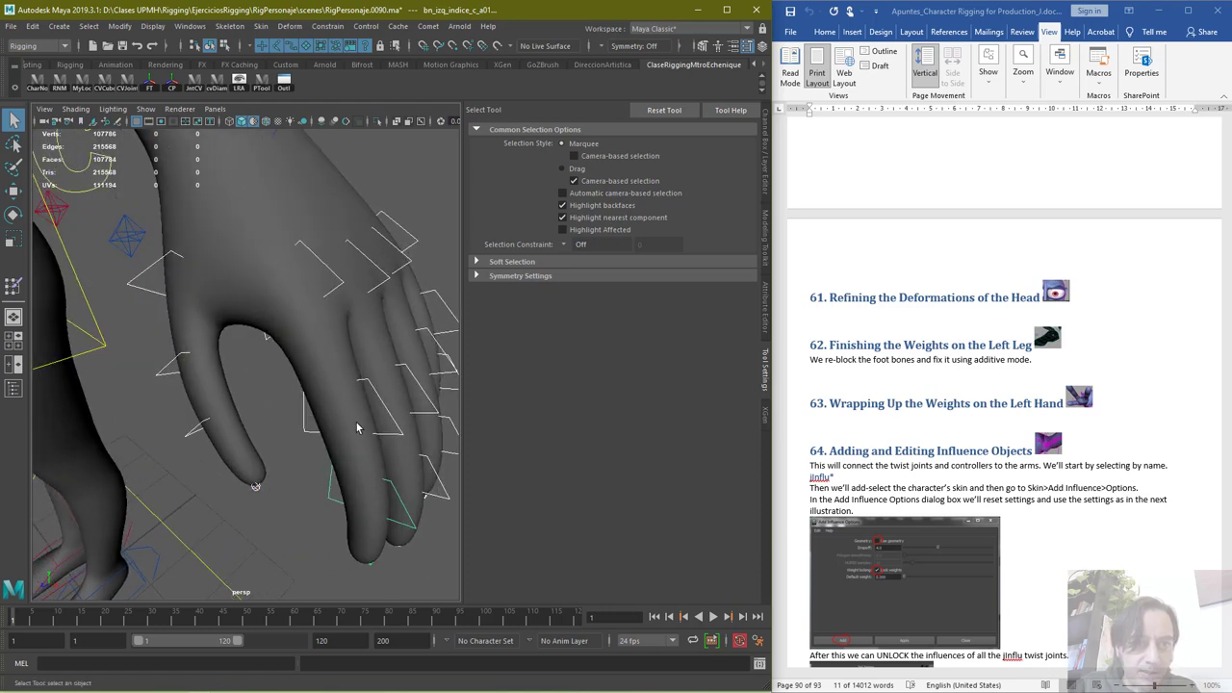
{"action": "left_click", "coordinate": [154, 266]}
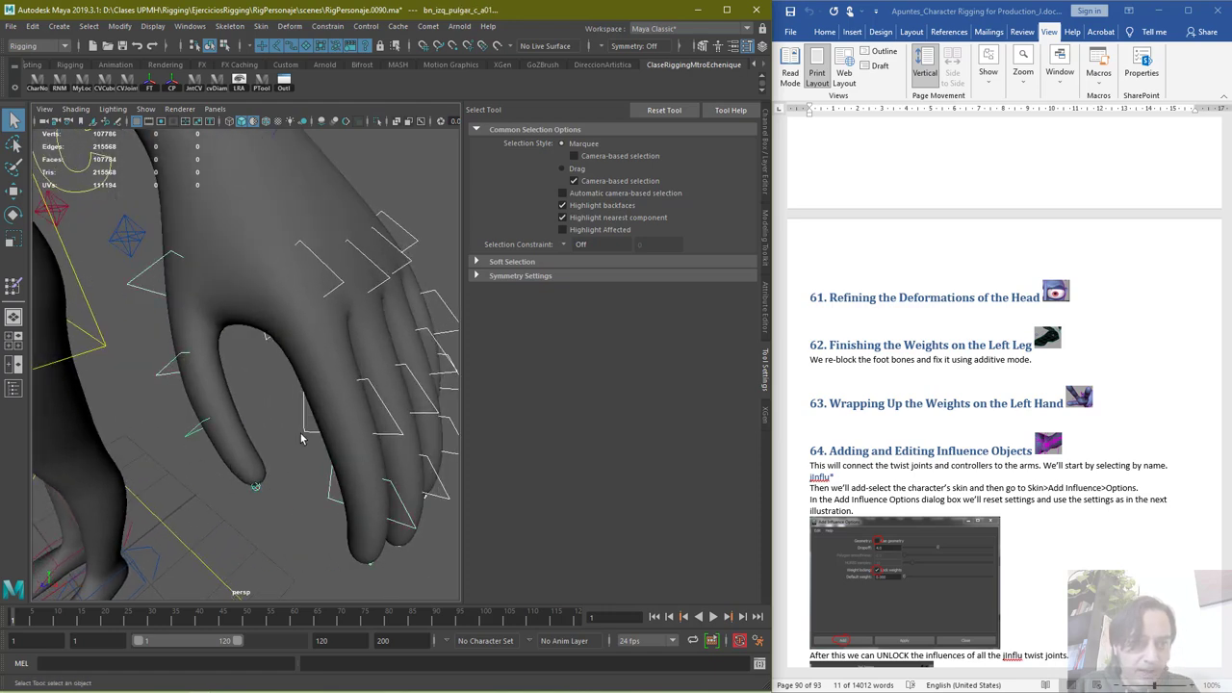
Try several rotations of all selected left finger joints to test the hand deformation, undoing each one
{"action": "key", "text": "e"}
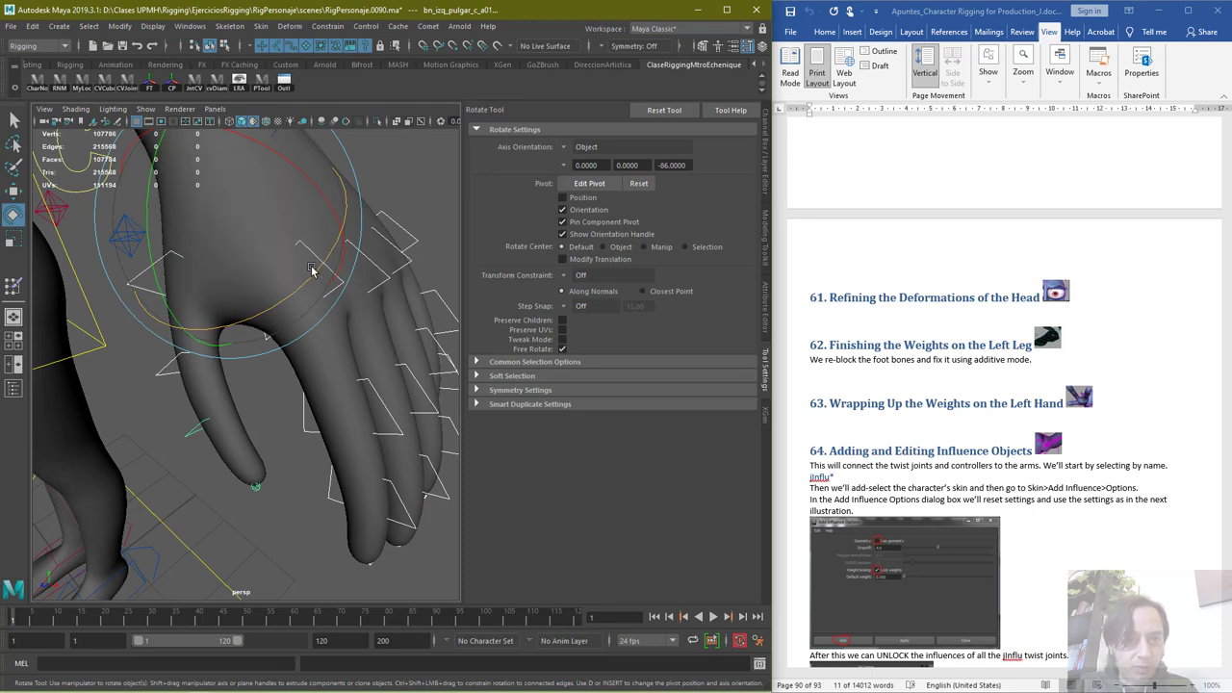
{"action": "left_click_drag", "start_coordinate": [308, 273], "coordinate": [392, 344]}
{"action": "right_click_drag", "start_coordinate": [392, 344], "coordinate": [318, 349], "text": "alt"}
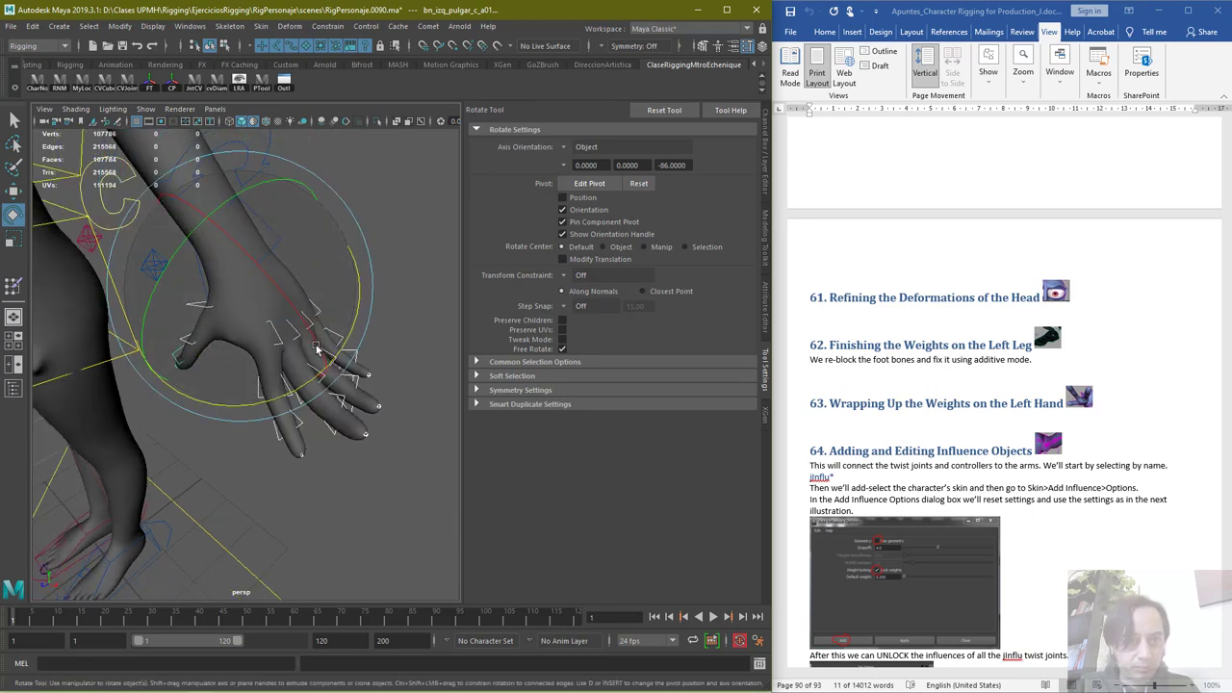
{"action": "left_click_drag", "start_coordinate": [300, 383], "coordinate": [257, 322]}
{"action": "key", "text": "ctrl+z"}
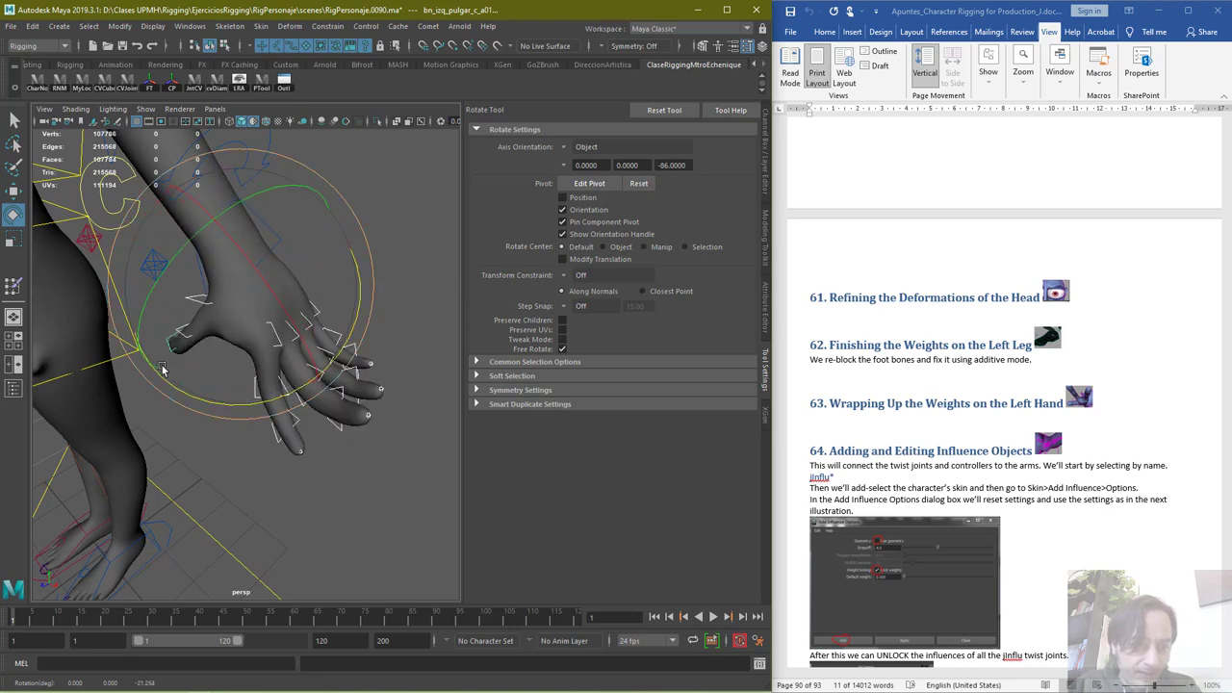
{"action": "left_click_drag", "start_coordinate": [163, 368], "coordinate": [250, 395], "text": "alt"}
{"action": "left_click_drag", "start_coordinate": [150, 393], "coordinate": [261, 412], "text": "alt"}
{"action": "scroll", "coordinate": [321, 401], "scroll_direction": "down", "scroll_amount": 5}
{"action": "scroll", "coordinate": [267, 391], "scroll_direction": "up", "scroll_amount": 3}
{"action": "key", "text": "ctrl+z"}
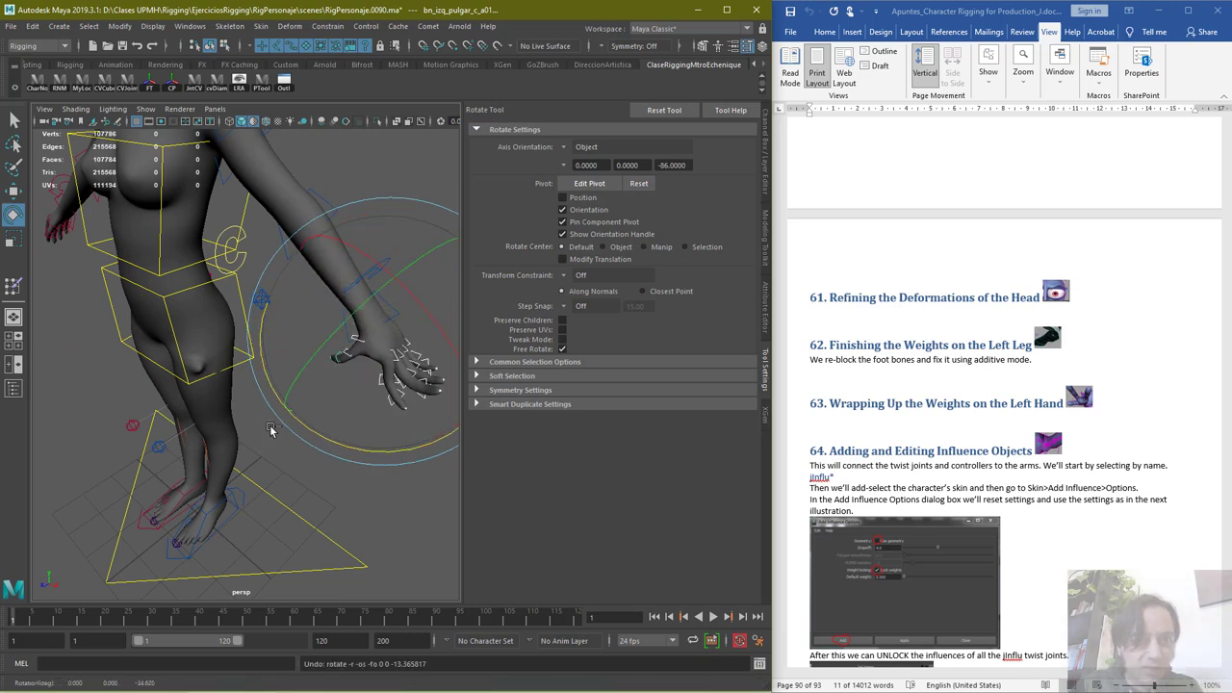
{"action": "key", "text": "ctrl+z"}
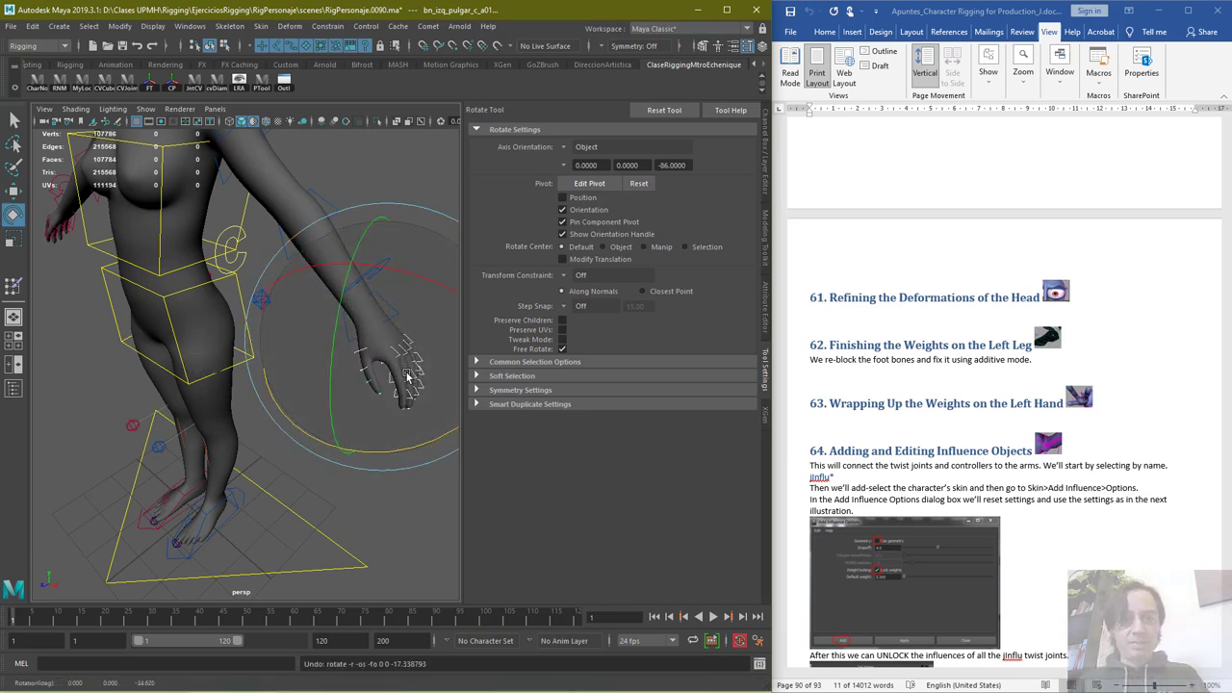
Try setting Rotate Z of the selected finger joints to 40, undo it and clear the selection
{"action": "left_click", "coordinate": [765, 173]}
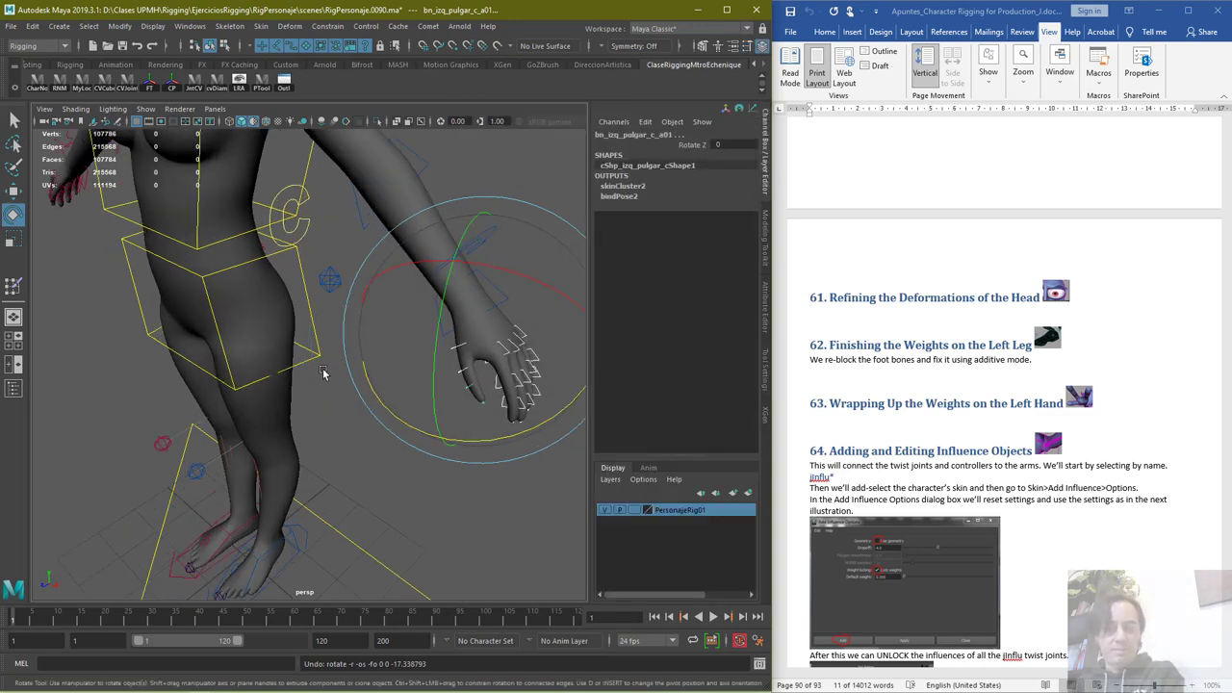
{"action": "left_click", "coordinate": [717, 143]}
{"action": "type", "text": "2"}
{"action": "key", "text": "Return"}
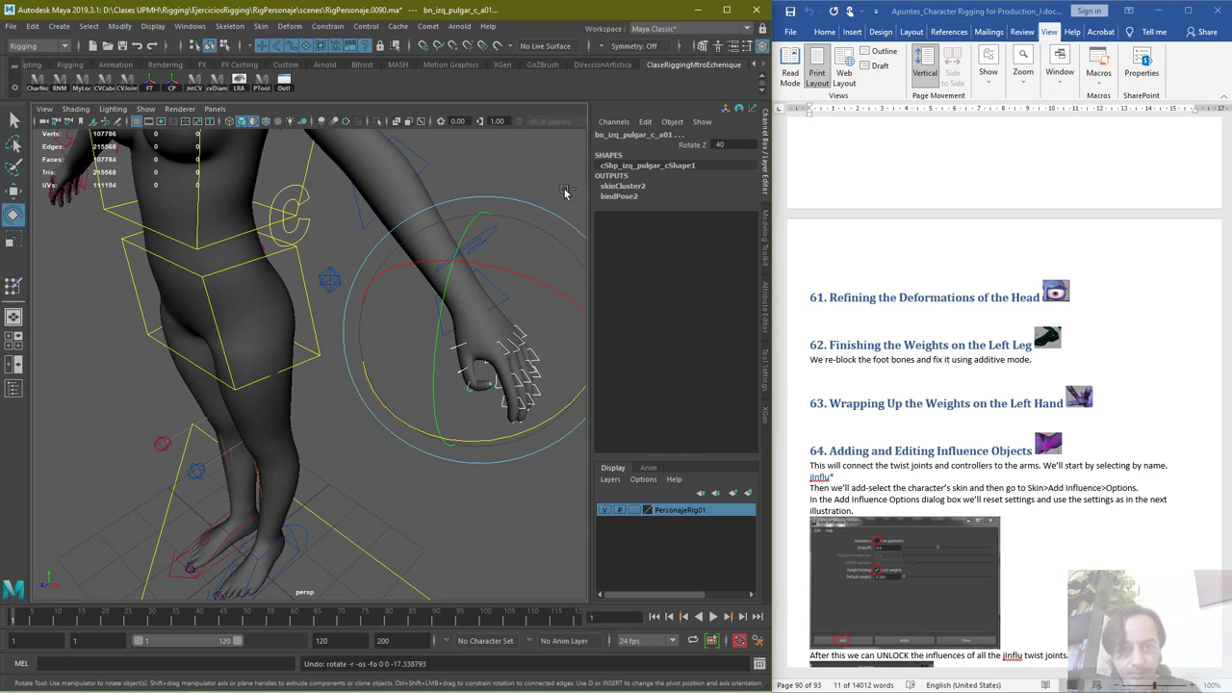
{"action": "key", "text": "ctrl+z"}
{"action": "key", "text": "q"}
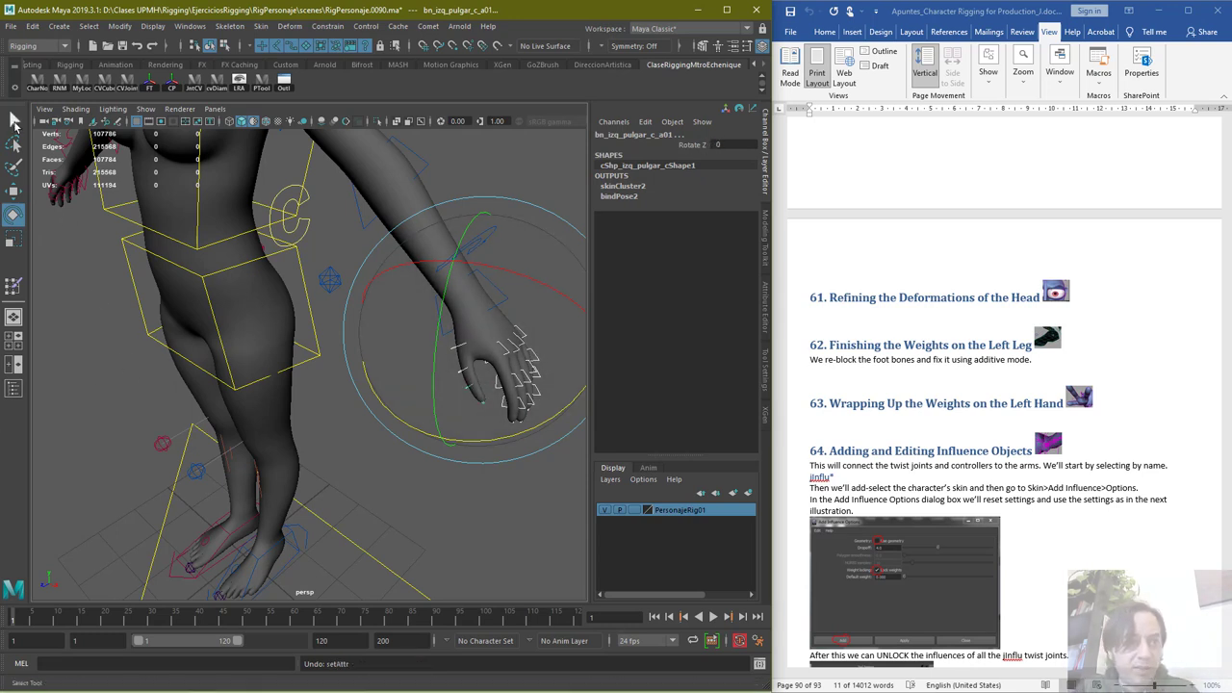
{"action": "left_click", "coordinate": [436, 441]}
Try moving the pelvis control in several directions to test the torso and leg deformation, undoing the moves
{"action": "scroll", "coordinate": [410, 409], "scroll_direction": "down", "scroll_amount": 5}
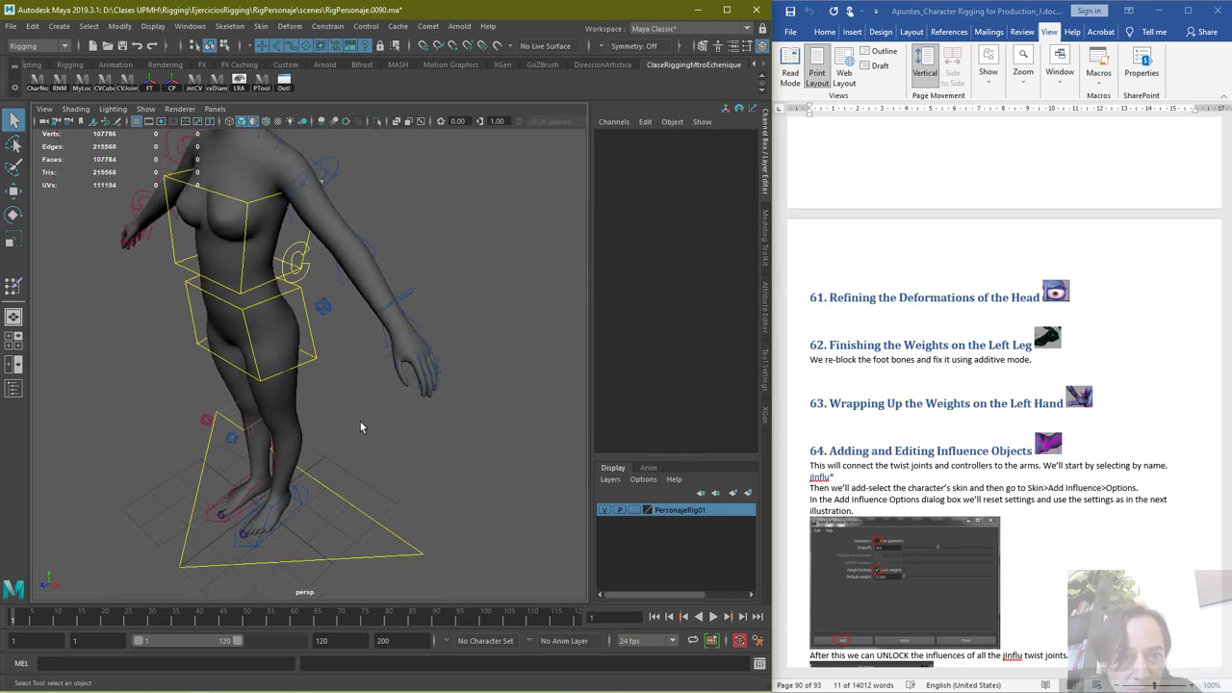
{"action": "left_click_drag", "start_coordinate": [319, 437], "coordinate": [394, 408], "text": "alt"}
{"action": "middle_click_drag", "start_coordinate": [336, 420], "coordinate": [445, 390], "text": "alt"}
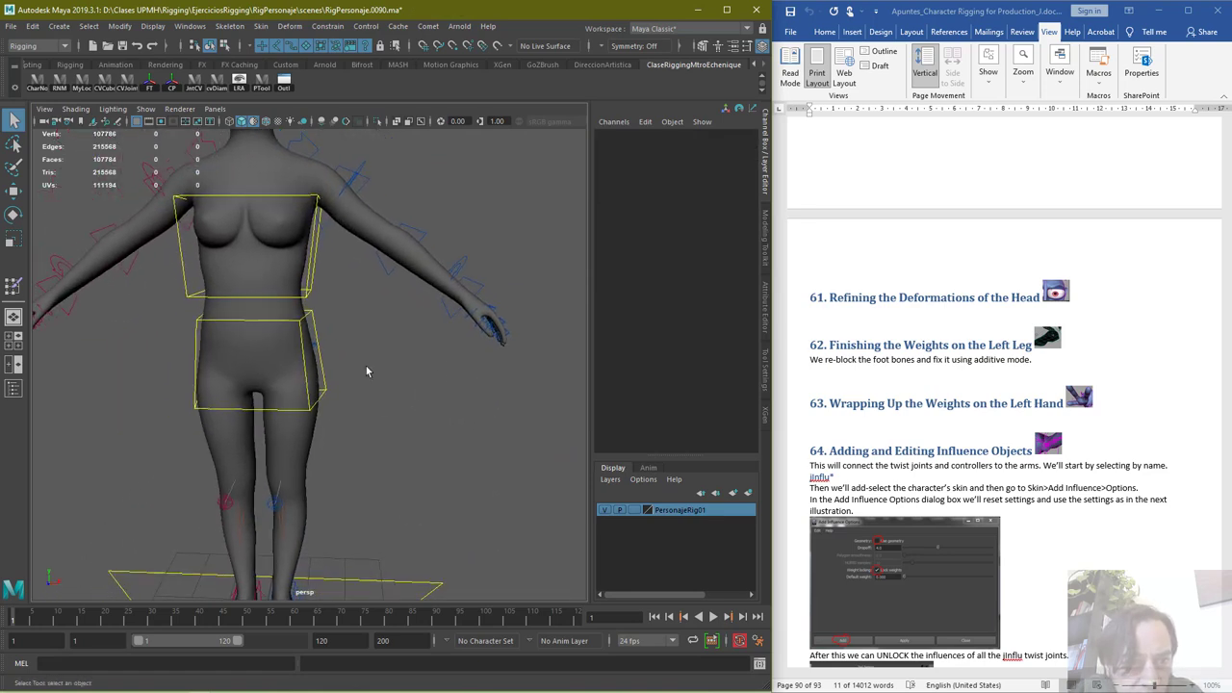
{"action": "left_click", "coordinate": [299, 329]}
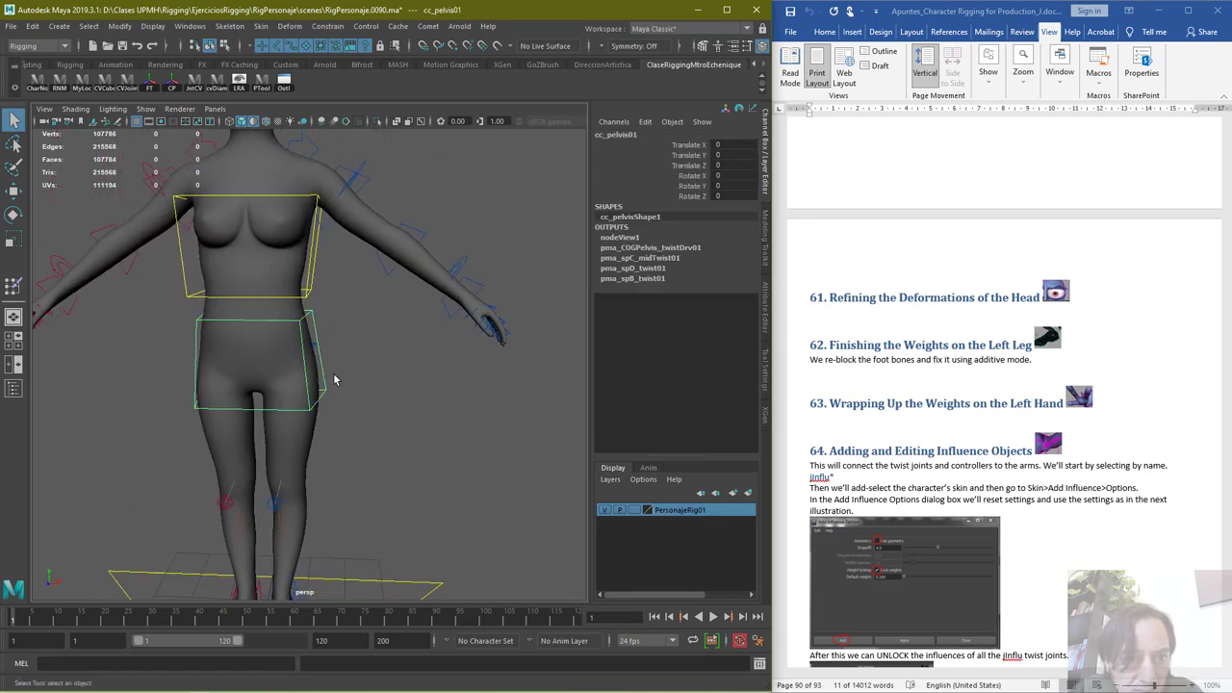
{"action": "key", "text": "e"}
{"action": "key", "text": "w"}
{"action": "left_click_drag", "start_coordinate": [257, 376], "coordinate": [308, 400]}
{"action": "middle_click_drag", "start_coordinate": [307, 405], "coordinate": [283, 360]}
{"action": "key", "text": "ctrl+z"}
{"action": "left_click_drag", "start_coordinate": [258, 358], "coordinate": [345, 369]}
{"action": "middle_click_drag", "start_coordinate": [346, 371], "coordinate": [255, 428]}
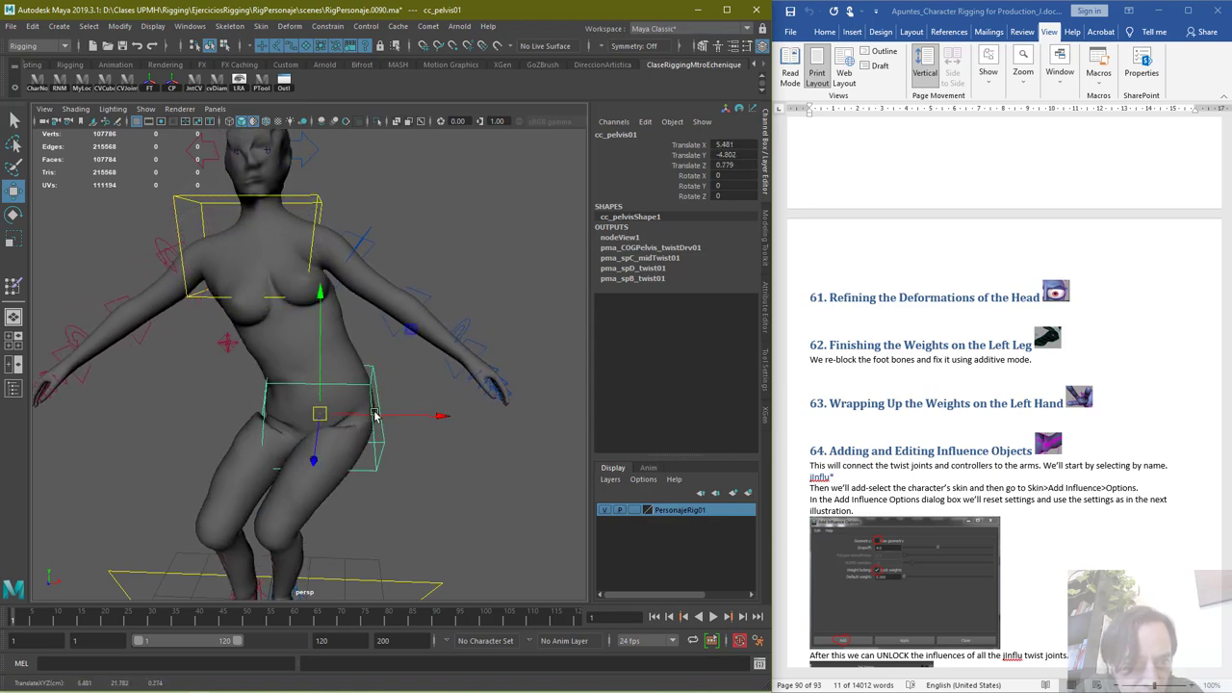
{"action": "key", "text": "ctrl+z"}
Try moving the chest control about 8 units in X and -2.5 in Y, and undo the move
{"action": "left_click", "coordinate": [313, 268]}
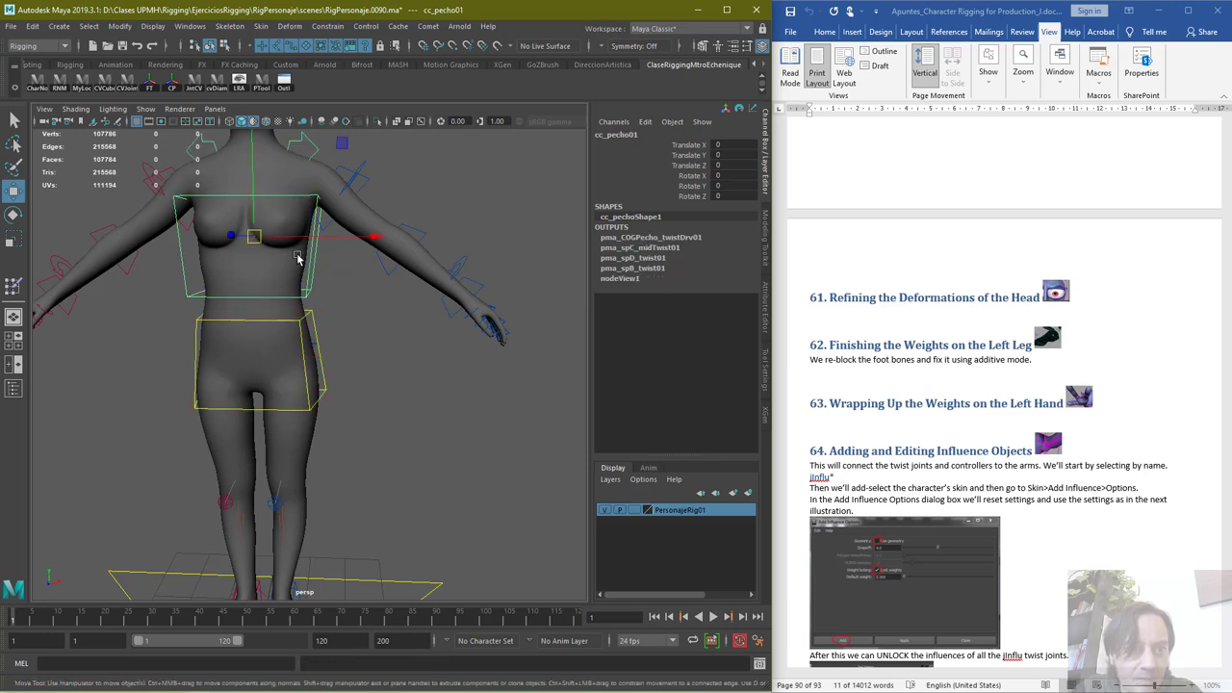
{"action": "middle_click_drag", "start_coordinate": [252, 238], "coordinate": [343, 294]}
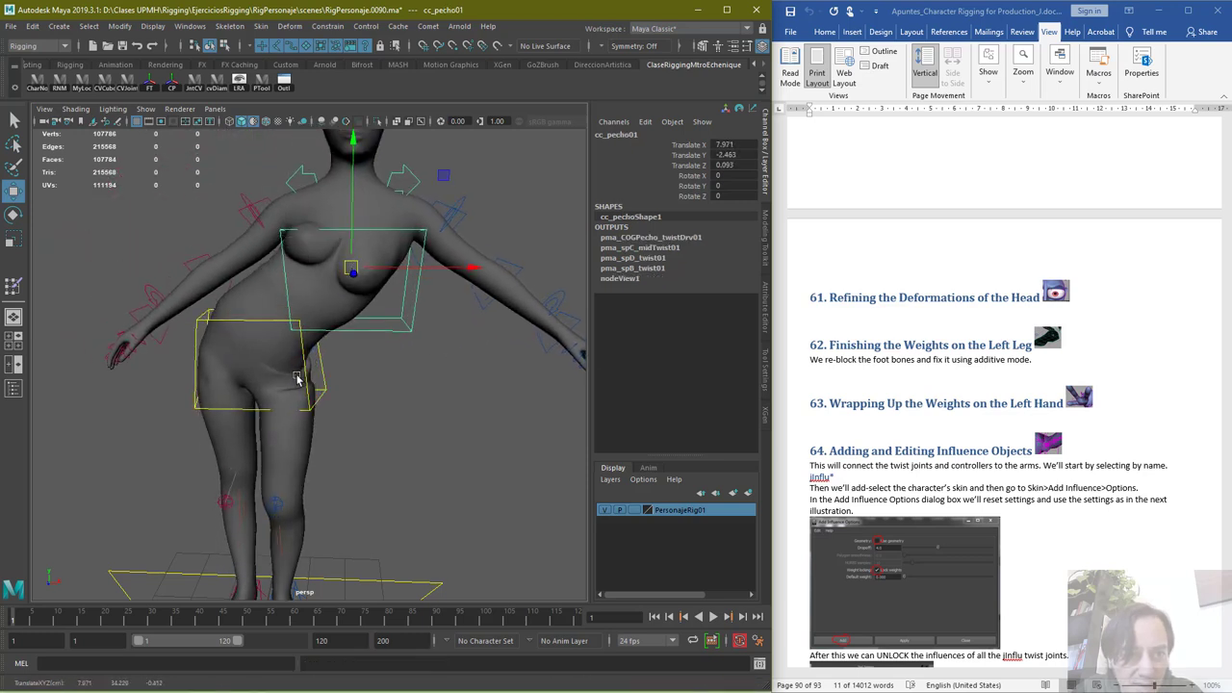
{"action": "key", "text": "ctrl+z"}
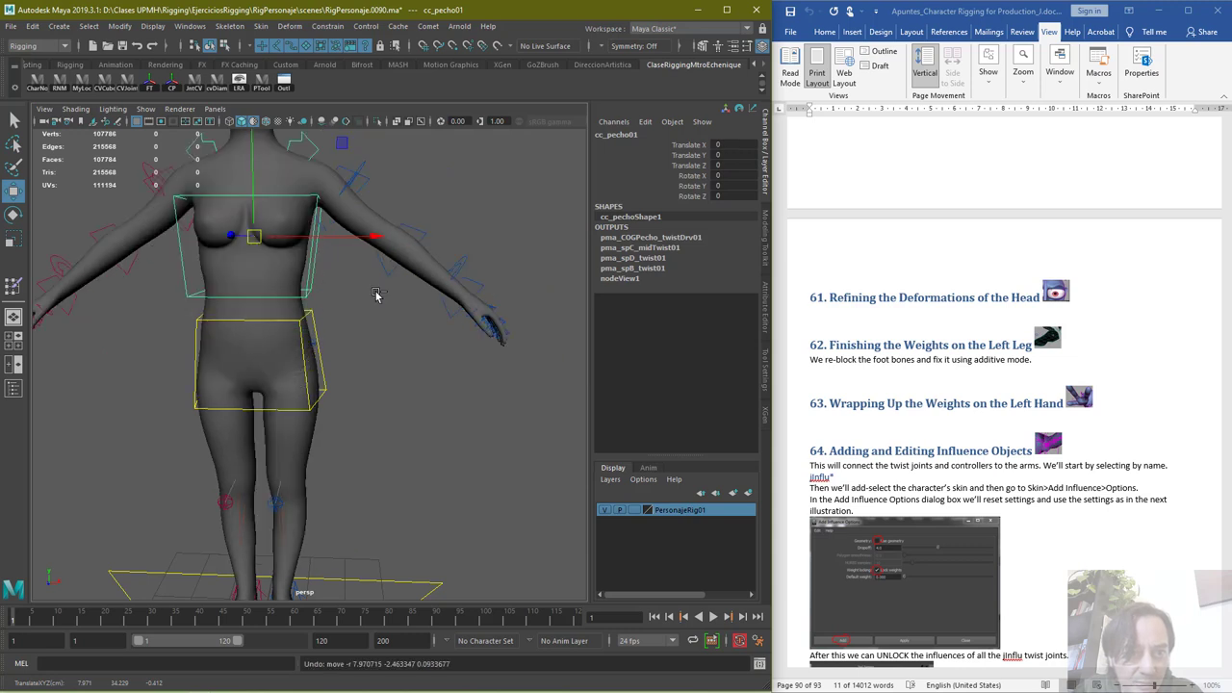
Try twisting the chest control around Y to about -275 degrees to test the torso, and undo the rotations
{"action": "key", "text": "e"}
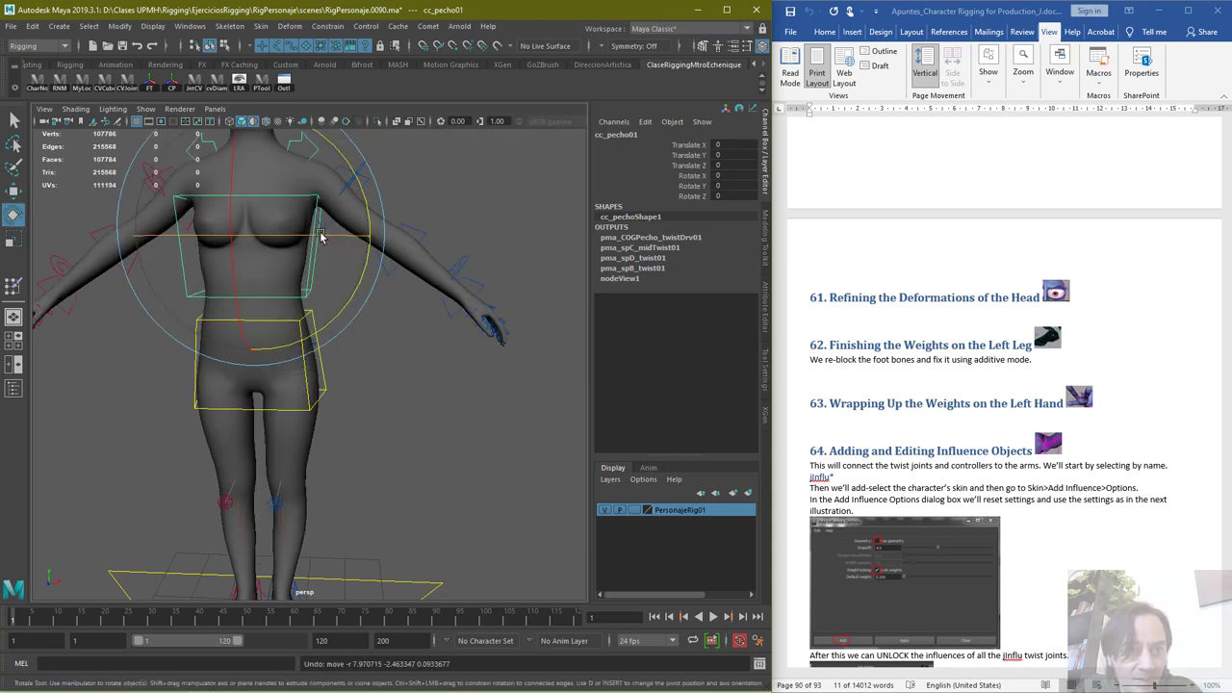
{"action": "left_click_drag", "start_coordinate": [308, 234], "coordinate": [284, 243]}
{"action": "left_click_drag", "start_coordinate": [304, 239], "coordinate": [228, 283]}
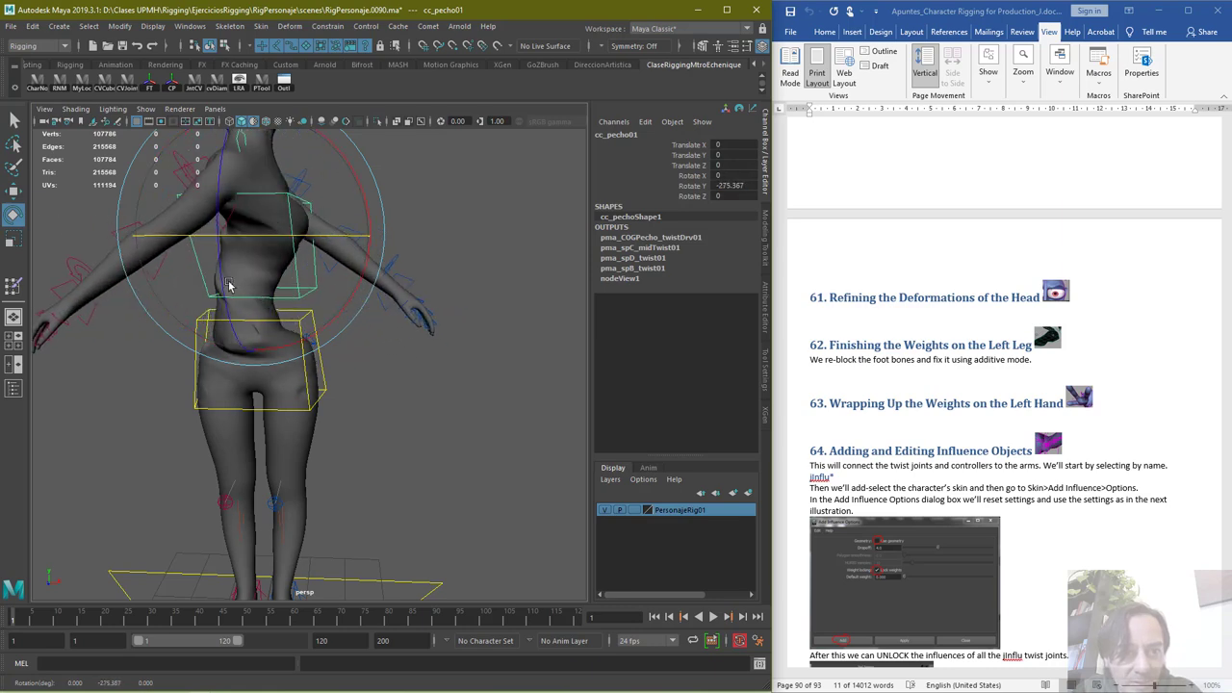
{"action": "key", "text": "ctrl+z"}
{"action": "key", "text": "ctrl+z"}
{"action": "key", "text": "ctrl+z"}
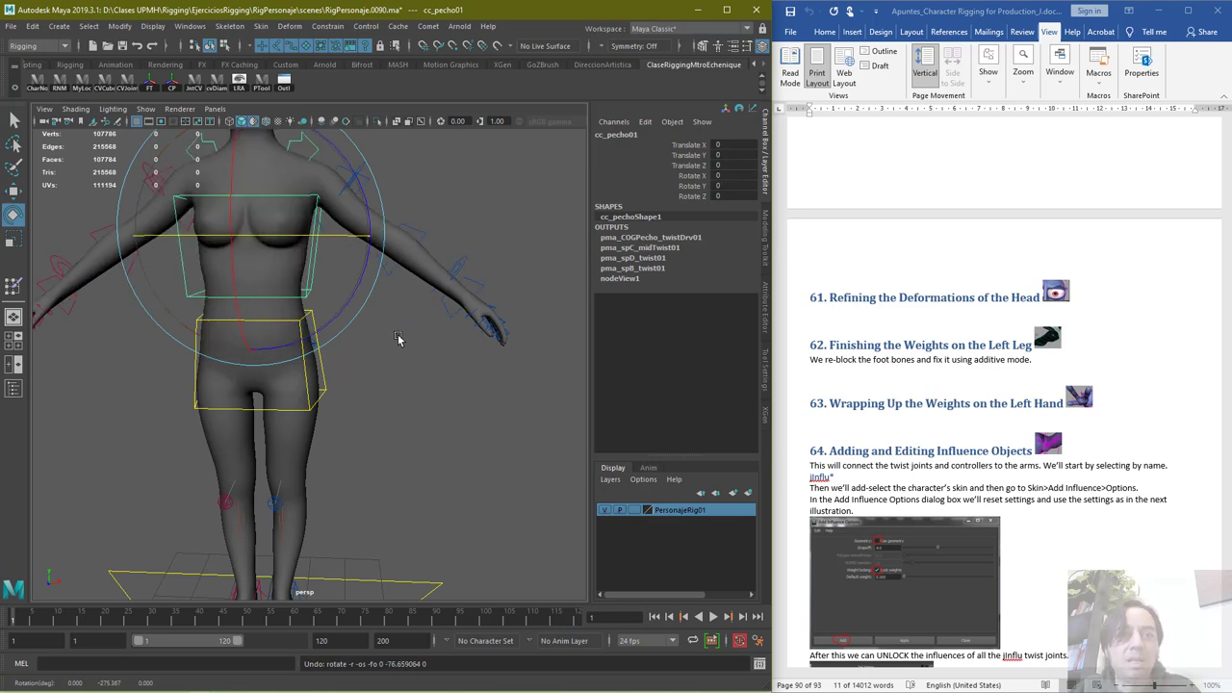
Try rotating the left shoulder control about 25 degrees in Z to test the clavicle deformation, and undo the rotation
{"action": "scroll", "coordinate": [397, 358], "scroll_direction": "down", "scroll_amount": 2}
{"action": "scroll", "coordinate": [395, 370], "scroll_direction": "up", "scroll_amount": 2}
{"action": "scroll", "coordinate": [396, 376], "scroll_direction": "down", "scroll_amount": 2}
{"action": "left_click", "coordinate": [496, 207]}
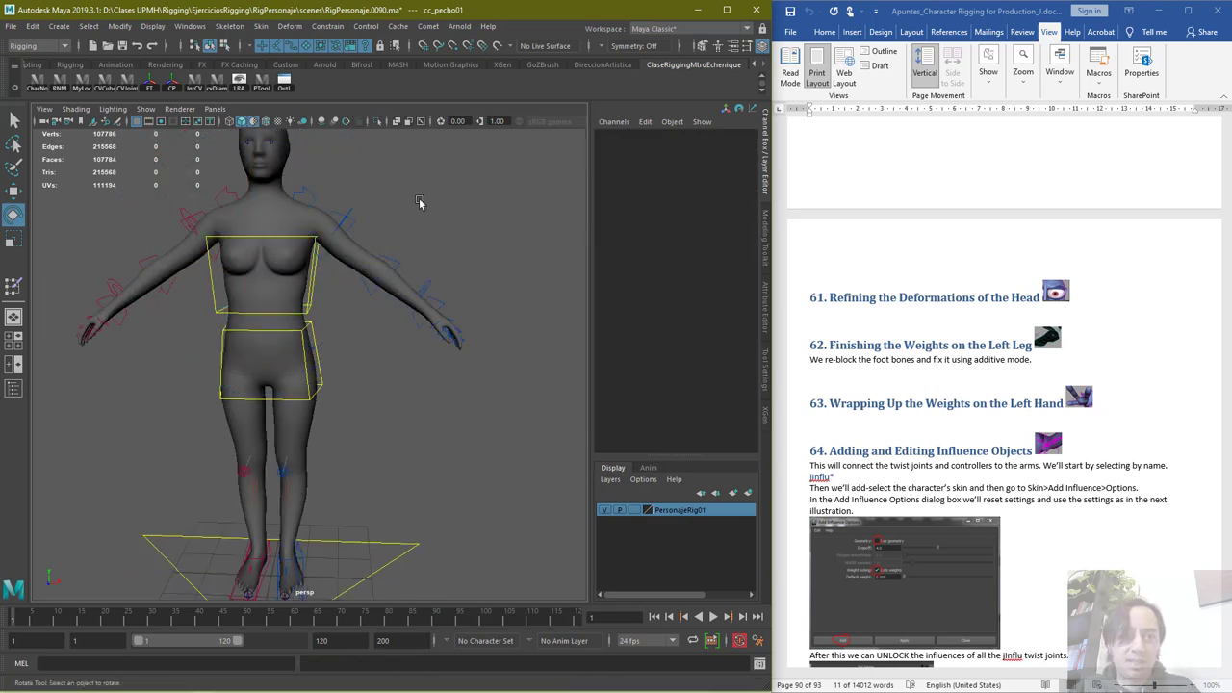
{"action": "left_click", "coordinate": [310, 188]}
{"action": "left_click_drag", "start_coordinate": [395, 171], "coordinate": [363, 120]}
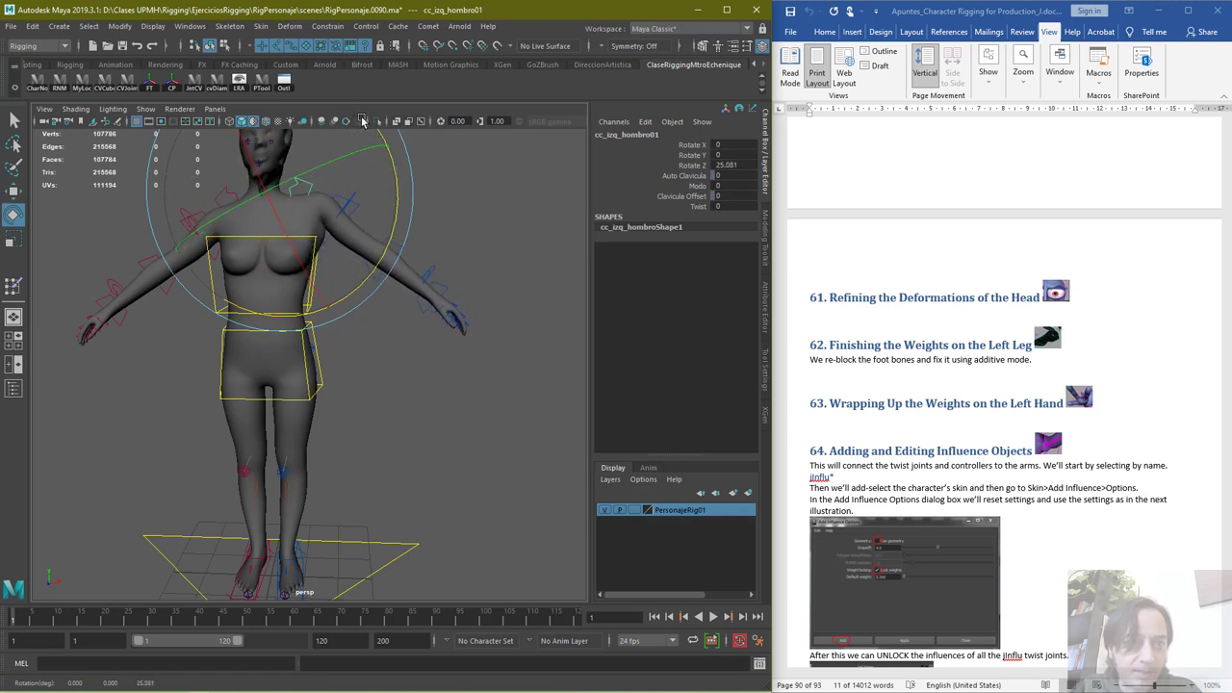
{"action": "key", "text": "ctrl+z"}
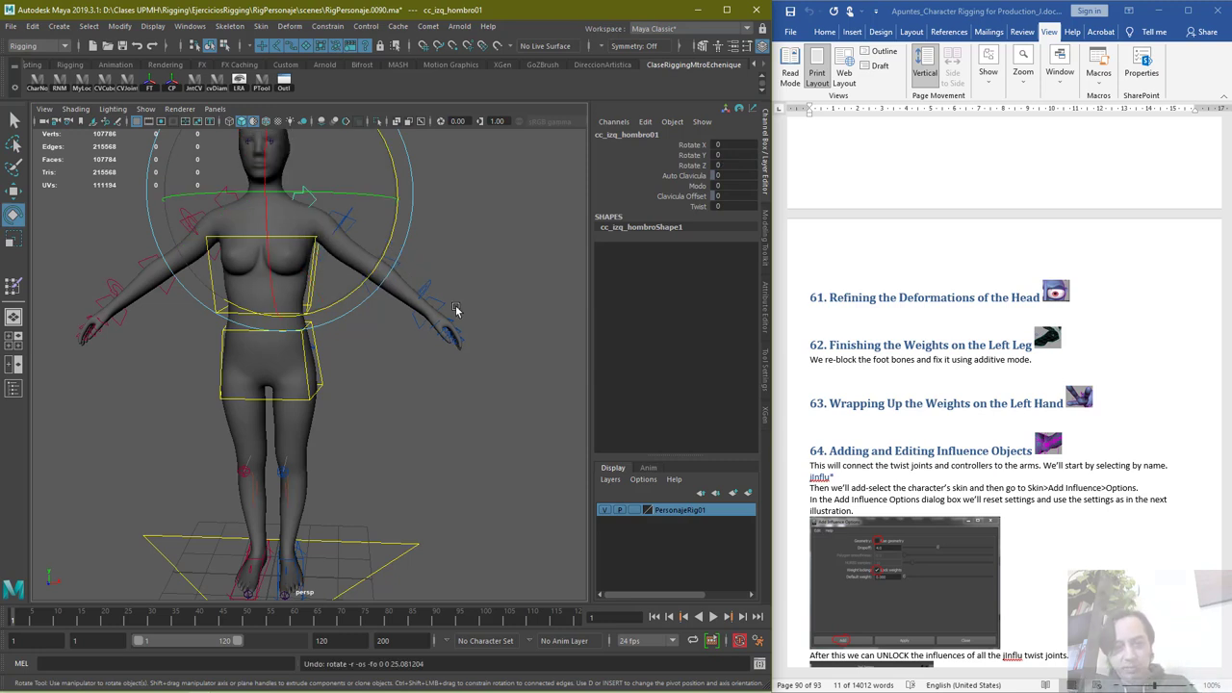
{"action": "left_click_drag", "start_coordinate": [423, 475], "coordinate": [442, 484], "text": "alt"}
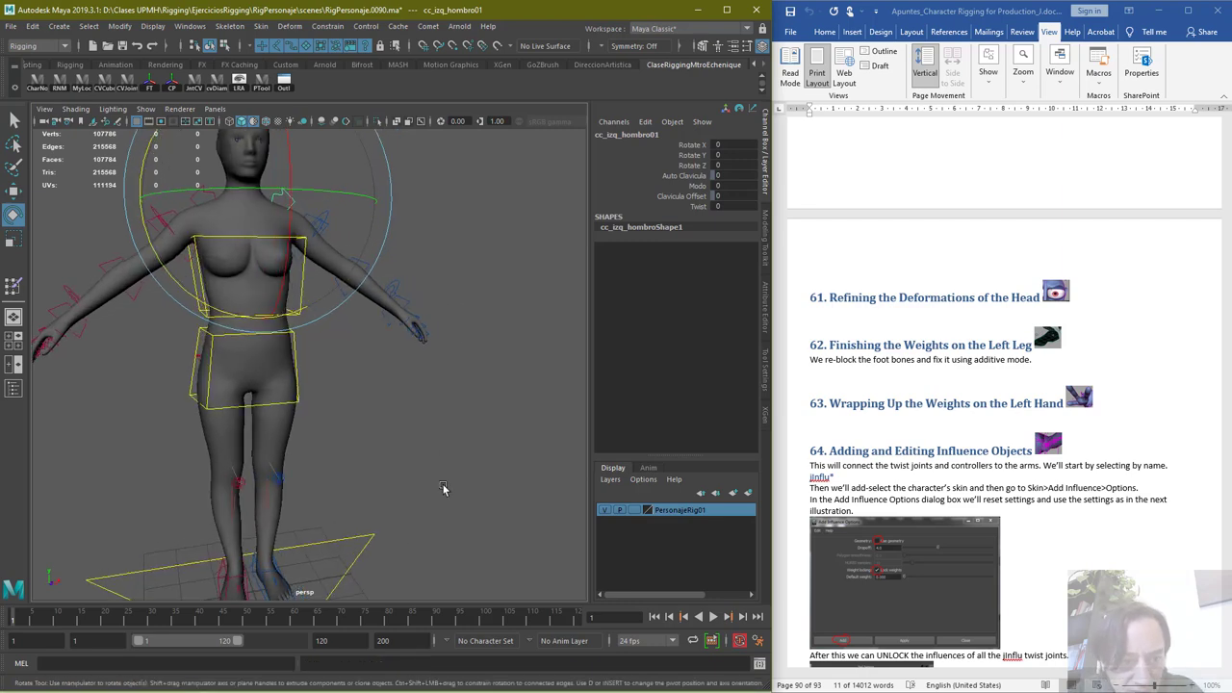
Try moving the left foot control about 26 units in X, 12 in Y and 5.6 in Z to test the leg, and undo it
{"action": "middle_click_drag", "start_coordinate": [441, 484], "coordinate": [406, 403], "text": "alt"}
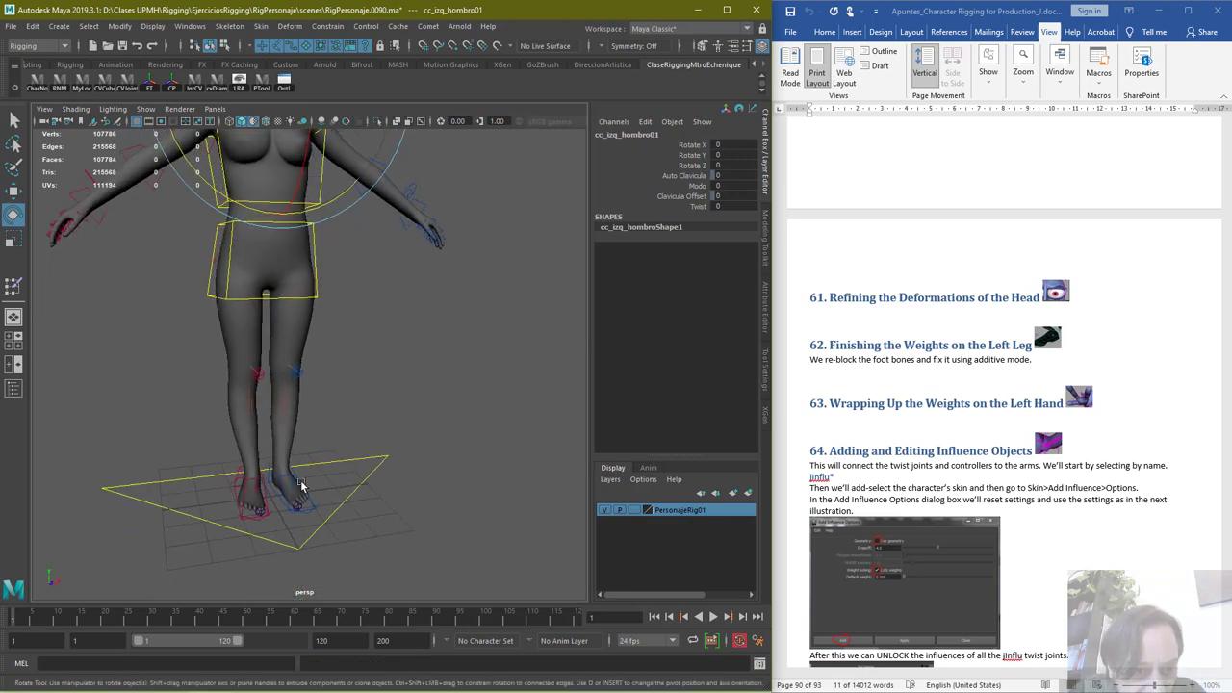
{"action": "left_click", "coordinate": [61, 616]}
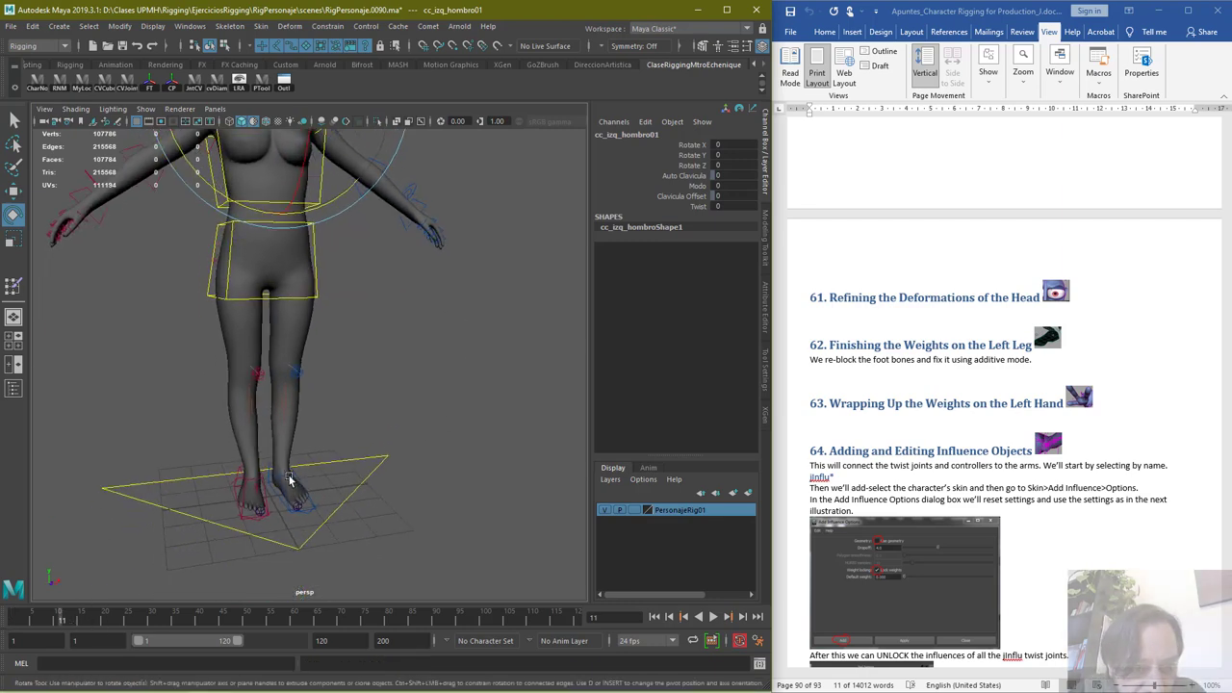
{"action": "left_click", "coordinate": [289, 478]}
{"action": "left_click", "coordinate": [287, 478]}
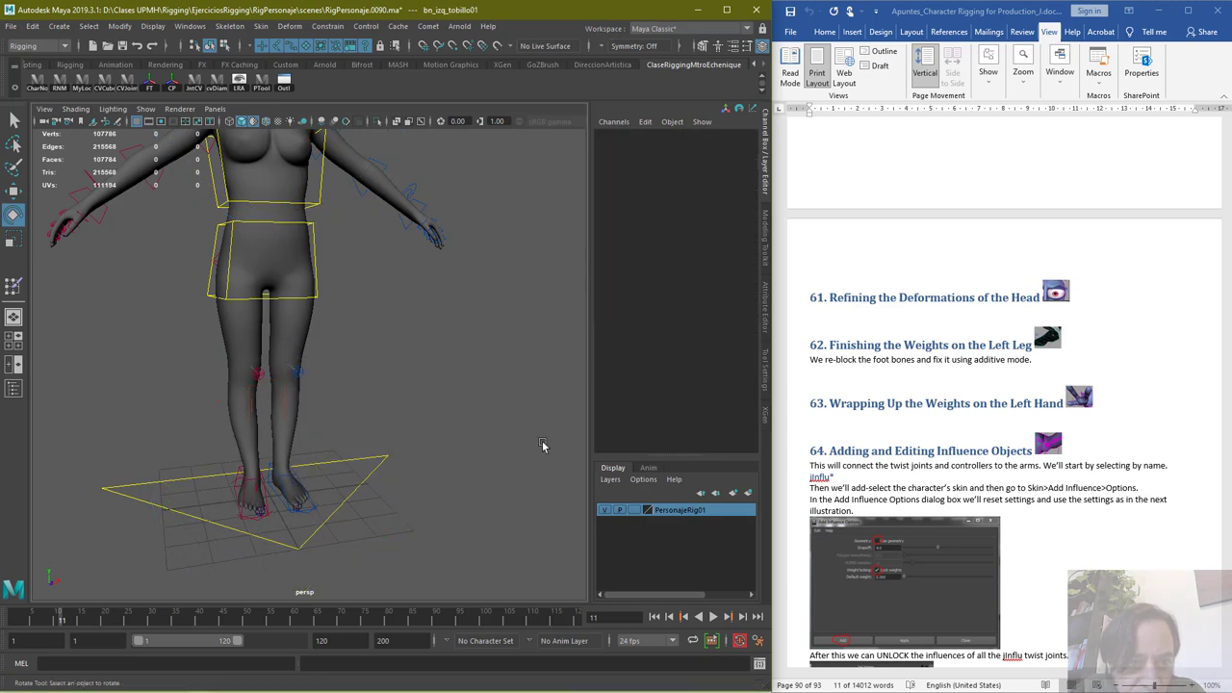
{"action": "left_click", "coordinate": [289, 478]}
{"action": "key", "text": "w"}
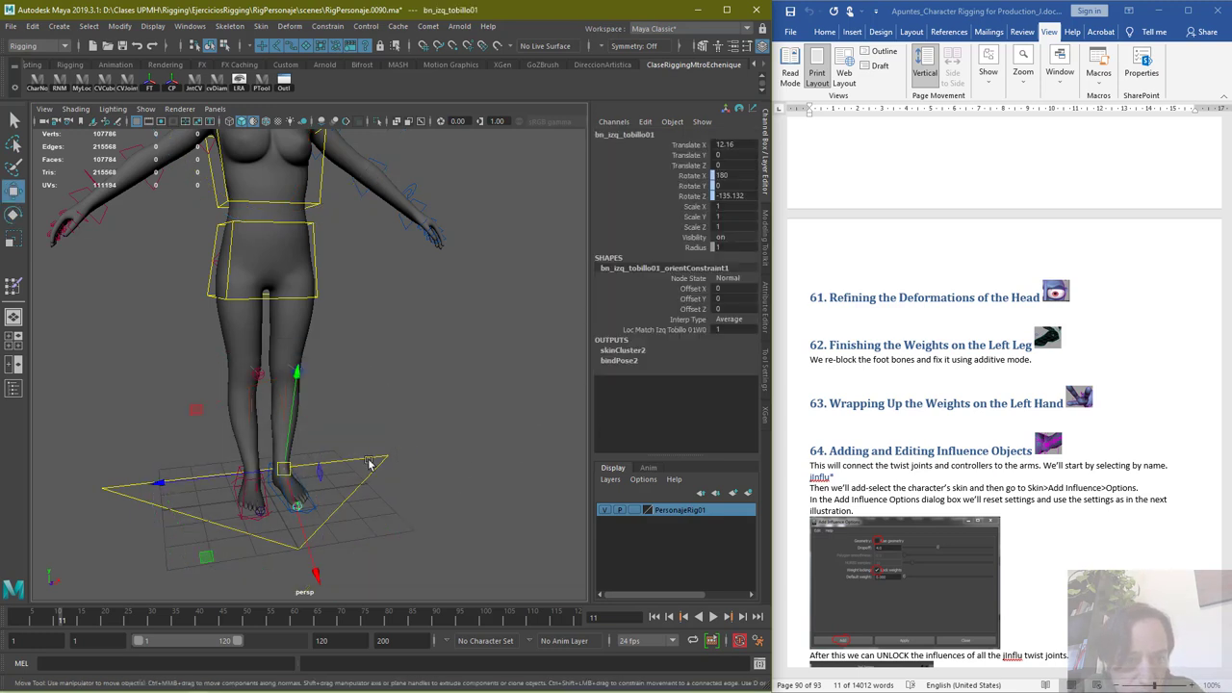
{"action": "left_click", "coordinate": [477, 470]}
{"action": "left_click", "coordinate": [277, 484]}
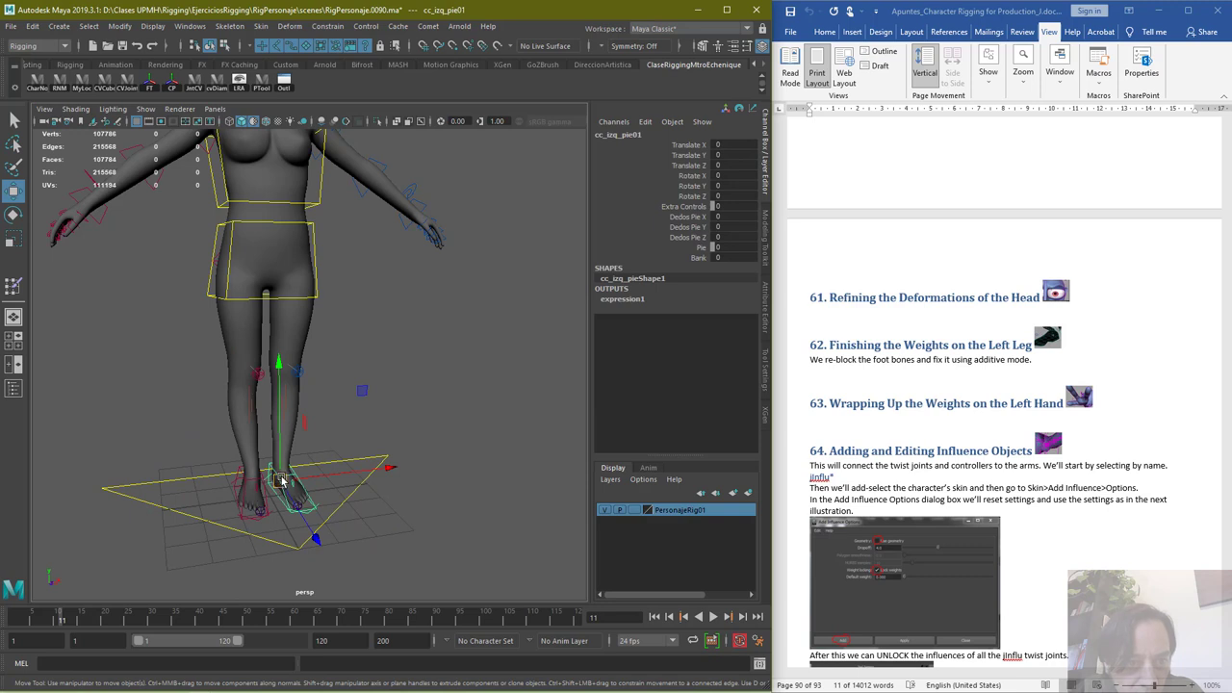
{"action": "left_click_drag", "start_coordinate": [280, 480], "coordinate": [500, 381]}
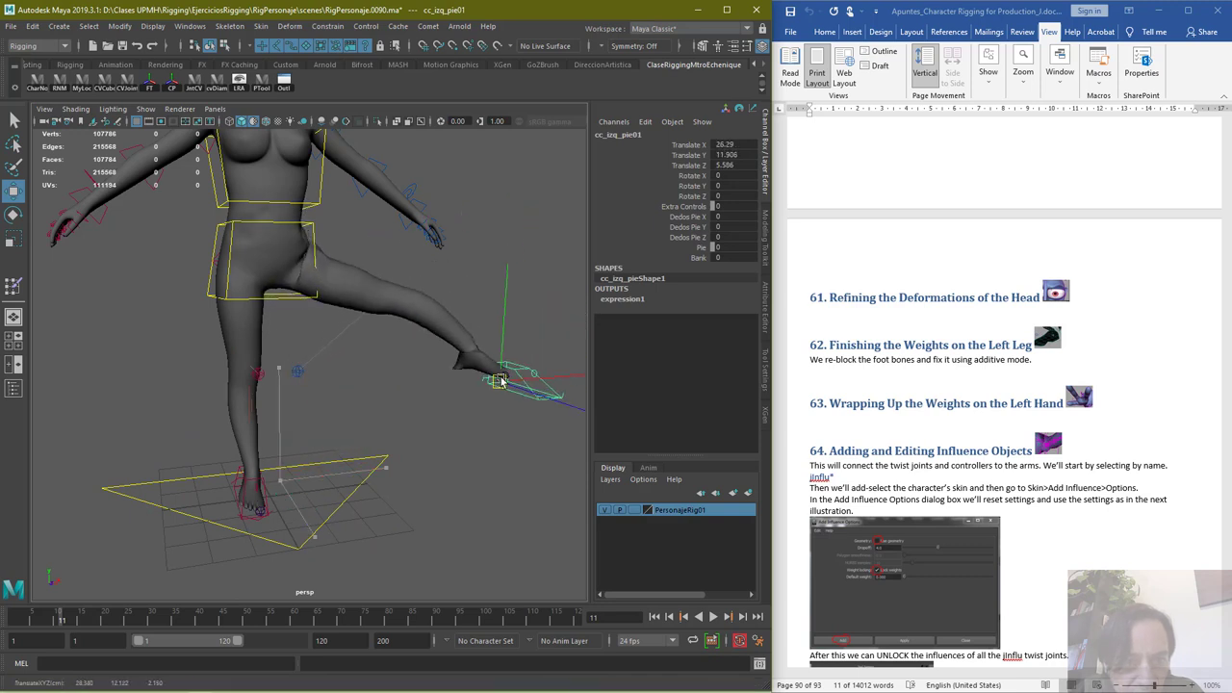
{"action": "key", "text": "ctrl+z"}
Turn on X-ray joint display and examine the character mesh's influence list in the Paint Skin Weights settings
{"action": "right_click_drag", "start_coordinate": [406, 529], "coordinate": [506, 474], "text": "alt"}
{"action": "key", "text": "q"}
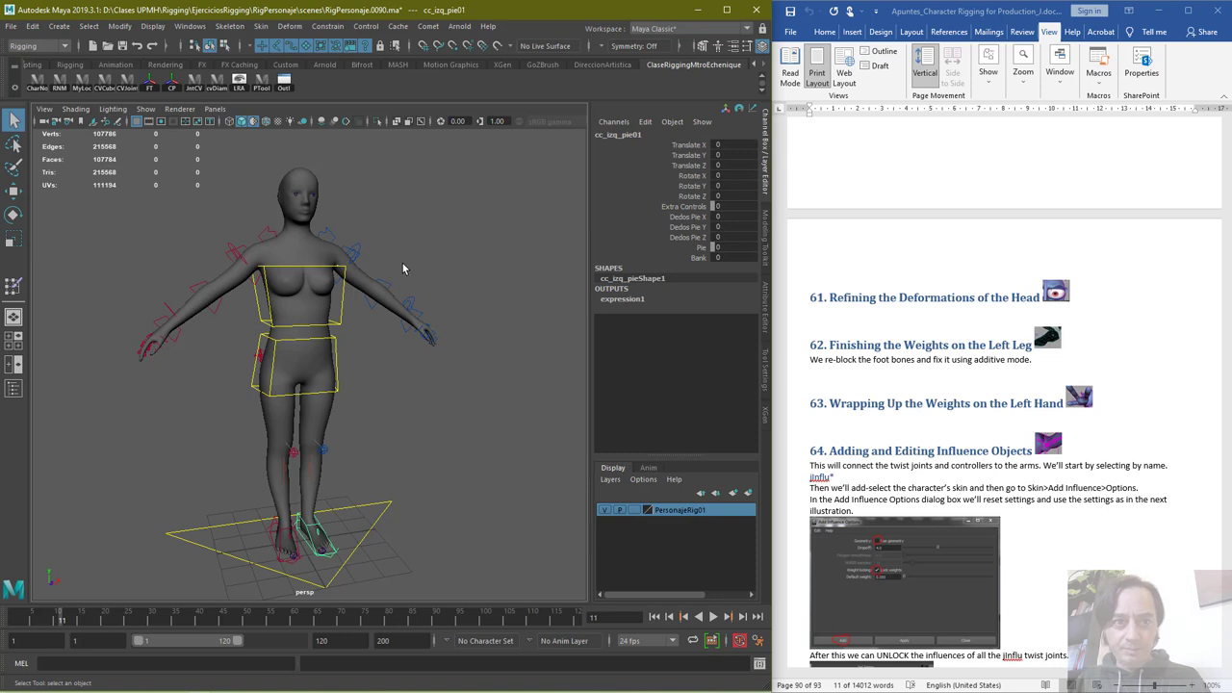
{"action": "left_click", "coordinate": [306, 222]}
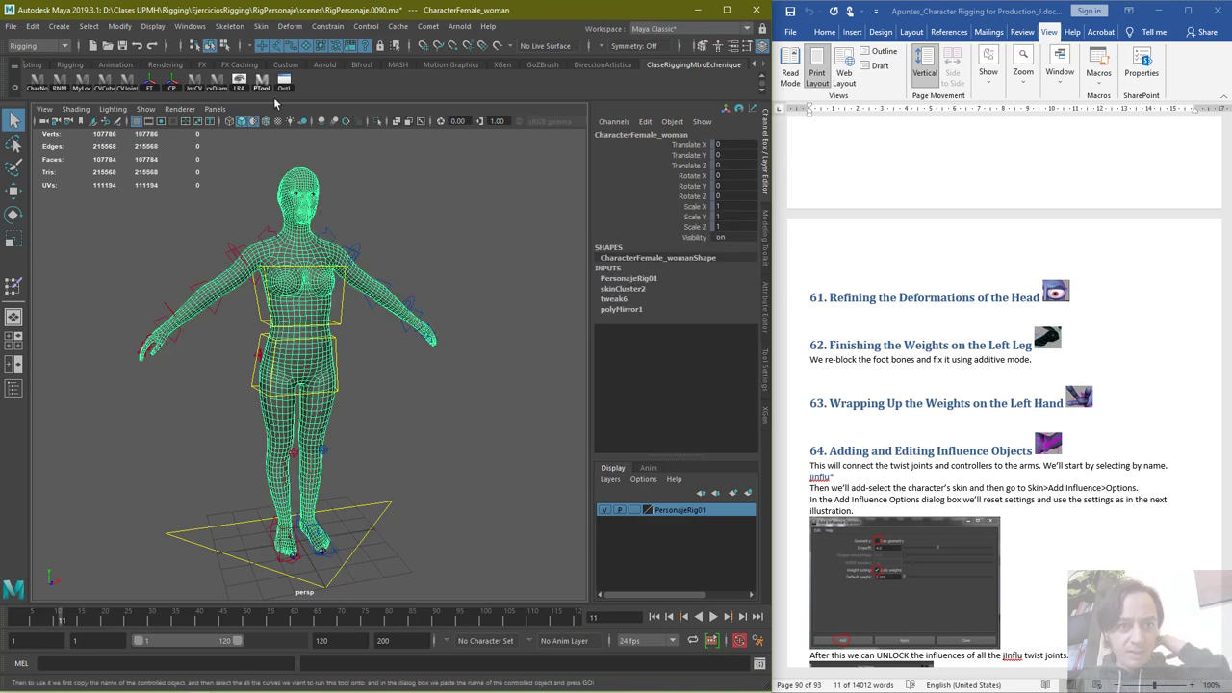
{"action": "left_click", "coordinate": [418, 122]}
{"action": "left_click", "coordinate": [13, 286]}
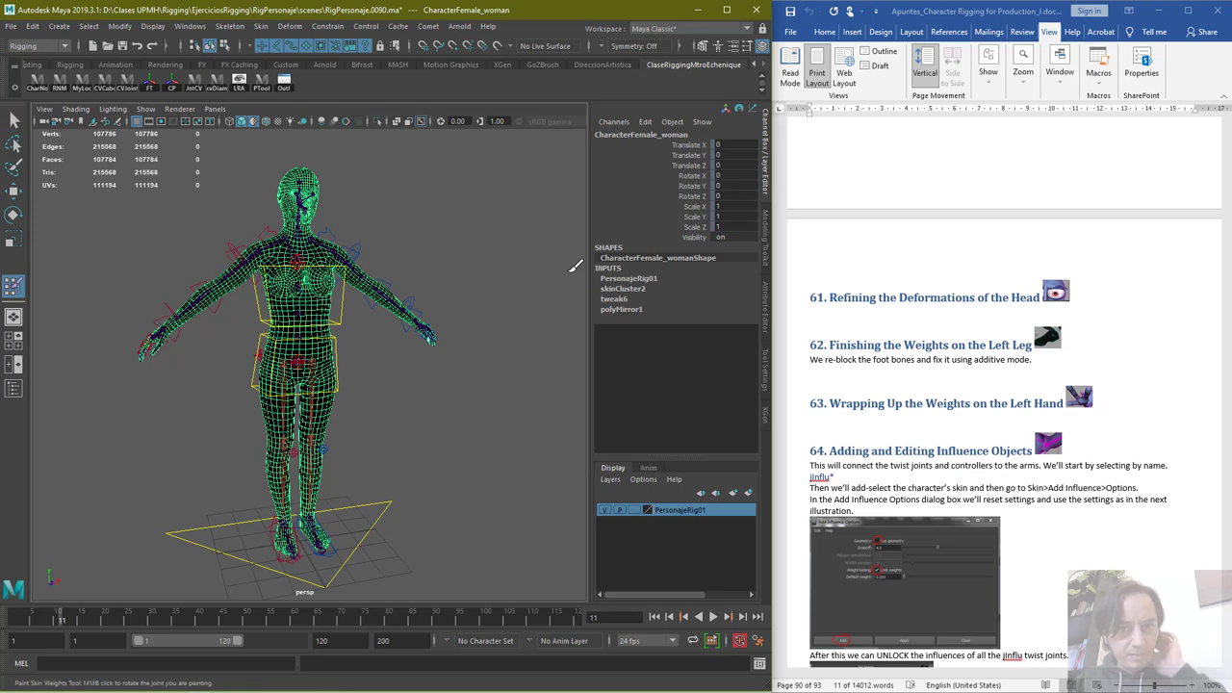
{"action": "left_click", "coordinate": [766, 364]}
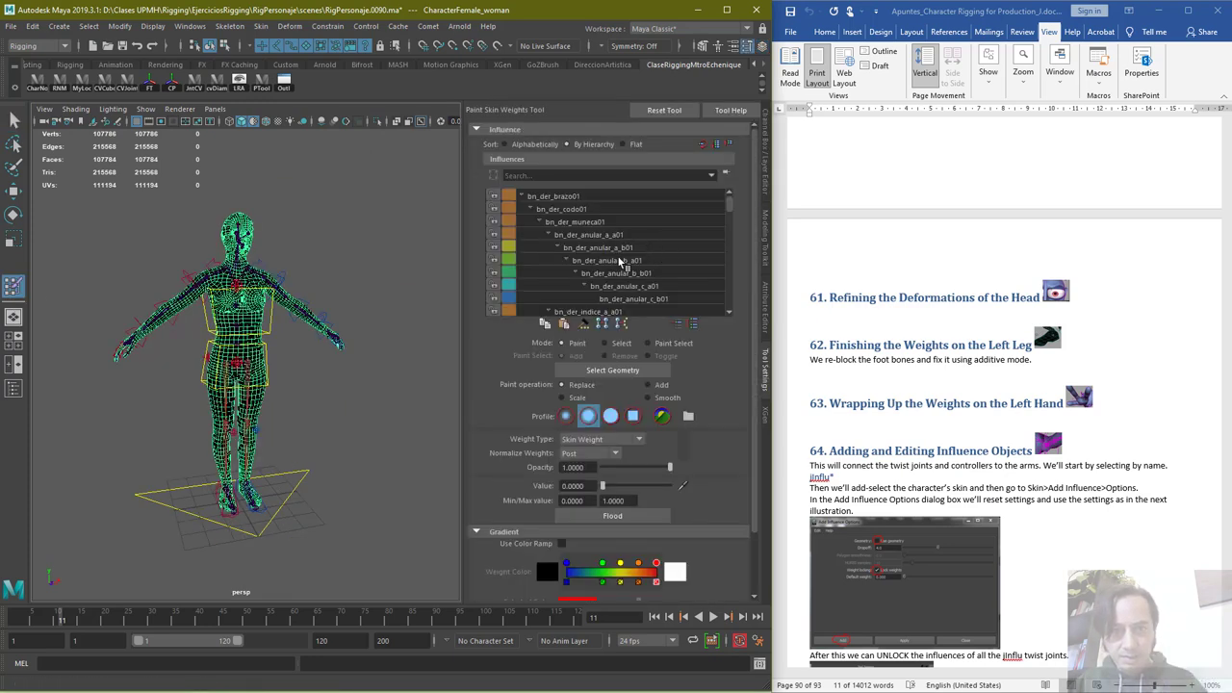
{"action": "mouse_move", "coordinate": [730, 211]}
{"action": "left_mouse_down"}
{"action": "mouse_move", "coordinate": [731, 237]}
{"action": "mouse_move", "coordinate": [733, 192]}
{"action": "left_mouse_up"}
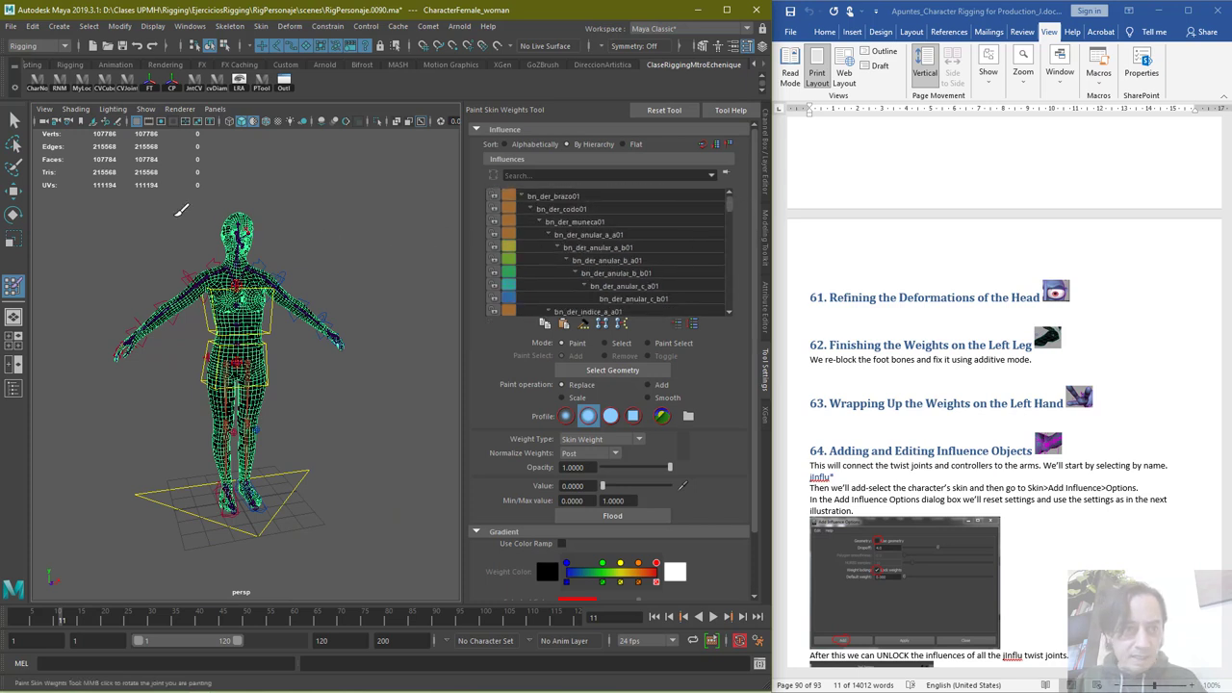
Select a joint inside the face and walk through its hierarchy to check the head joints' names
{"action": "left_click", "coordinate": [13, 119]}
{"action": "left_click", "coordinate": [242, 247]}
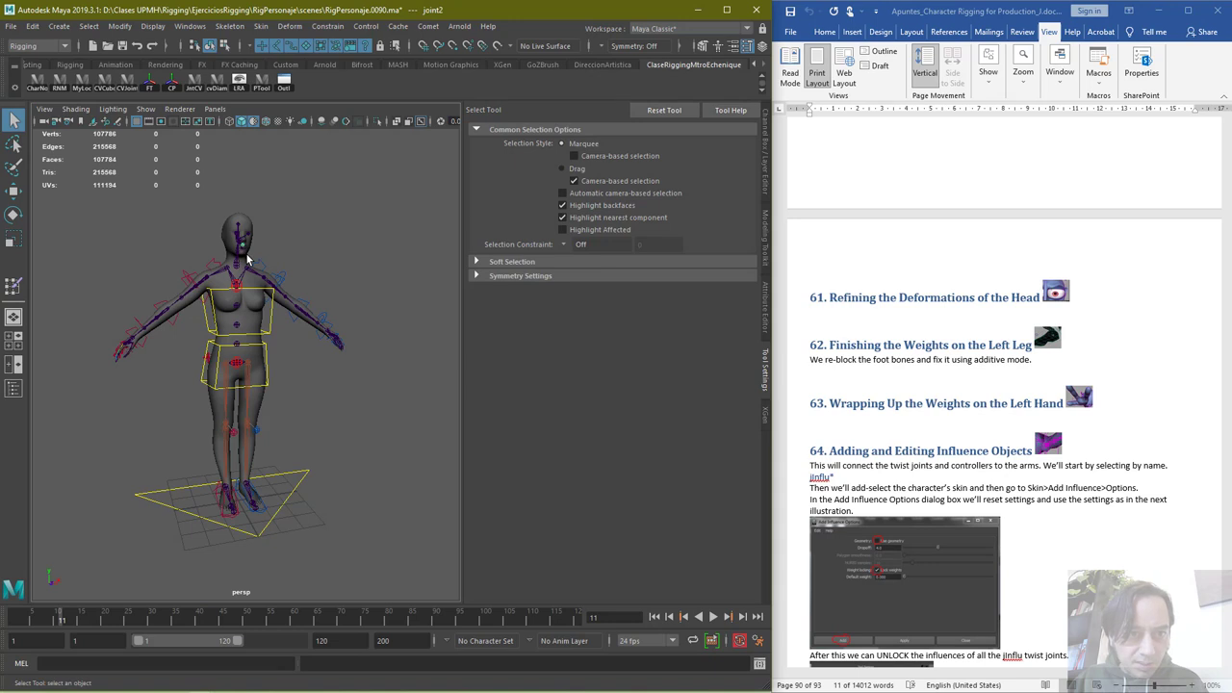
{"action": "left_click", "coordinate": [765, 129]}
{"action": "key", "text": "Down"}
{"action": "key", "text": "Up"}
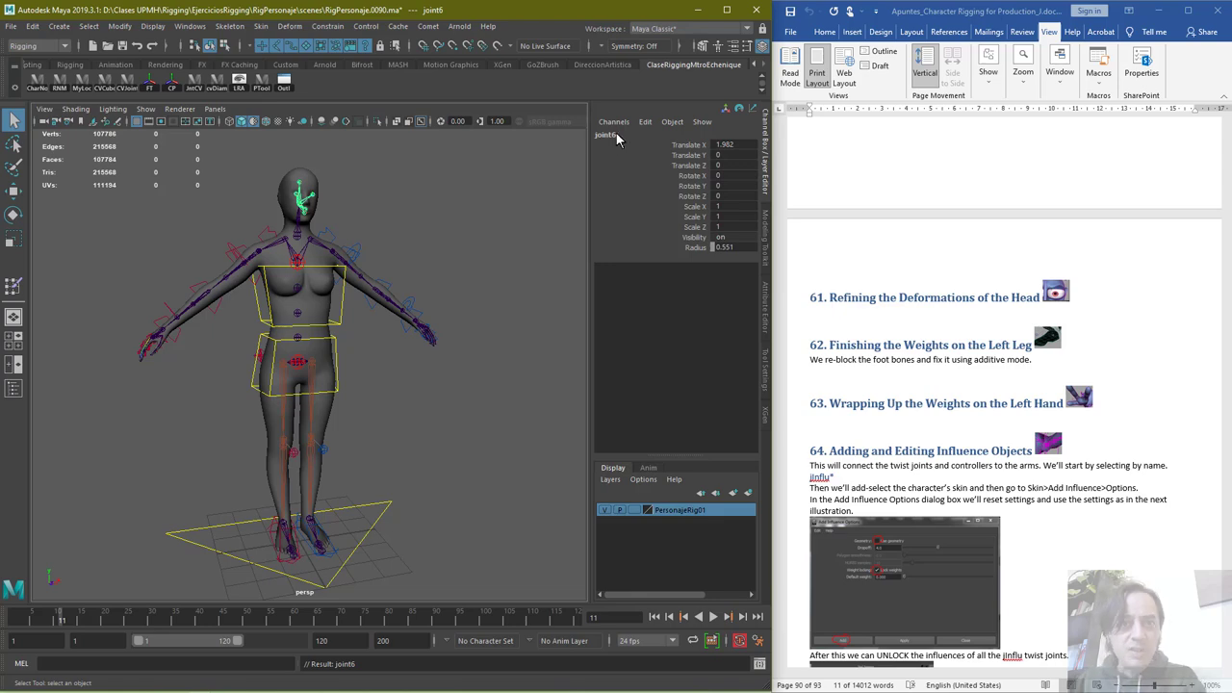
Select the upper neck joint below the head joint and rename it bn_cuello01
{"action": "scroll", "coordinate": [302, 252], "scroll_direction": "up", "scroll_amount": 5}
{"action": "middle_click_drag", "start_coordinate": [407, 289], "coordinate": [420, 532], "text": "alt"}
{"action": "mouse_move", "coordinate": [352, 311]}
{"action": "left_mouse_down", "text": "alt"}
{"action": "mouse_move", "coordinate": [456, 302]}
{"action": "mouse_move", "coordinate": [384, 289]}
{"action": "mouse_move", "coordinate": [337, 300]}
{"action": "left_mouse_up", "text": "alt"}
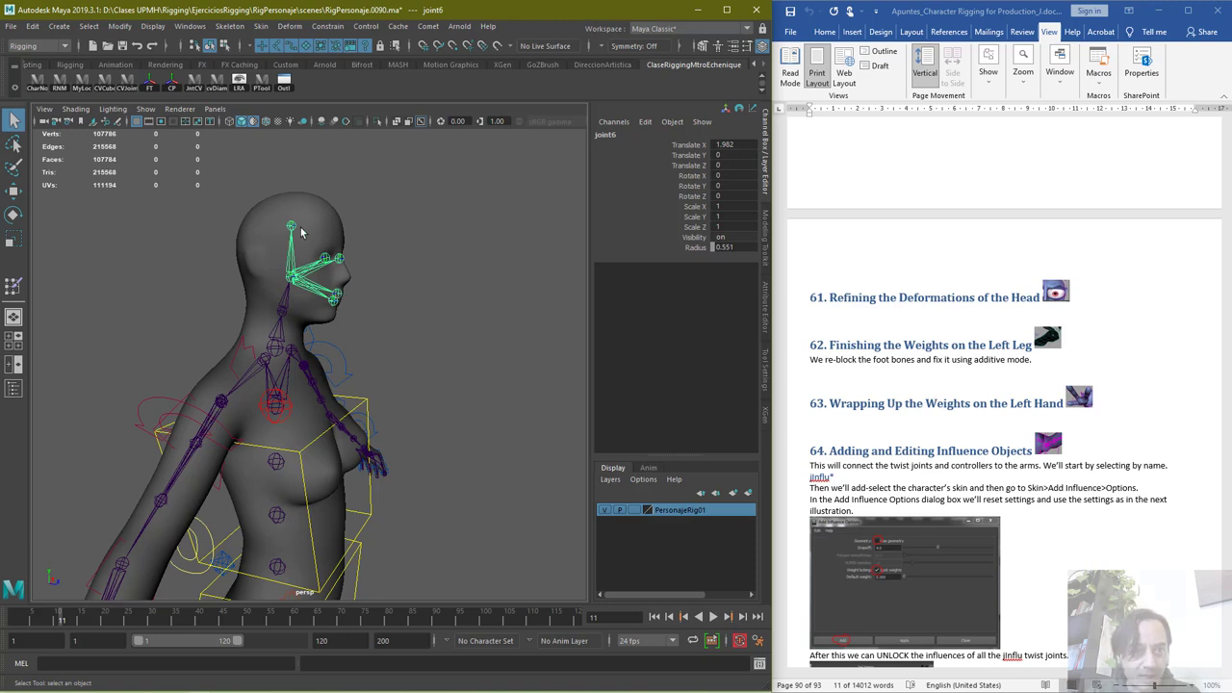
{"action": "left_click", "coordinate": [282, 312]}
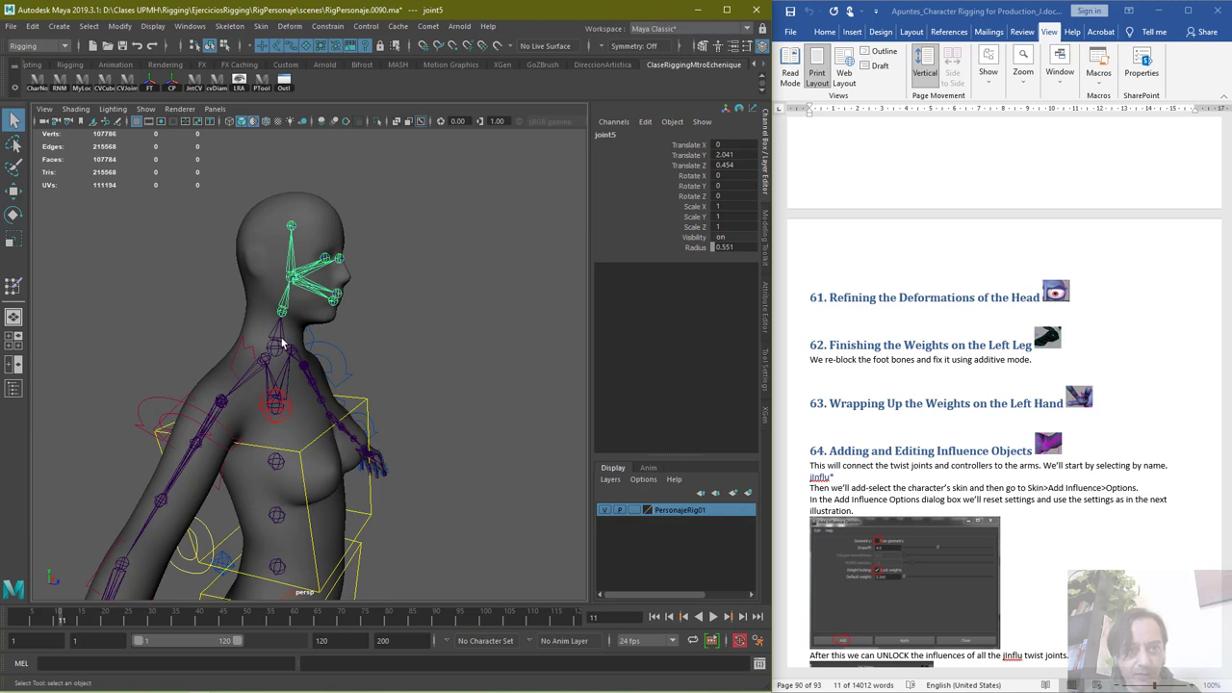
{"action": "key", "text": "w"}
{"action": "left_click", "coordinate": [635, 142]}
{"action": "left_click", "coordinate": [637, 135]}
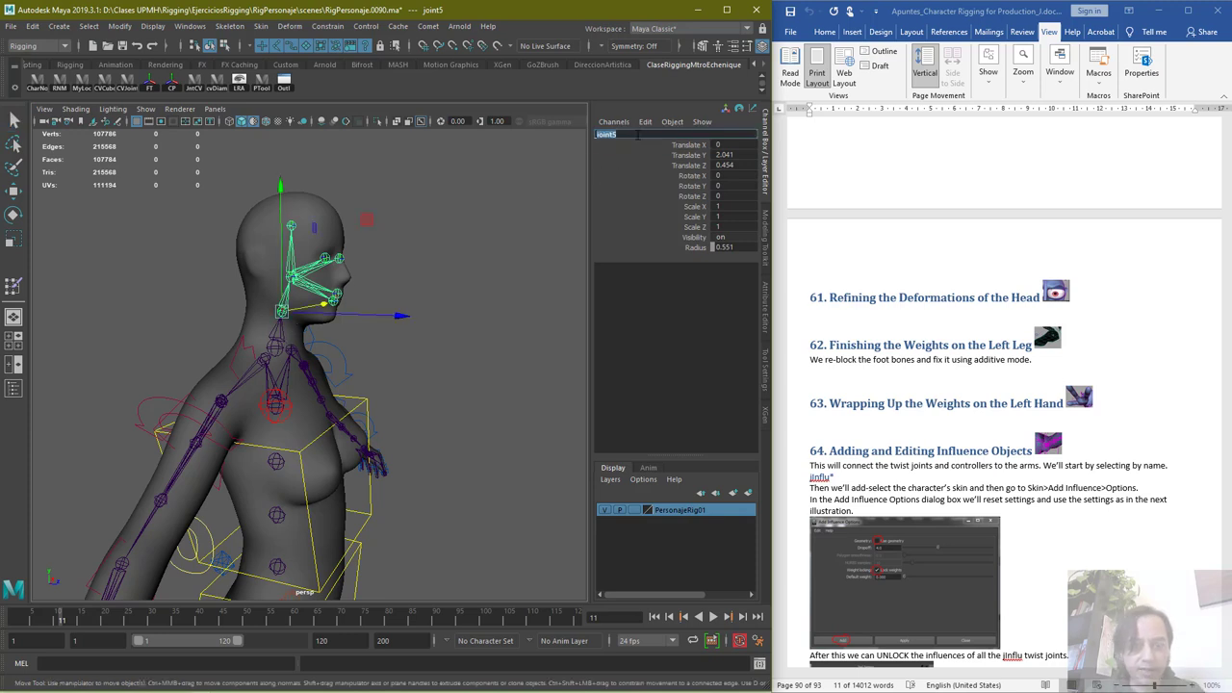
{"action": "type", "text": "_bn"}
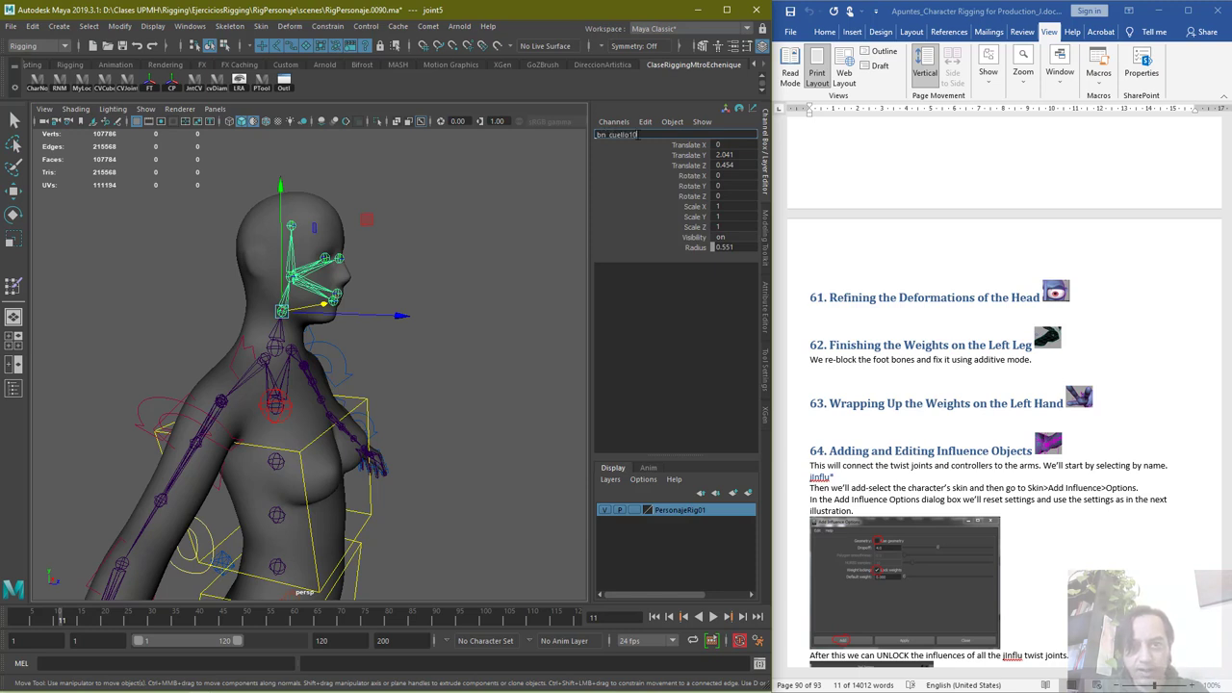
{"action": "key", "text": "Return"}
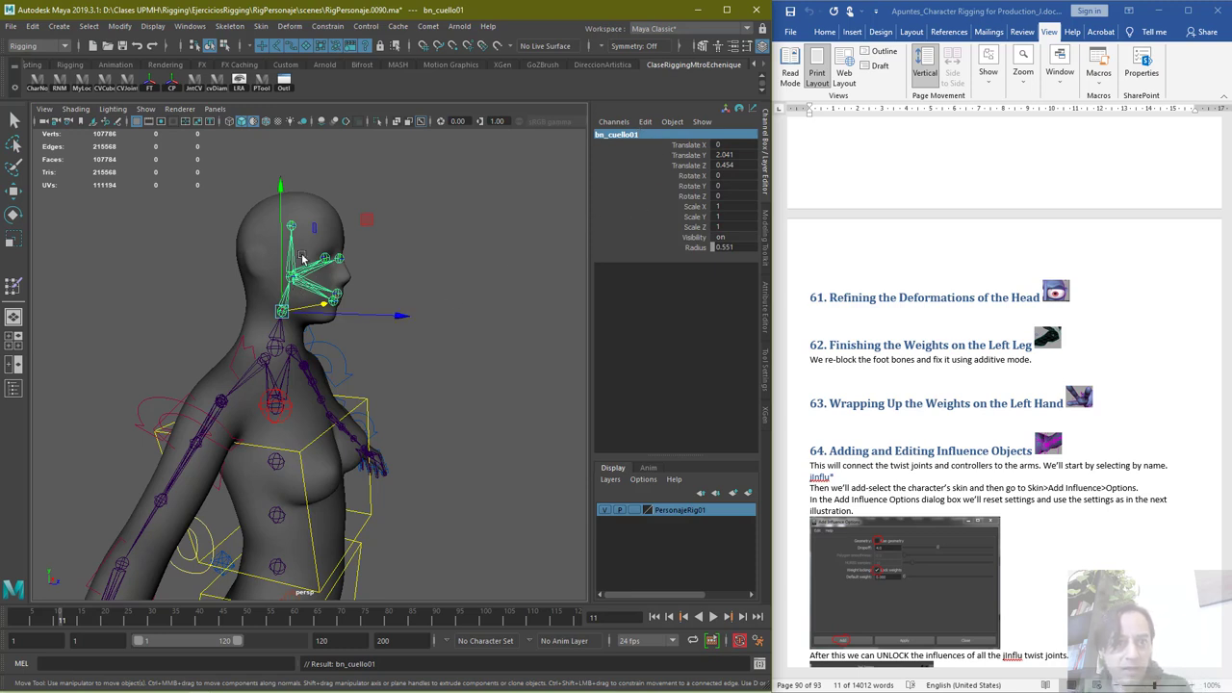
Select the head joint directly above the neck joint and rename it bn_cabeza01
{"action": "left_click", "coordinate": [14, 120]}
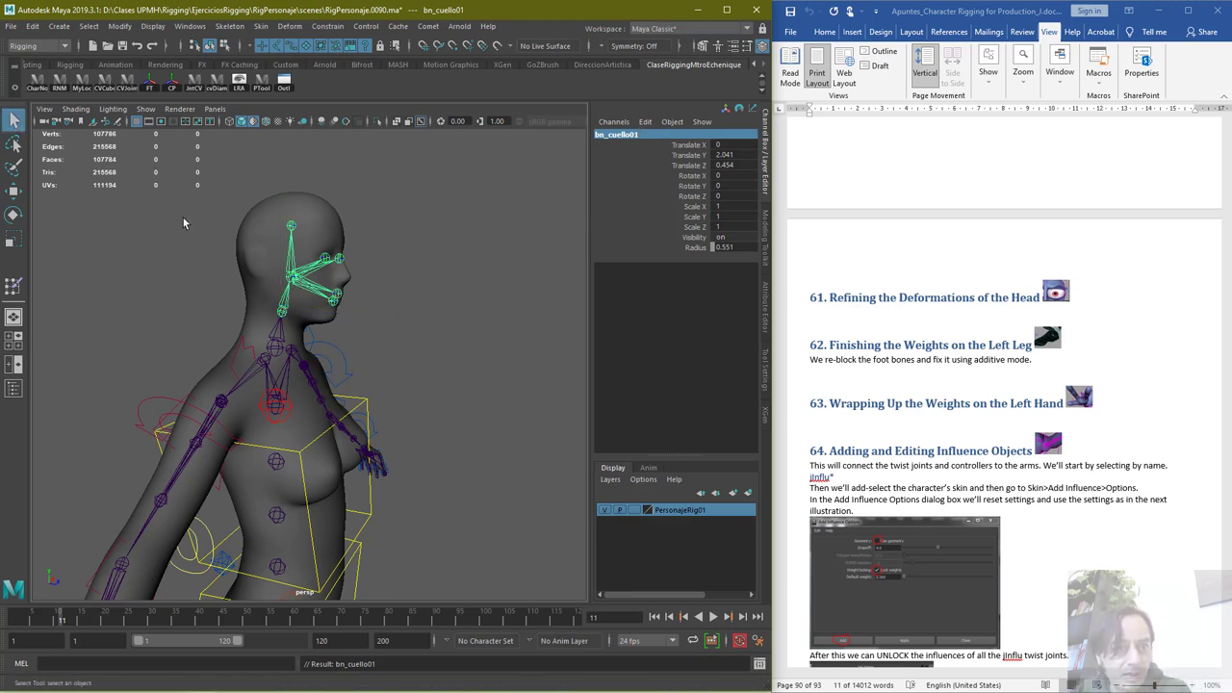
{"action": "left_click", "coordinate": [286, 286]}
{"action": "left_click", "coordinate": [642, 134]}
{"action": "type", "text": "bn_cab"}
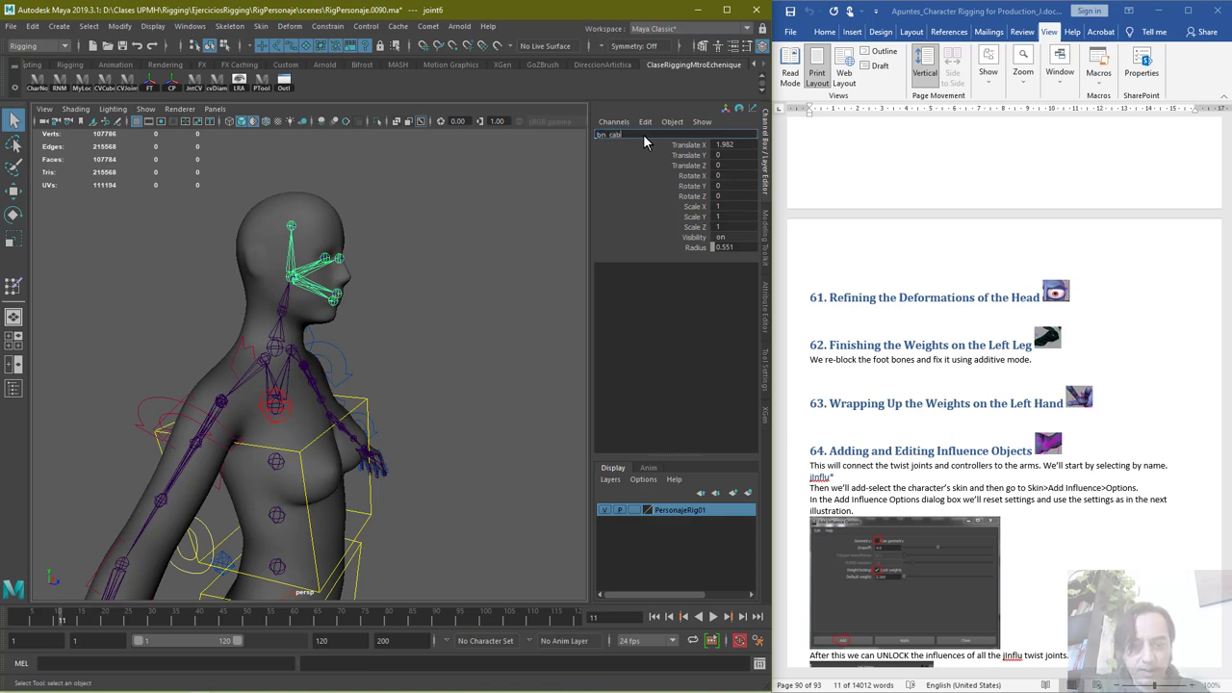
{"action": "type", "text": "eza01"}
{"action": "key", "text": "Return"}
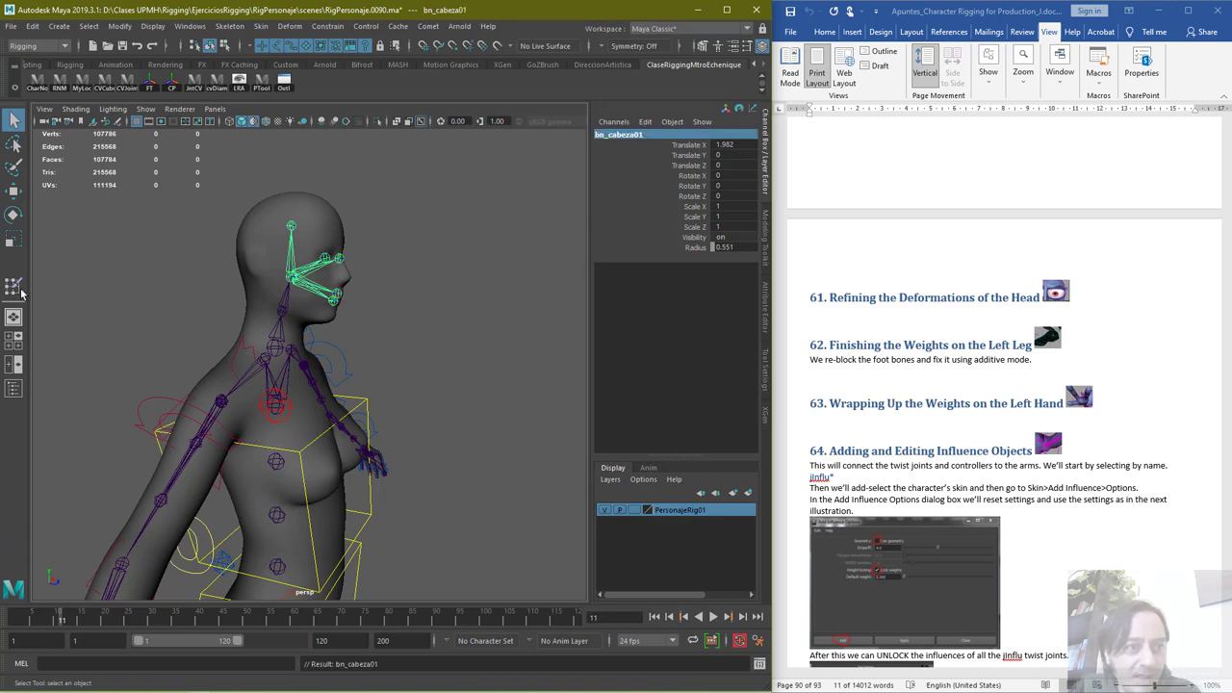
Add the bn_cuello01 and bn_cabeza01 joints as influences to the CharacterFemale_woman mesh's skin
{"action": "left_click", "coordinate": [280, 318]}
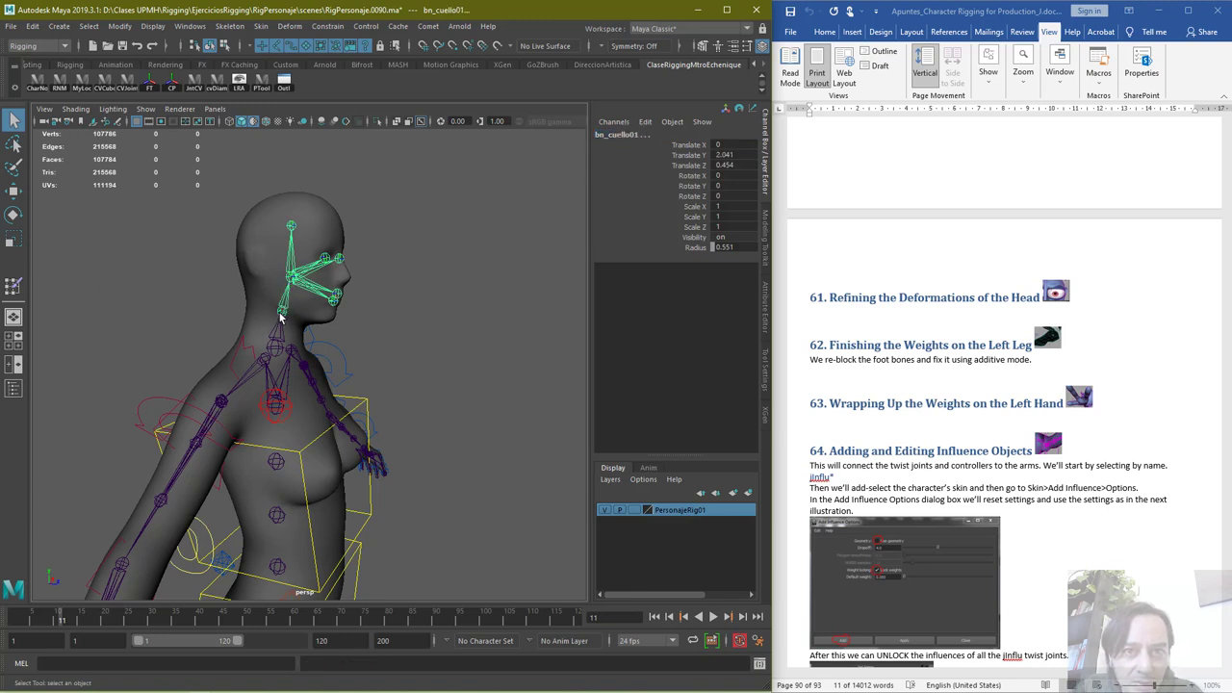
{"action": "left_click", "coordinate": [254, 224]}
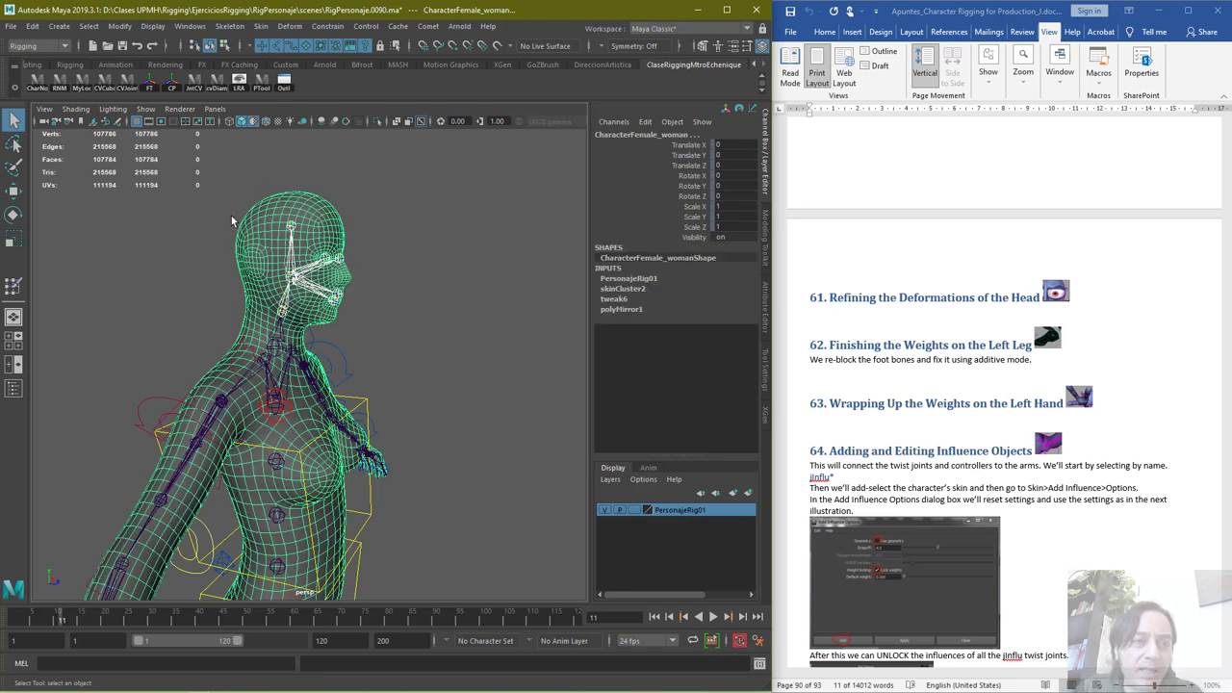
{"action": "left_click", "coordinate": [239, 30]}
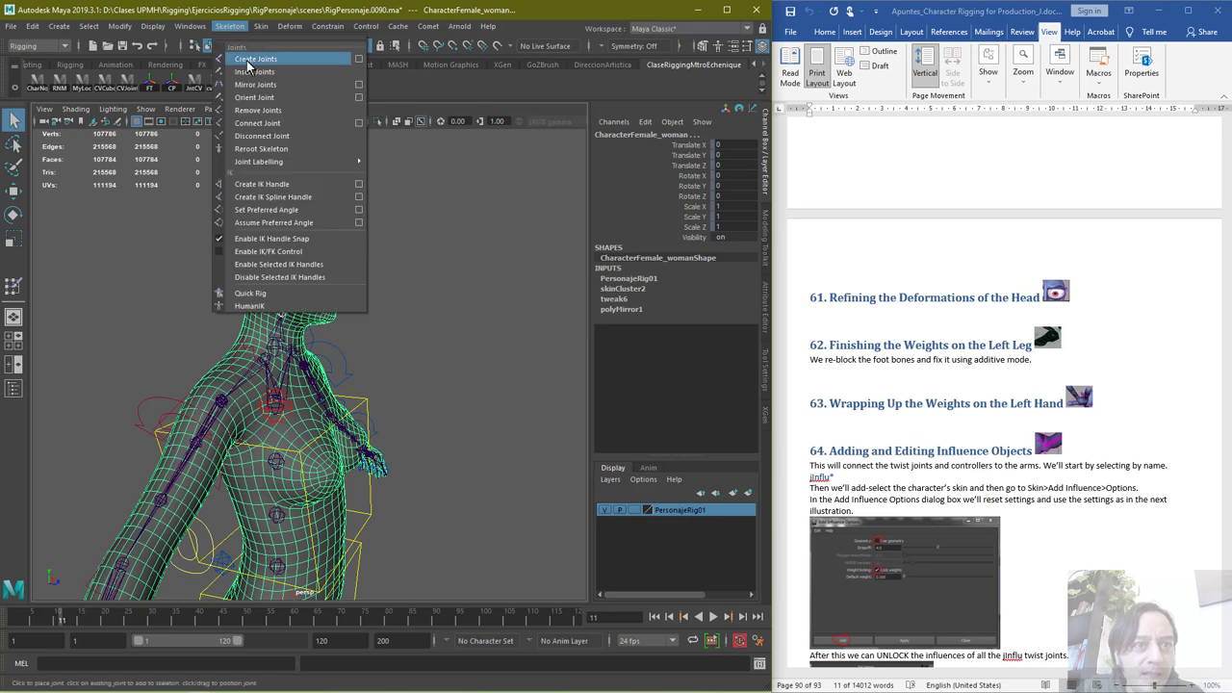
{"action": "mouse_move", "coordinate": [261, 26]}
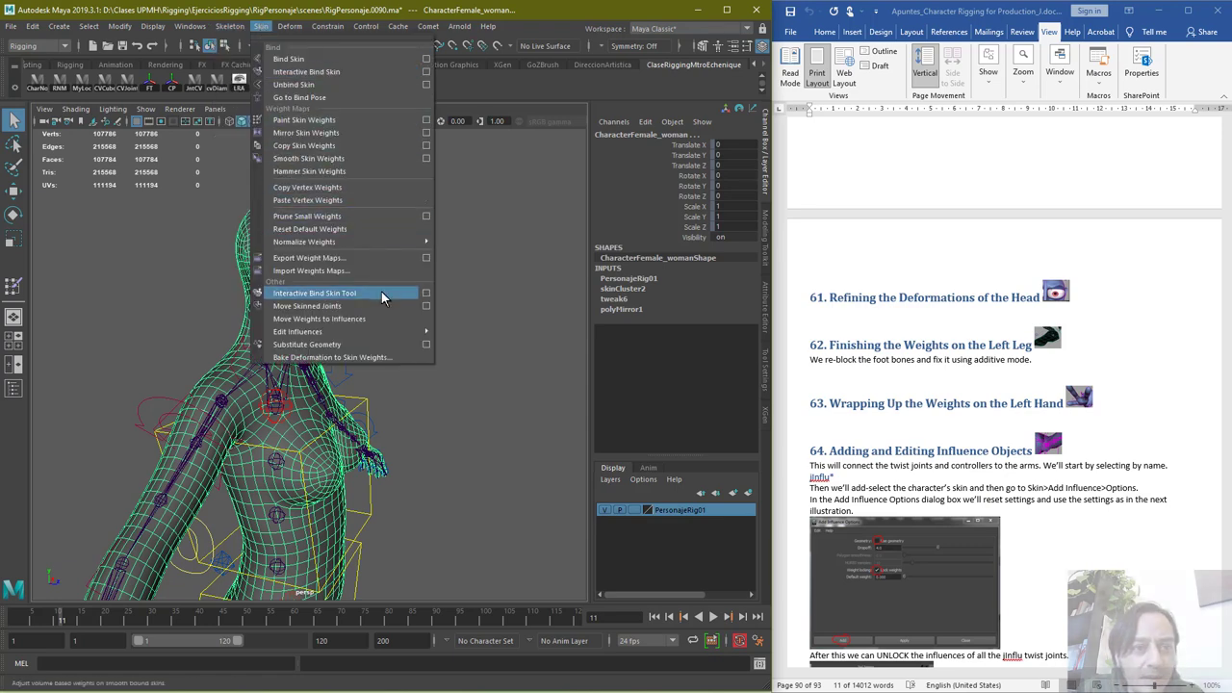
{"action": "mouse_move", "coordinate": [352, 331]}
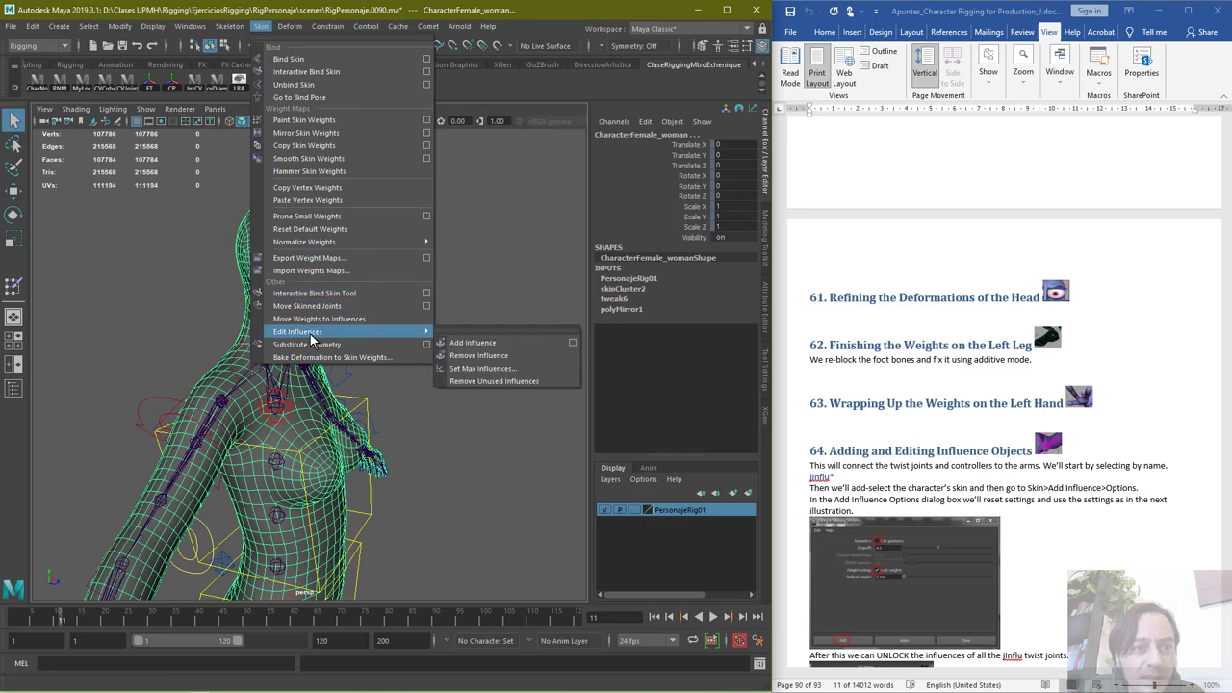
{"action": "left_click", "coordinate": [572, 343]}
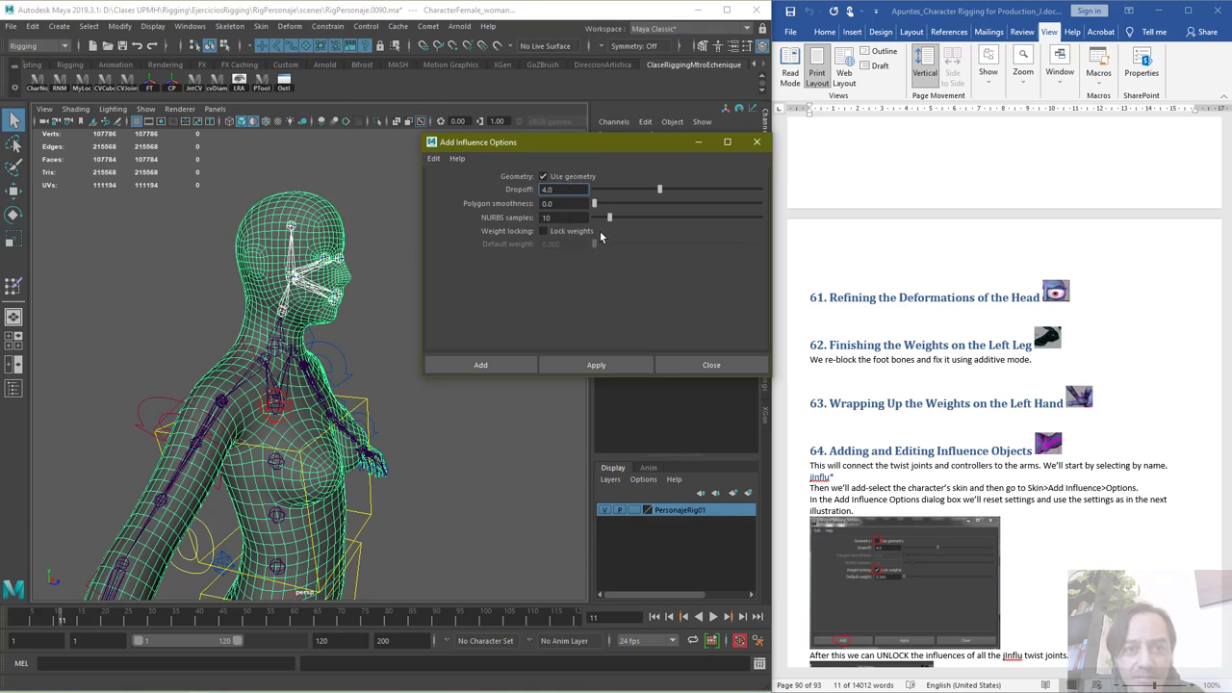
{"action": "left_click", "coordinate": [490, 364]}
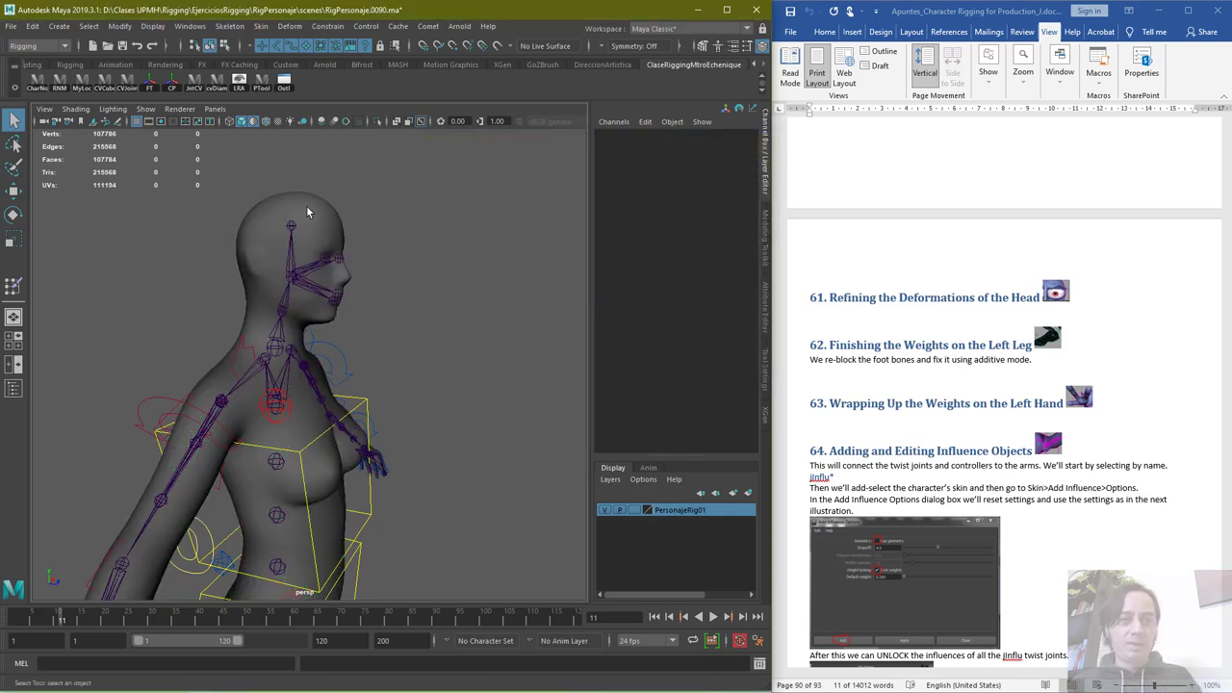
Activate Paint Skin Weights on the character mesh, inspect the bn_cuello01 weights, and select the bn_cabeza01 influence
{"action": "left_click", "coordinate": [306, 212]}
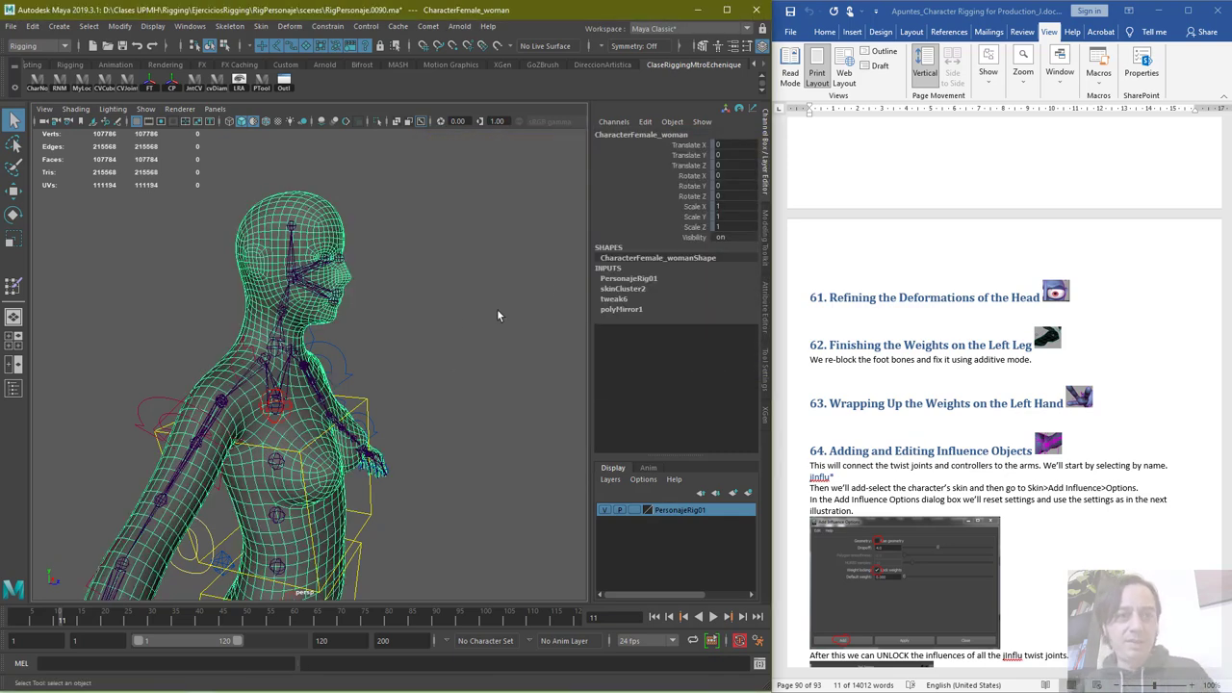
{"action": "left_click", "coordinate": [14, 285]}
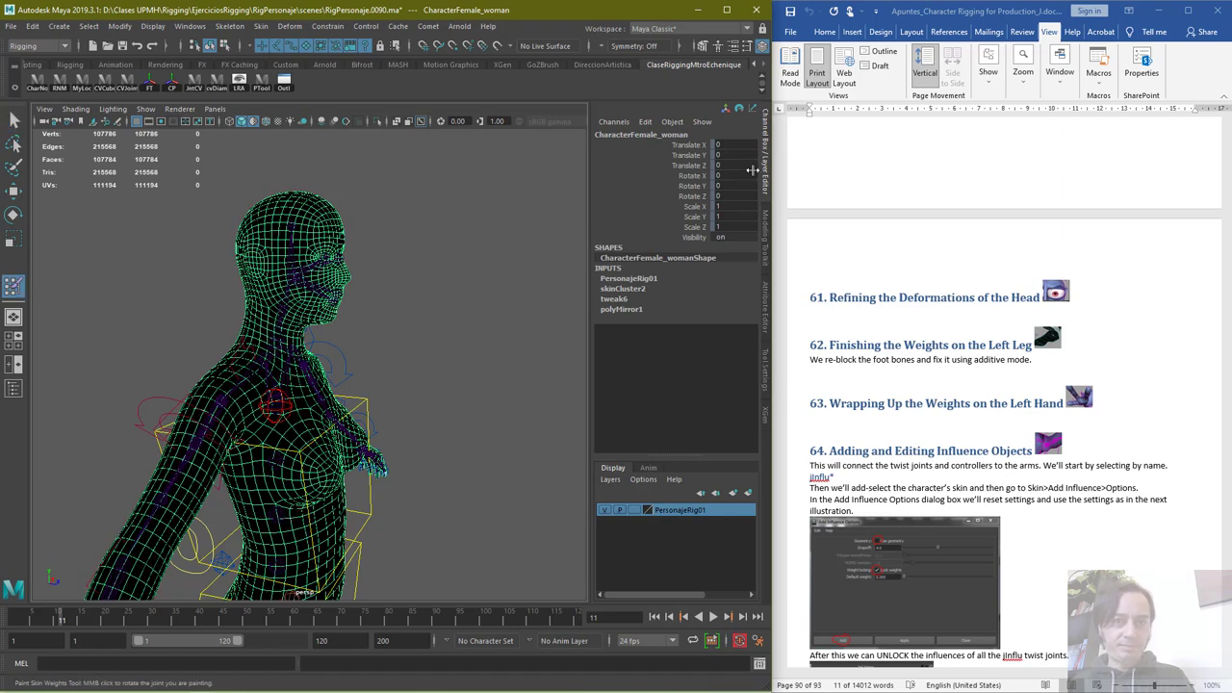
{"action": "left_click", "coordinate": [763, 370]}
{"action": "left_click", "coordinate": [548, 200]}
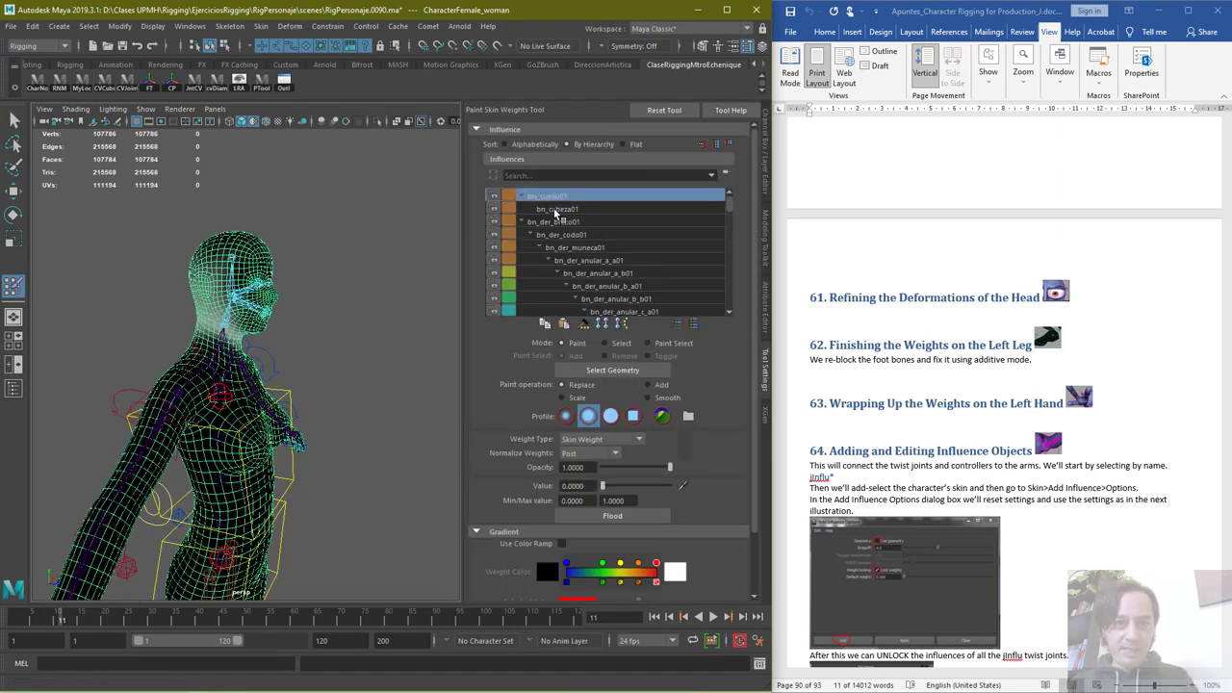
{"action": "left_click", "coordinate": [558, 209]}
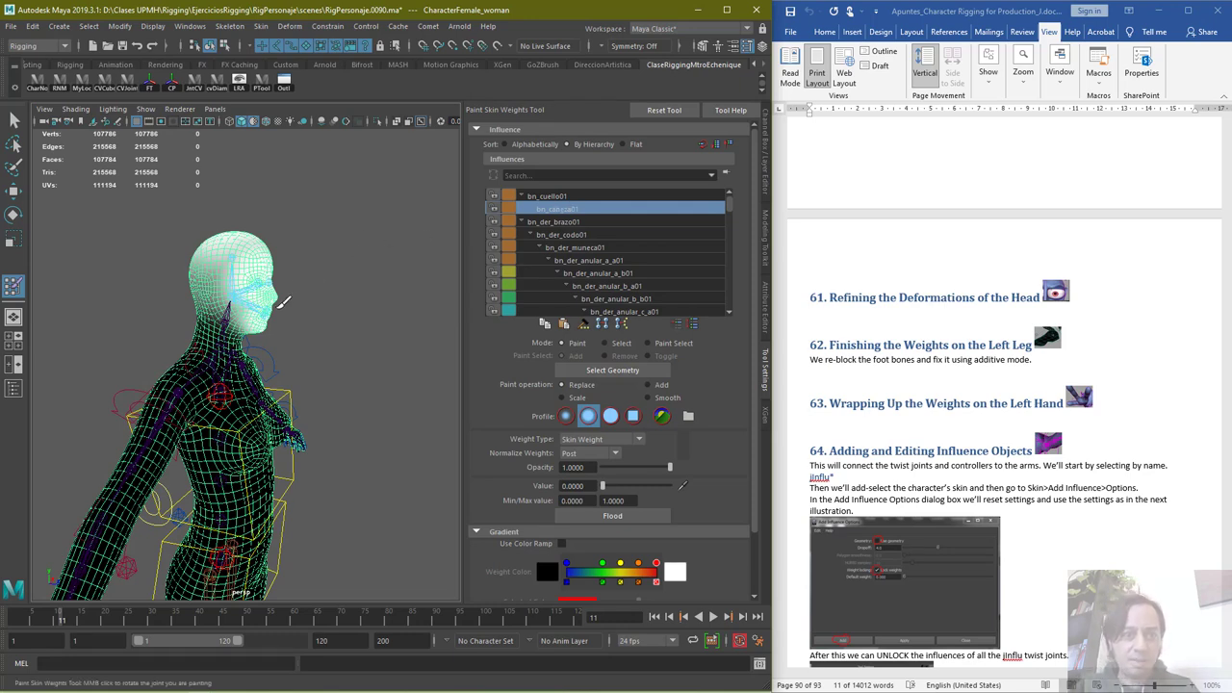
Set the paint value to 1 and paint full bn_cabeza01 weight over the whole head
{"action": "scroll", "coordinate": [282, 301], "scroll_direction": "up", "scroll_amount": 3}
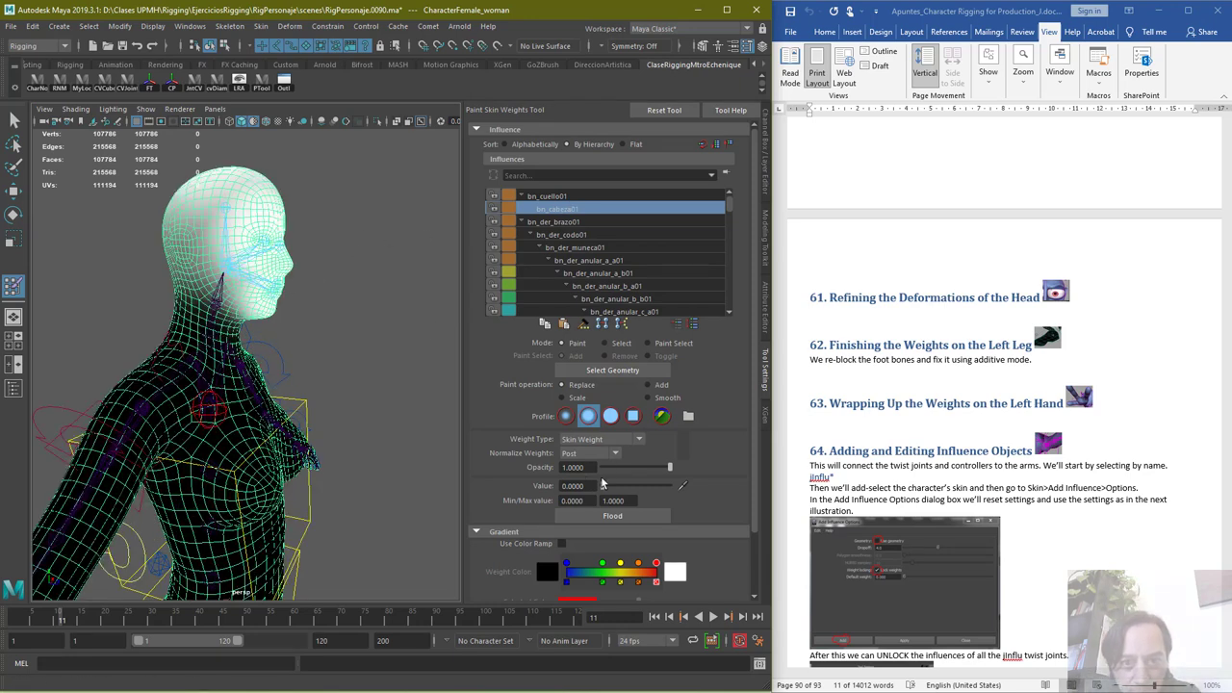
{"action": "left_click_drag", "start_coordinate": [604, 485], "coordinate": [709, 489]}
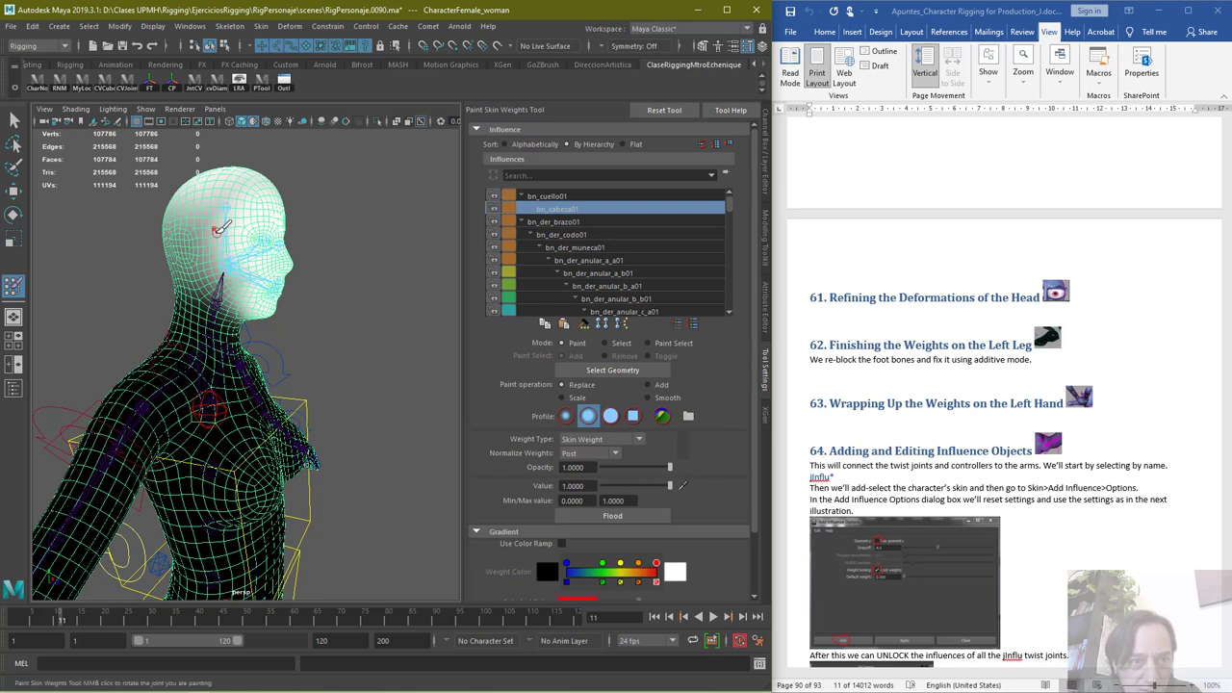
{"action": "key", "text": "b"}
{"action": "mouse_move", "coordinate": [244, 248]}
{"action": "left_mouse_down"}
{"action": "mouse_move", "coordinate": [285, 247]}
{"action": "mouse_move", "coordinate": [204, 242]}
{"action": "mouse_move", "coordinate": [210, 265]}
{"action": "mouse_move", "coordinate": [246, 291]}
{"action": "mouse_move", "coordinate": [229, 296]}
{"action": "mouse_move", "coordinate": [171, 240]}
{"action": "mouse_move", "coordinate": [191, 259]}
{"action": "mouse_move", "coordinate": [218, 197]}
{"action": "mouse_move", "coordinate": [181, 215]}
{"action": "mouse_move", "coordinate": [279, 287]}
{"action": "mouse_move", "coordinate": [254, 224]}
{"action": "mouse_move", "coordinate": [245, 229]}
{"action": "left_mouse_up"}
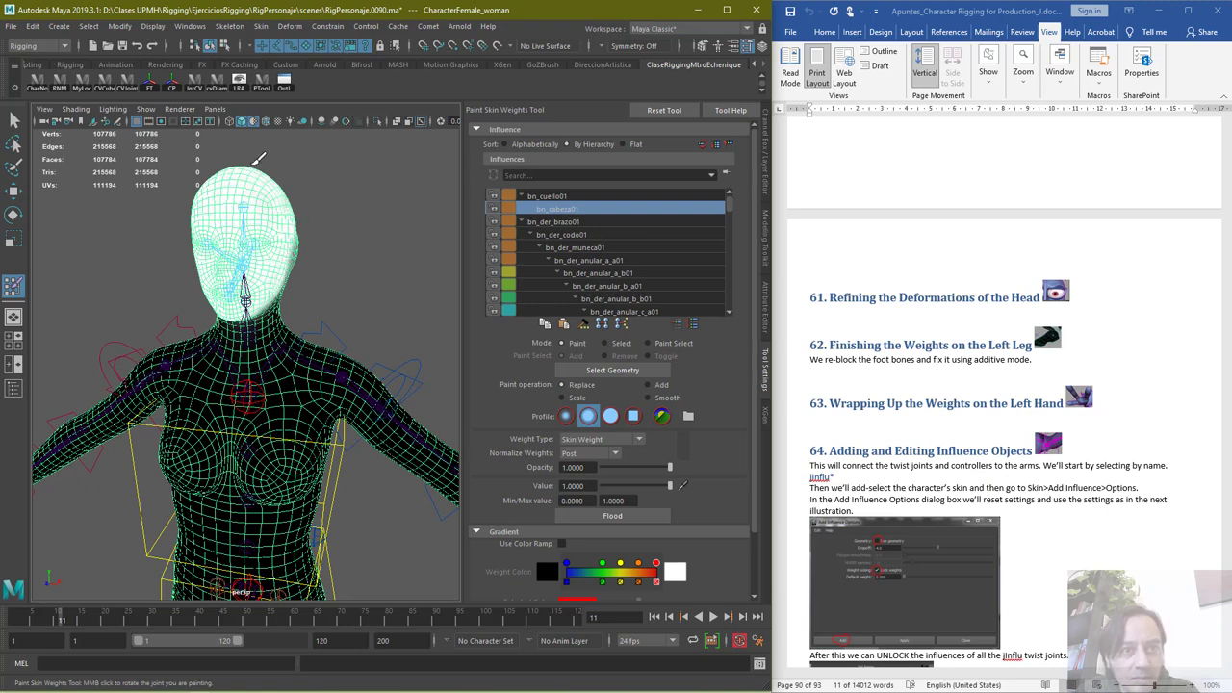
Inspect the bn_cabeza01 and bn_cuello01 weights around the head and neck from all sides
{"action": "mouse_move", "coordinate": [313, 233]}
{"action": "left_mouse_down", "text": "alt"}
{"action": "mouse_move", "coordinate": [289, 252]}
{"action": "mouse_move", "coordinate": [308, 288]}
{"action": "mouse_move", "coordinate": [281, 303]}
{"action": "mouse_move", "coordinate": [308, 277]}
{"action": "mouse_move", "coordinate": [290, 252]}
{"action": "left_mouse_up", "text": "alt"}
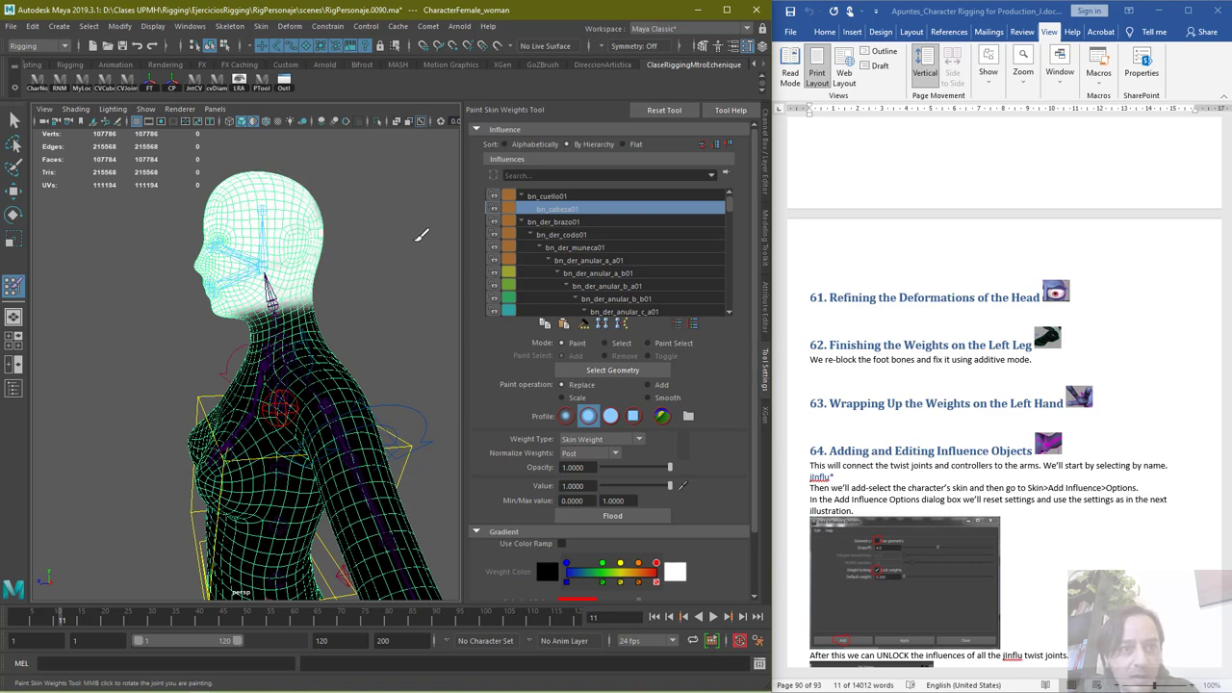
{"action": "left_click_drag", "start_coordinate": [420, 234], "coordinate": [265, 287], "text": "alt"}
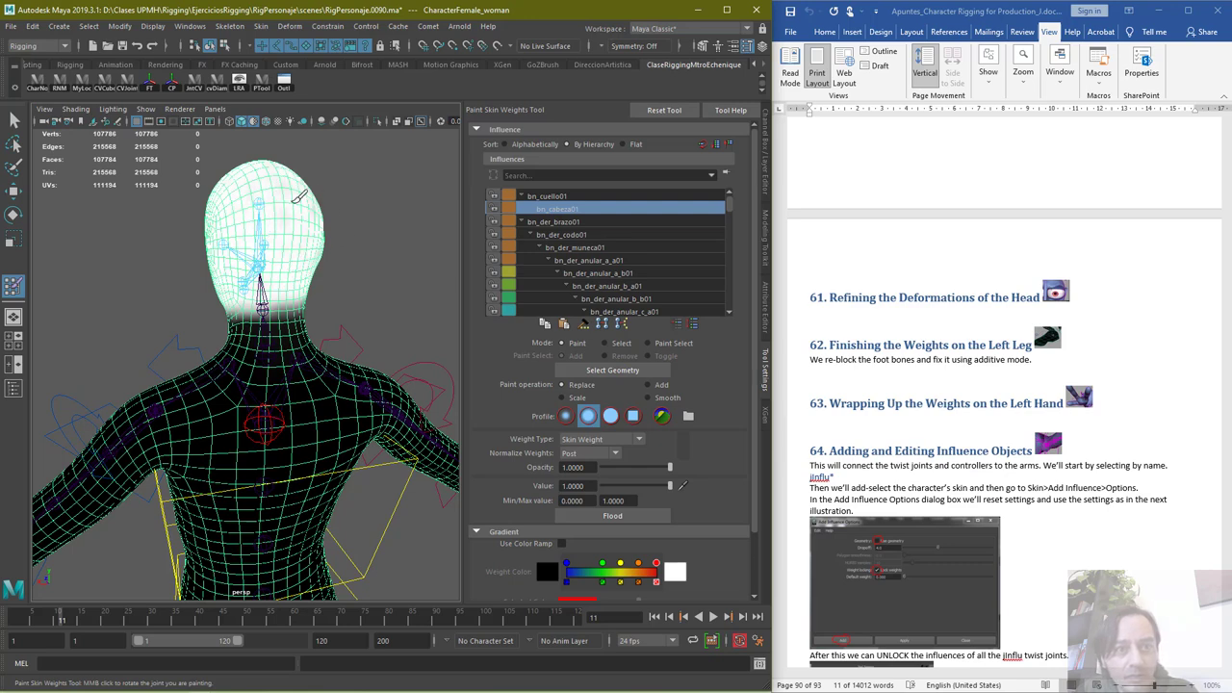
{"action": "left_click_drag", "start_coordinate": [286, 171], "coordinate": [215, 256], "text": "alt"}
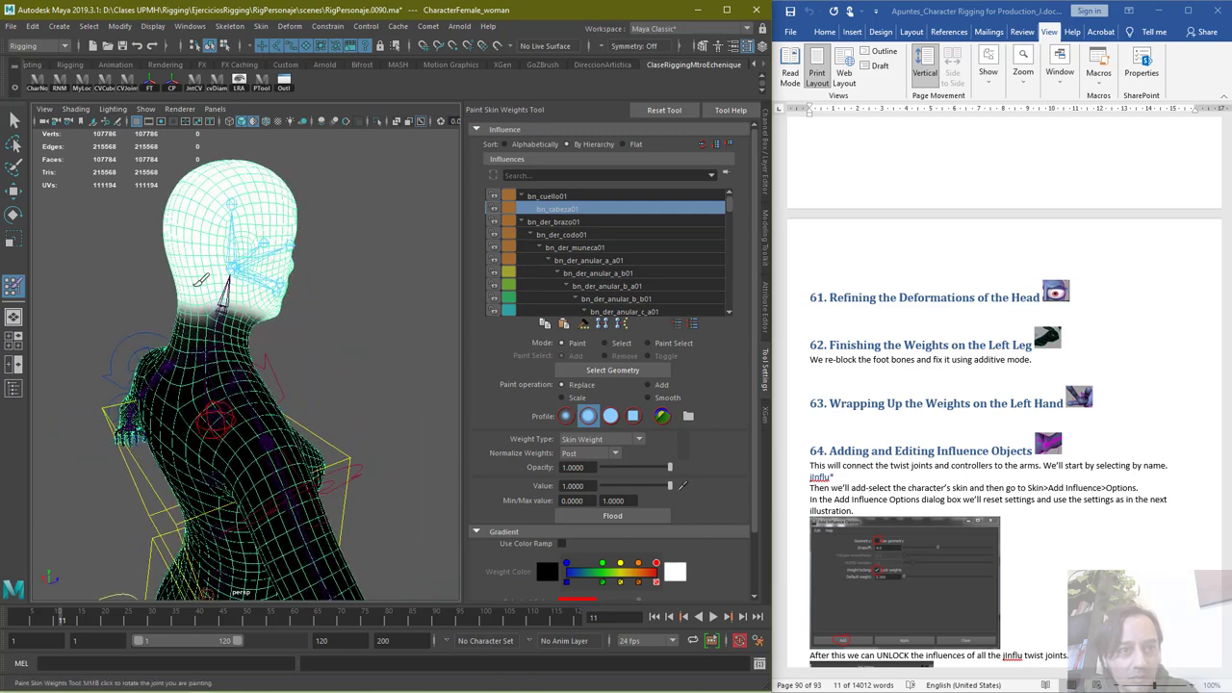
{"action": "mouse_move", "coordinate": [287, 233]}
{"action": "left_mouse_down", "text": "alt"}
{"action": "mouse_move", "coordinate": [311, 206]}
{"action": "mouse_move", "coordinate": [298, 207]}
{"action": "mouse_move", "coordinate": [385, 241]}
{"action": "left_mouse_up", "text": "alt"}
{"action": "left_click", "coordinate": [564, 196]}
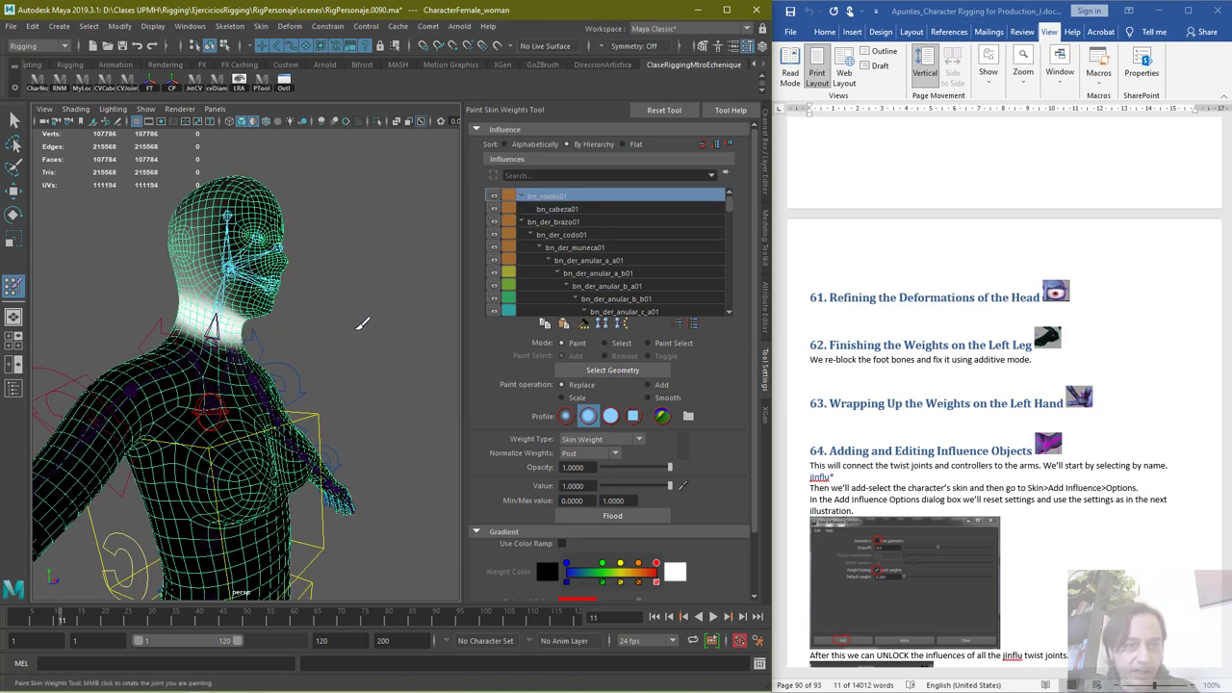
{"action": "mouse_move", "coordinate": [362, 324]}
{"action": "left_mouse_down", "text": "alt"}
{"action": "mouse_move", "coordinate": [451, 330]}
{"action": "mouse_move", "coordinate": [248, 306]}
{"action": "mouse_move", "coordinate": [285, 315]}
{"action": "mouse_move", "coordinate": [248, 328]}
{"action": "left_mouse_up", "text": "alt"}
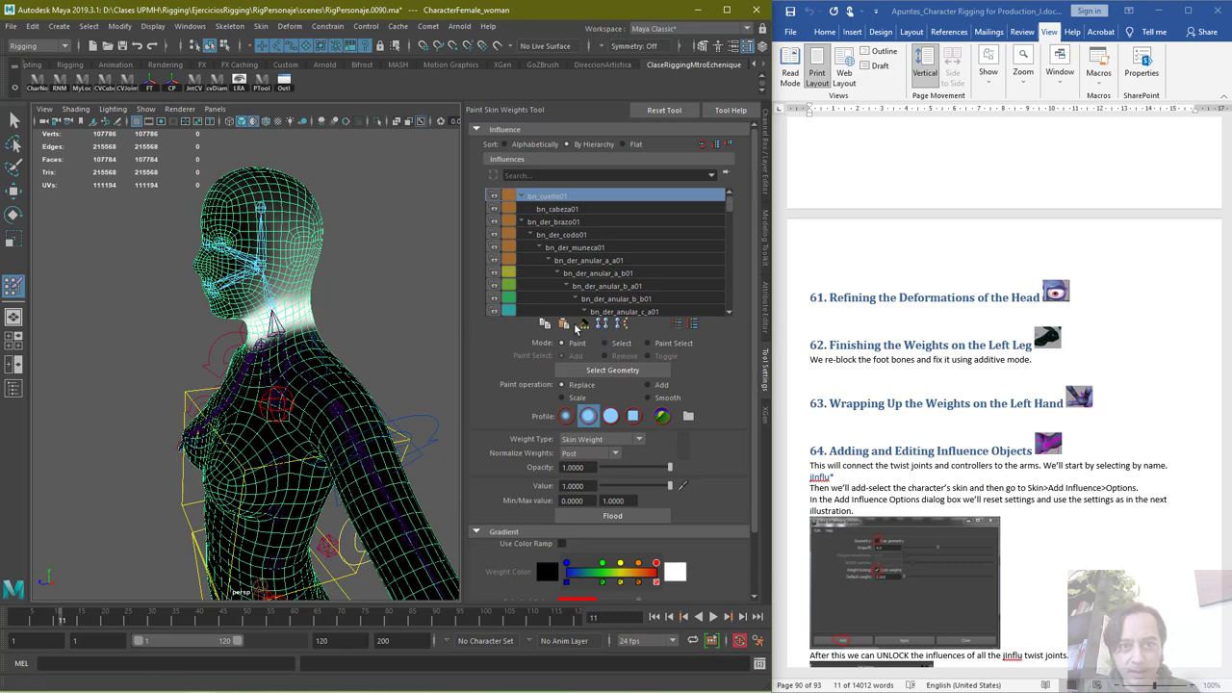
{"action": "mouse_move", "coordinate": [248, 327]}
{"action": "left_mouse_down", "text": "alt"}
{"action": "mouse_move", "coordinate": [294, 317]}
{"action": "mouse_move", "coordinate": [253, 306]}
{"action": "left_mouse_up", "text": "alt"}
Set the paint value to 0 and remove bn_cuello01 weight from the head
{"action": "left_click_drag", "start_coordinate": [637, 484], "coordinate": [578, 490]}
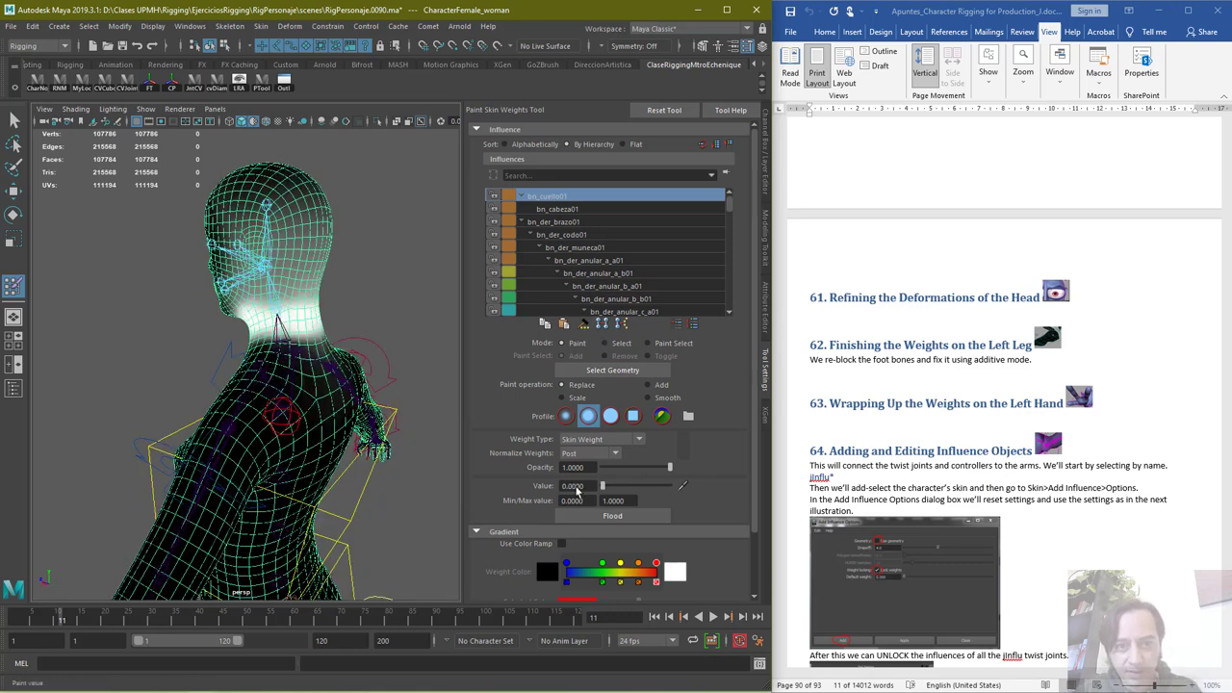
{"action": "mouse_move", "coordinate": [257, 275]}
{"action": "left_mouse_down"}
{"action": "mouse_move", "coordinate": [296, 254]}
{"action": "mouse_move", "coordinate": [281, 273]}
{"action": "mouse_move", "coordinate": [322, 285]}
{"action": "mouse_move", "coordinate": [231, 288]}
{"action": "mouse_move", "coordinate": [236, 248]}
{"action": "mouse_move", "coordinate": [322, 219]}
{"action": "mouse_move", "coordinate": [219, 202]}
{"action": "mouse_move", "coordinate": [205, 270]}
{"action": "left_mouse_up"}
{"action": "left_click_drag", "start_coordinate": [377, 229], "coordinate": [284, 260], "text": "alt"}
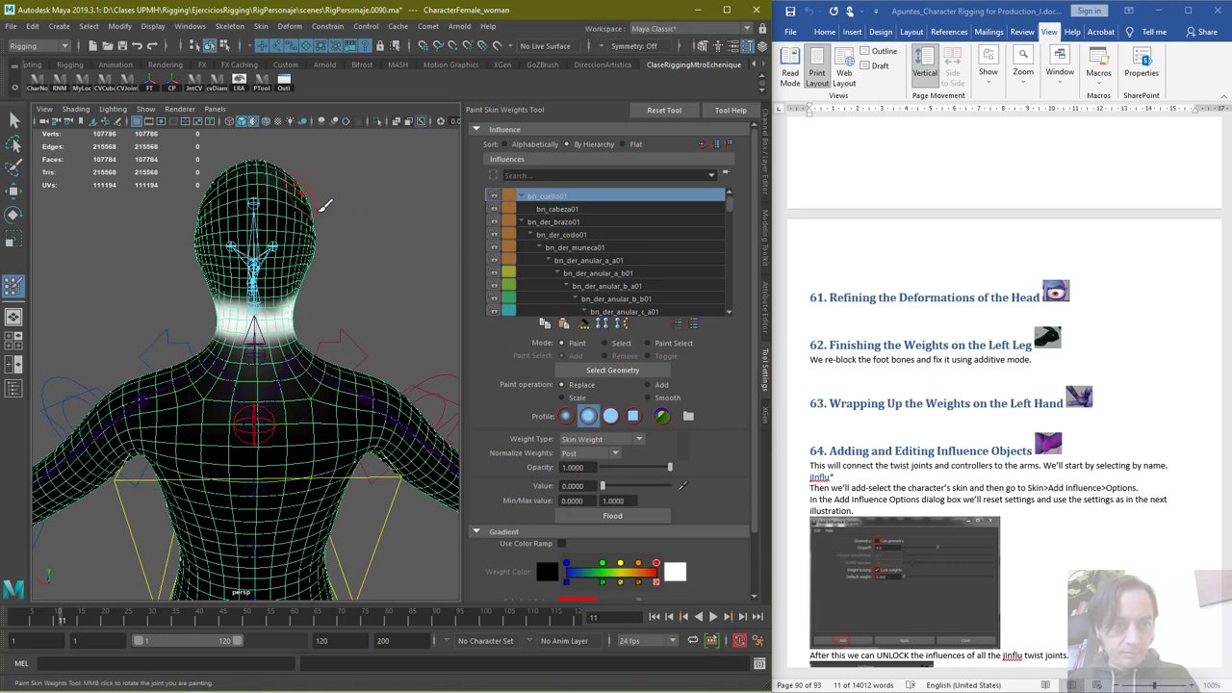
{"action": "left_click_drag", "start_coordinate": [359, 227], "coordinate": [252, 252], "text": "alt"}
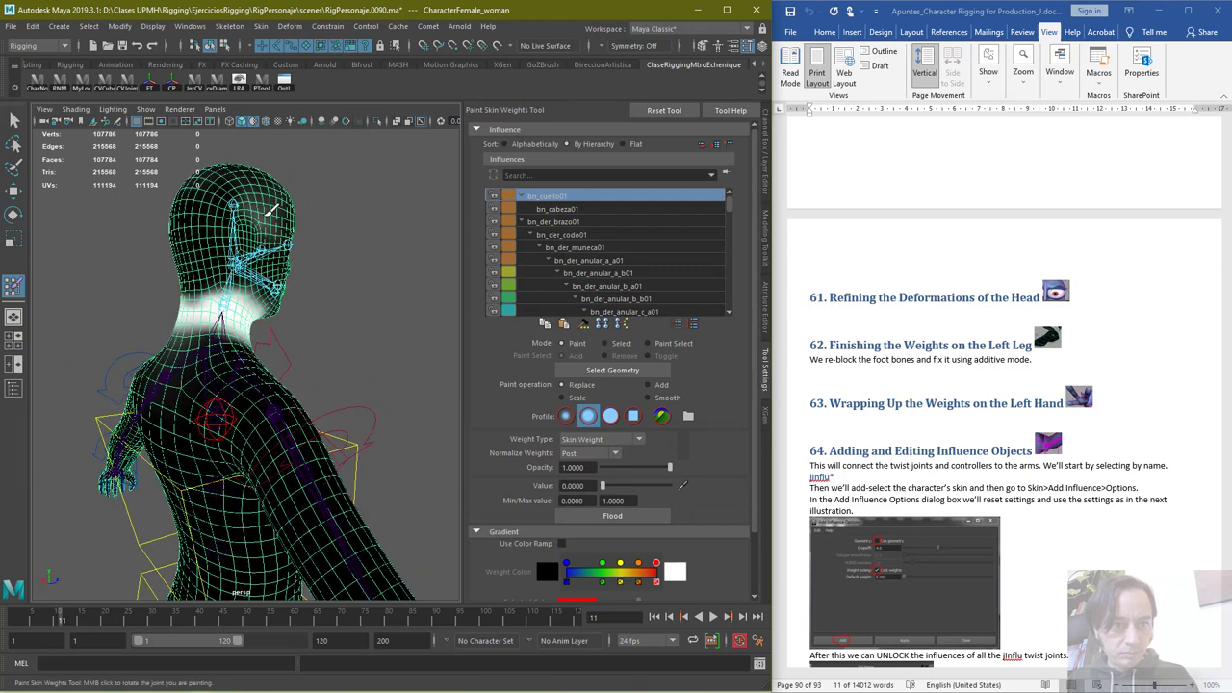
{"action": "left_click_drag", "start_coordinate": [338, 208], "coordinate": [261, 270], "text": "alt"}
{"action": "left_click_drag", "start_coordinate": [339, 229], "coordinate": [351, 228], "text": "alt"}
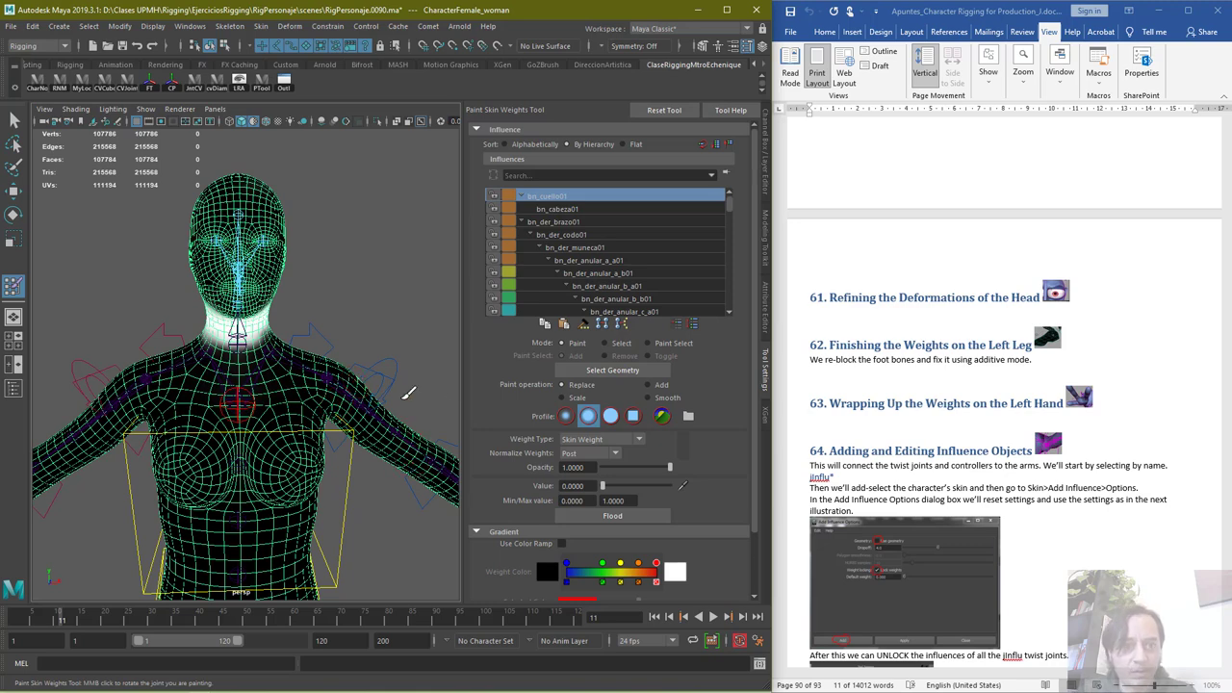
Rotate the cc_izq_hombro01 control to test the left shoulder and neck deformation, and undo the rotations
{"action": "left_click", "coordinate": [14, 119]}
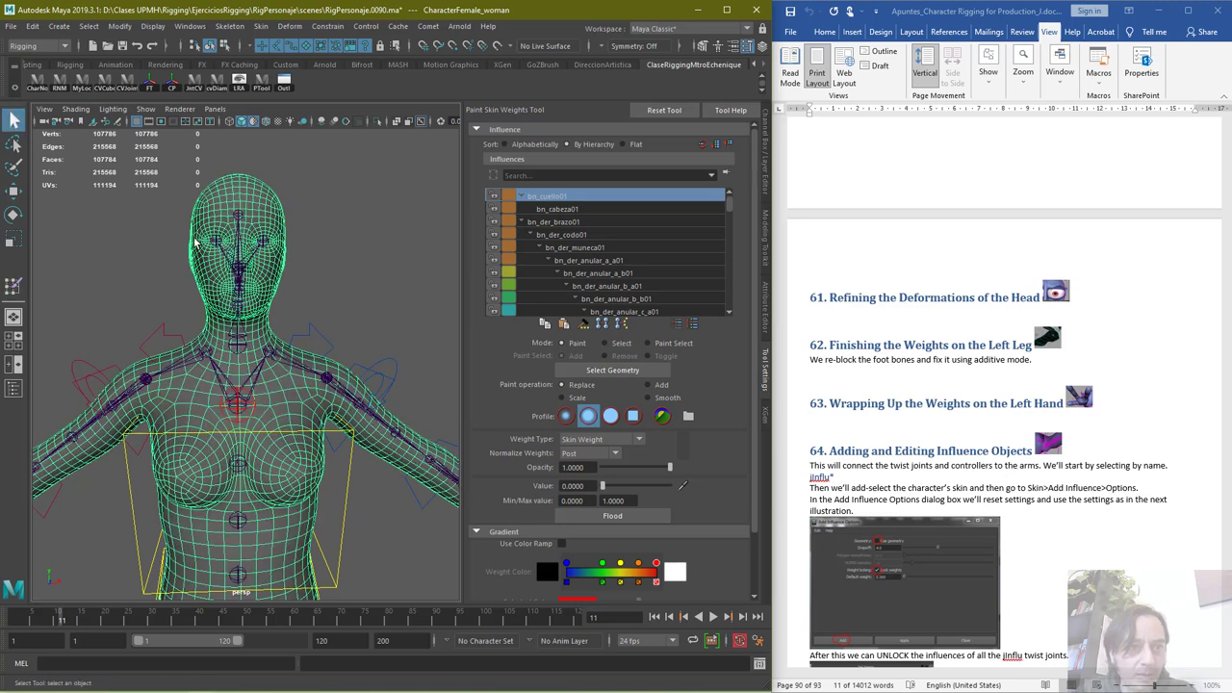
{"action": "left_click", "coordinate": [330, 341]}
{"action": "scroll", "coordinate": [403, 332], "scroll_direction": "down", "scroll_amount": 3}
{"action": "key", "text": "e"}
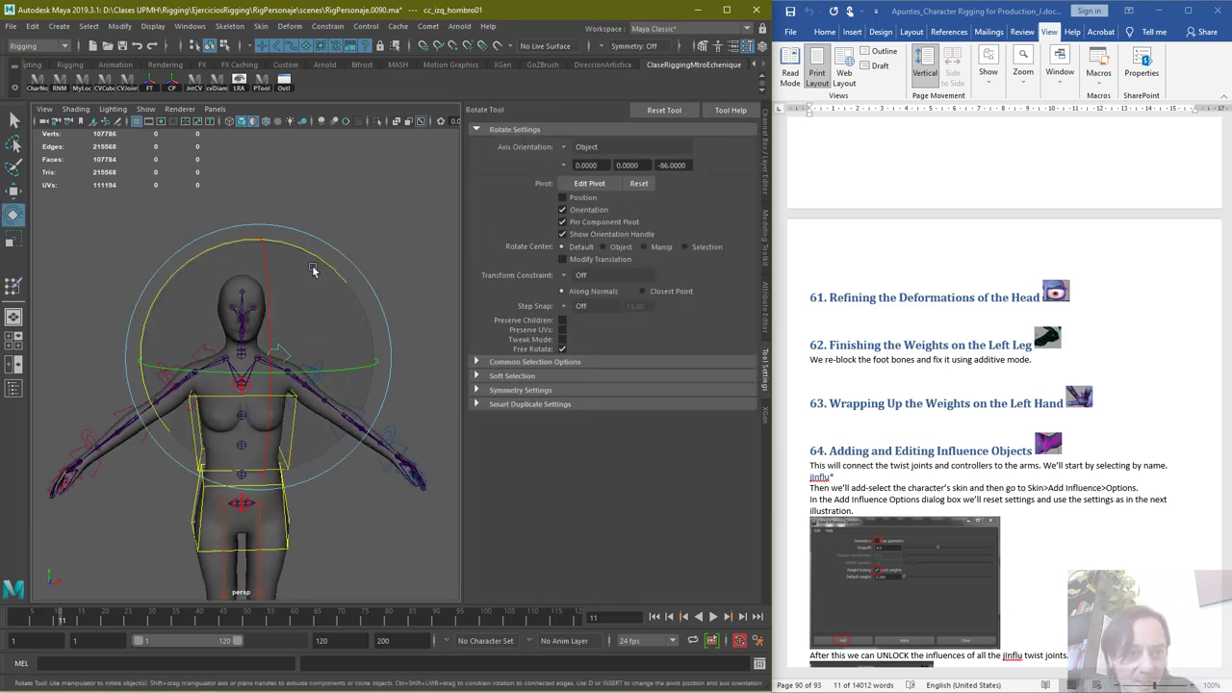
{"action": "left_click_drag", "start_coordinate": [311, 268], "coordinate": [344, 335]}
{"action": "scroll", "coordinate": [343, 335], "scroll_direction": "up", "scroll_amount": 5}
{"action": "middle_click_drag", "start_coordinate": [396, 298], "coordinate": [354, 493], "text": "alt"}
{"action": "left_click_drag", "start_coordinate": [273, 447], "coordinate": [317, 462]}
{"action": "key", "text": "ctrl+z"}
{"action": "key", "text": "ctrl+z"}
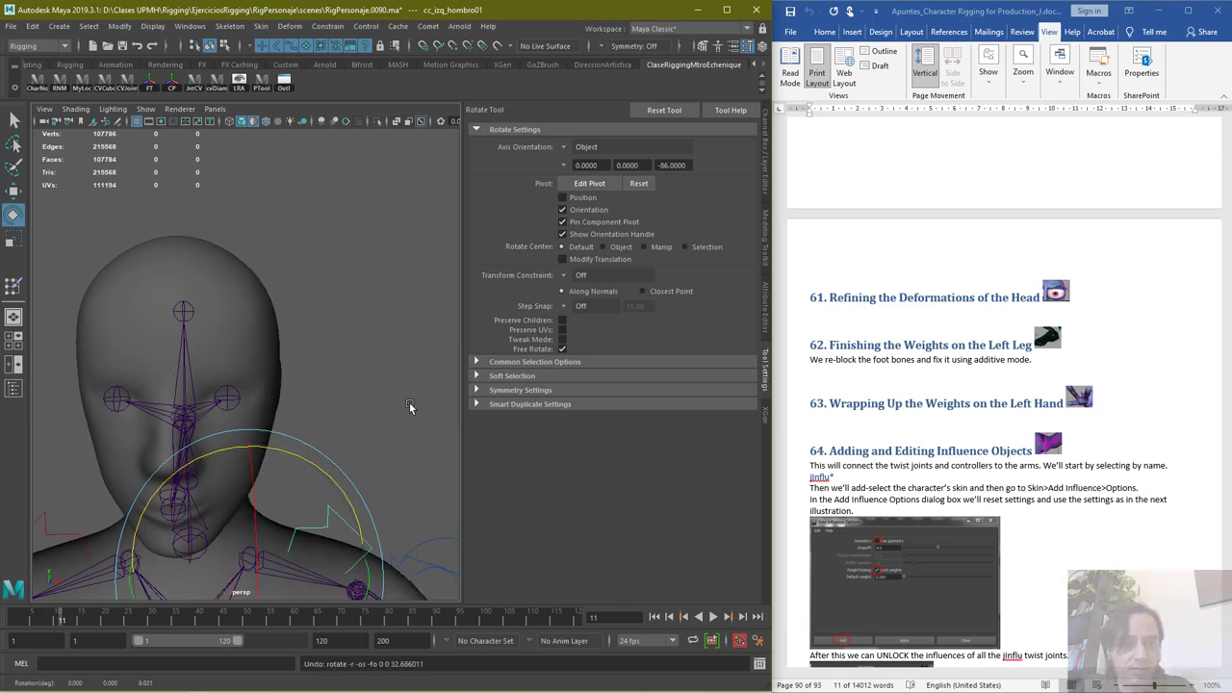
Reactivate Paint Skin Weights on the CharacterFemale_woman mesh and select the bn_izq_hombro01 influence
{"action": "key", "text": "q"}
{"action": "left_click", "coordinate": [188, 255]}
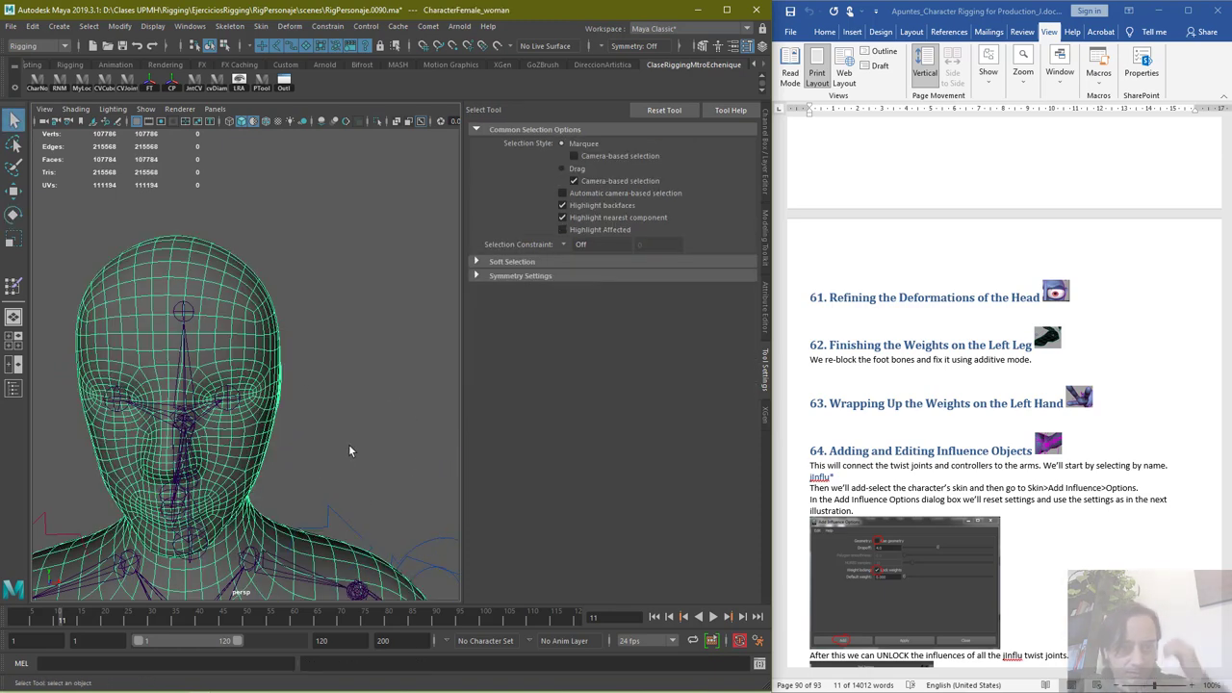
{"action": "left_click", "coordinate": [14, 286]}
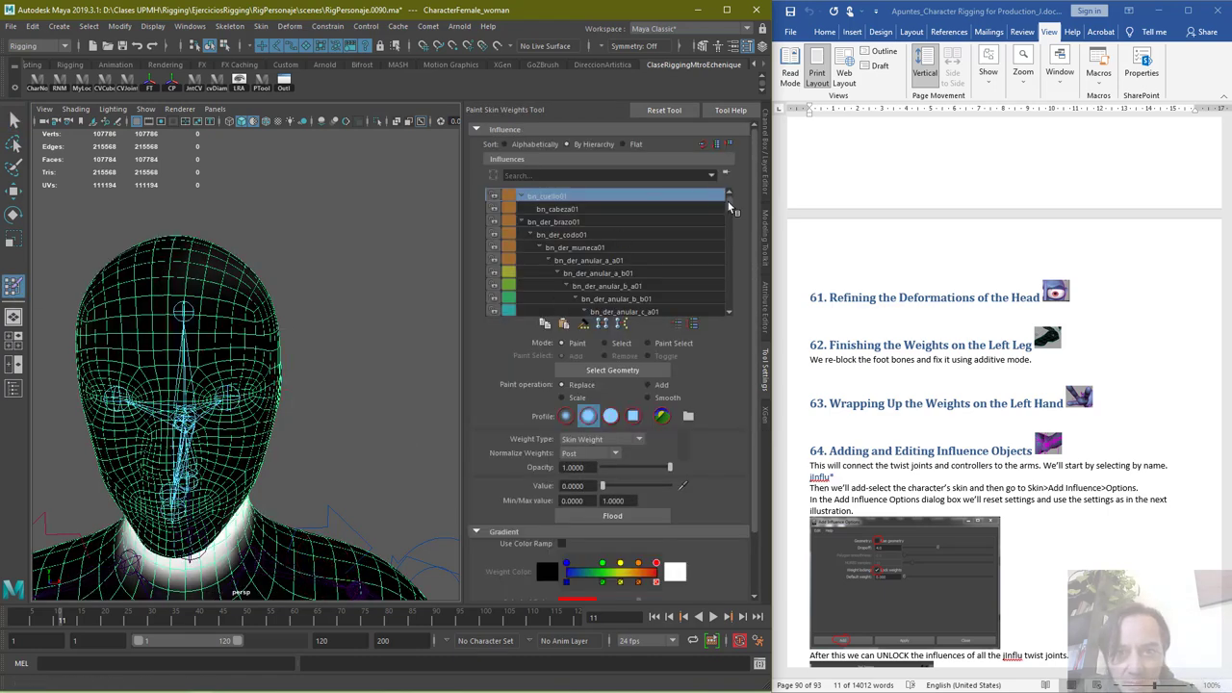
{"action": "left_click_drag", "start_coordinate": [728, 201], "coordinate": [731, 326]}
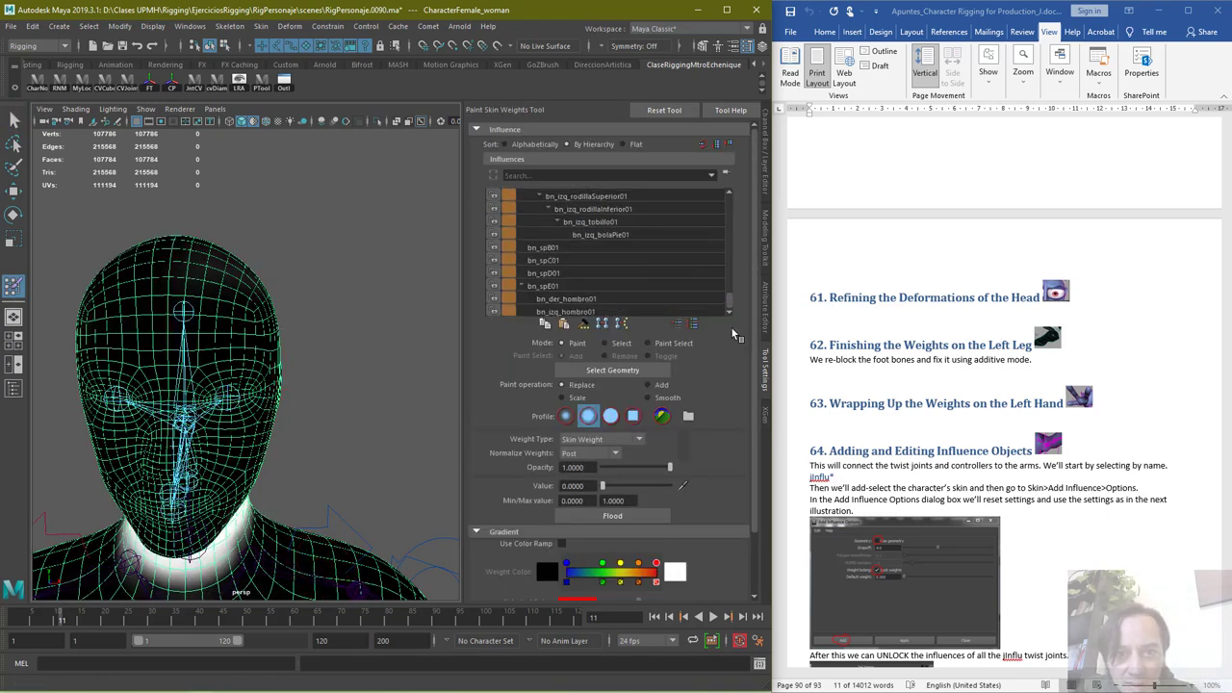
{"action": "left_click", "coordinate": [582, 313]}
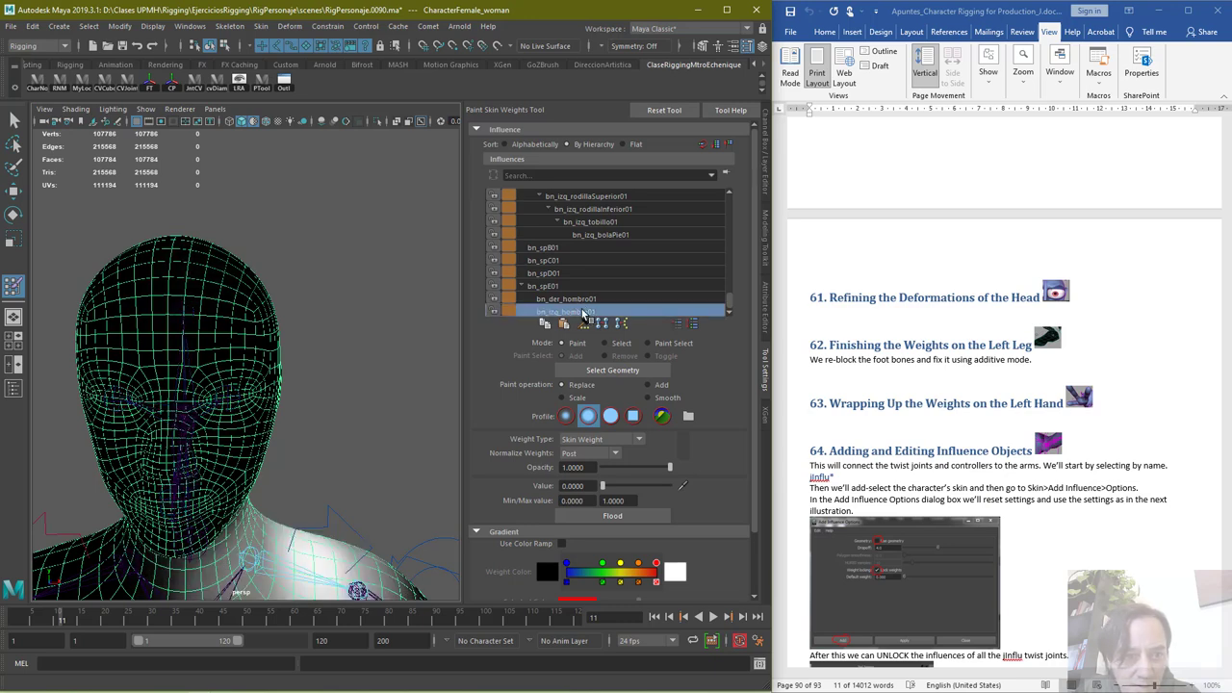
Paint a value of 0 for bn_izq_hombro01 over the head, neck, chest and upper back to remove its stray weight
{"action": "left_click_drag", "start_coordinate": [339, 493], "coordinate": [294, 495], "text": "alt"}
{"action": "left_click_drag", "start_coordinate": [348, 434], "coordinate": [255, 404], "text": "alt"}
{"action": "key", "text": "super"}
{"action": "key", "text": "super"}
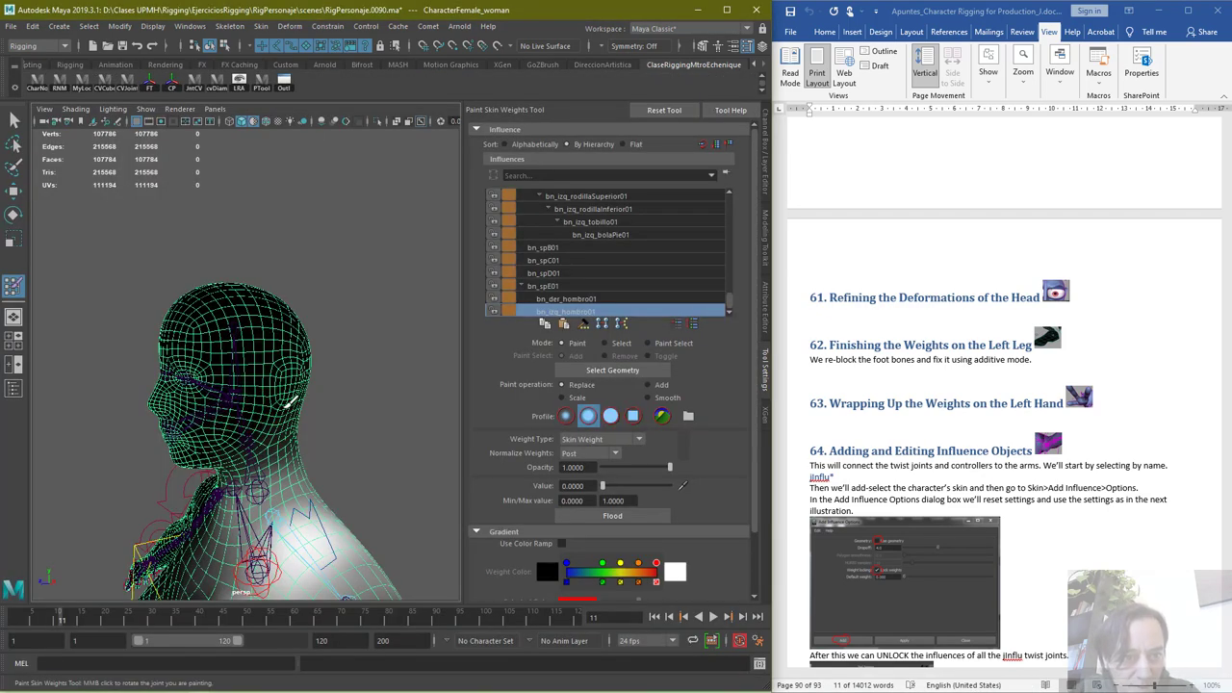
{"action": "mouse_move", "coordinate": [236, 452]}
{"action": "left_mouse_down"}
{"action": "mouse_move", "coordinate": [278, 429]}
{"action": "mouse_move", "coordinate": [212, 465]}
{"action": "left_mouse_up"}
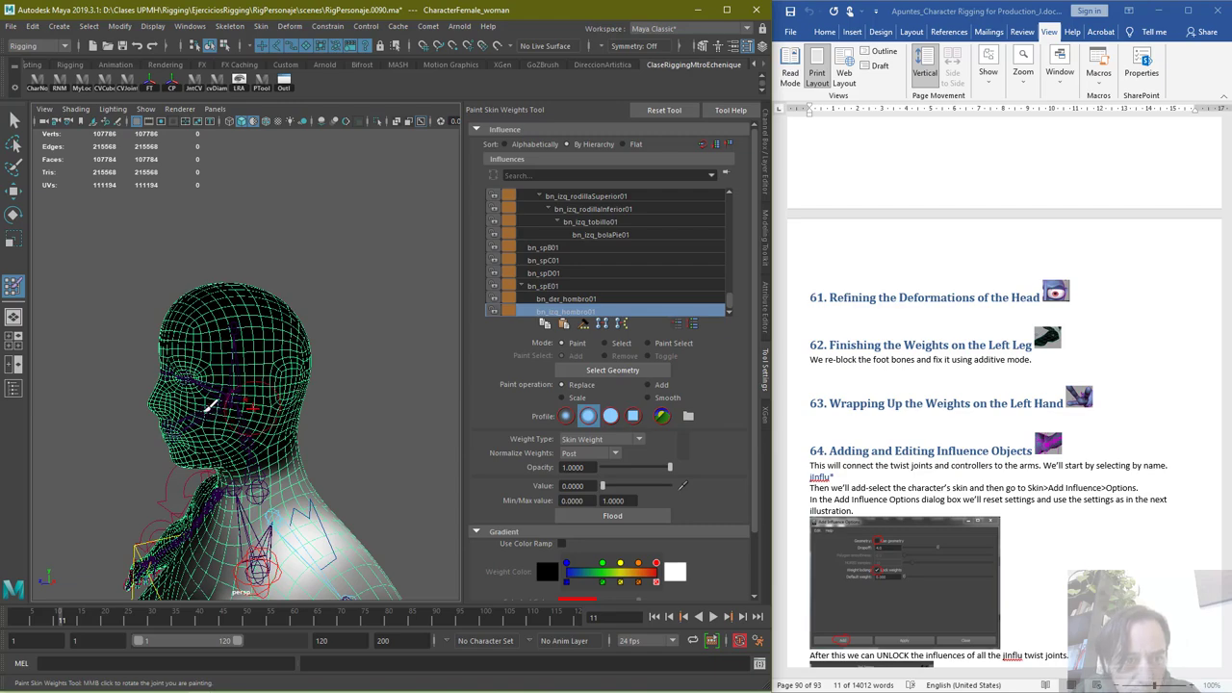
{"action": "left_click_drag", "start_coordinate": [211, 406], "coordinate": [314, 417], "text": "alt"}
{"action": "key", "text": "super"}
{"action": "key", "text": "super"}
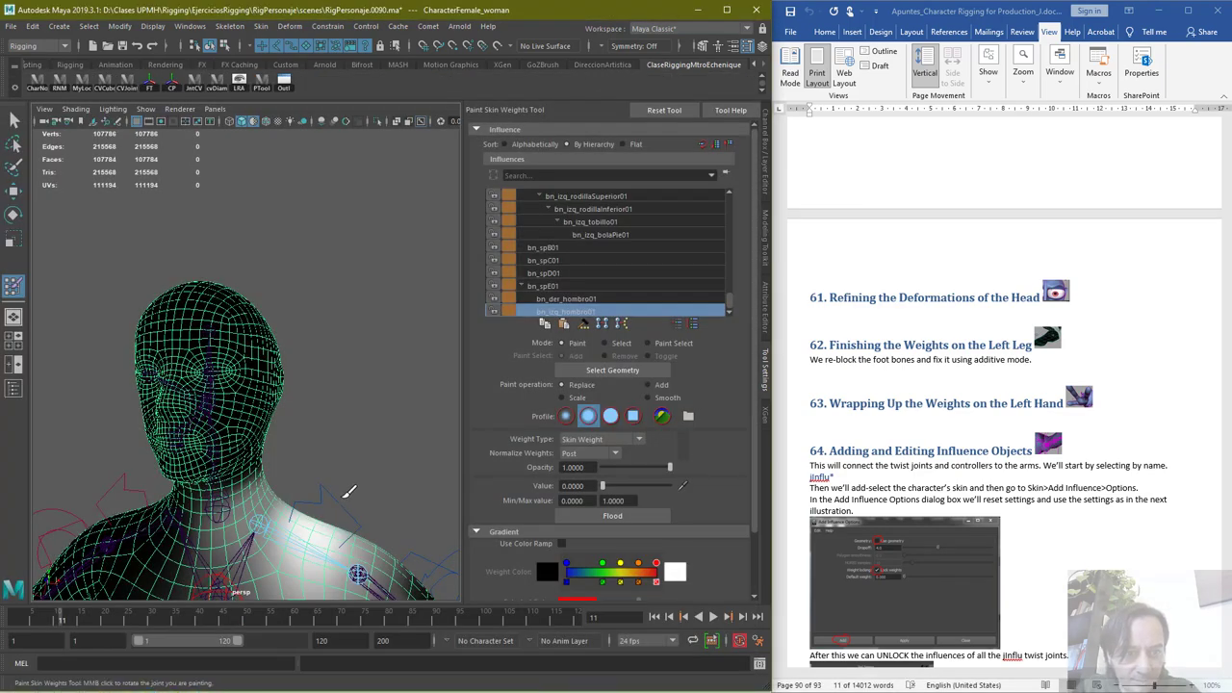
{"action": "middle_click_drag", "start_coordinate": [344, 496], "coordinate": [352, 359], "text": "alt"}
{"action": "mouse_move", "coordinate": [259, 393]}
{"action": "left_mouse_down"}
{"action": "mouse_move", "coordinate": [277, 366]}
{"action": "mouse_move", "coordinate": [210, 428]}
{"action": "mouse_move", "coordinate": [247, 433]}
{"action": "mouse_move", "coordinate": [272, 464]}
{"action": "mouse_move", "coordinate": [302, 549]}
{"action": "left_mouse_up"}
{"action": "mouse_move", "coordinate": [310, 516]}
{"action": "left_mouse_down"}
{"action": "mouse_move", "coordinate": [297, 506]}
{"action": "mouse_move", "coordinate": [334, 545]}
{"action": "mouse_move", "coordinate": [346, 537]}
{"action": "mouse_move", "coordinate": [312, 511]}
{"action": "mouse_move", "coordinate": [384, 539]}
{"action": "mouse_move", "coordinate": [367, 574]}
{"action": "mouse_move", "coordinate": [202, 560]}
{"action": "mouse_move", "coordinate": [94, 566]}
{"action": "left_mouse_up"}
{"action": "mouse_move", "coordinate": [243, 547]}
{"action": "left_mouse_down"}
{"action": "mouse_move", "coordinate": [302, 495]}
{"action": "mouse_move", "coordinate": [183, 513]}
{"action": "mouse_move", "coordinate": [343, 413]}
{"action": "mouse_move", "coordinate": [289, 443]}
{"action": "mouse_move", "coordinate": [355, 393]}
{"action": "mouse_move", "coordinate": [319, 518]}
{"action": "left_mouse_up"}
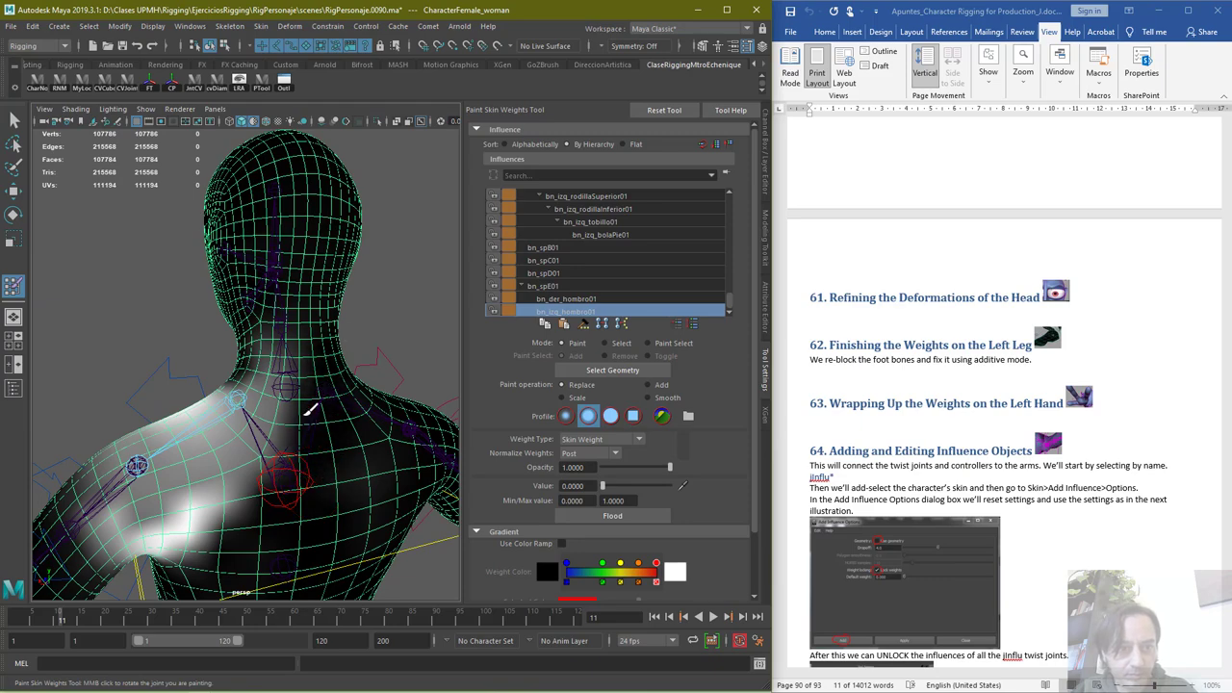
{"action": "left_click_drag", "start_coordinate": [310, 410], "coordinate": [314, 439]}
Set the paint value to 1 and paint full bn_izq_hombro01 weight over the left shoulder, front and back
{"action": "scroll", "coordinate": [341, 448], "scroll_direction": "down", "scroll_amount": 5}
{"action": "left_click_drag", "start_coordinate": [239, 422], "coordinate": [457, 426], "text": "alt"}
{"action": "scroll", "coordinate": [432, 423], "scroll_direction": "up", "scroll_amount": 3}
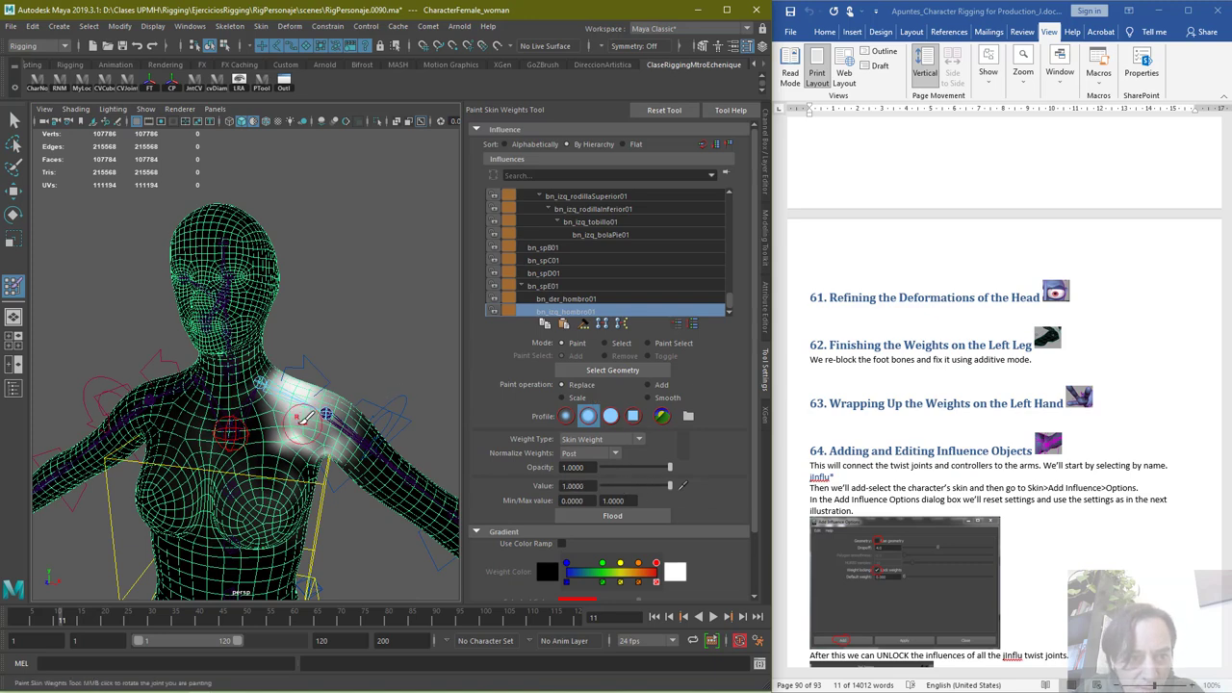
{"action": "mouse_move", "coordinate": [302, 414]}
{"action": "left_mouse_down"}
{"action": "mouse_move", "coordinate": [312, 403]}
{"action": "mouse_move", "coordinate": [326, 415]}
{"action": "mouse_move", "coordinate": [339, 385]}
{"action": "left_mouse_up"}
{"action": "mouse_move", "coordinate": [433, 350]}
{"action": "left_mouse_down", "text": "alt"}
{"action": "mouse_move", "coordinate": [346, 371]}
{"action": "mouse_move", "coordinate": [262, 454]}
{"action": "mouse_move", "coordinate": [268, 401]}
{"action": "mouse_move", "coordinate": [285, 428]}
{"action": "mouse_move", "coordinate": [285, 400]}
{"action": "mouse_move", "coordinate": [266, 486]}
{"action": "left_mouse_up", "text": "alt"}
{"action": "mouse_move", "coordinate": [353, 446]}
{"action": "left_mouse_down", "text": "alt"}
{"action": "mouse_move", "coordinate": [484, 441]}
{"action": "mouse_move", "coordinate": [511, 419]}
{"action": "mouse_move", "coordinate": [496, 407]}
{"action": "mouse_move", "coordinate": [522, 406]}
{"action": "left_mouse_up", "text": "alt"}
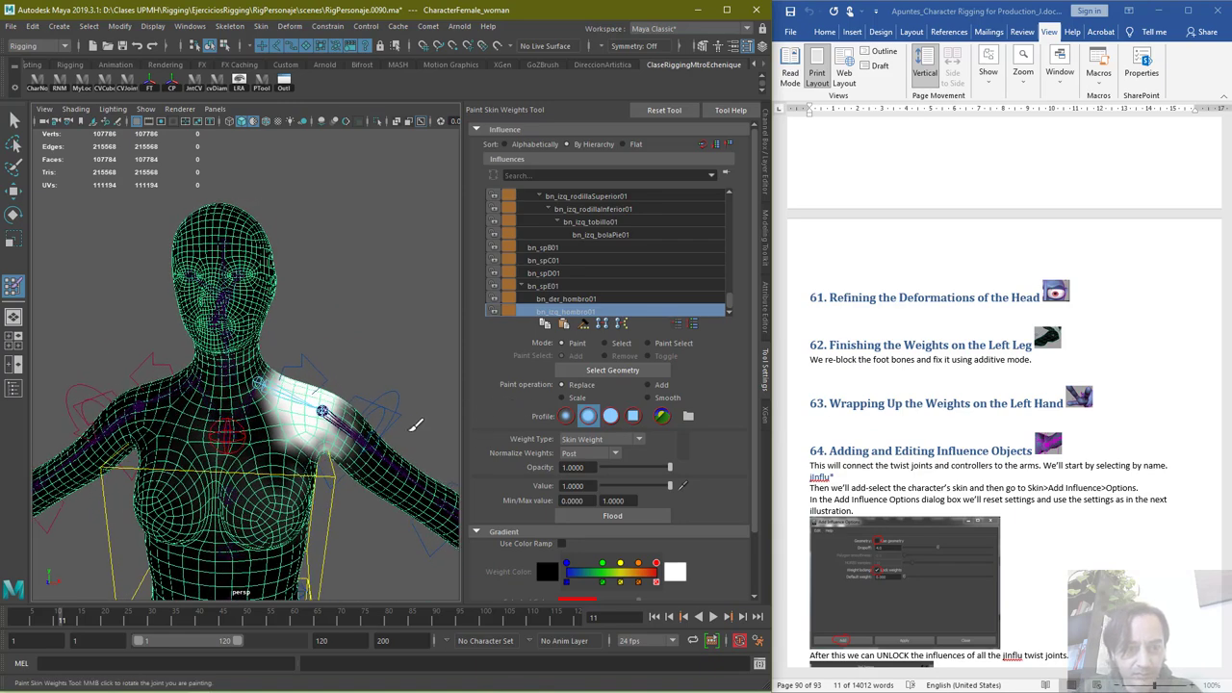
Select the cc_izq_hombro01 control, raise the left shoulder about 39.45 degrees in Z as a test, and undo it
{"action": "key", "text": "w"}
{"action": "key", "text": "e"}
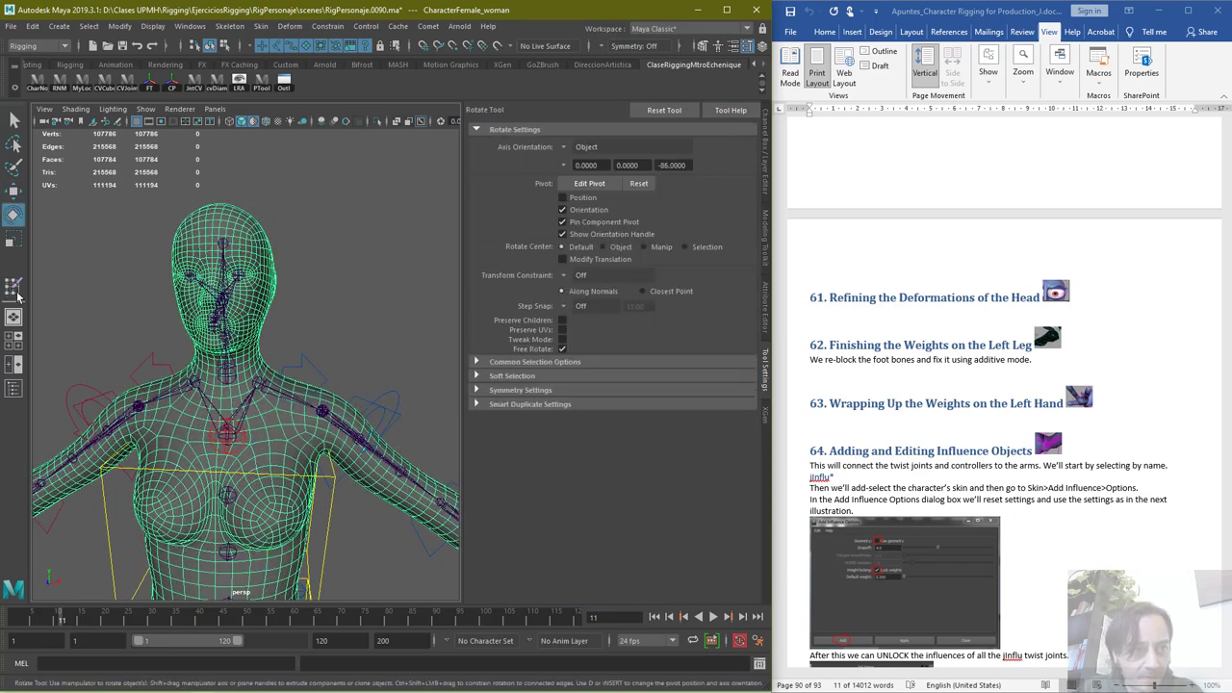
{"action": "key", "text": "q"}
{"action": "left_click", "coordinate": [309, 370]}
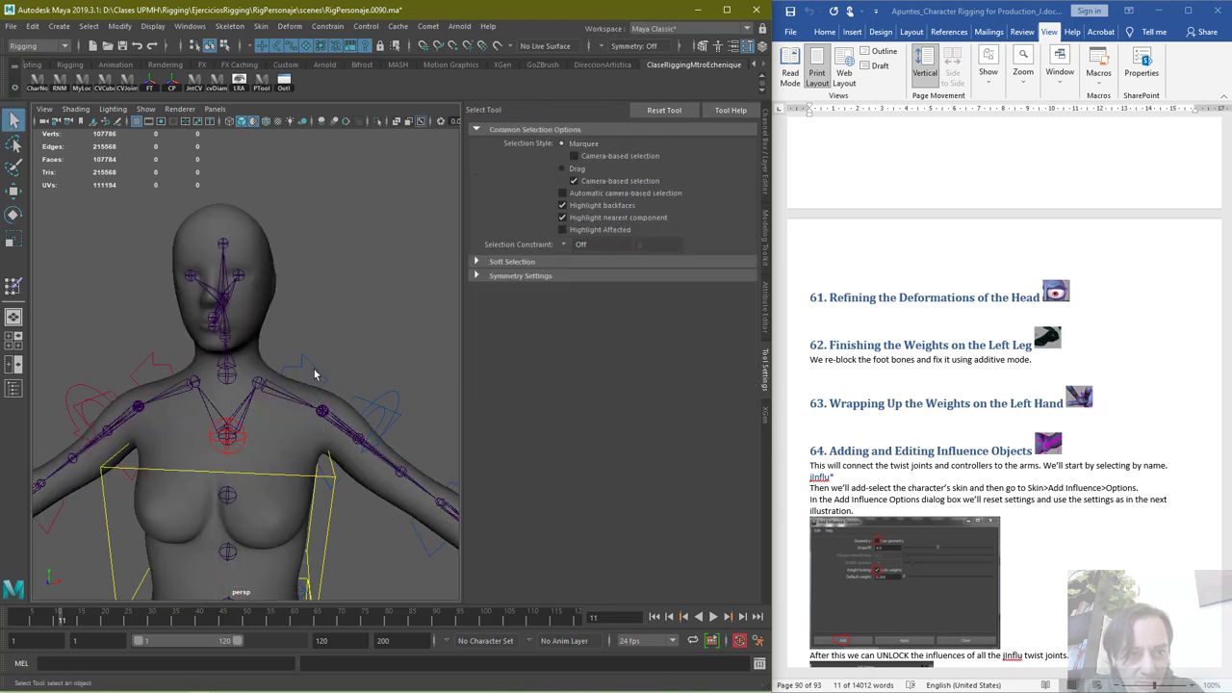
{"action": "key", "text": "e"}
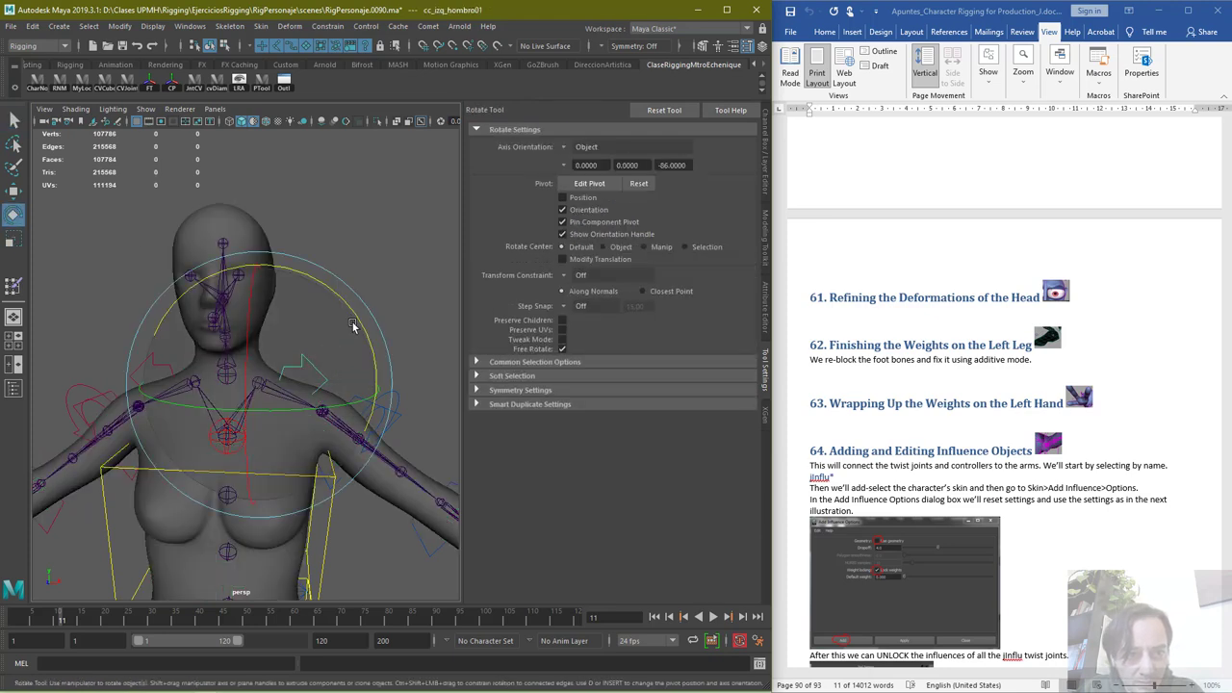
{"action": "left_click_drag", "start_coordinate": [352, 327], "coordinate": [291, 249]}
{"action": "key", "text": "ctrl+z"}
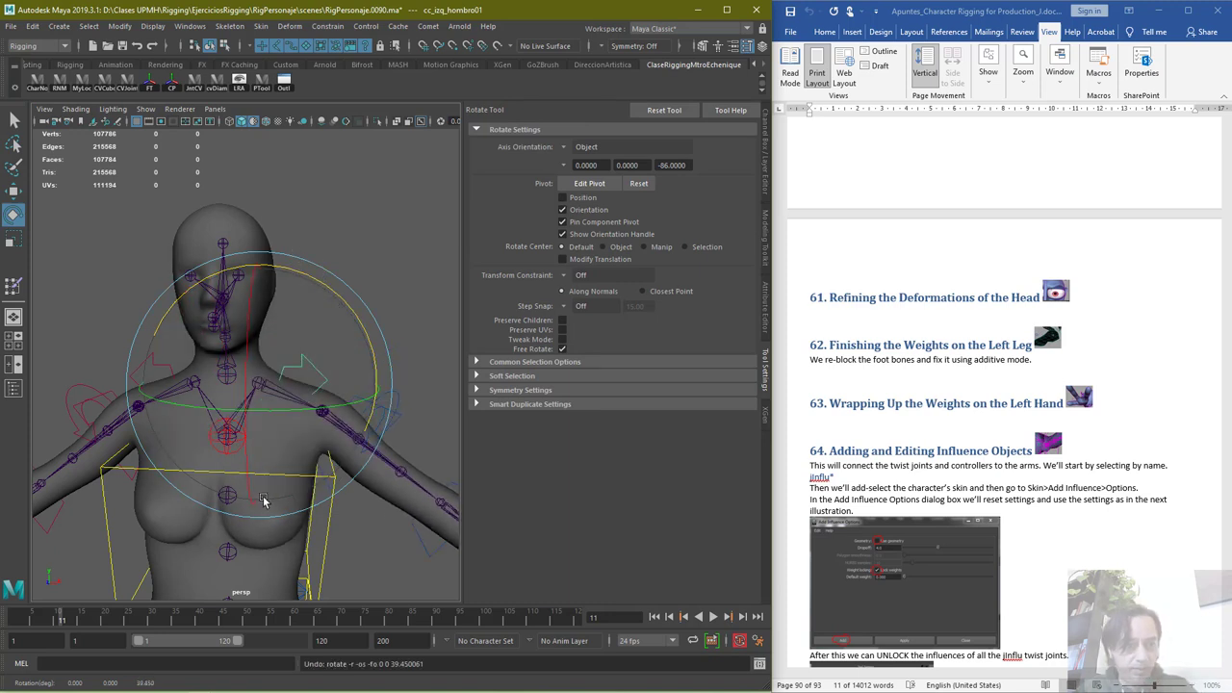
Key the cc_izq_hombro01 control in its rest pose at frame 1 and with Rotate Z about 39.5 at frame 10
{"action": "left_click", "coordinate": [14, 617]}
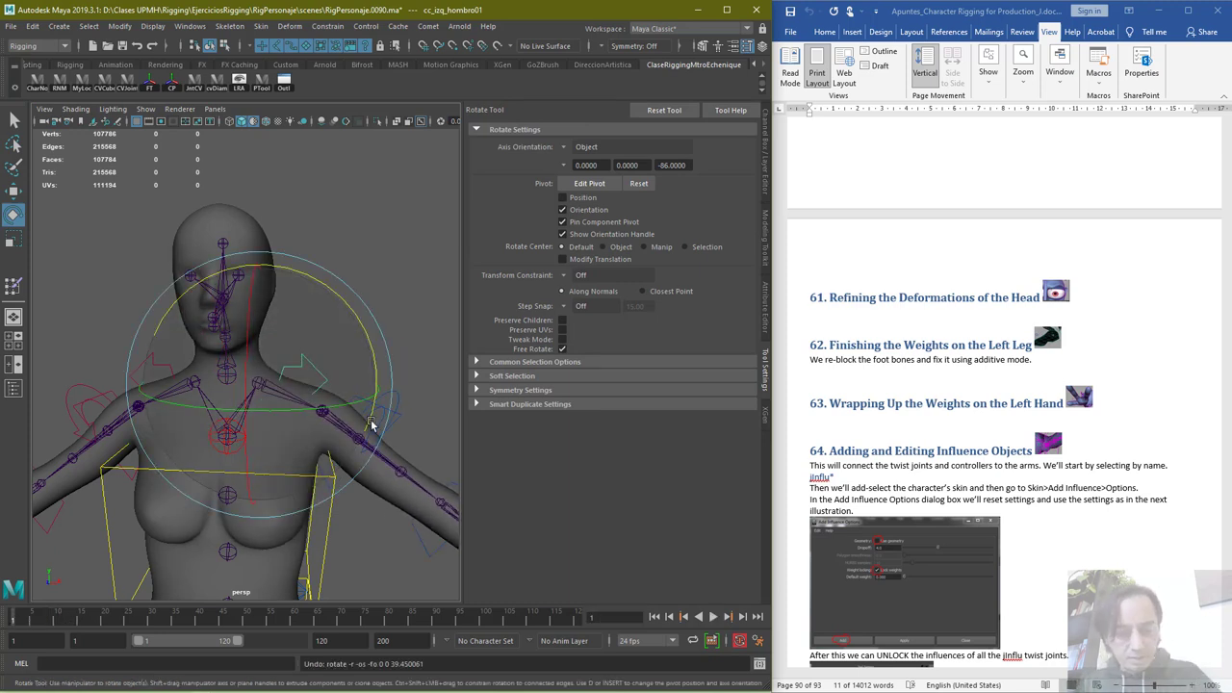
{"action": "left_click", "coordinate": [767, 163]}
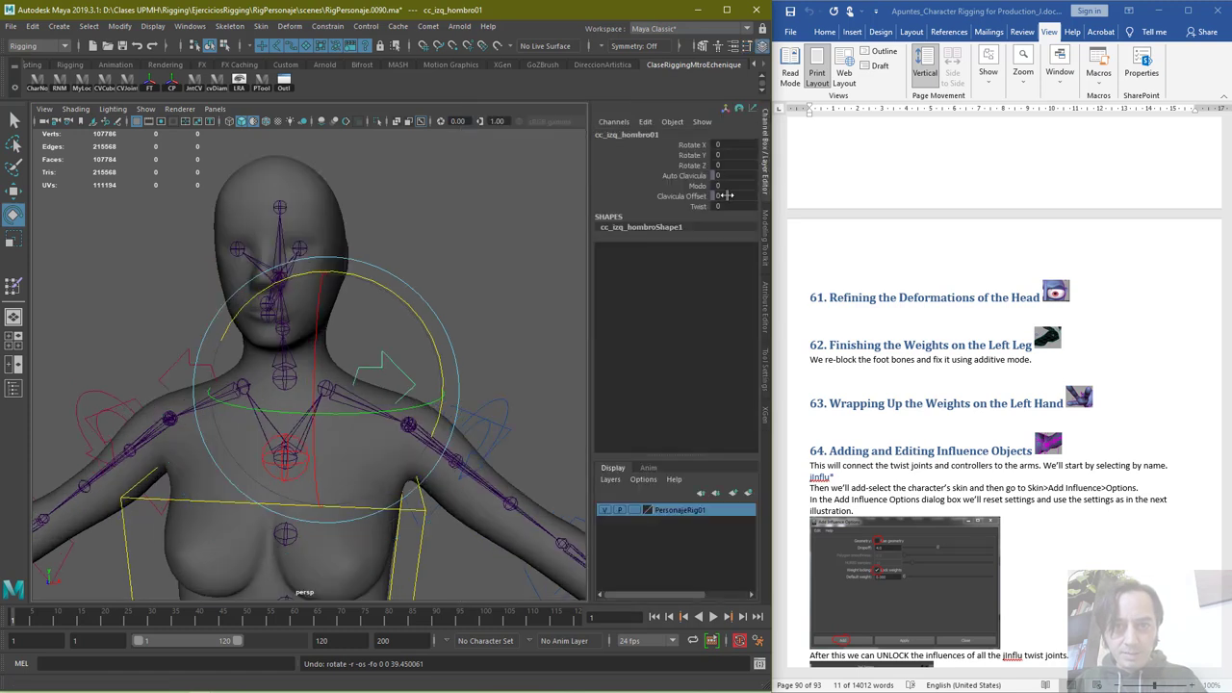
{"action": "key", "text": "s"}
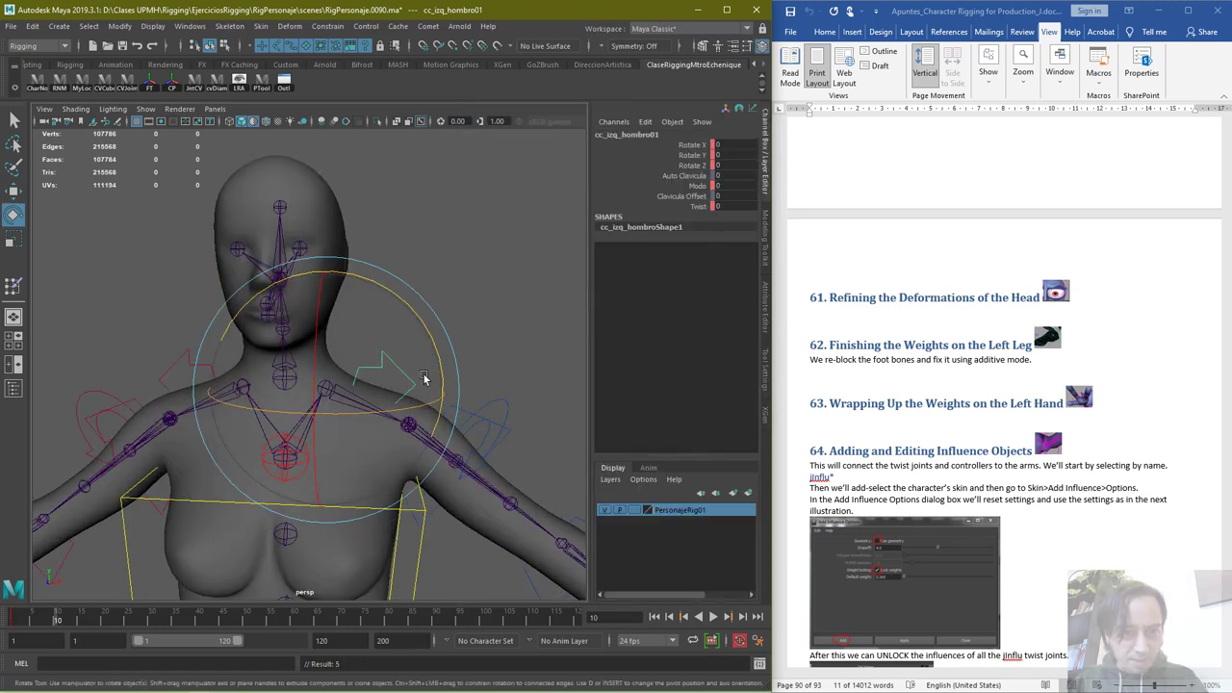
{"action": "left_click_drag", "start_coordinate": [423, 378], "coordinate": [385, 263]}
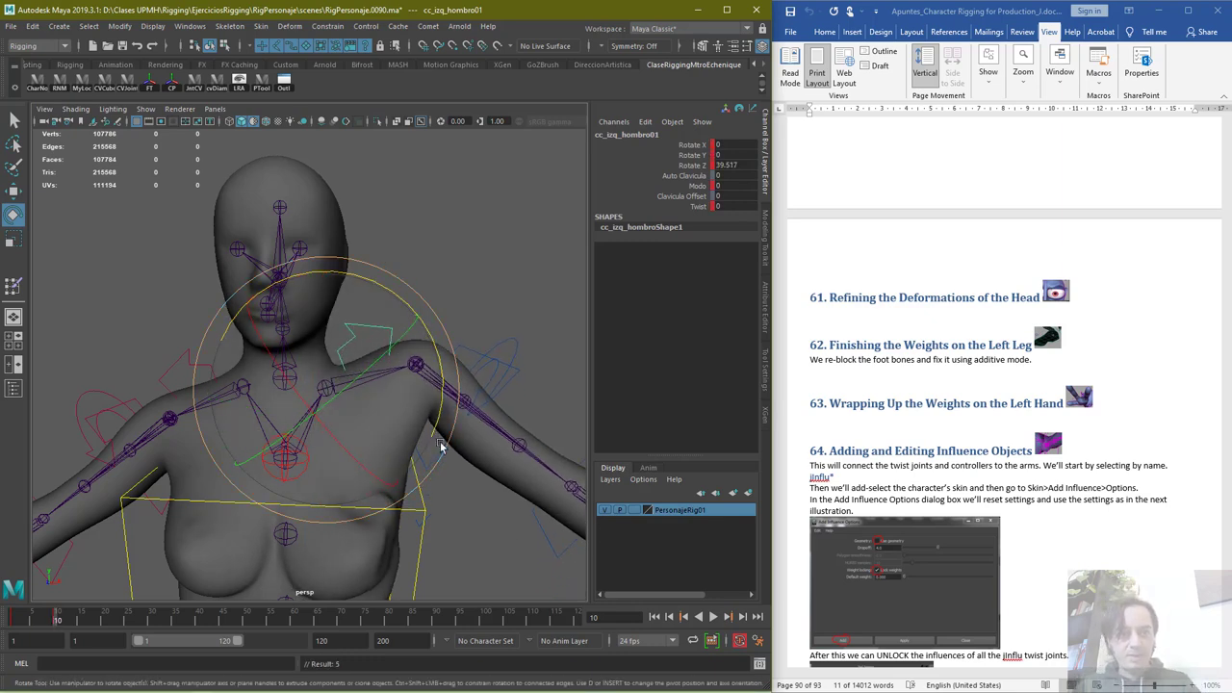
{"action": "scroll", "coordinate": [450, 467], "scroll_direction": "down", "scroll_amount": 1}
{"action": "scroll", "coordinate": [451, 468], "scroll_direction": "up", "scroll_amount": 1}
Activate Paint Skin Weights on the character mesh and check the shoulder pose at frames 1 and 10, staying on frame 10
{"action": "left_click", "coordinate": [12, 125]}
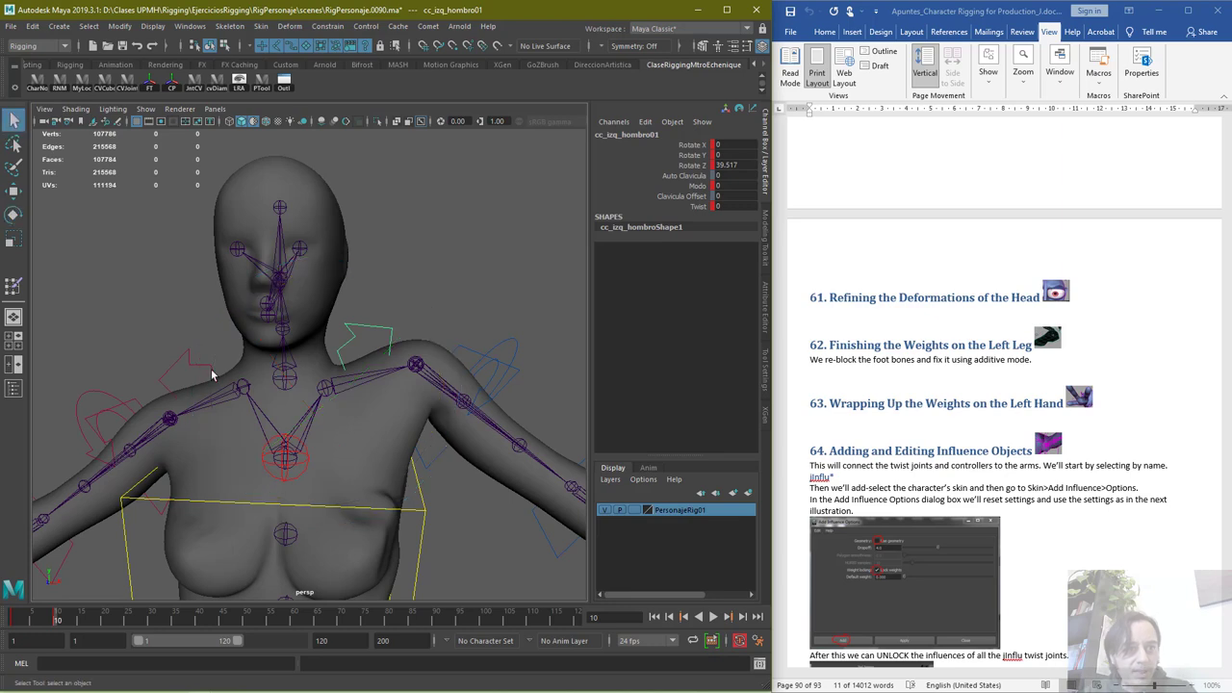
{"action": "left_click", "coordinate": [217, 446]}
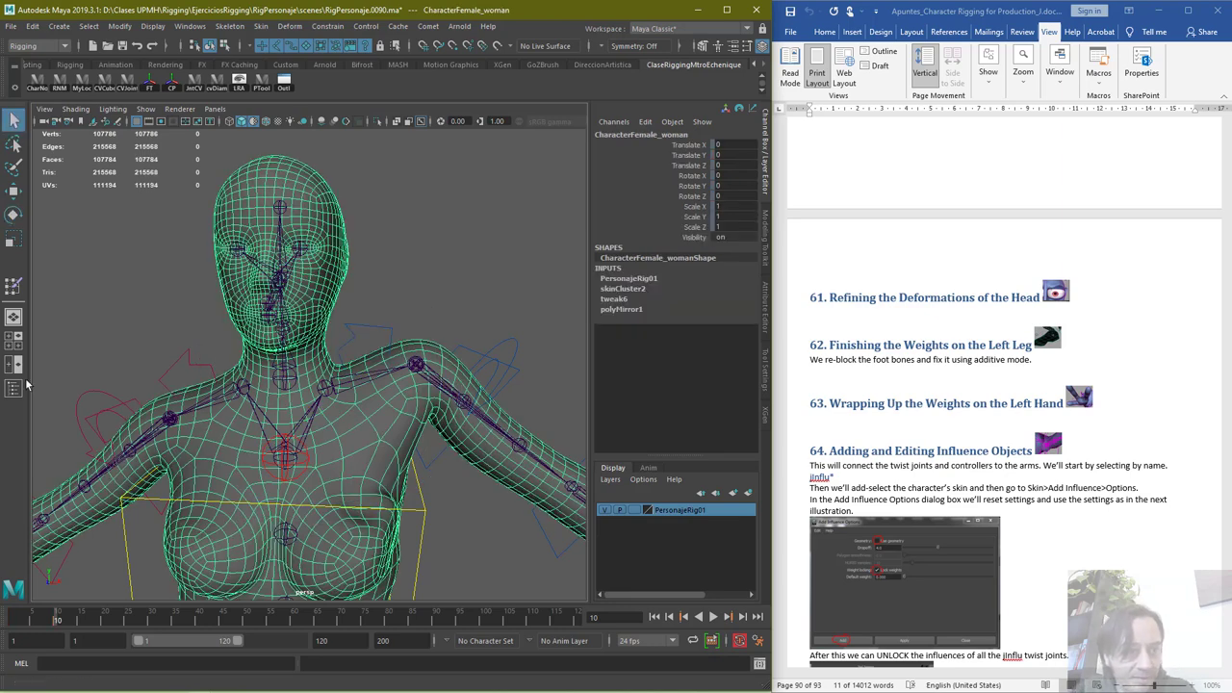
{"action": "left_click", "coordinate": [13, 286]}
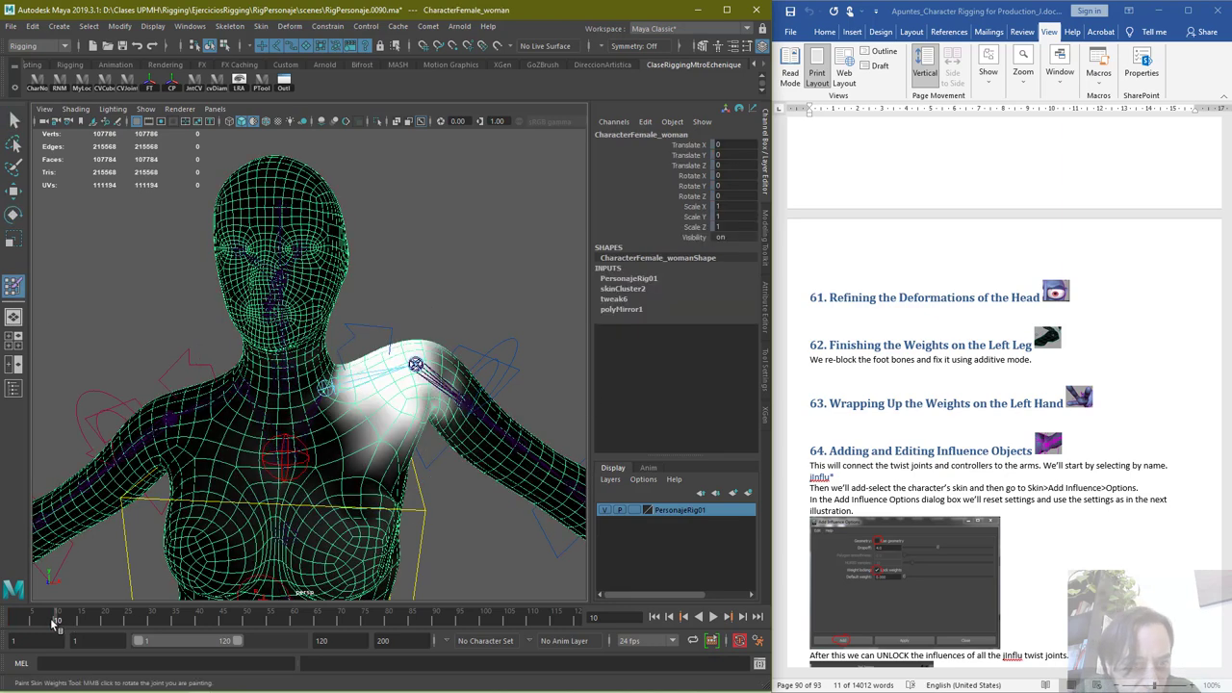
{"action": "key", "text": "alt+v"}
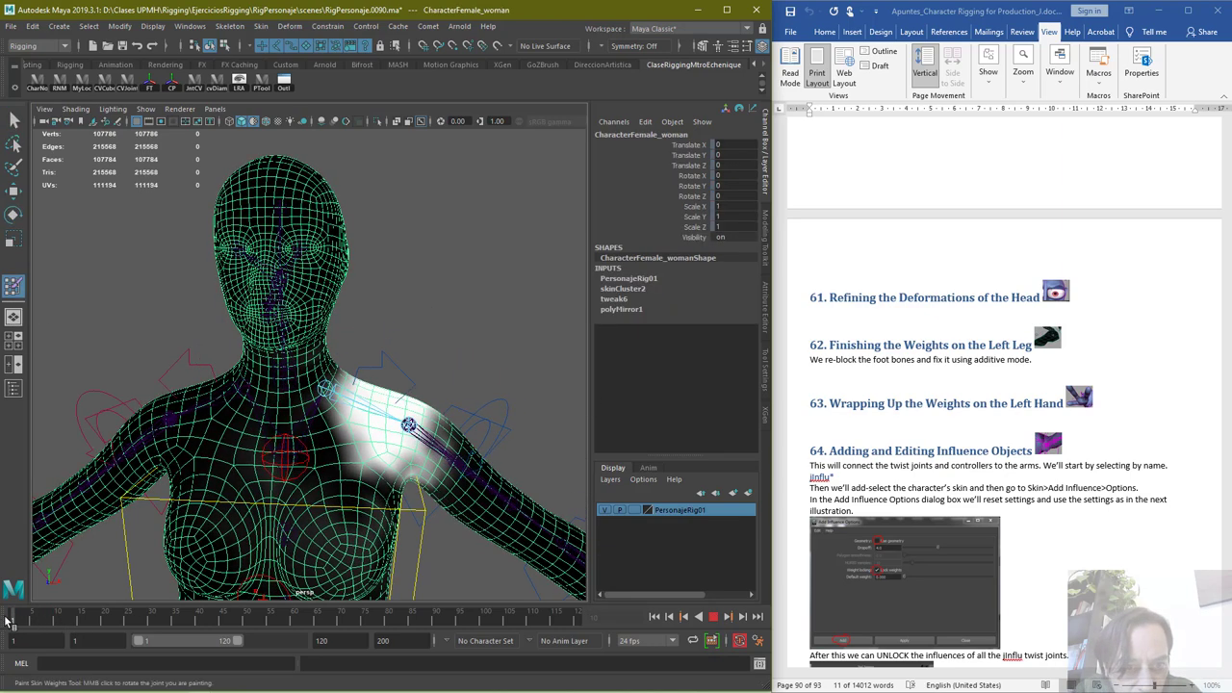
{"action": "left_click", "coordinate": [58, 622]}
{"action": "middle_click_drag", "start_coordinate": [489, 467], "coordinate": [506, 310], "text": "alt"}
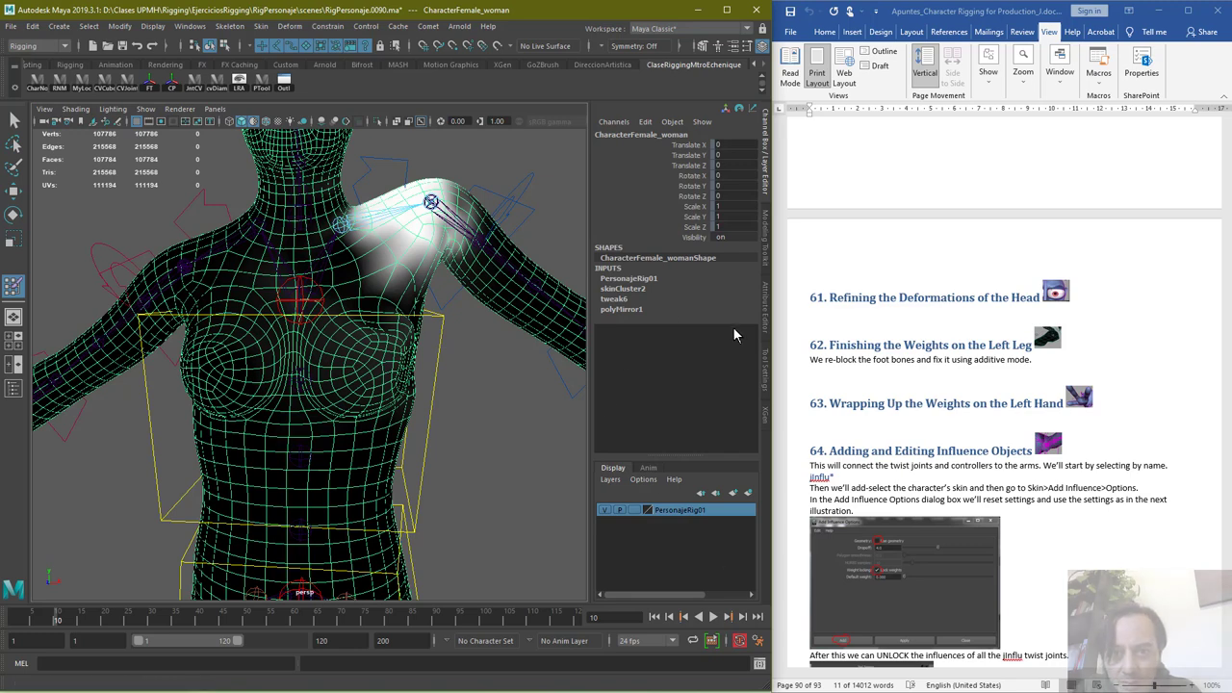
Show the Paint Skin Weights settings and examine the raised left shoulder's deformation from the front, side and back
{"action": "left_click", "coordinate": [767, 361]}
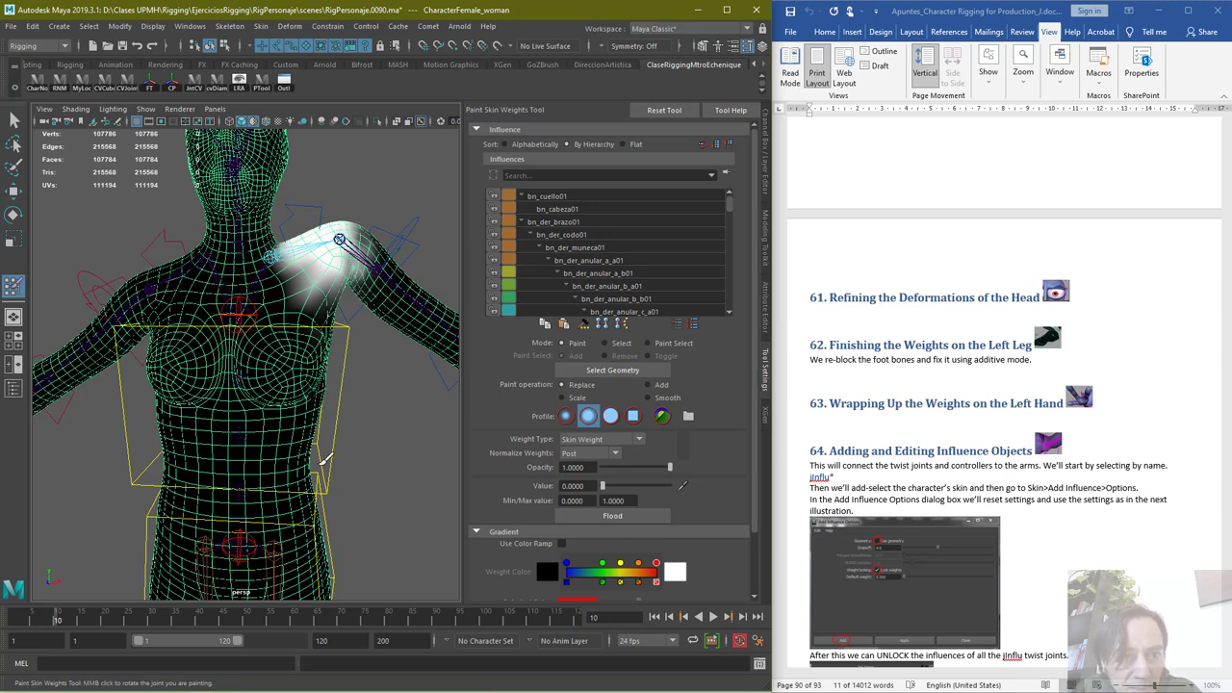
{"action": "left_click_drag", "start_coordinate": [381, 484], "coordinate": [385, 260], "text": "alt"}
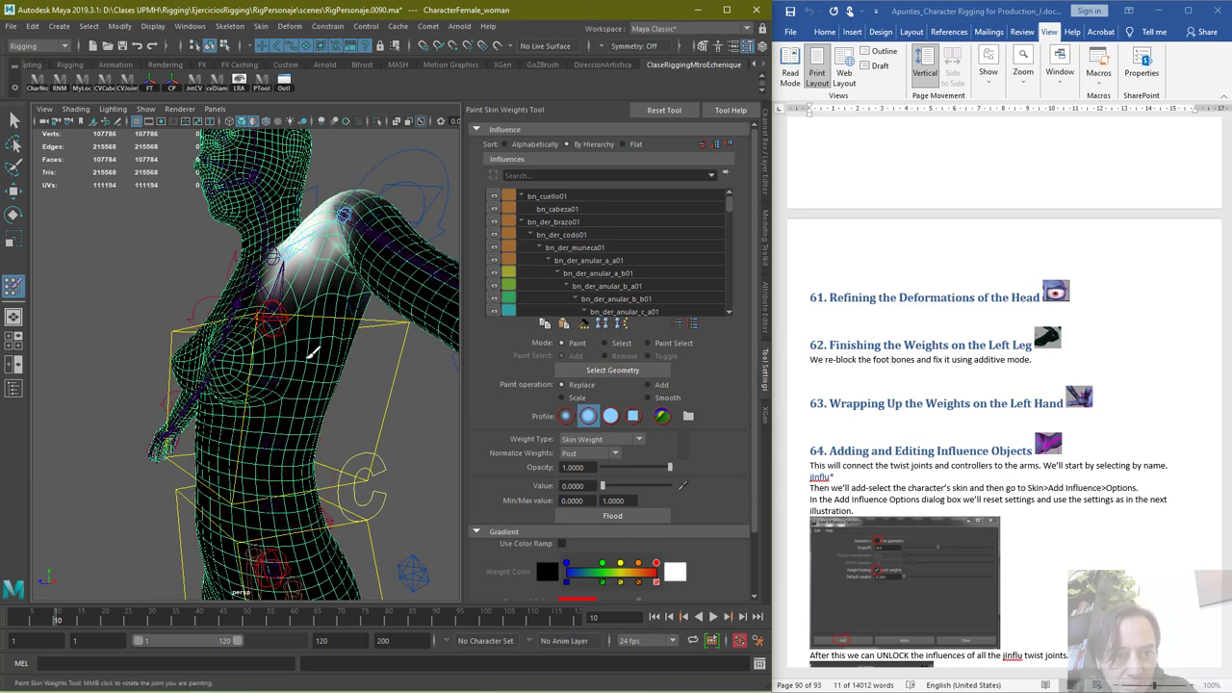
{"action": "left_click_drag", "start_coordinate": [323, 483], "coordinate": [204, 486], "text": "alt"}
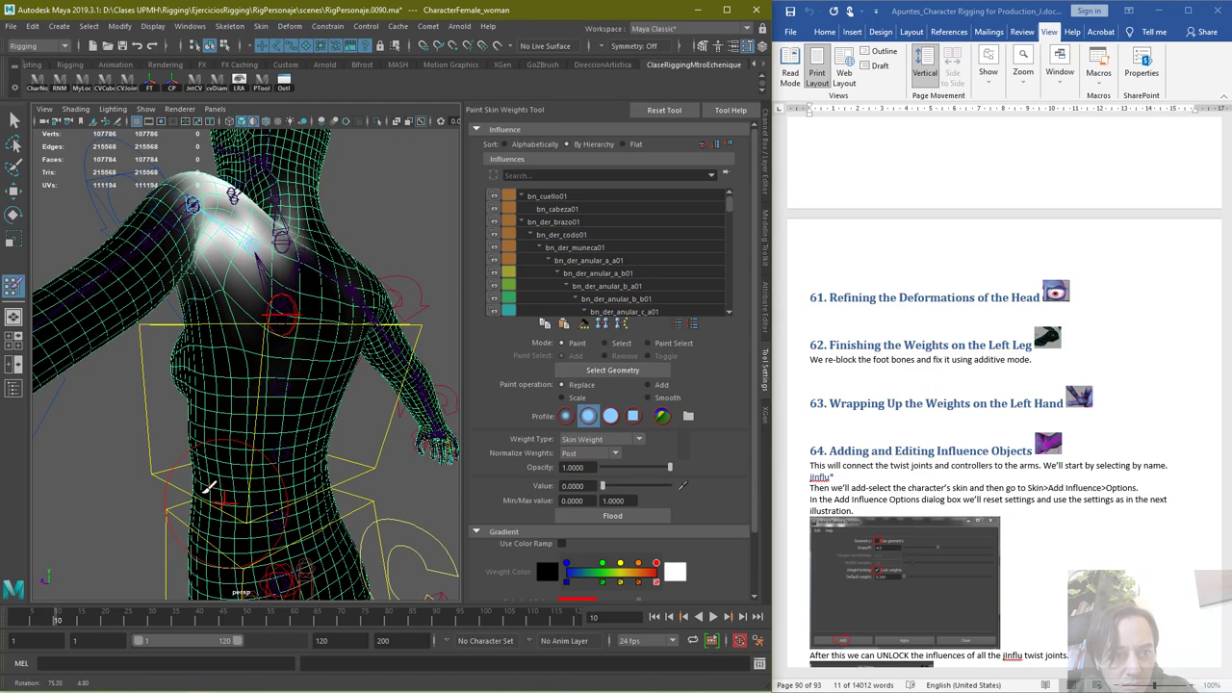
{"action": "mouse_move", "coordinate": [331, 319]}
{"action": "left_mouse_down"}
{"action": "mouse_move", "coordinate": [338, 238]}
{"action": "mouse_move", "coordinate": [336, 255]}
{"action": "left_mouse_up"}
{"action": "left_click_drag", "start_coordinate": [381, 333], "coordinate": [295, 379], "text": "alt"}
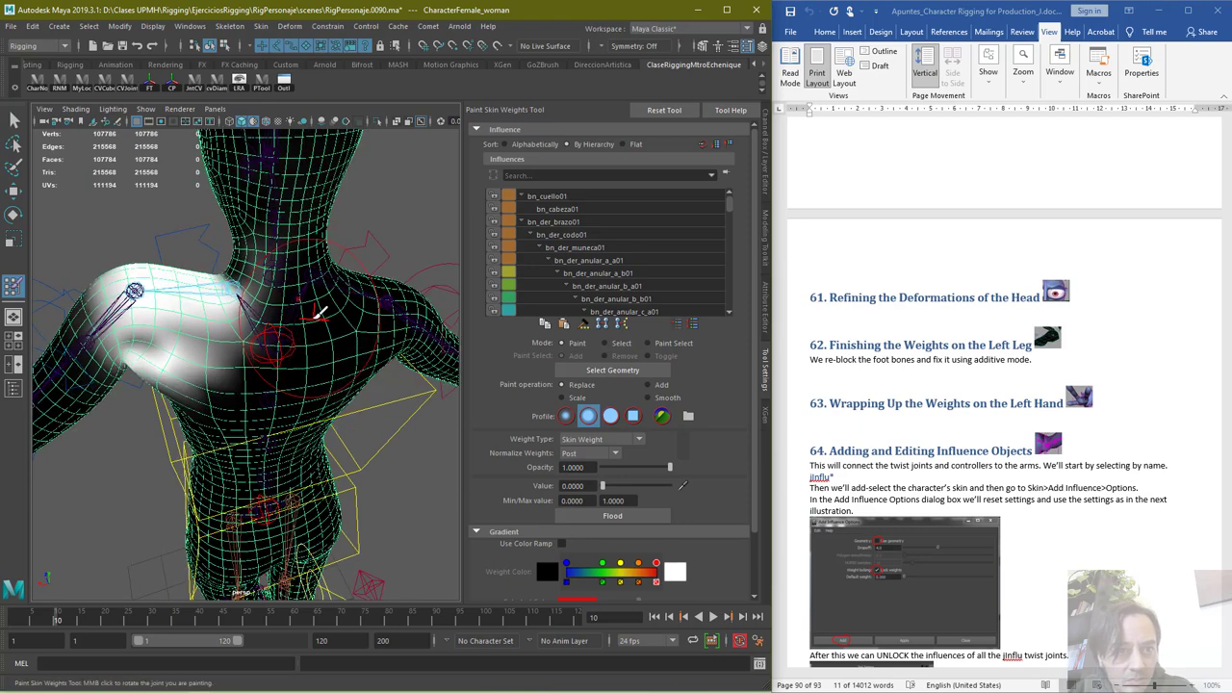
{"action": "left_click_drag", "start_coordinate": [311, 317], "coordinate": [323, 239]}
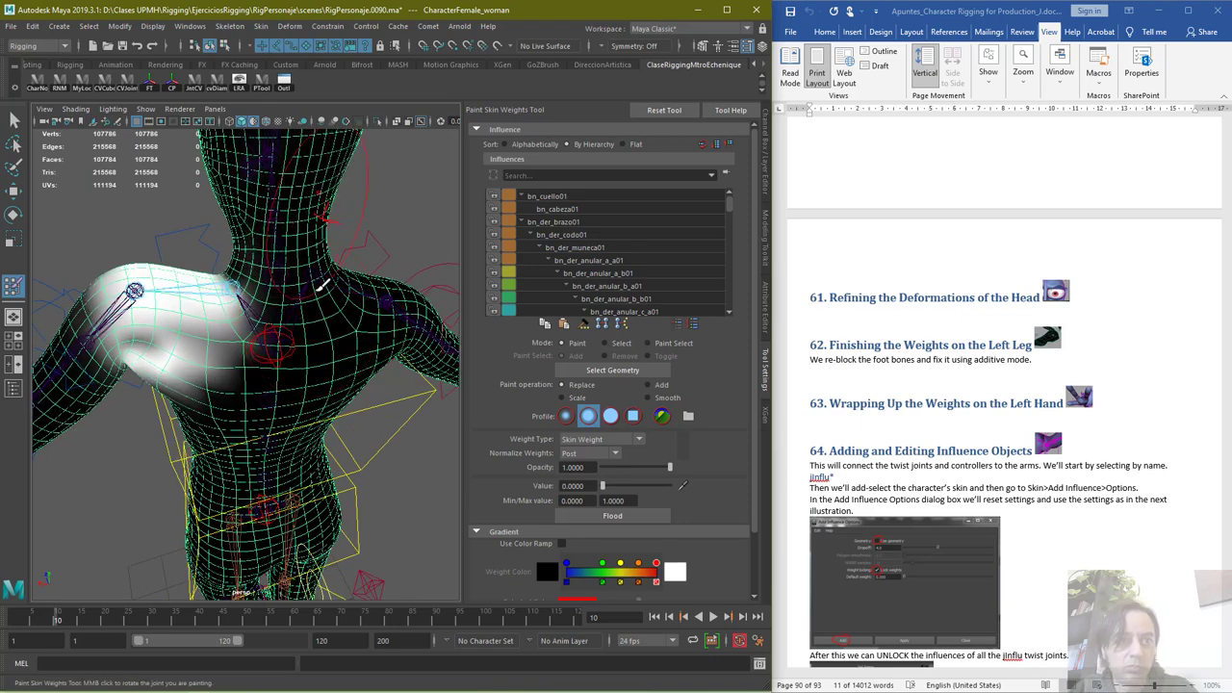
{"action": "left_click_drag", "start_coordinate": [321, 283], "coordinate": [570, 293], "text": "alt"}
Scrub and play the keyed left shoulder movement from the first frame to check how the mesh deforms
{"action": "left_click_drag", "start_coordinate": [60, 622], "coordinate": [1, 618]}
{"action": "key", "text": "alt+v"}
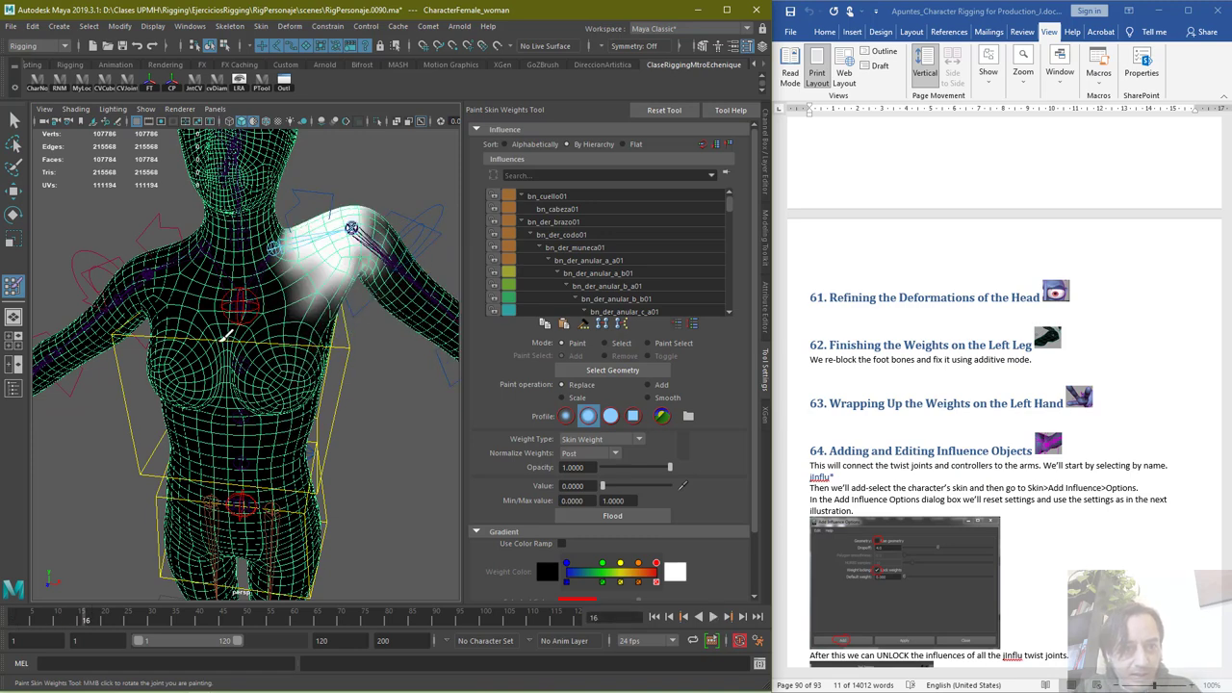
{"action": "left_click_drag", "start_coordinate": [51, 621], "coordinate": [95, 621]}
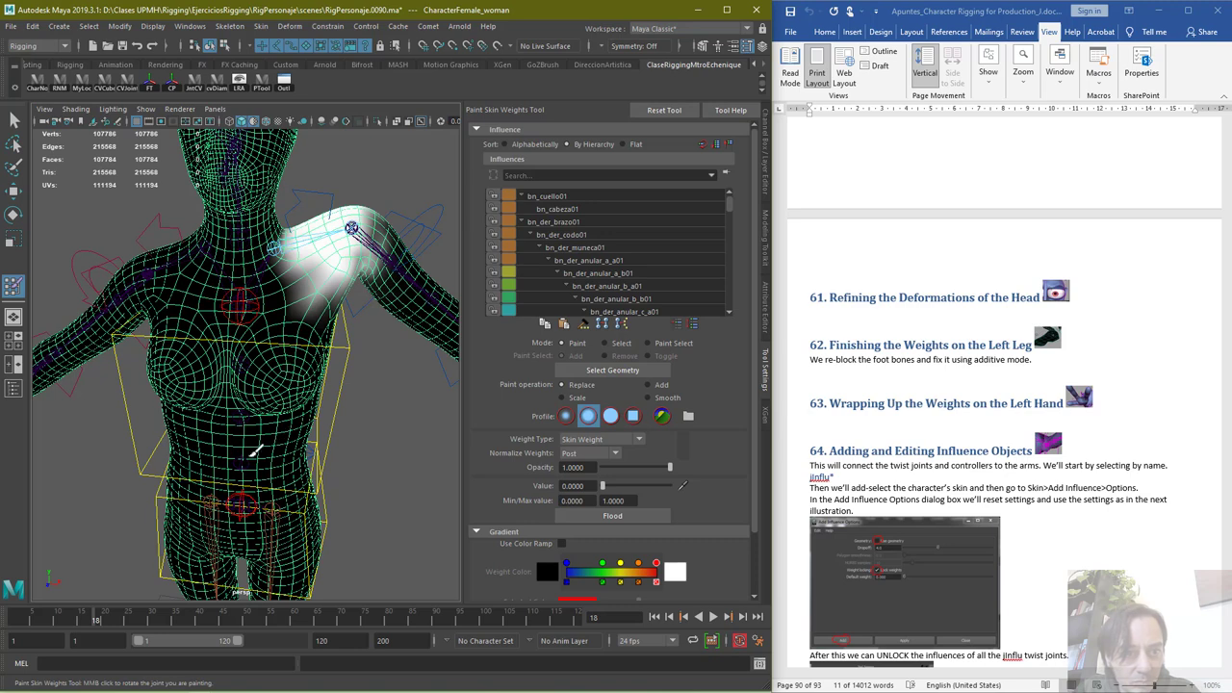
{"action": "key", "text": "alt+v"}
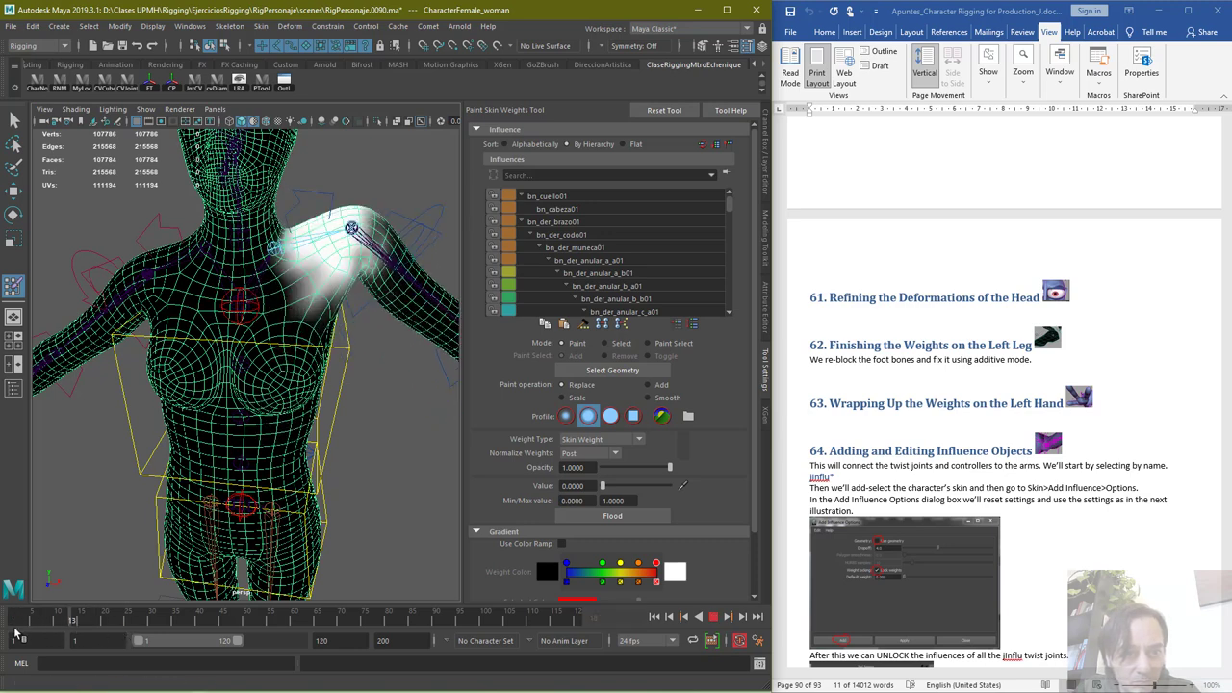
{"action": "key", "text": "alt+v"}
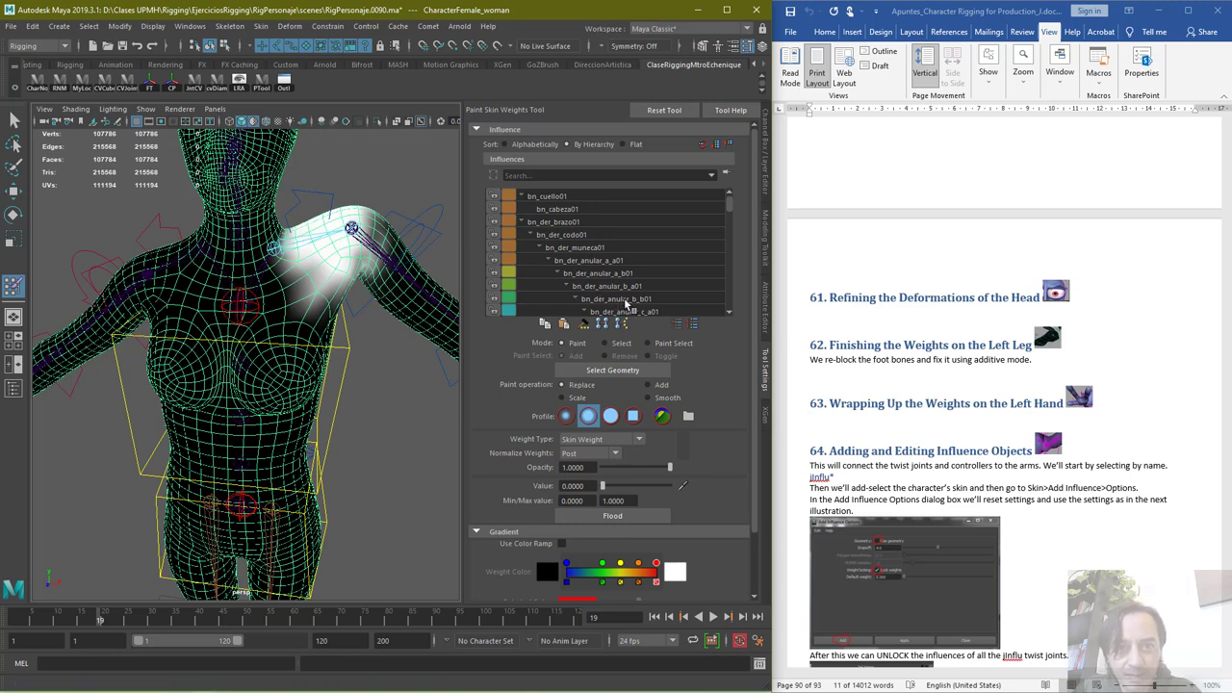
Select the bn_izq_brazo01 influence and view its weights along the left upper arm
{"action": "scroll", "coordinate": [647, 279], "scroll_direction": "down", "scroll_amount": 5}
{"action": "scroll", "coordinate": [647, 279], "scroll_direction": "down", "scroll_amount": 3}
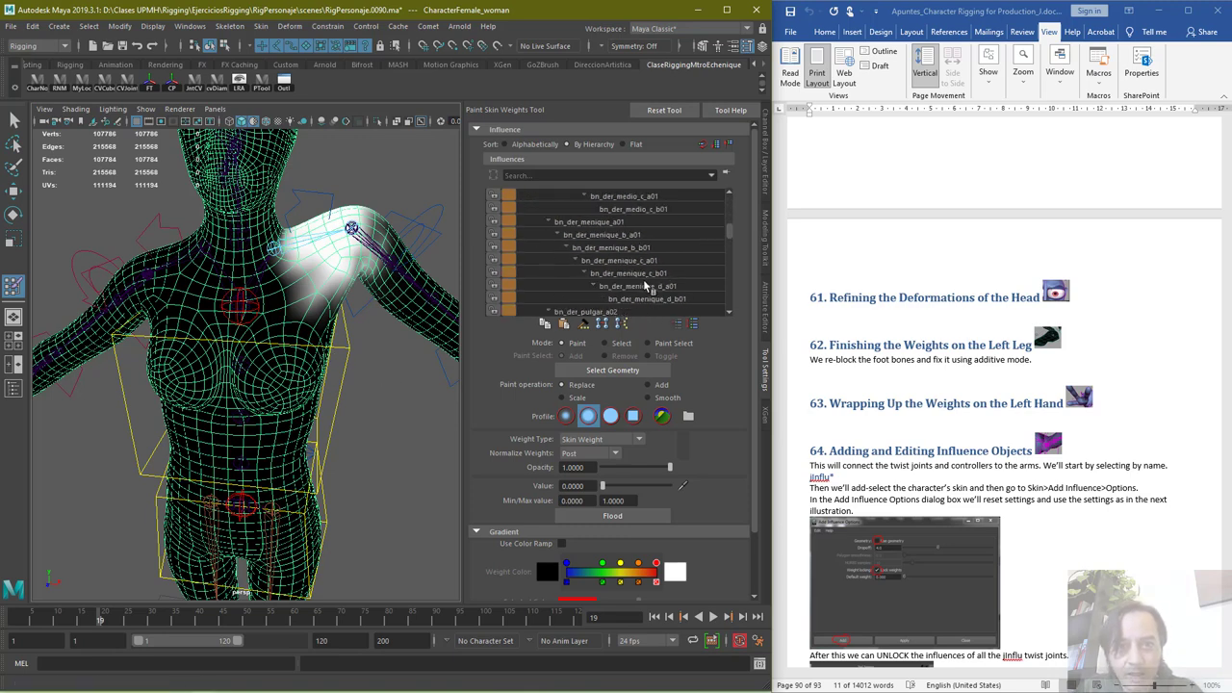
{"action": "scroll", "coordinate": [647, 287], "scroll_direction": "down", "scroll_amount": 2}
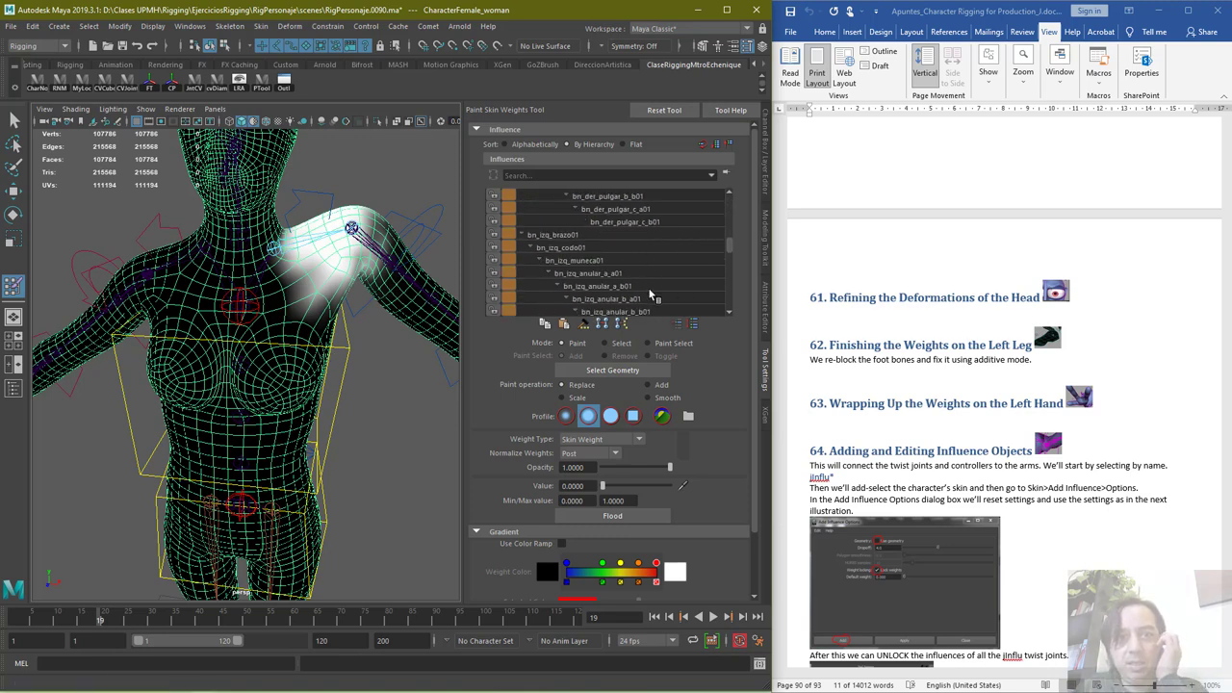
{"action": "left_click", "coordinate": [559, 234]}
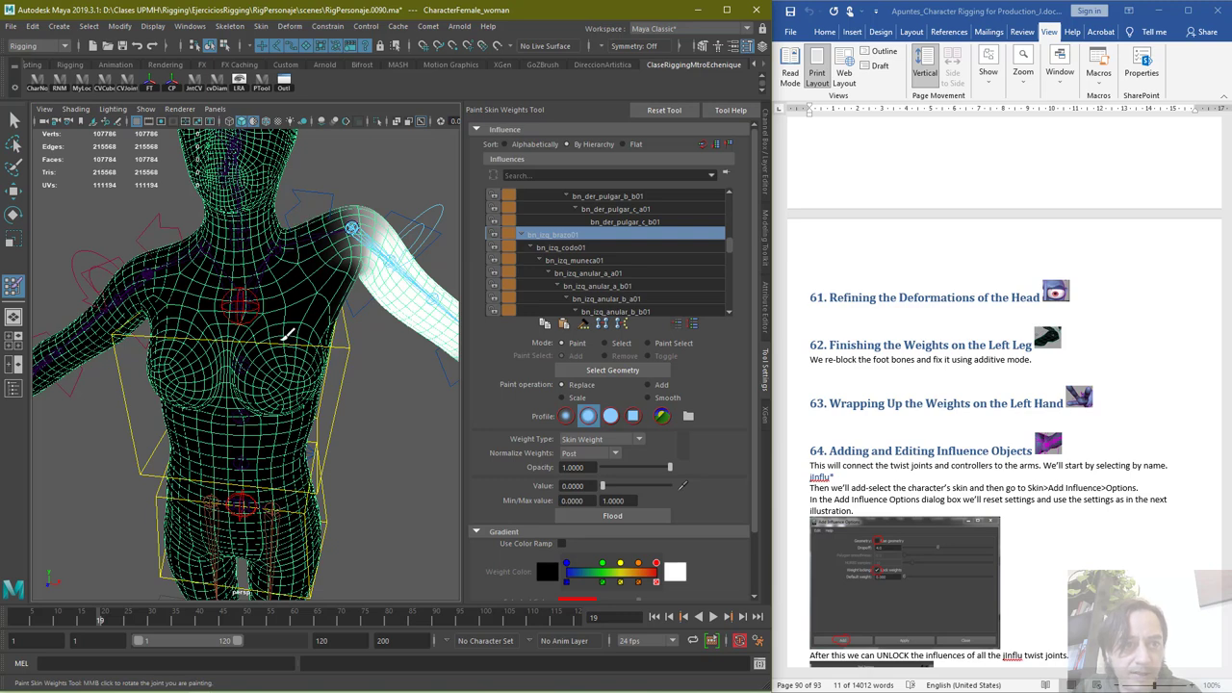
{"action": "scroll", "coordinate": [253, 212], "scroll_direction": "down", "scroll_amount": 3}
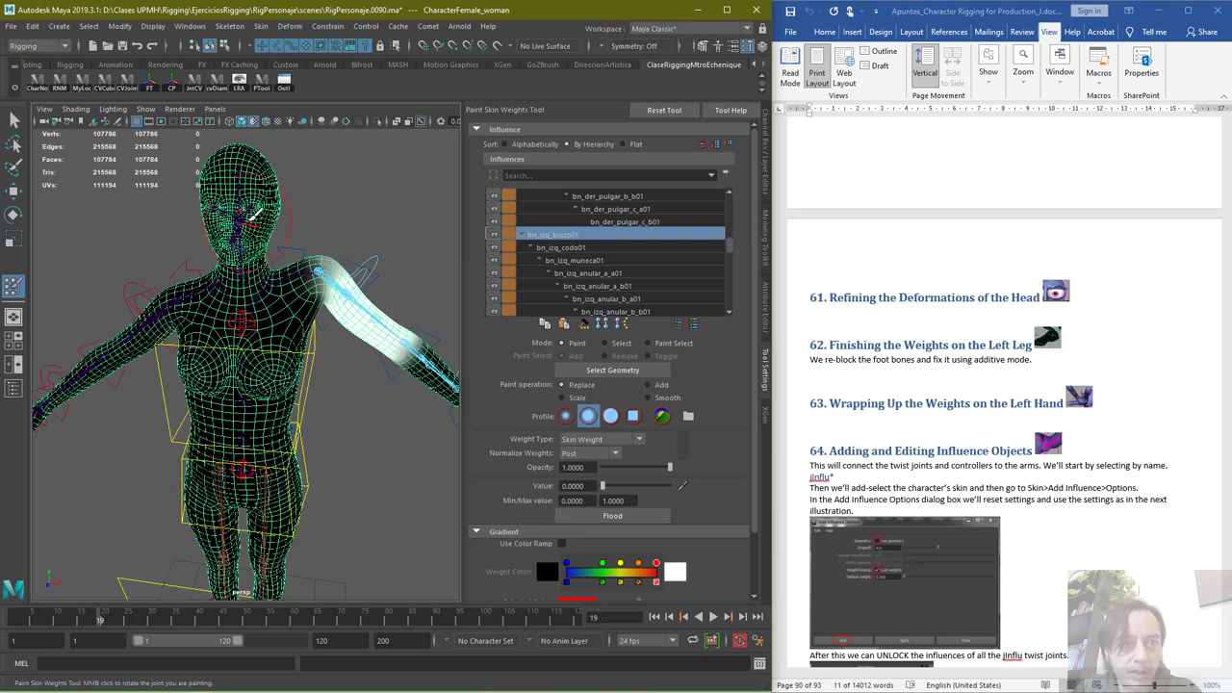
Select the bn_izq_hombro01 influence and examine its weights on the left shoulder from several angles
{"action": "scroll", "coordinate": [617, 265], "scroll_direction": "down", "scroll_amount": 8}
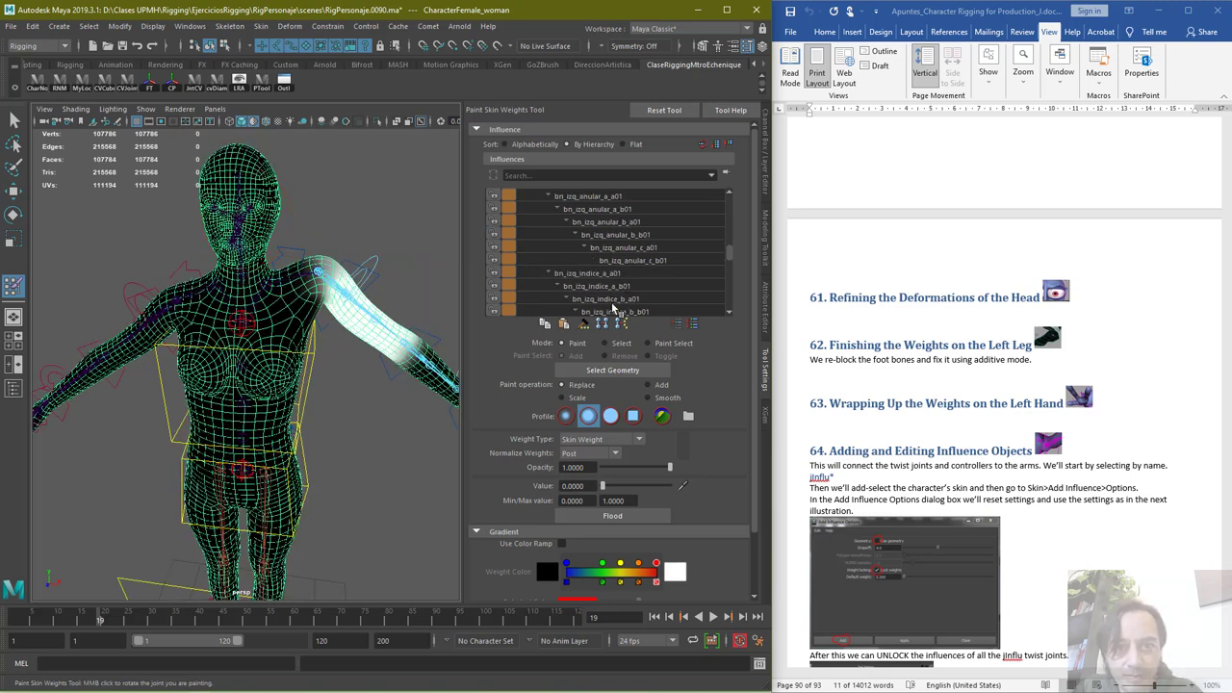
{"action": "scroll", "coordinate": [645, 209], "scroll_direction": "down", "scroll_amount": 5}
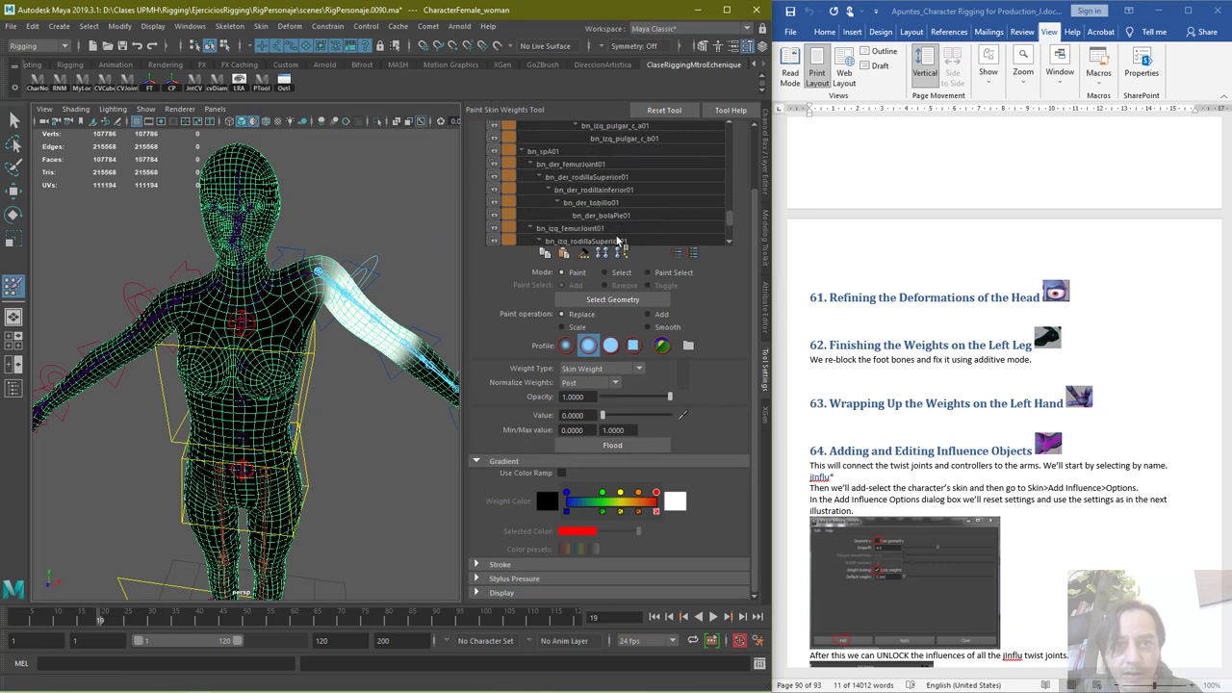
{"action": "left_click", "coordinate": [580, 241]}
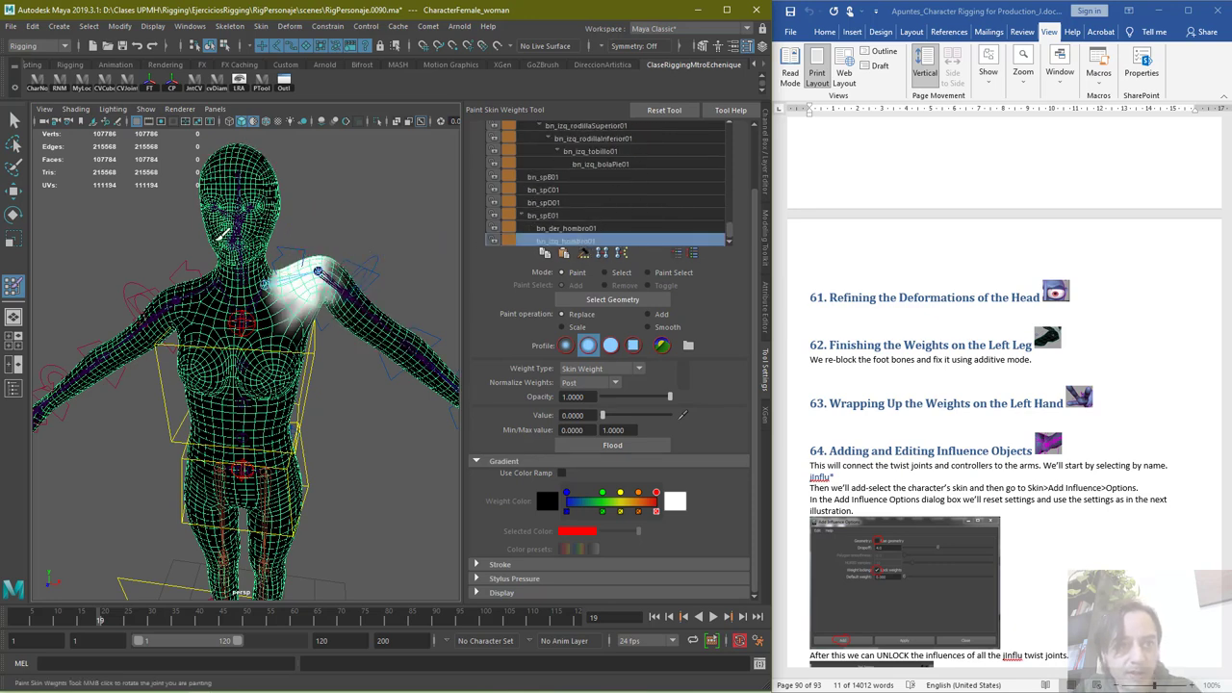
{"action": "left_click_drag", "start_coordinate": [345, 196], "coordinate": [260, 198], "text": "alt"}
{"action": "key", "text": "super"}
{"action": "key", "text": "super"}
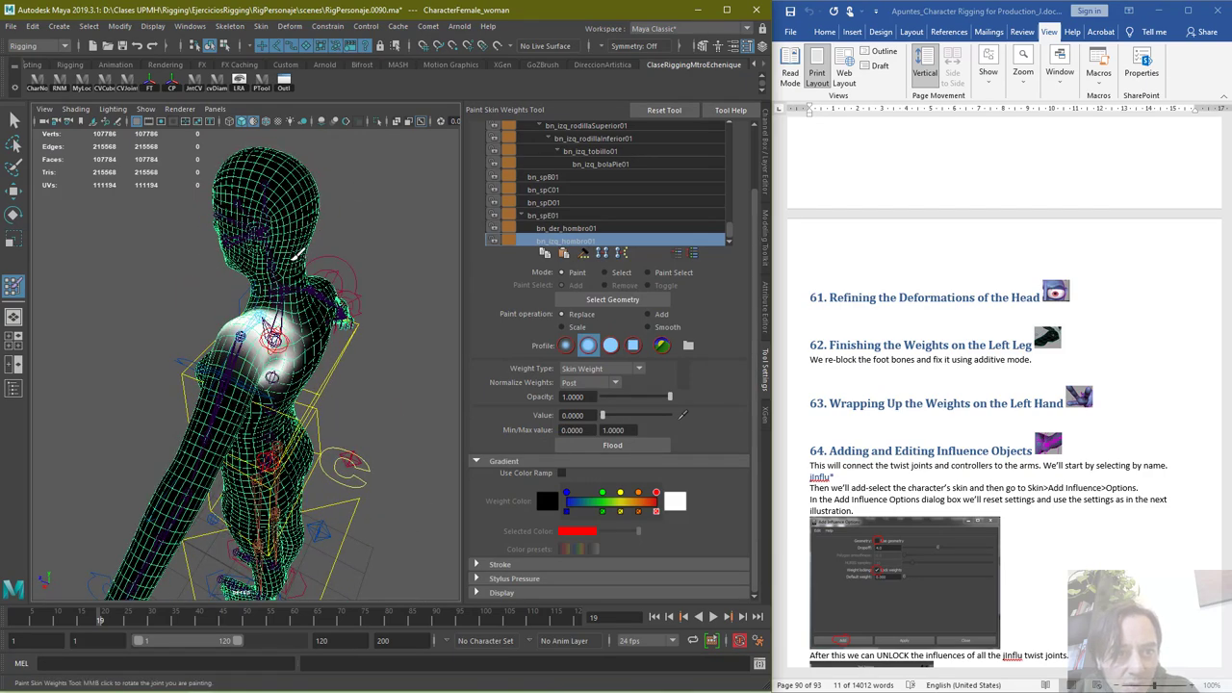
{"action": "key", "text": "super"}
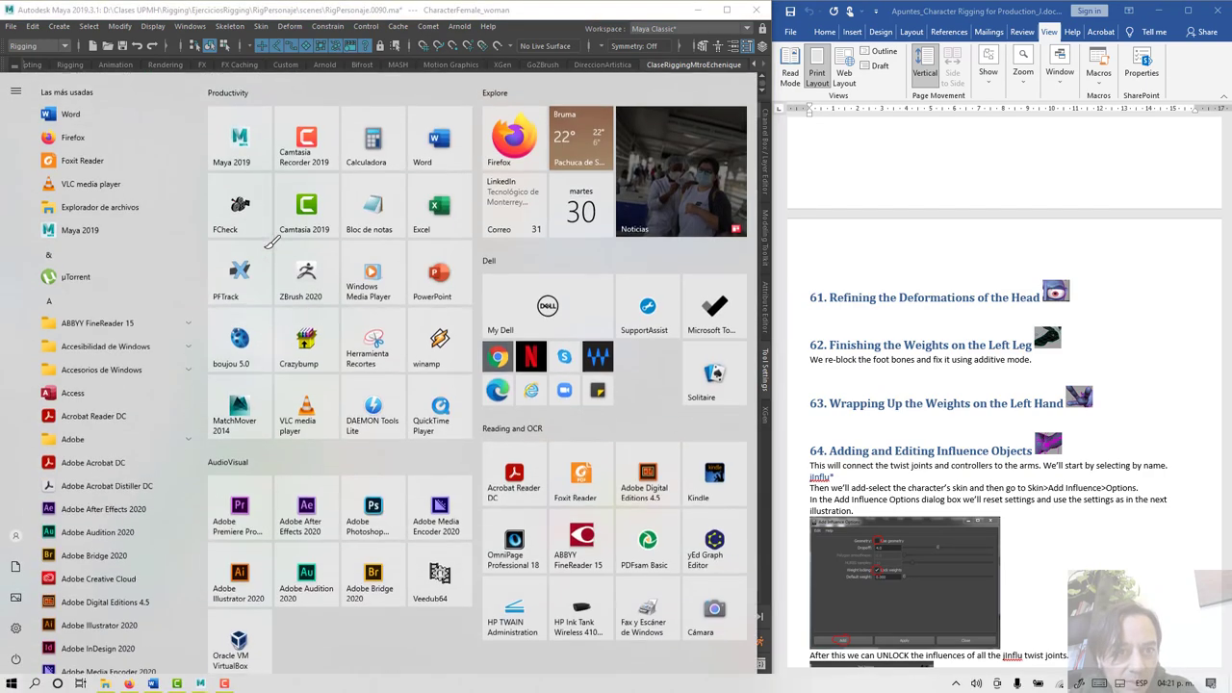
{"action": "key", "text": "Escape"}
{"action": "left_click_drag", "start_coordinate": [338, 264], "coordinate": [435, 252], "text": "alt"}
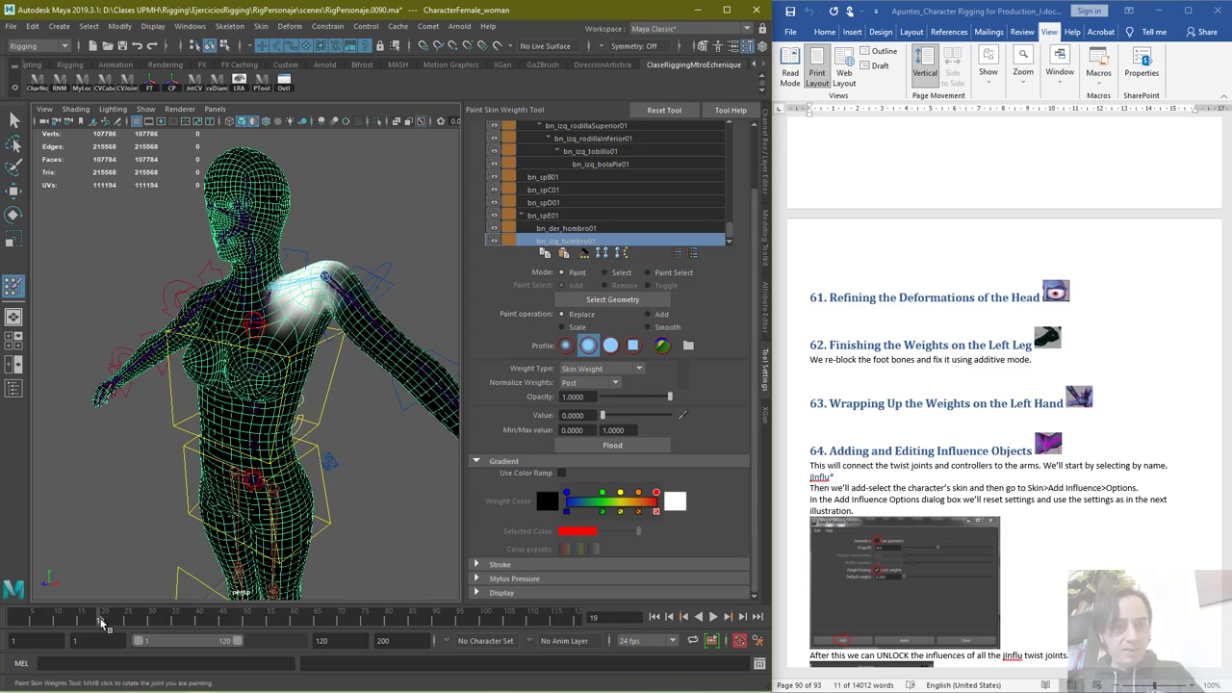
Replay the left shoulder test animation with the whole upper body in view and return to frame 1
{"action": "left_click_drag", "start_coordinate": [100, 618], "coordinate": [52, 632]}
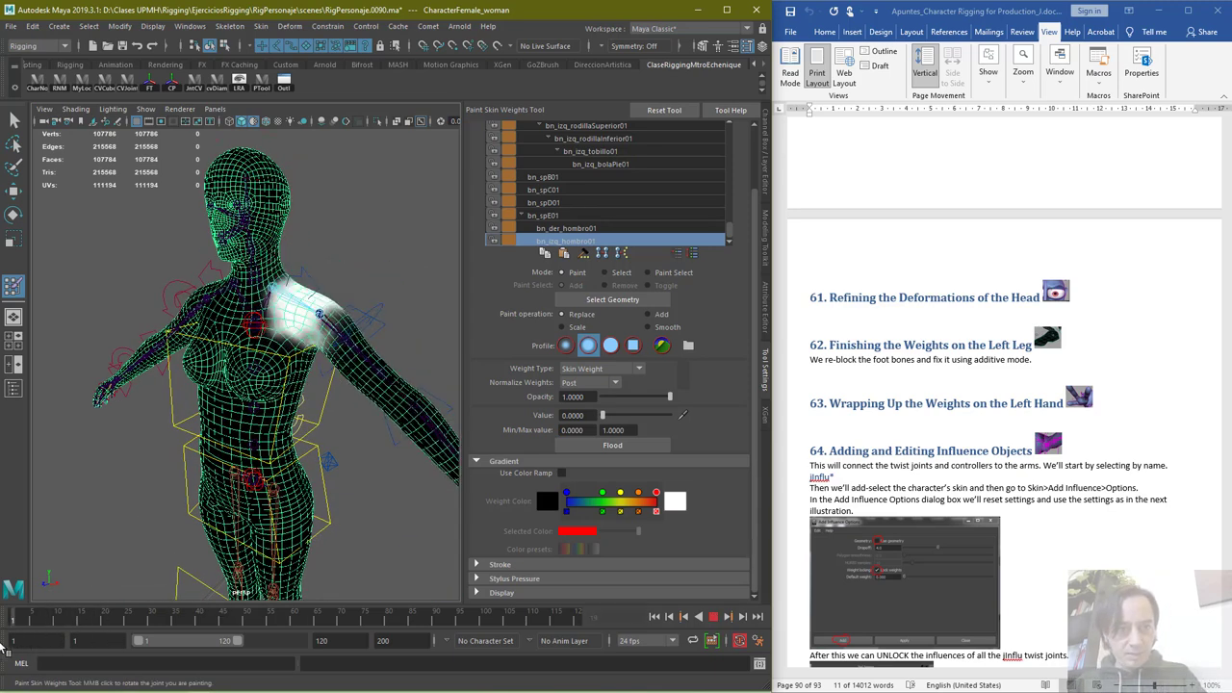
{"action": "left_click", "coordinate": [108, 617]}
{"action": "scroll", "coordinate": [381, 443], "scroll_direction": "down", "scroll_amount": 3}
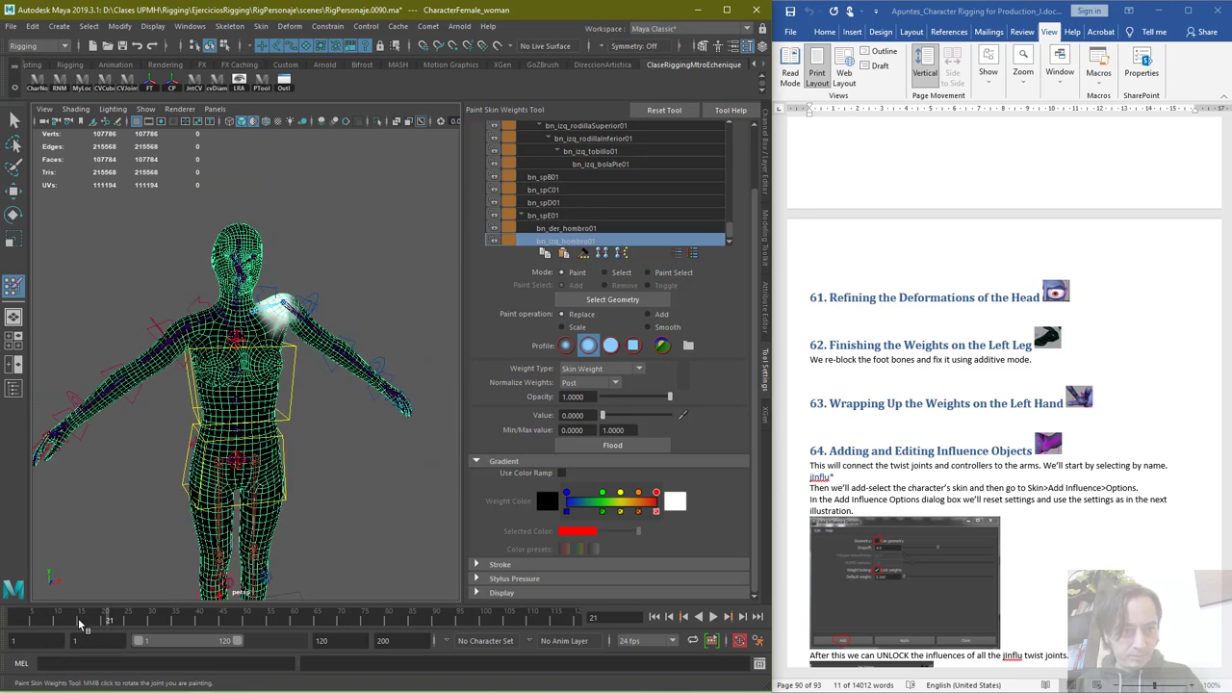
{"action": "key", "text": "alt+v"}
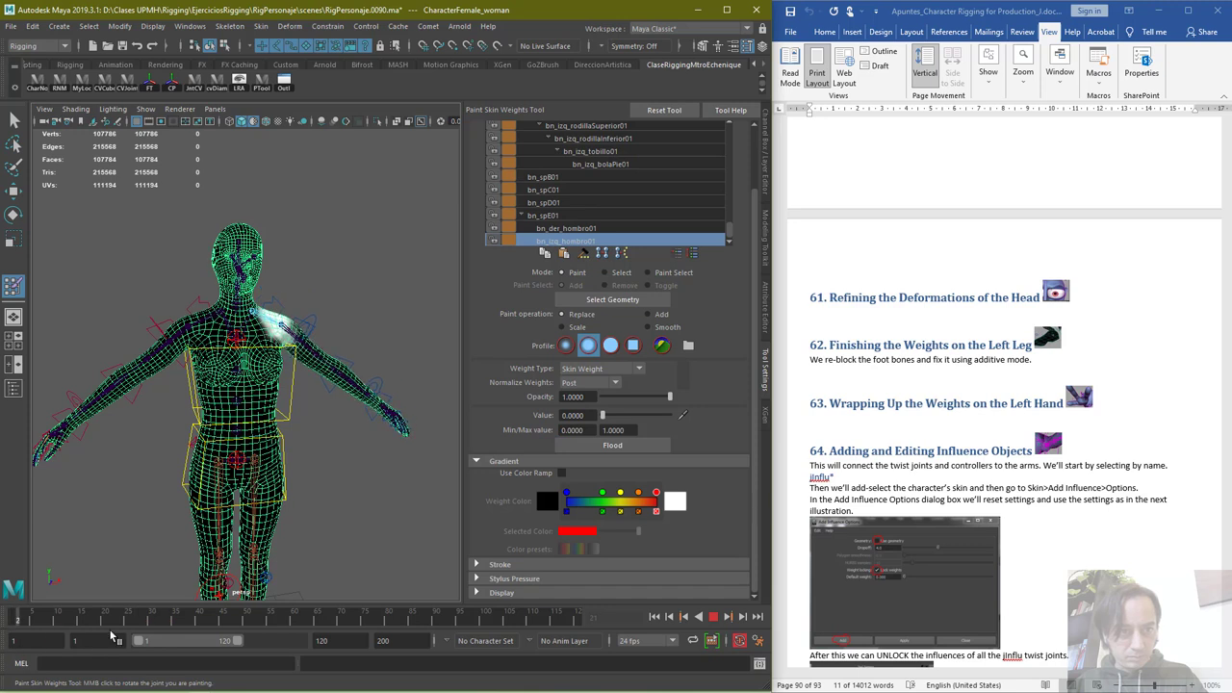
{"action": "left_click", "coordinate": [159, 621]}
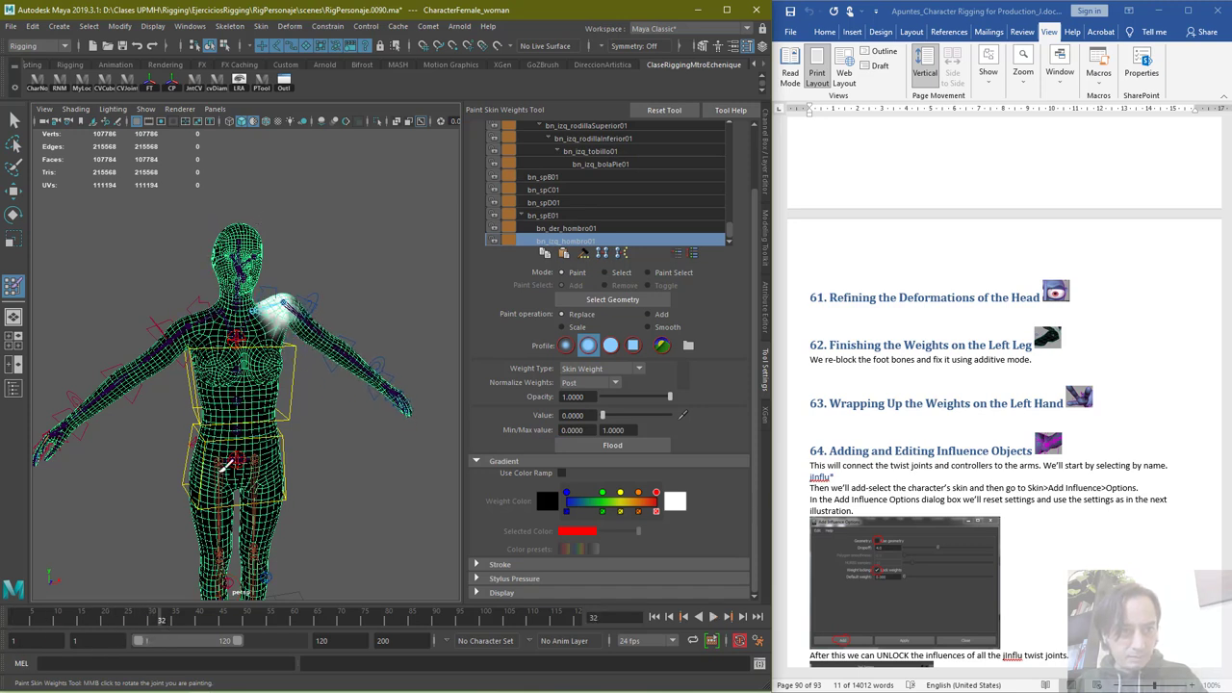
{"action": "key", "text": "alt+v"}
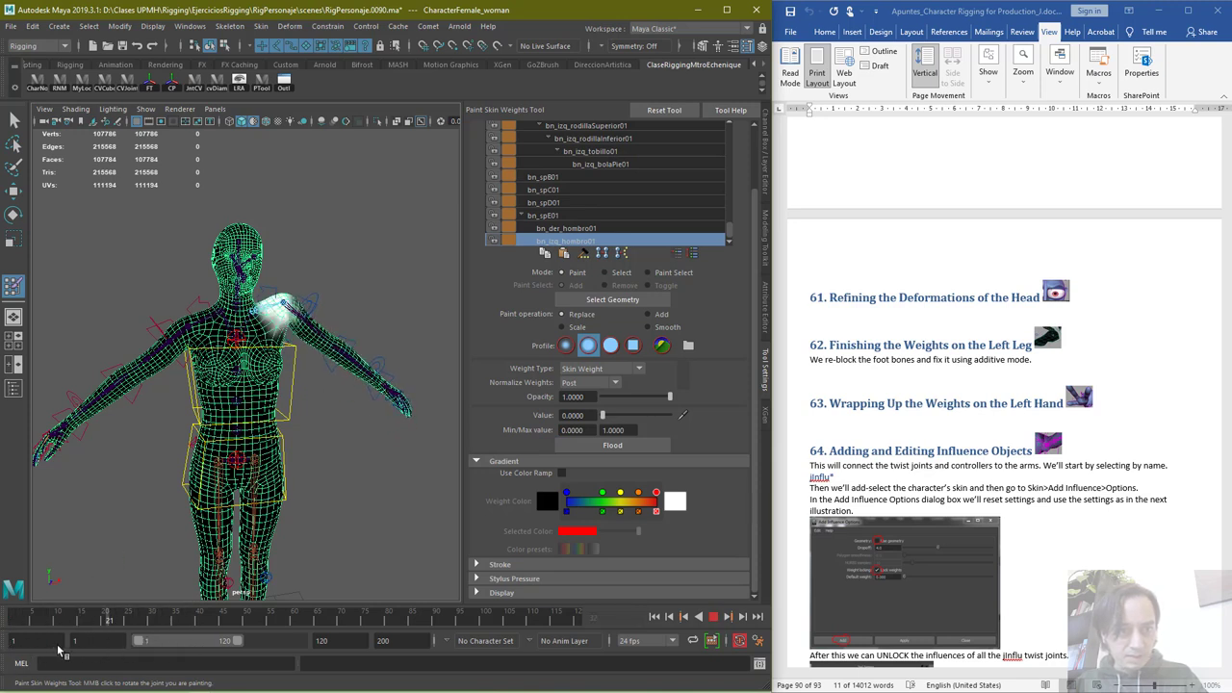
{"action": "key", "text": "Escape"}
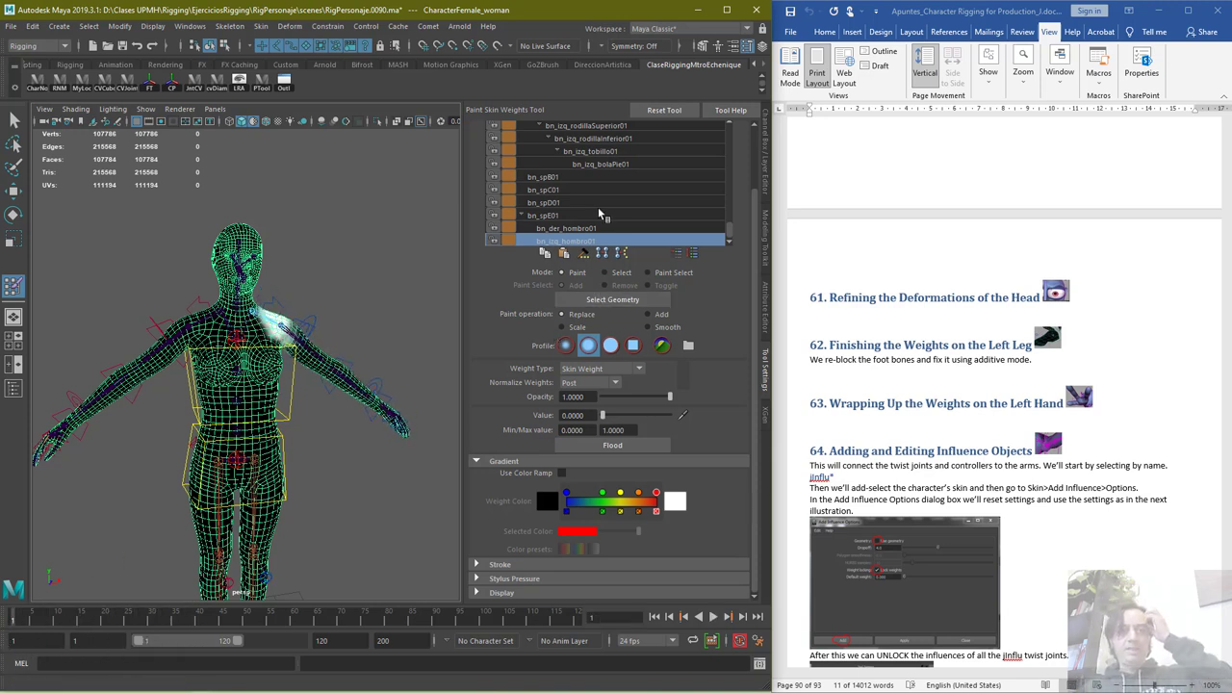
Go back to the bn_izq_brazo01 influence to view its weights with the left arm in the rest pose
{"action": "scroll", "coordinate": [607, 223], "scroll_direction": "up", "scroll_amount": 5}
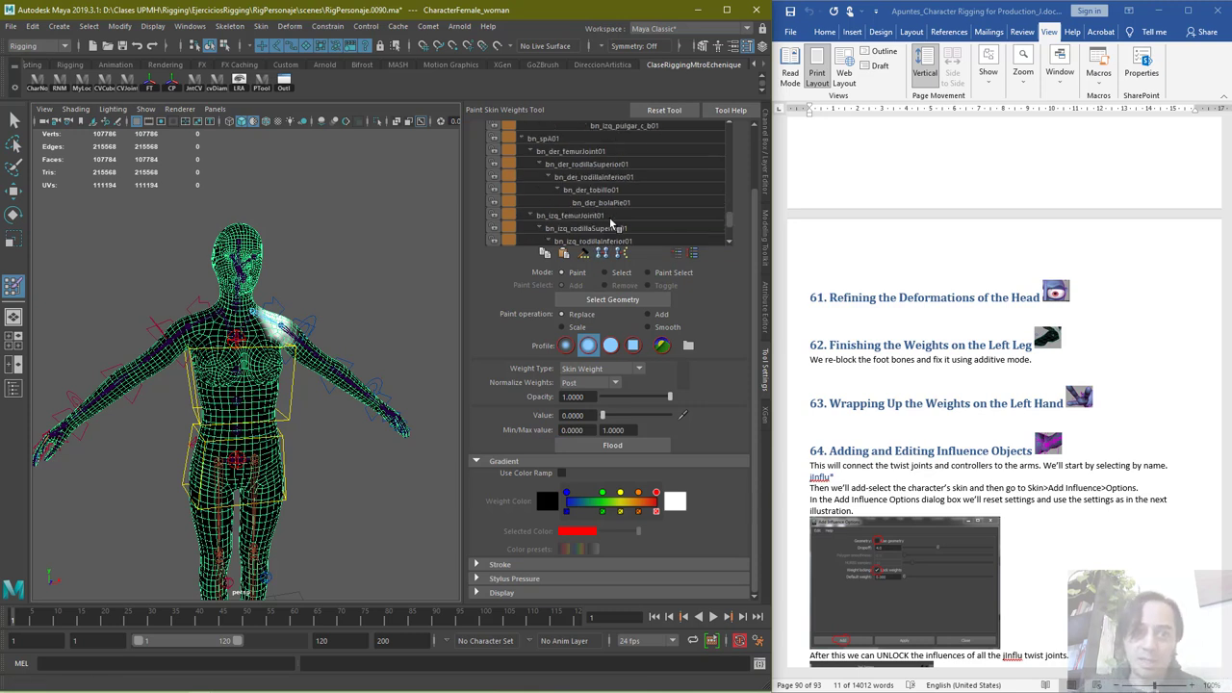
{"action": "scroll", "coordinate": [601, 190], "scroll_direction": "up", "scroll_amount": 2}
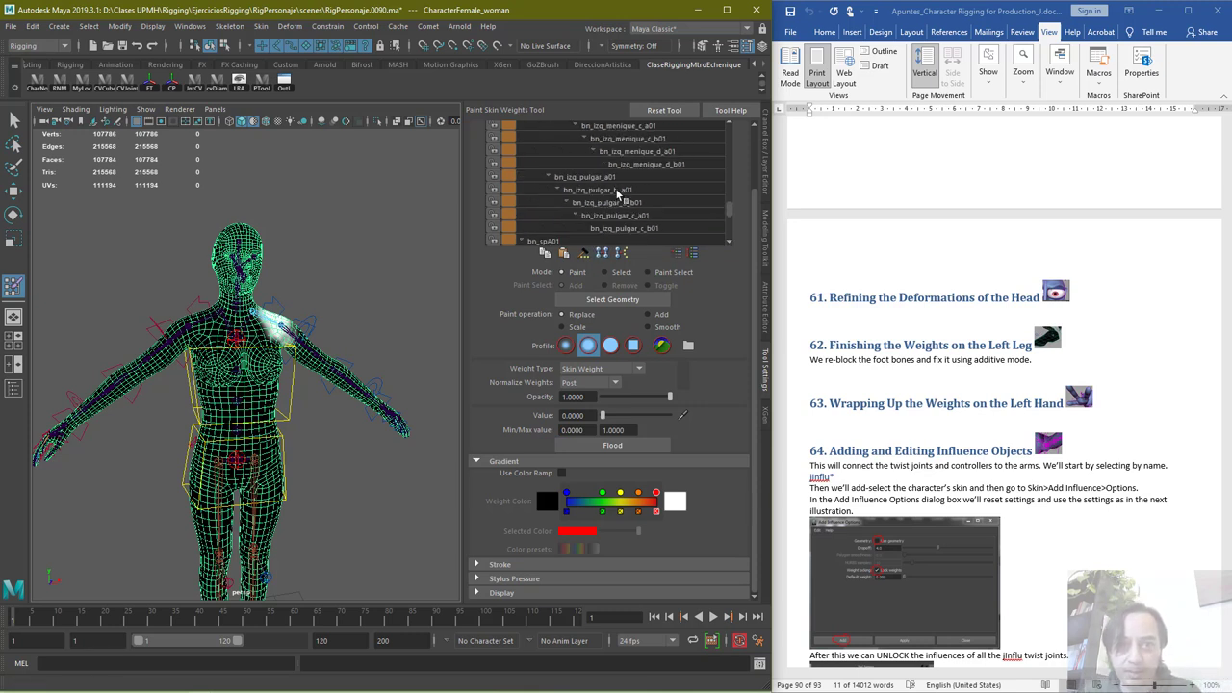
{"action": "scroll", "coordinate": [621, 205], "scroll_direction": "up", "scroll_amount": 8}
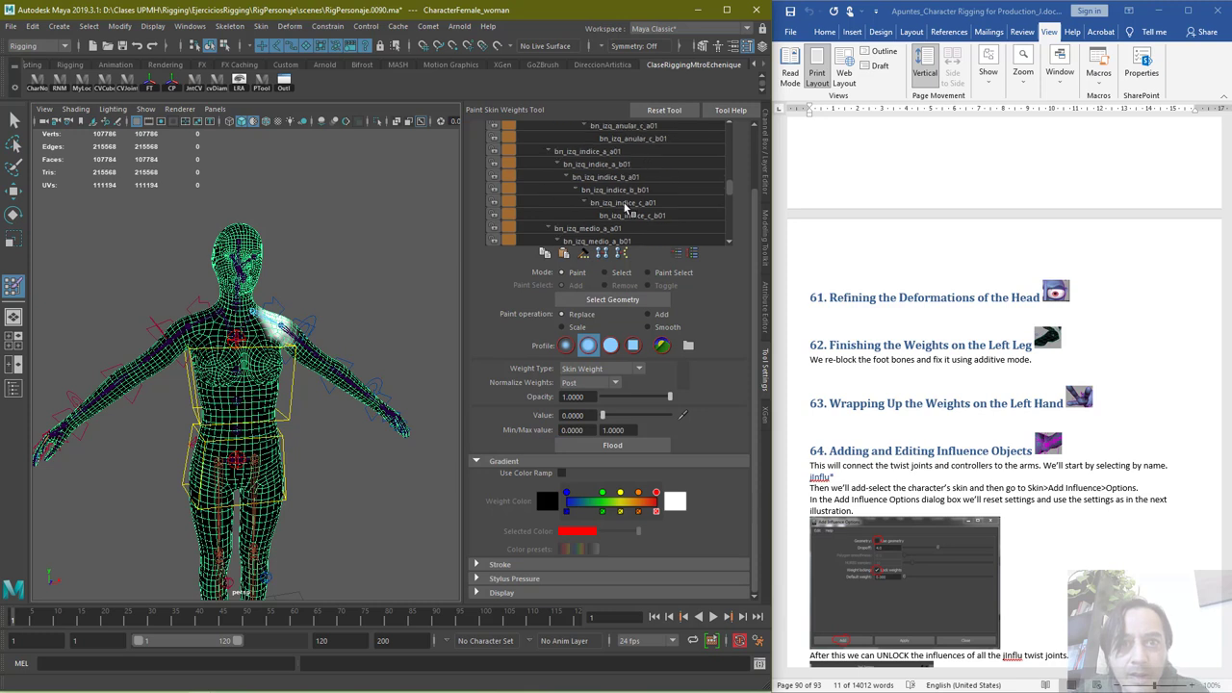
{"action": "left_click", "coordinate": [575, 205]}
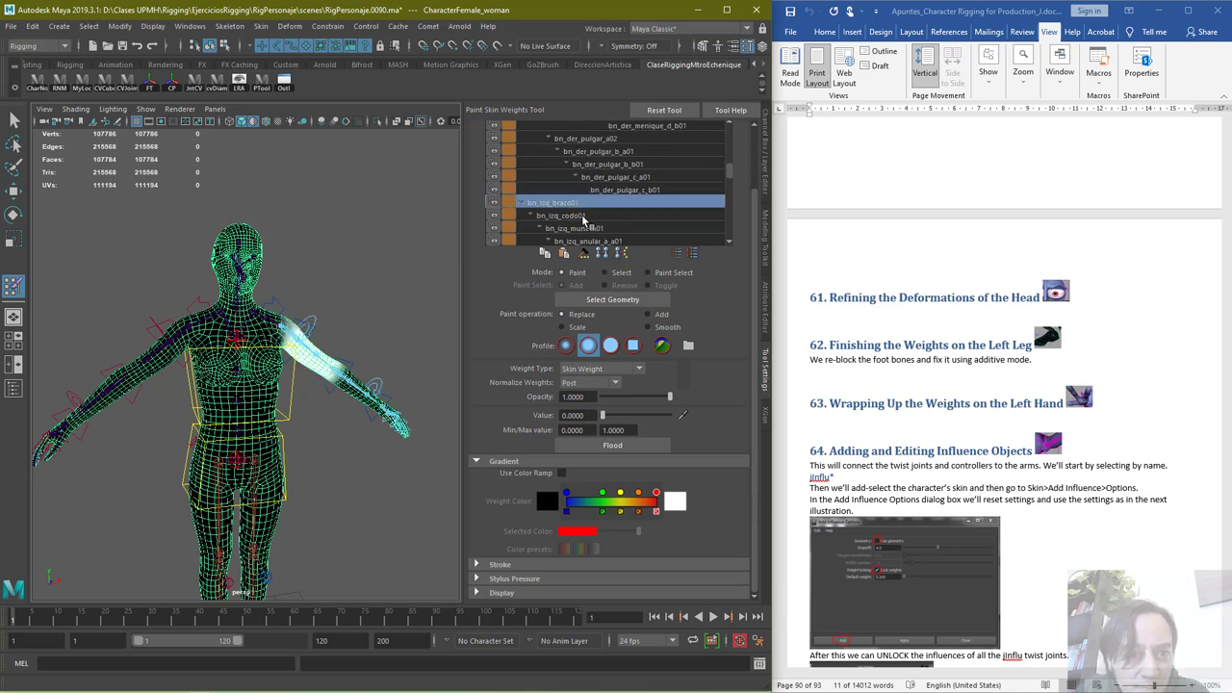
Leave weight painting, select the cc_izq_hombro01 control and delete its test keys at frames 1 and 10
{"action": "key", "text": "q"}
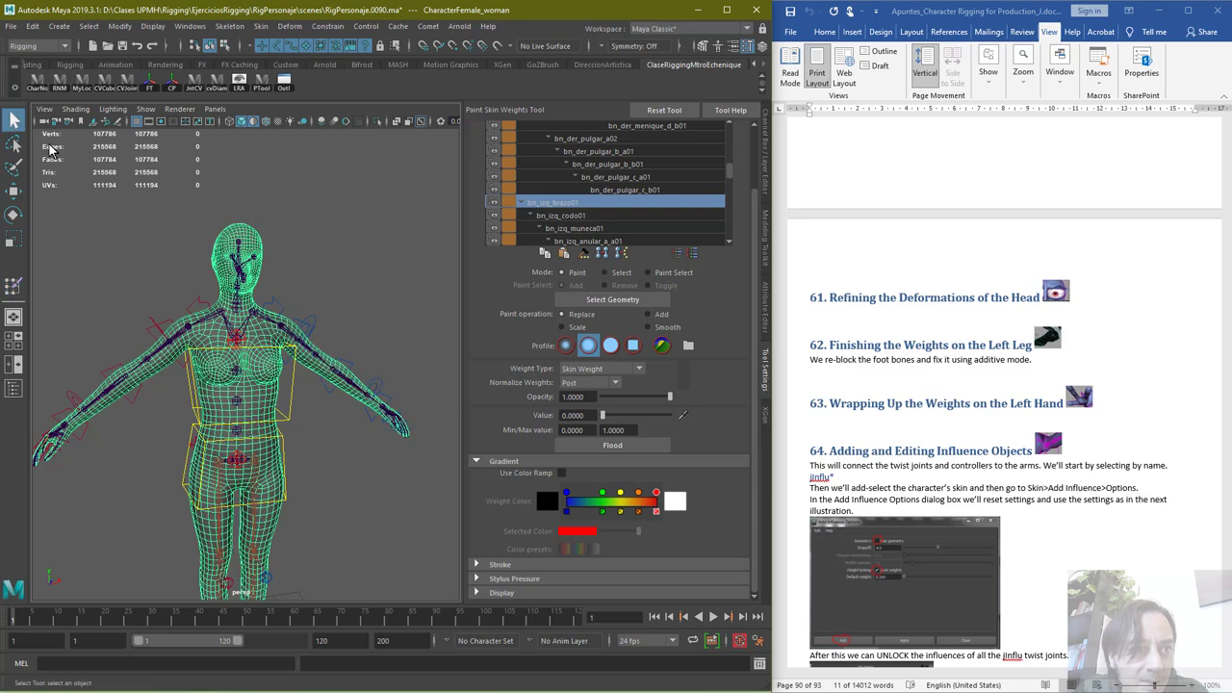
{"action": "left_click", "coordinate": [273, 306]}
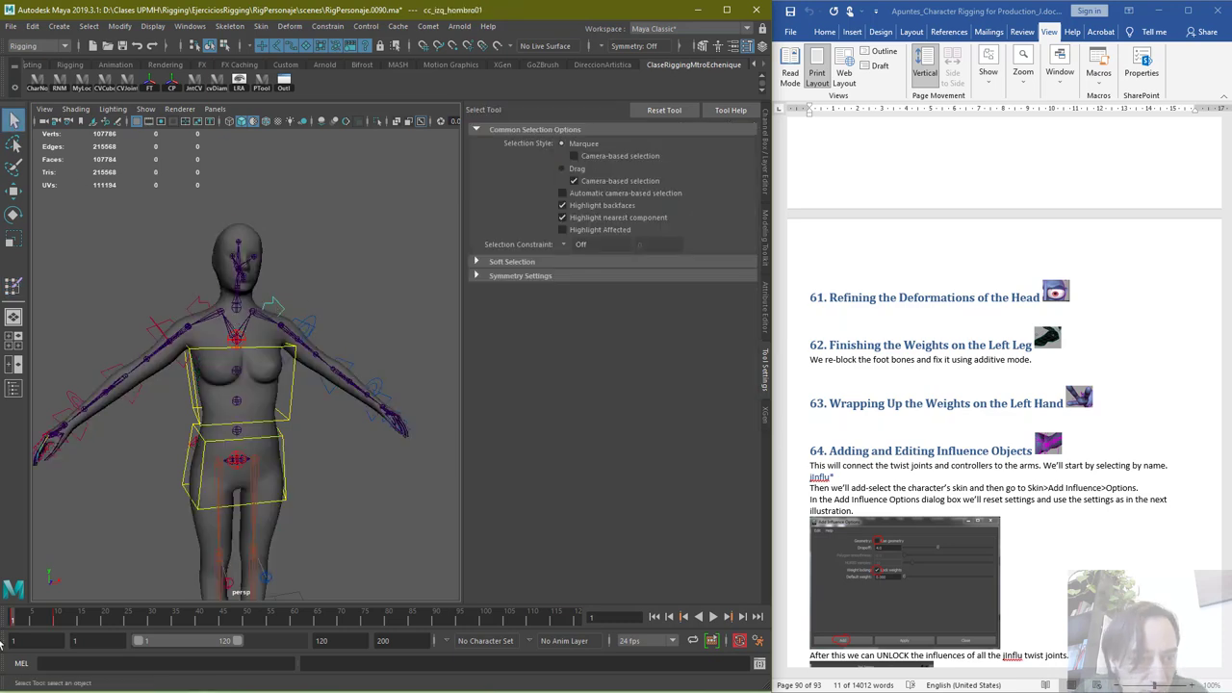
{"action": "left_click", "coordinate": [65, 619]}
{"action": "left_click_drag", "start_coordinate": [60, 621], "coordinate": [2, 622], "text": "shift"}
{"action": "right_click", "coordinate": [55, 621]}
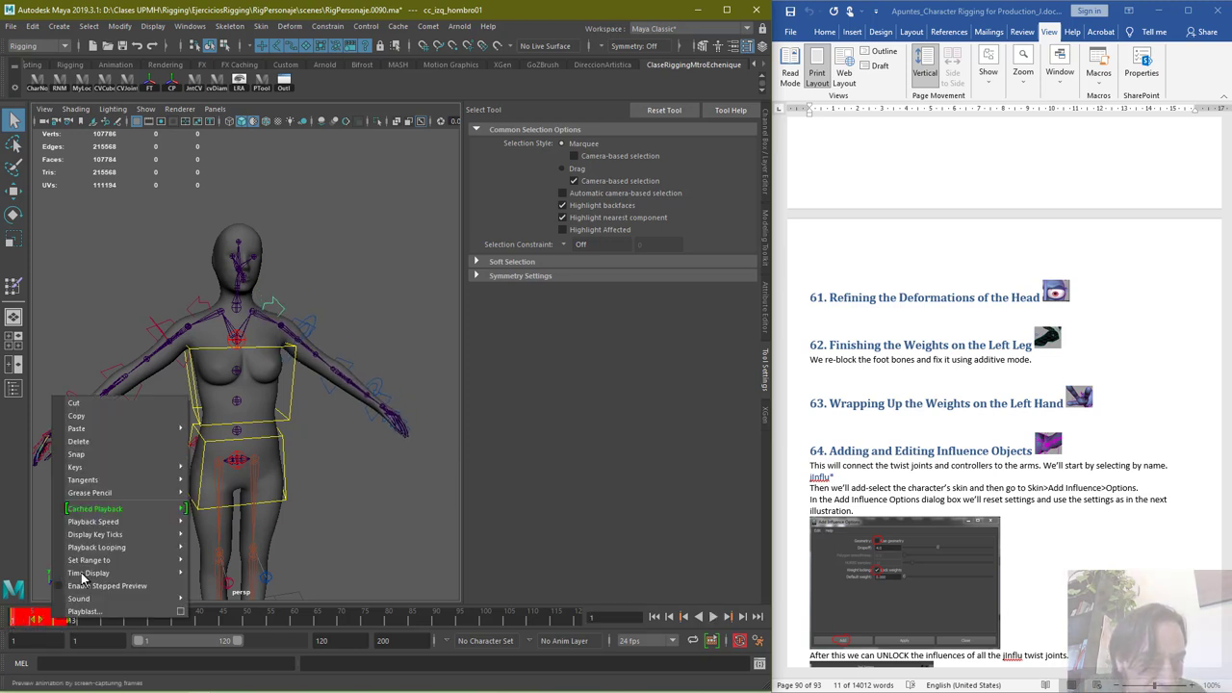
{"action": "left_click", "coordinate": [116, 436]}
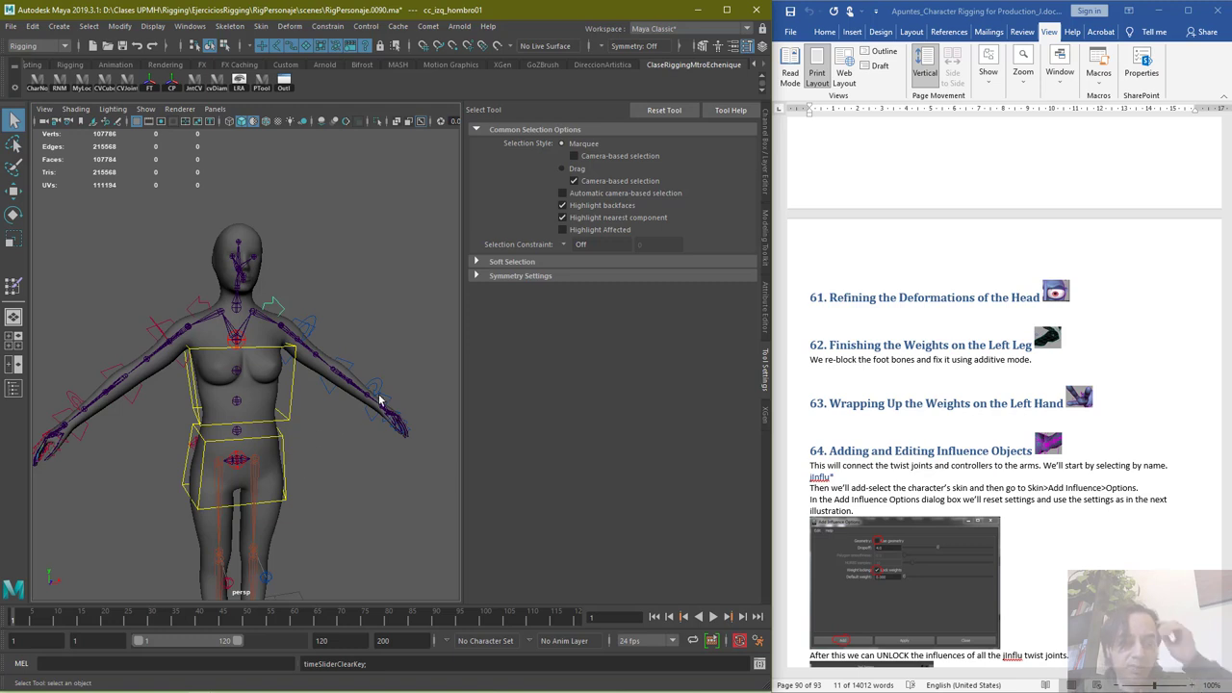
Key the cc_izq_pie01 control at frame 1 and, at frame 10, move the left foot out sideways to about hip height
{"action": "middle_click_drag", "start_coordinate": [326, 532], "coordinate": [346, 430], "text": "alt"}
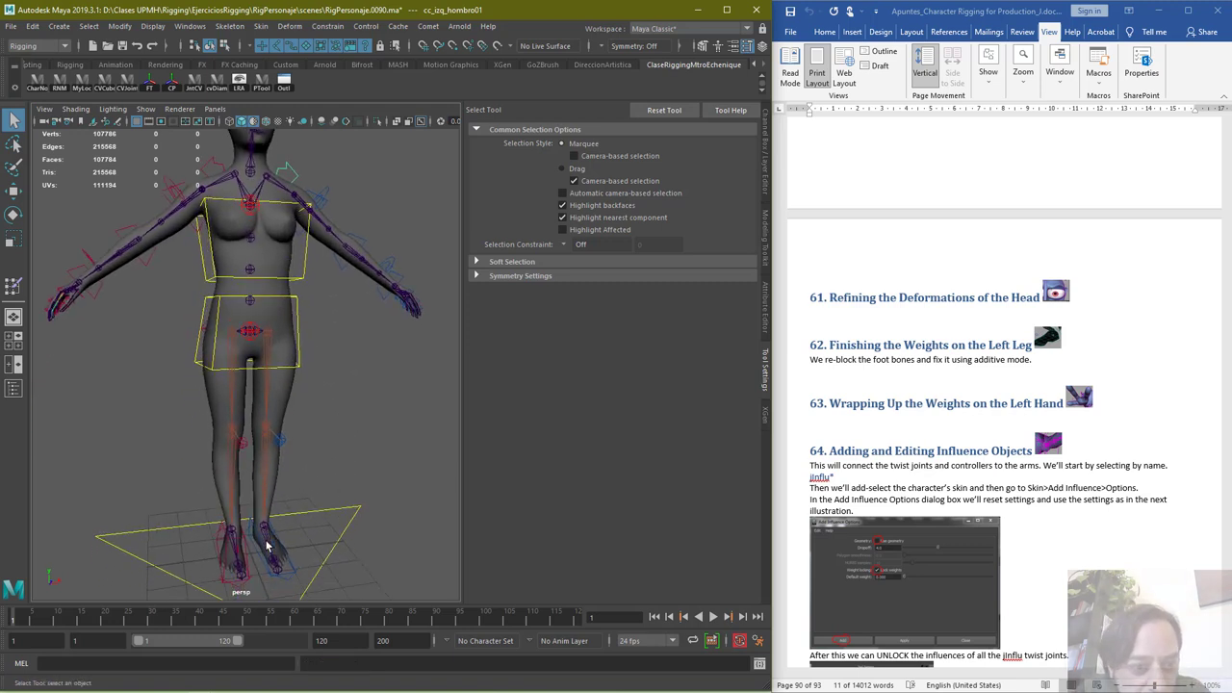
{"action": "left_click", "coordinate": [260, 539]}
{"action": "key", "text": "w"}
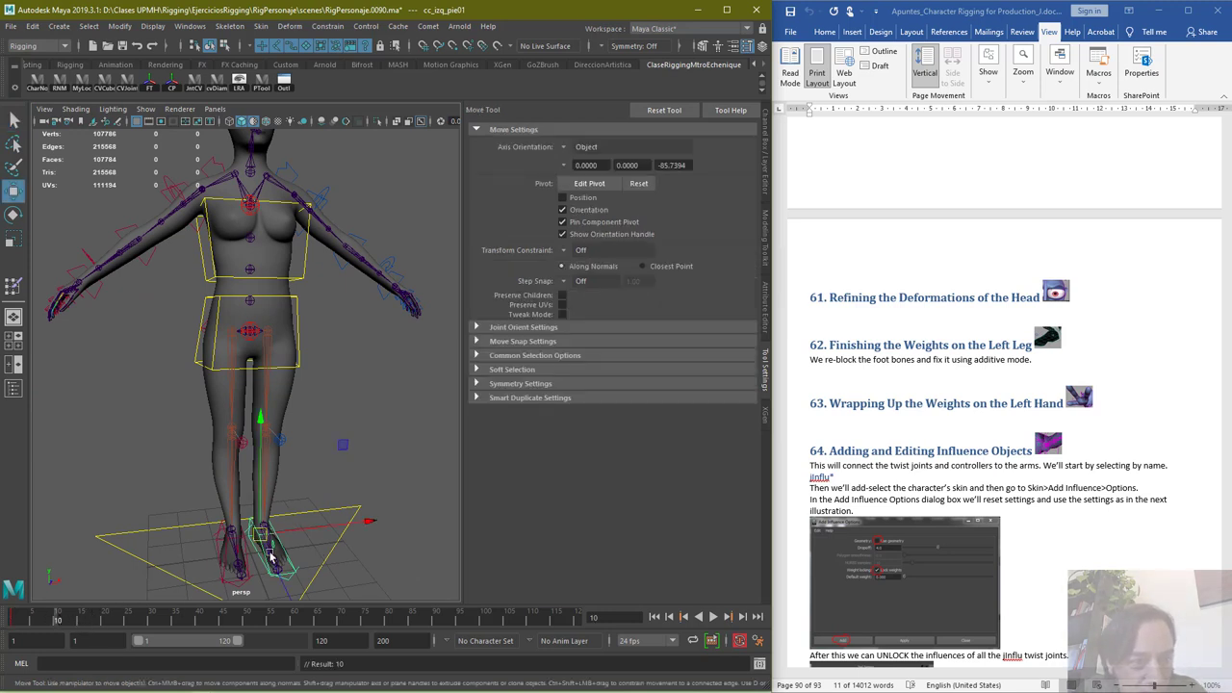
{"action": "left_click_drag", "start_coordinate": [264, 537], "coordinate": [499, 500]}
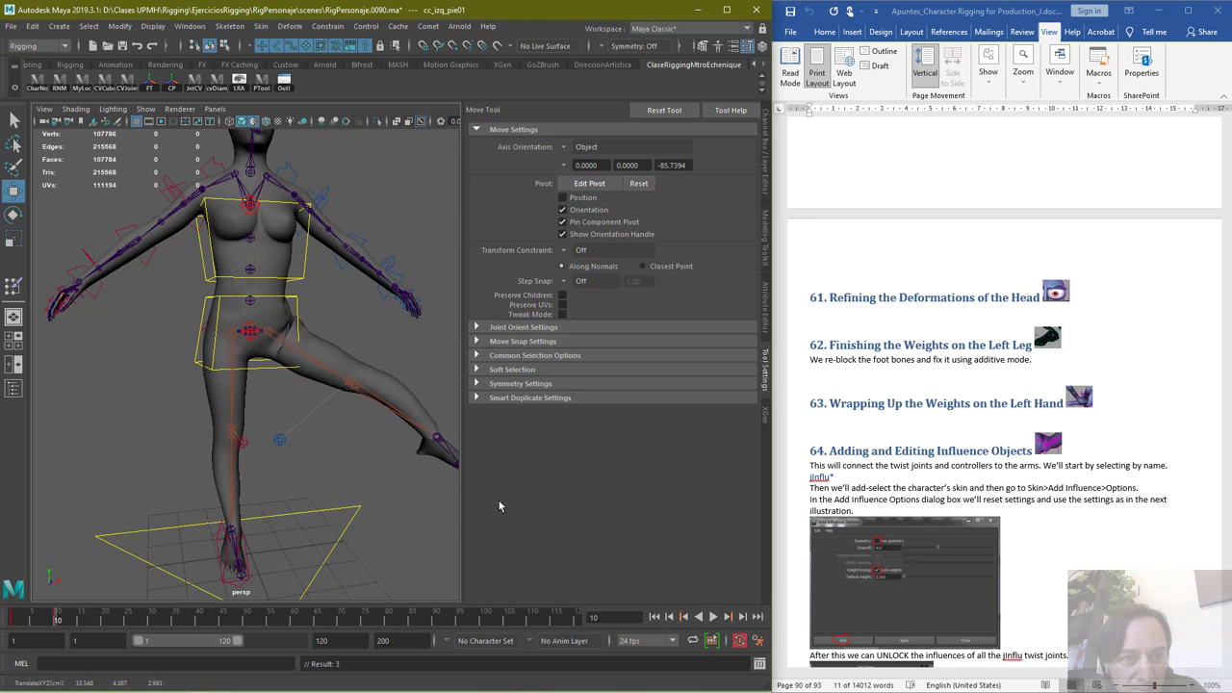
{"action": "key", "text": "ctrl+z"}
{"action": "left_click_drag", "start_coordinate": [263, 537], "coordinate": [510, 360]}
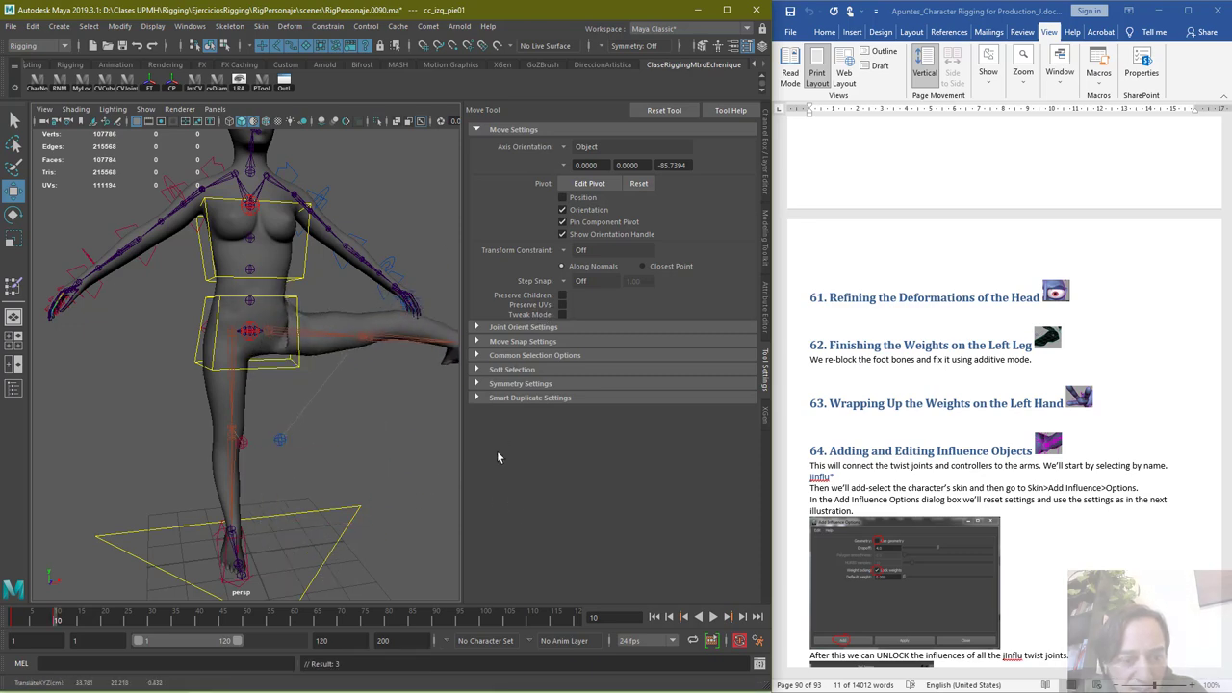
Bring the raised left foot forward in front of the body at frame 10 and play back the hip bend
{"action": "left_click_drag", "start_coordinate": [496, 450], "coordinate": [456, 531], "text": "alt"}
{"action": "scroll", "coordinate": [305, 484], "scroll_direction": "down", "scroll_amount": 4}
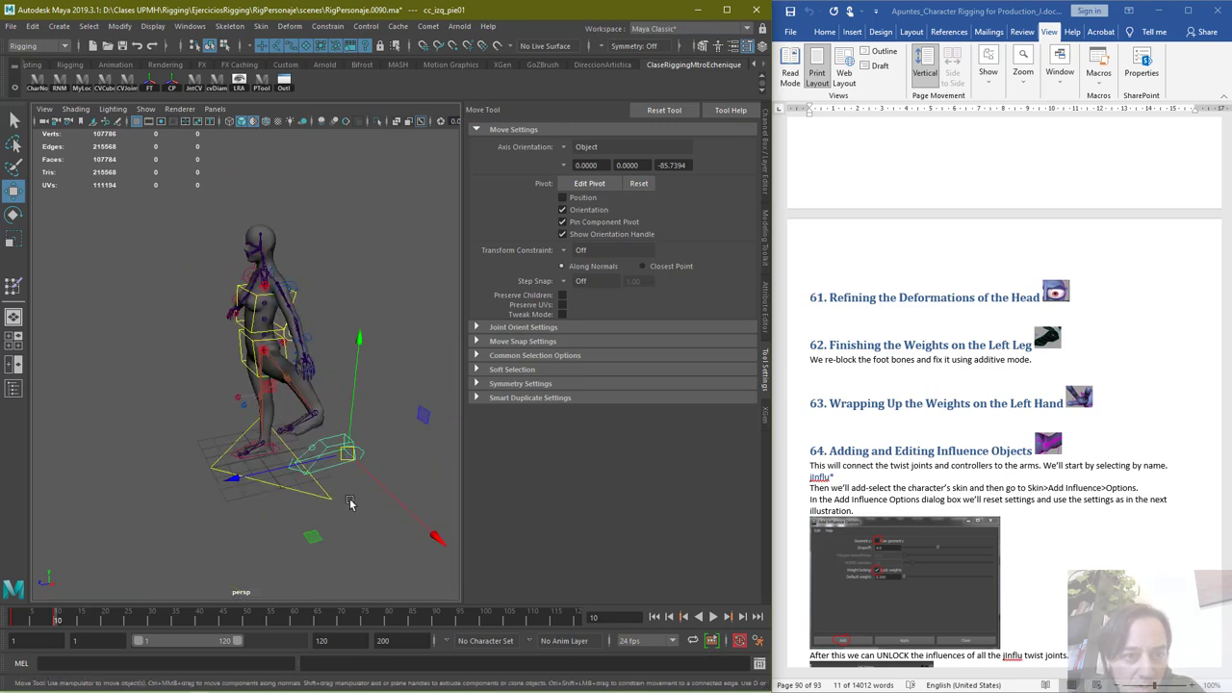
{"action": "left_click_drag", "start_coordinate": [346, 454], "coordinate": [209, 357]}
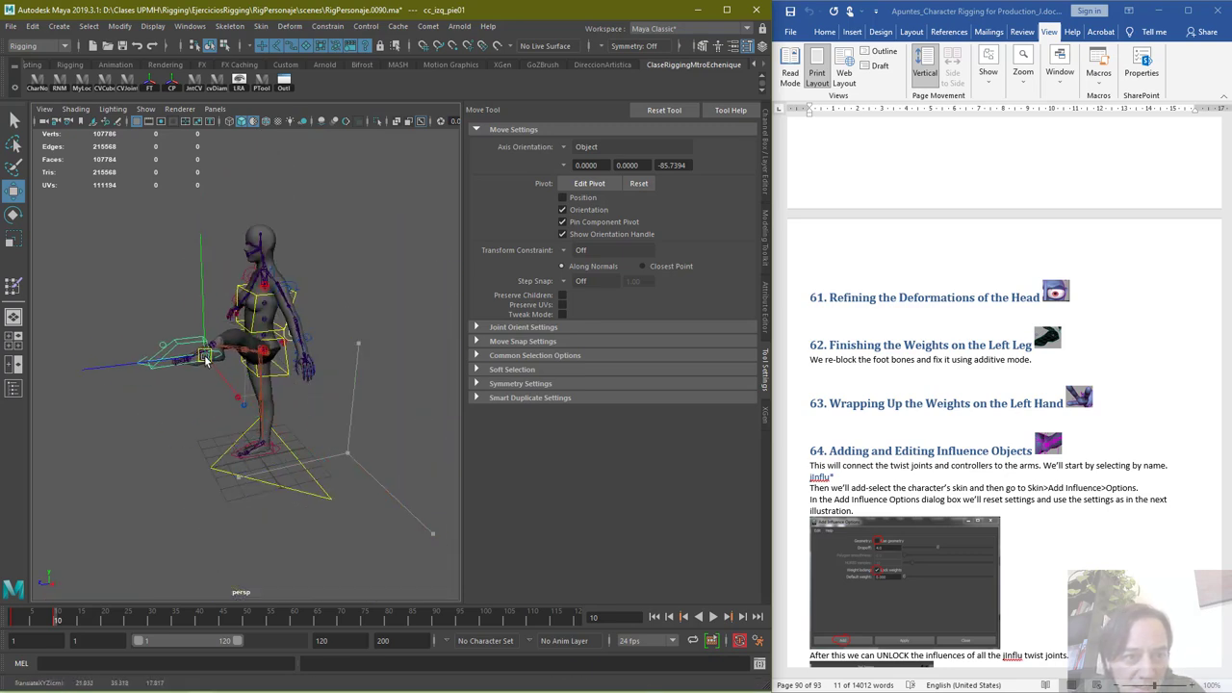
{"action": "scroll", "coordinate": [313, 411], "scroll_direction": "up", "scroll_amount": 6}
{"action": "left_click_drag", "start_coordinate": [348, 369], "coordinate": [302, 280], "text": "alt"}
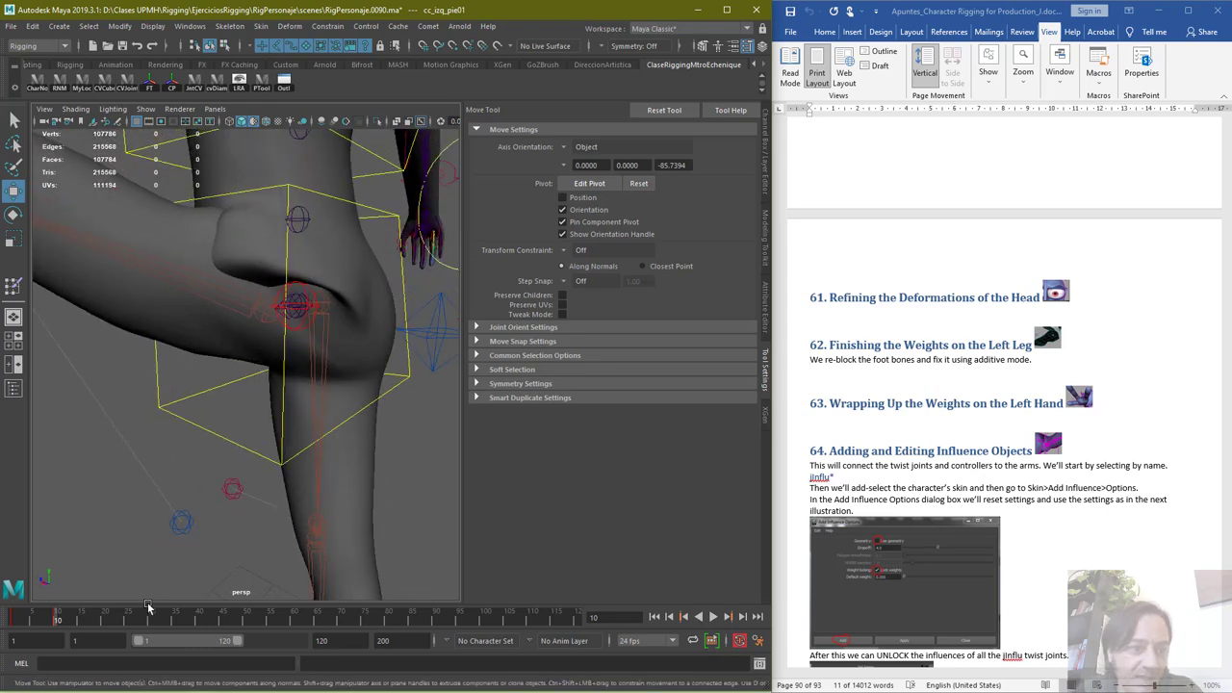
{"action": "key", "text": "alt+v"}
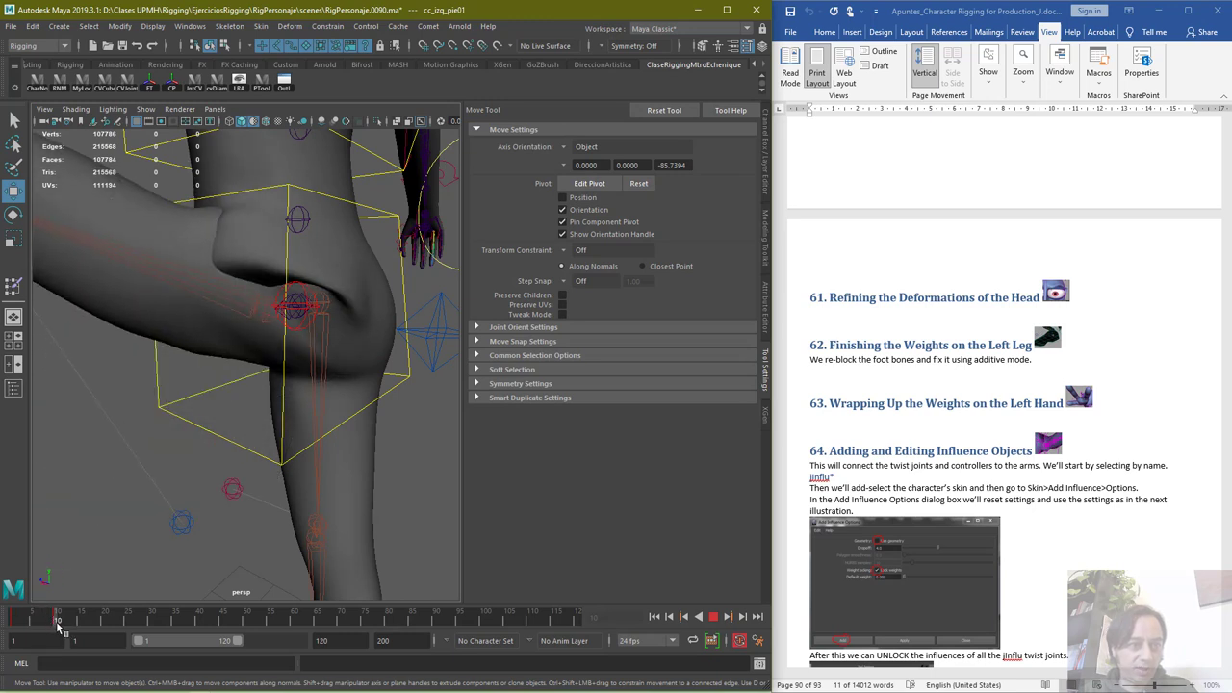
{"action": "key", "text": "alt+v"}
Key the cc_izq_rodilla01 control at frame 1, and at frame 10 move the left knee control up and outward
{"action": "left_click", "coordinate": [184, 525]}
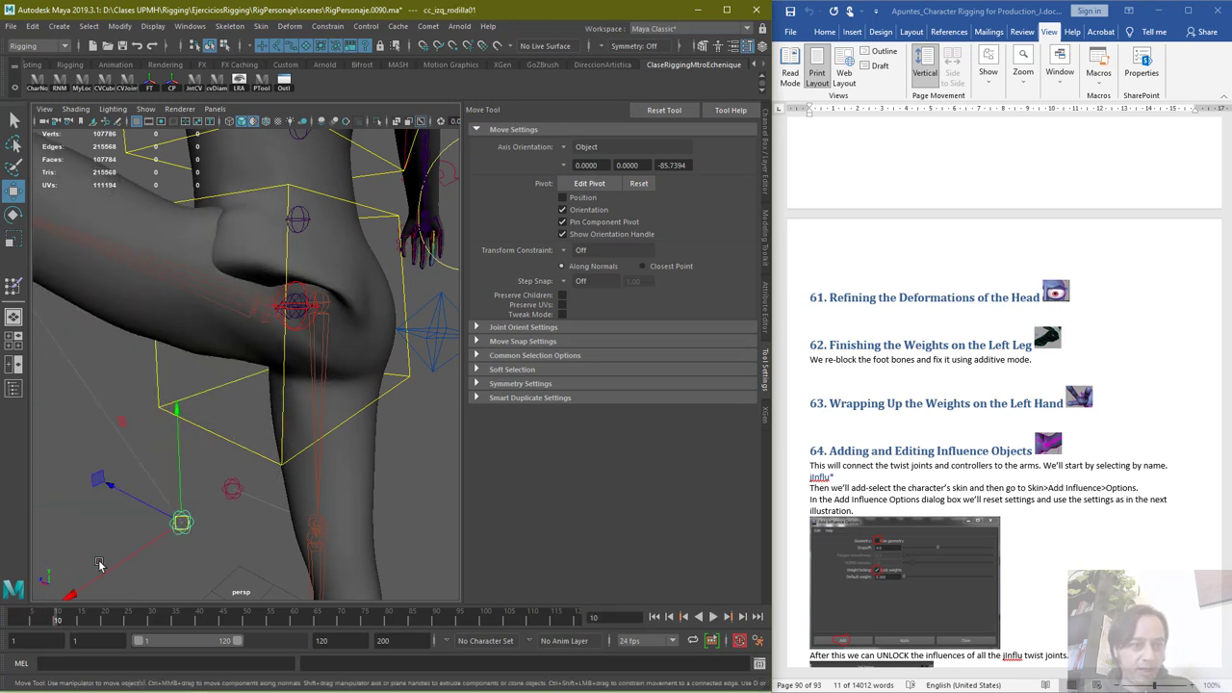
{"action": "left_click", "coordinate": [18, 619]}
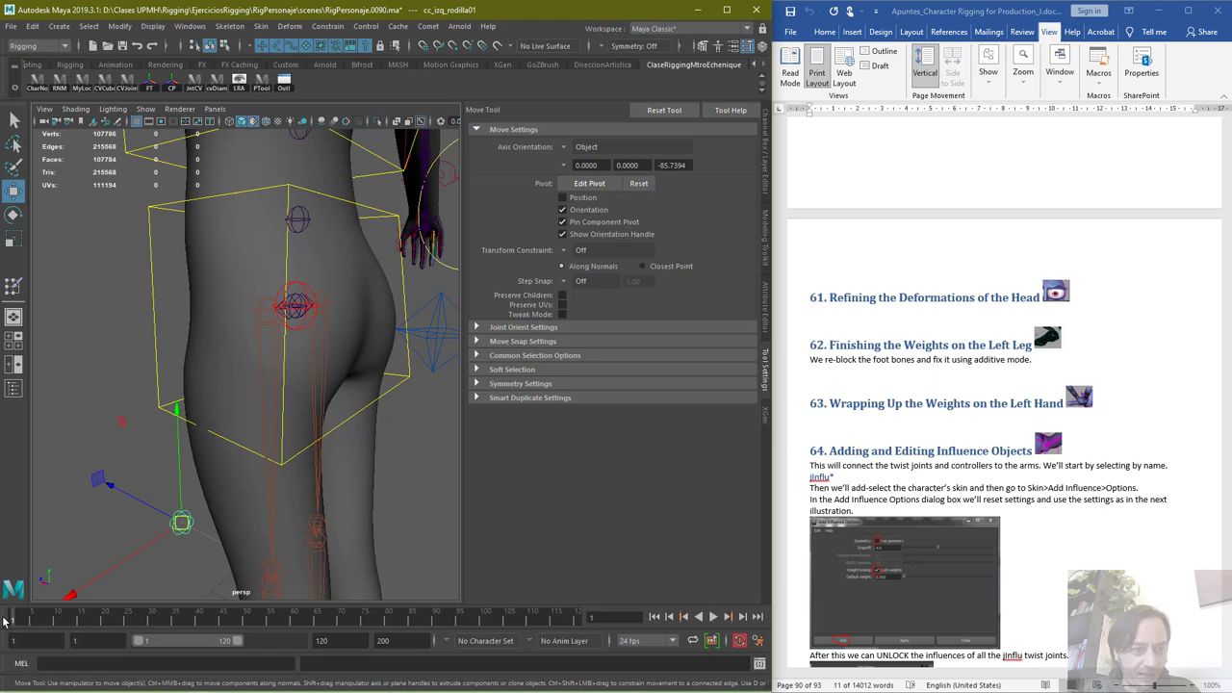
{"action": "left_click", "coordinate": [58, 621]}
{"action": "scroll", "coordinate": [149, 533], "scroll_direction": "down", "scroll_amount": 5}
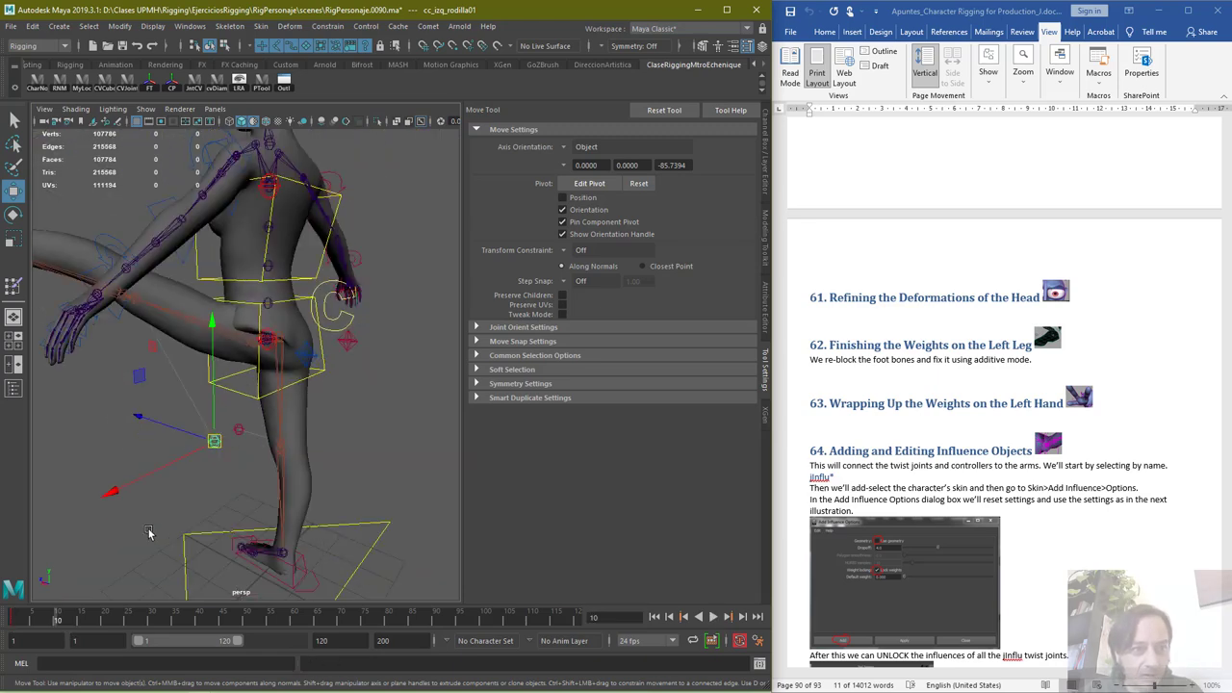
{"action": "left_click_drag", "start_coordinate": [213, 456], "coordinate": [53, 107], "text": "alt"}
{"action": "left_click_drag", "start_coordinate": [123, 228], "coordinate": [244, 253], "text": "alt"}
{"action": "left_click_drag", "start_coordinate": [336, 395], "coordinate": [42, 388]}
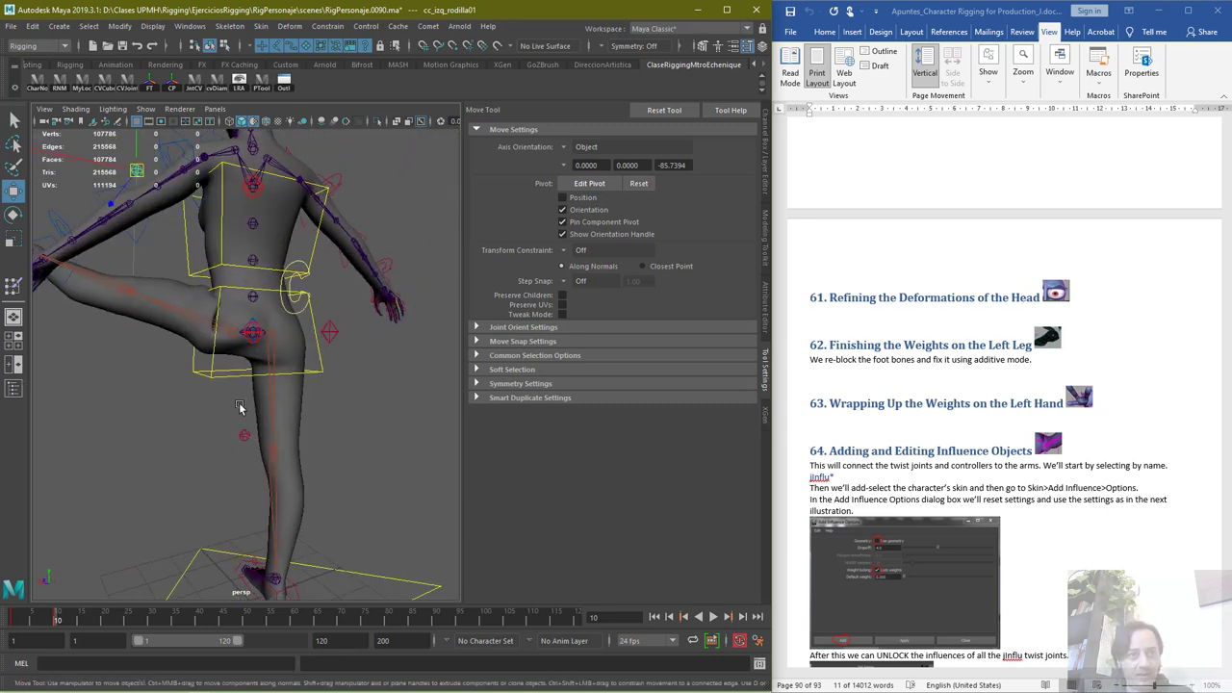
Select the CharacterFemale_woman mesh and go to frame 5 to inspect the left hip with the knee bent
{"action": "right_click_drag", "start_coordinate": [242, 409], "coordinate": [318, 351], "text": "alt"}
{"action": "middle_click_drag", "start_coordinate": [318, 351], "coordinate": [368, 478], "text": "alt"}
{"action": "scroll", "coordinate": [347, 450], "scroll_direction": "down", "scroll_amount": 5}
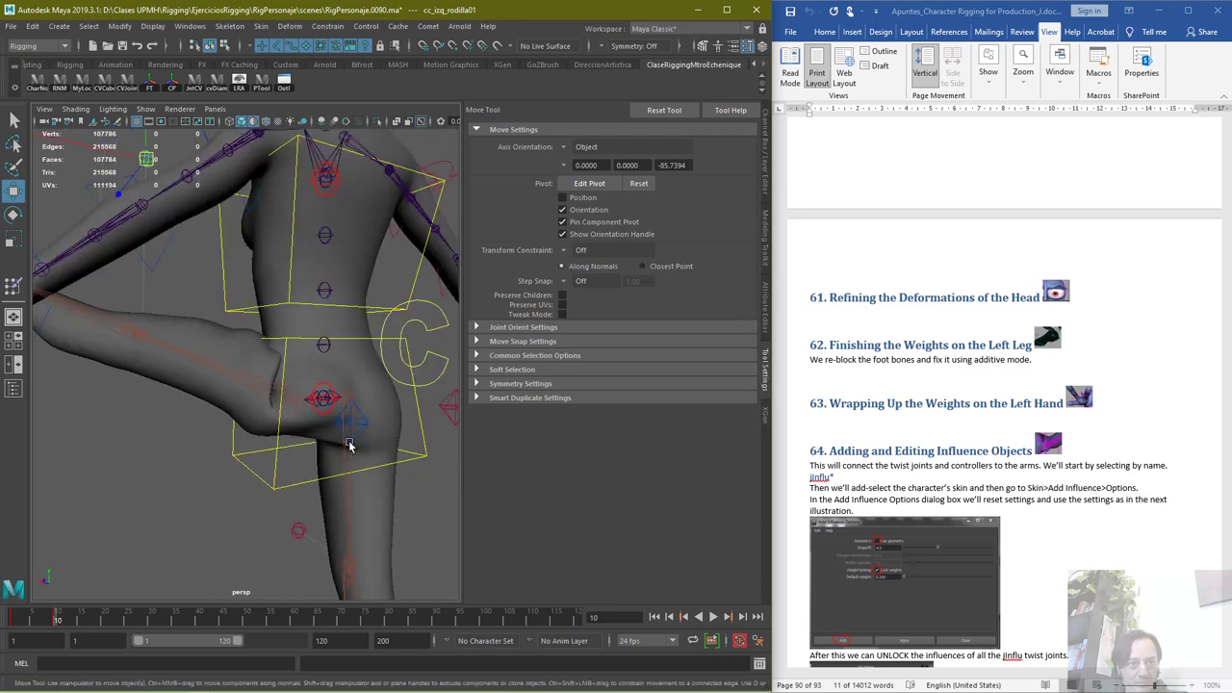
{"action": "left_click", "coordinate": [13, 120]}
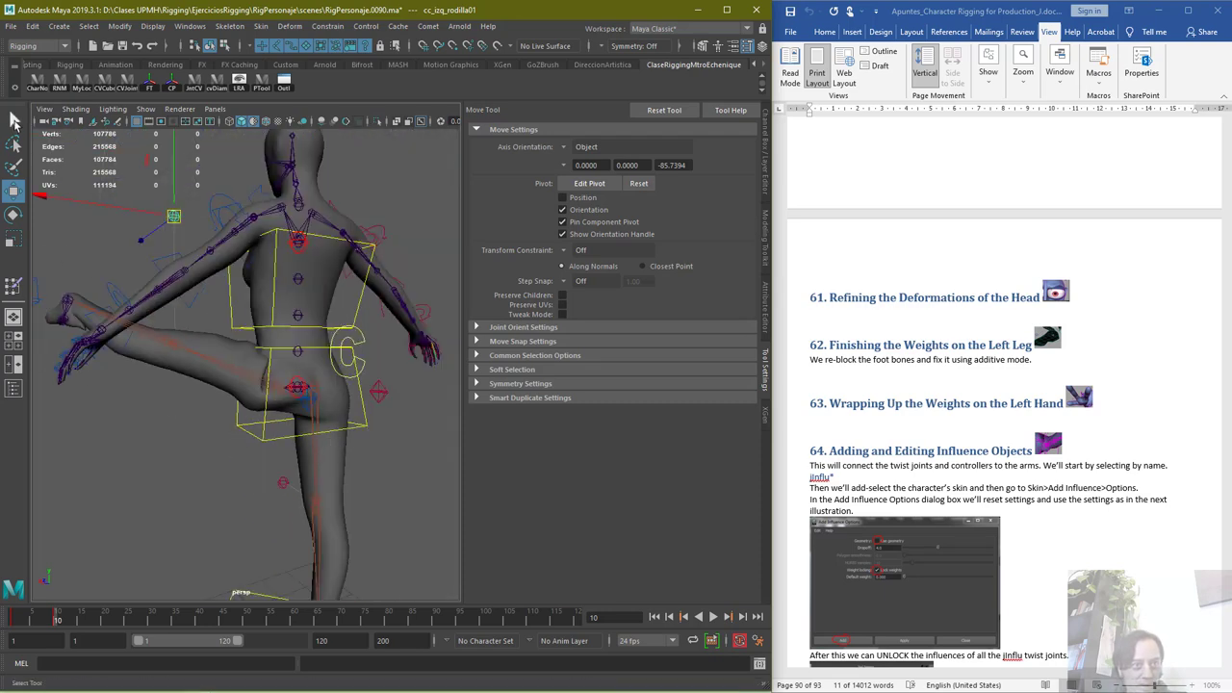
{"action": "left_click", "coordinate": [190, 358]}
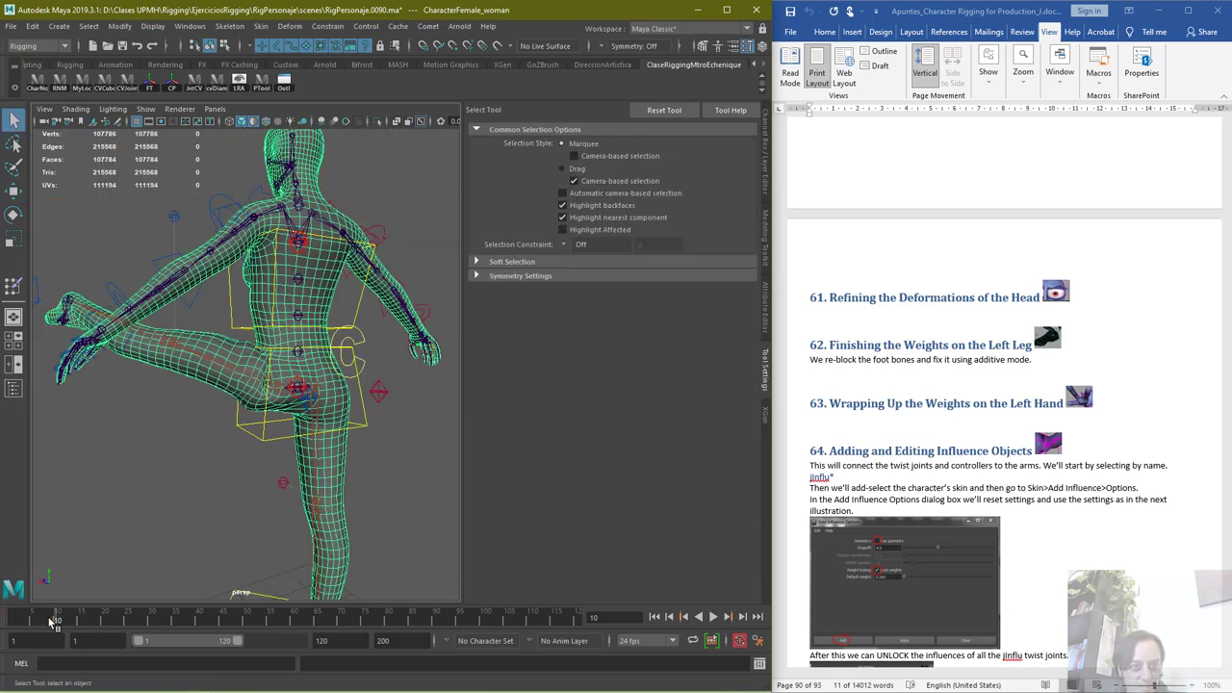
{"action": "mouse_move", "coordinate": [50, 621]}
{"action": "left_mouse_down"}
{"action": "mouse_move", "coordinate": [2, 624]}
{"action": "mouse_move", "coordinate": [31, 621]}
{"action": "left_mouse_up"}
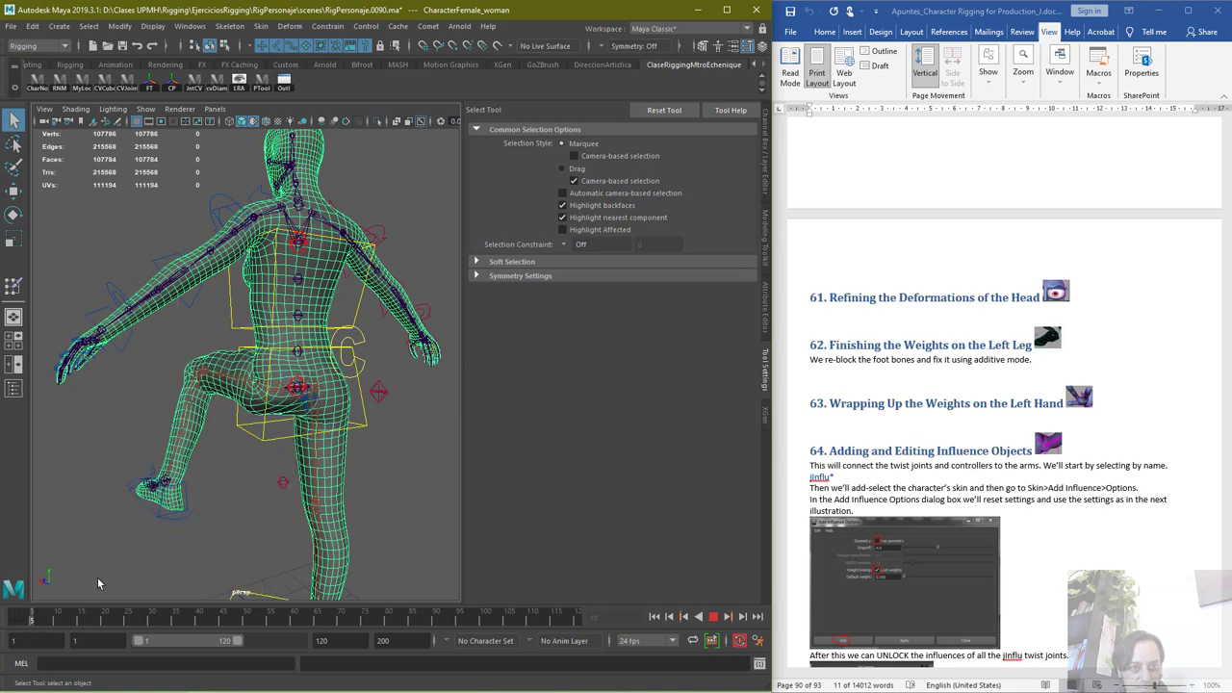
{"action": "scroll", "coordinate": [260, 495], "scroll_direction": "up", "scroll_amount": 6}
{"action": "left_click_drag", "start_coordinate": [159, 455], "coordinate": [237, 450], "text": "alt"}
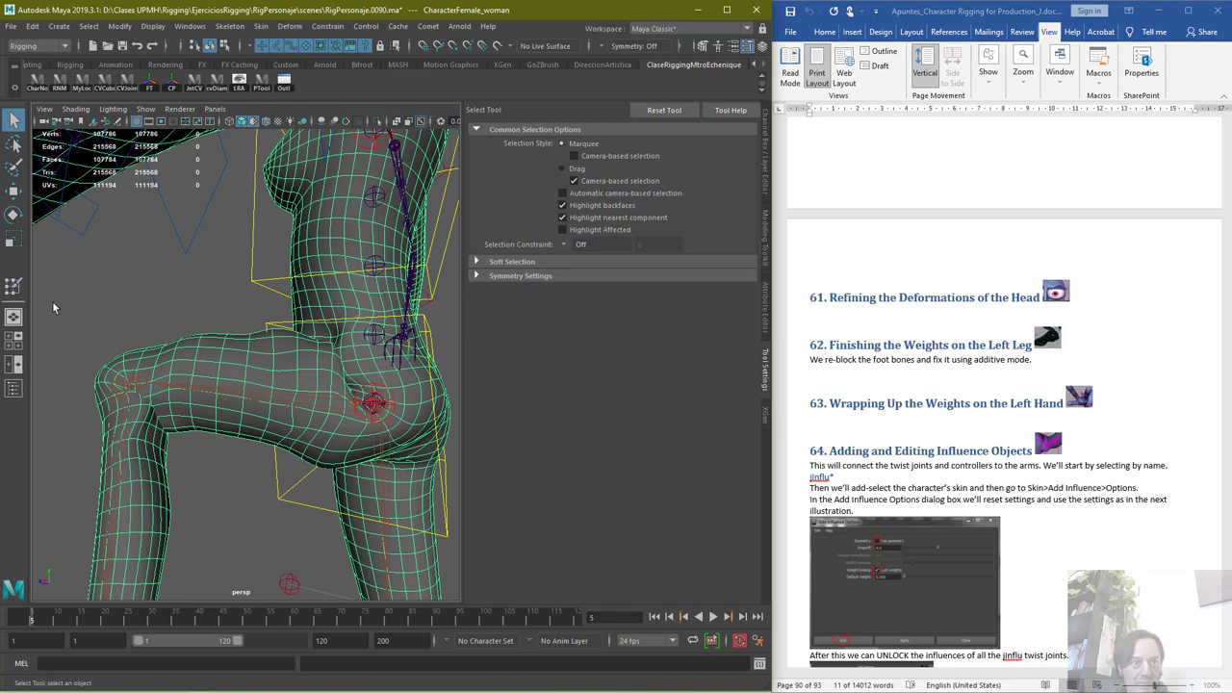
Start Paint Skin Weights on the mesh and select the bn_izq_femurJoint01 influence
{"action": "left_click", "coordinate": [19, 288]}
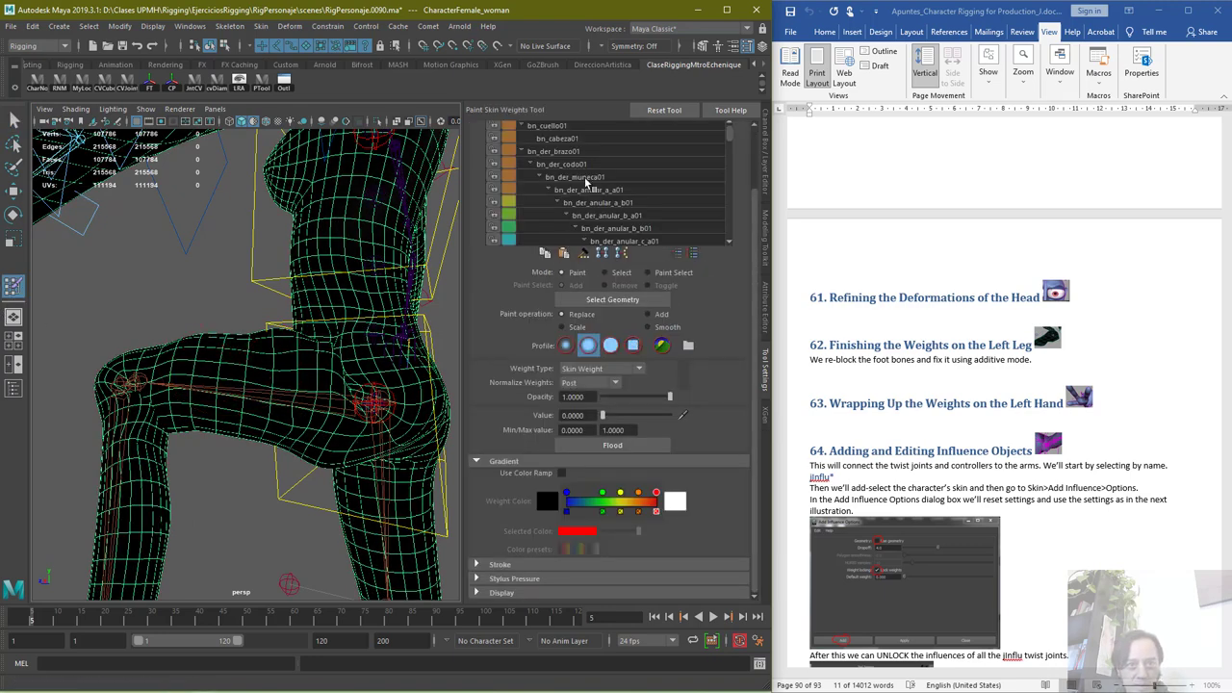
{"action": "scroll", "coordinate": [697, 165], "scroll_direction": "down", "scroll_amount": 6}
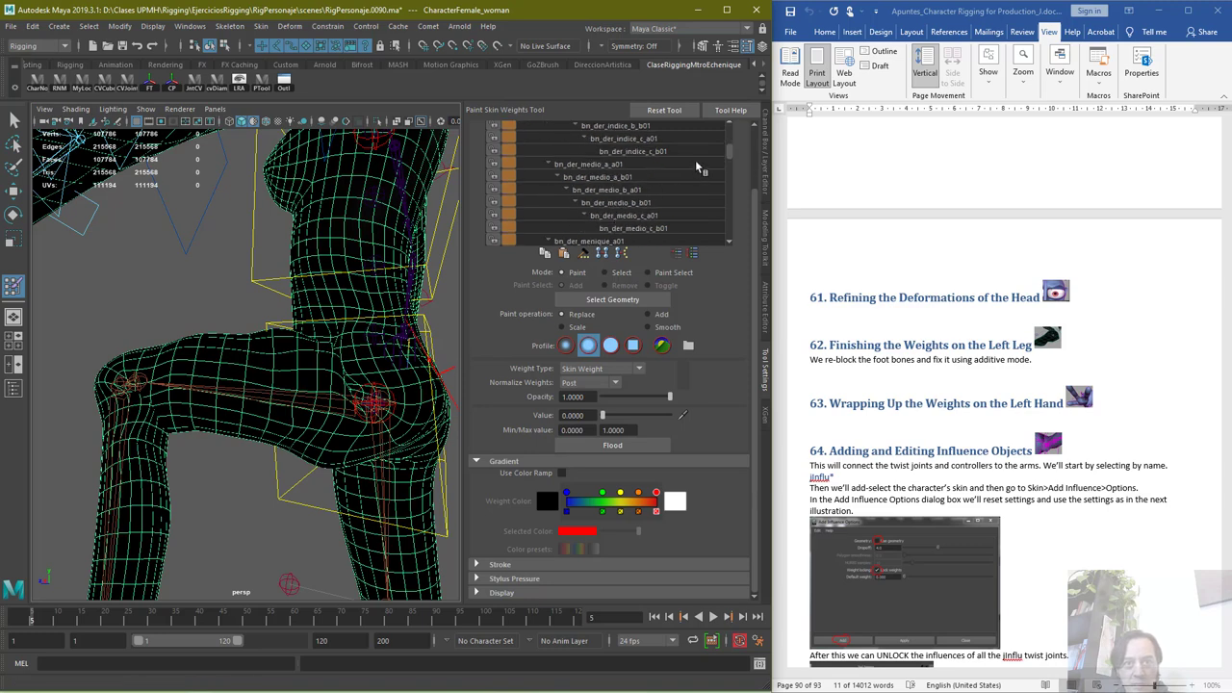
{"action": "left_click_drag", "start_coordinate": [730, 154], "coordinate": [731, 219]}
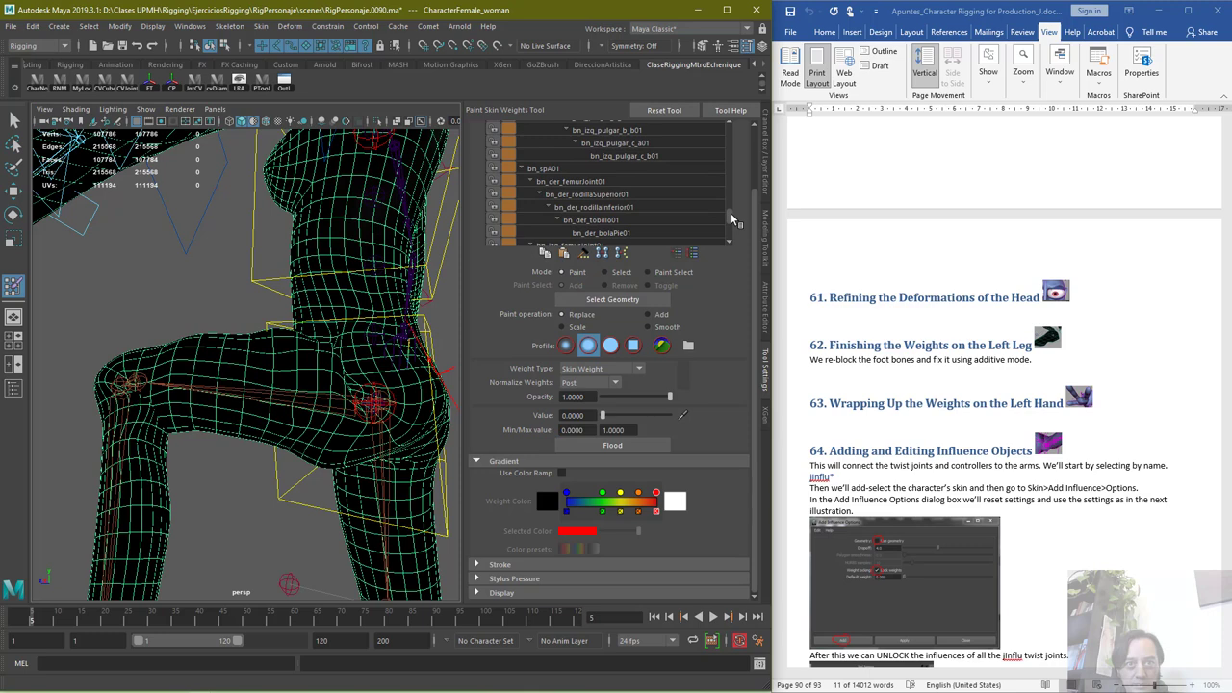
{"action": "scroll", "coordinate": [614, 203], "scroll_direction": "down", "scroll_amount": 2}
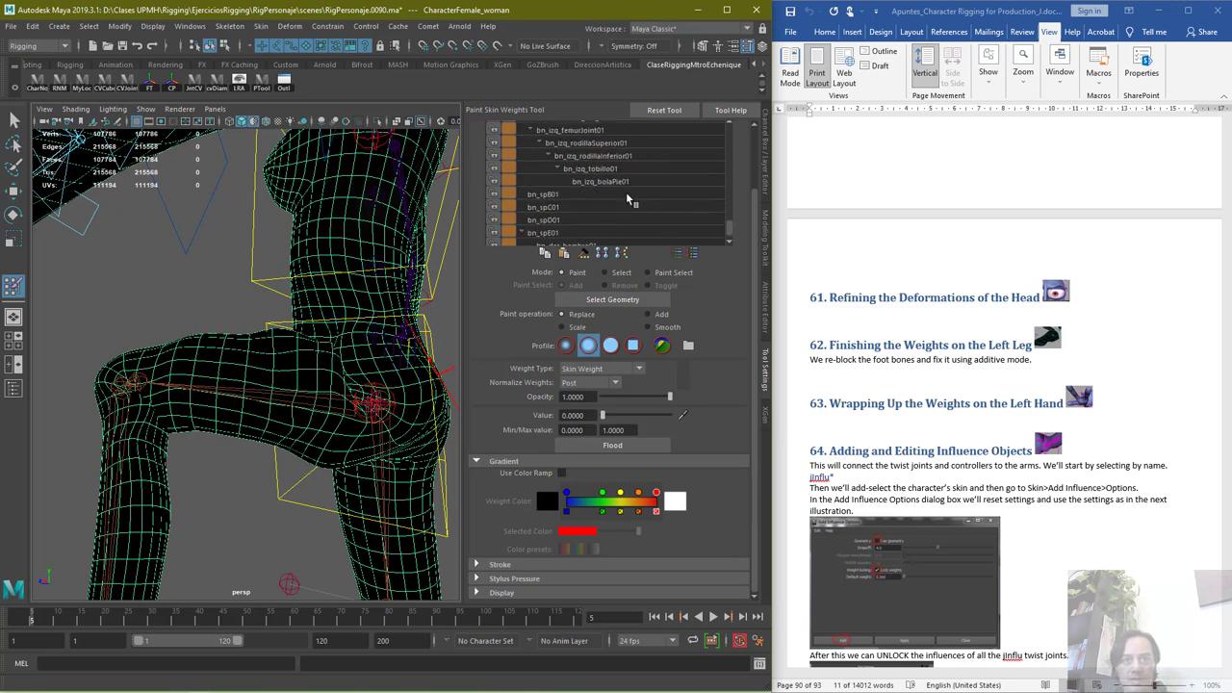
{"action": "scroll", "coordinate": [599, 161], "scroll_direction": "down", "scroll_amount": 1}
{"action": "left_click", "coordinate": [580, 158]}
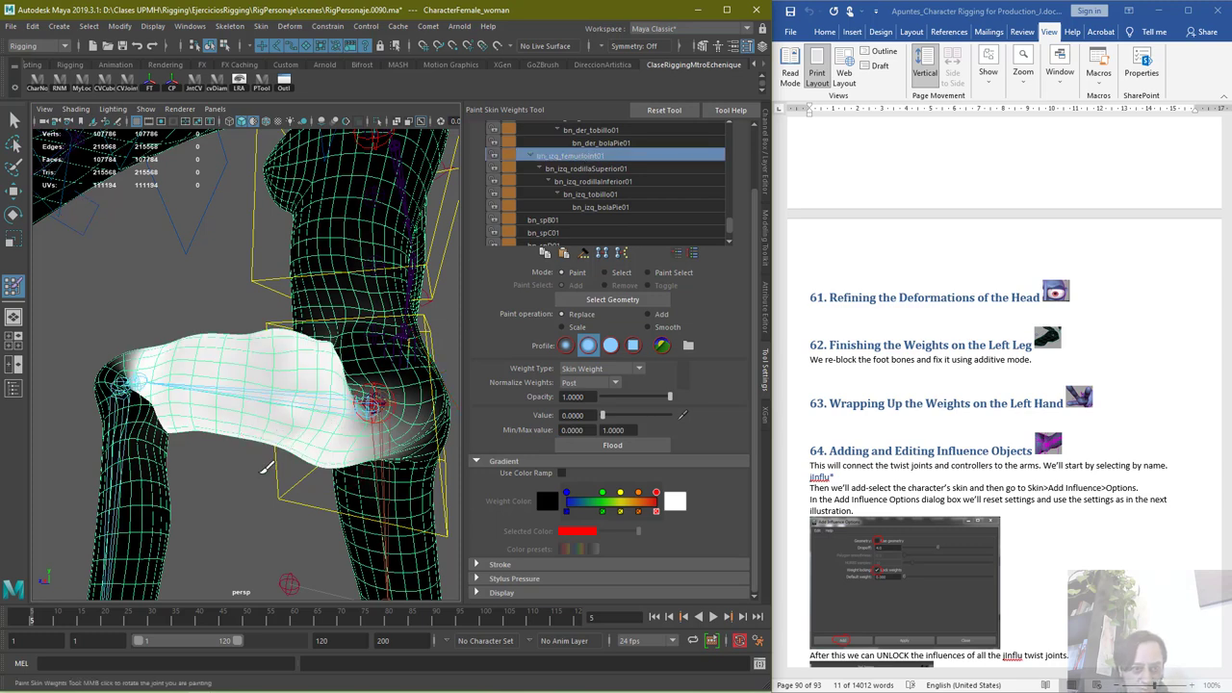
Set the Replace brush value to 1 and paint full bn_izq_femurJoint01 influence over the patchy areas around the left thigh
{"action": "left_click_drag", "start_coordinate": [283, 451], "coordinate": [287, 412], "text": "alt"}
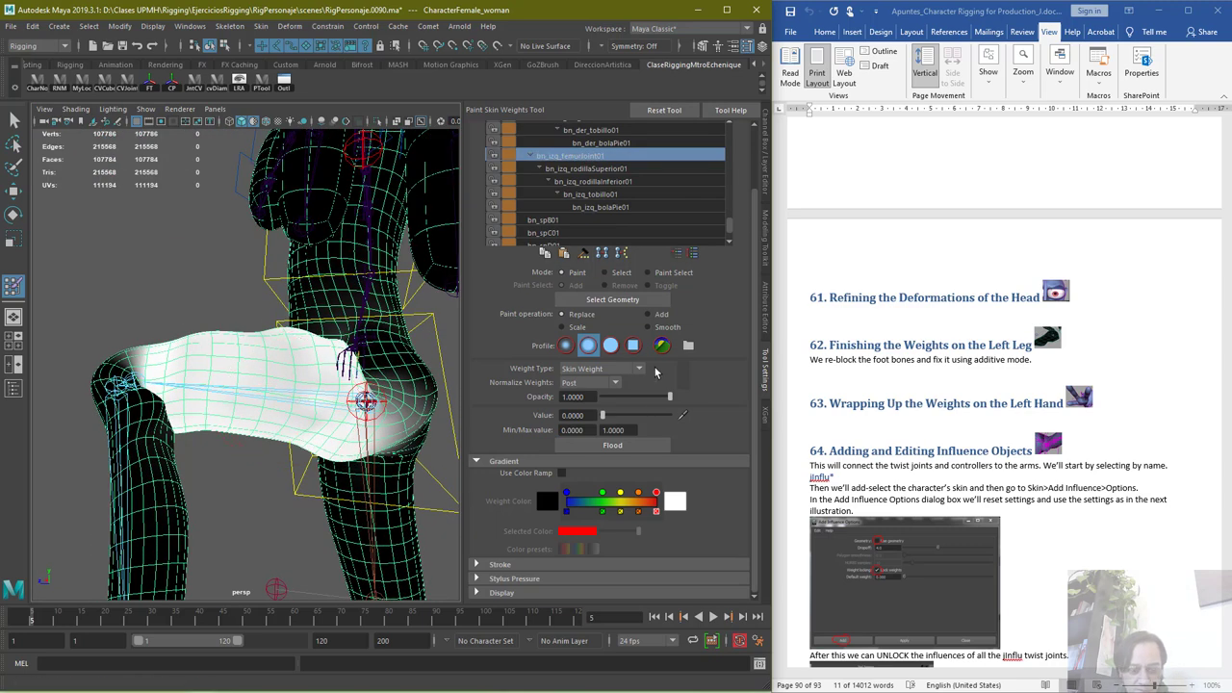
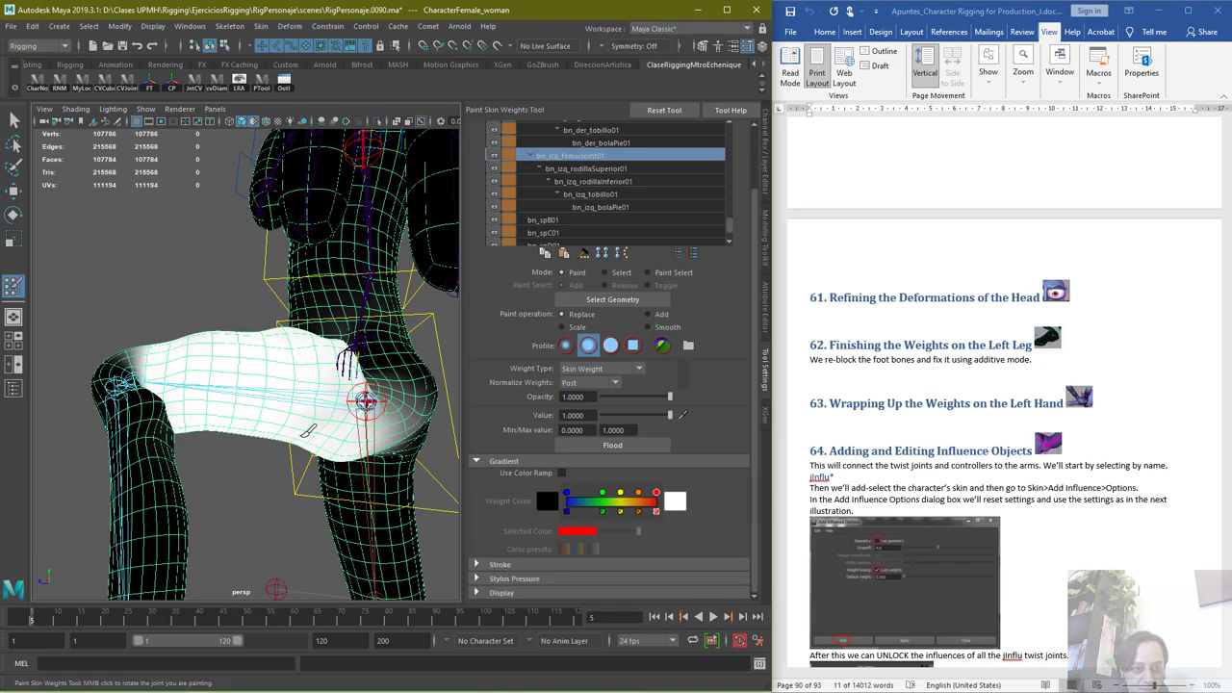
{"action": "mouse_move", "coordinate": [344, 357]}
{"action": "left_mouse_down", "text": "alt"}
{"action": "mouse_move", "coordinate": [206, 364]}
{"action": "mouse_move", "coordinate": [357, 324]}
{"action": "mouse_move", "coordinate": [285, 327]}
{"action": "mouse_move", "coordinate": [289, 308]}
{"action": "mouse_move", "coordinate": [338, 376]}
{"action": "left_mouse_up", "text": "alt"}
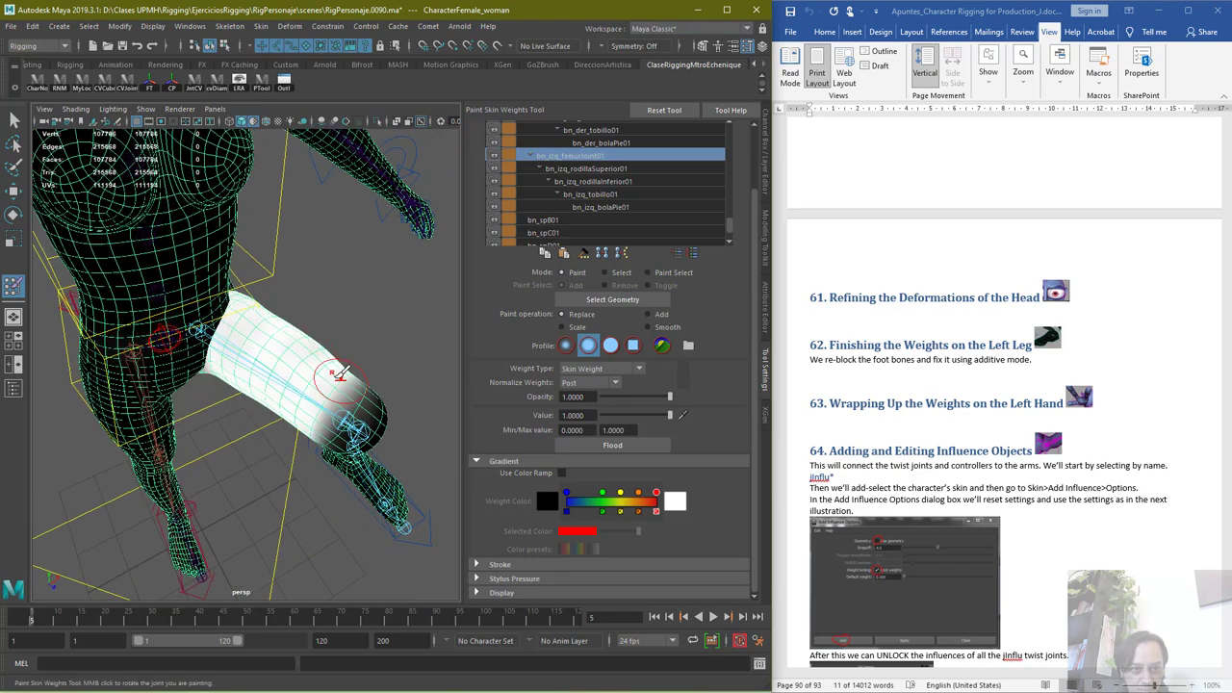
{"action": "left_click_drag", "start_coordinate": [250, 383], "coordinate": [275, 352], "text": "alt"}
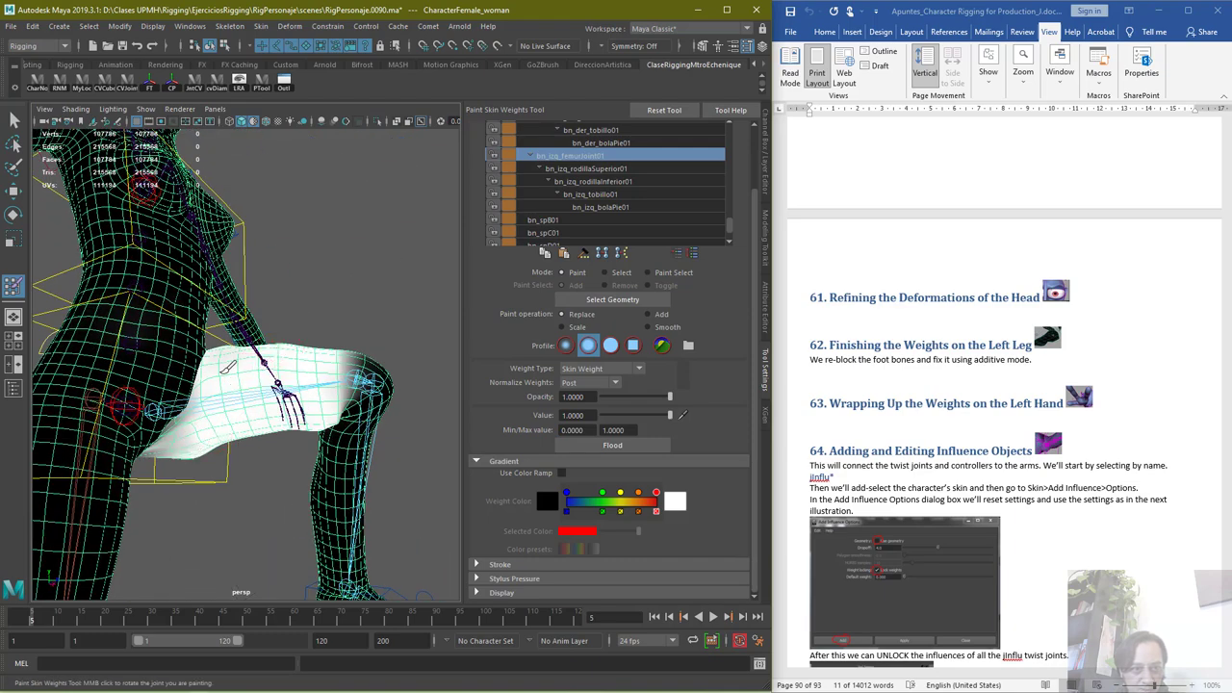
{"action": "left_click_drag", "start_coordinate": [282, 348], "coordinate": [10, 377], "text": "alt"}
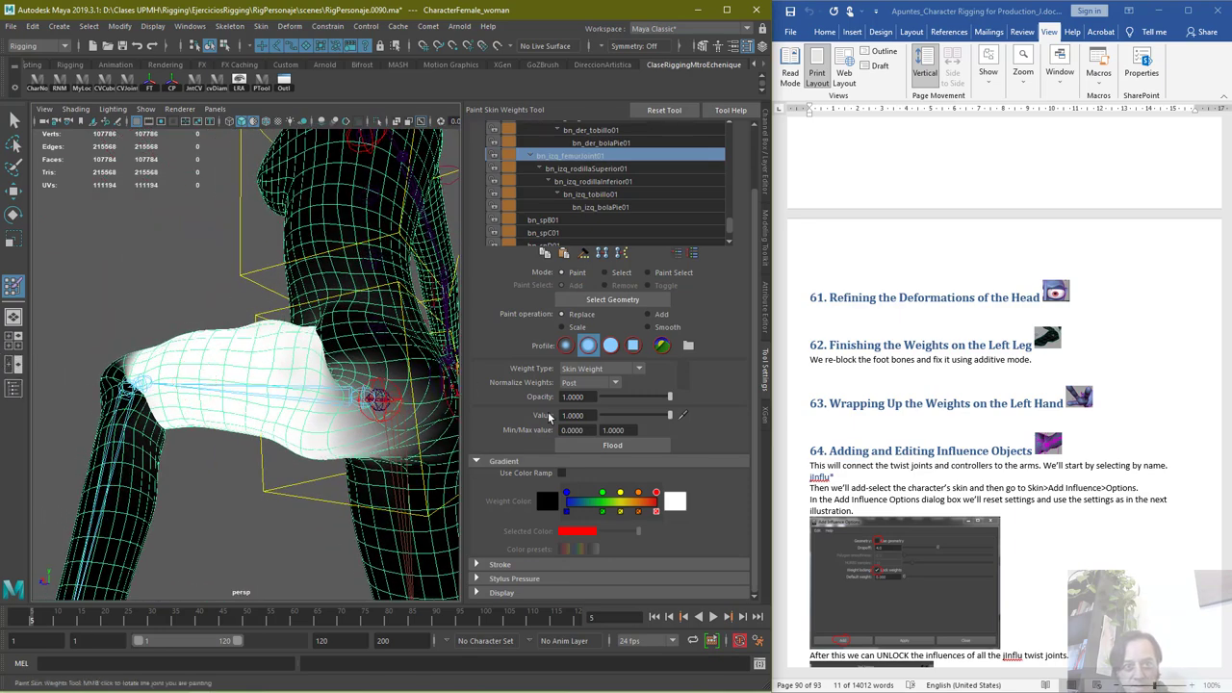
Change the paint operation to Smooth and soften the bn_izq_femurJoint01 weights where the left thigh meets the hip and buttock
{"action": "left_click", "coordinate": [650, 326]}
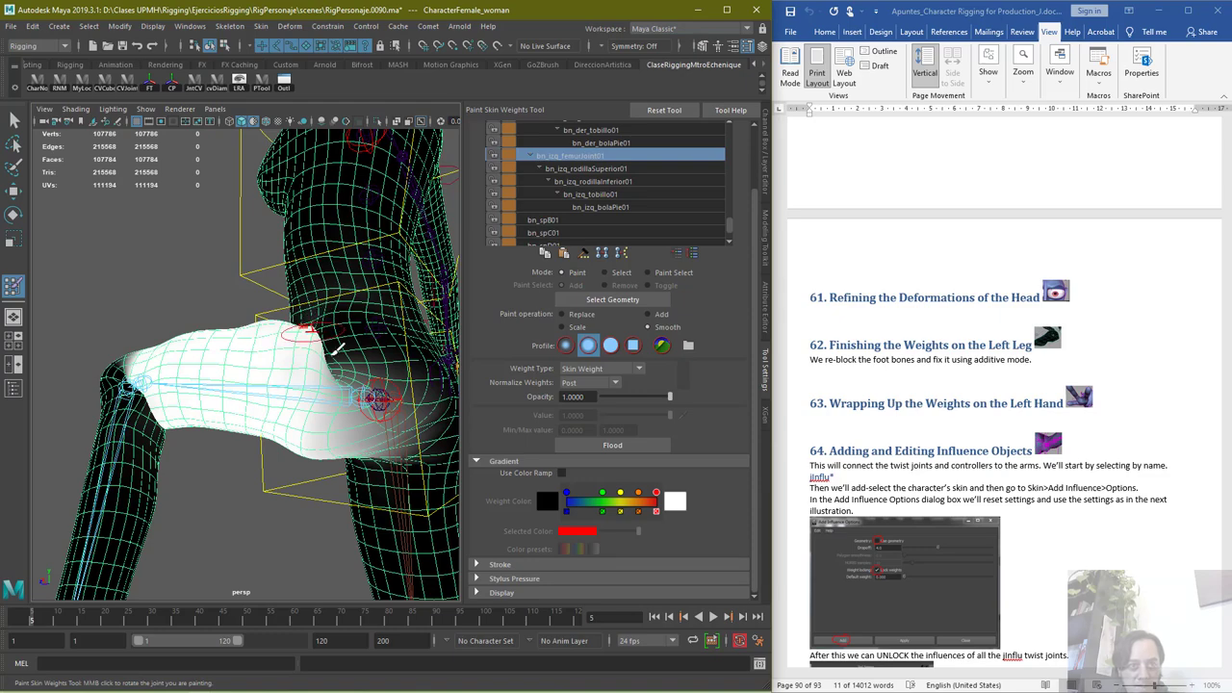
{"action": "left_click_drag", "start_coordinate": [299, 323], "coordinate": [370, 358], "text": "alt"}
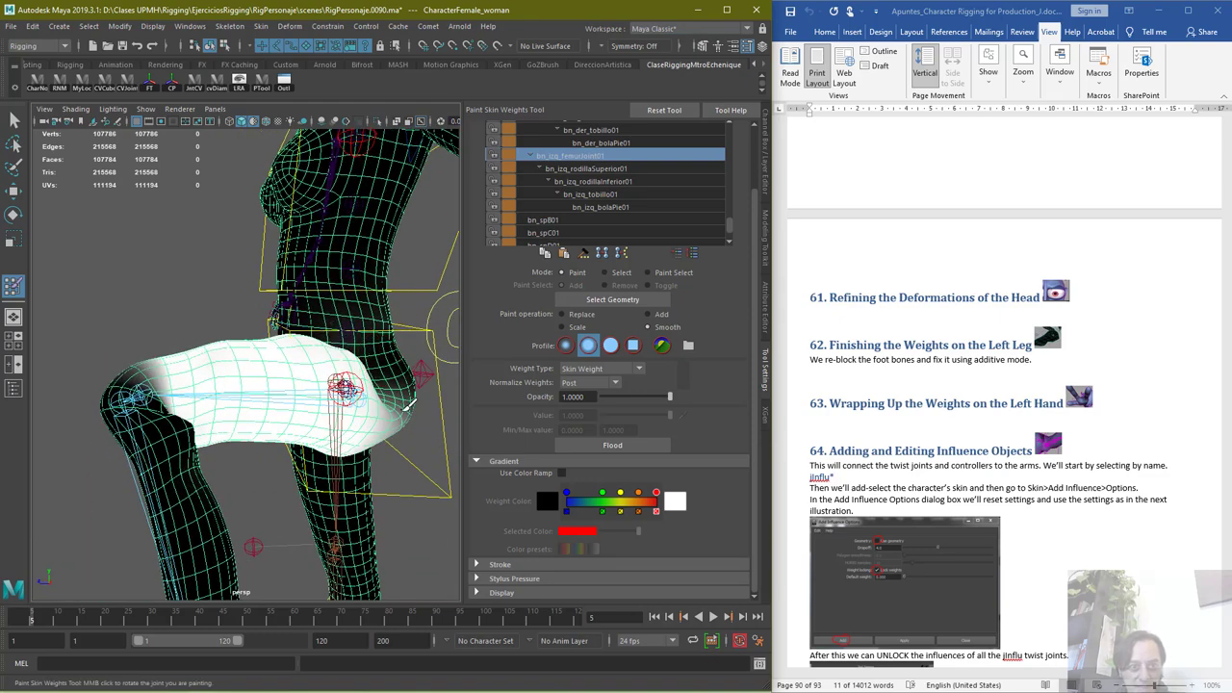
{"action": "left_click_drag", "start_coordinate": [299, 329], "coordinate": [404, 337], "text": "alt"}
{"action": "left_click_drag", "start_coordinate": [289, 443], "coordinate": [190, 539], "text": "alt"}
Go to frame 12 and smooth the left thigh weights at the groin and hip crease, checking them from several angles
{"action": "left_click_drag", "start_coordinate": [145, 612], "coordinate": [68, 621]}
{"action": "left_click_drag", "start_coordinate": [269, 467], "coordinate": [375, 423], "text": "alt"}
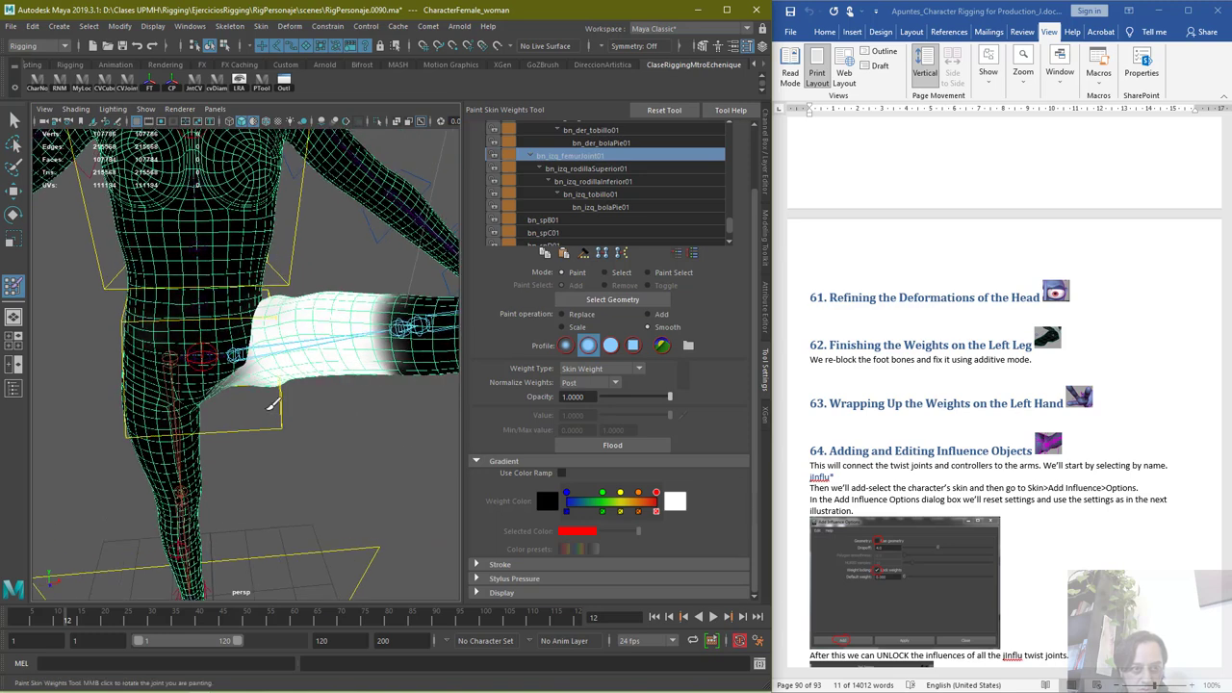
{"action": "mouse_move", "coordinate": [238, 376]}
{"action": "left_mouse_down"}
{"action": "mouse_move", "coordinate": [219, 388]}
{"action": "mouse_move", "coordinate": [242, 360]}
{"action": "left_mouse_up"}
{"action": "left_click_drag", "start_coordinate": [265, 470], "coordinate": [260, 404], "text": "alt"}
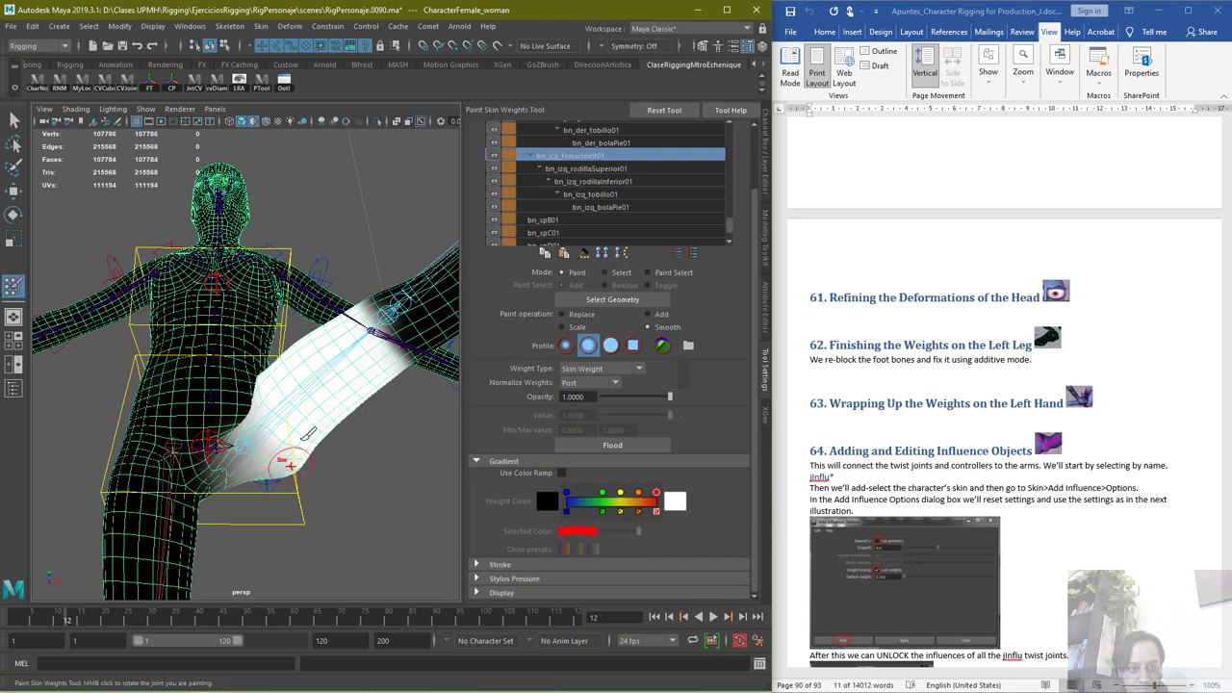
{"action": "mouse_move", "coordinate": [332, 500]}
{"action": "left_mouse_down", "text": "alt"}
{"action": "mouse_move", "coordinate": [167, 487]}
{"action": "mouse_move", "coordinate": [283, 432]}
{"action": "left_mouse_up", "text": "alt"}
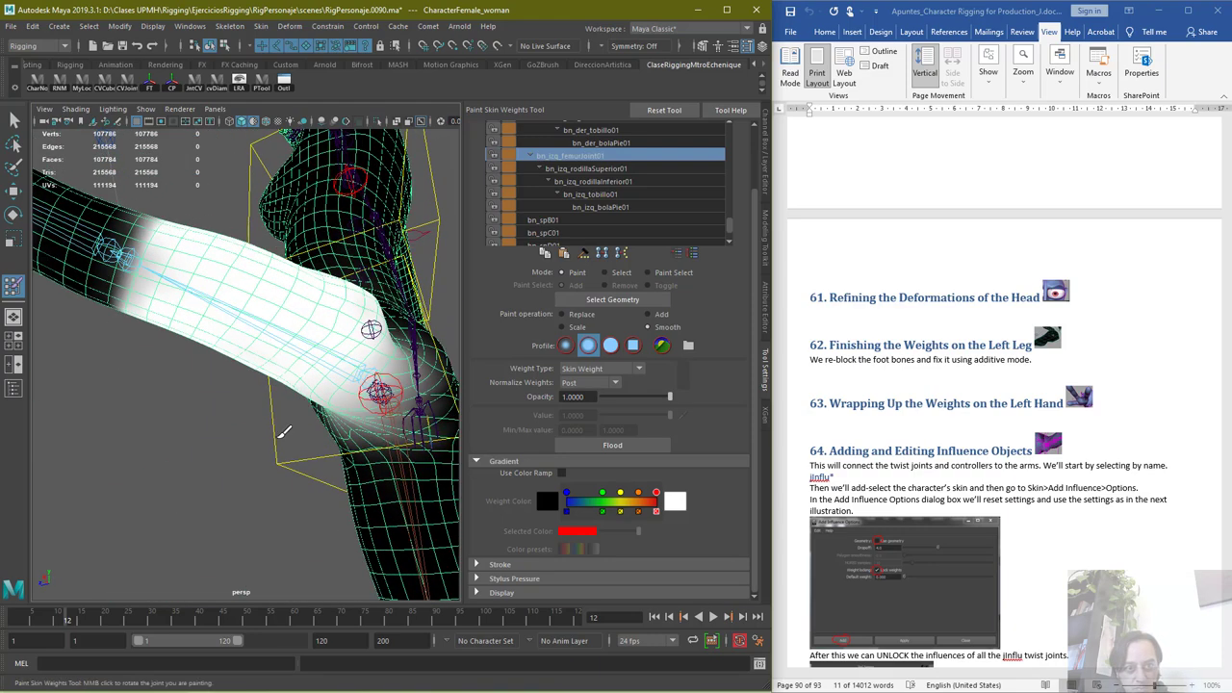
{"action": "left_click_drag", "start_coordinate": [435, 395], "coordinate": [289, 452], "text": "alt"}
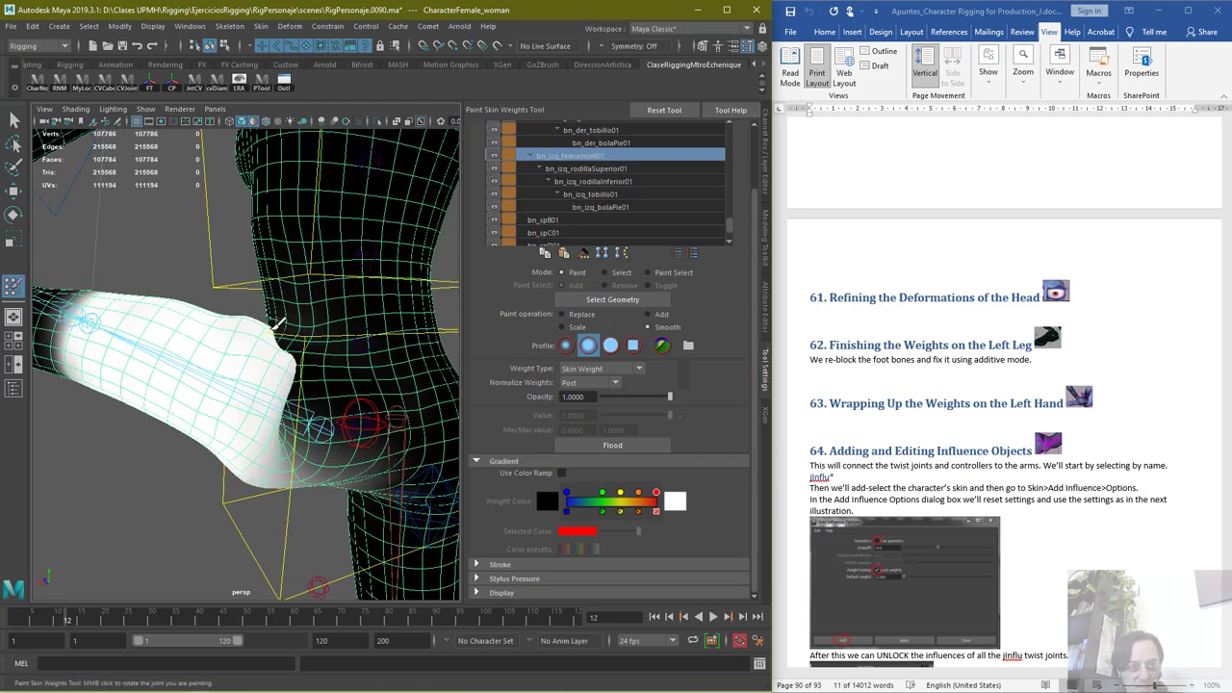
{"action": "left_click_drag", "start_coordinate": [276, 324], "coordinate": [369, 394], "text": "alt"}
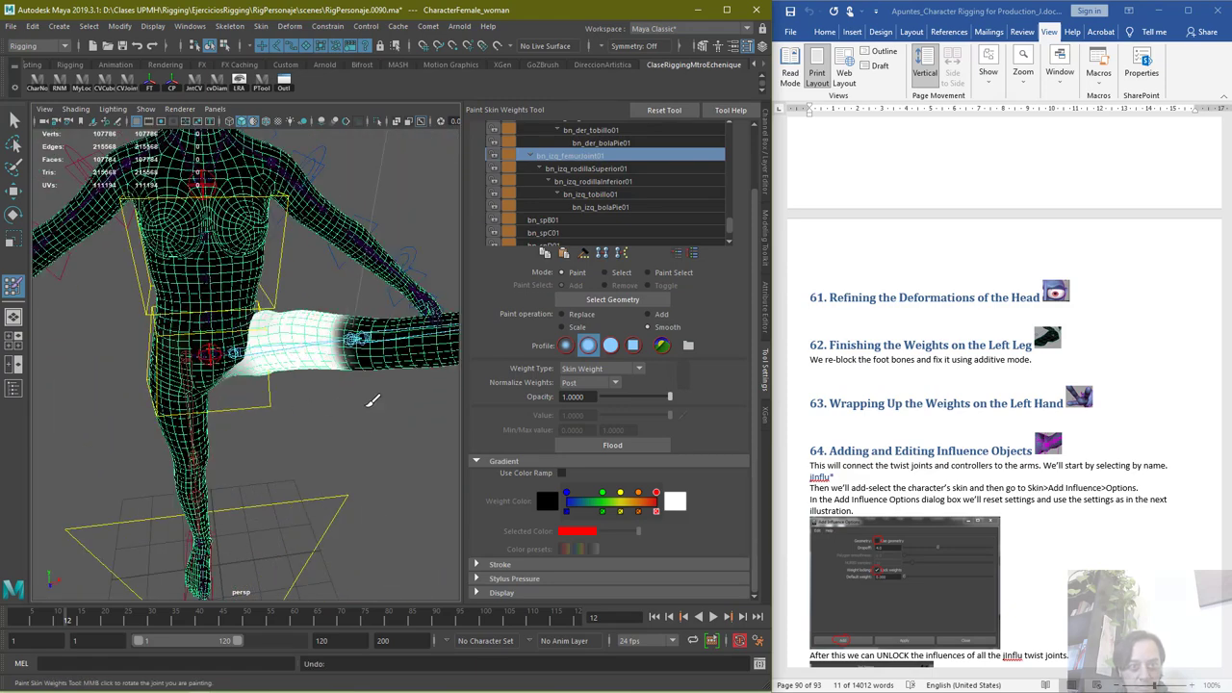
{"action": "scroll", "coordinate": [373, 402], "scroll_direction": "down", "scroll_amount": 4}
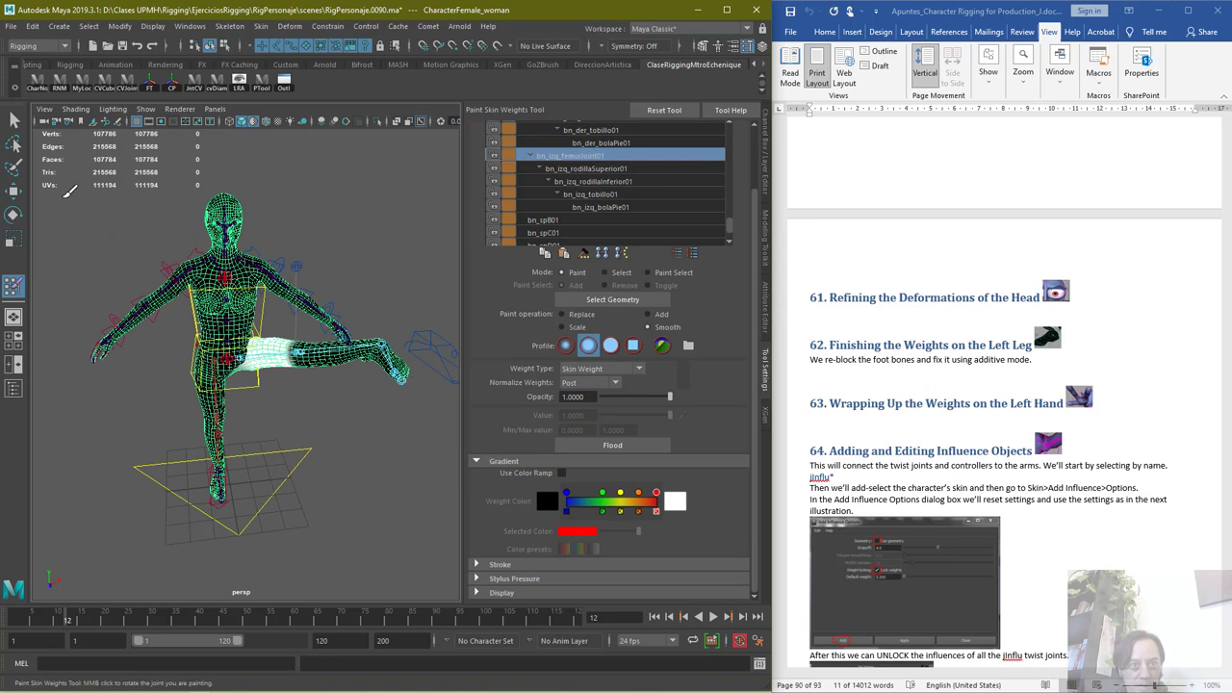
Leave weight painting and examine the left thigh and hip deformation across the first frames of the leg test animation
{"action": "left_click", "coordinate": [13, 118]}
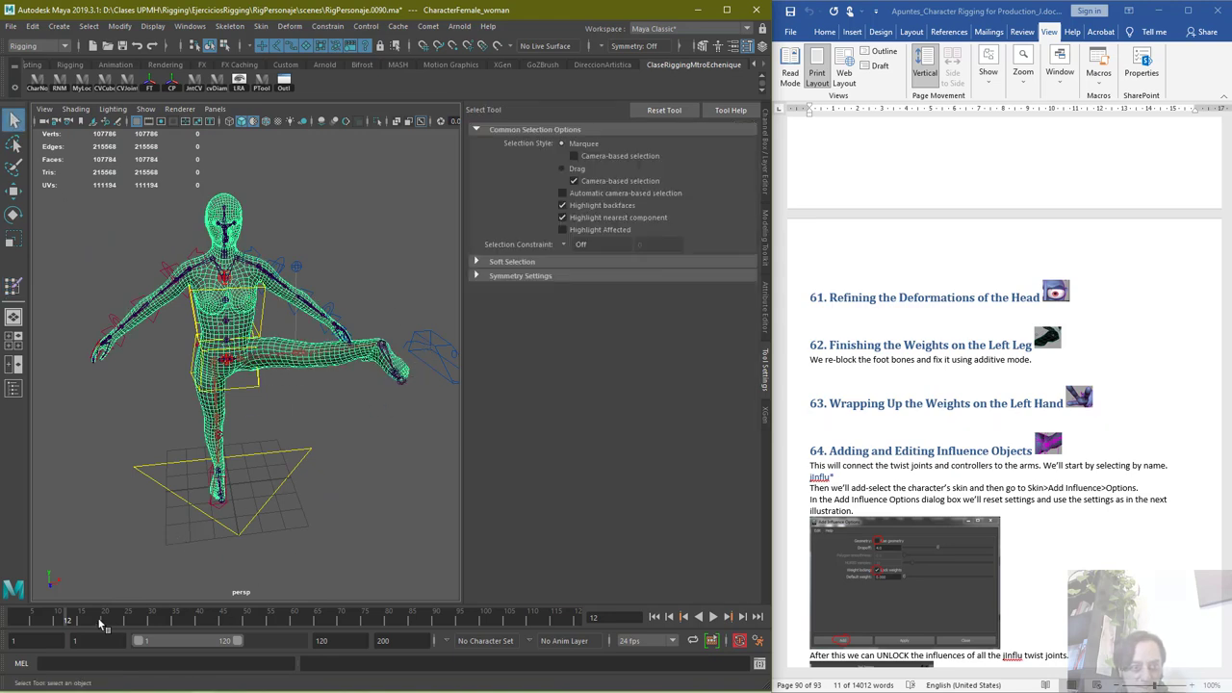
{"action": "left_click_drag", "start_coordinate": [68, 621], "coordinate": [6, 624]}
{"action": "scroll", "coordinate": [350, 451], "scroll_direction": "up", "scroll_amount": 5}
{"action": "left_click_drag", "start_coordinate": [341, 392], "coordinate": [136, 508], "text": "alt"}
{"action": "key", "text": "alt+v"}
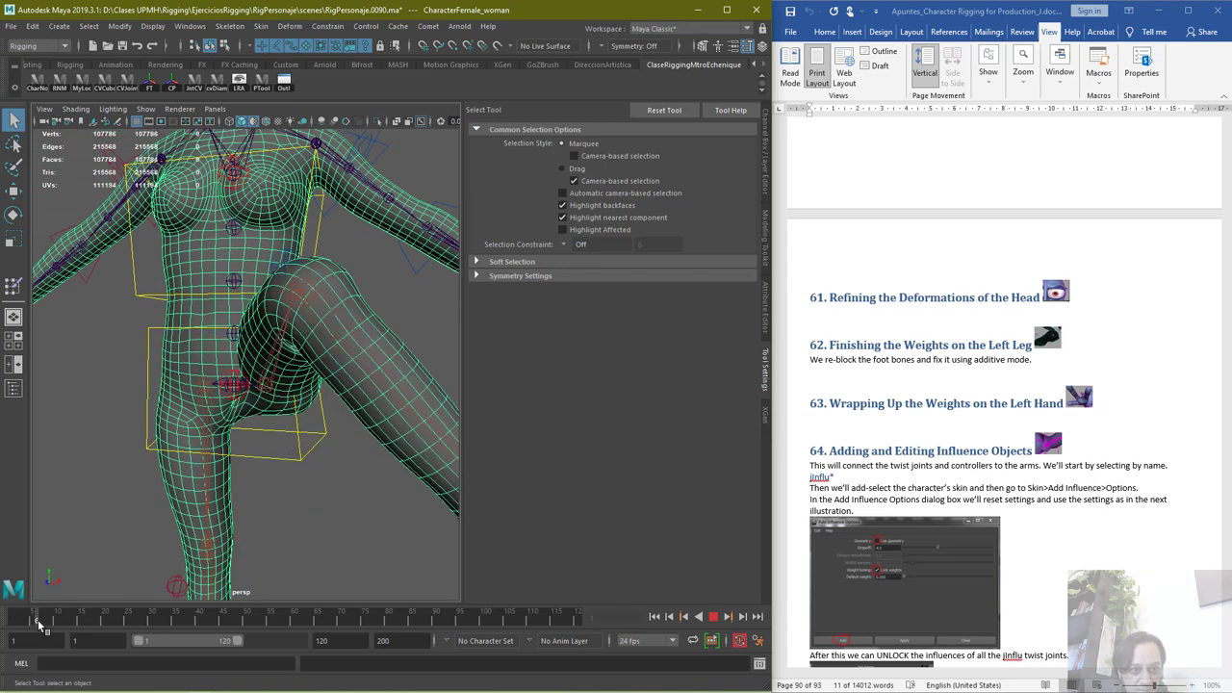
{"action": "left_click_drag", "start_coordinate": [19, 616], "coordinate": [50, 612]}
{"action": "key", "text": "f"}
{"action": "left_click_drag", "start_coordinate": [349, 471], "coordinate": [404, 472], "text": "alt"}
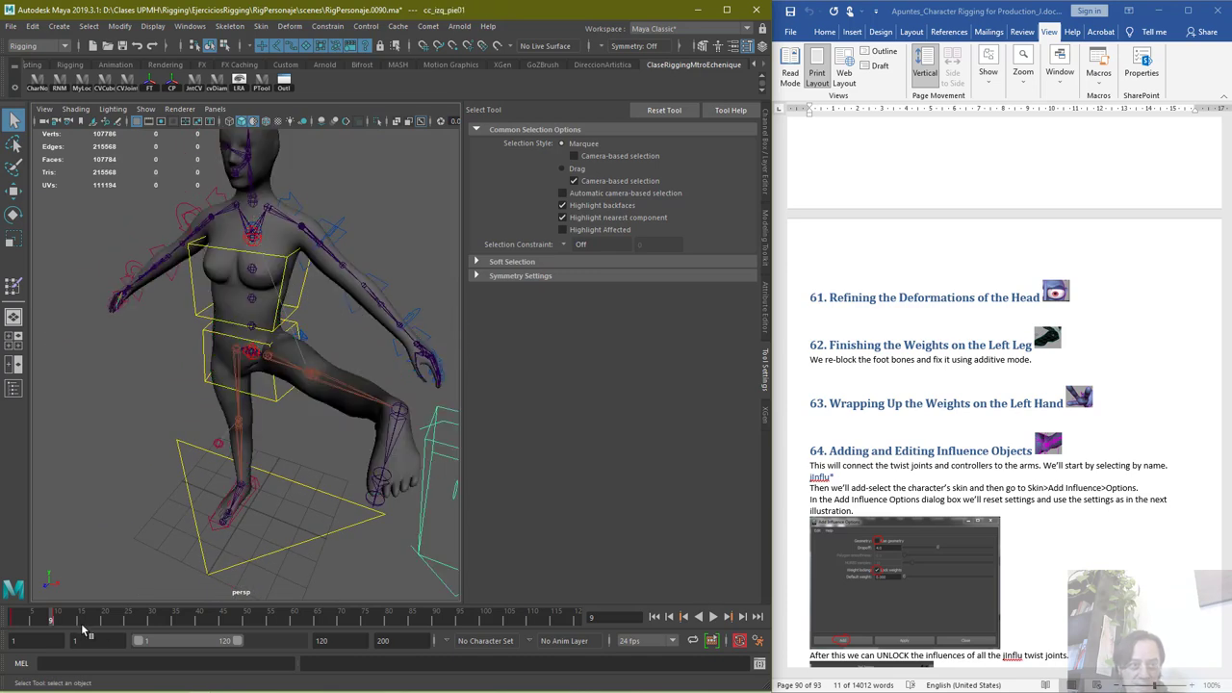
Delete the left foot control's test keys across the animated frames at the start of the timeline
{"action": "left_click_drag", "start_coordinate": [66, 624], "coordinate": [5, 617], "text": "shift"}
{"action": "right_click", "coordinate": [42, 619]}
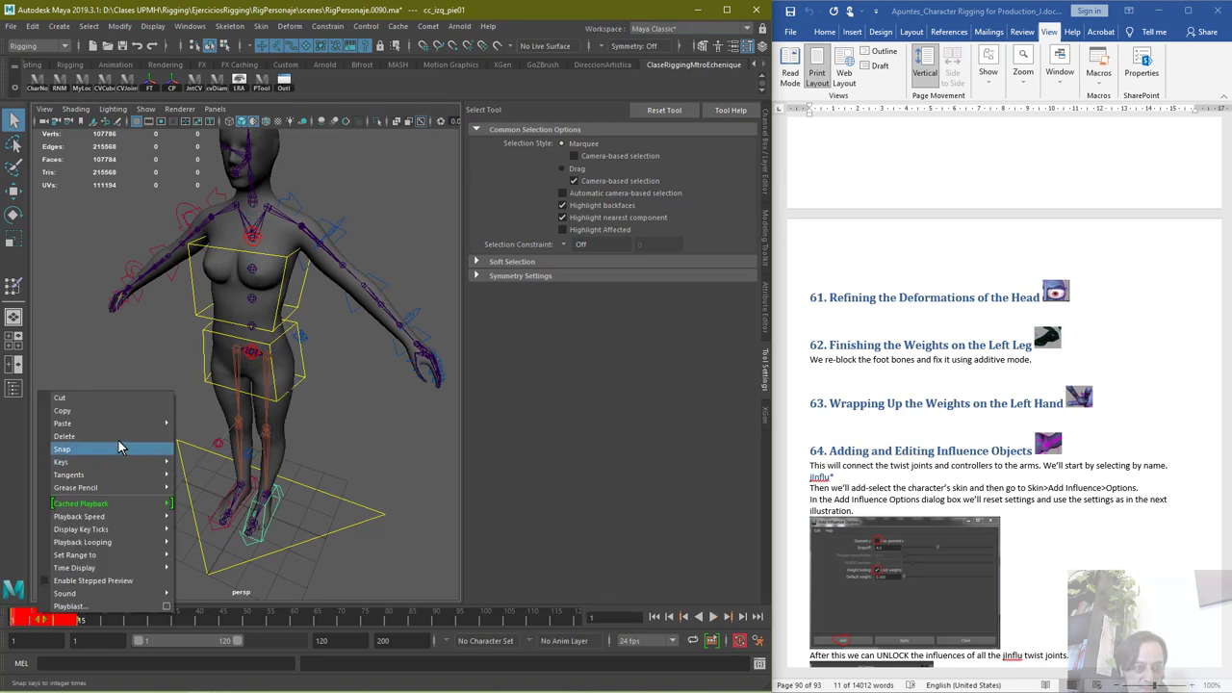
{"action": "left_click", "coordinate": [122, 436]}
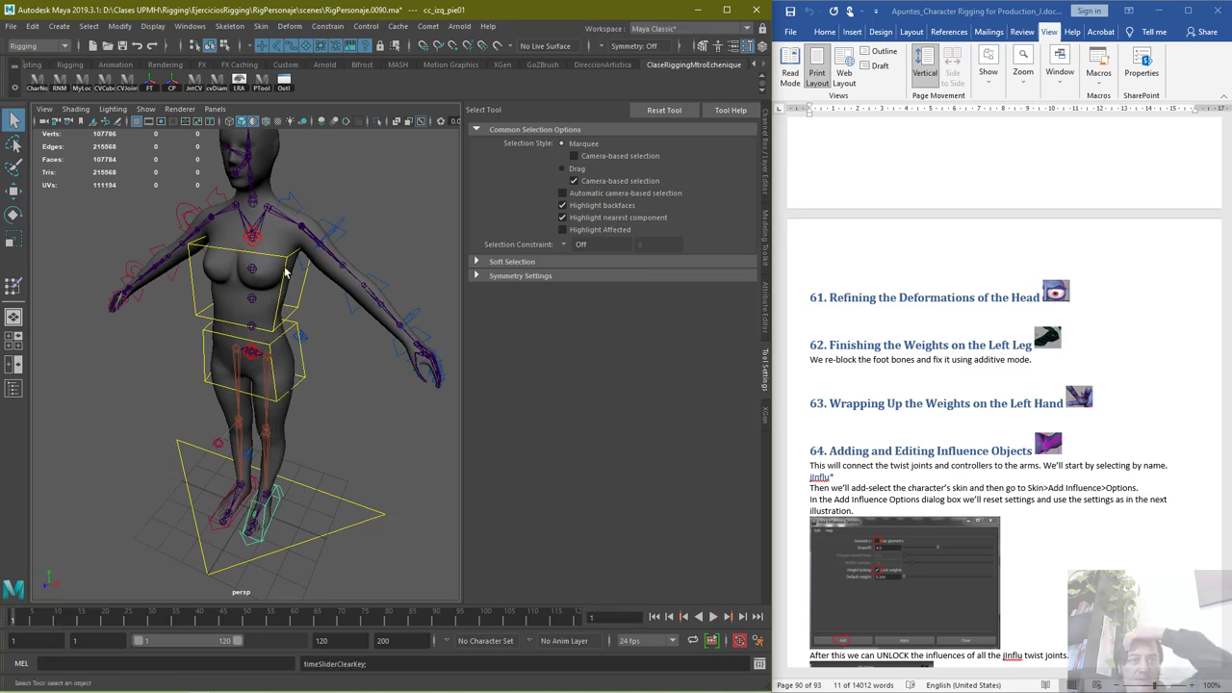
Select the character mesh and mirror its skin weights to the opposite side
{"action": "left_click", "coordinate": [267, 236]}
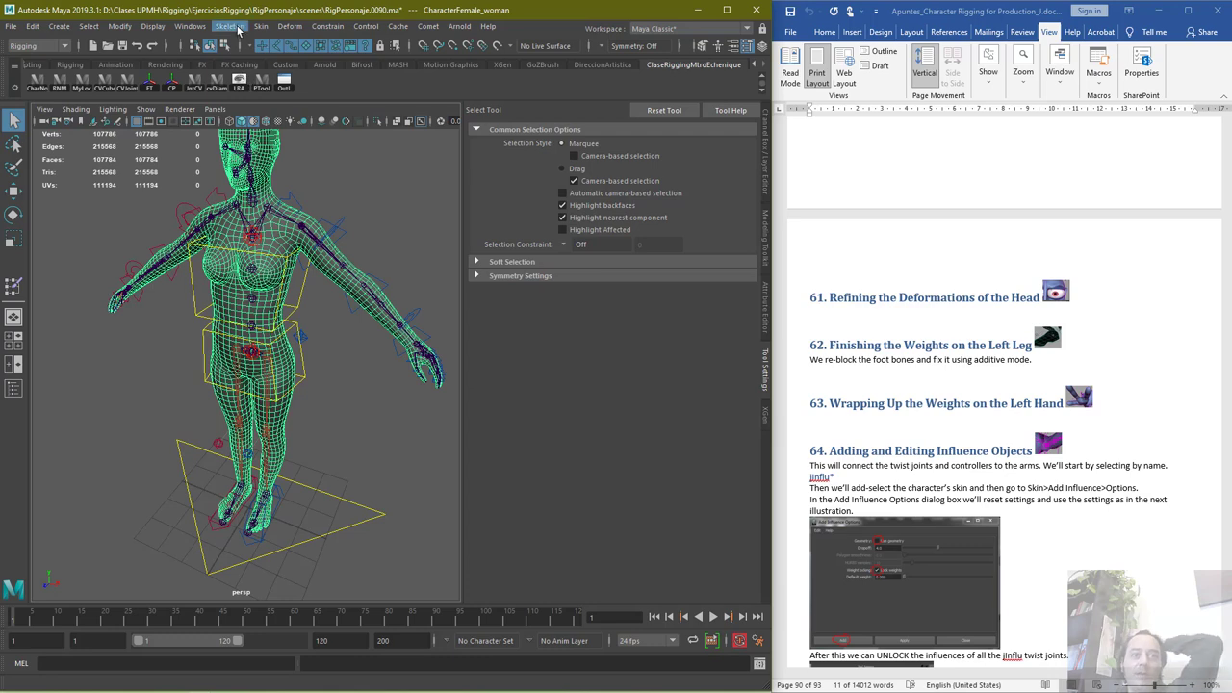
{"action": "left_click", "coordinate": [262, 27]}
{"action": "left_click", "coordinate": [342, 131]}
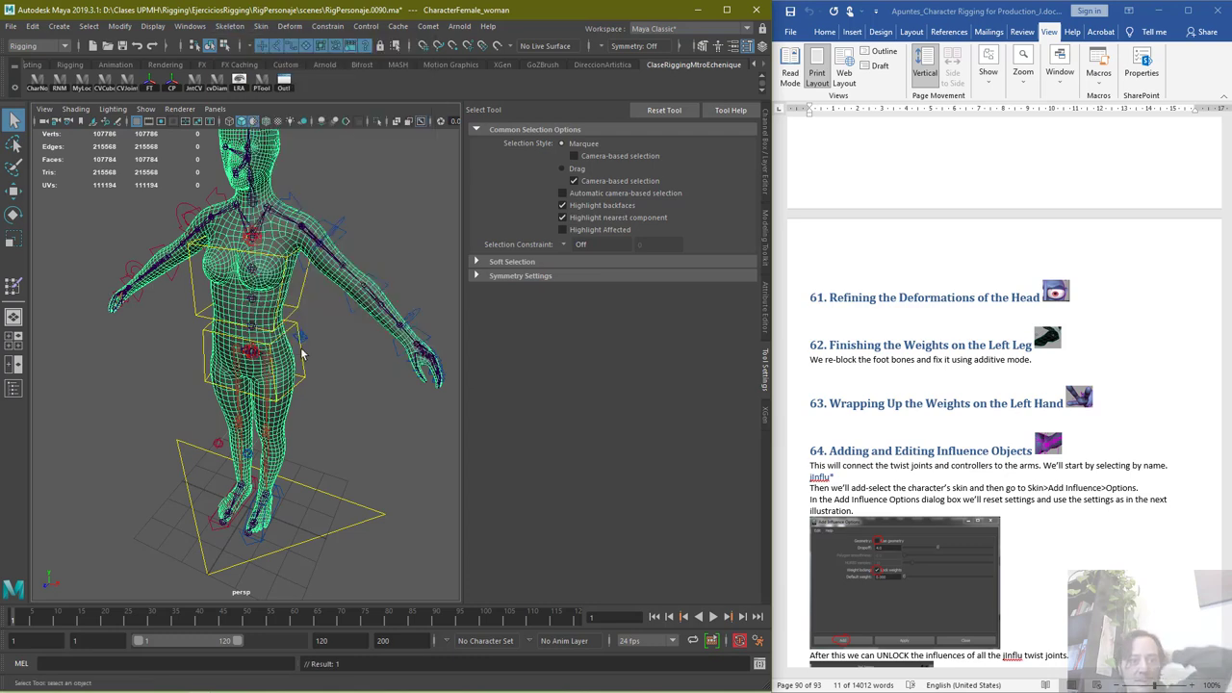
Lift the right foot control up and out to the side to test the right leg's deformation, and undo the move
{"action": "scroll", "coordinate": [323, 471], "scroll_direction": "up", "scroll_amount": 5}
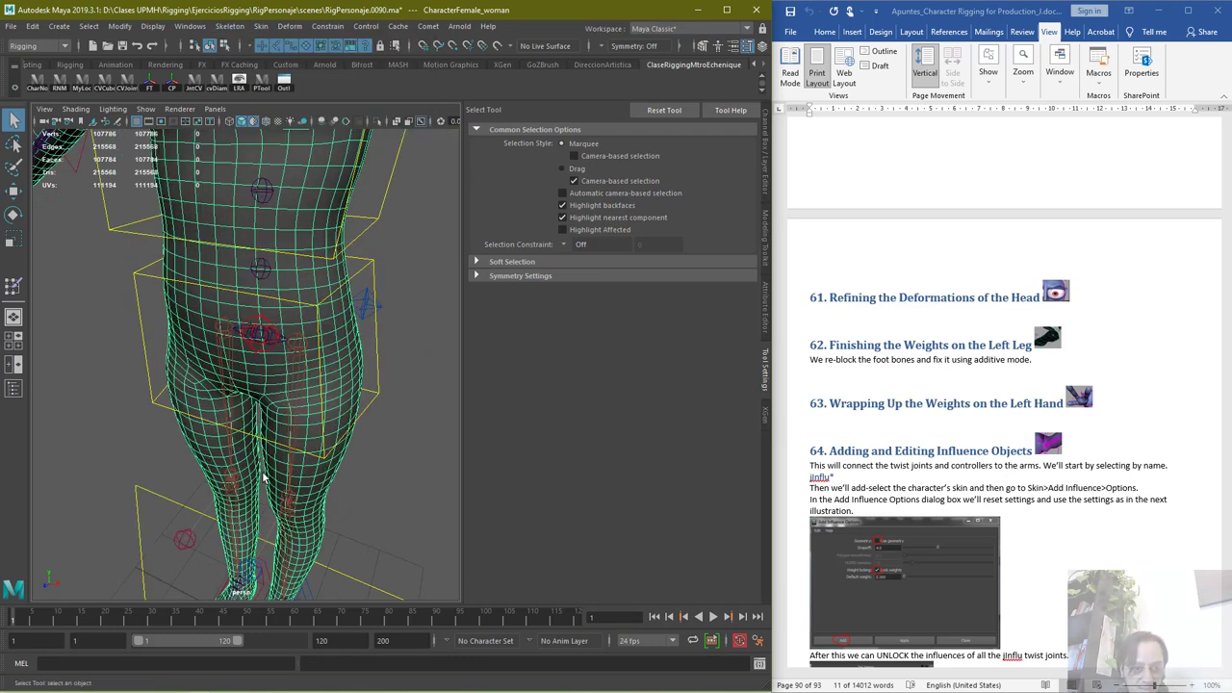
{"action": "scroll", "coordinate": [223, 527], "scroll_direction": "down", "scroll_amount": 5}
{"action": "left_click", "coordinate": [240, 556]}
{"action": "key", "text": "w"}
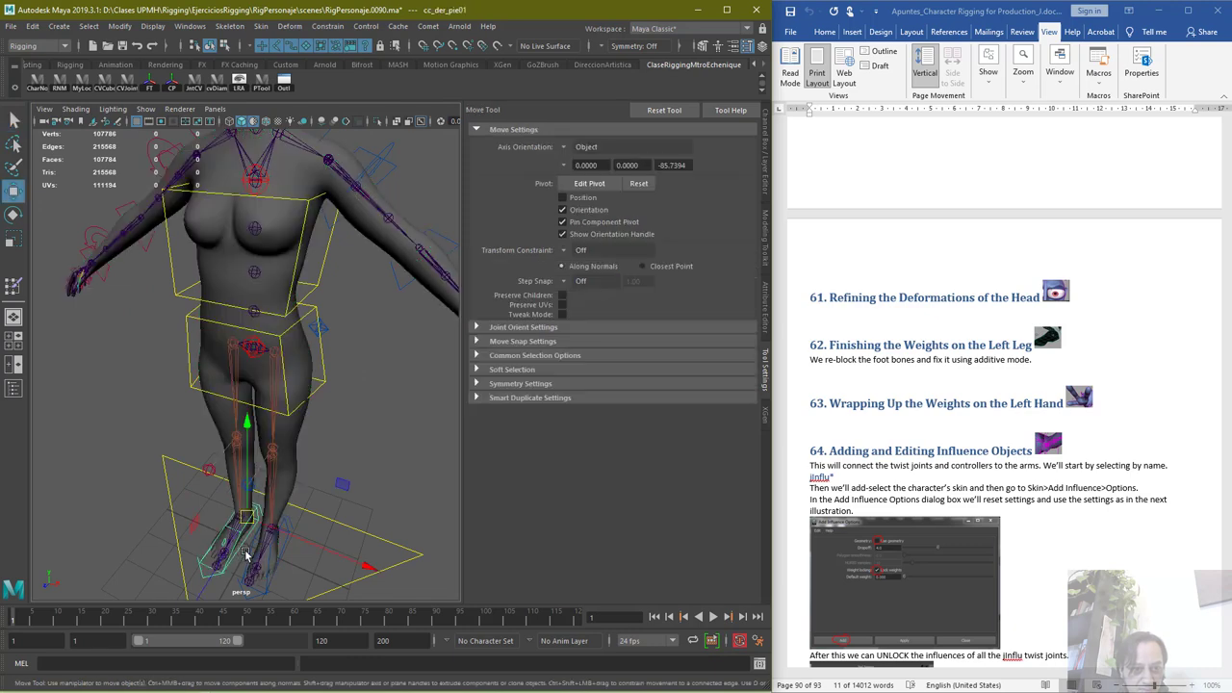
{"action": "left_click_drag", "start_coordinate": [249, 517], "coordinate": [123, 386]}
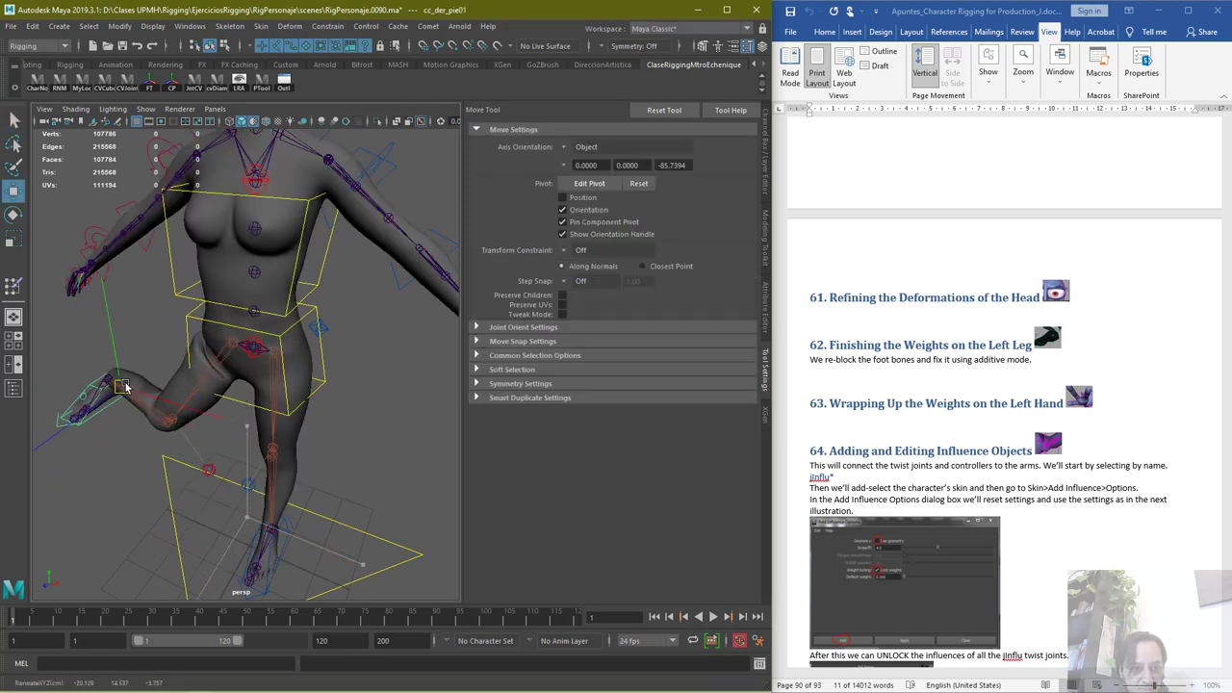
{"action": "key", "text": "ctrl+z"}
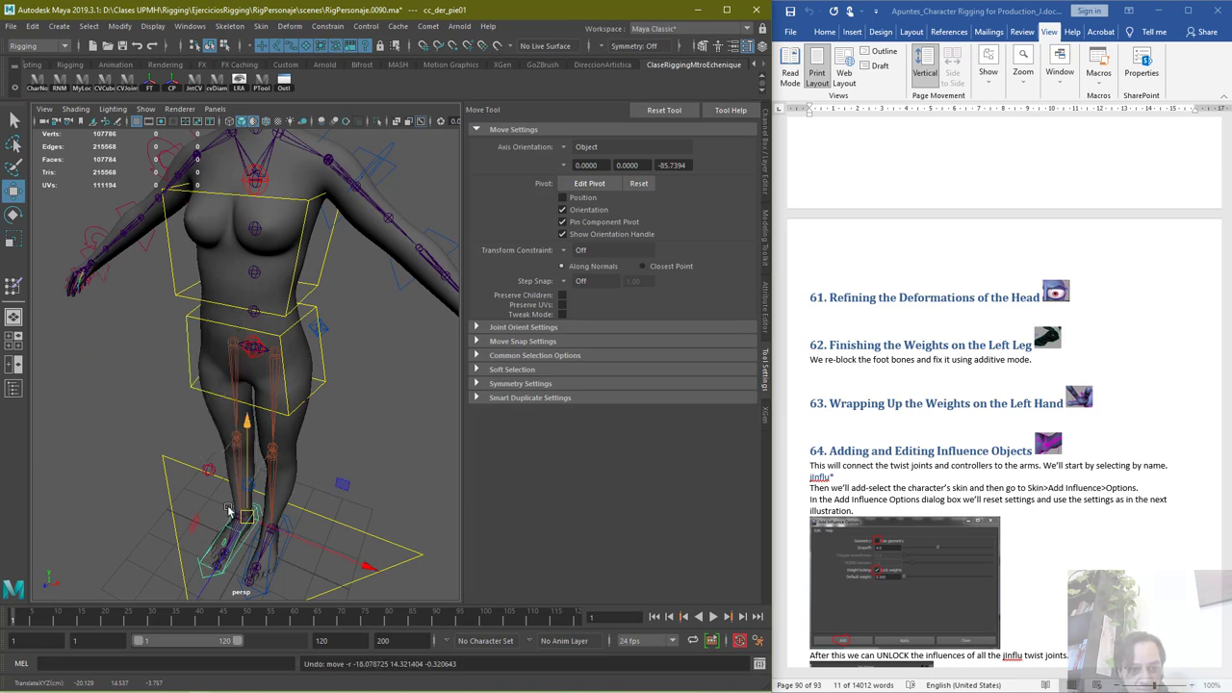
Key the right and left foot controls in their rest position at frame 1, undoing a trial outward move of the left foot
{"action": "key", "text": "s"}
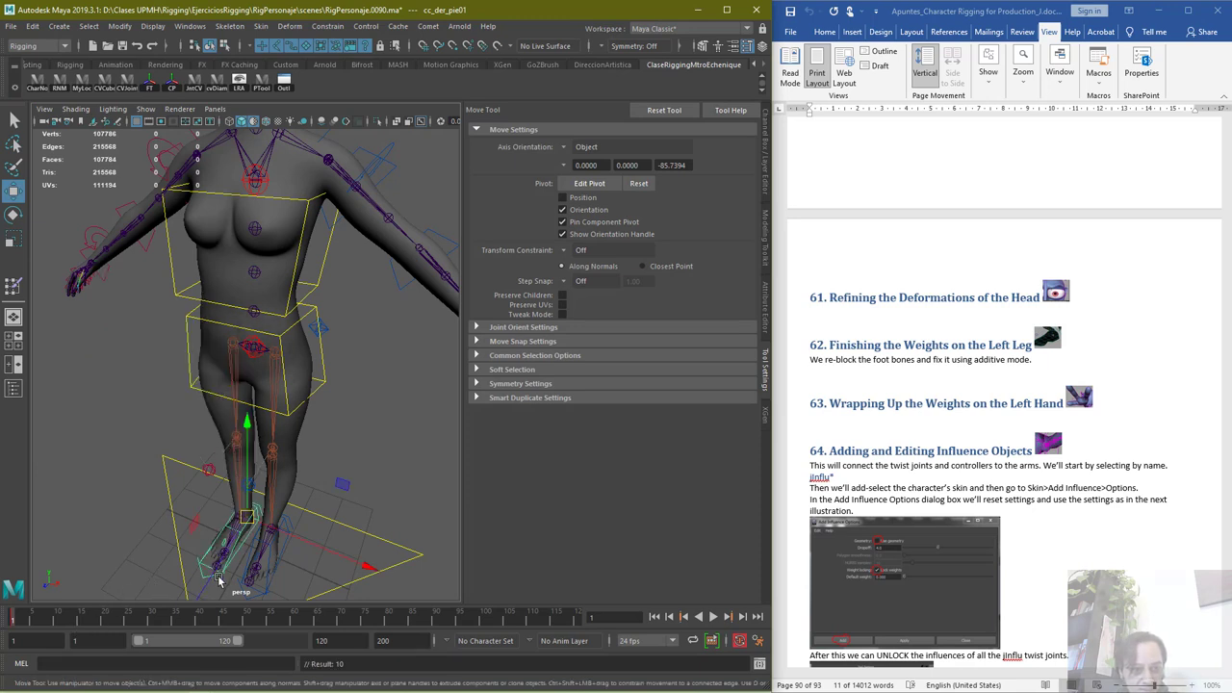
{"action": "left_click", "coordinate": [279, 560]}
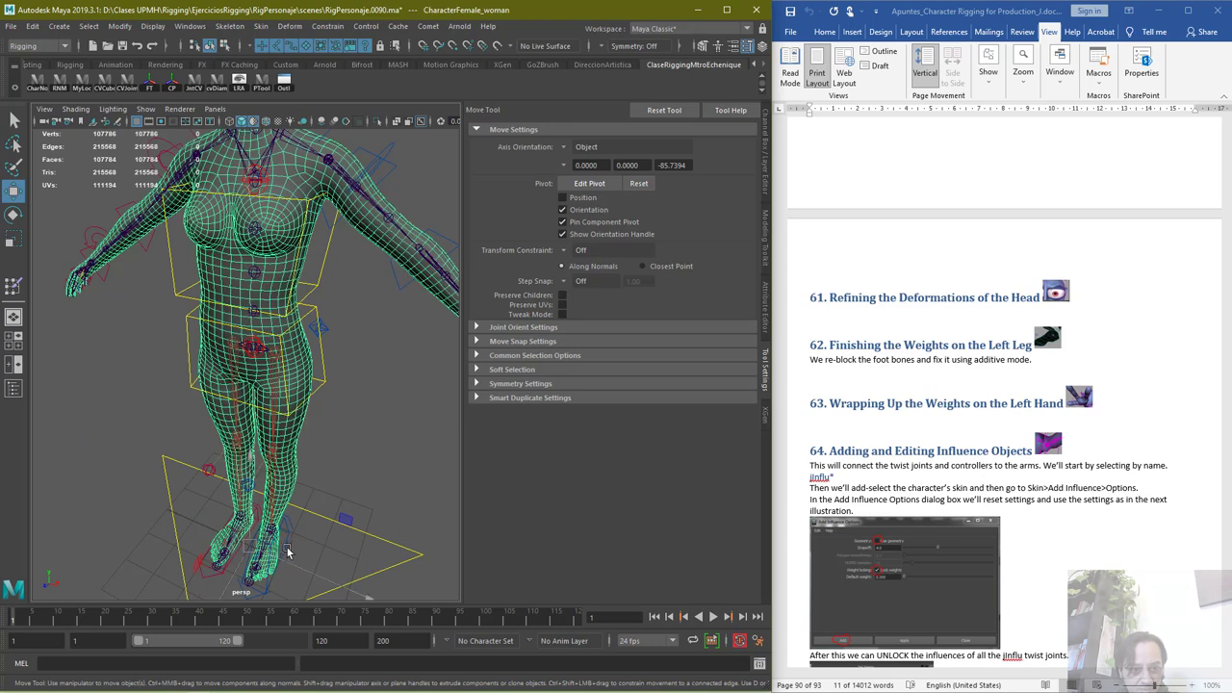
{"action": "left_click_drag", "start_coordinate": [279, 535], "coordinate": [433, 518]}
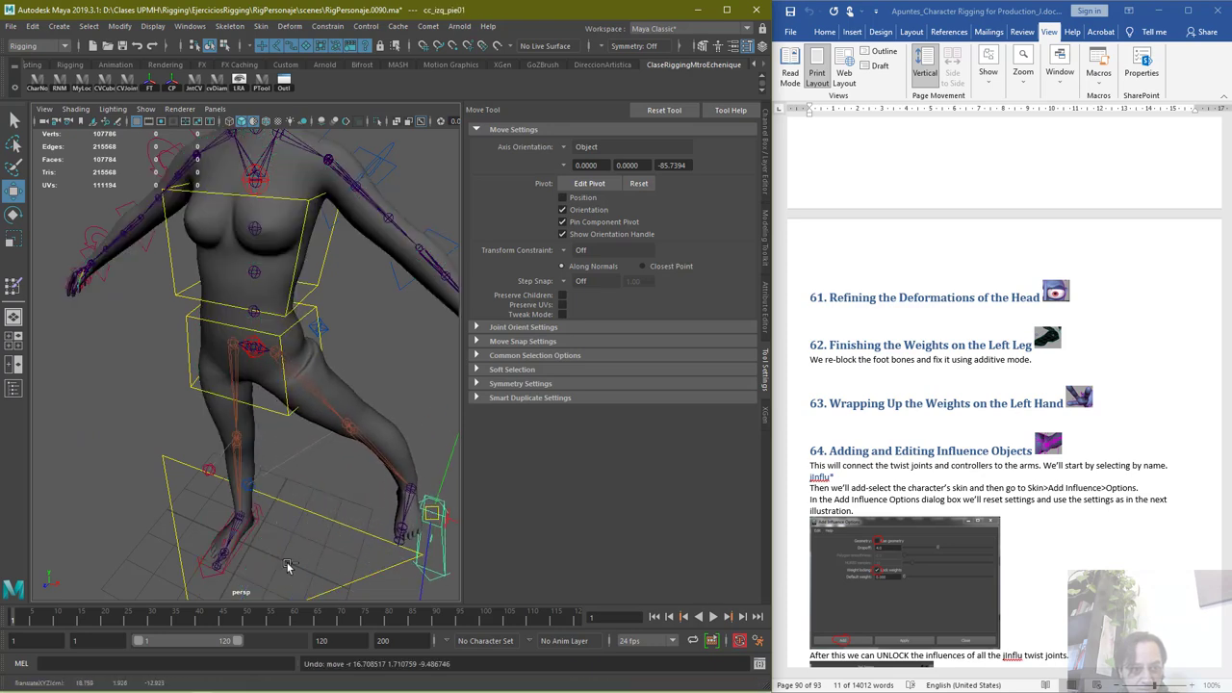
{"action": "left_click", "coordinate": [150, 619]}
At frame 10, move the left foot control far out to the side, key its translation, and inspect the hip crease
{"action": "left_click_drag", "start_coordinate": [71, 624], "coordinate": [57, 622]}
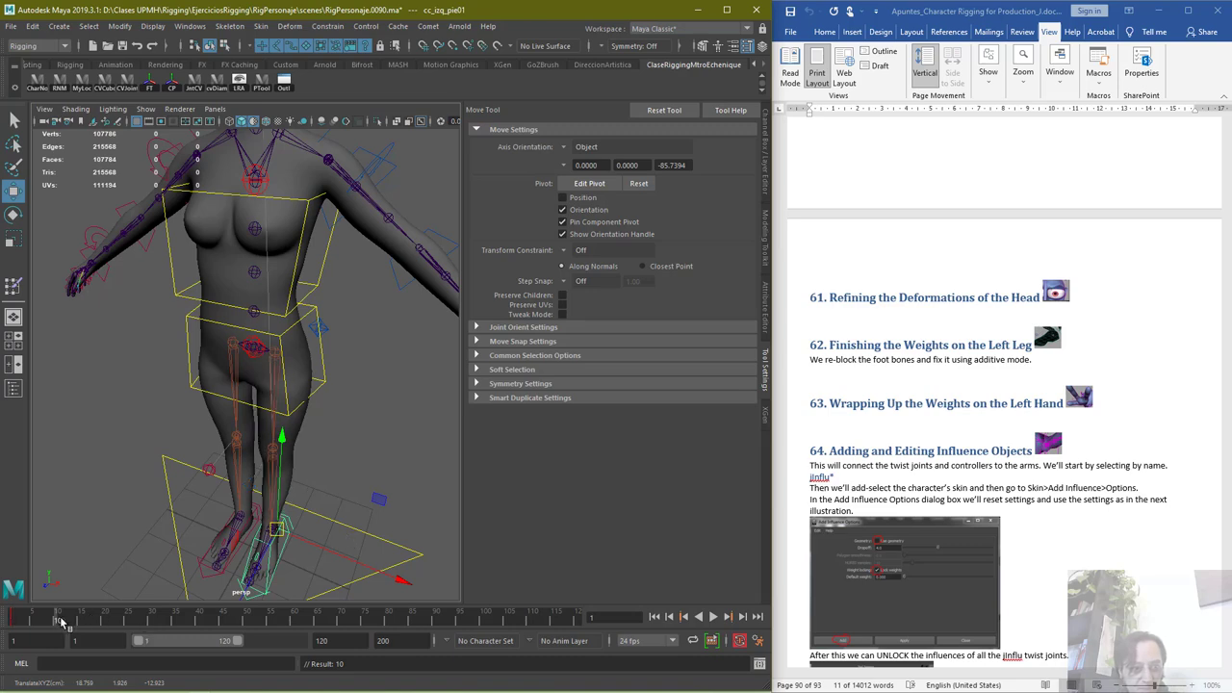
{"action": "left_click_drag", "start_coordinate": [285, 536], "coordinate": [484, 523]}
{"action": "key", "text": "shift+w"}
{"action": "scroll", "coordinate": [332, 416], "scroll_direction": "up", "scroll_amount": 10}
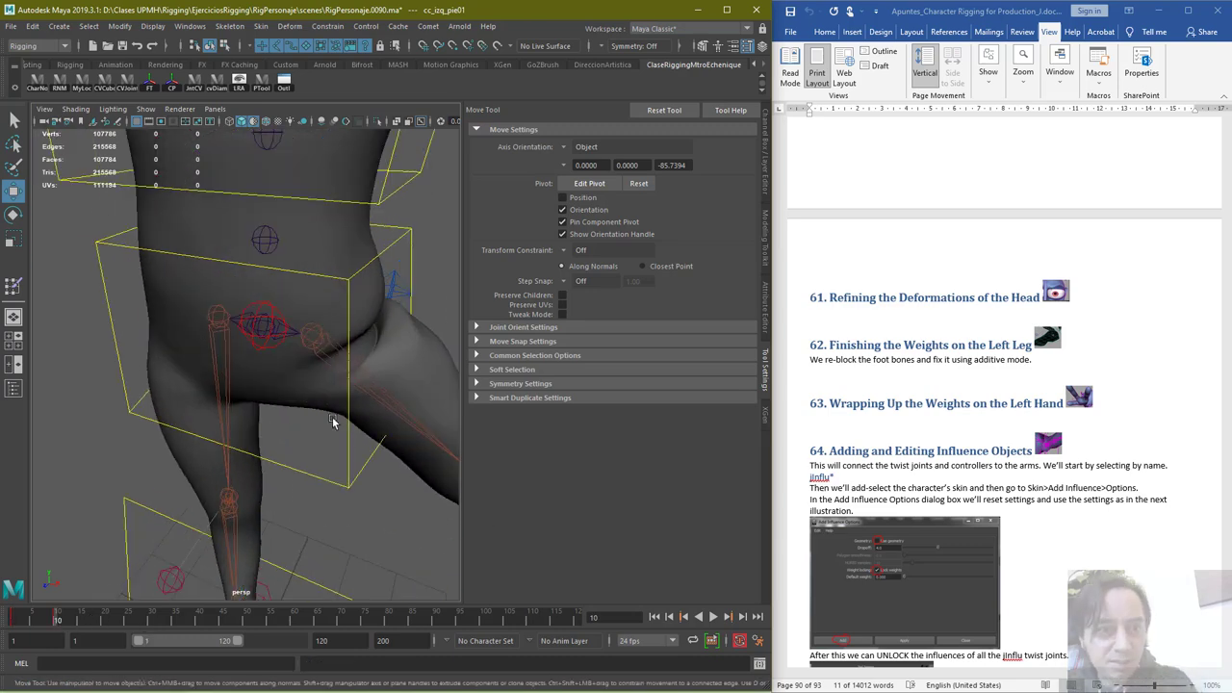
{"action": "mouse_move", "coordinate": [301, 408]}
{"action": "left_mouse_down", "text": "alt"}
{"action": "mouse_move", "coordinate": [283, 378]}
{"action": "mouse_move", "coordinate": [240, 382]}
{"action": "mouse_move", "coordinate": [291, 391]}
{"action": "left_mouse_up", "text": "alt"}
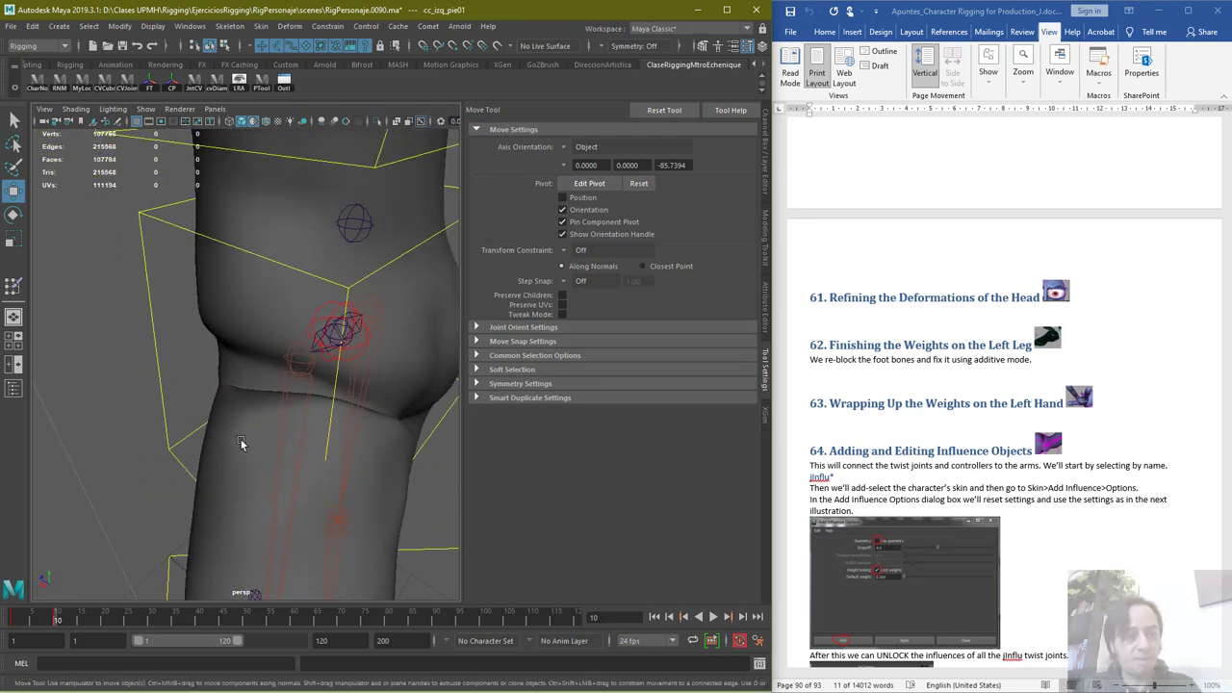
{"action": "left_click_drag", "start_coordinate": [242, 442], "coordinate": [252, 443], "text": "alt"}
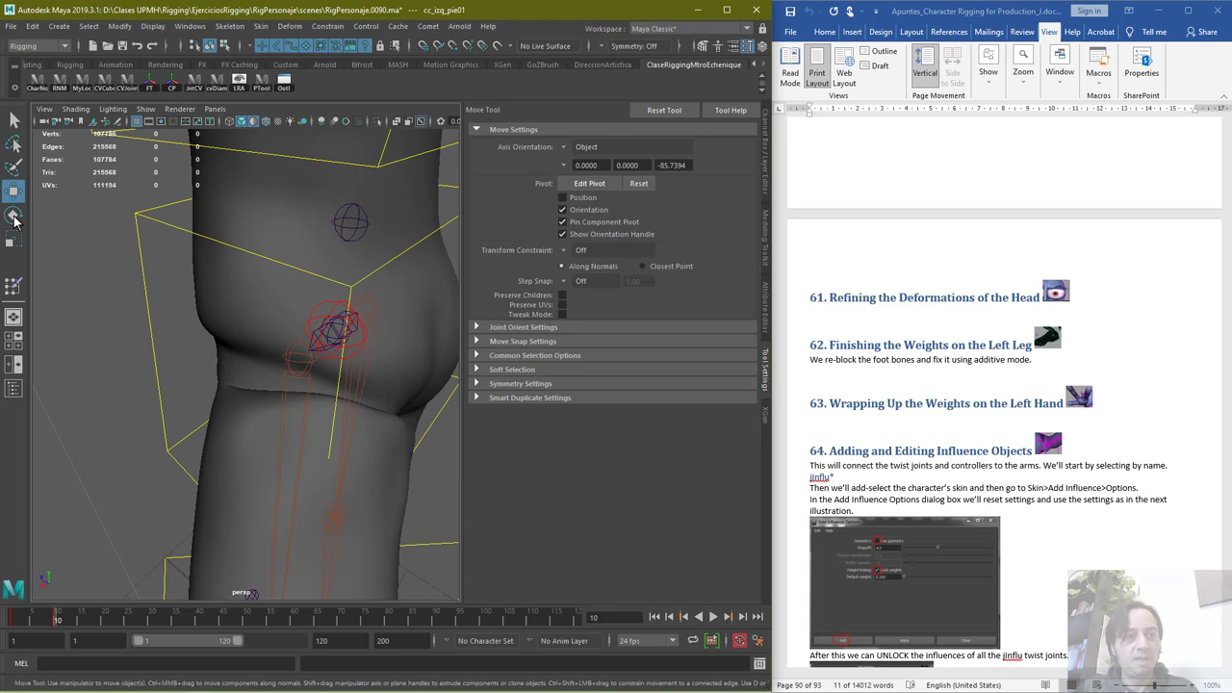
Select the character mesh and start Paint Skin Weights to show the left thigh influence around the hip
{"action": "left_click", "coordinate": [14, 120]}
{"action": "left_click", "coordinate": [197, 480]}
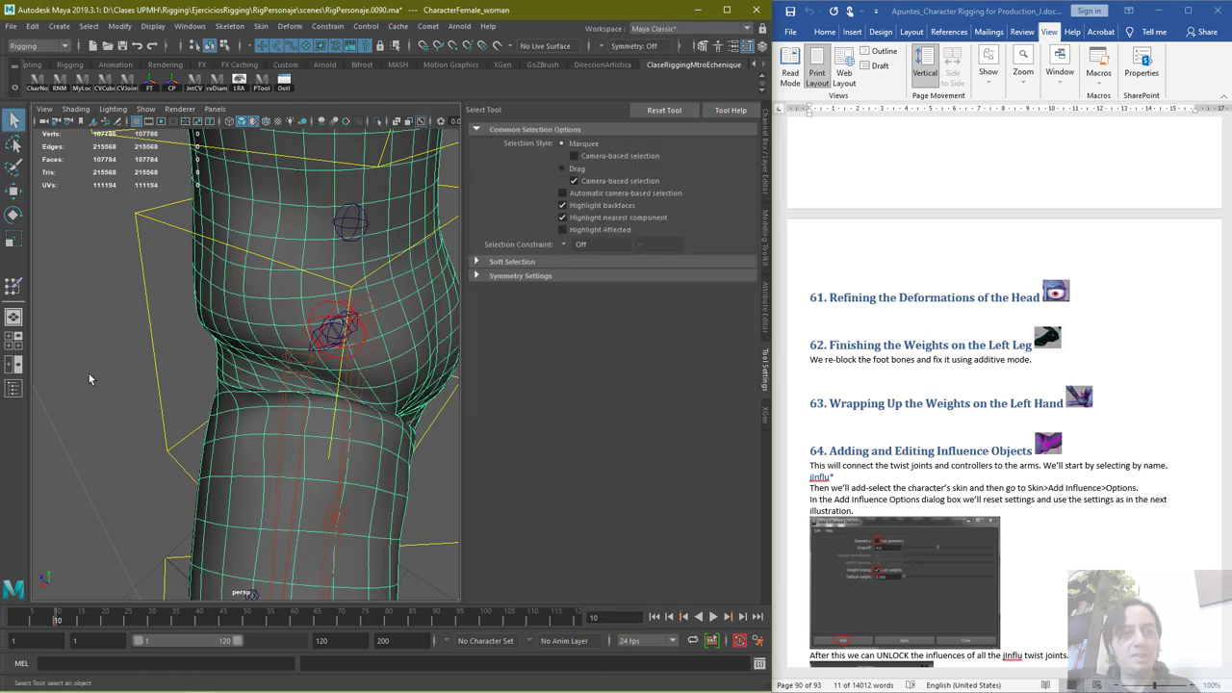
{"action": "left_click", "coordinate": [13, 286]}
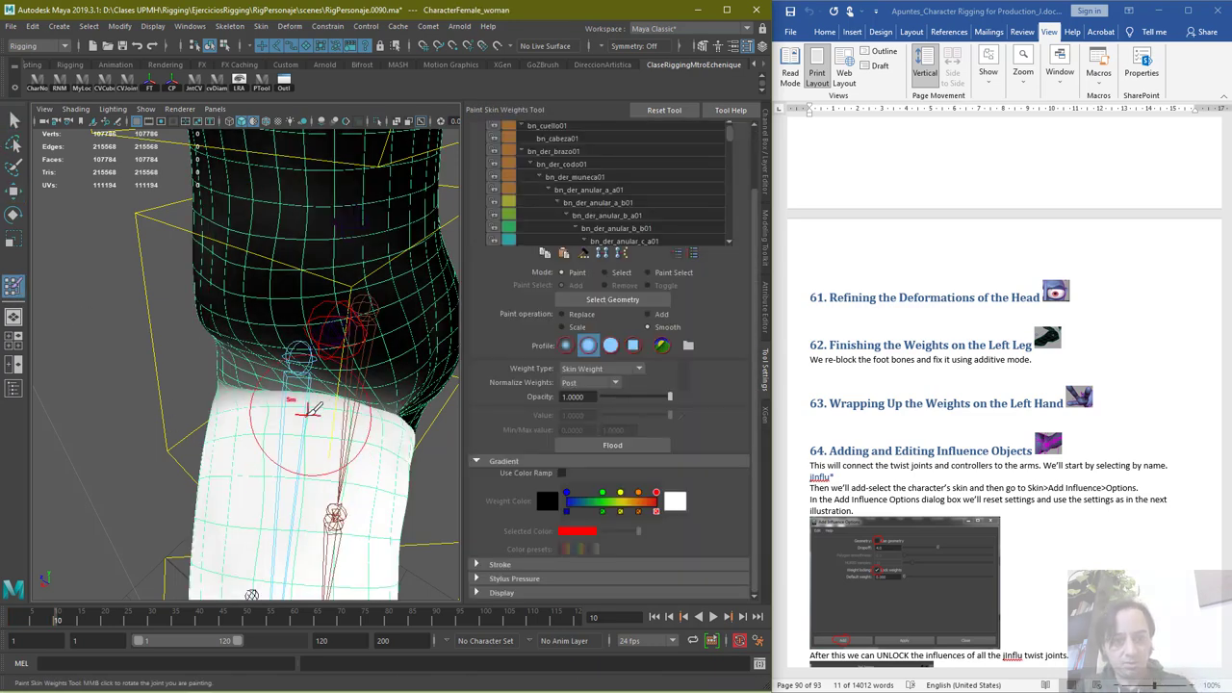
{"action": "left_click_drag", "start_coordinate": [252, 445], "coordinate": [248, 420], "text": "alt"}
{"action": "scroll", "coordinate": [258, 424], "scroll_direction": "down", "scroll_amount": 3}
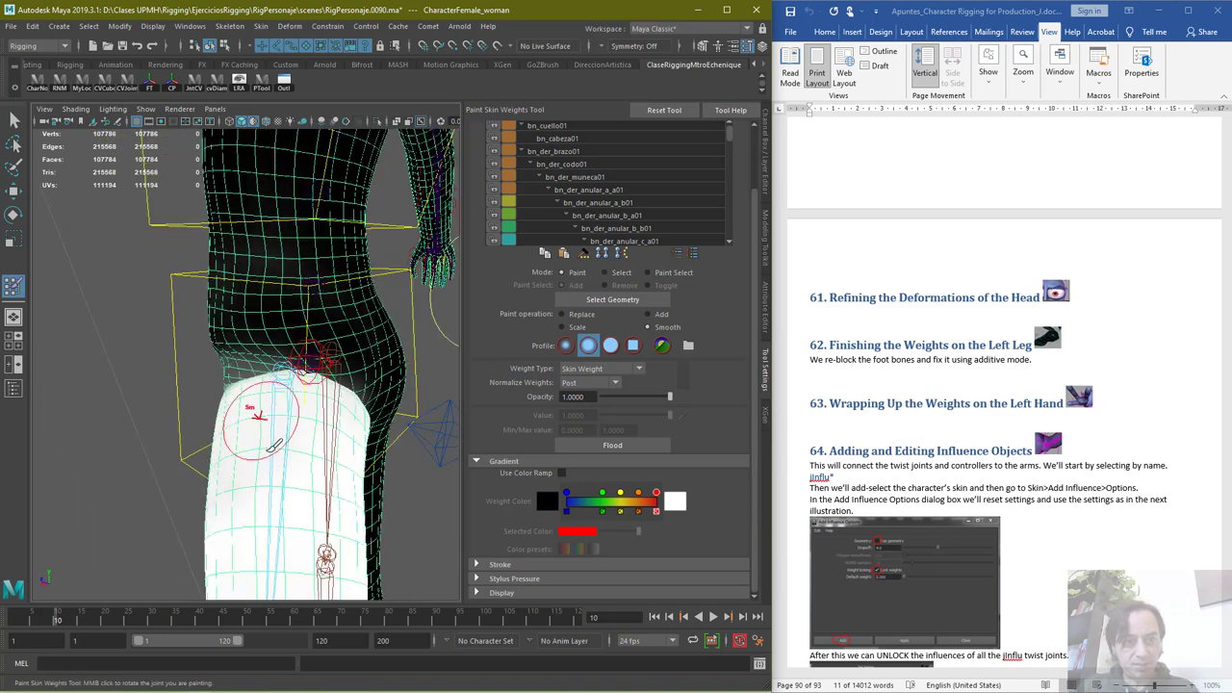
At frame 1, set the paint operation to Add with value 0.3981 and add left thigh influence at the hip
{"action": "left_click_drag", "start_coordinate": [57, 620], "coordinate": [15, 620]}
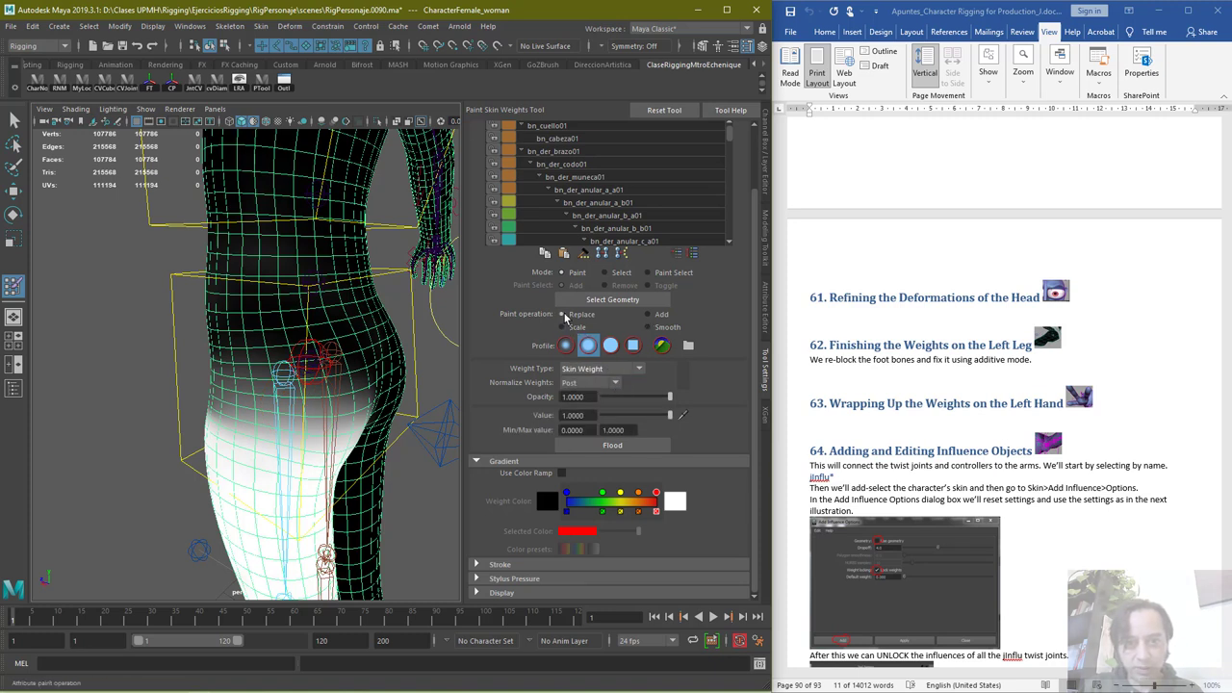
{"action": "left_click", "coordinate": [648, 314]}
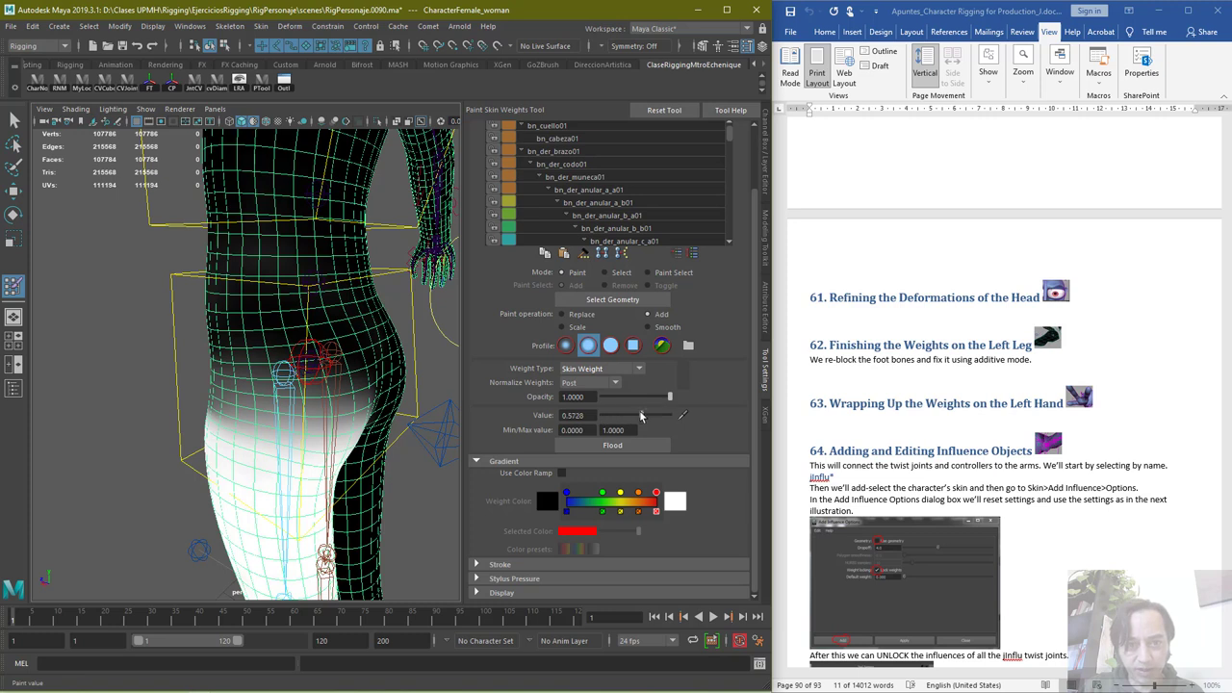
{"action": "mouse_move", "coordinate": [654, 416]}
{"action": "left_mouse_down"}
{"action": "mouse_move", "coordinate": [615, 421]}
{"action": "mouse_move", "coordinate": [628, 417]}
{"action": "left_mouse_up"}
{"action": "mouse_move", "coordinate": [231, 444]}
{"action": "left_mouse_down"}
{"action": "mouse_move", "coordinate": [281, 405]}
{"action": "mouse_move", "coordinate": [317, 428]}
{"action": "mouse_move", "coordinate": [336, 424]}
{"action": "mouse_move", "coordinate": [274, 385]}
{"action": "mouse_move", "coordinate": [214, 408]}
{"action": "left_mouse_up"}
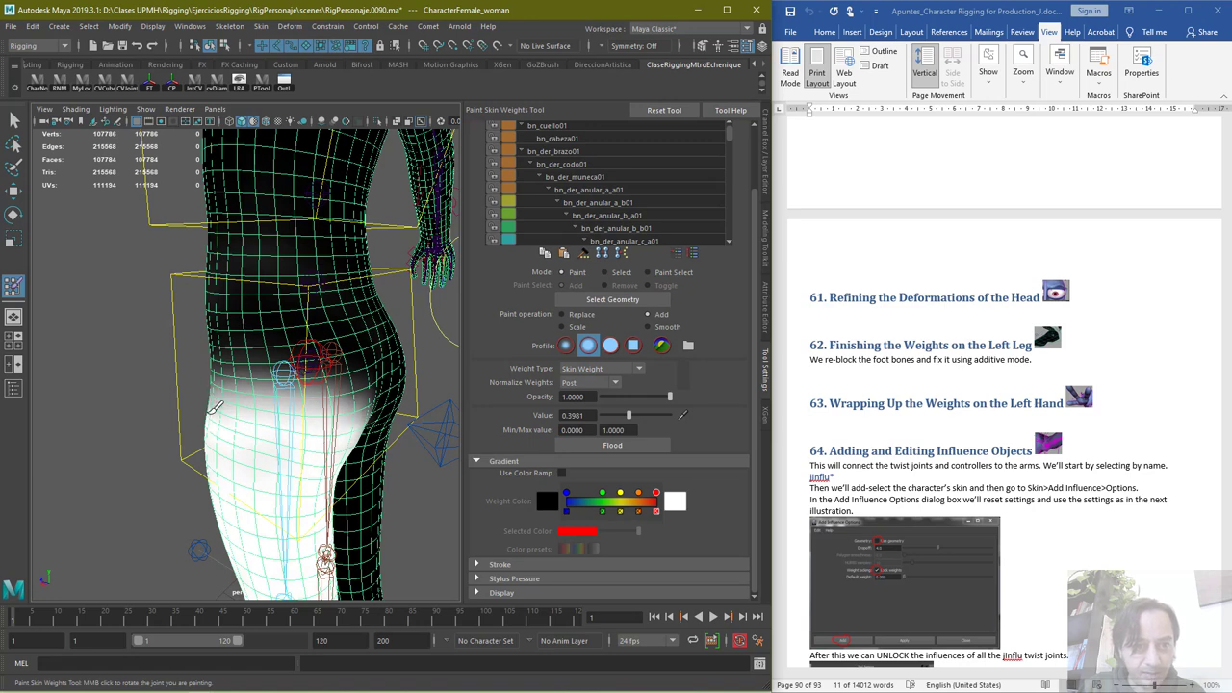
At frame 10, undo an overly strong Add stroke, lower the value to 0.0777 and build up thigh influence along the left hip crease
{"action": "key", "text": "alt+v"}
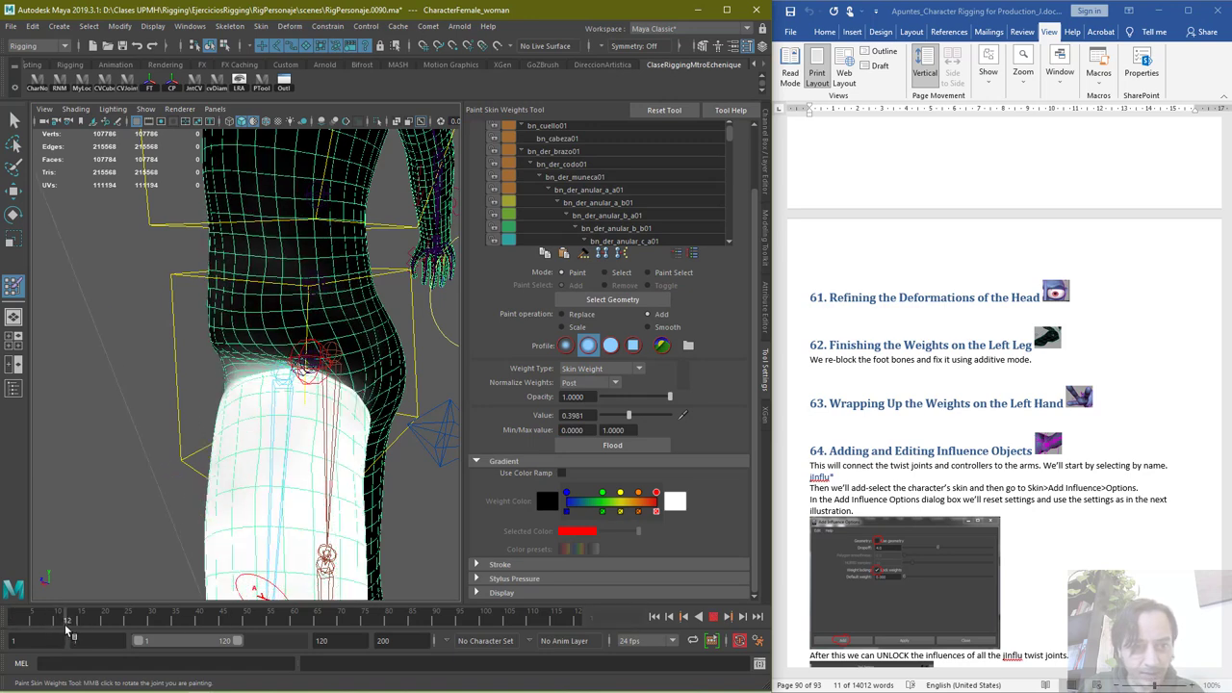
{"action": "left_click_drag", "start_coordinate": [61, 624], "coordinate": [58, 625]}
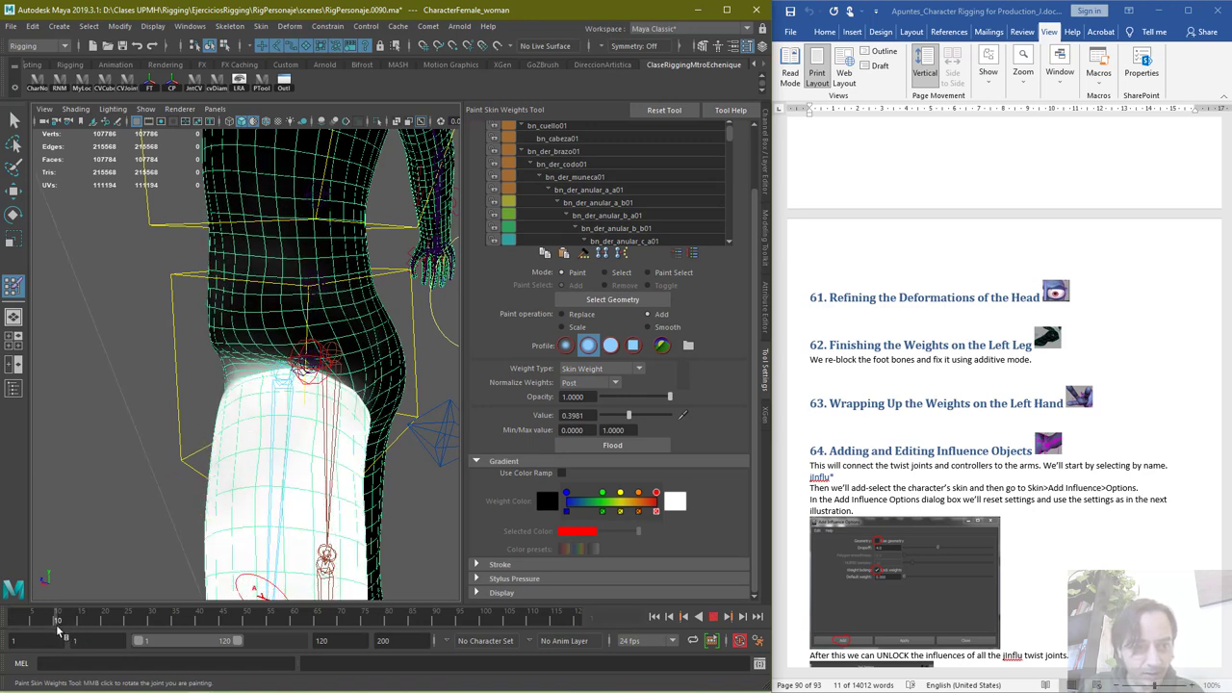
{"action": "mouse_move", "coordinate": [272, 453]}
{"action": "left_mouse_down", "text": "alt"}
{"action": "mouse_move", "coordinate": [366, 440]}
{"action": "mouse_move", "coordinate": [319, 432]}
{"action": "left_mouse_up", "text": "alt"}
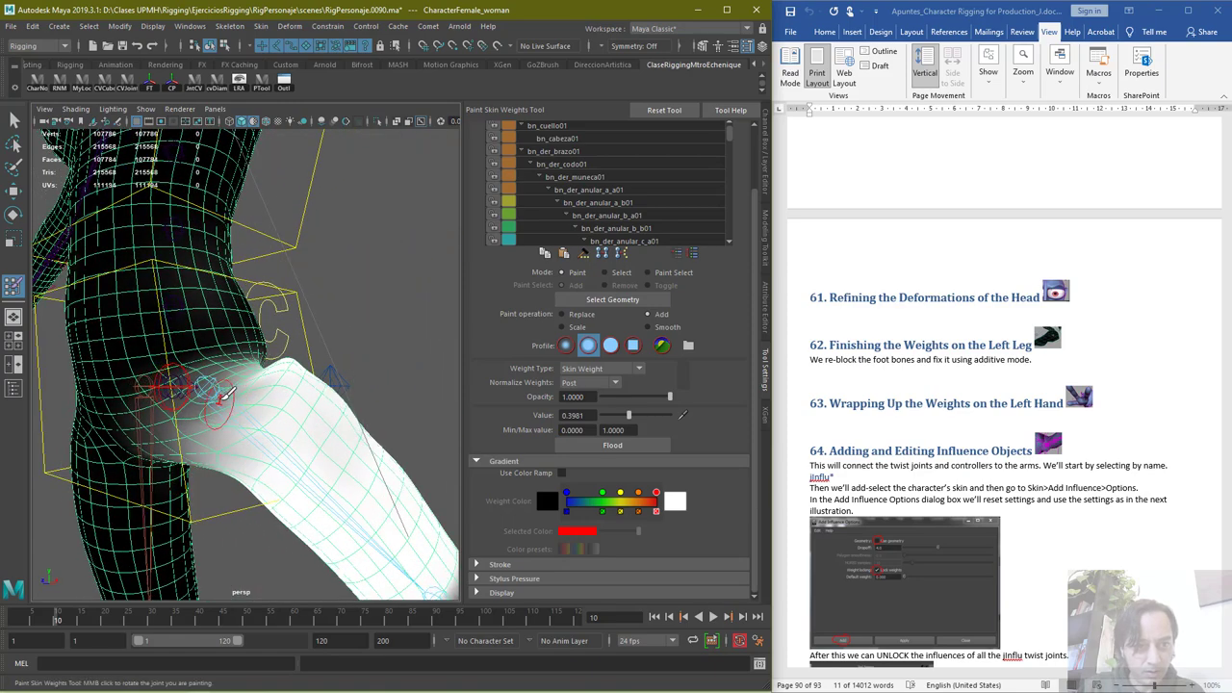
{"action": "left_click_drag", "start_coordinate": [223, 397], "coordinate": [249, 374]}
{"action": "key", "text": "ctrl+z"}
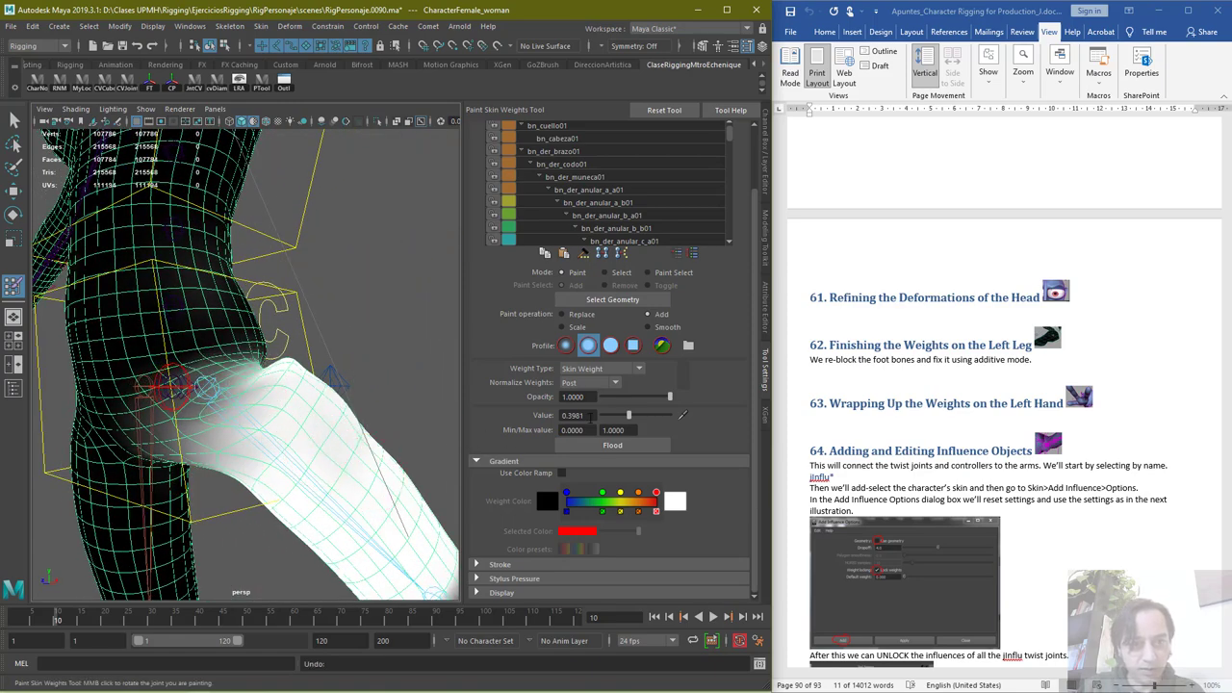
{"action": "left_click_drag", "start_coordinate": [630, 415], "coordinate": [607, 414]}
{"action": "left_click_drag", "start_coordinate": [231, 390], "coordinate": [244, 368]}
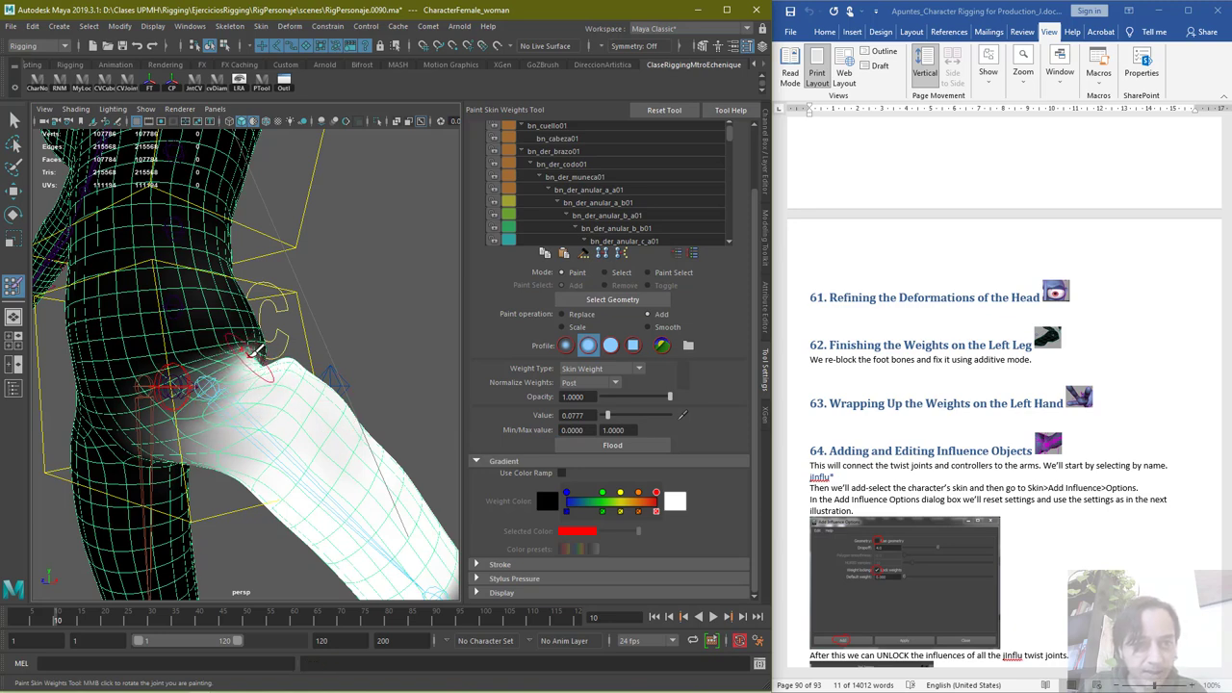
{"action": "mouse_move", "coordinate": [339, 410]}
{"action": "left_mouse_down", "text": "alt"}
{"action": "mouse_move", "coordinate": [223, 448]}
{"action": "mouse_move", "coordinate": [252, 445]}
{"action": "left_mouse_up", "text": "alt"}
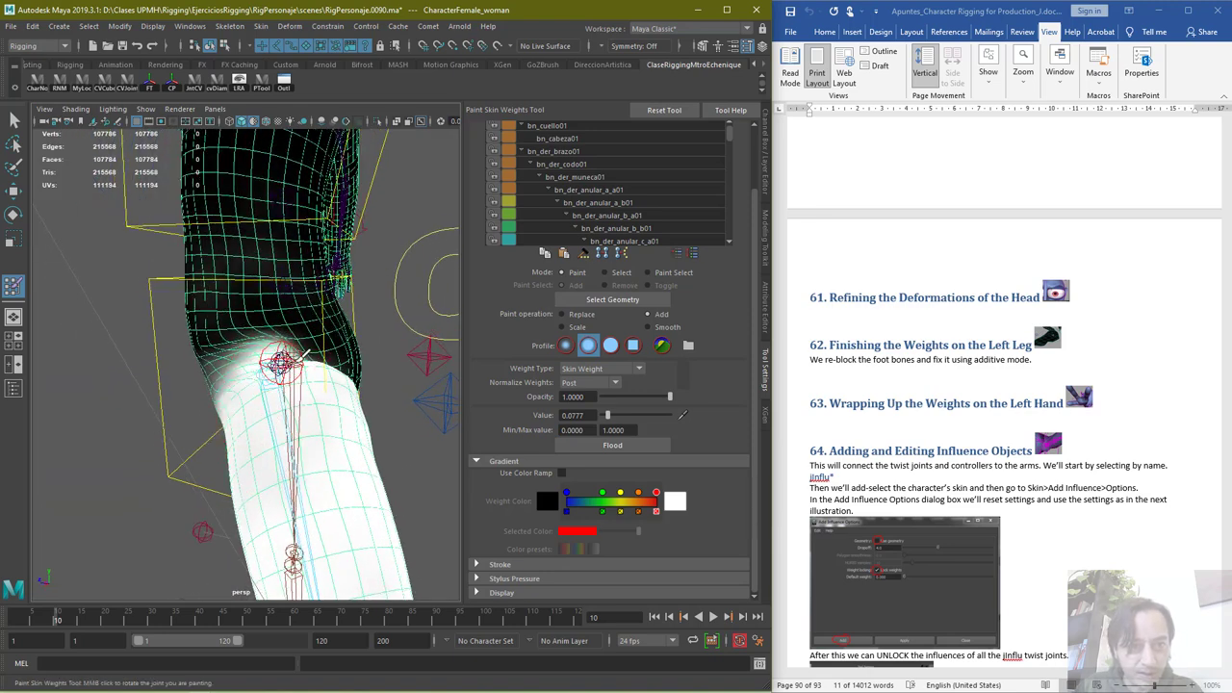
{"action": "left_click_drag", "start_coordinate": [277, 358], "coordinate": [275, 433], "text": "alt"}
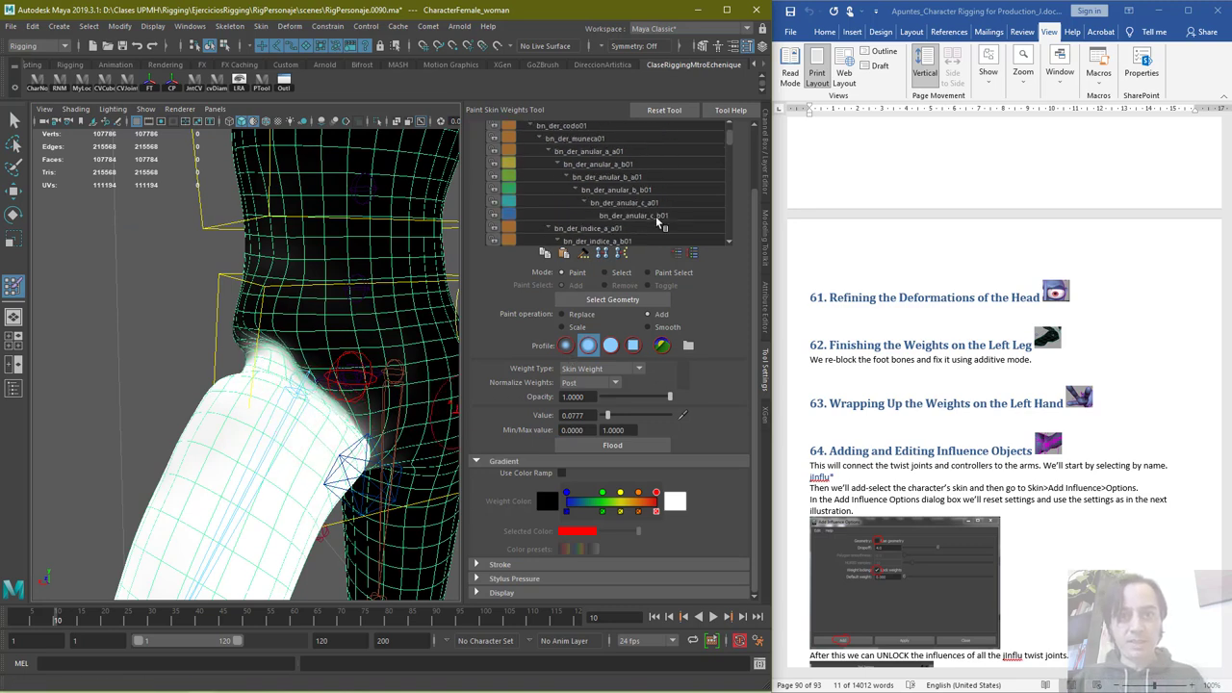
Change the paint operation to Smooth and soften the left thigh weights along the front and back of the hip crease
{"action": "scroll", "coordinate": [672, 209], "scroll_direction": "down", "scroll_amount": 3}
{"action": "left_click_drag", "start_coordinate": [730, 146], "coordinate": [737, 240]}
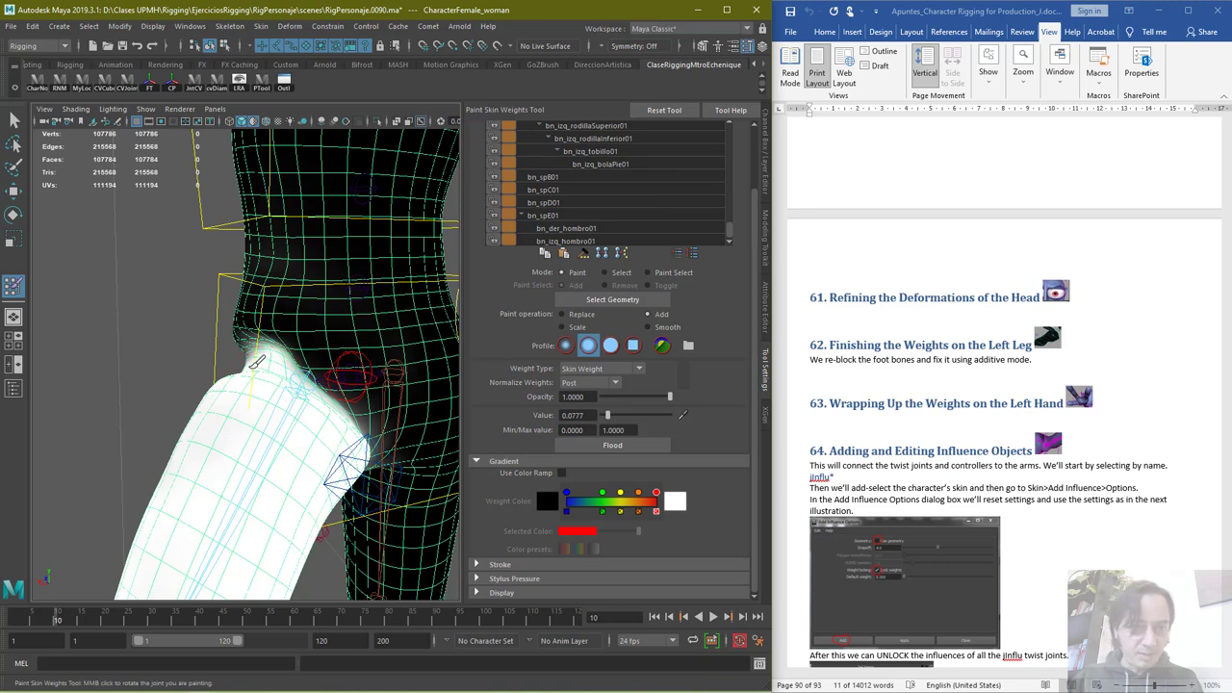
{"action": "left_click_drag", "start_coordinate": [256, 361], "coordinate": [231, 397], "text": "alt"}
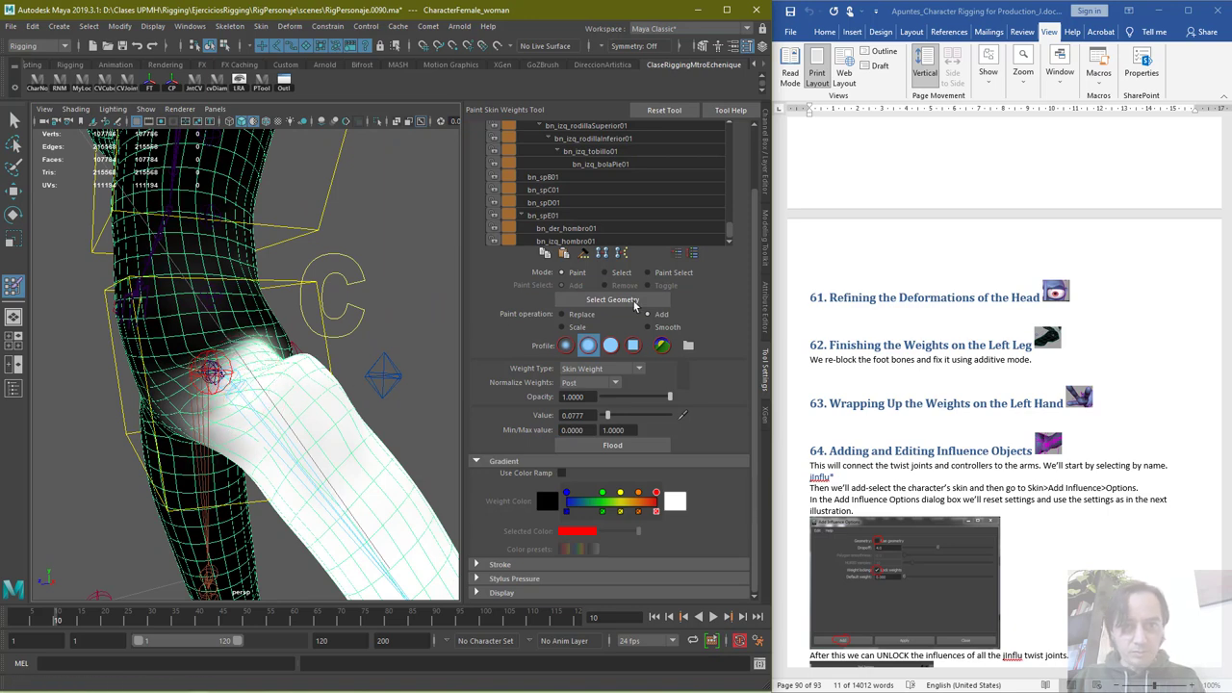
{"action": "left_click", "coordinate": [648, 327]}
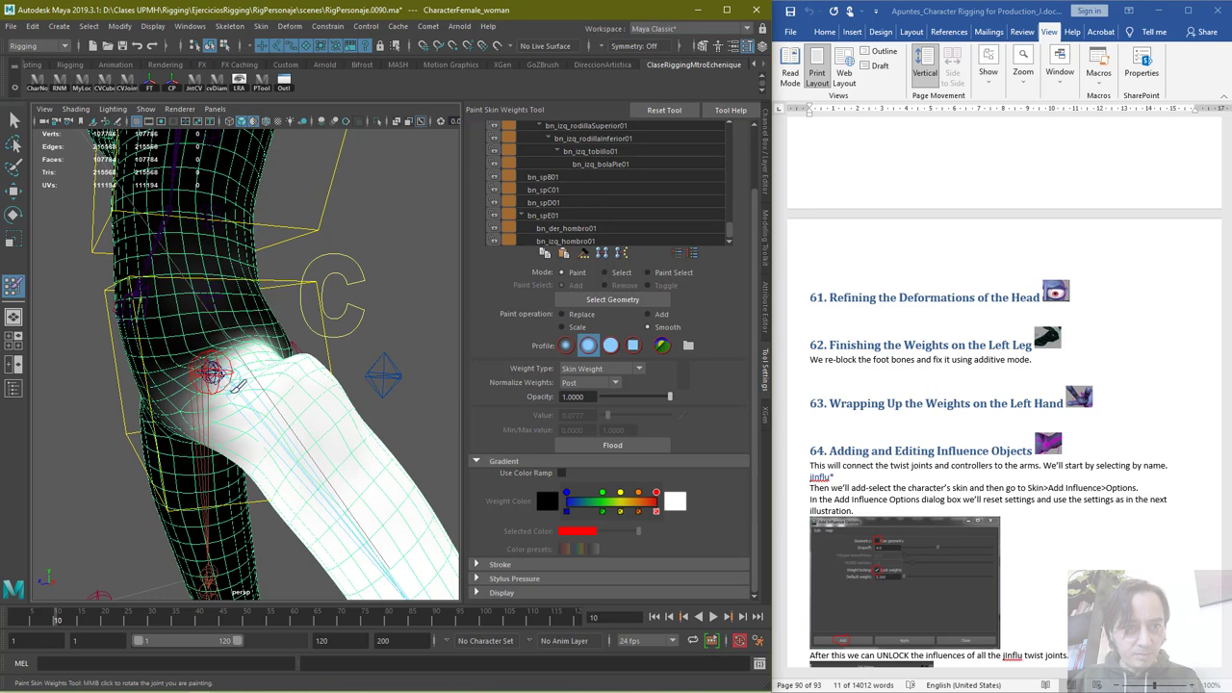
{"action": "left_click_drag", "start_coordinate": [232, 390], "coordinate": [247, 354]}
{"action": "left_click_drag", "start_coordinate": [346, 369], "coordinate": [187, 368], "text": "alt"}
{"action": "mouse_move", "coordinate": [269, 337]}
{"action": "left_mouse_down"}
{"action": "mouse_move", "coordinate": [304, 361]}
{"action": "mouse_move", "coordinate": [315, 417]}
{"action": "left_mouse_up"}
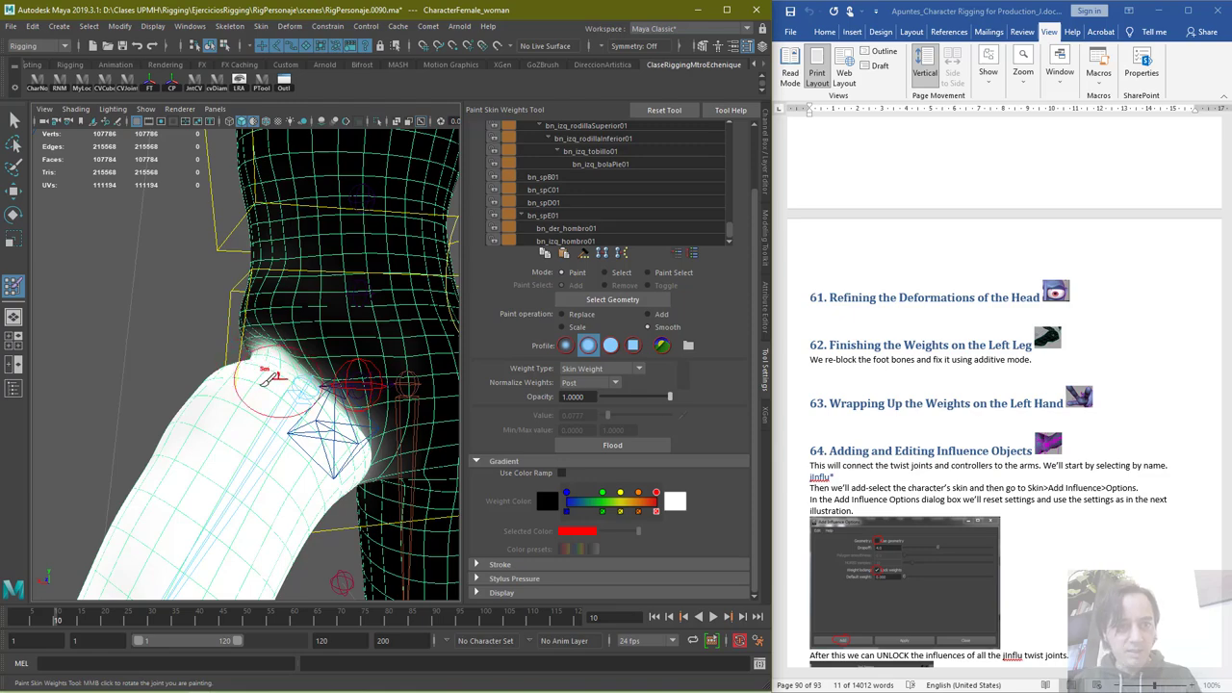
Play back the foot test animation and check how the left hip deforms from the front and side
{"action": "mouse_move", "coordinate": [262, 364]}
{"action": "left_mouse_down", "text": "alt"}
{"action": "mouse_move", "coordinate": [322, 385]}
{"action": "mouse_move", "coordinate": [276, 416]}
{"action": "mouse_move", "coordinate": [287, 337]}
{"action": "left_mouse_up", "text": "alt"}
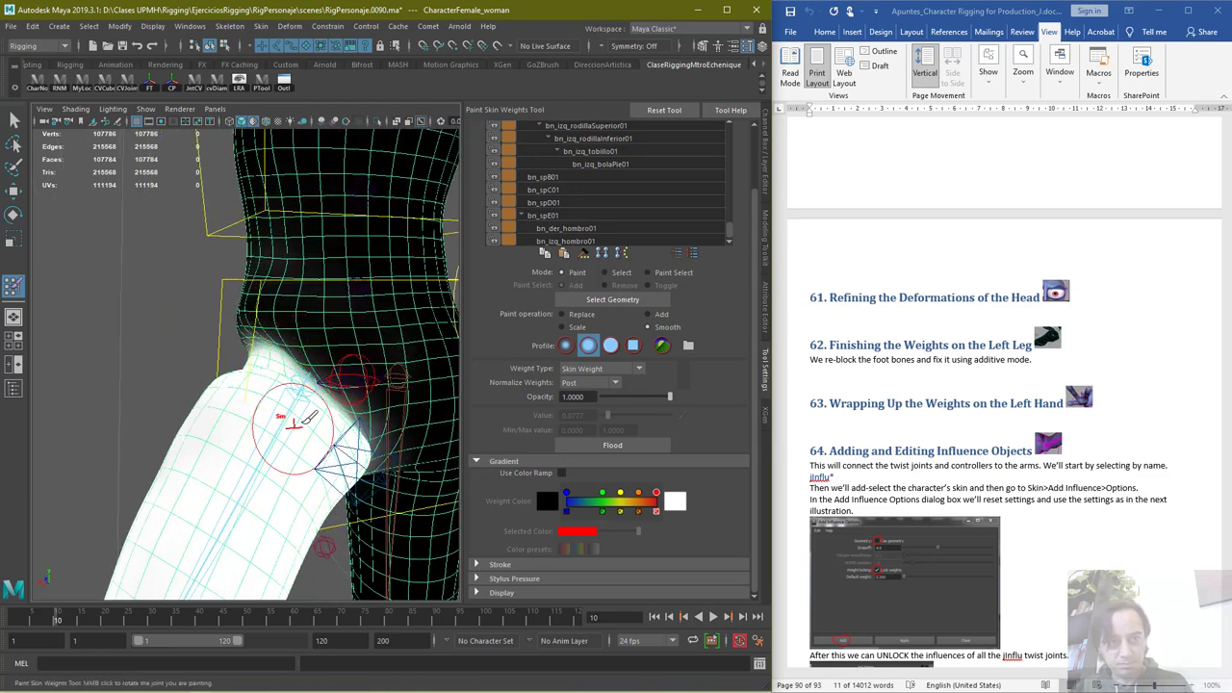
{"action": "left_click_drag", "start_coordinate": [288, 427], "coordinate": [474, 416], "text": "alt"}
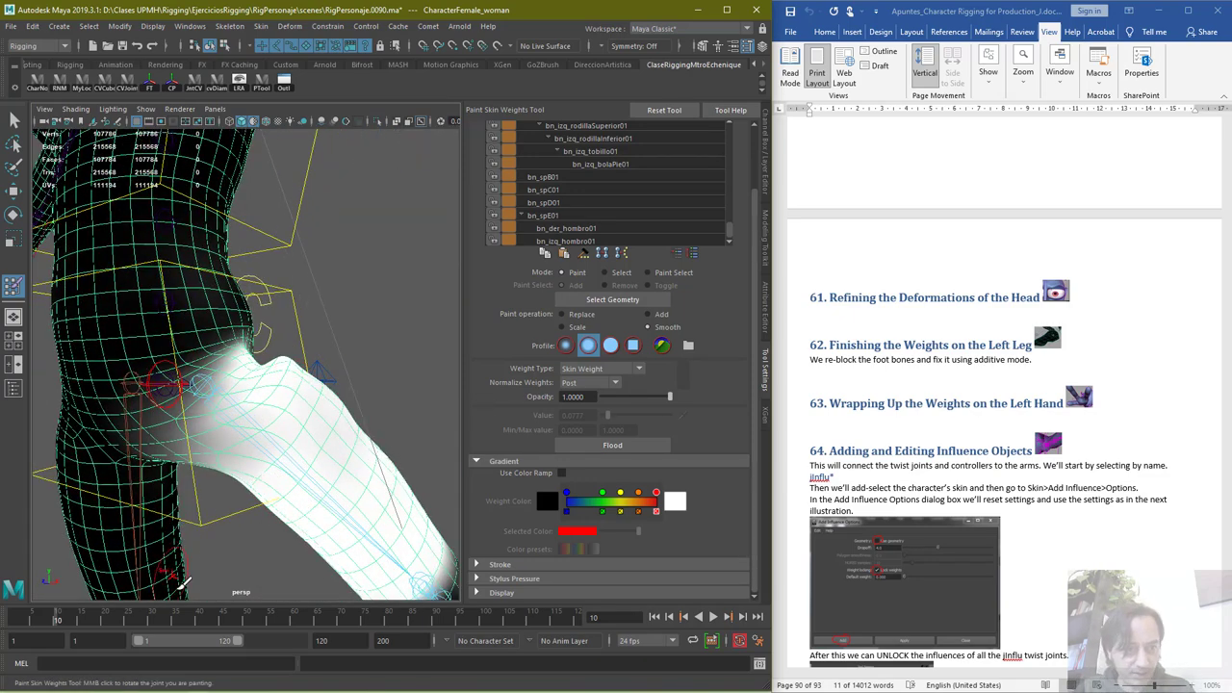
{"action": "left_click_drag", "start_coordinate": [57, 620], "coordinate": [2, 618]}
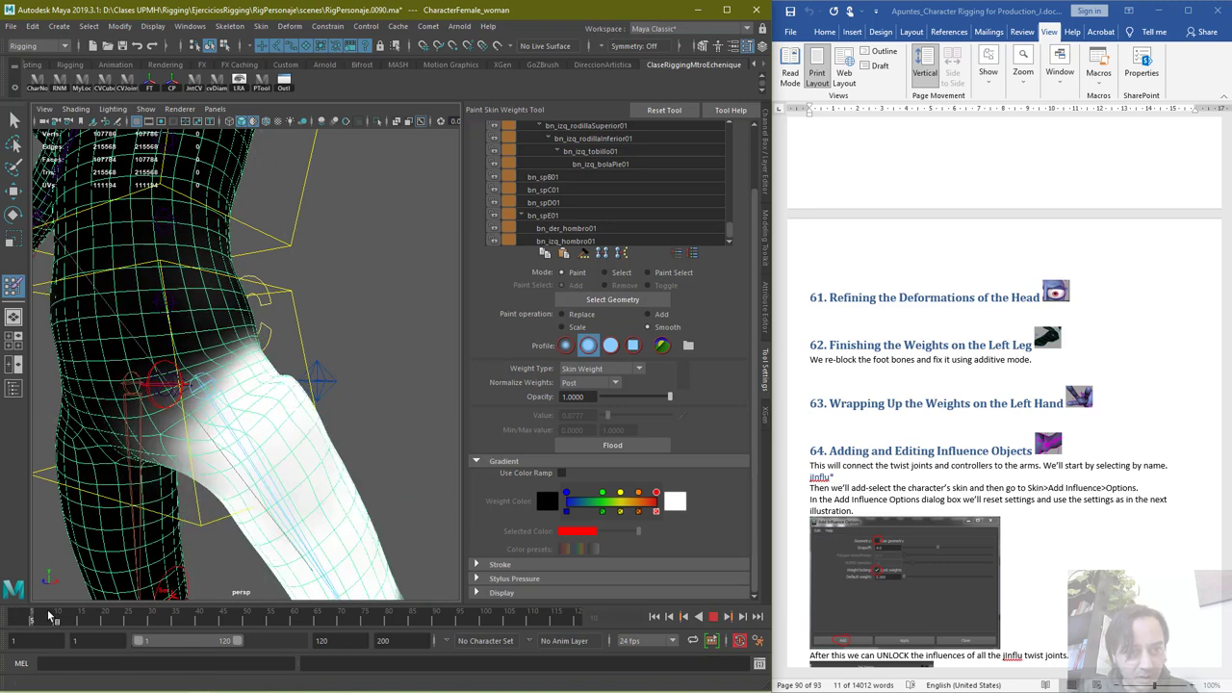
{"action": "key", "text": "alt+v"}
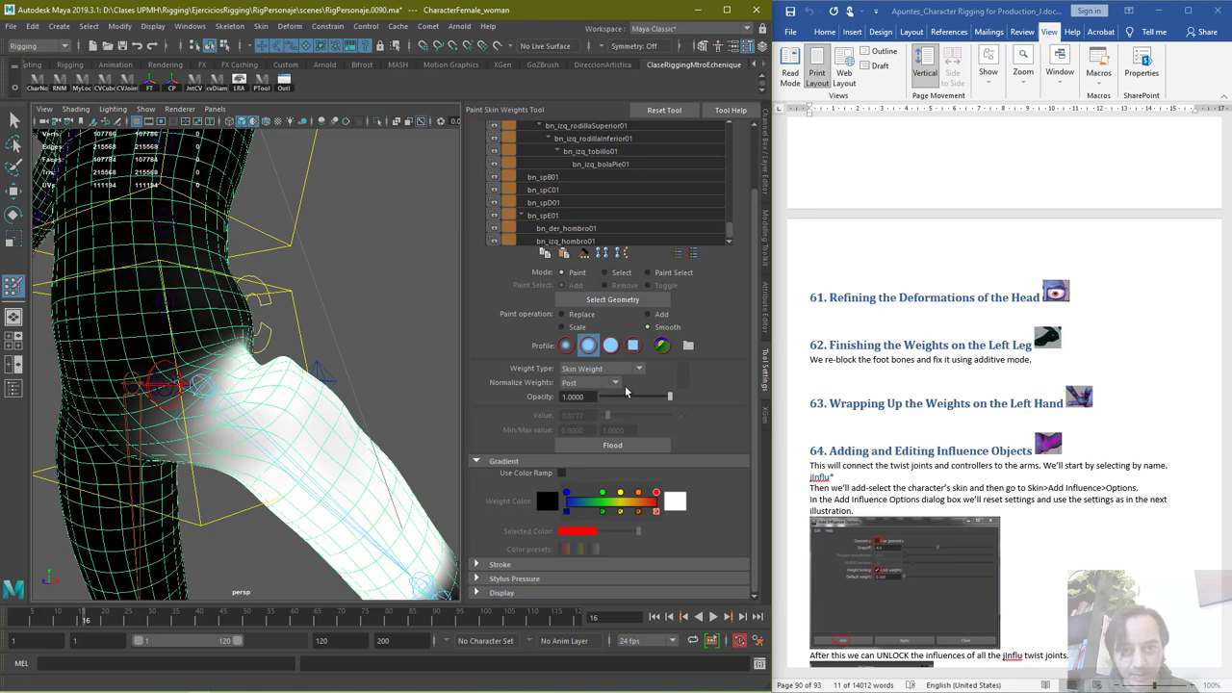
Change the paint operation to Replace with value 1.0 and paint full left thigh influence over the upper and inner thigh at frame 16
{"action": "left_click", "coordinate": [582, 315]}
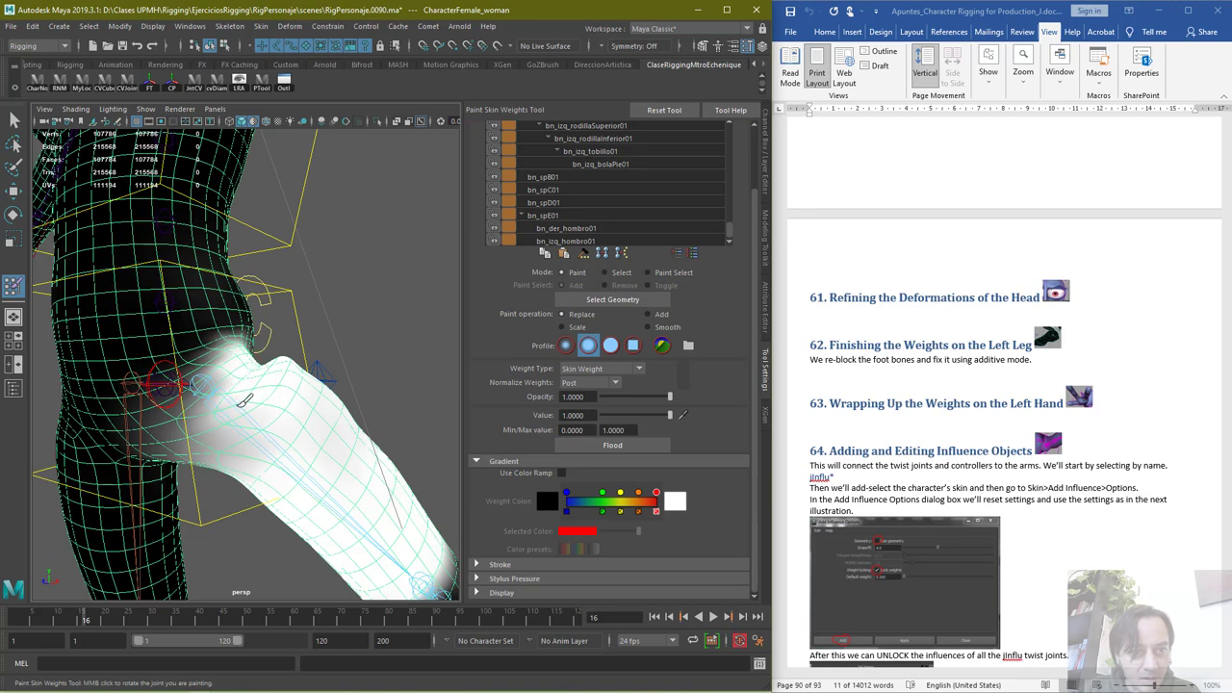
{"action": "mouse_move", "coordinate": [246, 398]}
{"action": "left_mouse_down", "text": "alt"}
{"action": "mouse_move", "coordinate": [253, 421]}
{"action": "mouse_move", "coordinate": [277, 360]}
{"action": "mouse_move", "coordinate": [308, 372]}
{"action": "mouse_move", "coordinate": [170, 412]}
{"action": "mouse_move", "coordinate": [61, 404]}
{"action": "left_mouse_up", "text": "alt"}
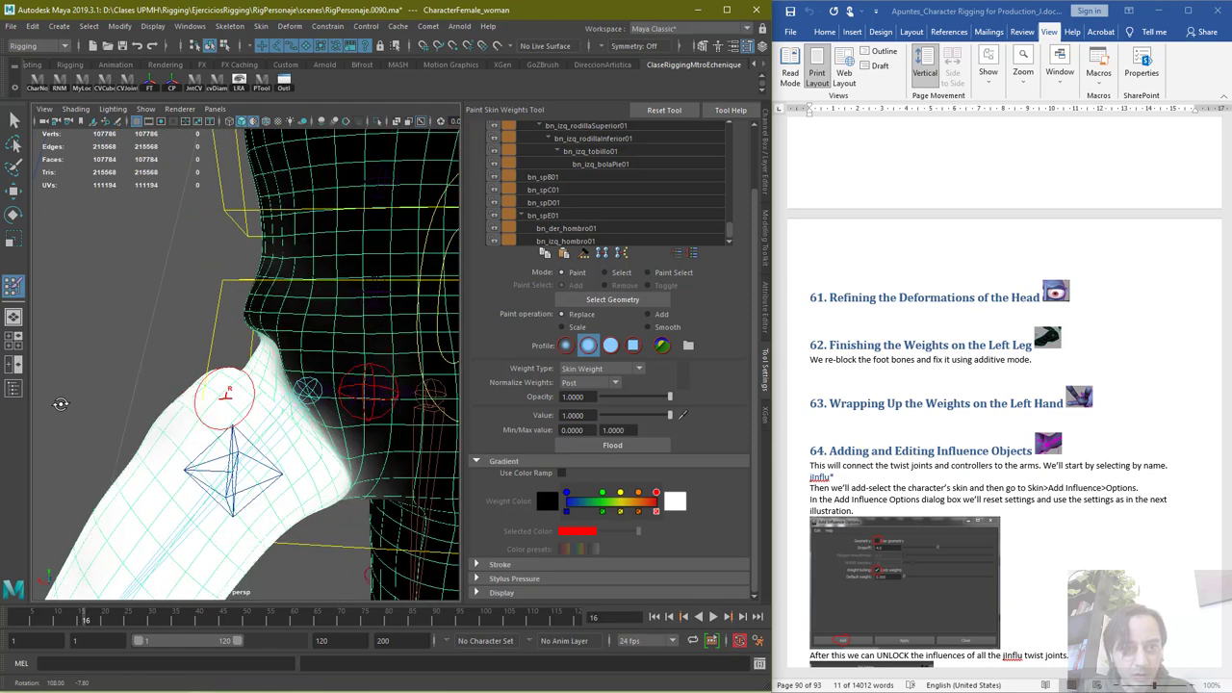
{"action": "left_click_drag", "start_coordinate": [261, 395], "coordinate": [312, 465]}
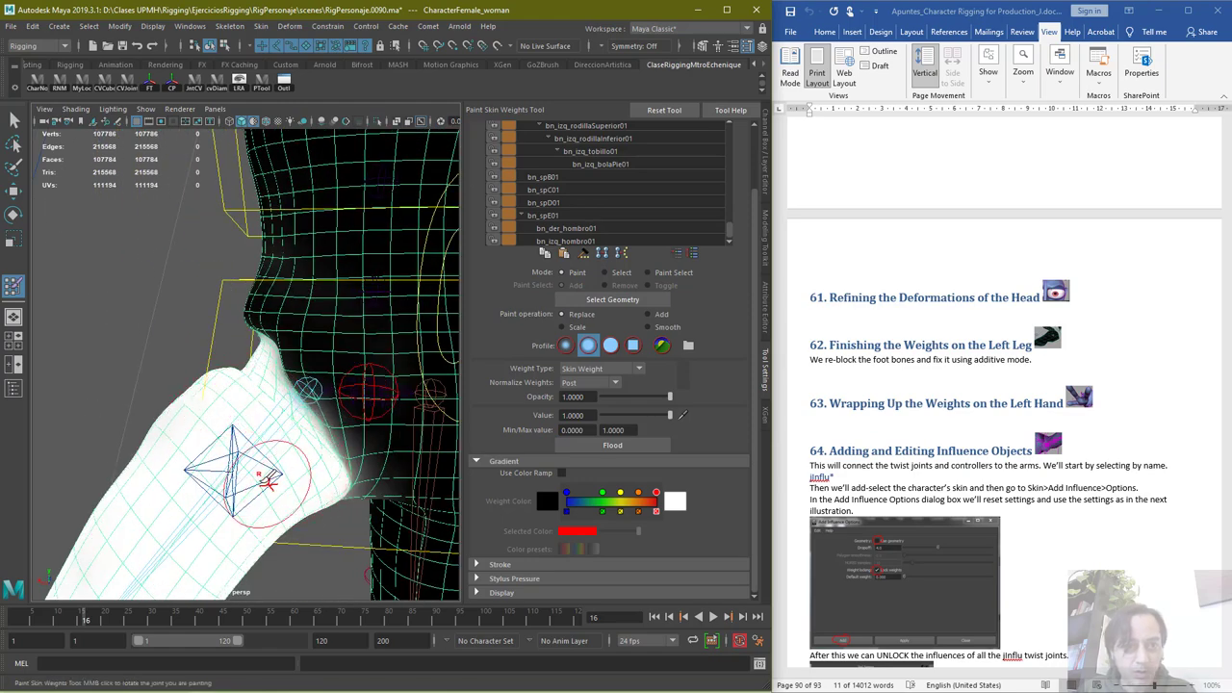
{"action": "scroll", "coordinate": [229, 466], "scroll_direction": "down", "scroll_amount": 3}
{"action": "left_click_drag", "start_coordinate": [195, 497], "coordinate": [164, 491], "text": "alt"}
{"action": "left_click_drag", "start_coordinate": [306, 440], "coordinate": [259, 358]}
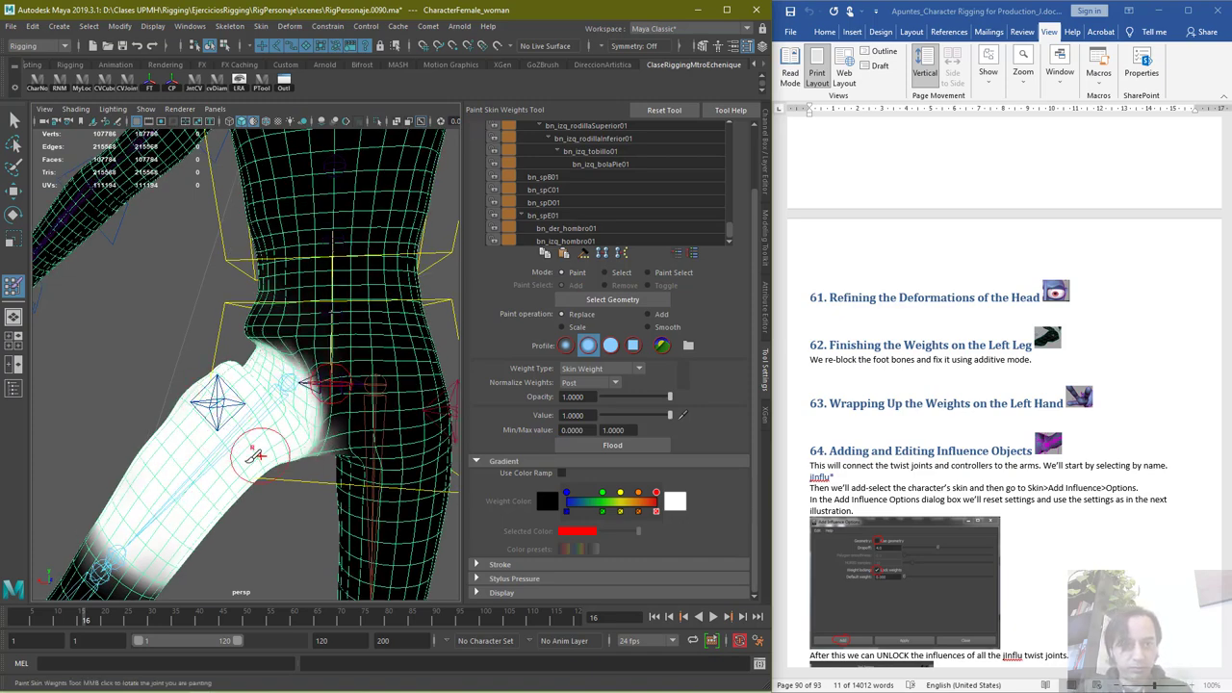
{"action": "left_click_drag", "start_coordinate": [327, 383], "coordinate": [442, 477], "text": "alt"}
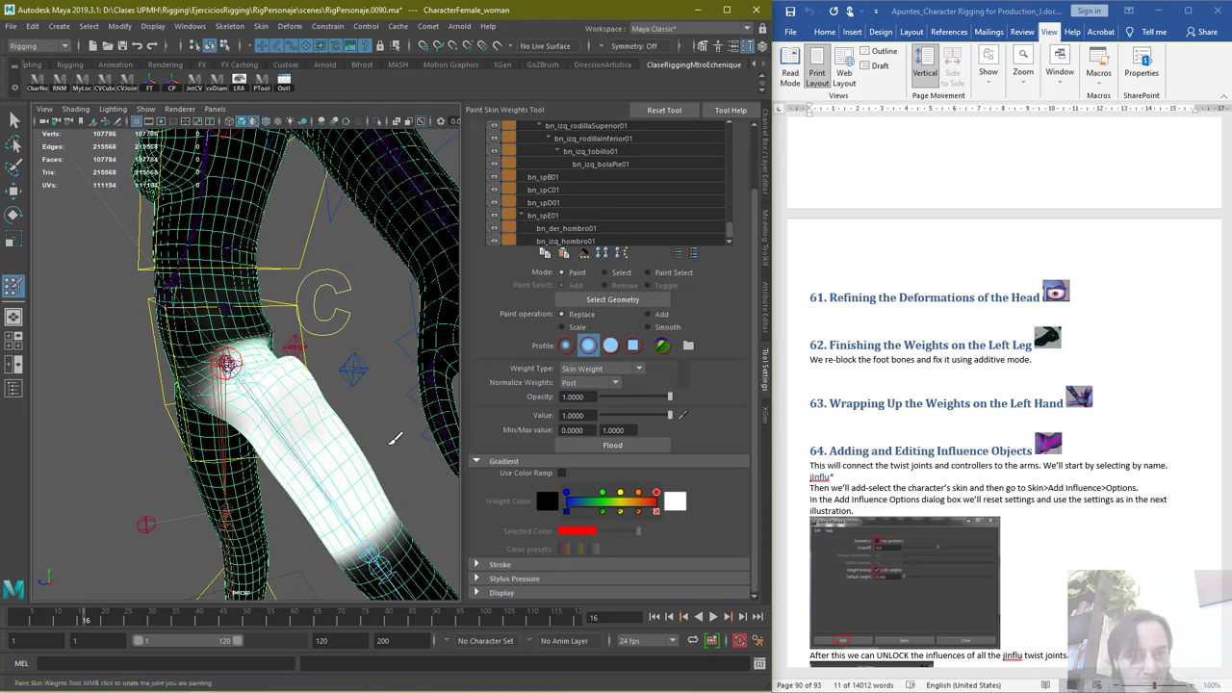
Compare the bn_izq_rodillaSuperior01 and bn_izq_femurJoint01 influences on the left leg
{"action": "scroll", "coordinate": [712, 222], "scroll_direction": "up", "scroll_amount": 3}
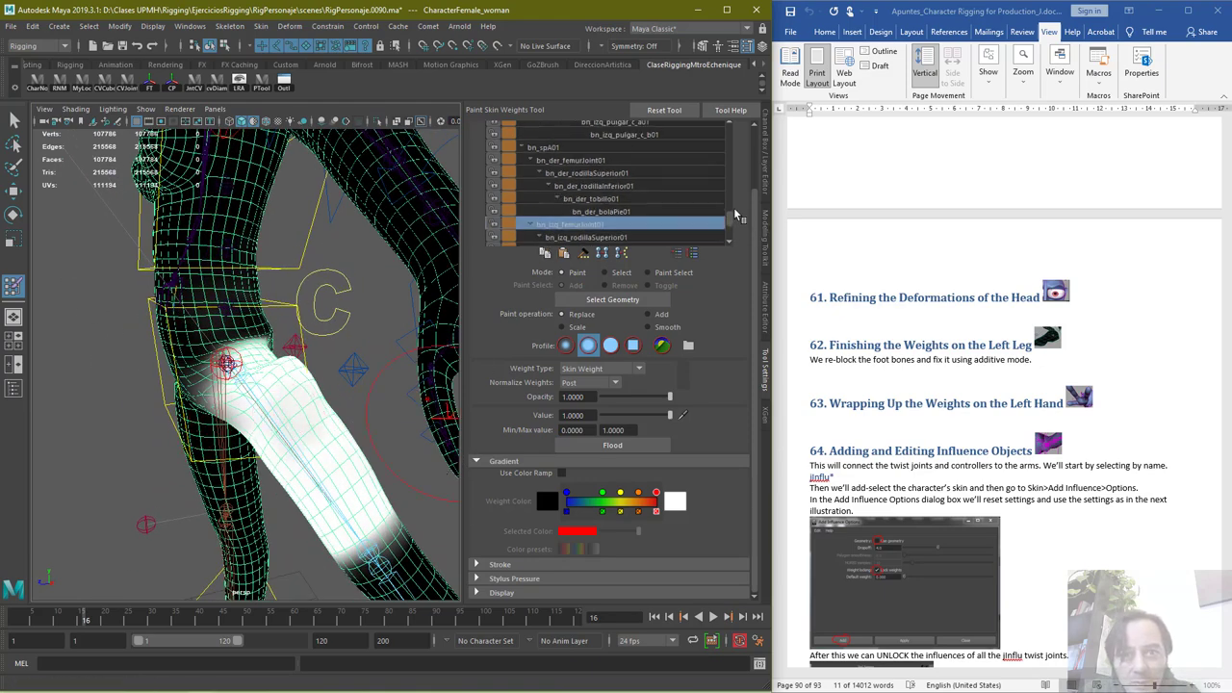
{"action": "left_click", "coordinate": [596, 176]}
{"action": "left_click", "coordinate": [618, 190]}
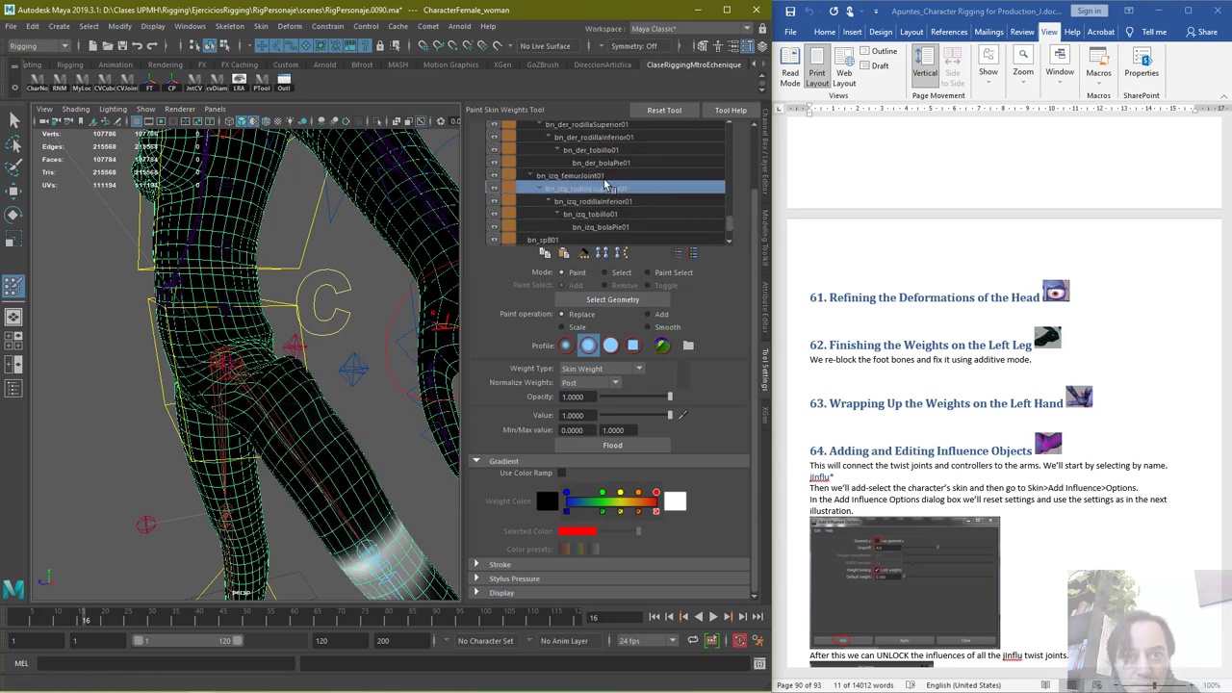
{"action": "left_click", "coordinate": [604, 177]}
{"action": "scroll", "coordinate": [608, 193], "scroll_direction": "up", "scroll_amount": 3}
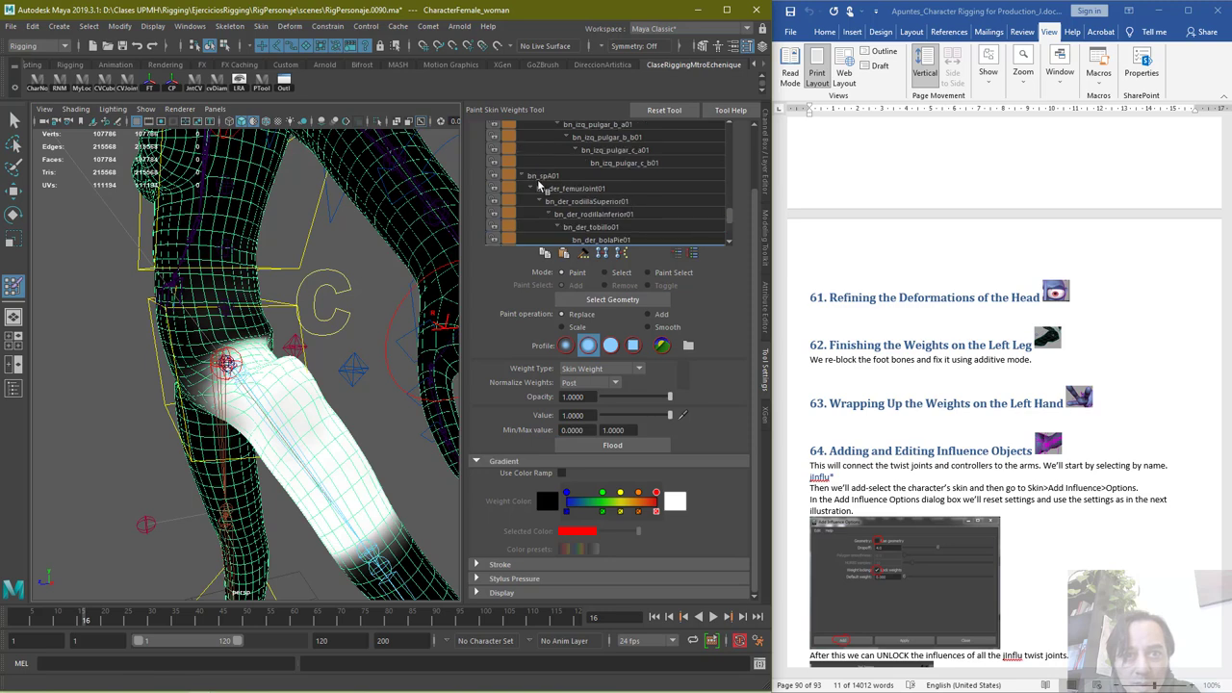
Select the bn_spA01 influence, undo the Replace stroke on it, and use Smooth to soften its weights around the left hip crease
{"action": "left_click", "coordinate": [543, 176]}
{"action": "mouse_move", "coordinate": [217, 373]}
{"action": "left_mouse_down"}
{"action": "mouse_move", "coordinate": [267, 352]}
{"action": "mouse_move", "coordinate": [252, 364]}
{"action": "left_mouse_up"}
{"action": "key", "text": "ctrl+z"}
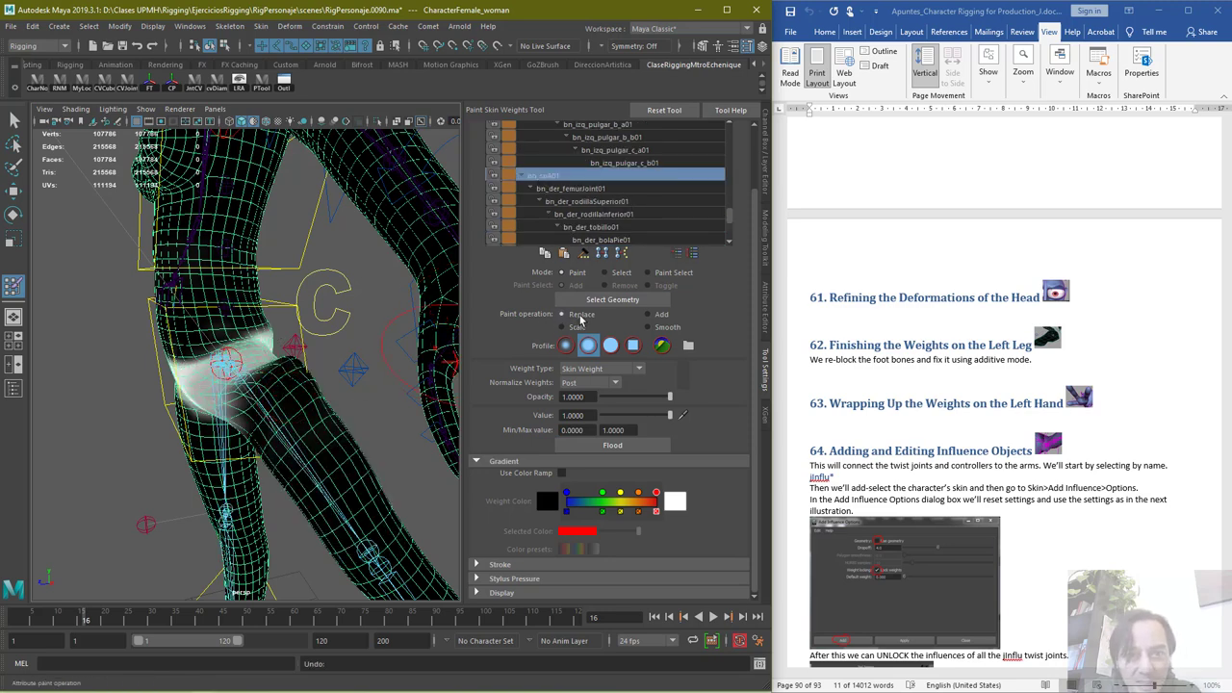
{"action": "left_click", "coordinate": [648, 327]}
{"action": "left_click_drag", "start_coordinate": [238, 346], "coordinate": [266, 352]}
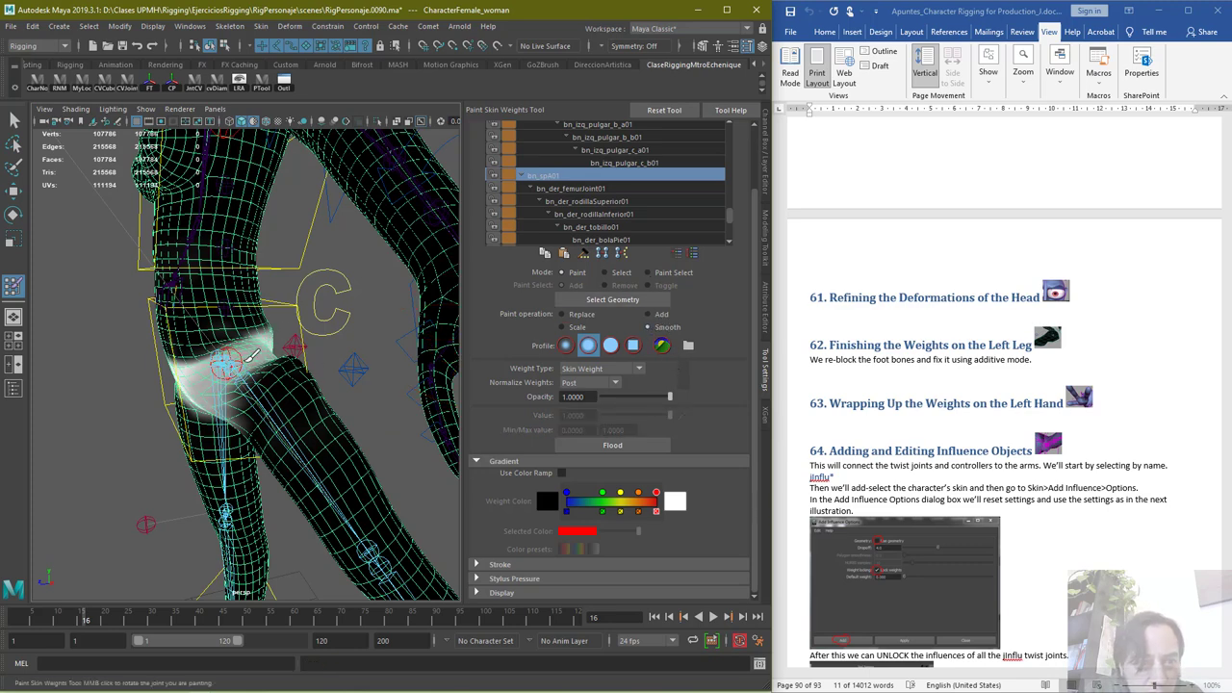
{"action": "left_click_drag", "start_coordinate": [178, 374], "coordinate": [201, 371]}
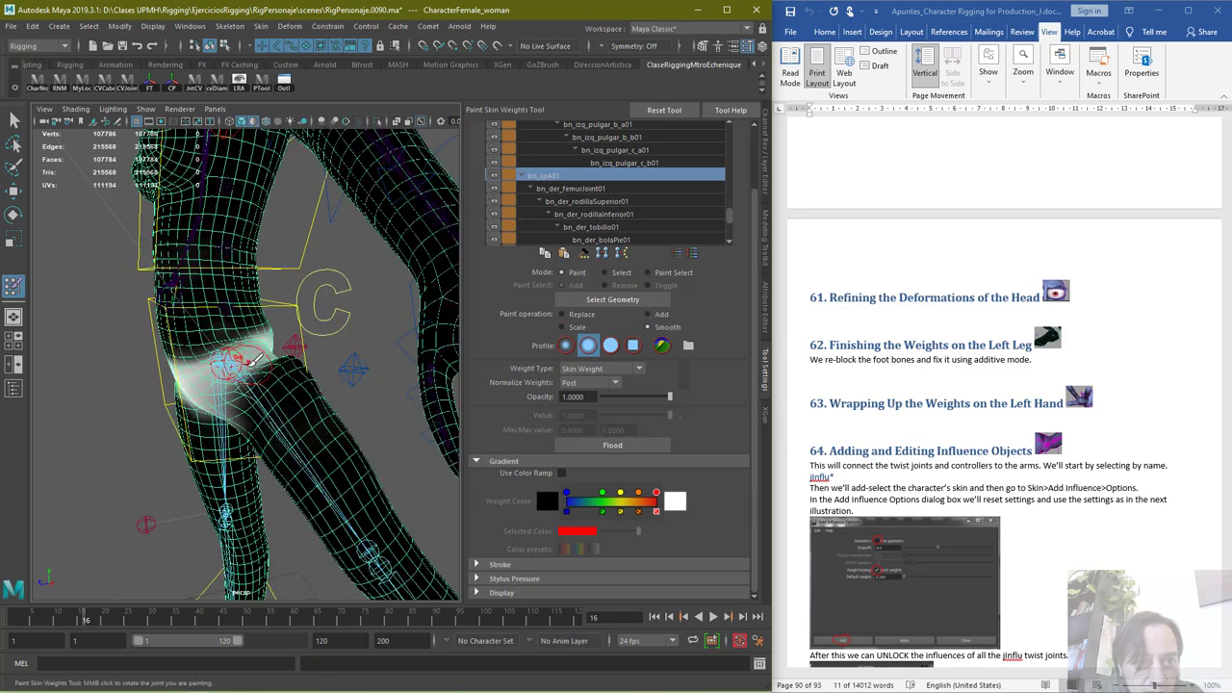
{"action": "scroll", "coordinate": [252, 373], "scroll_direction": "up", "scroll_amount": 2}
{"action": "left_click_drag", "start_coordinate": [279, 385], "coordinate": [281, 357], "text": "alt"}
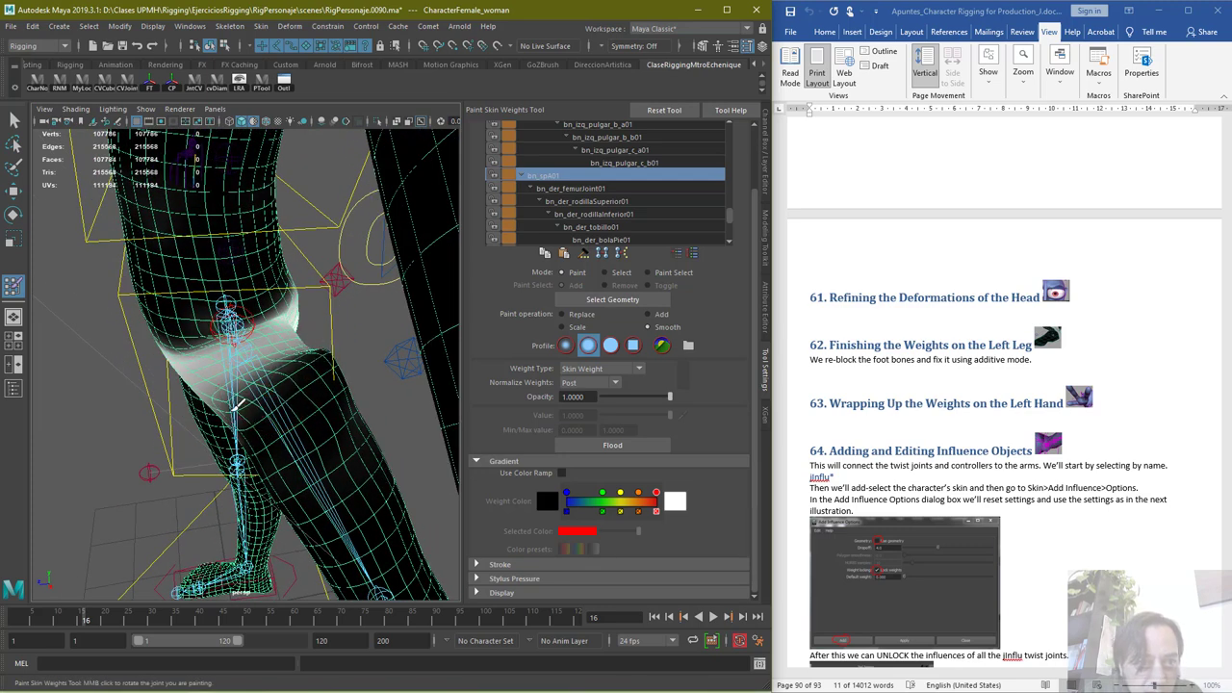
{"action": "left_click_drag", "start_coordinate": [285, 310], "coordinate": [284, 337]}
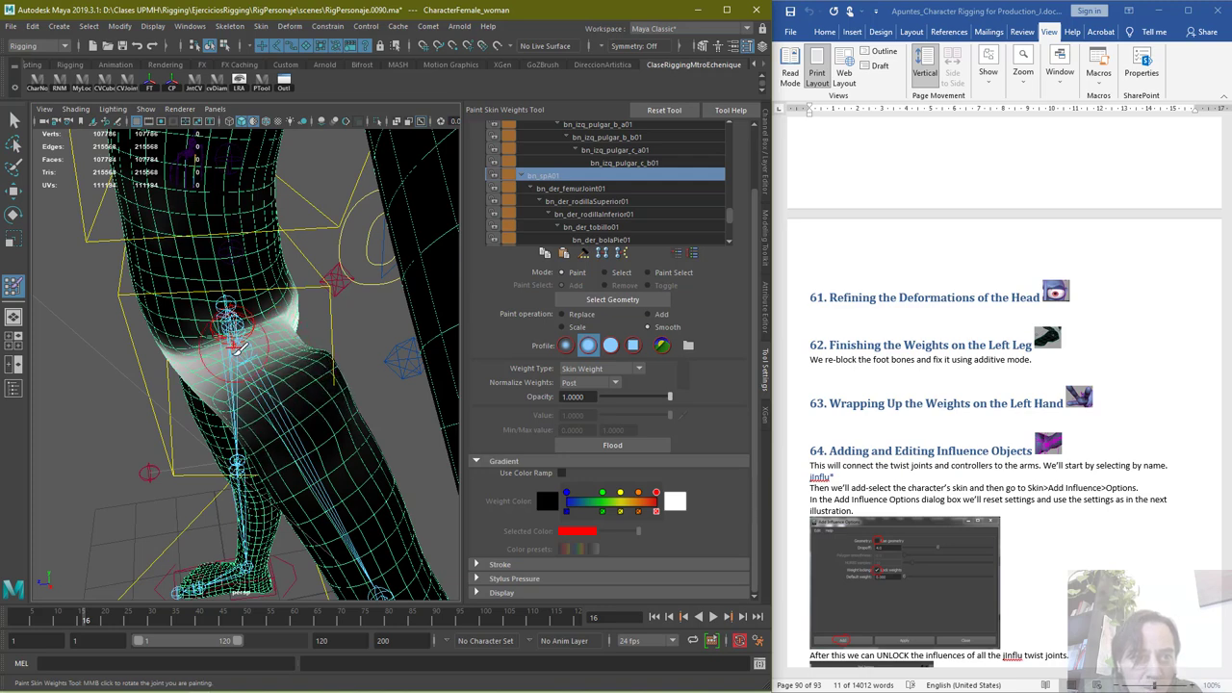
{"action": "mouse_move", "coordinate": [231, 402]}
{"action": "left_mouse_down", "text": "alt"}
{"action": "mouse_move", "coordinate": [302, 390]}
{"action": "mouse_move", "coordinate": [231, 367]}
{"action": "mouse_move", "coordinate": [121, 413]}
{"action": "mouse_move", "coordinate": [95, 406]}
{"action": "left_mouse_up", "text": "alt"}
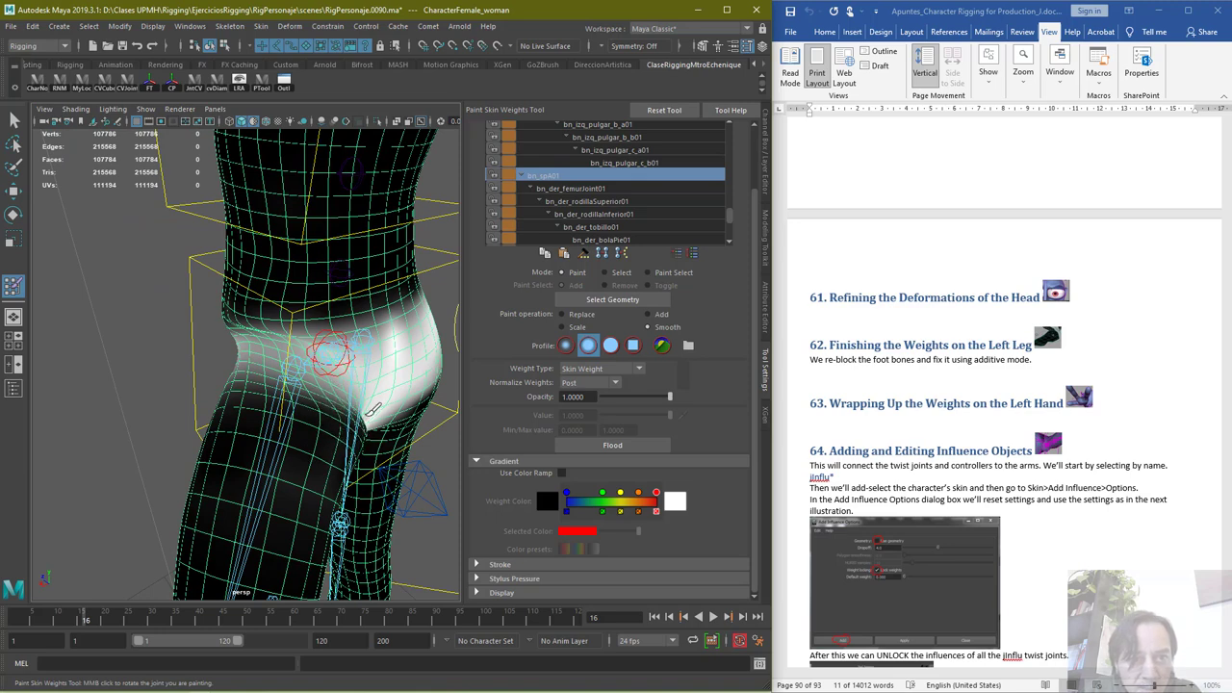
{"action": "left_click_drag", "start_coordinate": [284, 330], "coordinate": [288, 344], "text": "alt"}
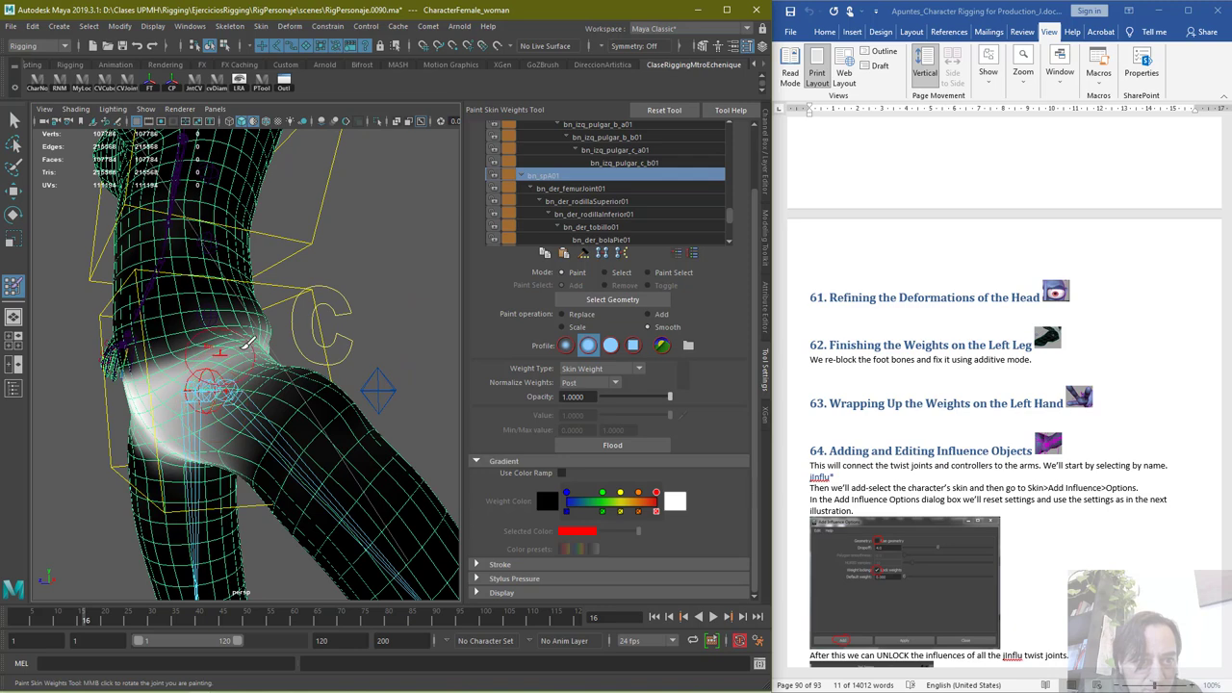
{"action": "left_click_drag", "start_coordinate": [198, 409], "coordinate": [202, 406], "text": "alt"}
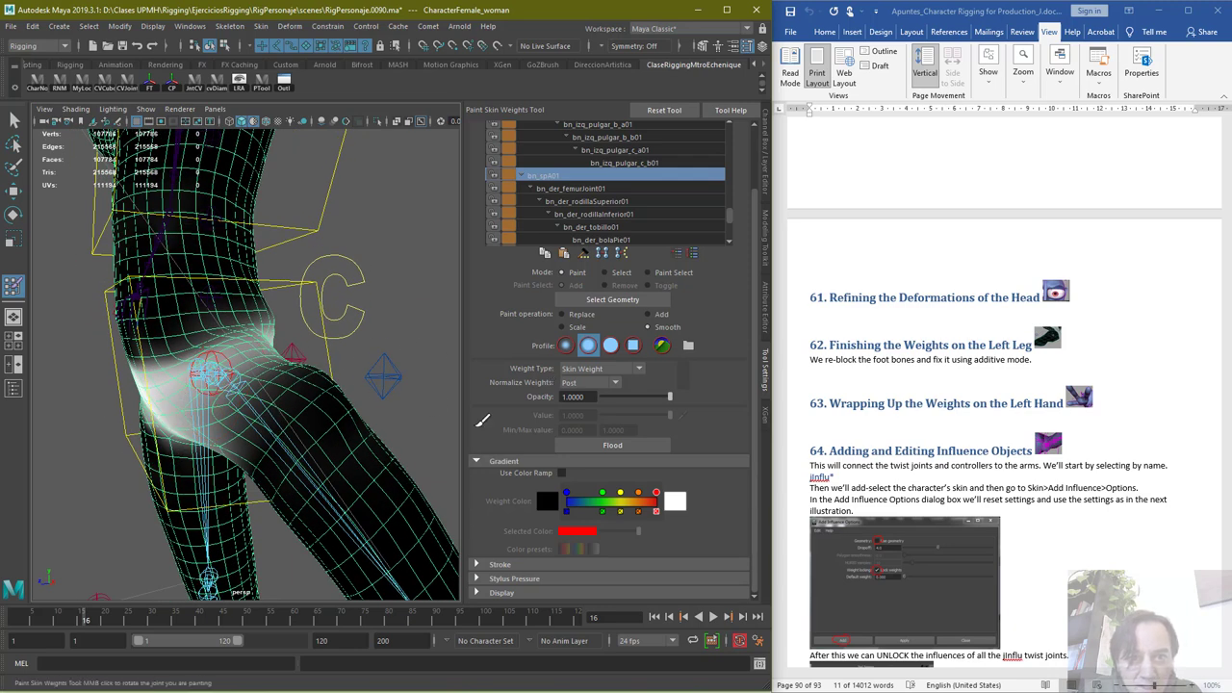
Inspect the bn_der_femurJoint01, bn_izq_femurJoint01 and bn_izq_rodillaSuperior01 influences around the hips and upper legs
{"action": "left_click", "coordinate": [602, 188]}
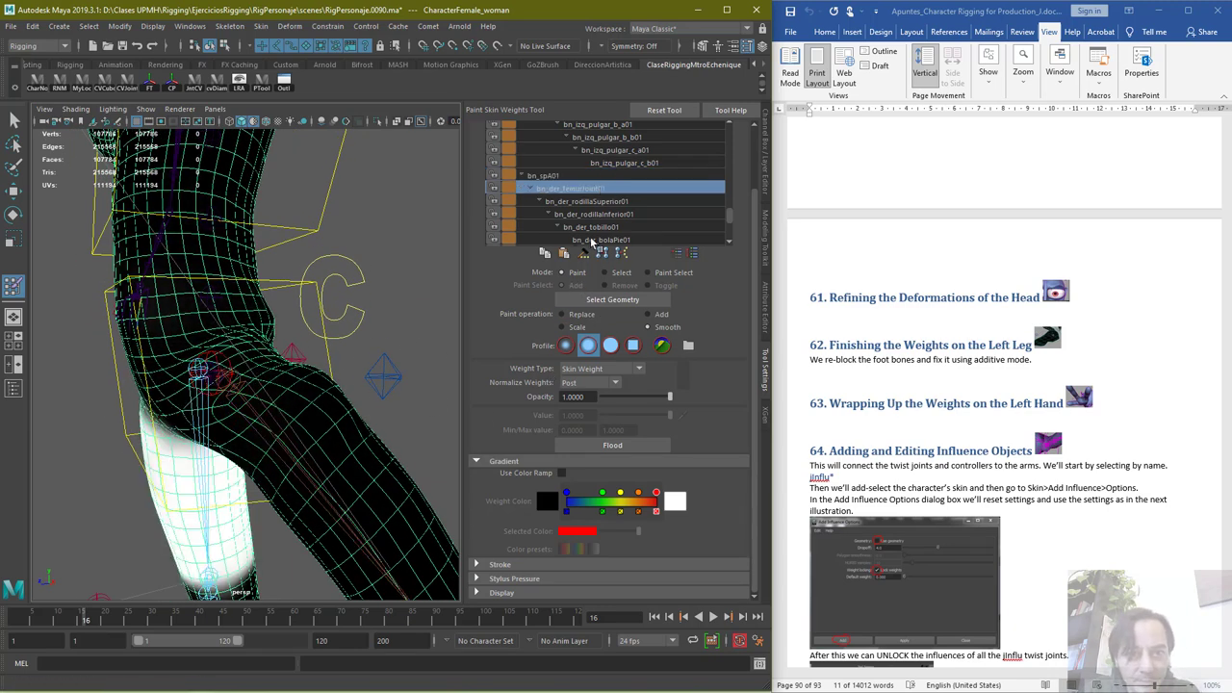
{"action": "scroll", "coordinate": [613, 202], "scroll_direction": "down", "scroll_amount": 2}
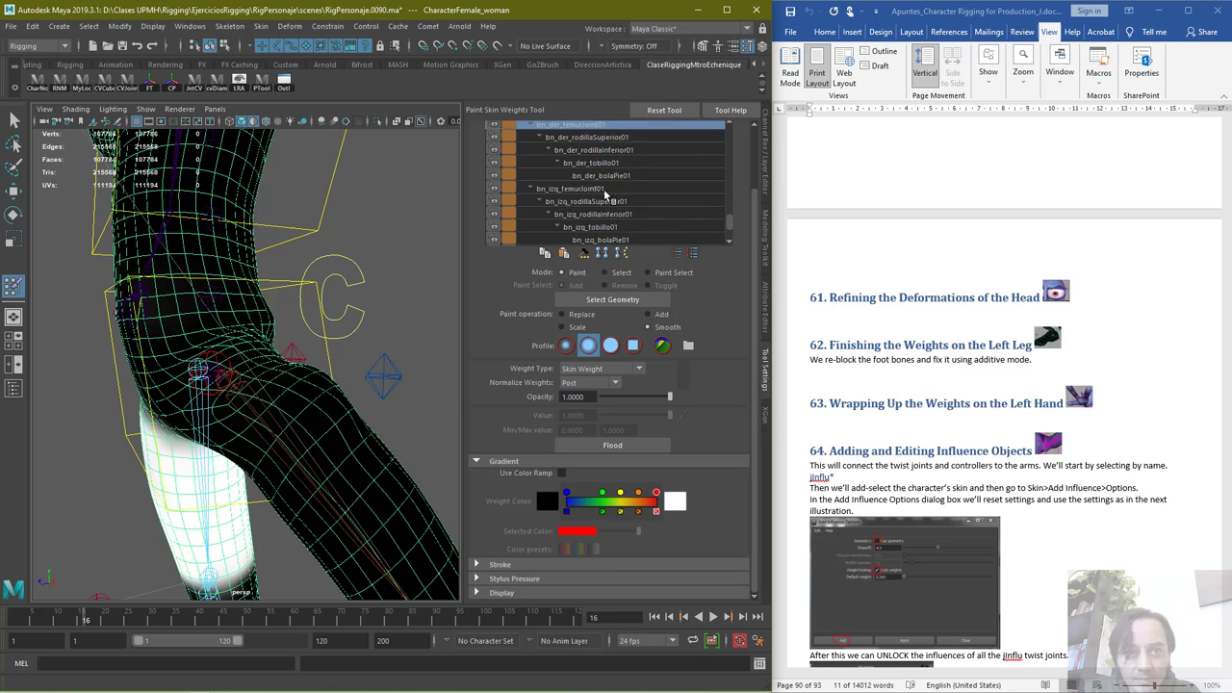
{"action": "left_click", "coordinate": [610, 189]}
{"action": "mouse_move", "coordinate": [206, 372]}
{"action": "left_mouse_down", "text": "alt"}
{"action": "mouse_move", "coordinate": [281, 394]}
{"action": "mouse_move", "coordinate": [310, 387]}
{"action": "left_mouse_up", "text": "alt"}
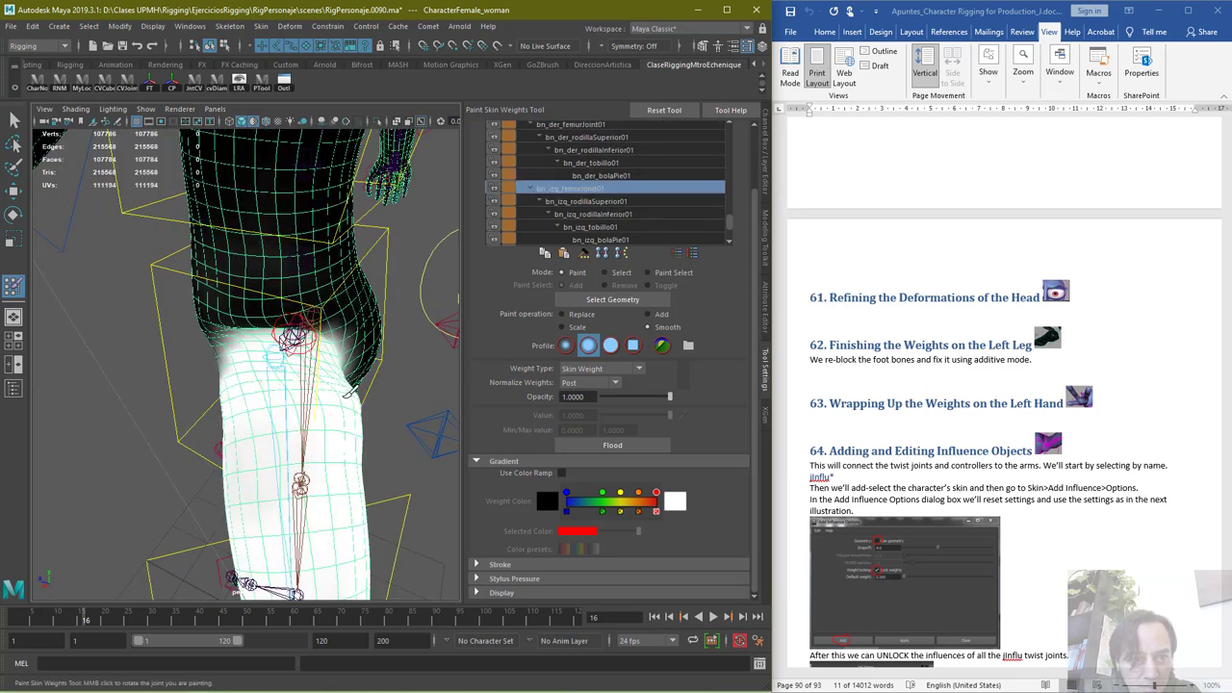
{"action": "left_click", "coordinate": [599, 203]}
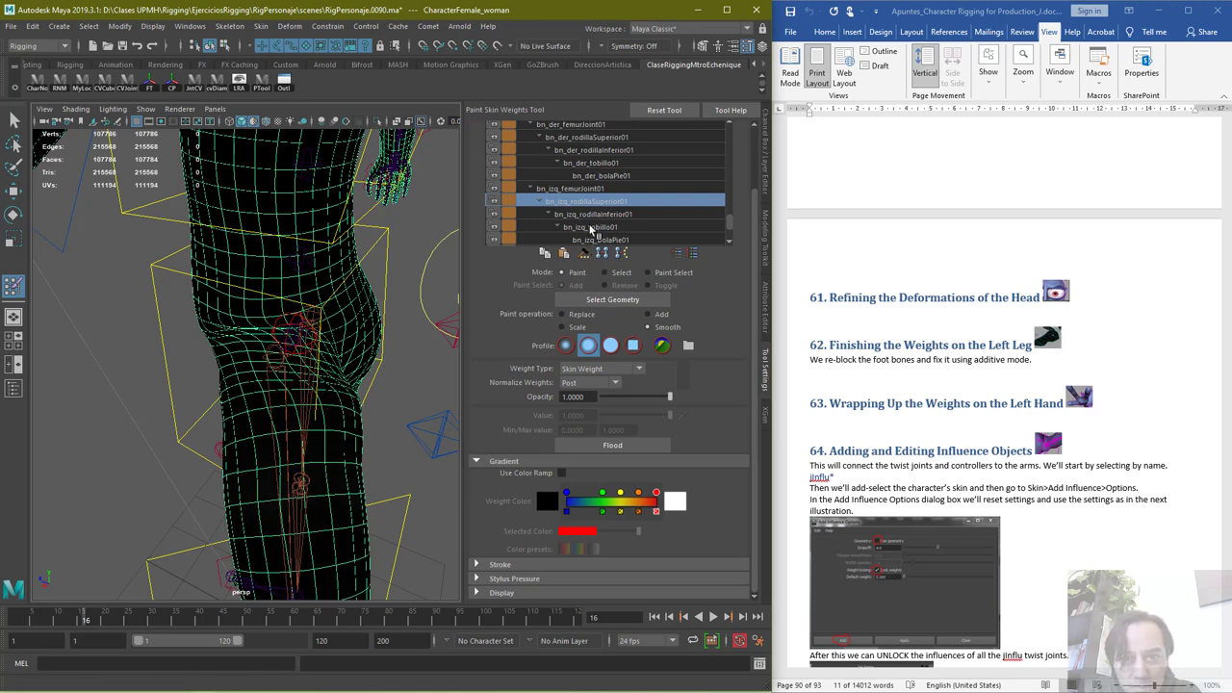
{"action": "left_click", "coordinate": [584, 190]}
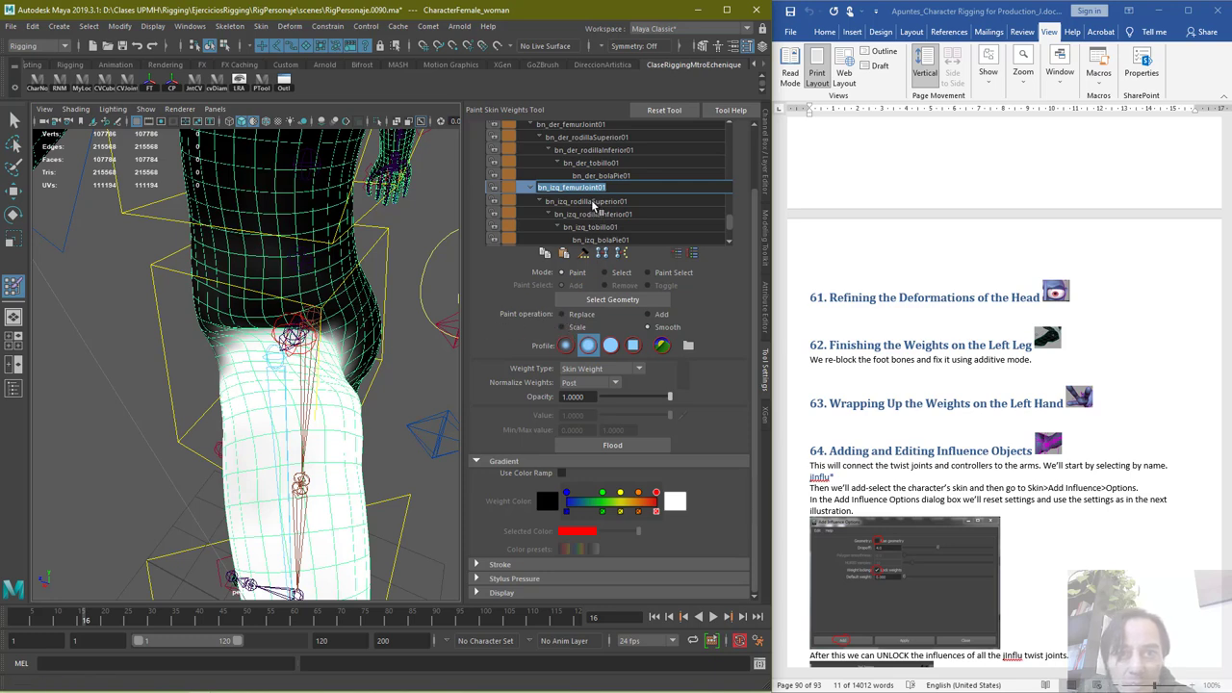
{"action": "scroll", "coordinate": [593, 205], "scroll_direction": "up", "scroll_amount": 1}
Try to strengthen bn_spA01 across the left hip using Add with value 0.3495, and undo the overly strong stroke
{"action": "left_click", "coordinate": [547, 138]}
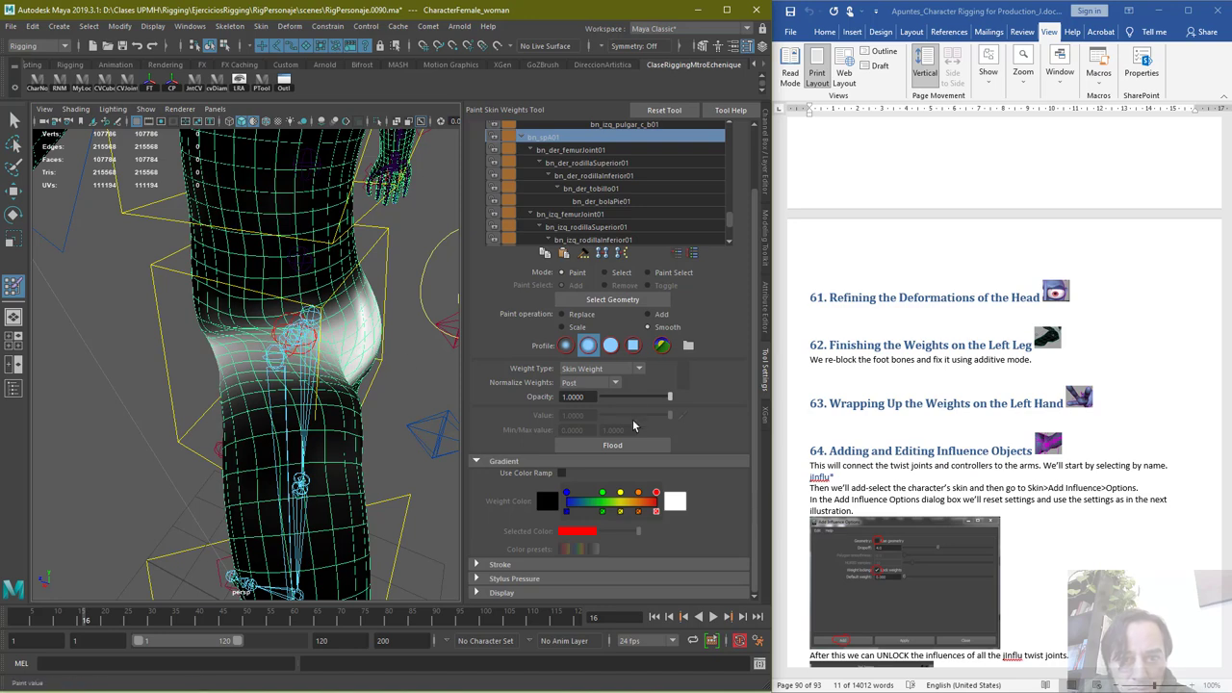
{"action": "left_click", "coordinate": [648, 314]}
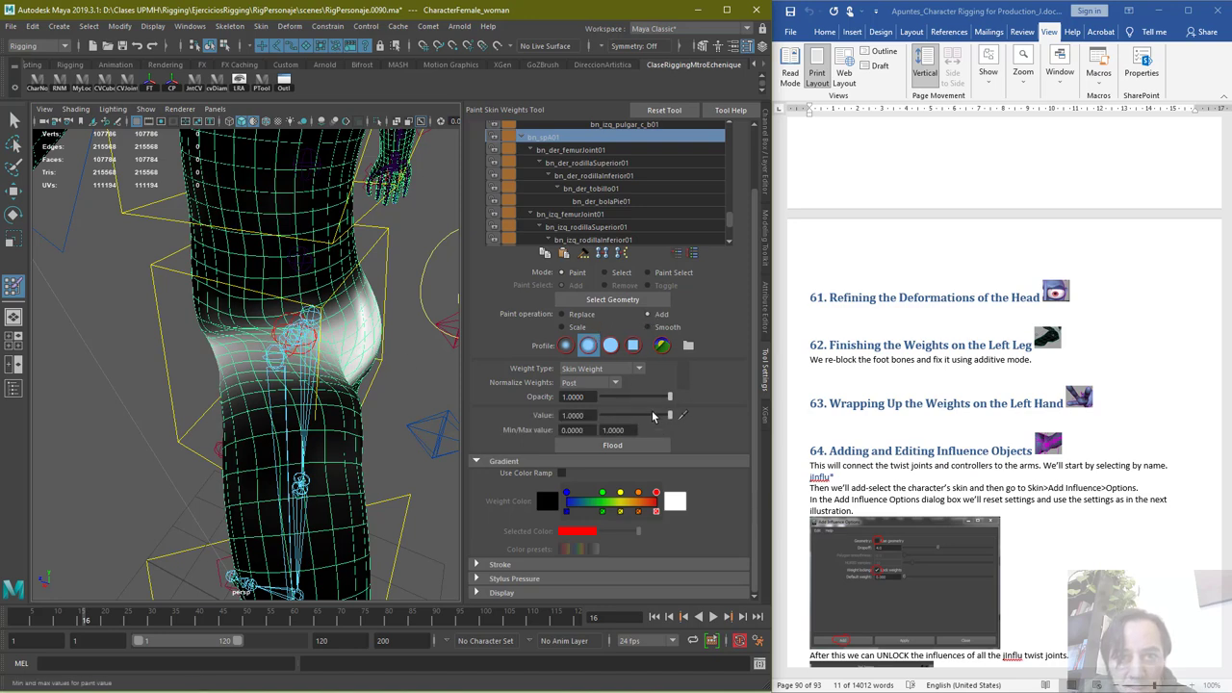
{"action": "left_click_drag", "start_coordinate": [653, 416], "coordinate": [625, 415]}
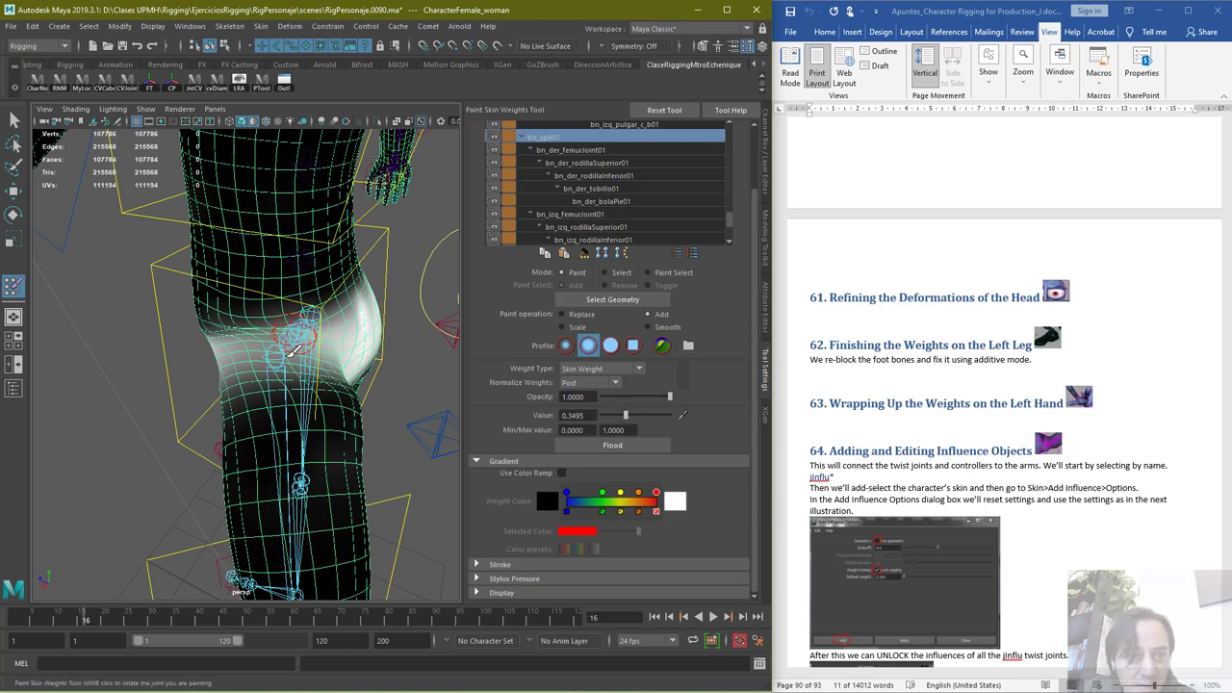
{"action": "mouse_move", "coordinate": [291, 351]}
{"action": "left_mouse_down"}
{"action": "mouse_move", "coordinate": [252, 350]}
{"action": "mouse_move", "coordinate": [318, 358]}
{"action": "mouse_move", "coordinate": [337, 389]}
{"action": "mouse_move", "coordinate": [343, 377]}
{"action": "left_mouse_up"}
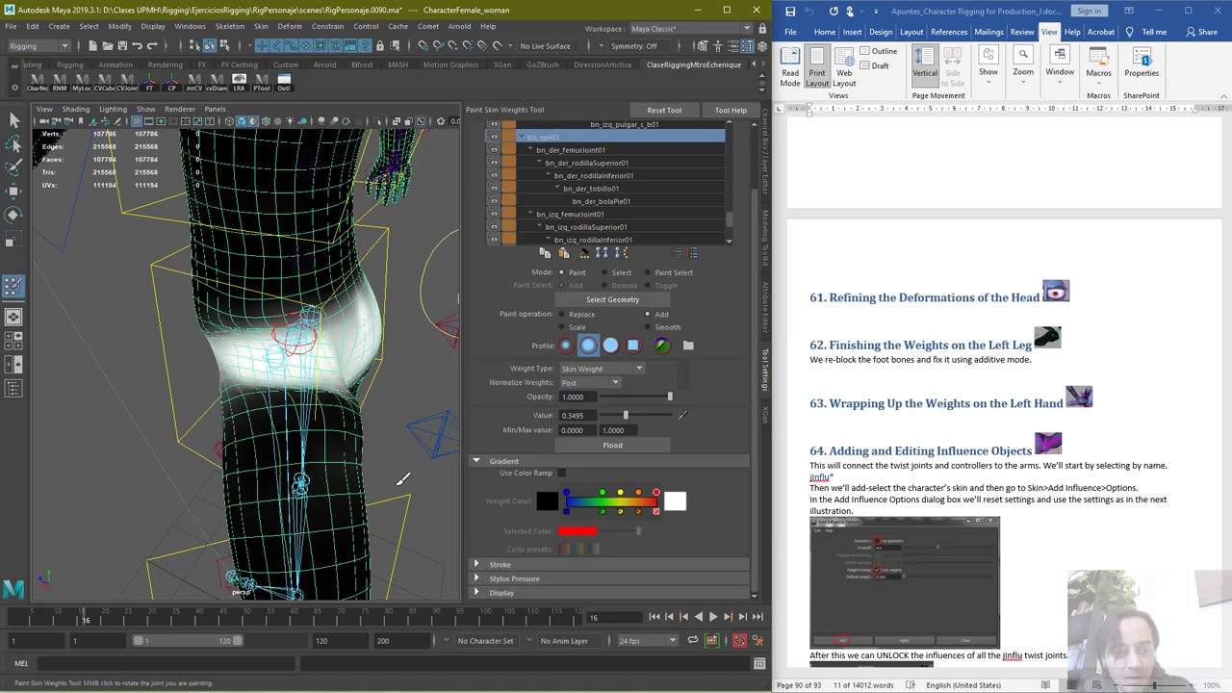
{"action": "mouse_move", "coordinate": [275, 474]}
{"action": "left_mouse_down", "text": "alt"}
{"action": "mouse_move", "coordinate": [189, 456]}
{"action": "mouse_move", "coordinate": [231, 449]}
{"action": "left_mouse_up", "text": "alt"}
{"action": "key", "text": "ctrl+z"}
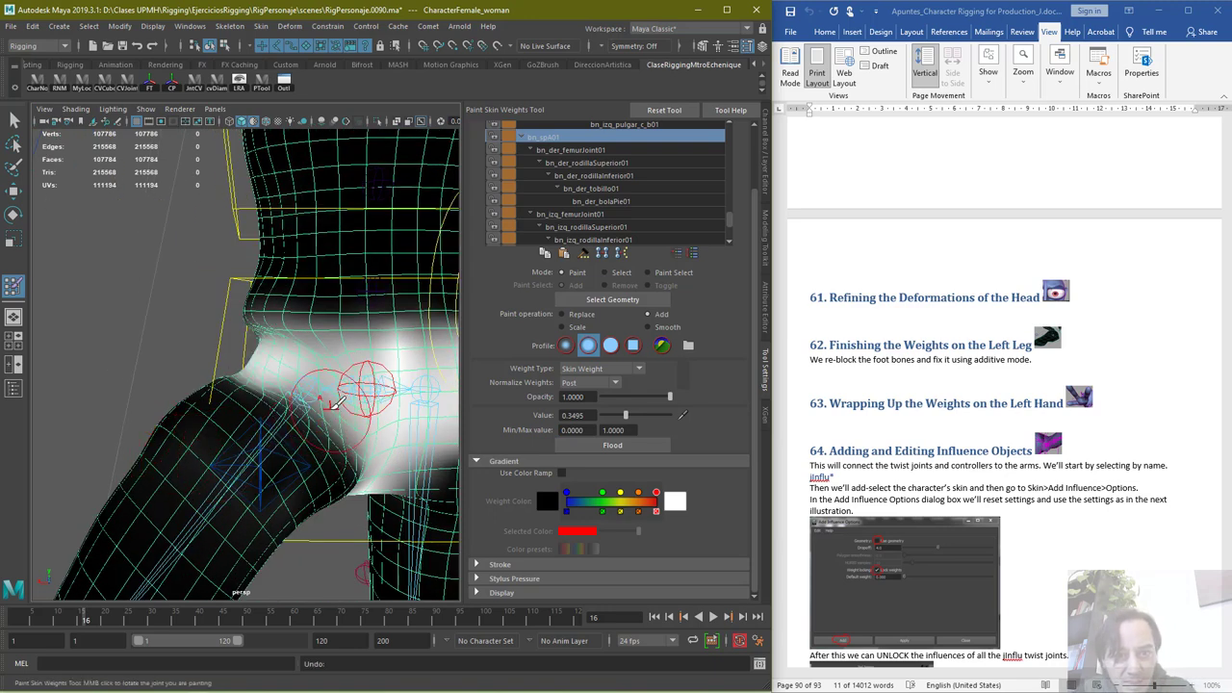
{"action": "left_click", "coordinate": [332, 404]}
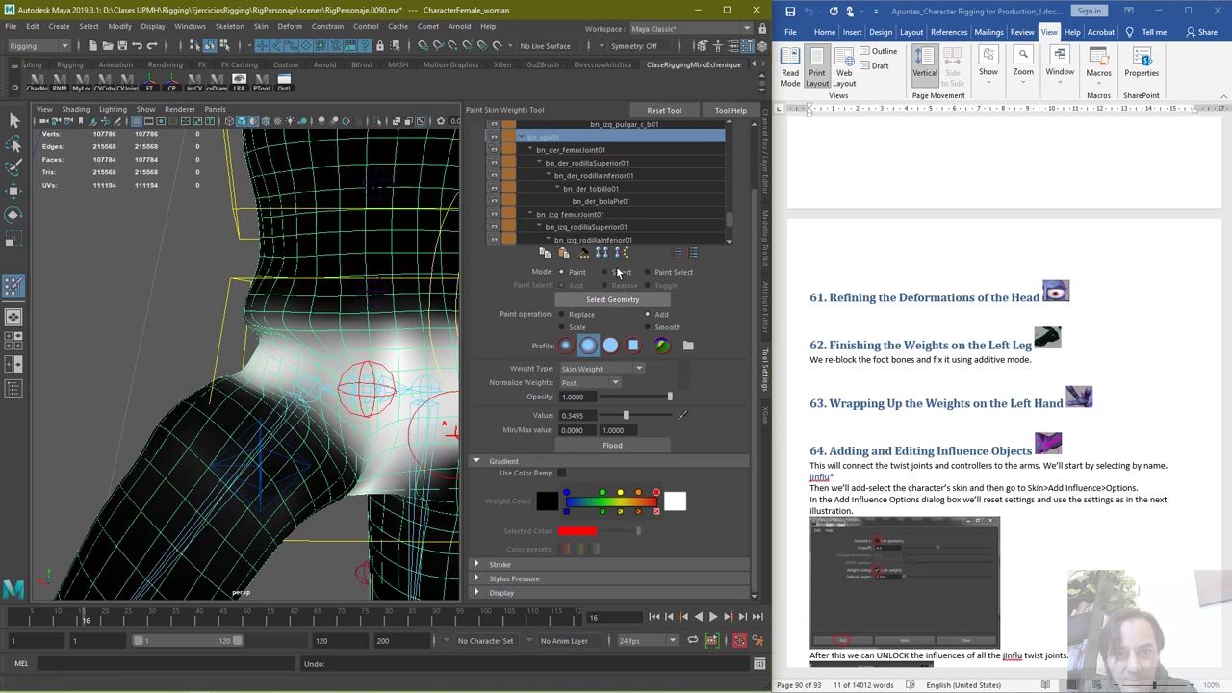
Check the left thigh influence, return to bn_spA01, and use Replace with value 0 to erase its weights from the upper left thigh
{"action": "left_click", "coordinate": [585, 217]}
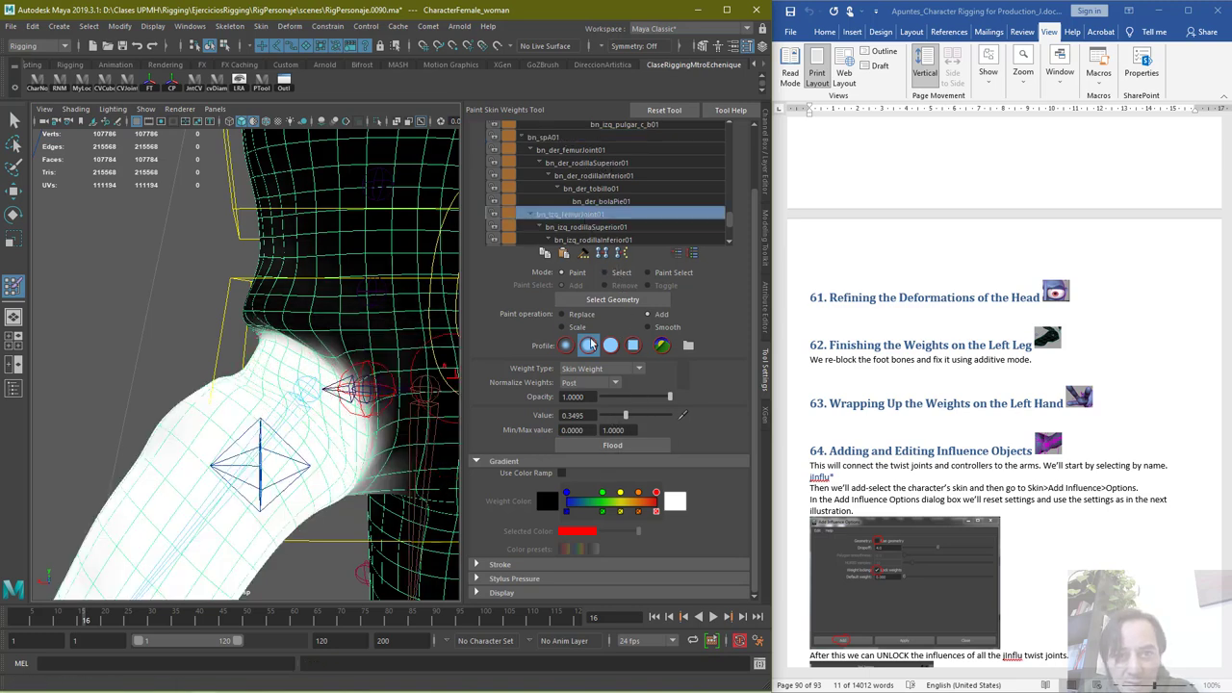
{"action": "left_click", "coordinate": [562, 138]}
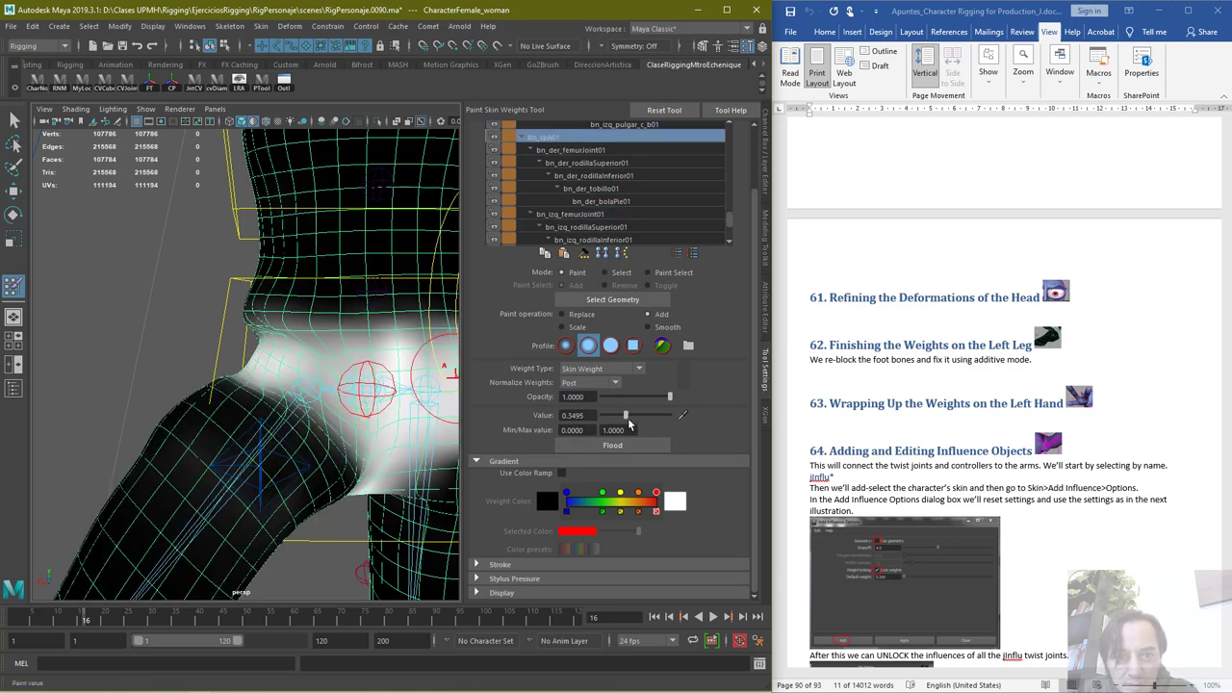
{"action": "left_click_drag", "start_coordinate": [626, 414], "coordinate": [600, 415]}
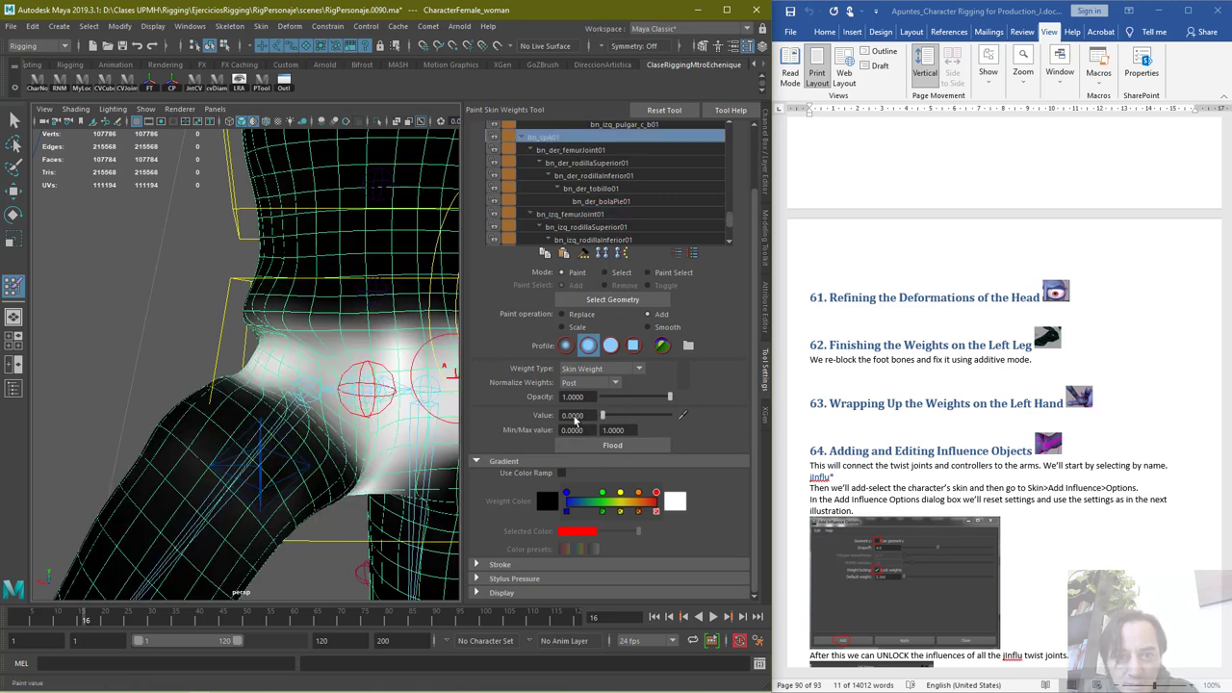
{"action": "left_click", "coordinate": [562, 313]}
{"action": "mouse_move", "coordinate": [312, 471]}
{"action": "left_mouse_down"}
{"action": "mouse_move", "coordinate": [252, 458]}
{"action": "mouse_move", "coordinate": [184, 401]}
{"action": "mouse_move", "coordinate": [305, 444]}
{"action": "mouse_move", "coordinate": [279, 404]}
{"action": "mouse_move", "coordinate": [318, 449]}
{"action": "mouse_move", "coordinate": [223, 361]}
{"action": "mouse_move", "coordinate": [279, 358]}
{"action": "mouse_move", "coordinate": [206, 394]}
{"action": "mouse_move", "coordinate": [255, 346]}
{"action": "mouse_move", "coordinate": [222, 371]}
{"action": "mouse_move", "coordinate": [190, 450]}
{"action": "mouse_move", "coordinate": [173, 444]}
{"action": "mouse_move", "coordinate": [296, 363]}
{"action": "mouse_move", "coordinate": [324, 412]}
{"action": "mouse_move", "coordinate": [306, 386]}
{"action": "left_mouse_up"}
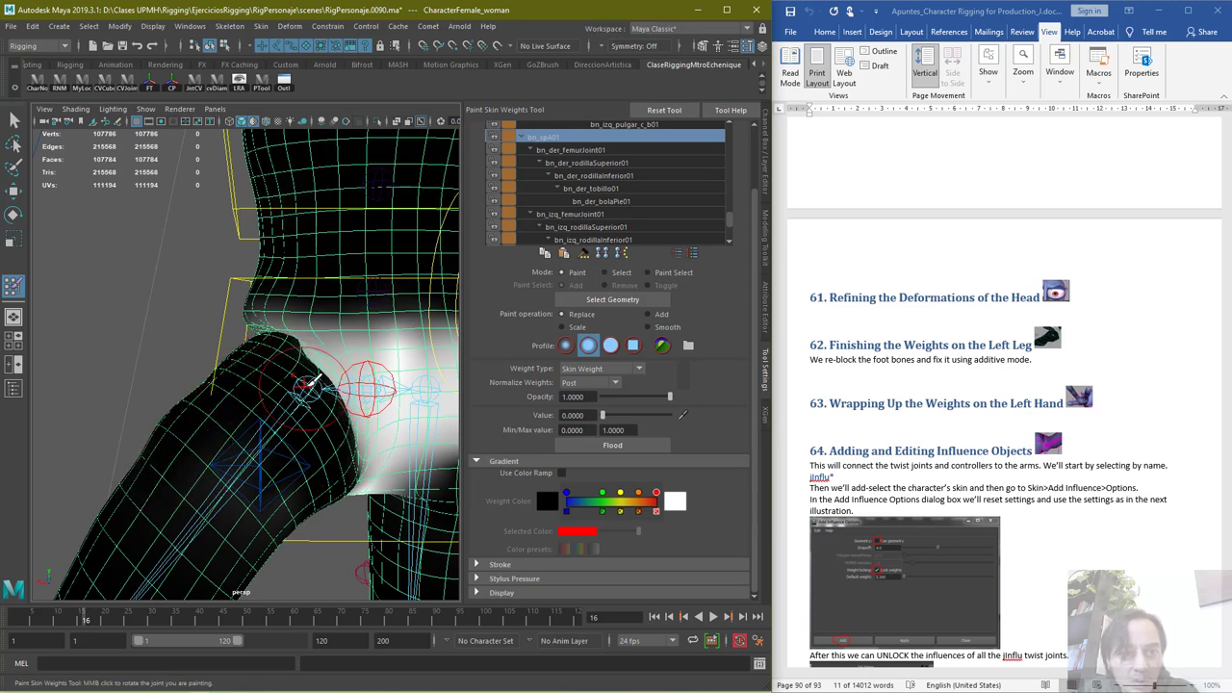
Set the bn_spA01 paint operation to Smooth and examine the hip and raised left leg from several sides at frames 16 and 17
{"action": "left_click", "coordinate": [649, 327]}
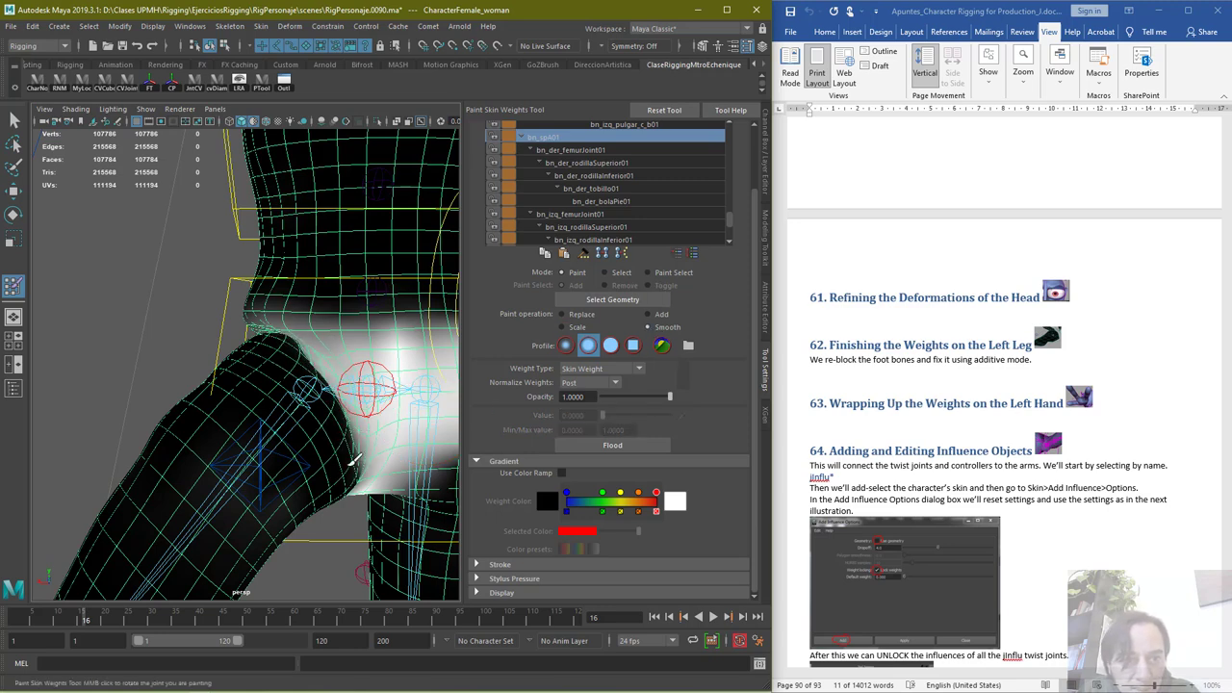
{"action": "left_click_drag", "start_coordinate": [370, 477], "coordinate": [342, 456], "text": "alt"}
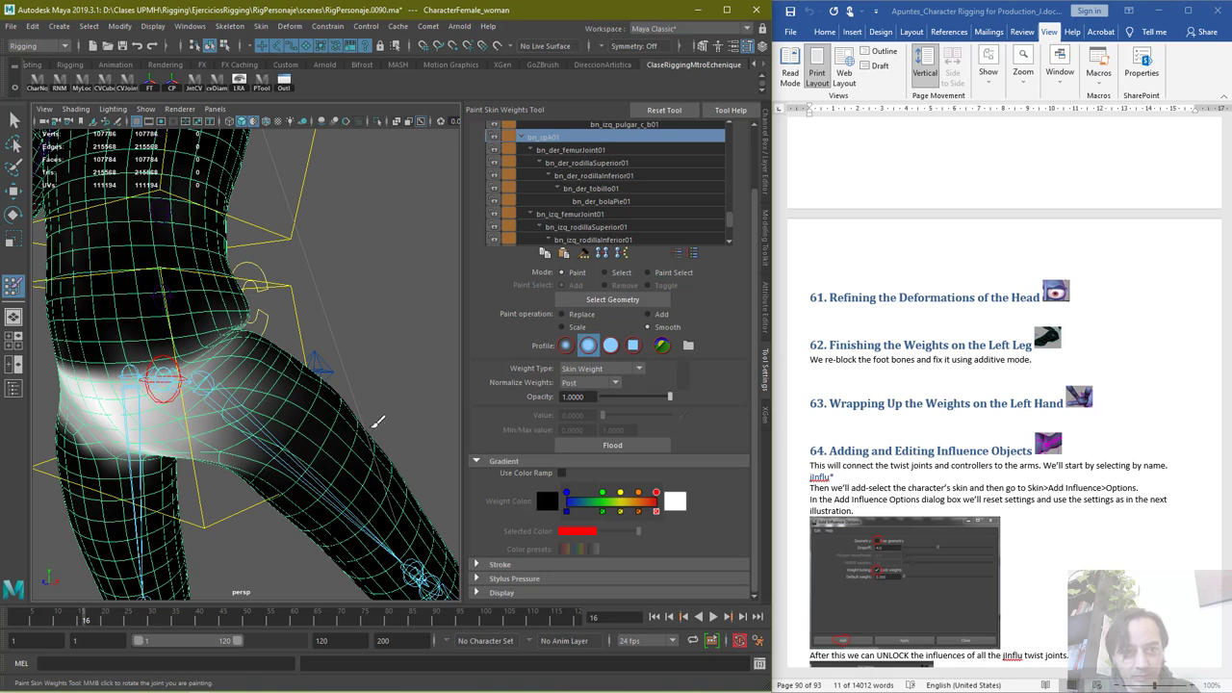
{"action": "mouse_move", "coordinate": [87, 618]}
{"action": "left_mouse_down"}
{"action": "mouse_move", "coordinate": [4, 624]}
{"action": "mouse_move", "coordinate": [90, 620]}
{"action": "left_mouse_up"}
{"action": "scroll", "coordinate": [330, 427], "scroll_direction": "down", "scroll_amount": 6}
{"action": "left_click_drag", "start_coordinate": [383, 478], "coordinate": [173, 441], "text": "alt"}
{"action": "scroll", "coordinate": [297, 412], "scroll_direction": "up", "scroll_amount": 6}
{"action": "left_click_drag", "start_coordinate": [273, 406], "coordinate": [509, 396], "text": "alt"}
{"action": "scroll", "coordinate": [452, 429], "scroll_direction": "down", "scroll_amount": 6}
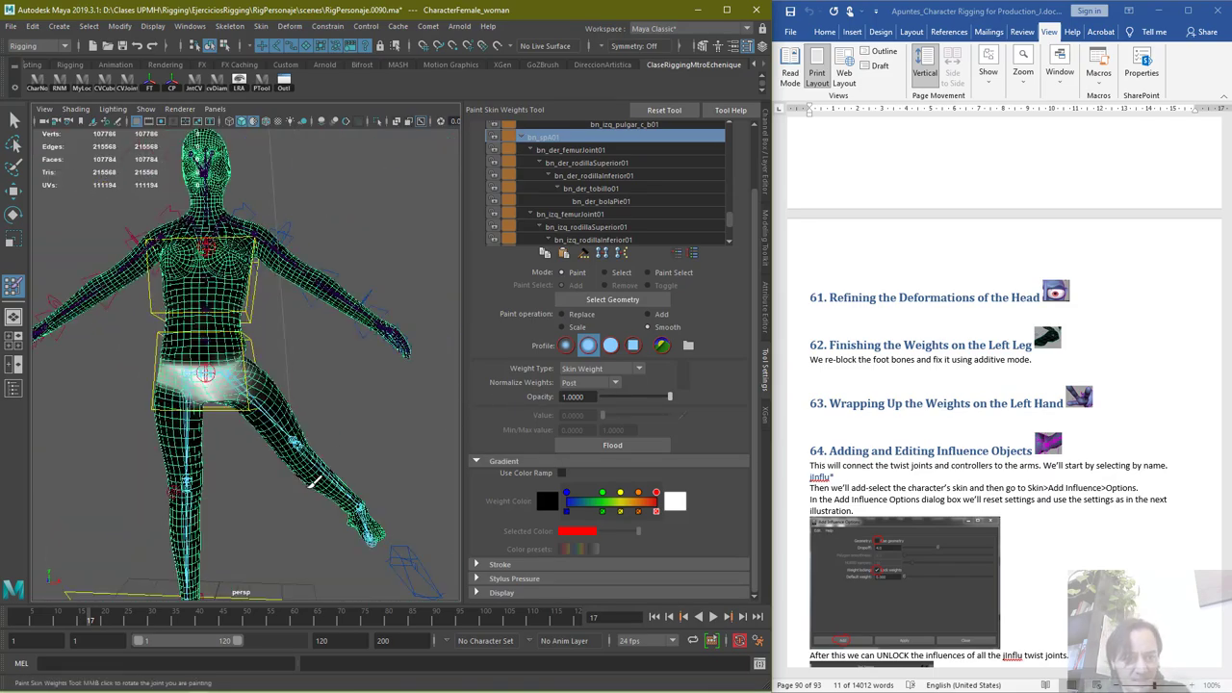
Select the left foot control cc_izq_pie01 and delete its animation keys from frame 1 through frame 17
{"action": "left_click", "coordinate": [13, 117]}
{"action": "scroll", "coordinate": [370, 510], "scroll_direction": "down", "scroll_amount": 3}
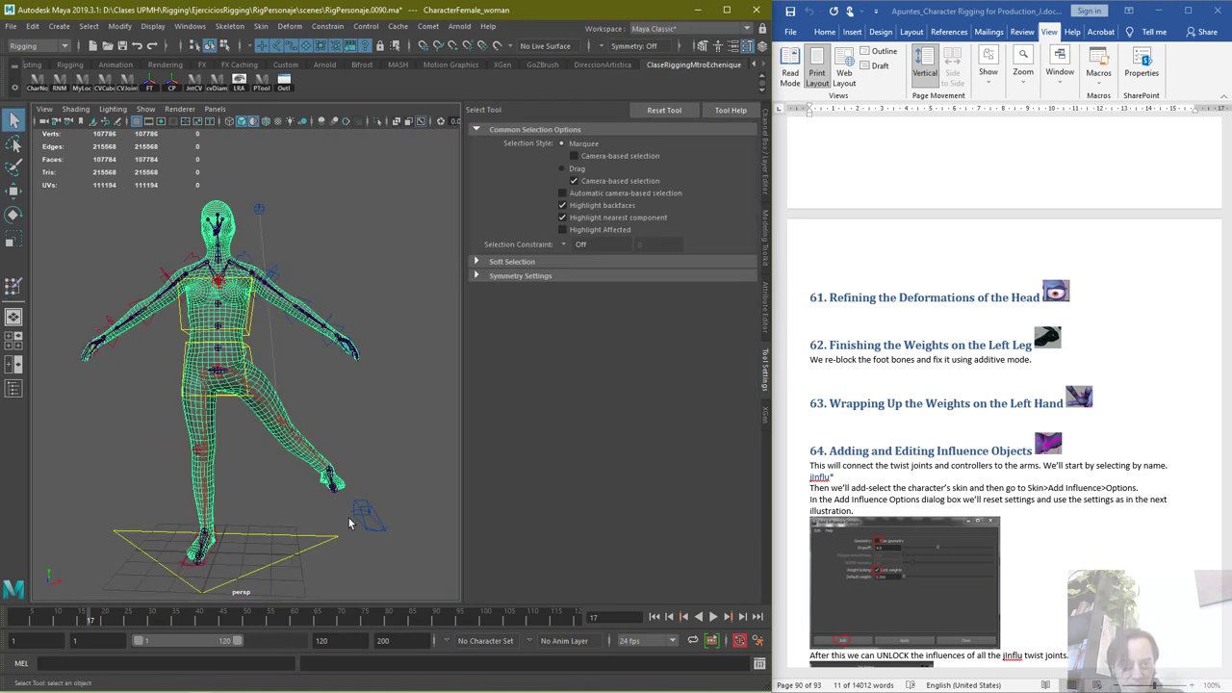
{"action": "left_click", "coordinate": [371, 526]}
{"action": "left_click", "coordinate": [375, 505]}
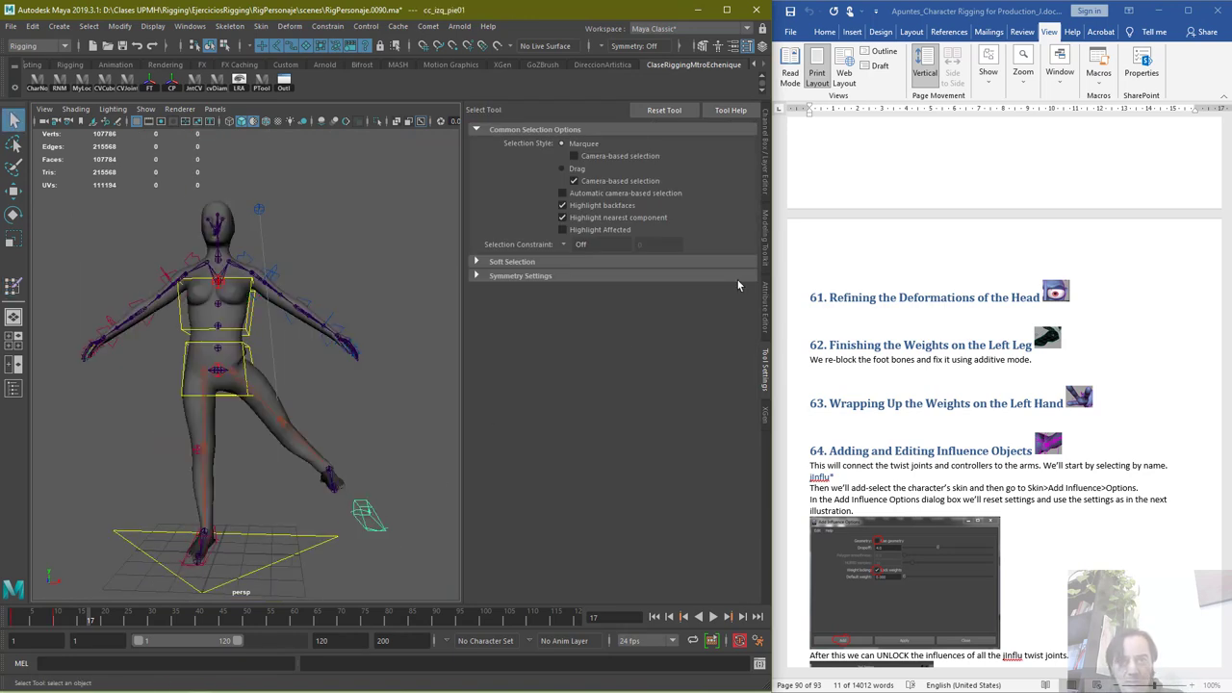
{"action": "left_click", "coordinate": [765, 145]}
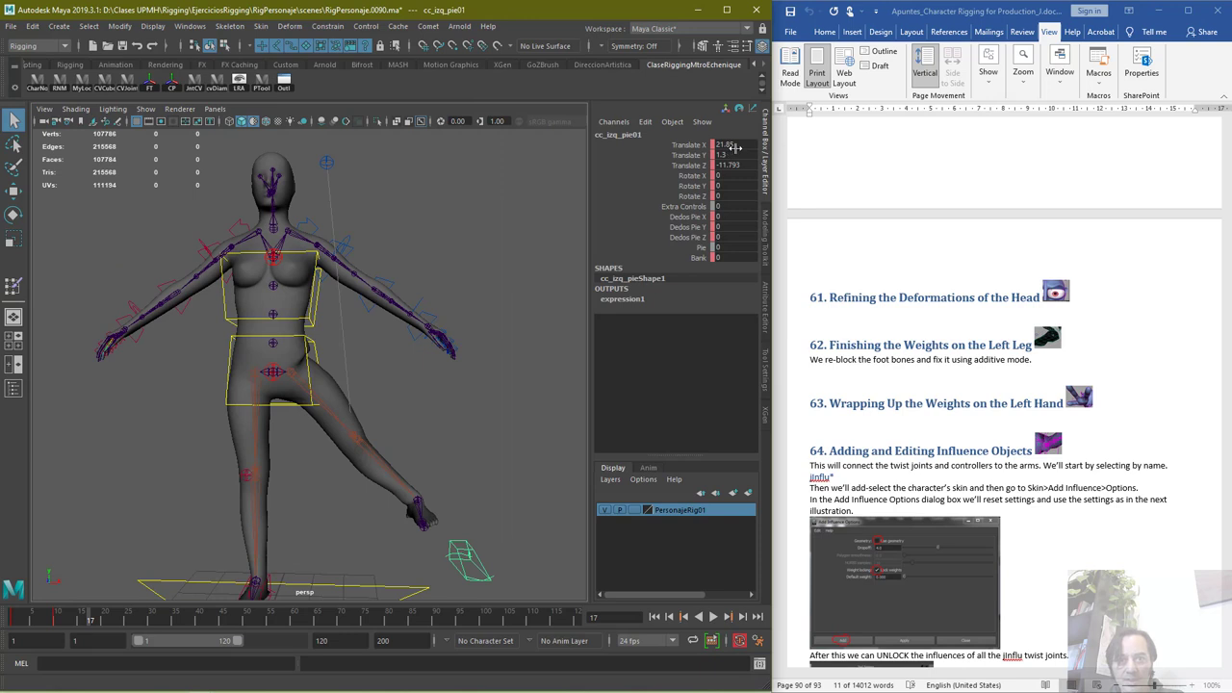
{"action": "left_click_drag", "start_coordinate": [92, 619], "coordinate": [12, 619], "text": "shift"}
{"action": "right_click", "coordinate": [39, 616]}
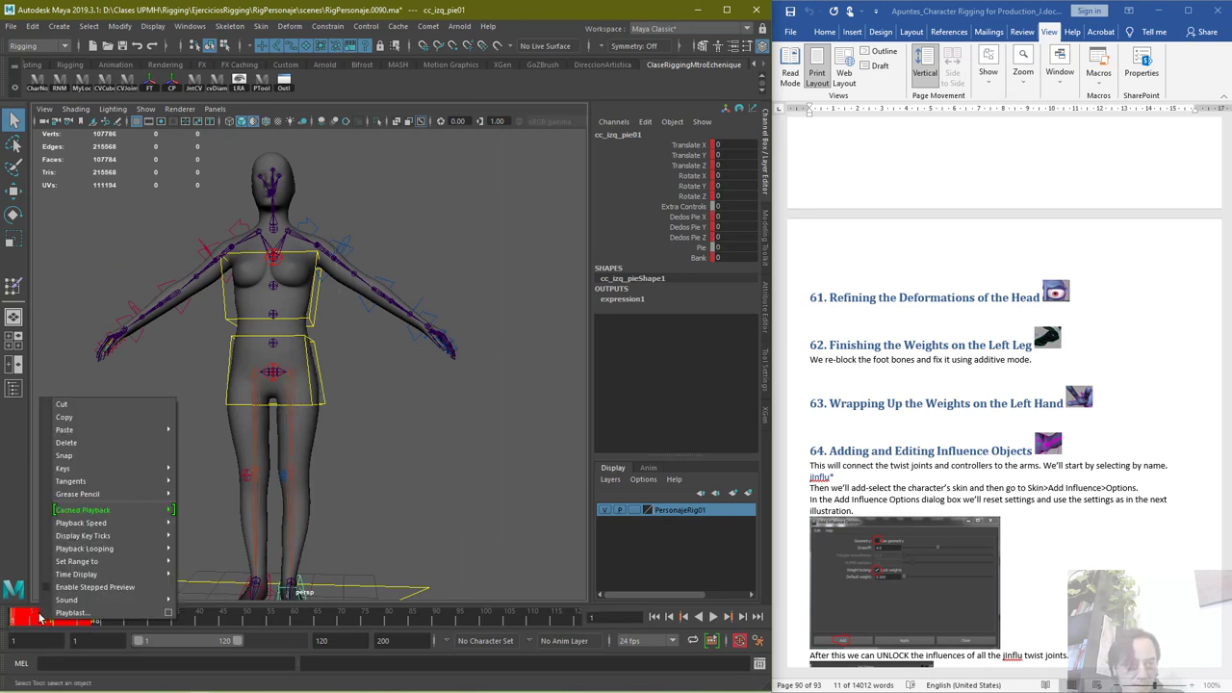
{"action": "left_click", "coordinate": [98, 442]}
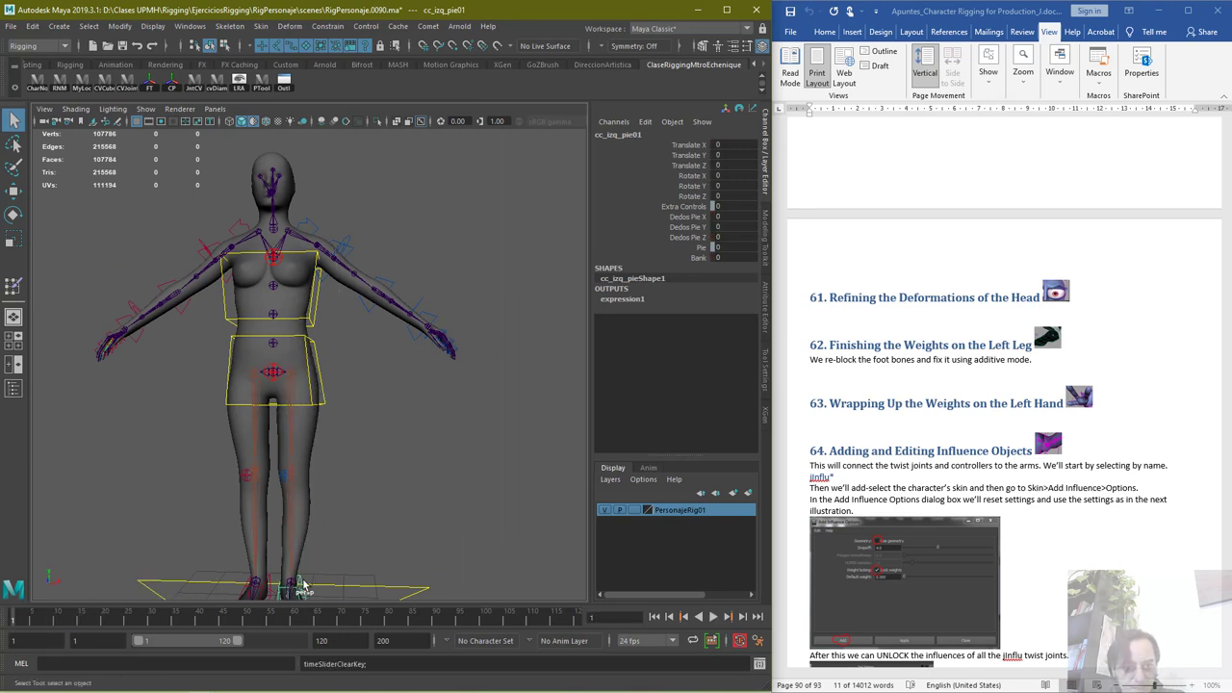
Try to move the left foot control to Translate Y about 7.67 and Translate Z about 7.44, and undo the moves
{"action": "key", "text": "w"}
{"action": "left_click_drag", "start_coordinate": [438, 498], "coordinate": [308, 504], "text": "alt"}
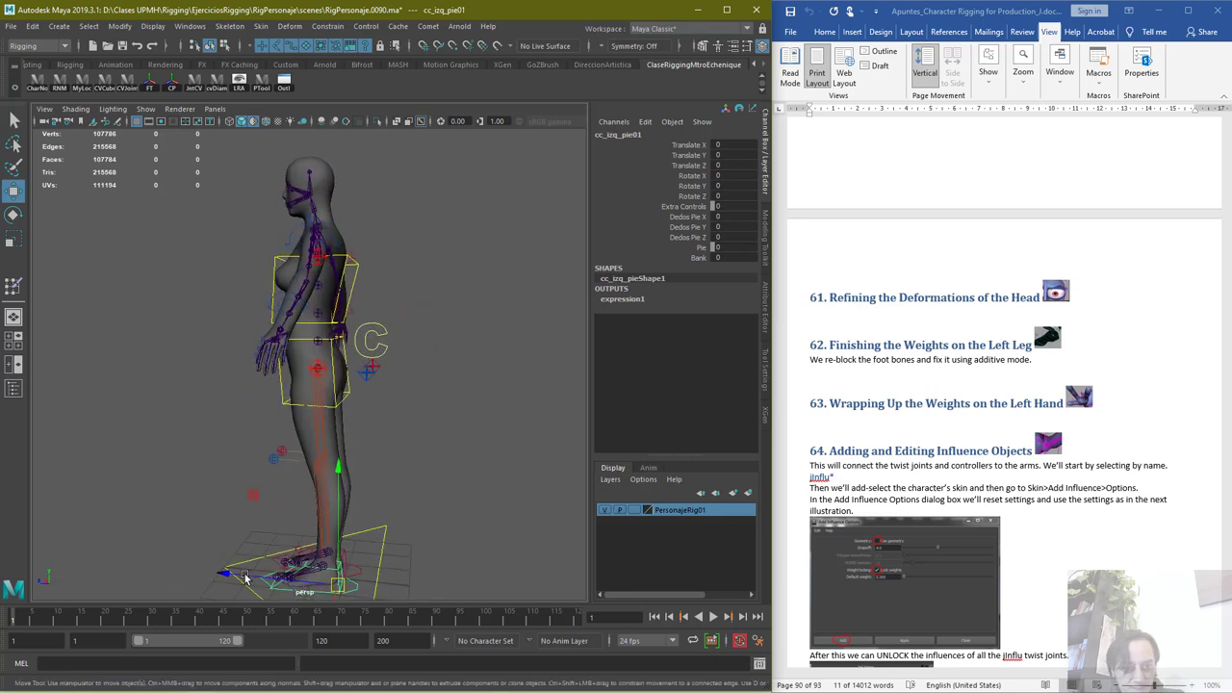
{"action": "left_click_drag", "start_coordinate": [282, 554], "coordinate": [321, 544], "text": "alt"}
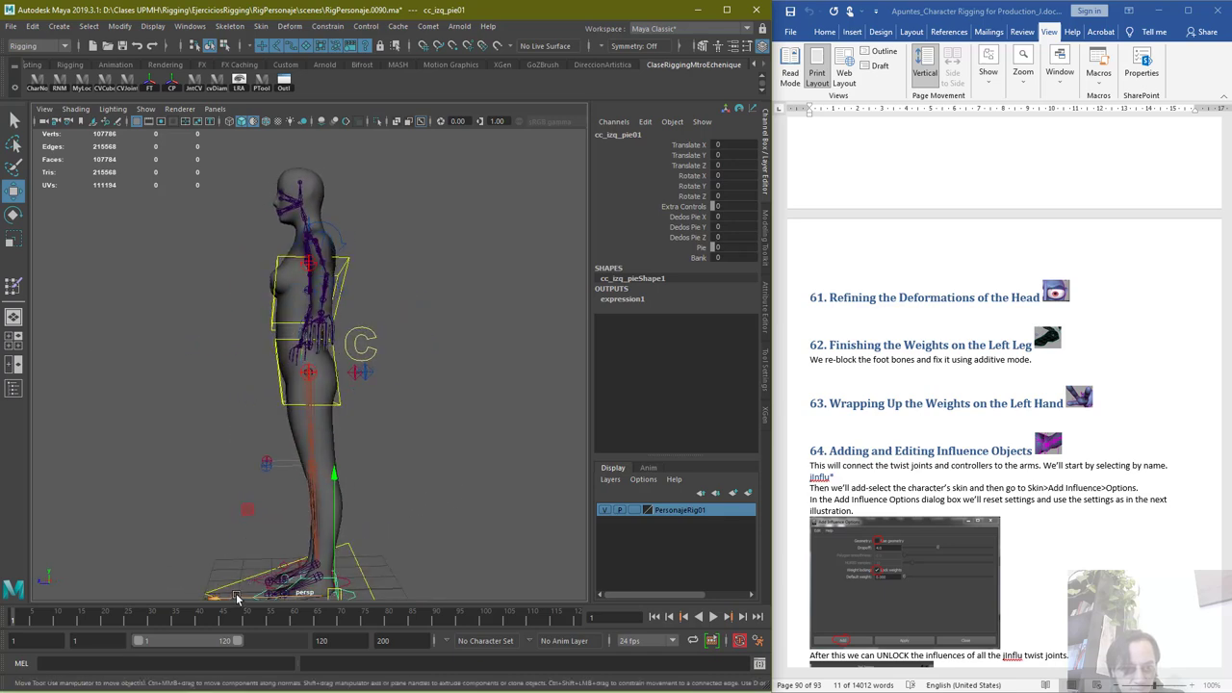
{"action": "left_click_drag", "start_coordinate": [236, 593], "coordinate": [182, 578]}
{"action": "mouse_move", "coordinate": [269, 482]}
{"action": "left_mouse_down"}
{"action": "mouse_move", "coordinate": [274, 505]}
{"action": "mouse_move", "coordinate": [276, 440]}
{"action": "mouse_move", "coordinate": [283, 478]}
{"action": "left_mouse_up"}
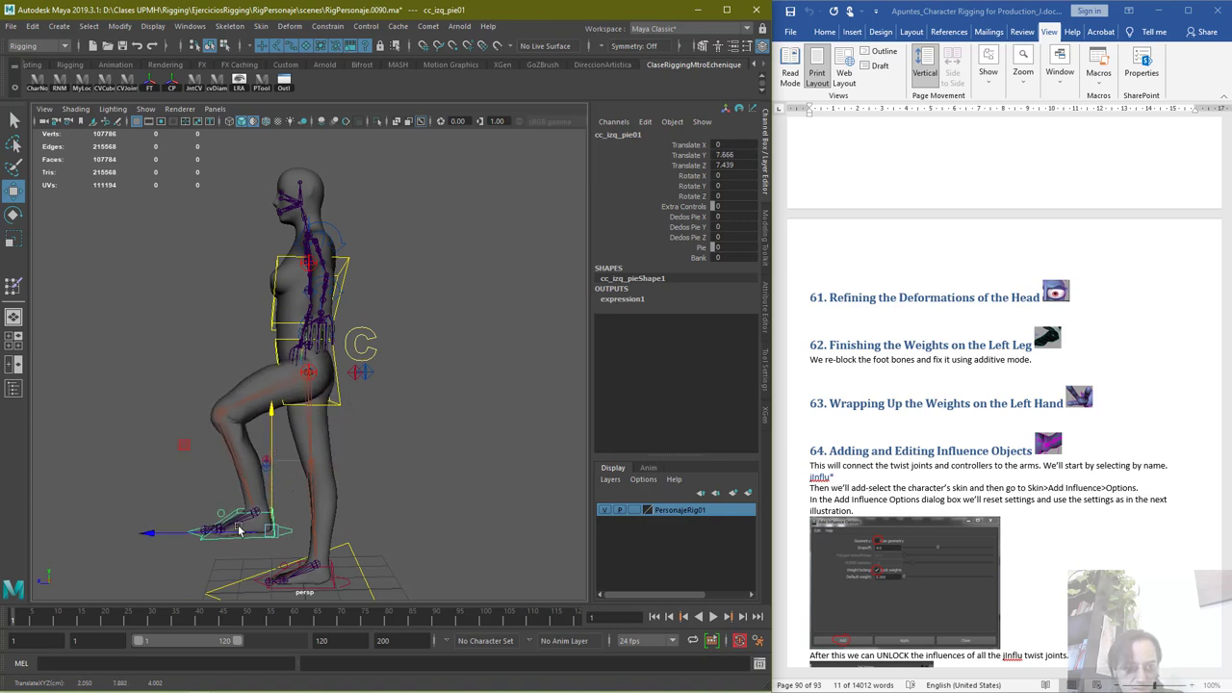
{"action": "key", "text": "ctrl+z"}
{"action": "key", "text": "ctrl+z"}
{"action": "key", "text": "ctrl+z"}
{"action": "key", "text": "ctrl+z"}
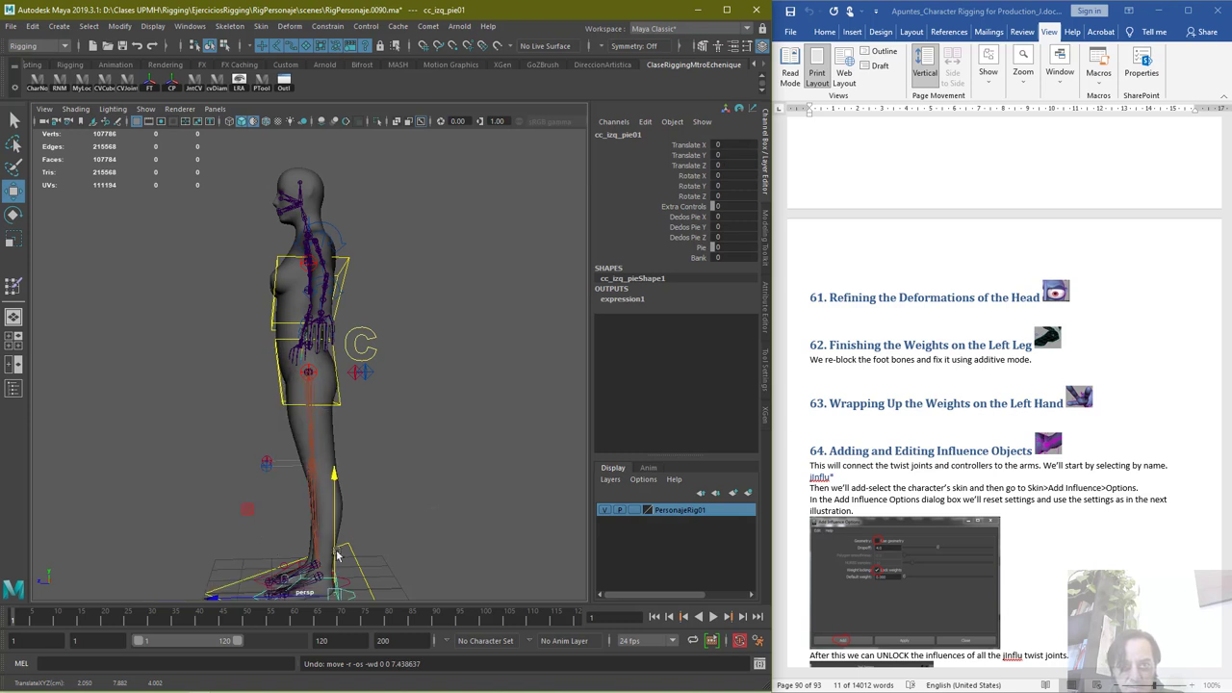
Move the left foot control cc_izq_pie01 forward and up at frame 1 to Translate Y about 8.27 and Z about 7.1
{"action": "left_click", "coordinate": [268, 468]}
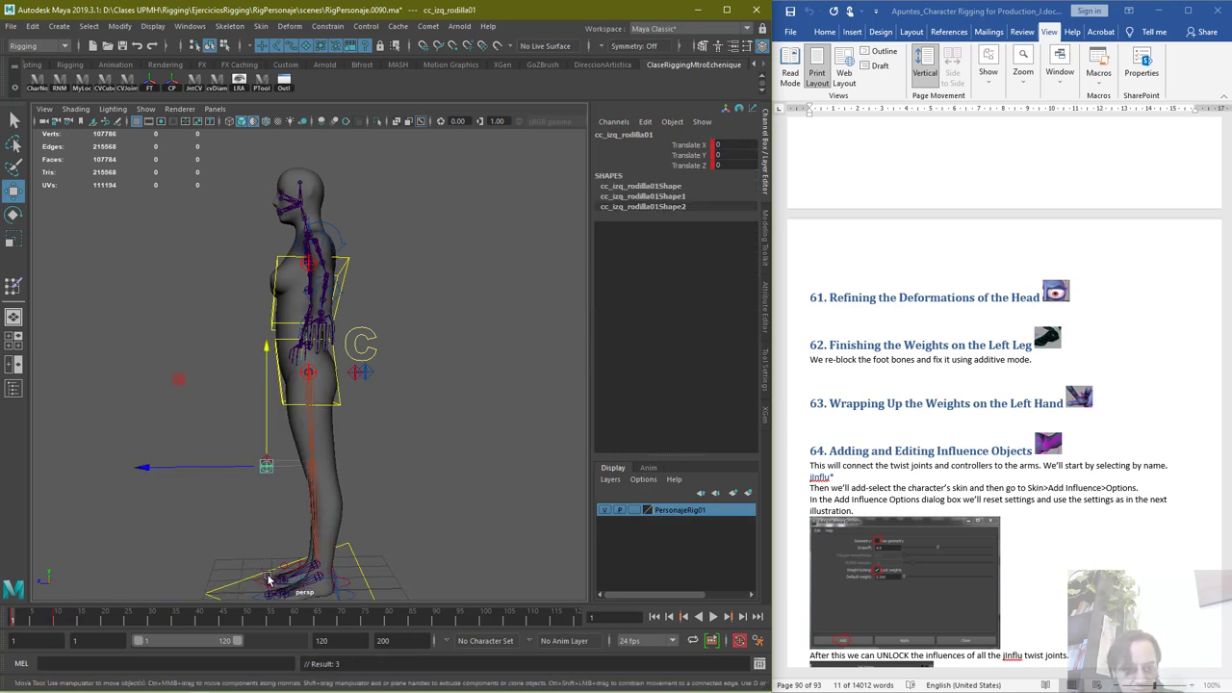
{"action": "left_click", "coordinate": [337, 597]}
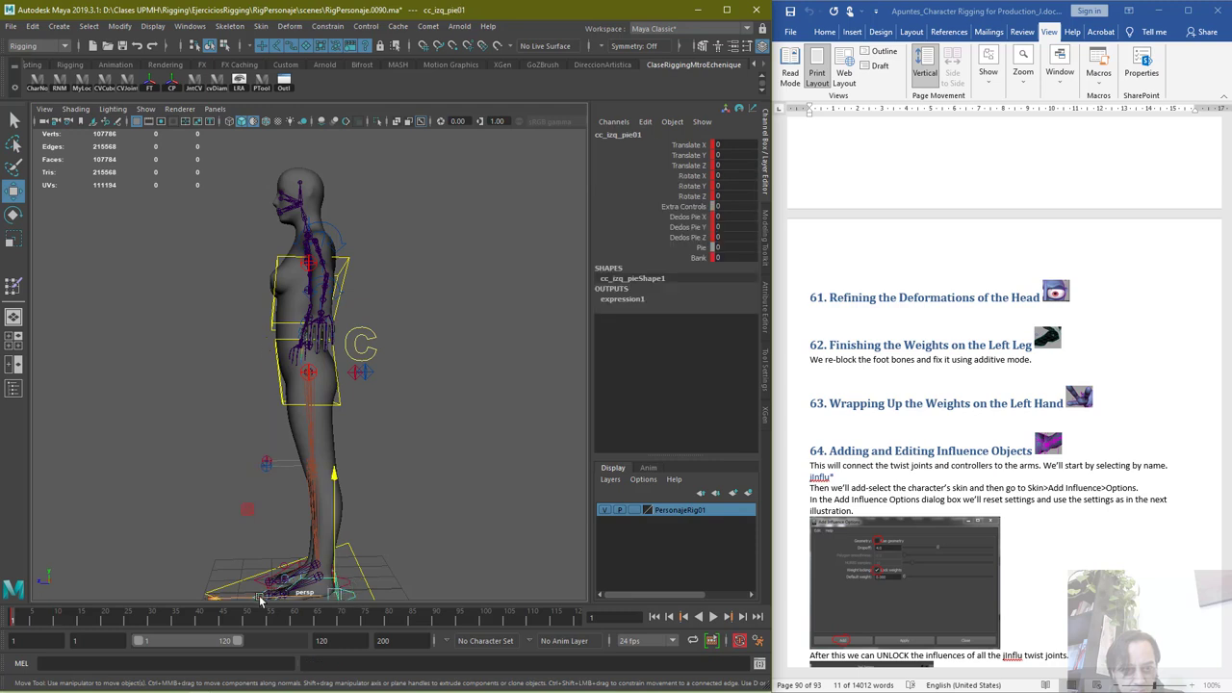
{"action": "left_click_drag", "start_coordinate": [259, 595], "coordinate": [199, 594]}
{"action": "left_click", "coordinate": [222, 585]}
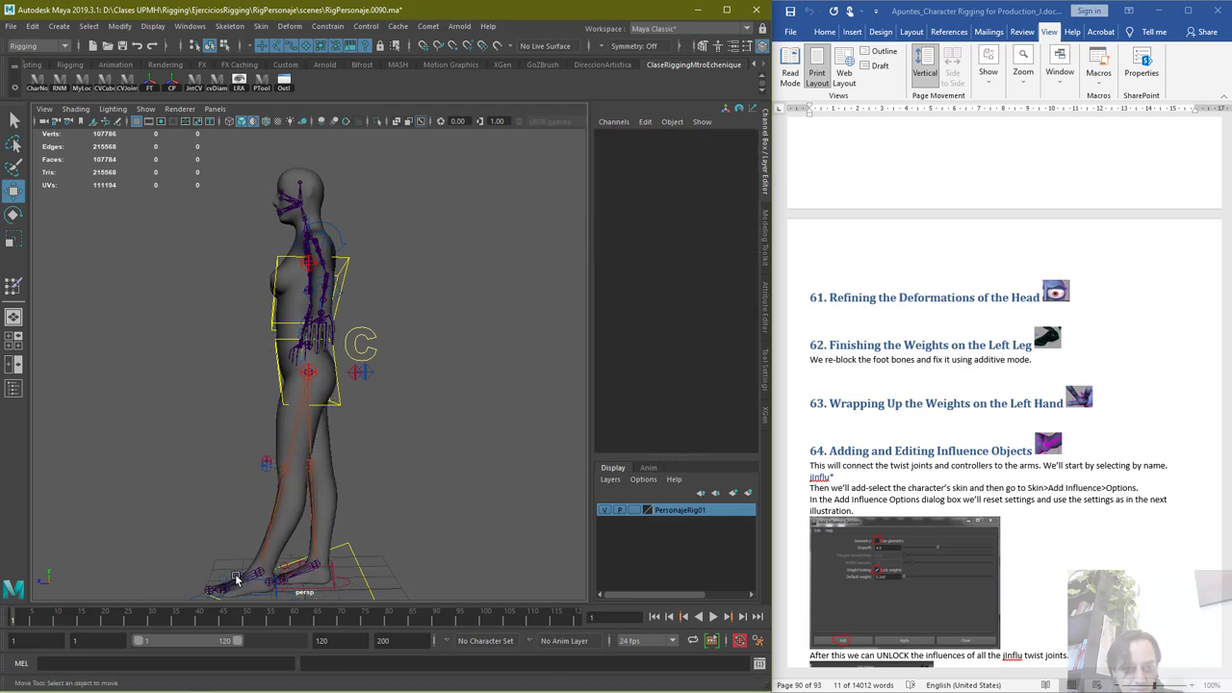
{"action": "left_click", "coordinate": [293, 592]}
{"action": "left_click_drag", "start_coordinate": [275, 542], "coordinate": [106, 448]}
Move the left knee control cc_izq_rodilla01 at frame 1 to Translate Y about 13.4 and Z about 14.46
{"action": "left_click", "coordinate": [263, 470]}
{"action": "left_click", "coordinate": [272, 468]}
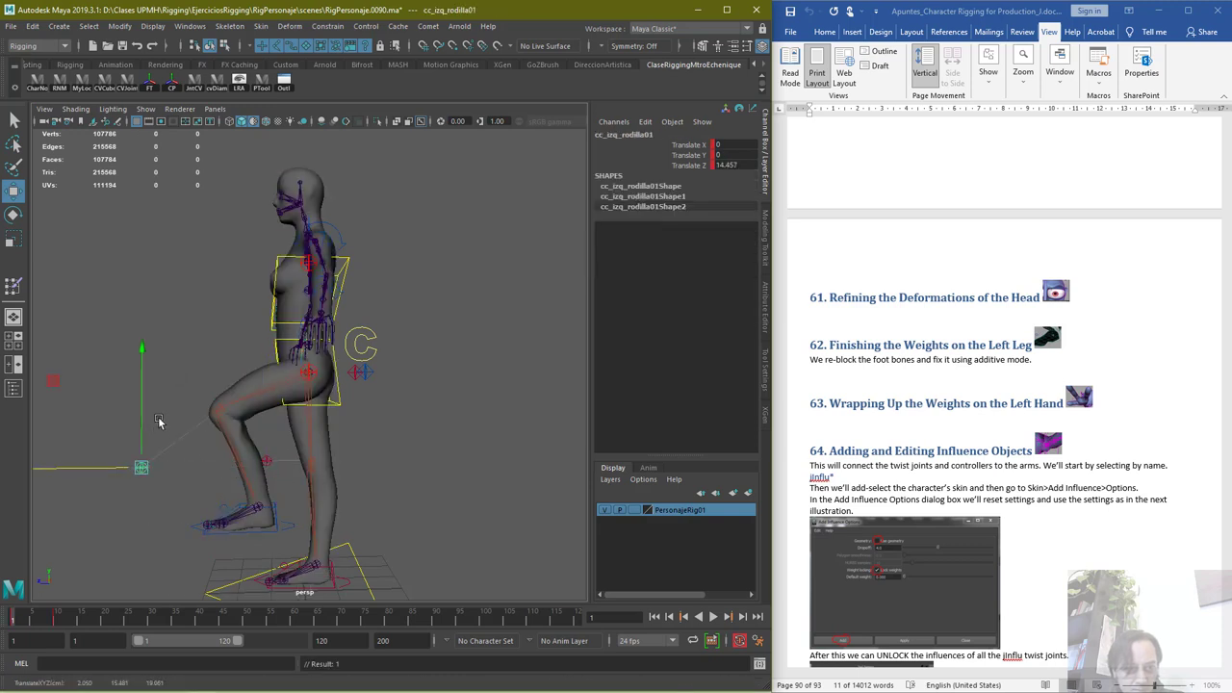
{"action": "left_click_drag", "start_coordinate": [142, 407], "coordinate": [141, 288]}
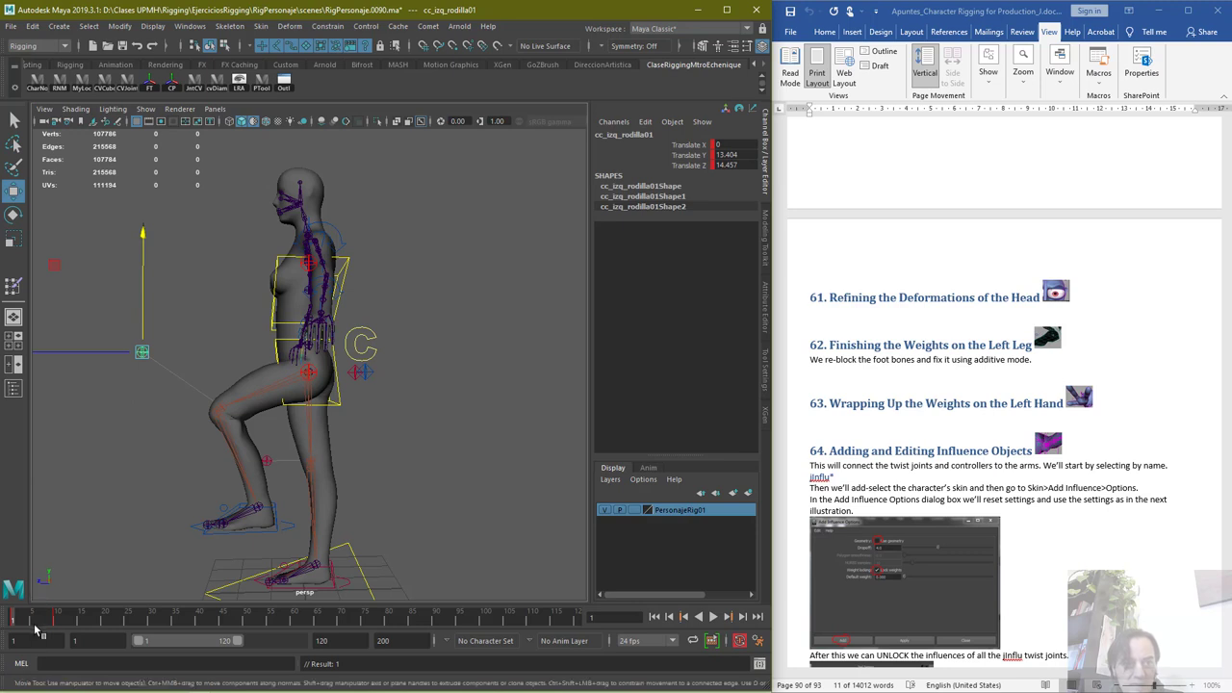
At frame 10, place the left knee control at Translate X about 0.55, Y about 12.54 and Z about 8.95
{"action": "left_click_drag", "start_coordinate": [25, 620], "coordinate": [57, 622]}
{"action": "left_click_drag", "start_coordinate": [182, 174], "coordinate": [181, 331]}
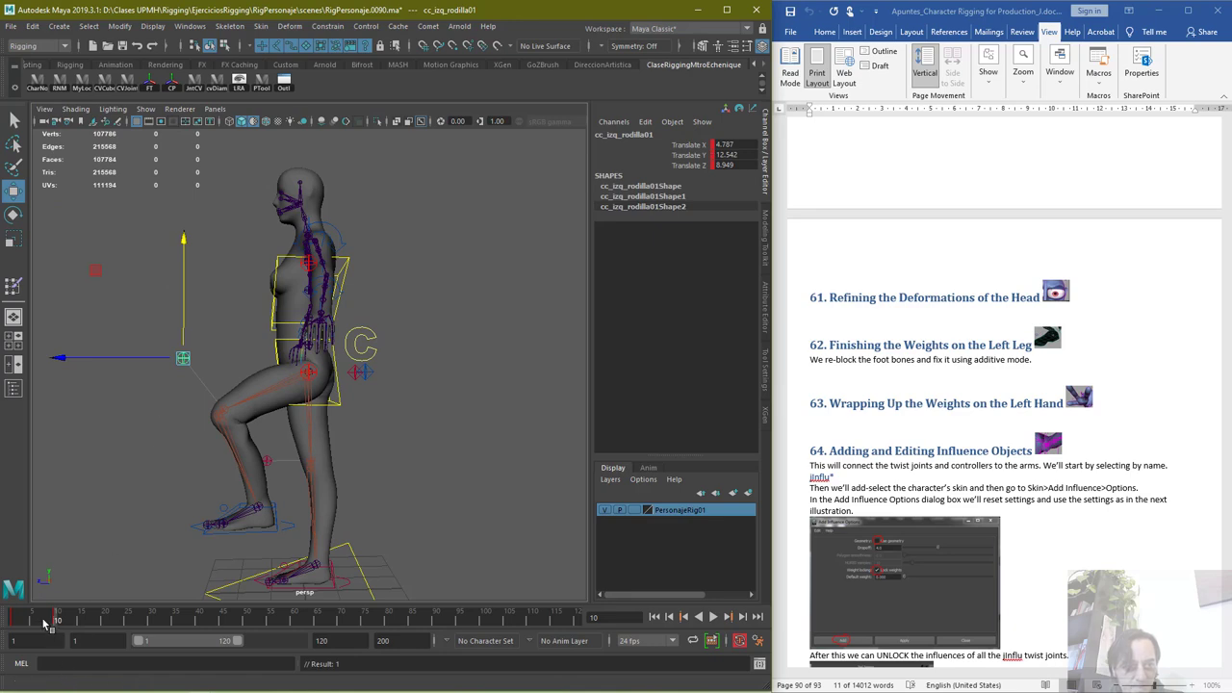
{"action": "mouse_move", "coordinate": [45, 623]}
{"action": "left_mouse_down"}
{"action": "mouse_move", "coordinate": [21, 621]}
{"action": "mouse_move", "coordinate": [57, 622]}
{"action": "left_mouse_up"}
{"action": "left_click_drag", "start_coordinate": [168, 430], "coordinate": [182, 485], "text": "alt"}
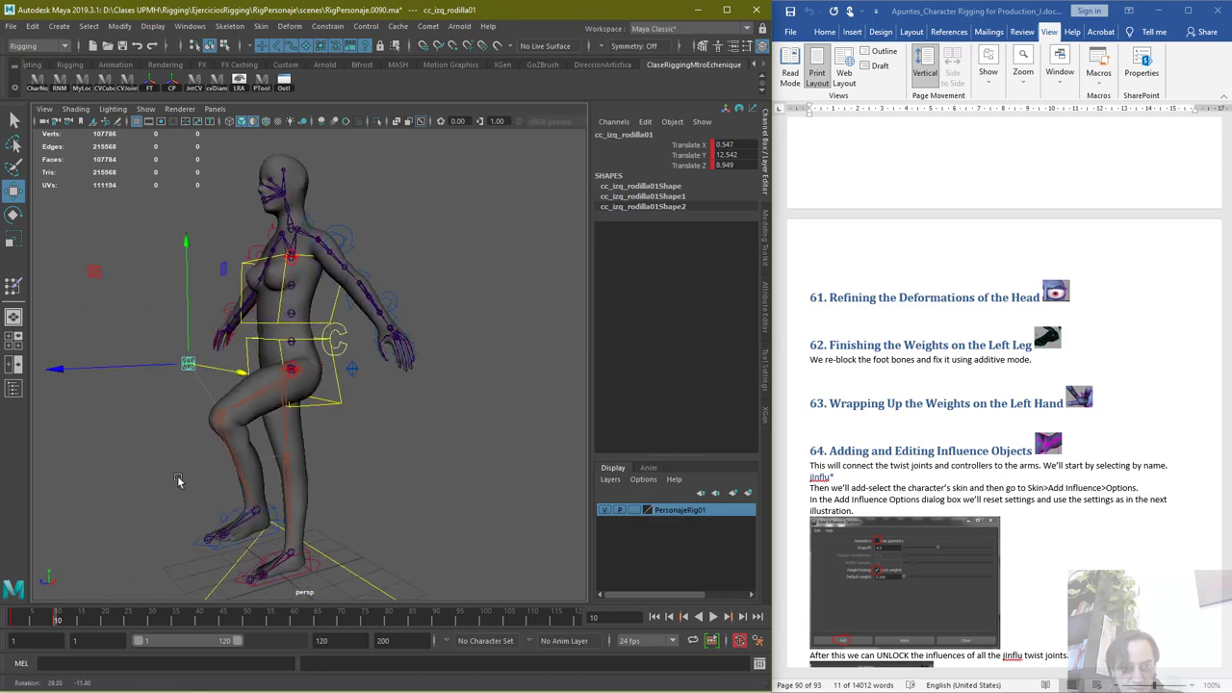
At frame 1, set the left knee control's Translate X, Y and Z to 0
{"action": "left_click", "coordinate": [14, 621]}
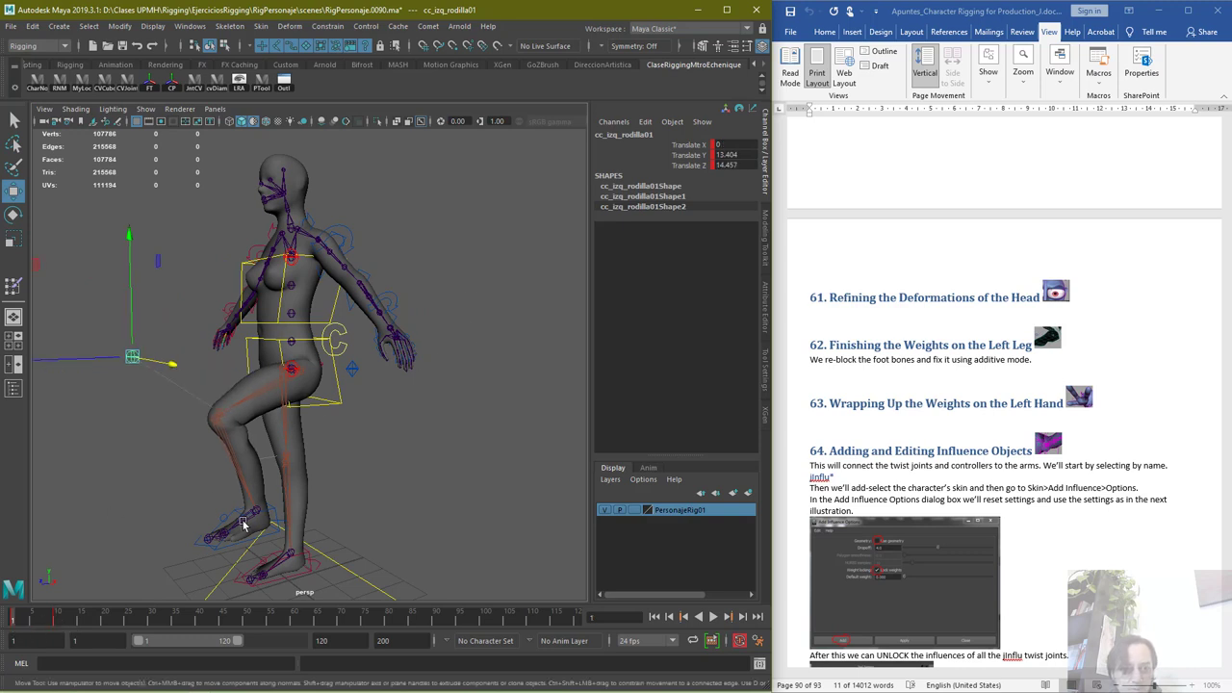
{"action": "left_click_drag", "start_coordinate": [738, 145], "coordinate": [739, 165]}
{"action": "type", "text": "0"}
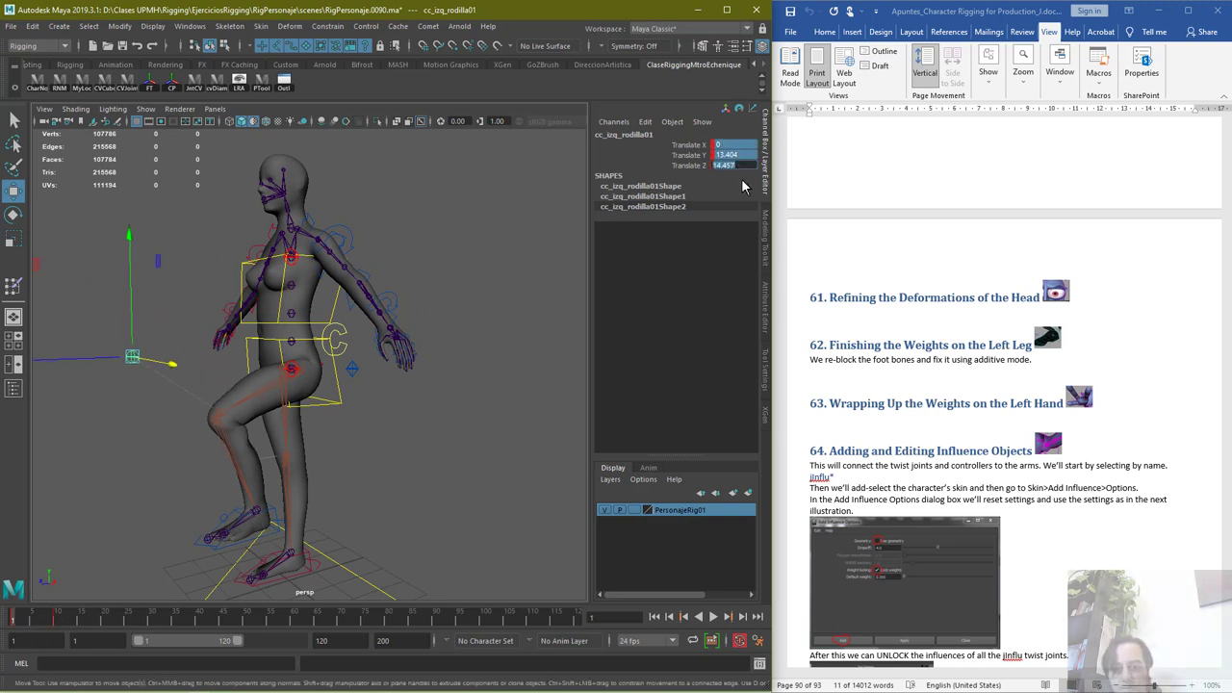
{"action": "key", "text": "Return"}
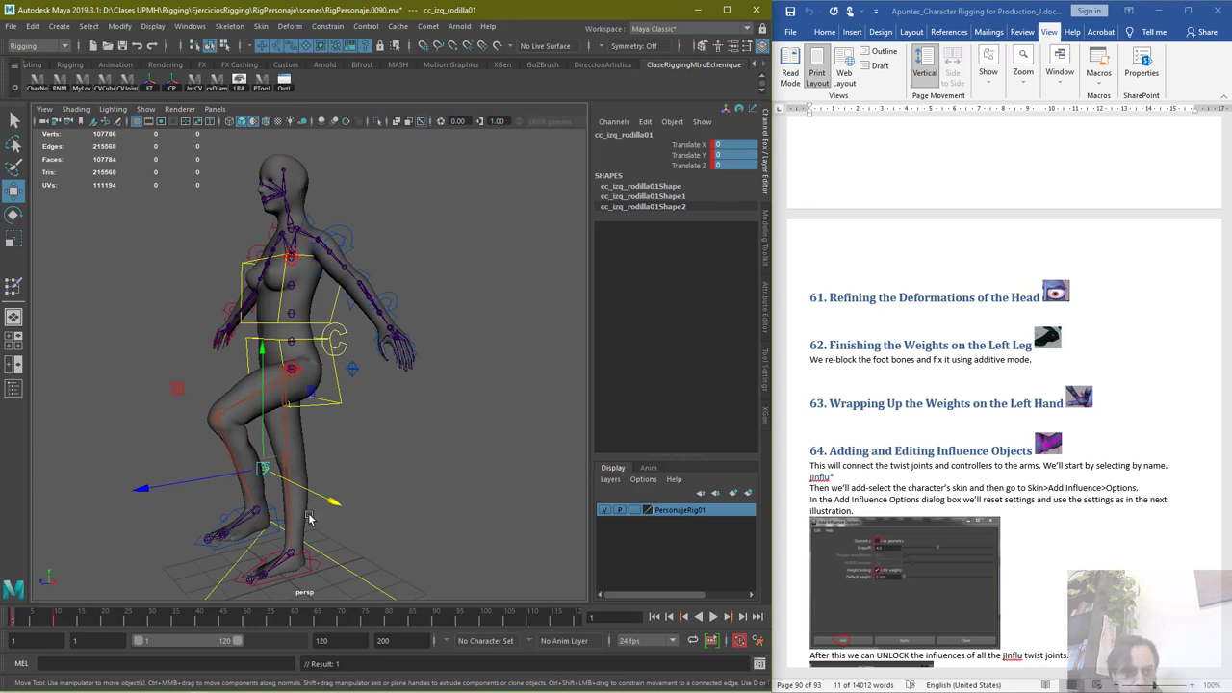
Select the left foot control cc_izq_pie01 and set its Translate X, Y and Z to 0 at frame 1
{"action": "left_click", "coordinate": [239, 536]}
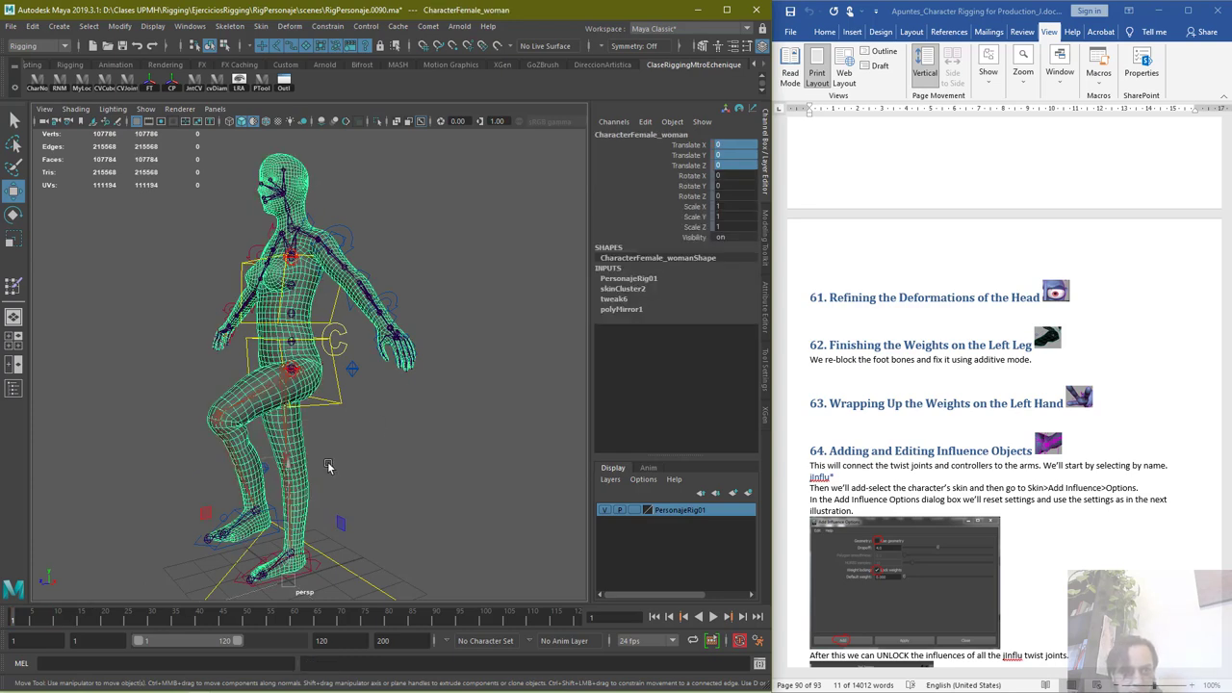
{"action": "left_click", "coordinate": [221, 552]}
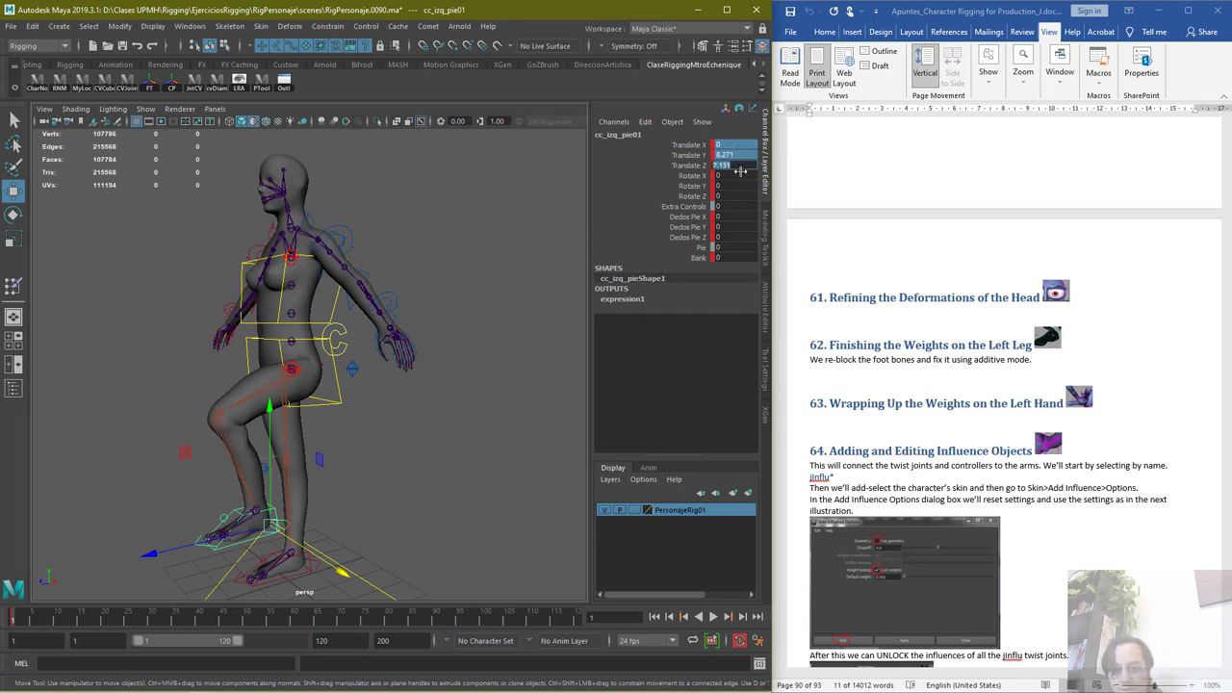
{"action": "type", "text": "0"}
{"action": "key", "text": "Return"}
{"action": "mouse_move", "coordinate": [14, 619]}
{"action": "left_mouse_down"}
{"action": "mouse_move", "coordinate": [45, 618]}
{"action": "mouse_move", "coordinate": [15, 619]}
{"action": "left_mouse_up"}
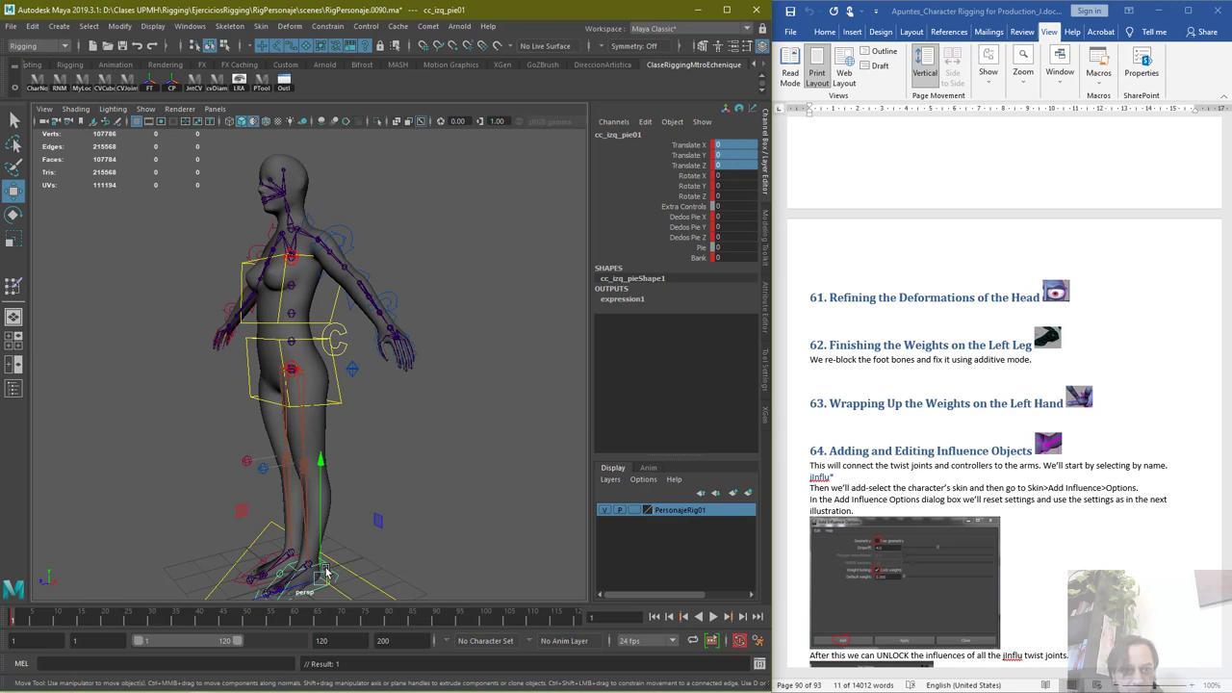
At frame 10, raise the left foot control forward to Translate Y about 10.9 and Z about 12.19, and check the motion
{"action": "middle_click_drag", "start_coordinate": [358, 515], "coordinate": [378, 451], "text": "alt"}
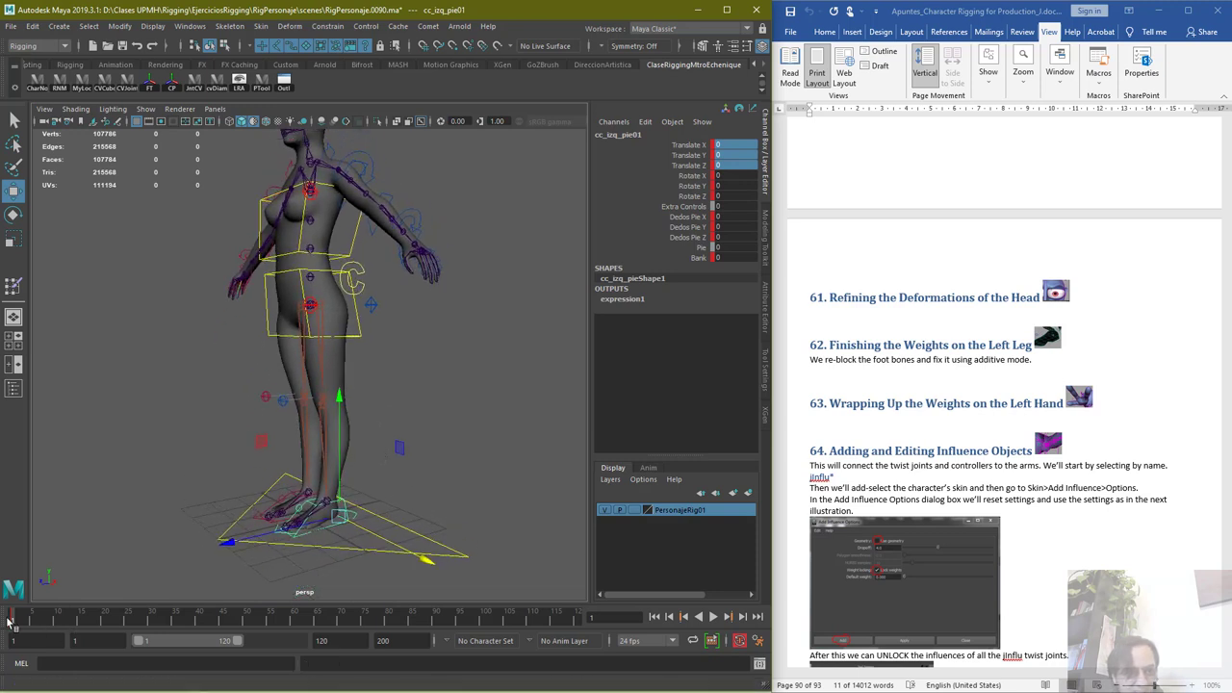
{"action": "key", "text": "alt+v"}
{"action": "key", "text": "alt+v"}
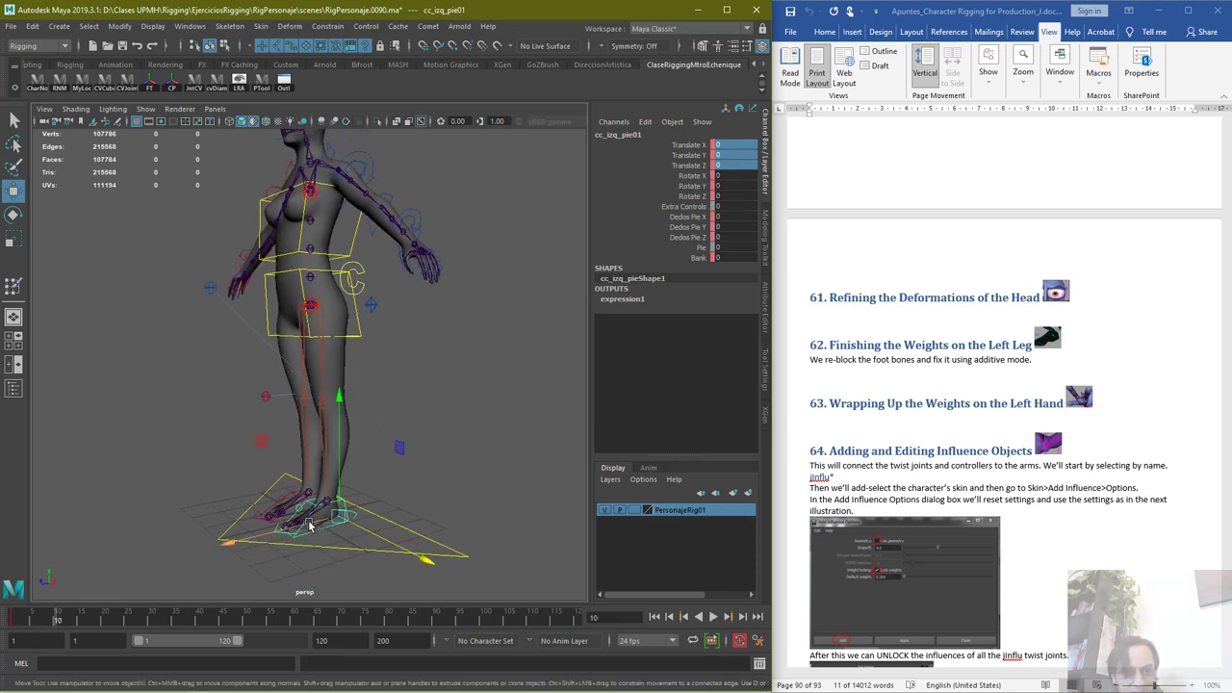
{"action": "left_click_drag", "start_coordinate": [288, 528], "coordinate": [207, 442]}
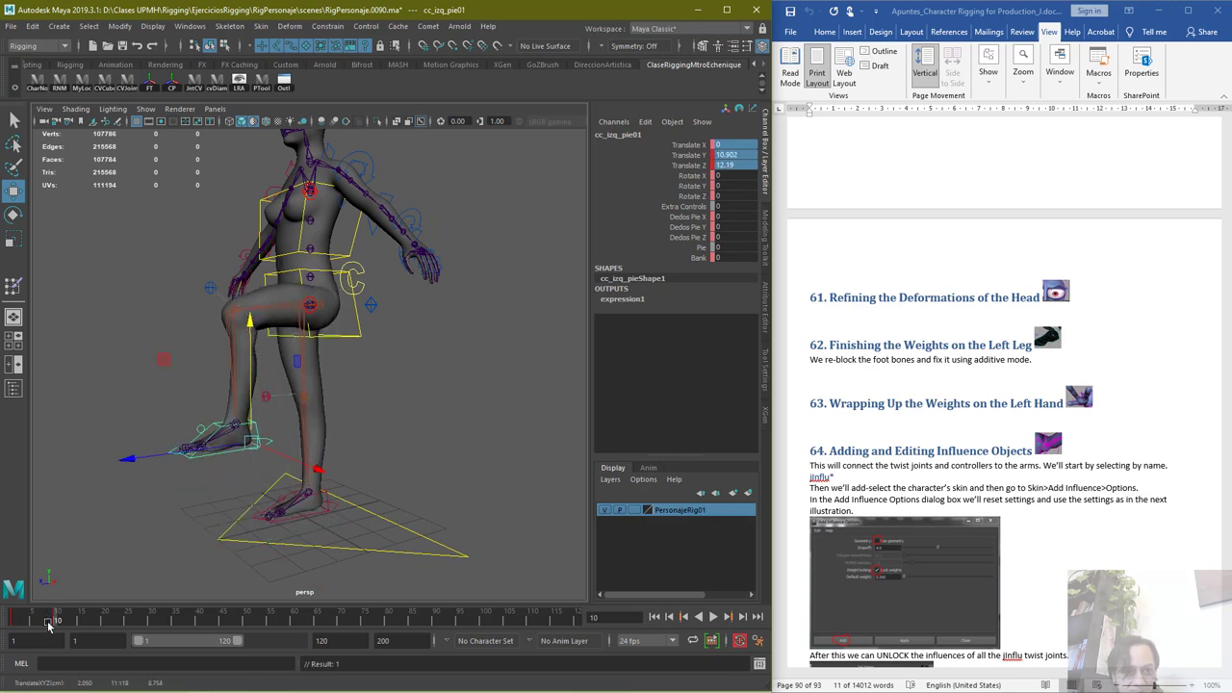
{"action": "key", "text": "alt+v"}
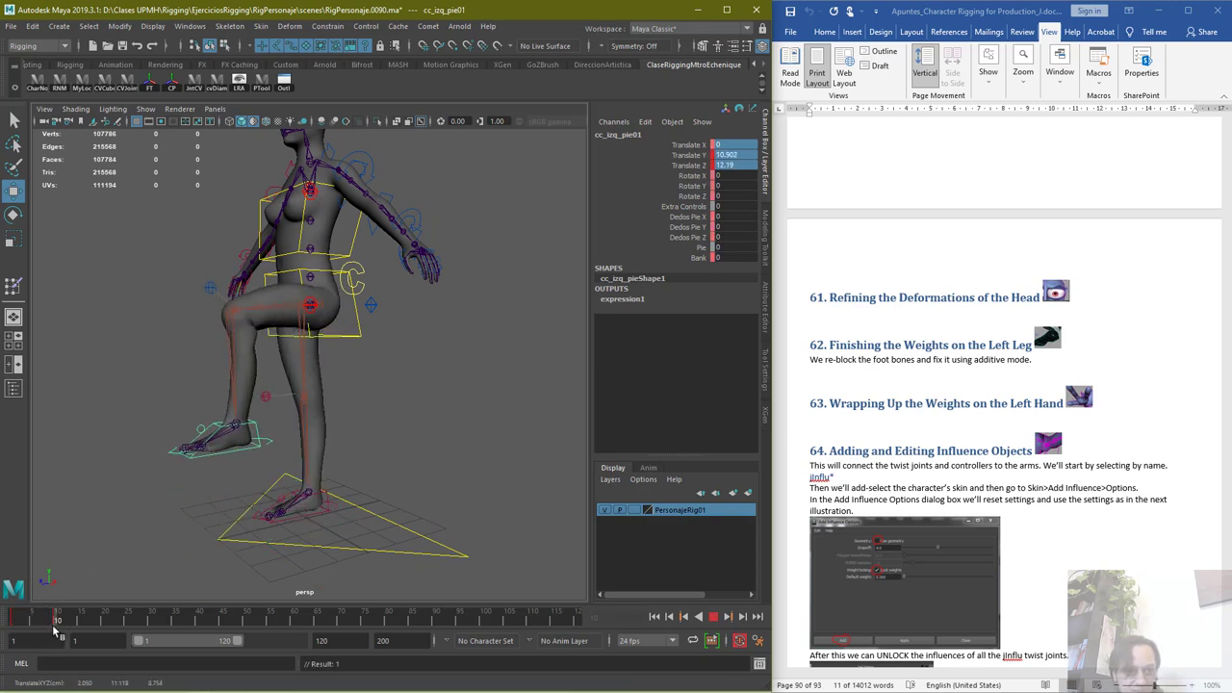
{"action": "left_click_drag", "start_coordinate": [54, 627], "coordinate": [57, 629]}
Select the CharacterFemale_woman mesh, activate Paint Skin Weights, and choose the bn_izq_femurJoint01 influence for the bent left leg
{"action": "right_click_drag", "start_coordinate": [227, 458], "coordinate": [350, 361], "text": "alt"}
{"action": "middle_click_drag", "start_coordinate": [384, 379], "coordinate": [561, 360], "text": "alt"}
{"action": "left_click_drag", "start_coordinate": [561, 360], "coordinate": [383, 391], "text": "alt"}
{"action": "middle_click_drag", "start_coordinate": [435, 375], "coordinate": [362, 486], "text": "alt"}
{"action": "left_click_drag", "start_coordinate": [306, 424], "coordinate": [279, 385], "text": "alt"}
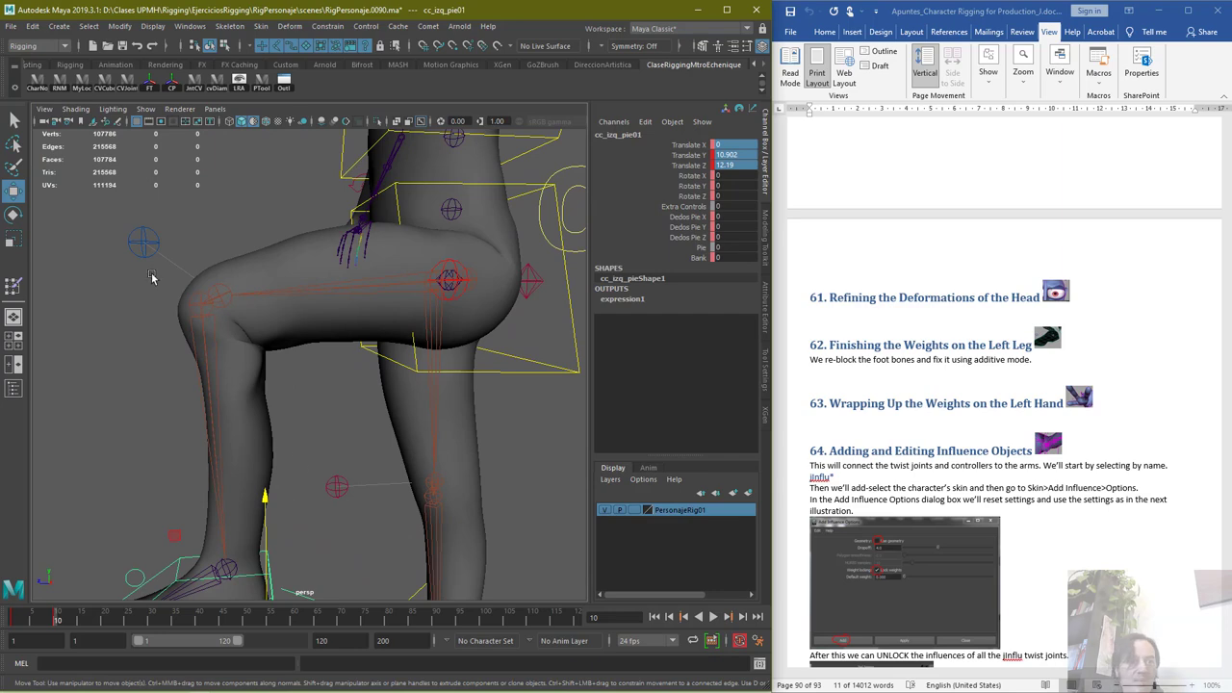
{"action": "left_click", "coordinate": [13, 120]}
{"action": "left_click", "coordinate": [226, 395]}
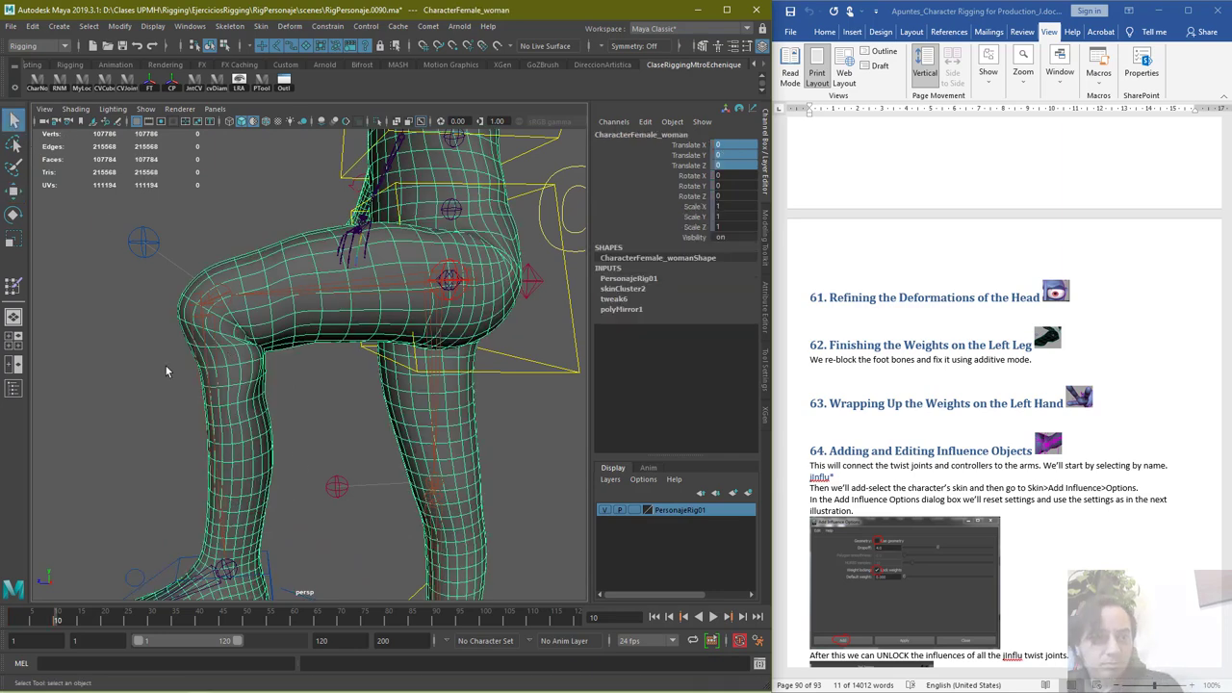
{"action": "left_click", "coordinate": [14, 284]}
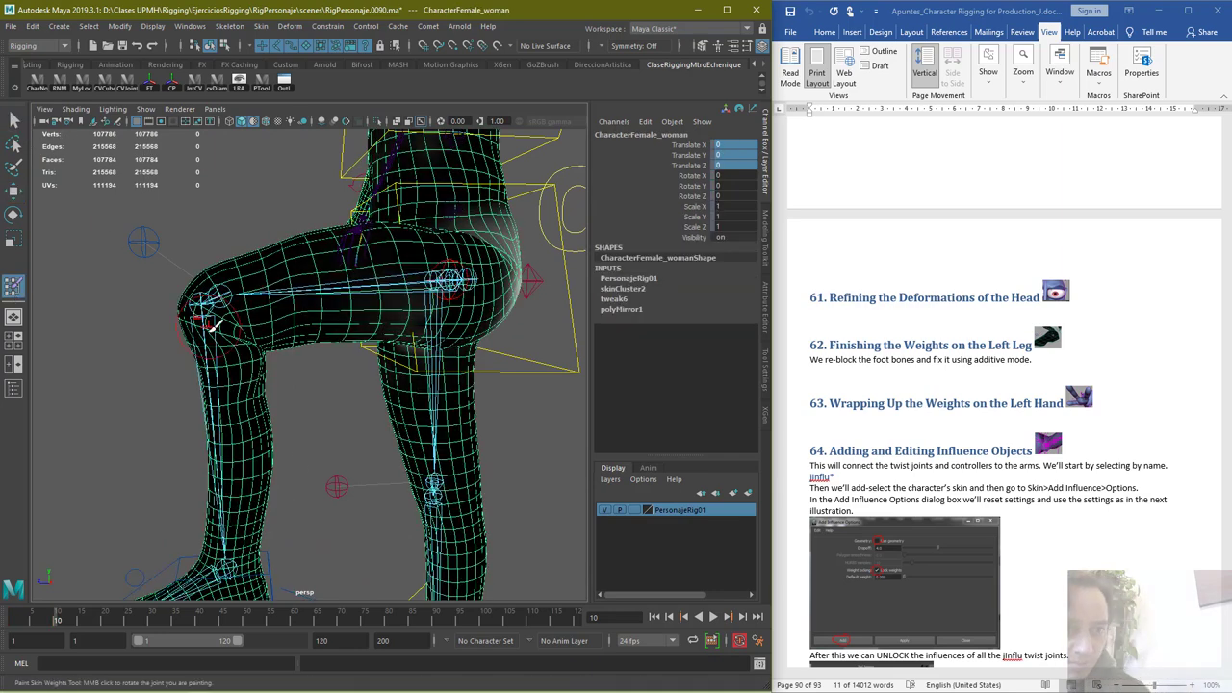
{"action": "left_click", "coordinate": [766, 365]}
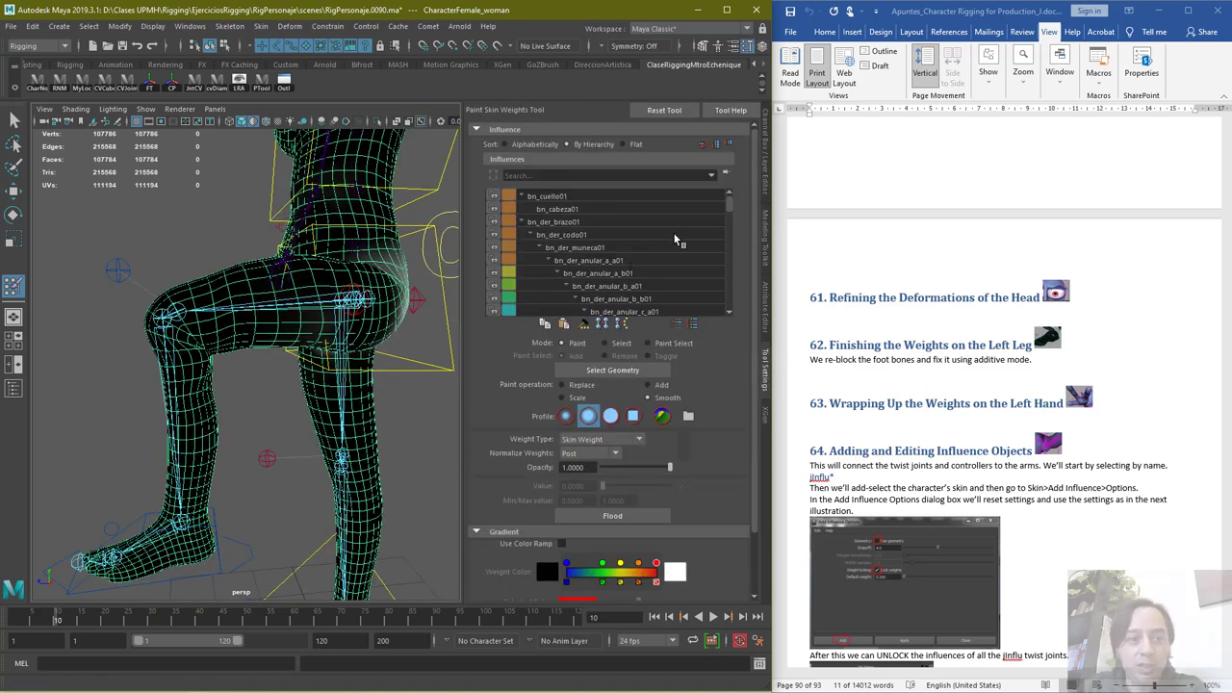
{"action": "left_click_drag", "start_coordinate": [729, 210], "coordinate": [739, 293]}
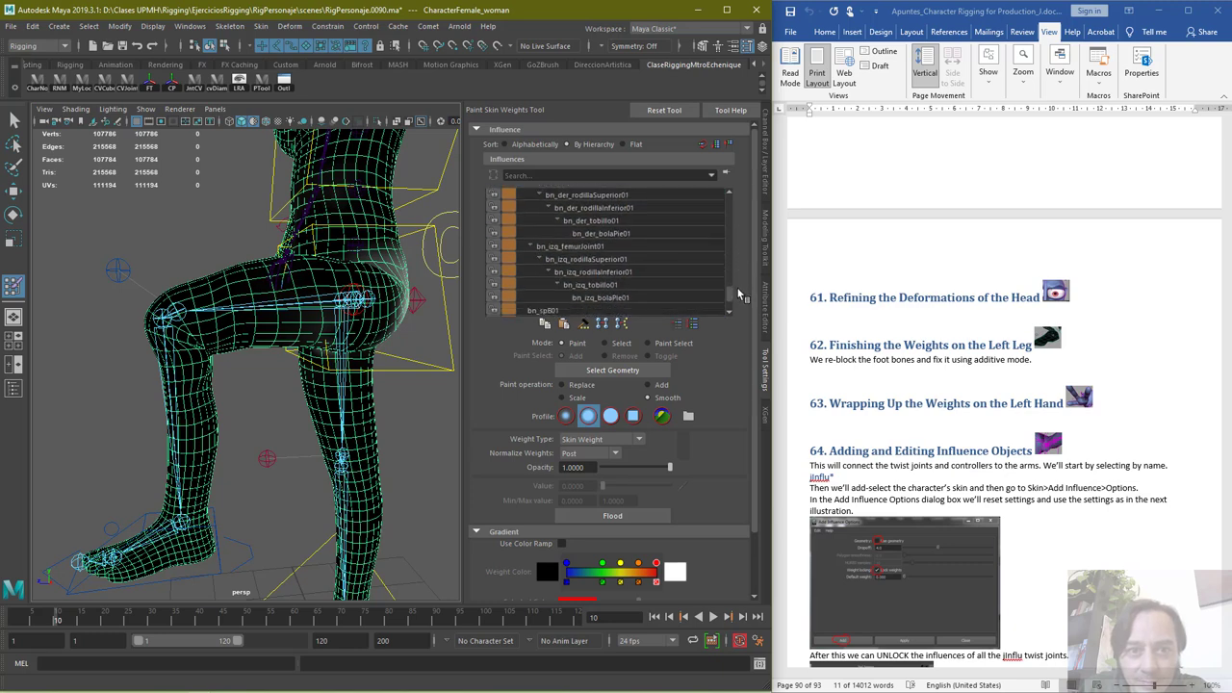
{"action": "left_click", "coordinate": [591, 246]}
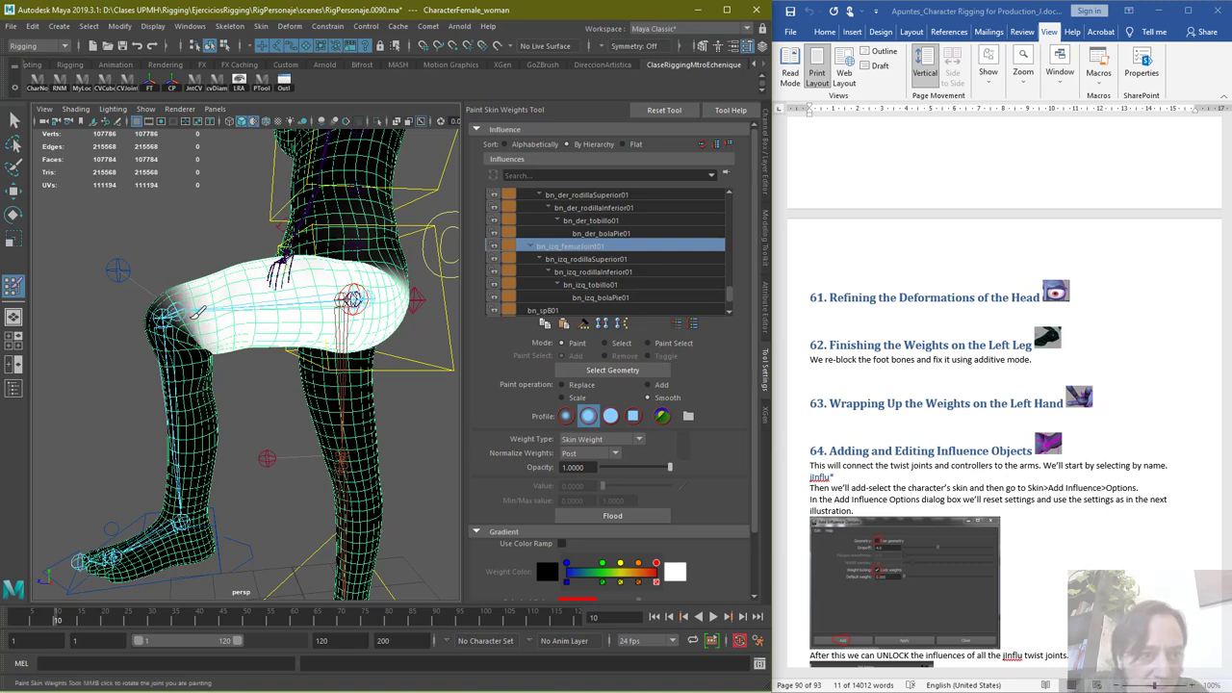
Select the bn_izq_rodillaSuperior01 influence, inspect it around the bent left knee, and switch the paint operation to Replace
{"action": "left_click_drag", "start_coordinate": [202, 332], "coordinate": [337, 299], "text": "alt"}
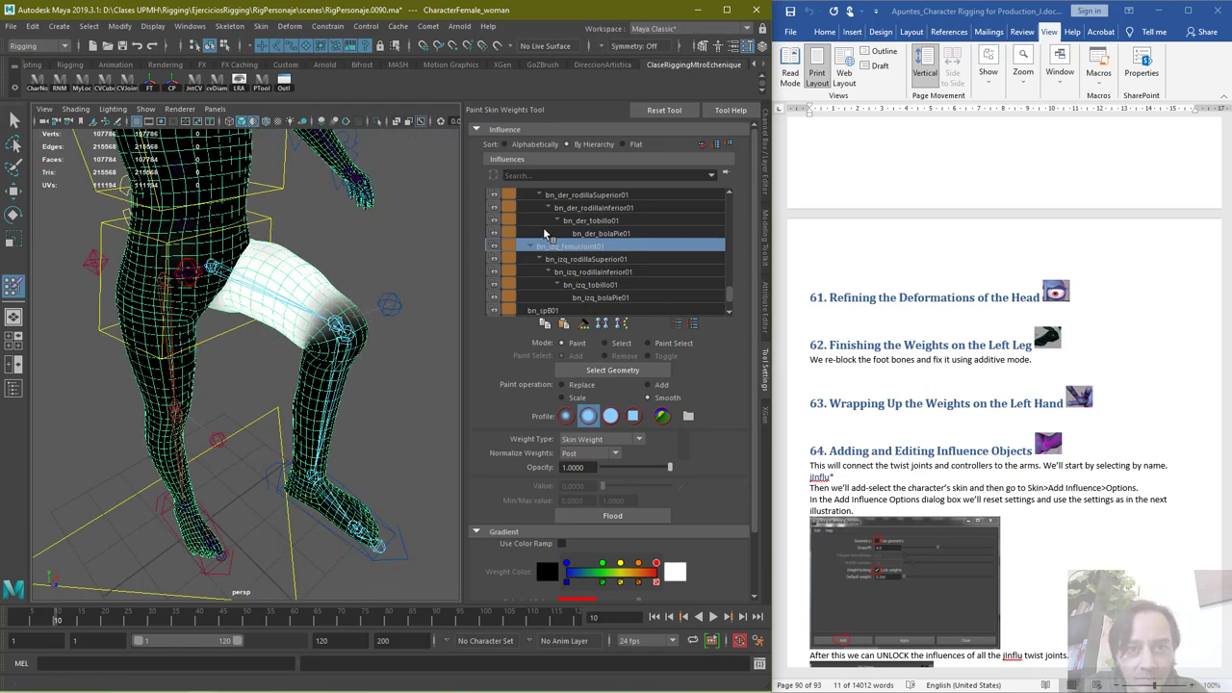
{"action": "left_click_drag", "start_coordinate": [385, 264], "coordinate": [279, 279], "text": "alt"}
{"action": "left_click", "coordinate": [597, 260]}
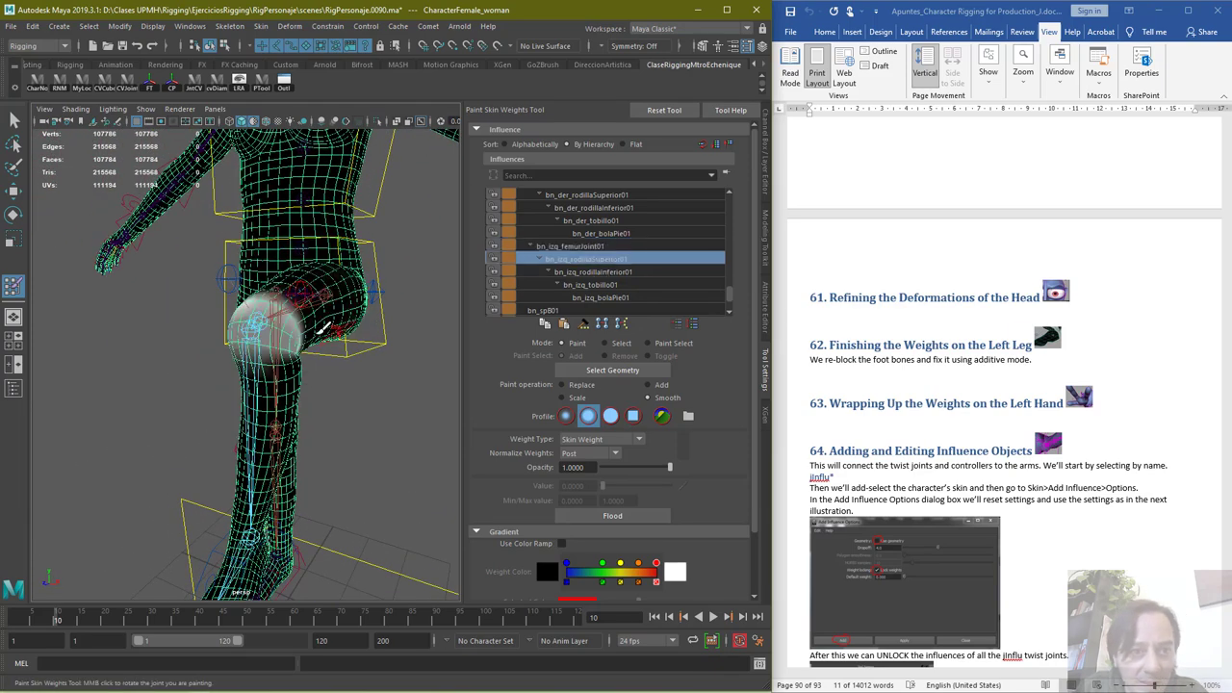
{"action": "left_click_drag", "start_coordinate": [294, 336], "coordinate": [213, 339], "text": "alt"}
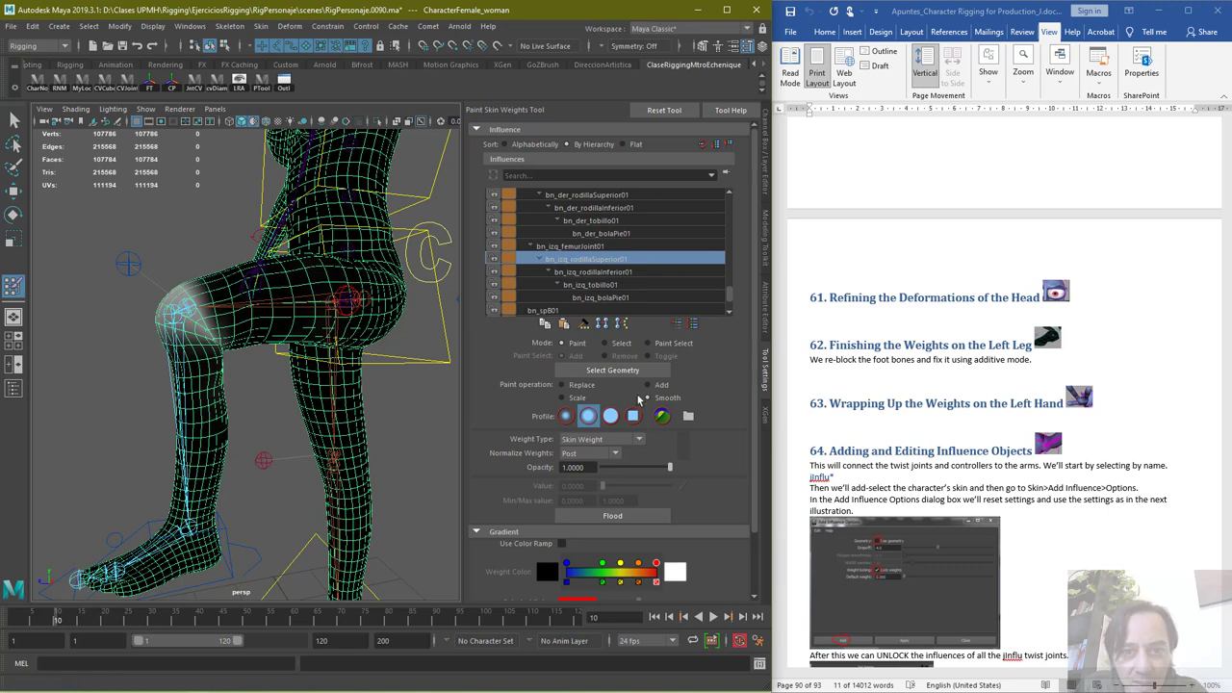
{"action": "left_click", "coordinate": [623, 468]}
{"action": "left_click", "coordinate": [592, 468]}
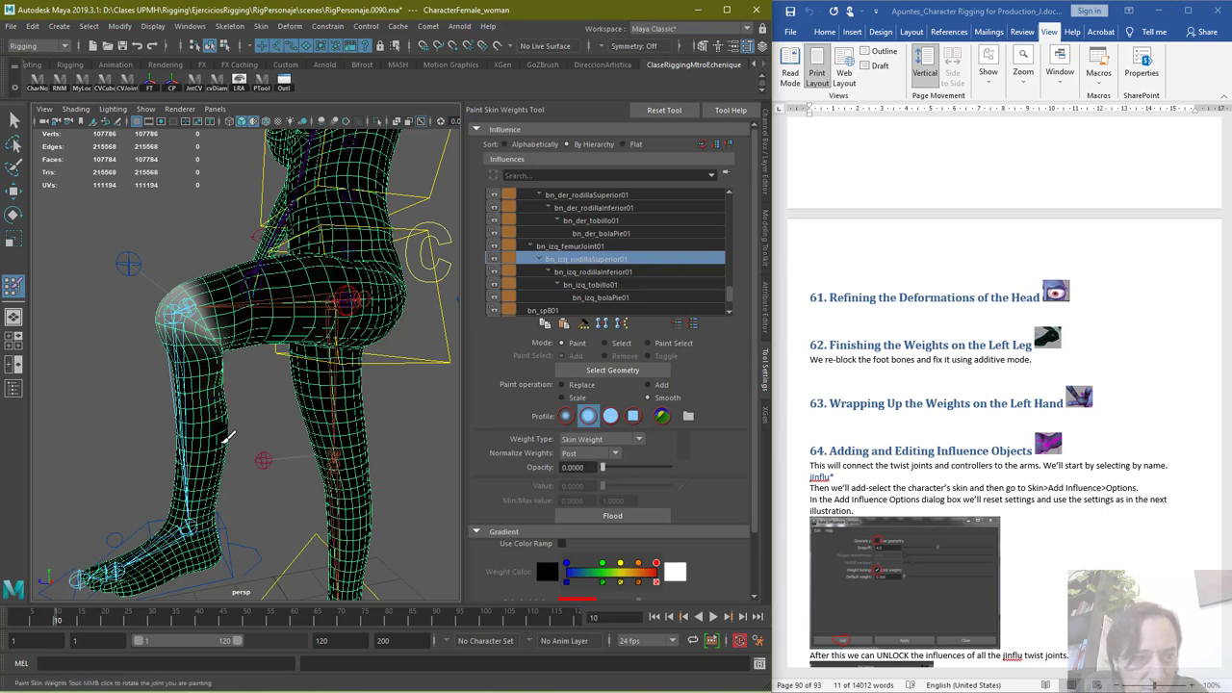
{"action": "left_click", "coordinate": [562, 384]}
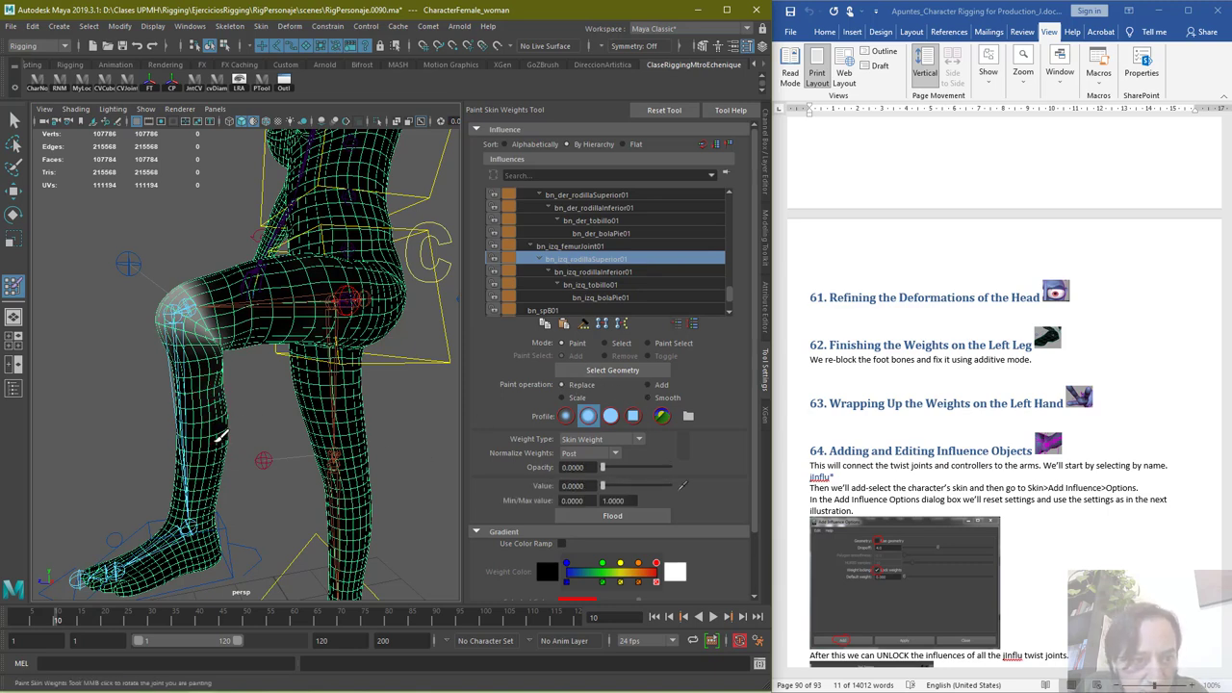
{"action": "mouse_move", "coordinate": [230, 382]}
{"action": "left_mouse_down", "text": "alt"}
{"action": "mouse_move", "coordinate": [341, 358]}
{"action": "mouse_move", "coordinate": [145, 421]}
{"action": "mouse_move", "coordinate": [218, 372]}
{"action": "left_mouse_up", "text": "alt"}
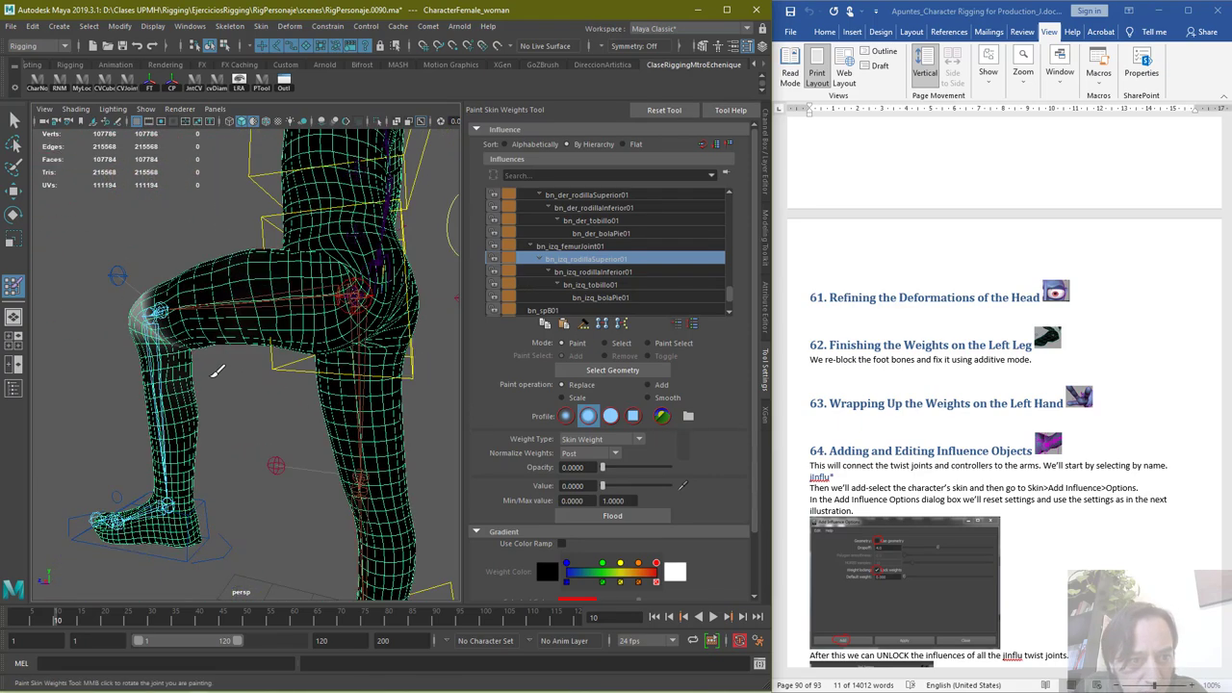
Select the bn_izq_rodillaInferior01 influence and paint the upper left shin with Replace at opacity 1 and value 1
{"action": "left_click", "coordinate": [584, 284]}
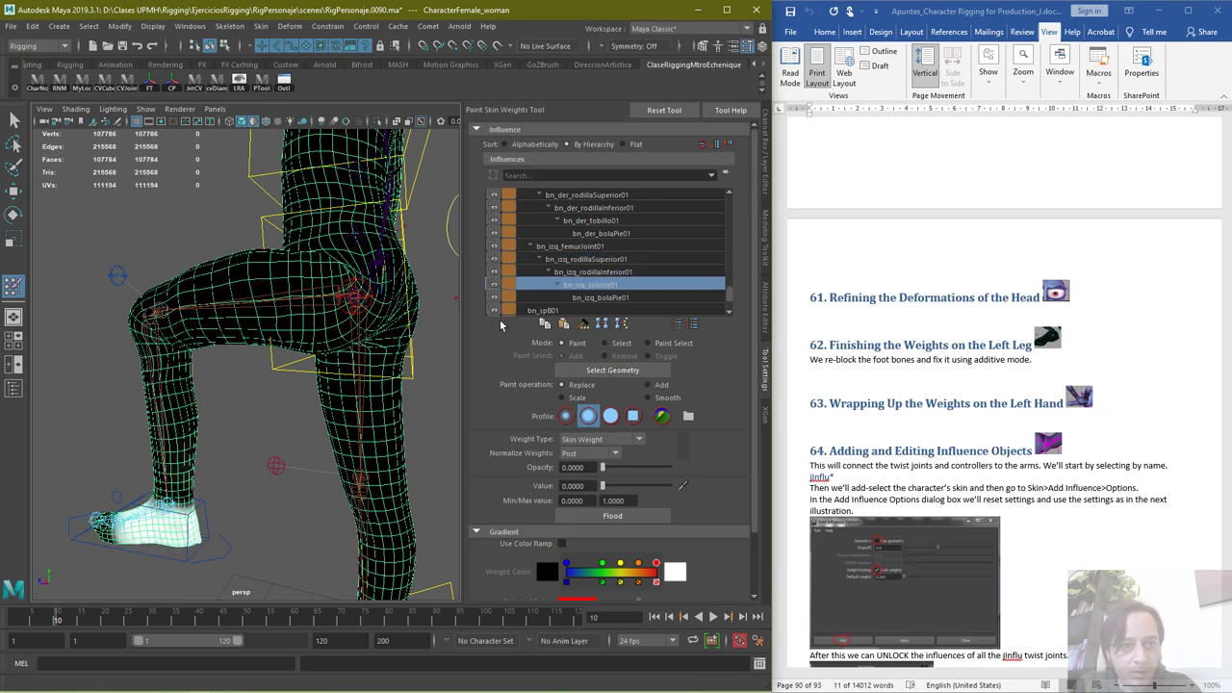
{"action": "left_click", "coordinate": [593, 273]}
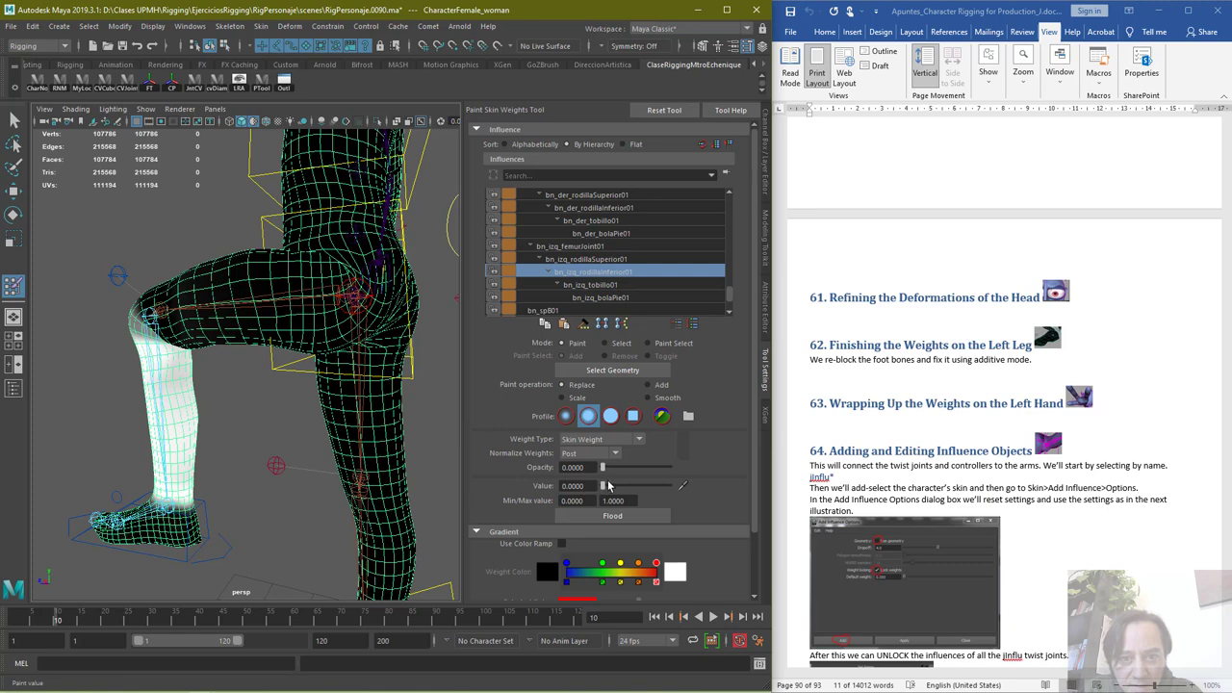
{"action": "left_click_drag", "start_coordinate": [605, 485], "coordinate": [722, 475]}
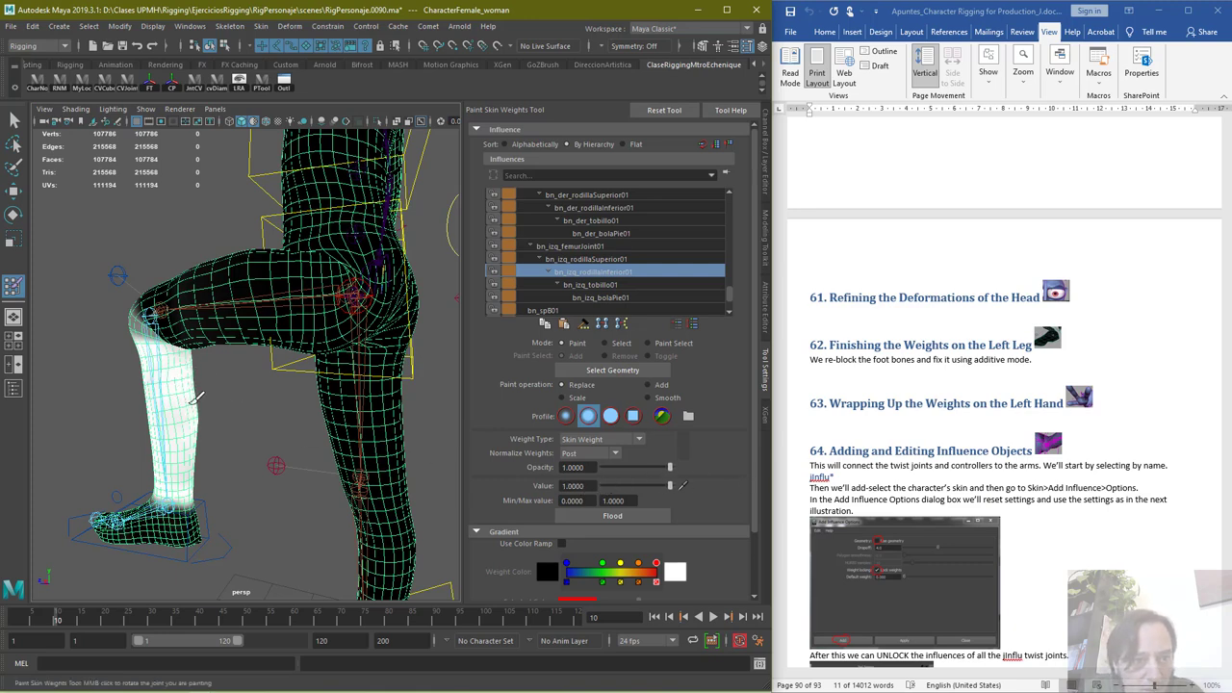
{"action": "left_click_drag", "start_coordinate": [152, 349], "coordinate": [141, 352]}
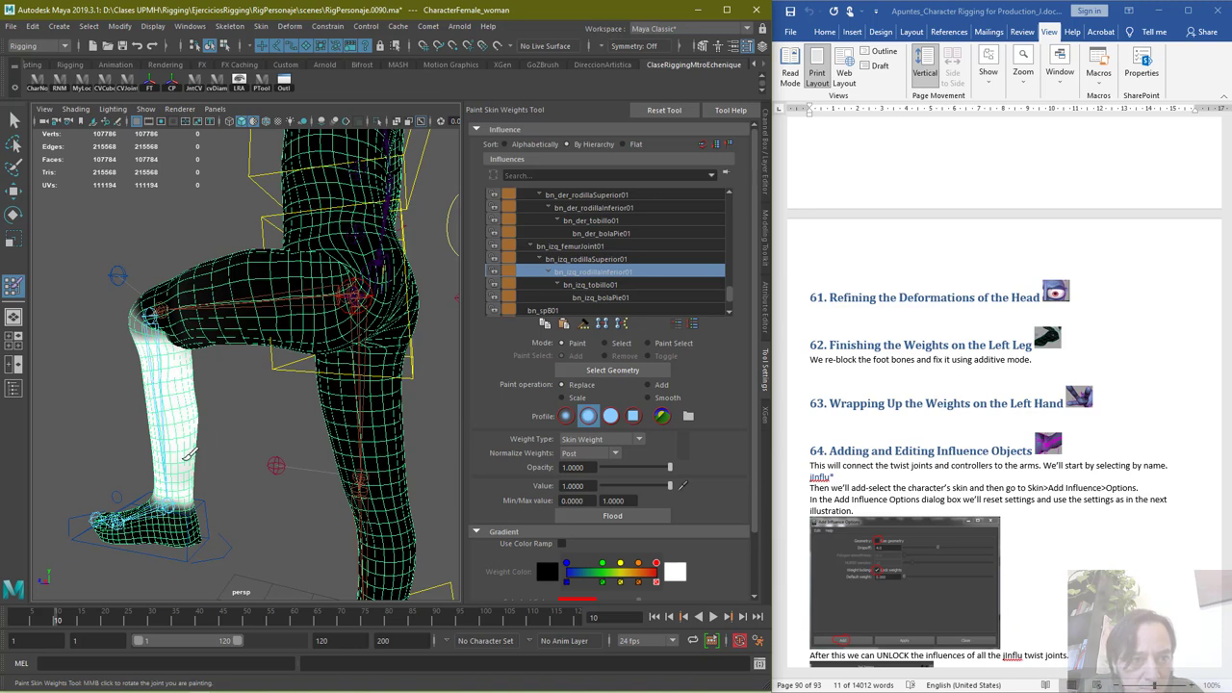
Return to frame 1, select the bn_izq_femurJoint01 influence, and set the paint value to 0
{"action": "left_click_drag", "start_coordinate": [301, 390], "coordinate": [12, 616], "text": "alt"}
{"action": "scroll", "coordinate": [239, 406], "scroll_direction": "down", "scroll_amount": 3}
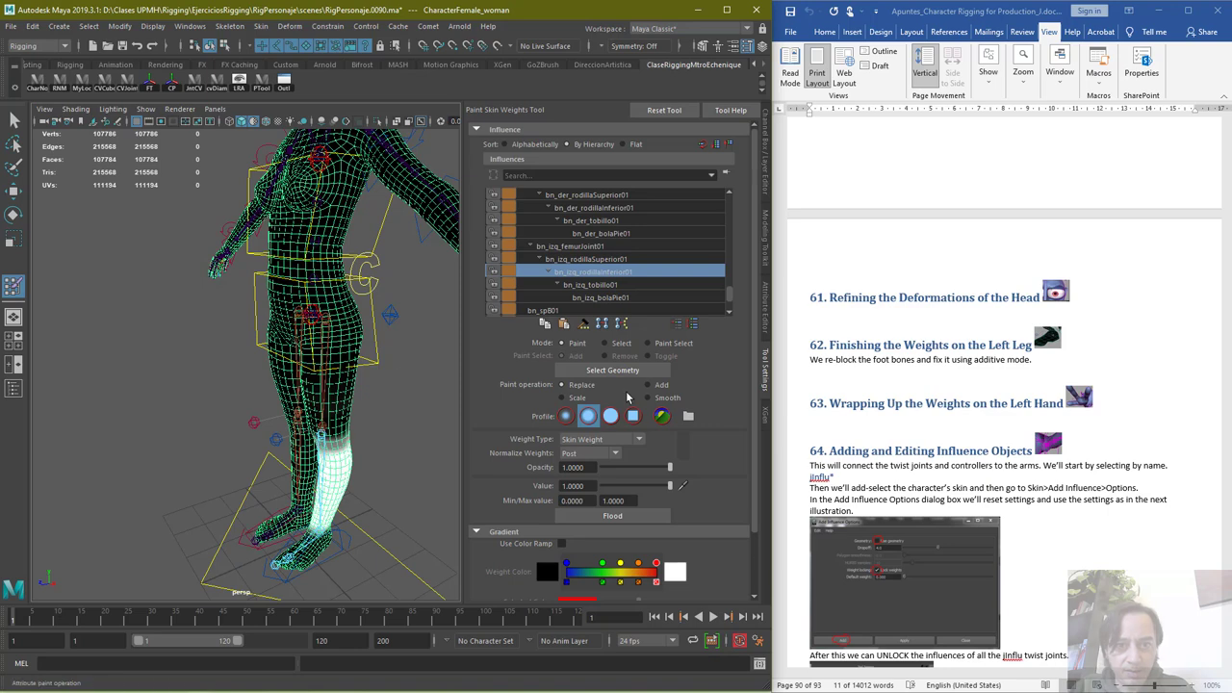
{"action": "left_click", "coordinate": [608, 248]}
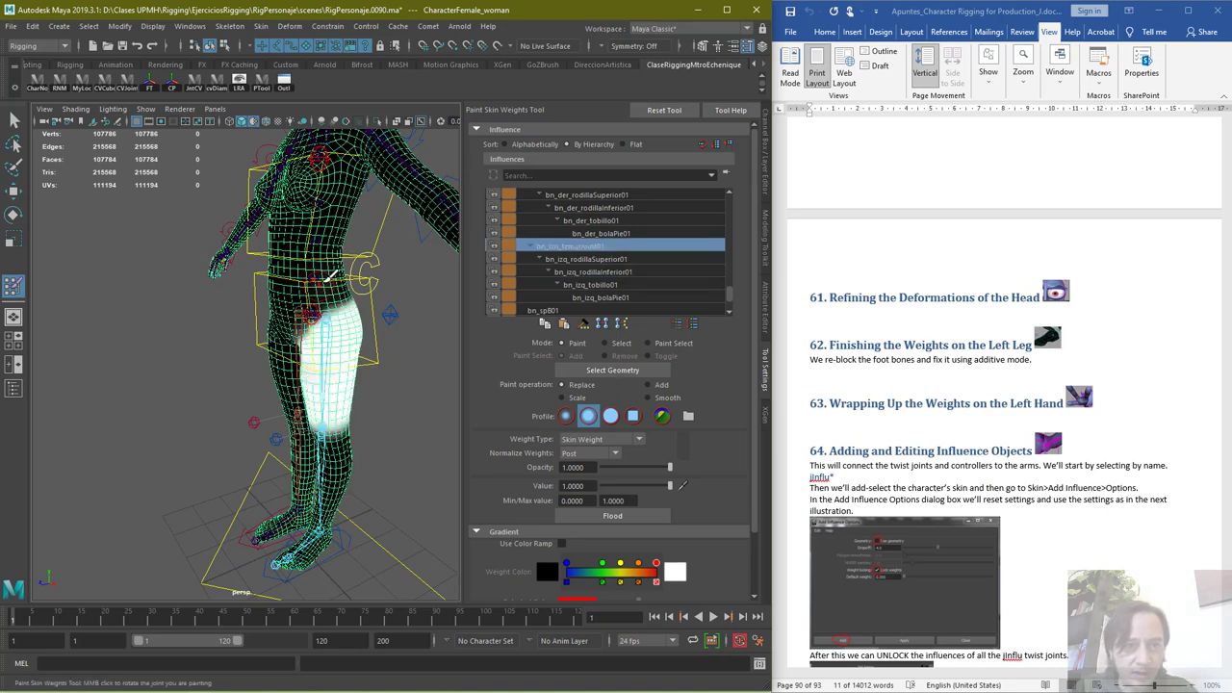
{"action": "left_click_drag", "start_coordinate": [630, 490], "coordinate": [600, 487]}
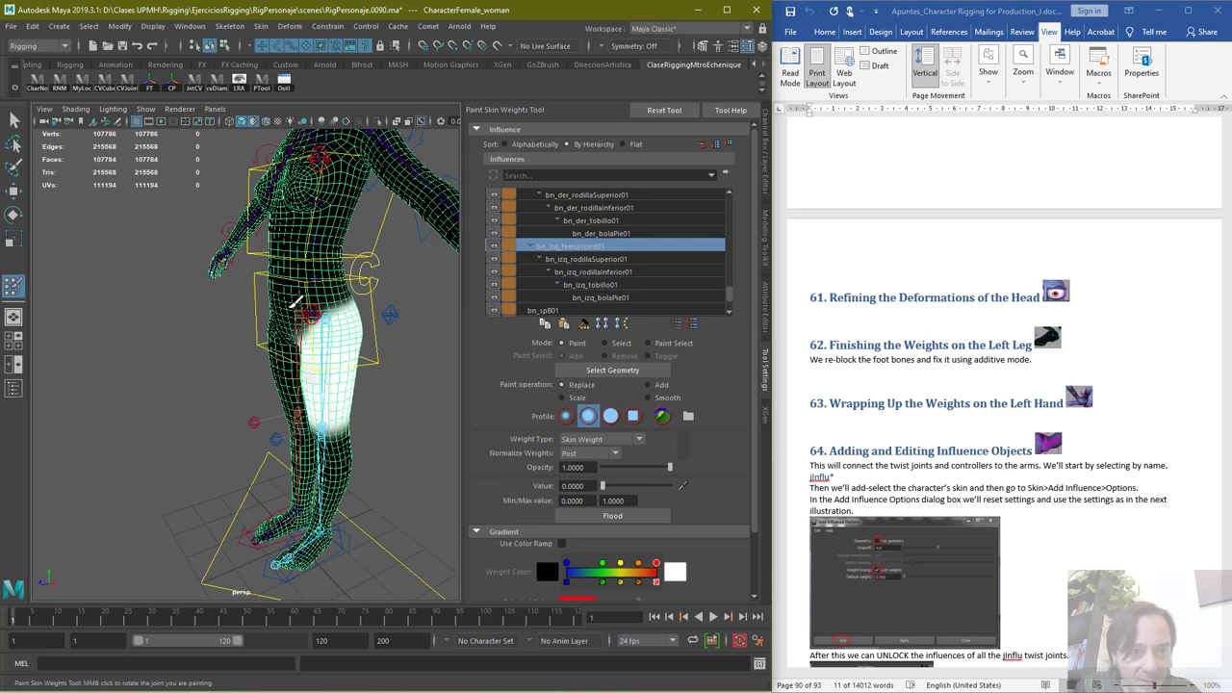
Scrub through the raised-leg poses up to frame 17 and examine the left hip deformation from front and back
{"action": "left_click_drag", "start_coordinate": [15, 623], "coordinate": [58, 620]}
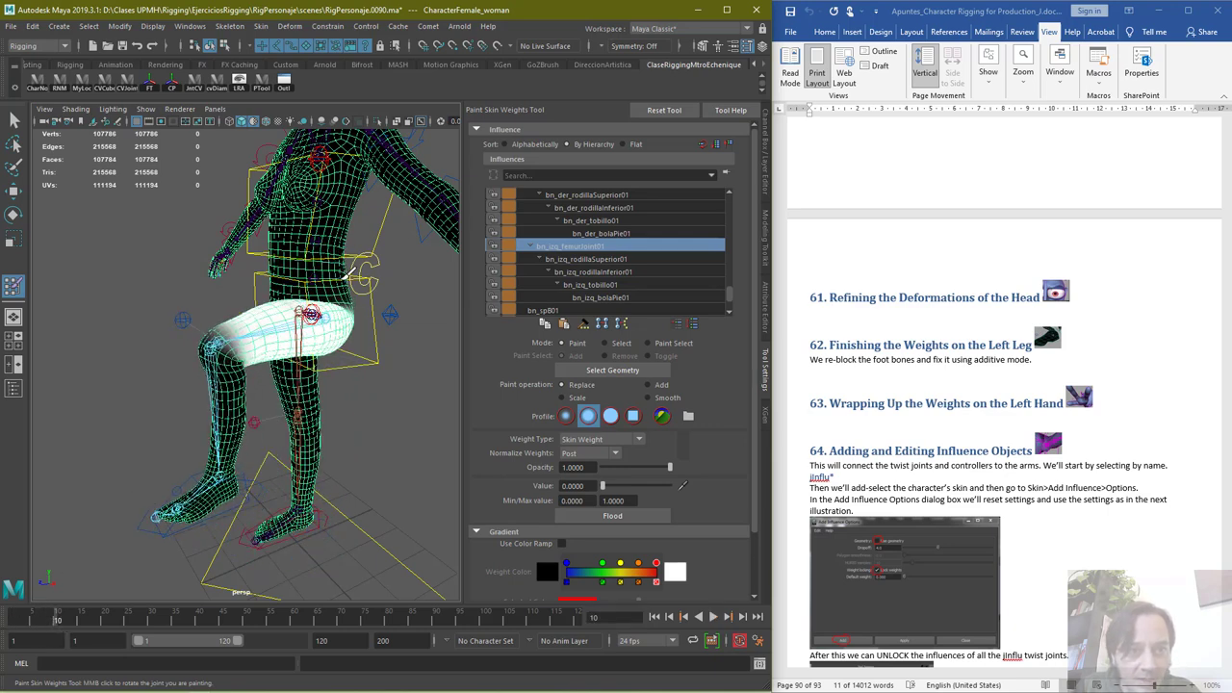
{"action": "left_click_drag", "start_coordinate": [291, 261], "coordinate": [293, 252], "text": "alt"}
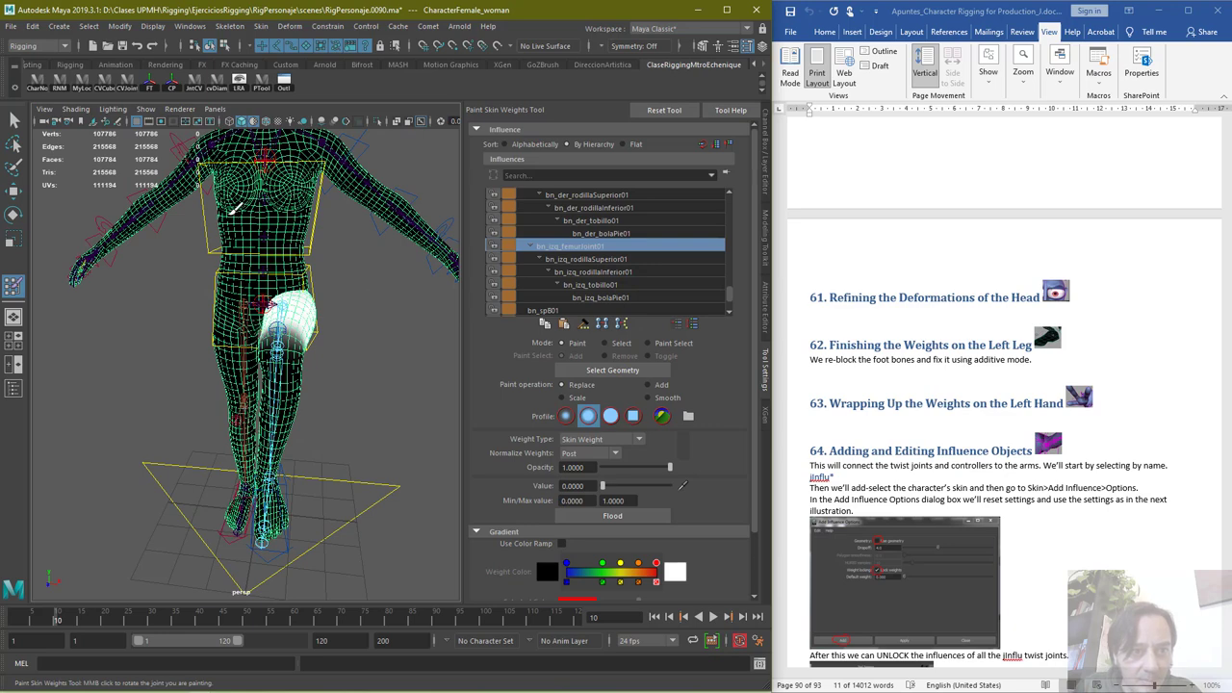
{"action": "mouse_move", "coordinate": [44, 621]}
{"action": "left_mouse_down"}
{"action": "mouse_move", "coordinate": [9, 619]}
{"action": "mouse_move", "coordinate": [57, 620]}
{"action": "mouse_move", "coordinate": [8, 619]}
{"action": "mouse_move", "coordinate": [89, 617]}
{"action": "mouse_move", "coordinate": [8, 619]}
{"action": "mouse_move", "coordinate": [52, 604]}
{"action": "left_mouse_up"}
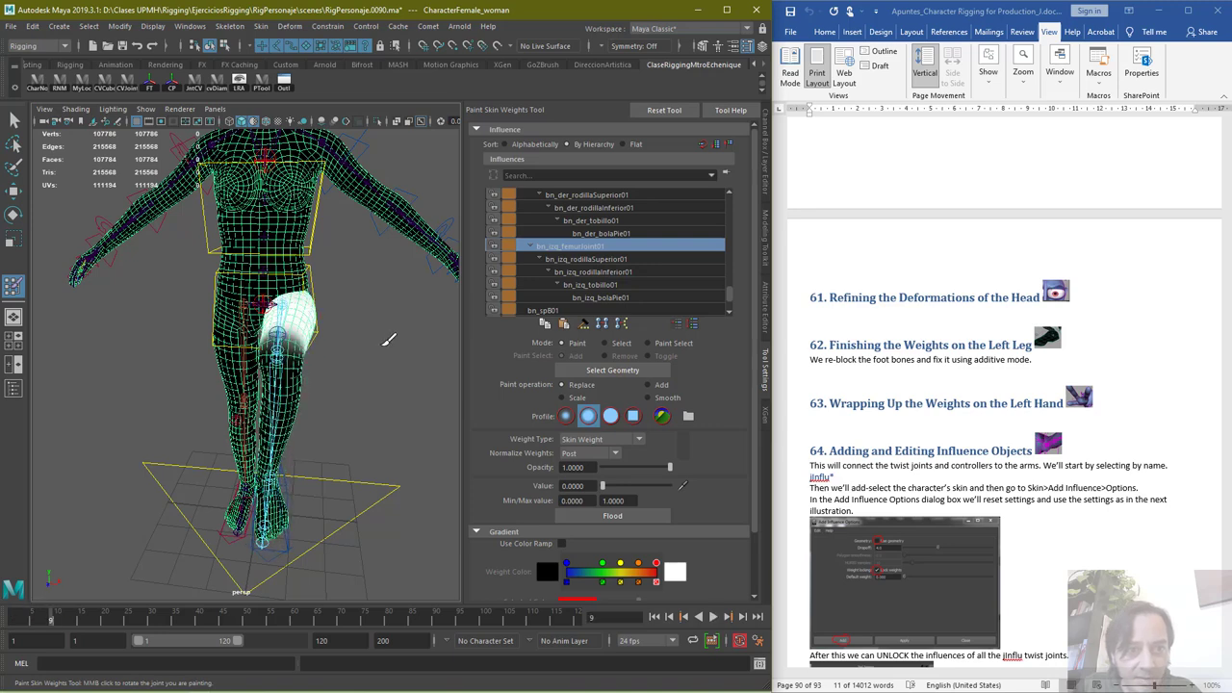
{"action": "left_click_drag", "start_coordinate": [305, 332], "coordinate": [89, 383], "text": "alt"}
{"action": "left_click_drag", "start_coordinate": [35, 619], "coordinate": [94, 623]}
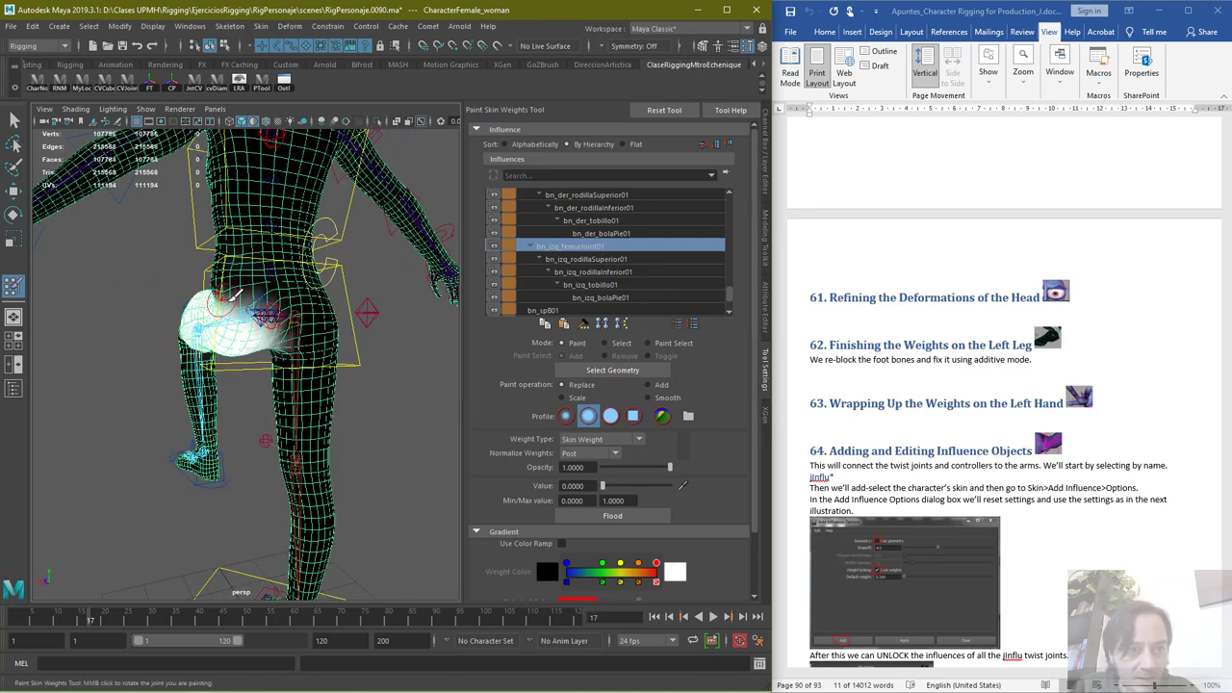
Undo a trial Replace stroke on the left buttock, then smooth the bn_izq_femurJoint01 weights there at opacity 1
{"action": "left_click_drag", "start_coordinate": [234, 298], "coordinate": [261, 313]}
{"action": "key", "text": "ctrl+z"}
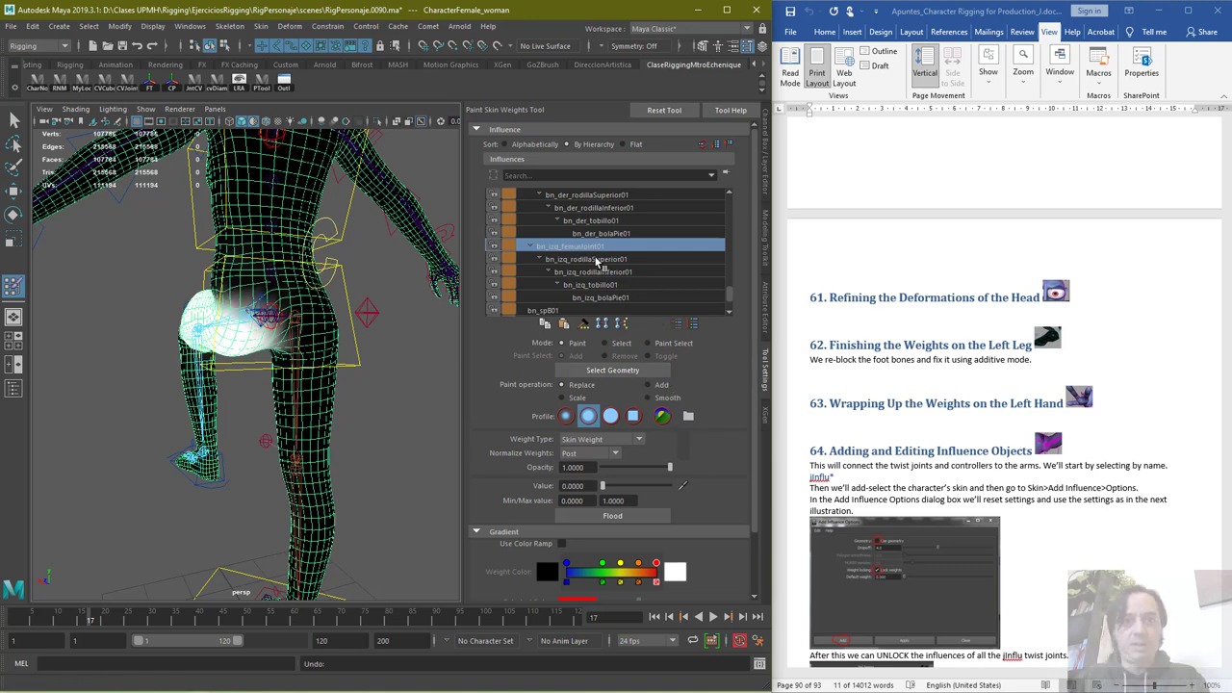
{"action": "left_click", "coordinate": [658, 398]}
{"action": "mouse_move", "coordinate": [236, 300]}
{"action": "left_mouse_down"}
{"action": "mouse_move", "coordinate": [263, 287]}
{"action": "mouse_move", "coordinate": [232, 293]}
{"action": "left_mouse_up"}
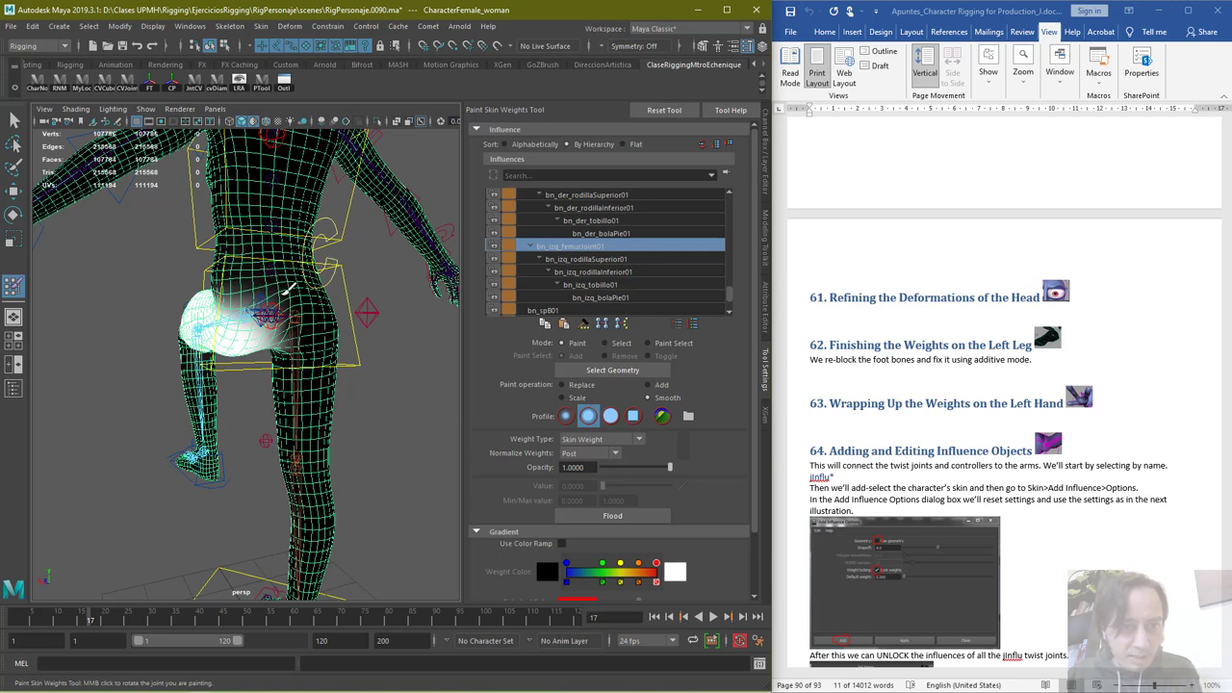
{"action": "right_click_drag", "start_coordinate": [248, 304], "coordinate": [308, 291], "text": "alt"}
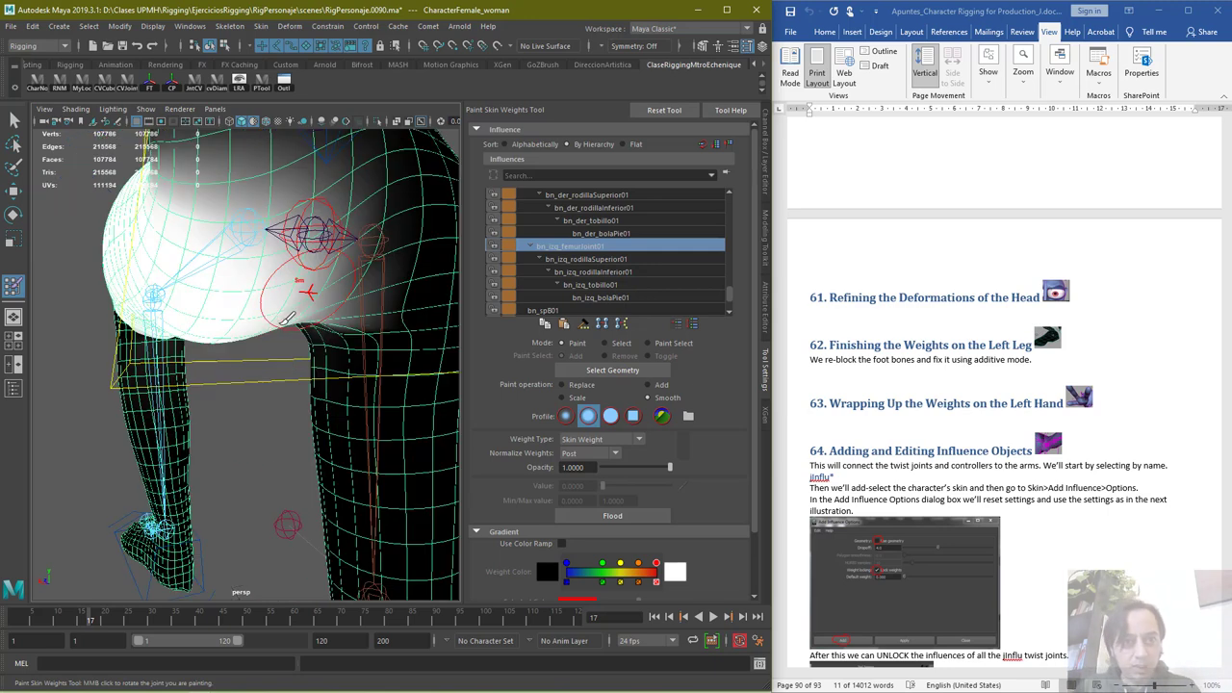
{"action": "left_click_drag", "start_coordinate": [352, 262], "coordinate": [231, 363], "text": "alt"}
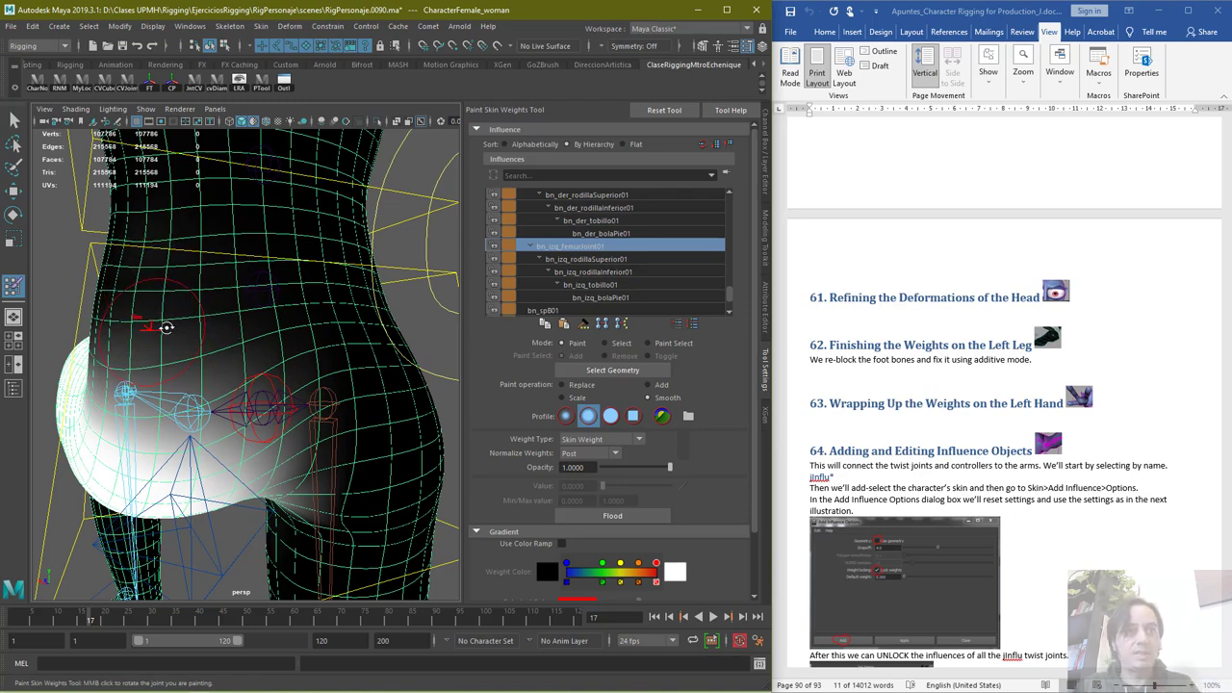
Check the left hip deformation from several sides by running the leg motion, and return to frame 1
{"action": "mouse_move", "coordinate": [168, 328]}
{"action": "left_mouse_down", "text": "alt"}
{"action": "mouse_move", "coordinate": [294, 330]}
{"action": "mouse_move", "coordinate": [240, 328]}
{"action": "mouse_move", "coordinate": [308, 315]}
{"action": "mouse_move", "coordinate": [318, 332]}
{"action": "left_mouse_up", "text": "alt"}
{"action": "mouse_move", "coordinate": [258, 324]}
{"action": "right_mouse_down", "text": "alt"}
{"action": "mouse_move", "coordinate": [218, 299]}
{"action": "mouse_move", "coordinate": [214, 321]}
{"action": "right_mouse_up", "text": "alt"}
{"action": "mouse_move", "coordinate": [265, 313]}
{"action": "left_mouse_down", "text": "alt"}
{"action": "mouse_move", "coordinate": [240, 313]}
{"action": "mouse_move", "coordinate": [255, 311]}
{"action": "left_mouse_up", "text": "alt"}
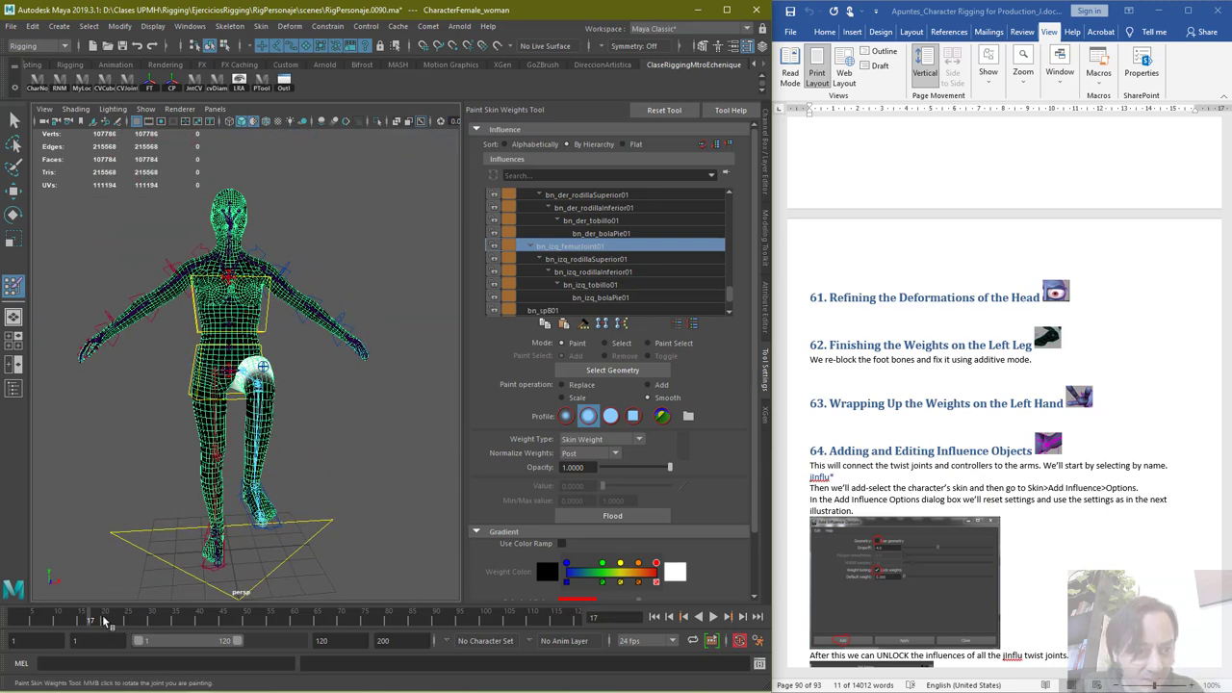
{"action": "mouse_move", "coordinate": [90, 616]}
{"action": "left_mouse_down"}
{"action": "mouse_move", "coordinate": [26, 607]}
{"action": "mouse_move", "coordinate": [85, 619]}
{"action": "left_mouse_up"}
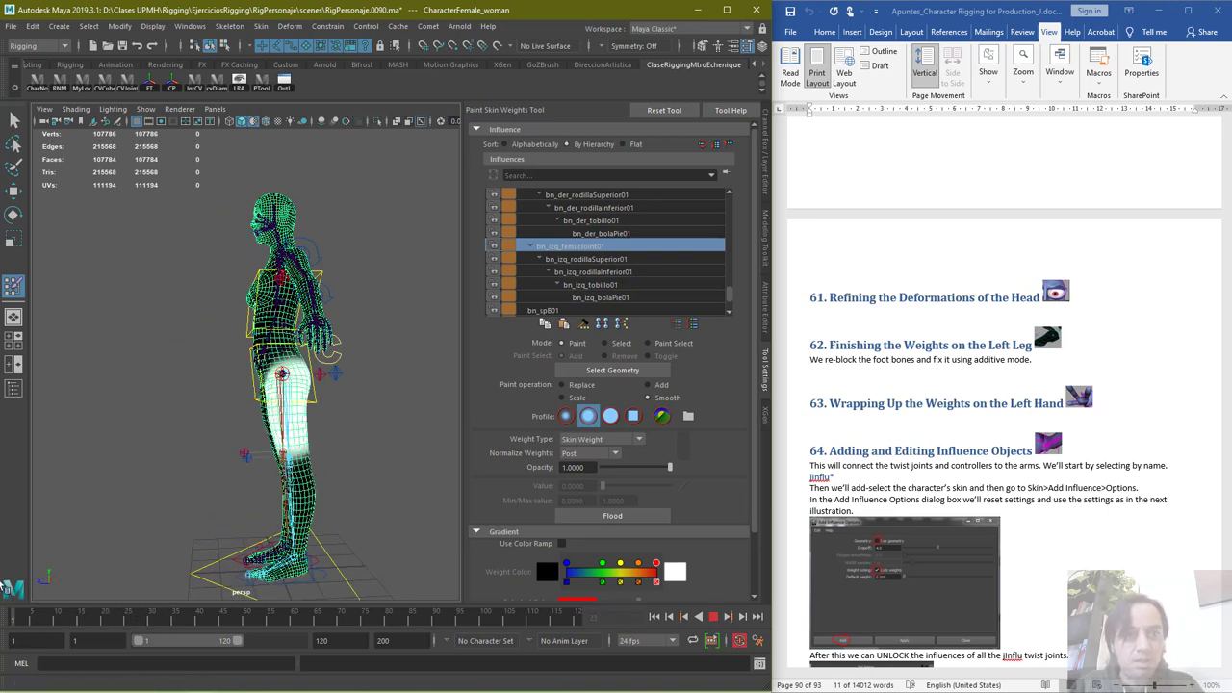
{"action": "key", "text": "alt+shift+v"}
{"action": "right_click_drag", "start_coordinate": [144, 520], "coordinate": [379, 371], "text": "alt"}
{"action": "middle_click_drag", "start_coordinate": [266, 283], "coordinate": [165, 410], "text": "alt"}
{"action": "left_click_drag", "start_coordinate": [92, 398], "coordinate": [254, 406], "text": "alt"}
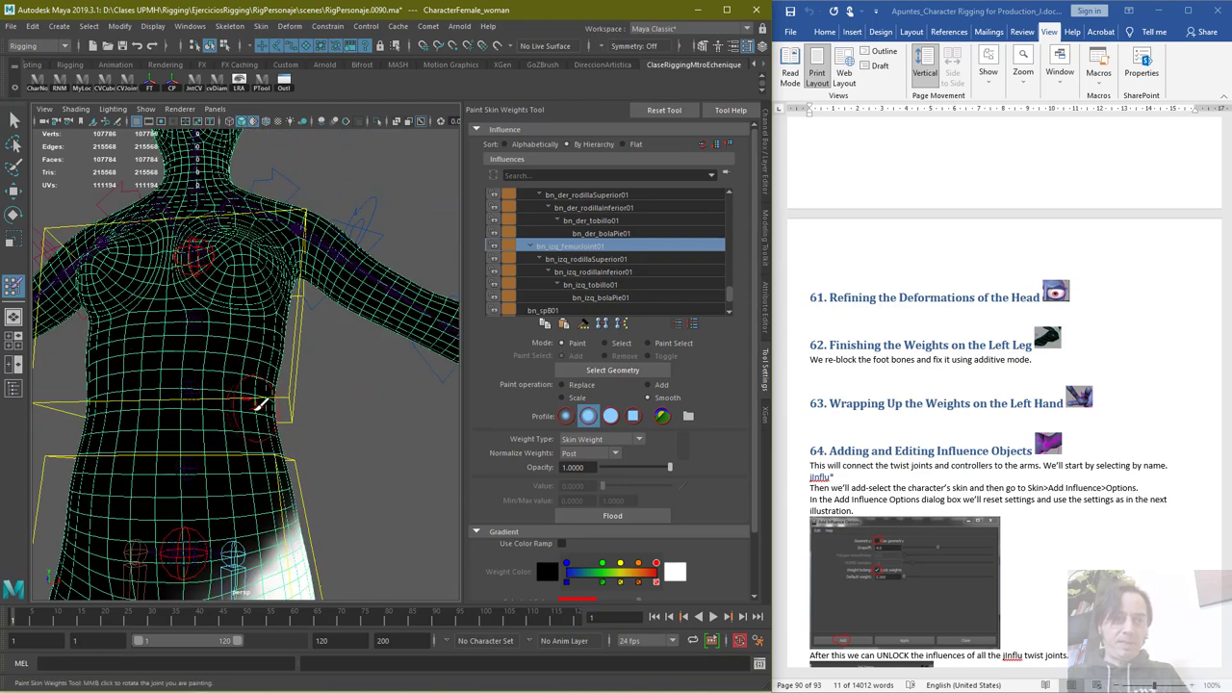
Leave the Paint Skin Weights tool and deselect the character mesh
{"action": "scroll", "coordinate": [260, 404], "scroll_direction": "down", "scroll_amount": 5}
{"action": "left_click", "coordinate": [13, 119]}
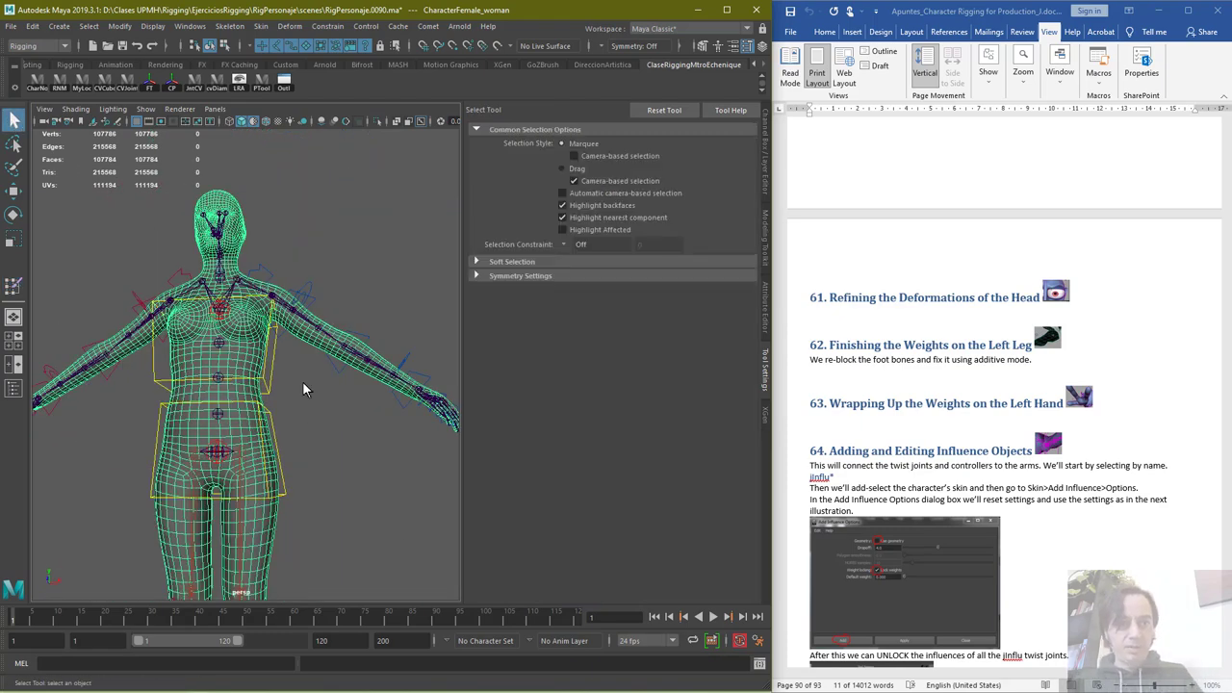
{"action": "scroll", "coordinate": [327, 409], "scroll_direction": "down", "scroll_amount": 3}
{"action": "left_click_drag", "start_coordinate": [356, 442], "coordinate": [412, 405], "text": "alt"}
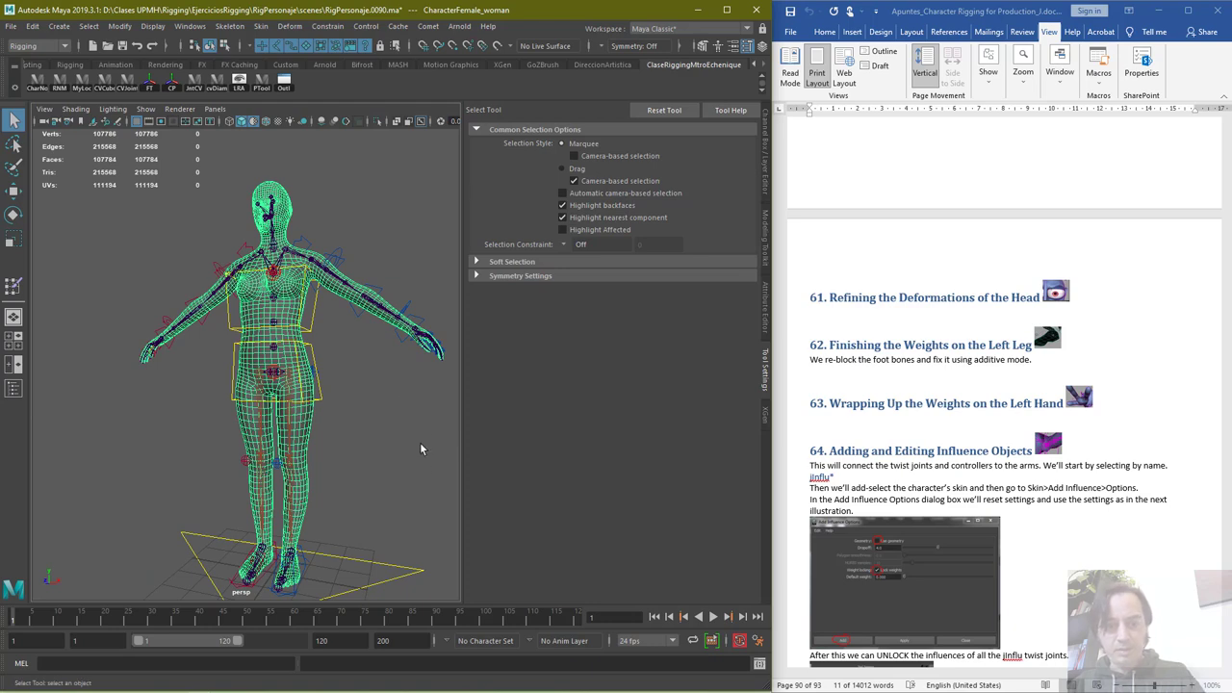
{"action": "key", "text": "F6"}
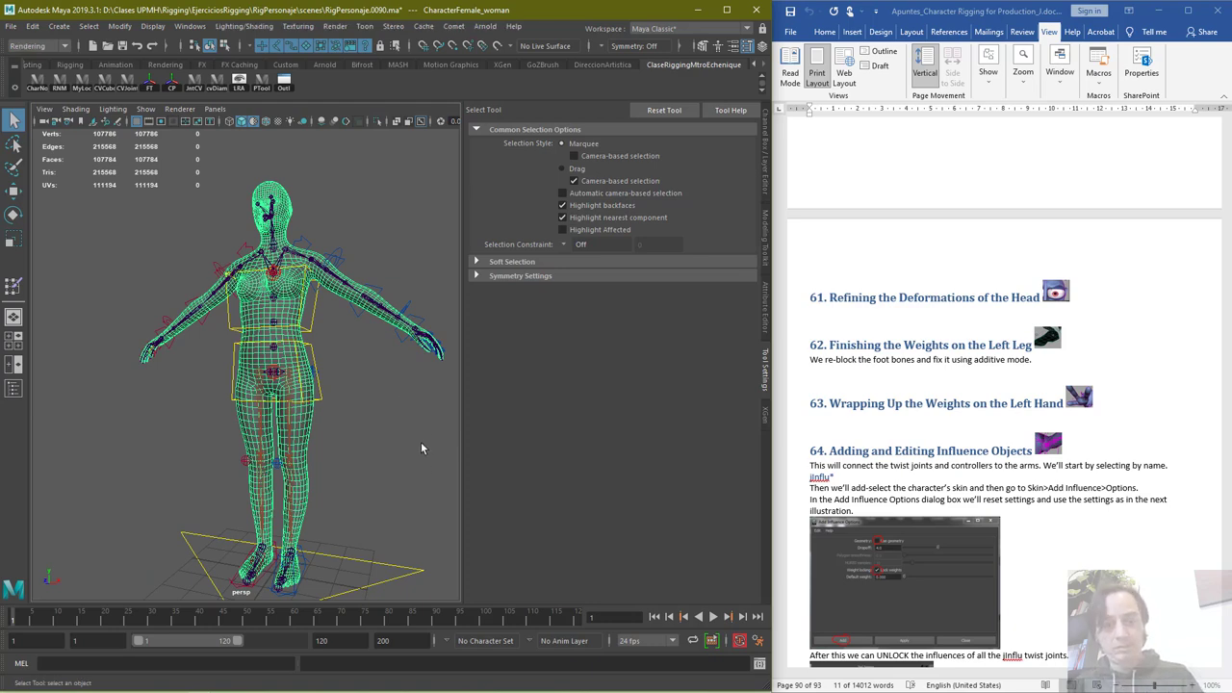
{"action": "left_click", "coordinate": [410, 433]}
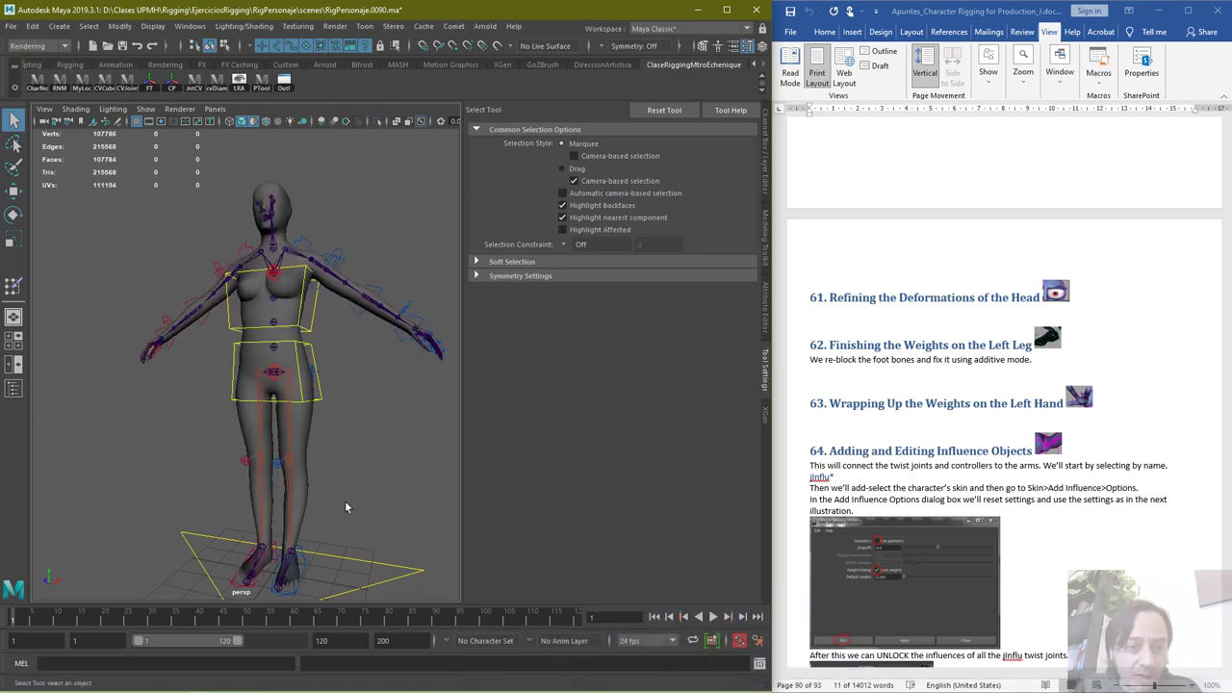
Test-rotate the left foot's ball control cc_izq_bolaPie01 and undo the rotation
{"action": "scroll", "coordinate": [345, 500], "scroll_direction": "up", "scroll_amount": 3}
{"action": "middle_click_drag", "start_coordinate": [337, 520], "coordinate": [321, 371], "text": "alt"}
{"action": "left_click_drag", "start_coordinate": [361, 410], "coordinate": [328, 468], "text": "alt"}
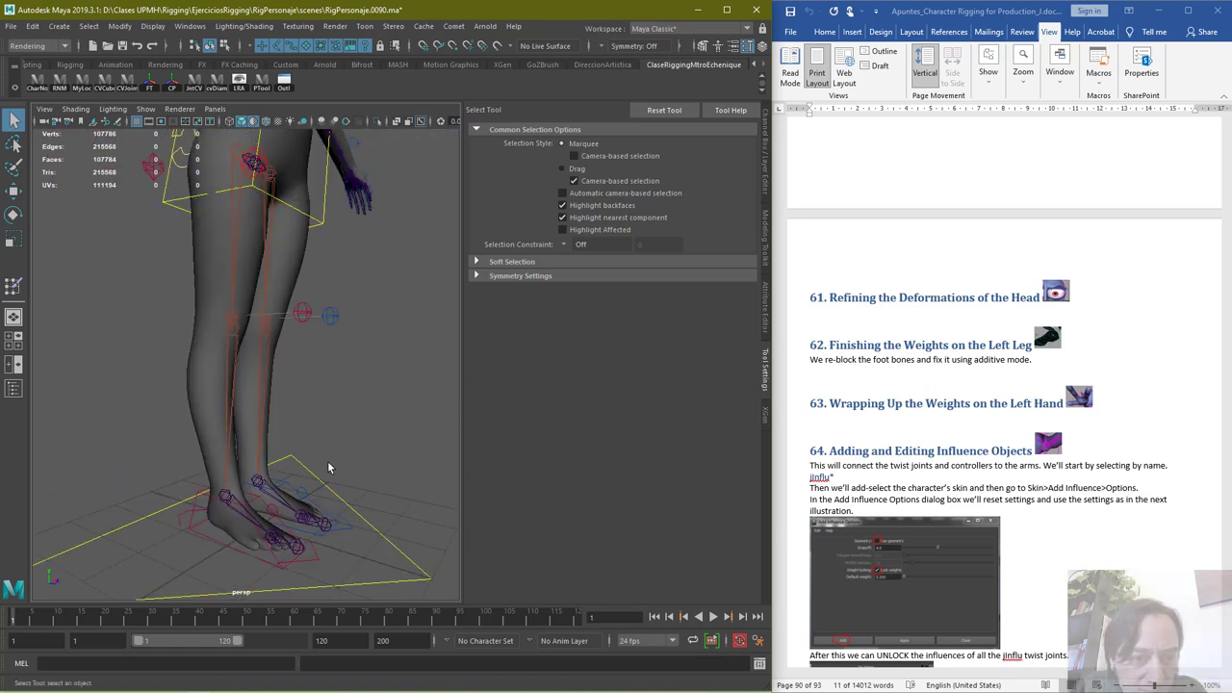
{"action": "left_click", "coordinate": [306, 495]}
{"action": "key", "text": "e"}
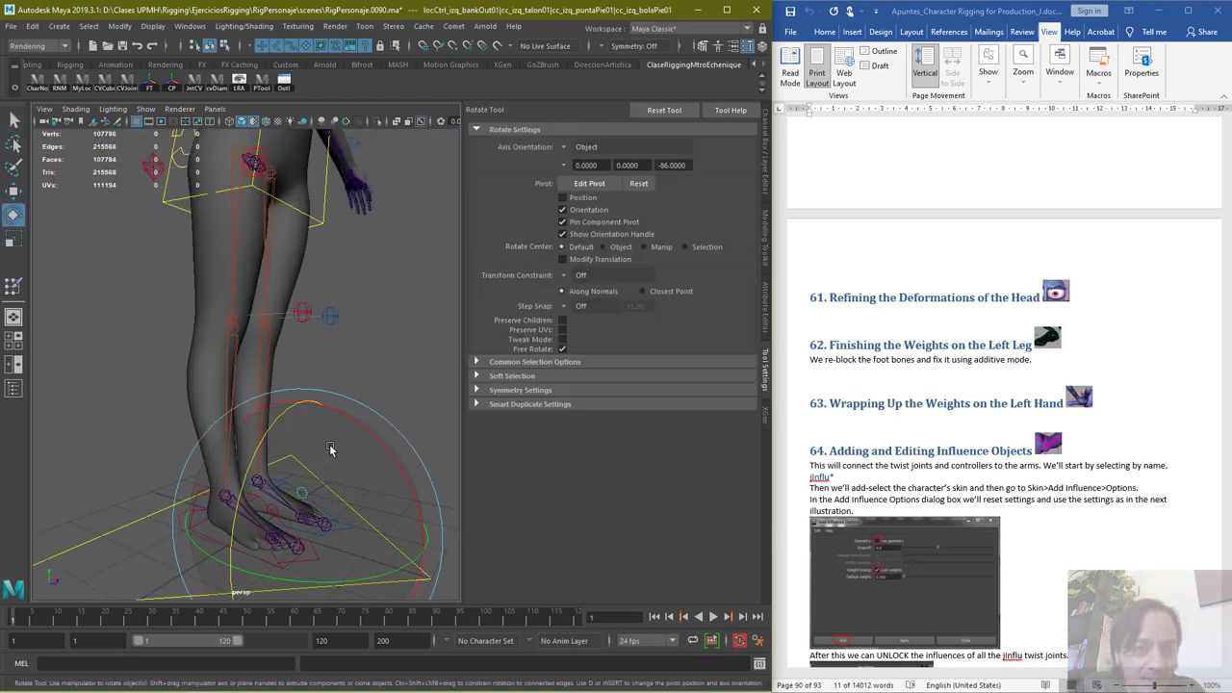
{"action": "left_click_drag", "start_coordinate": [367, 427], "coordinate": [399, 520]}
{"action": "key", "text": "ctrl+z"}
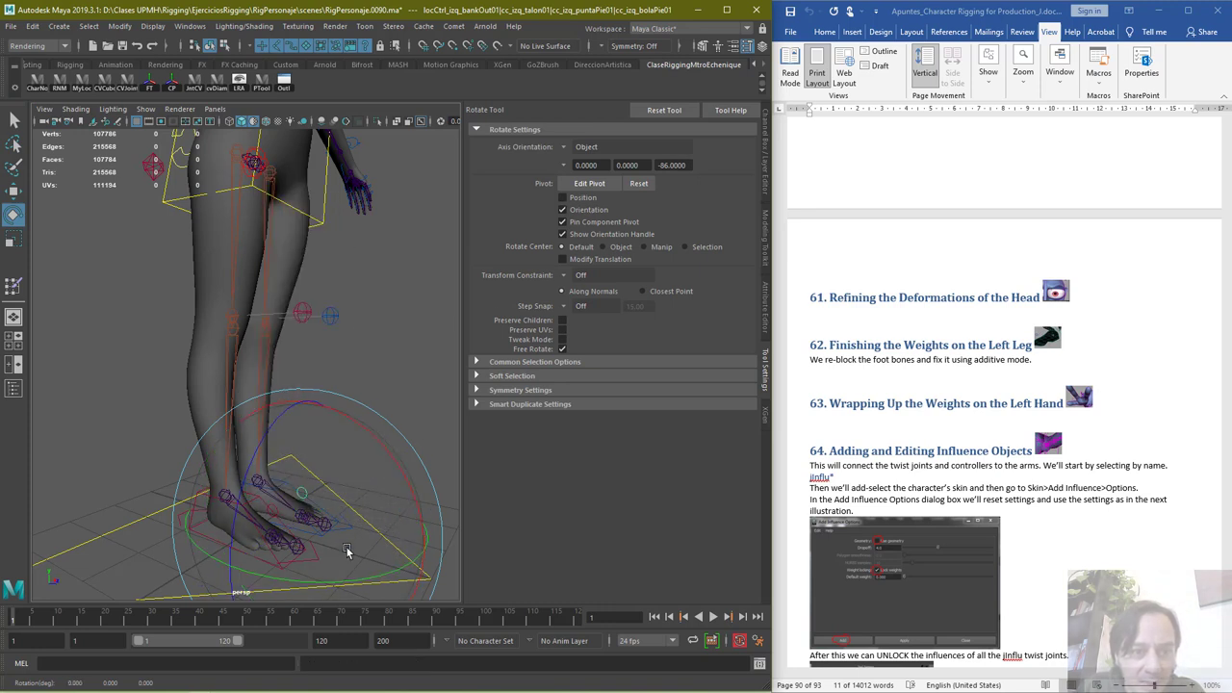
Test-rotate the left toe-tip control cc_izq_puntaPie01 to bend the leg, undo the rotation, and clear the control selection
{"action": "left_click", "coordinate": [360, 509]}
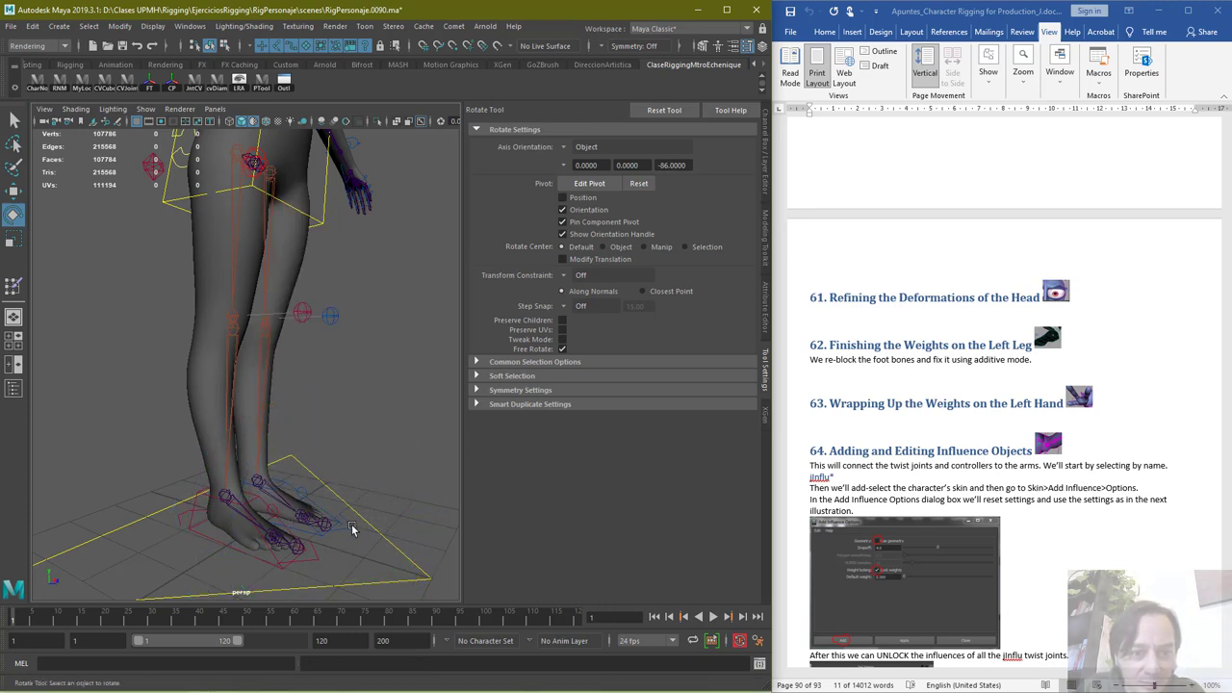
{"action": "left_click", "coordinate": [352, 524]}
{"action": "left_click_drag", "start_coordinate": [382, 428], "coordinate": [411, 523]}
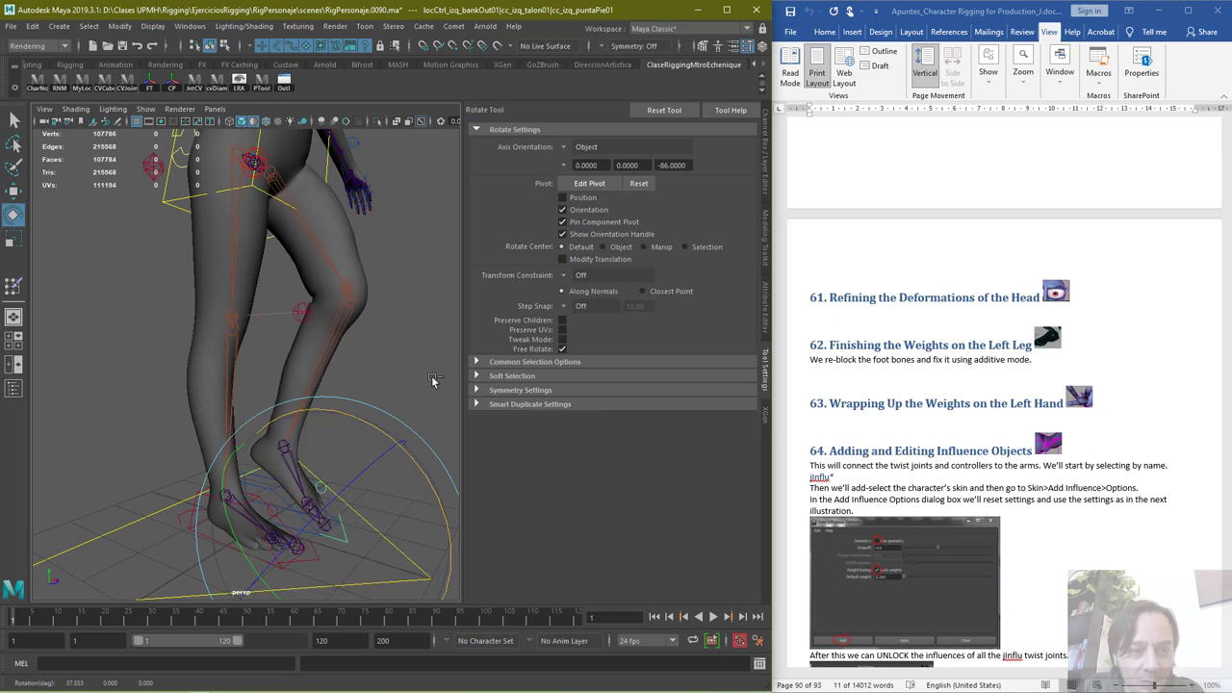
{"action": "key", "text": "ctrl+z"}
{"action": "left_click", "coordinate": [345, 469]}
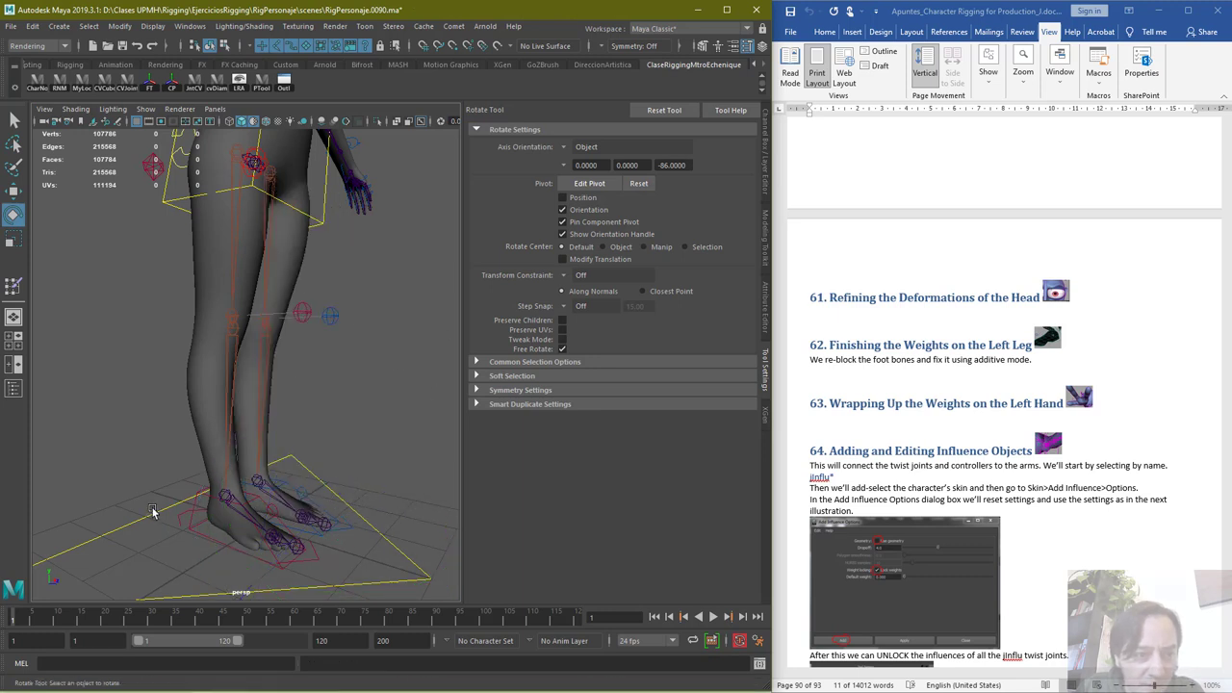
{"action": "left_click", "coordinate": [182, 516]}
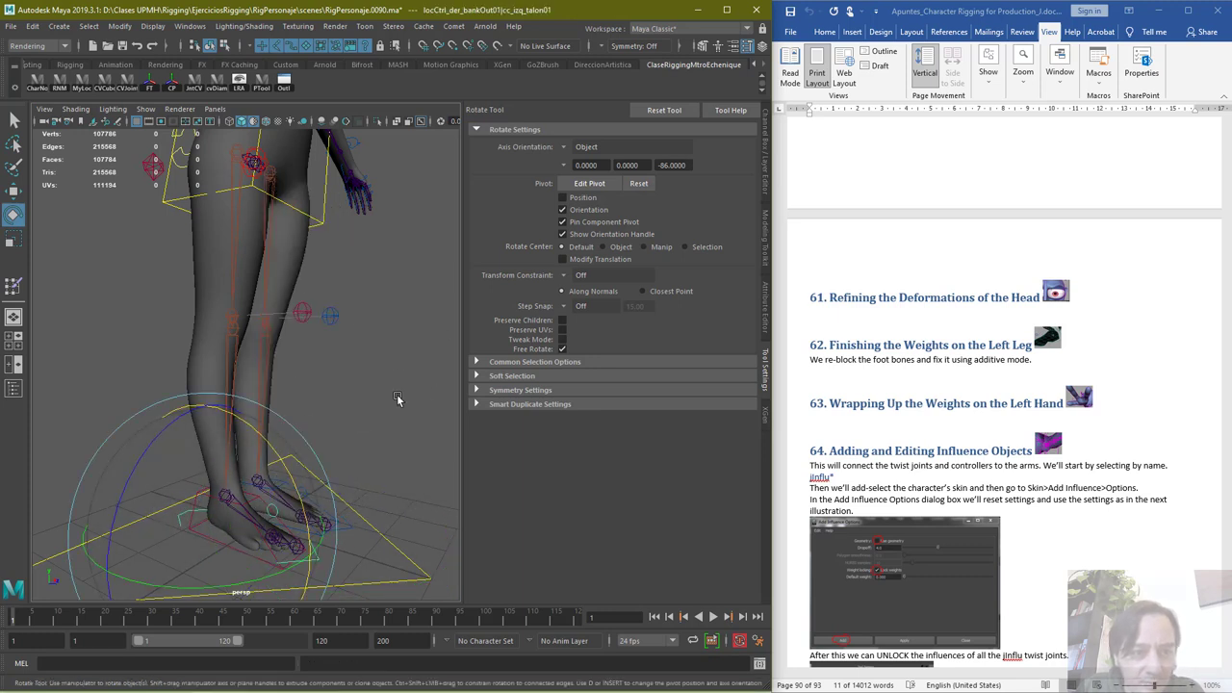
{"action": "left_click", "coordinate": [396, 397]}
Select the CharacterFemale_woman mesh with the Select tool and switch back to the Rigging command set
{"action": "left_click", "coordinate": [14, 119]}
{"action": "left_click", "coordinate": [222, 234]}
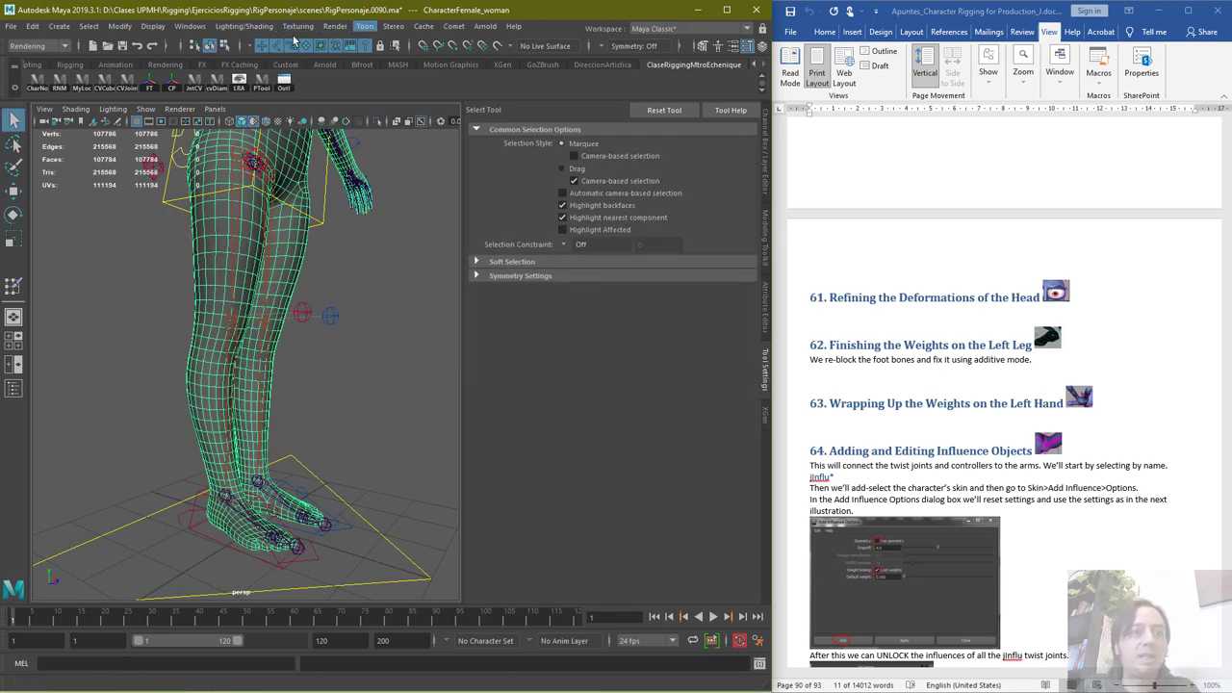
{"action": "left_click", "coordinate": [63, 46]}
{"action": "left_click", "coordinate": [61, 73]}
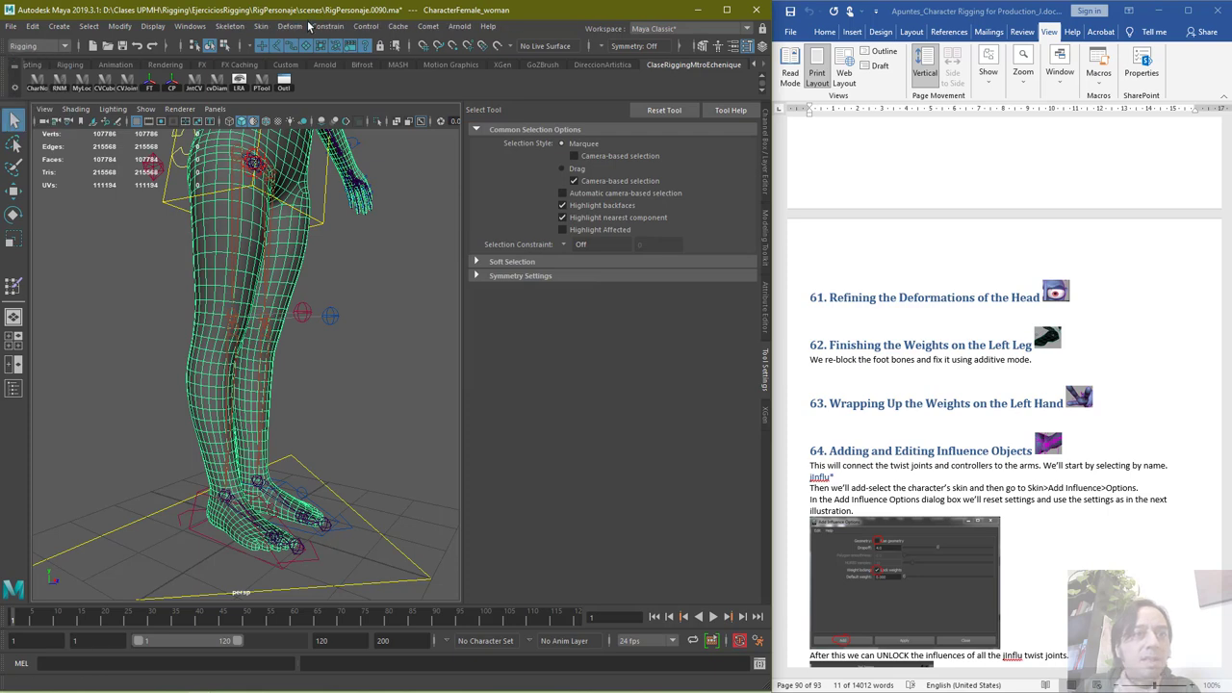
Mirror the skin weights of the character mesh
{"action": "left_click", "coordinate": [264, 27]}
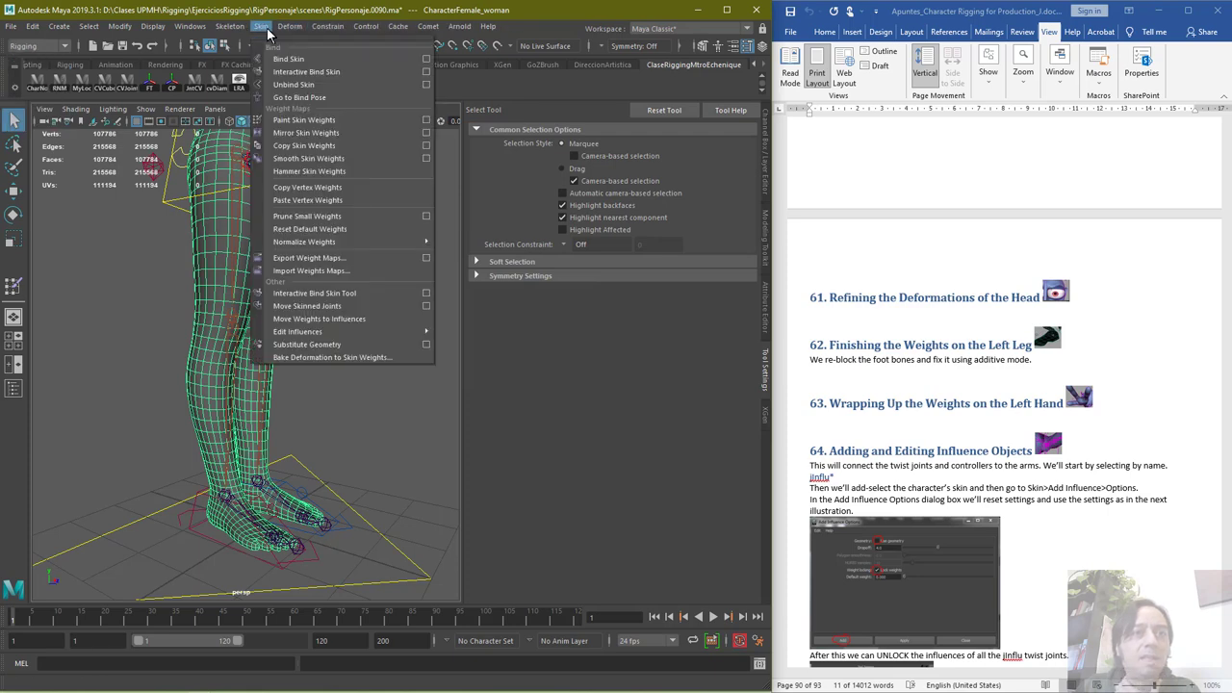
{"action": "left_click", "coordinate": [345, 132]}
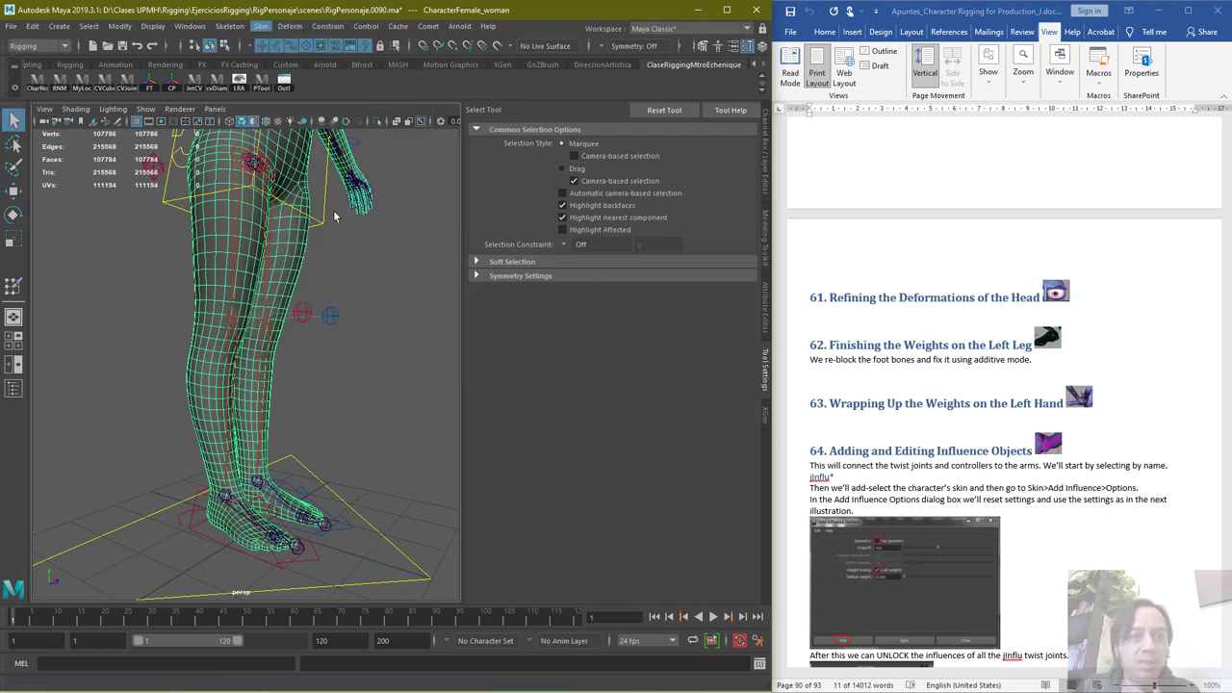
Try rotating the heel control to test the foot deformation, and undo the rotation
{"action": "left_click", "coordinate": [183, 519]}
{"action": "key", "text": "e"}
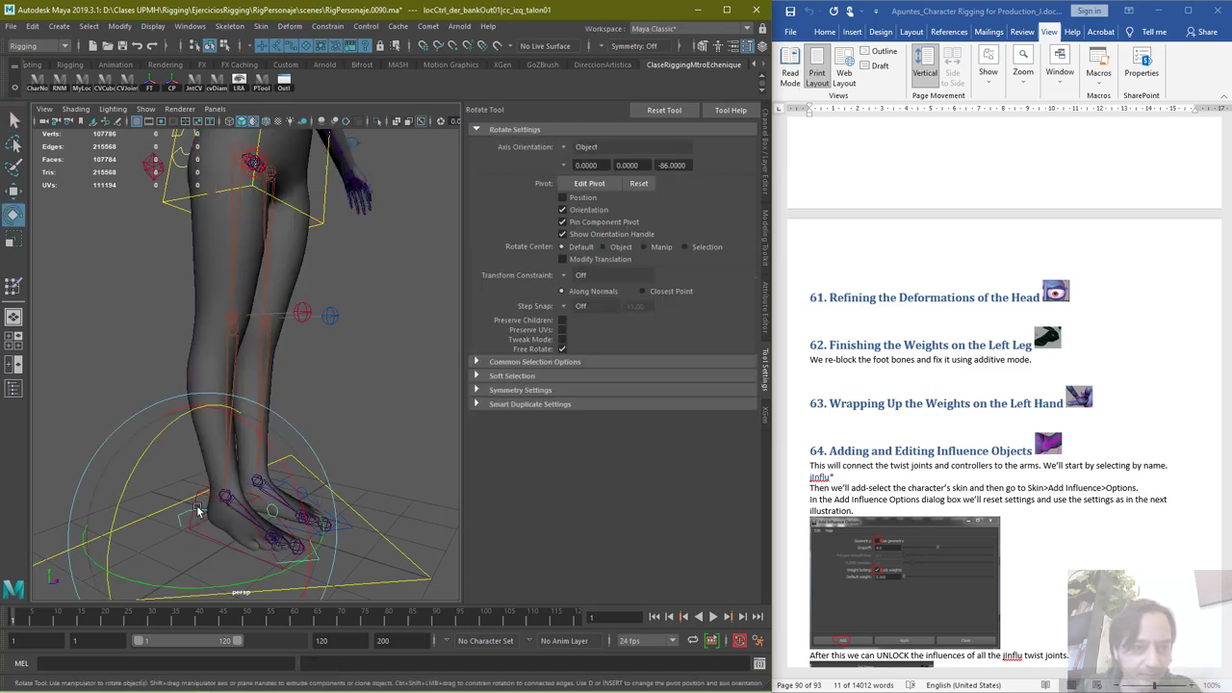
{"action": "mouse_move", "coordinate": [254, 425]}
{"action": "left_mouse_down"}
{"action": "mouse_move", "coordinate": [225, 392]}
{"action": "mouse_move", "coordinate": [248, 432]}
{"action": "mouse_move", "coordinate": [241, 412]}
{"action": "left_mouse_up"}
{"action": "key", "text": "ctrl+z"}
Try bending the torso forward by rotating the centre-of-gravity control cc_COG01, and undo the rotation
{"action": "scroll", "coordinate": [359, 367], "scroll_direction": "down", "scroll_amount": 3}
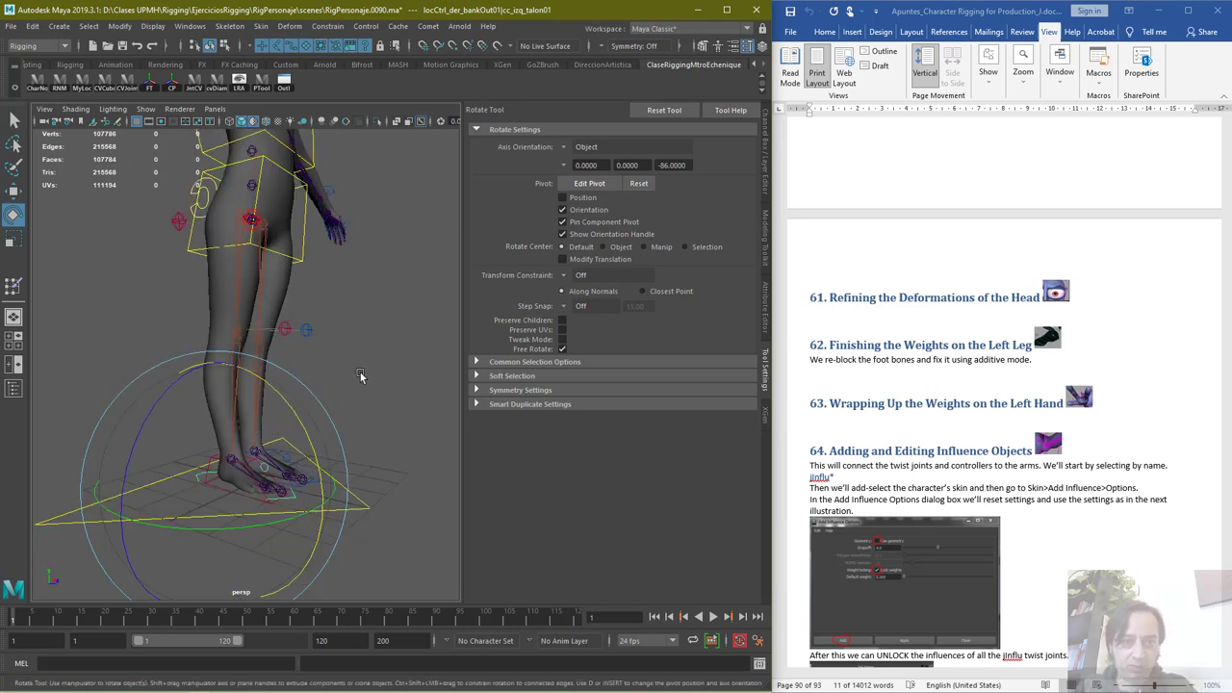
{"action": "middle_click_drag", "start_coordinate": [376, 275], "coordinate": [361, 382], "text": "alt"}
{"action": "left_click_drag", "start_coordinate": [361, 382], "coordinate": [341, 356], "text": "alt"}
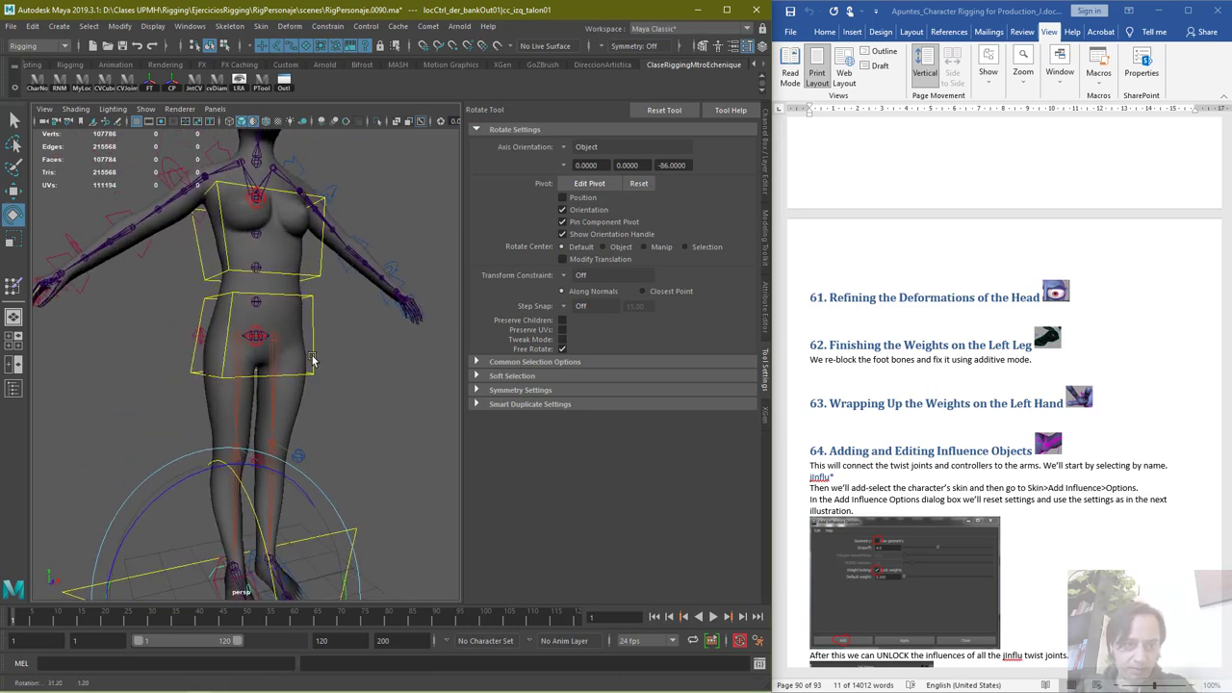
{"action": "left_click_drag", "start_coordinate": [97, 304], "coordinate": [251, 309], "text": "alt"}
{"action": "left_click", "coordinate": [170, 289]}
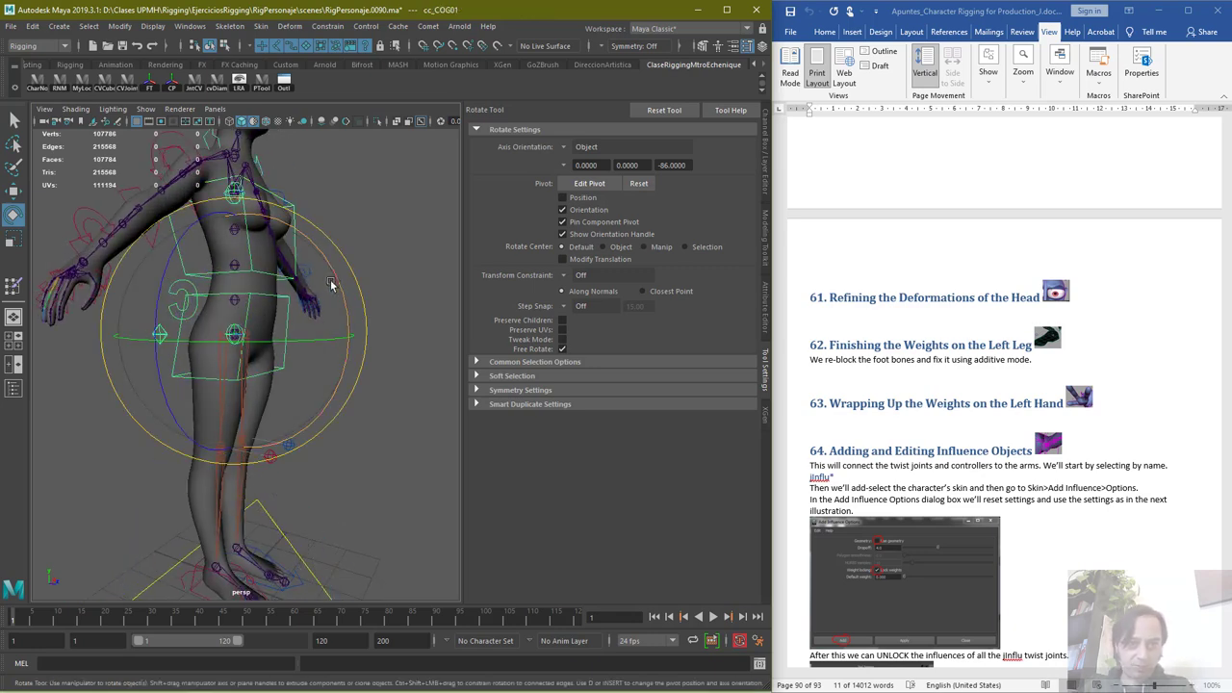
{"action": "left_click_drag", "start_coordinate": [336, 285], "coordinate": [329, 507]}
{"action": "left_click_drag", "start_coordinate": [221, 407], "coordinate": [190, 404], "text": "alt"}
{"action": "right_click_drag", "start_coordinate": [189, 404], "coordinate": [299, 391], "text": "alt"}
{"action": "left_click_drag", "start_coordinate": [241, 410], "coordinate": [327, 428], "text": "alt"}
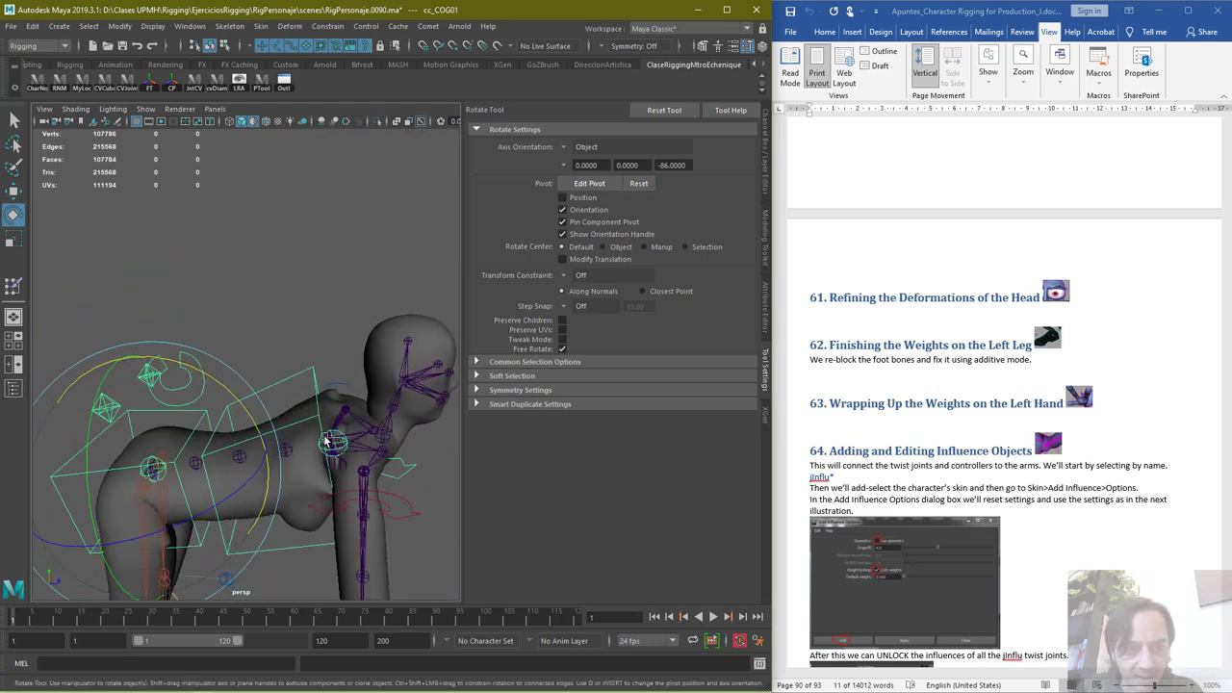
{"action": "key", "text": "ctrl+z"}
Key cc_COG01 at frame 1, rotate it forward about 62 degrees at frame 10, and key that pose
{"action": "left_click_drag", "start_coordinate": [279, 478], "coordinate": [274, 504]}
{"action": "left_click_drag", "start_coordinate": [37, 617], "coordinate": [57, 620]}
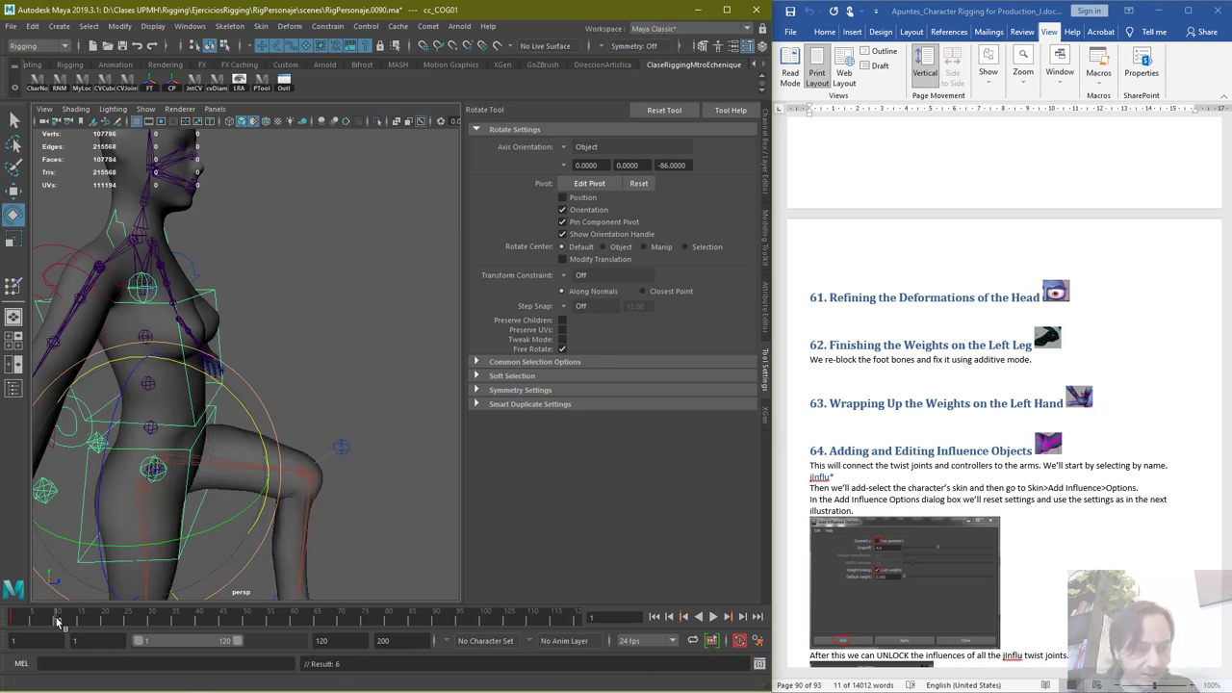
{"action": "left_click_drag", "start_coordinate": [237, 400], "coordinate": [291, 550]}
{"action": "key", "text": "s"}
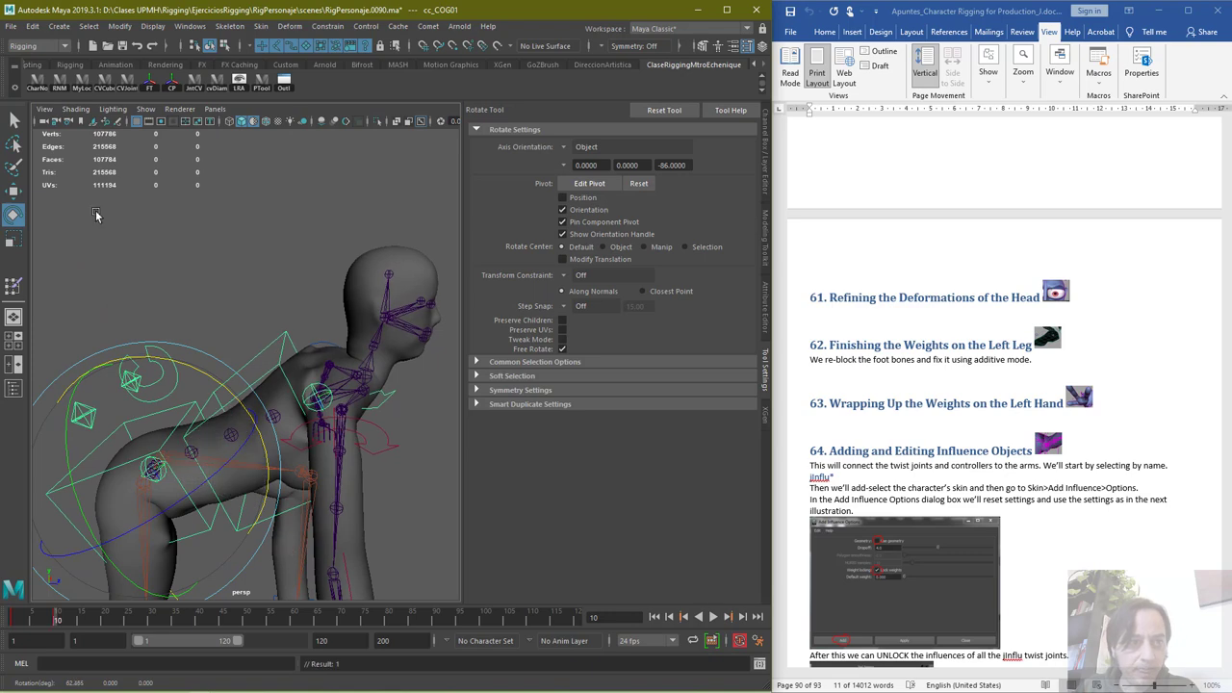
Delete the keys on the left foot and left knee controls across frames 1 to 10
{"action": "left_click", "coordinate": [14, 120]}
{"action": "left_click_drag", "start_coordinate": [356, 458], "coordinate": [272, 503], "text": "alt"}
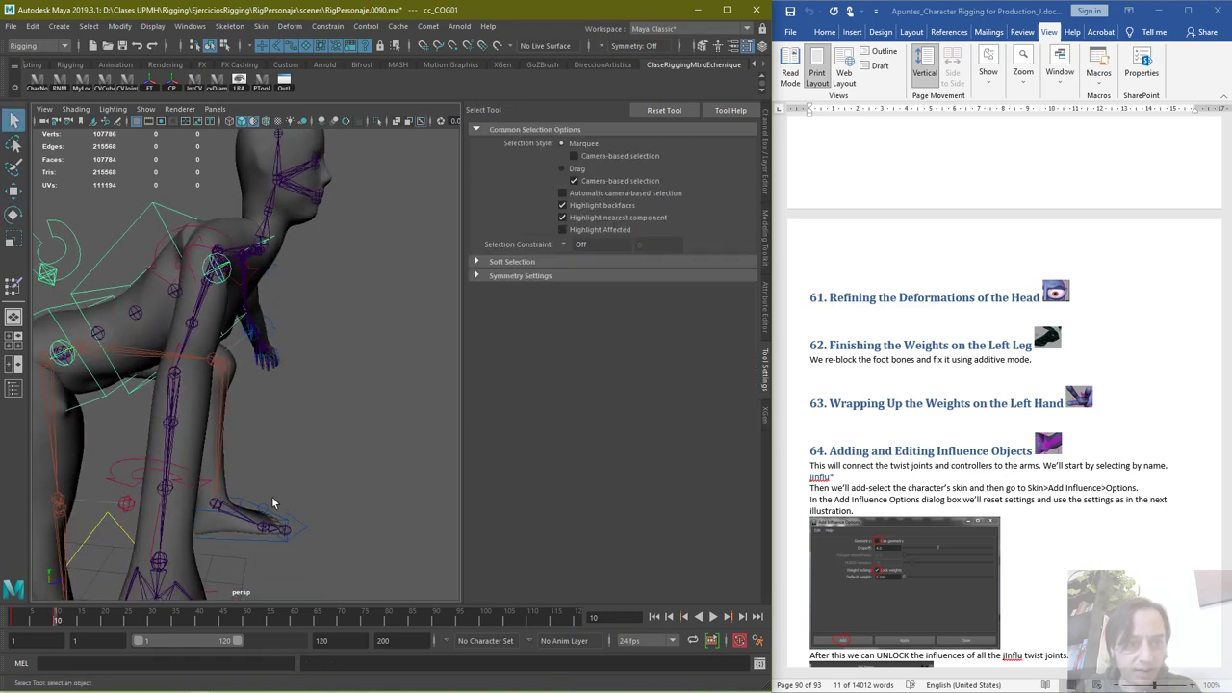
{"action": "left_click", "coordinate": [233, 538]}
{"action": "left_click", "coordinate": [249, 335]}
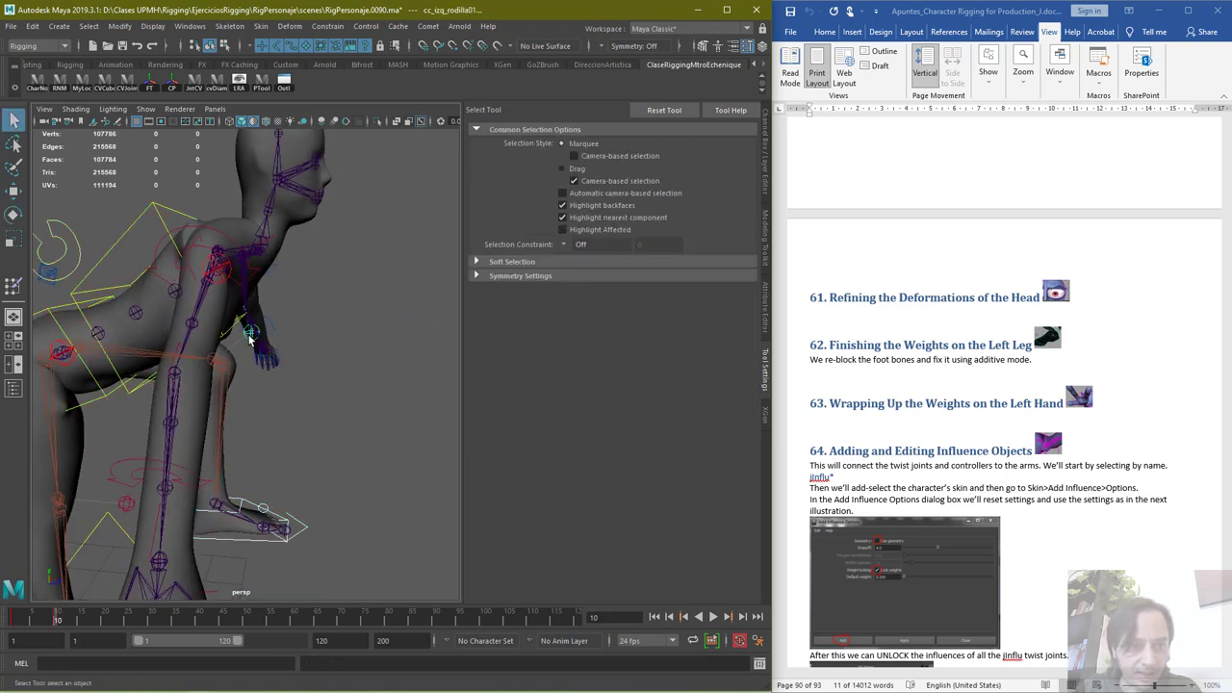
{"action": "left_click_drag", "start_coordinate": [60, 624], "coordinate": [15, 622], "text": "shift"}
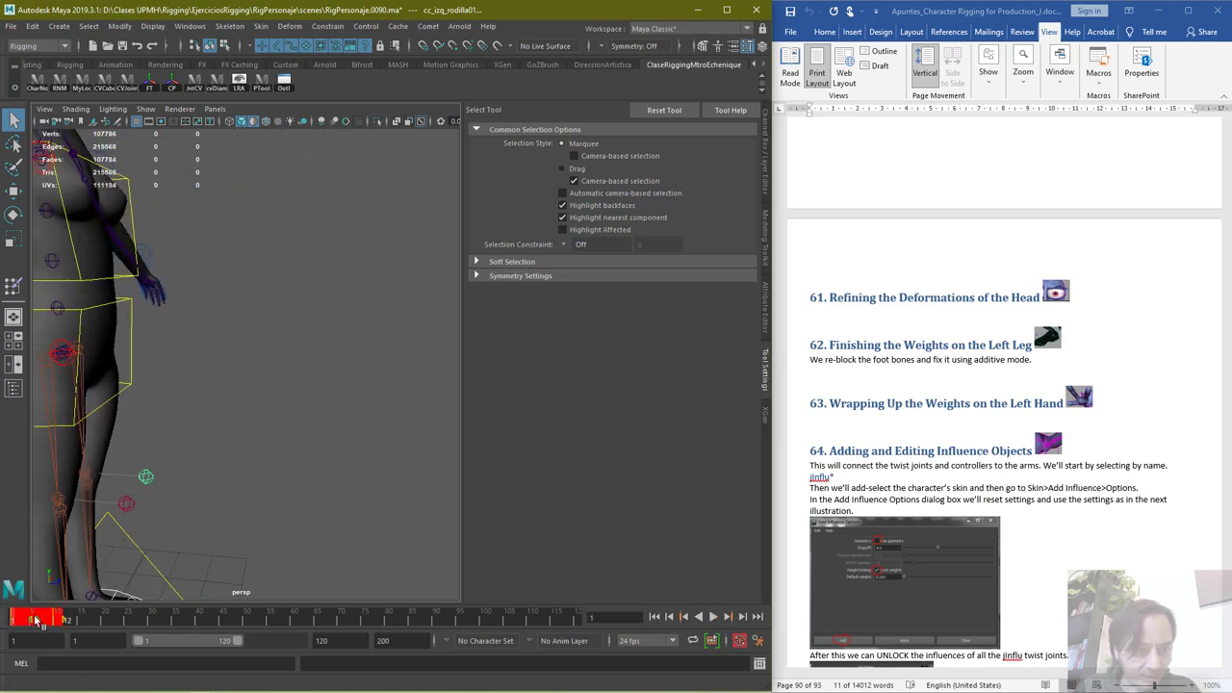
{"action": "right_click", "coordinate": [43, 624]}
{"action": "left_click", "coordinate": [114, 439]}
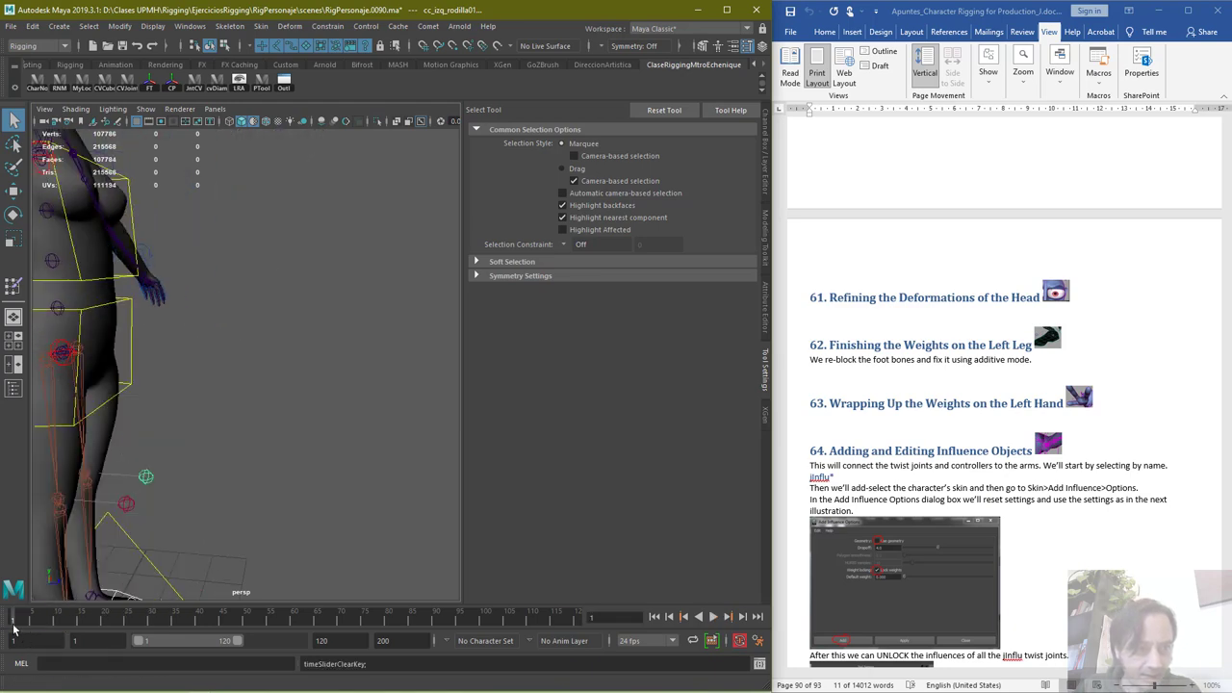
Activate Paint Skin Weights on the character mesh with the torso bent forward at frame 11
{"action": "left_click_drag", "start_coordinate": [19, 626], "coordinate": [78, 623]}
{"action": "left_click_drag", "start_coordinate": [278, 373], "coordinate": [171, 415], "text": "alt"}
{"action": "middle_click_drag", "start_coordinate": [170, 415], "coordinate": [346, 368], "text": "alt"}
{"action": "left_click", "coordinate": [180, 390]}
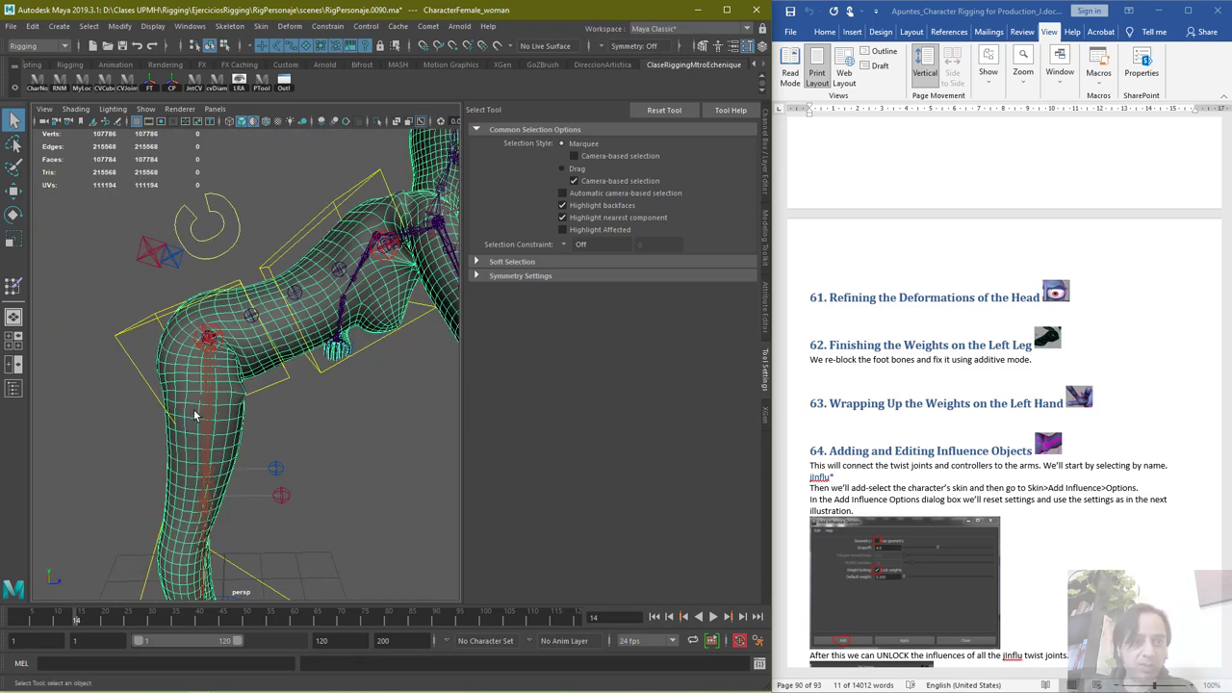
{"action": "left_click", "coordinate": [13, 288]}
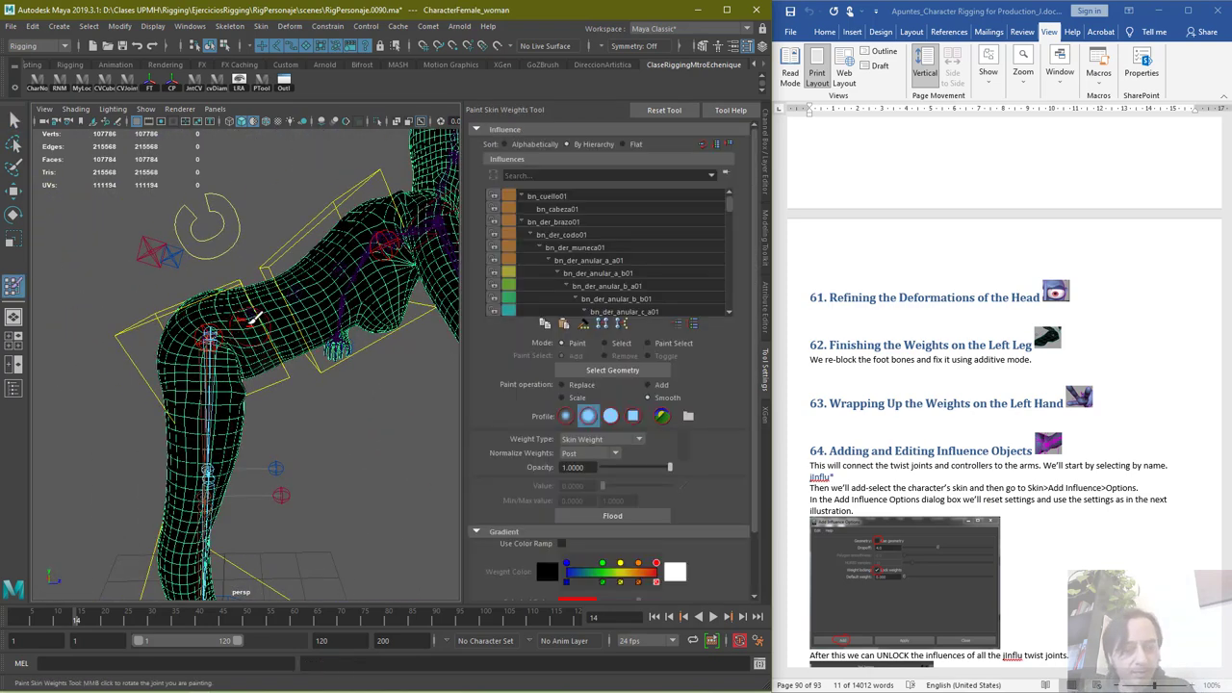
{"action": "mouse_move", "coordinate": [389, 399]}
{"action": "left_mouse_down", "text": "alt"}
{"action": "mouse_move", "coordinate": [302, 357]}
{"action": "mouse_move", "coordinate": [344, 363]}
{"action": "mouse_move", "coordinate": [290, 325]}
{"action": "mouse_move", "coordinate": [211, 325]}
{"action": "mouse_move", "coordinate": [220, 320]}
{"action": "left_mouse_up", "text": "alt"}
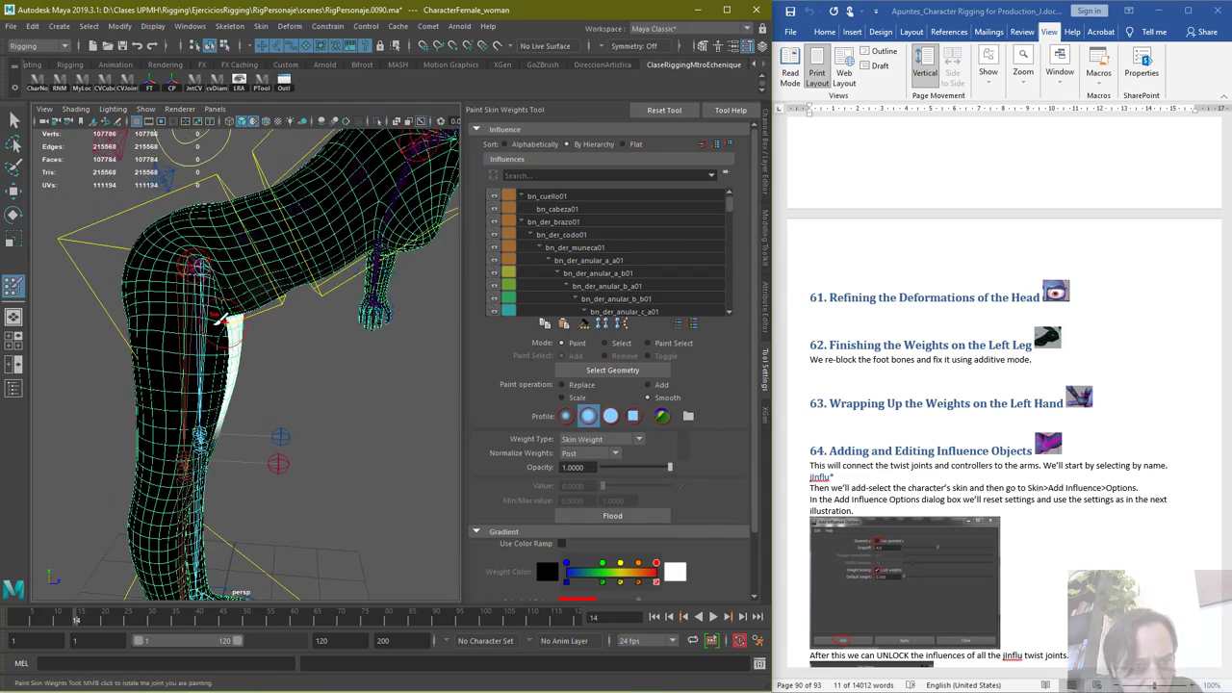
{"action": "mouse_move", "coordinate": [75, 622]}
{"action": "left_mouse_down"}
{"action": "mouse_move", "coordinate": [14, 617]}
{"action": "mouse_move", "coordinate": [61, 614]}
{"action": "left_mouse_up"}
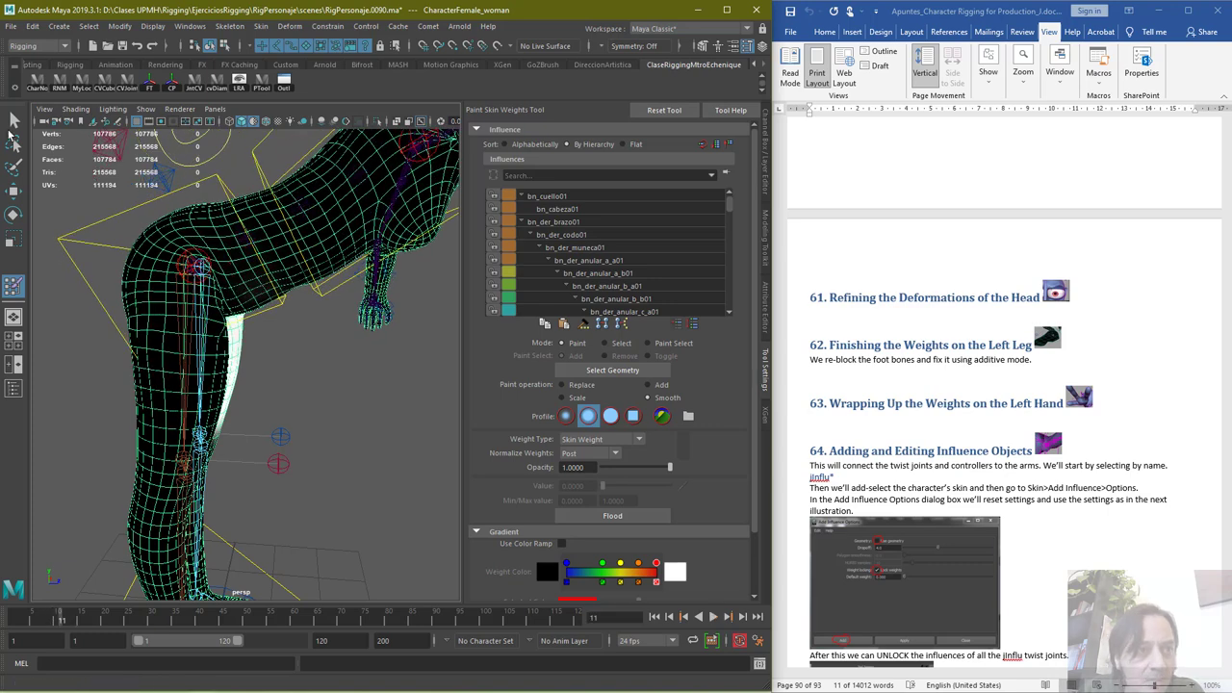
{"action": "key", "text": "q"}
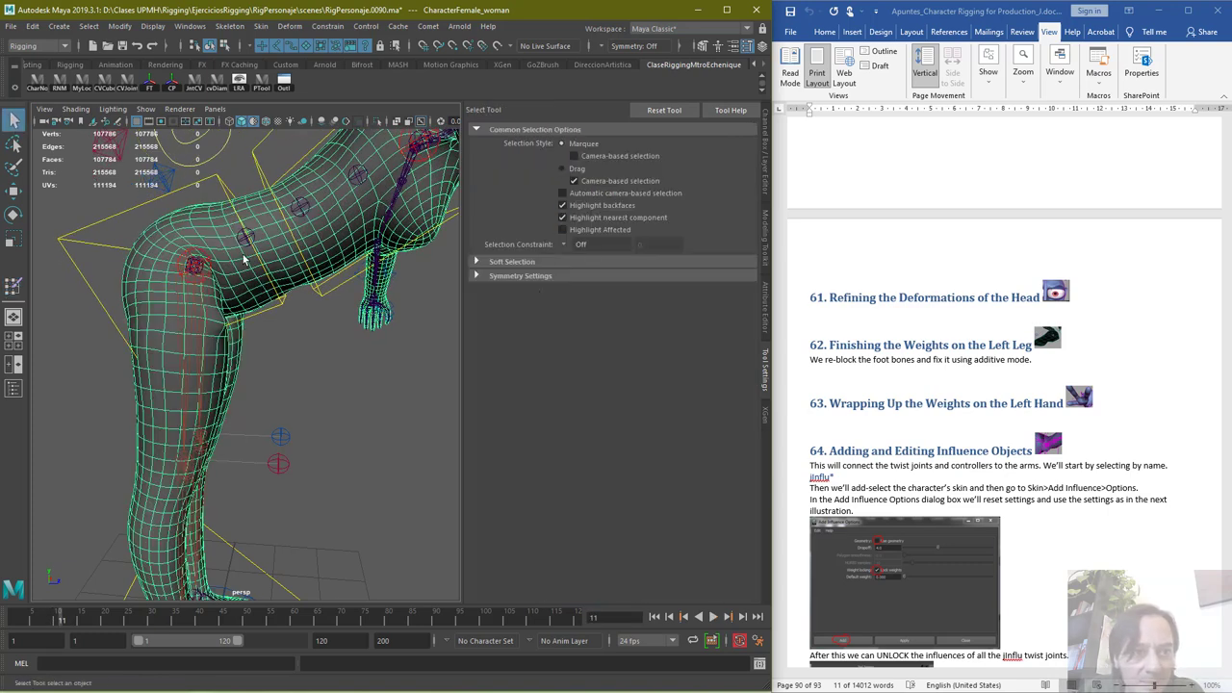
{"action": "left_click", "coordinate": [13, 286]}
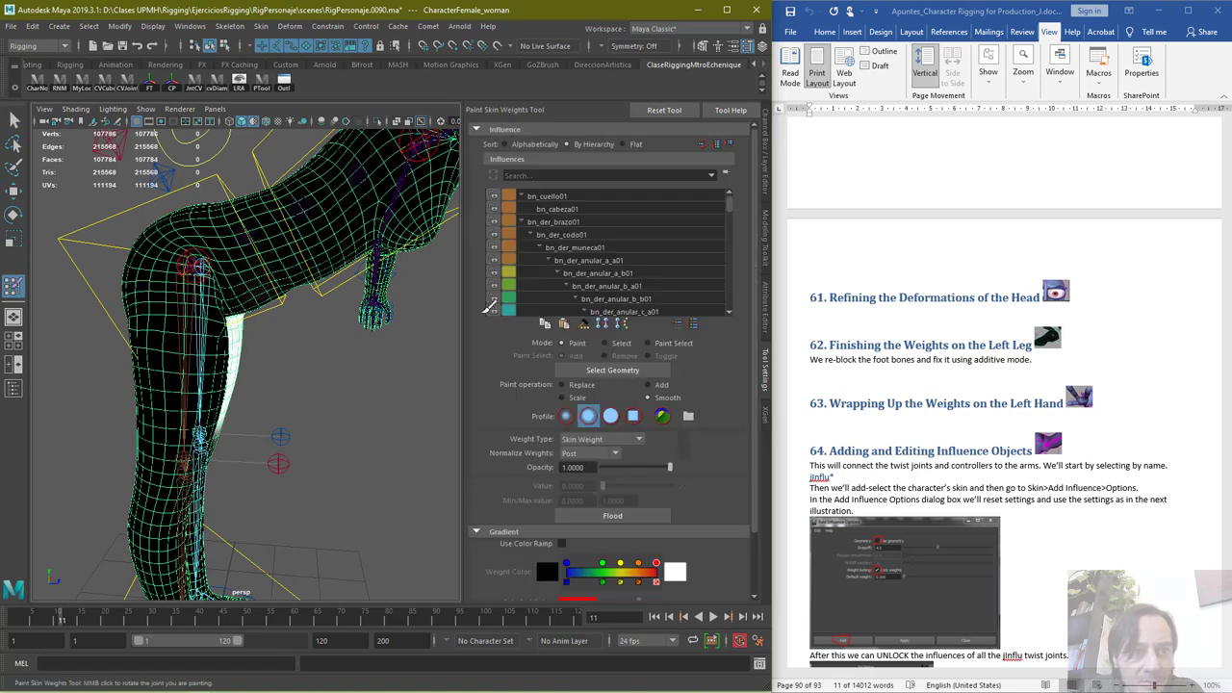
Select the bn_spA01 influence and set the paint operation to Replace for the hip and groin area
{"action": "scroll", "coordinate": [635, 289], "scroll_direction": "down", "scroll_amount": 6}
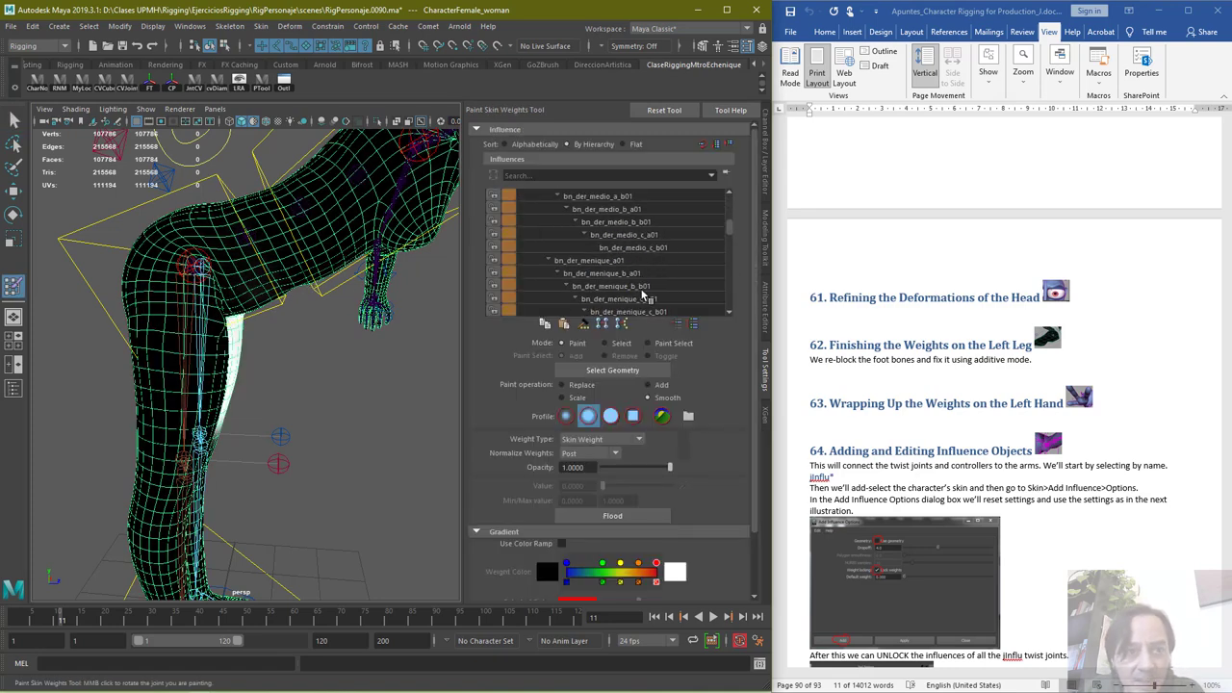
{"action": "scroll", "coordinate": [644, 293], "scroll_direction": "down", "scroll_amount": 2}
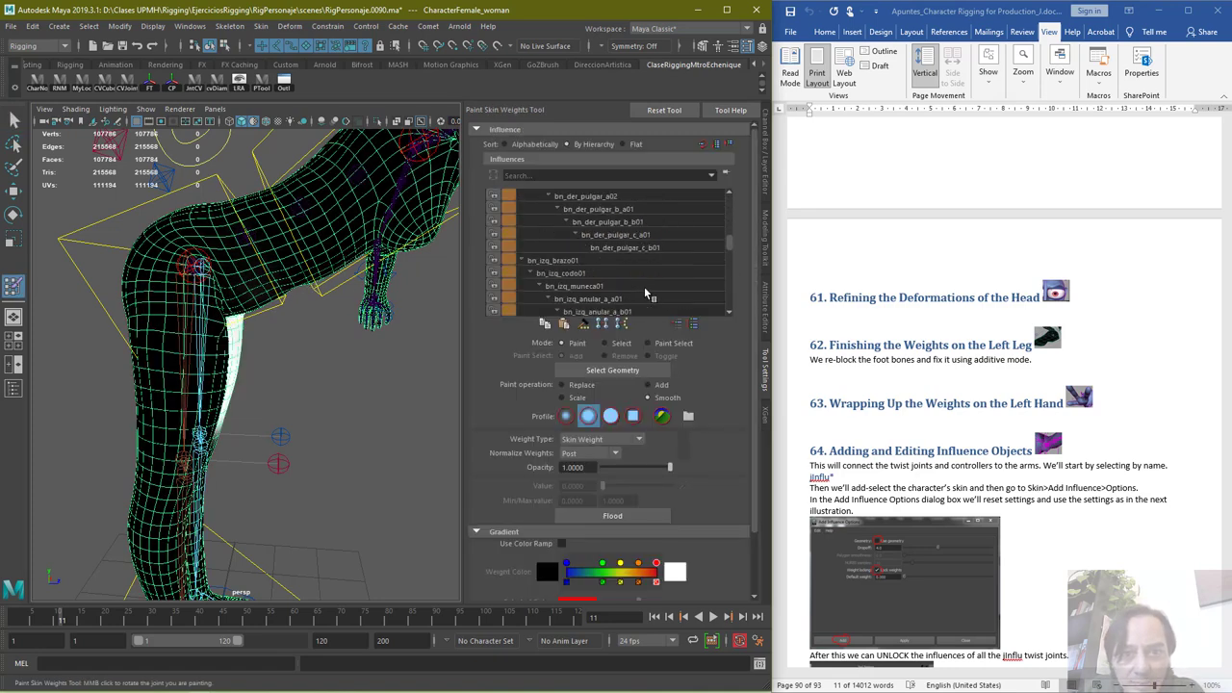
{"action": "scroll", "coordinate": [645, 292], "scroll_direction": "down", "scroll_amount": 5}
{"action": "scroll", "coordinate": [647, 289], "scroll_direction": "down", "scroll_amount": 5}
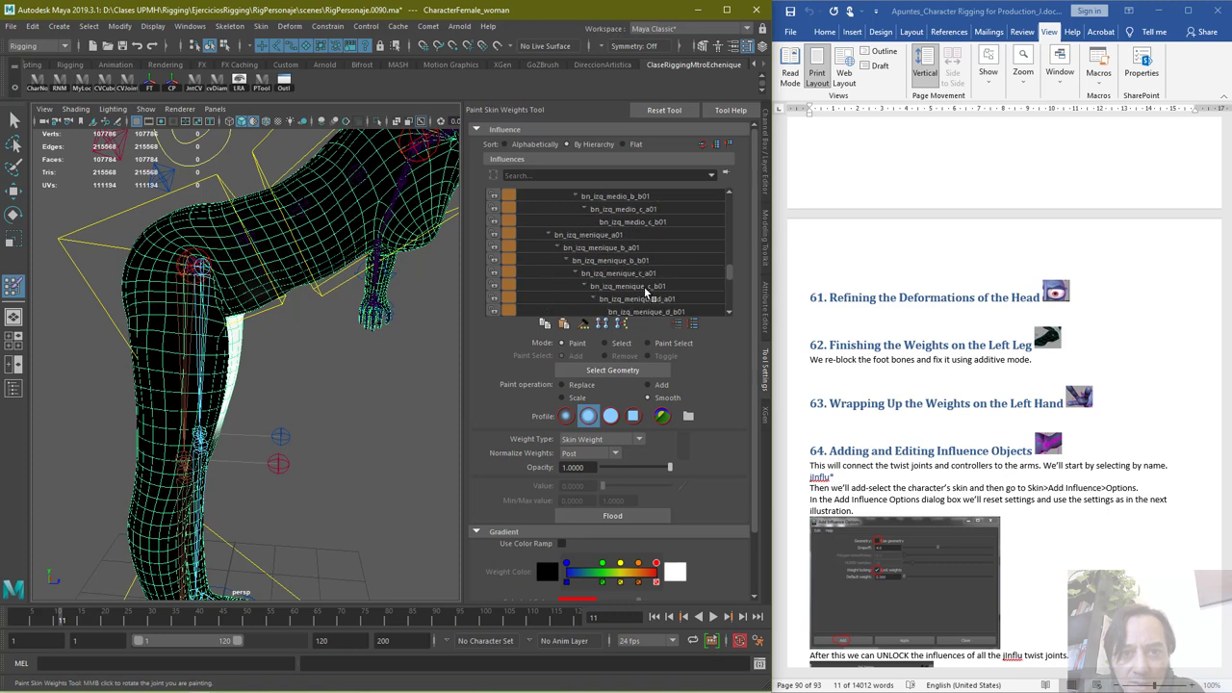
{"action": "left_click", "coordinate": [551, 249]}
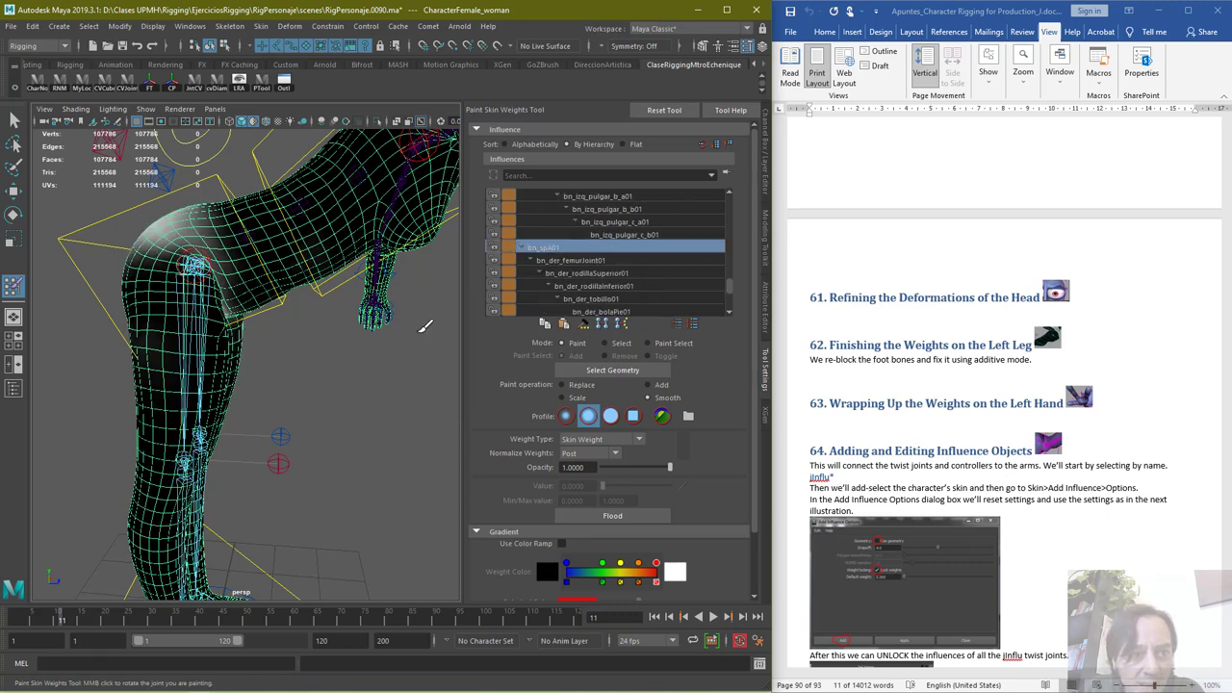
{"action": "left_click_drag", "start_coordinate": [249, 347], "coordinate": [279, 341], "text": "alt"}
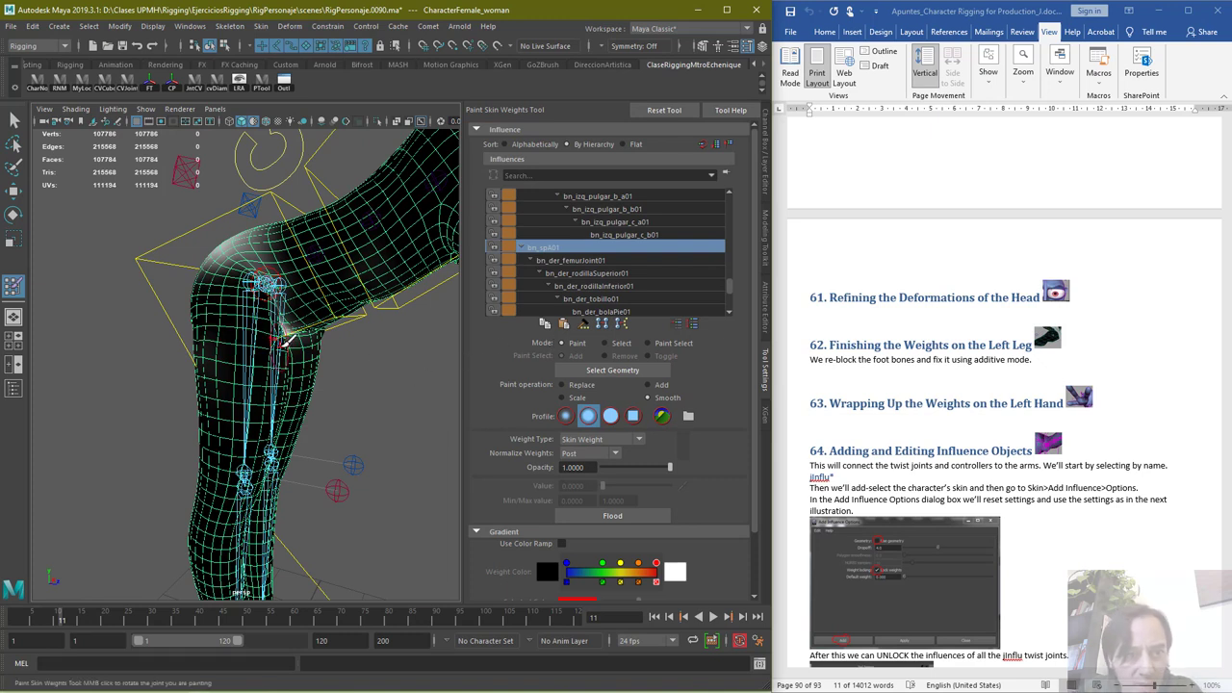
{"action": "left_click", "coordinate": [568, 386]}
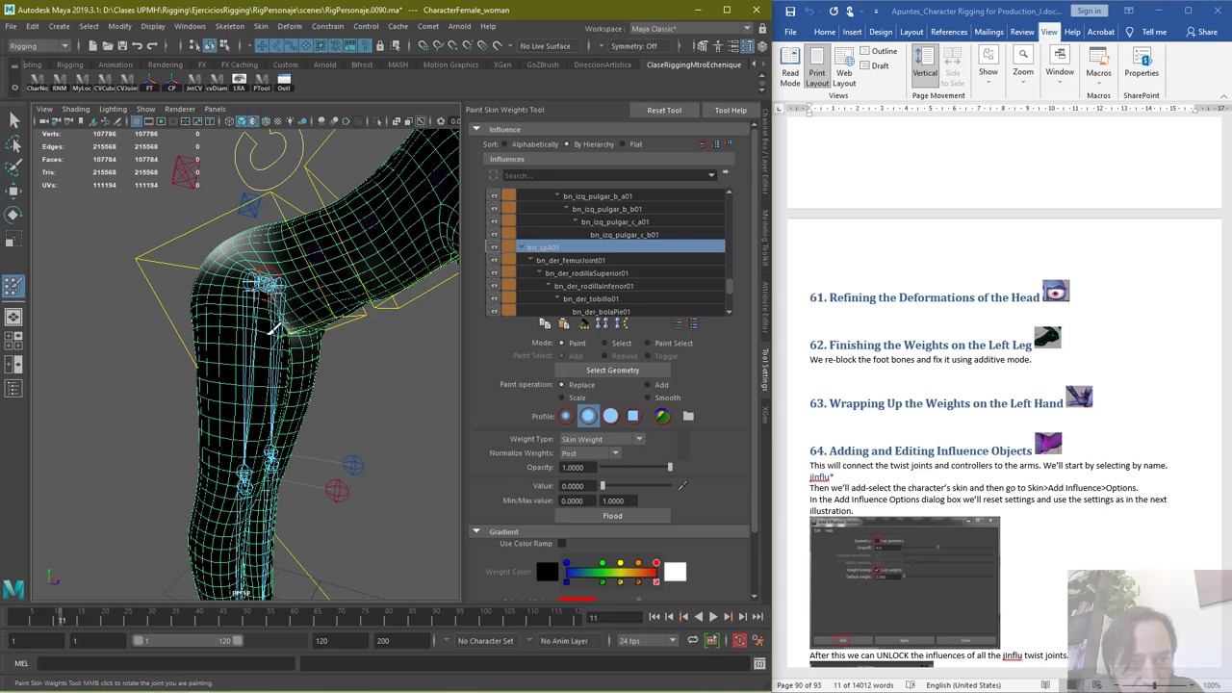
{"action": "left_click_drag", "start_coordinate": [274, 330], "coordinate": [194, 343], "text": "alt"}
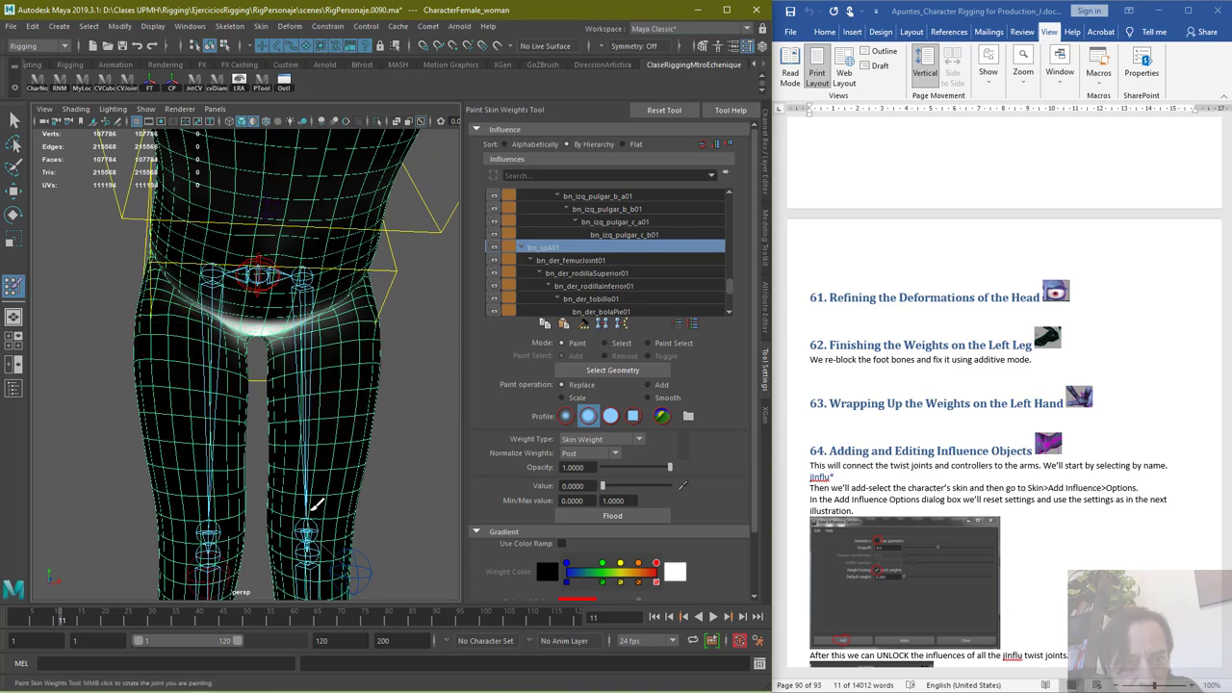
{"action": "mouse_move", "coordinate": [355, 367]}
{"action": "left_mouse_down", "text": "alt"}
{"action": "mouse_move", "coordinate": [423, 361]}
{"action": "mouse_move", "coordinate": [398, 357]}
{"action": "mouse_move", "coordinate": [328, 423]}
{"action": "mouse_move", "coordinate": [363, 361]}
{"action": "left_mouse_up", "text": "alt"}
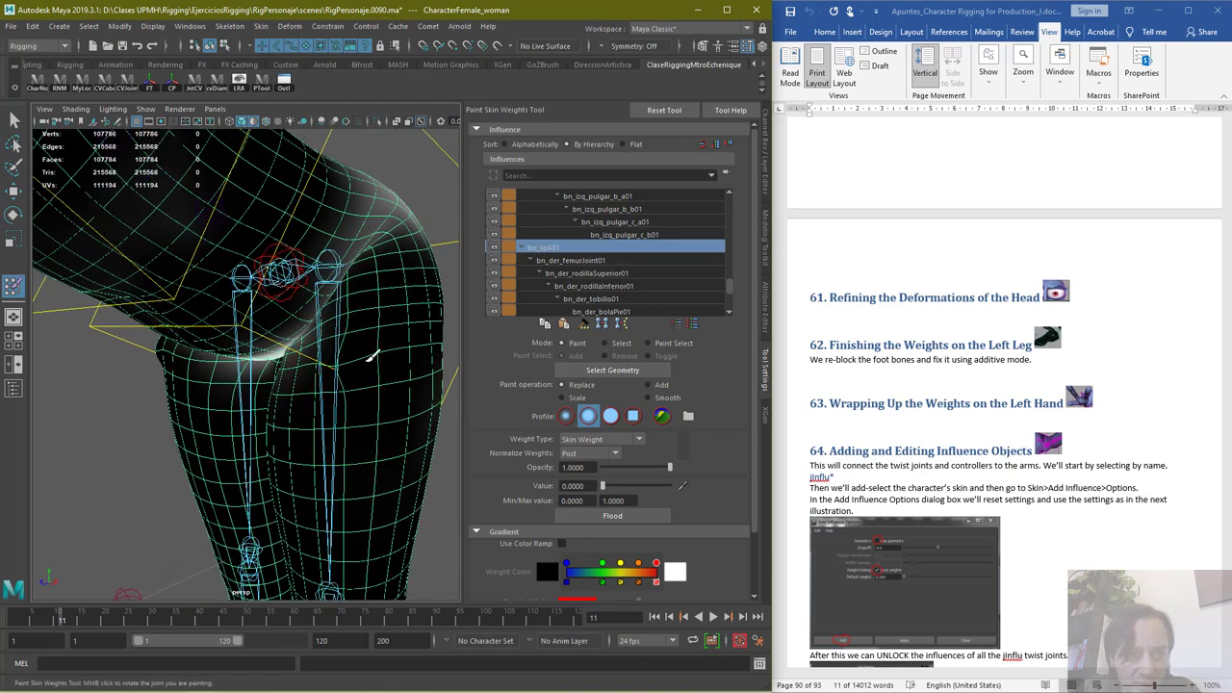
Examine the weight maps of the right and left leg influences, from the femur joints down to the ankles
{"action": "left_click", "coordinate": [593, 259]}
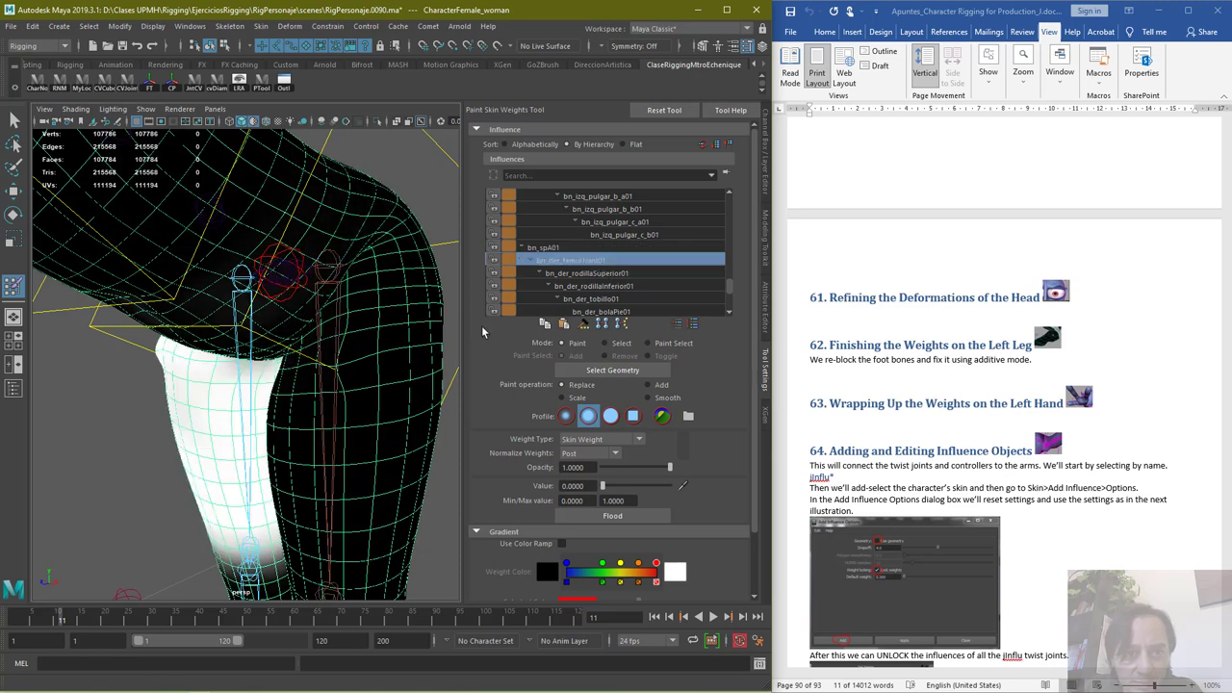
{"action": "left_click", "coordinate": [600, 275]}
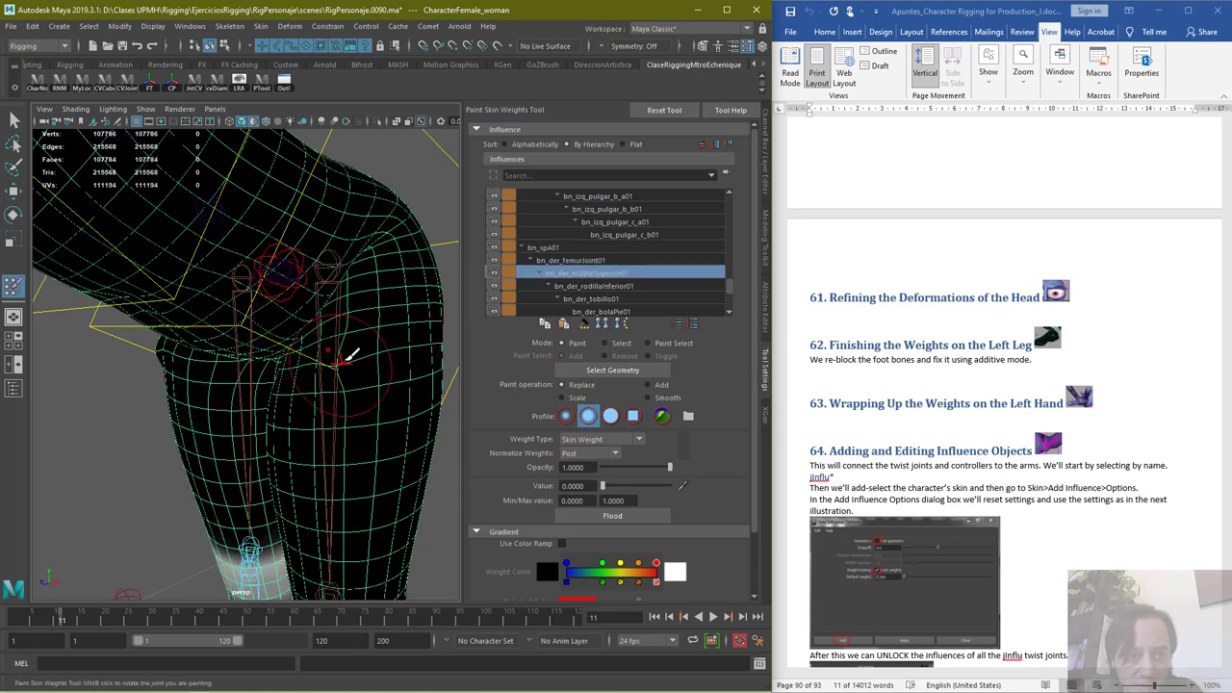
{"action": "left_click", "coordinate": [587, 262]}
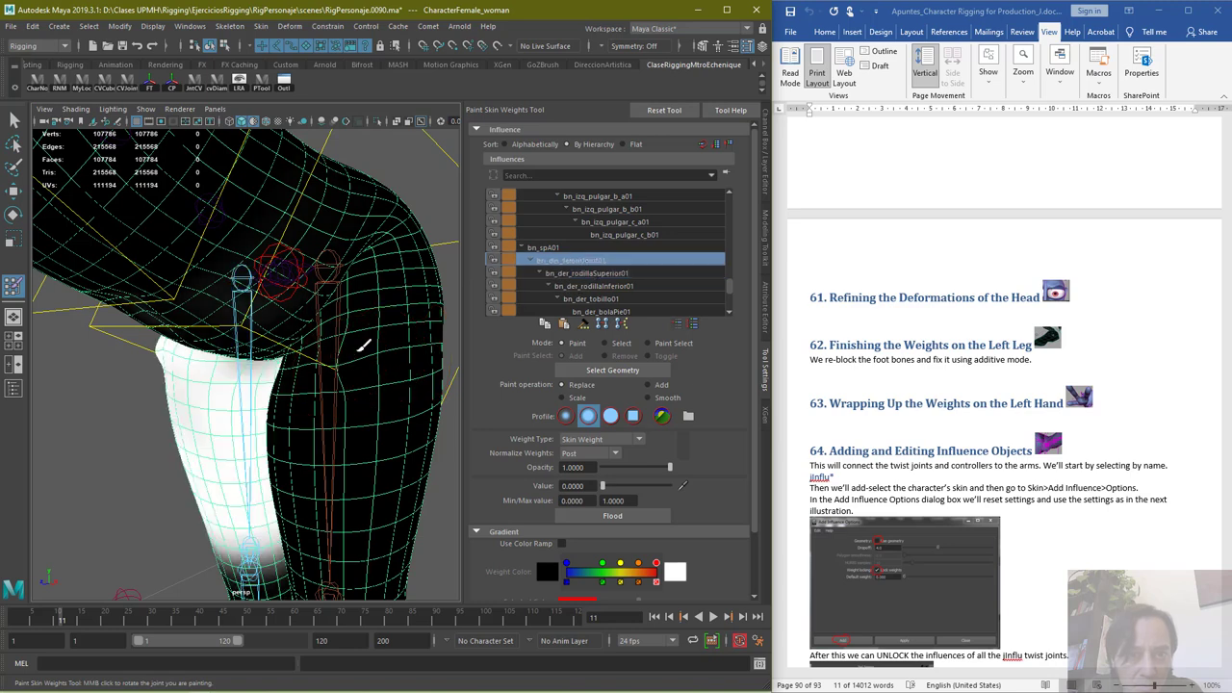
{"action": "left_click", "coordinate": [613, 285]}
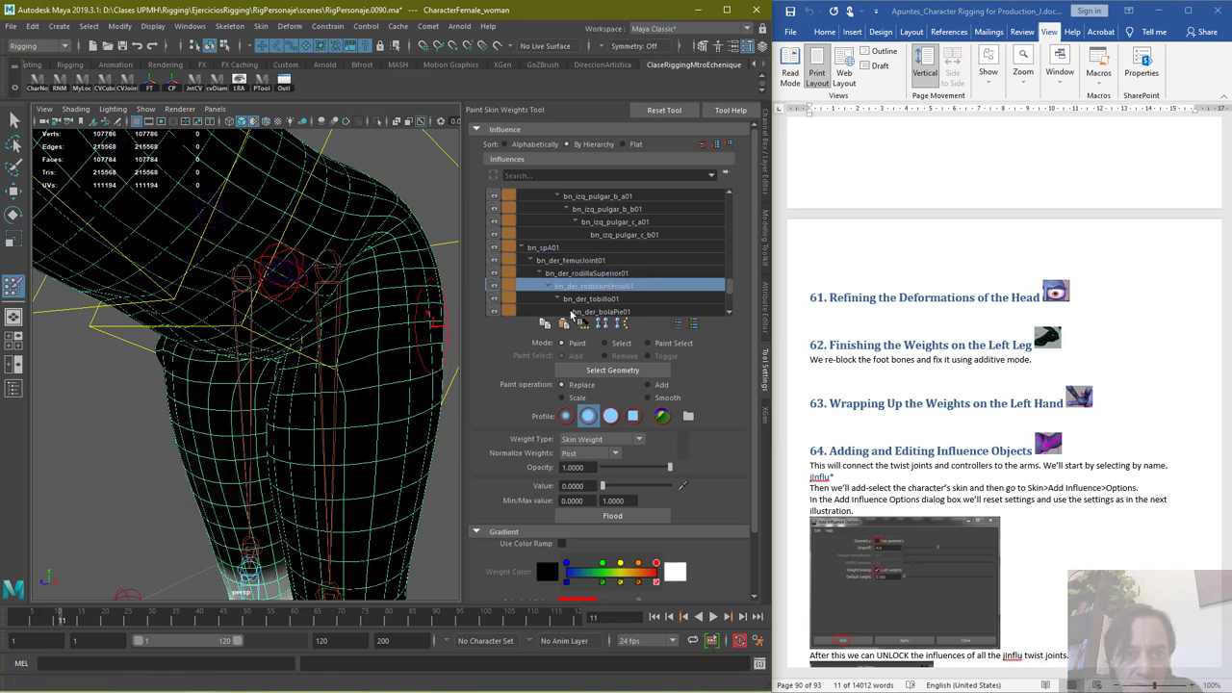
{"action": "left_click", "coordinate": [599, 300]}
{"action": "scroll", "coordinate": [619, 312], "scroll_direction": "down", "scroll_amount": 3}
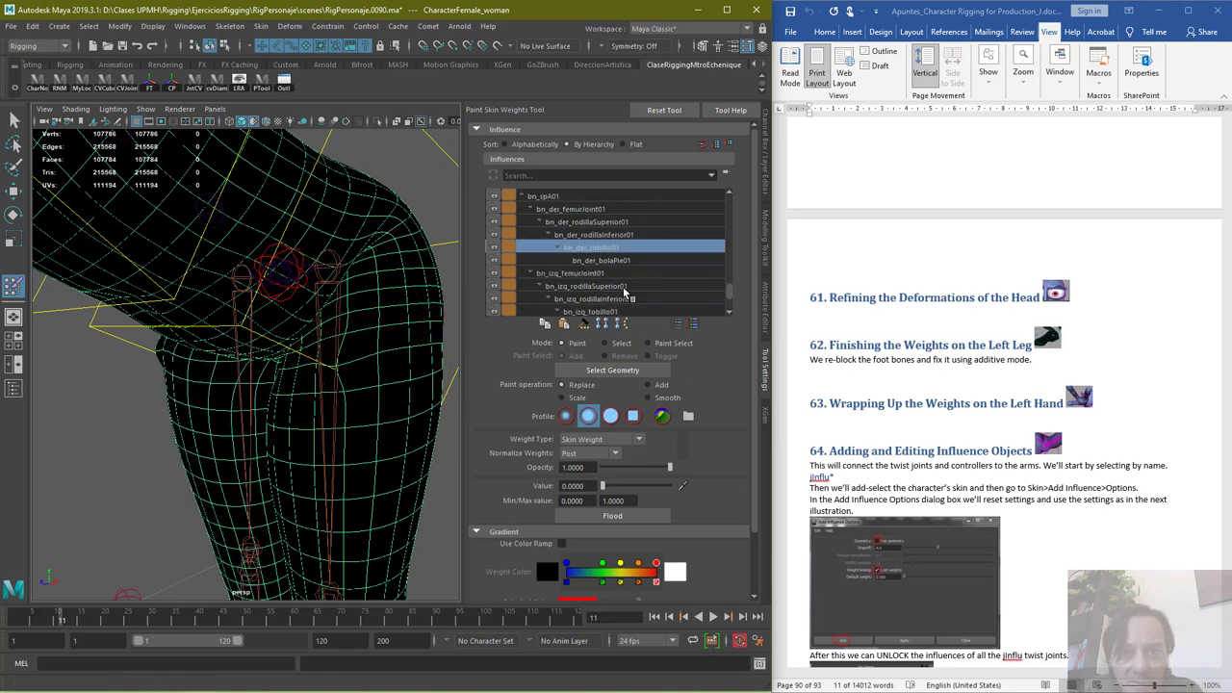
{"action": "left_click", "coordinate": [602, 223]}
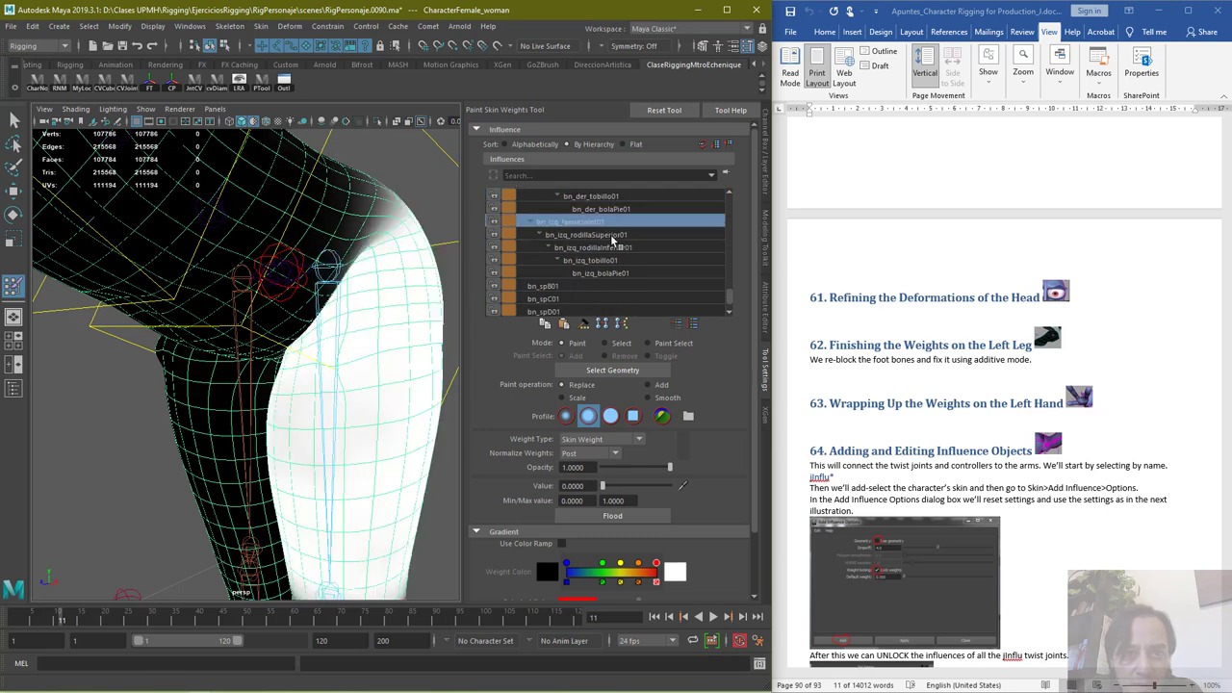
{"action": "left_click", "coordinate": [613, 238]}
{"action": "left_click", "coordinate": [608, 249]}
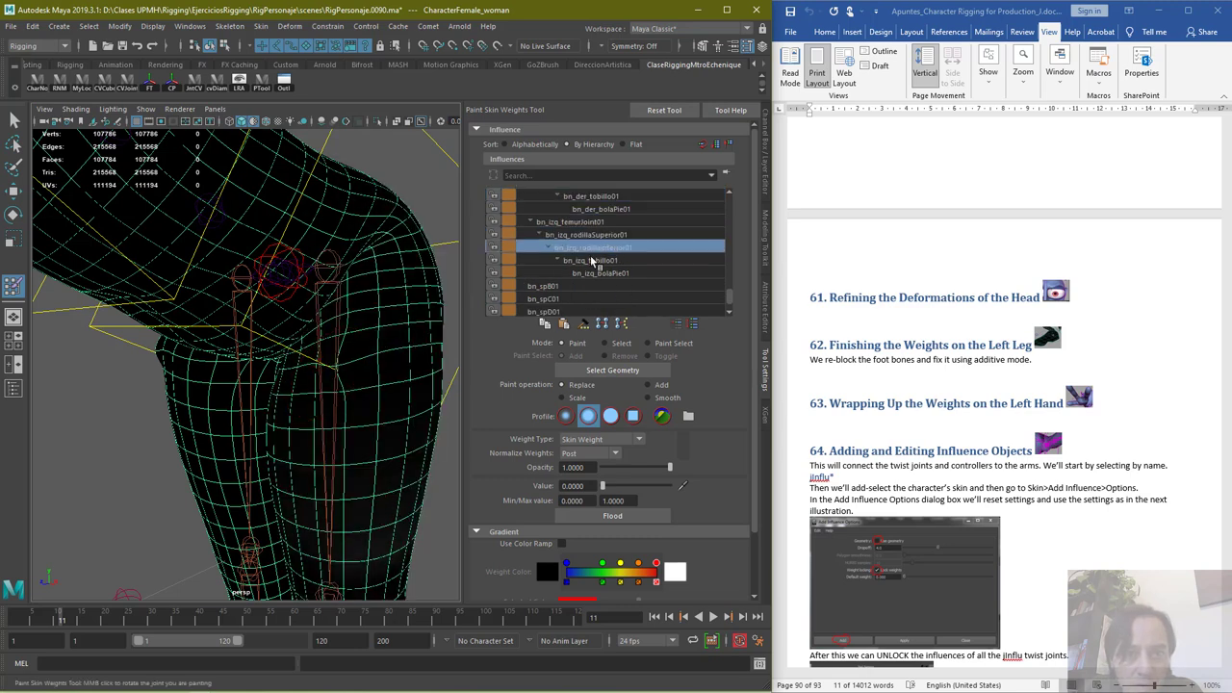
{"action": "left_click", "coordinate": [608, 262]}
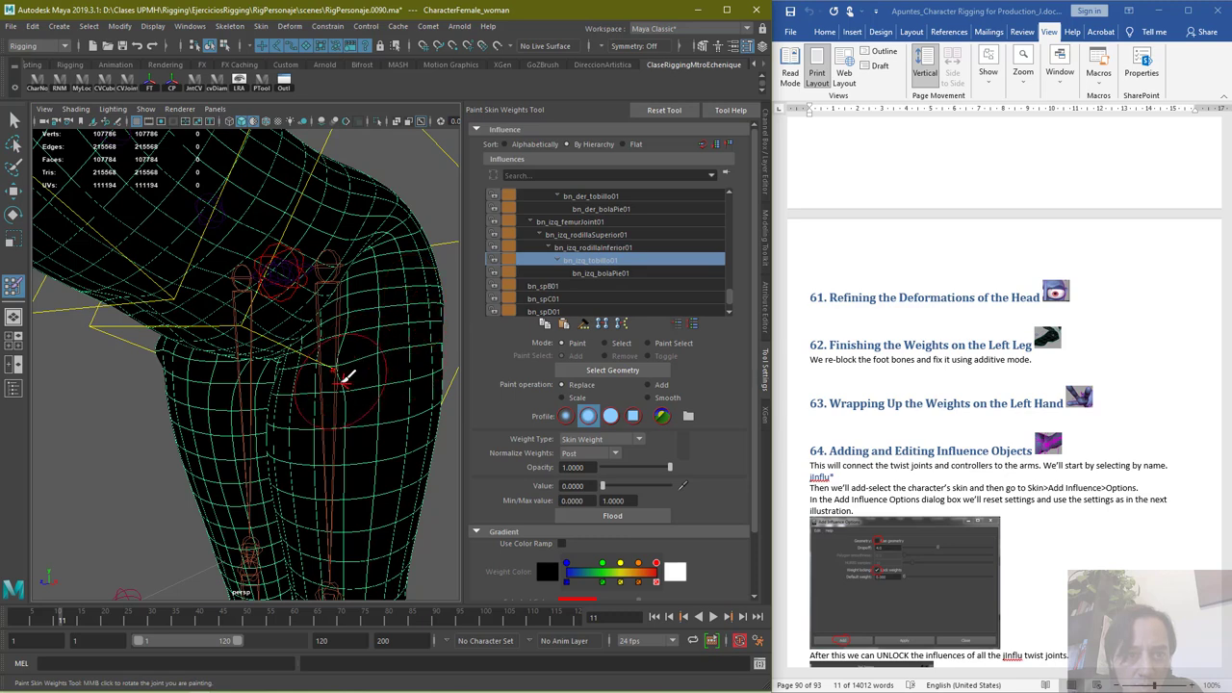
Examine the weight maps of the bn_izq_bolaPie01 influence and the spine influences bn_spB01, bn_spC01 and bn_spD01 around the hips and waist
{"action": "left_click", "coordinate": [605, 273]}
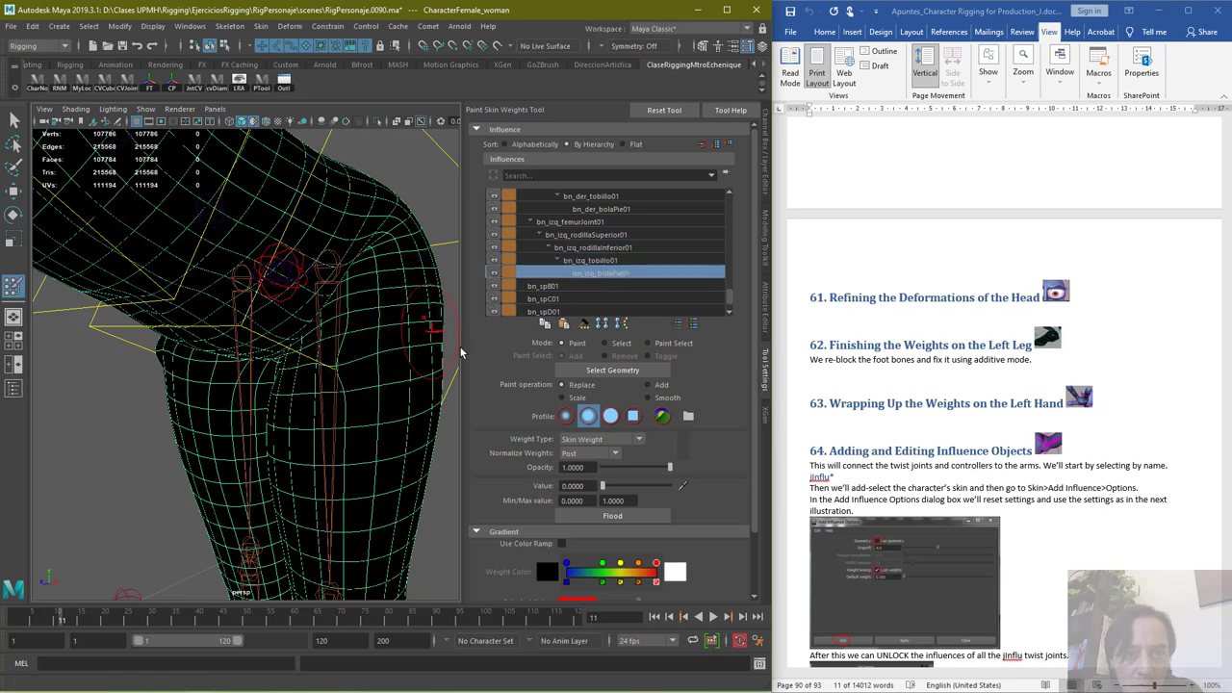
{"action": "left_click", "coordinate": [568, 285]}
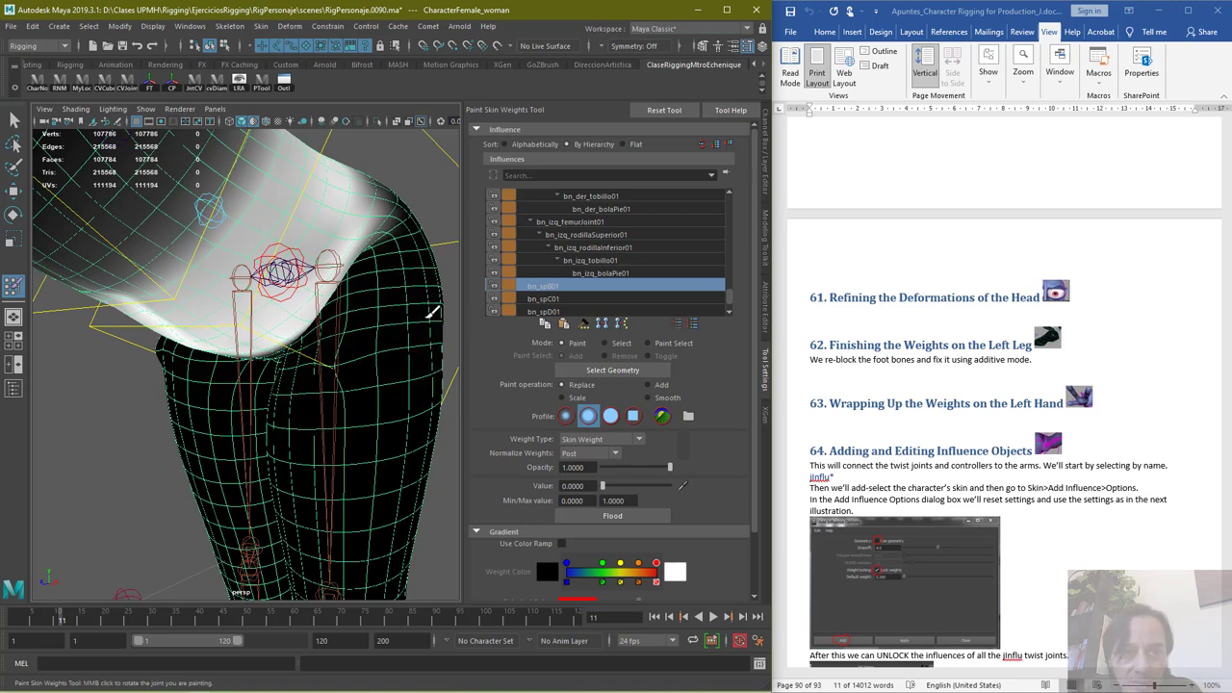
{"action": "scroll", "coordinate": [427, 385], "scroll_direction": "down", "scroll_amount": 5}
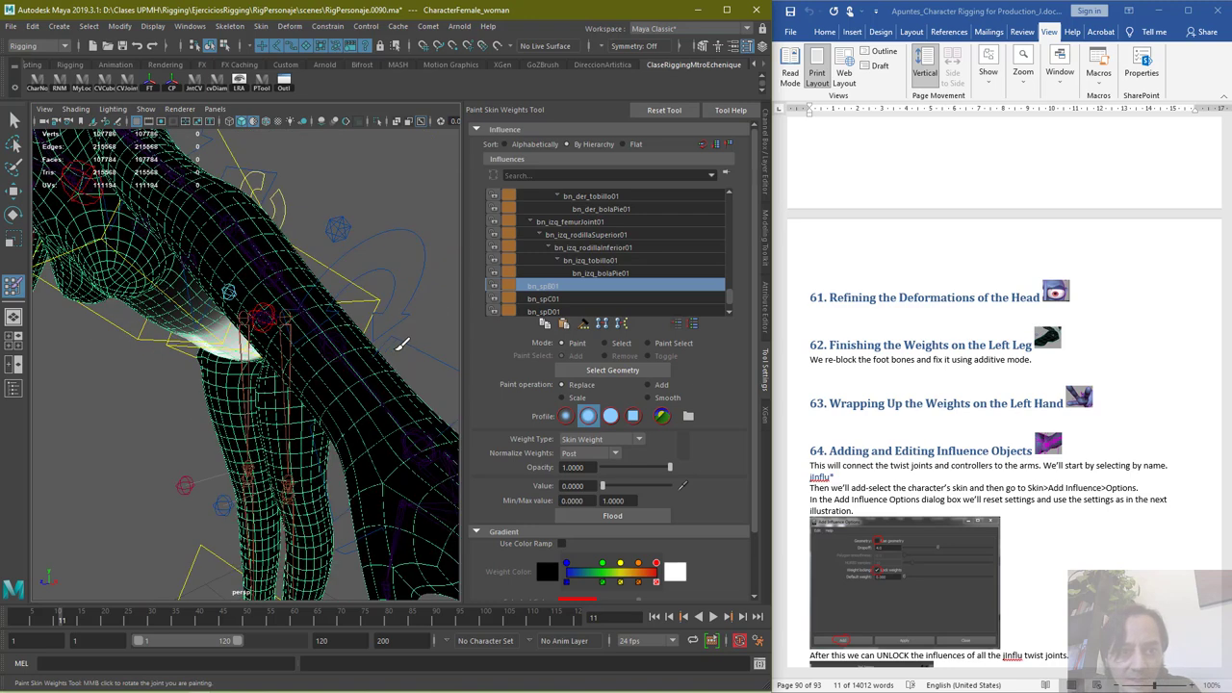
{"action": "left_click_drag", "start_coordinate": [399, 347], "coordinate": [252, 390], "text": "alt"}
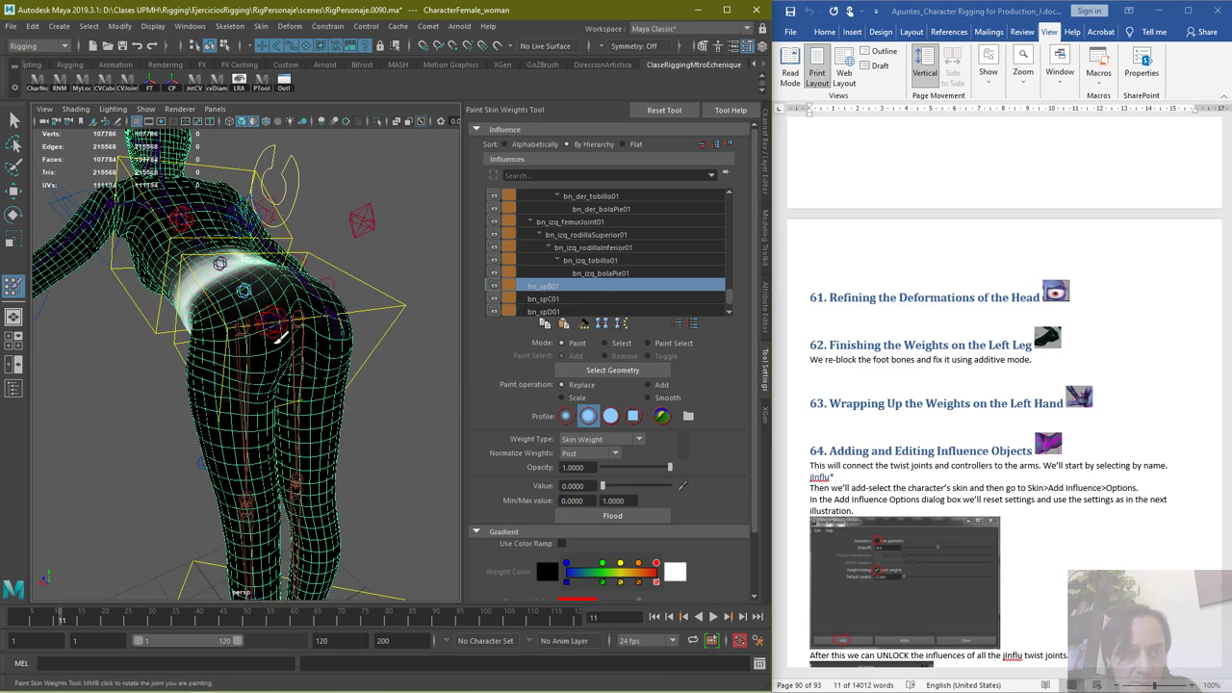
{"action": "left_click", "coordinate": [539, 300]}
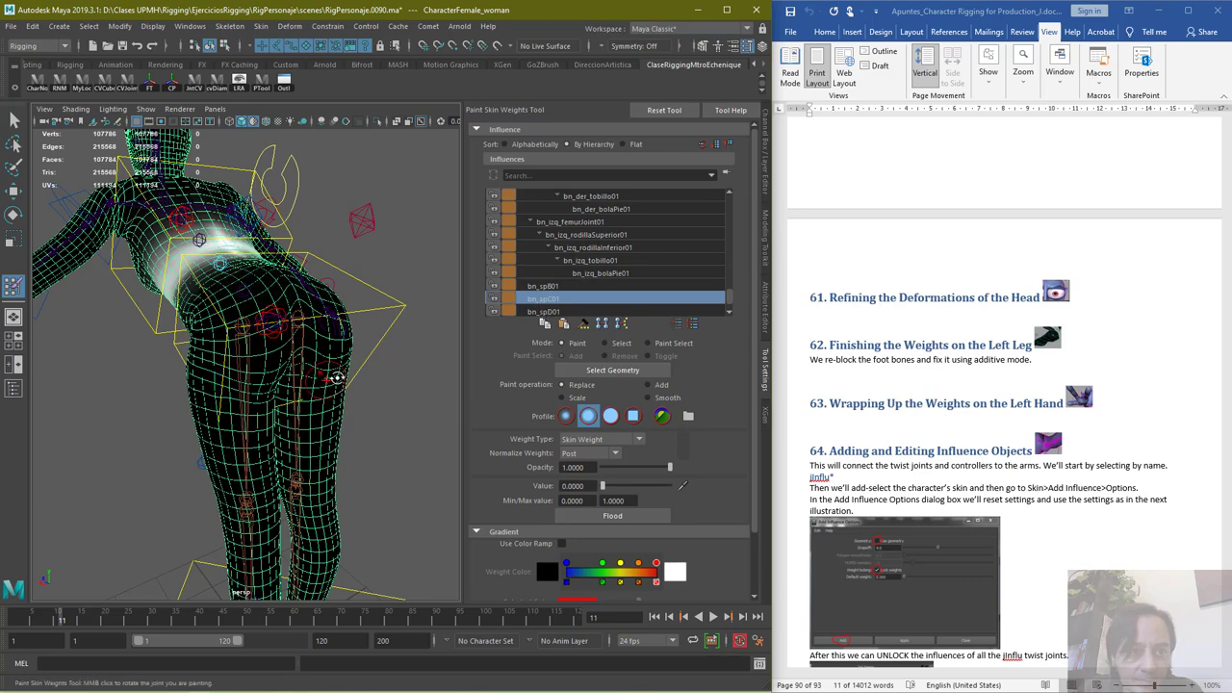
{"action": "left_click_drag", "start_coordinate": [337, 377], "coordinate": [360, 340], "text": "alt"}
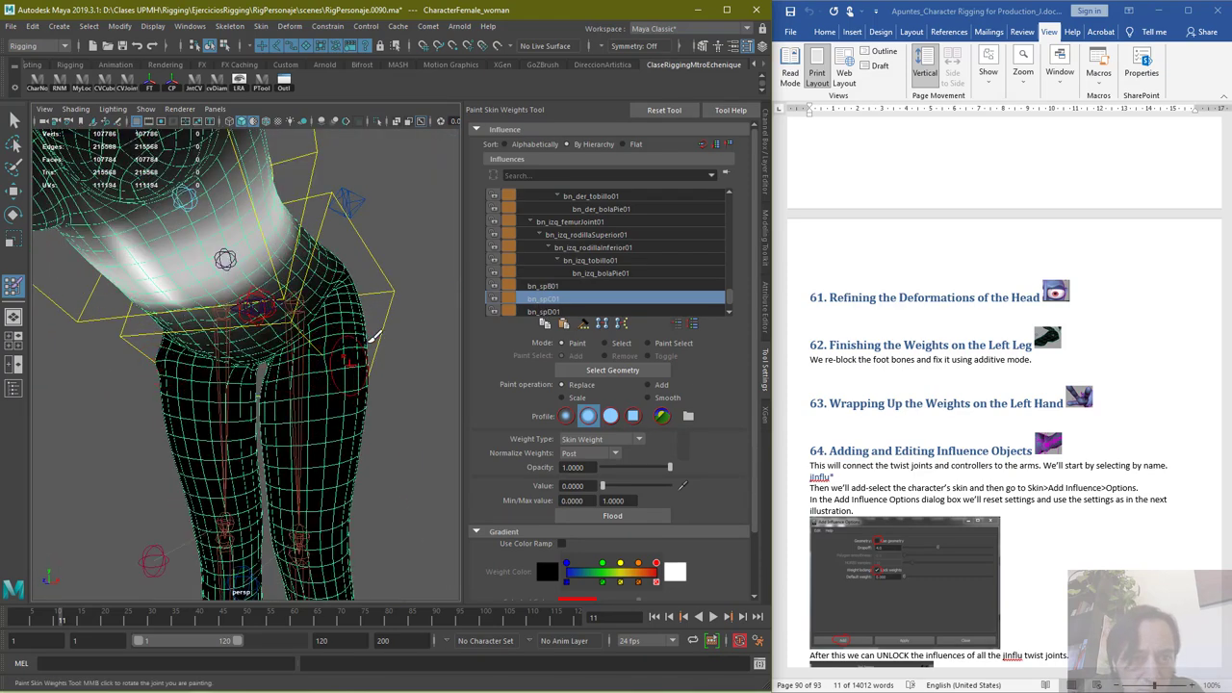
{"action": "left_click", "coordinate": [543, 311]}
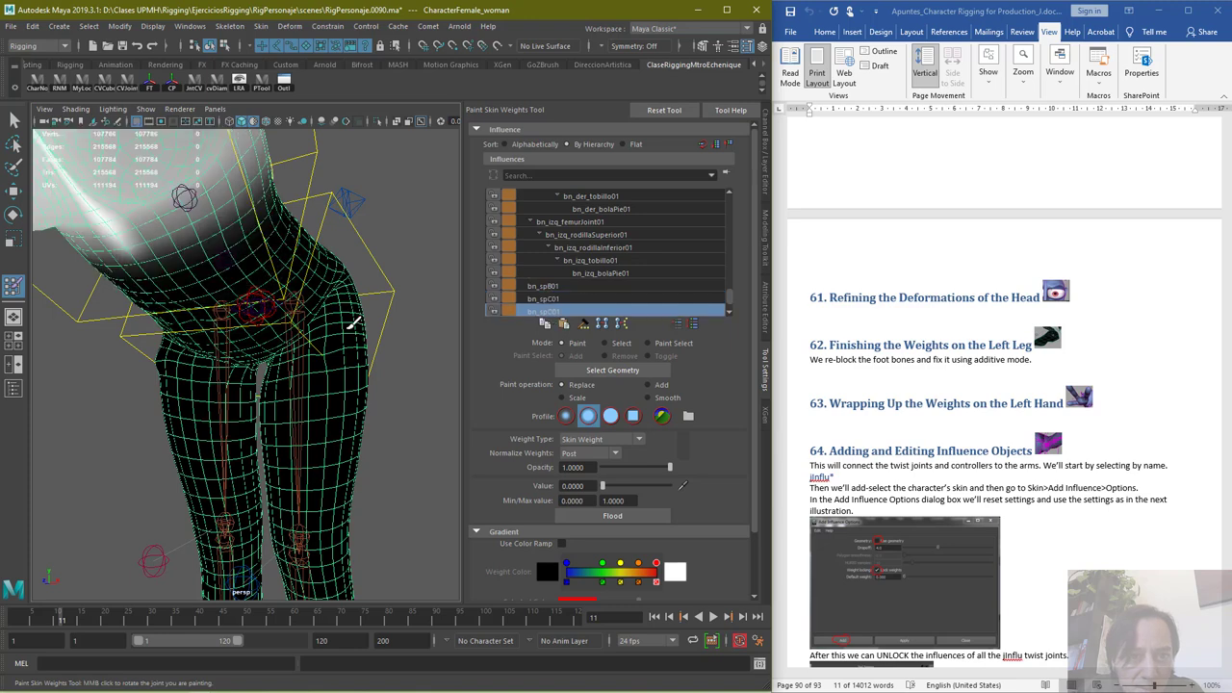
Check the hip and thigh area for stray weights from bn_spE01 and the right and left shoulder influences
{"action": "scroll", "coordinate": [577, 304], "scroll_direction": "down", "scroll_amount": 1}
{"action": "left_click", "coordinate": [559, 300]}
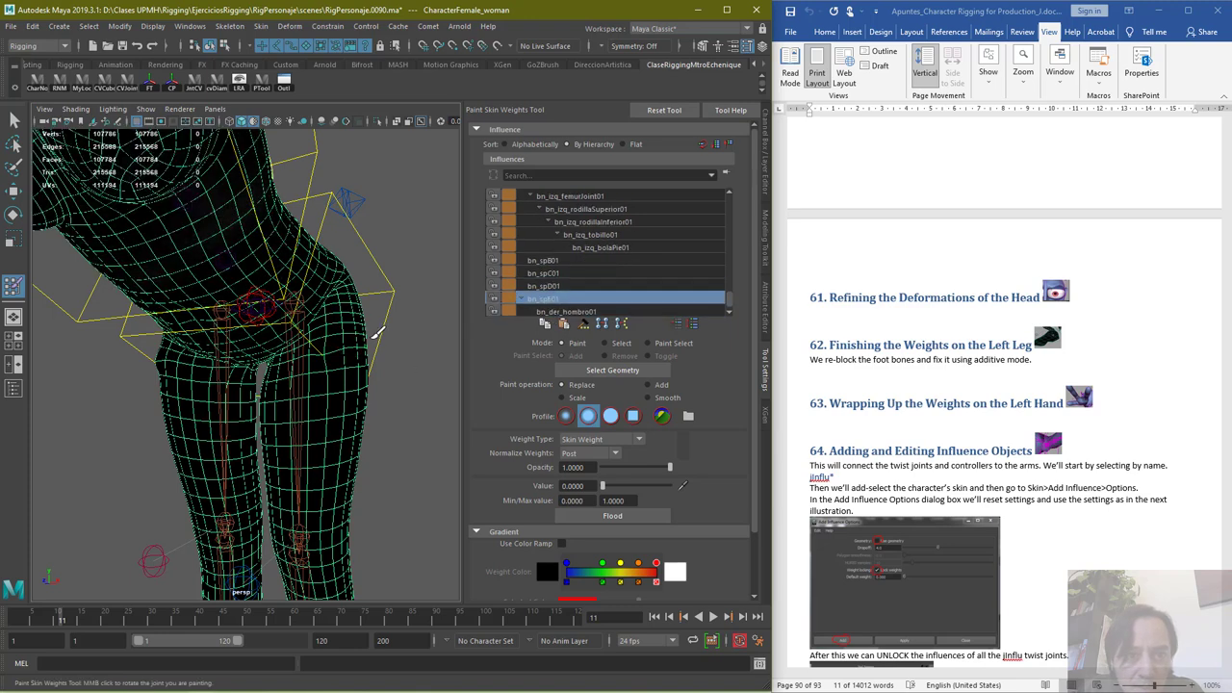
{"action": "left_click", "coordinate": [577, 313]}
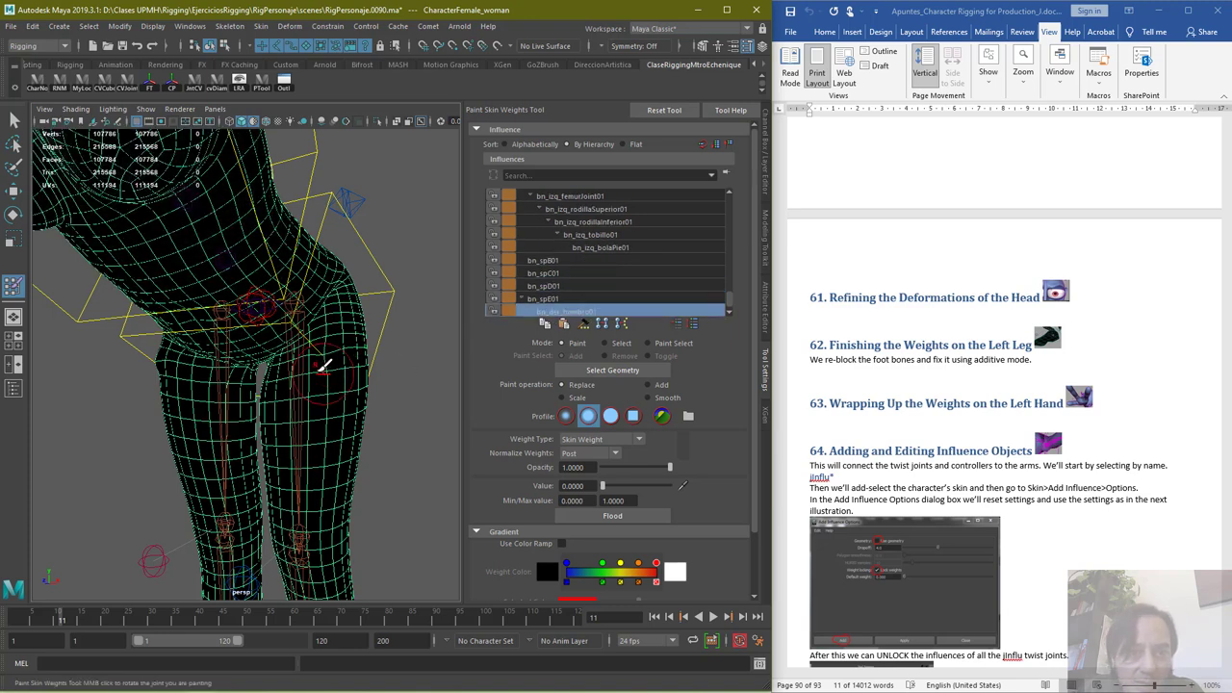
{"action": "scroll", "coordinate": [584, 304], "scroll_direction": "down", "scroll_amount": 1}
{"action": "left_click", "coordinate": [566, 311]}
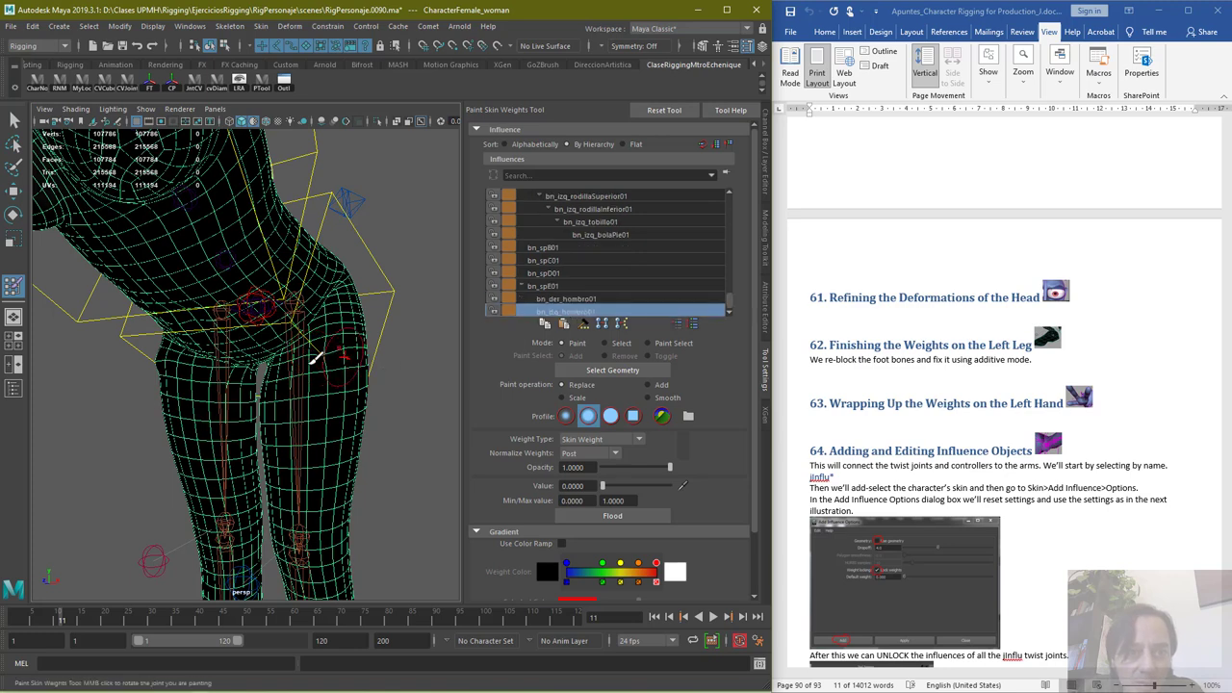
Check the left thumb influences, bn_izq_pulgar_a01 through bn_izq_pulgar_c_b01, for stray weights on the hips and legs
{"action": "scroll", "coordinate": [632, 245], "scroll_direction": "up", "scroll_amount": 3}
{"action": "scroll", "coordinate": [610, 291], "scroll_direction": "up", "scroll_amount": 3}
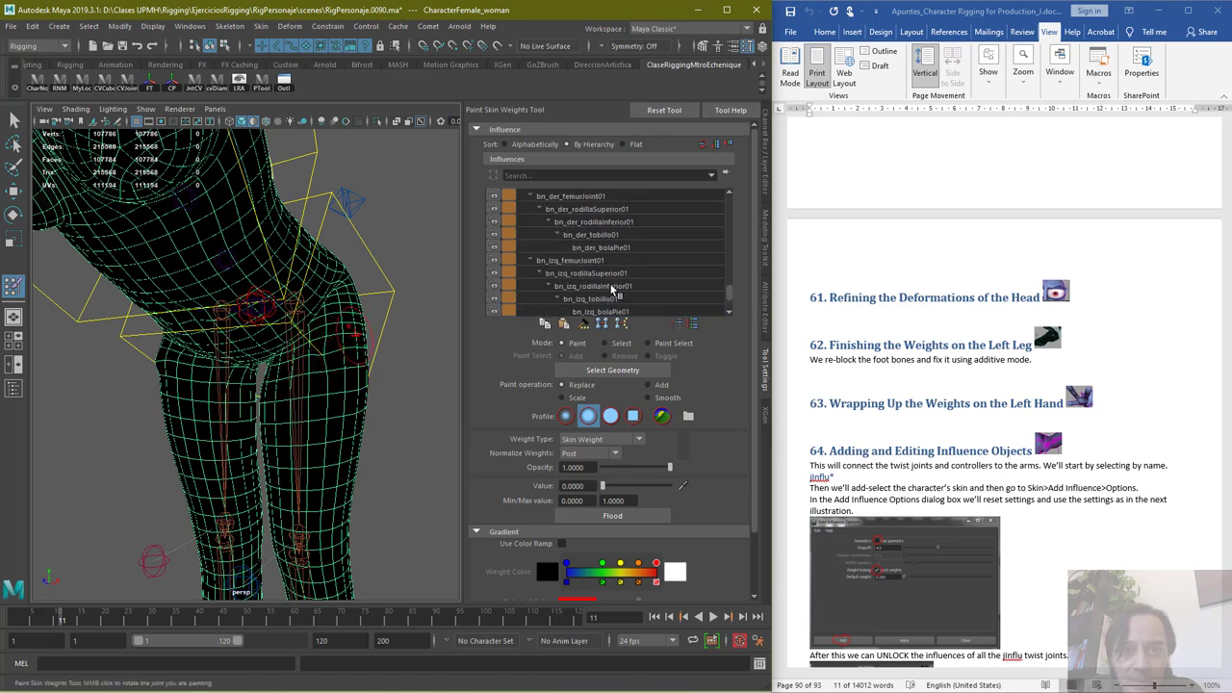
{"action": "scroll", "coordinate": [608, 291], "scroll_direction": "up", "scroll_amount": 8}
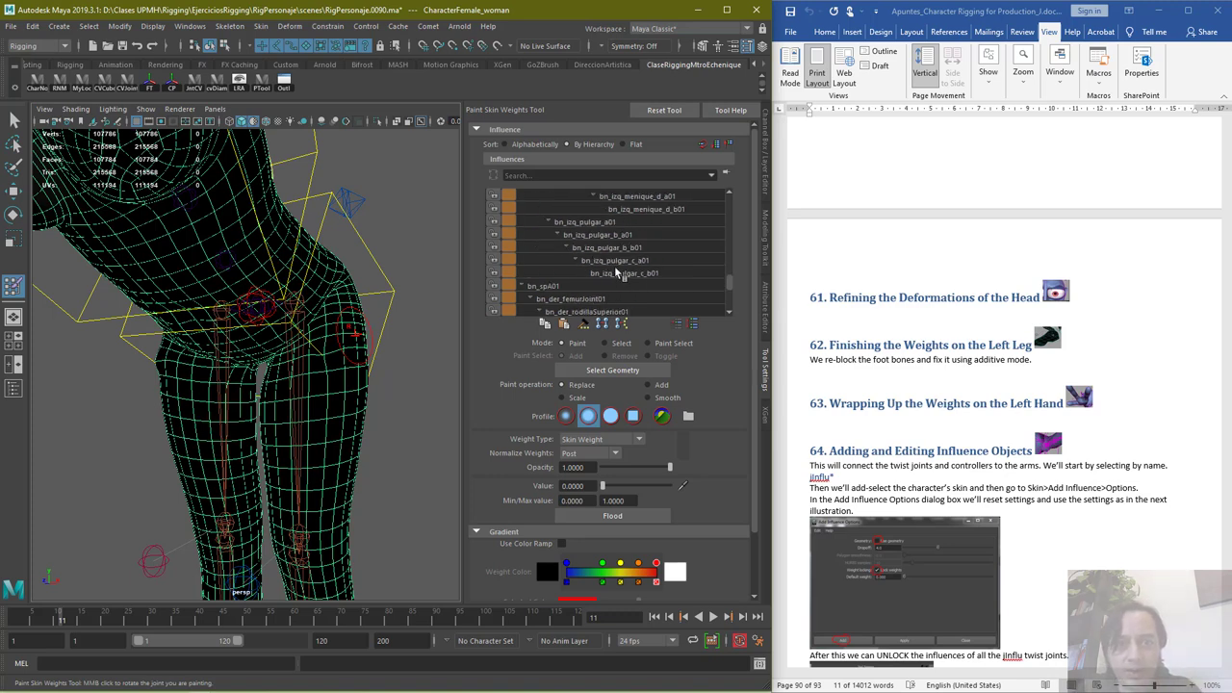
{"action": "left_click", "coordinate": [604, 223]}
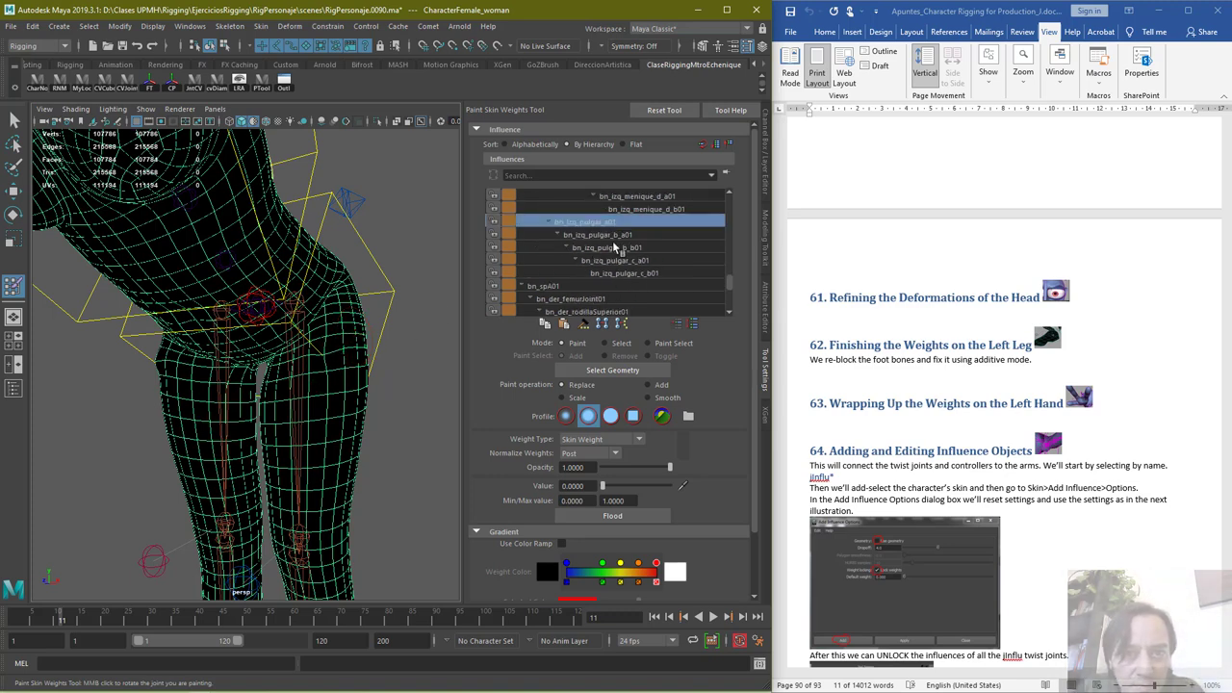
{"action": "left_click", "coordinate": [621, 235]}
{"action": "left_click", "coordinate": [612, 248]}
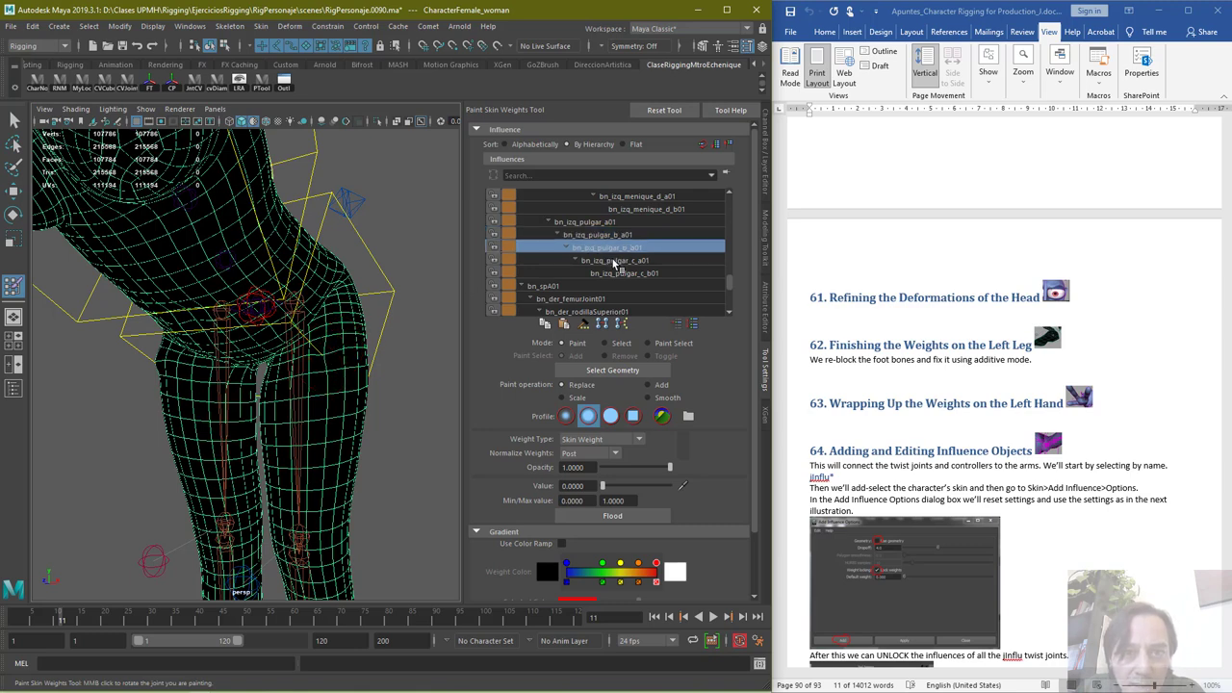
{"action": "left_click", "coordinate": [614, 261]}
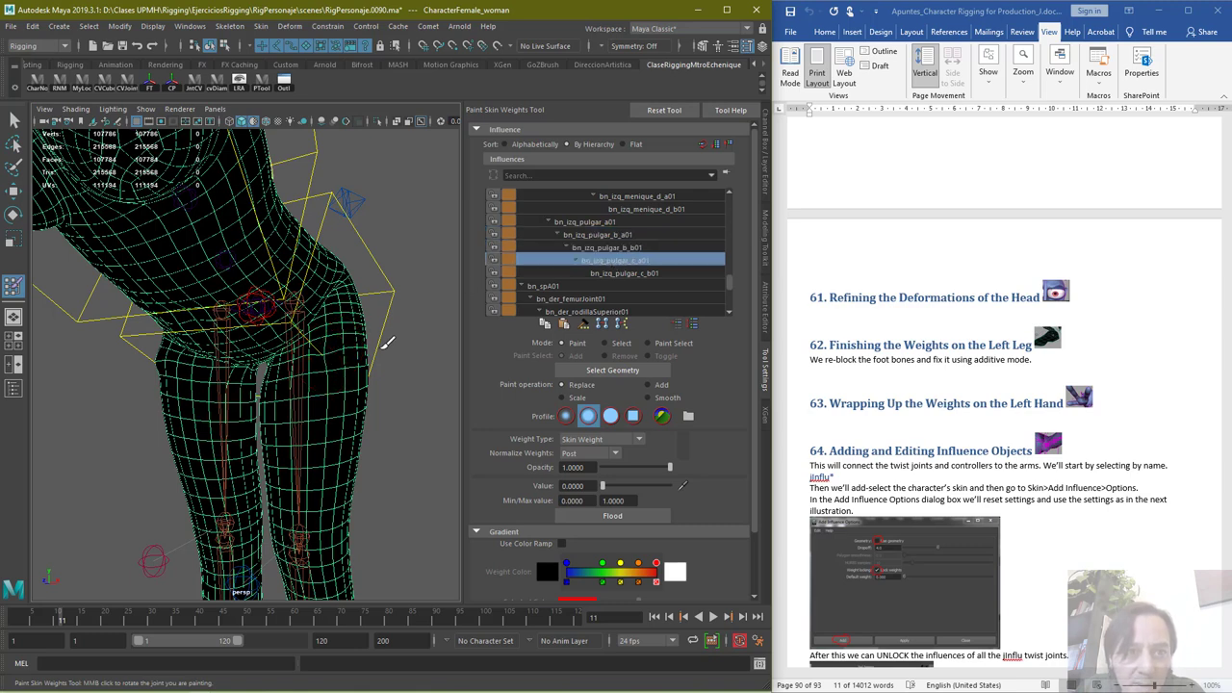
{"action": "left_click", "coordinate": [623, 274]}
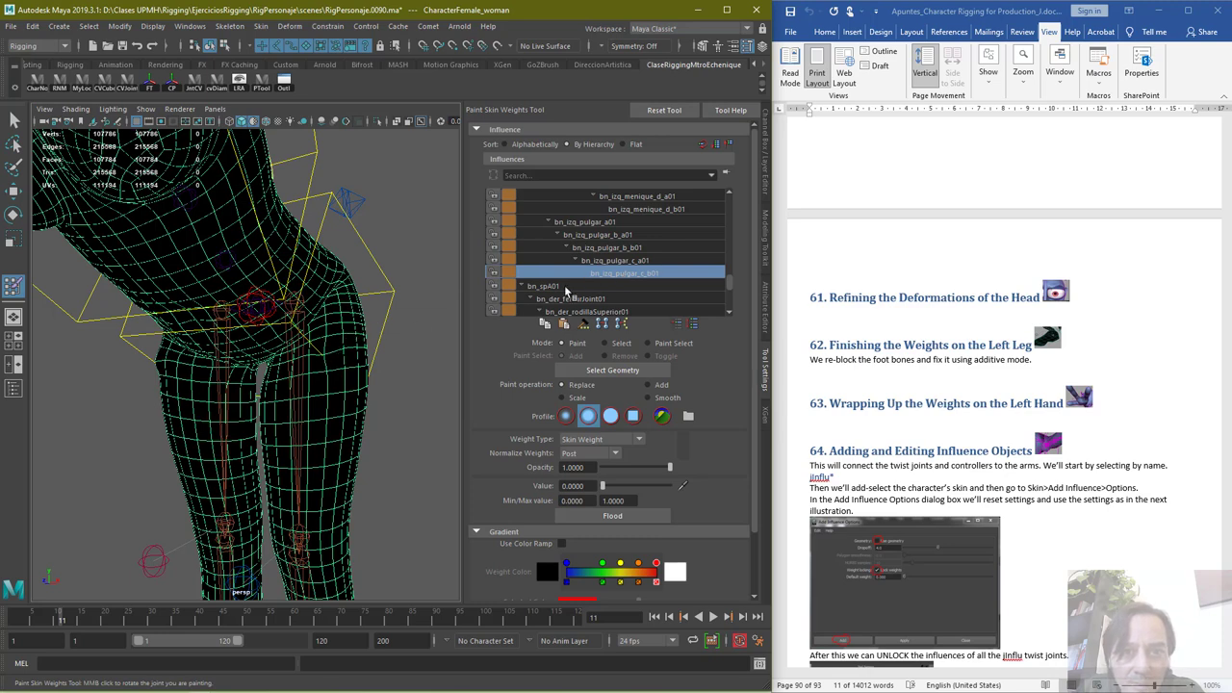
Check the left little finger influences, from bn_izq_menique_d_b01 back to bn_izq_menique_a01, for stray weights on the hips and legs
{"action": "scroll", "coordinate": [644, 231], "scroll_direction": "up", "scroll_amount": 2}
{"action": "left_click", "coordinate": [651, 236]}
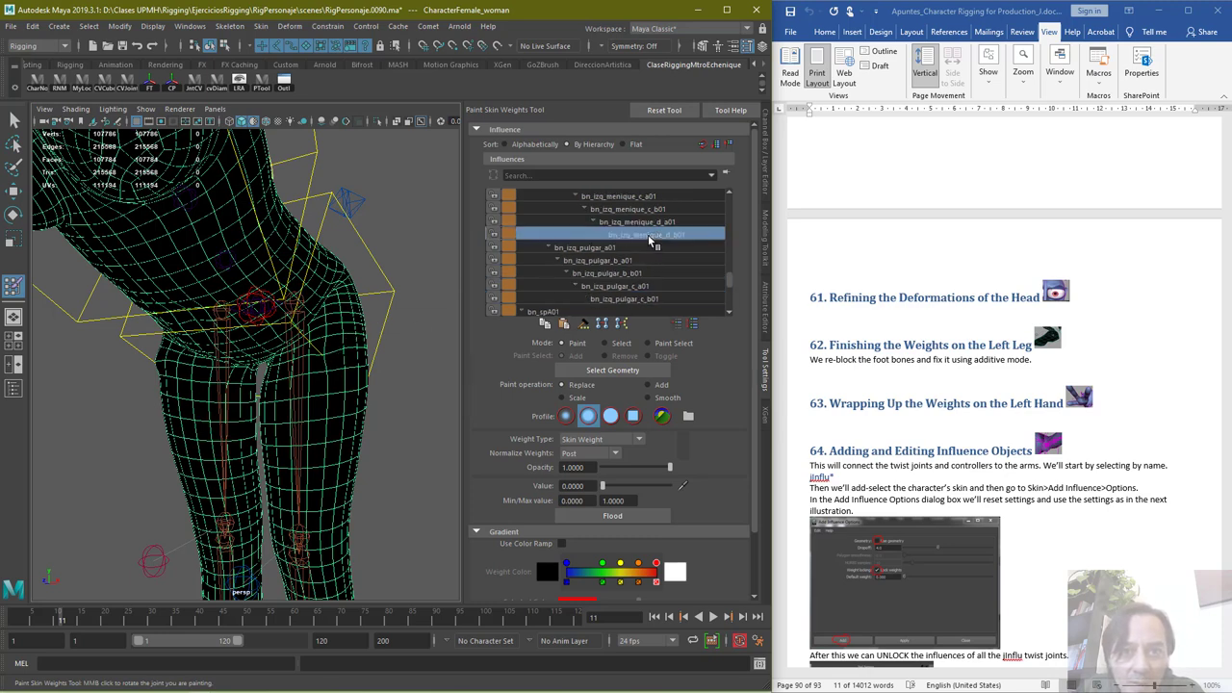
{"action": "left_click", "coordinate": [626, 223]}
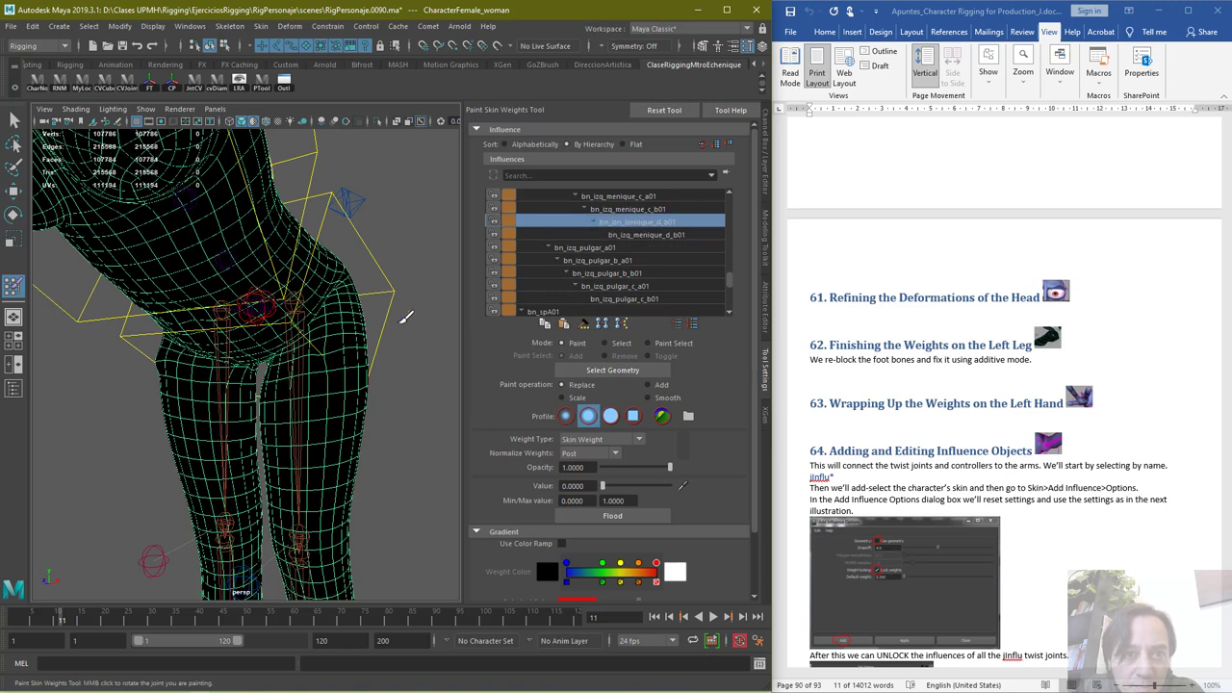
{"action": "left_click", "coordinate": [622, 209]}
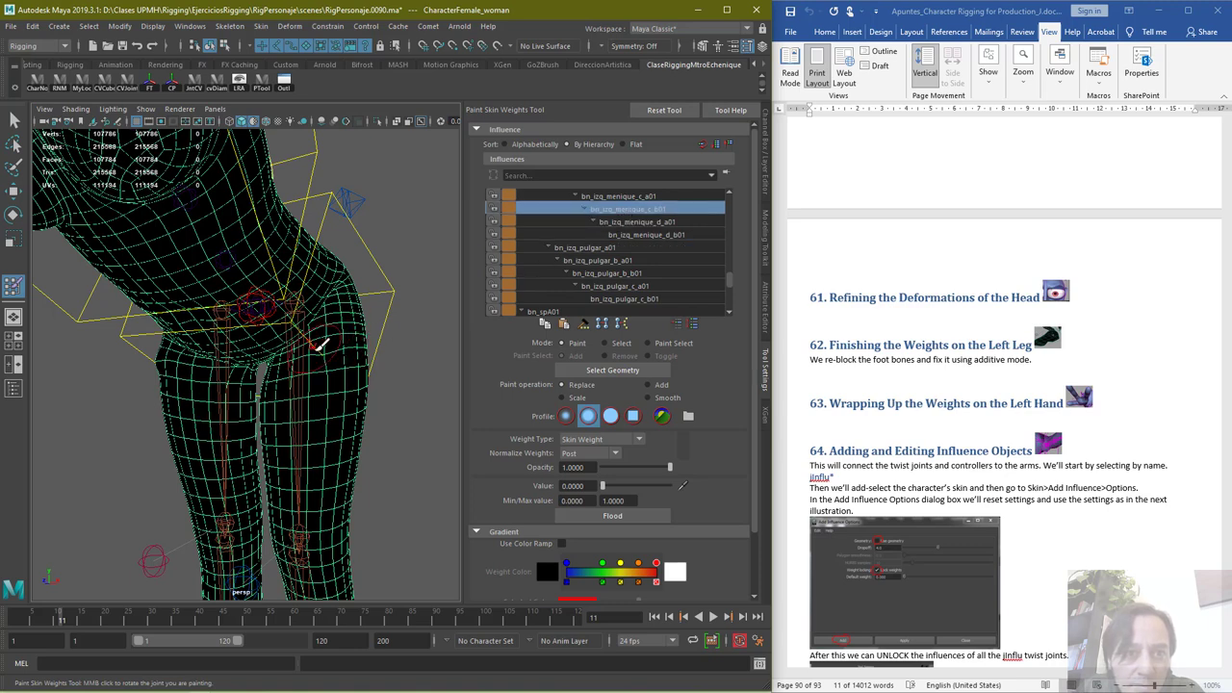
{"action": "left_click", "coordinate": [631, 198]}
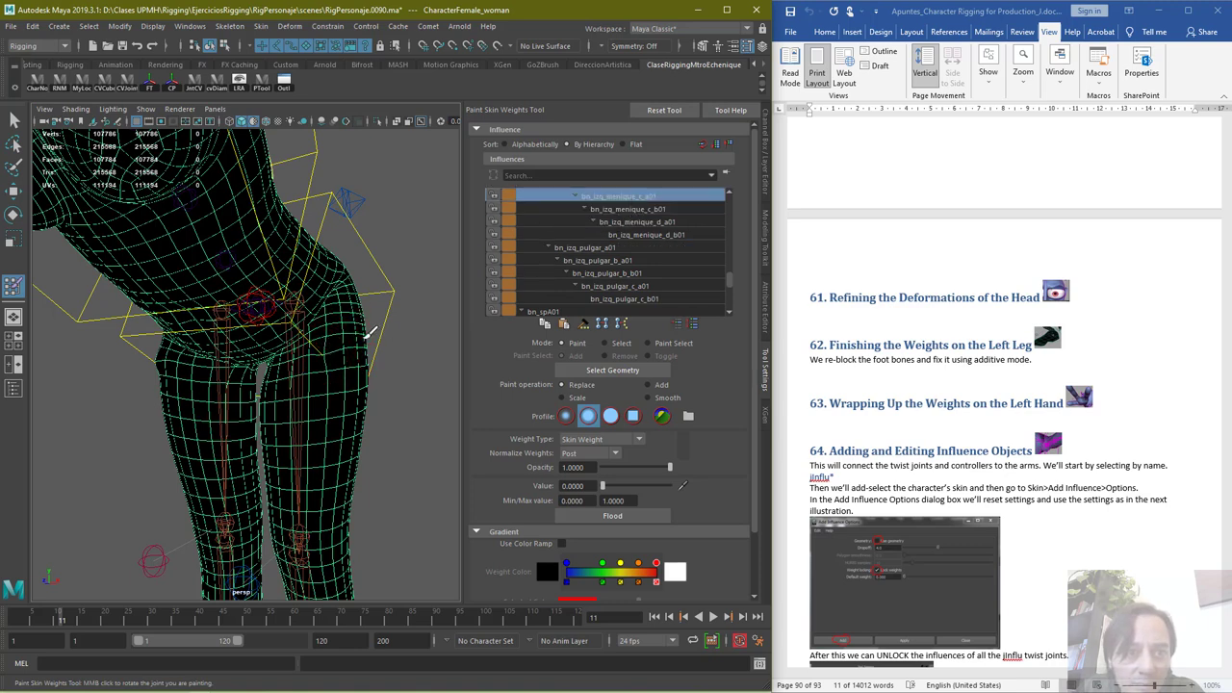
{"action": "scroll", "coordinate": [657, 239], "scroll_direction": "up", "scroll_amount": 1}
{"action": "left_click", "coordinate": [652, 222]}
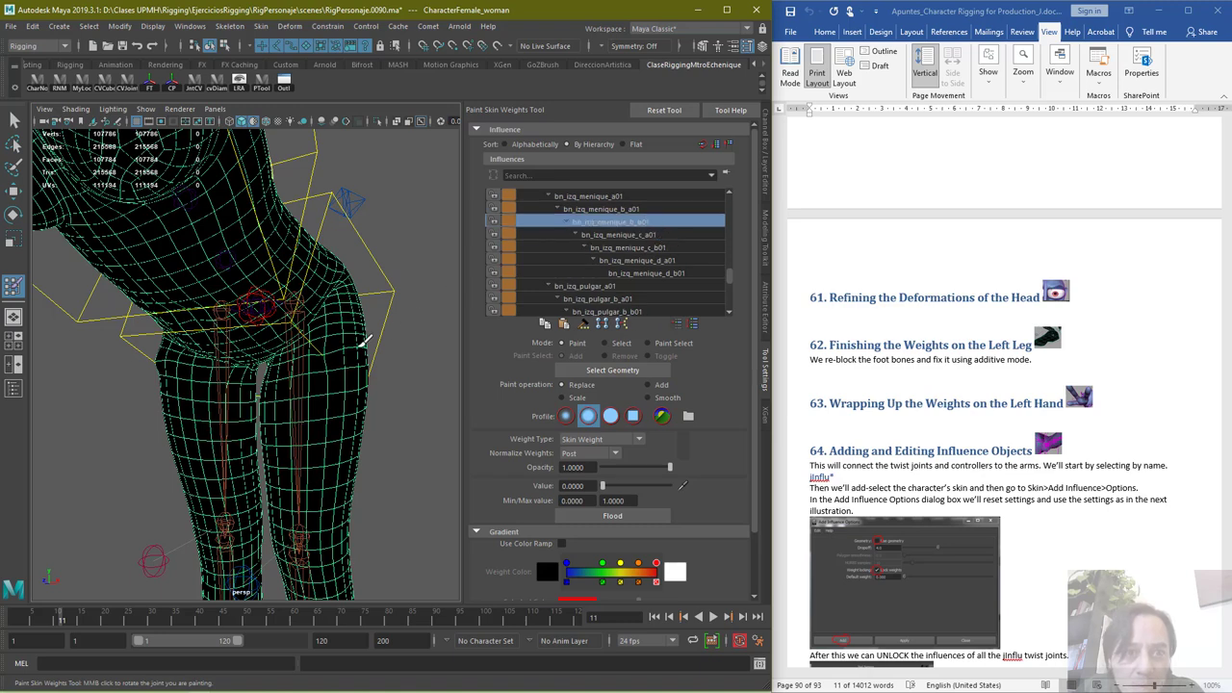
{"action": "left_click", "coordinate": [612, 209]}
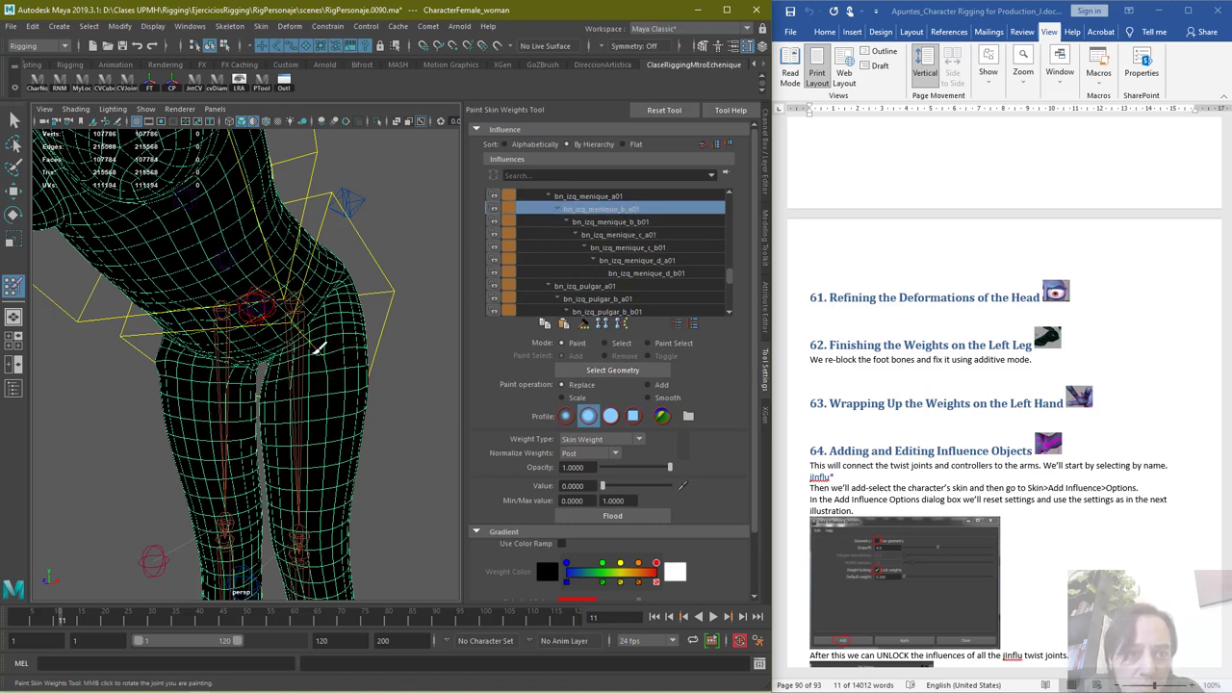
{"action": "left_click", "coordinate": [616, 197]}
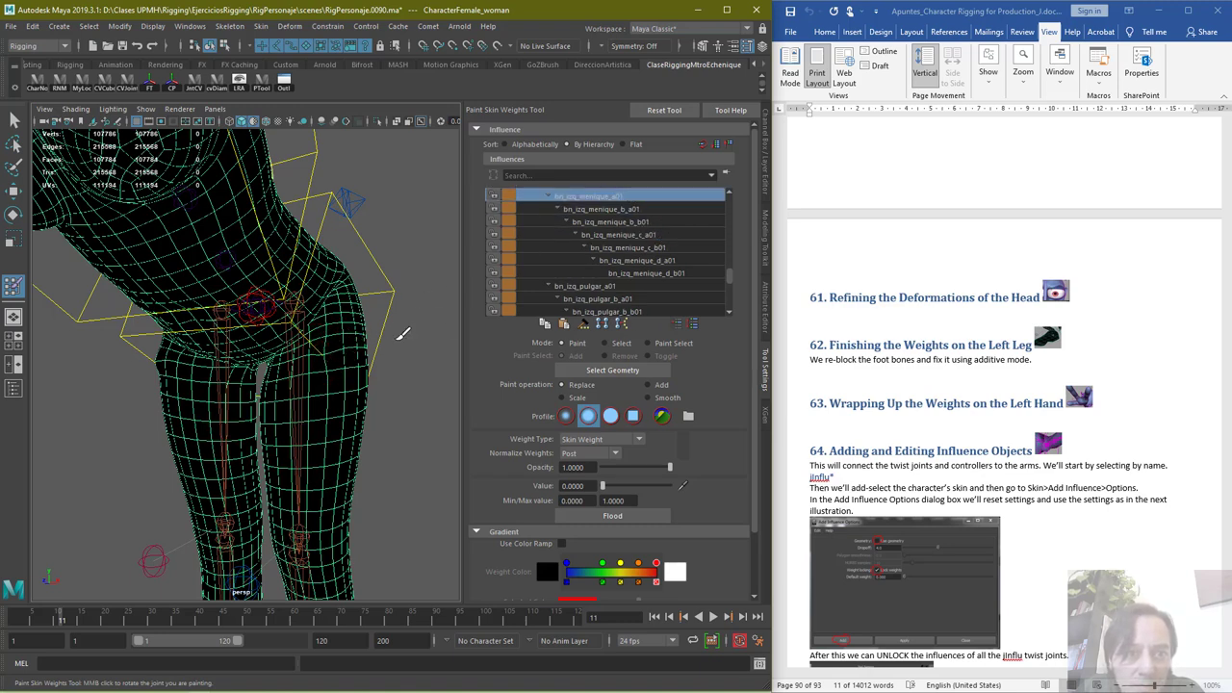
Check the left middle finger influences bn_izq_medio_c_b01, bn_izq_medio_c_a01 and bn_izq_medio_b_b01 for stray weights on the hips and legs
{"action": "scroll", "coordinate": [643, 266], "scroll_direction": "up", "scroll_amount": 2}
{"action": "left_click", "coordinate": [635, 260]}
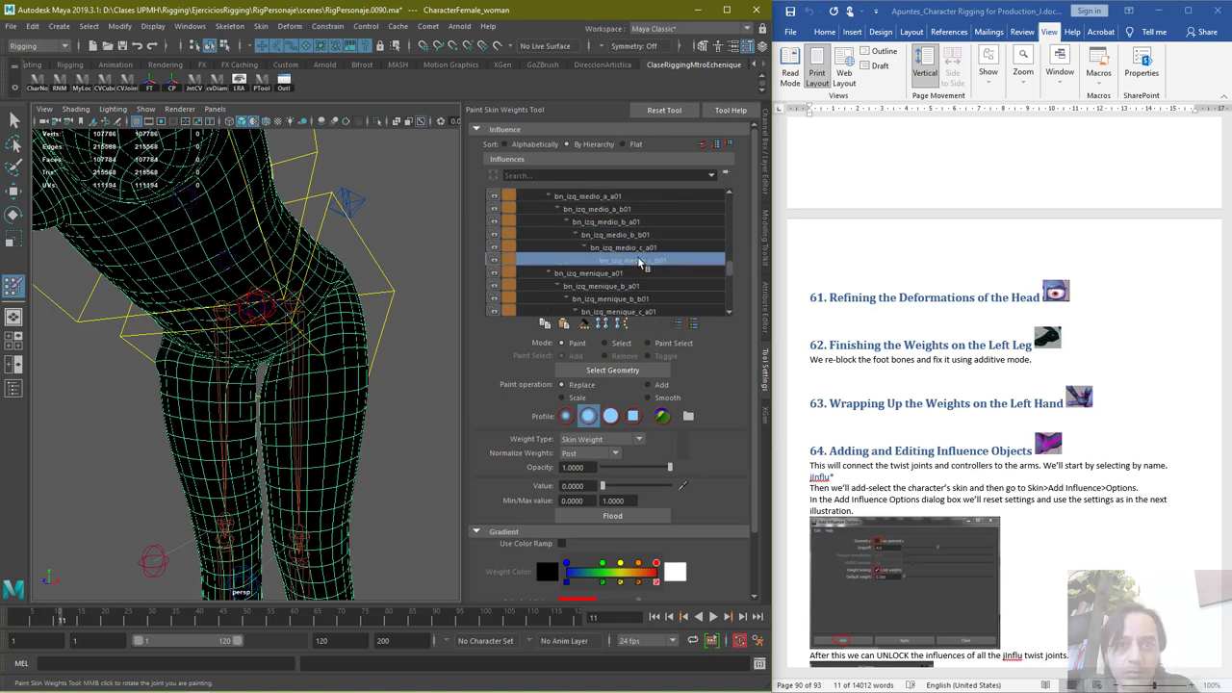
{"action": "left_click", "coordinate": [583, 247]}
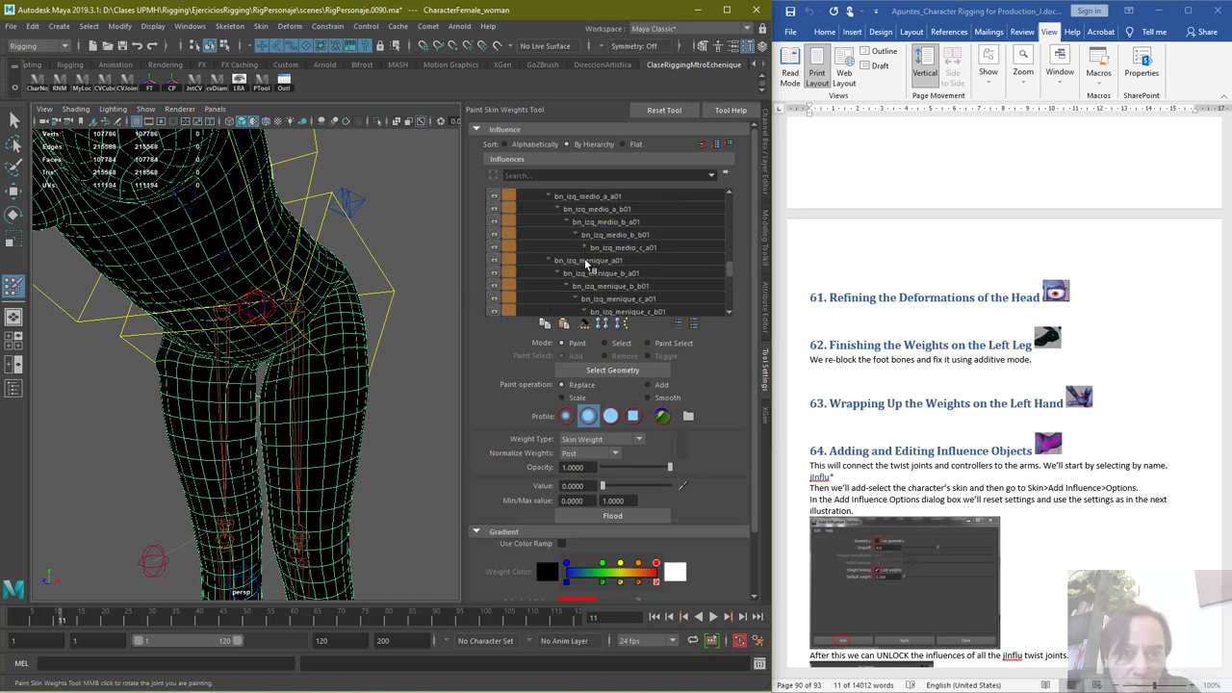
{"action": "left_click", "coordinate": [585, 248]}
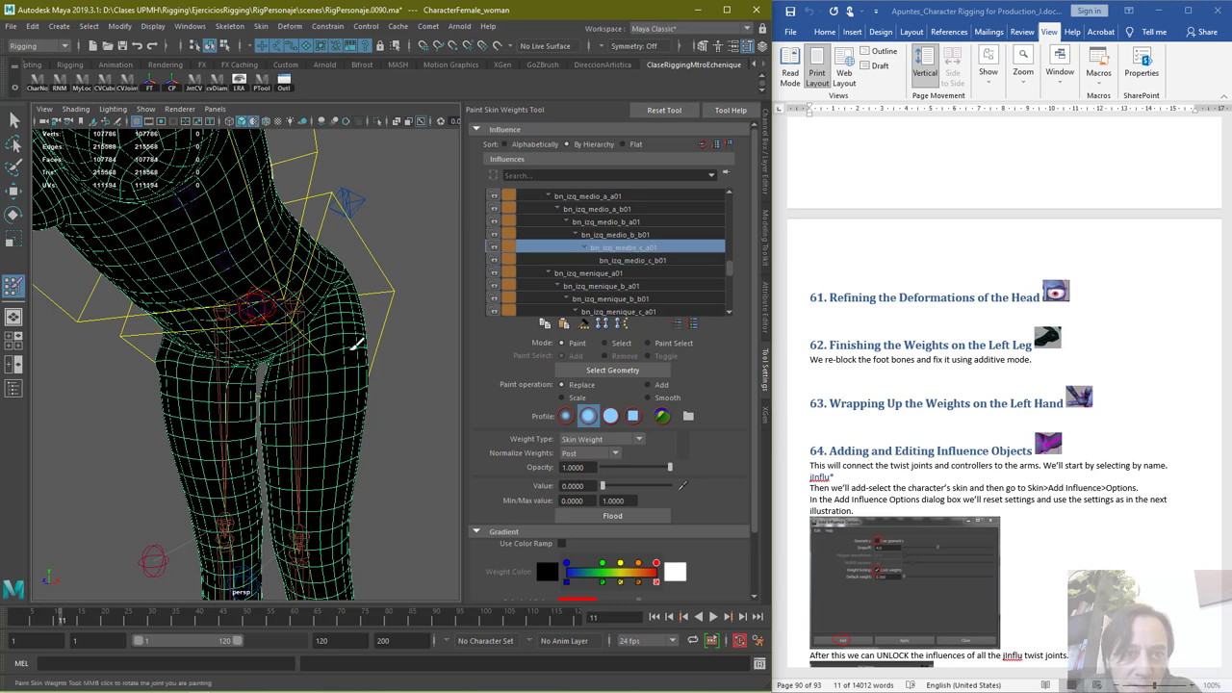
{"action": "left_click", "coordinate": [628, 235]}
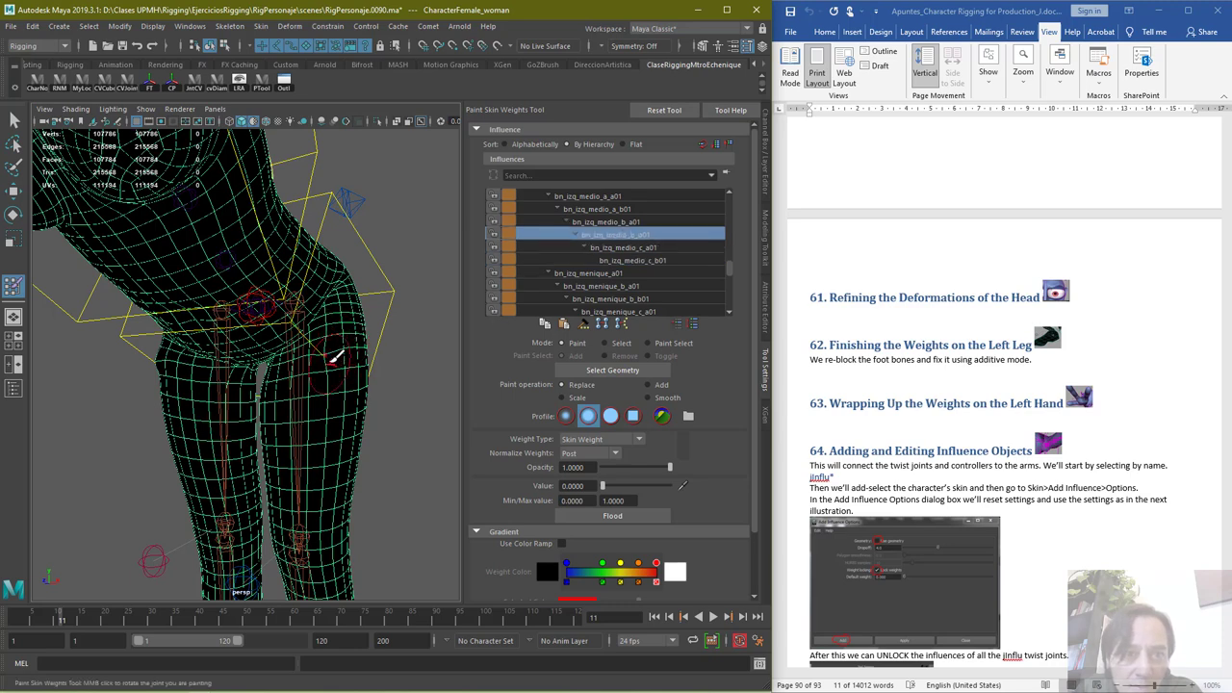
Check the left index finger influences bn_izq_indice_a_a01 and bn_izq_indice_c_b01 for stray weights on the hips and legs
{"action": "scroll", "coordinate": [648, 252], "scroll_direction": "down", "scroll_amount": 1}
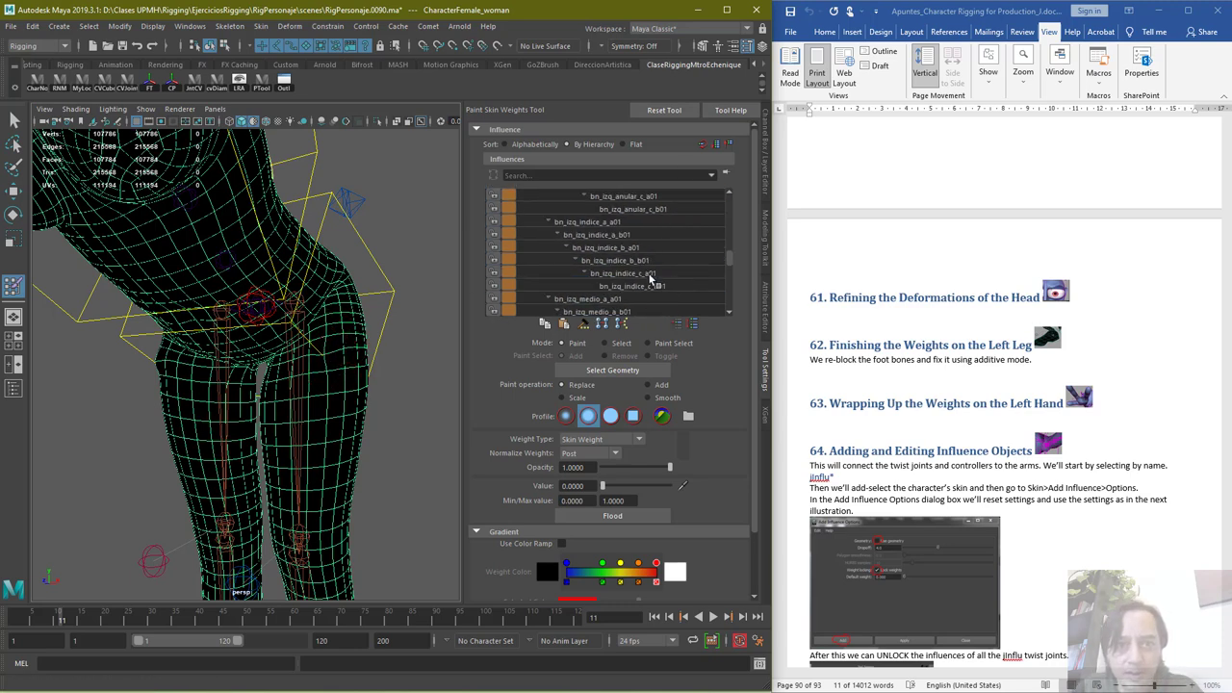
{"action": "scroll", "coordinate": [611, 287], "scroll_direction": "up", "scroll_amount": 3}
{"action": "left_click", "coordinate": [603, 285]}
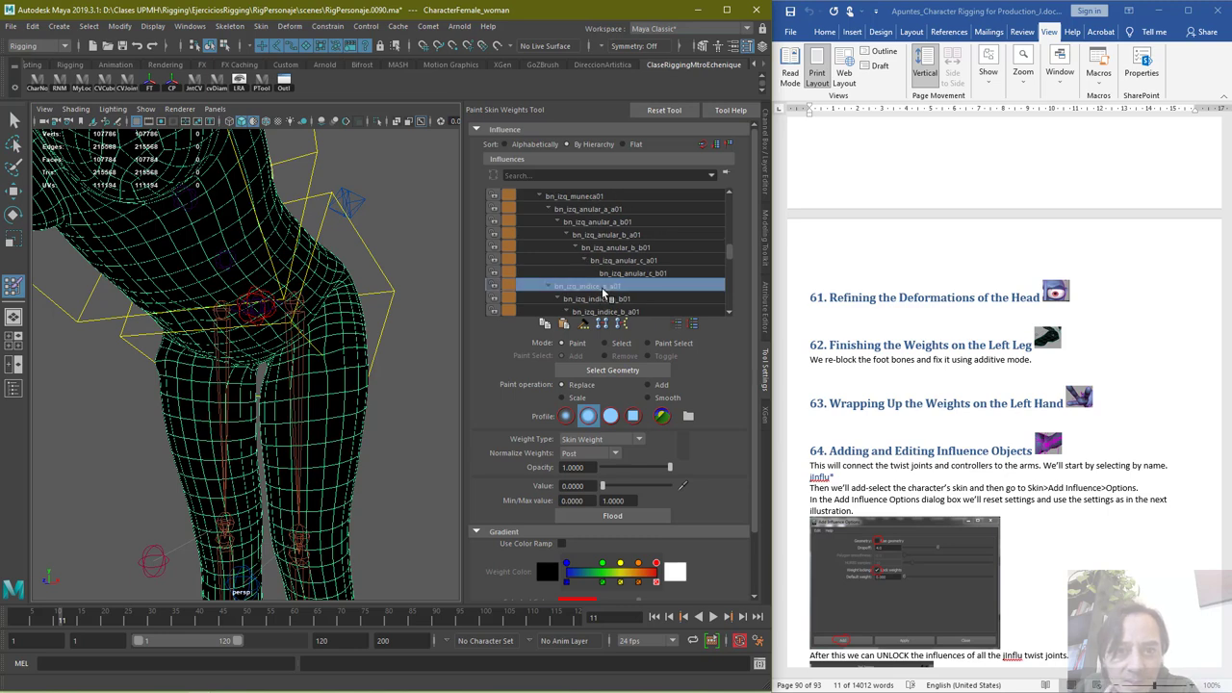
{"action": "scroll", "coordinate": [647, 285], "scroll_direction": "down", "scroll_amount": 2}
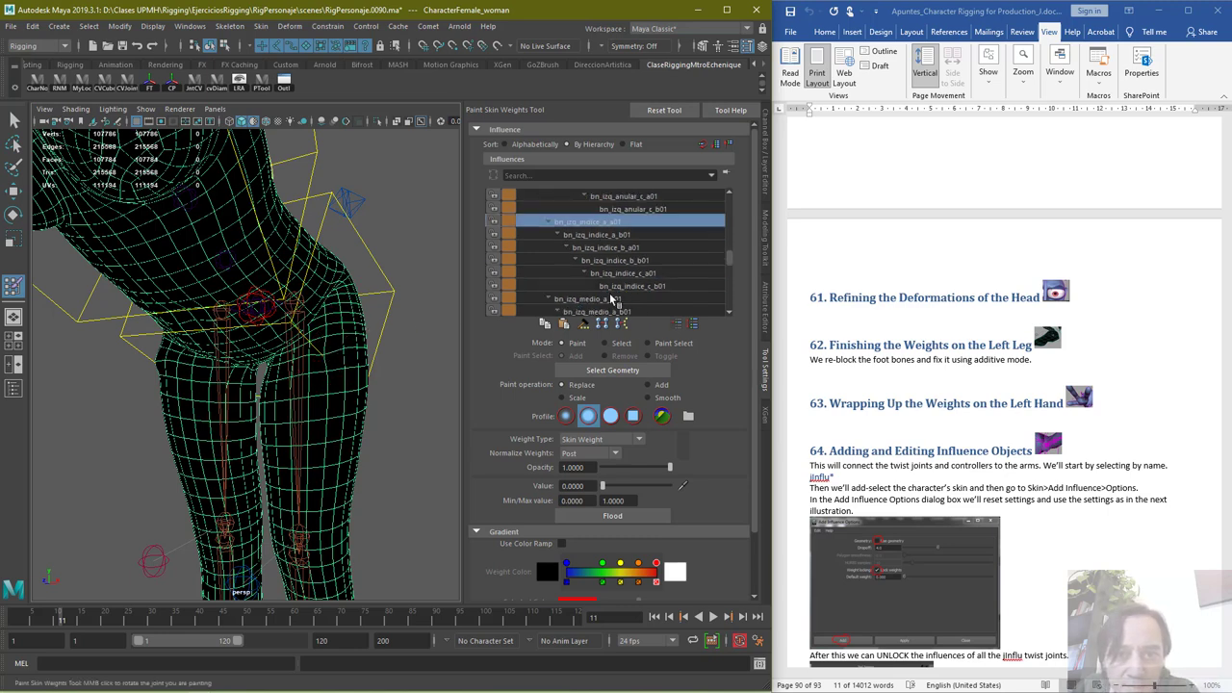
{"action": "left_click", "coordinate": [615, 287]}
Check the neck, head and right elbow influences bn_cuello01, bn_cabeza01 and bn_der_codo01 for stray weights on the hips and legs
{"action": "scroll", "coordinate": [617, 271], "scroll_direction": "up", "scroll_amount": 8}
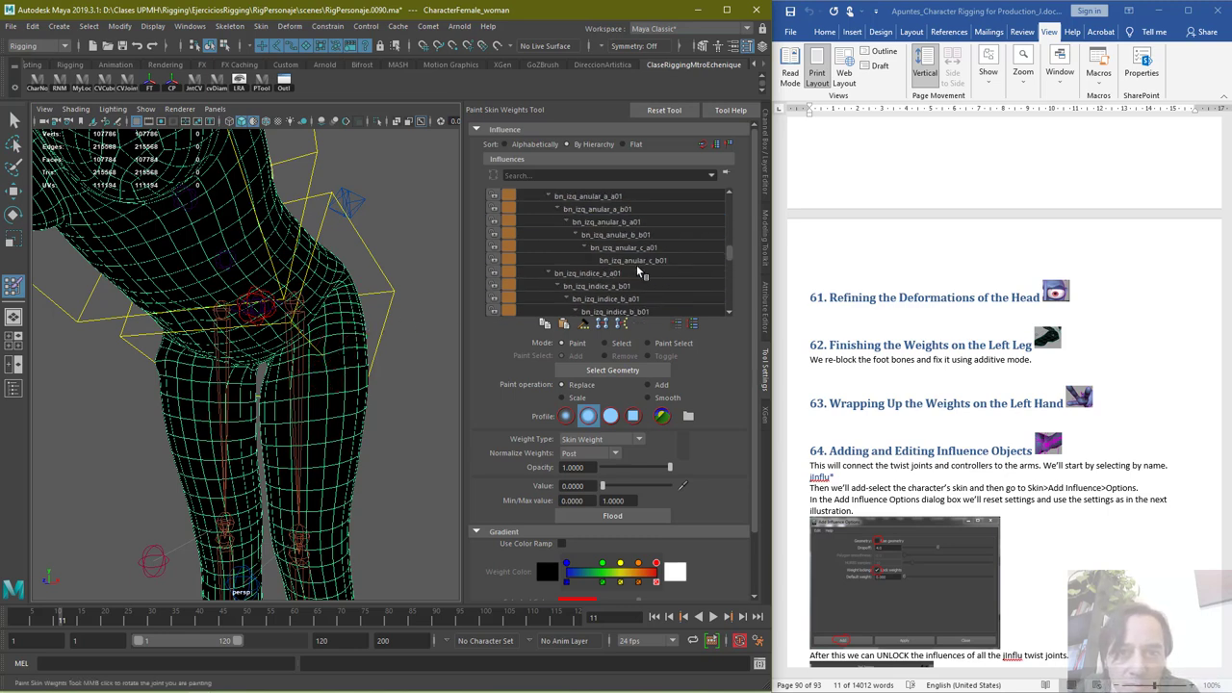
{"action": "scroll", "coordinate": [632, 277], "scroll_direction": "down", "scroll_amount": 1}
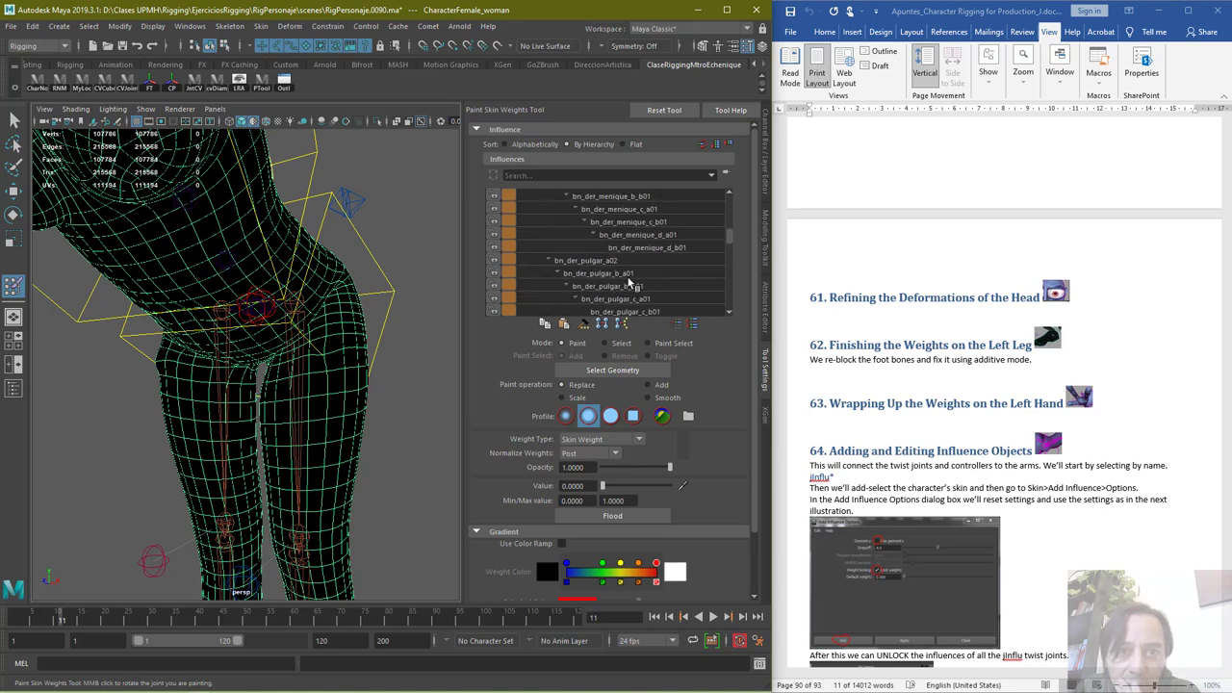
{"action": "scroll", "coordinate": [634, 286], "scroll_direction": "up", "scroll_amount": 6}
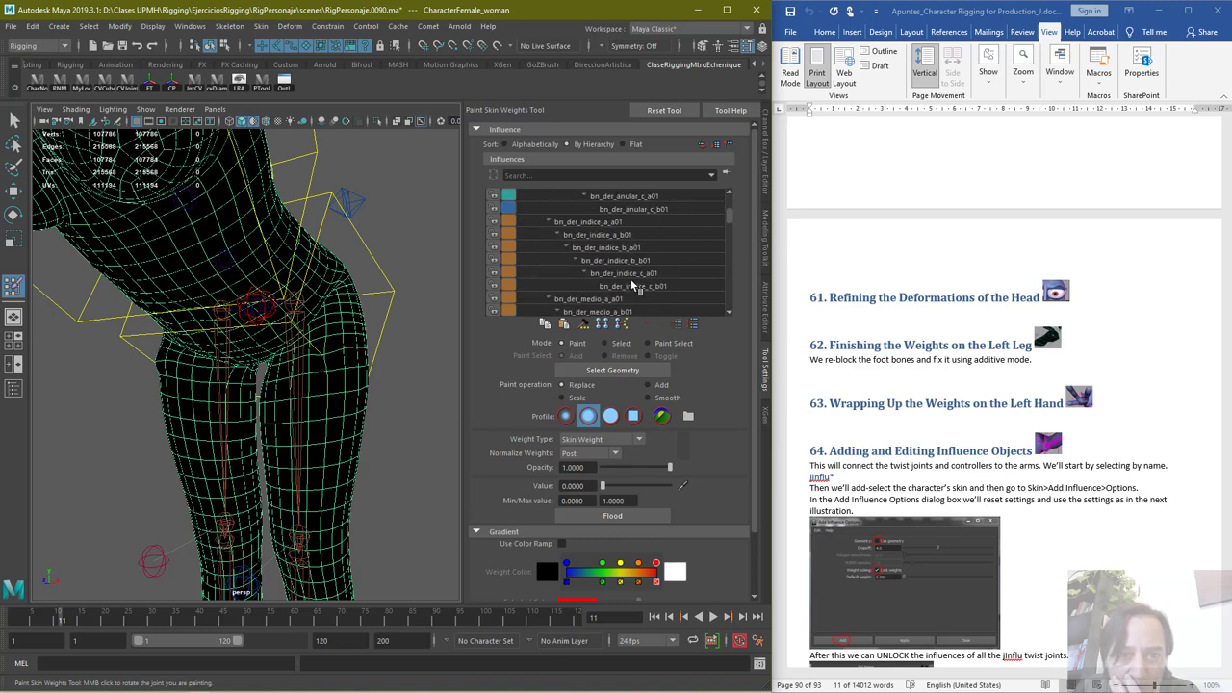
{"action": "scroll", "coordinate": [641, 275], "scroll_direction": "up", "scroll_amount": 1}
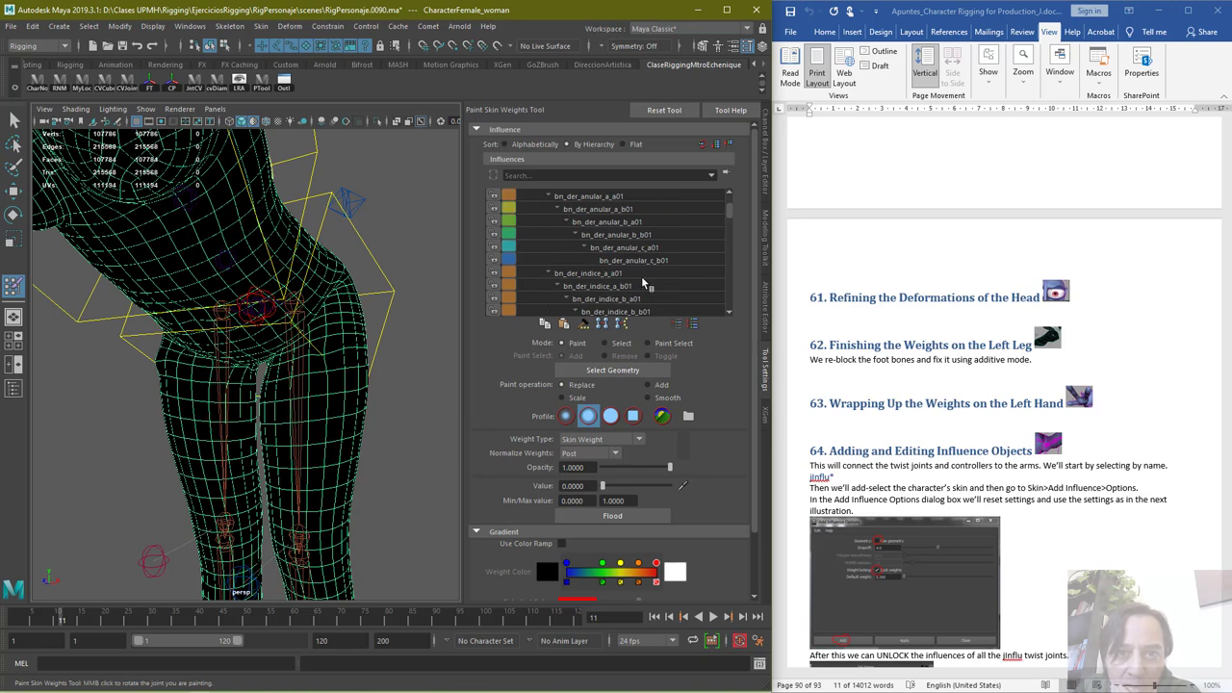
{"action": "scroll", "coordinate": [641, 275], "scroll_direction": "up", "scroll_amount": 2}
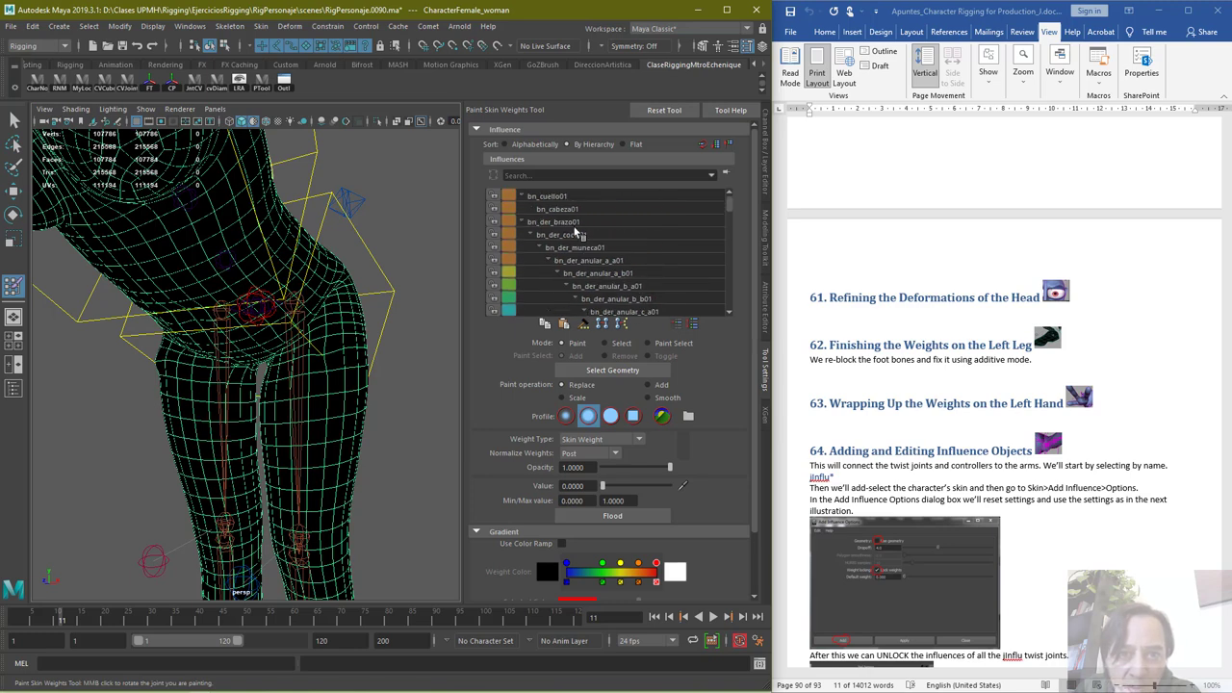
{"action": "left_click", "coordinate": [561, 198]}
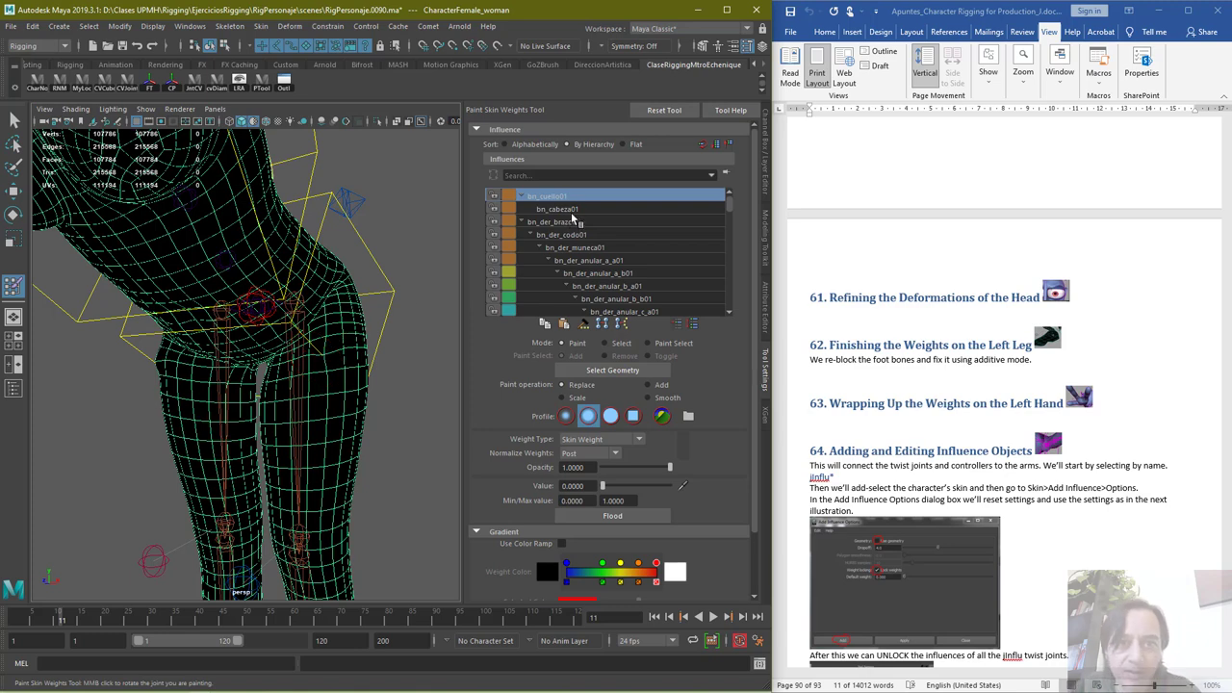
{"action": "left_click", "coordinate": [571, 210]}
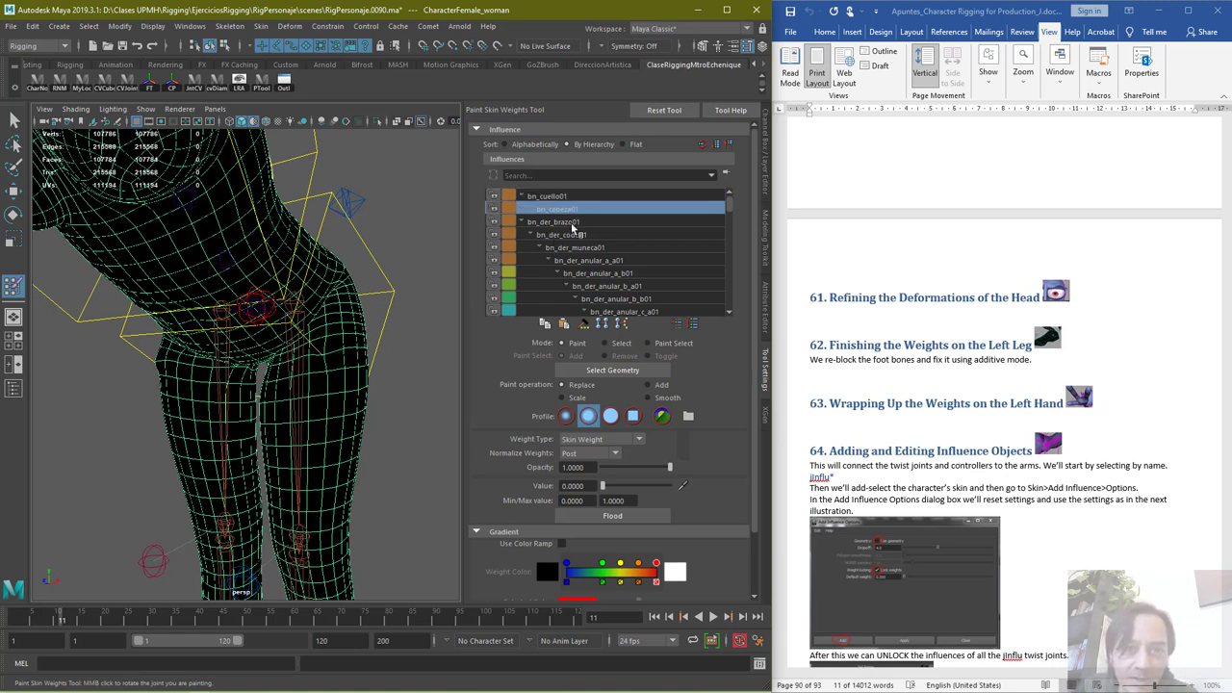
{"action": "left_click", "coordinate": [575, 235]}
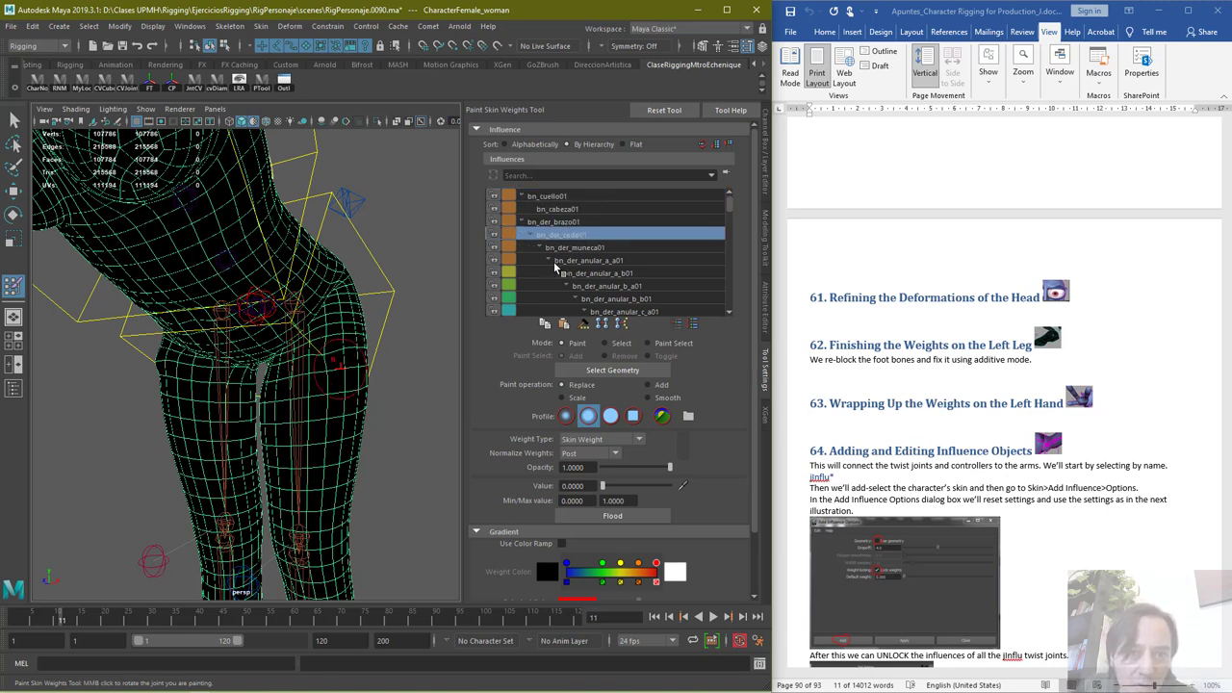
Check the left arm influences bn_izq_brazo01, bn_izq_codo01 and bn_izq_muneca01 for stray weights on the hips and legs
{"action": "scroll", "coordinate": [596, 260], "scroll_direction": "down", "scroll_amount": 3}
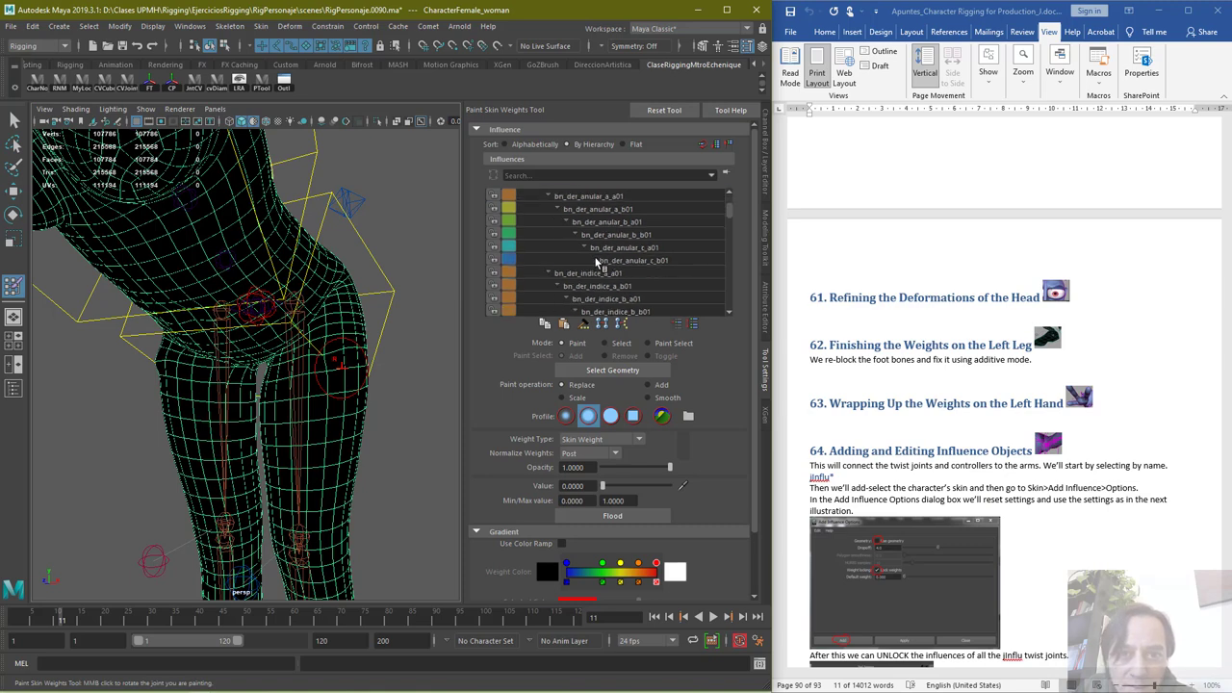
{"action": "scroll", "coordinate": [610, 286], "scroll_direction": "down", "scroll_amount": 2}
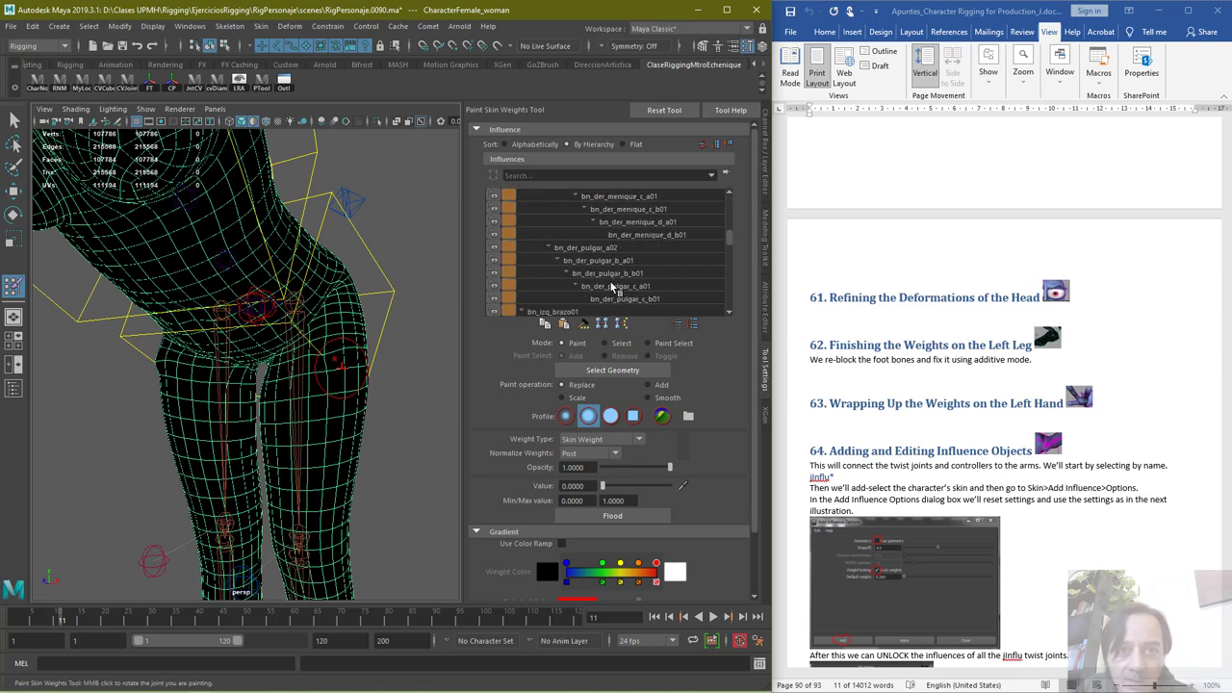
{"action": "scroll", "coordinate": [610, 286], "scroll_direction": "down", "scroll_amount": 1}
{"action": "left_click", "coordinate": [569, 261]}
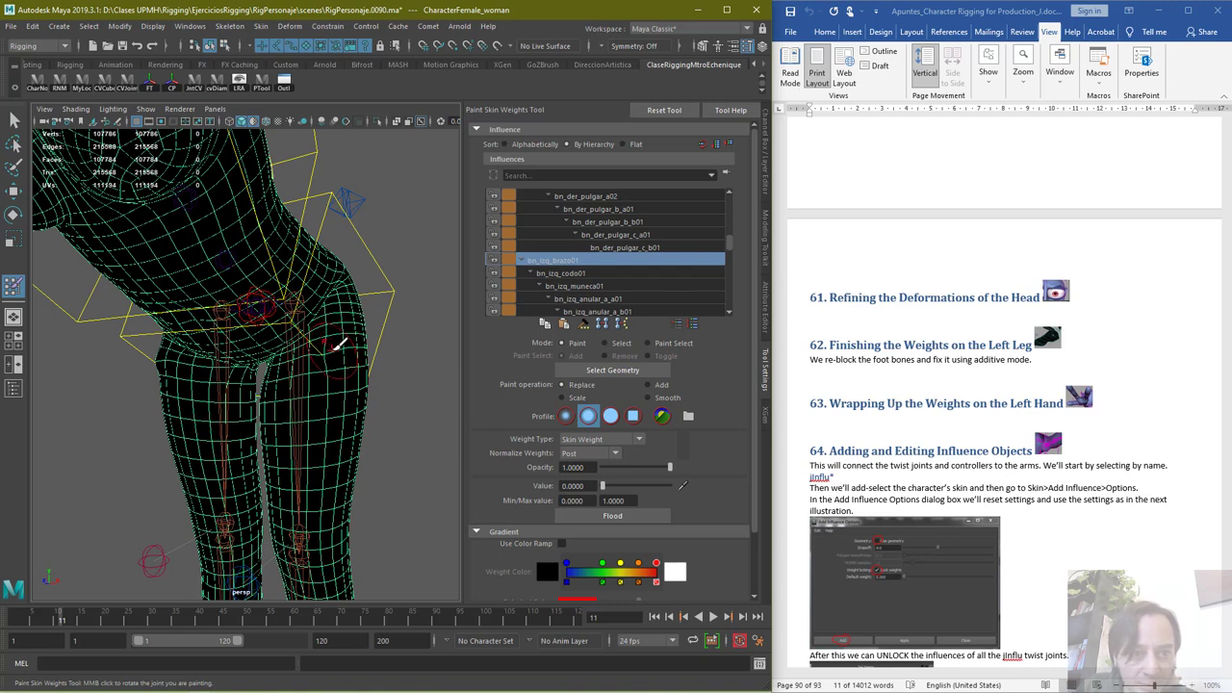
{"action": "left_click", "coordinate": [591, 274]}
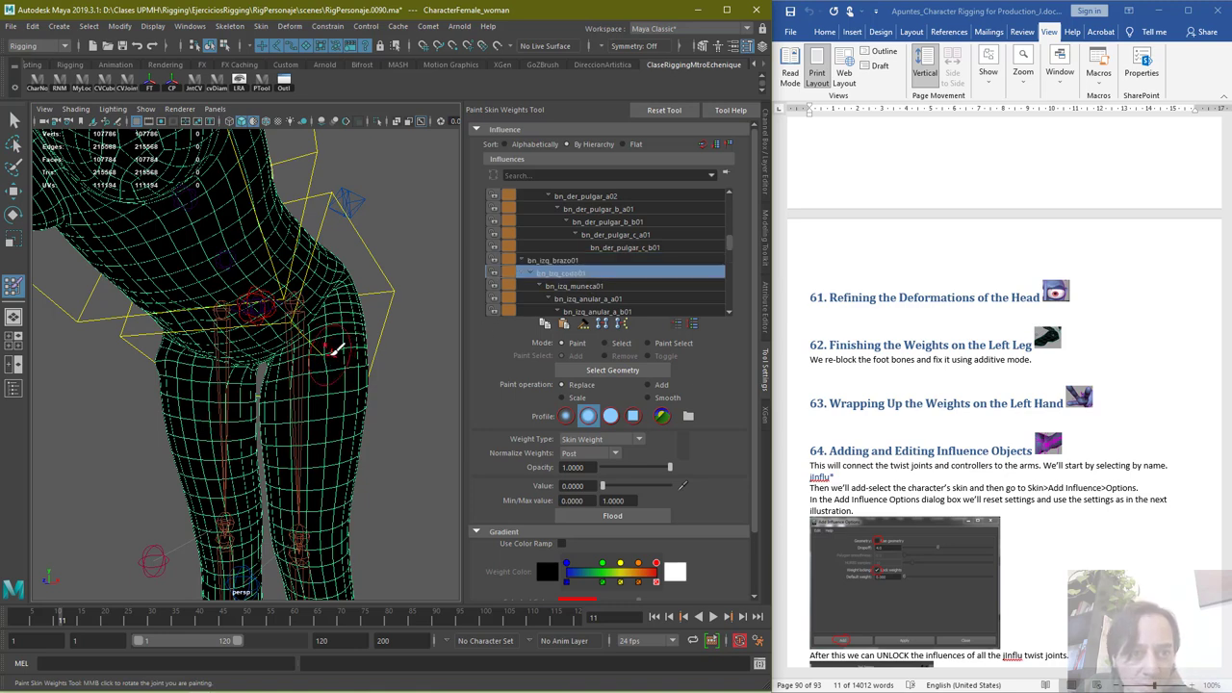
{"action": "left_click", "coordinate": [587, 285]}
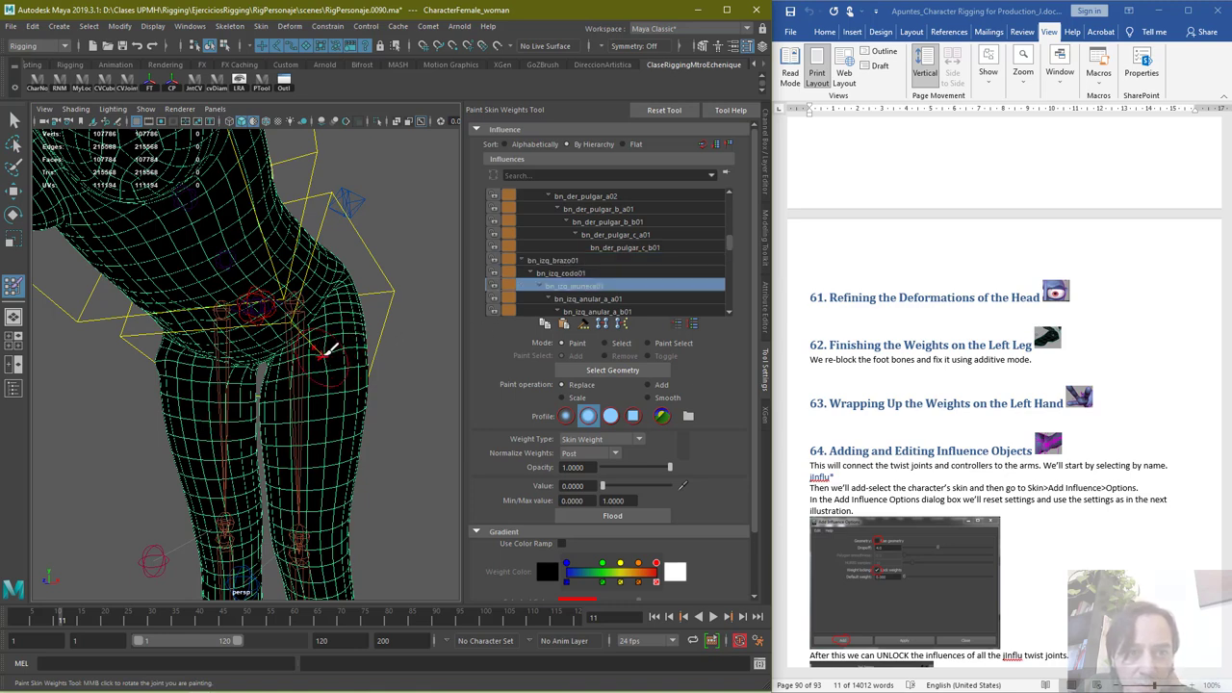
Undo the last change and select the left ring finger influence bn_izq_anular_c_b01
{"action": "key", "text": "ctrl+z"}
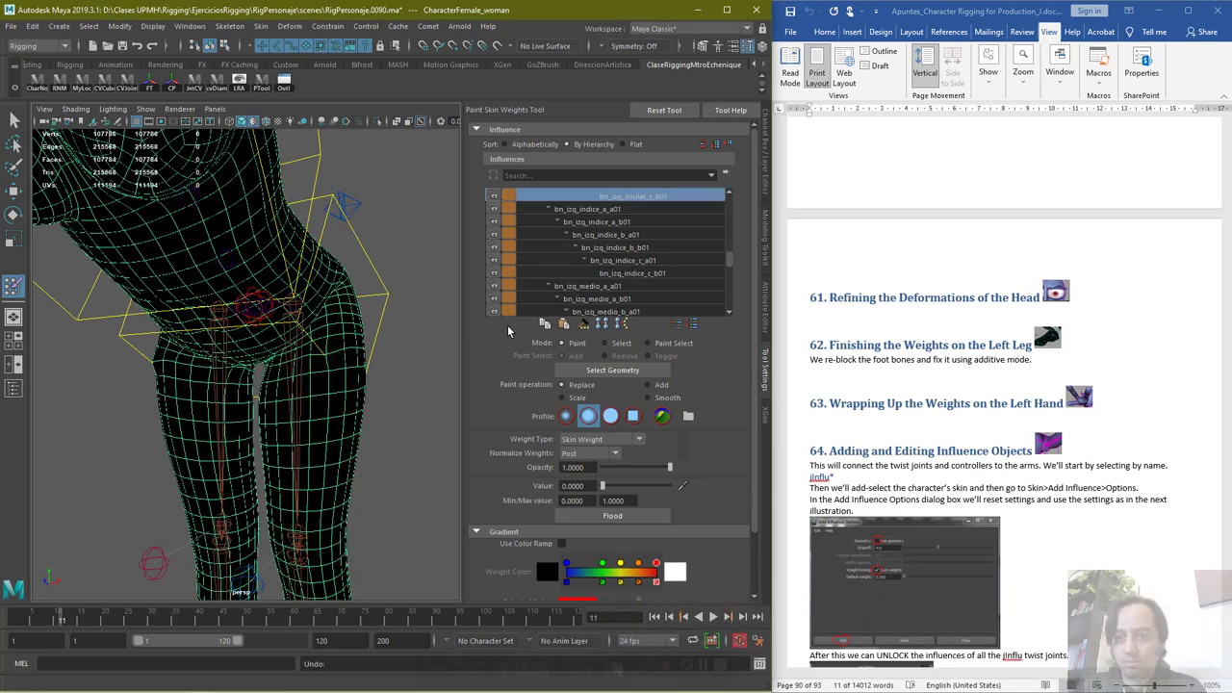
{"action": "left_click", "coordinate": [607, 220]}
{"action": "left_click", "coordinate": [627, 199]}
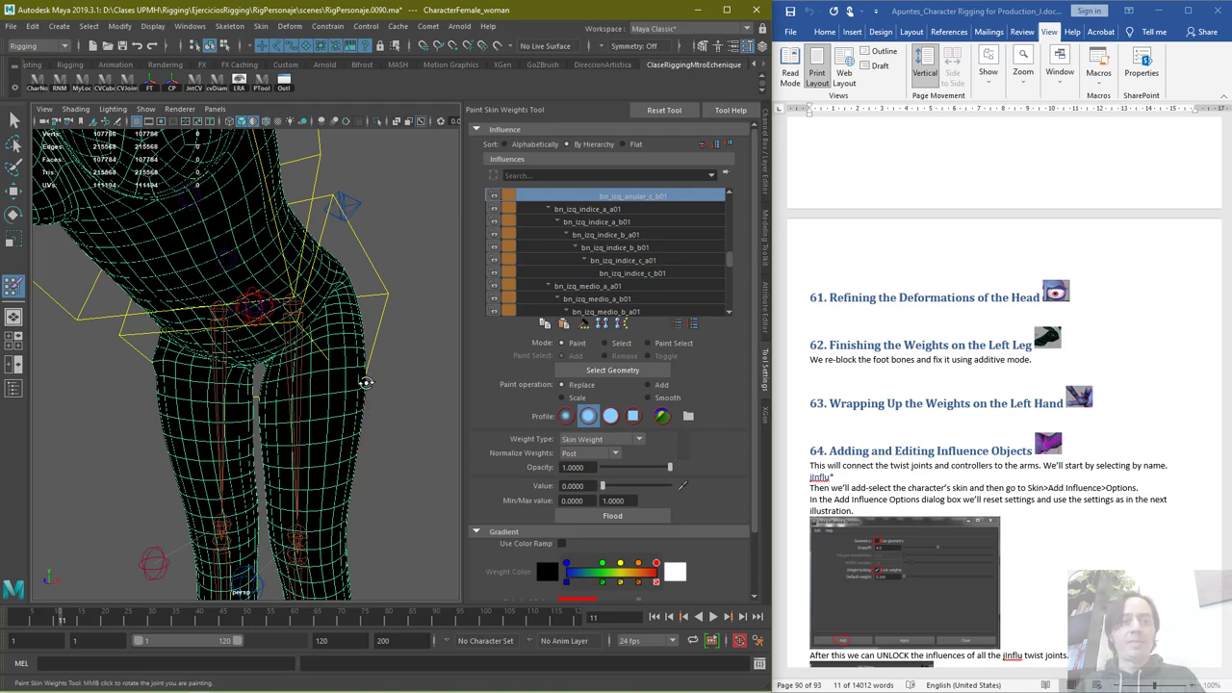
Set the weight paint operation to Smooth and select the left index finger influence bn_izq_indice_a_a01
{"action": "mouse_move", "coordinate": [365, 383]}
{"action": "left_mouse_down", "text": "alt"}
{"action": "mouse_move", "coordinate": [231, 394]}
{"action": "mouse_move", "coordinate": [266, 400]}
{"action": "left_mouse_up", "text": "alt"}
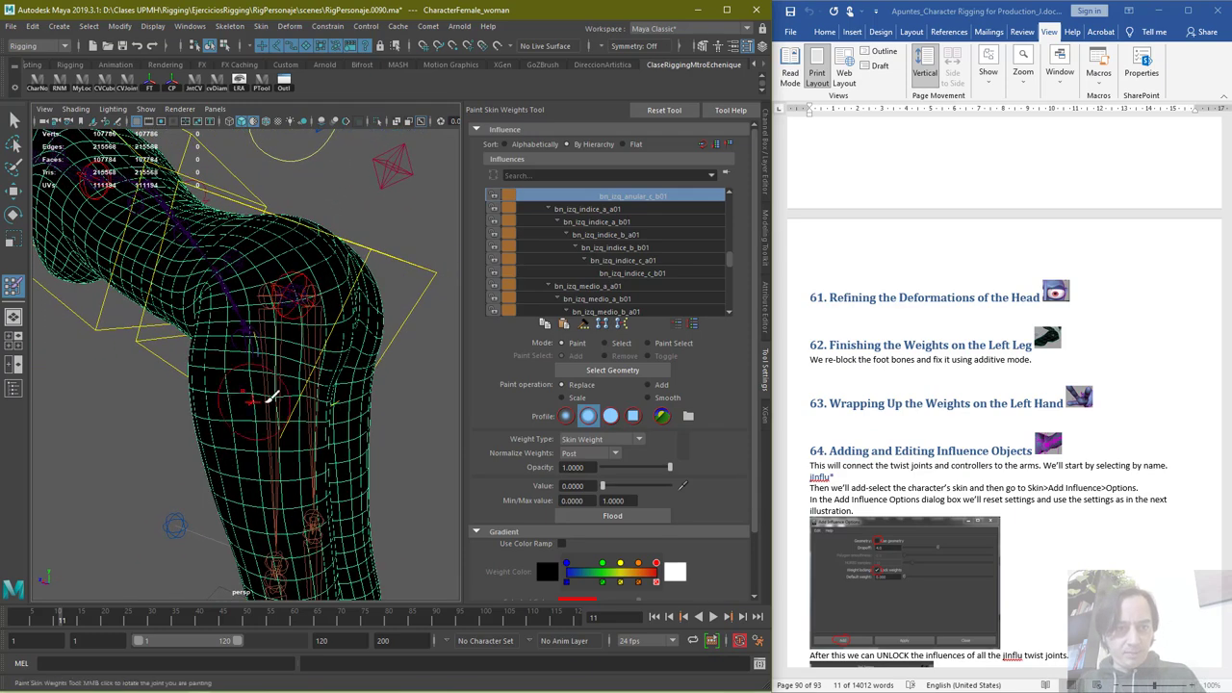
{"action": "mouse_move", "coordinate": [380, 404]}
{"action": "left_mouse_down", "text": "alt"}
{"action": "mouse_move", "coordinate": [322, 407]}
{"action": "mouse_move", "coordinate": [366, 394]}
{"action": "left_mouse_up", "text": "alt"}
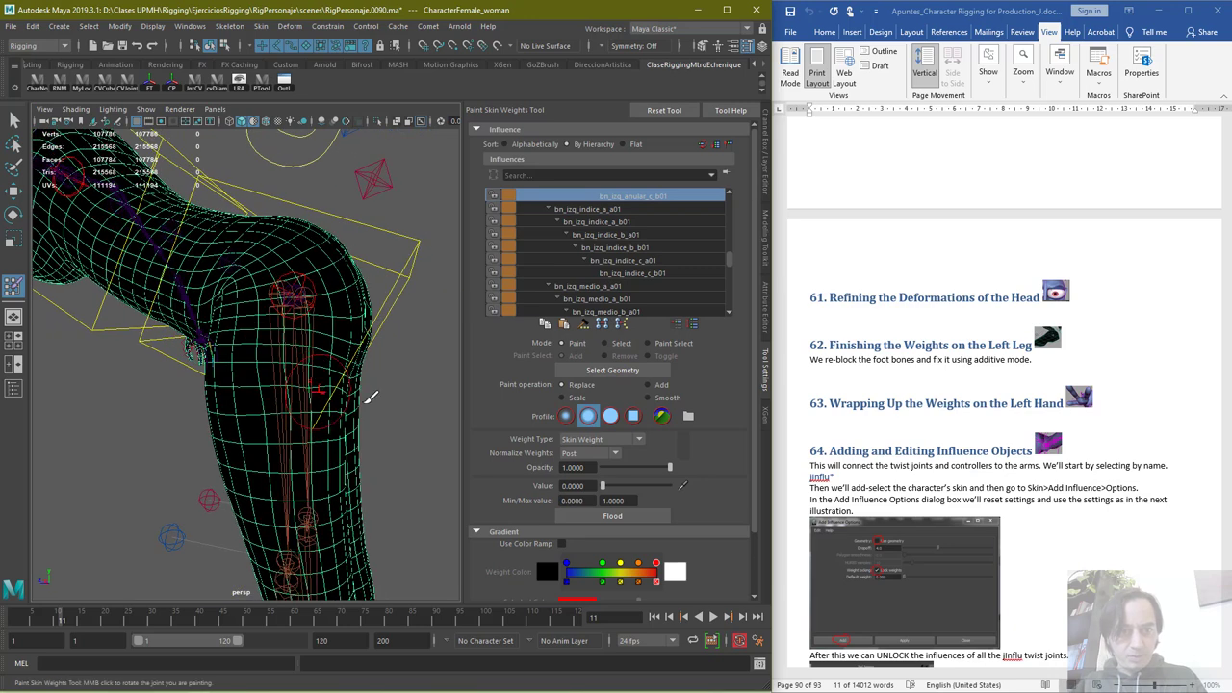
{"action": "left_click", "coordinate": [658, 397]}
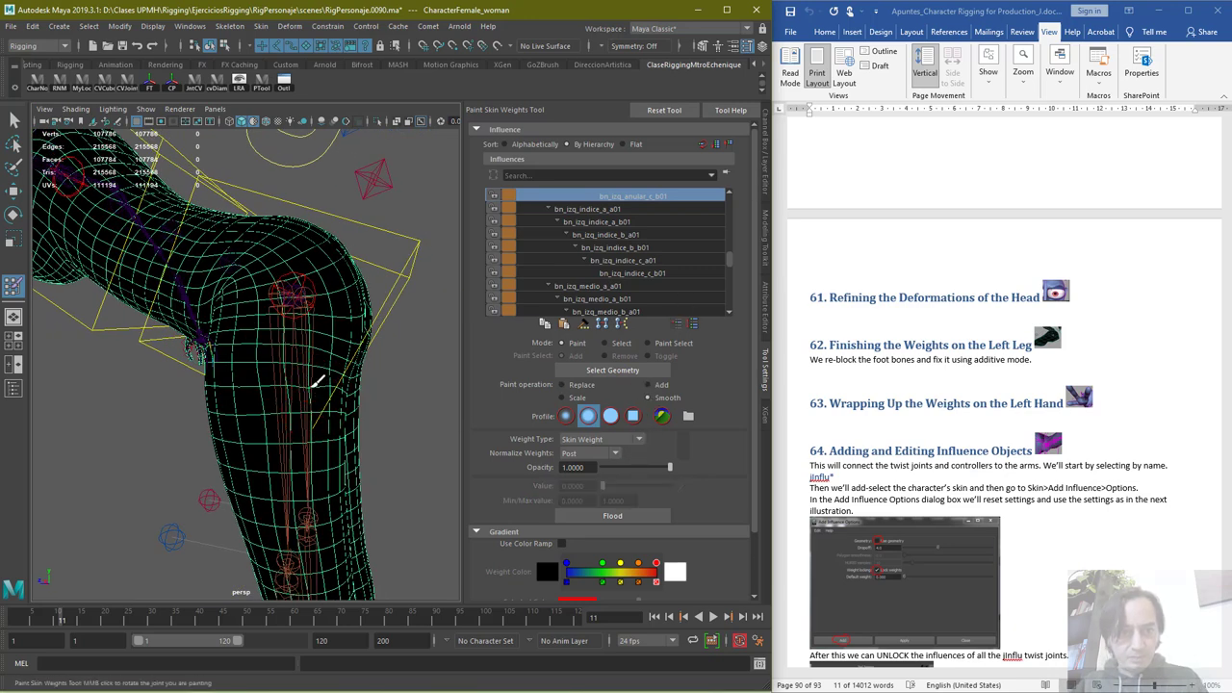
{"action": "left_click", "coordinate": [604, 209]}
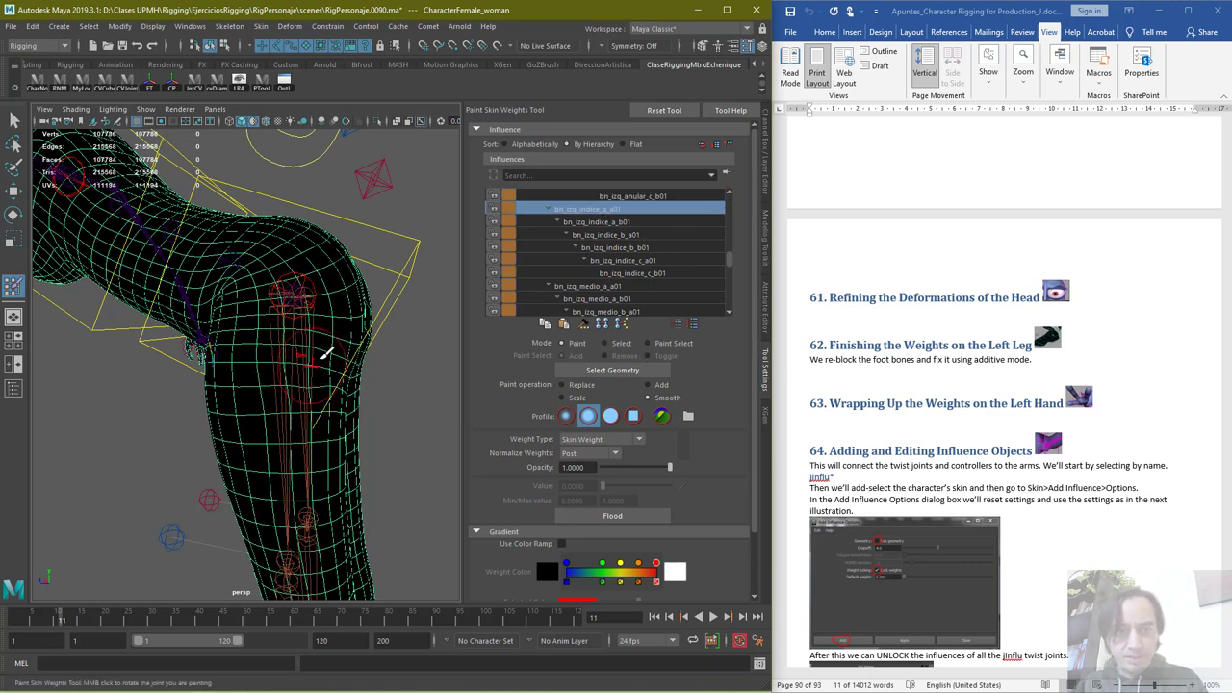
Check the bn_cuello01, bn_cabeza01 and bn_der_brazo01 influences for stray weights on the shoulders and upper back
{"action": "scroll", "coordinate": [311, 312], "scroll_direction": "down", "scroll_amount": 5}
{"action": "left_click_drag", "start_coordinate": [317, 308], "coordinate": [453, 356], "text": "alt"}
{"action": "scroll", "coordinate": [363, 330], "scroll_direction": "up", "scroll_amount": 5}
{"action": "middle_click_drag", "start_coordinate": [254, 253], "coordinate": [200, 316], "text": "alt"}
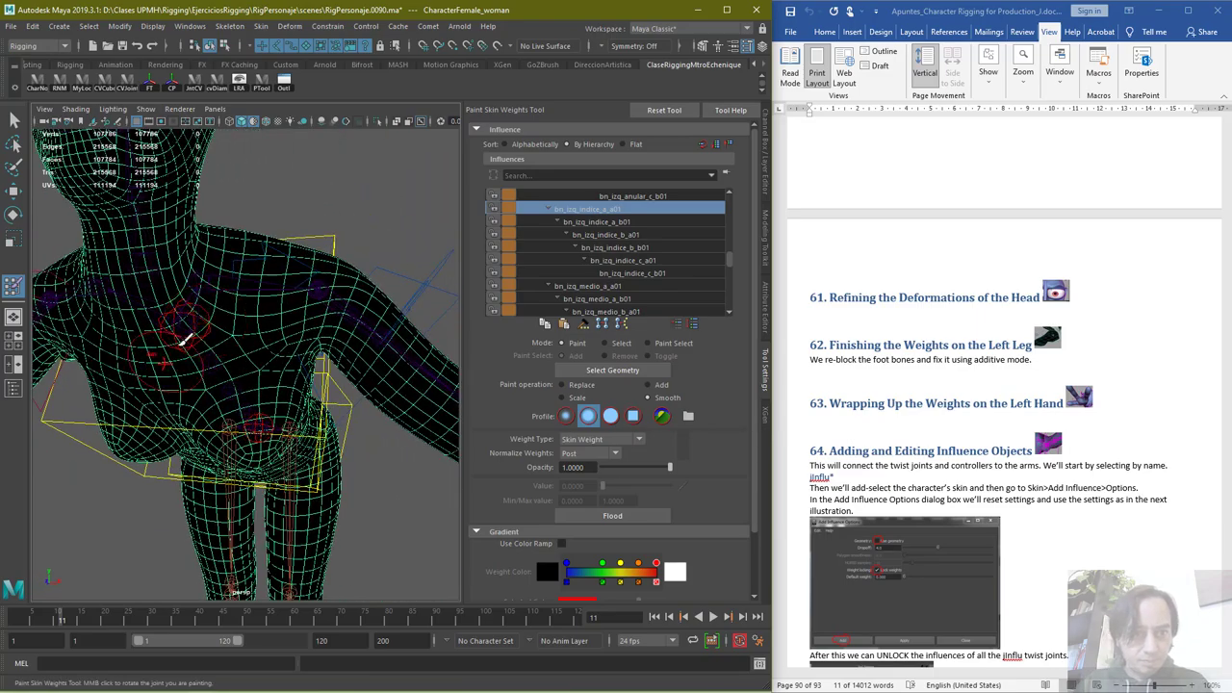
{"action": "left_click_drag", "start_coordinate": [200, 316], "coordinate": [8, 368], "text": "alt"}
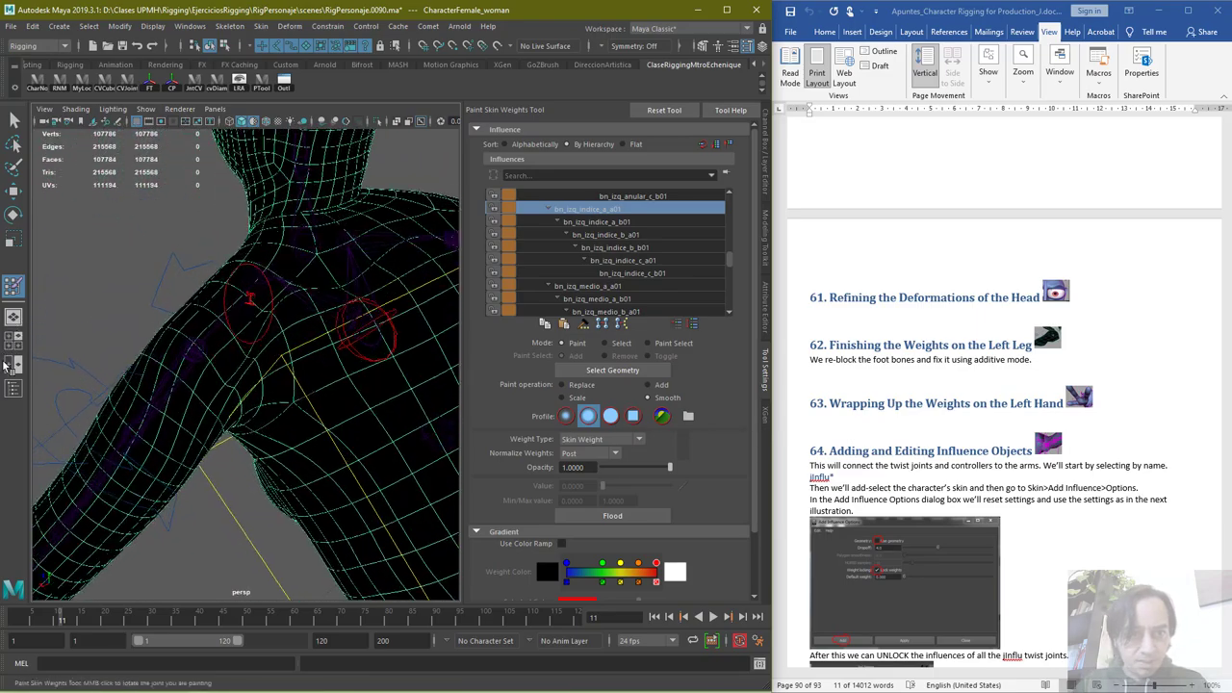
{"action": "left_click_drag", "start_coordinate": [267, 347], "coordinate": [322, 364], "text": "alt"}
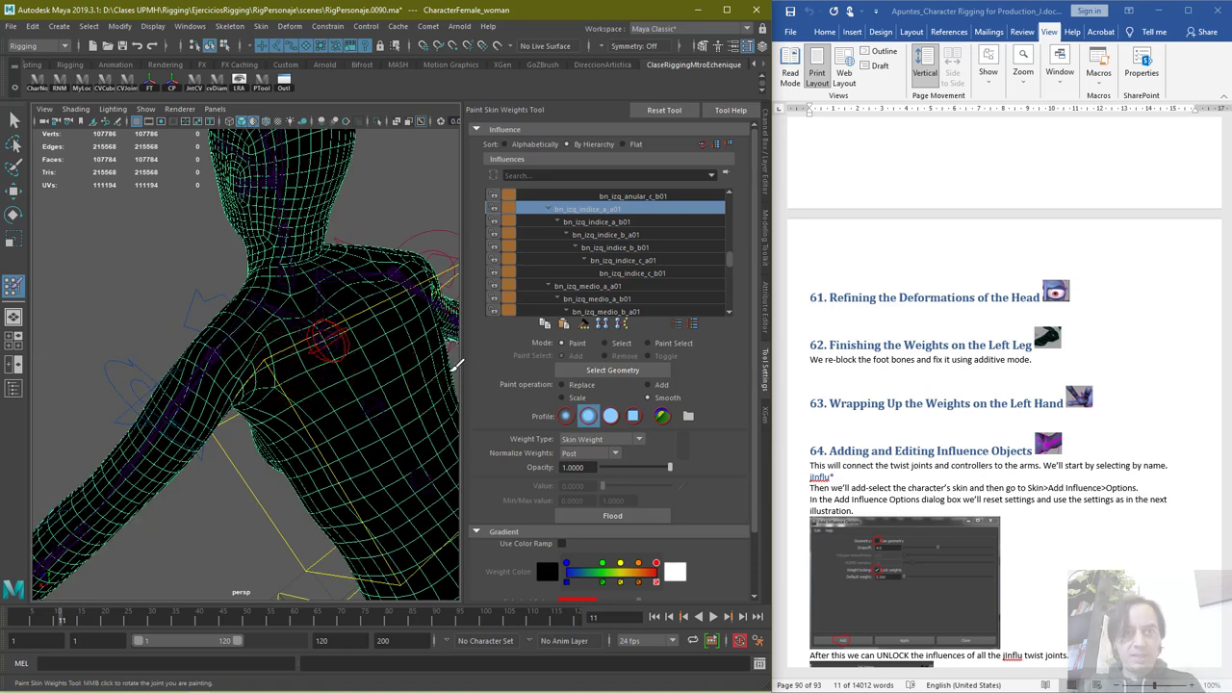
{"action": "scroll", "coordinate": [628, 284], "scroll_direction": "down", "scroll_amount": 4}
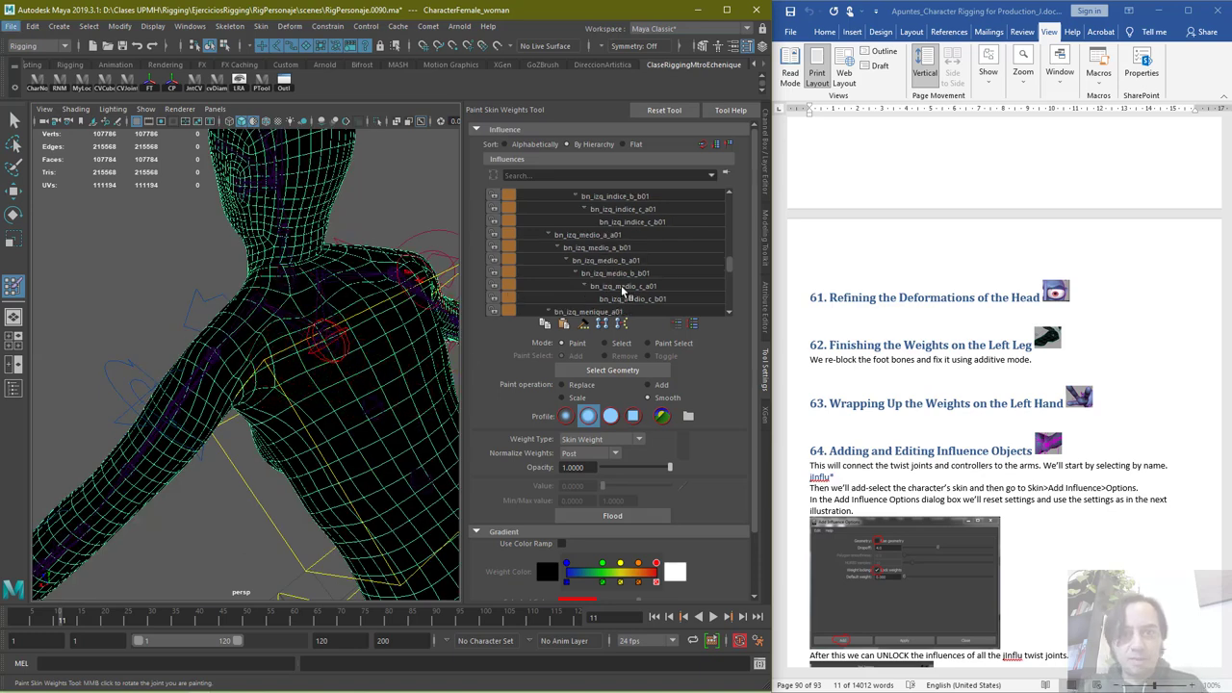
{"action": "scroll", "coordinate": [628, 284], "scroll_direction": "down", "scroll_amount": 3}
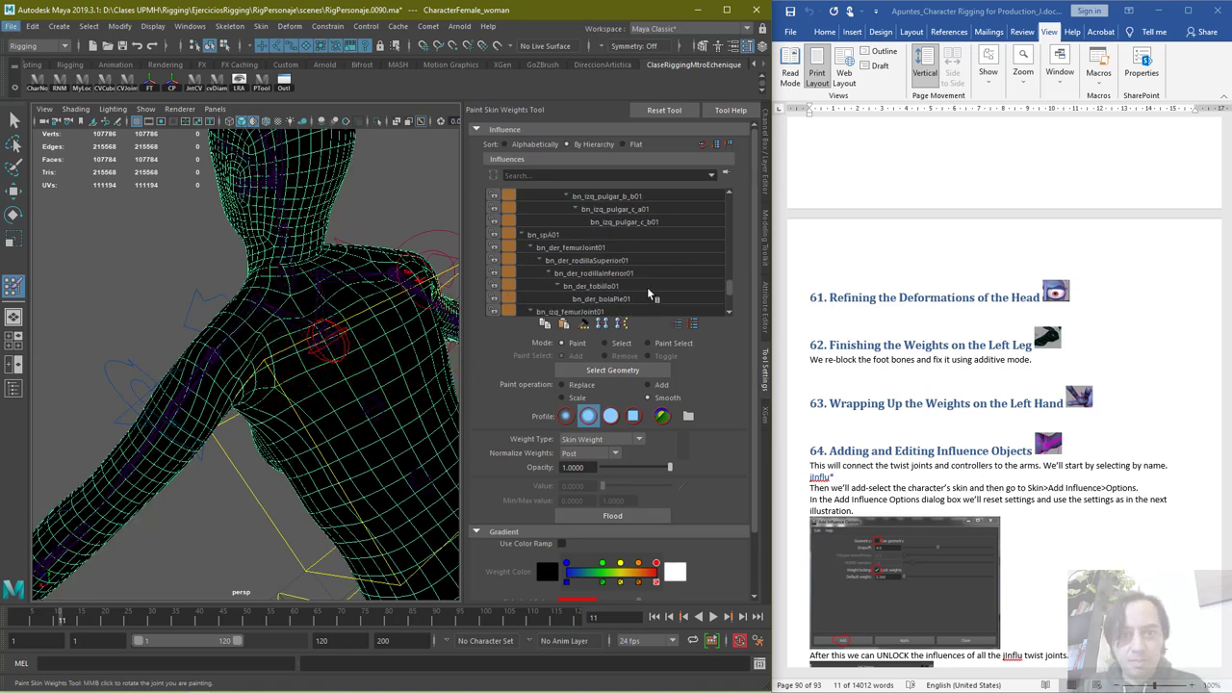
{"action": "left_click_drag", "start_coordinate": [733, 280], "coordinate": [738, 203]}
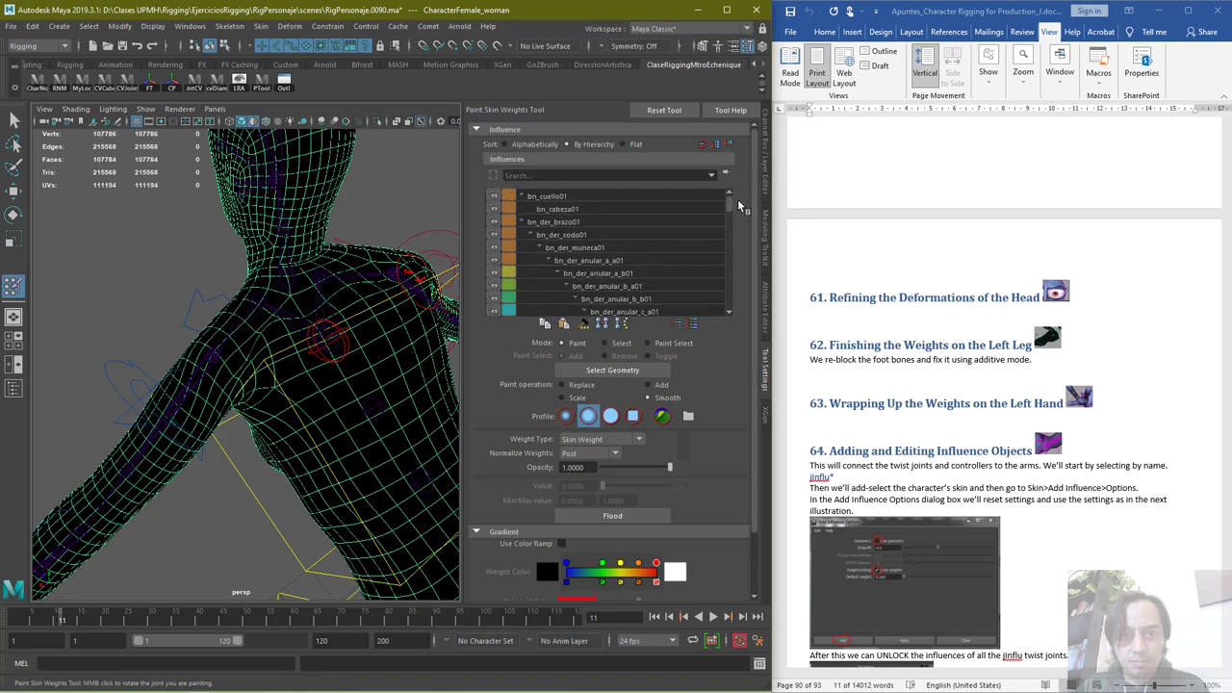
{"action": "left_click", "coordinate": [568, 210]}
{"action": "left_click", "coordinate": [567, 195]}
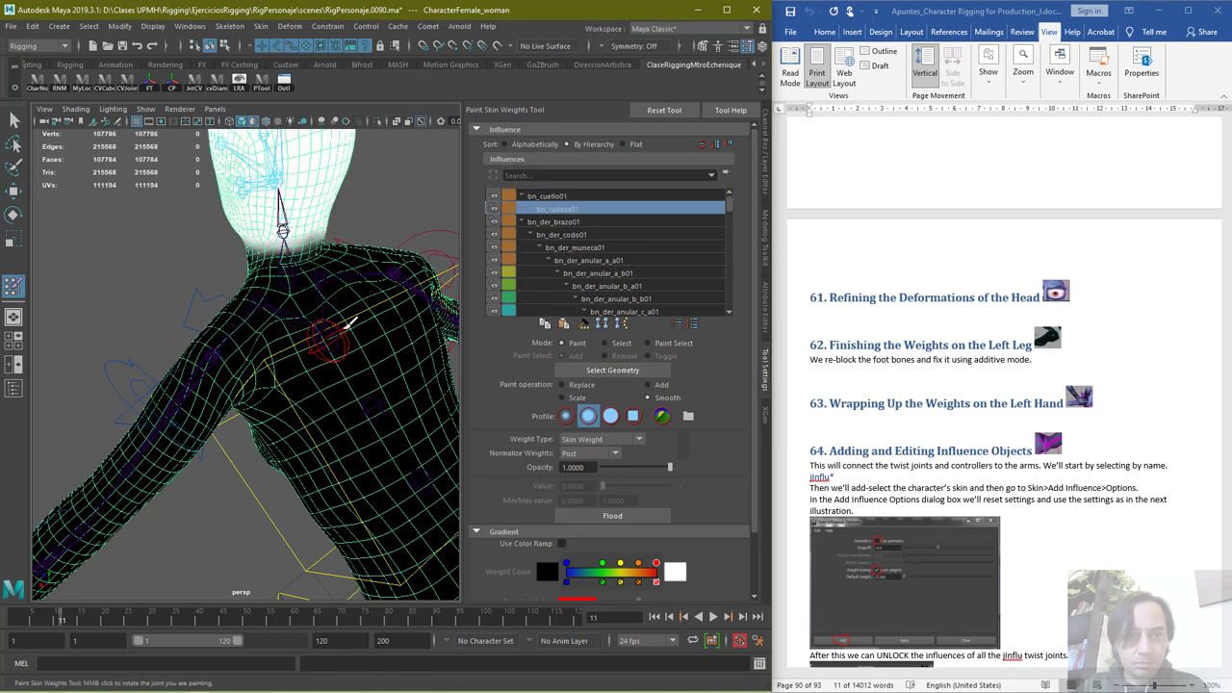
{"action": "left_click", "coordinate": [573, 222]}
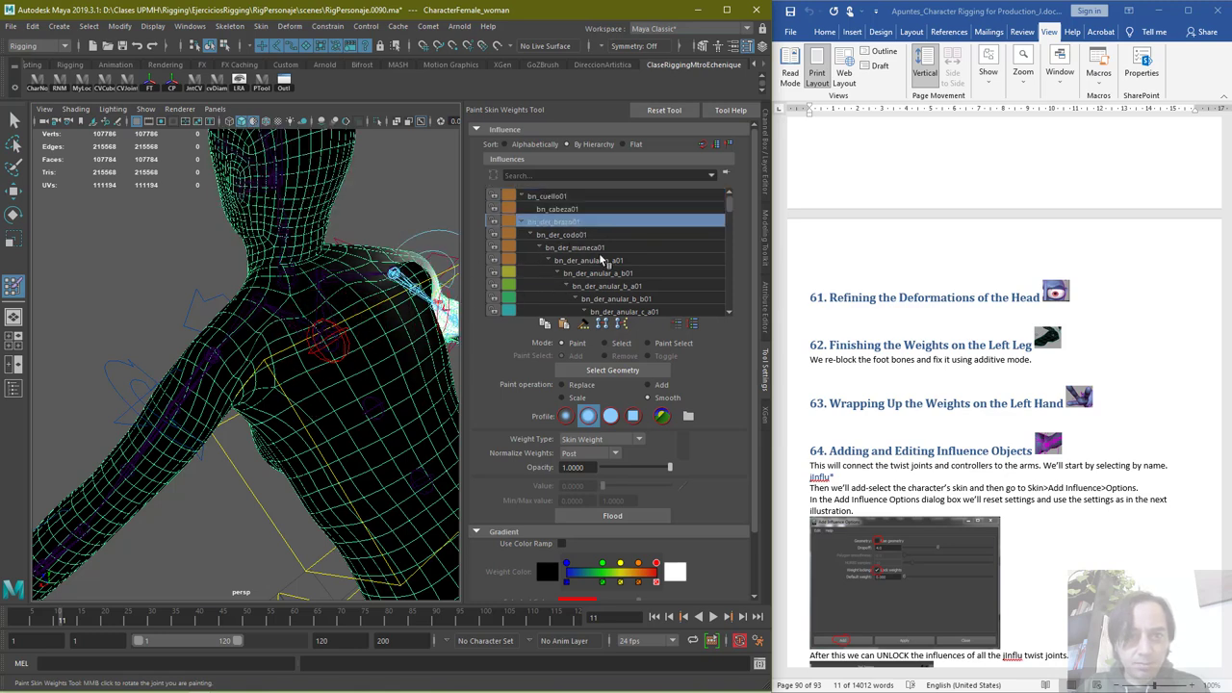
Examine the left upper arm influence bn_izq_brazo01 around the shoulder, chest and upper back from several sides
{"action": "scroll", "coordinate": [603, 262], "scroll_direction": "down", "scroll_amount": 3}
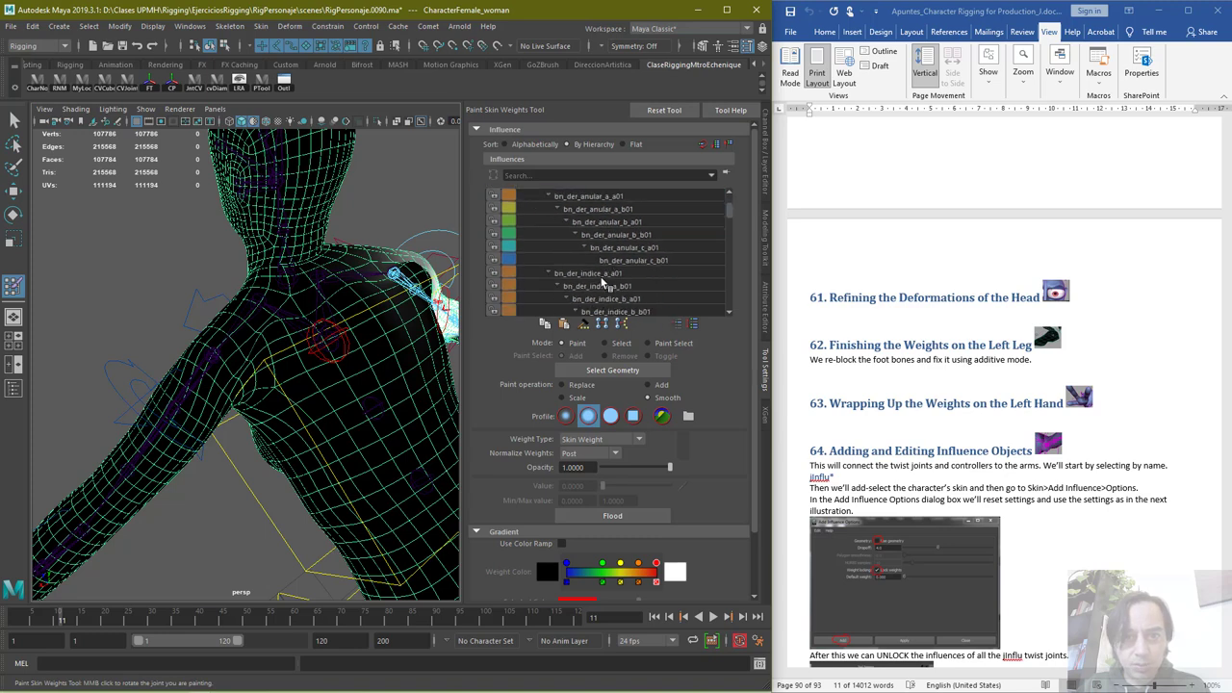
{"action": "scroll", "coordinate": [604, 280], "scroll_direction": "down", "scroll_amount": 8}
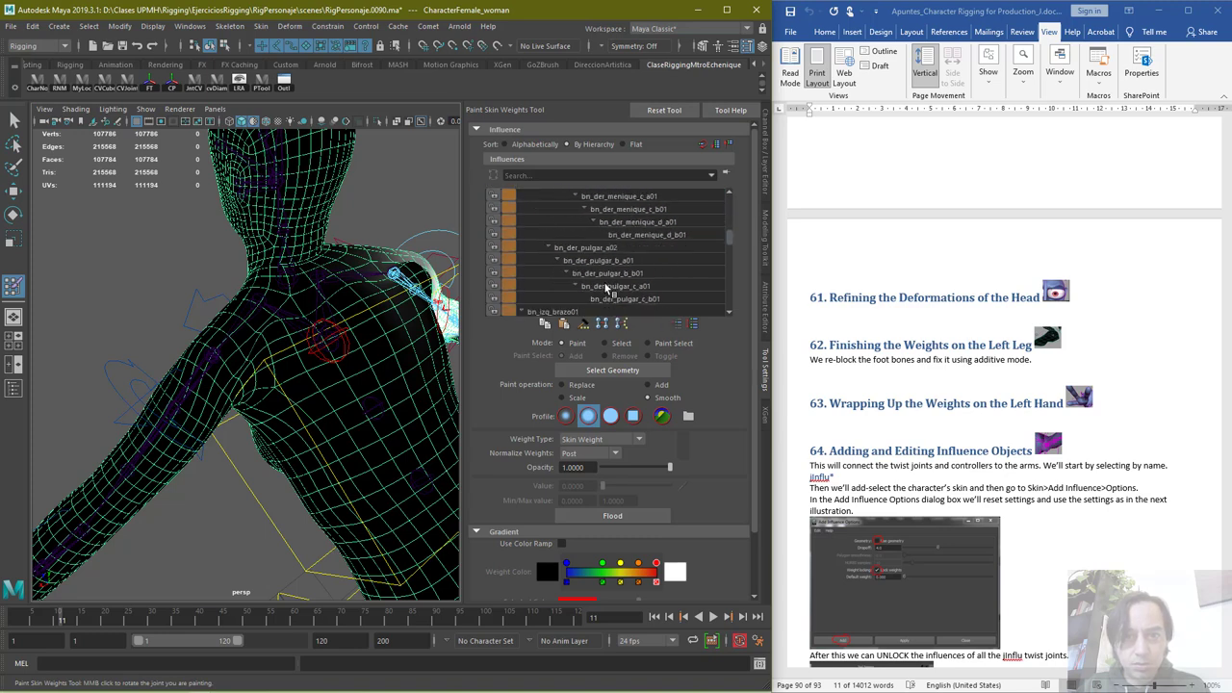
{"action": "scroll", "coordinate": [605, 285], "scroll_direction": "down", "scroll_amount": 2}
{"action": "left_click", "coordinate": [604, 277]}
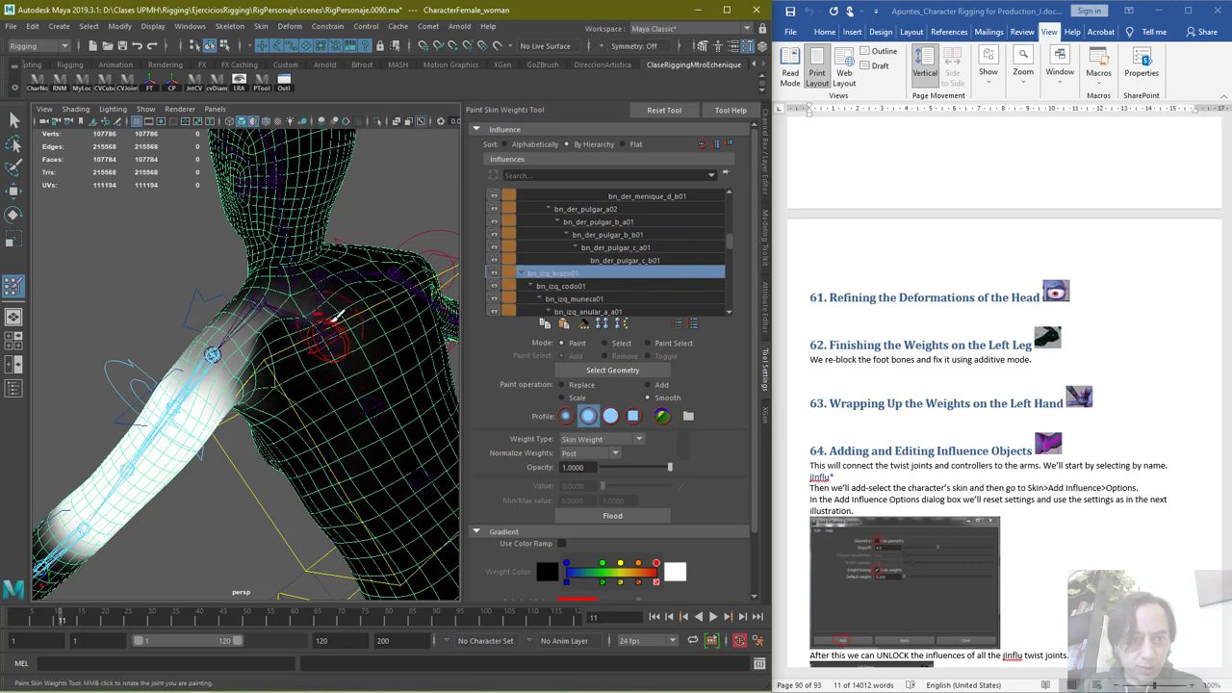
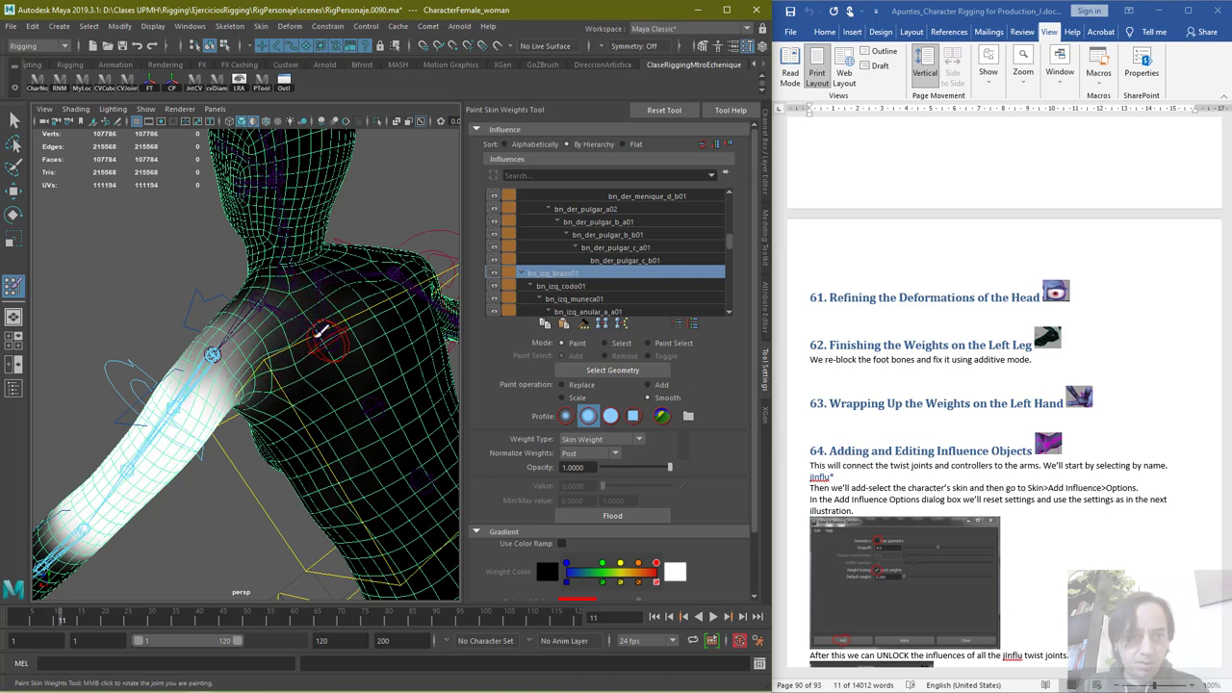
{"action": "left_click_drag", "start_coordinate": [303, 351], "coordinate": [299, 324], "text": "alt"}
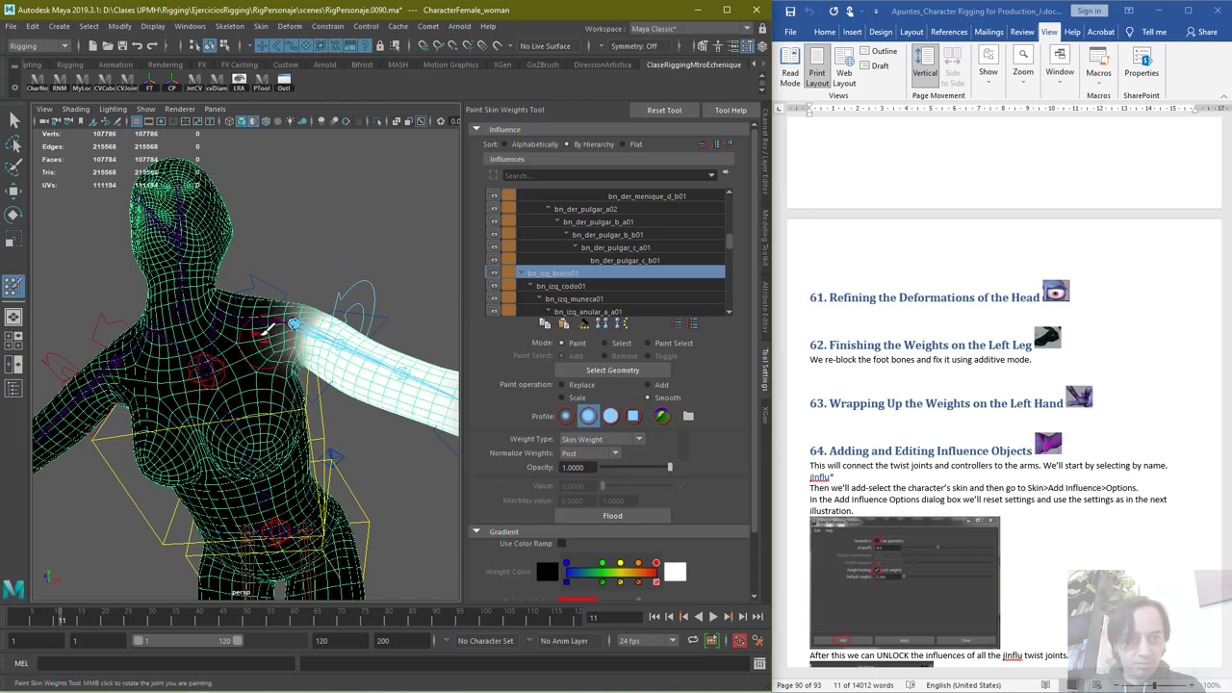
{"action": "left_click_drag", "start_coordinate": [270, 337], "coordinate": [423, 413], "text": "alt"}
{"action": "mouse_move", "coordinate": [375, 388]}
{"action": "left_mouse_down", "text": "alt"}
{"action": "mouse_move", "coordinate": [4, 385]}
{"action": "mouse_move", "coordinate": [279, 346]}
{"action": "left_mouse_up", "text": "alt"}
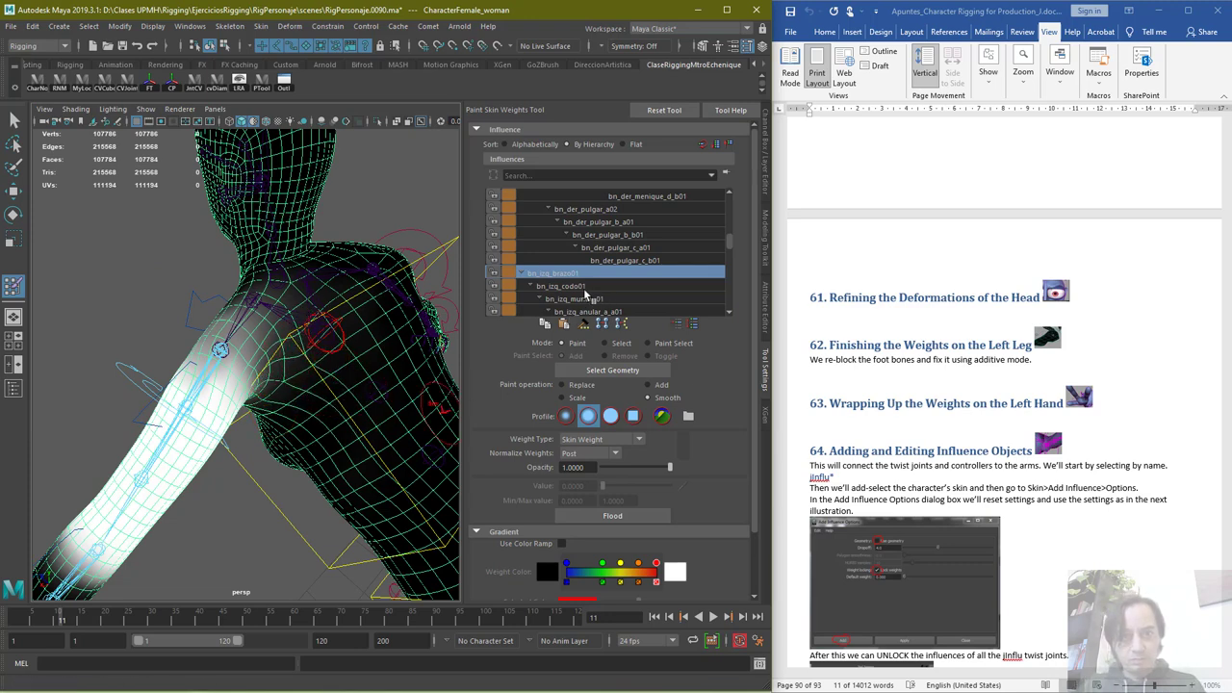
Select the bn_spE01 influence and smooth its weights on the upper back beside the left shoulder
{"action": "scroll", "coordinate": [608, 273], "scroll_direction": "down", "scroll_amount": 6}
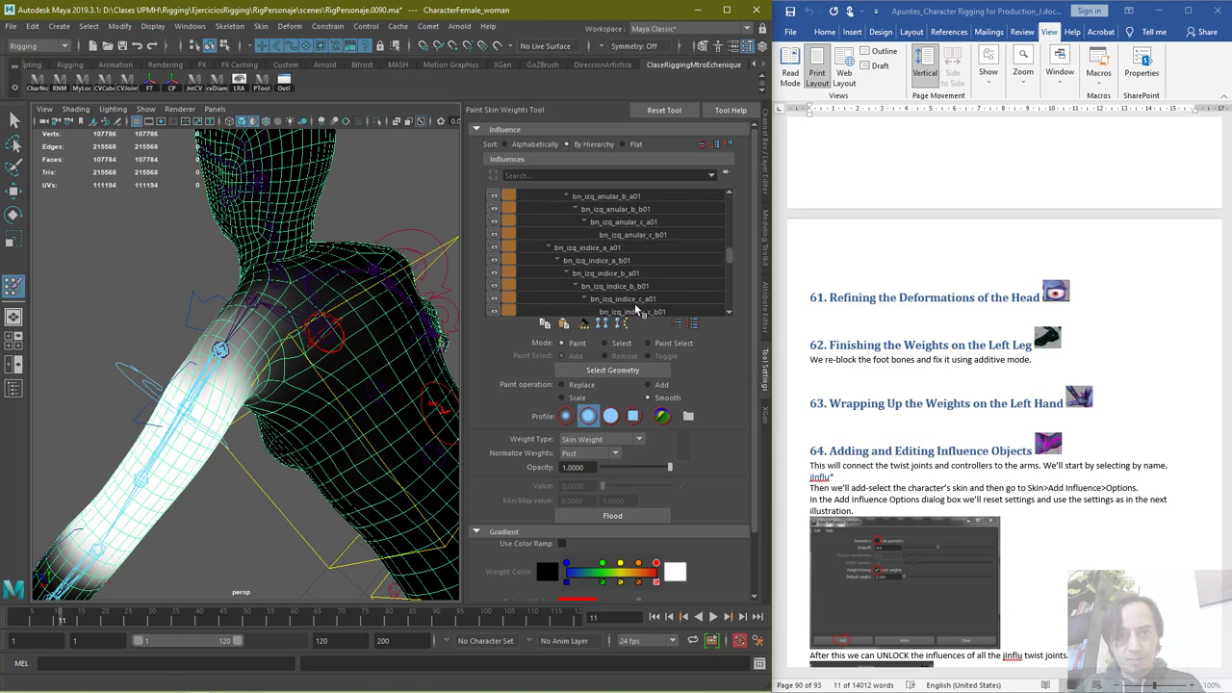
{"action": "scroll", "coordinate": [636, 302], "scroll_direction": "down", "scroll_amount": 5}
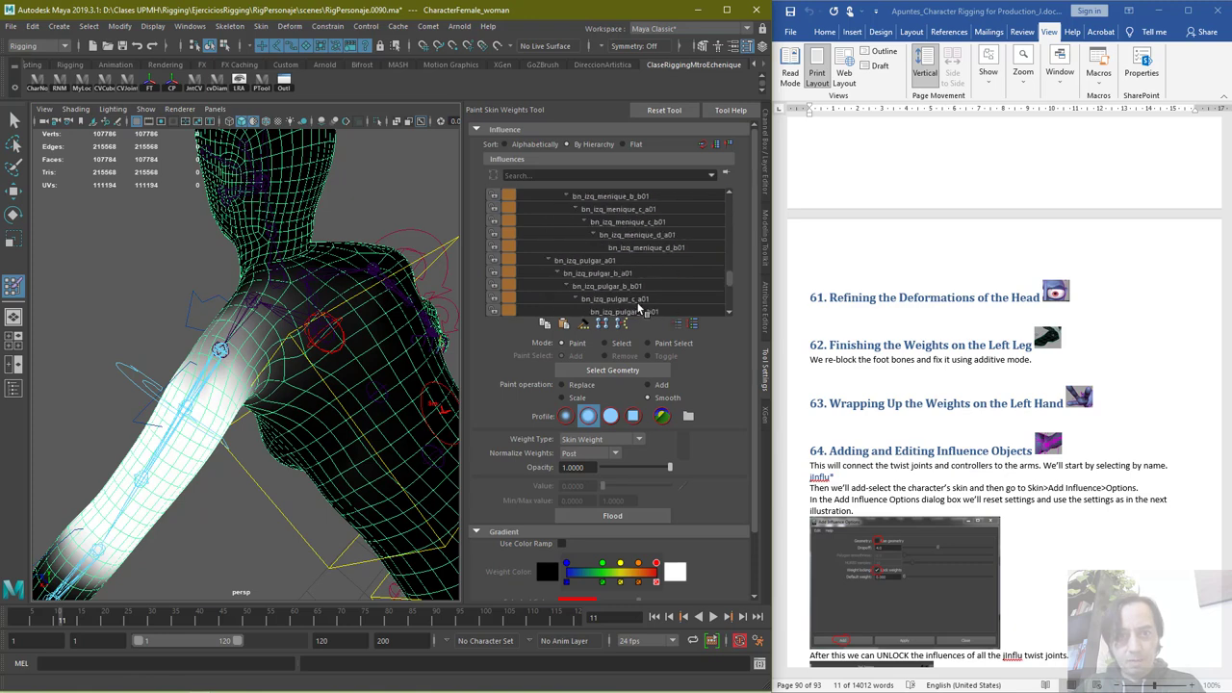
{"action": "scroll", "coordinate": [585, 264], "scroll_direction": "down", "scroll_amount": 3}
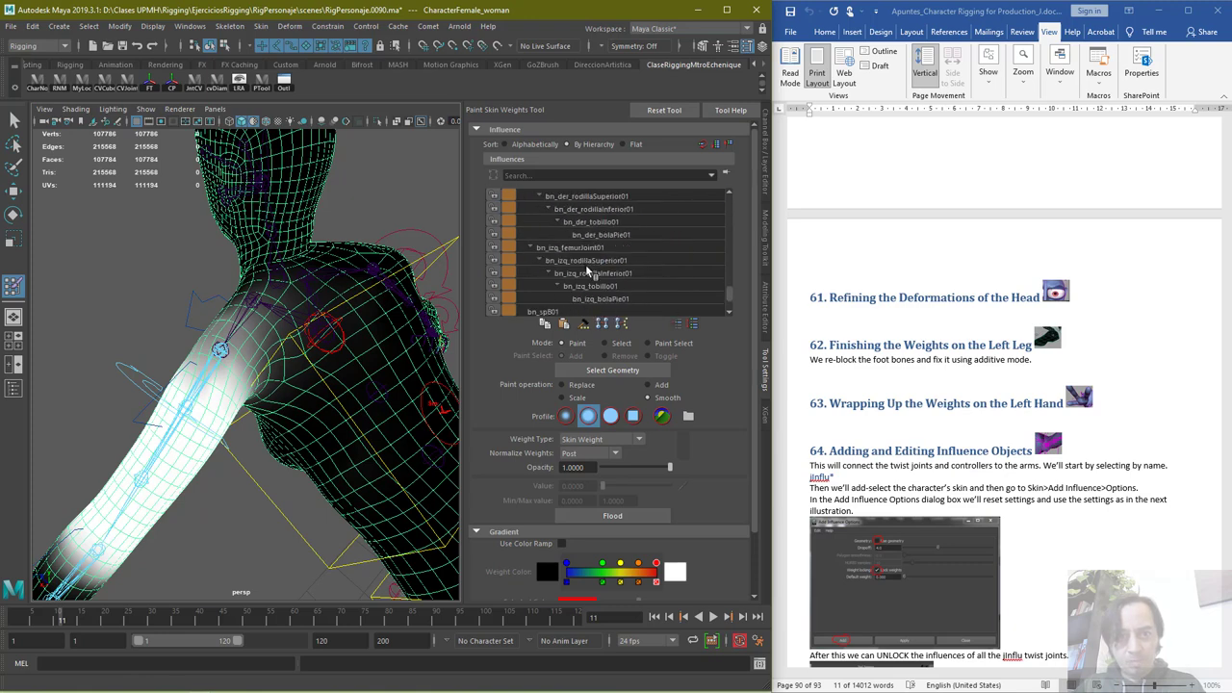
{"action": "left_click", "coordinate": [554, 248]}
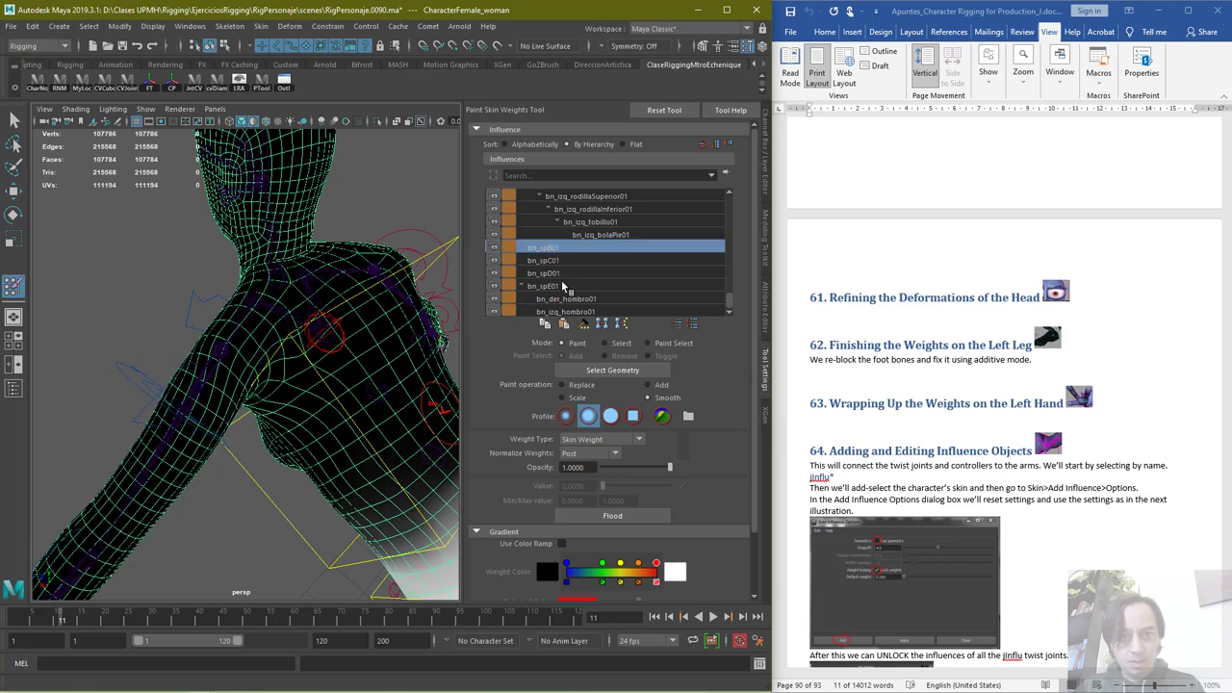
{"action": "left_click", "coordinate": [564, 288]}
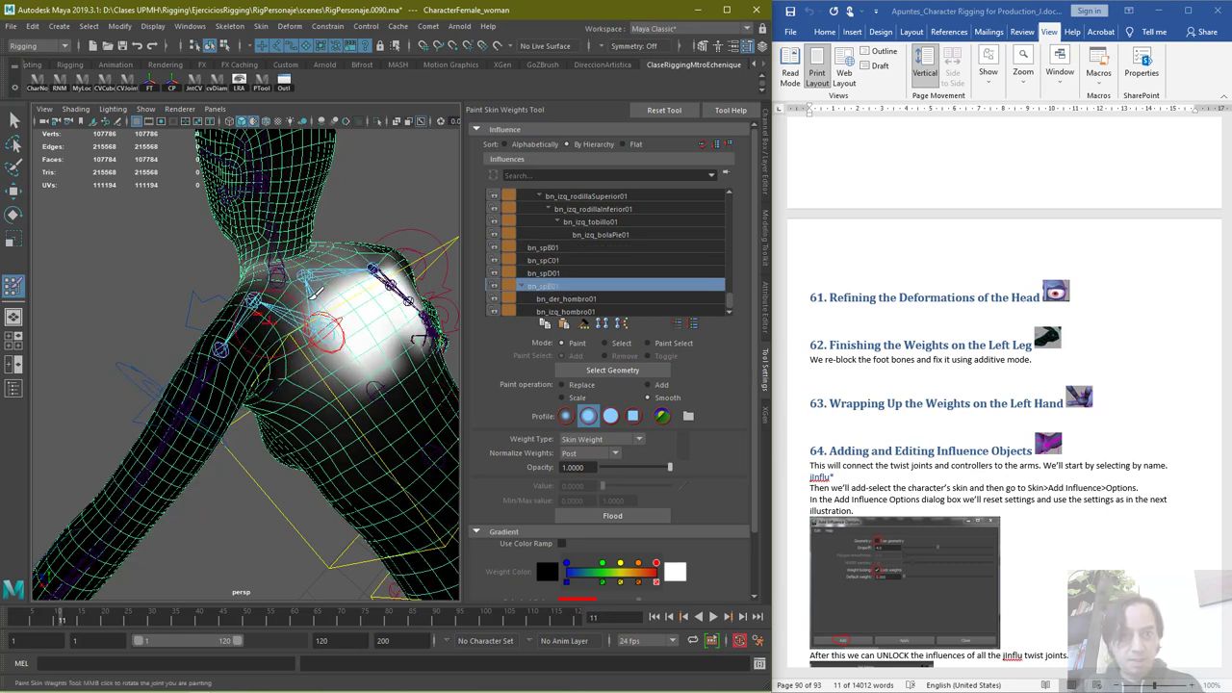
{"action": "left_click_drag", "start_coordinate": [322, 299], "coordinate": [363, 245]}
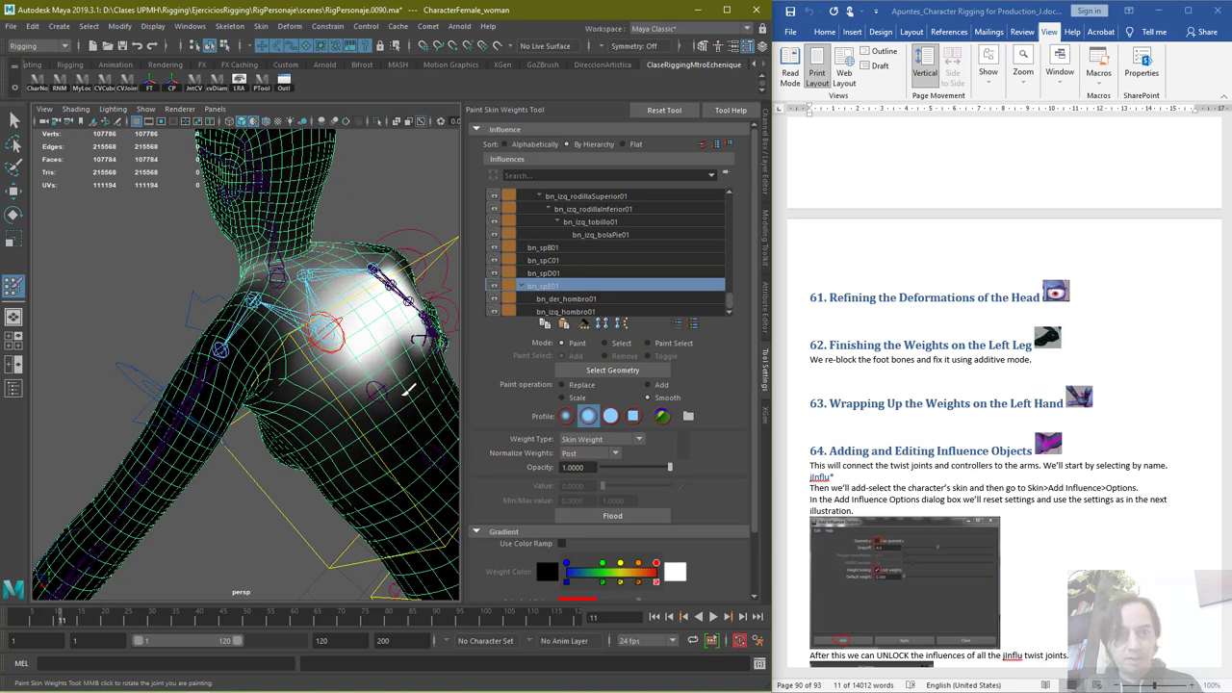
Smooth the bn_spE01 weights on the left side of the upper chest
{"action": "left_click_drag", "start_coordinate": [287, 412], "coordinate": [217, 285], "text": "alt"}
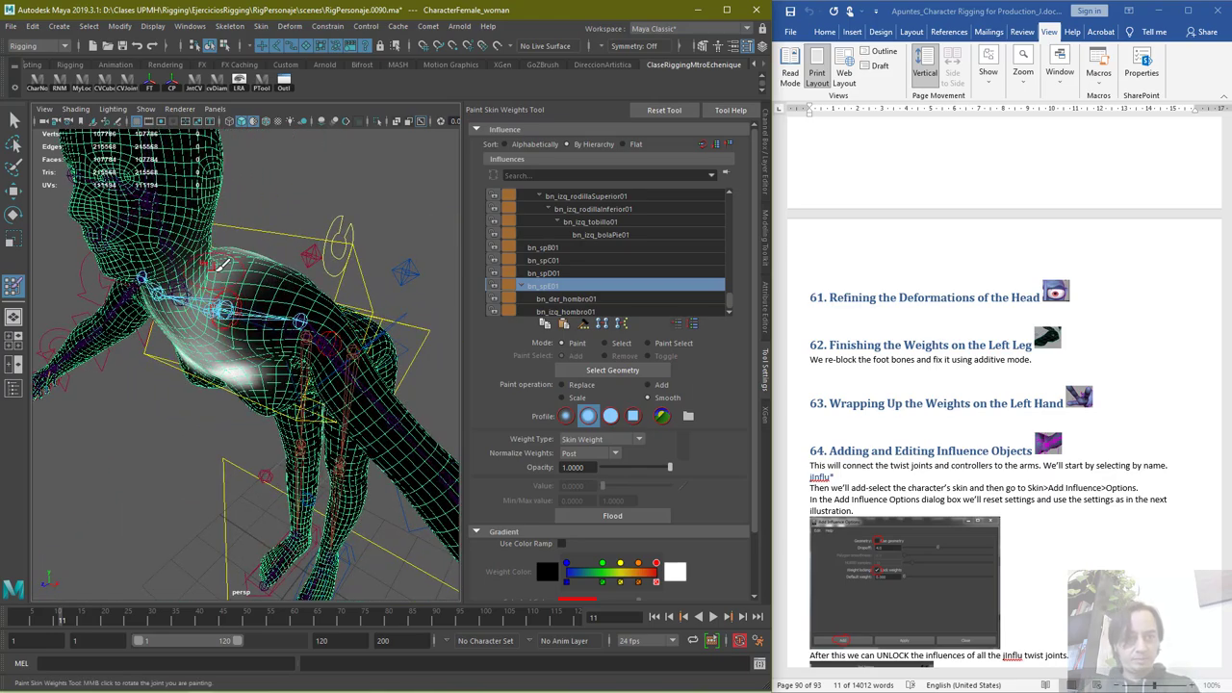
{"action": "mouse_move", "coordinate": [294, 318]}
{"action": "left_mouse_down", "text": "alt"}
{"action": "mouse_move", "coordinate": [295, 297]}
{"action": "mouse_move", "coordinate": [345, 332]}
{"action": "left_mouse_up", "text": "alt"}
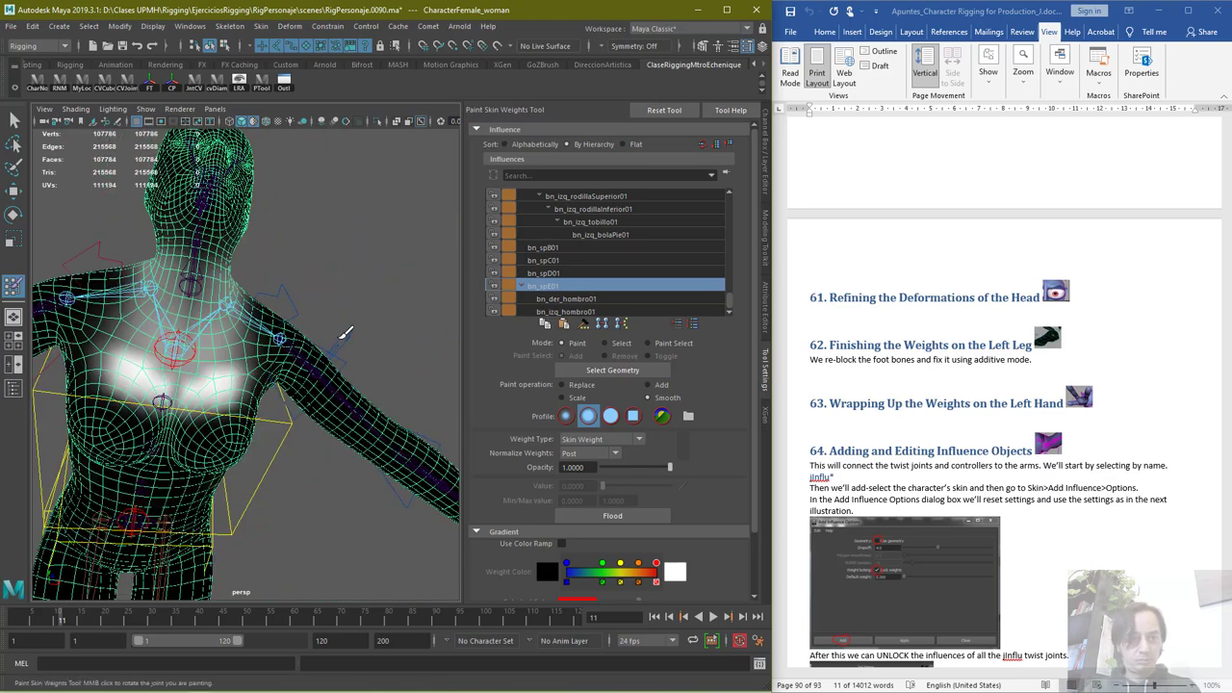
{"action": "left_click_drag", "start_coordinate": [240, 365], "coordinate": [224, 383]}
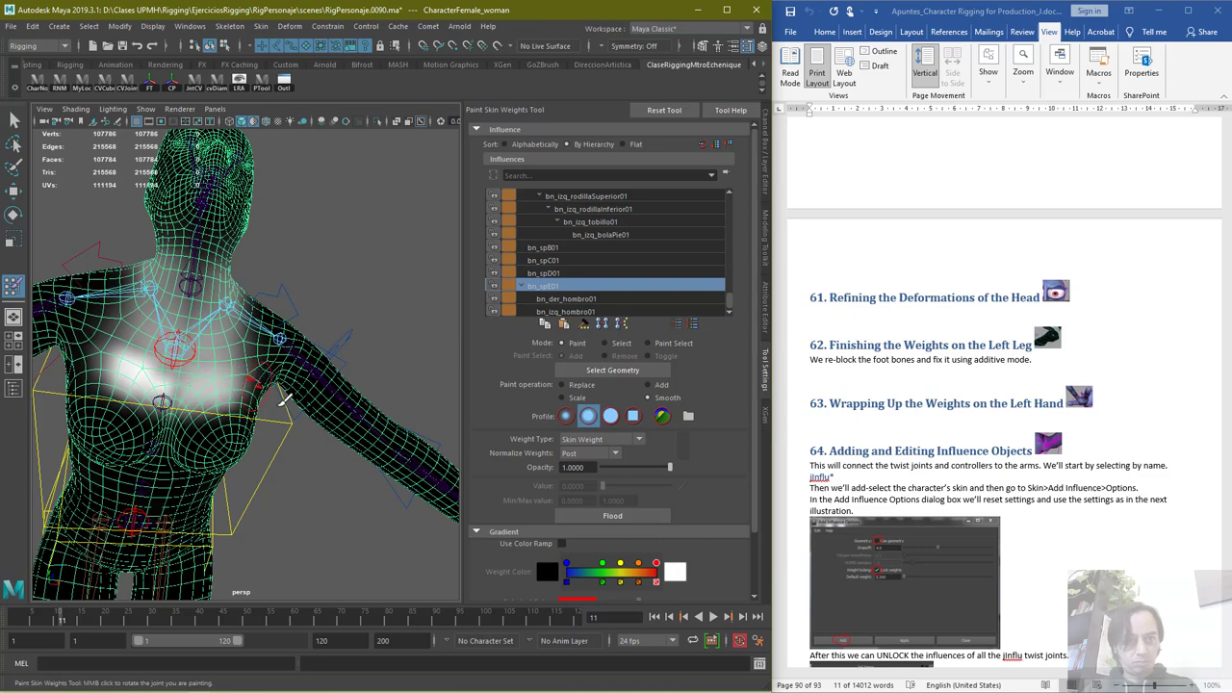
{"action": "left_click_drag", "start_coordinate": [358, 391], "coordinate": [259, 334], "text": "alt"}
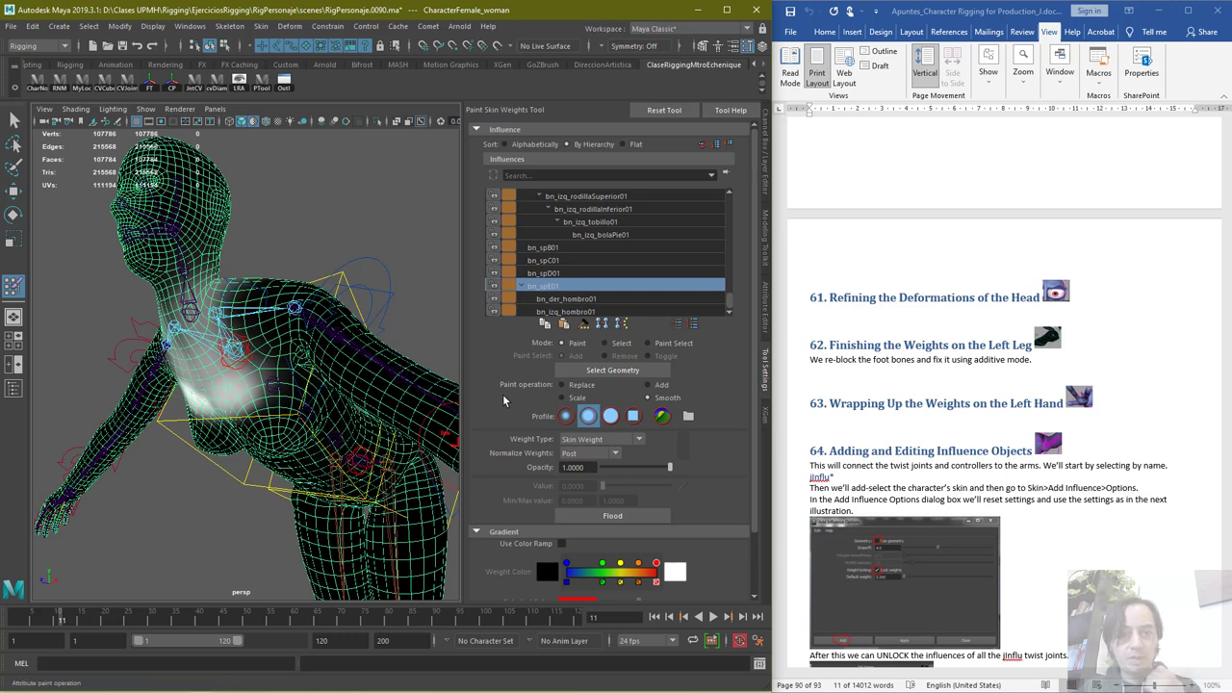
Mirror the skin weights and check the bn_spE01 influence across the chest and upper back
{"action": "left_click", "coordinate": [261, 26]}
{"action": "mouse_move", "coordinate": [261, 26]}
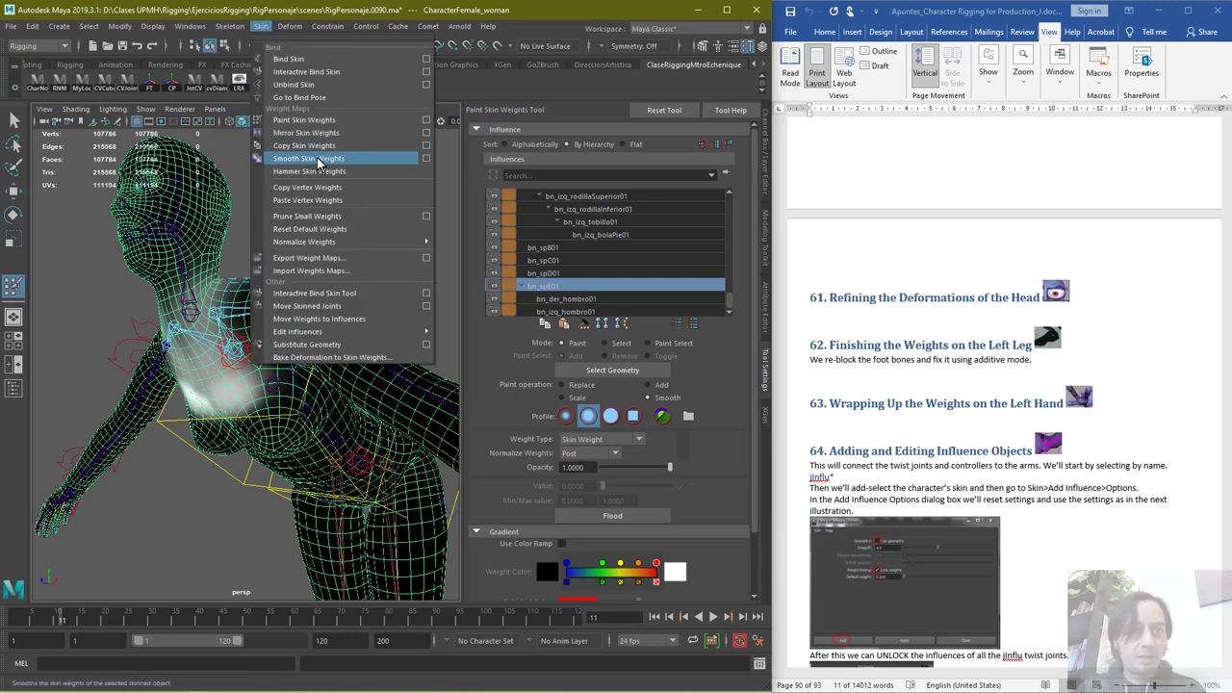
{"action": "left_click", "coordinate": [327, 134]}
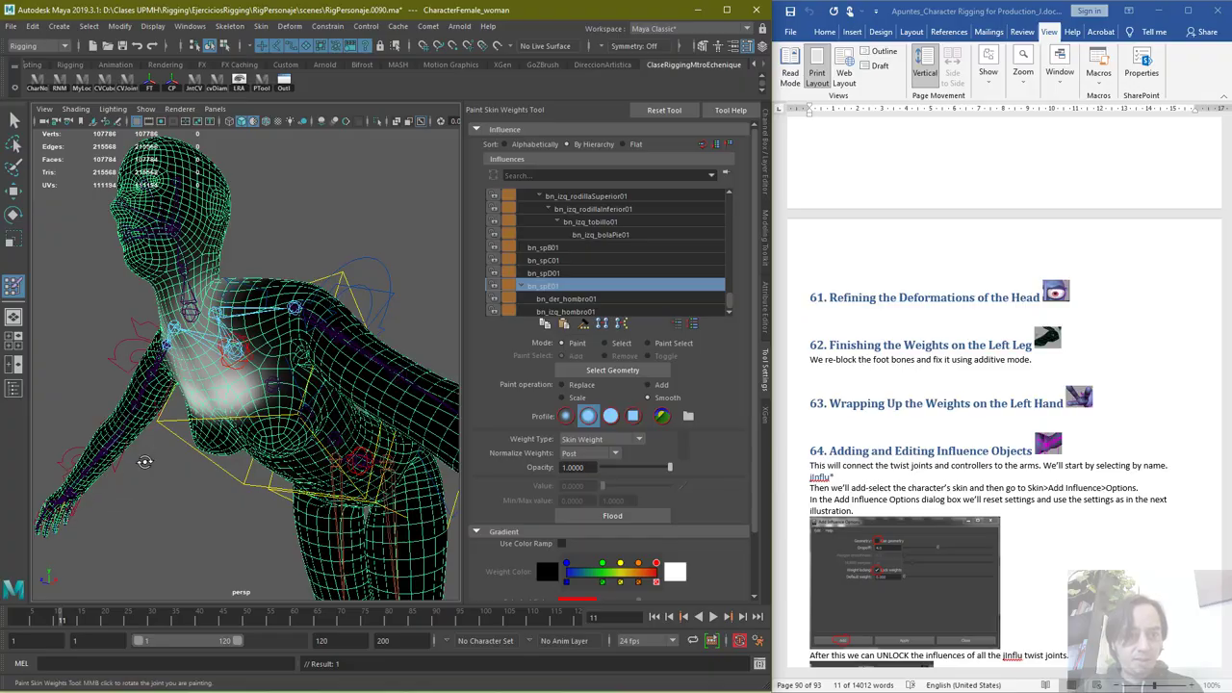
{"action": "mouse_move", "coordinate": [144, 461]}
{"action": "left_mouse_down", "text": "alt"}
{"action": "mouse_move", "coordinate": [352, 520]}
{"action": "mouse_move", "coordinate": [486, 508]}
{"action": "mouse_move", "coordinate": [495, 481]}
{"action": "mouse_move", "coordinate": [446, 509]}
{"action": "mouse_move", "coordinate": [189, 383]}
{"action": "left_mouse_up", "text": "alt"}
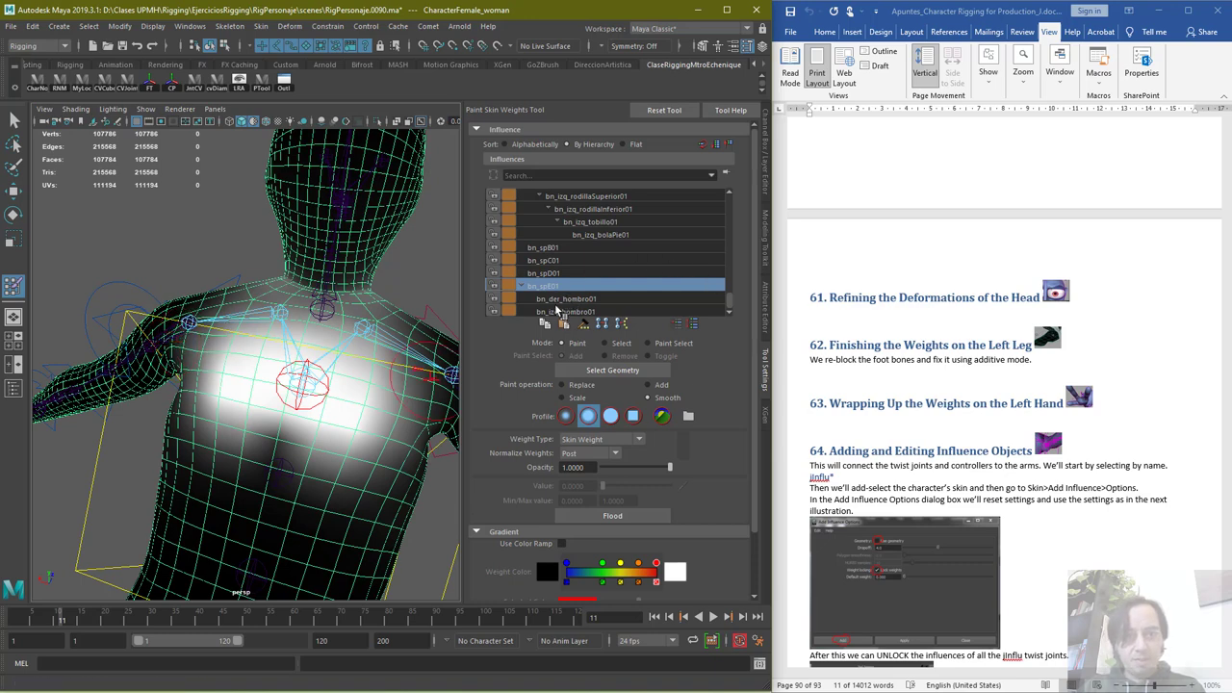
{"action": "right_click_drag", "start_coordinate": [336, 352], "coordinate": [192, 384], "text": "alt"}
{"action": "left_click_drag", "start_coordinate": [317, 404], "coordinate": [171, 424], "text": "alt"}
{"action": "right_click_drag", "start_coordinate": [171, 423], "coordinate": [331, 402], "text": "alt"}
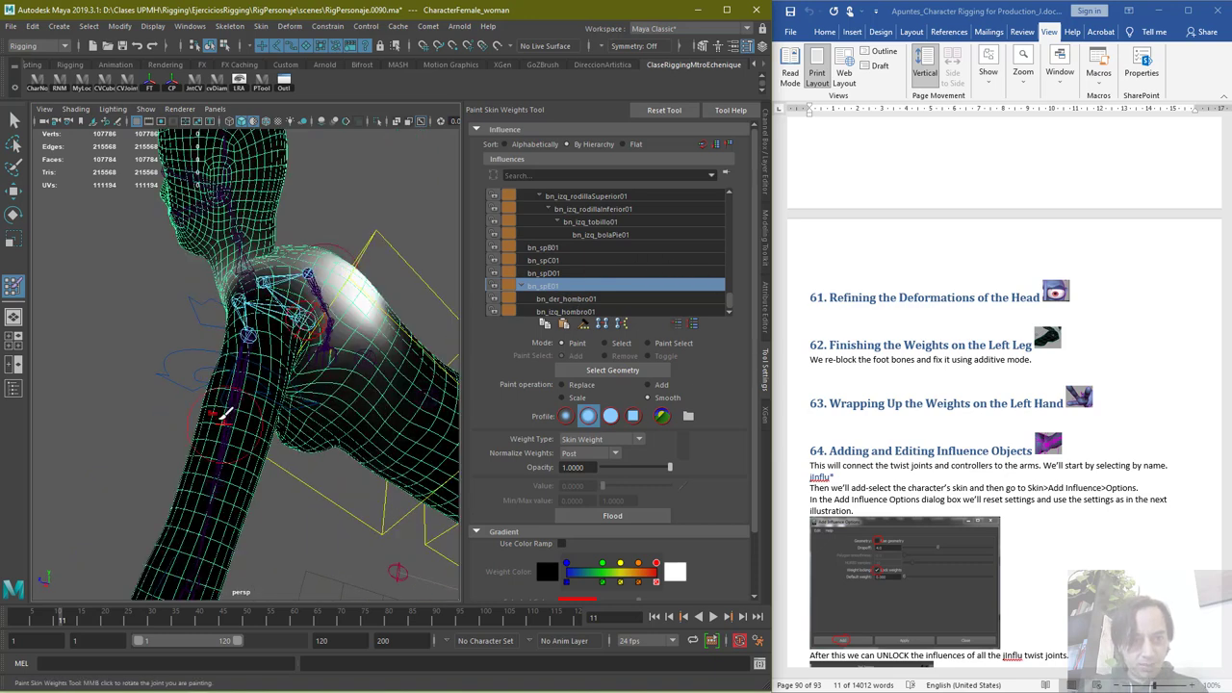
{"action": "left_click_drag", "start_coordinate": [220, 419], "coordinate": [228, 410], "text": "alt"}
{"action": "scroll", "coordinate": [190, 465], "scroll_direction": "down", "scroll_amount": 6}
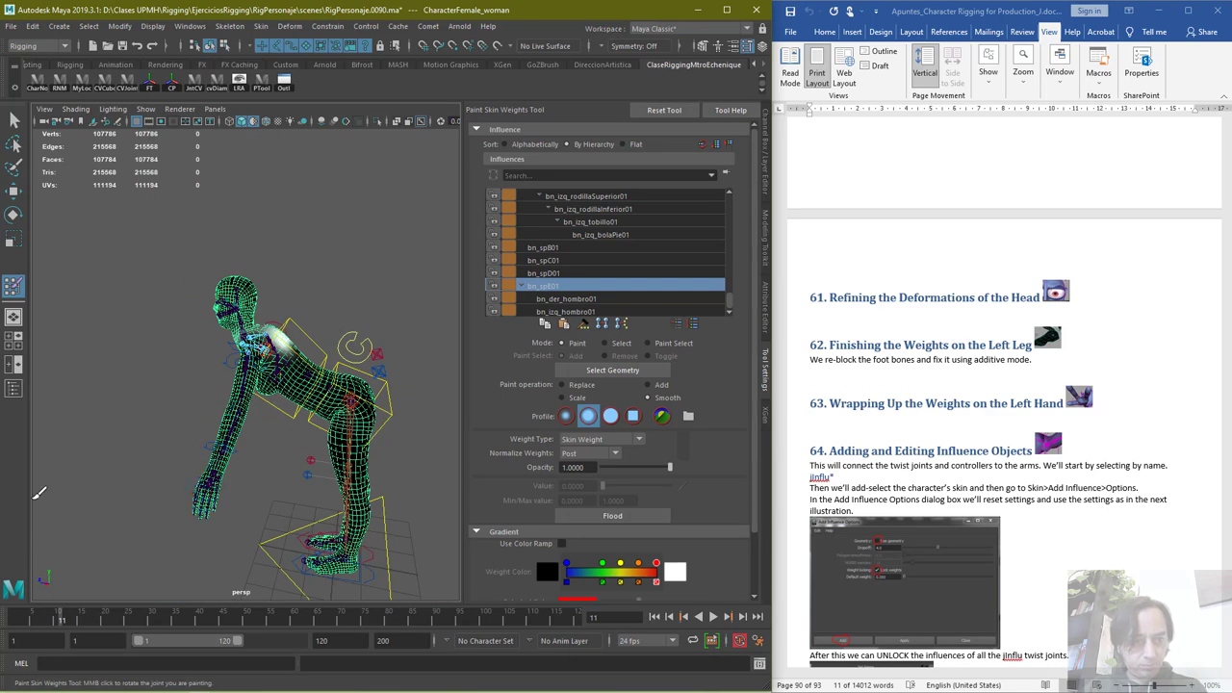
Select the centre-of-gravity control cc_COG01 and clear its forward-bend keys from the timeline
{"action": "left_click", "coordinate": [13, 120]}
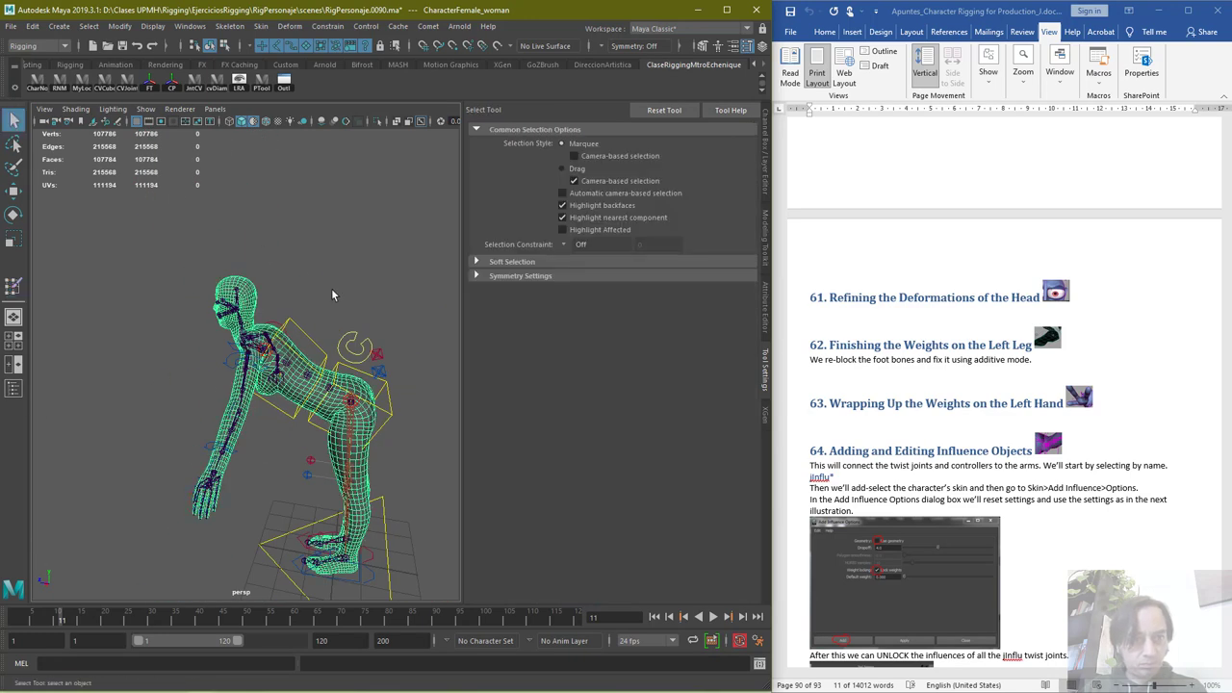
{"action": "left_click", "coordinate": [344, 343]}
{"action": "left_click_drag", "start_coordinate": [92, 619], "coordinate": [11, 619], "text": "shift"}
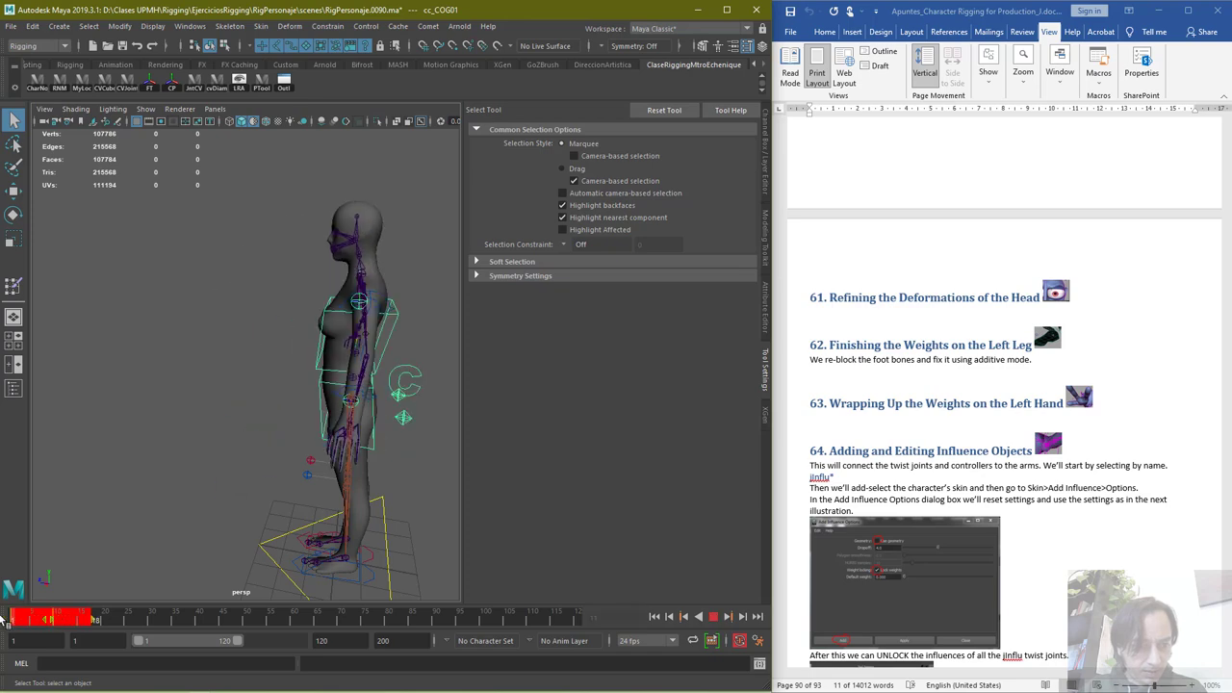
{"action": "right_click", "coordinate": [40, 620]}
{"action": "left_click", "coordinate": [70, 443]}
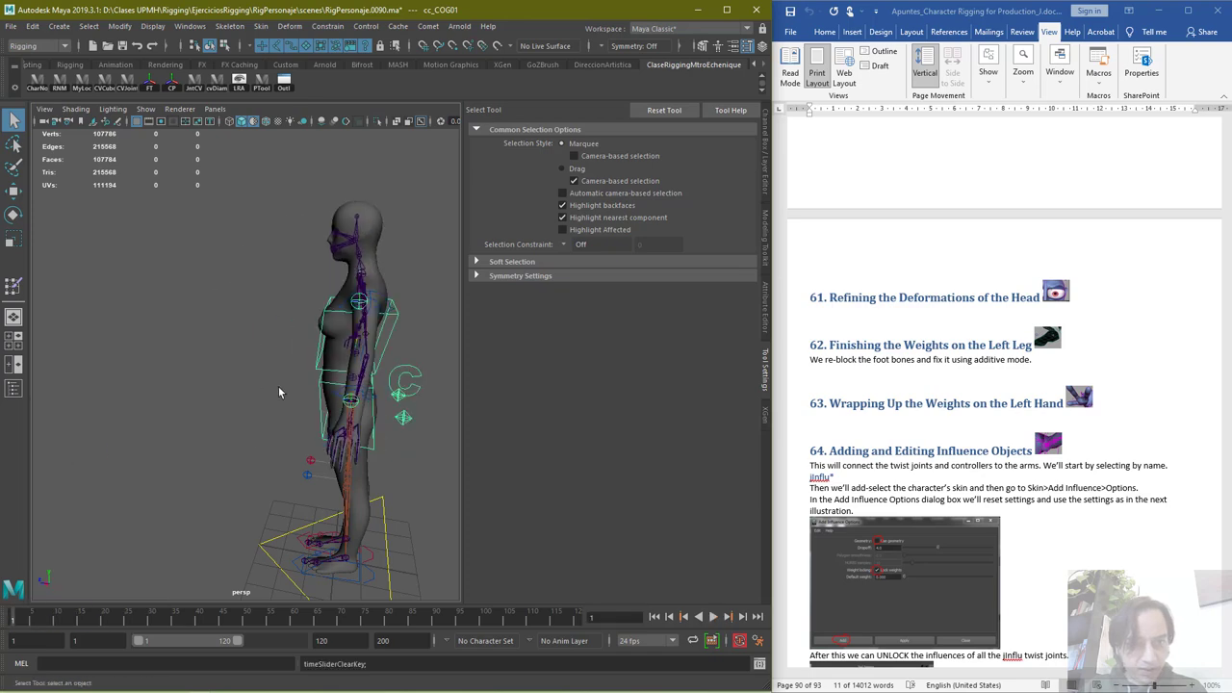
Key the chest control cc_pecho01 at frame 1, and rotate it sideways about 45° towards the character's left at frame 10
{"action": "left_click_drag", "start_coordinate": [279, 386], "coordinate": [438, 375], "text": "alt"}
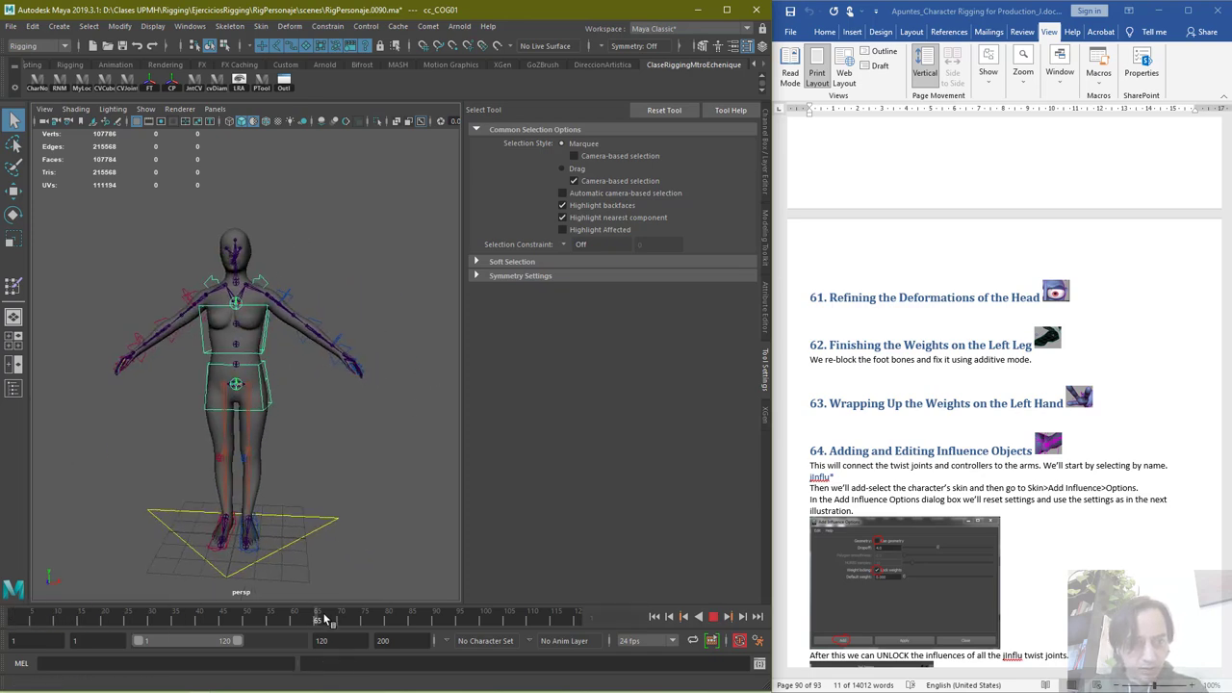
{"action": "scroll", "coordinate": [369, 359], "scroll_direction": "up", "scroll_amount": 3}
{"action": "scroll", "coordinate": [369, 367], "scroll_direction": "up", "scroll_amount": 2}
{"action": "scroll", "coordinate": [366, 376], "scroll_direction": "up", "scroll_amount": 3}
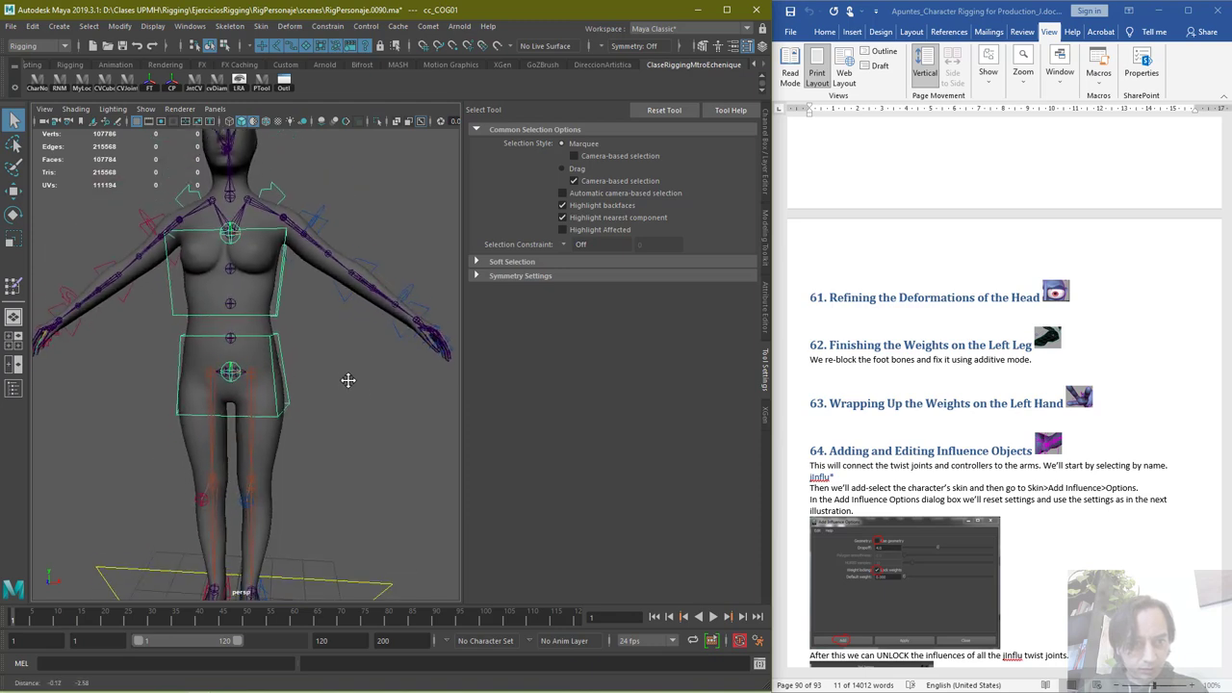
{"action": "left_click", "coordinate": [289, 305]}
{"action": "key", "text": "e"}
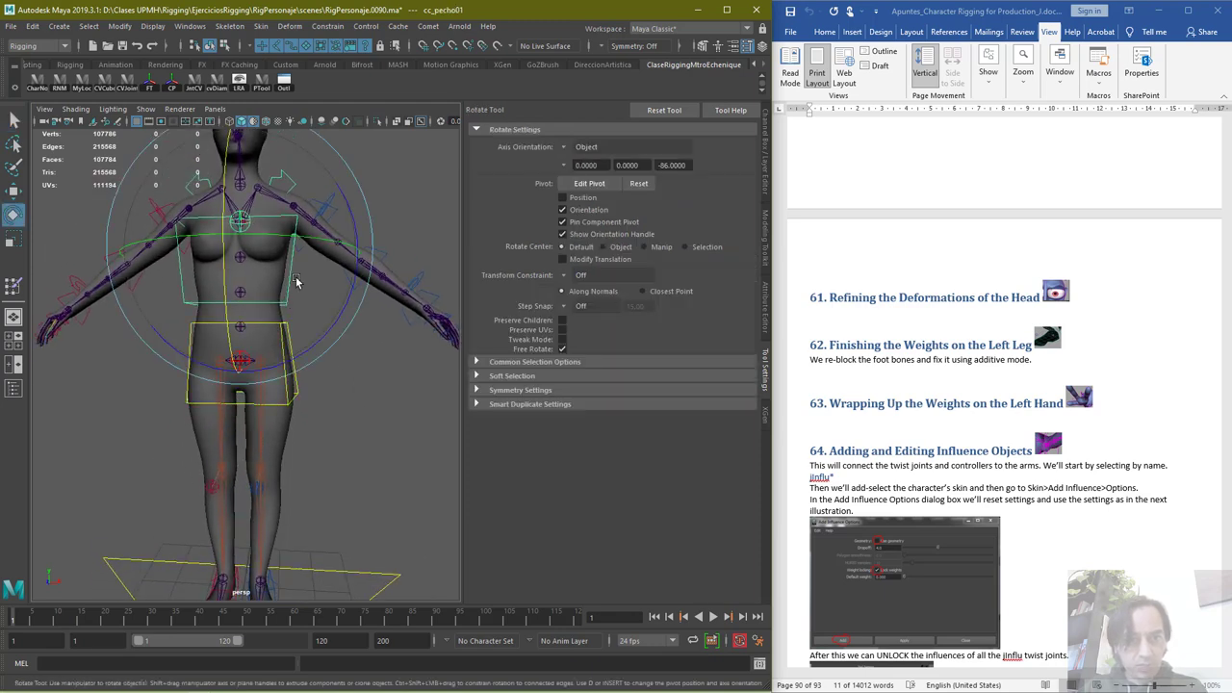
{"action": "left_click_drag", "start_coordinate": [351, 204], "coordinate": [327, 283]}
{"action": "key", "text": "ctrl+z"}
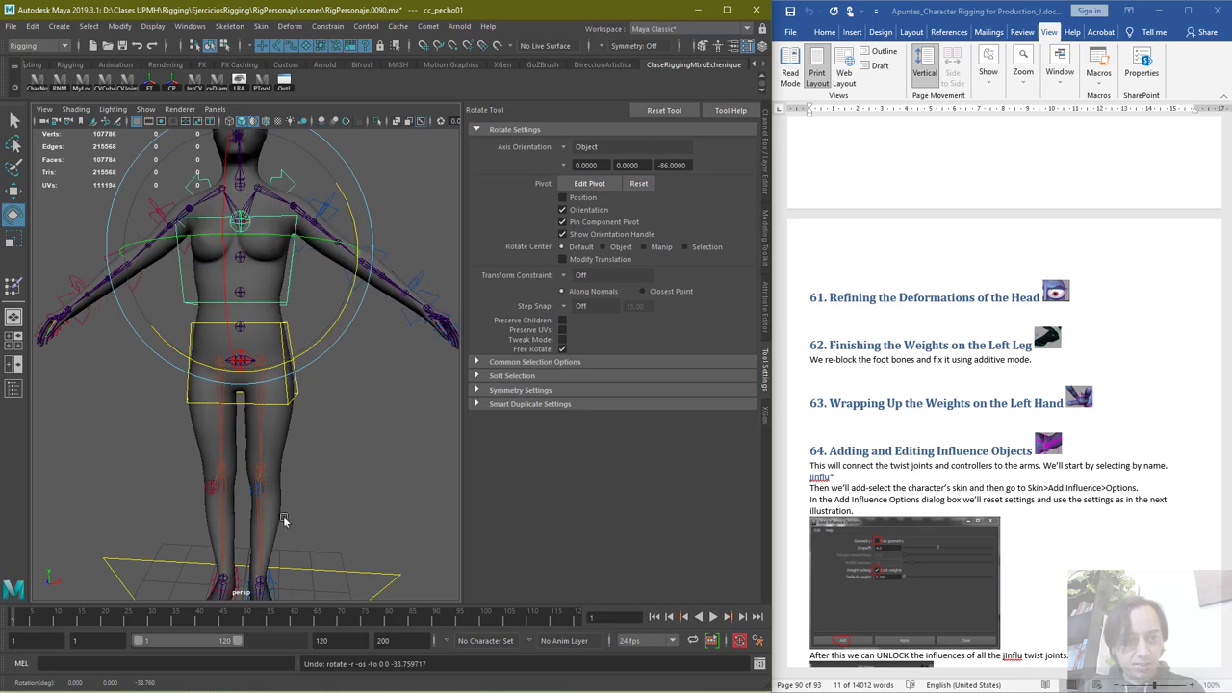
{"action": "key", "text": "s"}
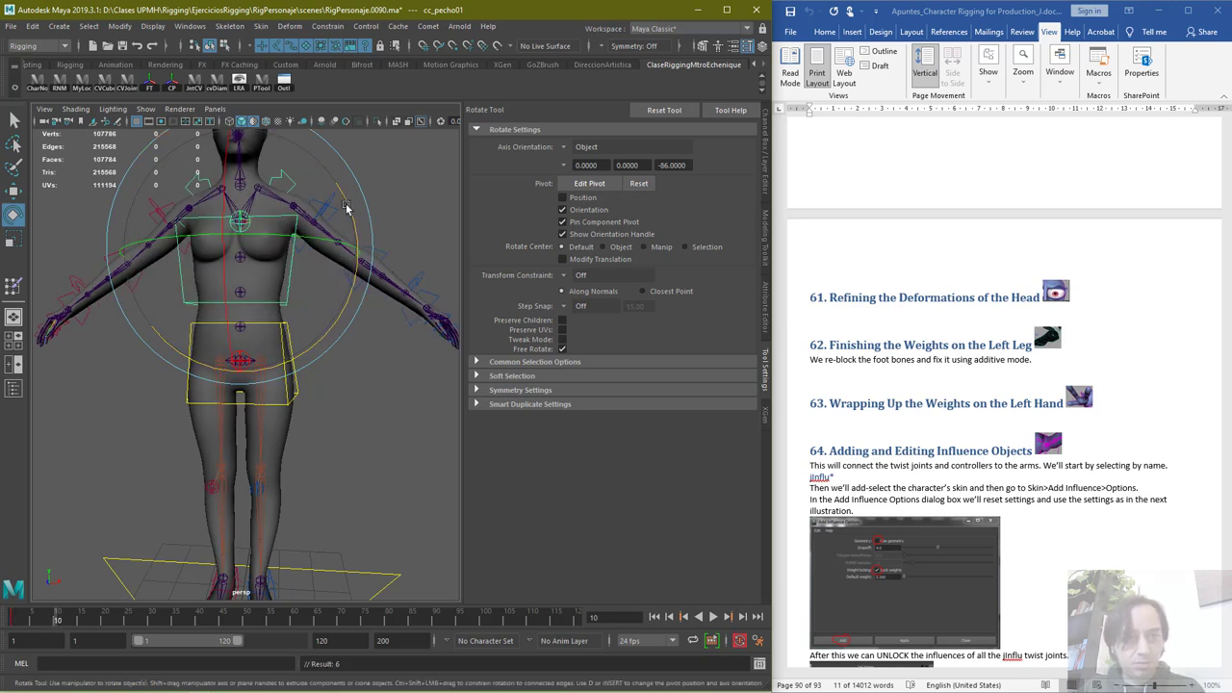
{"action": "left_click_drag", "start_coordinate": [346, 208], "coordinate": [362, 320]}
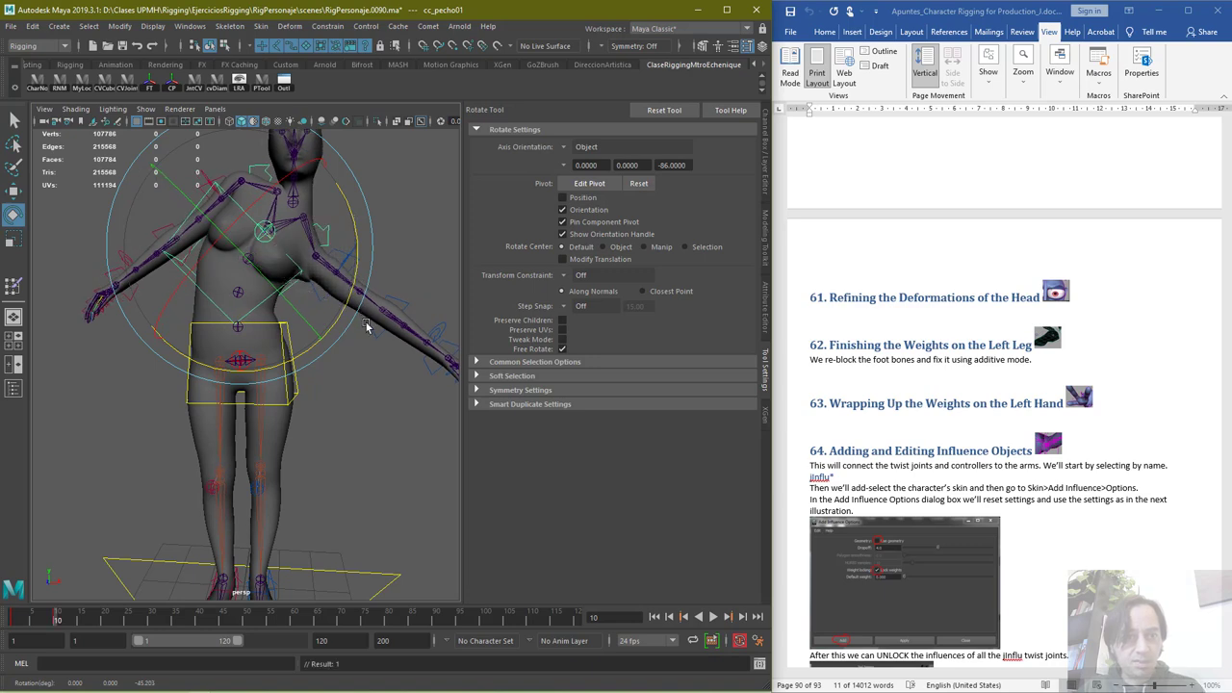
Examine how the waist, left armpit and left upper arm deform in the sideways bend, using cc_izq_brazoFK01 to frame the arm
{"action": "scroll", "coordinate": [361, 384], "scroll_direction": "up", "scroll_amount": 10}
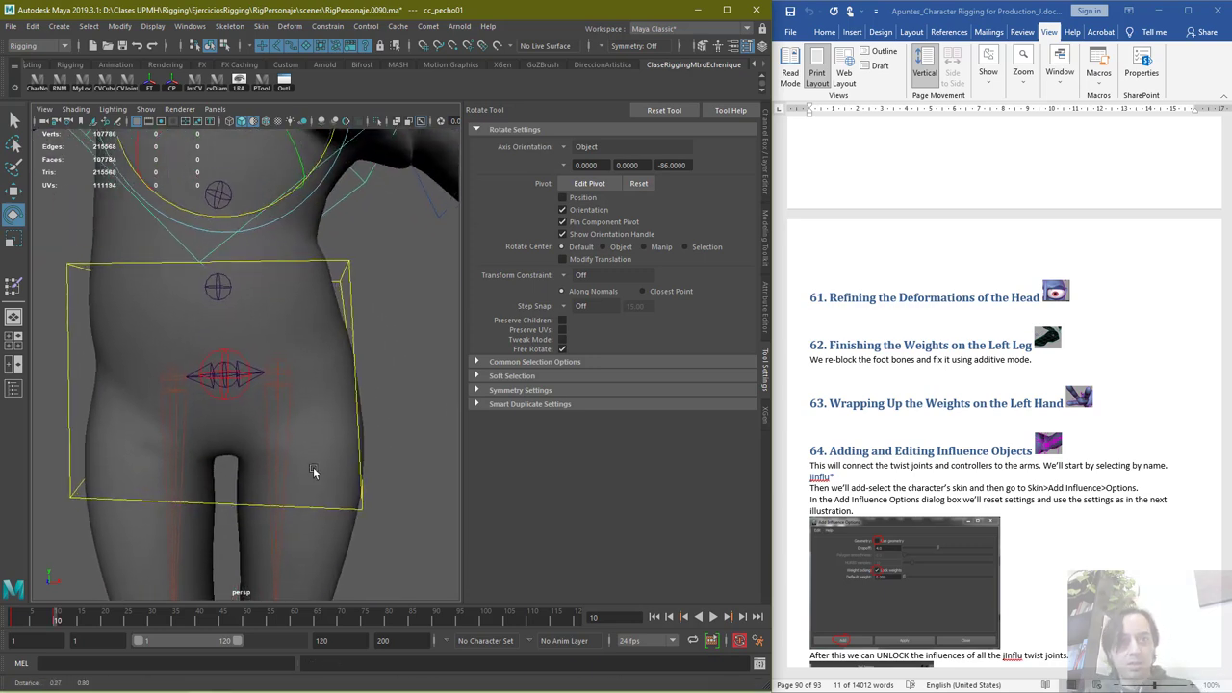
{"action": "middle_click_drag", "start_coordinate": [424, 215], "coordinate": [237, 594], "text": "alt"}
{"action": "middle_click_drag", "start_coordinate": [279, 414], "coordinate": [207, 558], "text": "alt"}
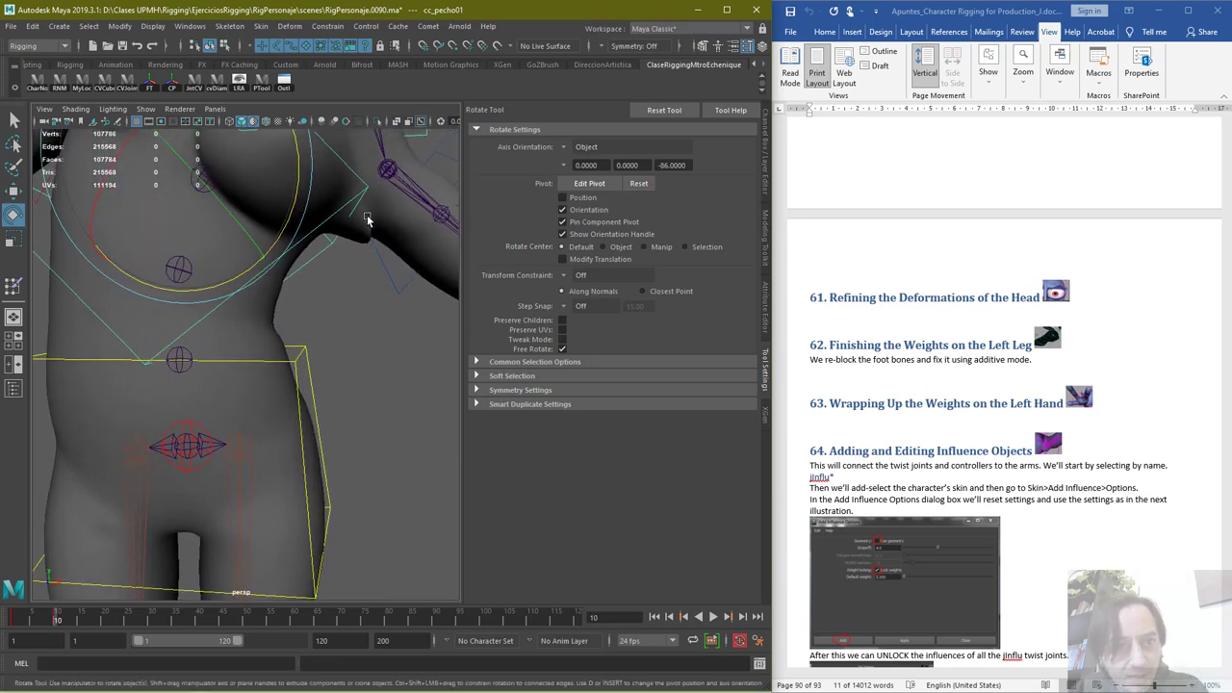
{"action": "key", "text": "q"}
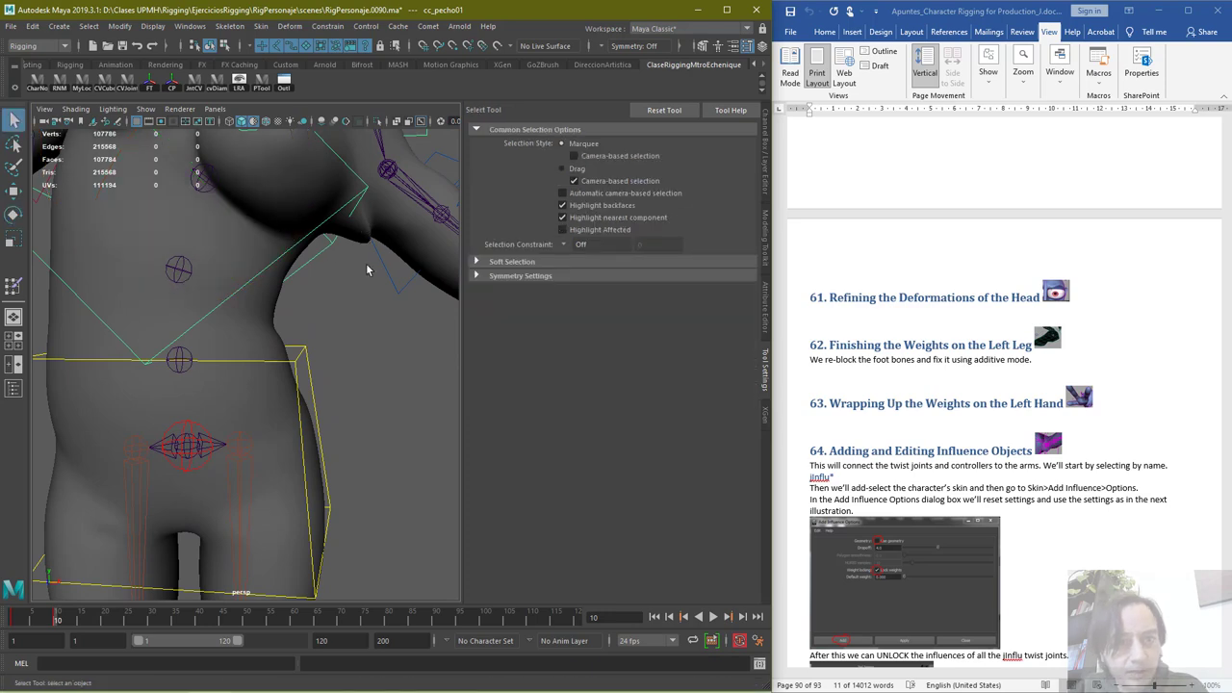
{"action": "left_click", "coordinate": [366, 262]}
{"action": "key", "text": "f"}
{"action": "scroll", "coordinate": [208, 427], "scroll_direction": "down", "scroll_amount": 4}
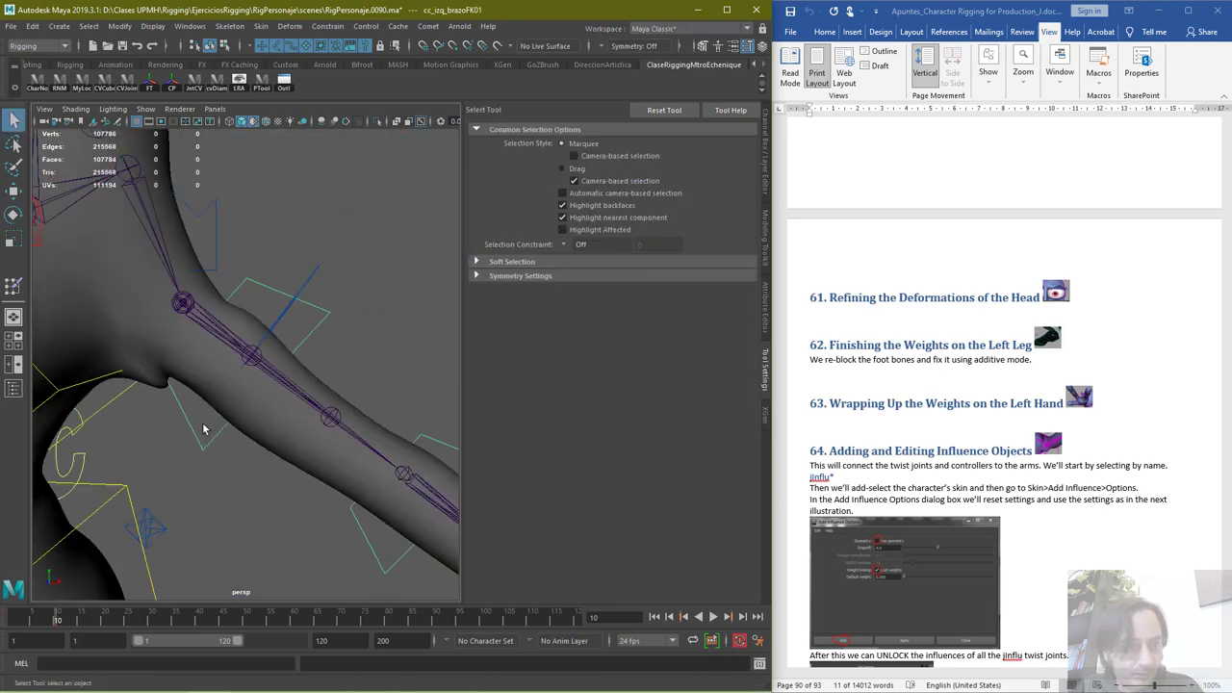
{"action": "left_click_drag", "start_coordinate": [171, 429], "coordinate": [208, 420], "text": "alt"}
{"action": "scroll", "coordinate": [170, 423], "scroll_direction": "down", "scroll_amount": 5}
{"action": "scroll", "coordinate": [184, 420], "scroll_direction": "up", "scroll_amount": 3}
{"action": "middle_click_drag", "start_coordinate": [197, 417], "coordinate": [306, 404], "text": "alt"}
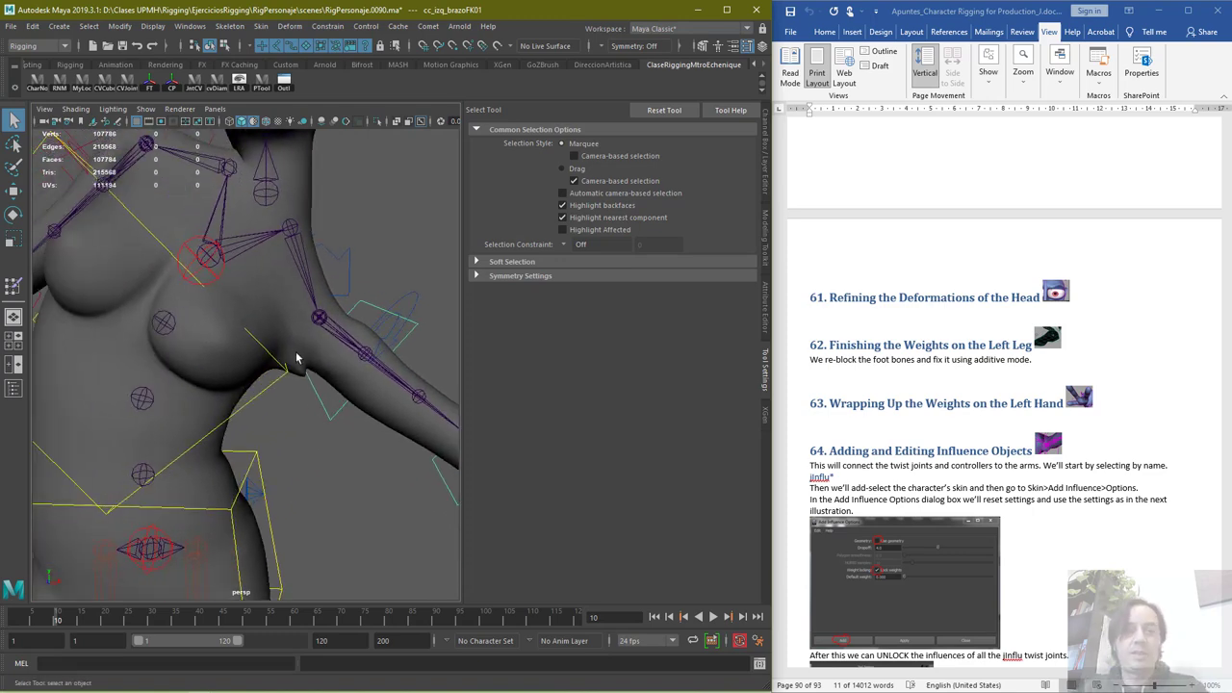
Open the Paint Skin Weights tool on the character mesh and inspect the bn_spB01 and bn_spC01 spine influences
{"action": "left_click", "coordinate": [92, 338]}
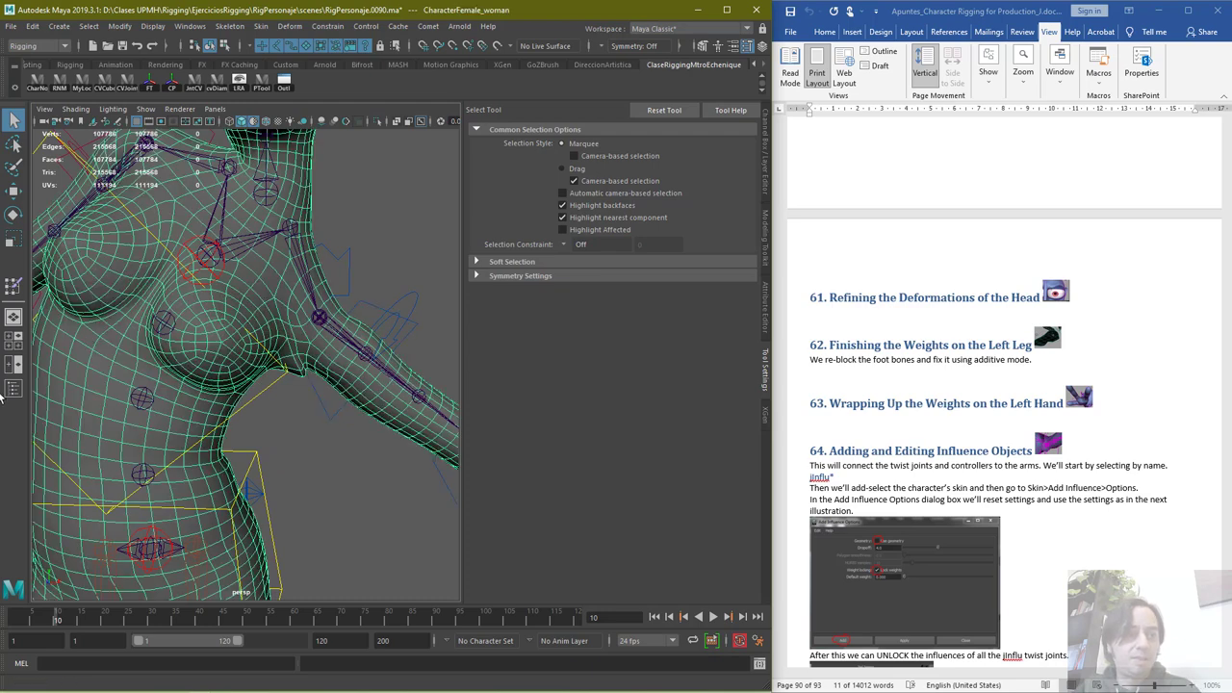
{"action": "left_click", "coordinate": [13, 388]}
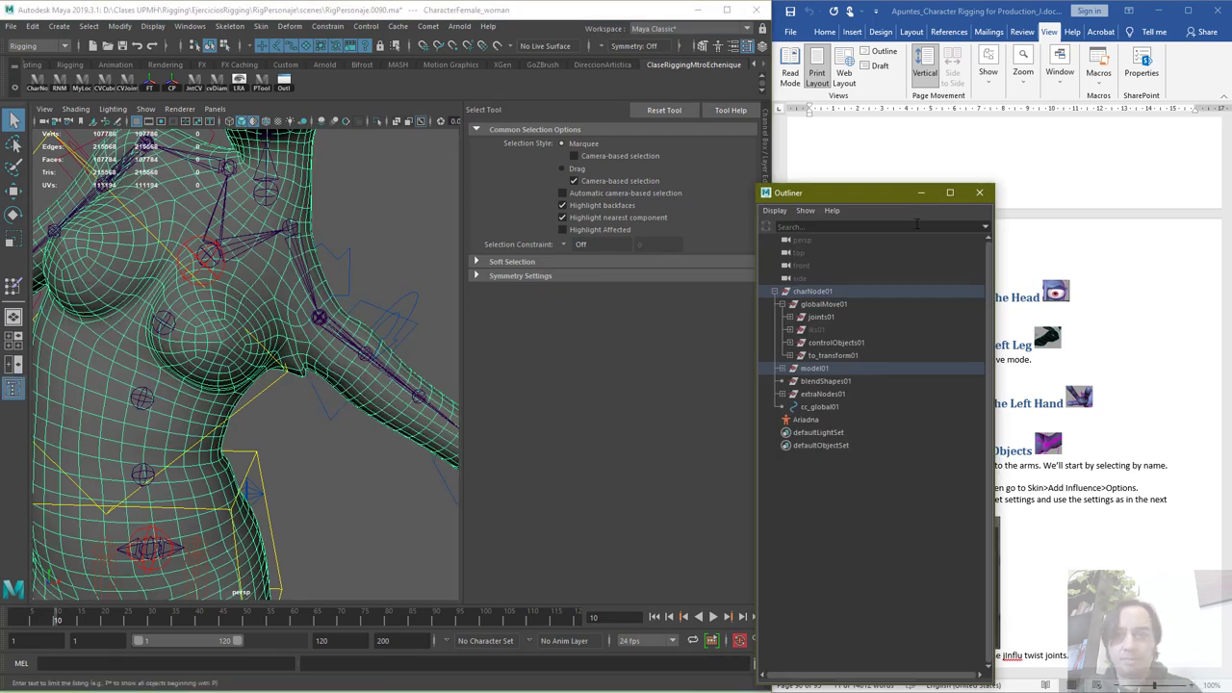
{"action": "left_click", "coordinate": [979, 193]}
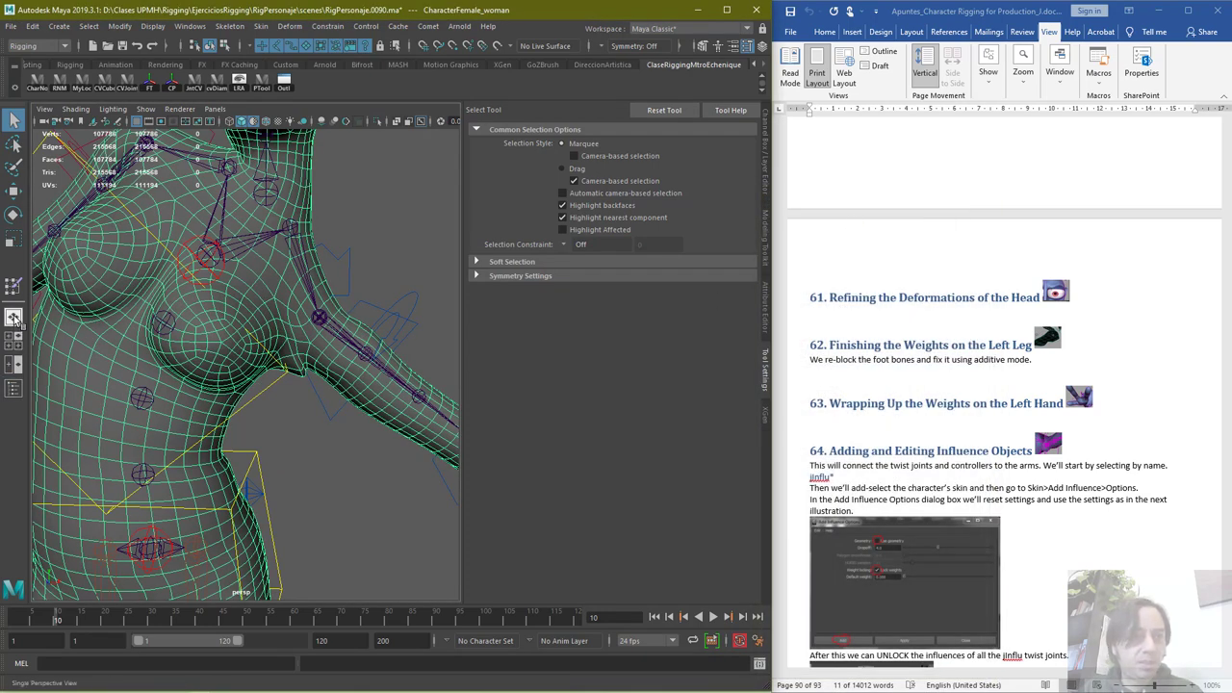
{"action": "left_click", "coordinate": [13, 286]}
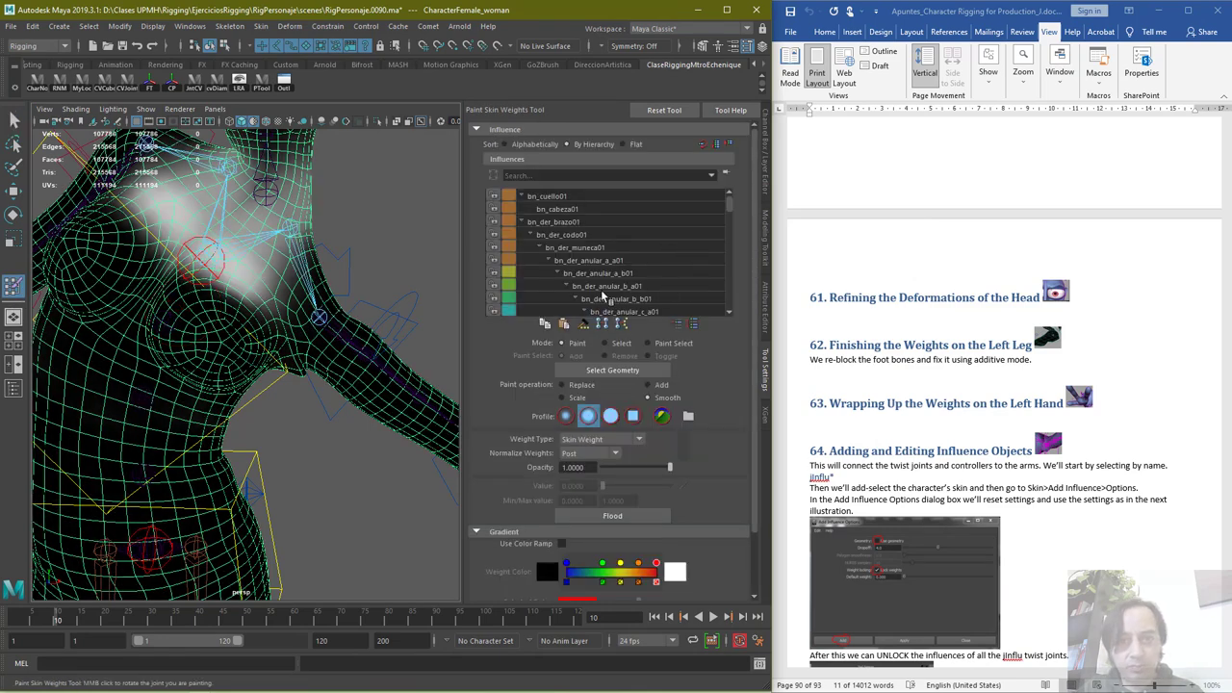
{"action": "scroll", "coordinate": [600, 288], "scroll_direction": "down", "scroll_amount": 6}
{"action": "left_click_drag", "start_coordinate": [729, 225], "coordinate": [730, 301]}
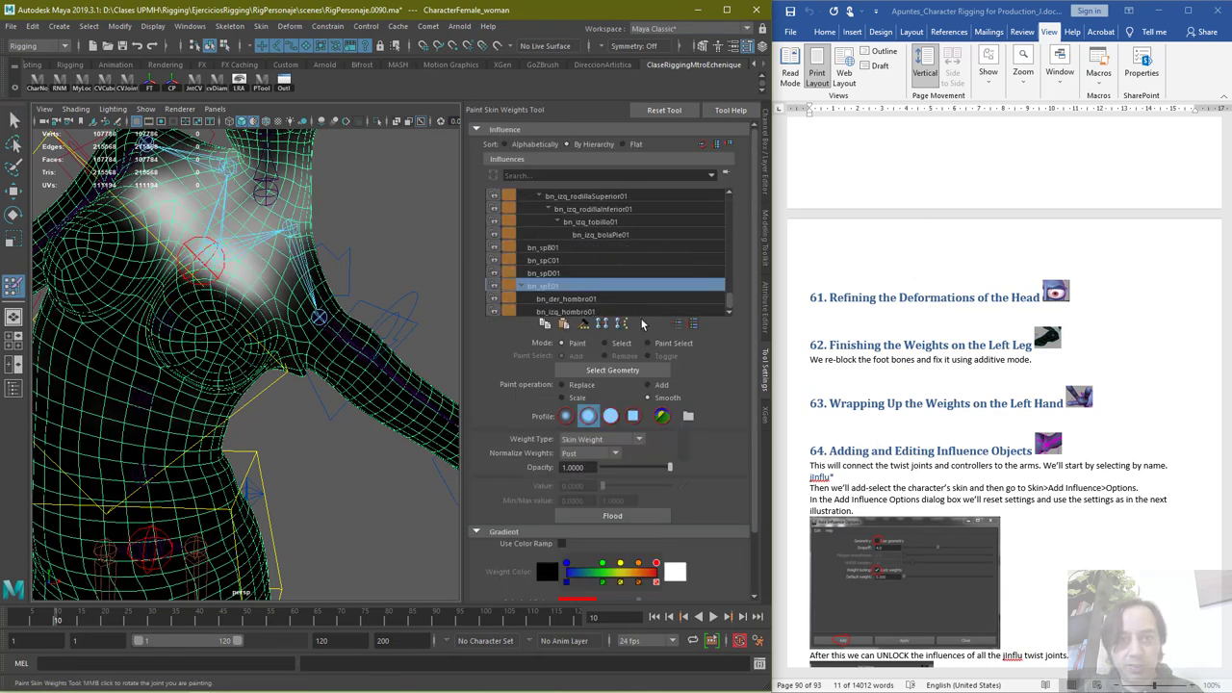
{"action": "left_click", "coordinate": [553, 248]}
{"action": "left_click", "coordinate": [555, 259]}
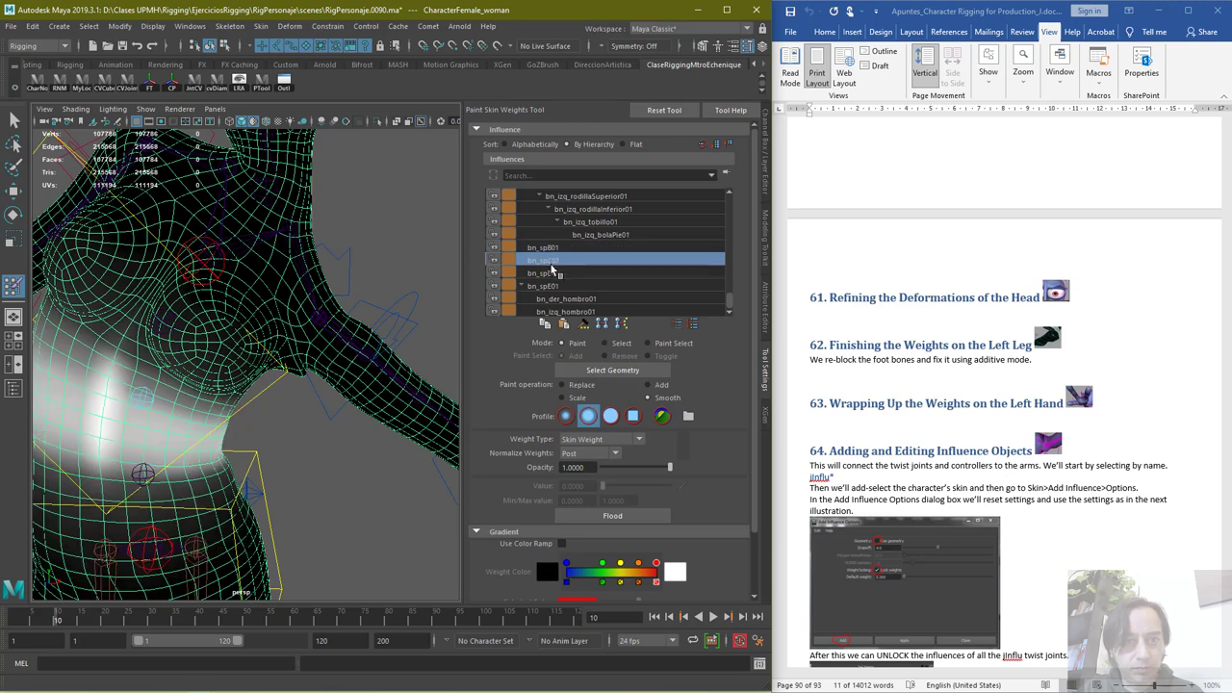
Inspect the bn_spD01, bn_spE01, bn_der_hombro01 and bn_izq_hombro01 influences, and compare bn_spE01 around the chest and left shoulder
{"action": "left_click", "coordinate": [551, 273]}
{"action": "left_click", "coordinate": [555, 286]}
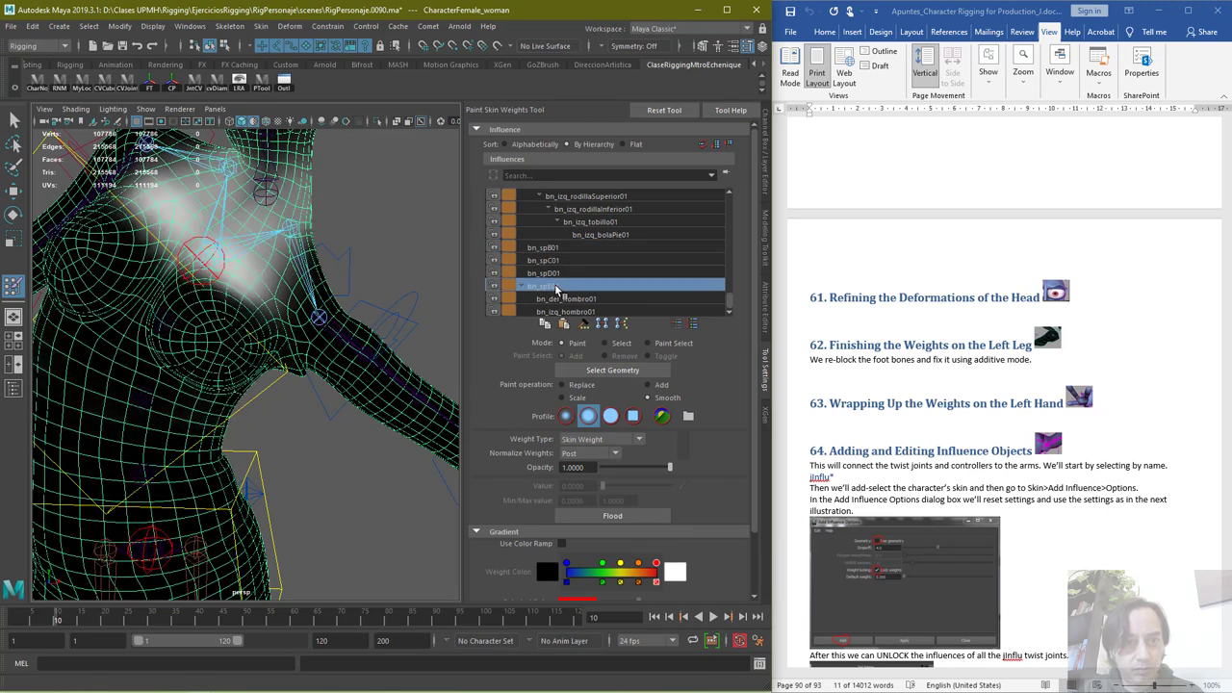
{"action": "left_click", "coordinate": [564, 300]}
{"action": "left_click", "coordinate": [565, 311]}
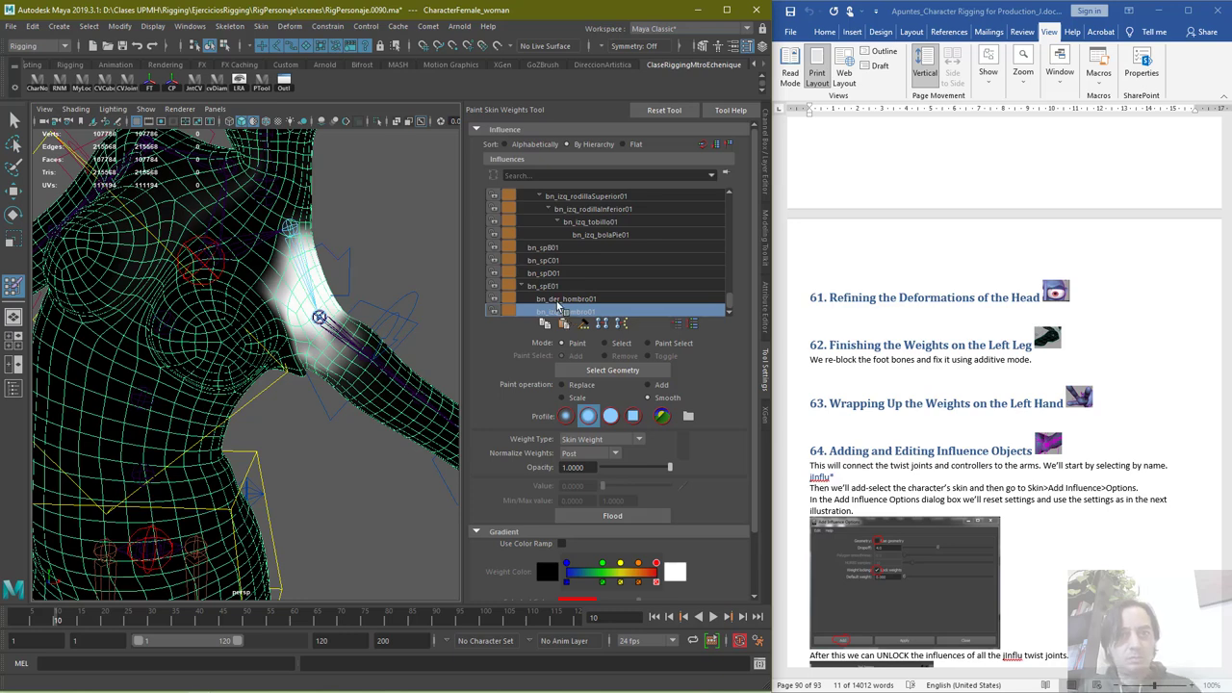
{"action": "scroll", "coordinate": [558, 242], "scroll_direction": "up", "scroll_amount": 1}
{"action": "scroll", "coordinate": [554, 271], "scroll_direction": "down", "scroll_amount": 1}
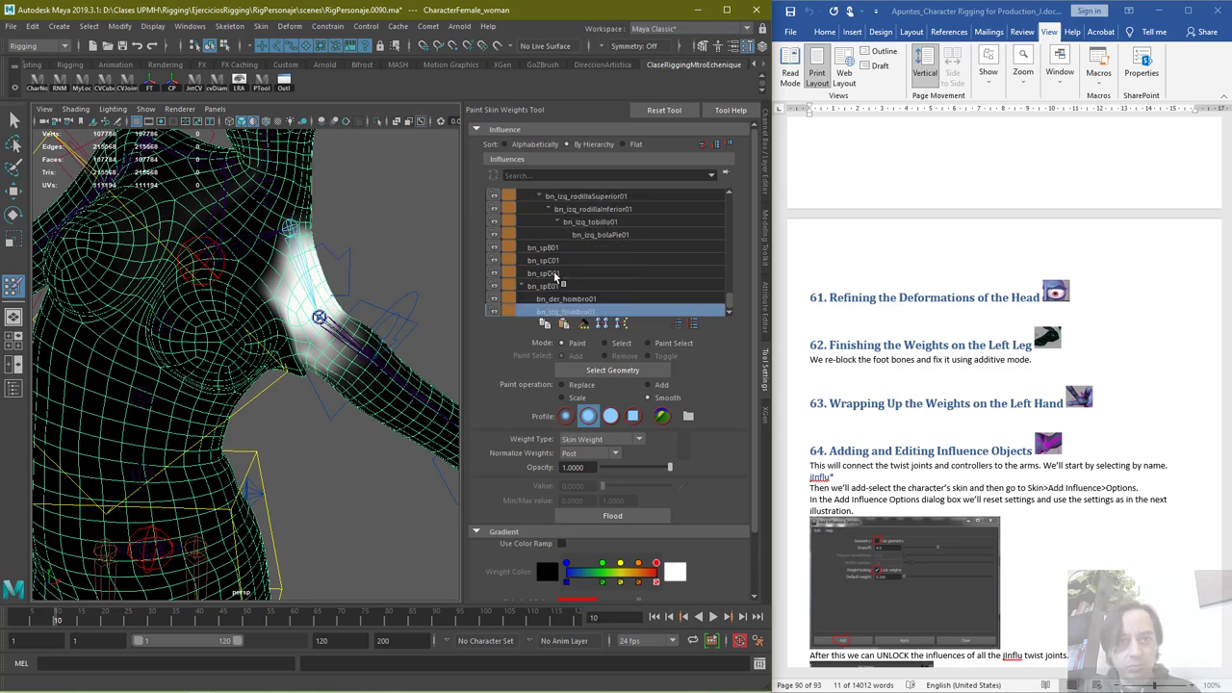
{"action": "left_click", "coordinate": [553, 286]}
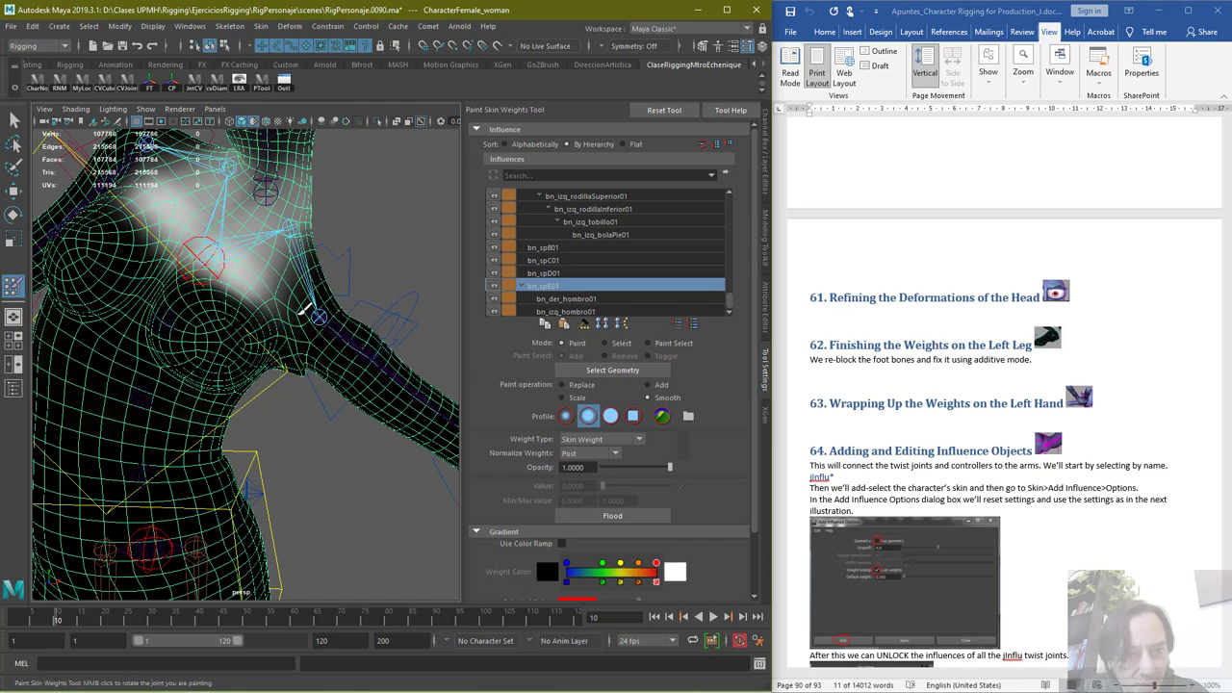
{"action": "left_click_drag", "start_coordinate": [327, 348], "coordinate": [291, 373], "text": "alt"}
{"action": "key", "text": "super"}
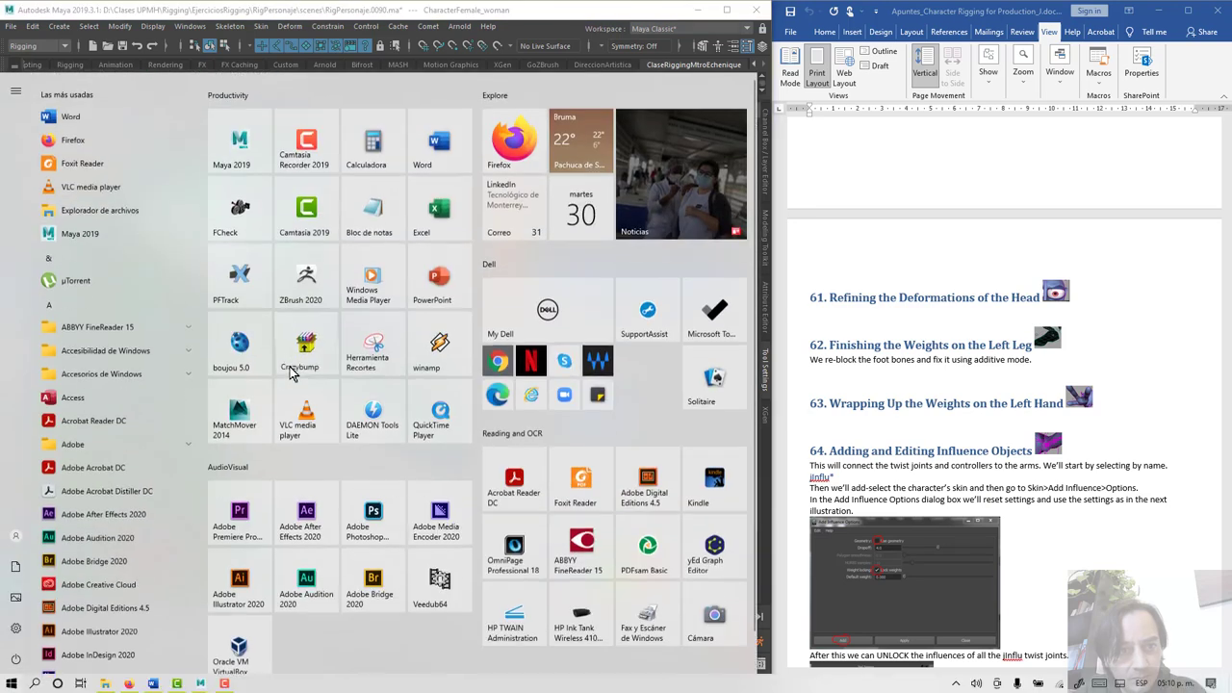
{"action": "left_click", "coordinate": [294, 372]}
{"action": "left_click", "coordinate": [708, 370]}
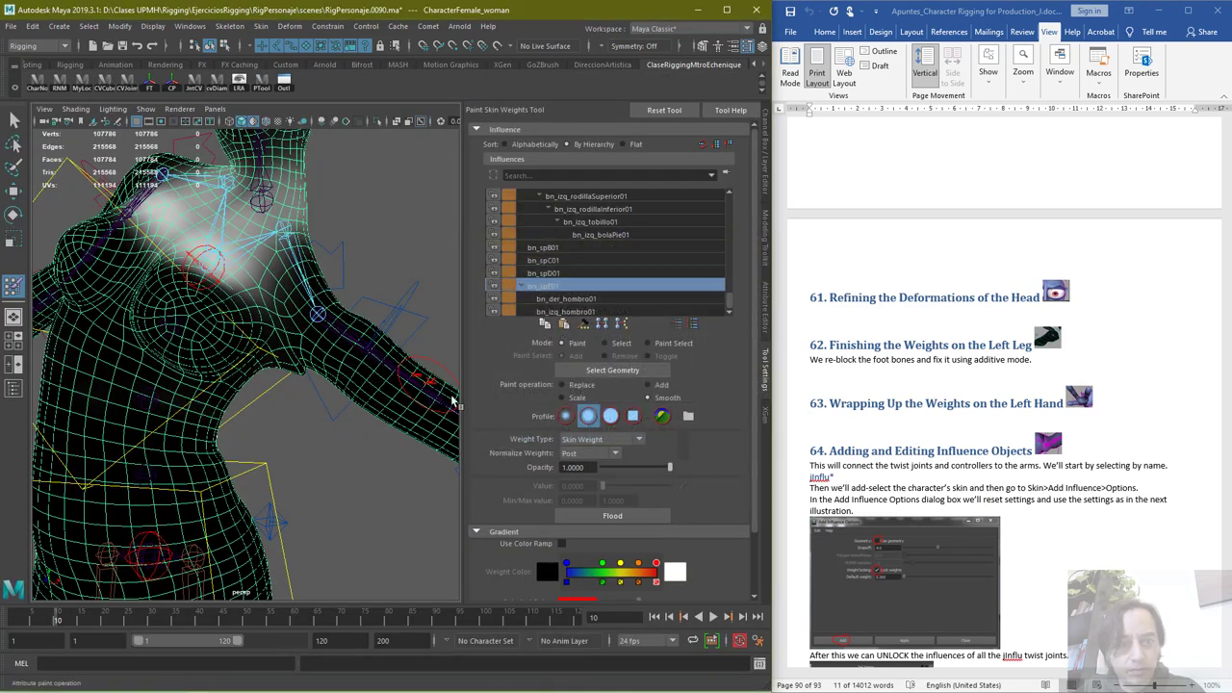
Restart Paint Skin Weights, select the left upper arm influence bn_izq_brazo01, and examine its weights around the left armpit
{"action": "left_click", "coordinate": [14, 119]}
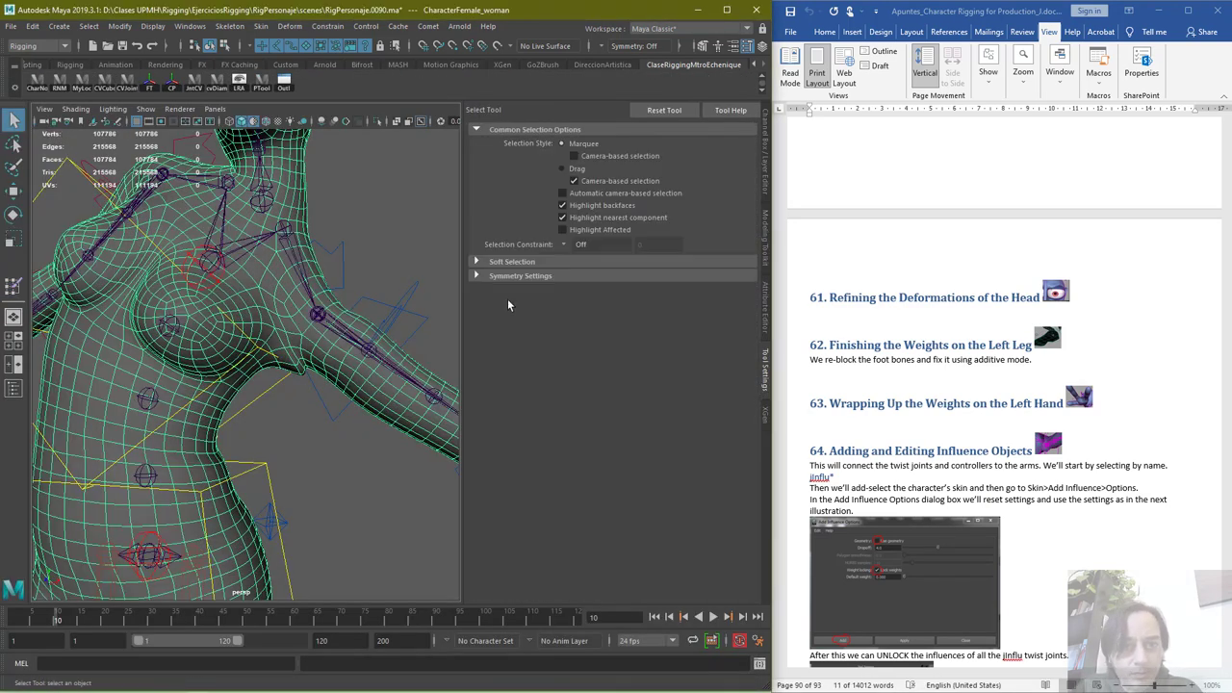
{"action": "left_click", "coordinate": [12, 286]}
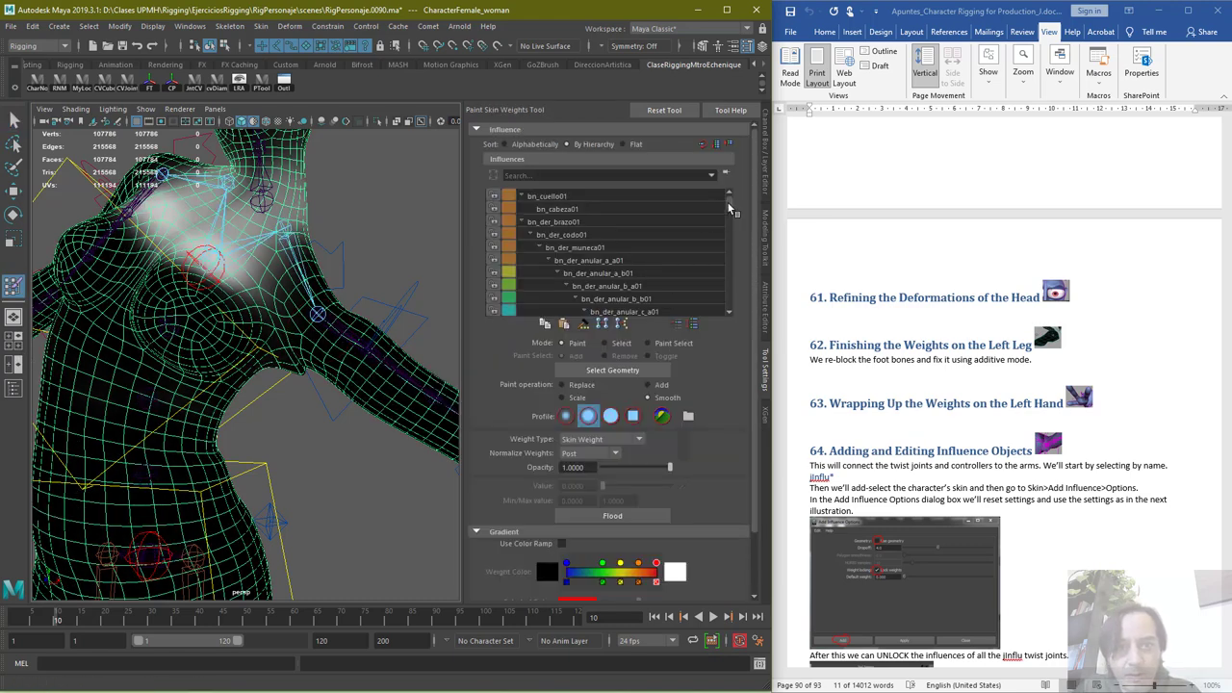
{"action": "left_click_drag", "start_coordinate": [730, 201], "coordinate": [745, 246]}
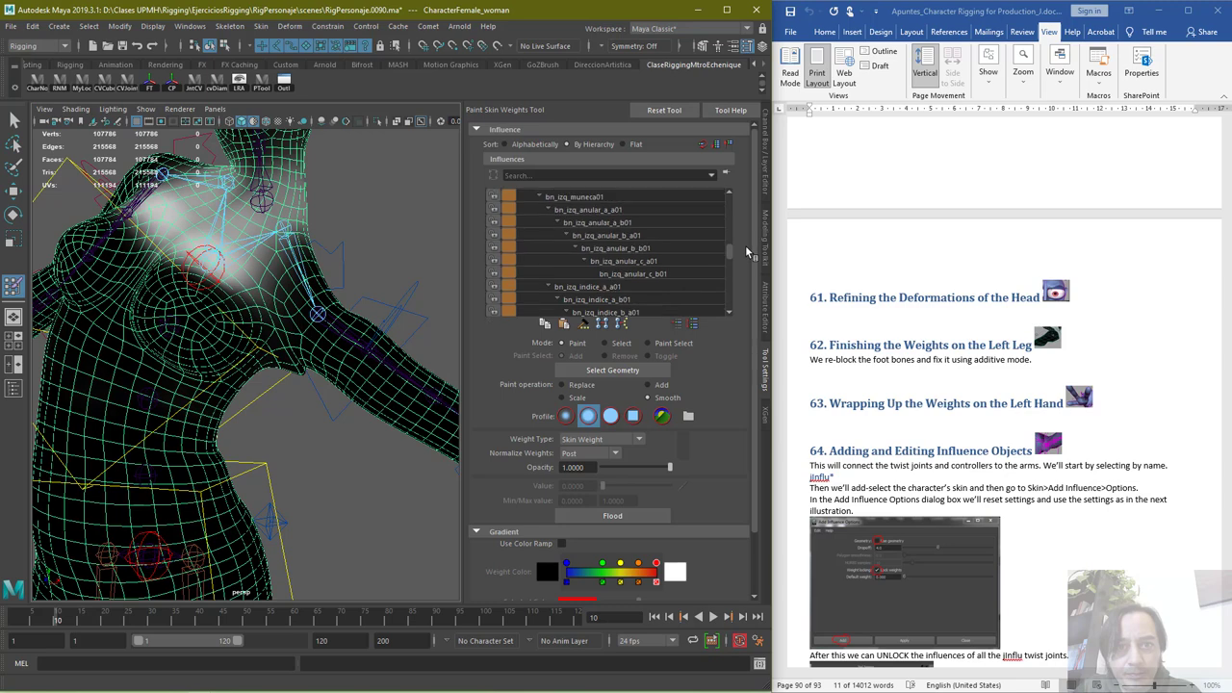
{"action": "left_click", "coordinate": [564, 198]}
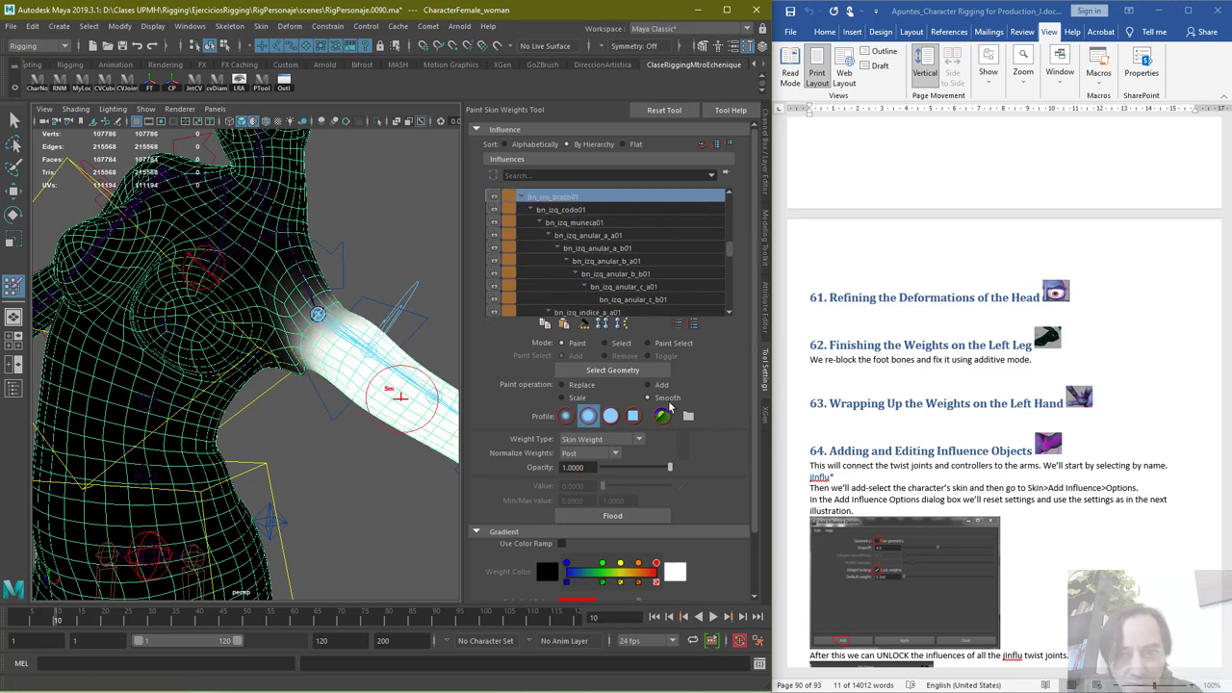
{"action": "mouse_move", "coordinate": [306, 354]}
{"action": "left_mouse_down"}
{"action": "mouse_move", "coordinate": [257, 356]}
{"action": "mouse_move", "coordinate": [314, 320]}
{"action": "mouse_move", "coordinate": [292, 336]}
{"action": "mouse_move", "coordinate": [288, 324]}
{"action": "mouse_move", "coordinate": [292, 354]}
{"action": "mouse_move", "coordinate": [343, 338]}
{"action": "mouse_move", "coordinate": [317, 352]}
{"action": "mouse_move", "coordinate": [371, 356]}
{"action": "left_mouse_up"}
{"action": "scroll", "coordinate": [297, 353], "scroll_direction": "up", "scroll_amount": 4}
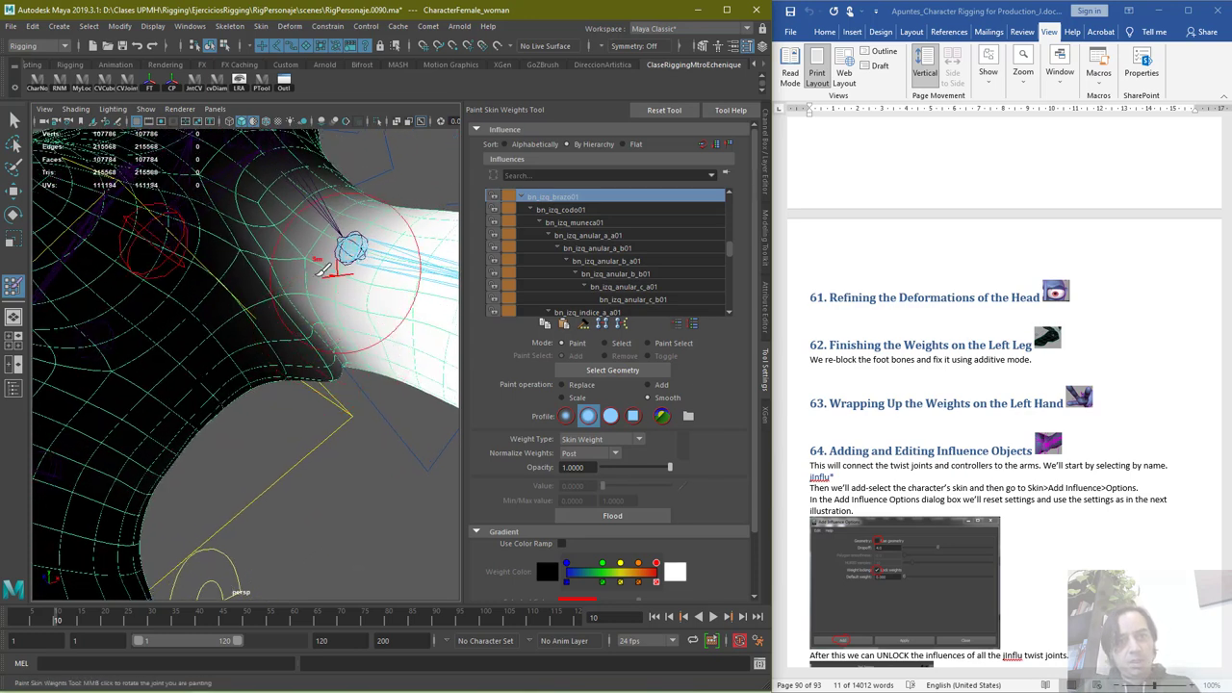
Try replacing the bn_izq_brazo01 weights in the left armpit with value 1, and undo the stroke
{"action": "left_click", "coordinate": [581, 386]}
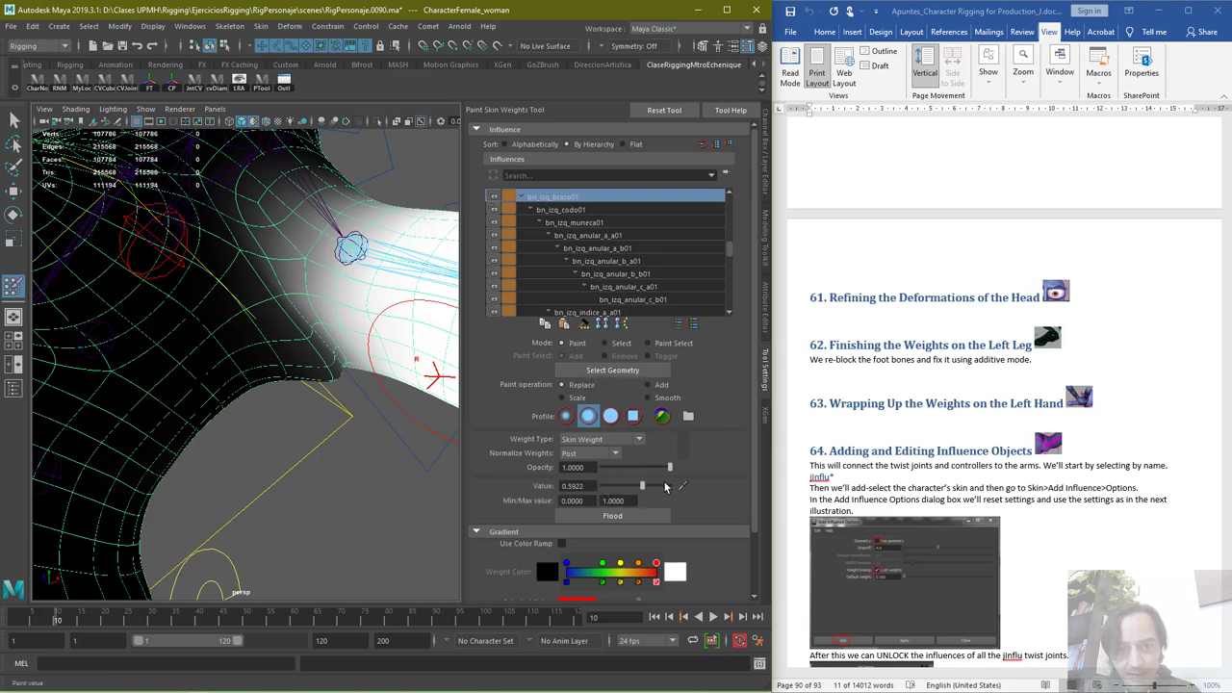
{"action": "left_click", "coordinate": [669, 486]}
{"action": "mouse_move", "coordinate": [337, 371]}
{"action": "left_mouse_down"}
{"action": "mouse_move", "coordinate": [322, 336]}
{"action": "mouse_move", "coordinate": [347, 370]}
{"action": "left_mouse_up"}
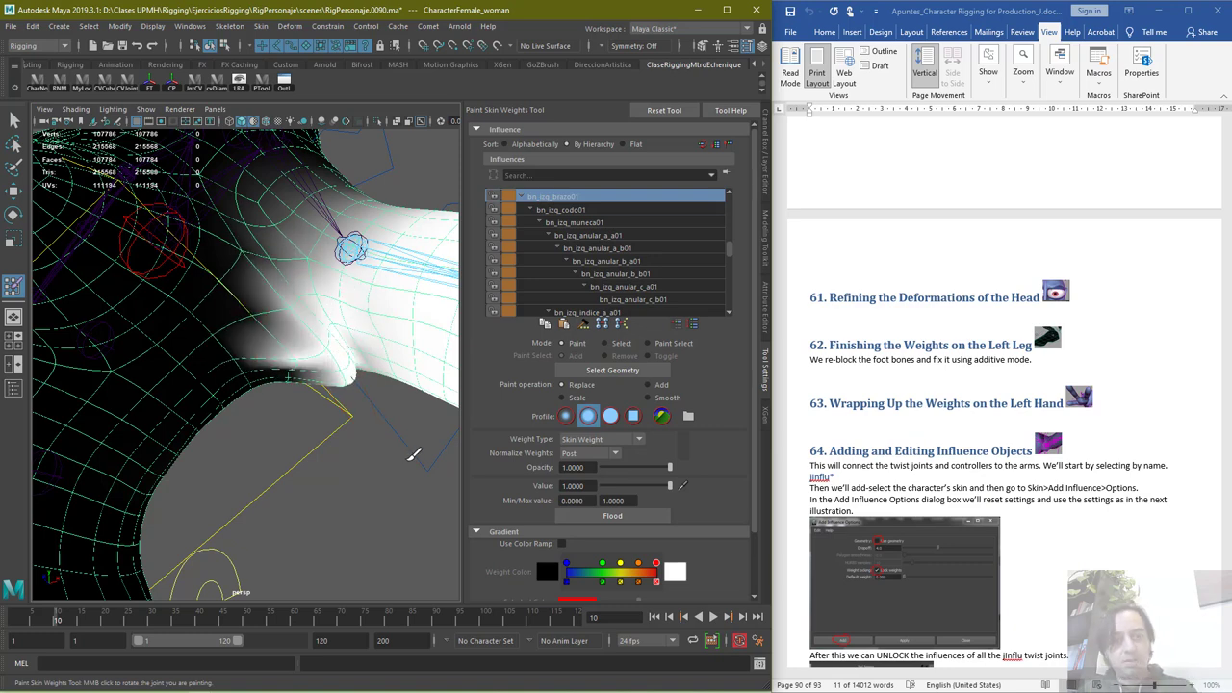
{"action": "key", "text": "ctrl+z"}
{"action": "key", "text": "ctrl+z"}
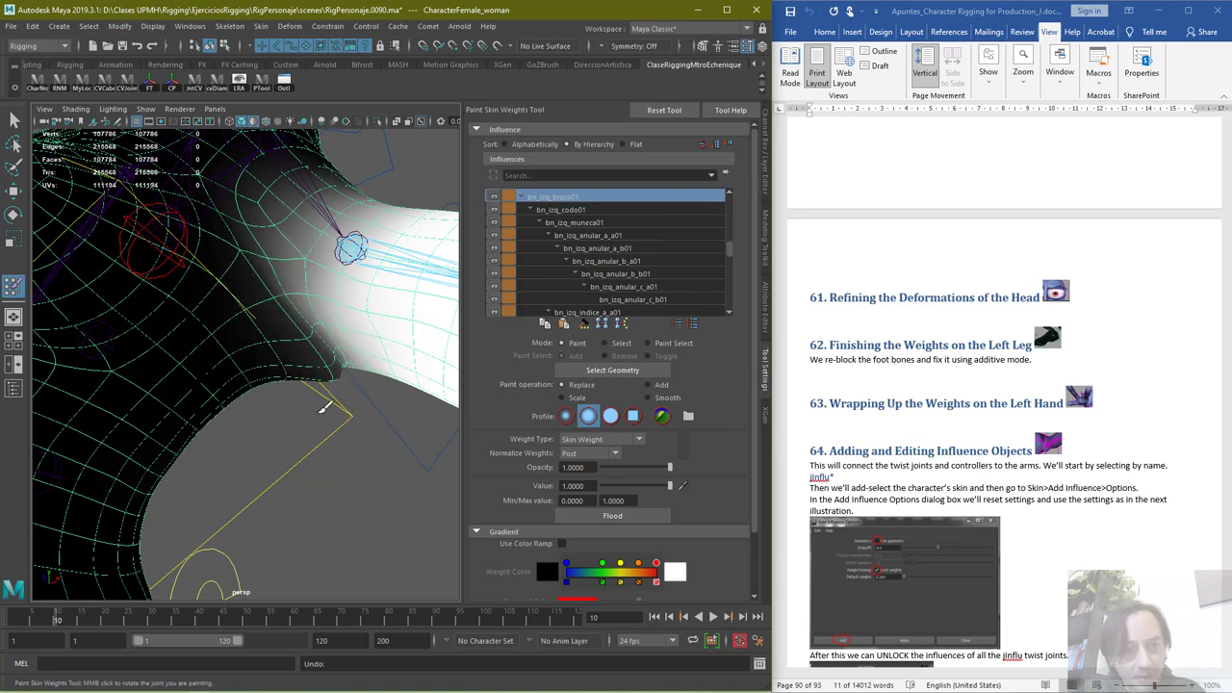
Set the timeline to frame 9 and paint the bn_izq_brazo01 weights out of the left armpit with Replace at value 0
{"action": "left_click_drag", "start_coordinate": [325, 407], "coordinate": [374, 437], "text": "alt"}
{"action": "scroll", "coordinate": [374, 437], "scroll_direction": "down", "scroll_amount": 5}
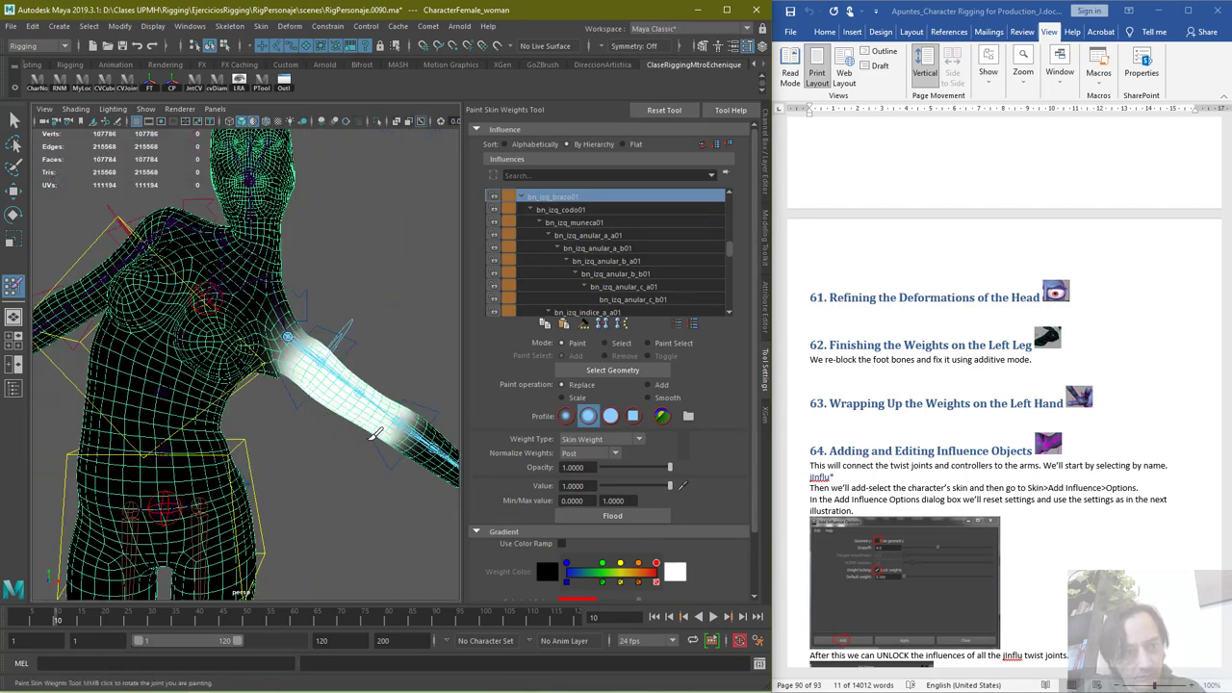
{"action": "scroll", "coordinate": [376, 435], "scroll_direction": "up", "scroll_amount": 5}
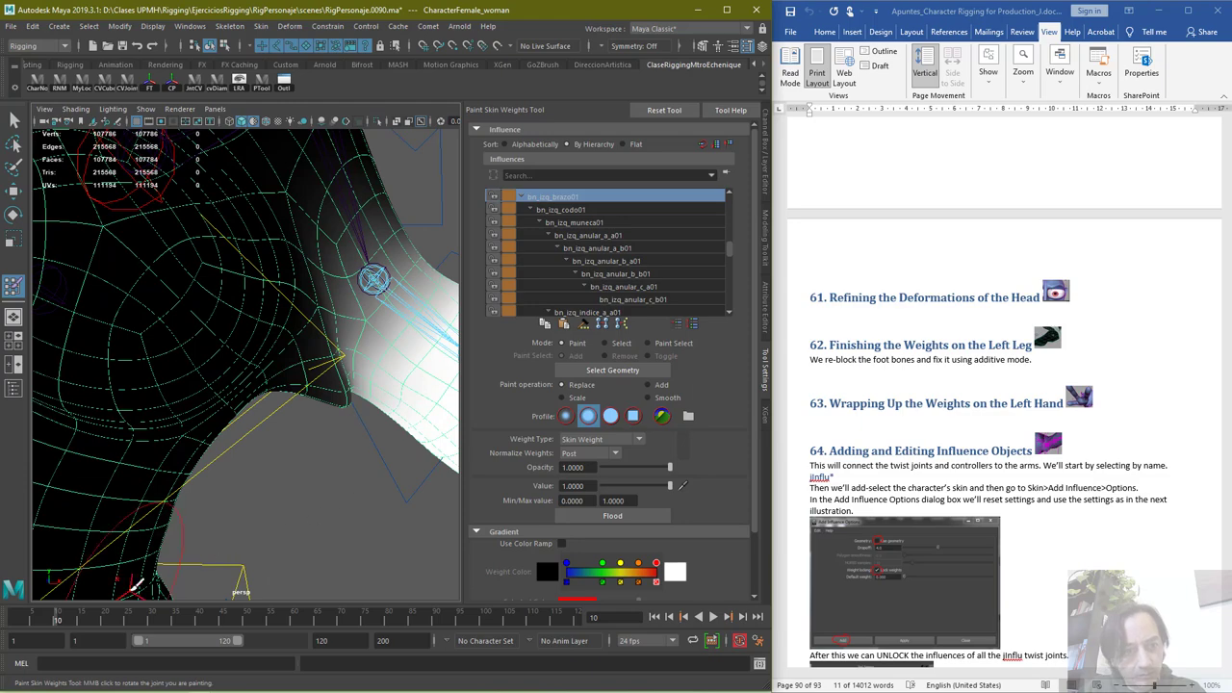
{"action": "mouse_move", "coordinate": [40, 623]}
{"action": "left_mouse_down"}
{"action": "mouse_move", "coordinate": [57, 623]}
{"action": "mouse_move", "coordinate": [47, 622]}
{"action": "left_mouse_up"}
{"action": "left_click_drag", "start_coordinate": [354, 468], "coordinate": [390, 452], "text": "alt"}
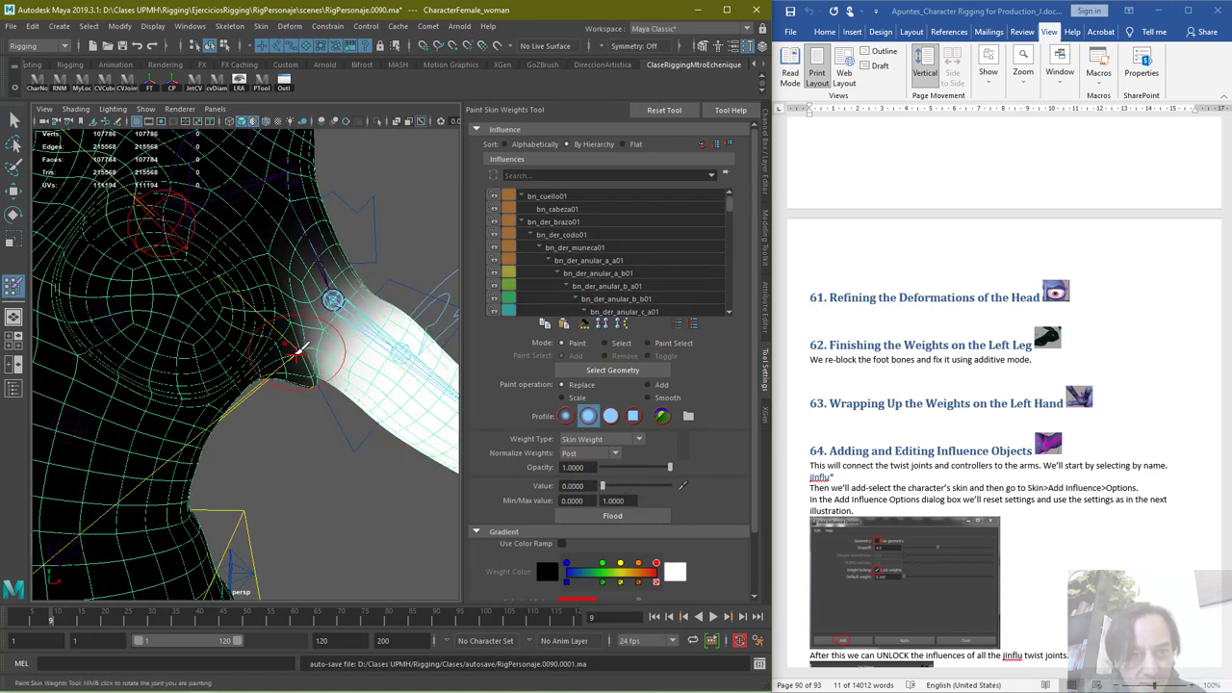
{"action": "left_click_drag", "start_coordinate": [295, 352], "coordinate": [290, 380]}
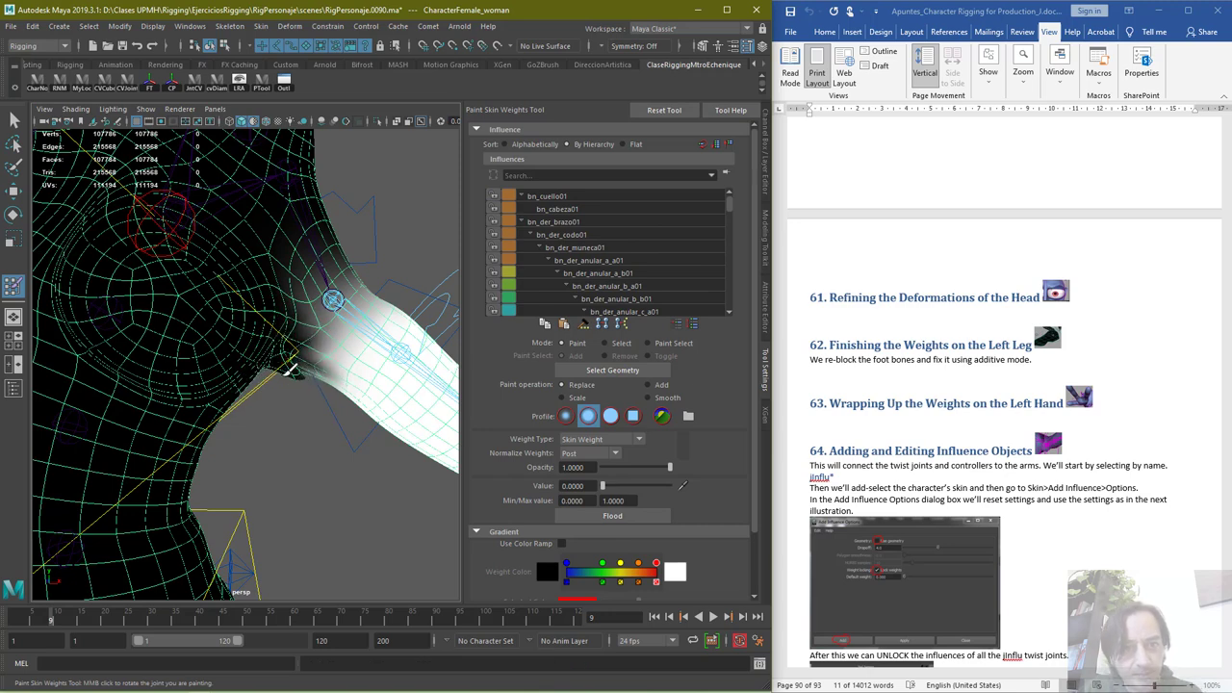
Smooth the bn_izq_brazo01 weights along the transition between the left armpit and the upper arm
{"action": "mouse_move", "coordinate": [286, 438]}
{"action": "left_mouse_down", "text": "alt"}
{"action": "mouse_move", "coordinate": [286, 356]}
{"action": "mouse_move", "coordinate": [289, 470]}
{"action": "mouse_move", "coordinate": [286, 448]}
{"action": "left_mouse_up", "text": "alt"}
{"action": "left_click", "coordinate": [651, 398]}
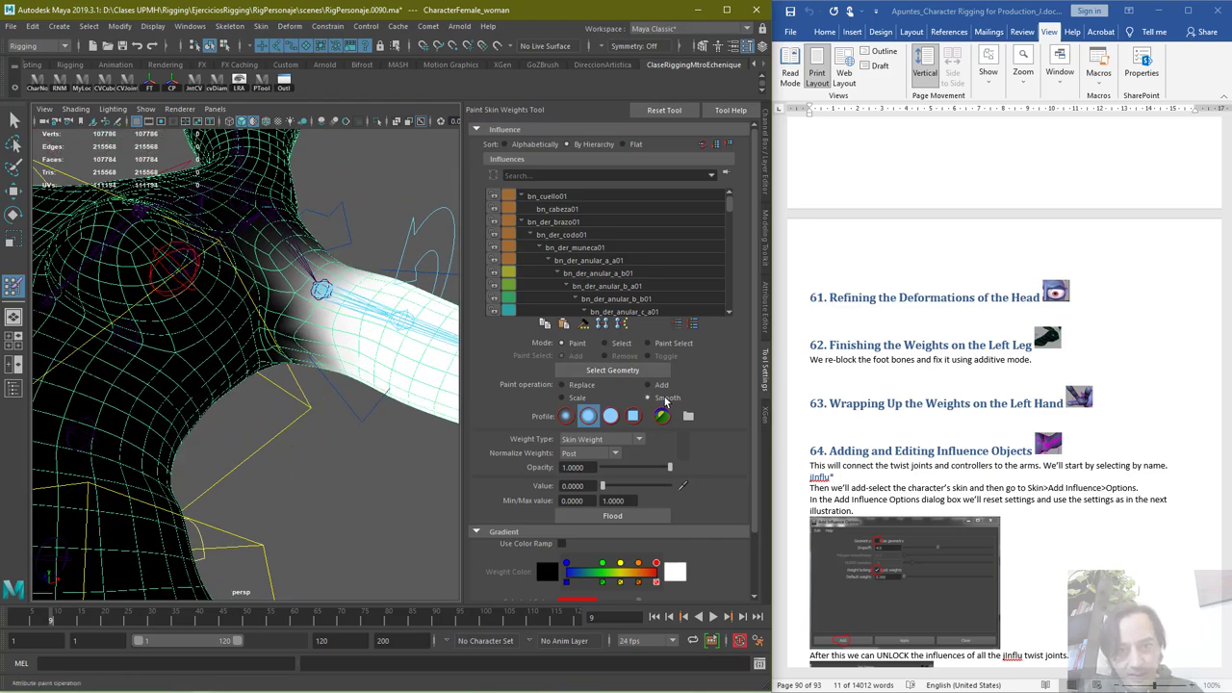
{"action": "left_click_drag", "start_coordinate": [285, 334], "coordinate": [292, 300]}
{"action": "mouse_move", "coordinate": [308, 361]}
{"action": "left_mouse_down"}
{"action": "mouse_move", "coordinate": [321, 354]}
{"action": "mouse_move", "coordinate": [253, 404]}
{"action": "mouse_move", "coordinate": [179, 432]}
{"action": "mouse_move", "coordinate": [228, 358]}
{"action": "left_mouse_up"}
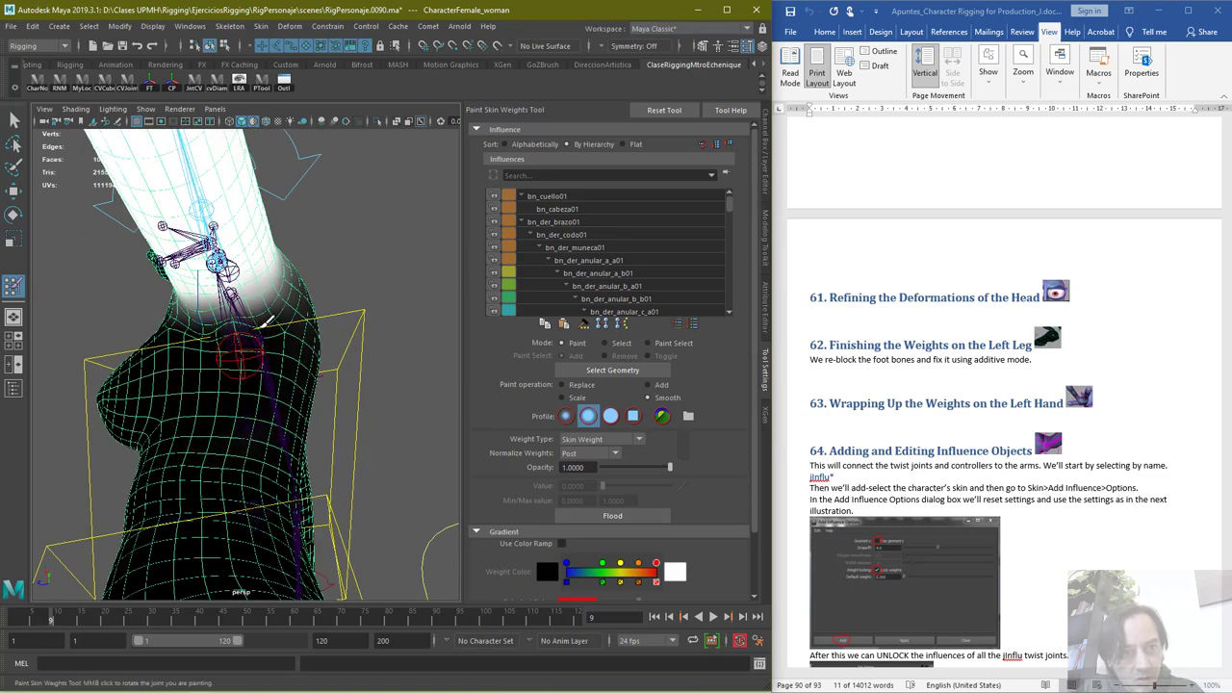
Compare the shaded and weight views of the crease below the left armpit, and try the weight hammer on the whole mesh
{"action": "scroll", "coordinate": [340, 376], "scroll_direction": "up", "scroll_amount": 4}
{"action": "middle_click_drag", "start_coordinate": [321, 338], "coordinate": [364, 388], "text": "alt"}
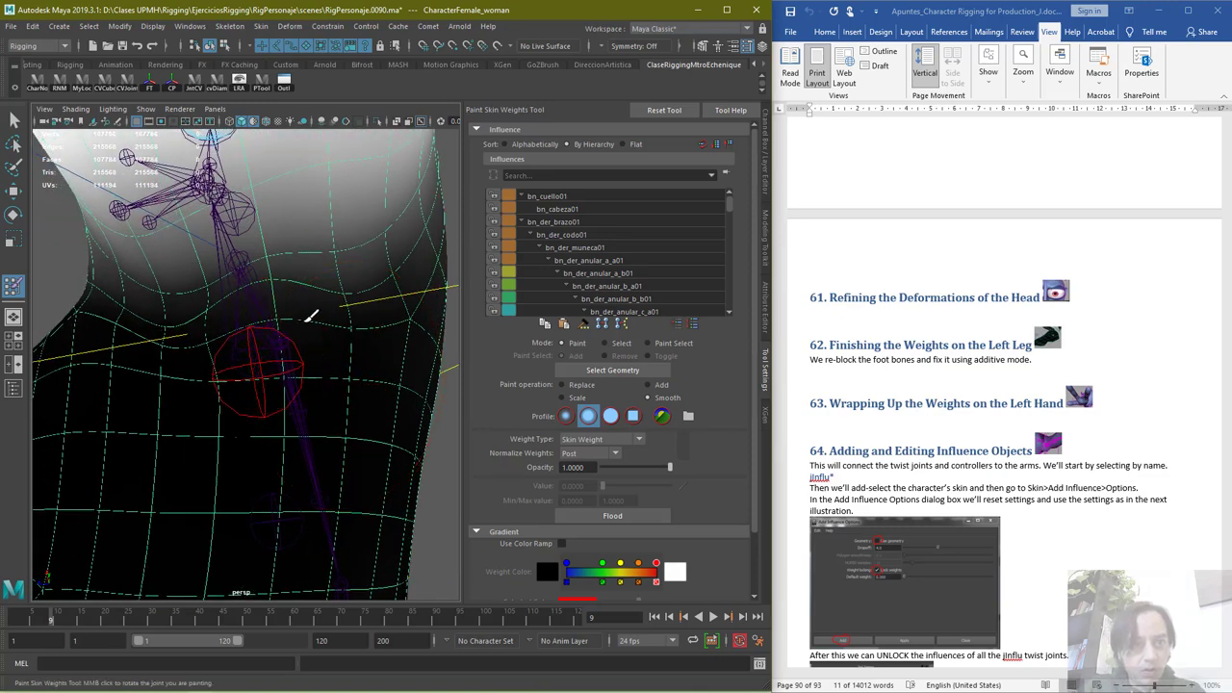
{"action": "left_click", "coordinate": [14, 119]}
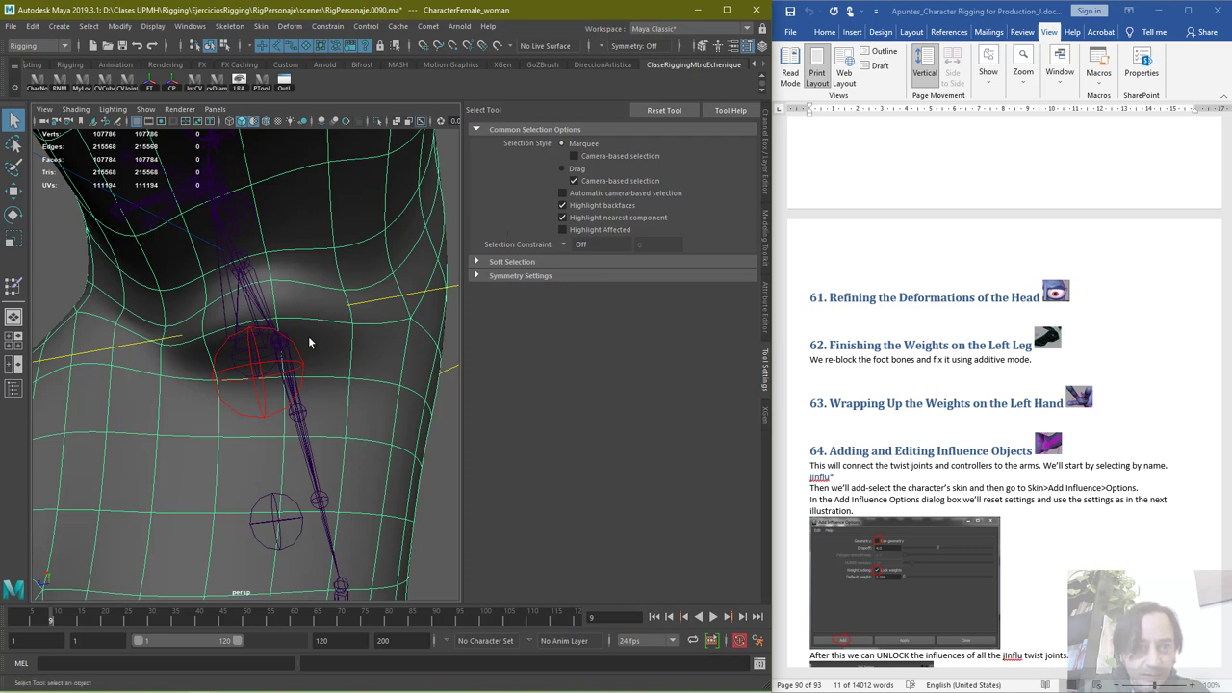
{"action": "left_click", "coordinate": [14, 287]}
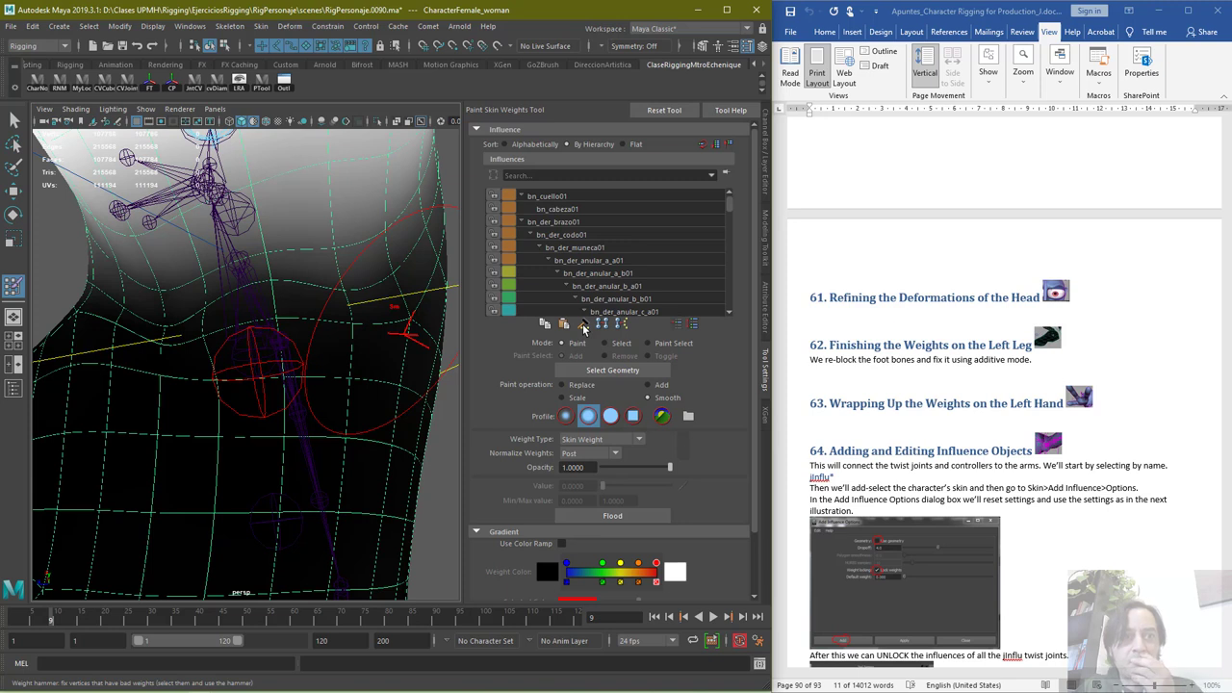
{"action": "left_click", "coordinate": [582, 325]}
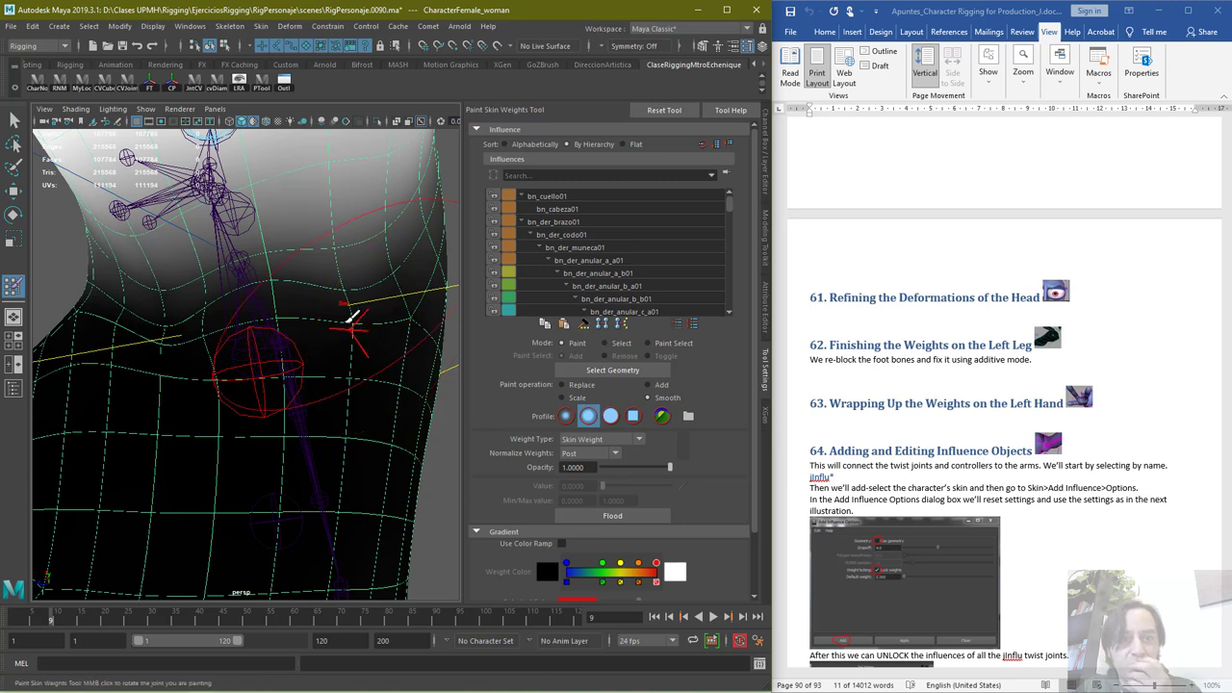
{"action": "left_click", "coordinate": [578, 327]}
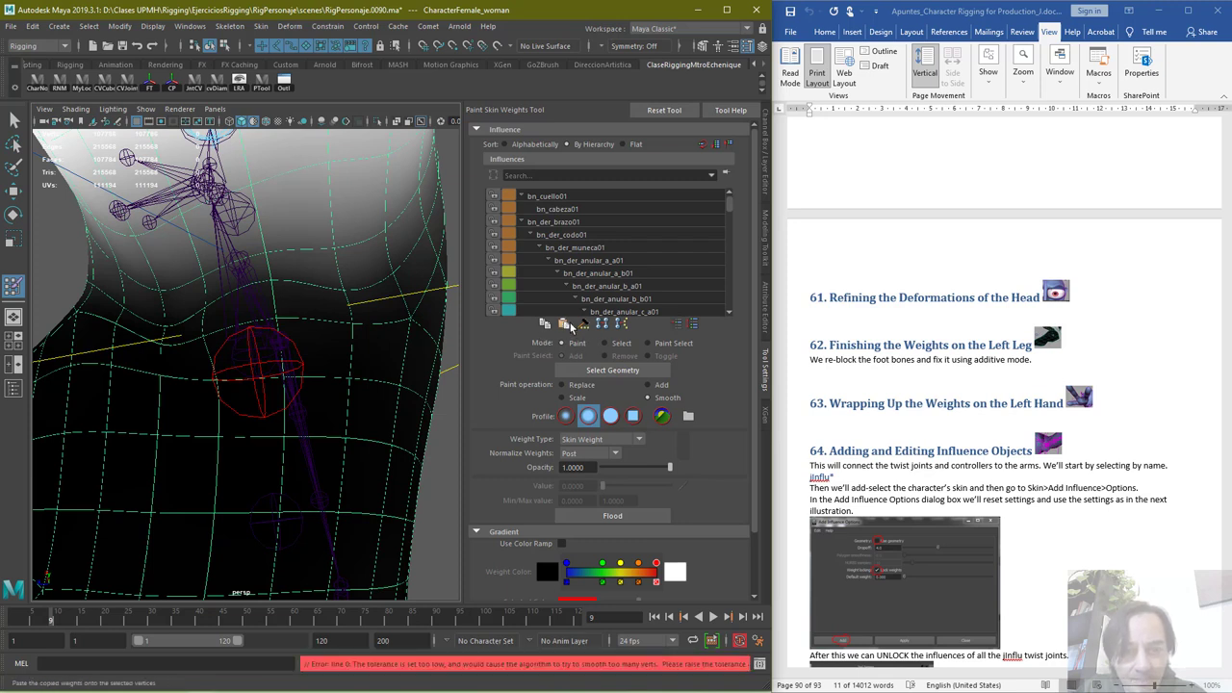
Try the show-influences and move-weights functions on the character mesh
{"action": "left_click", "coordinate": [622, 328]}
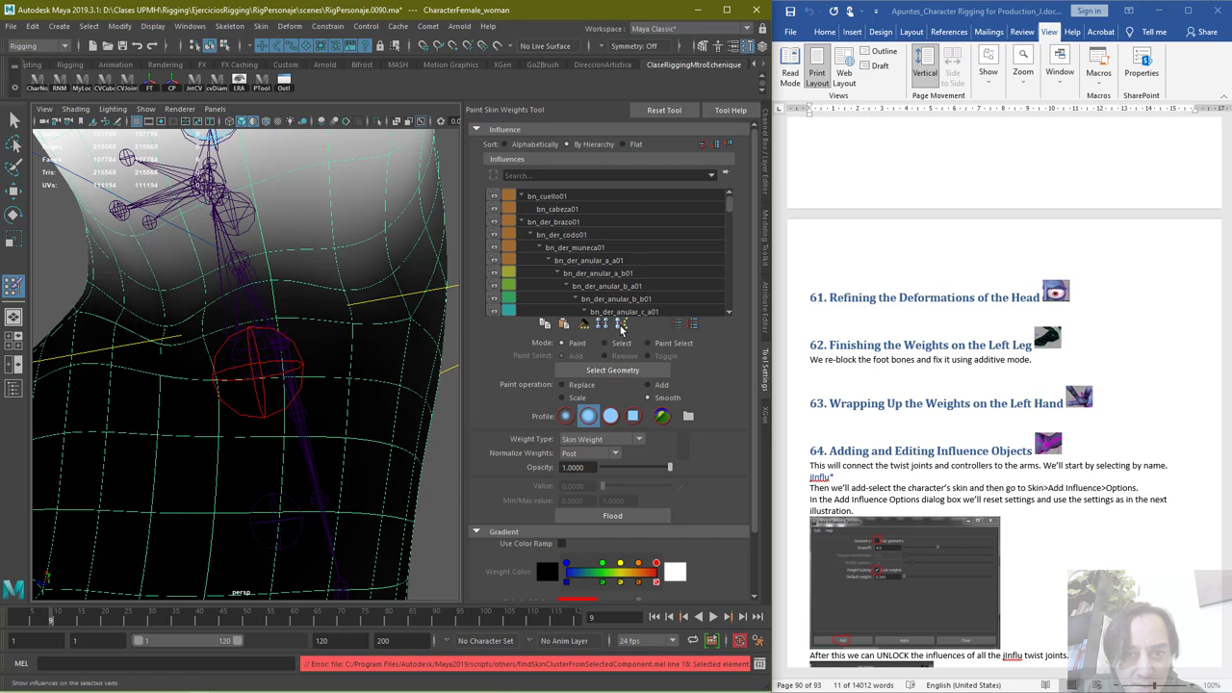
{"action": "left_click", "coordinate": [603, 324]}
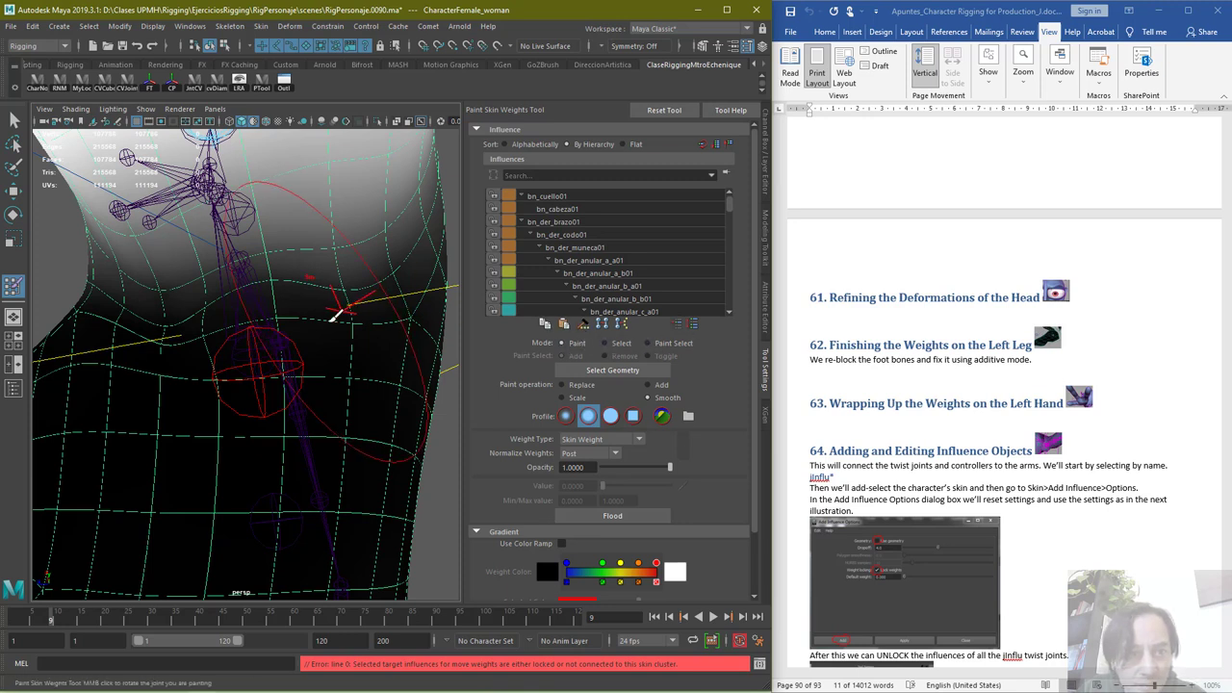
{"action": "left_click", "coordinate": [662, 370]}
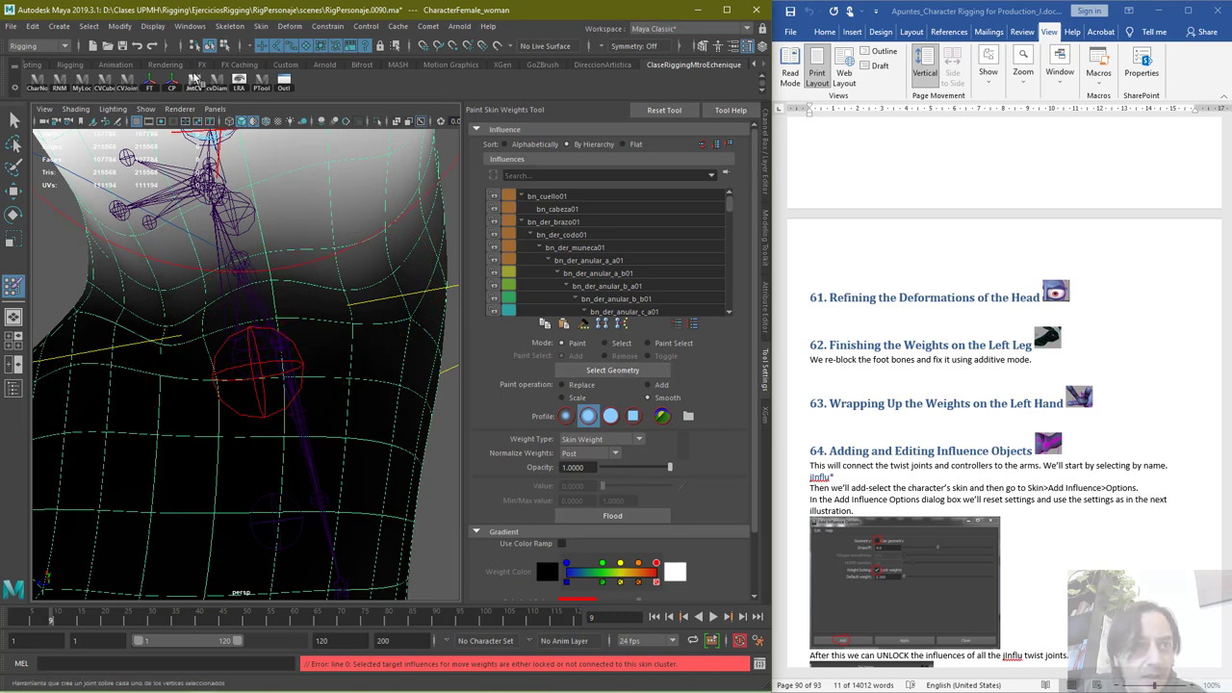
Select the patch of vertices in the crease below the left armpit and fix their weights with the weight hammer
{"action": "left_click", "coordinate": [226, 47]}
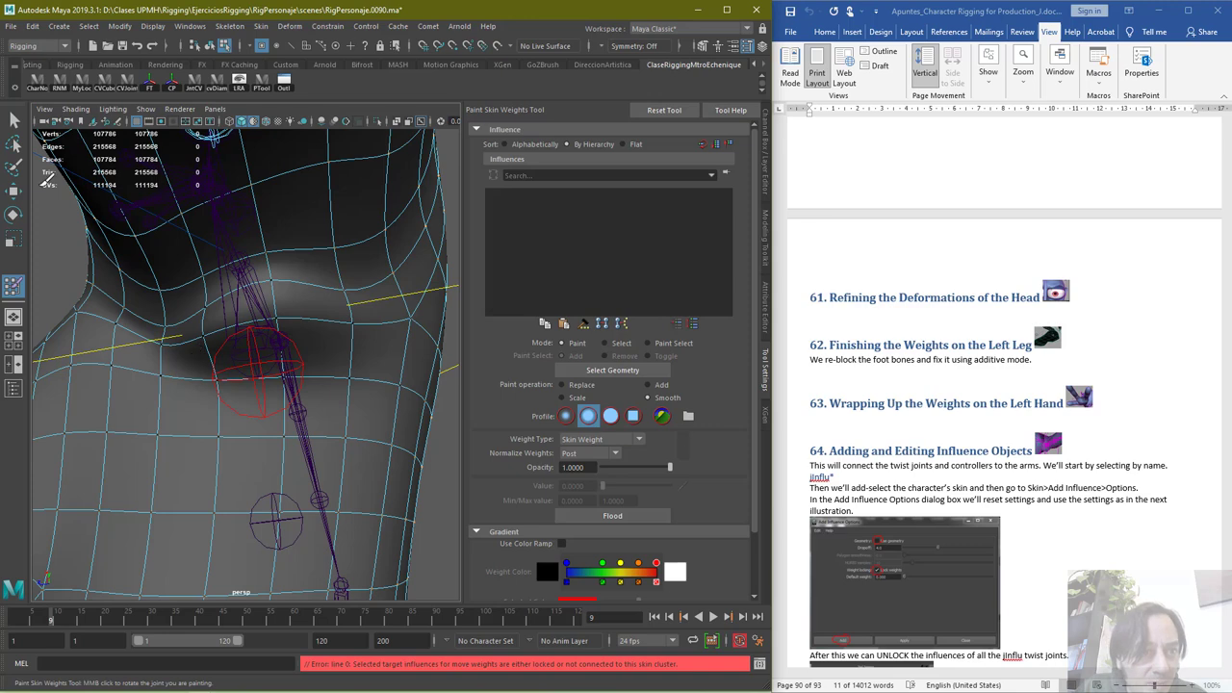
{"action": "key", "text": "q"}
{"action": "left_click", "coordinate": [192, 317]}
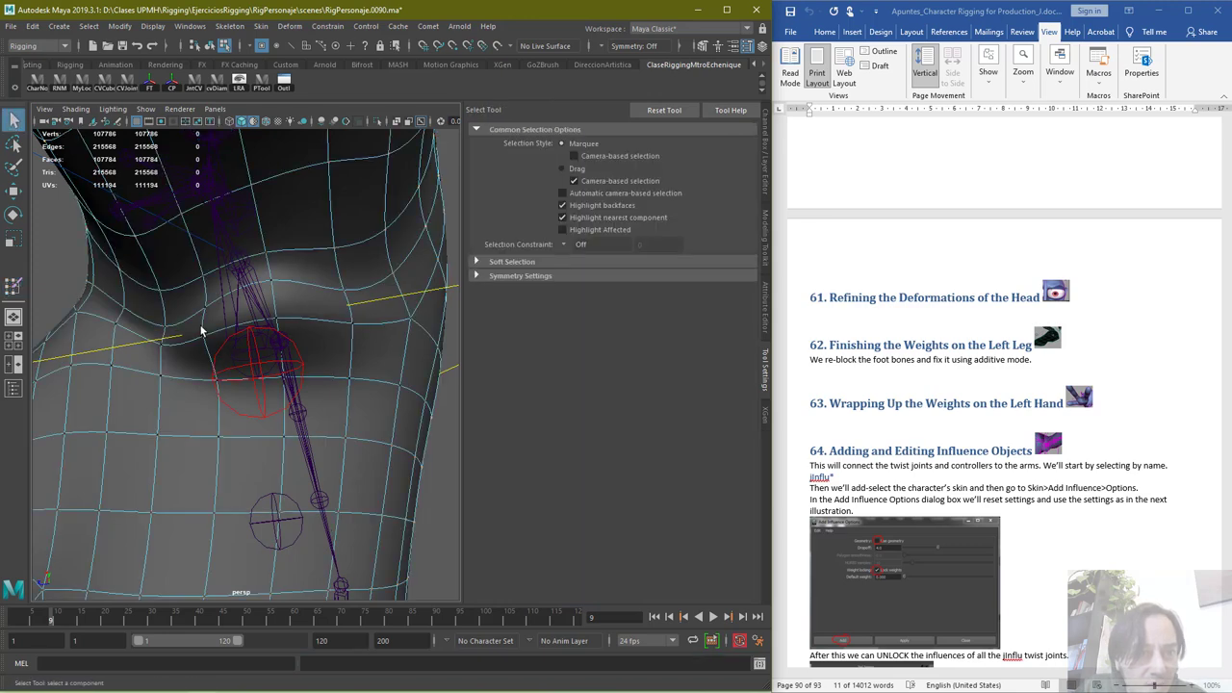
{"action": "left_click", "coordinate": [277, 319]}
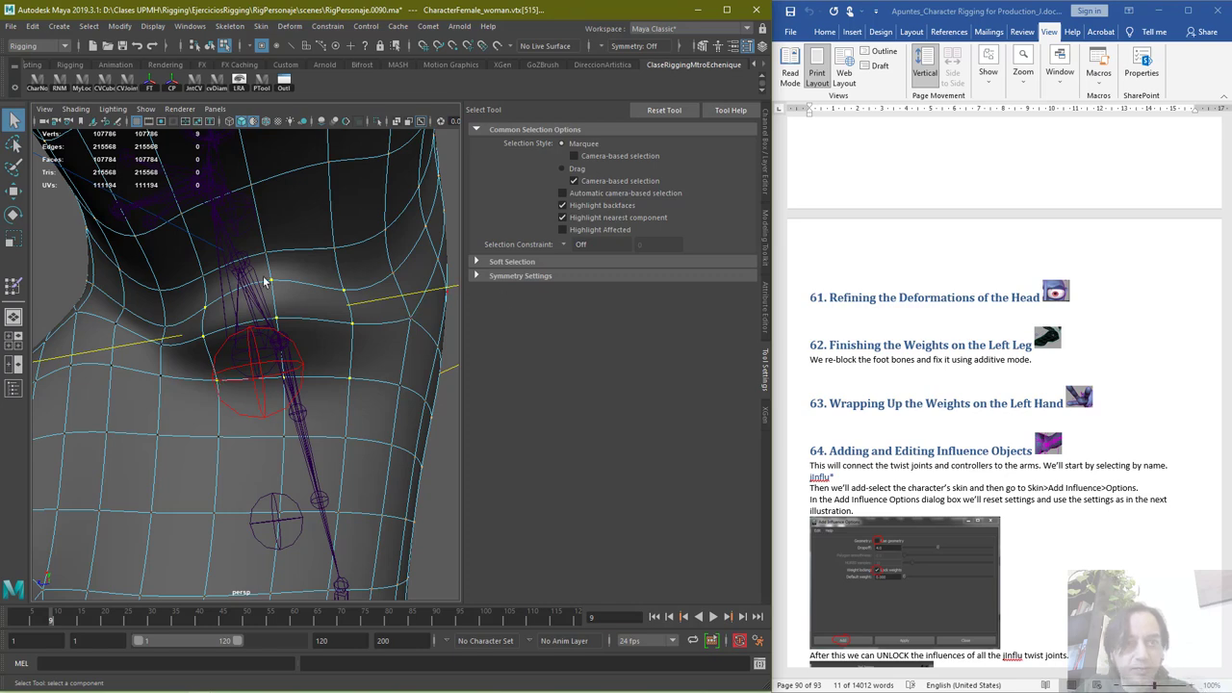
{"action": "left_click", "coordinate": [13, 287]}
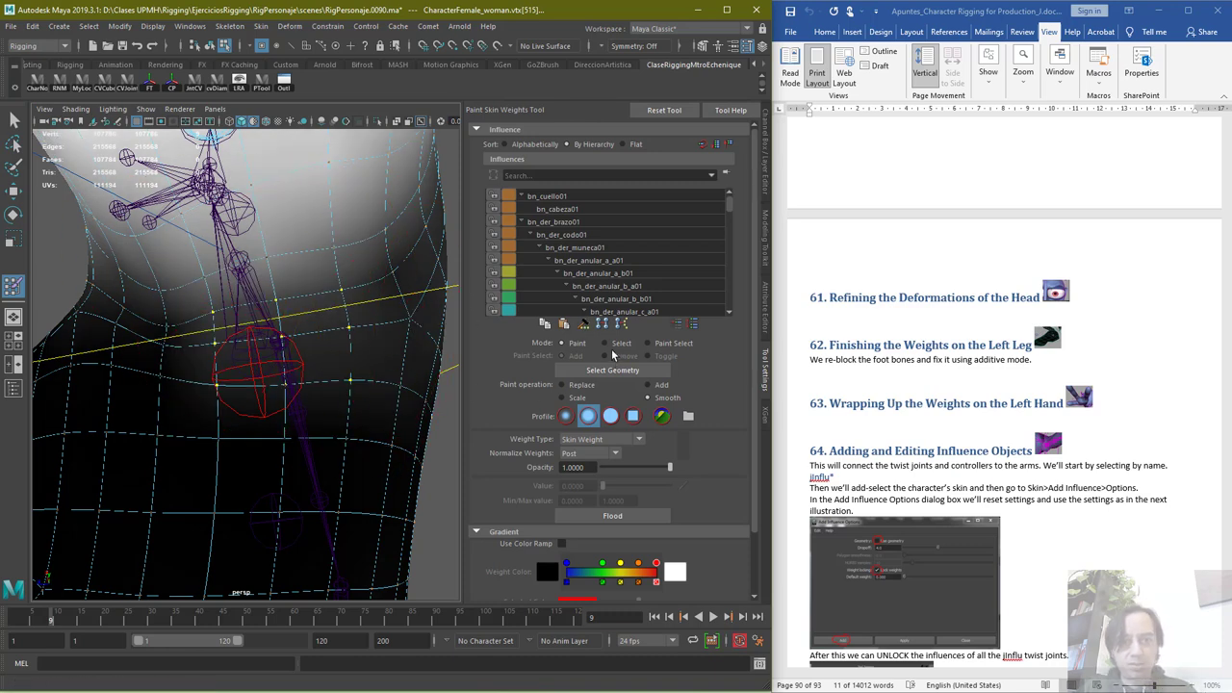
{"action": "left_click", "coordinate": [583, 327]}
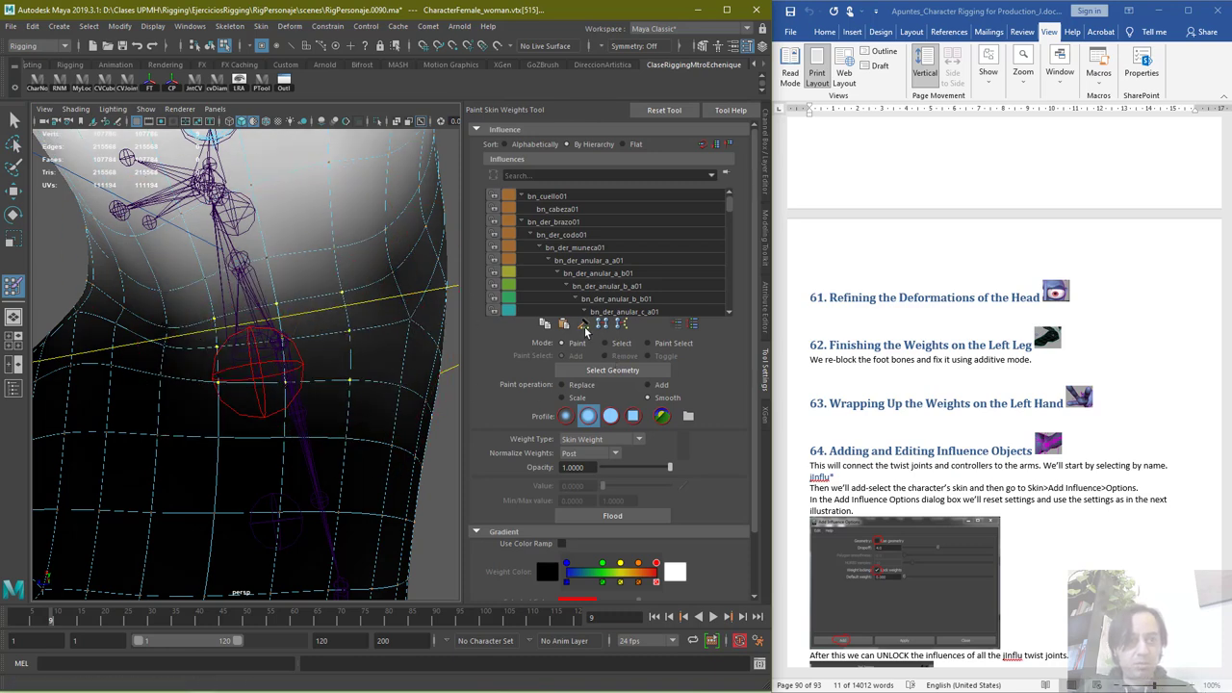
{"action": "key", "text": "q"}
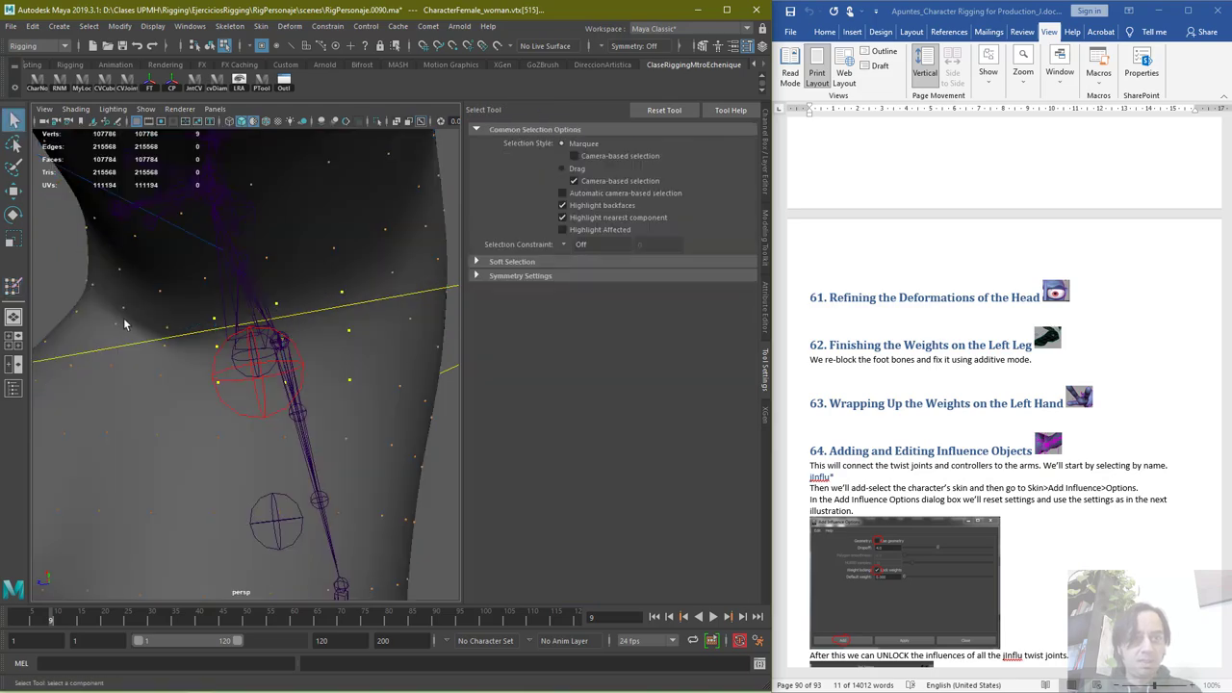
Switch the character mesh back to object mode and return the timeline to frame 1
{"action": "left_click_drag", "start_coordinate": [89, 286], "coordinate": [234, 318], "text": "alt"}
{"action": "left_click_drag", "start_coordinate": [232, 371], "coordinate": [295, 379], "text": "alt"}
{"action": "scroll", "coordinate": [264, 417], "scroll_direction": "down", "scroll_amount": 5}
{"action": "right_click_drag", "start_coordinate": [248, 374], "coordinate": [320, 316]}
{"action": "left_click_drag", "start_coordinate": [58, 584], "coordinate": [175, 376], "text": "alt"}
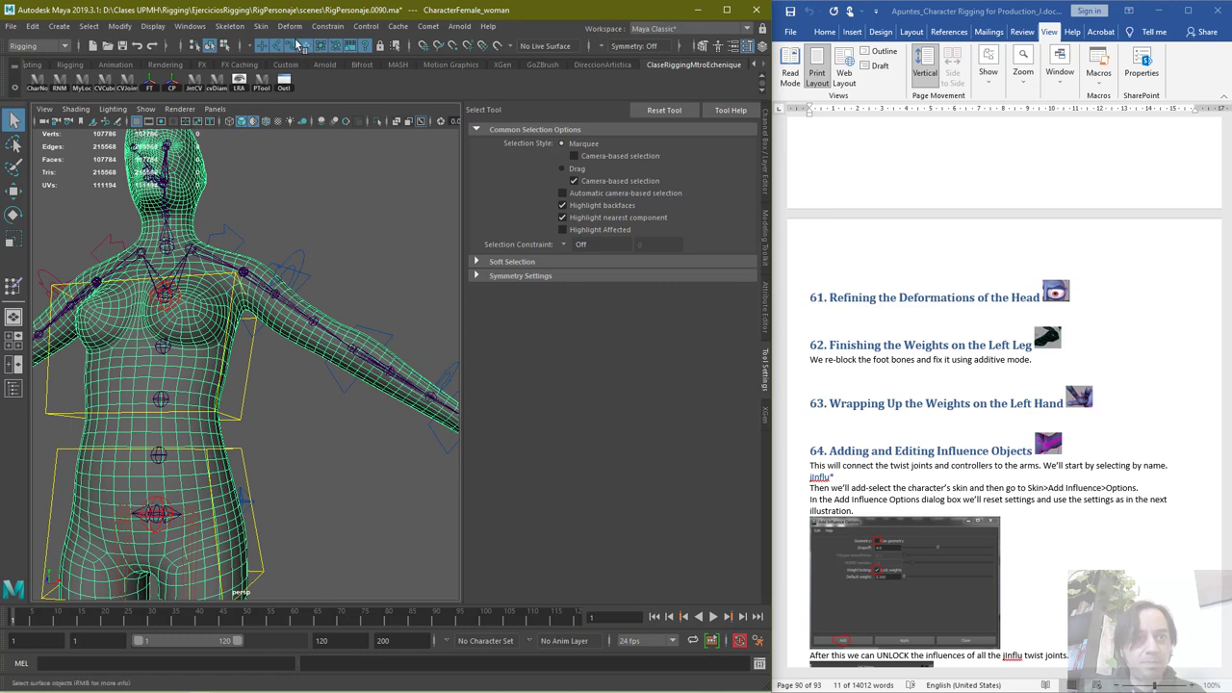
Mirror the character mesh's skin weights
{"action": "left_click", "coordinate": [261, 26]}
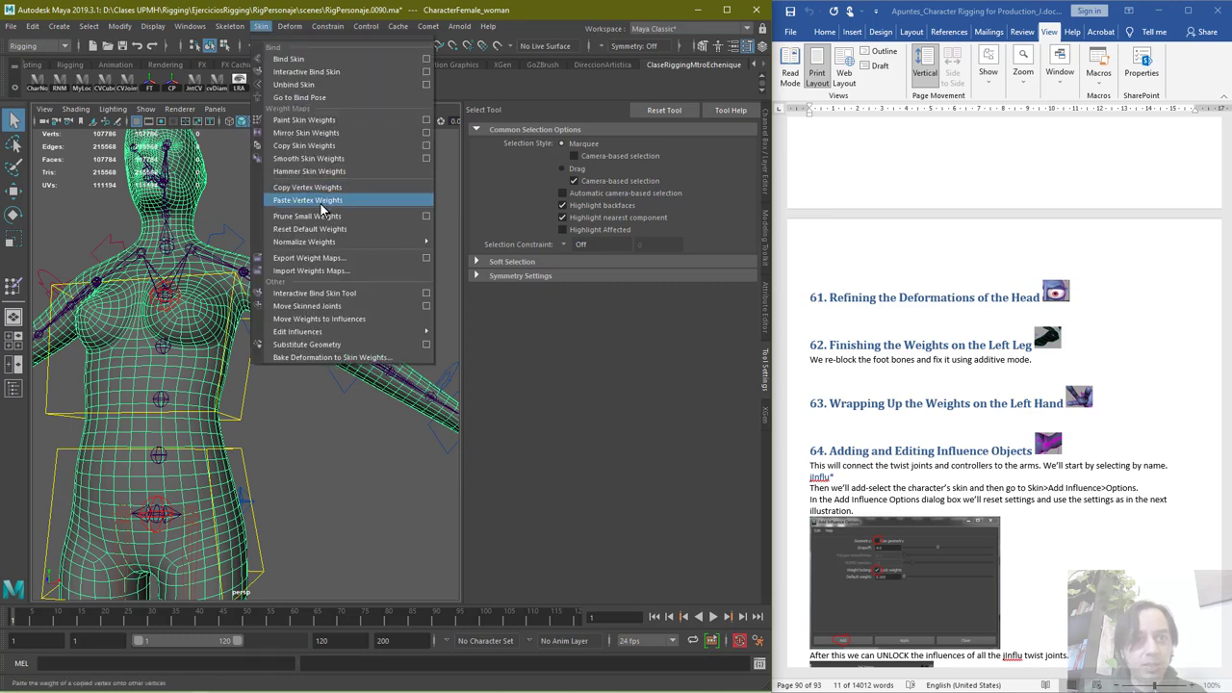
{"action": "left_click", "coordinate": [334, 135]}
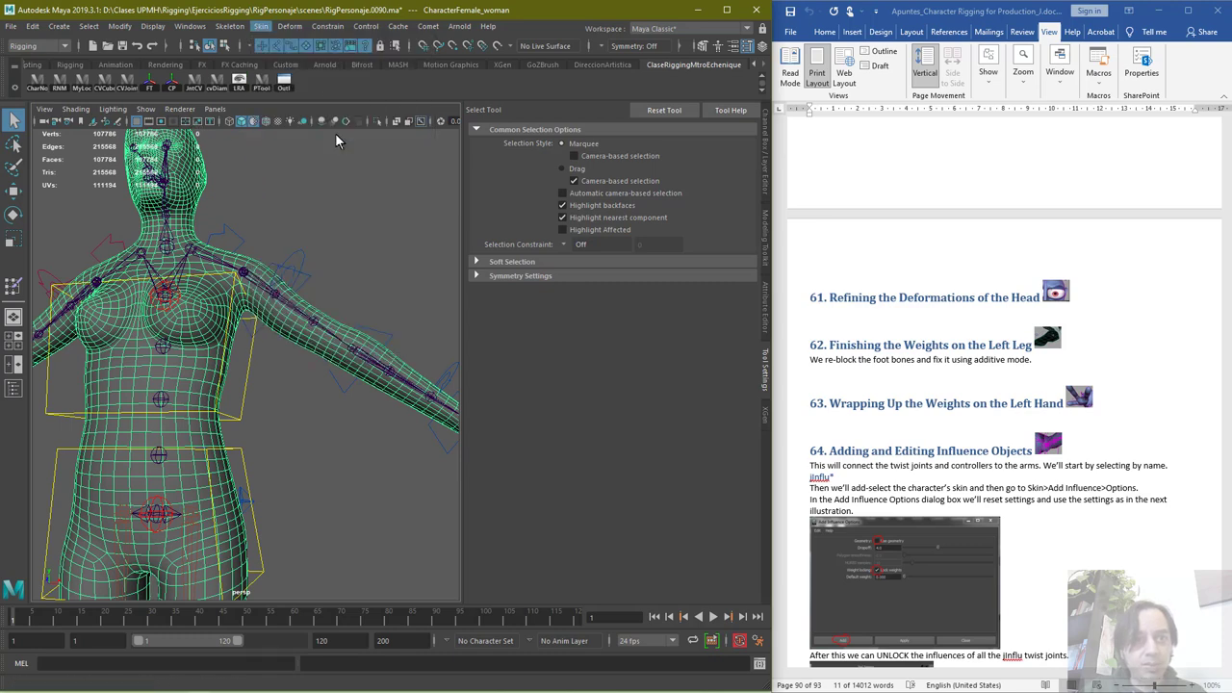
Test-rotate the chest control, examine how the torso and armpits deform, and undo the rotation
{"action": "left_click", "coordinate": [243, 404]}
{"action": "key", "text": "e"}
{"action": "scroll", "coordinate": [237, 398], "scroll_direction": "down", "scroll_amount": 5}
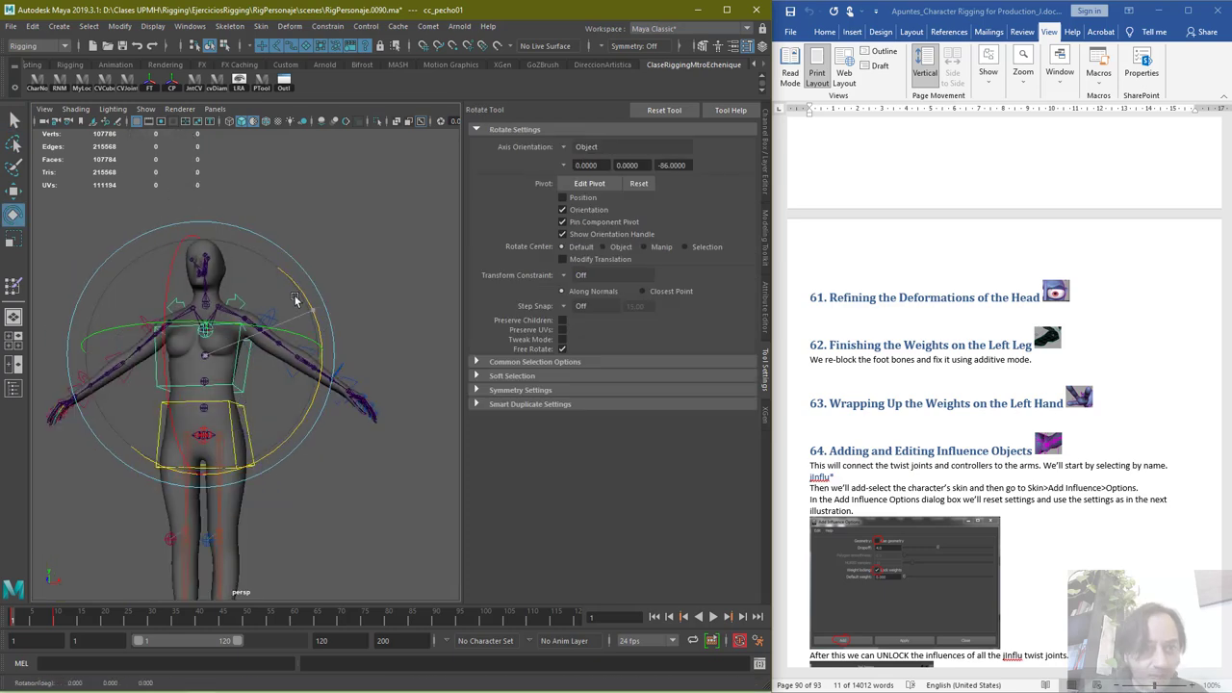
{"action": "left_click_drag", "start_coordinate": [308, 311], "coordinate": [218, 238]}
{"action": "left_click_drag", "start_coordinate": [227, 318], "coordinate": [310, 302], "text": "alt"}
{"action": "scroll", "coordinate": [259, 322], "scroll_direction": "up", "scroll_amount": 5}
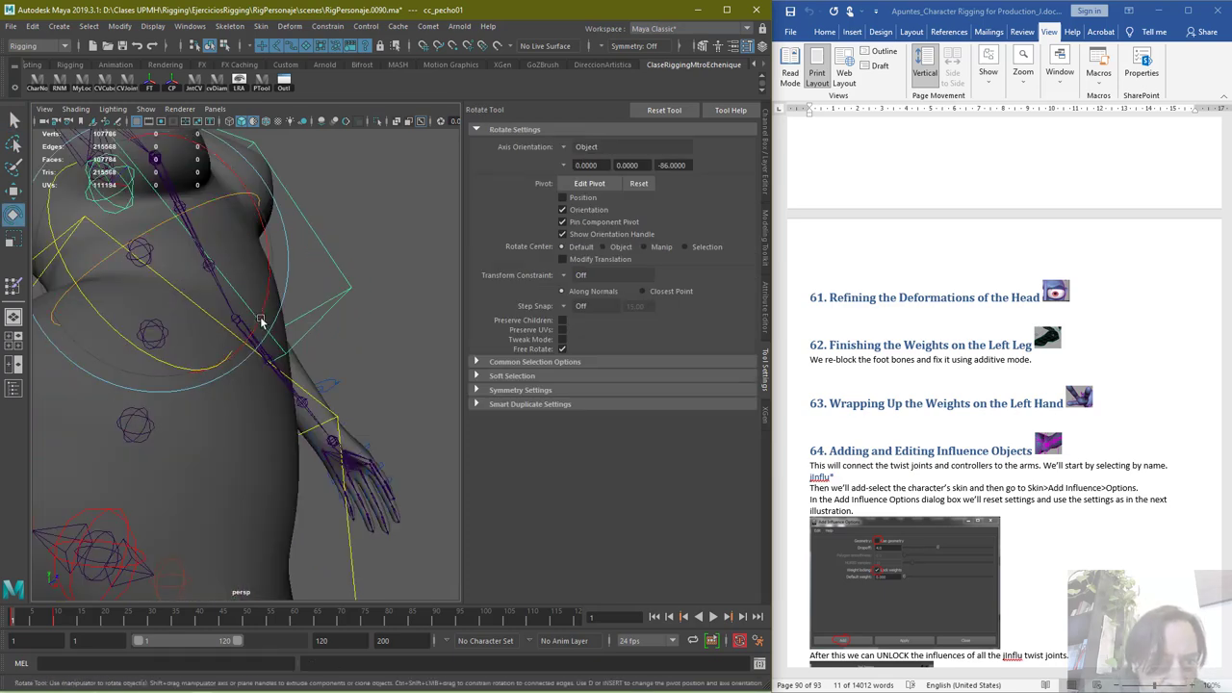
{"action": "middle_click_drag", "start_coordinate": [390, 330], "coordinate": [379, 359], "text": "alt"}
{"action": "left_click_drag", "start_coordinate": [380, 359], "coordinate": [349, 427], "text": "alt"}
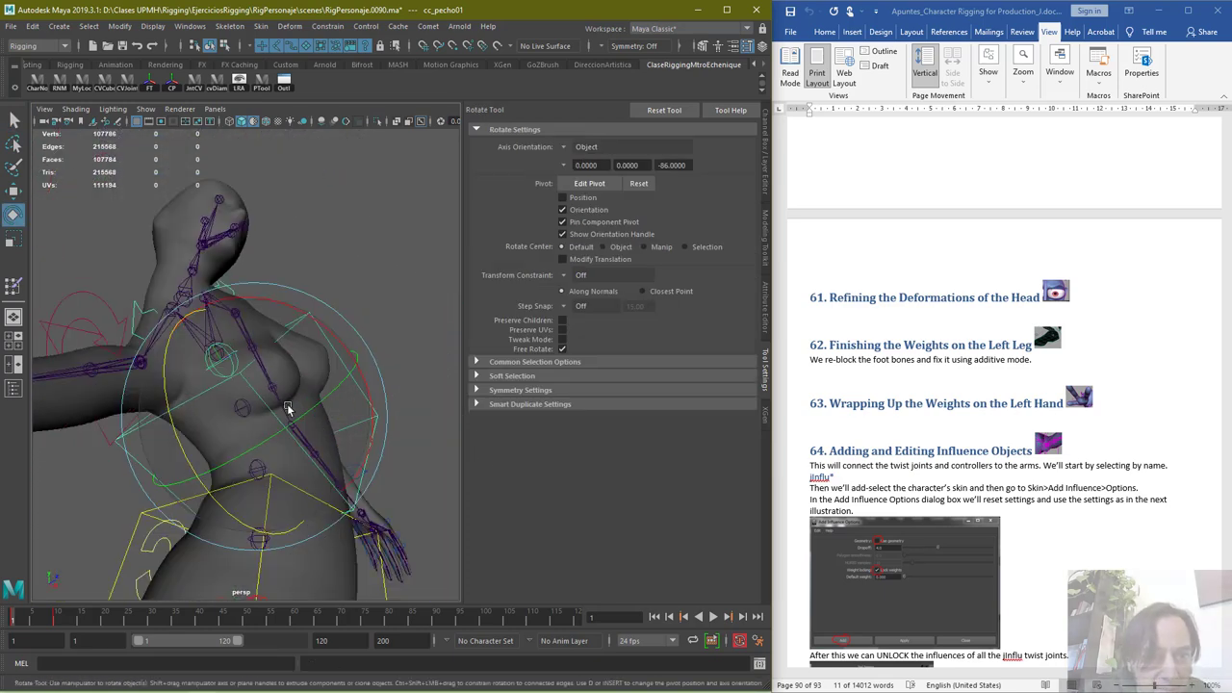
{"action": "middle_click_drag", "start_coordinate": [289, 407], "coordinate": [258, 450], "text": "alt"}
{"action": "key", "text": "ctrl+z"}
{"action": "scroll", "coordinate": [356, 304], "scroll_direction": "down", "scroll_amount": 4}
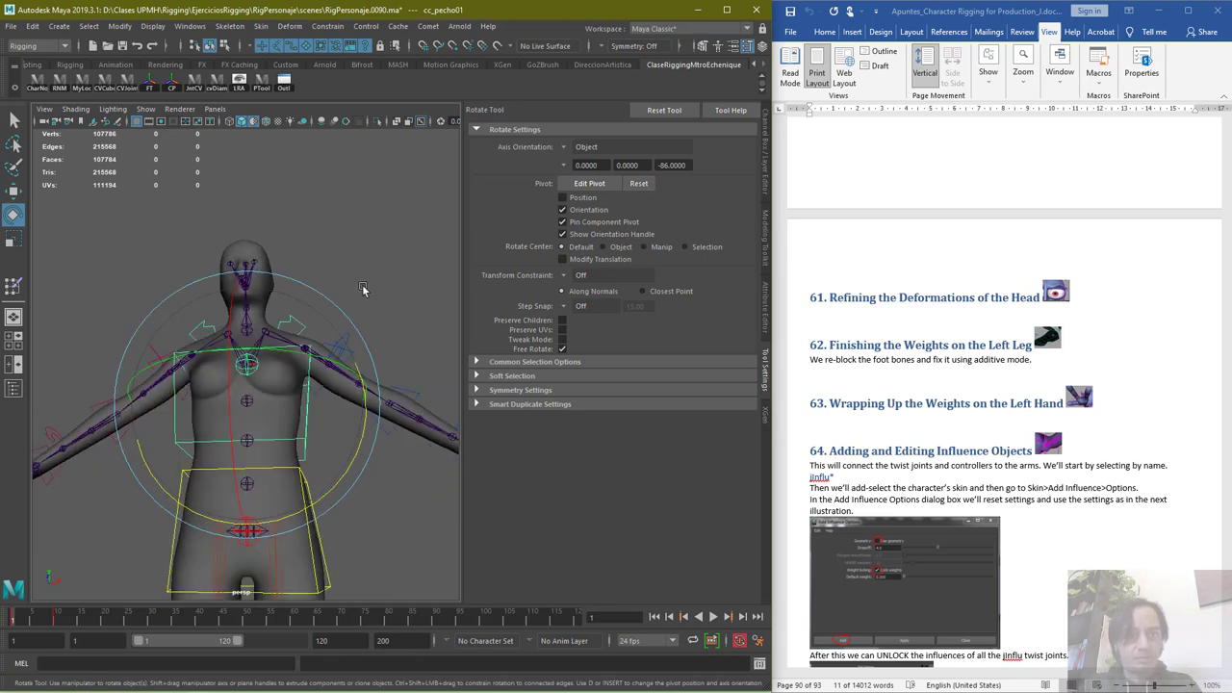
Test the character's right shoulder by rotating the upper-arm FK control down beside the torso, undoing the last extra rotation
{"action": "left_click", "coordinate": [362, 284]}
{"action": "left_click", "coordinate": [14, 119]}
{"action": "left_click_drag", "start_coordinate": [241, 358], "coordinate": [130, 375], "text": "alt"}
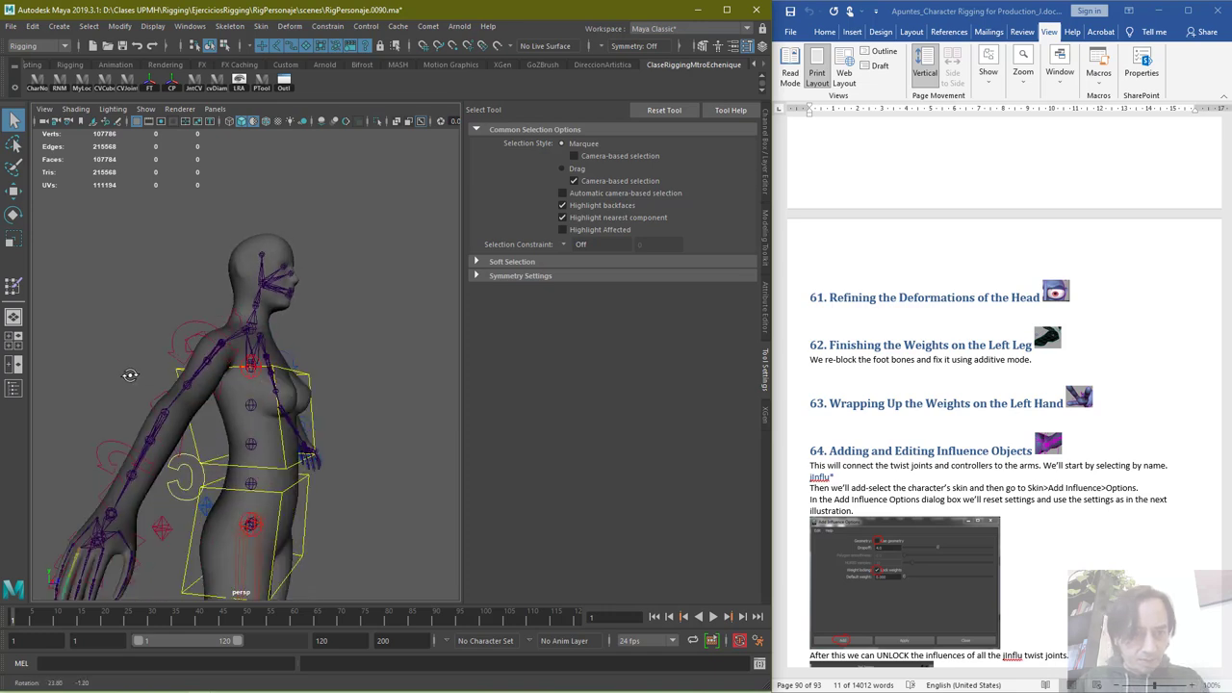
{"action": "left_click", "coordinate": [190, 353]}
{"action": "key", "text": "e"}
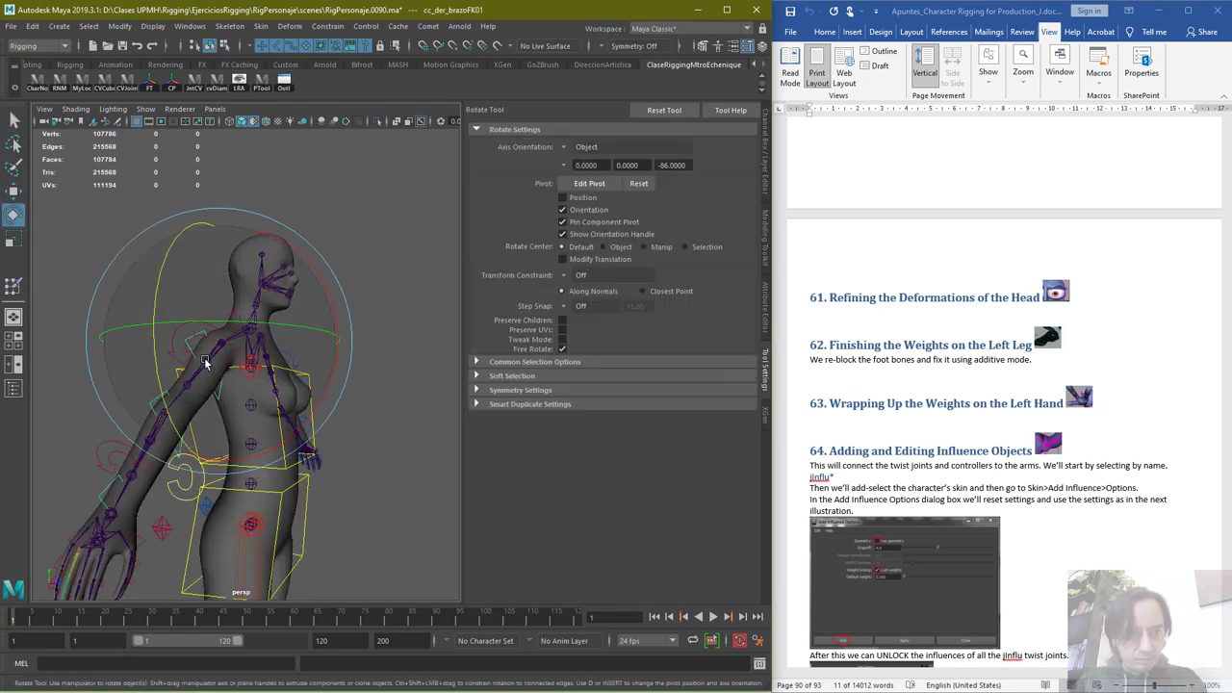
{"action": "left_click_drag", "start_coordinate": [175, 289], "coordinate": [354, 409]}
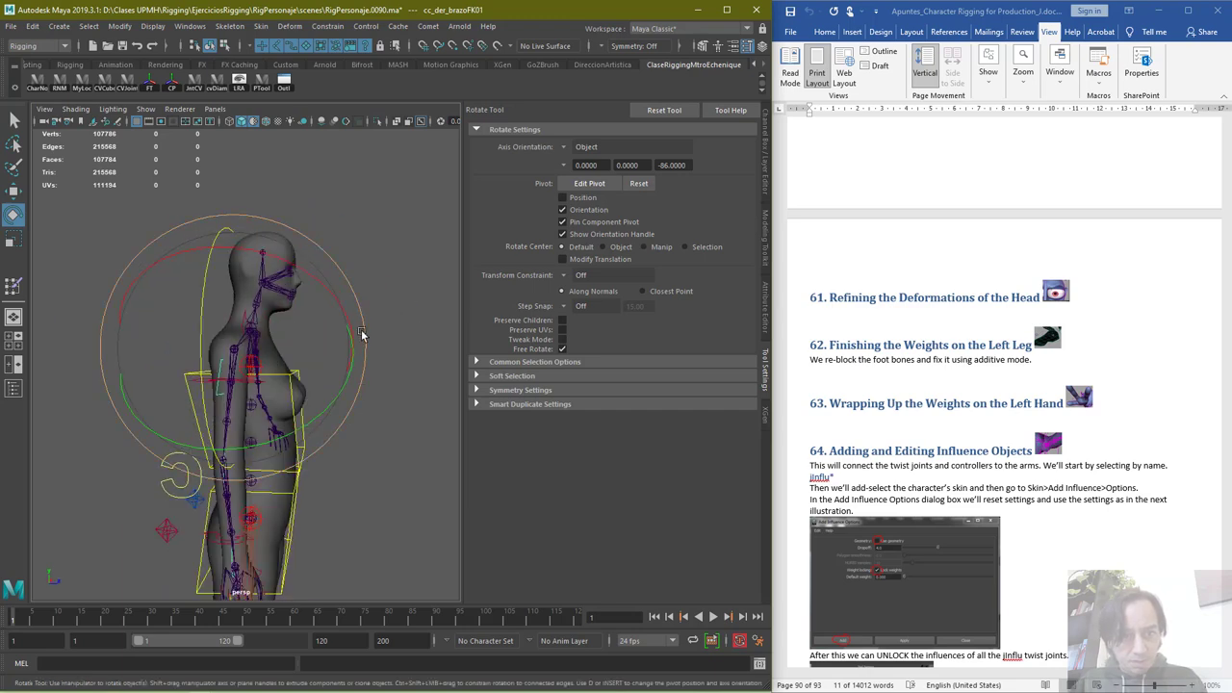
{"action": "left_click_drag", "start_coordinate": [371, 289], "coordinate": [352, 423]}
{"action": "key", "text": "ctrl+z"}
Examine the shoulder and armpit deformation of the lowered right arm from the front and the back
{"action": "left_click_drag", "start_coordinate": [387, 467], "coordinate": [334, 484], "text": "alt"}
{"action": "scroll", "coordinate": [334, 484], "scroll_direction": "up", "scroll_amount": 6}
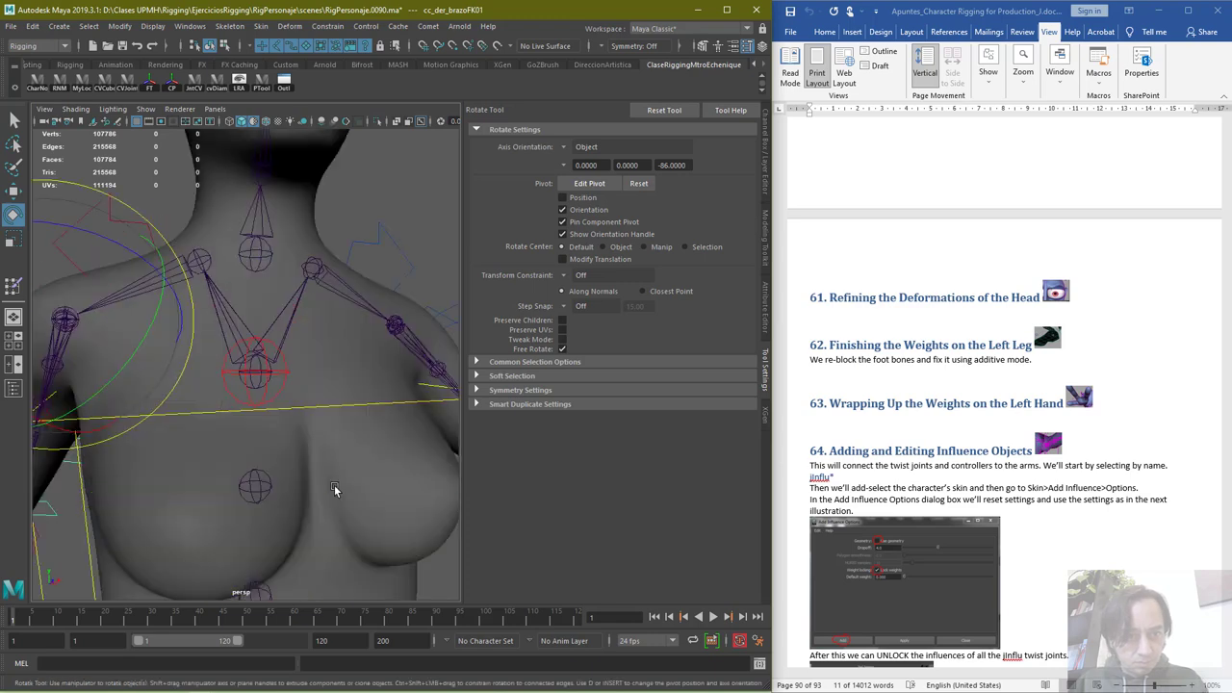
{"action": "left_click_drag", "start_coordinate": [258, 412], "coordinate": [335, 425], "text": "alt"}
{"action": "scroll", "coordinate": [335, 426], "scroll_direction": "down", "scroll_amount": 5}
{"action": "left_click_drag", "start_coordinate": [276, 454], "coordinate": [408, 469], "text": "alt"}
{"action": "scroll", "coordinate": [376, 404], "scroll_direction": "up", "scroll_amount": 5}
{"action": "middle_click_drag", "start_coordinate": [433, 377], "coordinate": [304, 358], "text": "alt"}
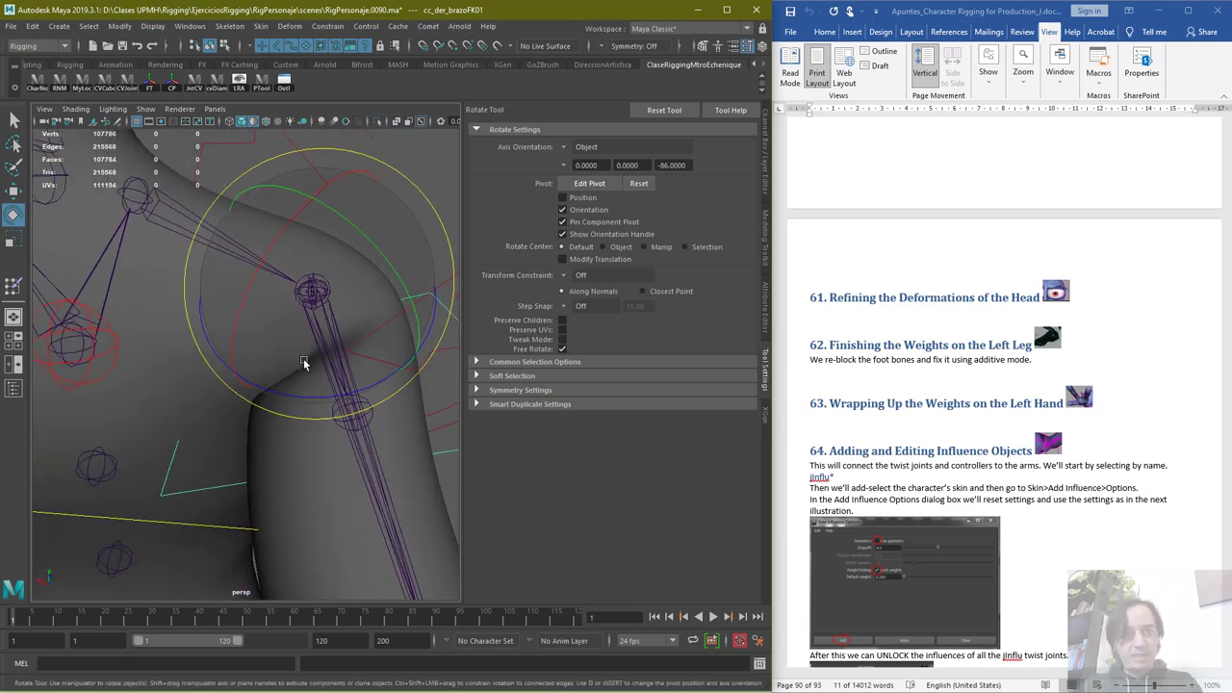
{"action": "scroll", "coordinate": [306, 357], "scroll_direction": "down", "scroll_amount": 5}
{"action": "scroll", "coordinate": [313, 358], "scroll_direction": "down", "scroll_amount": 4}
{"action": "left_click_drag", "start_coordinate": [319, 366], "coordinate": [330, 418], "text": "alt"}
{"action": "scroll", "coordinate": [328, 412], "scroll_direction": "up", "scroll_amount": 5}
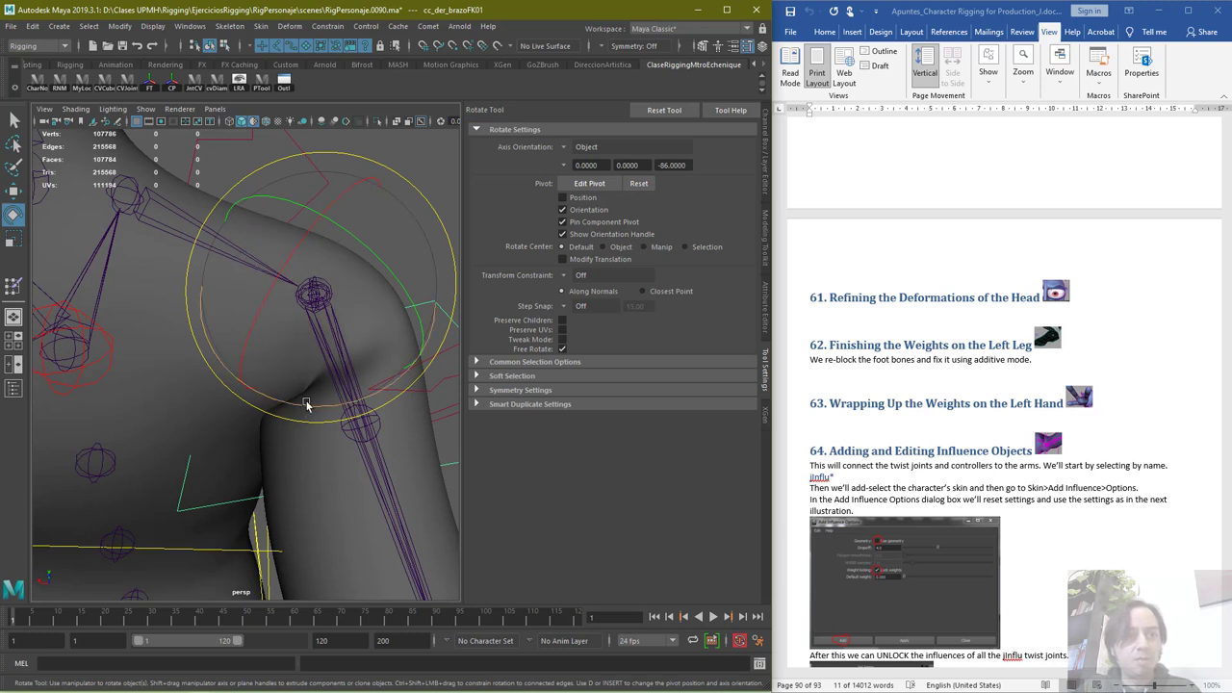
Compare frame 10 with frame 1, and reset the right upper-arm FK control's X, Y and Z rotations to 0 at frame 1
{"action": "left_click", "coordinate": [14, 120]}
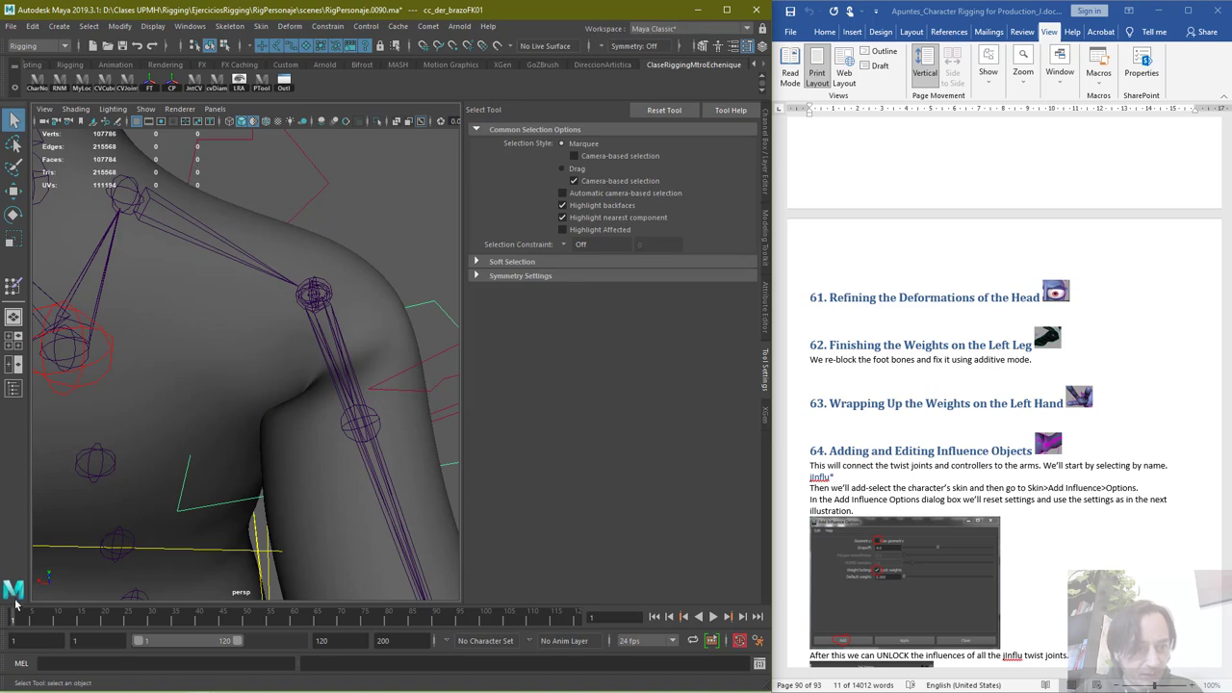
{"action": "left_click", "coordinate": [58, 618]}
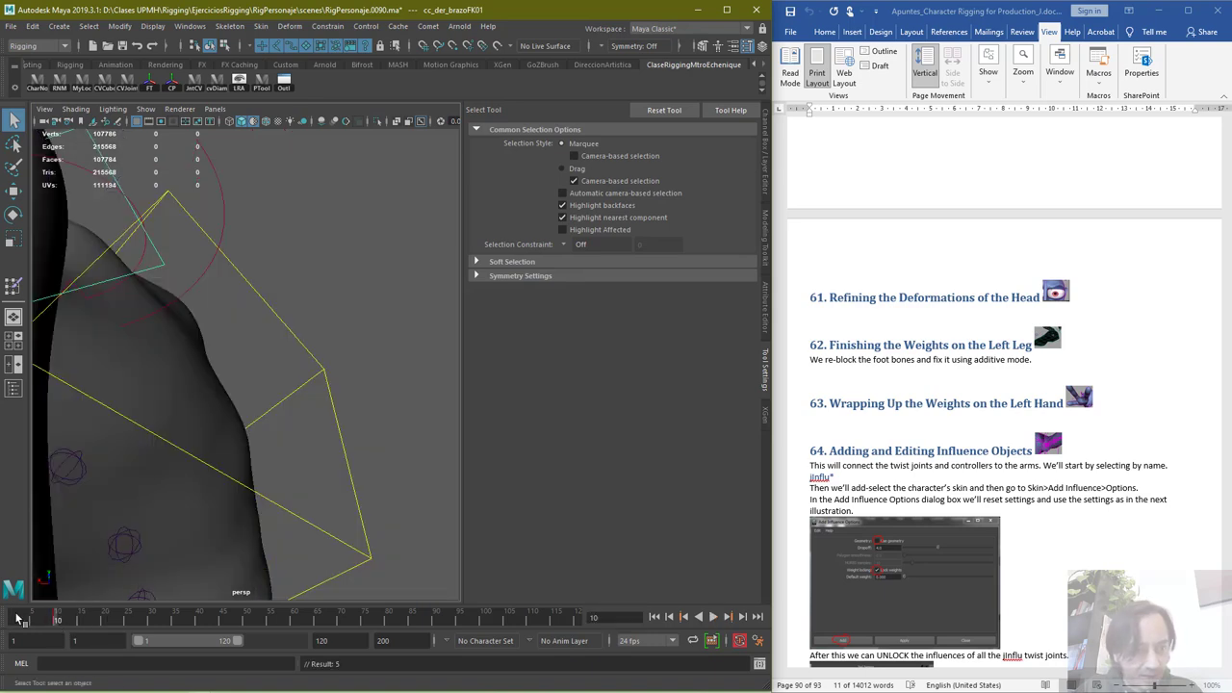
{"action": "left_click", "coordinate": [17, 619]}
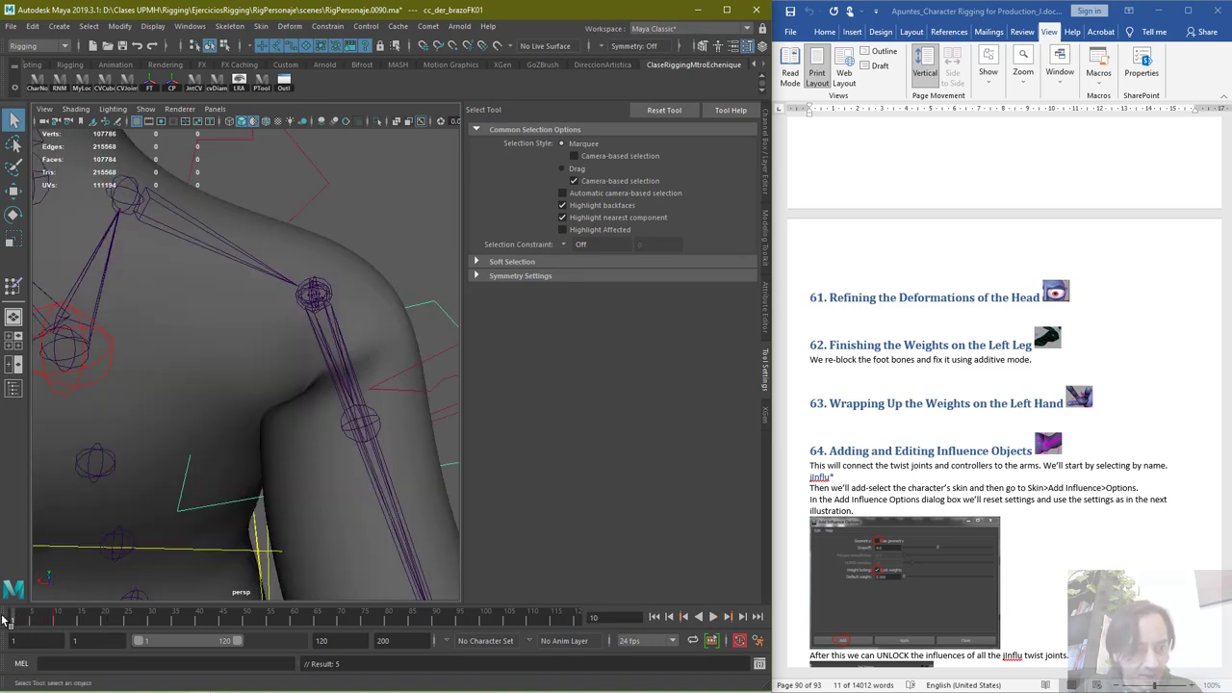
{"action": "left_click", "coordinate": [763, 152]}
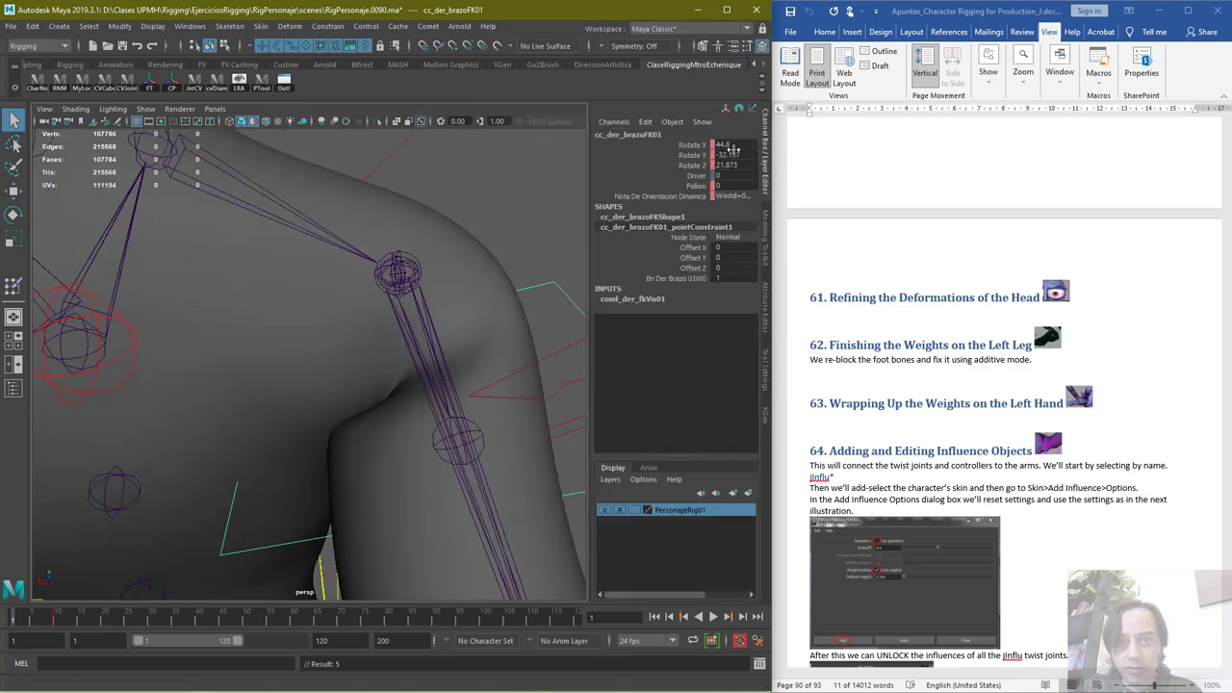
{"action": "left_click_drag", "start_coordinate": [733, 145], "coordinate": [742, 167]}
{"action": "key", "text": "Return"}
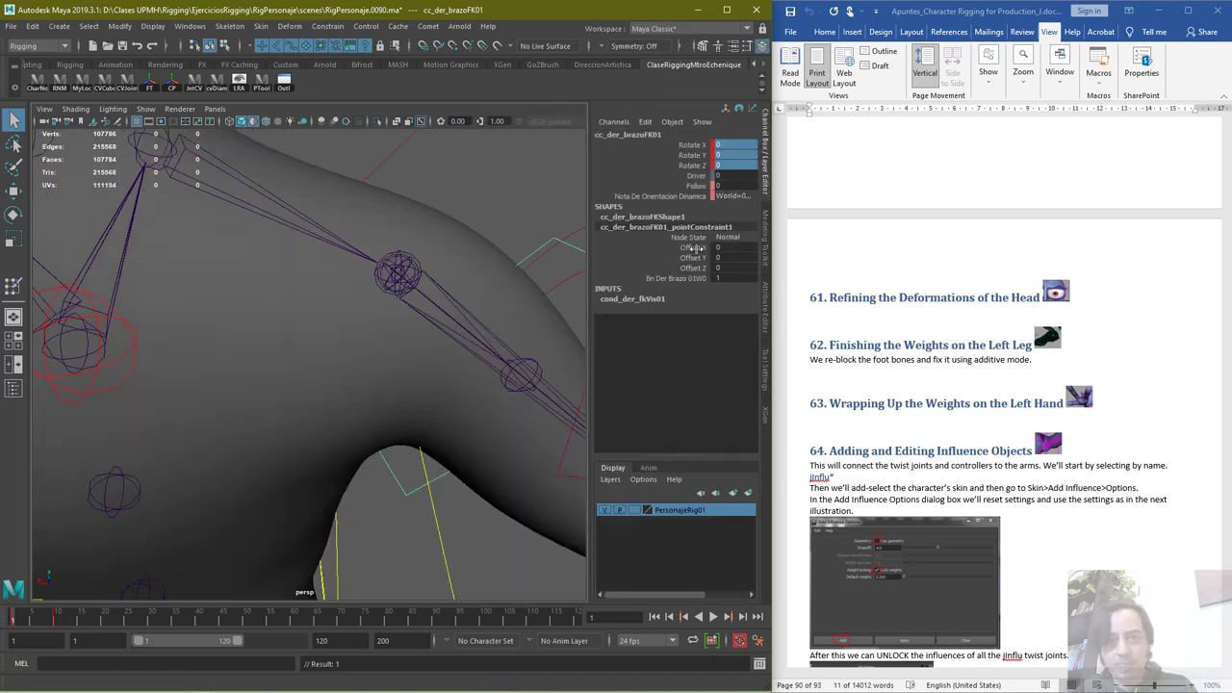
Delete the chest control's animation keys from frame 1 through frame 10
{"action": "scroll", "coordinate": [364, 409], "scroll_direction": "down", "scroll_amount": 5}
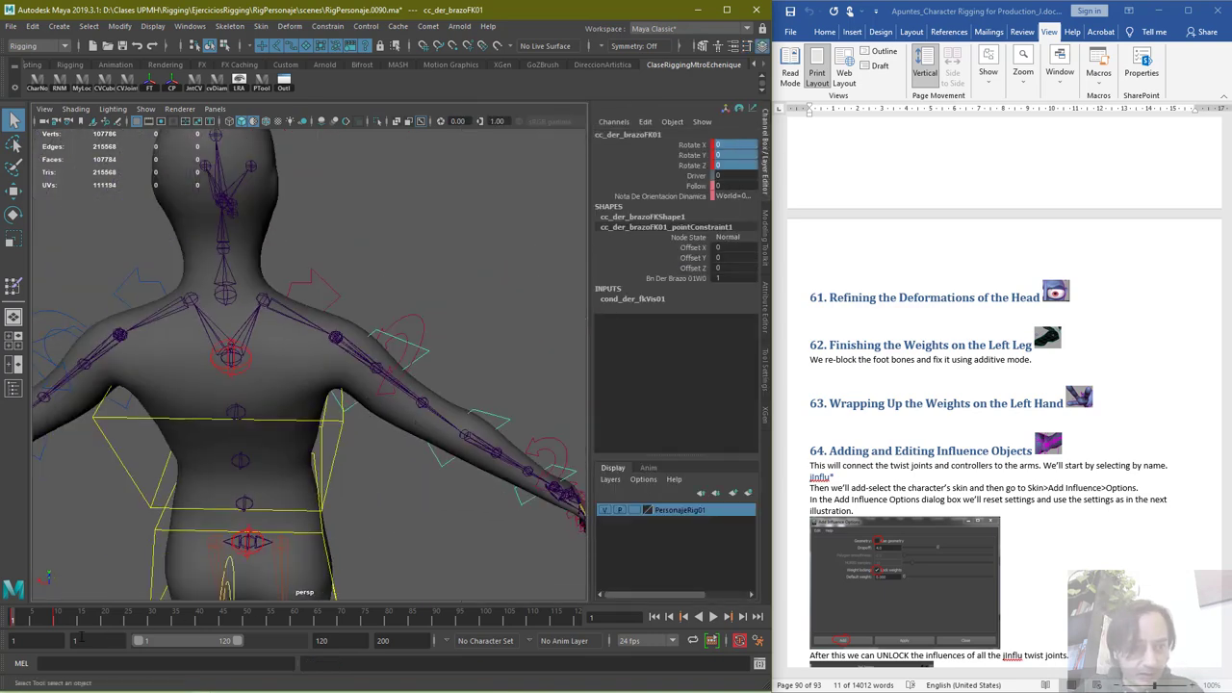
{"action": "left_click", "coordinate": [56, 621]}
{"action": "left_click", "coordinate": [356, 442]}
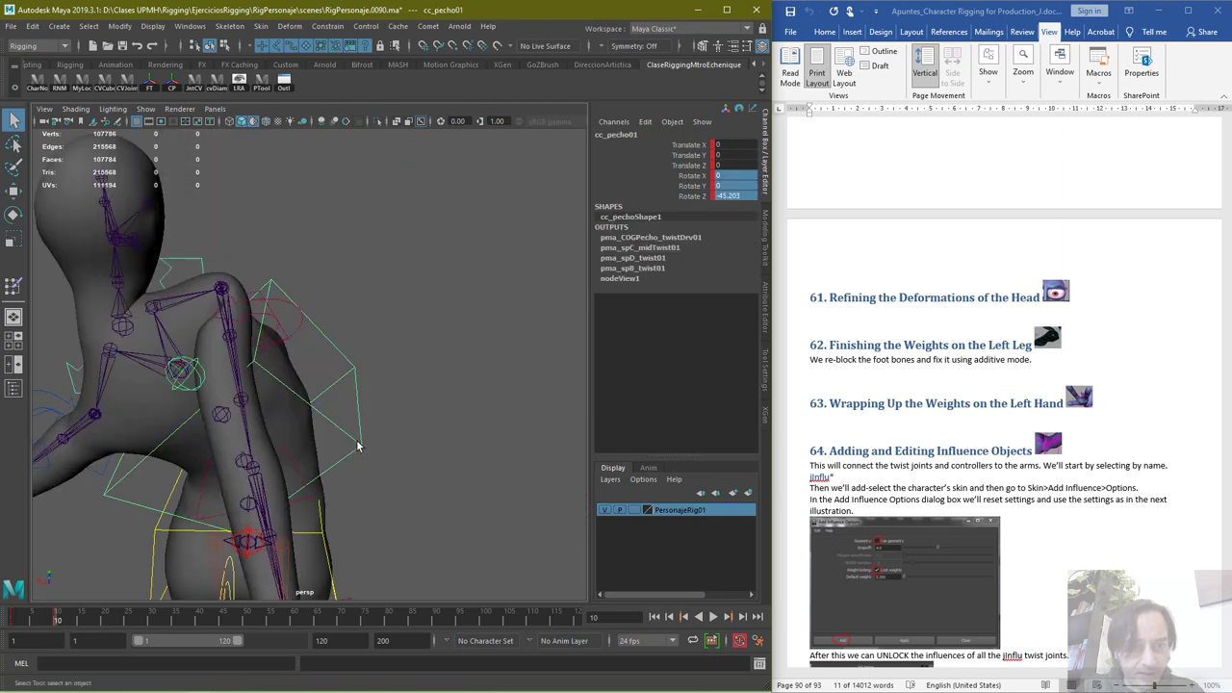
{"action": "left_click_drag", "start_coordinate": [79, 627], "coordinate": [14, 621], "text": "shift"}
{"action": "right_click", "coordinate": [29, 621]}
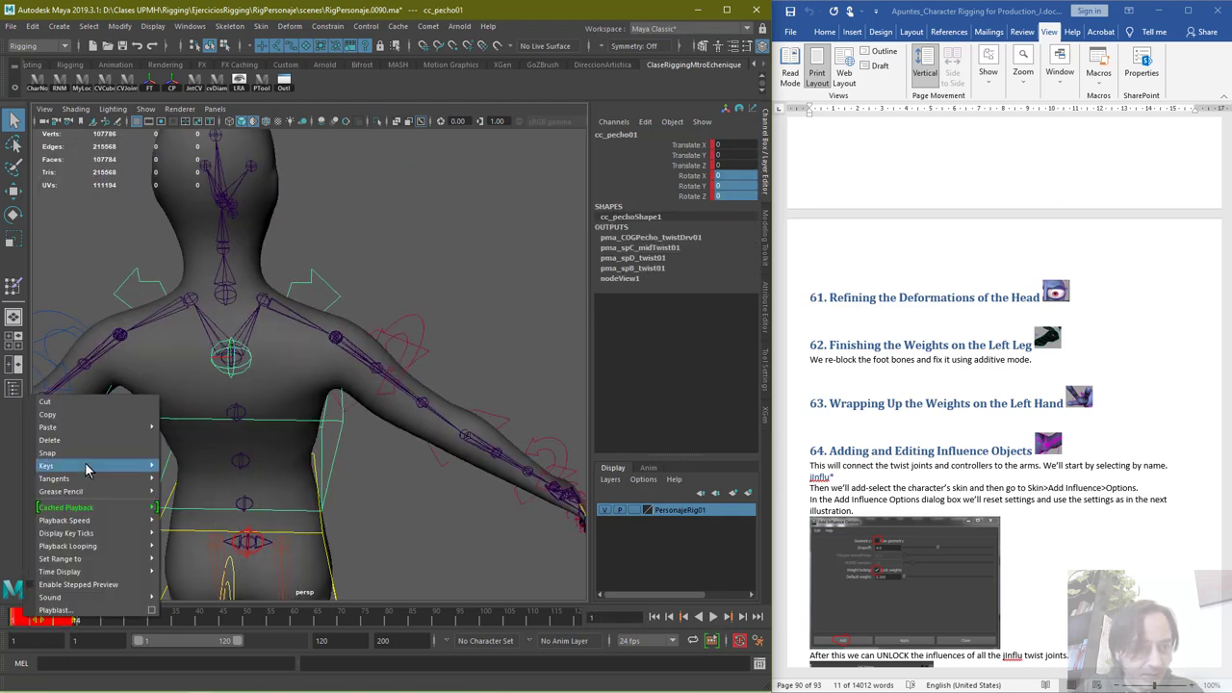
{"action": "left_click", "coordinate": [92, 440]}
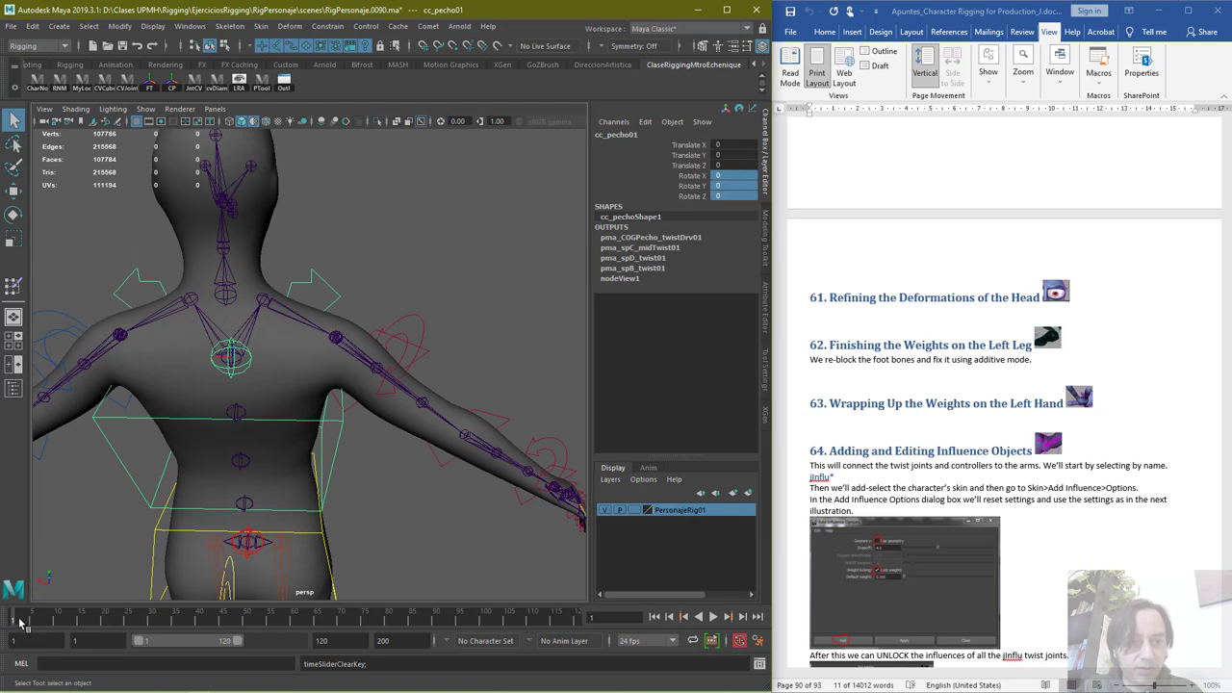
Move the timeline to frame 10 and select the character mesh at the right shoulder
{"action": "left_click_drag", "start_coordinate": [20, 622], "coordinate": [55, 623]}
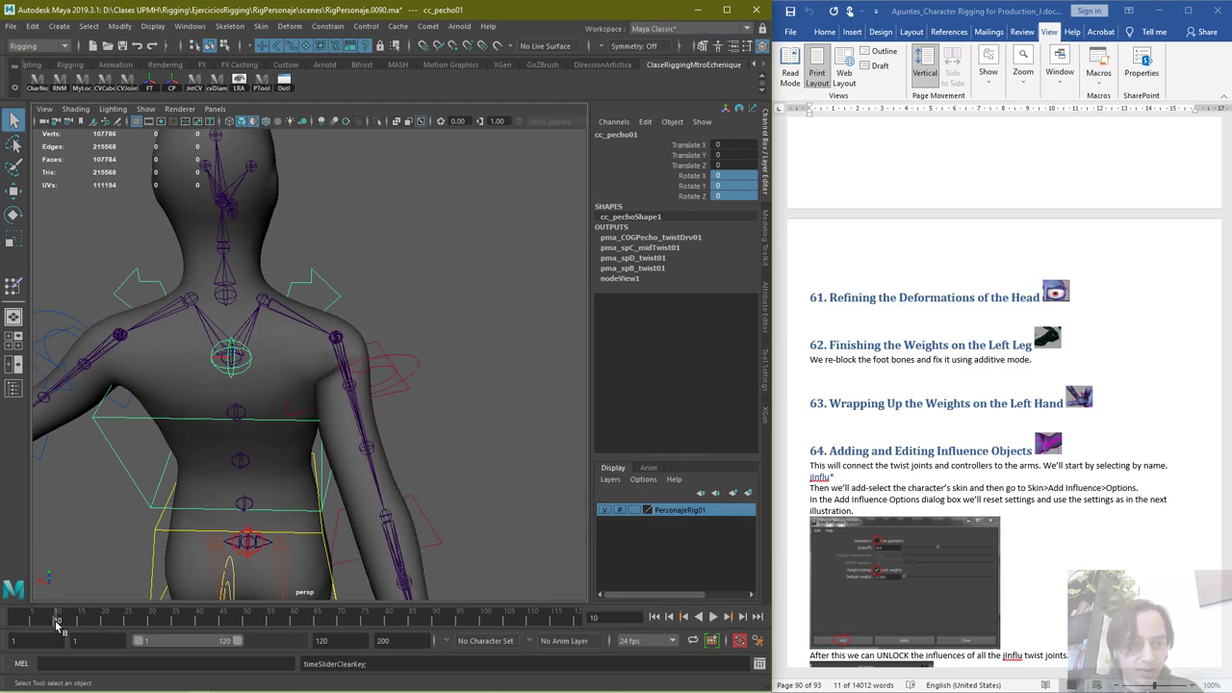
{"action": "mouse_move", "coordinate": [384, 434]}
{"action": "left_mouse_down", "text": "alt"}
{"action": "mouse_move", "coordinate": [278, 418]}
{"action": "mouse_move", "coordinate": [379, 431]}
{"action": "left_mouse_up", "text": "alt"}
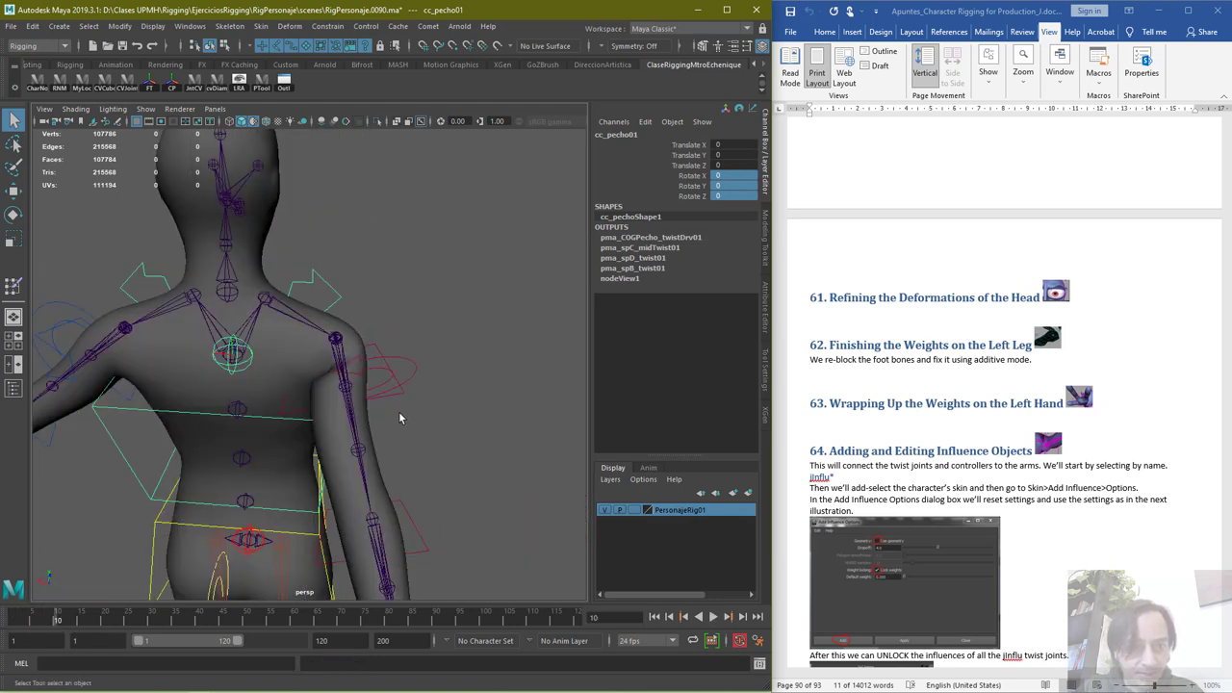
{"action": "scroll", "coordinate": [405, 414], "scroll_direction": "up", "scroll_amount": 3}
{"action": "left_click_drag", "start_coordinate": [433, 363], "coordinate": [321, 352], "text": "alt"}
{"action": "left_click", "coordinate": [321, 352]}
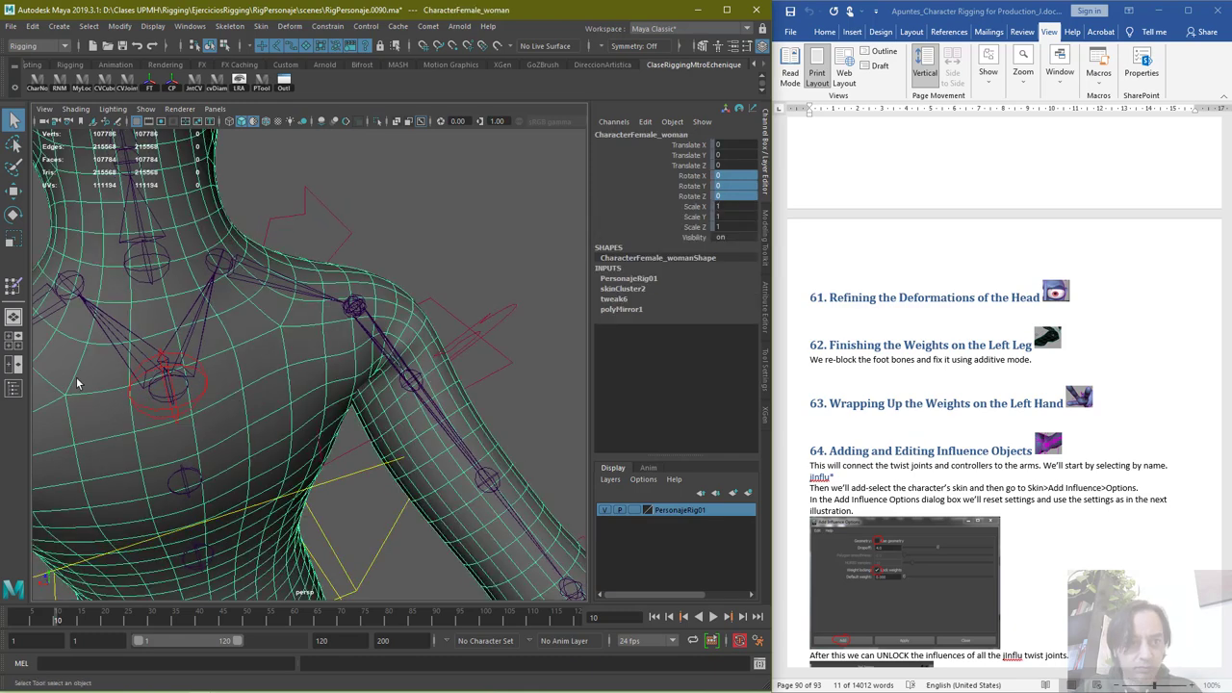
{"action": "left_click", "coordinate": [13, 387]}
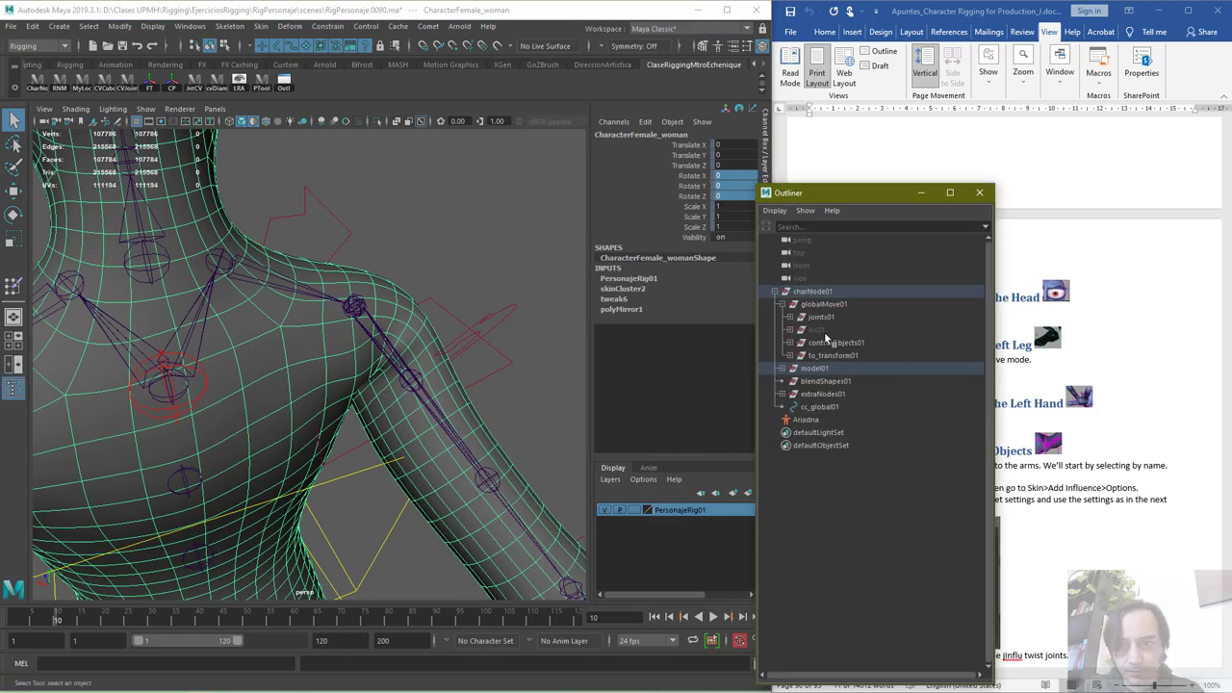
{"action": "left_click", "coordinate": [978, 192]}
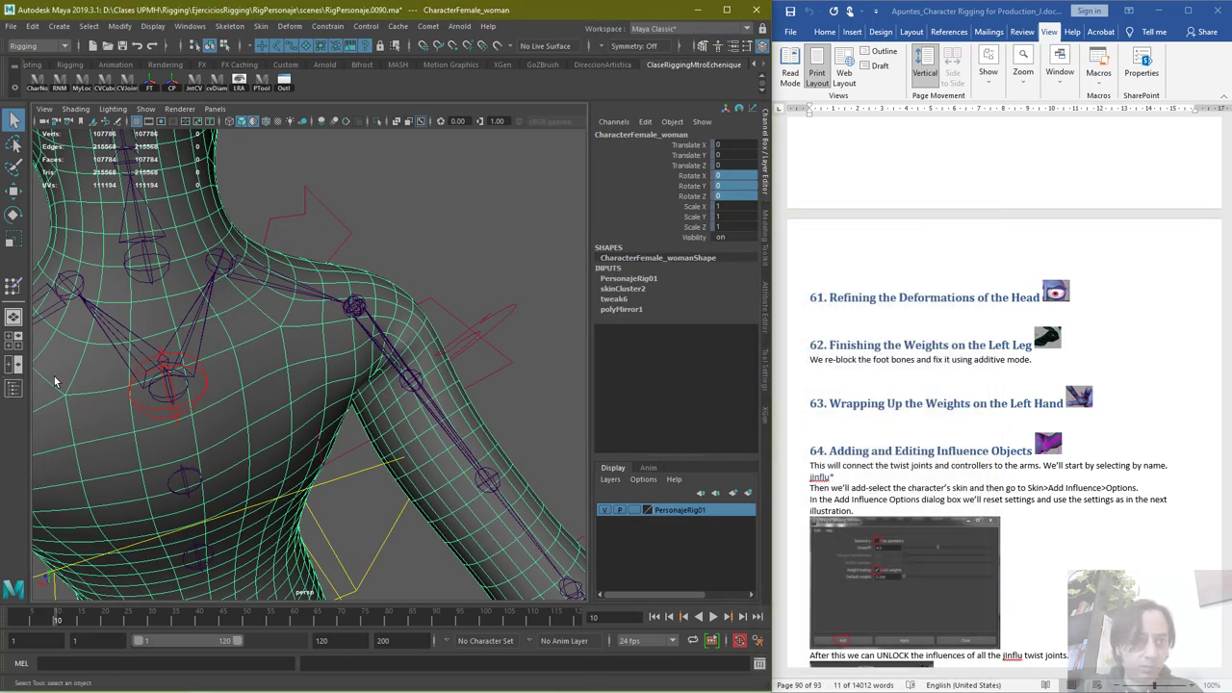
Activate Paint Skin Weights with its settings shown, and examine the influence weights around the shoulders and armpit
{"action": "left_click", "coordinate": [14, 285]}
{"action": "scroll", "coordinate": [394, 366], "scroll_direction": "up", "scroll_amount": 2}
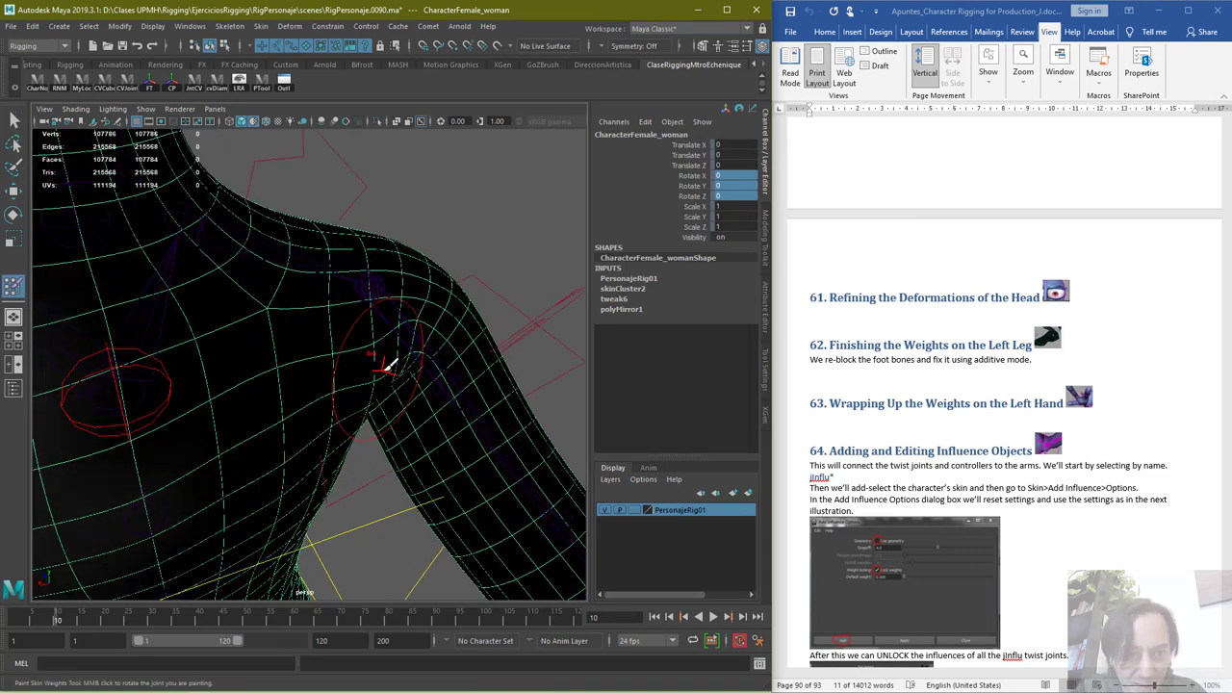
{"action": "left_click_drag", "start_coordinate": [438, 382], "coordinate": [426, 296], "text": "alt"}
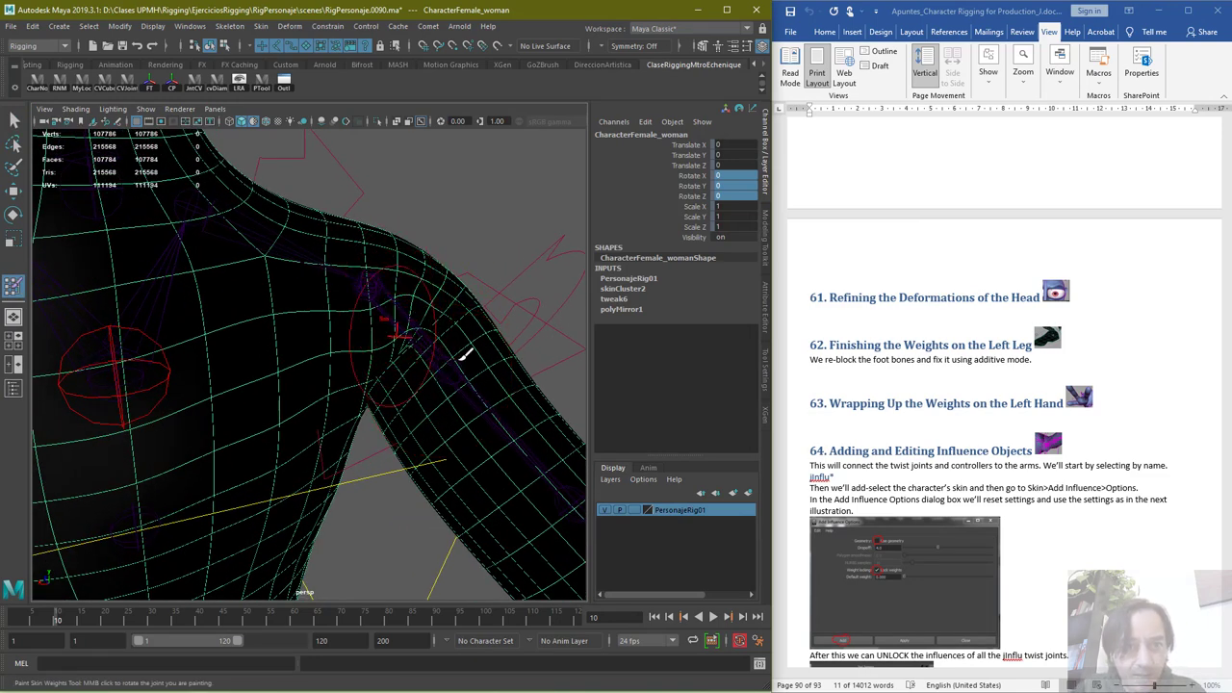
{"action": "mouse_move", "coordinate": [448, 385]}
{"action": "left_mouse_down", "text": "alt"}
{"action": "mouse_move", "coordinate": [427, 376]}
{"action": "mouse_move", "coordinate": [443, 371]}
{"action": "left_mouse_up", "text": "alt"}
{"action": "middle_click_drag", "start_coordinate": [440, 370], "coordinate": [435, 294]}
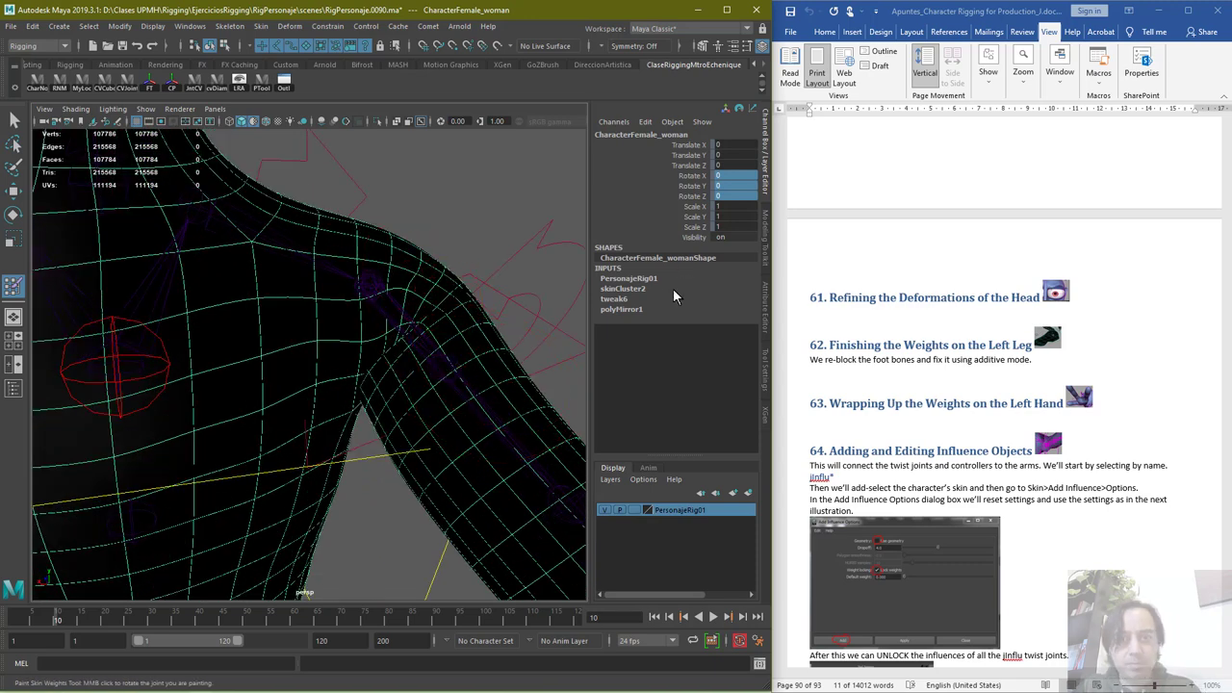
{"action": "left_click", "coordinate": [766, 358]}
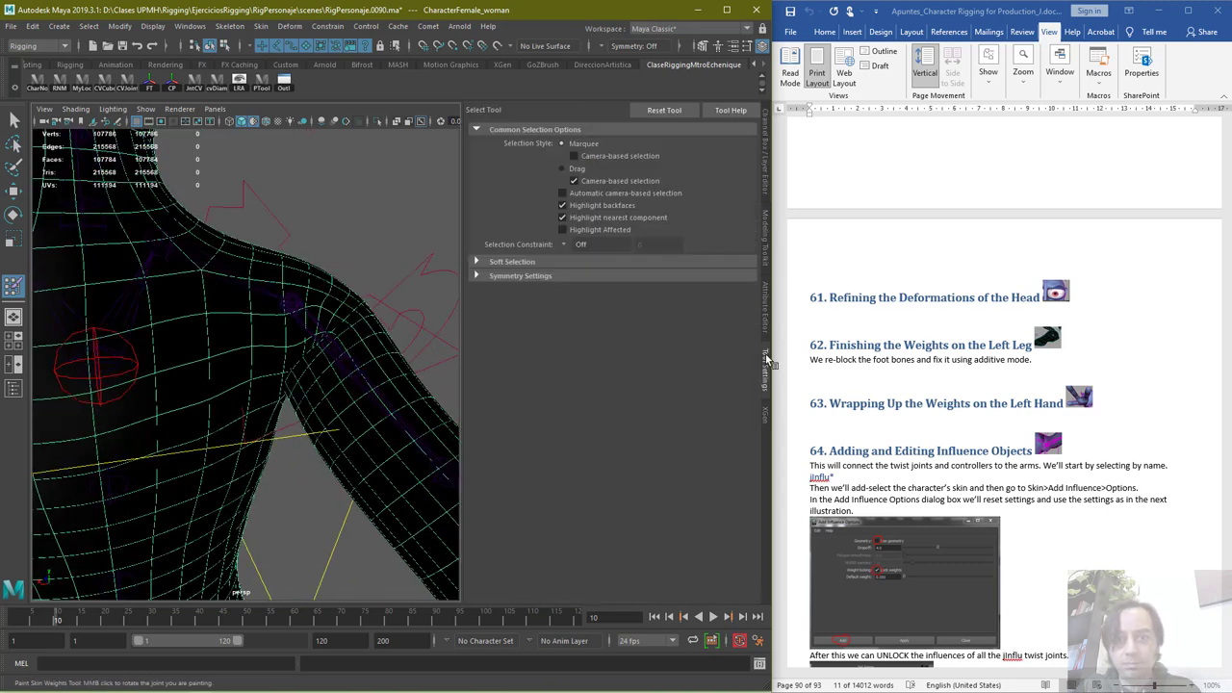
{"action": "right_click_drag", "start_coordinate": [399, 367], "coordinate": [280, 398], "text": "alt"}
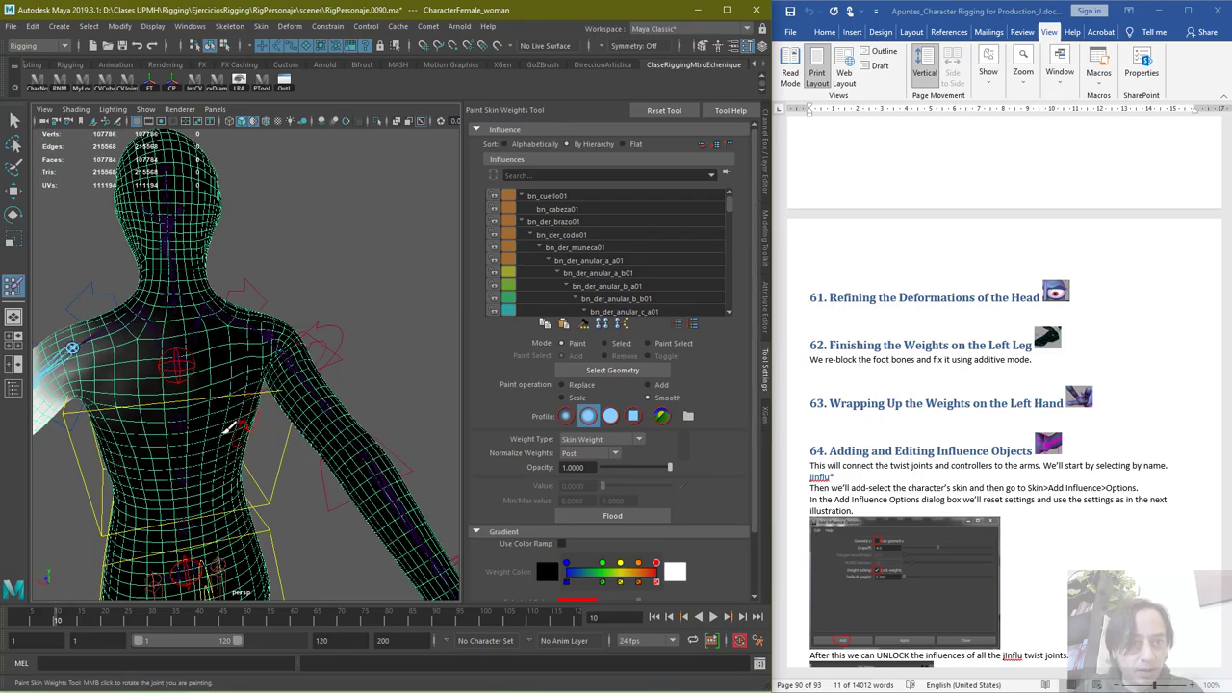
{"action": "left_click_drag", "start_coordinate": [160, 420], "coordinate": [215, 421], "text": "alt"}
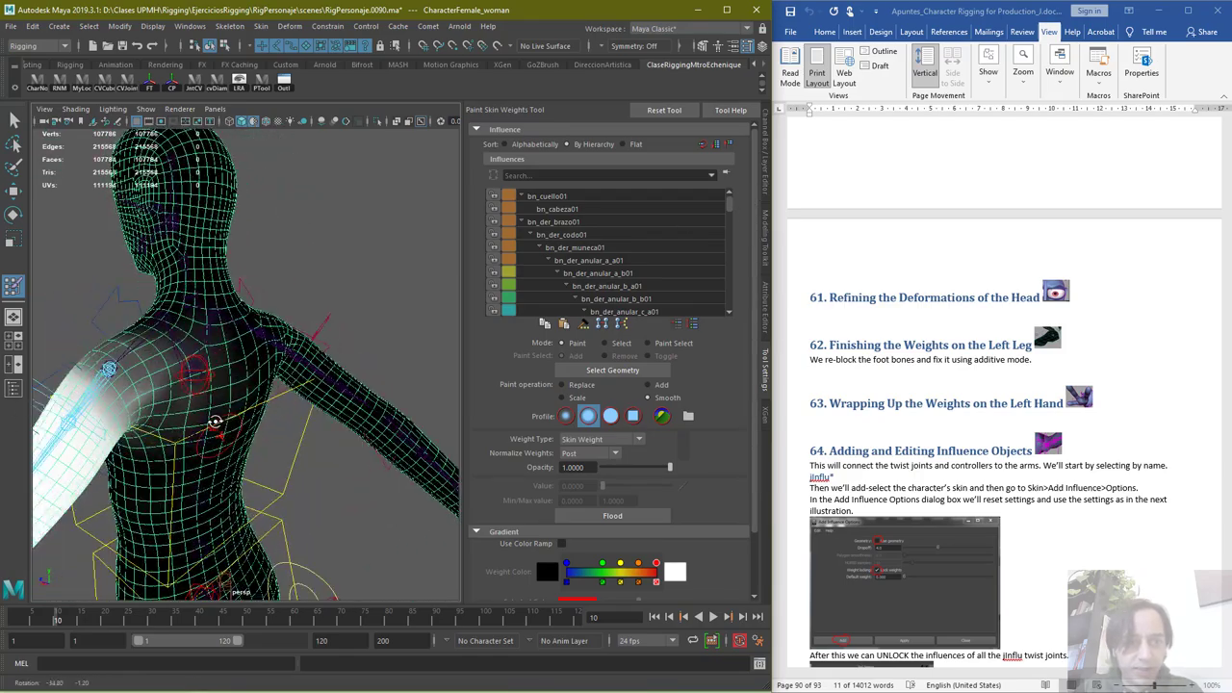
Leave weight painting and delete the right upper-arm FK control's animation keys across the start of the timeline
{"action": "left_click", "coordinate": [11, 122]}
{"action": "scroll", "coordinate": [339, 395], "scroll_direction": "down", "scroll_amount": 5}
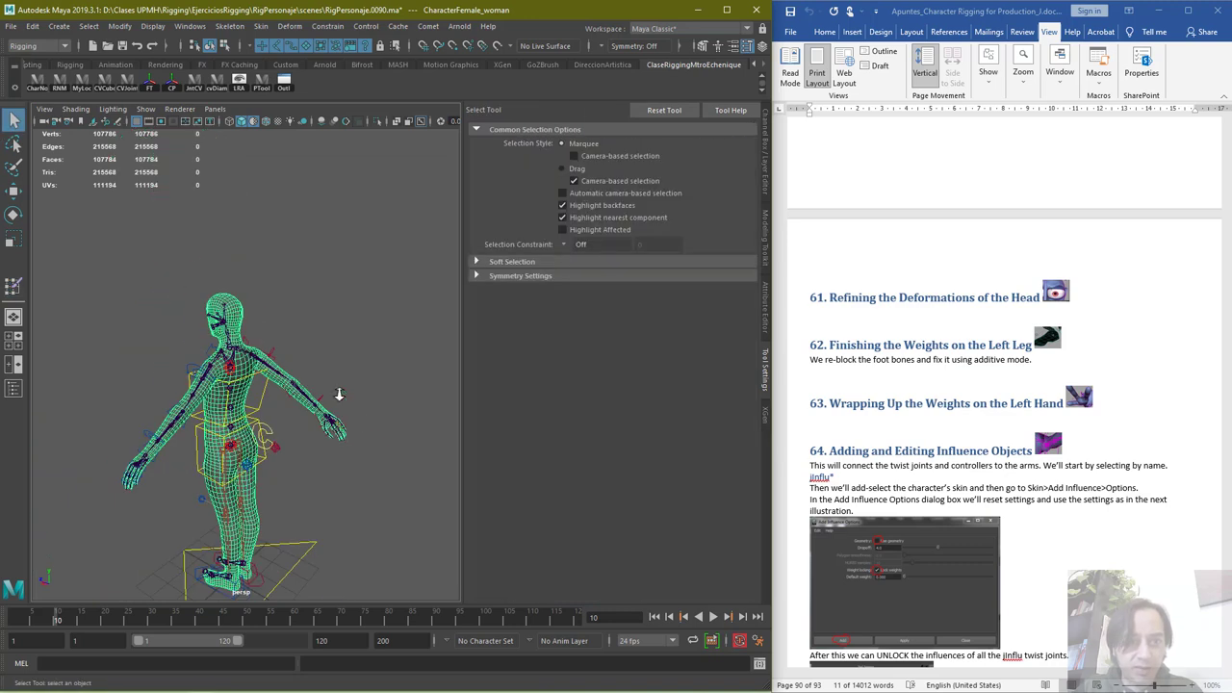
{"action": "scroll", "coordinate": [365, 427], "scroll_direction": "up", "scroll_amount": 5}
{"action": "left_click", "coordinate": [252, 313]}
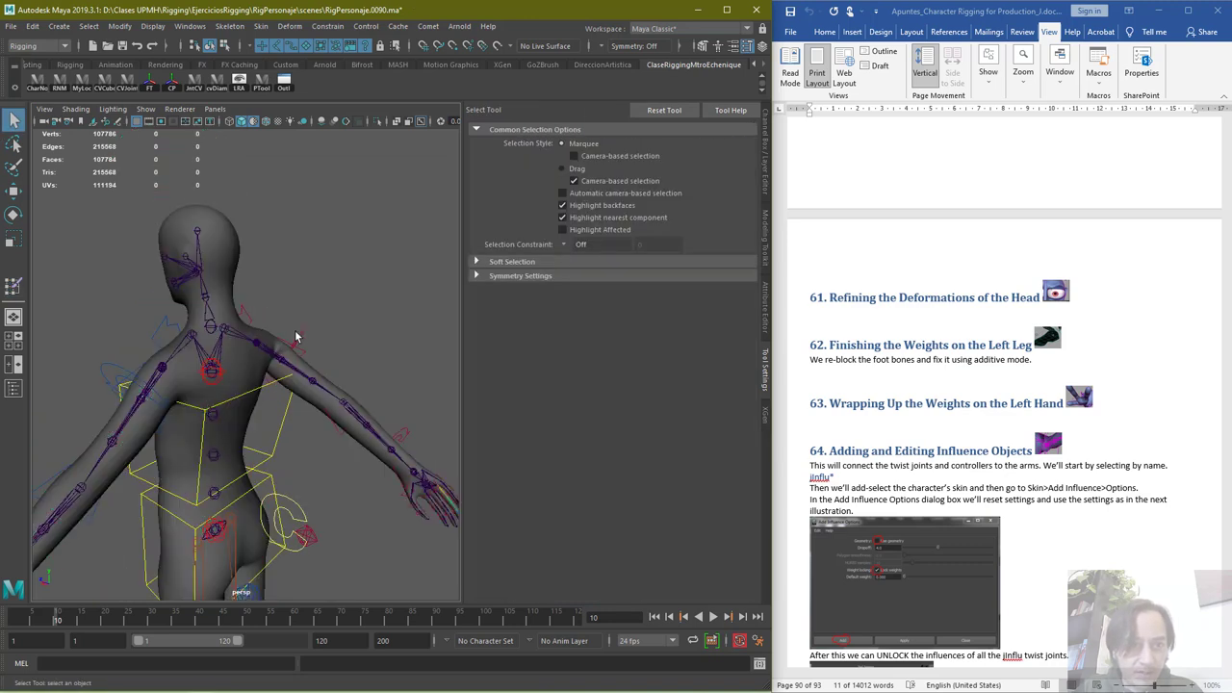
{"action": "left_click", "coordinate": [298, 338]}
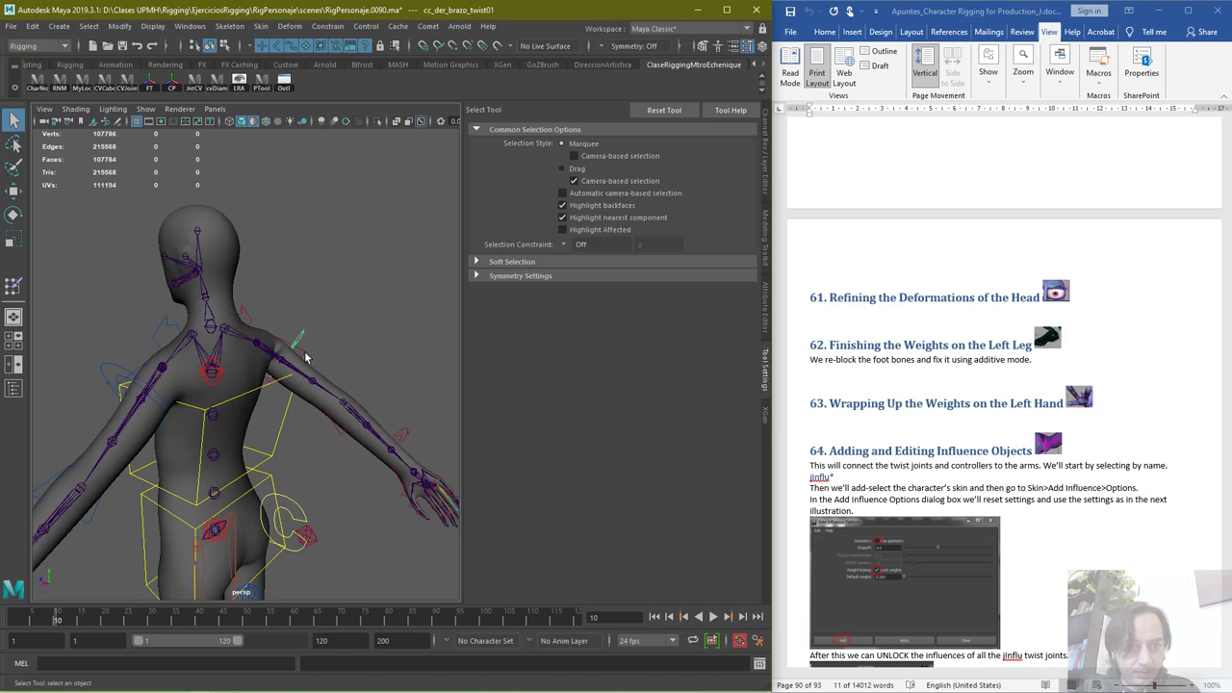
{"action": "left_click", "coordinate": [304, 358]}
{"action": "left_click_drag", "start_coordinate": [125, 621], "coordinate": [13, 620], "text": "shift"}
{"action": "right_click", "coordinate": [29, 619]}
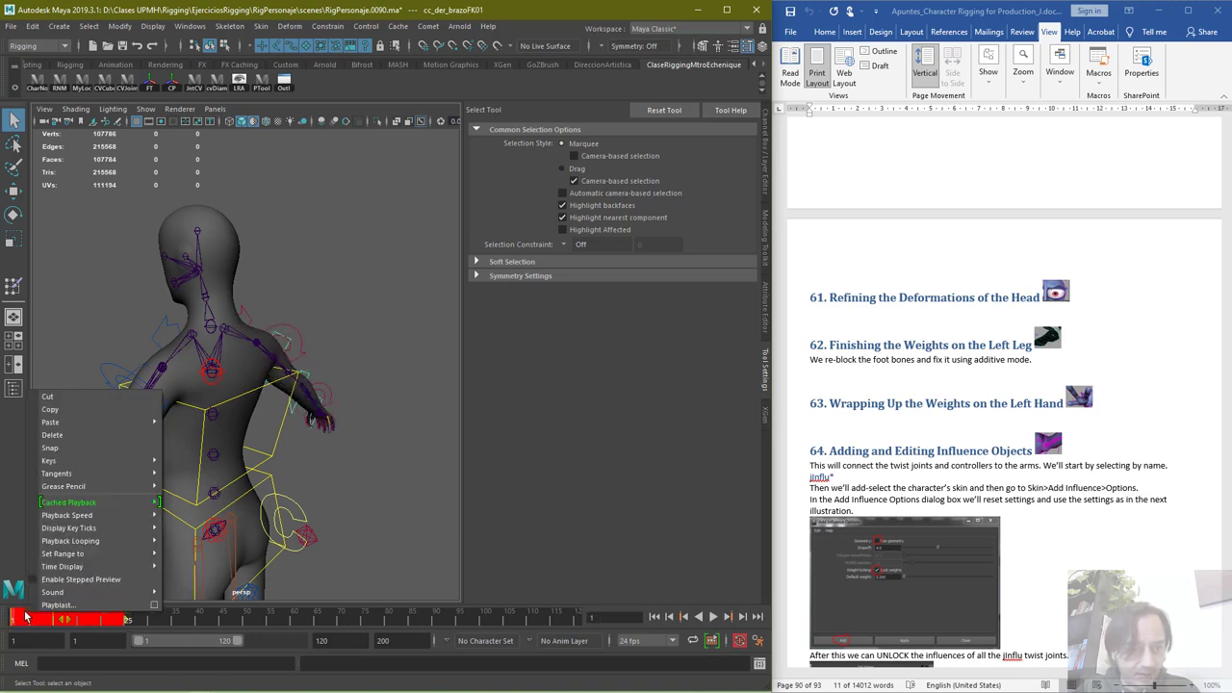
{"action": "left_click", "coordinate": [107, 435]}
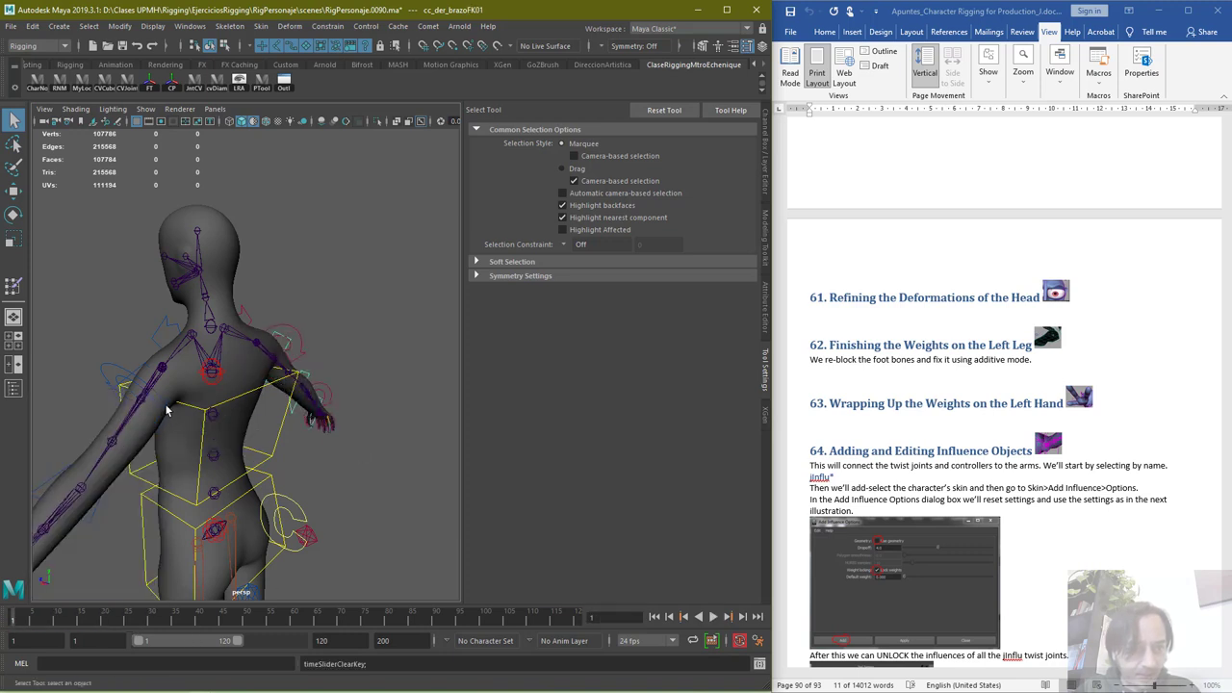
Select the left upper-arm FK control and key its current pose at frame 10
{"action": "left_click", "coordinate": [166, 411]}
{"action": "left_click", "coordinate": [168, 429]}
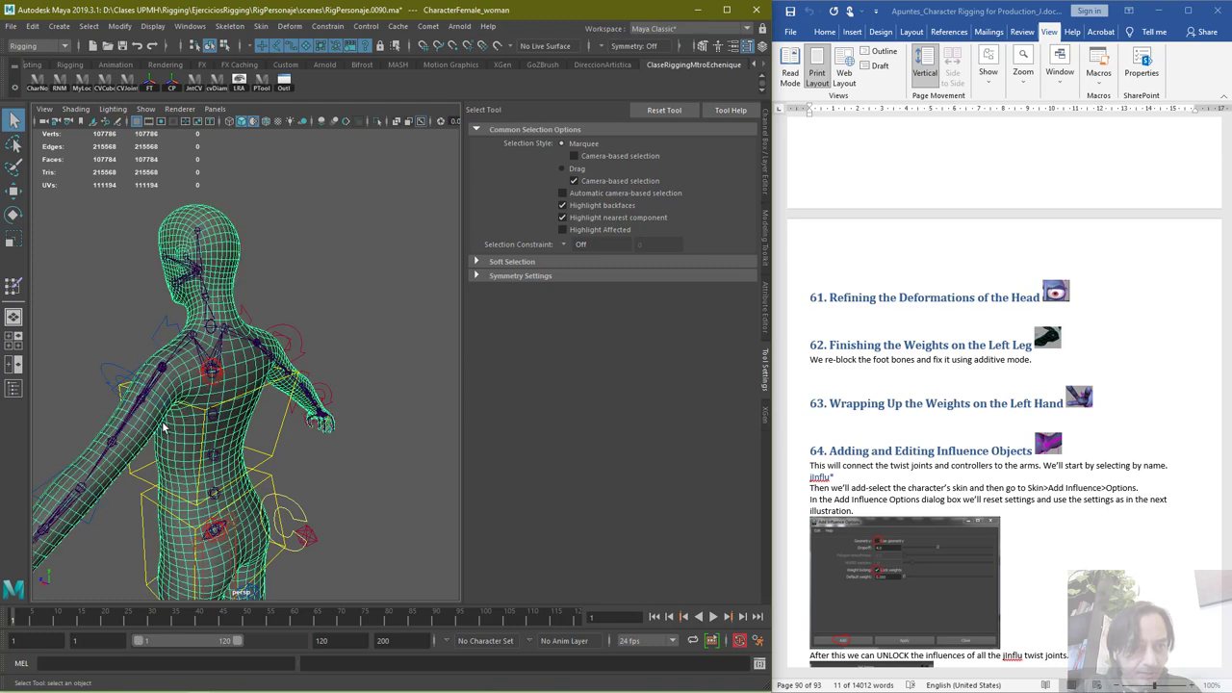
{"action": "left_click", "coordinate": [61, 388]}
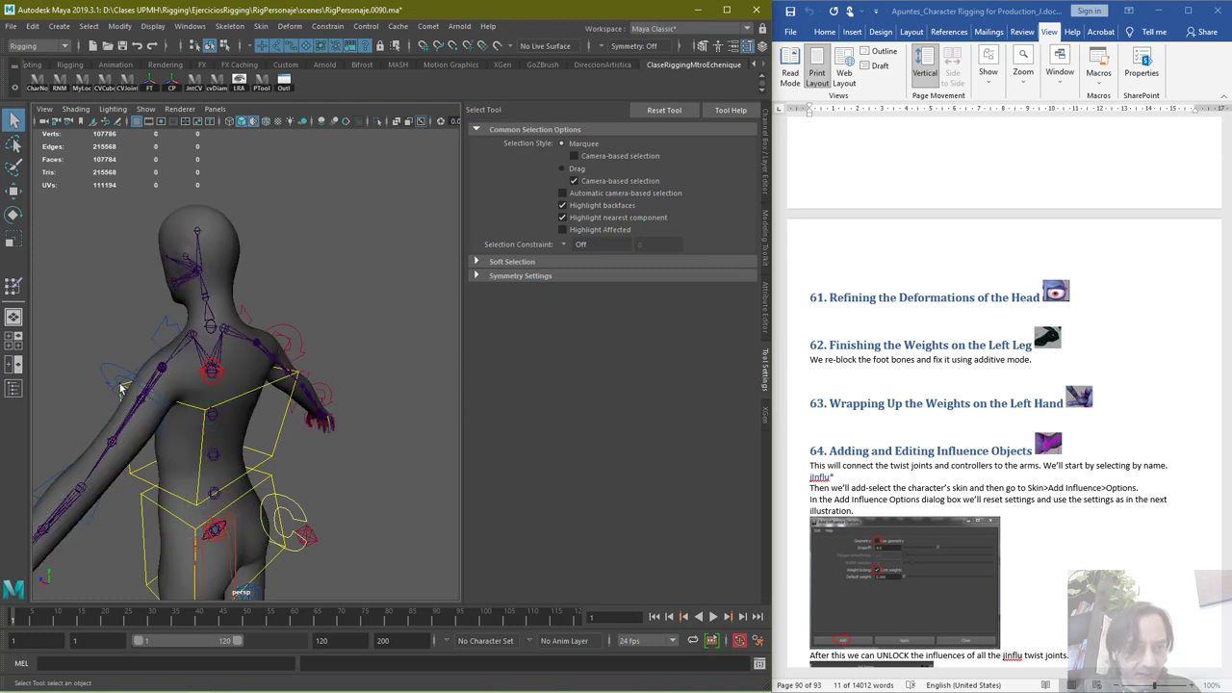
{"action": "left_click", "coordinate": [133, 389]}
{"action": "key", "text": "e"}
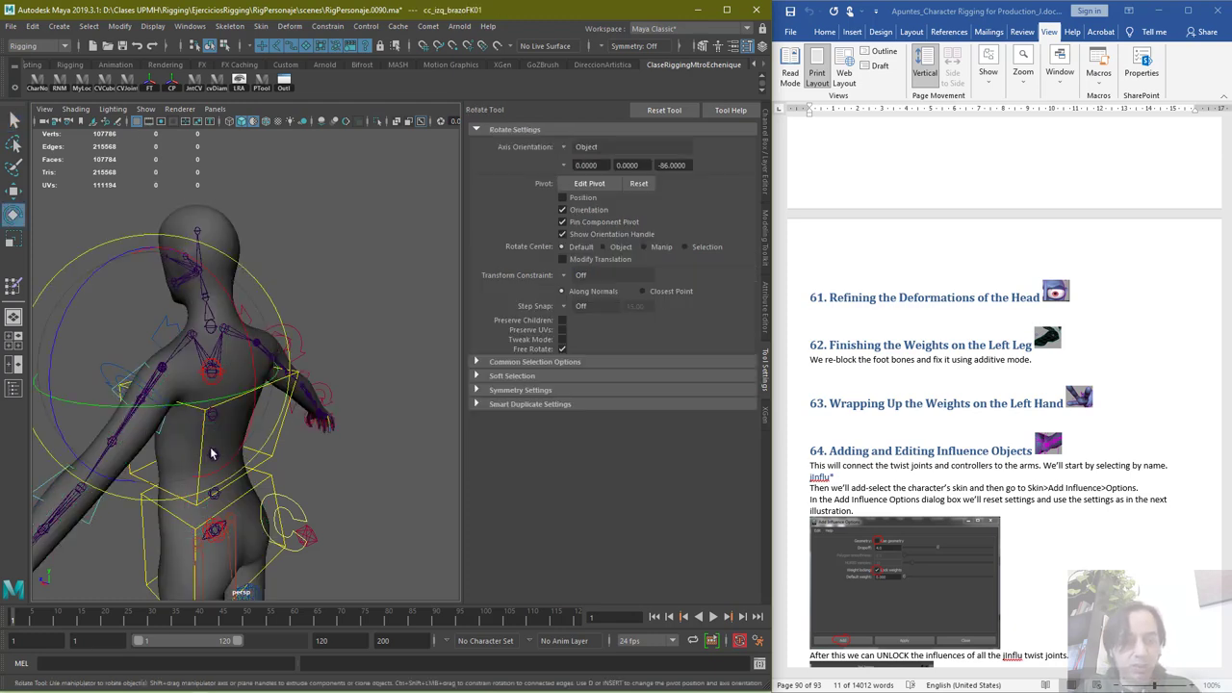
{"action": "left_click_drag", "start_coordinate": [84, 294], "coordinate": [421, 275], "text": "alt"}
{"action": "left_click_drag", "start_coordinate": [247, 280], "coordinate": [305, 271], "text": "alt"}
{"action": "left_click_drag", "start_coordinate": [305, 270], "coordinate": [284, 316], "text": "alt"}
{"action": "right_click_drag", "start_coordinate": [198, 256], "coordinate": [344, 253], "text": "alt"}
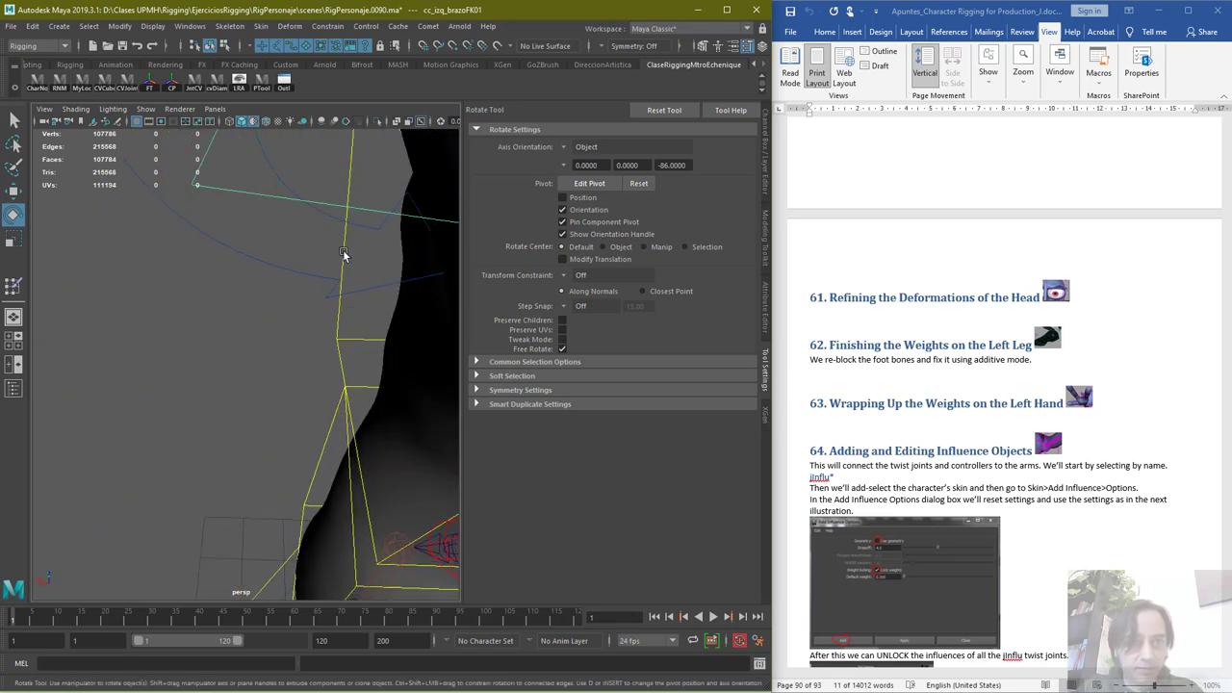
{"action": "left_click_drag", "start_coordinate": [344, 253], "coordinate": [146, 468], "text": "alt"}
{"action": "right_click_drag", "start_coordinate": [308, 429], "coordinate": [226, 428], "text": "alt"}
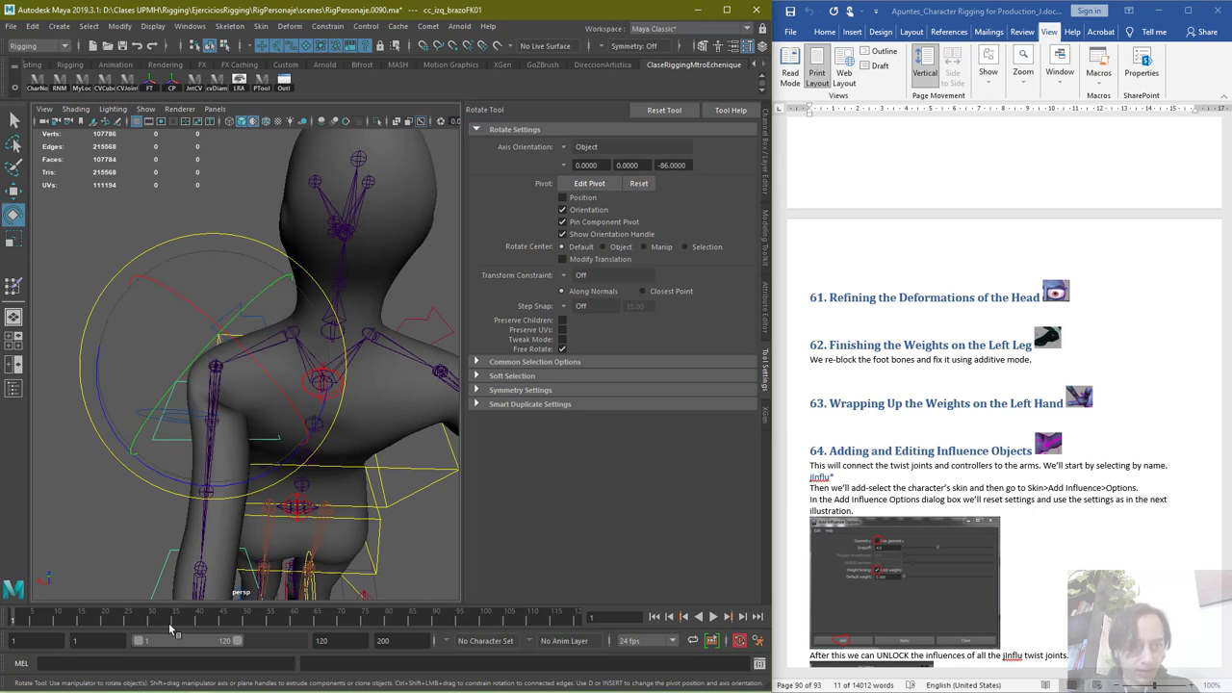
{"action": "left_click", "coordinate": [55, 621]}
{"action": "key", "text": "s"}
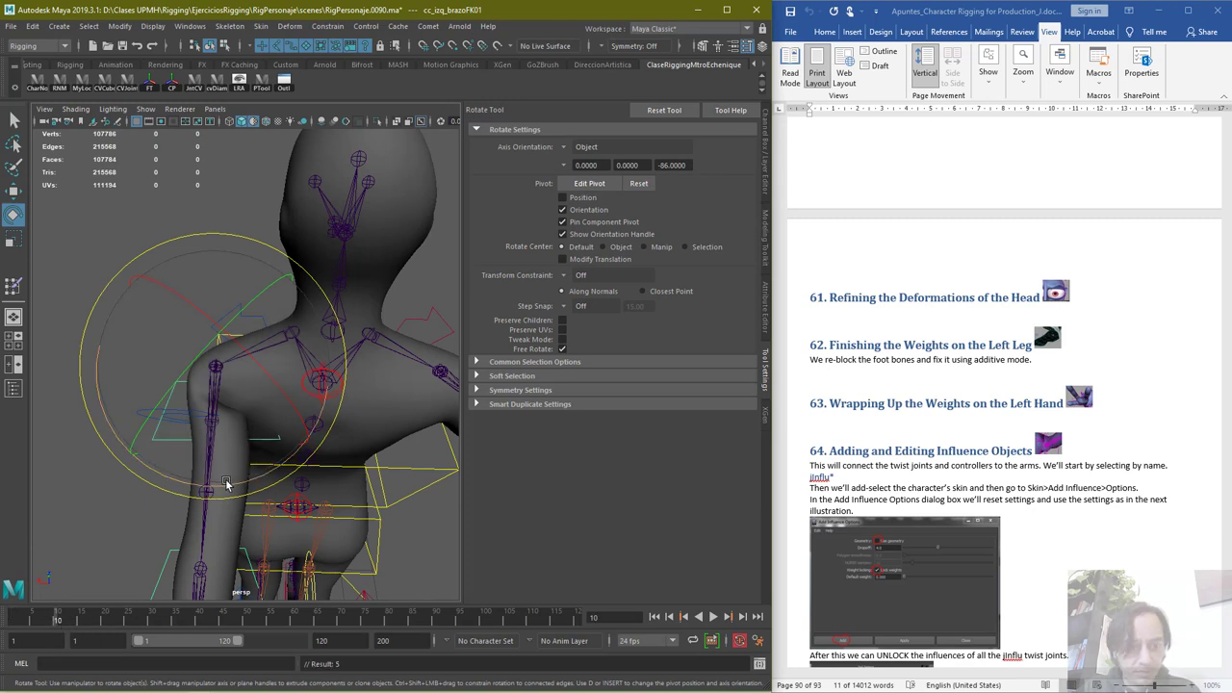
Set the left upper-arm FK control's X, Y and Z rotations to 0 at frame 1
{"action": "left_click", "coordinate": [765, 156]}
{"action": "left_click_drag", "start_coordinate": [726, 145], "coordinate": [729, 155]}
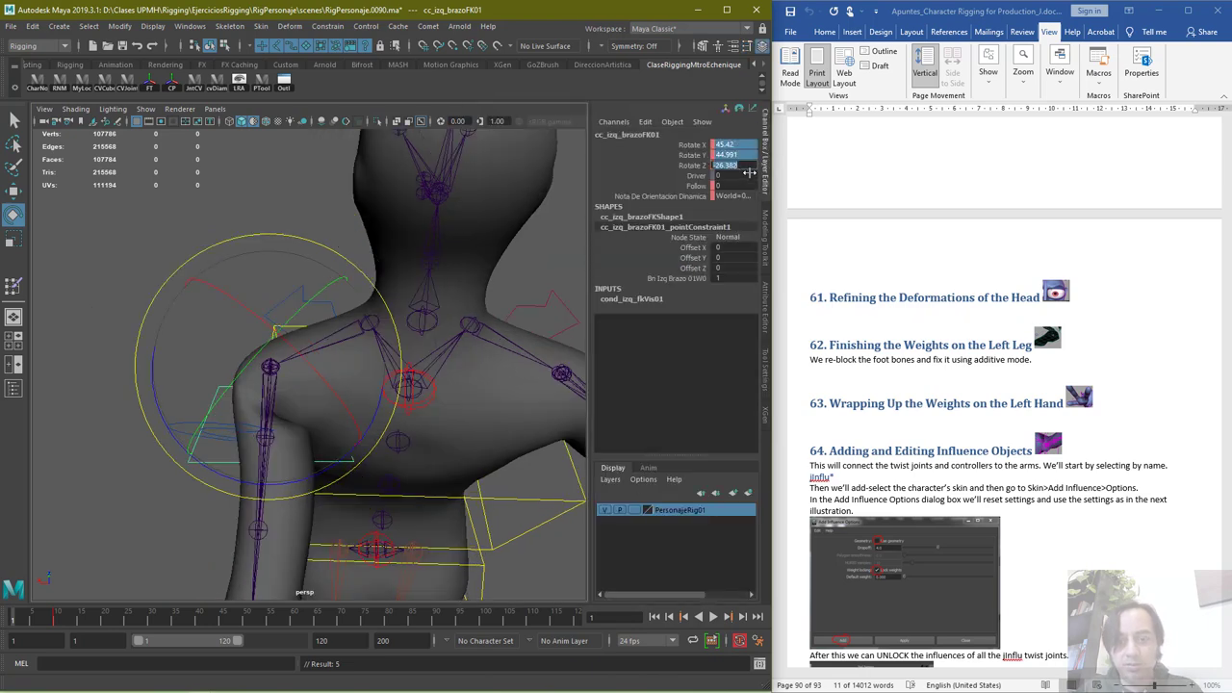
{"action": "key", "text": "Return"}
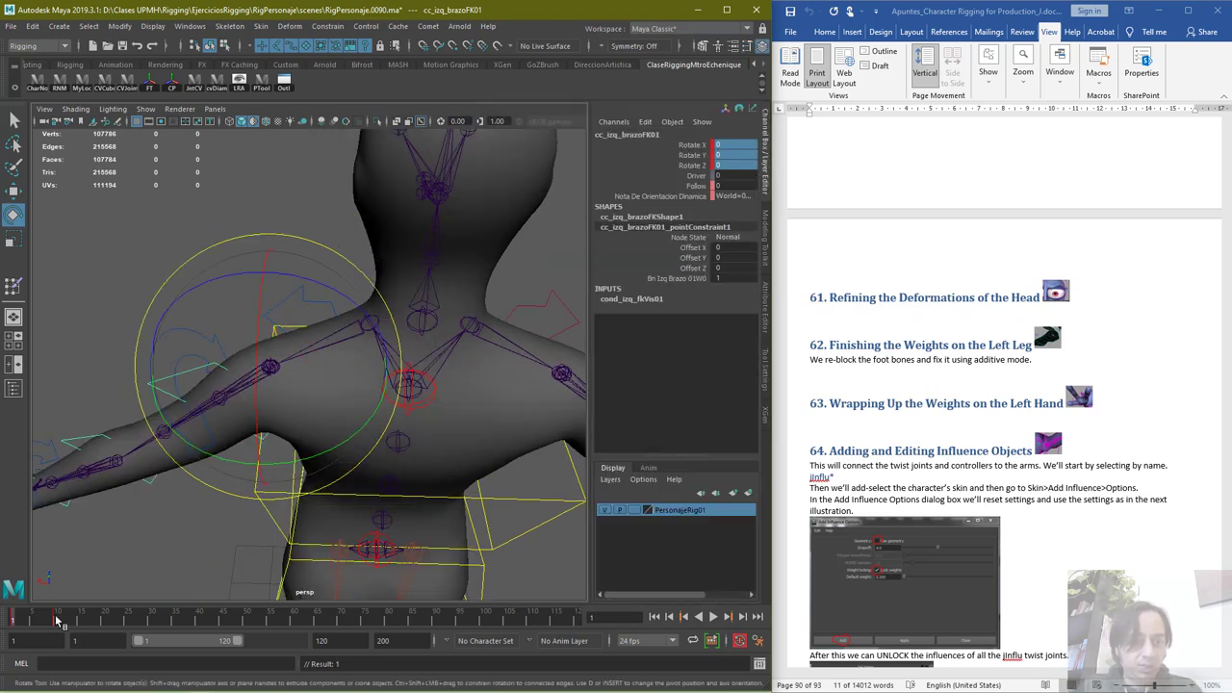
Return to frame 10, select the character mesh and activate Paint Skin Weights with its settings shown
{"action": "left_click_drag", "start_coordinate": [17, 620], "coordinate": [56, 624]}
{"action": "key", "text": "q"}
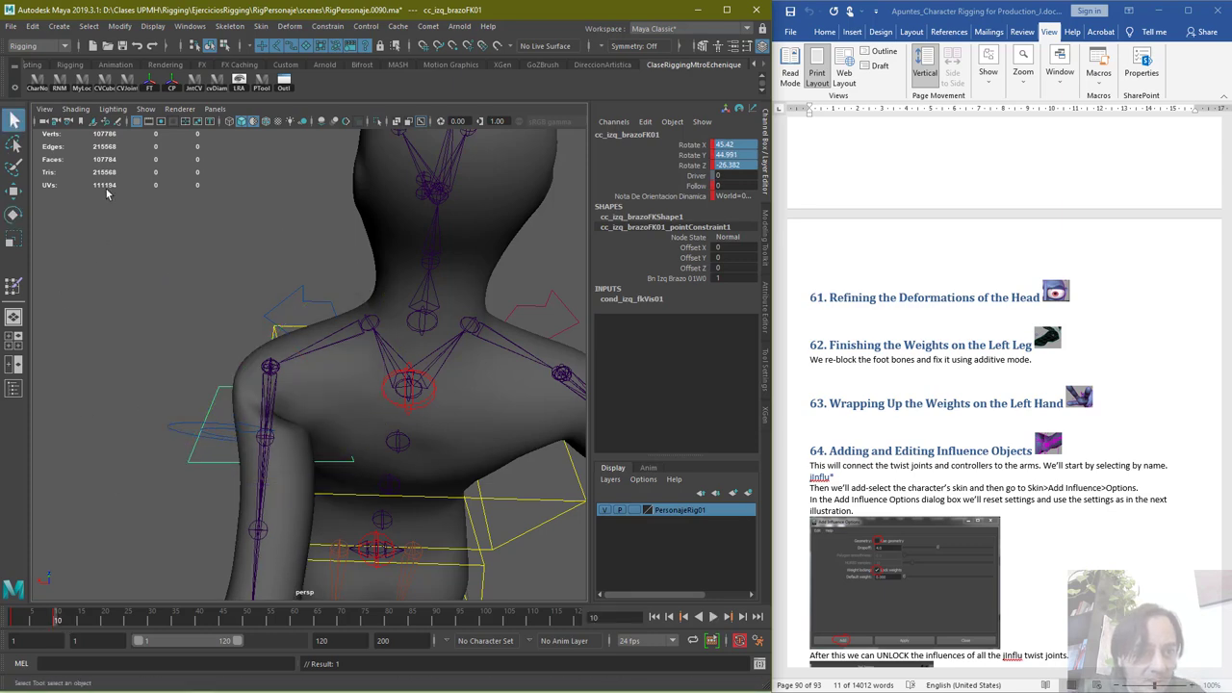
{"action": "left_click", "coordinate": [326, 411]}
{"action": "scroll", "coordinate": [207, 486], "scroll_direction": "up", "scroll_amount": 5}
{"action": "middle_click_drag", "start_coordinate": [184, 434], "coordinate": [178, 370], "text": "alt"}
{"action": "scroll", "coordinate": [216, 365], "scroll_direction": "down", "scroll_amount": 3}
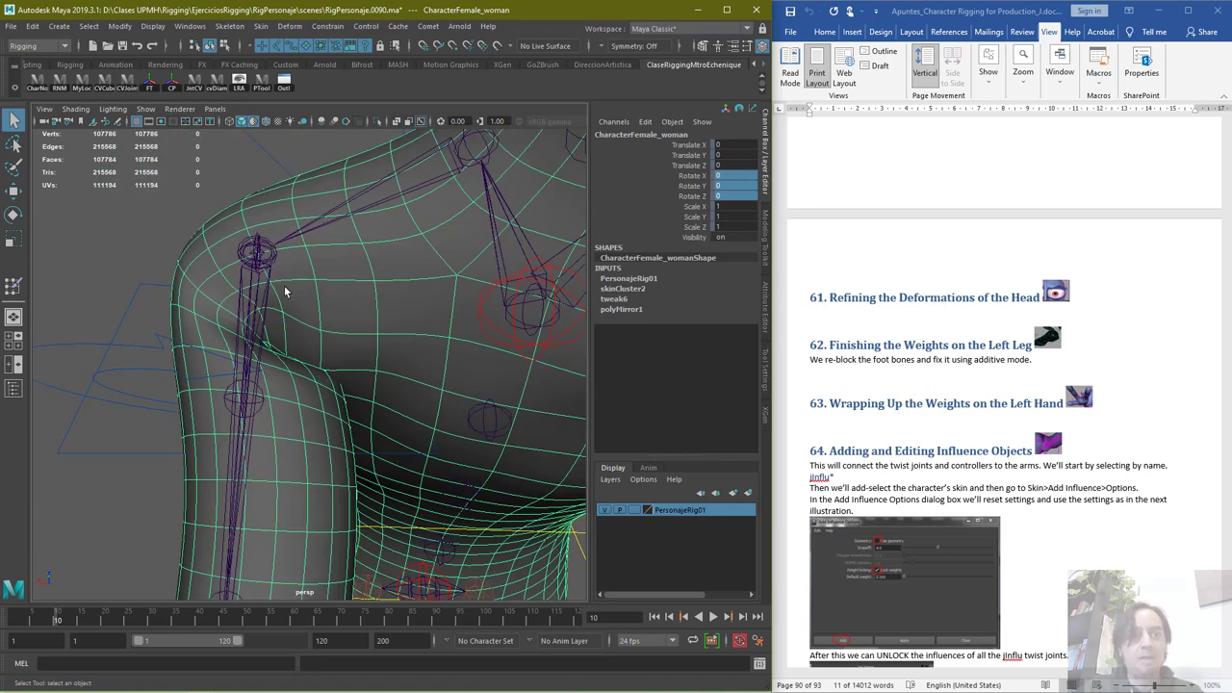
{"action": "left_click", "coordinate": [12, 287]}
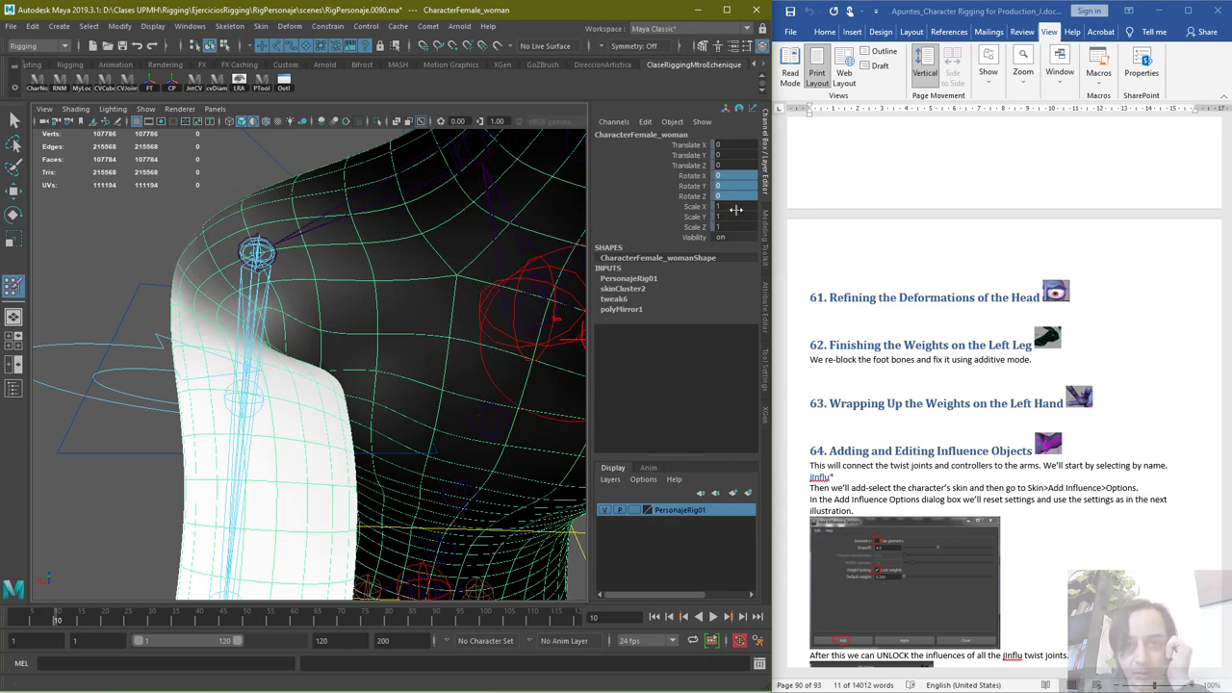
{"action": "left_click", "coordinate": [764, 357]}
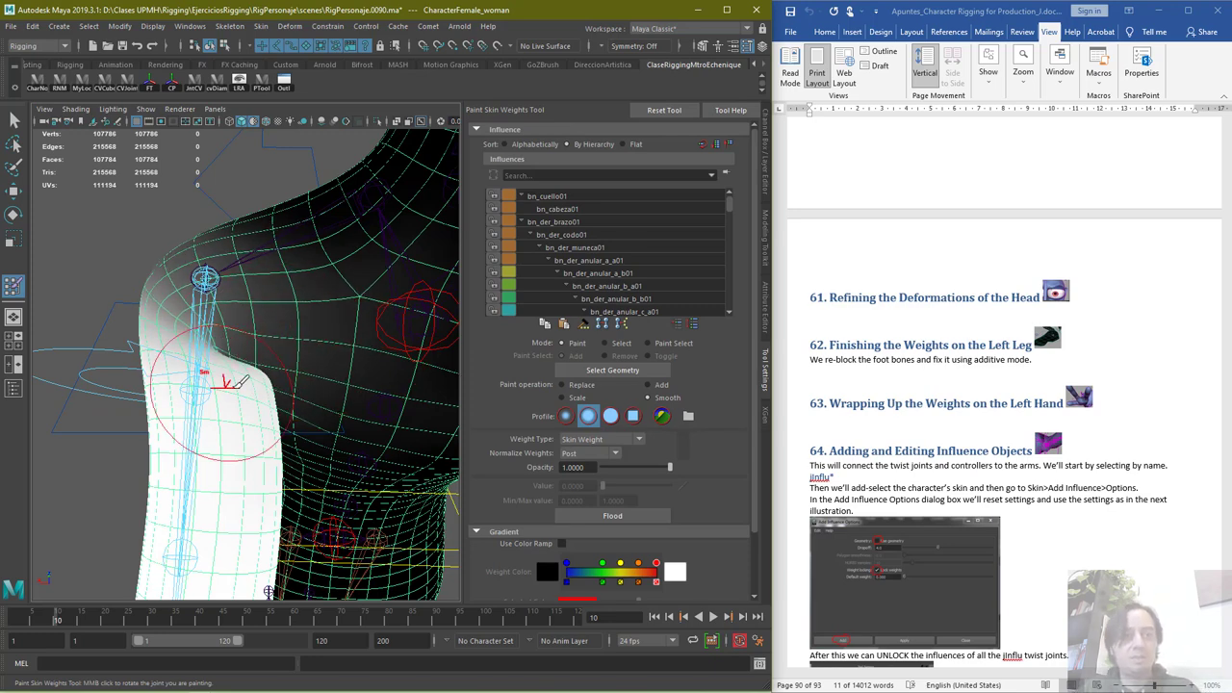
Paint the left upper-arm influence below the shoulder joint using Replace with value 1
{"action": "left_click_drag", "start_coordinate": [216, 366], "coordinate": [260, 355], "text": "alt"}
{"action": "scroll", "coordinate": [308, 327], "scroll_direction": "up", "scroll_amount": 2}
{"action": "scroll", "coordinate": [333, 290], "scroll_direction": "down", "scroll_amount": 1}
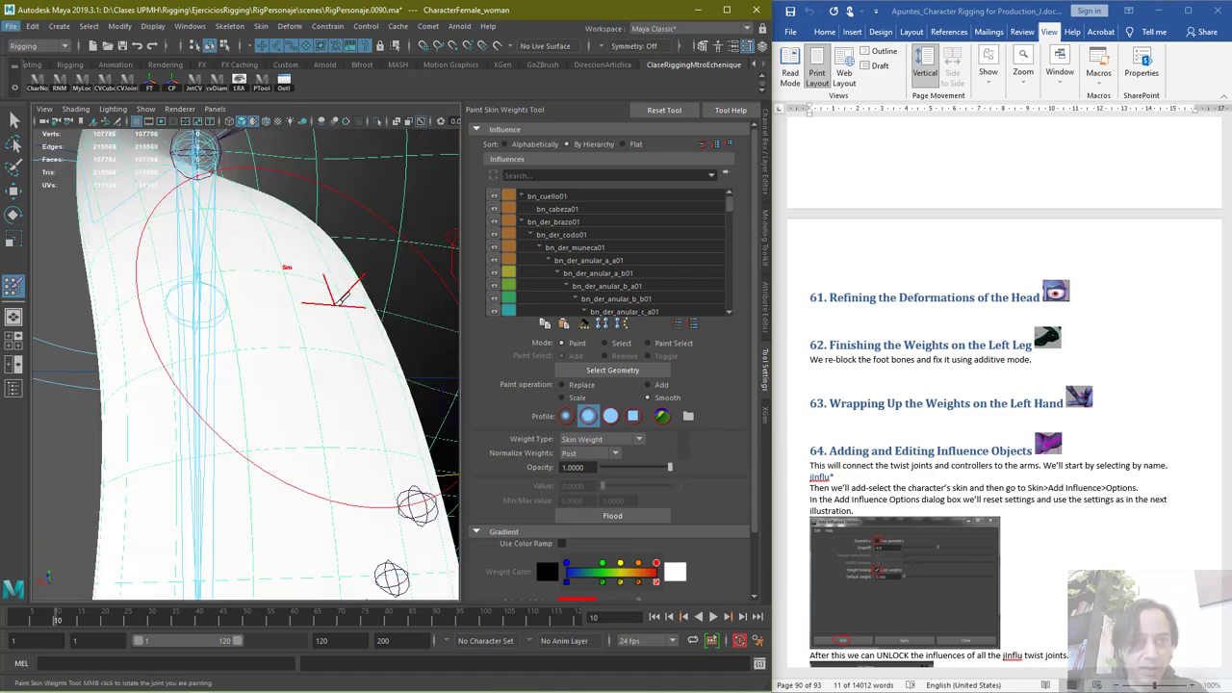
{"action": "middle_click_drag", "start_coordinate": [338, 288], "coordinate": [269, 374], "text": "alt"}
{"action": "left_click_drag", "start_coordinate": [192, 357], "coordinate": [247, 366], "text": "alt"}
{"action": "middle_click_drag", "start_coordinate": [262, 360], "coordinate": [364, 348], "text": "alt"}
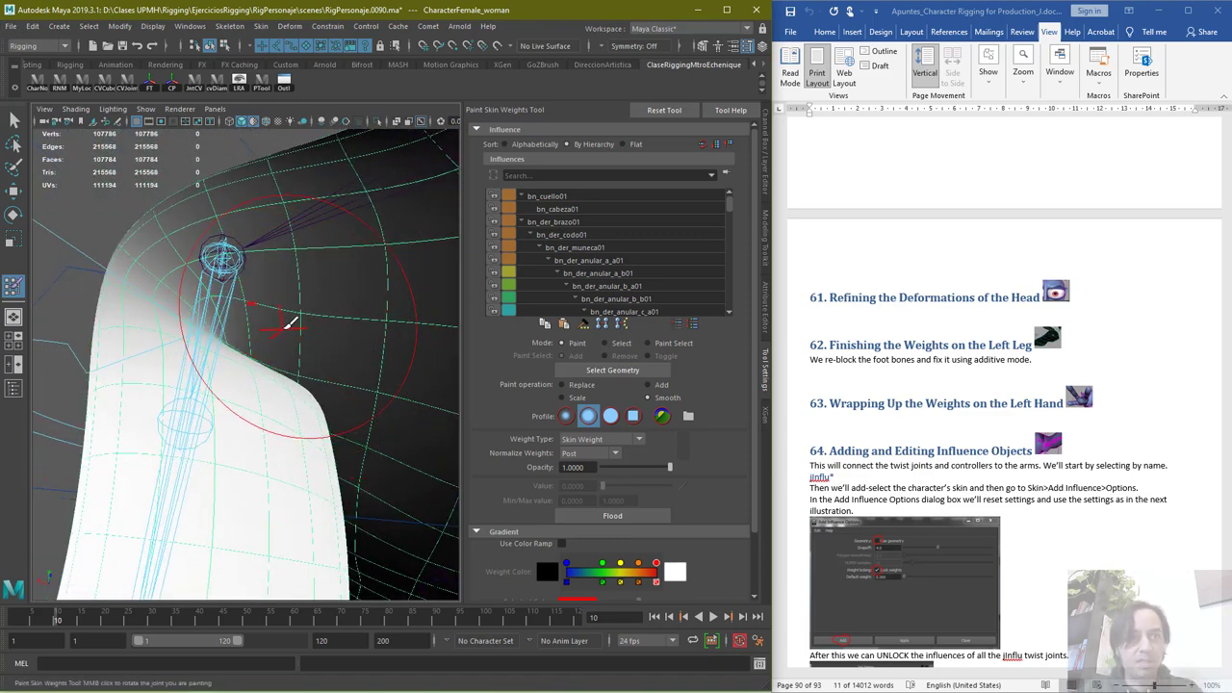
{"action": "left_click_drag", "start_coordinate": [272, 327], "coordinate": [255, 336], "text": "alt"}
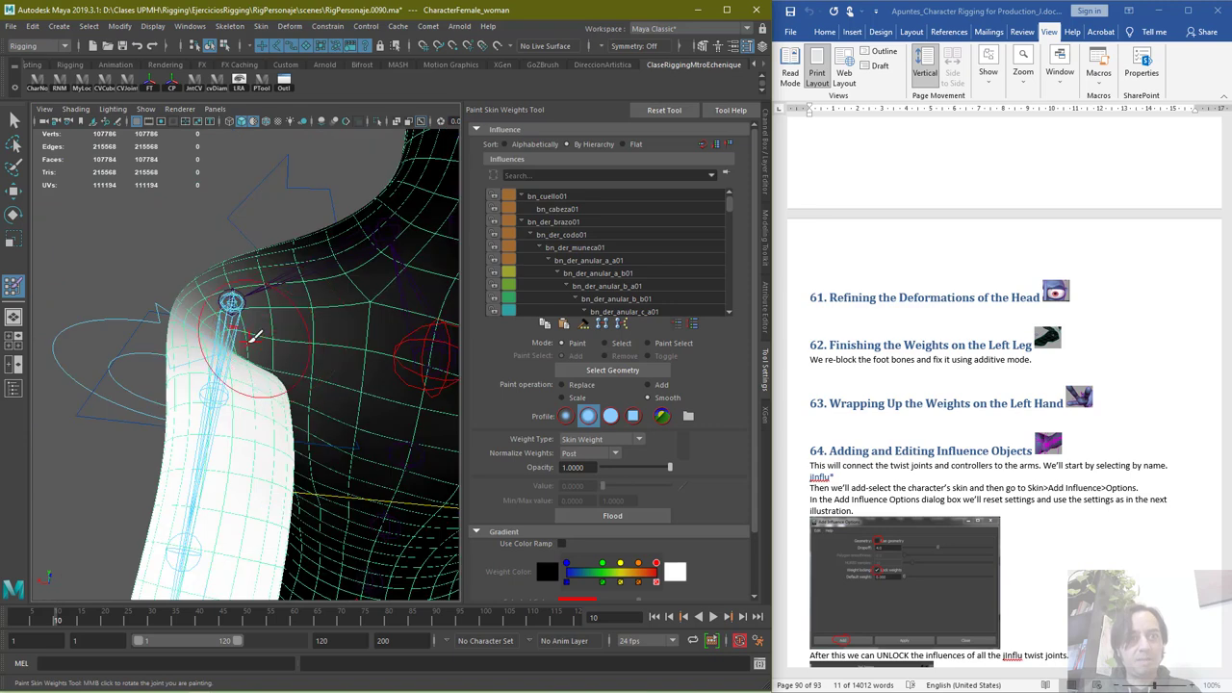
{"action": "left_click", "coordinate": [572, 385]}
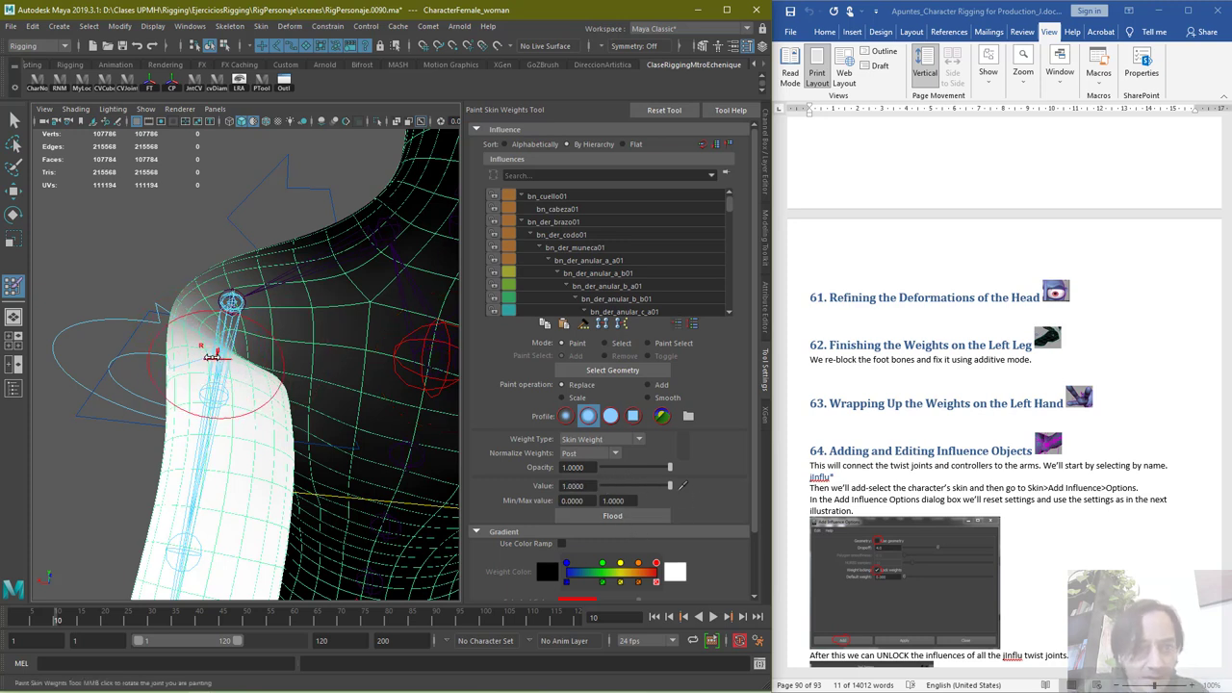
{"action": "mouse_move", "coordinate": [211, 357]}
{"action": "left_mouse_down"}
{"action": "mouse_move", "coordinate": [153, 352]}
{"action": "mouse_move", "coordinate": [241, 323]}
{"action": "left_mouse_up"}
{"action": "scroll", "coordinate": [206, 344], "scroll_direction": "up", "scroll_amount": 3}
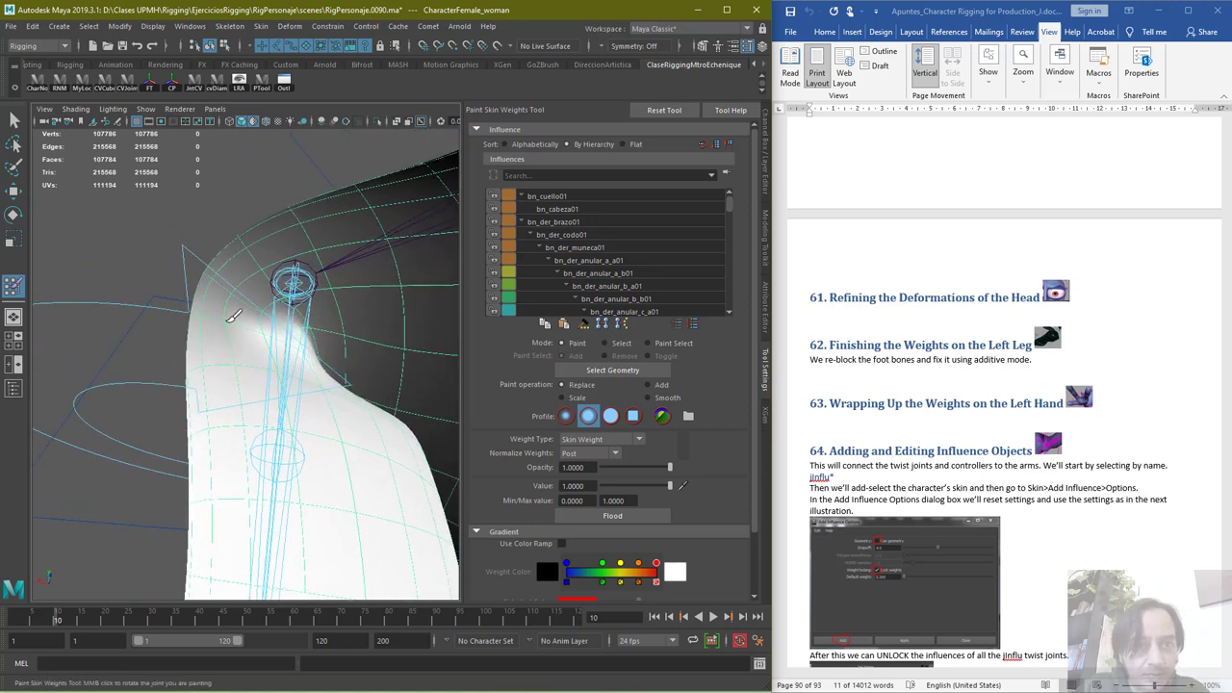
{"action": "left_click_drag", "start_coordinate": [233, 316], "coordinate": [247, 320]}
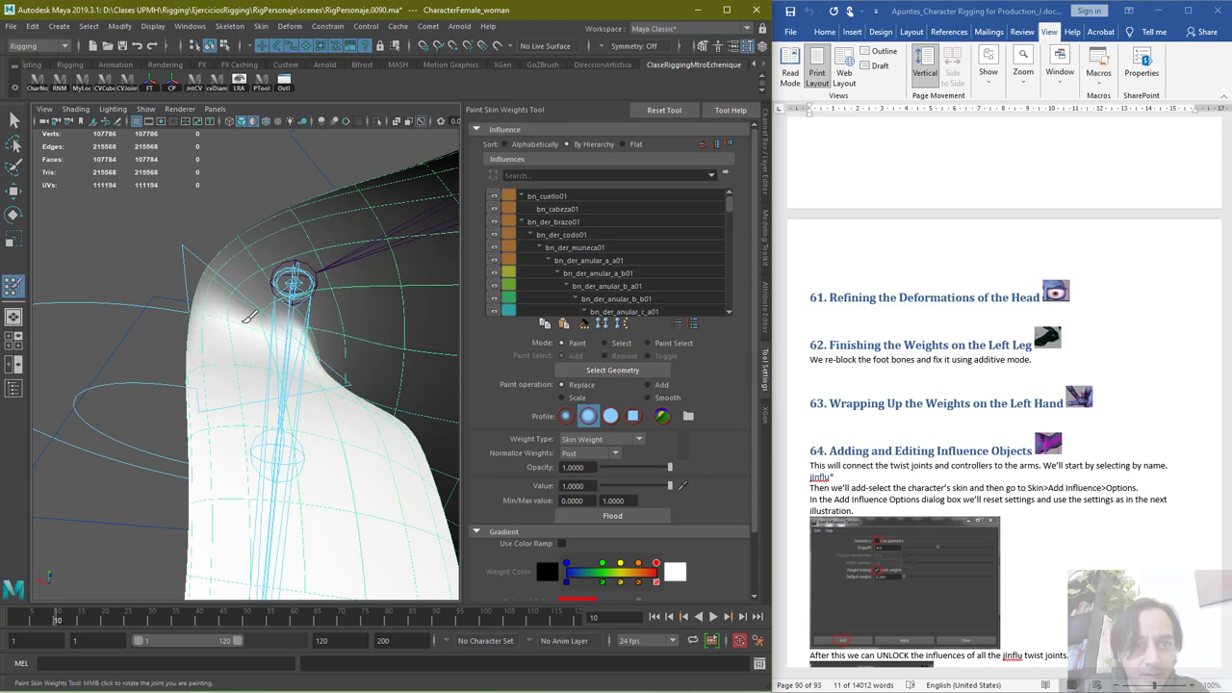
{"action": "mouse_move", "coordinate": [266, 366]}
{"action": "left_mouse_down"}
{"action": "mouse_move", "coordinate": [234, 352]}
{"action": "mouse_move", "coordinate": [271, 372]}
{"action": "left_mouse_up"}
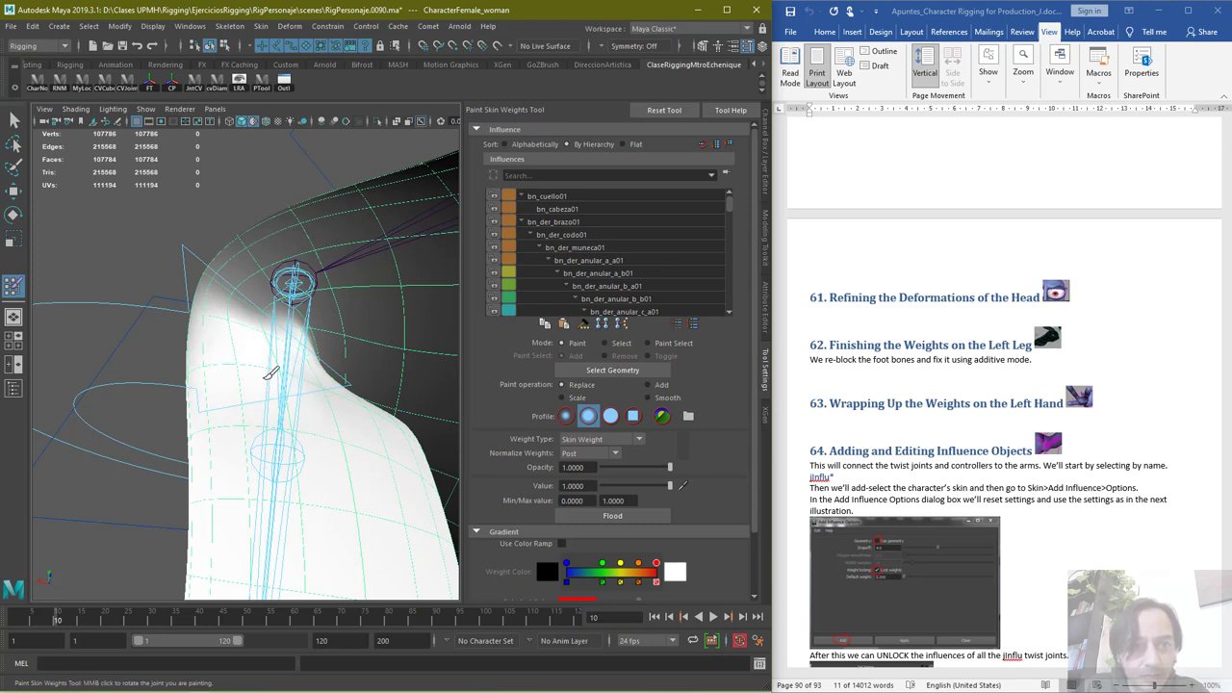
Extend the left upper-arm influence over the outer top of the shoulder, and check the weights around the arm
{"action": "left_click_drag", "start_coordinate": [274, 438], "coordinate": [228, 432], "text": "alt"}
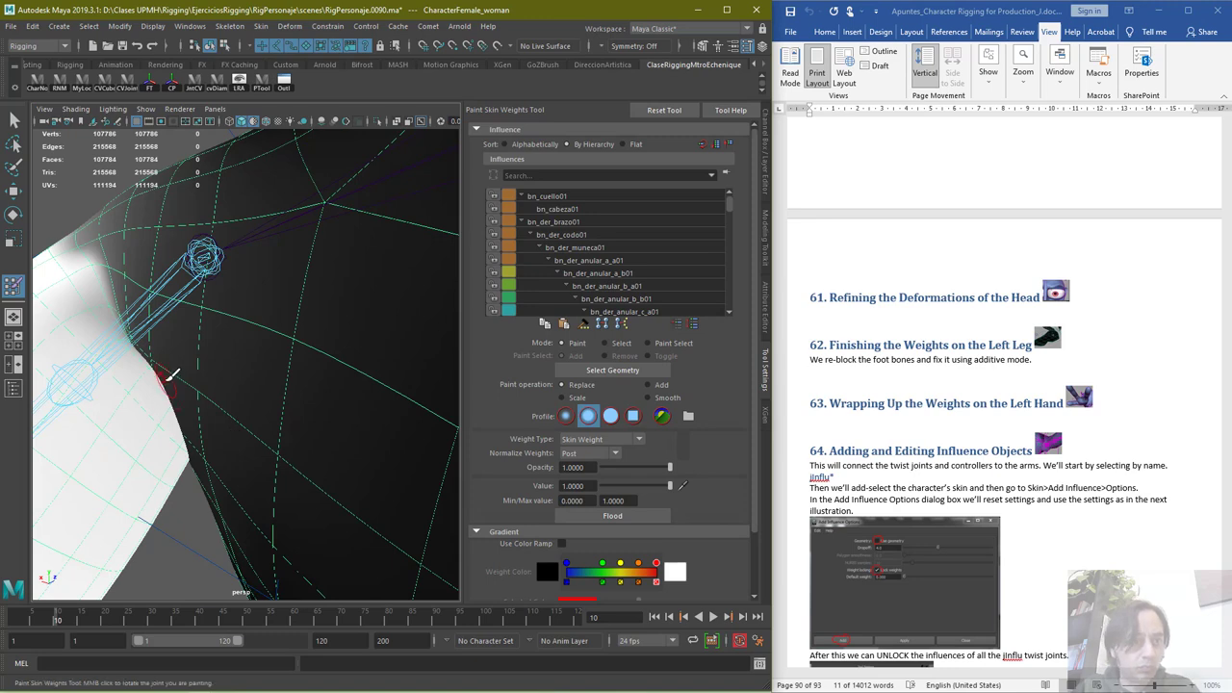
{"action": "left_click_drag", "start_coordinate": [173, 374], "coordinate": [242, 393], "text": "alt"}
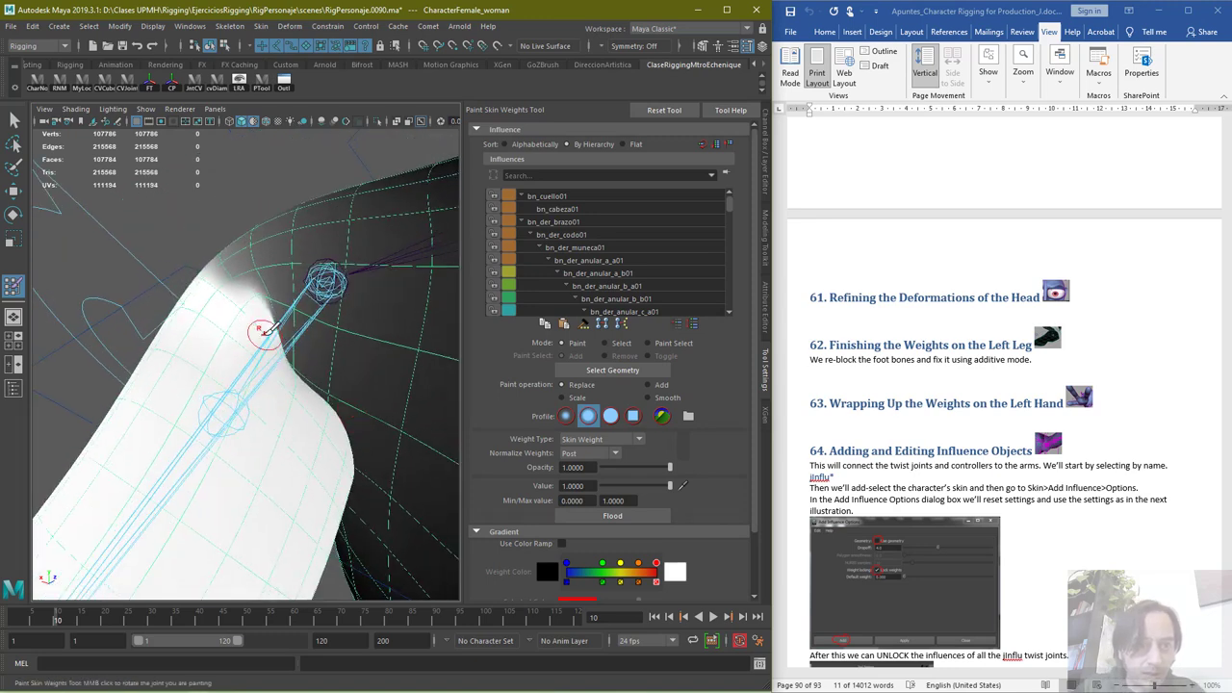
{"action": "mouse_move", "coordinate": [236, 281]}
{"action": "left_mouse_down"}
{"action": "mouse_move", "coordinate": [225, 258]}
{"action": "mouse_move", "coordinate": [221, 270]}
{"action": "left_mouse_up"}
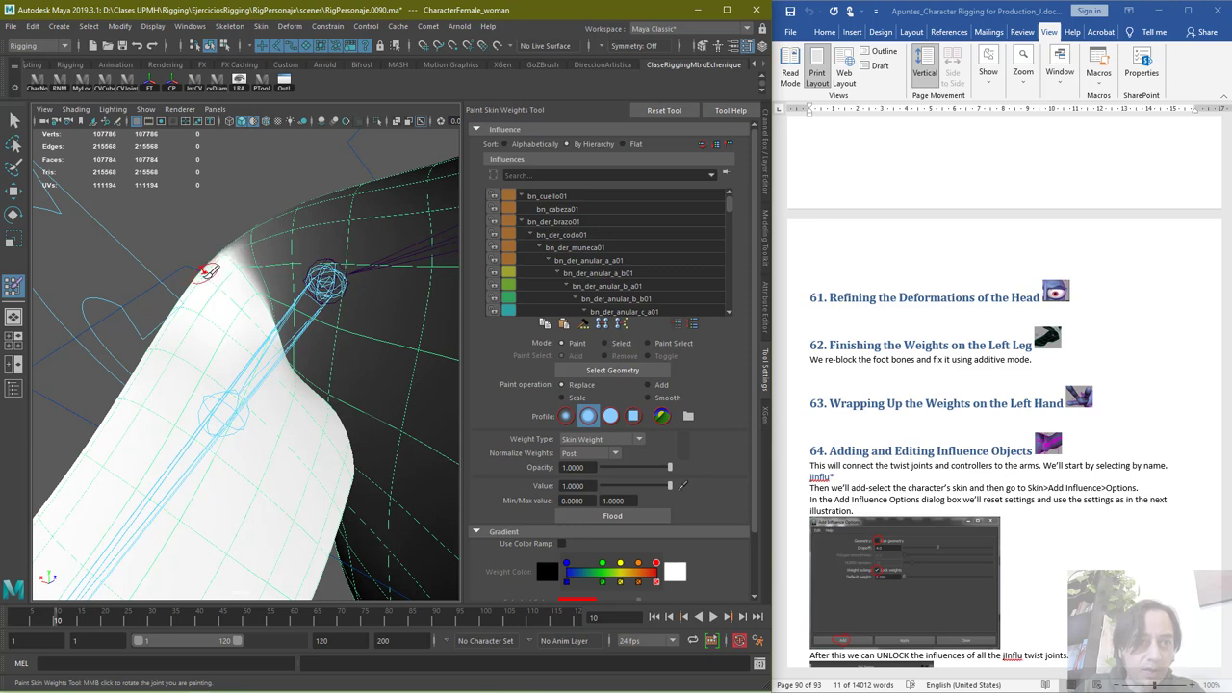
{"action": "left_click_drag", "start_coordinate": [236, 324], "coordinate": [295, 407], "text": "alt"}
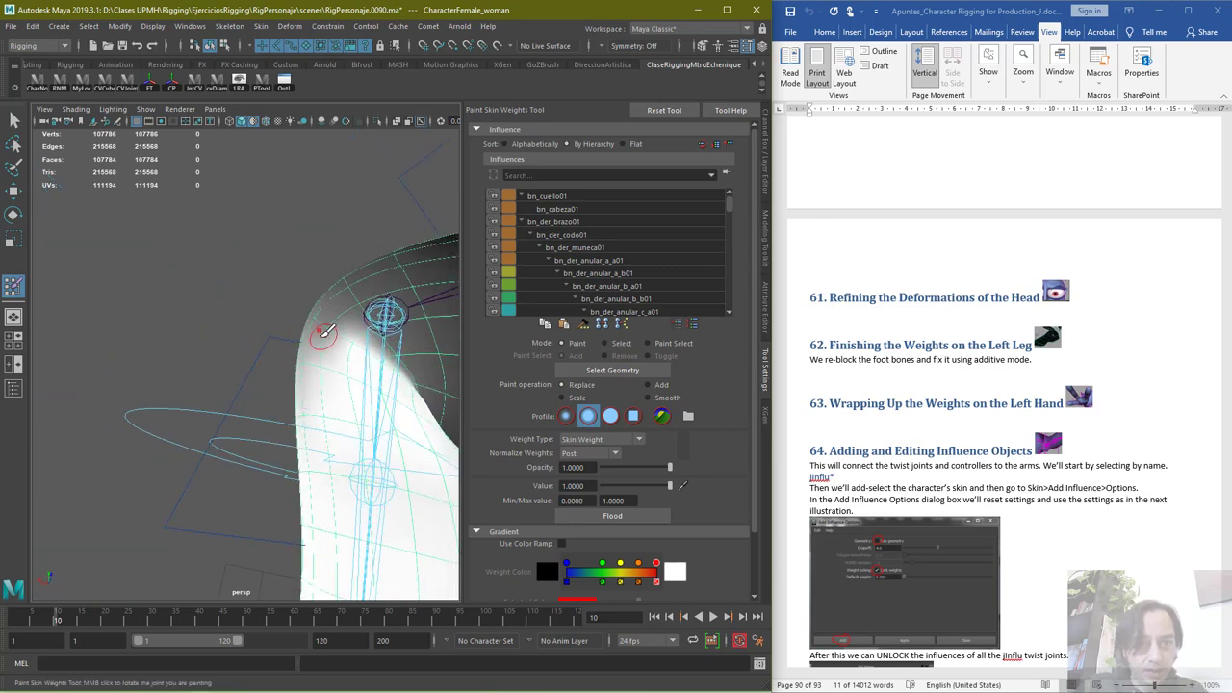
{"action": "mouse_move", "coordinate": [357, 365]}
{"action": "left_mouse_down", "text": "alt"}
{"action": "mouse_move", "coordinate": [267, 449]}
{"action": "mouse_move", "coordinate": [220, 436]}
{"action": "mouse_move", "coordinate": [269, 407]}
{"action": "mouse_move", "coordinate": [419, 427]}
{"action": "mouse_move", "coordinate": [402, 325]}
{"action": "left_mouse_up", "text": "alt"}
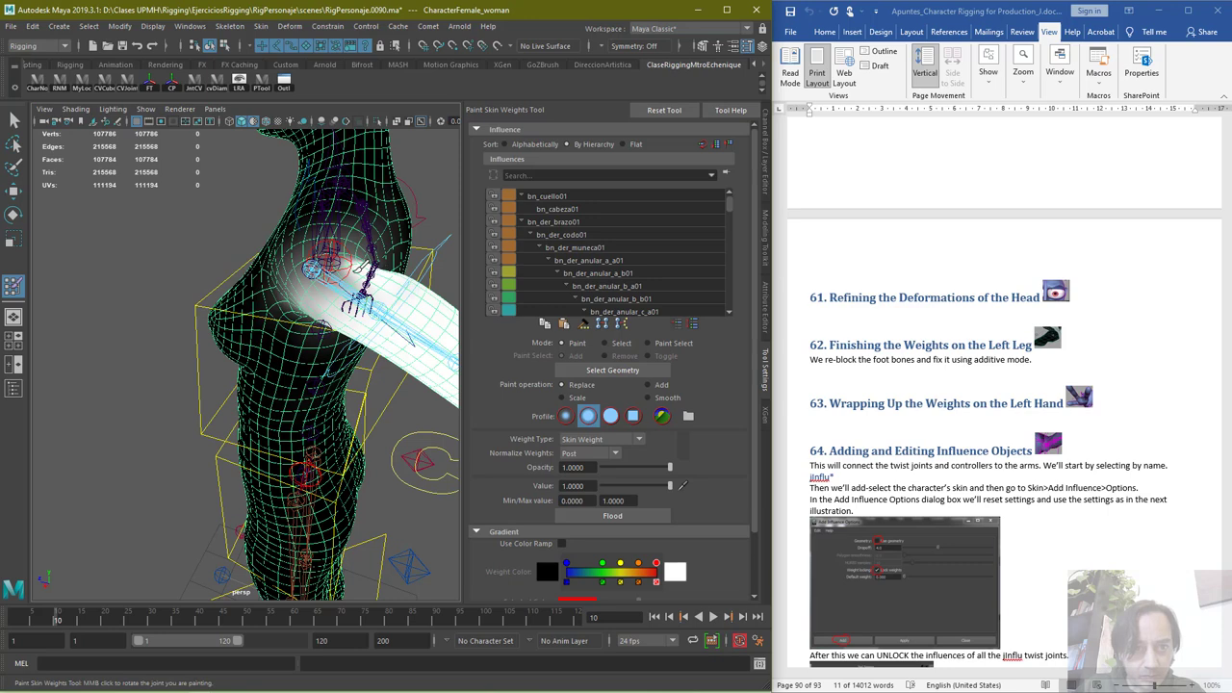
{"action": "left_click_drag", "start_coordinate": [356, 289], "coordinate": [362, 287]}
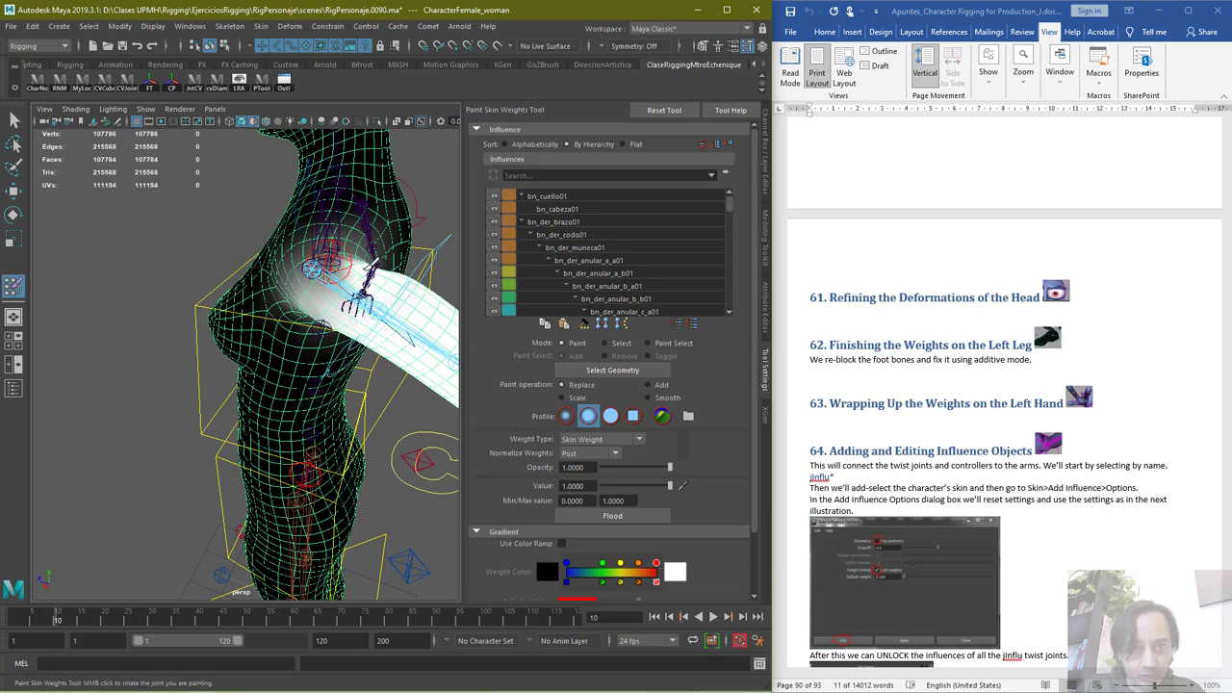
Leave weight painting, return to frame 1 and mirror the character mesh's skin weights
{"action": "scroll", "coordinate": [390, 300], "scroll_direction": "down", "scroll_amount": 2}
{"action": "middle_click_drag", "start_coordinate": [393, 352], "coordinate": [380, 395], "text": "alt"}
{"action": "scroll", "coordinate": [393, 398], "scroll_direction": "down", "scroll_amount": 3}
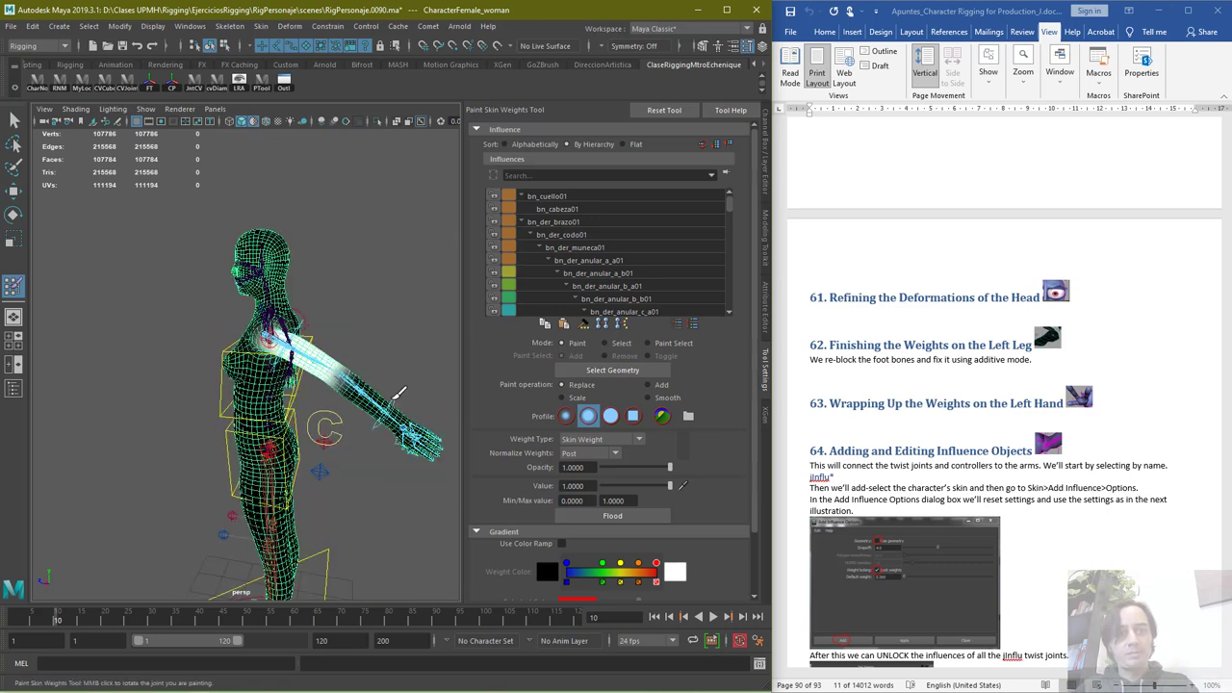
{"action": "left_click", "coordinate": [14, 118]}
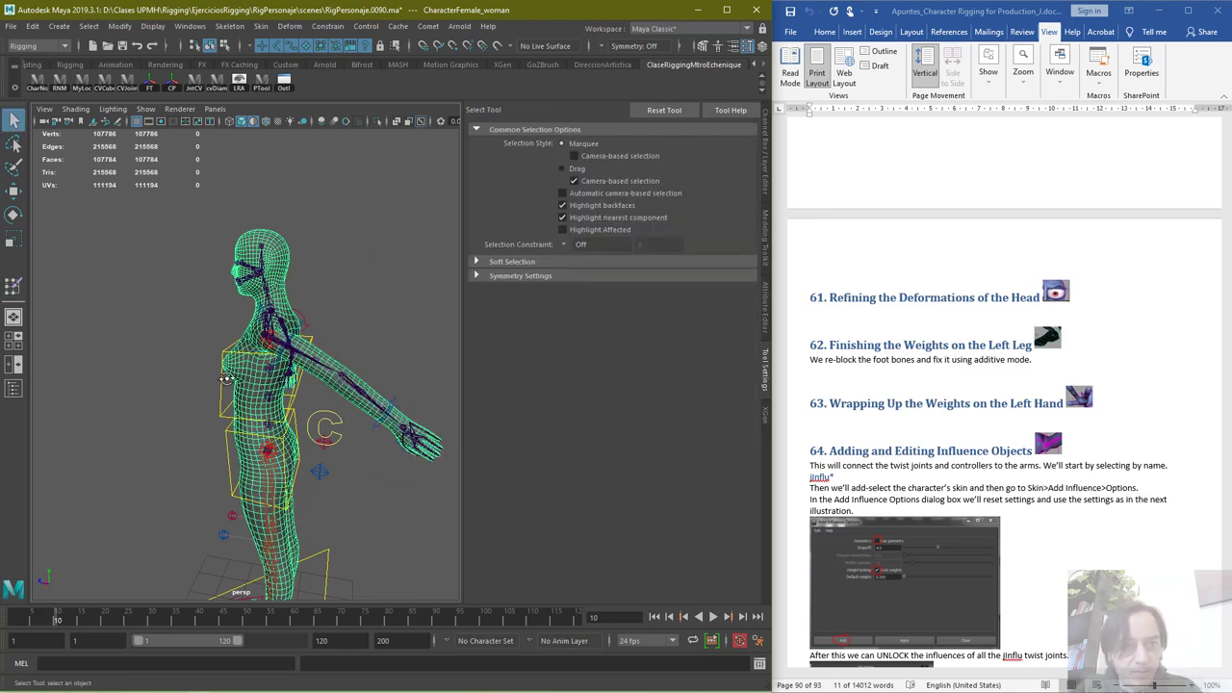
{"action": "left_click_drag", "start_coordinate": [225, 378], "coordinate": [283, 203], "text": "alt"}
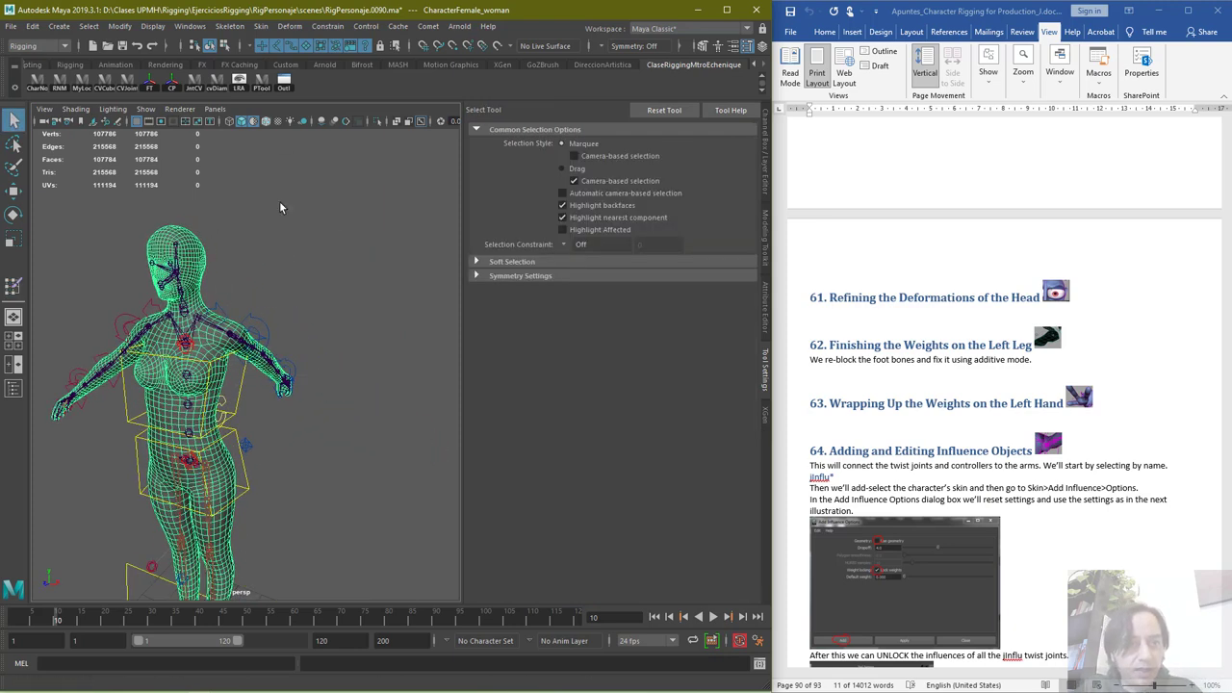
{"action": "left_click", "coordinate": [9, 623]}
{"action": "left_click", "coordinate": [320, 28]}
{"action": "mouse_move", "coordinate": [278, 32]}
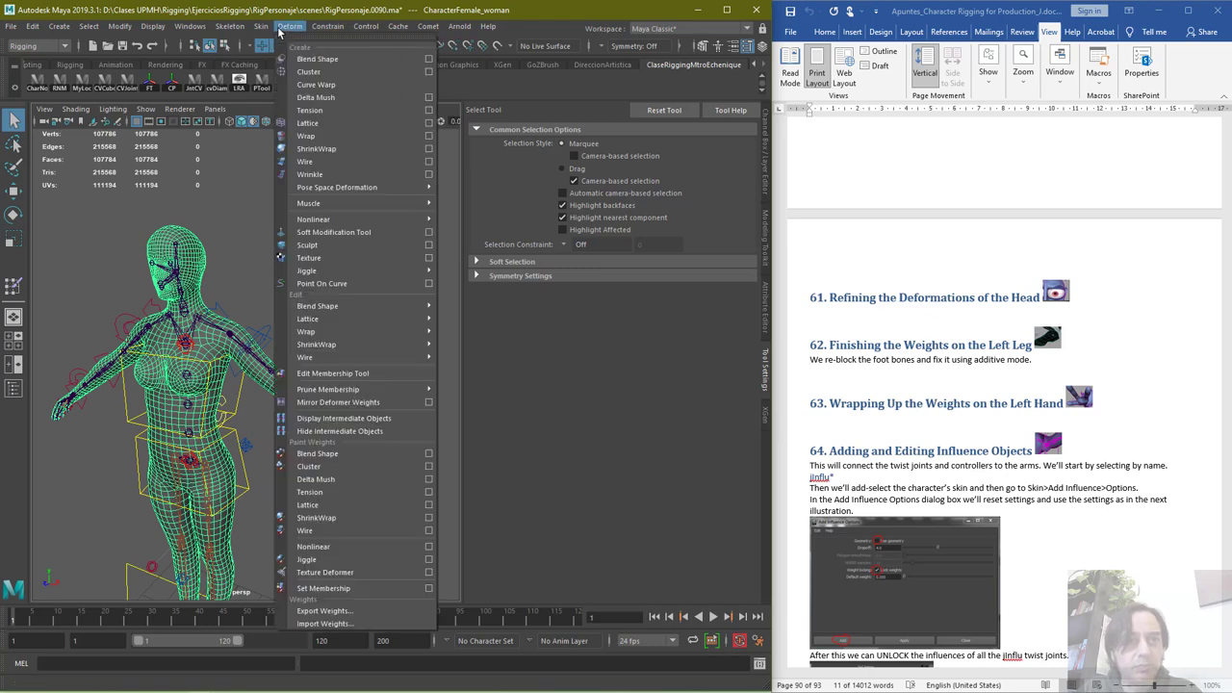
{"action": "left_click", "coordinate": [324, 132]}
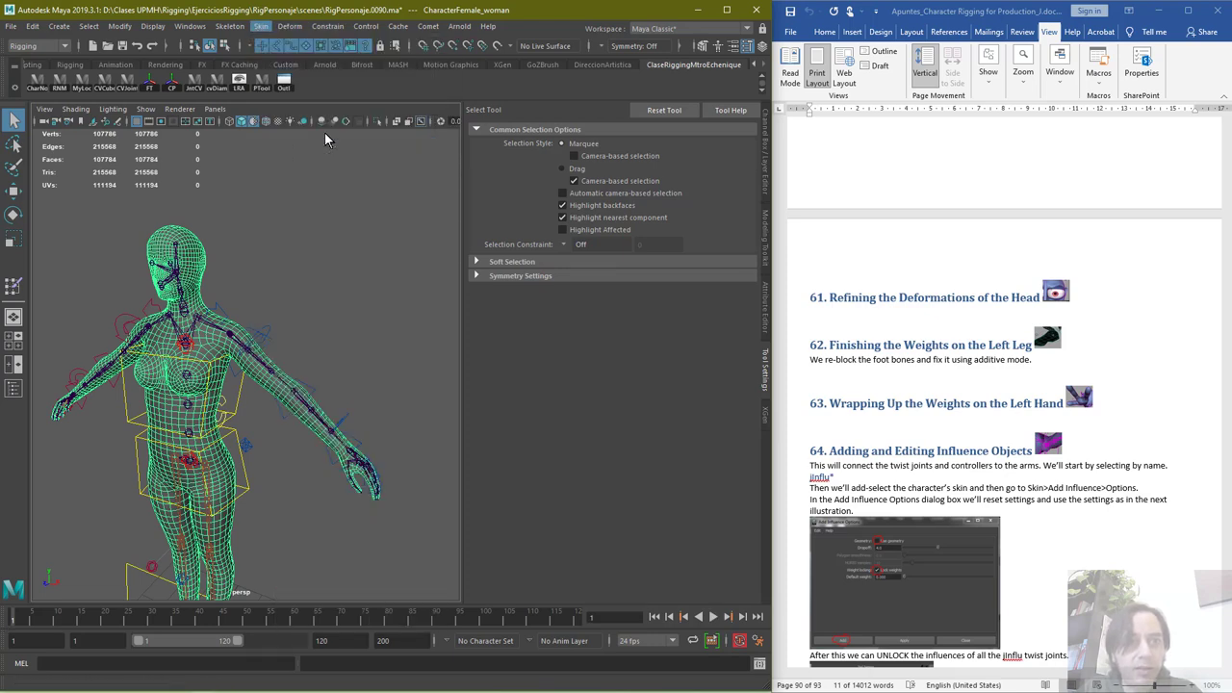
Select the pelvis control and rotate it about 41° around Z to test-pose the hips
{"action": "middle_click_drag", "start_coordinate": [363, 365], "coordinate": [413, 268], "text": "alt"}
{"action": "scroll", "coordinate": [376, 350], "scroll_direction": "down", "scroll_amount": 2}
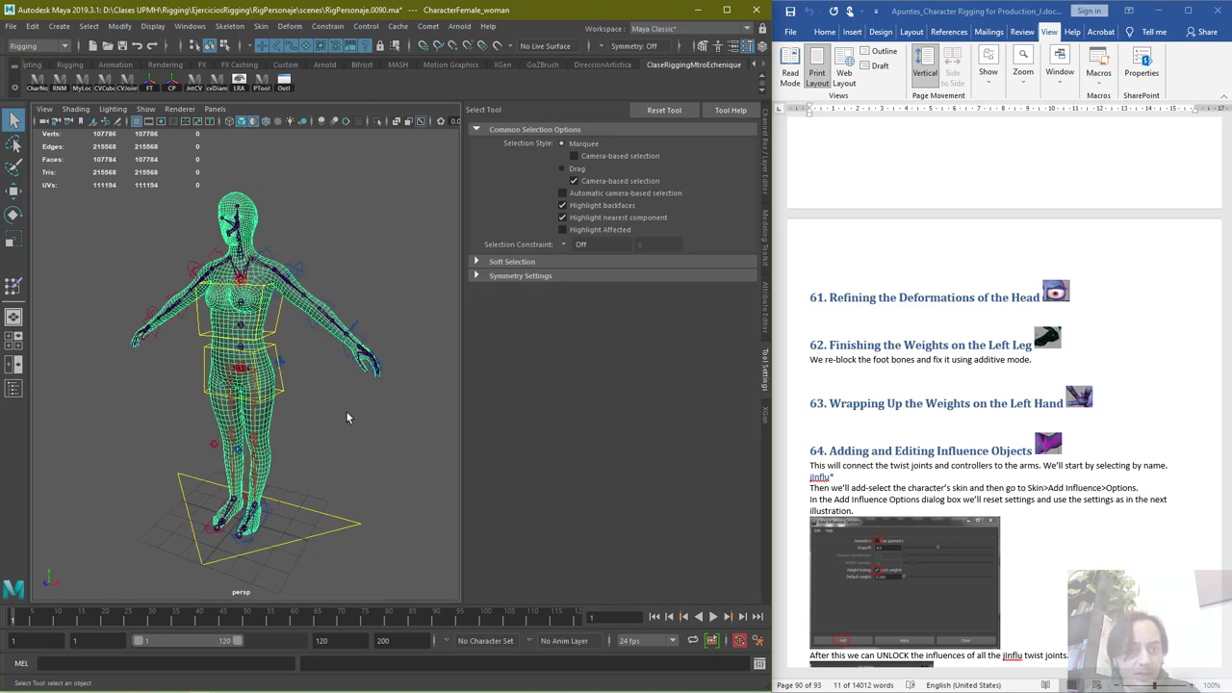
{"action": "left_click", "coordinate": [270, 352]}
{"action": "scroll", "coordinate": [310, 380], "scroll_direction": "up", "scroll_amount": 3}
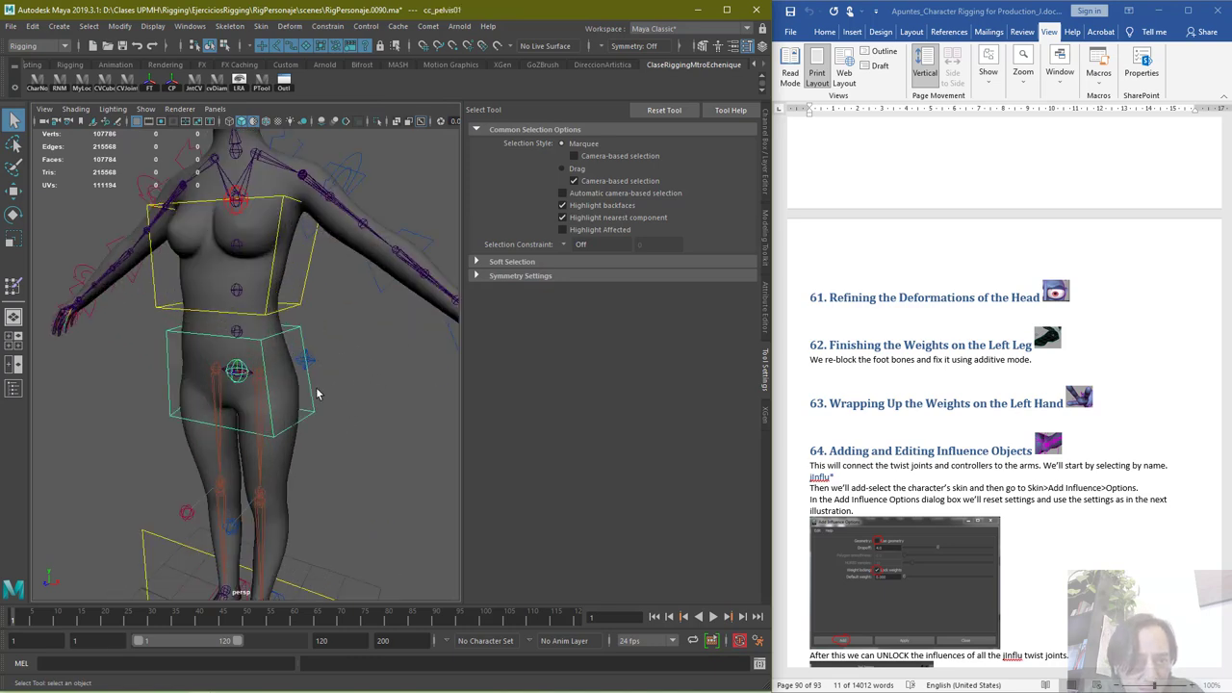
{"action": "key", "text": "e"}
{"action": "left_click_drag", "start_coordinate": [196, 323], "coordinate": [212, 385]}
{"action": "key", "text": "ctrl+z"}
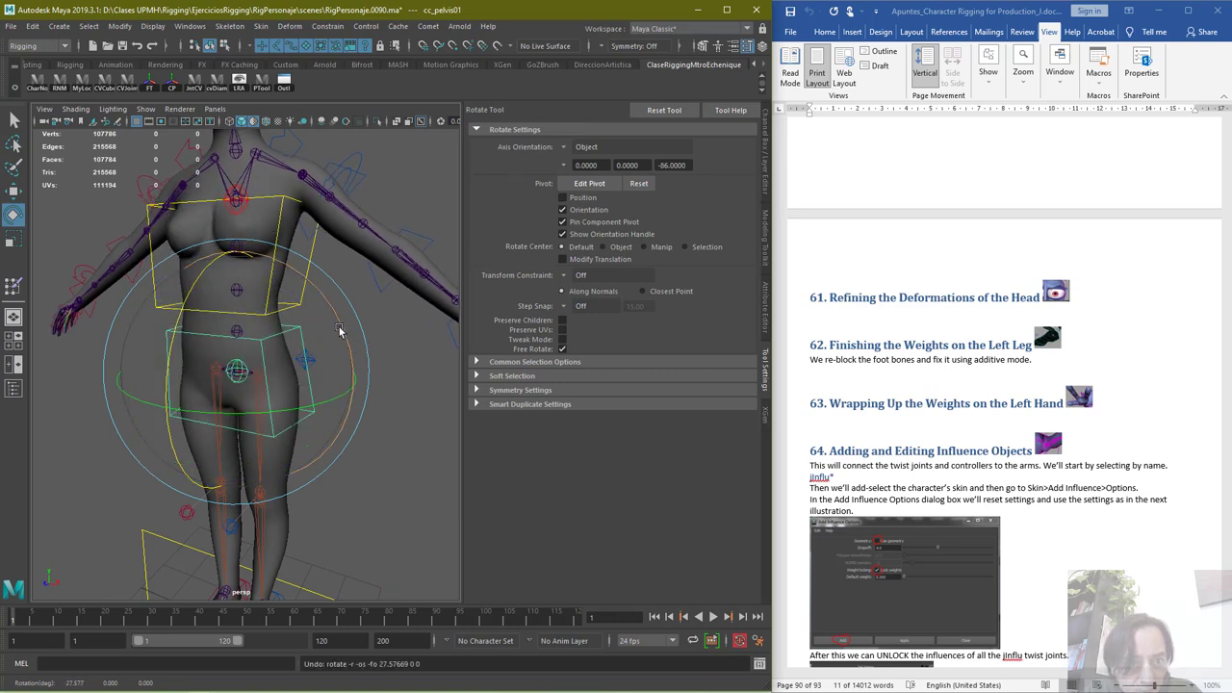
{"action": "left_click_drag", "start_coordinate": [339, 332], "coordinate": [298, 226]}
Examine the waist and hip deformation of the tilted pelvis from the front, side and back
{"action": "scroll", "coordinate": [321, 366], "scroll_direction": "up", "scroll_amount": 5}
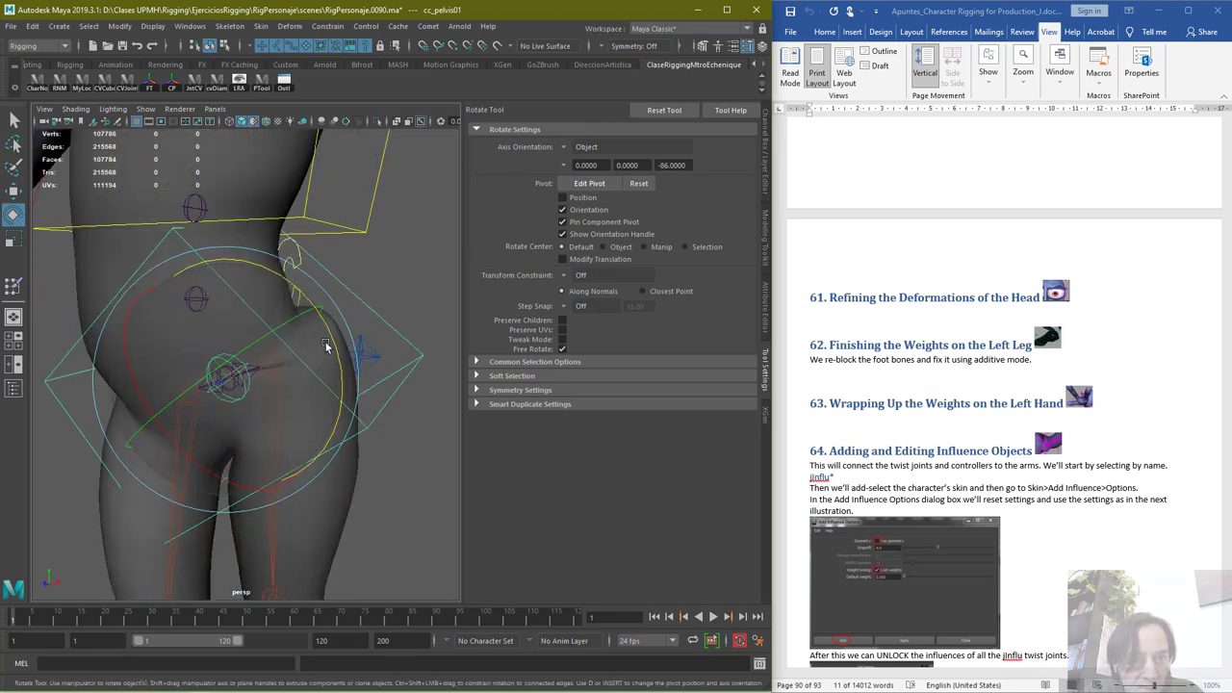
{"action": "mouse_move", "coordinate": [338, 363]}
{"action": "left_mouse_down", "text": "alt"}
{"action": "mouse_move", "coordinate": [322, 382]}
{"action": "mouse_move", "coordinate": [363, 363]}
{"action": "left_mouse_up", "text": "alt"}
{"action": "scroll", "coordinate": [300, 400], "scroll_direction": "down", "scroll_amount": 4}
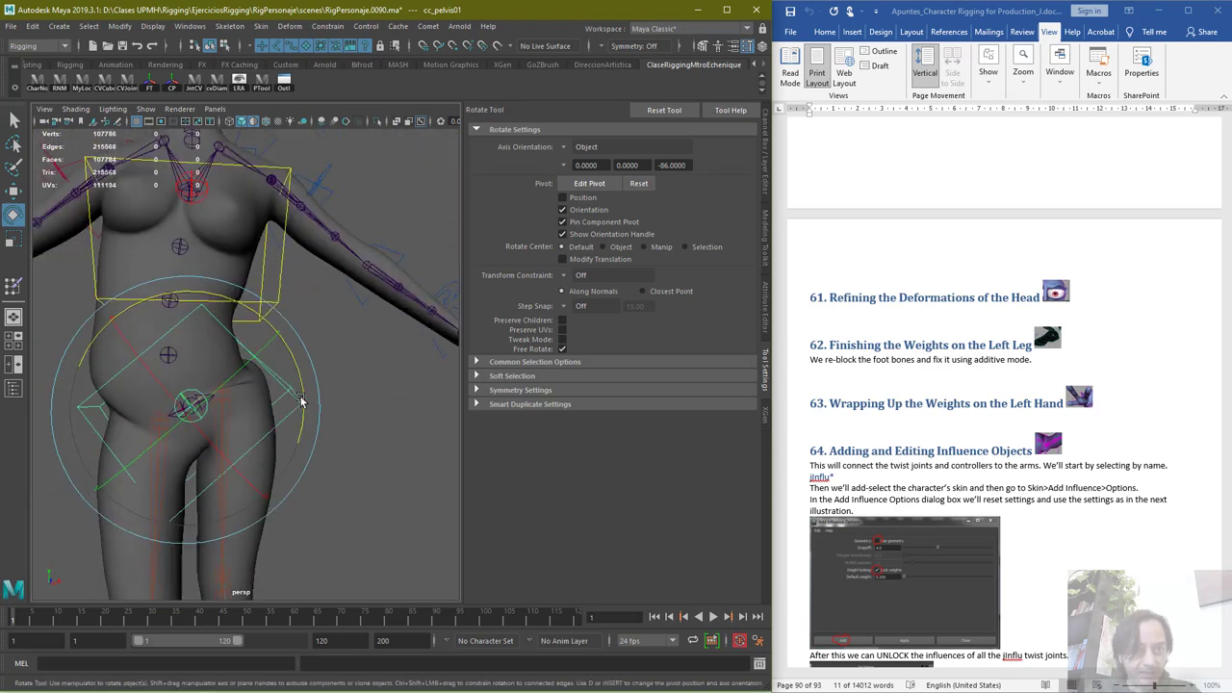
{"action": "left_click", "coordinate": [384, 445]}
{"action": "left_click_drag", "start_coordinate": [261, 426], "coordinate": [409, 454], "text": "alt"}
{"action": "scroll", "coordinate": [409, 454], "scroll_direction": "down", "scroll_amount": 5}
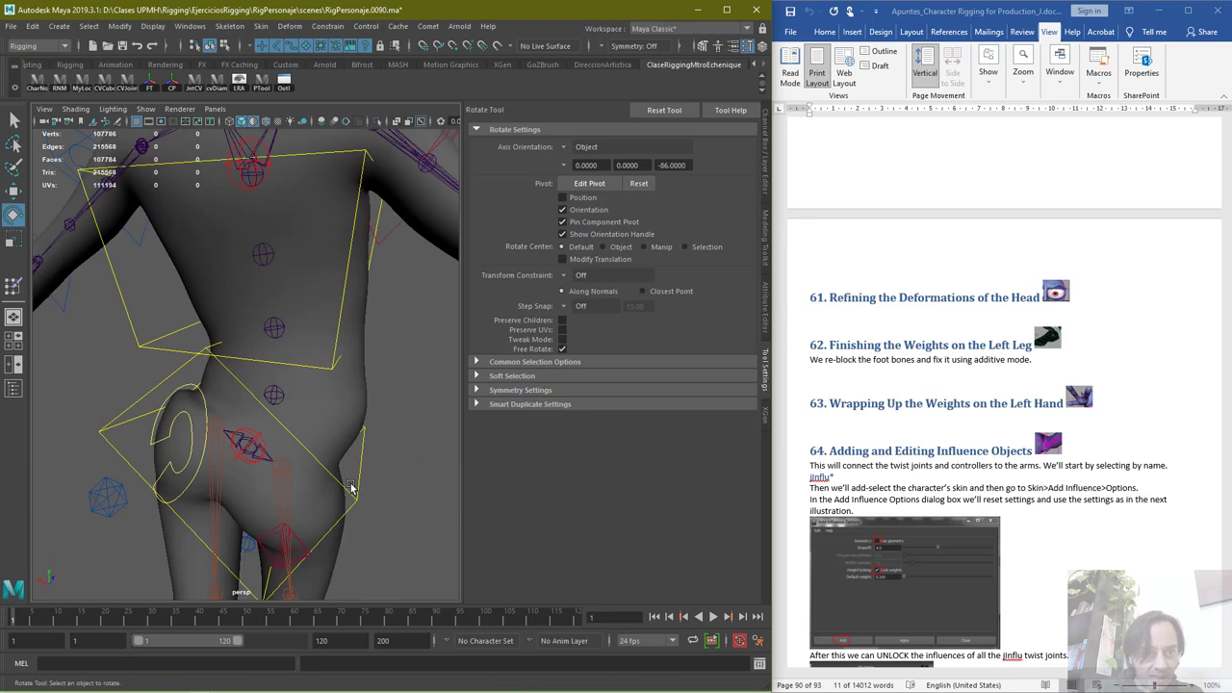
{"action": "left_click_drag", "start_coordinate": [352, 485], "coordinate": [190, 463], "text": "alt"}
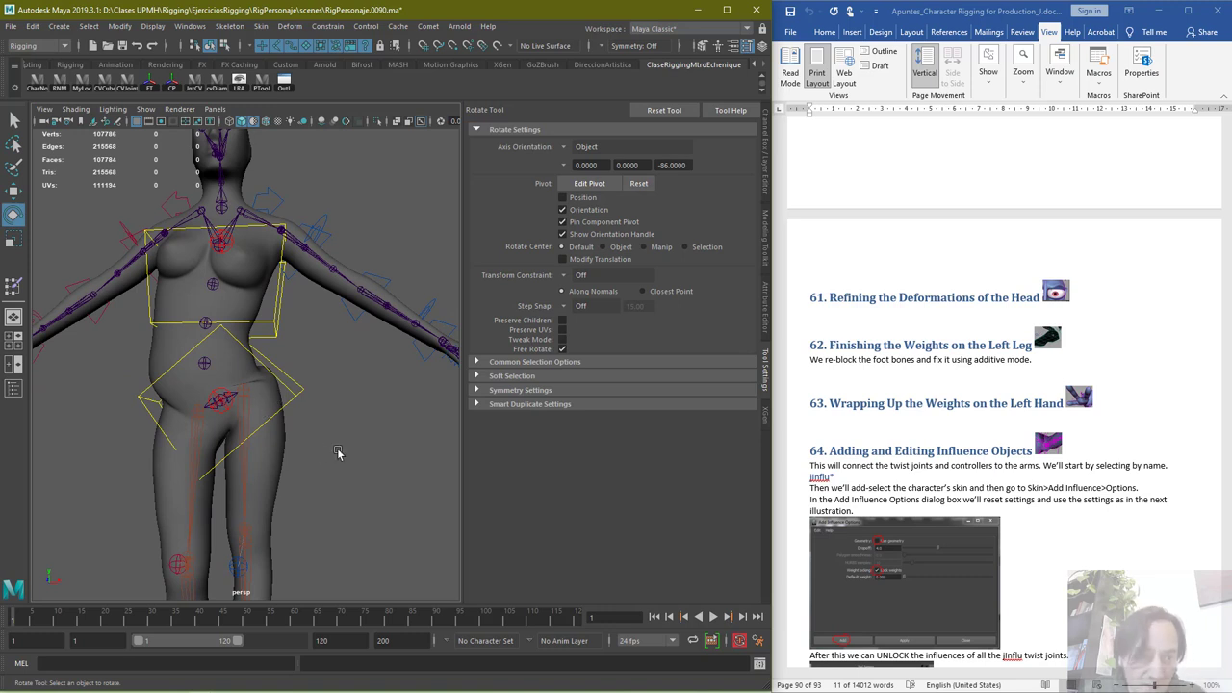
{"action": "left_click_drag", "start_coordinate": [66, 625], "coordinate": [60, 623]}
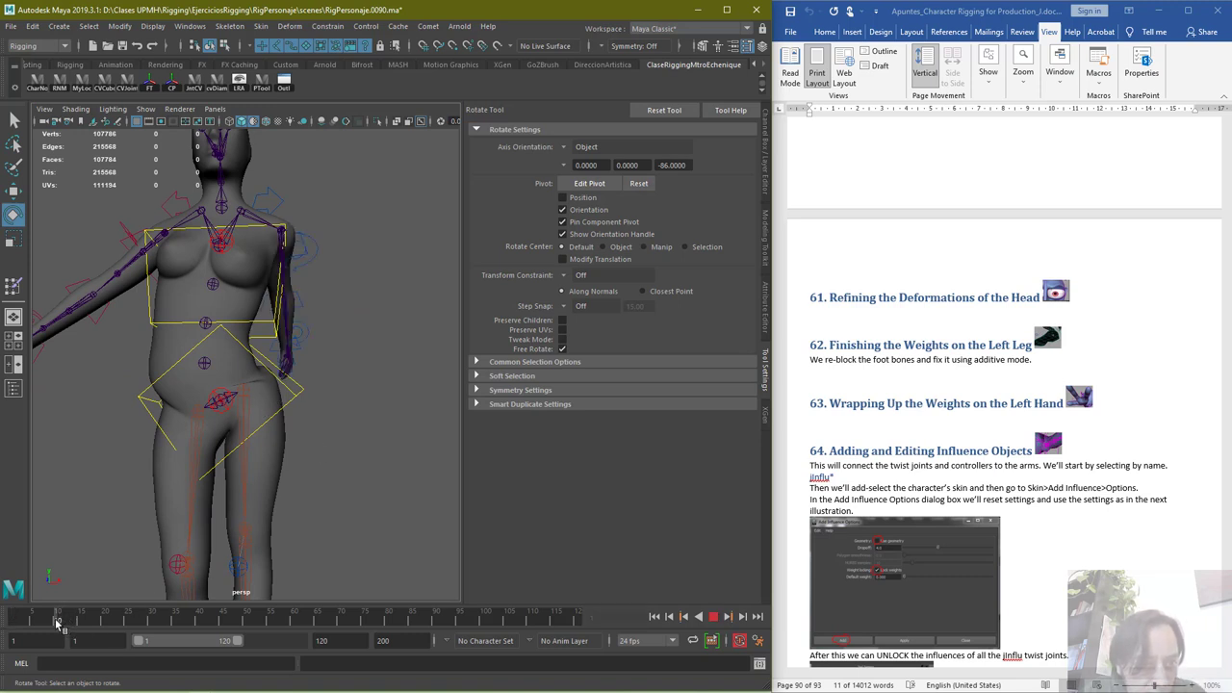
{"action": "key", "text": "s"}
{"action": "left_click", "coordinate": [9, 624]}
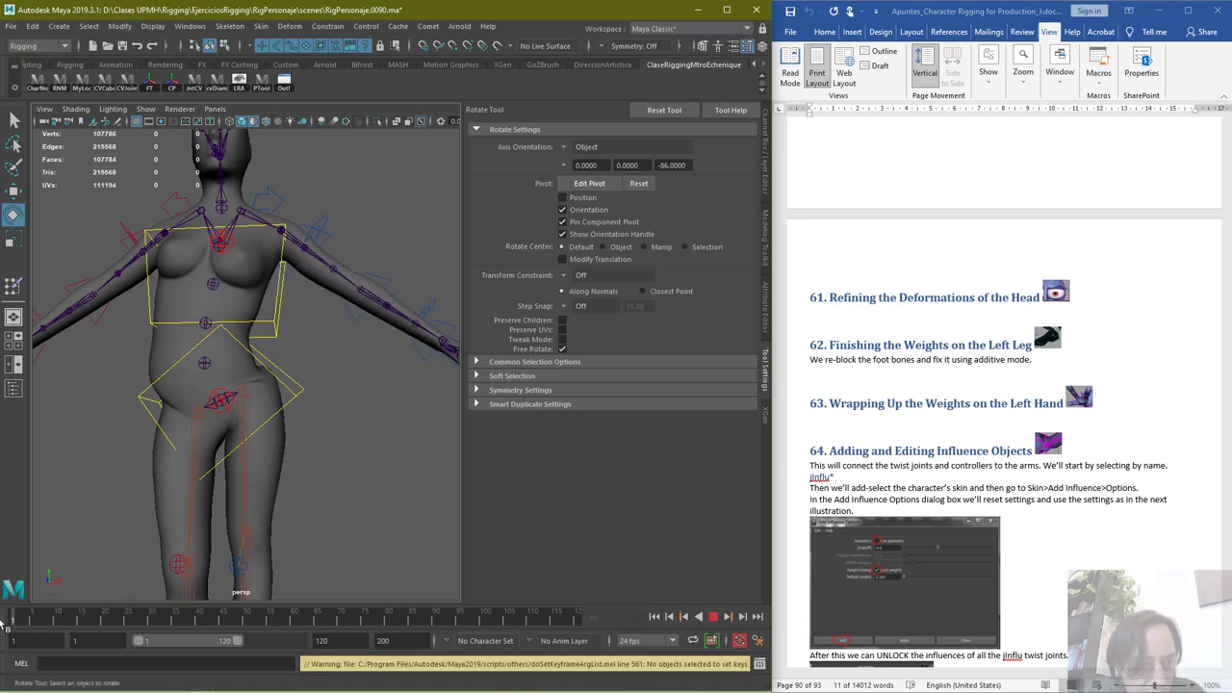
Select the pelvis control, set its Rotate Z to 0 and key it at frame 1
{"action": "left_click", "coordinate": [299, 399]}
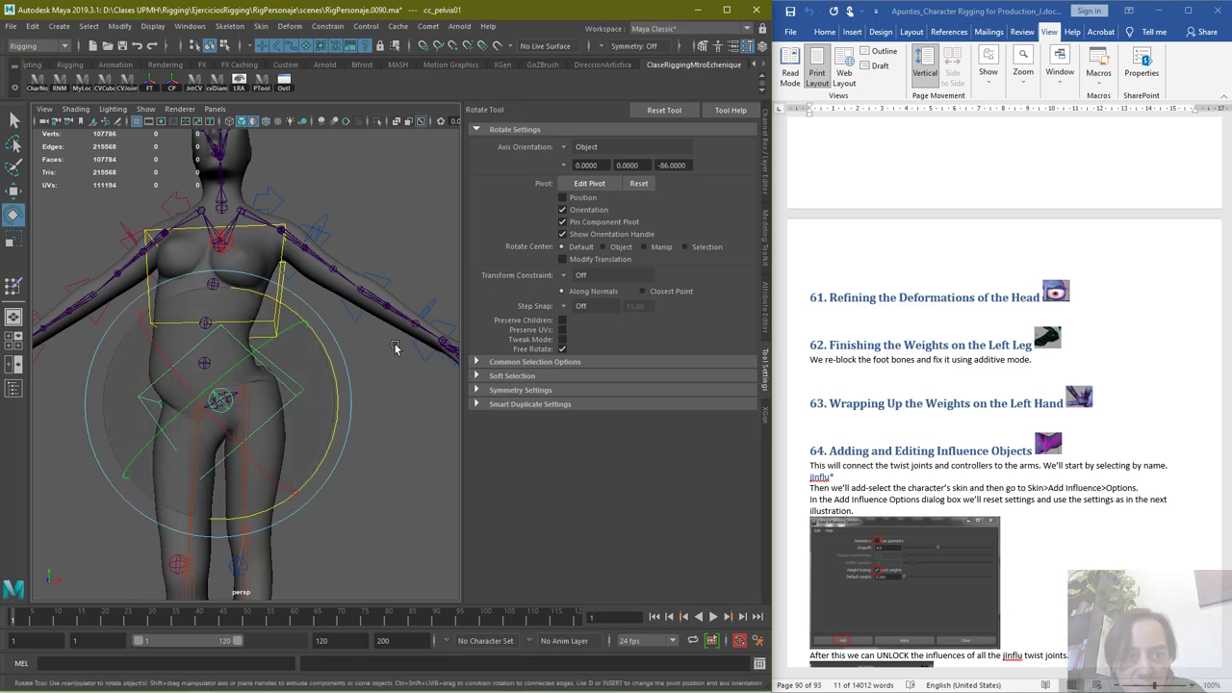
{"action": "left_click", "coordinate": [765, 142]}
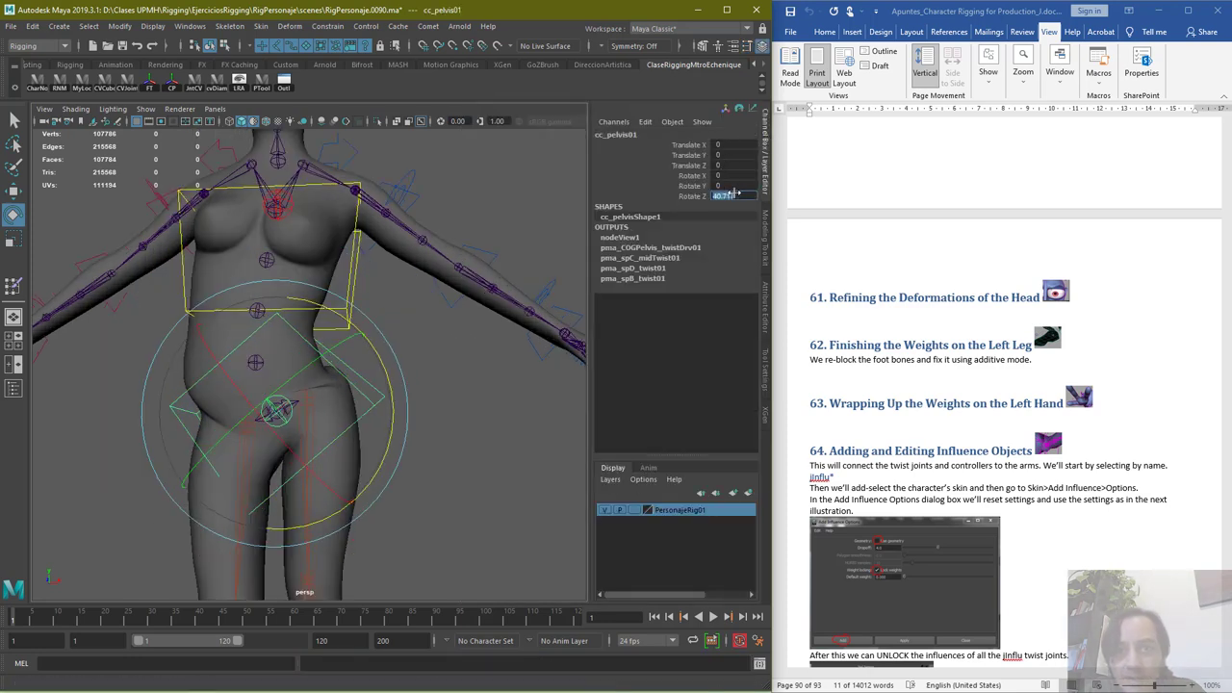
{"action": "key", "text": "Return"}
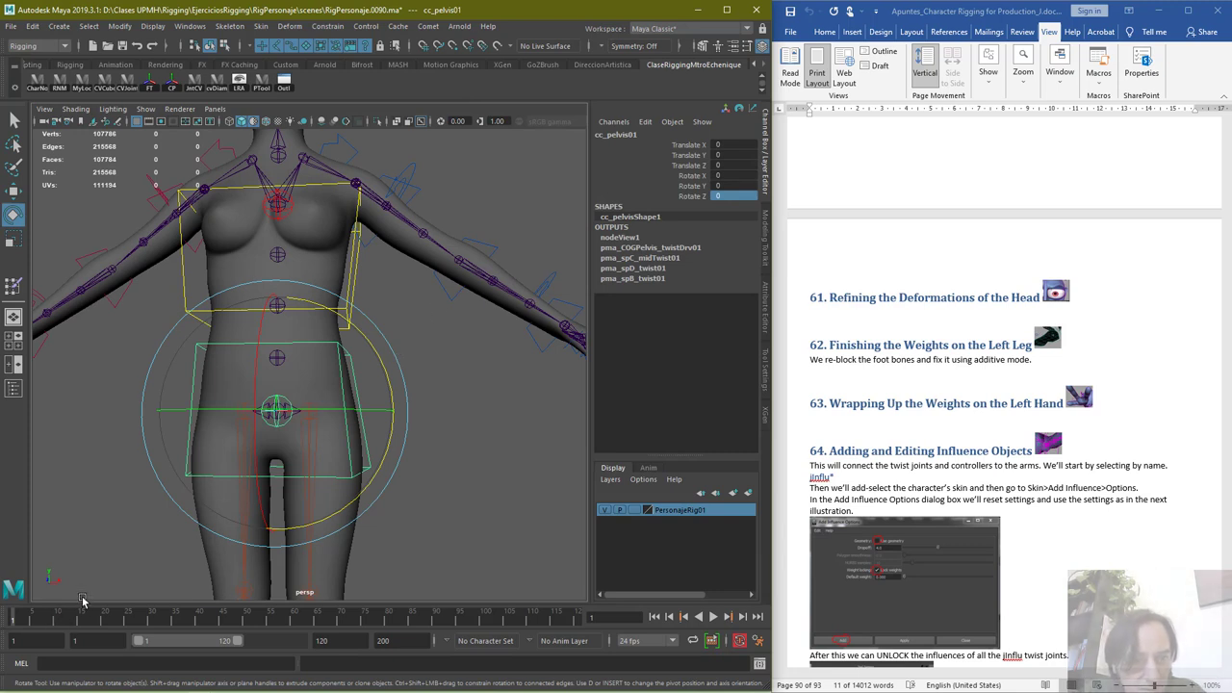
{"action": "key", "text": "s"}
Pose the pelvis control at frame 10 with a Z rotation of about 43°
{"action": "left_click_drag", "start_coordinate": [17, 626], "coordinate": [55, 627]}
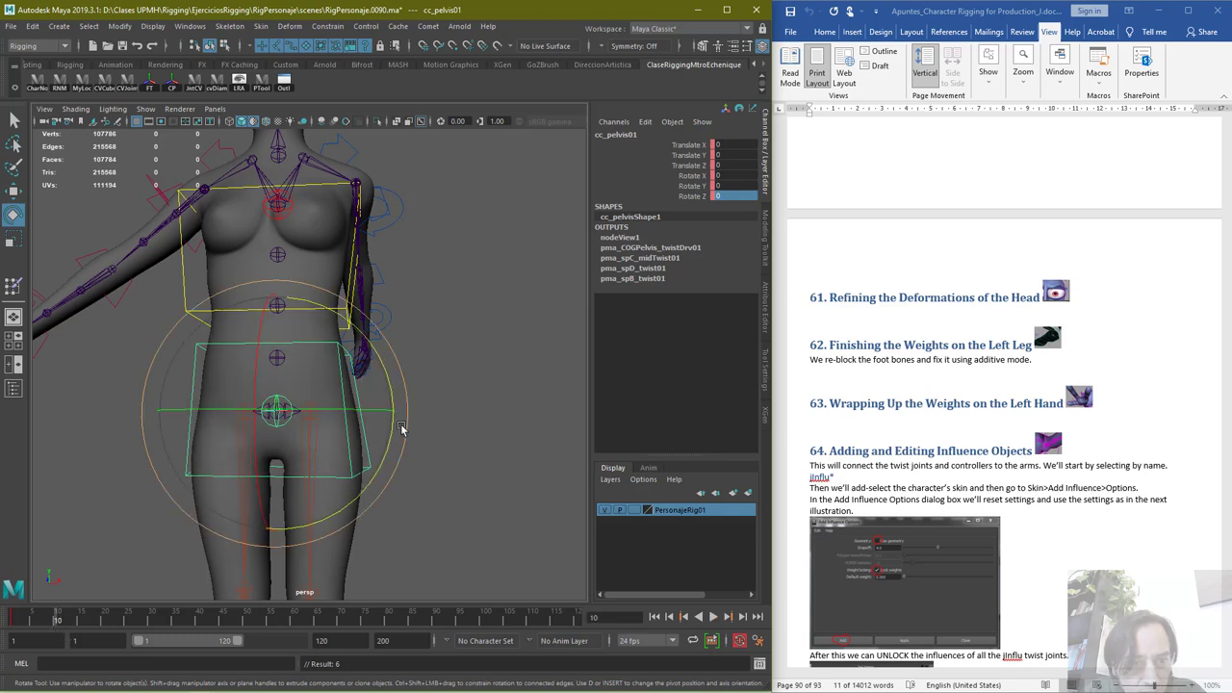
{"action": "left_click_drag", "start_coordinate": [386, 385], "coordinate": [344, 325]}
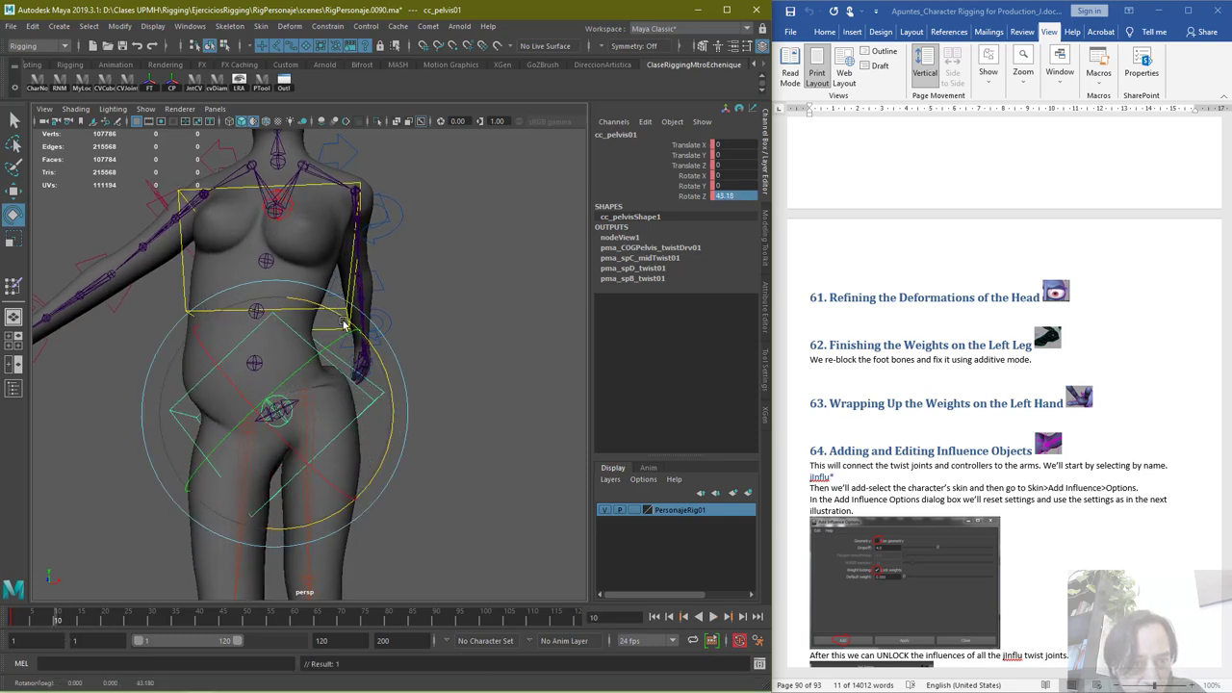
{"action": "left_click", "coordinate": [405, 228]}
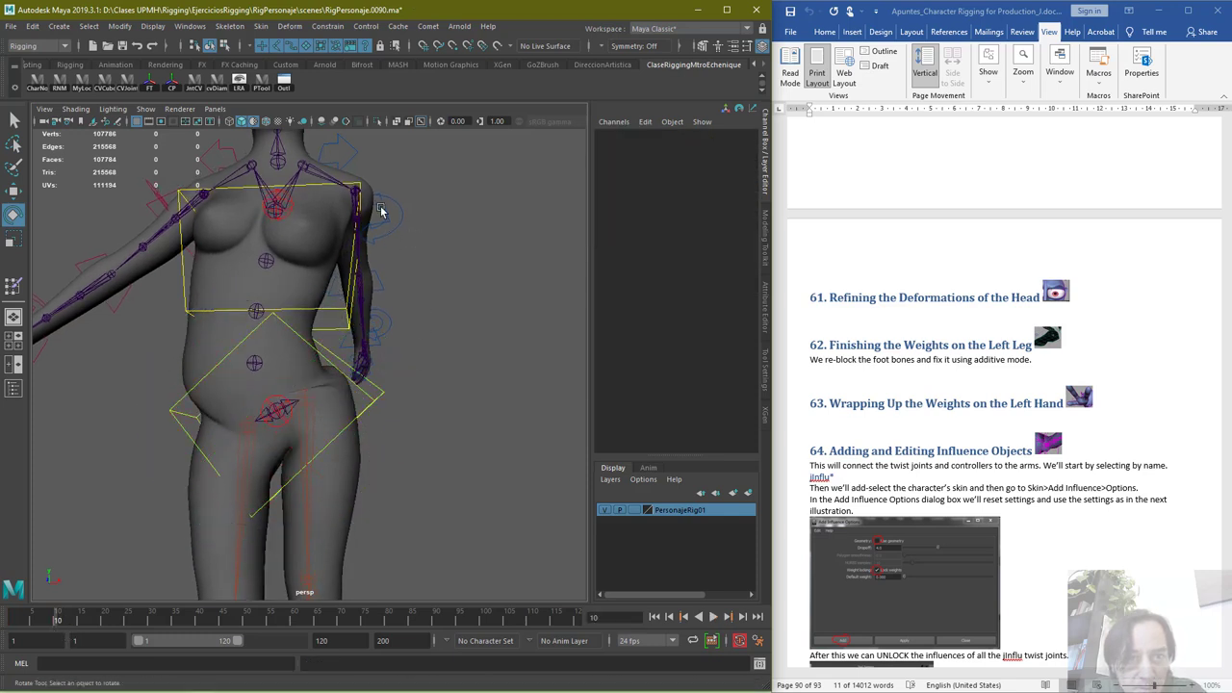
Delete the animation keys of the left arm's FK control from the start of the timeline and play the animation
{"action": "left_click", "coordinate": [380, 205]}
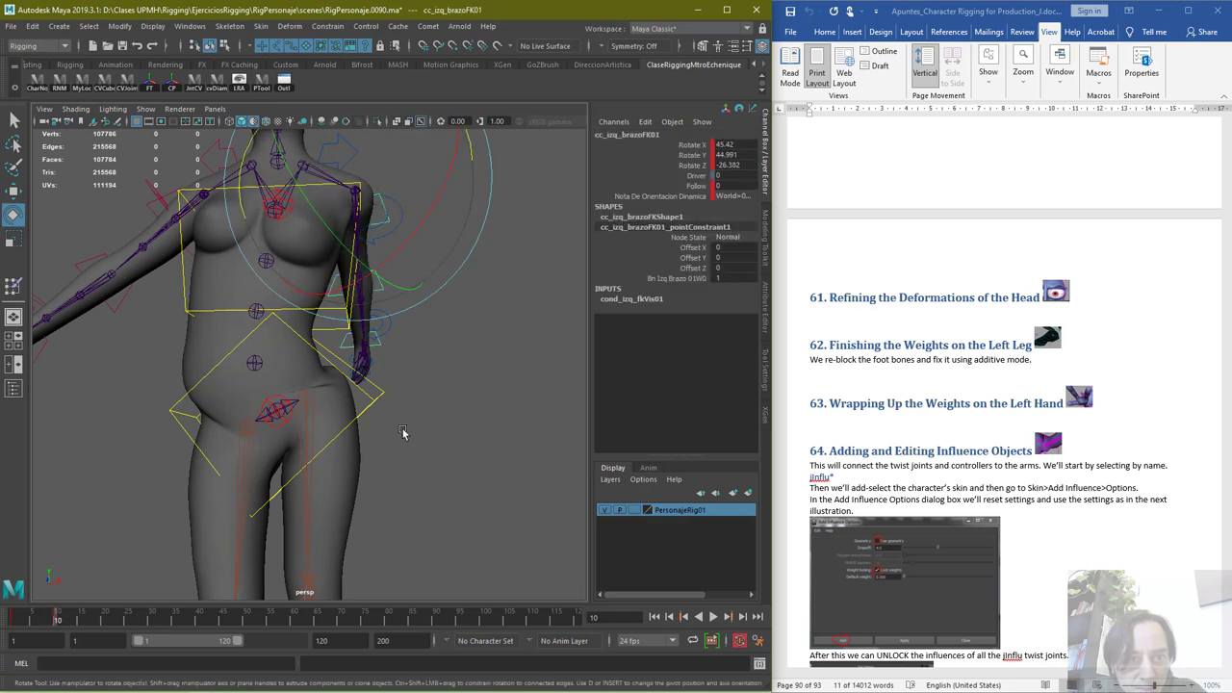
{"action": "left_click_drag", "start_coordinate": [130, 617], "coordinate": [14, 617], "text": "shift"}
{"action": "right_click", "coordinate": [30, 621]}
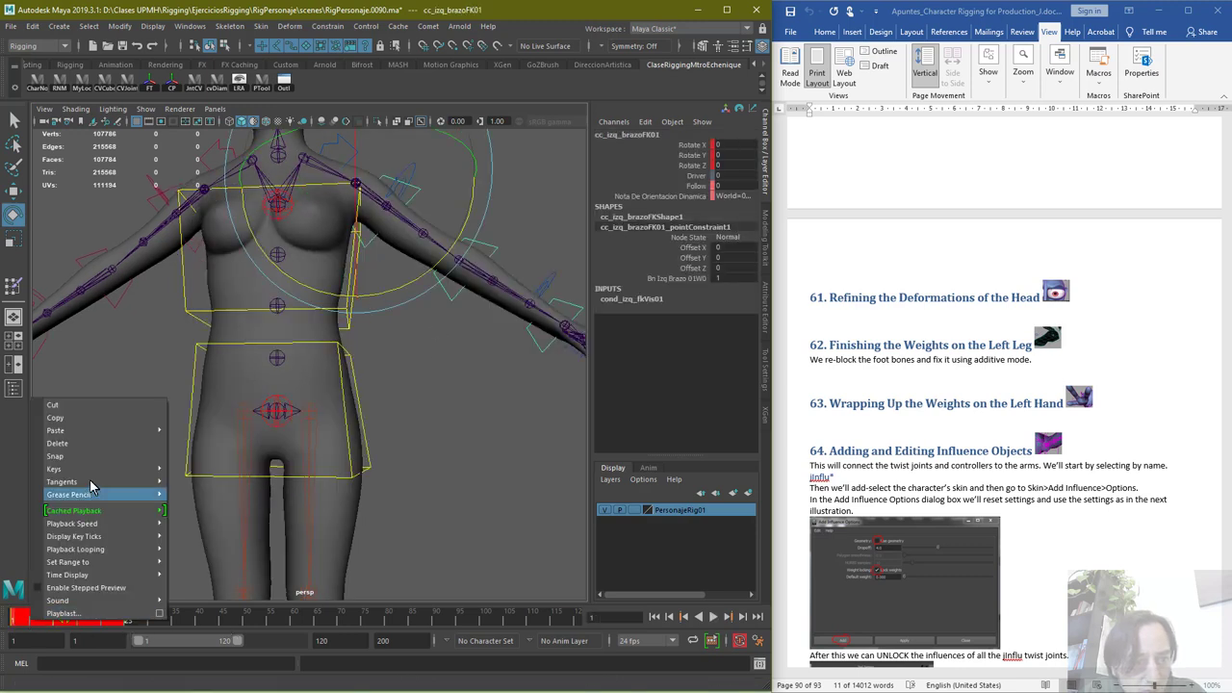
{"action": "left_click", "coordinate": [106, 443]}
{"action": "key", "text": "alt+v"}
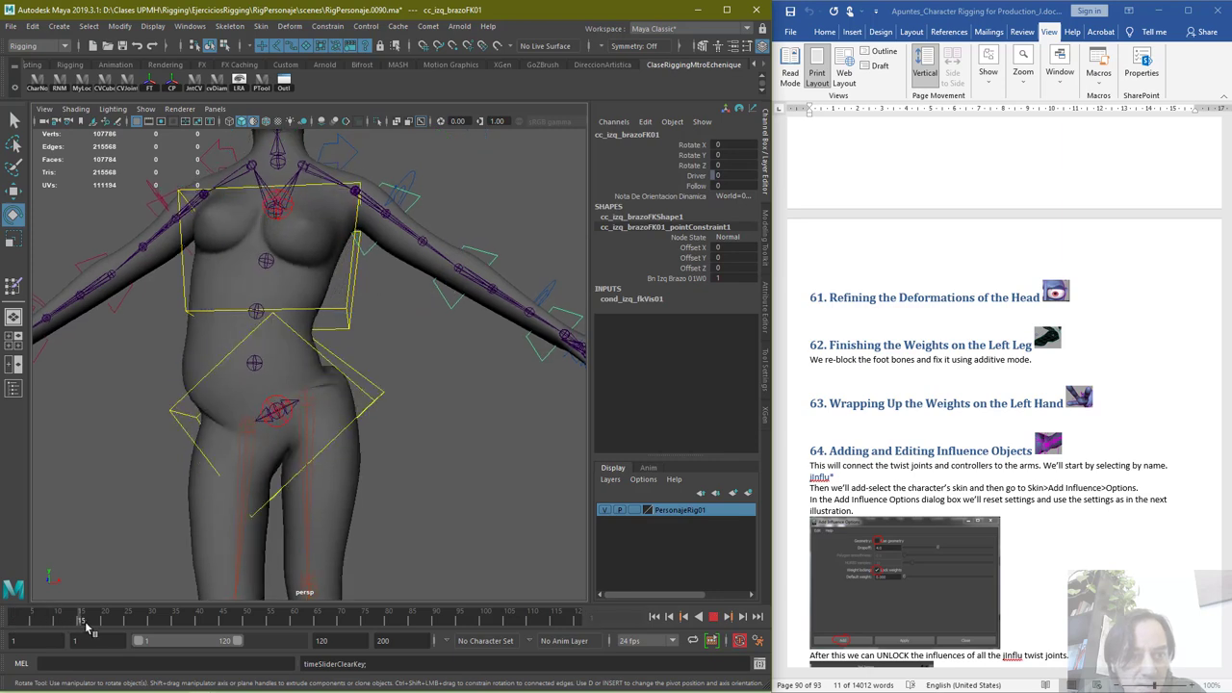
Return to frame 10, select the character mesh and activate Paint Skin Weights with its settings shown
{"action": "left_click_drag", "start_coordinate": [111, 624], "coordinate": [56, 621]}
{"action": "left_click", "coordinate": [13, 119]}
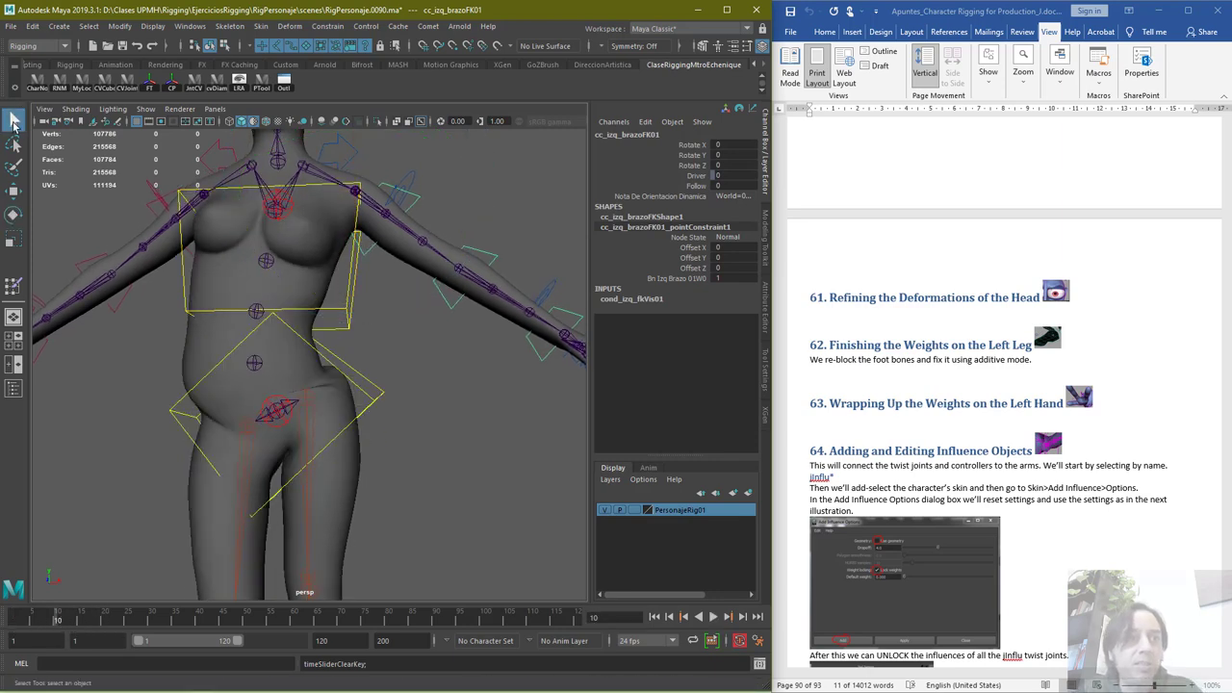
{"action": "left_click", "coordinate": [266, 374]}
{"action": "scroll", "coordinate": [443, 405], "scroll_direction": "up", "scroll_amount": 4}
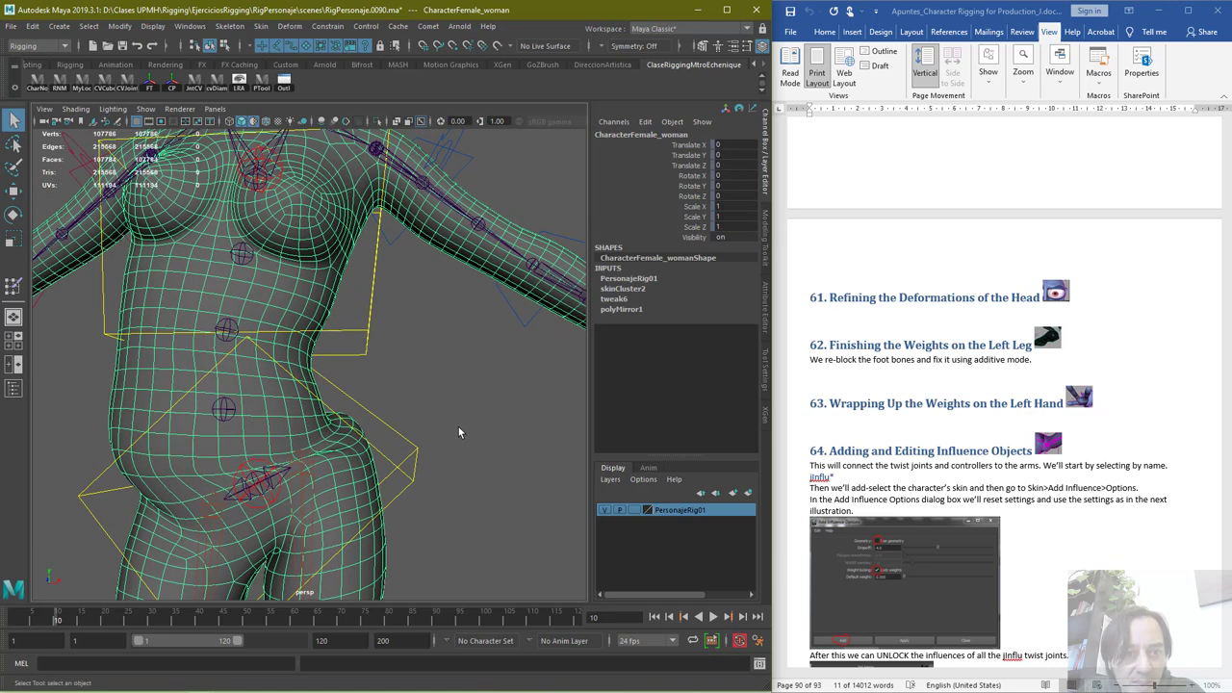
{"action": "left_click_drag", "start_coordinate": [459, 426], "coordinate": [456, 445], "text": "alt"}
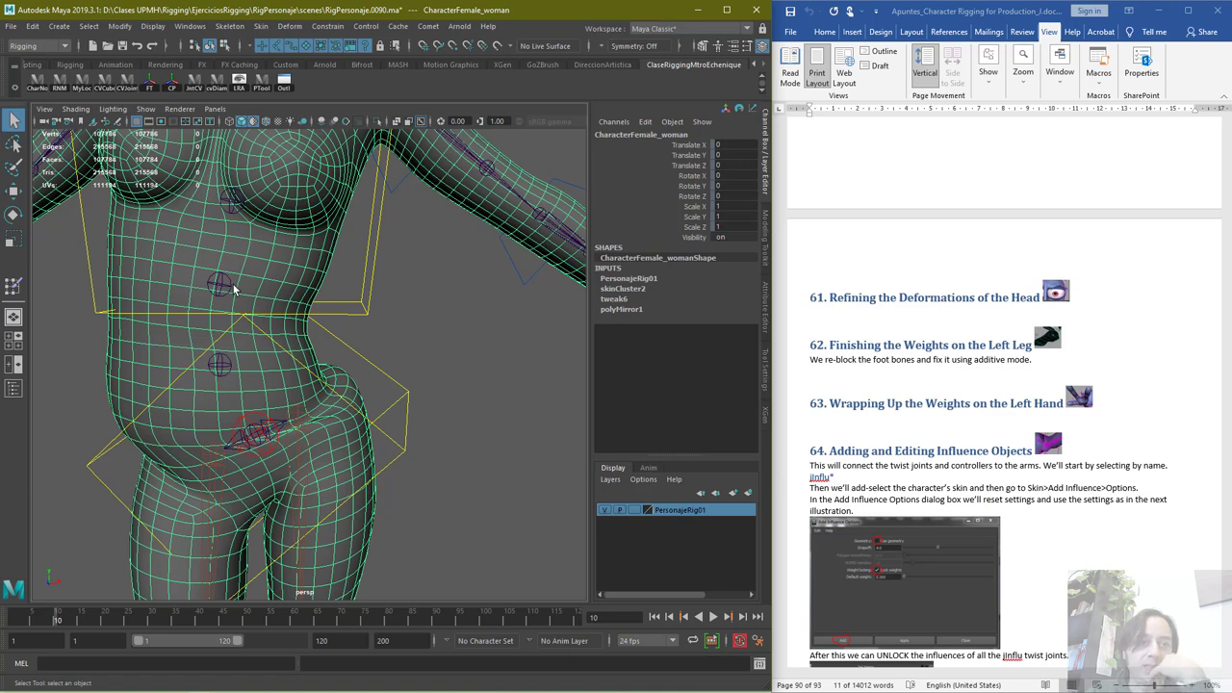
{"action": "left_click", "coordinate": [12, 287]}
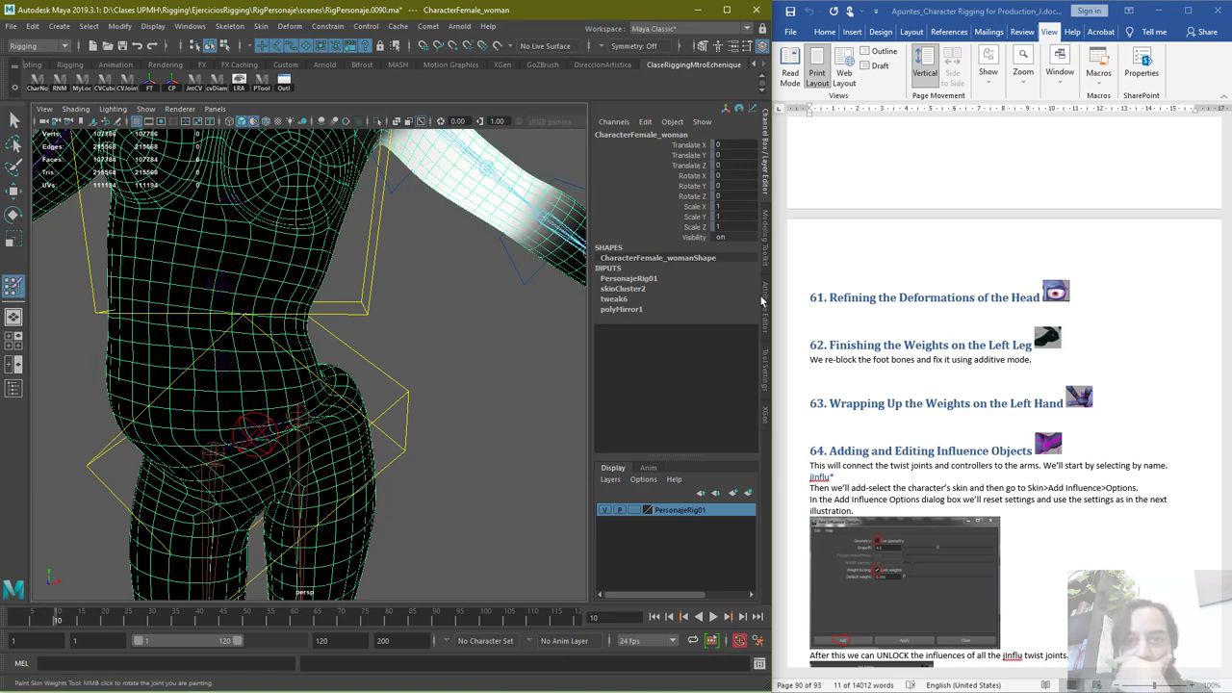
{"action": "left_click", "coordinate": [770, 370]}
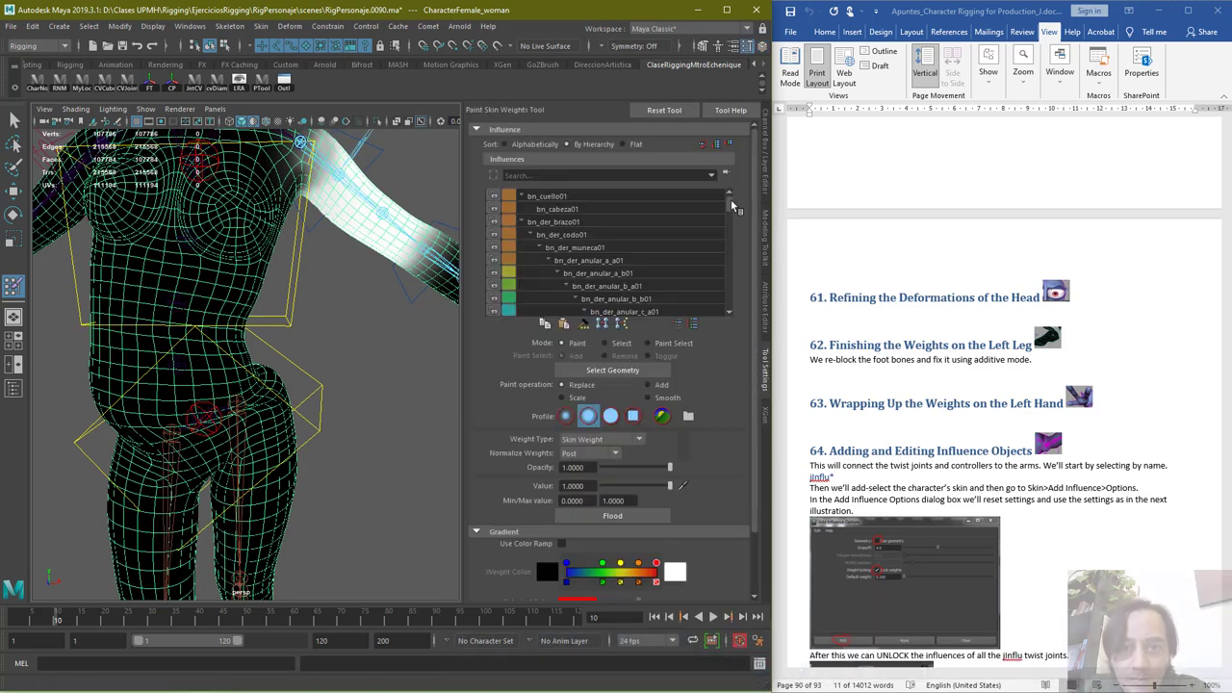
Smooth the weights of the bn_spB01 influence around the waist and hips using the Smooth paint operation
{"action": "left_click_drag", "start_coordinate": [731, 204], "coordinate": [728, 315]}
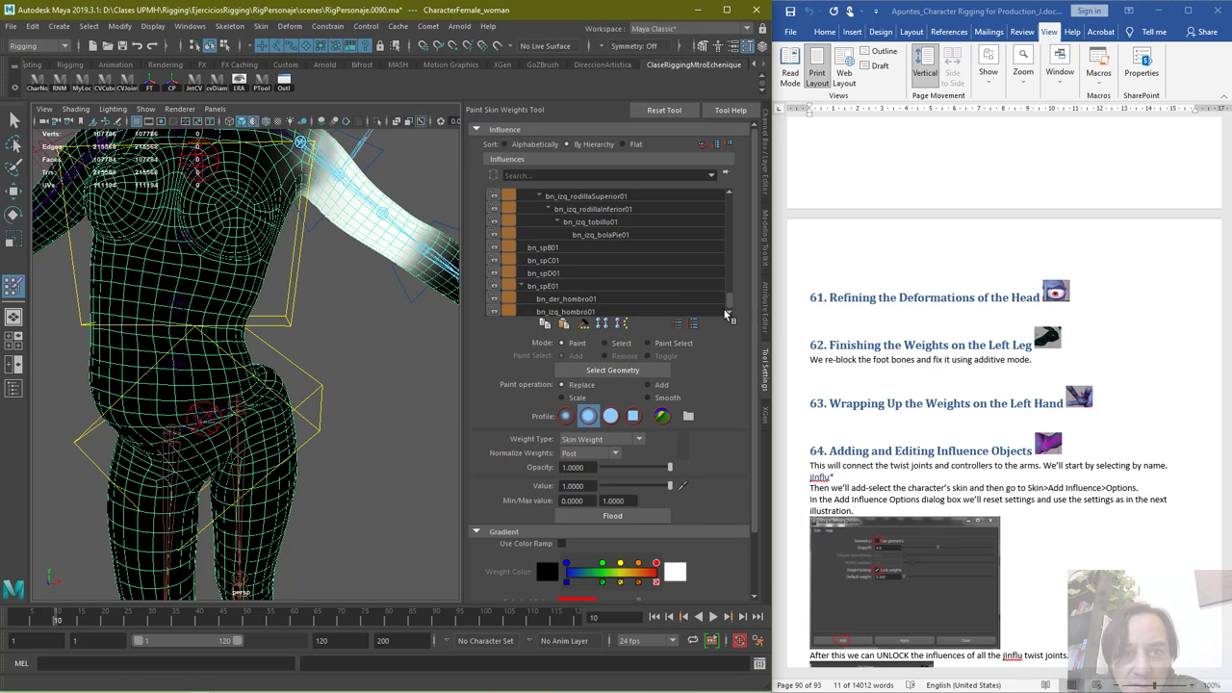
{"action": "left_click", "coordinate": [544, 247]}
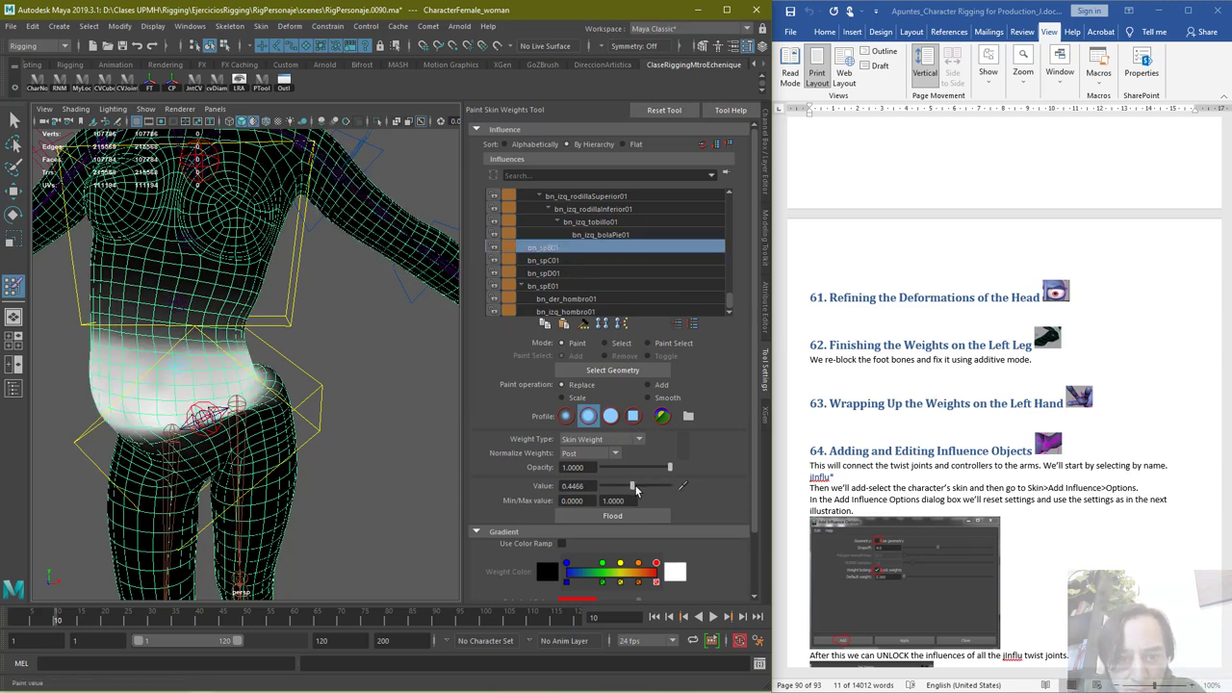
{"action": "left_click", "coordinate": [648, 397]}
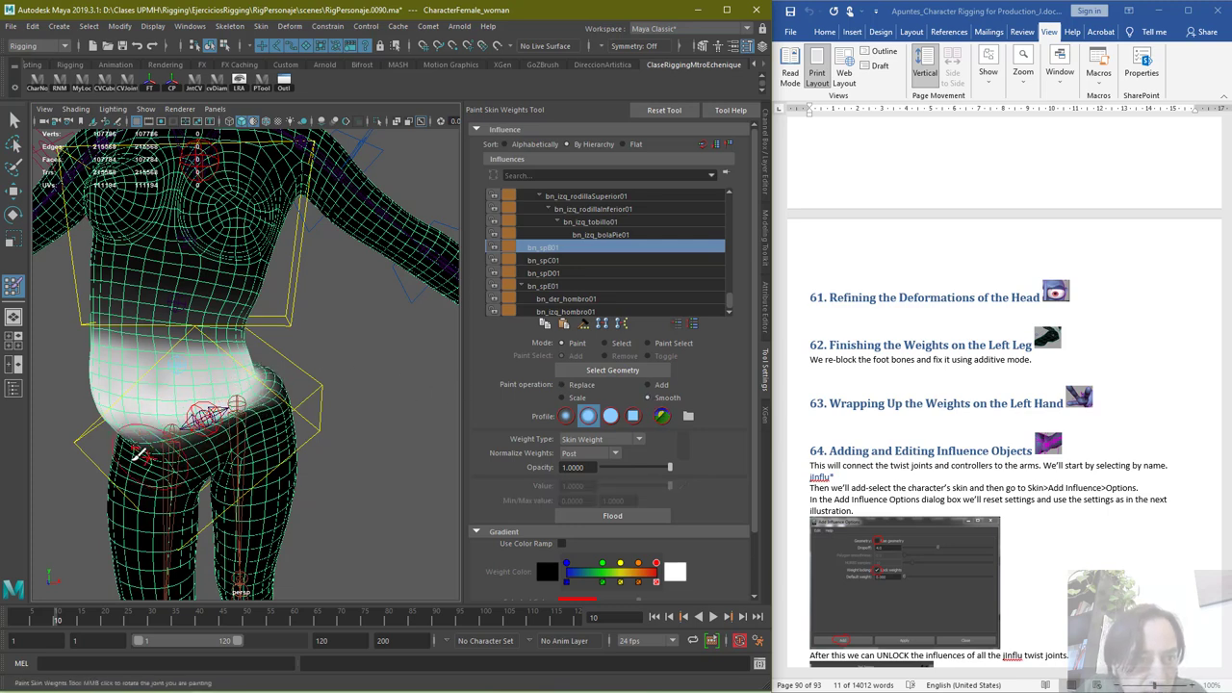
{"action": "left_click_drag", "start_coordinate": [140, 454], "coordinate": [200, 455], "text": "alt"}
{"action": "middle_click_drag", "start_coordinate": [200, 455], "coordinate": [435, 415], "text": "alt"}
{"action": "key", "text": "super"}
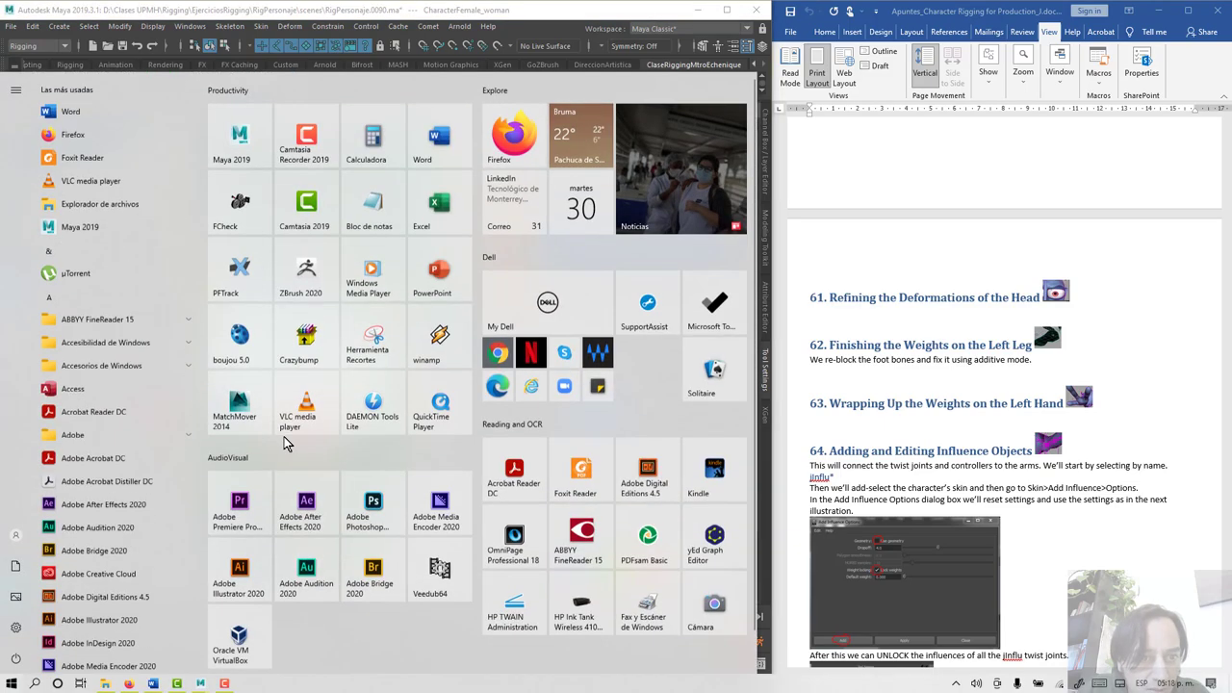
{"action": "key", "text": "super"}
{"action": "mouse_move", "coordinate": [323, 439]}
{"action": "left_mouse_down"}
{"action": "mouse_move", "coordinate": [215, 393]}
{"action": "mouse_move", "coordinate": [223, 441]}
{"action": "mouse_move", "coordinate": [342, 445]}
{"action": "left_mouse_up"}
{"action": "mouse_move", "coordinate": [284, 406]}
{"action": "left_mouse_down"}
{"action": "mouse_move", "coordinate": [228, 389]}
{"action": "mouse_move", "coordinate": [185, 407]}
{"action": "mouse_move", "coordinate": [244, 412]}
{"action": "mouse_move", "coordinate": [102, 383]}
{"action": "left_mouse_up"}
{"action": "mouse_move", "coordinate": [102, 383]}
{"action": "left_mouse_down", "text": "alt"}
{"action": "mouse_move", "coordinate": [162, 411]}
{"action": "mouse_move", "coordinate": [106, 426]}
{"action": "mouse_move", "coordinate": [260, 471]}
{"action": "left_mouse_up", "text": "alt"}
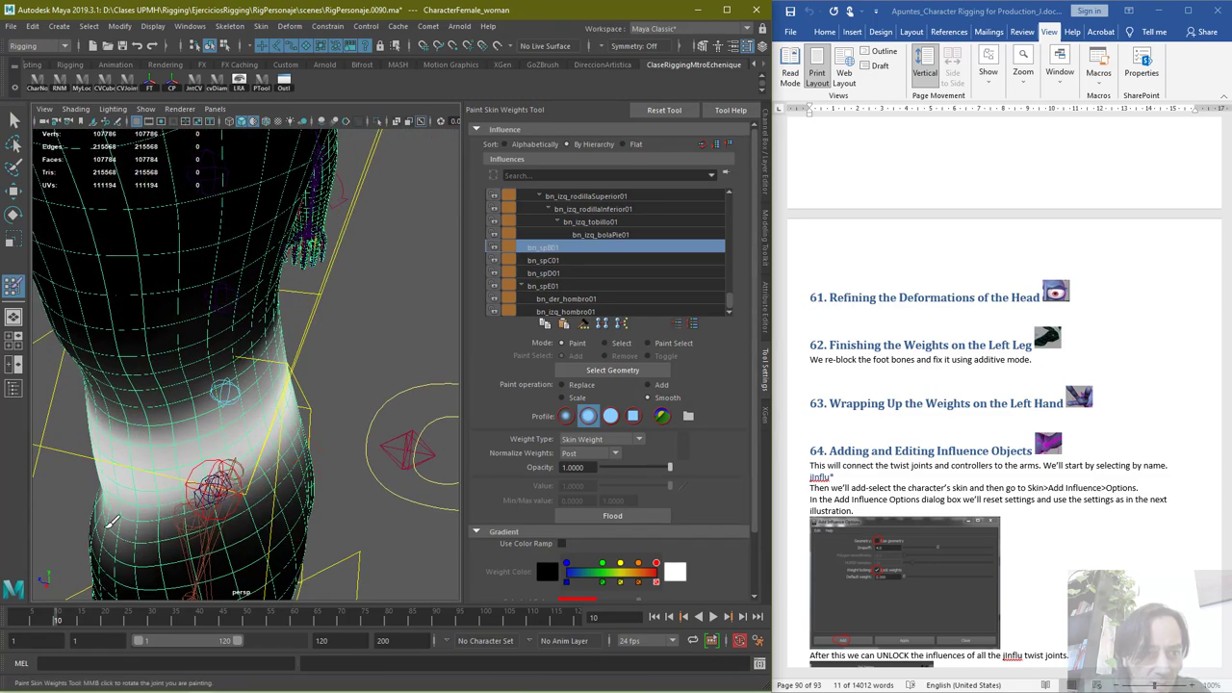
{"action": "left_click_drag", "start_coordinate": [308, 398], "coordinate": [342, 406], "text": "alt"}
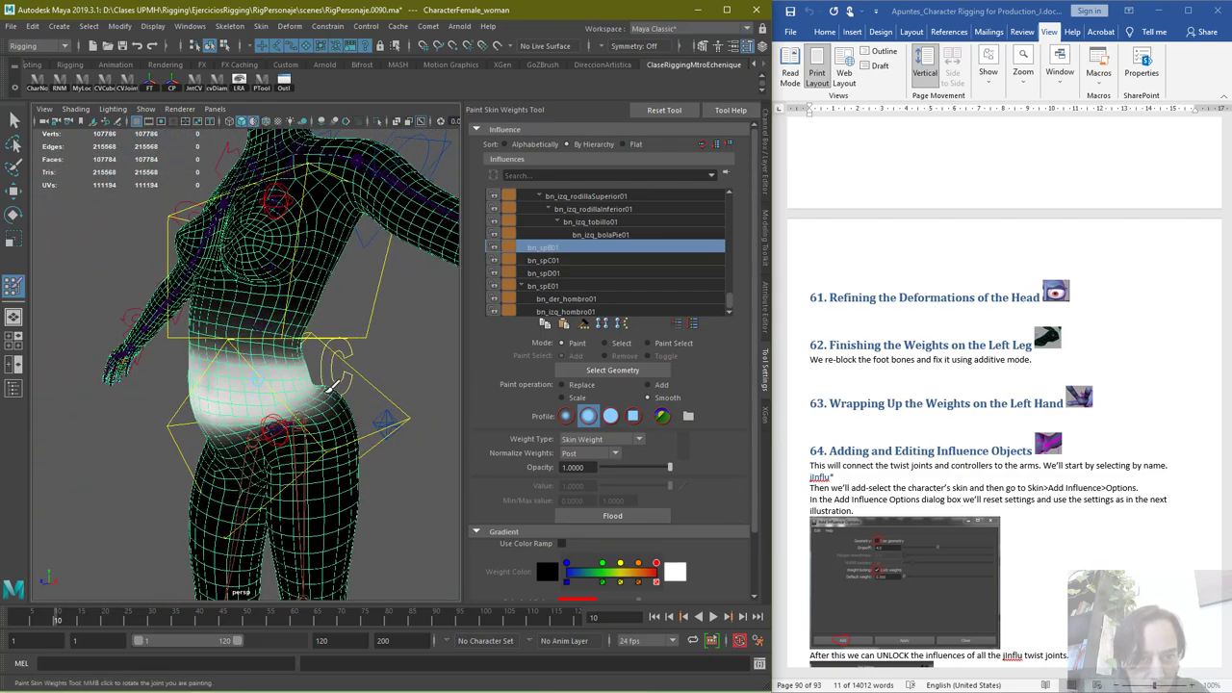
{"action": "scroll", "coordinate": [384, 406], "scroll_direction": "up", "scroll_amount": 3}
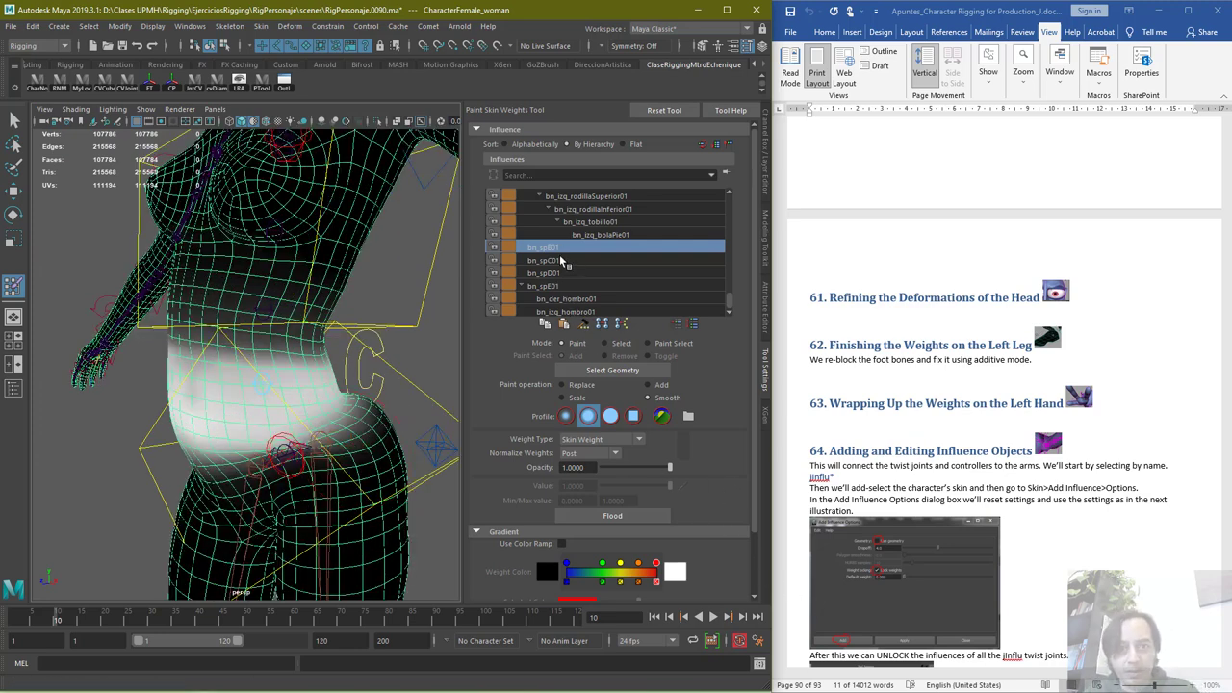
Smooth the weights of the bn_spA01 influence across the front, side and back of the pelvis
{"action": "left_click", "coordinate": [586, 298]}
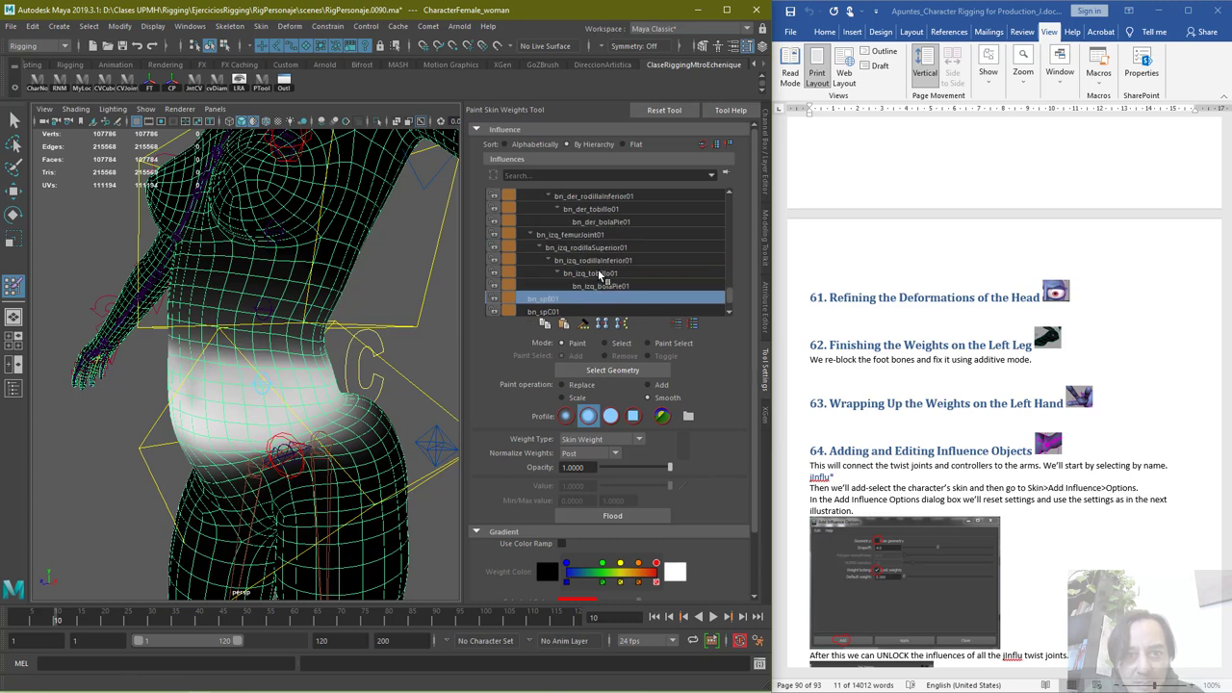
{"action": "scroll", "coordinate": [573, 279], "scroll_direction": "up", "scroll_amount": 3}
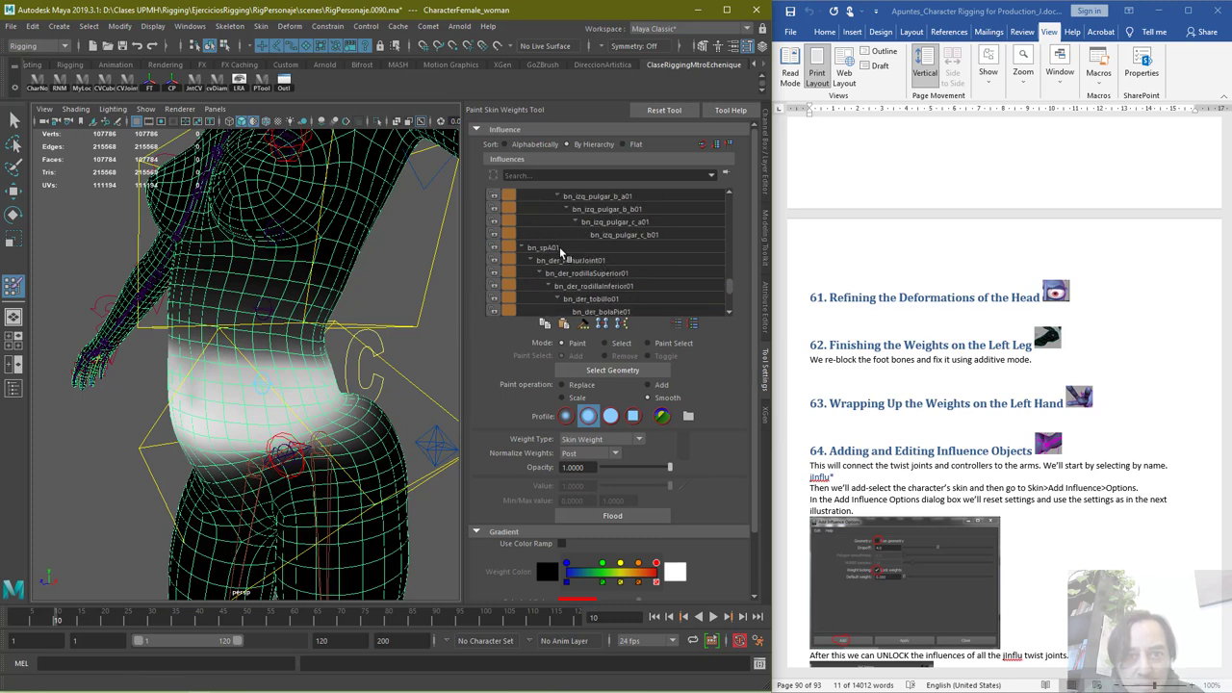
{"action": "left_click", "coordinate": [561, 250]}
{"action": "mouse_move", "coordinate": [260, 481]}
{"action": "left_mouse_down"}
{"action": "mouse_move", "coordinate": [233, 493]}
{"action": "mouse_move", "coordinate": [275, 443]}
{"action": "mouse_move", "coordinate": [222, 499]}
{"action": "left_mouse_up"}
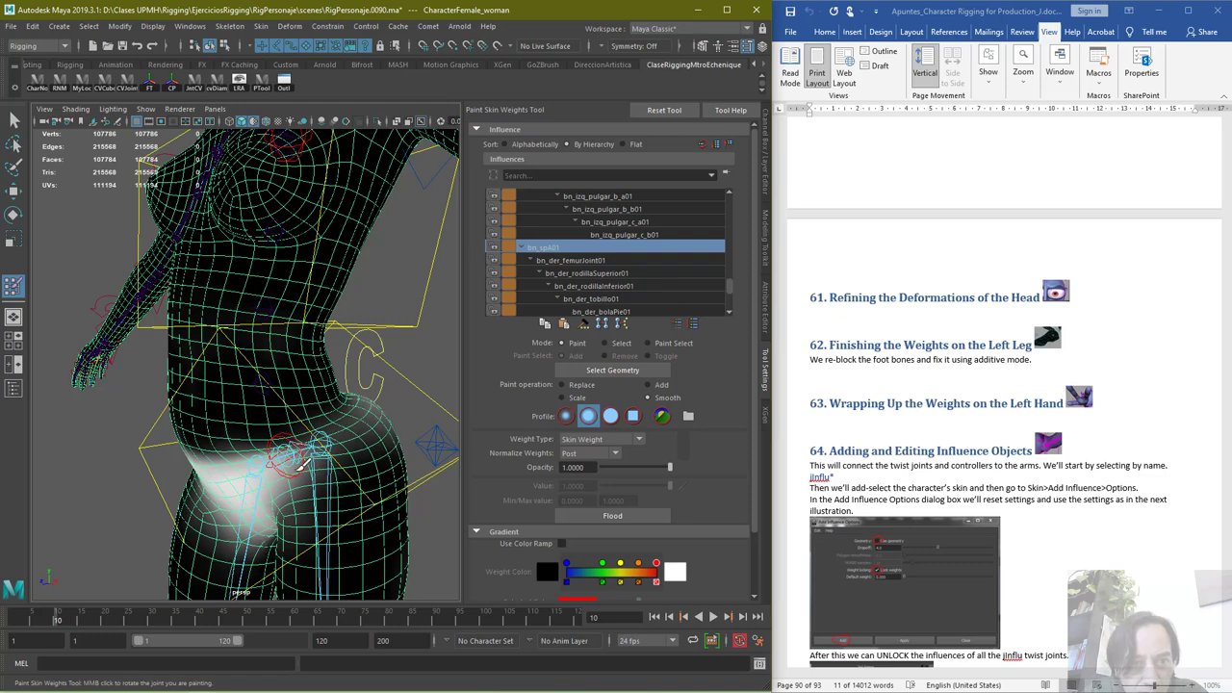
{"action": "mouse_move", "coordinate": [301, 435]}
{"action": "left_mouse_down", "text": "alt"}
{"action": "mouse_move", "coordinate": [240, 438]}
{"action": "mouse_move", "coordinate": [310, 438]}
{"action": "left_mouse_up", "text": "alt"}
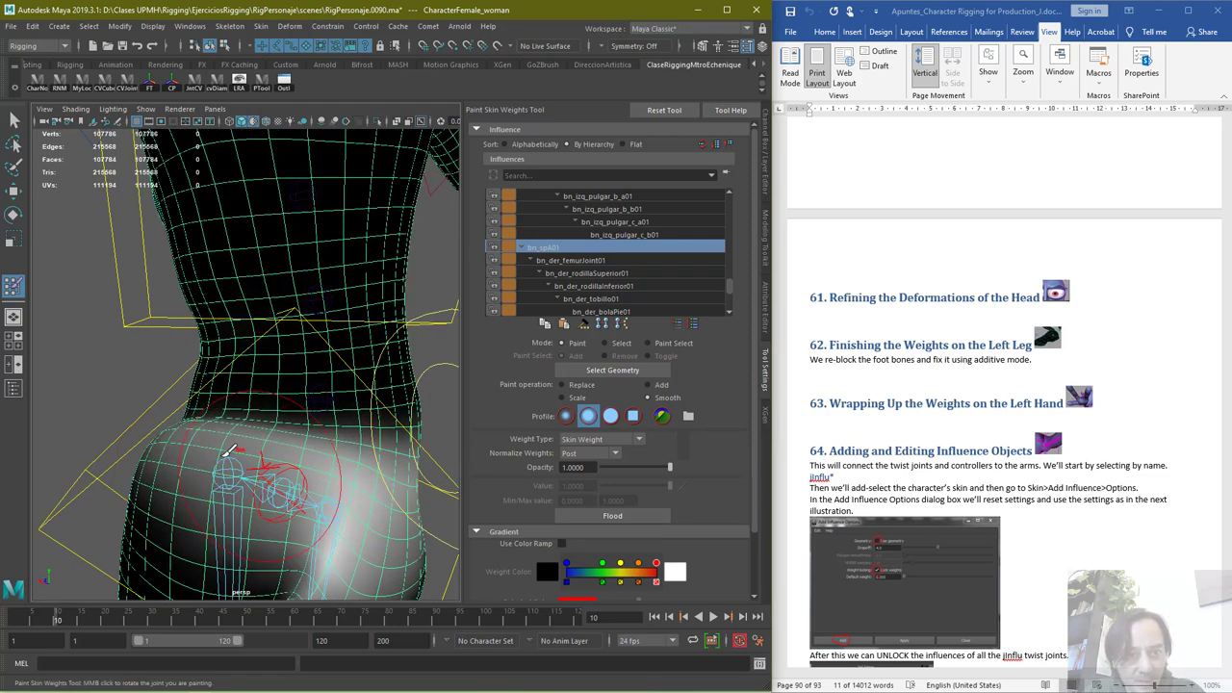
{"action": "mouse_move", "coordinate": [221, 485]}
{"action": "left_mouse_down", "text": "alt"}
{"action": "mouse_move", "coordinate": [188, 501]}
{"action": "mouse_move", "coordinate": [380, 395]}
{"action": "left_mouse_up", "text": "alt"}
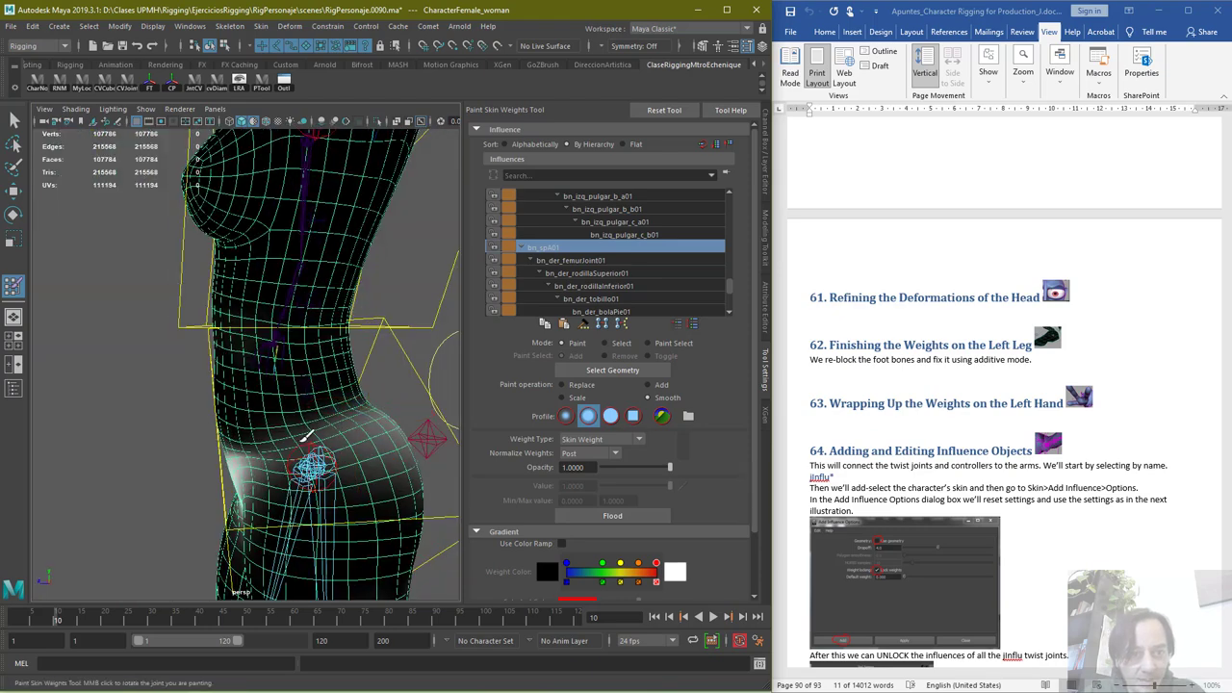
{"action": "left_click_drag", "start_coordinate": [239, 475], "coordinate": [348, 440], "text": "alt"}
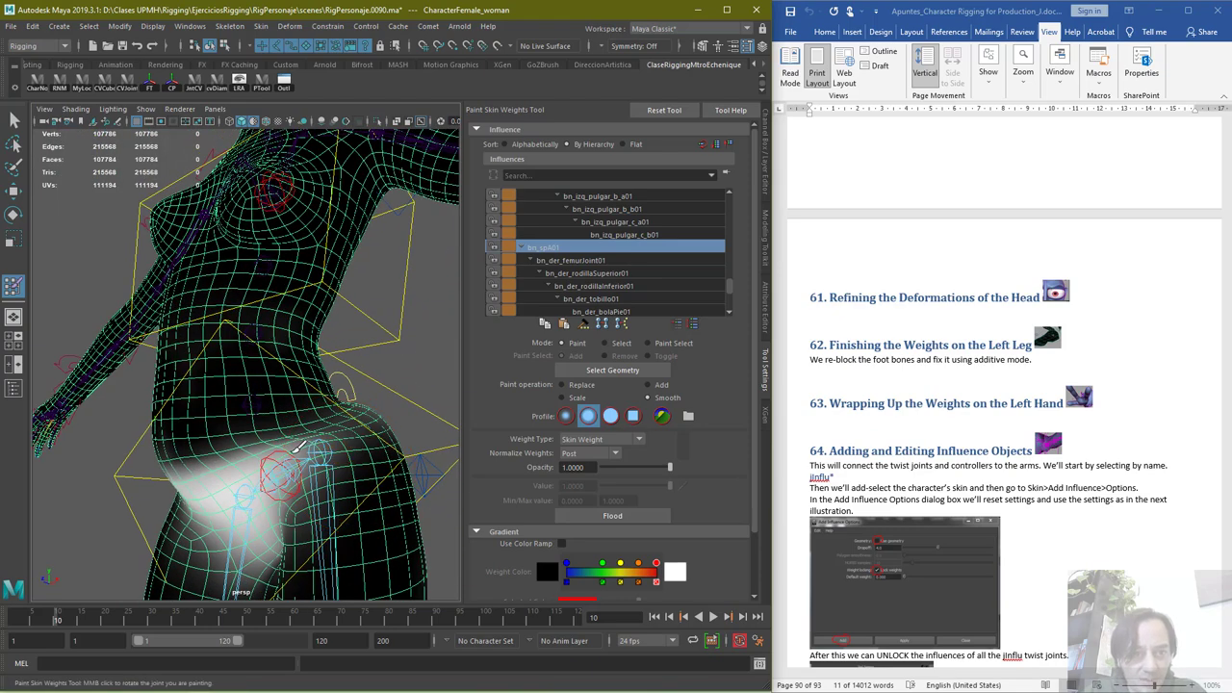
{"action": "mouse_move", "coordinate": [309, 442]}
{"action": "left_mouse_down", "text": "alt"}
{"action": "mouse_move", "coordinate": [166, 400]}
{"action": "mouse_move", "coordinate": [368, 427]}
{"action": "mouse_move", "coordinate": [443, 394]}
{"action": "left_mouse_up", "text": "alt"}
{"action": "scroll", "coordinate": [445, 395], "scroll_direction": "up", "scroll_amount": 3}
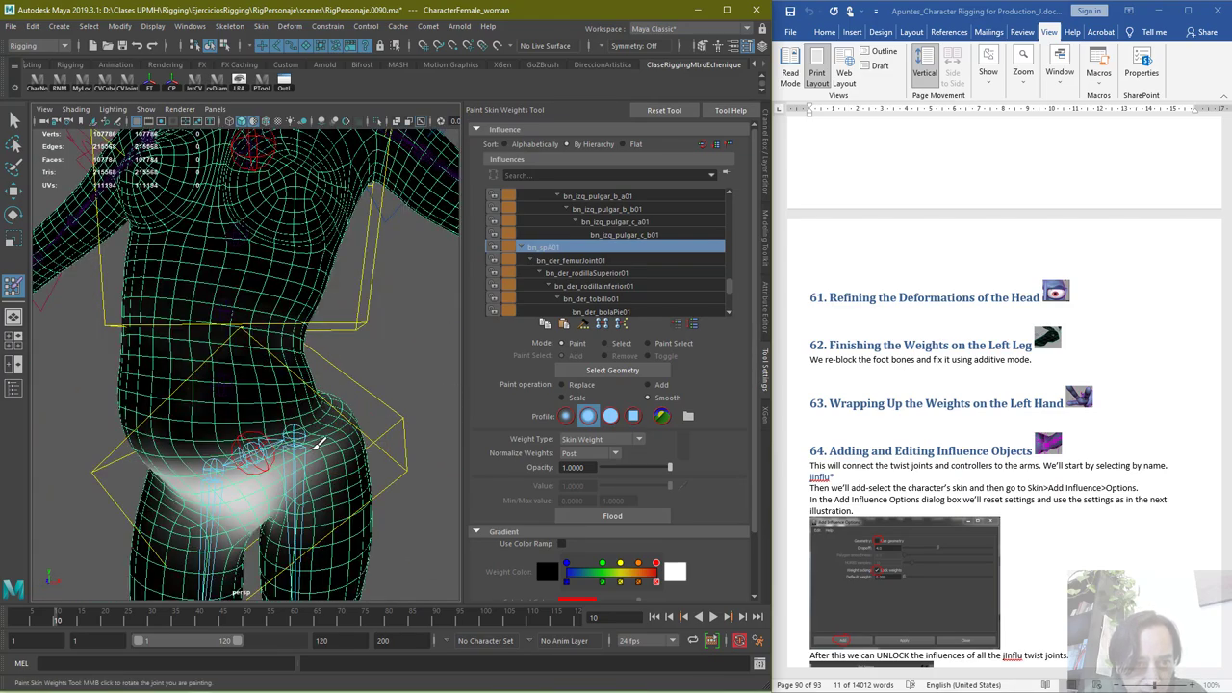
Smooth the bn_izq_femurJoint01 influence's weights around the left hip and upper buttock
{"action": "scroll", "coordinate": [647, 302], "scroll_direction": "down", "scroll_amount": 1}
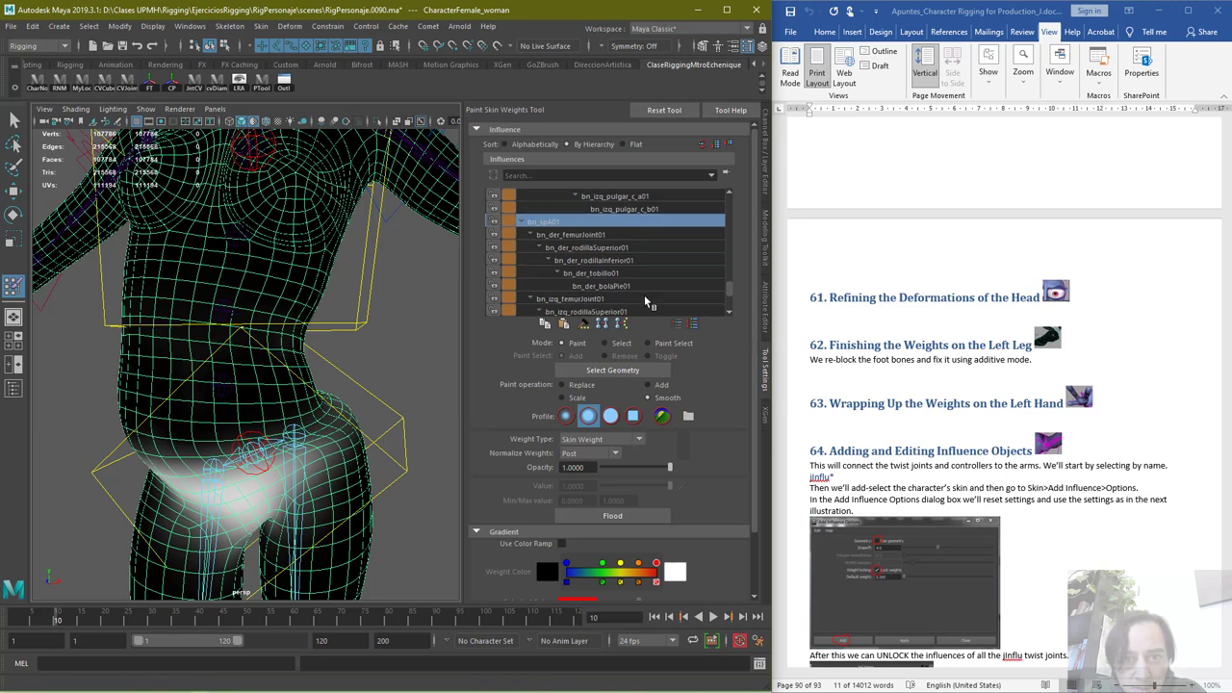
{"action": "scroll", "coordinate": [647, 302], "scroll_direction": "down", "scroll_amount": 1}
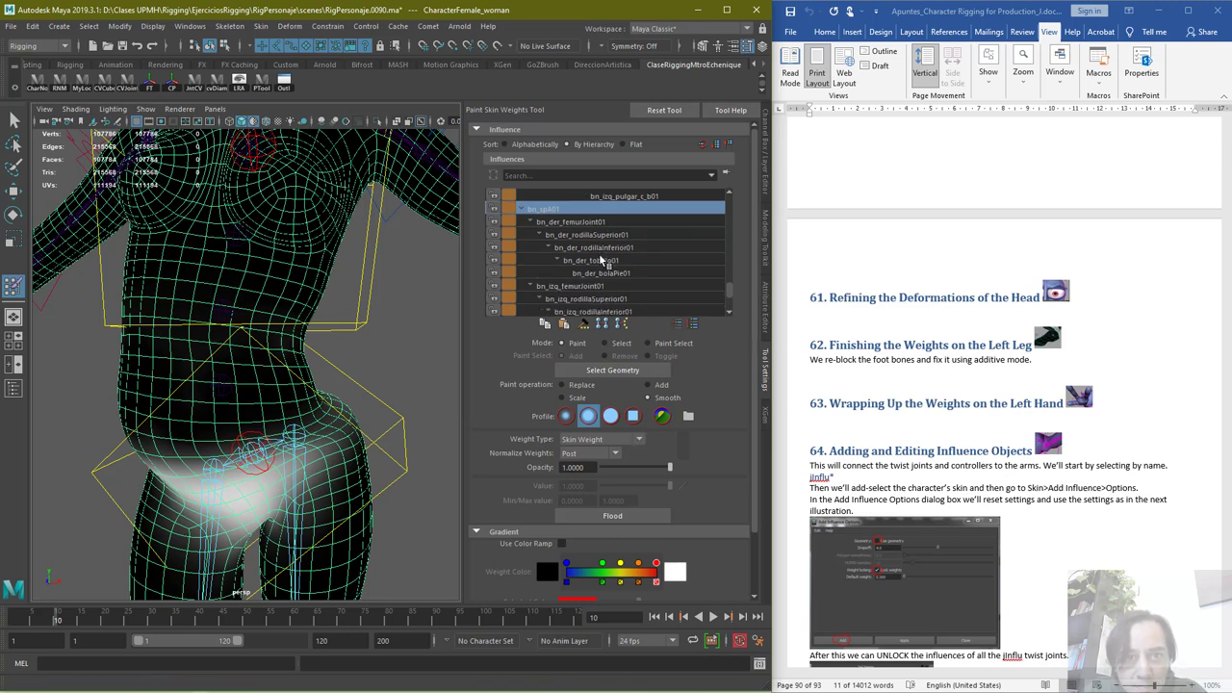
{"action": "scroll", "coordinate": [599, 279], "scroll_direction": "up", "scroll_amount": 4}
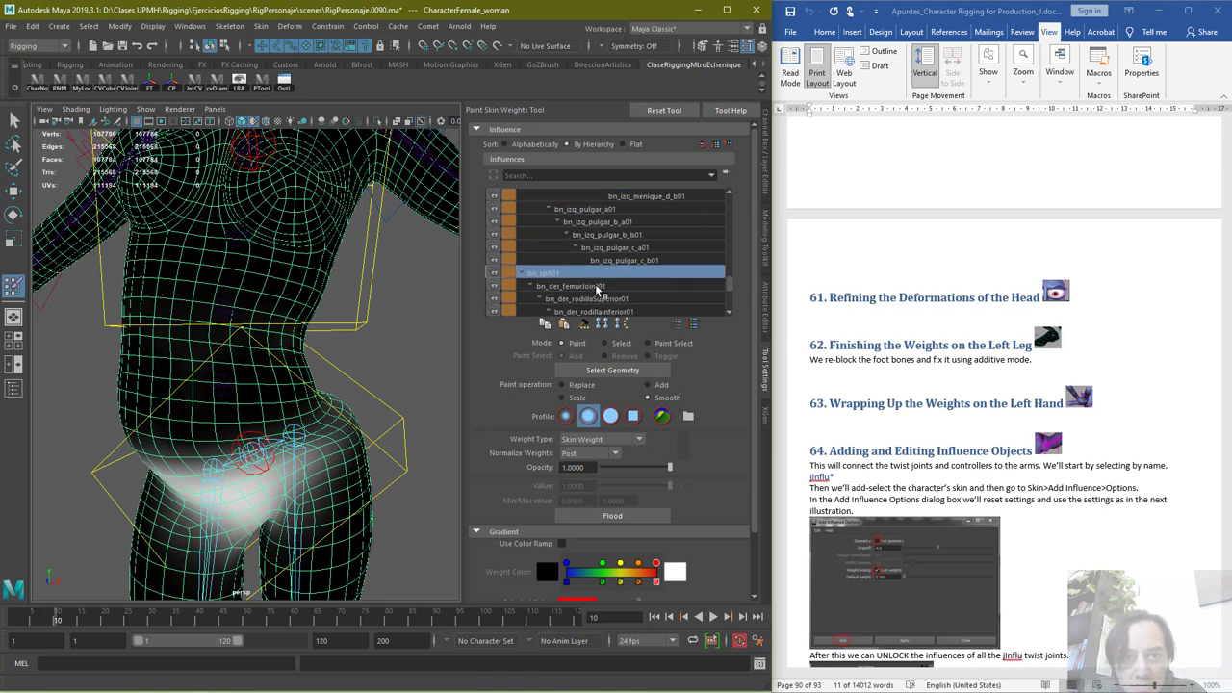
{"action": "scroll", "coordinate": [599, 284], "scroll_direction": "down", "scroll_amount": 3}
{"action": "left_click", "coordinate": [599, 274]}
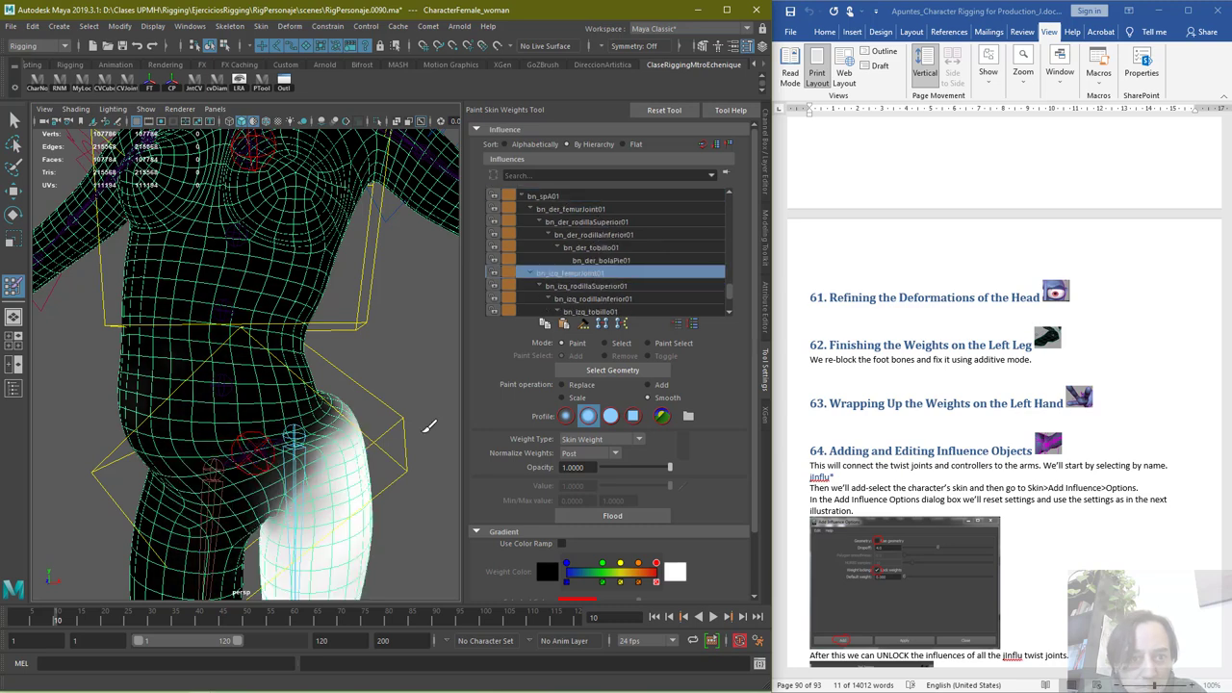
{"action": "left_click_drag", "start_coordinate": [326, 431], "coordinate": [333, 390], "text": "alt"}
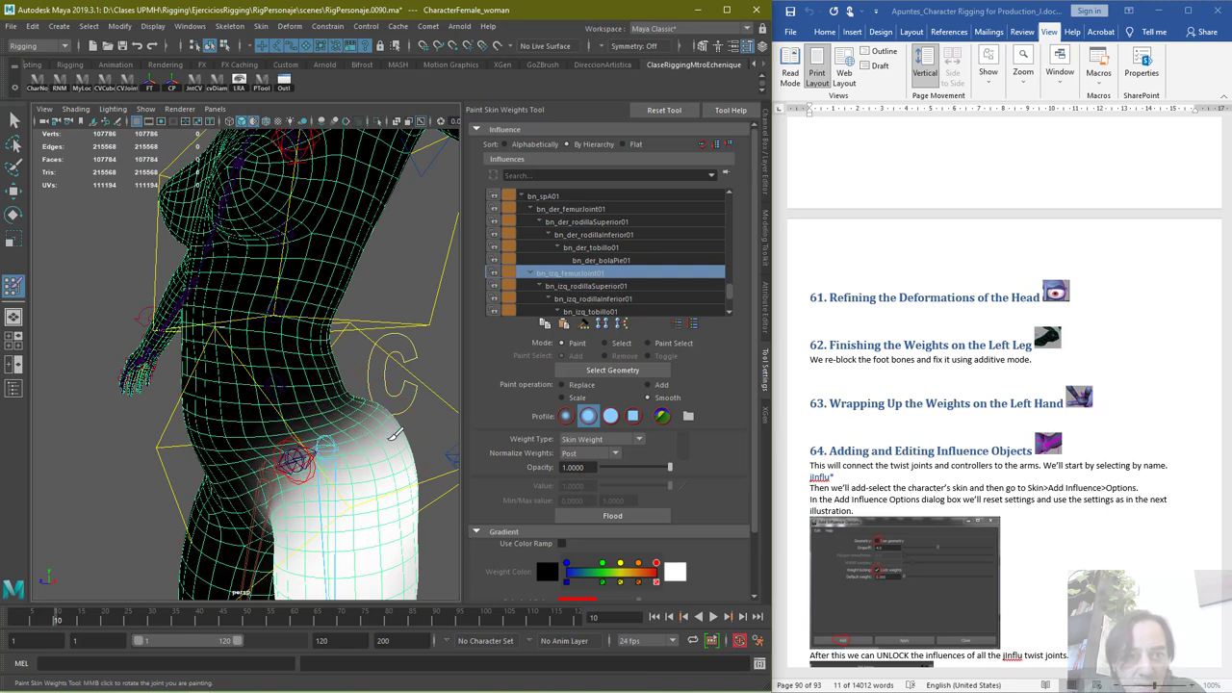
{"action": "left_click_drag", "start_coordinate": [427, 433], "coordinate": [284, 430], "text": "alt"}
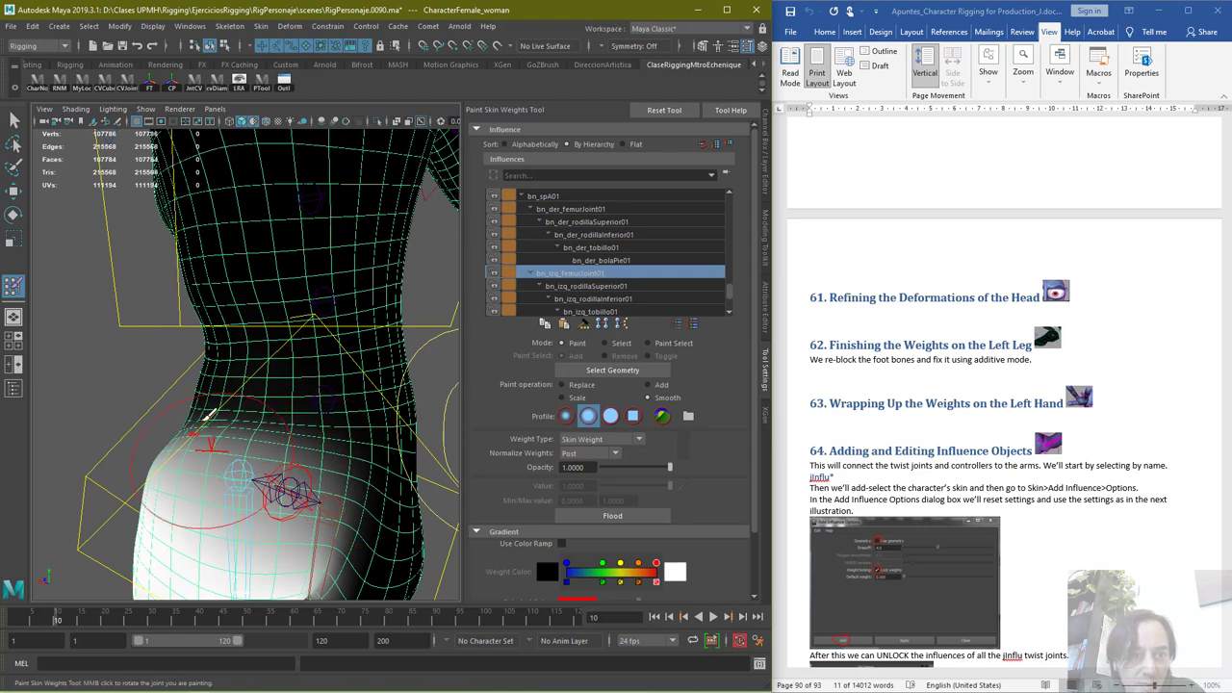
{"action": "left_click_drag", "start_coordinate": [154, 478], "coordinate": [352, 495], "text": "alt"}
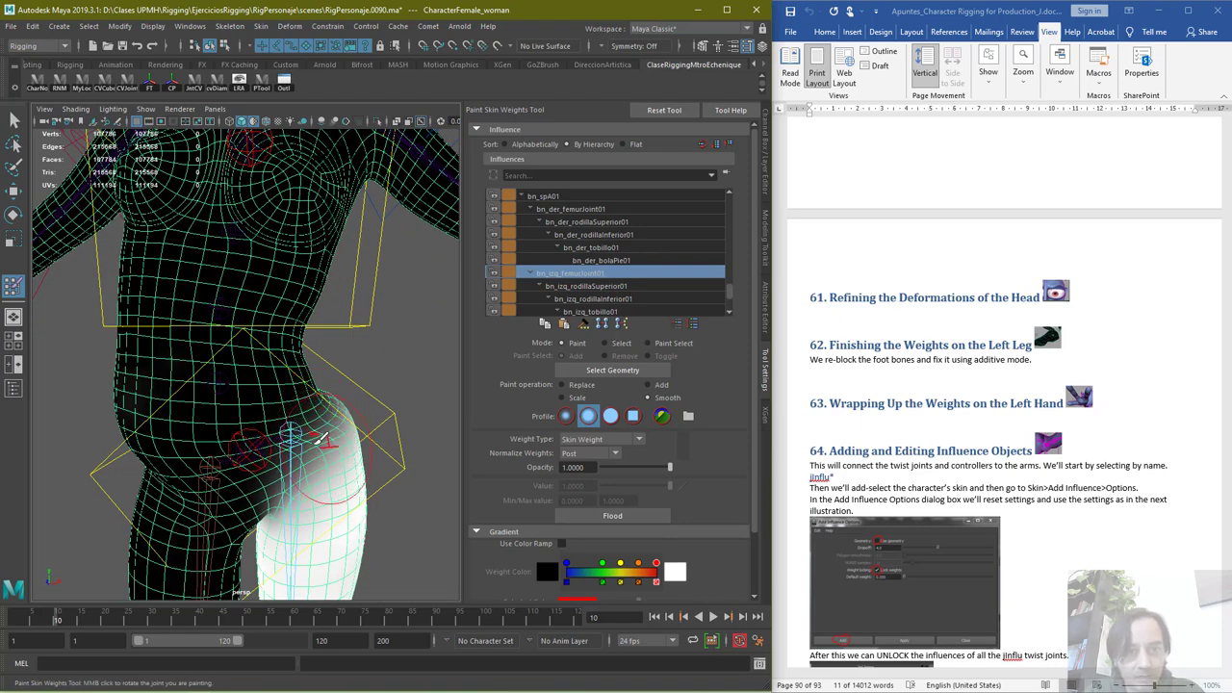
{"action": "scroll", "coordinate": [405, 437], "scroll_direction": "up", "scroll_amount": 3}
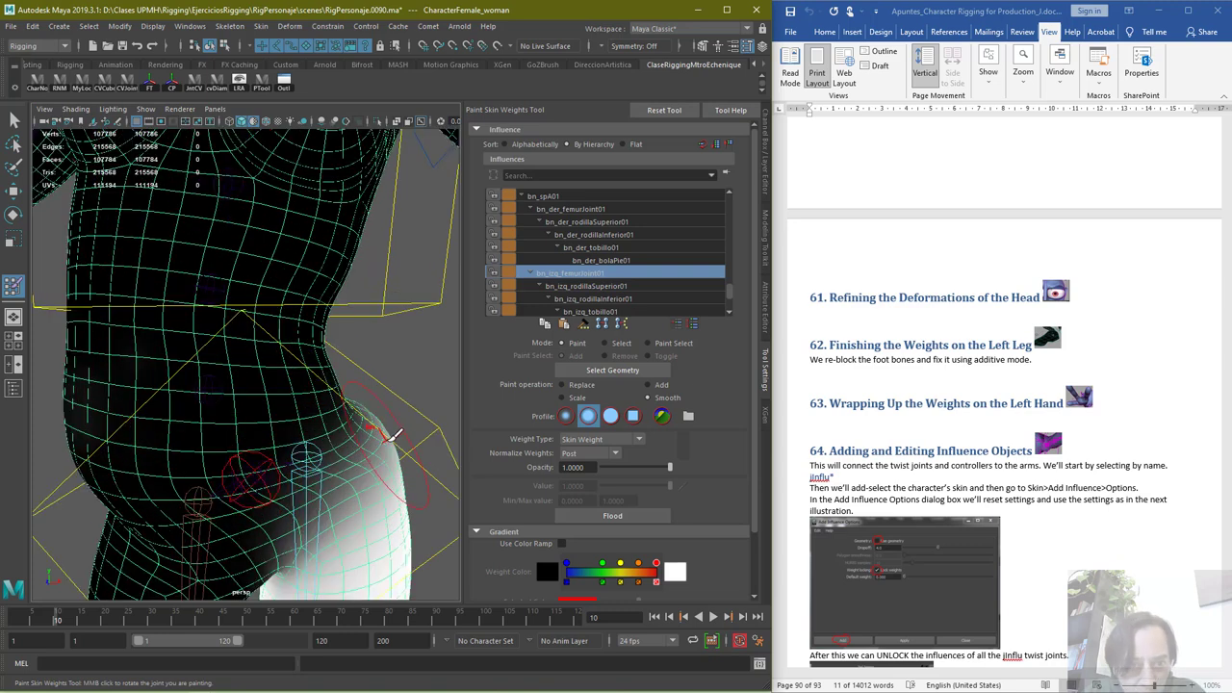
{"action": "scroll", "coordinate": [405, 429], "scroll_direction": "down", "scroll_amount": 3}
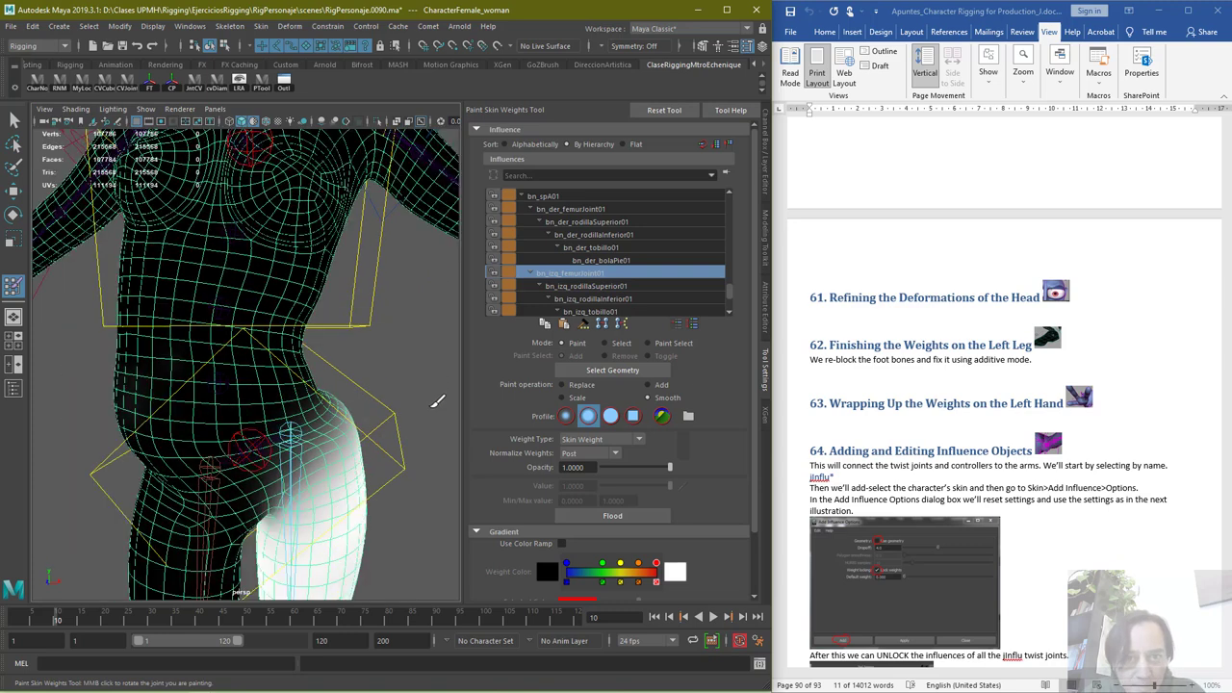
Change the paint operation to Add with a value of 0.1
{"action": "left_click", "coordinate": [649, 385]}
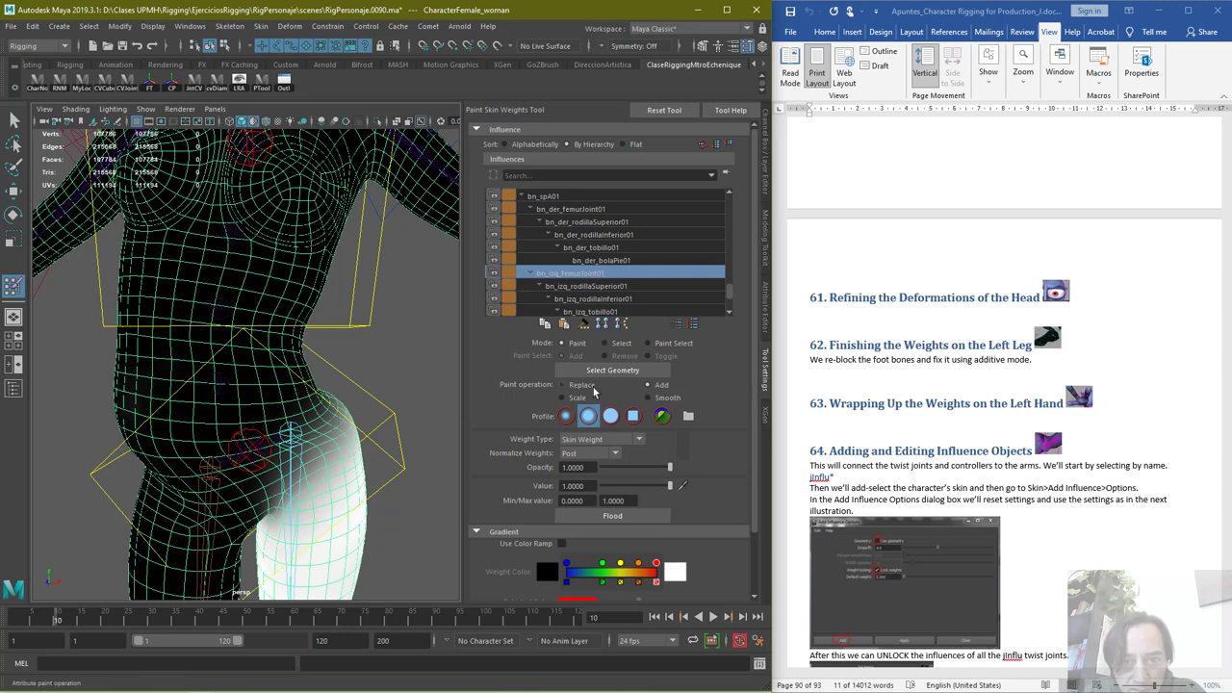
{"action": "left_click", "coordinate": [589, 386]}
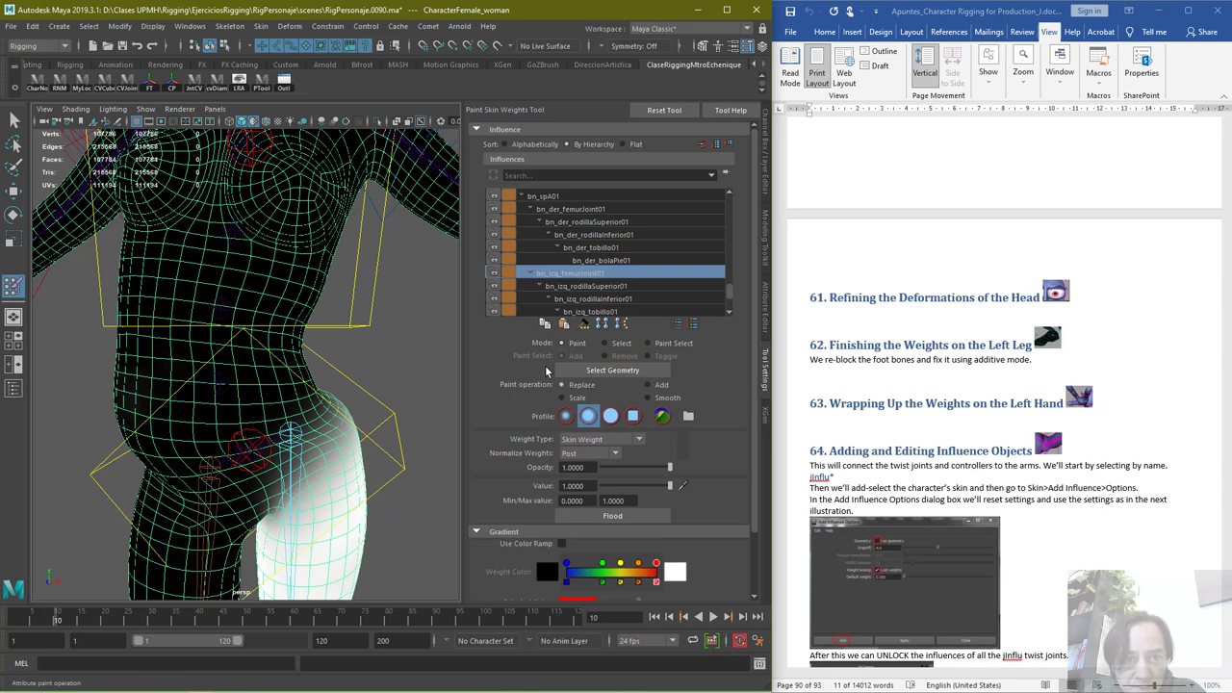
{"action": "left_click", "coordinate": [648, 385]}
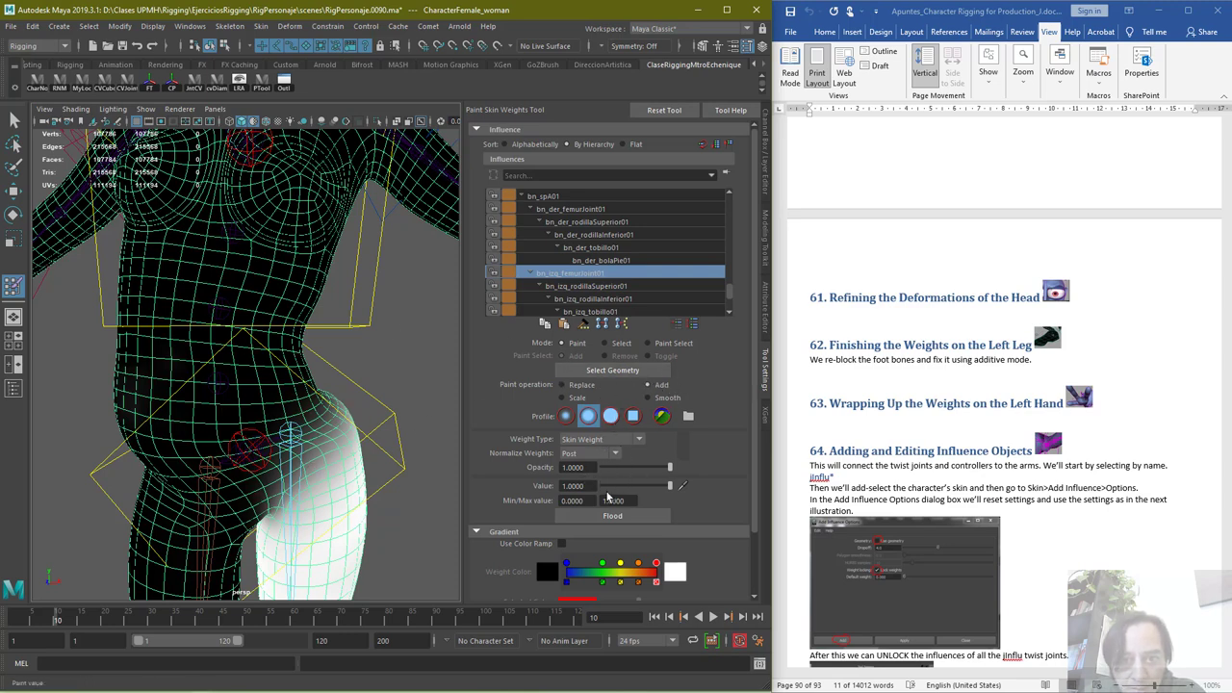
{"action": "left_click_drag", "start_coordinate": [601, 486], "coordinate": [511, 490]}
{"action": "type", "text": "0.1"}
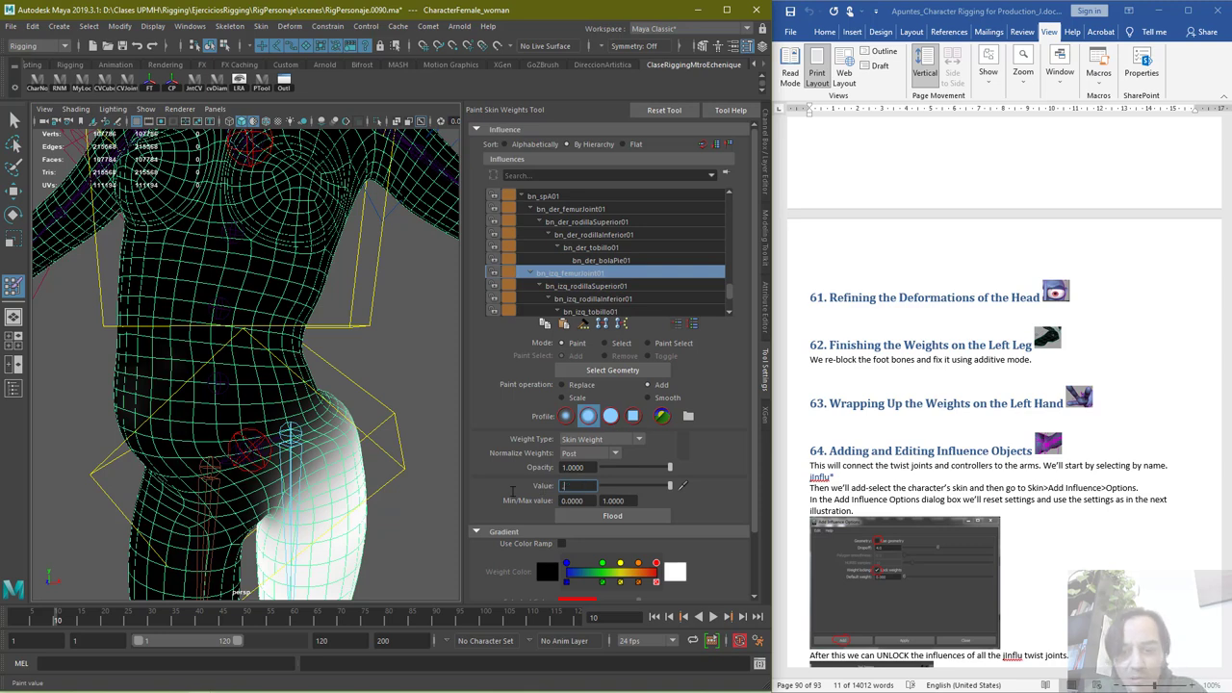
{"action": "key", "text": "Return"}
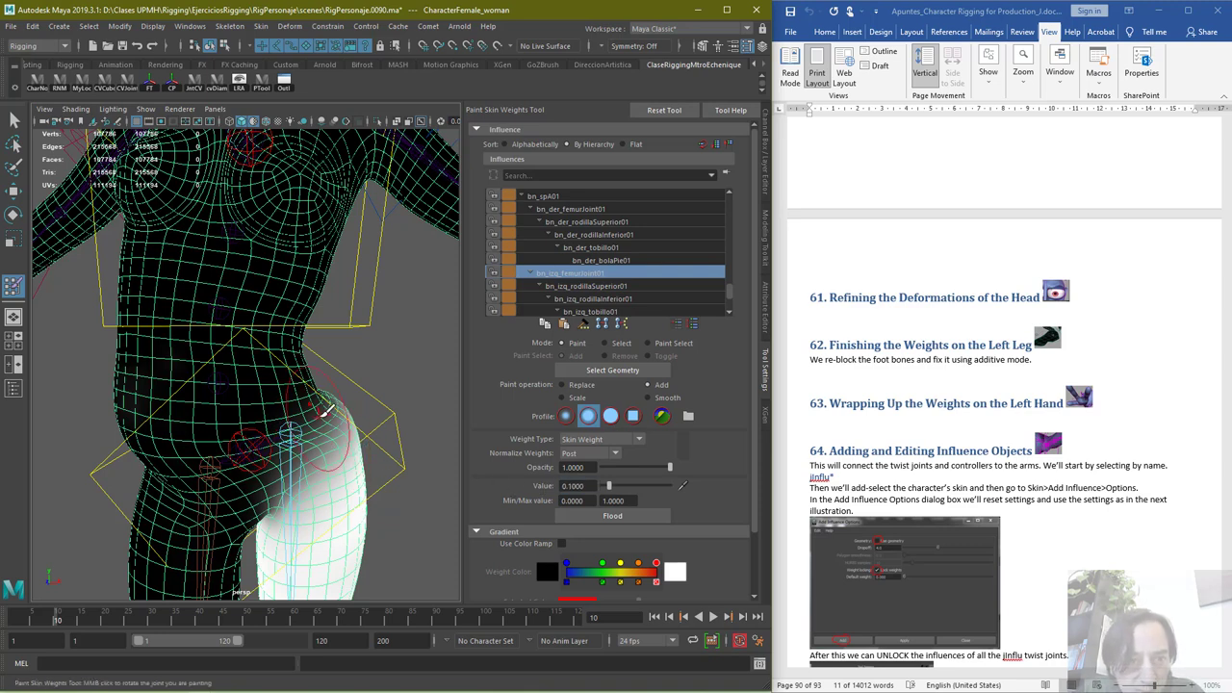
Add bn_izq_femurJoint01 weight over the outer left hip up to the waist crease and smooth its edge
{"action": "mouse_move", "coordinate": [328, 437]}
{"action": "left_mouse_down", "text": "alt"}
{"action": "mouse_move", "coordinate": [318, 416]}
{"action": "mouse_move", "coordinate": [358, 399]}
{"action": "mouse_move", "coordinate": [332, 438]}
{"action": "mouse_move", "coordinate": [313, 423]}
{"action": "mouse_move", "coordinate": [314, 448]}
{"action": "left_mouse_up", "text": "alt"}
{"action": "left_click", "coordinate": [313, 421]}
{"action": "left_click", "coordinate": [338, 415]}
{"action": "left_click", "coordinate": [355, 411]}
{"action": "mouse_move", "coordinate": [314, 449]}
{"action": "left_mouse_down", "text": "alt"}
{"action": "mouse_move", "coordinate": [310, 462]}
{"action": "mouse_move", "coordinate": [342, 455]}
{"action": "mouse_move", "coordinate": [297, 526]}
{"action": "mouse_move", "coordinate": [280, 481]}
{"action": "mouse_move", "coordinate": [303, 466]}
{"action": "left_mouse_up", "text": "alt"}
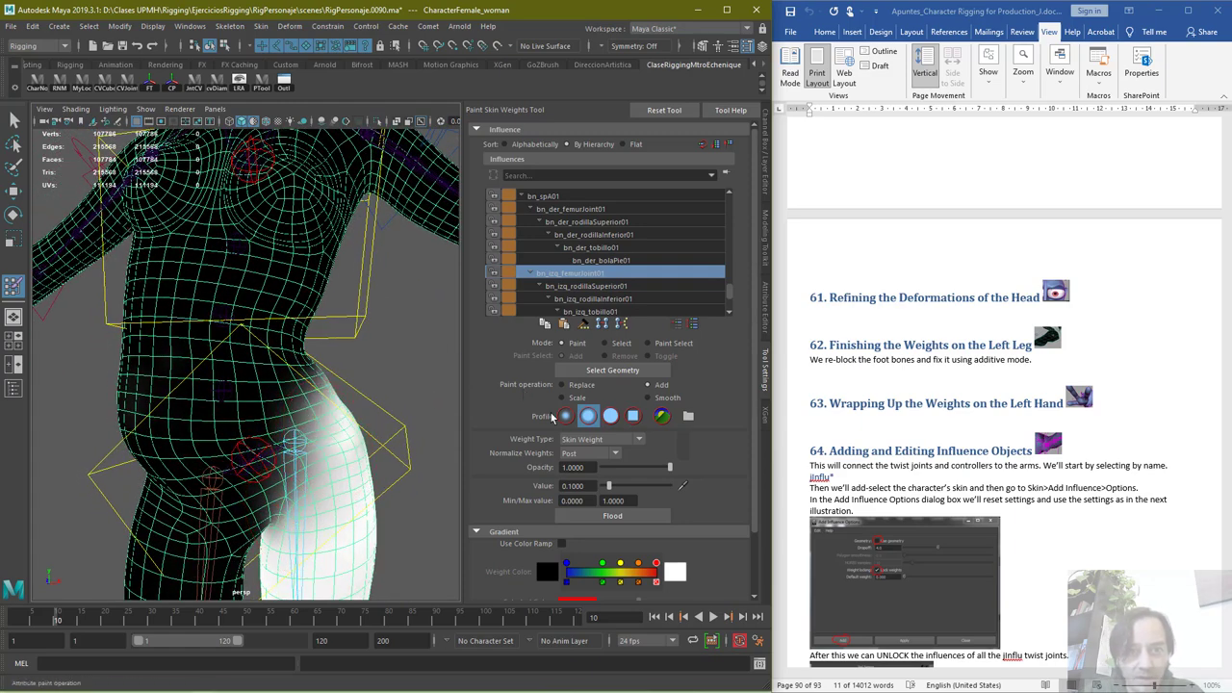
{"action": "key", "text": "shift"}
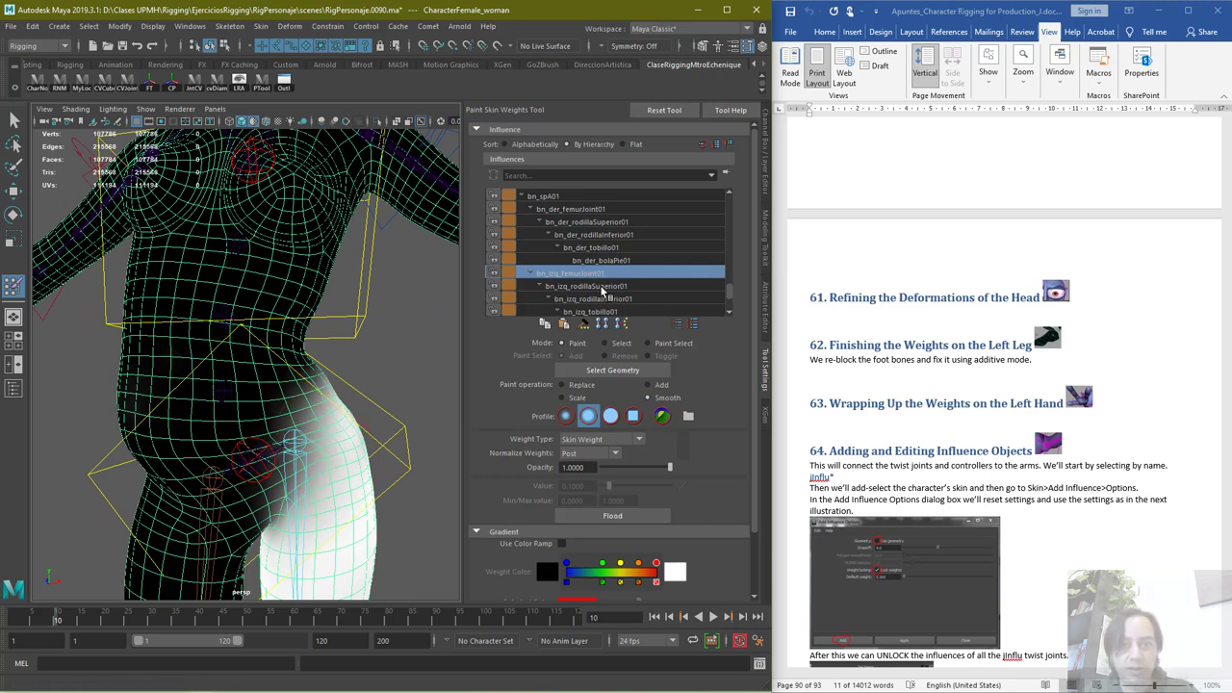
Check the bn_spA01 influence's weights around the hips, play the pelvis animation and return to frame 1
{"action": "left_click", "coordinate": [545, 196]}
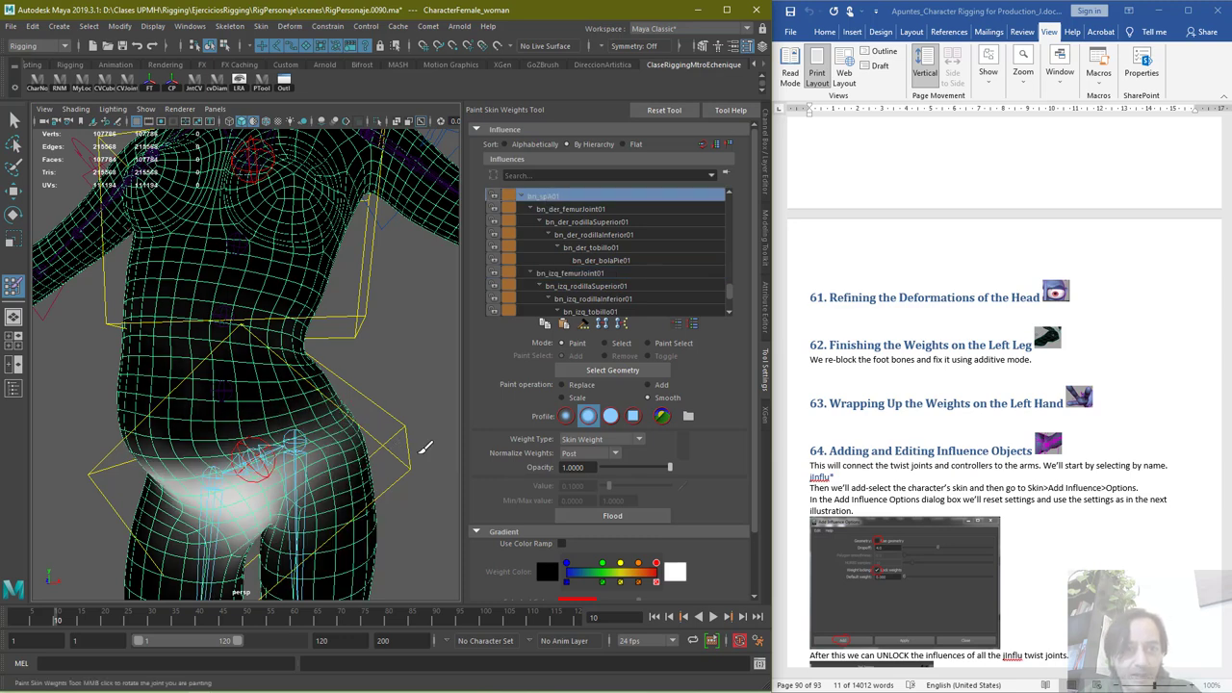
{"action": "mouse_move", "coordinate": [405, 439]}
{"action": "left_mouse_down", "text": "alt"}
{"action": "mouse_move", "coordinate": [248, 445]}
{"action": "mouse_move", "coordinate": [390, 420]}
{"action": "left_mouse_up", "text": "alt"}
{"action": "scroll", "coordinate": [390, 420], "scroll_direction": "down", "scroll_amount": 5}
{"action": "scroll", "coordinate": [375, 462], "scroll_direction": "up", "scroll_amount": 3}
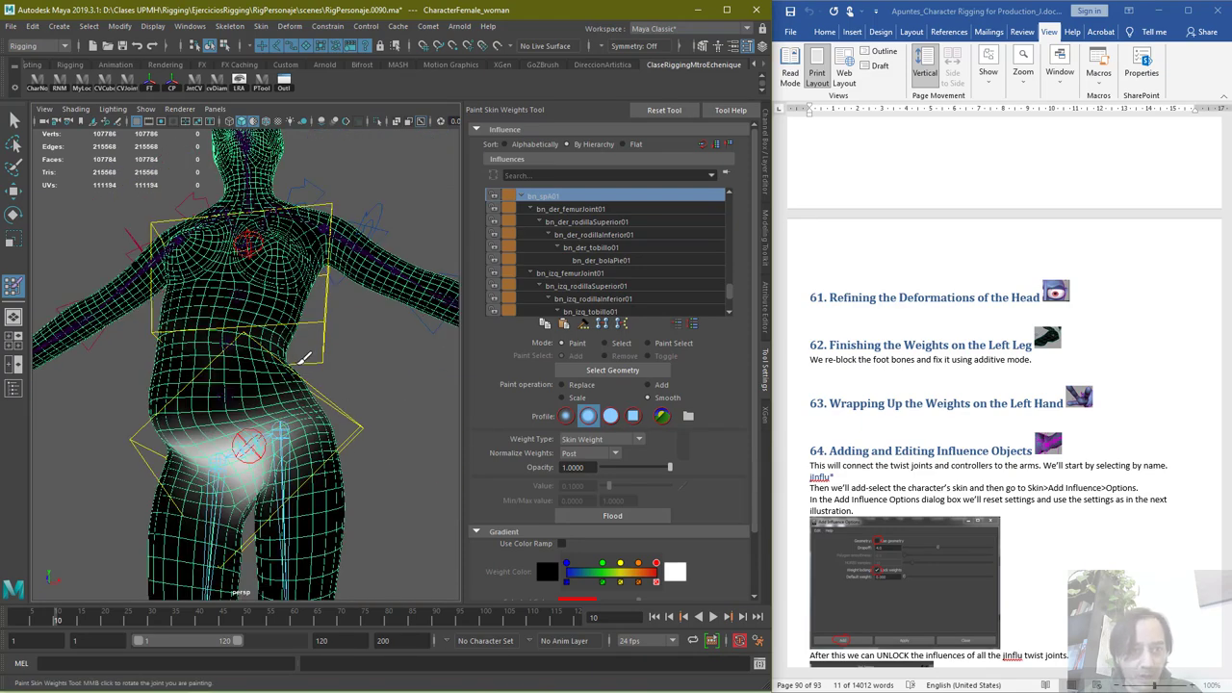
{"action": "mouse_move", "coordinate": [216, 443]}
{"action": "left_mouse_down", "text": "alt"}
{"action": "mouse_move", "coordinate": [165, 425]}
{"action": "mouse_move", "coordinate": [197, 423]}
{"action": "mouse_move", "coordinate": [214, 399]}
{"action": "left_mouse_up", "text": "alt"}
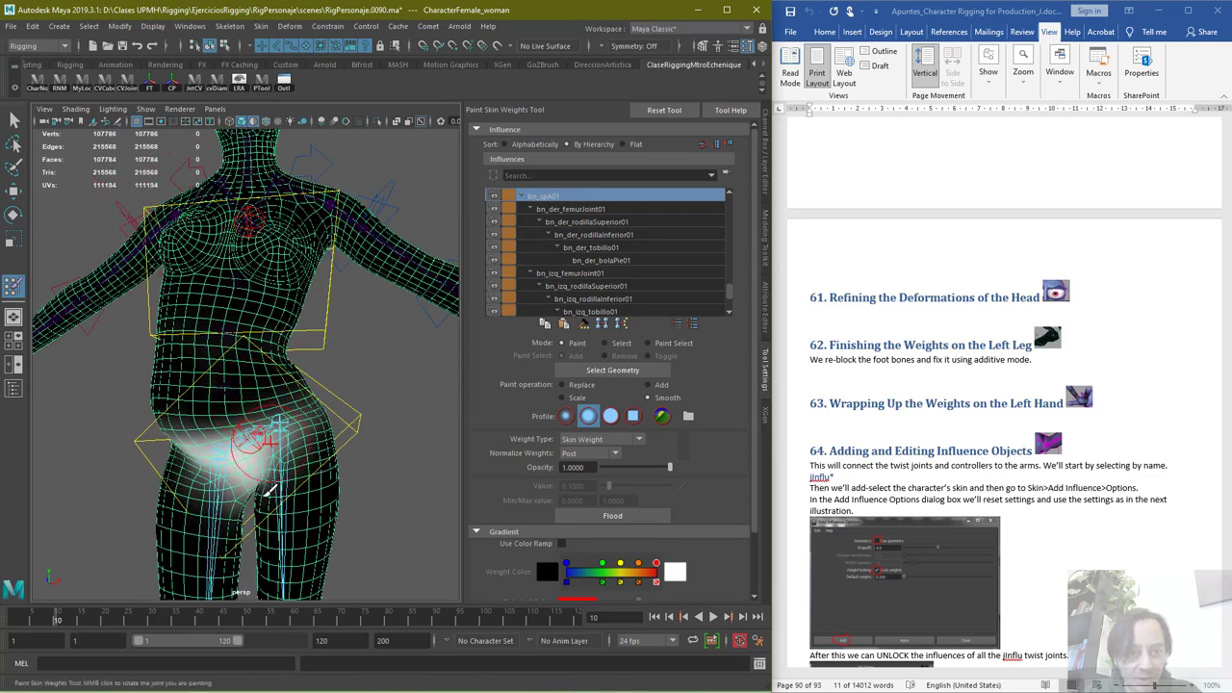
{"action": "key", "text": "alt+v"}
{"action": "mouse_move", "coordinate": [1, 631]}
{"action": "left_mouse_down"}
{"action": "mouse_move", "coordinate": [144, 635]}
{"action": "mouse_move", "coordinate": [38, 655]}
{"action": "mouse_move", "coordinate": [12, 649]}
{"action": "mouse_move", "coordinate": [89, 643]}
{"action": "mouse_move", "coordinate": [1, 625]}
{"action": "left_mouse_up"}
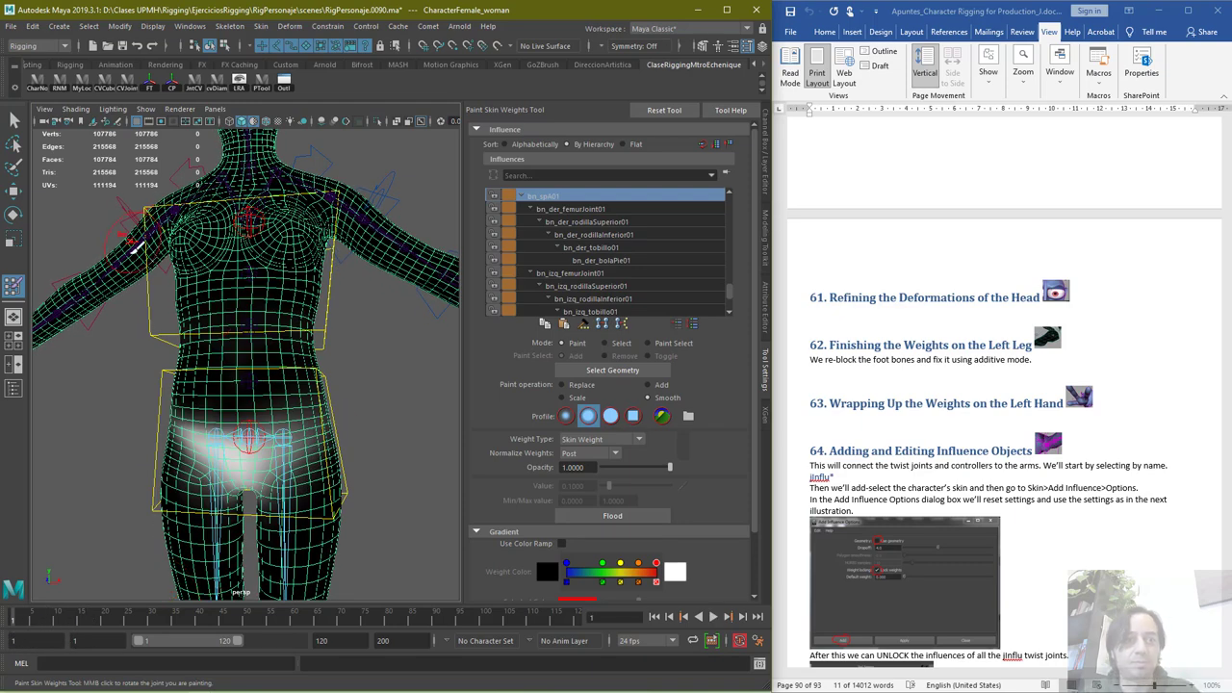
Leave weight painting and delete the pelvis control's animation keys from the start of the timeline
{"action": "key", "text": "q"}
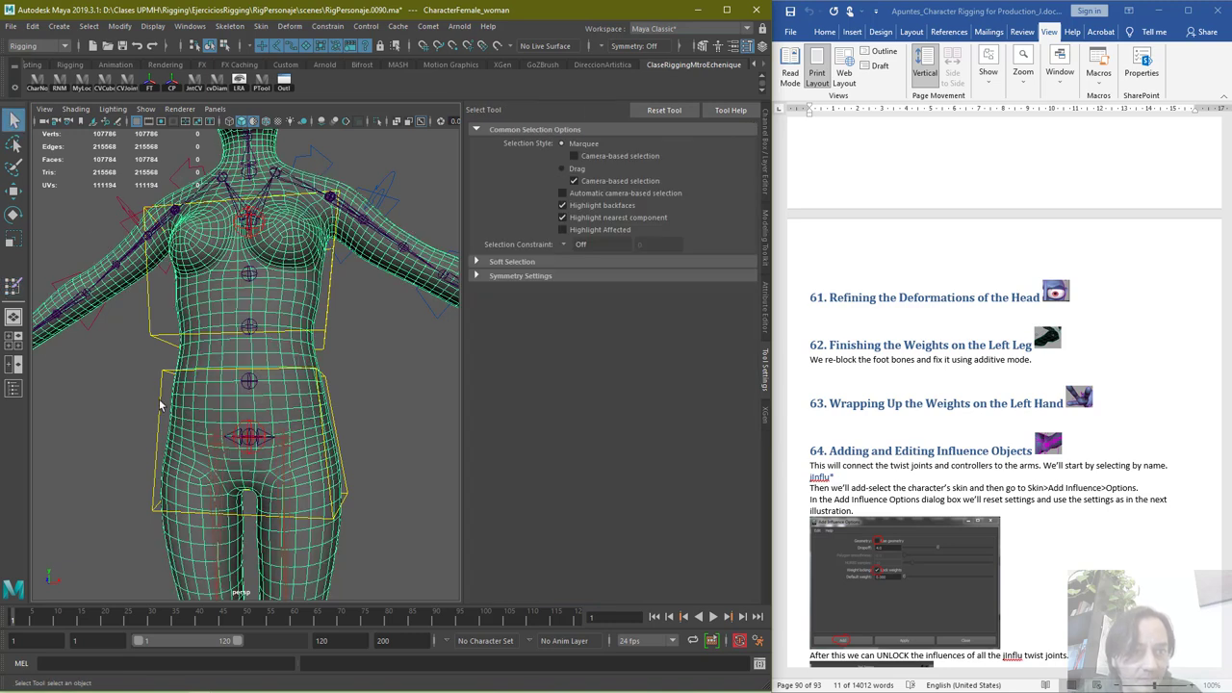
{"action": "left_click", "coordinate": [159, 404]}
{"action": "left_click_drag", "start_coordinate": [134, 621], "coordinate": [11, 624], "text": "shift"}
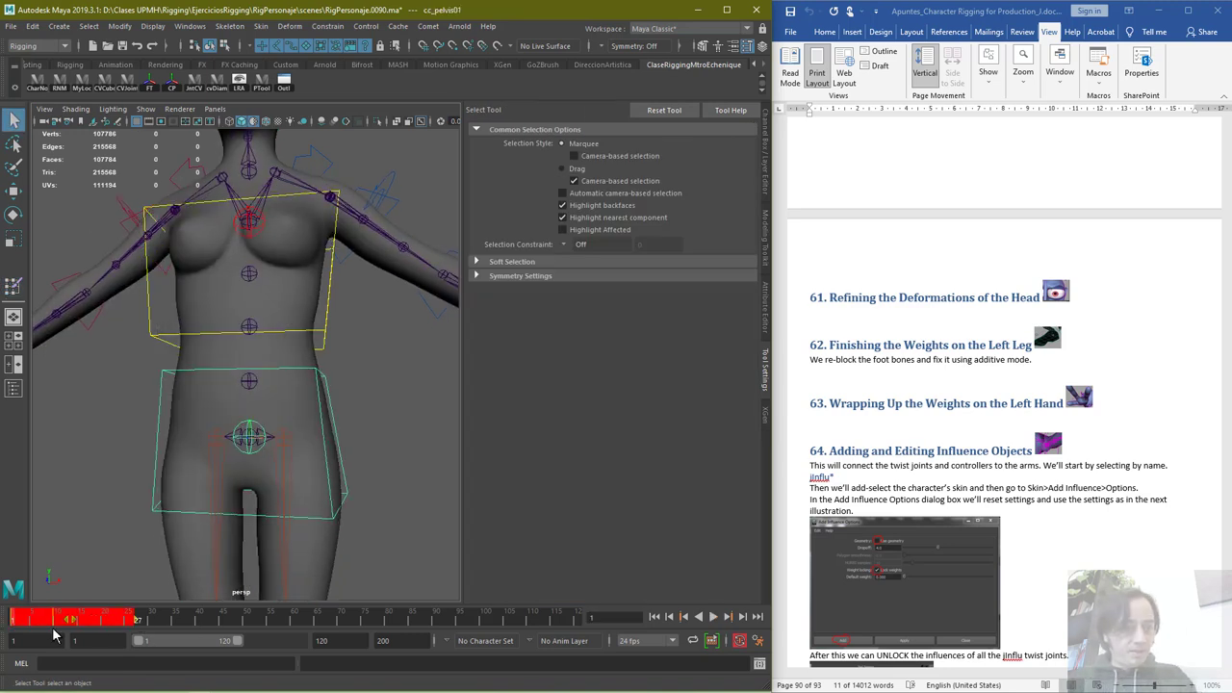
{"action": "right_click", "coordinate": [55, 630]}
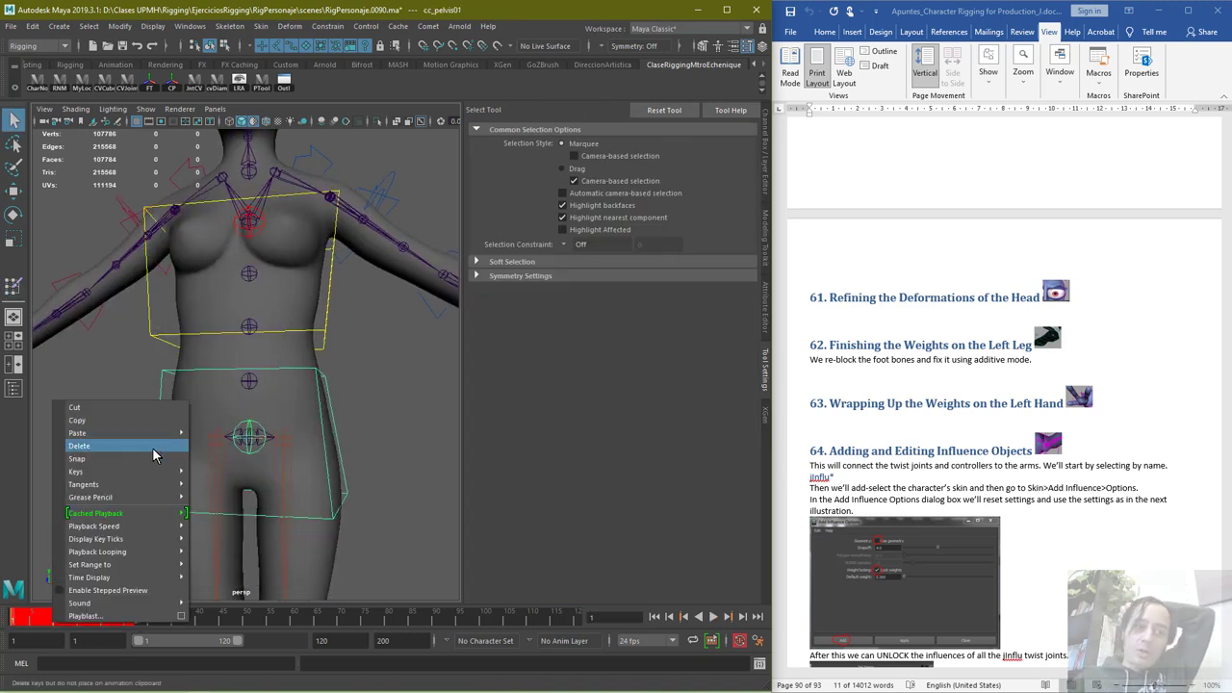
{"action": "left_click", "coordinate": [155, 446]}
Review the whole rigged character and save the scene as the next incremented version
{"action": "scroll", "coordinate": [433, 441], "scroll_direction": "down", "scroll_amount": 5}
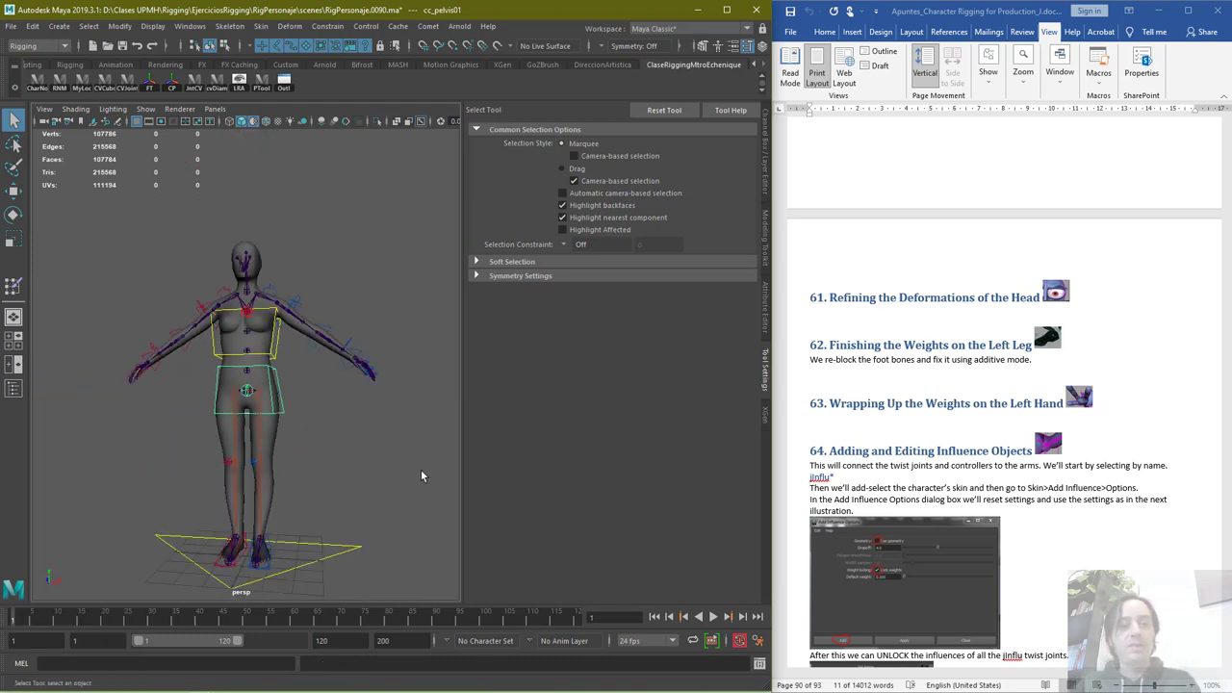
{"action": "left_click_drag", "start_coordinate": [420, 469], "coordinate": [335, 436], "text": "alt"}
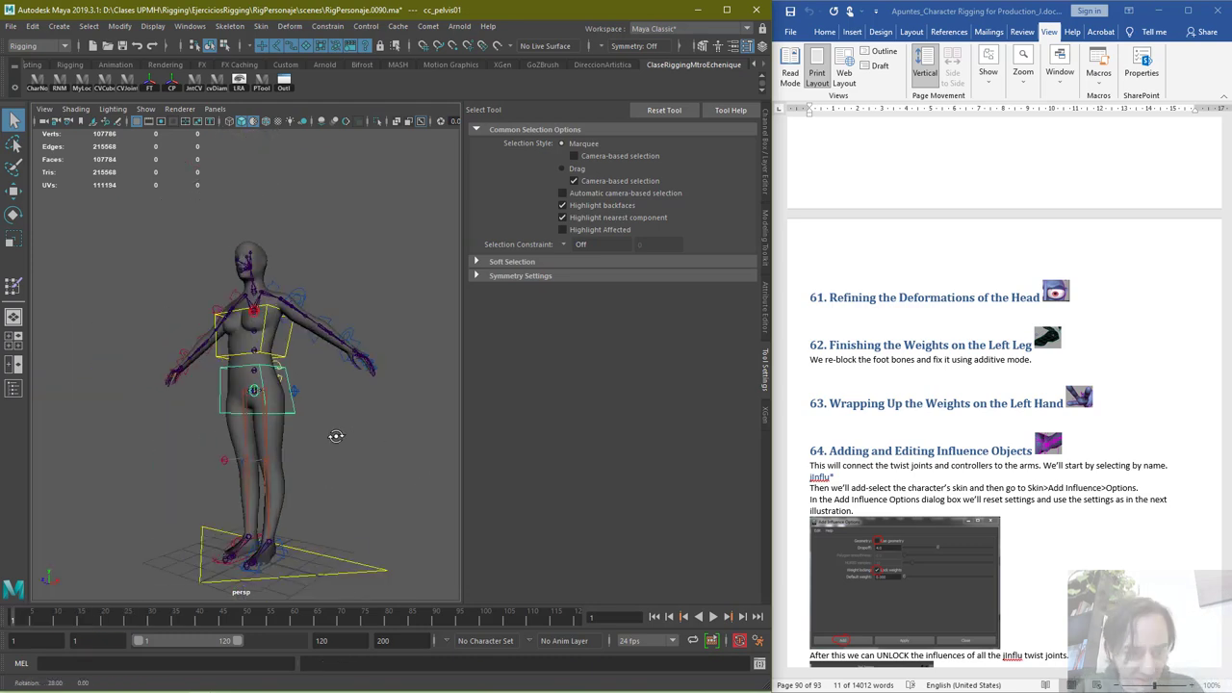
{"action": "right_click_drag", "start_coordinate": [335, 436], "coordinate": [353, 385], "text": "alt"}
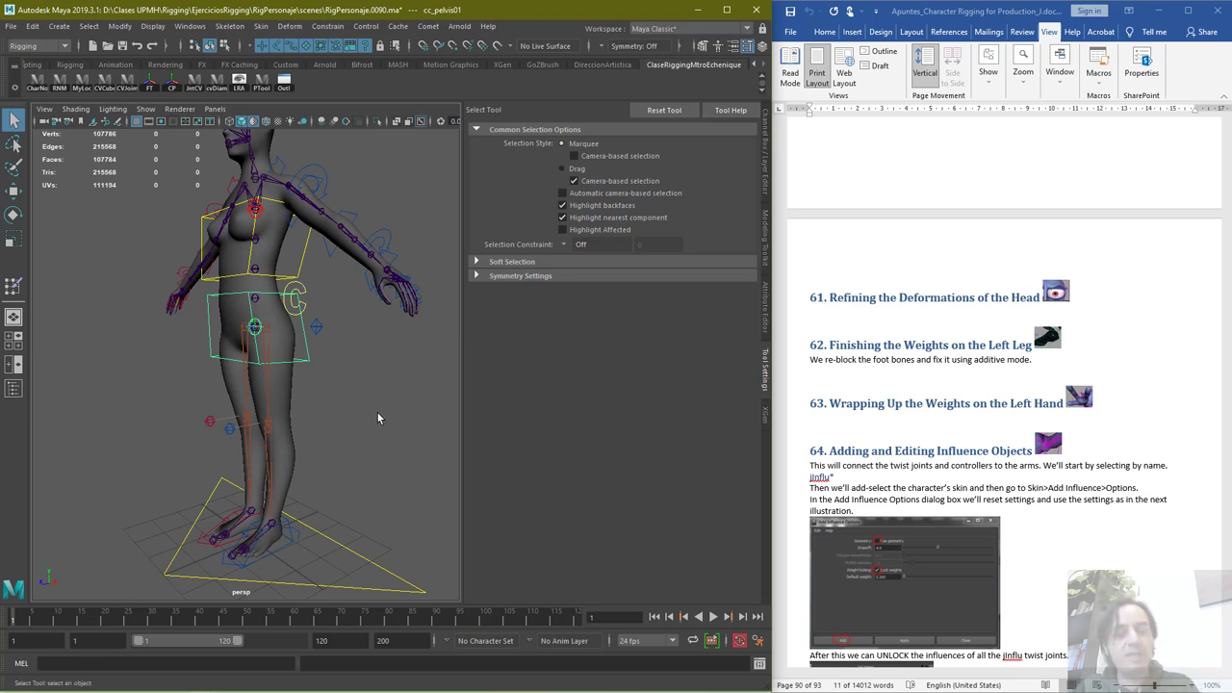
{"action": "left_click_drag", "start_coordinate": [378, 413], "coordinate": [421, 391], "text": "alt"}
{"action": "scroll", "coordinate": [392, 419], "scroll_direction": "down", "scroll_amount": 3}
{"action": "left_click_drag", "start_coordinate": [346, 367], "coordinate": [414, 370], "text": "alt"}
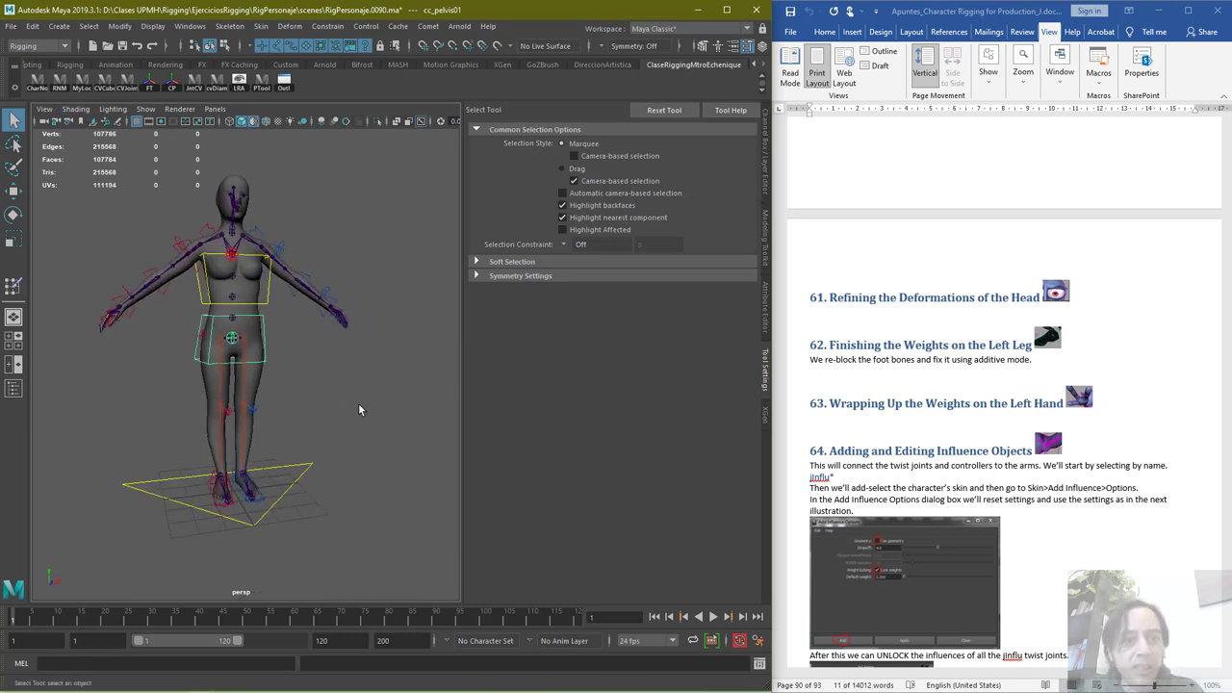
{"action": "left_click", "coordinate": [10, 26]}
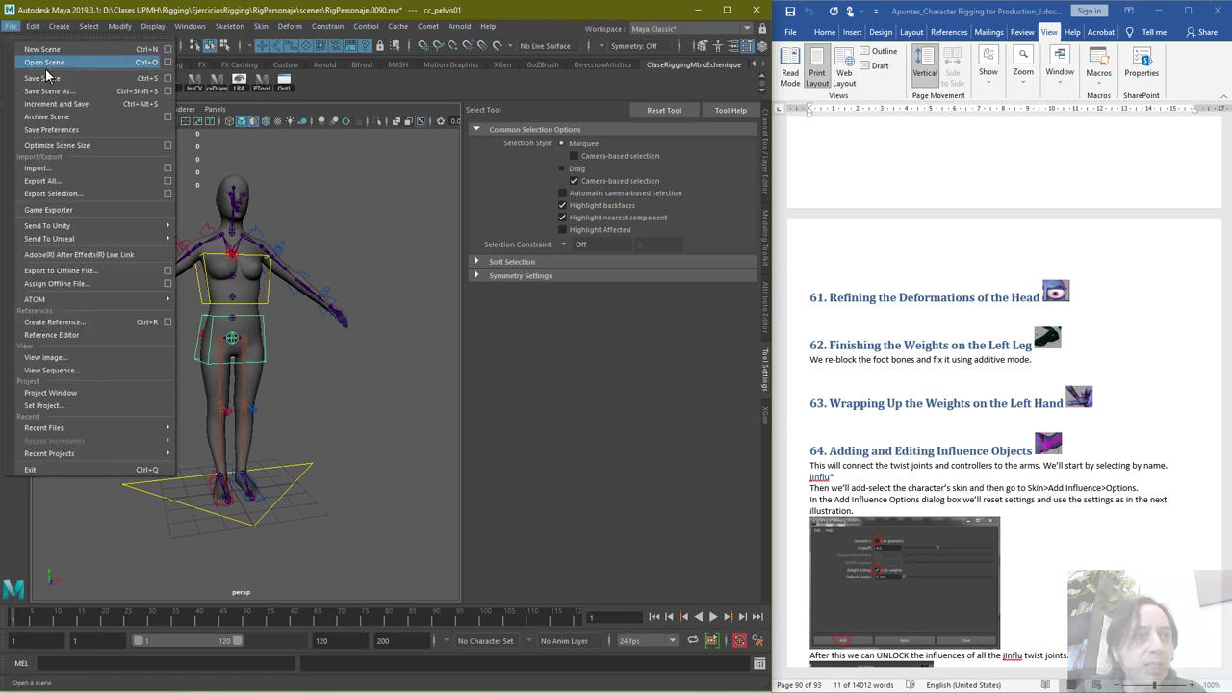
{"action": "left_click", "coordinate": [66, 103]}
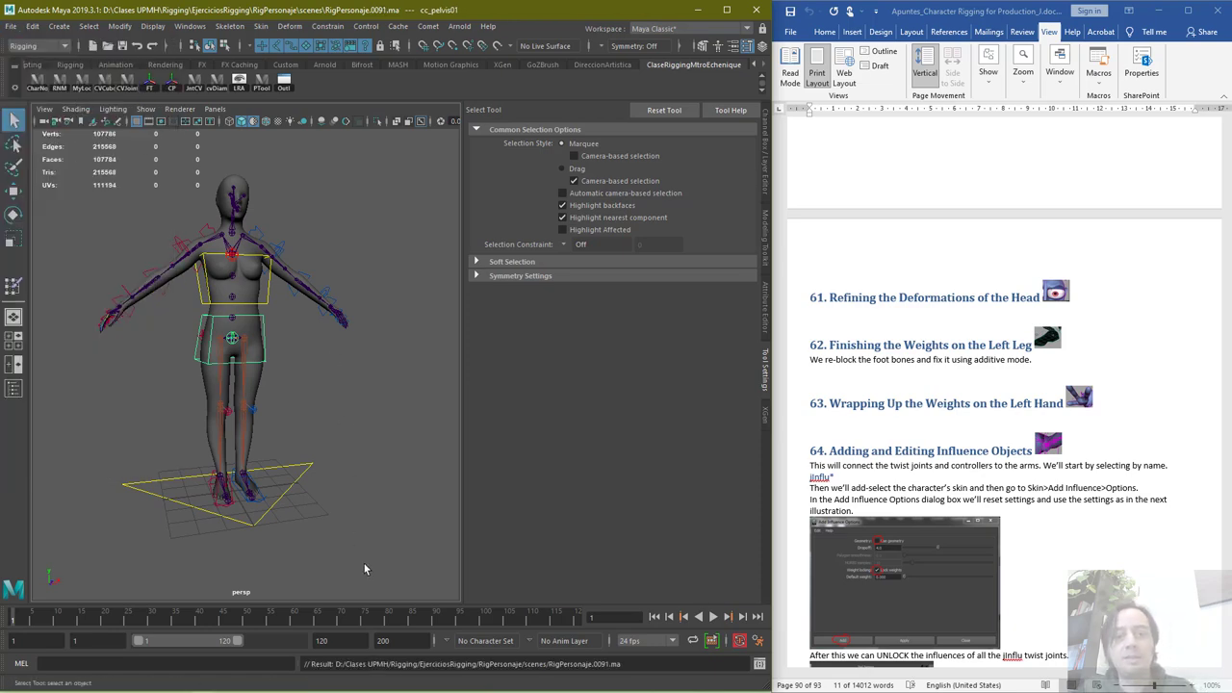
Hide the joints01 group by turning off its visibility, collapse the charNode01 hierarchy and put the Outliner away
{"action": "left_click", "coordinate": [284, 81]}
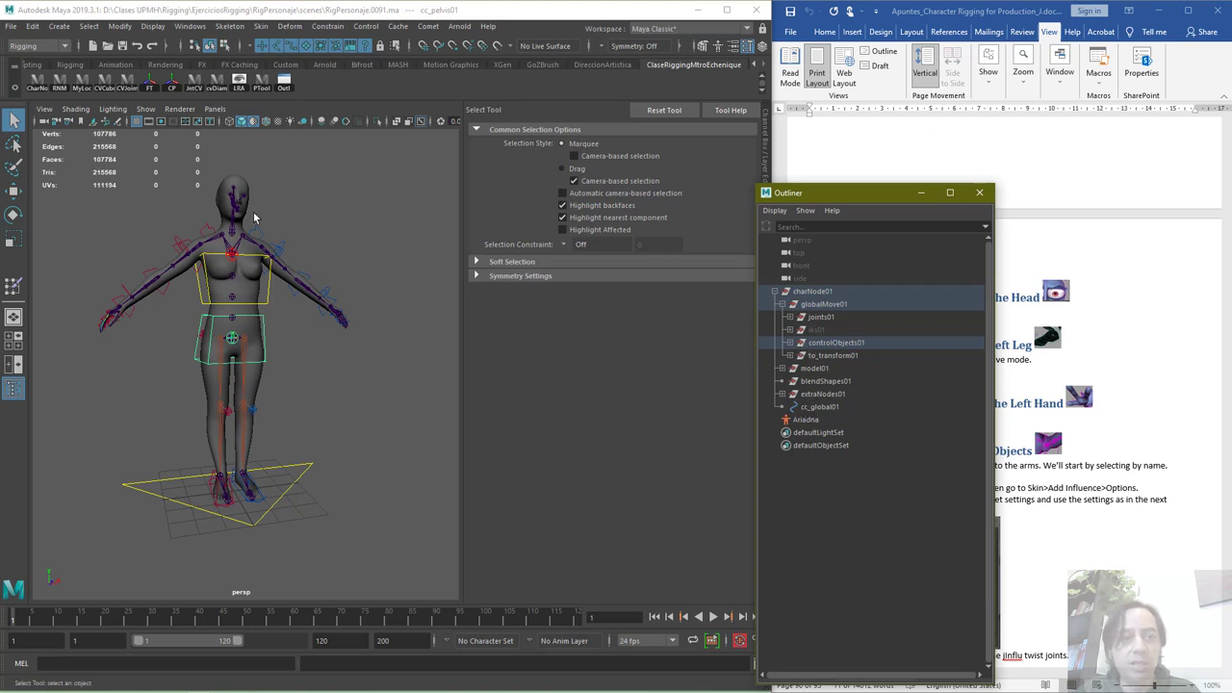
{"action": "left_click", "coordinate": [818, 318]}
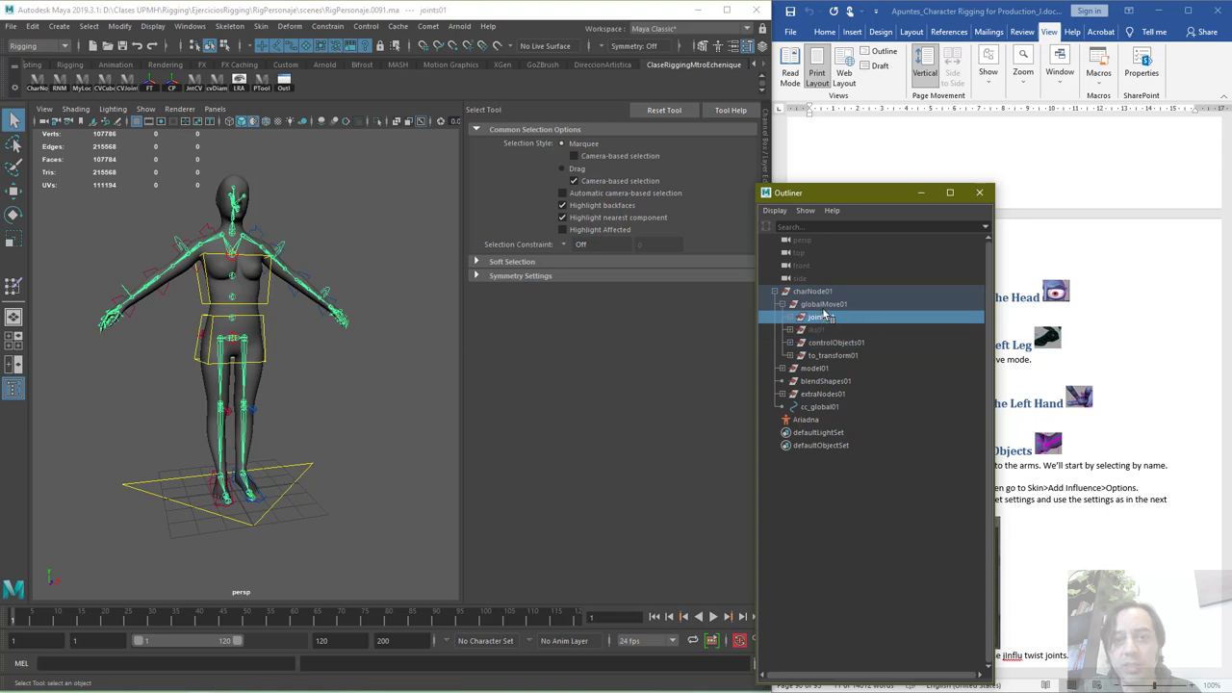
{"action": "left_click", "coordinate": [769, 131]}
{"action": "left_click", "coordinate": [734, 146]}
{"action": "type", "text": "0"}
{"action": "key", "text": "Return"}
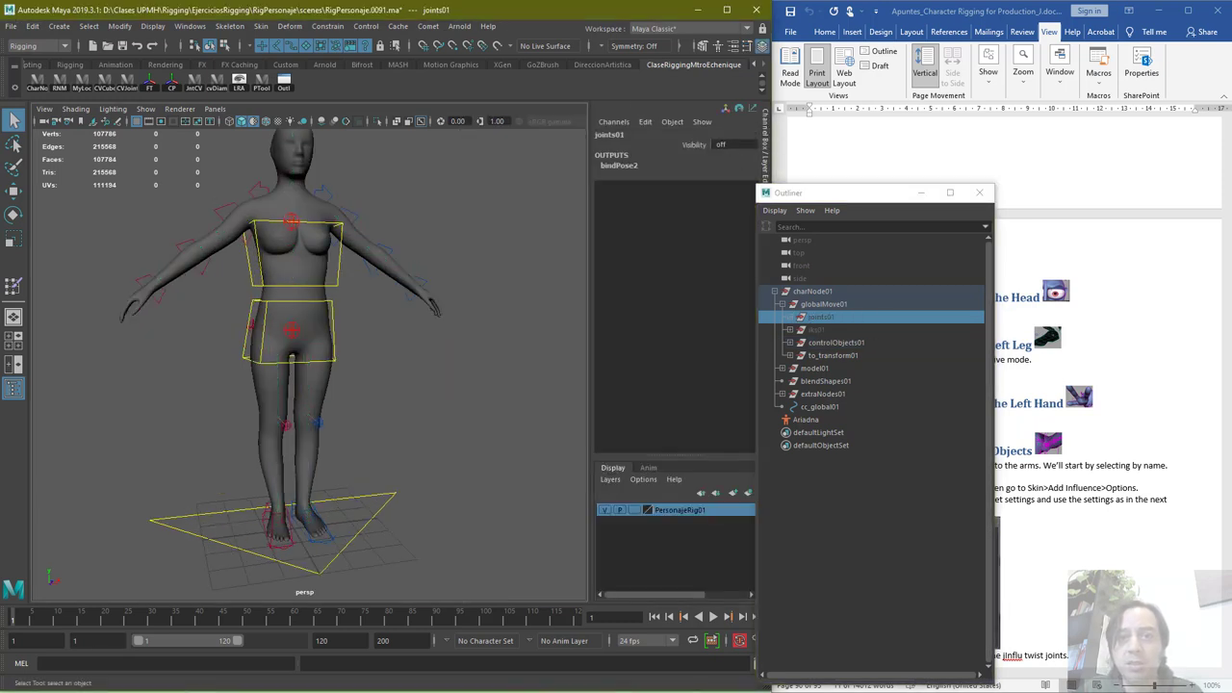
{"action": "left_click", "coordinate": [775, 292]}
{"action": "left_click", "coordinate": [920, 193]}
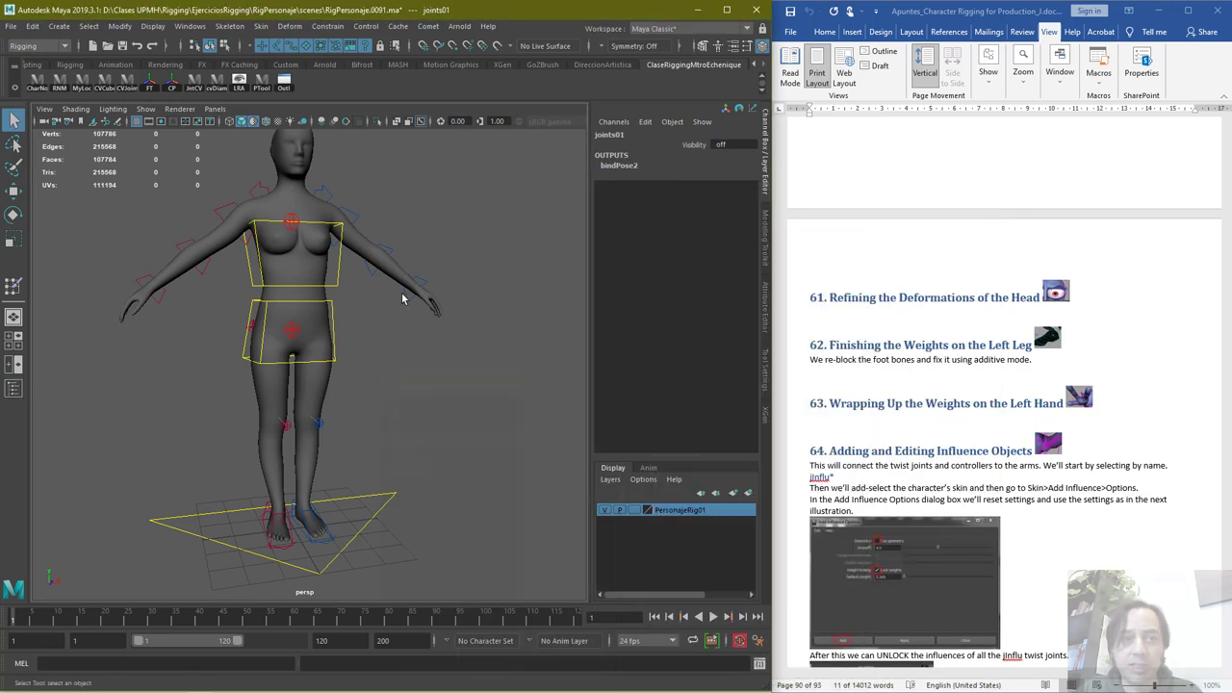
Save the scene with the hidden joints as another incremented version
{"action": "scroll", "coordinate": [399, 433], "scroll_direction": "up", "scroll_amount": 2}
{"action": "mouse_move", "coordinate": [387, 447]}
{"action": "left_mouse_down", "text": "alt"}
{"action": "mouse_move", "coordinate": [426, 432]}
{"action": "mouse_move", "coordinate": [402, 436]}
{"action": "left_mouse_up", "text": "alt"}
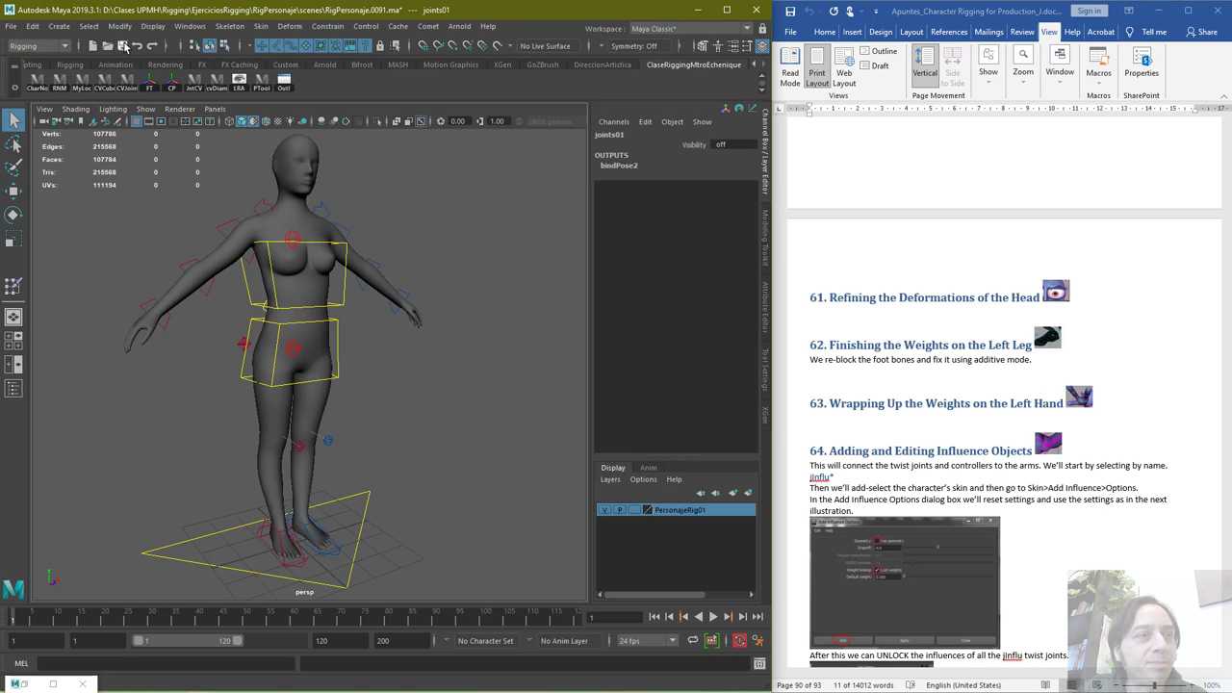
{"action": "left_click", "coordinate": [11, 26]}
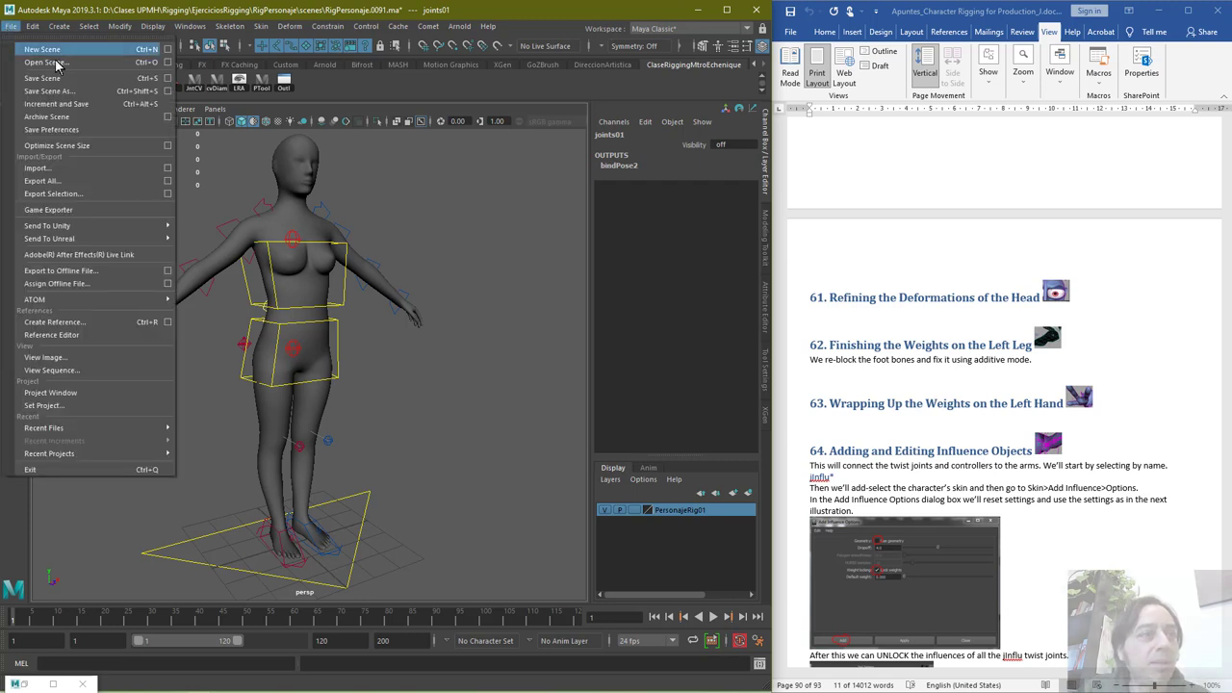
{"action": "left_click", "coordinate": [70, 104]}
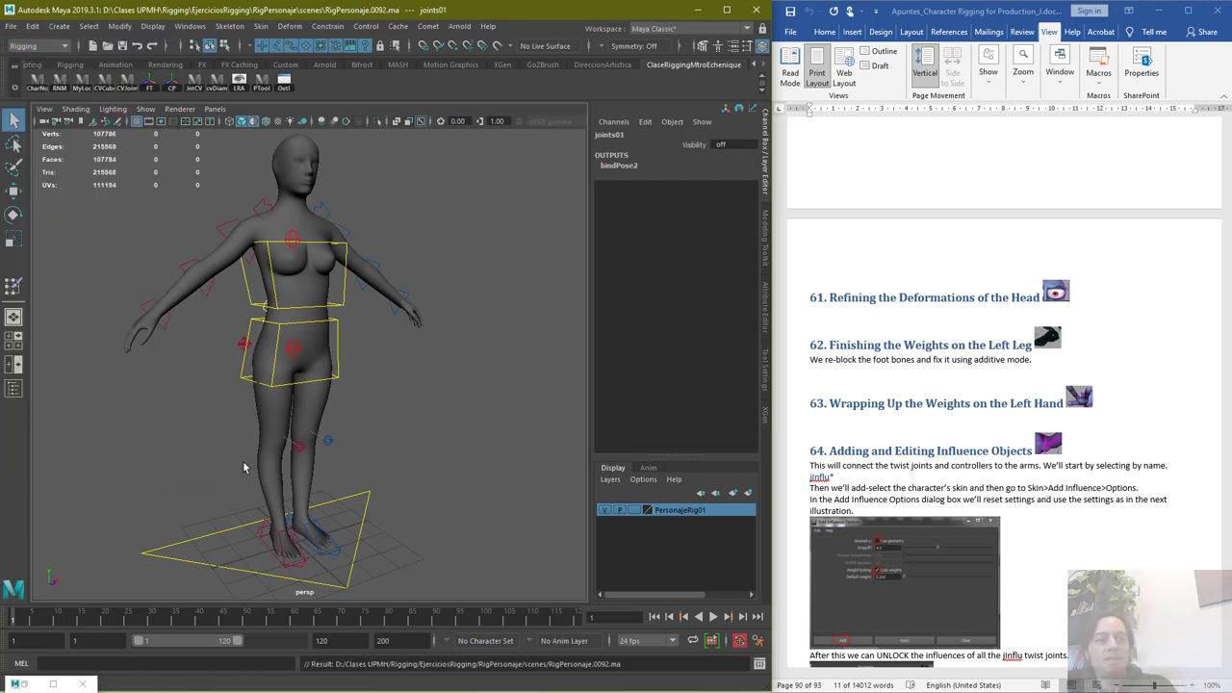
Try to raise the left heel by setting cc_izq_bolaPie01's Rotate X to 22
{"action": "left_click_drag", "start_coordinate": [279, 551], "coordinate": [373, 527], "text": "alt"}
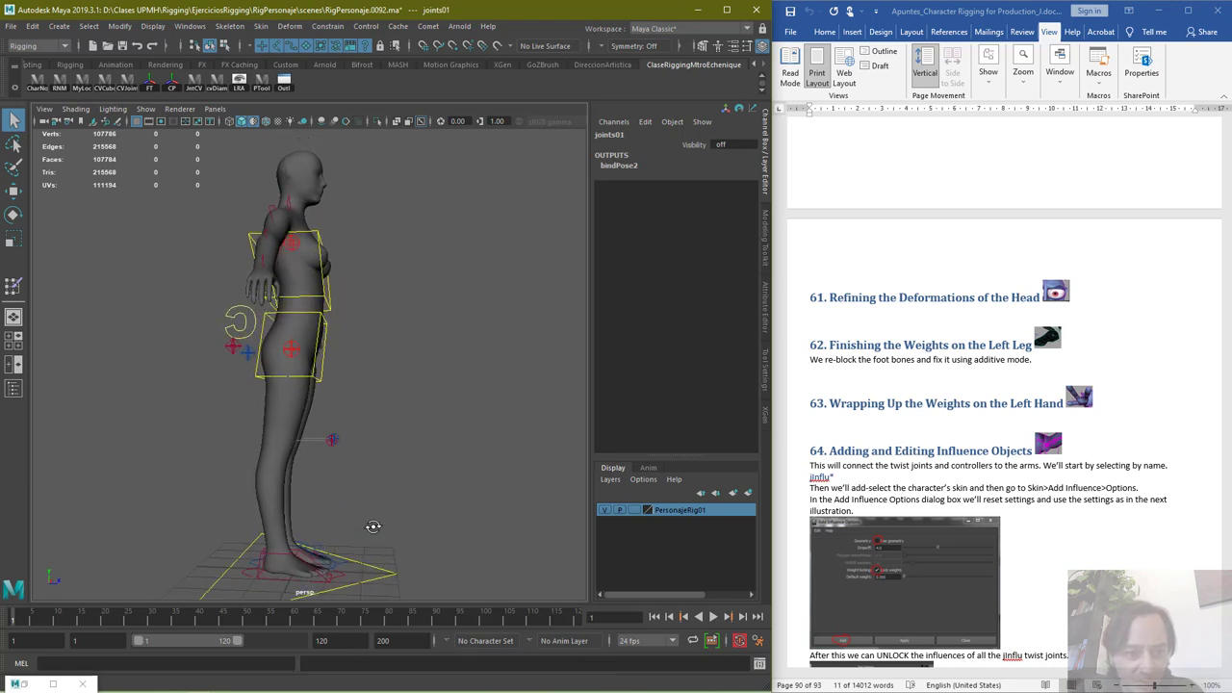
{"action": "left_click", "coordinate": [259, 557]}
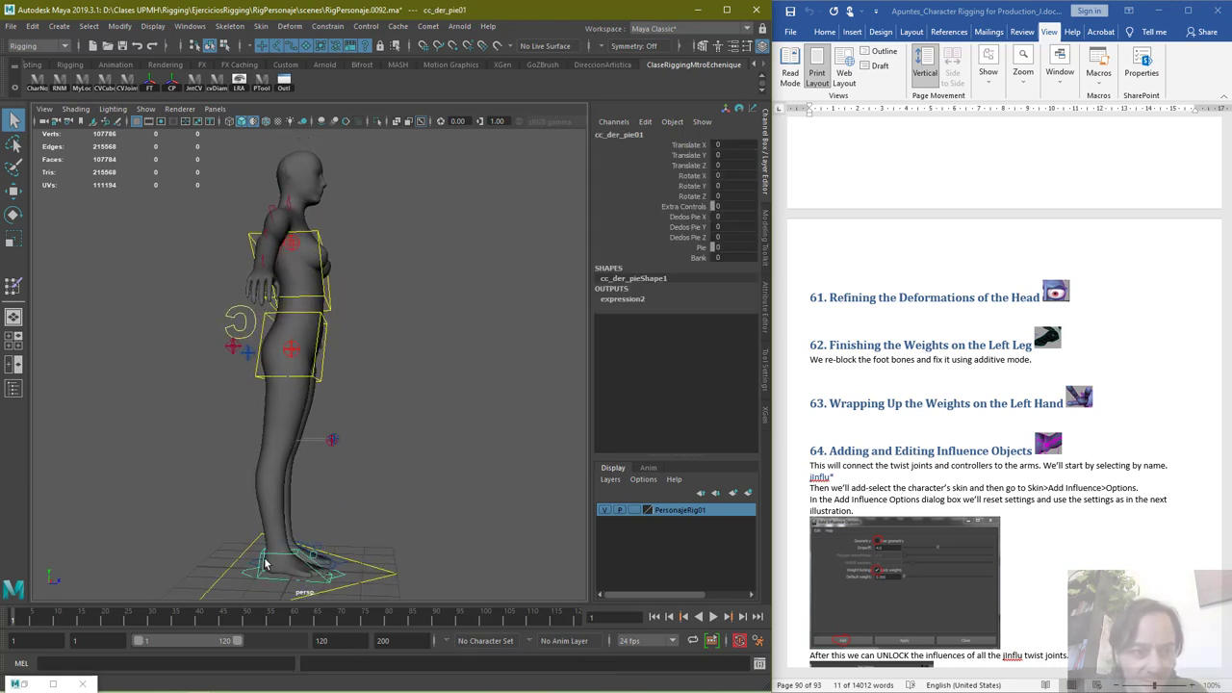
{"action": "left_click", "coordinate": [315, 557]}
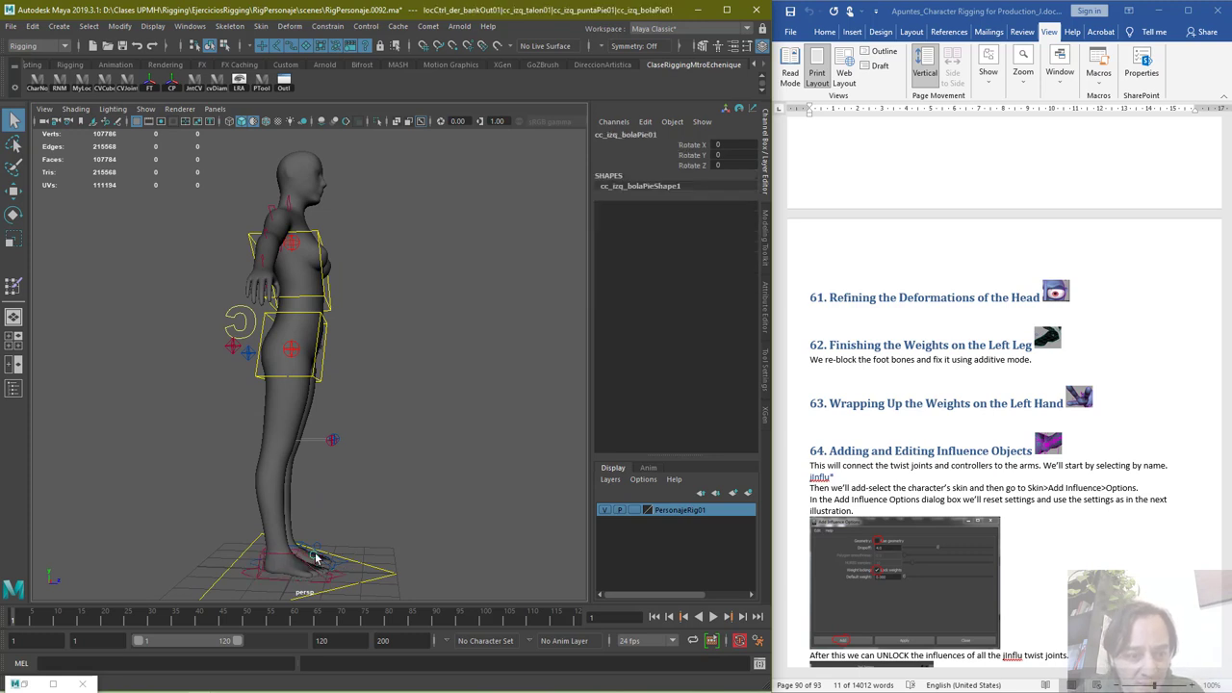
{"action": "key", "text": "e"}
{"action": "left_click_drag", "start_coordinate": [390, 486], "coordinate": [426, 510]}
{"action": "left_click", "coordinate": [744, 143]}
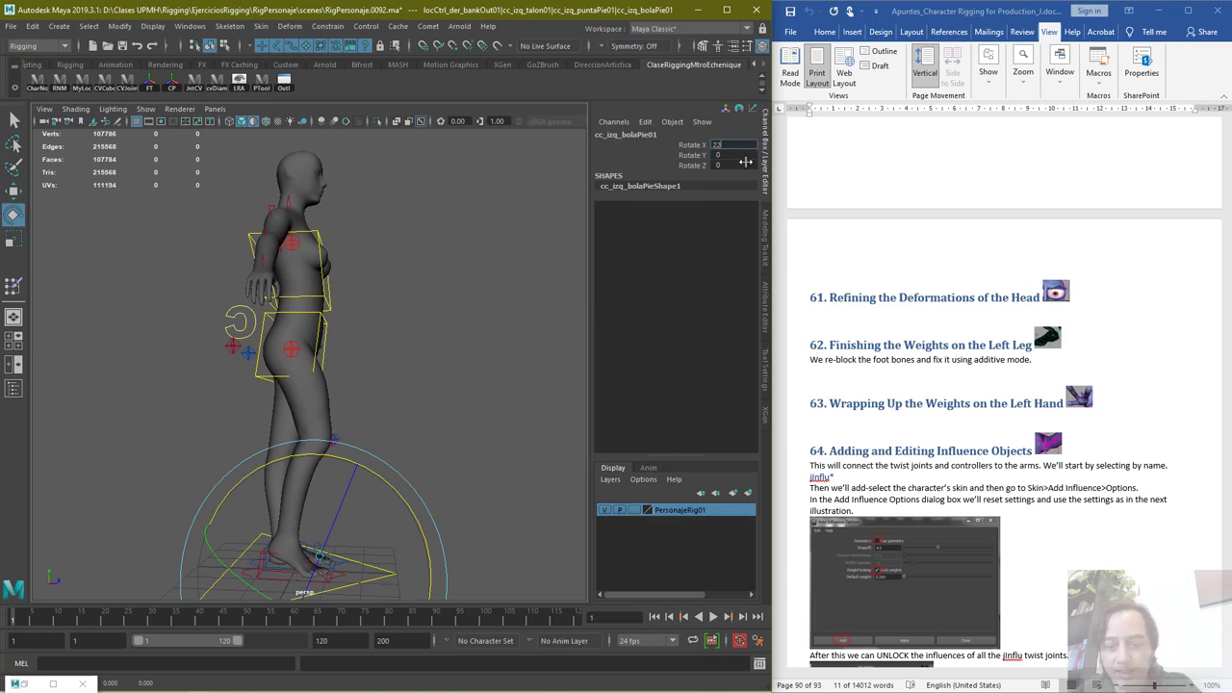
{"action": "key", "text": "Return"}
{"action": "left_click", "coordinate": [14, 119]}
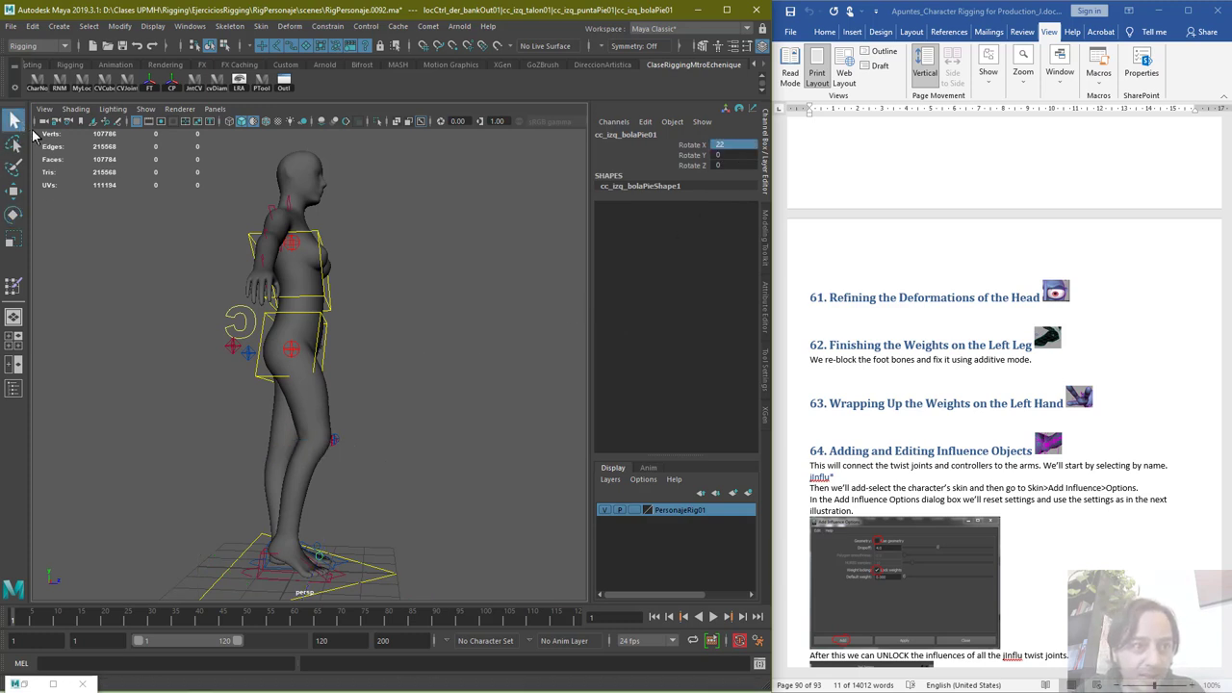
Move the right foot control cc_der_pie01 backward and set its Translate Z to -19
{"action": "left_click", "coordinate": [290, 582]}
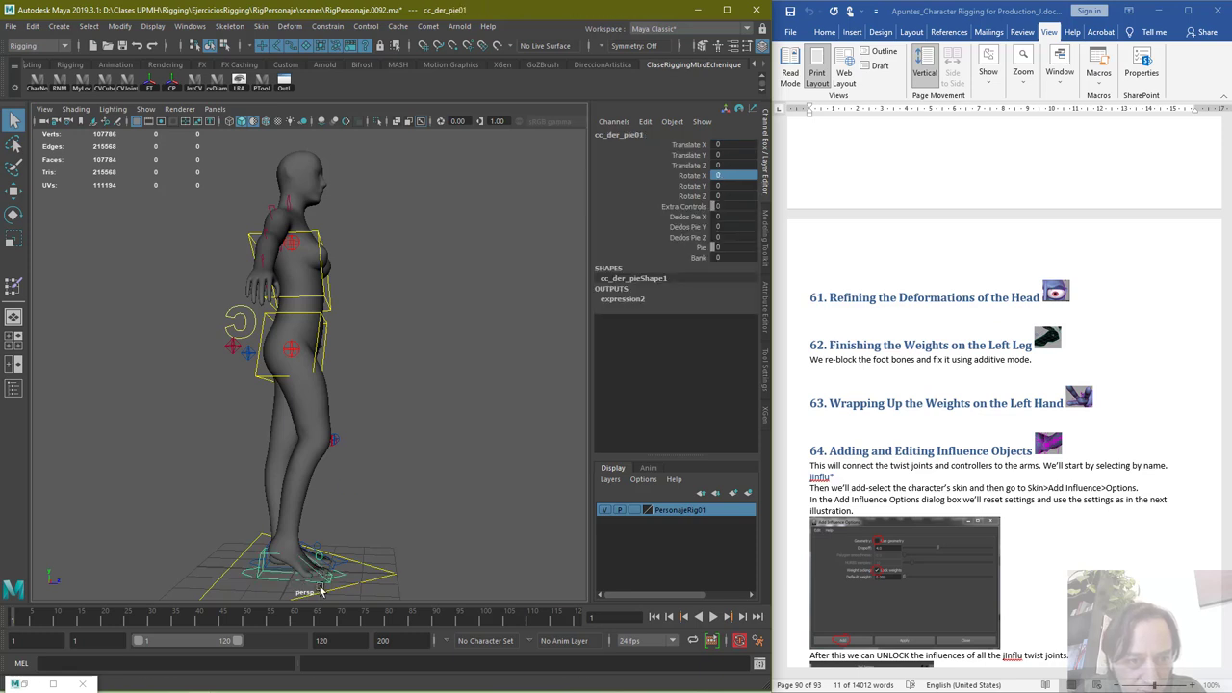
{"action": "key", "text": "w"}
{"action": "left_click_drag", "start_coordinate": [373, 577], "coordinate": [217, 573]}
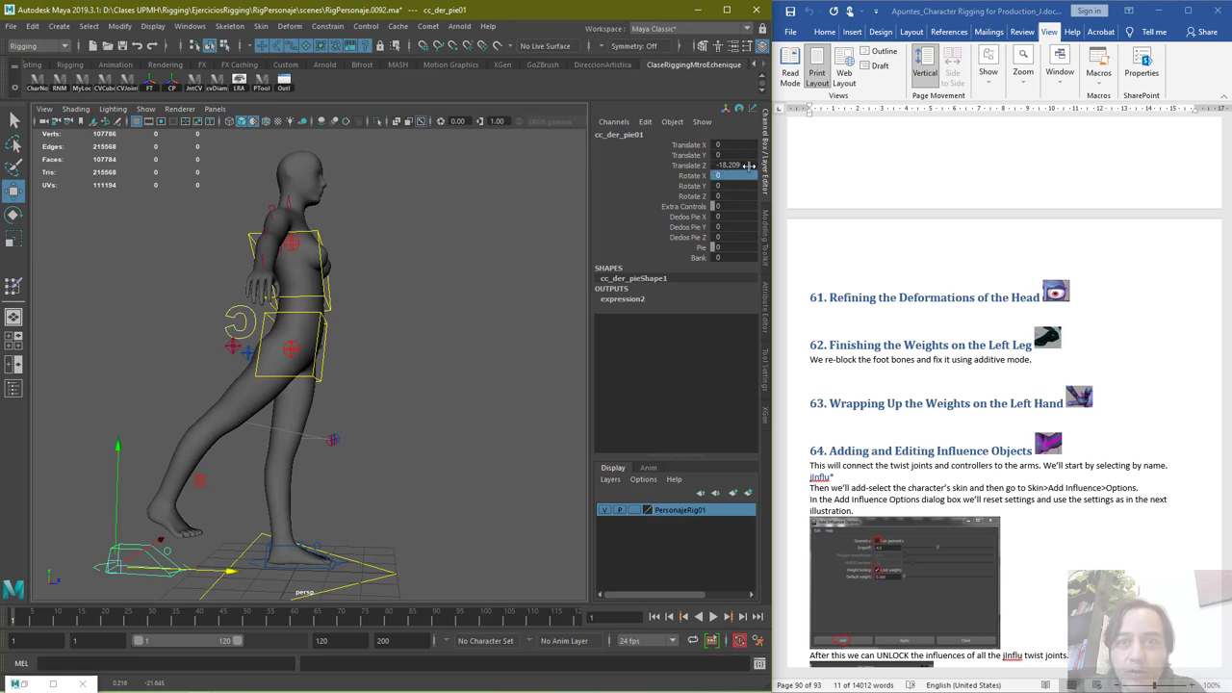
{"action": "double_click", "coordinate": [730, 164]}
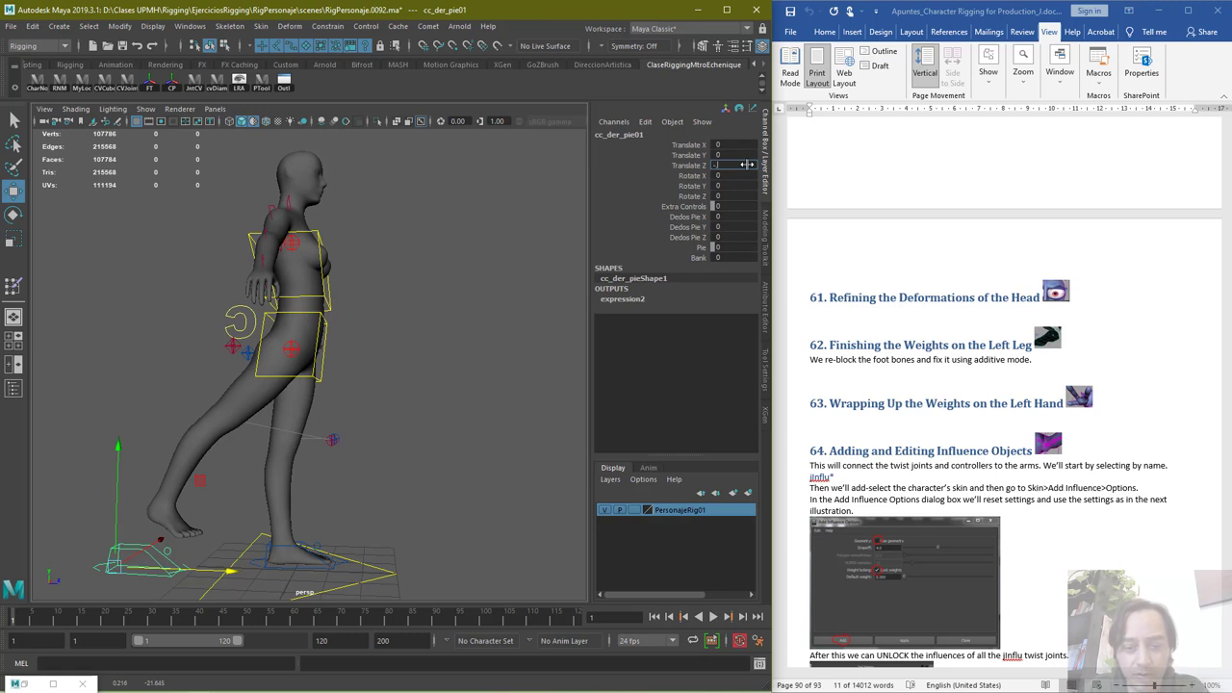
{"action": "type", "text": "-19"}
{"action": "key", "text": "Return"}
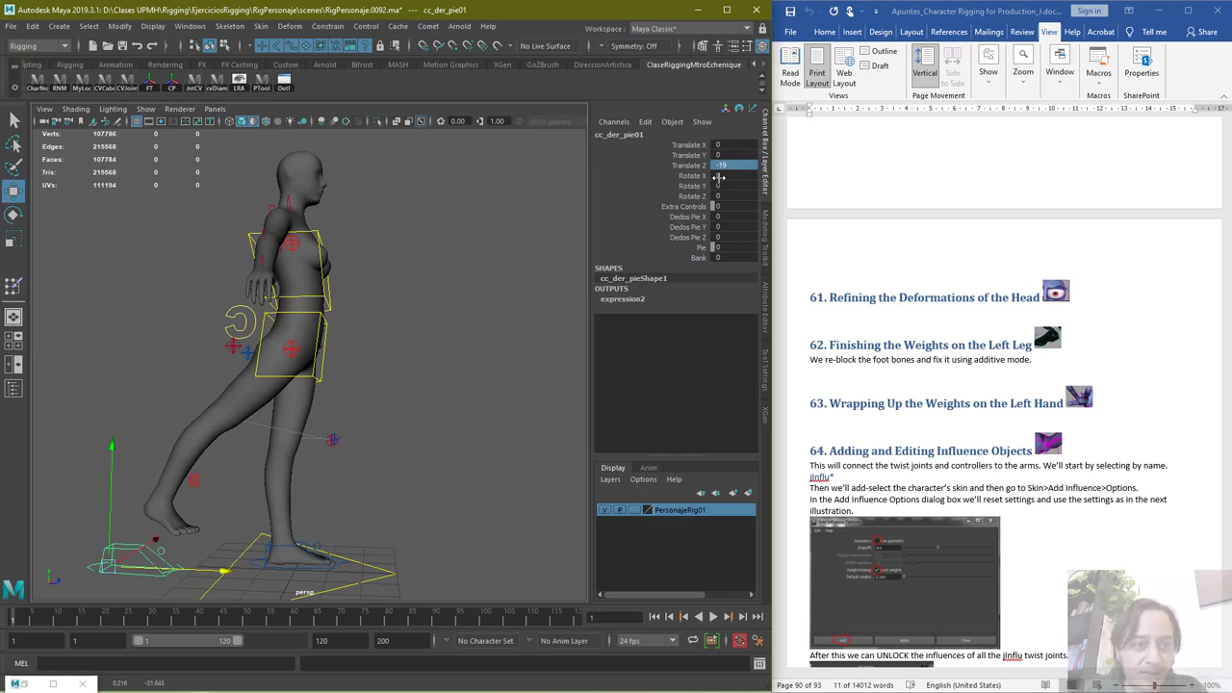
Lower the pelvis control by about 8.4 and move the left foot control forward to about 9.75 in Z
{"action": "left_click", "coordinate": [312, 381]}
{"action": "left_click_drag", "start_coordinate": [294, 272], "coordinate": [289, 300]}
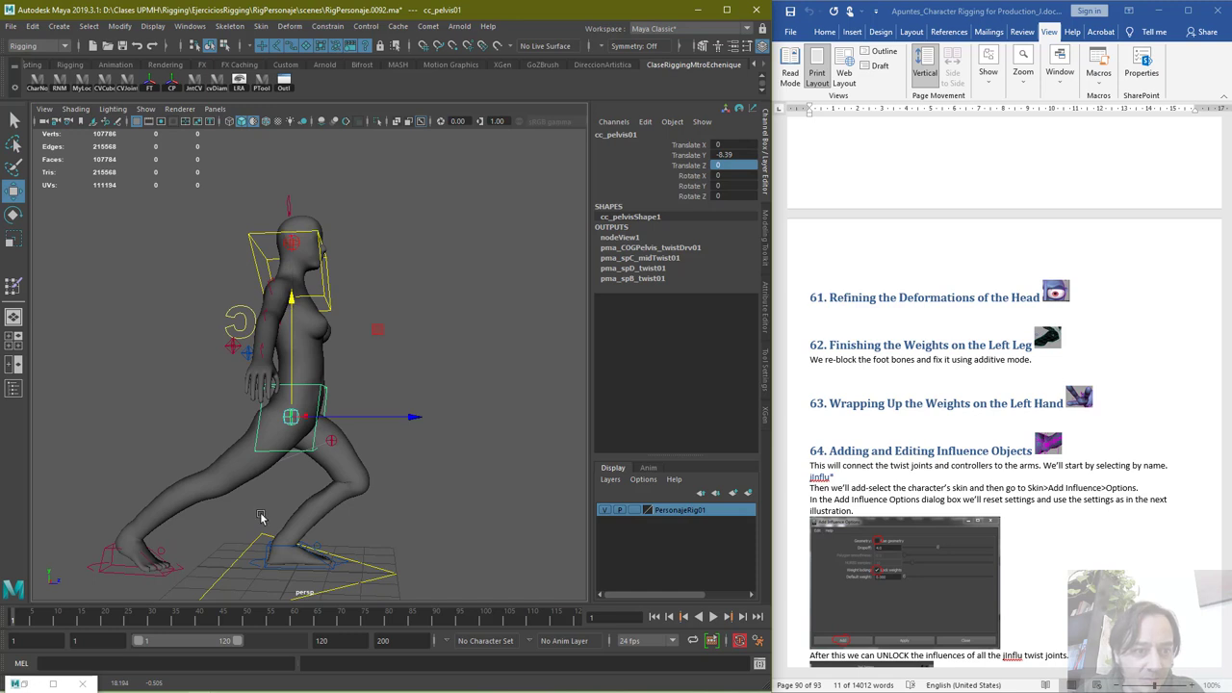
{"action": "left_click", "coordinate": [277, 572]}
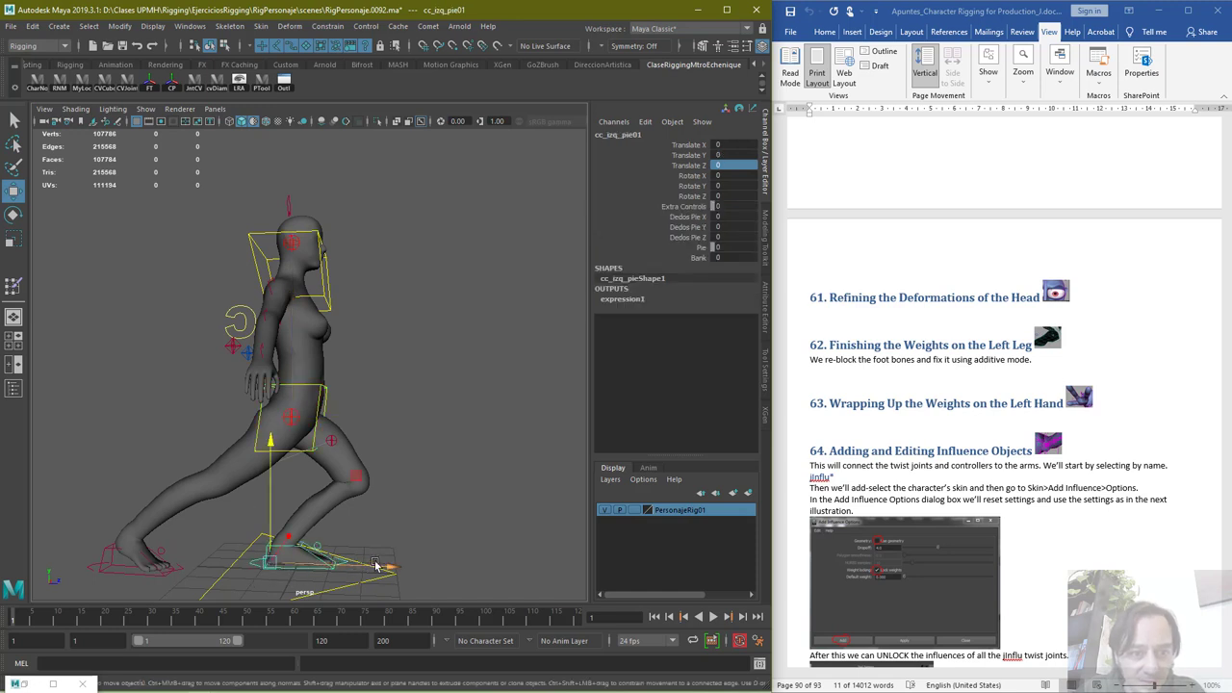
{"action": "left_click_drag", "start_coordinate": [377, 565], "coordinate": [408, 566]}
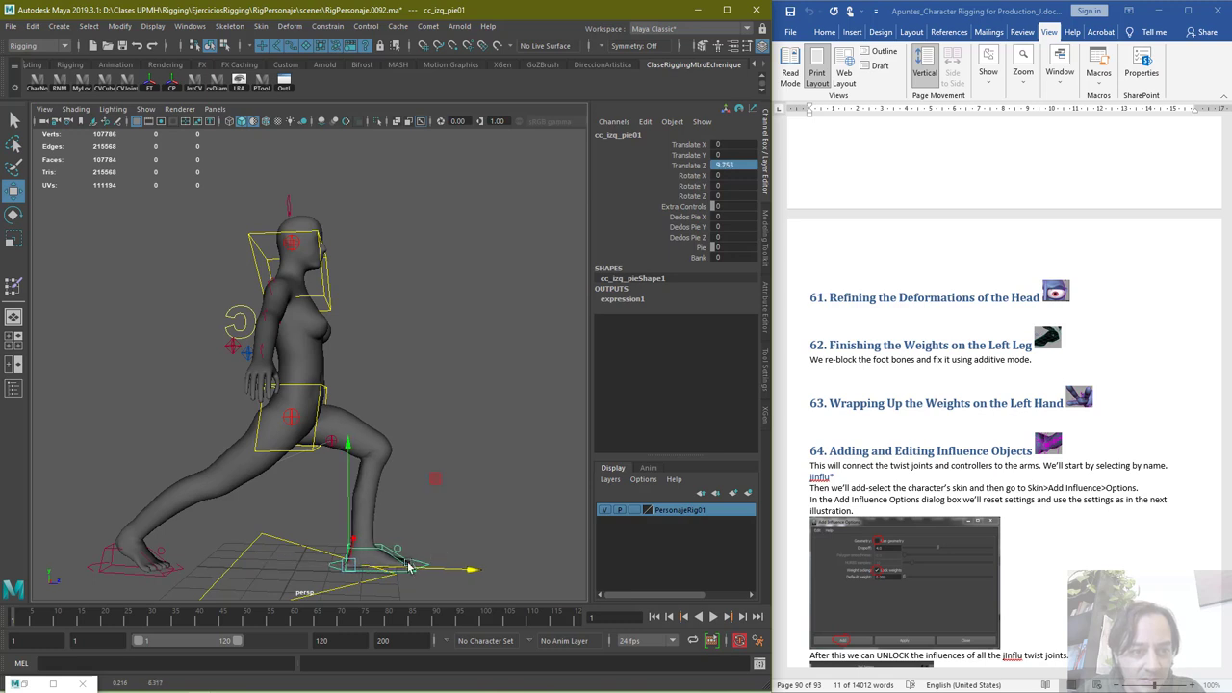
Bring the right foot control forward to about -12.7 in Z and reset the pelvis control's Translate Y to 0
{"action": "left_click", "coordinate": [169, 579]}
{"action": "left_click_drag", "start_coordinate": [223, 569], "coordinate": [288, 539]}
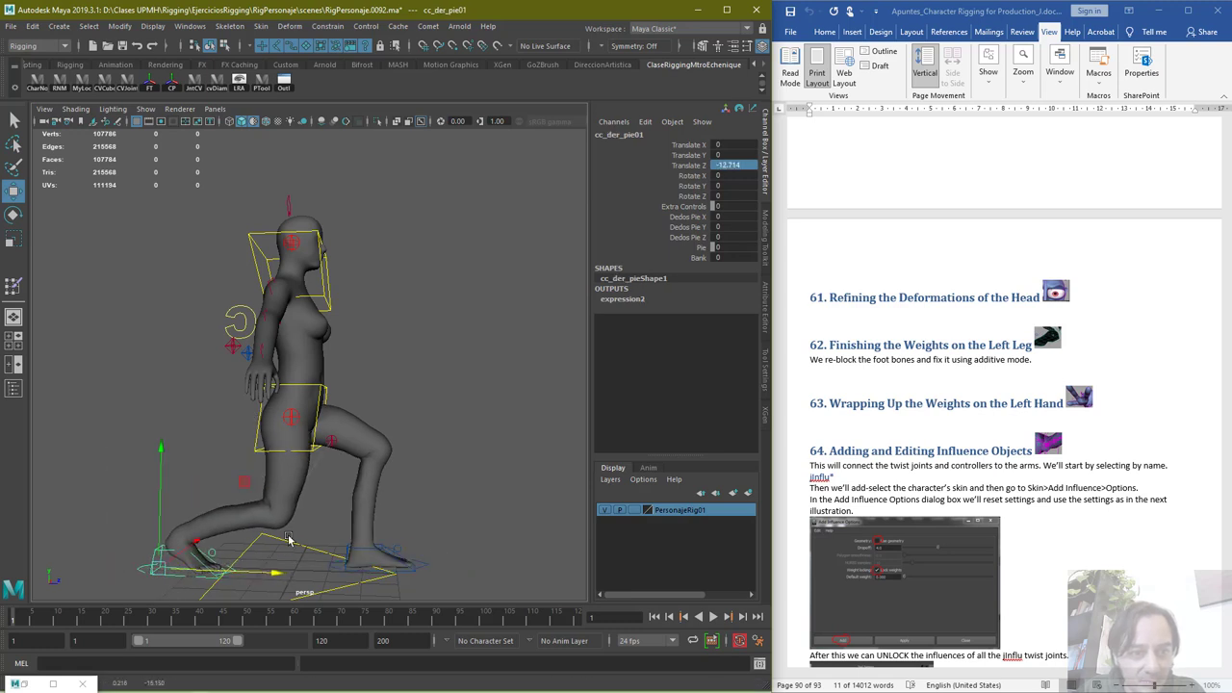
{"action": "left_click", "coordinate": [311, 389]}
{"action": "left_click_drag", "start_coordinate": [288, 355], "coordinate": [303, 315]}
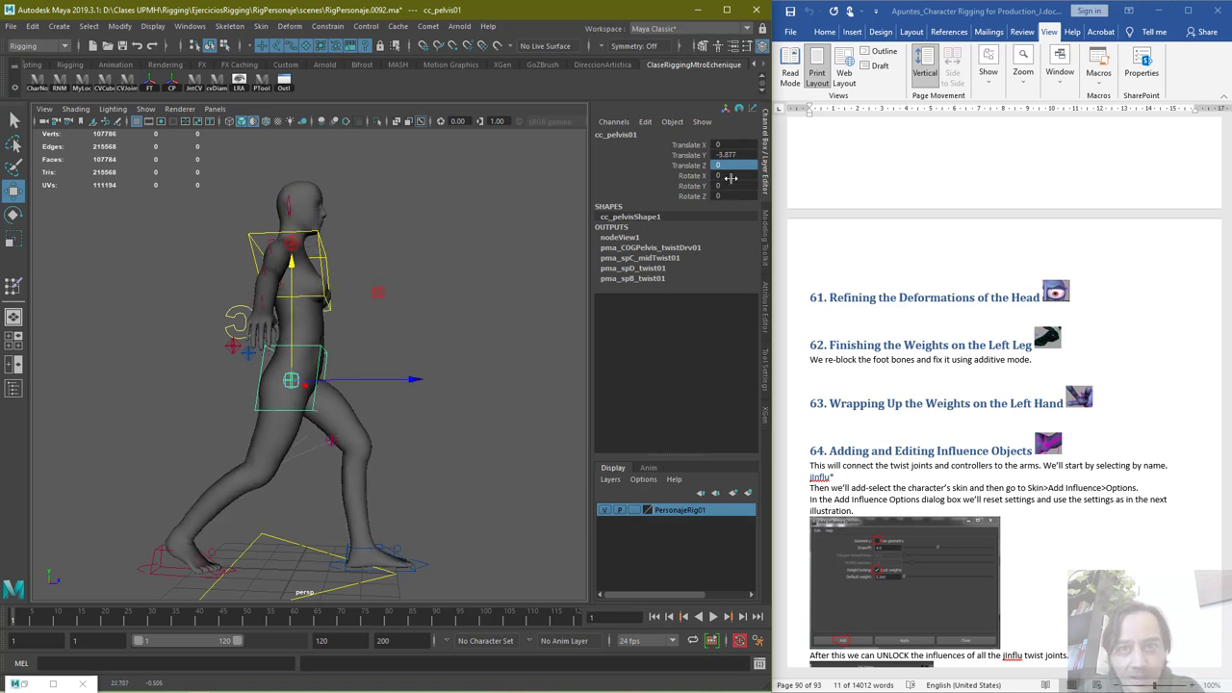
{"action": "left_click", "coordinate": [737, 155]}
{"action": "type", "text": "0"}
{"action": "key", "text": "Return"}
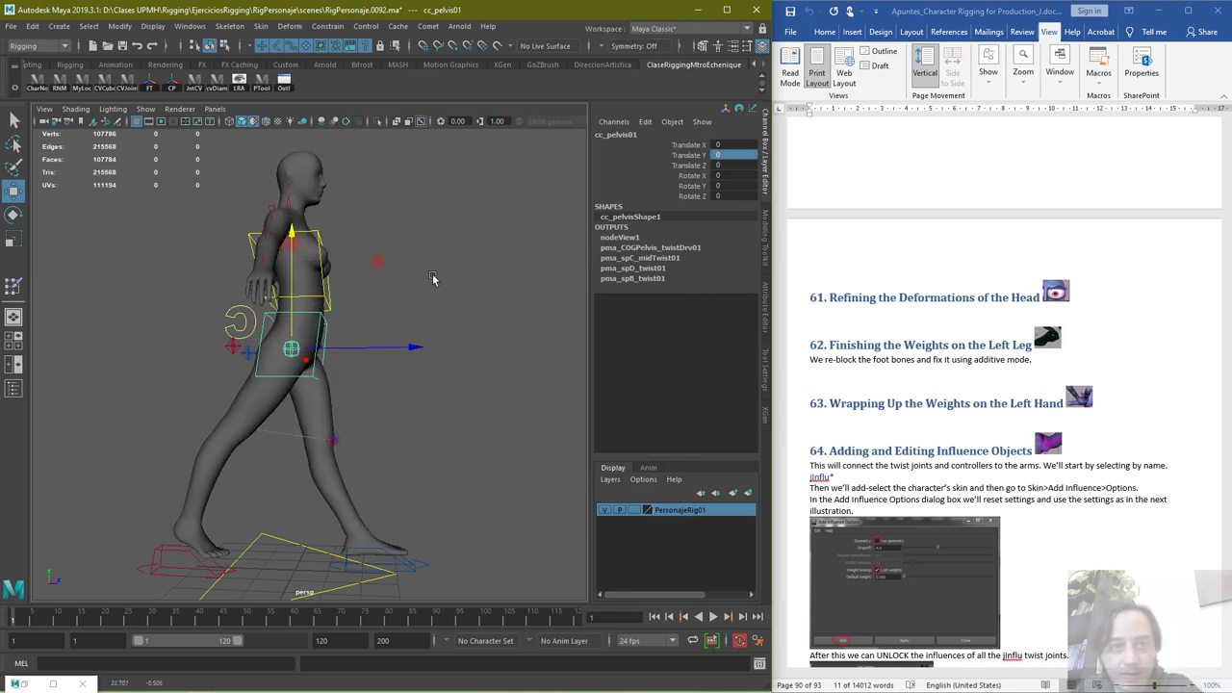
Lower the cc_COG01 control by about 2.8 and rotate the left heel control cc_izq_talon01 to about -23.8 in X
{"action": "left_click", "coordinate": [257, 328]}
{"action": "left_click_drag", "start_coordinate": [292, 241], "coordinate": [295, 260]}
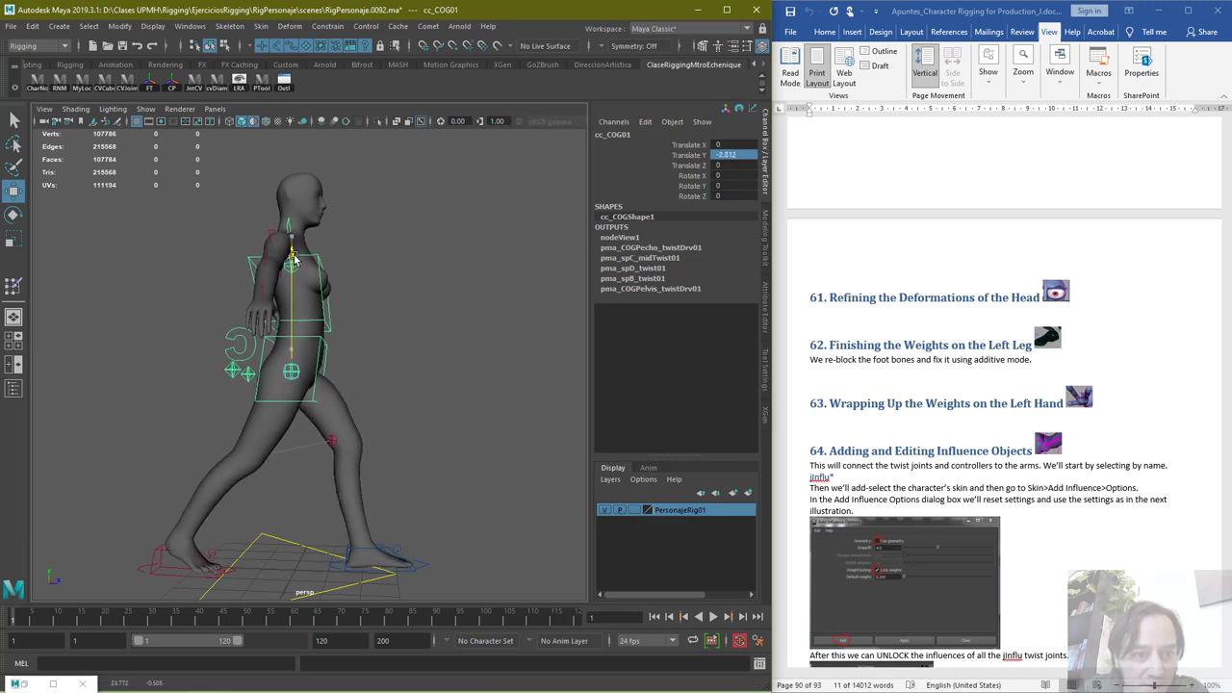
{"action": "left_click", "coordinate": [332, 564]}
{"action": "key", "text": "e"}
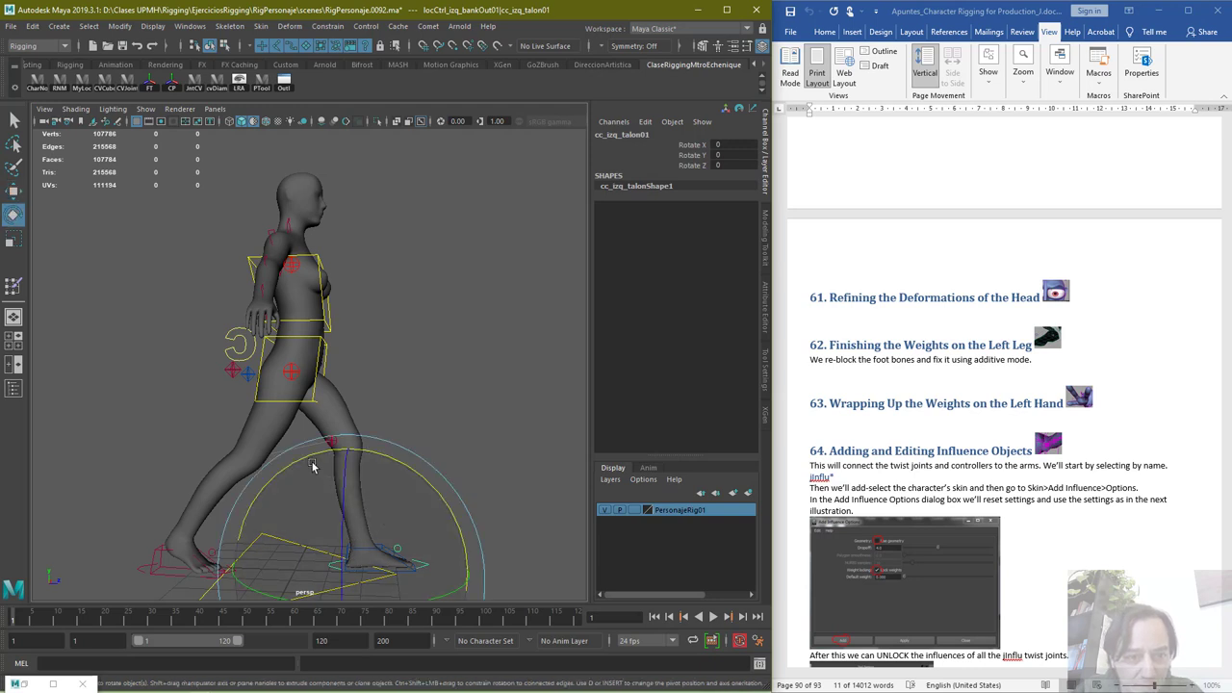
{"action": "left_click_drag", "start_coordinate": [311, 468], "coordinate": [280, 463]}
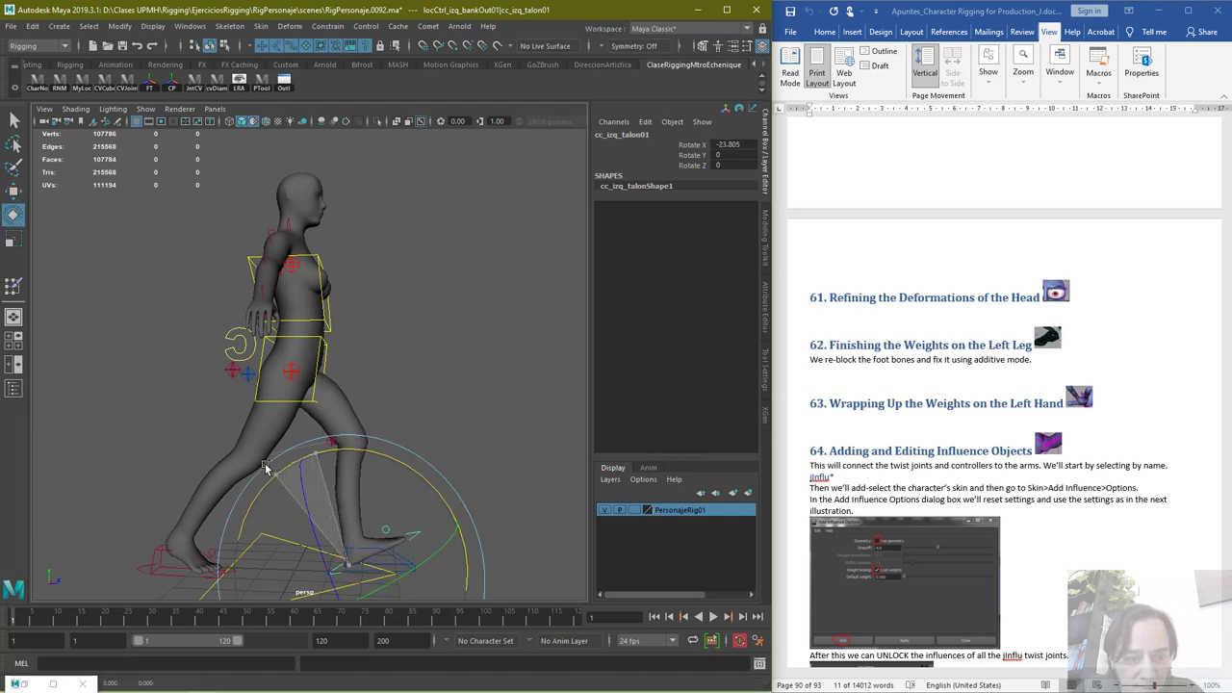
Move the left foot control cc_izq_pie01 forward to about 13 in Z to lengthen the stride
{"action": "key", "text": "w"}
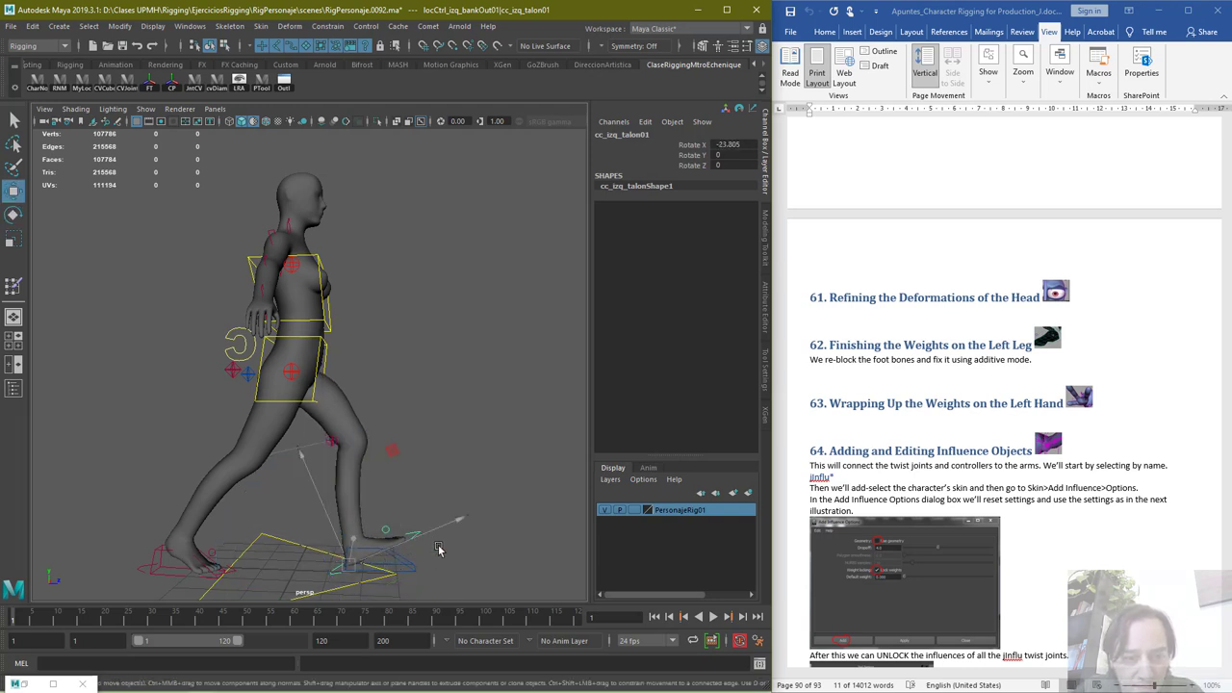
{"action": "left_click", "coordinate": [390, 563]}
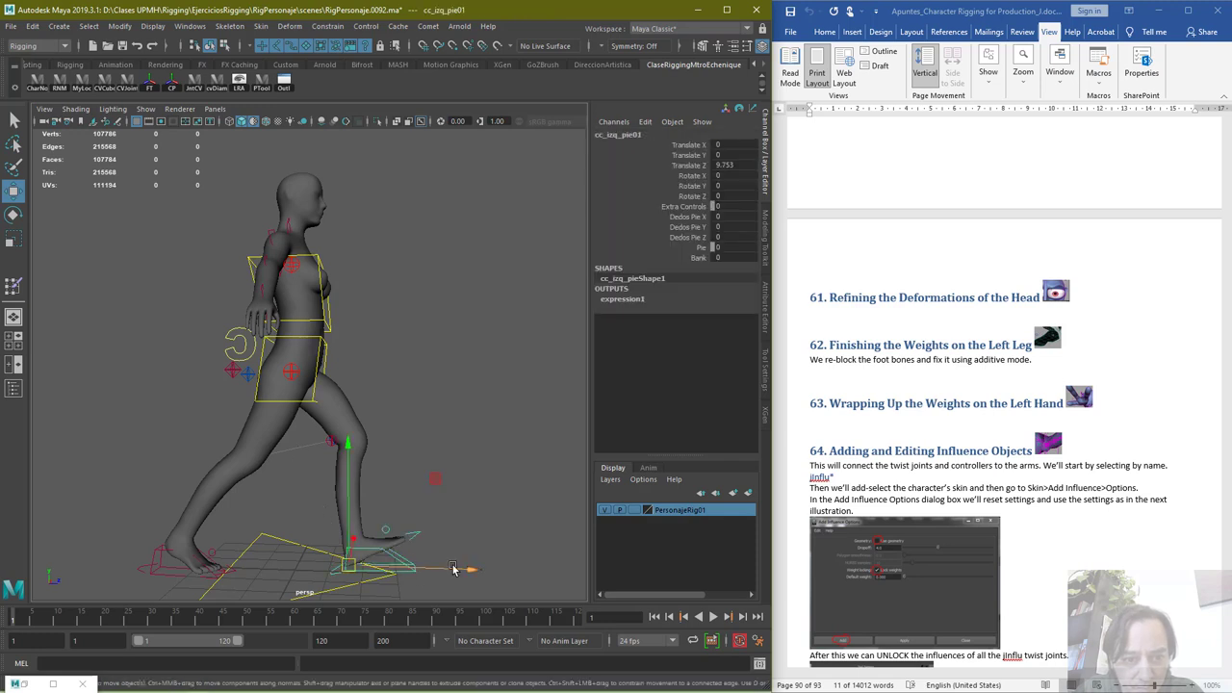
{"action": "left_click_drag", "start_coordinate": [456, 569], "coordinate": [481, 568]}
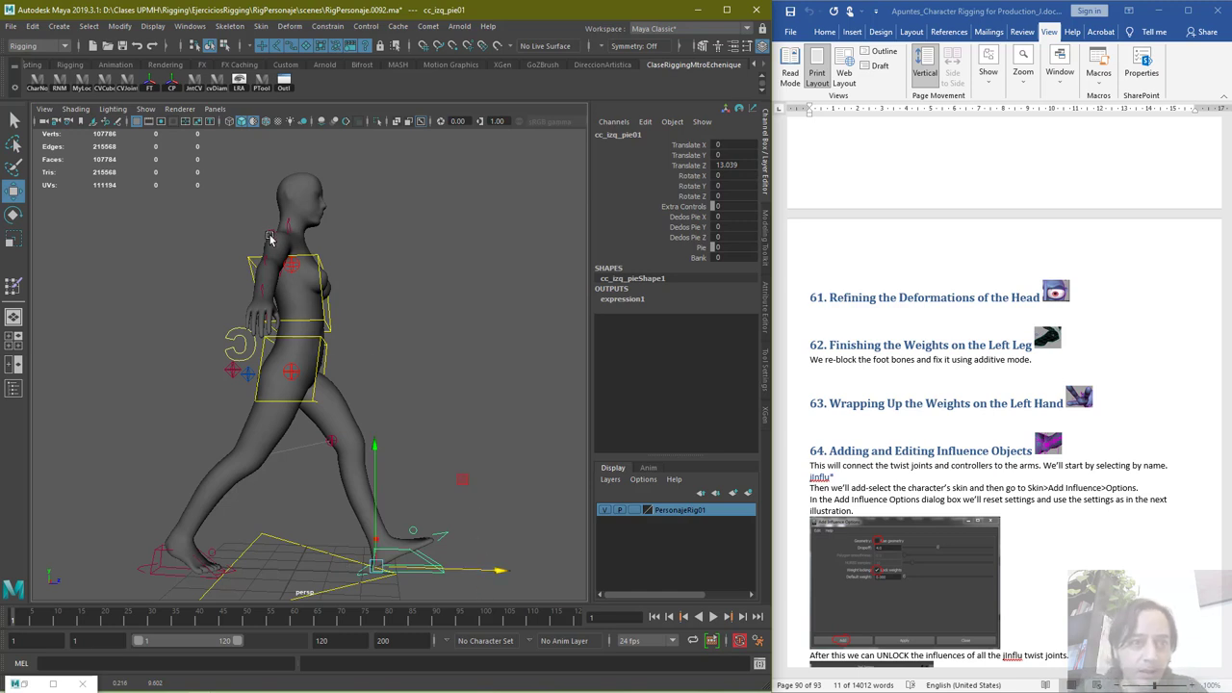
Lower the right arm by rotating the FK control cc_der_brazoFK01 and setting its Rotate Z to 42
{"action": "left_click", "coordinate": [275, 238]}
{"action": "key", "text": "2"}
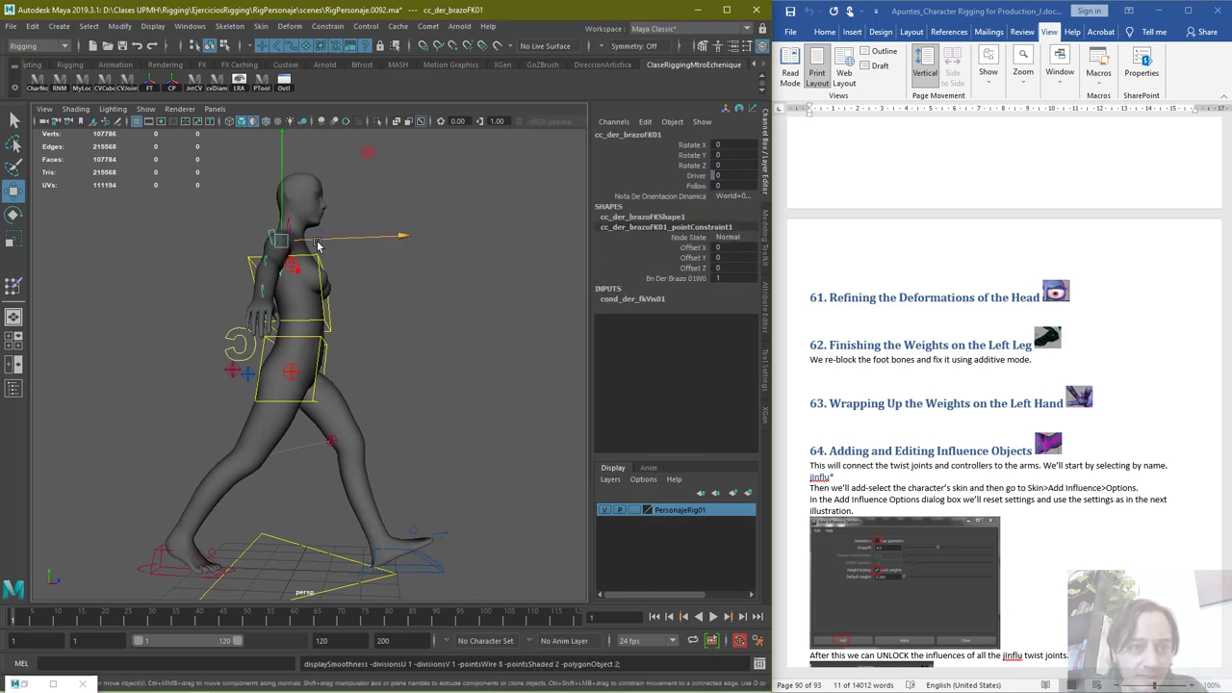
{"action": "key", "text": "e"}
{"action": "left_click_drag", "start_coordinate": [293, 198], "coordinate": [388, 320]}
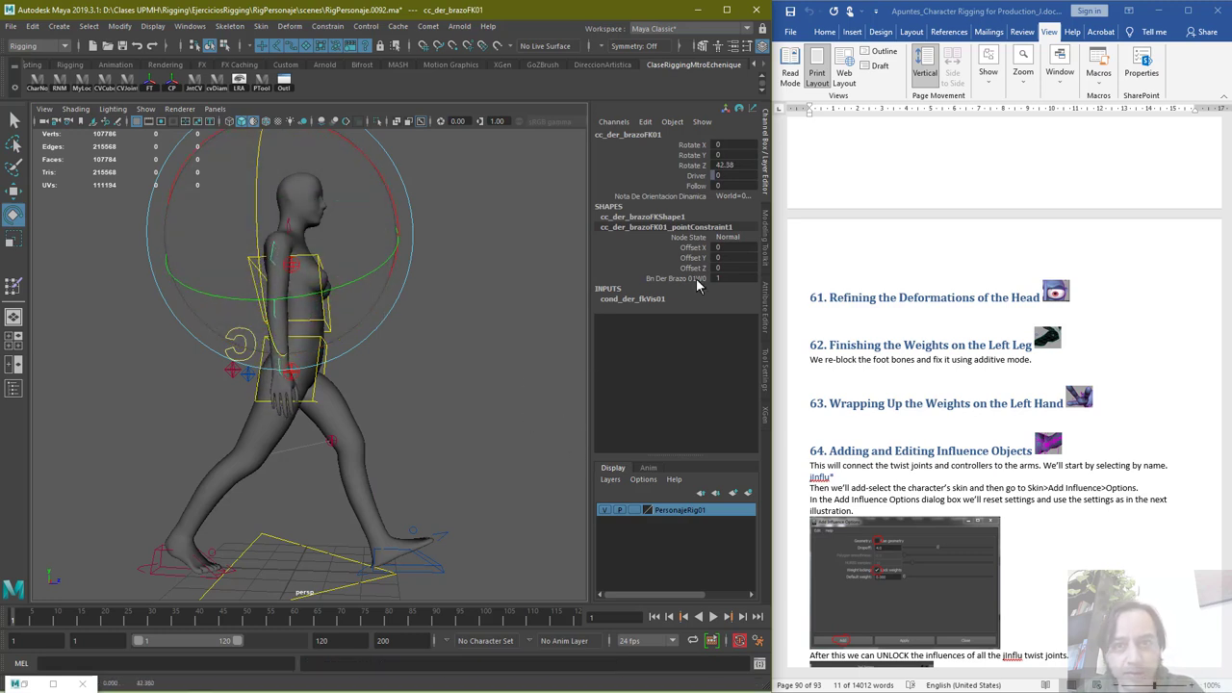
{"action": "left_click", "coordinate": [739, 166]}
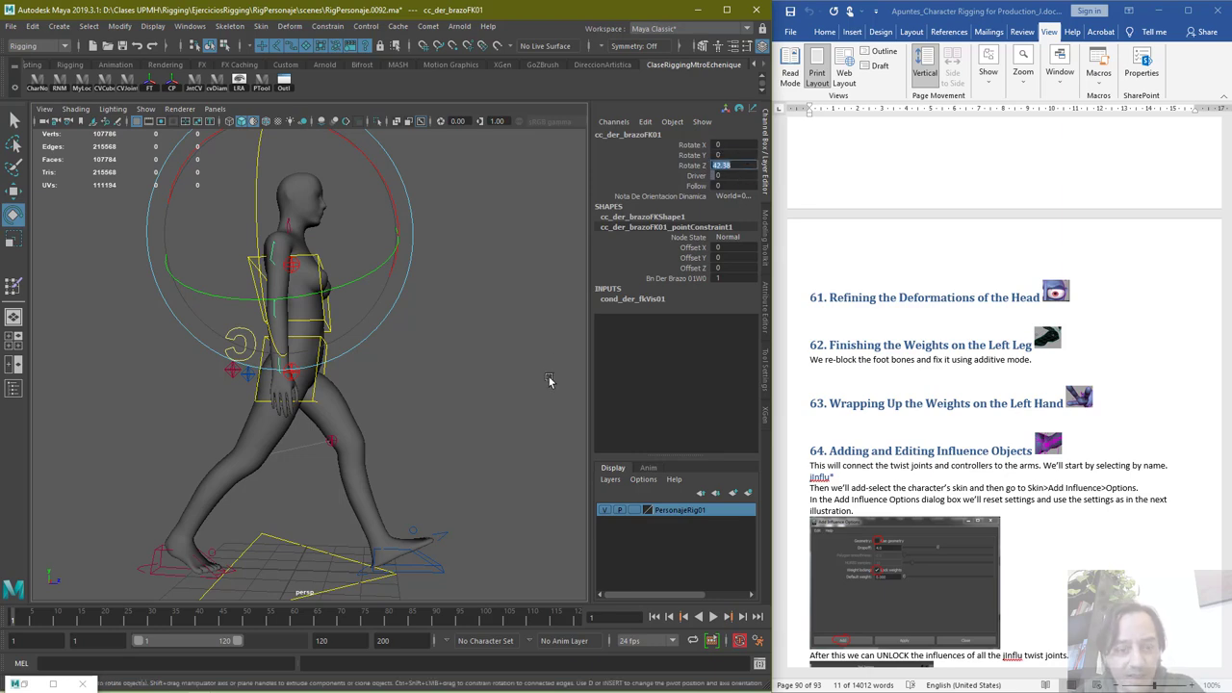
{"action": "type", "text": "42"}
{"action": "key", "text": "Return"}
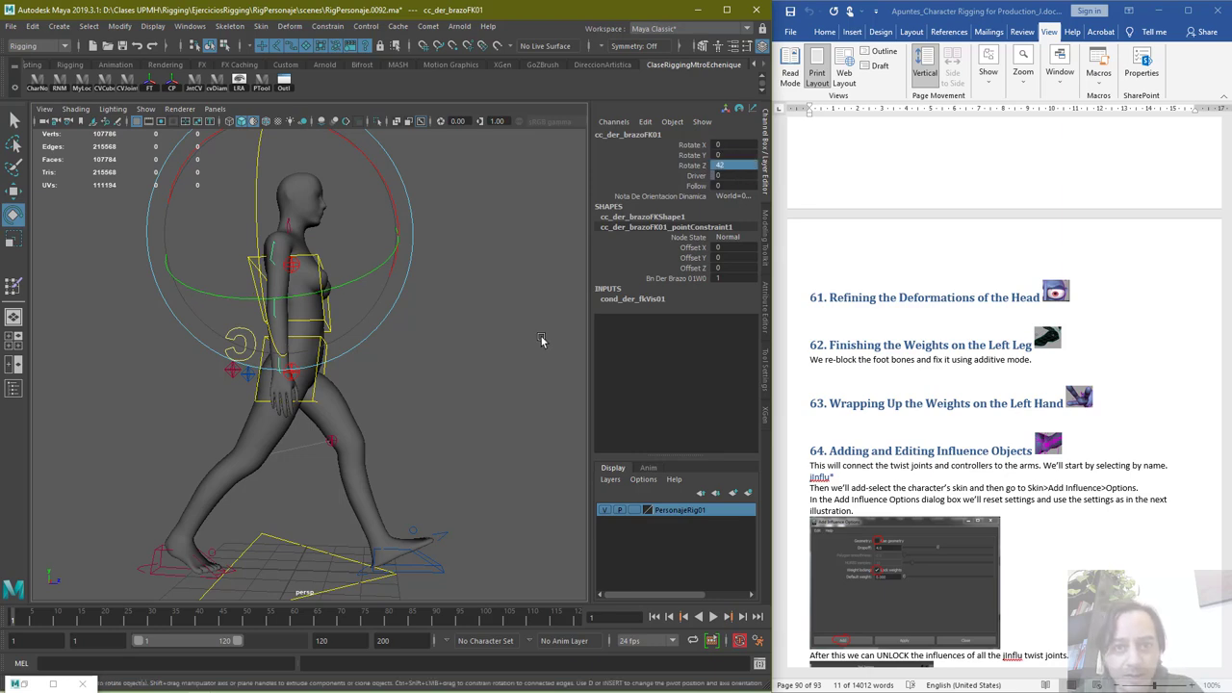
Select the left upper-arm FK control cc_izq_brazoFK01
{"action": "left_click_drag", "start_coordinate": [542, 334], "coordinate": [305, 349], "text": "alt"}
{"action": "left_click", "coordinate": [467, 275]}
{"action": "left_click", "coordinate": [367, 245]}
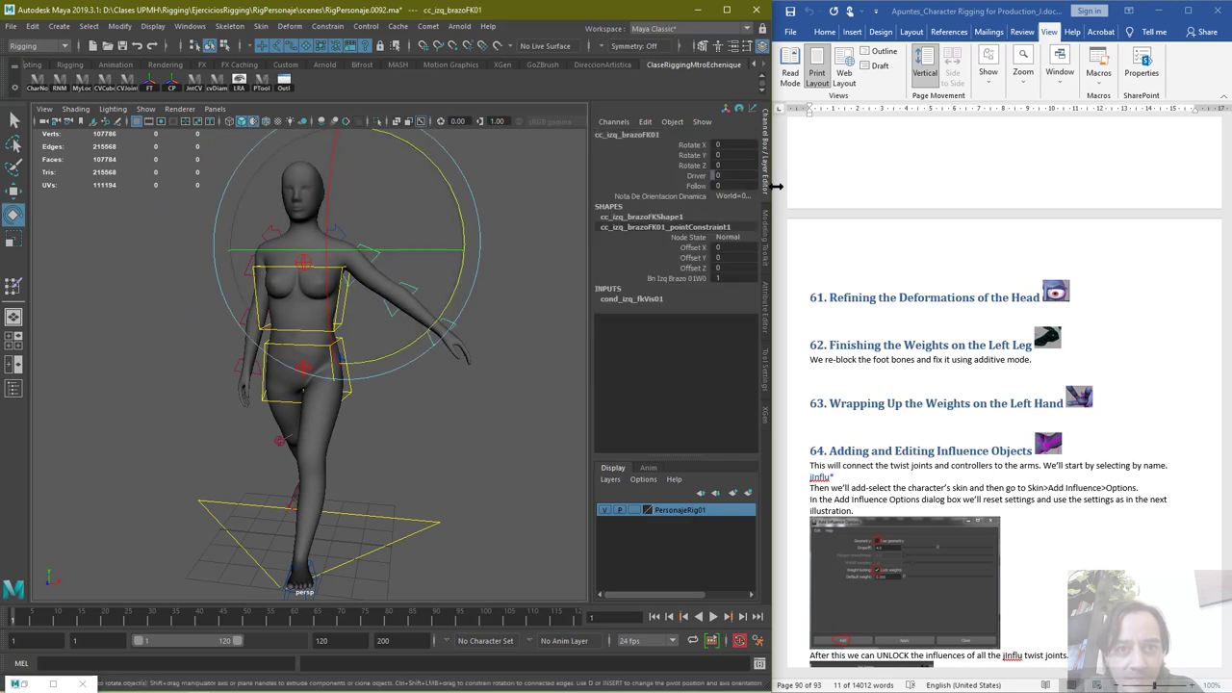
{"action": "left_click", "coordinate": [735, 169]}
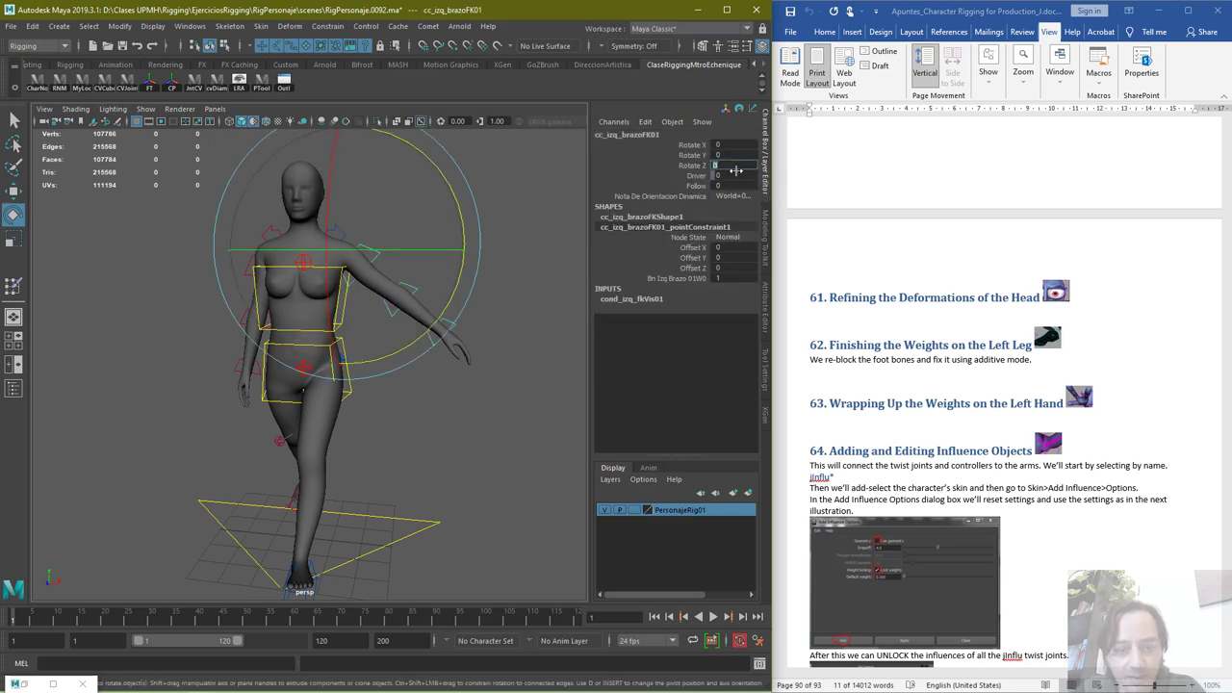
{"action": "type", "text": "42"}
{"action": "key", "text": "Return"}
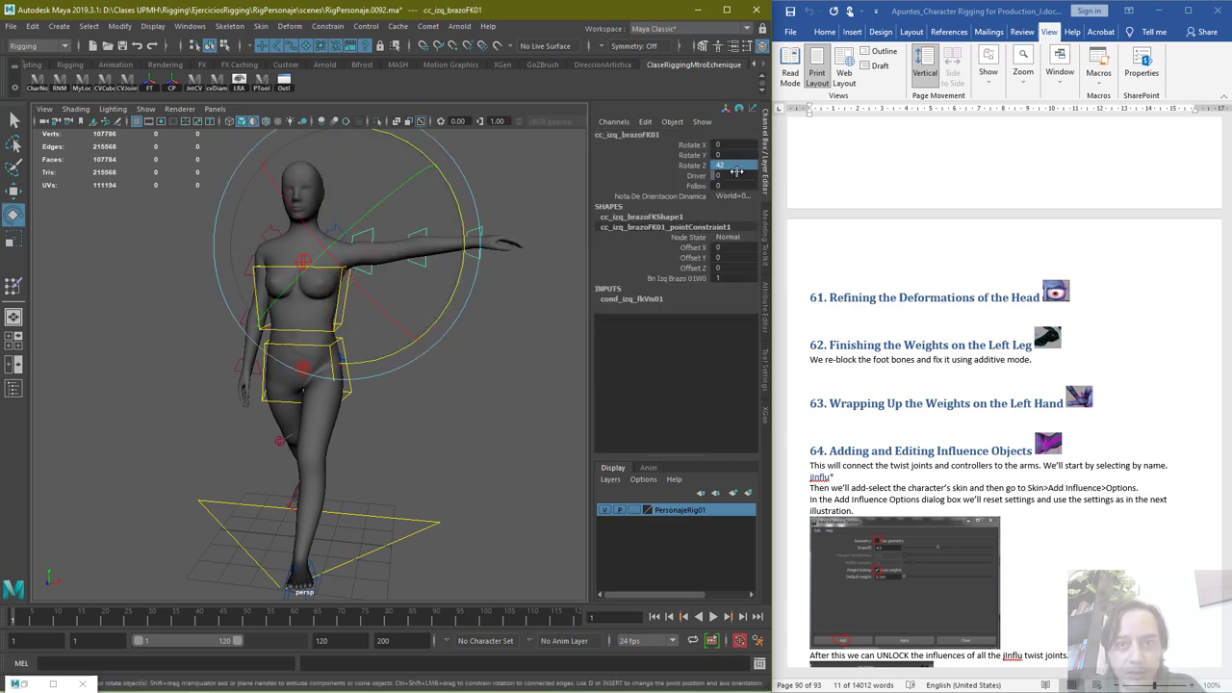
{"action": "key", "text": "ctrl+z"}
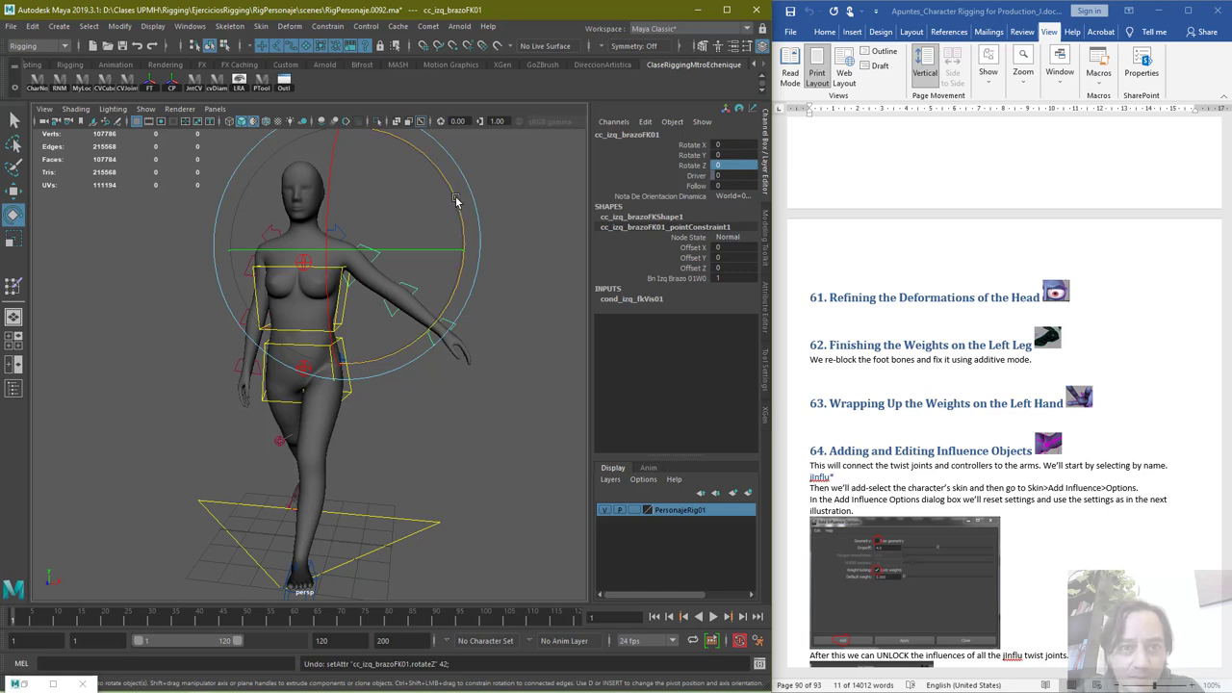
Lower the left arm by setting the Rotate Z of cc_izq_brazoFK01 to -42, and deselect the control
{"action": "left_click_drag", "start_coordinate": [456, 201], "coordinate": [458, 260]}
{"action": "double_click", "coordinate": [737, 164]}
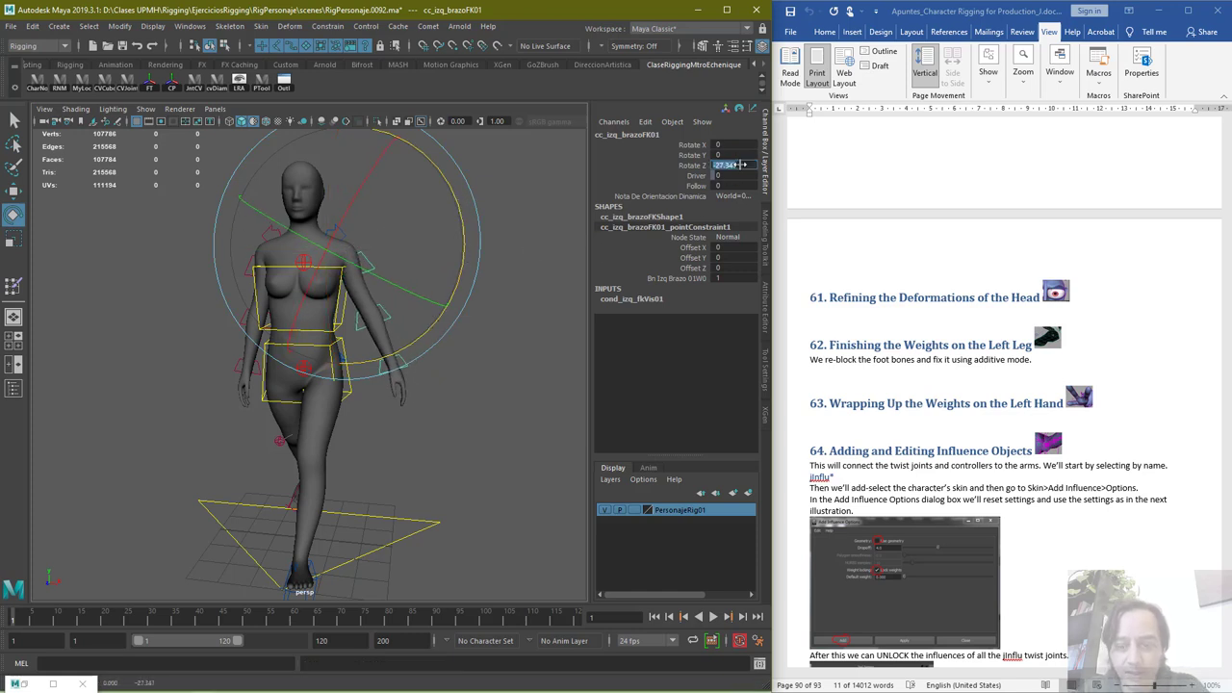
{"action": "type", "text": "-42"}
{"action": "key", "text": "Return"}
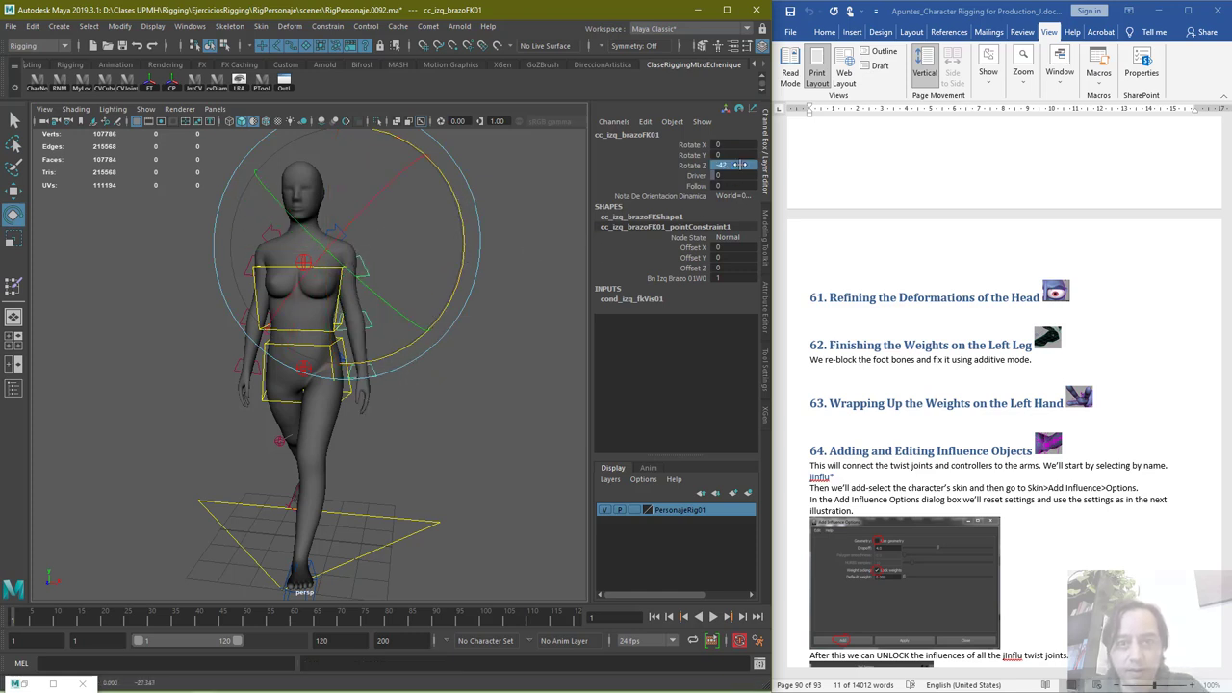
{"action": "left_click_drag", "start_coordinate": [398, 366], "coordinate": [424, 366], "text": "alt"}
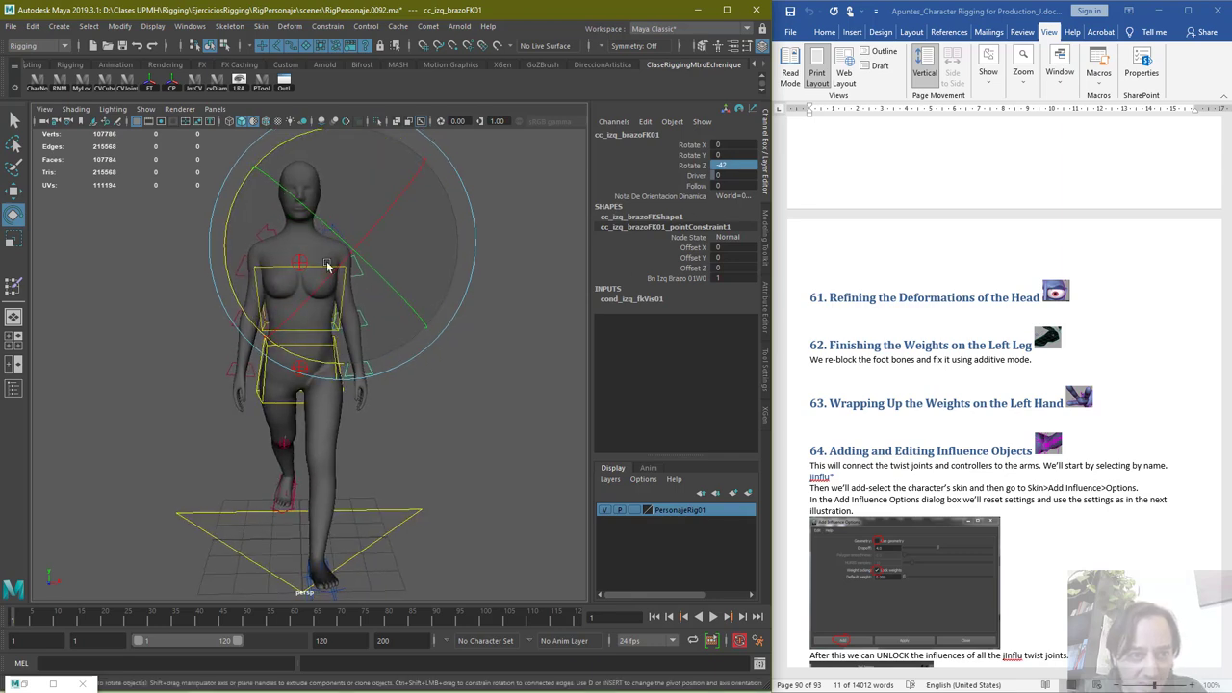
{"action": "left_click_drag", "start_coordinate": [417, 425], "coordinate": [400, 460], "text": "alt"}
{"action": "left_click", "coordinate": [398, 463]}
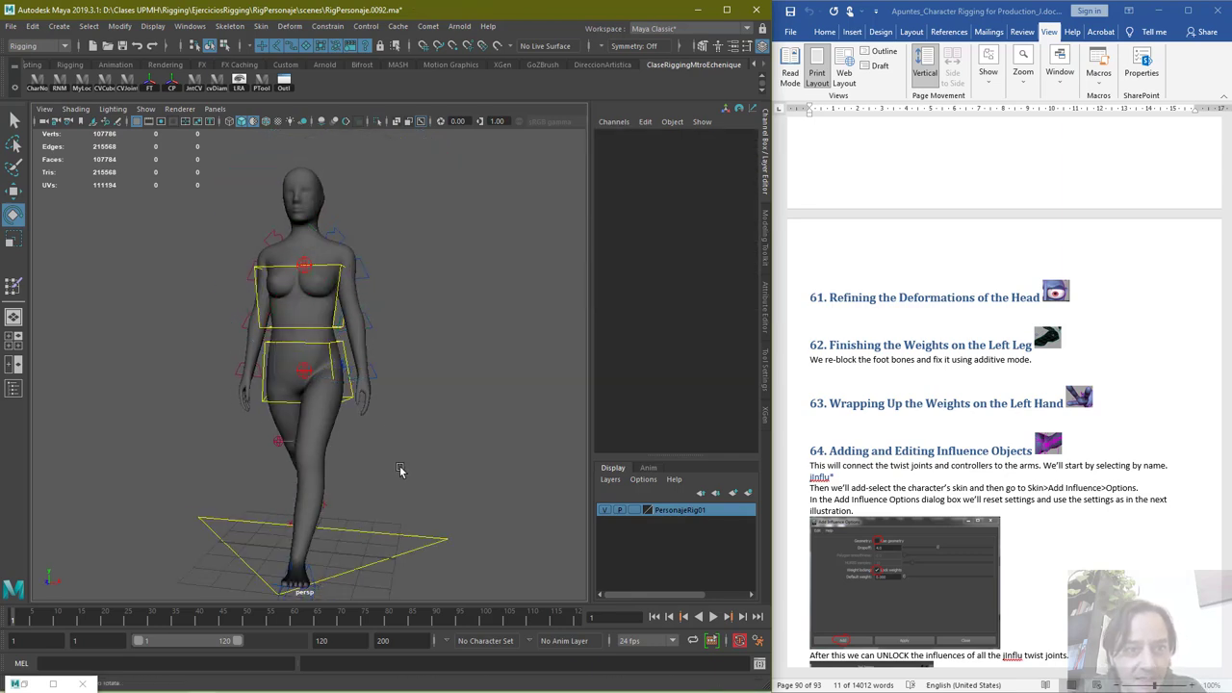
Set the left heel control cc_izq_talon01's Rotate X to -24
{"action": "left_click_drag", "start_coordinate": [335, 408], "coordinate": [346, 500], "text": "alt"}
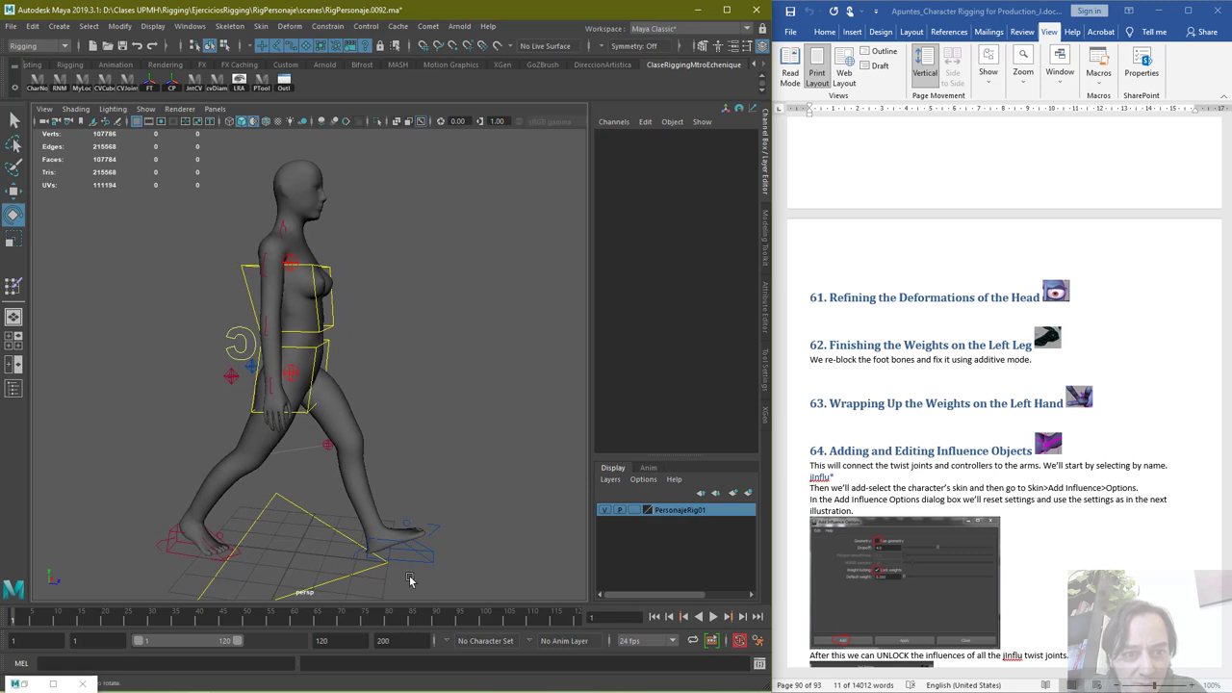
{"action": "left_click", "coordinate": [361, 556]}
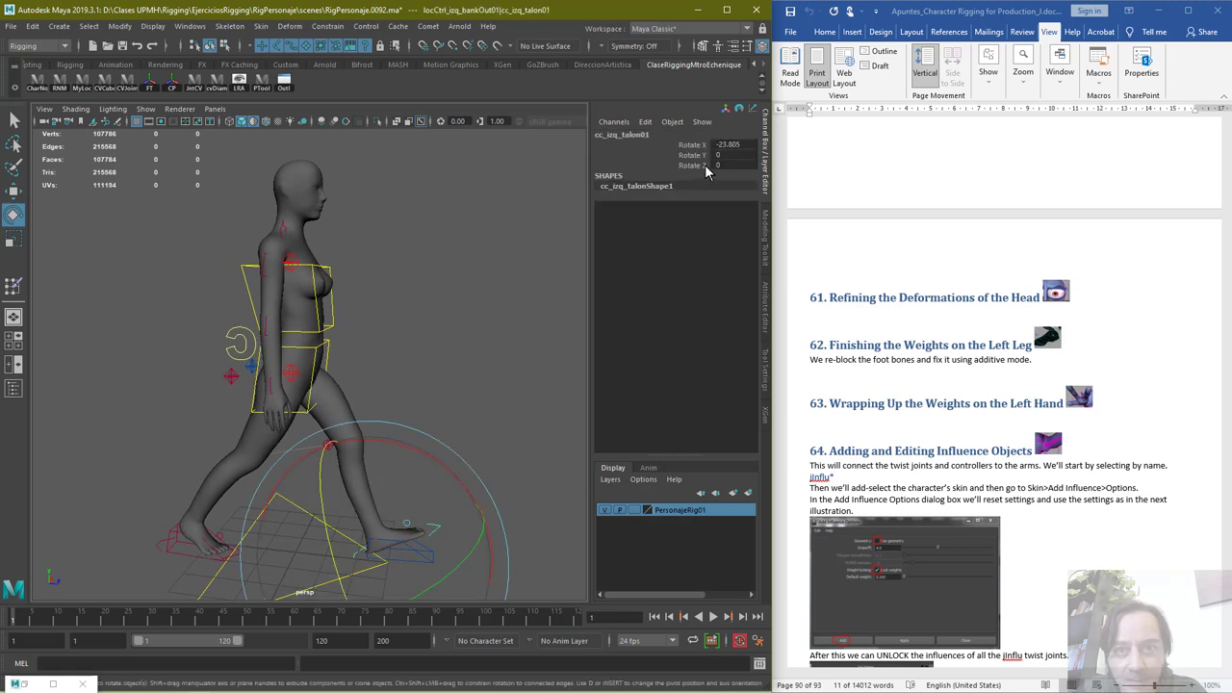
{"action": "double_click", "coordinate": [730, 144]}
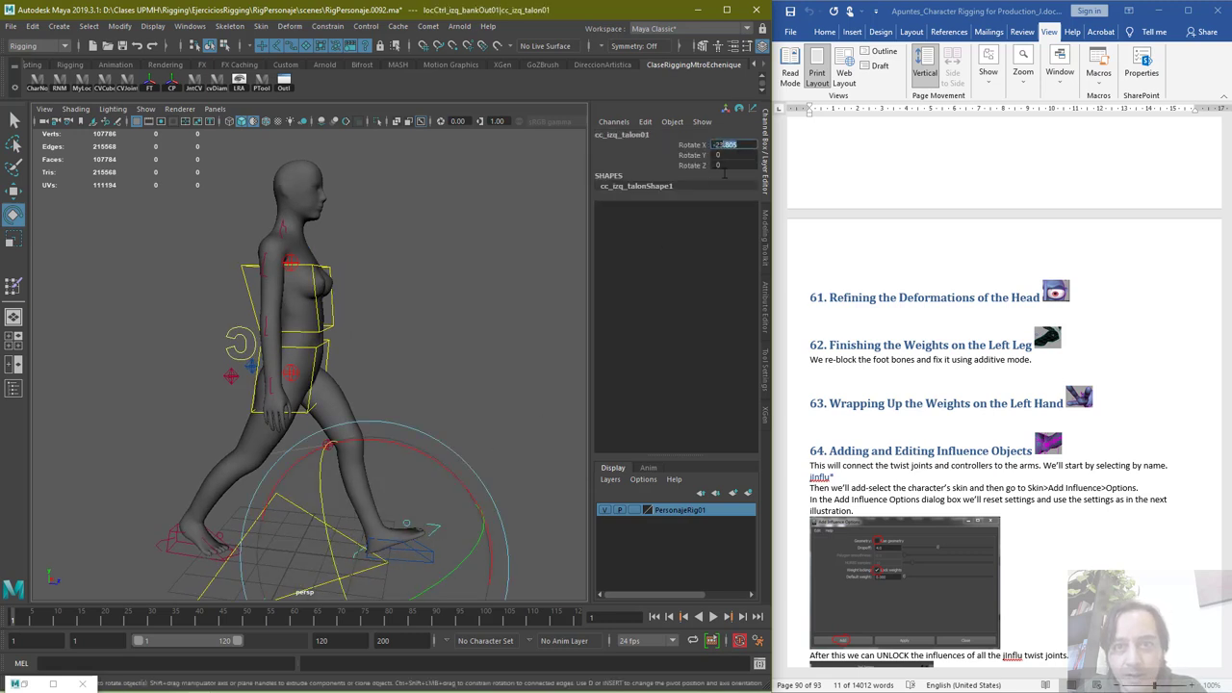
{"action": "type", "text": "-24"}
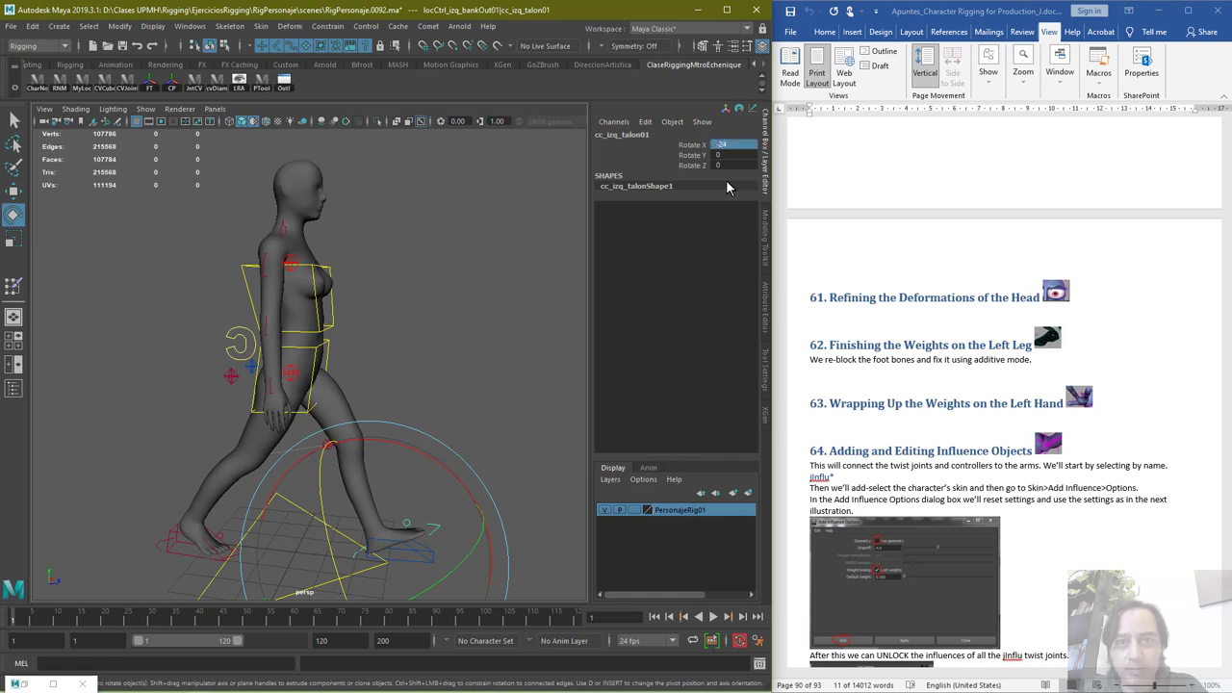
{"action": "left_click", "coordinate": [512, 351]}
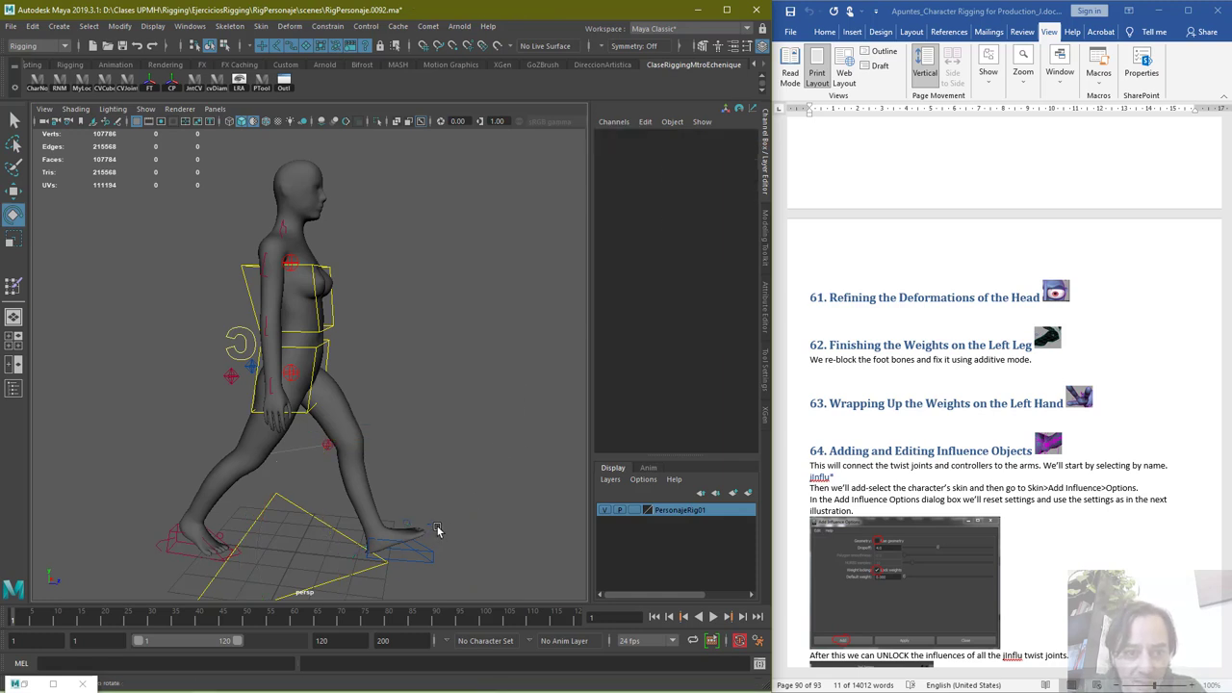
Set the left foot control cc_izq_pie01's Translate Z to 13
{"action": "left_click", "coordinate": [437, 530]}
{"action": "left_click", "coordinate": [492, 292]}
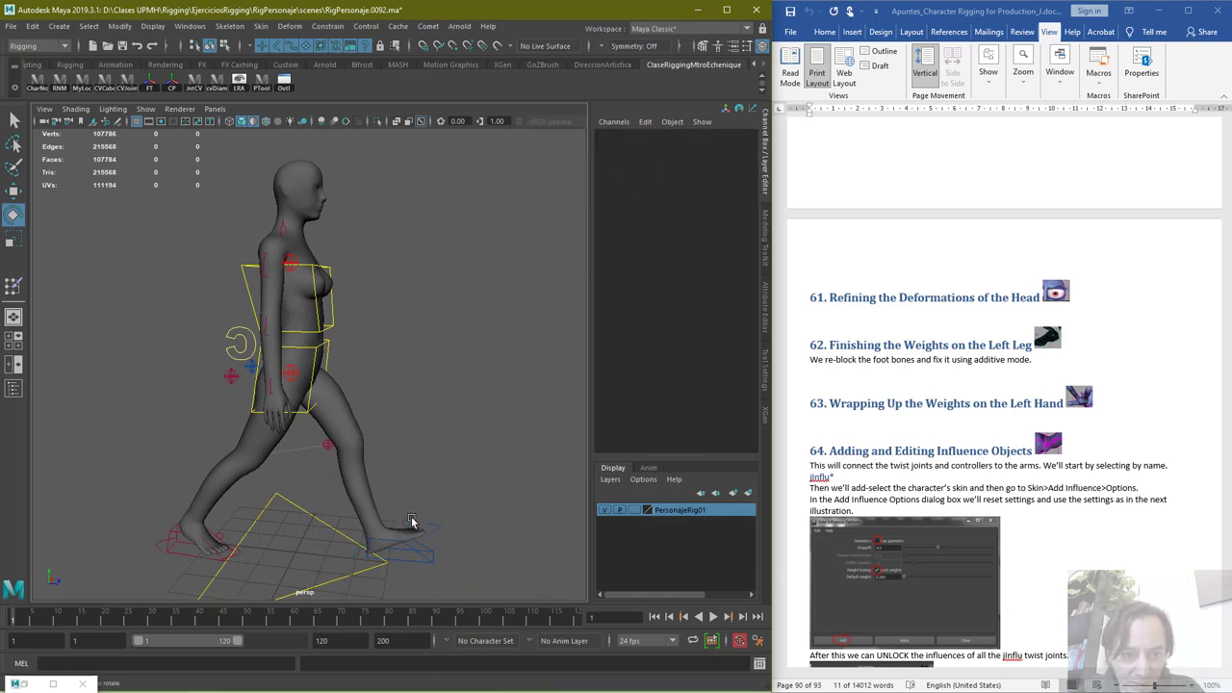
{"action": "left_click", "coordinate": [411, 521]}
{"action": "left_click", "coordinate": [503, 293]}
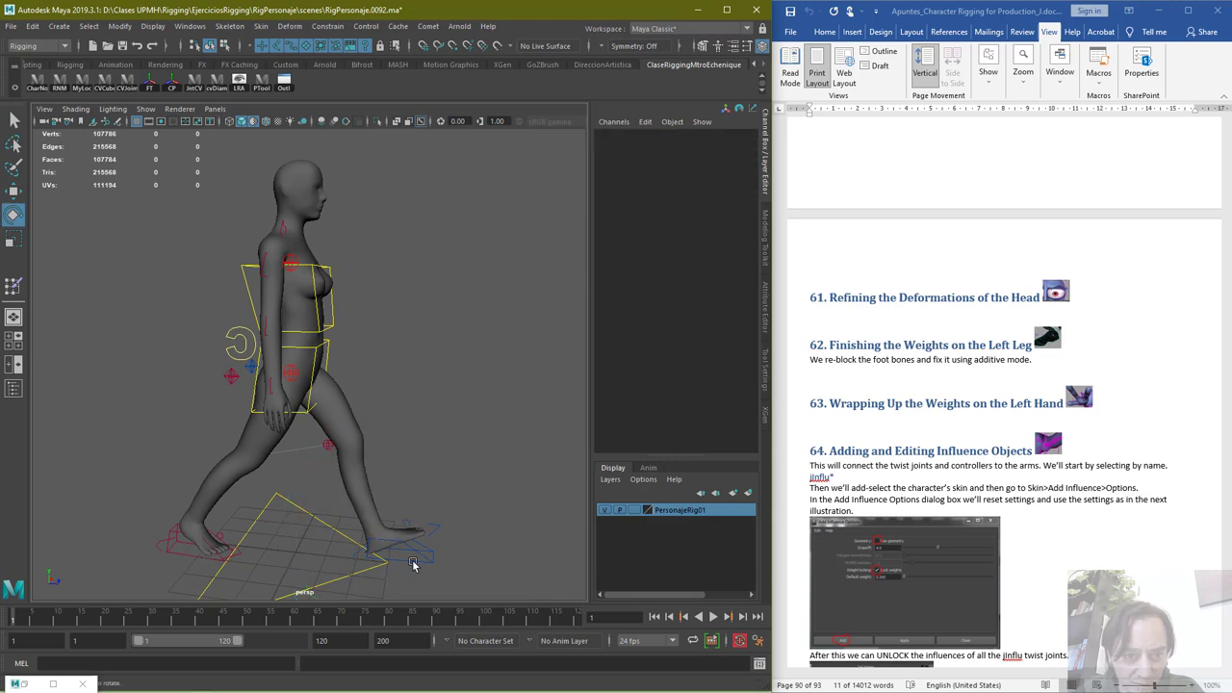
{"action": "left_click", "coordinate": [411, 564]}
{"action": "double_click", "coordinate": [733, 165]}
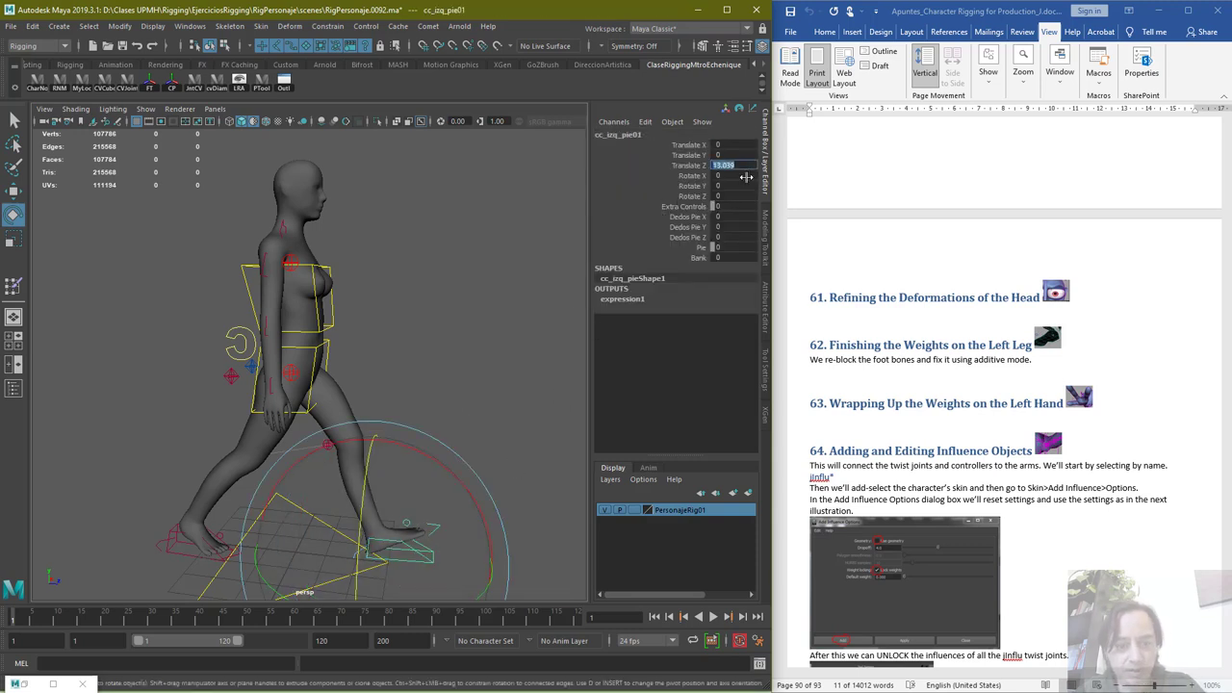
{"action": "type", "text": "13"}
{"action": "key", "text": "Return"}
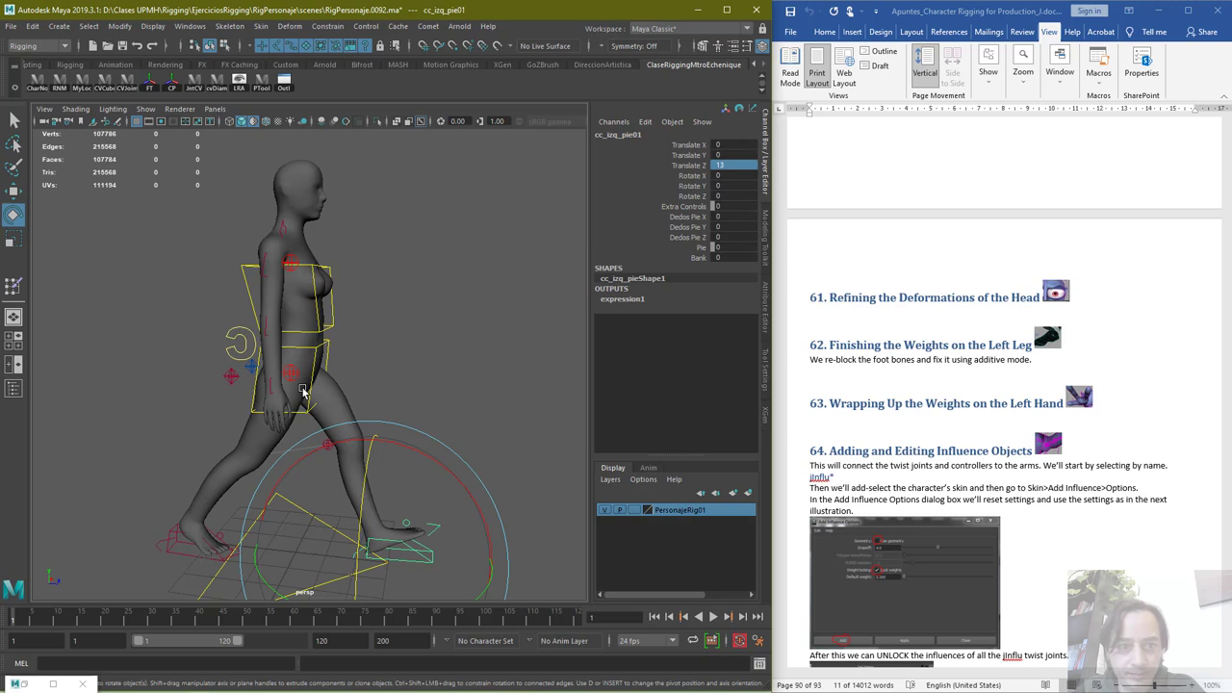
Set the right foot control cc_der_pie01's Translate Z to -13 and check the rotation of that foot's ball control
{"action": "left_click", "coordinate": [159, 535]}
{"action": "double_click", "coordinate": [741, 164]}
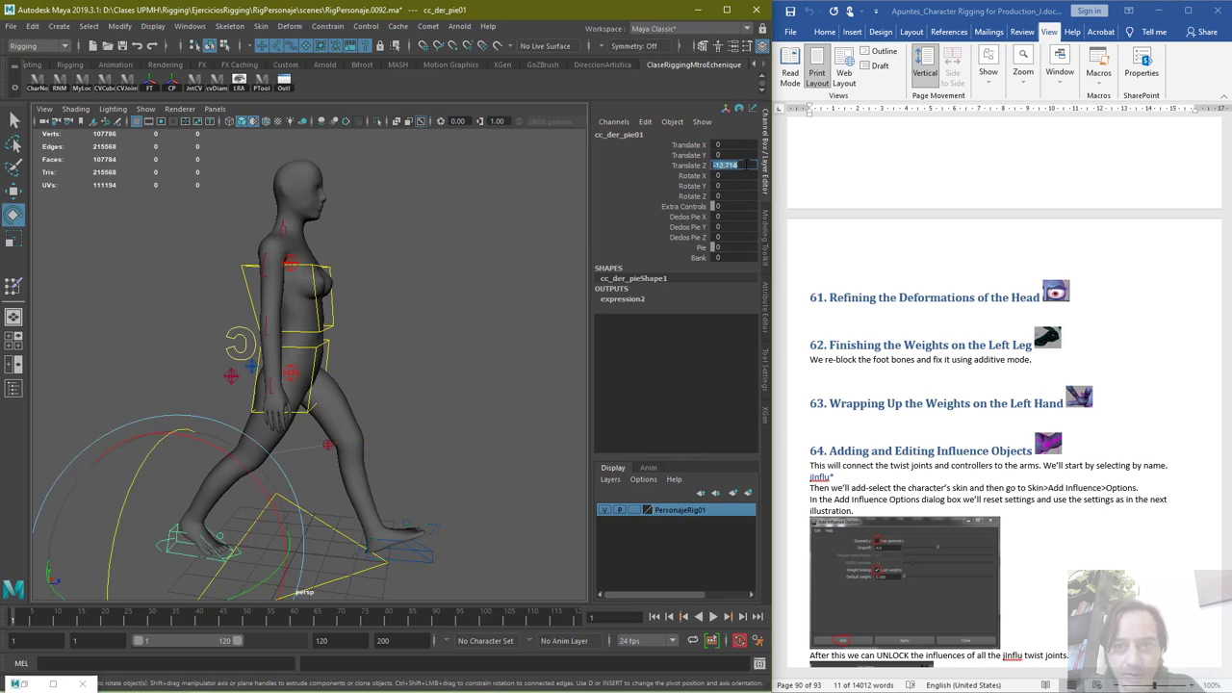
{"action": "type", "text": "-13"}
{"action": "key", "text": "Return"}
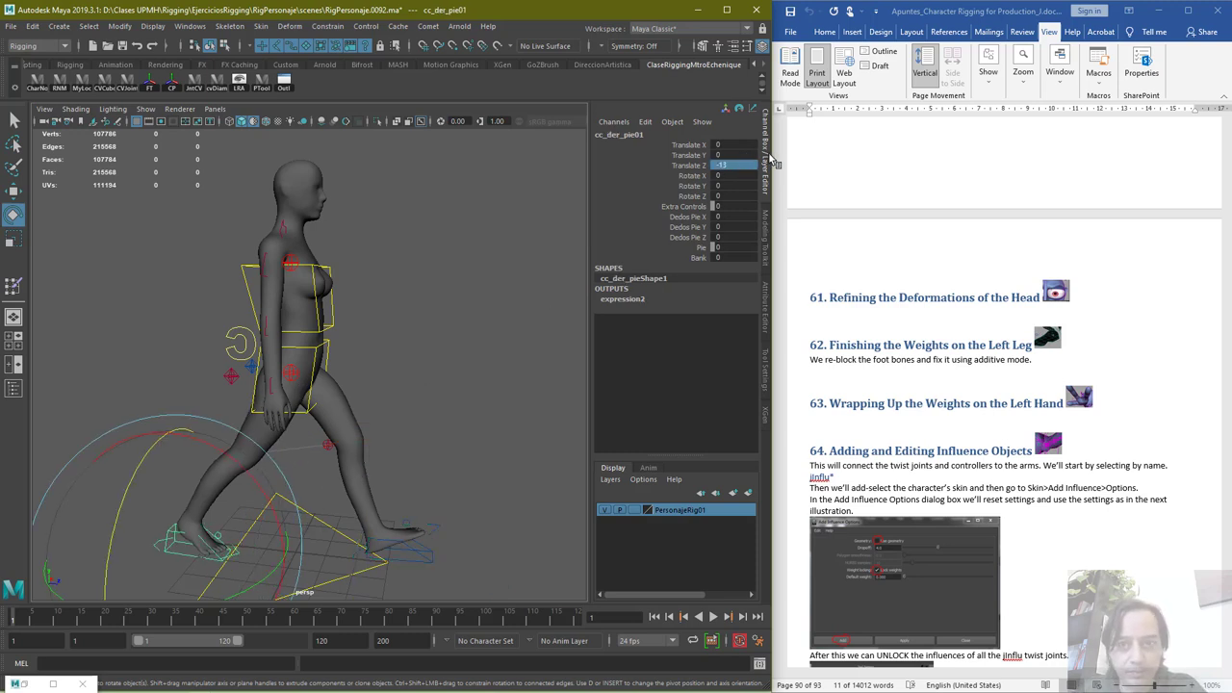
{"action": "left_click", "coordinate": [226, 519]}
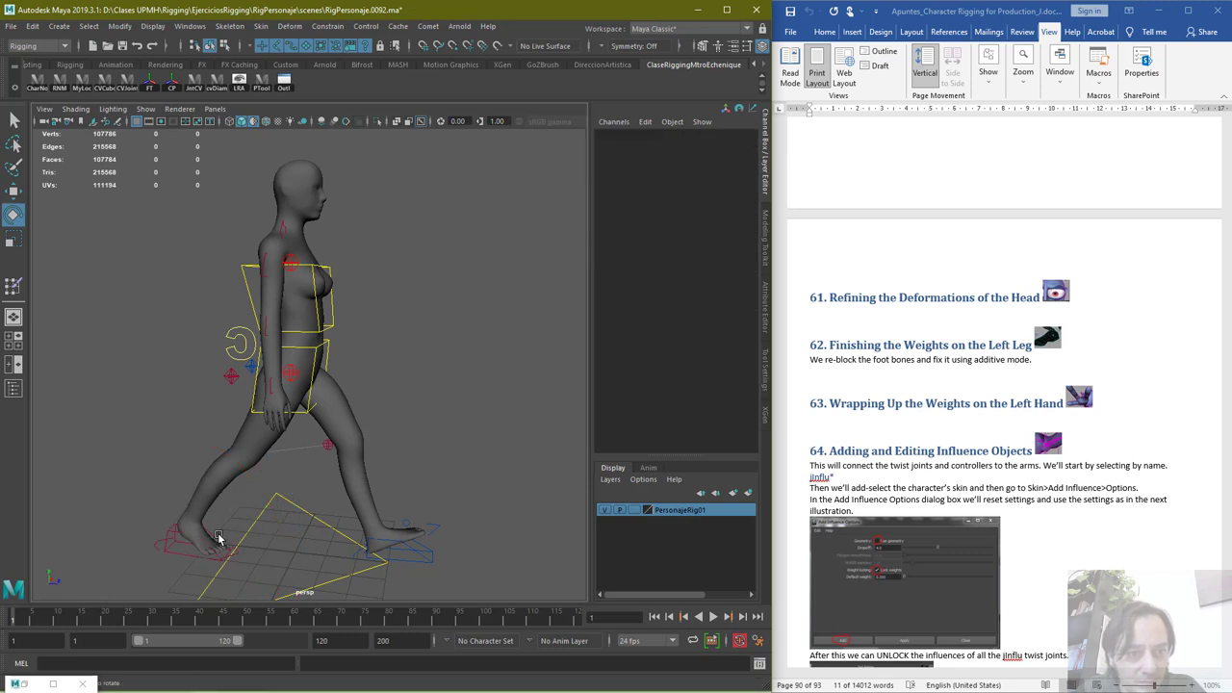
{"action": "left_click", "coordinate": [219, 537]}
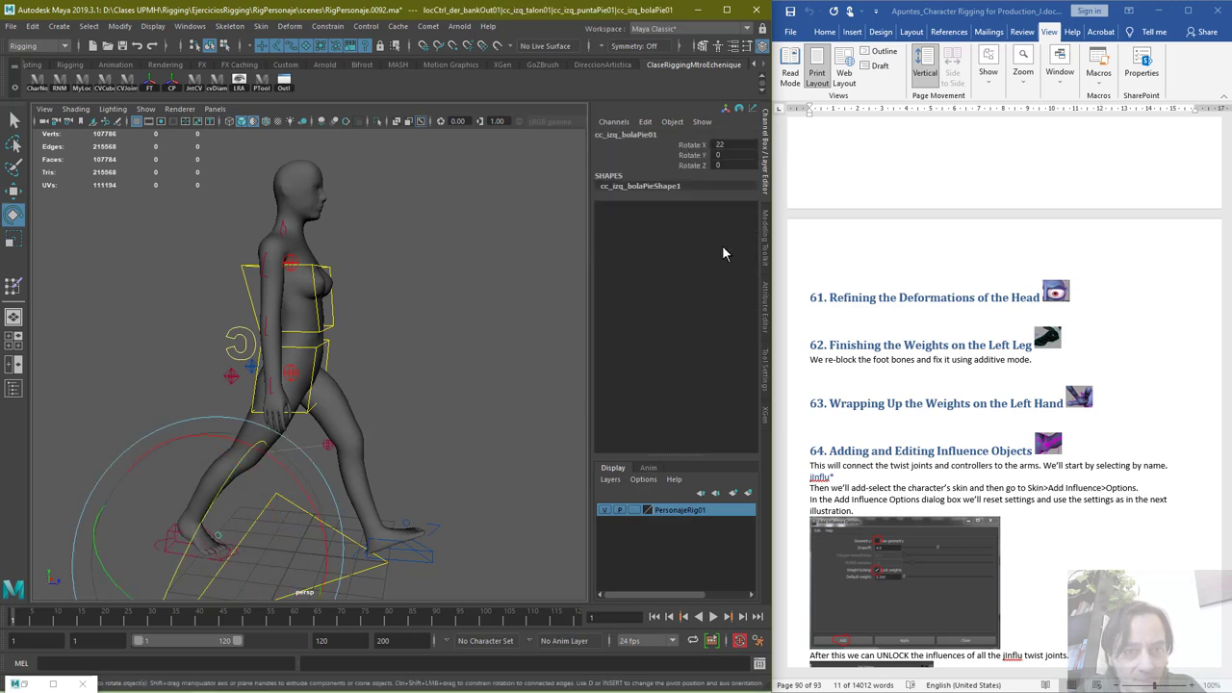
{"action": "left_click", "coordinate": [220, 359]}
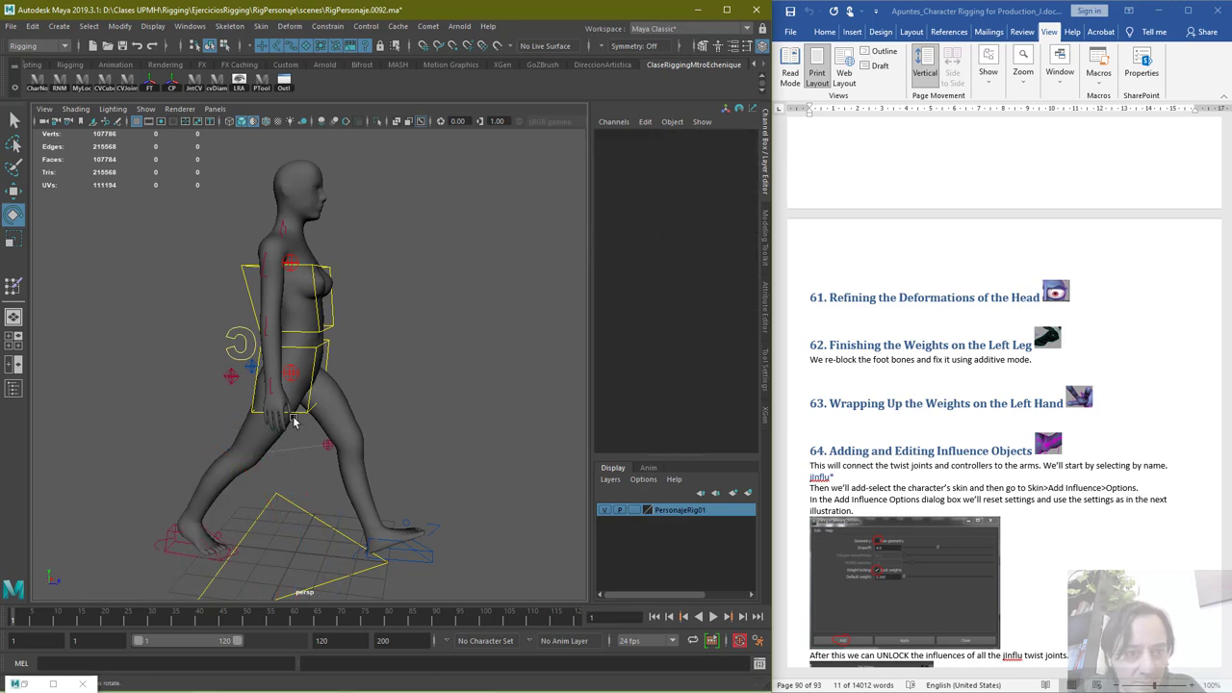
Swing the right arm forward by rotating cc_der_brazoFK01 to about -36.8 in X, 43.2 in Y and 40 in Z
{"action": "left_click", "coordinate": [268, 261]}
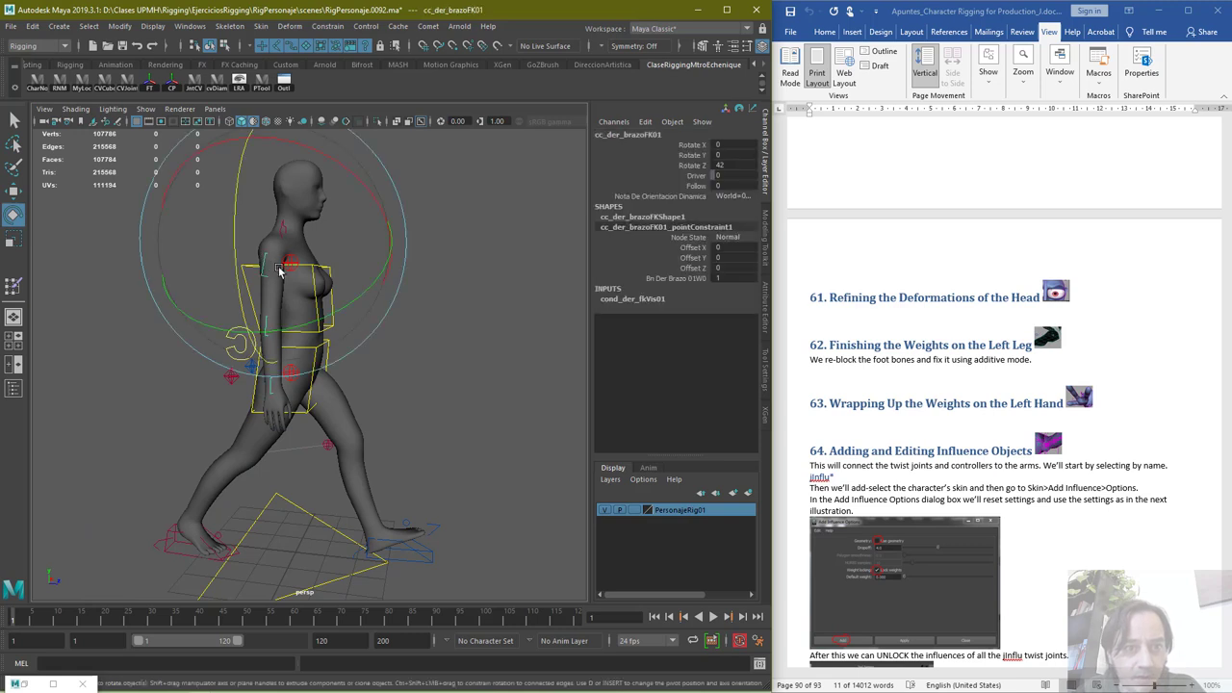
{"action": "left_click_drag", "start_coordinate": [407, 279], "coordinate": [413, 79]}
{"action": "left_click", "coordinate": [500, 282]}
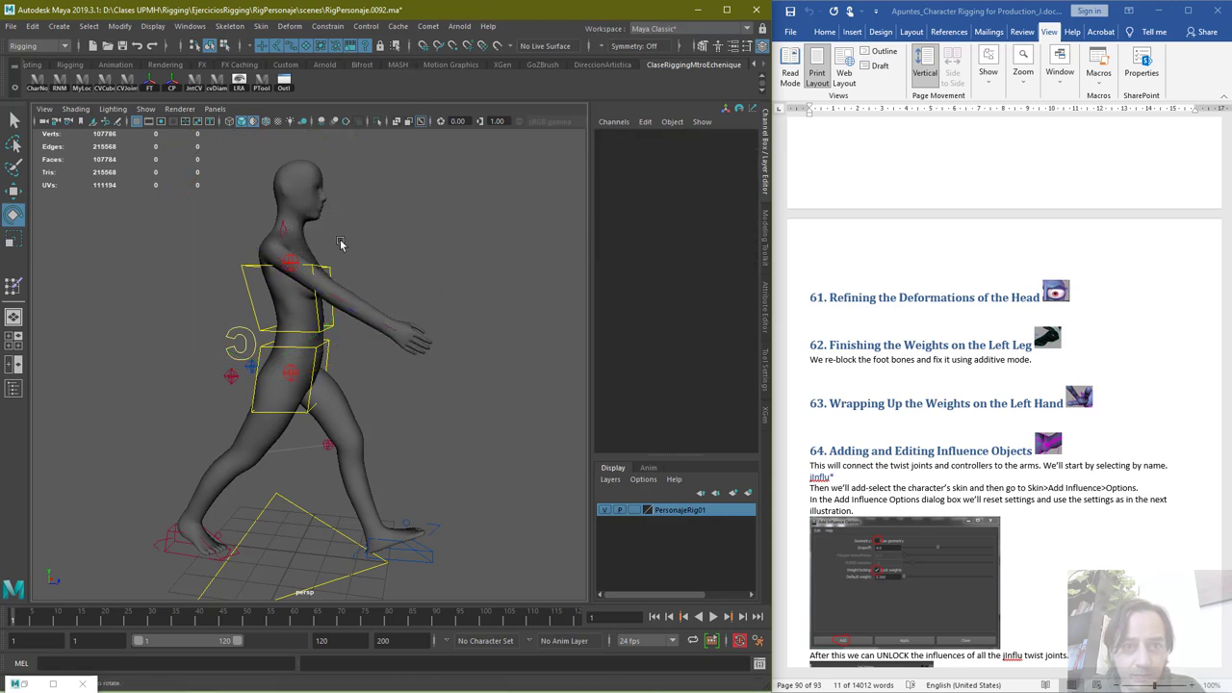
Round the right arm FK control's rotation to X -36, Y 43 and Z 40
{"action": "left_click", "coordinate": [274, 269]}
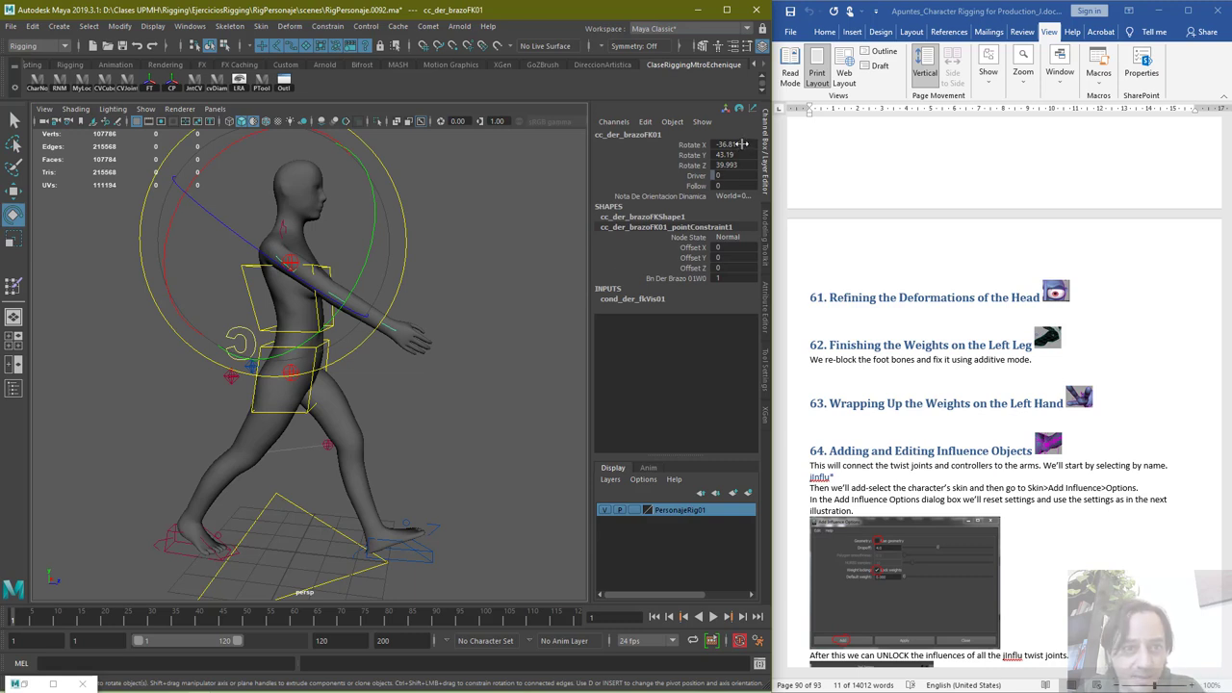
{"action": "left_click", "coordinate": [727, 144]}
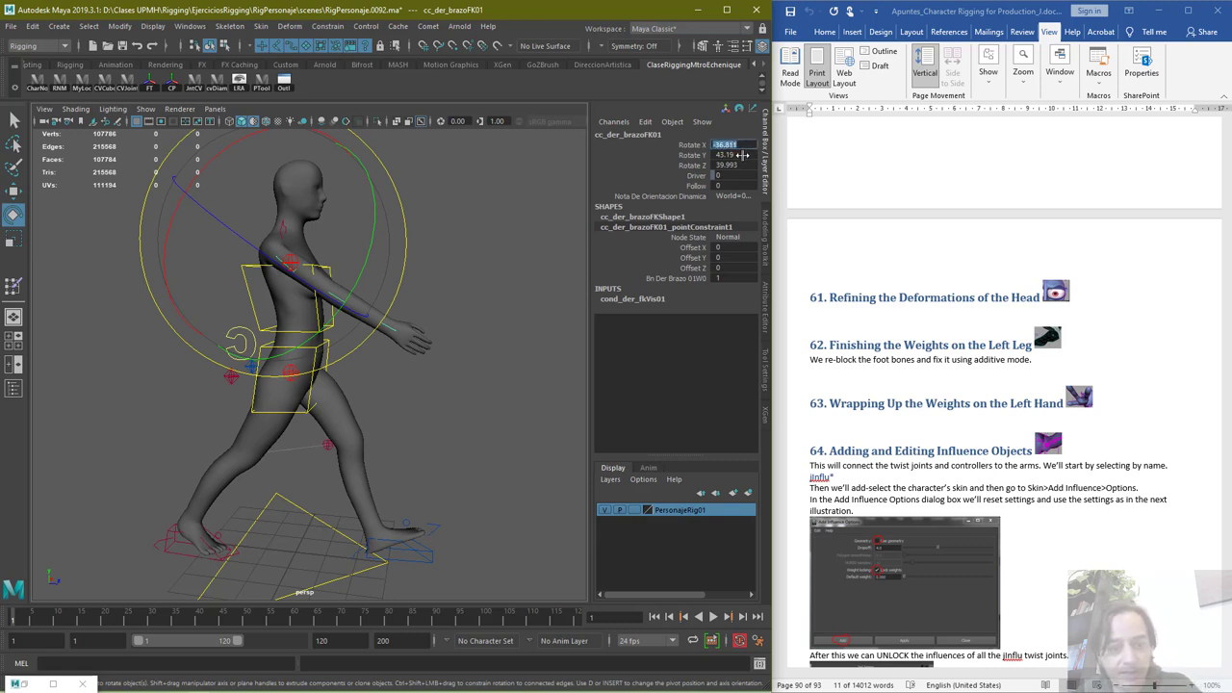
{"action": "key", "text": "Tab"}
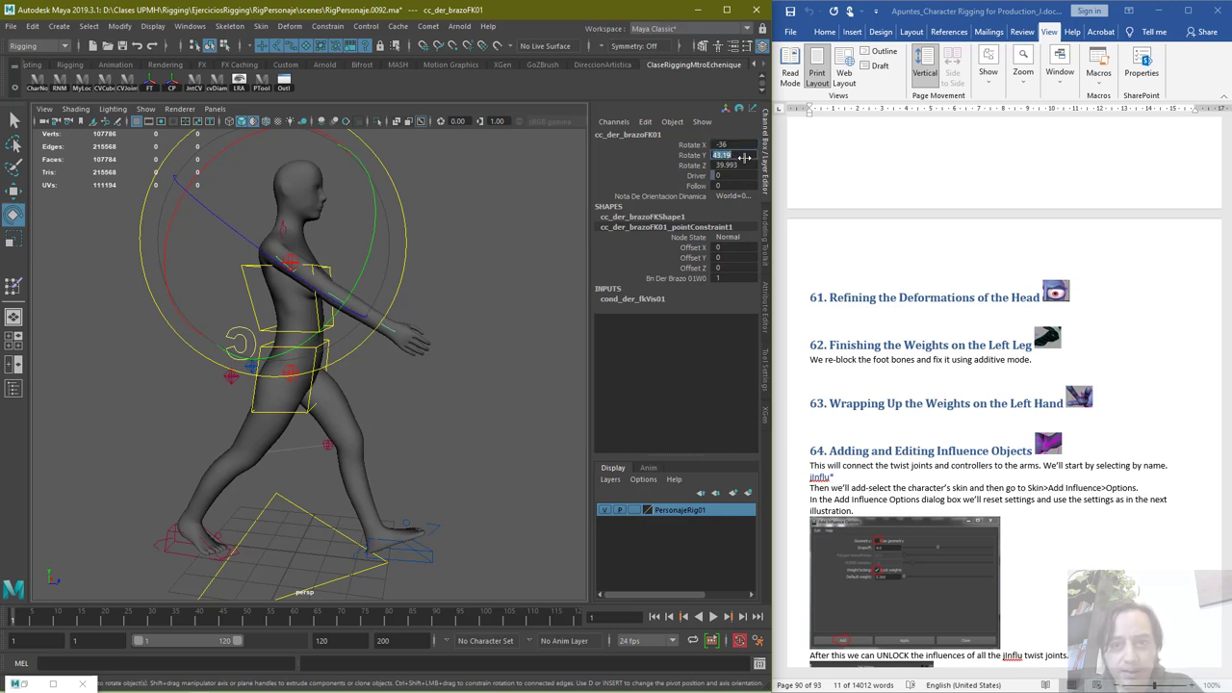
{"action": "type", "text": "43"}
{"action": "key", "text": "Tab"}
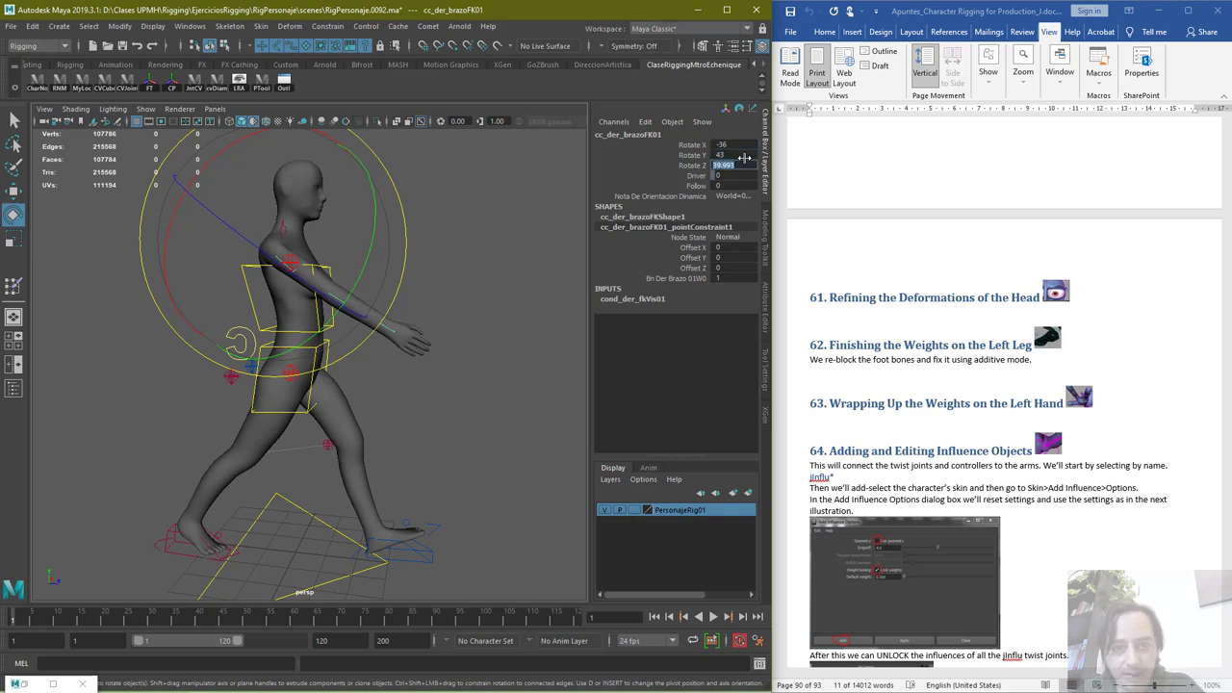
{"action": "type", "text": "40"}
{"action": "key", "text": "Return"}
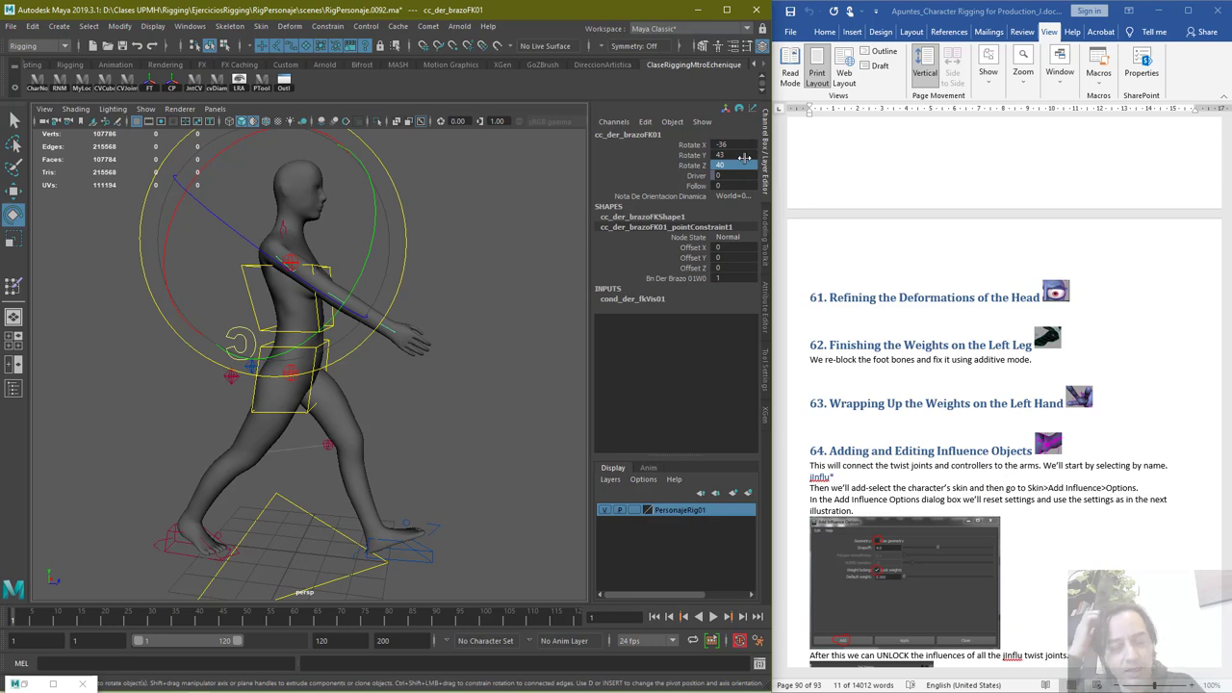
{"action": "left_click", "coordinate": [510, 214]}
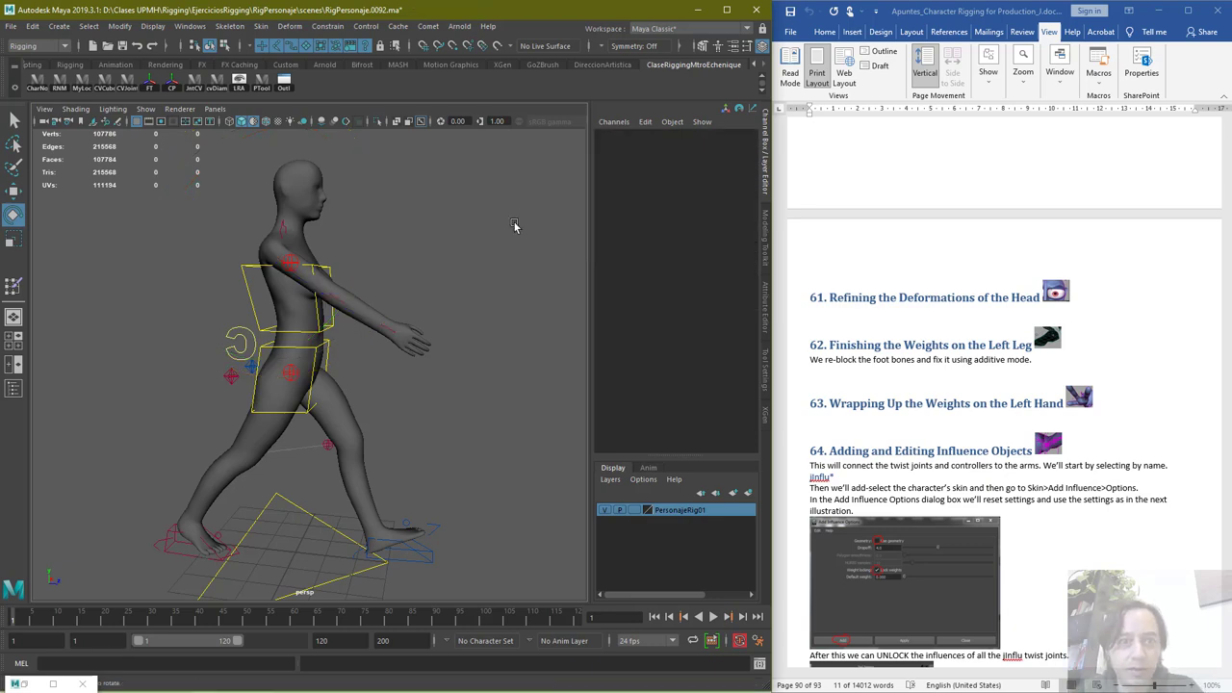
Round the left arm FK control cc_izq_brazoFK01's rotation to X 43, Y 40 and Z -24
{"action": "left_click_drag", "start_coordinate": [387, 246], "coordinate": [234, 298], "text": "alt"}
{"action": "left_click", "coordinate": [371, 277]}
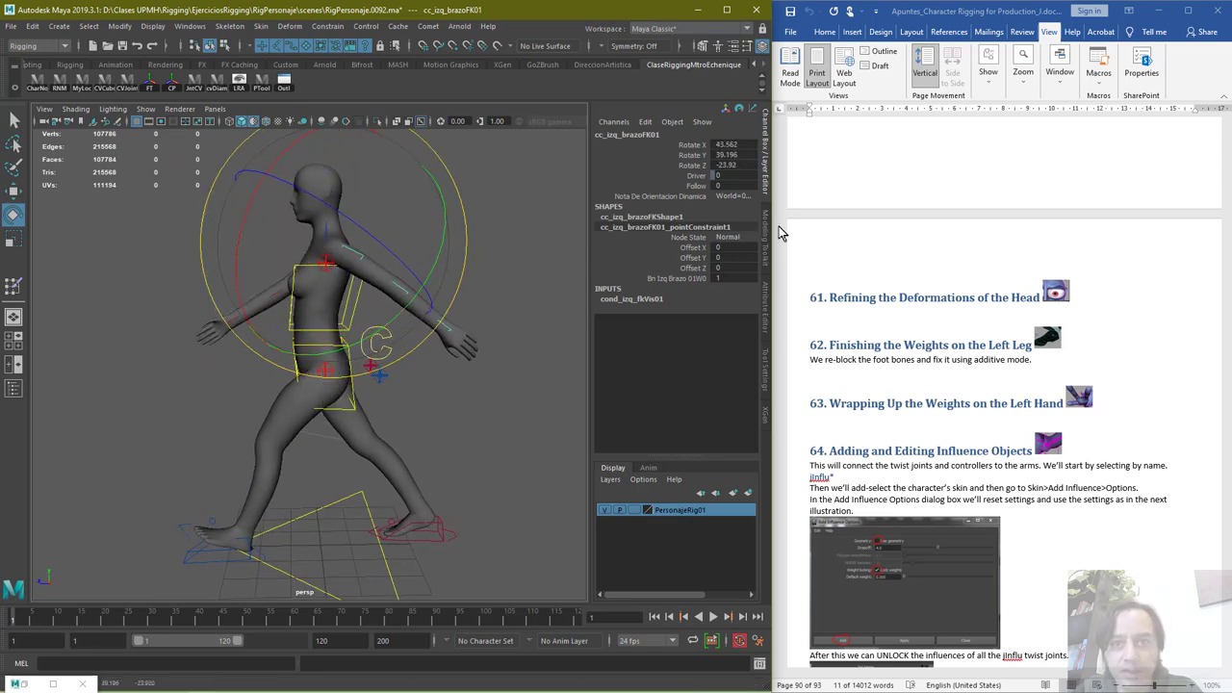
{"action": "left_click", "coordinate": [749, 143]}
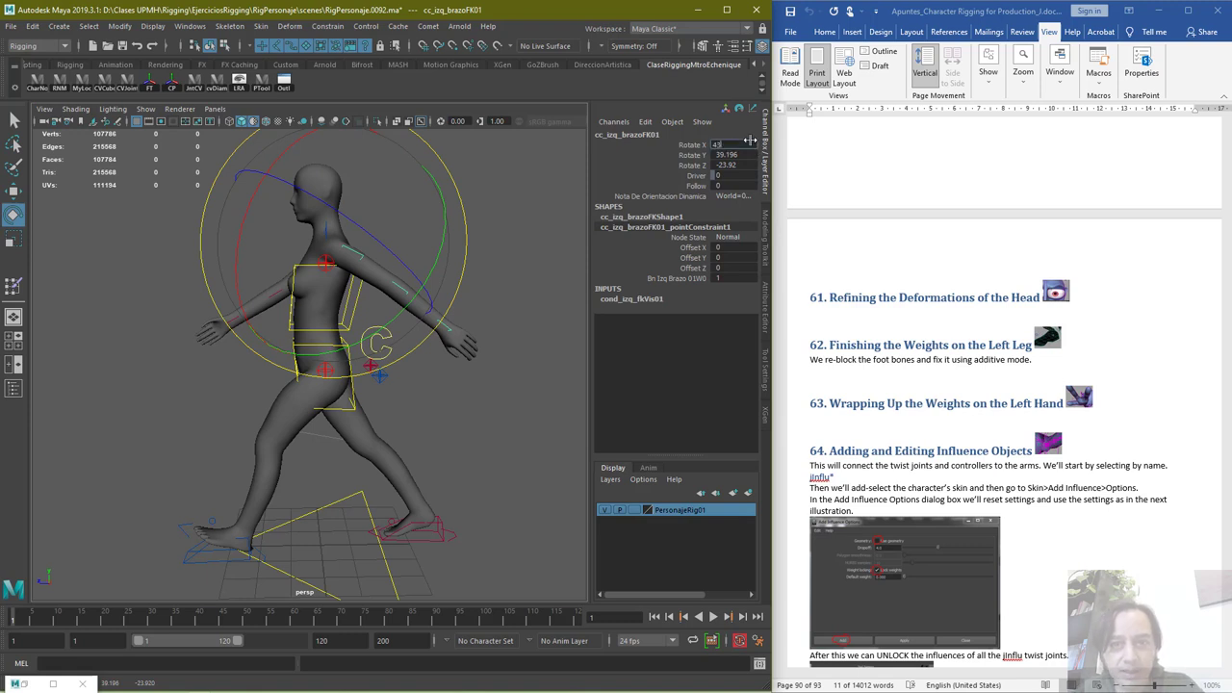
{"action": "type", "text": "43"}
{"action": "key", "text": "Tab"}
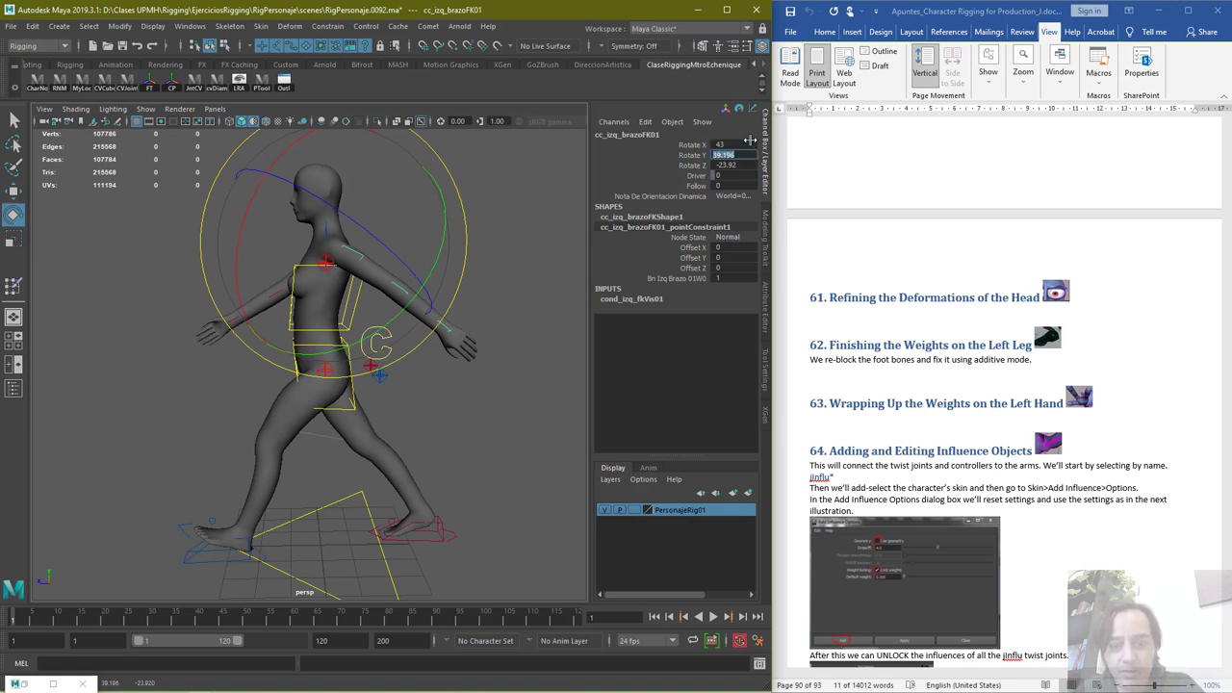
{"action": "key", "text": "Tab"}
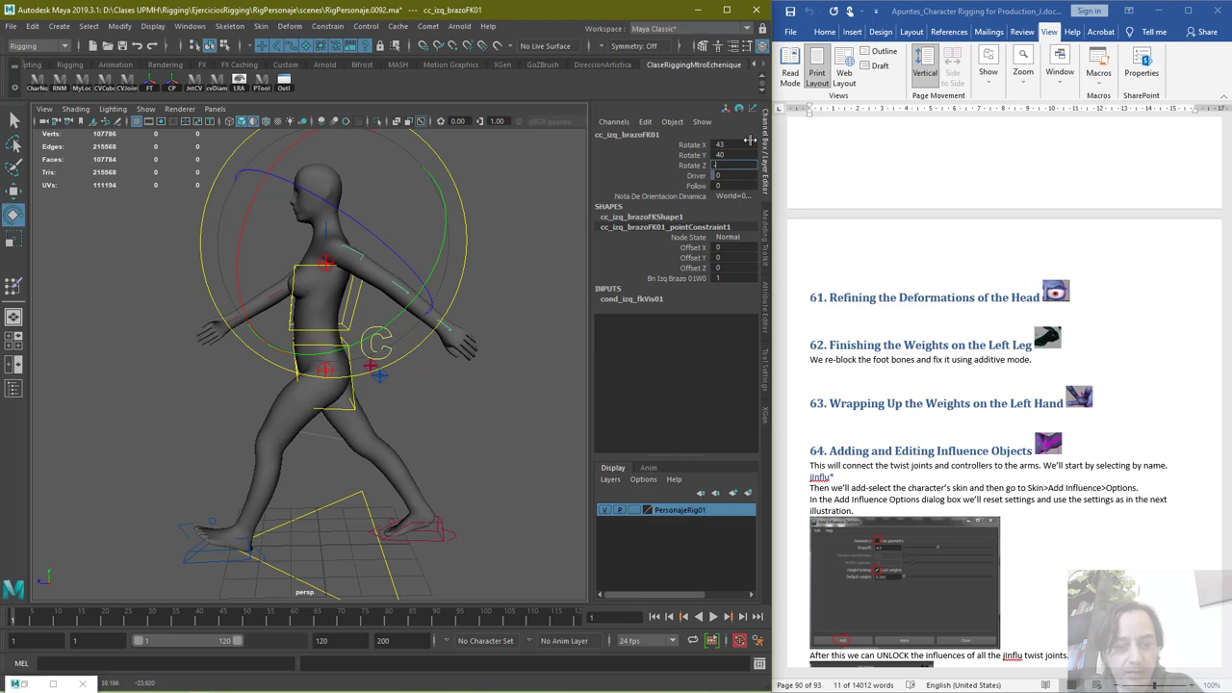
{"action": "key", "text": "Return"}
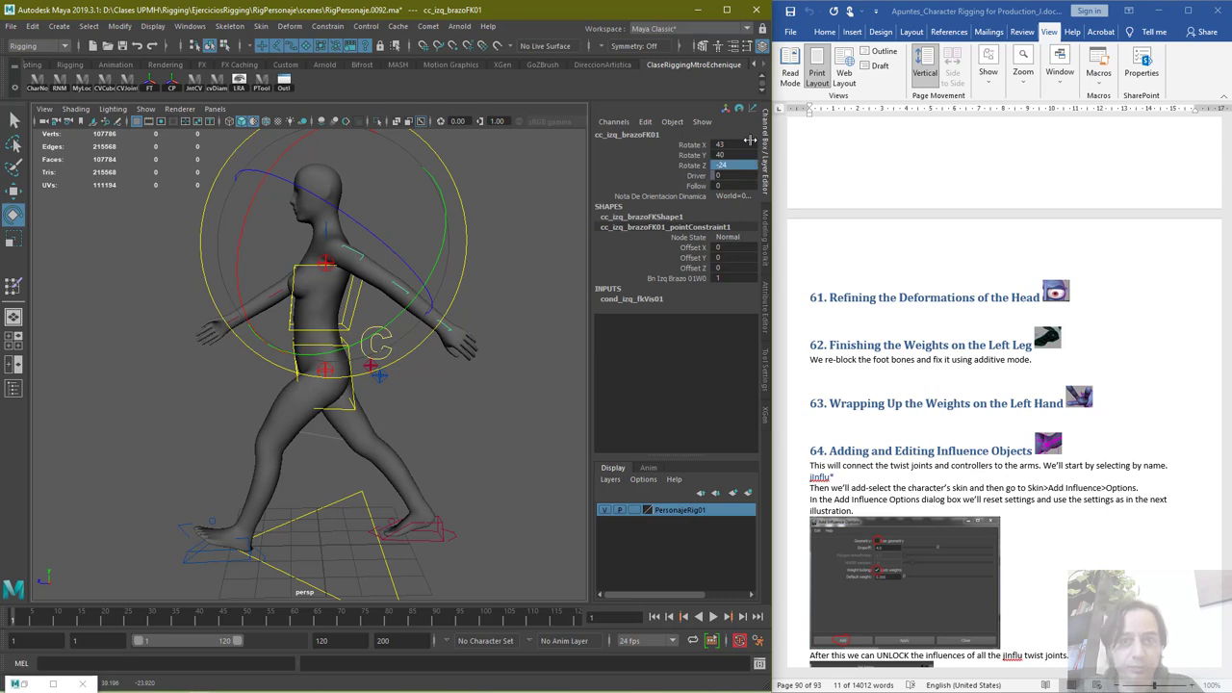
{"action": "key", "text": "q"}
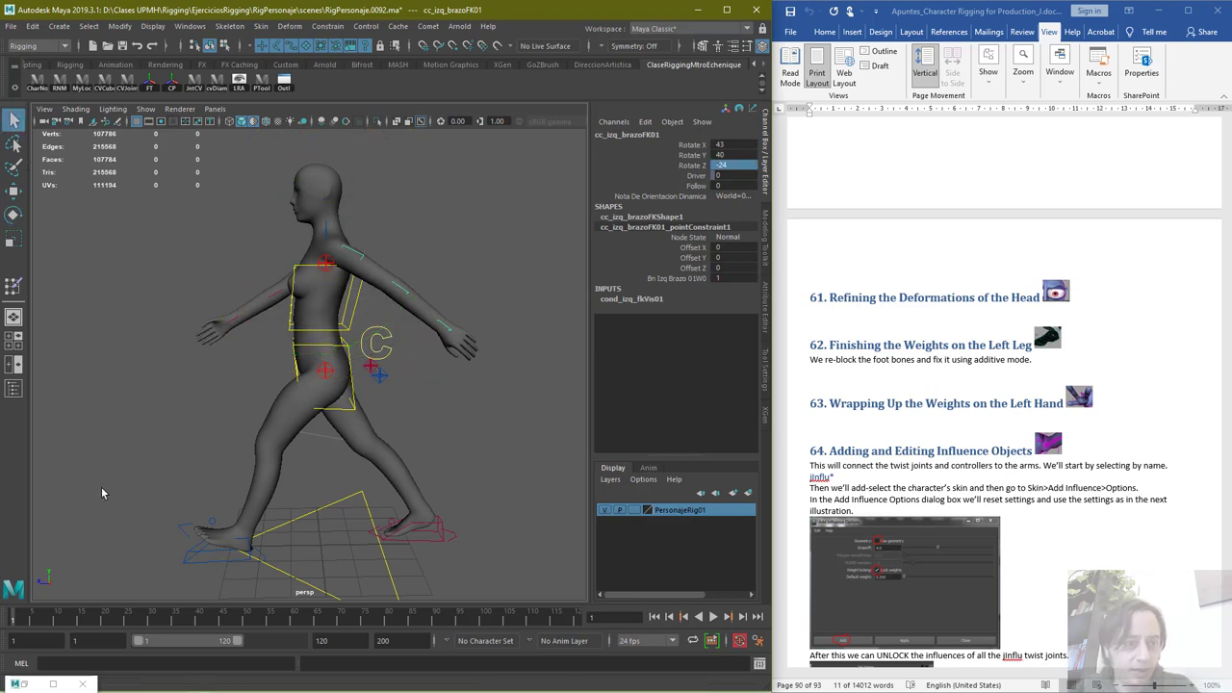
Lean the body forward by rotating the centre of gravity control cc_COG01 to about 8.2 in X
{"action": "left_click_drag", "start_coordinate": [101, 485], "coordinate": [434, 474], "text": "alt"}
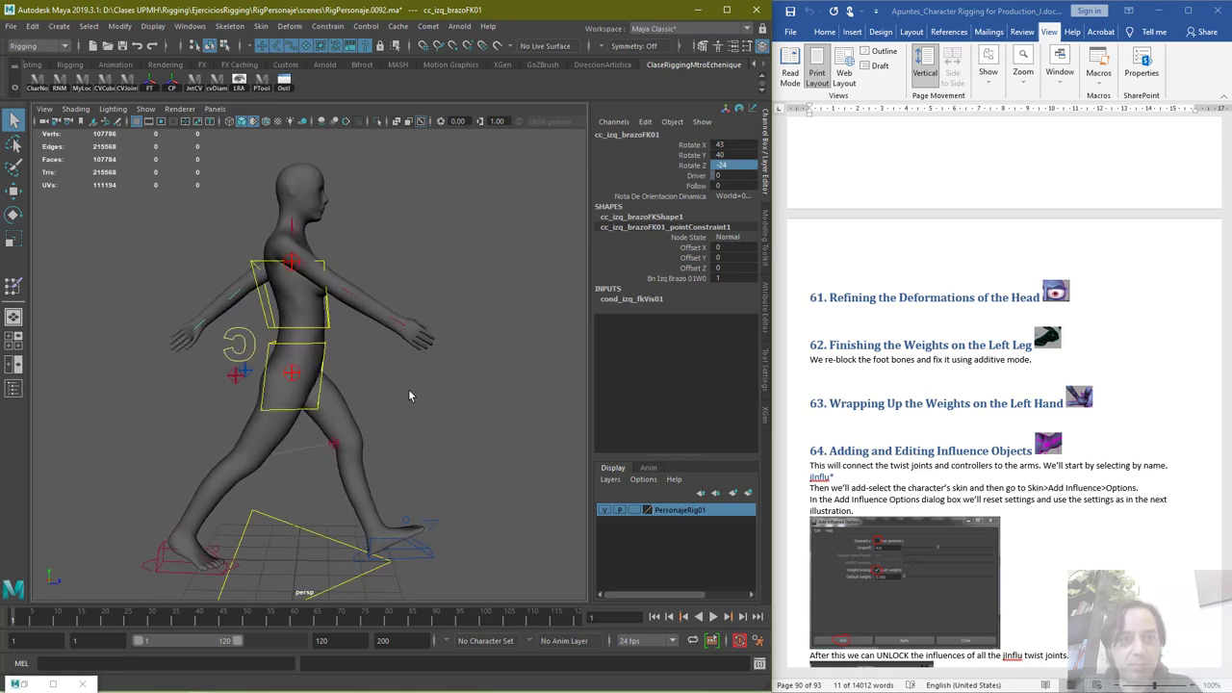
{"action": "left_click", "coordinate": [246, 348]}
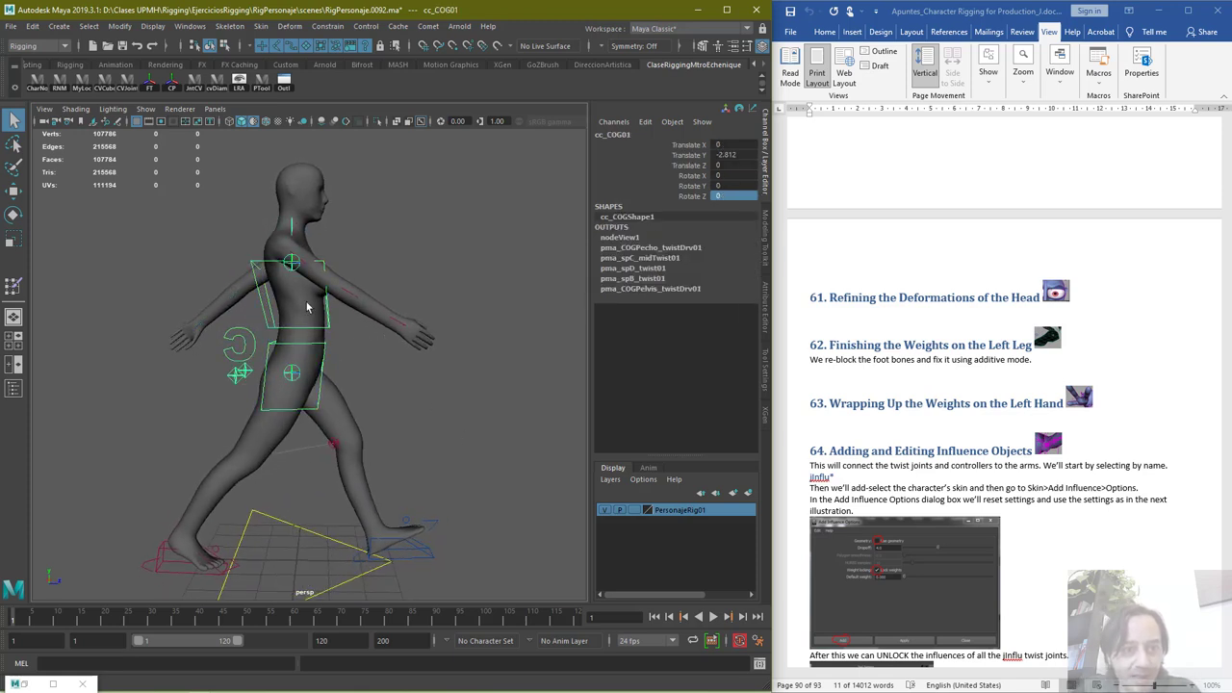
{"action": "key", "text": "e"}
{"action": "left_click_drag", "start_coordinate": [357, 276], "coordinate": [369, 285]}
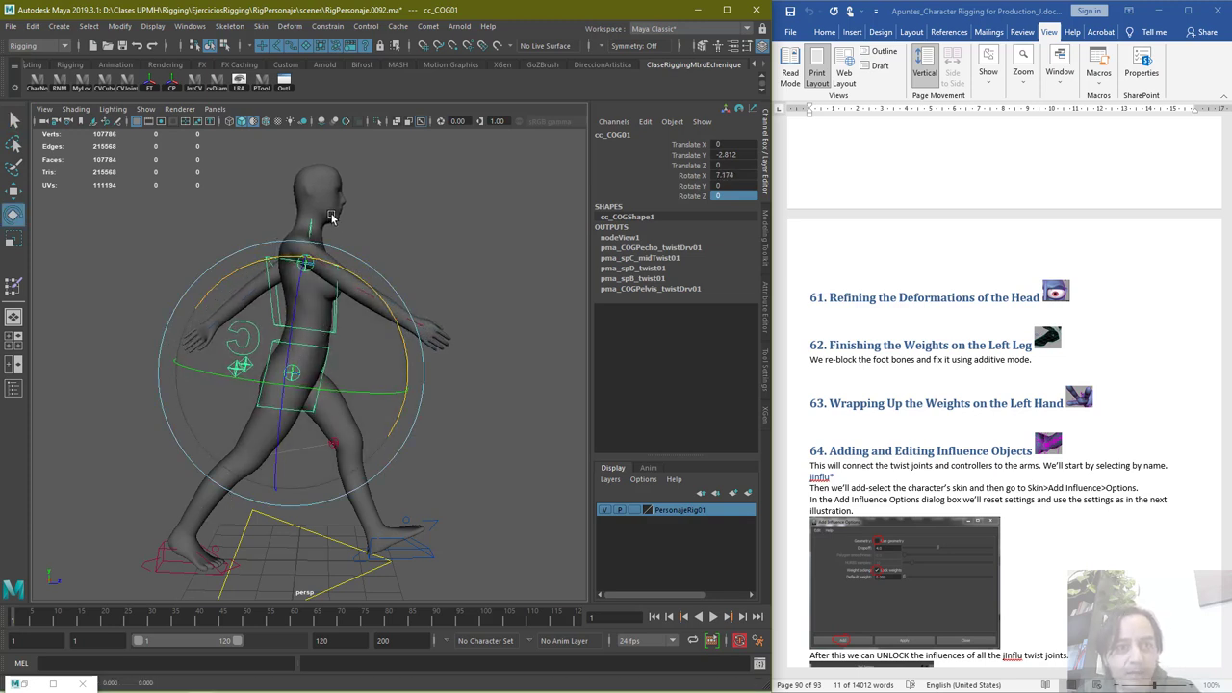
{"action": "left_click_drag", "start_coordinate": [373, 299], "coordinate": [382, 308]}
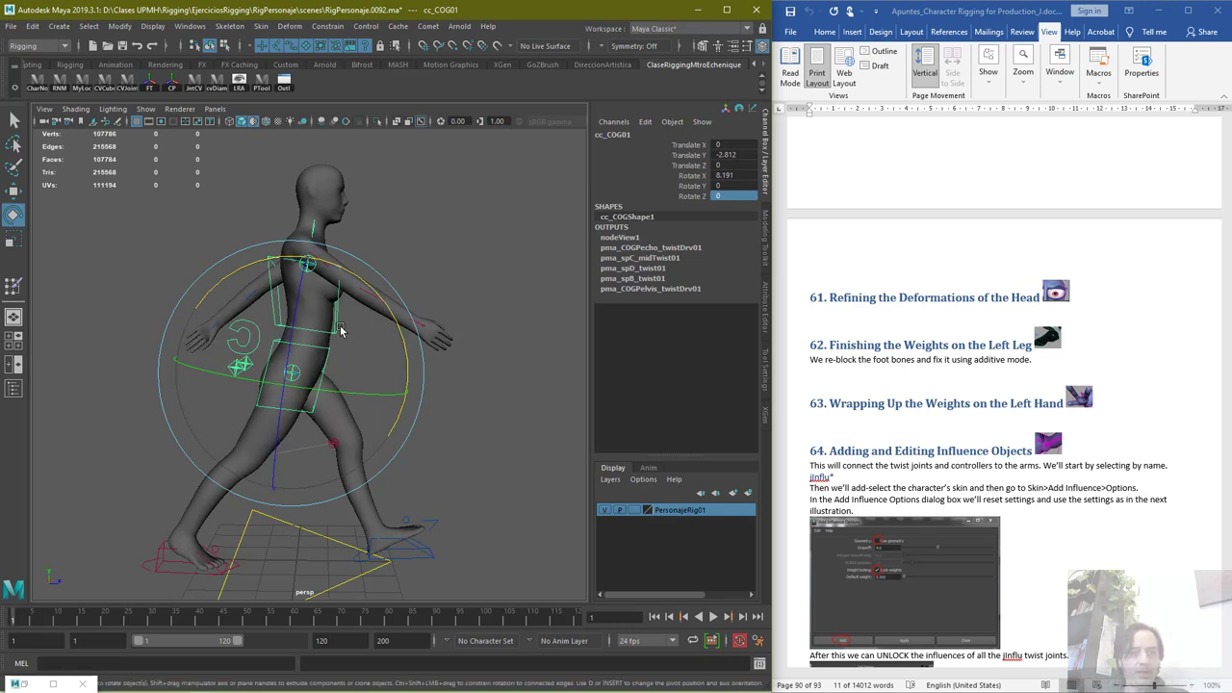
{"action": "left_click", "coordinate": [485, 243]}
Make Ariadna the active character set for keyframing the walking pose
{"action": "key", "text": "s"}
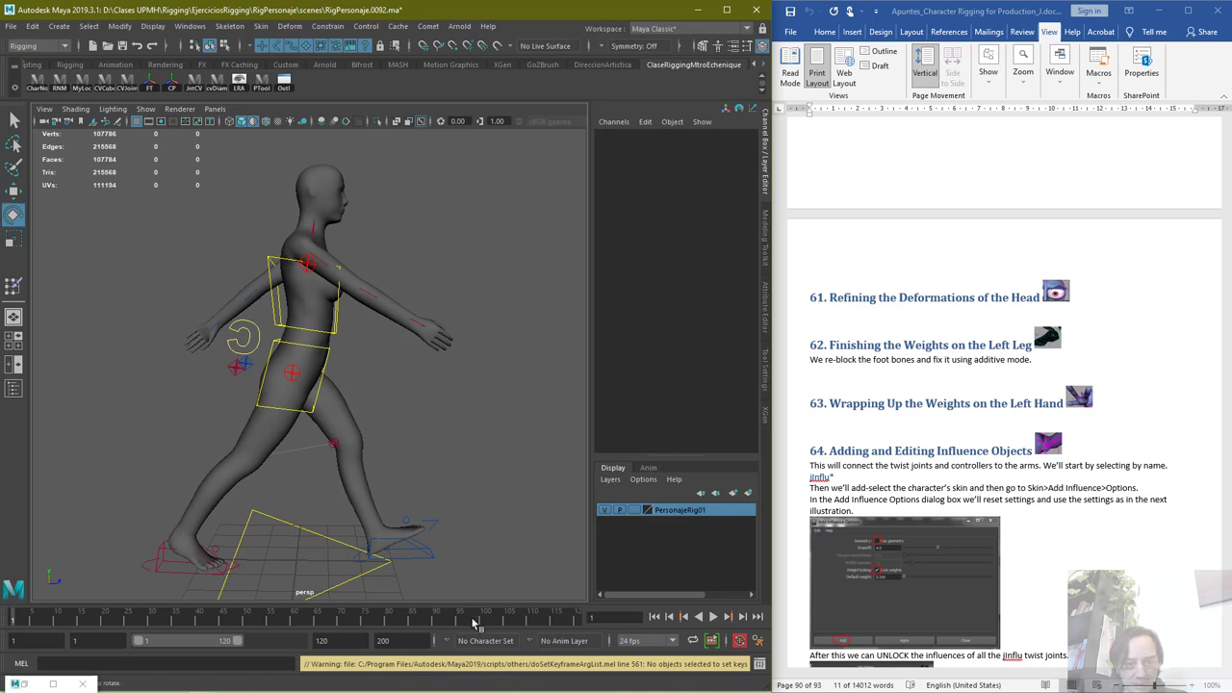
{"action": "left_click", "coordinate": [448, 641]}
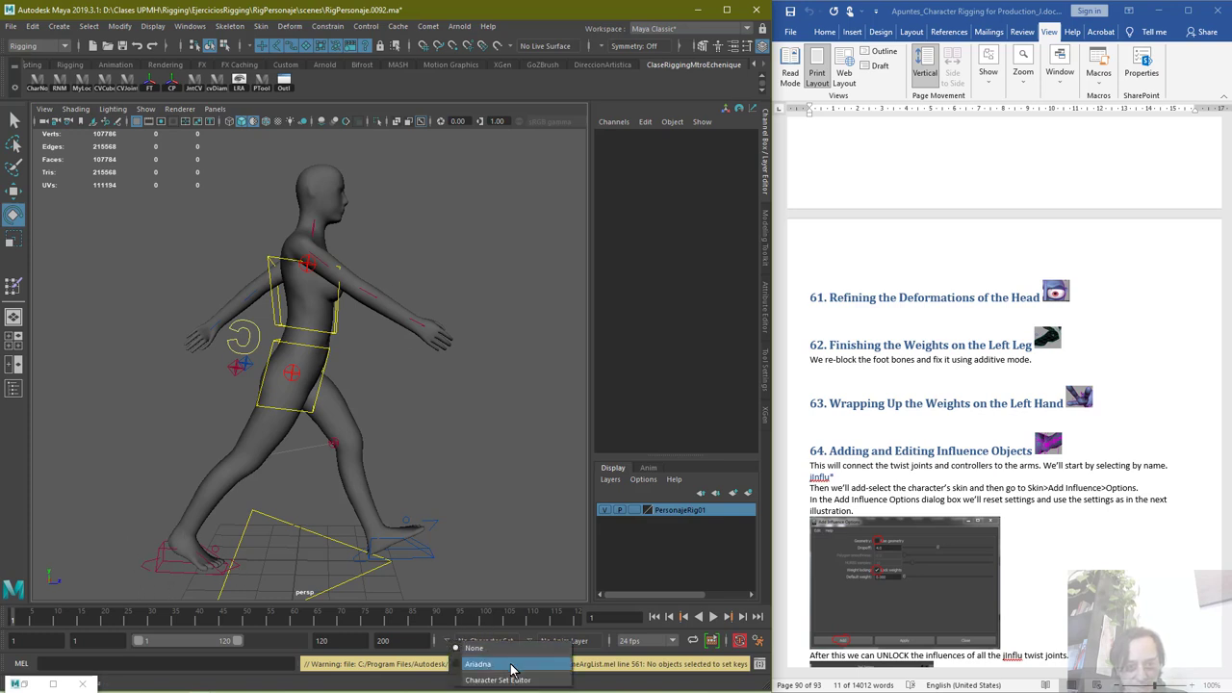
{"action": "left_click", "coordinate": [511, 666]}
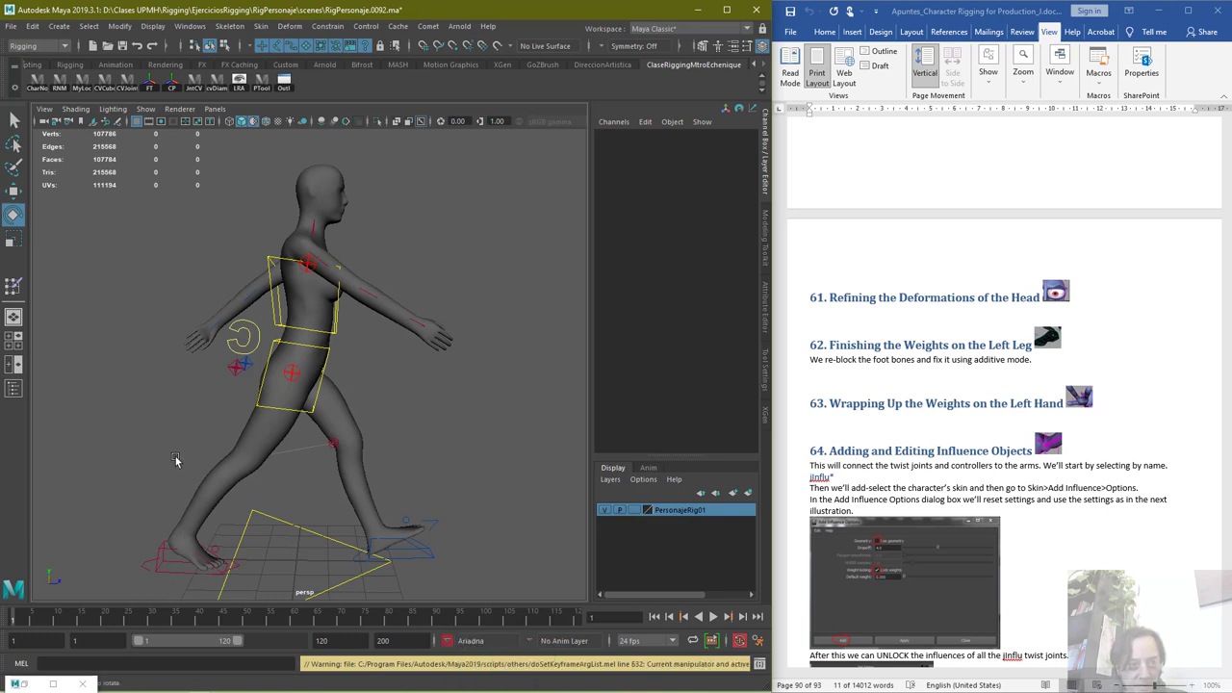
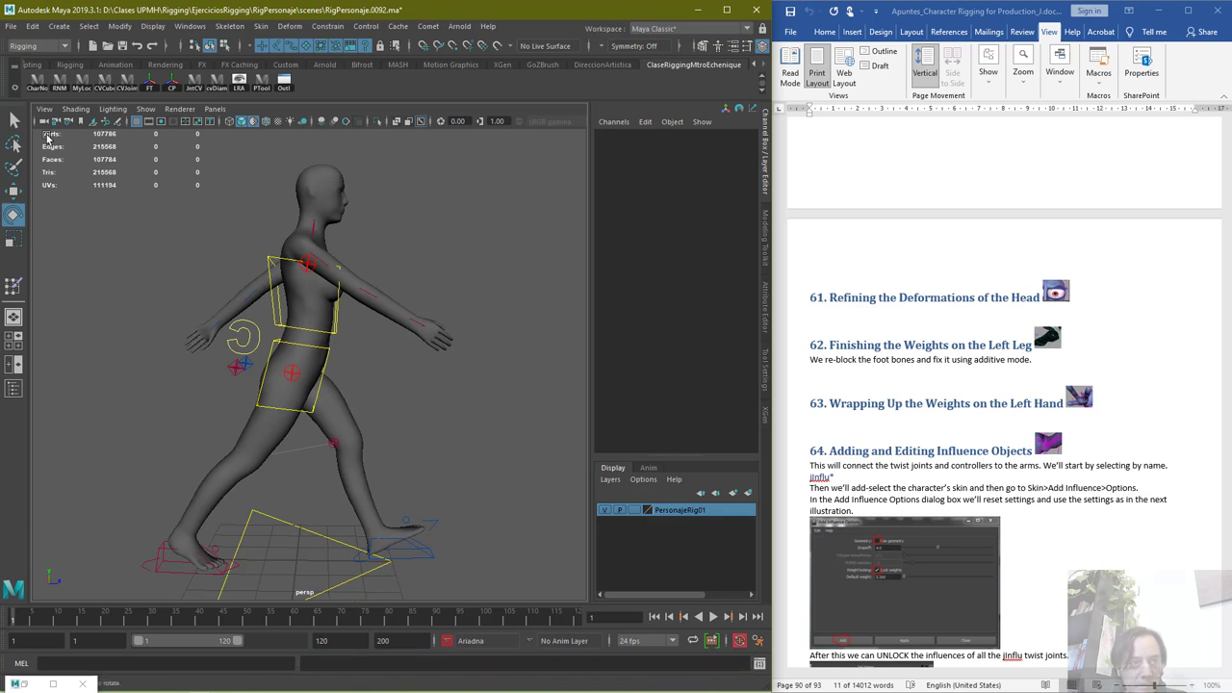
Select the foot controls of both legs together, including the heel, toe-tip, ball and main foot controls
{"action": "left_click", "coordinate": [14, 119]}
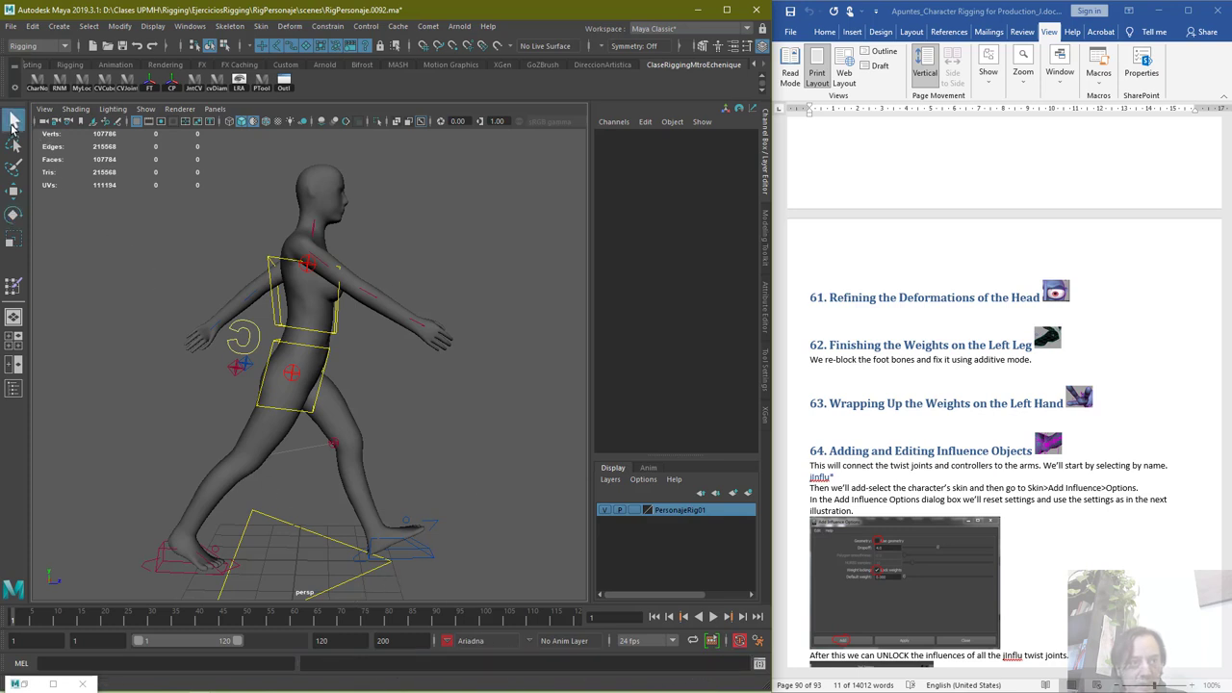
{"action": "left_click", "coordinate": [177, 578]}
{"action": "left_click", "coordinate": [149, 575]}
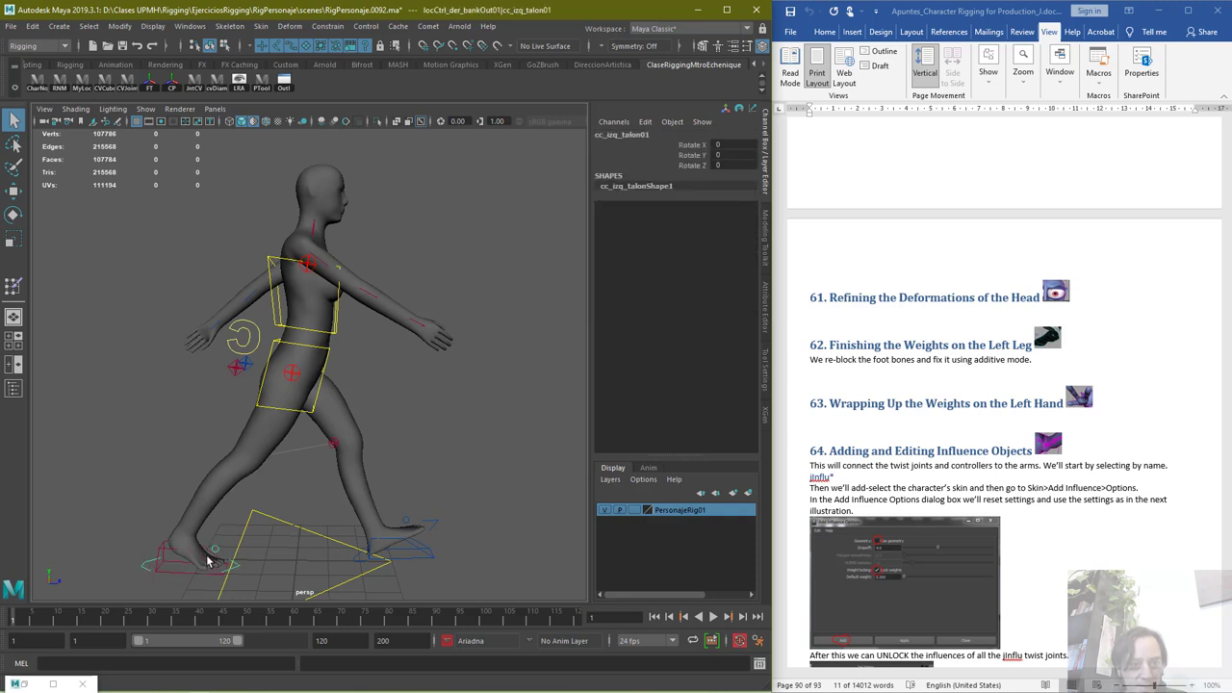
{"action": "left_click", "coordinate": [215, 554]}
{"action": "left_click", "coordinate": [186, 576]}
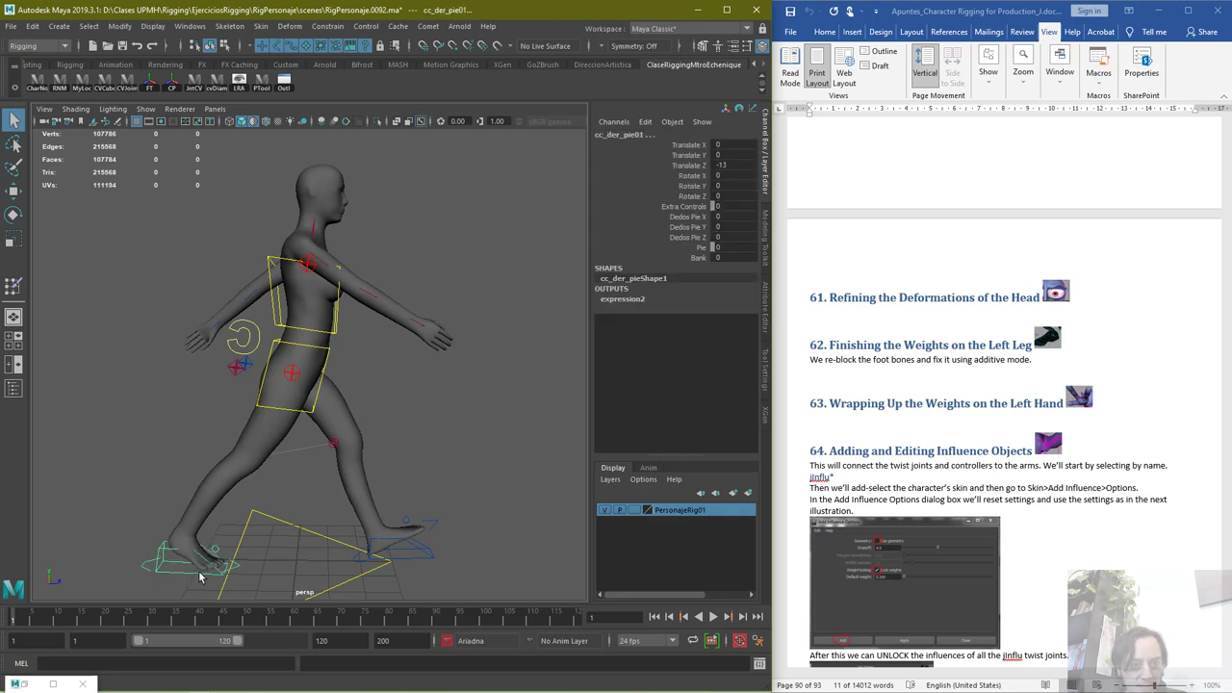
{"action": "left_click", "coordinate": [137, 584]}
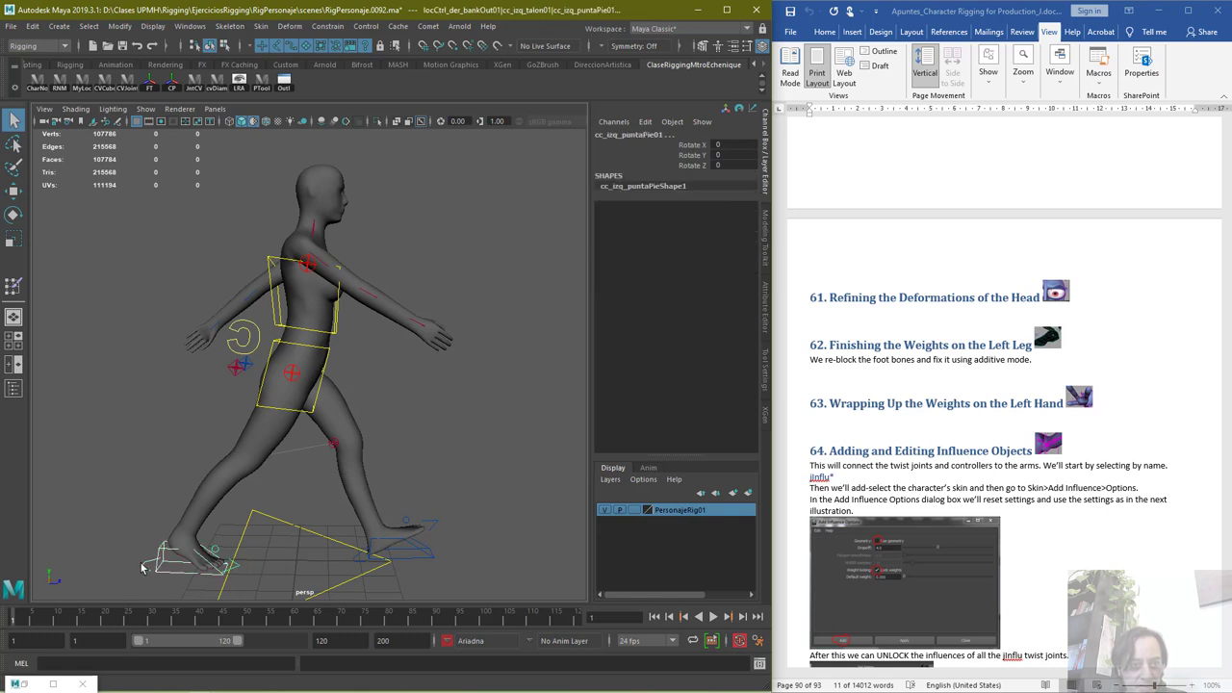
{"action": "left_click", "coordinate": [374, 566]}
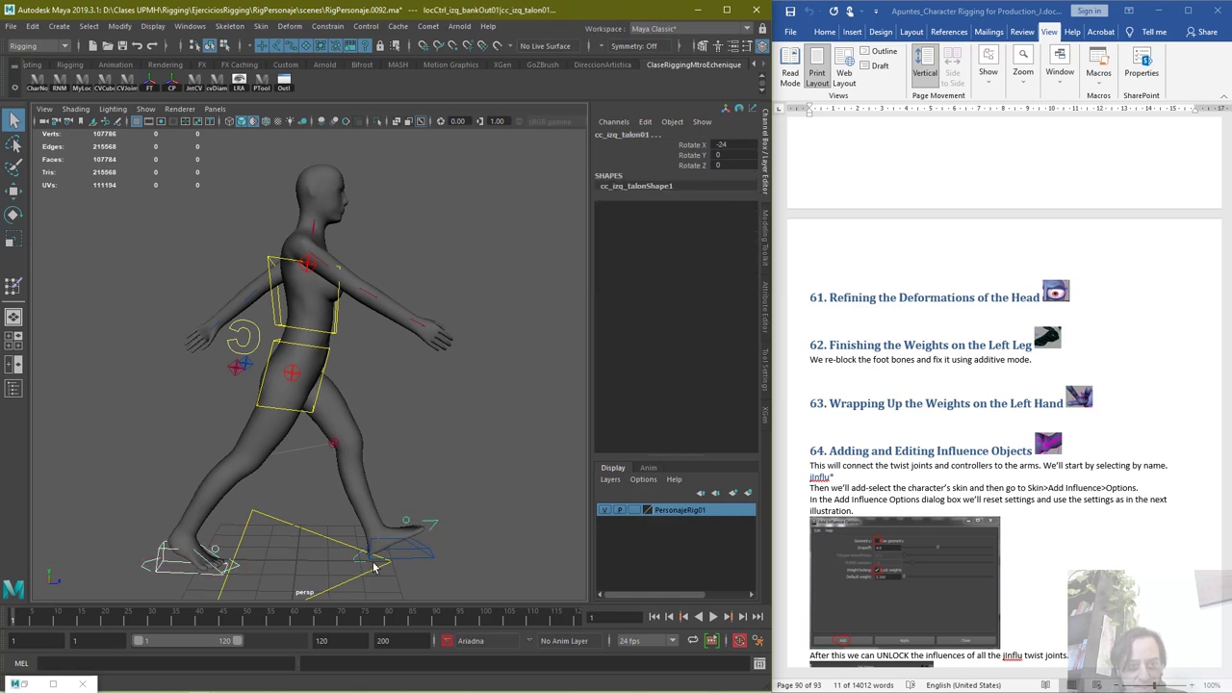
{"action": "left_click", "coordinate": [433, 530]}
{"action": "left_click", "coordinate": [429, 543]}
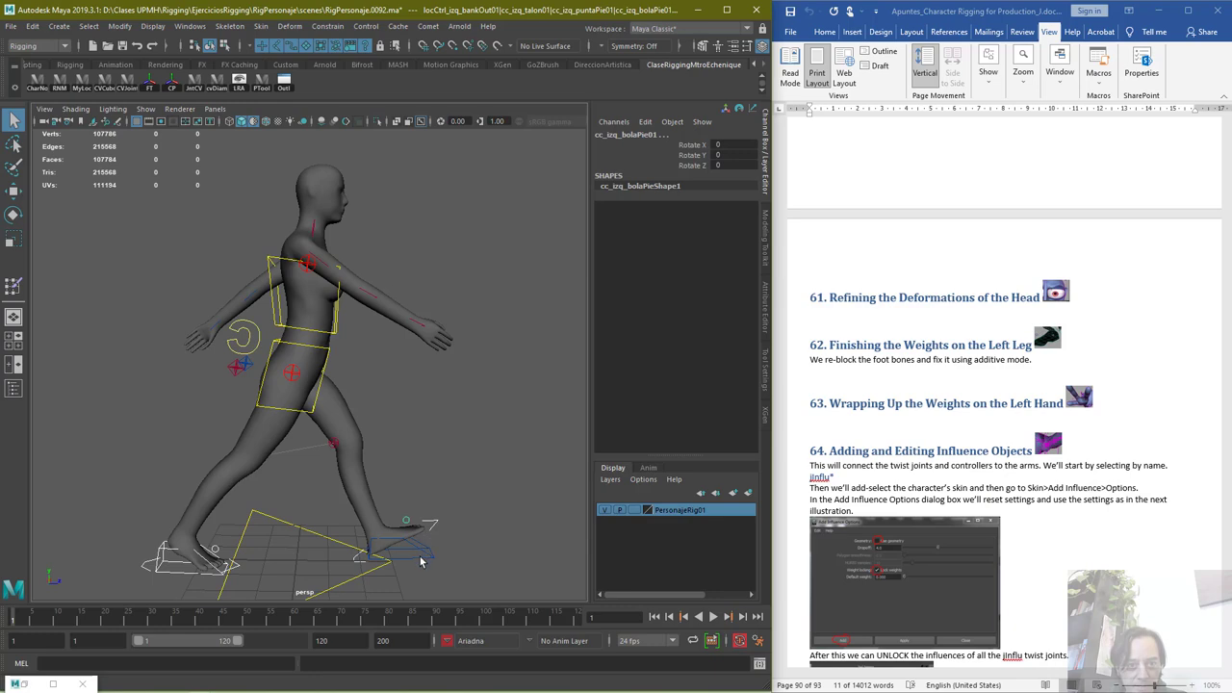
{"action": "left_click", "coordinate": [421, 559]}
Add the knee, pelvis, arm, chest and COG controls to the selection
{"action": "left_click", "coordinate": [334, 444]}
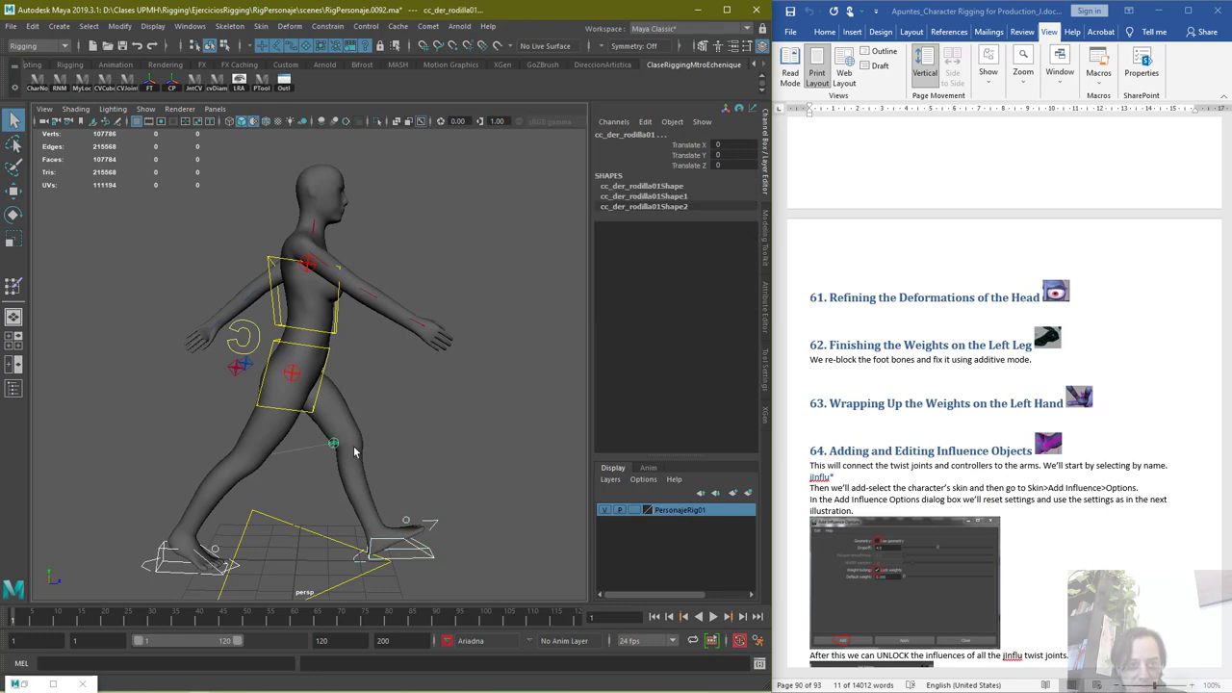
{"action": "mouse_move", "coordinate": [436, 479]}
{"action": "left_mouse_down", "text": "alt"}
{"action": "mouse_move", "coordinate": [173, 485]}
{"action": "mouse_move", "coordinate": [419, 488]}
{"action": "left_mouse_up", "text": "alt"}
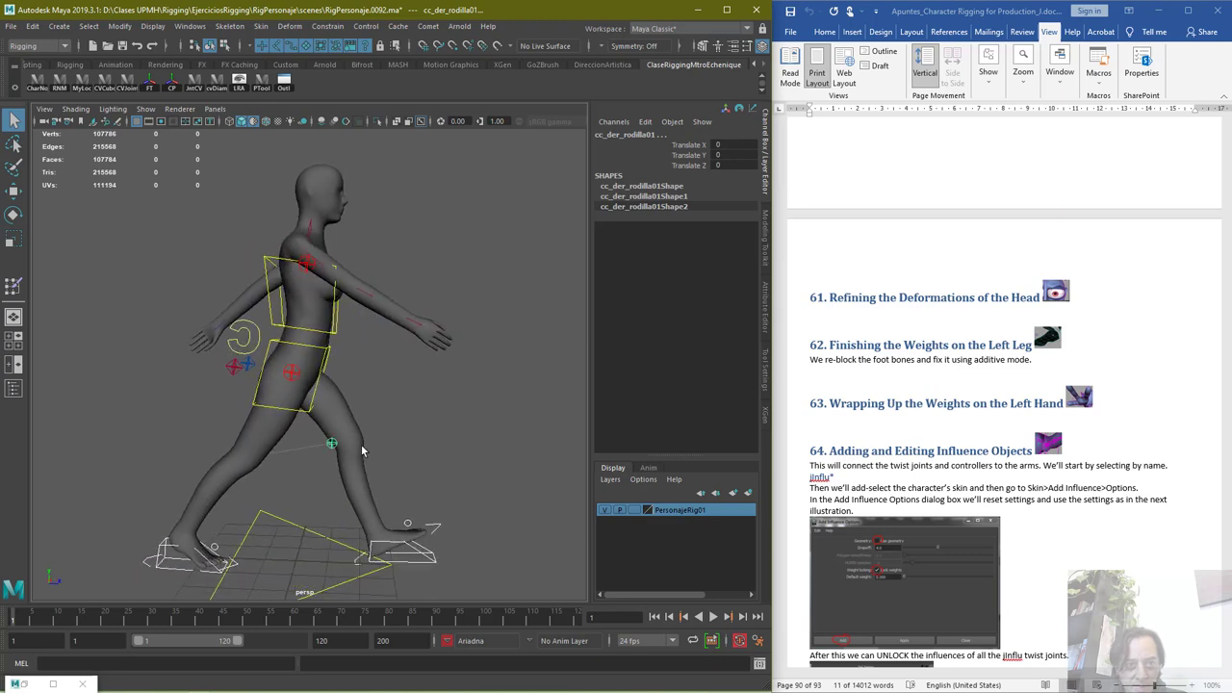
{"action": "left_click", "coordinate": [301, 414]}
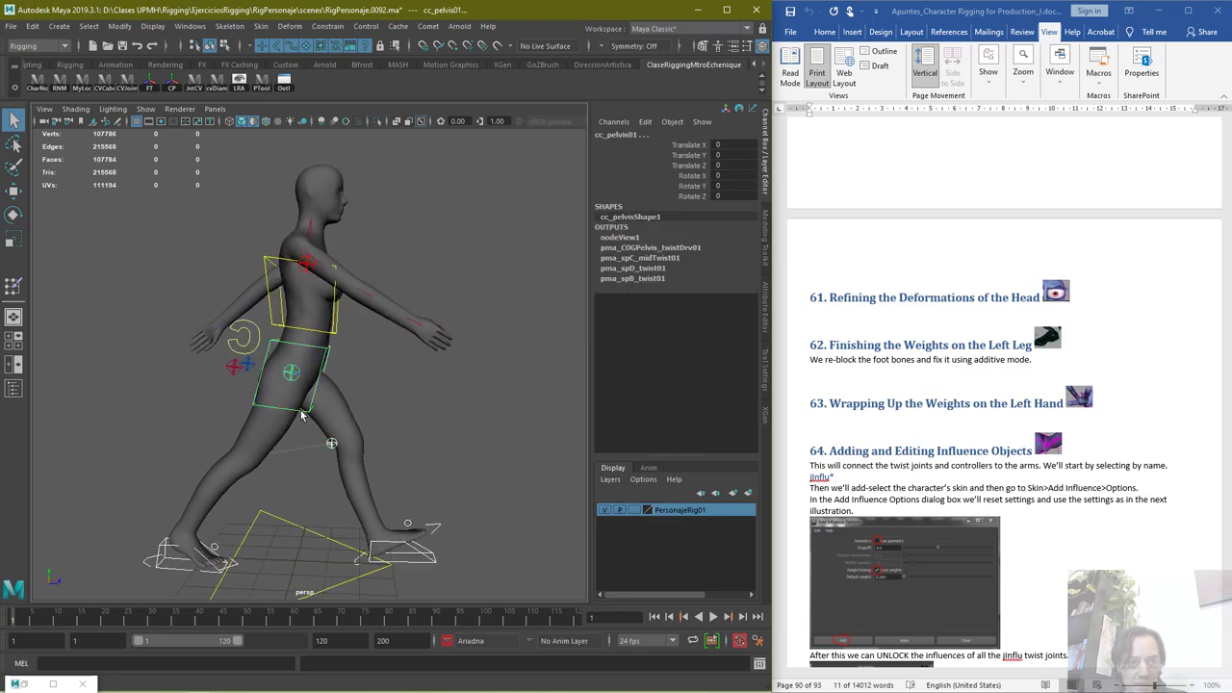
{"action": "left_click_drag", "start_coordinate": [311, 250], "coordinate": [258, 281], "text": "alt"}
{"action": "left_click", "coordinate": [263, 291]}
{"action": "left_click_drag", "start_coordinate": [414, 262], "coordinate": [355, 273], "text": "alt"}
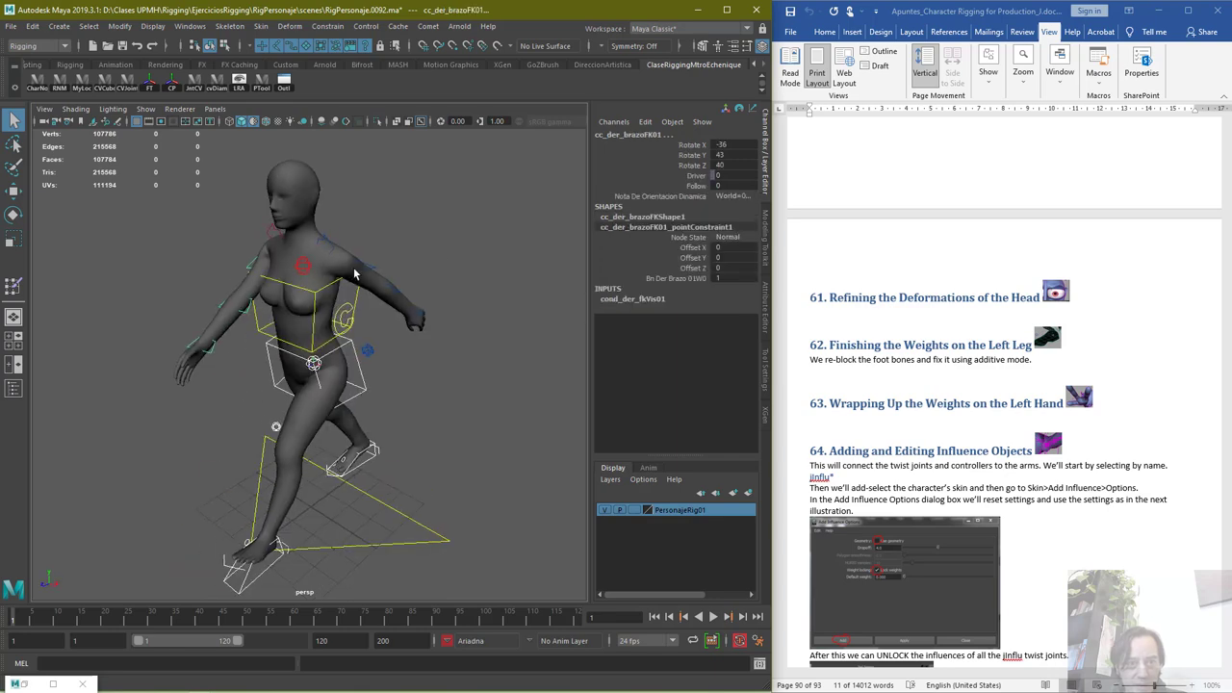
{"action": "left_click", "coordinate": [368, 273]}
{"action": "left_click_drag", "start_coordinate": [342, 362], "coordinate": [260, 367], "text": "alt"}
{"action": "left_click", "coordinate": [338, 330]}
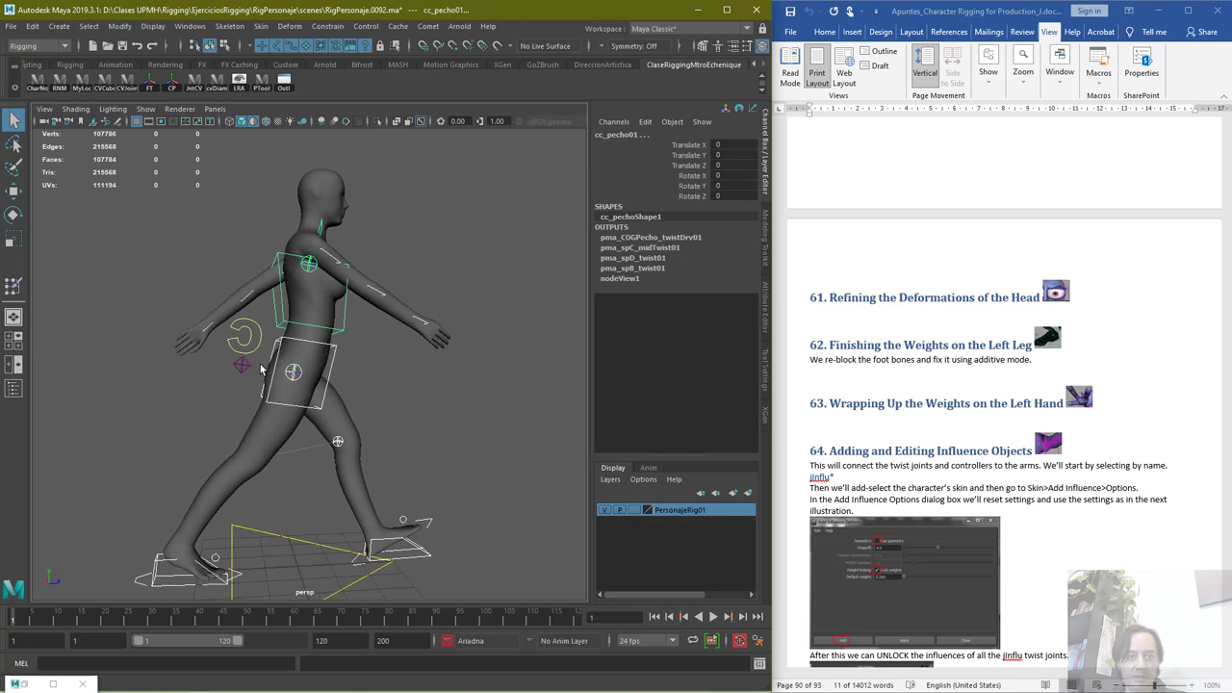
{"action": "left_click", "coordinate": [265, 343]}
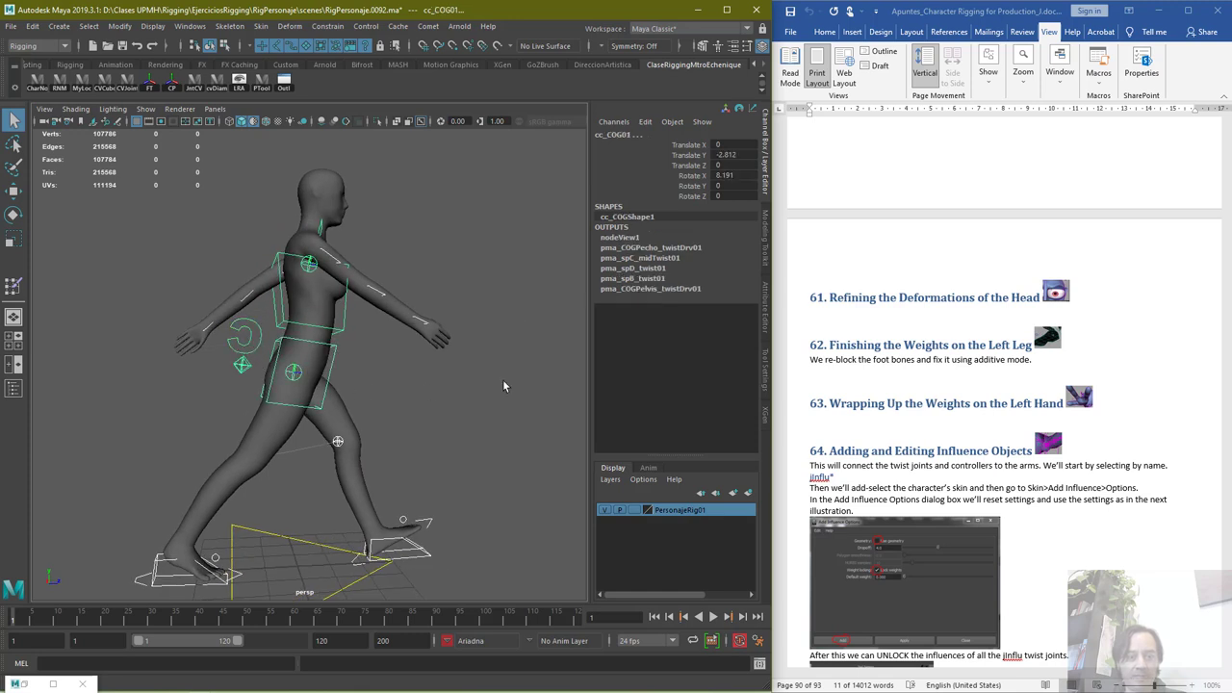
Set the active character set to None and key the selected controls at frame 1
{"action": "key", "text": "s"}
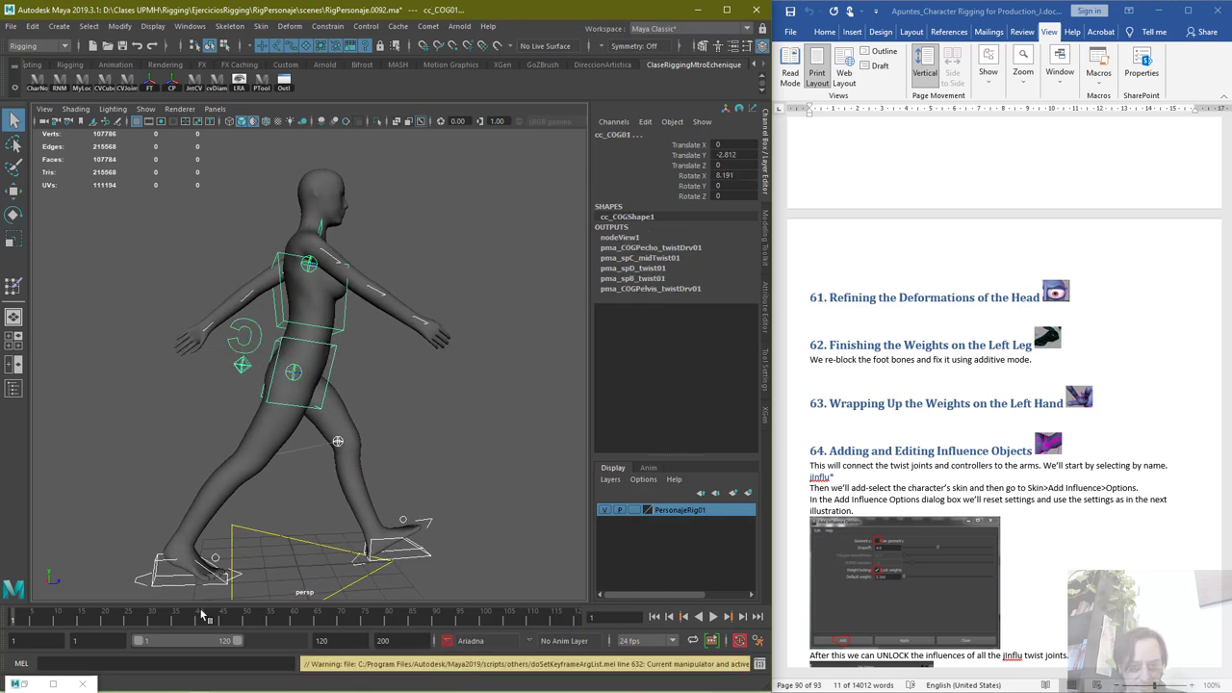
{"action": "left_click", "coordinate": [447, 641]}
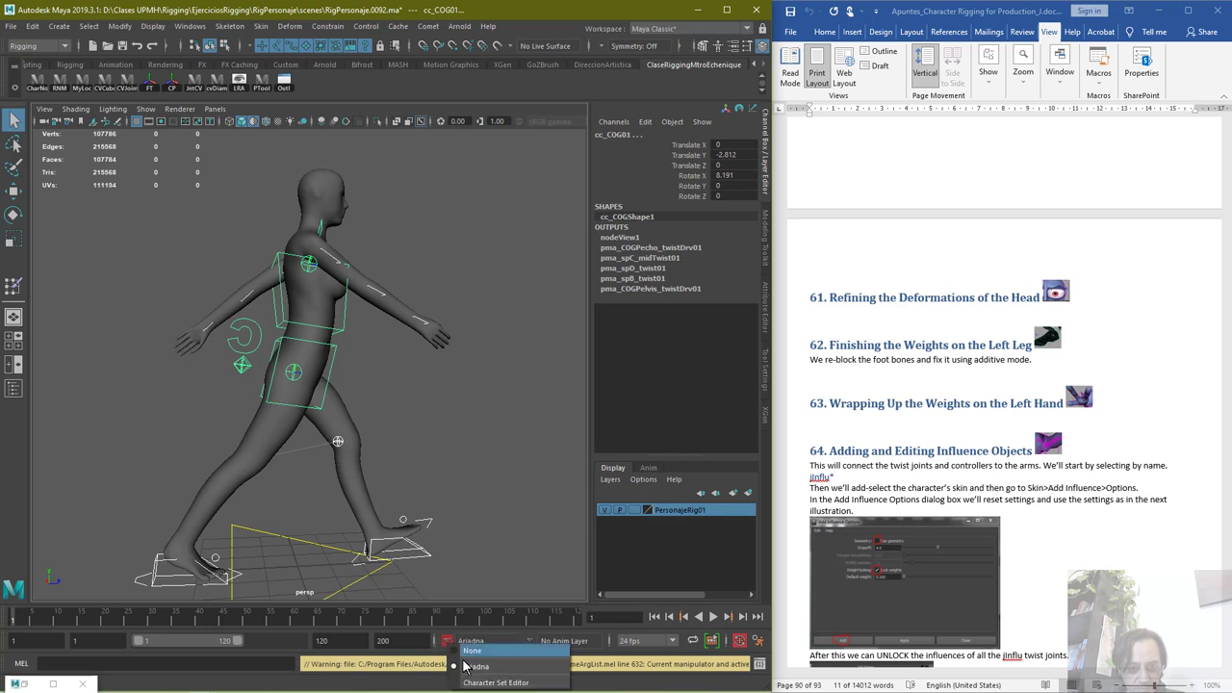
{"action": "left_click", "coordinate": [471, 651]}
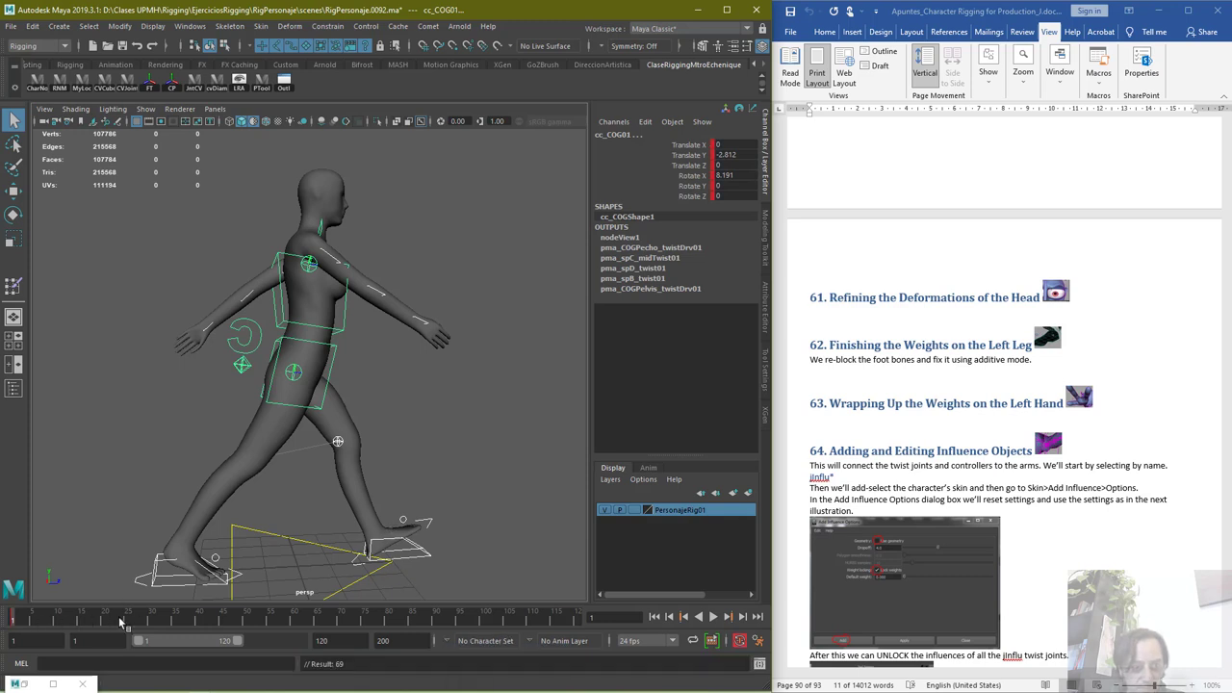
Switch the character set to Ariadna and back to None, and deselect the controls
{"action": "left_click", "coordinate": [447, 641]}
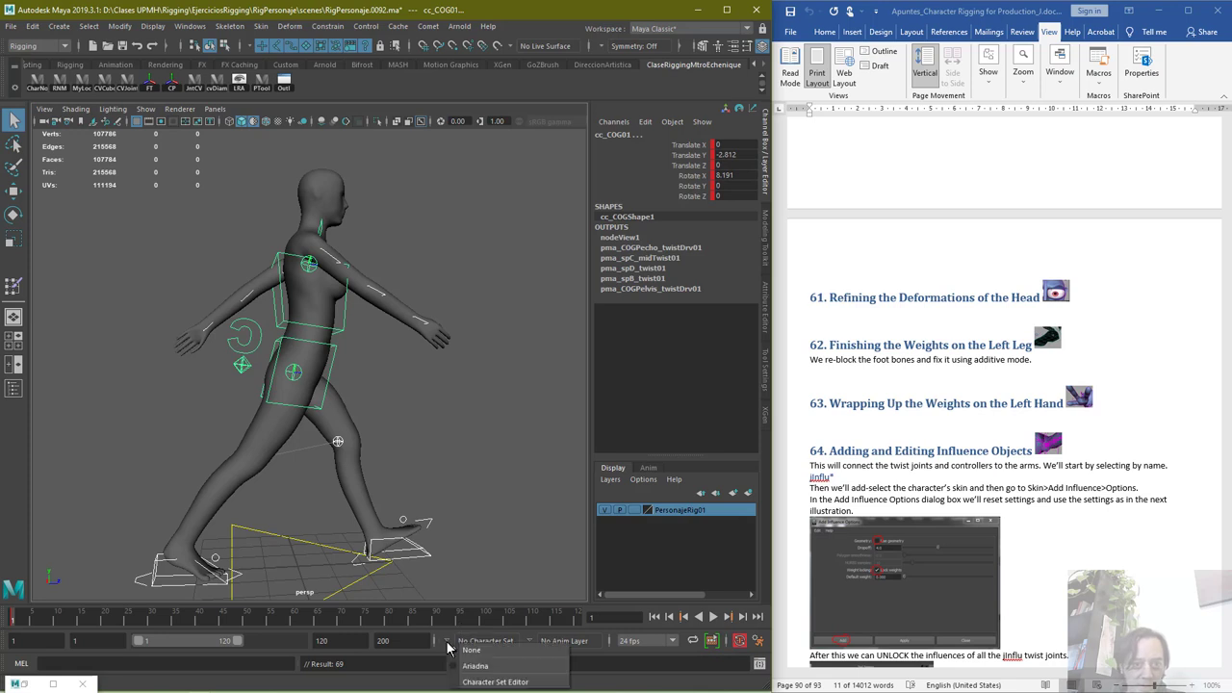
{"action": "left_click", "coordinate": [507, 668]}
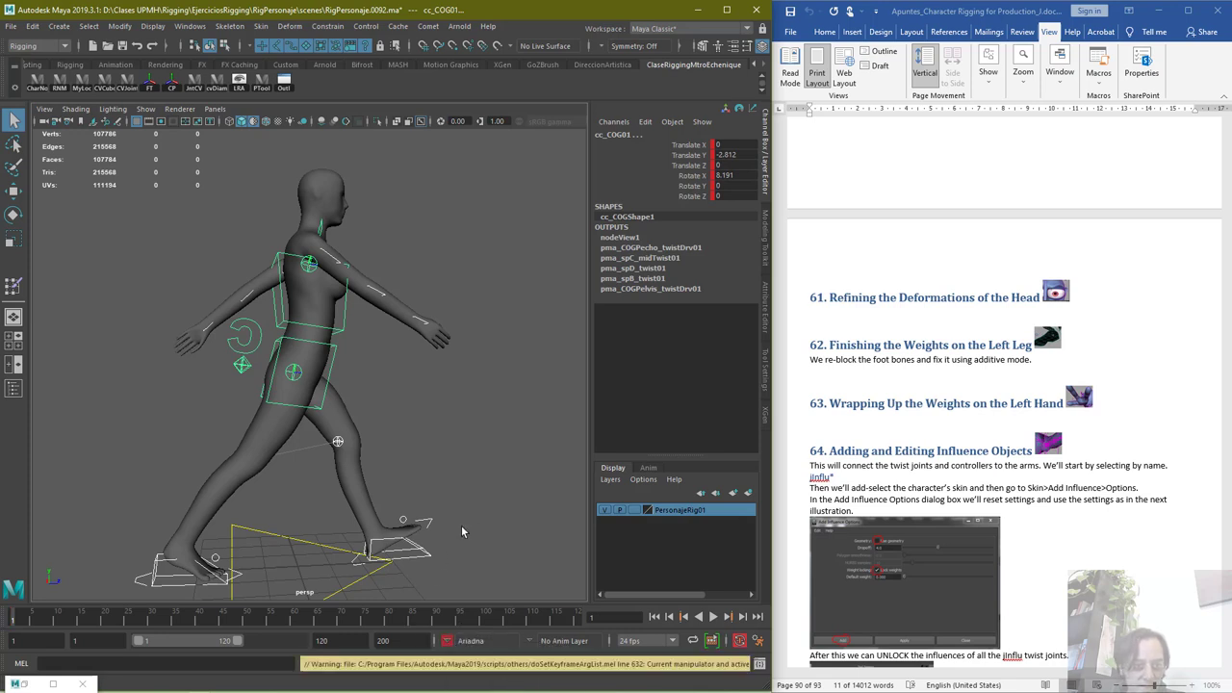
{"action": "left_click", "coordinate": [458, 642]}
{"action": "left_click", "coordinate": [493, 642]}
{"action": "left_click", "coordinate": [493, 484]}
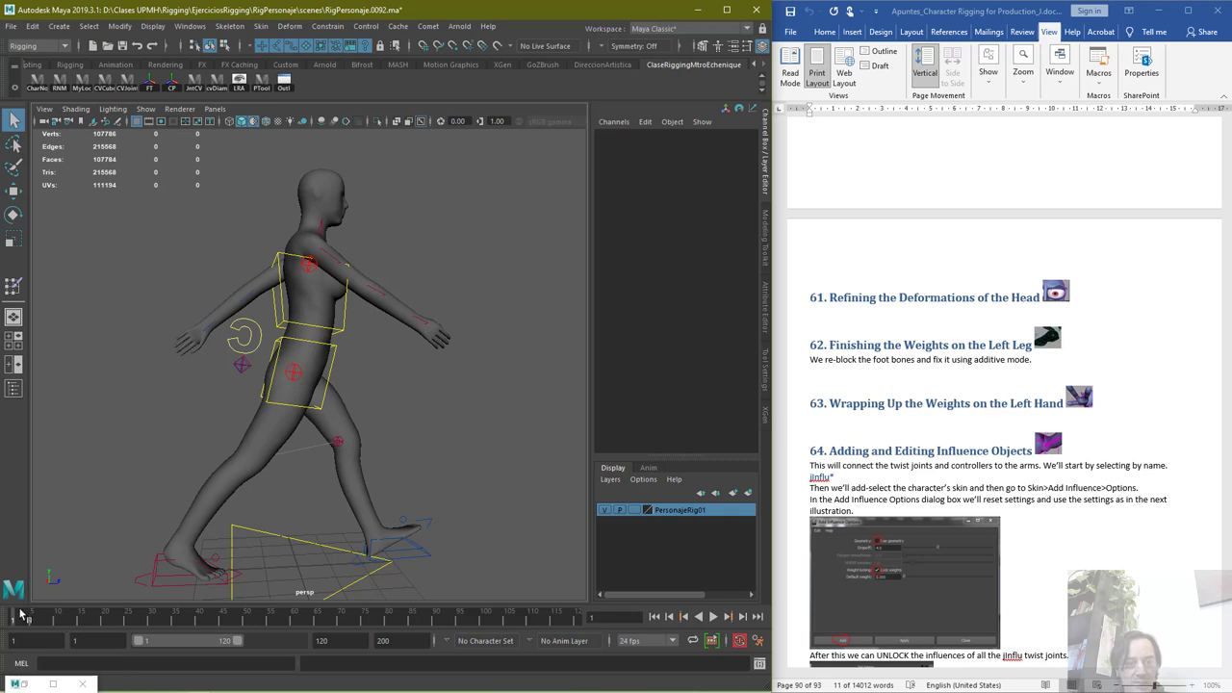
Set the playback range's end frame to 25
{"action": "double_click", "coordinate": [342, 641]}
{"action": "type", "text": "25"}
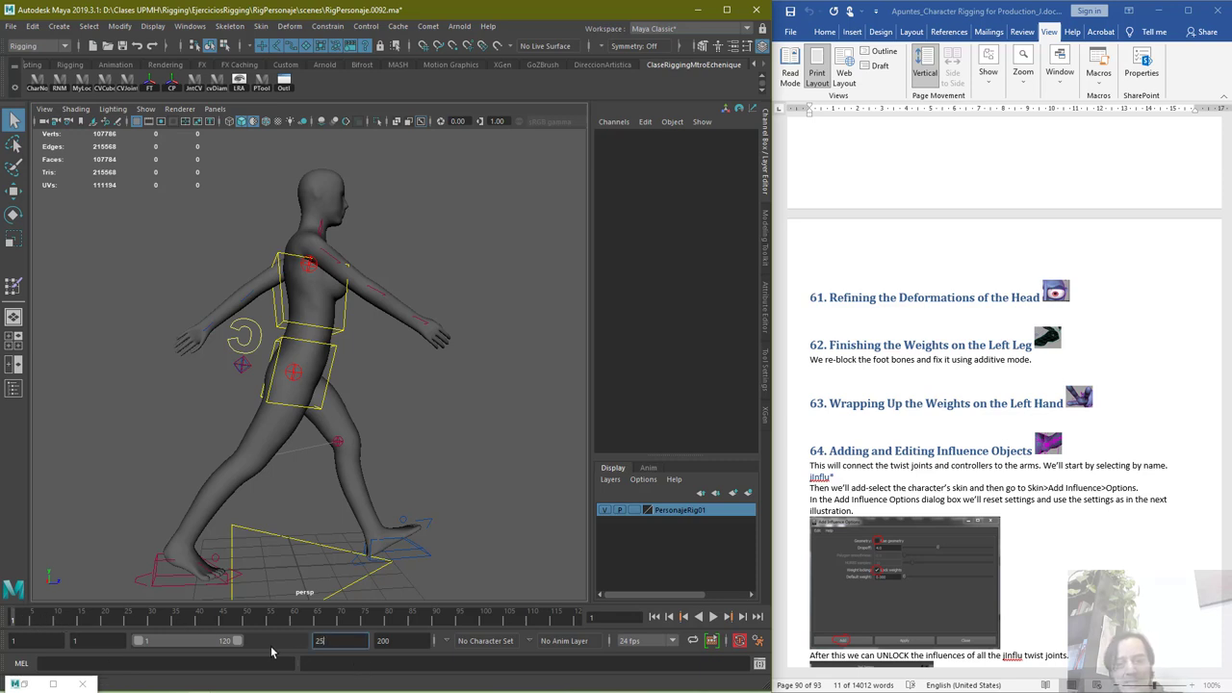
{"action": "key", "text": "Return"}
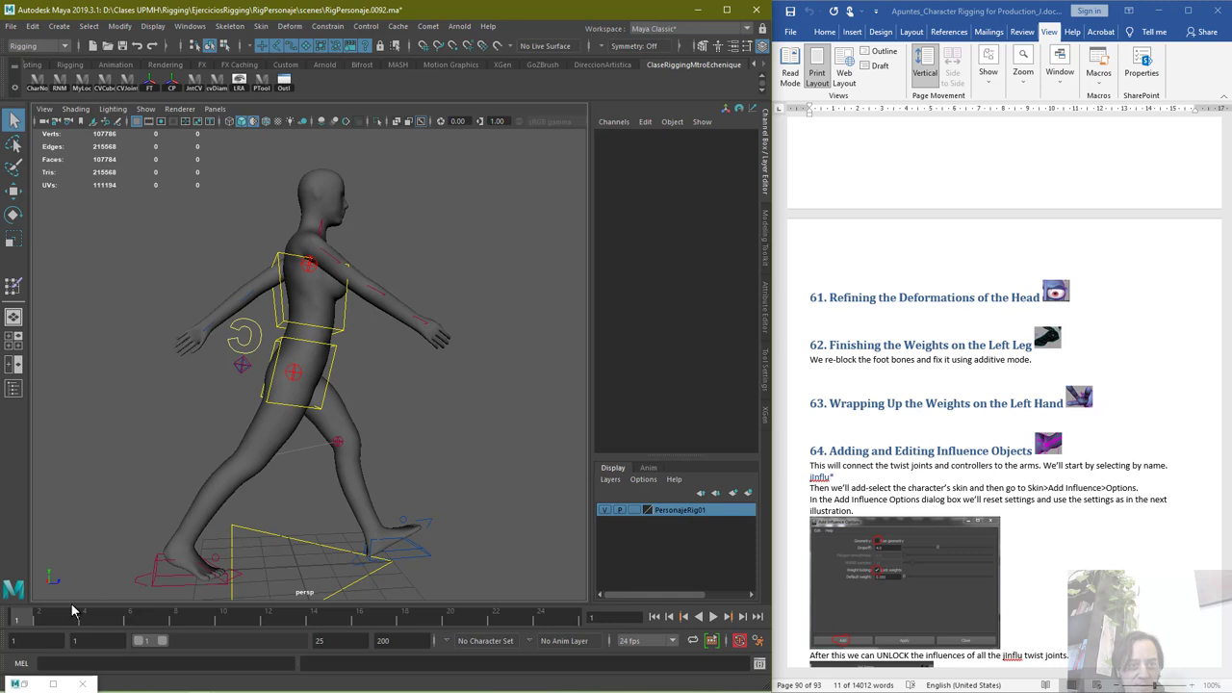
Step through the timeline at frames 1, 12, 13 and 24 to examine the walk cycle's key positions, and return to frame 1
{"action": "left_click", "coordinate": [269, 620]}
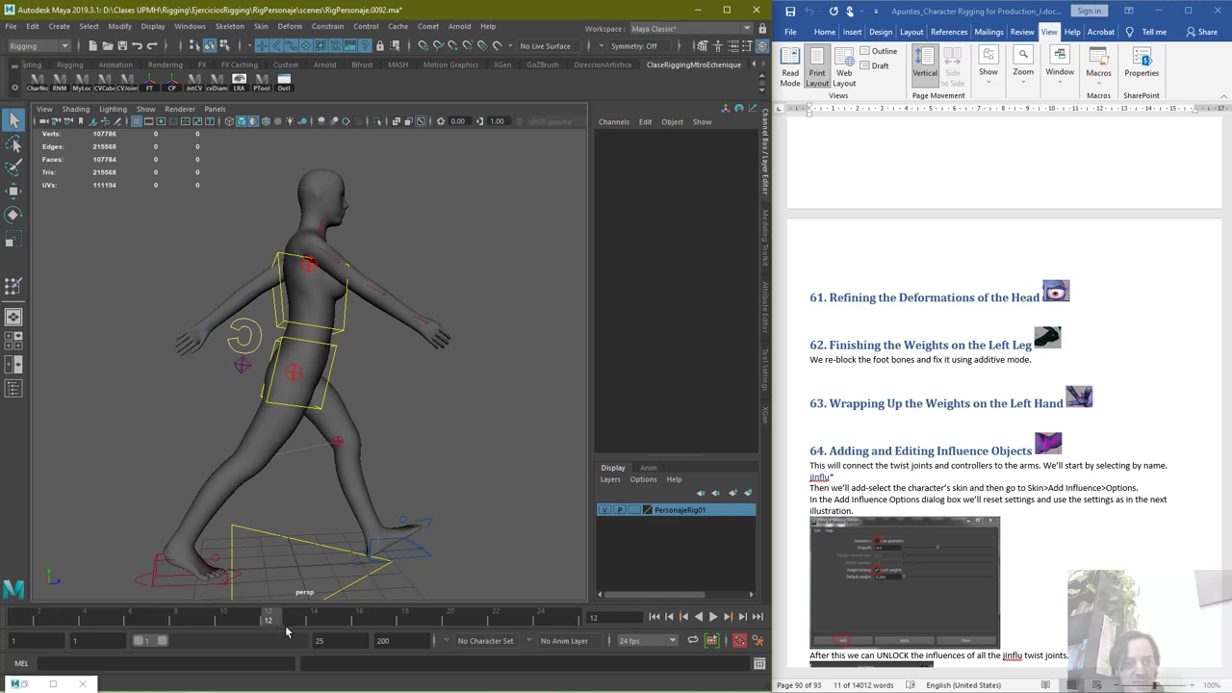
{"action": "left_click", "coordinate": [291, 621]}
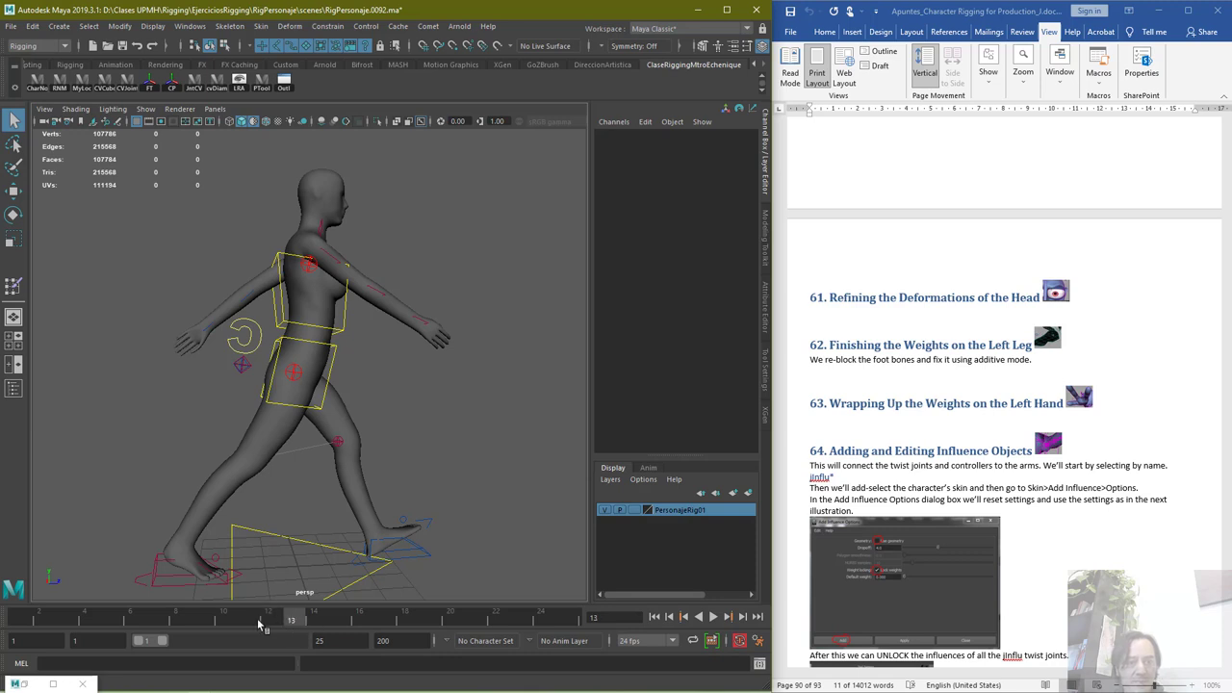
{"action": "left_click", "coordinate": [20, 620]}
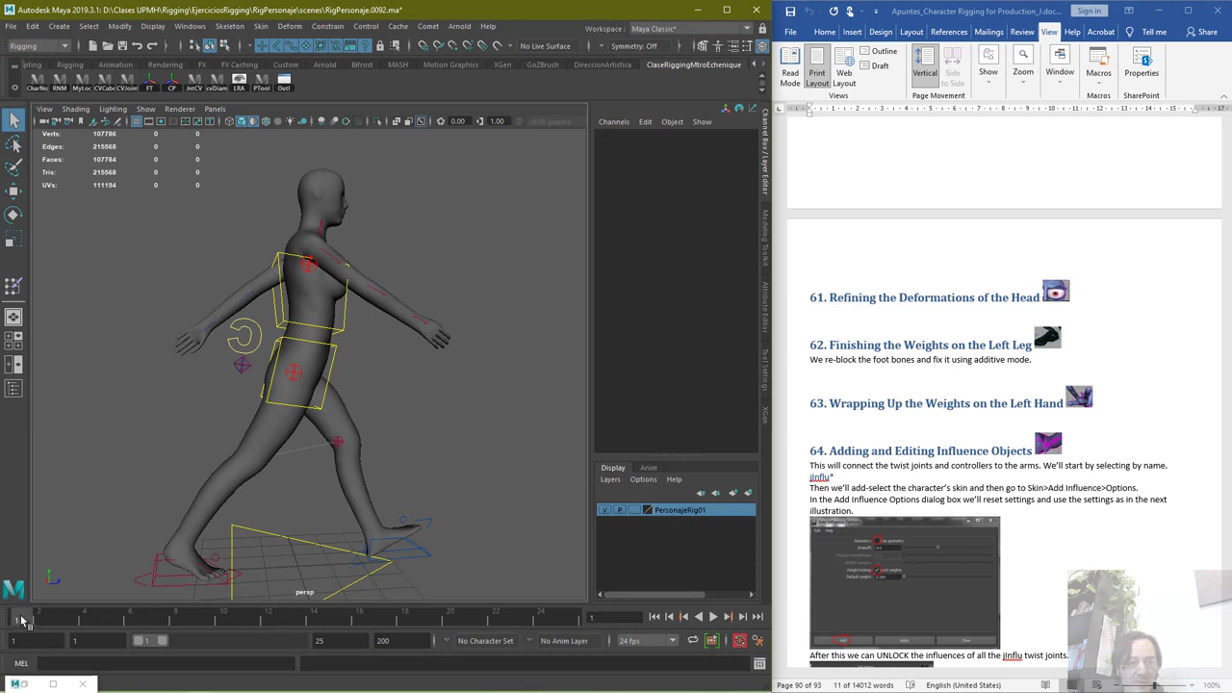
{"action": "left_click", "coordinate": [275, 622]}
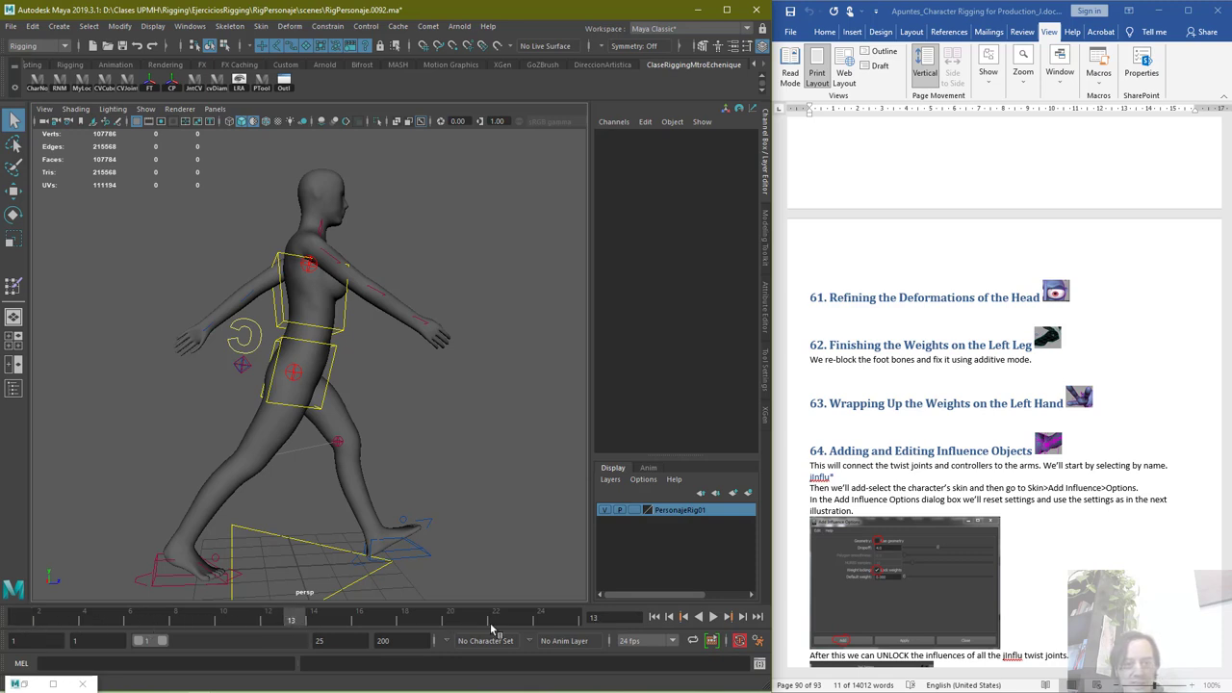
{"action": "left_click", "coordinate": [549, 624]}
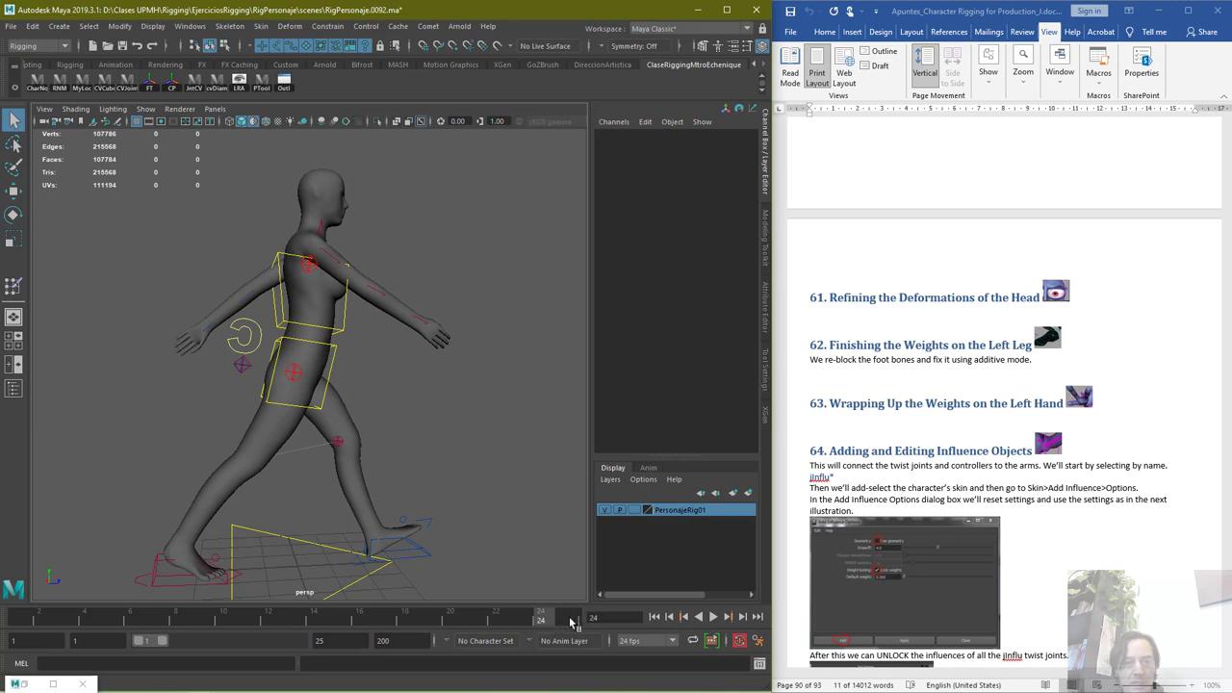
{"action": "left_click", "coordinate": [563, 624]}
{"action": "left_click", "coordinate": [541, 623]}
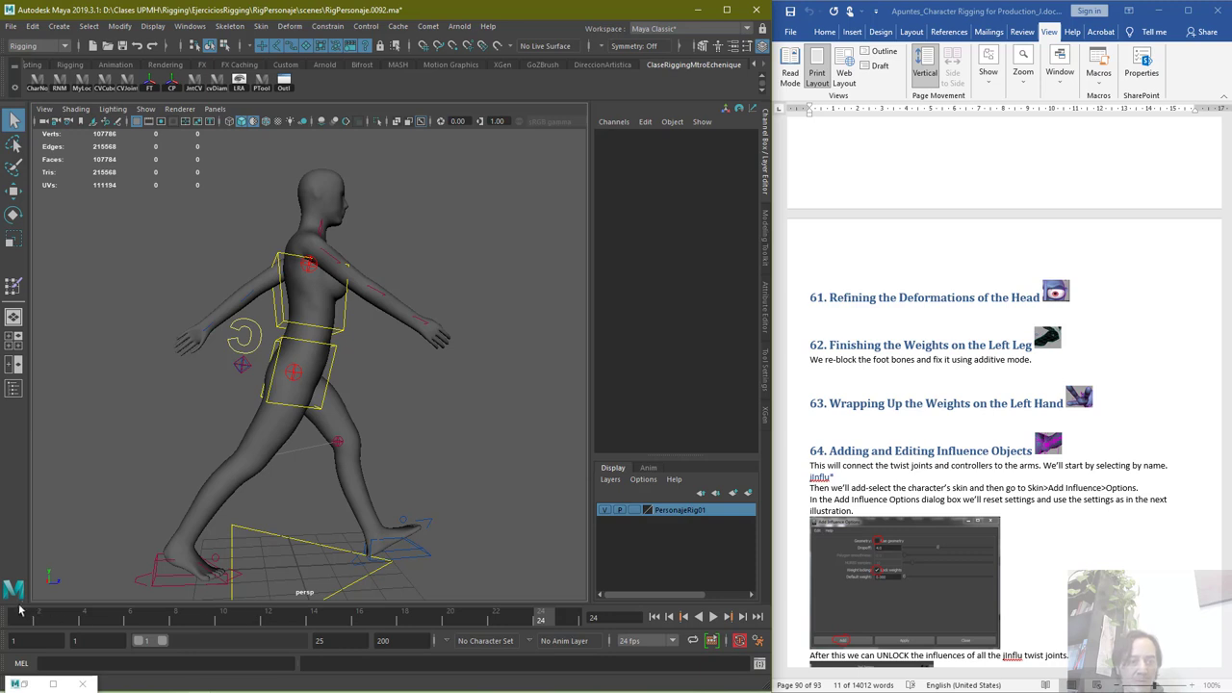
{"action": "left_click", "coordinate": [19, 617]}
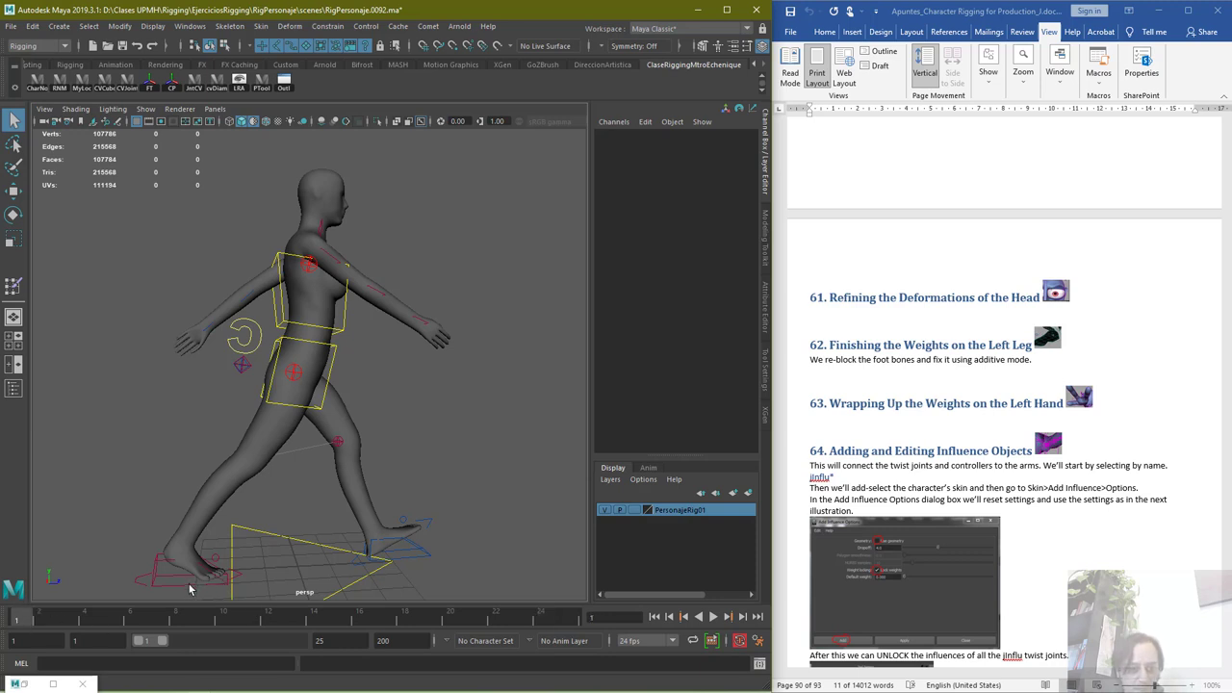
At frame 13, set the left foot control's Translate Z to -13
{"action": "left_click", "coordinate": [192, 584]}
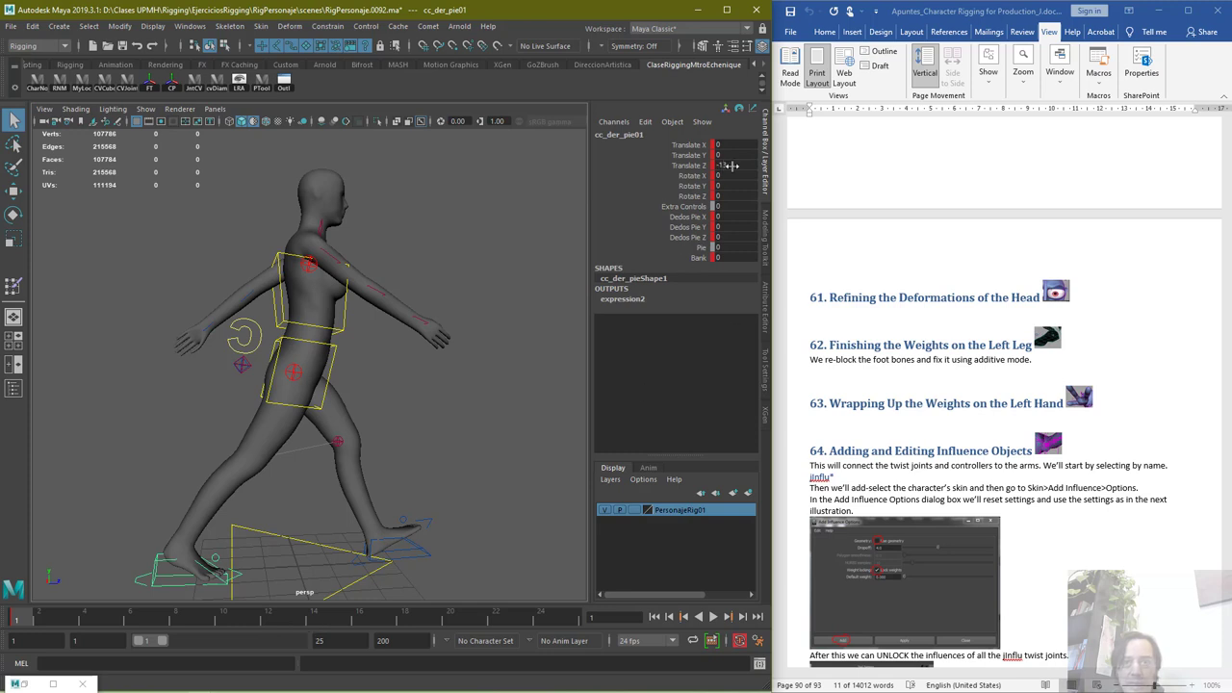
{"action": "left_click", "coordinate": [303, 620]}
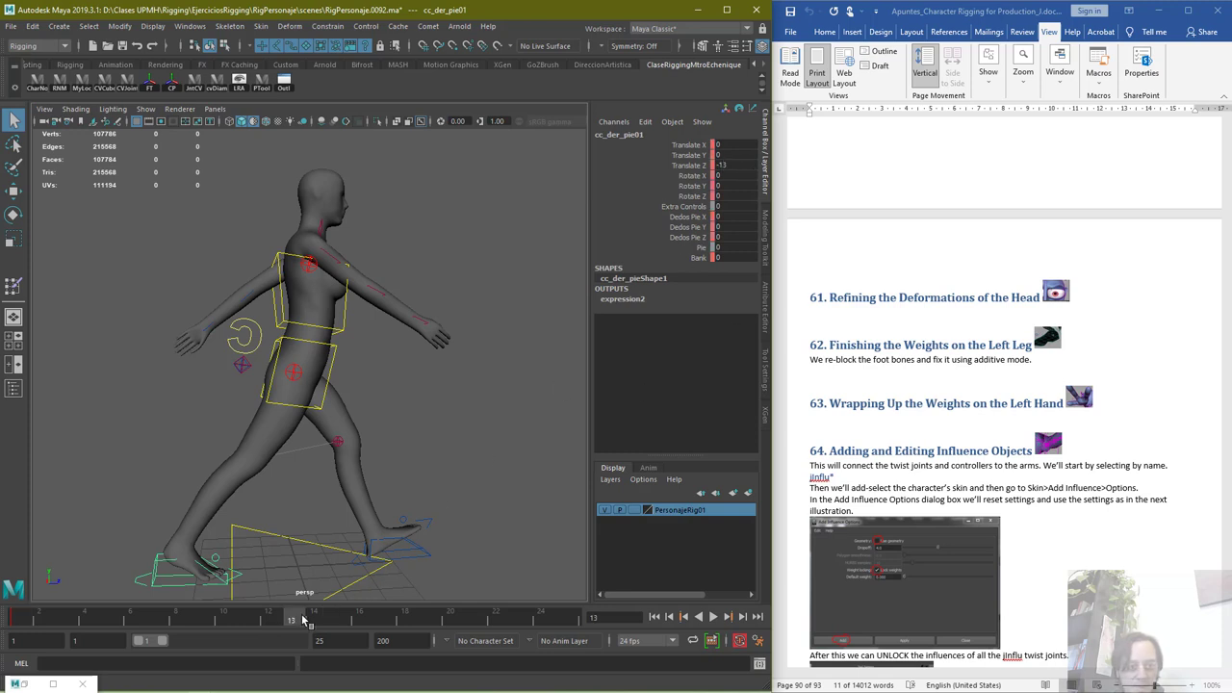
{"action": "left_click", "coordinate": [424, 557]}
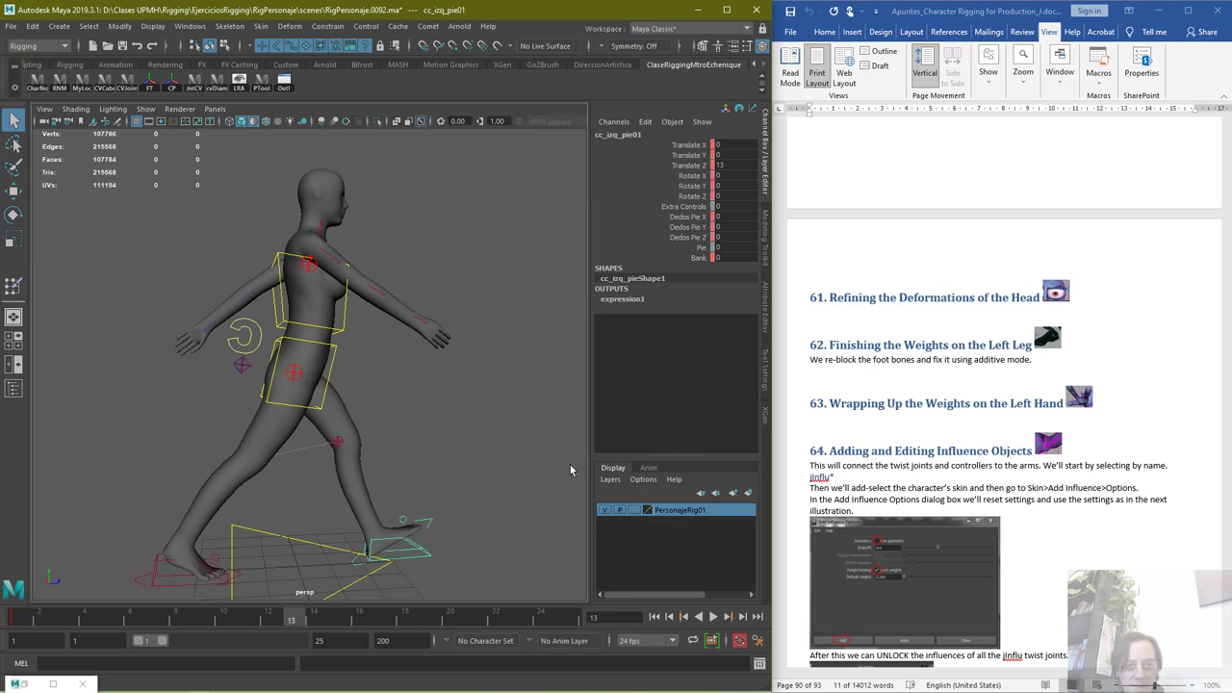
{"action": "double_click", "coordinate": [733, 165]}
{"action": "type", "text": "/13"}
{"action": "key", "text": "Return"}
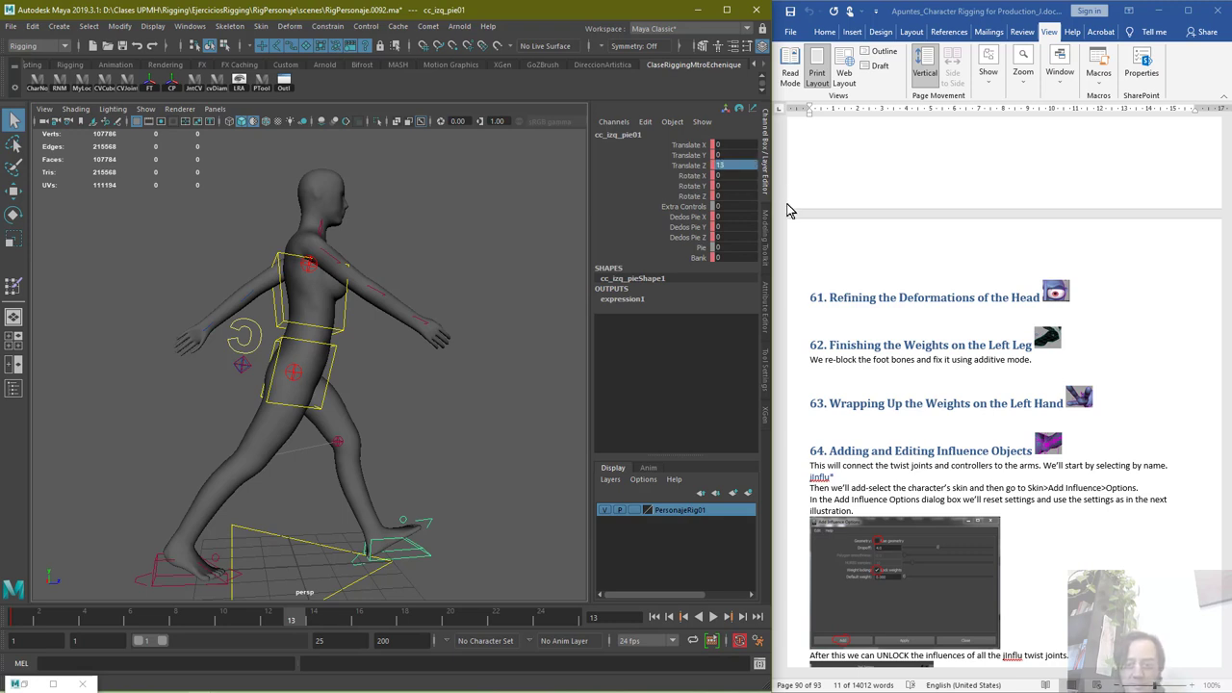
{"action": "double_click", "coordinate": [747, 169]}
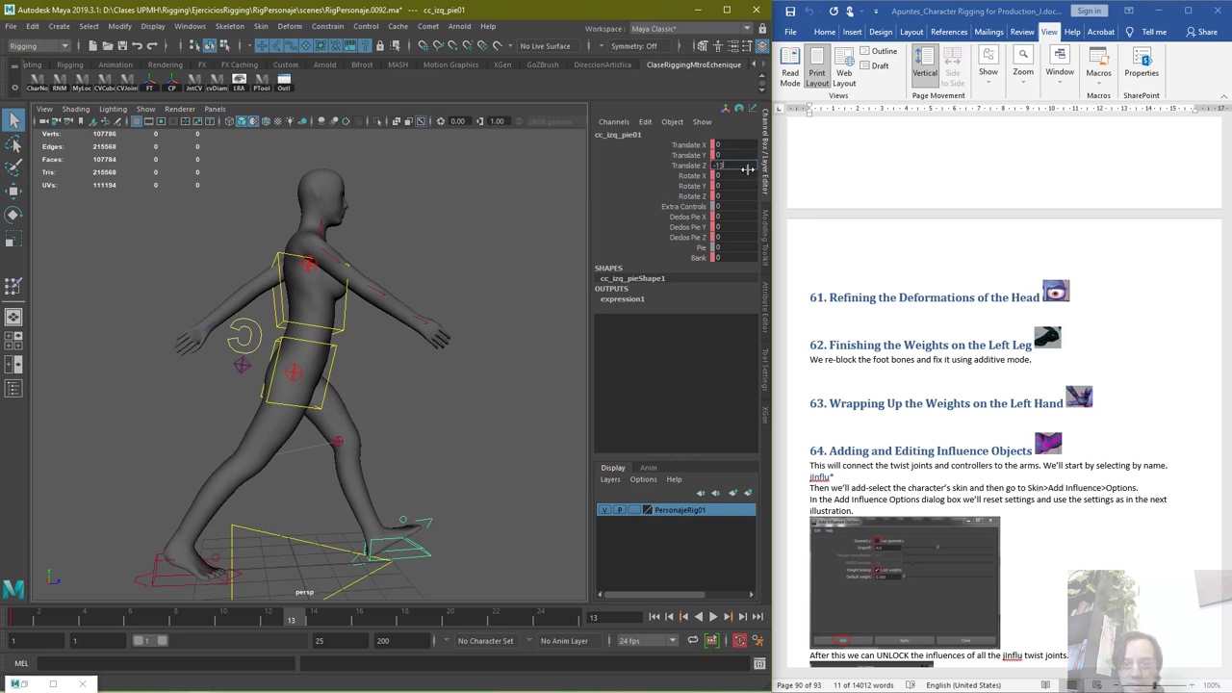
{"action": "type", "text": "-13"}
{"action": "key", "text": "Return"}
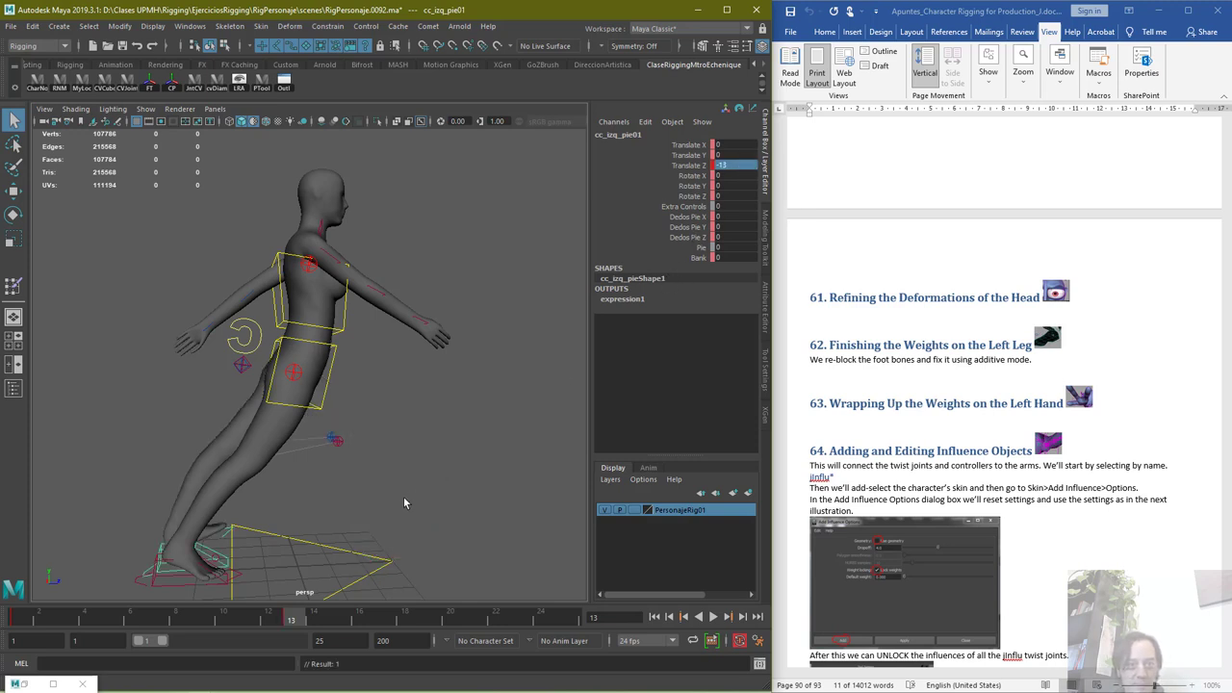
Set the PersonajeRig01 display layer to Reference so the foot controls can be picked without selecting the mesh
{"action": "left_click", "coordinate": [181, 587]}
{"action": "left_click", "coordinate": [183, 588]}
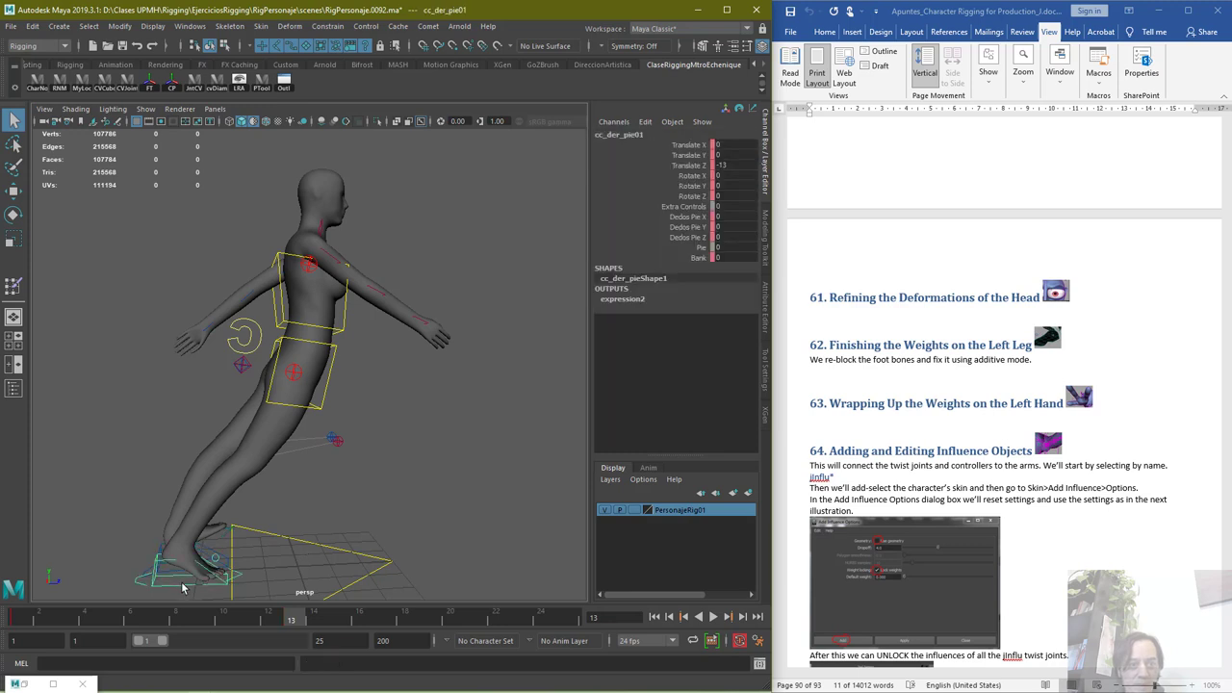
{"action": "left_click", "coordinate": [190, 567]}
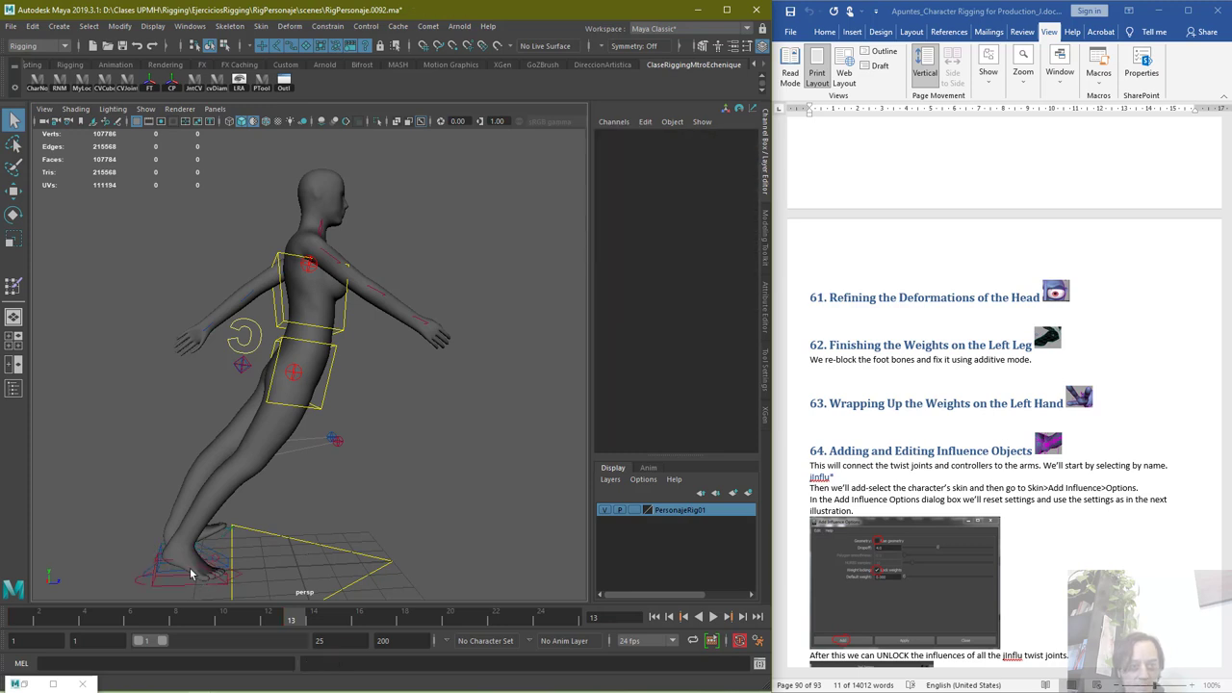
{"action": "left_click", "coordinate": [169, 565]}
{"action": "left_click", "coordinate": [161, 574]}
{"action": "left_click", "coordinate": [634, 510]}
{"action": "left_click", "coordinate": [634, 510]}
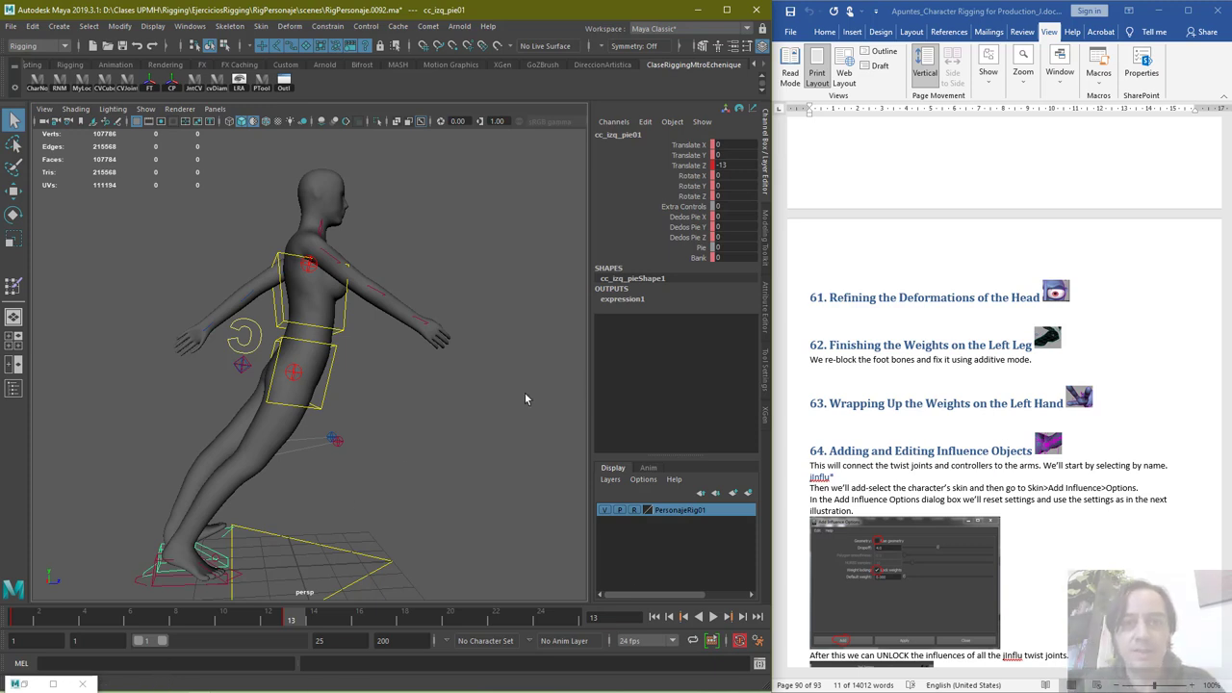
At frame 13, set the right foot control's Translate Z to 13
{"action": "left_click", "coordinate": [262, 435]}
{"action": "left_click", "coordinate": [166, 556]}
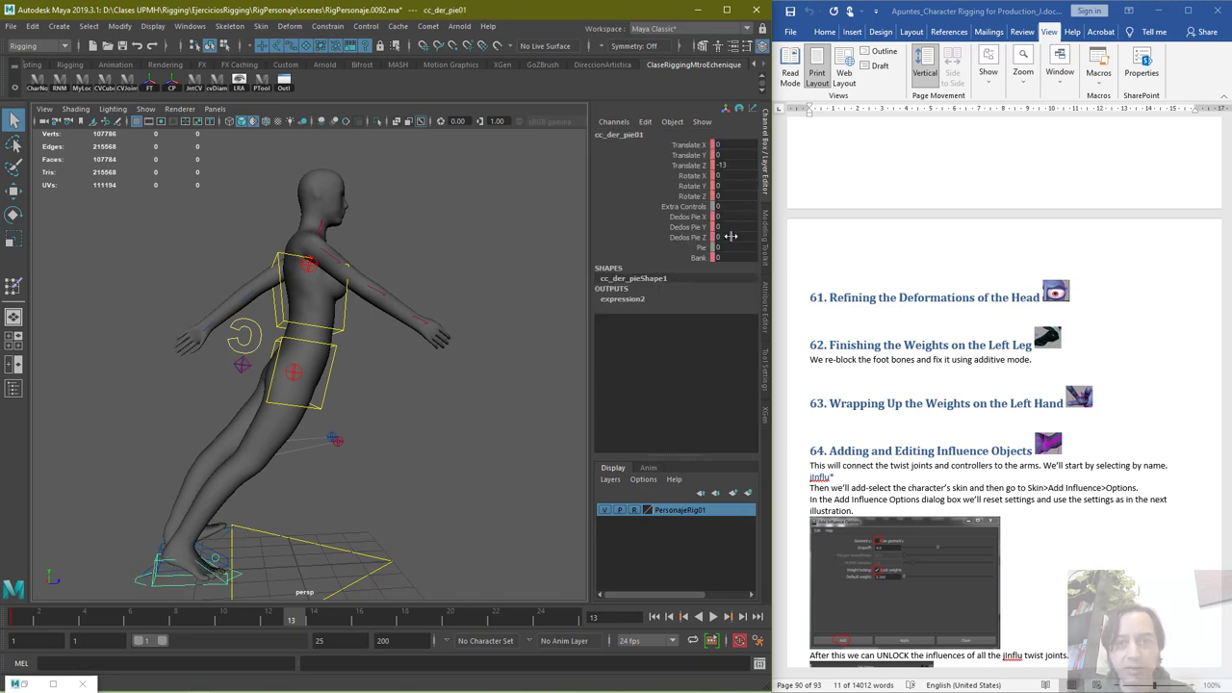
{"action": "double_click", "coordinate": [739, 166]}
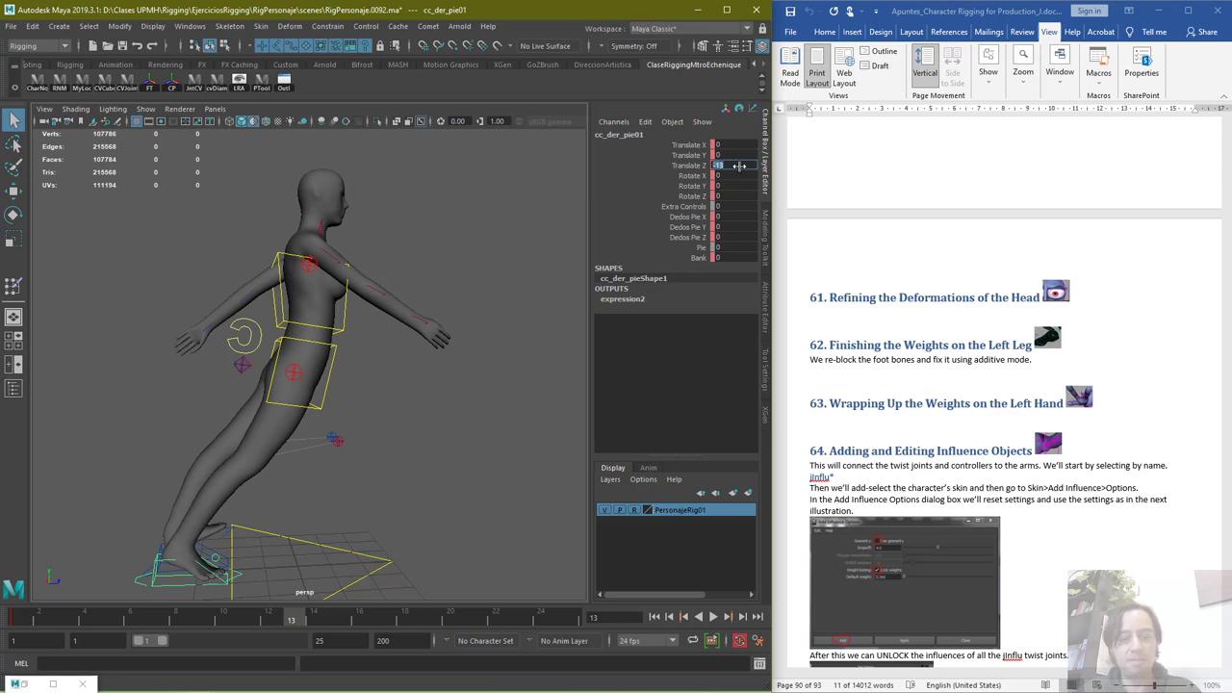
{"action": "type", "text": "13"}
{"action": "key", "text": "Return"}
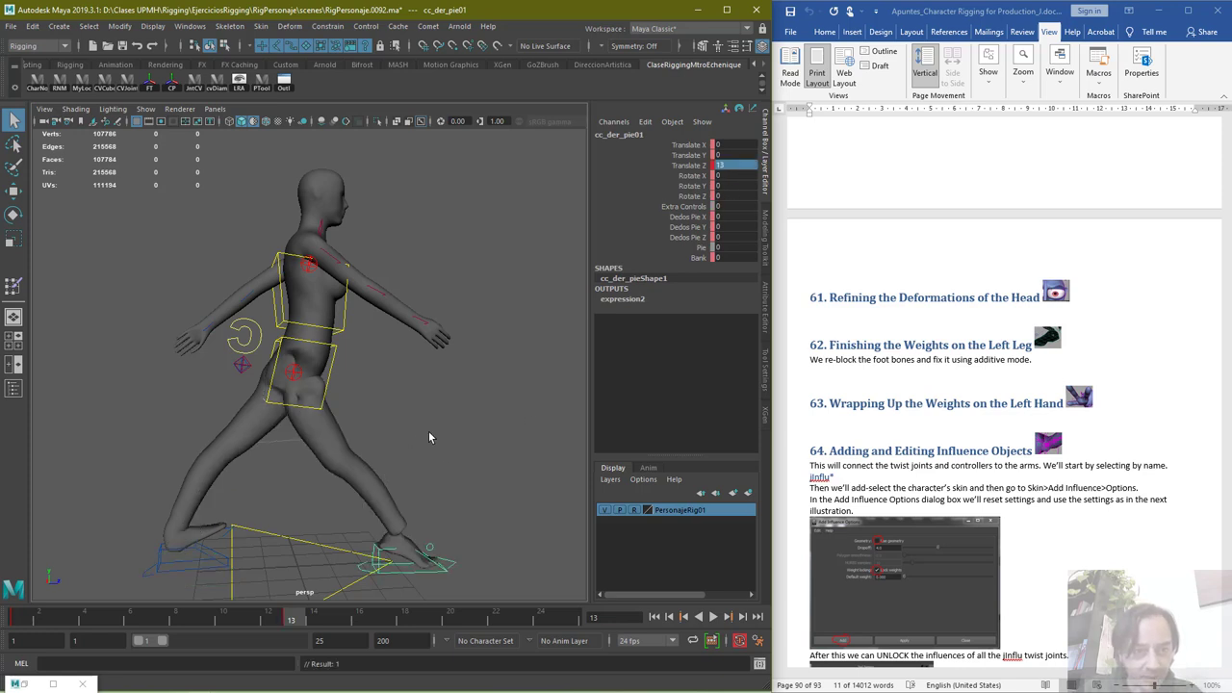
At frame 13, set Rotate X to 0 on the left heel control and to -24 on the right heel control
{"action": "left_click", "coordinate": [200, 548]}
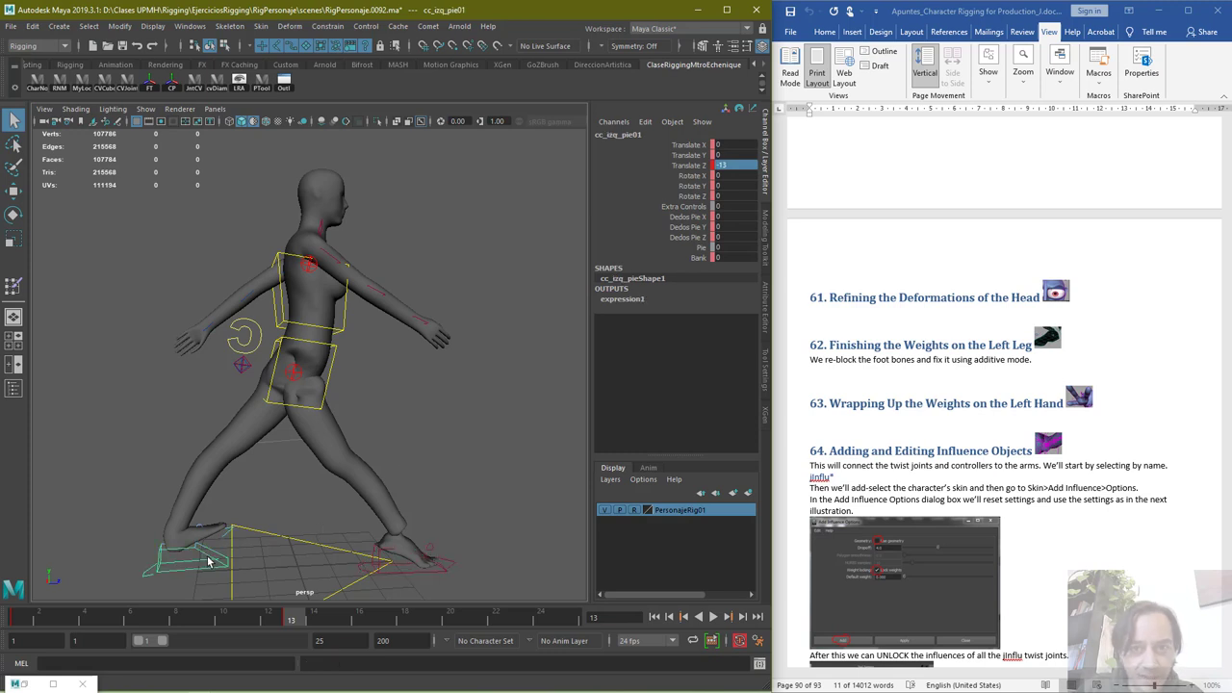
{"action": "left_click", "coordinate": [145, 576]}
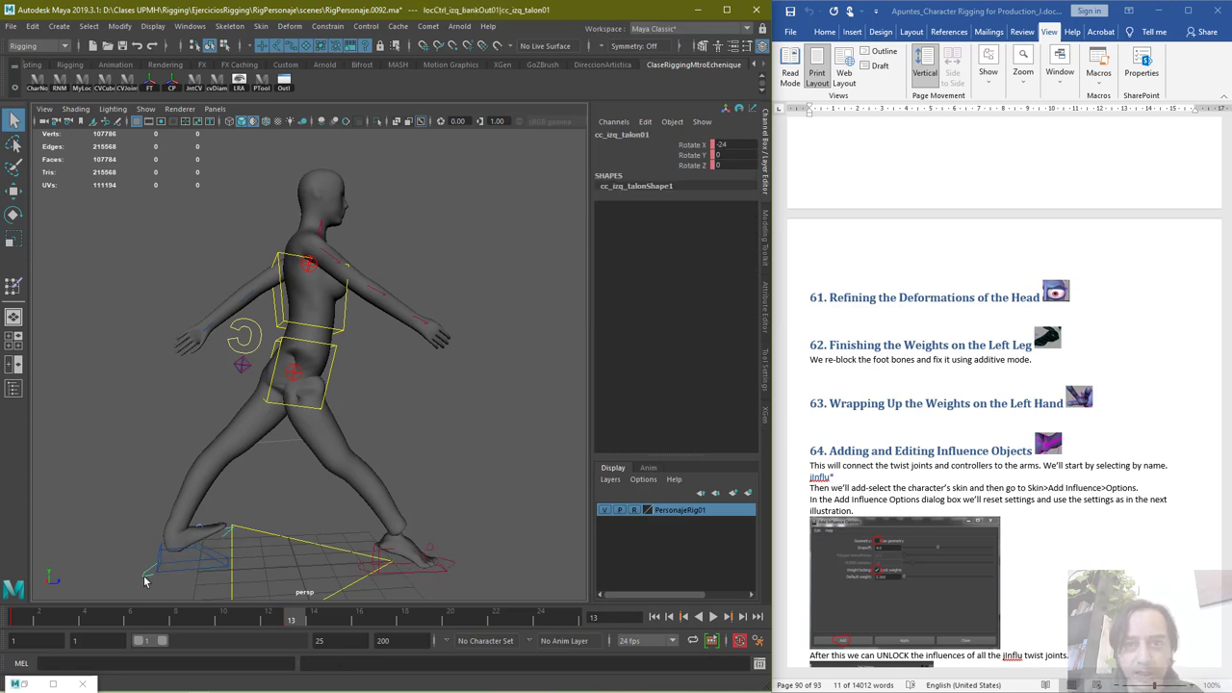
{"action": "left_click", "coordinate": [738, 143]}
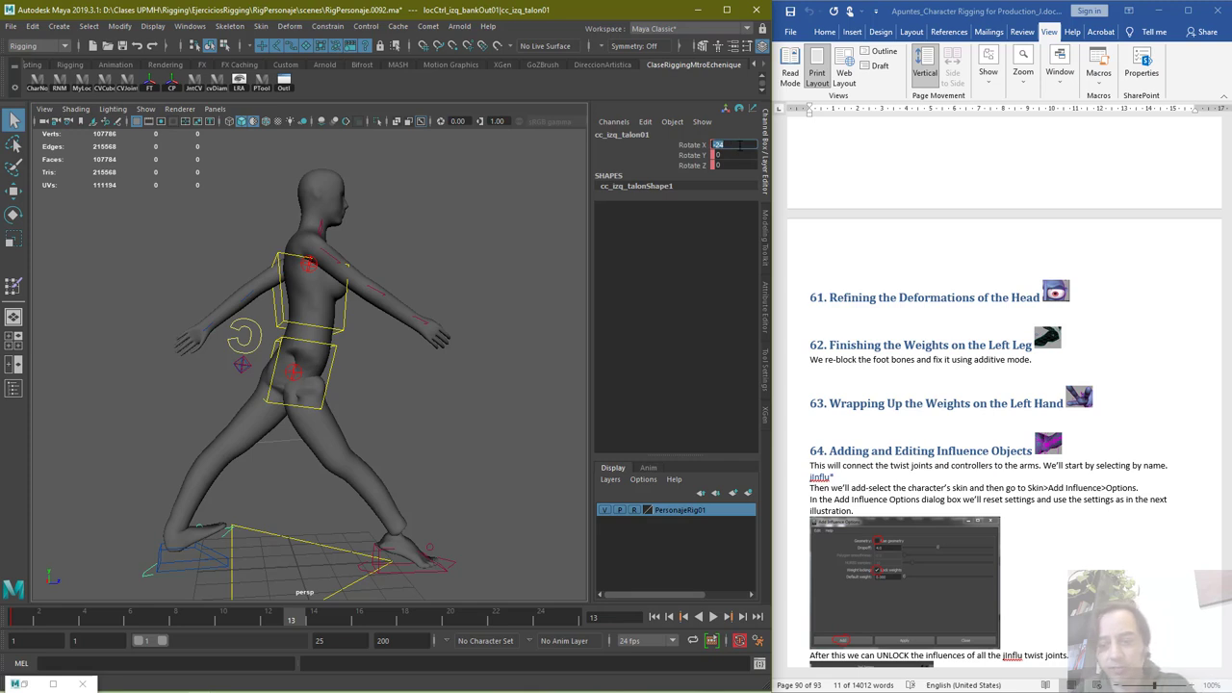
{"action": "key", "text": "Return"}
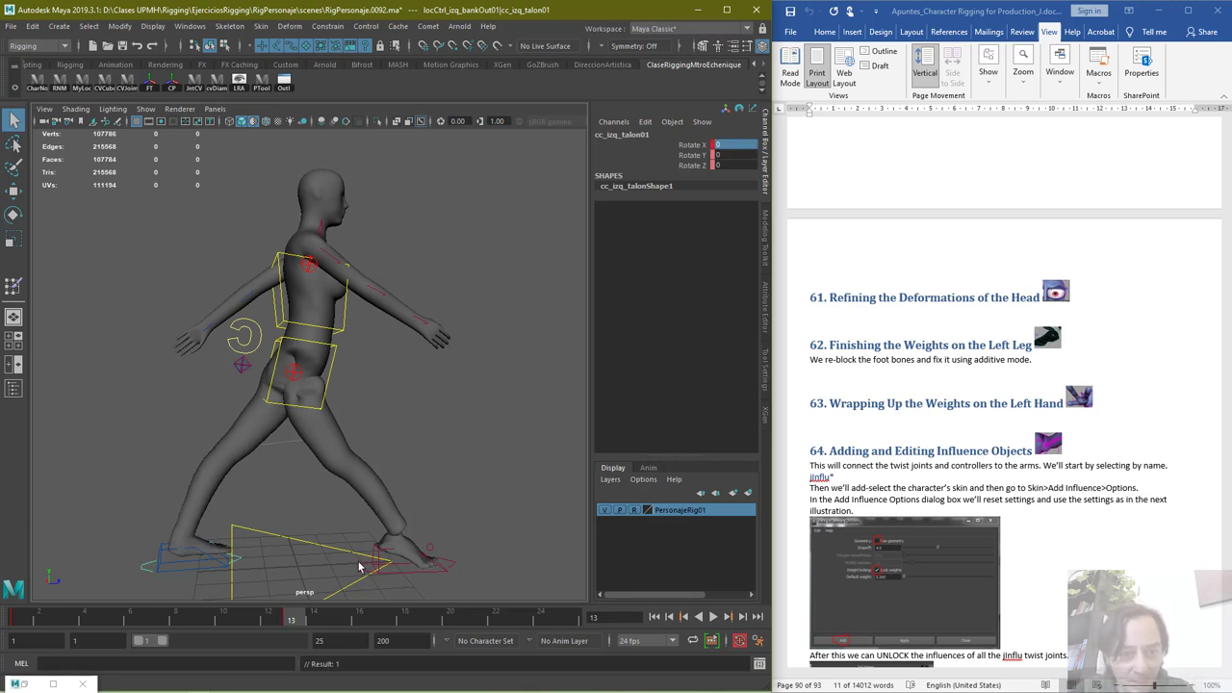
{"action": "left_click", "coordinate": [733, 144]}
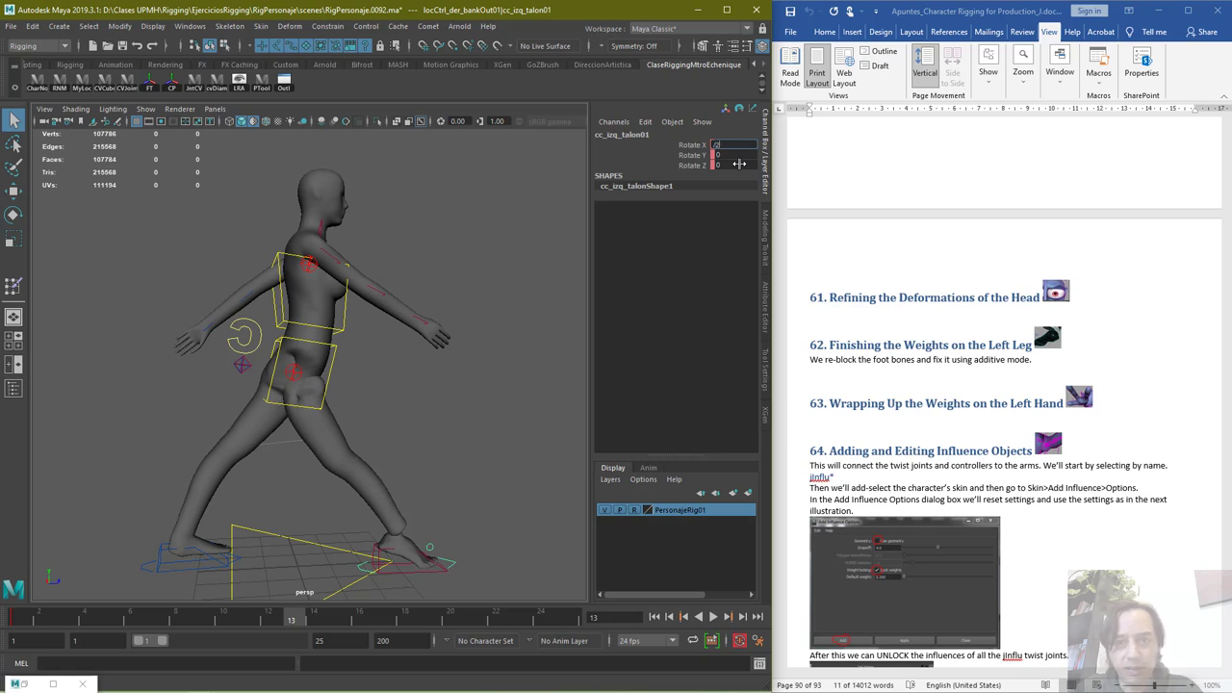
{"action": "key", "text": "Return"}
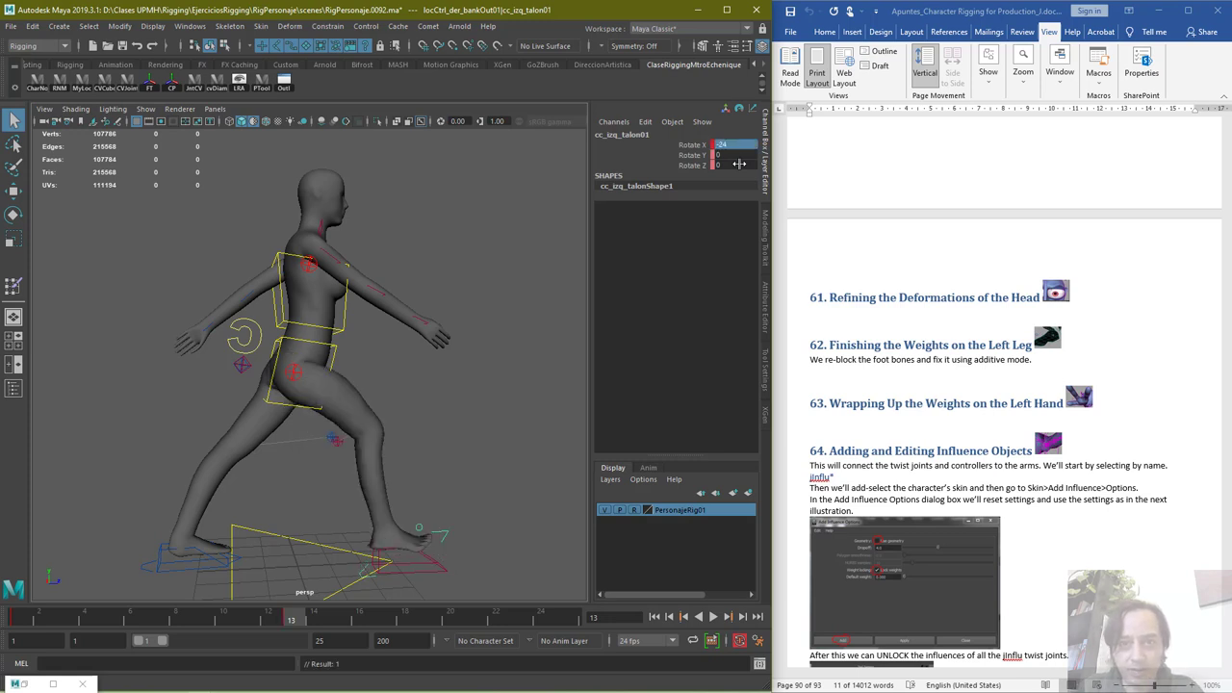
At frame 13, move the right knee control forward and up to about Translate Y 8.1 and Translate Z 19.6
{"action": "left_click", "coordinate": [336, 443]}
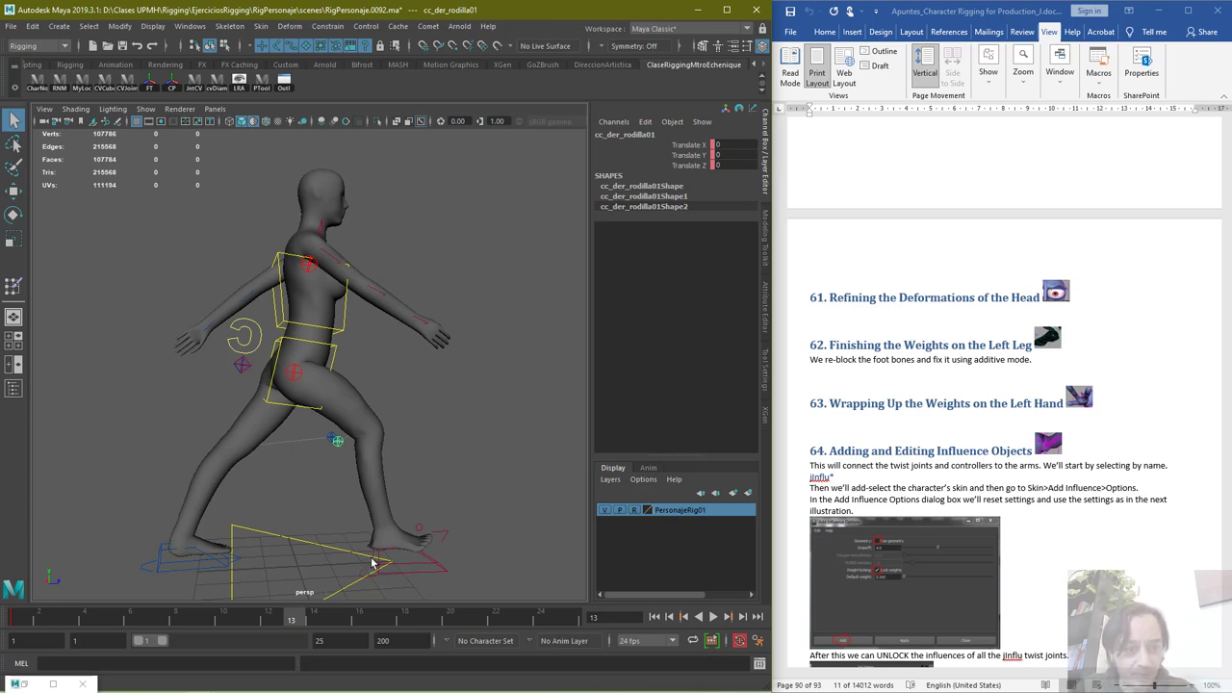
{"action": "key", "text": "w"}
{"action": "left_click_drag", "start_coordinate": [390, 440], "coordinate": [497, 353]}
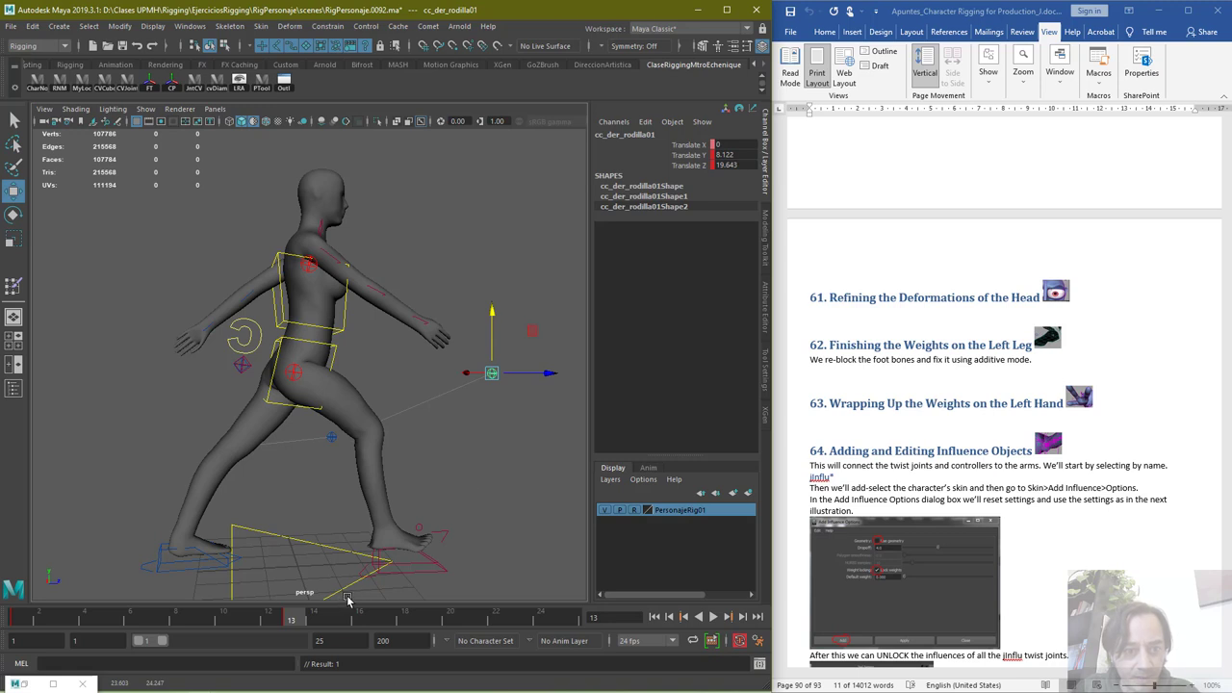
At frame 1, move the left knee control forward and up to about Translate Y 2.8 and Translate Z 15.4
{"action": "left_click", "coordinate": [331, 435]}
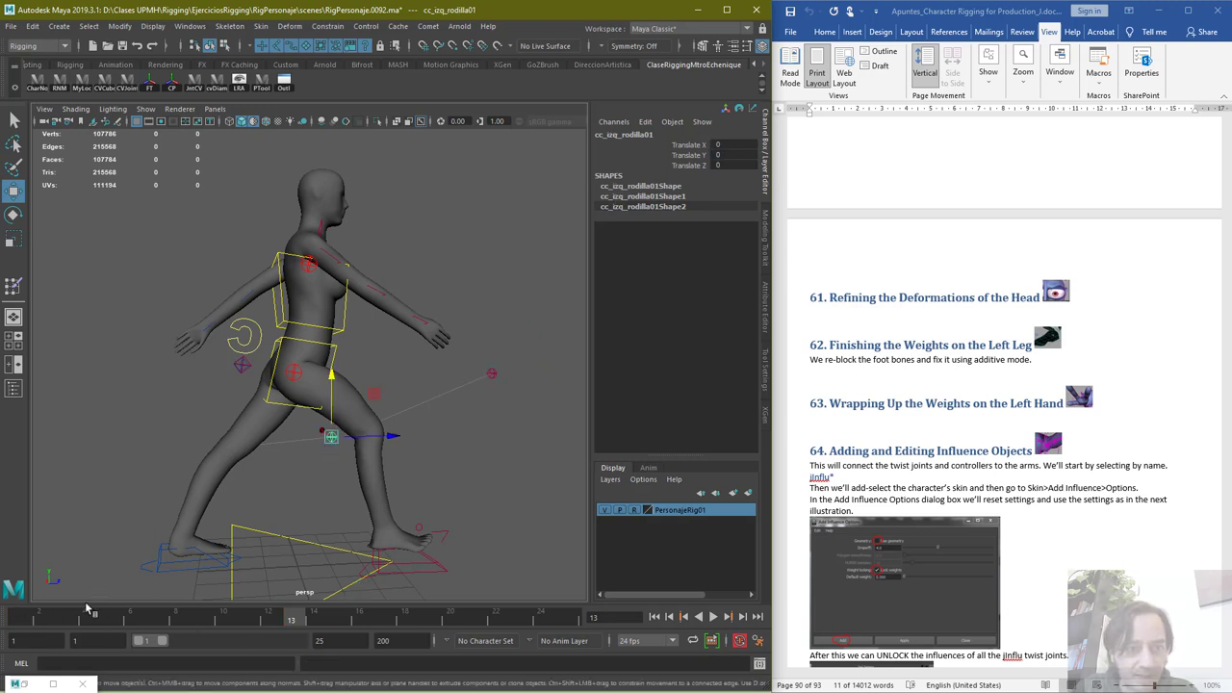
{"action": "left_click", "coordinate": [19, 617]}
{"action": "left_click_drag", "start_coordinate": [343, 445], "coordinate": [458, 389]}
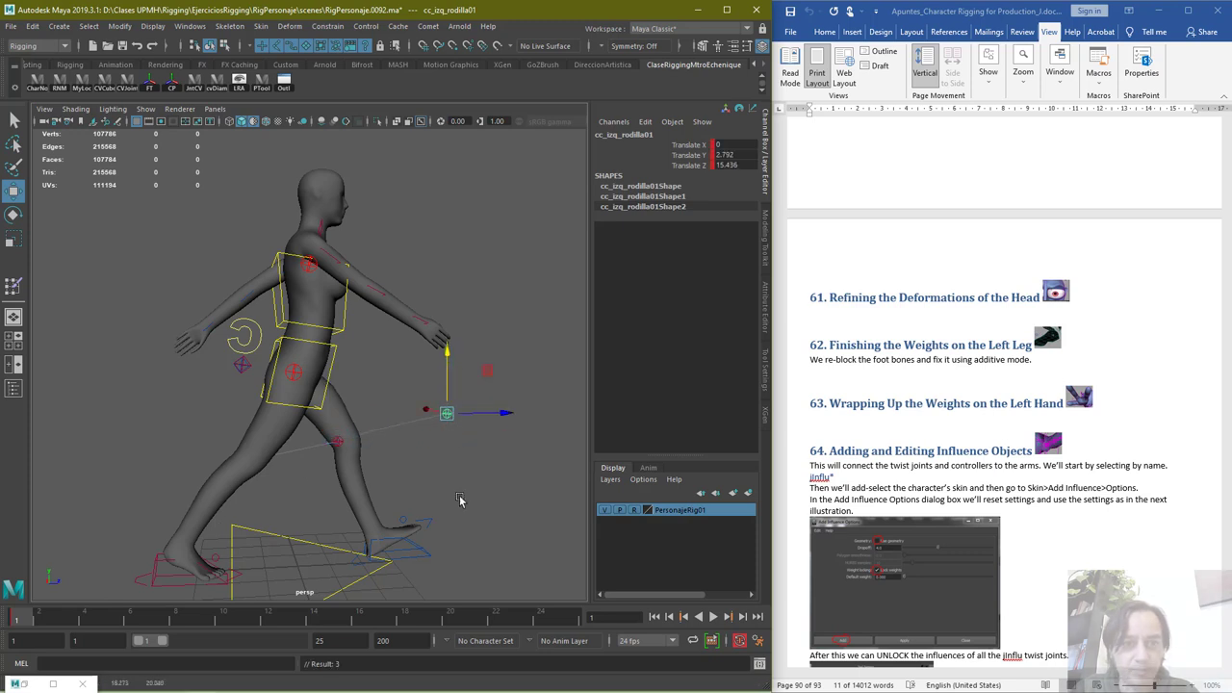
At frame 13, move the left knee control back and down to about Translate Y -1.6 and Translate Z 1.1
{"action": "mouse_move", "coordinate": [55, 628]}
{"action": "left_mouse_down"}
{"action": "mouse_move", "coordinate": [39, 628]}
{"action": "mouse_move", "coordinate": [316, 630]}
{"action": "left_mouse_up"}
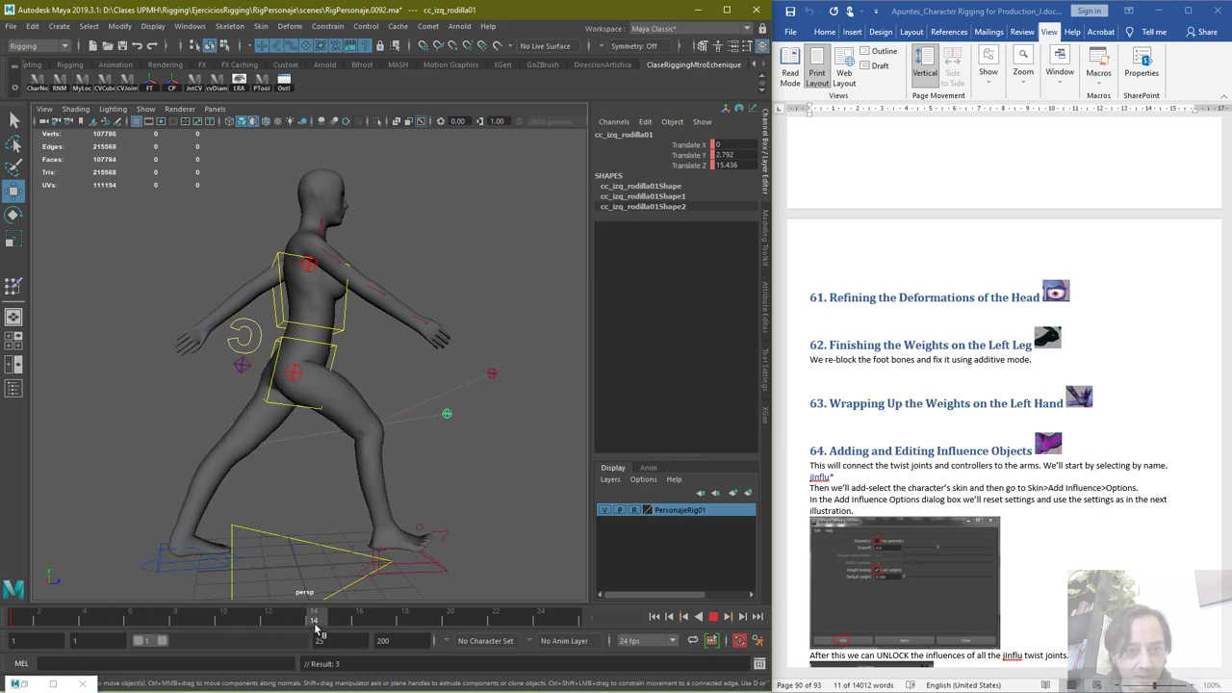
{"action": "left_click", "coordinate": [492, 374]}
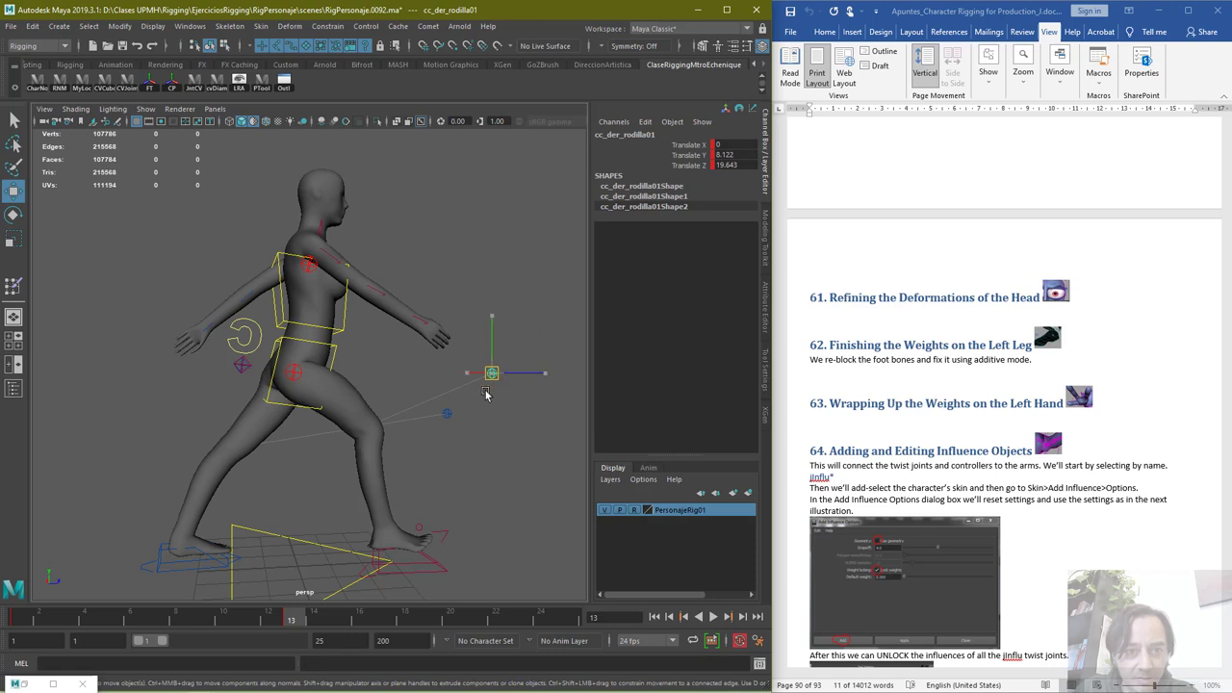
{"action": "left_click_drag", "start_coordinate": [493, 373], "coordinate": [252, 457]}
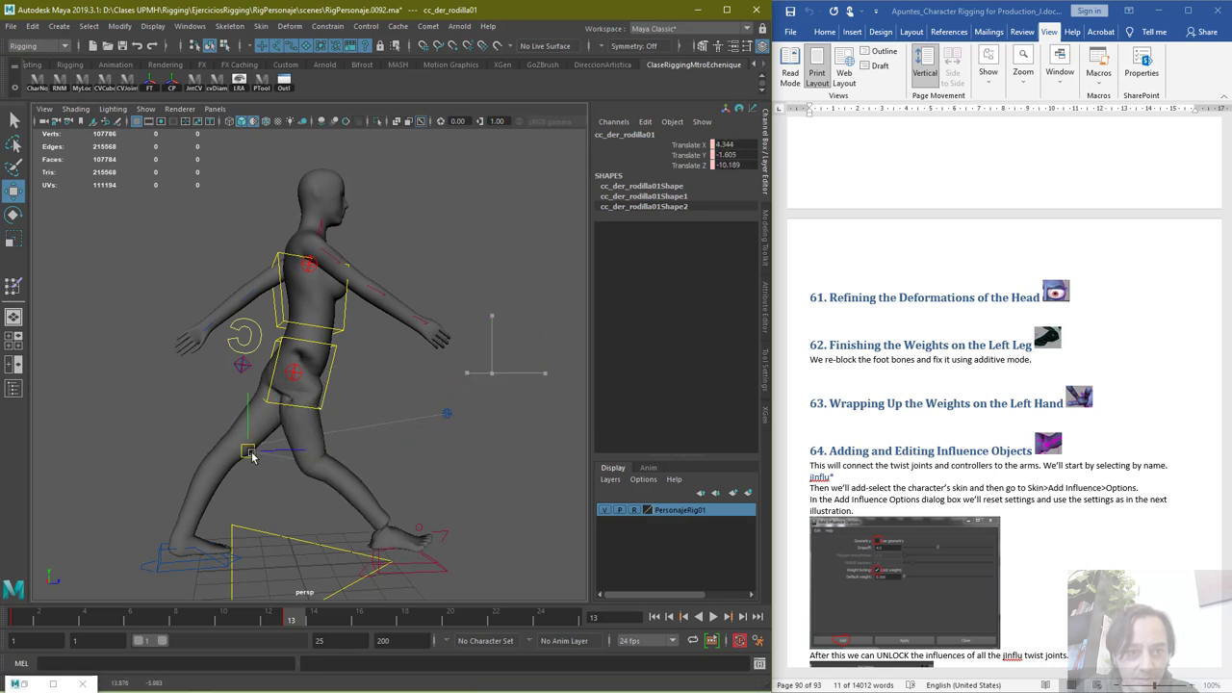
{"action": "left_click", "coordinate": [447, 414]}
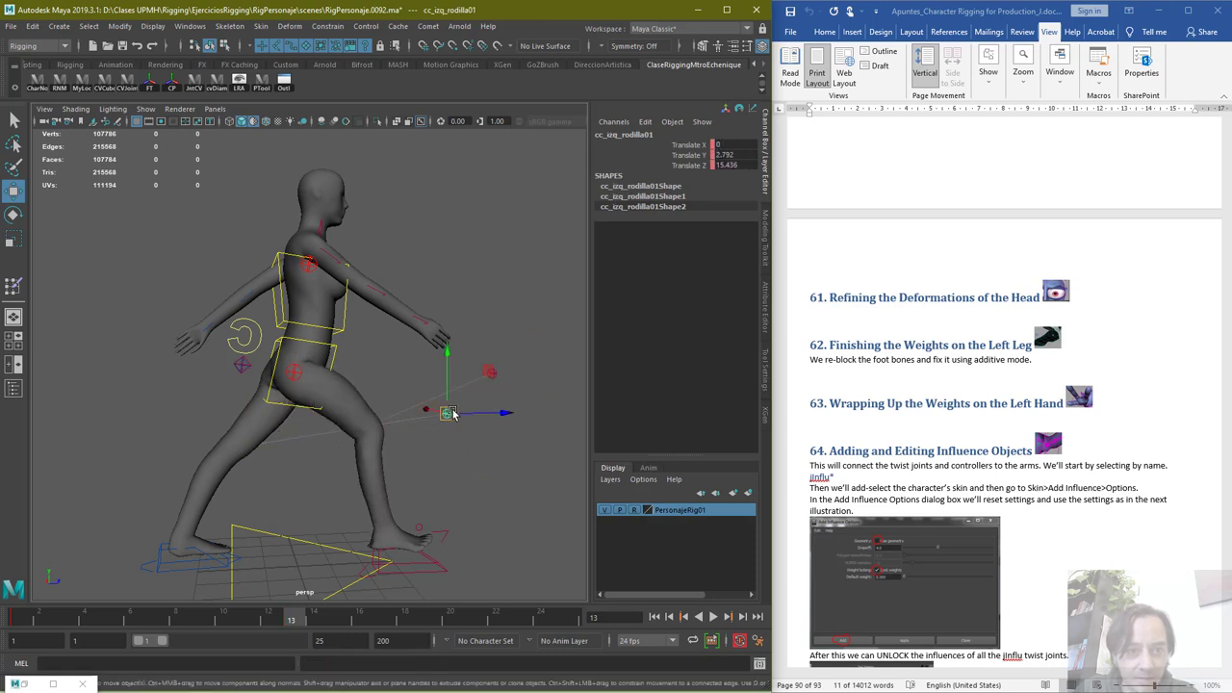
{"action": "left_click_drag", "start_coordinate": [446, 414], "coordinate": [307, 439]}
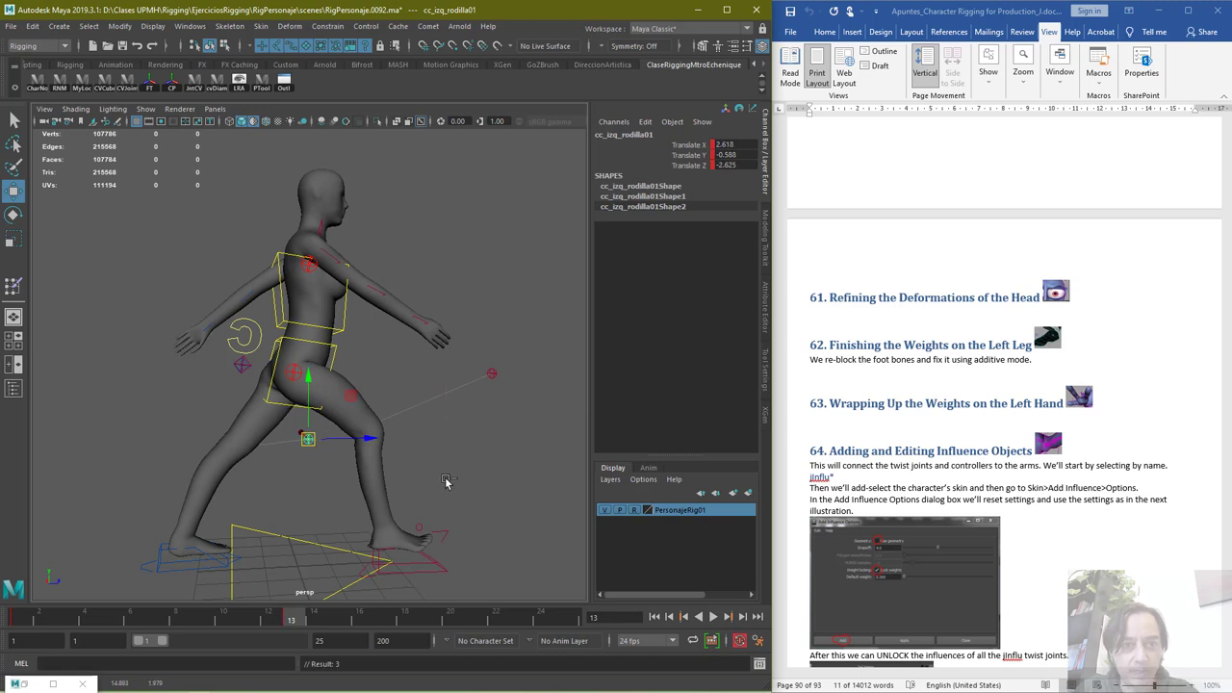
{"action": "key", "text": "ctrl+z"}
{"action": "left_click_drag", "start_coordinate": [508, 413], "coordinate": [402, 414]}
{"action": "left_click_drag", "start_coordinate": [340, 357], "coordinate": [333, 385]}
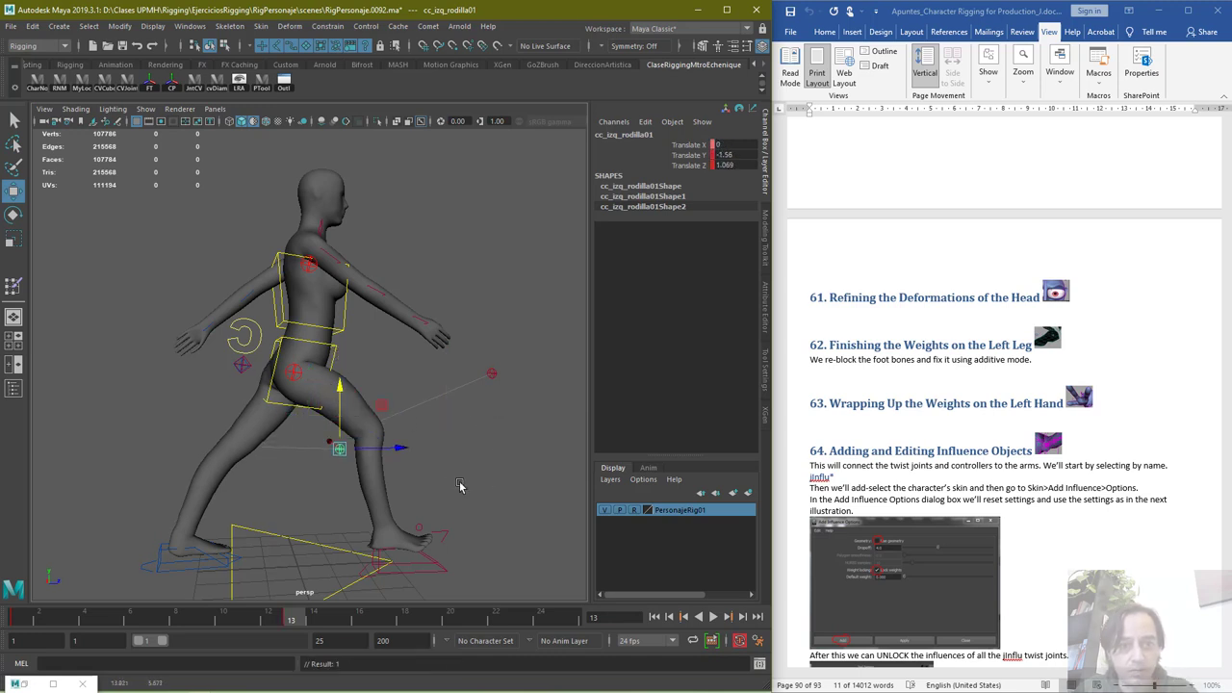
Scrub through the first half of the cycle and examine both heel controls' rotations at frame 1
{"action": "left_click_drag", "start_coordinate": [486, 466], "coordinate": [427, 487], "text": "alt"}
{"action": "left_click_drag", "start_coordinate": [54, 622], "coordinate": [14, 627]}
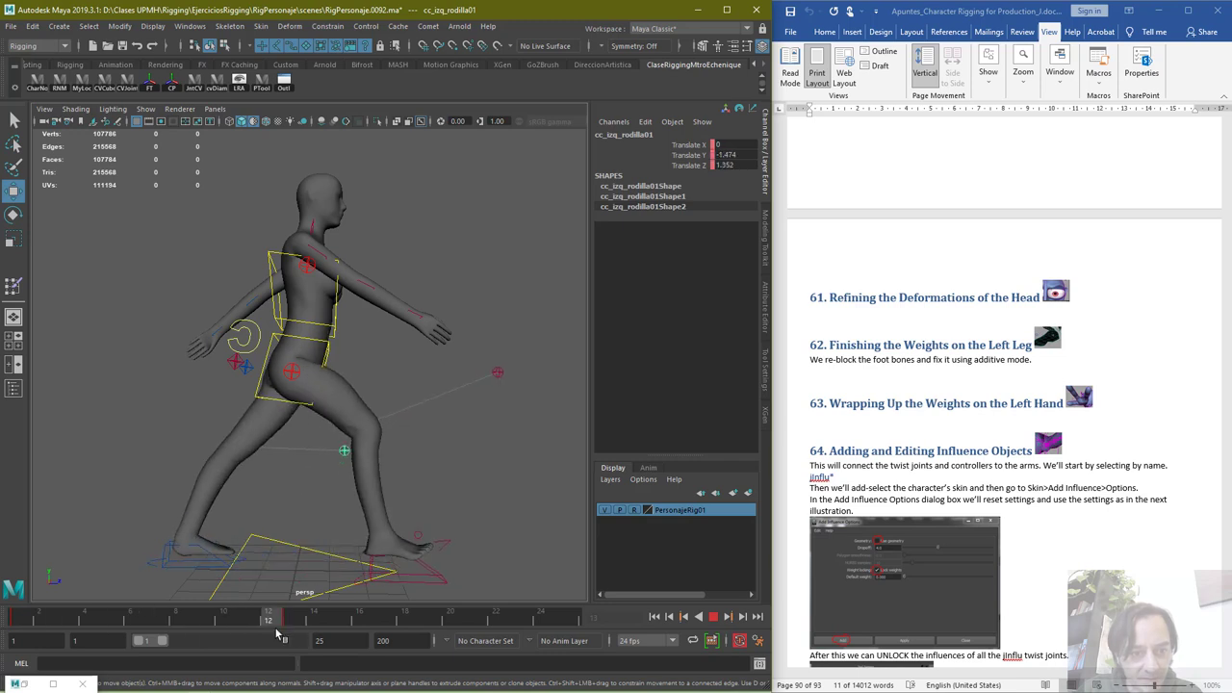
{"action": "key", "text": "Escape"}
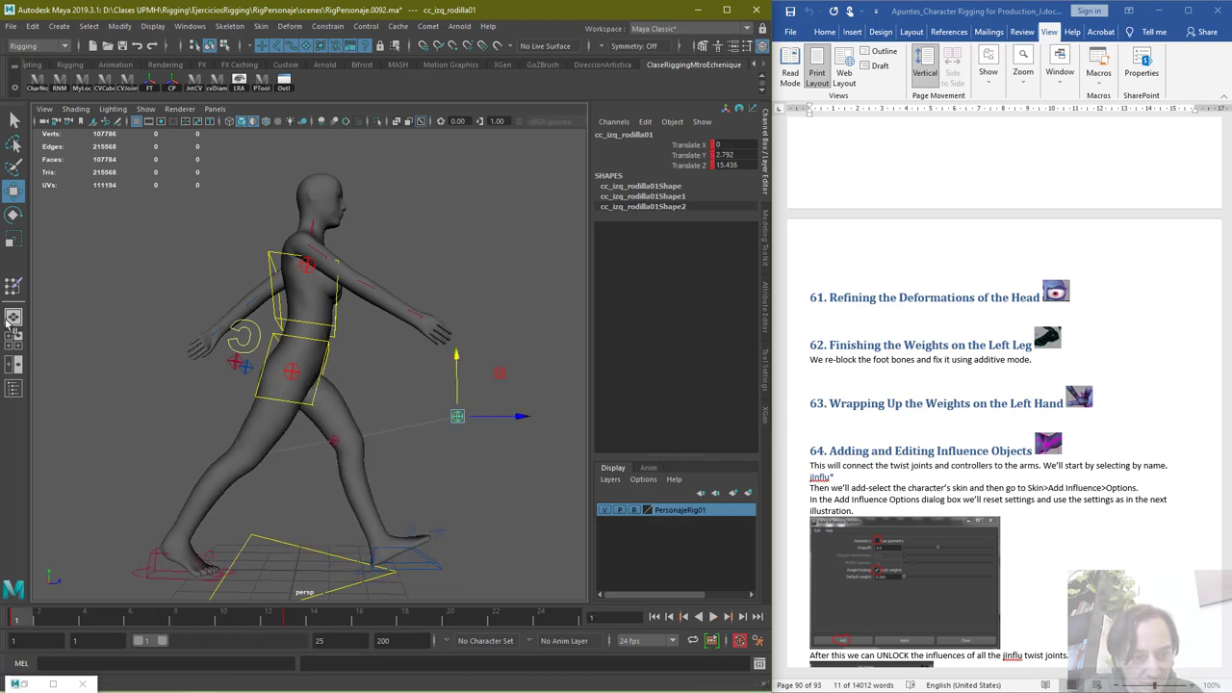
{"action": "key", "text": "q"}
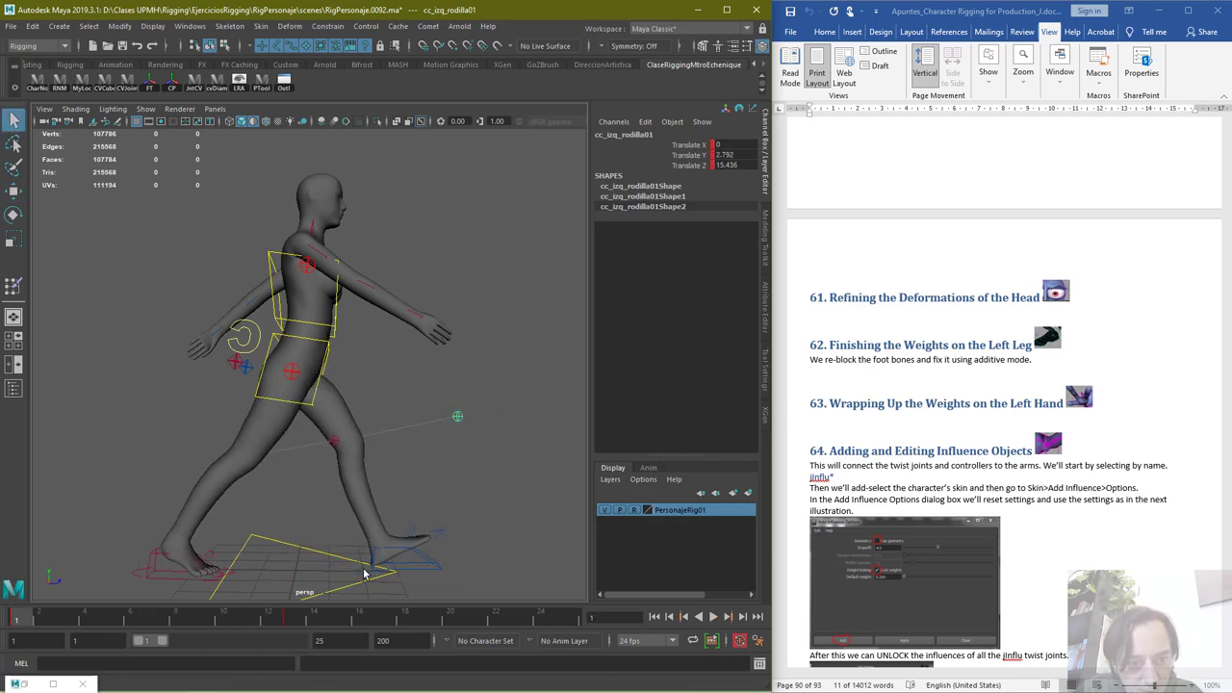
{"action": "left_click", "coordinate": [364, 574]}
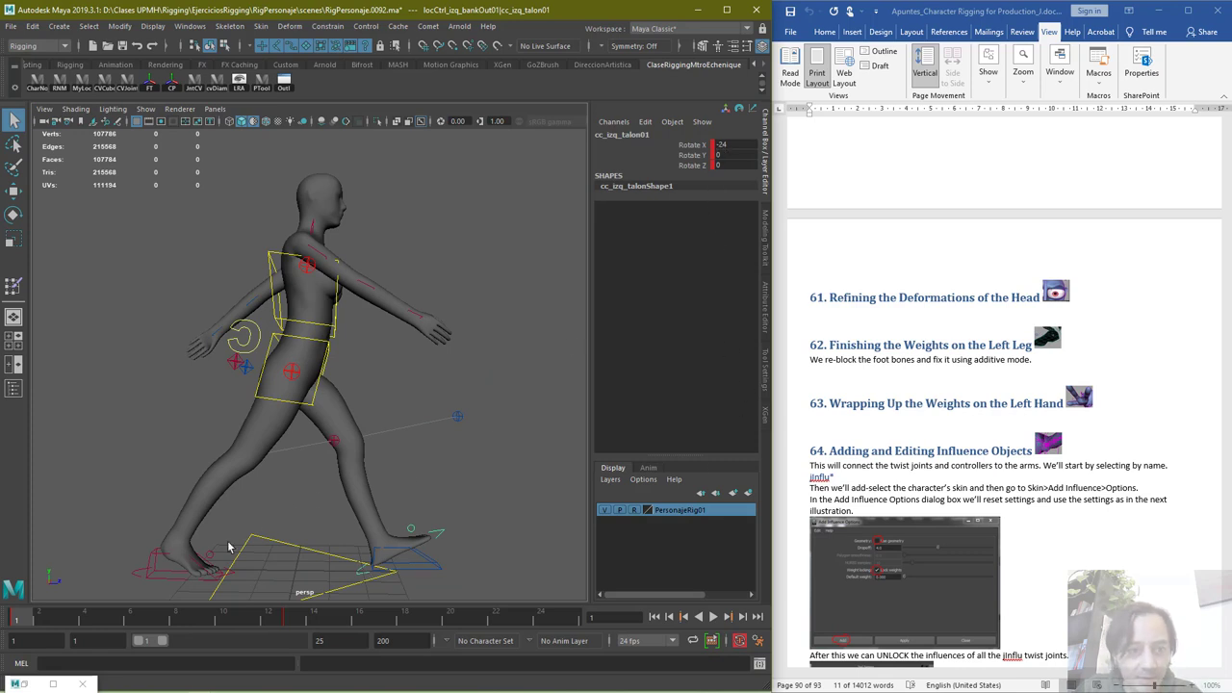
{"action": "left_click", "coordinate": [138, 575]}
At frame 13, set the right foot's ball control Rotate X to 0
{"action": "left_click", "coordinate": [291, 620]}
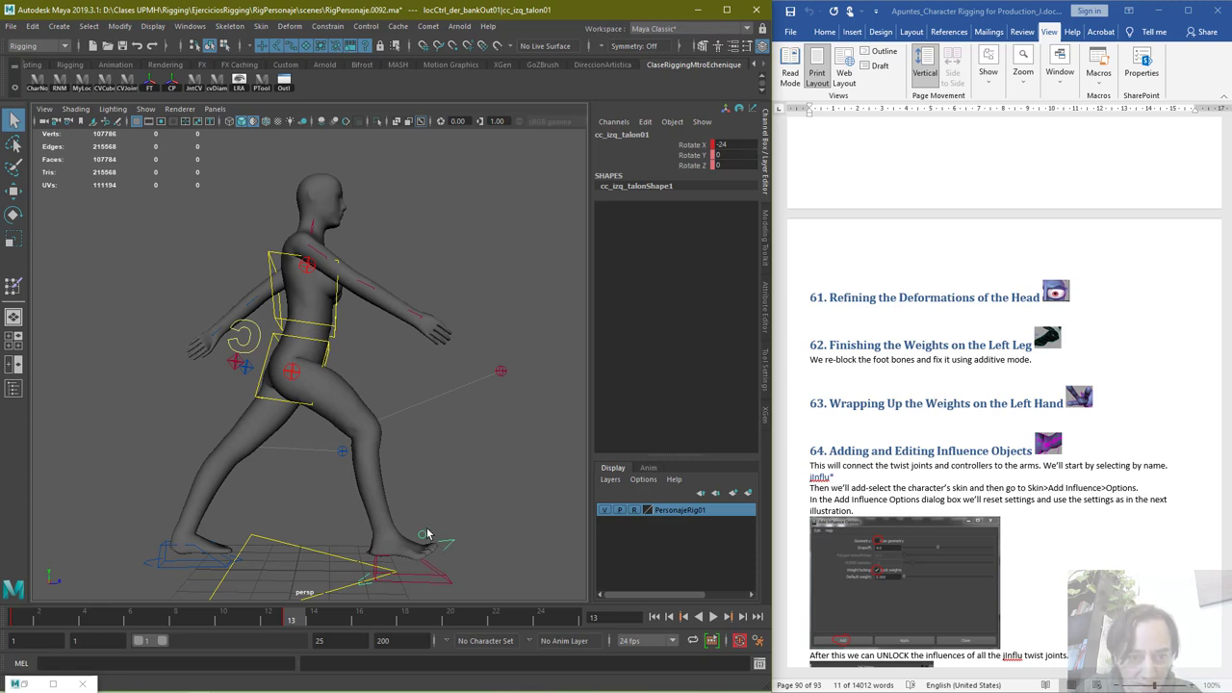
{"action": "left_click", "coordinate": [424, 536]}
{"action": "left_click", "coordinate": [738, 146]}
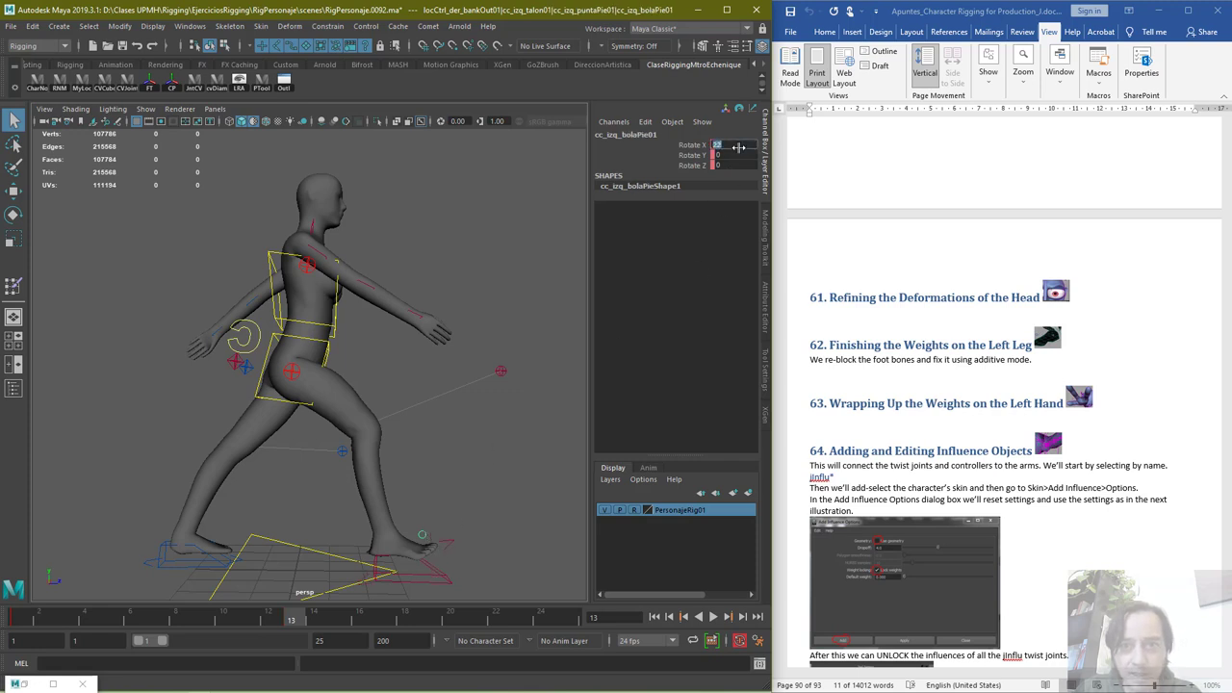
{"action": "type", "text": "0"}
{"action": "key", "text": "Return"}
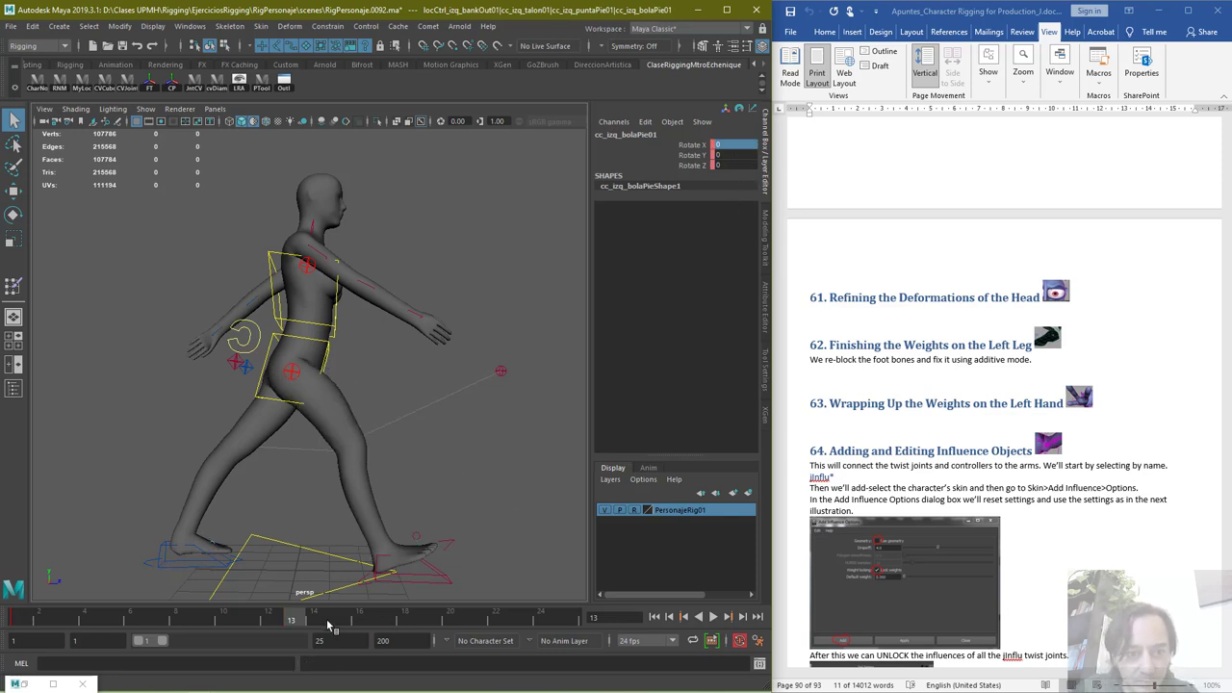
Compare the pose at frame 1, and at frame 13 set the left foot's ball control Rotate X to 22
{"action": "left_click", "coordinate": [23, 620]}
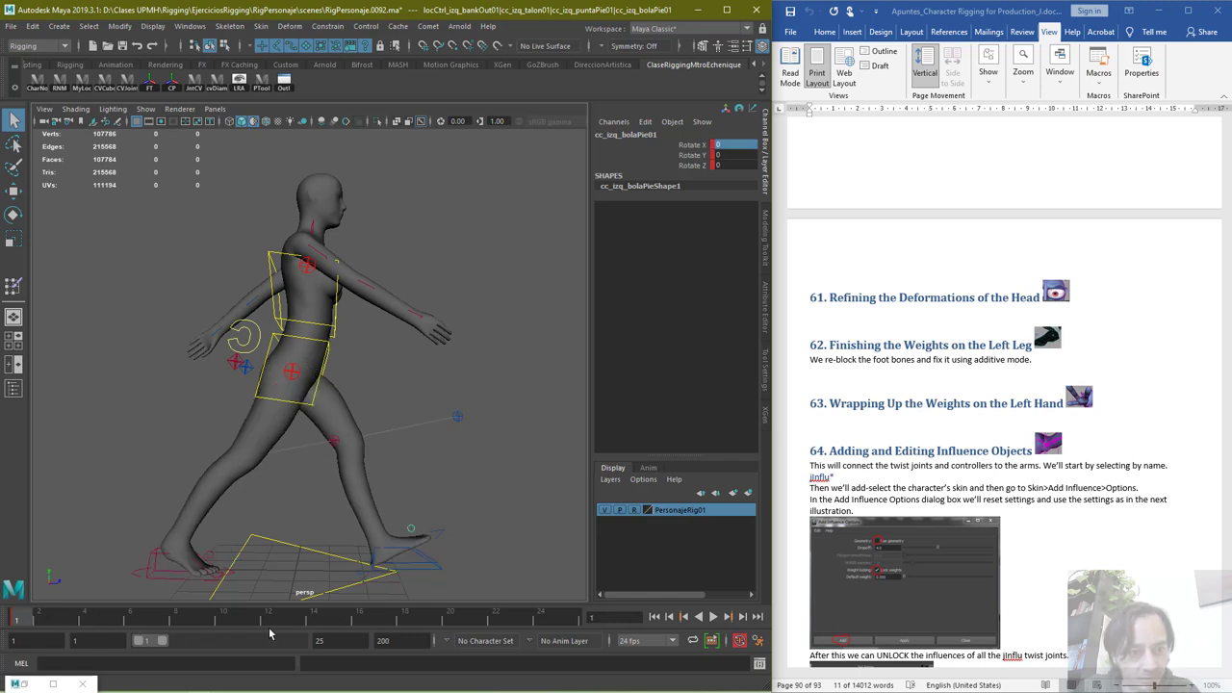
{"action": "left_click", "coordinate": [301, 623]}
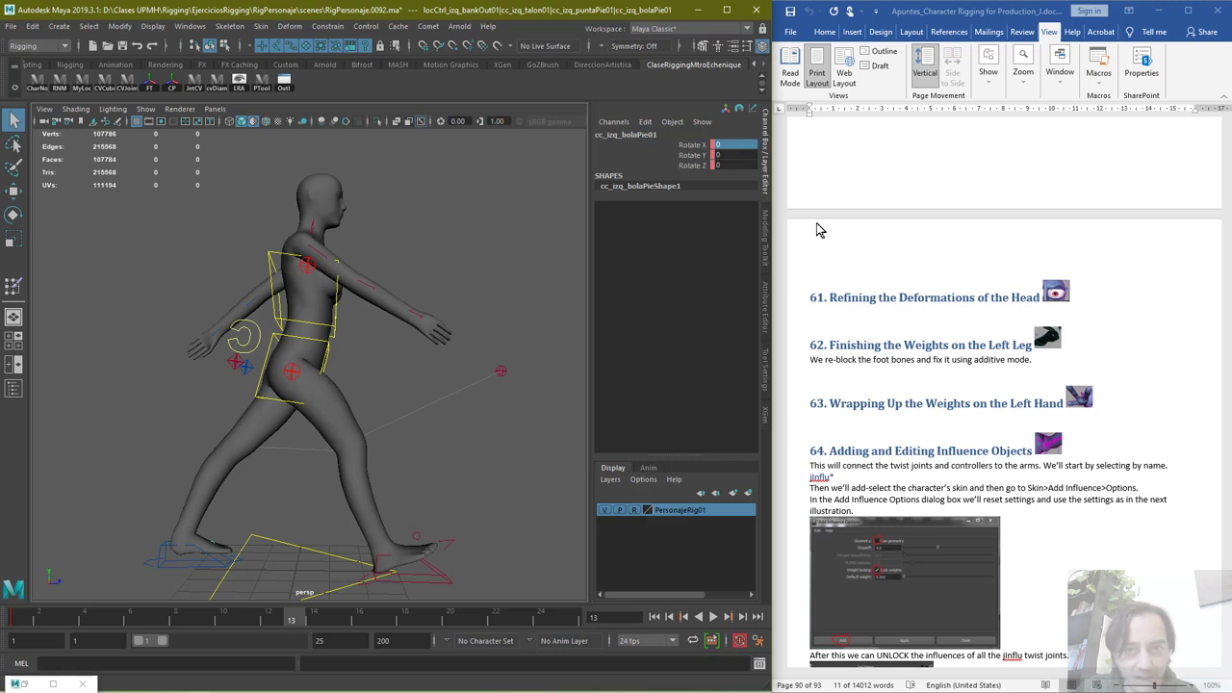
{"action": "left_click", "coordinate": [744, 144]}
{"action": "type", "text": "23"}
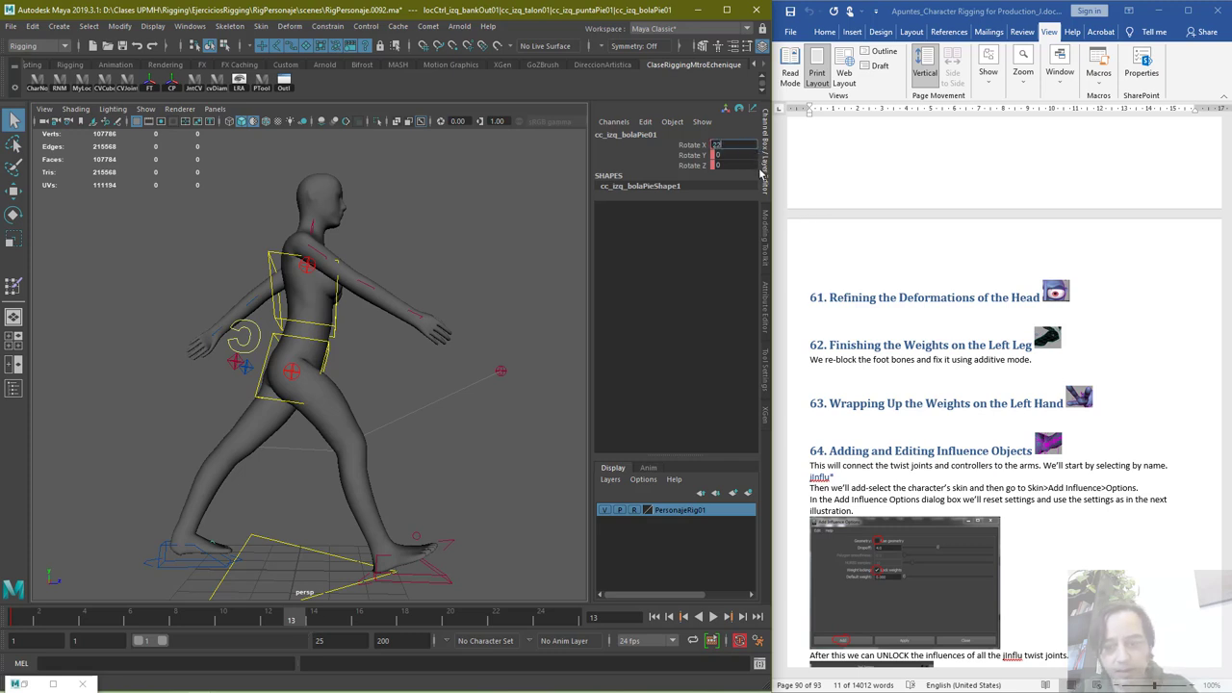
{"action": "key", "text": "Return"}
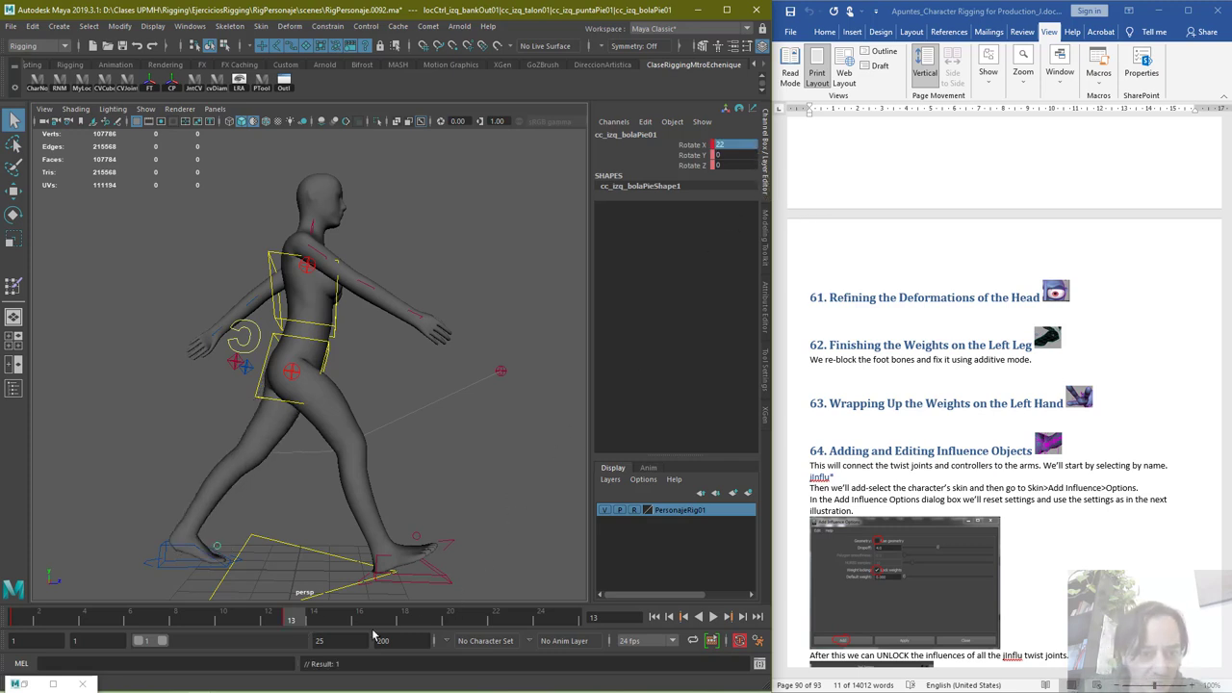
Play back the walk cycle, stop it, and examine the character from the front
{"action": "key", "text": "alt+v"}
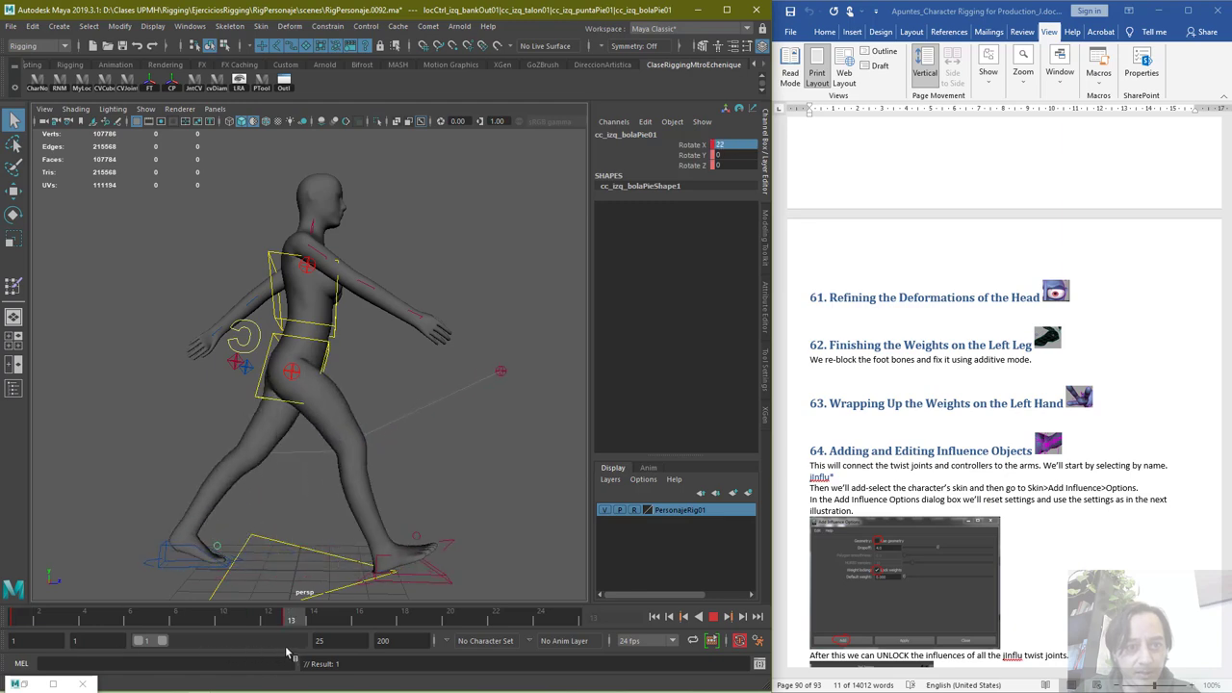
{"action": "key", "text": "Escape"}
{"action": "left_click_drag", "start_coordinate": [466, 393], "coordinate": [395, 410], "text": "alt"}
{"action": "key", "text": "super"}
{"action": "key", "text": "super"}
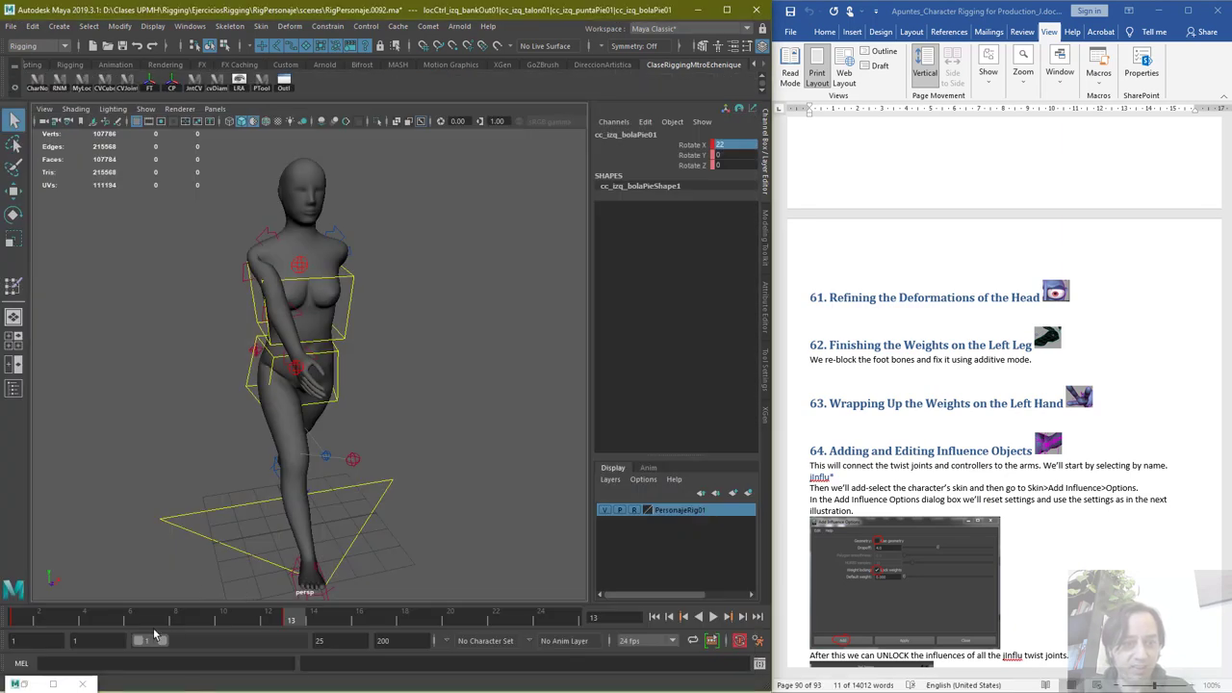
At frame 1, select the right upper arm FK control and record its rotations in a new Notepad document: x -36, y 43, z 40
{"action": "left_click_drag", "start_coordinate": [151, 616], "coordinate": [3, 620]}
{"action": "left_click_drag", "start_coordinate": [456, 466], "coordinate": [404, 388], "text": "alt"}
{"action": "left_click", "coordinate": [249, 277]}
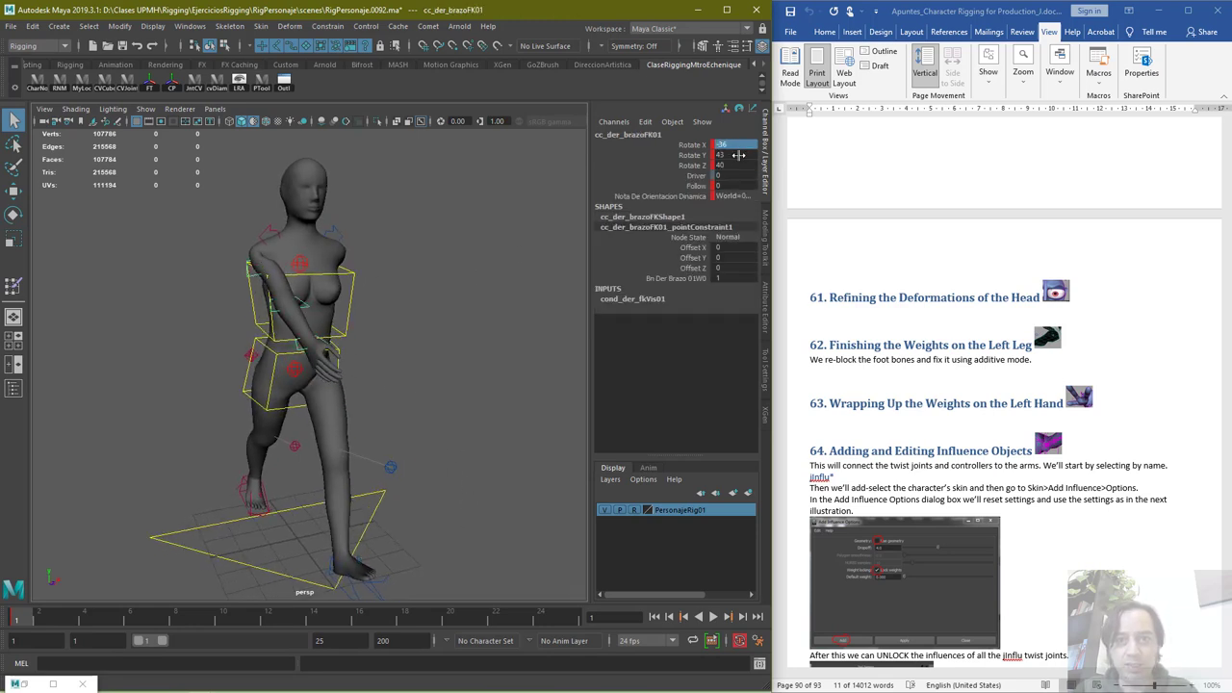
{"action": "left_click_drag", "start_coordinate": [388, 288], "coordinate": [383, 266], "text": "alt"}
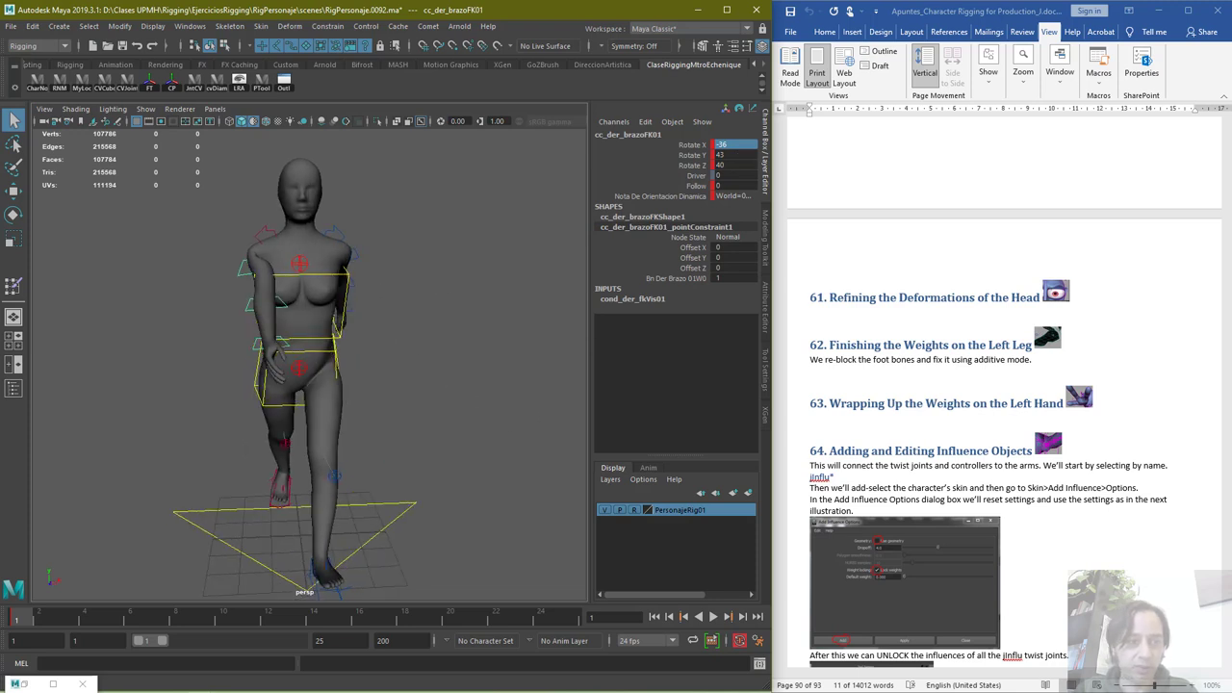
{"action": "key", "text": "super"}
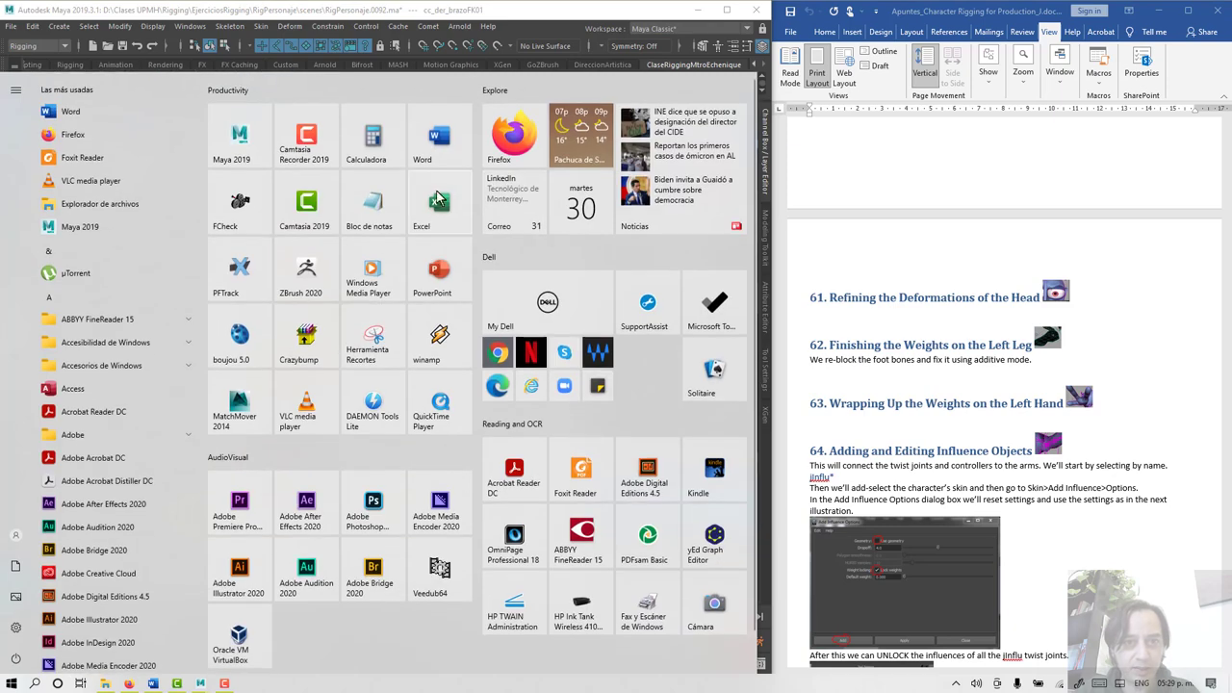
{"action": "left_click", "coordinate": [386, 202]}
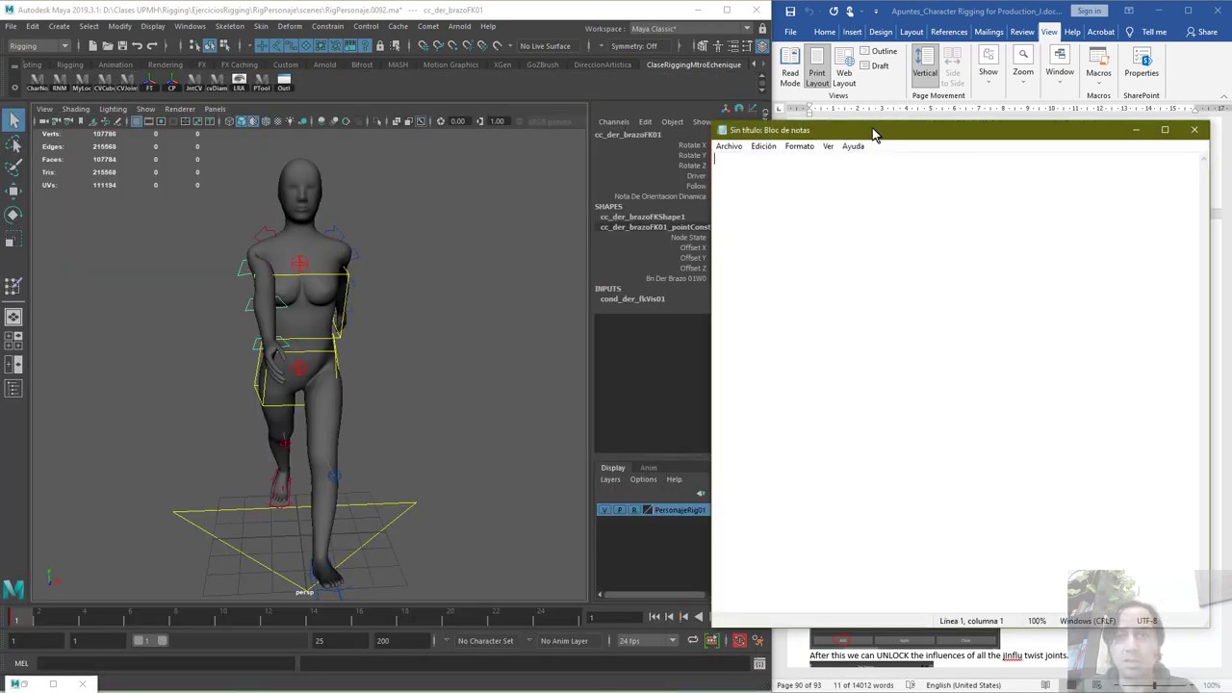
{"action": "left_click_drag", "start_coordinate": [873, 132], "coordinate": [959, 178]}
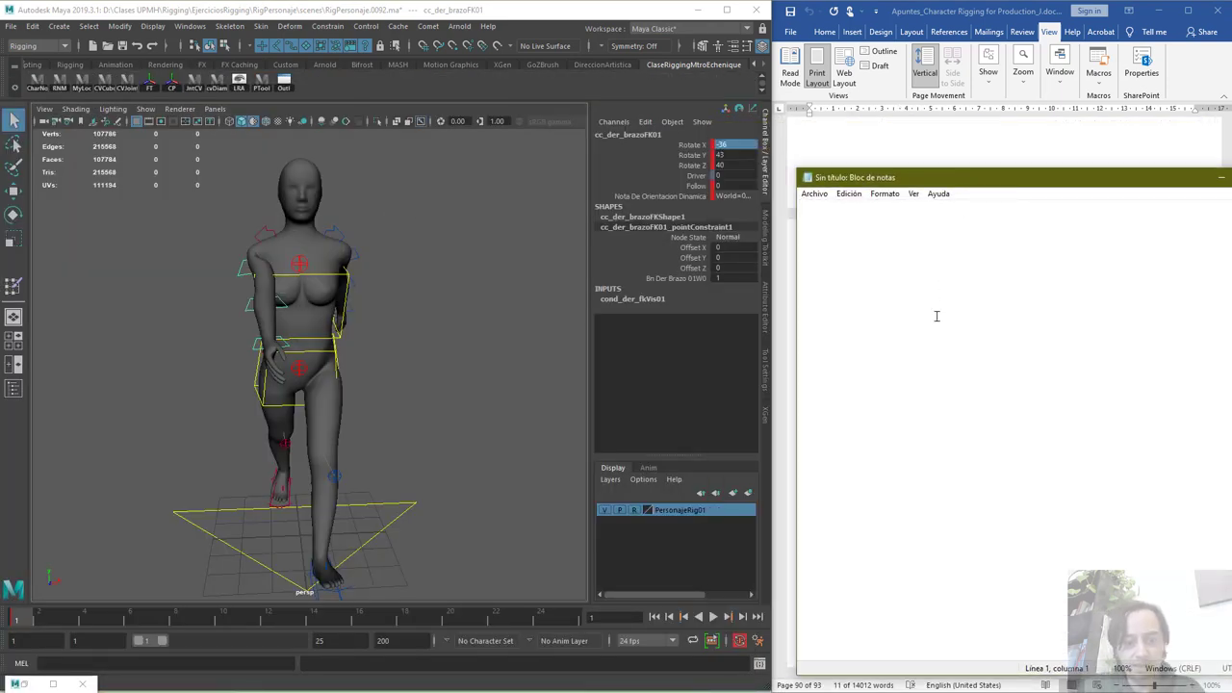
{"action": "type", "text": "x -36"}
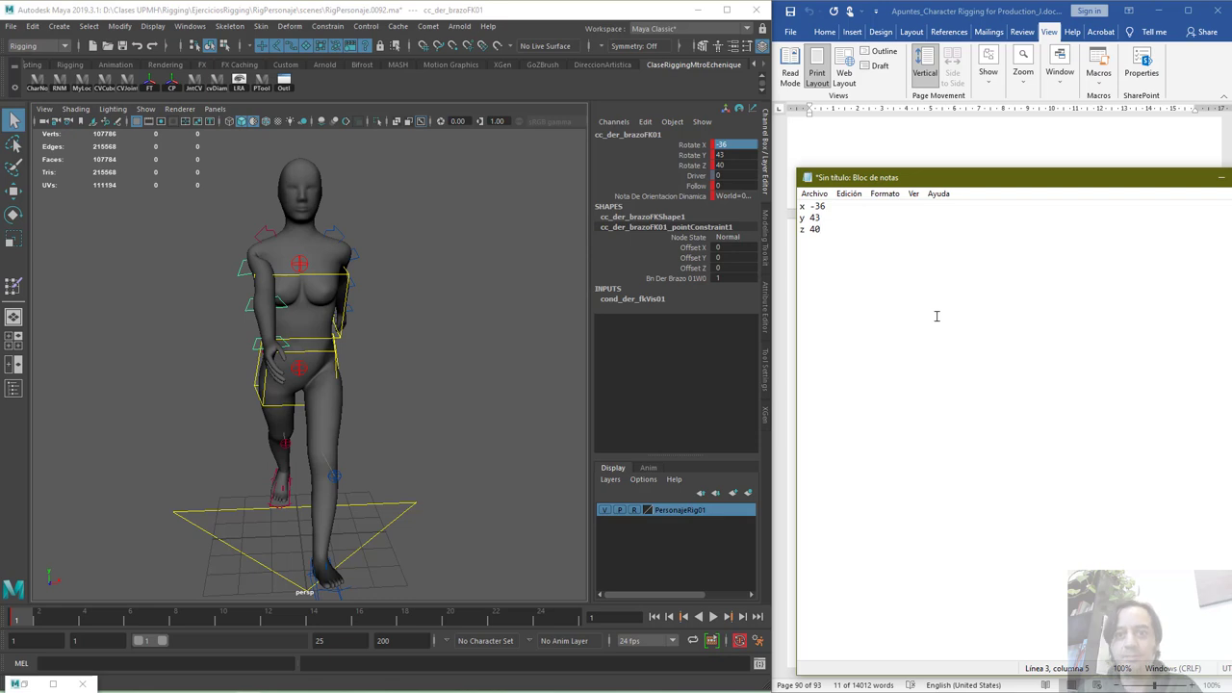
Add the left upper arm FK control's frame 1 rotations to the notes under Izq: X 43, y 40, z -24
{"action": "left_click", "coordinate": [358, 255]}
{"action": "left_click", "coordinate": [877, 358]}
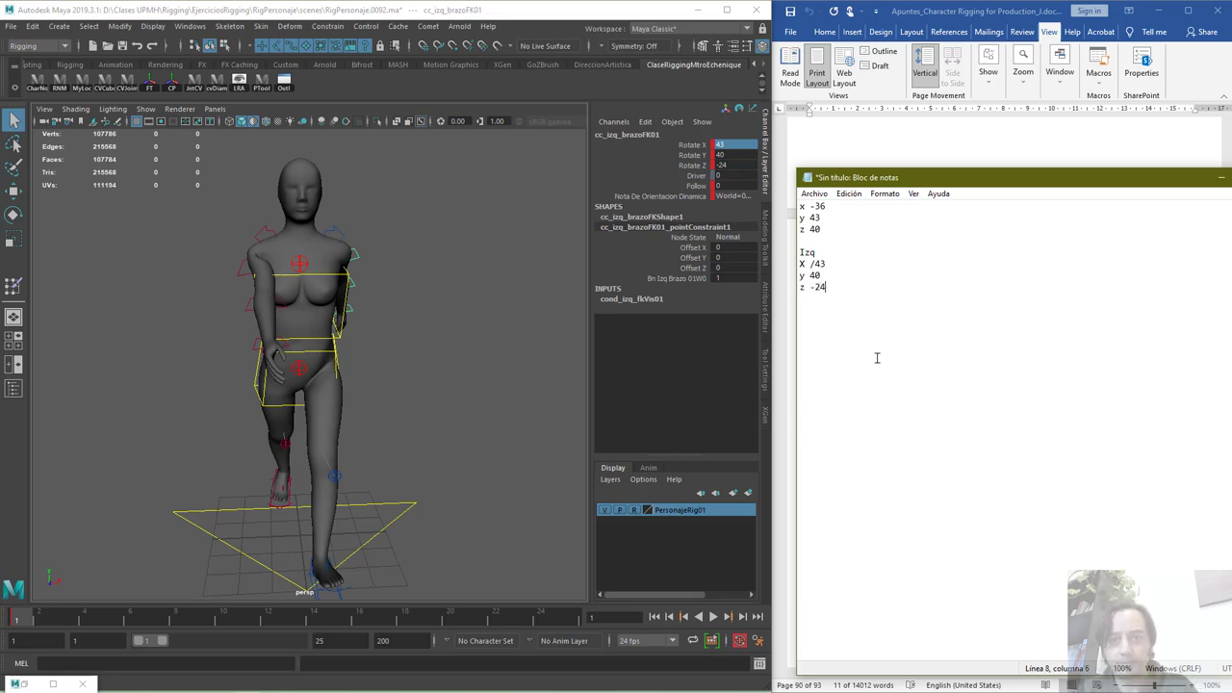
{"action": "key", "text": "BackSpace"}
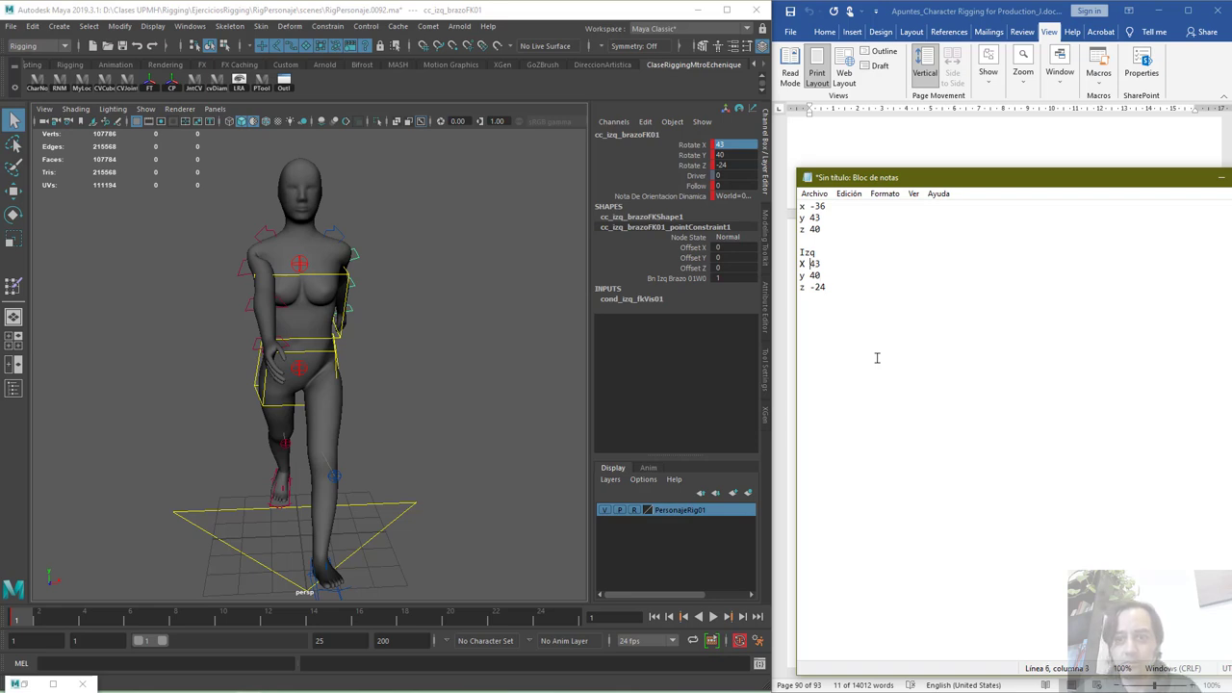
{"action": "left_click", "coordinate": [853, 331]}
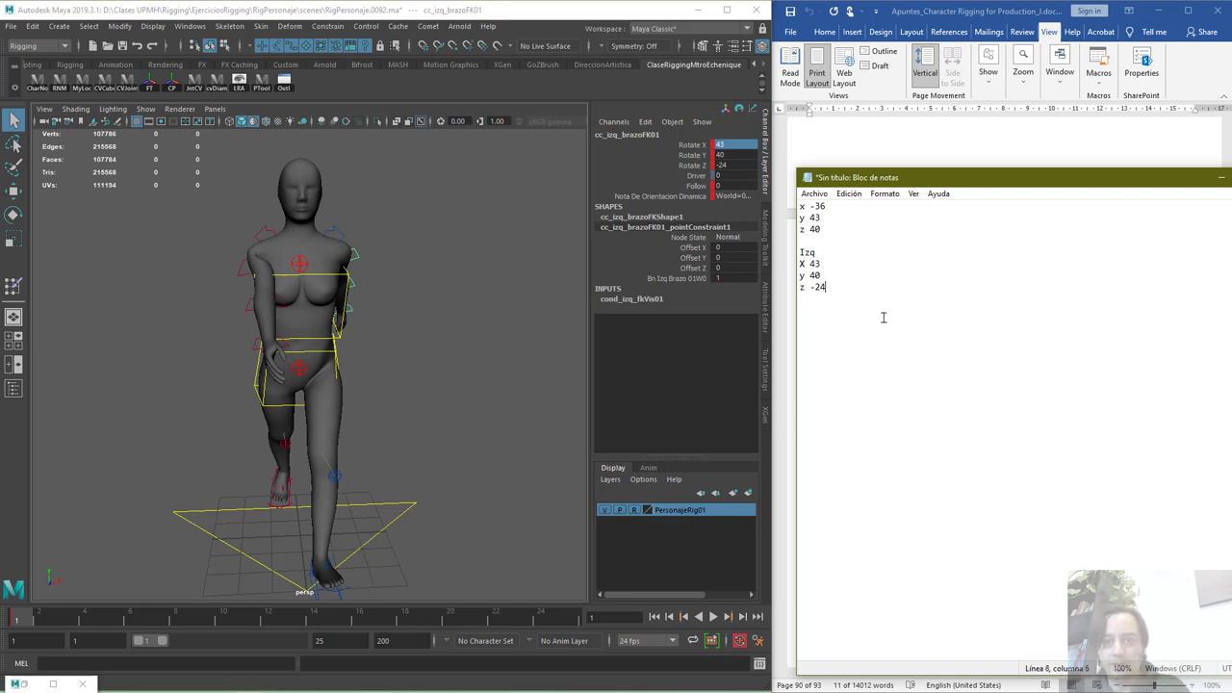
Check the right and left upper arm FK controls' rotations at frame 1 against the notes
{"action": "left_click_drag", "start_coordinate": [398, 320], "coordinate": [538, 308], "text": "alt"}
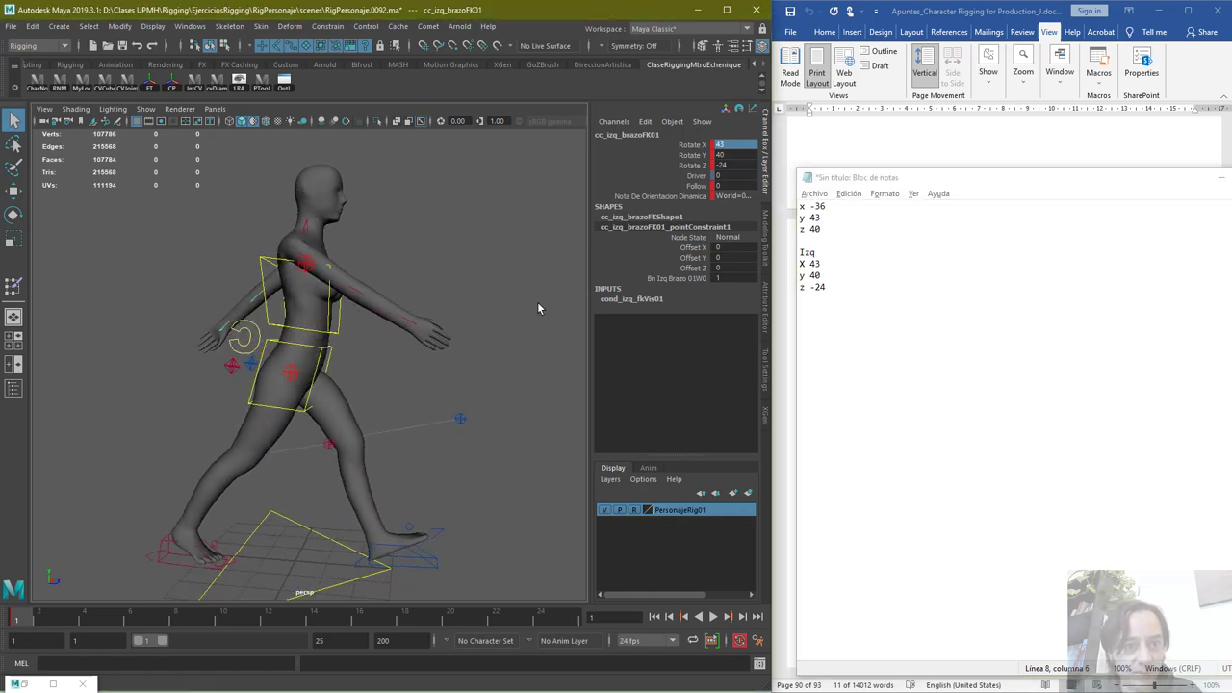
{"action": "left_click", "coordinate": [234, 279]}
{"action": "middle_click_drag", "start_coordinate": [205, 245], "coordinate": [162, 235], "text": "alt"}
{"action": "key", "text": "super"}
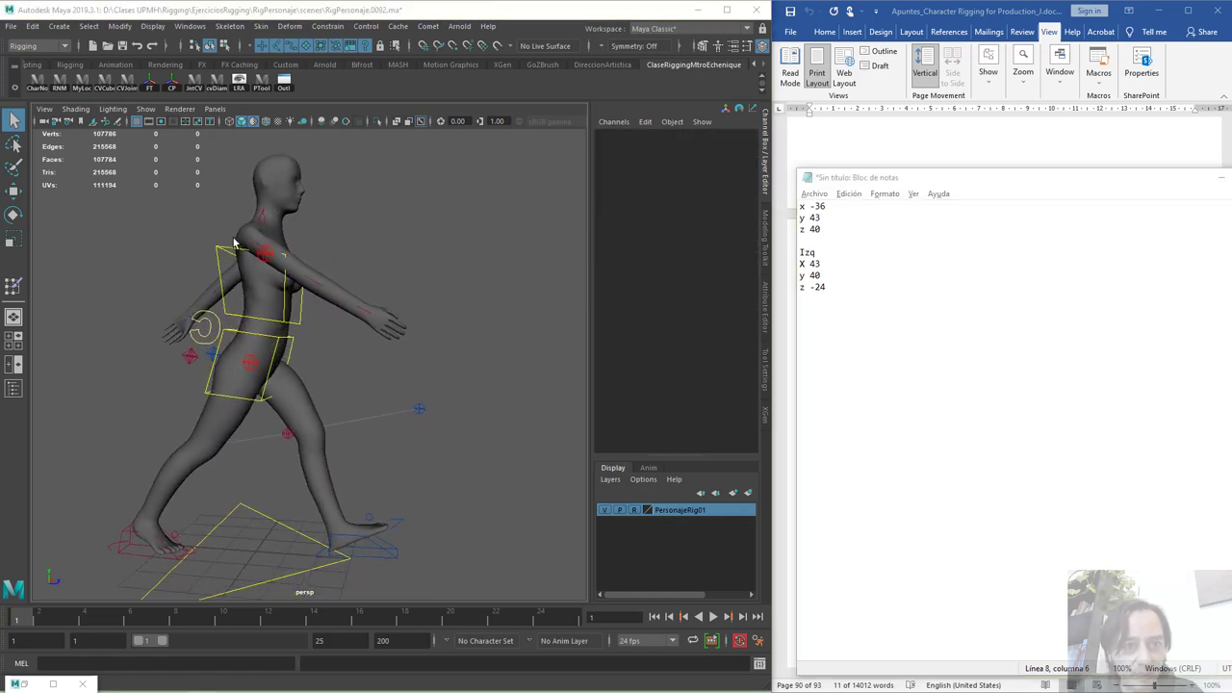
{"action": "key", "text": "super"}
{"action": "left_click", "coordinate": [256, 249]}
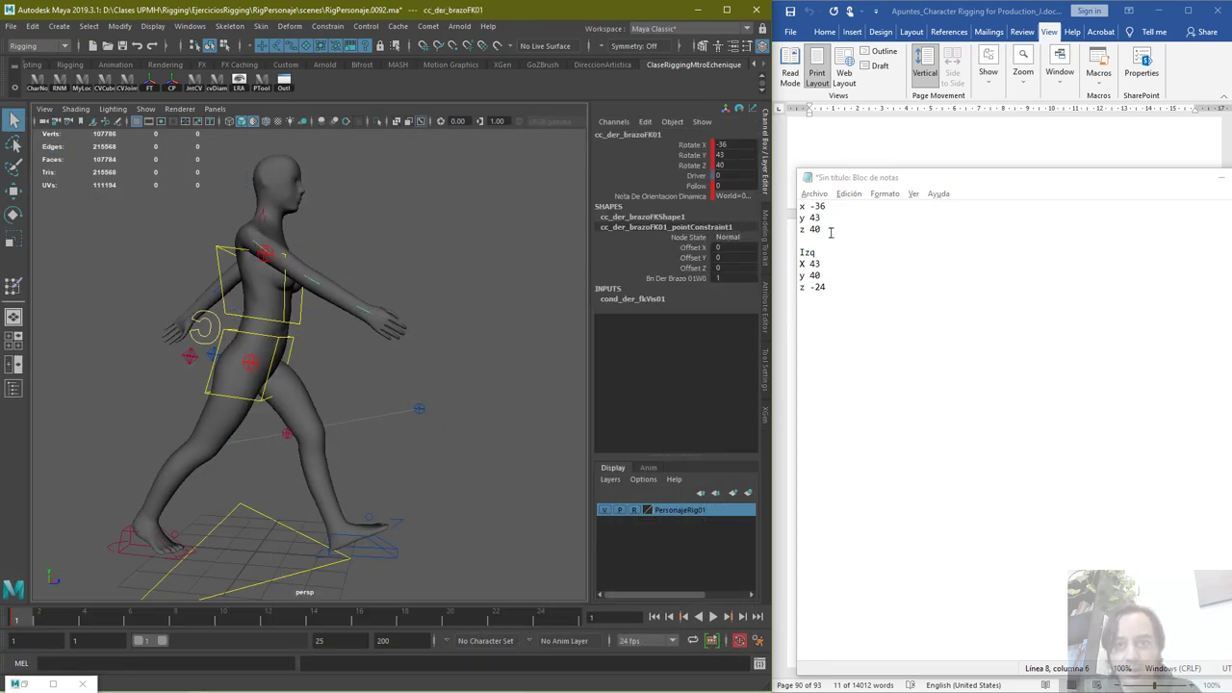
{"action": "left_click_drag", "start_coordinate": [426, 285], "coordinate": [577, 301], "text": "alt"}
{"action": "left_click", "coordinate": [260, 277]}
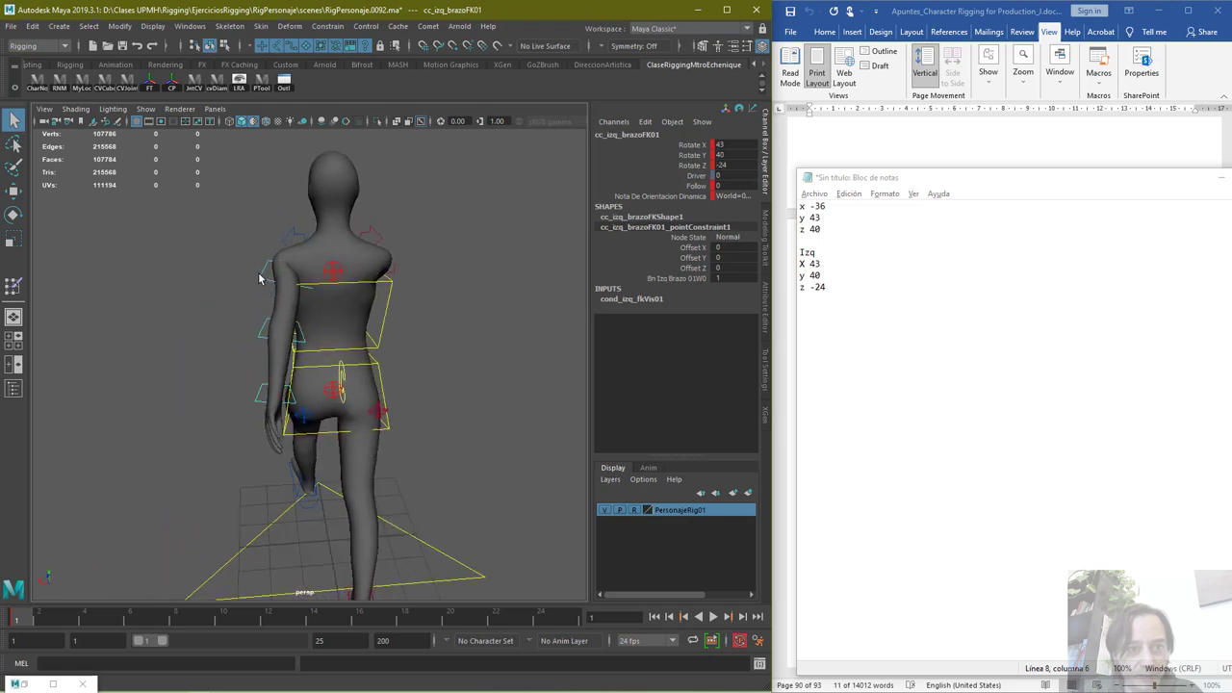
At frame 13, set the left upper arm FK control's Rotate X to -36
{"action": "left_click", "coordinate": [294, 620]}
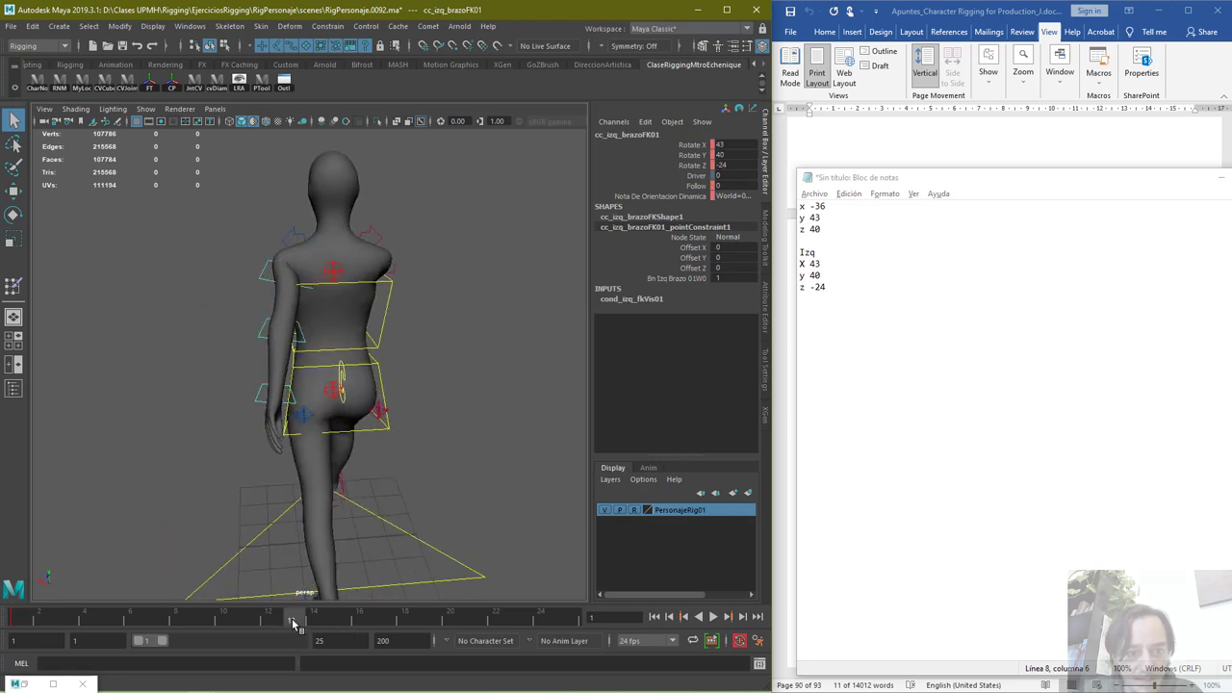
{"action": "left_click_drag", "start_coordinate": [528, 344], "coordinate": [382, 331], "text": "alt"}
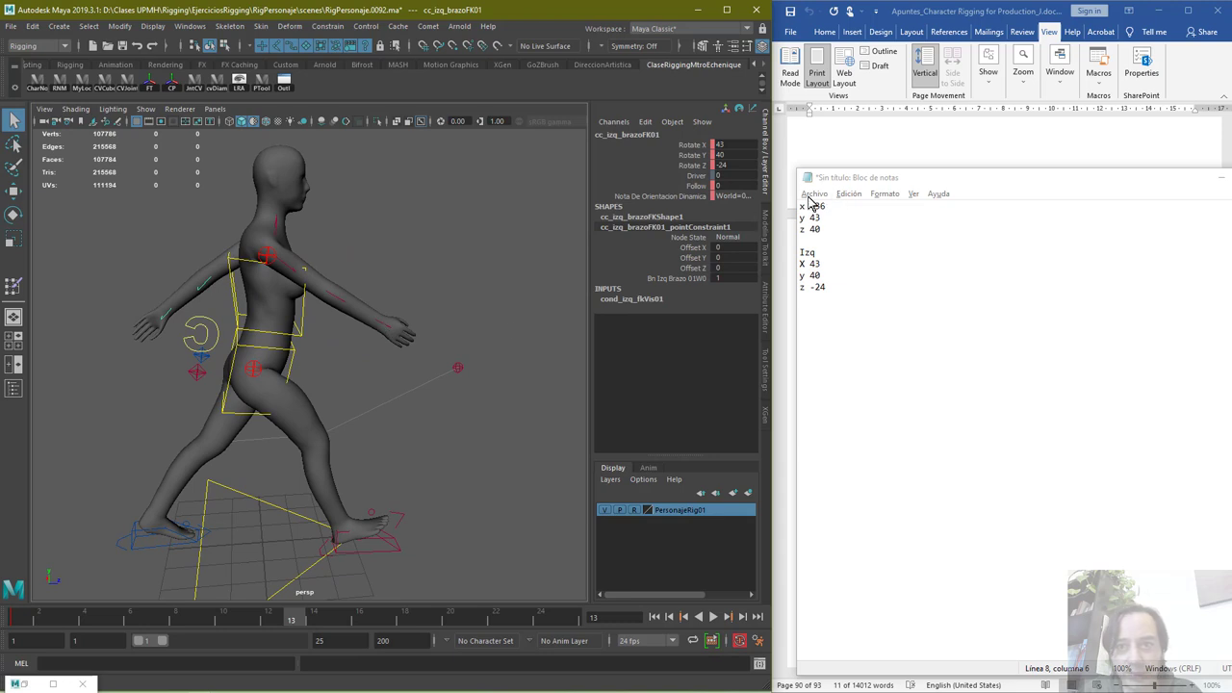
{"action": "left_click", "coordinate": [725, 137]}
{"action": "left_click", "coordinate": [730, 142]}
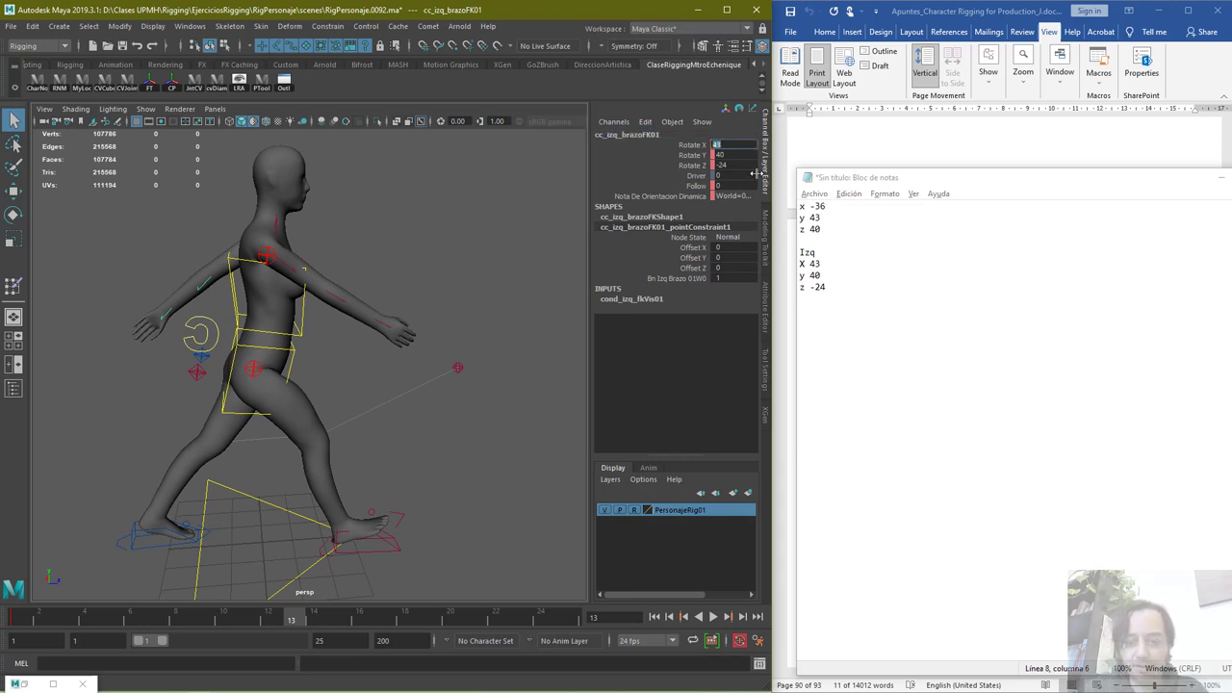
{"action": "key", "text": "Return"}
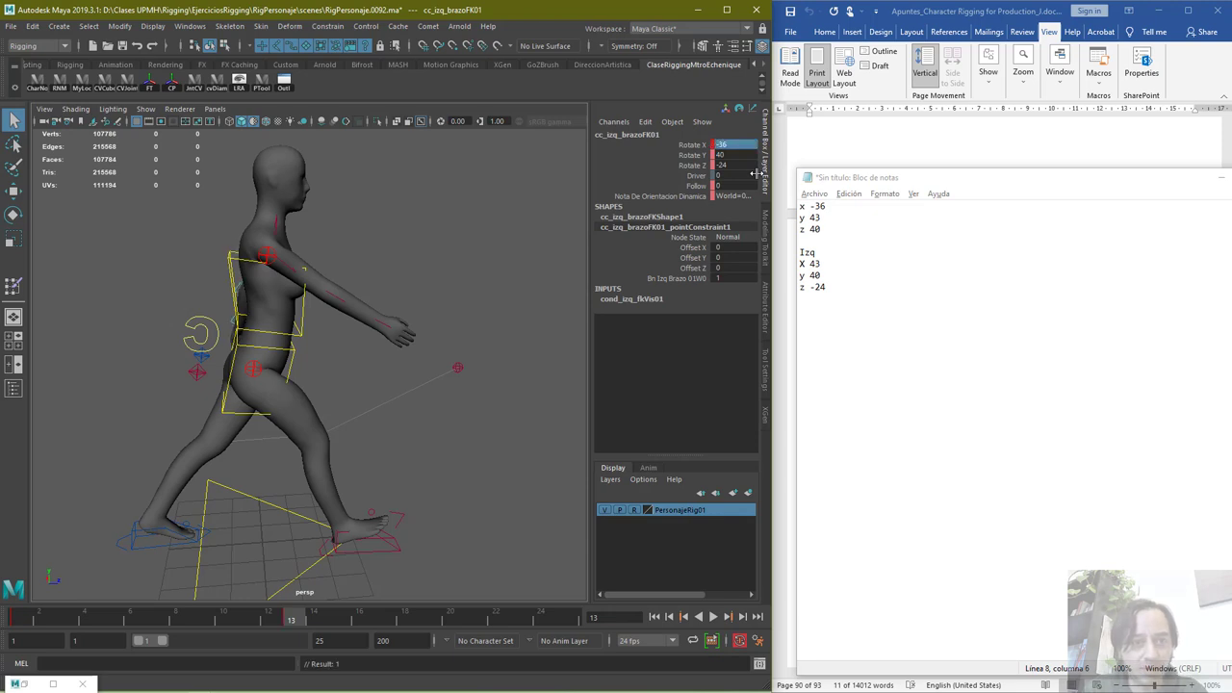
Change the left upper arm FK control's Rotate X to 36
{"action": "left_click_drag", "start_coordinate": [436, 270], "coordinate": [583, 302], "text": "alt"}
{"action": "left_click", "coordinate": [730, 143]}
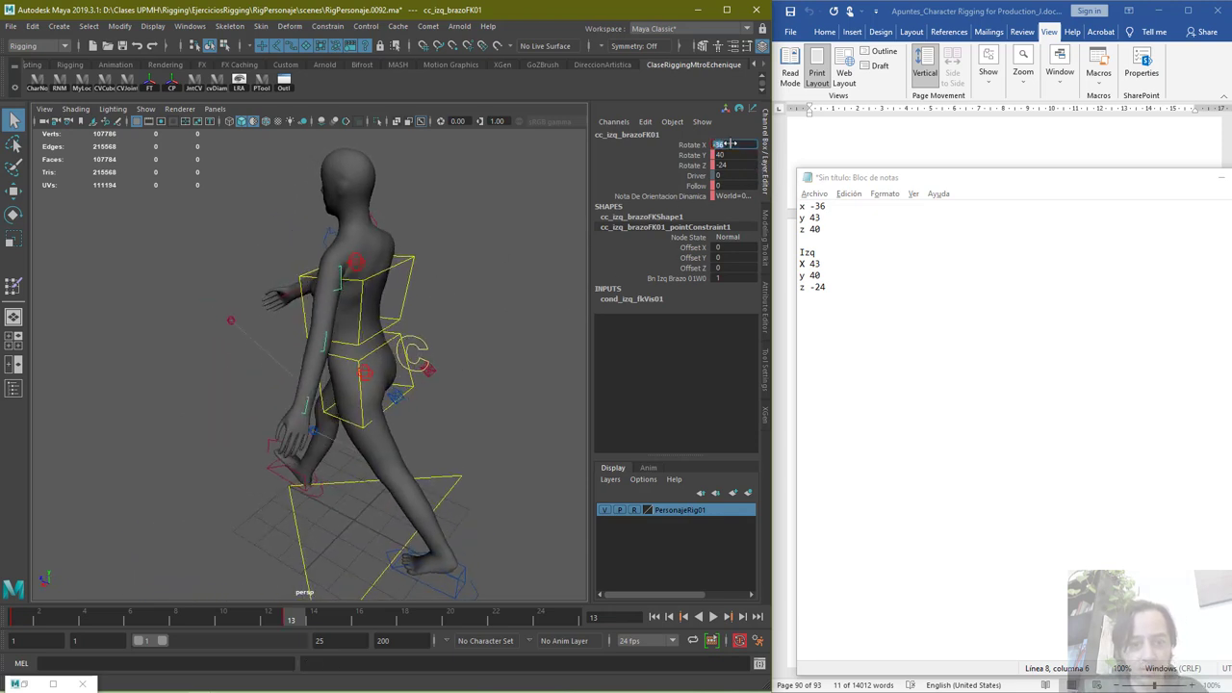
{"action": "type", "text": "43"}
{"action": "key", "text": "Return"}
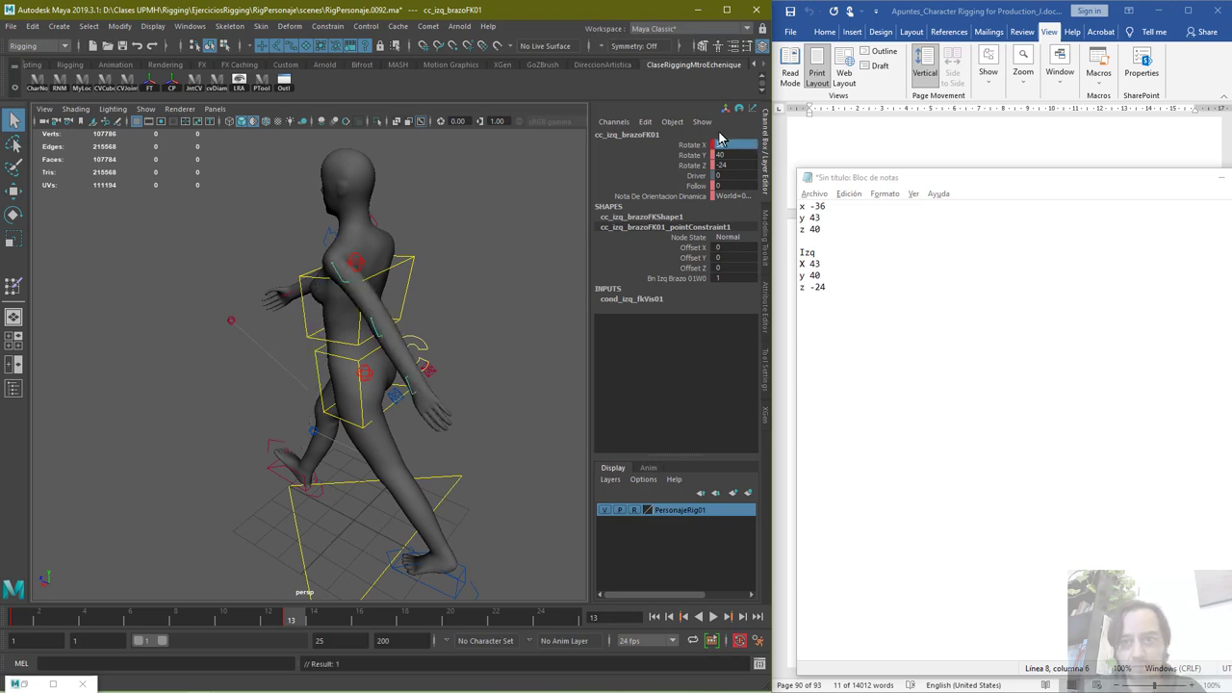
Set the left upper arm FK control's Rotate Y to -43 and Rotate Z to -40 at frame 13
{"action": "left_click", "coordinate": [739, 154]}
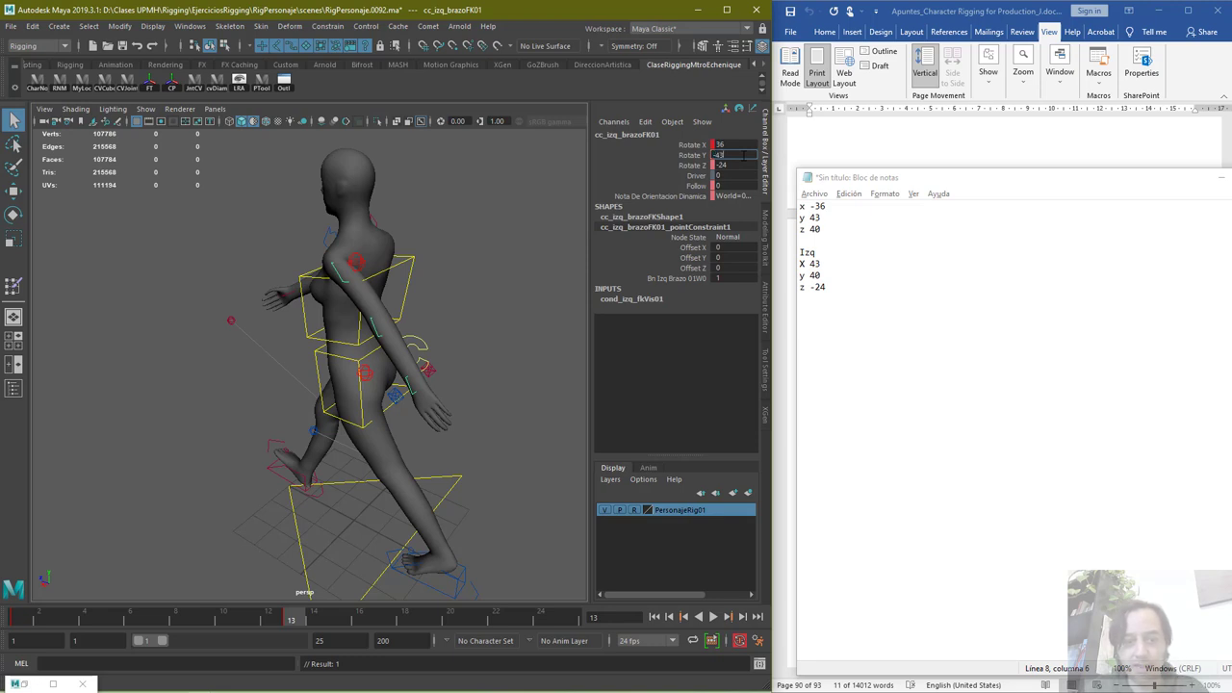
{"action": "type", "text": "-43"}
{"action": "key", "text": "Return"}
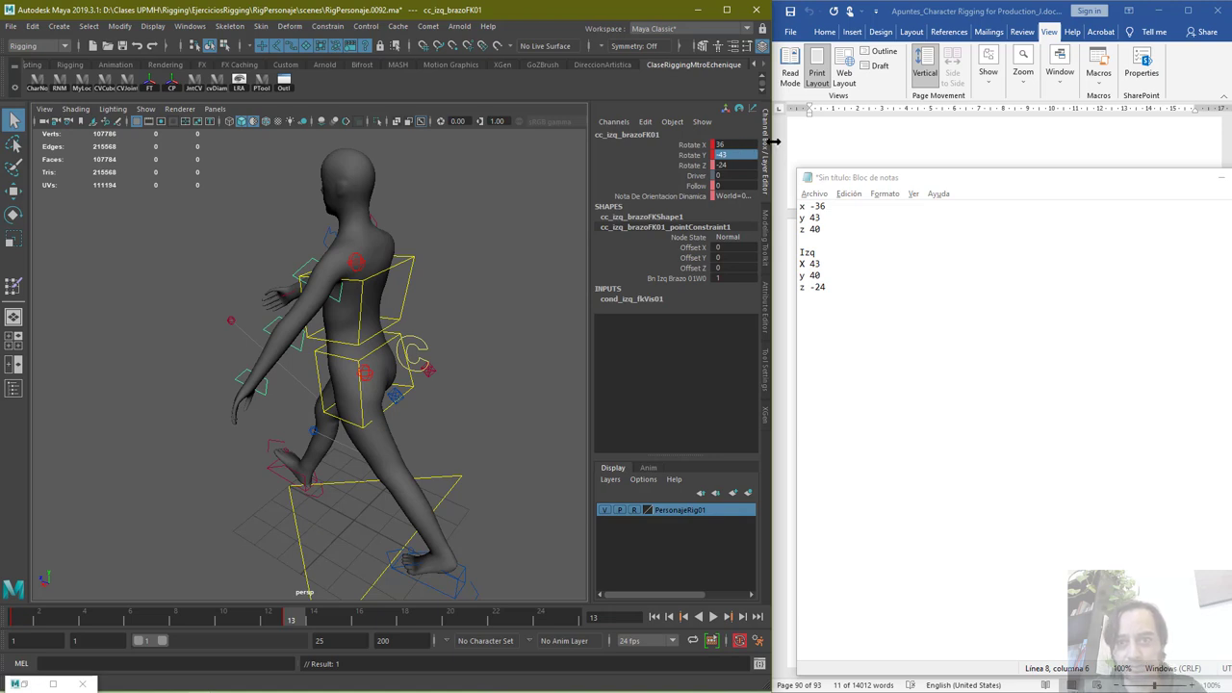
{"action": "left_click", "coordinate": [740, 167]}
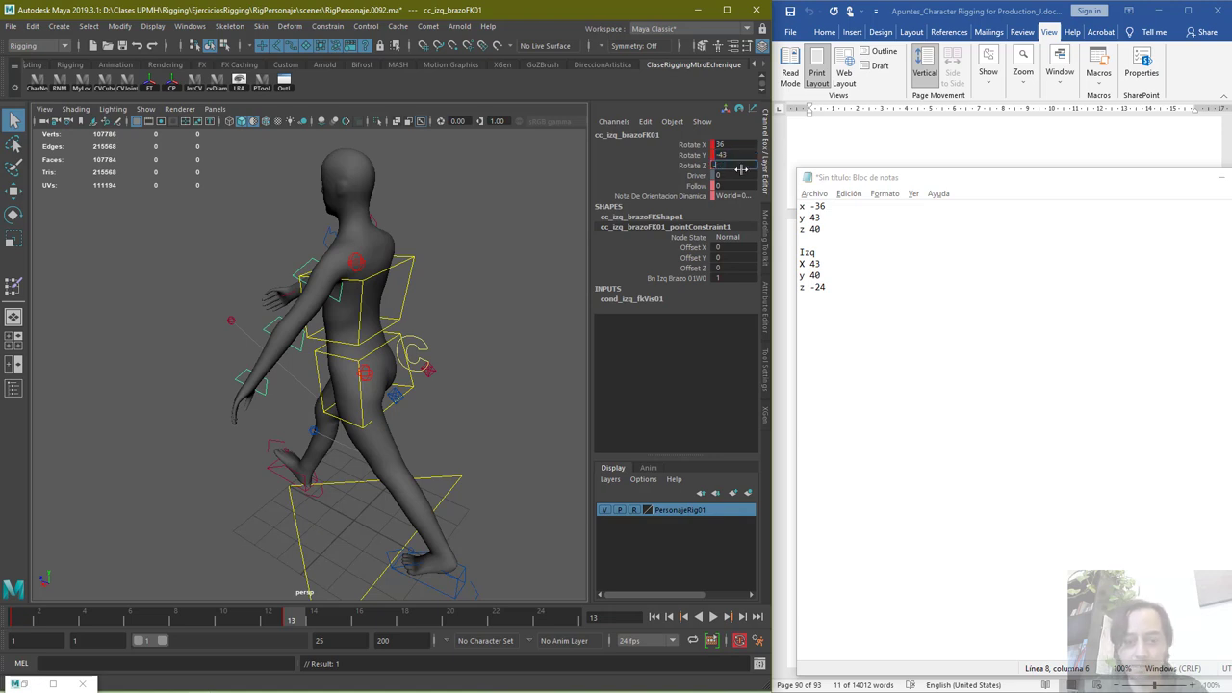
{"action": "key", "text": "Return"}
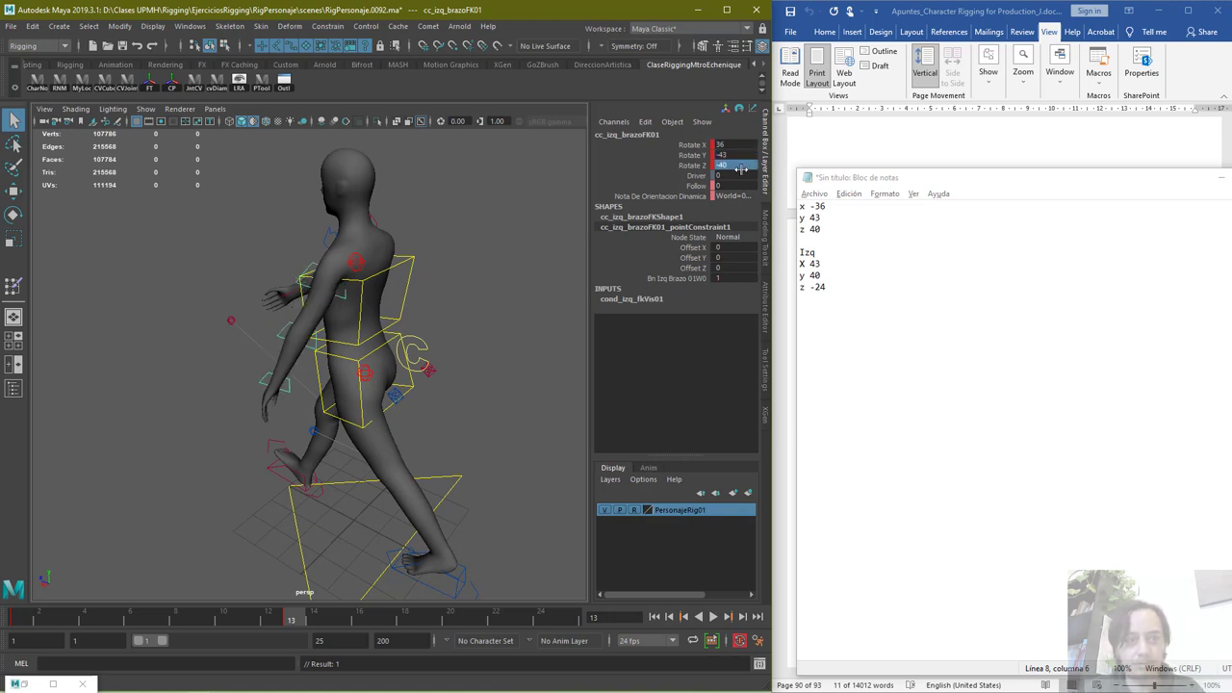
Reverse the sign of the left upper arm FK control's Rotate X, setting it to -36
{"action": "left_click_drag", "start_coordinate": [249, 324], "coordinate": [342, 325], "text": "alt"}
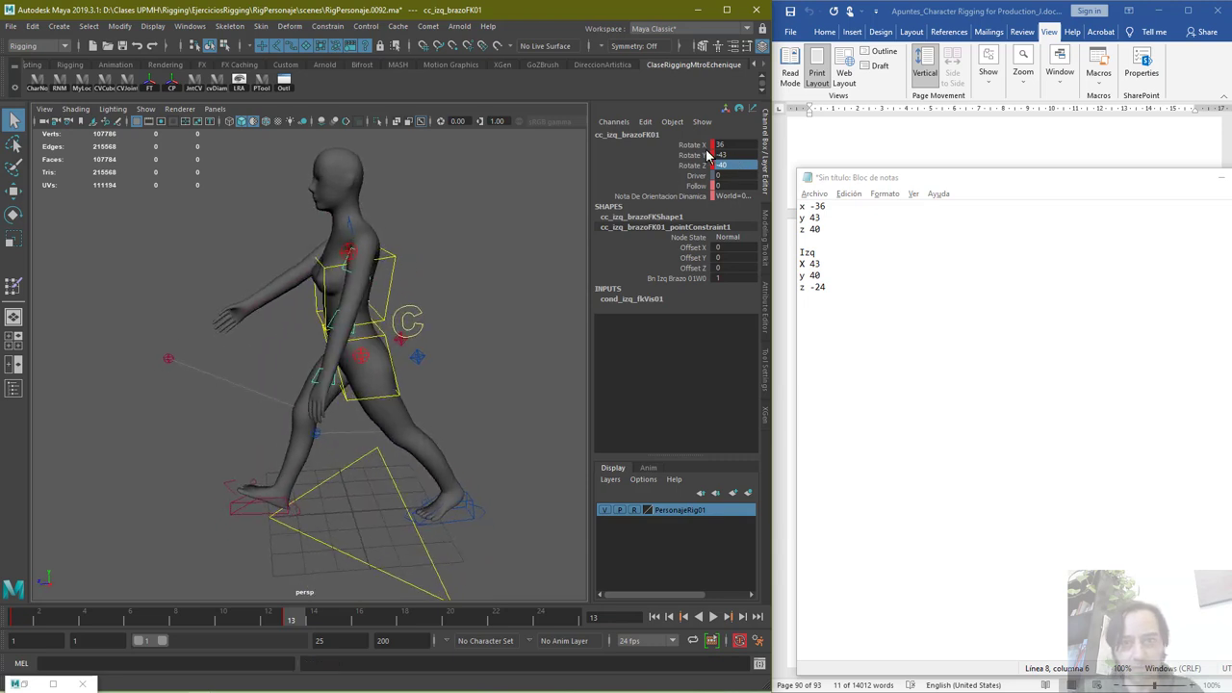
{"action": "left_click", "coordinate": [729, 144]}
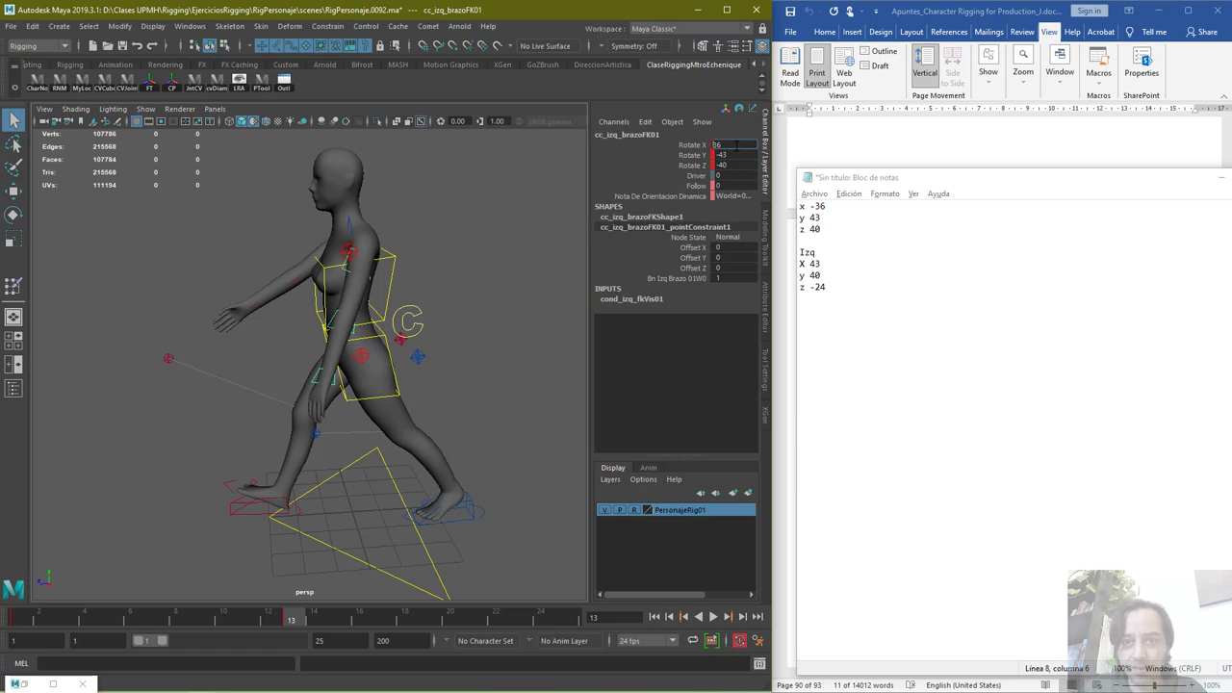
{"action": "key", "text": "Return"}
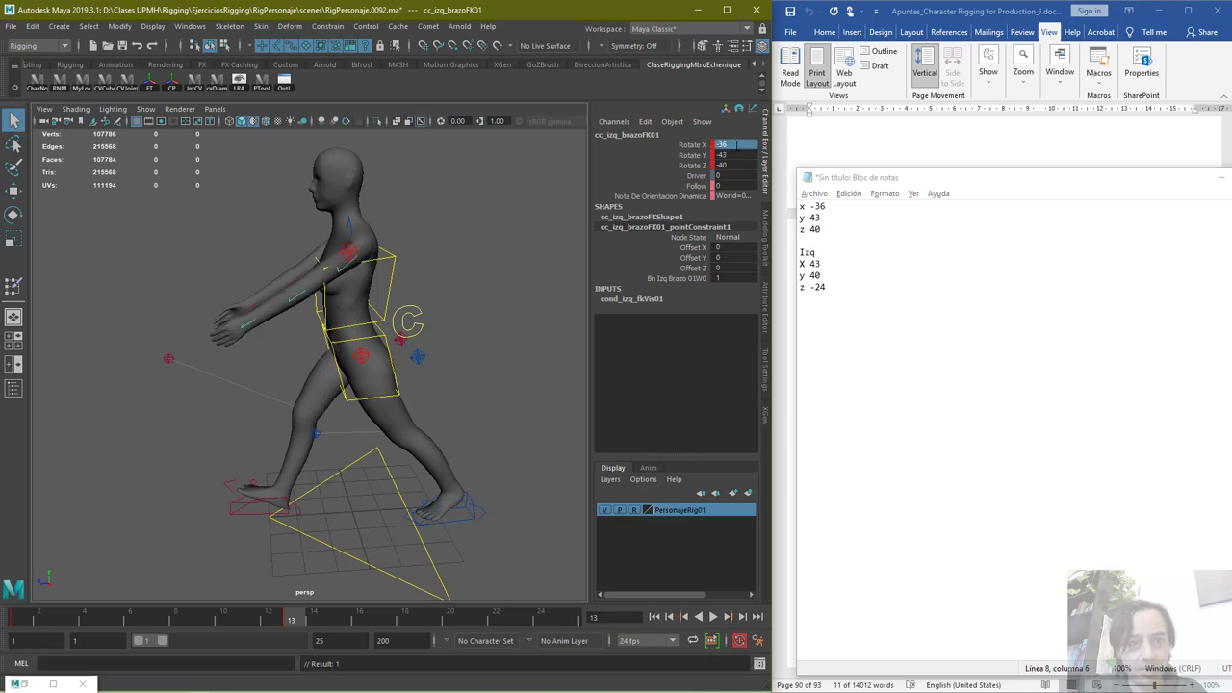
Select the right upper arm FK control and try a Rotate X of 43 at frame 13
{"action": "left_click_drag", "start_coordinate": [465, 294], "coordinate": [548, 277], "text": "alt"}
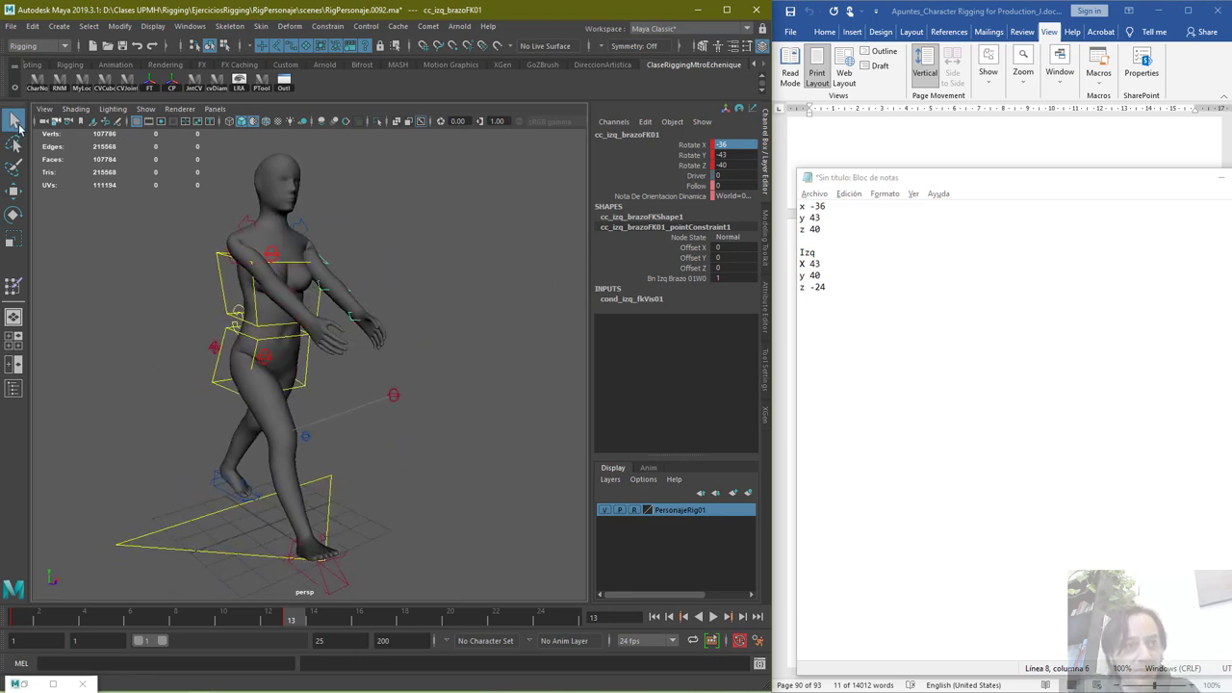
{"action": "left_click", "coordinate": [233, 260]}
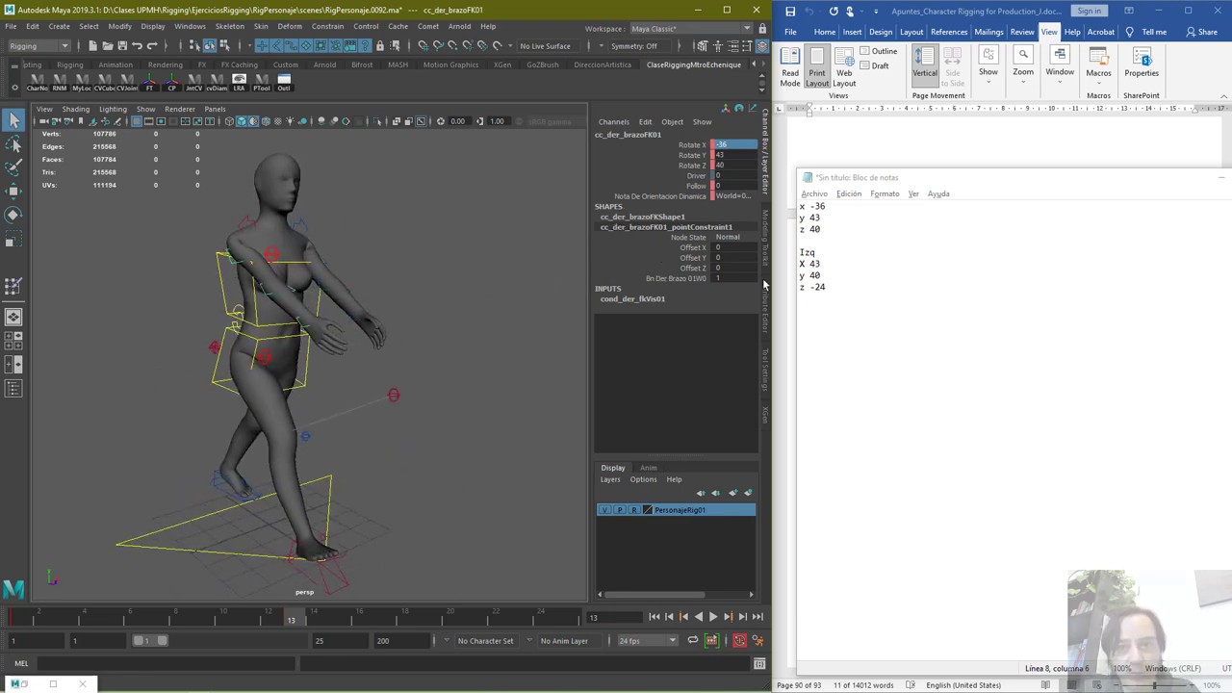
{"action": "left_click_drag", "start_coordinate": [481, 320], "coordinate": [506, 324], "text": "alt"}
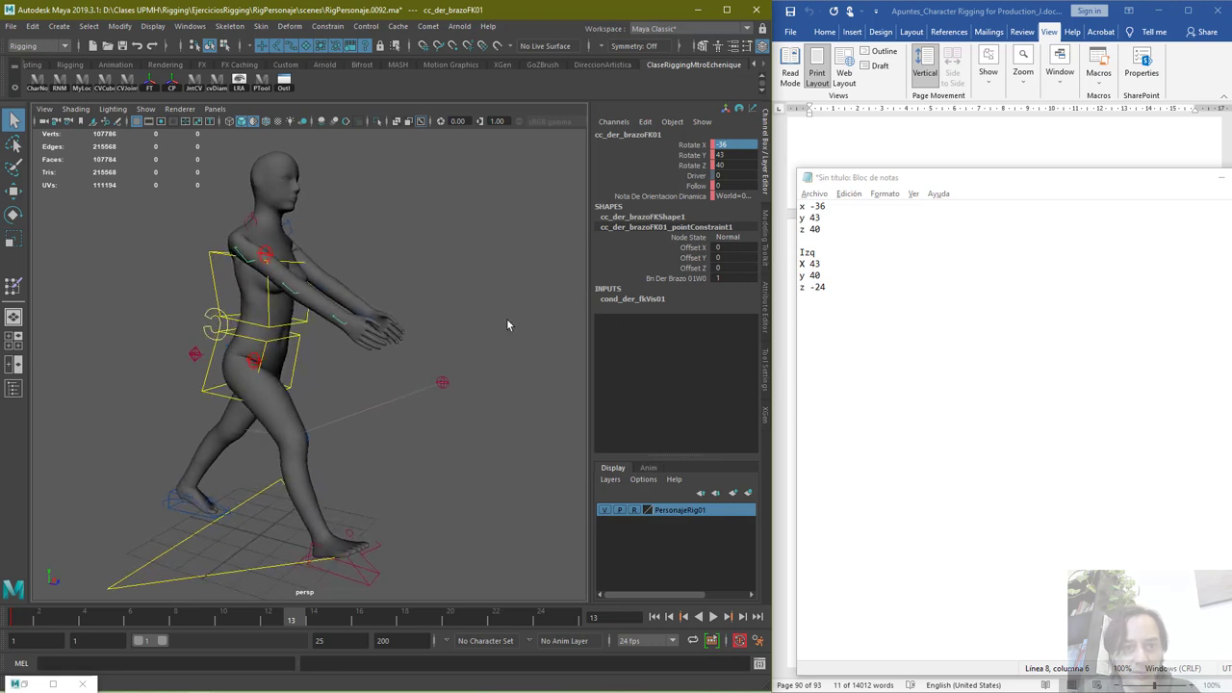
{"action": "double_click", "coordinate": [743, 146]}
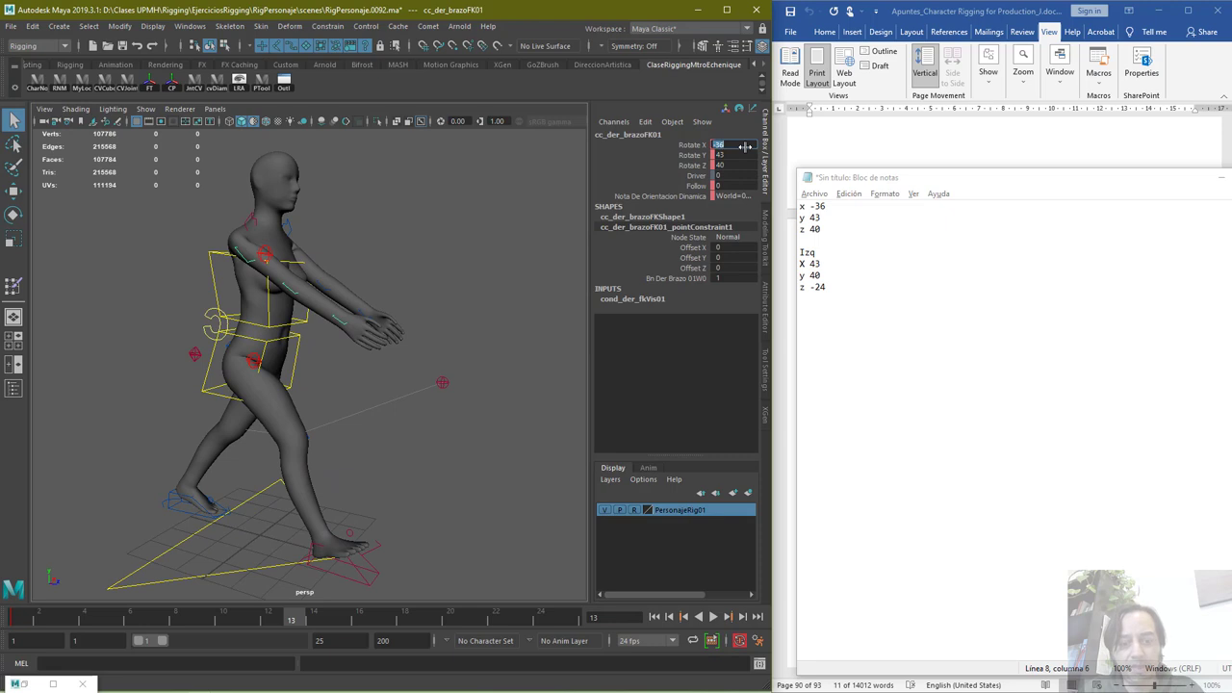
{"action": "type", "text": "43"}
{"action": "key", "text": "Return"}
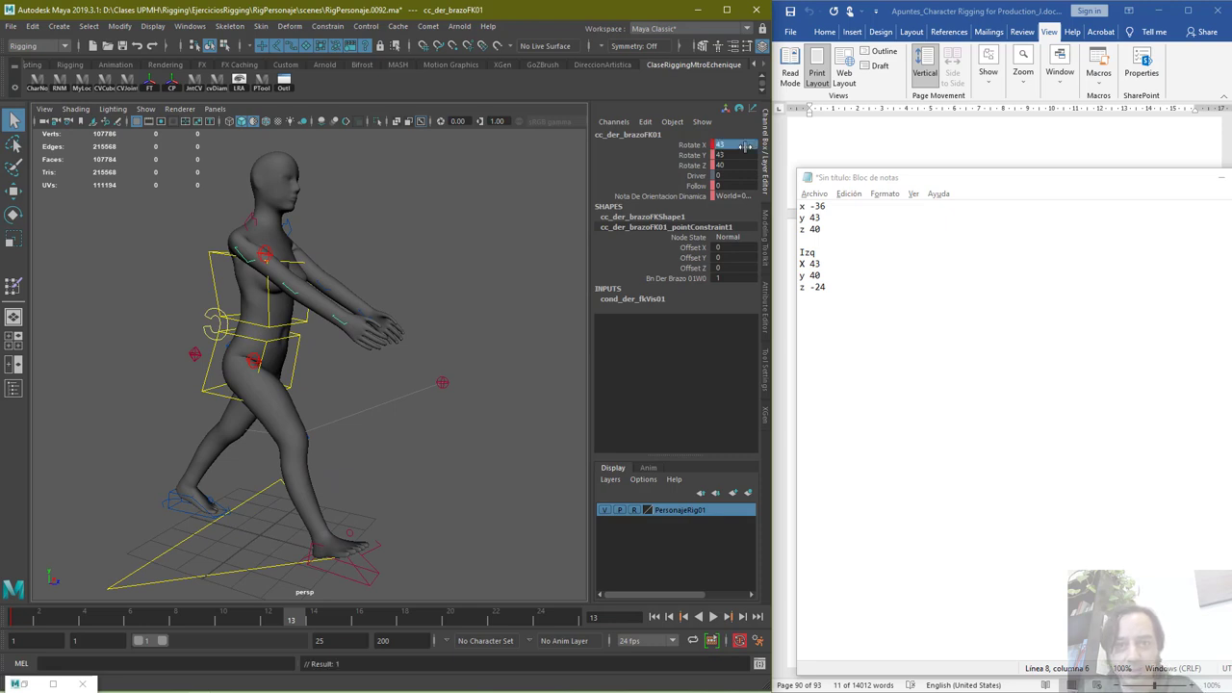
{"action": "key", "text": "Right"}
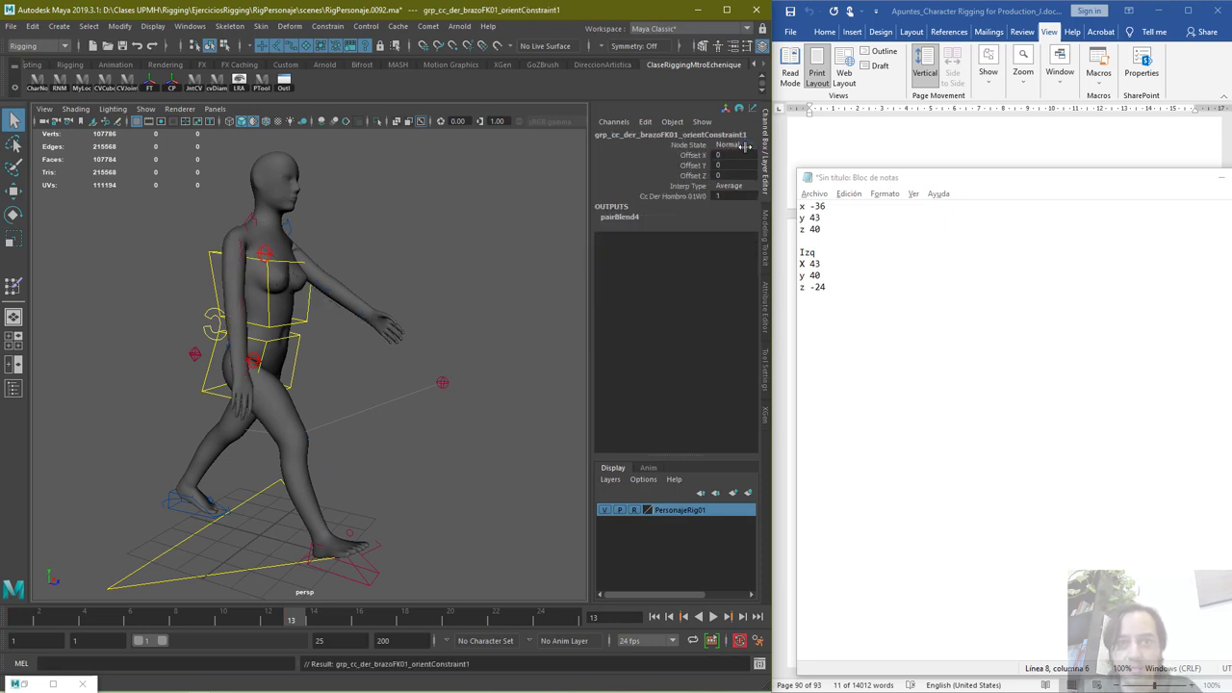
Set the right upper arm FK control's Rotate X to -43, Rotate Y to -40 and Rotate Z to 24 at frame 13
{"action": "left_click", "coordinate": [242, 255]}
{"action": "left_click", "coordinate": [734, 144]}
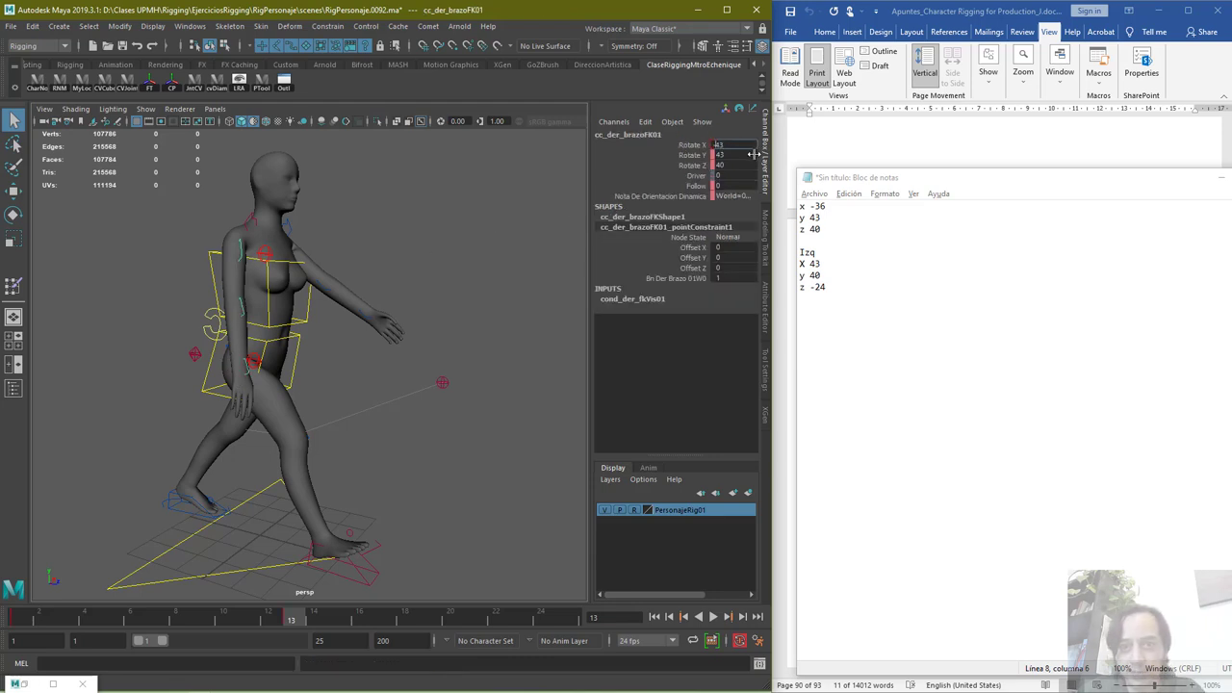
{"action": "type", "text": "-"}
{"action": "key", "text": "Tab"}
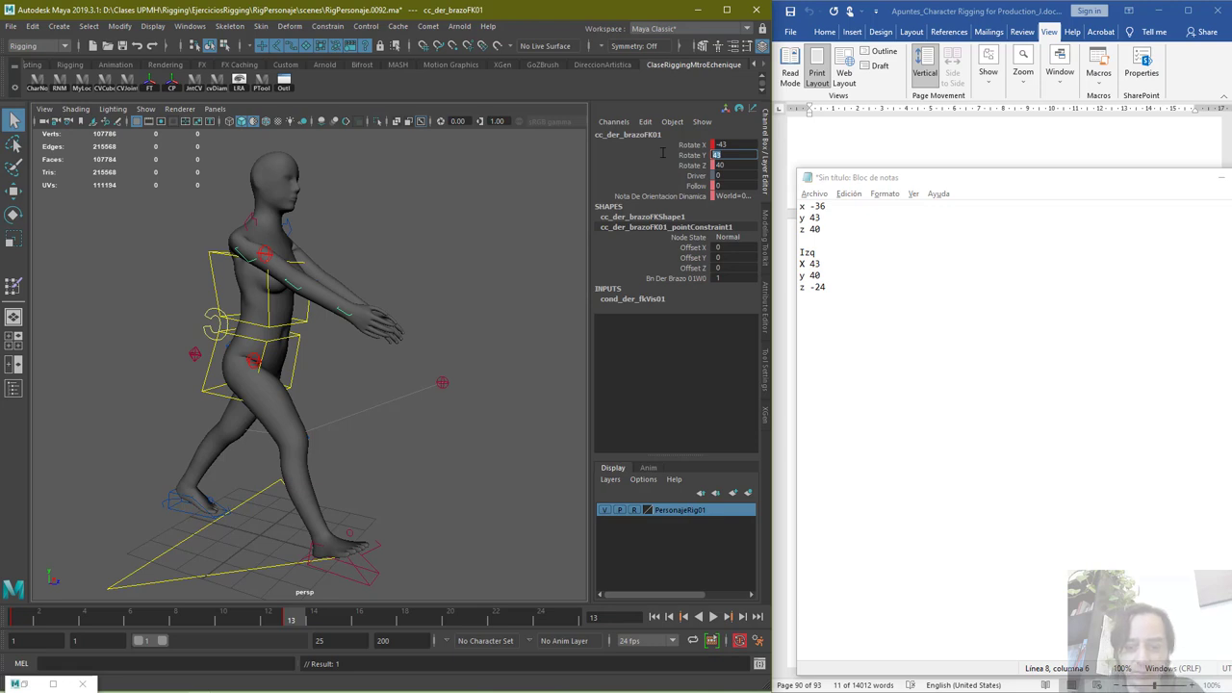
{"action": "key", "text": "Tab"}
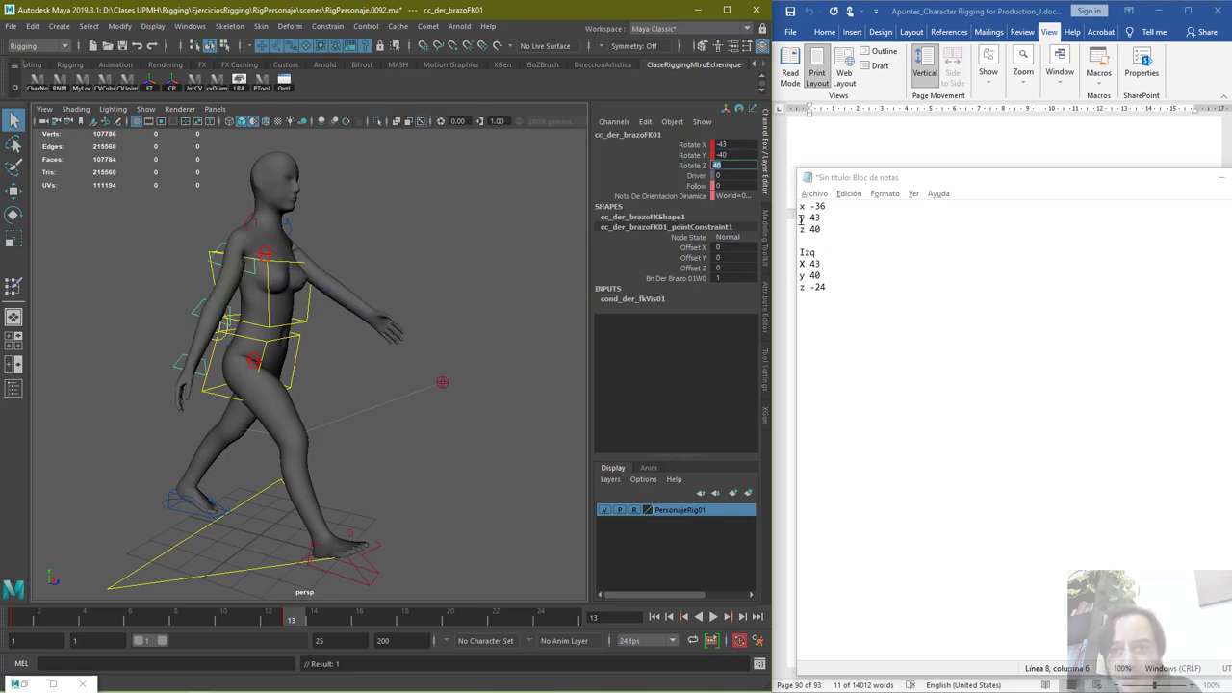
{"action": "left_click_drag", "start_coordinate": [733, 166], "coordinate": [711, 165]}
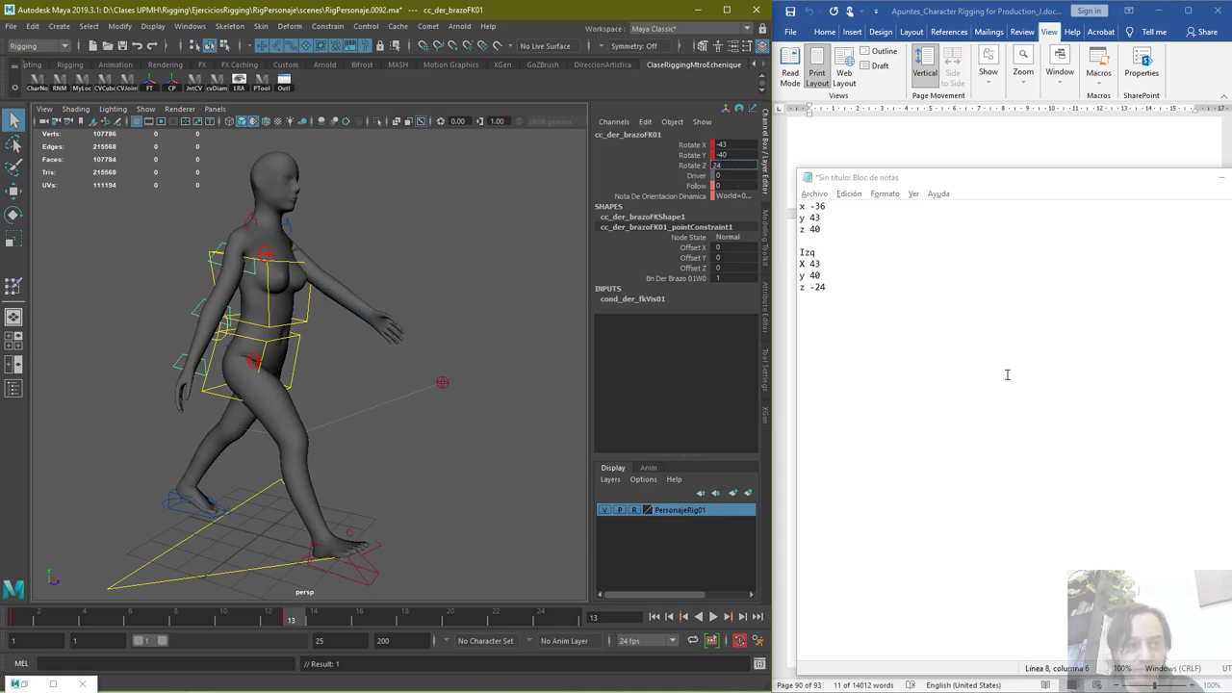
{"action": "key", "text": "Return"}
{"action": "left_click_drag", "start_coordinate": [428, 354], "coordinate": [423, 356], "text": "alt"}
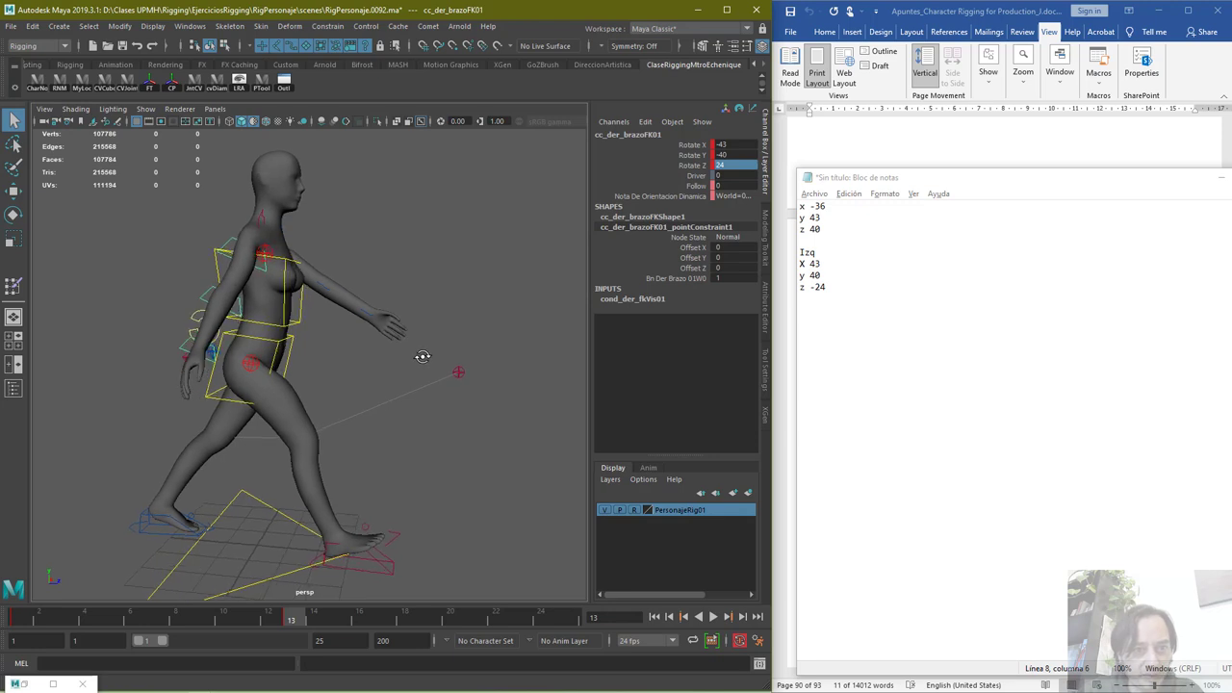
Reverse the sign of the right upper arm FK control's Rotate X, setting it to 43
{"action": "left_click", "coordinate": [733, 164]}
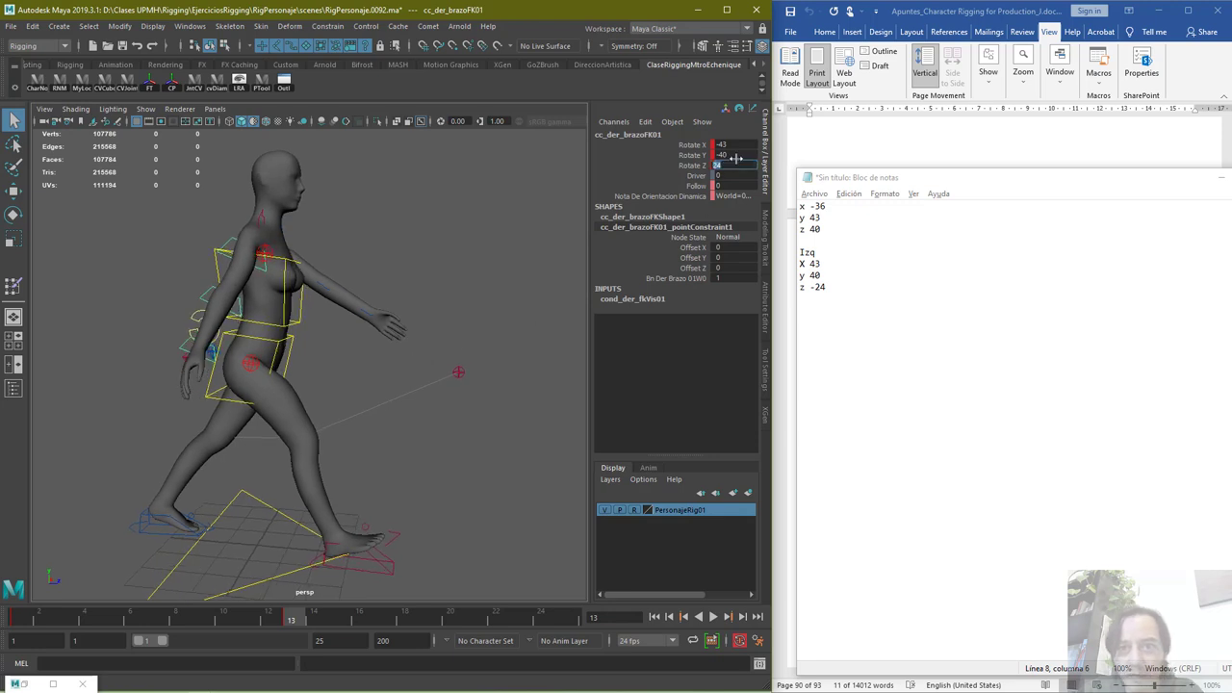
{"action": "double_click", "coordinate": [730, 143]}
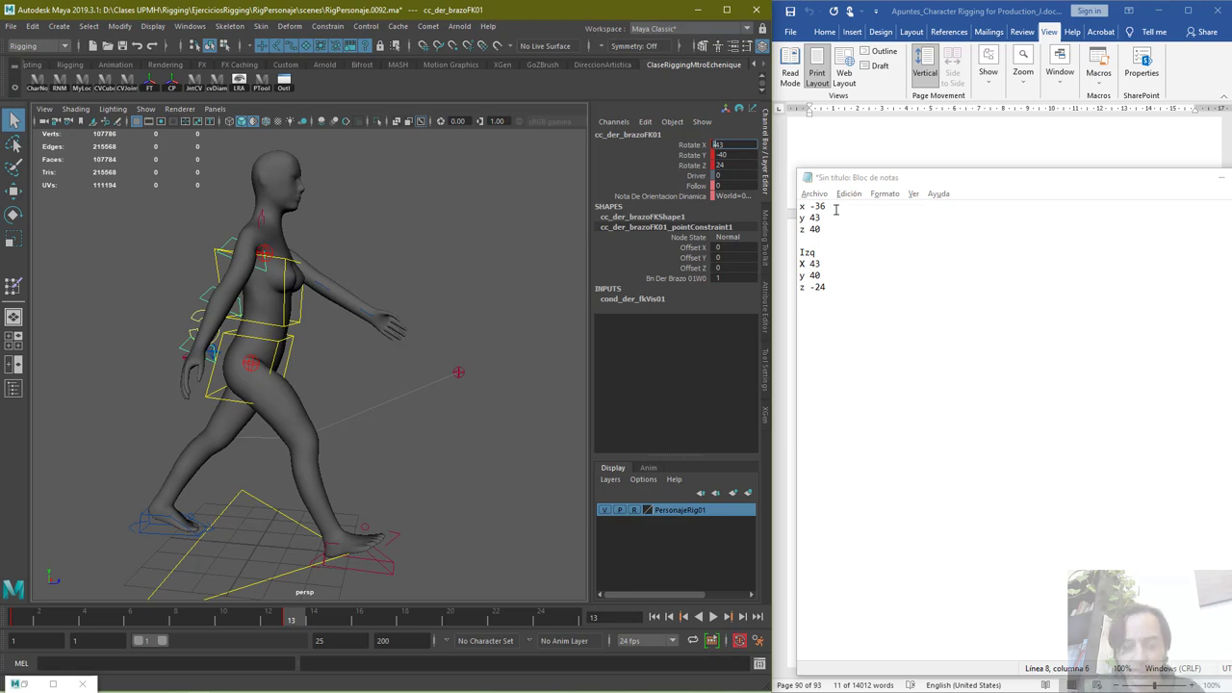
{"action": "key", "text": "Home"}
{"action": "key", "text": "Delete"}
{"action": "key", "text": "Return"}
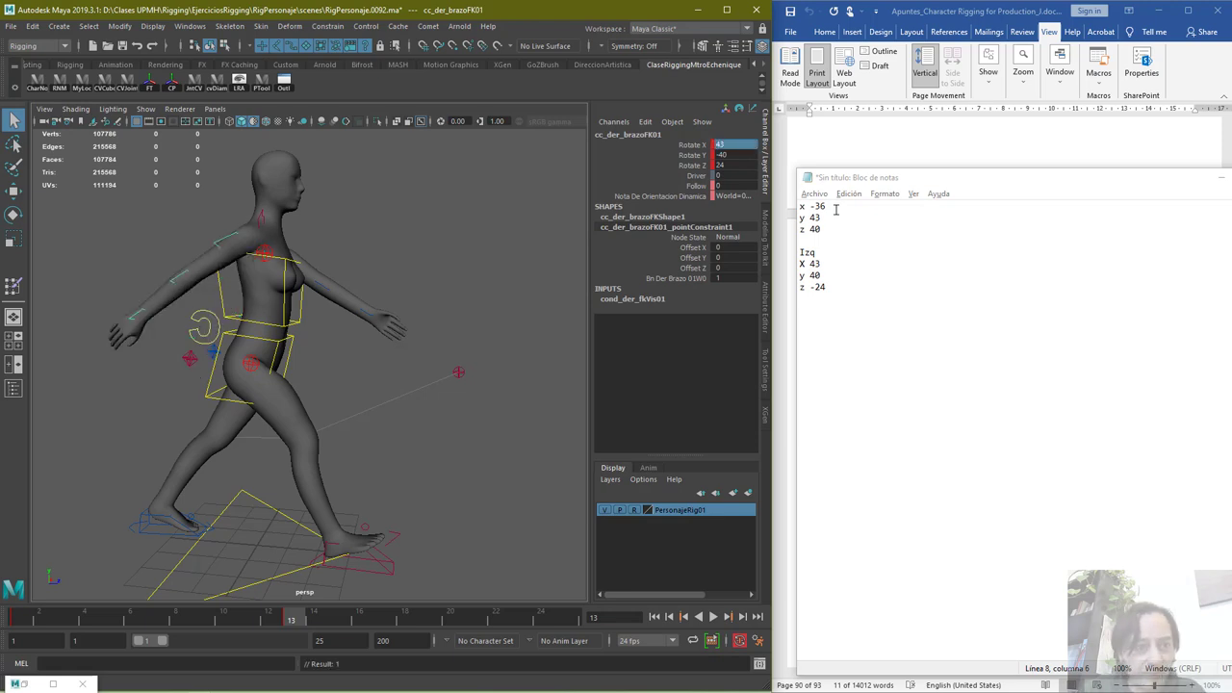
{"action": "left_click_drag", "start_coordinate": [421, 382], "coordinate": [329, 365], "text": "alt"}
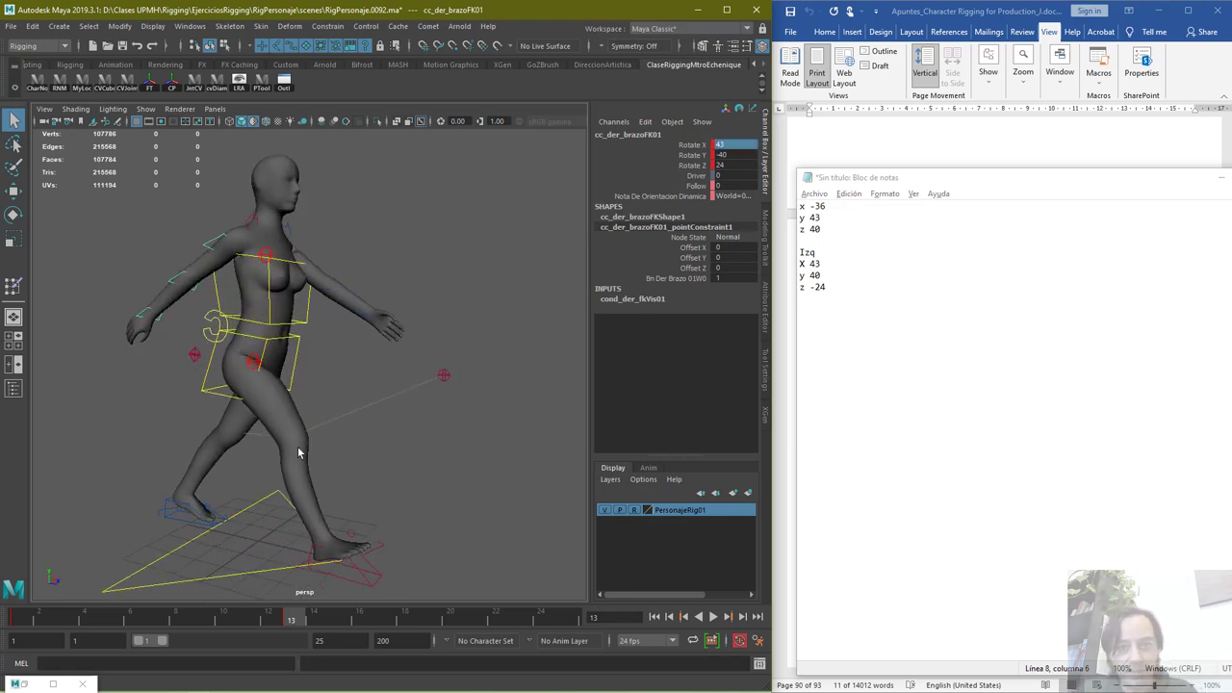
Play back the walk animation and return to frame 1 to examine the contact pose from several angles
{"action": "key", "text": "alt+v"}
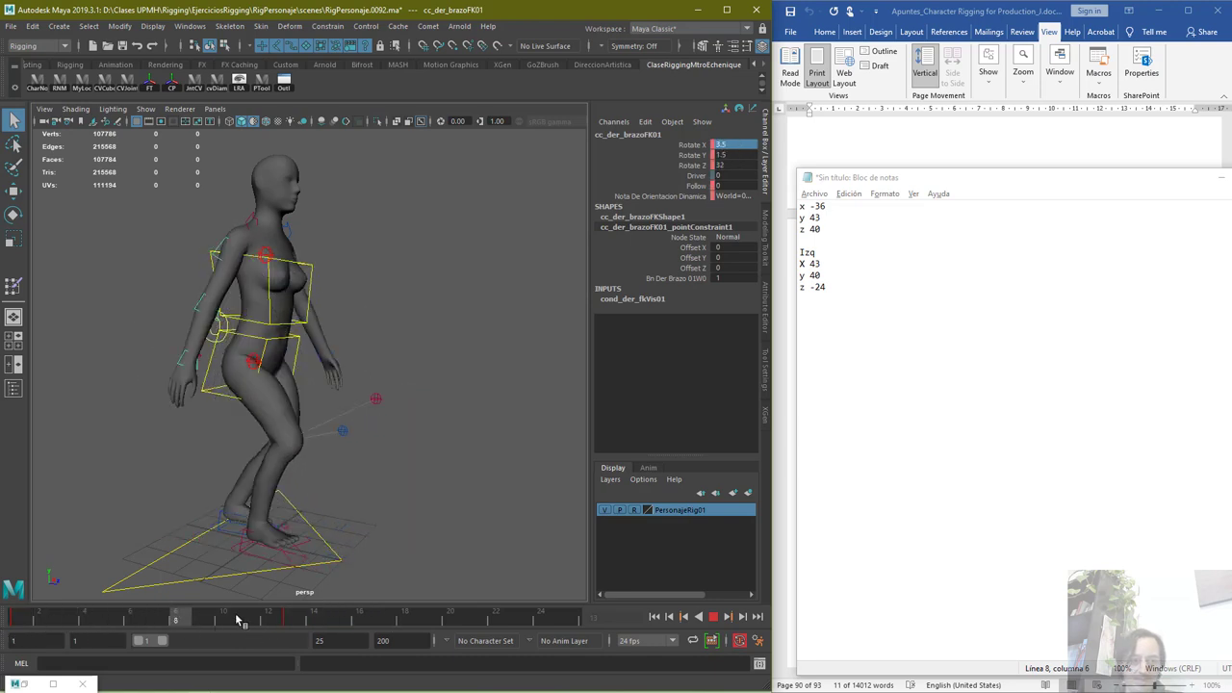
{"action": "left_click", "coordinate": [23, 624]}
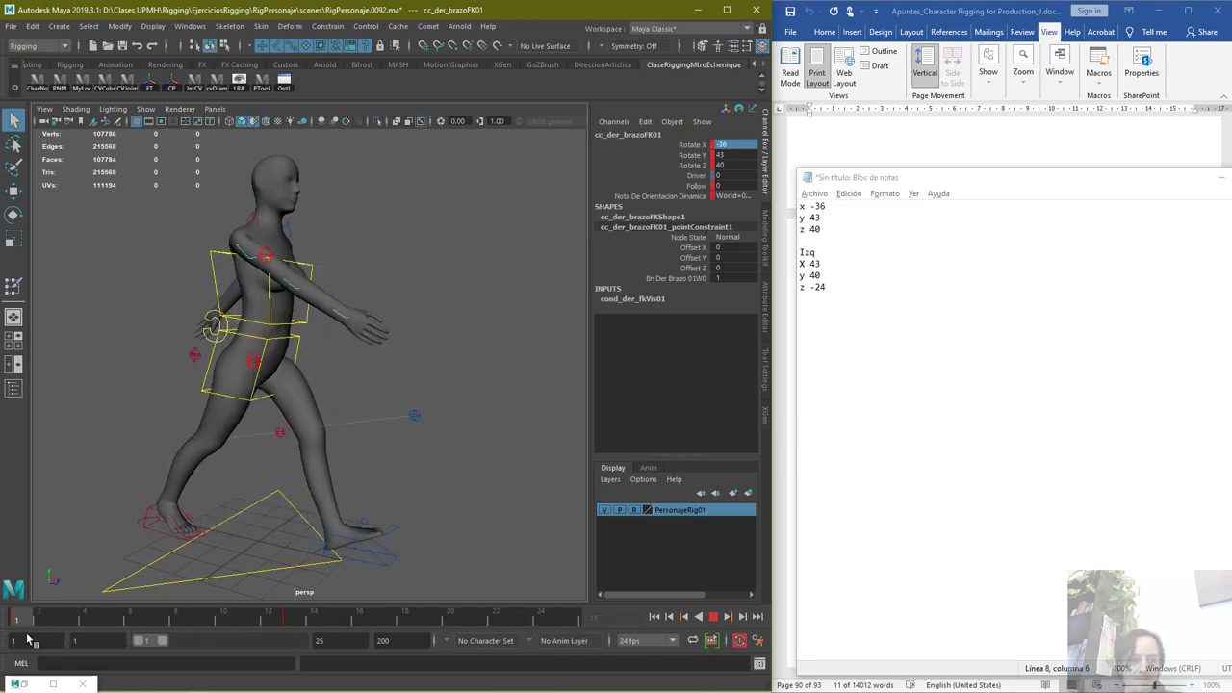
{"action": "left_click_drag", "start_coordinate": [231, 481], "coordinate": [290, 479], "text": "alt"}
{"action": "middle_click_drag", "start_coordinate": [289, 479], "coordinate": [336, 437], "text": "alt"}
{"action": "left_click_drag", "start_coordinate": [335, 437], "coordinate": [300, 481], "text": "alt"}
{"action": "middle_click_drag", "start_coordinate": [333, 468], "coordinate": [335, 485], "text": "alt"}
{"action": "left_click_drag", "start_coordinate": [335, 484], "coordinate": [340, 508], "text": "alt"}
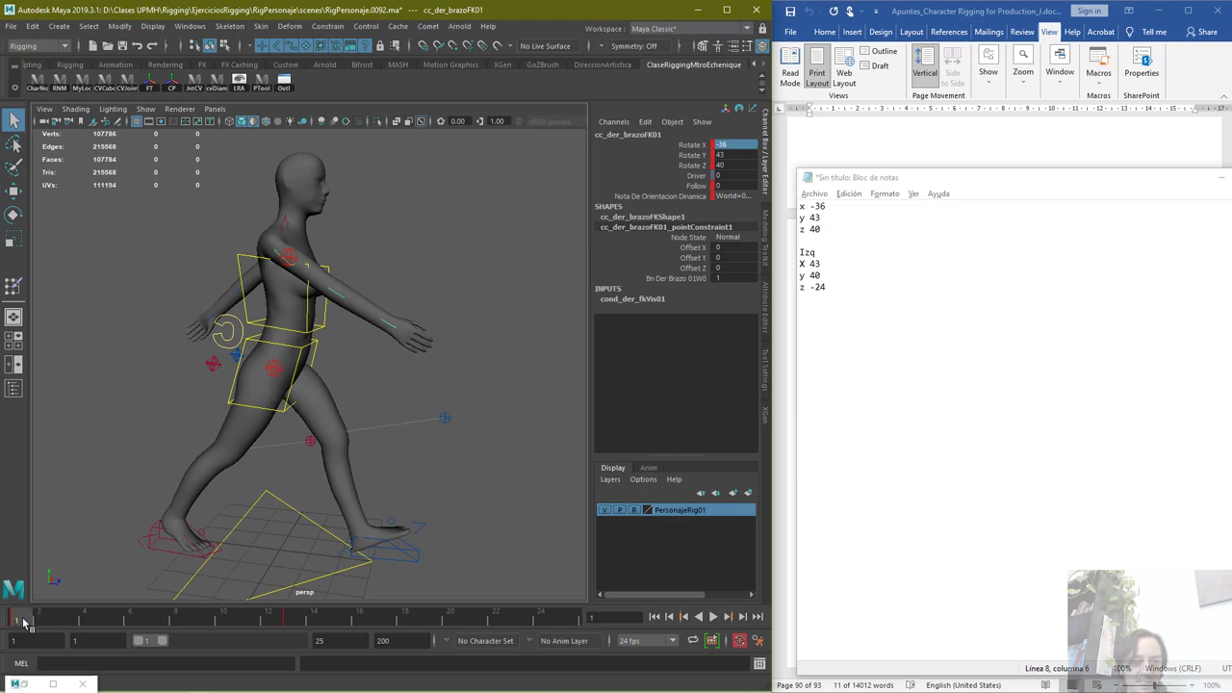
Carry the frame 1 pose over to frame 25 without changing it and select the controls of both feet
{"action": "key", "text": "alt+v"}
{"action": "middle_click_drag", "start_coordinate": [250, 637], "coordinate": [576, 628]}
{"action": "scroll", "coordinate": [516, 492], "scroll_direction": "down", "scroll_amount": 5}
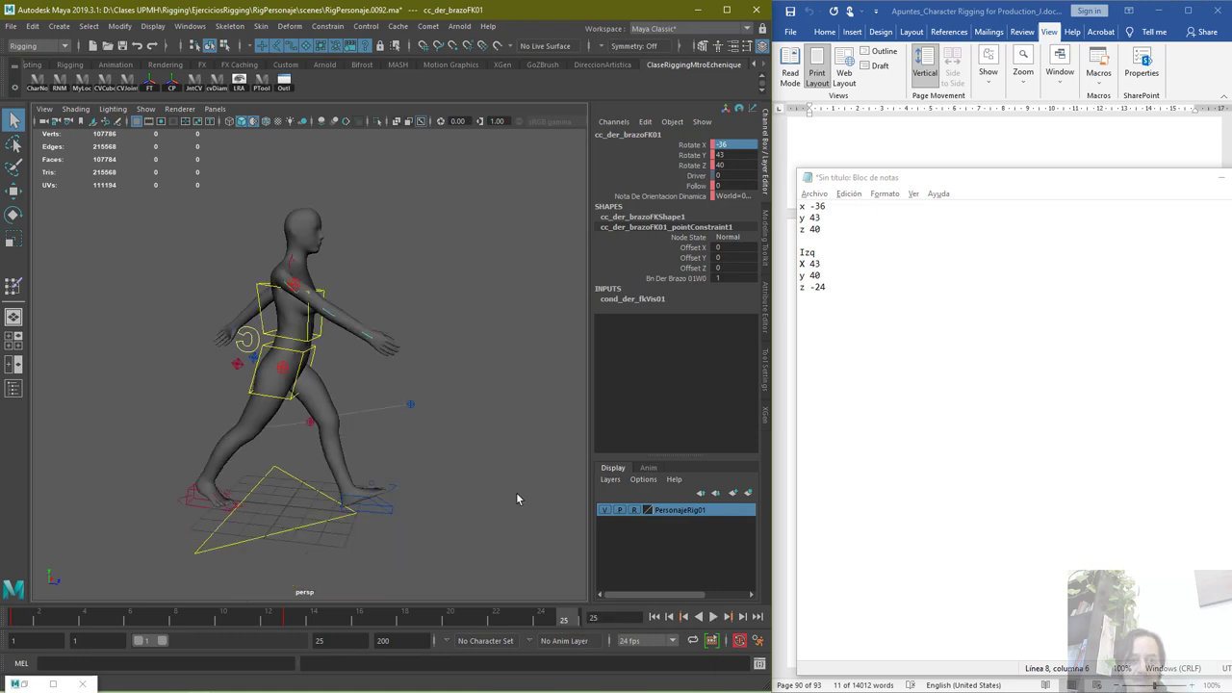
{"action": "left_click_drag", "start_coordinate": [450, 520], "coordinate": [245, 251]}
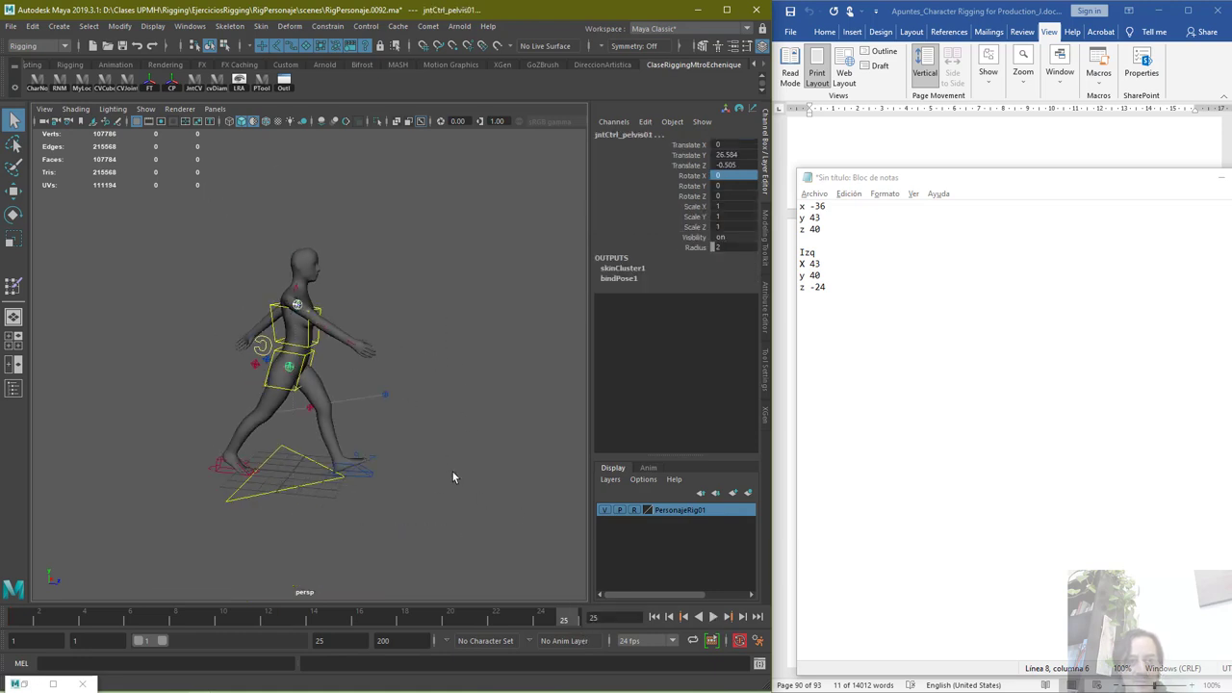
{"action": "left_click_drag", "start_coordinate": [475, 527], "coordinate": [183, 198]}
{"action": "left_click", "coordinate": [220, 474]}
{"action": "left_click_drag", "start_coordinate": [178, 460], "coordinate": [330, 489]}
{"action": "left_click", "coordinate": [369, 472]}
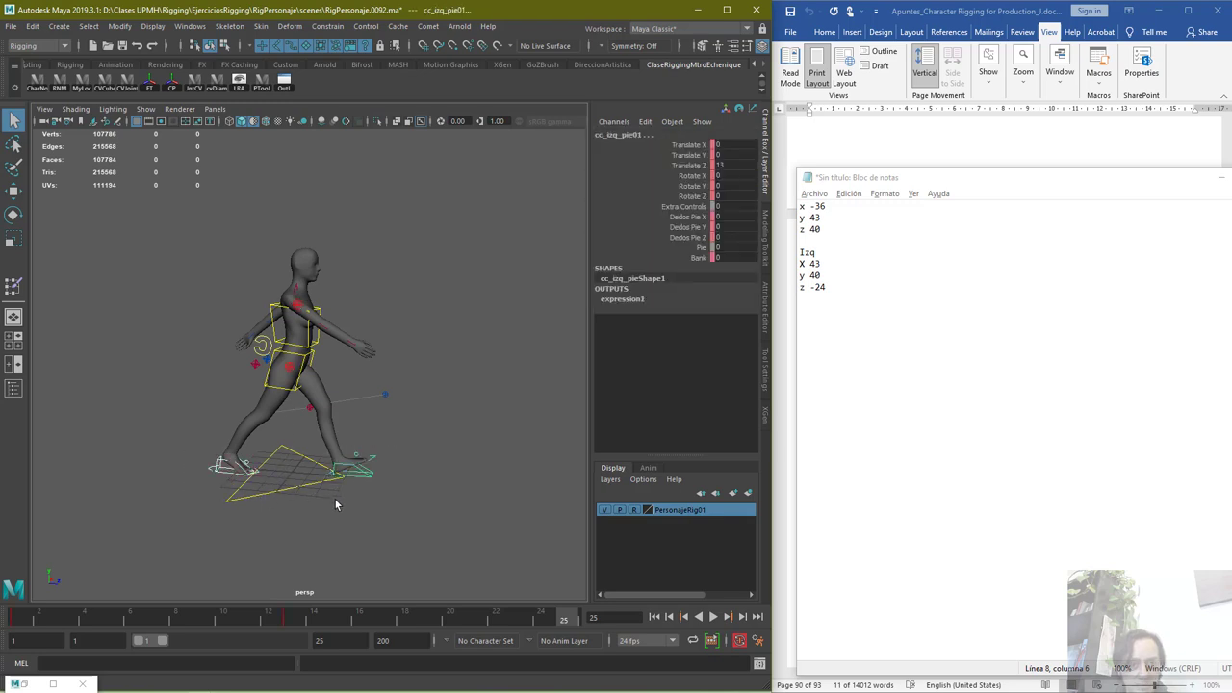
Add both arms' FK controls and both knee controls to the selection and key the pose at frame 25
{"action": "left_click", "coordinate": [291, 309]}
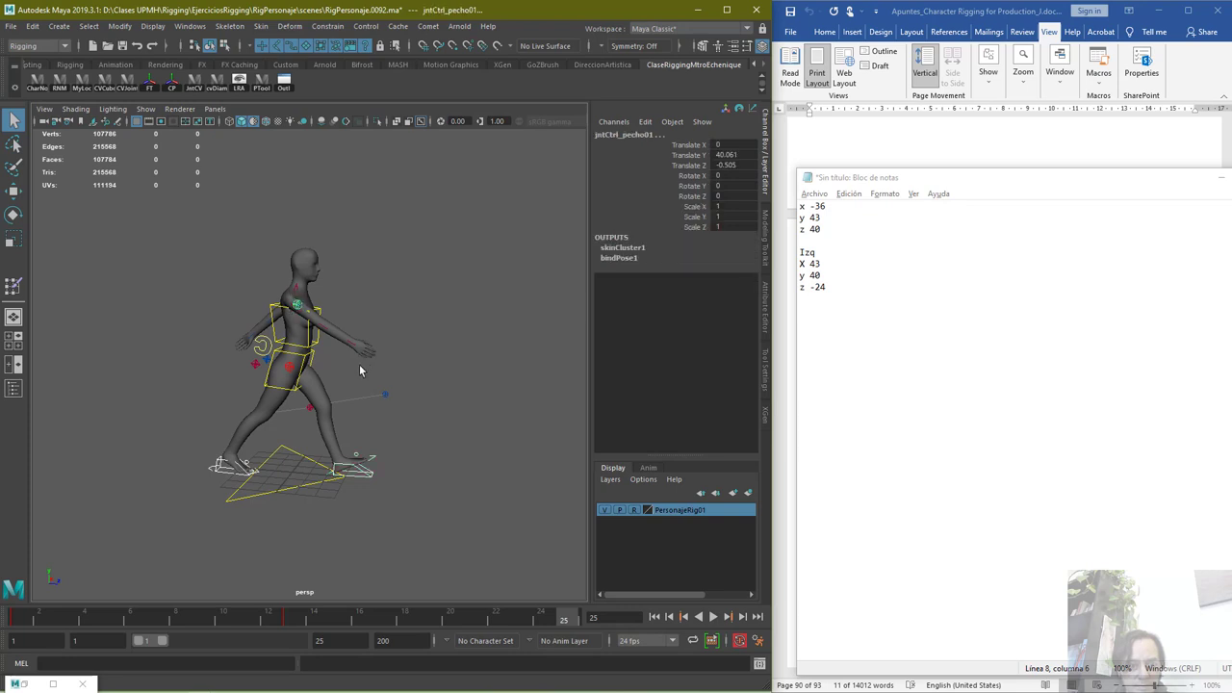
{"action": "scroll", "coordinate": [353, 381], "scroll_direction": "up", "scroll_amount": 6}
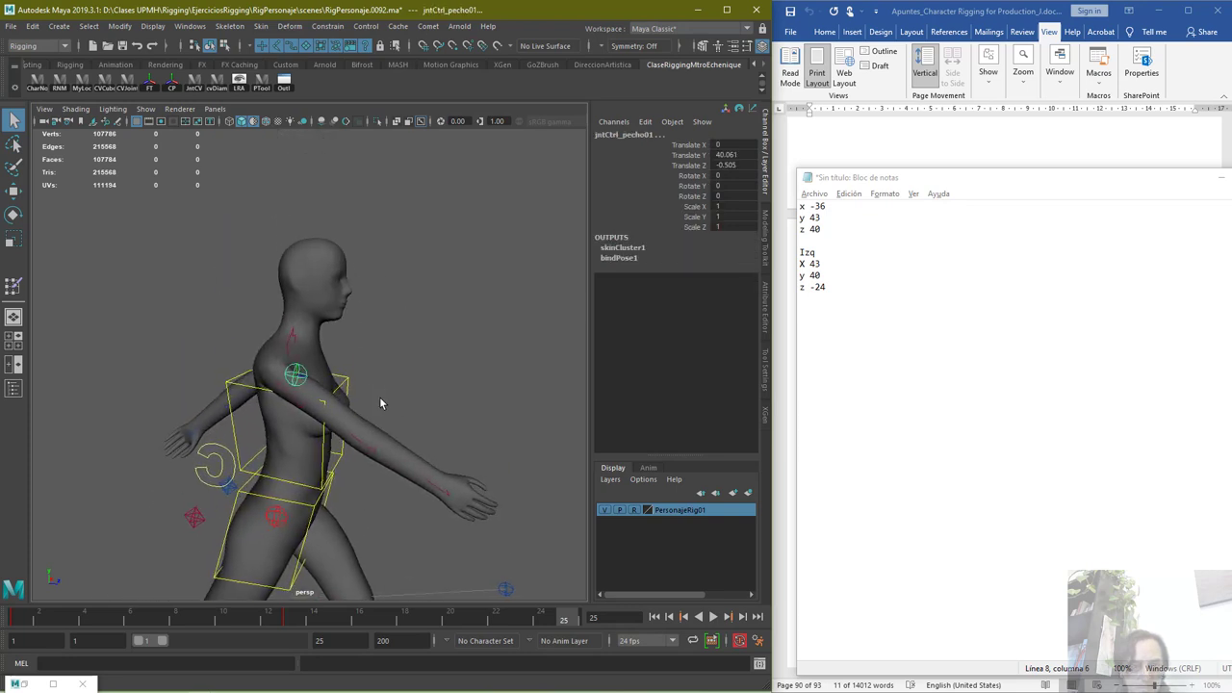
{"action": "key", "text": "ctrl+z"}
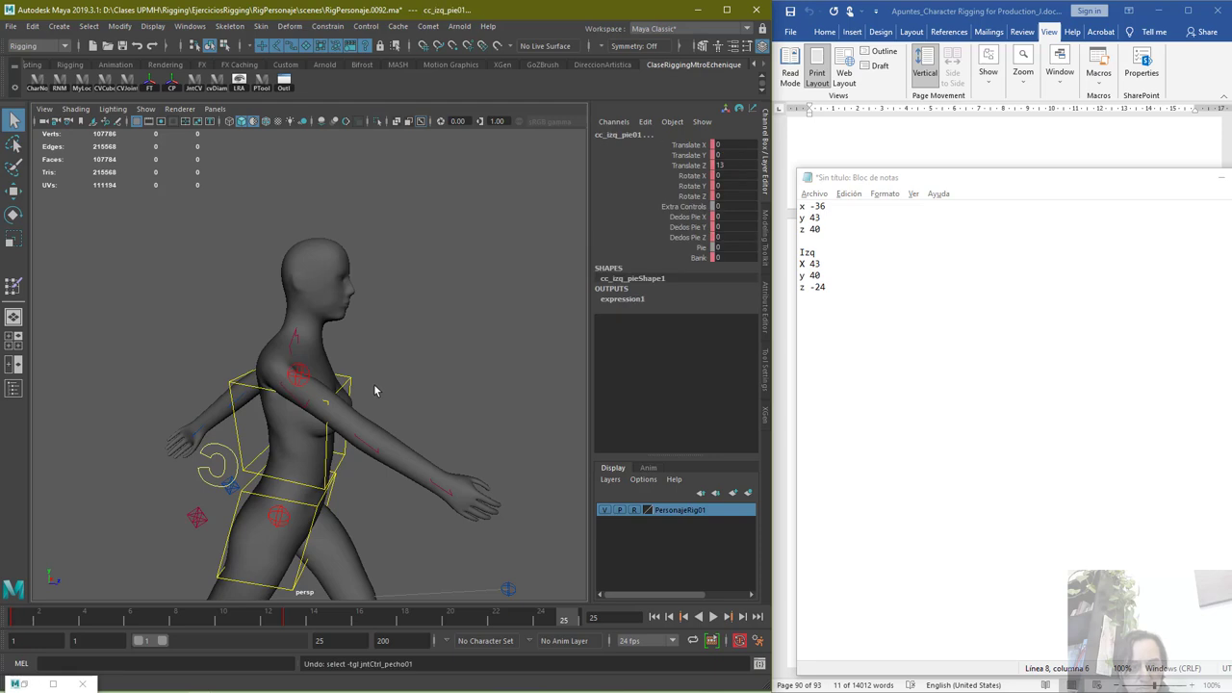
{"action": "left_click", "coordinate": [294, 399]}
{"action": "left_click_drag", "start_coordinate": [436, 375], "coordinate": [292, 376], "text": "alt"}
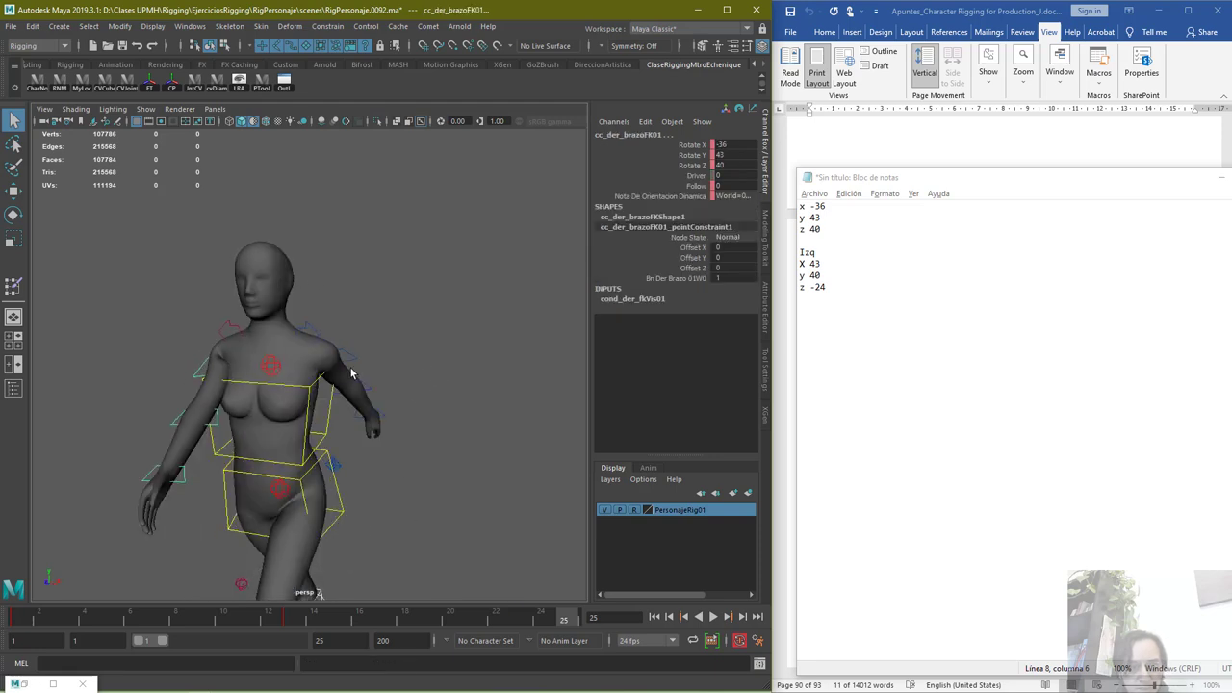
{"action": "left_click", "coordinate": [352, 370]}
{"action": "left_click_drag", "start_coordinate": [303, 438], "coordinate": [336, 403], "text": "alt"}
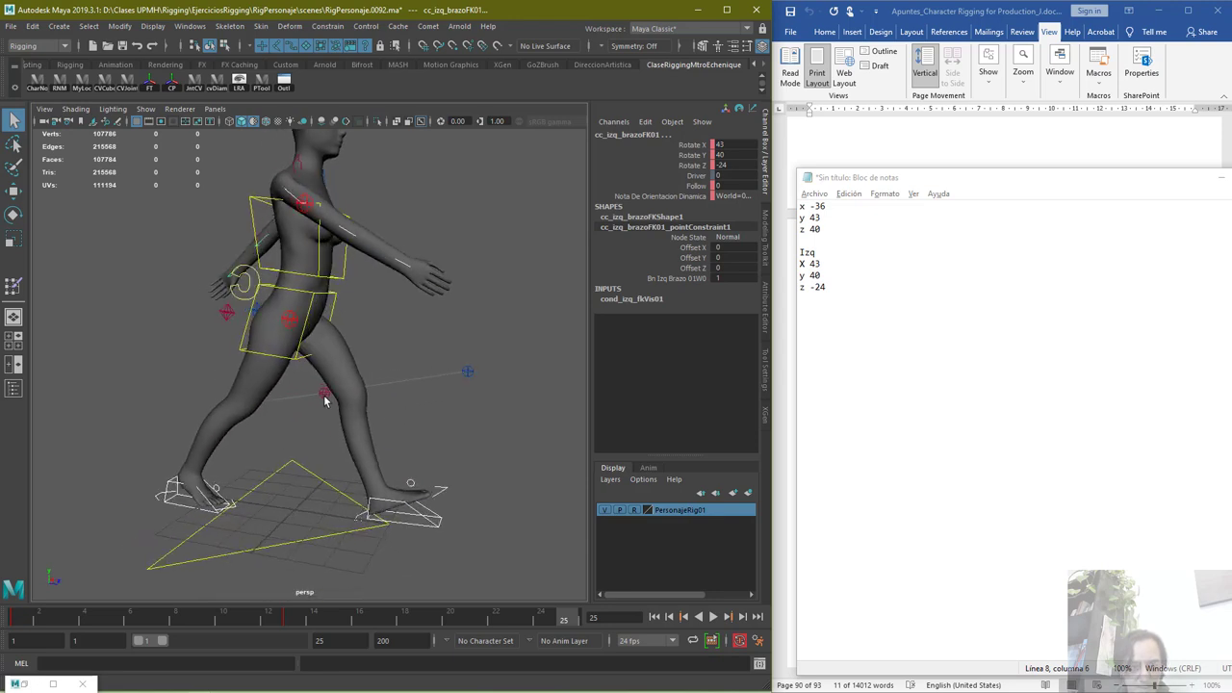
{"action": "left_click", "coordinate": [323, 394]}
{"action": "left_click", "coordinate": [468, 372]}
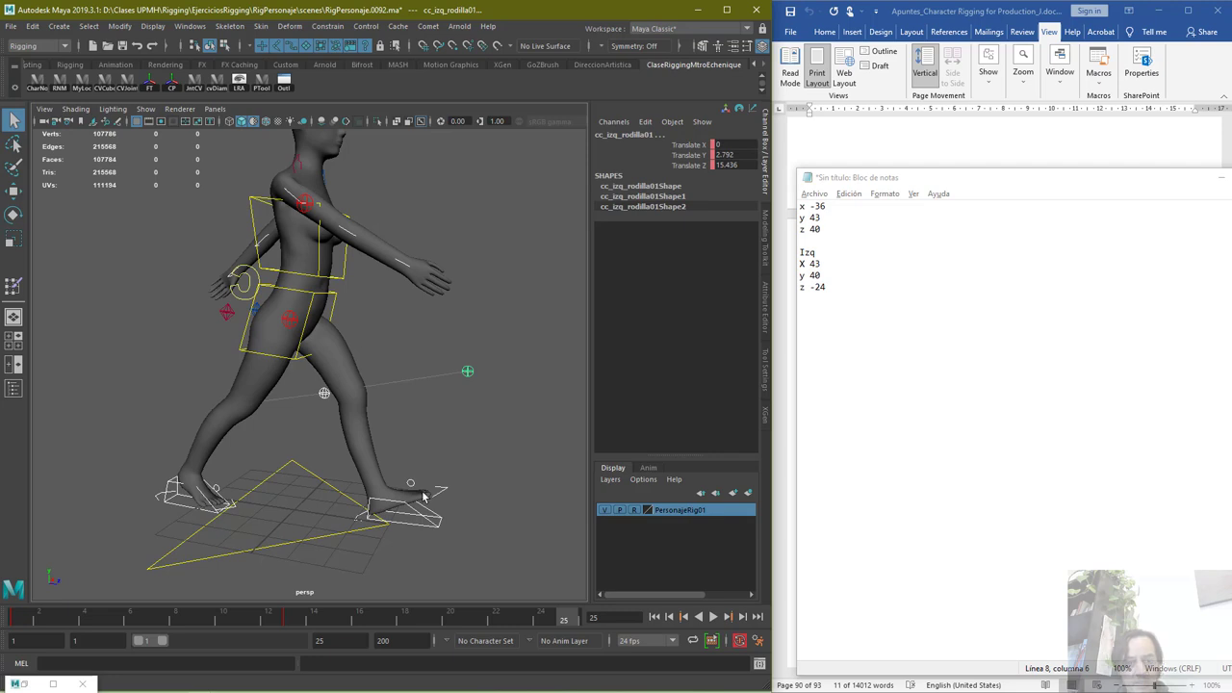
{"action": "key", "text": "s"}
Play back the cycle, go to frame 3 and set the left heel control's Rotate X to 0 to flatten the front foot
{"action": "key", "text": "alt+v"}
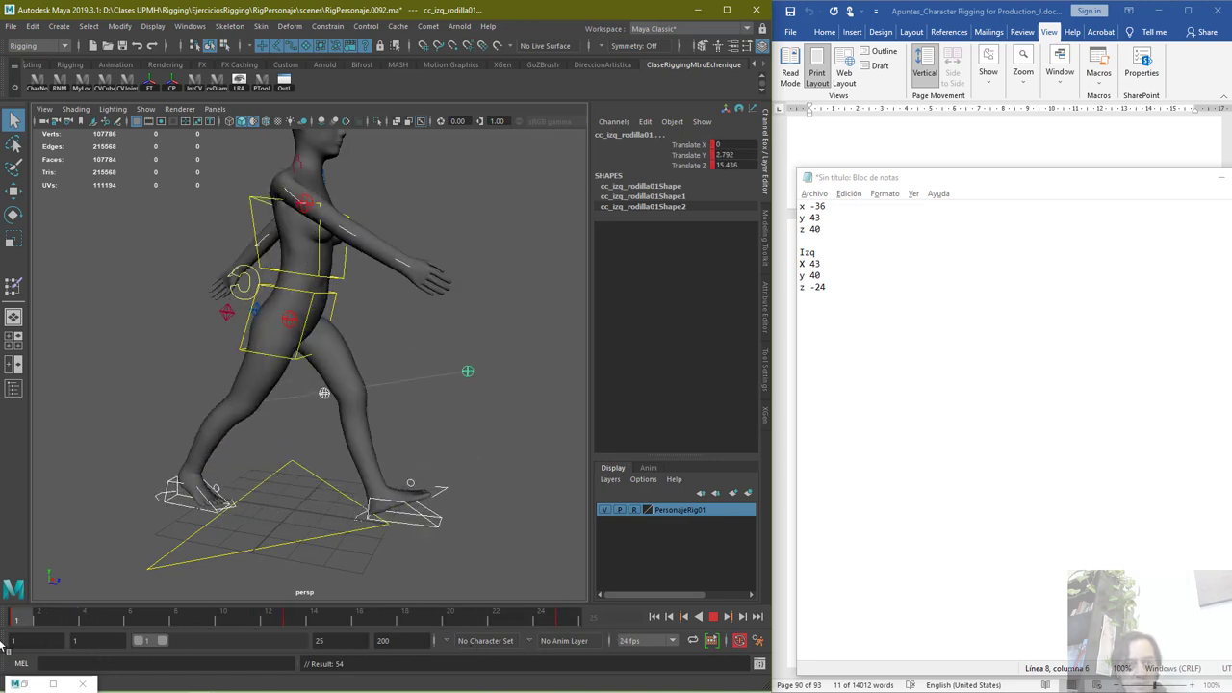
{"action": "mouse_move", "coordinate": [1, 641]}
{"action": "left_mouse_down"}
{"action": "mouse_move", "coordinate": [157, 620]}
{"action": "mouse_move", "coordinate": [2, 623]}
{"action": "mouse_move", "coordinate": [65, 619]}
{"action": "left_mouse_up"}
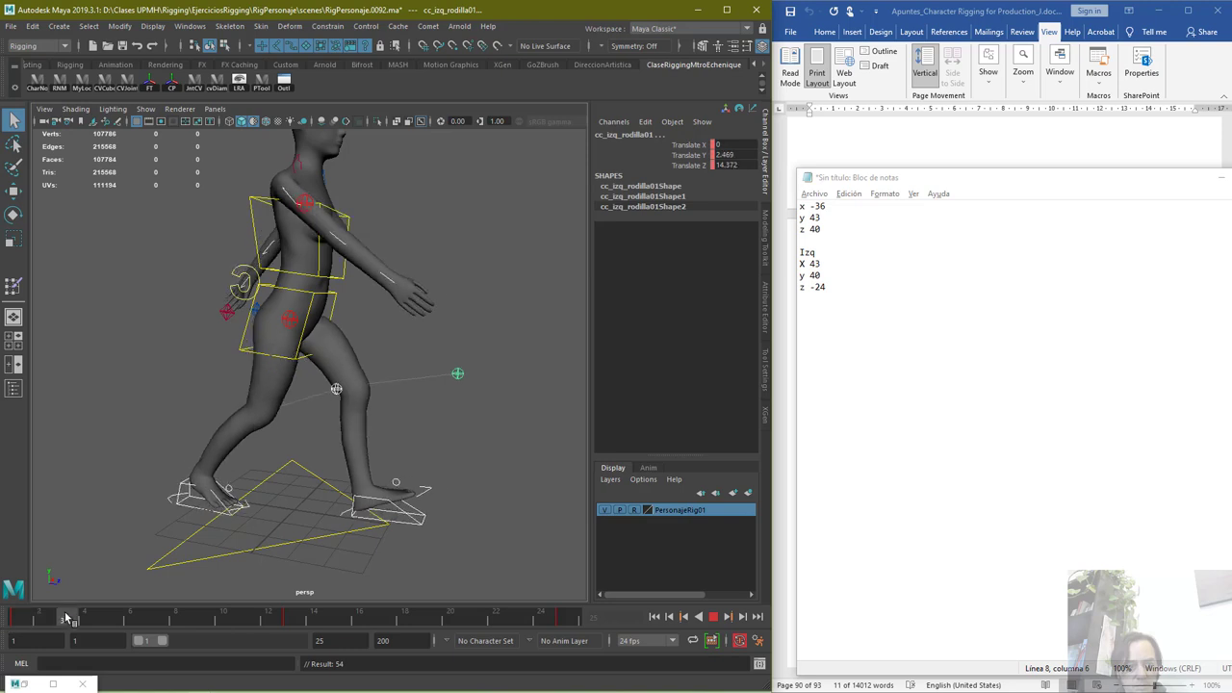
{"action": "left_click", "coordinate": [344, 521]}
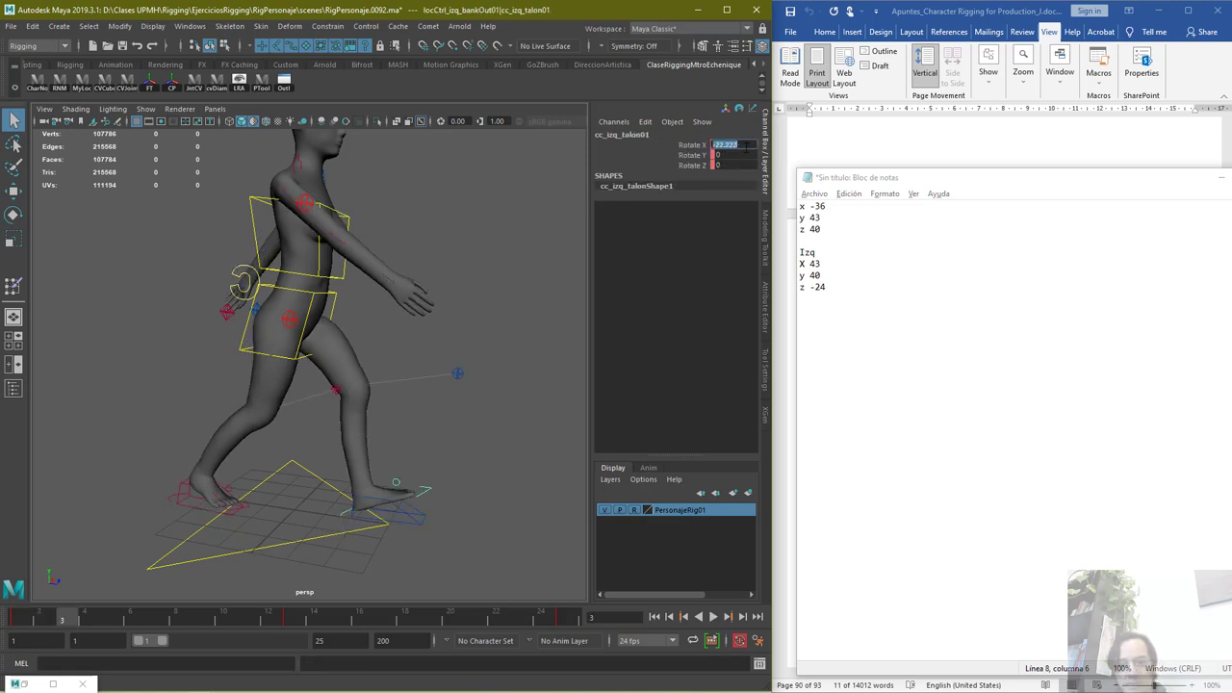
{"action": "type", "text": "0"}
{"action": "key", "text": "Return"}
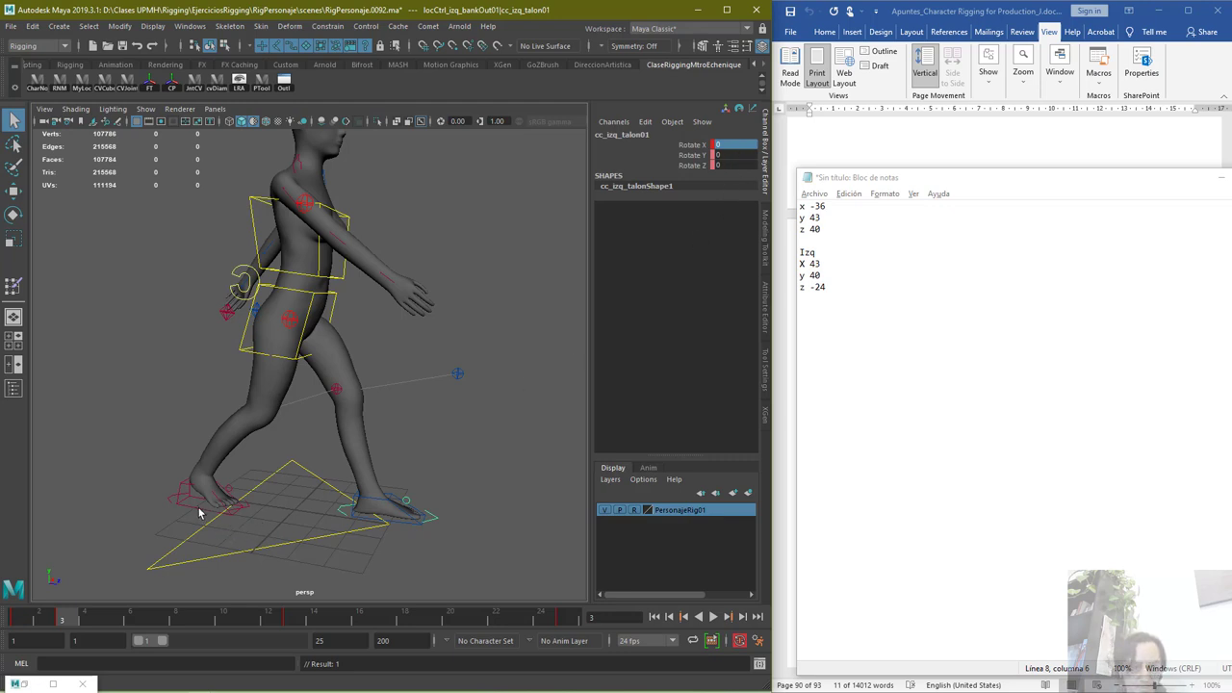
Set the right foot's ball control Rotate X to 30 at frame 3
{"action": "left_click_drag", "start_coordinate": [213, 538], "coordinate": [244, 519], "text": "alt"}
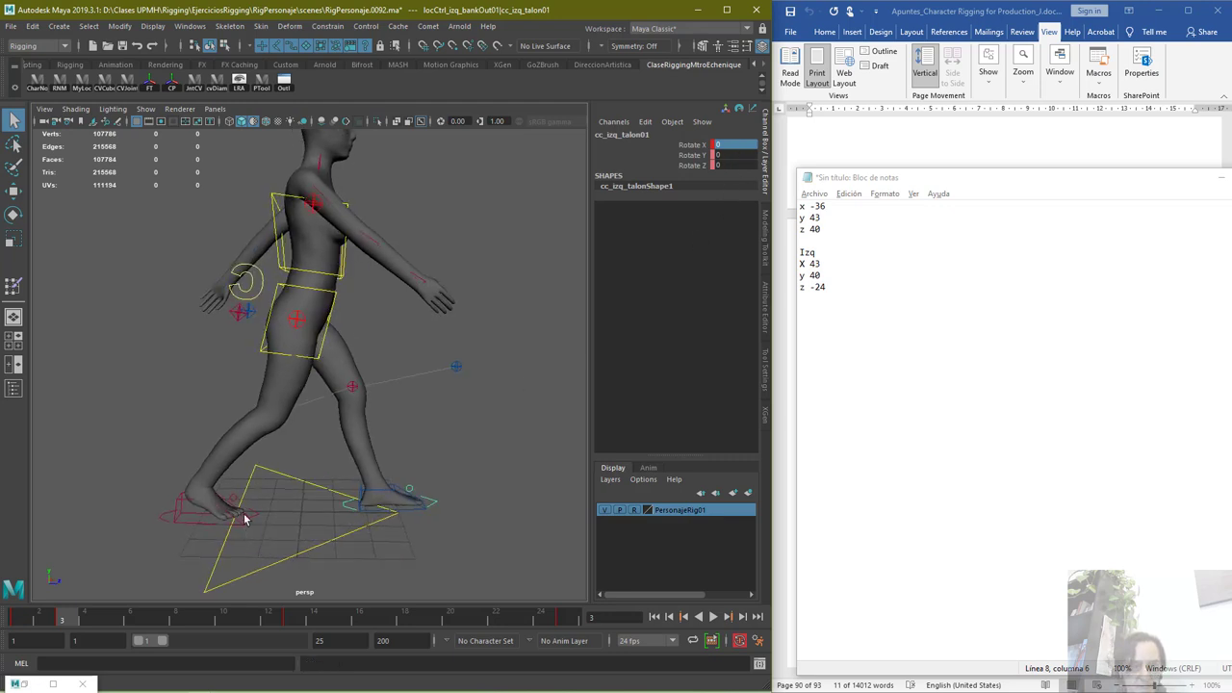
{"action": "left_click", "coordinate": [234, 500]}
{"action": "left_click", "coordinate": [745, 145]}
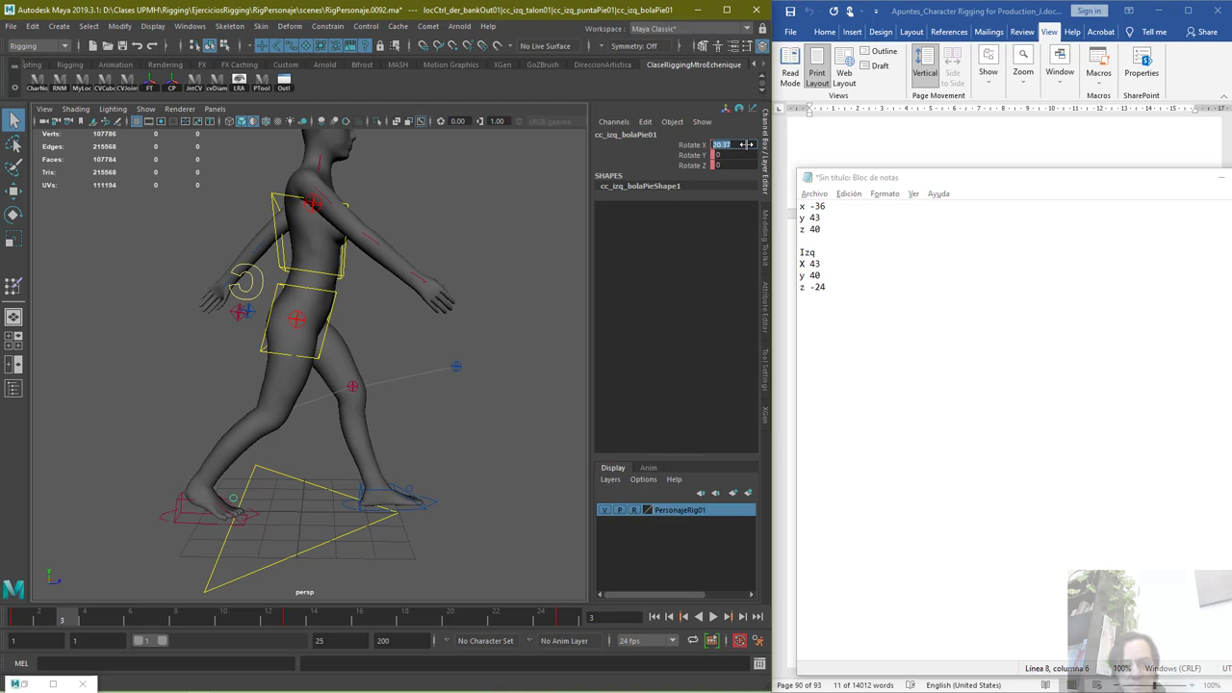
{"action": "type", "text": "30"}
{"action": "key", "text": "Return"}
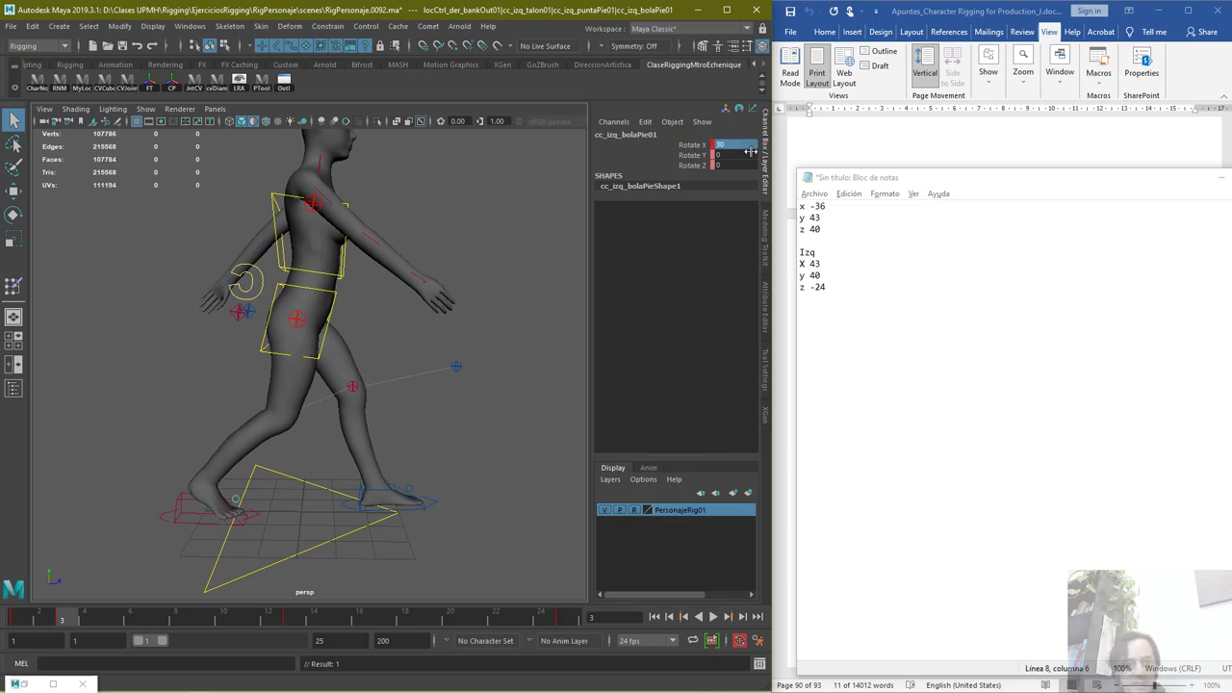
Try raising the right foot control by about 1.23 units and shifting it slightly backward at frame 3
{"action": "left_click", "coordinate": [192, 529]}
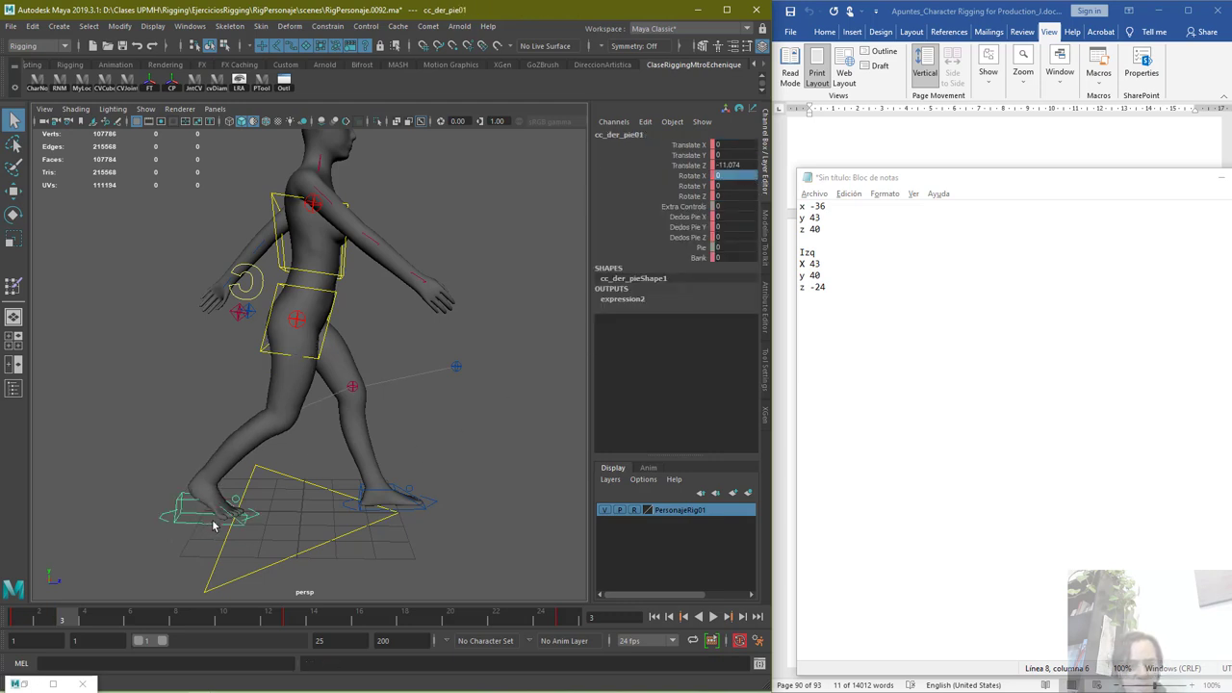
{"action": "key", "text": "w"}
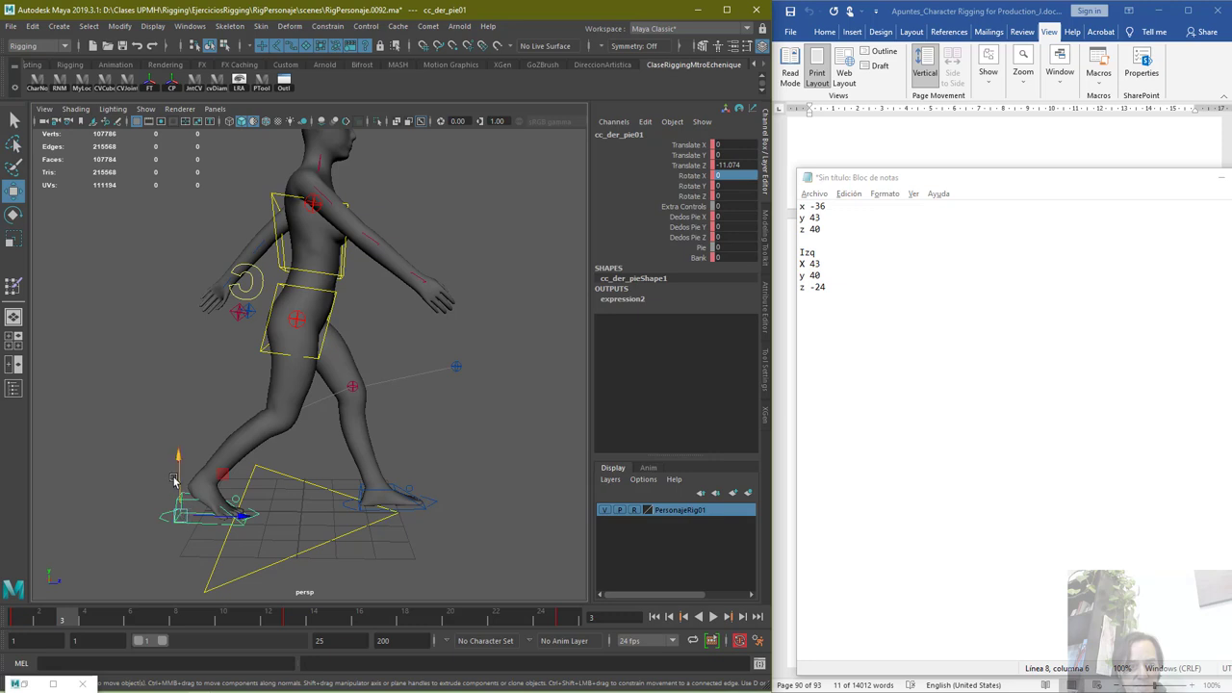
{"action": "mouse_move", "coordinate": [178, 460]}
{"action": "left_mouse_down"}
{"action": "mouse_move", "coordinate": [179, 423]}
{"action": "mouse_move", "coordinate": [180, 448]}
{"action": "left_mouse_up"}
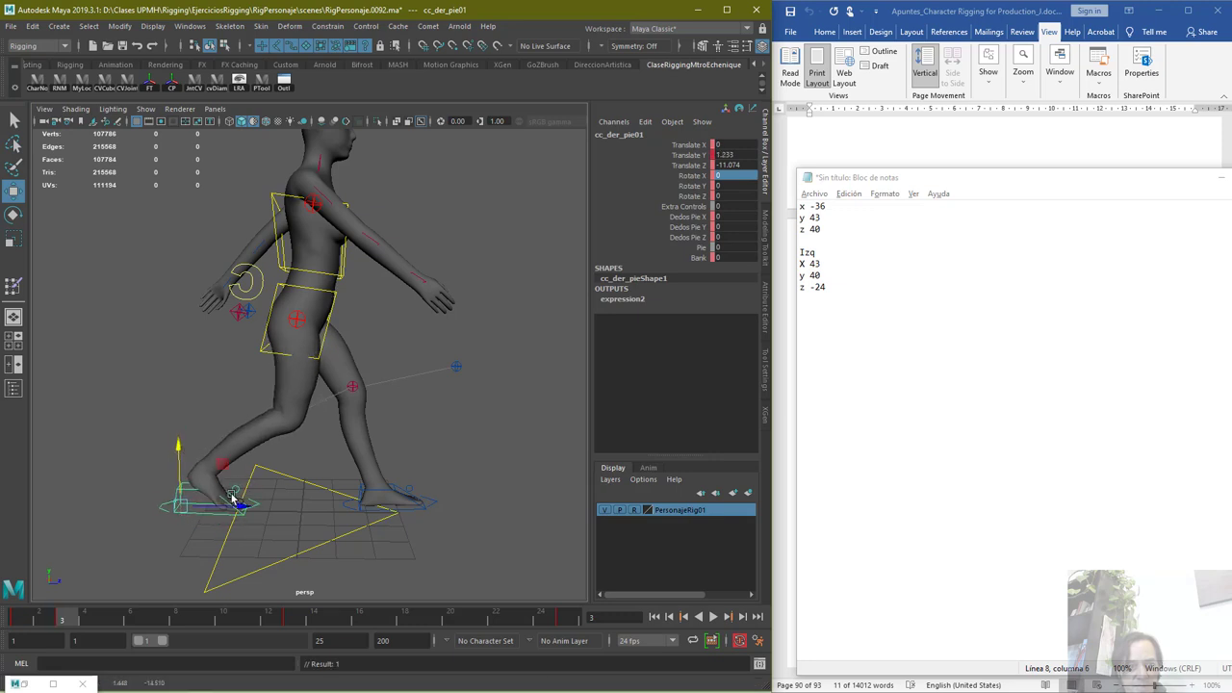
{"action": "mouse_move", "coordinate": [232, 497]}
{"action": "left_mouse_down"}
{"action": "mouse_move", "coordinate": [270, 512]}
{"action": "mouse_move", "coordinate": [223, 512]}
{"action": "mouse_move", "coordinate": [241, 512]}
{"action": "left_mouse_up"}
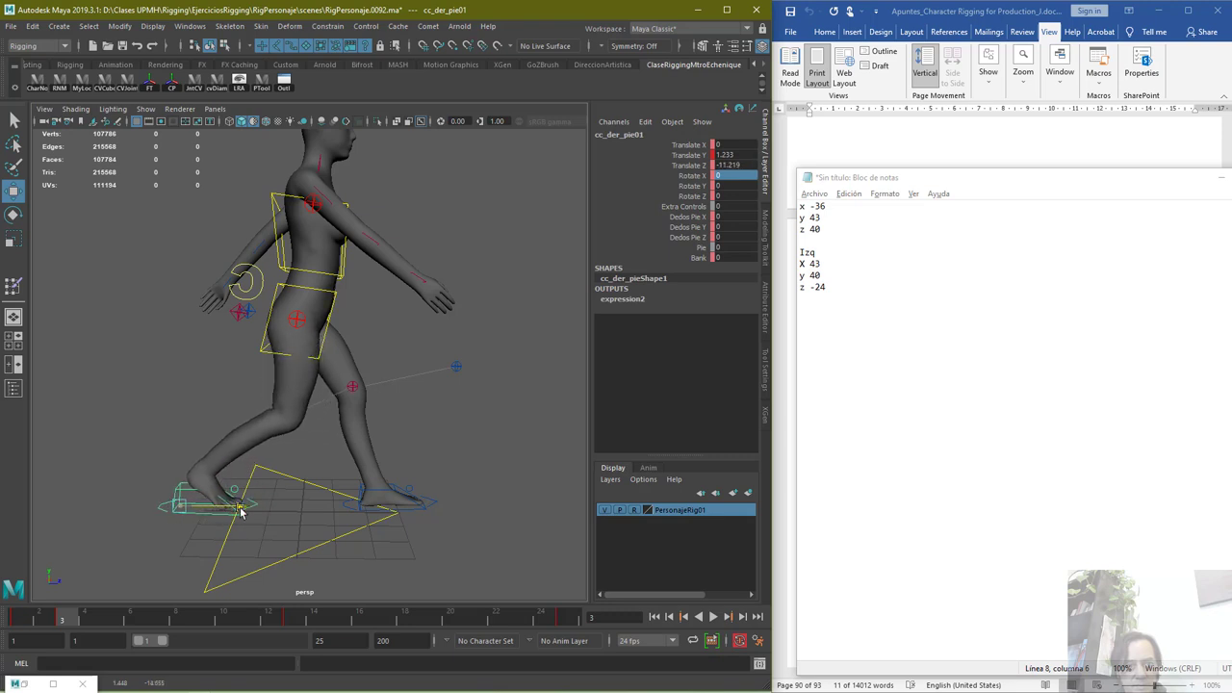
{"action": "key", "text": "ctrl+z"}
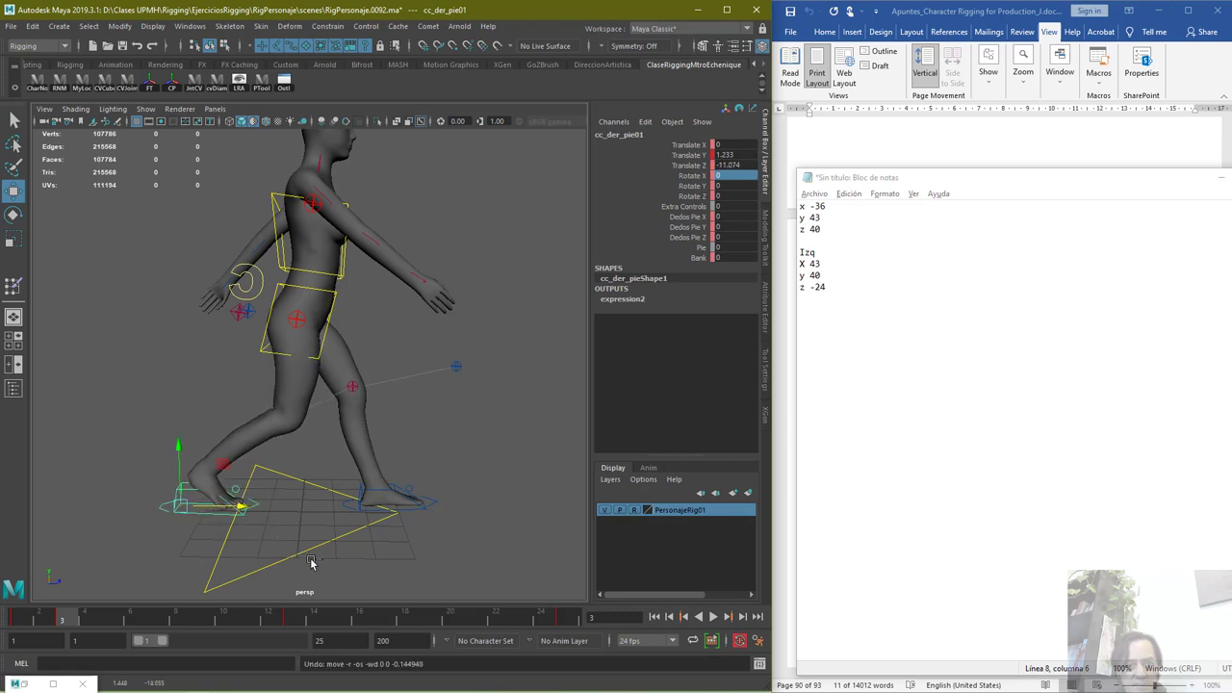
{"action": "key", "text": "ctrl+z"}
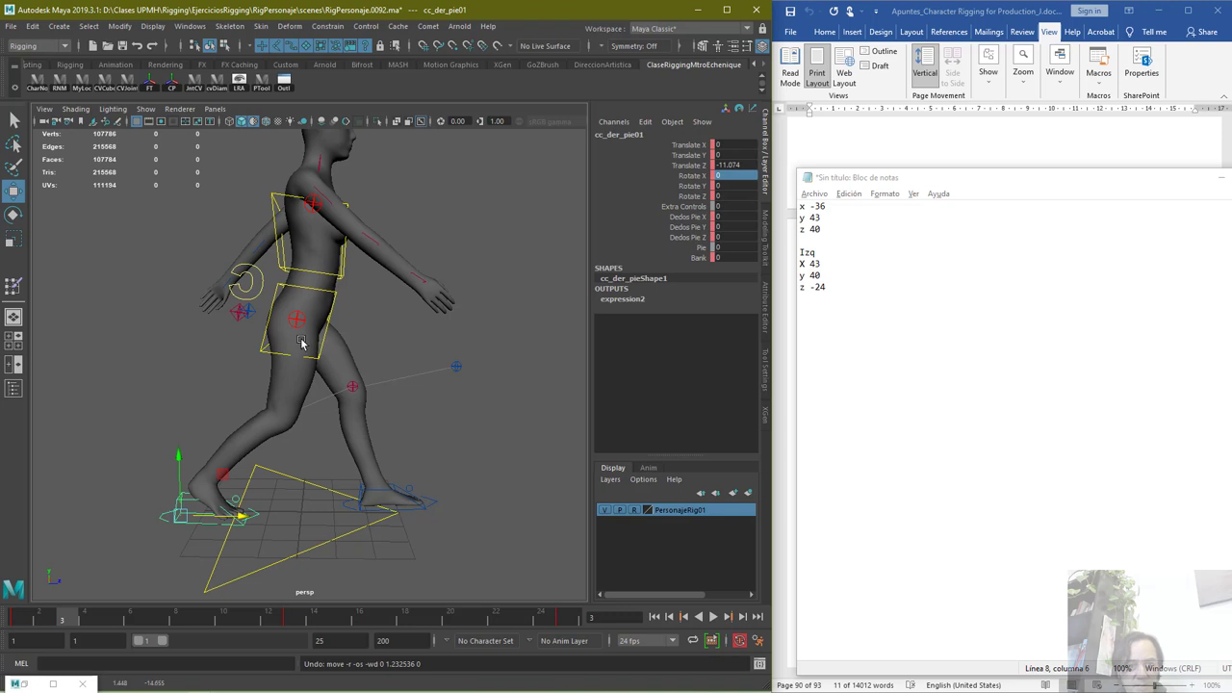
{"action": "key", "text": "q"}
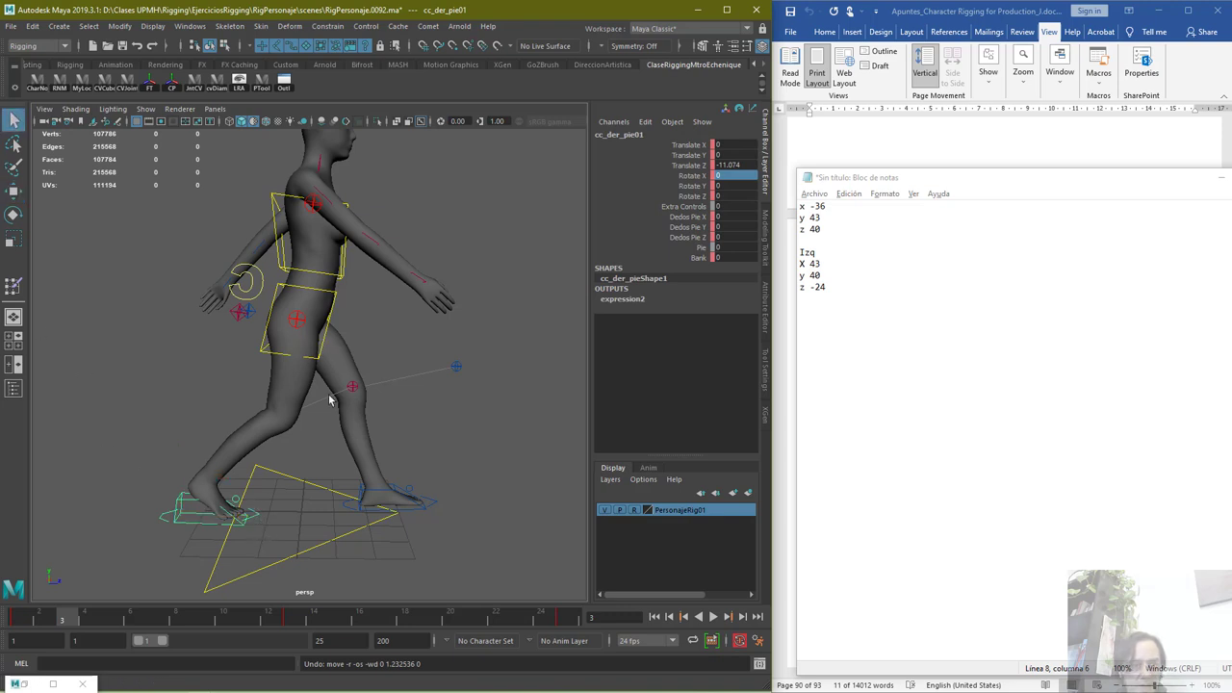
Set the right foot's ball control Rotate X to 0 at frame 3
{"action": "left_click", "coordinate": [235, 502]}
{"action": "left_click", "coordinate": [717, 146]}
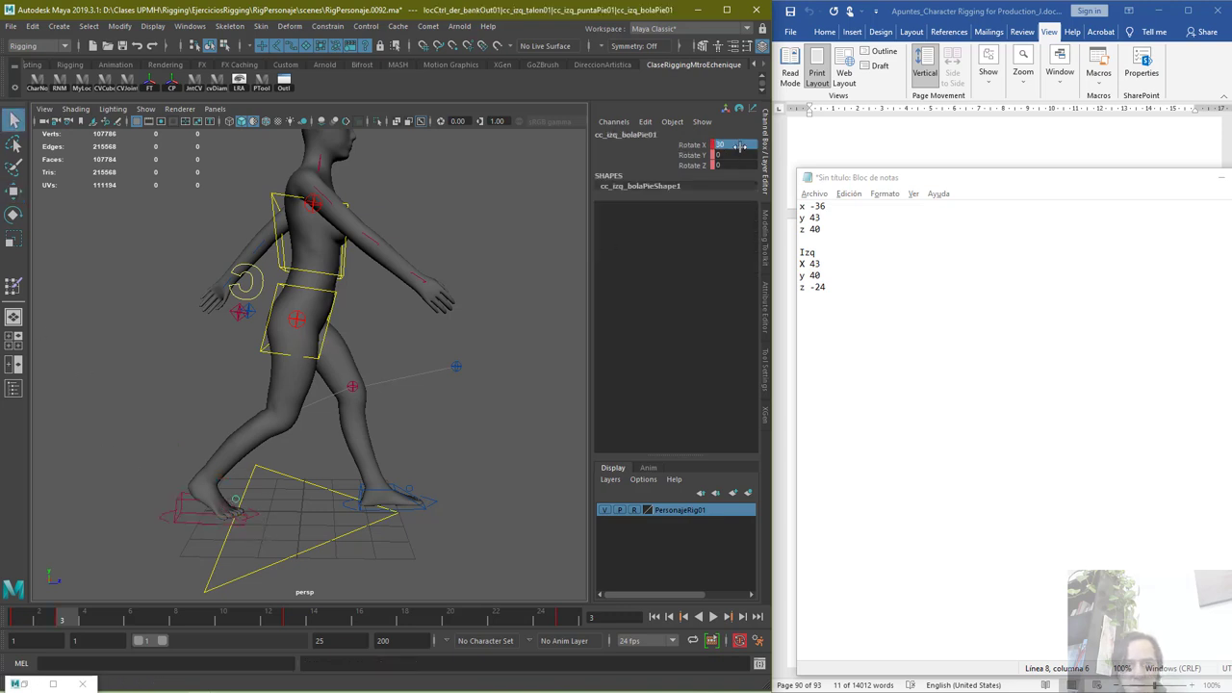
{"action": "type", "text": "0"}
{"action": "key", "text": "Return"}
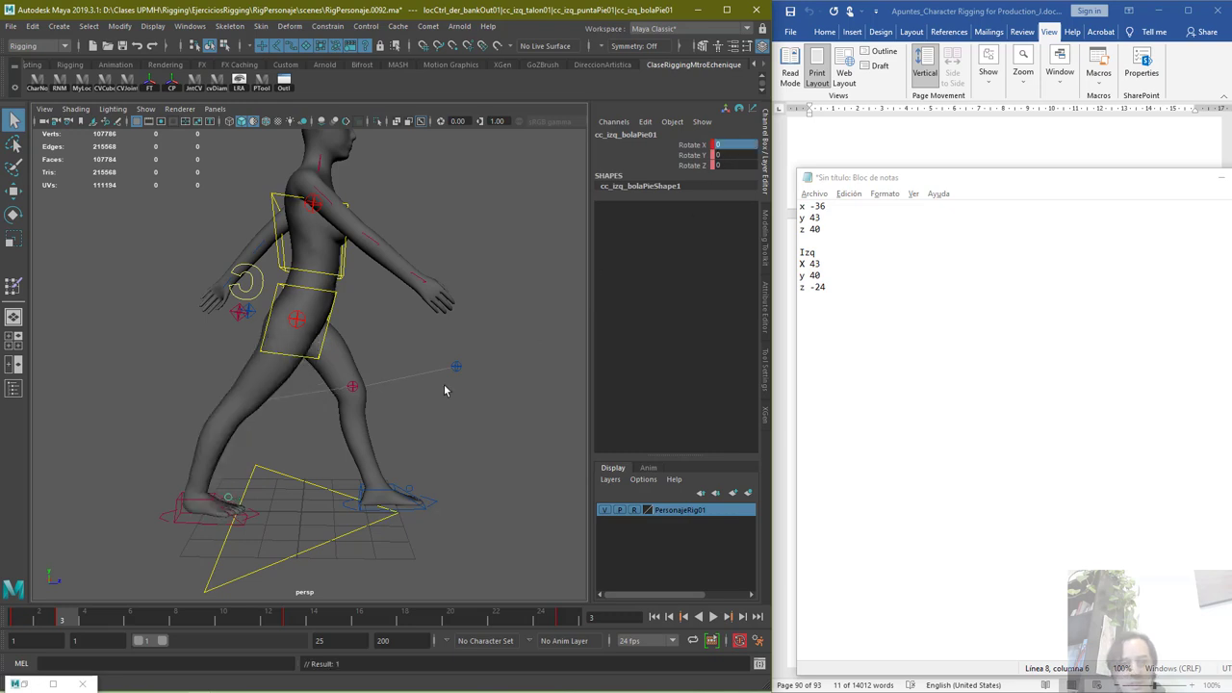
Rotate the right foot's toe-tip control to about 57 on Rotate X at frame 3, play back the cycle and return to frame 3
{"action": "left_click", "coordinate": [262, 517]}
{"action": "key", "text": "e"}
{"action": "left_click_drag", "start_coordinate": [278, 467], "coordinate": [298, 503]}
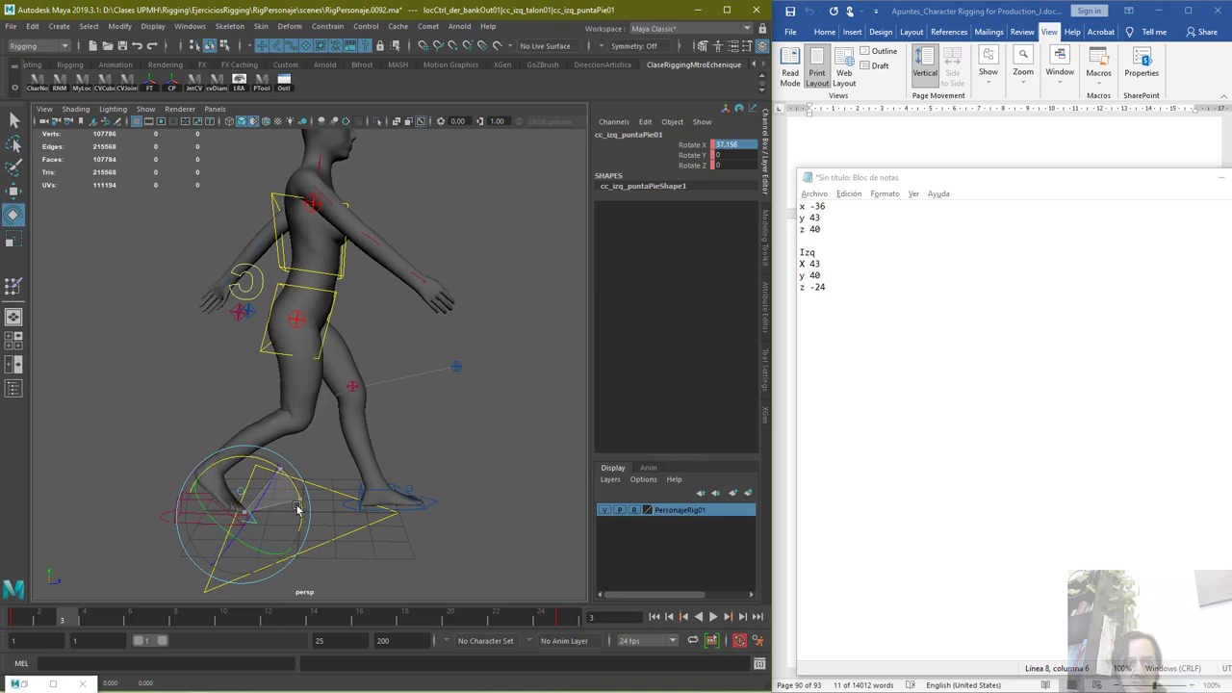
{"action": "left_click", "coordinate": [310, 291]}
{"action": "key", "text": "alt+v"}
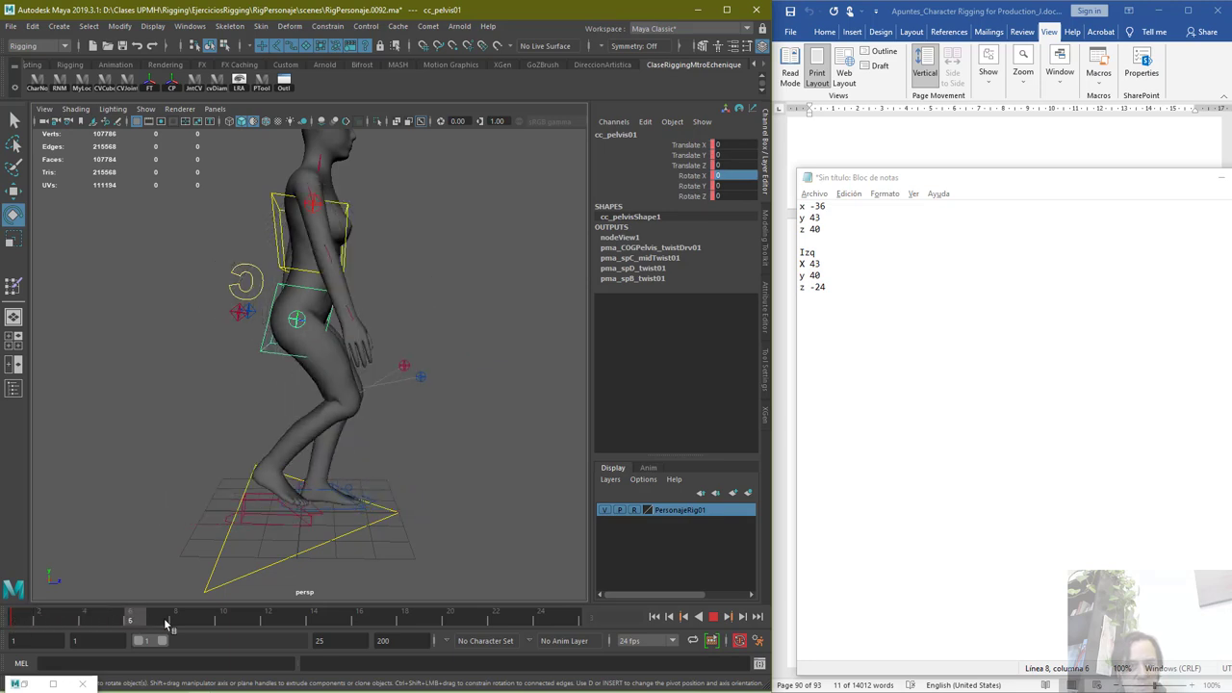
{"action": "left_click", "coordinate": [71, 612]}
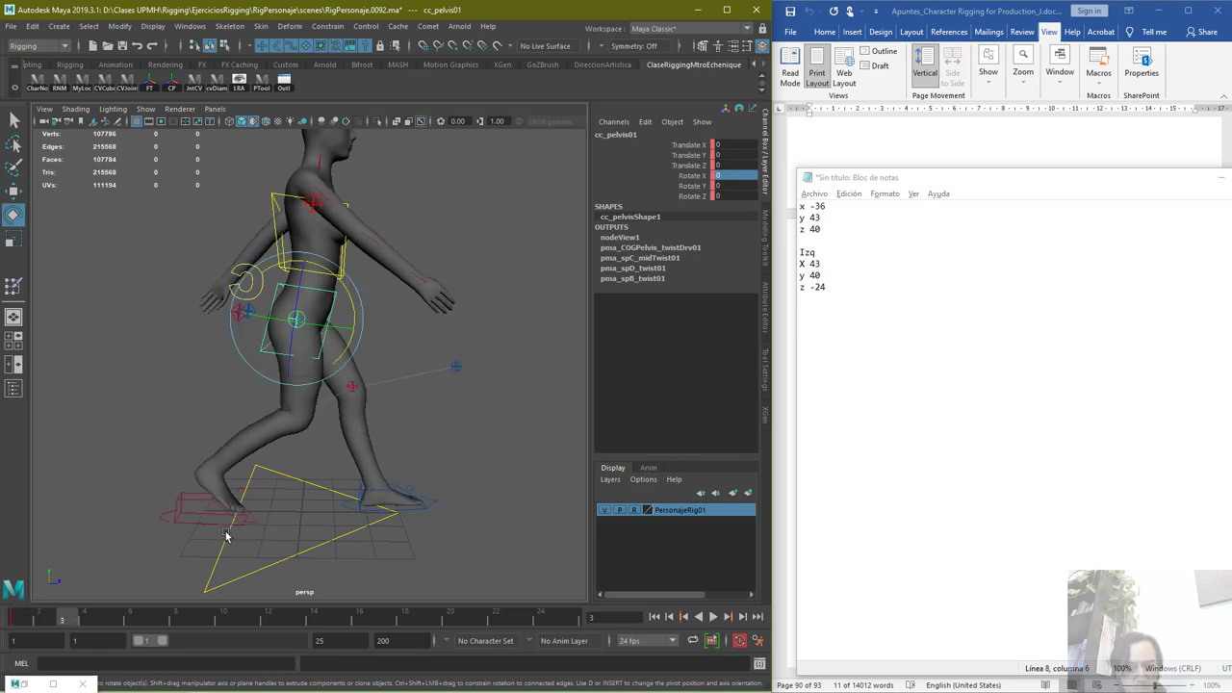
Raise the right foot control to a Translate Y of about 0.47 at frame 3 and play back the cycle
{"action": "left_click", "coordinate": [202, 489]}
{"action": "key", "text": "w"}
{"action": "left_click_drag", "start_coordinate": [180, 458], "coordinate": [179, 447]}
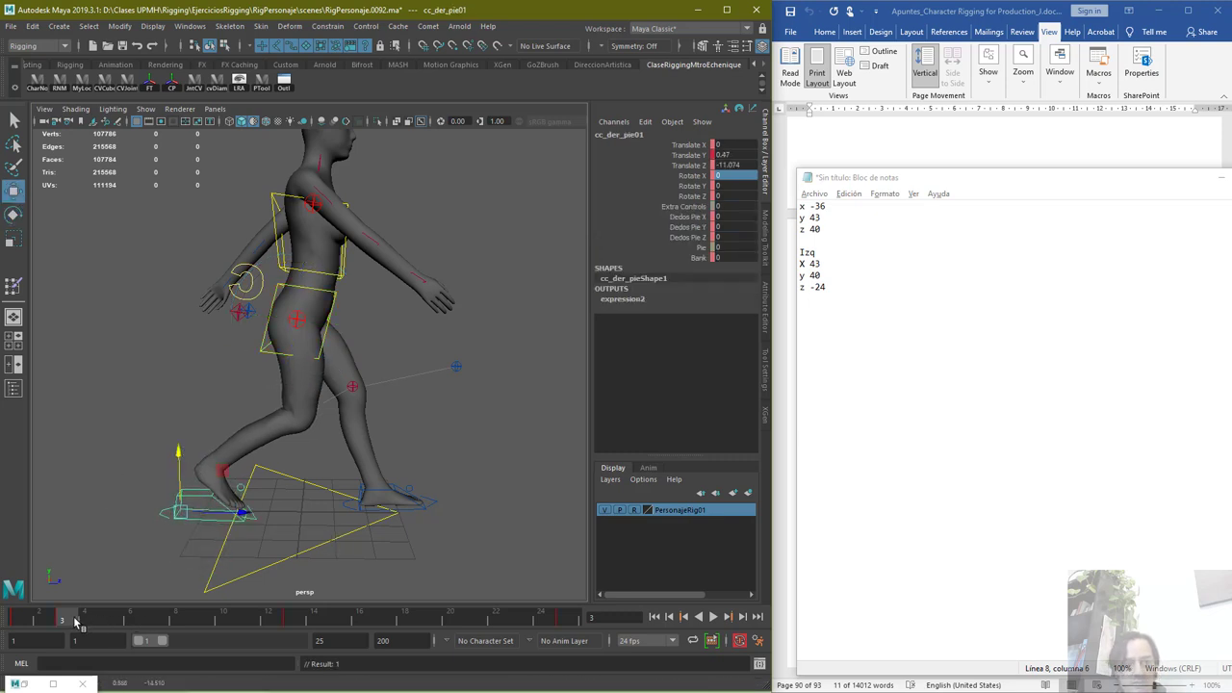
{"action": "key", "text": "alt+v"}
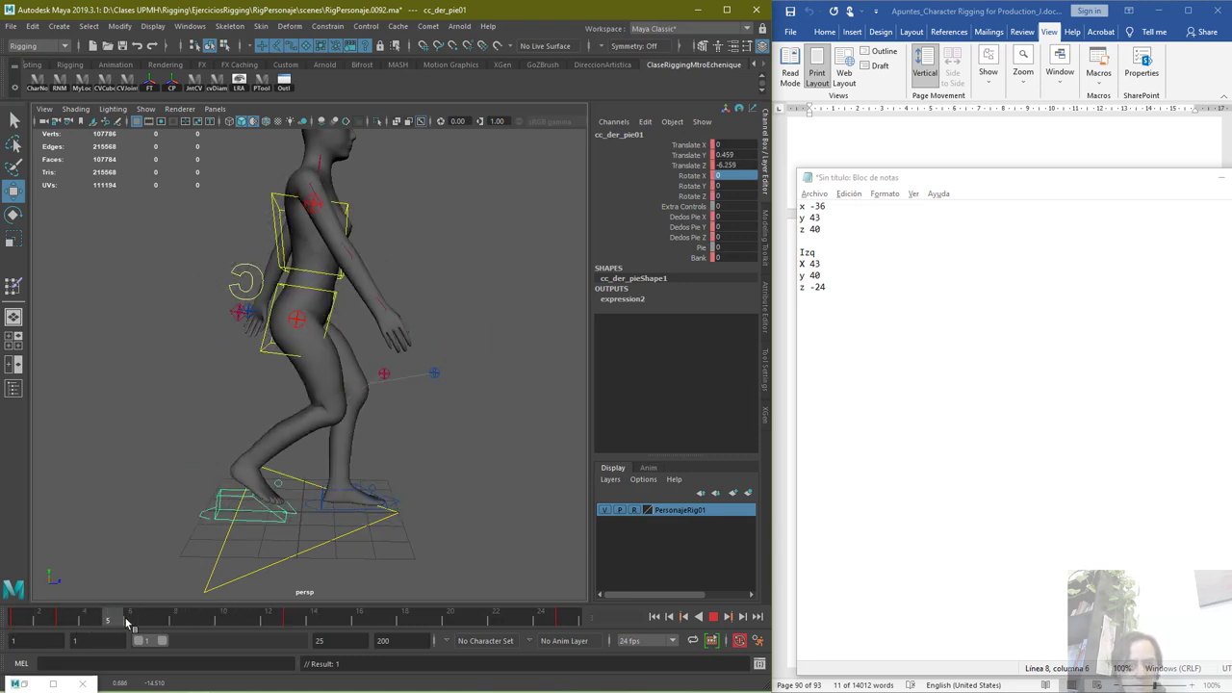
{"action": "left_click_drag", "start_coordinate": [26, 626], "coordinate": [65, 627]}
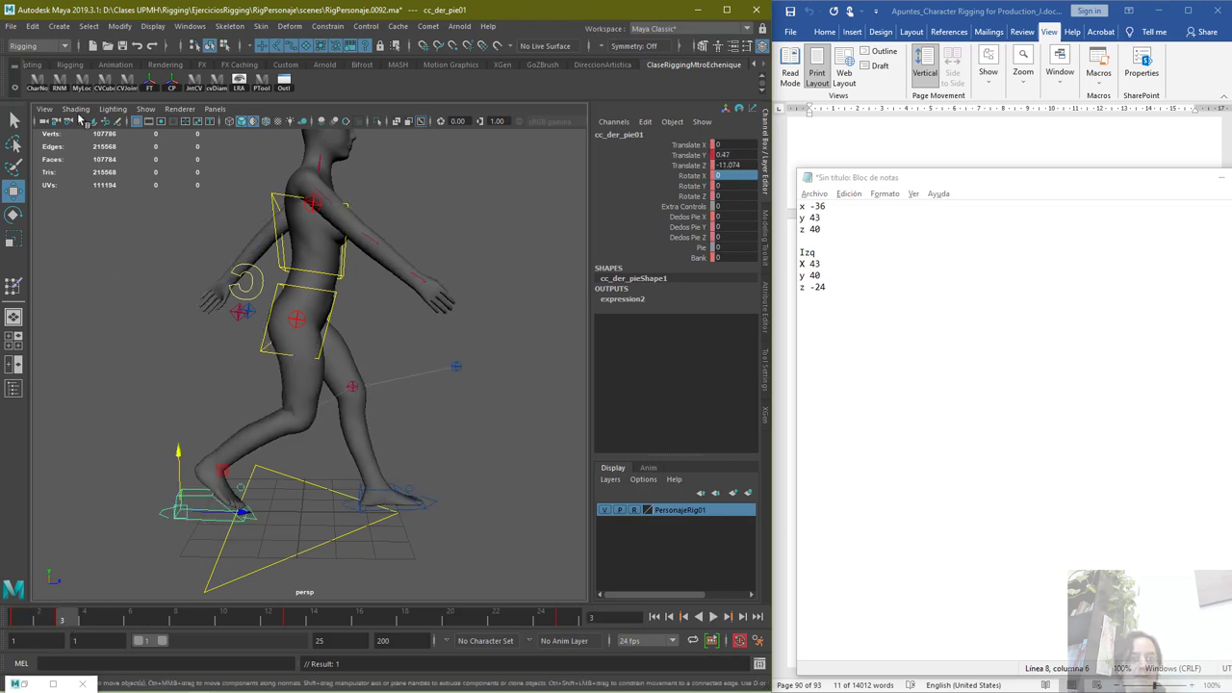
Set the right foot control's Translate Z to -11 and Translate Y to 0.5 at frame 3
{"action": "key", "text": "q"}
{"action": "double_click", "coordinate": [733, 164]}
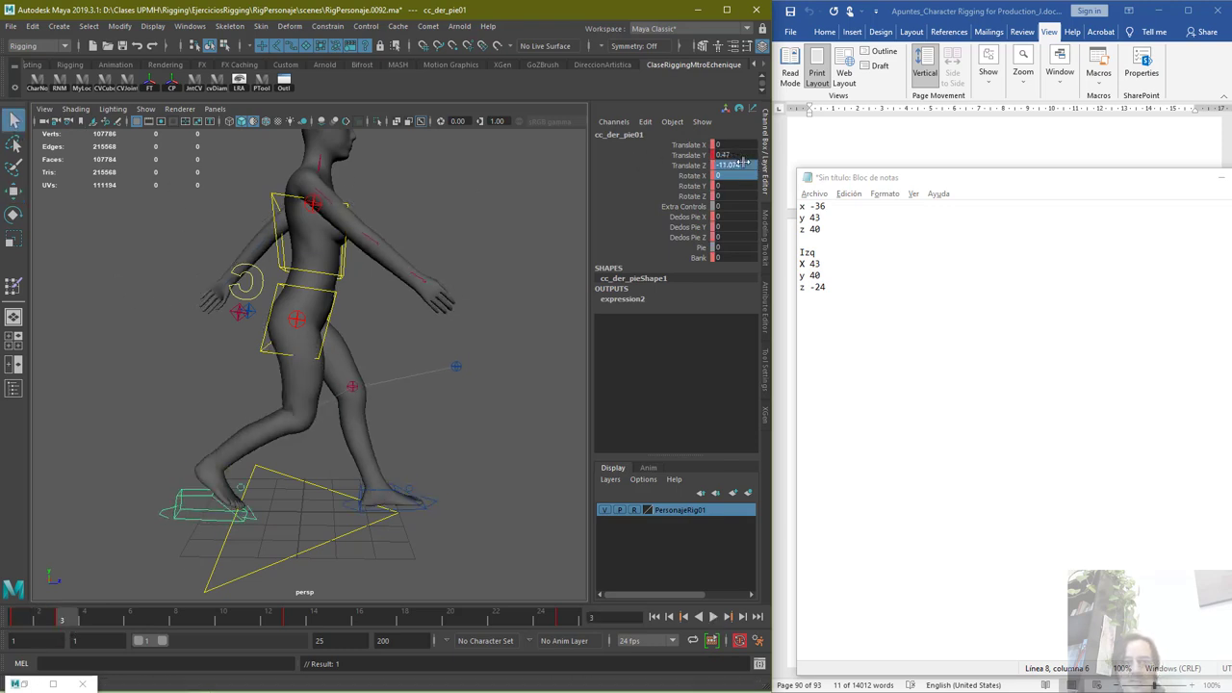
{"action": "key", "text": "BackSpace"}
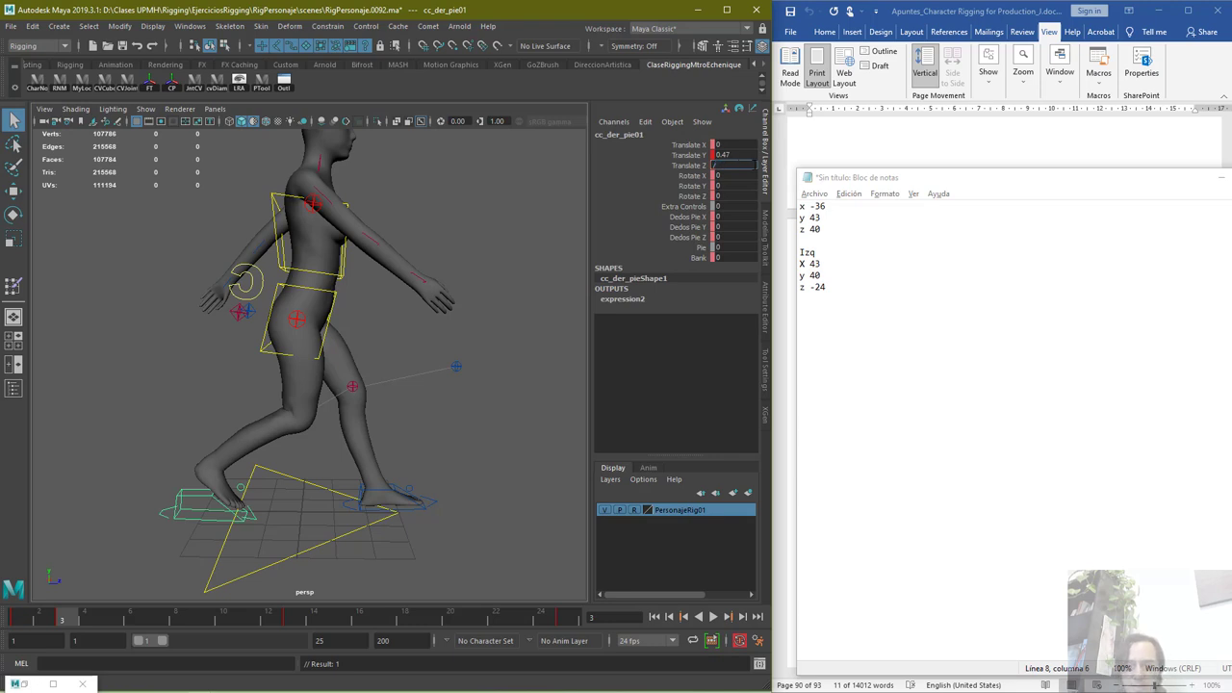
{"action": "type", "text": "-11"}
{"action": "key", "text": "Return"}
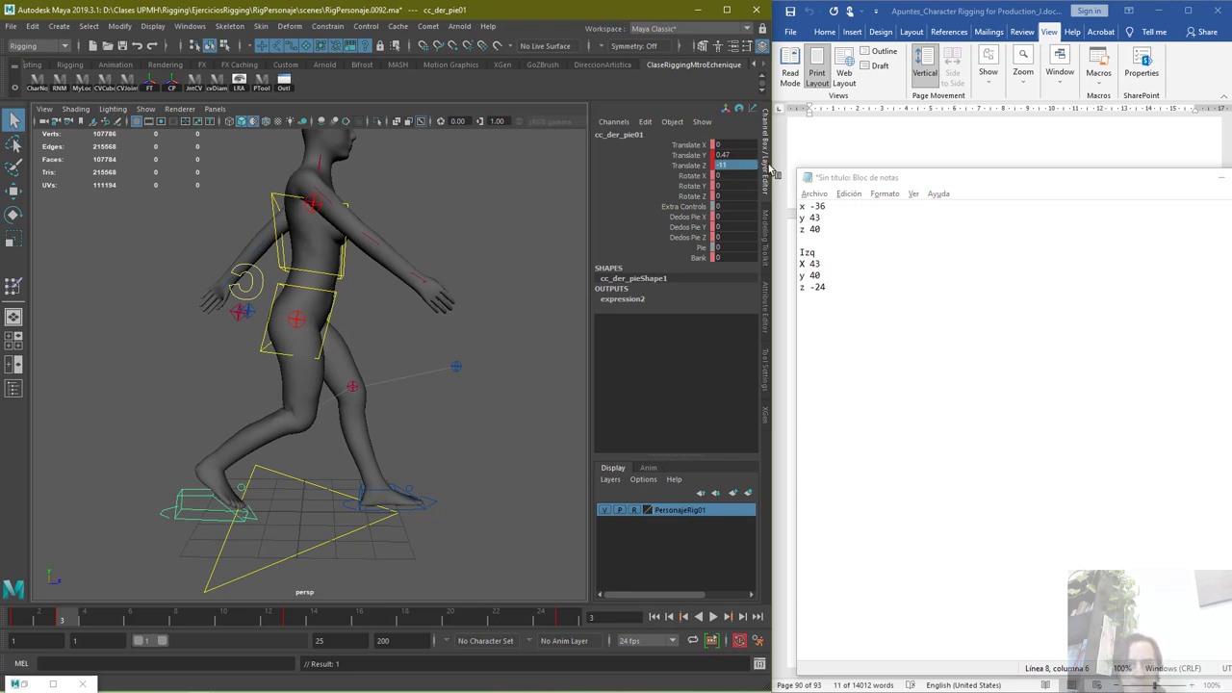
{"action": "double_click", "coordinate": [731, 155]}
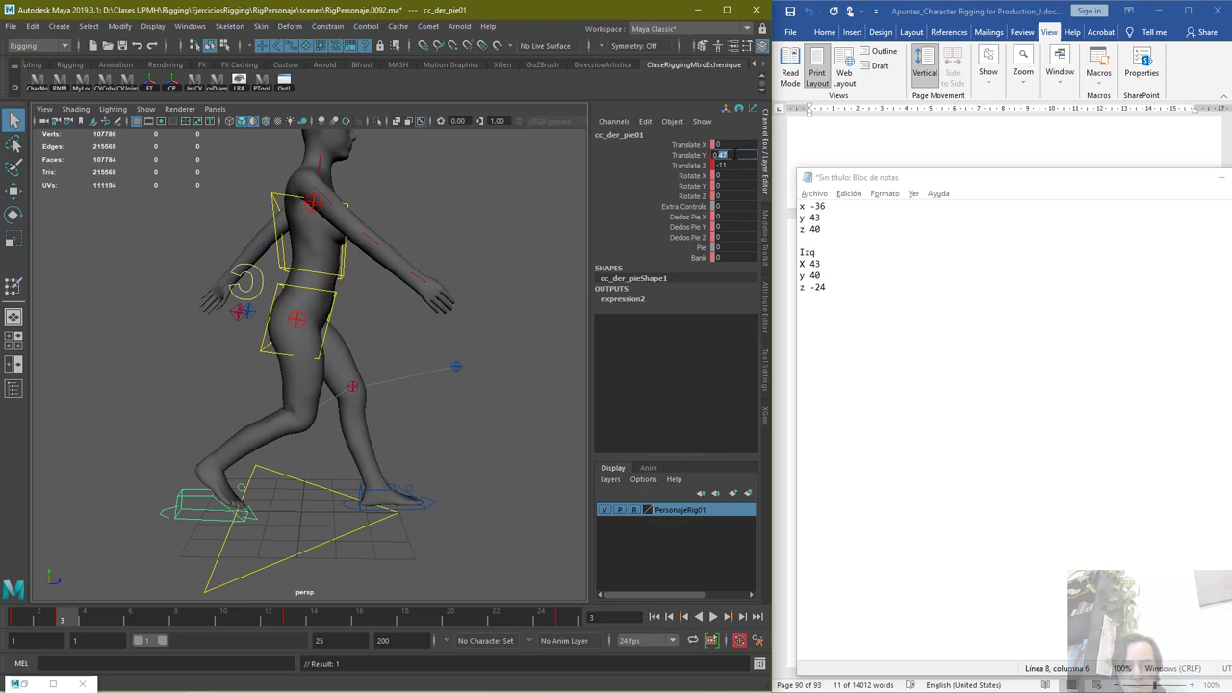
{"action": "key", "text": "Return"}
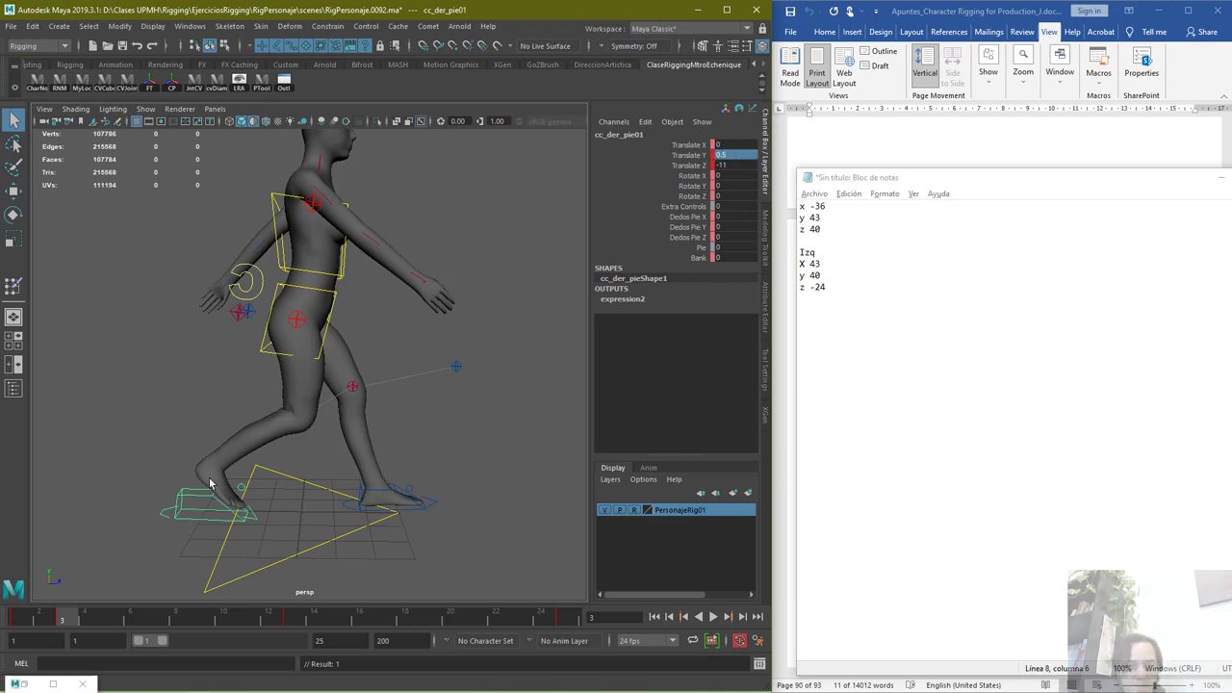
Compare the right foot control at frames 1 and 3, and the left heel control at frames 1, 3 and 13
{"action": "left_click", "coordinate": [172, 533]}
{"action": "left_click", "coordinate": [191, 518]}
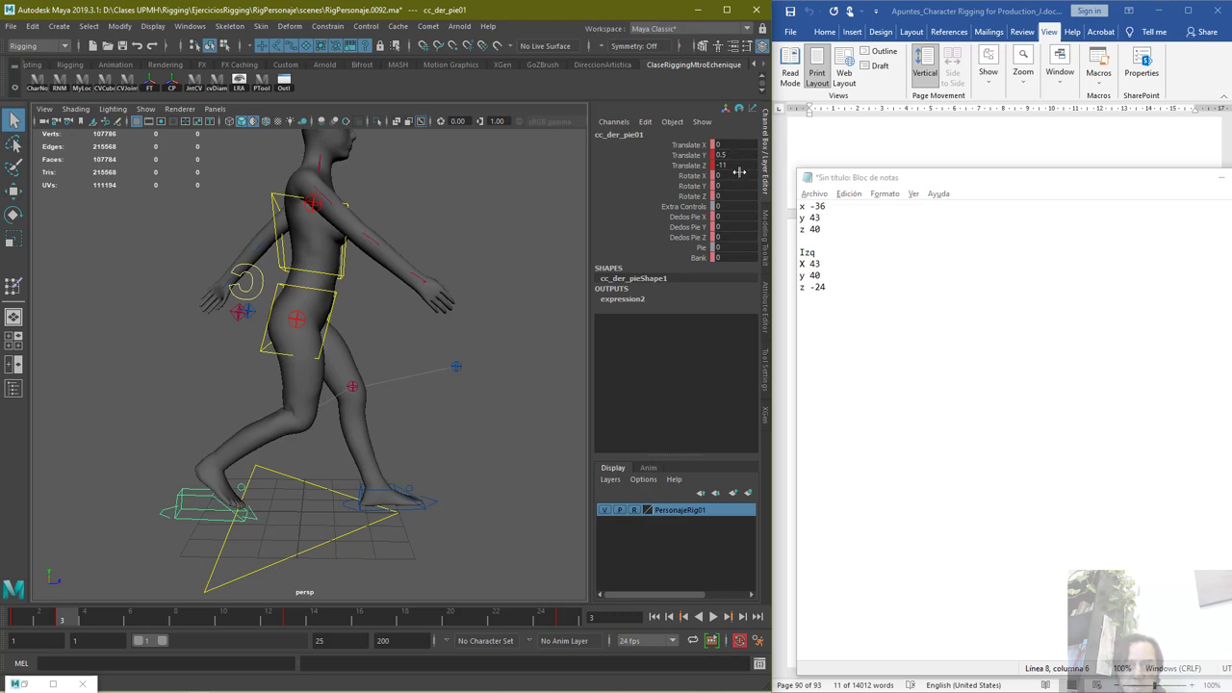
{"action": "left_click", "coordinate": [19, 617]}
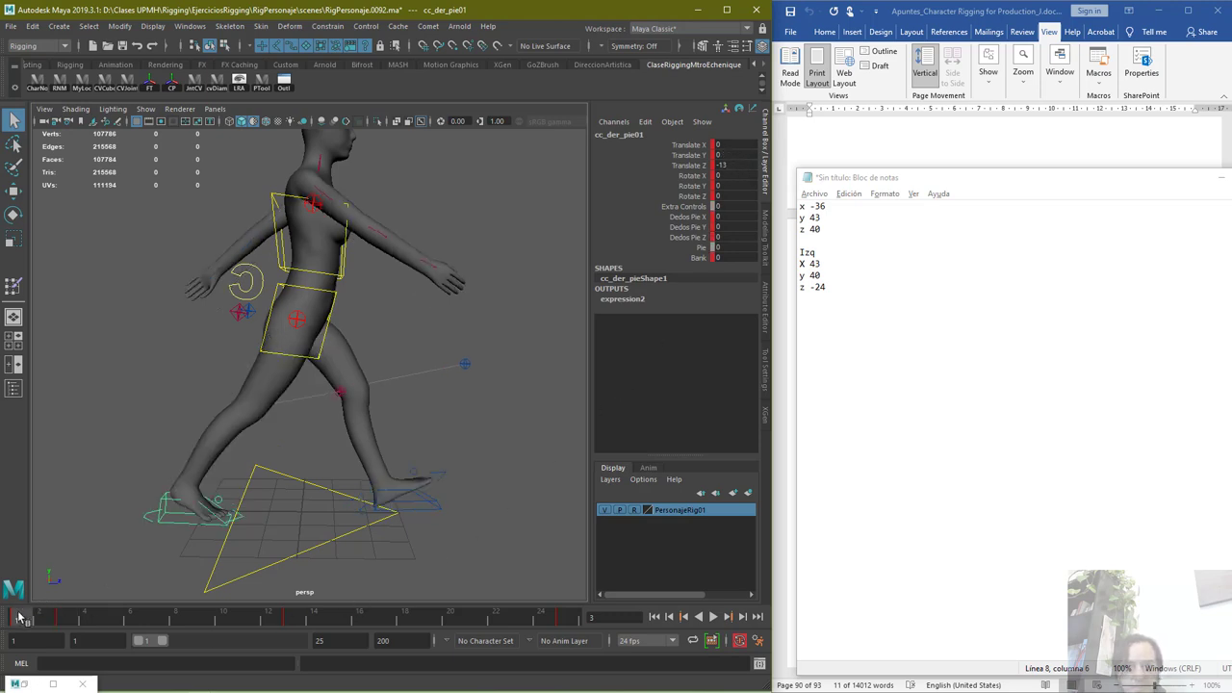
{"action": "left_click", "coordinate": [70, 620]}
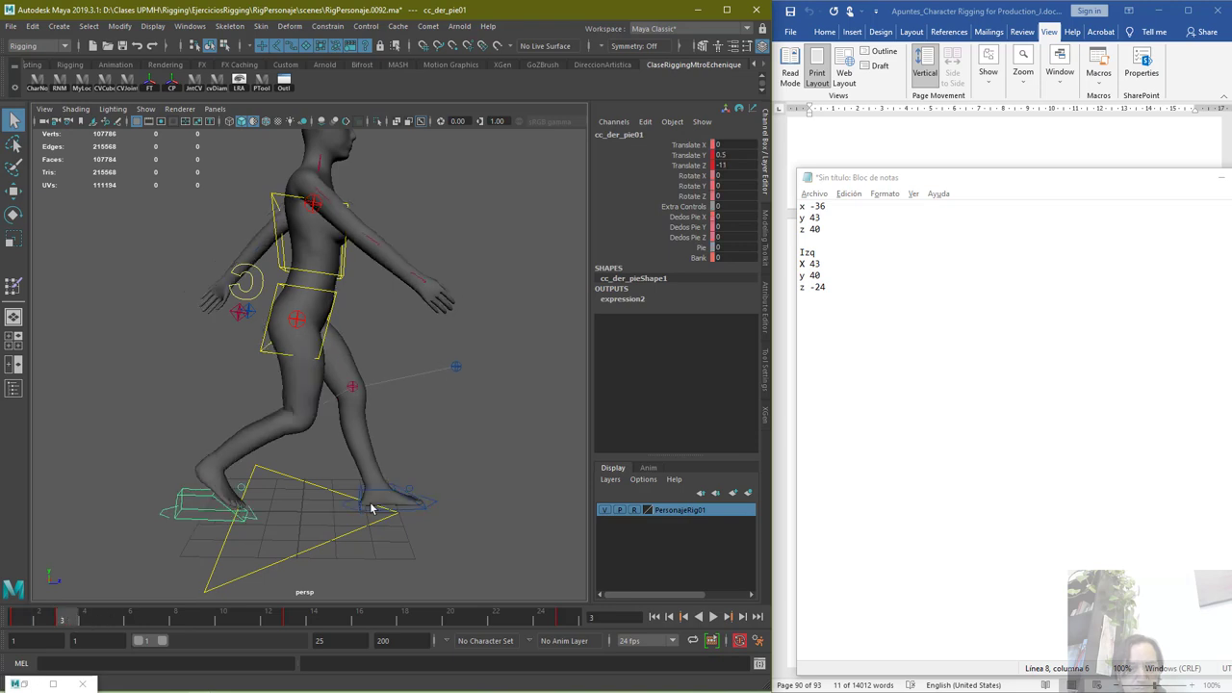
{"action": "left_click", "coordinate": [441, 500]}
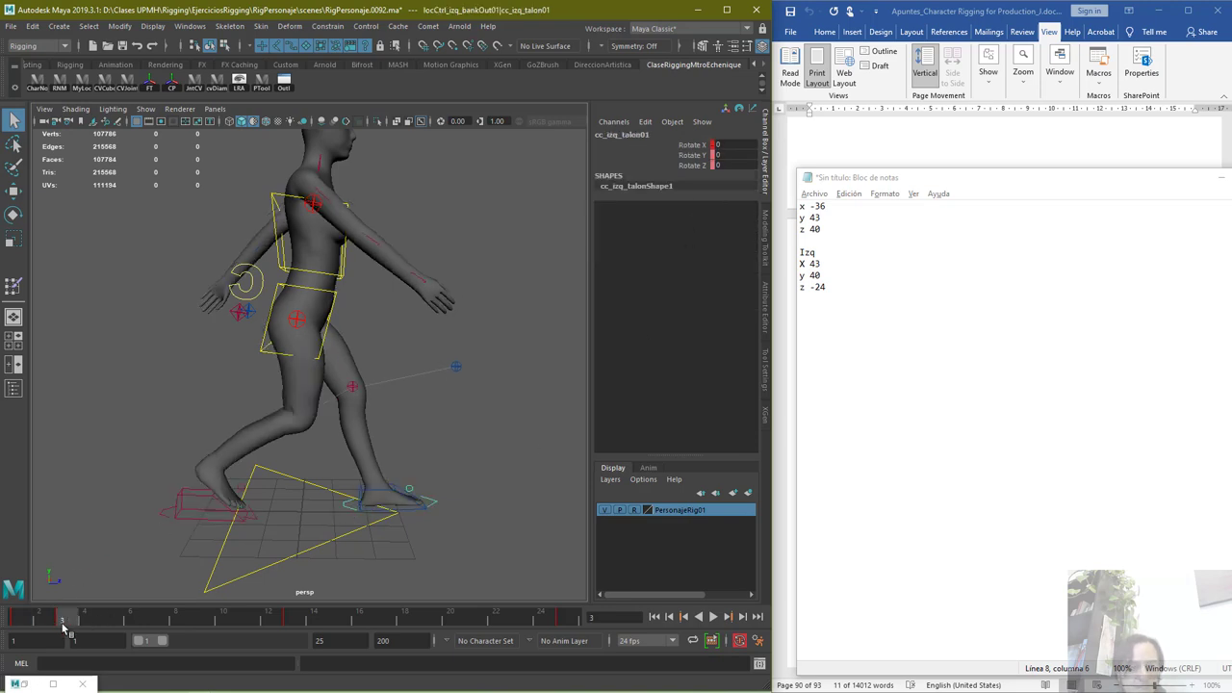
{"action": "left_click", "coordinate": [292, 621]}
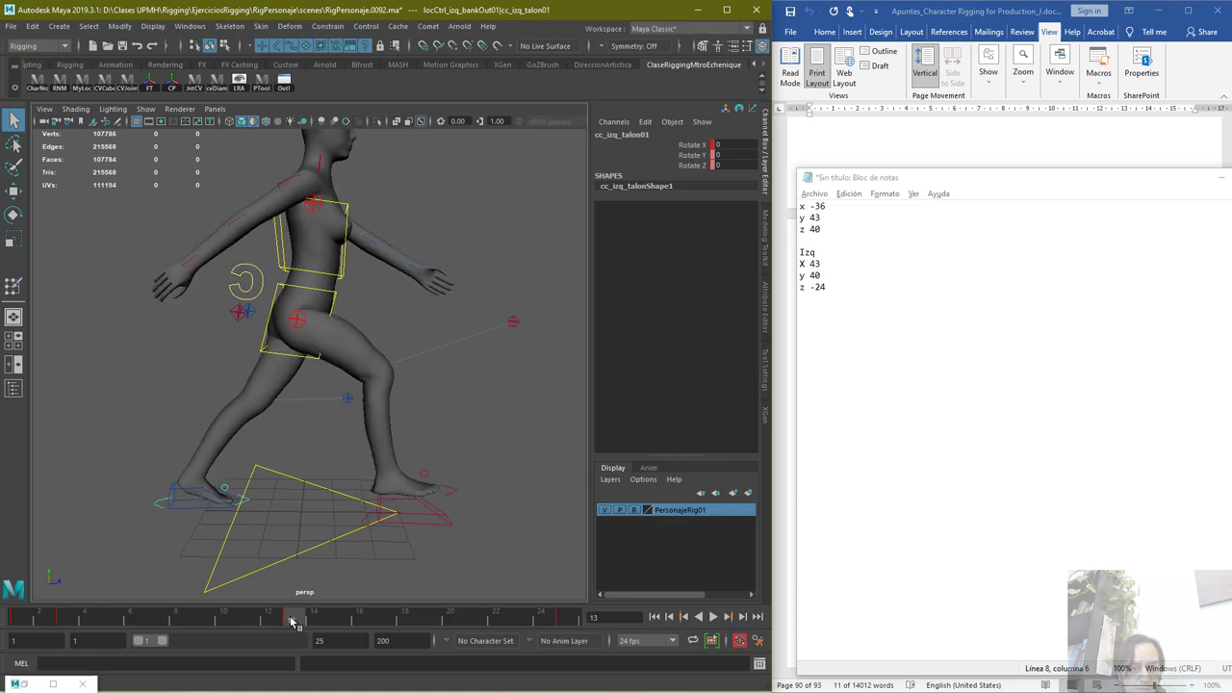
{"action": "left_click", "coordinate": [26, 623]}
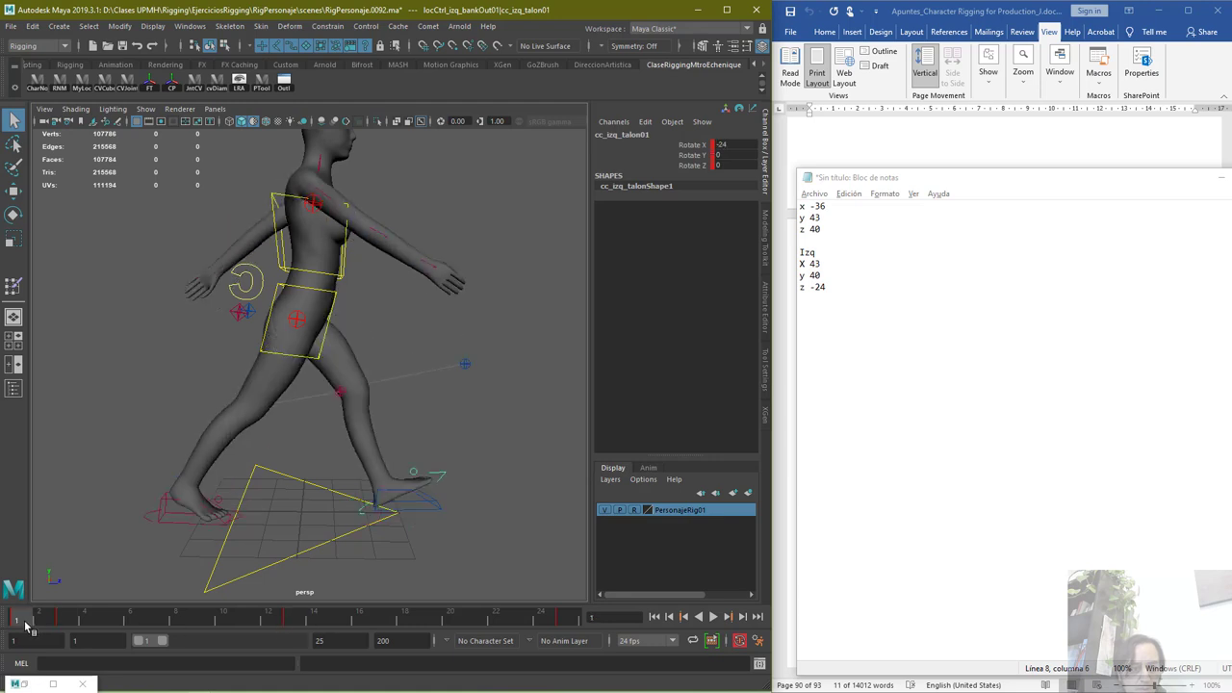
{"action": "left_click_drag", "start_coordinate": [29, 623], "coordinate": [69, 623]}
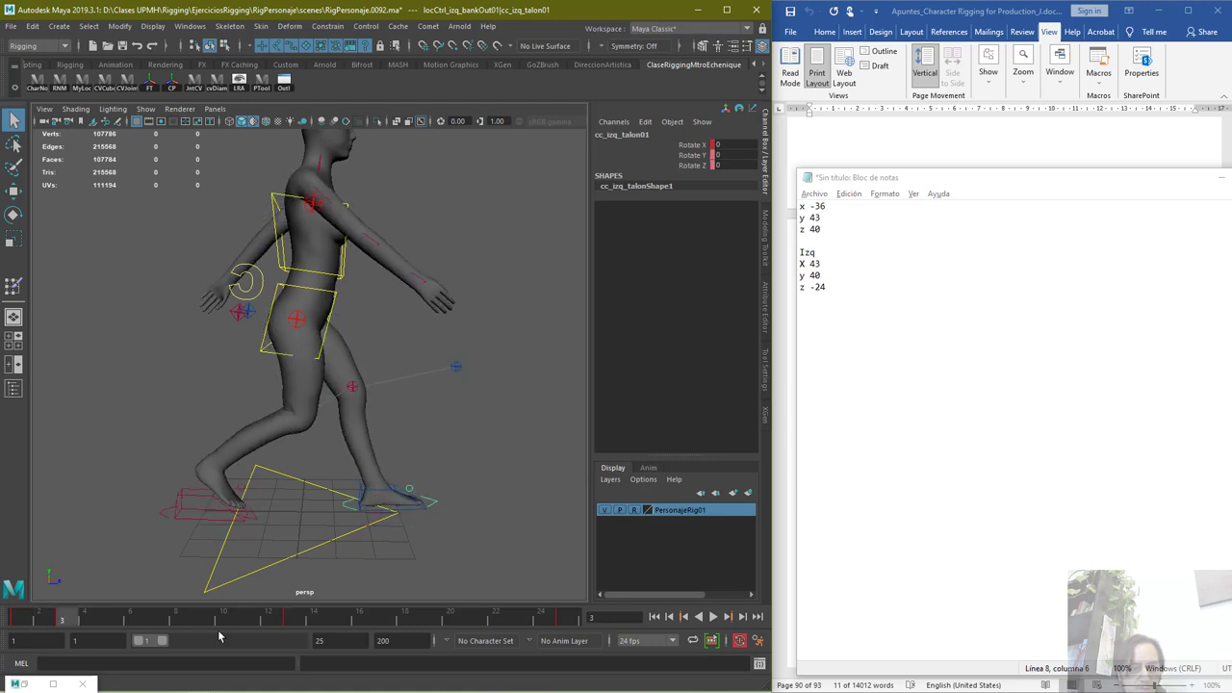
Go to frame 15 and set the right foot's heel control Rotate X to 0 to flatten the front foot
{"action": "left_click", "coordinate": [339, 622]}
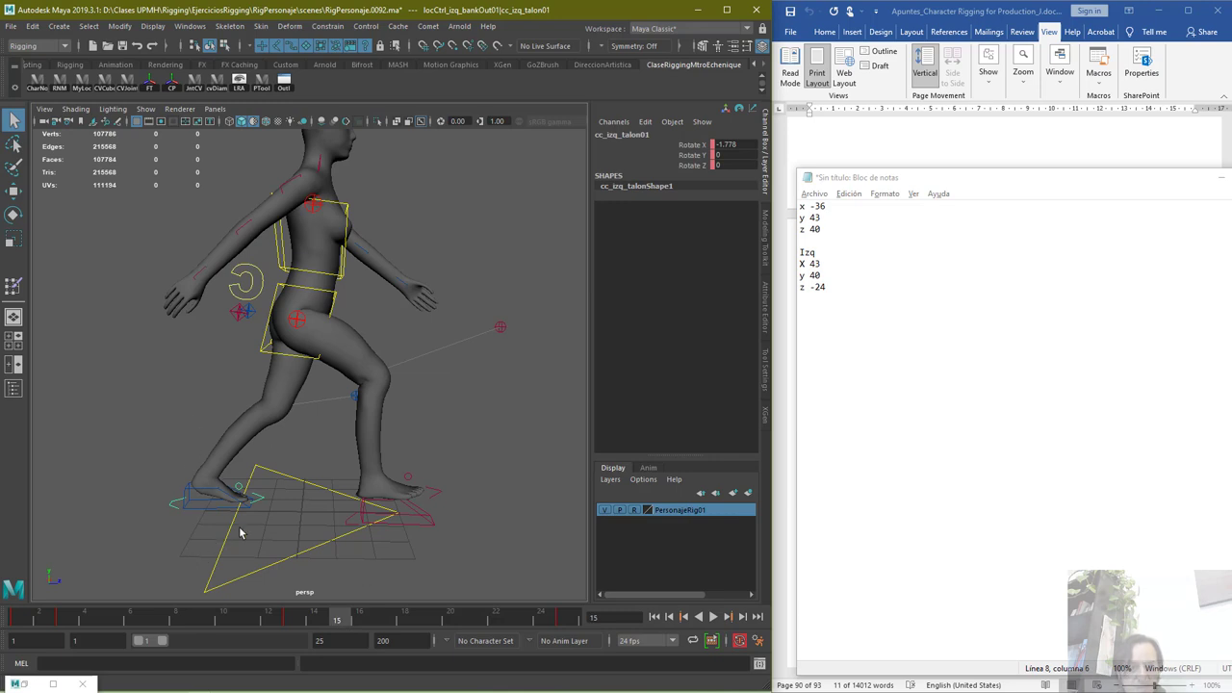
{"action": "left_click", "coordinate": [350, 524]}
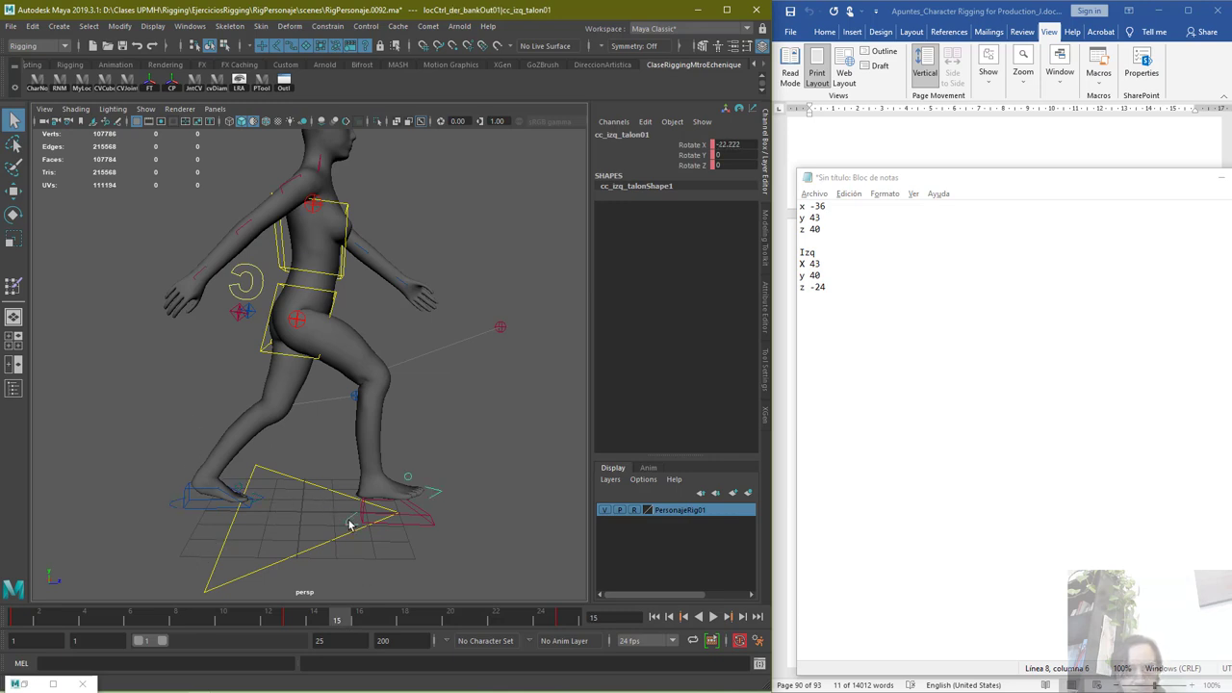
{"action": "left_click", "coordinate": [735, 144]}
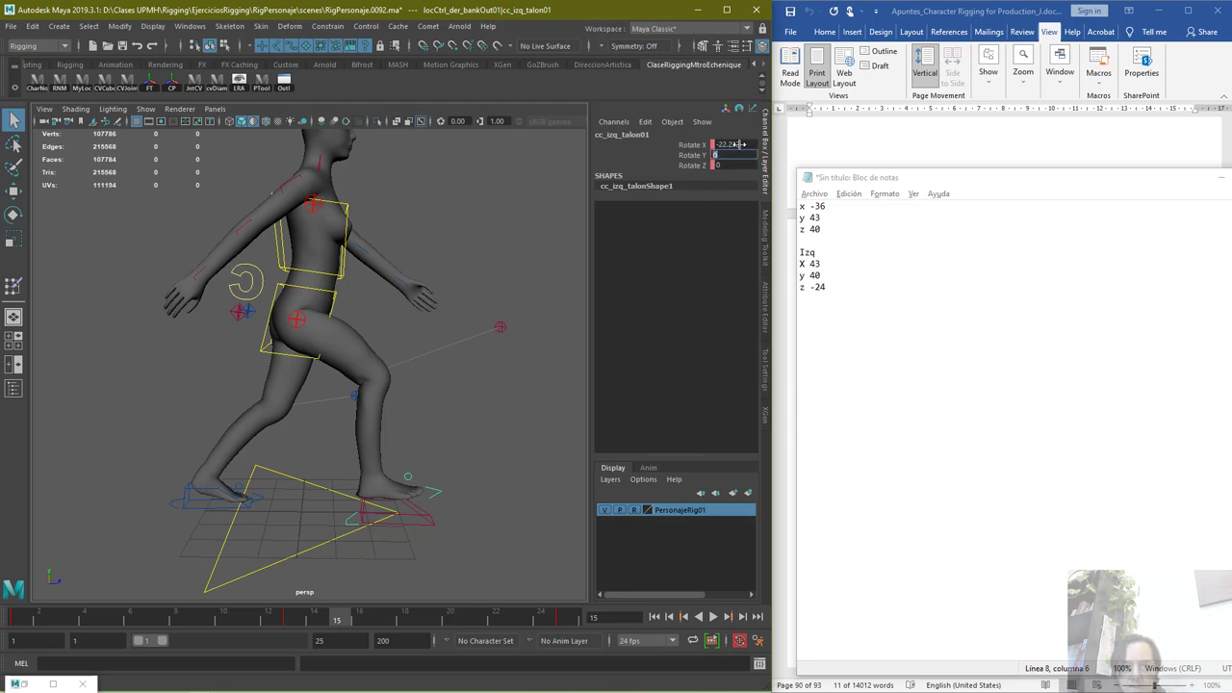
{"action": "type", "text": "0"}
{"action": "key", "text": "Return"}
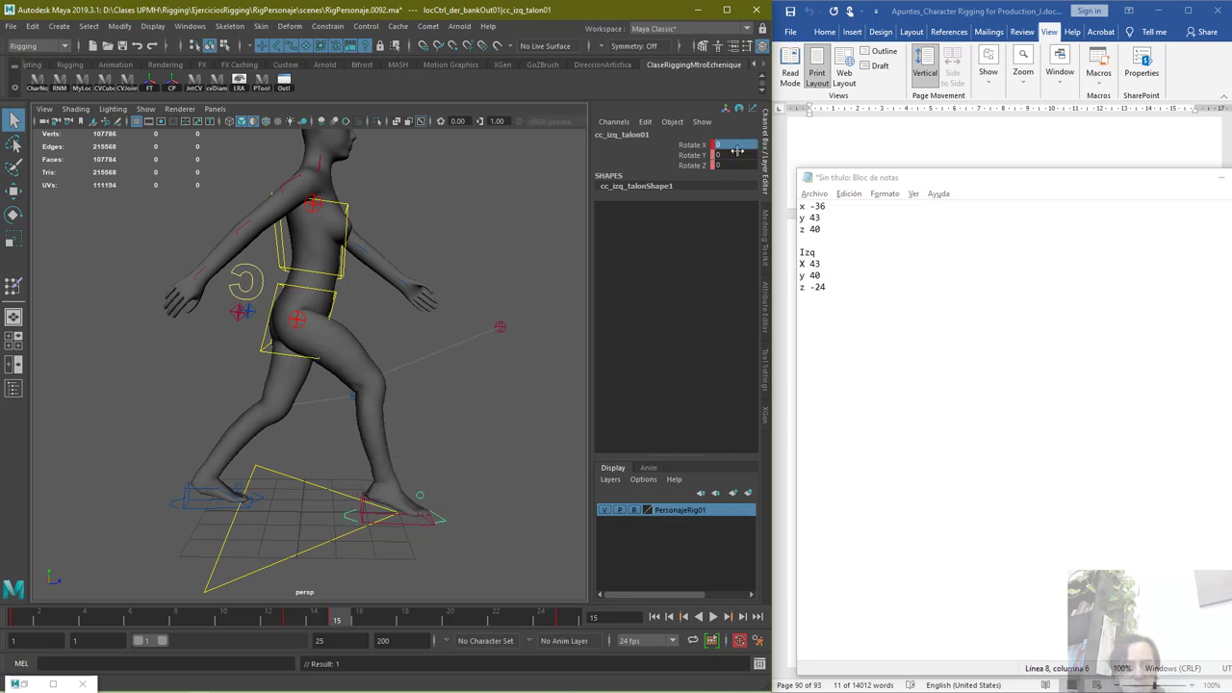
Set the right foot's ball control Rotate X to 0 at frame 15 and check the motion in playback and at frame 13
{"action": "left_click", "coordinate": [425, 500]}
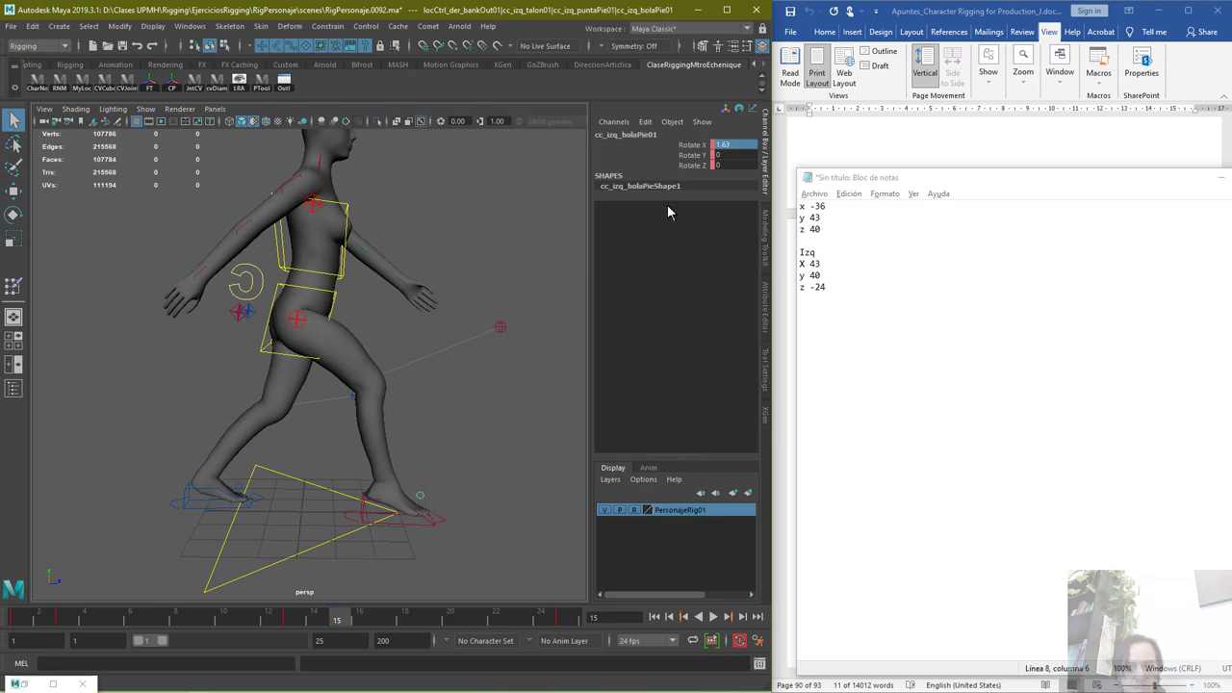
{"action": "double_click", "coordinate": [735, 145]}
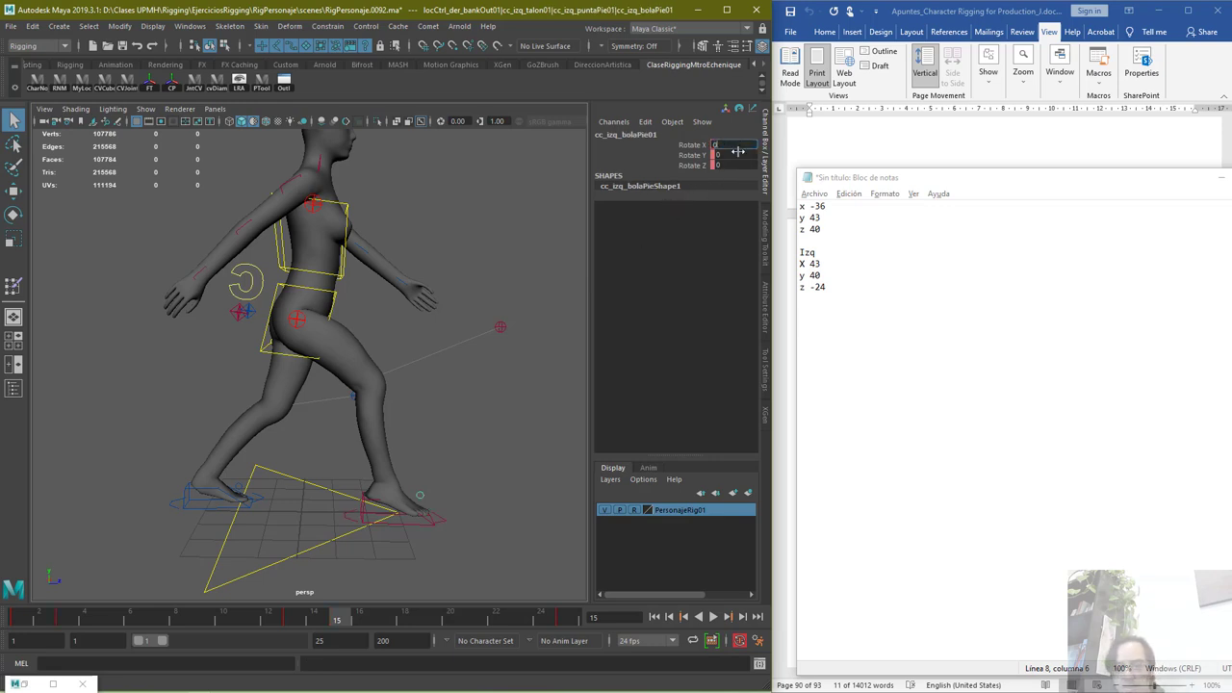
{"action": "type", "text": "0"}
{"action": "key", "text": "Return"}
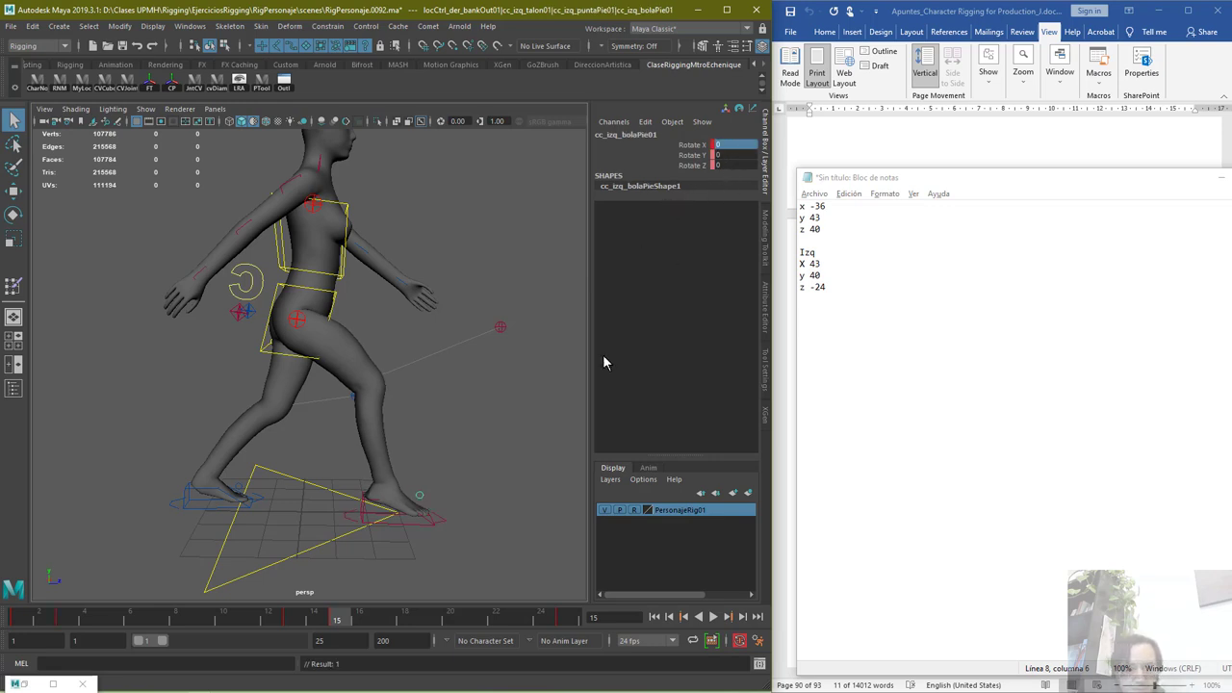
{"action": "left_click", "coordinate": [296, 619]}
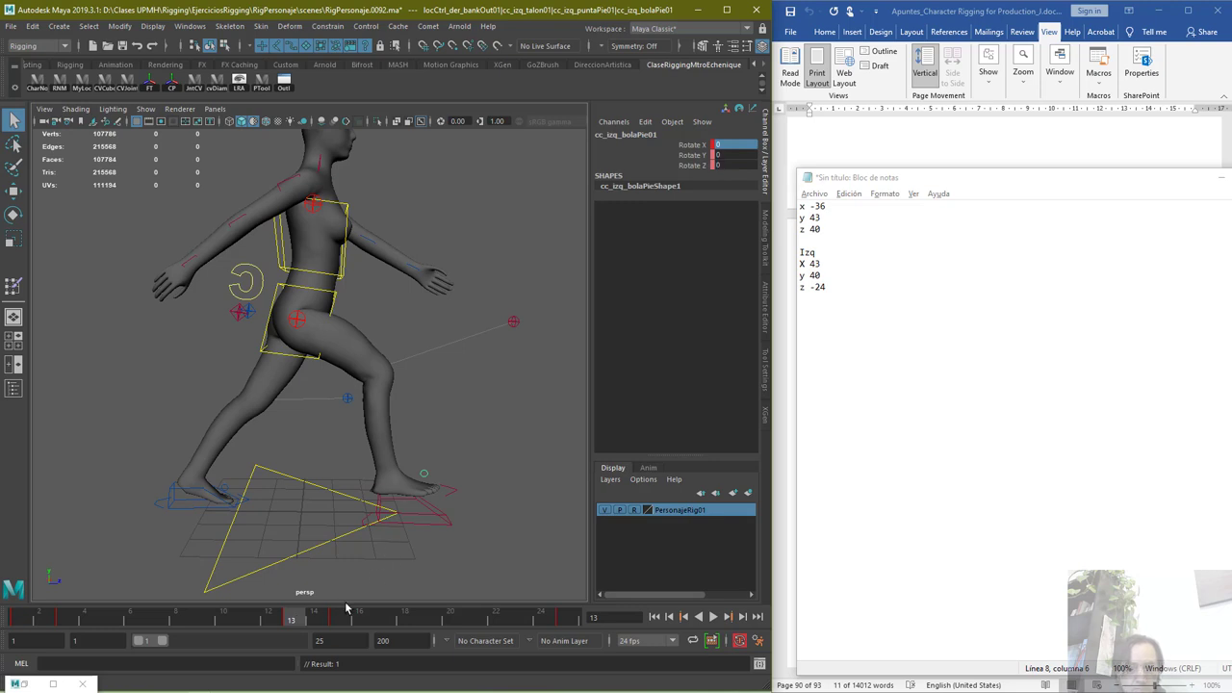
{"action": "key", "text": "alt+v"}
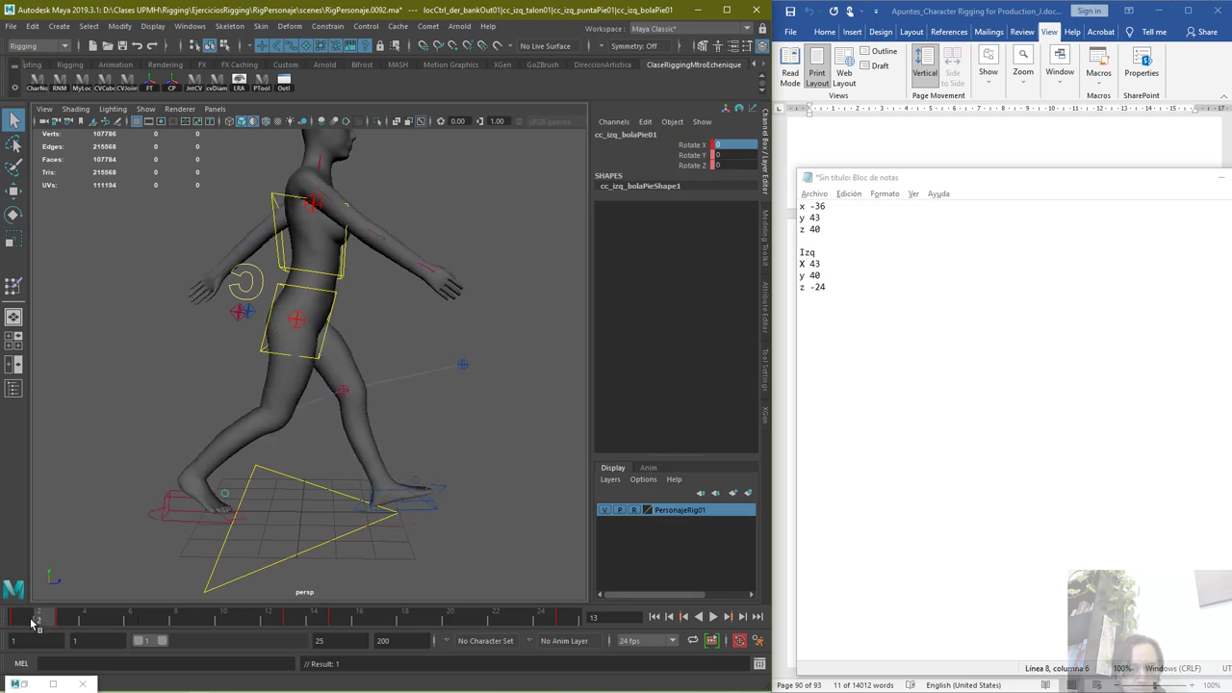
{"action": "left_click", "coordinate": [295, 622]}
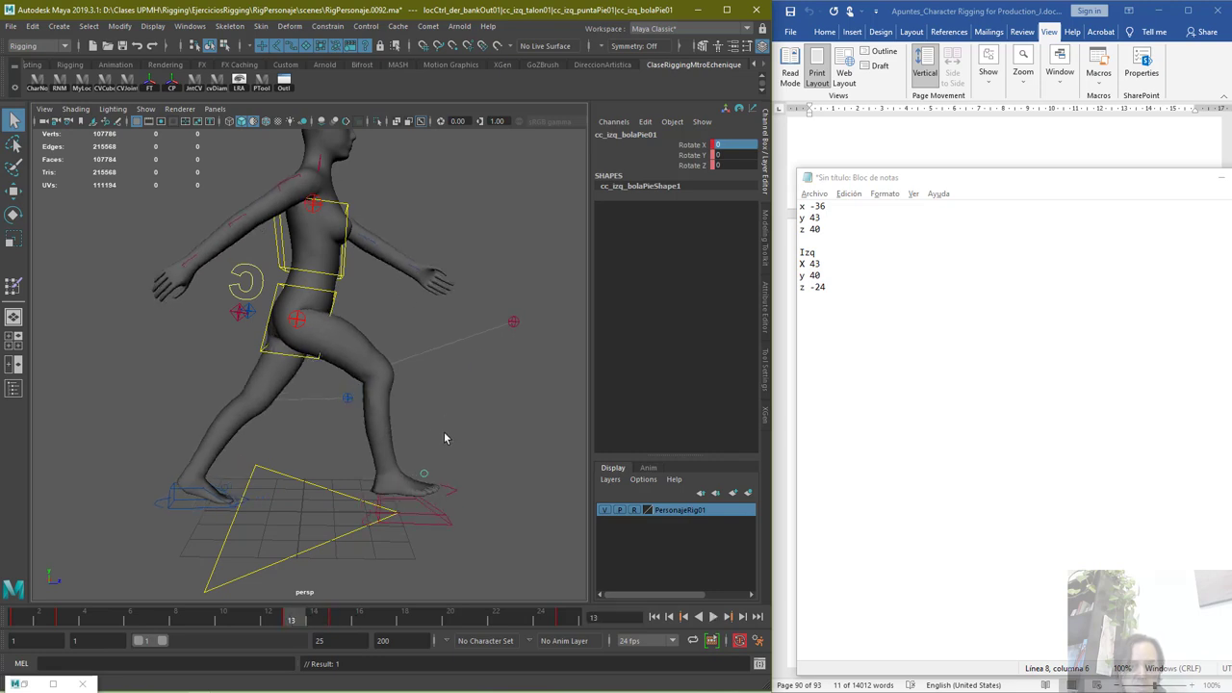
Compare the foot controls at frames 13 and 3, and set the left foot's Translate Y to 0.5 and Translate Z to -11 at frame 15
{"action": "left_click", "coordinate": [400, 504]}
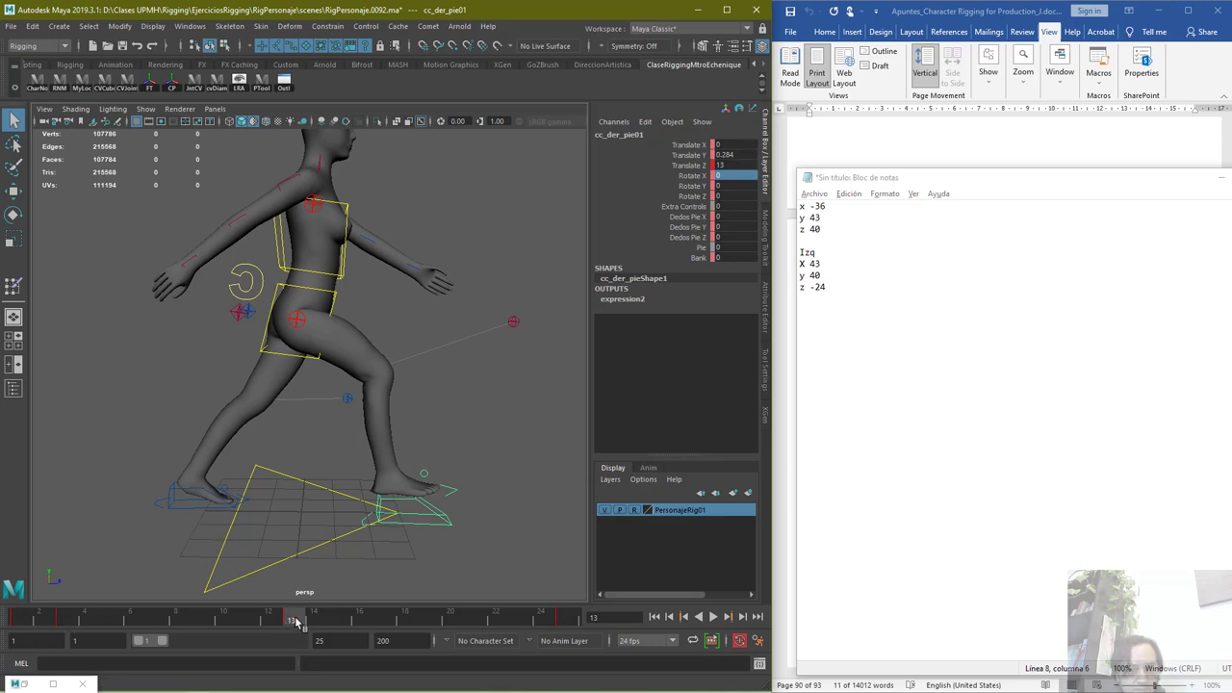
{"action": "left_click", "coordinate": [68, 625]}
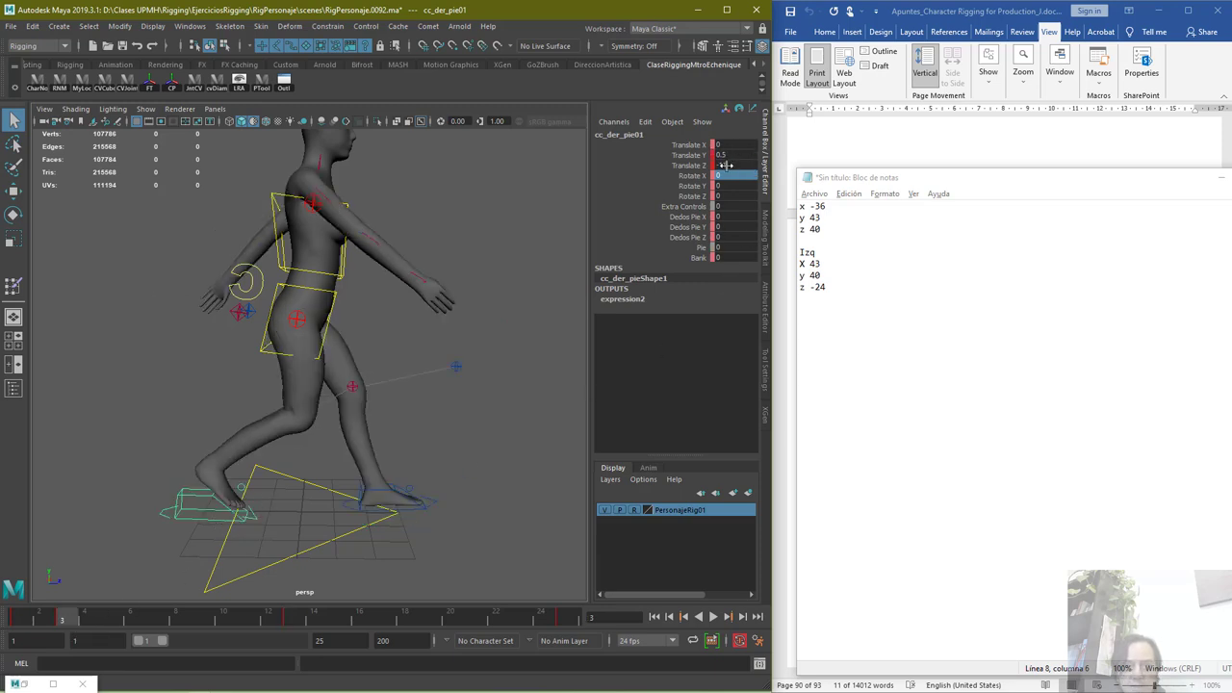
{"action": "left_click", "coordinate": [362, 512]}
{"action": "left_click", "coordinate": [335, 624]}
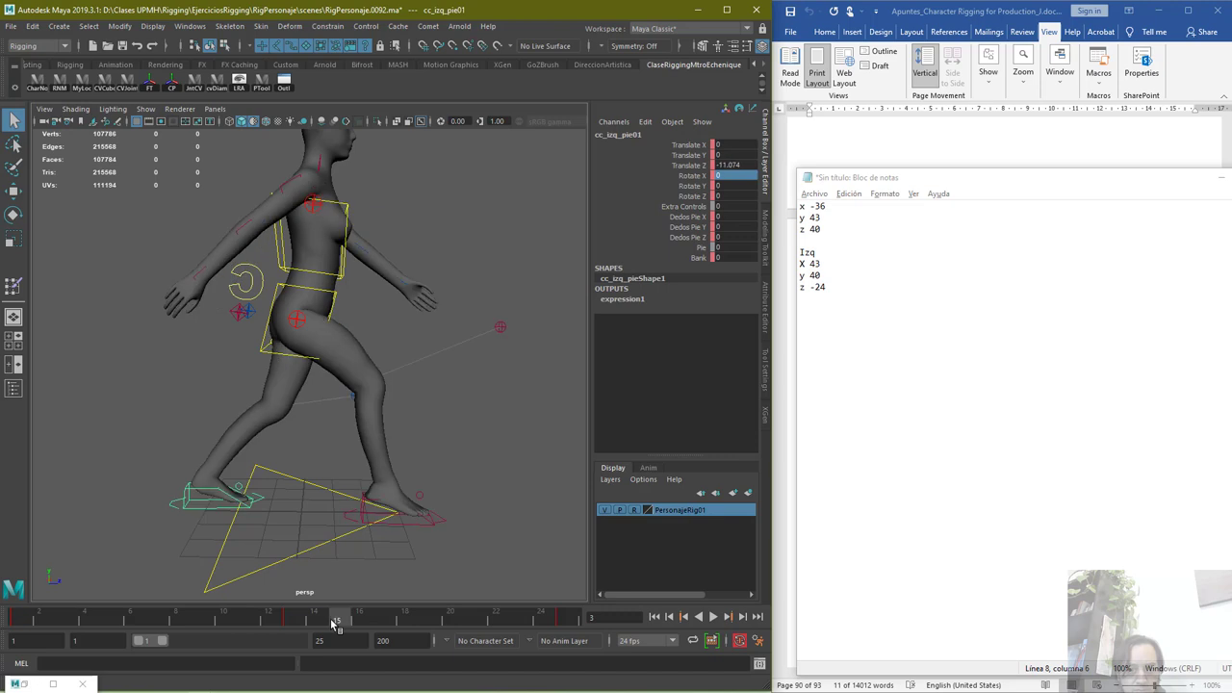
{"action": "double_click", "coordinate": [746, 155]}
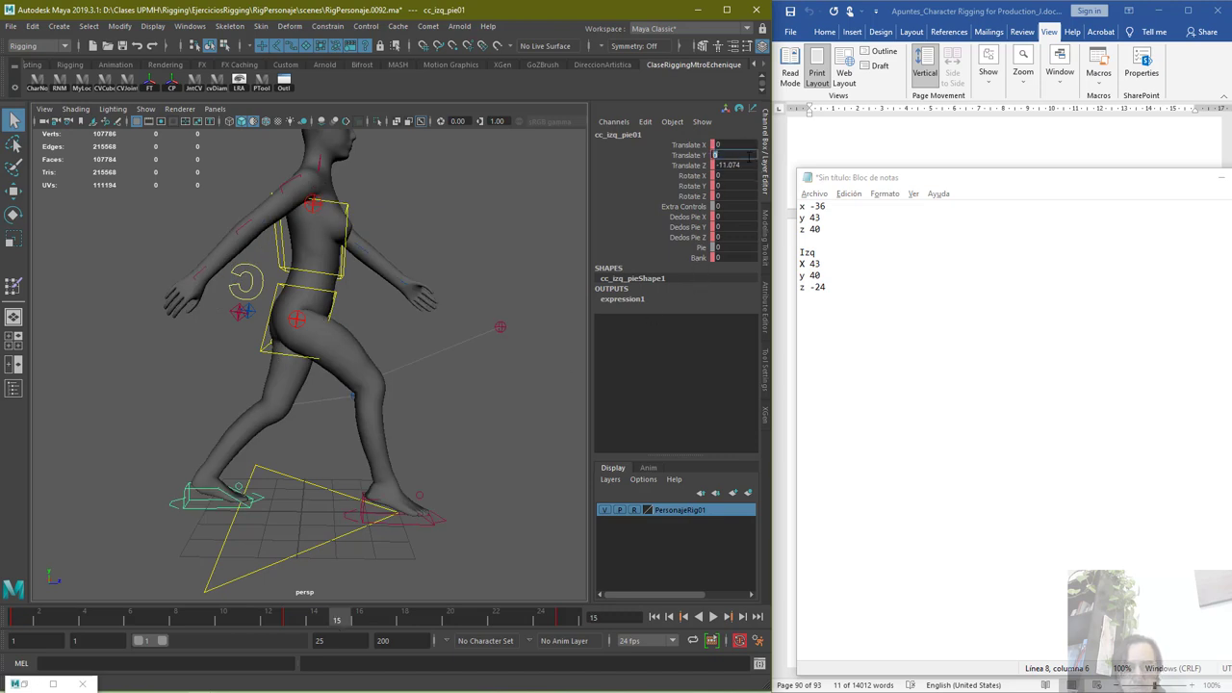
{"action": "type", "text": ".5"}
{"action": "key", "text": "Tab"}
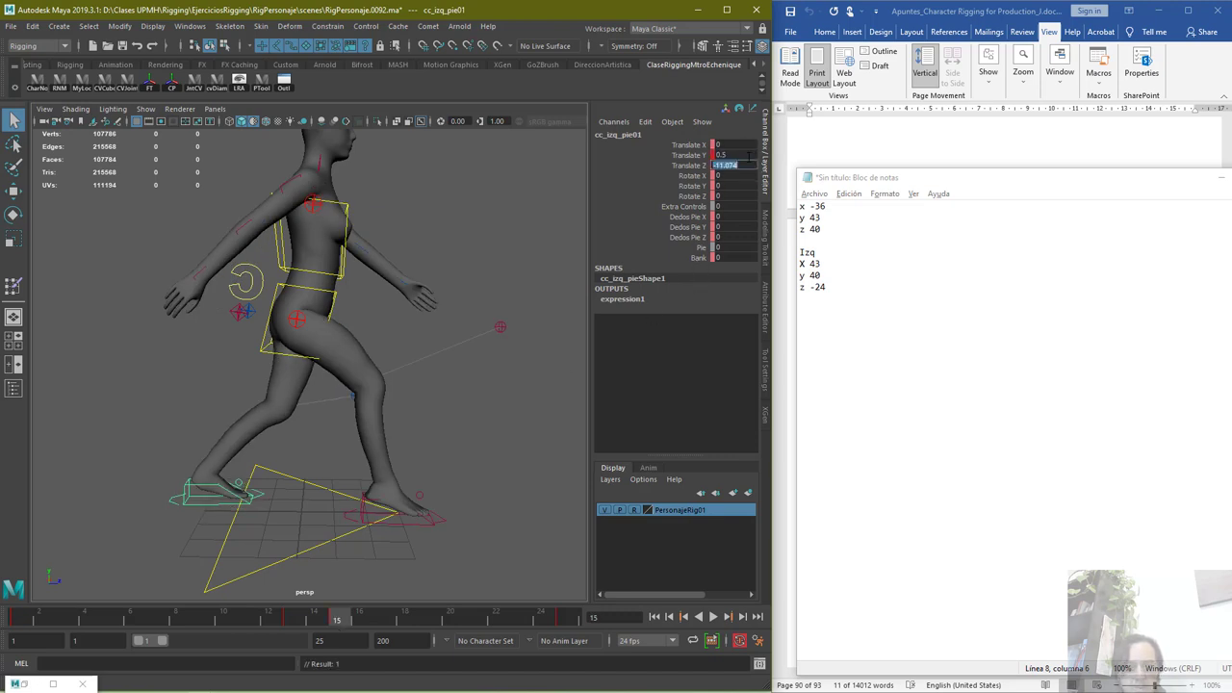
{"action": "type", "text": "-11"}
{"action": "key", "text": "Return"}
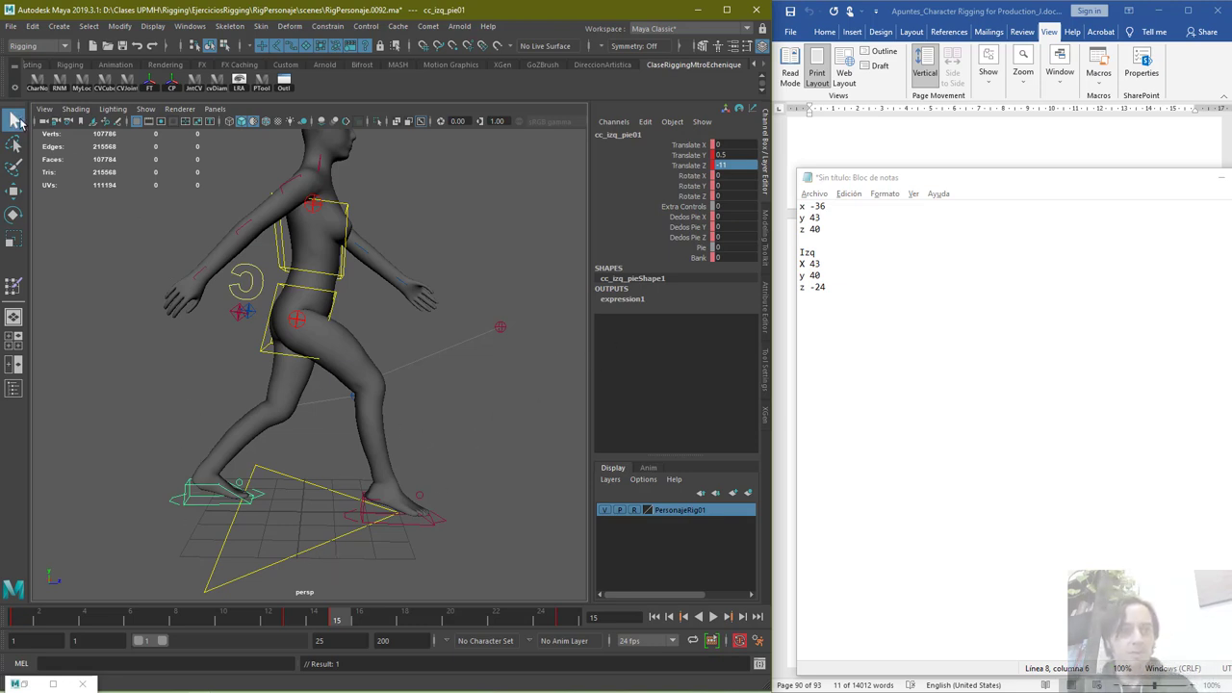
Set the left foot's ball control Rotate X to 0 at frame 15
{"action": "left_click", "coordinate": [254, 476]}
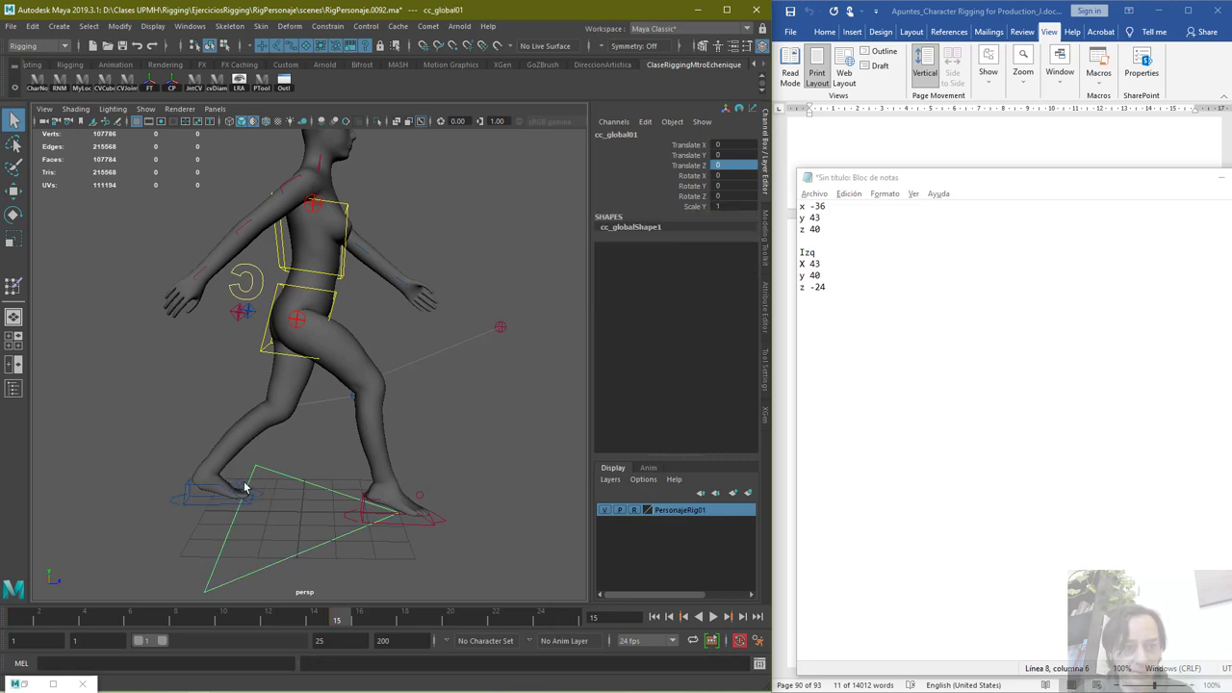
{"action": "left_click", "coordinate": [240, 486]}
{"action": "left_click", "coordinate": [737, 146]}
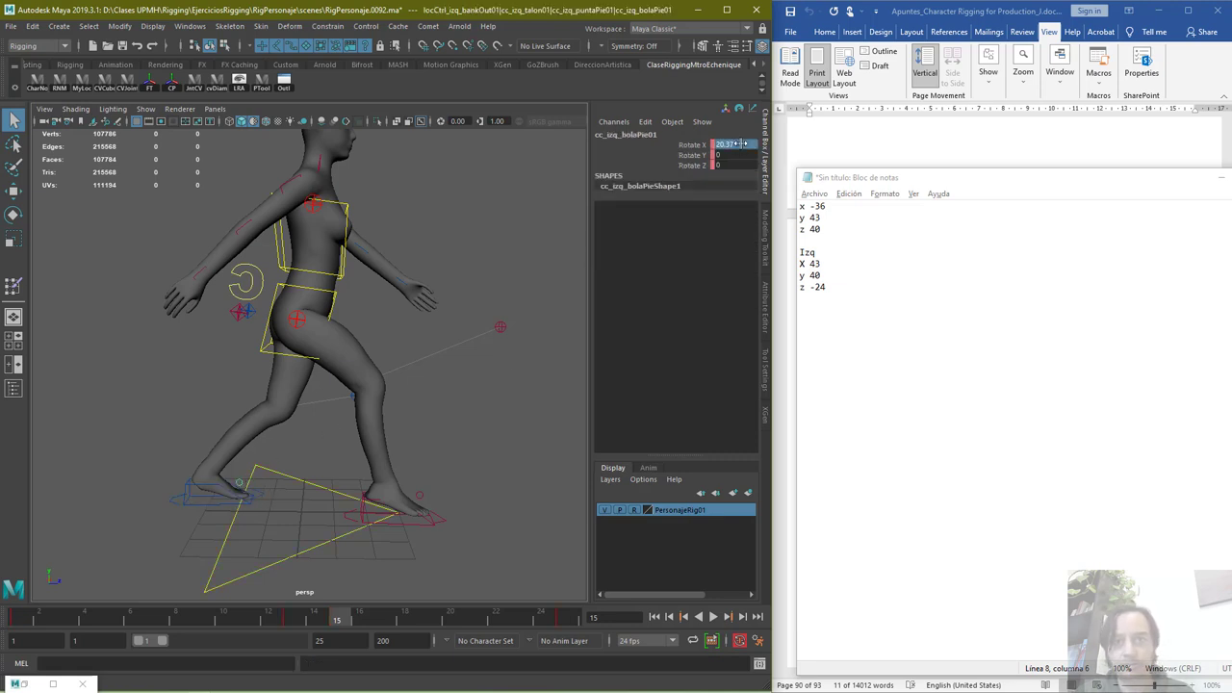
{"action": "type", "text": "0"}
{"action": "key", "text": "Return"}
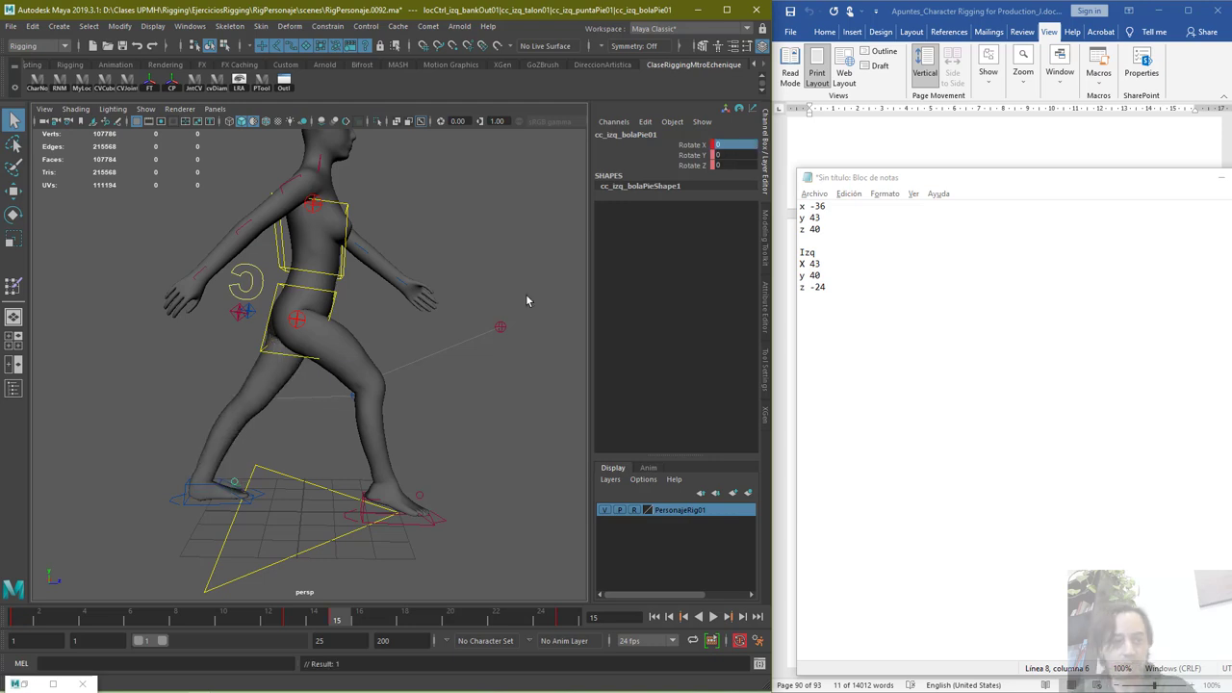
Go to frame 3 and set the right foot's toe-tip control Rotate X to 37
{"action": "left_click", "coordinate": [261, 493]}
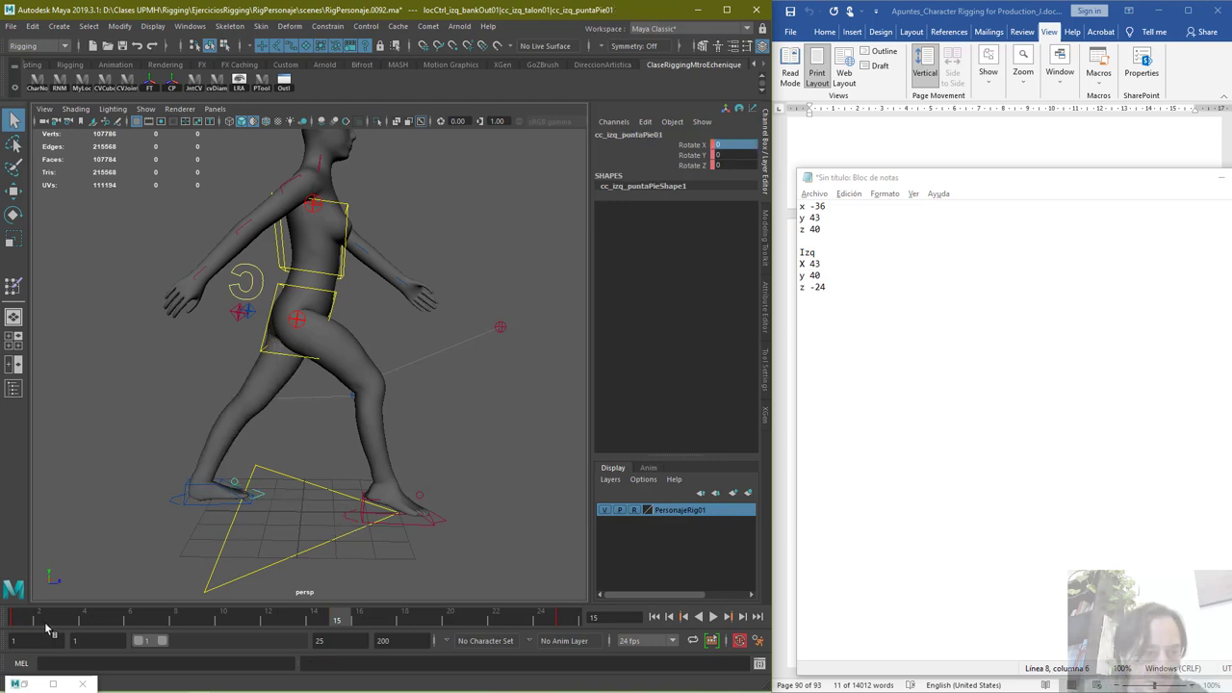
{"action": "left_click", "coordinate": [63, 617]}
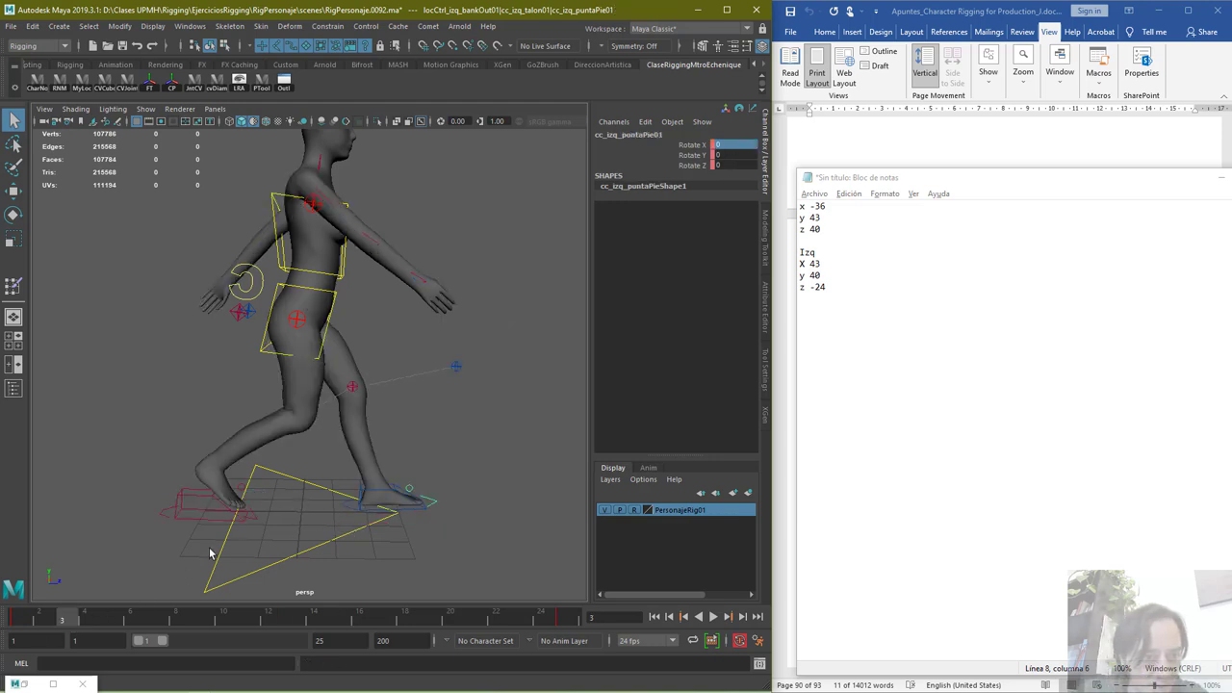
{"action": "left_click", "coordinate": [257, 522]}
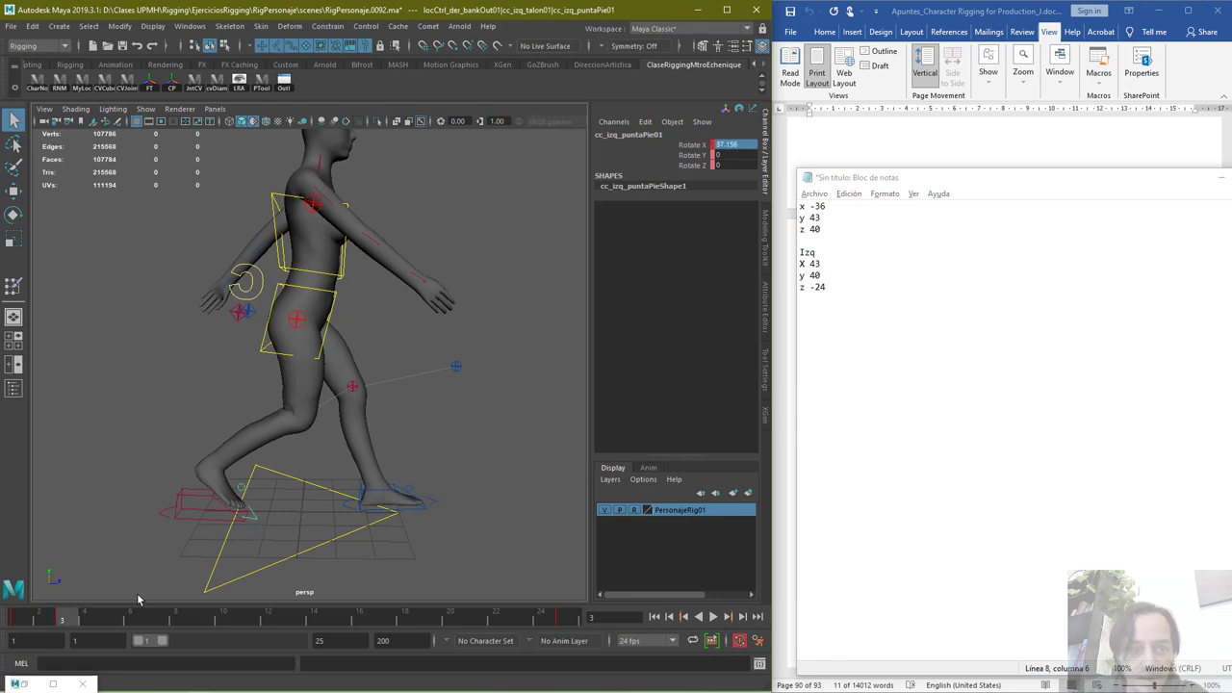
{"action": "double_click", "coordinate": [731, 143]}
{"action": "type", "text": "3"}
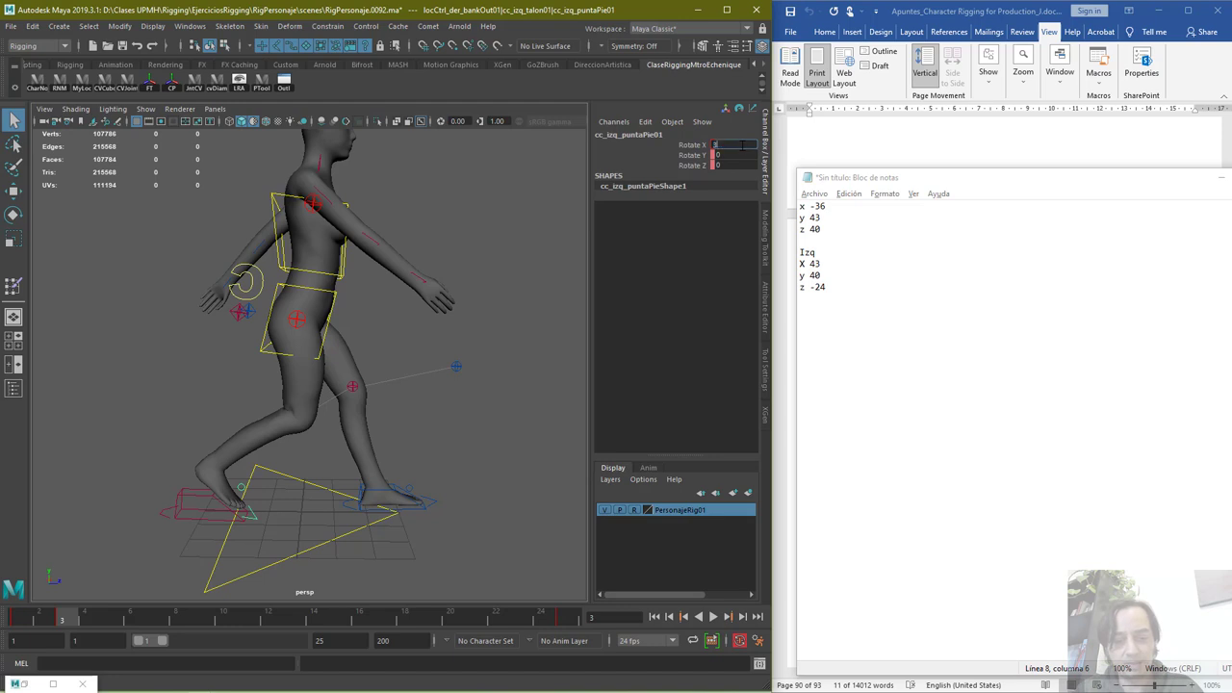
{"action": "type", "text": "7"}
{"action": "key", "text": "Return"}
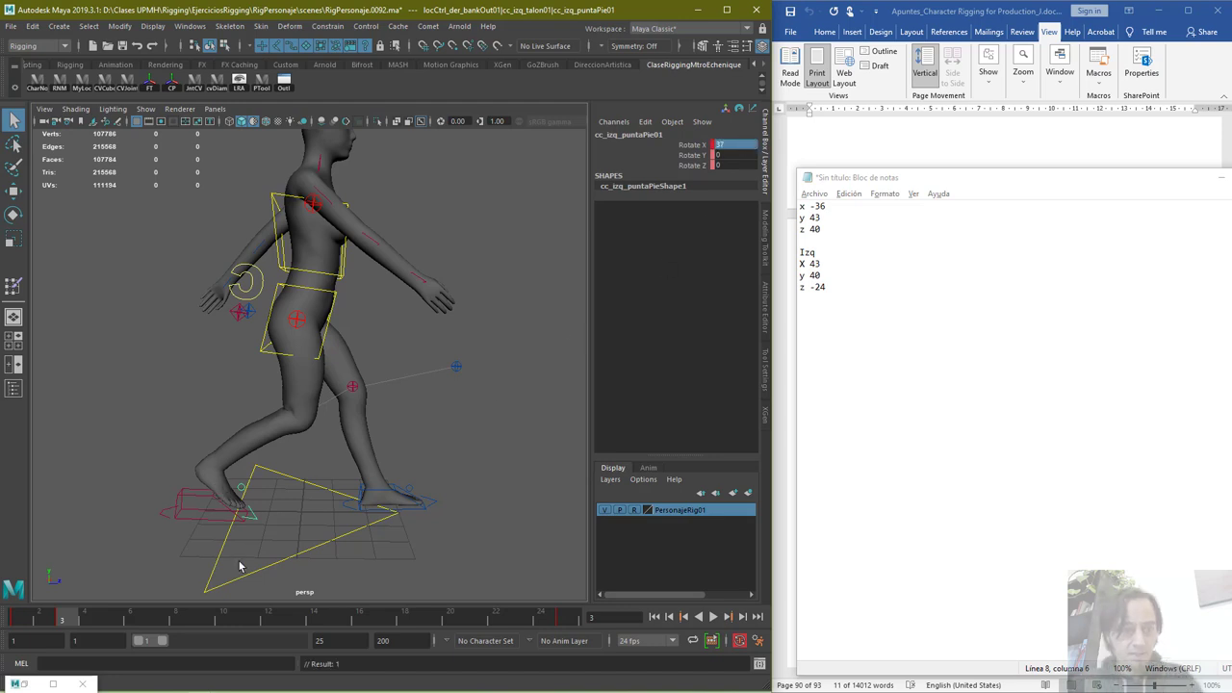
Go to frame 15 and set the left foot's toe-tip control Rotate X to 37
{"action": "left_click", "coordinate": [356, 621]}
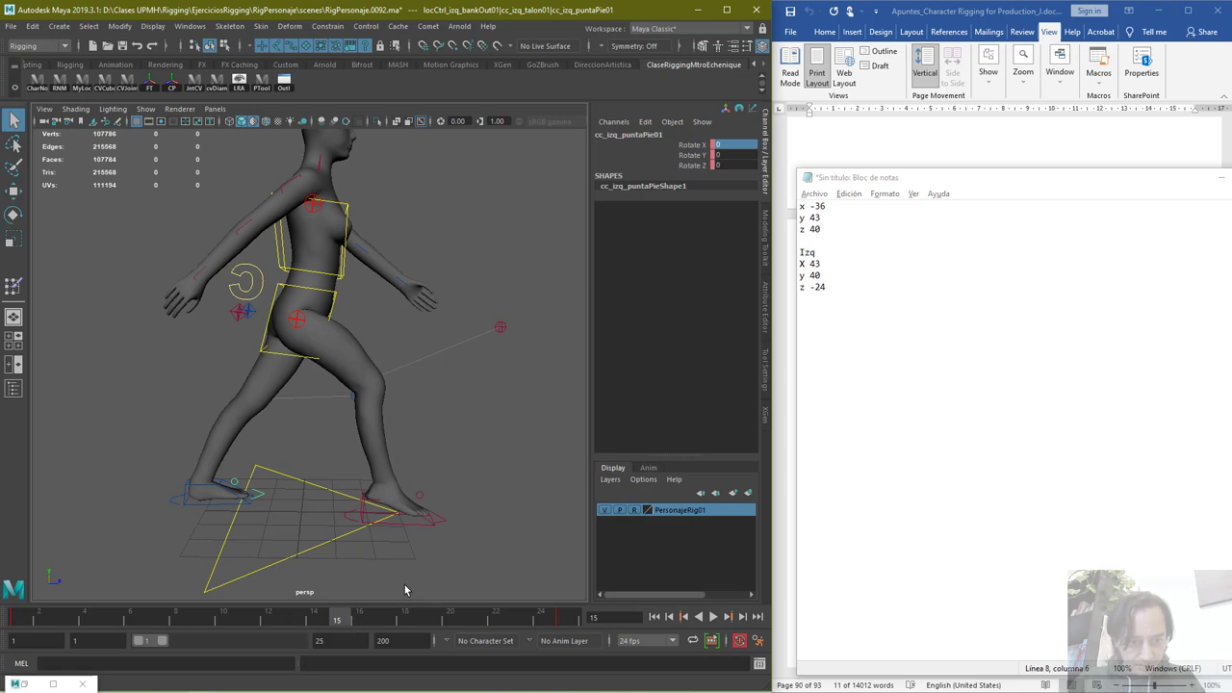
{"action": "double_click", "coordinate": [729, 144]}
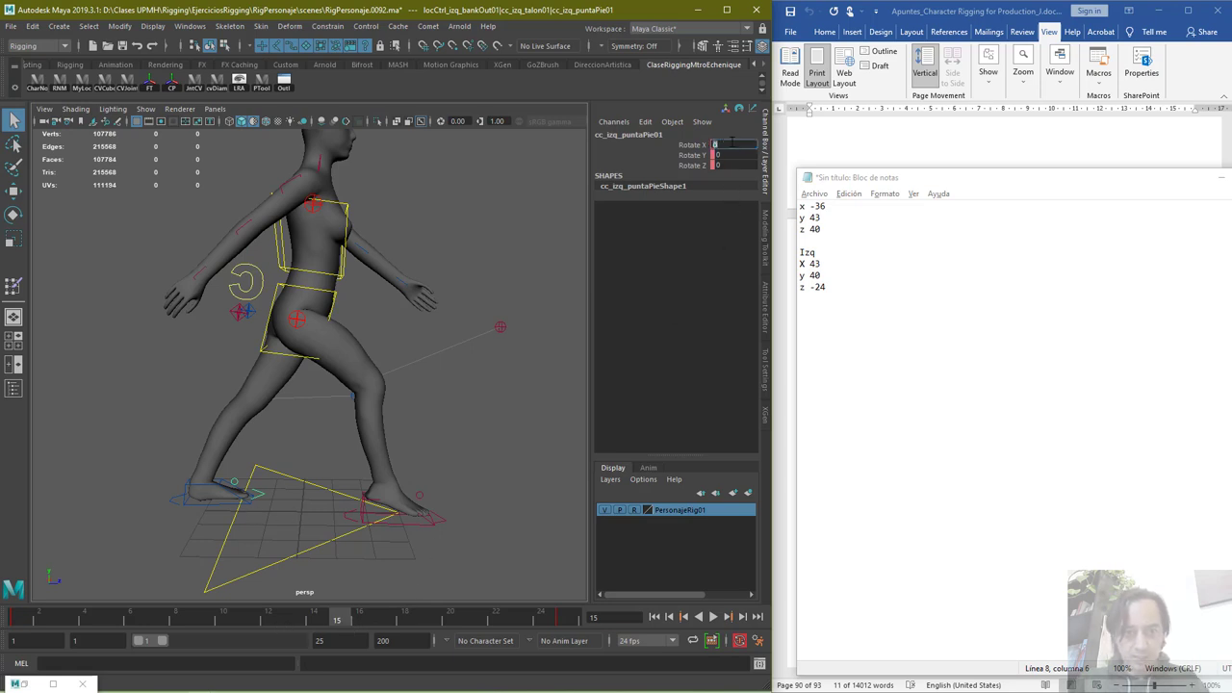
{"action": "type", "text": "37"}
{"action": "key", "text": "Return"}
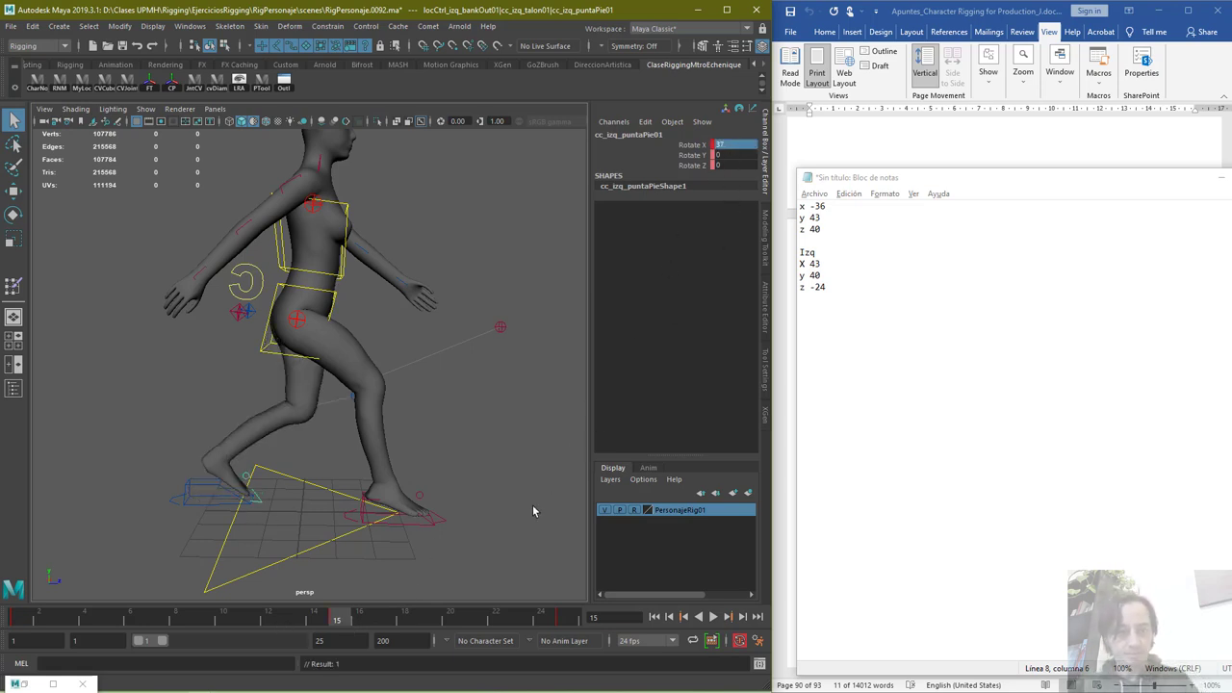
Scrub to frame 13 and set the right foot's toe-tip control Rotate X to 0
{"action": "left_click_drag", "start_coordinate": [19, 621], "coordinate": [287, 626]}
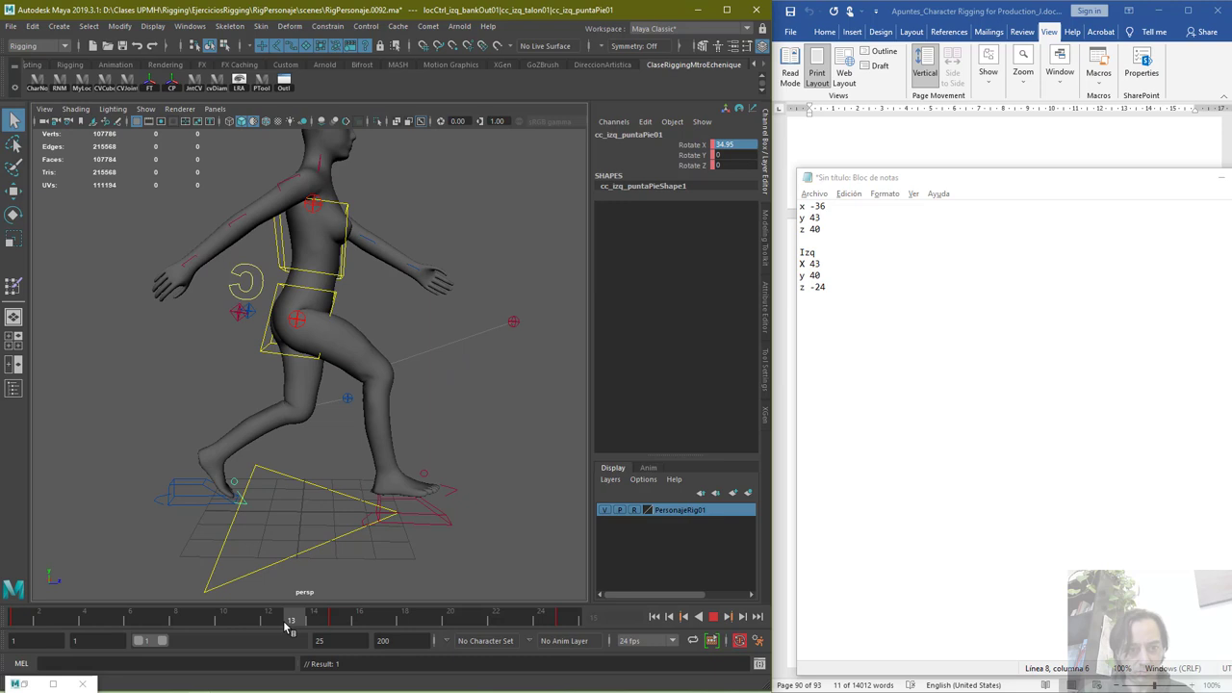
{"action": "left_click", "coordinate": [409, 524]}
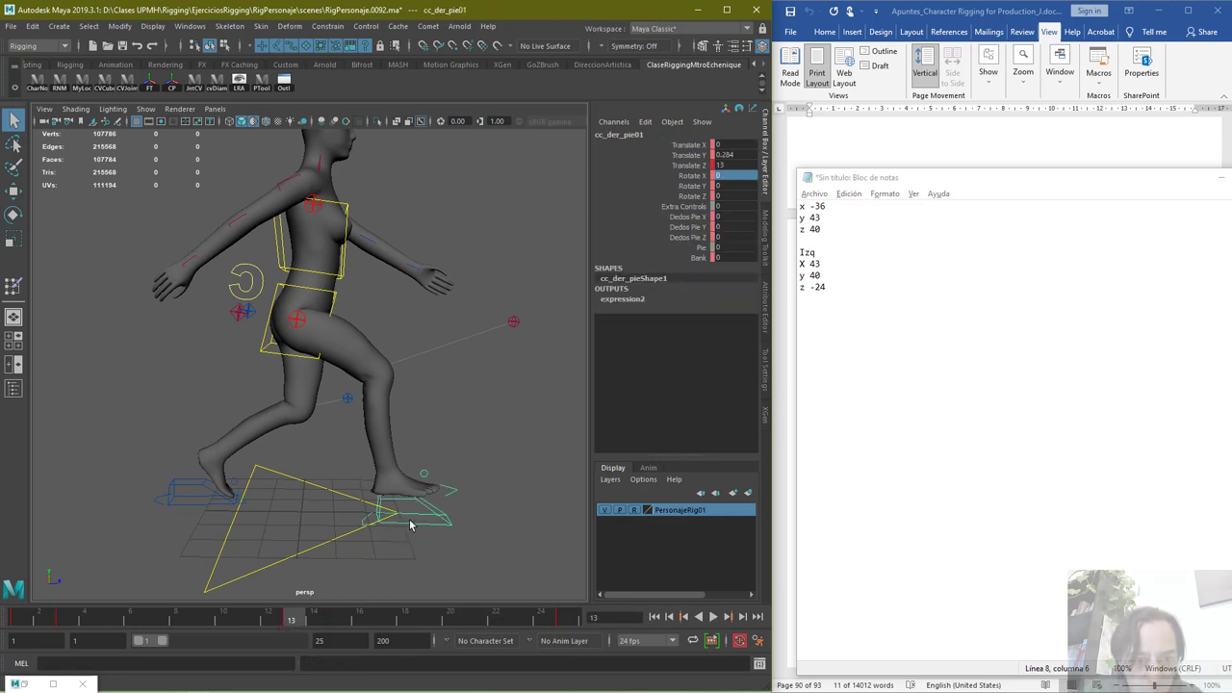
{"action": "left_click_drag", "start_coordinate": [408, 574], "coordinate": [400, 550], "text": "alt"}
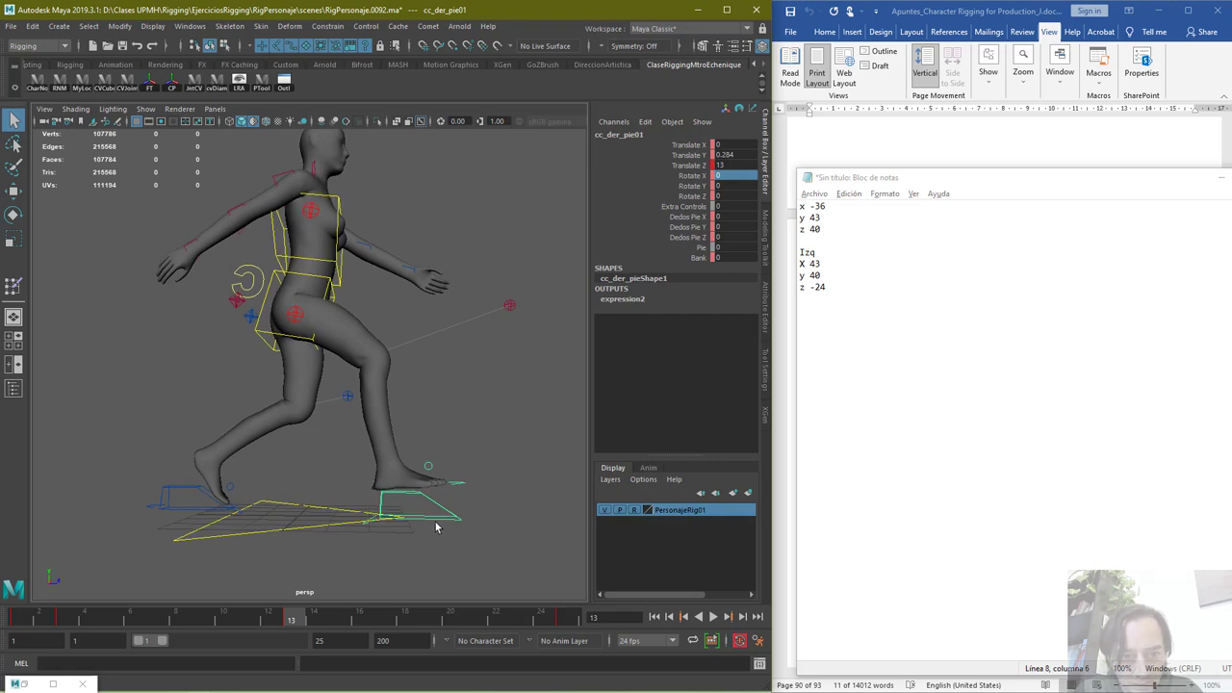
{"action": "left_click", "coordinate": [465, 484]}
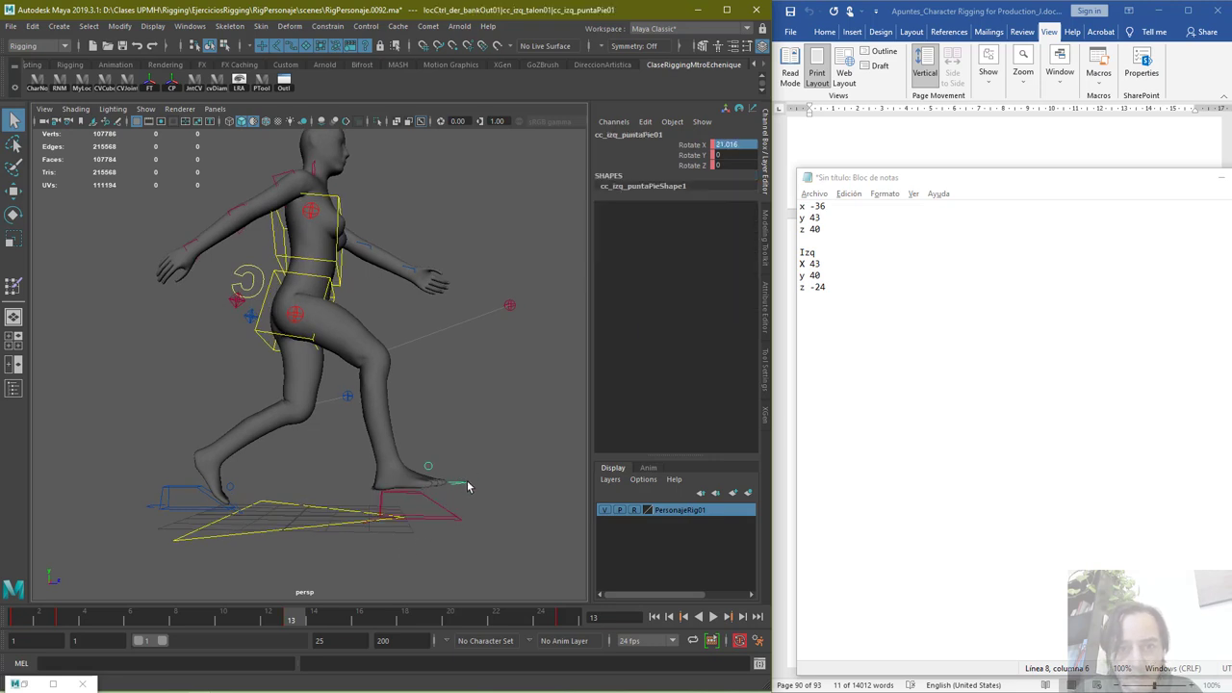
{"action": "double_click", "coordinate": [741, 145]}
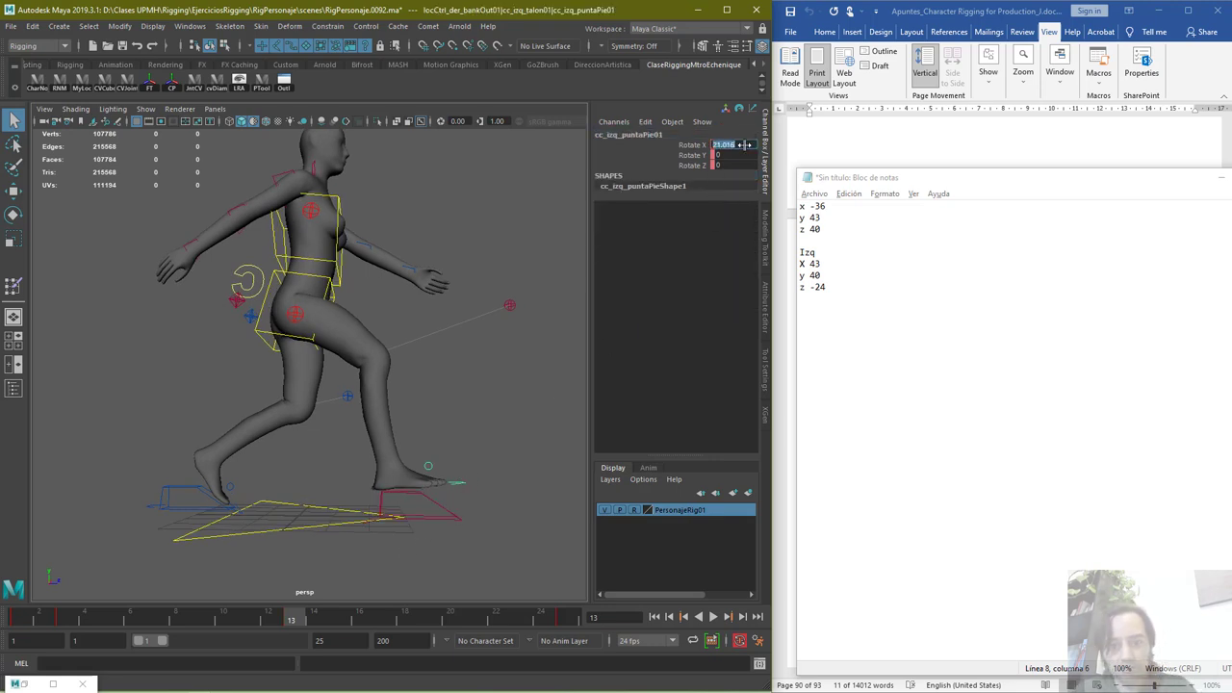
{"action": "type", "text": "0"}
{"action": "key", "text": "Return"}
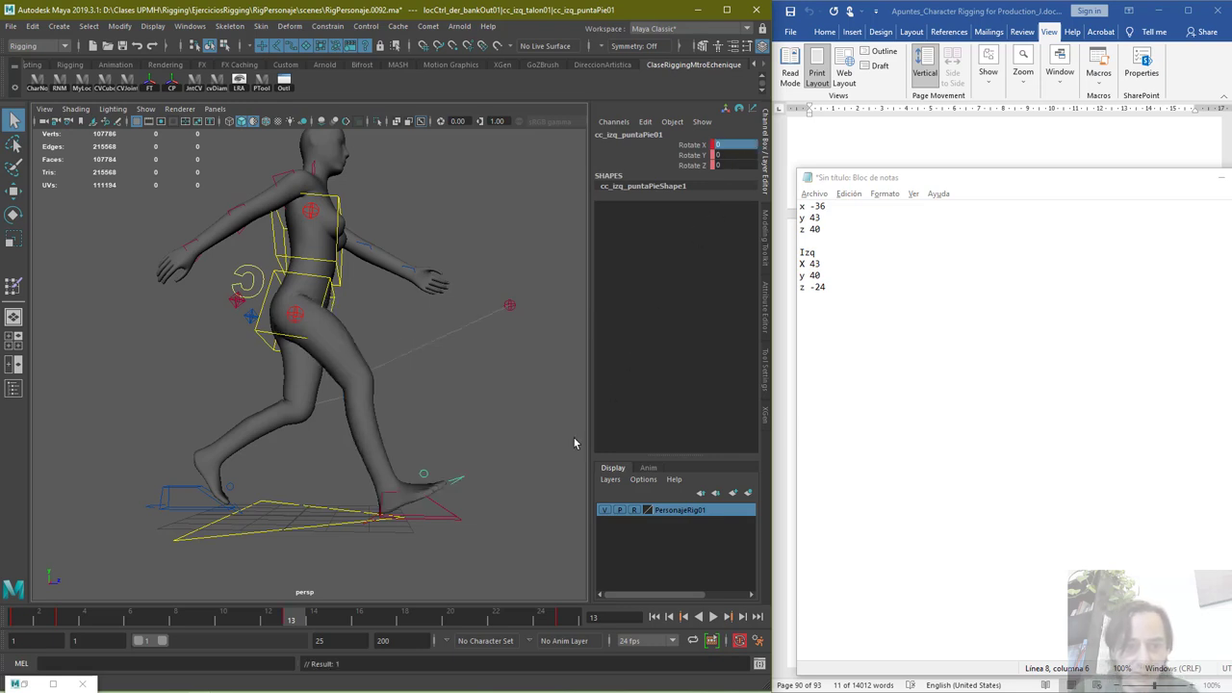
Inspect the right foot's heel and ball controls at frame 13 and play back the walk to check the motion
{"action": "left_click", "coordinate": [363, 533]}
{"action": "left_click", "coordinate": [365, 530]}
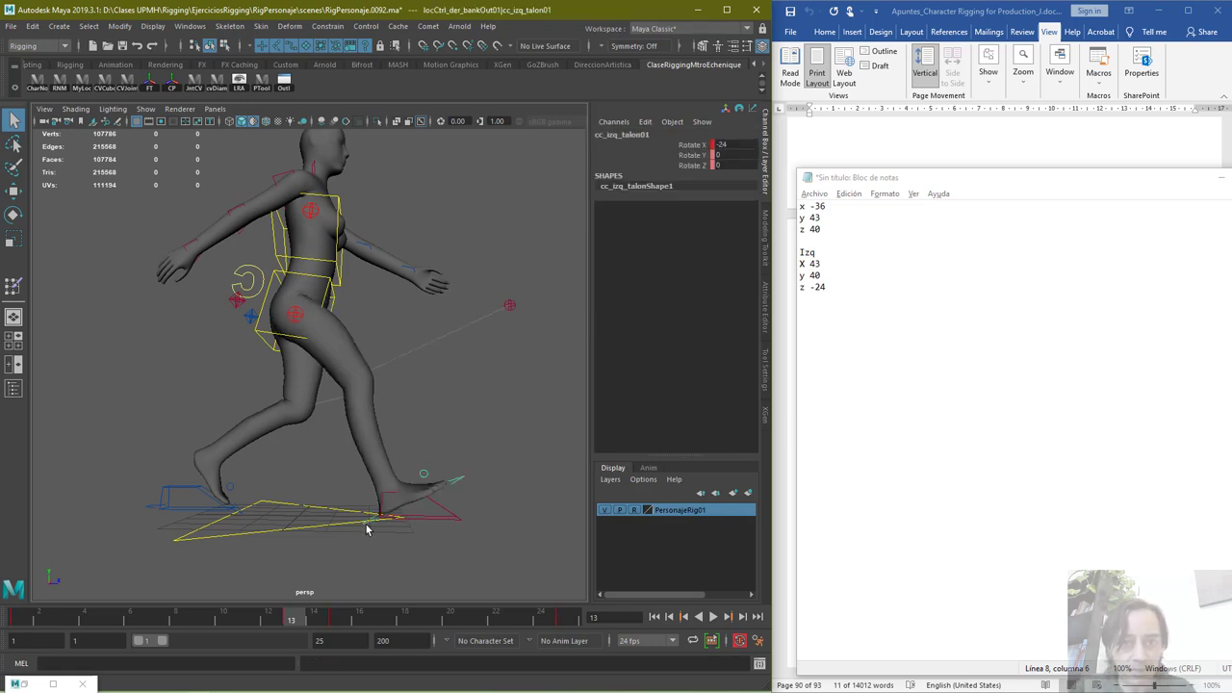
{"action": "left_click", "coordinate": [427, 475]}
{"action": "left_click", "coordinate": [167, 595]}
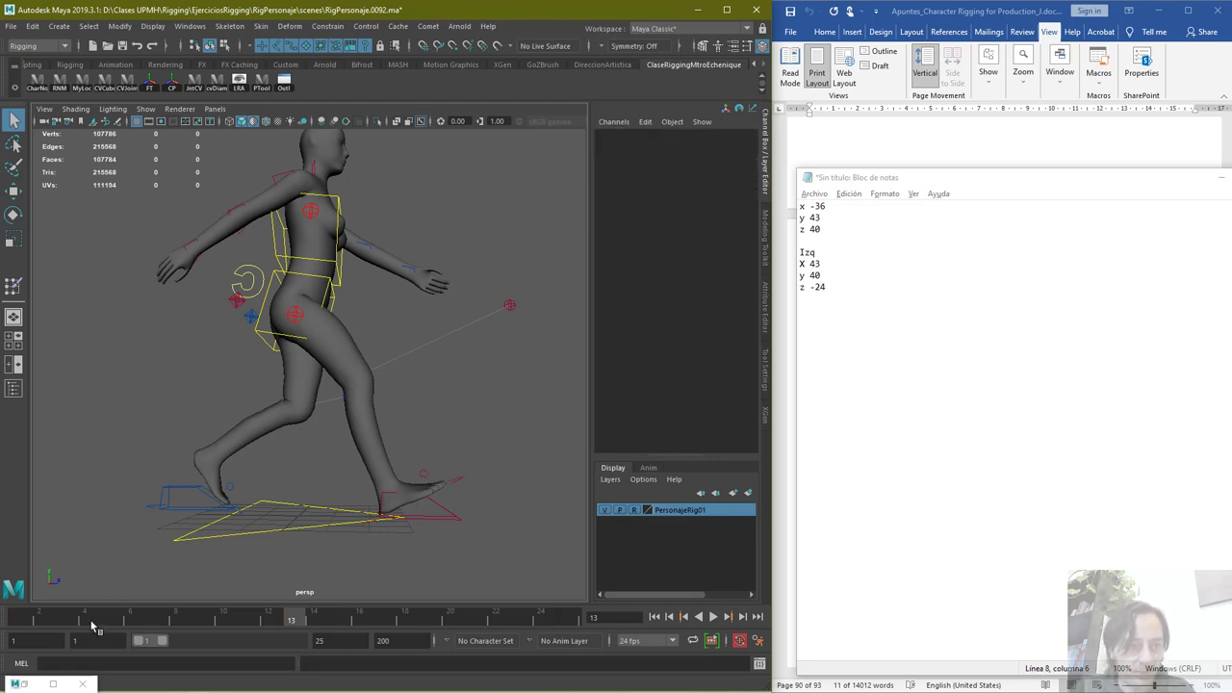
{"action": "key", "text": "alt+v"}
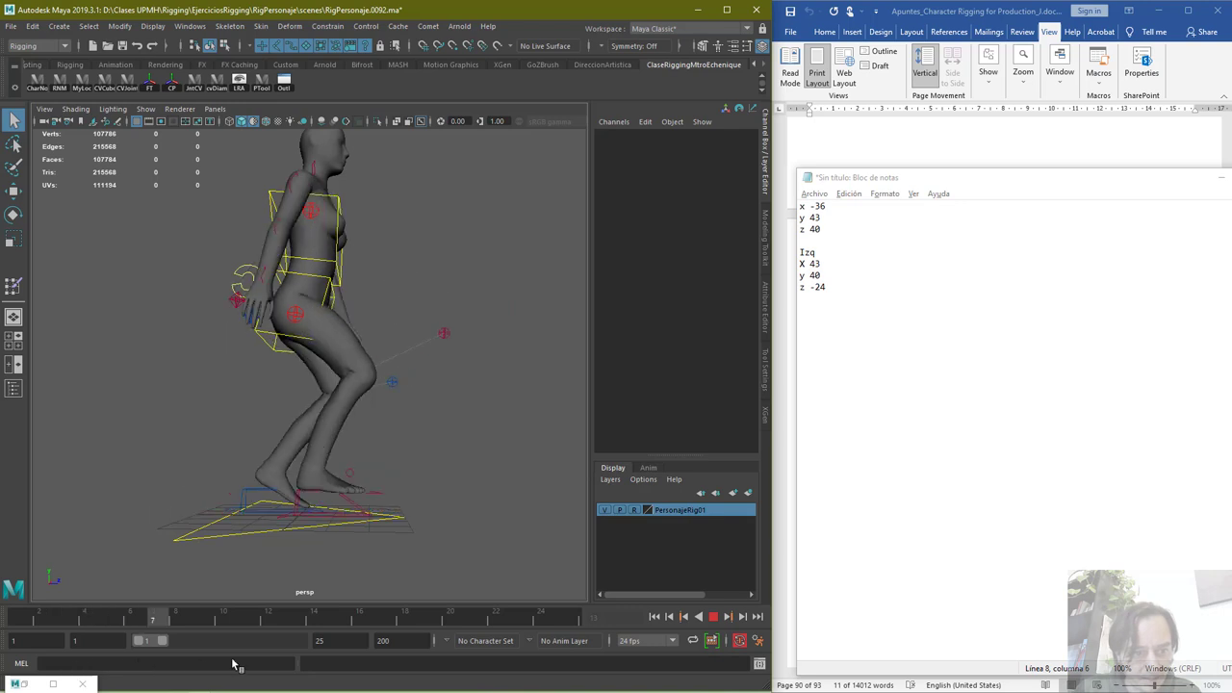
{"action": "key", "text": "Escape"}
Scrub to frame 22 and set the right foot's ball control Rotate X to 0
{"action": "left_click", "coordinate": [409, 474]}
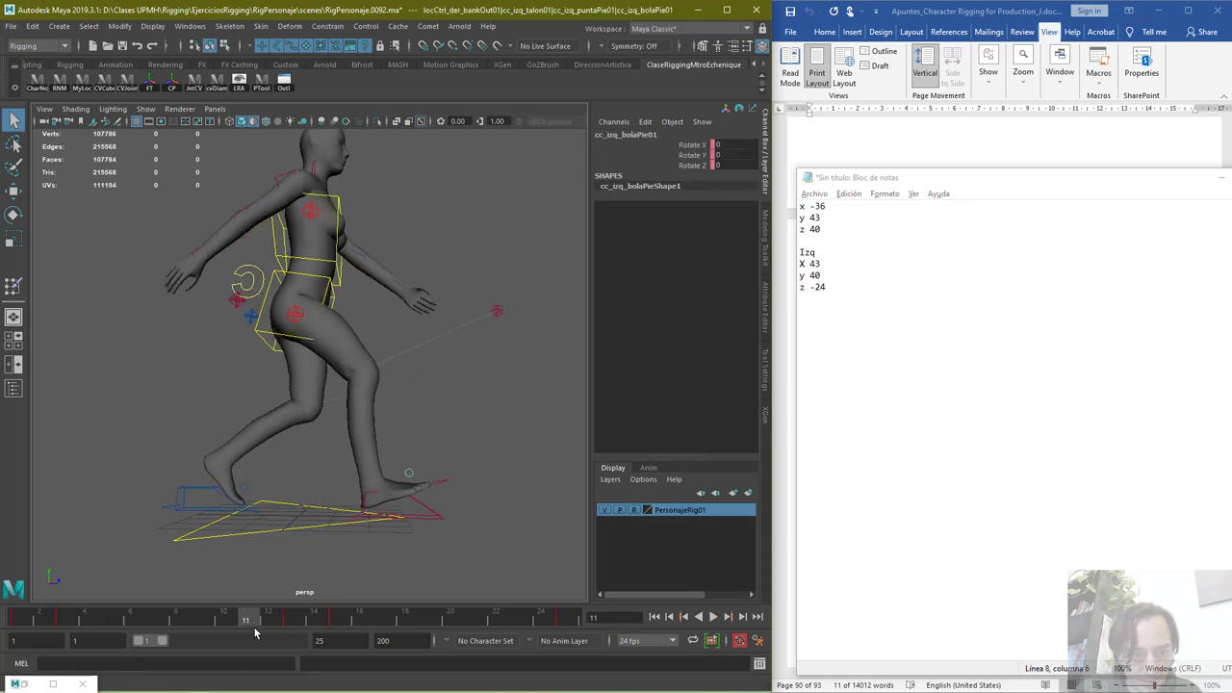
{"action": "key", "text": "alt+v"}
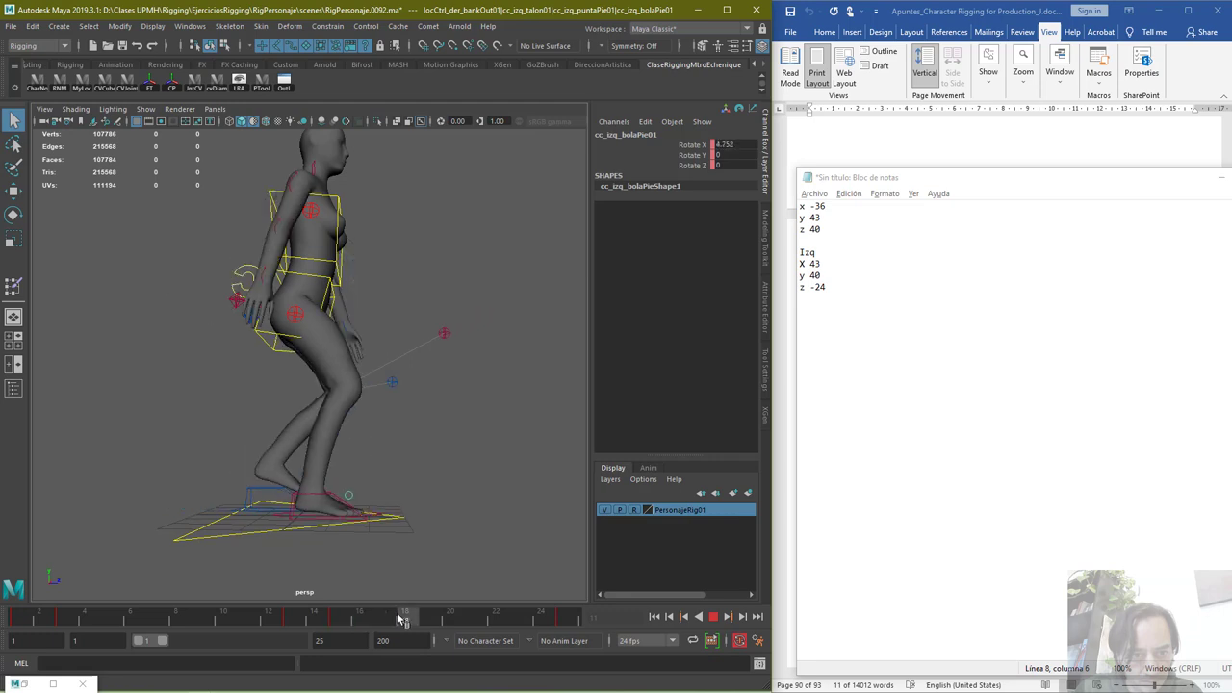
{"action": "left_click_drag", "start_coordinate": [341, 625], "coordinate": [507, 645]}
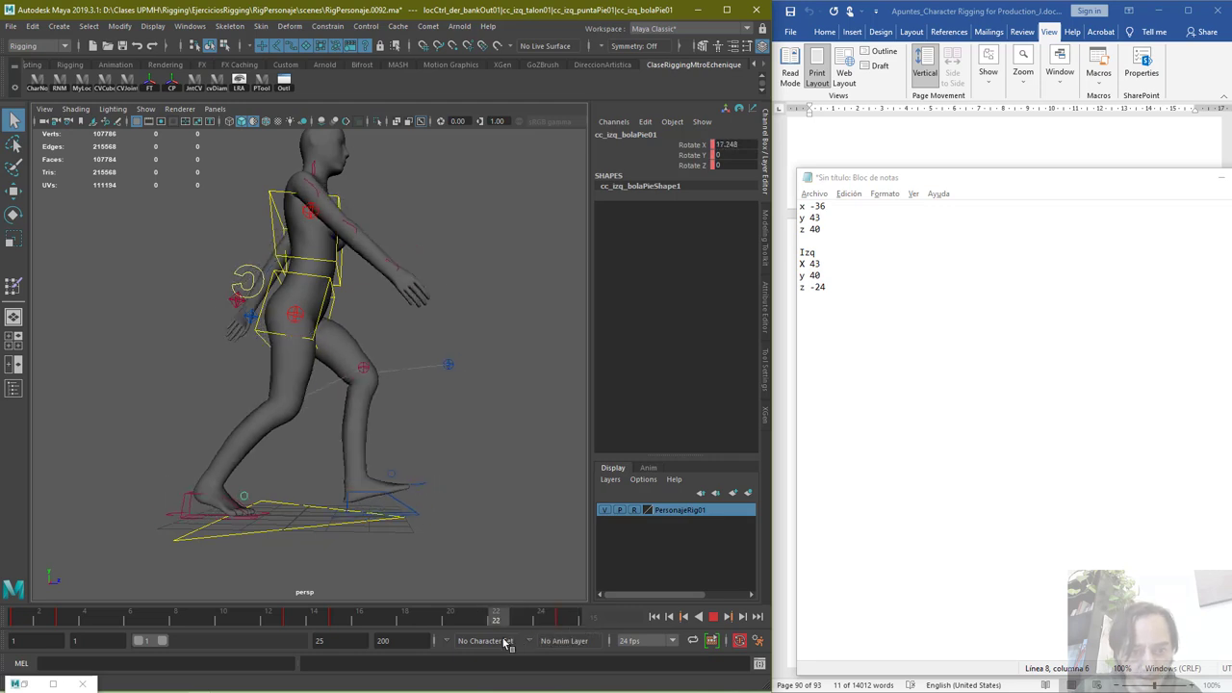
{"action": "double_click", "coordinate": [731, 145]}
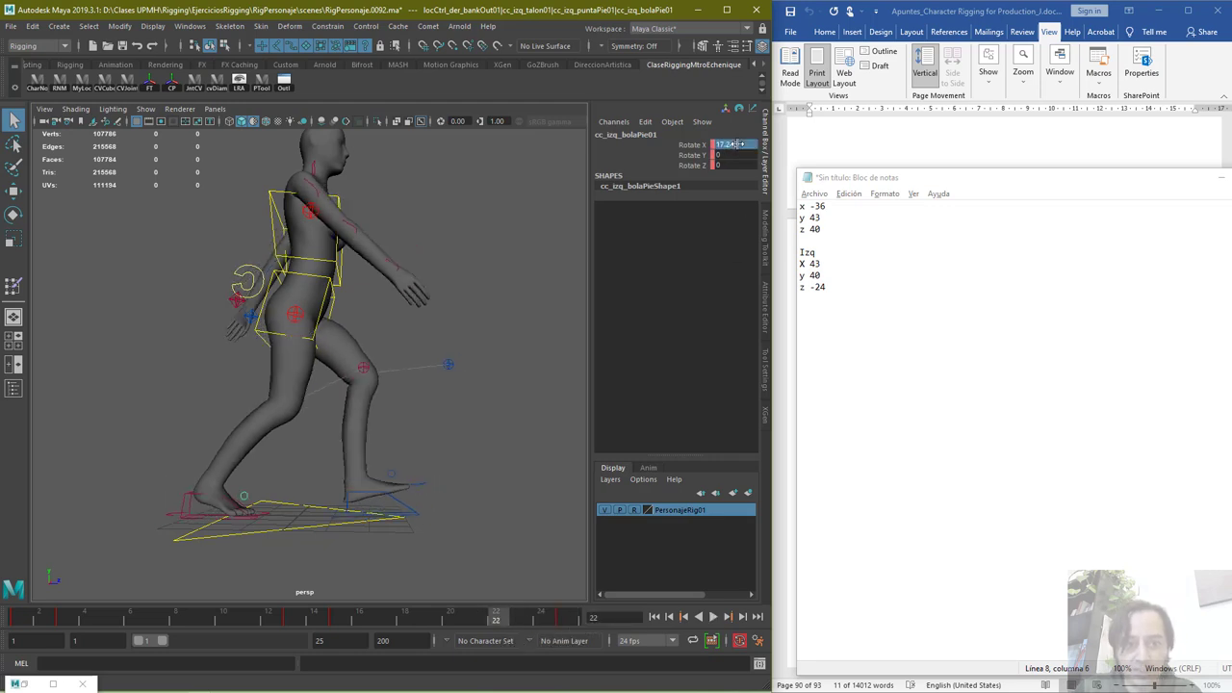
{"action": "type", "text": "0"}
{"action": "key", "text": "Return"}
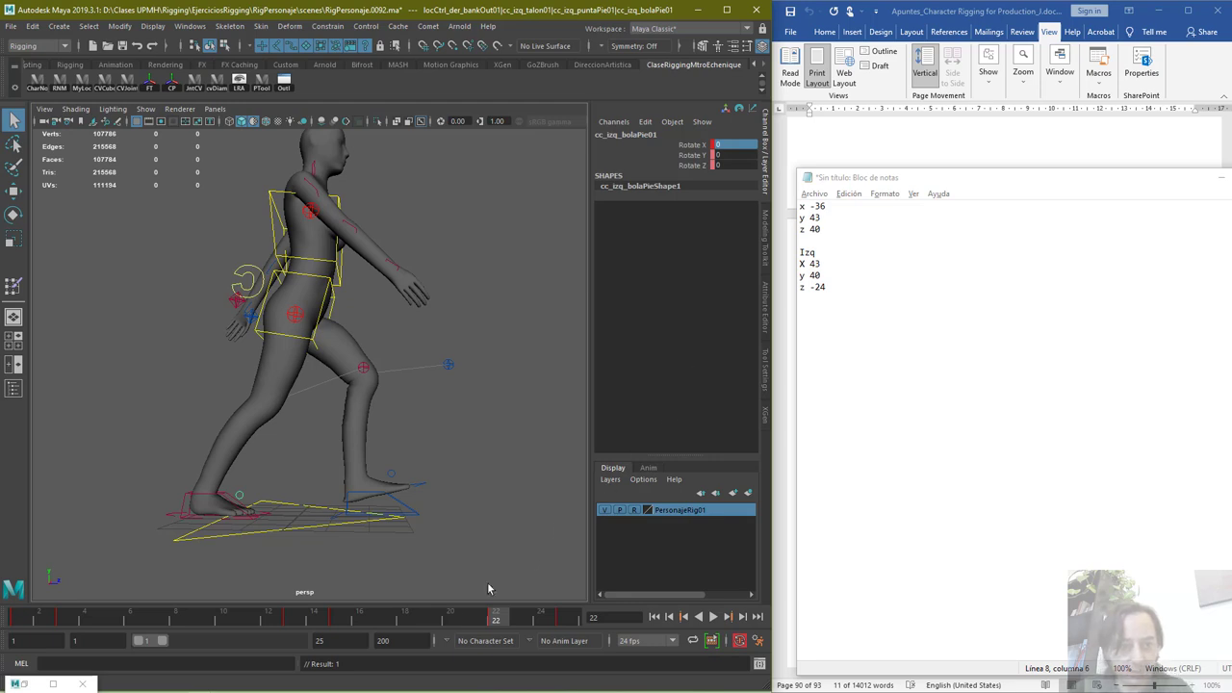
Check the playback, scrub to frame 10 and set the left foot's ball control Rotate X to 0
{"action": "key", "text": "alt+v"}
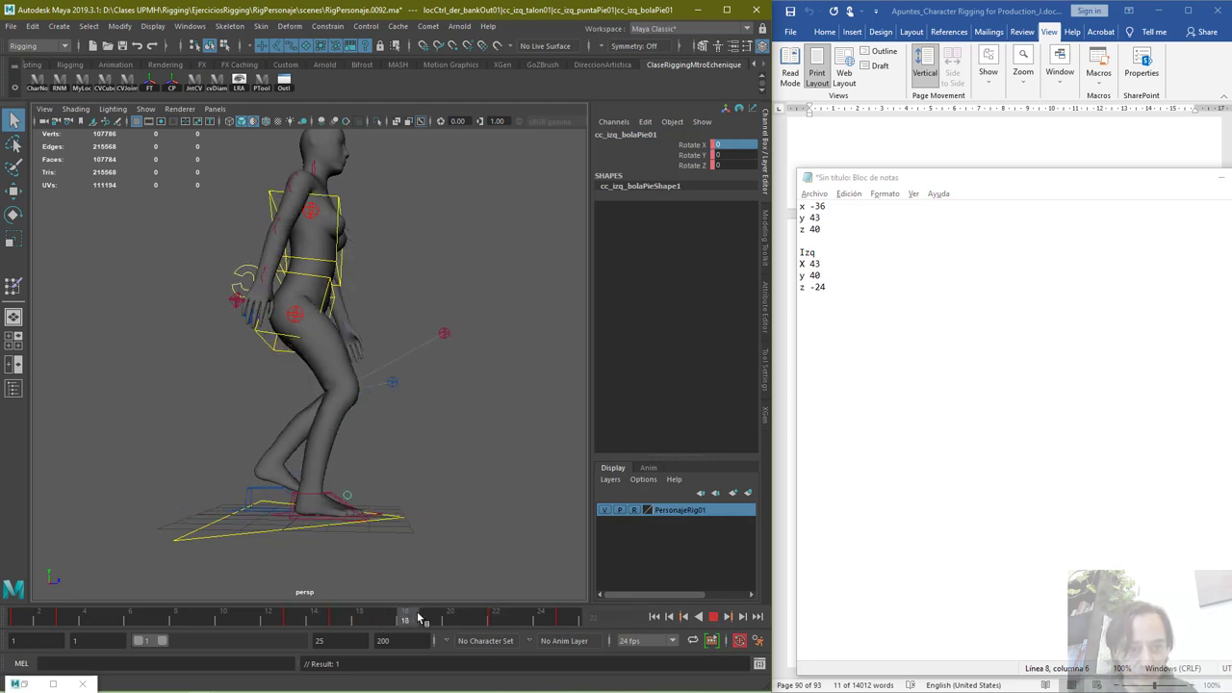
{"action": "left_click_drag", "start_coordinate": [458, 613], "coordinate": [224, 630]}
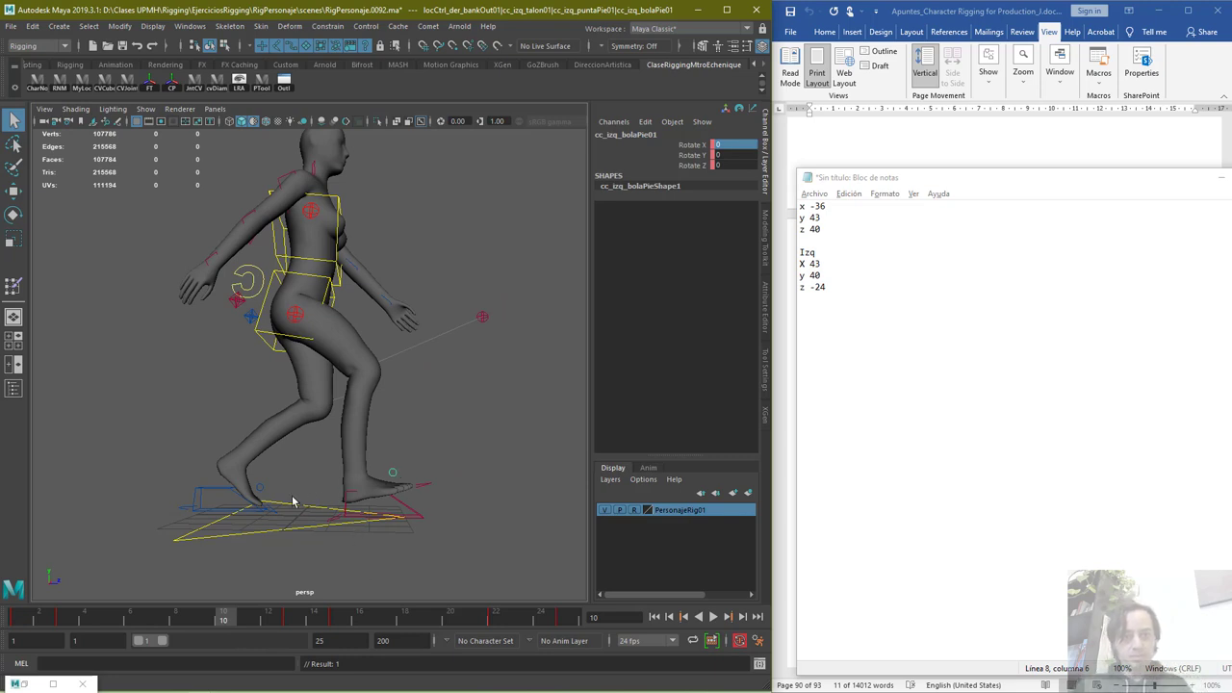
{"action": "left_click", "coordinate": [260, 490]}
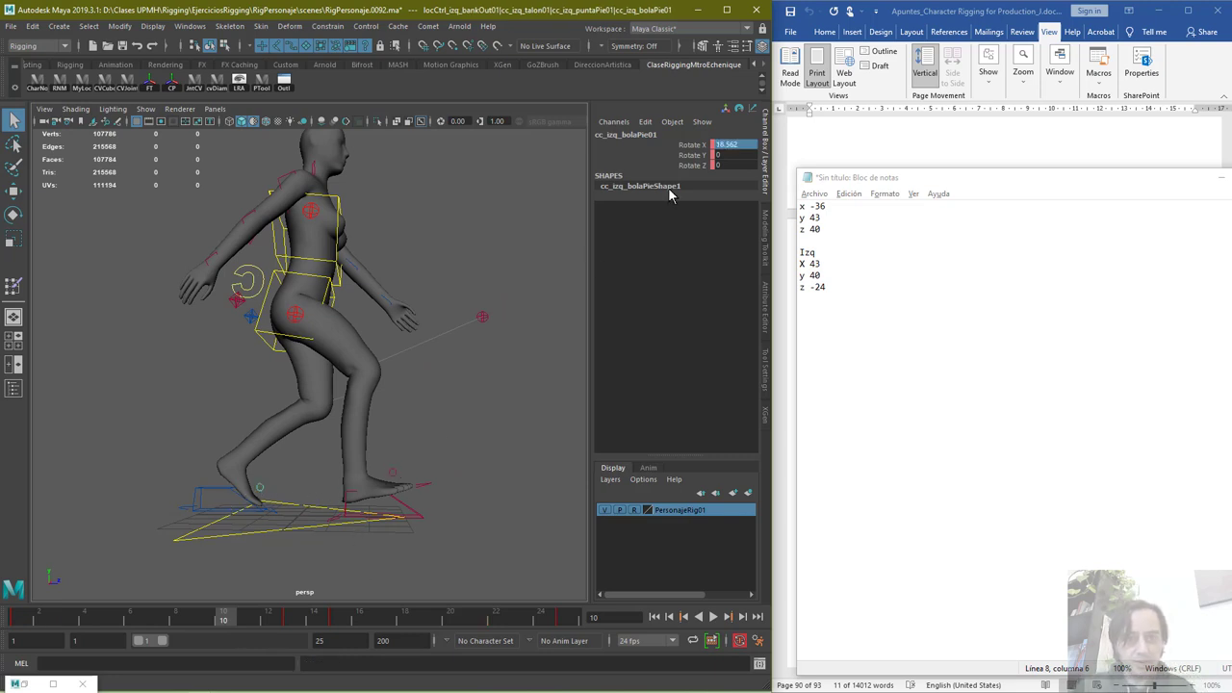
{"action": "left_click", "coordinate": [726, 144]}
{"action": "type", "text": "0"}
{"action": "key", "text": "Return"}
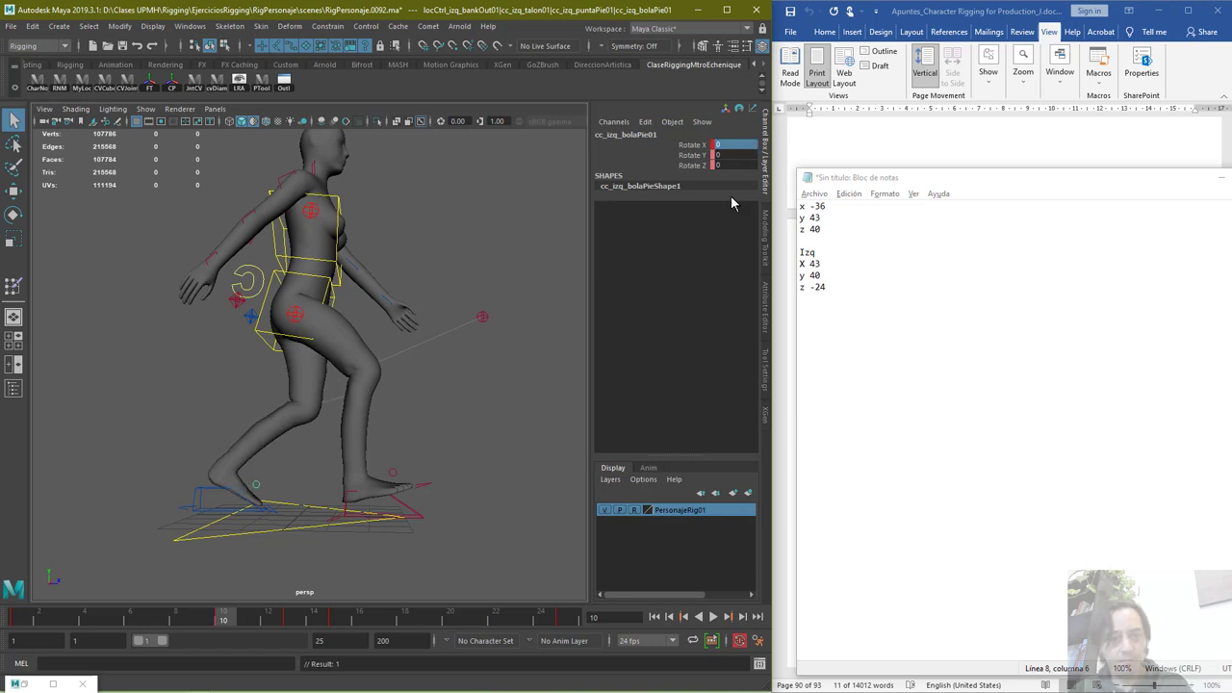
Set the left foot's toe-tip control Rotate X to 0 at frame 10
{"action": "mouse_move", "coordinate": [201, 630]}
{"action": "left_mouse_down"}
{"action": "mouse_move", "coordinate": [7, 622]}
{"action": "mouse_move", "coordinate": [136, 606]}
{"action": "mouse_move", "coordinate": [75, 621]}
{"action": "mouse_move", "coordinate": [221, 630]}
{"action": "left_mouse_up"}
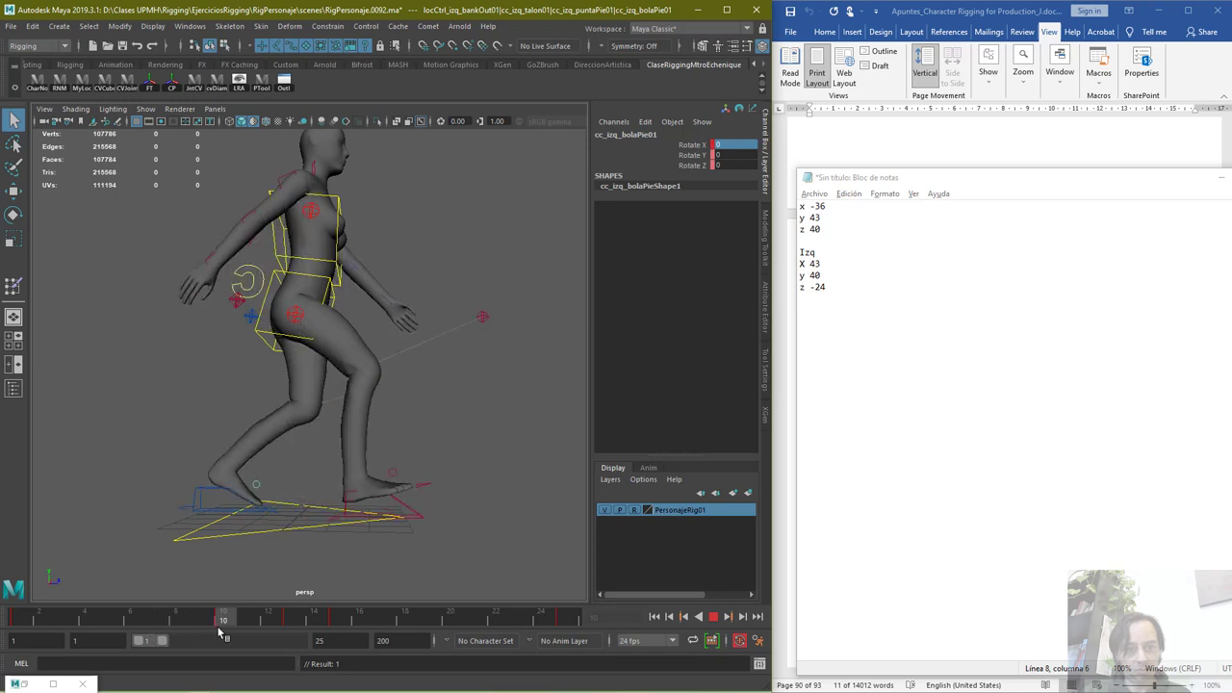
{"action": "left_click", "coordinate": [278, 518]}
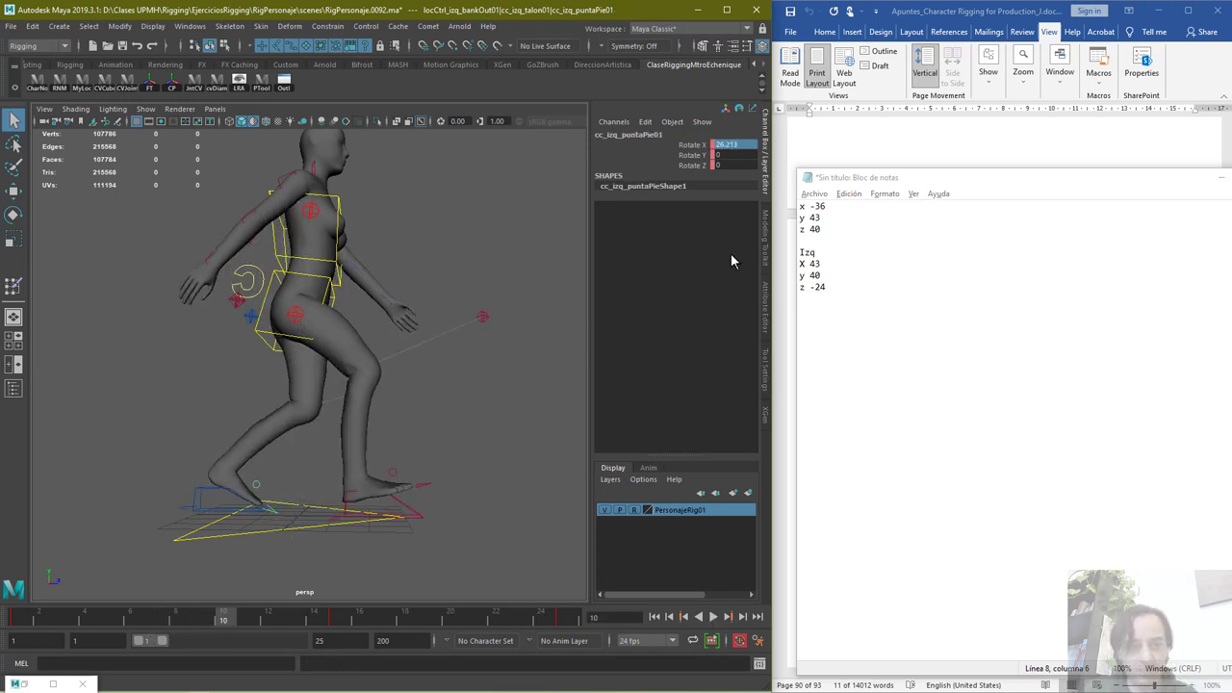
{"action": "left_click", "coordinate": [728, 144]}
{"action": "type", "text": "0"}
{"action": "key", "text": "Return"}
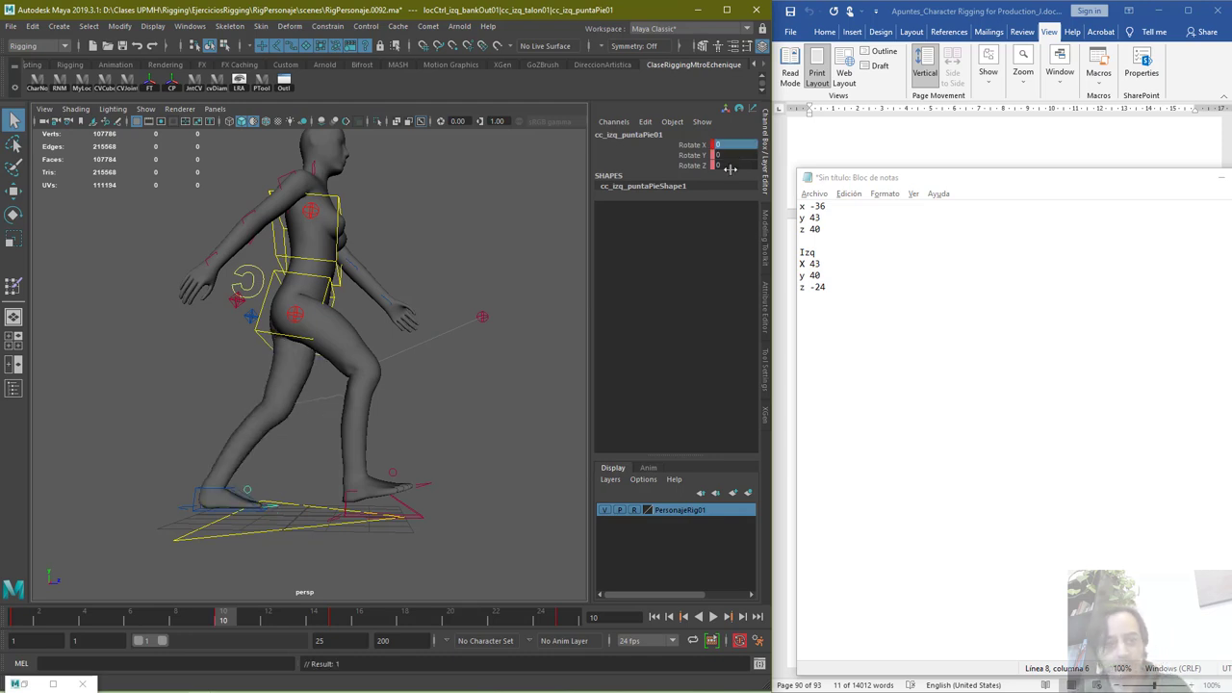
Scrub through the walk and compare the ball and toe-tip controls of the feet at frames 1 and 13
{"action": "key", "text": "alt+v"}
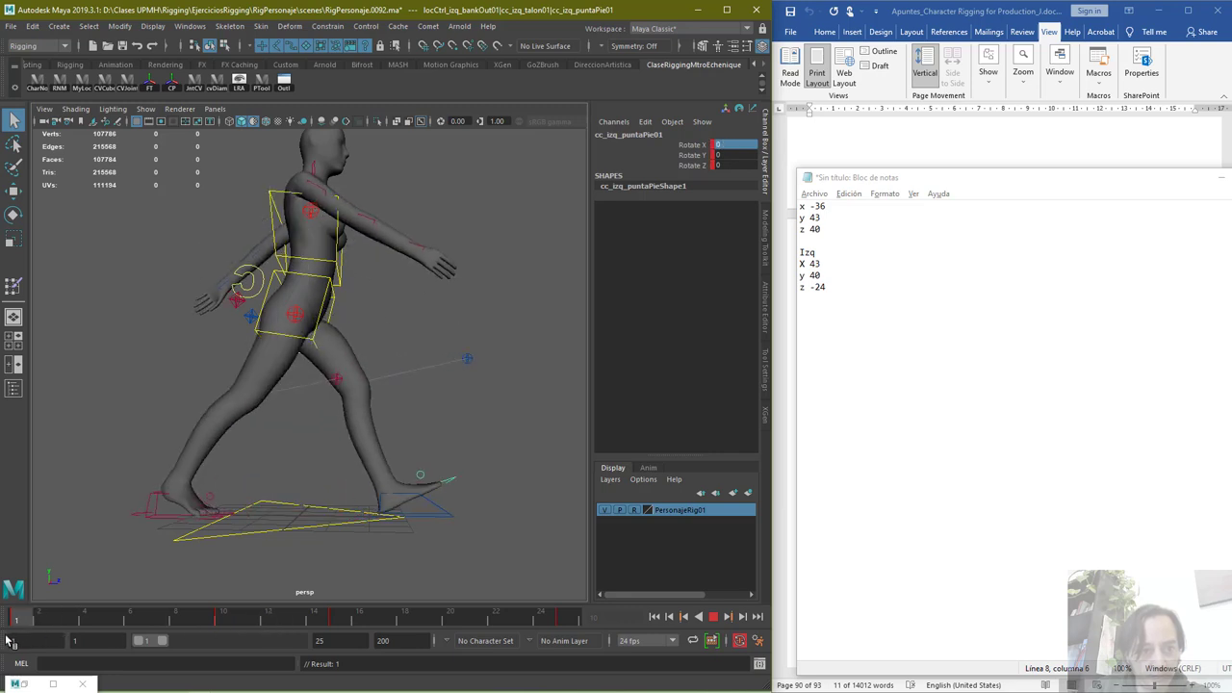
{"action": "key", "text": "Escape"}
{"action": "left_click", "coordinate": [212, 501]}
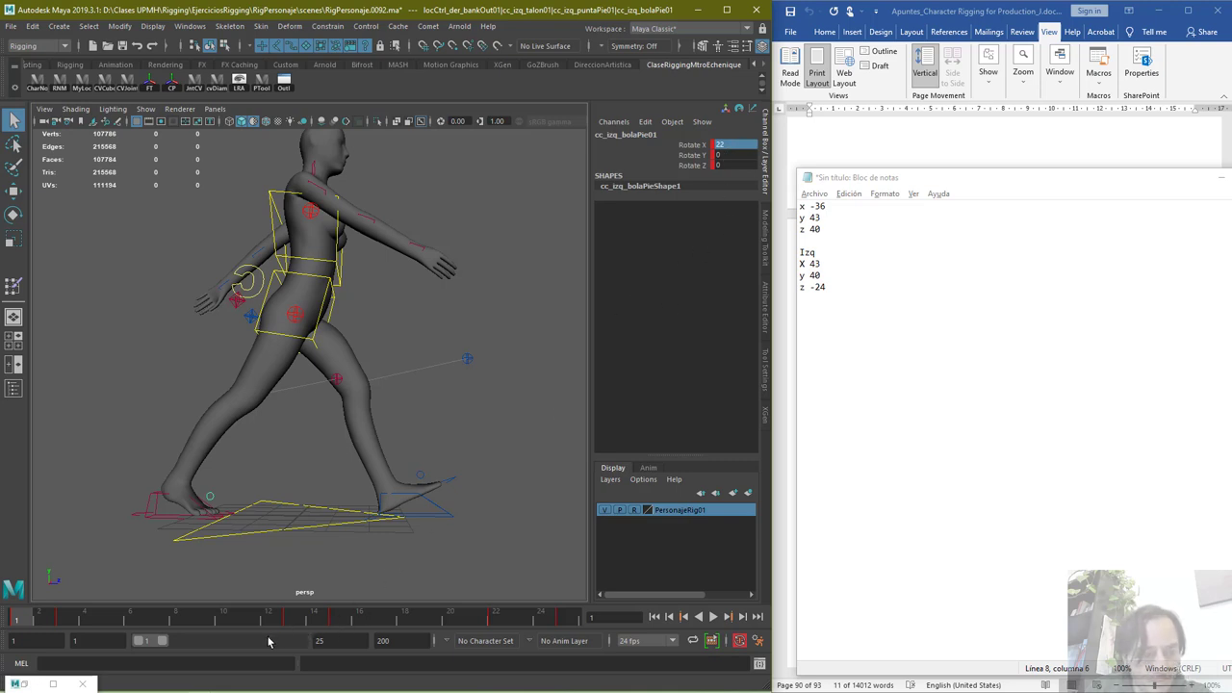
{"action": "left_click", "coordinate": [419, 477]}
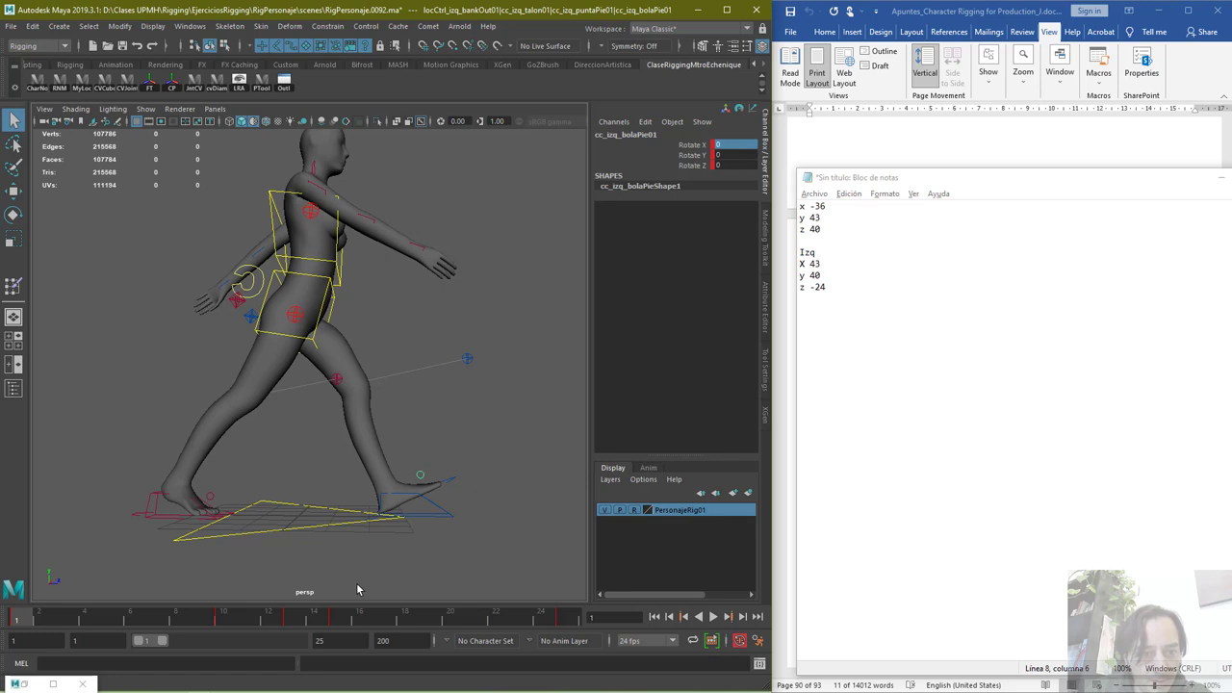
{"action": "left_click", "coordinate": [292, 620]}
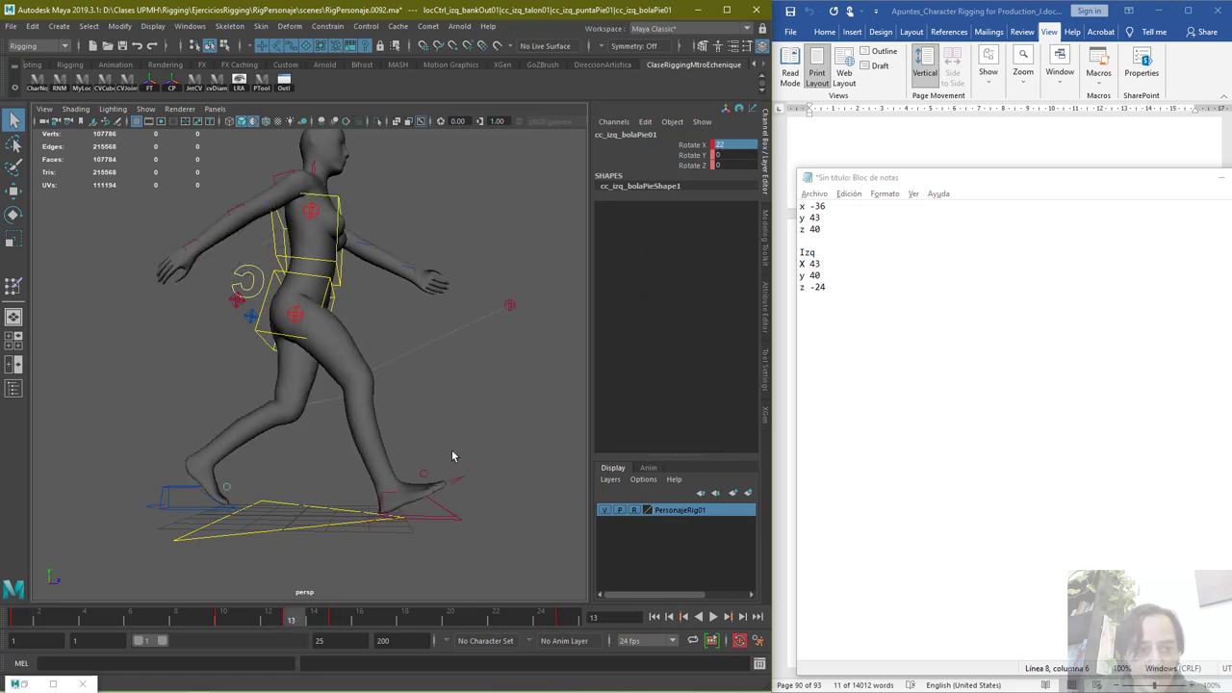
{"action": "left_click", "coordinate": [27, 619]}
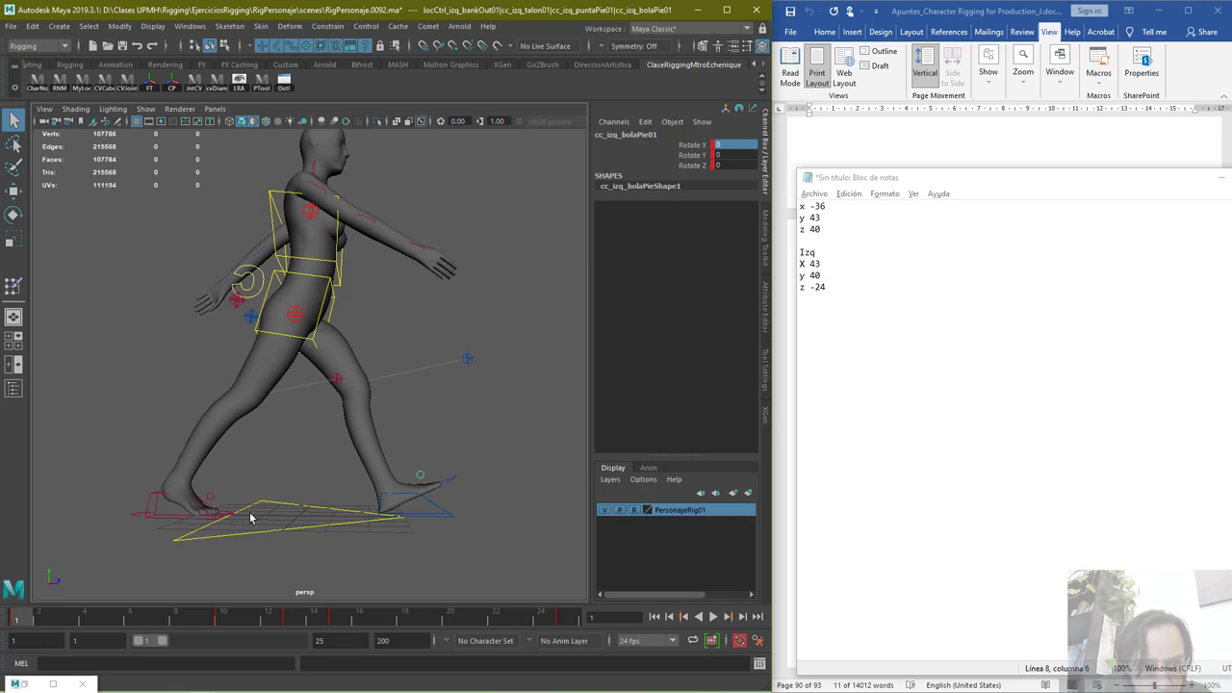
{"action": "key", "text": "Up"}
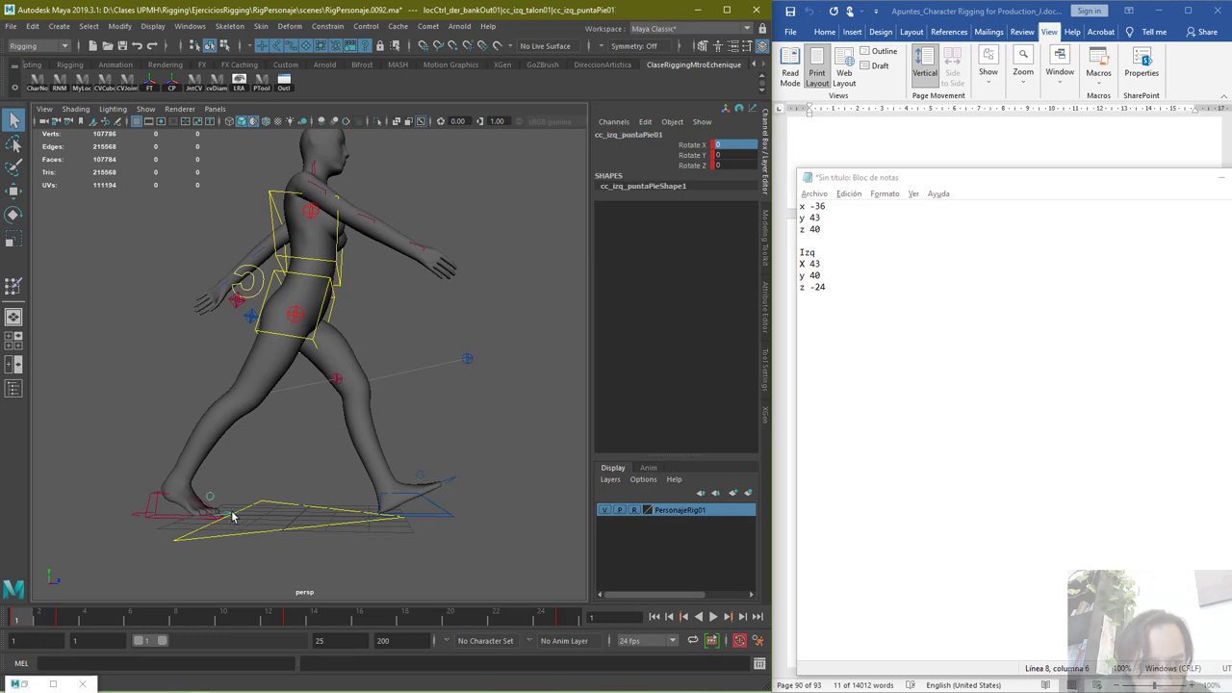
{"action": "left_click", "coordinate": [293, 619]}
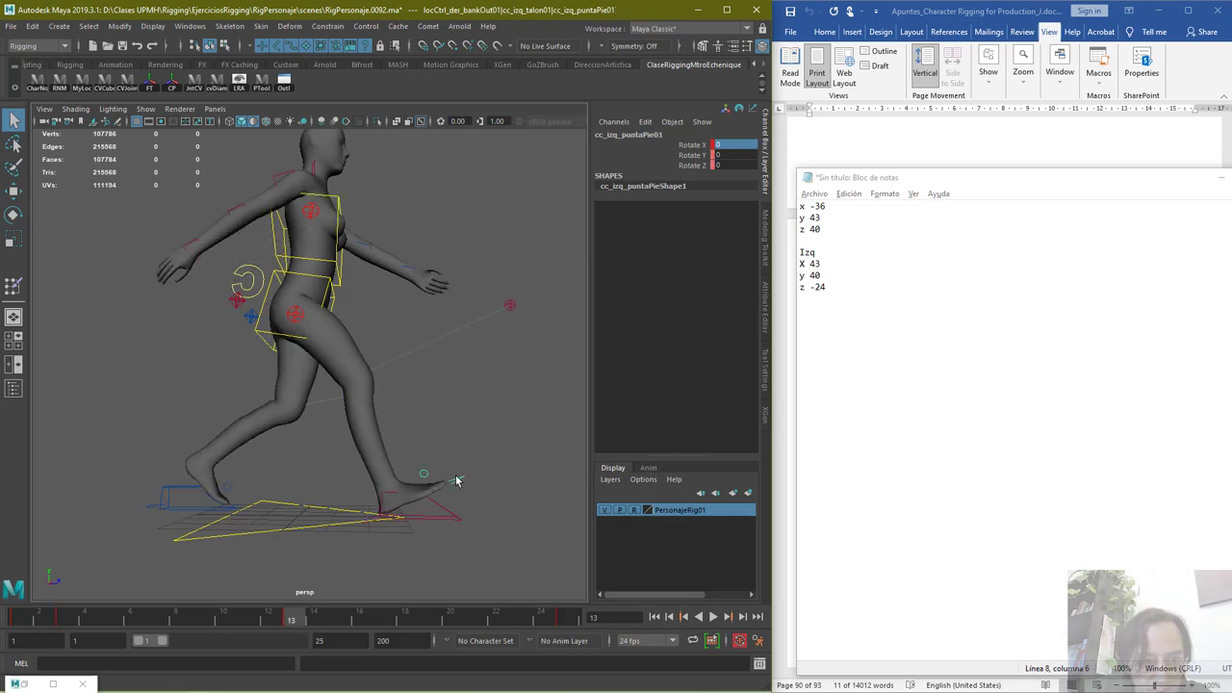
Set the left foot's toe-tip control Rotate X to 0 at frame 13
{"action": "left_click", "coordinate": [240, 510]}
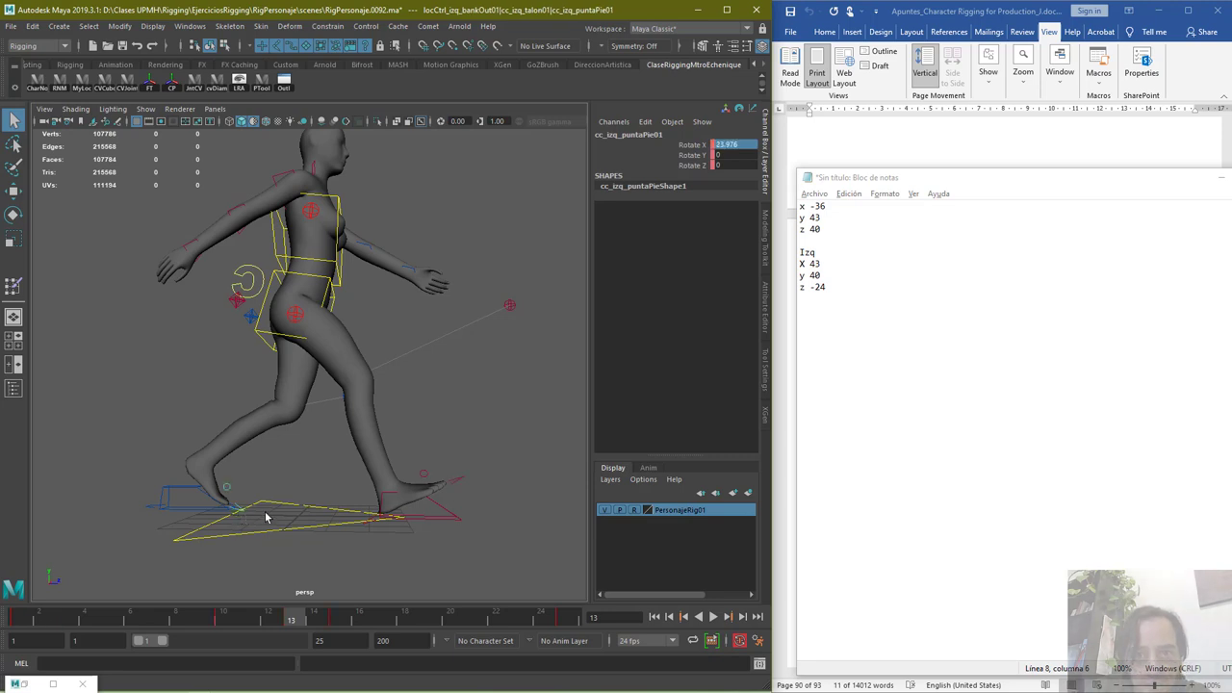
{"action": "double_click", "coordinate": [751, 136]}
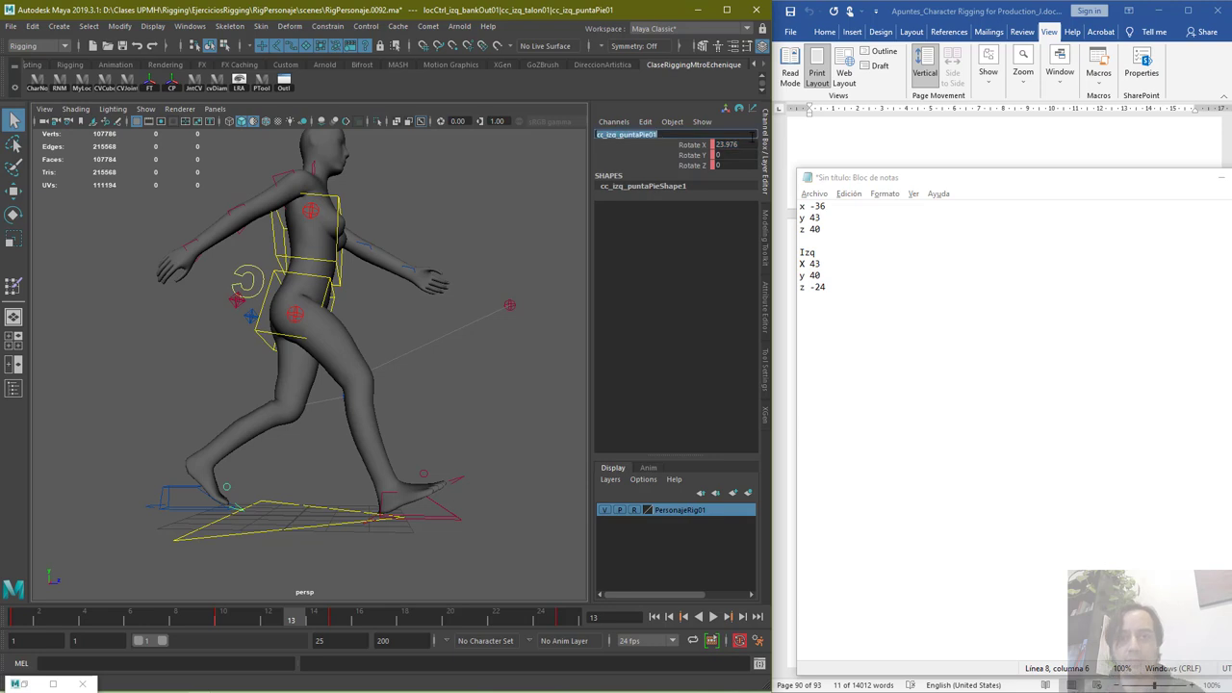
{"action": "double_click", "coordinate": [747, 143]}
{"action": "type", "text": "0"}
{"action": "key", "text": "Return"}
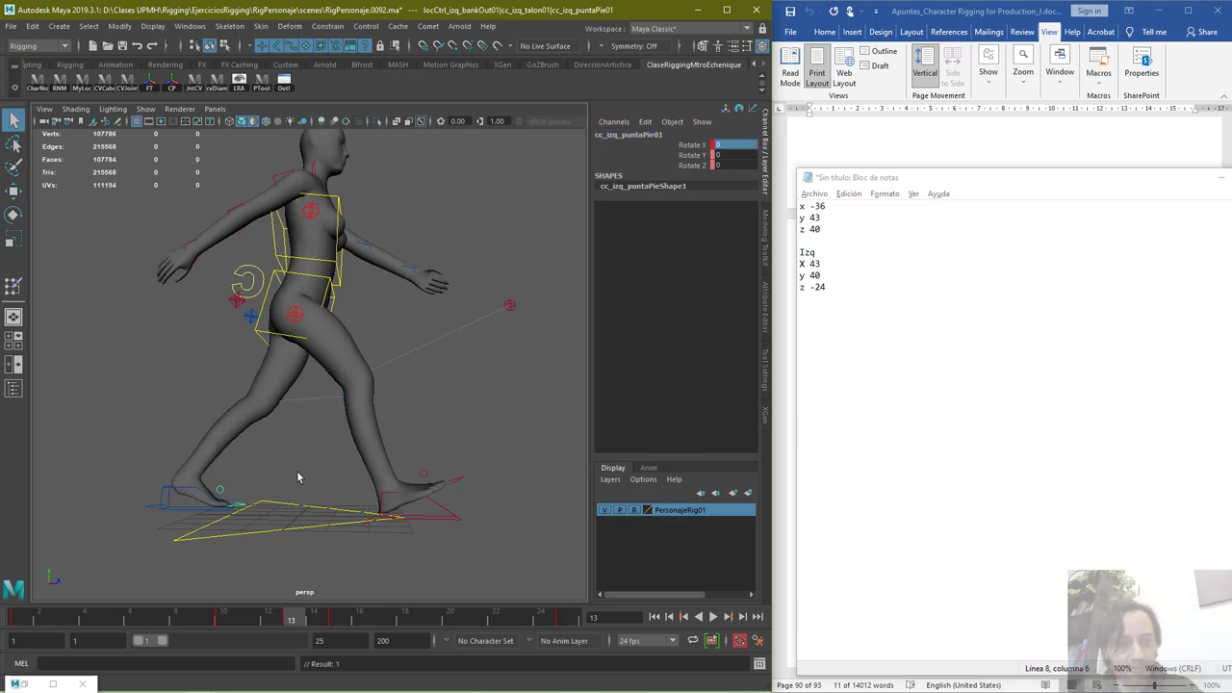
Scrub to frame 7 and try raising the pelvis control to a Translate Y of about 2.3
{"action": "key", "text": "alt+v"}
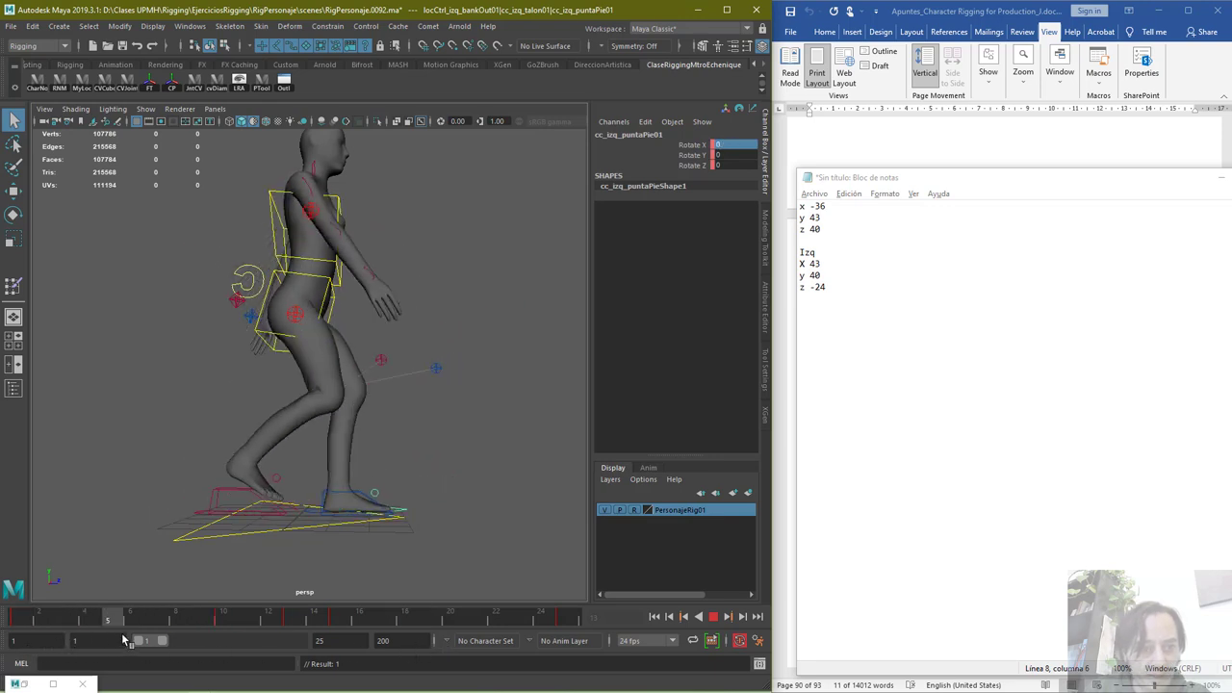
{"action": "key", "text": "Escape"}
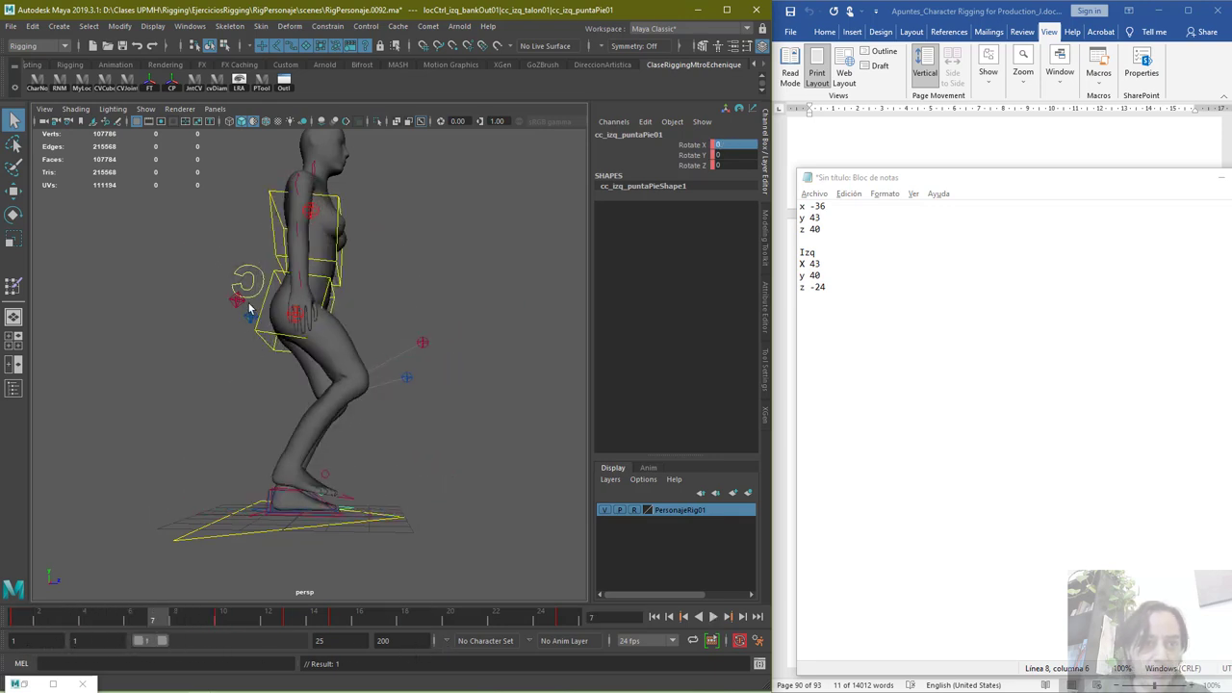
{"action": "left_click", "coordinate": [274, 337]}
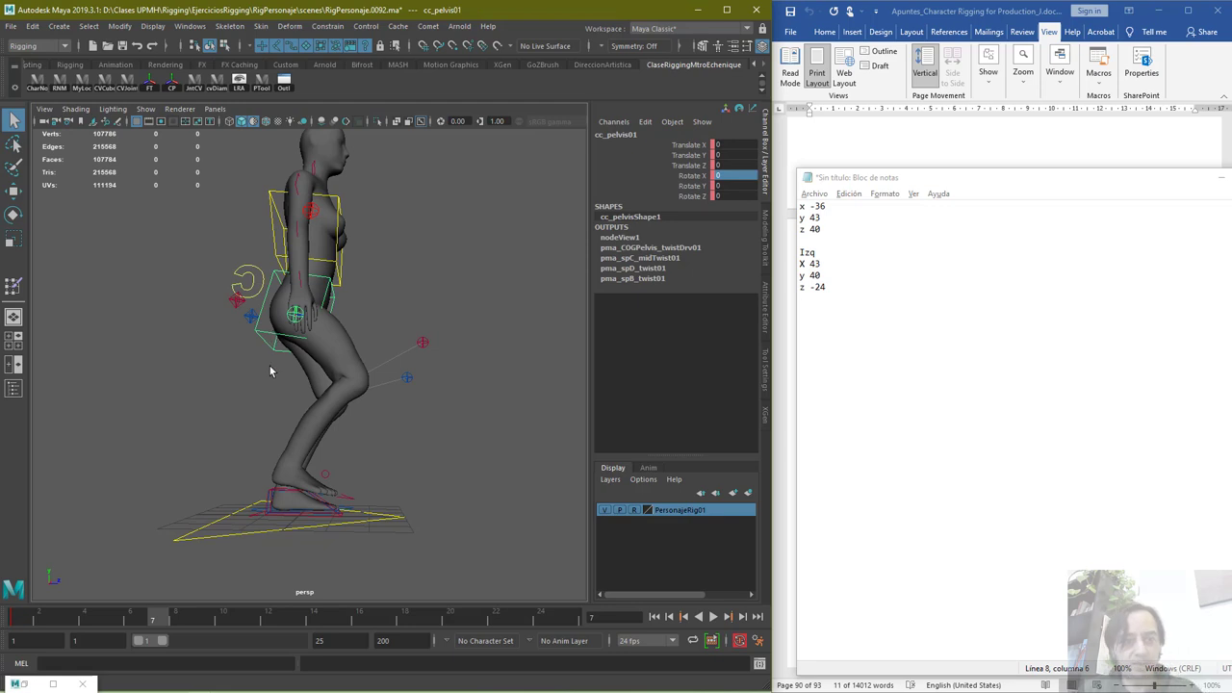
{"action": "key", "text": "w"}
{"action": "left_click_drag", "start_coordinate": [307, 264], "coordinate": [313, 234]}
{"action": "scroll", "coordinate": [206, 561], "scroll_direction": "down", "scroll_amount": 3}
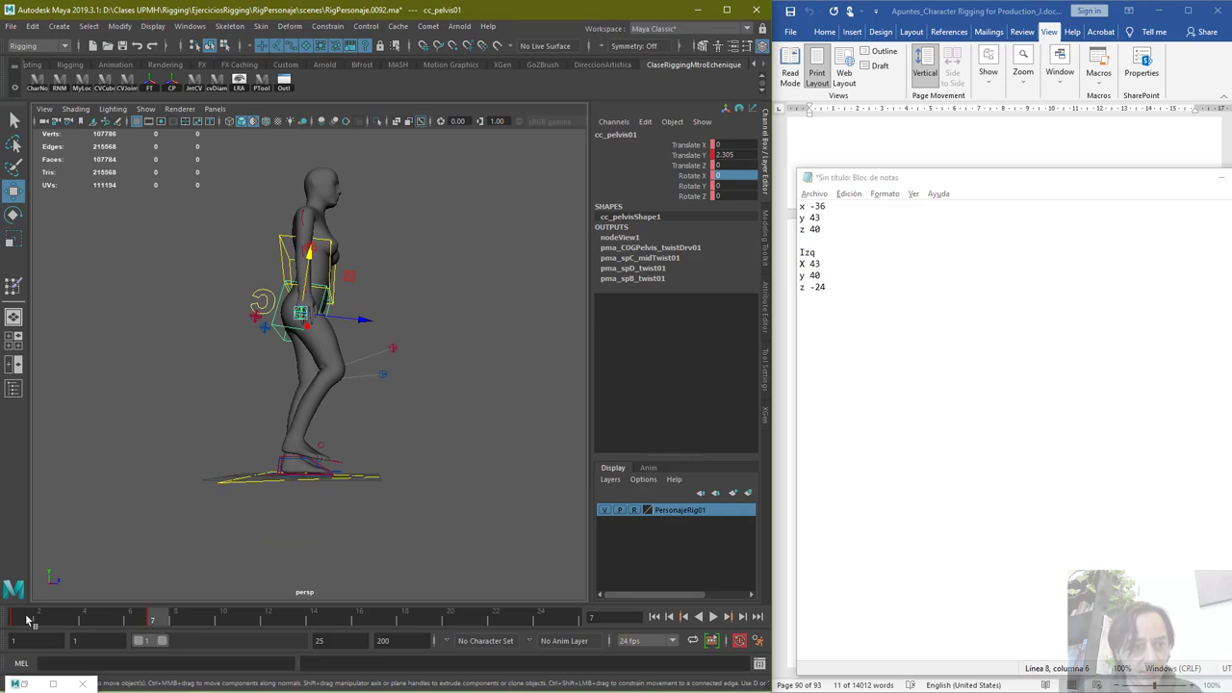
Try keying the raised pelvis control at frame 19 with Translate Y about 2.29, and play back the walk
{"action": "left_click", "coordinate": [299, 617]}
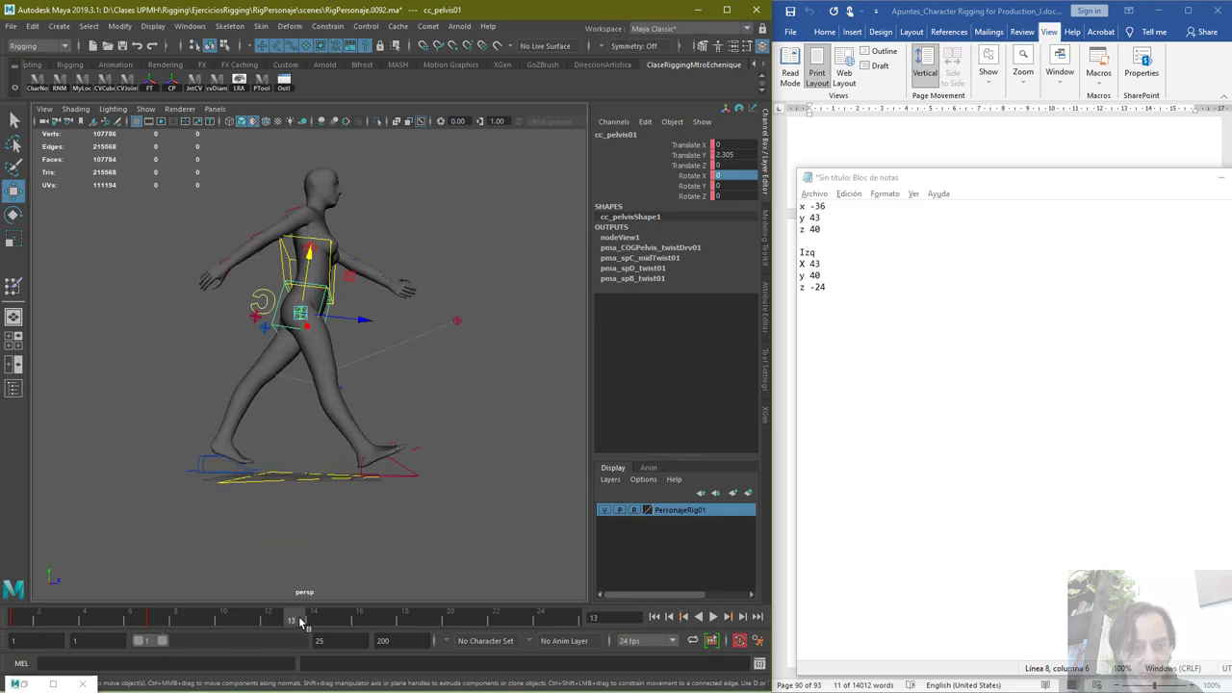
{"action": "left_click_drag", "start_coordinate": [299, 621], "coordinate": [432, 623]}
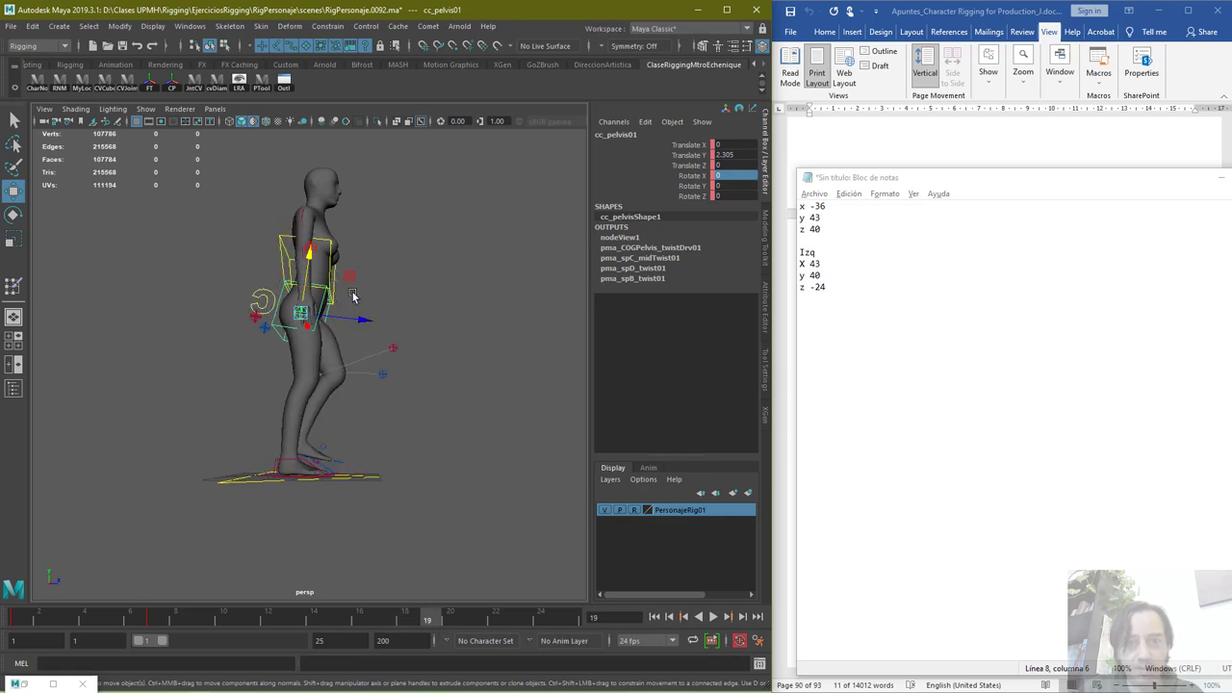
{"action": "left_click_drag", "start_coordinate": [310, 264], "coordinate": [312, 265]}
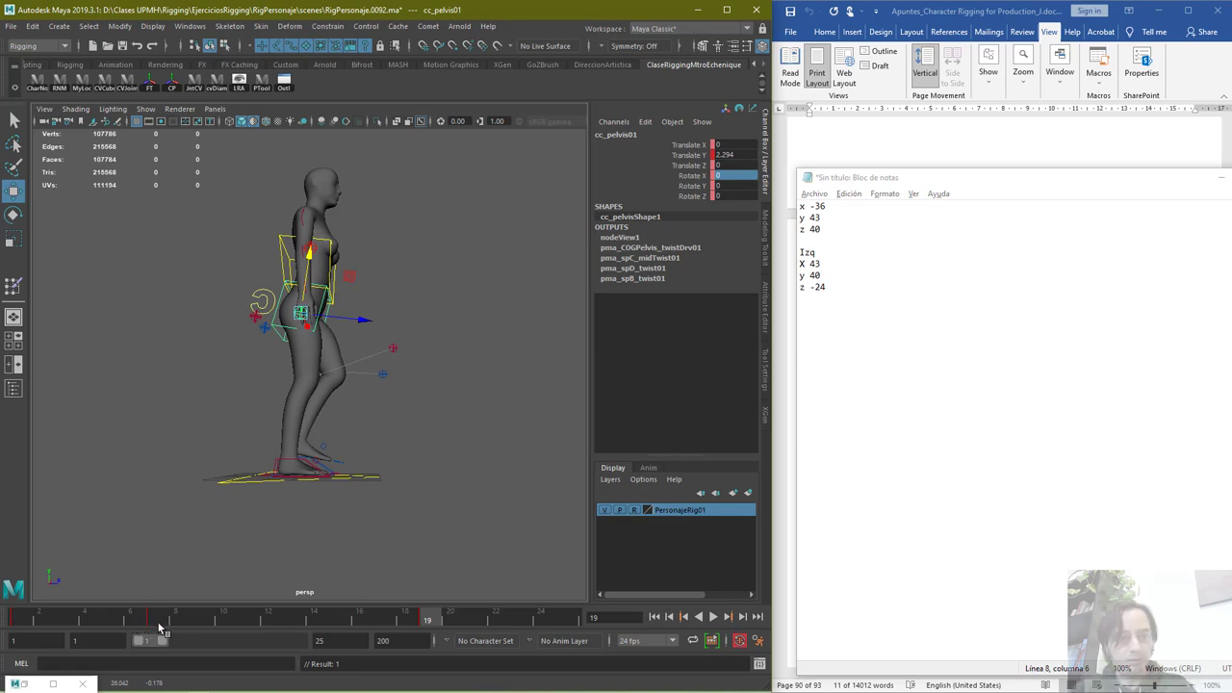
{"action": "key", "text": "alt+v"}
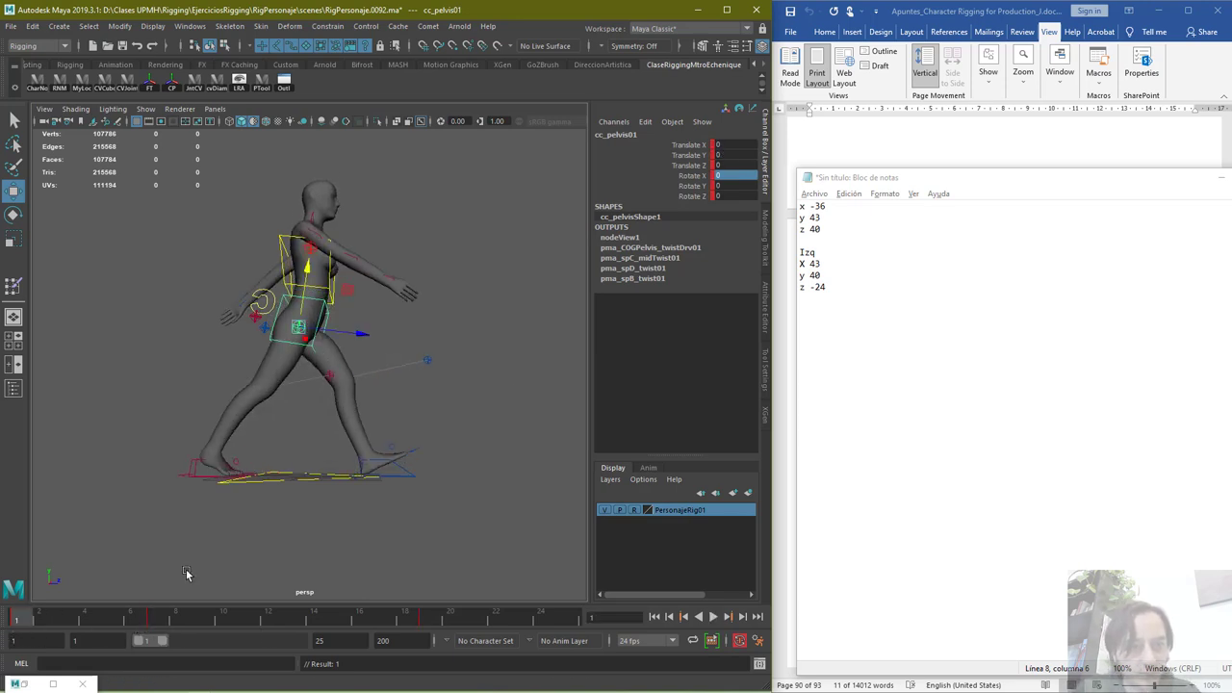
{"action": "key", "text": "alt+v"}
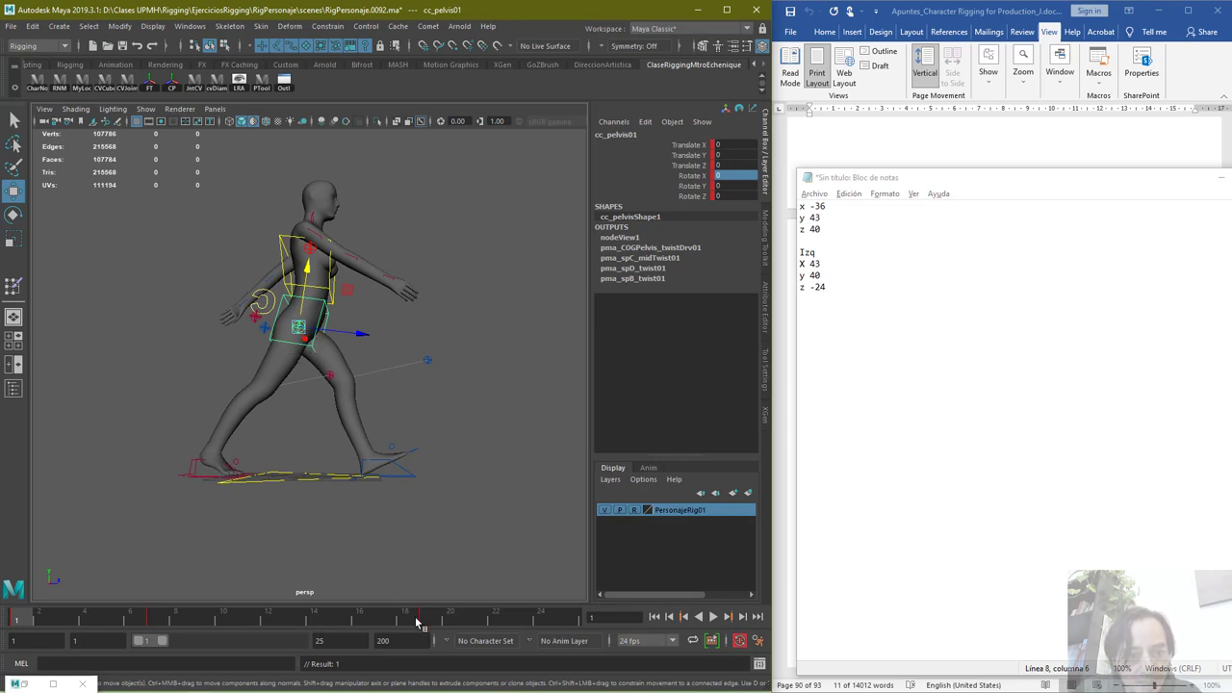
Undo the pelvis control's vertical moves at frames 19 and 7, and deselect the control
{"action": "key", "text": "ctrl+z"}
{"action": "key", "text": "ctrl+z"}
{"action": "key", "text": "ctrl+z"}
{"action": "key", "text": "ctrl+z"}
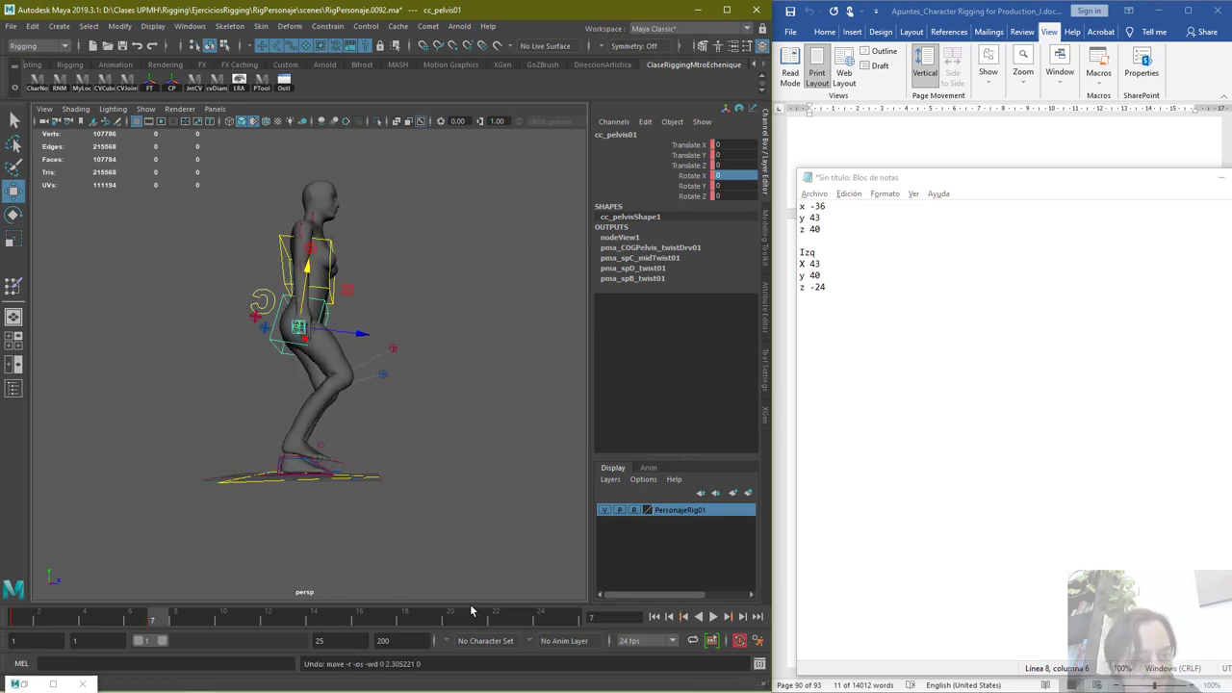
{"action": "left_click", "coordinate": [277, 346]}
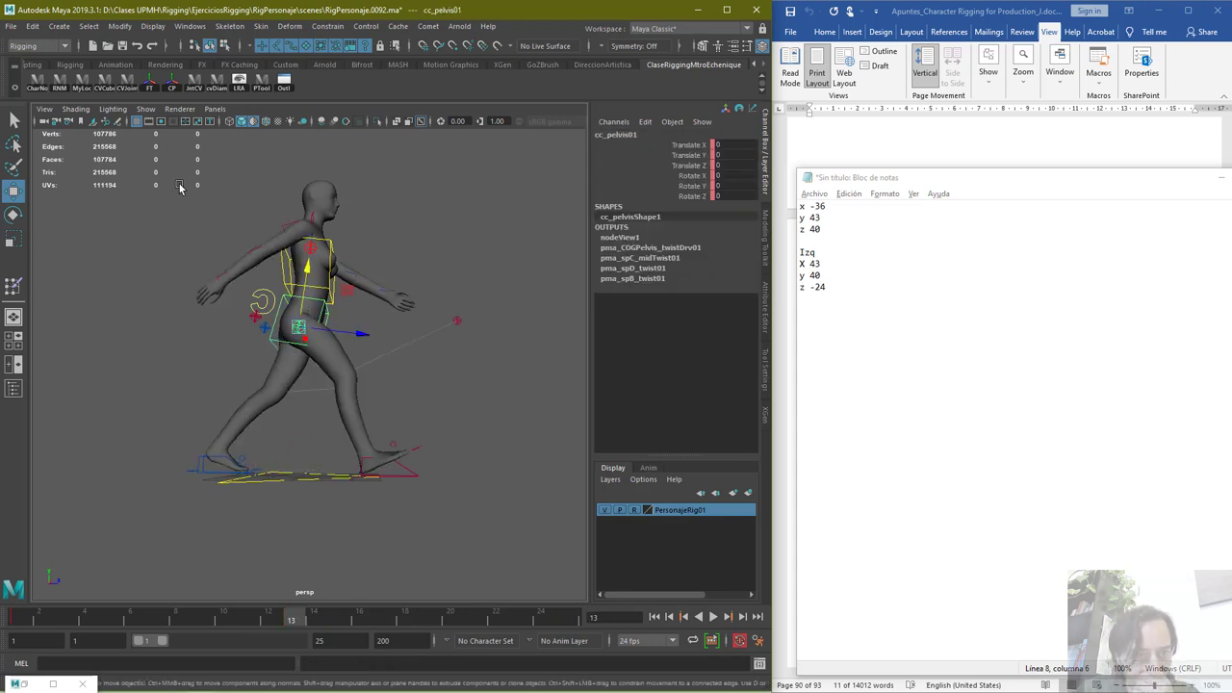
{"action": "left_click", "coordinate": [153, 46]}
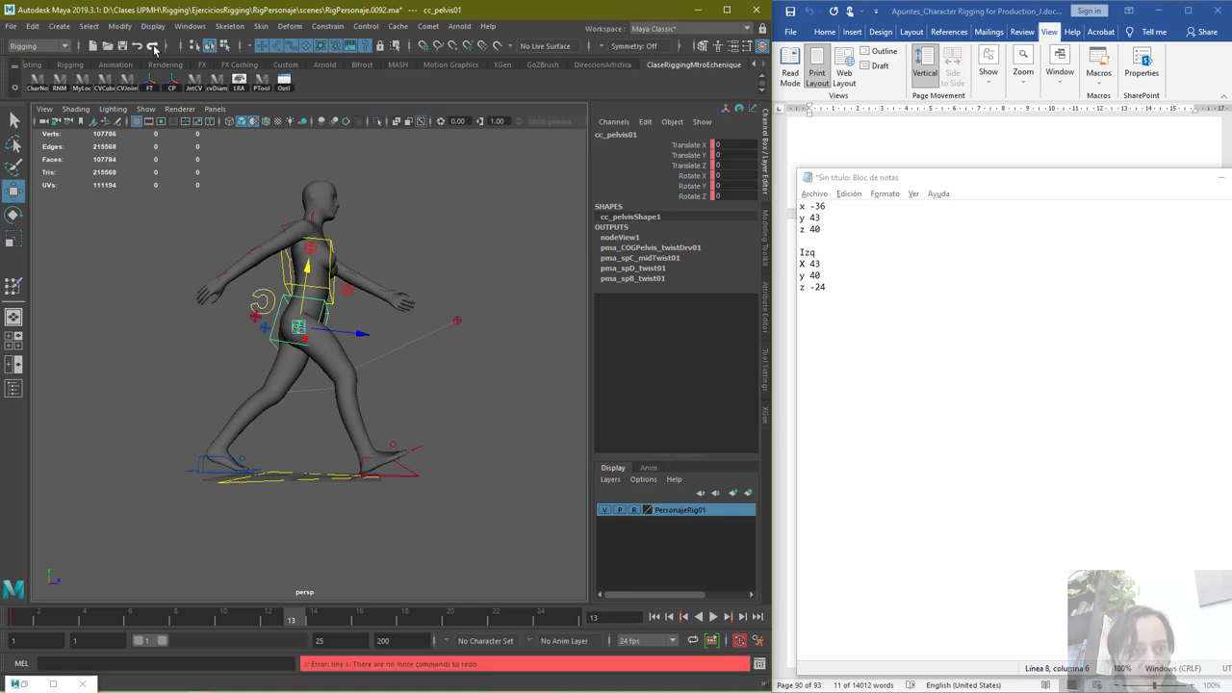
{"action": "left_click", "coordinate": [502, 465]}
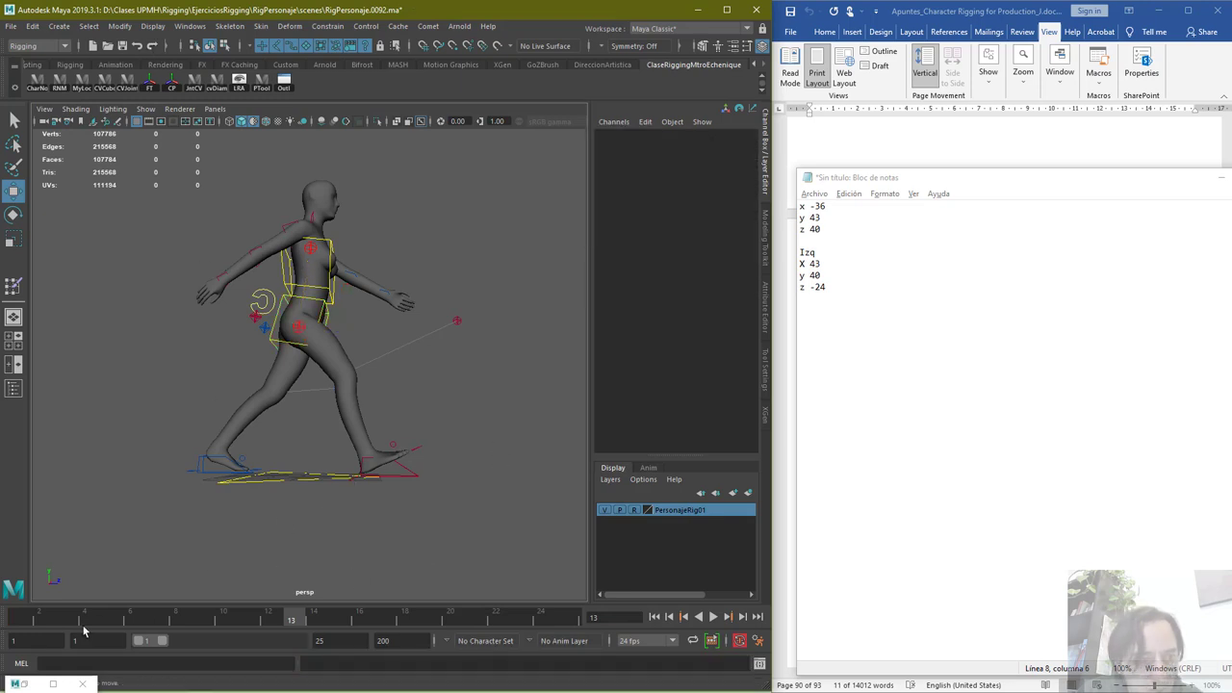
Review the walk, return to frame 1 and set the COG control's Translate Y to -2.8
{"action": "left_click_drag", "start_coordinate": [26, 617], "coordinate": [20, 660]}
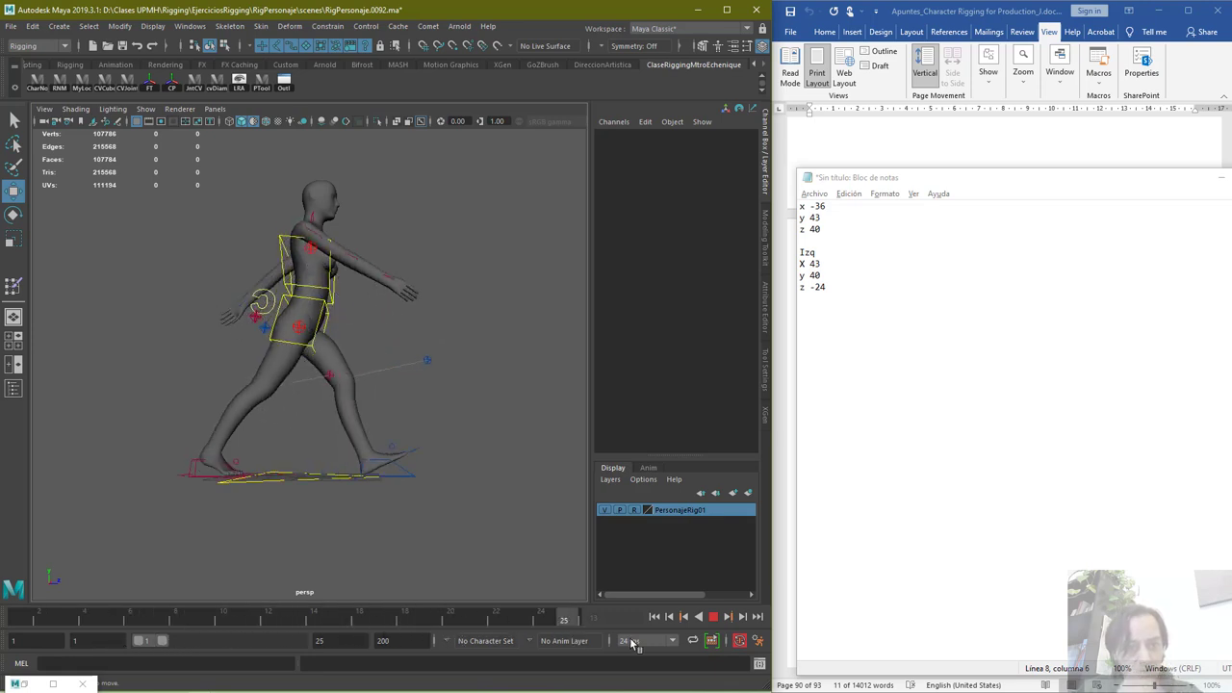
{"action": "left_click", "coordinate": [16, 621]}
{"action": "left_click", "coordinate": [14, 119]}
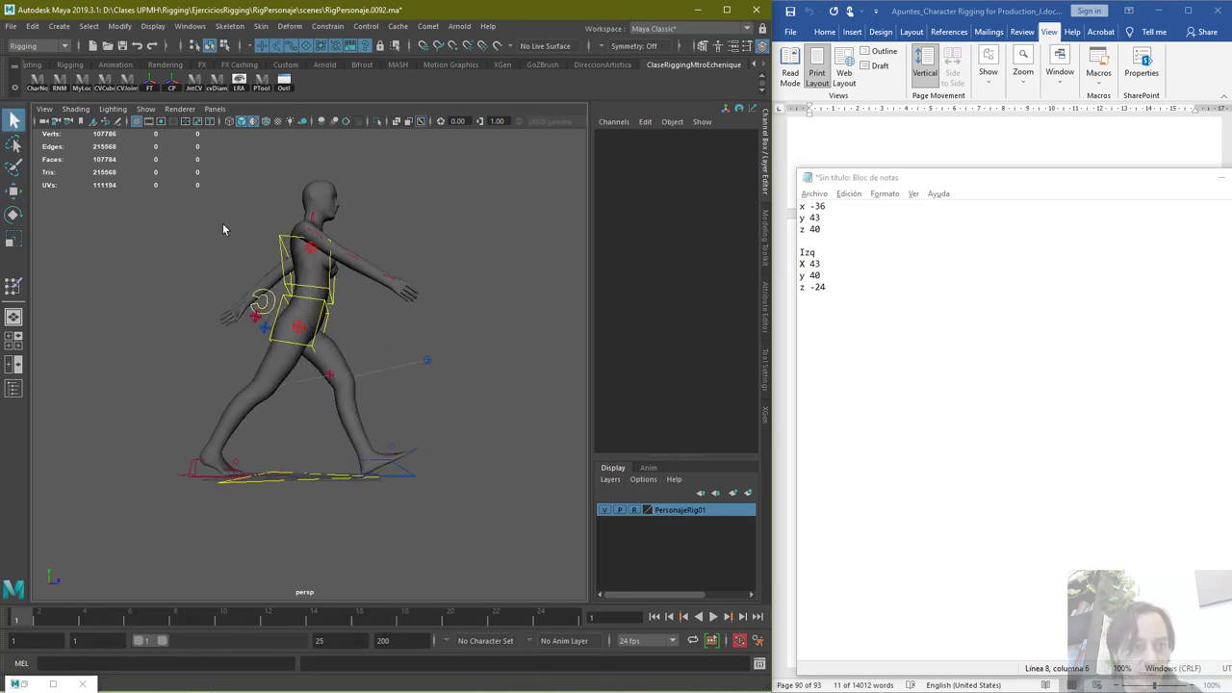
{"action": "left_click", "coordinate": [270, 308]}
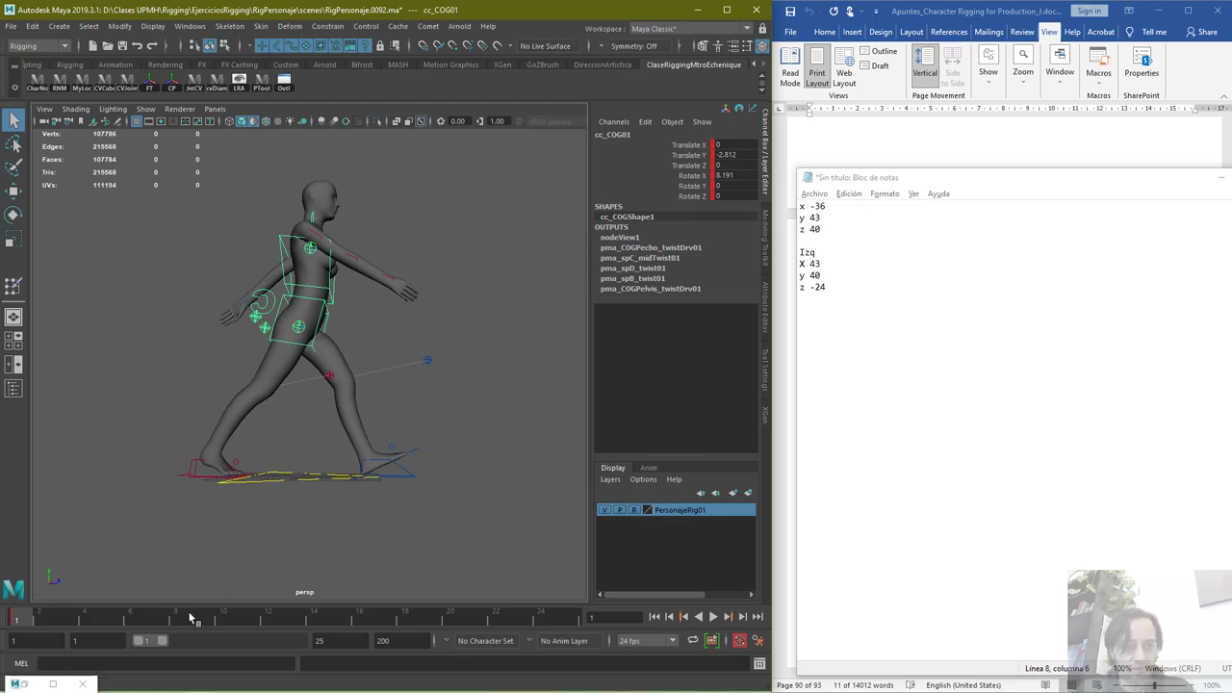
{"action": "left_click_drag", "start_coordinate": [227, 530], "coordinate": [217, 570], "text": "alt"}
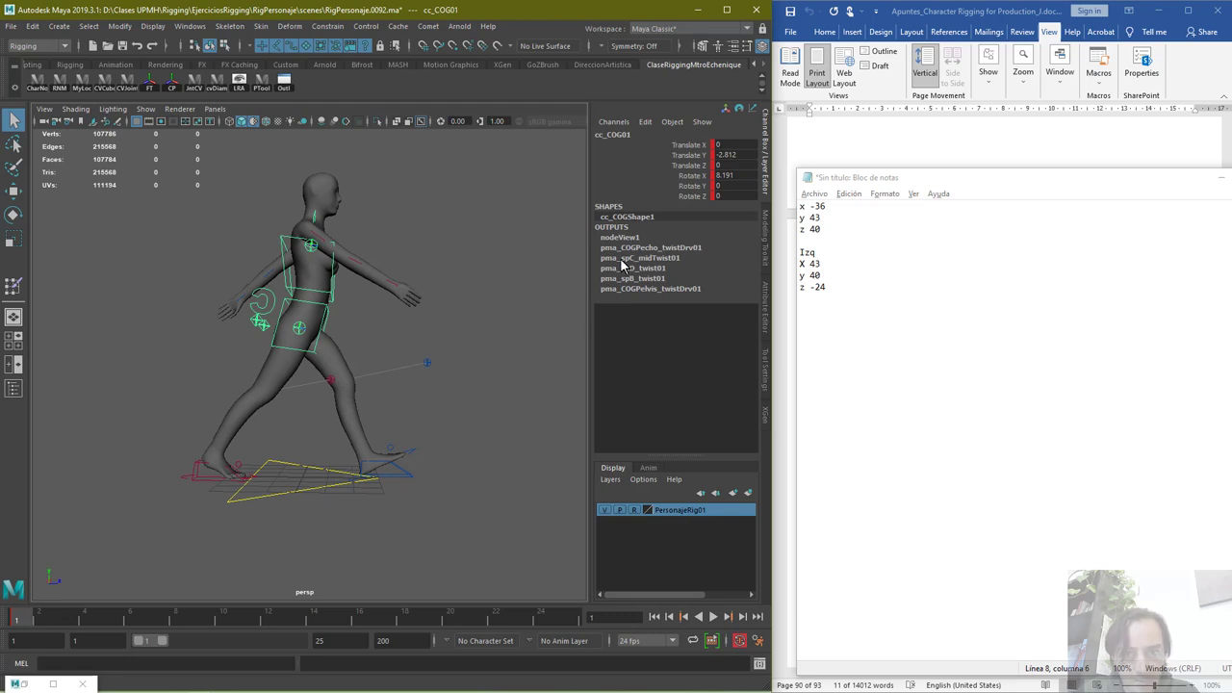
{"action": "double_click", "coordinate": [727, 155]}
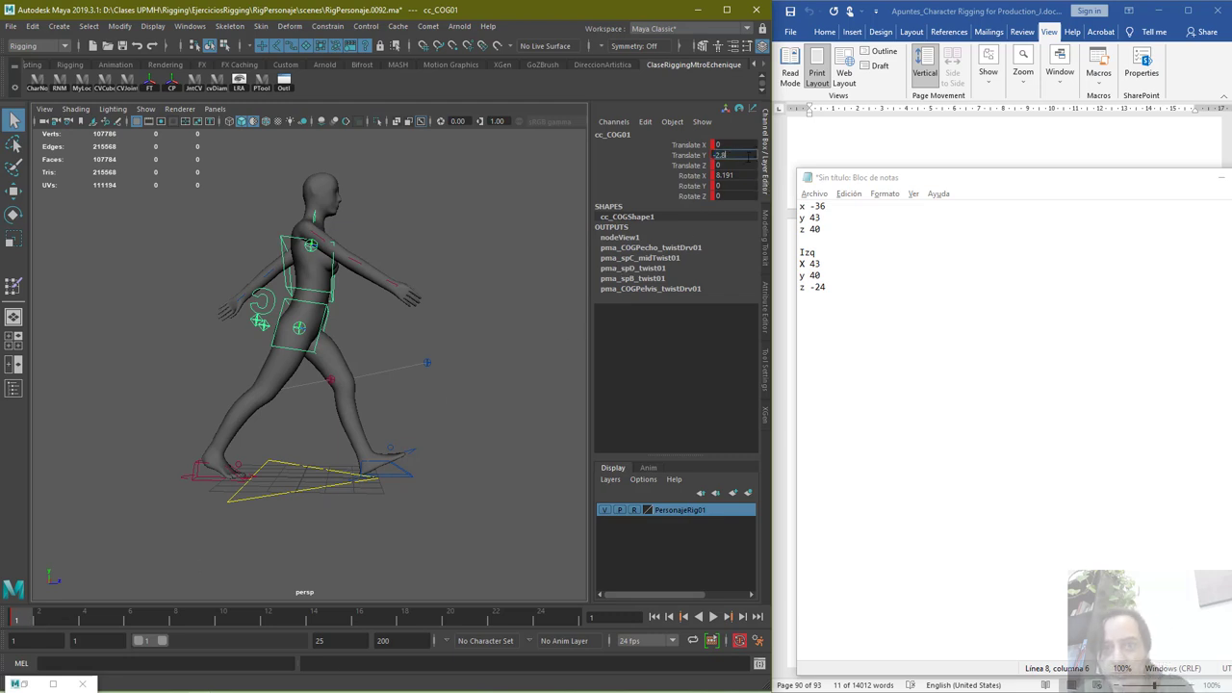
{"action": "type", "text": "-2.8"}
{"action": "key", "text": "Return"}
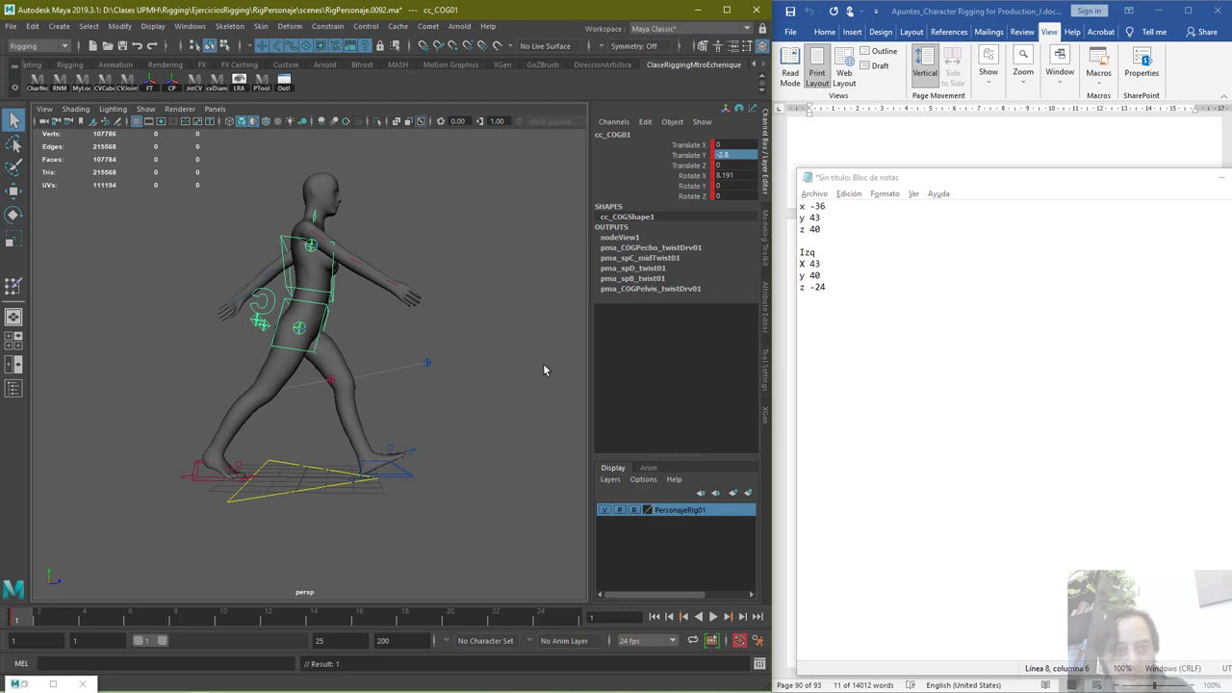
Key the COG control's Translate Y of -2.8 at frame 13, and scrub to frame 7
{"action": "left_click", "coordinate": [297, 622]}
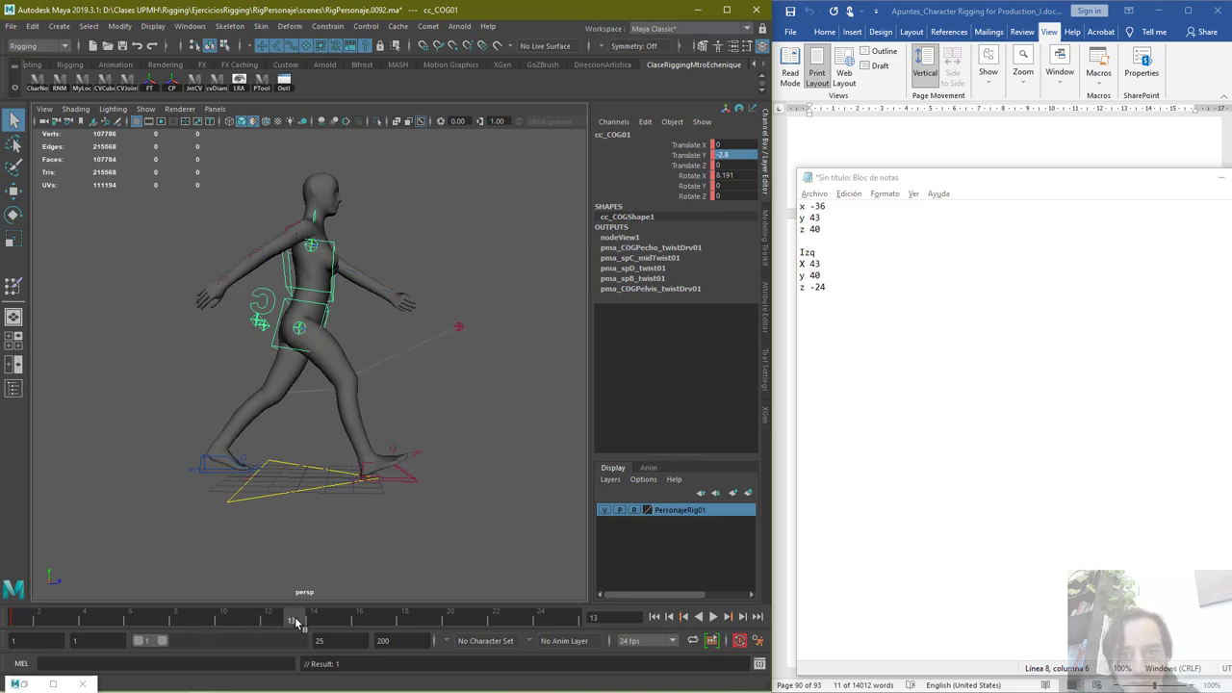
{"action": "right_click", "coordinate": [697, 154]}
{"action": "left_click", "coordinate": [748, 189]}
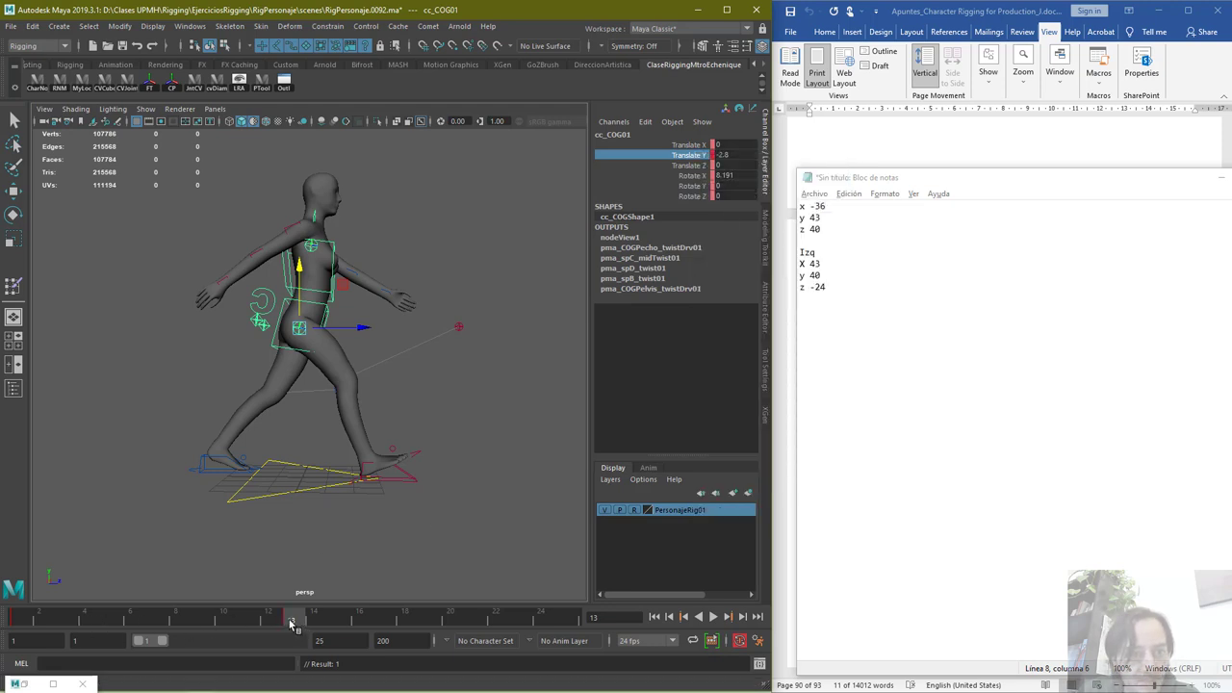
{"action": "left_click_drag", "start_coordinate": [292, 623], "coordinate": [162, 619]}
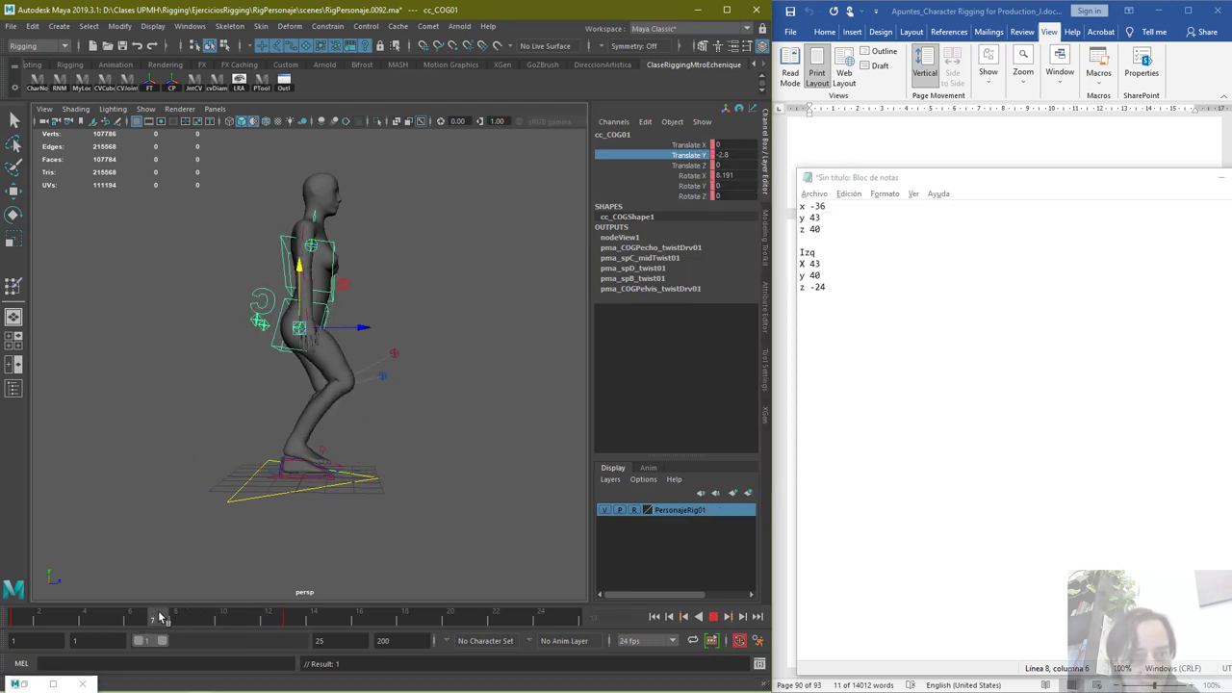
Key the COG control's Translate Y at 0 on frames 7 and 19
{"action": "left_click_drag", "start_coordinate": [301, 267], "coordinate": [304, 248]}
{"action": "key", "text": "s"}
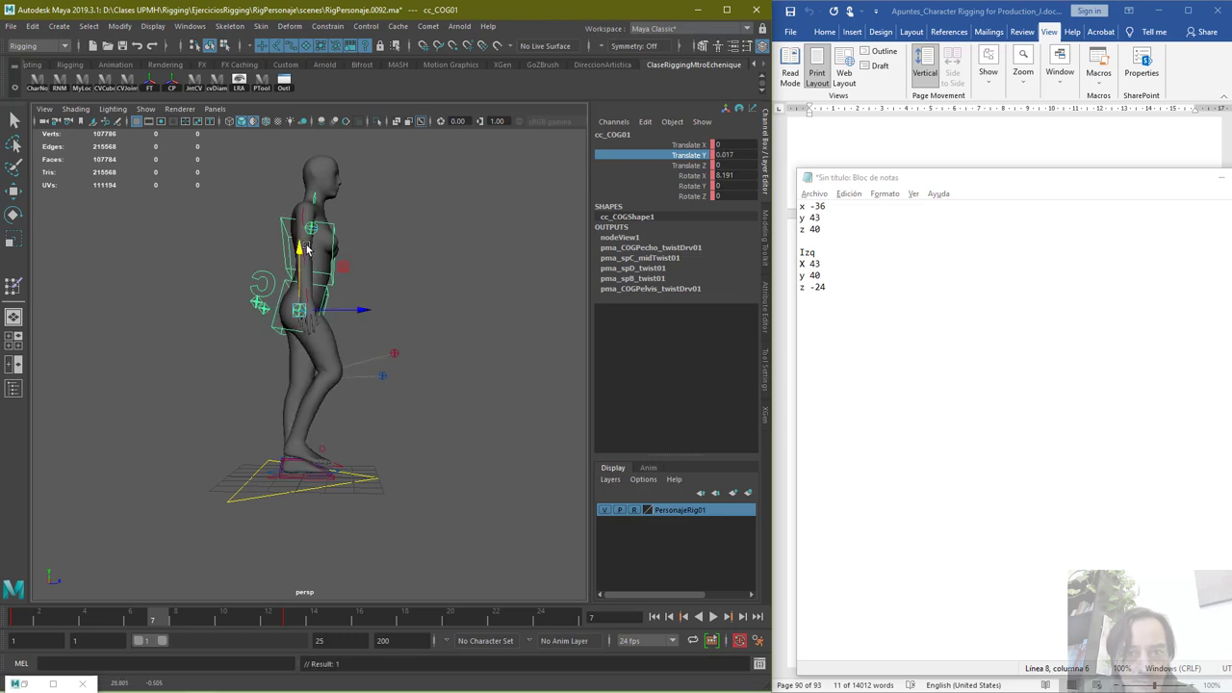
{"action": "left_click", "coordinate": [741, 155]}
{"action": "type", "text": "0"}
{"action": "key", "text": "Return"}
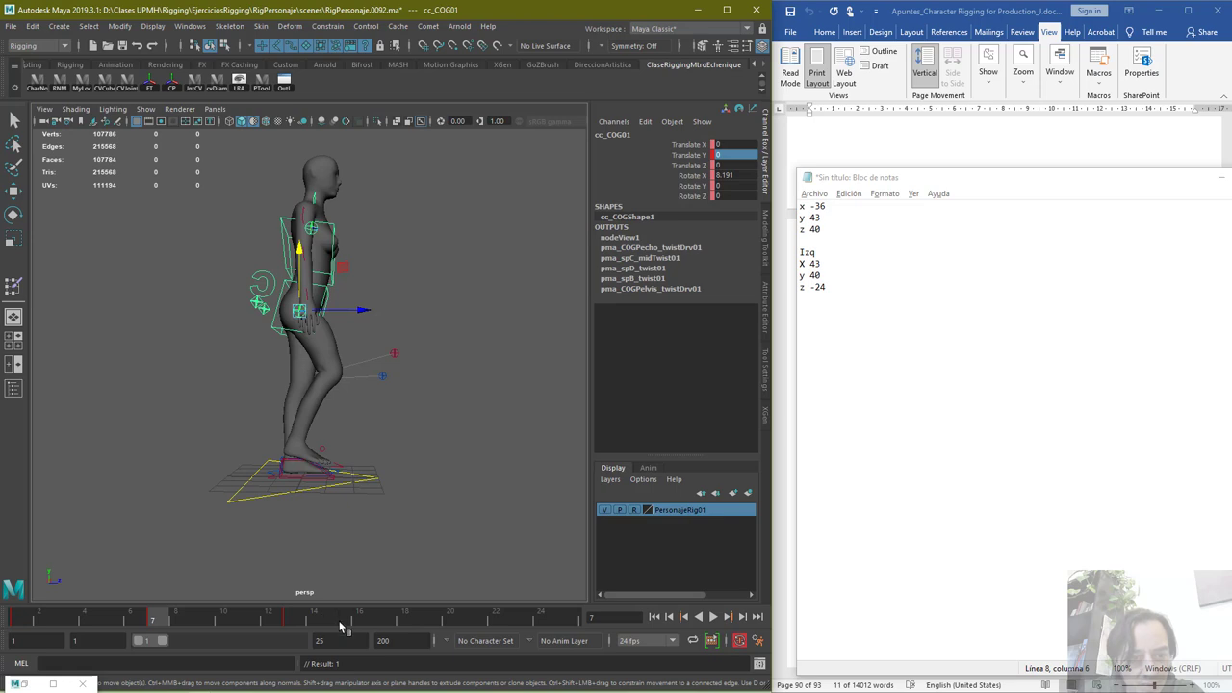
{"action": "left_click", "coordinate": [431, 621]}
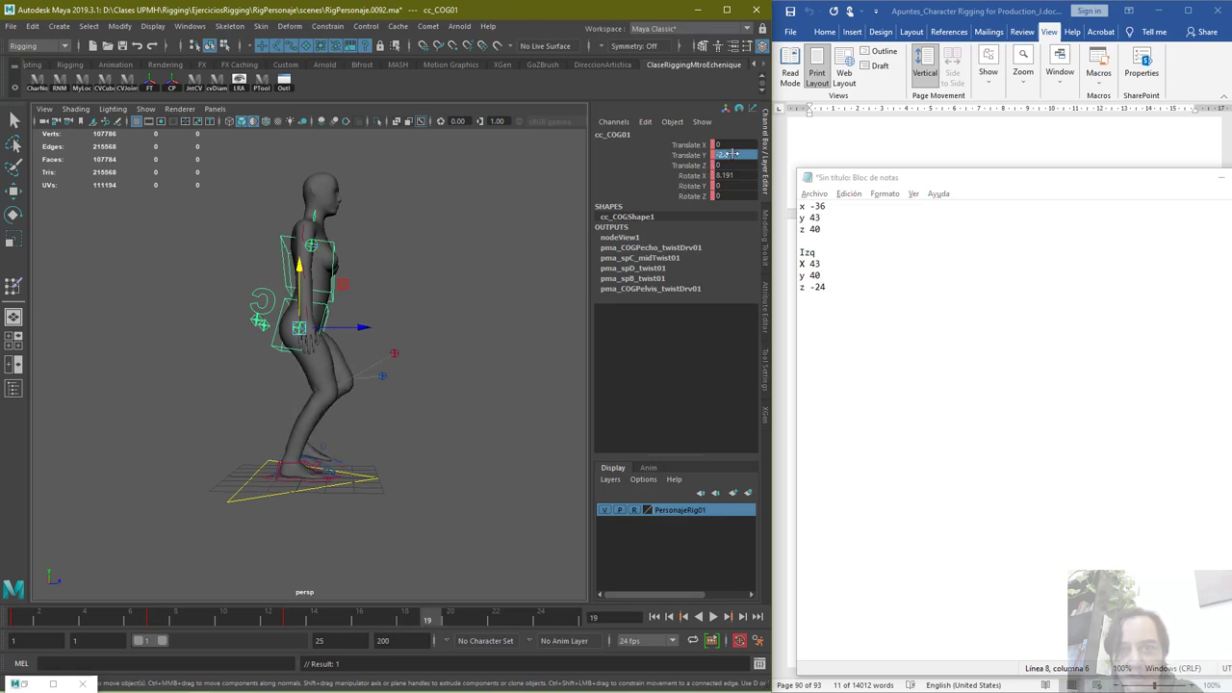
{"action": "type", "text": "0"}
{"action": "key", "text": "Return"}
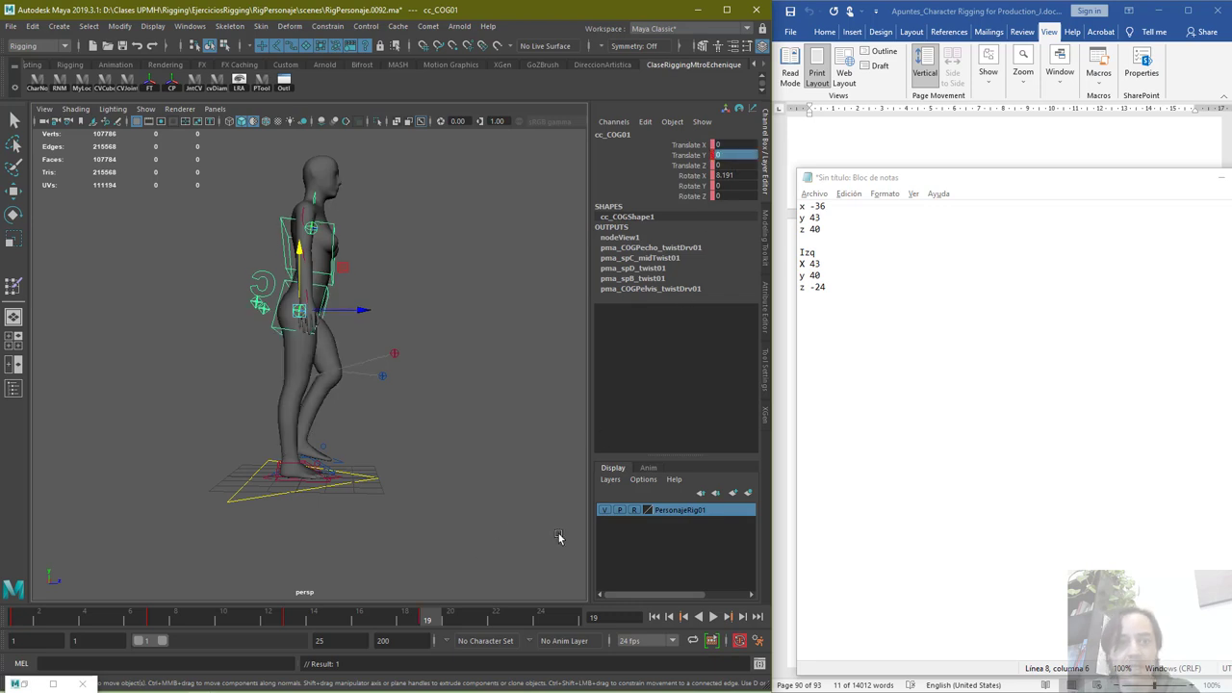
Play back the walk from frame 1 to review the COG's vertical motion up to frame 25
{"action": "left_click", "coordinate": [654, 616]}
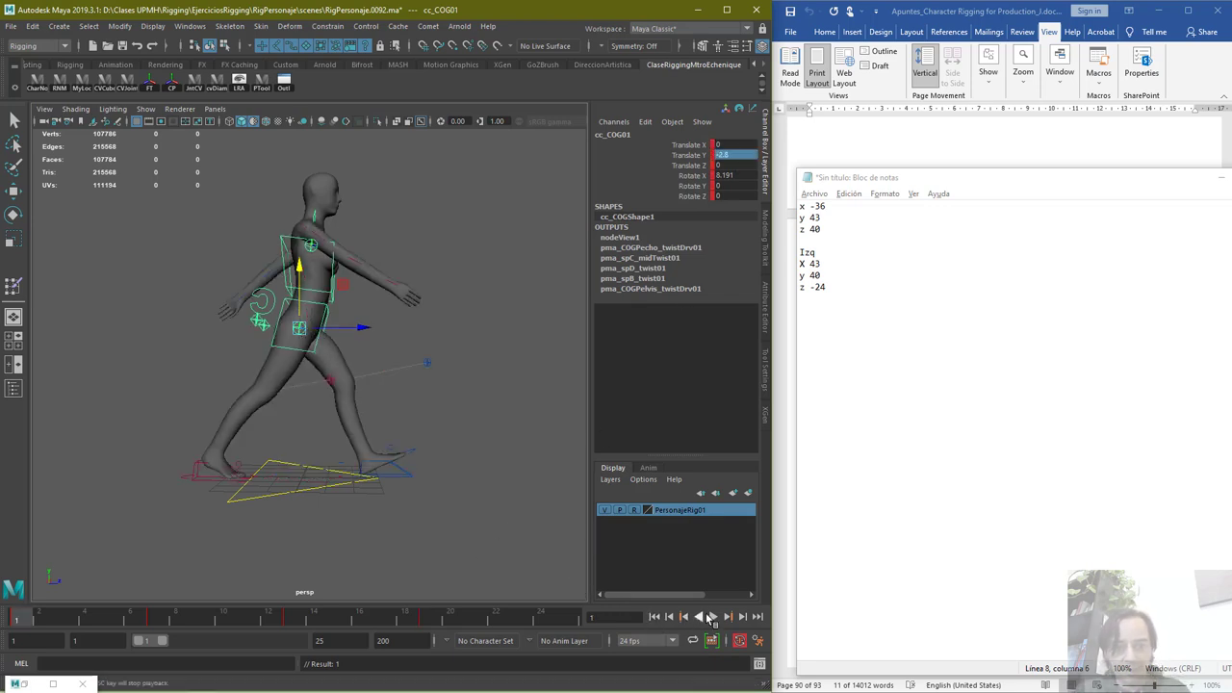
{"action": "left_click", "coordinate": [713, 617]}
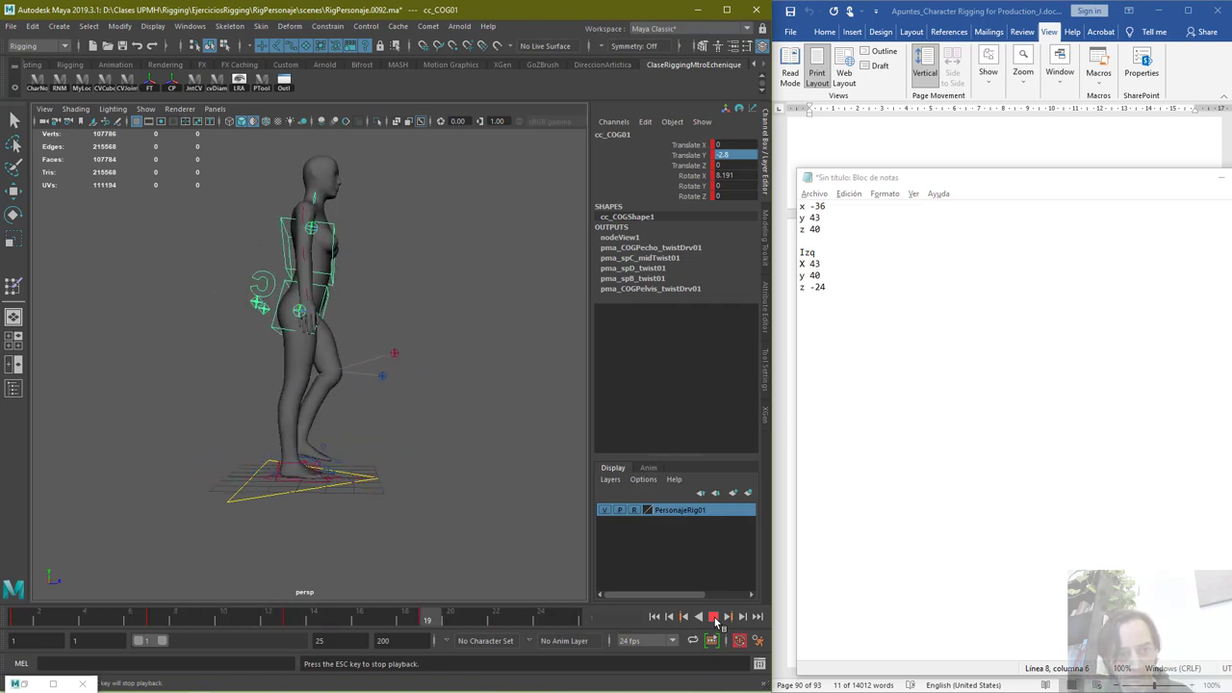
{"action": "left_click", "coordinate": [713, 616]}
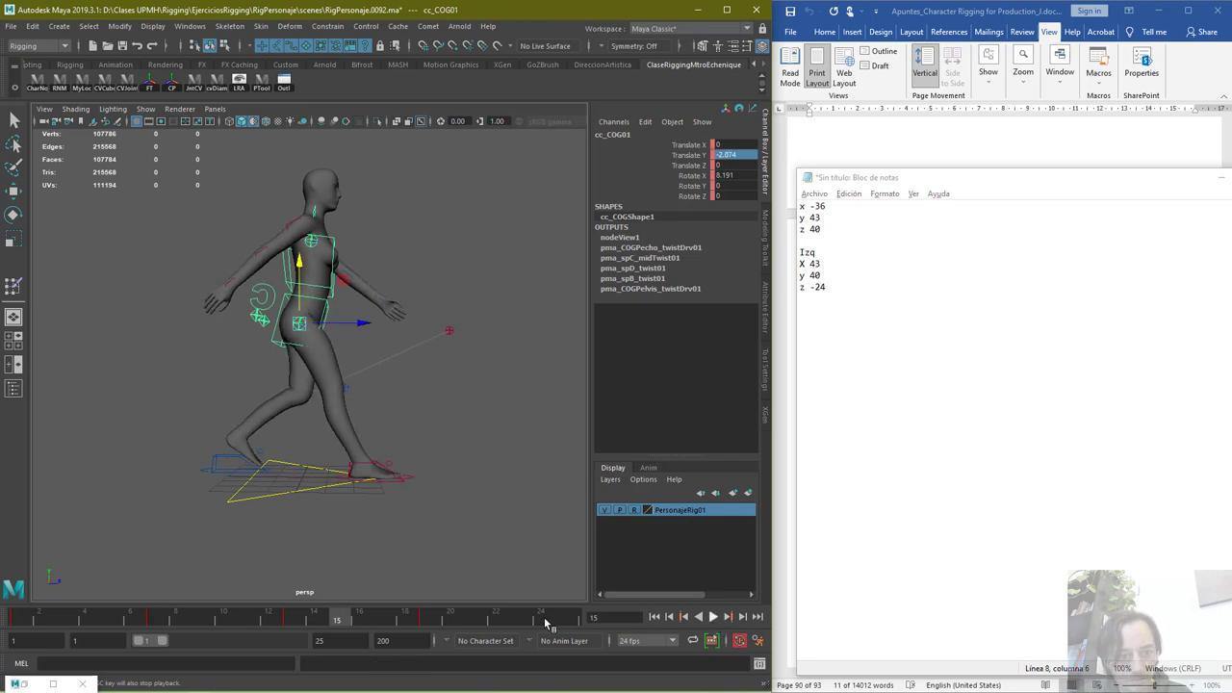
{"action": "key", "text": "alt+v"}
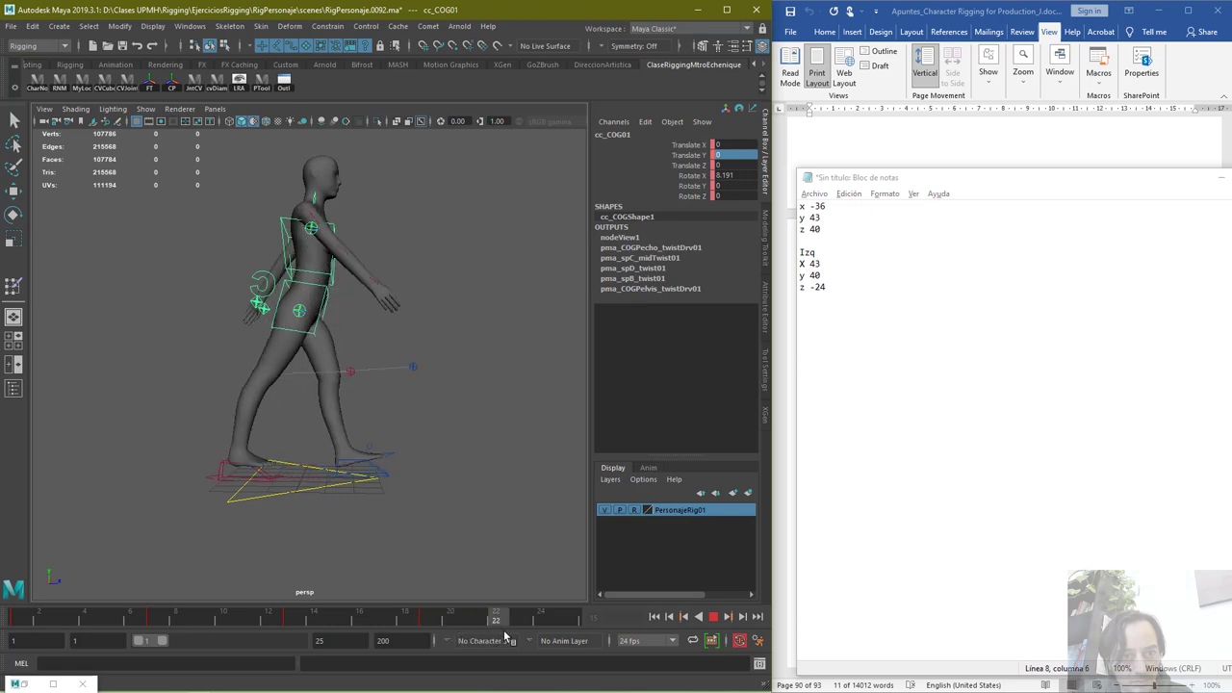
{"action": "key", "text": "alt+v"}
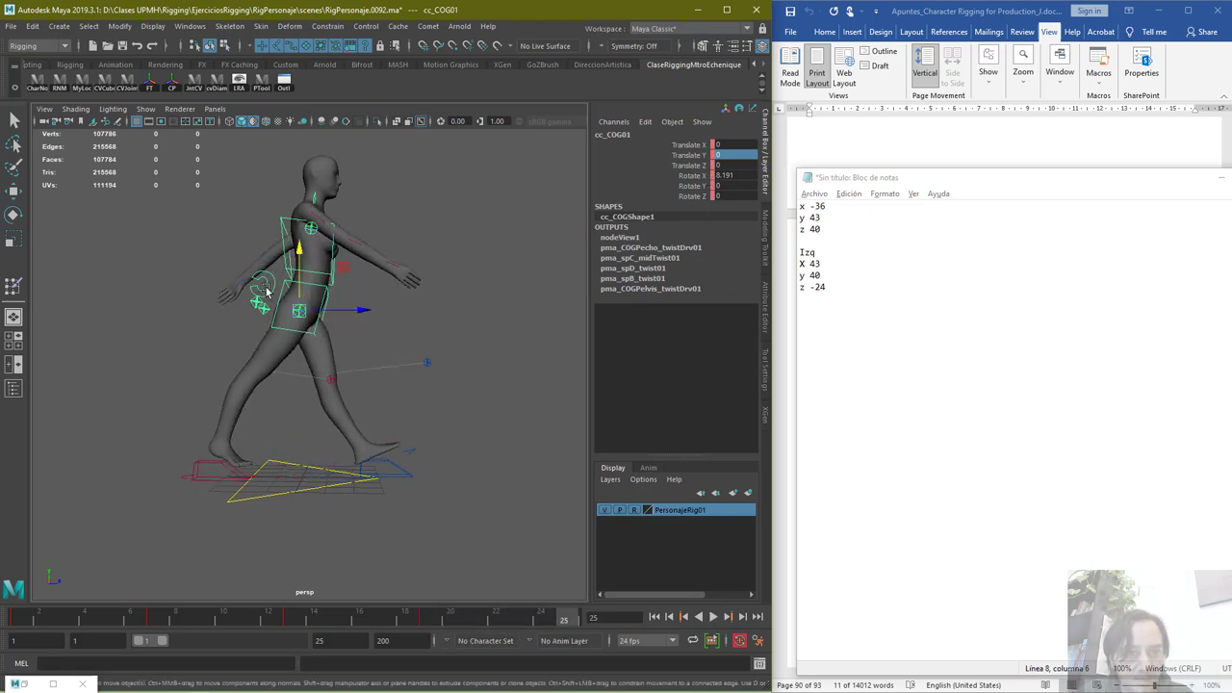
{"action": "key", "text": "q"}
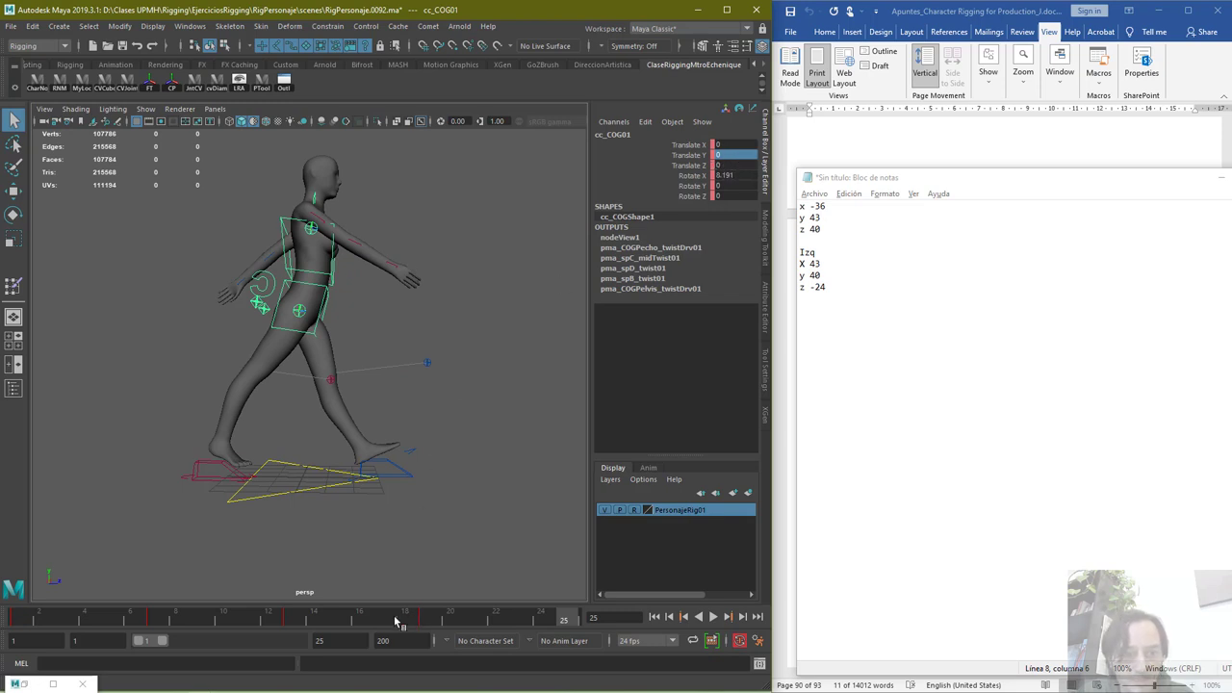
Compare frame 13 with frame 25, and set the COG control's Translate Y to -2.8 at frame 25
{"action": "left_click", "coordinate": [294, 619]}
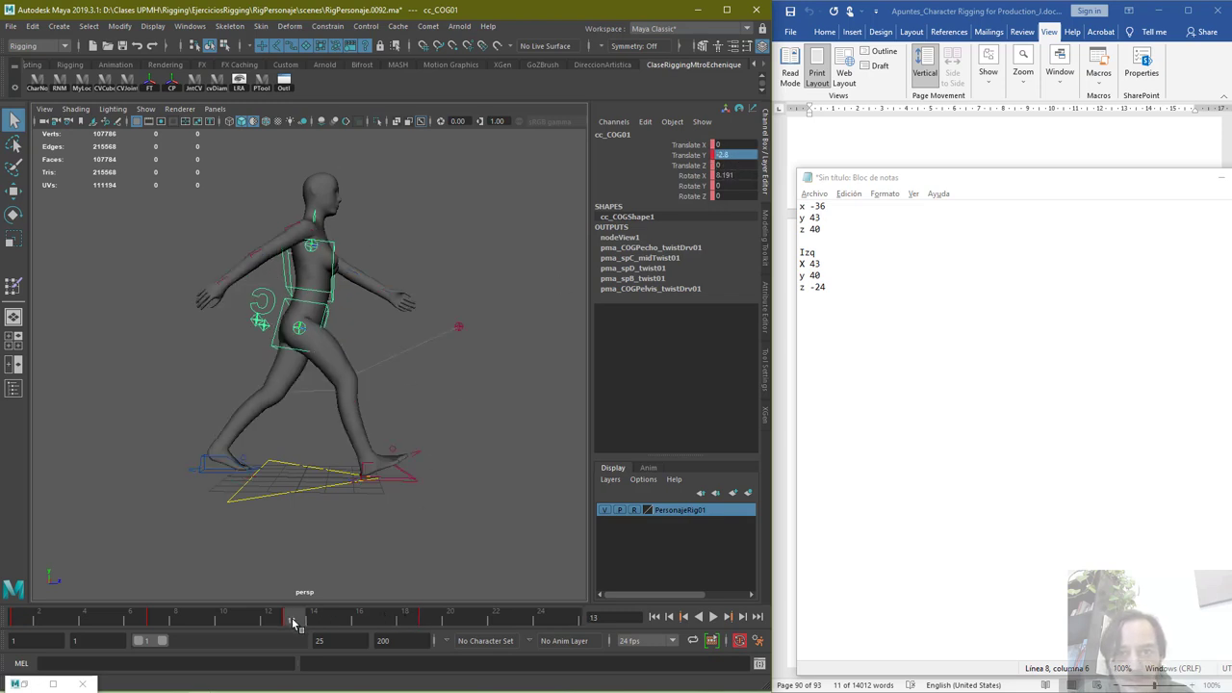
{"action": "left_click", "coordinate": [568, 621]}
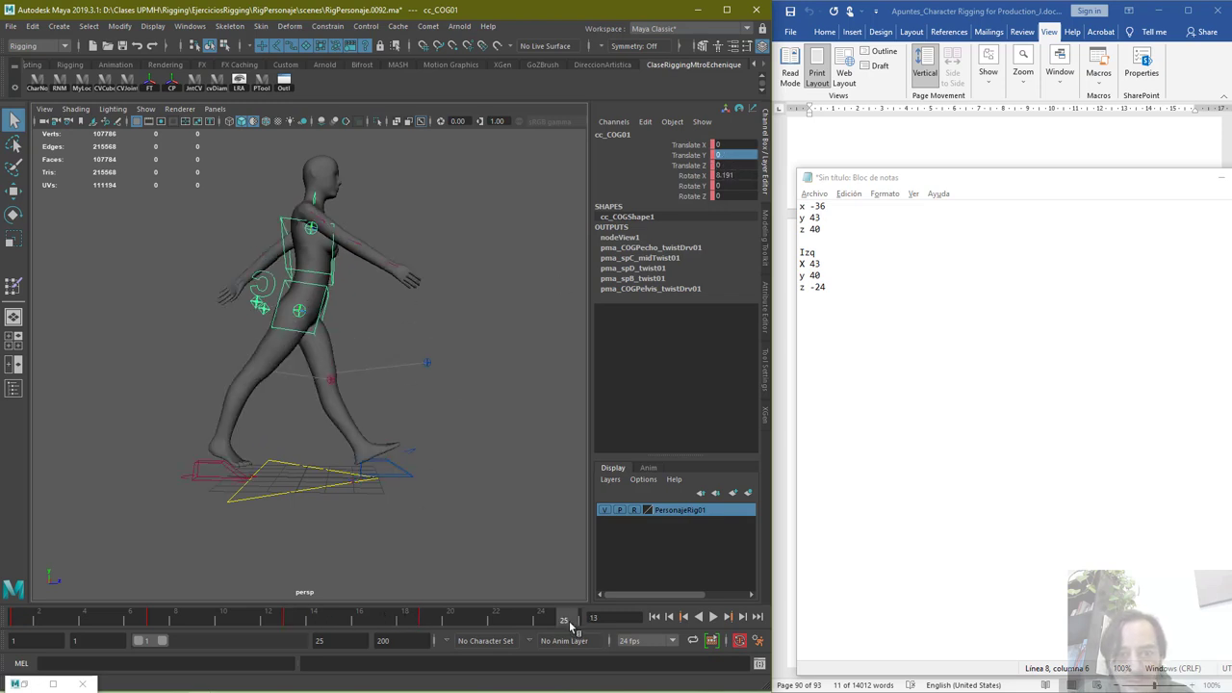
{"action": "left_click", "coordinate": [747, 154]}
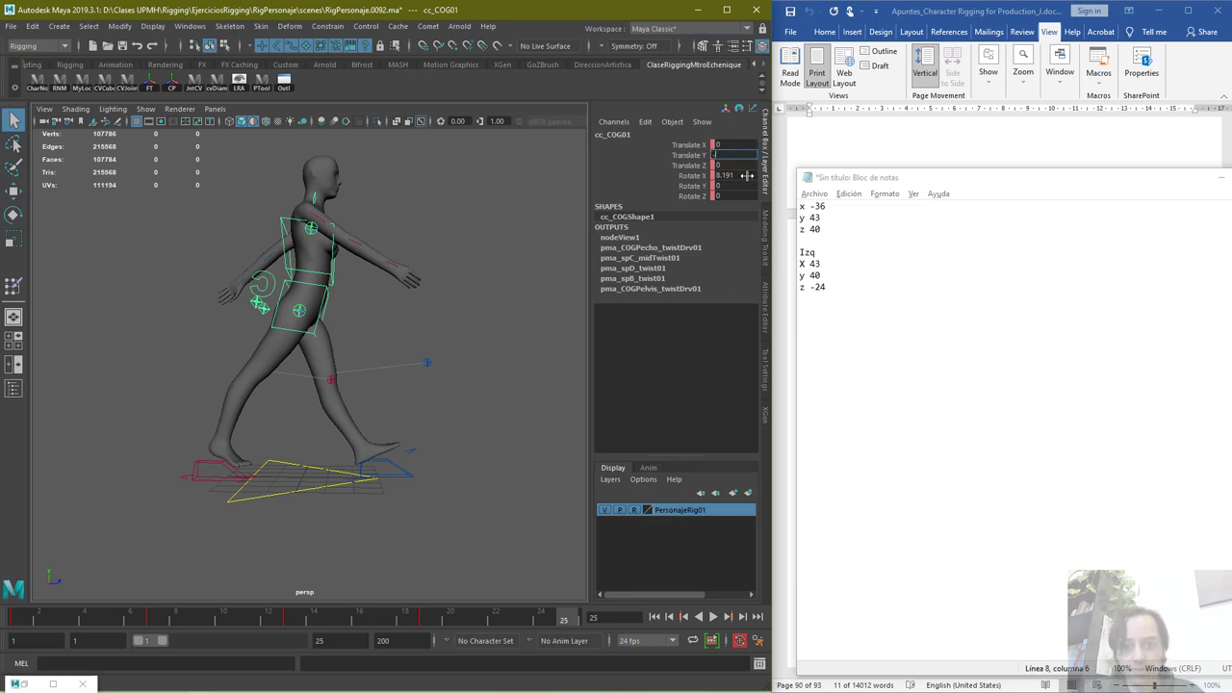
{"action": "type", "text": "-2.8"}
{"action": "key", "text": "Return"}
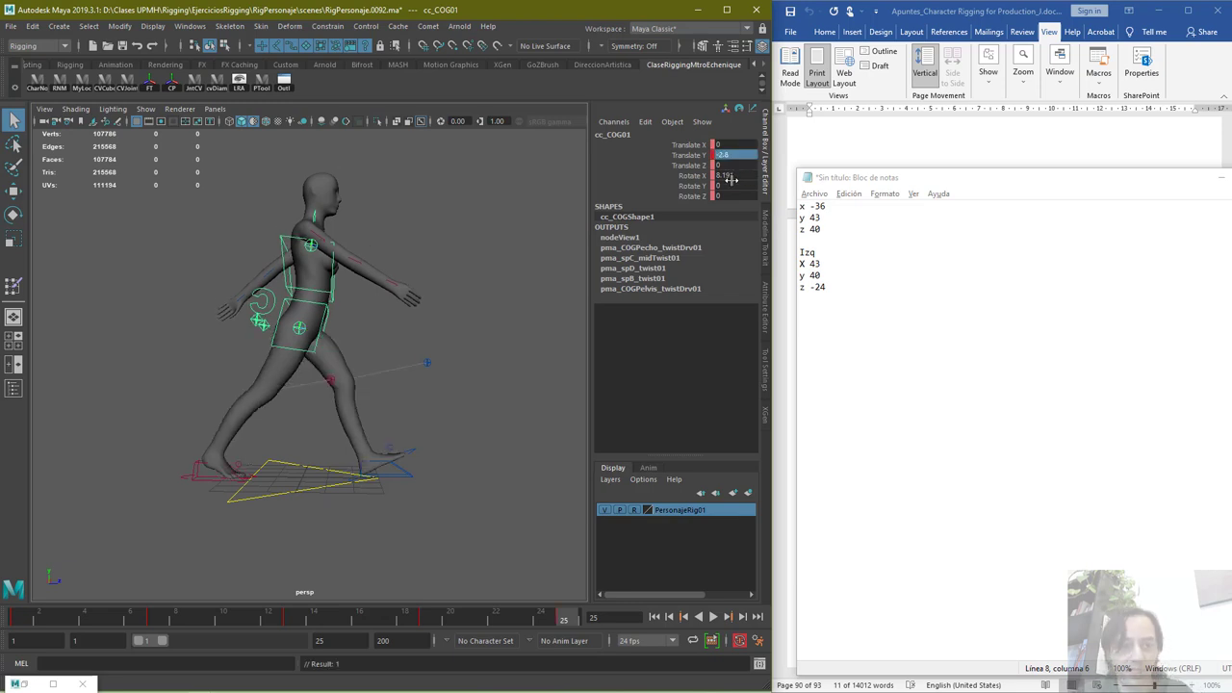
Play back the walk and compare the poses at frames 24, 25 and 1 to check the loop
{"action": "key", "text": "alt+v"}
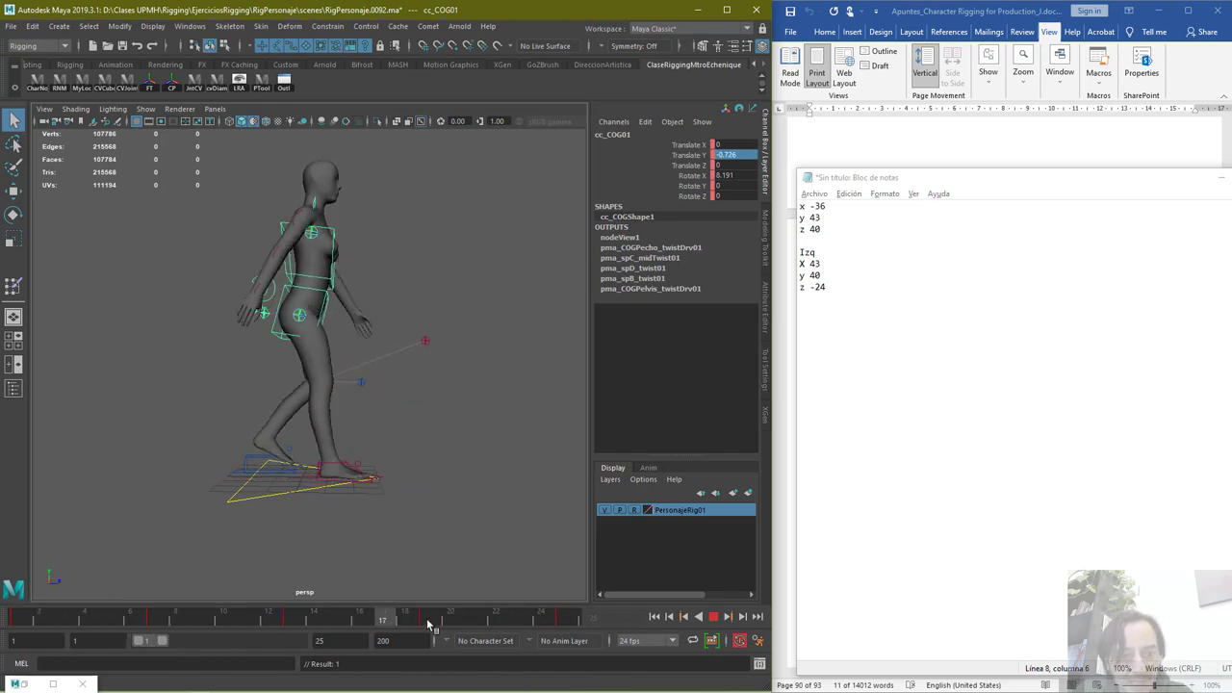
{"action": "left_click", "coordinate": [713, 617]}
{"action": "left_click", "coordinate": [568, 620]}
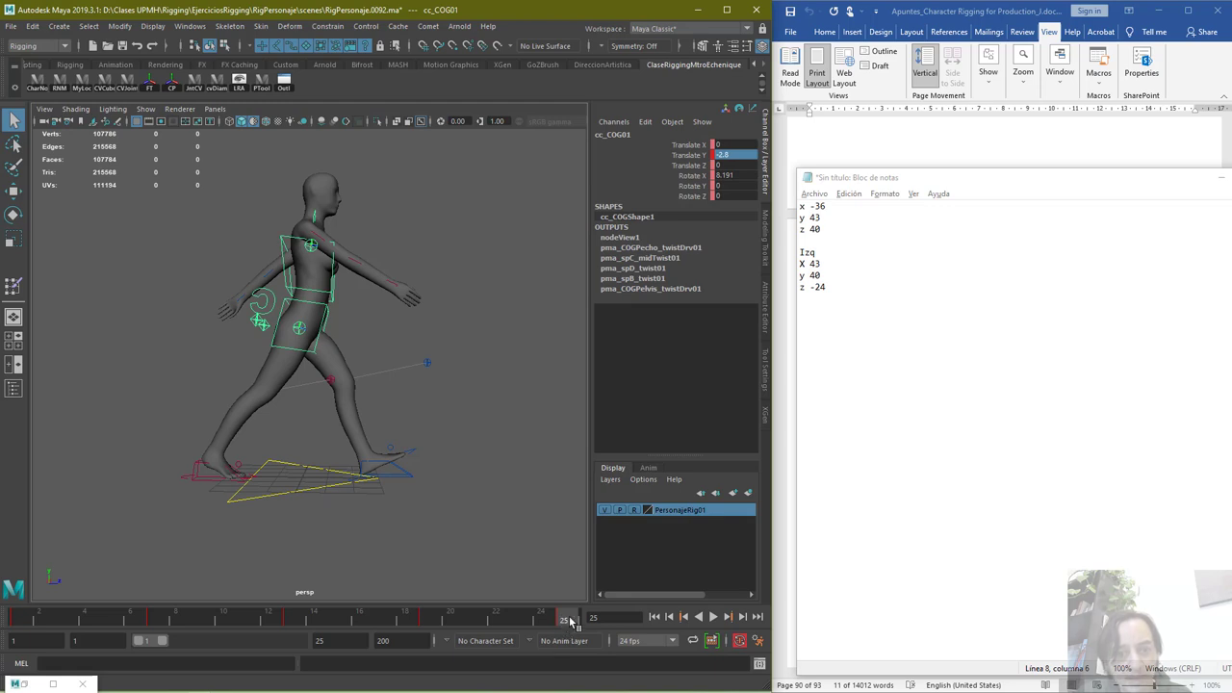
{"action": "left_click", "coordinate": [544, 622]}
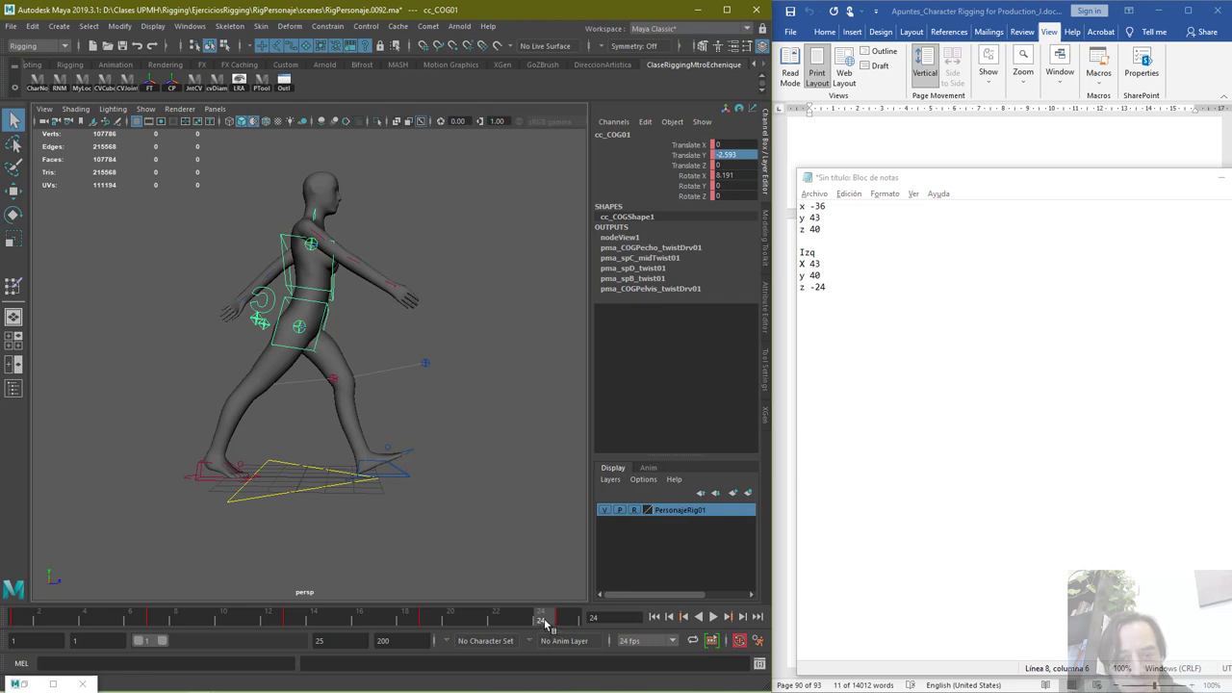
{"action": "left_click", "coordinate": [26, 622]}
{"action": "left_click", "coordinate": [565, 618]}
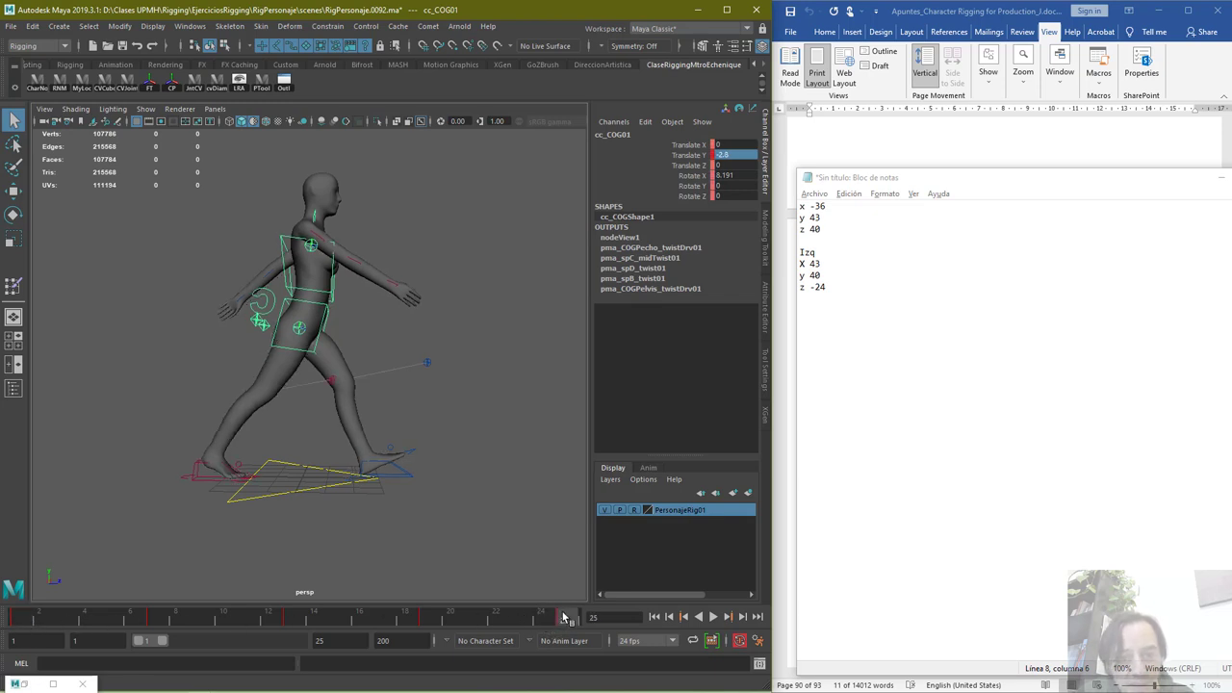
{"action": "left_click", "coordinate": [543, 622]}
{"action": "left_click", "coordinate": [564, 622]}
{"action": "left_click", "coordinate": [541, 620]}
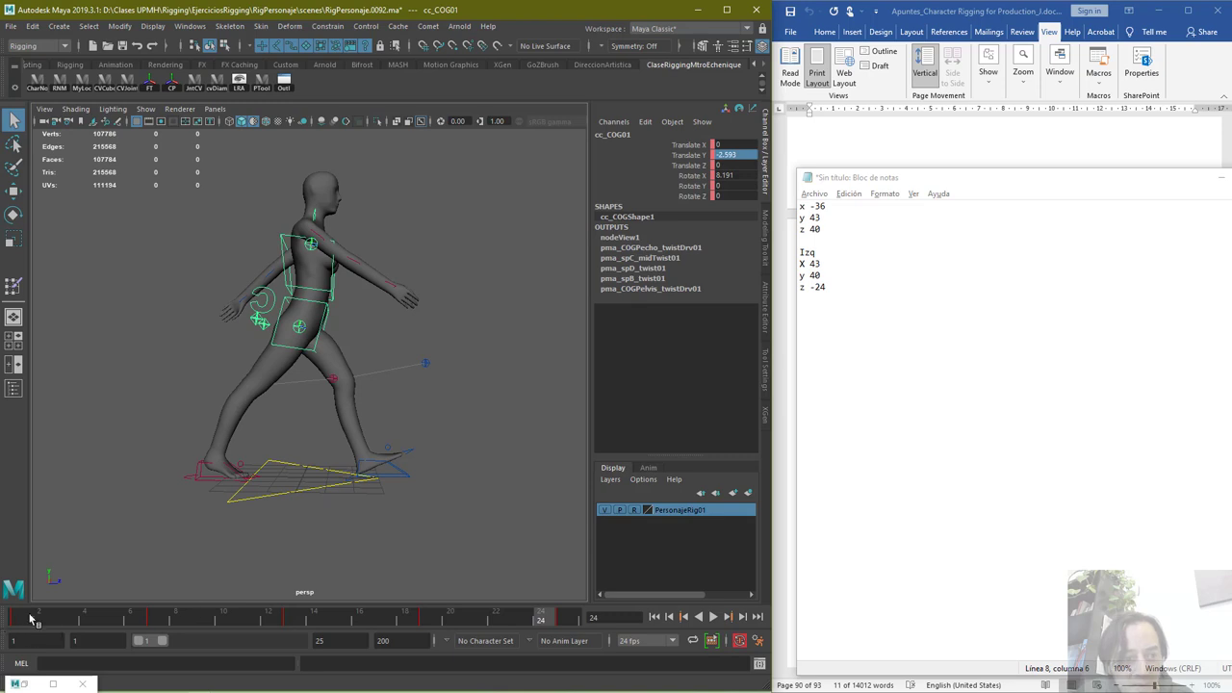
{"action": "left_click", "coordinate": [568, 621]}
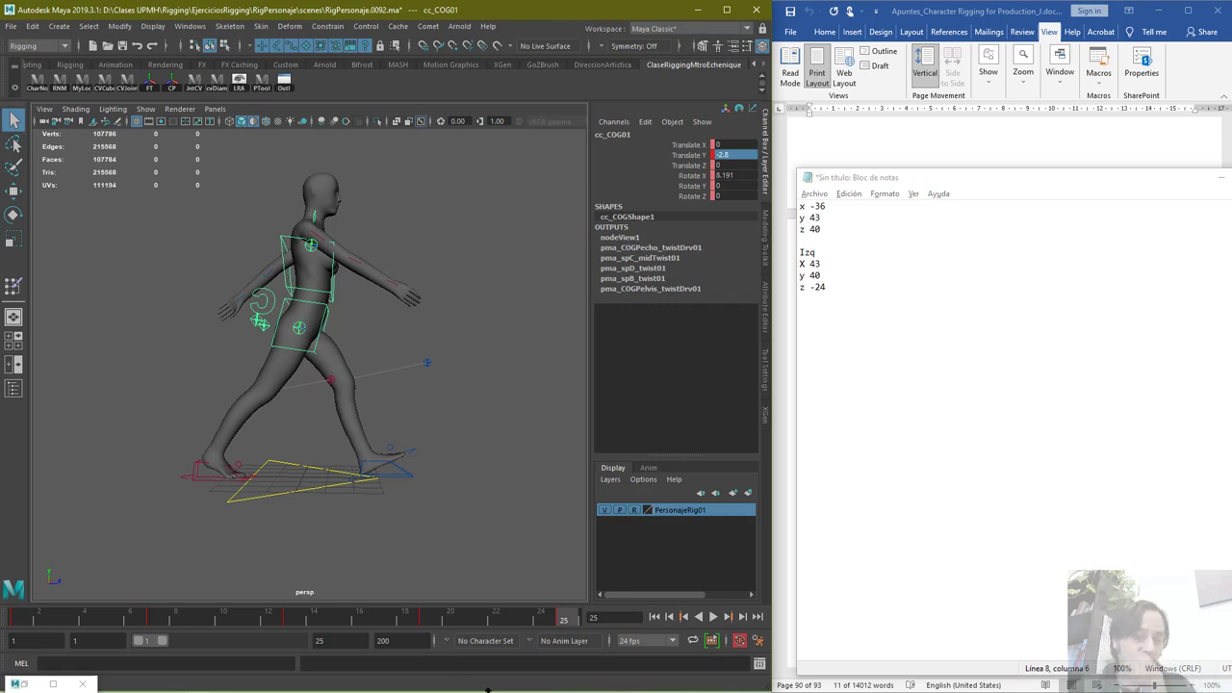
Select the foot, knee and arm FK controls together and key their current pose at frame 24
{"action": "left_click", "coordinate": [540, 619]}
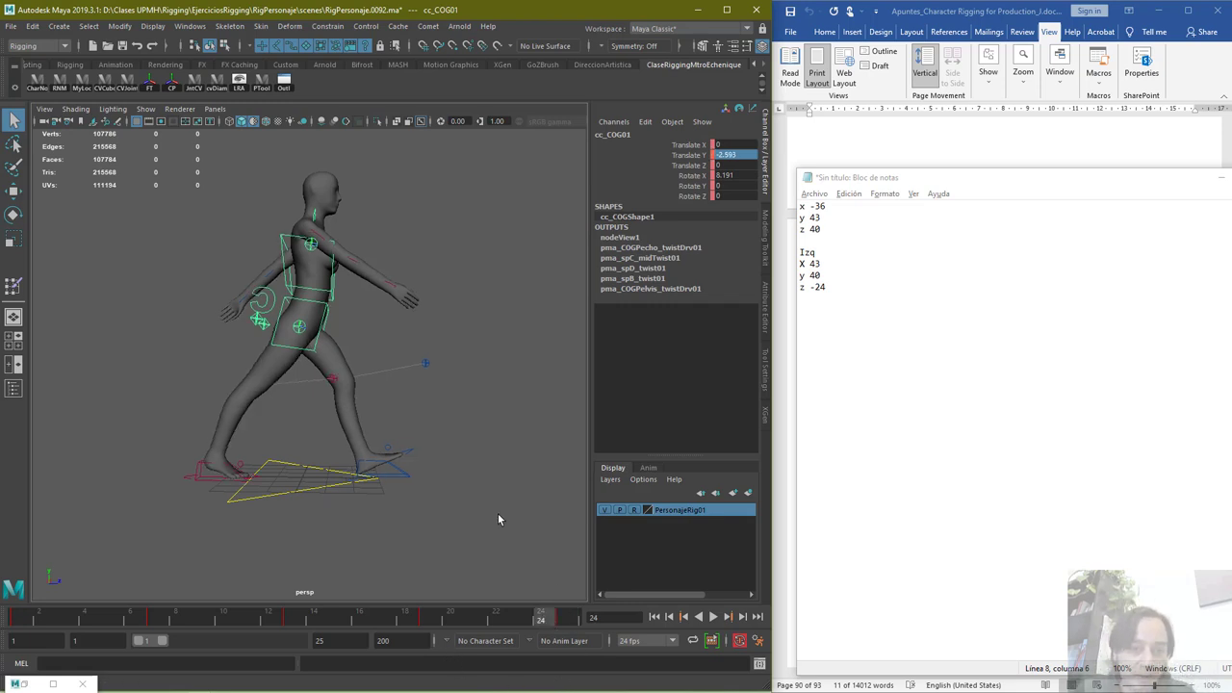
{"action": "left_click_drag", "start_coordinate": [239, 479], "coordinate": [256, 484]}
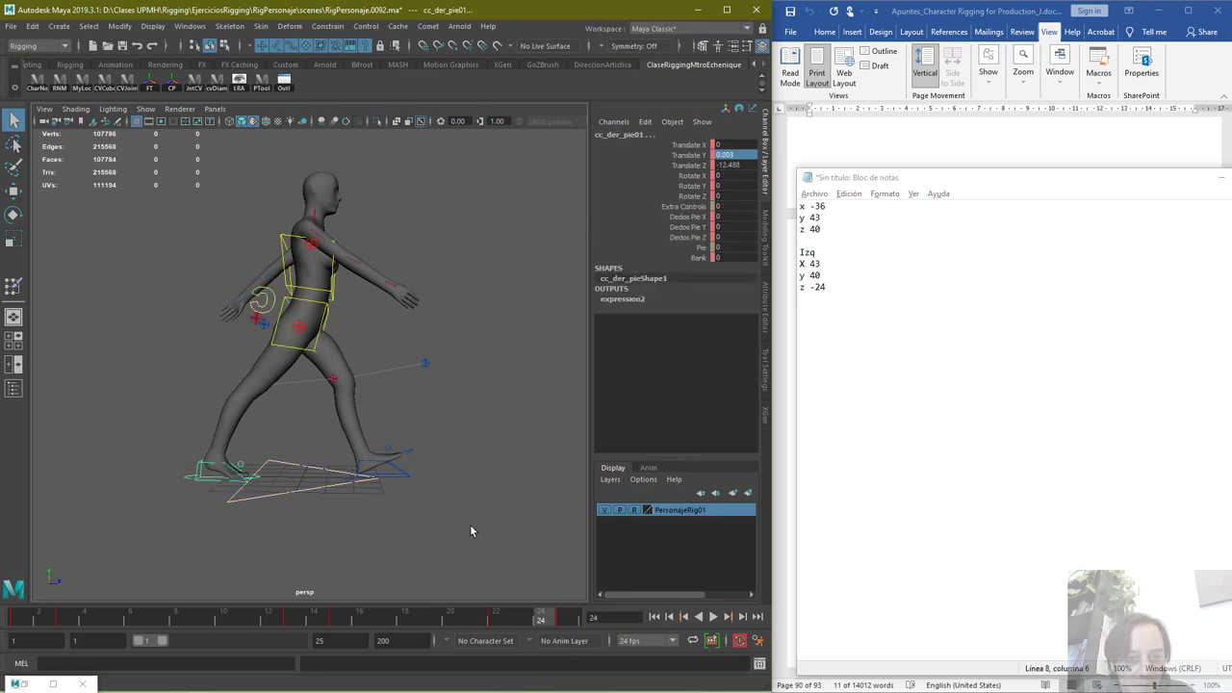
{"action": "left_click_drag", "start_coordinate": [469, 525], "coordinate": [329, 445]}
{"action": "left_click", "coordinate": [349, 479]}
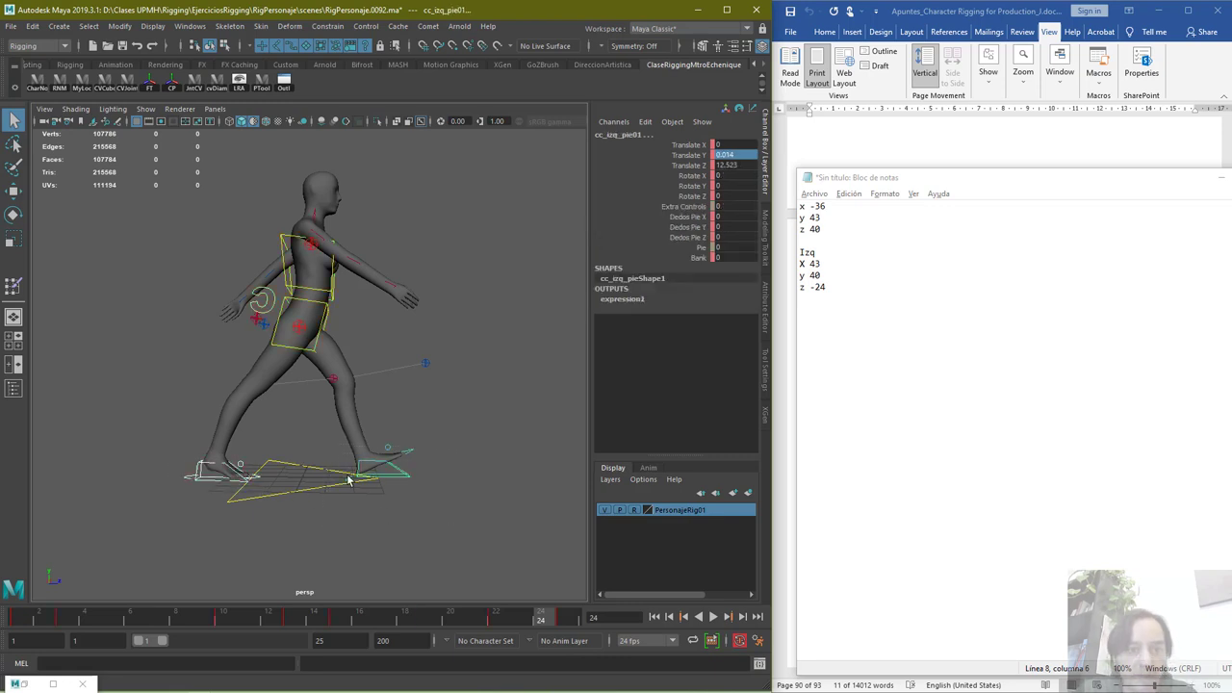
{"action": "left_click", "coordinate": [332, 380]}
{"action": "left_click", "coordinate": [426, 366]}
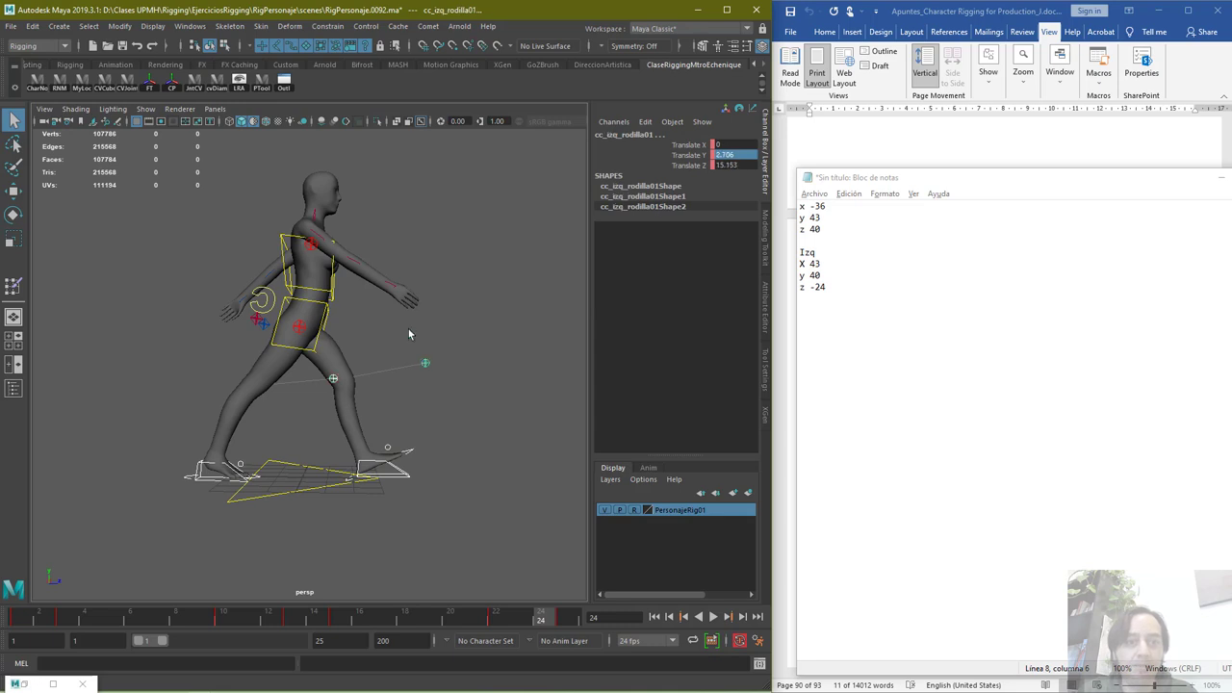
{"action": "left_click", "coordinate": [387, 252]}
{"action": "left_click_drag", "start_coordinate": [532, 275], "coordinate": [511, 383], "text": "alt"}
{"action": "left_click", "coordinate": [339, 239]}
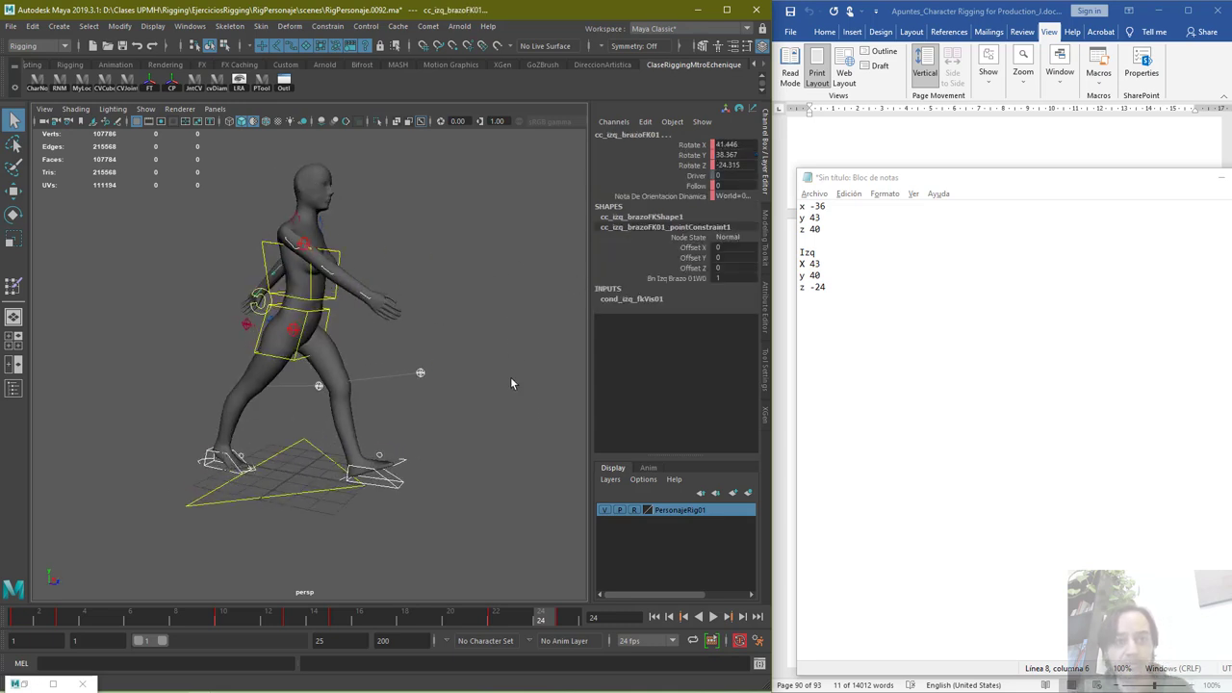
{"action": "key", "text": "s"}
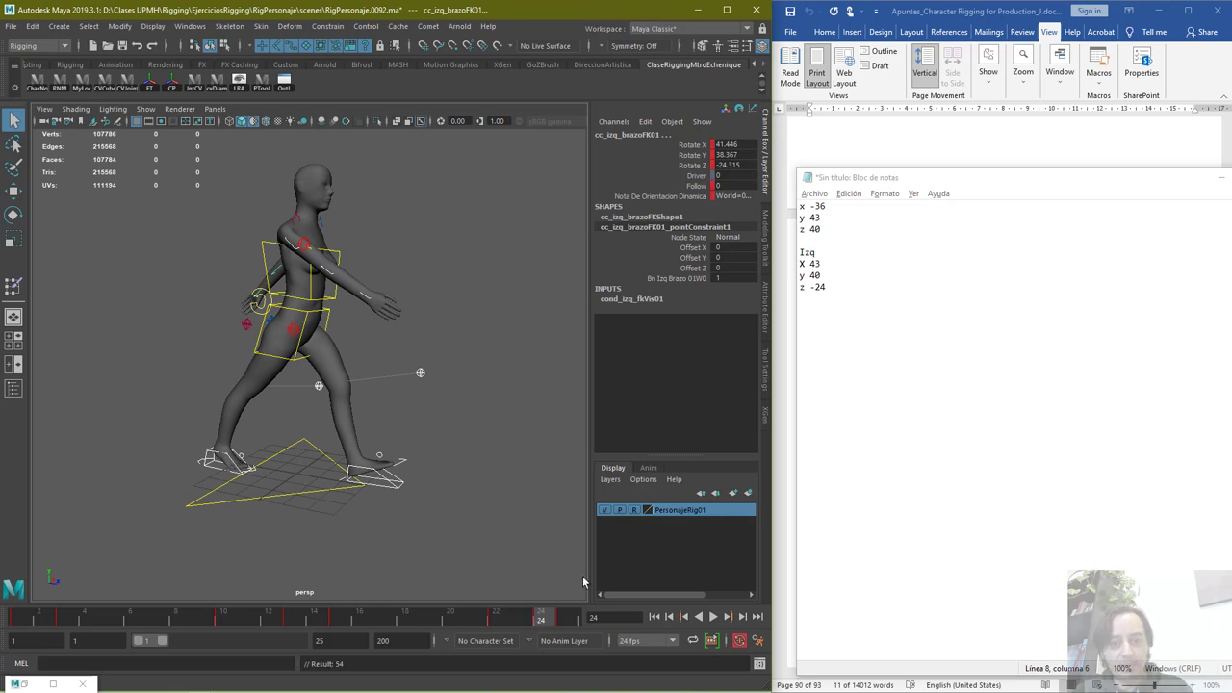
Delete the selected controls' keys at frame 25 and set the playback range to end at frame 24
{"action": "left_click", "coordinate": [554, 630]}
{"action": "right_click", "coordinate": [565, 623]}
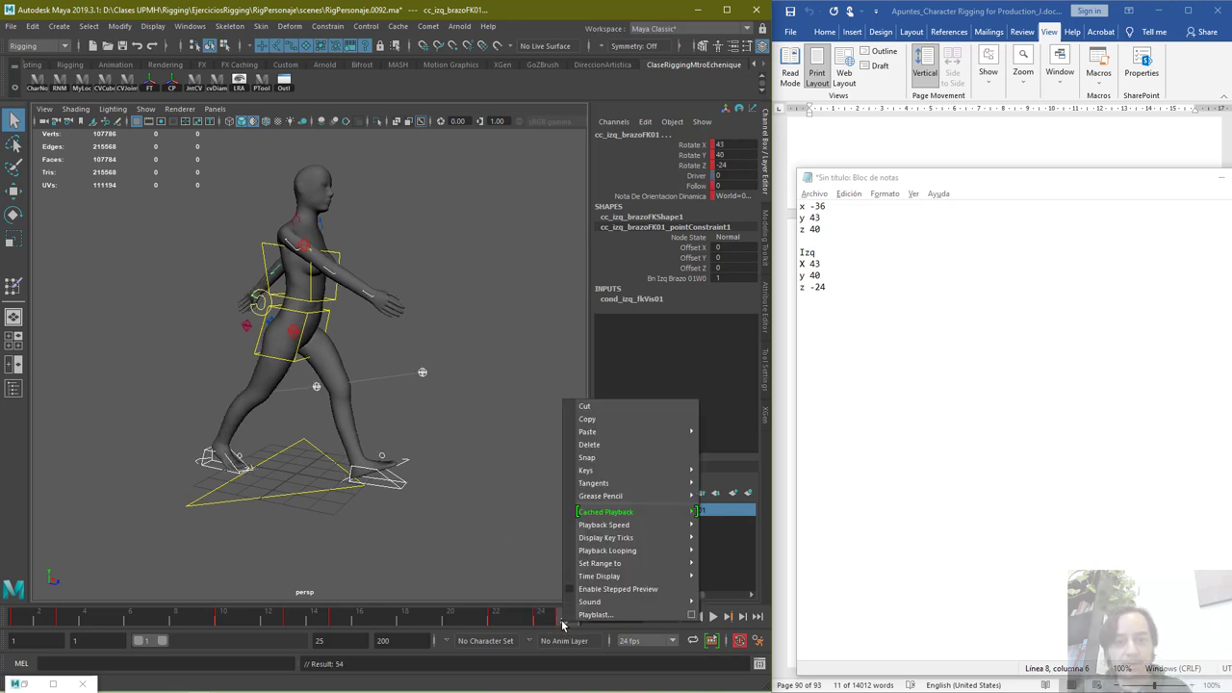
{"action": "left_click", "coordinate": [616, 443]}
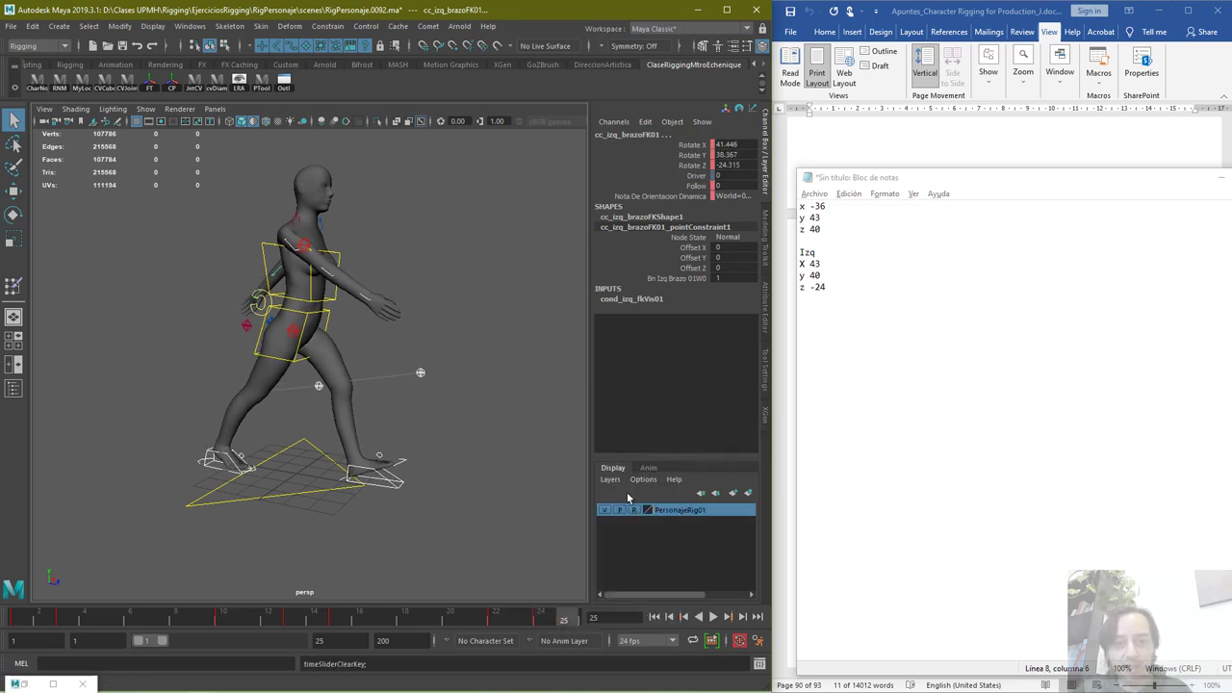
{"action": "left_click", "coordinate": [554, 623]}
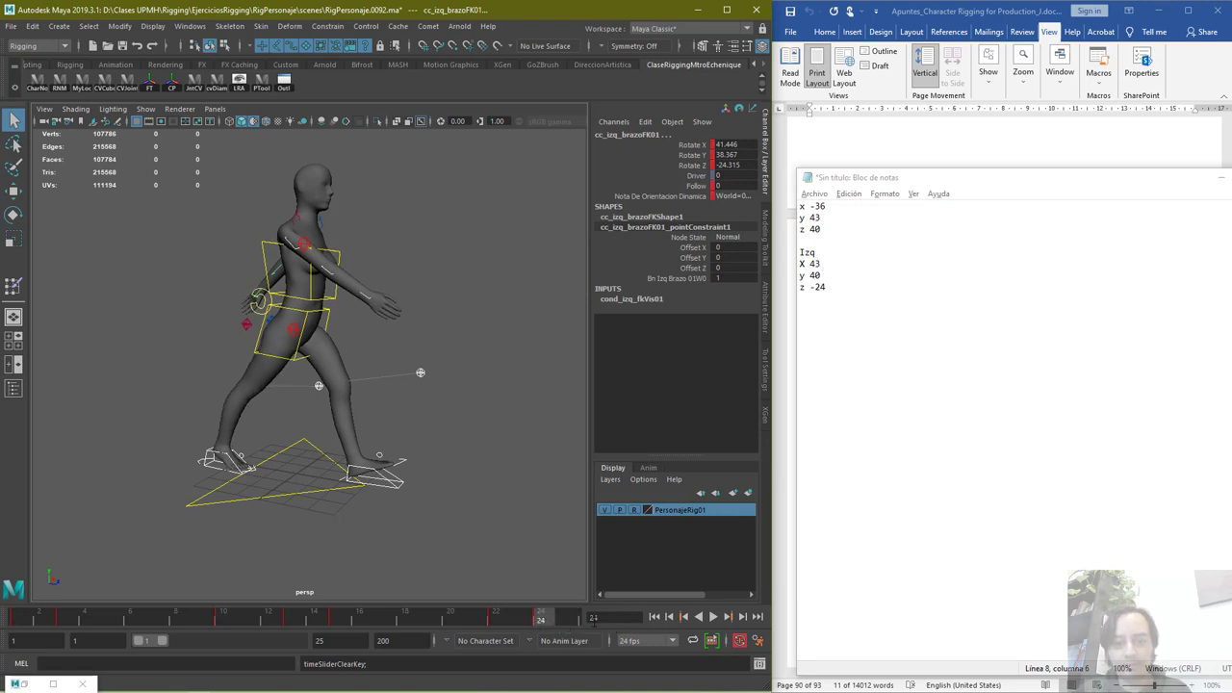
{"action": "left_click", "coordinate": [349, 641]}
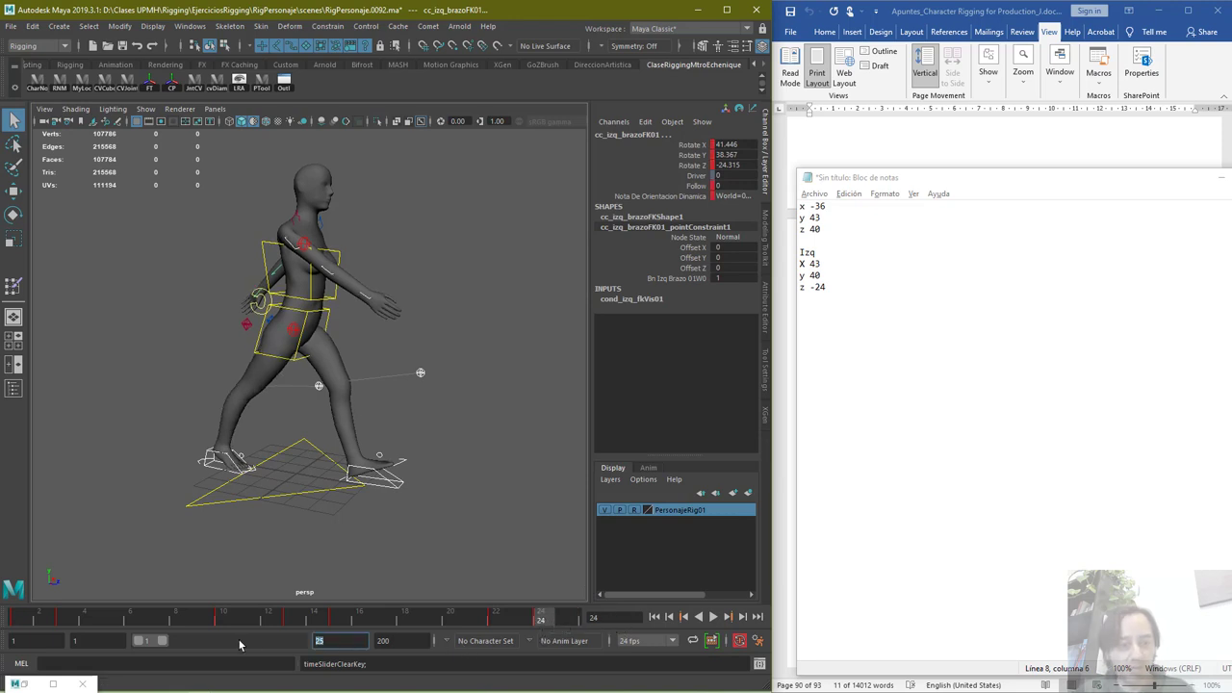
{"action": "type", "text": "4"}
{"action": "key", "text": "Return"}
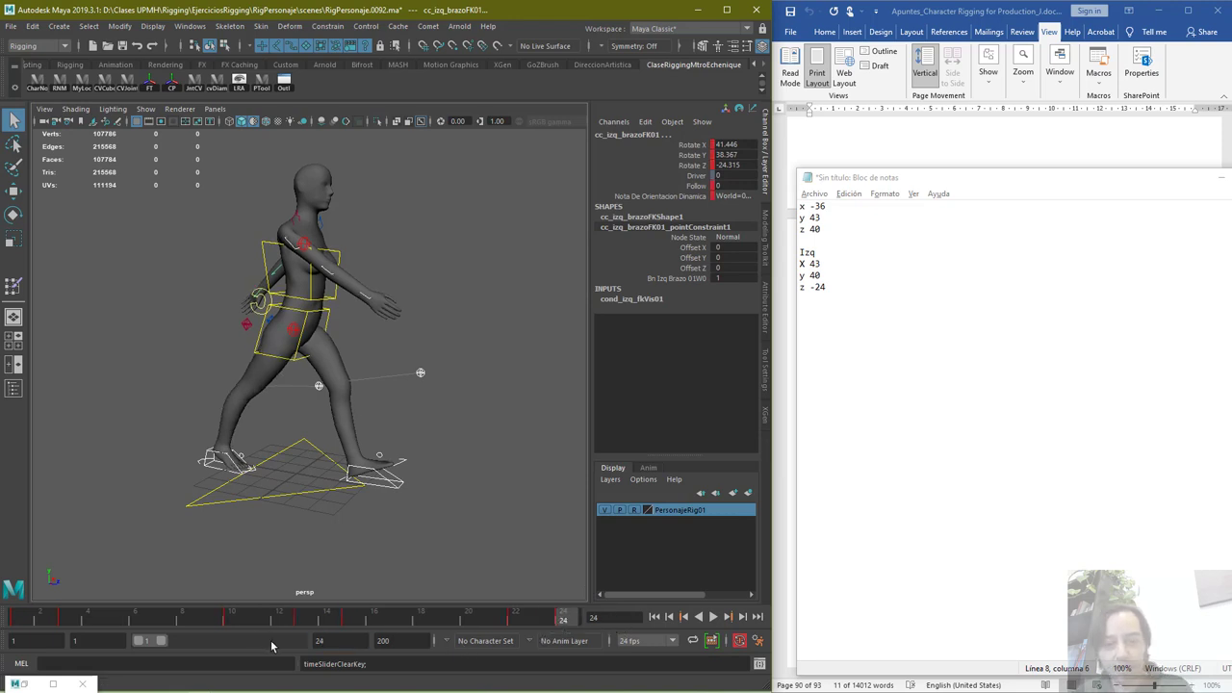
Play back the shortened walk cycle from the side and scrub back to frame 1
{"action": "left_click", "coordinate": [713, 617]}
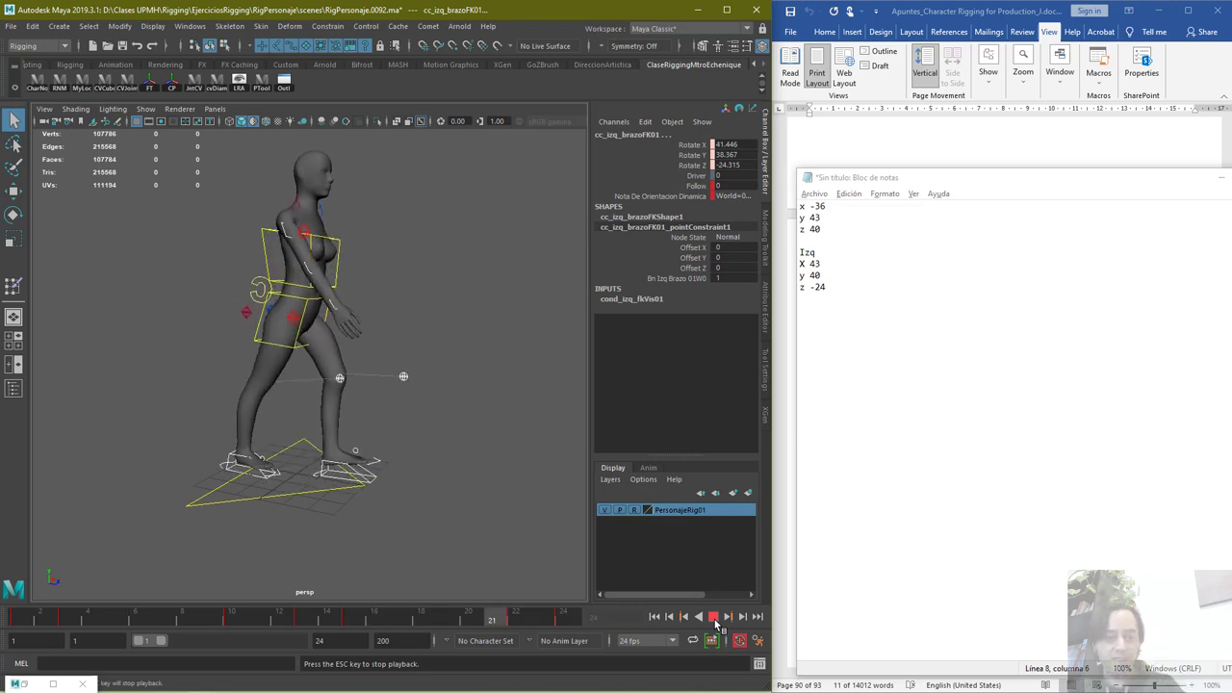
{"action": "left_click_drag", "start_coordinate": [443, 539], "coordinate": [455, 527], "text": "alt"}
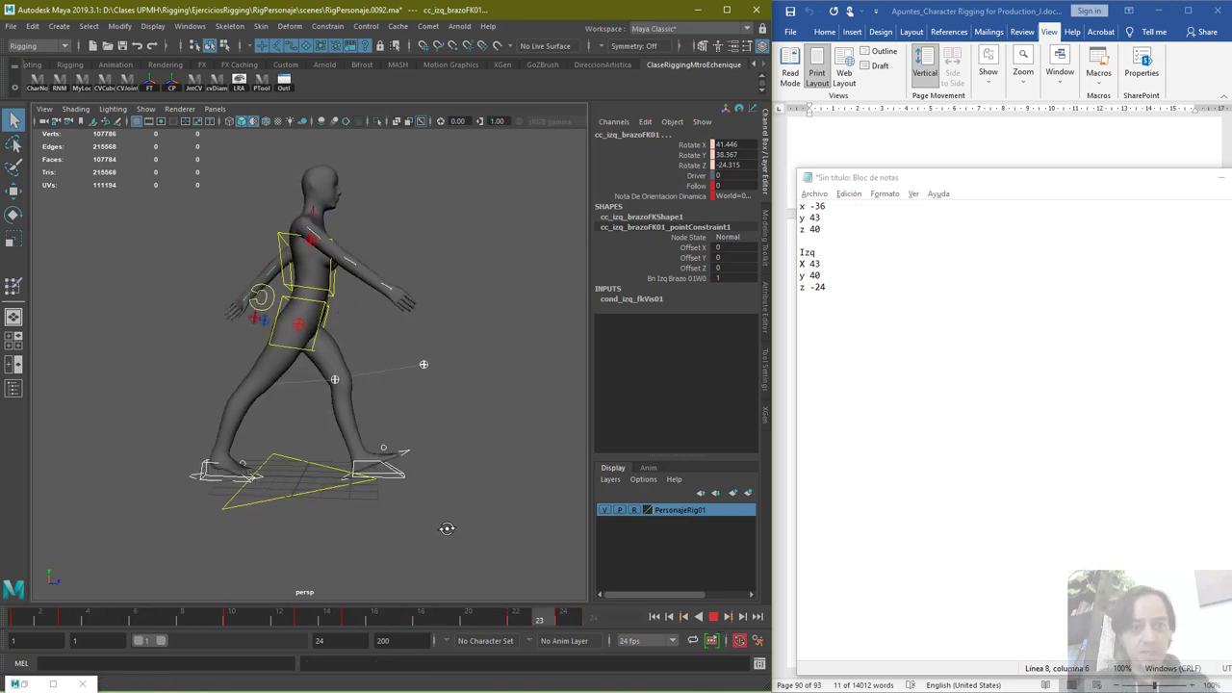
{"action": "left_click", "coordinate": [713, 616]}
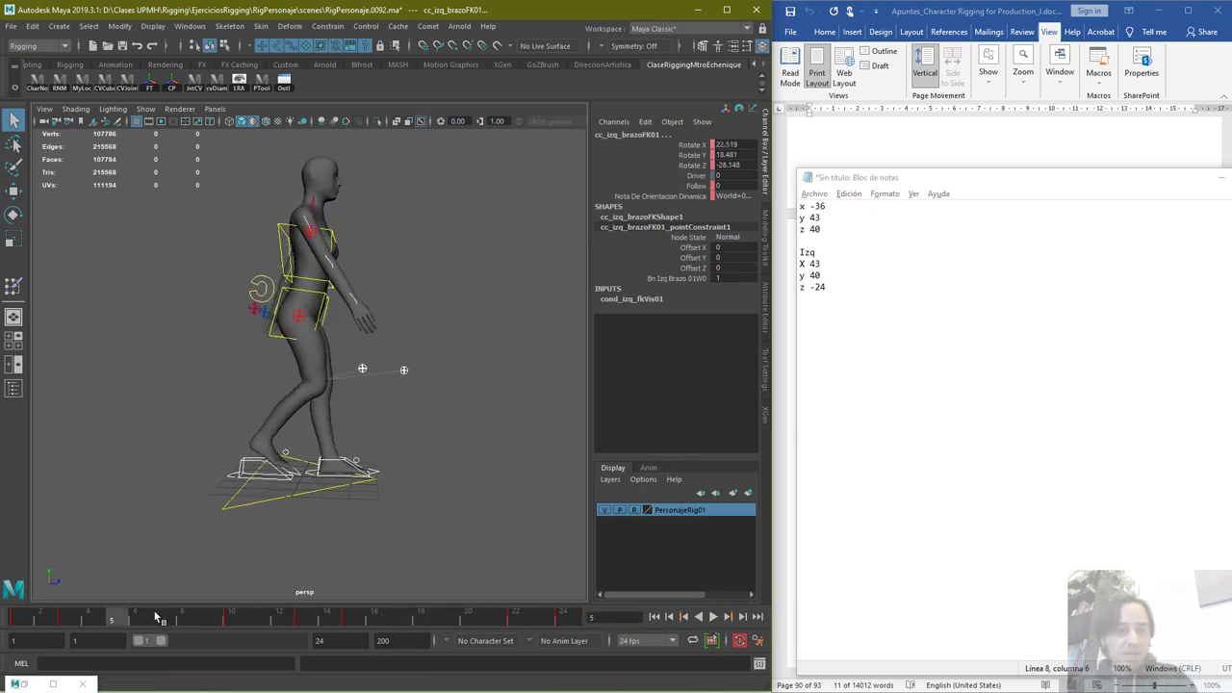
{"action": "left_click_drag", "start_coordinate": [157, 617], "coordinate": [16, 617]}
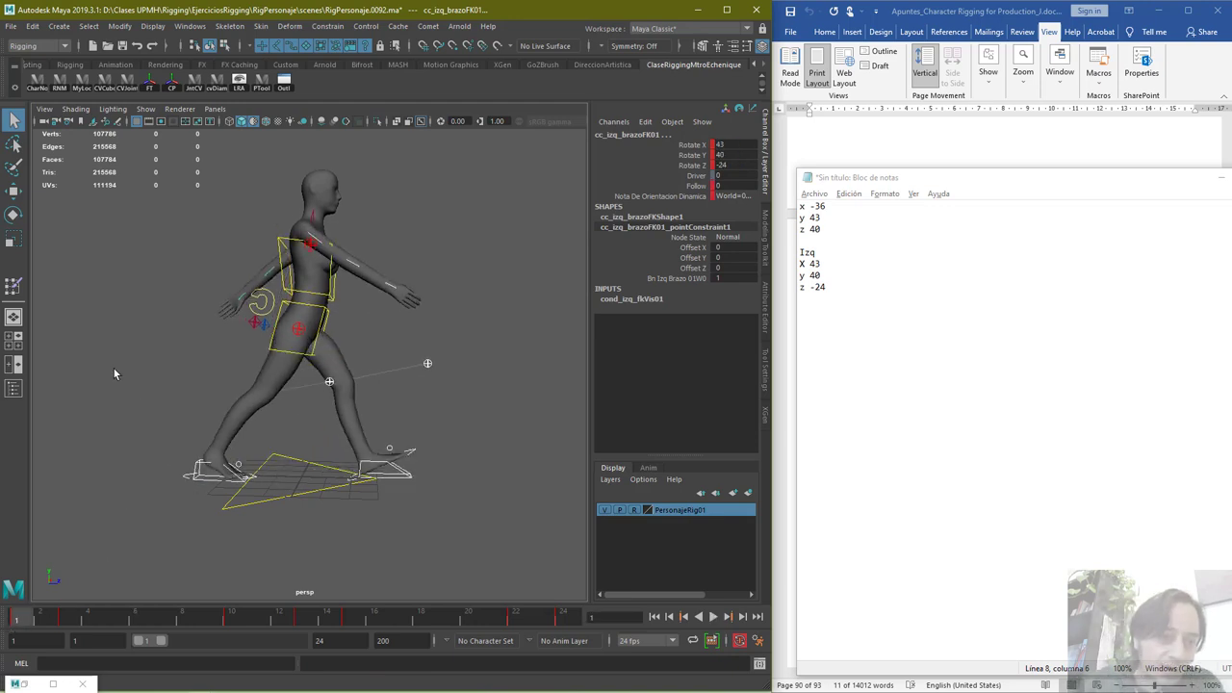
Clear the selection, inspect the keys on each foot control, and open the Graph Editor for the left foot control
{"action": "left_click", "coordinate": [125, 397]}
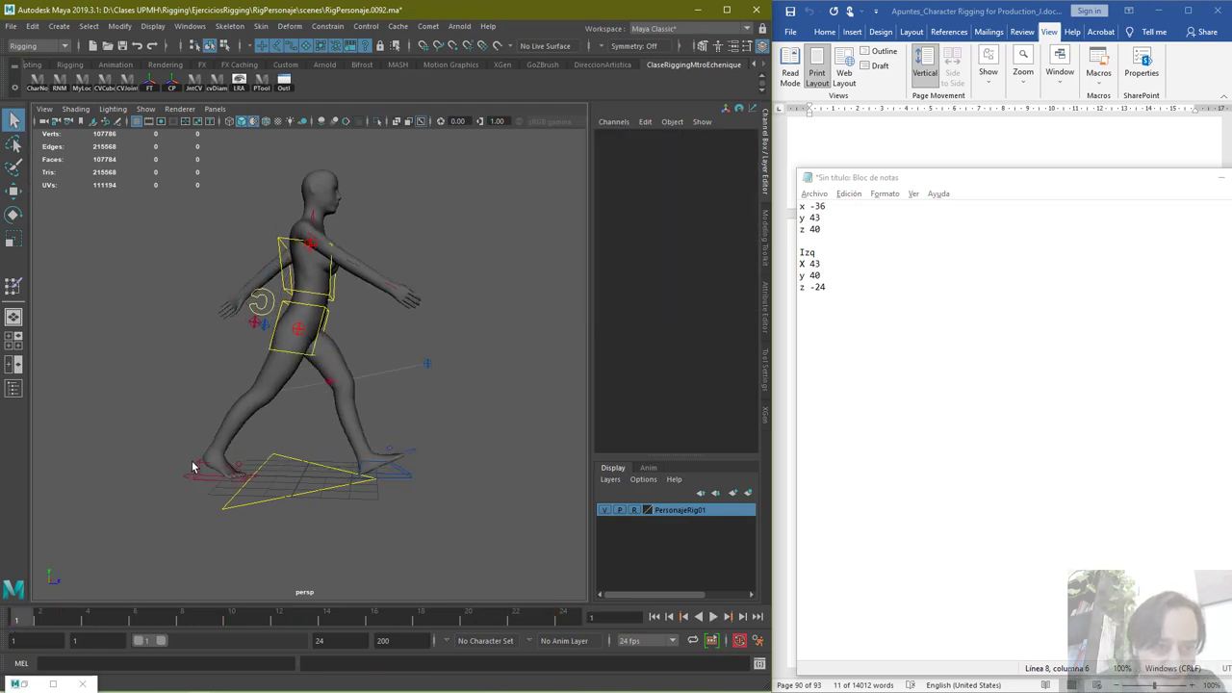
{"action": "left_click", "coordinate": [197, 470]}
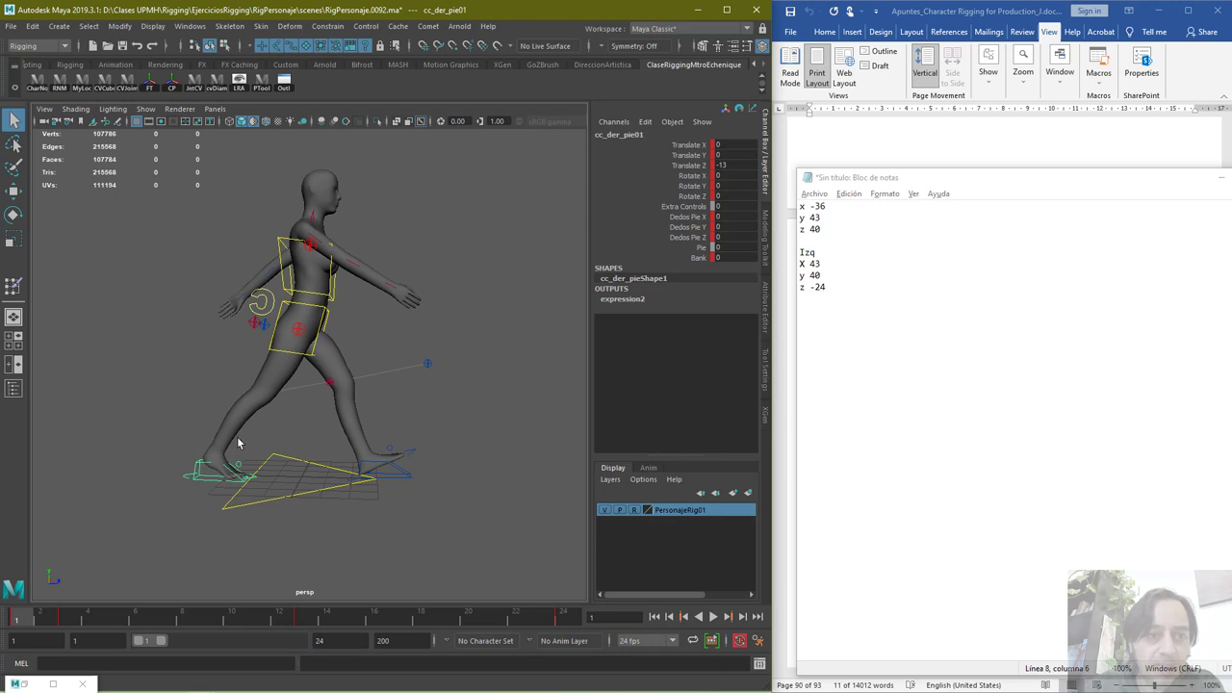
{"action": "left_click", "coordinate": [392, 479]}
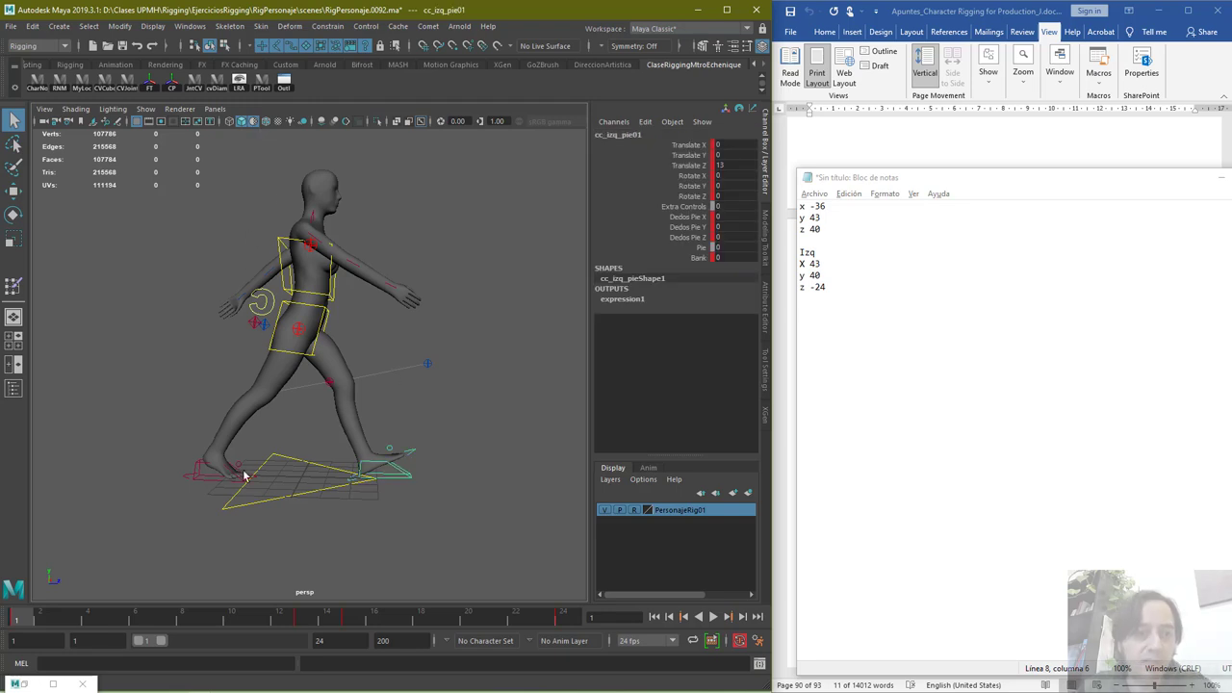
{"action": "left_click_drag", "start_coordinate": [438, 532], "coordinate": [423, 536], "text": "alt"}
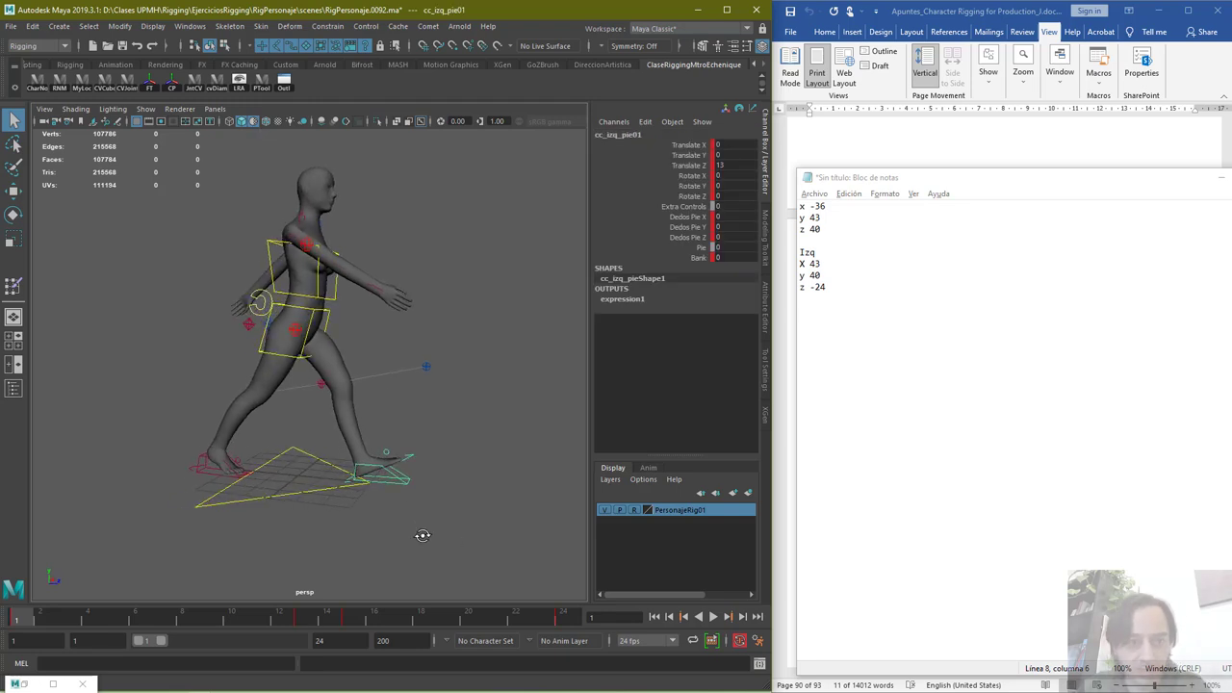
{"action": "left_click", "coordinate": [189, 26]}
{"action": "mouse_move", "coordinate": [240, 98]}
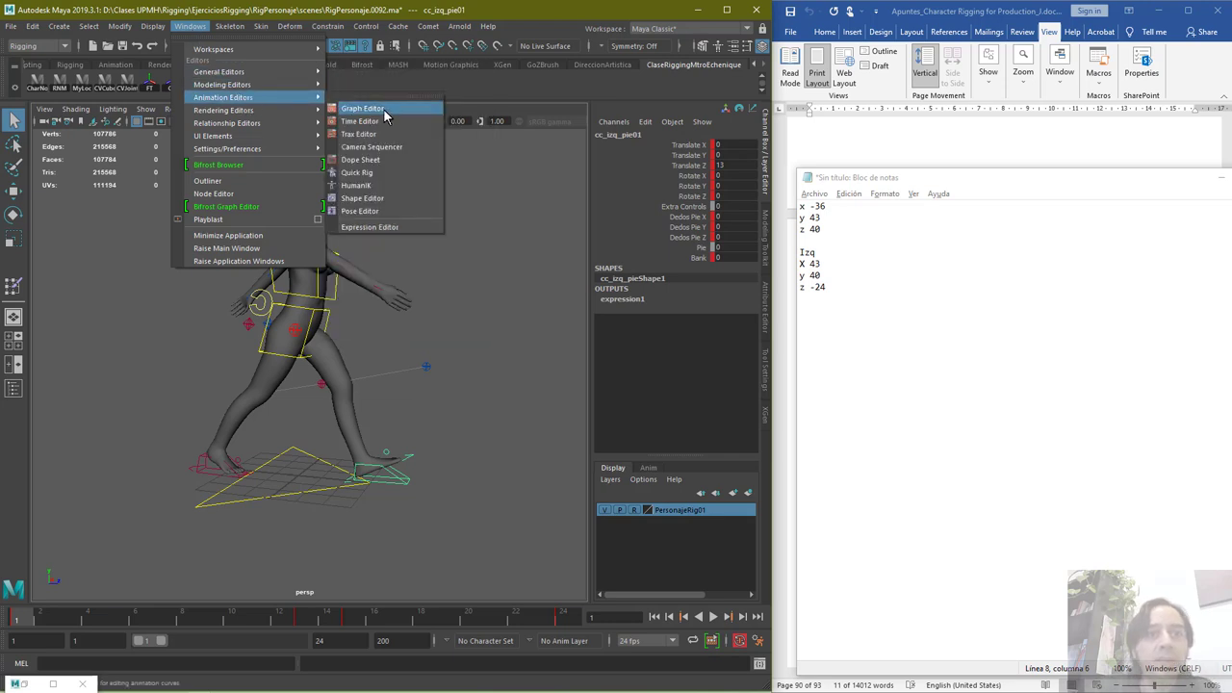
{"action": "left_click", "coordinate": [364, 109]}
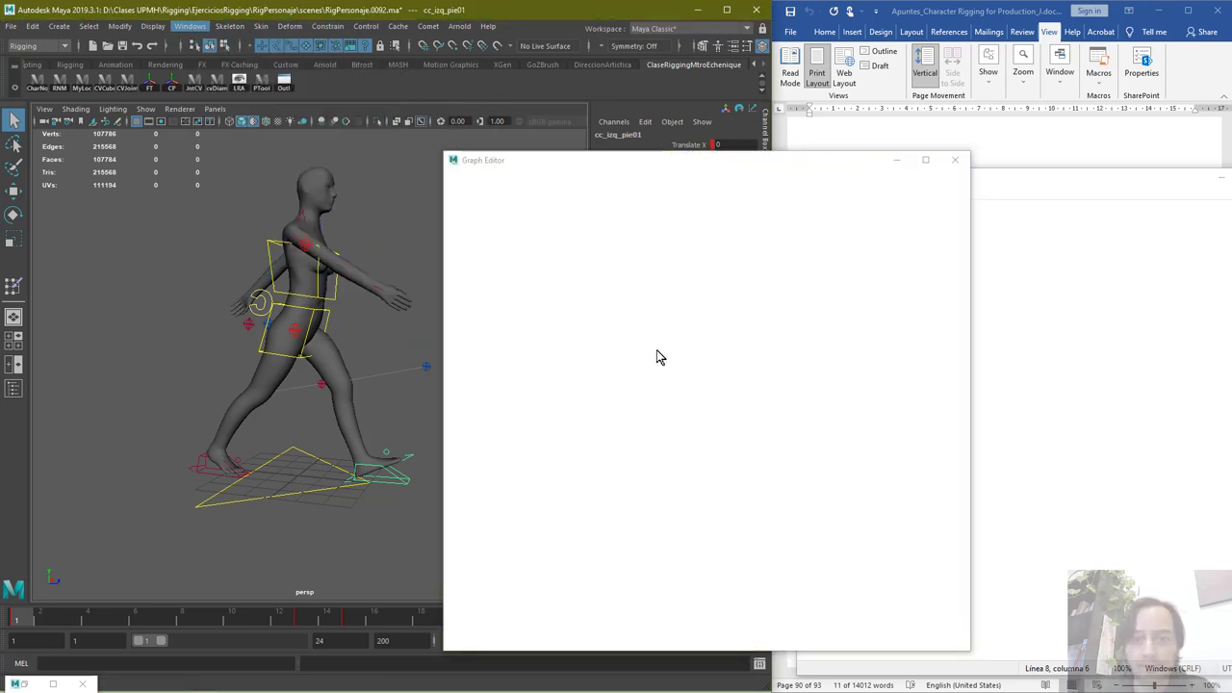
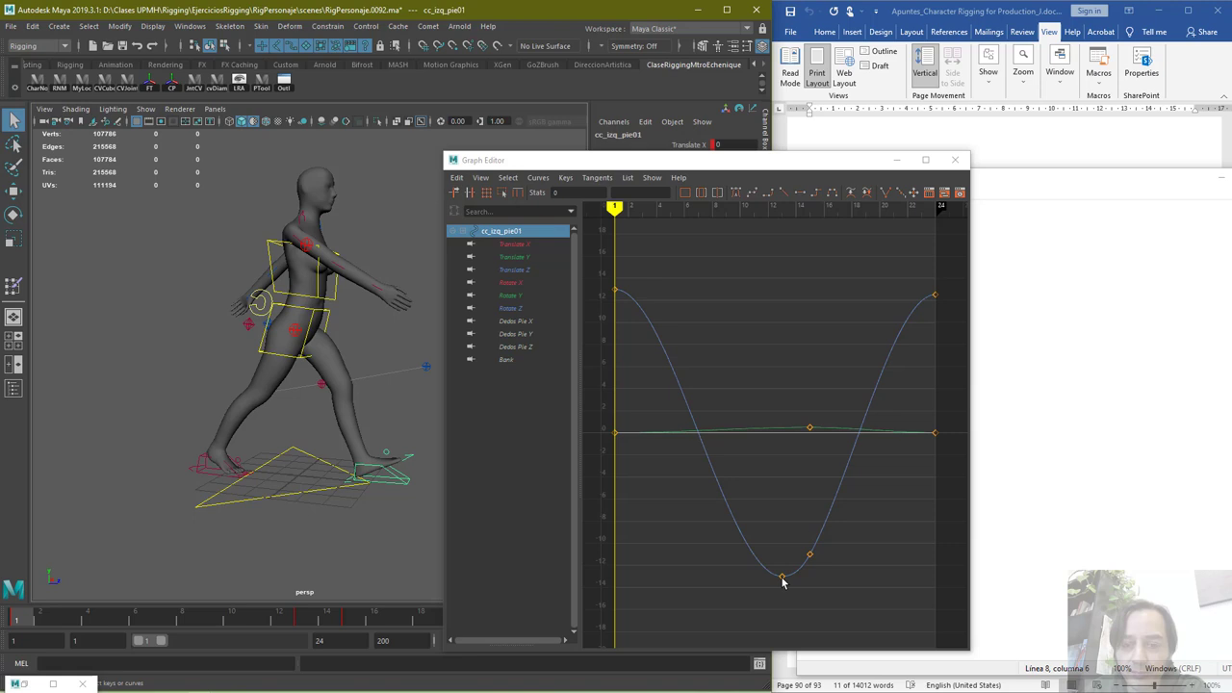
Set linear tangents on the left foot's Translate Z keys at frames 1 and 13
{"action": "left_click_drag", "start_coordinate": [789, 604], "coordinate": [621, 266]}
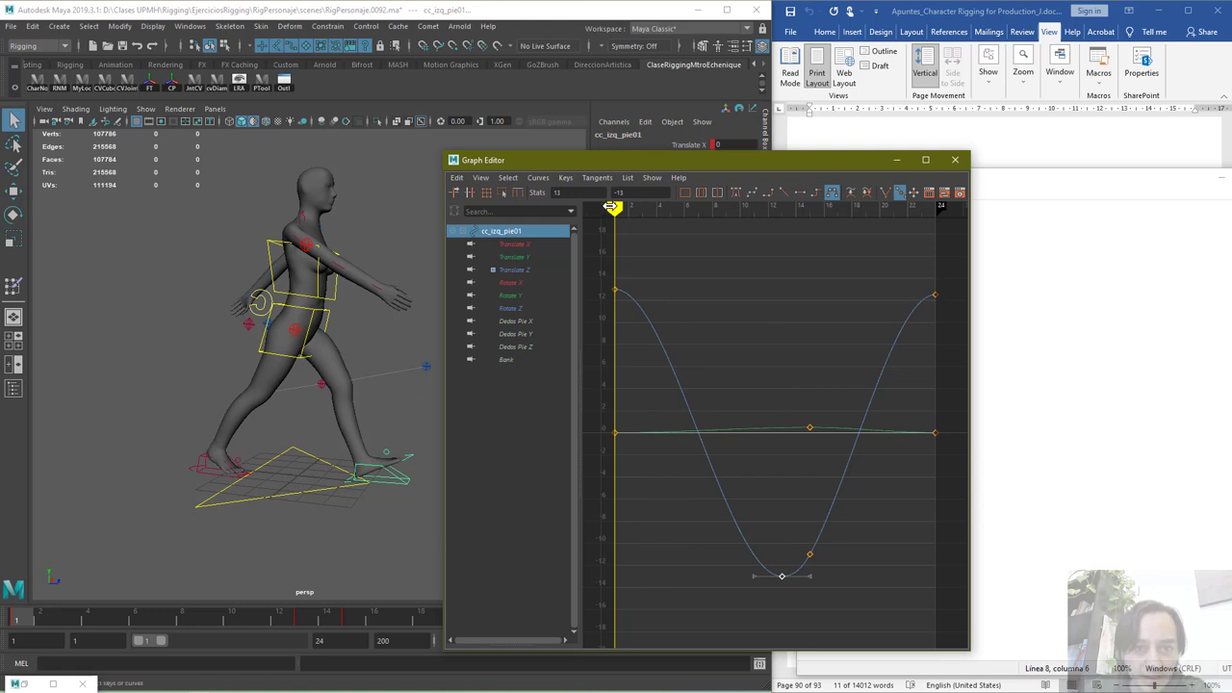
{"action": "mouse_move", "coordinate": [613, 209]}
{"action": "left_mouse_down"}
{"action": "mouse_move", "coordinate": [831, 253]}
{"action": "mouse_move", "coordinate": [603, 232]}
{"action": "left_mouse_up"}
{"action": "left_click_drag", "start_coordinate": [610, 279], "coordinate": [771, 564]}
{"action": "left_click", "coordinate": [613, 288]}
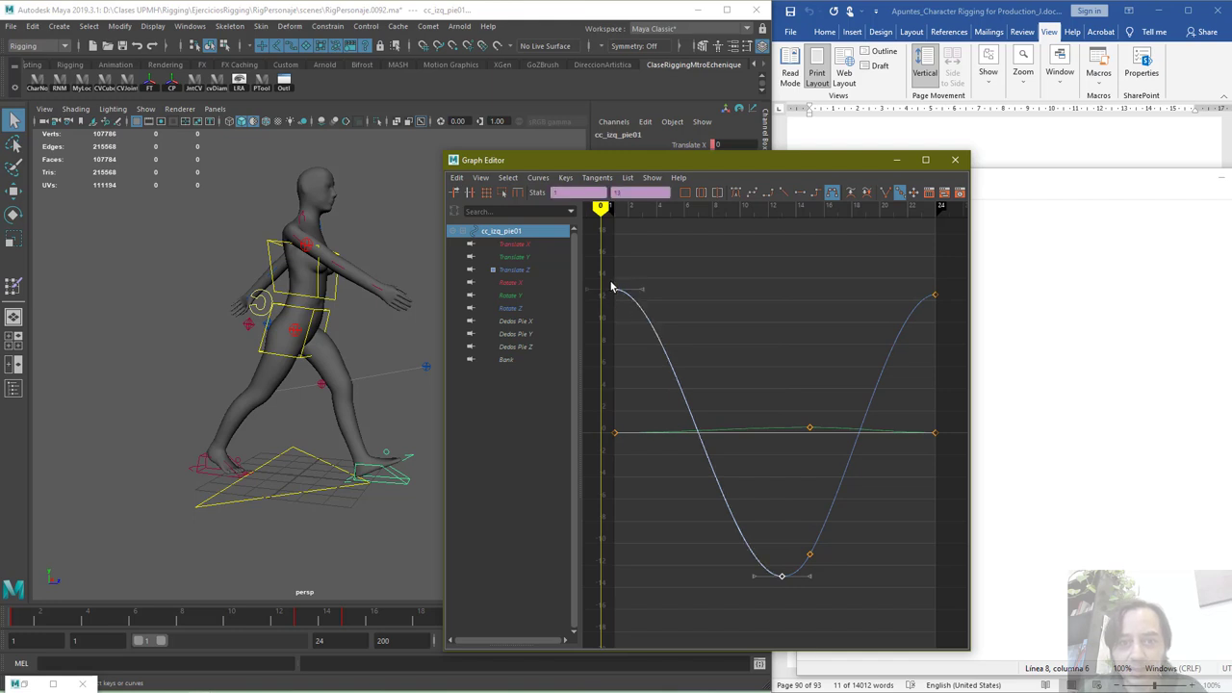
{"action": "left_click", "coordinate": [784, 192]}
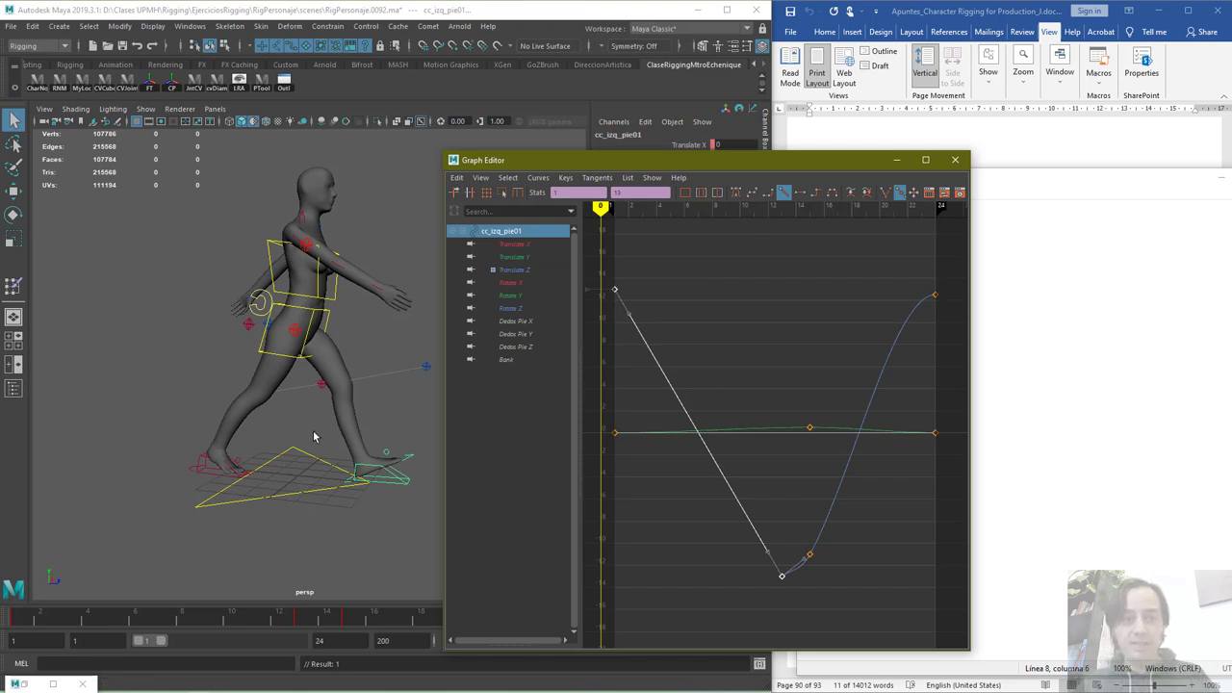
Show the right foot control's animation curves and set the current time to frame 13
{"action": "left_click", "coordinate": [209, 479]}
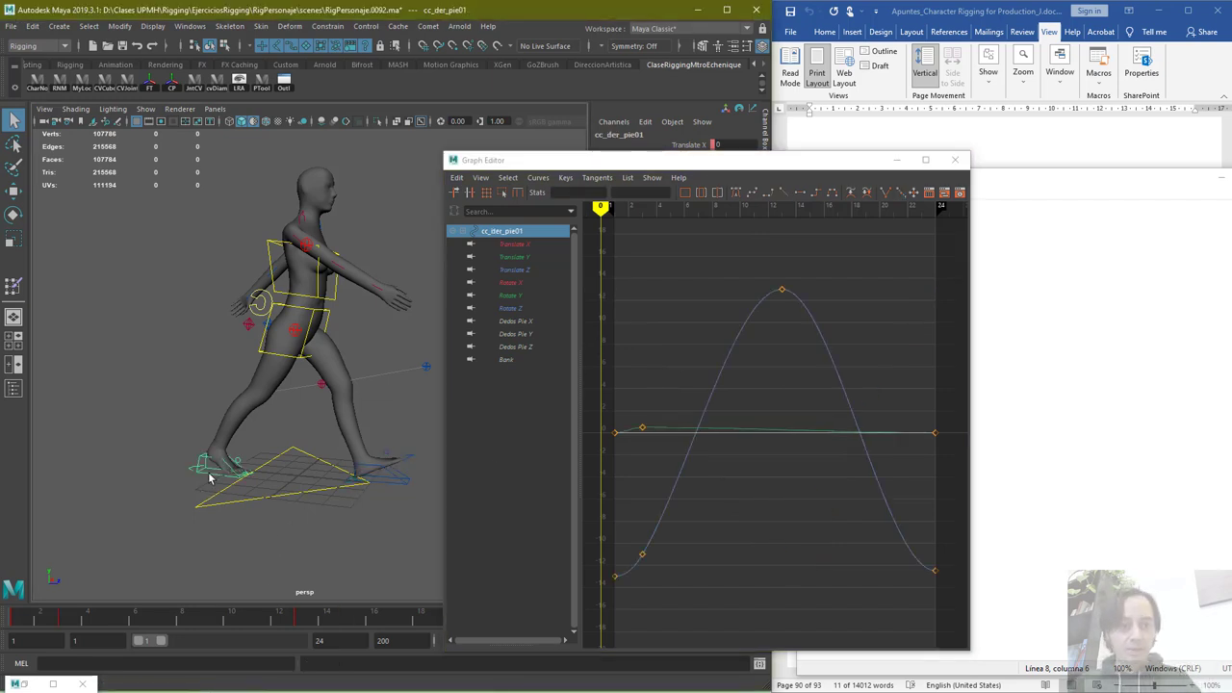
{"action": "left_click", "coordinate": [781, 208]}
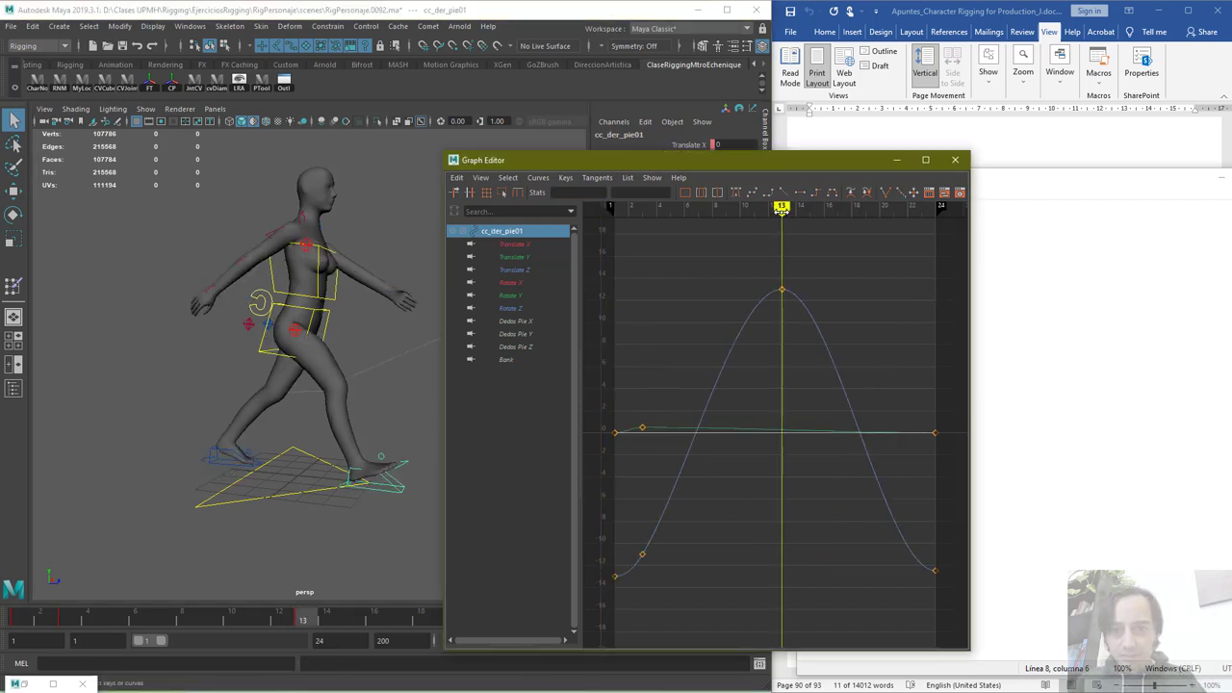
{"action": "left_click_drag", "start_coordinate": [907, 586], "coordinate": [951, 558]}
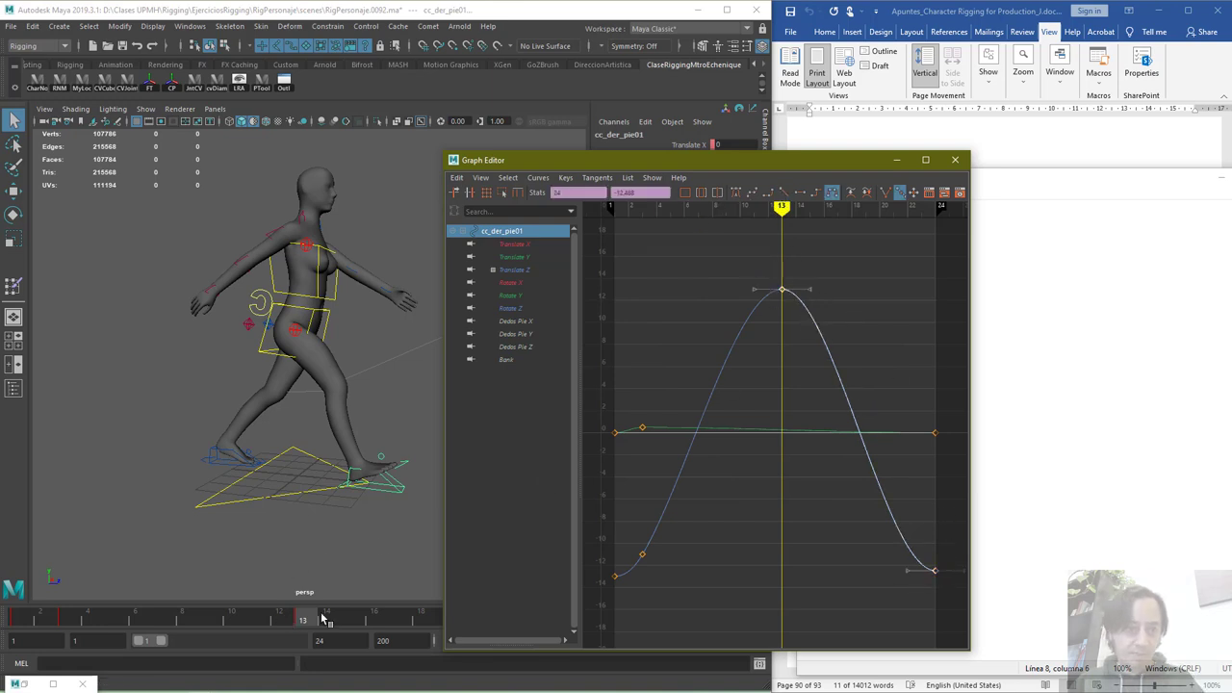
{"action": "left_click", "coordinate": [782, 192]}
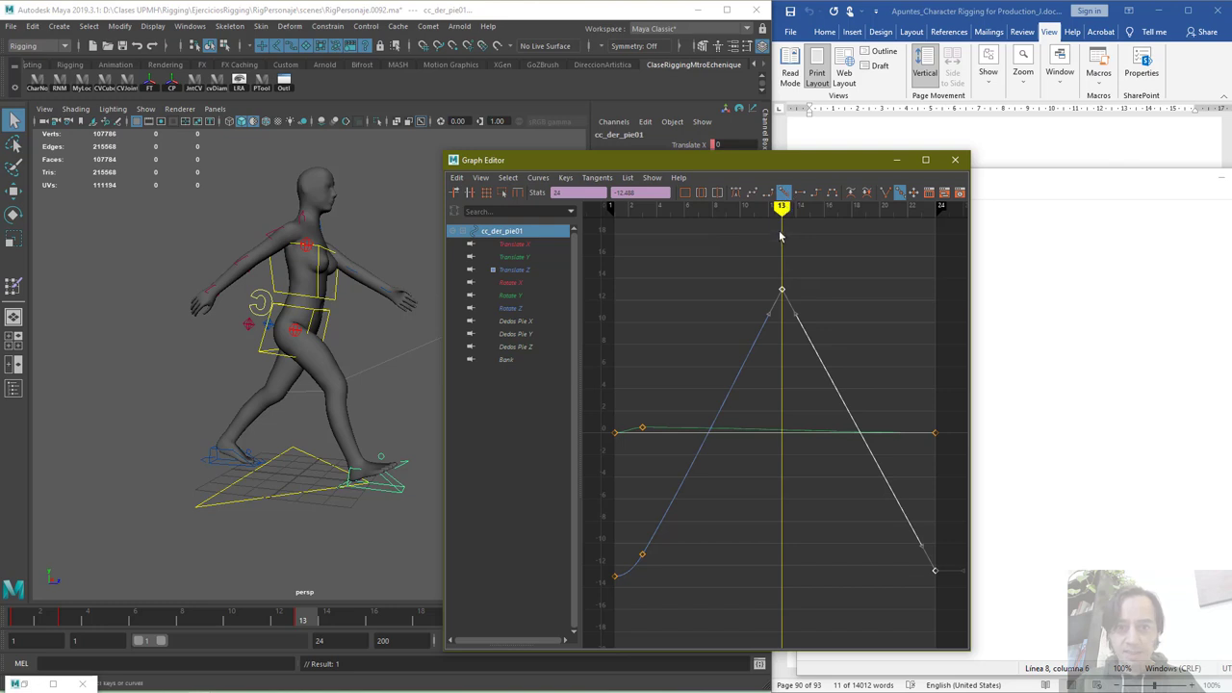
{"action": "key", "text": "ctrl+z"}
{"action": "left_click", "coordinate": [797, 316]}
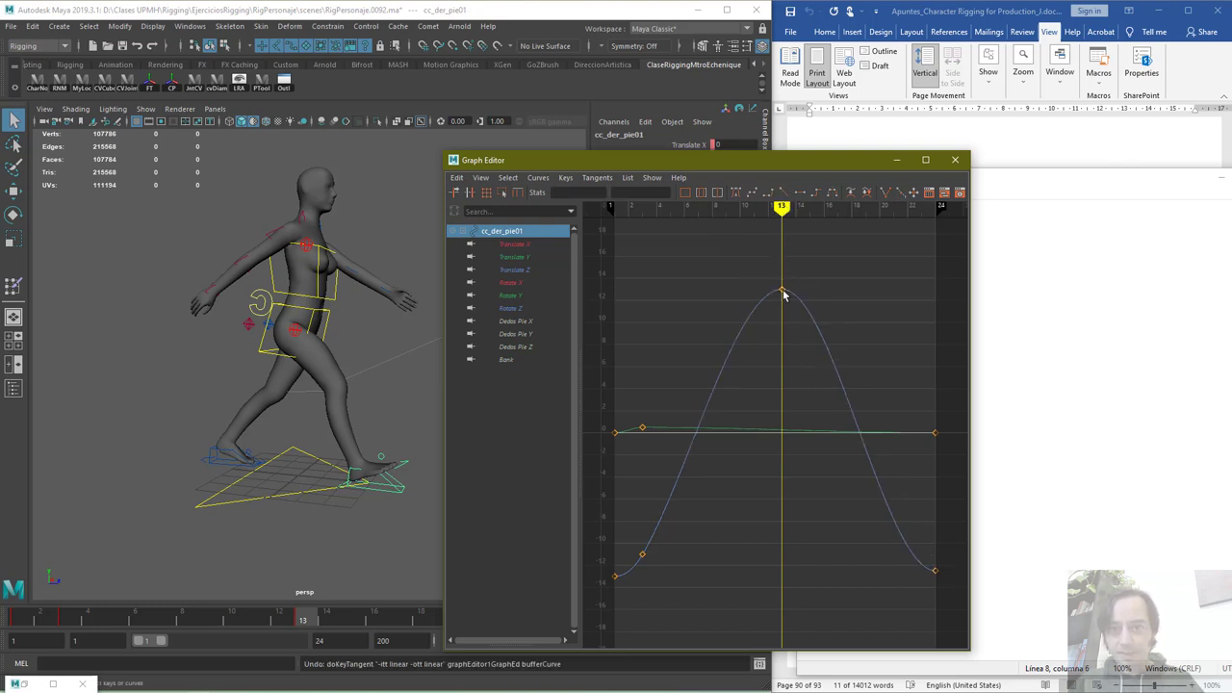
Make the right foot's Translate Z tangents linear at frame 13 and at frame 24, one key at a time
{"action": "left_click", "coordinate": [782, 289]}
{"action": "left_click", "coordinate": [782, 192]}
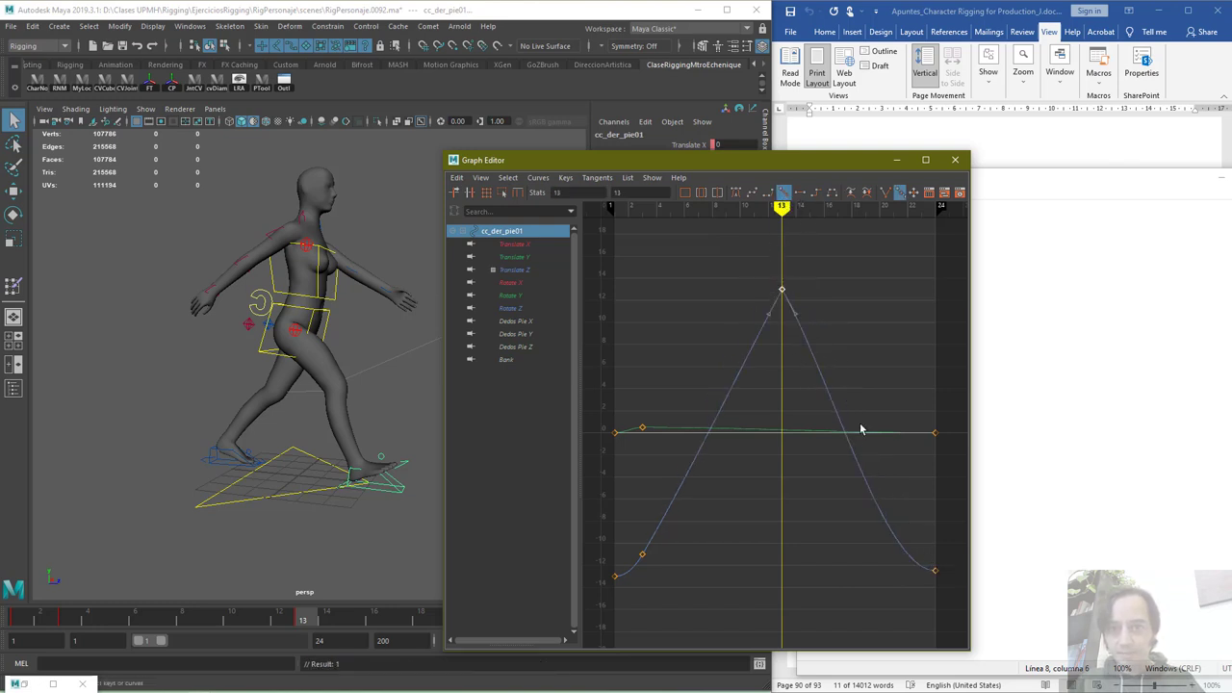
{"action": "left_click", "coordinate": [933, 570]}
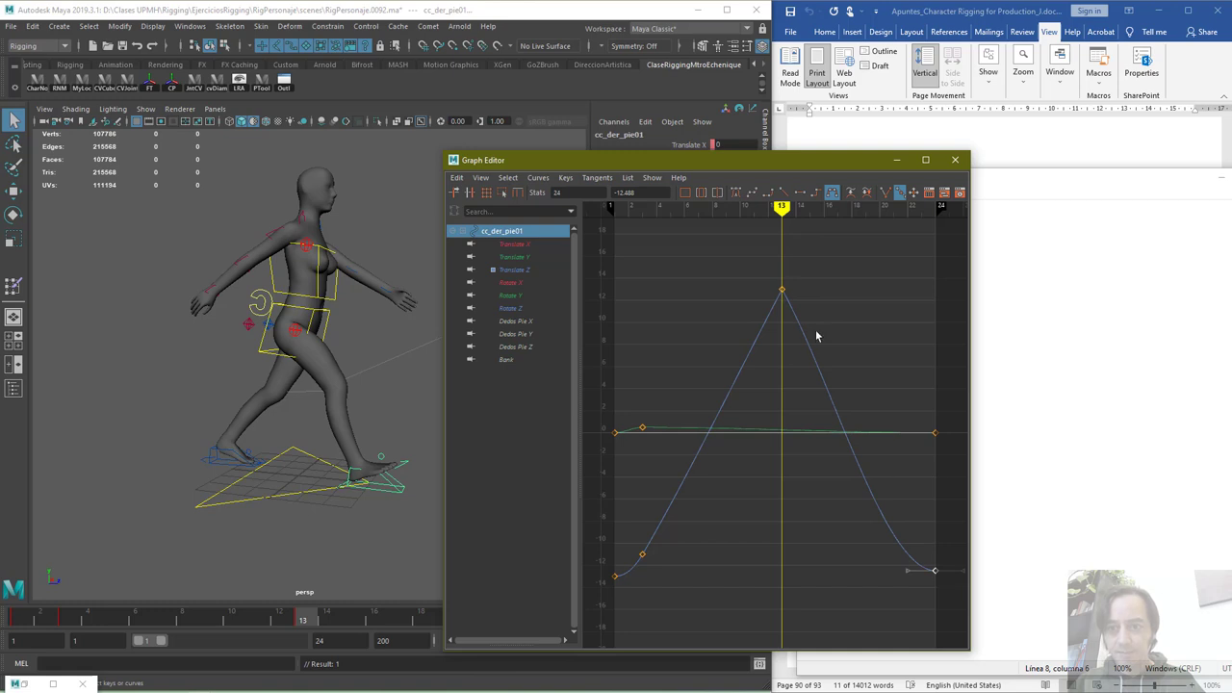
{"action": "left_click", "coordinate": [782, 192]}
Break the tangents of the right foot's Translate Z keys and adjust their incoming handles
{"action": "left_click", "coordinate": [781, 292]}
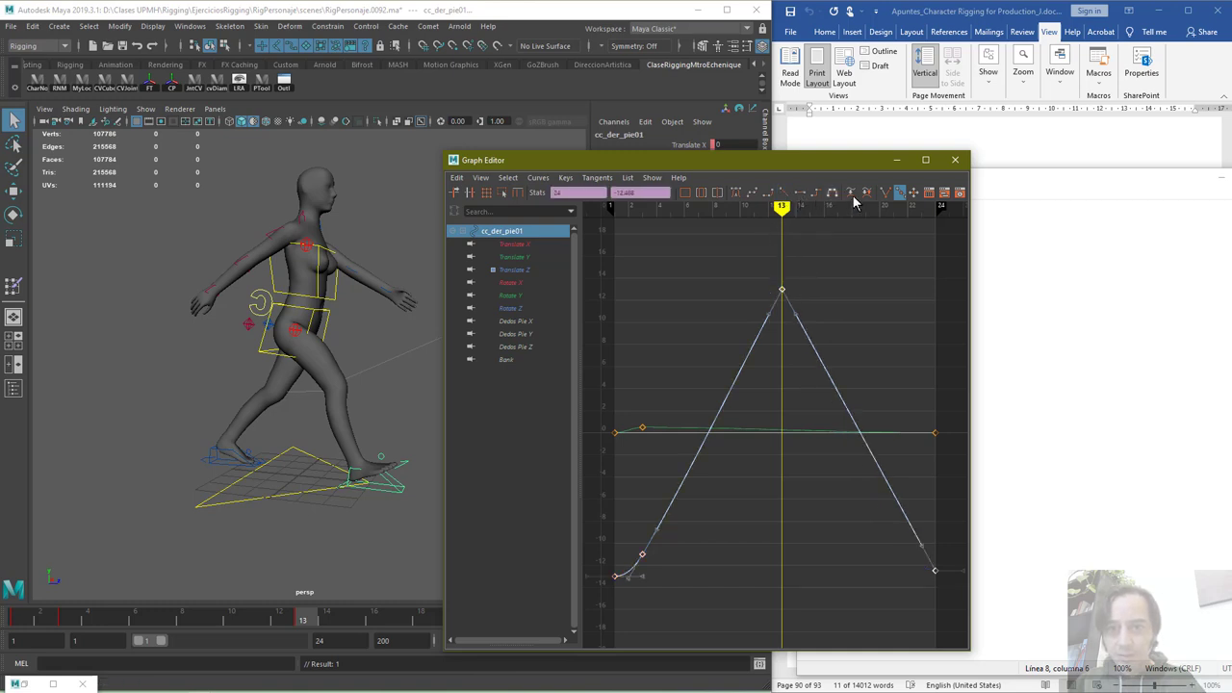
{"action": "left_click", "coordinate": [885, 193]}
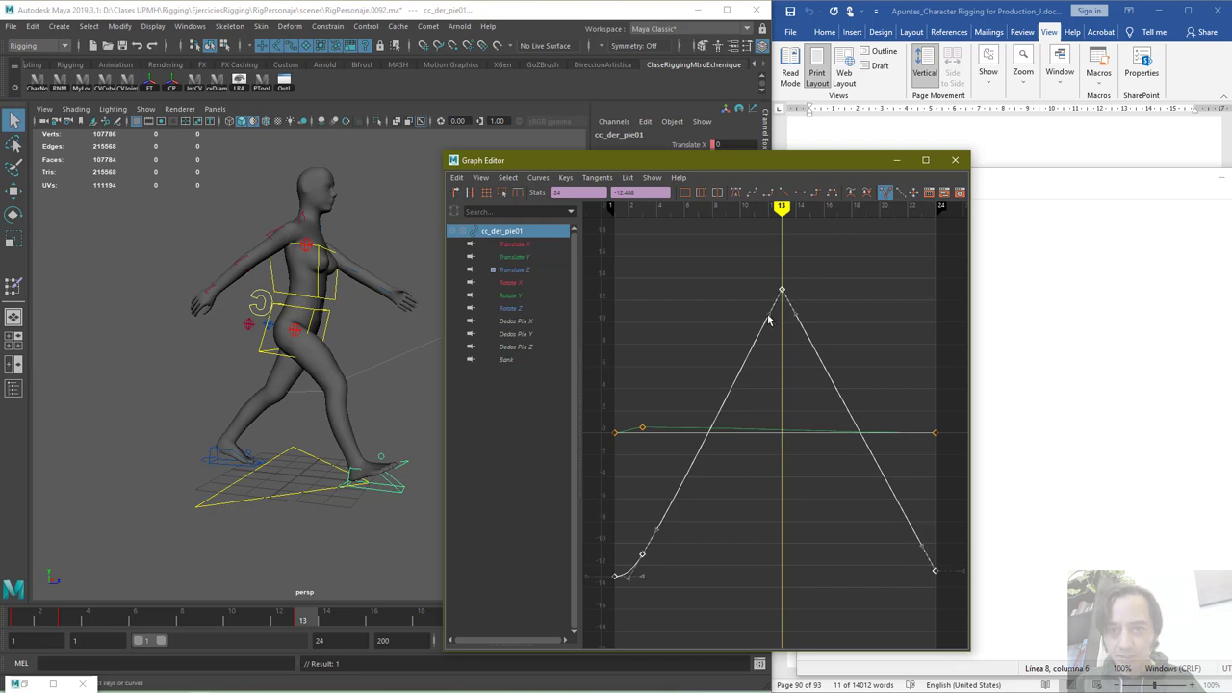
{"action": "left_click_drag", "start_coordinate": [766, 313], "coordinate": [741, 290]}
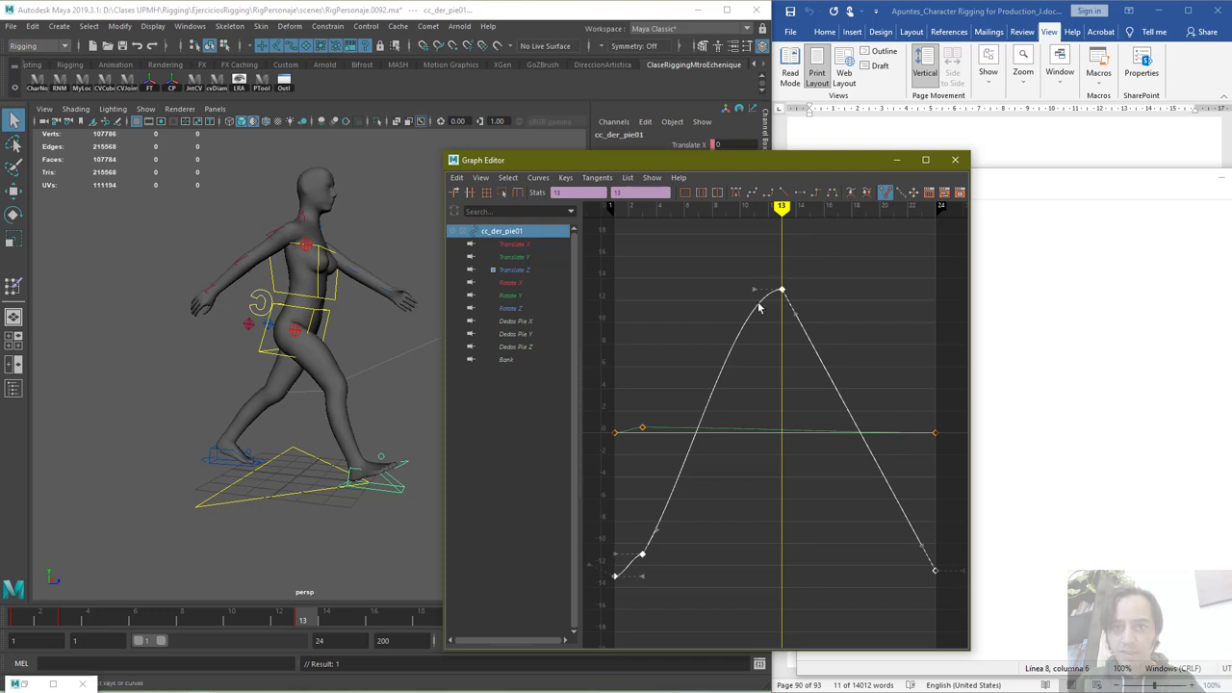
{"action": "left_click", "coordinate": [643, 557]}
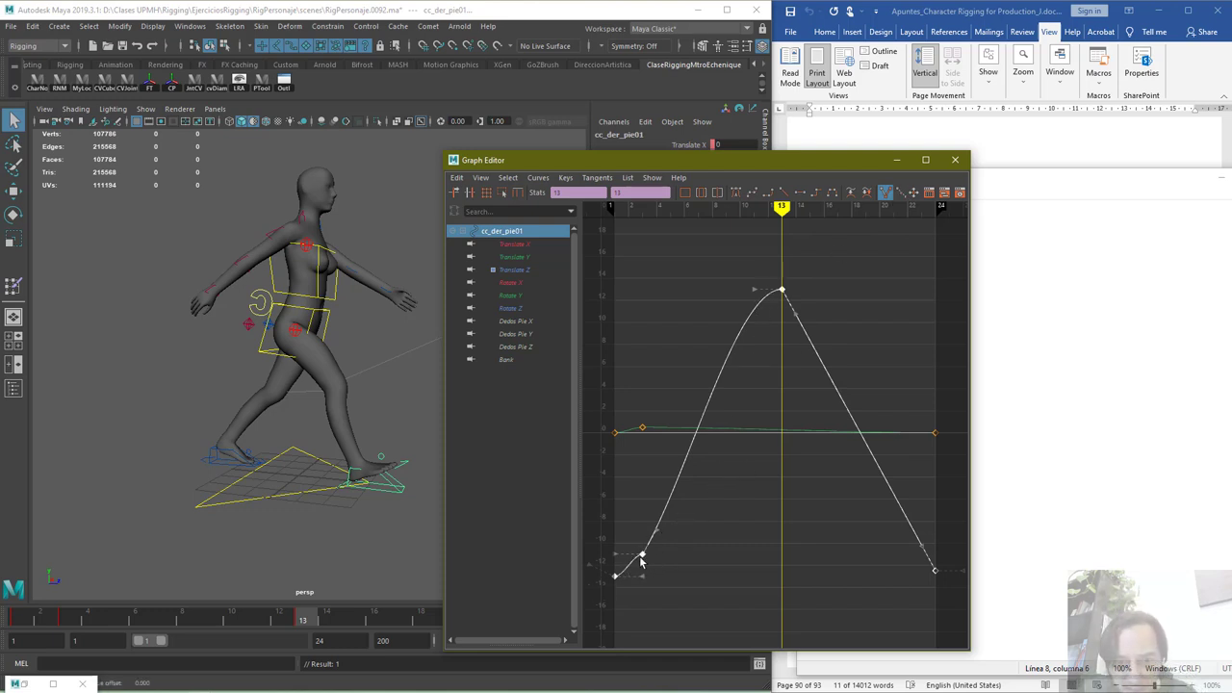
{"action": "left_click_drag", "start_coordinate": [618, 558], "coordinate": [628, 573]}
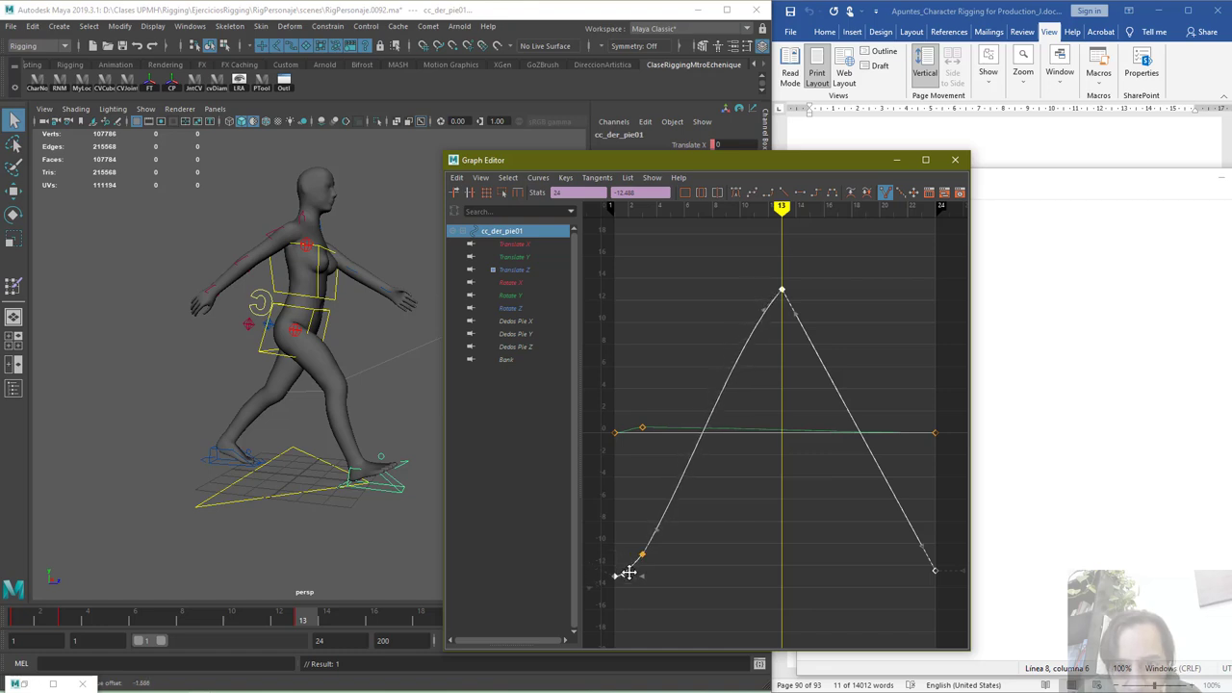
Flatten only the incoming tangent handle of the right foot's Translate Z key at frame 13
{"action": "left_click", "coordinate": [757, 317]}
{"action": "left_click", "coordinate": [781, 292]}
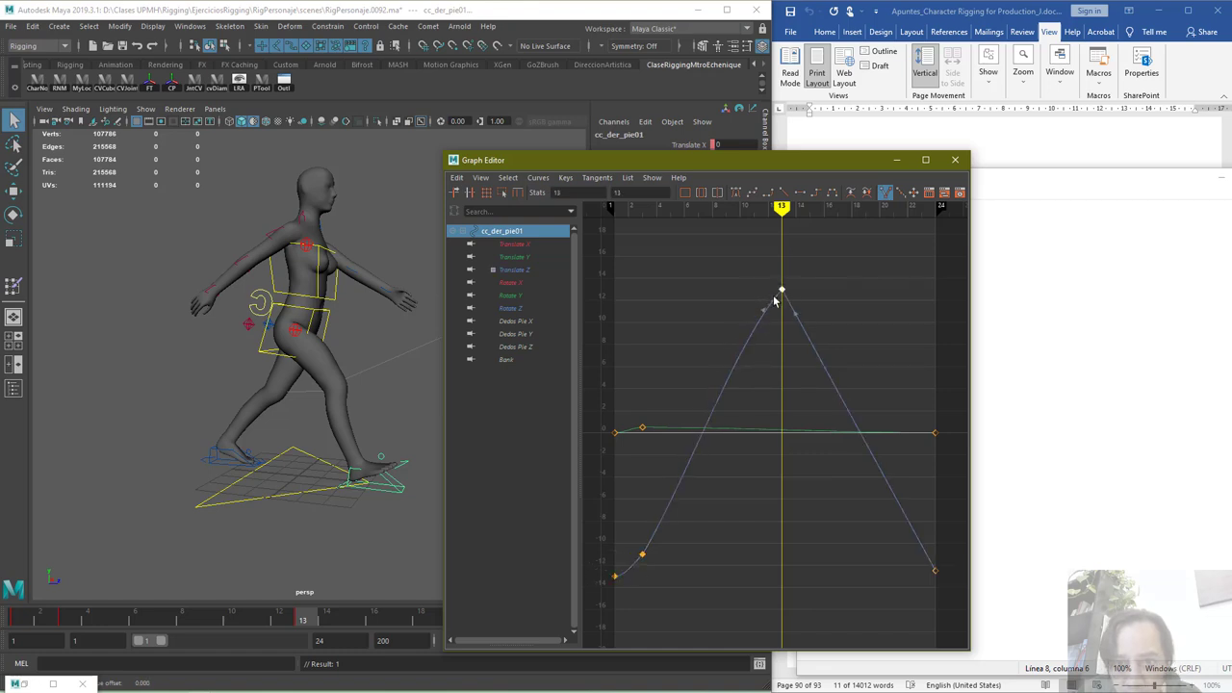
{"action": "left_click", "coordinate": [764, 306]}
{"action": "left_click", "coordinate": [764, 306]}
{"action": "left_click", "coordinate": [761, 309]}
{"action": "left_click", "coordinate": [781, 290]}
{"action": "left_click_drag", "start_coordinate": [763, 312], "coordinate": [747, 287]}
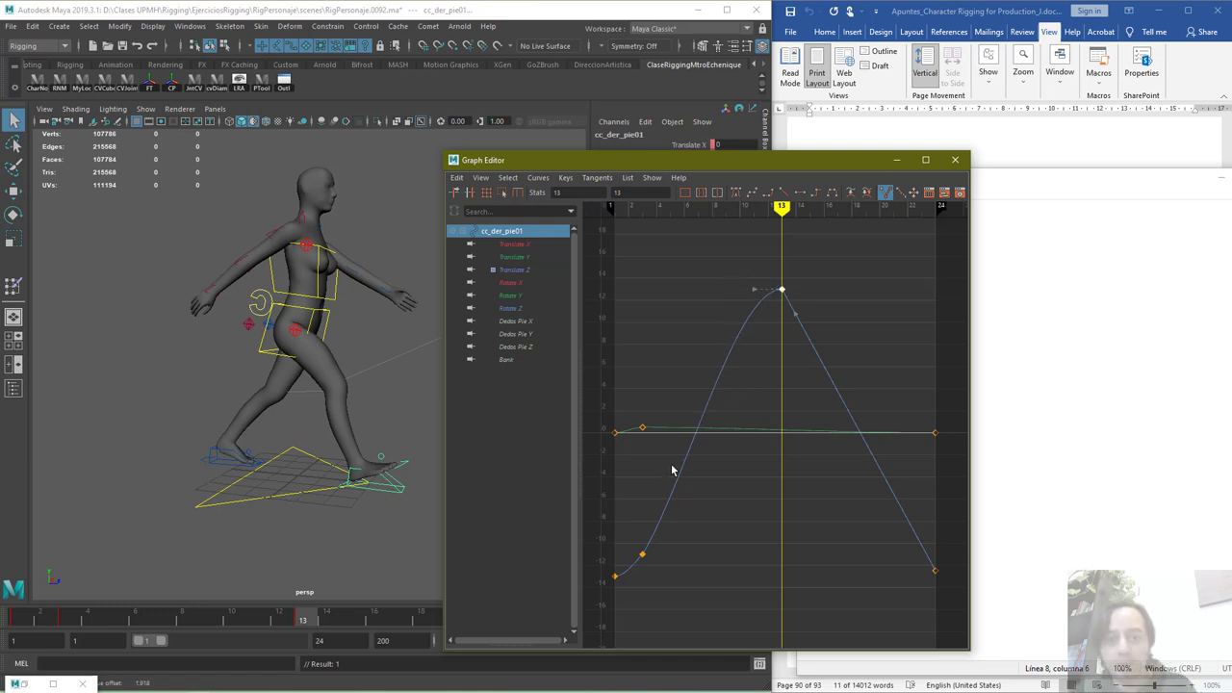
Scrub the timeline, close the Graph Editor, play back the walk cycle and return to the first frame
{"action": "left_click_drag", "start_coordinate": [56, 621], "coordinate": [174, 642]}
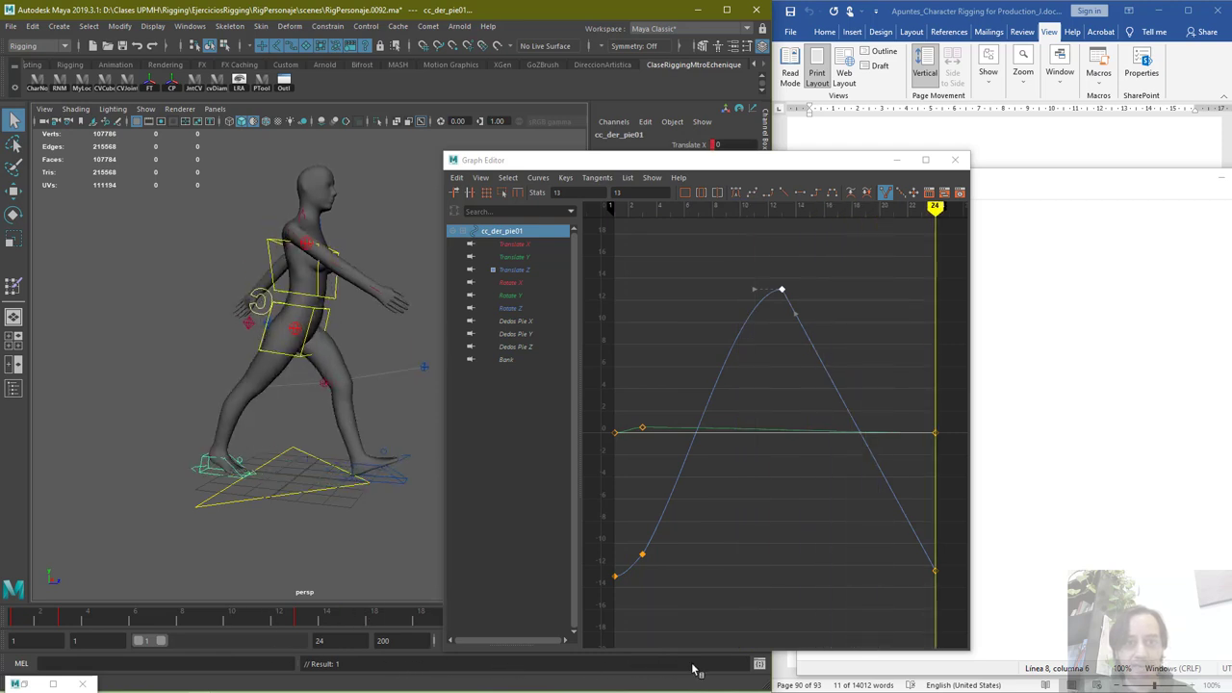
{"action": "left_click", "coordinate": [954, 159]}
{"action": "left_click", "coordinate": [712, 617]}
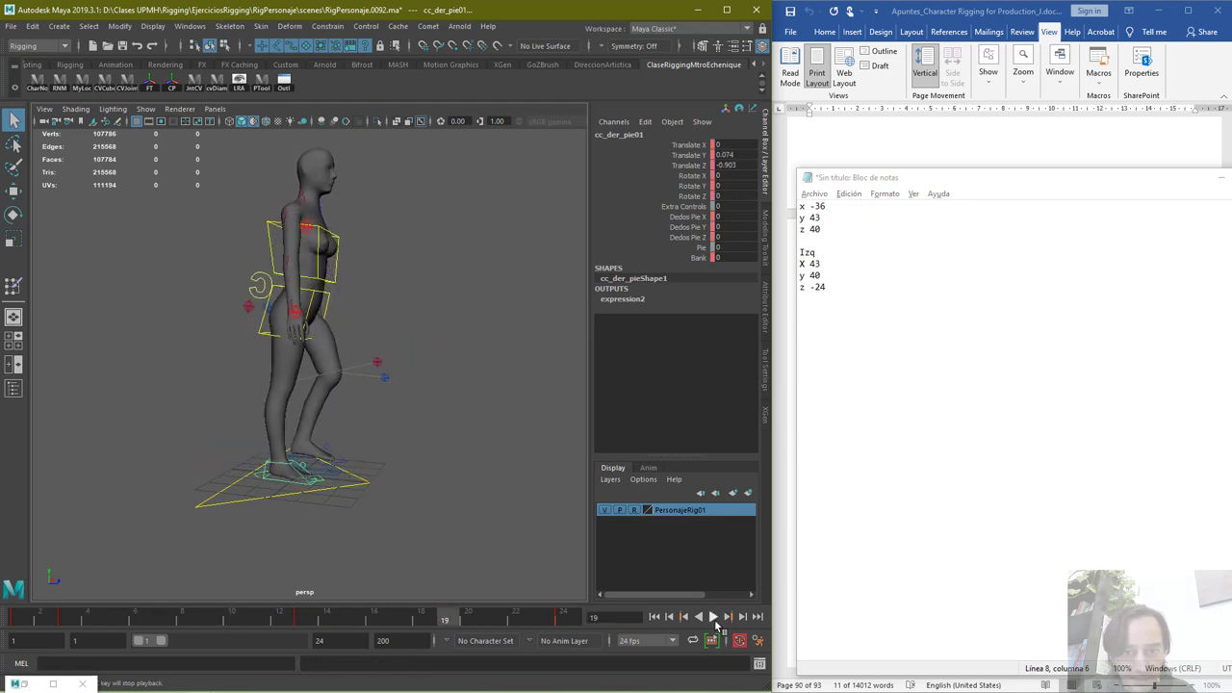
{"action": "left_click", "coordinate": [712, 617]}
{"action": "left_click", "coordinate": [654, 617]}
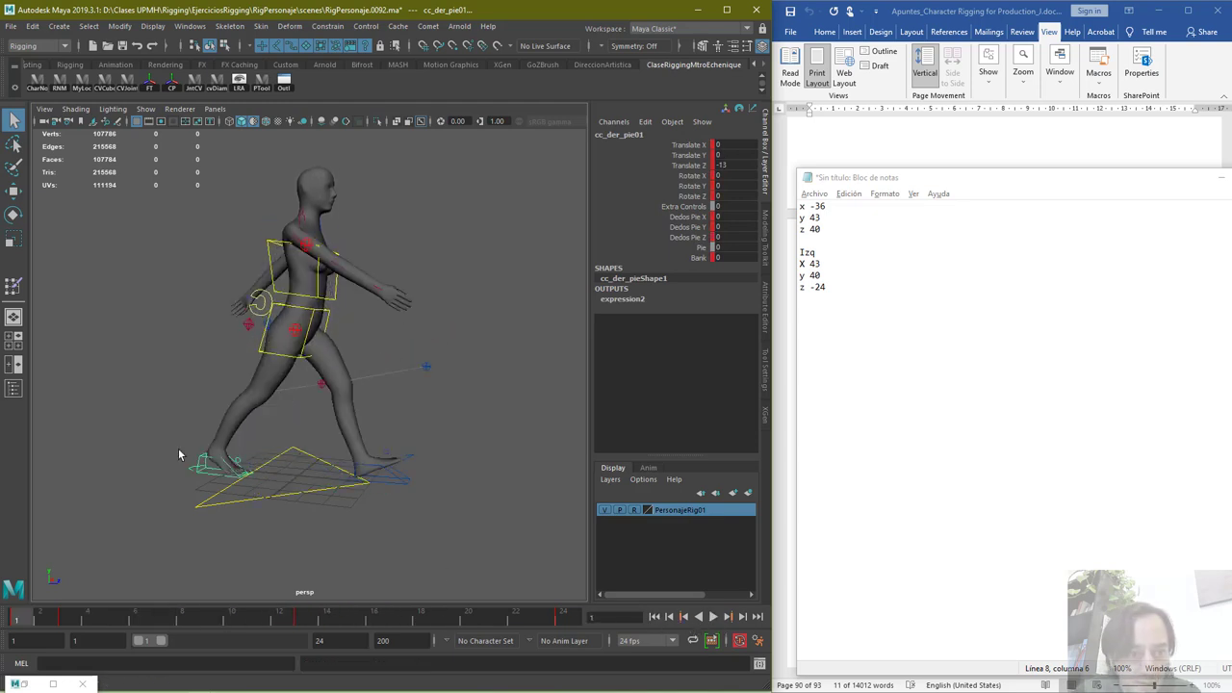
Select both foot controls, both knee controls and the right and left arm FK controls together
{"action": "left_click_drag", "start_coordinate": [471, 510], "coordinate": [343, 453]}
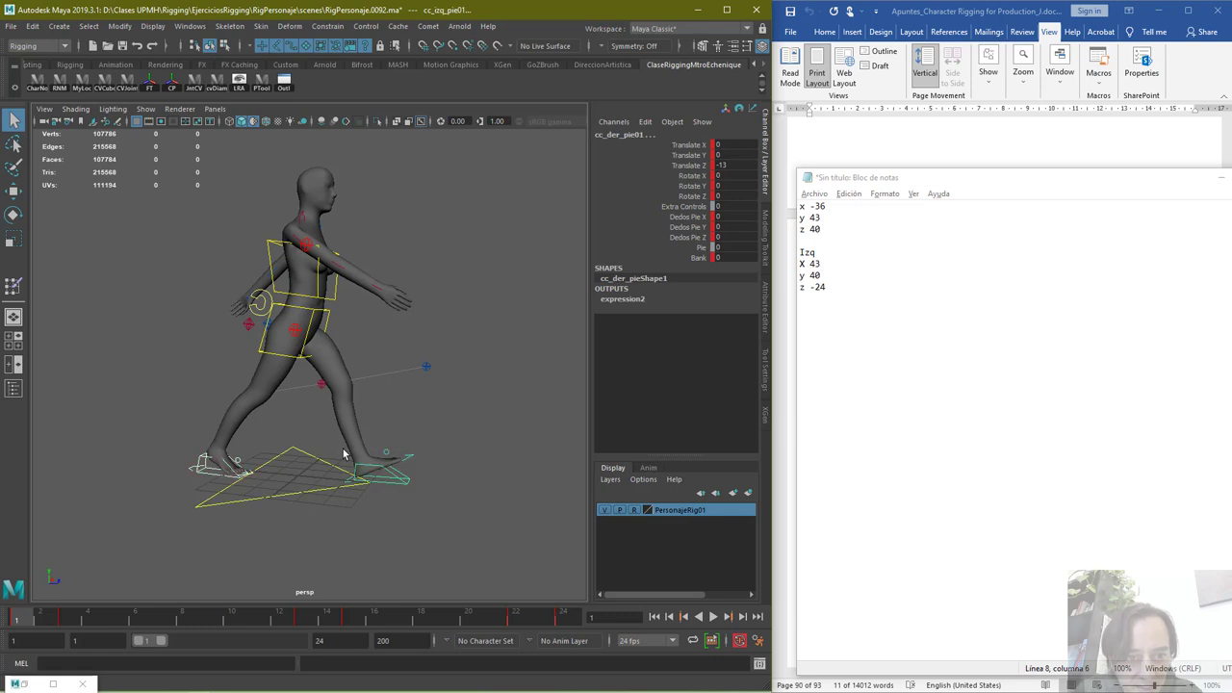
{"action": "left_click", "coordinate": [424, 366]}
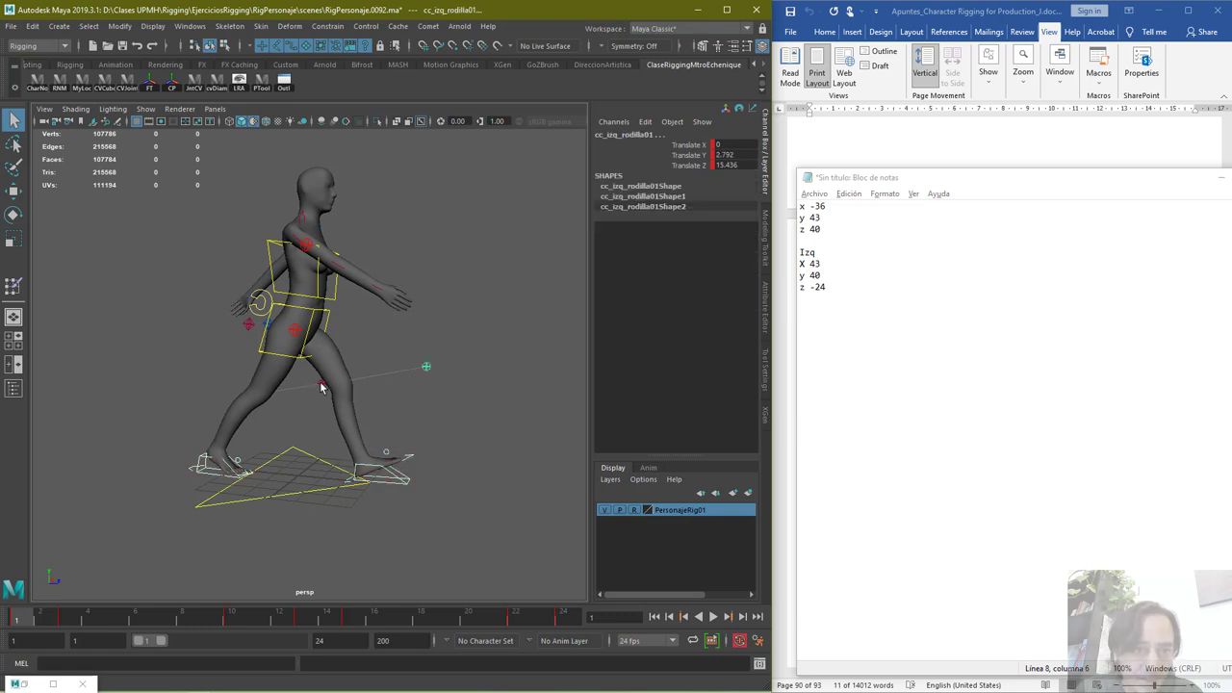
{"action": "left_click", "coordinate": [321, 385]}
{"action": "left_click", "coordinate": [299, 242]}
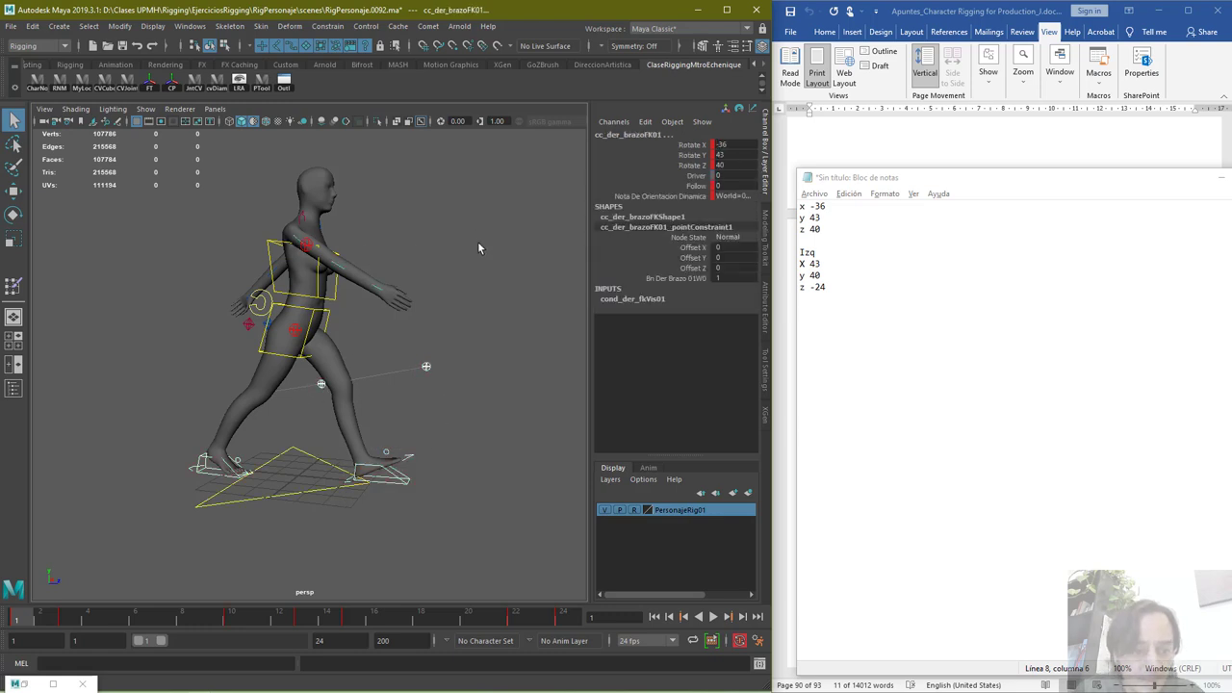
{"action": "left_click_drag", "start_coordinate": [423, 260], "coordinate": [332, 260], "text": "alt"}
{"action": "key", "text": "alt+shift"}
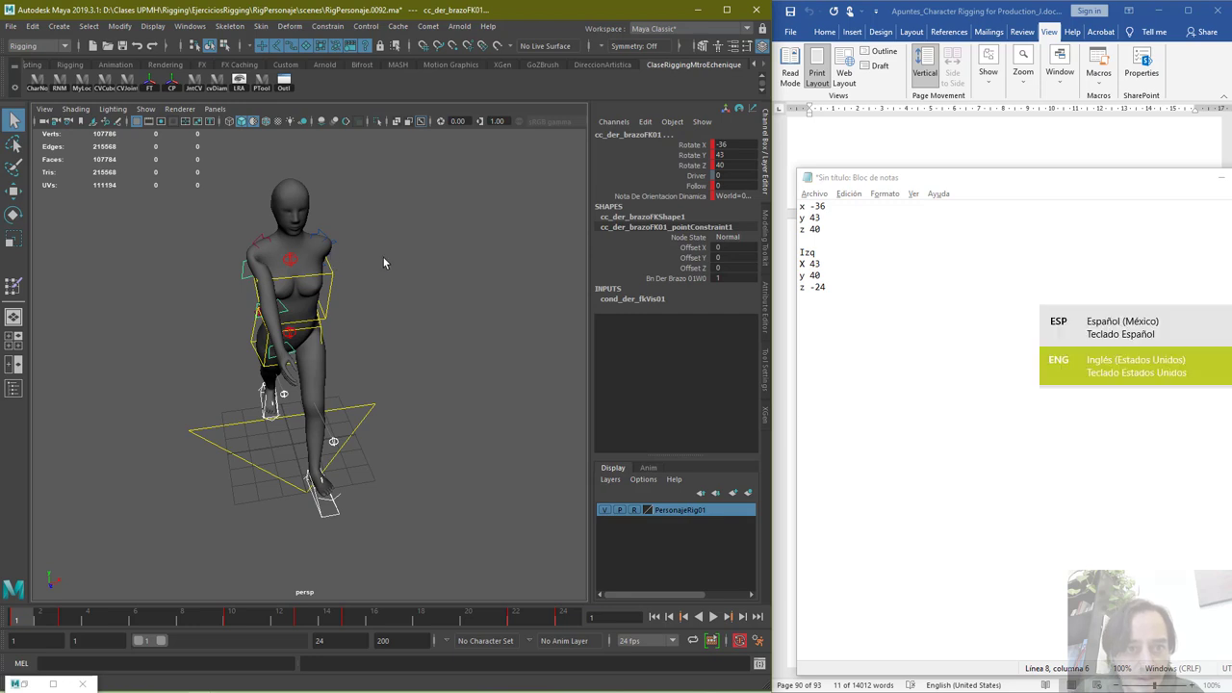
{"action": "left_click", "coordinate": [335, 250]}
Open the Graph Editor for the selected foot, knee and arm controls and set their curves' pre and post infinity to Cycle
{"action": "left_click_drag", "start_coordinate": [399, 478], "coordinate": [402, 431], "text": "alt"}
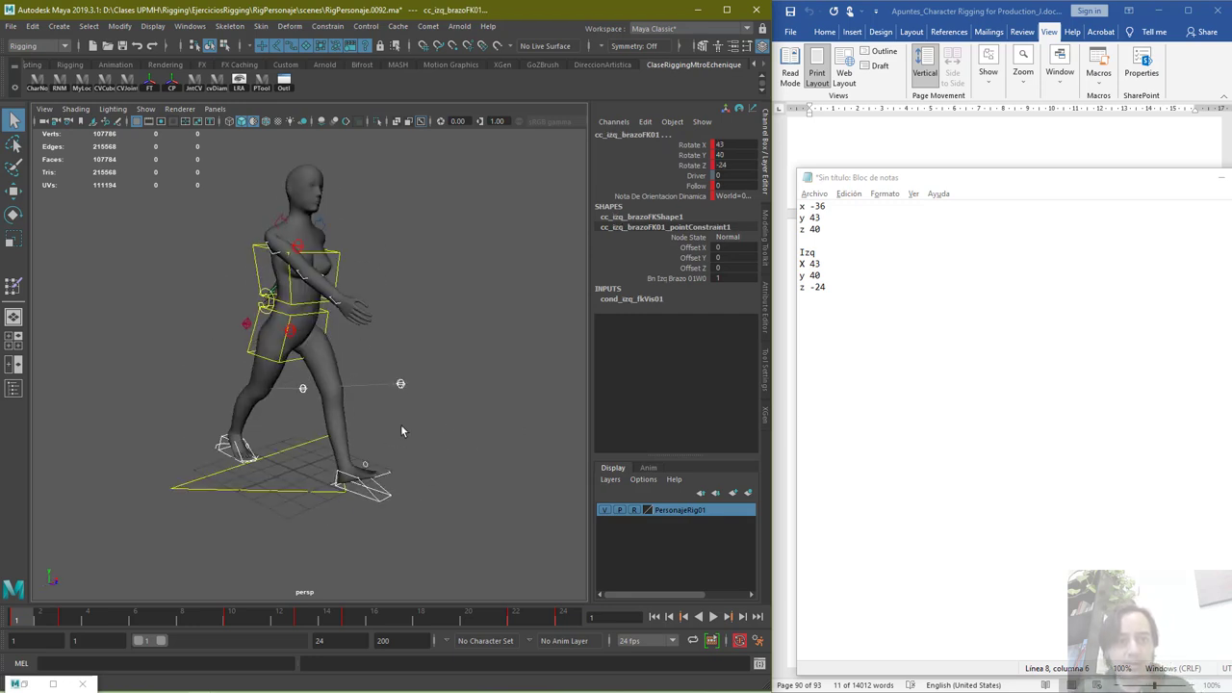
{"action": "left_click_drag", "start_coordinate": [317, 538], "coordinate": [369, 553], "text": "alt"}
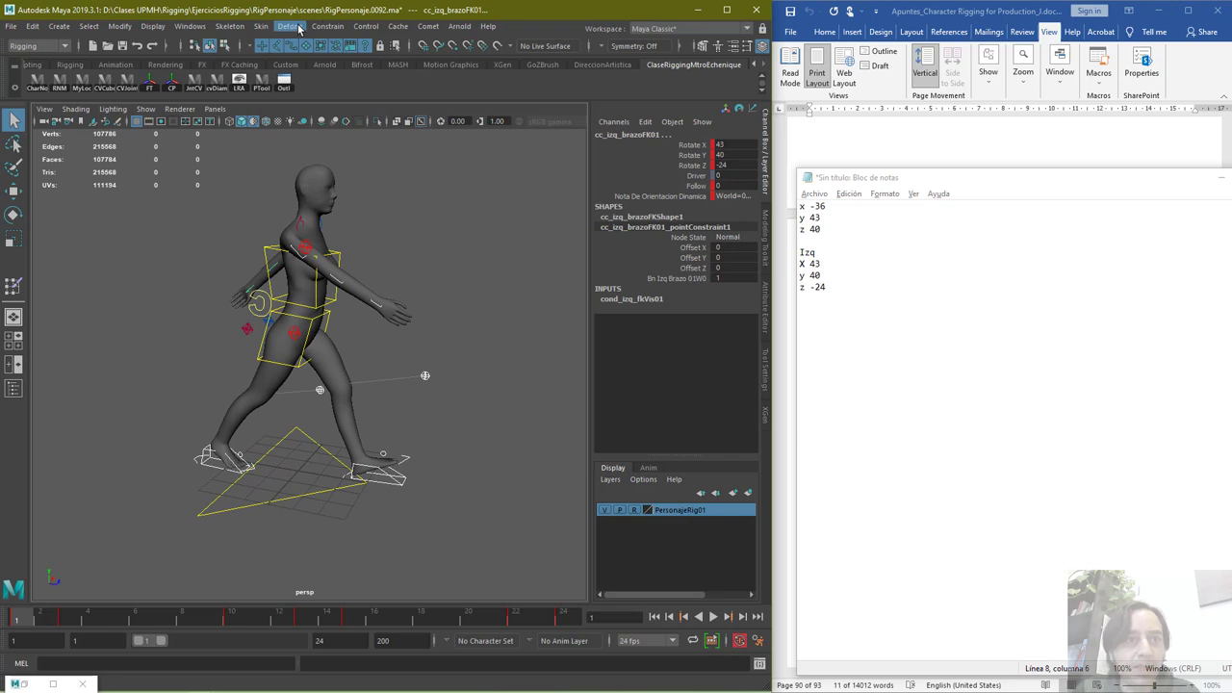
{"action": "left_click", "coordinate": [196, 26]}
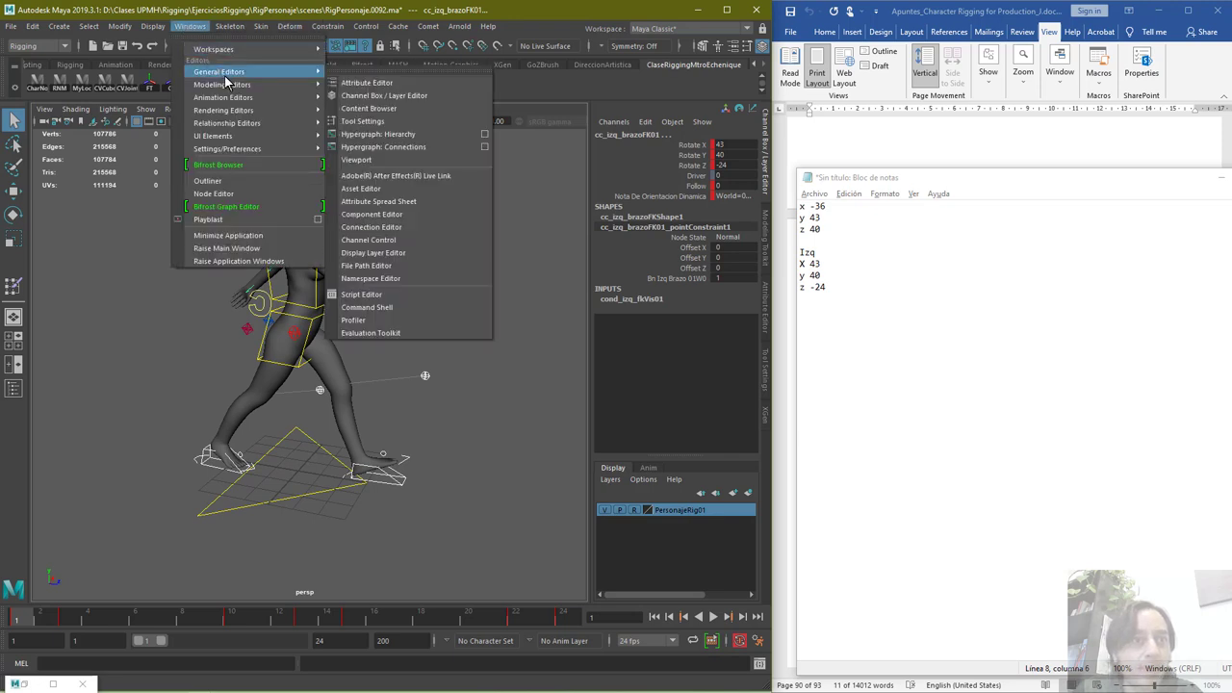
{"action": "mouse_move", "coordinate": [231, 98]}
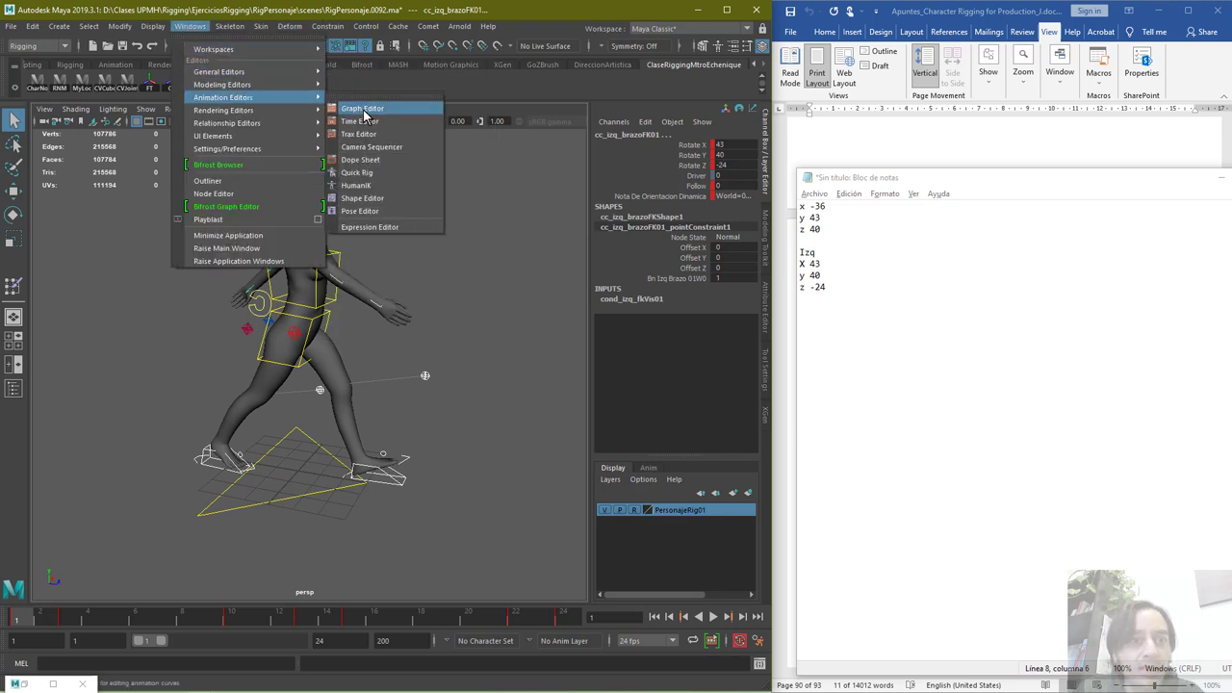
{"action": "left_click", "coordinate": [362, 108]}
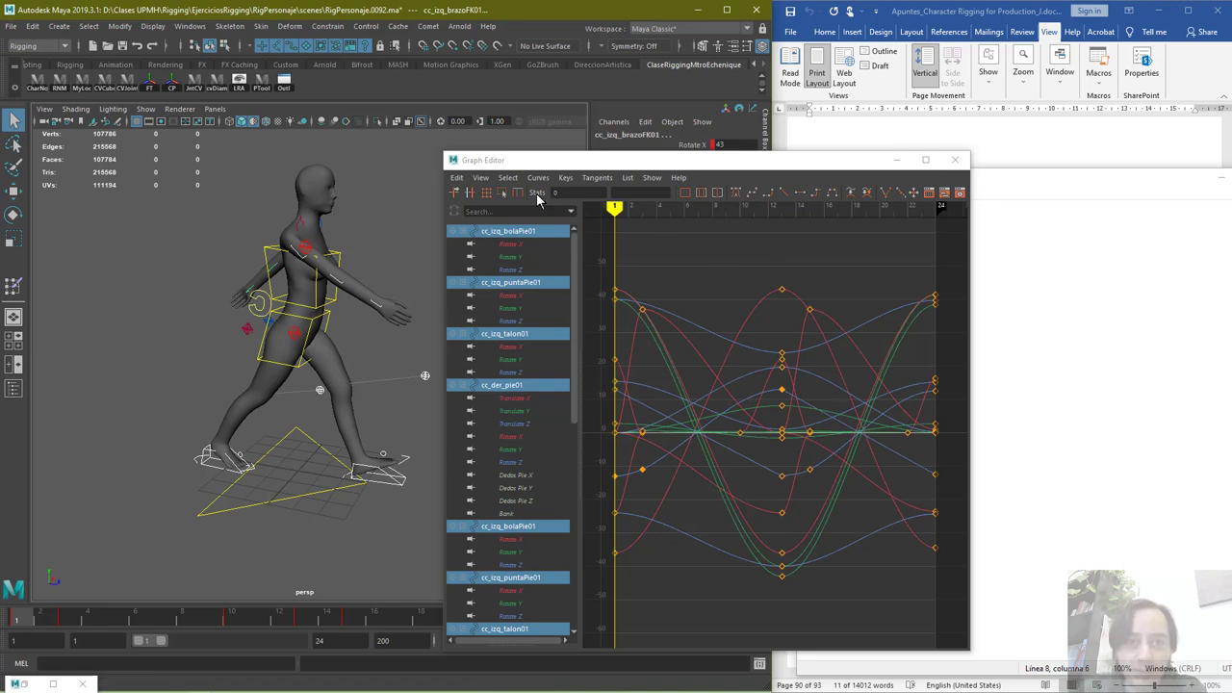
{"action": "left_click", "coordinate": [537, 181]}
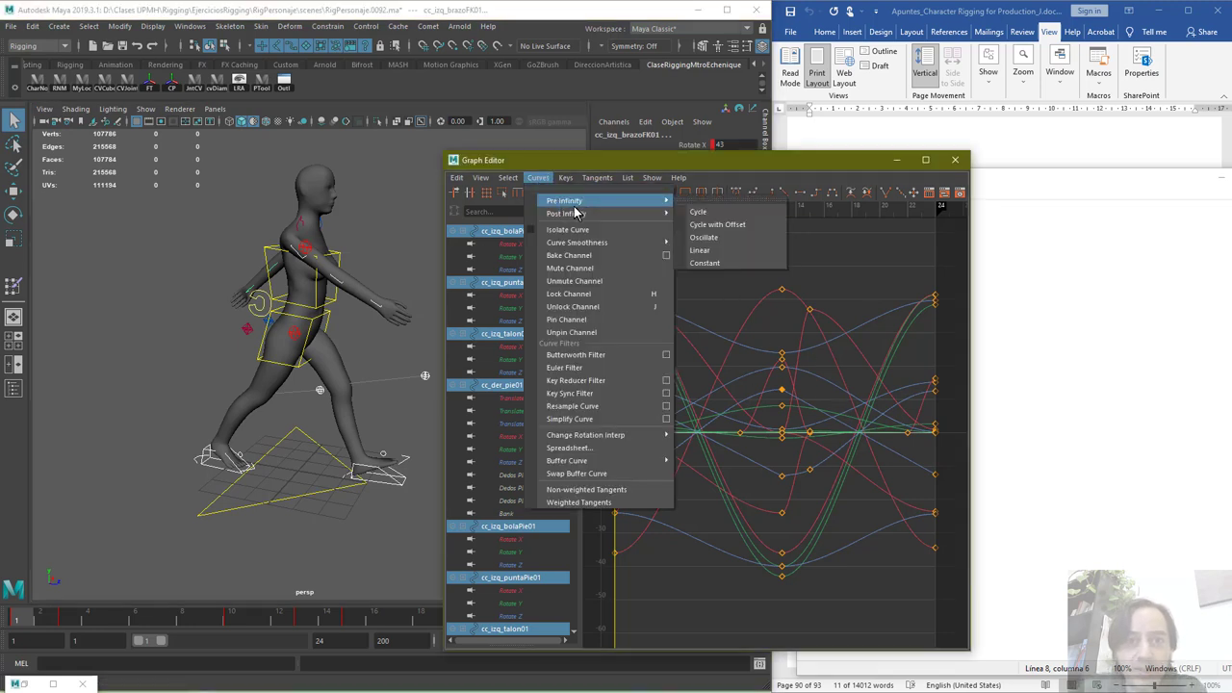
{"action": "mouse_move", "coordinate": [587, 202]}
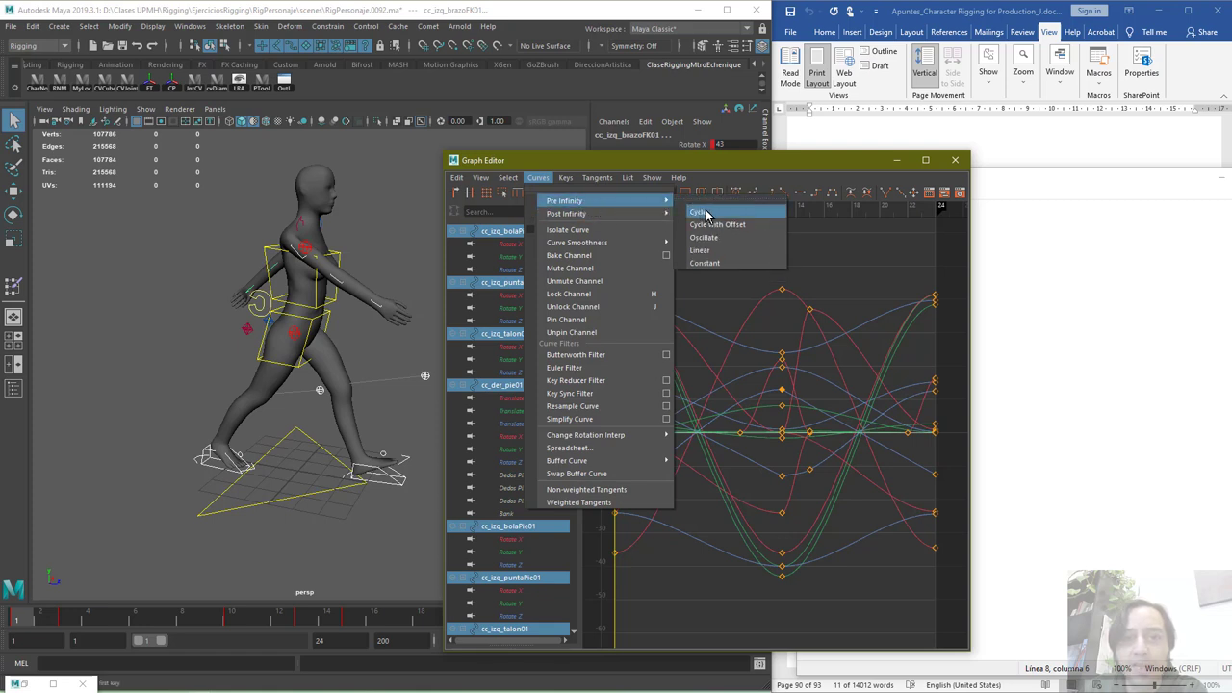
{"action": "left_click", "coordinate": [707, 214]}
{"action": "left_click", "coordinate": [537, 177]}
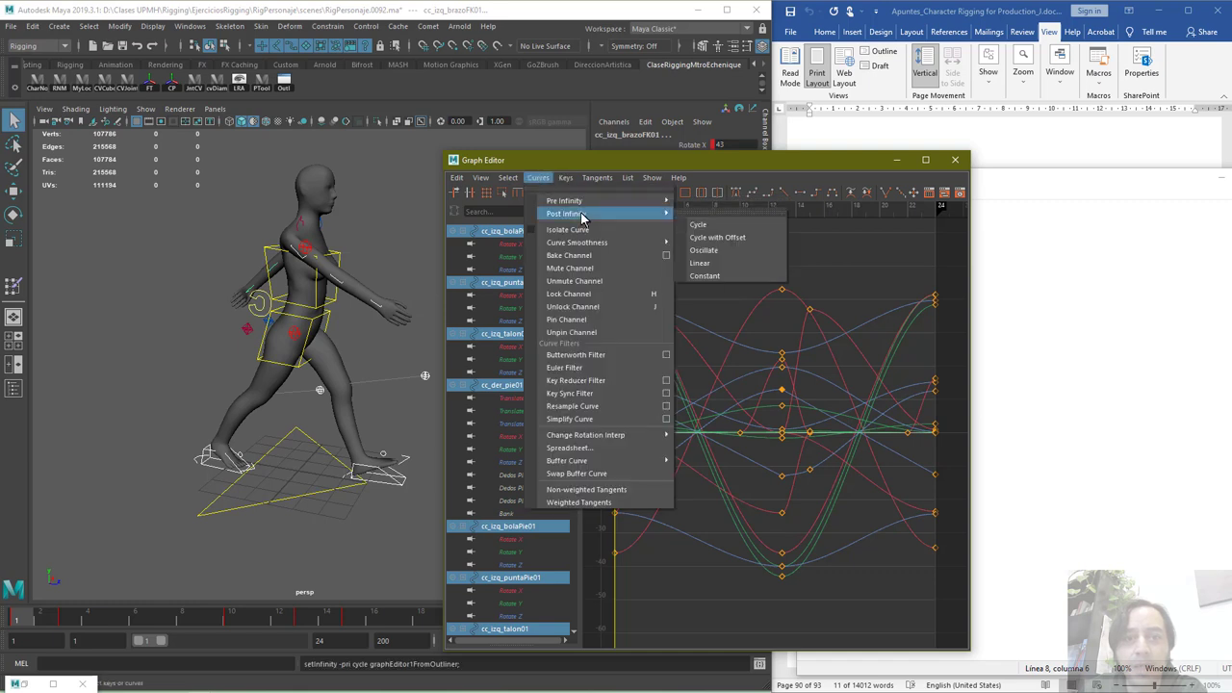
{"action": "left_click", "coordinate": [697, 226]}
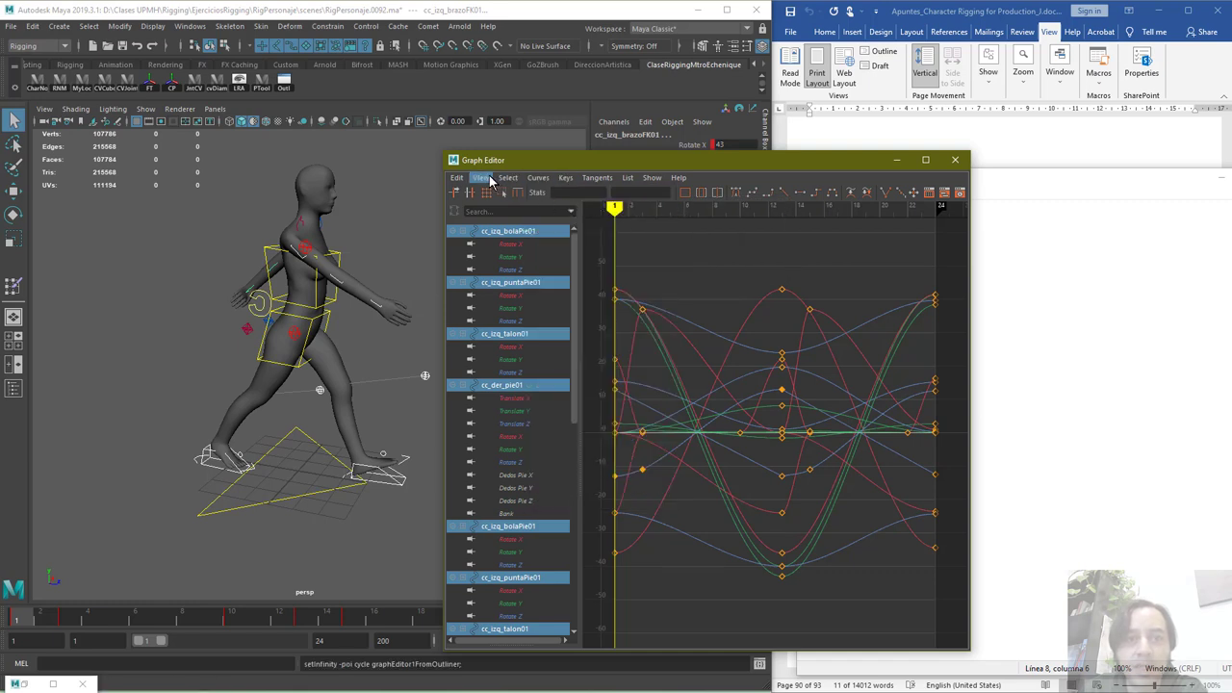
Show the infinity curves in the Graph Editor, inspect the repeating cycles outside the keyed range, and minimize the editor
{"action": "left_click", "coordinate": [482, 179]}
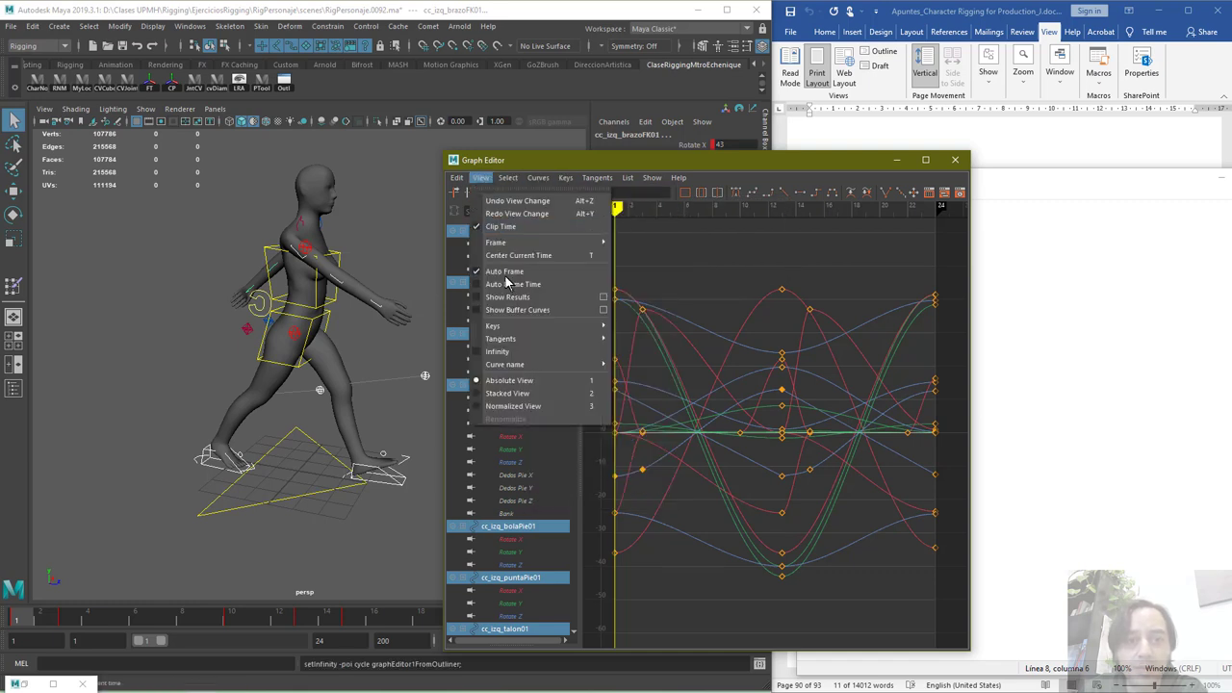
{"action": "left_click", "coordinate": [477, 355]}
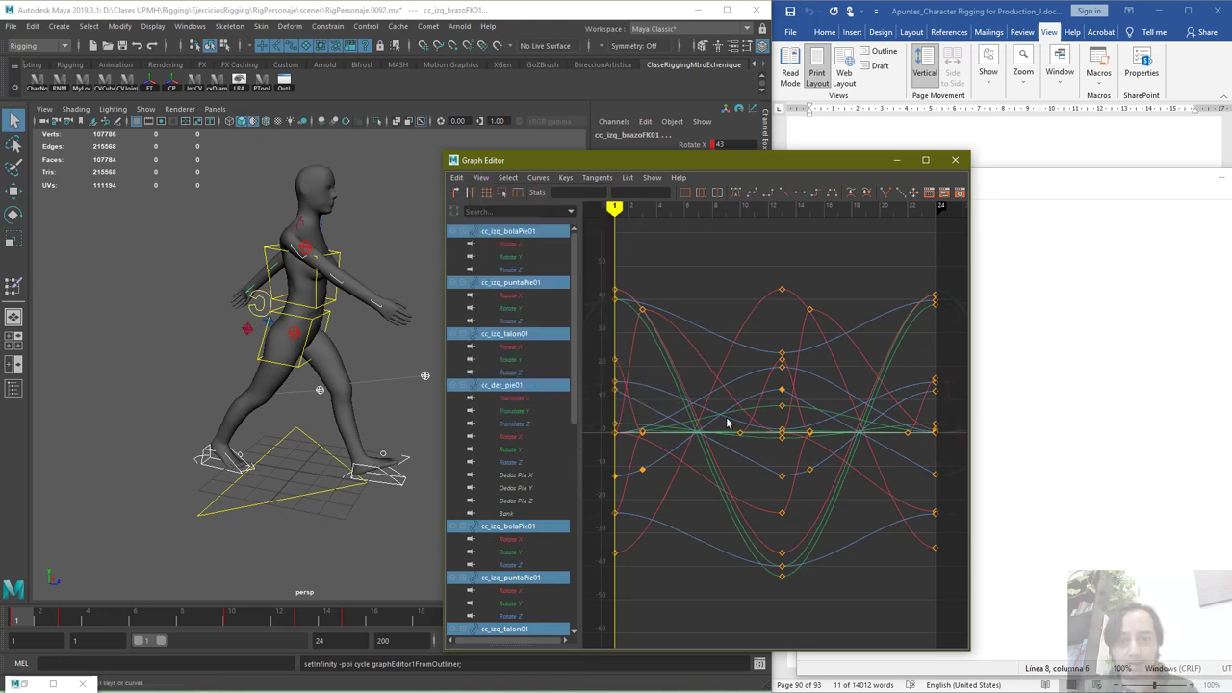
{"action": "scroll", "coordinate": [726, 422], "scroll_direction": "down", "scroll_amount": 10}
{"action": "scroll", "coordinate": [767, 423], "scroll_direction": "down", "scroll_amount": 3}
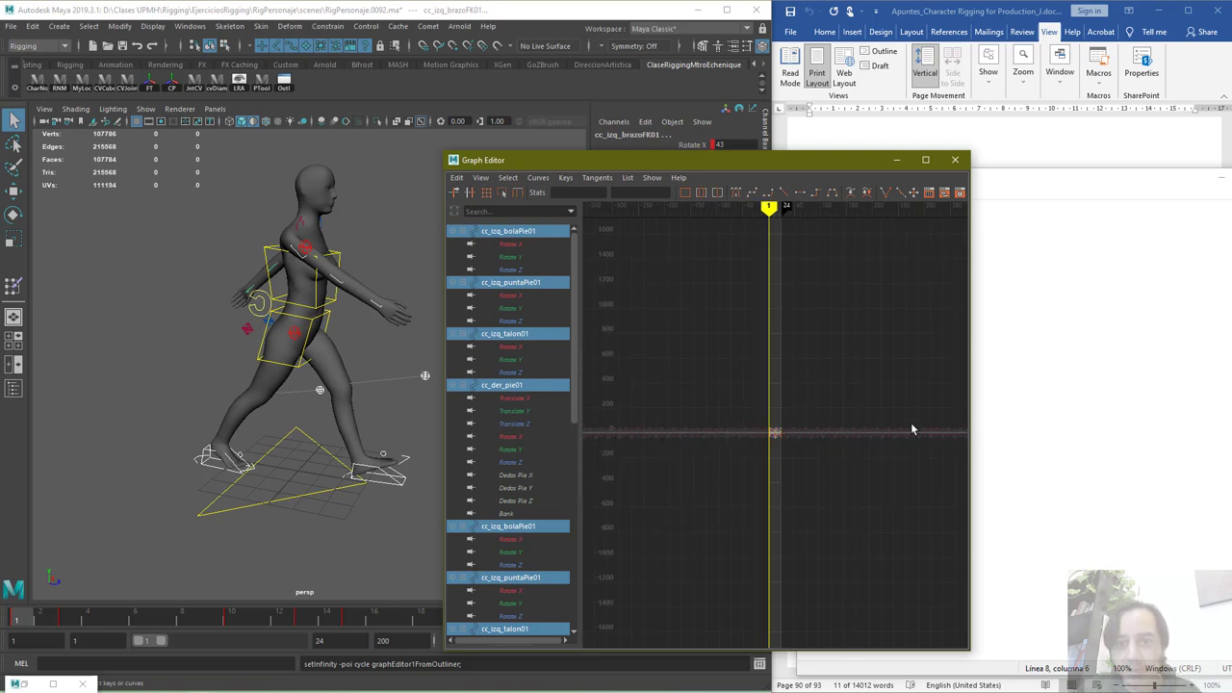
{"action": "key", "text": "f"}
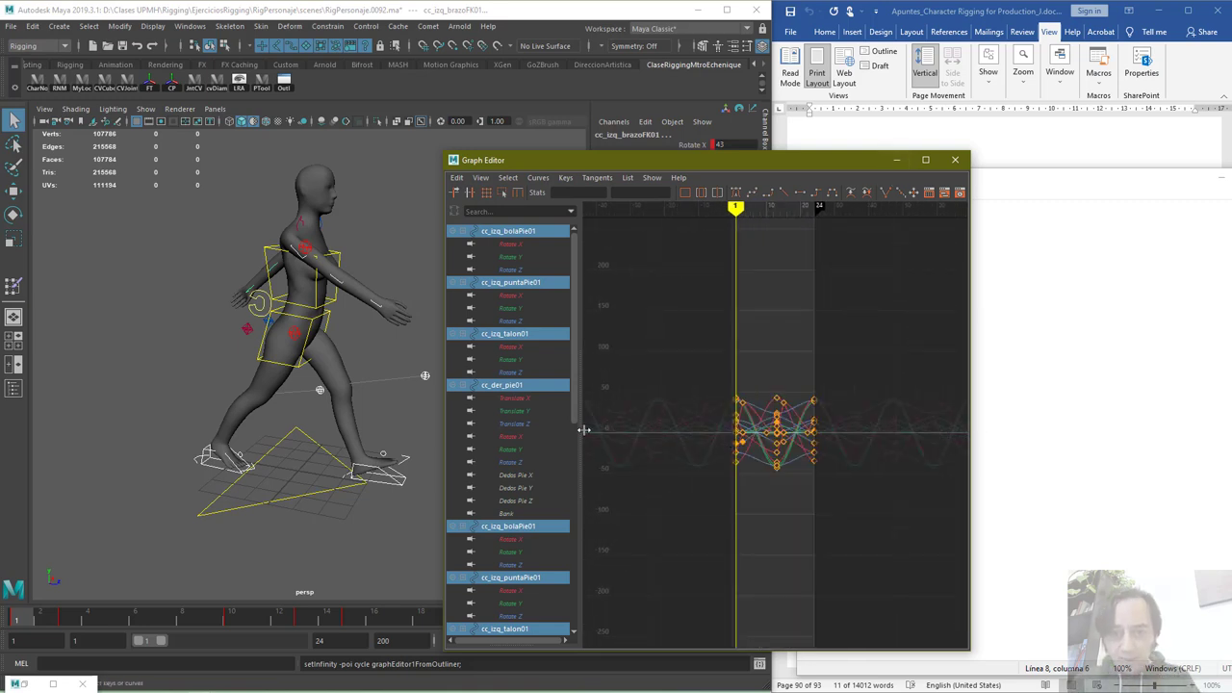
{"action": "left_click", "coordinate": [896, 160]}
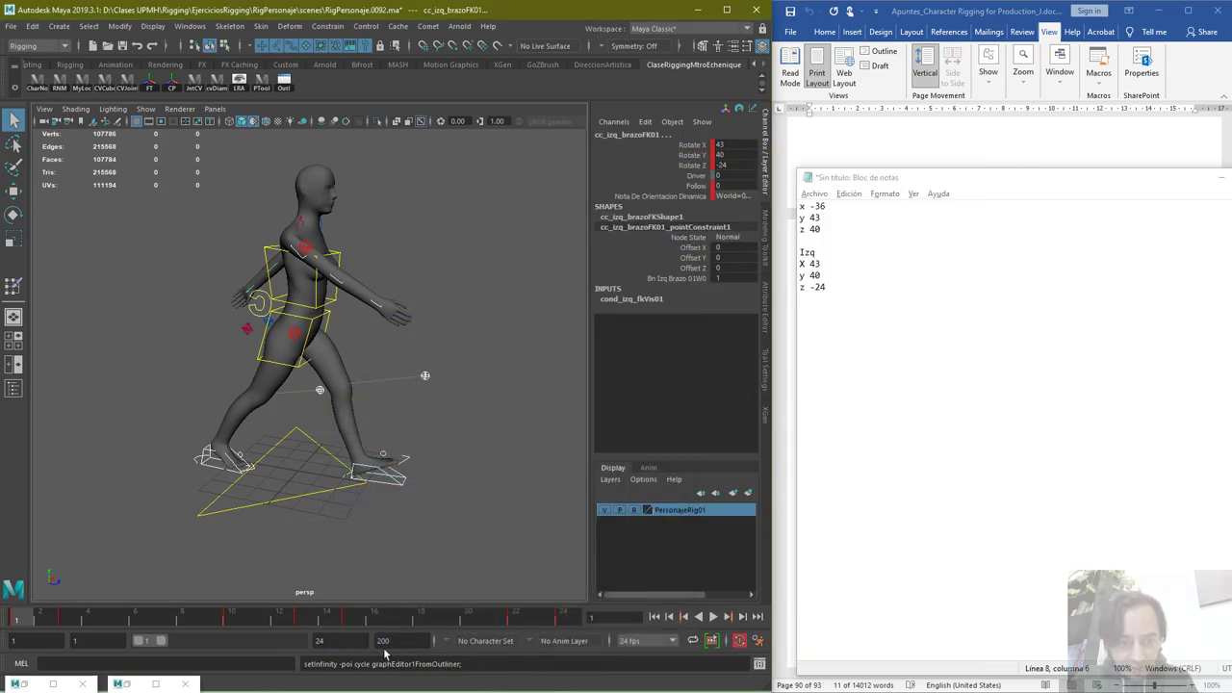
Extend the playback range's end to frame 240
{"action": "left_click", "coordinate": [332, 640]}
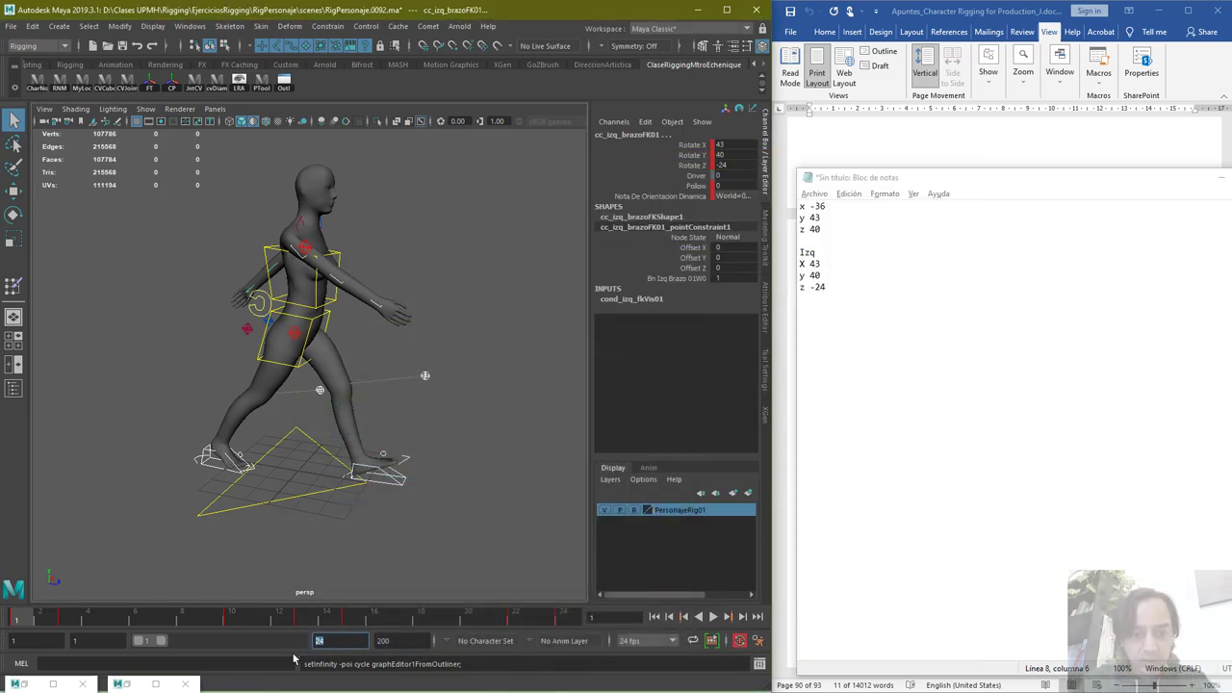
{"action": "type", "text": "0"}
{"action": "key", "text": "Return"}
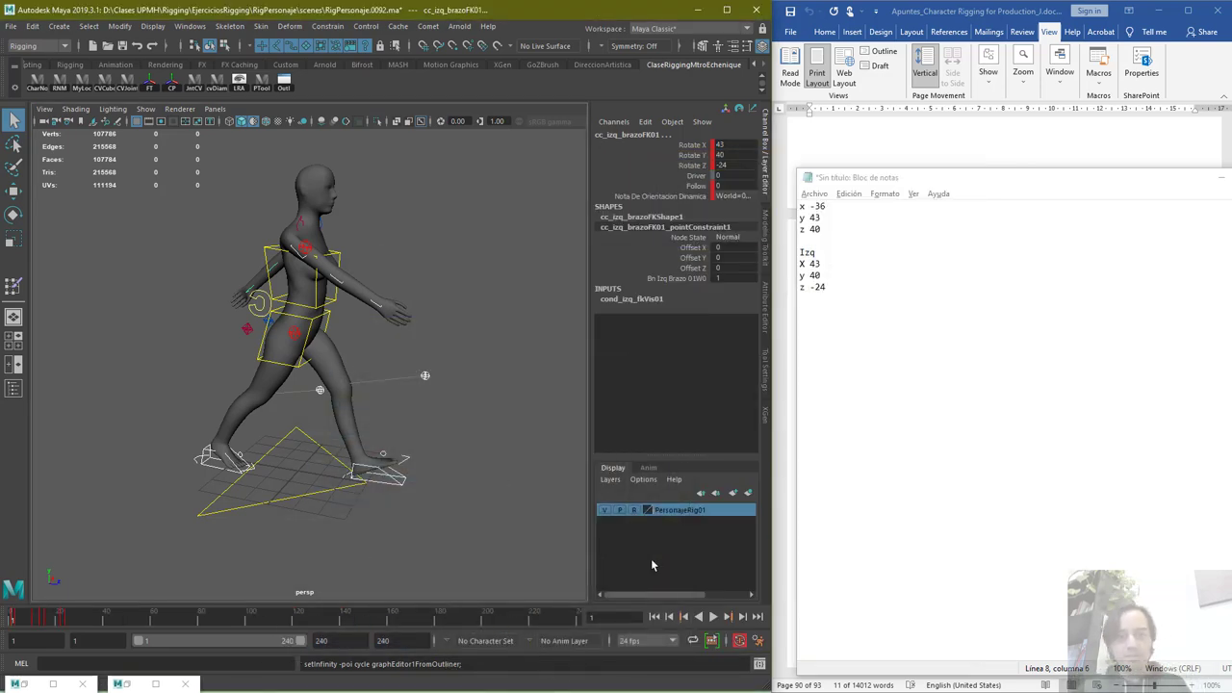
Play back the extended walk cycle, check the pose at frame 24, and return to frame 1
{"action": "left_click", "coordinate": [712, 617]}
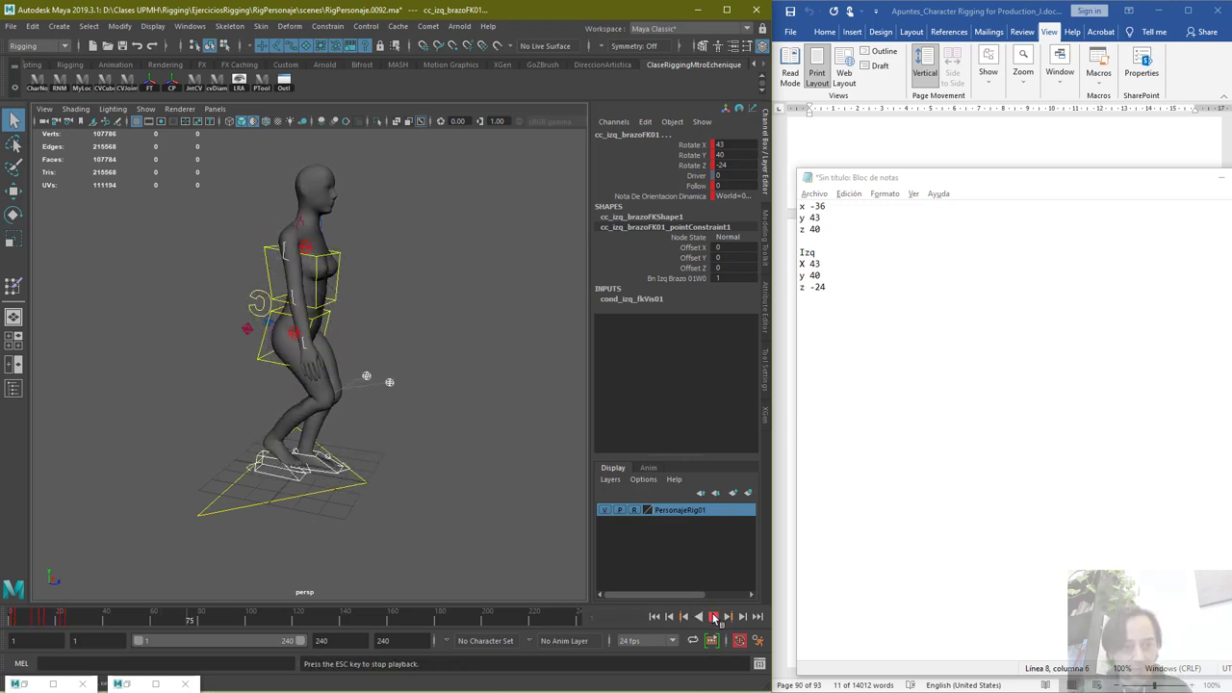
{"action": "left_click", "coordinate": [713, 617]}
{"action": "left_click_drag", "start_coordinate": [70, 620], "coordinate": [1, 625]}
{"action": "key", "text": "alt+v"}
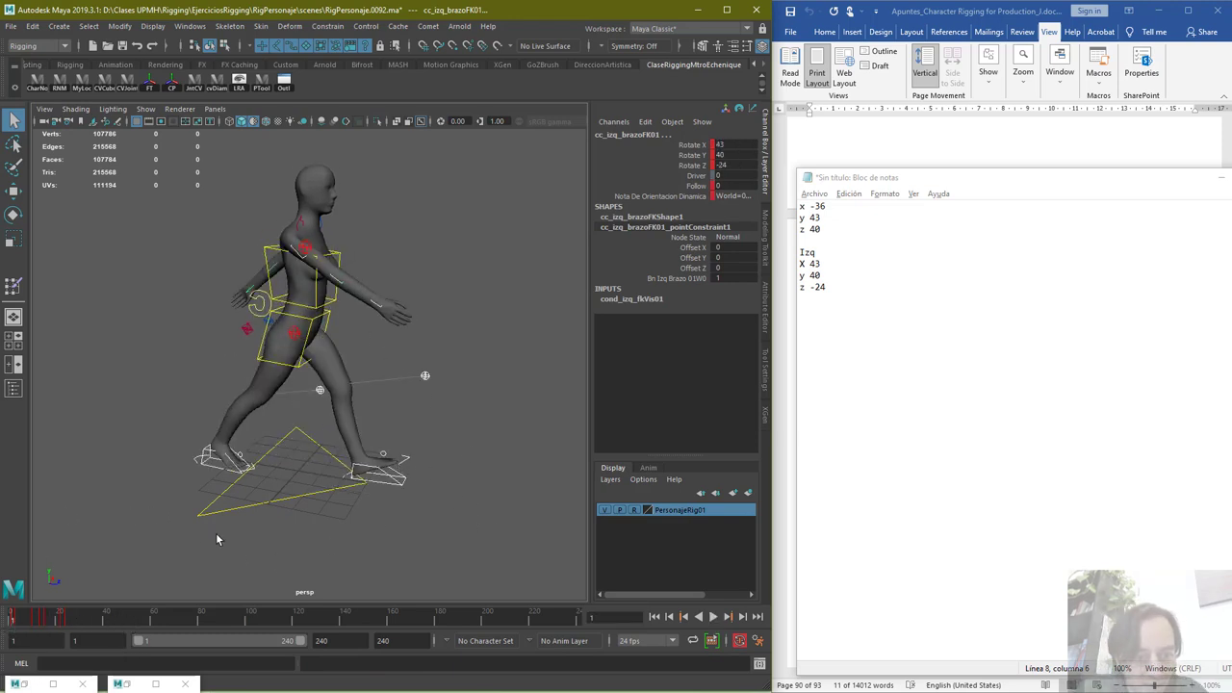
{"action": "left_click", "coordinate": [68, 622]}
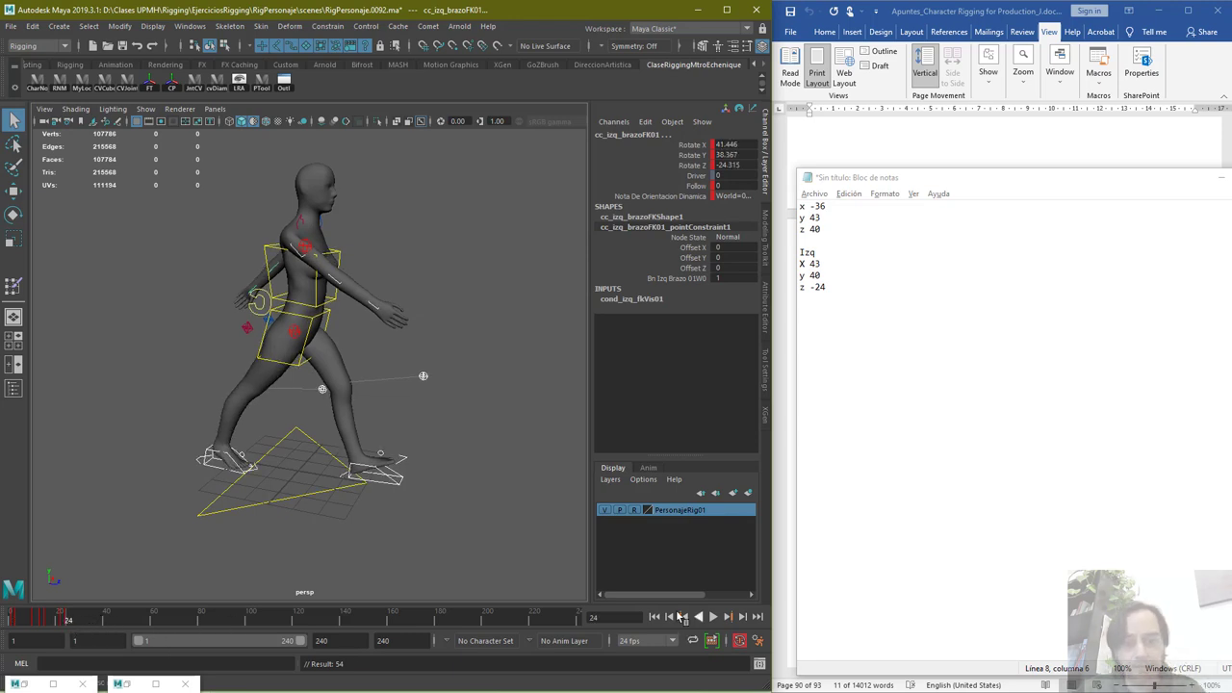
{"action": "left_click", "coordinate": [655, 617]}
{"action": "left_click", "coordinate": [711, 619]}
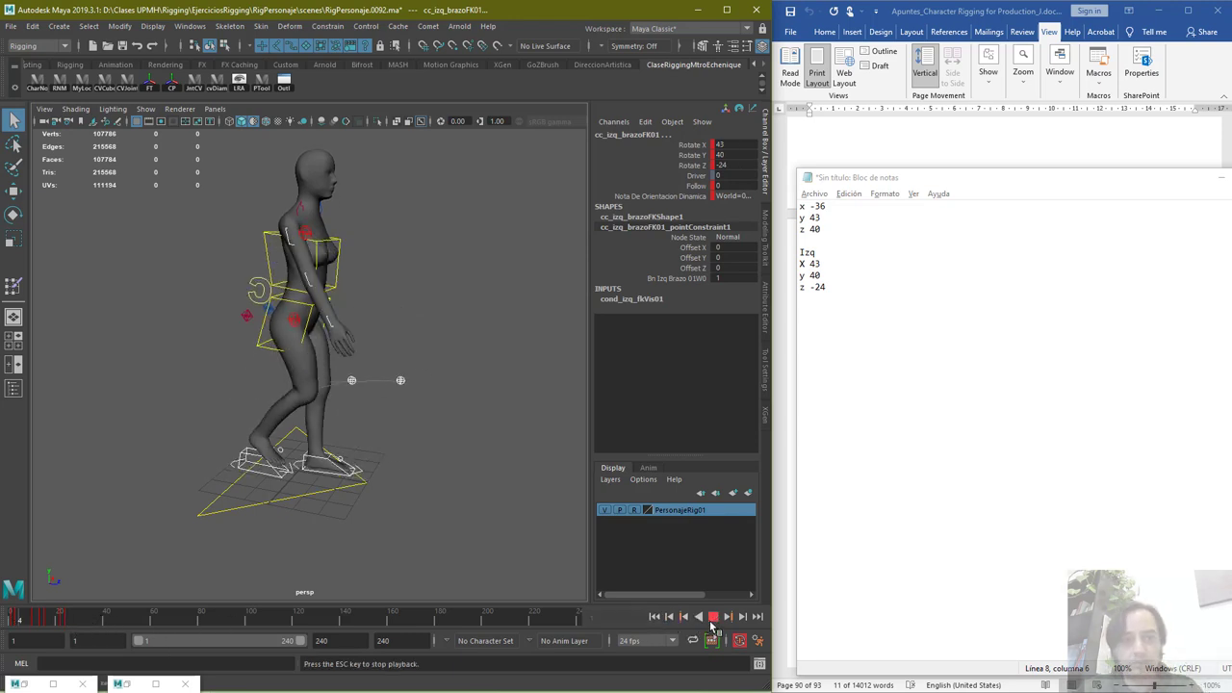
{"action": "left_click", "coordinate": [711, 619]}
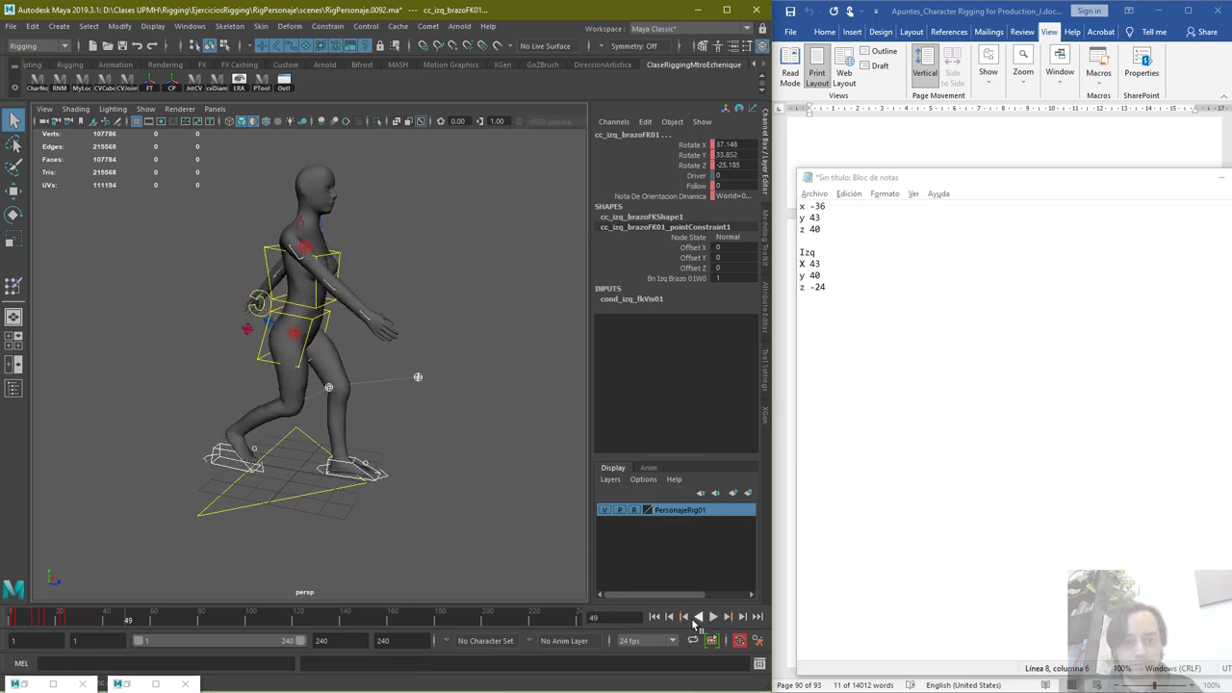
{"action": "left_click", "coordinate": [654, 618]}
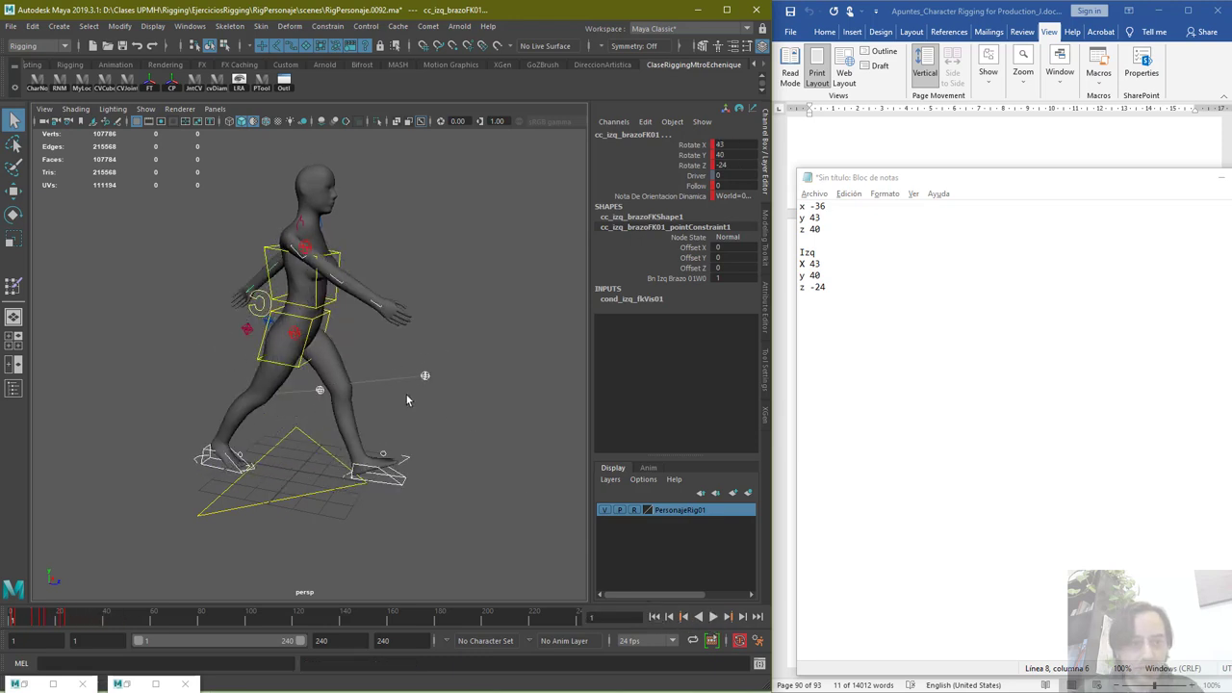
Select the COG control and set its curves' pre and post infinity to Cycle in the Graph Editor, minimizing the editor when done
{"action": "left_click", "coordinate": [256, 316]}
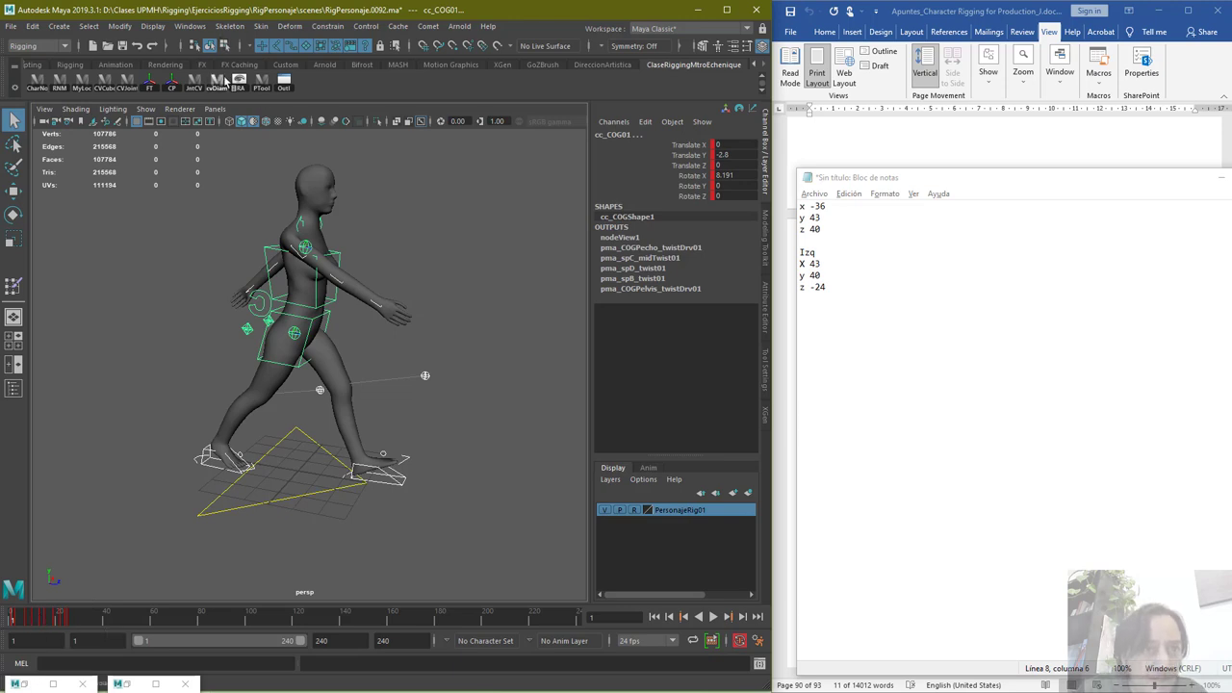
{"action": "left_click", "coordinate": [189, 26]}
{"action": "mouse_move", "coordinate": [233, 72]}
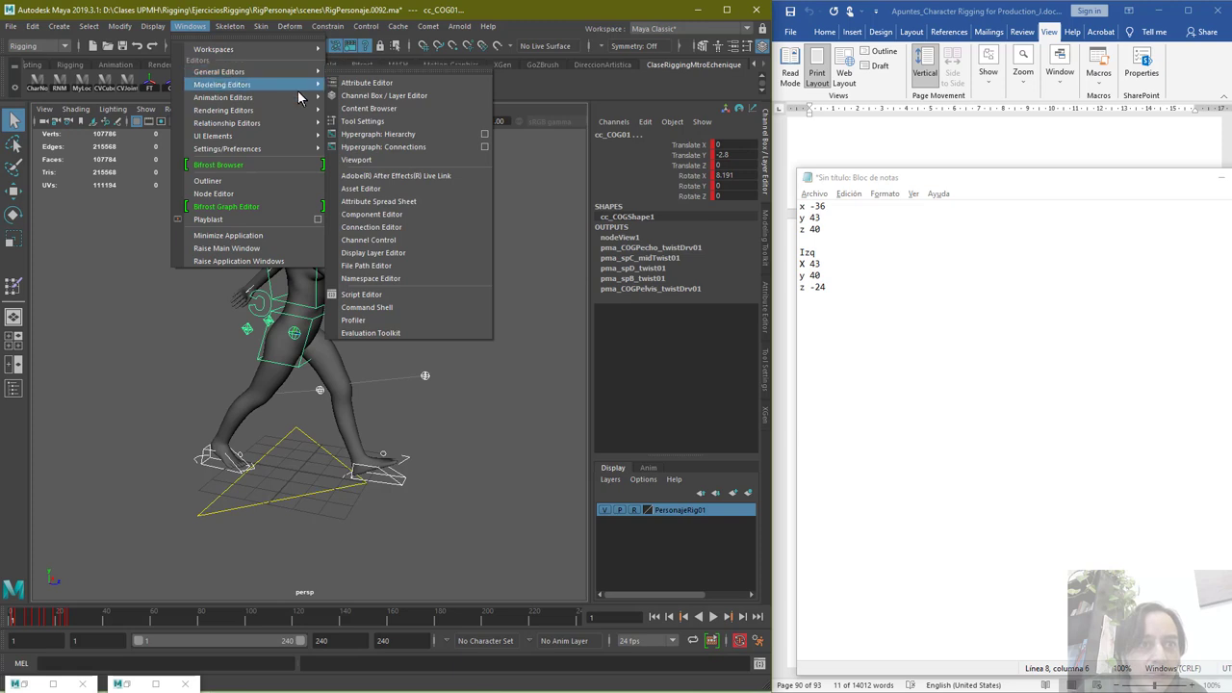
{"action": "left_click", "coordinate": [370, 110]}
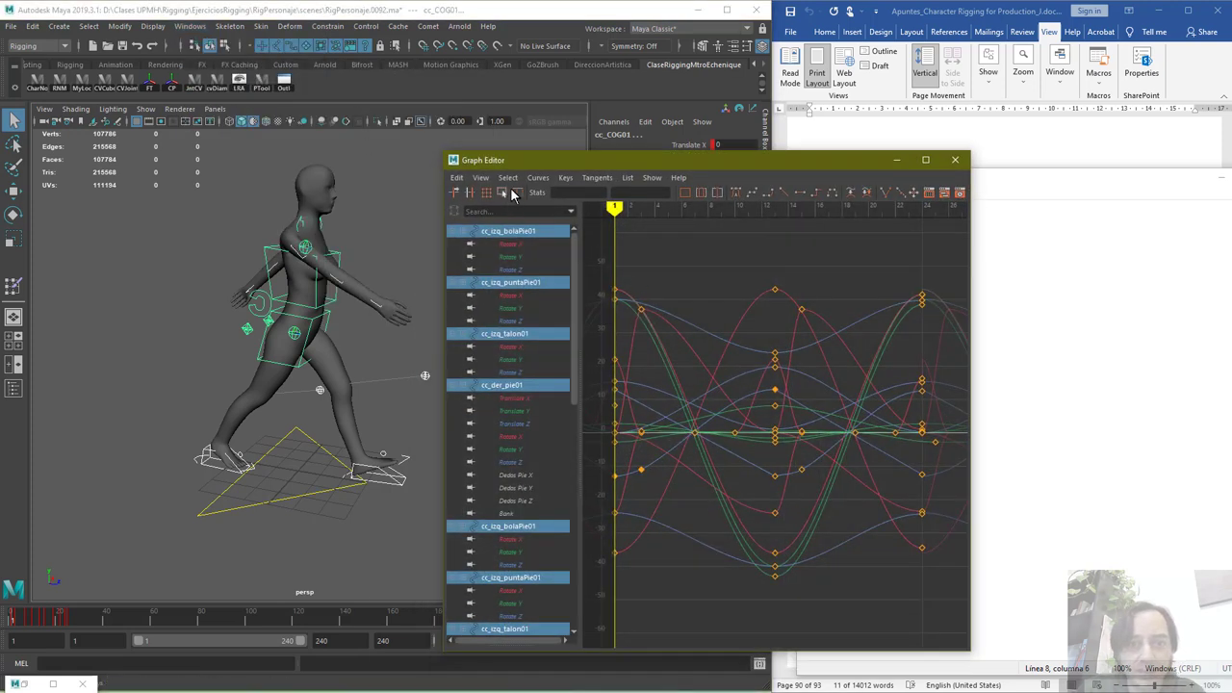
{"action": "left_click", "coordinate": [537, 177]}
{"action": "mouse_move", "coordinate": [625, 201]}
{"action": "left_click", "coordinate": [685, 201]}
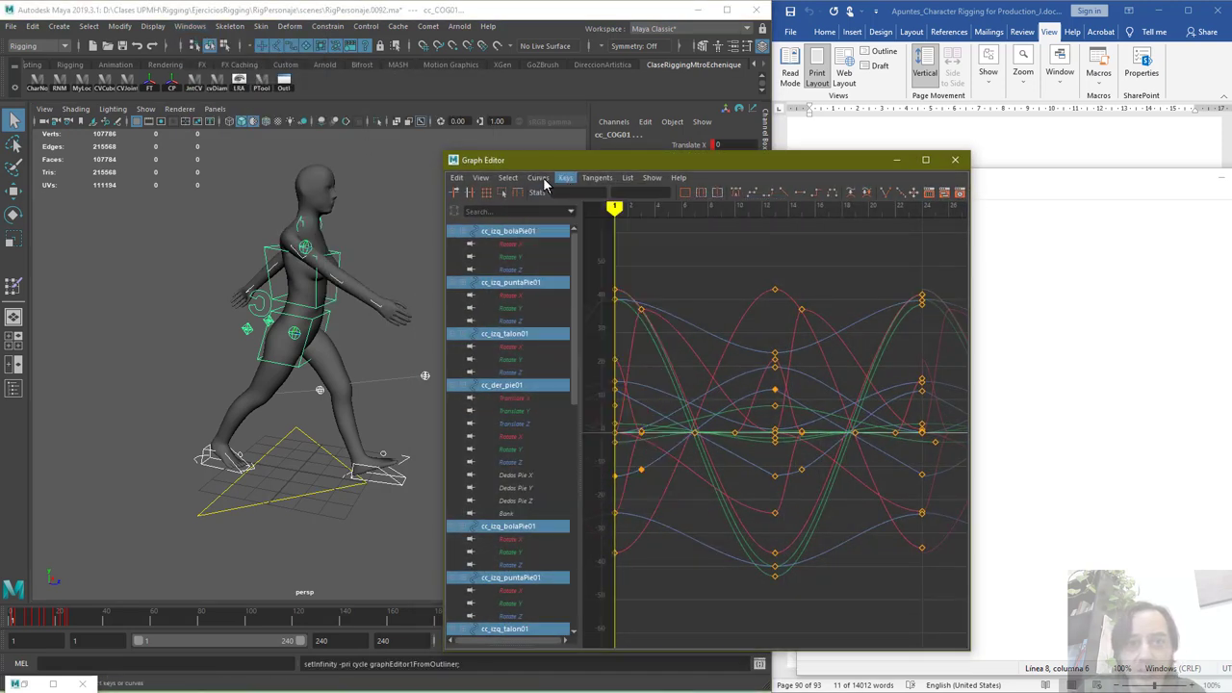
{"action": "left_click", "coordinate": [537, 177]}
{"action": "left_click", "coordinate": [710, 237]}
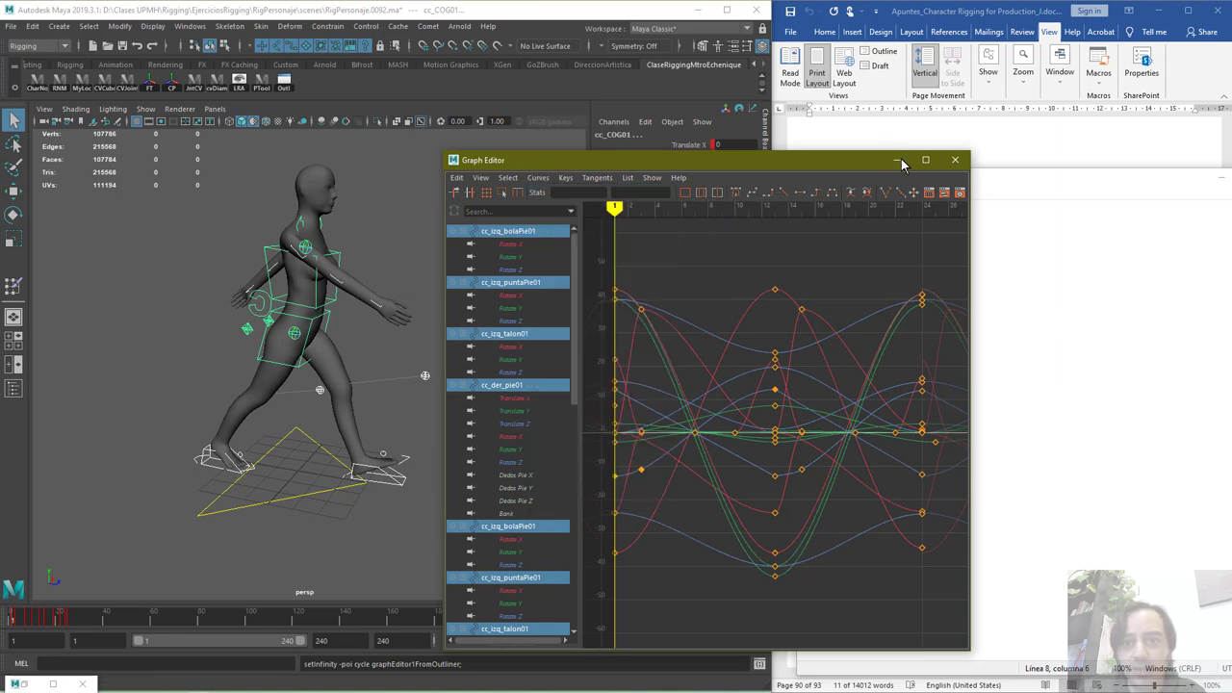
{"action": "left_click", "coordinate": [898, 161]}
Play back the walk with the cycled body motion and return to the first frame
{"action": "left_click", "coordinate": [713, 617]}
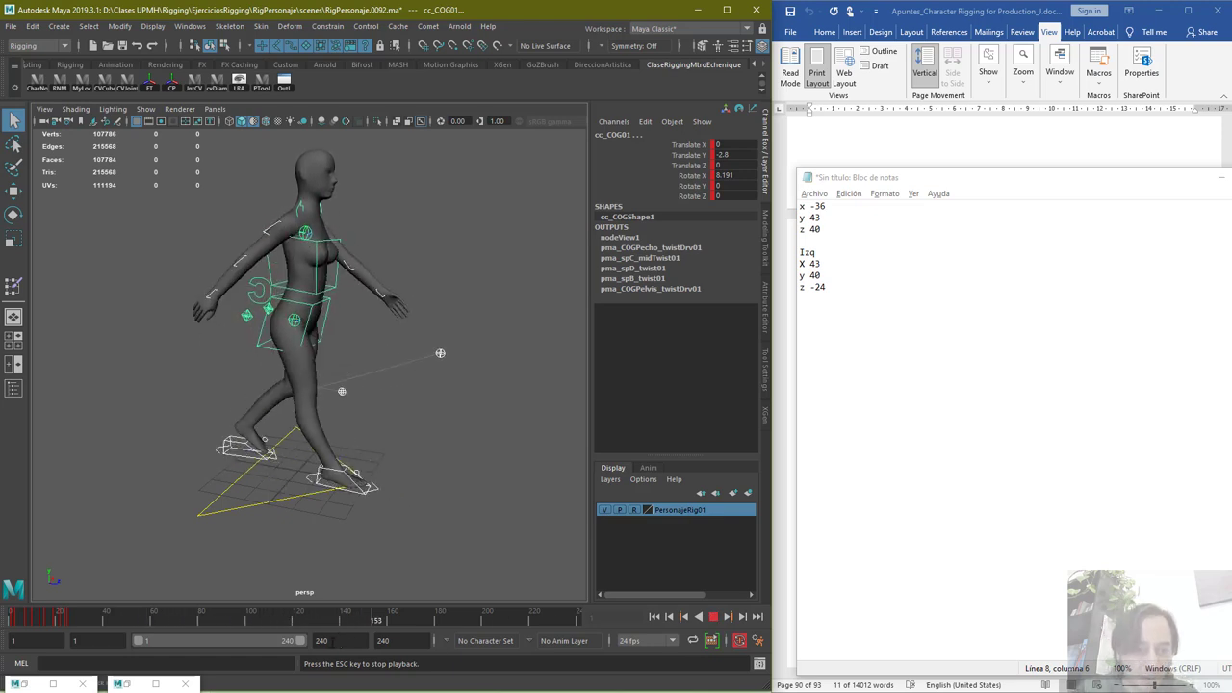
{"action": "left_click", "coordinate": [713, 617]}
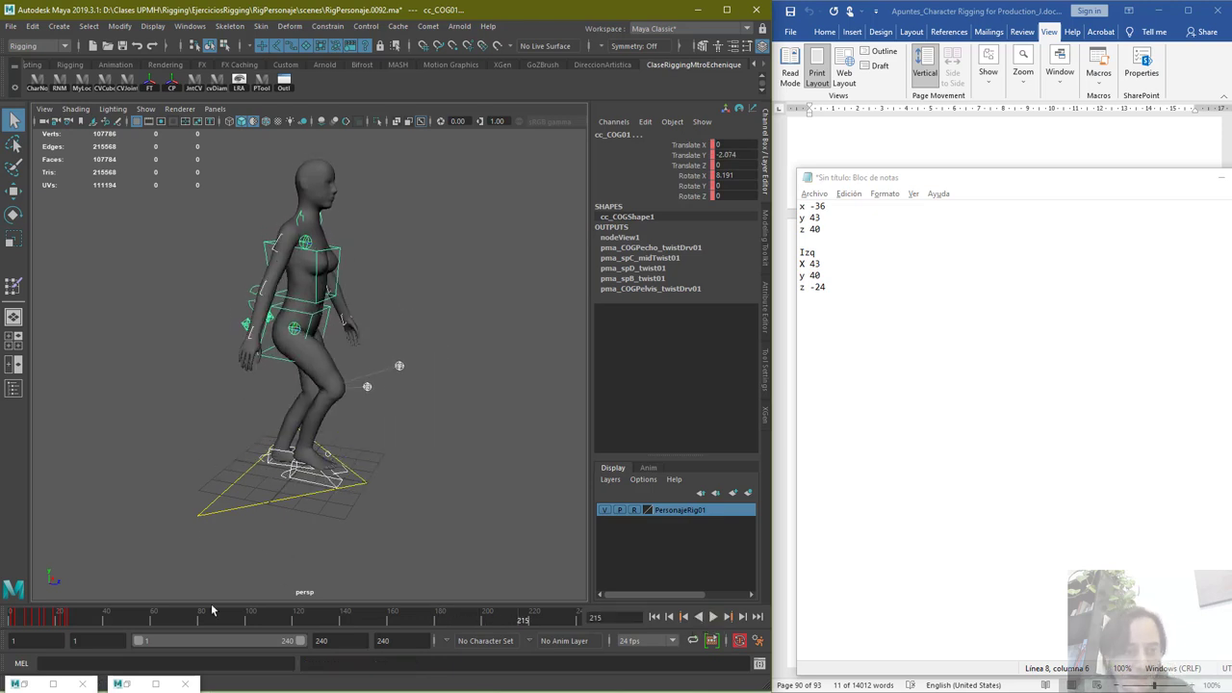
{"action": "left_click_drag", "start_coordinate": [155, 613], "coordinate": [1, 631]}
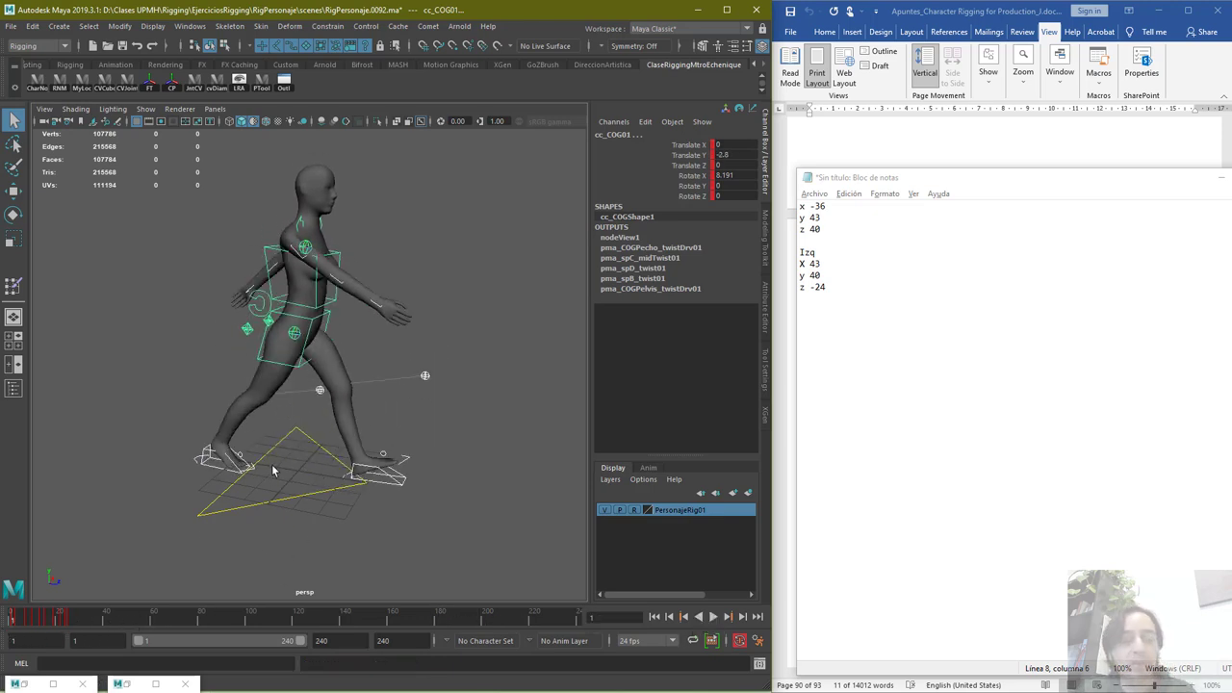
Select the global control under the character and delete any keys on it from frame 1 to about frame 90
{"action": "left_click_drag", "start_coordinate": [310, 508], "coordinate": [356, 534], "text": "alt"}
{"action": "right_click_drag", "start_coordinate": [356, 533], "coordinate": [383, 555], "text": "alt"}
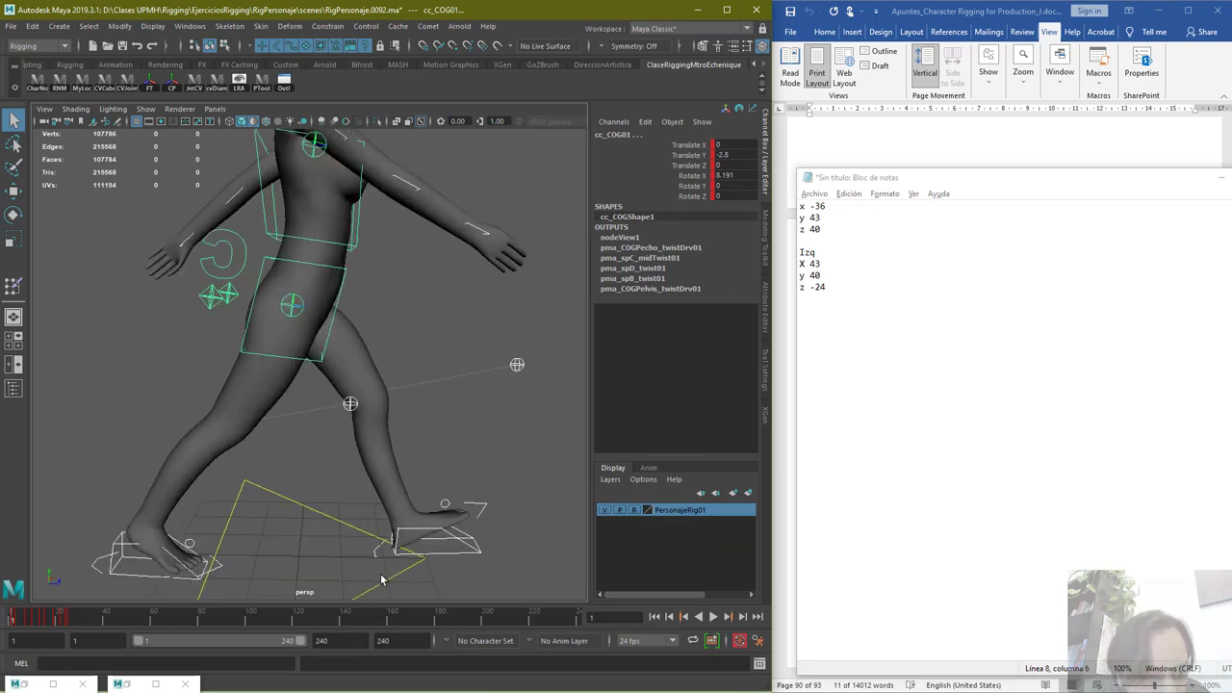
{"action": "left_click", "coordinate": [398, 575]}
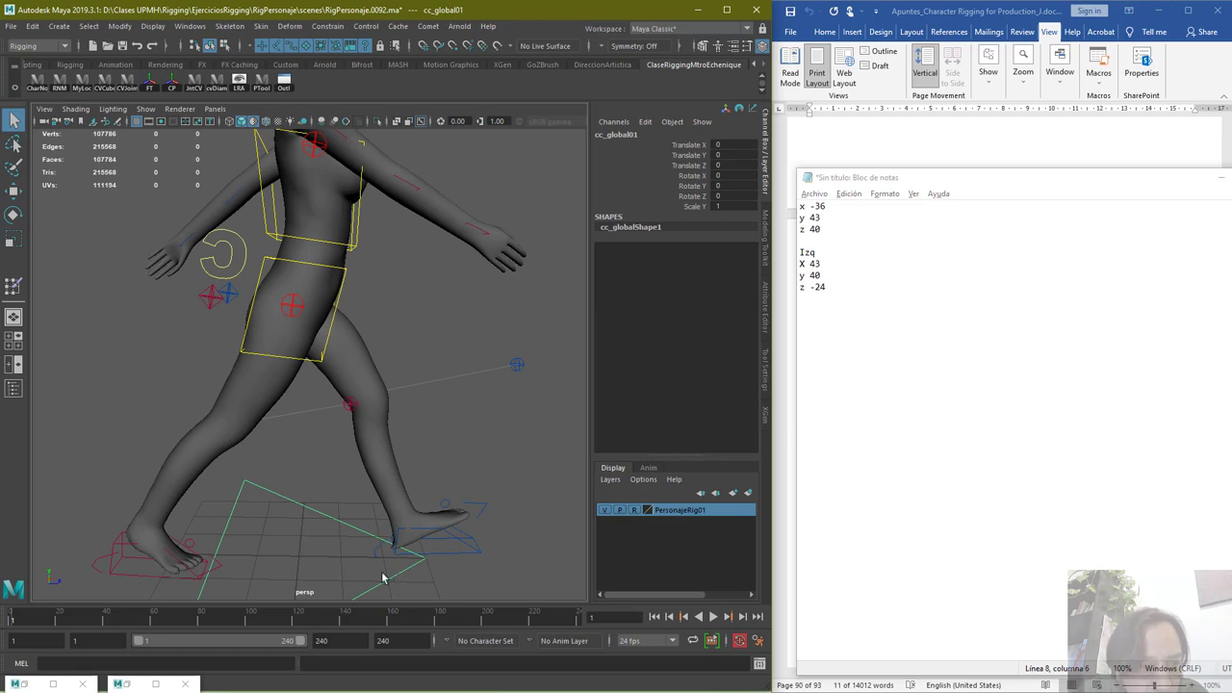
{"action": "left_click_drag", "start_coordinate": [382, 577], "coordinate": [343, 449], "text": "alt"}
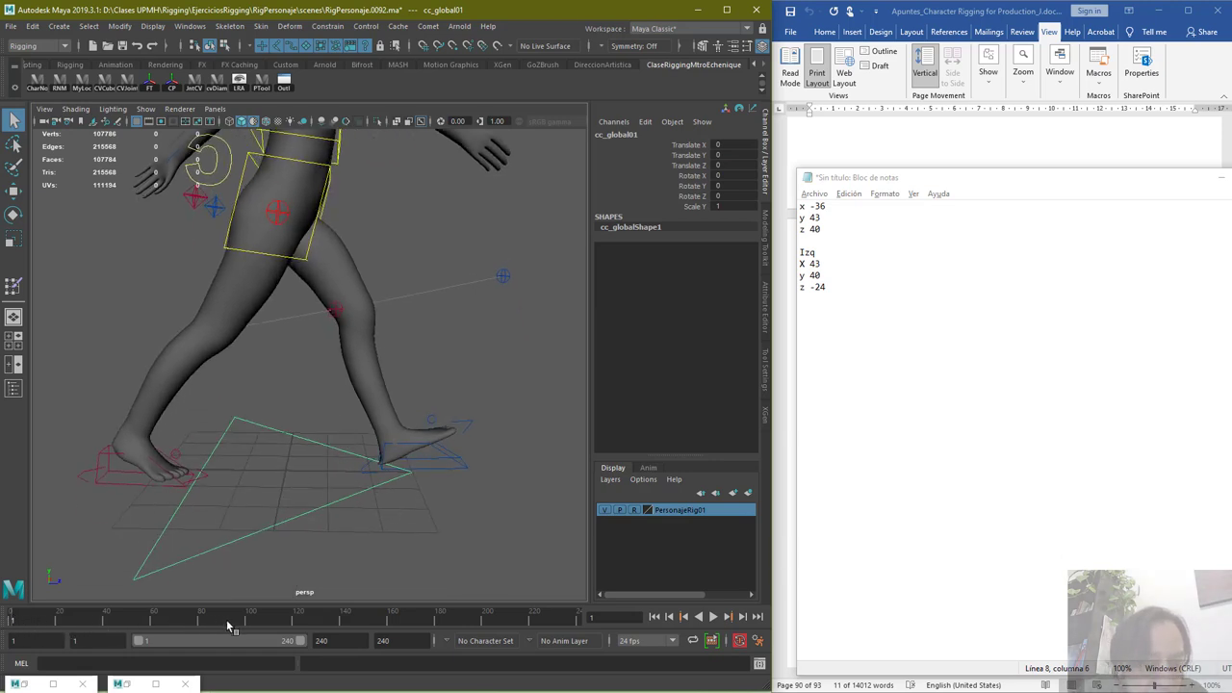
{"action": "left_click_drag", "start_coordinate": [228, 627], "coordinate": [12, 621], "text": "shift"}
{"action": "right_click", "coordinate": [42, 616]}
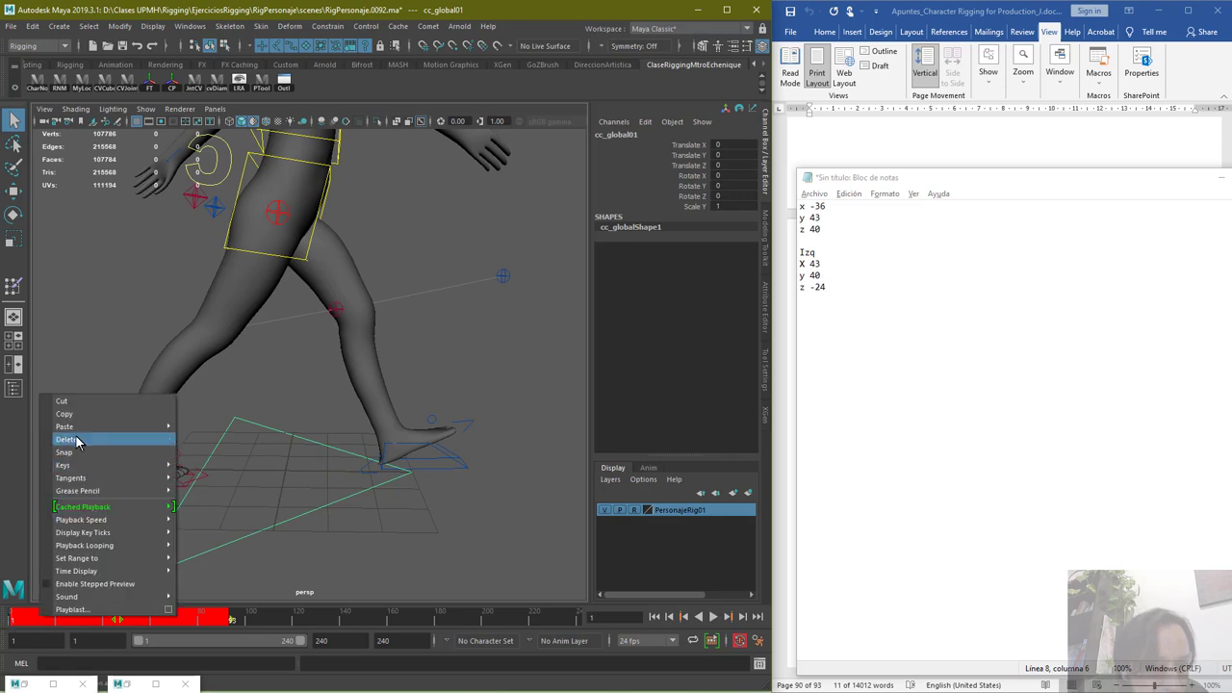
{"action": "left_click", "coordinate": [77, 440]}
{"action": "left_click", "coordinate": [180, 553]}
{"action": "left_click", "coordinate": [205, 556]}
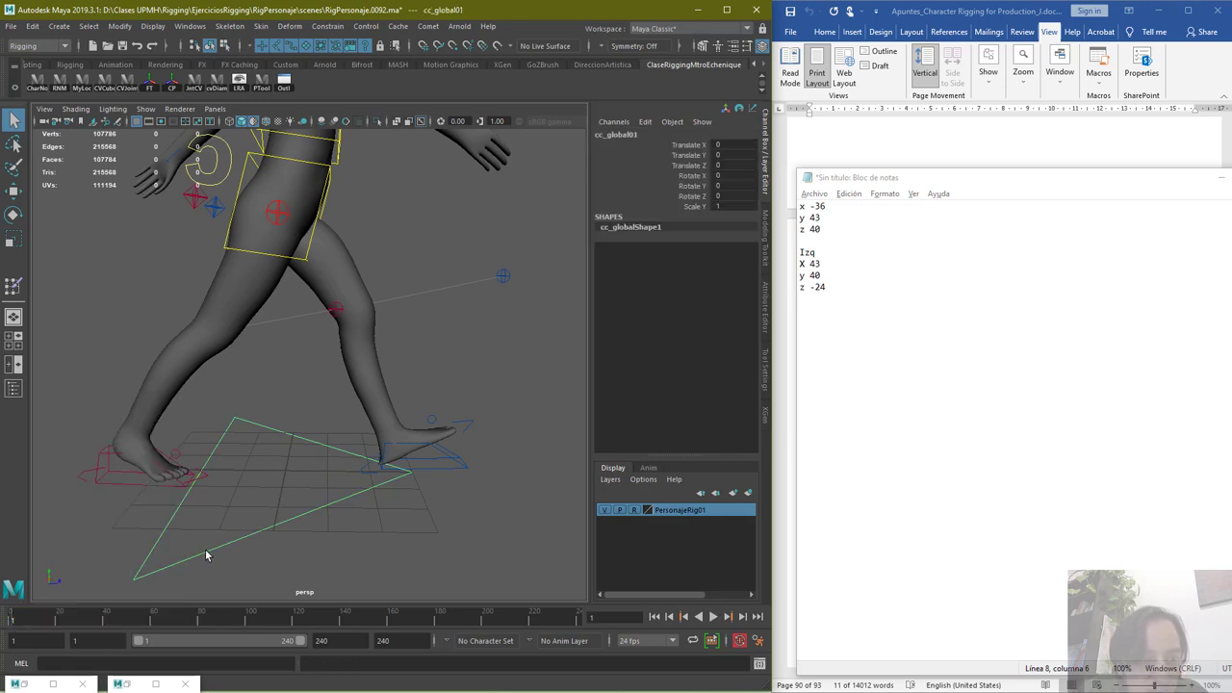
At frame 1, move the global control slightly back to a Translate Z of -0.976 and key all its channels
{"action": "scroll", "coordinate": [298, 519], "scroll_direction": "up", "scroll_amount": 2}
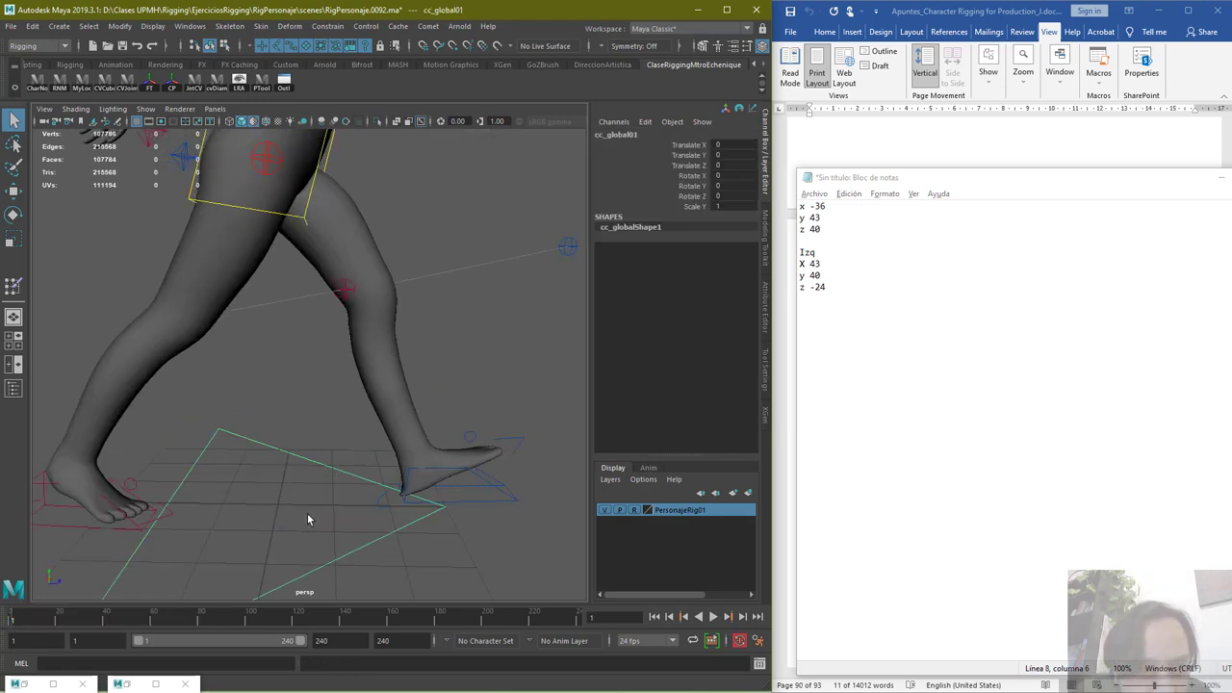
{"action": "scroll", "coordinate": [463, 531], "scroll_direction": "up", "scroll_amount": 2}
{"action": "middle_click_drag", "start_coordinate": [512, 544], "coordinate": [461, 434], "text": "alt"}
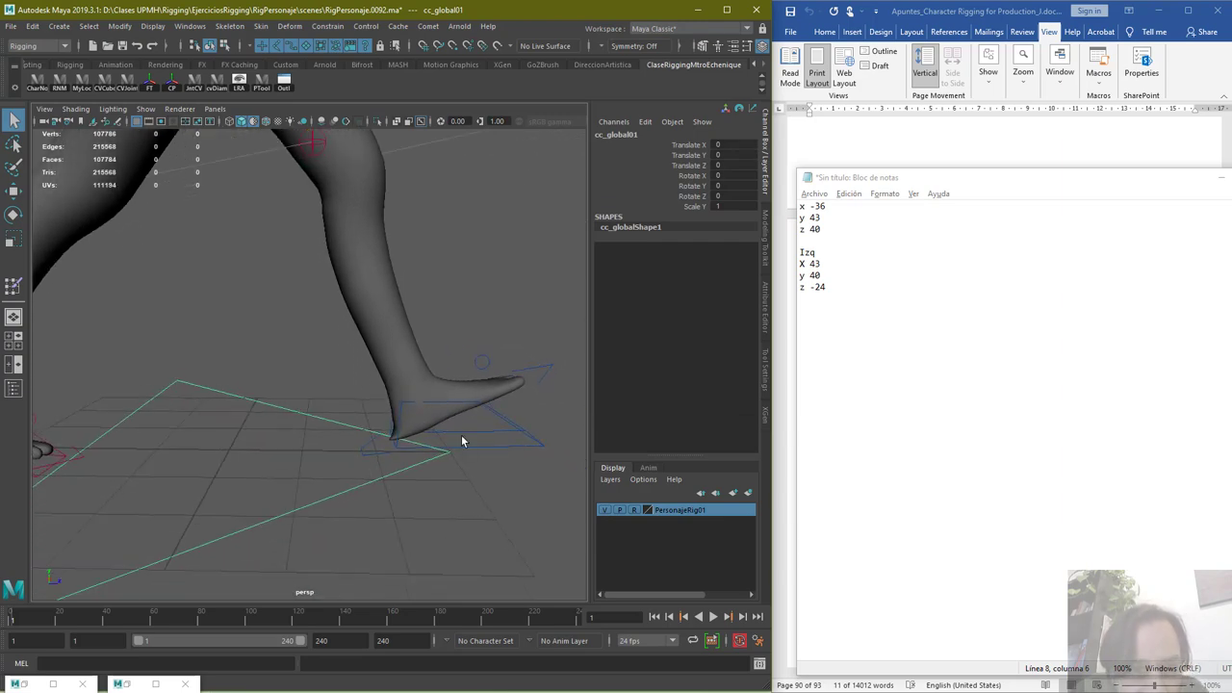
{"action": "key", "text": "super"}
{"action": "key", "text": "Escape"}
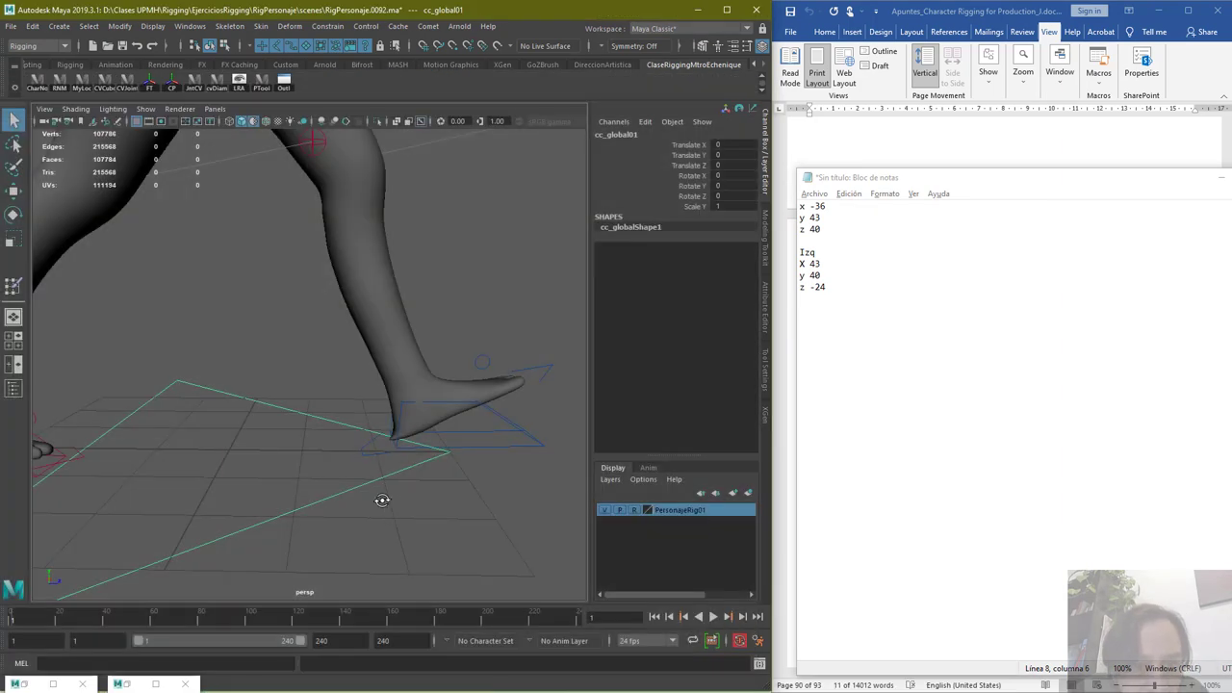
{"action": "left_click_drag", "start_coordinate": [382, 500], "coordinate": [384, 501], "text": "alt"}
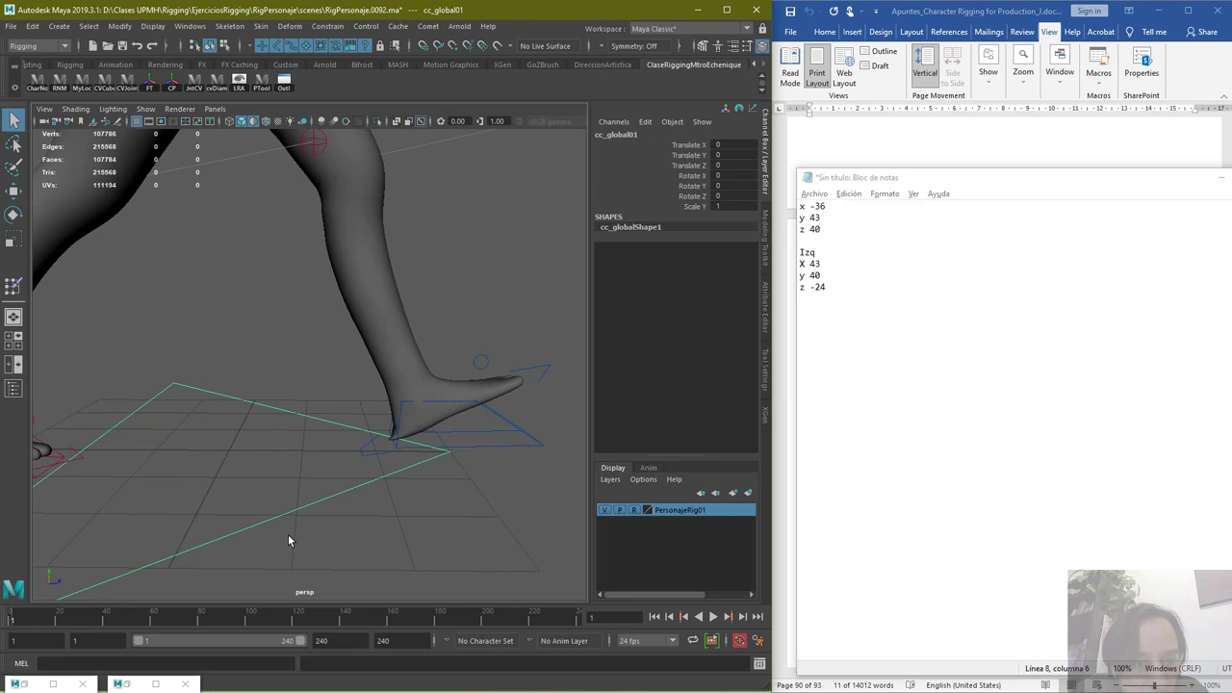
{"action": "key", "text": "bracketleft"}
{"action": "key", "text": "bracketright"}
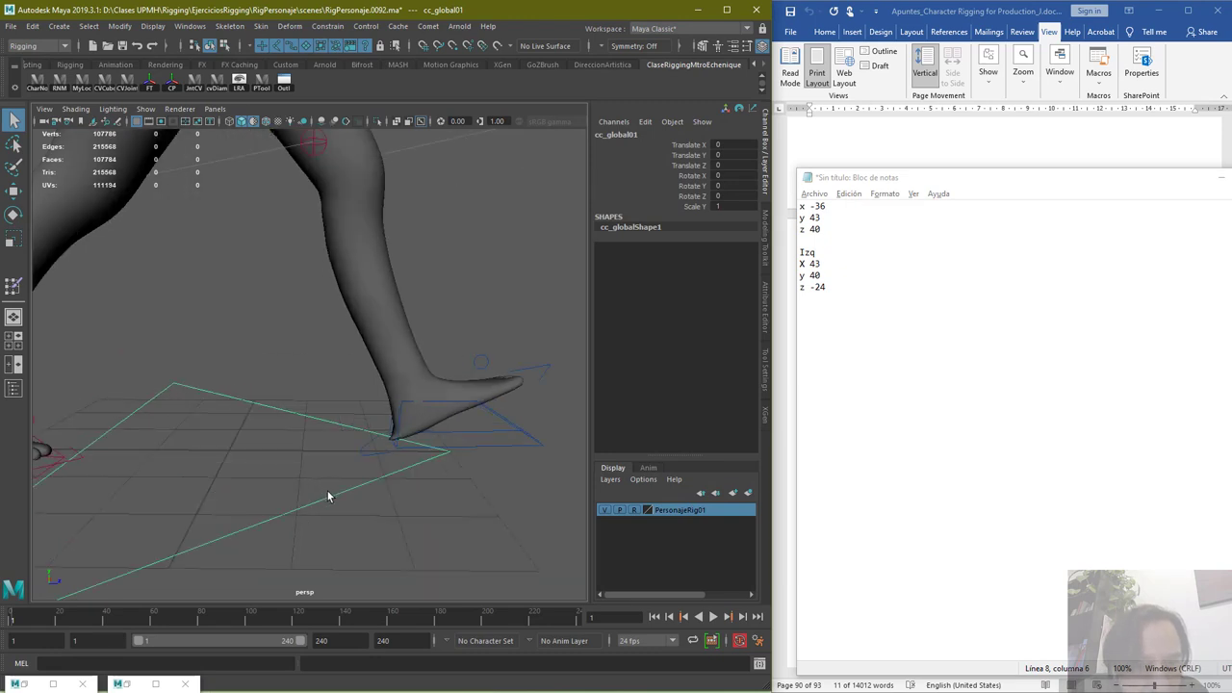
{"action": "key", "text": "w"}
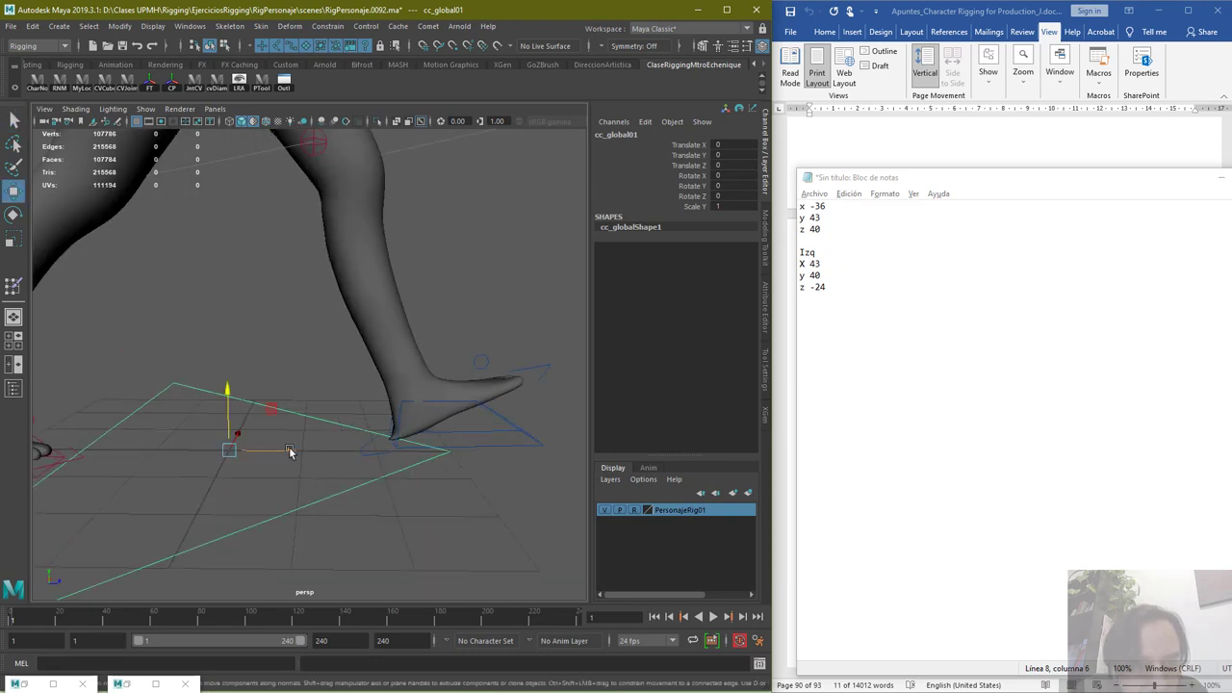
{"action": "left_click_drag", "start_coordinate": [289, 450], "coordinate": [270, 453]}
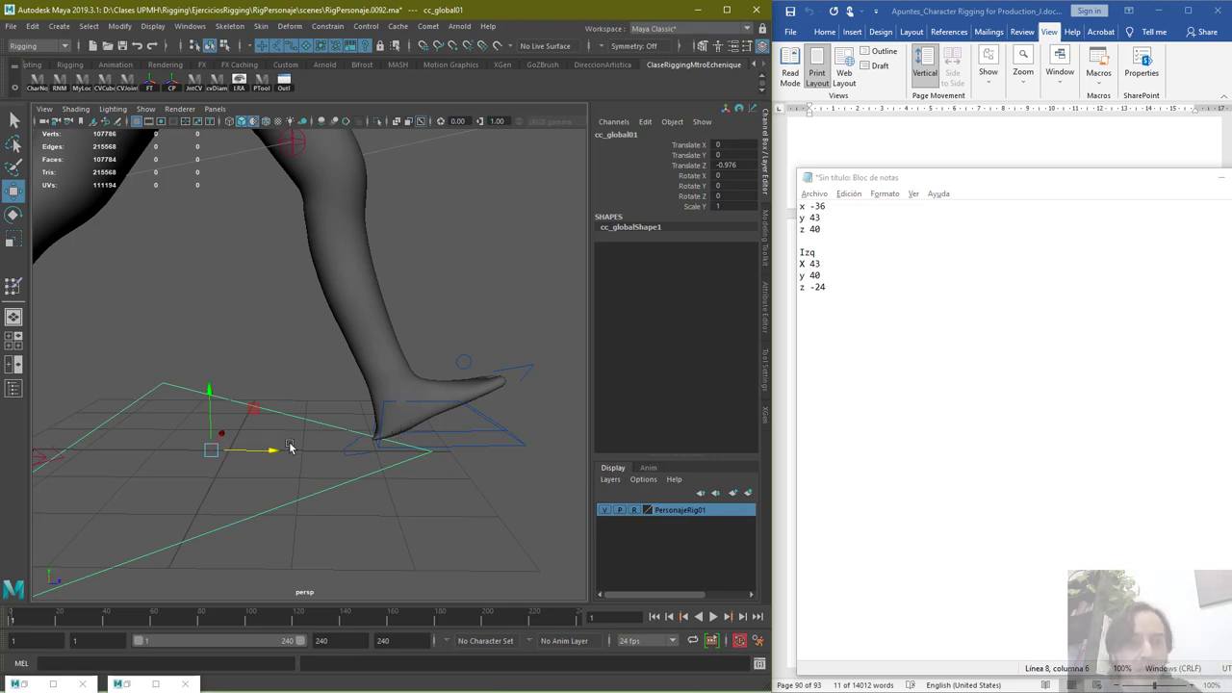
{"action": "key", "text": "s"}
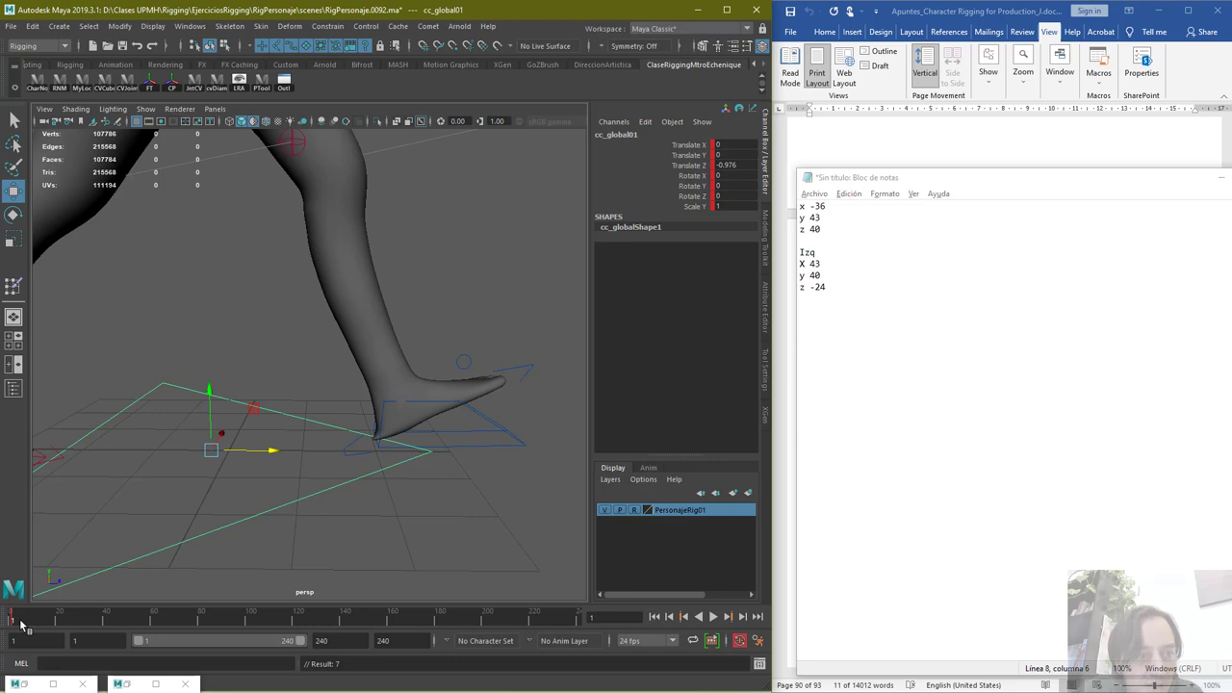
At frame 12, move the global control forward along Z to a Translate Z of about 21.8
{"action": "left_click_drag", "start_coordinate": [24, 628], "coordinate": [38, 627]}
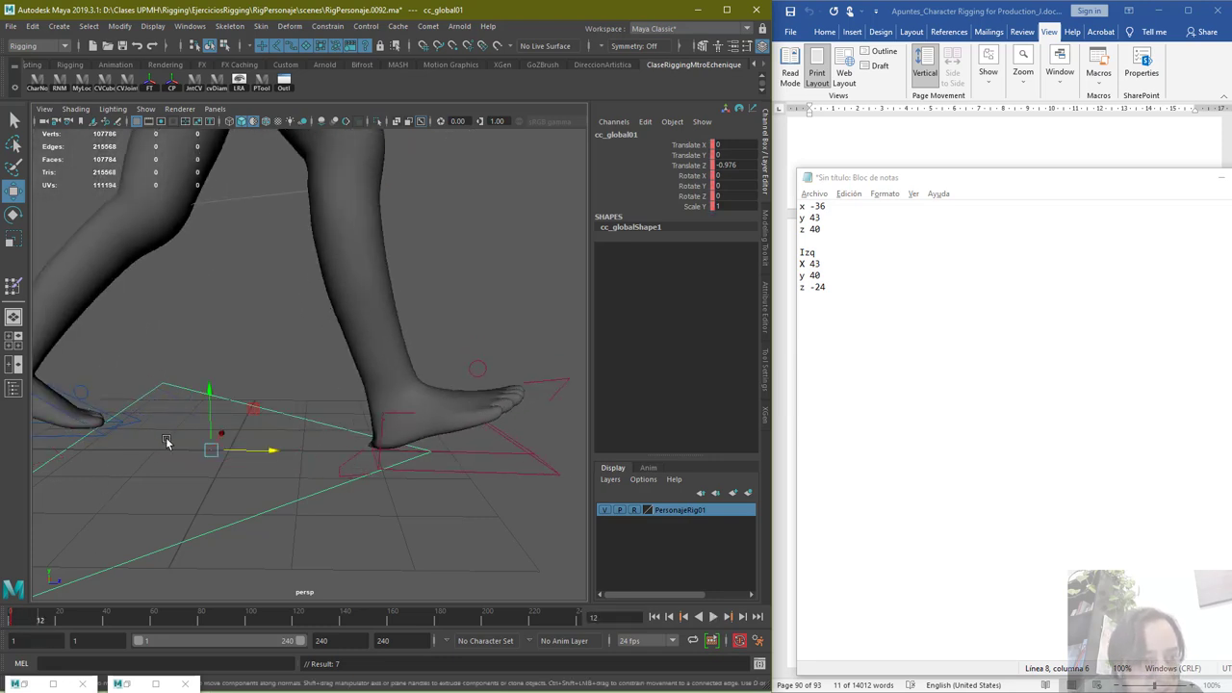
{"action": "left_click_drag", "start_coordinate": [250, 452], "coordinate": [570, 485]}
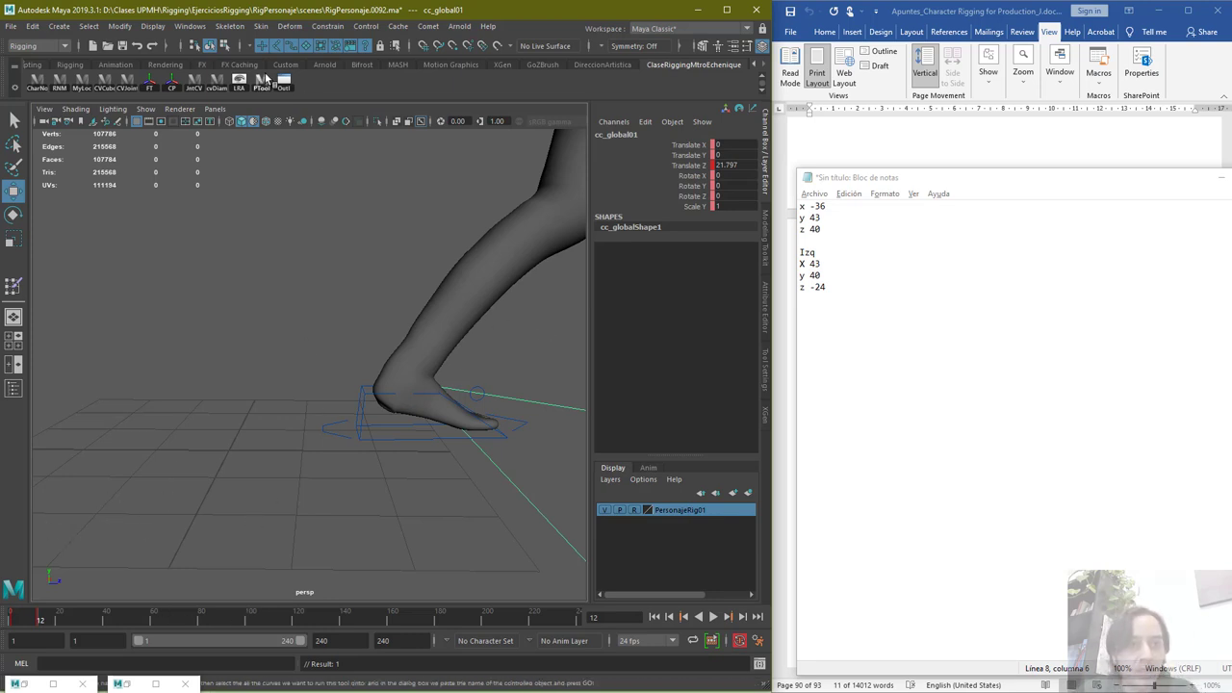
In the Graph Editor, isolate the global control's Translate Z curve and give both of its keys linear tangents
{"action": "left_click", "coordinate": [214, 27]}
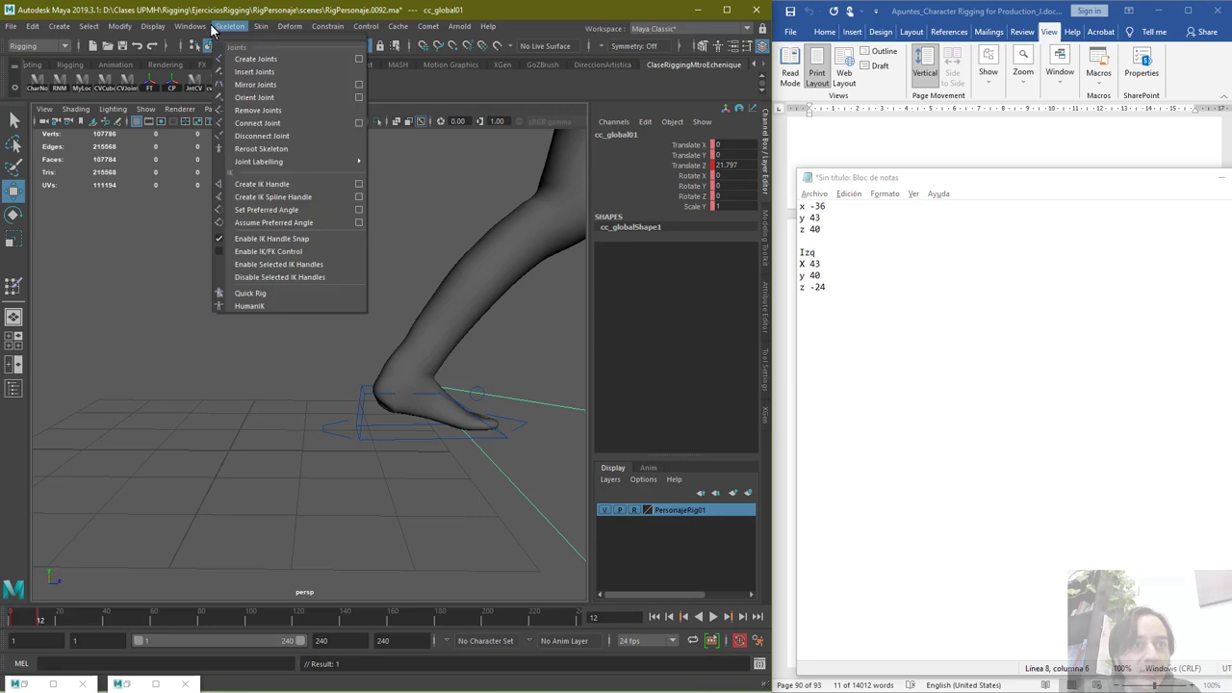
{"action": "mouse_move", "coordinate": [240, 75]}
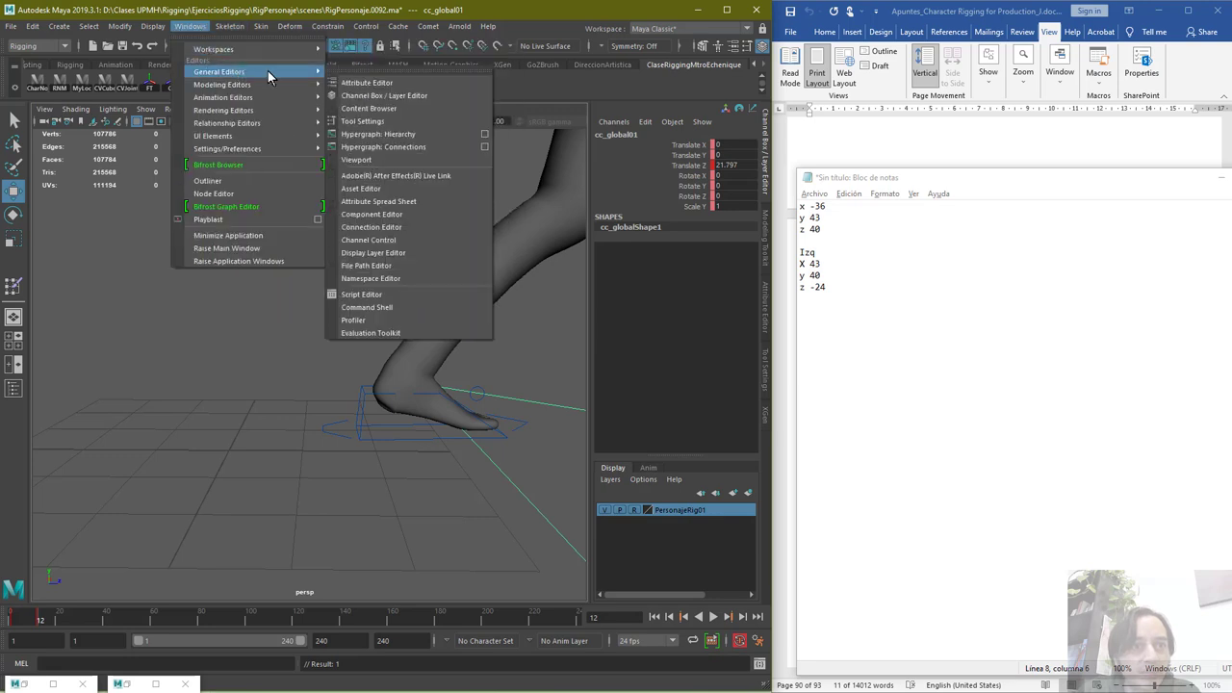
{"action": "mouse_move", "coordinate": [278, 98]}
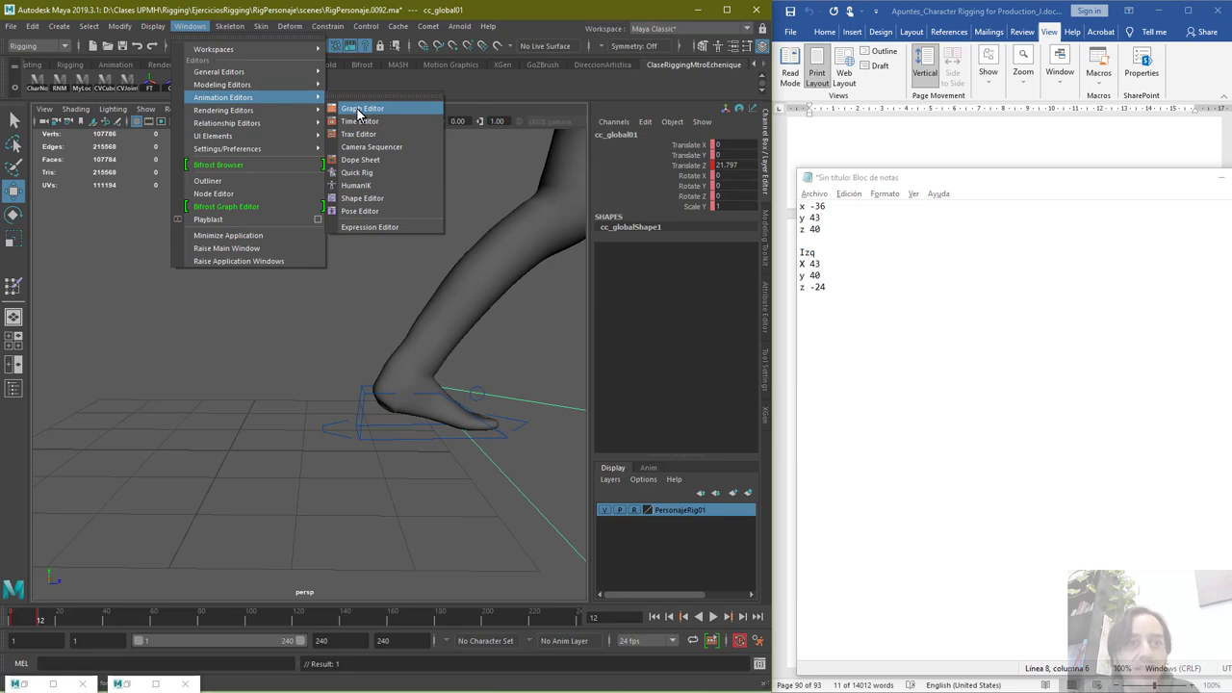
{"action": "left_click", "coordinate": [362, 108]}
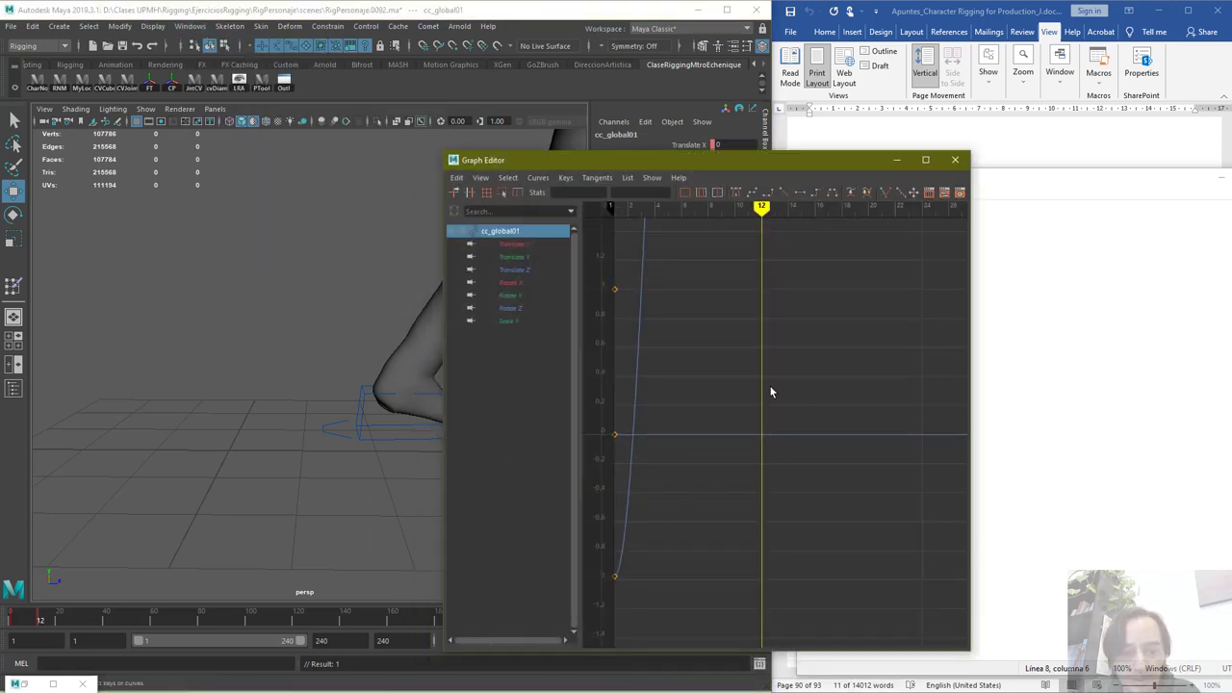
{"action": "key", "text": "f"}
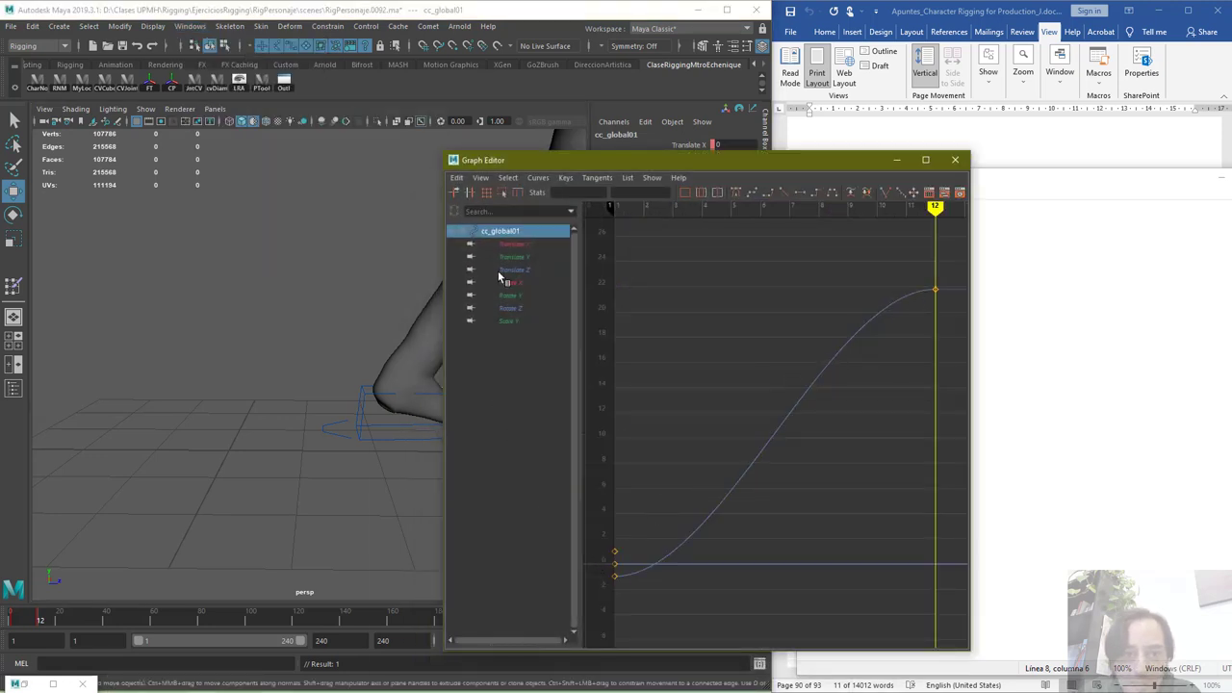
{"action": "left_click_drag", "start_coordinate": [651, 162], "coordinate": [796, 159]}
{"action": "left_click", "coordinate": [660, 266]}
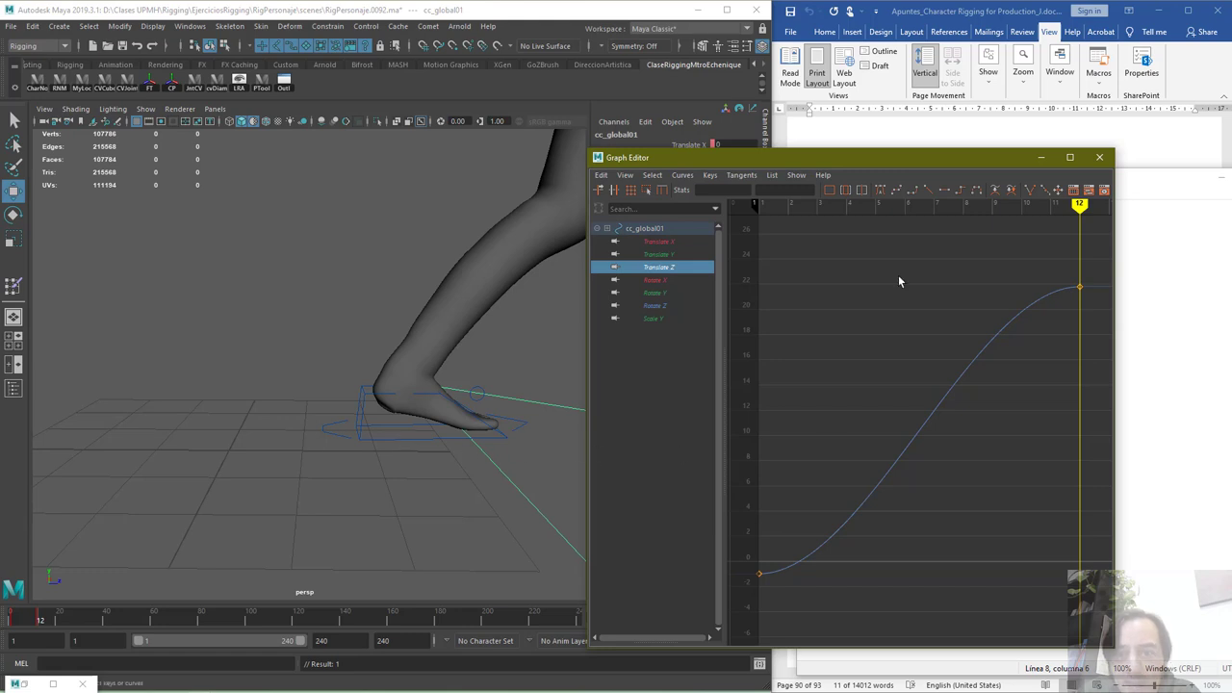
{"action": "left_click_drag", "start_coordinate": [905, 164], "coordinate": [784, 151]}
{"action": "left_click_drag", "start_coordinate": [982, 266], "coordinate": [633, 608]}
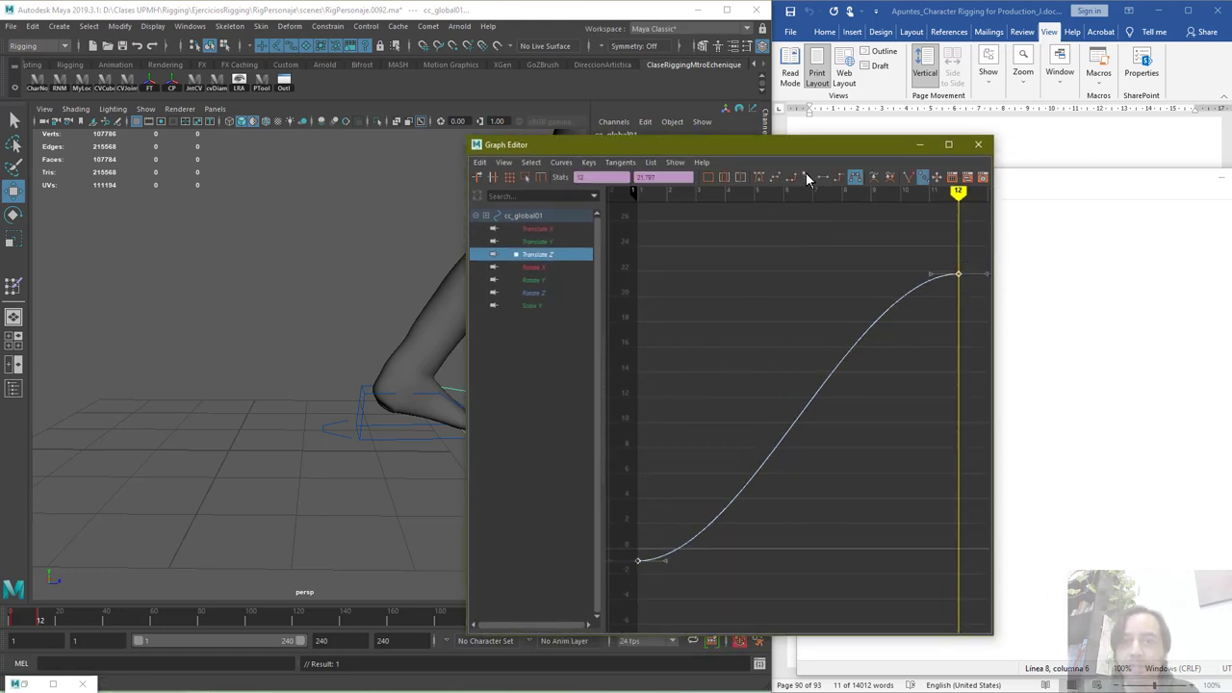
{"action": "left_click", "coordinate": [807, 177]}
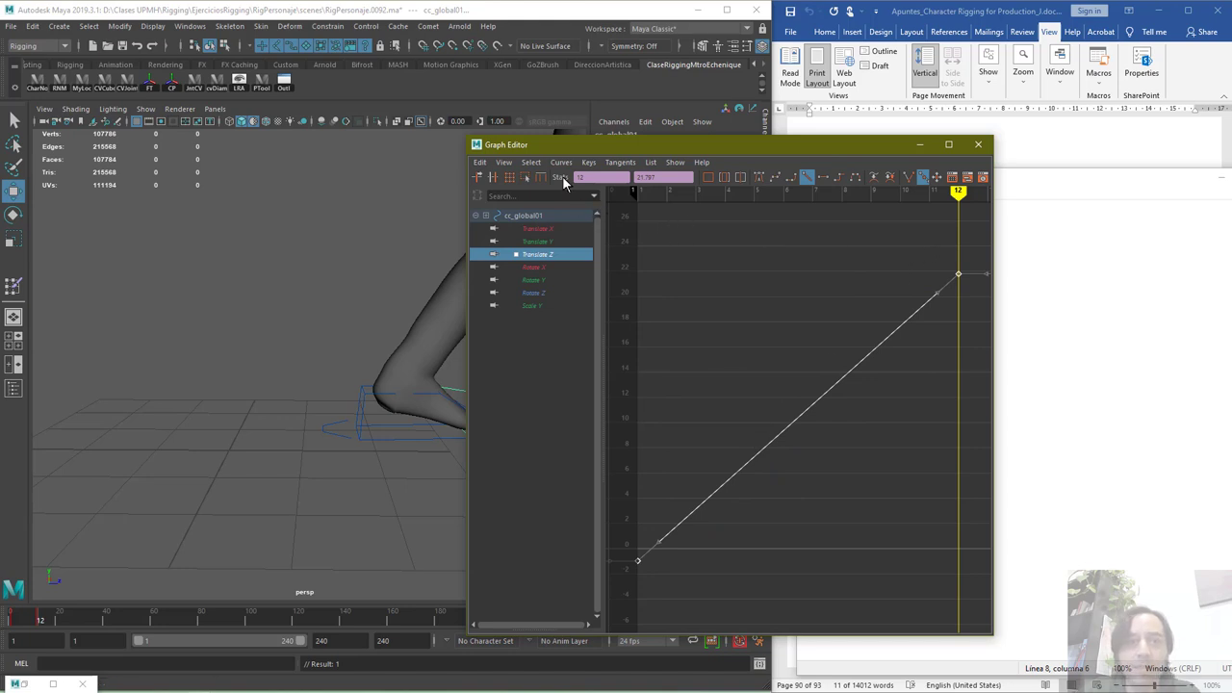
Set the Translate Z curve's pre and post infinity to Cycle with Offset
{"action": "left_click", "coordinate": [561, 164]}
{"action": "mouse_move", "coordinate": [578, 193]}
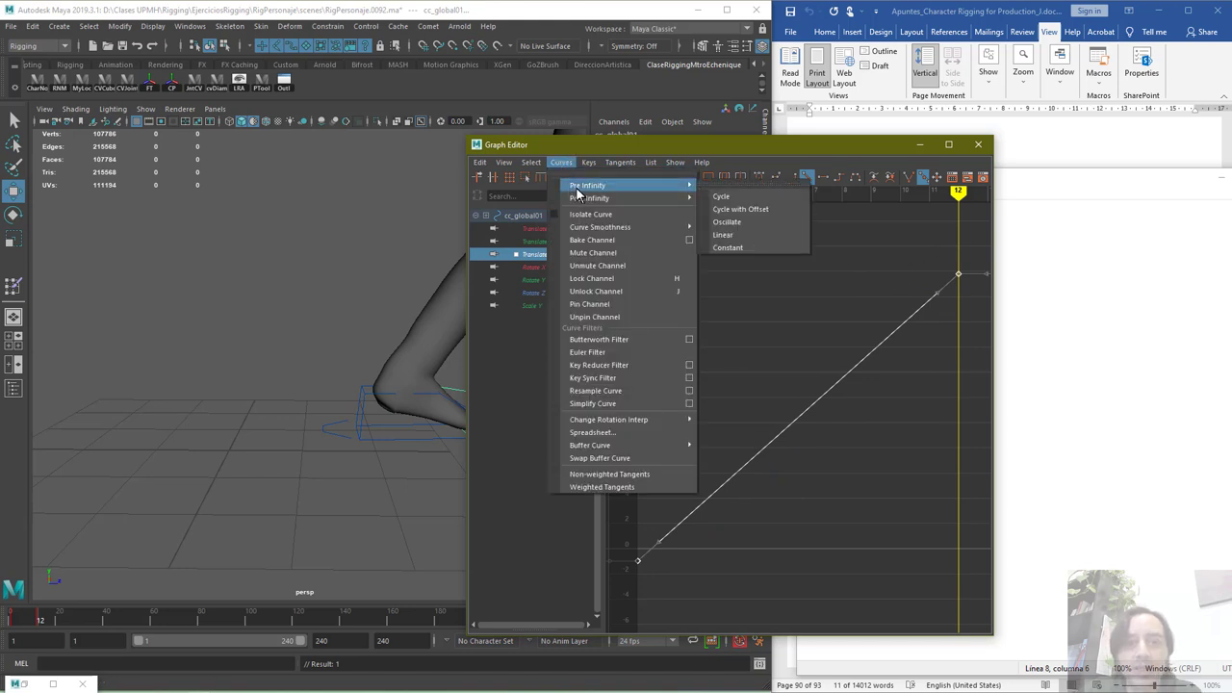
{"action": "left_click", "coordinate": [749, 209]}
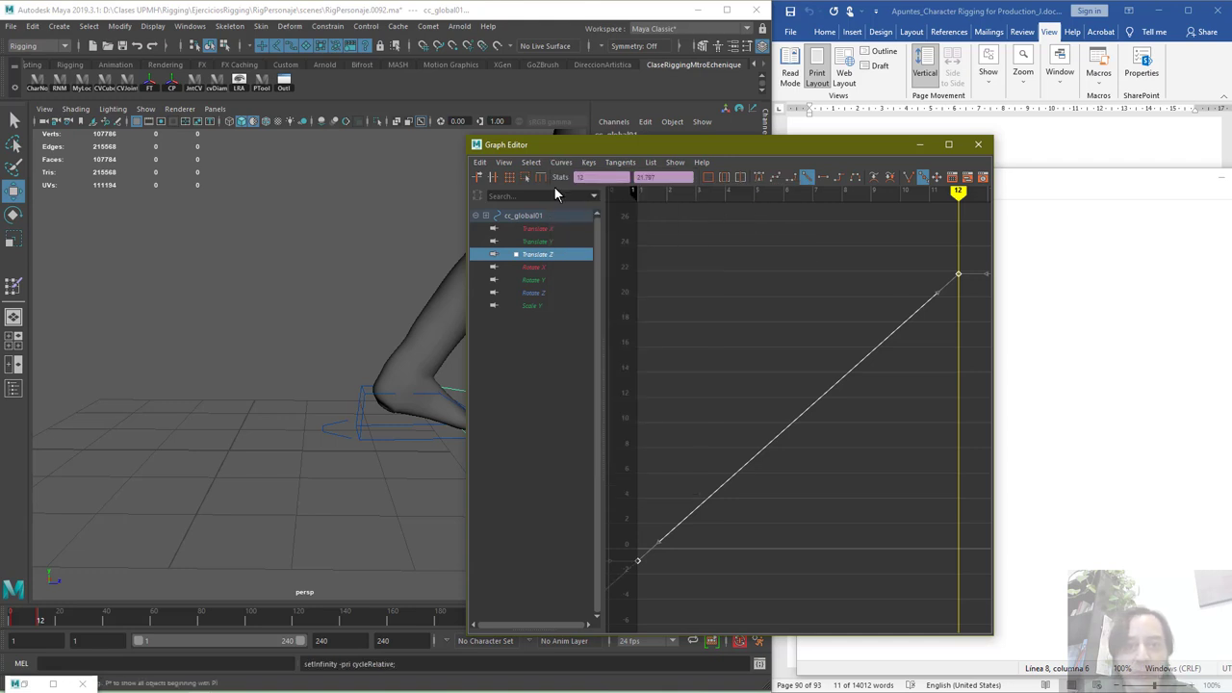
{"action": "left_click", "coordinate": [563, 166]}
{"action": "mouse_move", "coordinate": [635, 197]}
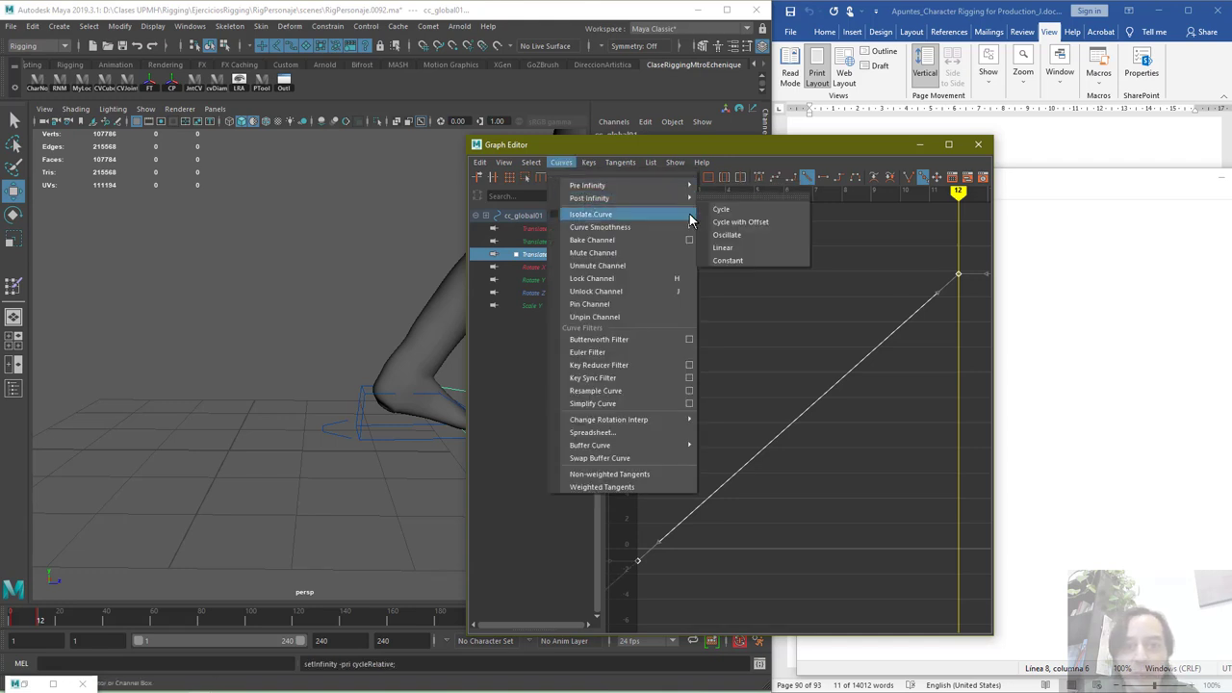
{"action": "left_click", "coordinate": [742, 222]}
{"action": "scroll", "coordinate": [799, 395], "scroll_direction": "down", "scroll_amount": 3}
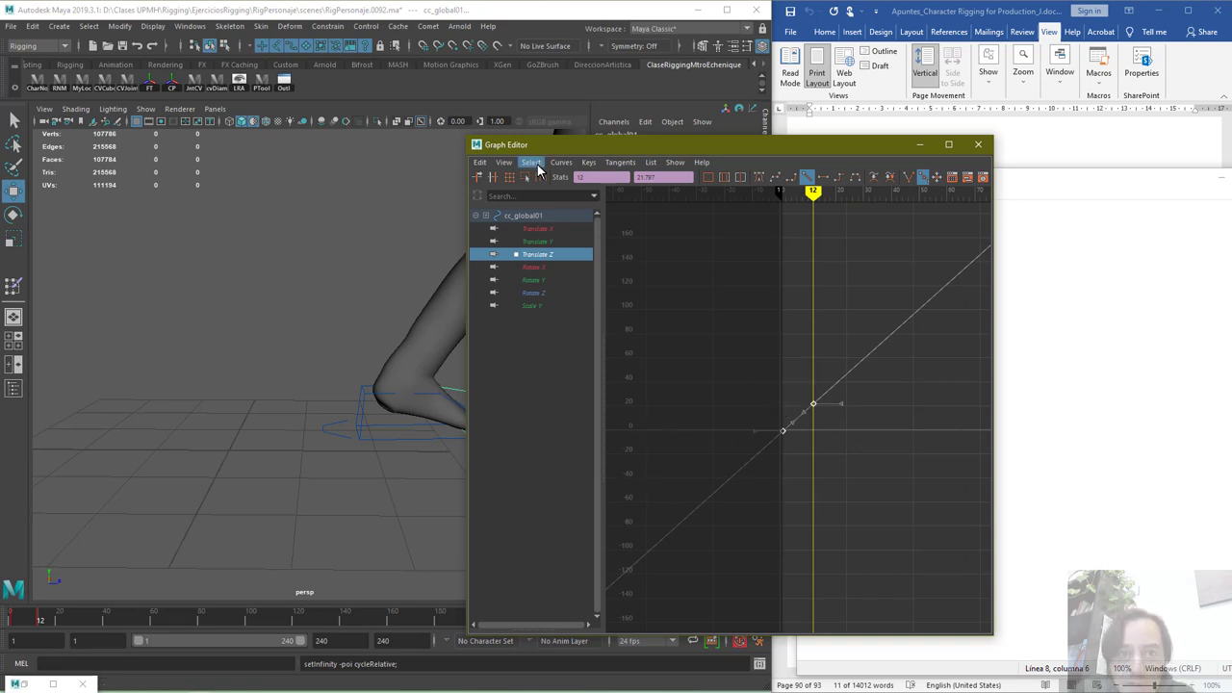
Try plain Cycle as the Translate Z curve's pre infinity, and set it back to Cycle with Offset
{"action": "left_click", "coordinate": [561, 161]}
{"action": "mouse_move", "coordinate": [630, 197]}
{"action": "mouse_move", "coordinate": [673, 185]}
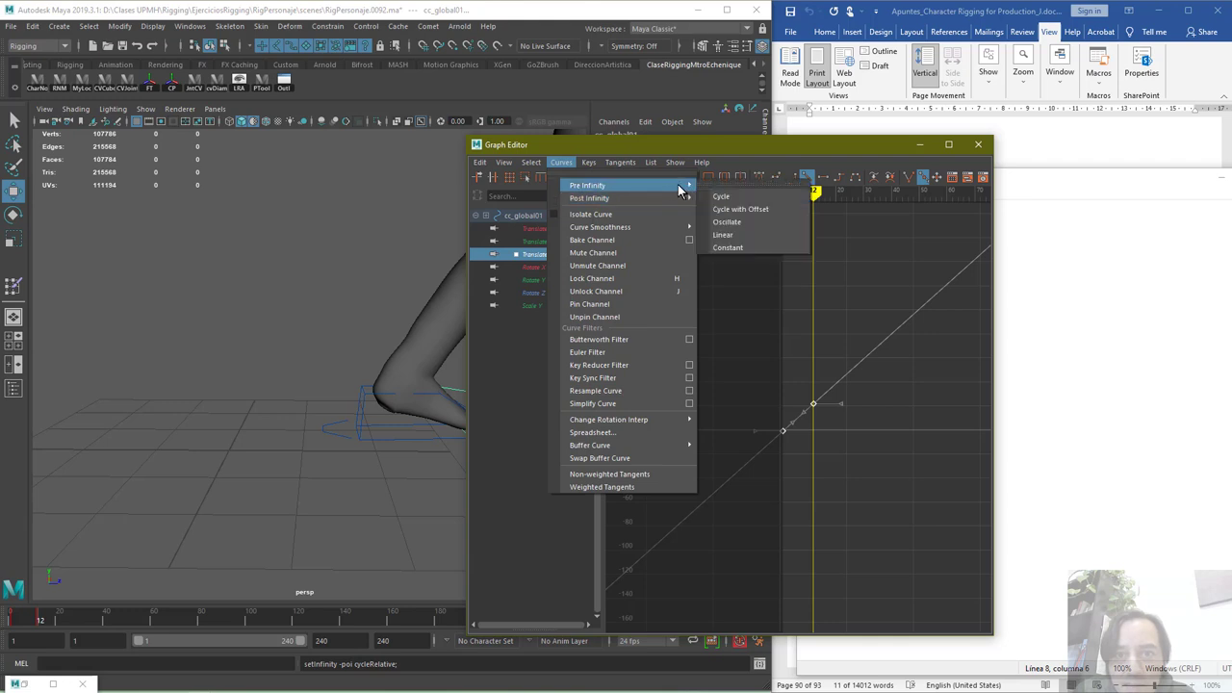
{"action": "left_click", "coordinate": [723, 196]}
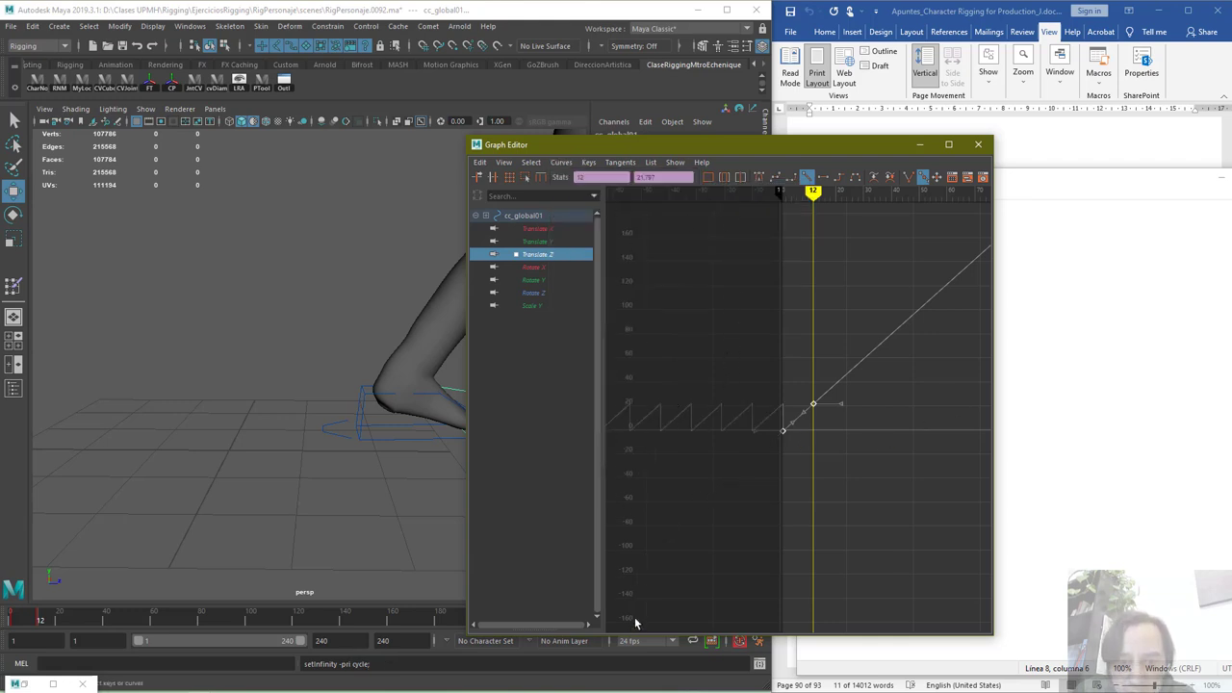
{"action": "left_click", "coordinate": [561, 164]}
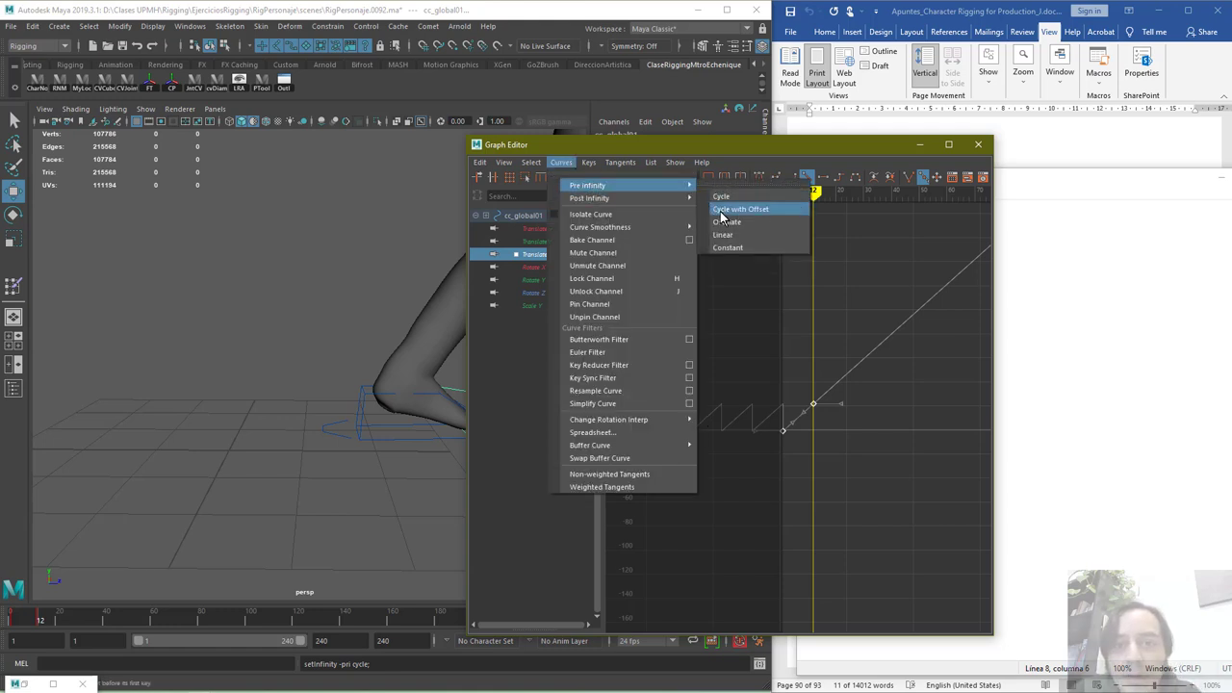
{"action": "left_click", "coordinate": [722, 212]}
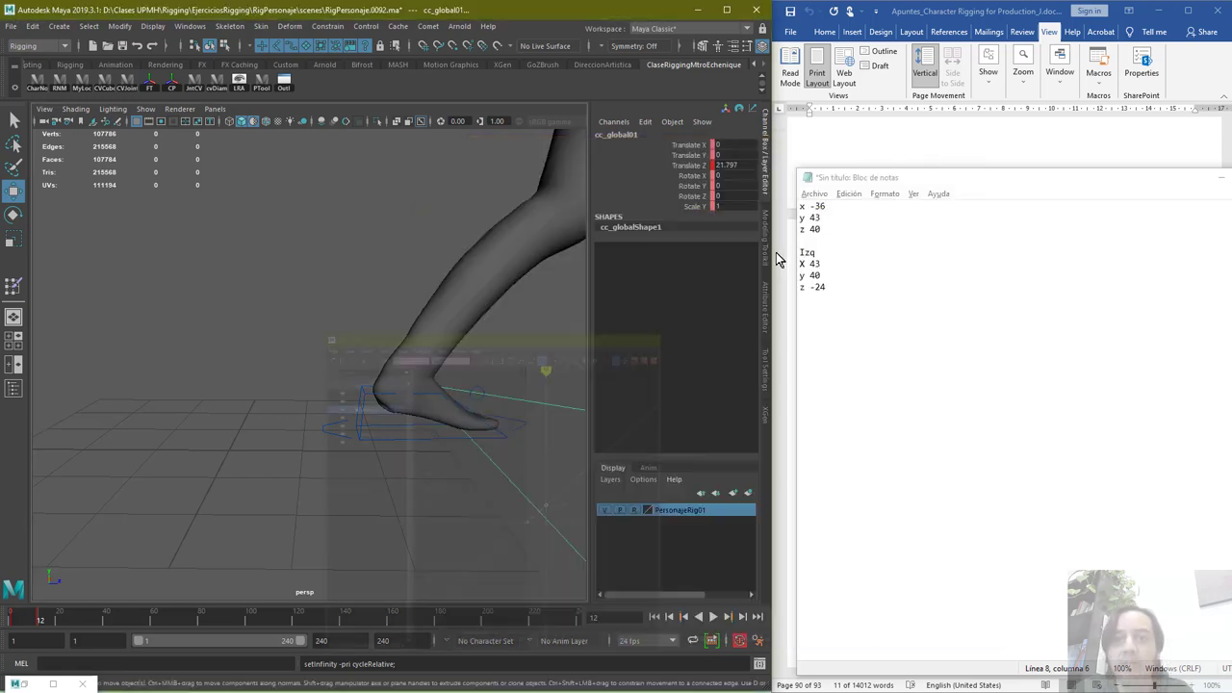
Play back the character walking forward in the viewport, stop, and return to frame 1
{"action": "scroll", "coordinate": [529, 398], "scroll_direction": "down", "scroll_amount": 3}
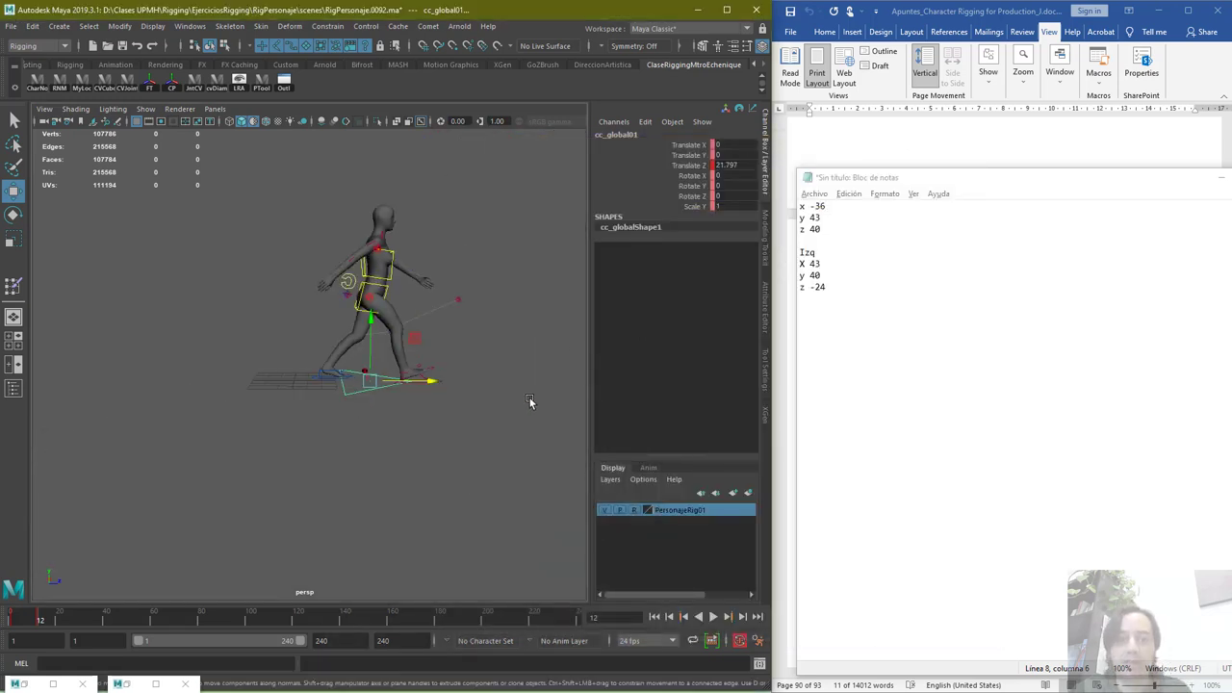
{"action": "scroll", "coordinate": [510, 496], "scroll_direction": "down", "scroll_amount": 2}
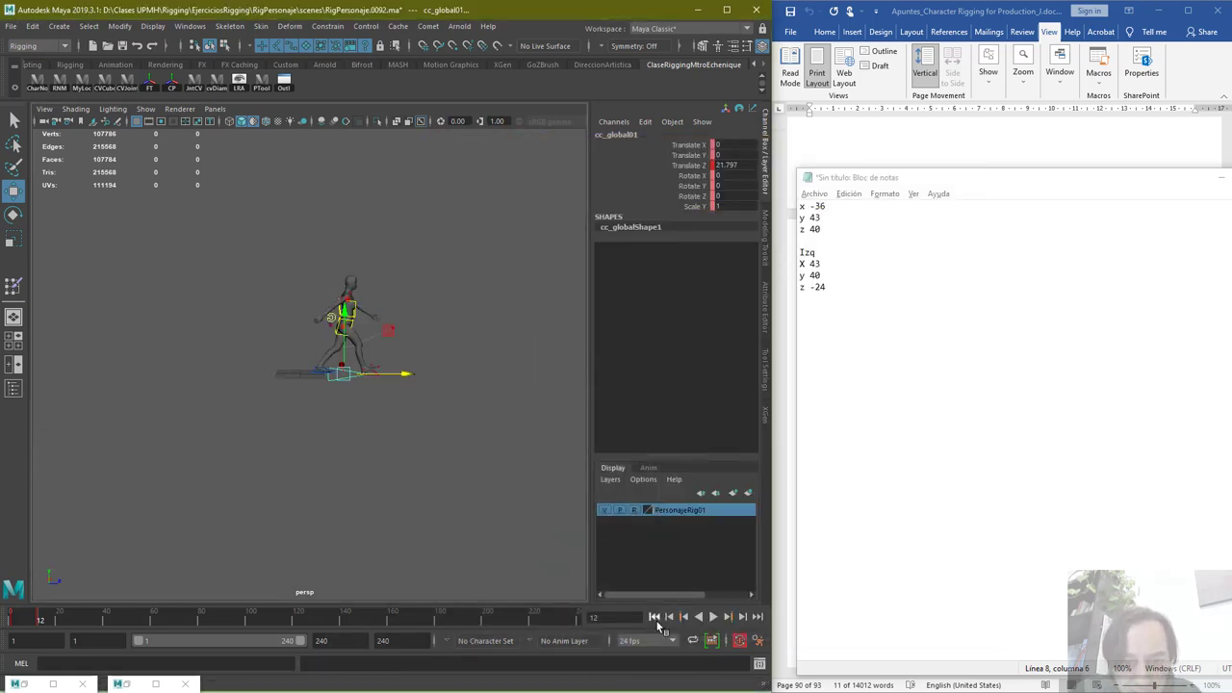
{"action": "left_click", "coordinate": [713, 616]}
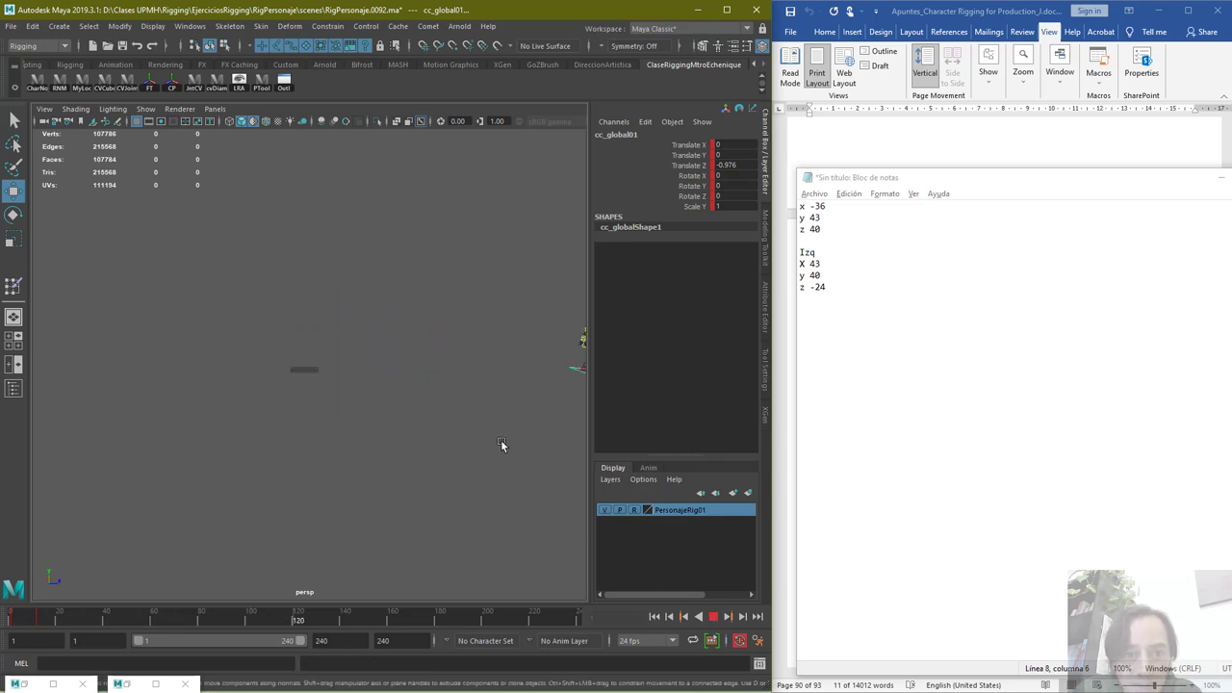
{"action": "left_click", "coordinate": [712, 617]}
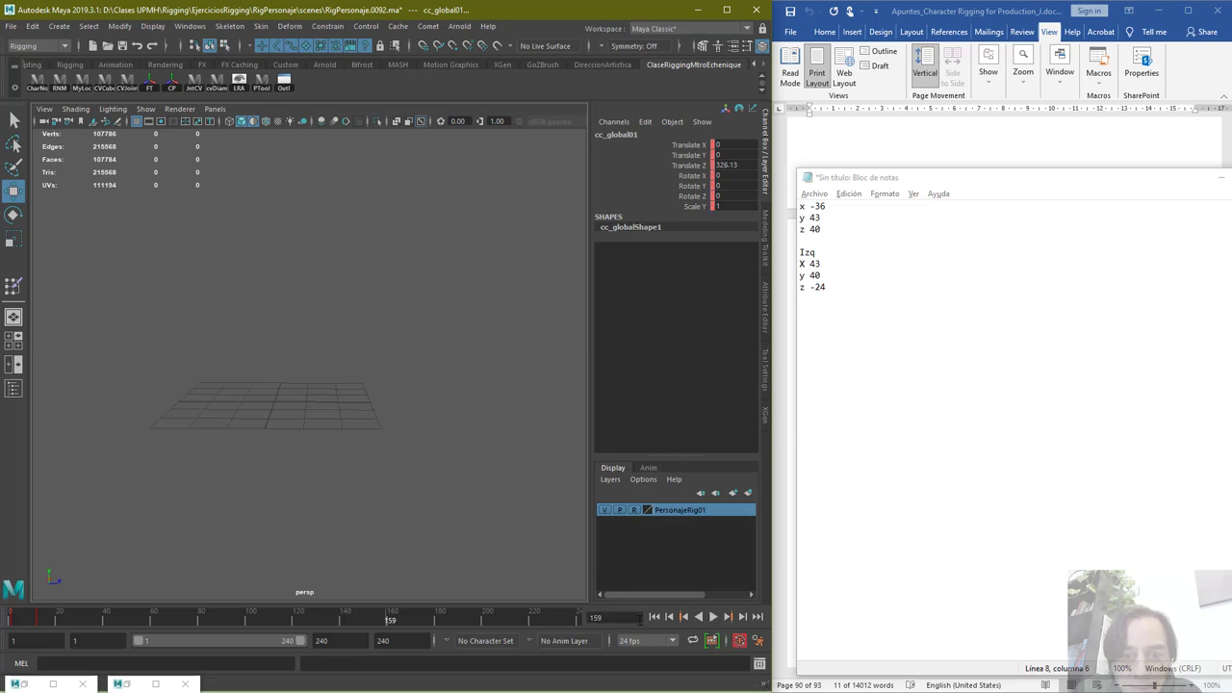
{"action": "key", "text": "alt+shift+v"}
{"action": "key", "text": "alt+v"}
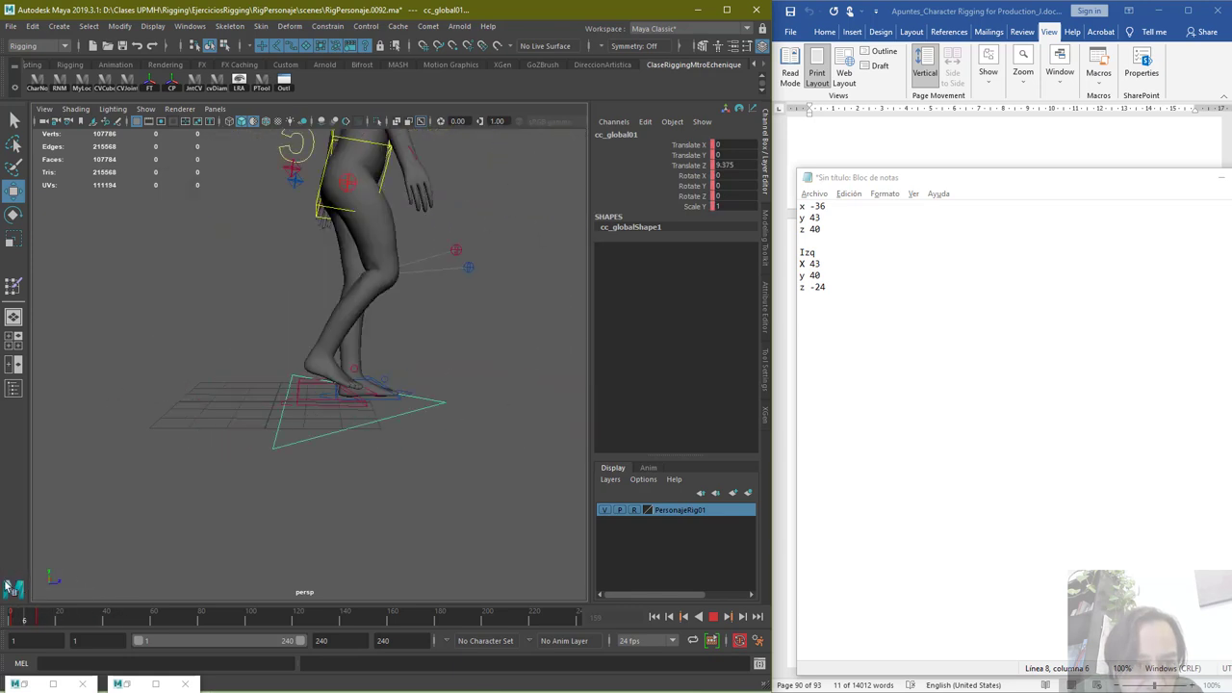
{"action": "key", "text": "alt+v"}
{"action": "scroll", "coordinate": [214, 445], "scroll_direction": "down", "scroll_amount": 5}
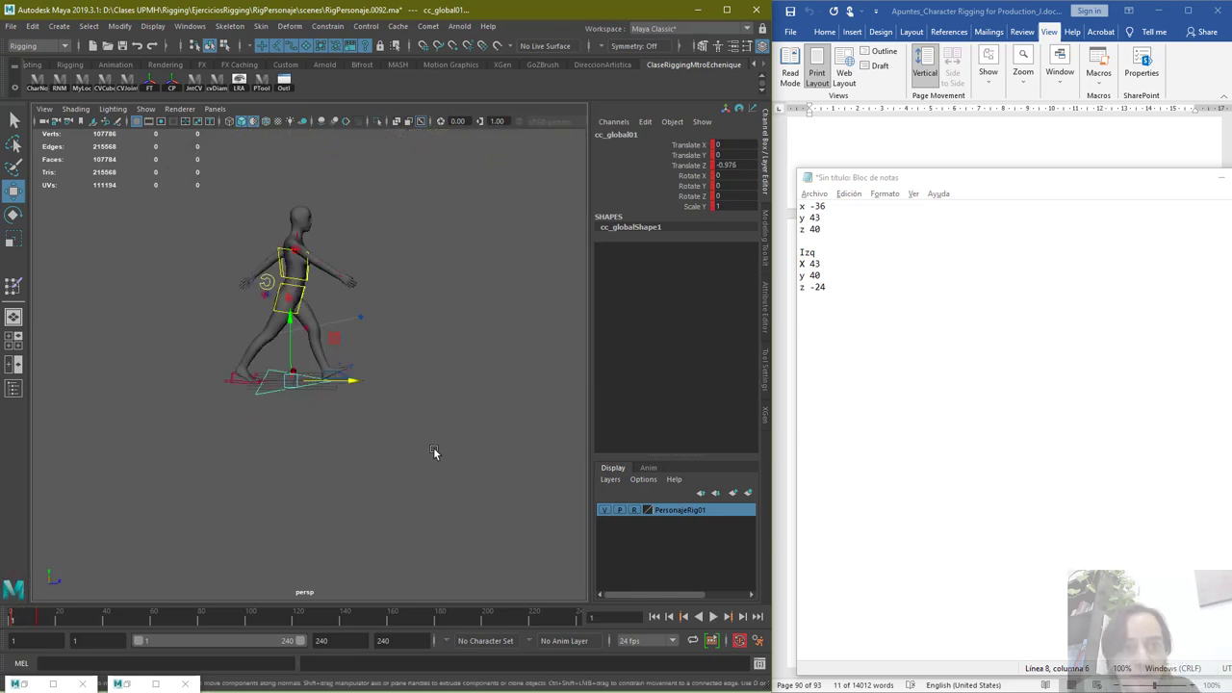
Play the forward walk from a wider, angled view that covers the character's whole path, and stop it near the end
{"action": "left_click", "coordinate": [712, 616]}
{"action": "scroll", "coordinate": [427, 485], "scroll_direction": "down", "scroll_amount": 3}
{"action": "middle_click_drag", "start_coordinate": [516, 454], "coordinate": [287, 465], "text": "alt"}
{"action": "right_click_drag", "start_coordinate": [287, 465], "coordinate": [416, 483], "text": "alt"}
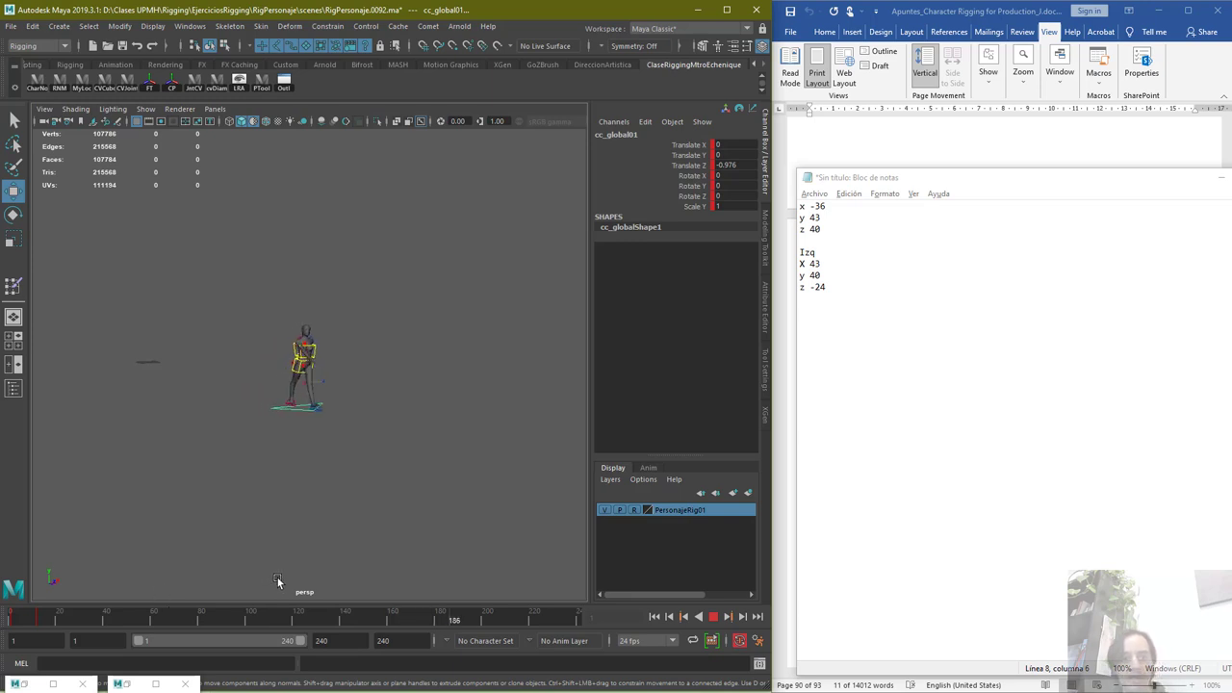
{"action": "left_click", "coordinate": [713, 617]}
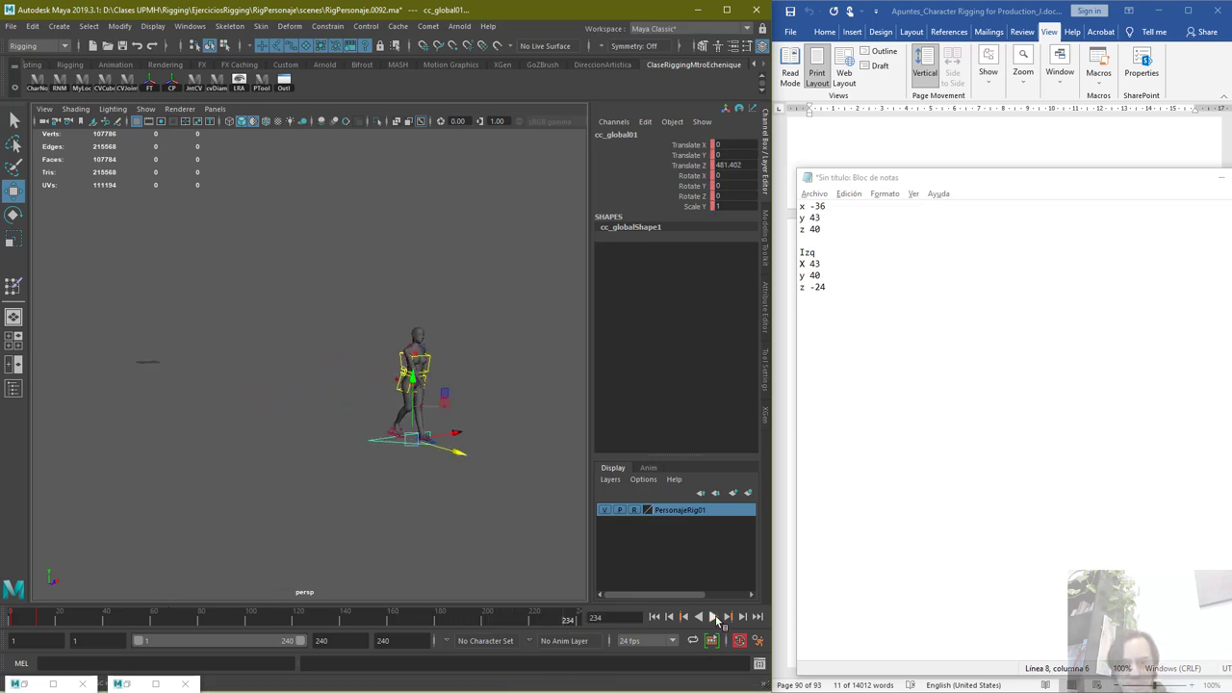
Go to frame 240, inspect the character's pose up close, and return to the first frame
{"action": "left_click_drag", "start_coordinate": [557, 616], "coordinate": [585, 617]}
{"action": "scroll", "coordinate": [501, 495], "scroll_direction": "up", "scroll_amount": 5}
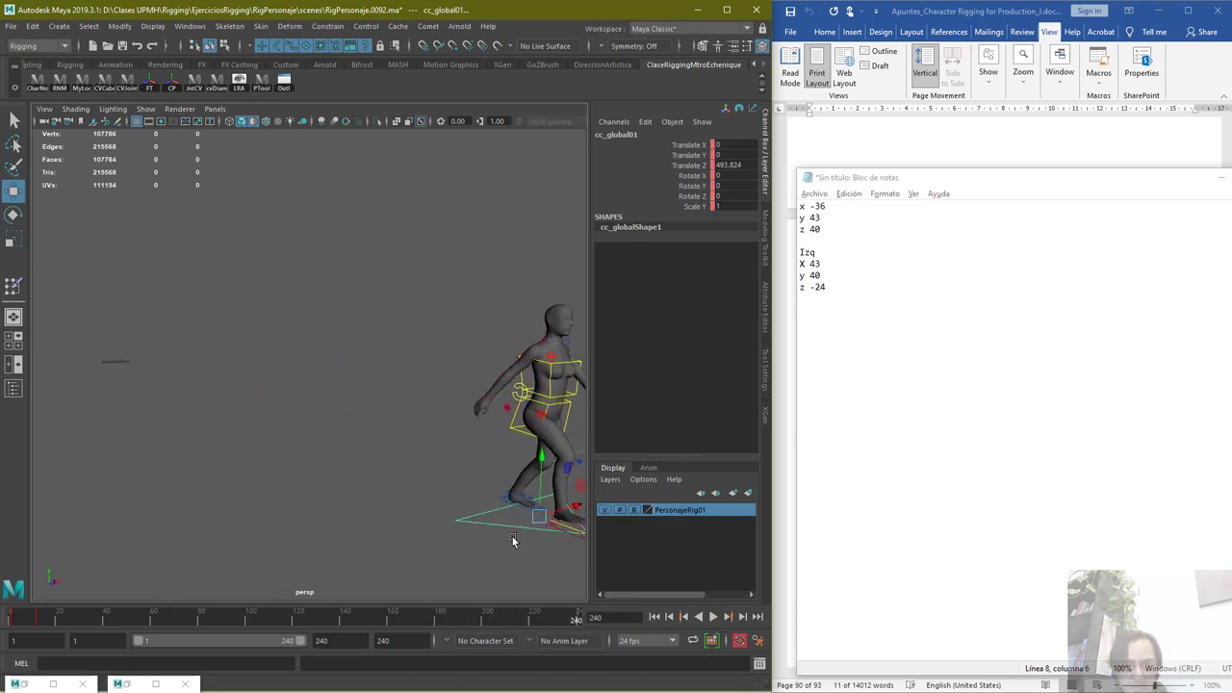
{"action": "left_click_drag", "start_coordinate": [478, 502], "coordinate": [444, 495], "text": "alt"}
{"action": "right_click_drag", "start_coordinate": [467, 500], "coordinate": [480, 535], "text": "alt"}
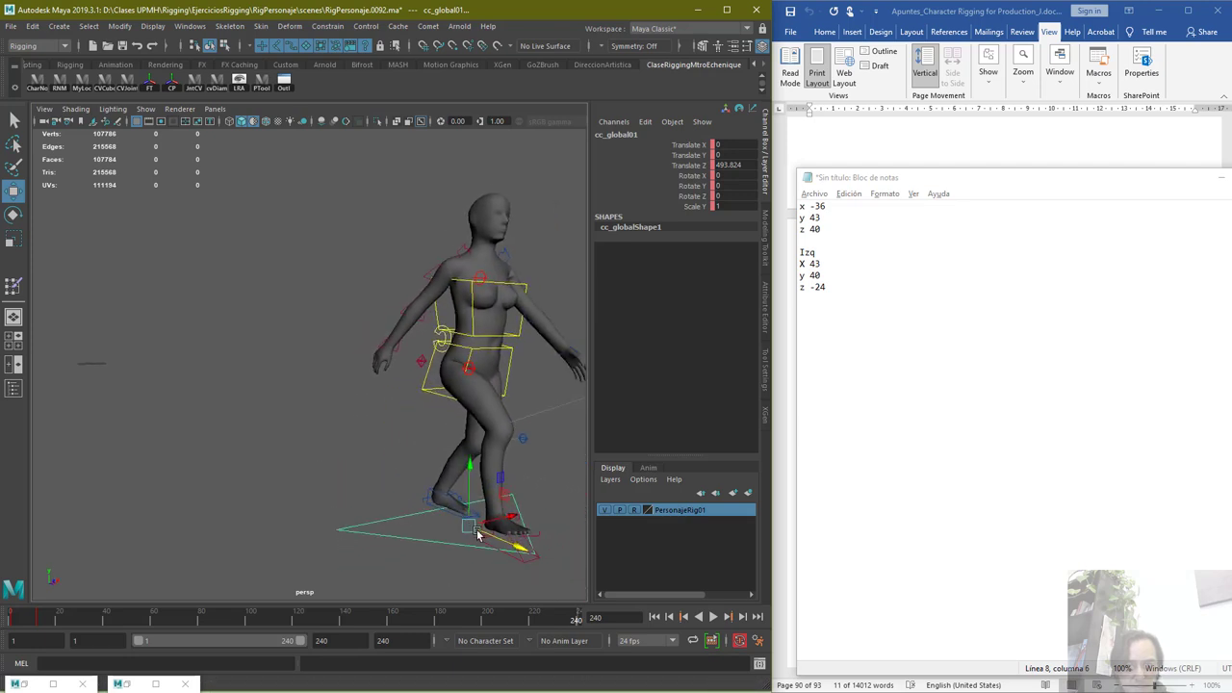
{"action": "left_click", "coordinate": [654, 617]}
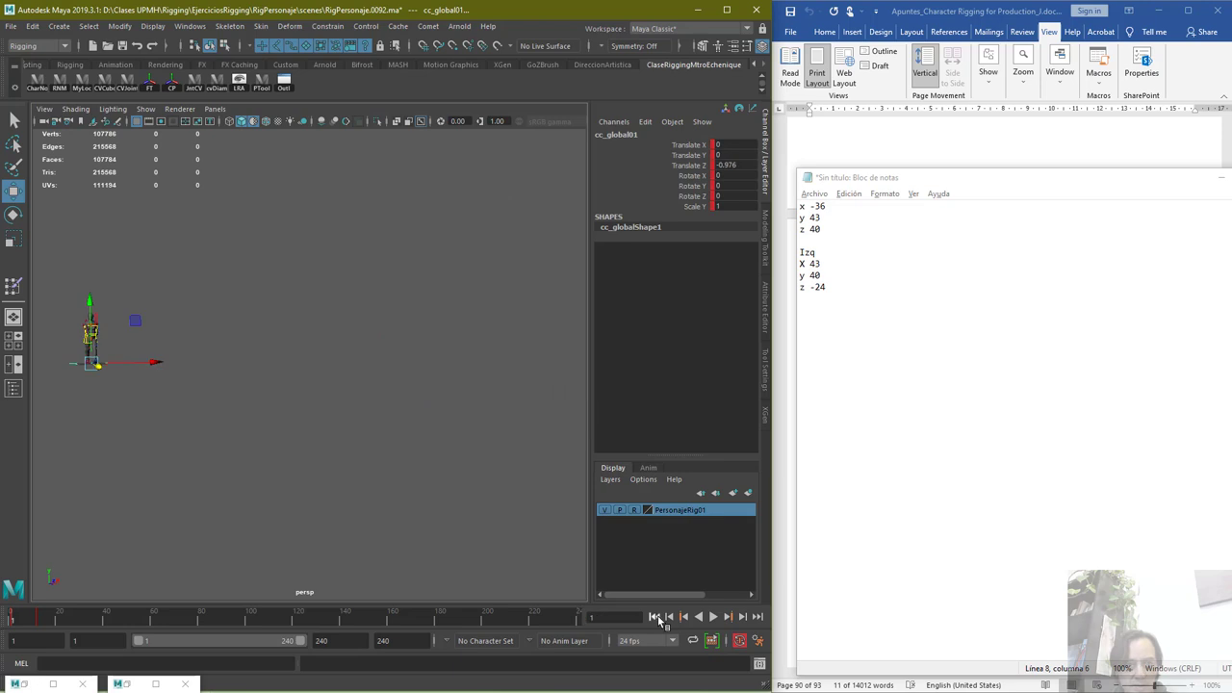
Replay the looping forward walk from frame 1, stop it, and go back to the early frames of the timeline
{"action": "left_click", "coordinate": [712, 617]}
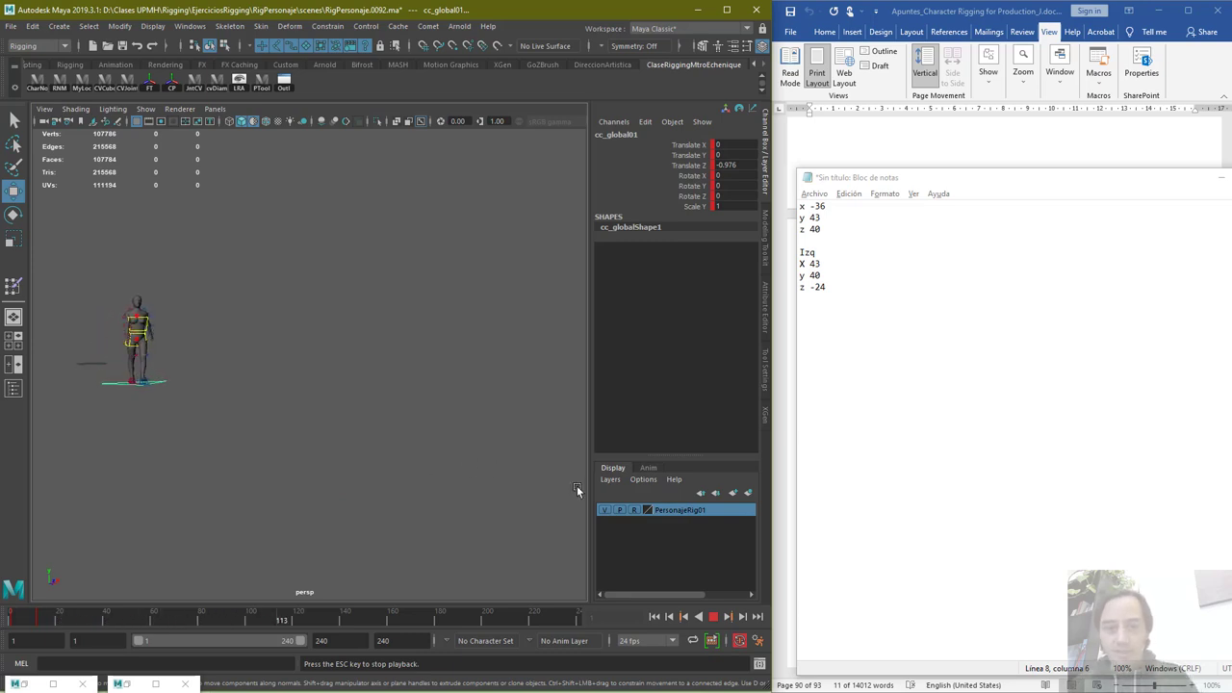
{"action": "left_click", "coordinate": [712, 616]}
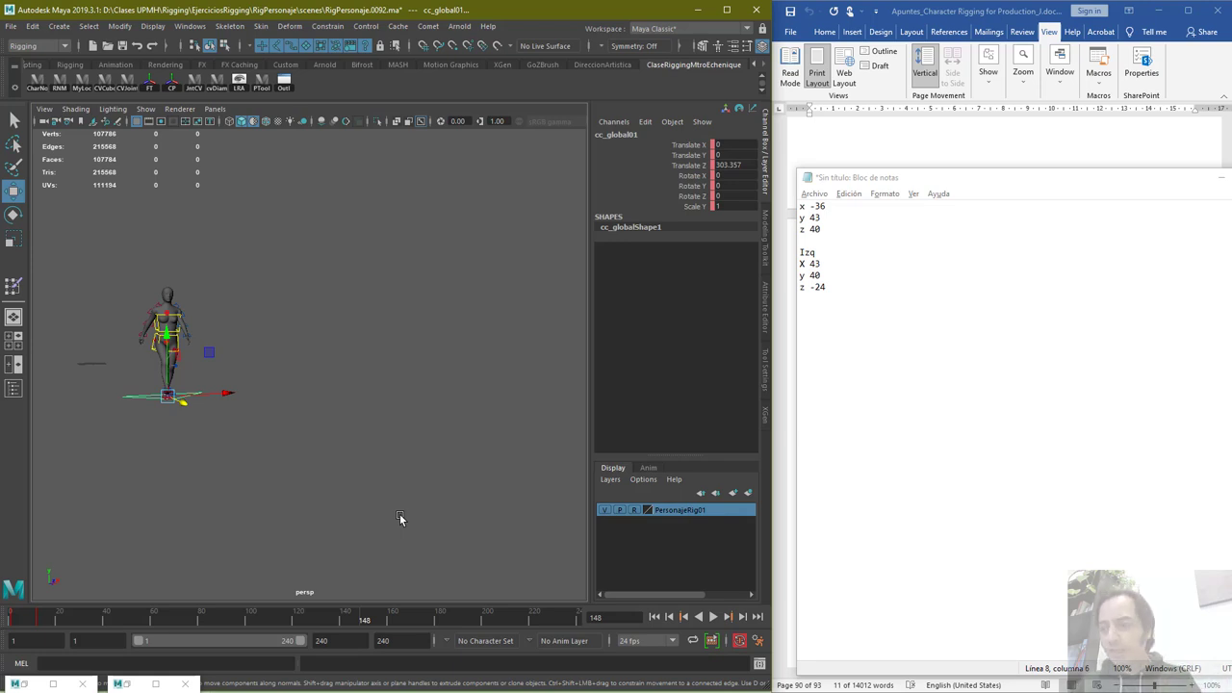
{"action": "key", "text": "alt+v"}
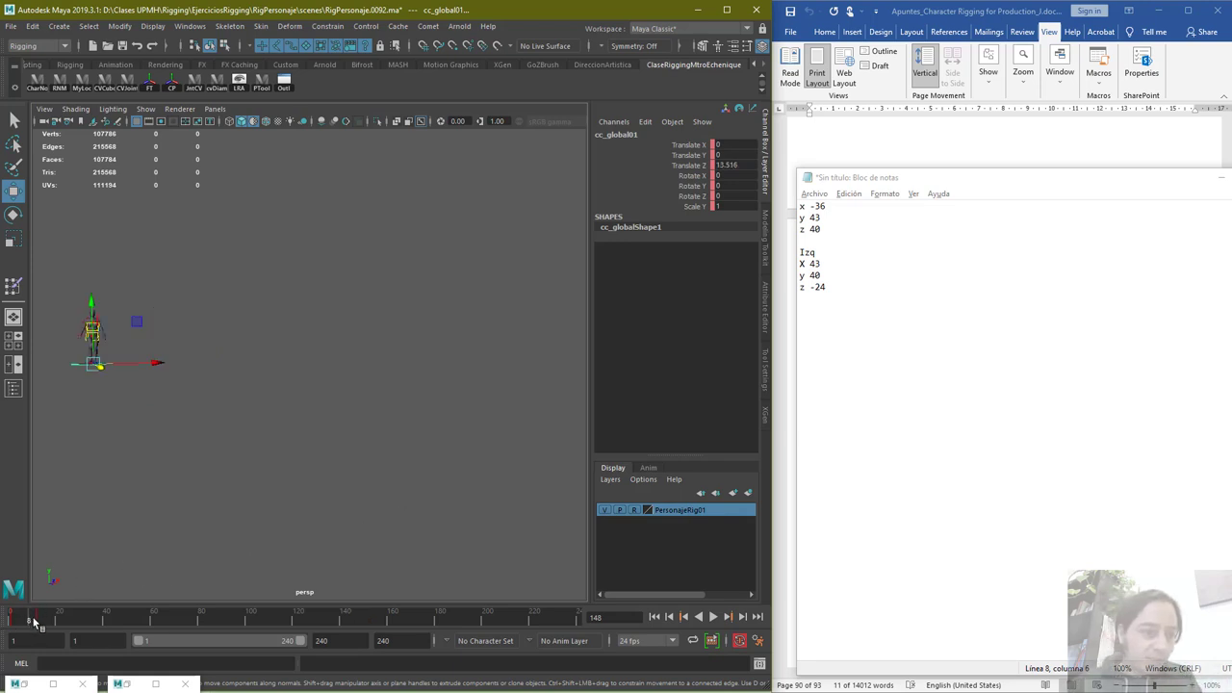